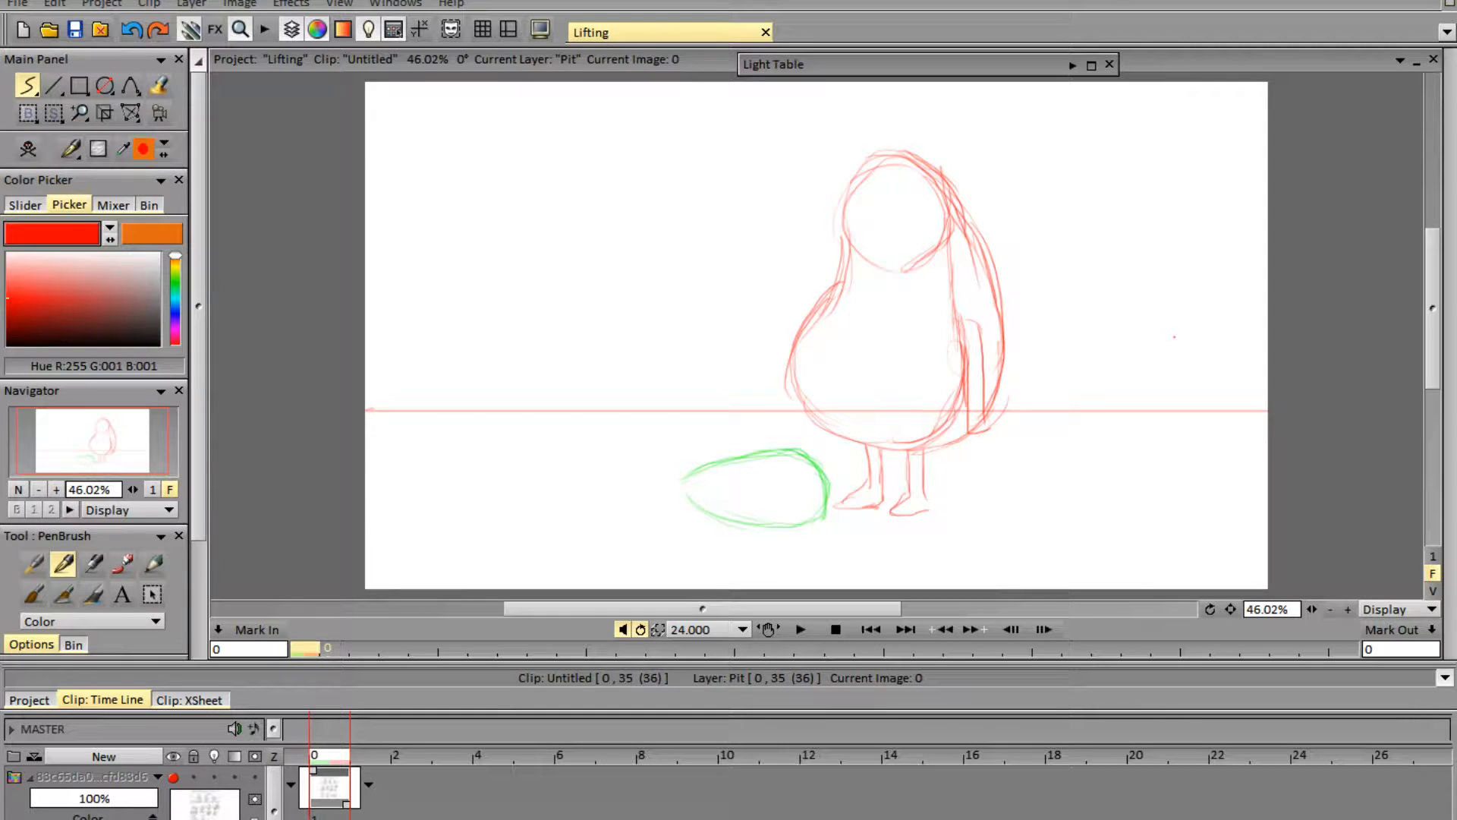
# - Play back the rough lifting animation and return the timeline to its first frames
pyautogui.click(800, 629)
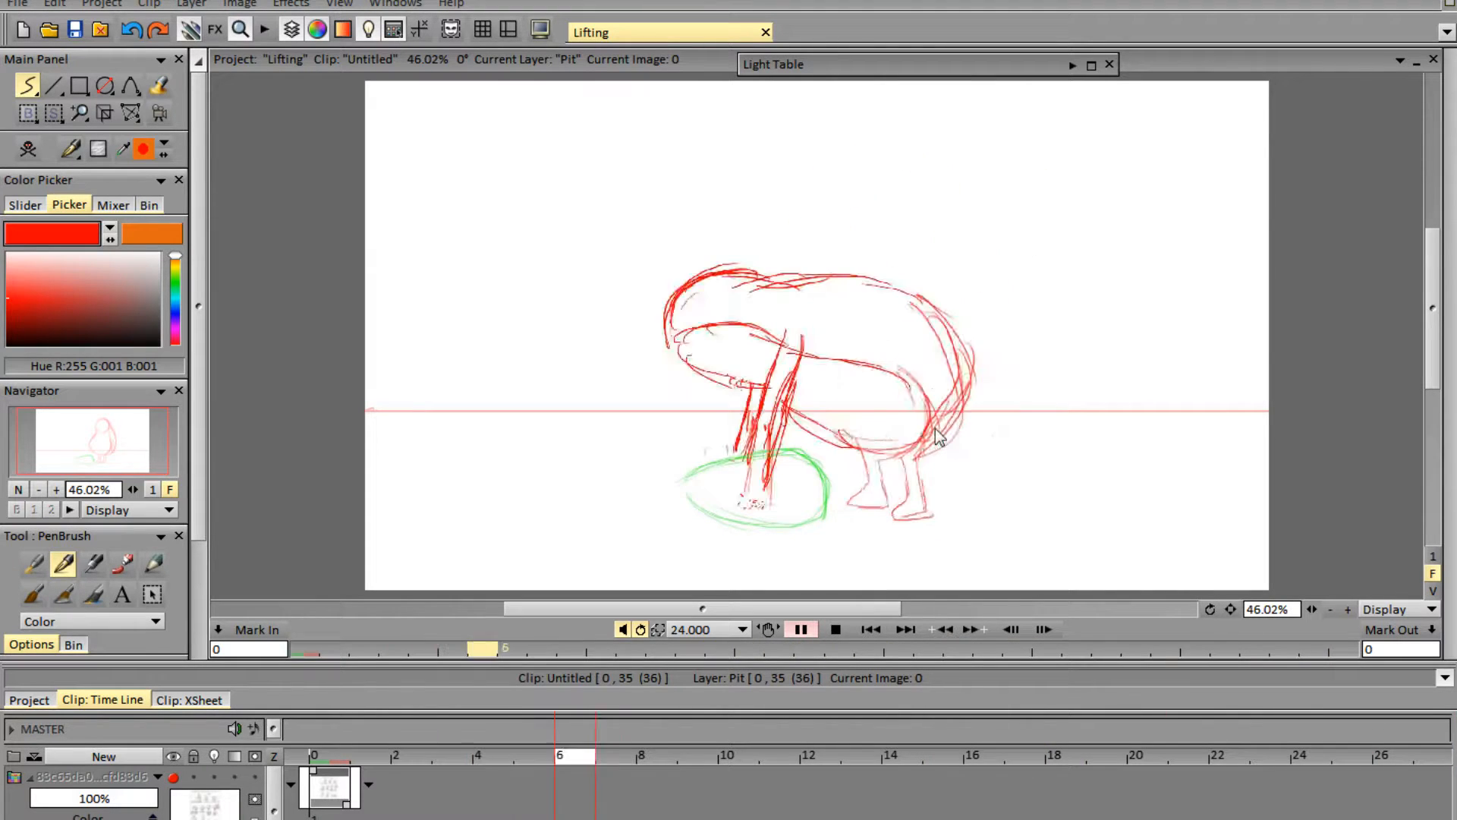
pyautogui.click(834, 628)
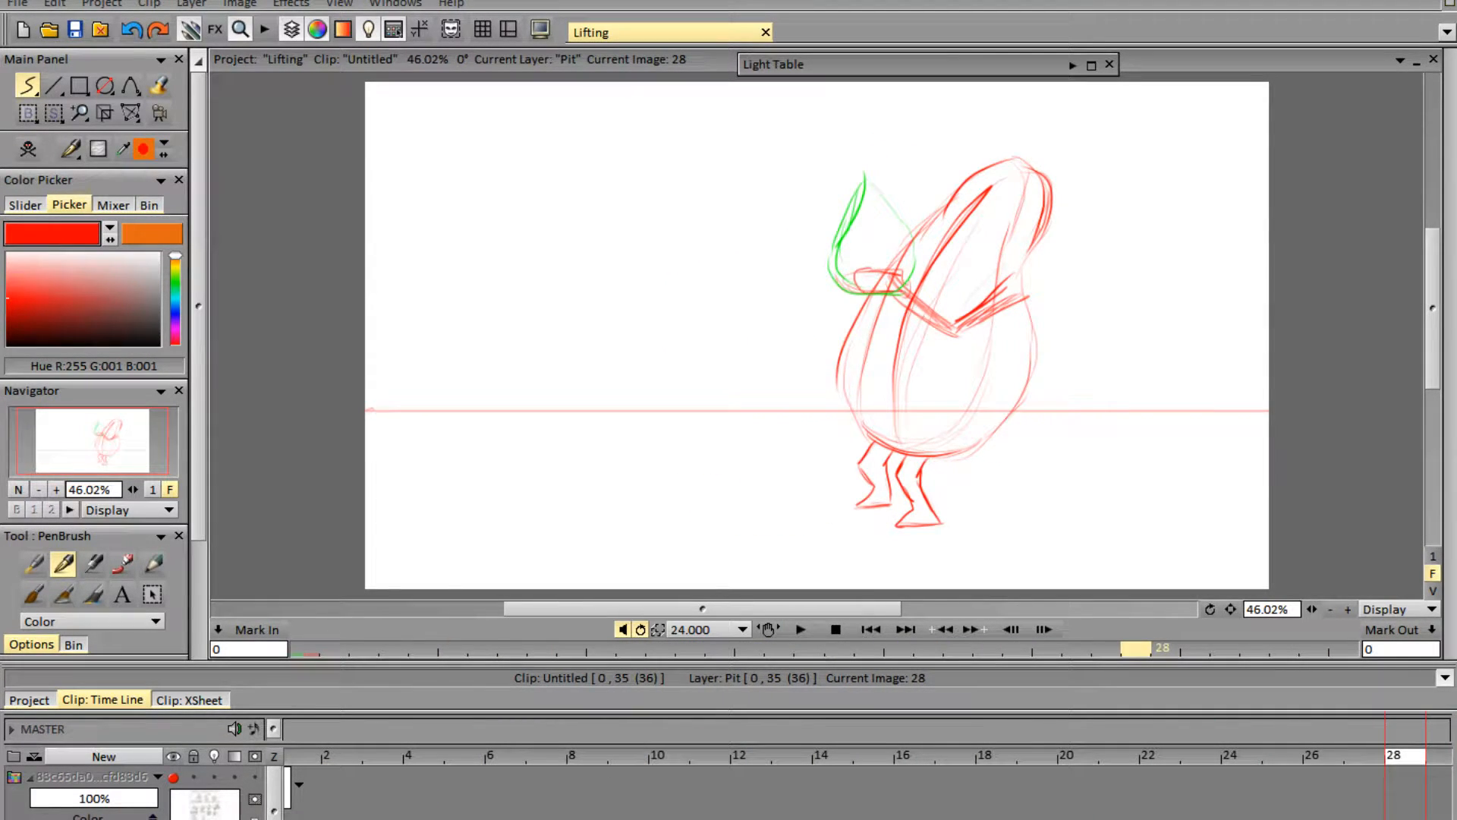
pyautogui.hscroll(-2, 869, 786)
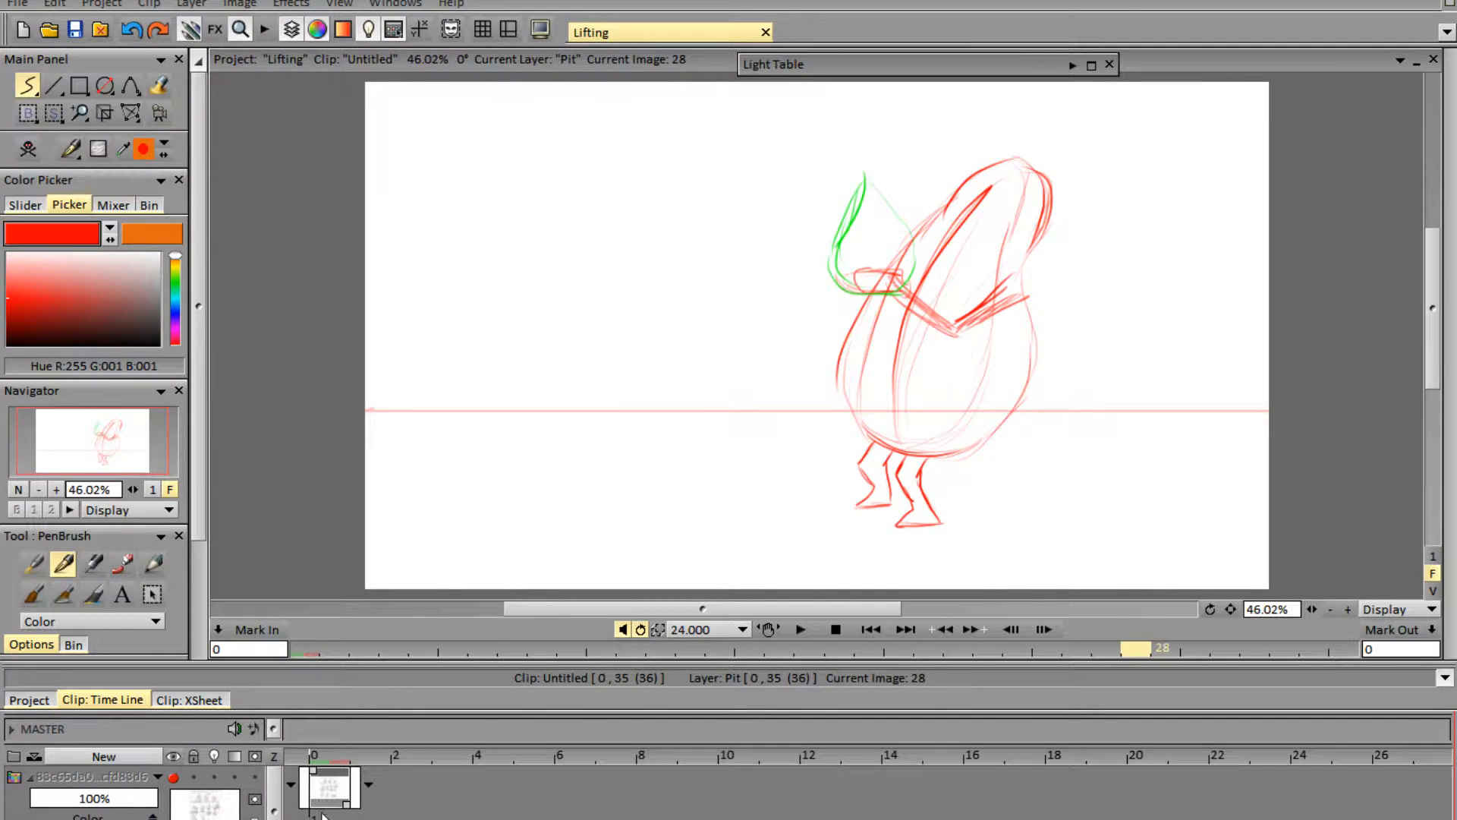
# - Show the reference sheet layer at 71% opacity and set it to Hold past its last image
pyautogui.click(174, 778)
pyautogui.click(330, 788)
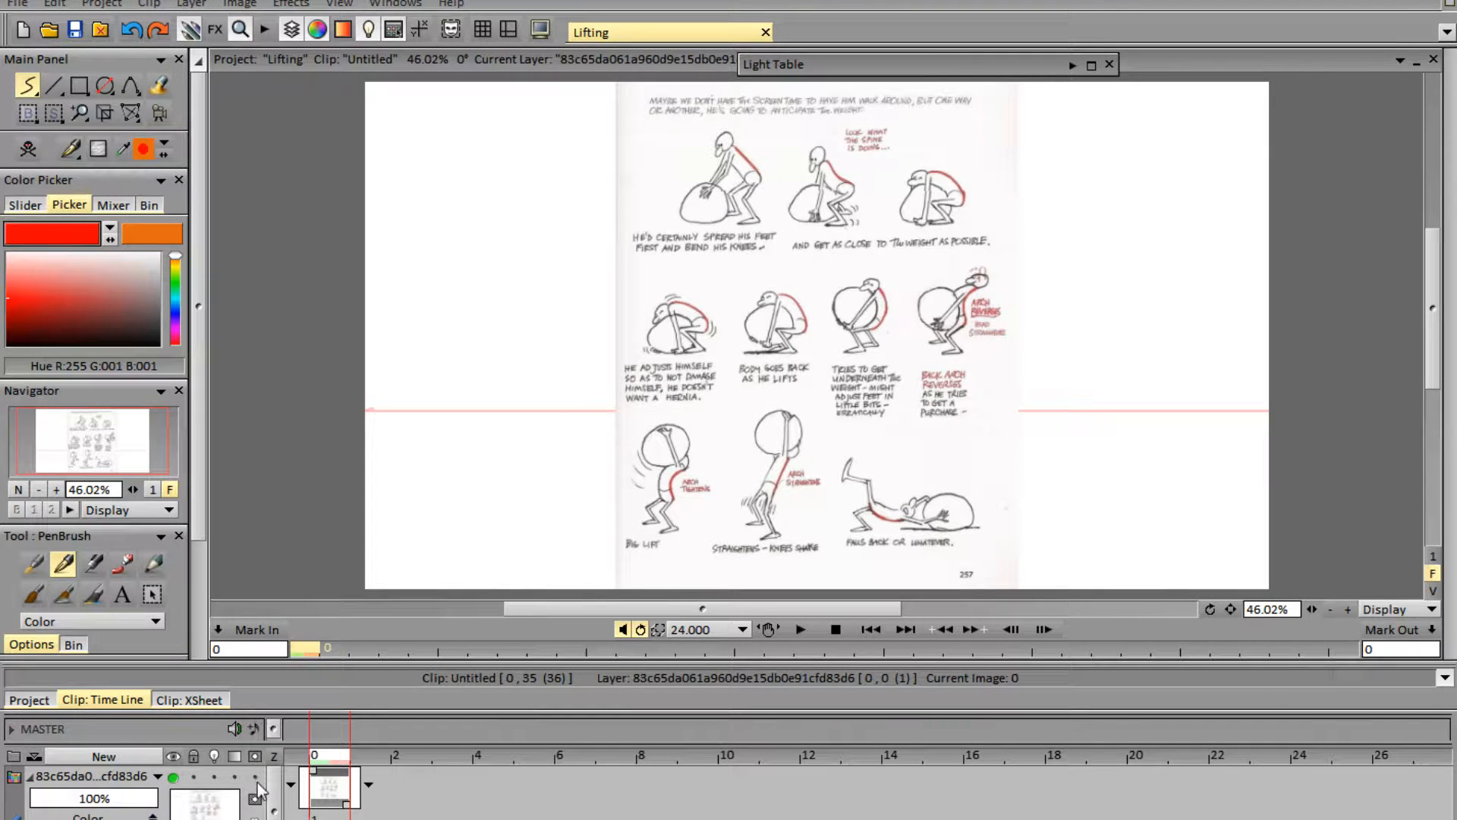
pyautogui.click(102, 801)
pyautogui.moveTo(102, 801)
pyautogui.mouseDown()
pyautogui.moveTo(86, 799)
pyautogui.moveTo(121, 803)
pyautogui.mouseUp()
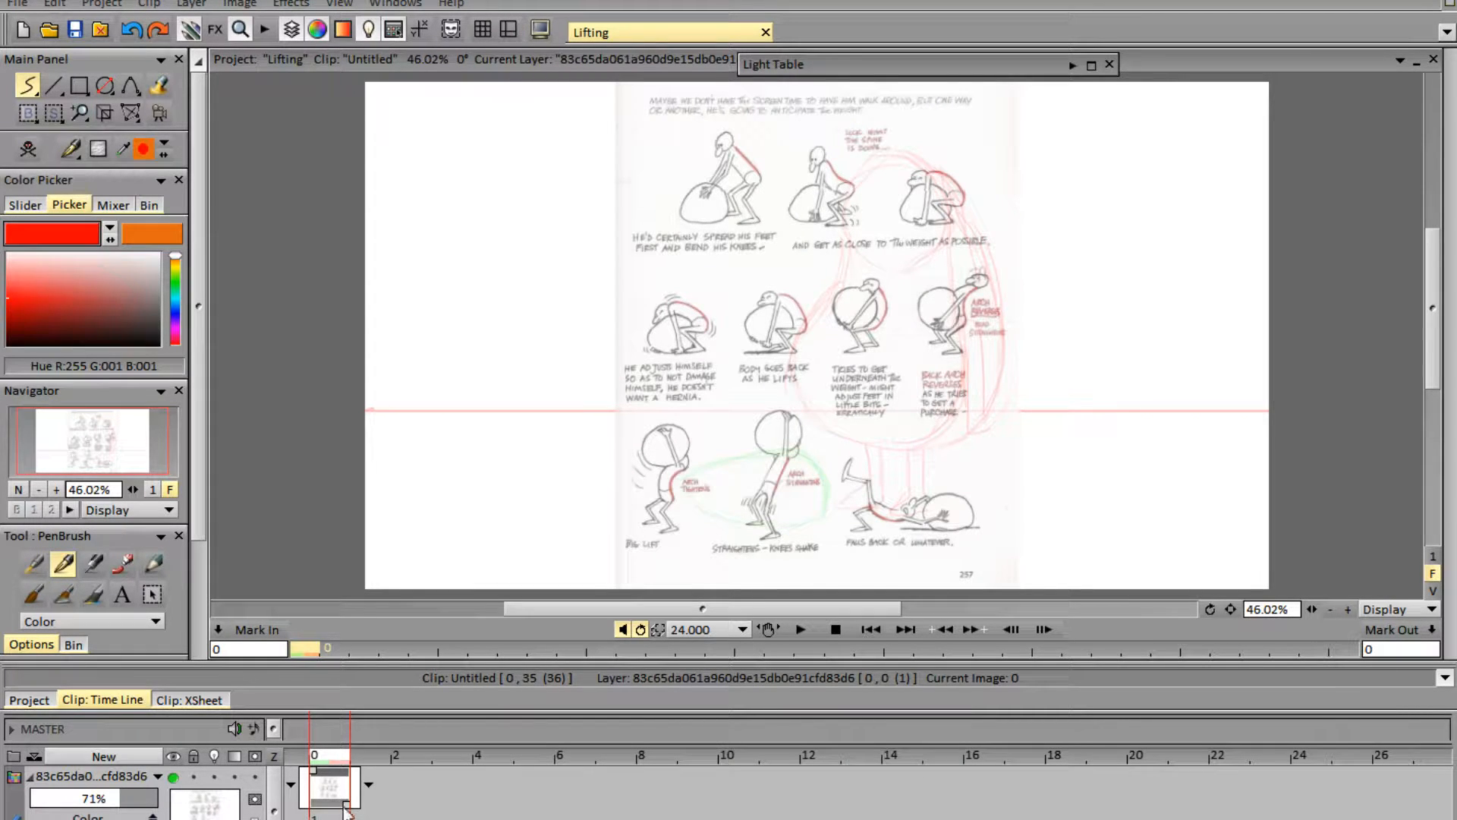
pyautogui.click(369, 786)
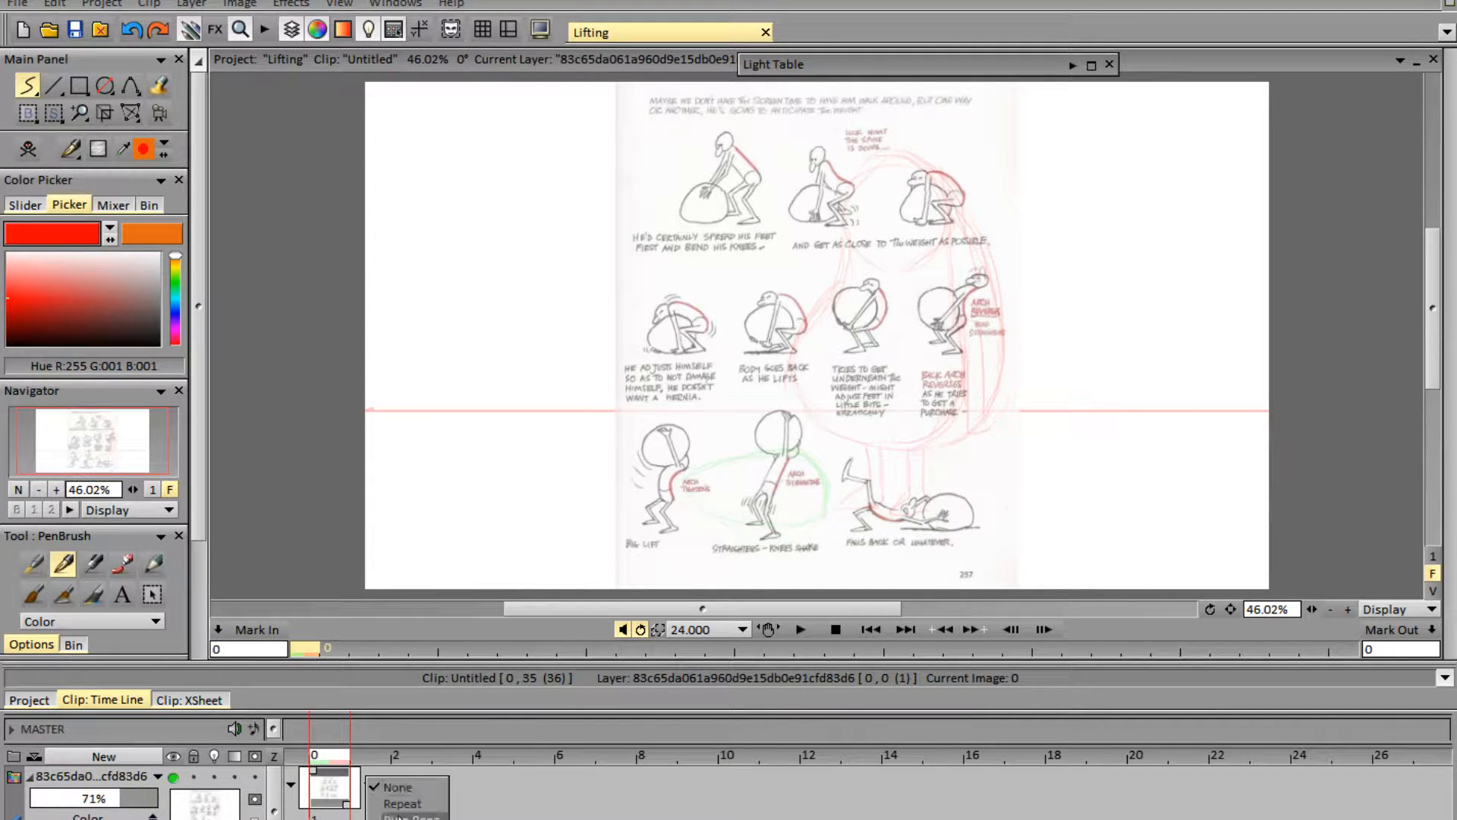
pyautogui.click(405, 819)
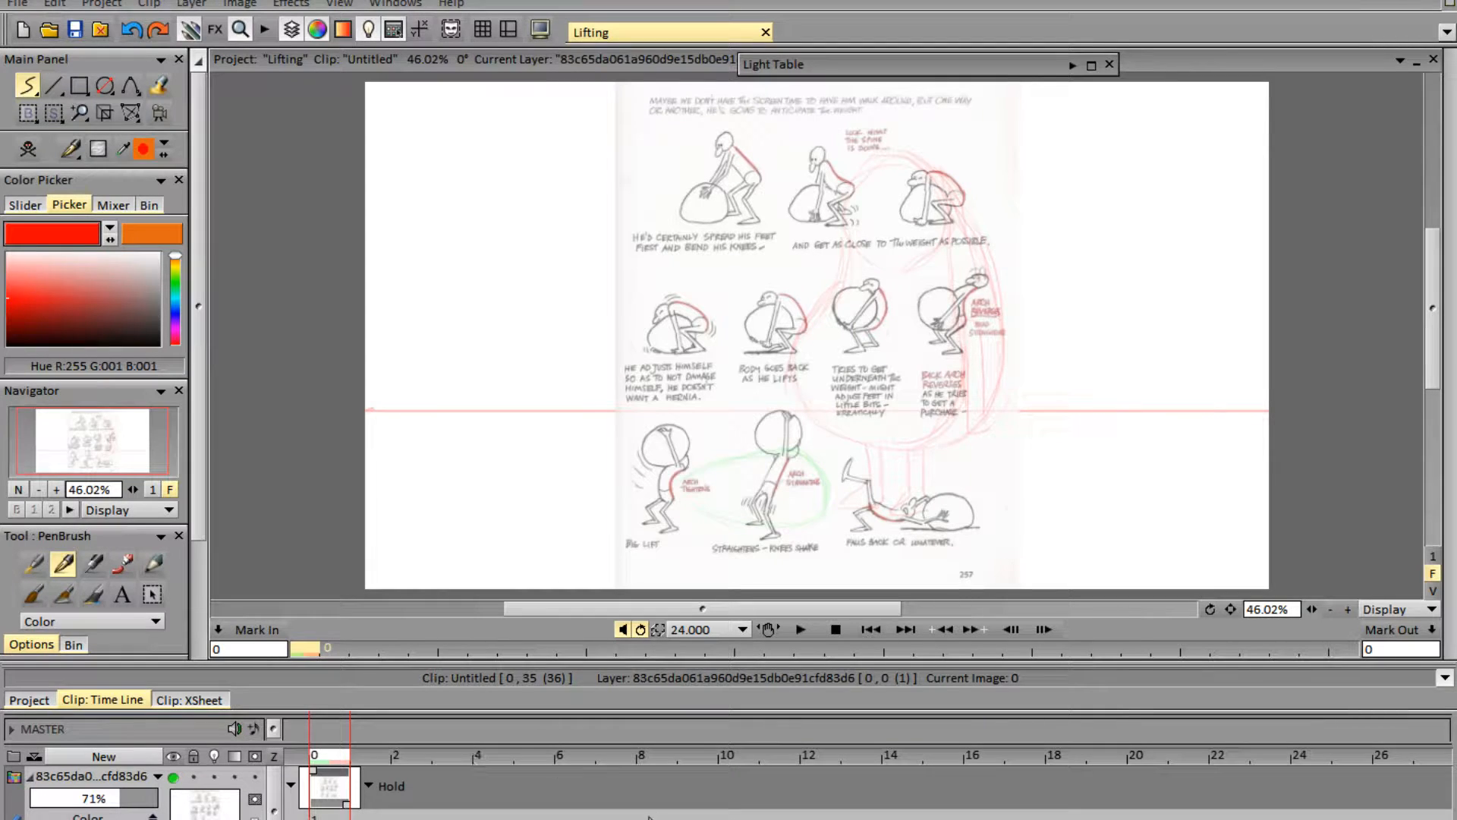
# - Insert a new image at frame 4 of the reference layer and paste the reference page into it
pyautogui.click(582, 759)
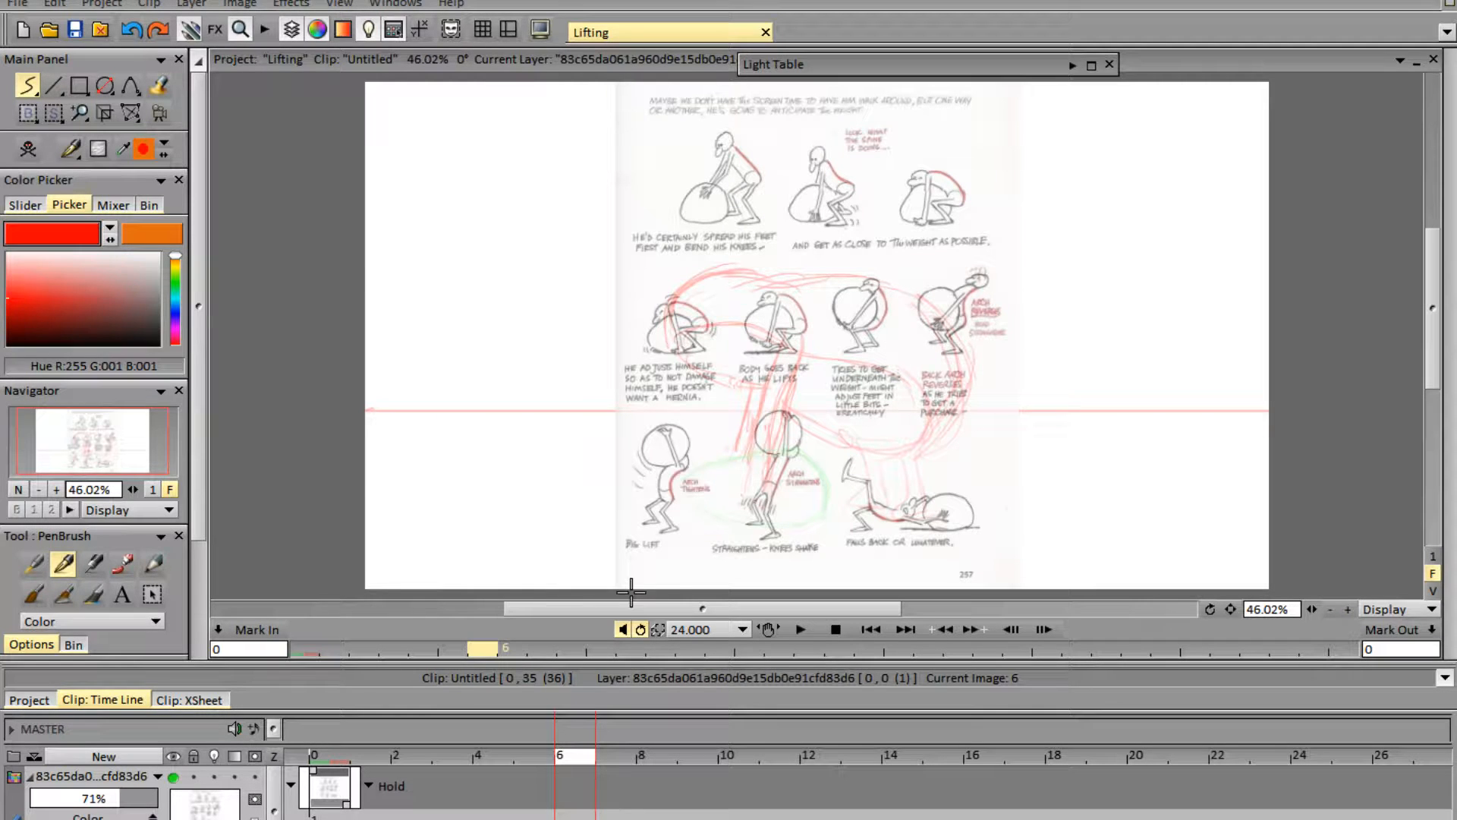
pyautogui.click(514, 768)
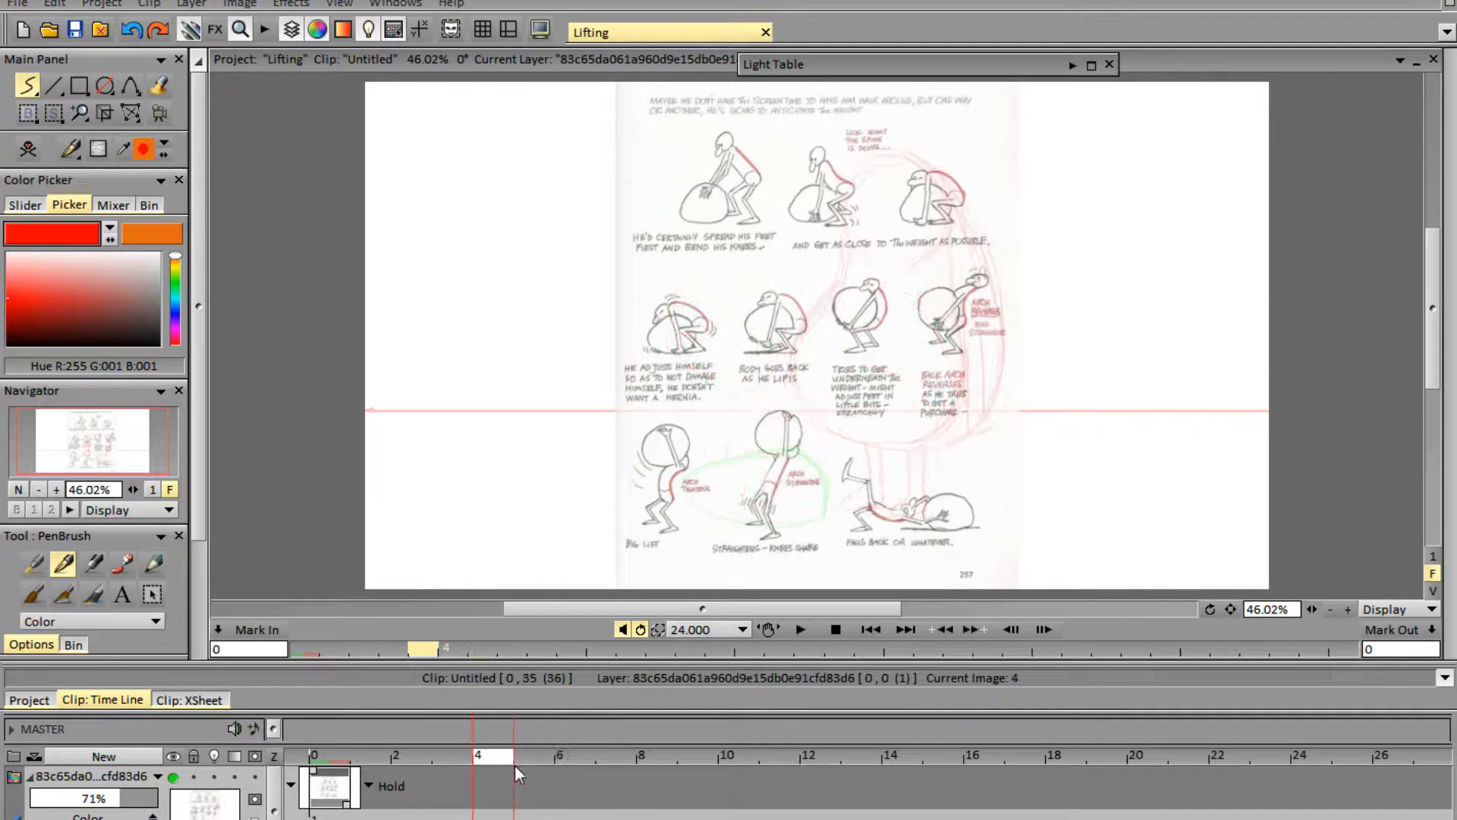
pyautogui.press('Insert')
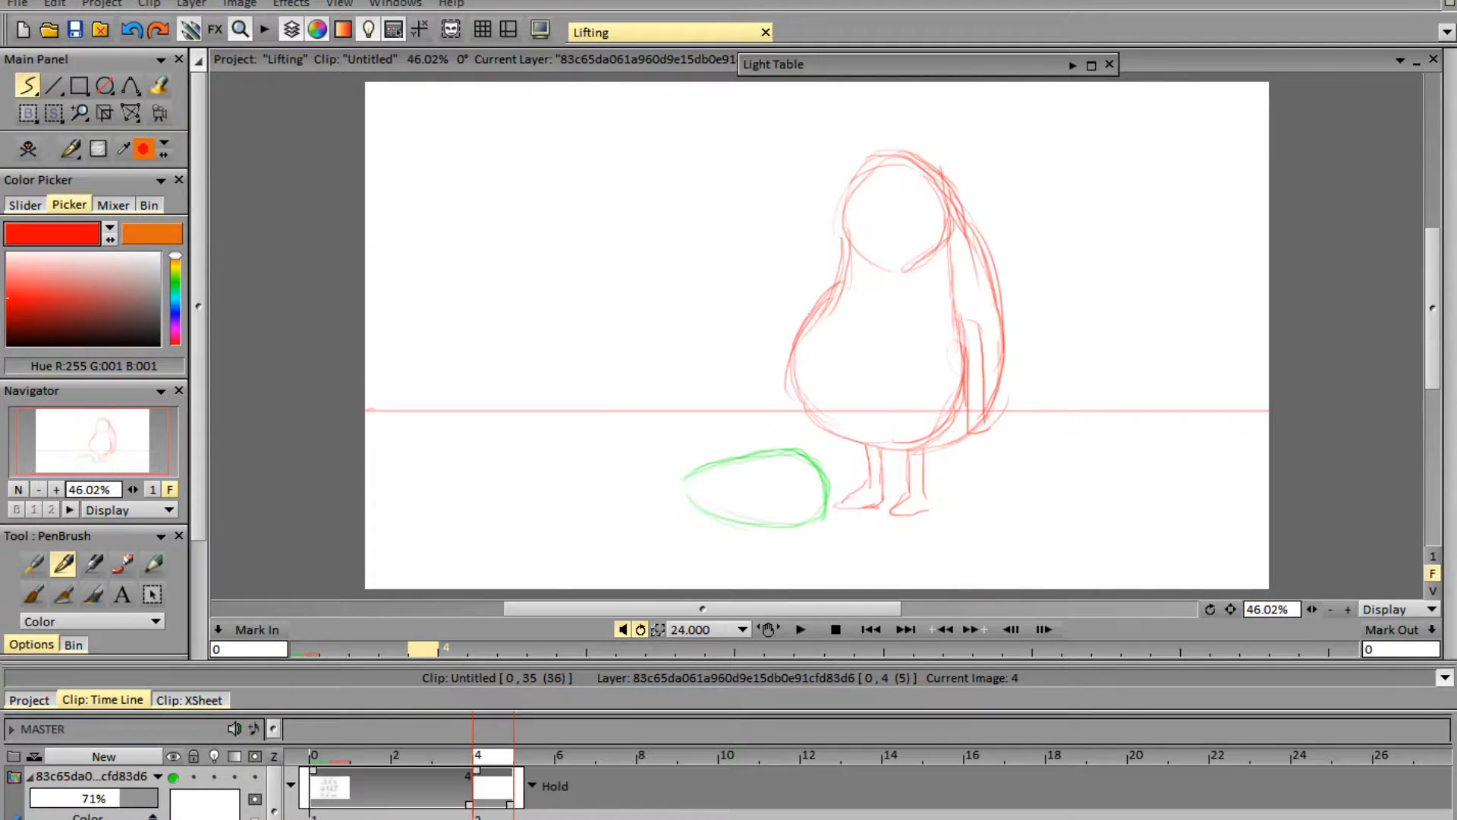
pyautogui.hotkey('ctrl', 'v')
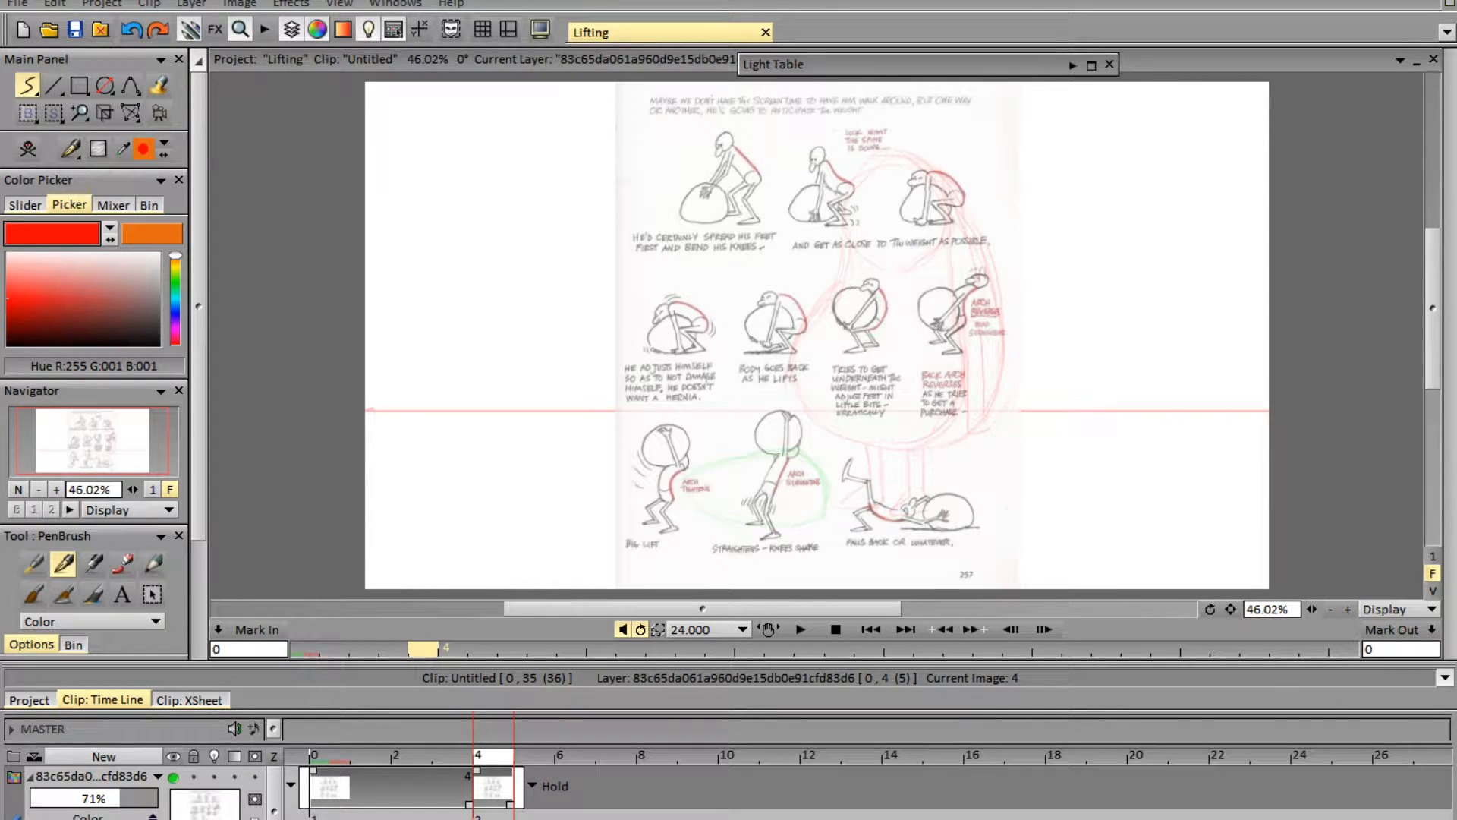
# - Clear the drawing at frame 4 of the aVOCADO BOI layer and hide the reference sheet
pyautogui.press('Down')
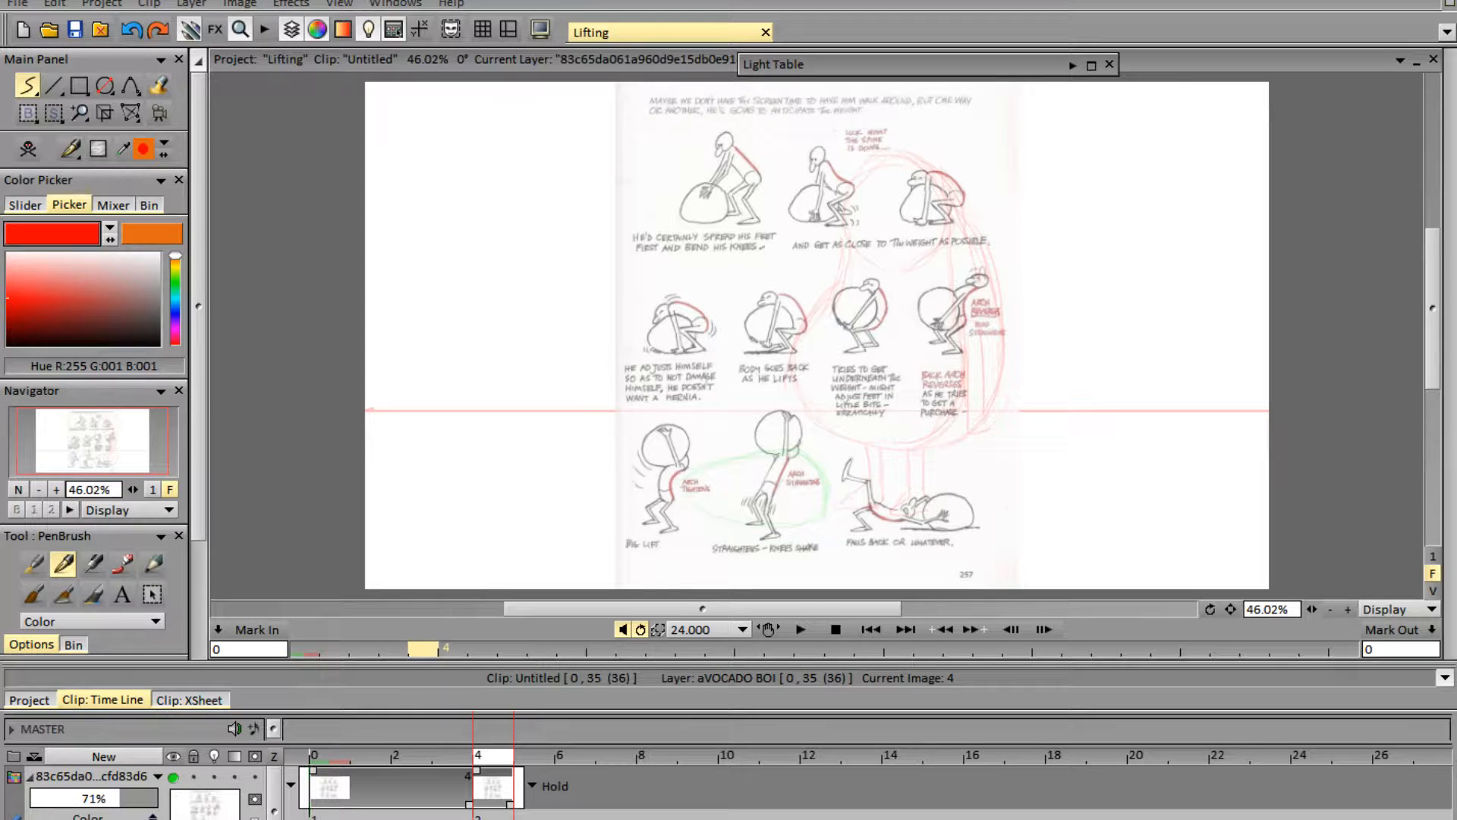
pyautogui.scroll(-1, 728, 792)
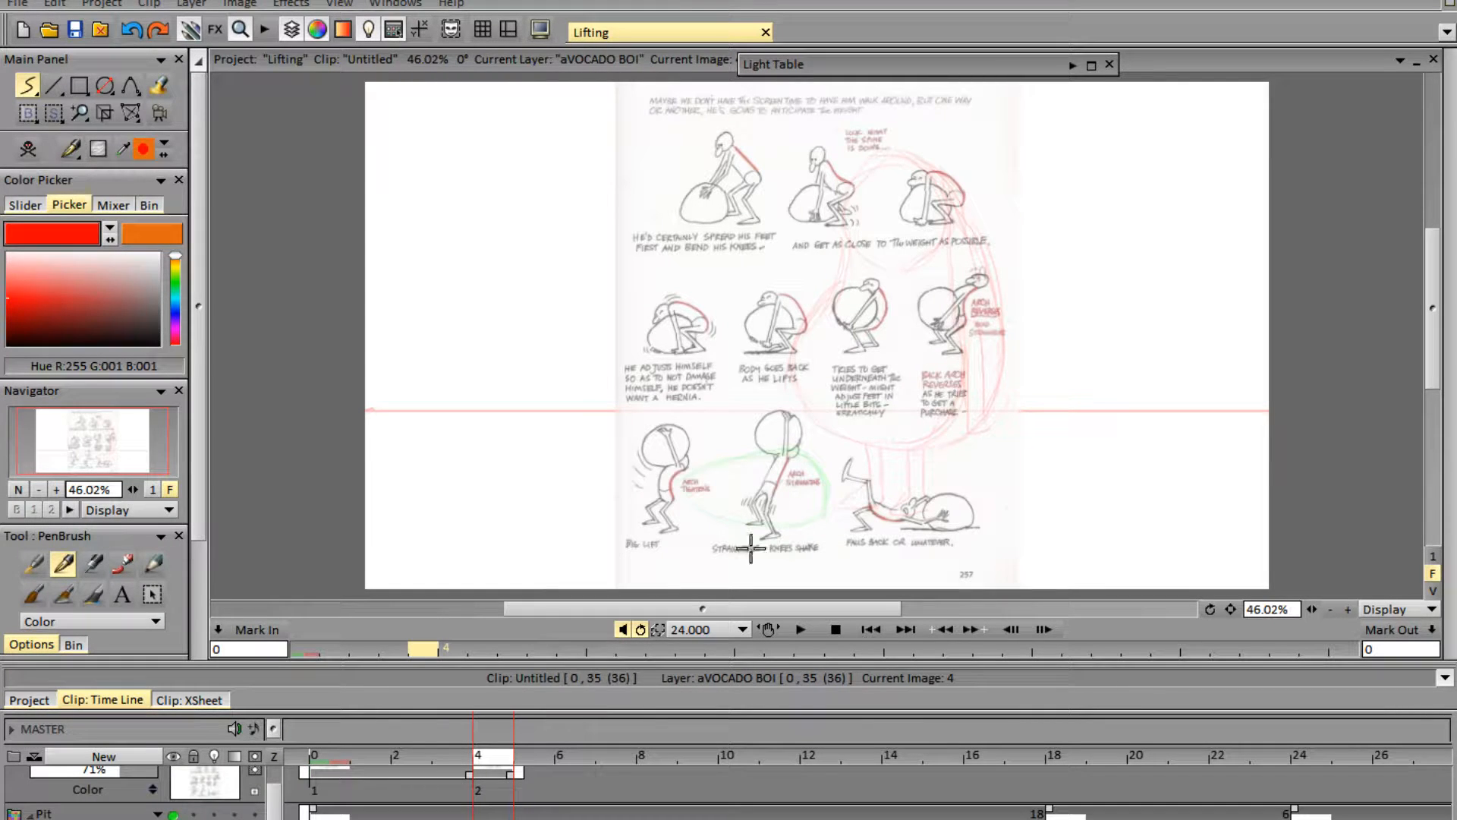
pyautogui.press('Delete')
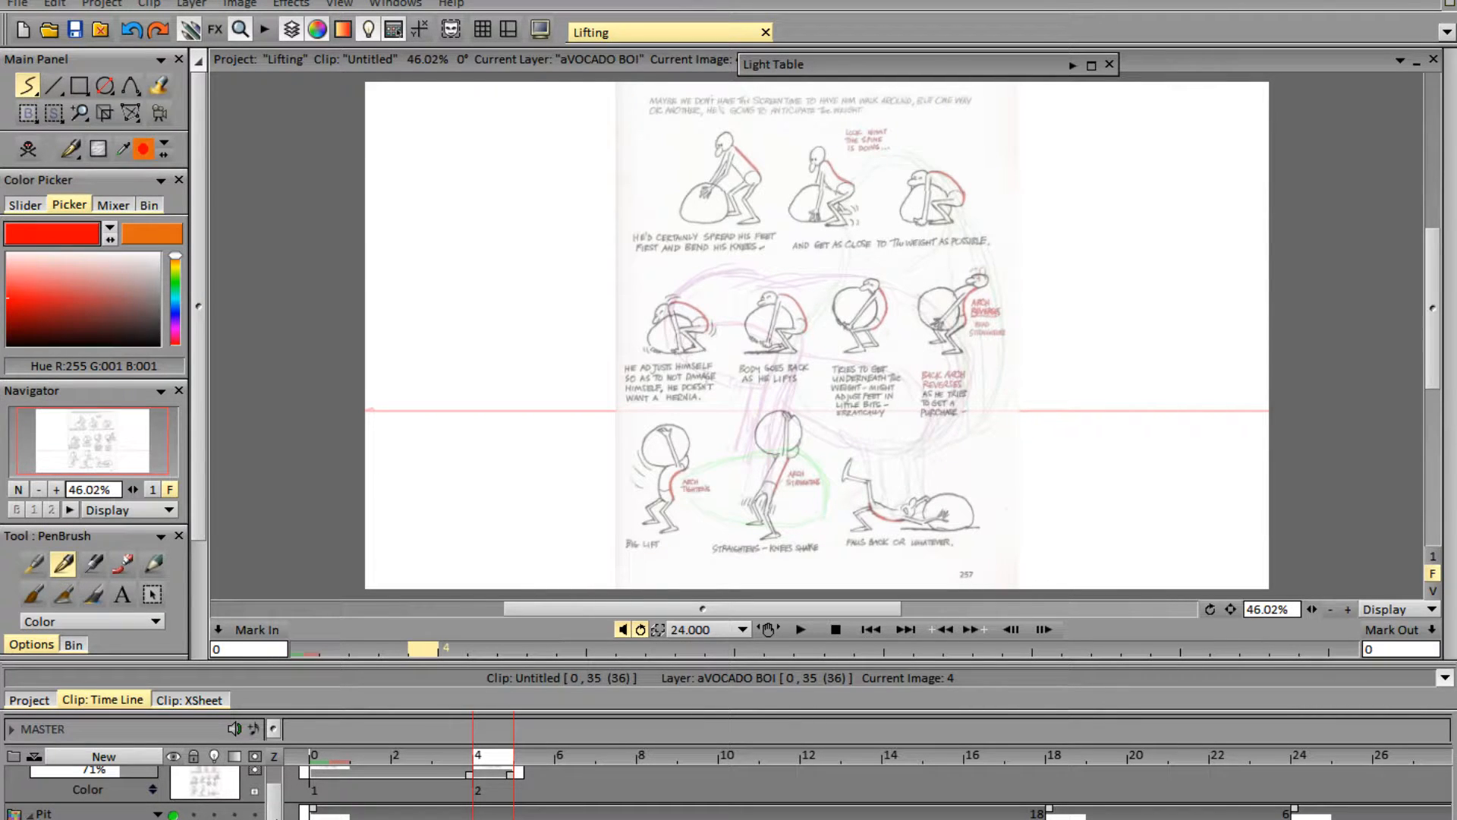
pyautogui.scroll(1, 260, 769)
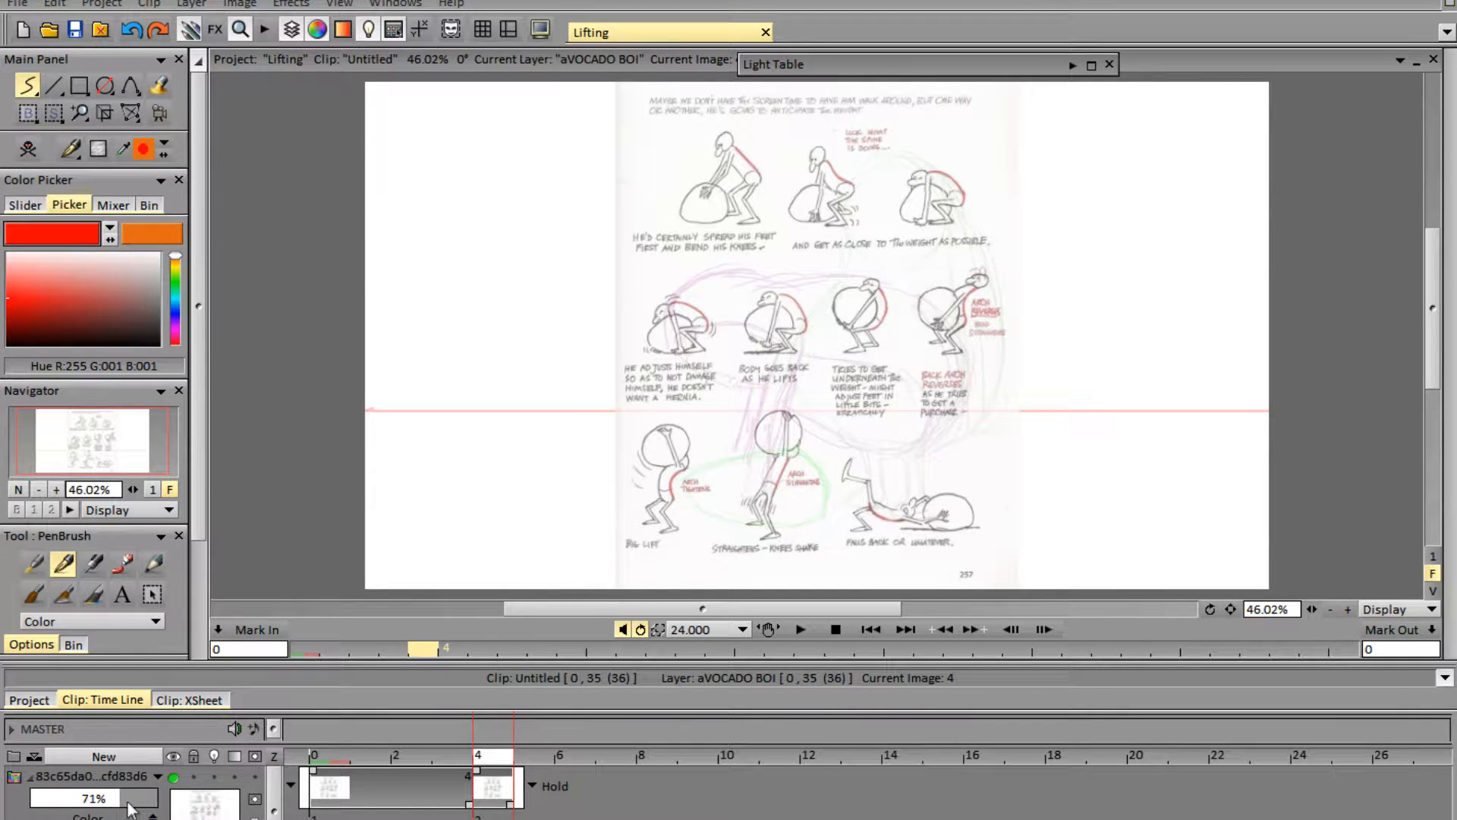
pyautogui.click(174, 778)
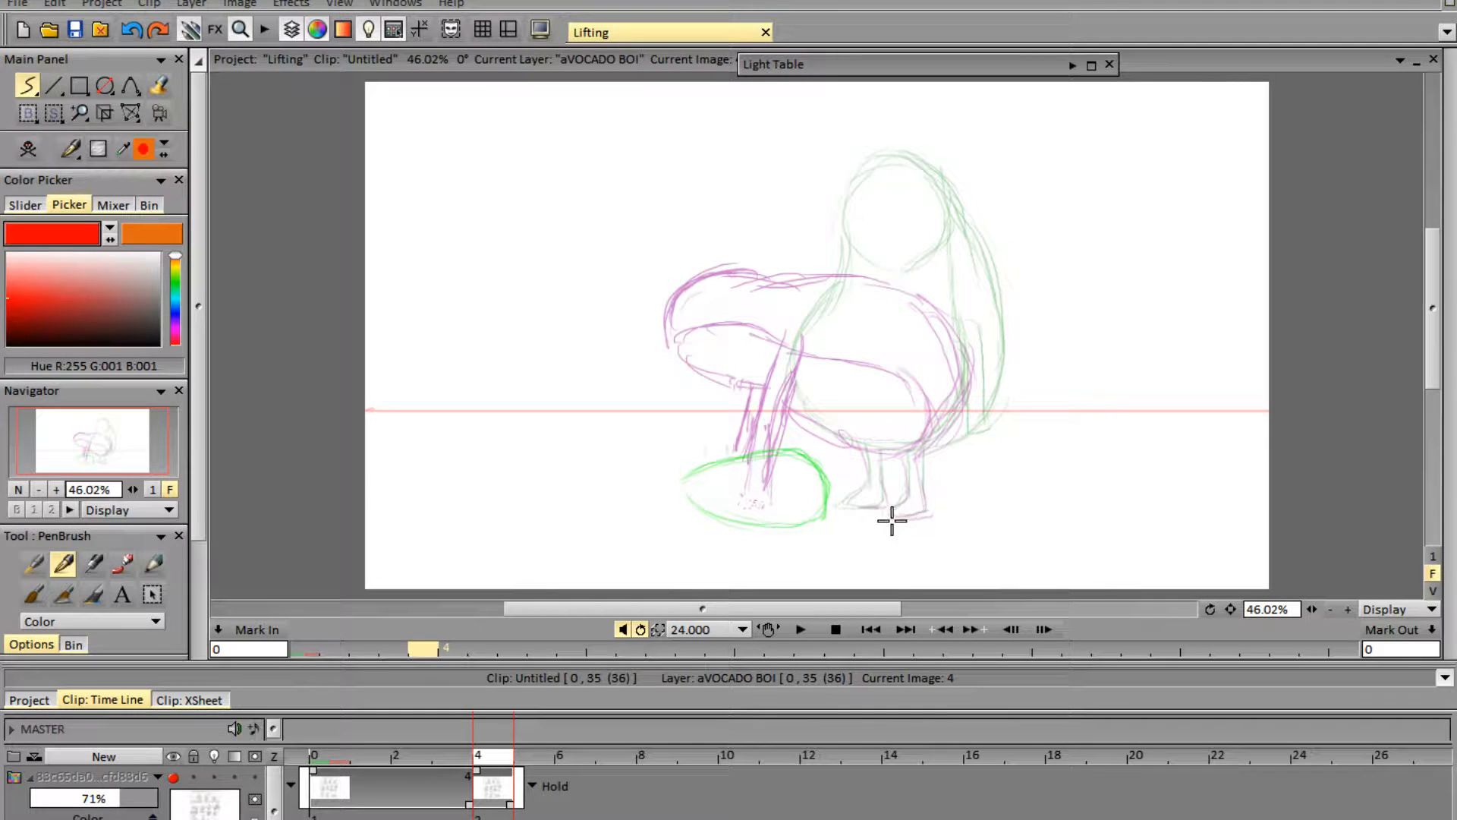
# - Draw red ground lines under both feet at frame 4 and briefly check the pose on the reference sheet
pyautogui.moveTo(892, 519); pyautogui.dragTo(930, 515)
pyautogui.moveTo(846, 504); pyautogui.dragTo(885, 499)
pyautogui.click(174, 777)
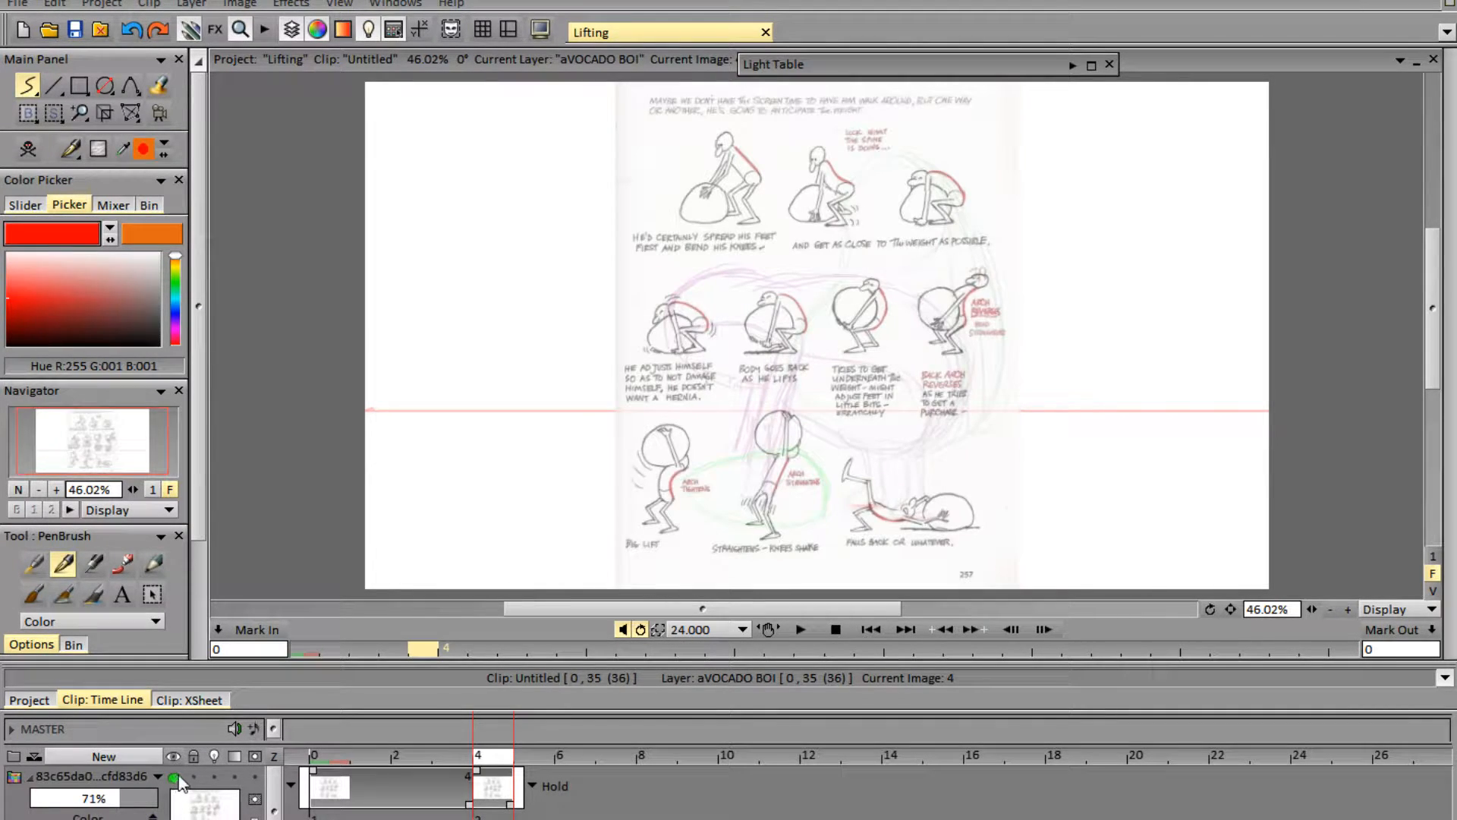
pyautogui.click(175, 777)
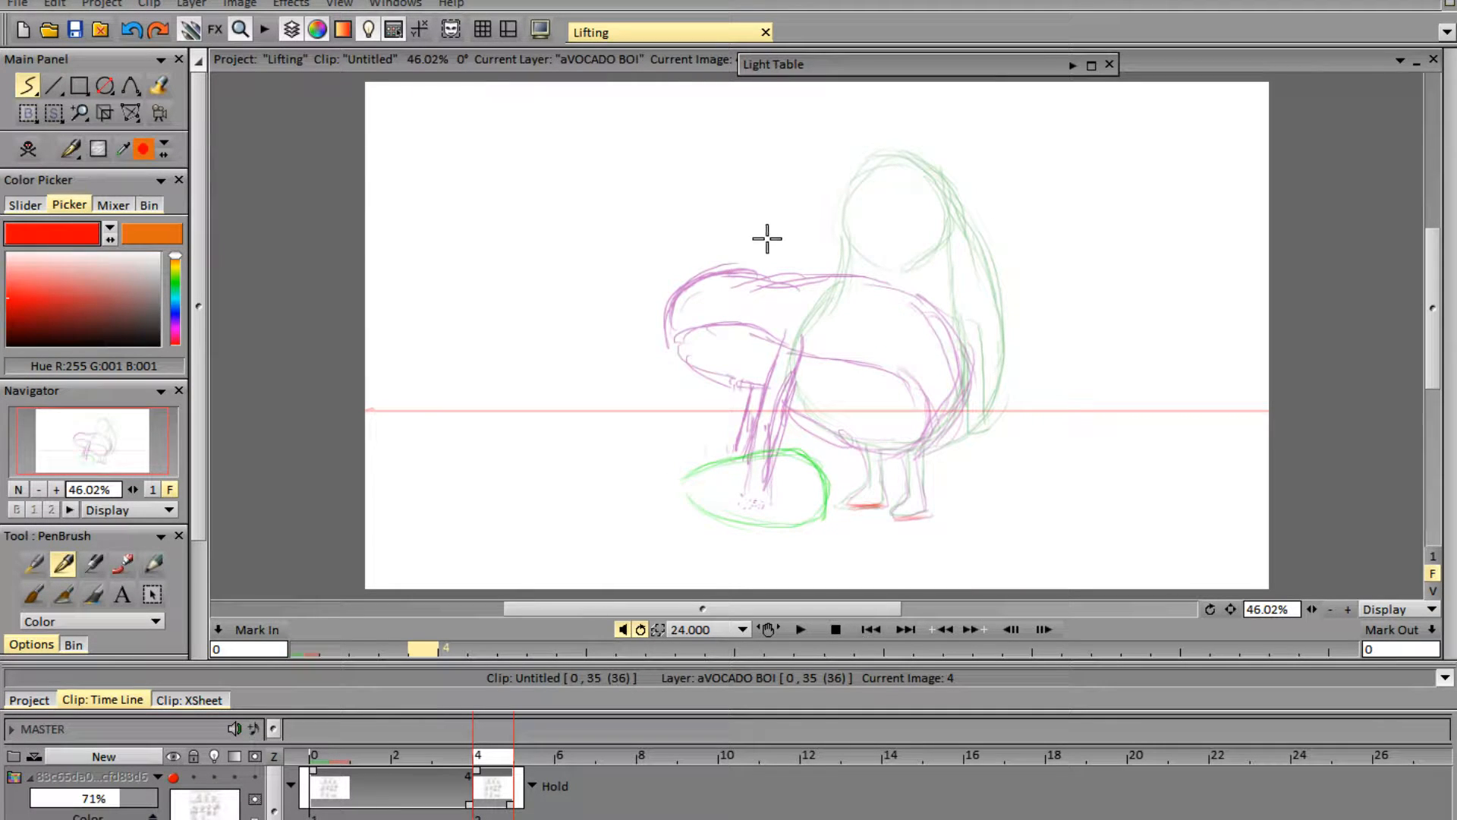
# - Sketch the forward-leaning axis of the body and the rounded back and bottom in red at frame 4
pyautogui.moveTo(772, 258)
pyautogui.mouseDown()
pyautogui.moveTo(899, 406)
pyautogui.moveTo(746, 229)
pyautogui.moveTo(903, 431)
pyautogui.moveTo(762, 241)
pyautogui.moveTo(888, 426)
pyautogui.mouseUp()
pyautogui.moveTo(753, 238)
pyautogui.mouseDown()
pyautogui.moveTo(887, 428)
pyautogui.moveTo(765, 236)
pyautogui.moveTo(903, 429)
pyautogui.mouseUp()
pyautogui.moveTo(823, 273)
pyautogui.mouseDown()
pyautogui.moveTo(932, 395)
pyautogui.moveTo(940, 356)
pyautogui.moveTo(944, 414)
pyautogui.mouseUp()
pyautogui.moveTo(838, 436)
pyautogui.mouseDown()
pyautogui.moveTo(925, 440)
pyautogui.moveTo(849, 450)
pyautogui.moveTo(933, 386)
pyautogui.mouseUp()
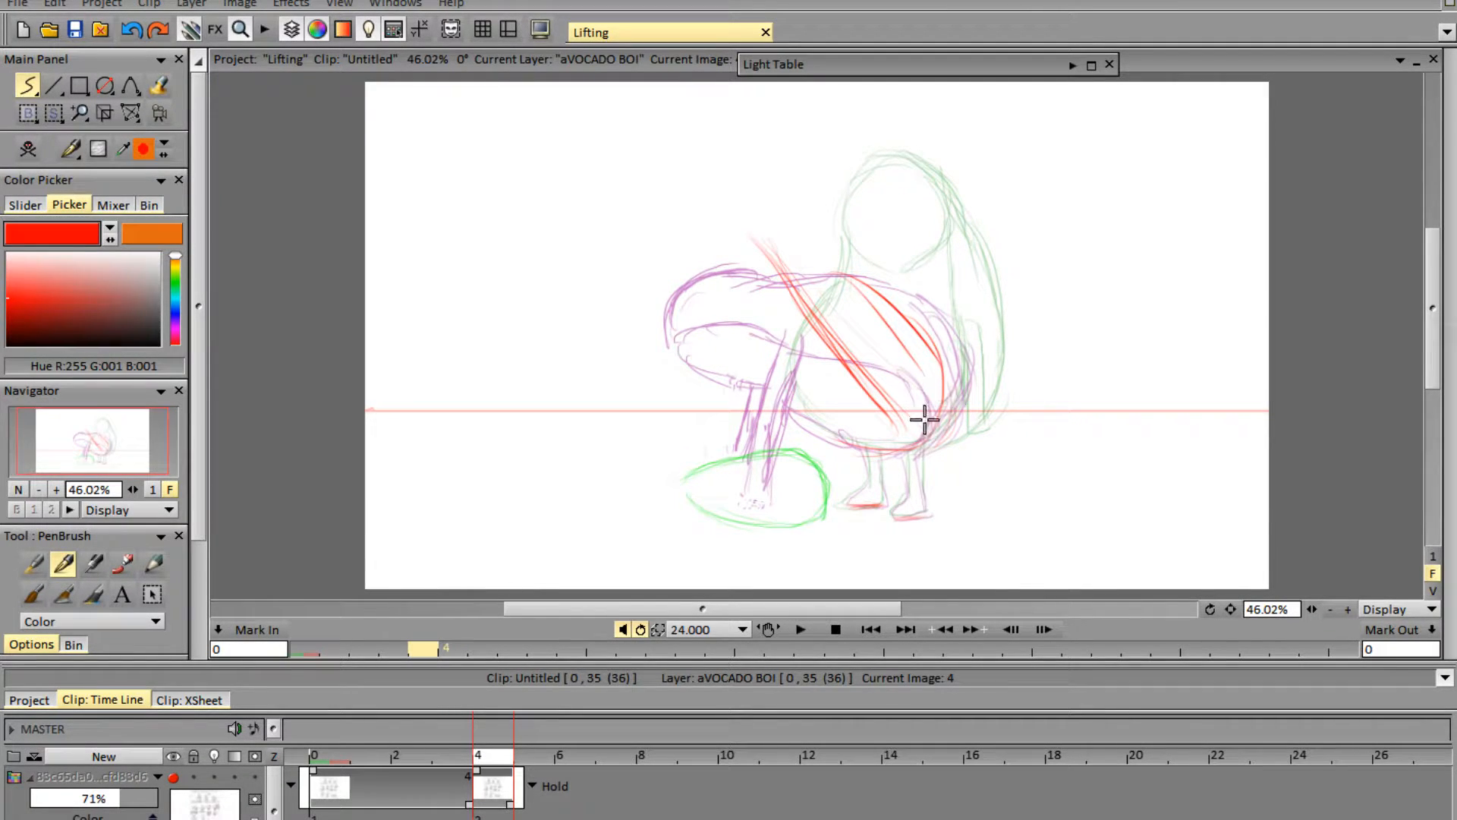
pyautogui.moveTo(915, 328); pyautogui.dragTo(931, 336)
pyautogui.moveTo(845, 283)
pyautogui.mouseDown()
pyautogui.moveTo(878, 281)
pyautogui.moveTo(943, 407)
pyautogui.mouseUp()
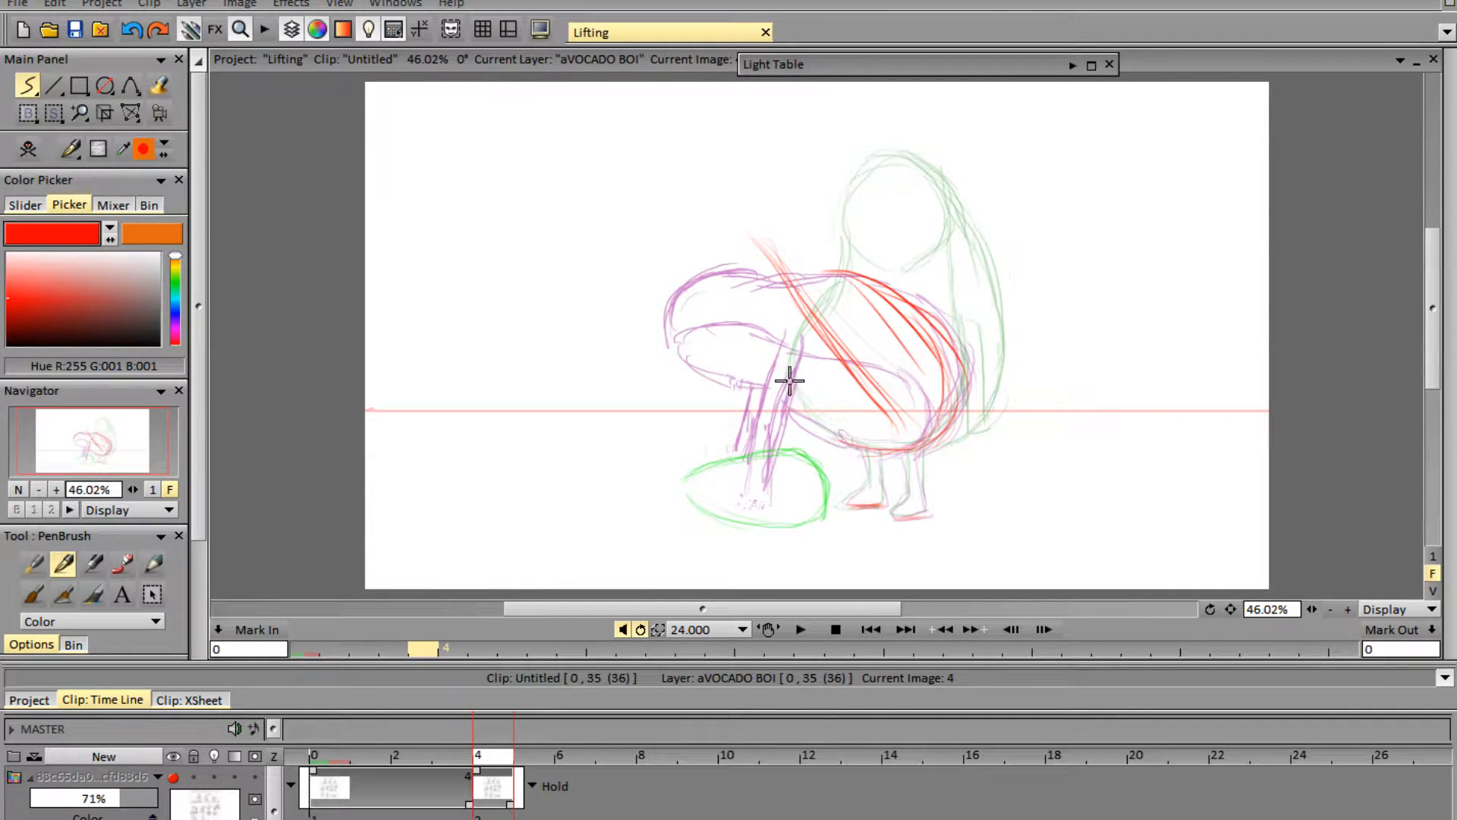
# - Sketch the tilted head and belly outline, and the inner contour of the avocado's front face
pyautogui.moveTo(839, 261)
pyautogui.mouseDown()
pyautogui.moveTo(810, 220)
pyautogui.moveTo(815, 237)
pyautogui.moveTo(748, 191)
pyautogui.moveTo(724, 197)
pyautogui.moveTo(737, 177)
pyautogui.moveTo(724, 228)
pyautogui.moveTo(727, 188)
pyautogui.moveTo(712, 222)
pyautogui.moveTo(785, 215)
pyautogui.moveTo(752, 195)
pyautogui.moveTo(862, 276)
pyautogui.mouseUp()
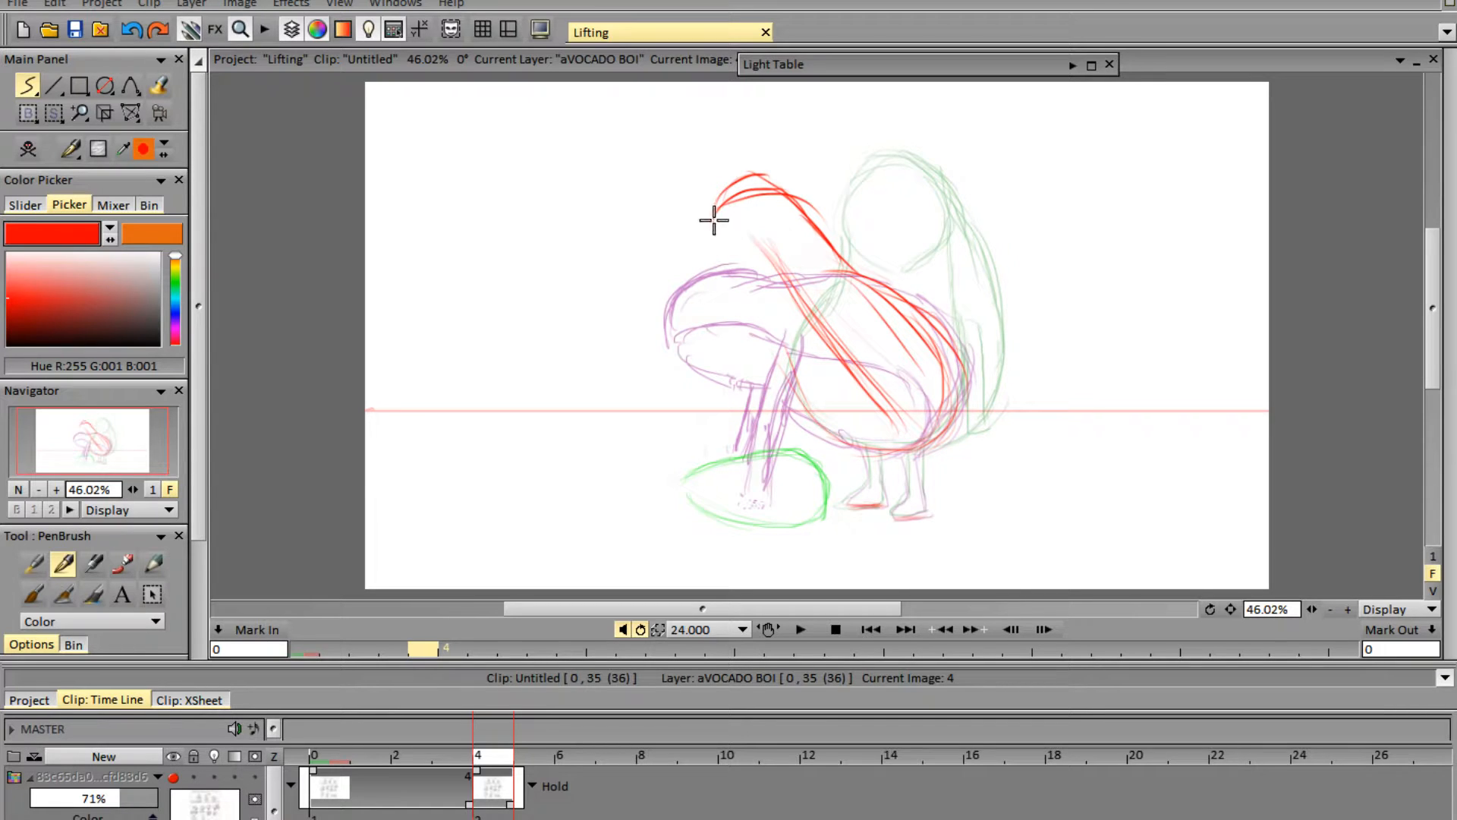
pyautogui.moveTo(713, 217); pyautogui.dragTo(820, 426)
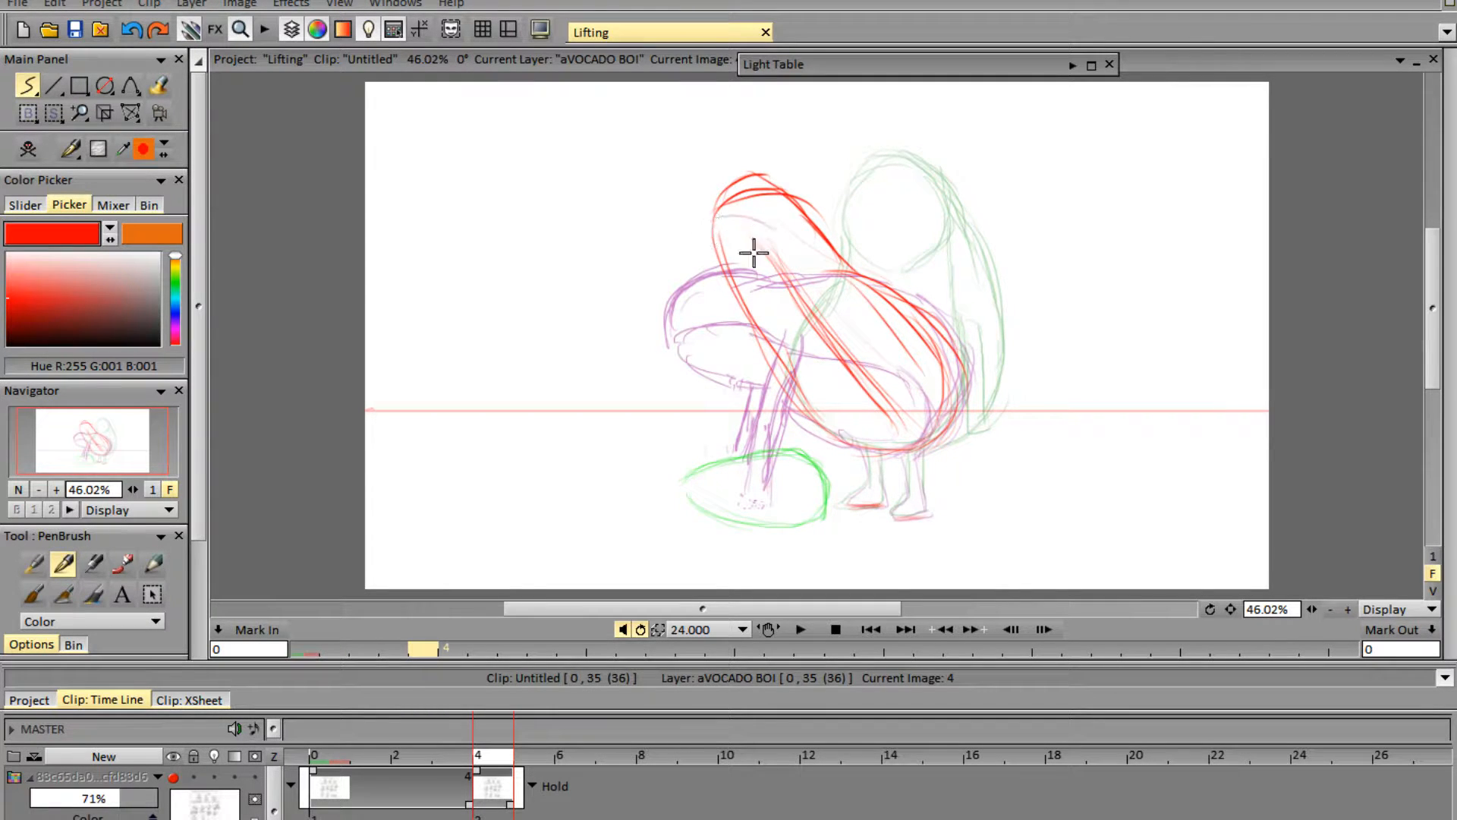
pyautogui.moveTo(747, 224)
pyautogui.mouseDown()
pyautogui.moveTo(871, 332)
pyautogui.moveTo(887, 409)
pyautogui.mouseUp()
pyautogui.moveTo(827, 285)
pyautogui.mouseDown()
pyautogui.moveTo(915, 393)
pyautogui.moveTo(895, 362)
pyautogui.moveTo(886, 421)
pyautogui.mouseUp()
pyautogui.moveTo(919, 416)
pyautogui.mouseDown()
pyautogui.moveTo(876, 449)
pyautogui.moveTo(835, 447)
pyautogui.moveTo(920, 416)
pyautogui.mouseUp()
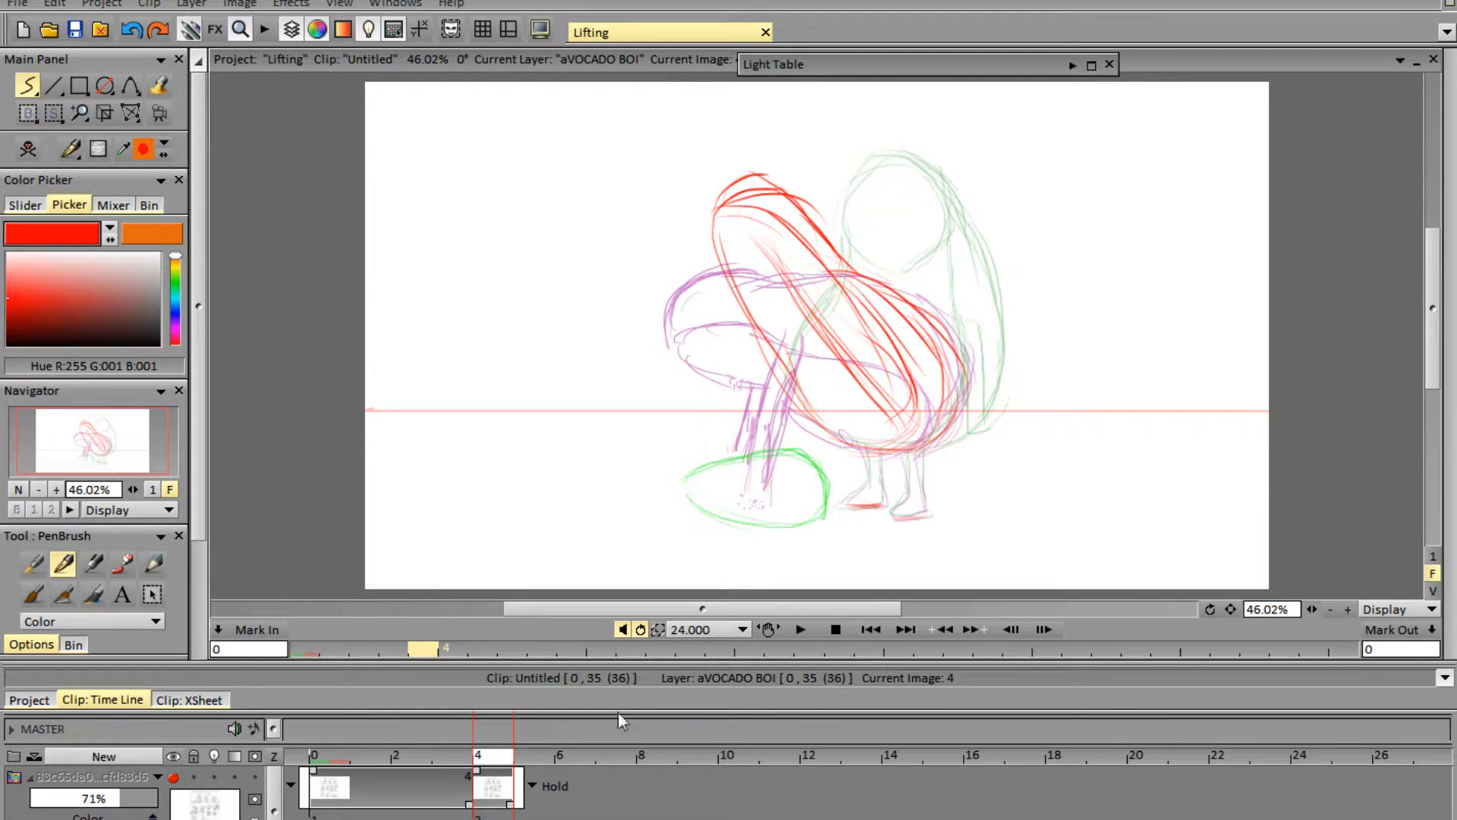
# - Check the reference poses briefly and draw both bent legs with flat feet under the body
pyautogui.click(174, 778)
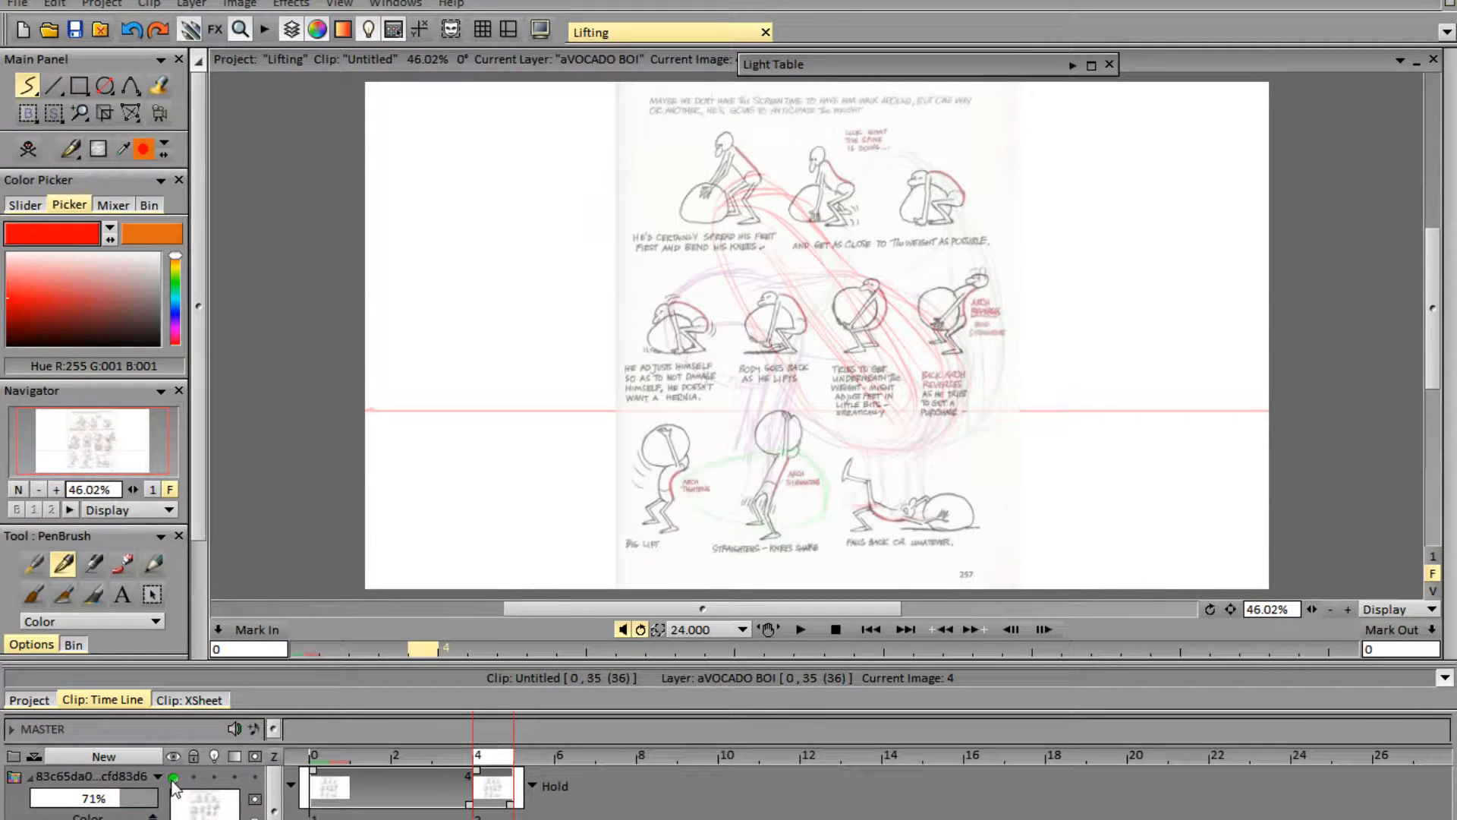
pyautogui.click(173, 777)
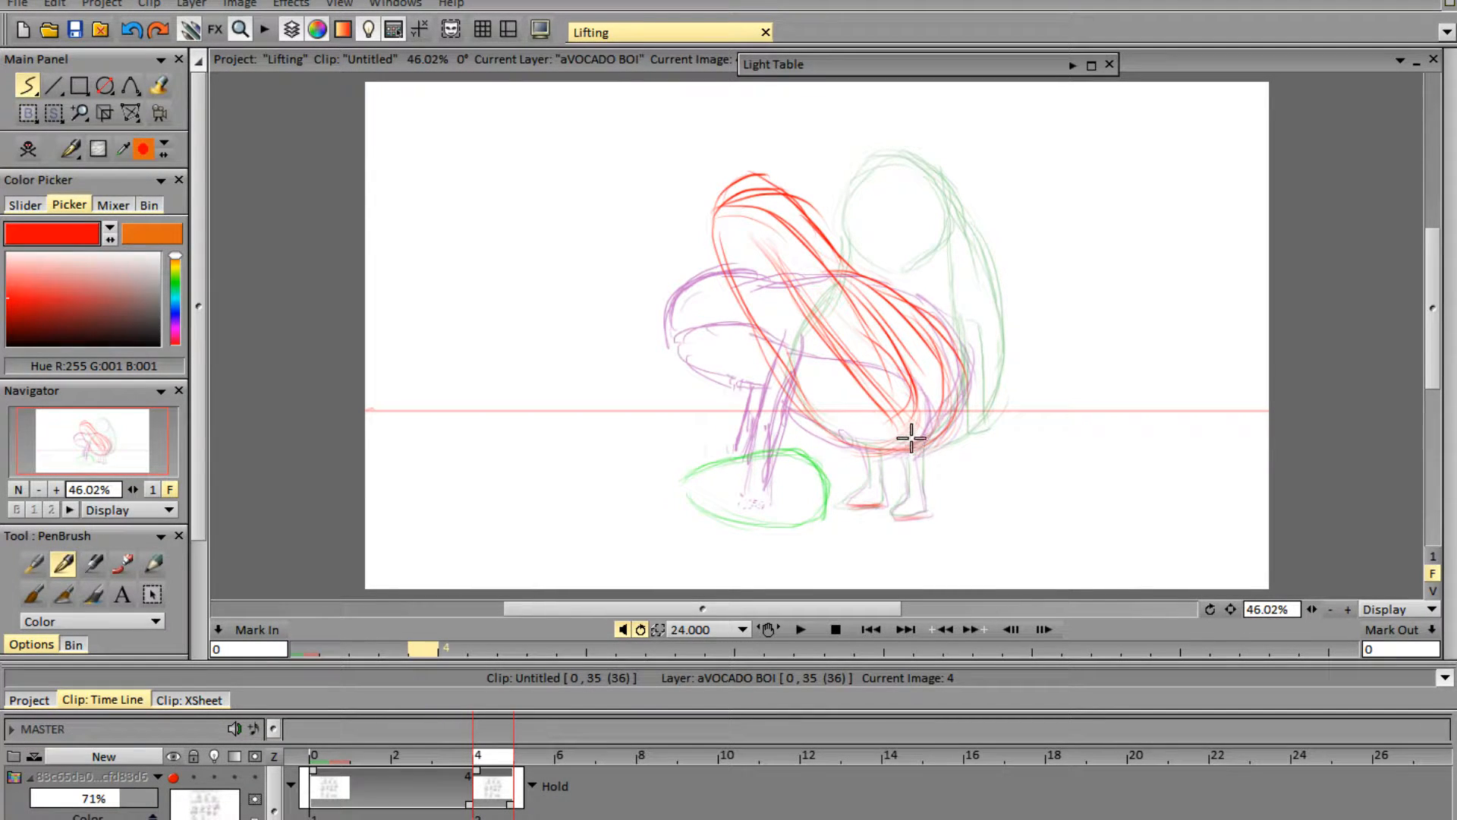
pyautogui.moveTo(917, 441)
pyautogui.mouseDown()
pyautogui.moveTo(906, 513)
pyautogui.moveTo(872, 525)
pyautogui.moveTo(943, 526)
pyautogui.moveTo(923, 473)
pyautogui.moveTo(941, 429)
pyautogui.mouseUp()
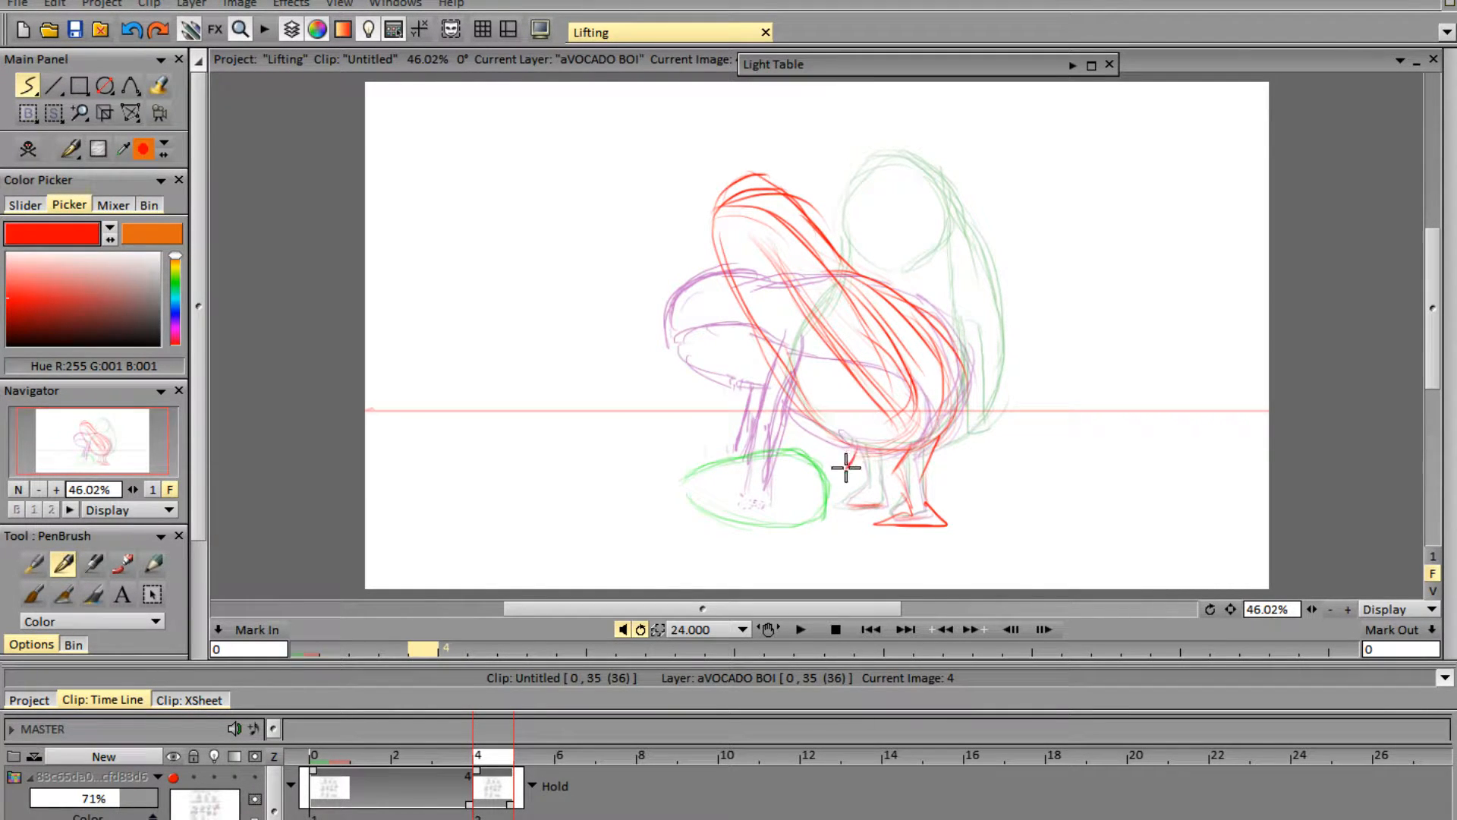
pyautogui.moveTo(849, 456)
pyautogui.mouseDown()
pyautogui.moveTo(855, 494)
pyautogui.moveTo(876, 508)
pyautogui.moveTo(865, 475)
pyautogui.moveTo(881, 439)
pyautogui.mouseUp()
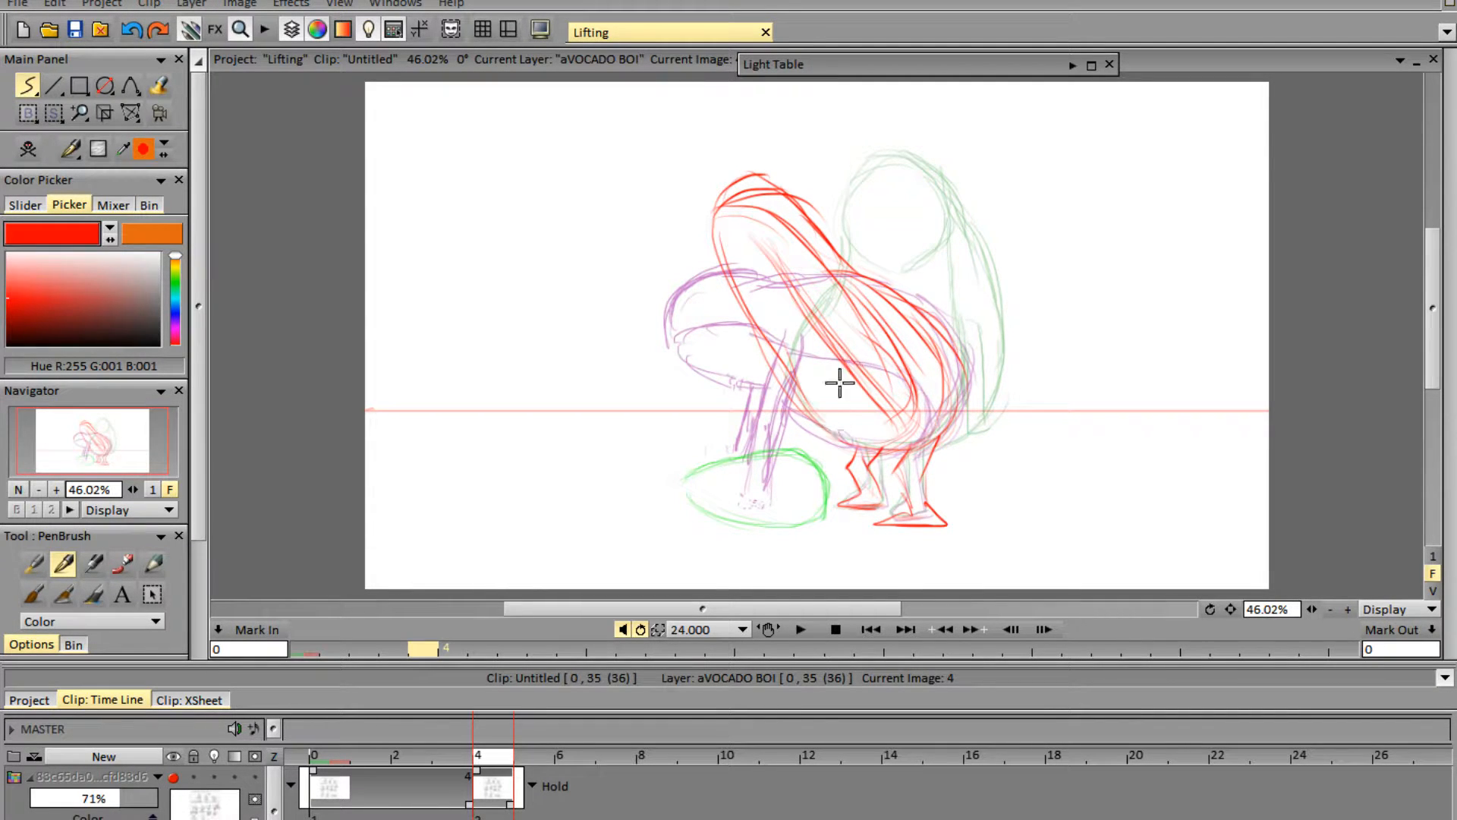
# - Draw both arms reaching down from the body with the hands on the green pit
pyautogui.moveTo(828, 264); pyautogui.dragTo(901, 390)
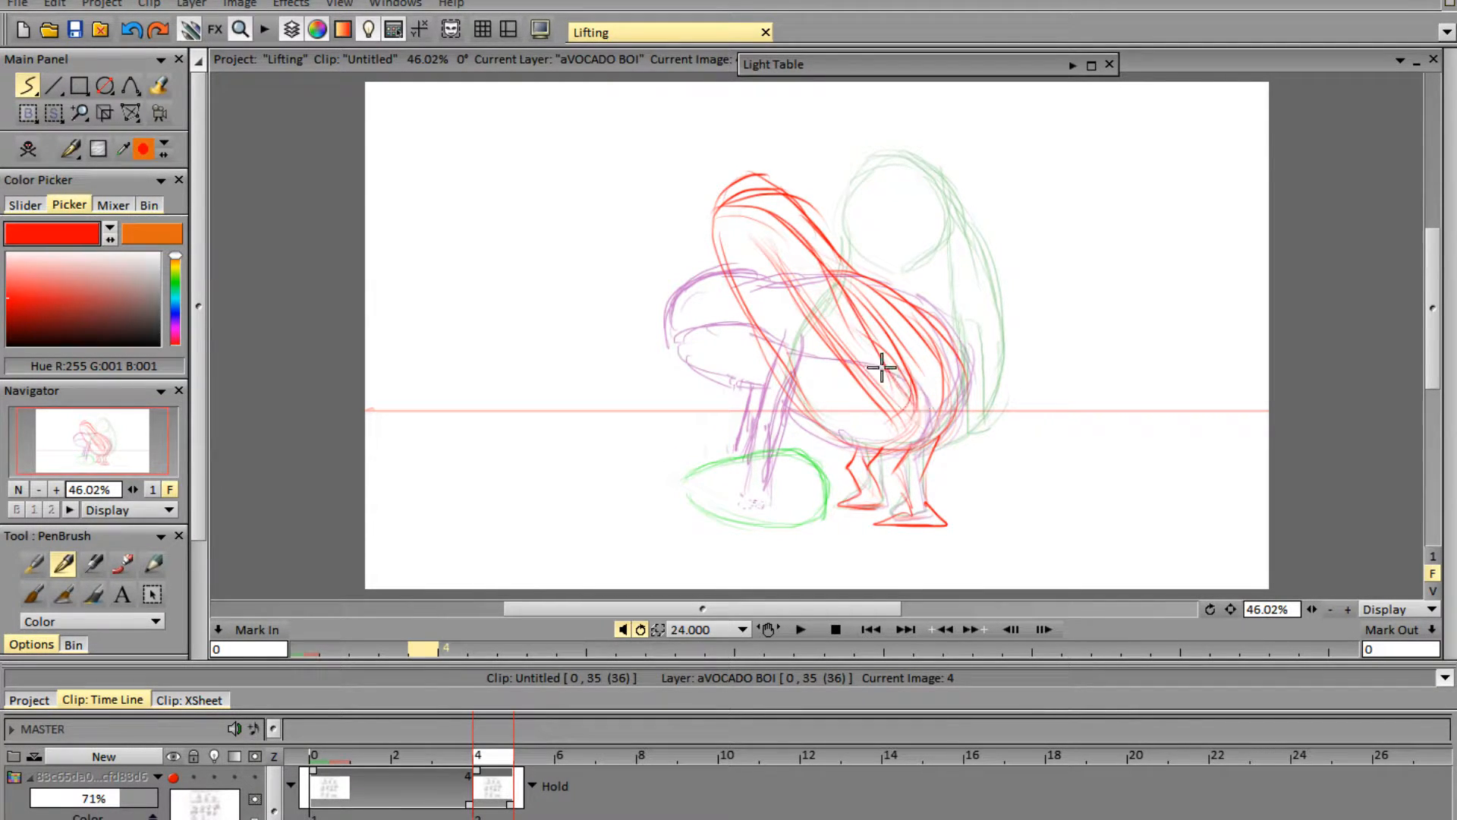
pyautogui.moveTo(849, 297)
pyautogui.mouseDown()
pyautogui.moveTo(819, 434)
pyautogui.moveTo(851, 382)
pyautogui.moveTo(845, 421)
pyautogui.moveTo(836, 449)
pyautogui.moveTo(793, 472)
pyautogui.mouseUp()
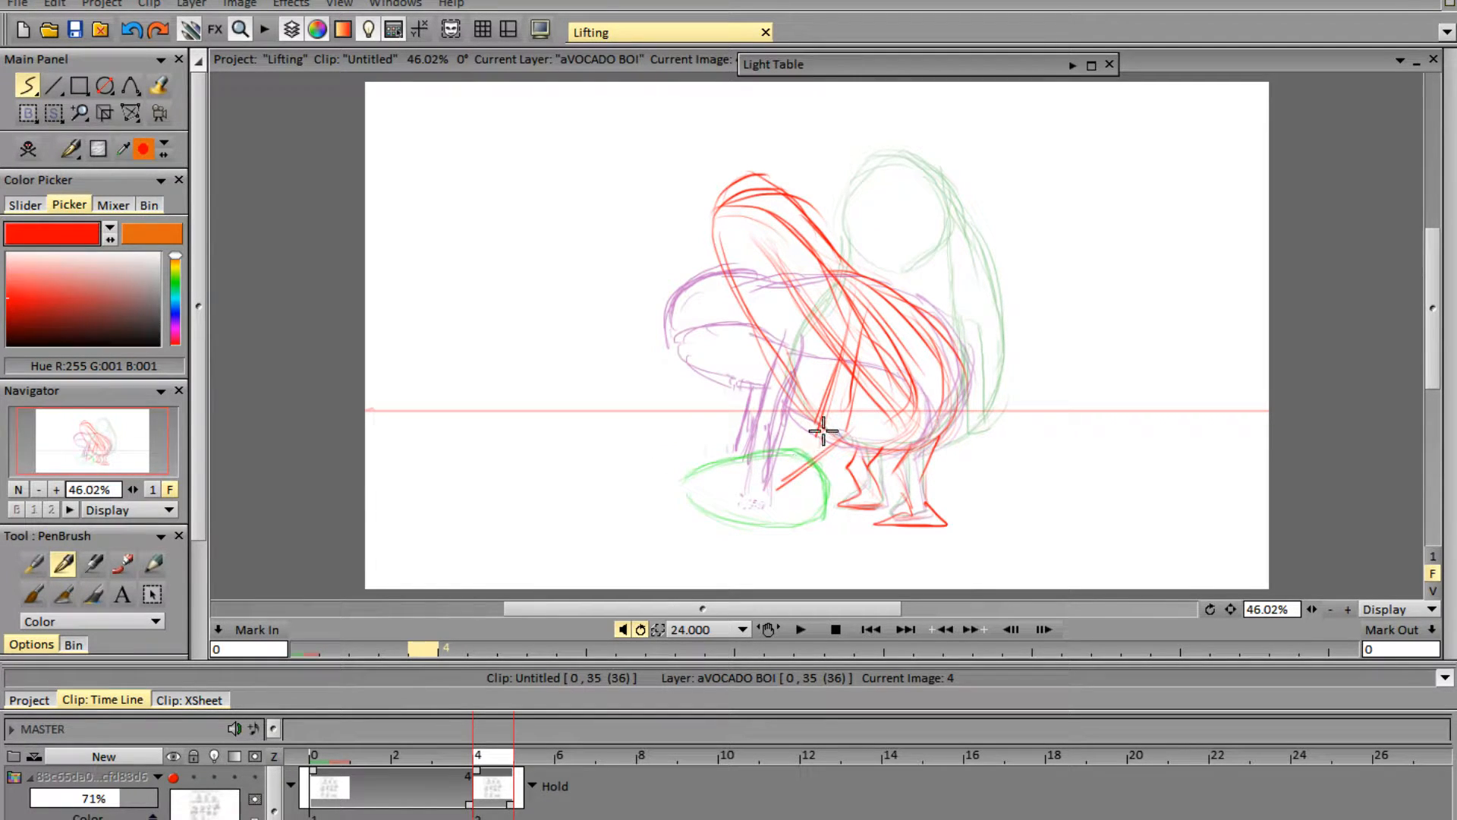
pyautogui.moveTo(822, 425)
pyautogui.mouseDown()
pyautogui.moveTo(762, 470)
pyautogui.moveTo(761, 490)
pyautogui.moveTo(771, 471)
pyautogui.moveTo(783, 500)
pyautogui.moveTo(753, 475)
pyautogui.moveTo(779, 503)
pyautogui.moveTo(736, 484)
pyautogui.moveTo(776, 471)
pyautogui.mouseUp()
pyautogui.moveTo(781, 390); pyautogui.dragTo(788, 486)
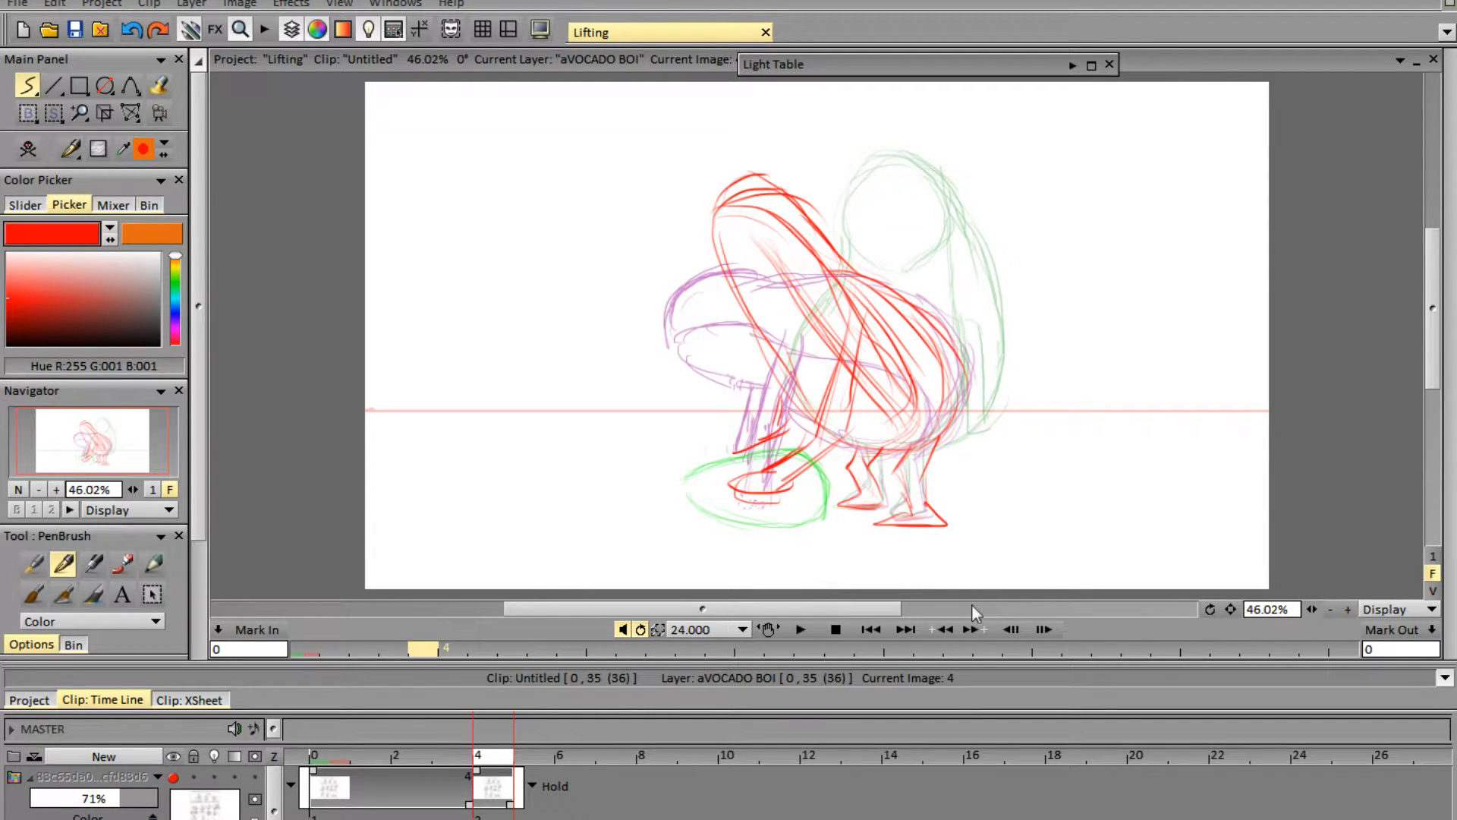
# - Turn off the aVOCADO BOI layer's light table and play back the animation to check the new pose
pyautogui.press('Left')
pyautogui.press('Left')
pyautogui.press('Left')
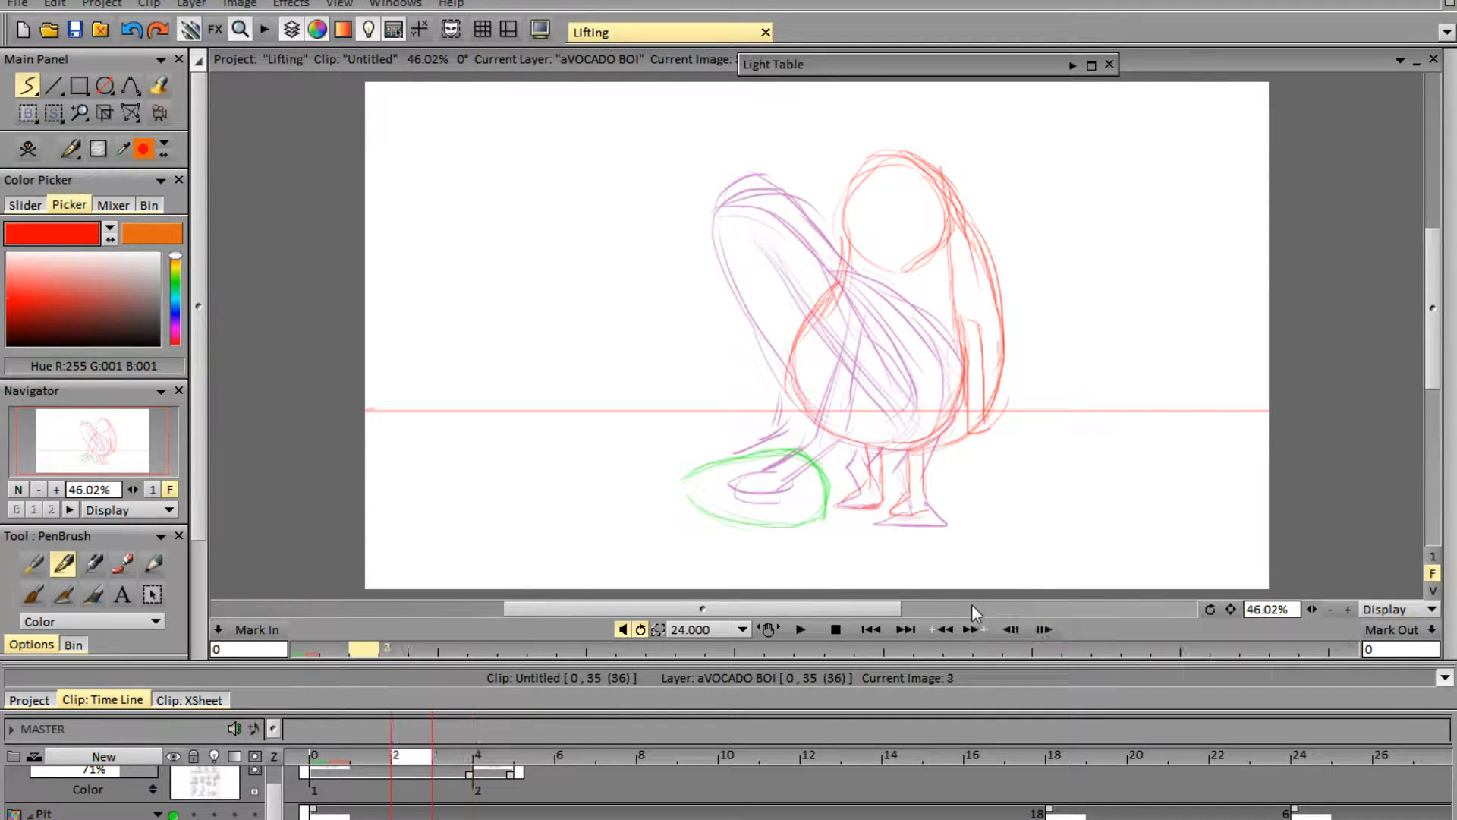
pyautogui.click(214, 818)
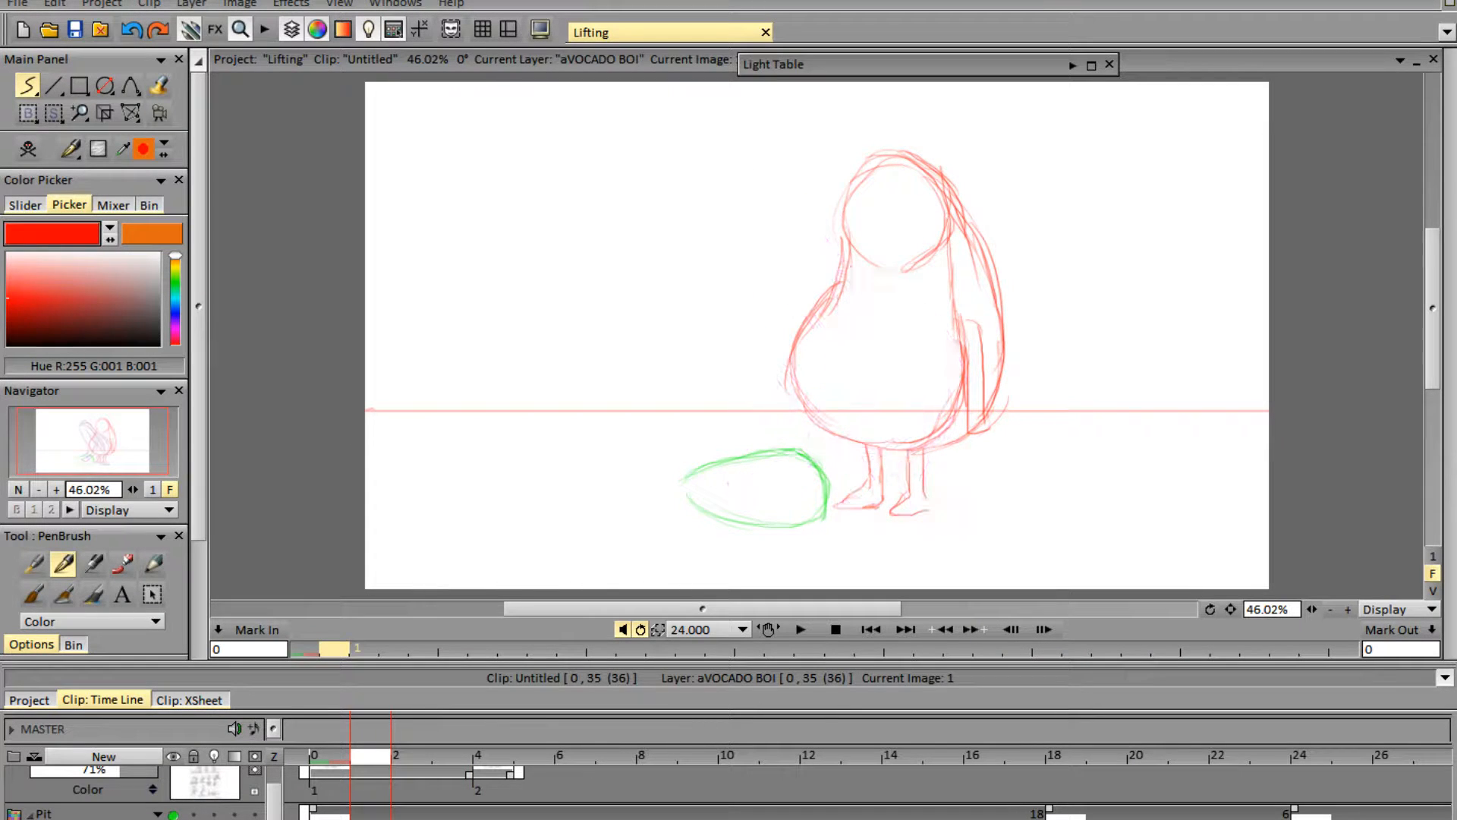
pyautogui.click(805, 629)
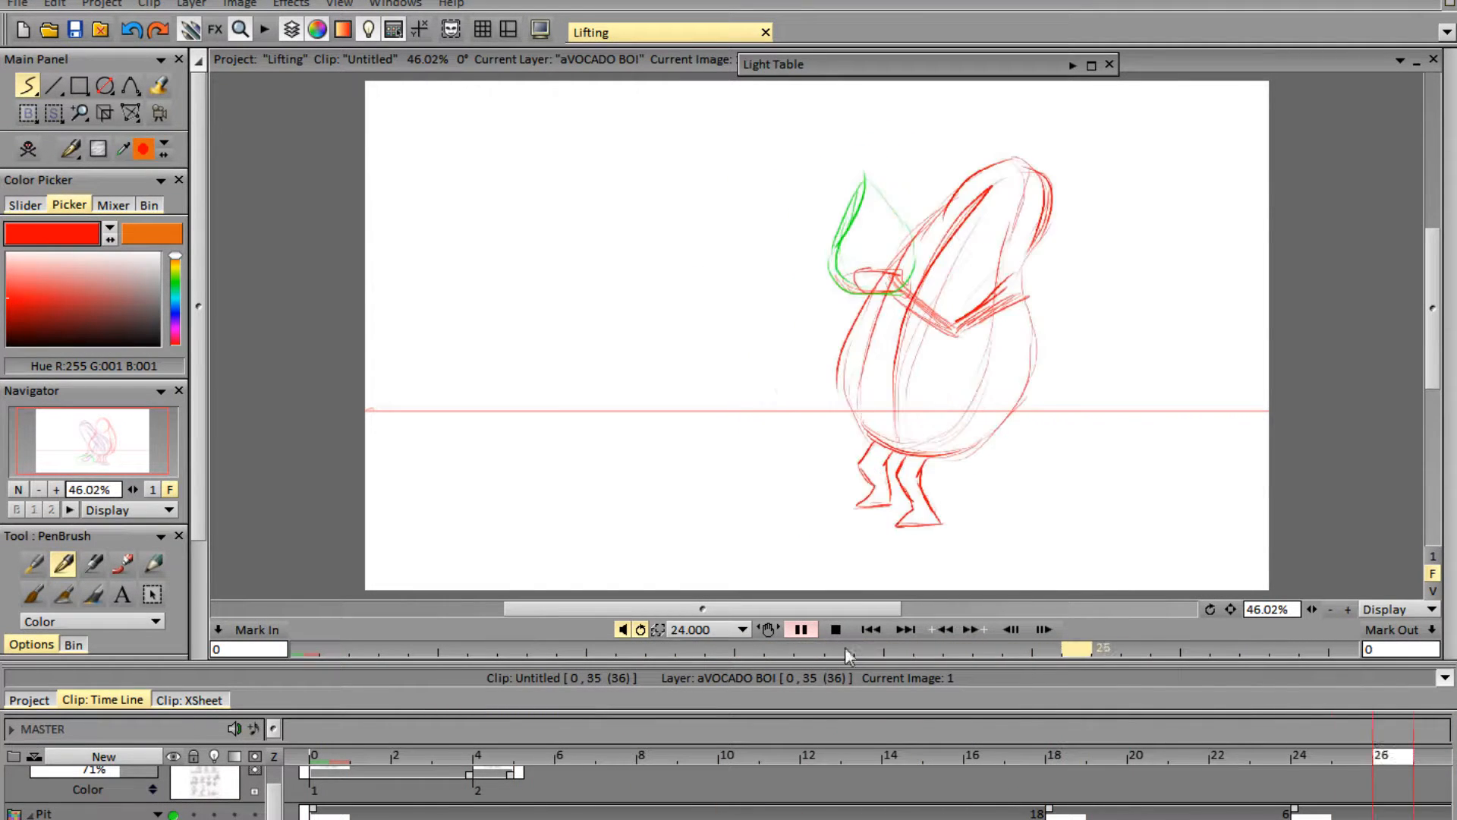
pyautogui.click(835, 630)
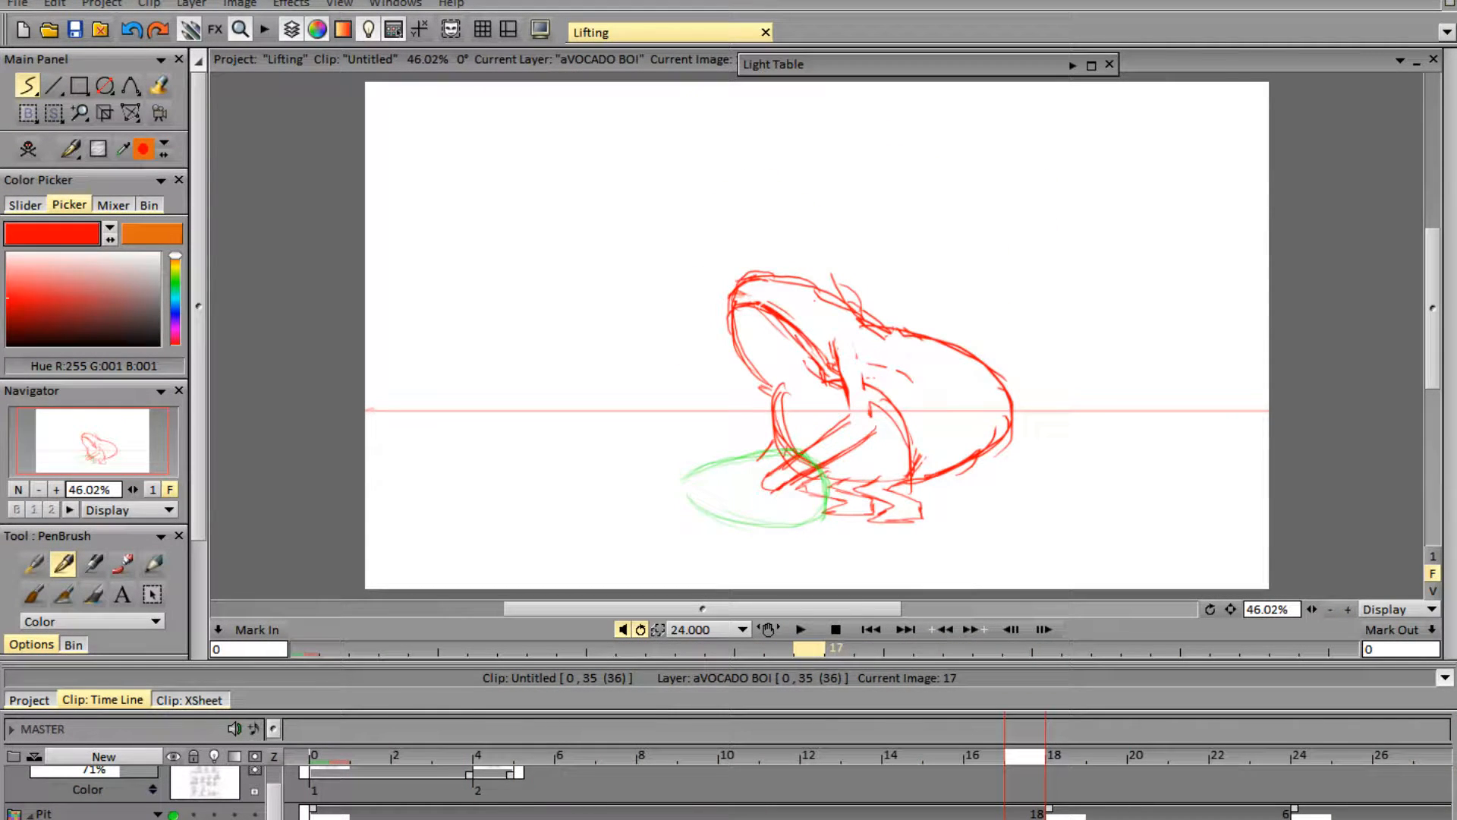
# - Lengthen the holds of the drawings on the aVOCADO BOI layer so the layer spans 42 frames
pyautogui.moveTo(556, 818); pyautogui.dragTo(596, 818)
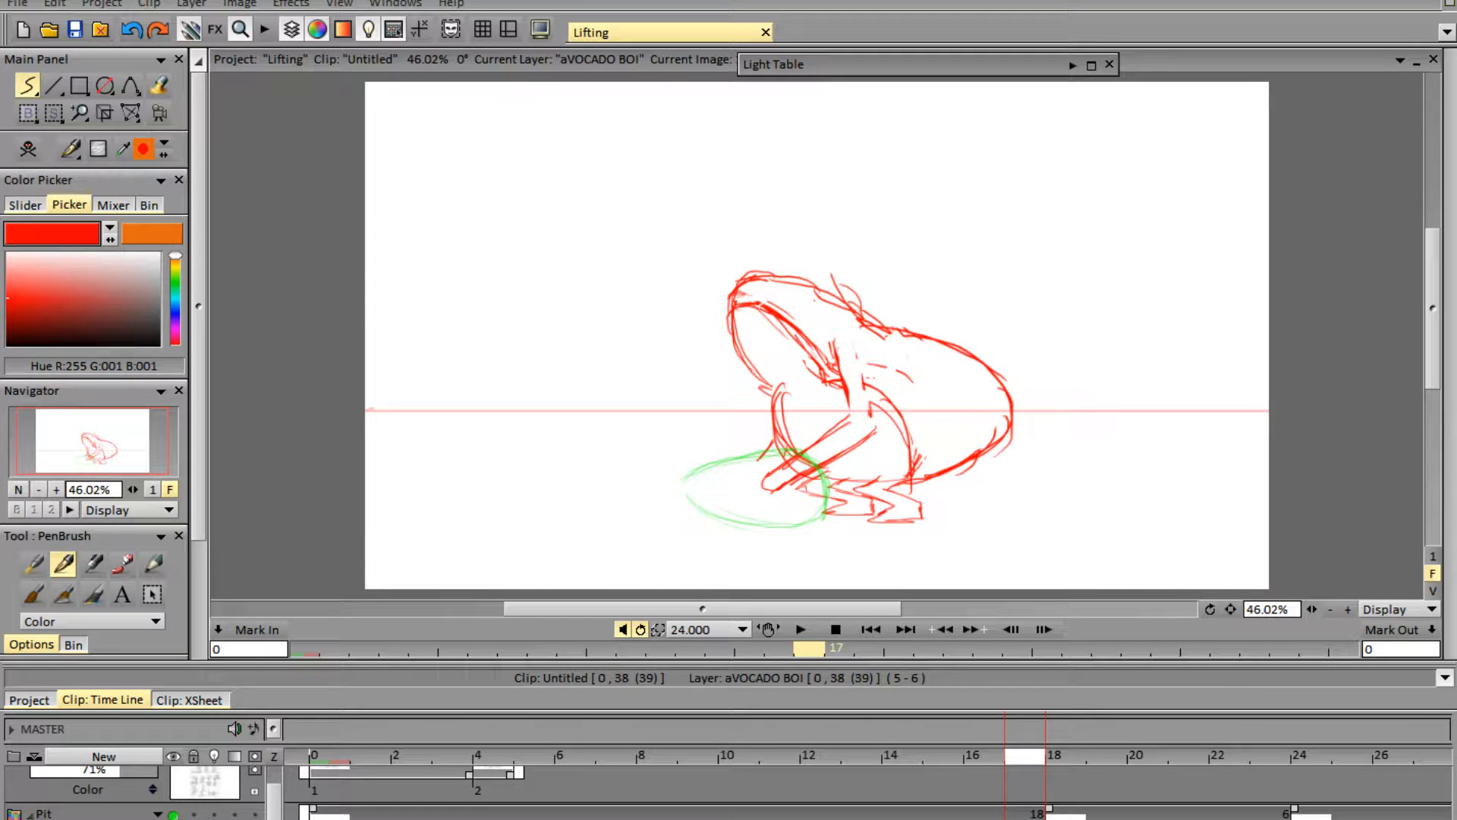
pyautogui.moveTo(719, 818); pyautogui.dragTo(719, 818)
pyautogui.moveTo(556, 818); pyautogui.dragTo(638, 818)
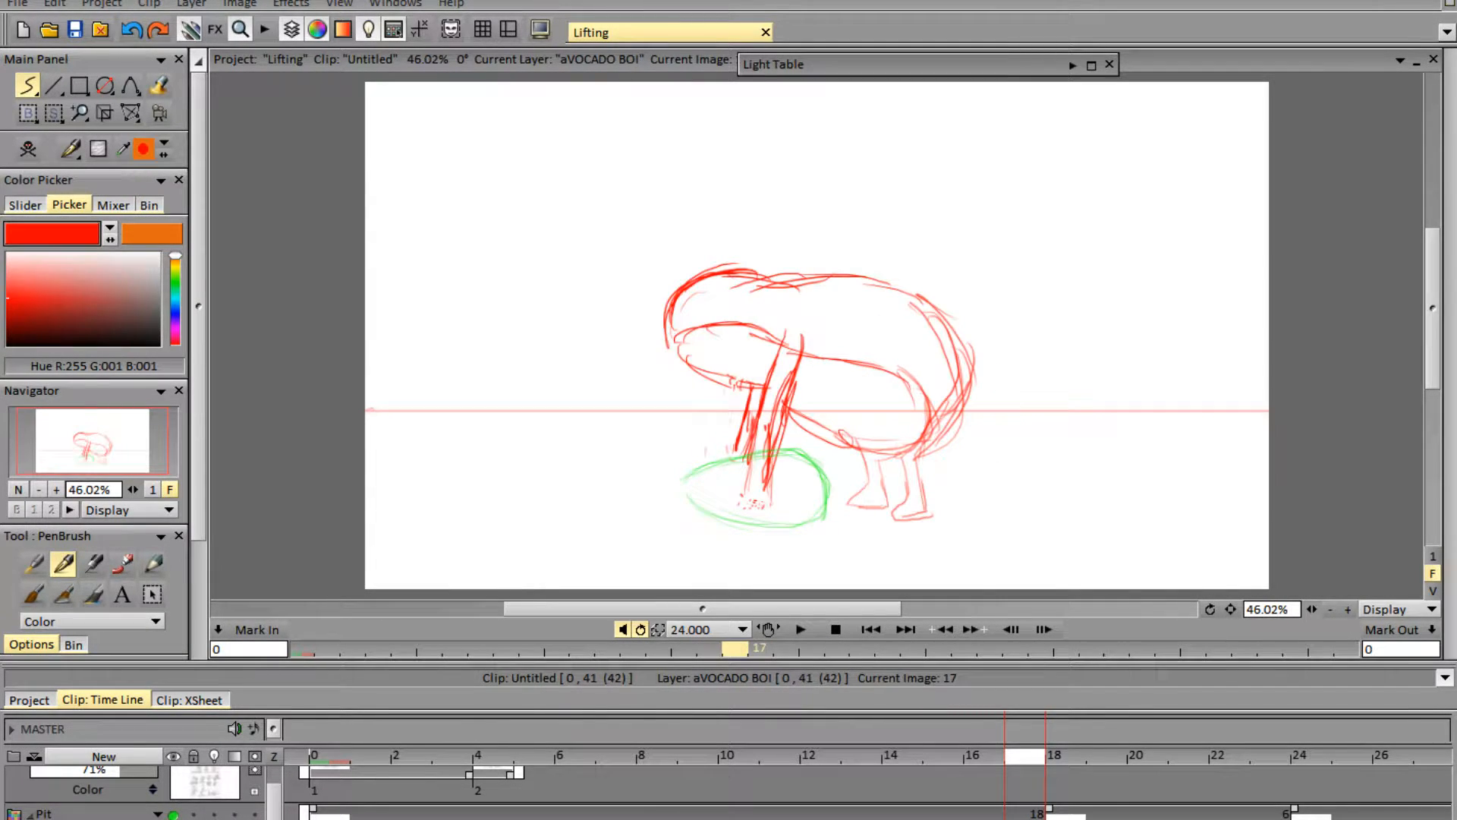
# - Try holding the Pit layer's last image for 12 frames, check frames 18 and 17, and undo the change
pyautogui.hscroll(8, 868, 769)
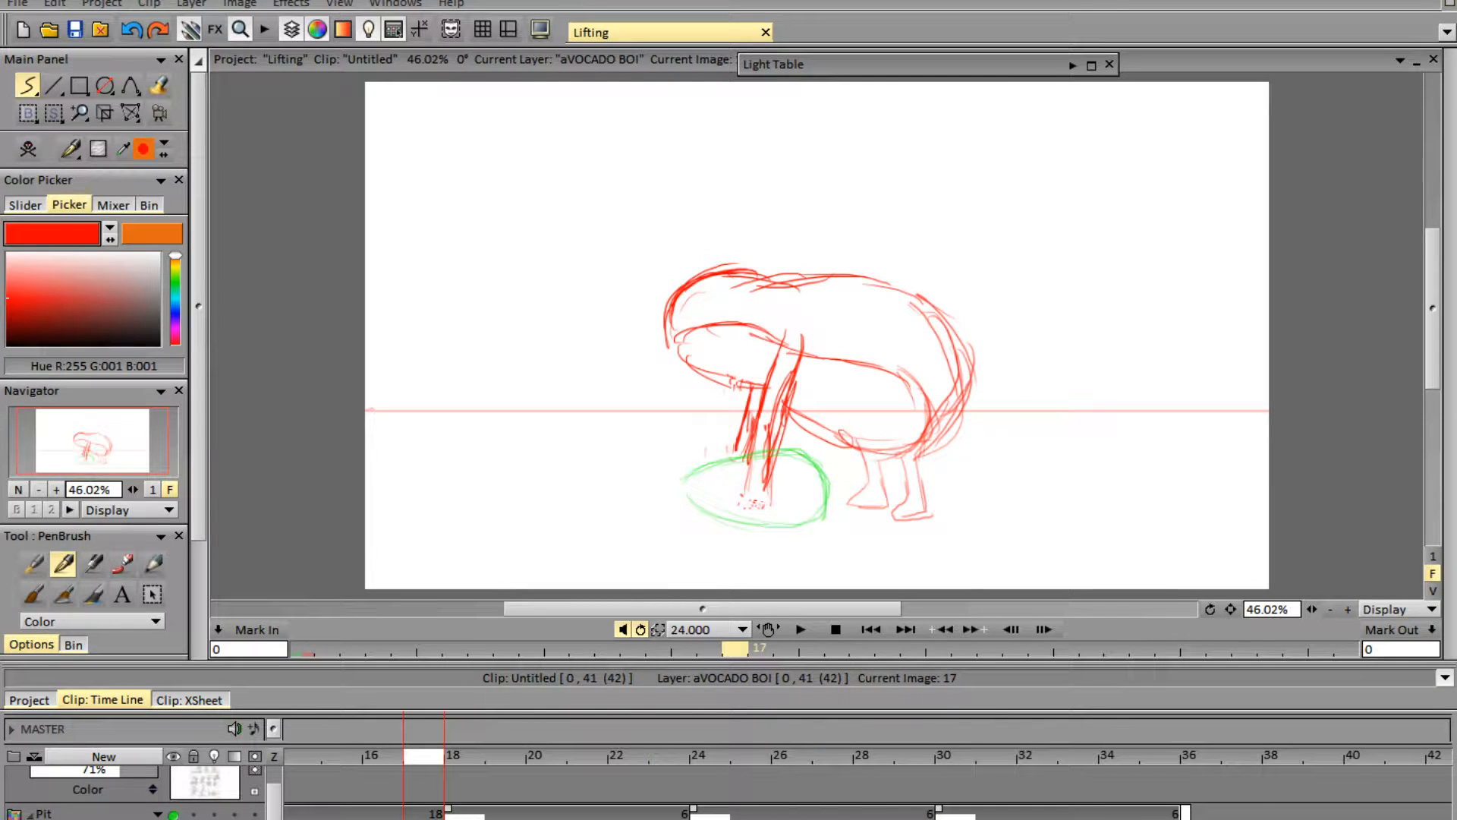
pyautogui.moveTo(1185, 815); pyautogui.dragTo(1431, 814)
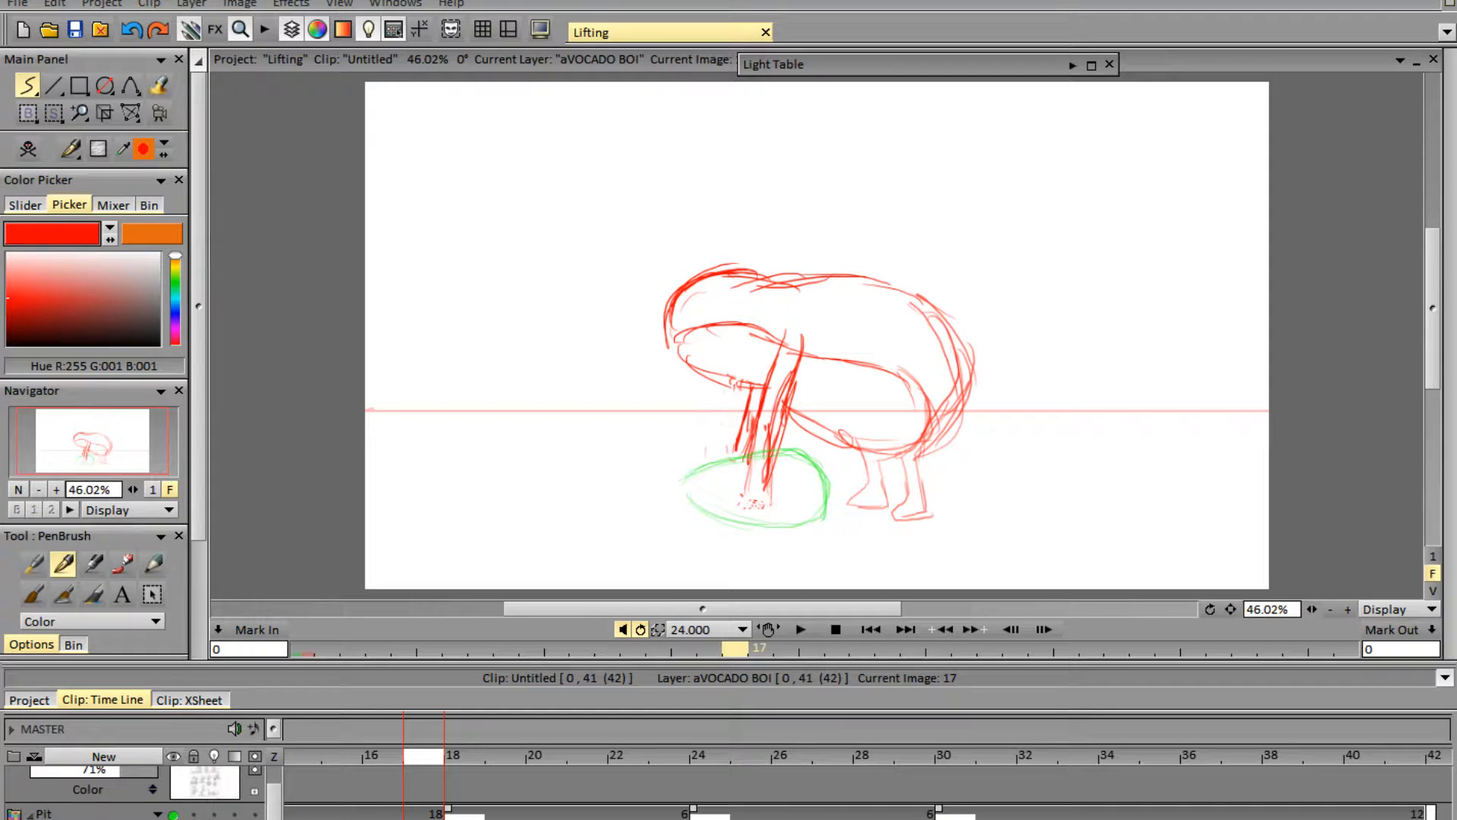
pyautogui.click(464, 763)
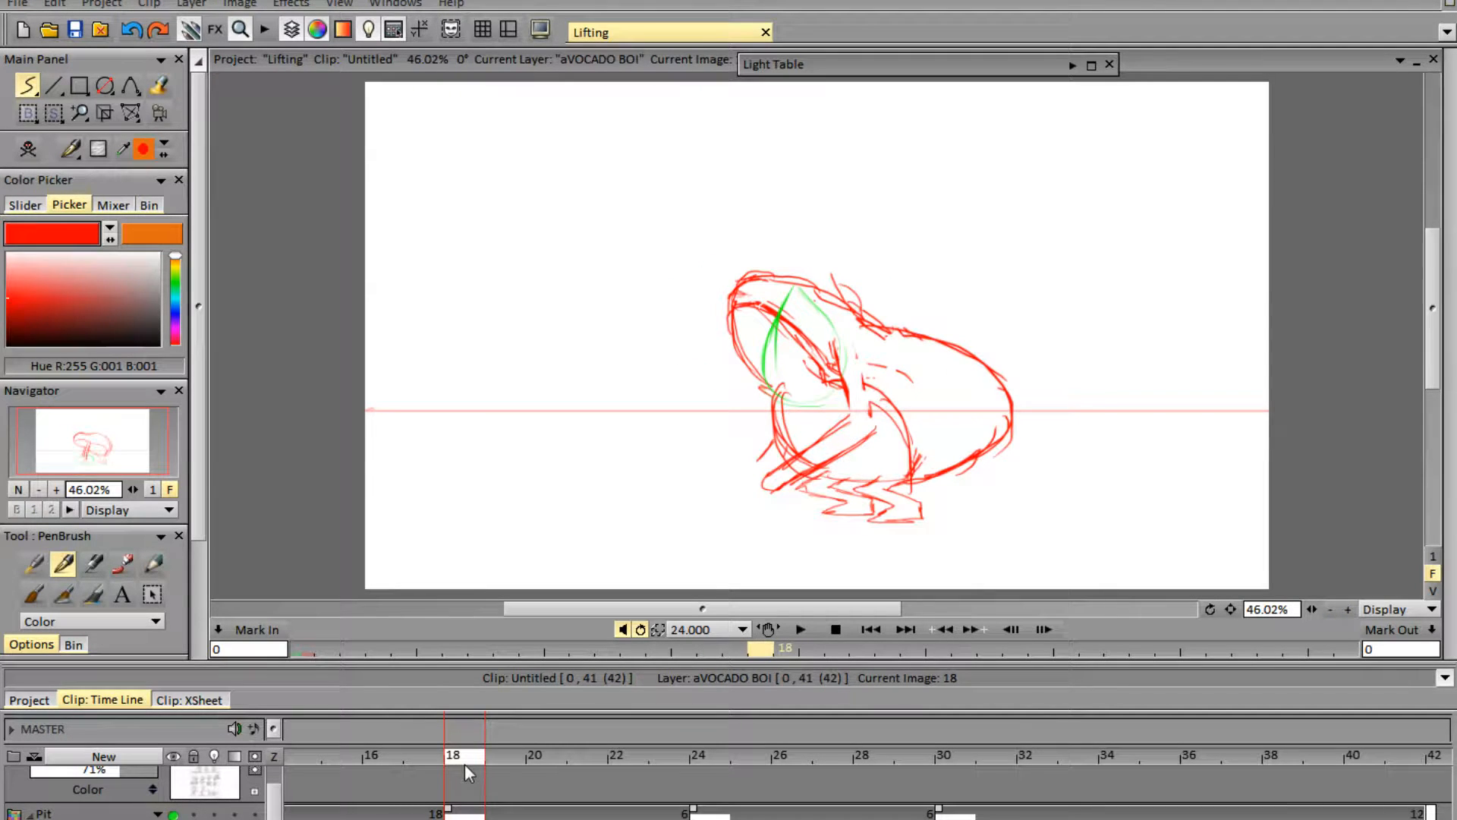
pyautogui.click(413, 769)
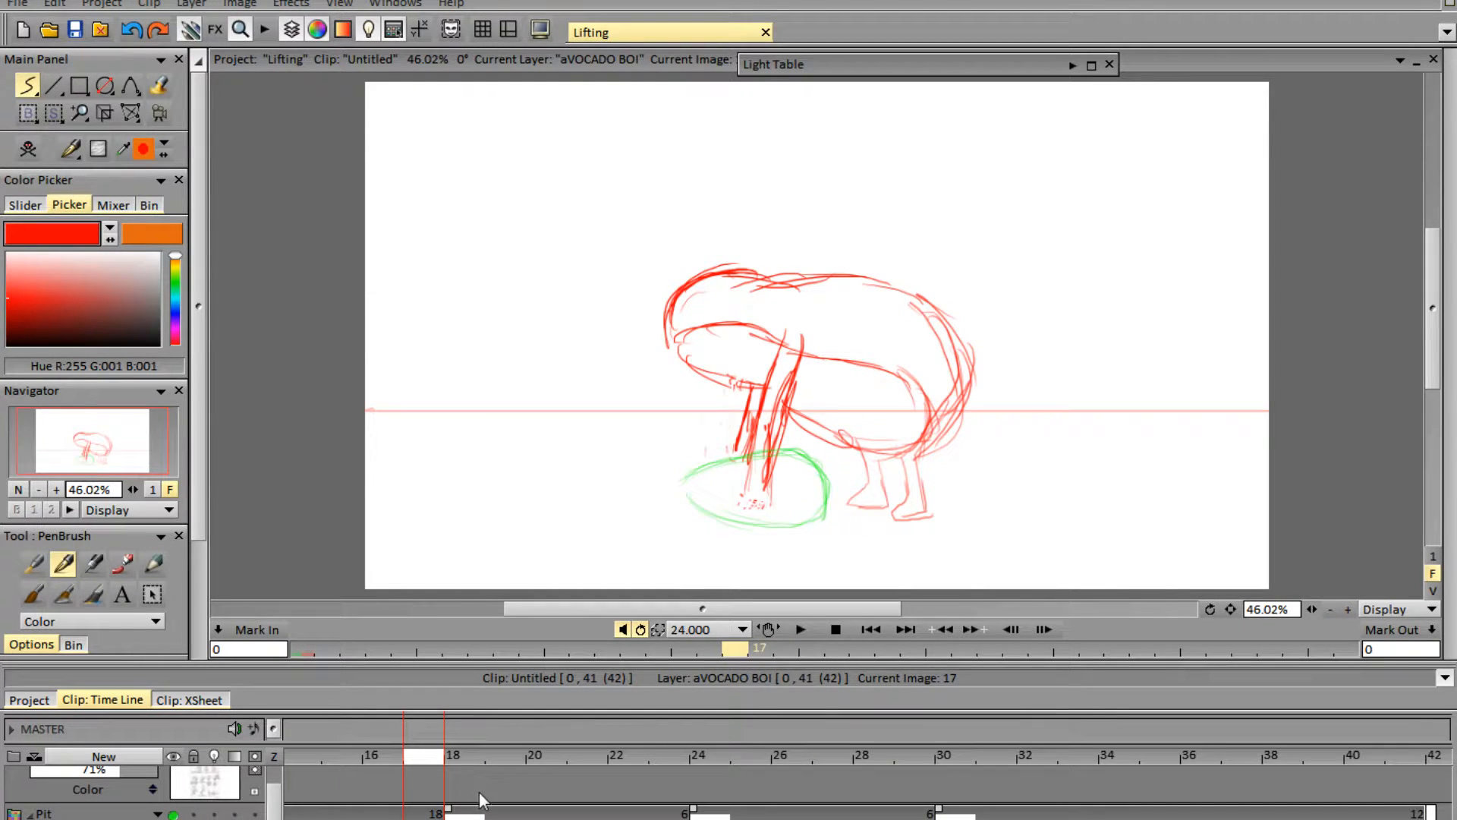
pyautogui.hotkey('ctrl', 'z')
# - Extend the Pit layer's first image so it holds for 24 frames
pyautogui.hscroll(-5, 979, 793)
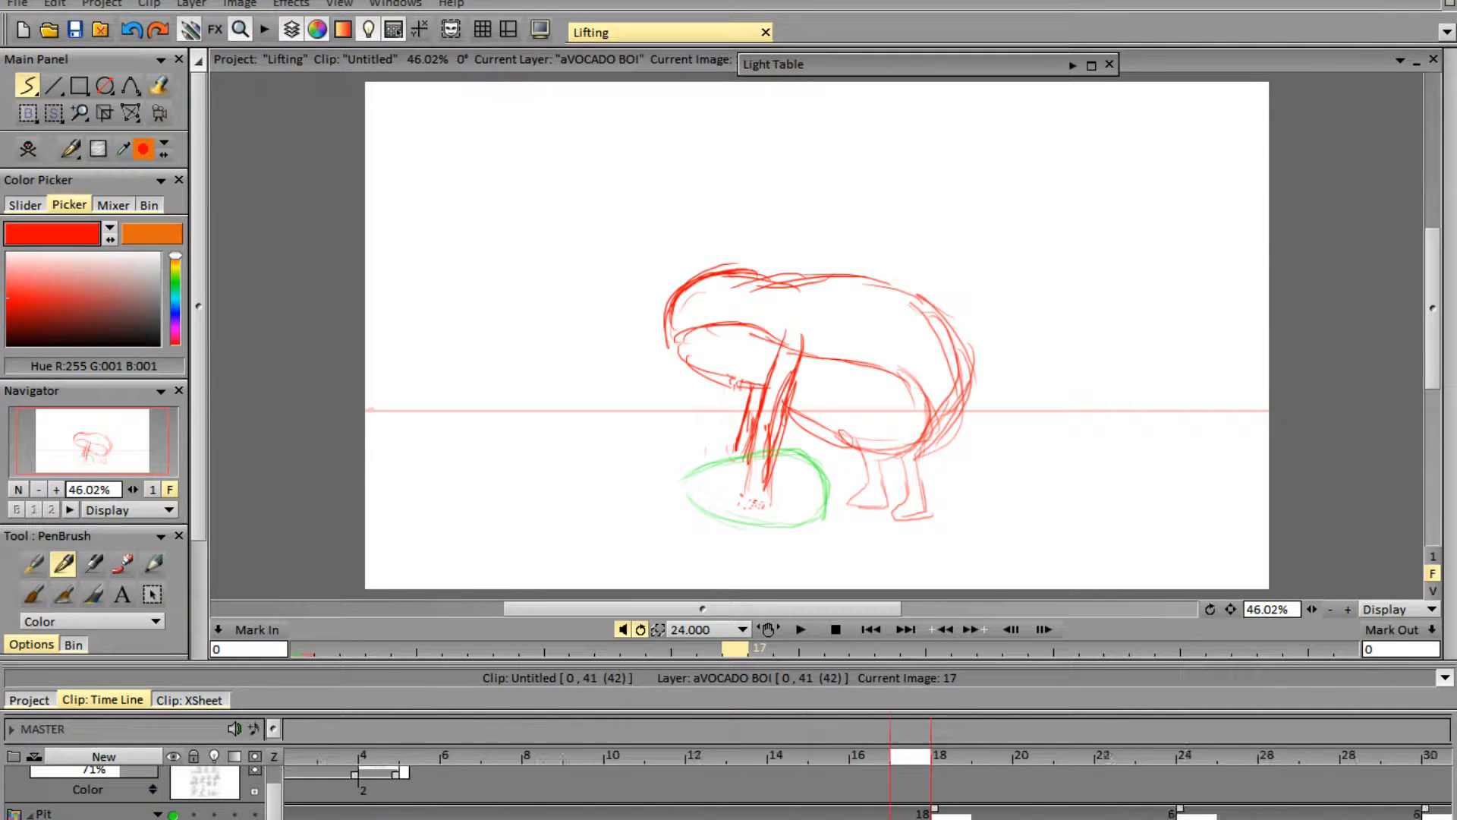
pyautogui.moveTo(996, 816); pyautogui.dragTo(1241, 817)
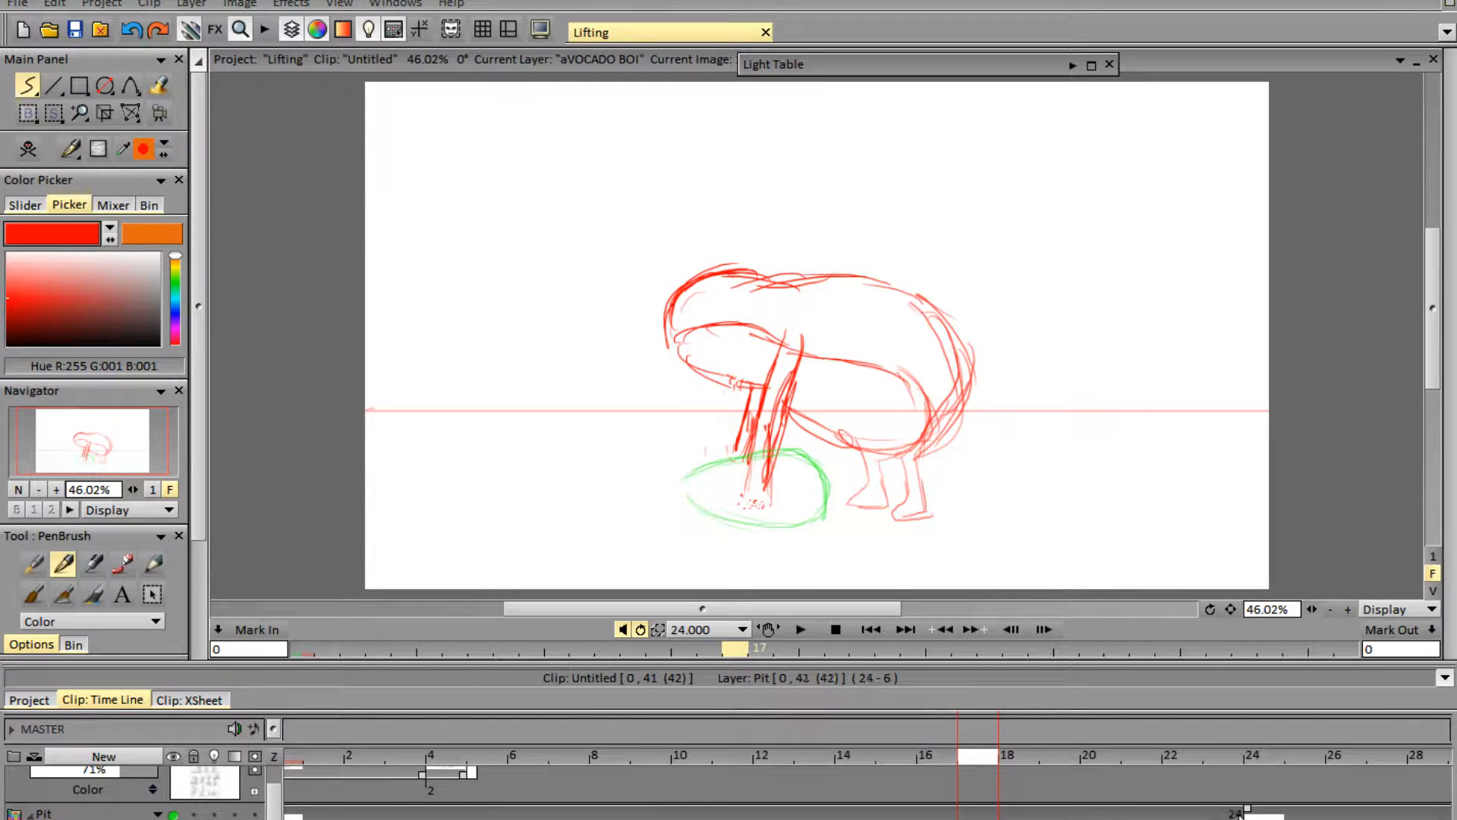
# - Play back the animation, stop it, and go to the bent-over pose at frame 12
pyautogui.click(800, 629)
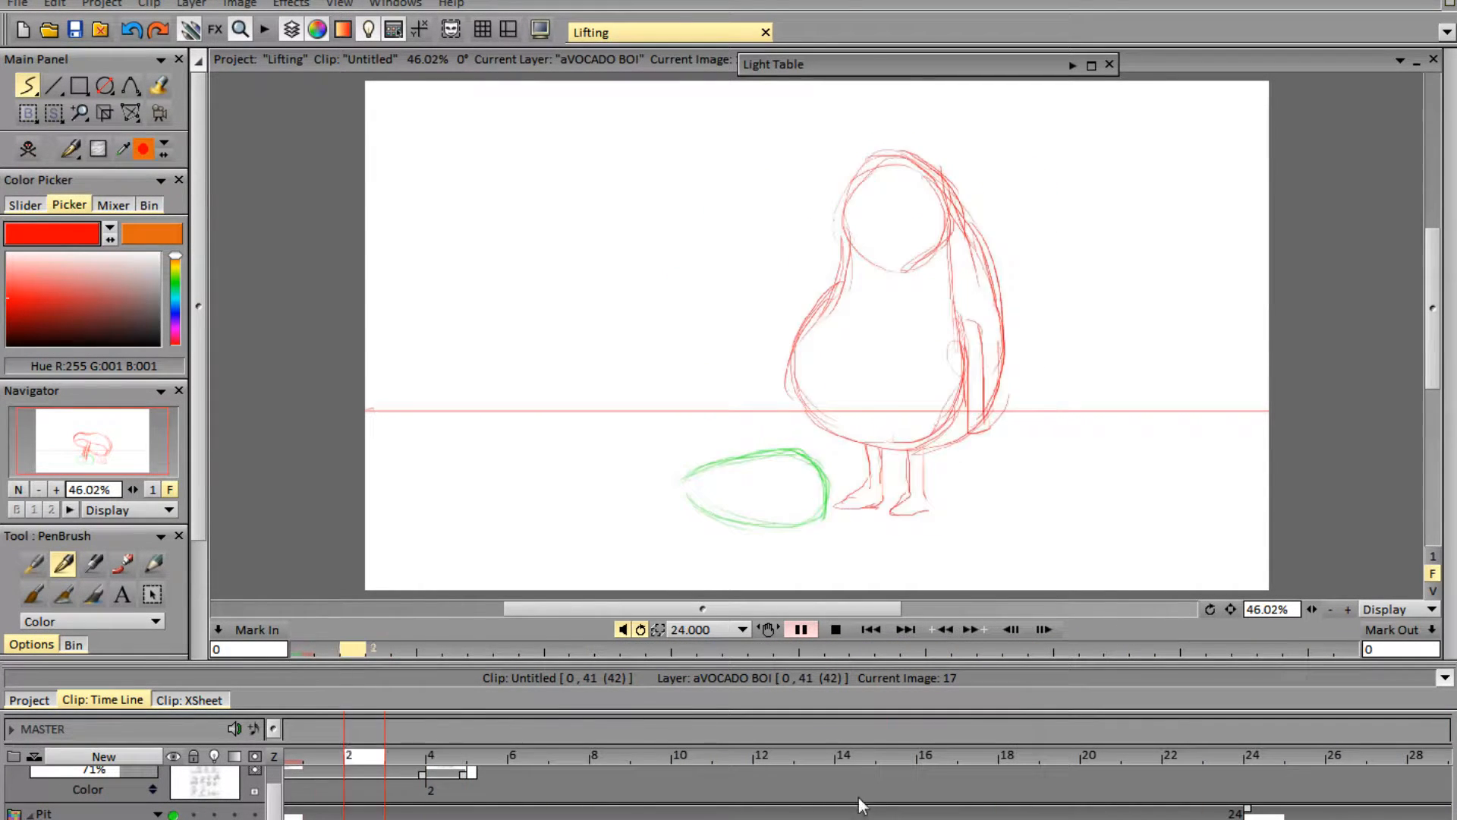
pyautogui.click(829, 630)
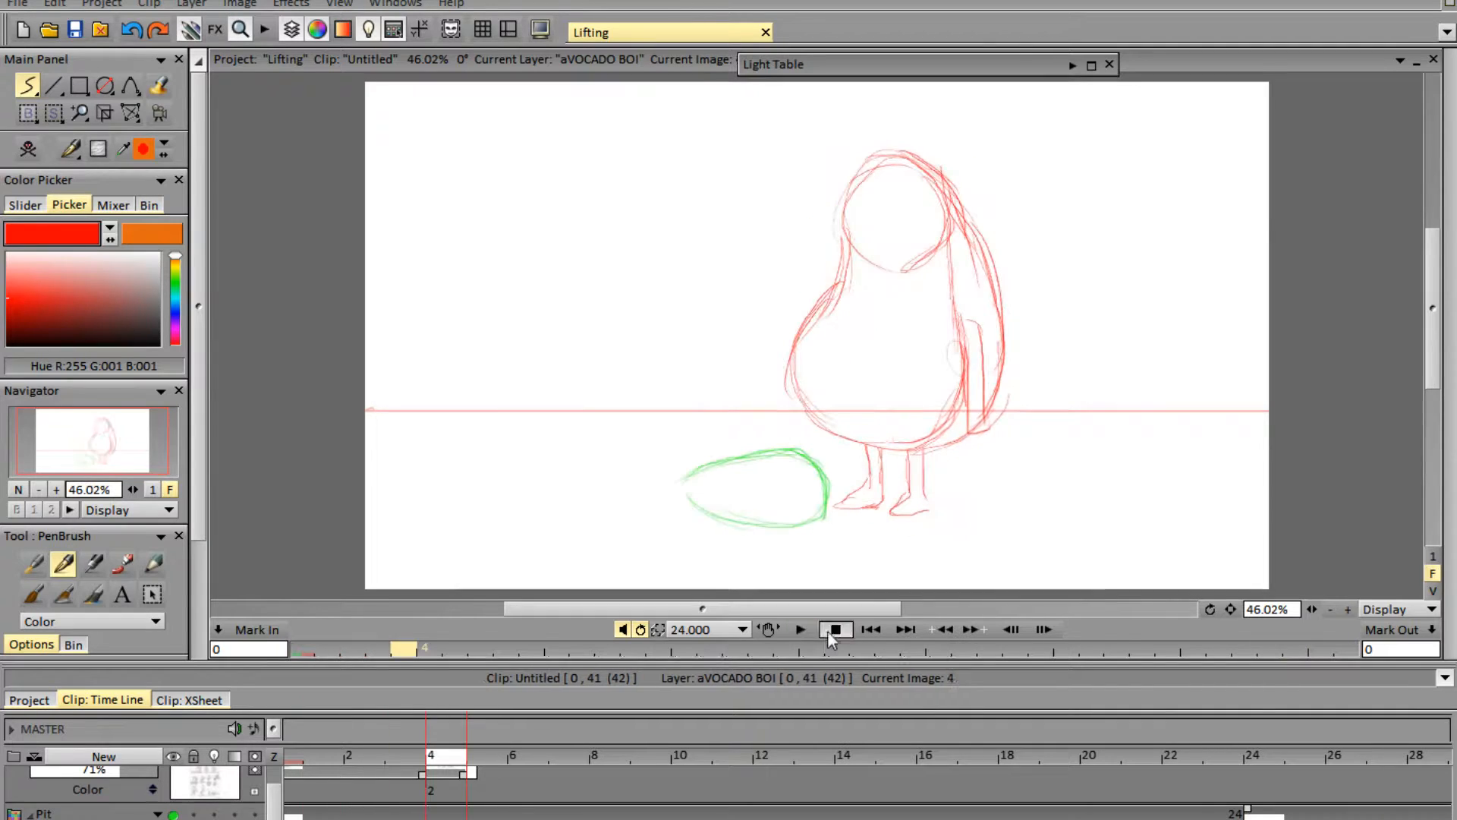
pyautogui.moveTo(449, 763); pyautogui.dragTo(763, 810)
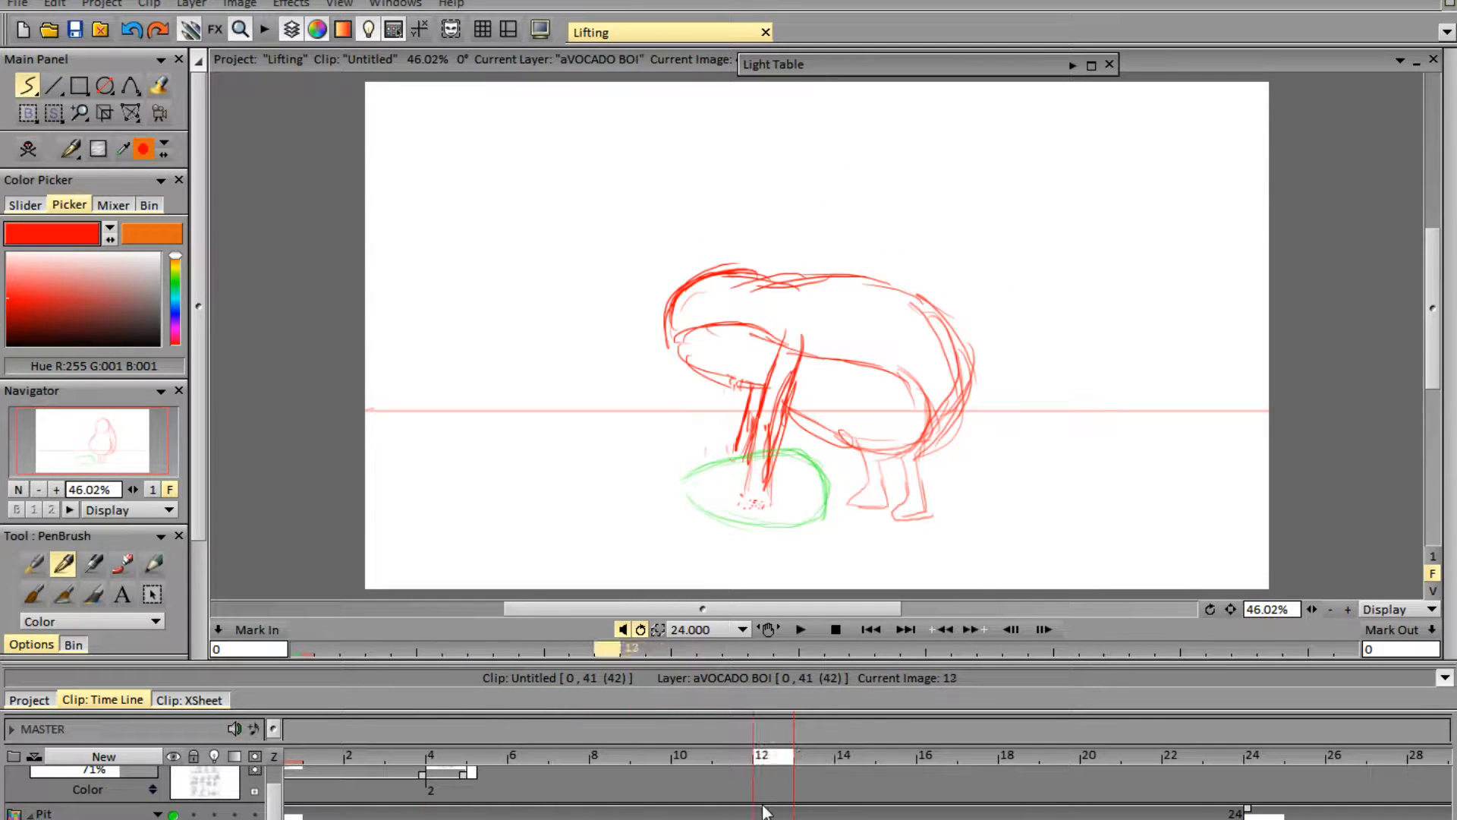
pyautogui.scroll(1, 763, 796)
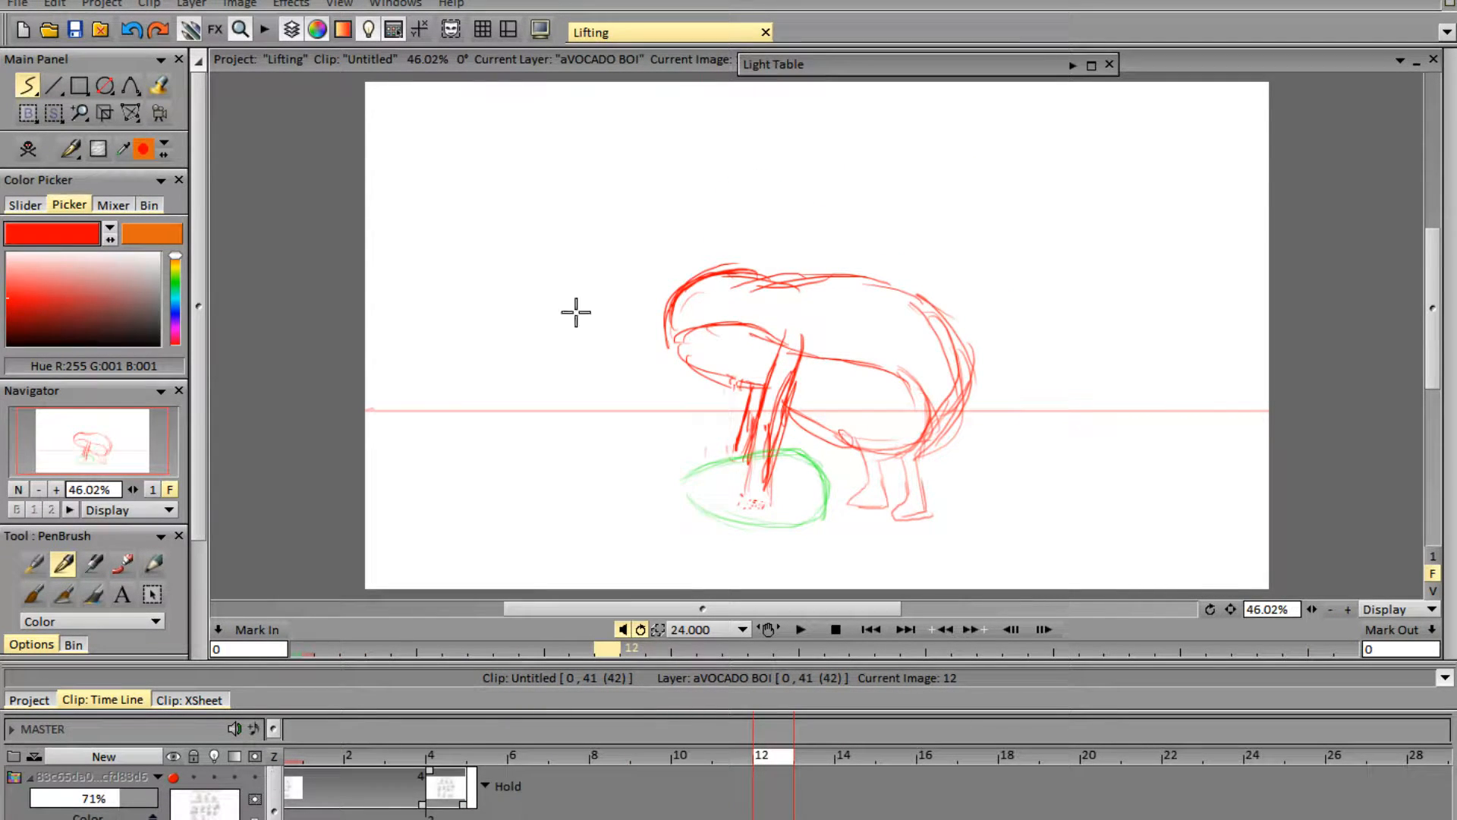
# - Try a curved spine guideline over the bent-over avocado, undo it, and erase the old legs
pyautogui.moveTo(905, 380); pyautogui.dragTo(777, 203)
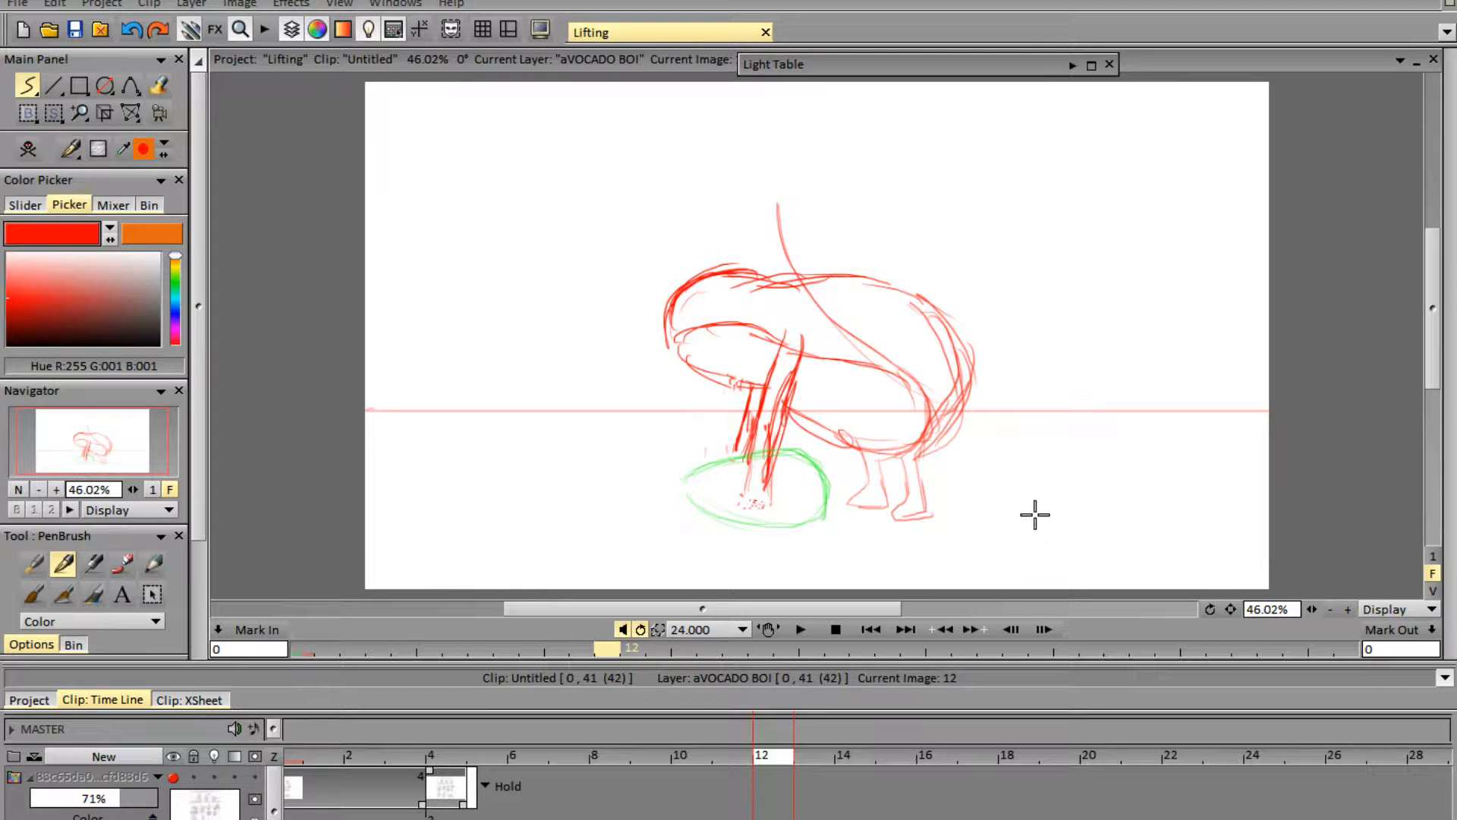
pyautogui.hotkey('ctrl', 'z')
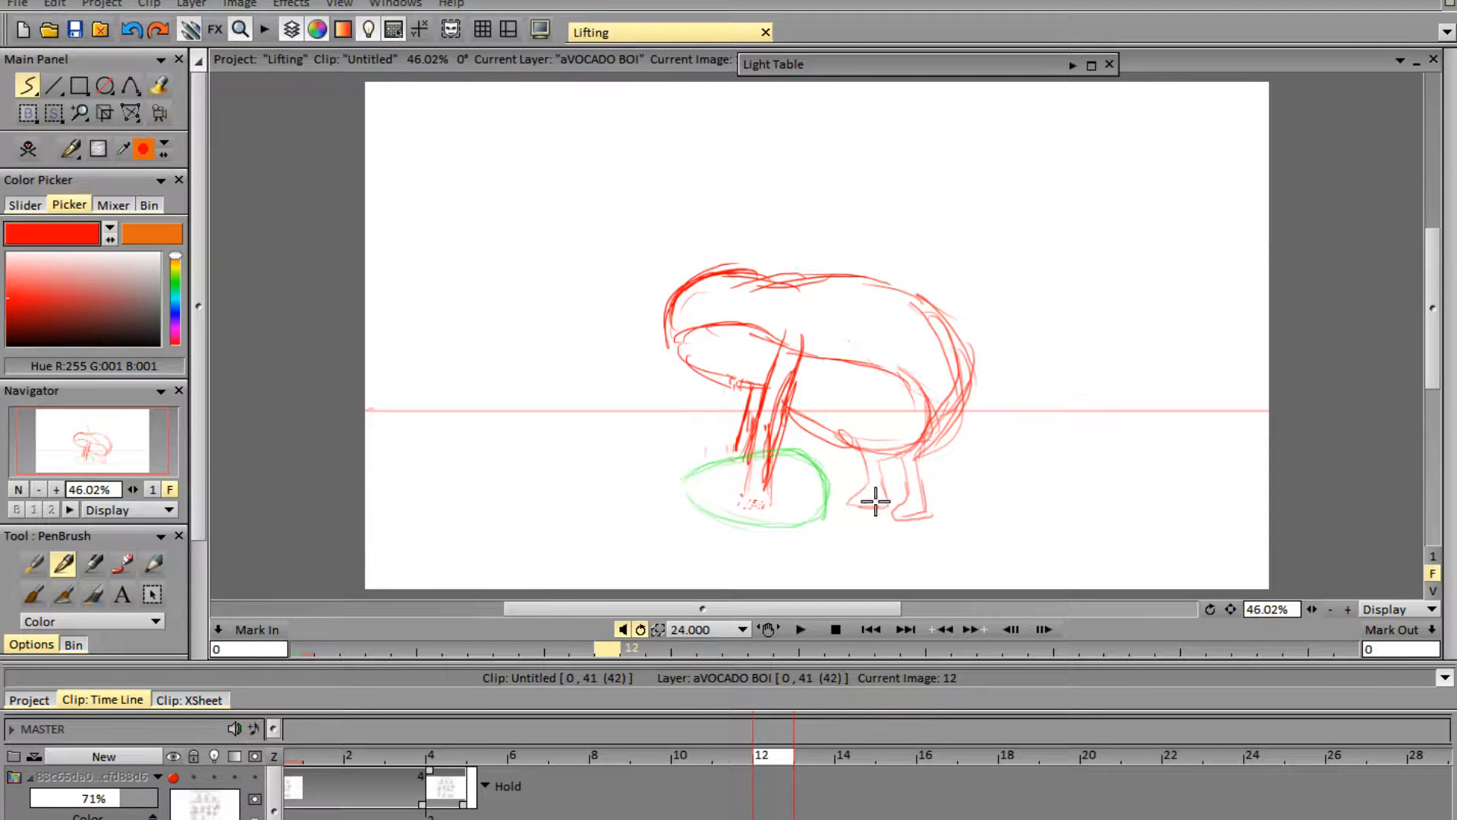
pyautogui.press('e')
pyautogui.moveTo(865, 540)
pyautogui.mouseDown()
pyautogui.moveTo(890, 457)
pyautogui.moveTo(856, 442)
pyautogui.mouseUp()
pyautogui.moveTo(871, 553)
pyautogui.mouseDown()
pyautogui.moveTo(900, 426)
pyautogui.moveTo(896, 500)
pyautogui.moveTo(927, 515)
pyautogui.moveTo(897, 546)
pyautogui.moveTo(879, 525)
pyautogui.moveTo(915, 480)
pyautogui.mouseUp()
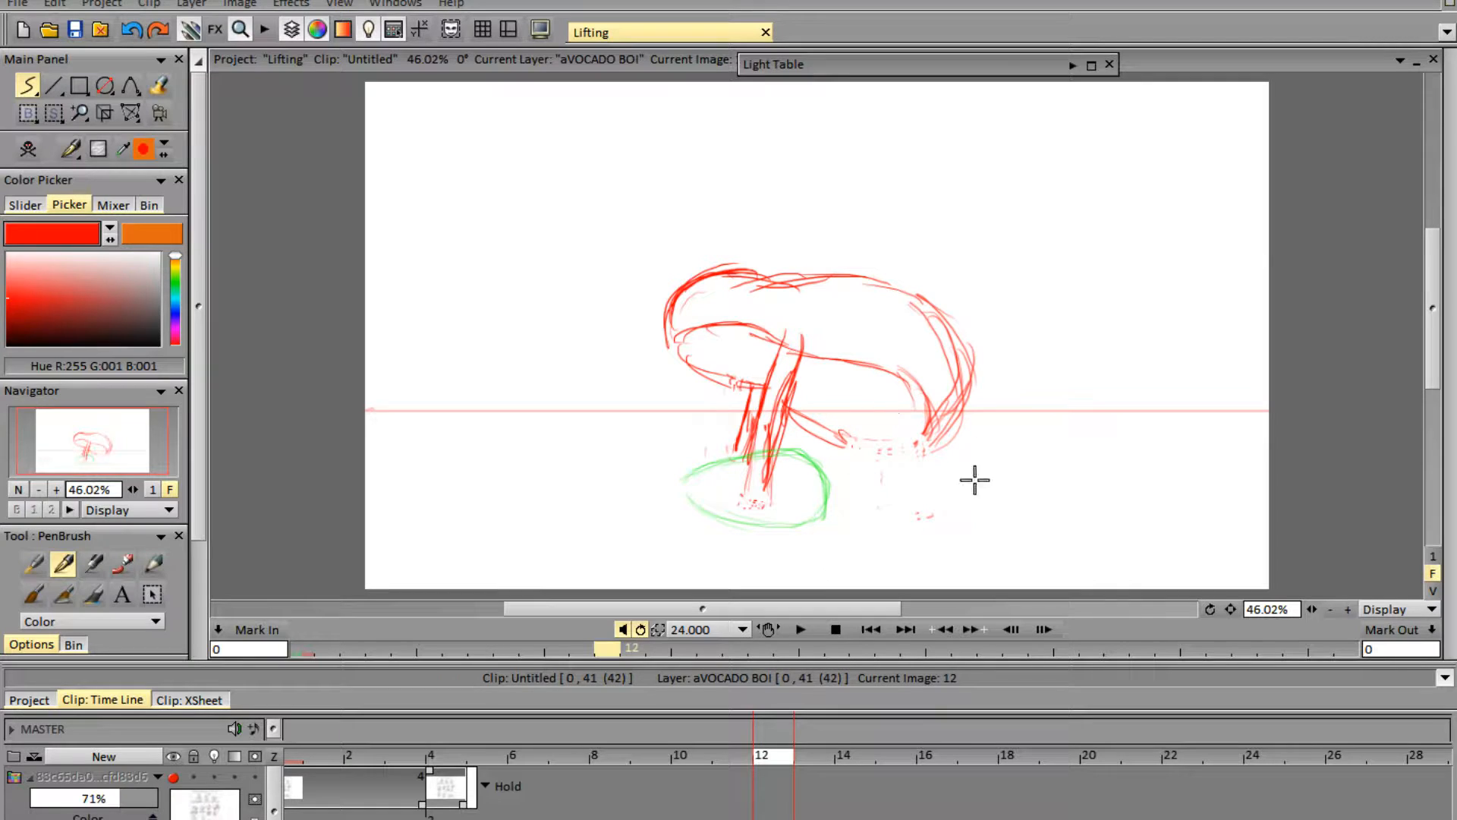
# - Draw two flat feet on the ground and both bent legs under the avocado's existing body
pyautogui.press('e')
pyautogui.moveTo(901, 519)
pyautogui.mouseDown()
pyautogui.moveTo(943, 522)
pyautogui.moveTo(898, 514)
pyautogui.mouseUp()
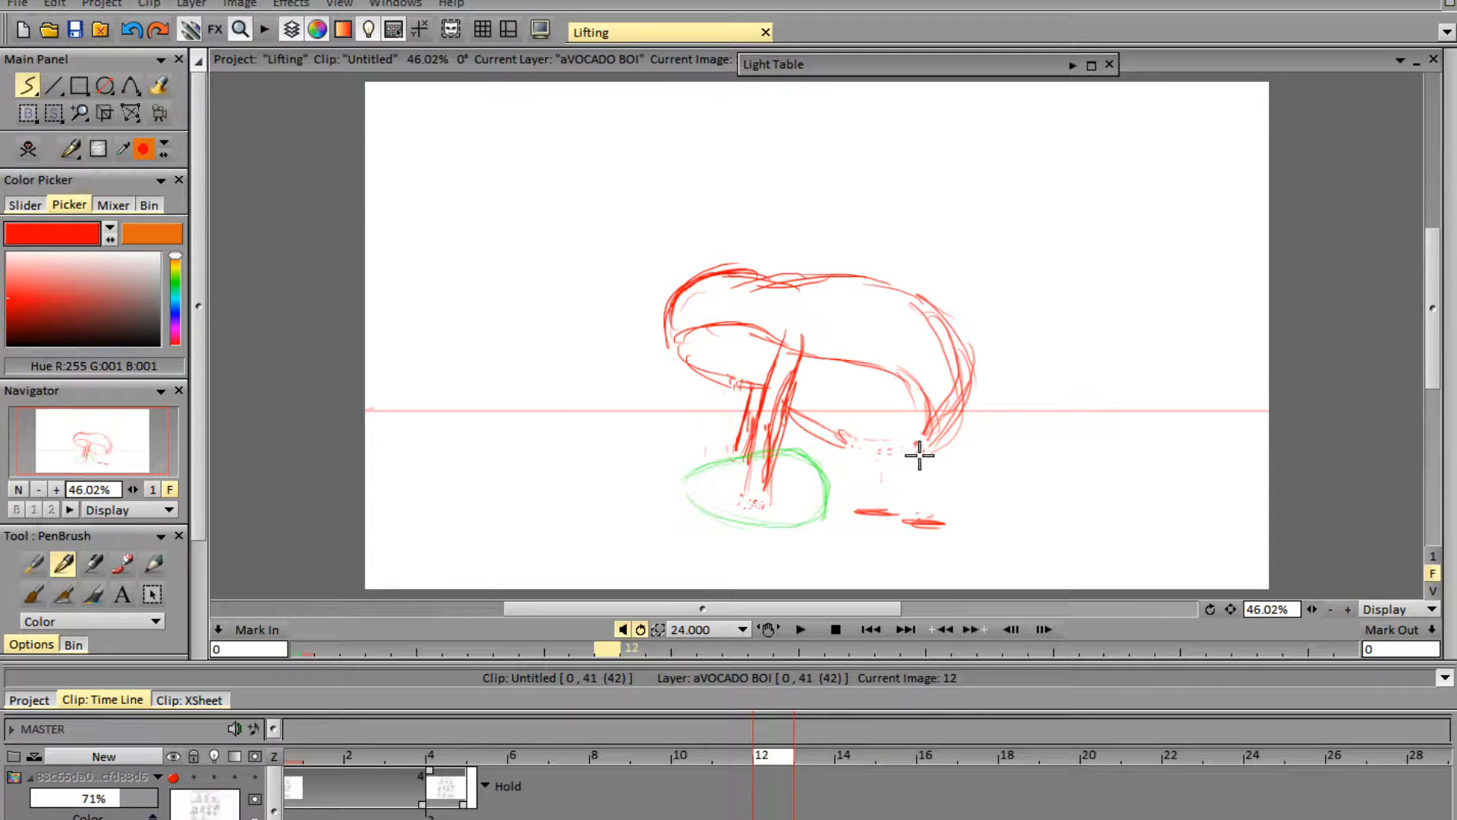
pyautogui.moveTo(918, 455)
pyautogui.mouseDown()
pyautogui.moveTo(895, 487)
pyautogui.moveTo(933, 509)
pyautogui.moveTo(913, 497)
pyautogui.moveTo(918, 523)
pyautogui.moveTo(949, 524)
pyautogui.moveTo(913, 522)
pyautogui.moveTo(962, 523)
pyautogui.moveTo(934, 488)
pyautogui.moveTo(957, 450)
pyautogui.mouseUp()
pyautogui.moveTo(865, 441)
pyautogui.mouseDown()
pyautogui.moveTo(829, 472)
pyautogui.moveTo(852, 481)
pyautogui.moveTo(838, 508)
pyautogui.moveTo(885, 494)
pyautogui.moveTo(862, 475)
pyautogui.moveTo(885, 463)
pyautogui.mouseUp()
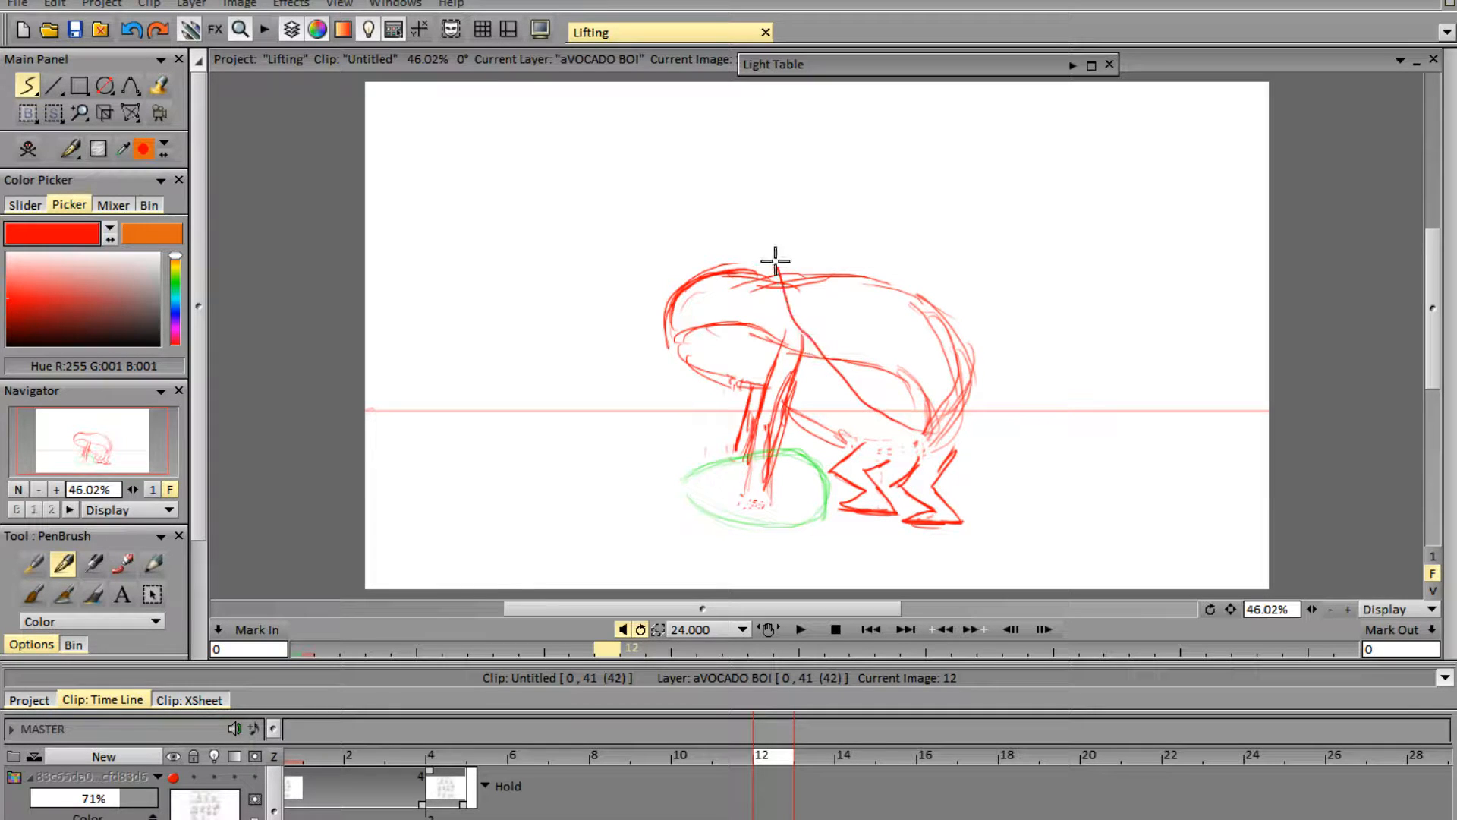
# - Sketch a raised head and new front contours over the bent-over avocado, and erase the old lowered head
pyautogui.moveTo(775, 262)
pyautogui.mouseDown()
pyautogui.moveTo(825, 354)
pyautogui.moveTo(888, 420)
pyautogui.moveTo(967, 444)
pyautogui.moveTo(865, 450)
pyautogui.moveTo(952, 410)
pyautogui.moveTo(967, 366)
pyautogui.moveTo(953, 337)
pyautogui.moveTo(829, 274)
pyautogui.moveTo(799, 241)
pyautogui.moveTo(756, 244)
pyautogui.moveTo(759, 219)
pyautogui.moveTo(709, 279)
pyautogui.moveTo(743, 230)
pyautogui.moveTo(730, 237)
pyautogui.moveTo(839, 293)
pyautogui.mouseUp()
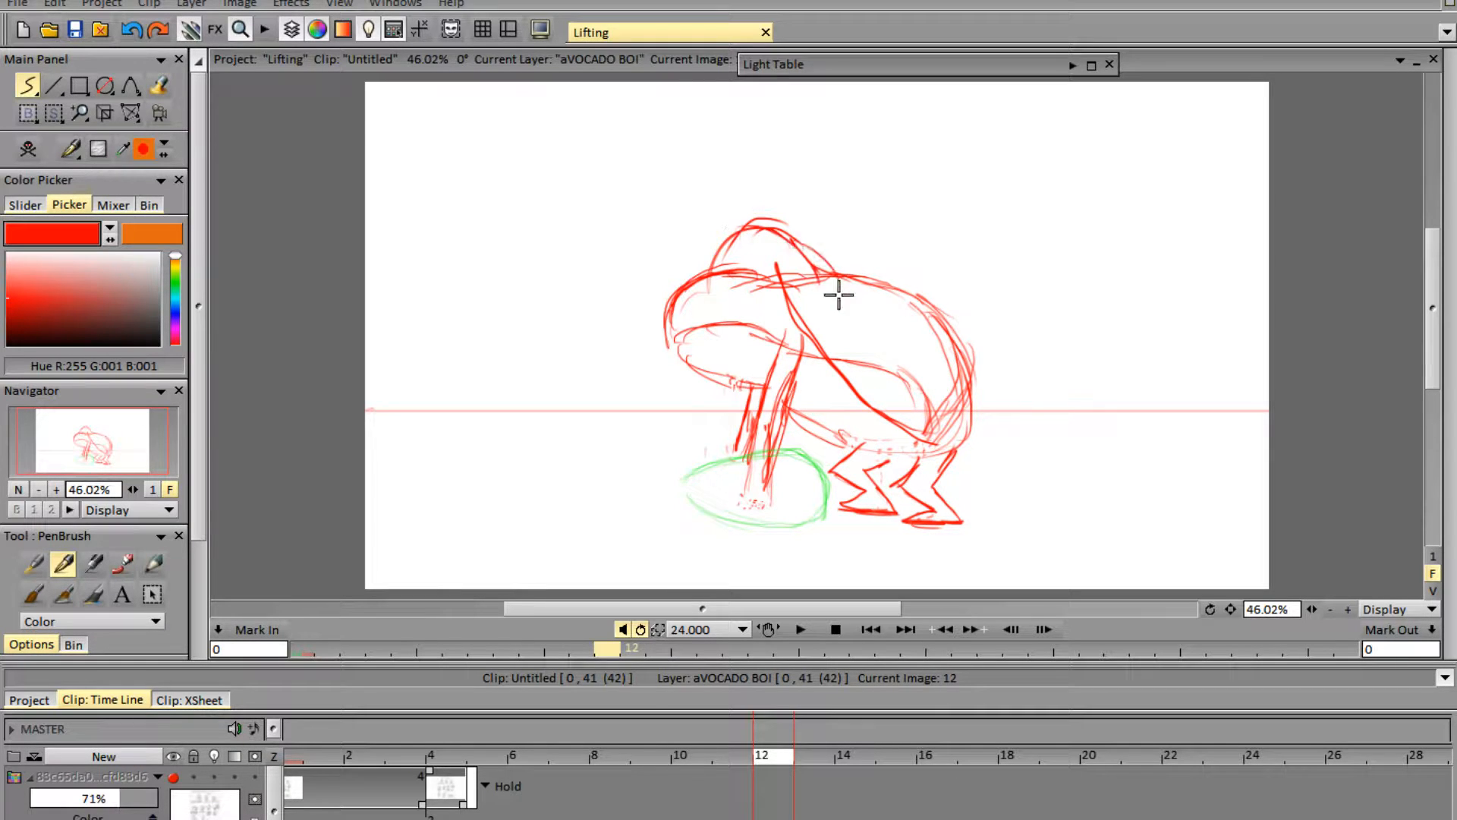
pyautogui.moveTo(721, 286); pyautogui.dragTo(851, 451)
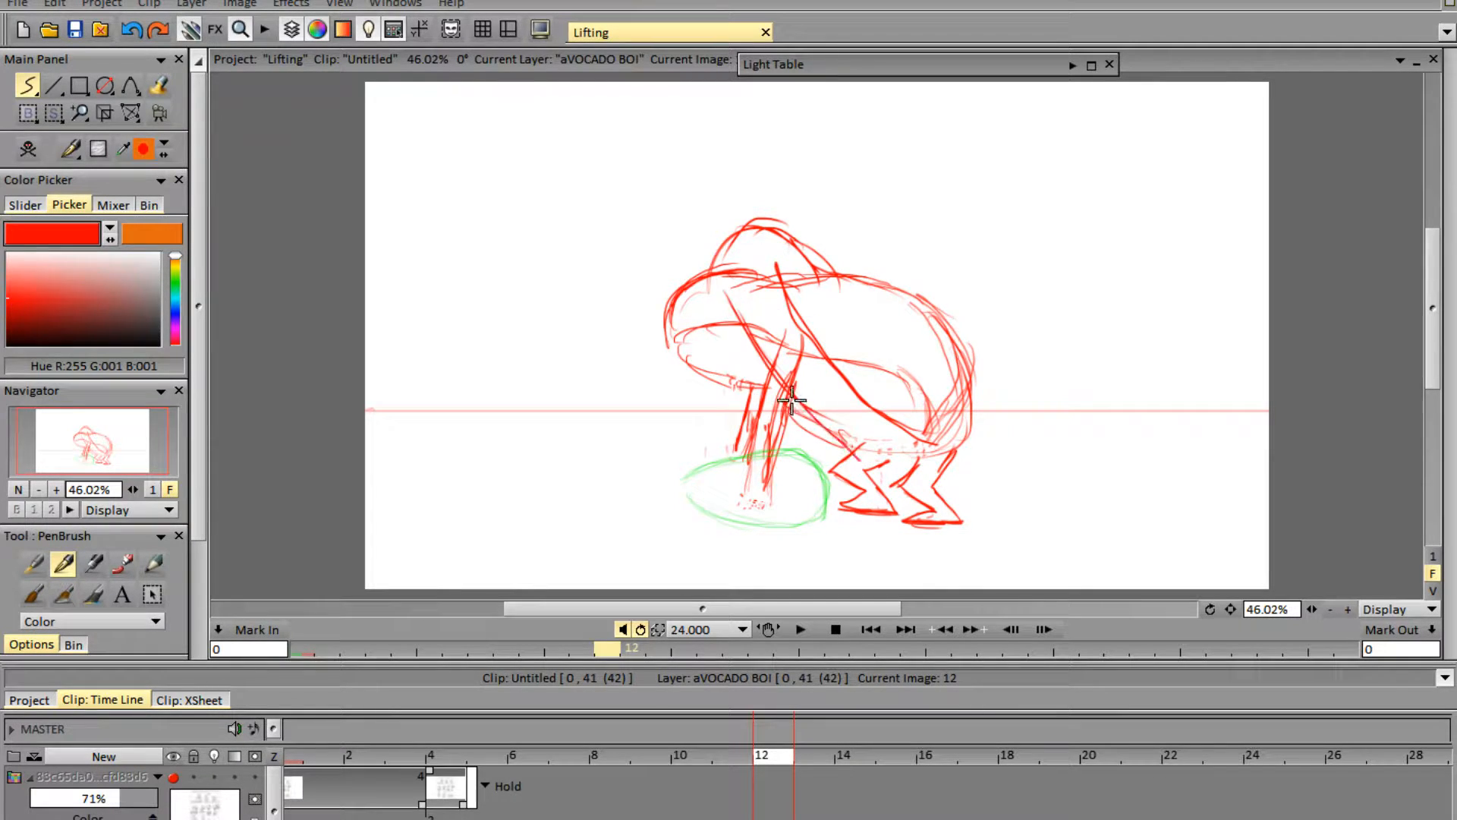
pyautogui.press('e')
pyautogui.moveTo(673, 247)
pyautogui.mouseDown()
pyautogui.moveTo(686, 405)
pyautogui.moveTo(692, 254)
pyautogui.moveTo(652, 354)
pyautogui.moveTo(709, 274)
pyautogui.moveTo(729, 272)
pyautogui.moveTo(708, 406)
pyautogui.moveTo(733, 362)
pyautogui.moveTo(745, 397)
pyautogui.moveTo(721, 393)
pyautogui.moveTo(705, 359)
pyautogui.moveTo(700, 381)
pyautogui.moveTo(733, 391)
pyautogui.moveTo(715, 333)
pyautogui.moveTo(726, 302)
pyautogui.moveTo(800, 301)
pyautogui.moveTo(731, 266)
pyautogui.moveTo(824, 304)
pyautogui.moveTo(752, 324)
pyautogui.moveTo(791, 362)
pyautogui.moveTo(751, 491)
pyautogui.moveTo(757, 452)
pyautogui.moveTo(737, 411)
pyautogui.moveTo(771, 377)
pyautogui.moveTo(939, 371)
pyautogui.mouseUp()
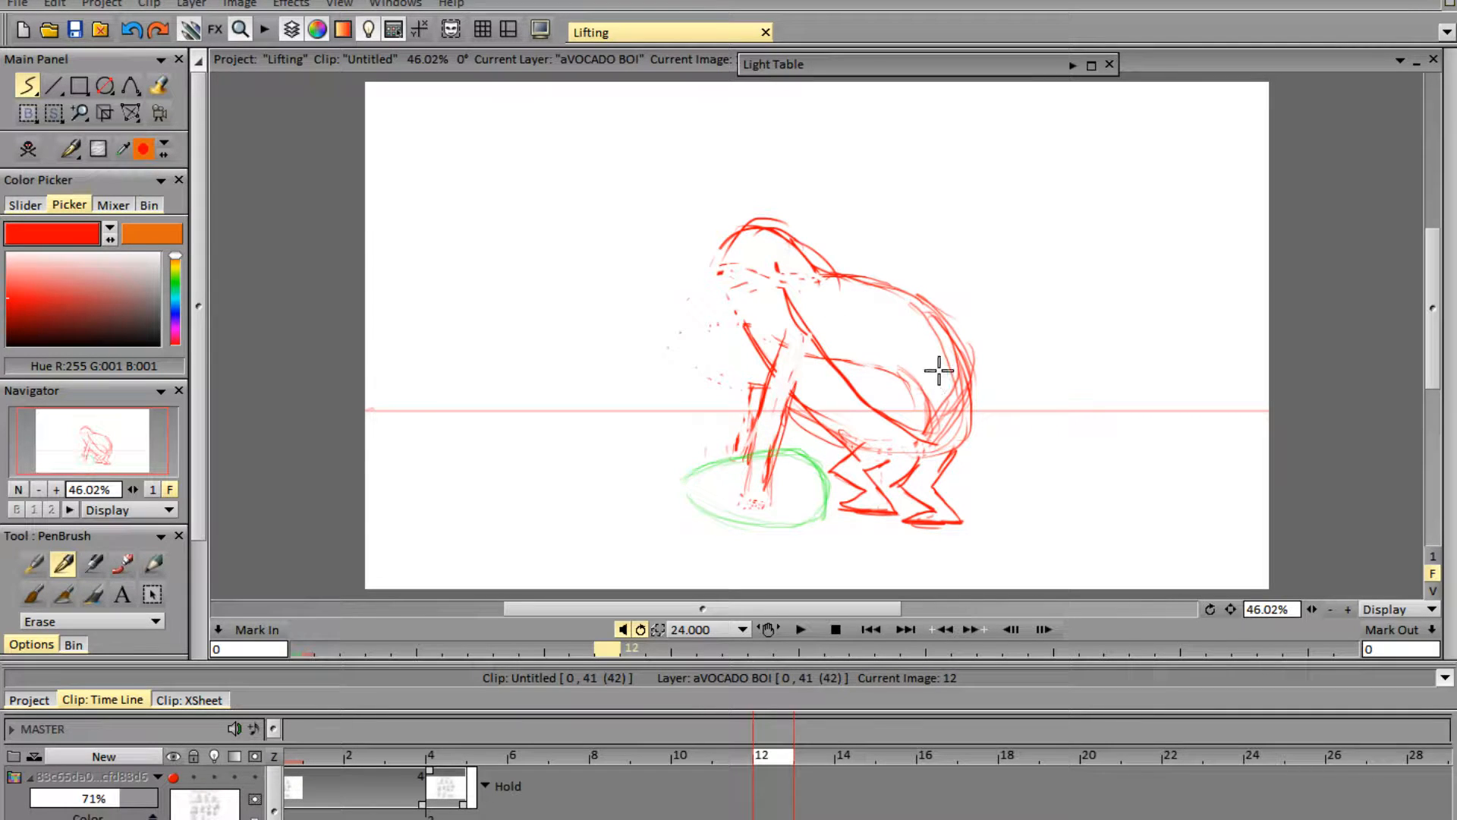
# - Clear the frame 12 drawing and sketch the feet and deeply bent legs over the light table's neighbouring poses
pyautogui.press('Delete')
pyautogui.press('e')
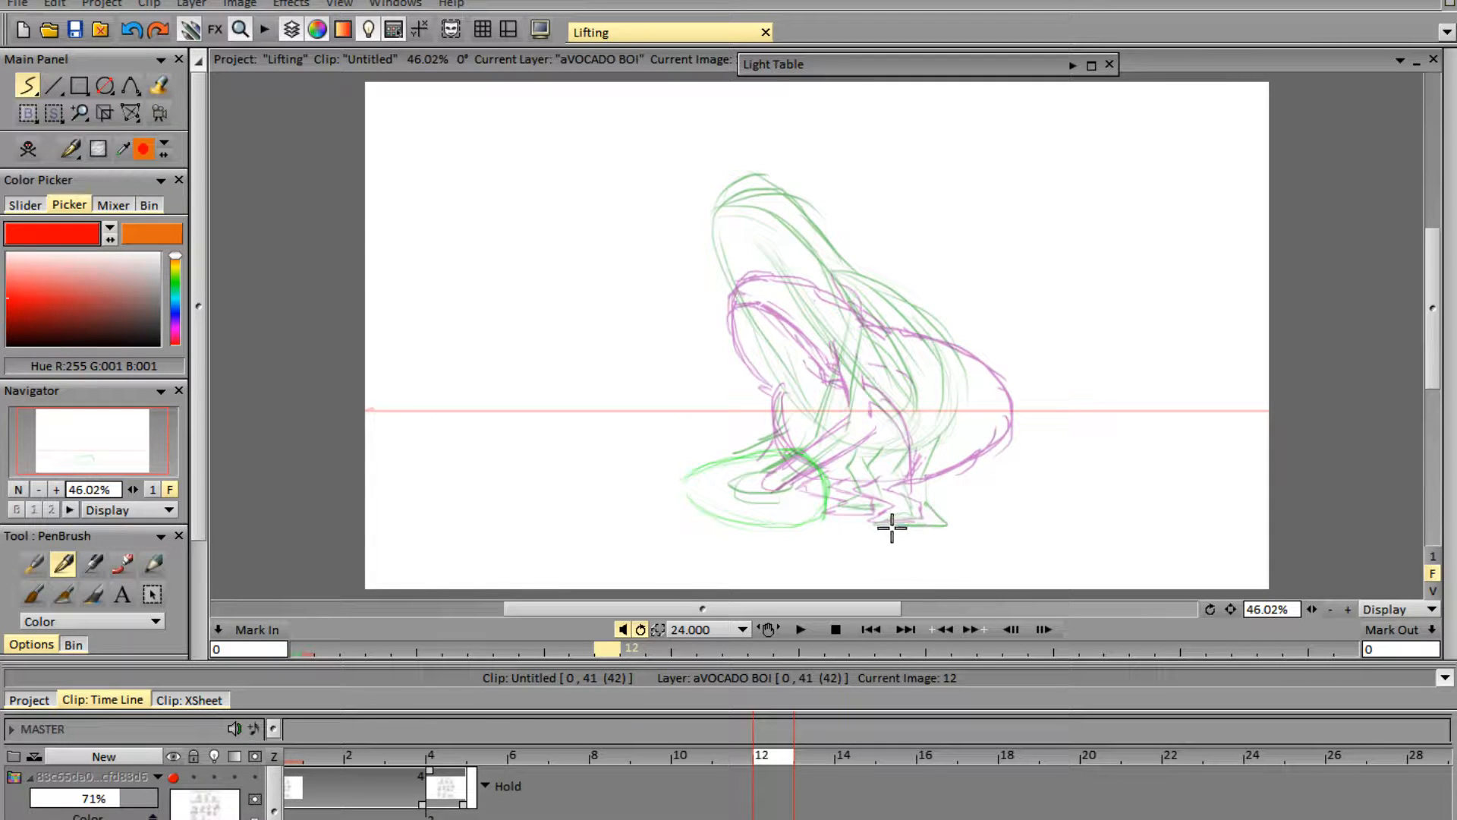
pyautogui.moveTo(891, 520)
pyautogui.mouseDown()
pyautogui.moveTo(935, 525)
pyautogui.moveTo(876, 523)
pyautogui.mouseUp()
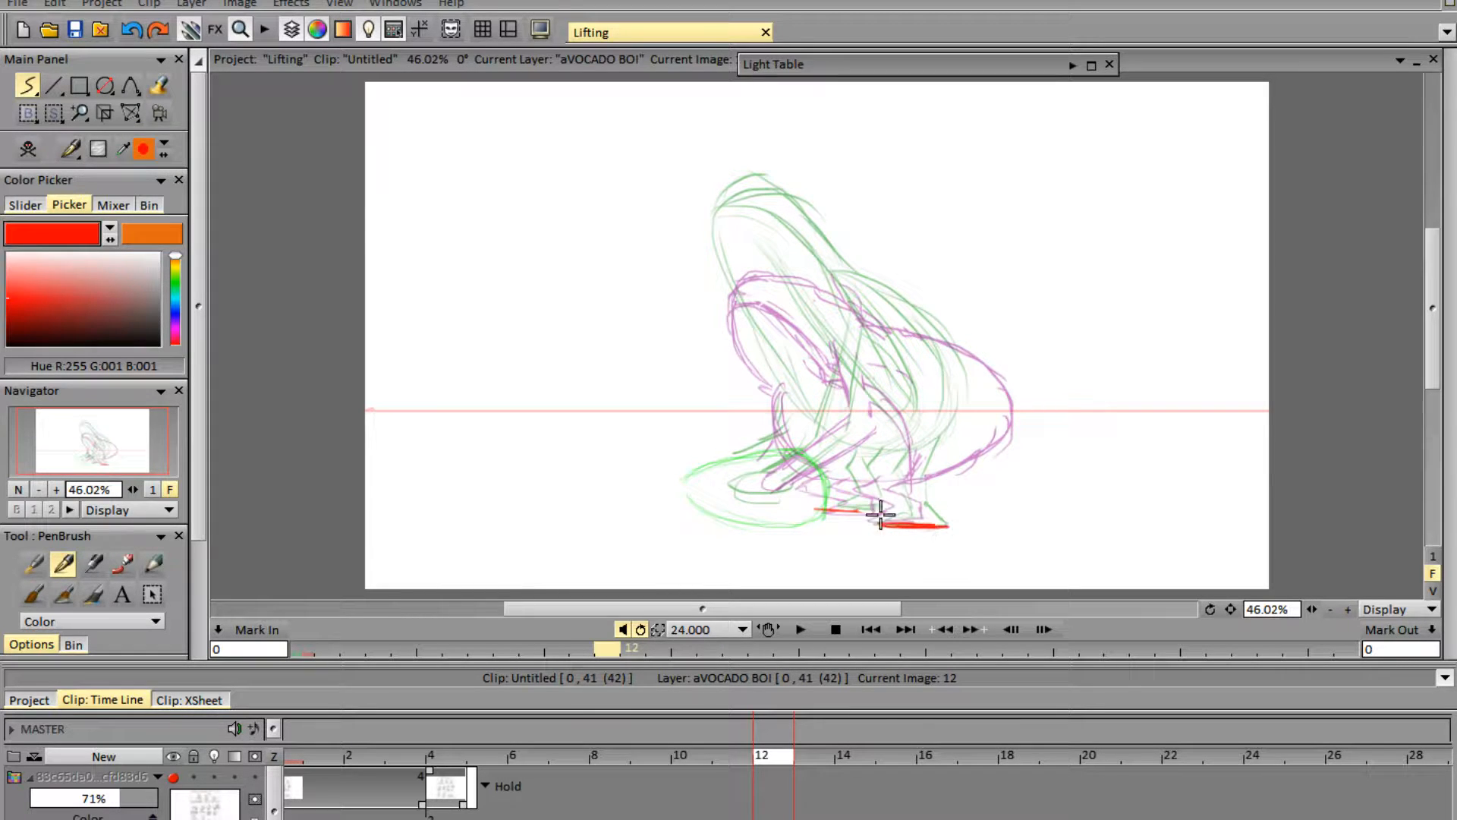
pyautogui.moveTo(897, 481)
pyautogui.mouseDown()
pyautogui.moveTo(858, 488)
pyautogui.moveTo(914, 503)
pyautogui.moveTo(875, 519)
pyautogui.moveTo(963, 510)
pyautogui.moveTo(918, 525)
pyautogui.moveTo(842, 491)
pyautogui.moveTo(800, 503)
pyautogui.moveTo(866, 510)
pyautogui.mouseUp()
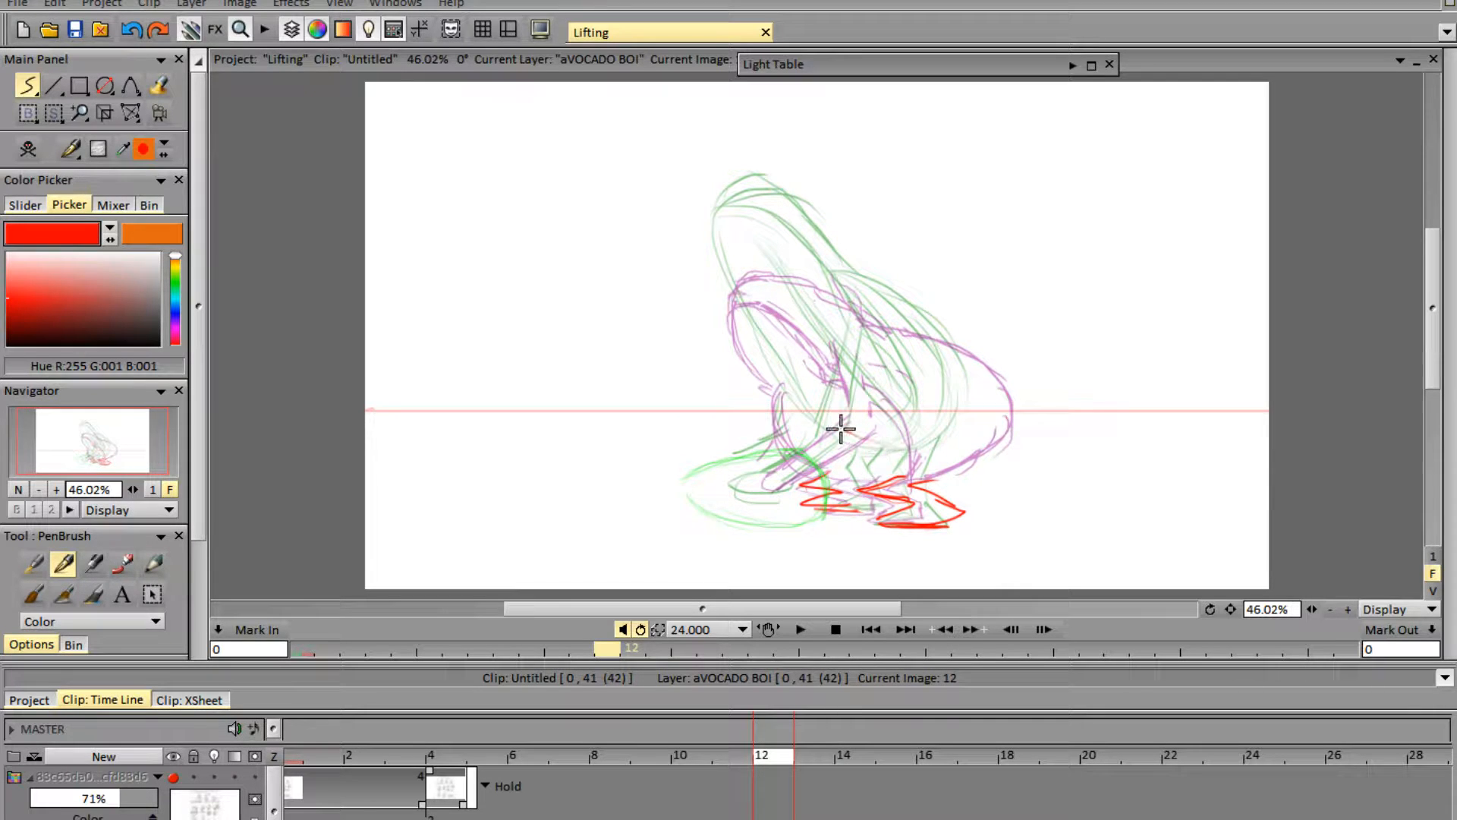
# - Draw the long inward-curving inner contour from the head down to the hips, and erase its stray lines
pyautogui.moveTo(761, 249)
pyautogui.mouseDown()
pyautogui.moveTo(809, 386)
pyautogui.moveTo(902, 434)
pyautogui.mouseUp()
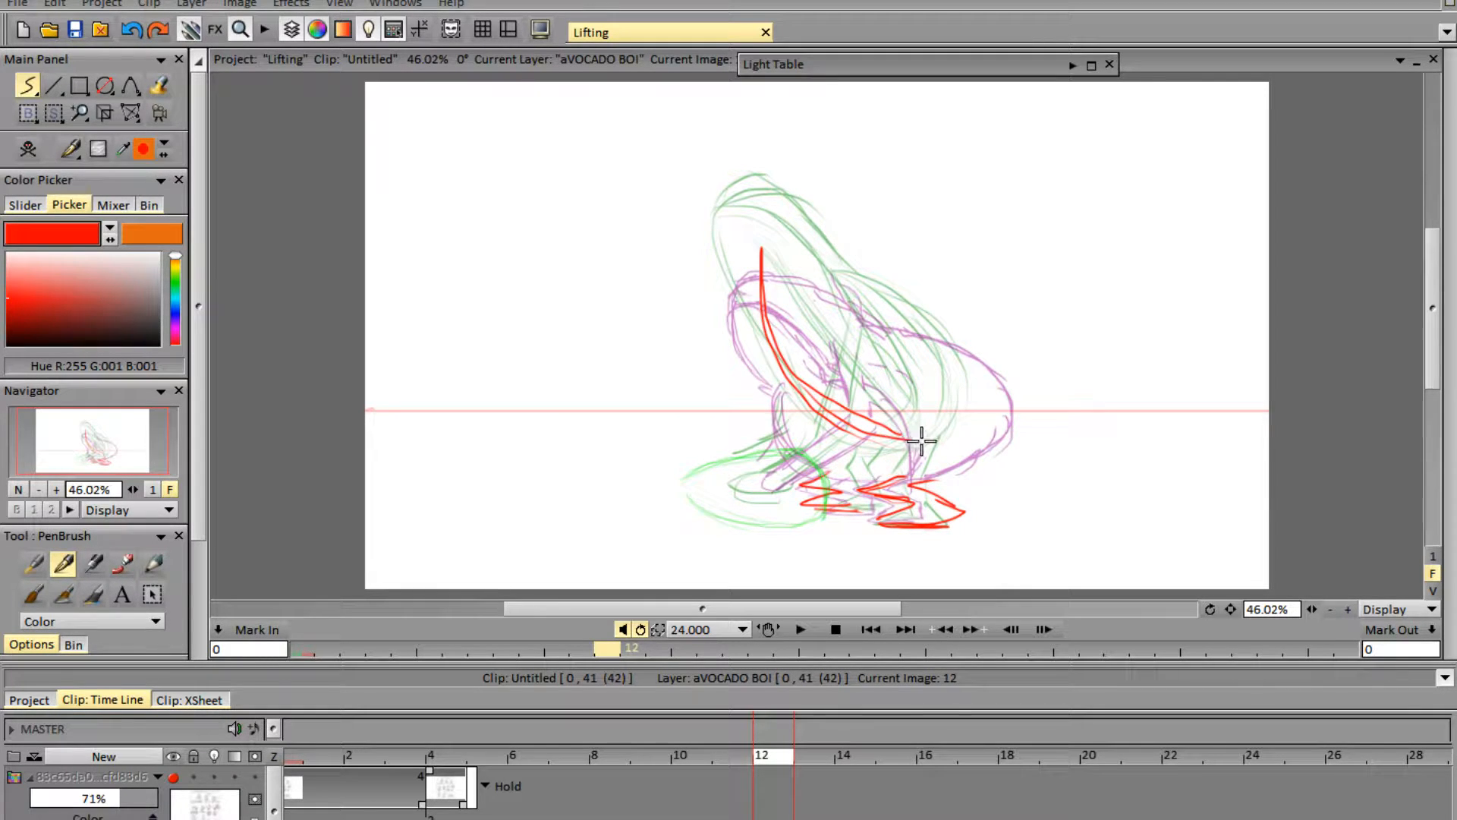
pyautogui.moveTo(773, 250); pyautogui.dragTo(927, 446)
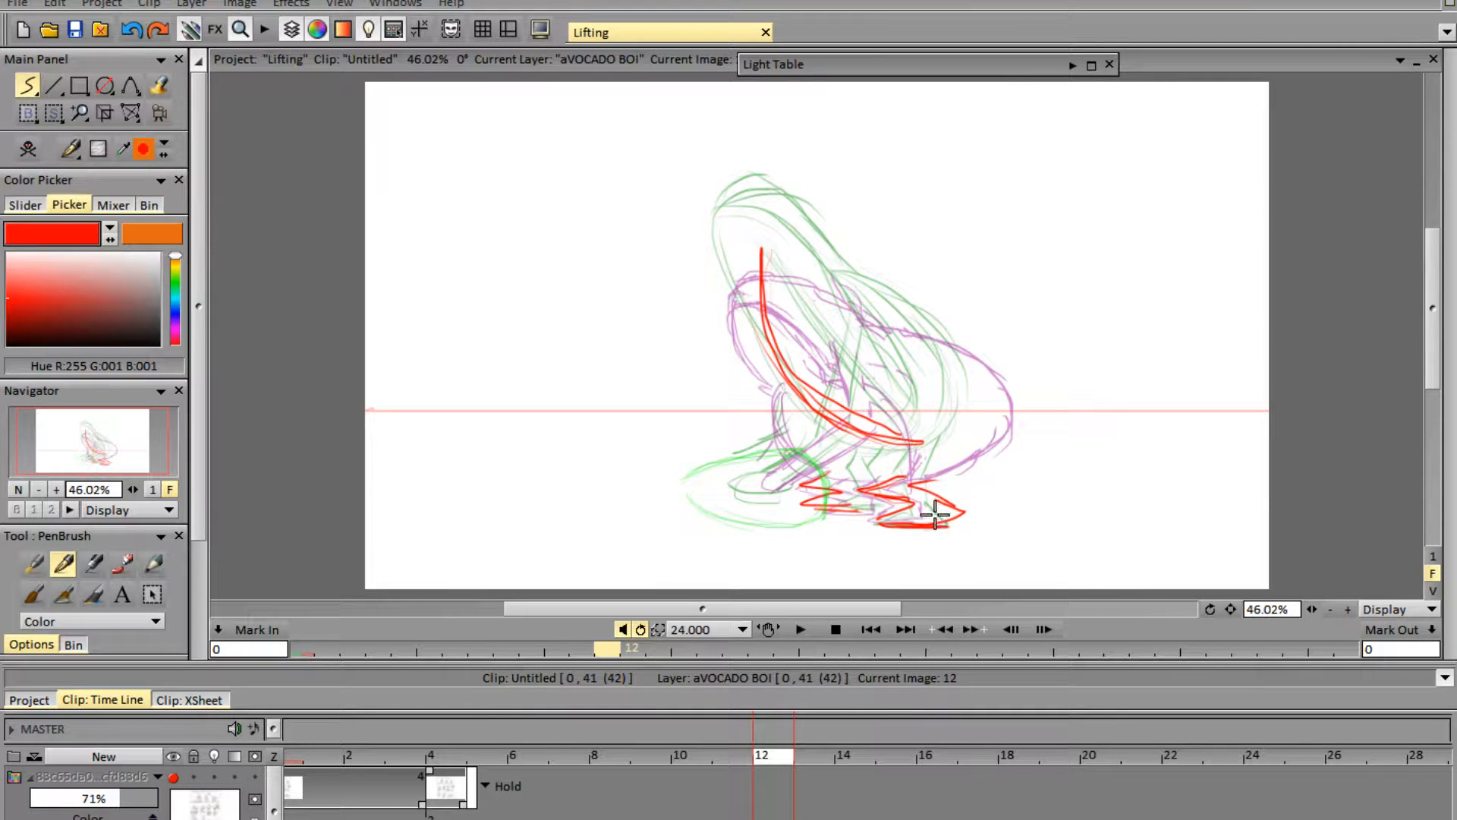
pyautogui.press('e')
pyautogui.moveTo(785, 360)
pyautogui.mouseDown()
pyautogui.moveTo(846, 412)
pyautogui.moveTo(911, 425)
pyautogui.mouseUp()
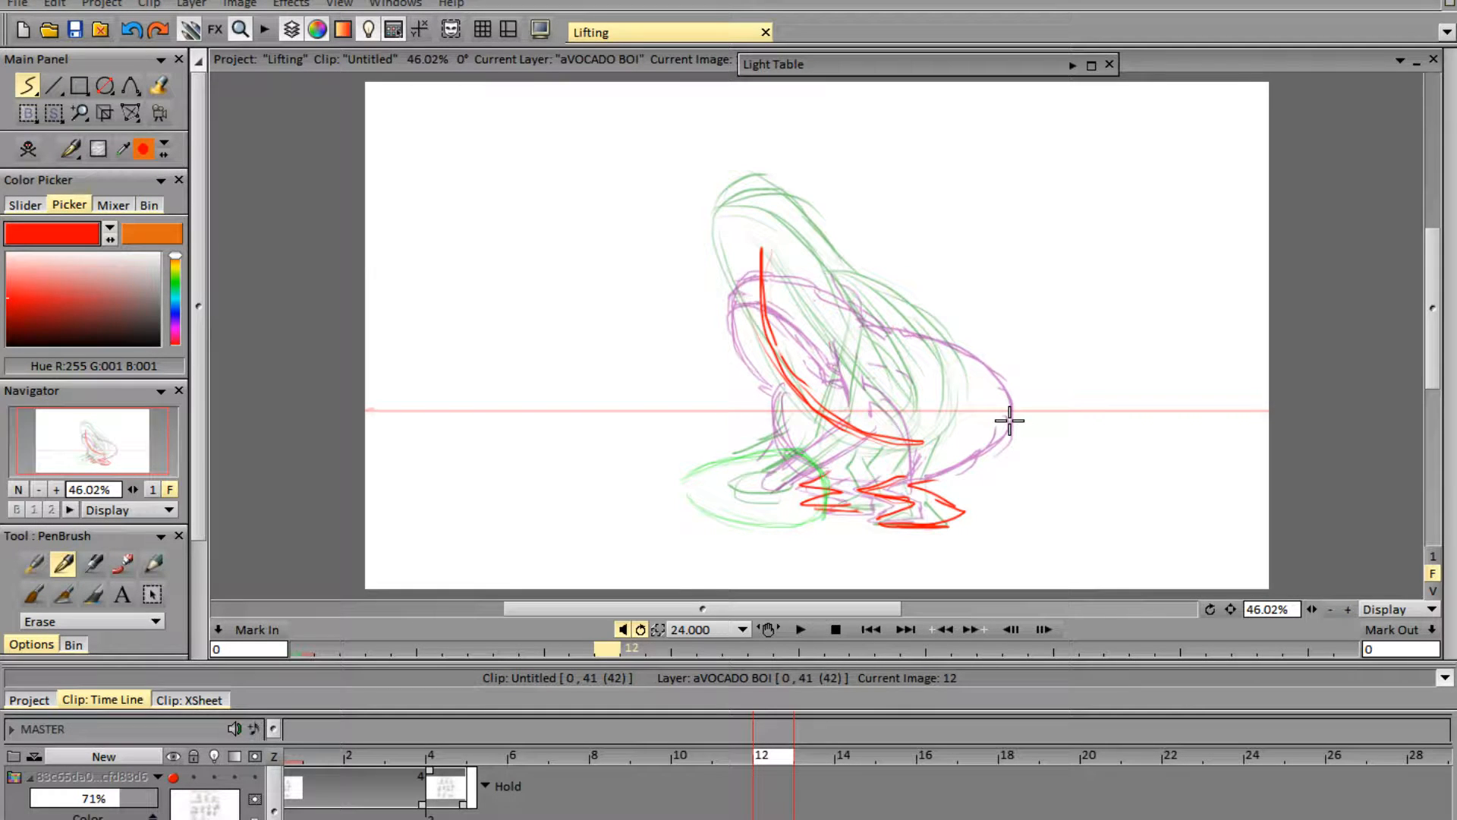
pyautogui.press('e')
# - Check the reference poses briefly and outline the avocado's belly, raised head and rounded back
pyautogui.click(174, 777)
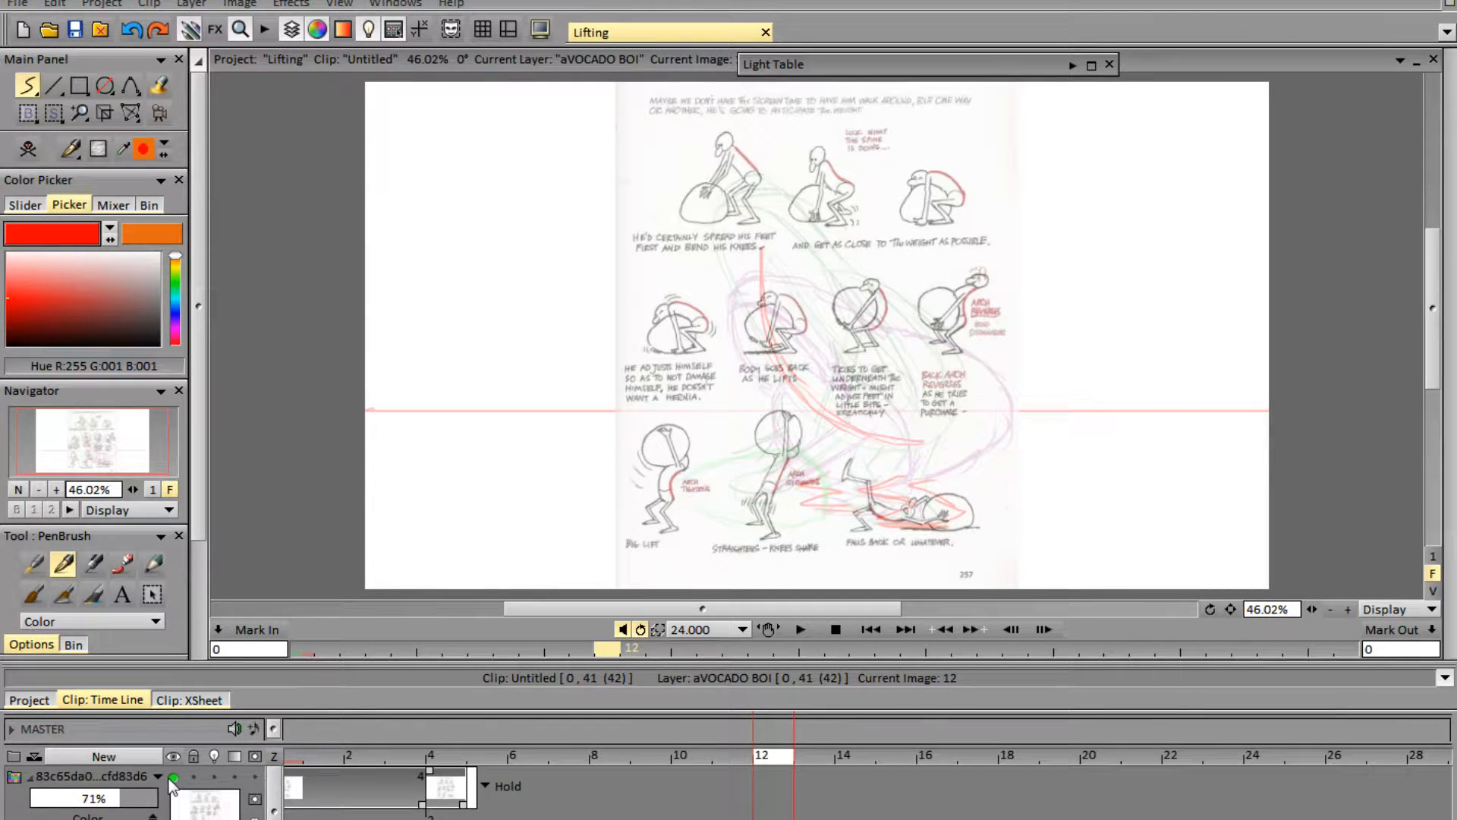
pyautogui.click(173, 777)
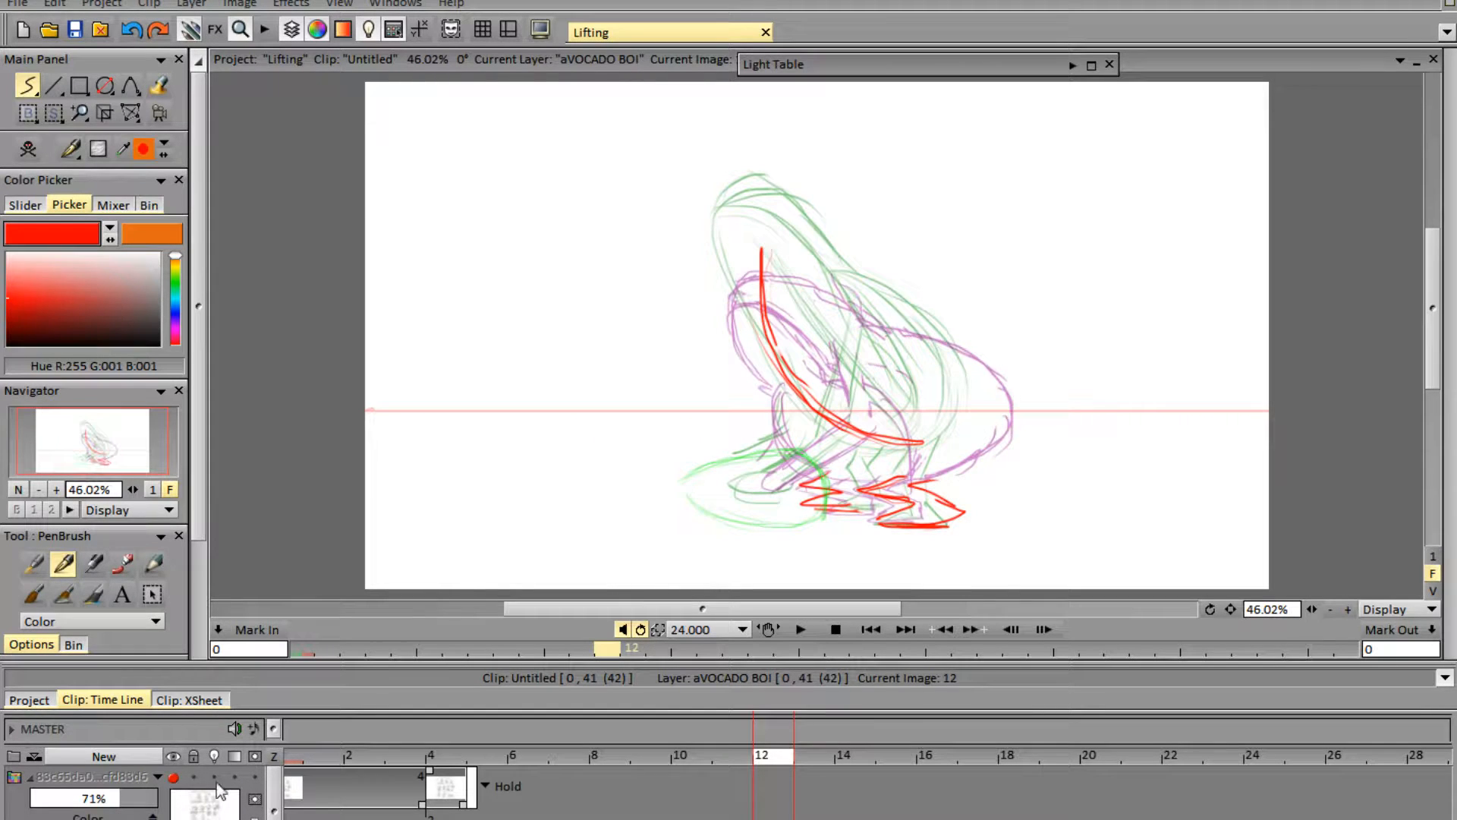
pyautogui.moveTo(776, 422)
pyautogui.mouseDown()
pyautogui.moveTo(830, 458)
pyautogui.moveTo(789, 437)
pyautogui.moveTo(871, 474)
pyautogui.mouseUp()
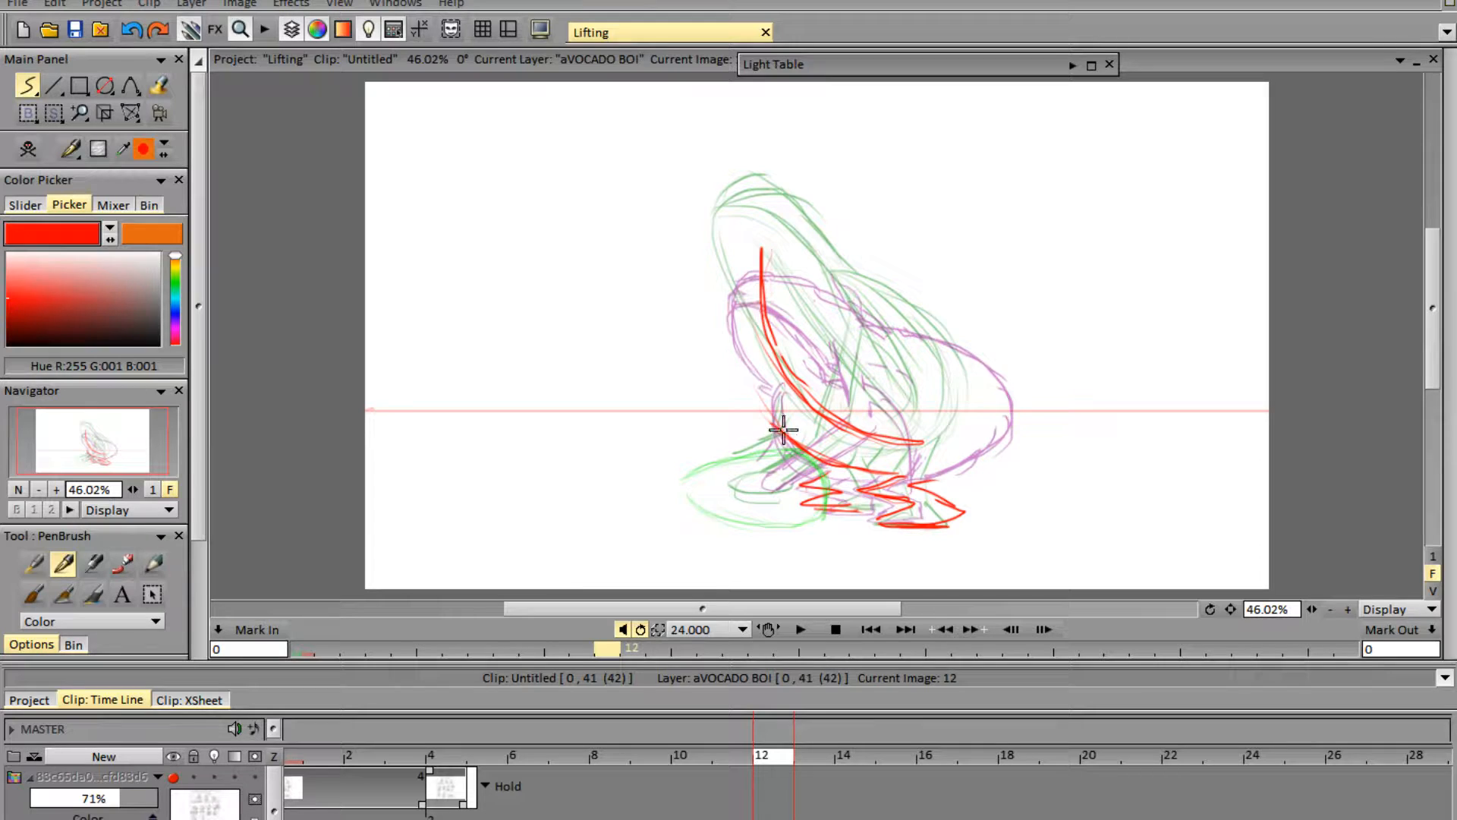
pyautogui.moveTo(748, 372)
pyautogui.mouseDown()
pyautogui.moveTo(728, 279)
pyautogui.moveTo(777, 251)
pyautogui.mouseUp()
pyautogui.moveTo(729, 278)
pyautogui.mouseDown()
pyautogui.moveTo(777, 249)
pyautogui.moveTo(781, 279)
pyautogui.moveTo(853, 363)
pyautogui.moveTo(868, 326)
pyautogui.moveTo(988, 336)
pyautogui.moveTo(997, 418)
pyautogui.moveTo(1025, 382)
pyautogui.moveTo(953, 473)
pyautogui.mouseUp()
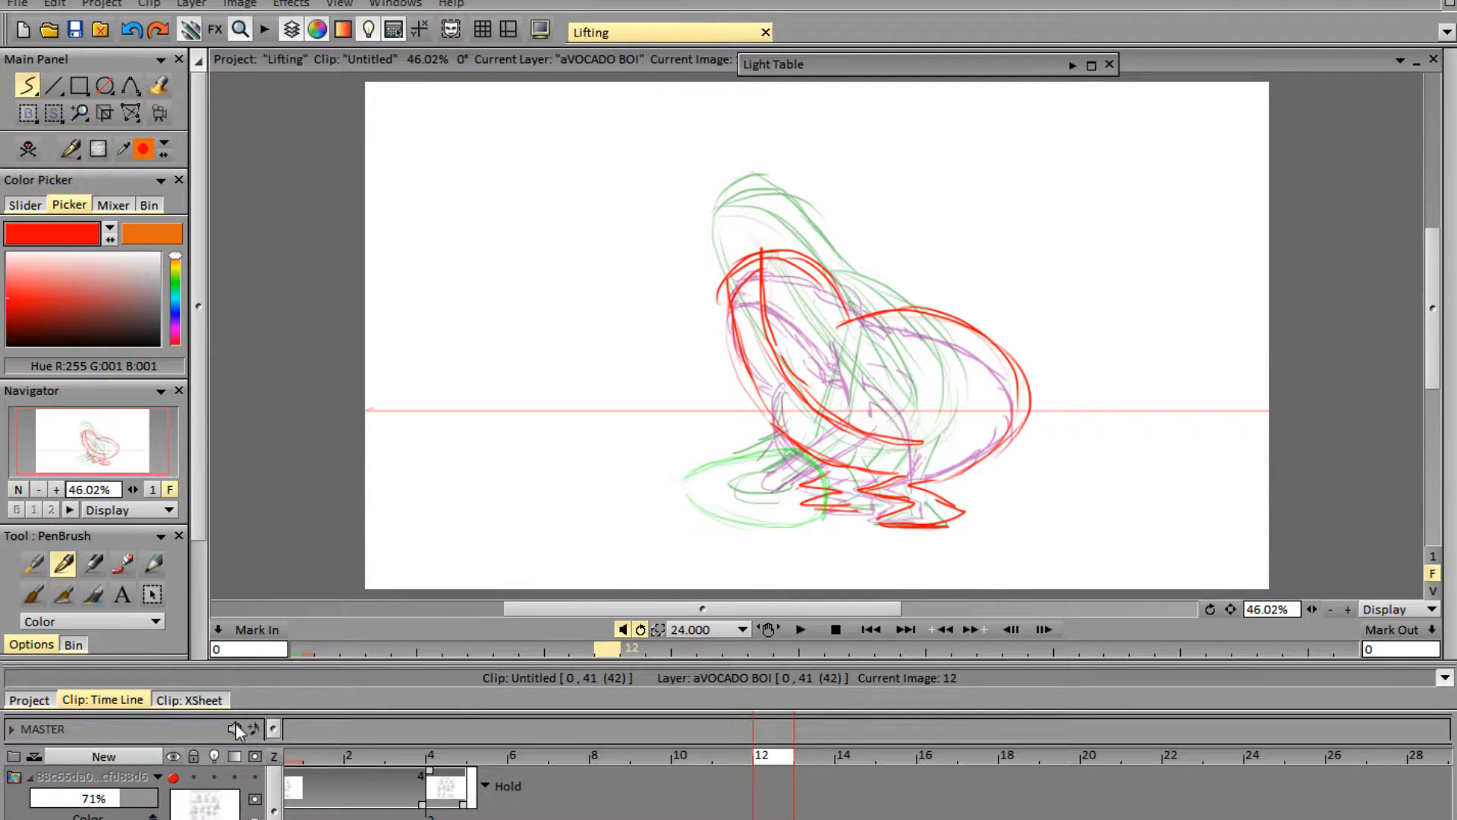
# - Draw both arms reaching straight down with the hands at the underside of the green pit, and go to frame 18
pyautogui.click(173, 777)
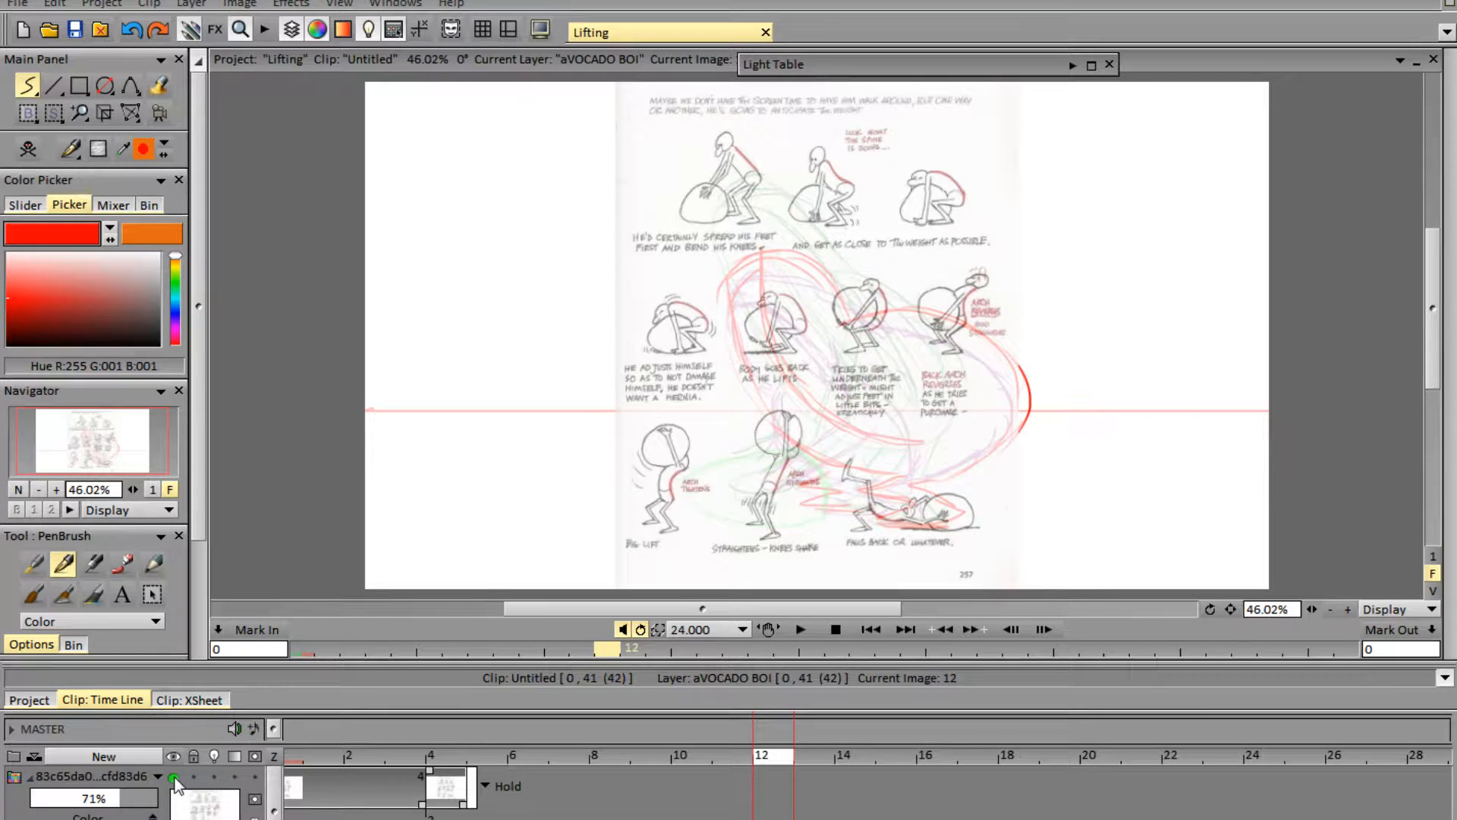
pyautogui.click(174, 777)
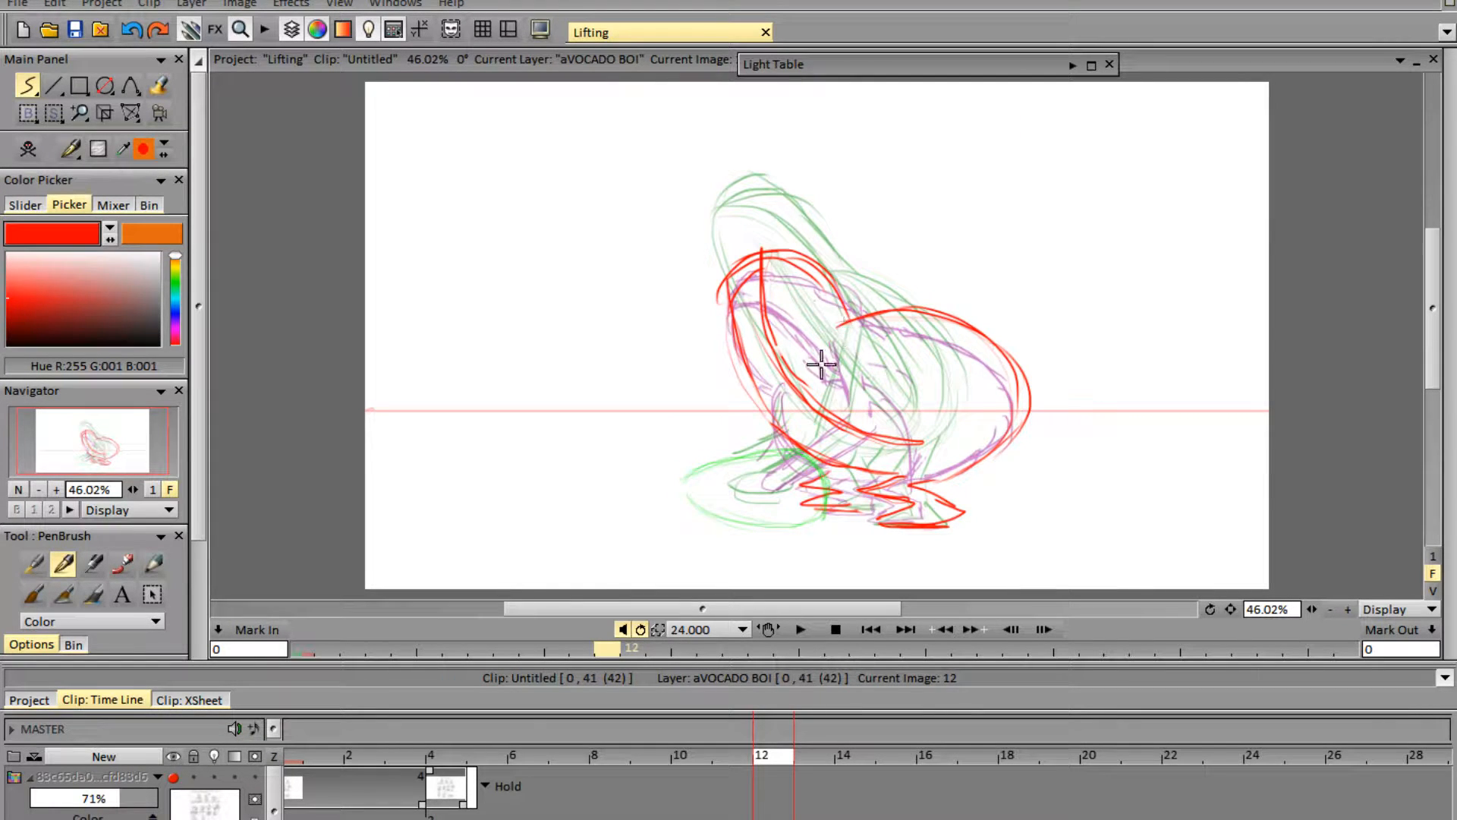
pyautogui.moveTo(826, 325); pyautogui.dragTo(775, 490)
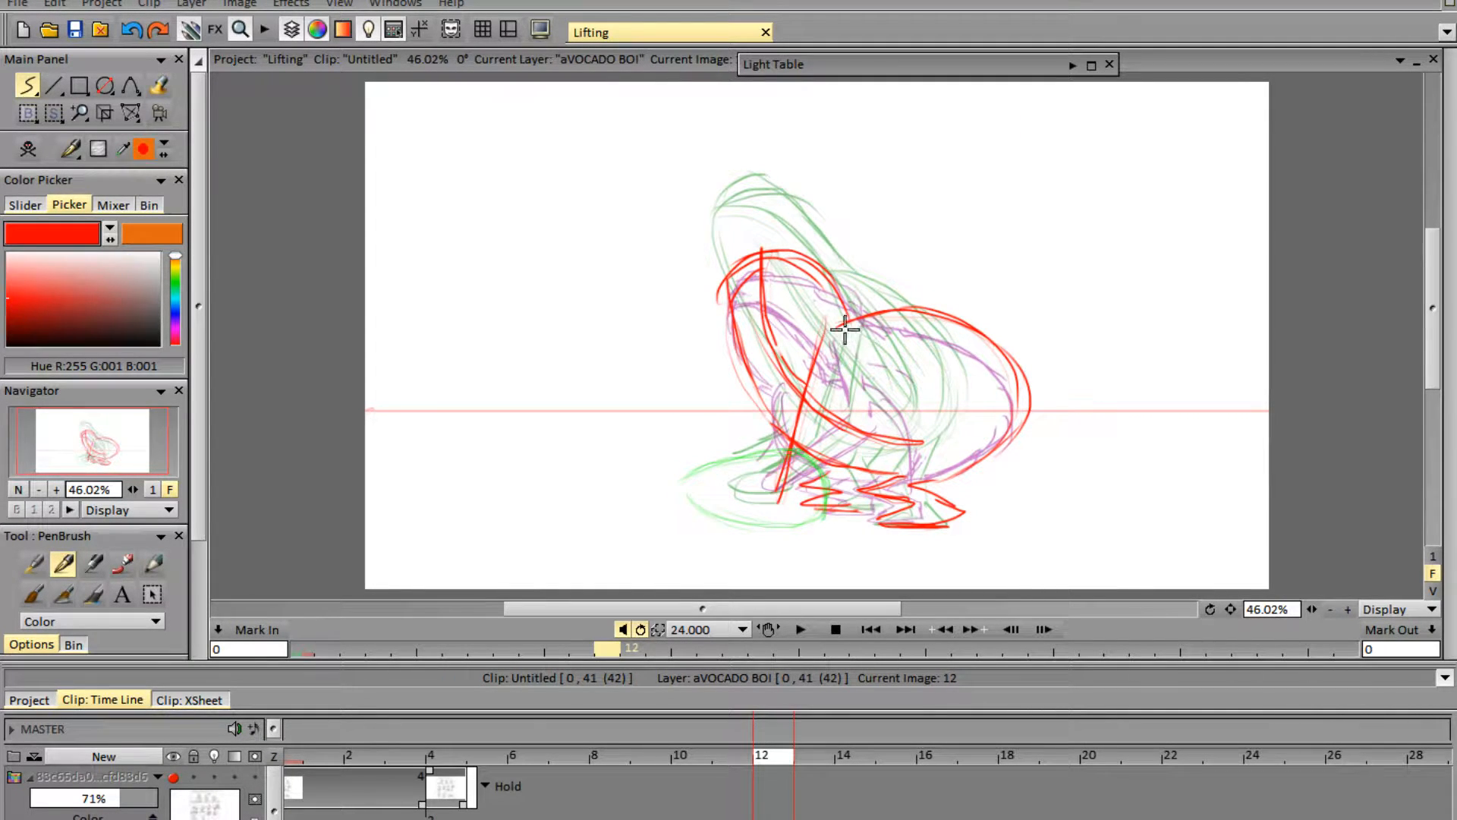
pyautogui.moveTo(839, 324)
pyautogui.mouseDown()
pyautogui.moveTo(799, 509)
pyautogui.moveTo(775, 491)
pyautogui.moveTo(734, 513)
pyautogui.moveTo(790, 520)
pyautogui.mouseUp()
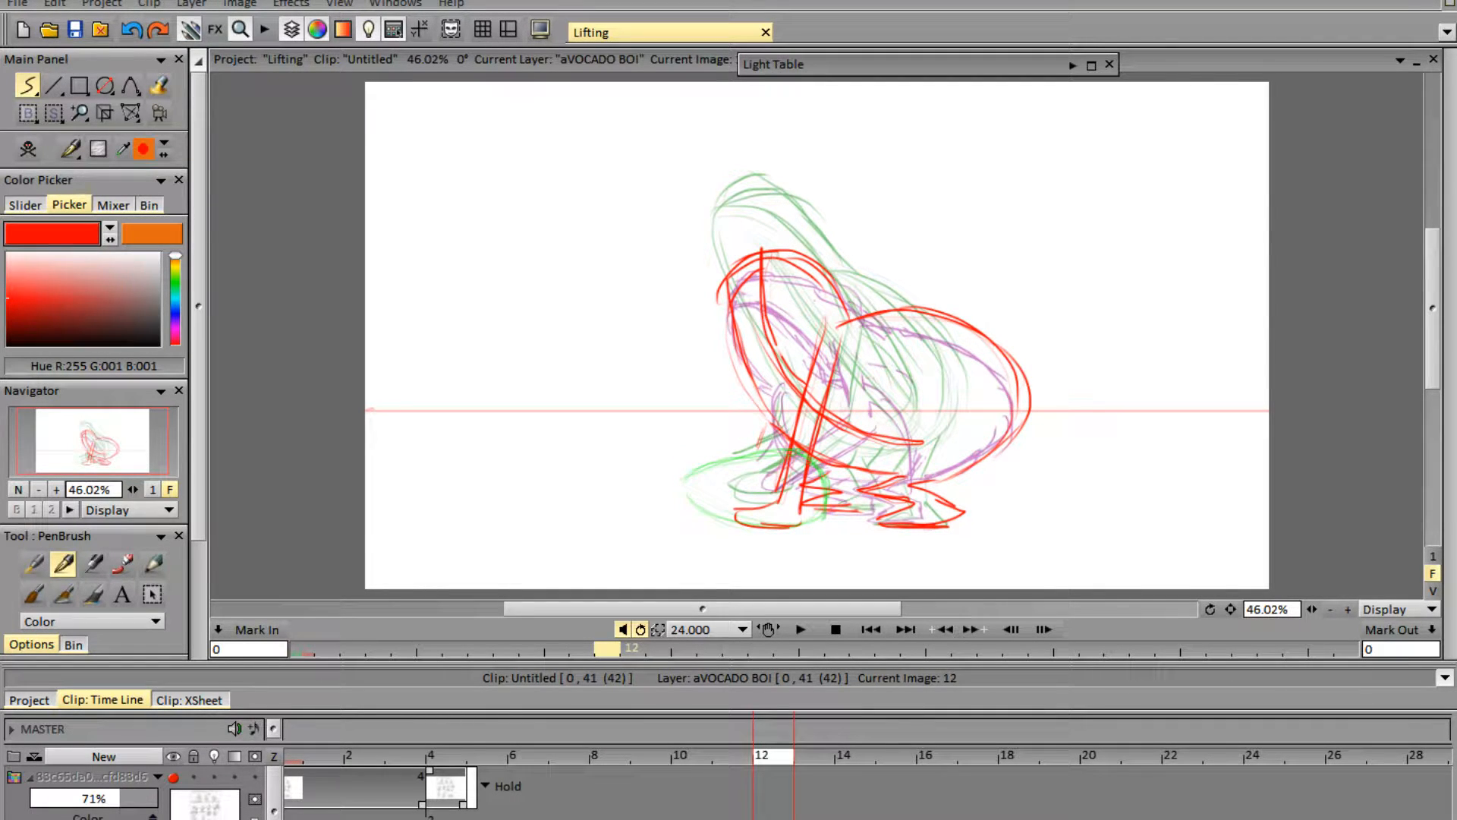
pyautogui.click(1011, 757)
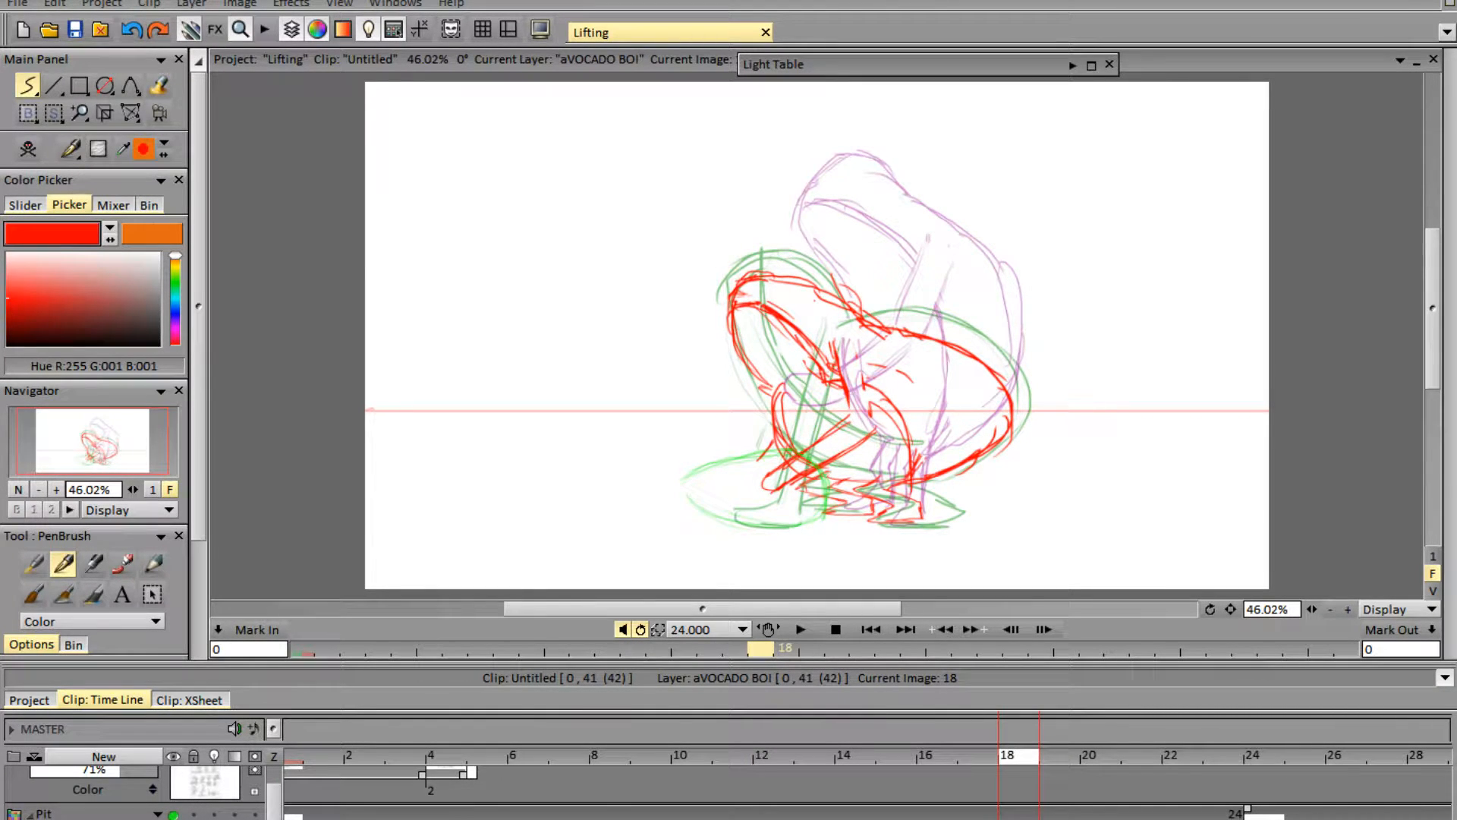
# - Check the pose reference sheet, clear the frame 18 drawing, and sketch the soles of both feet in red
pyautogui.moveTo(274, 806); pyautogui.dragTo(261, 772)
pyautogui.click(174, 778)
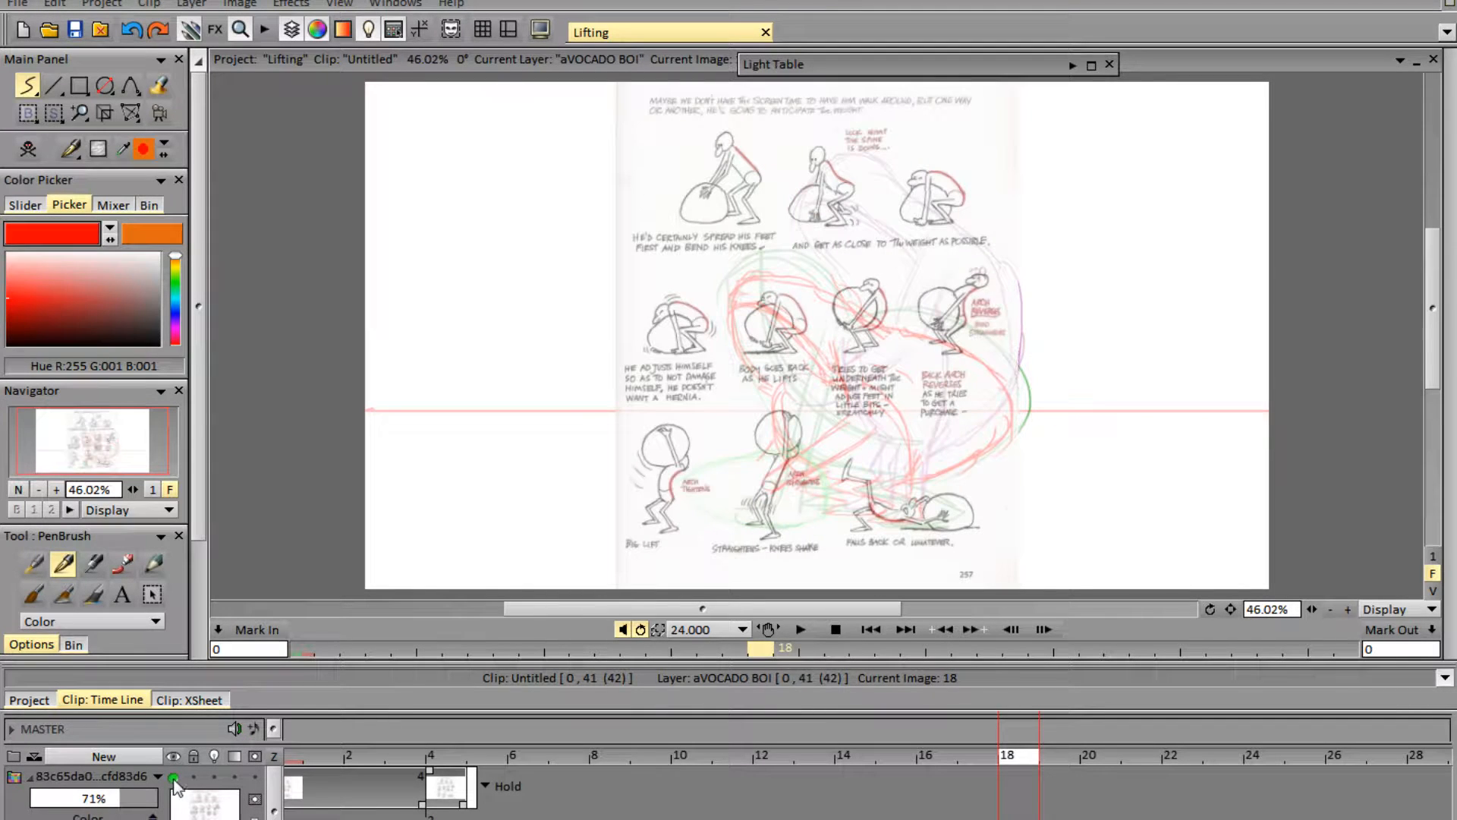
pyautogui.click(176, 778)
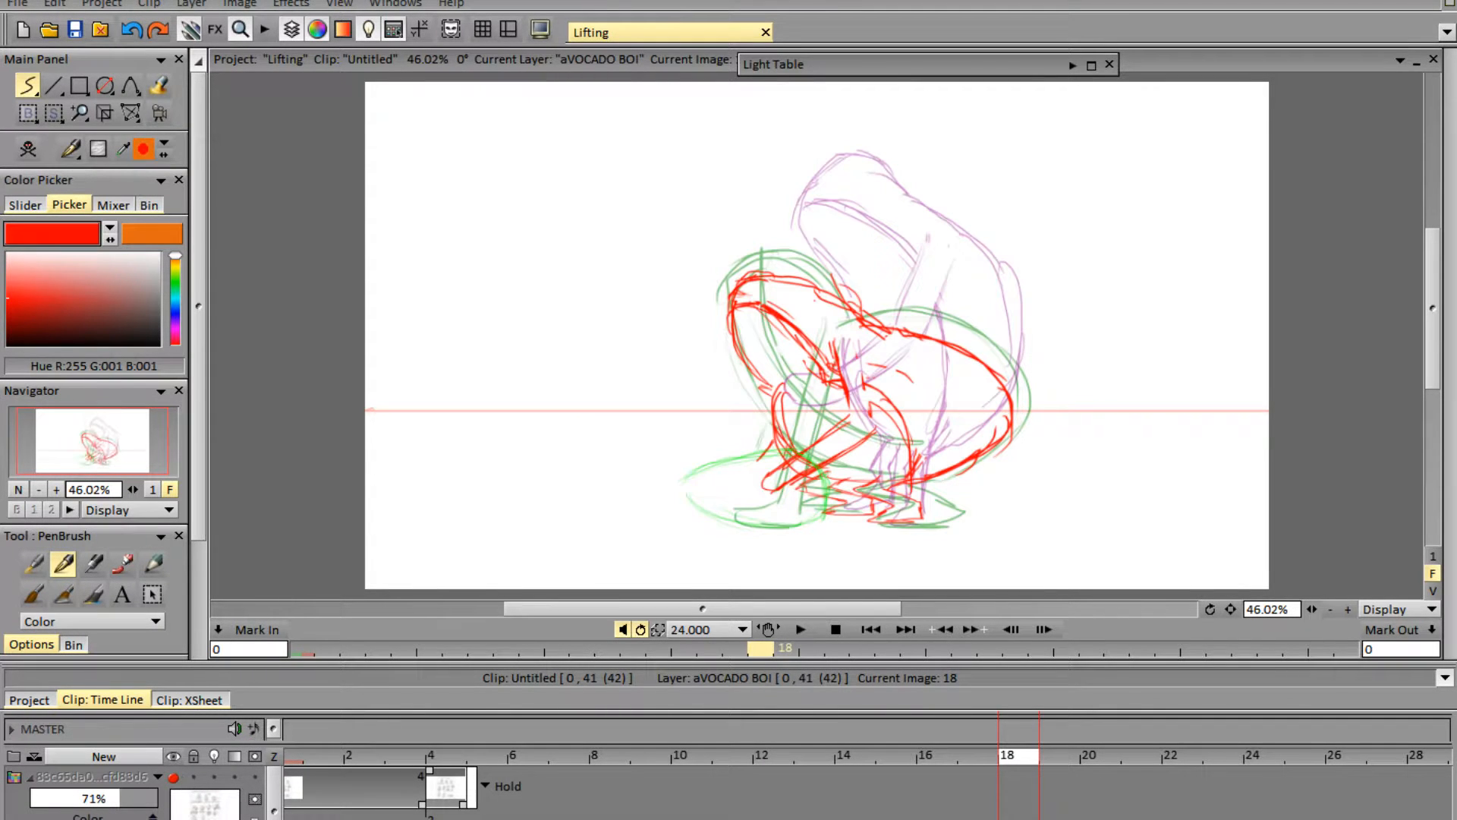
pyautogui.press('Delete')
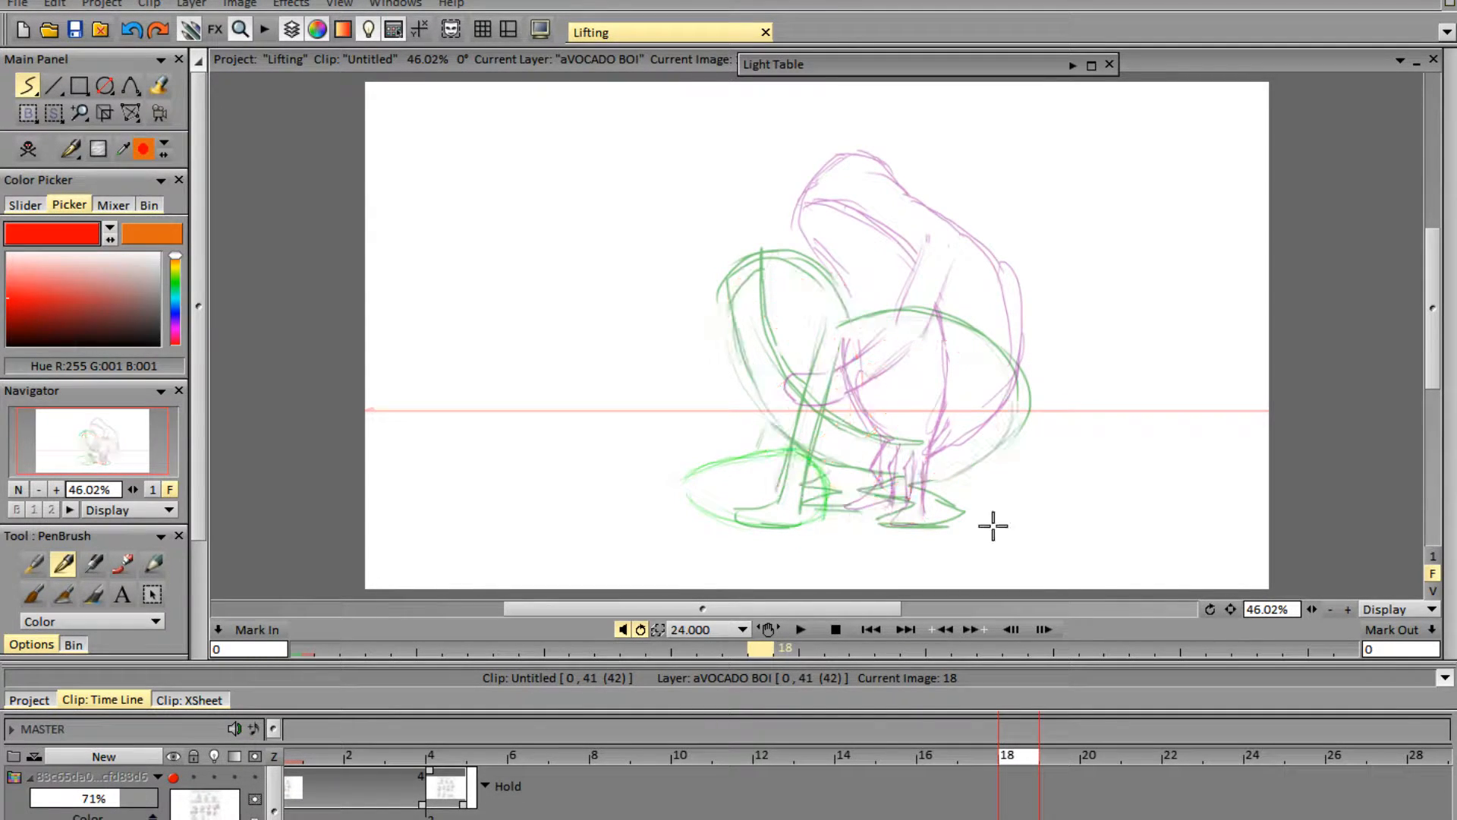
pyautogui.moveTo(886, 522); pyautogui.dragTo(946, 522)
pyautogui.moveTo(830, 507); pyautogui.dragTo(889, 503)
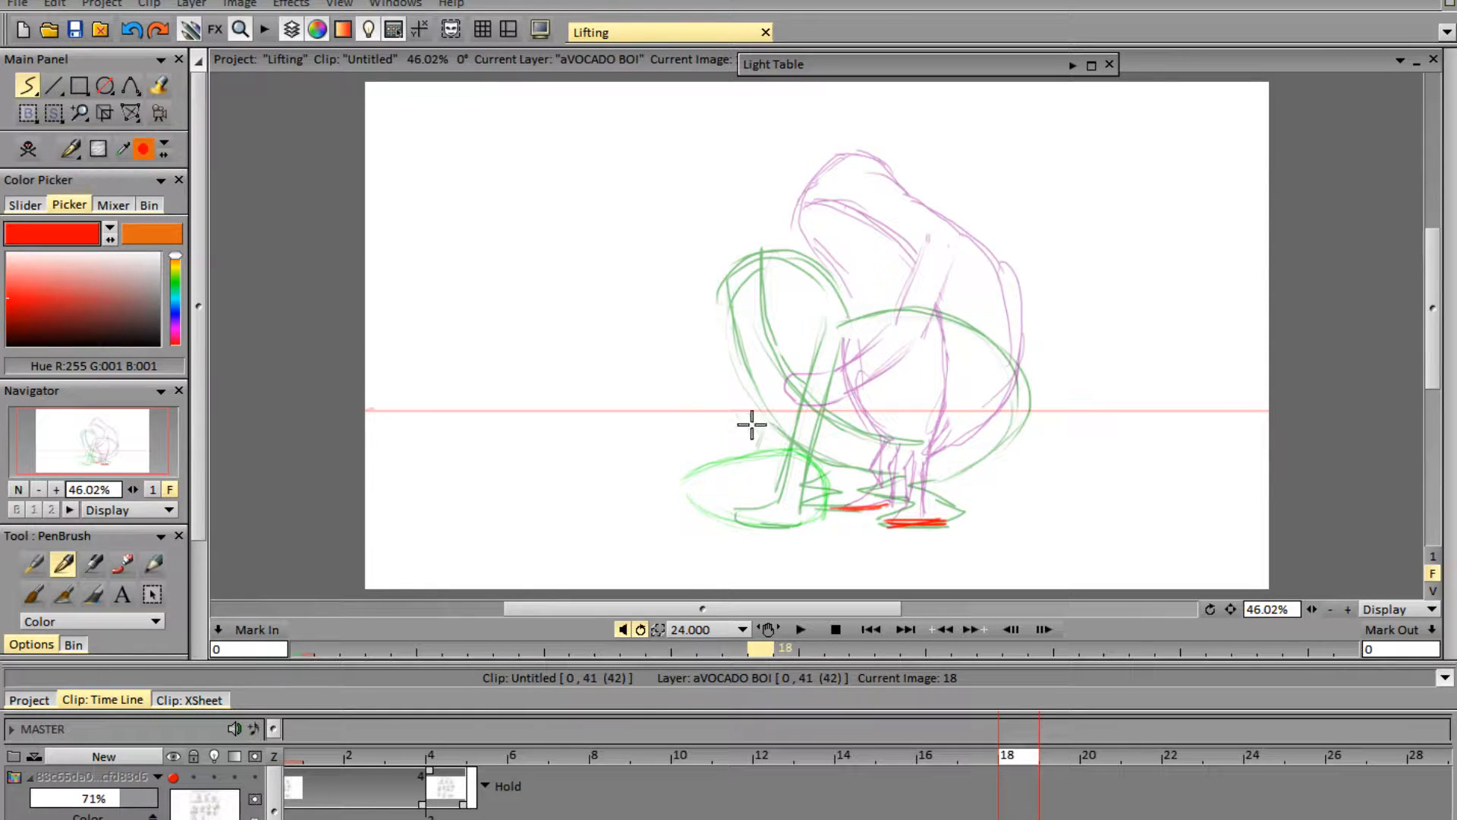
# - Draw the crouched avocado's inner contour sweeping low and forward, then outline its outstretched head and high rounded back
pyautogui.click(173, 778)
pyautogui.click(173, 778)
pyautogui.moveTo(925, 421)
pyautogui.mouseDown()
pyautogui.moveTo(812, 326)
pyautogui.moveTo(766, 340)
pyautogui.moveTo(784, 320)
pyautogui.moveTo(882, 405)
pyautogui.moveTo(855, 345)
pyautogui.moveTo(900, 417)
pyautogui.moveTo(941, 432)
pyautogui.mouseUp()
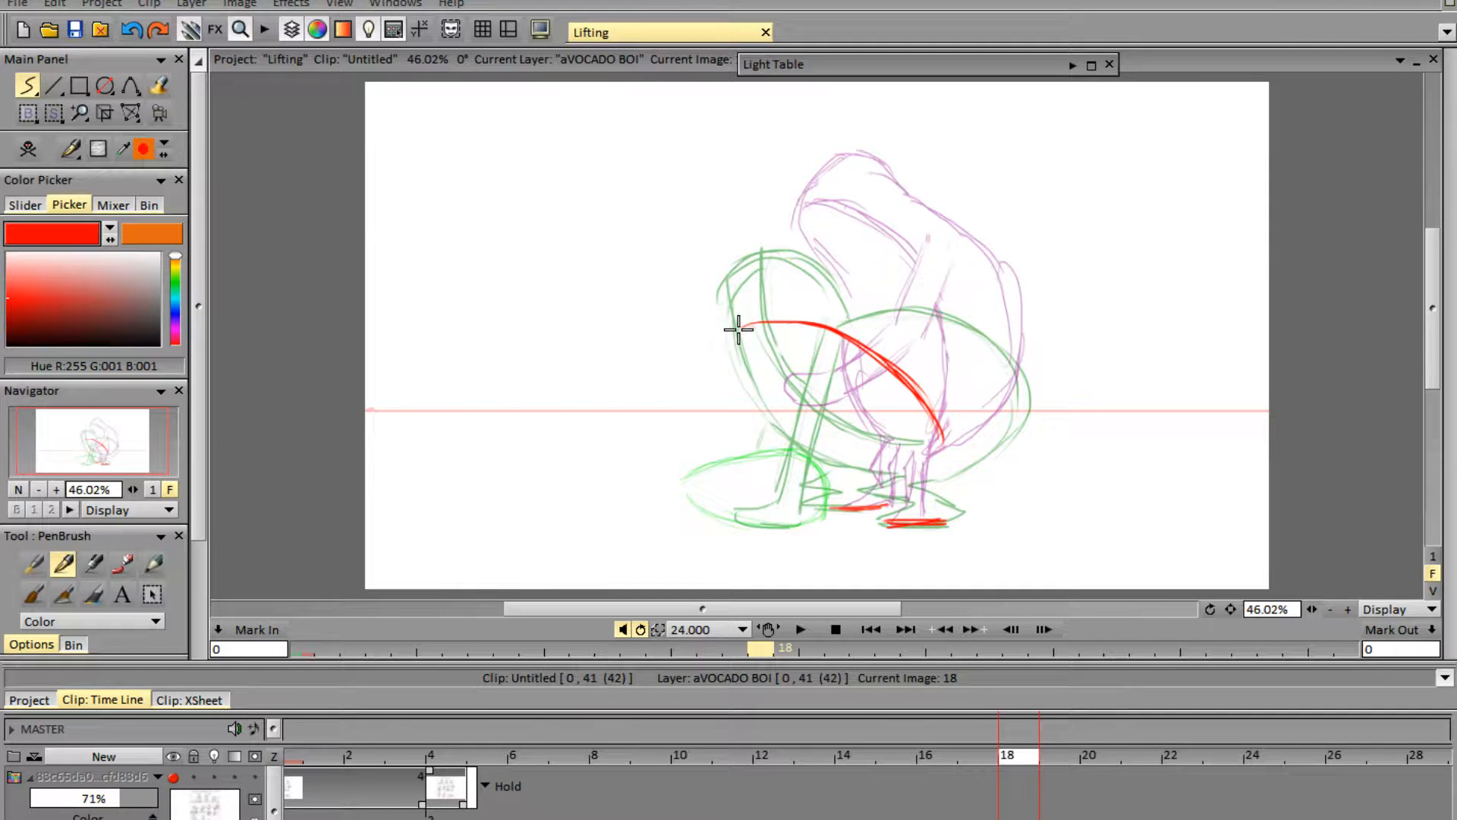
pyautogui.moveTo(737, 328)
pyautogui.mouseDown()
pyautogui.moveTo(670, 336)
pyautogui.moveTo(660, 370)
pyautogui.moveTo(733, 416)
pyautogui.mouseUp()
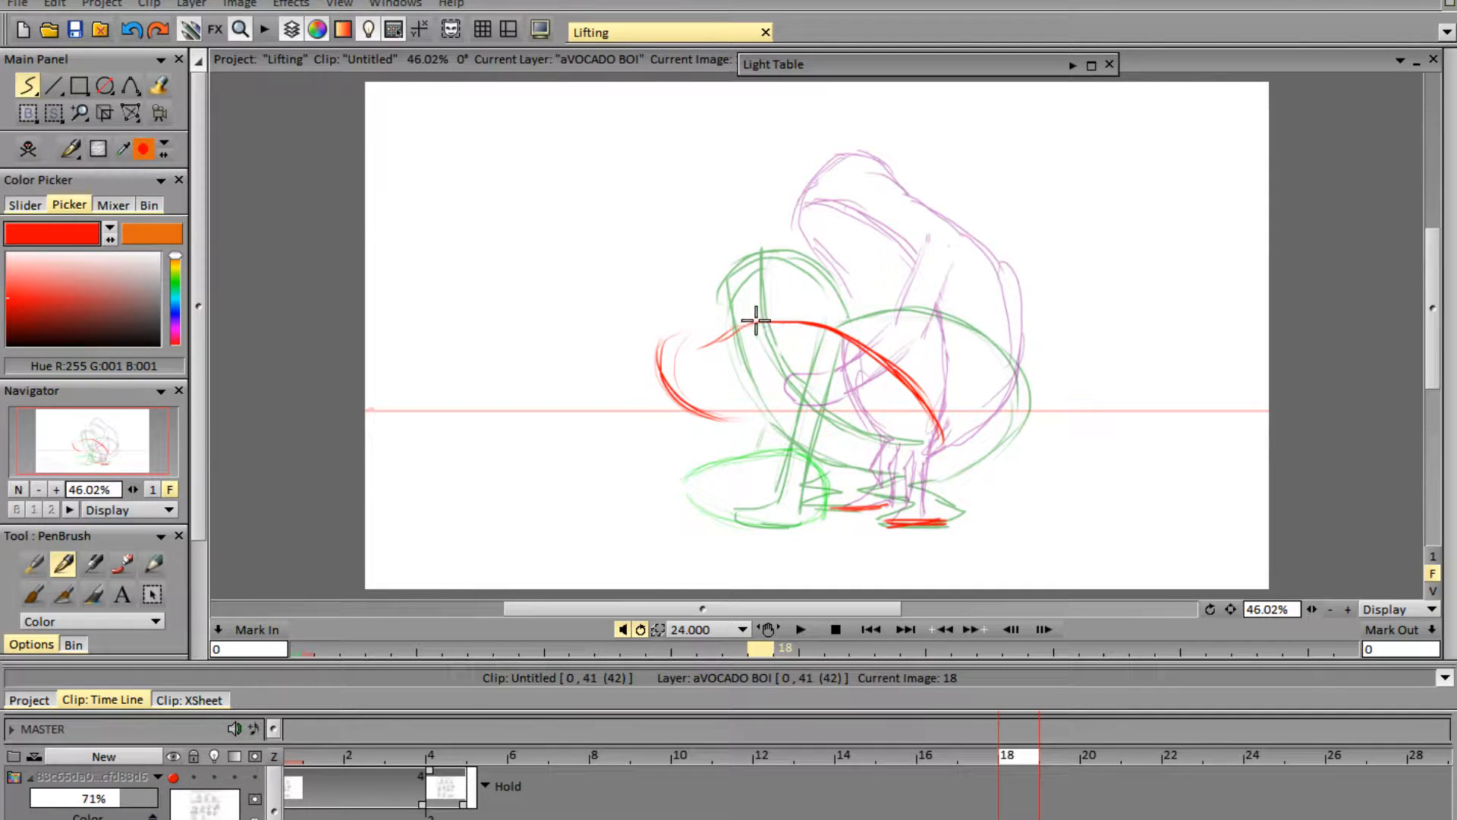
pyautogui.moveTo(780, 319); pyautogui.dragTo(966, 352)
pyautogui.moveTo(855, 289)
pyautogui.mouseDown()
pyautogui.moveTo(982, 416)
pyautogui.moveTo(1024, 381)
pyautogui.moveTo(948, 485)
pyautogui.mouseUp()
pyautogui.moveTo(782, 317)
pyautogui.mouseDown()
pyautogui.moveTo(674, 335)
pyautogui.moveTo(673, 375)
pyautogui.mouseUp()
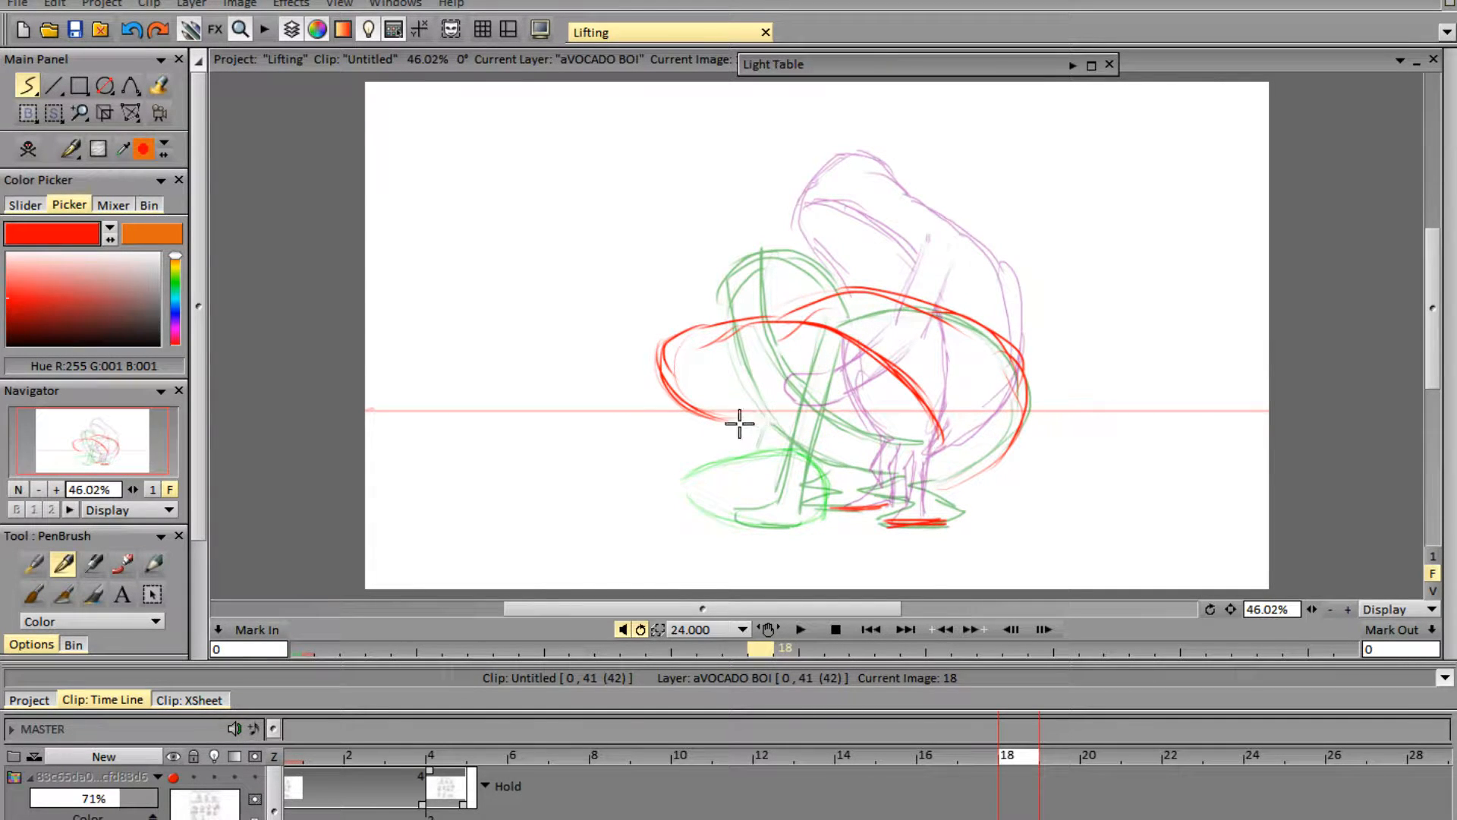
# - Draw the underside of the head and belly with the deeply folded legs, and reinforce the inner contour and rump
pyautogui.moveTo(738, 416)
pyautogui.mouseDown()
pyautogui.moveTo(869, 448)
pyautogui.moveTo(791, 417)
pyautogui.moveTo(805, 419)
pyautogui.moveTo(877, 456)
pyautogui.moveTo(807, 485)
pyautogui.moveTo(849, 468)
pyautogui.moveTo(807, 487)
pyautogui.moveTo(860, 488)
pyautogui.moveTo(801, 510)
pyautogui.moveTo(877, 508)
pyautogui.moveTo(930, 460)
pyautogui.moveTo(872, 494)
pyautogui.moveTo(915, 497)
pyautogui.moveTo(886, 518)
pyautogui.moveTo(944, 520)
pyautogui.moveTo(936, 493)
pyautogui.moveTo(953, 498)
pyautogui.moveTo(950, 524)
pyautogui.moveTo(923, 493)
pyautogui.moveTo(972, 473)
pyautogui.moveTo(1009, 426)
pyautogui.mouseUp()
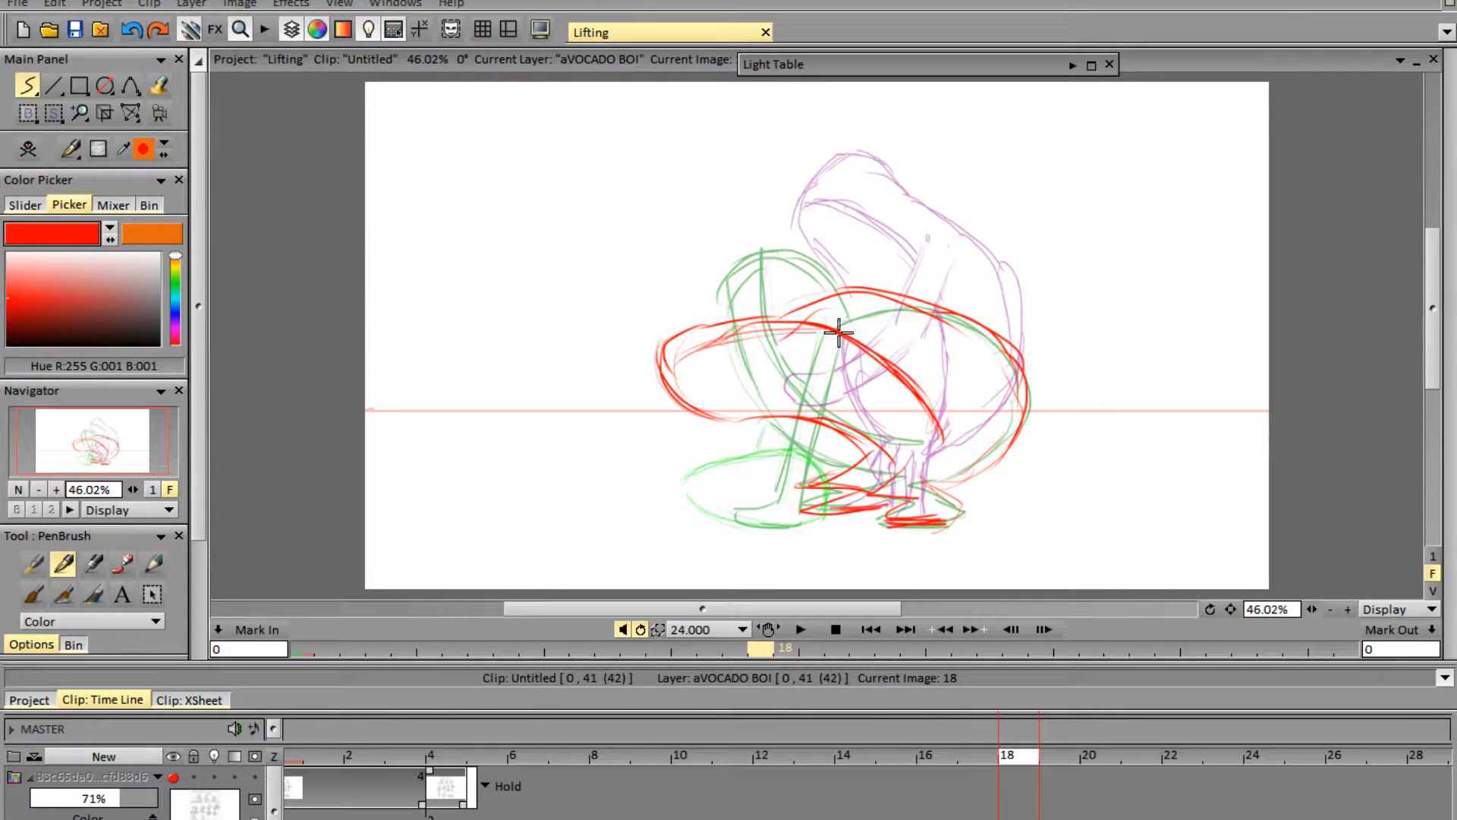
pyautogui.moveTo(838, 332)
pyautogui.mouseDown()
pyautogui.moveTo(964, 436)
pyautogui.moveTo(930, 476)
pyautogui.moveTo(940, 423)
pyautogui.mouseUp()
pyautogui.moveTo(939, 481)
pyautogui.mouseDown()
pyautogui.moveTo(980, 446)
pyautogui.moveTo(974, 473)
pyautogui.moveTo(1005, 425)
pyautogui.mouseUp()
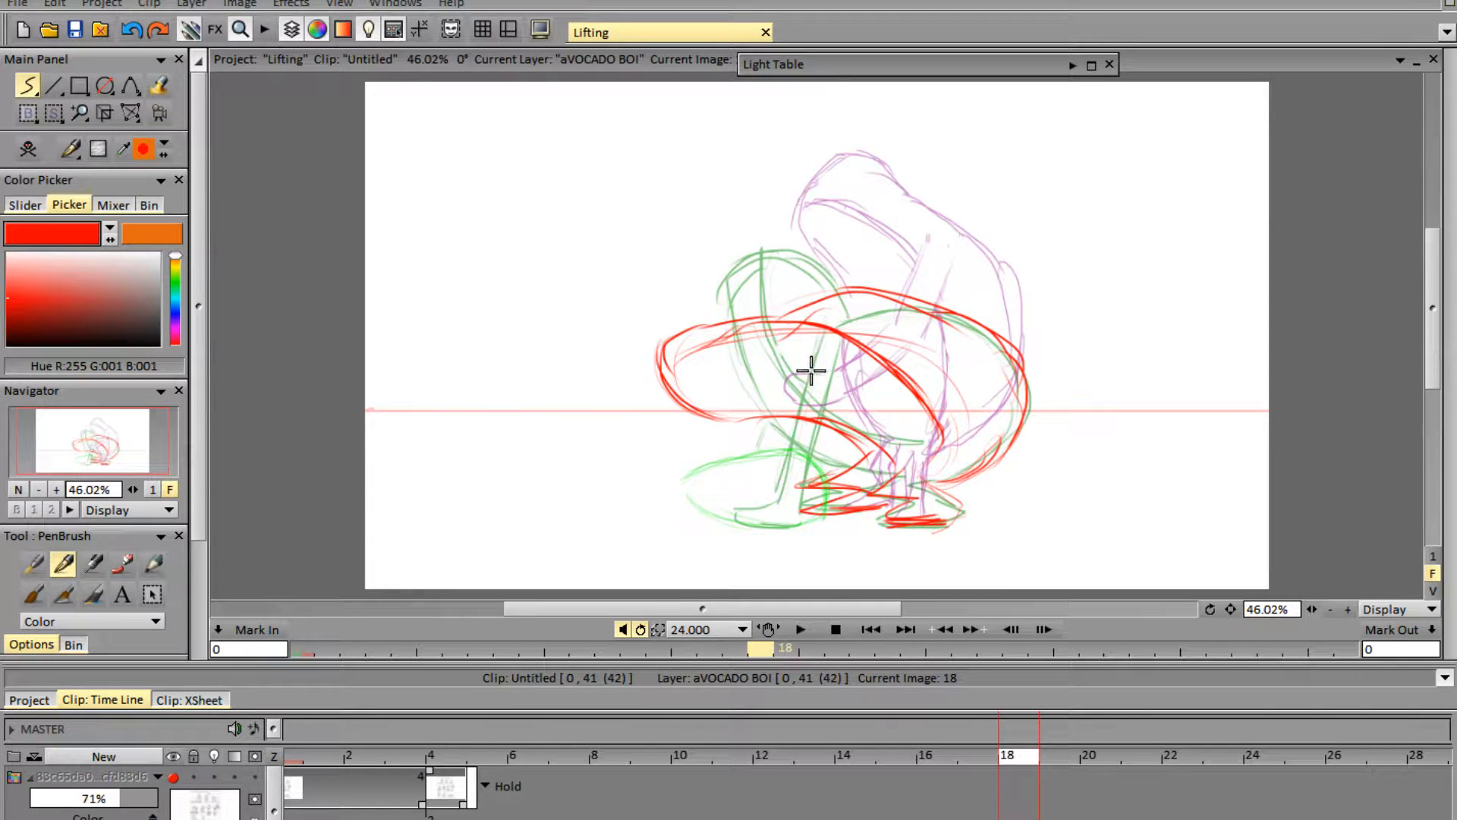
# - Draw both arms reaching straight down to the ground with flat hands, guided by the reference sheet, and go to frame 24
pyautogui.click(175, 778)
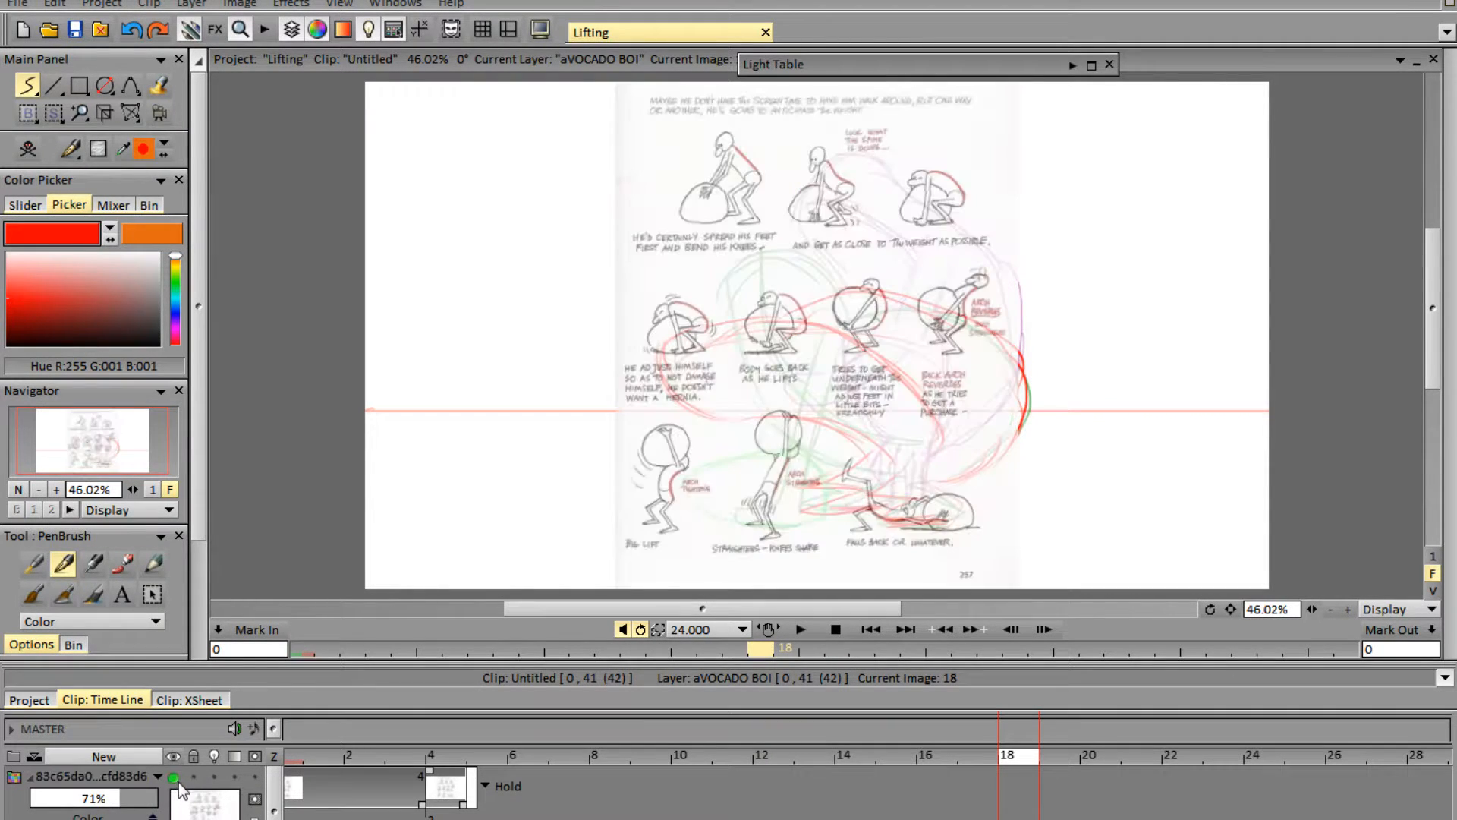
pyautogui.click(174, 778)
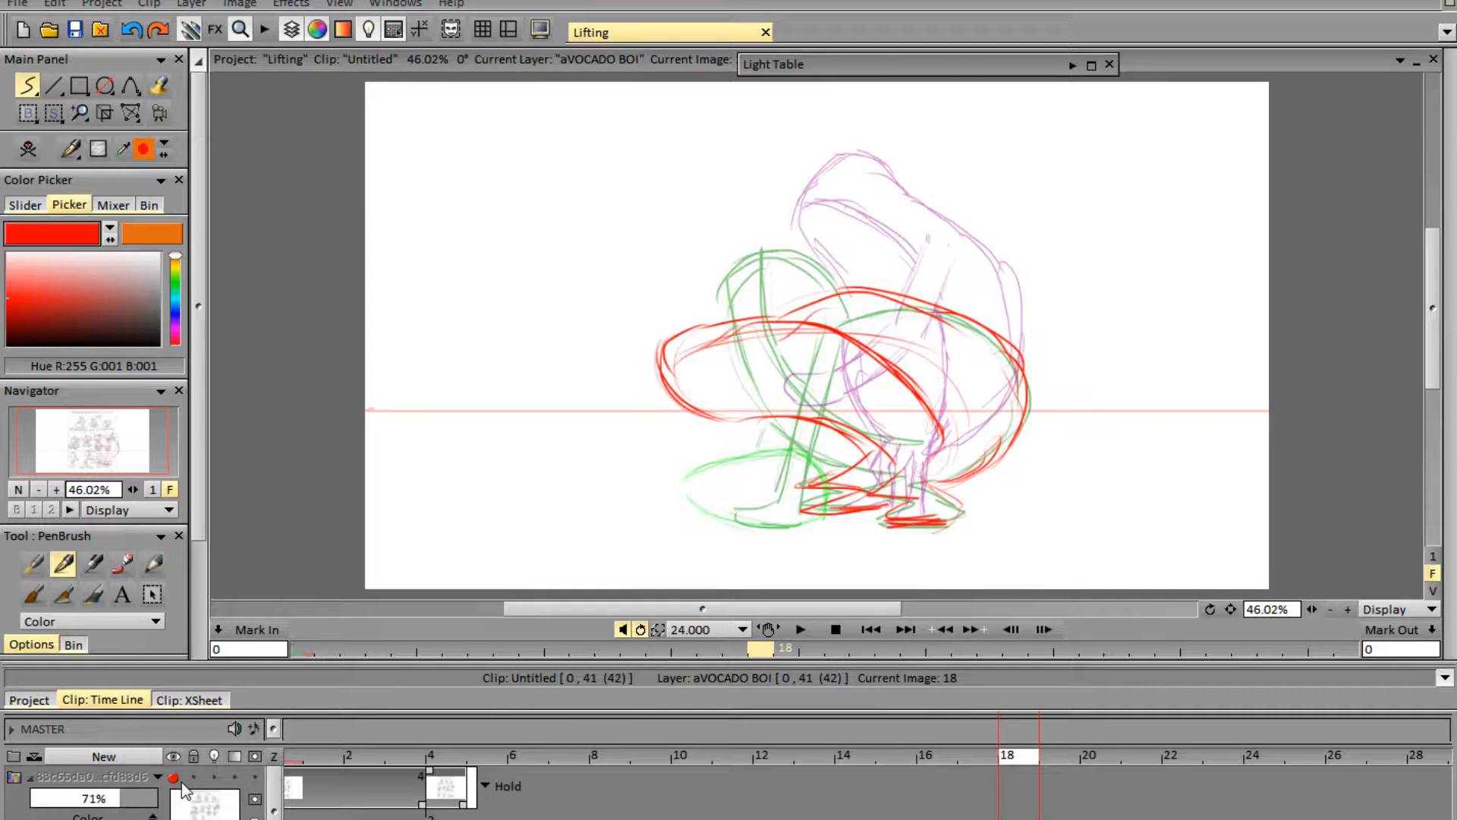
pyautogui.moveTo(810, 329); pyautogui.dragTo(774, 502)
pyautogui.moveTo(735, 522)
pyautogui.mouseDown()
pyautogui.moveTo(811, 528)
pyautogui.moveTo(832, 325)
pyautogui.mouseUp()
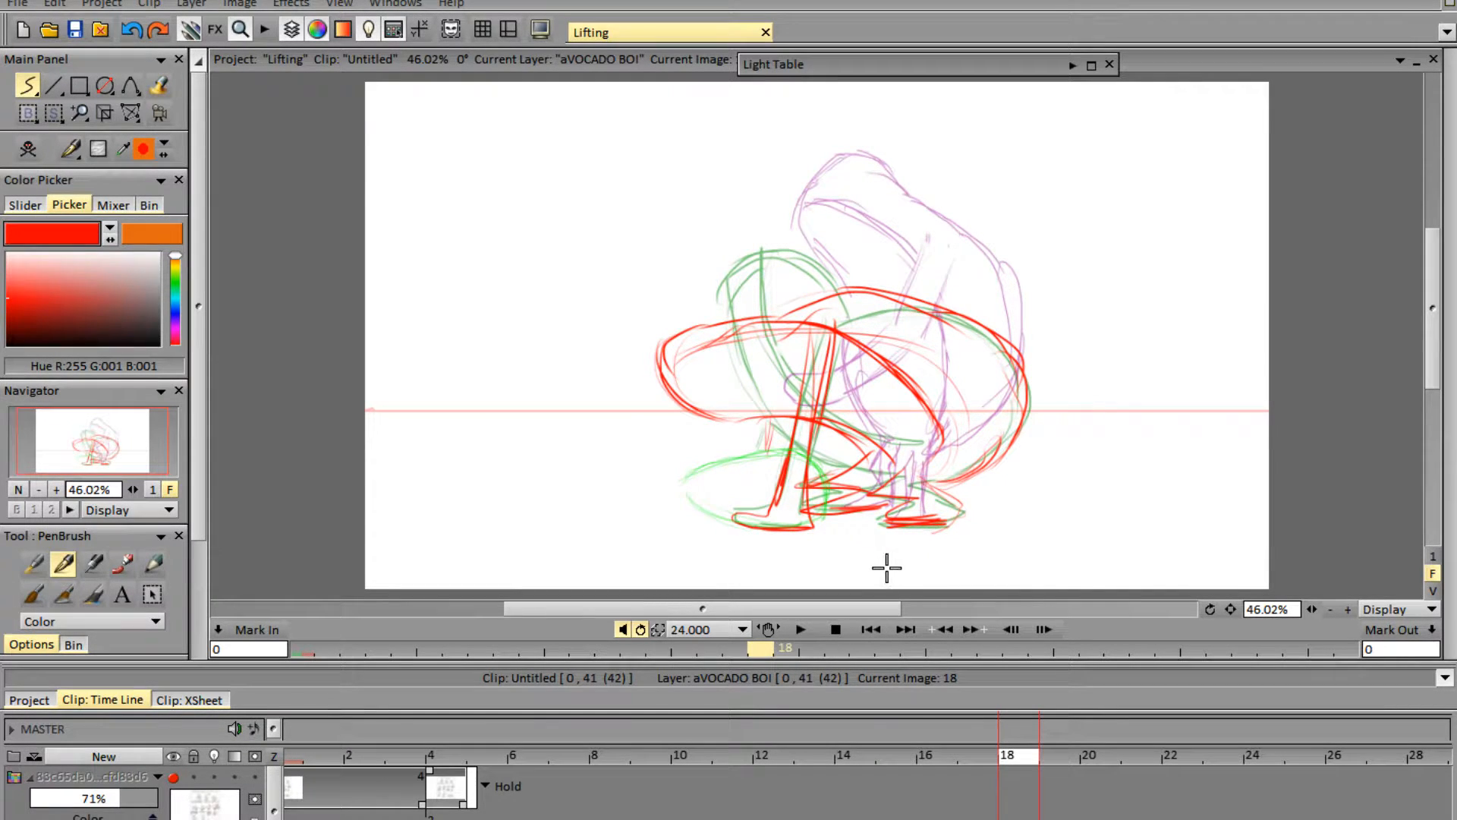
pyautogui.click(1255, 767)
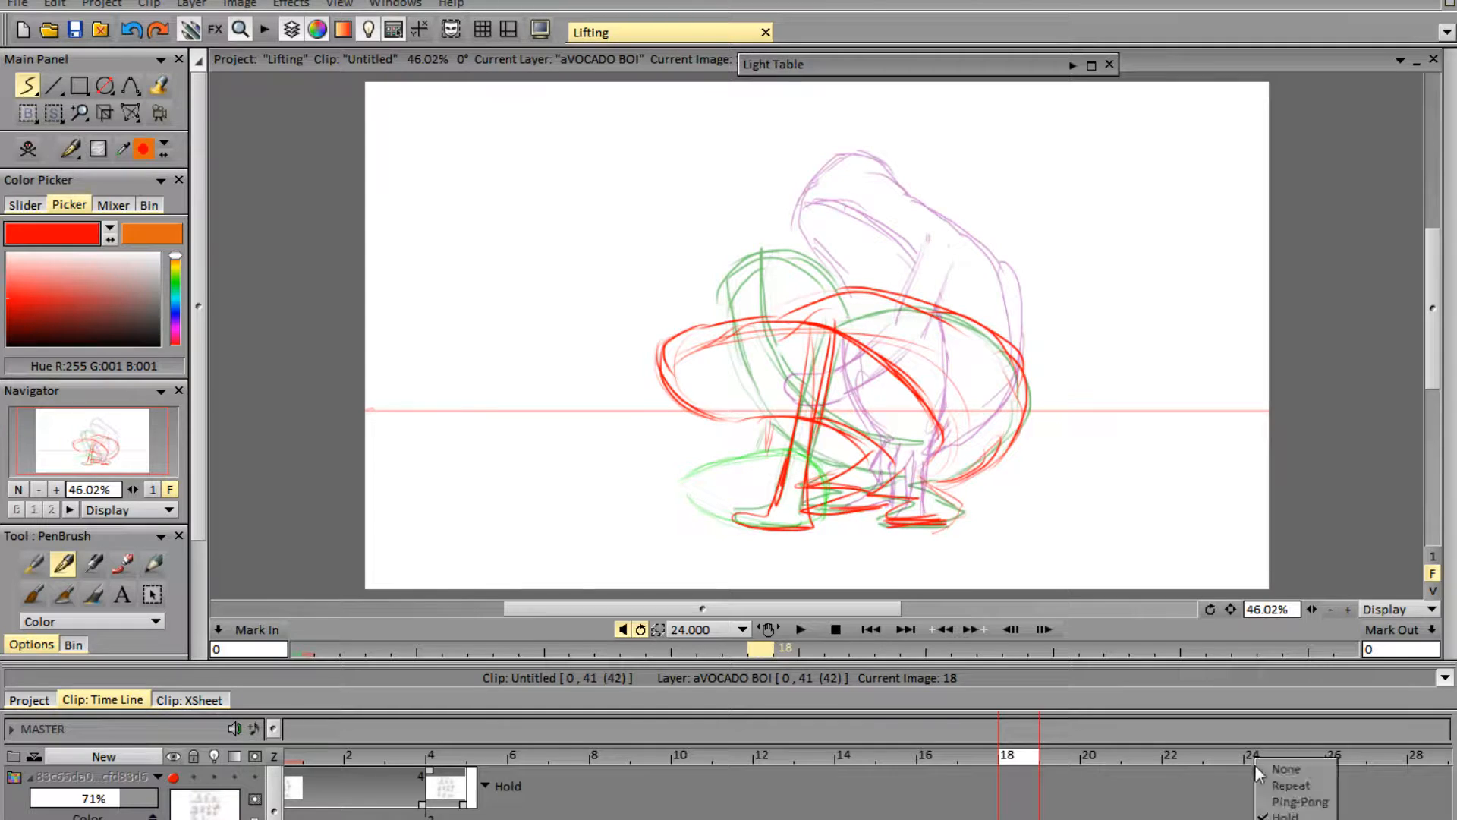
pyautogui.click(1255, 757)
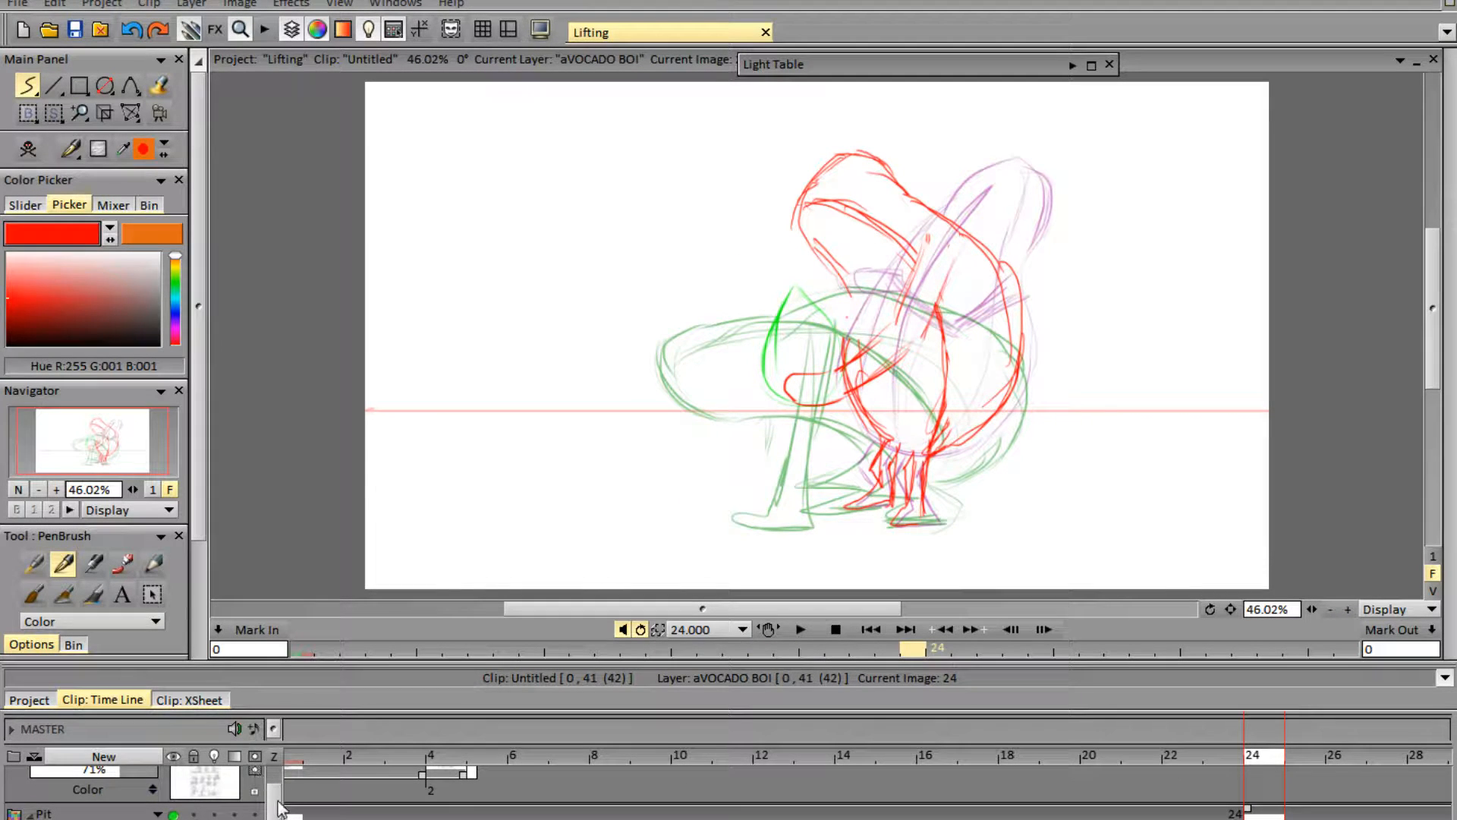
# - Try a stronger curved back line over the existing frame 24 drawing, comparing it with the pose reference sheet
pyautogui.moveTo(277, 802); pyautogui.dragTo(270, 776)
pyautogui.click(174, 777)
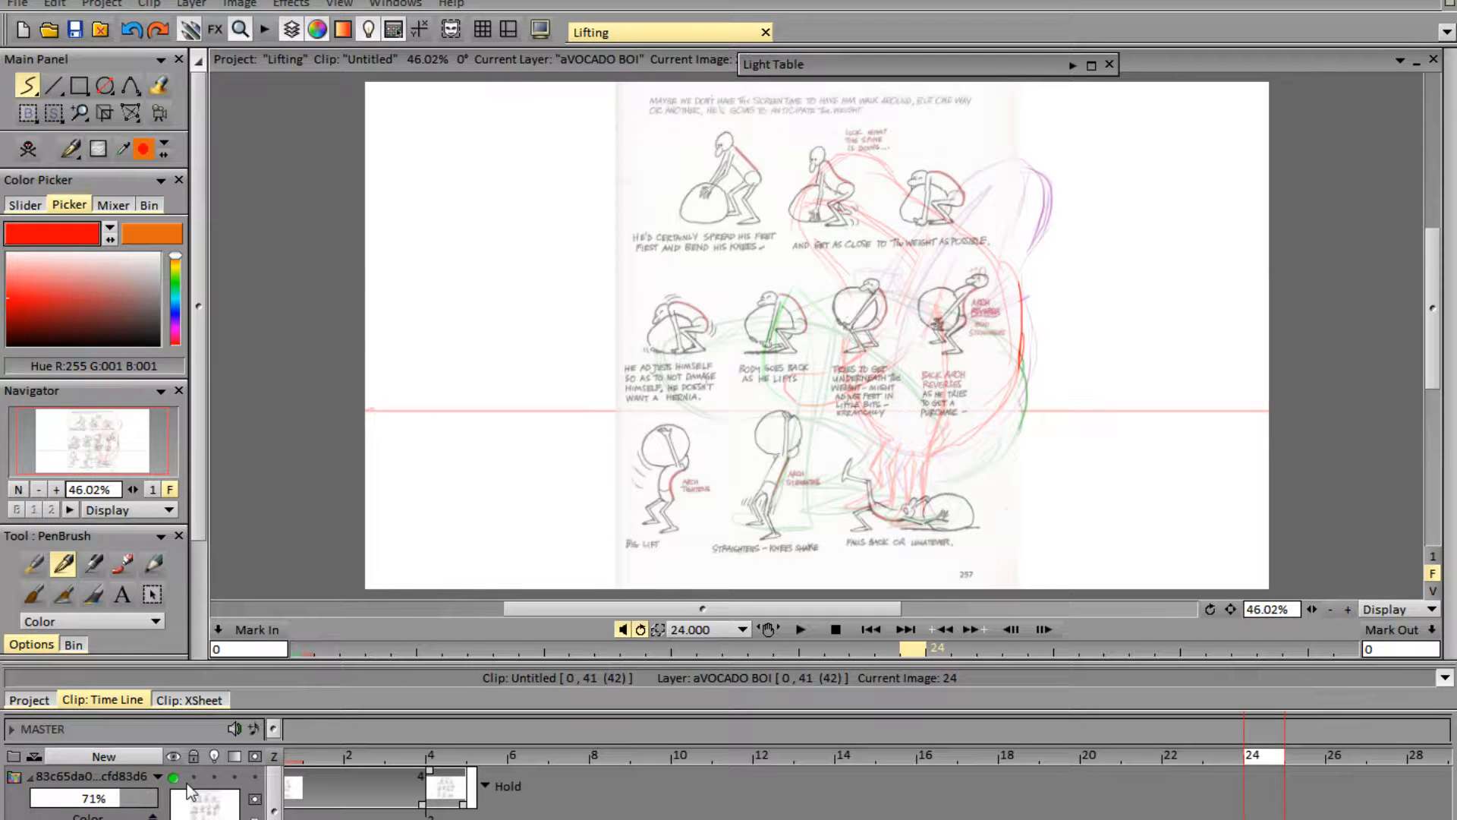
pyautogui.click(174, 777)
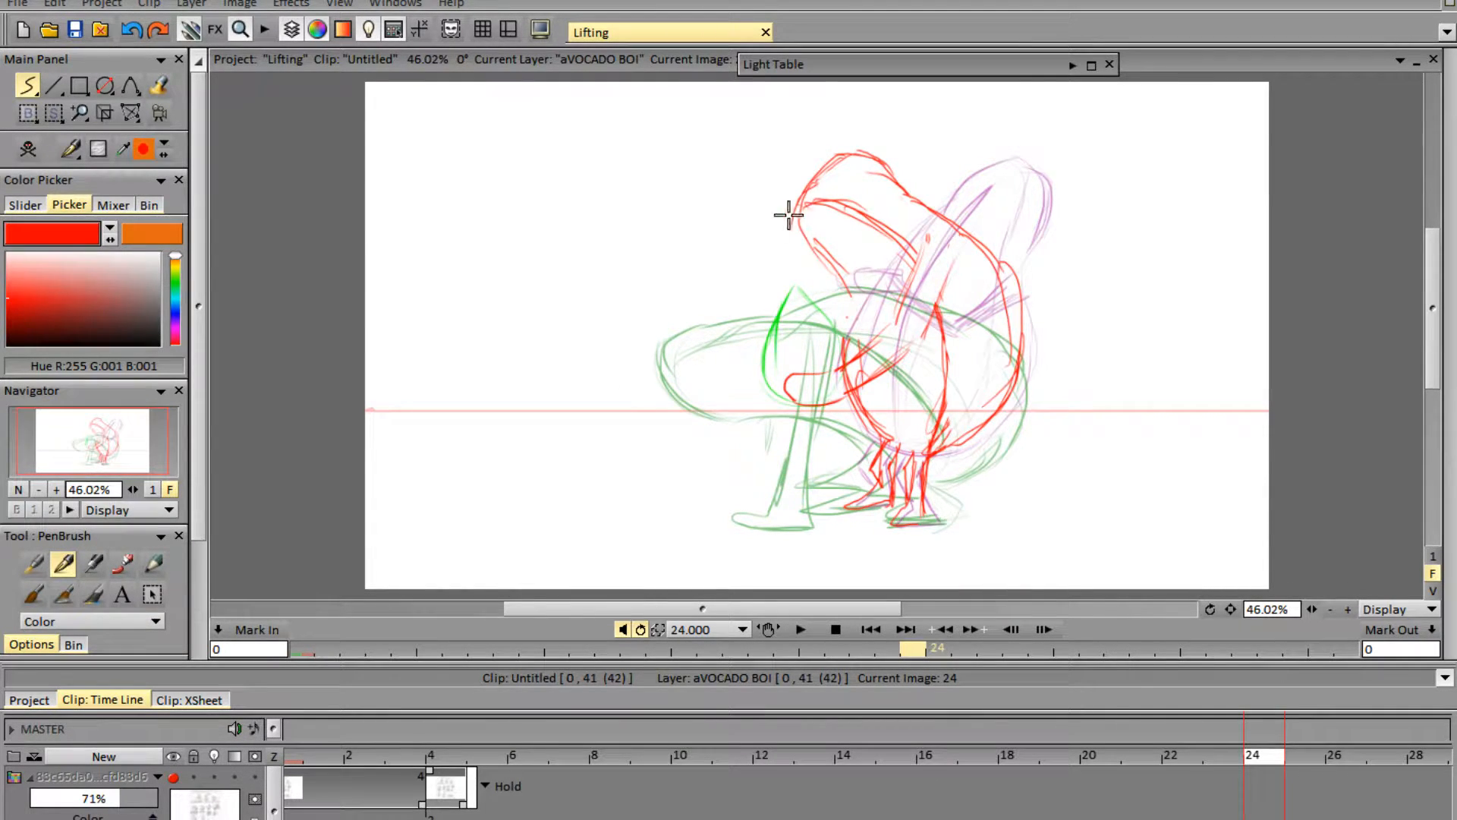
pyautogui.moveTo(778, 199)
pyautogui.mouseDown()
pyautogui.moveTo(936, 412)
pyautogui.moveTo(984, 350)
pyautogui.moveTo(940, 448)
pyautogui.moveTo(972, 269)
pyautogui.mouseUp()
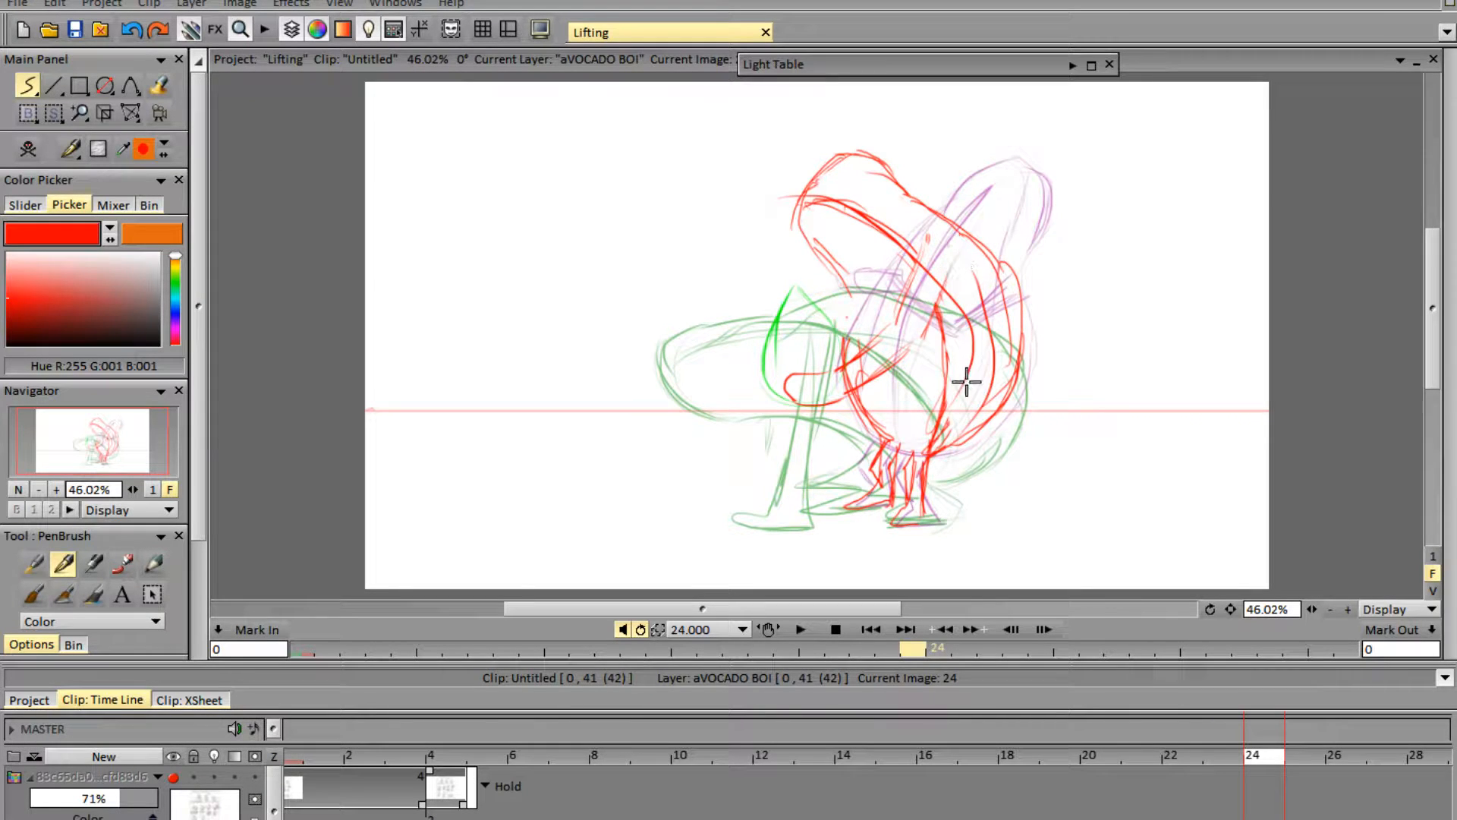
pyautogui.moveTo(968, 382); pyautogui.dragTo(866, 202)
pyautogui.moveTo(761, 220); pyautogui.dragTo(946, 265)
pyautogui.moveTo(865, 213); pyautogui.dragTo(970, 383)
pyautogui.moveTo(977, 331)
pyautogui.mouseDown()
pyautogui.moveTo(925, 457)
pyautogui.moveTo(988, 358)
pyautogui.mouseUp()
pyautogui.click(174, 777)
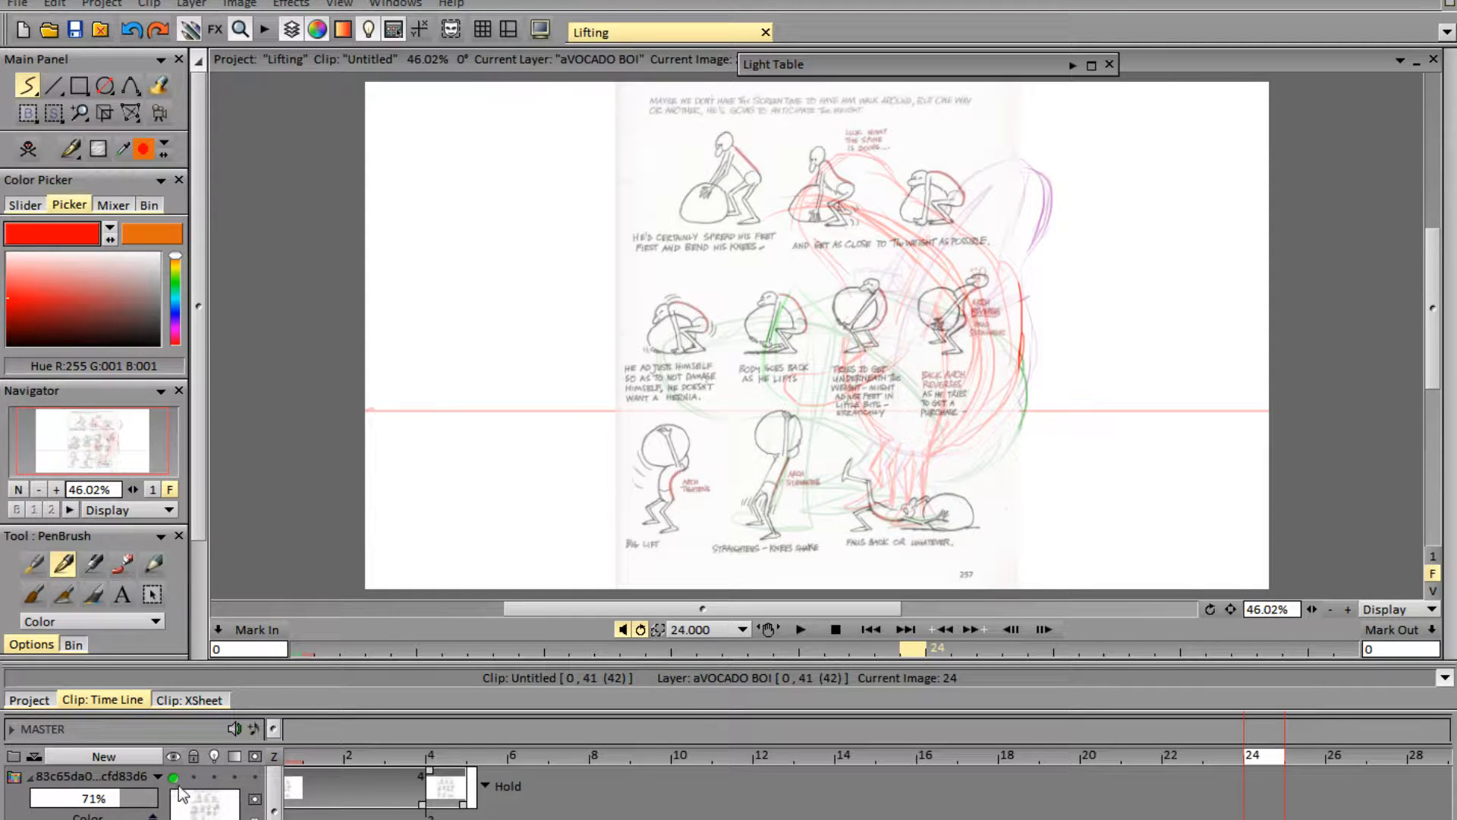
pyautogui.click(174, 777)
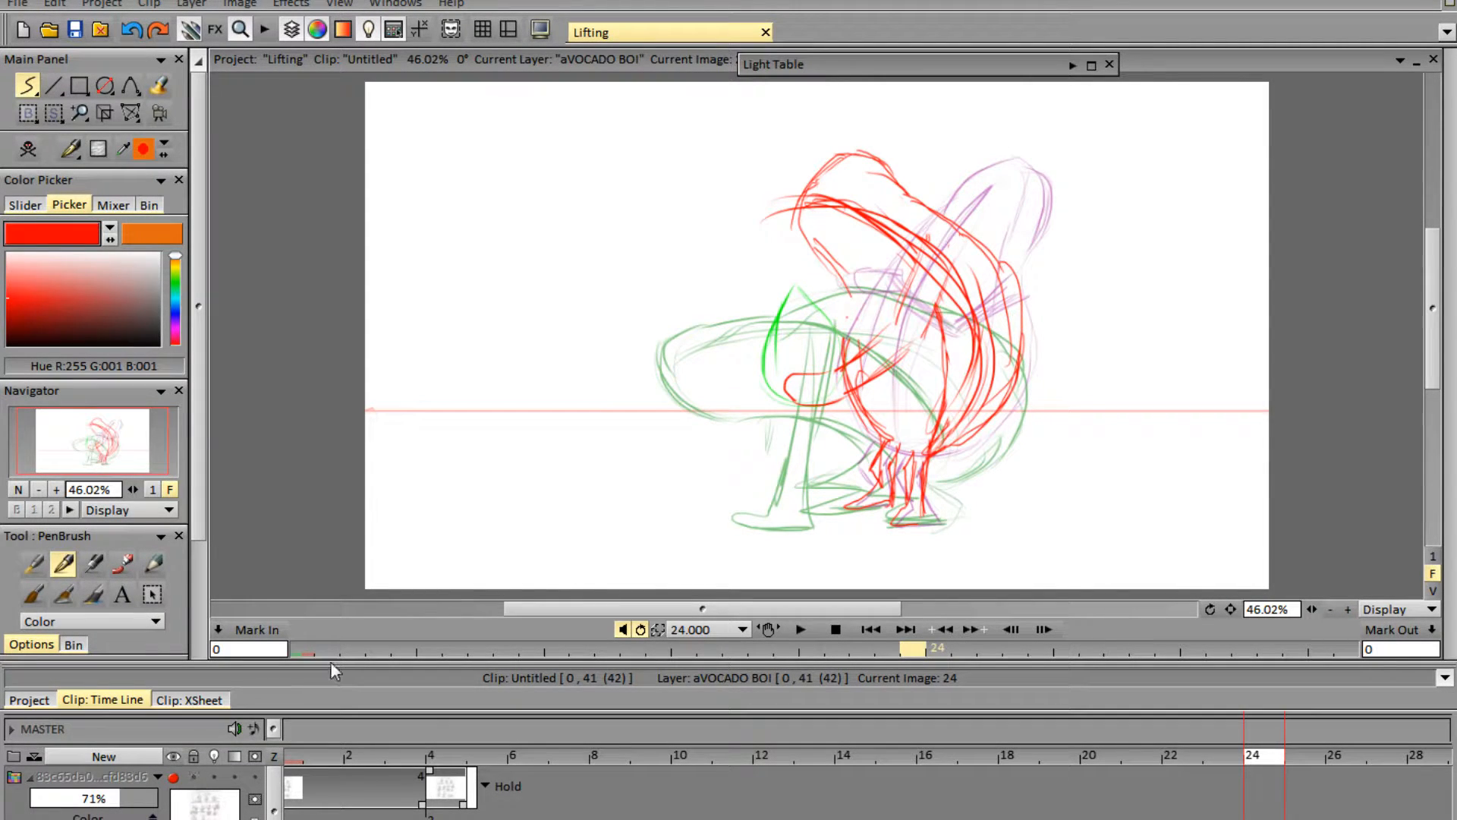
pyautogui.press('e')
pyautogui.press('e')
pyautogui.click(173, 777)
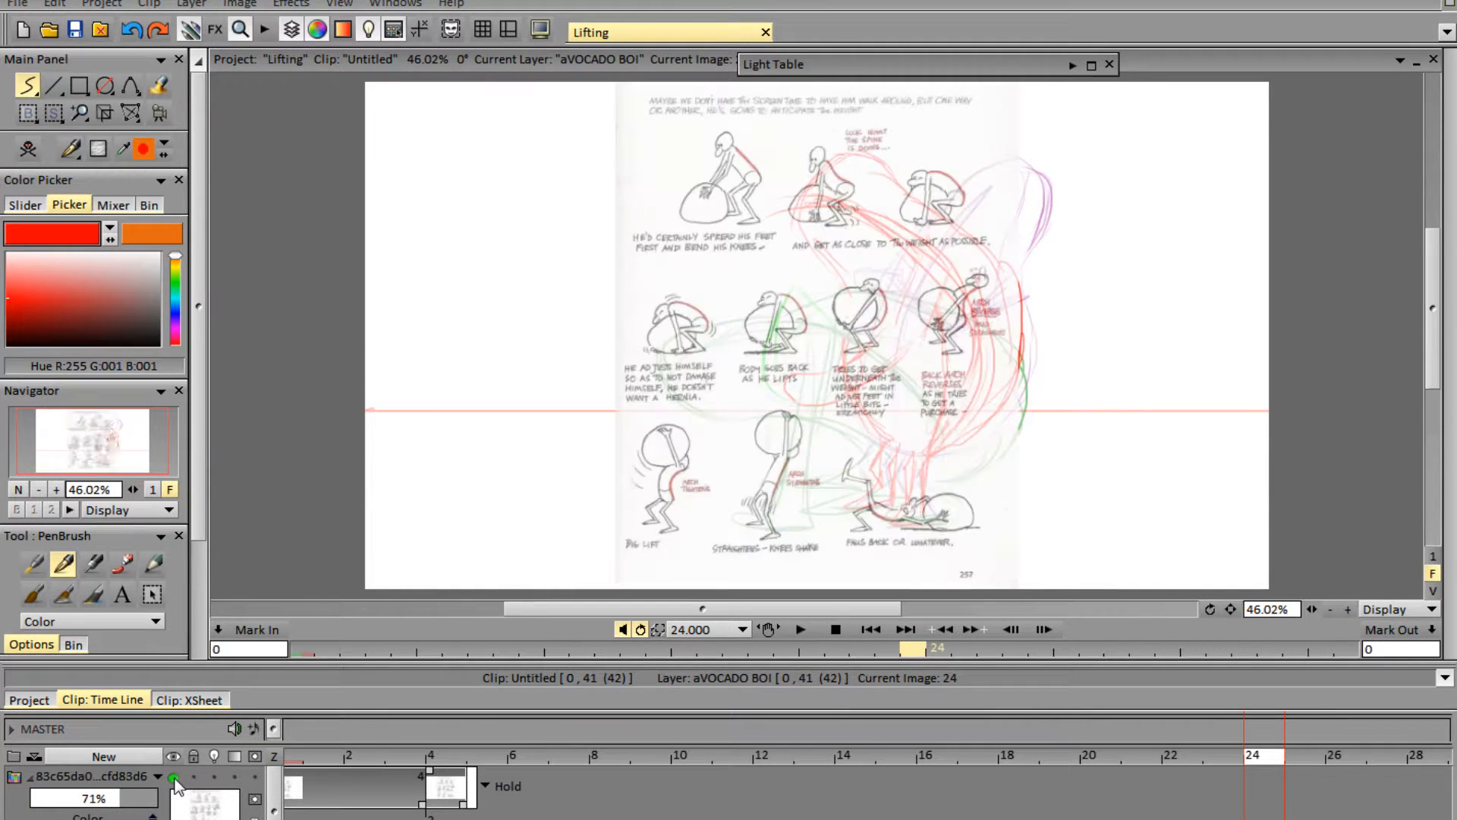
pyautogui.click(174, 777)
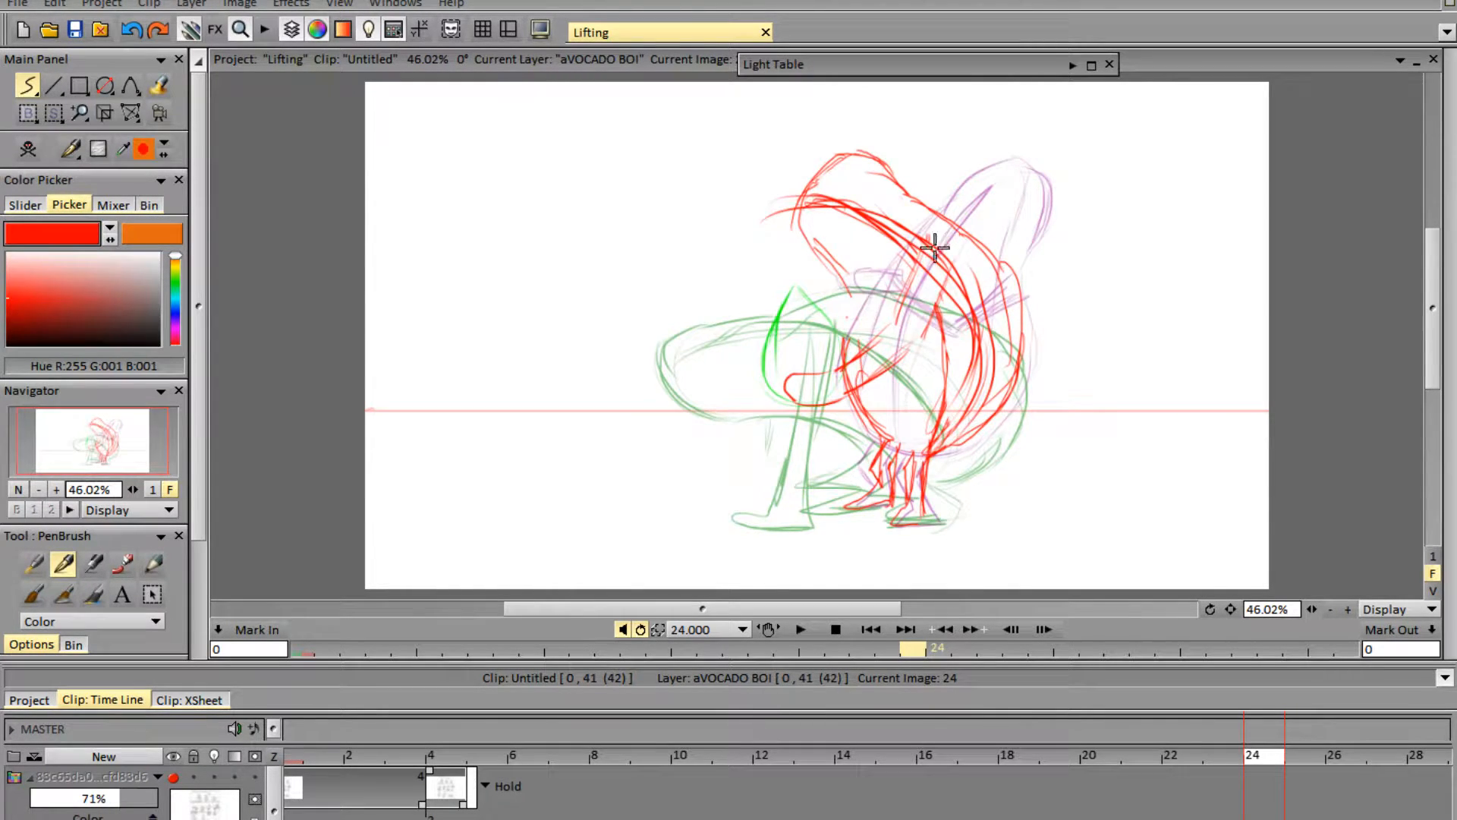
# - Clear the frame 24 drawing and sketch the feet and bent legs in red, consulting the pose reference sheet
pyautogui.press('Delete')
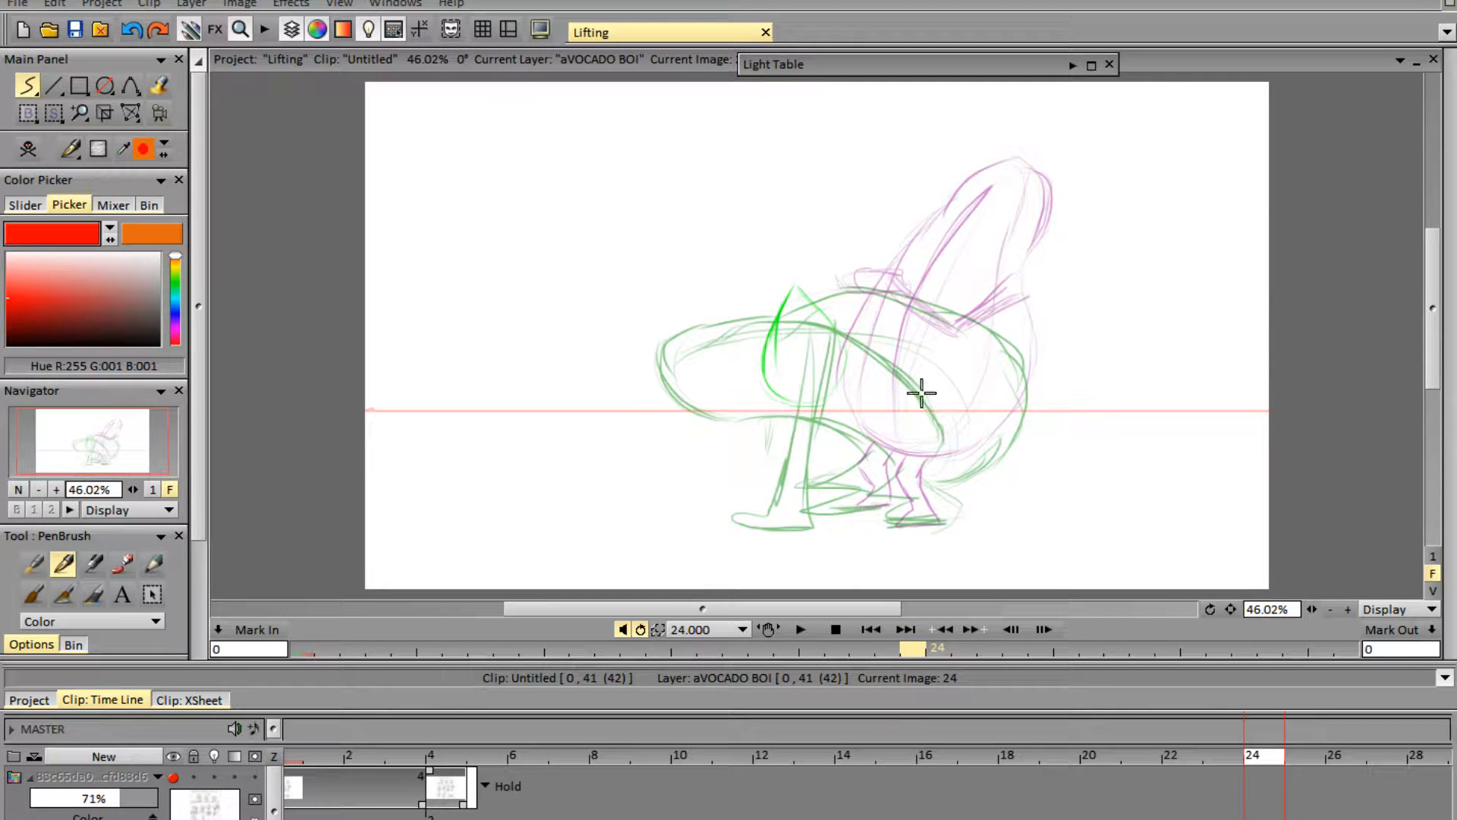
pyautogui.moveTo(897, 525)
pyautogui.mouseDown()
pyautogui.moveTo(947, 523)
pyautogui.moveTo(840, 510)
pyautogui.mouseUp()
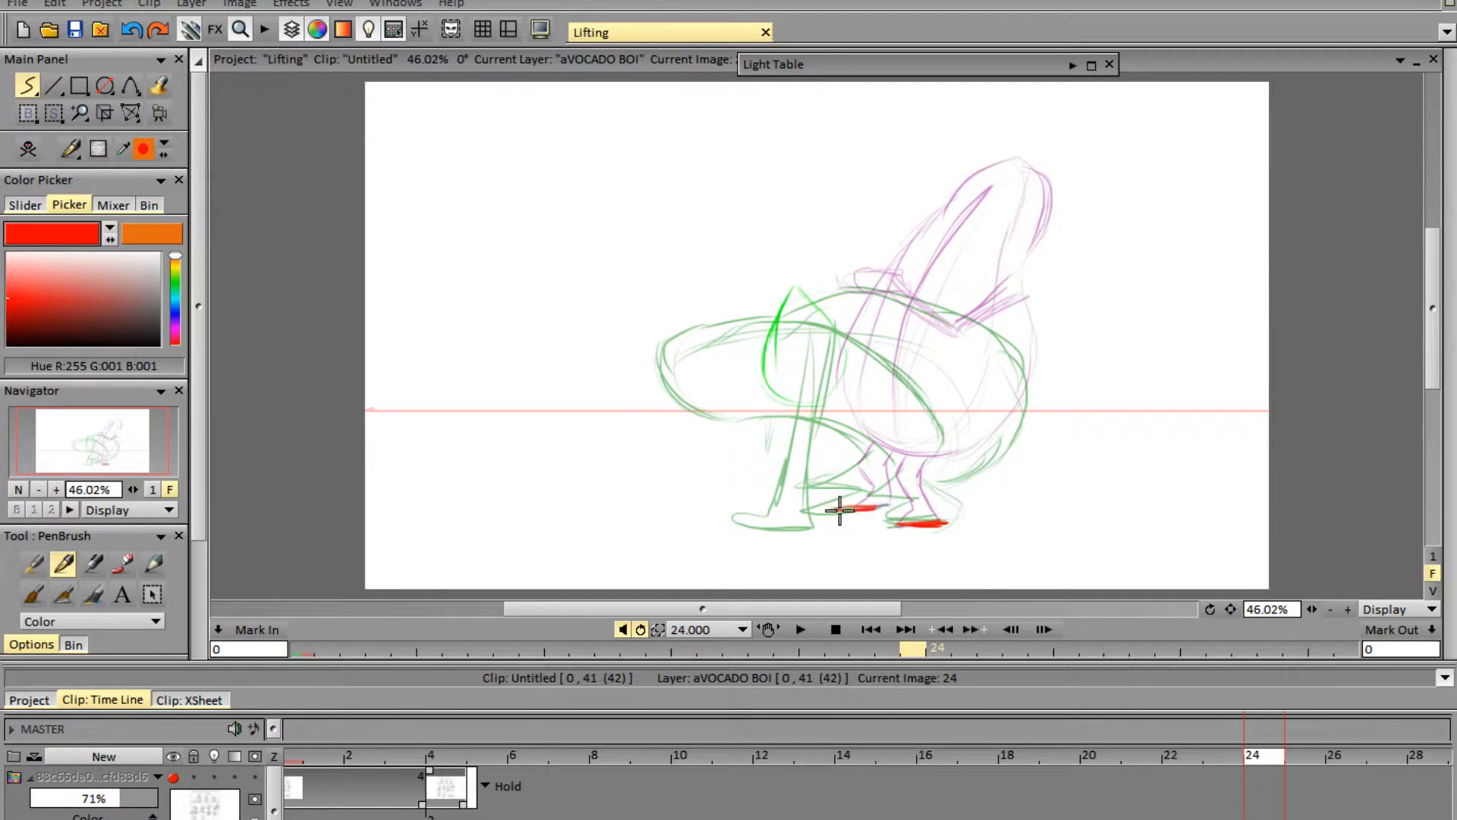
pyautogui.click(175, 776)
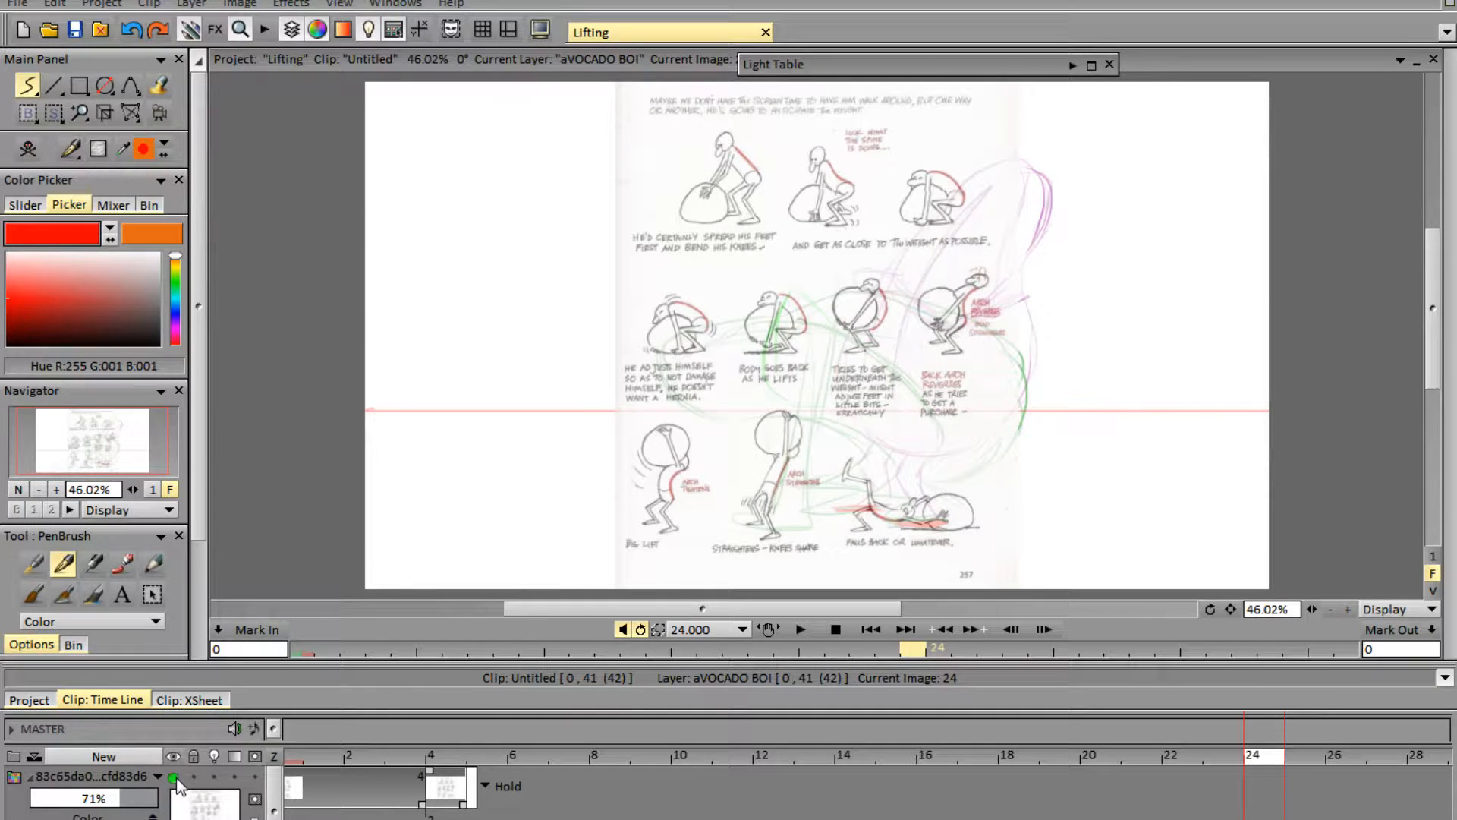
pyautogui.click(176, 777)
pyautogui.click(175, 776)
pyautogui.click(175, 776)
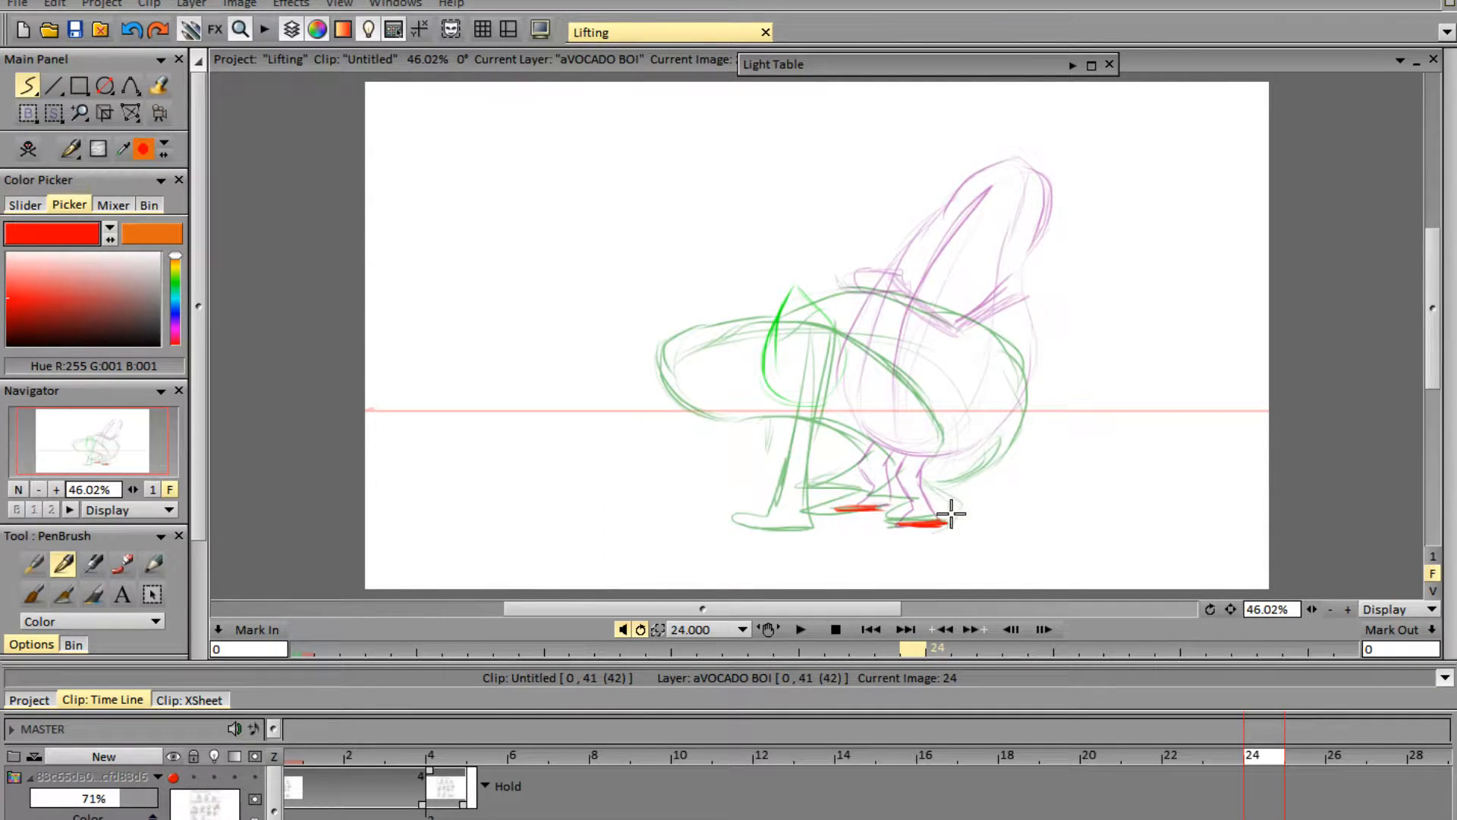
pyautogui.moveTo(885, 469)
pyautogui.mouseDown()
pyautogui.moveTo(919, 501)
pyautogui.moveTo(899, 522)
pyautogui.moveTo(946, 523)
pyautogui.moveTo(926, 455)
pyautogui.moveTo(852, 462)
pyautogui.moveTo(840, 473)
pyautogui.moveTo(875, 509)
pyautogui.mouseUp()
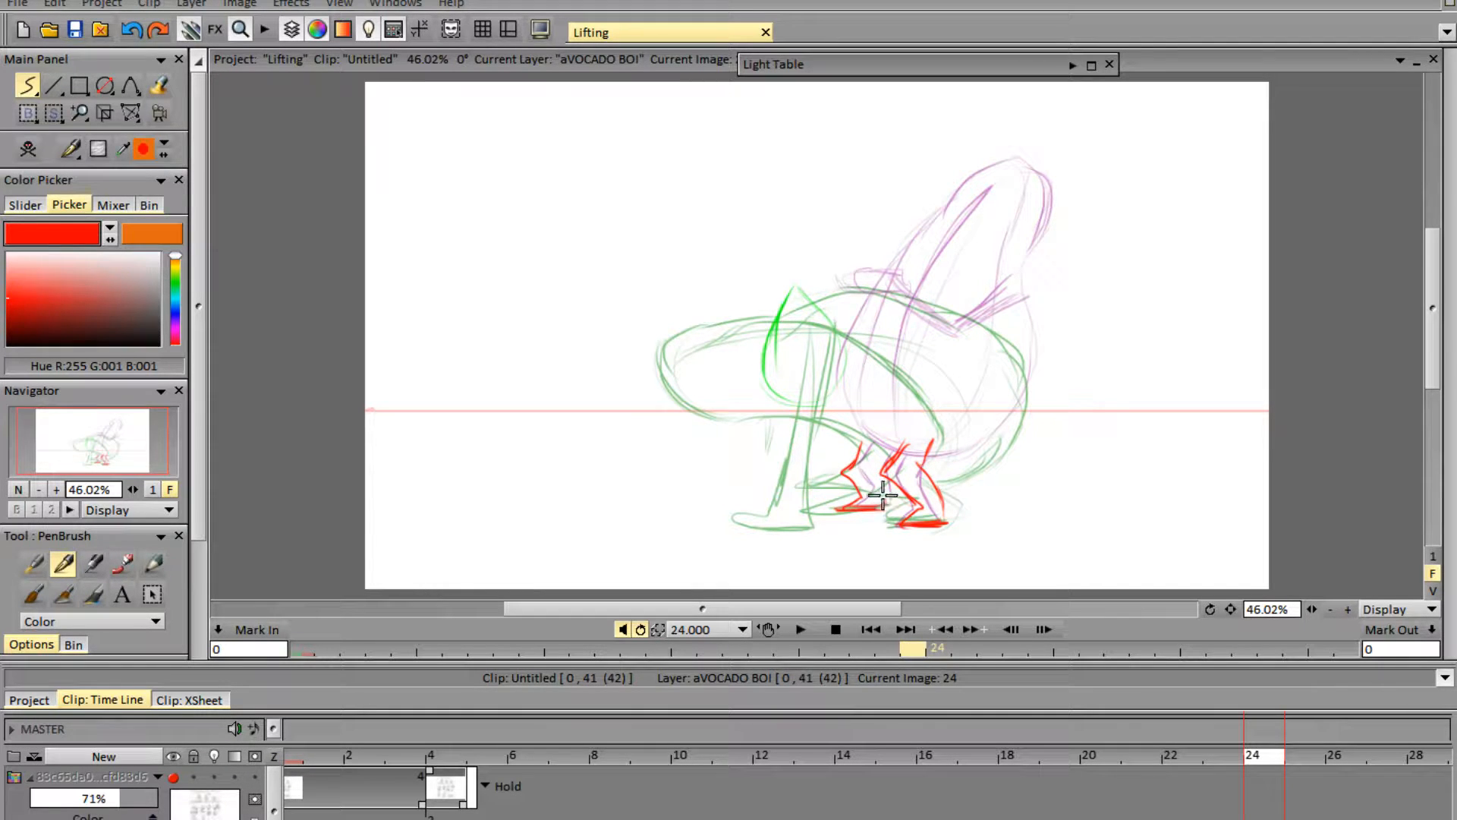
# - Draw the underside of the hips above the legs and the inner contour arching from the forward-tilted head down to the hips
pyautogui.moveTo(837, 438)
pyautogui.mouseDown()
pyautogui.moveTo(937, 448)
pyautogui.moveTo(989, 412)
pyautogui.mouseUp()
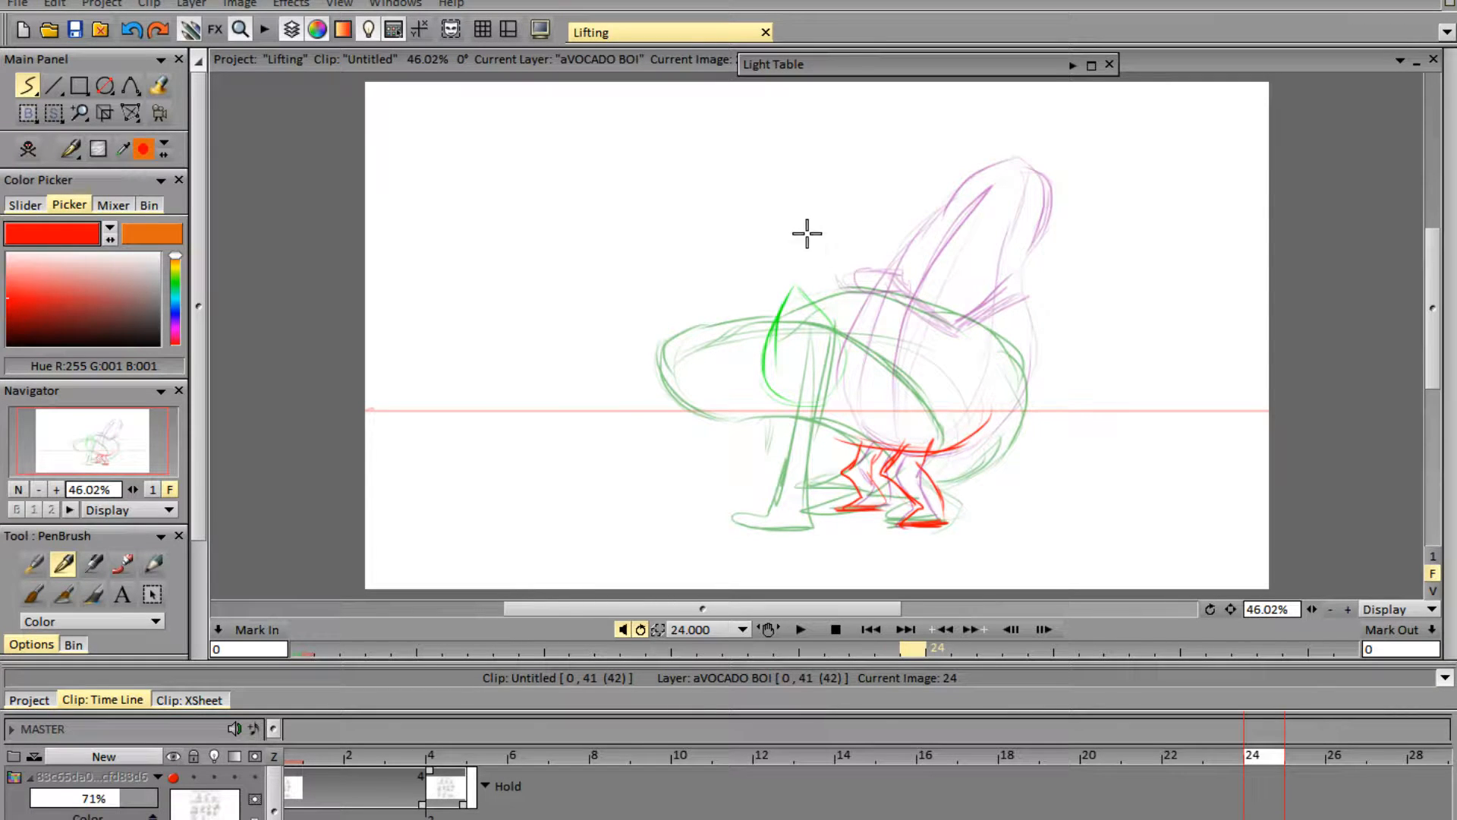
pyautogui.moveTo(801, 225); pyautogui.dragTo(902, 350)
pyautogui.moveTo(839, 239)
pyautogui.mouseDown()
pyautogui.moveTo(926, 432)
pyautogui.moveTo(937, 405)
pyautogui.moveTo(840, 239)
pyautogui.moveTo(756, 242)
pyautogui.mouseUp()
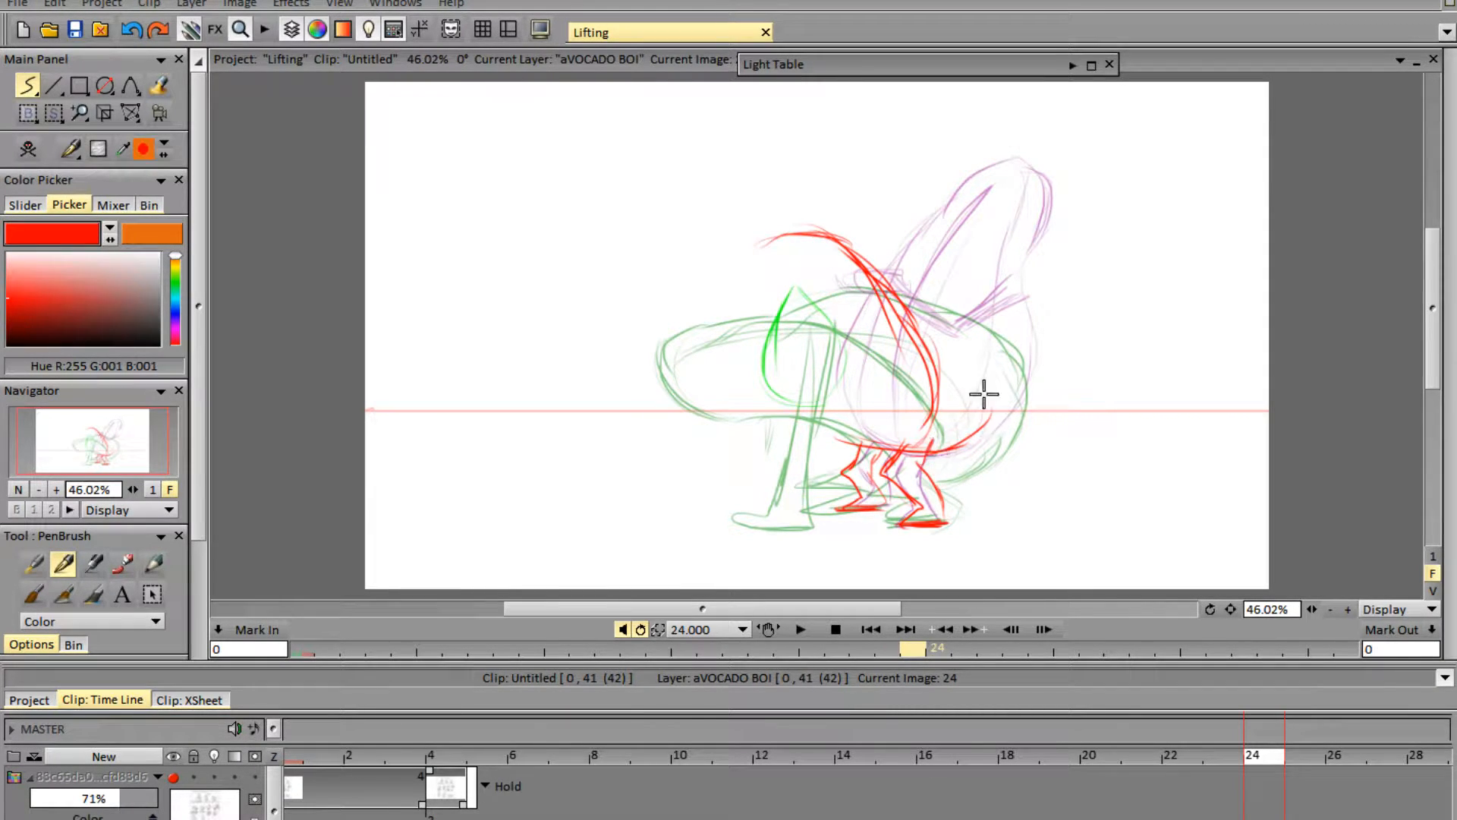
# - Outline the rounded back and raised head, and draw both arms reaching down with the hands held in front of the belly
pyautogui.moveTo(991, 341); pyautogui.dragTo(971, 420)
pyautogui.moveTo(880, 241)
pyautogui.mouseDown()
pyautogui.moveTo(989, 323)
pyautogui.moveTo(975, 431)
pyautogui.mouseUp()
pyautogui.moveTo(878, 244)
pyautogui.mouseDown()
pyautogui.moveTo(780, 202)
pyautogui.moveTo(742, 244)
pyautogui.mouseUp()
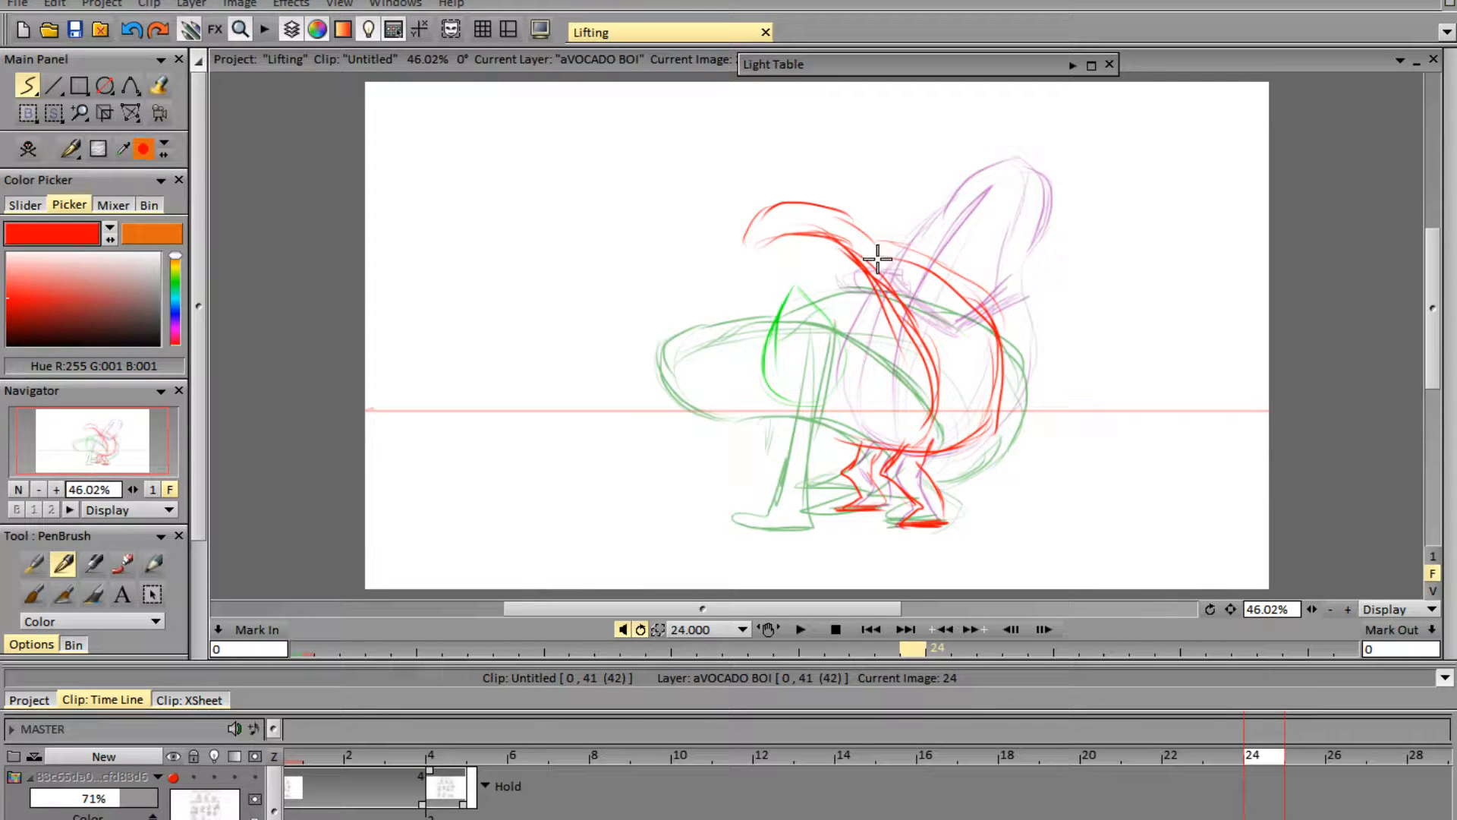
pyautogui.moveTo(873, 273)
pyautogui.mouseDown()
pyautogui.moveTo(814, 389)
pyautogui.moveTo(897, 273)
pyautogui.moveTo(839, 397)
pyautogui.moveTo(793, 422)
pyautogui.moveTo(824, 382)
pyautogui.moveTo(764, 431)
pyautogui.moveTo(844, 410)
pyautogui.mouseUp()
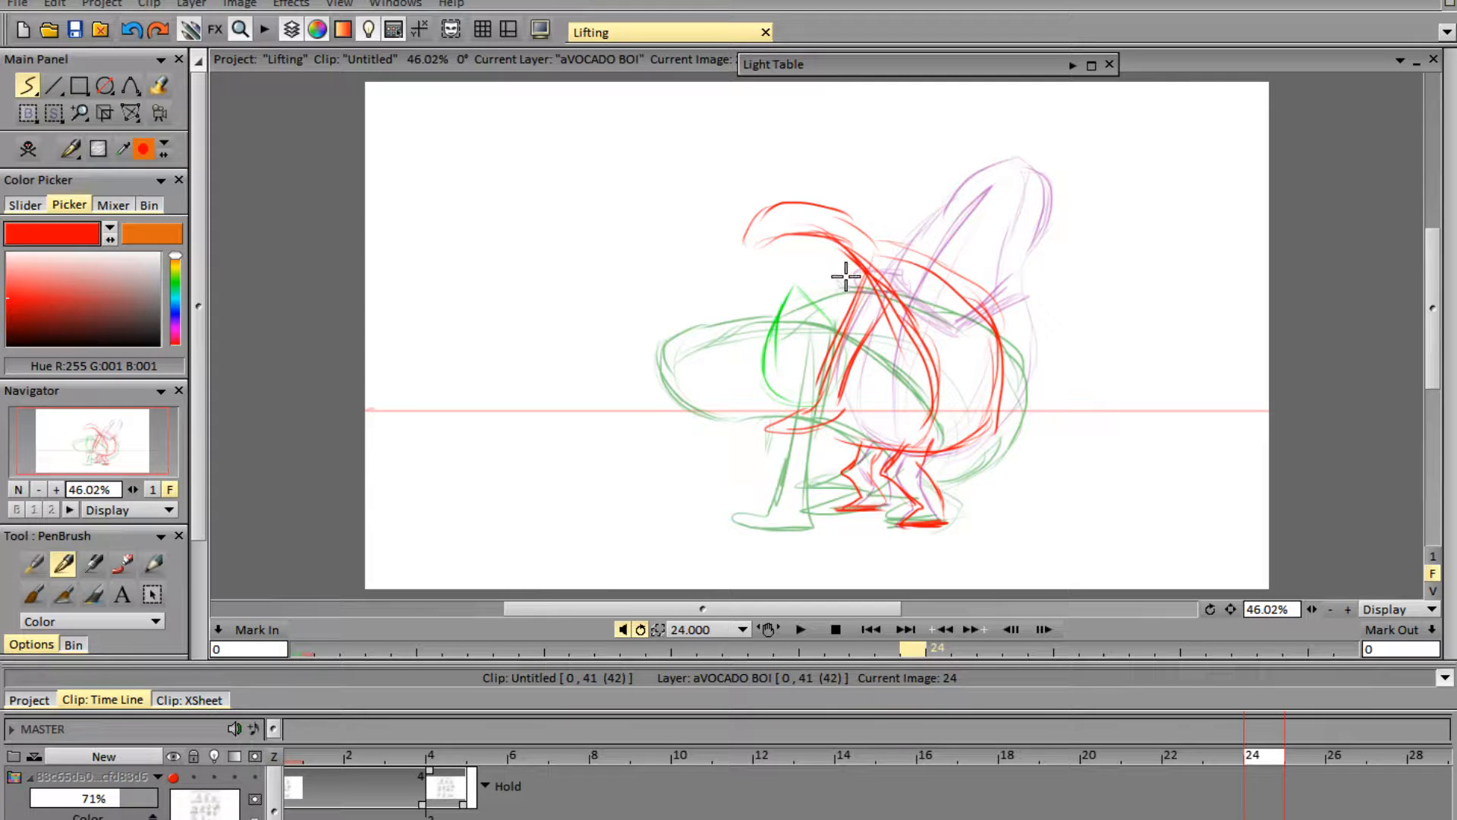
pyautogui.moveTo(759, 237); pyautogui.dragTo(831, 338)
# - Replace the frame 24 drawing on the Pit layer with a green pit resting on the hands, drawn in Color mode
pyautogui.press('Up')
pyautogui.click(1441, 331)
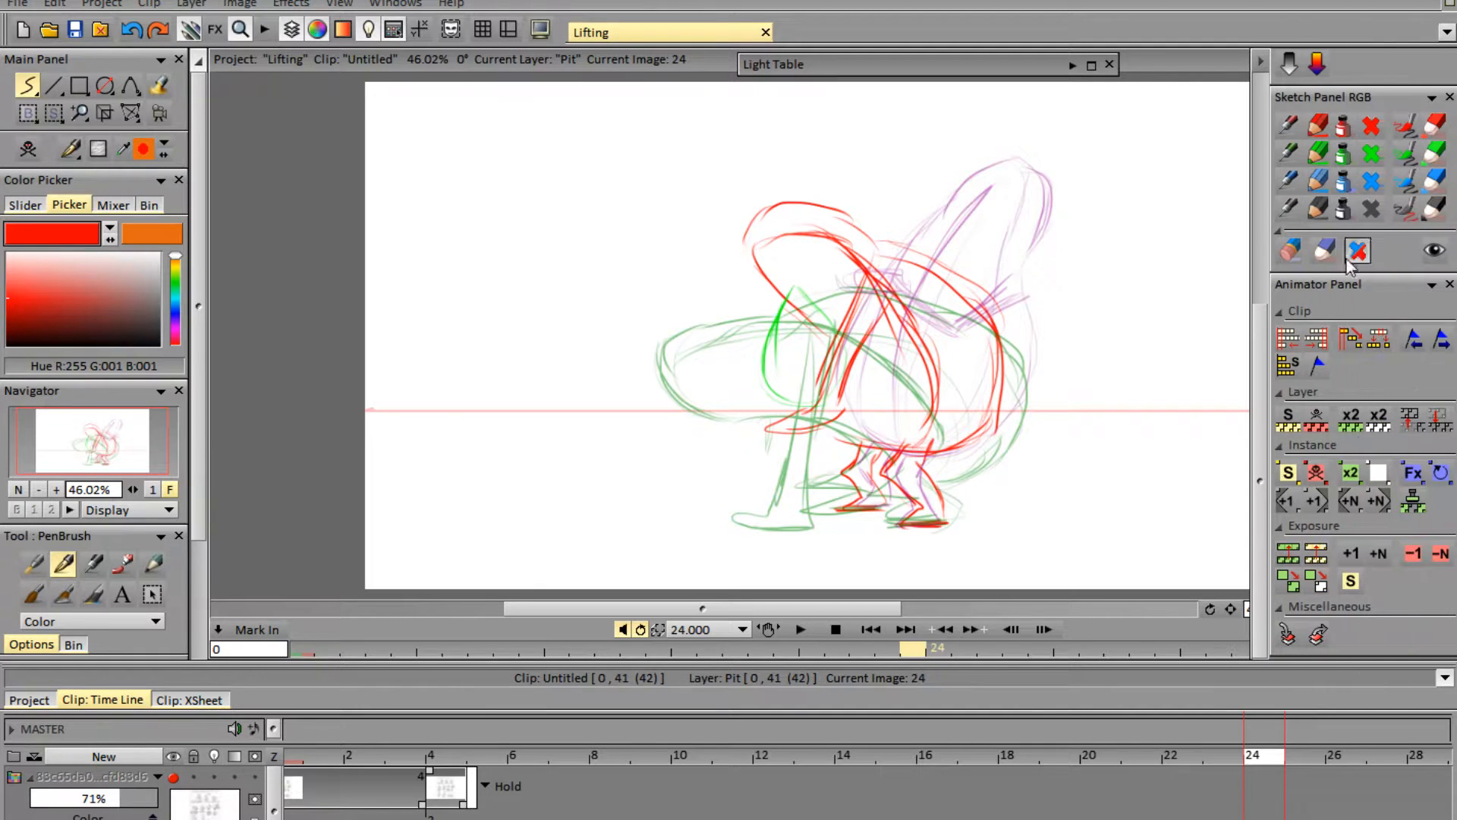
pyautogui.click(1290, 153)
pyautogui.click(1317, 154)
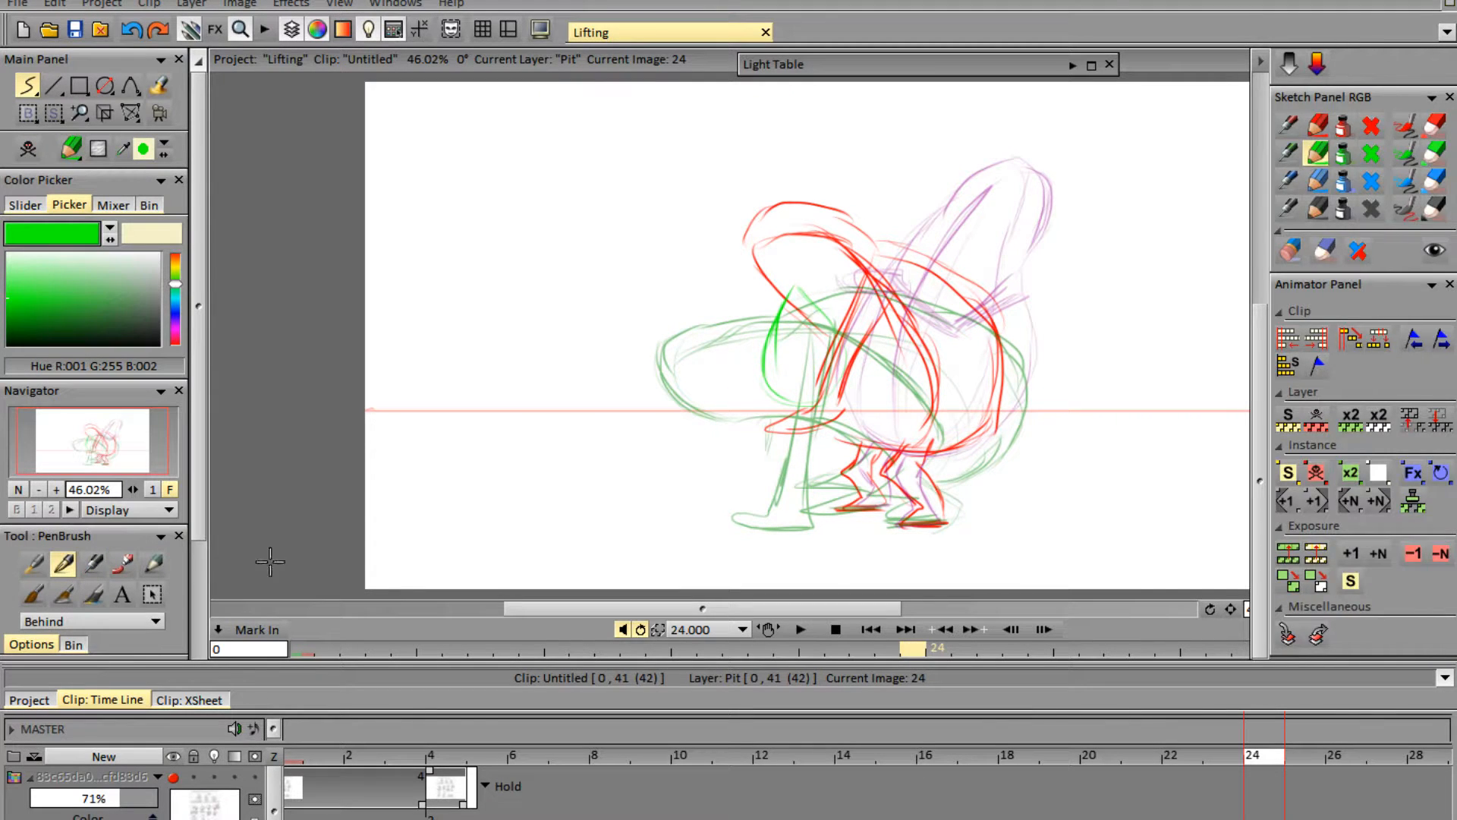
pyautogui.click(155, 620)
pyautogui.click(194, 525)
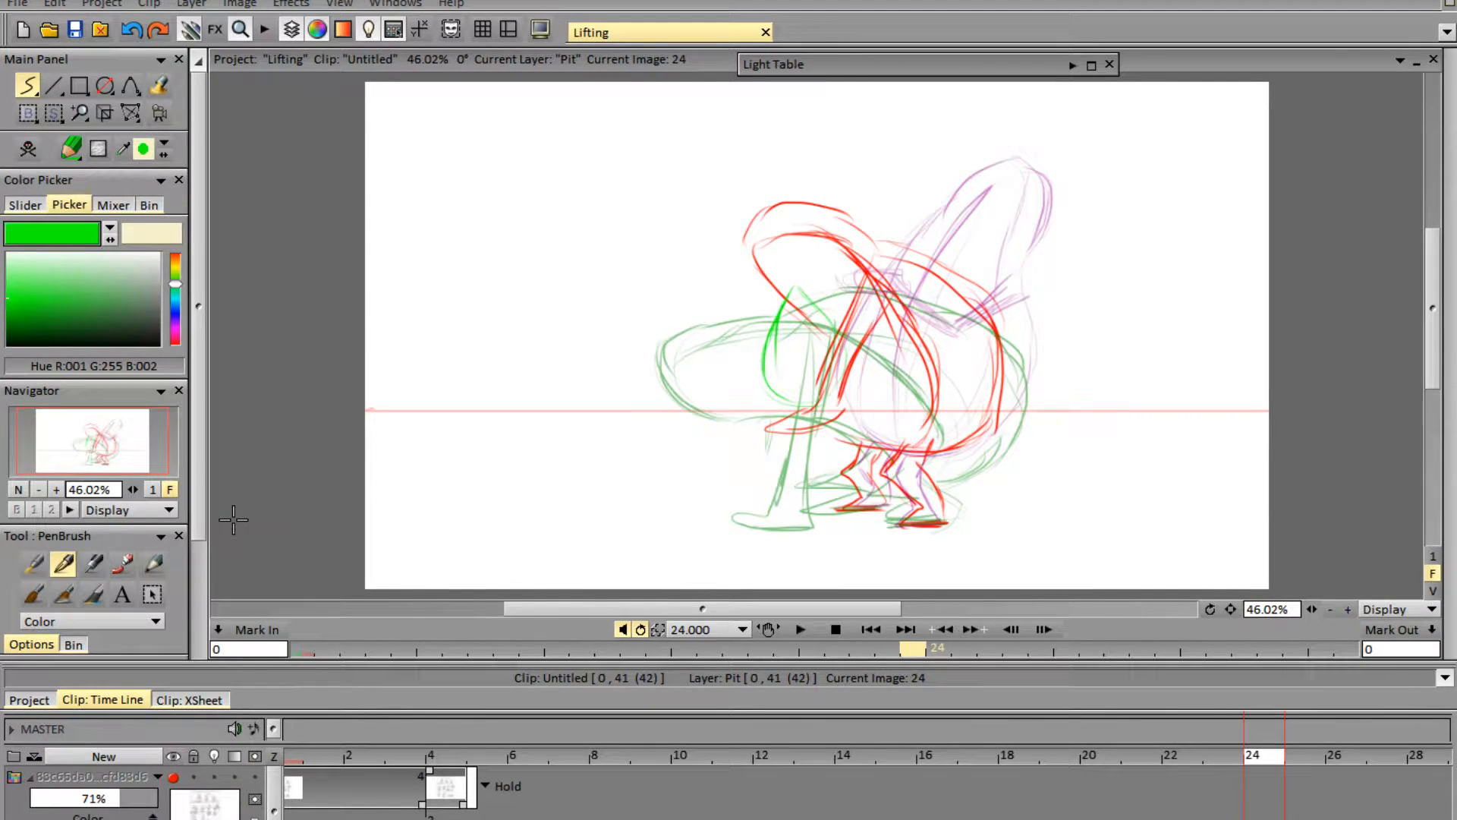
pyautogui.hotkey('ctrl', 'z')
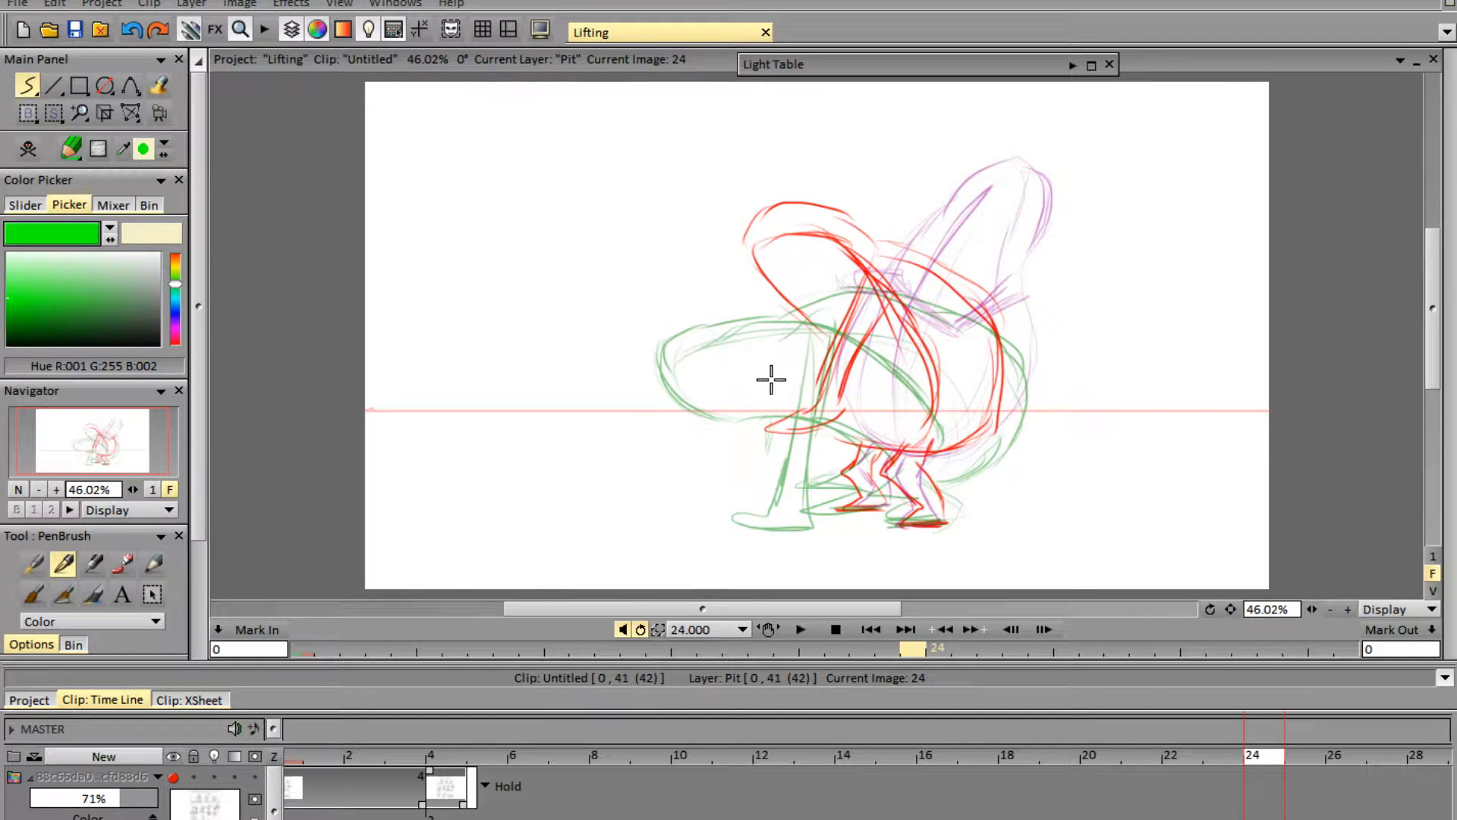
pyautogui.moveTo(797, 349)
pyautogui.mouseDown()
pyautogui.moveTo(727, 337)
pyautogui.moveTo(737, 327)
pyautogui.moveTo(754, 408)
pyautogui.moveTo(740, 379)
pyautogui.moveTo(768, 419)
pyautogui.mouseUp()
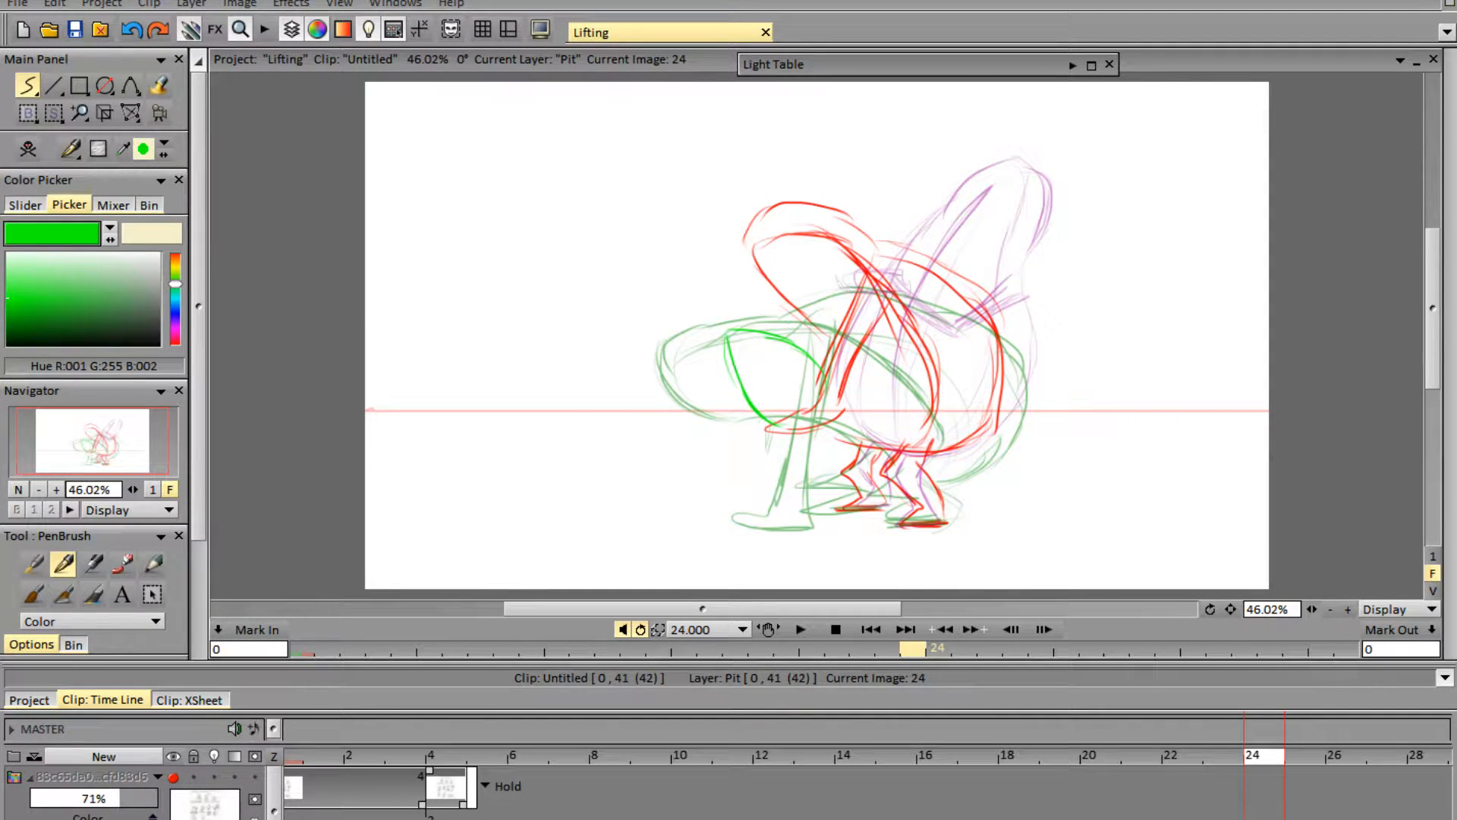
# - Return to the aVOCADO BOI layer and set the red sketch pencil to Color mode
pyautogui.press('Down')
pyautogui.moveTo(1450, 339)
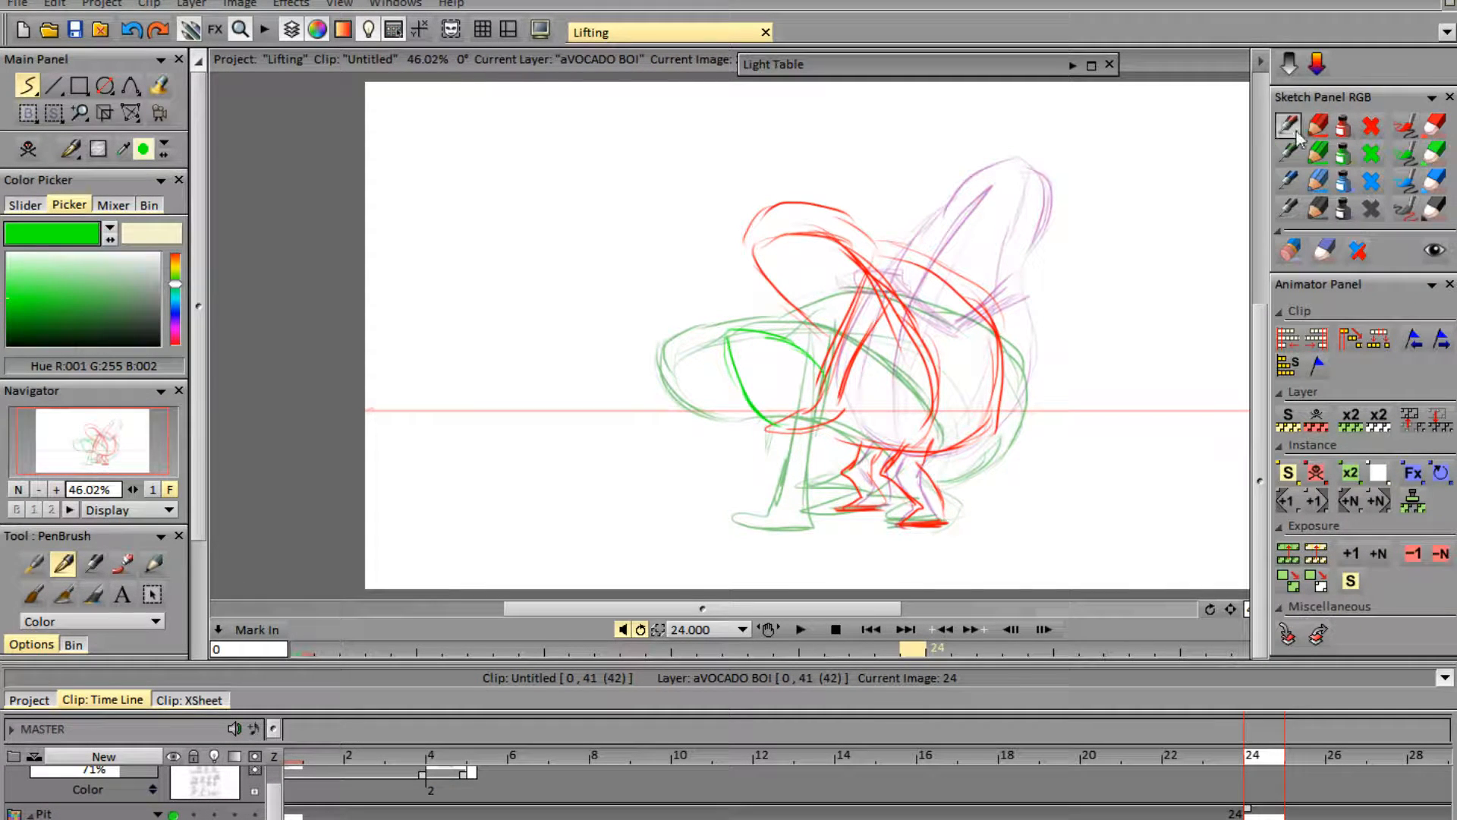
pyautogui.click(1312, 129)
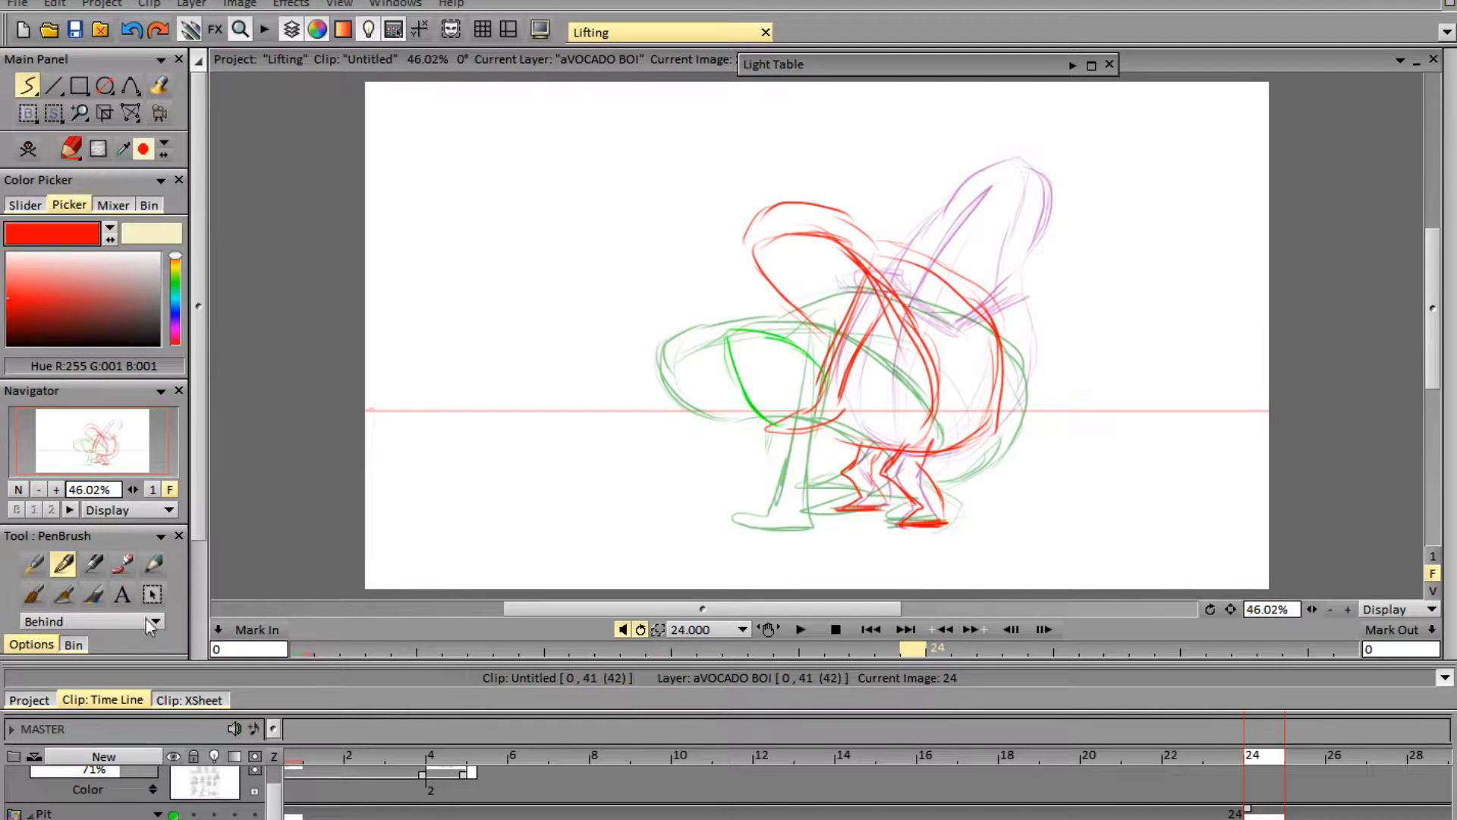
pyautogui.click(150, 621)
pyautogui.click(190, 530)
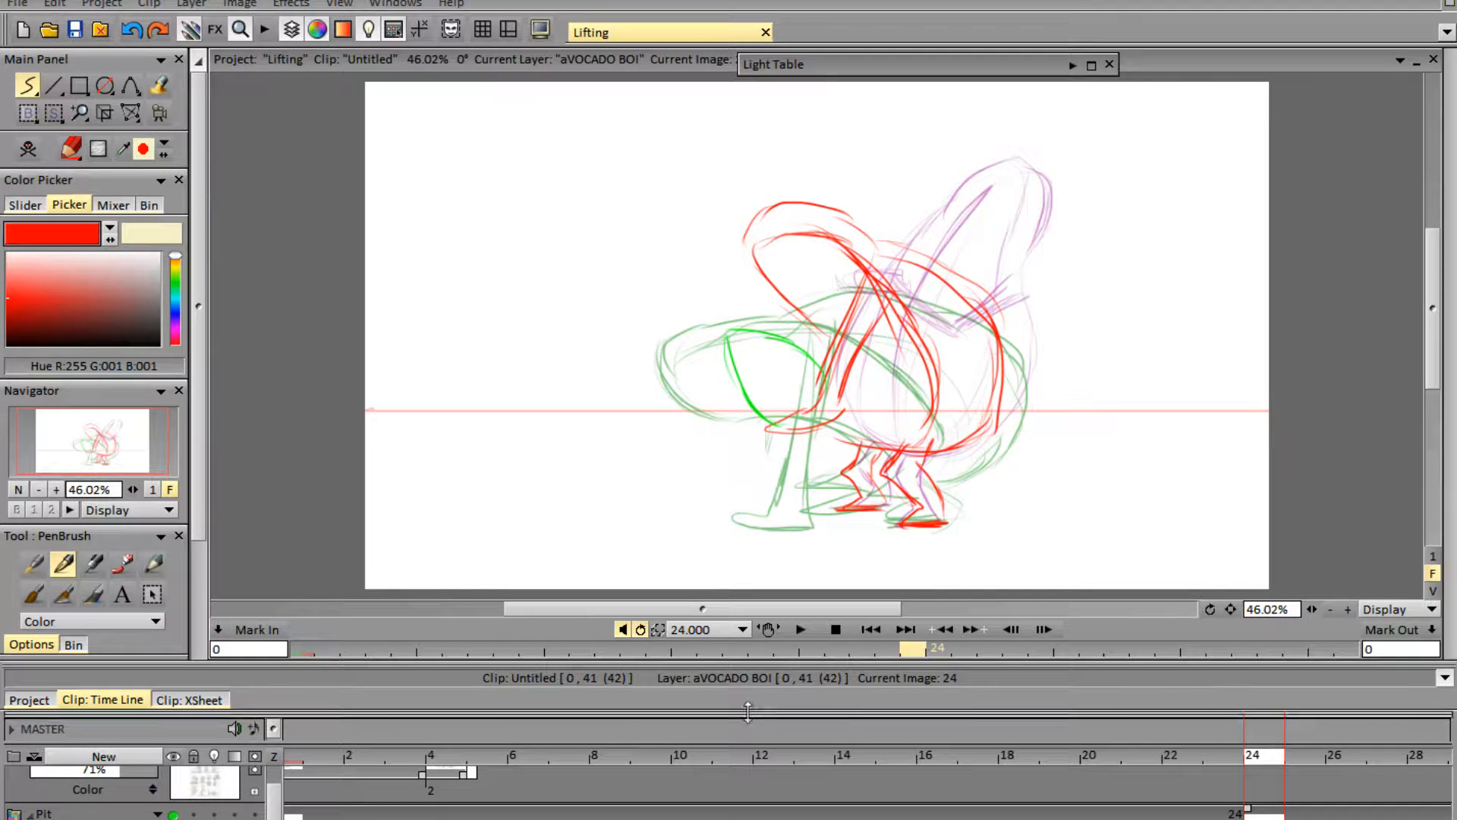
# - Go to frame 30 and compare its pose with the reference sheet, then hide the sheet again
pyautogui.hscroll(9, 865, 782)
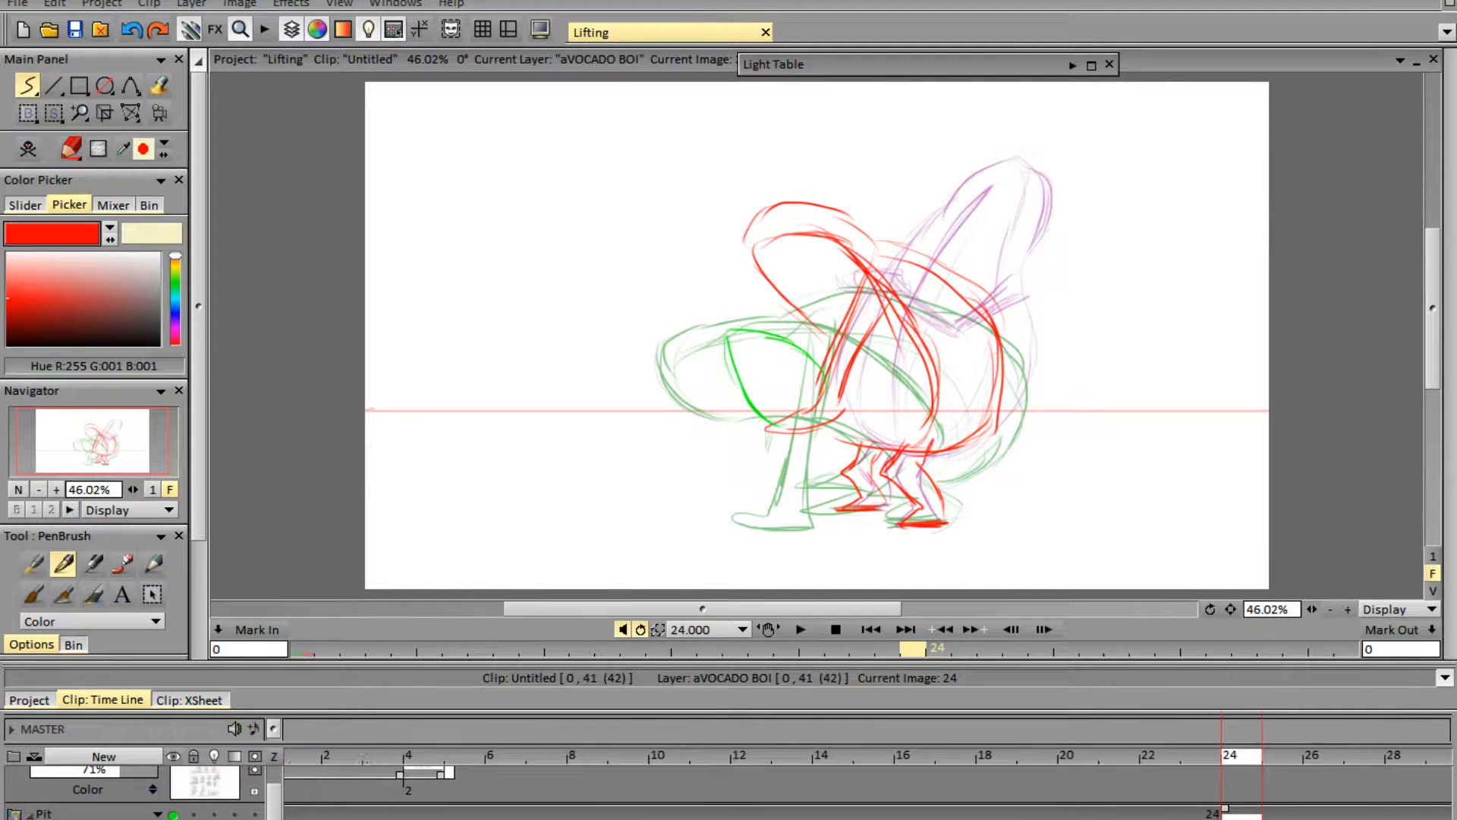
pyautogui.hscroll(2, 865, 782)
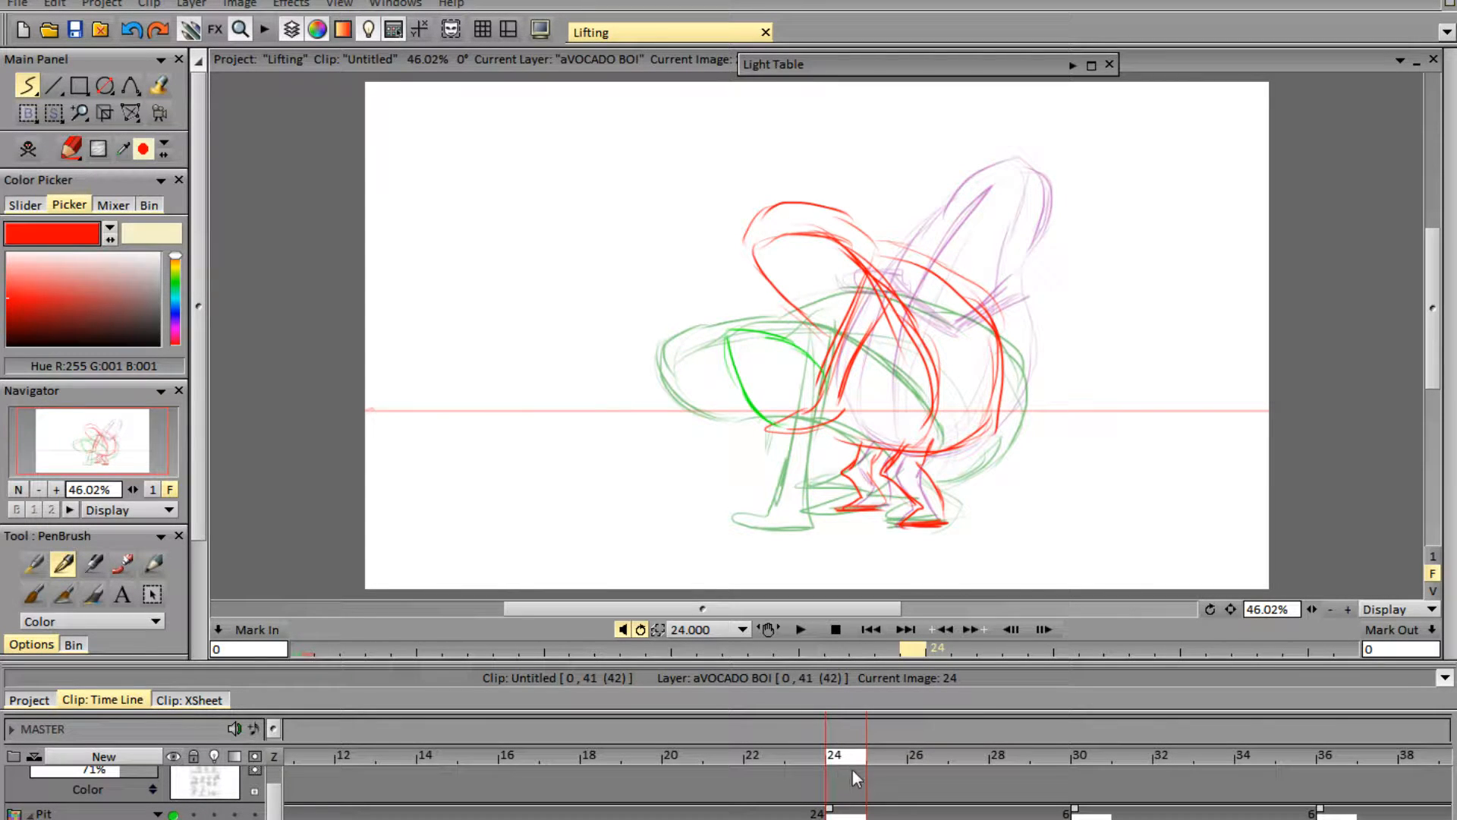
pyautogui.moveTo(849, 753)
pyautogui.mouseDown()
pyautogui.moveTo(980, 779)
pyautogui.moveTo(1104, 766)
pyautogui.moveTo(805, 813)
pyautogui.mouseUp()
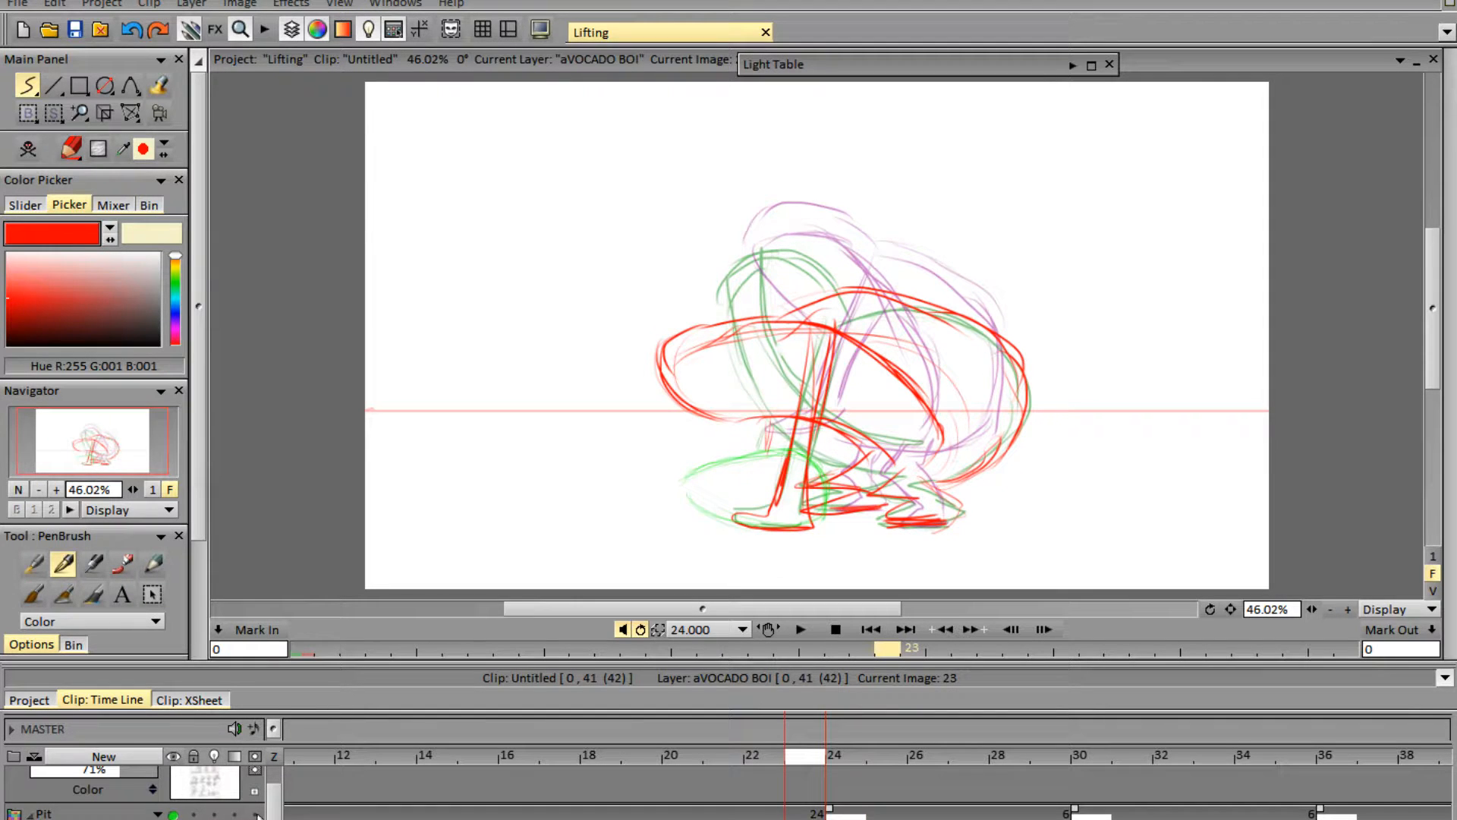
pyautogui.moveTo(271, 808); pyautogui.dragTo(268, 705)
pyautogui.click(174, 778)
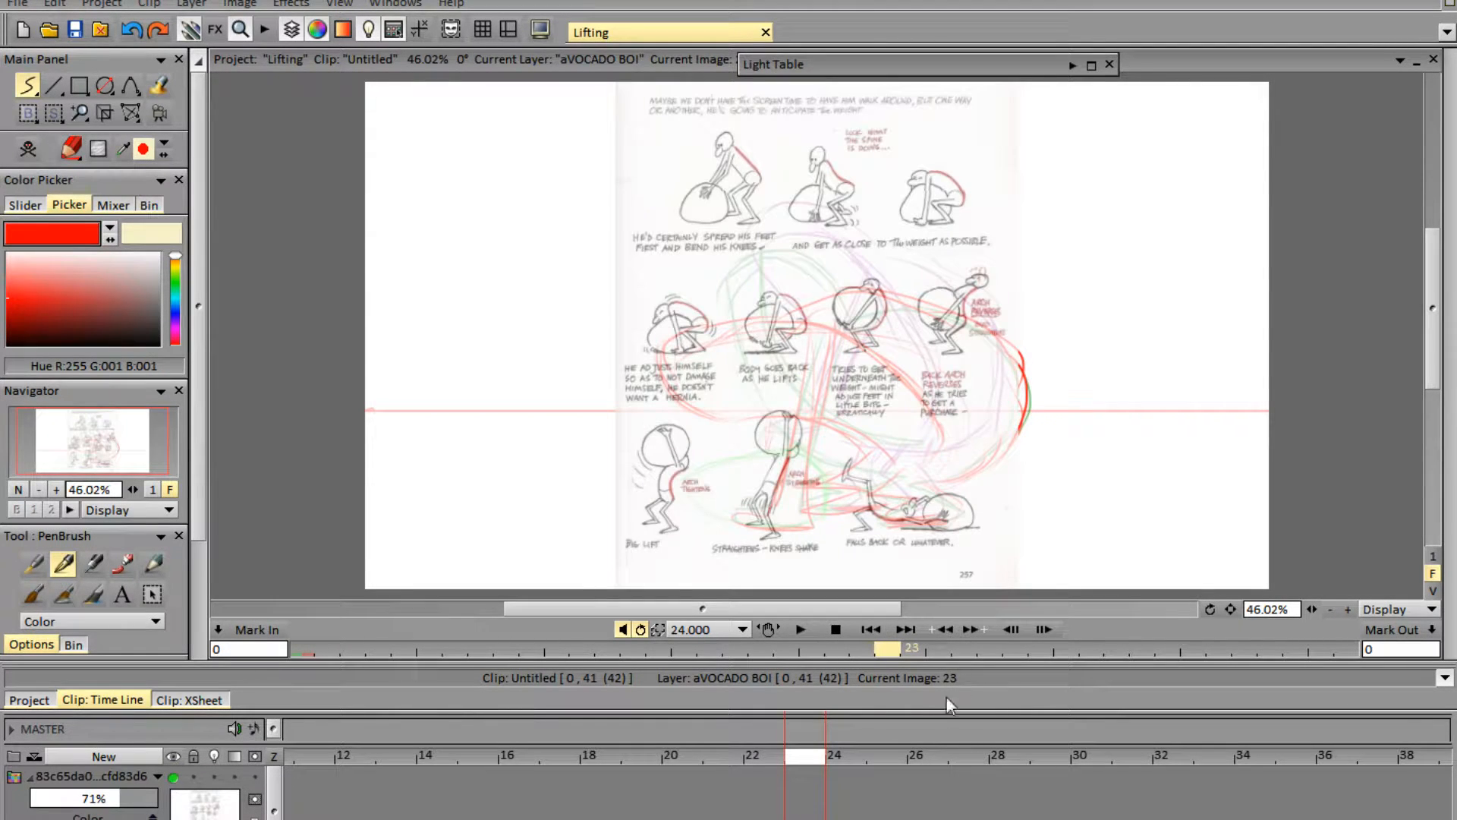
pyautogui.moveTo(812, 758); pyautogui.dragTo(1097, 765)
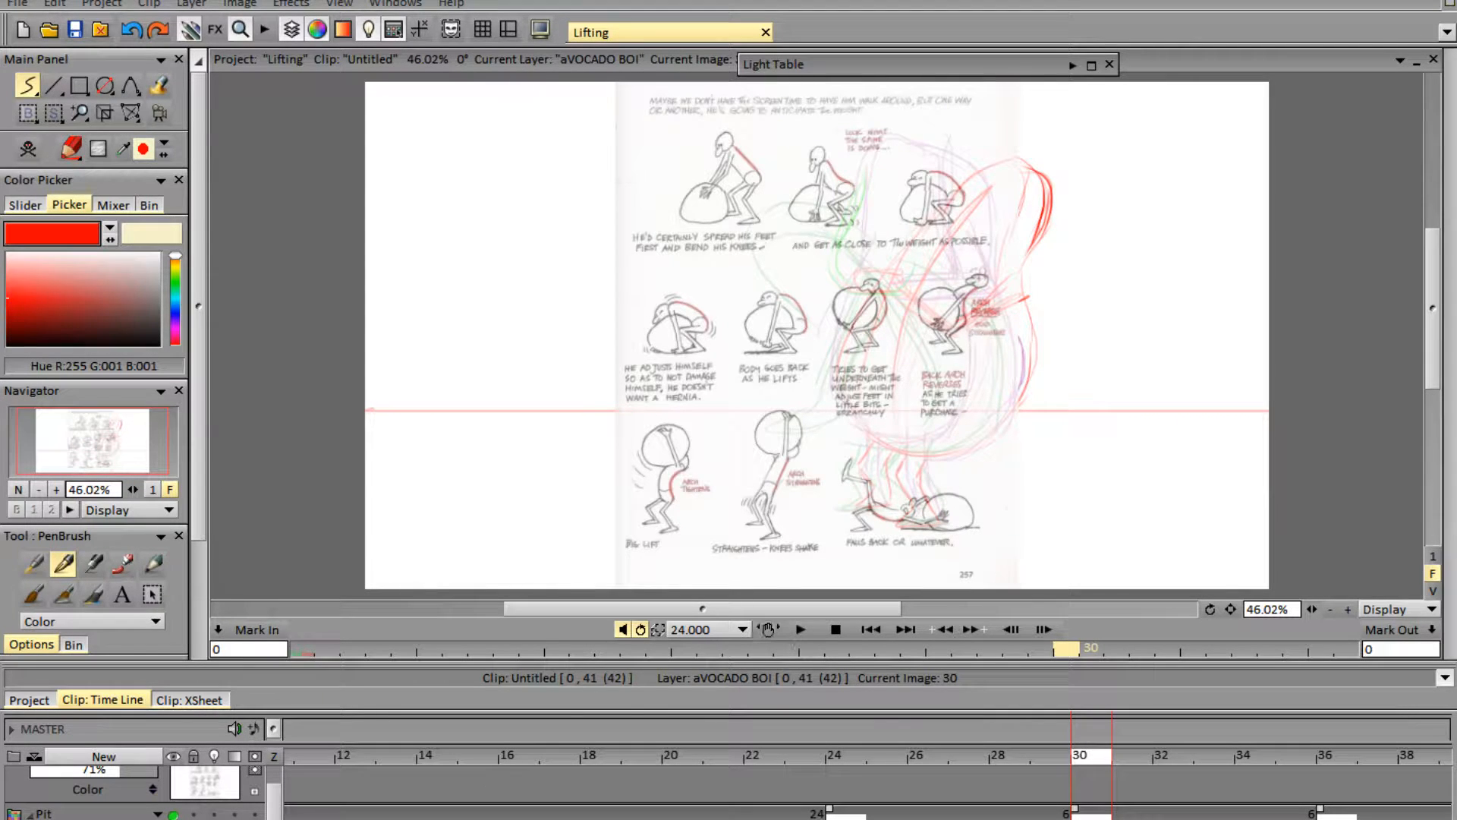
pyautogui.scroll(1, 261, 764)
pyautogui.click(173, 777)
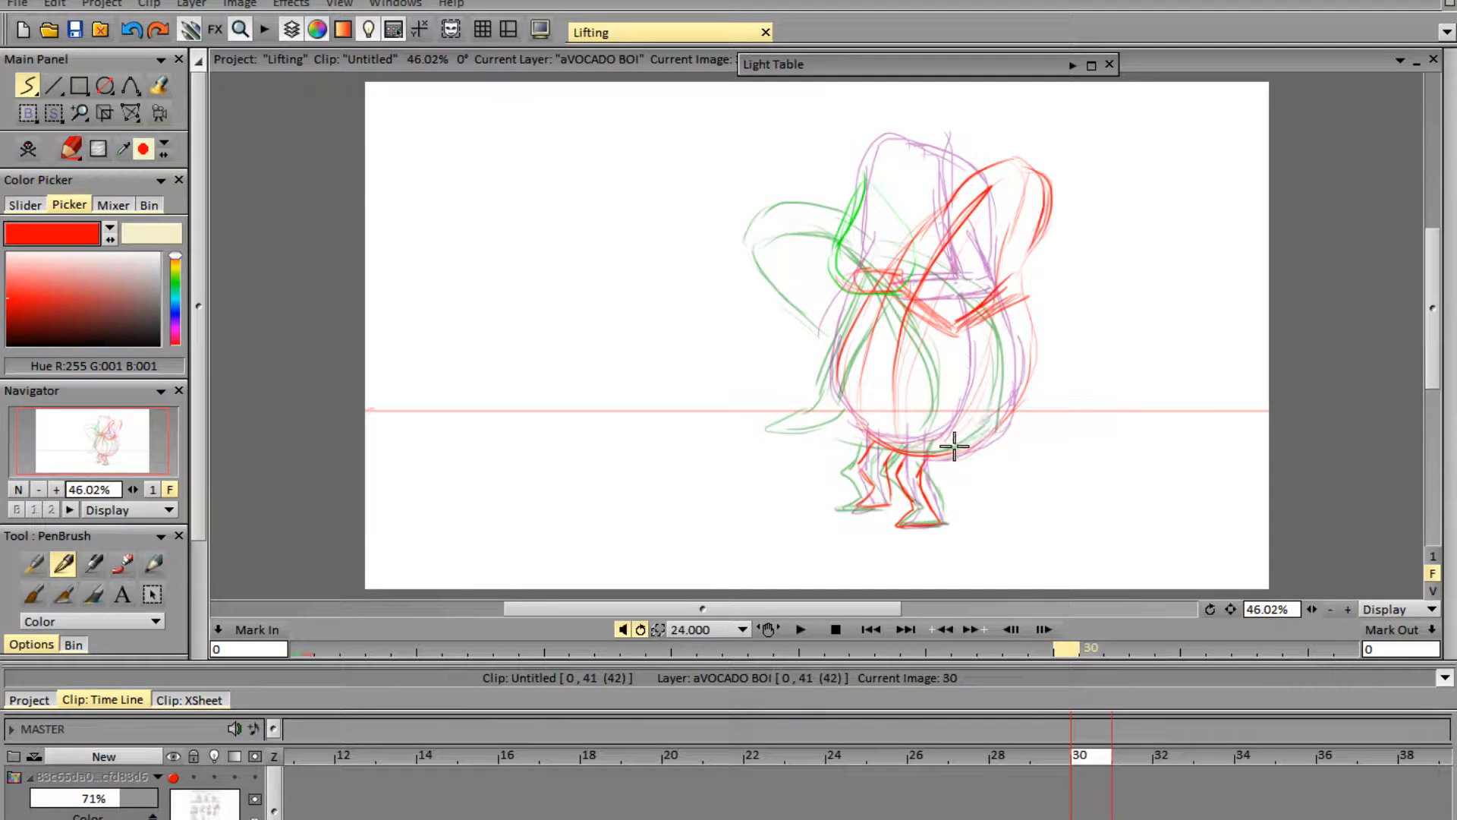
pyautogui.press('n')
pyautogui.moveTo(950, 424); pyautogui.dragTo(972, 227)
pyautogui.moveTo(942, 324); pyautogui.dragTo(976, 227)
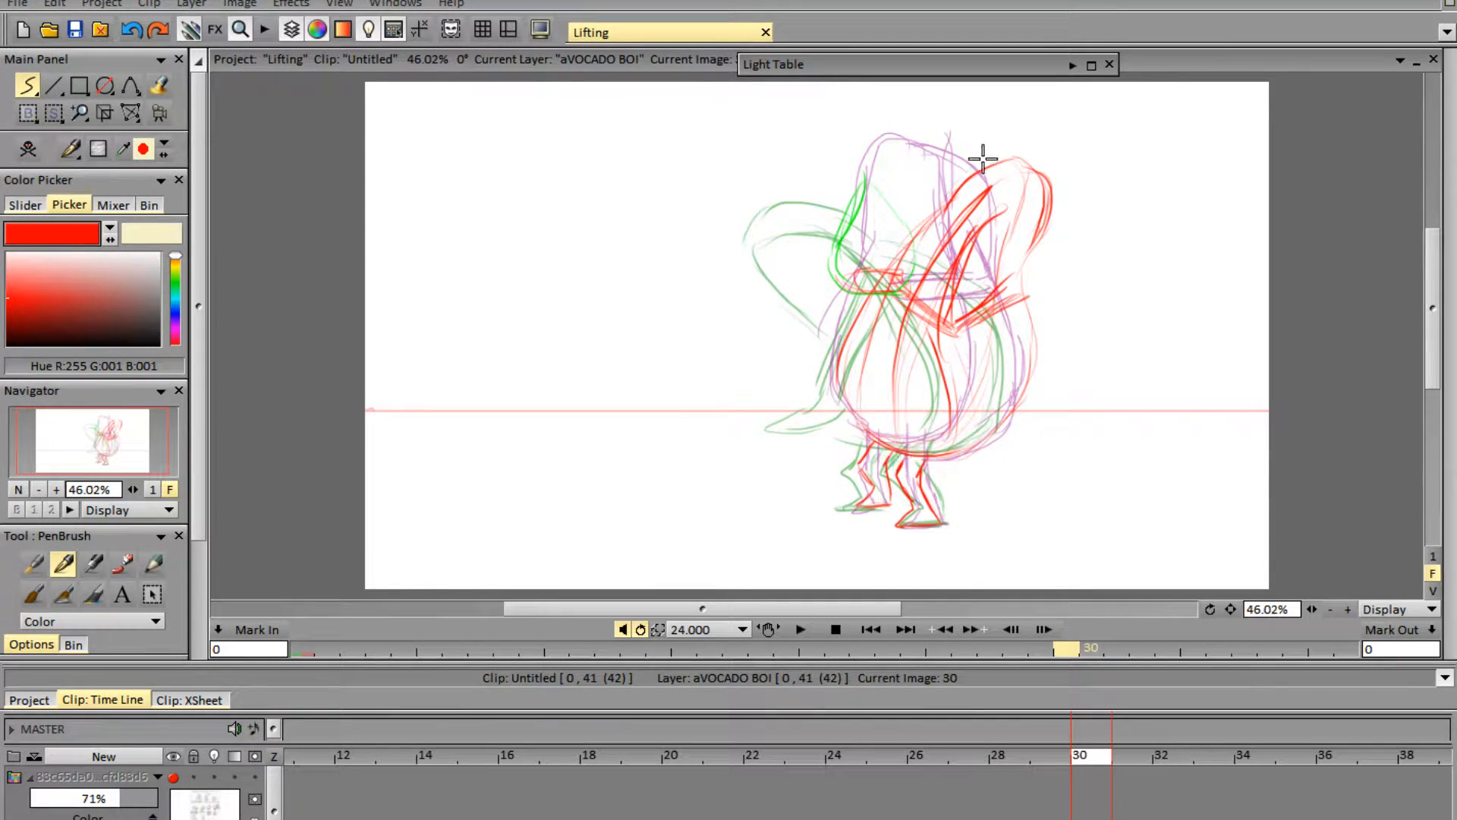
pyautogui.moveTo(913, 315); pyautogui.dragTo(901, 416)
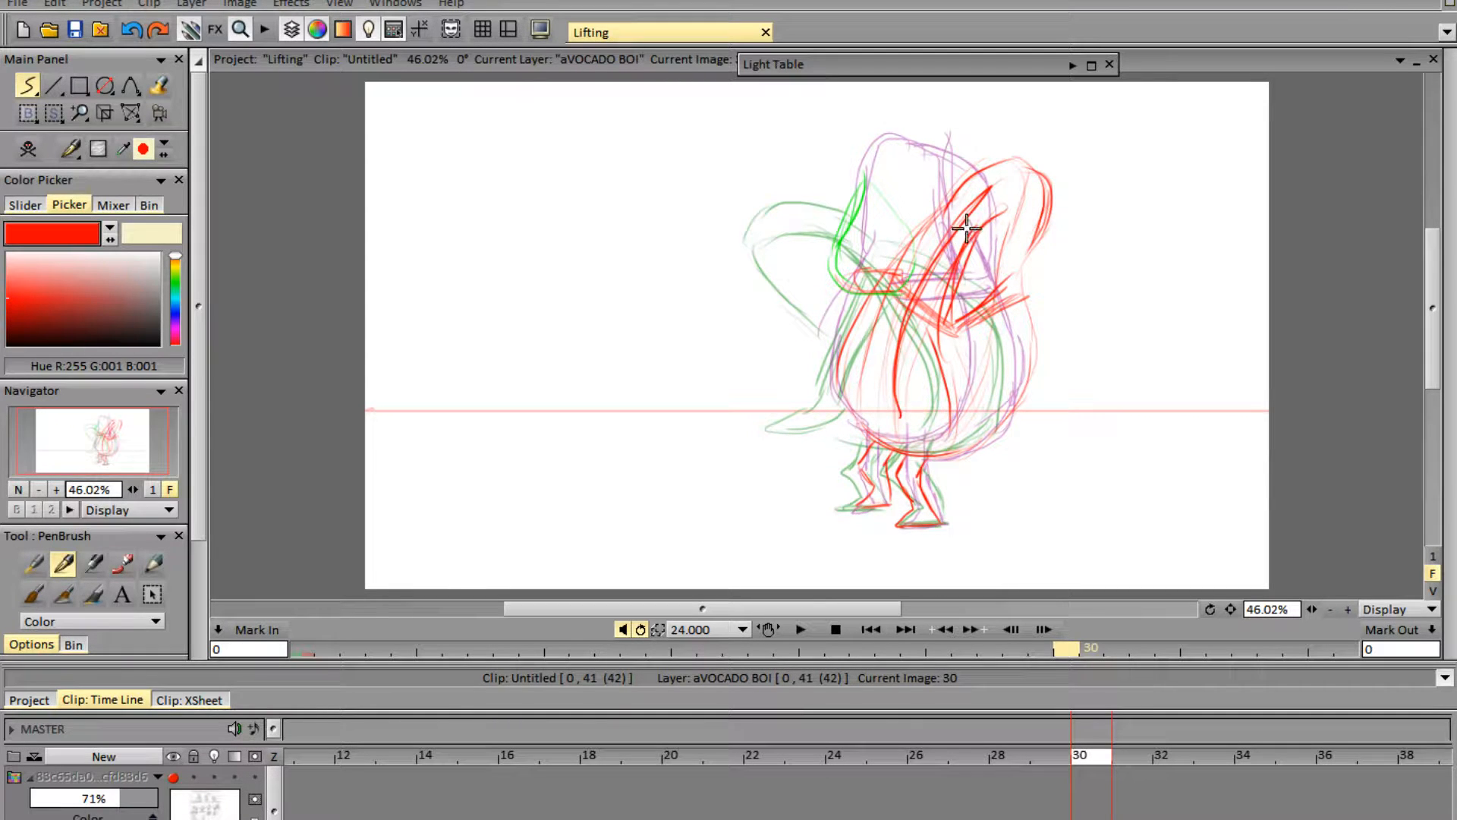
pyautogui.moveTo(961, 252)
pyautogui.mouseDown()
pyautogui.moveTo(956, 367)
pyautogui.moveTo(932, 344)
pyautogui.moveTo(951, 409)
pyautogui.moveTo(954, 459)
pyautogui.mouseUp()
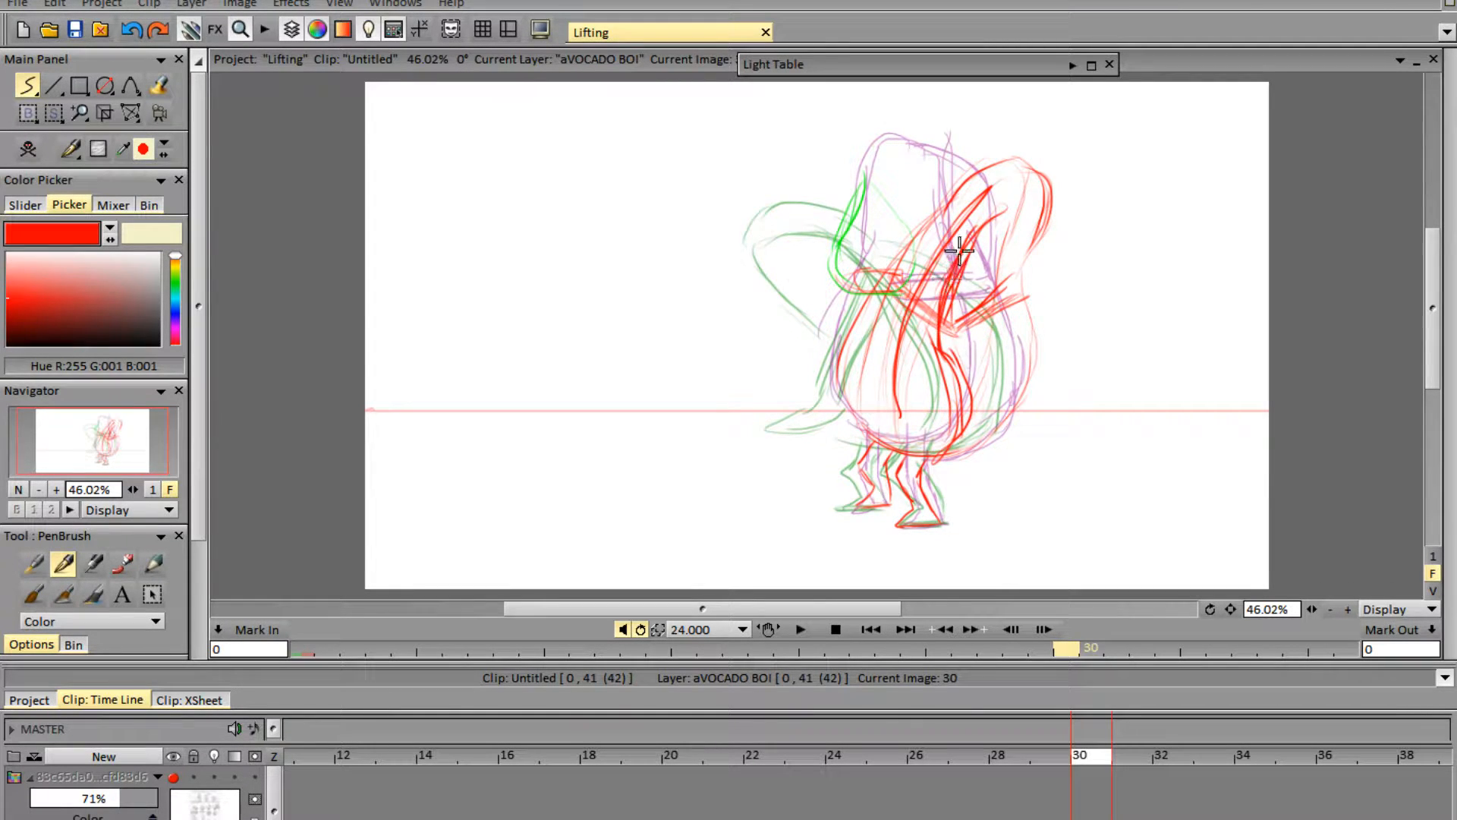
pyautogui.moveTo(960, 250); pyautogui.dragTo(945, 334)
pyautogui.moveTo(990, 220); pyautogui.dragTo(958, 357)
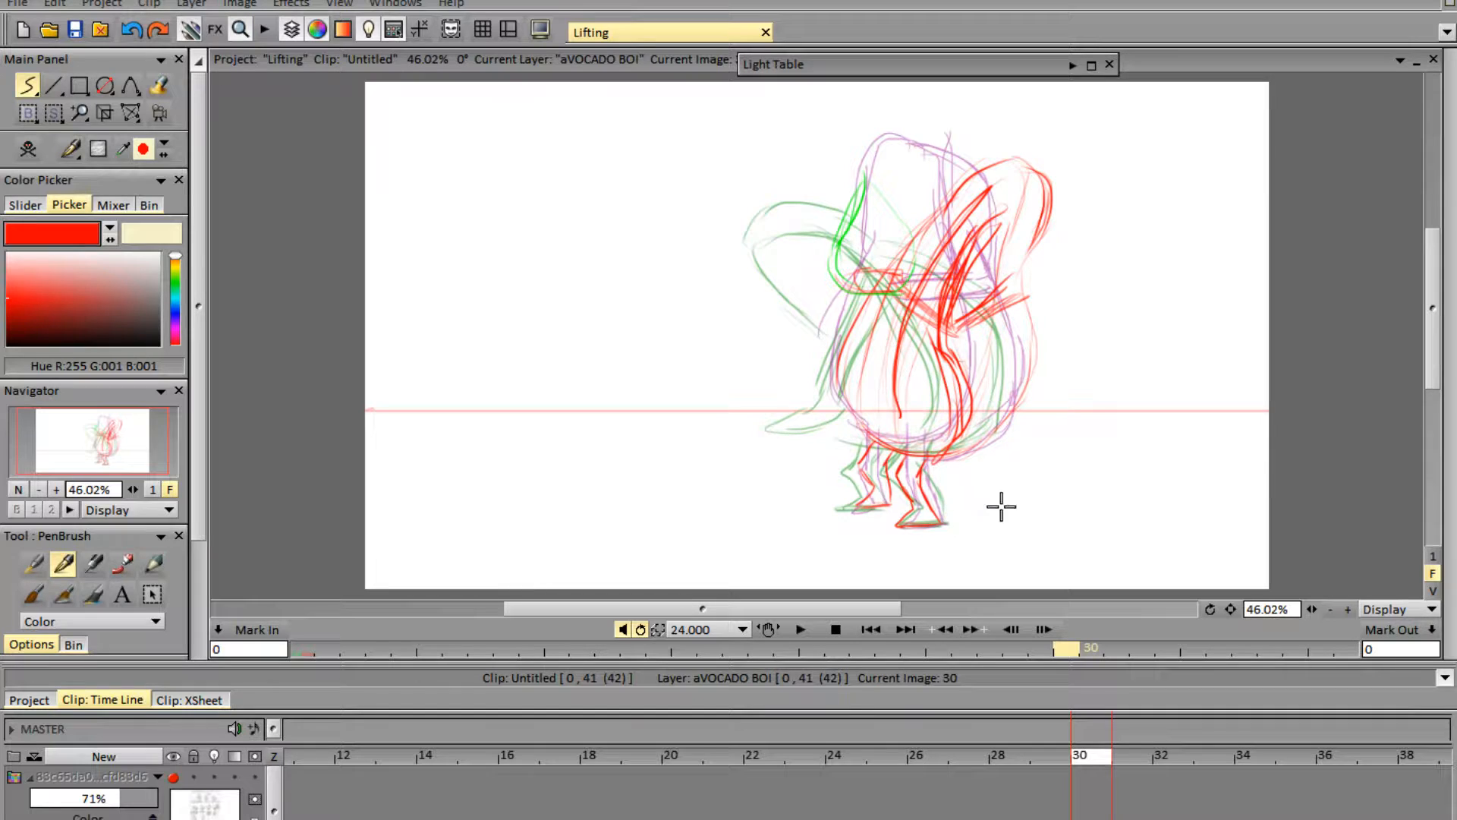
# - Clear the frame 30 drawing and sketch the feet and bent legs in red, consulting the pose reference sheet
pyautogui.press('Delete')
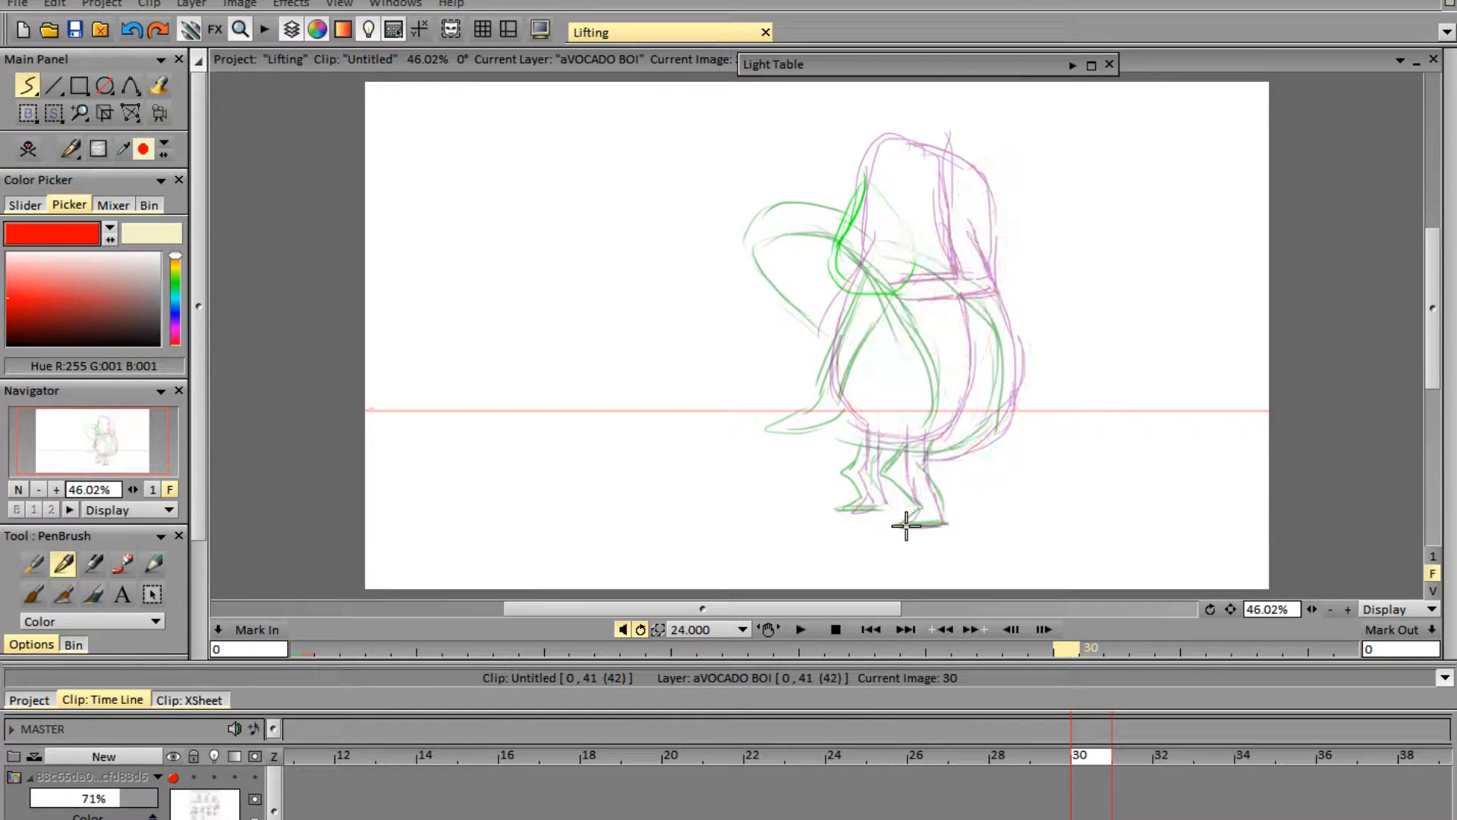
pyautogui.moveTo(899, 528)
pyautogui.mouseDown()
pyautogui.moveTo(941, 527)
pyautogui.moveTo(851, 510)
pyautogui.mouseUp()
pyautogui.click(173, 776)
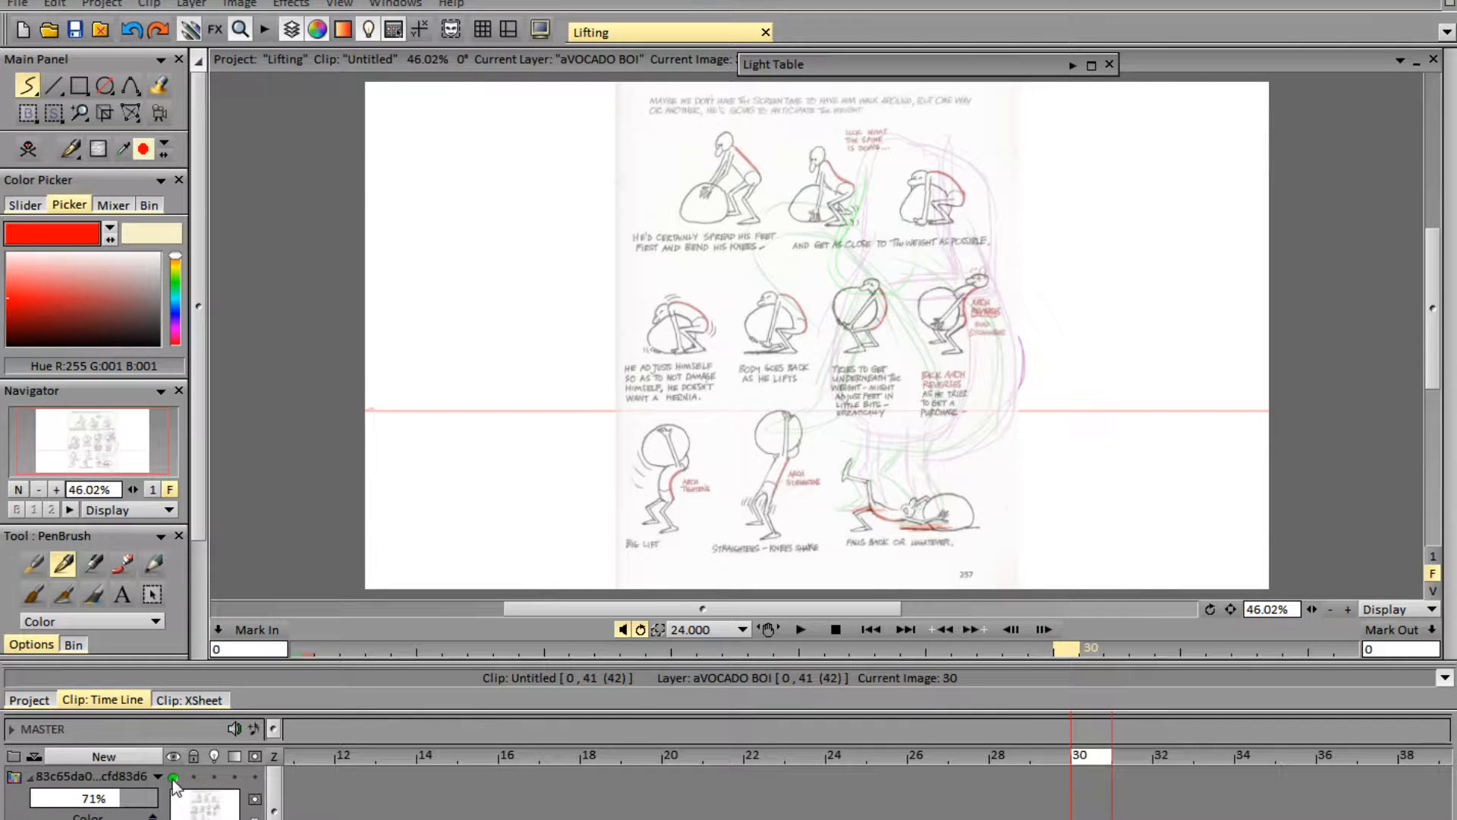
pyautogui.click(174, 776)
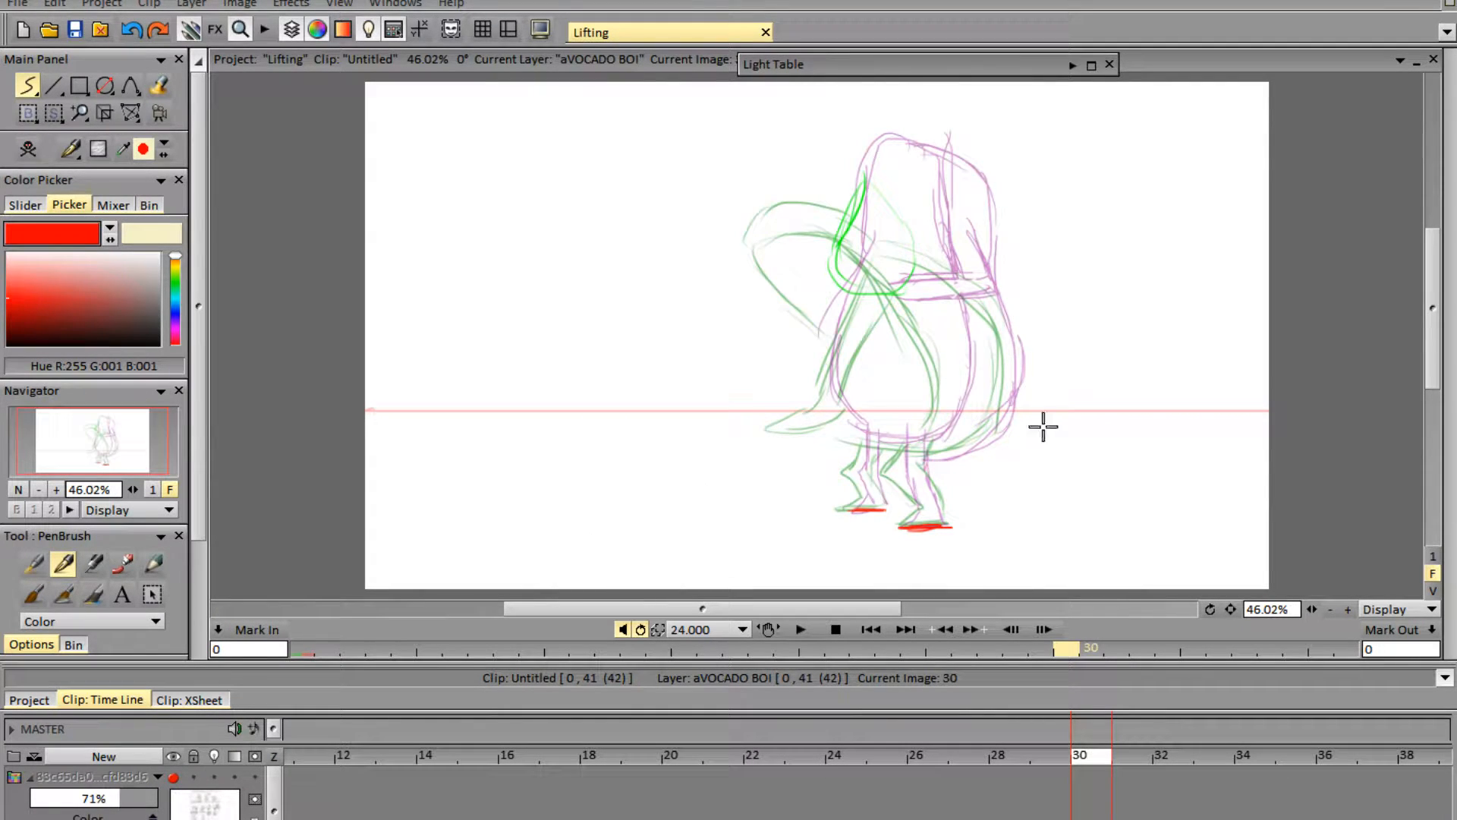
pyautogui.moveTo(924, 434)
pyautogui.mouseDown()
pyautogui.moveTo(891, 469)
pyautogui.moveTo(930, 505)
pyautogui.moveTo(918, 527)
pyautogui.moveTo(938, 528)
pyautogui.moveTo(955, 504)
pyautogui.moveTo(926, 472)
pyautogui.moveTo(955, 447)
pyautogui.mouseUp()
pyautogui.moveTo(866, 437)
pyautogui.mouseDown()
pyautogui.moveTo(841, 460)
pyautogui.moveTo(875, 515)
pyautogui.moveTo(873, 469)
pyautogui.moveTo(901, 439)
pyautogui.mouseUp()
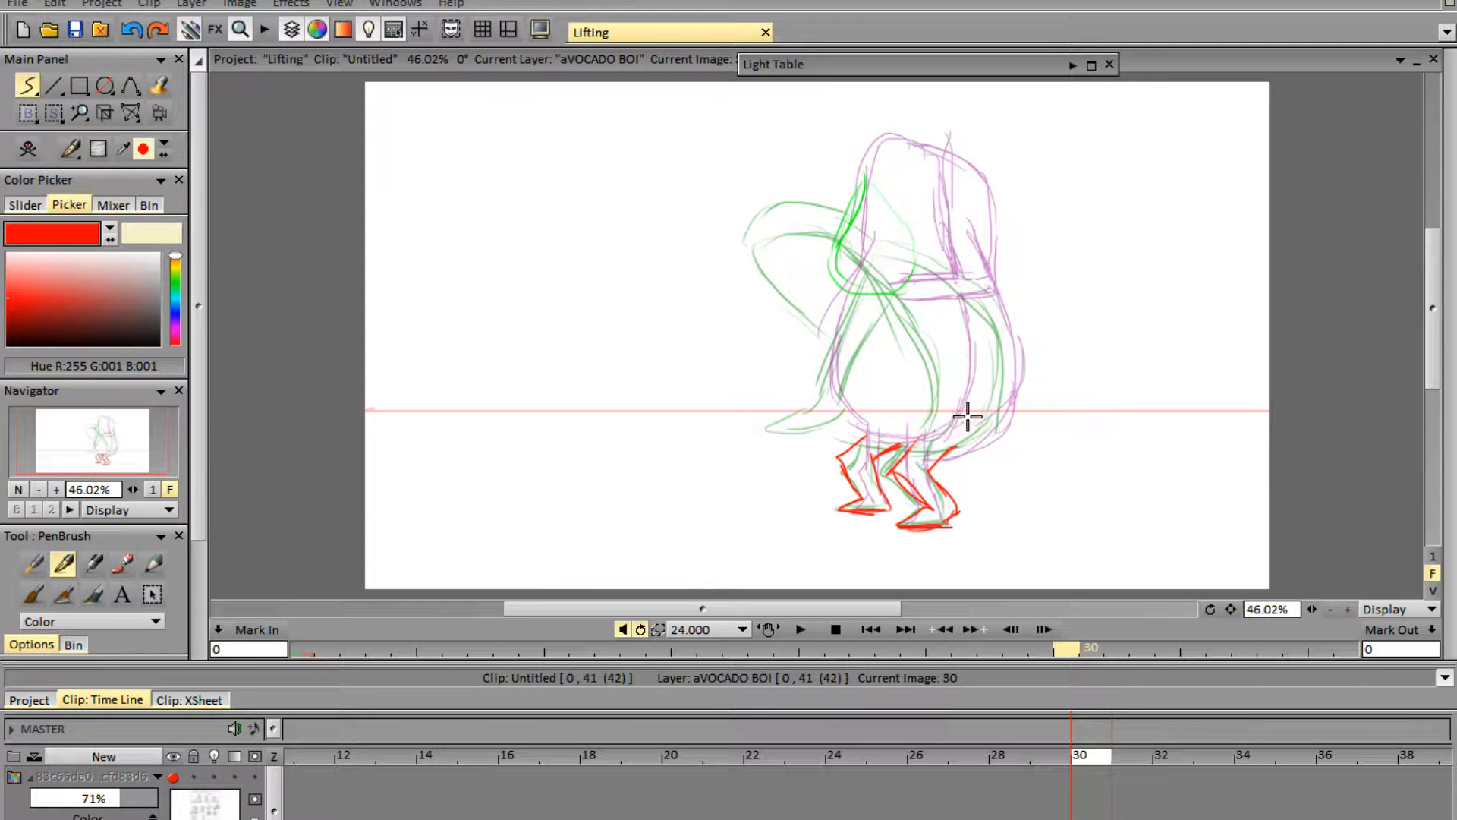
# - Draw the S-shaped inner contour of the arched-back body, and outline the tilted head and the back down to the hips
pyautogui.moveTo(962, 426)
pyautogui.mouseDown()
pyautogui.moveTo(958, 239)
pyautogui.moveTo(985, 207)
pyautogui.mouseUp()
pyautogui.moveTo(971, 221)
pyautogui.mouseDown()
pyautogui.moveTo(950, 330)
pyautogui.moveTo(979, 375)
pyautogui.moveTo(941, 433)
pyautogui.mouseUp()
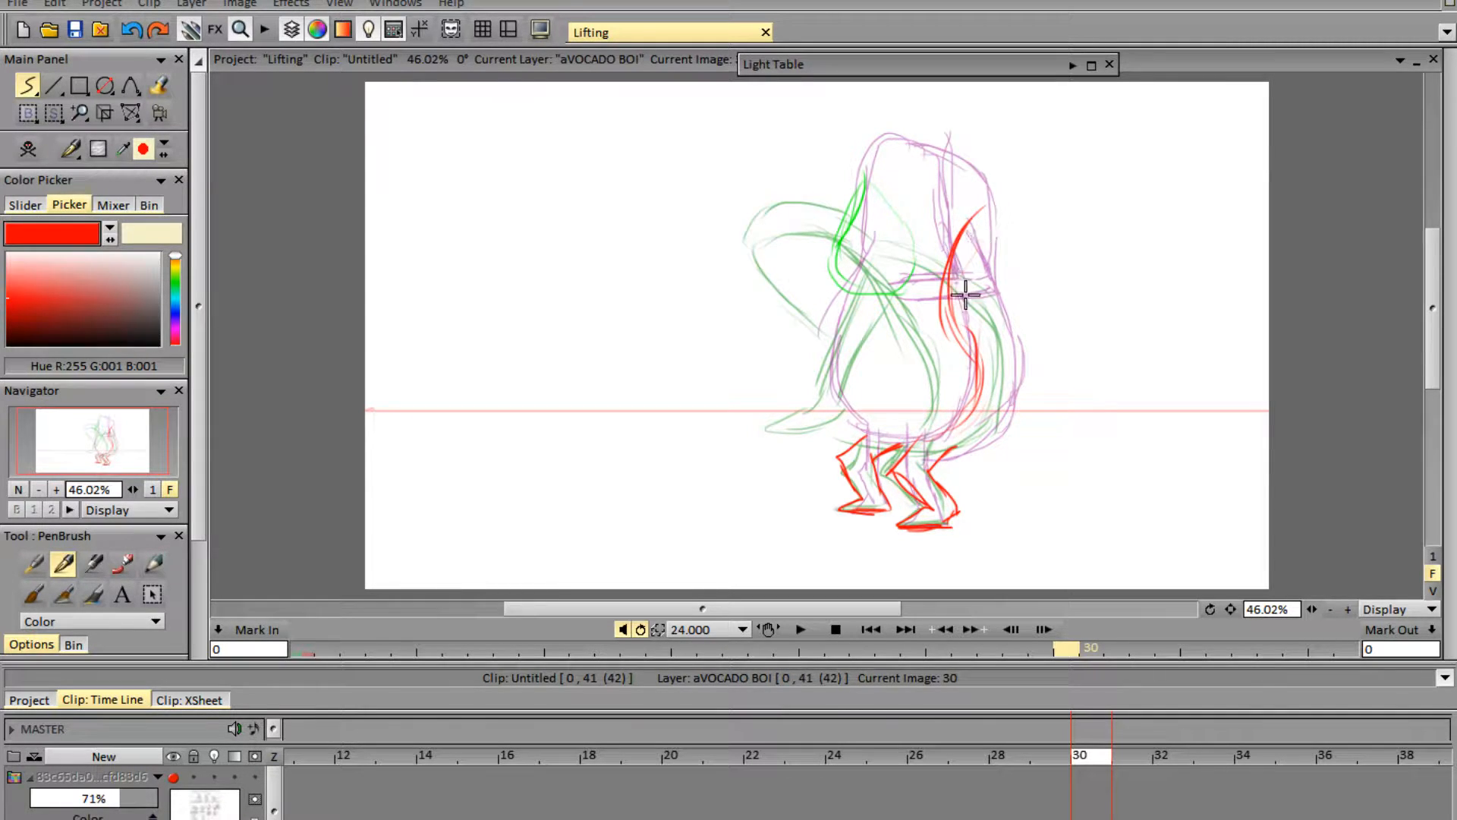
pyautogui.moveTo(986, 198); pyautogui.dragTo(934, 297)
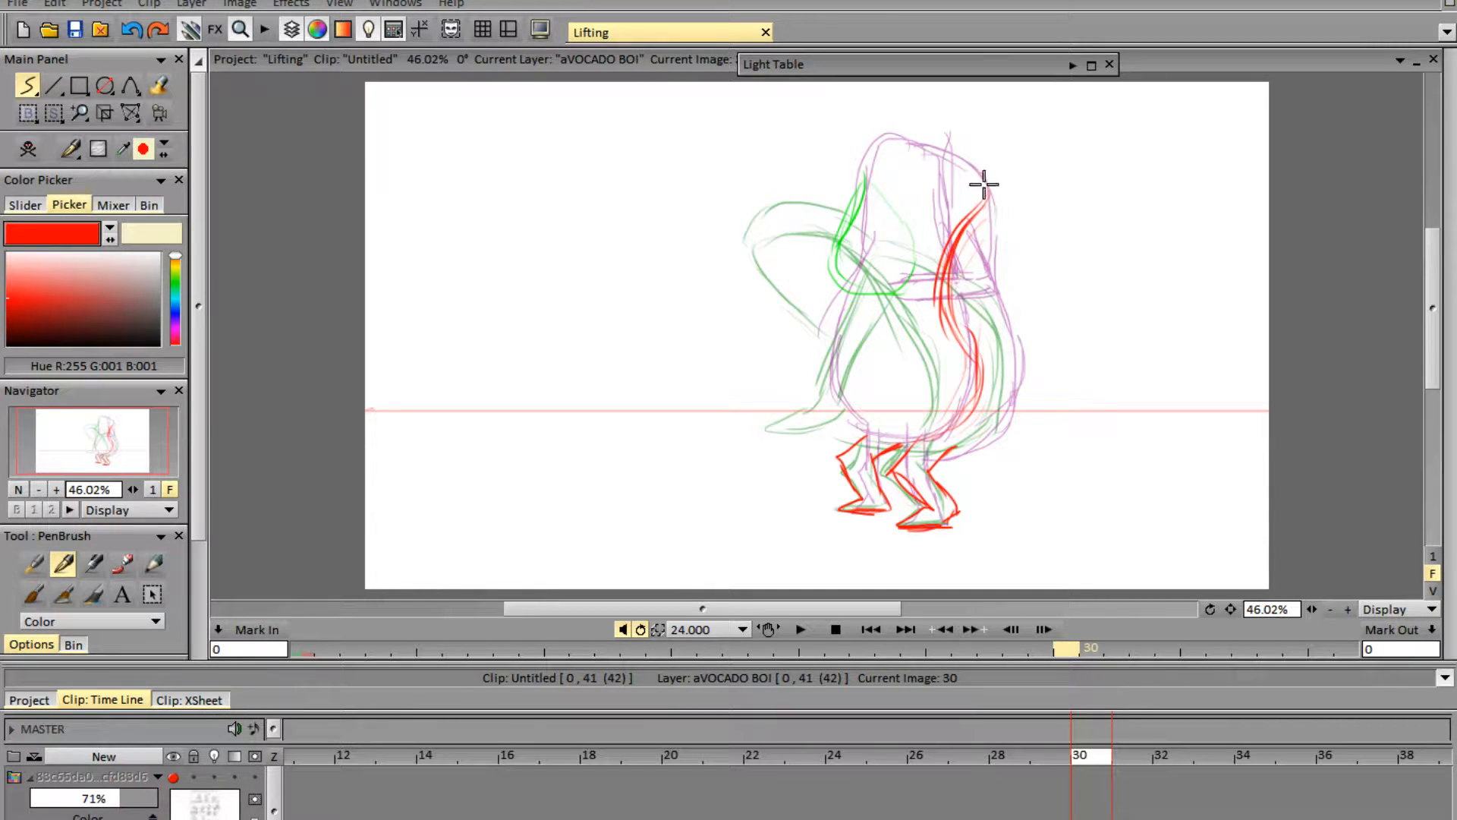
pyautogui.moveTo(997, 161)
pyautogui.mouseDown()
pyautogui.moveTo(1020, 173)
pyautogui.moveTo(1021, 231)
pyautogui.moveTo(990, 271)
pyautogui.moveTo(1014, 309)
pyautogui.moveTo(995, 325)
pyautogui.moveTo(998, 384)
pyautogui.moveTo(947, 456)
pyautogui.mouseUp()
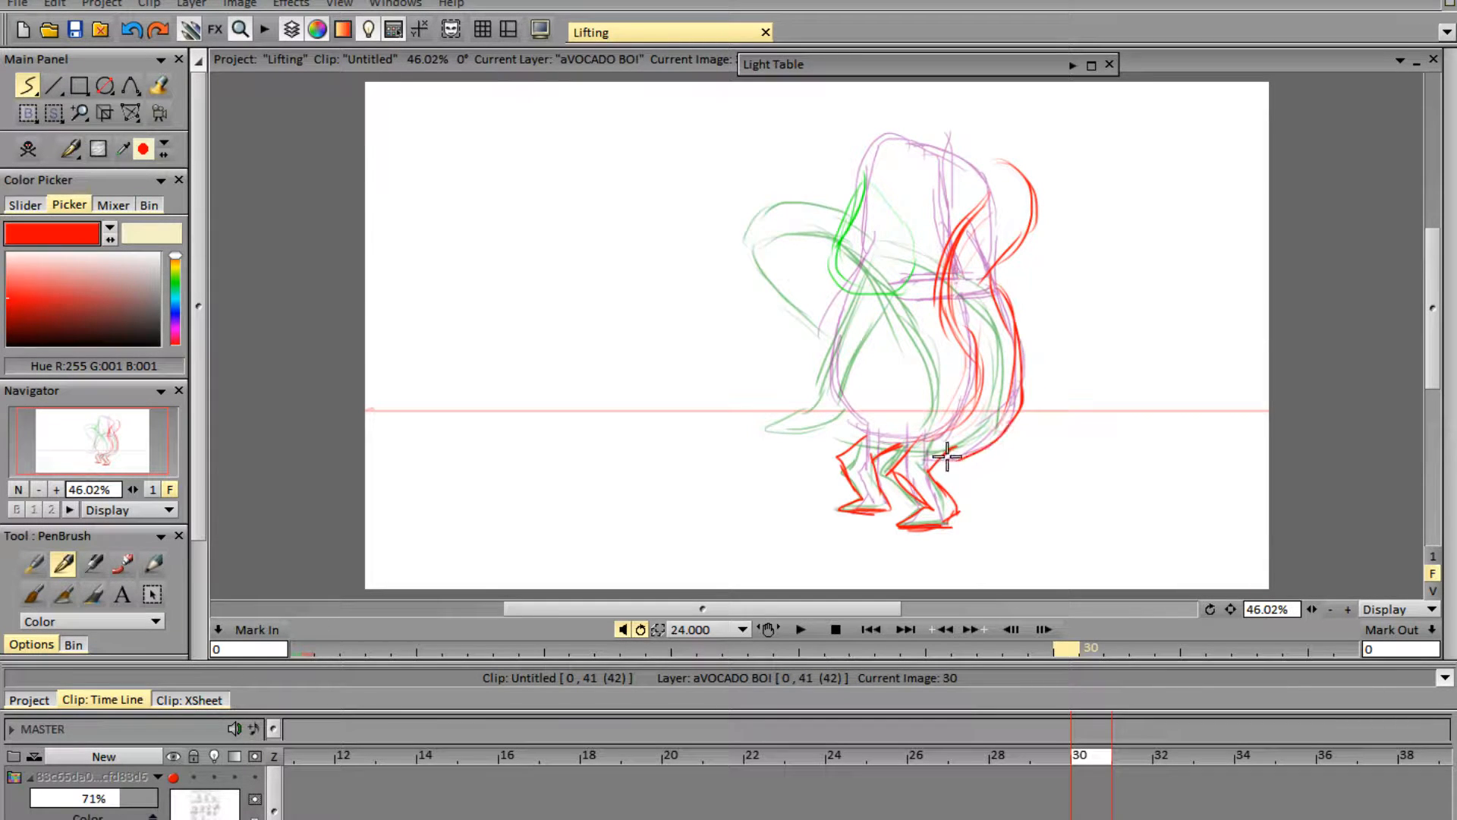
# - Outline the front from the head down to the belly, erasing the first contour and redrawing it as a smoother, fuller curve
pyautogui.moveTo(1000, 163)
pyautogui.mouseDown()
pyautogui.moveTo(917, 220)
pyautogui.moveTo(918, 272)
pyautogui.moveTo(859, 365)
pyautogui.moveTo(896, 305)
pyautogui.moveTo(869, 391)
pyautogui.moveTo(880, 434)
pyautogui.mouseUp()
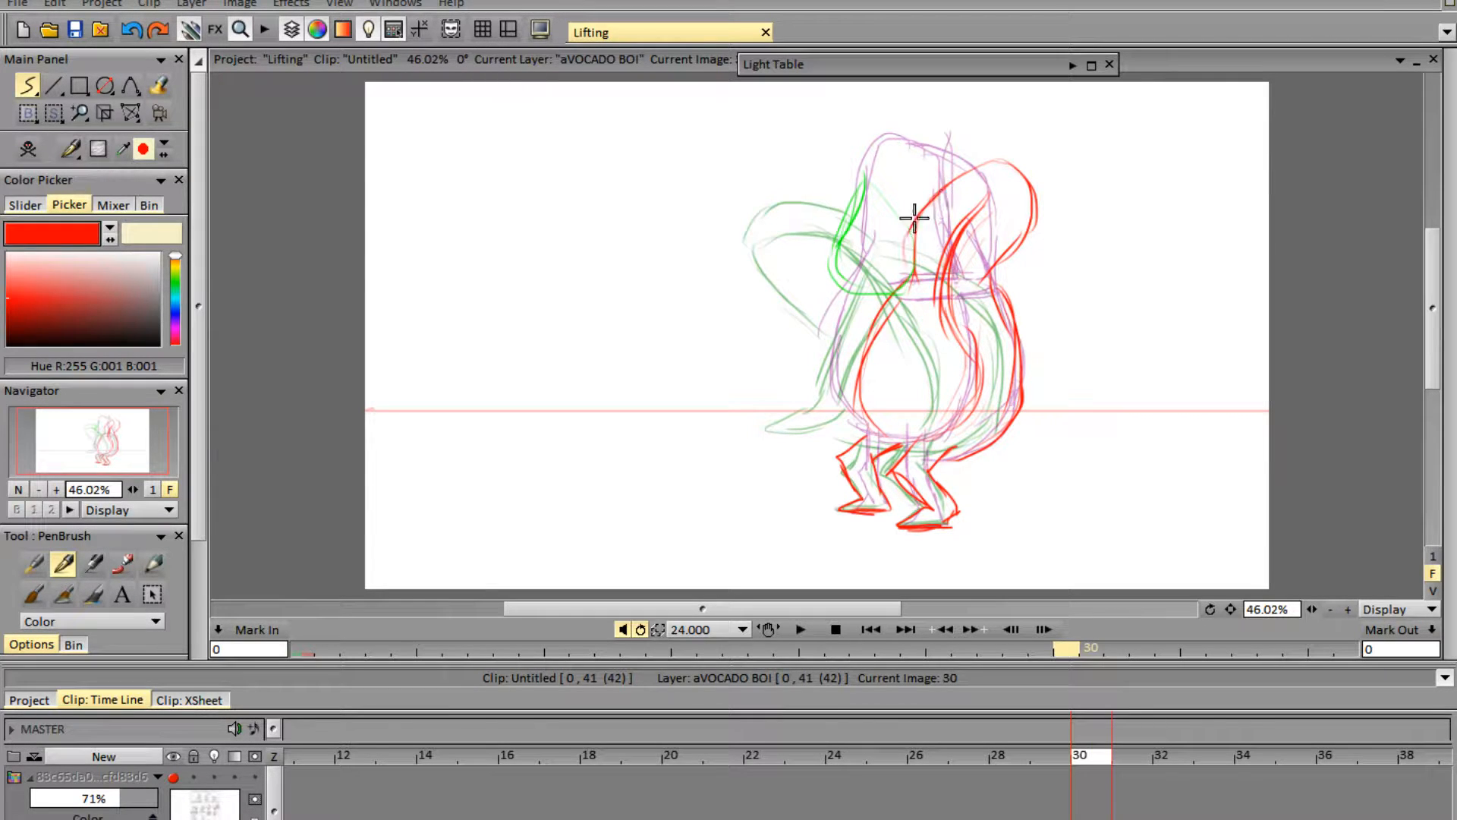
pyautogui.press('e')
pyautogui.moveTo(920, 195)
pyautogui.mouseDown()
pyautogui.moveTo(891, 303)
pyautogui.moveTo(924, 248)
pyautogui.mouseUp()
pyautogui.moveTo(863, 344); pyautogui.dragTo(859, 407)
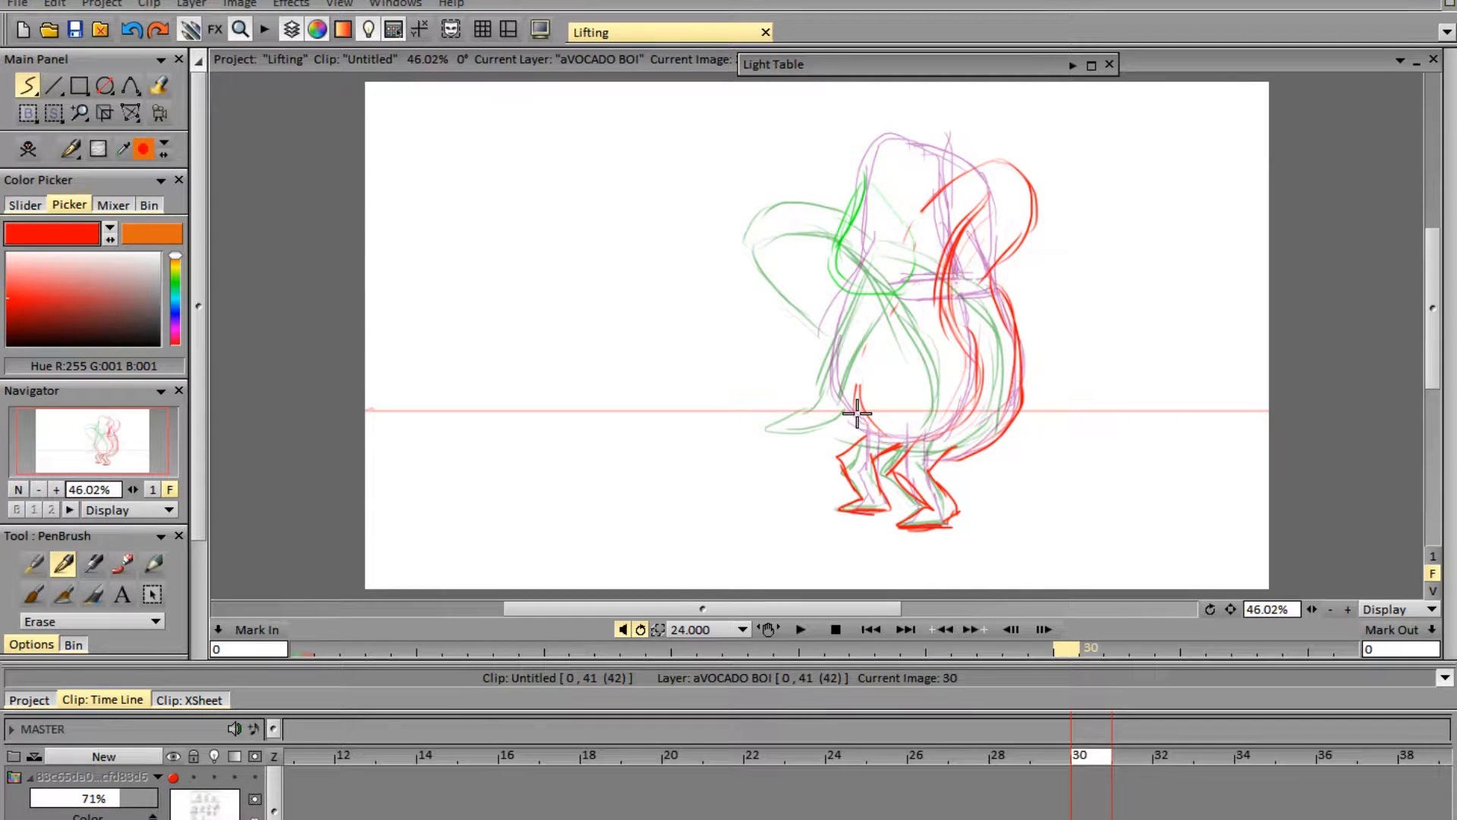
pyautogui.press('e')
pyautogui.moveTo(943, 211)
pyautogui.mouseDown()
pyautogui.moveTo(860, 306)
pyautogui.moveTo(885, 271)
pyautogui.moveTo(877, 415)
pyautogui.moveTo(851, 394)
pyautogui.moveTo(909, 437)
pyautogui.mouseUp()
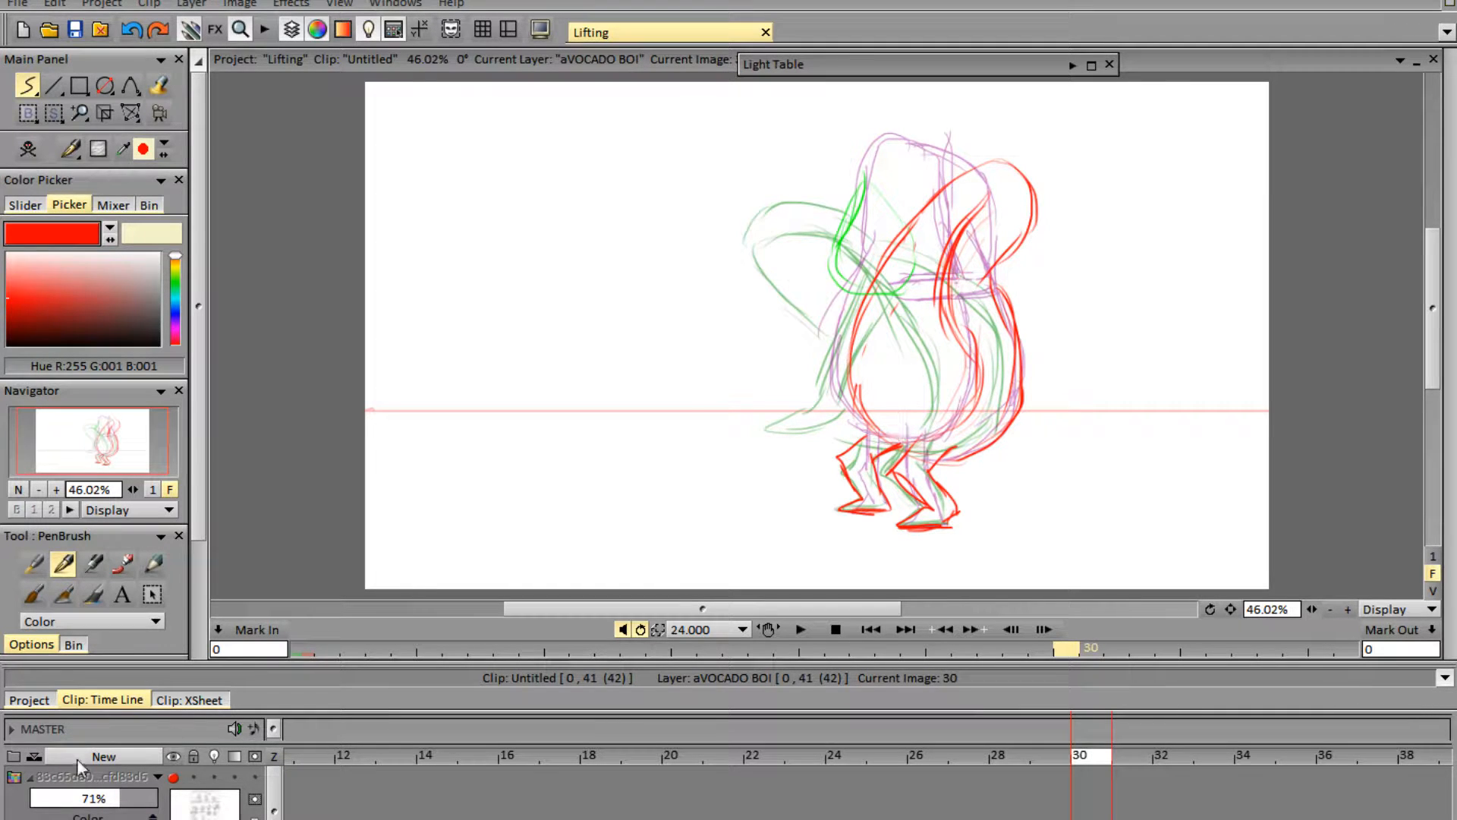
# - Check the frame 30 pose against the reference sheet and frame 24, and draw the arm reaching across the body with the hand beyond the belly
pyautogui.click(176, 778)
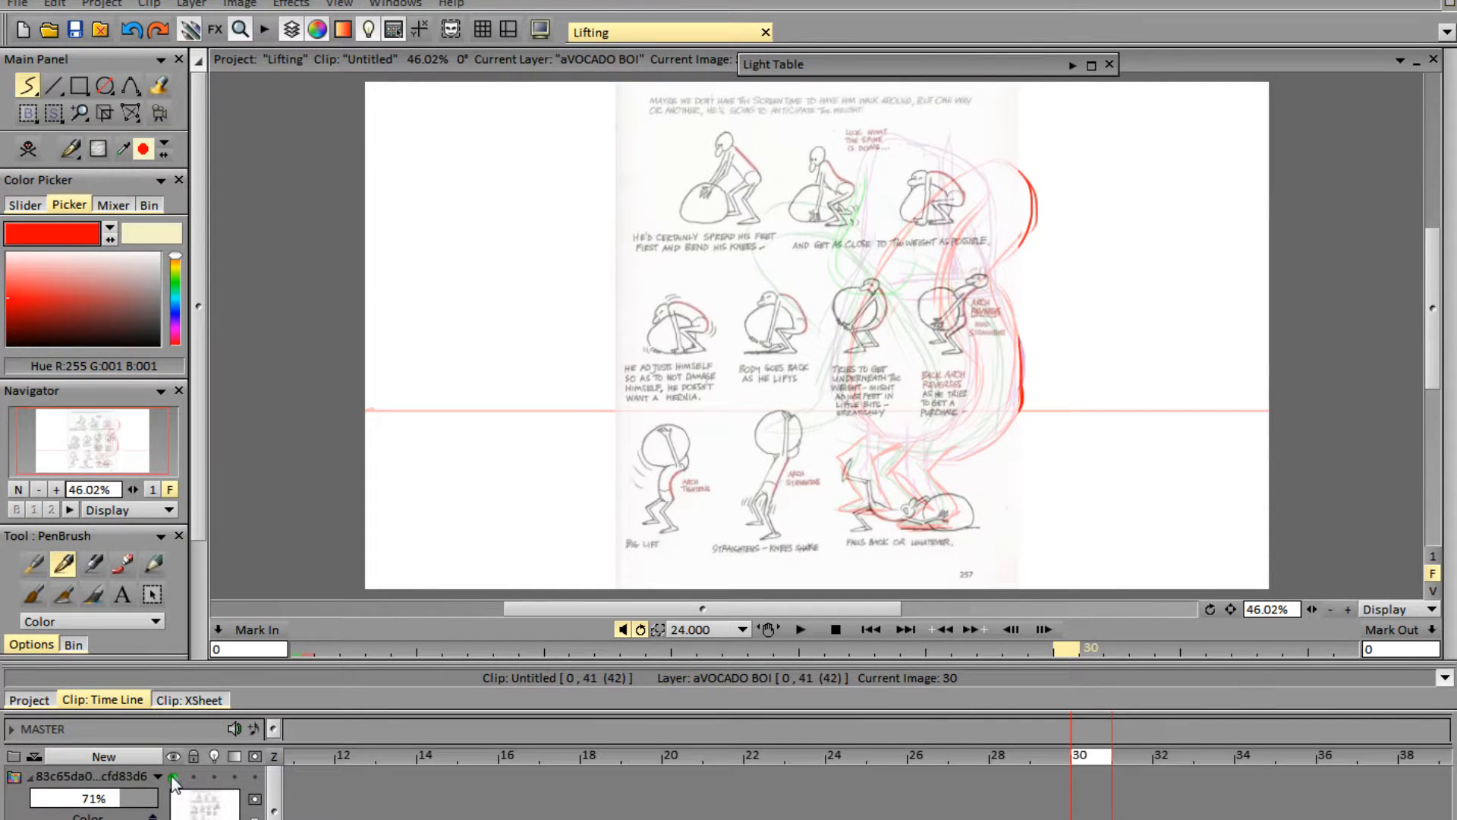
pyautogui.click(174, 778)
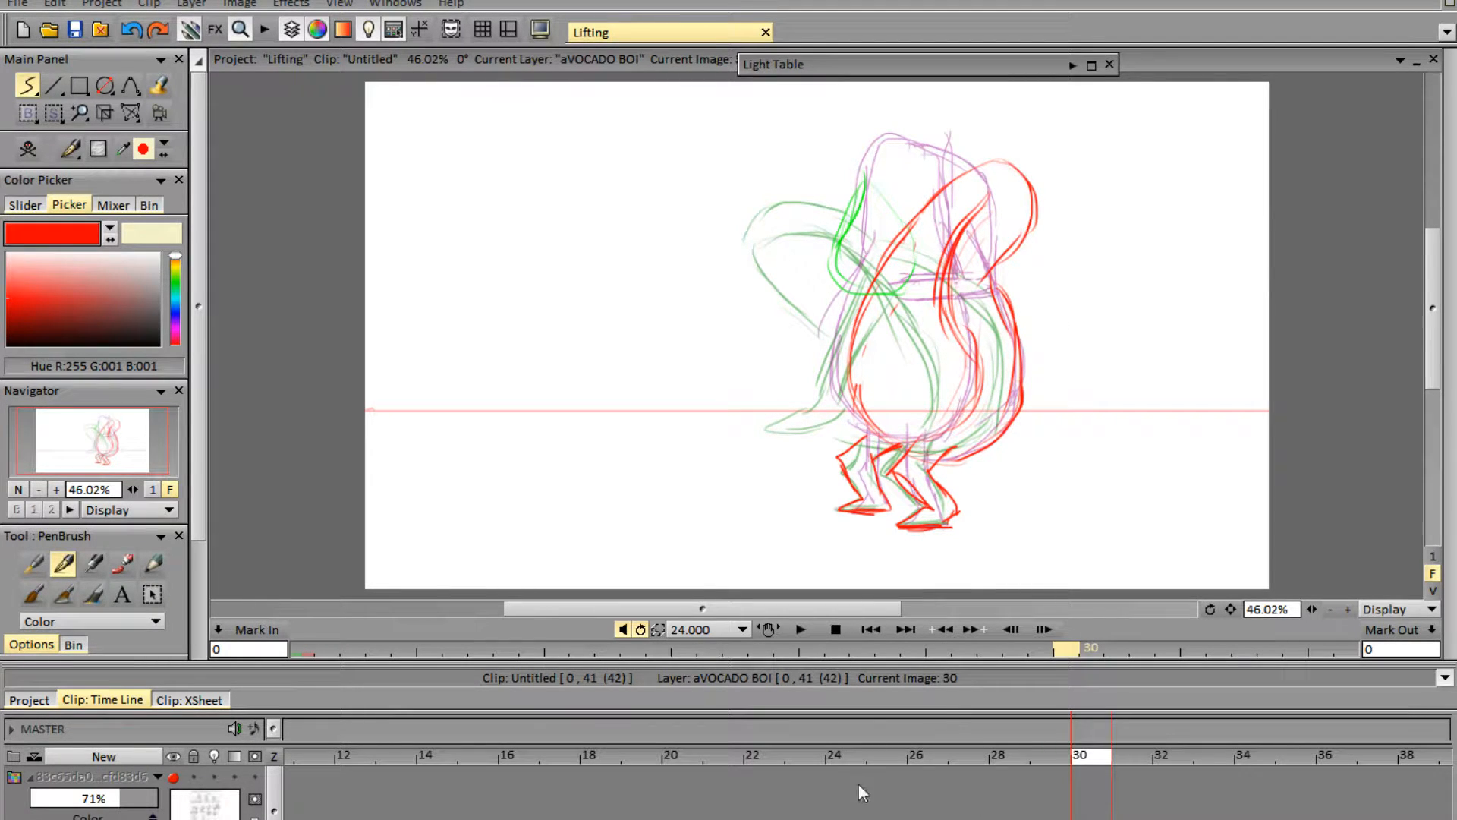
pyautogui.scroll(-1, 858, 786)
pyautogui.click(843, 755)
pyautogui.click(1091, 754)
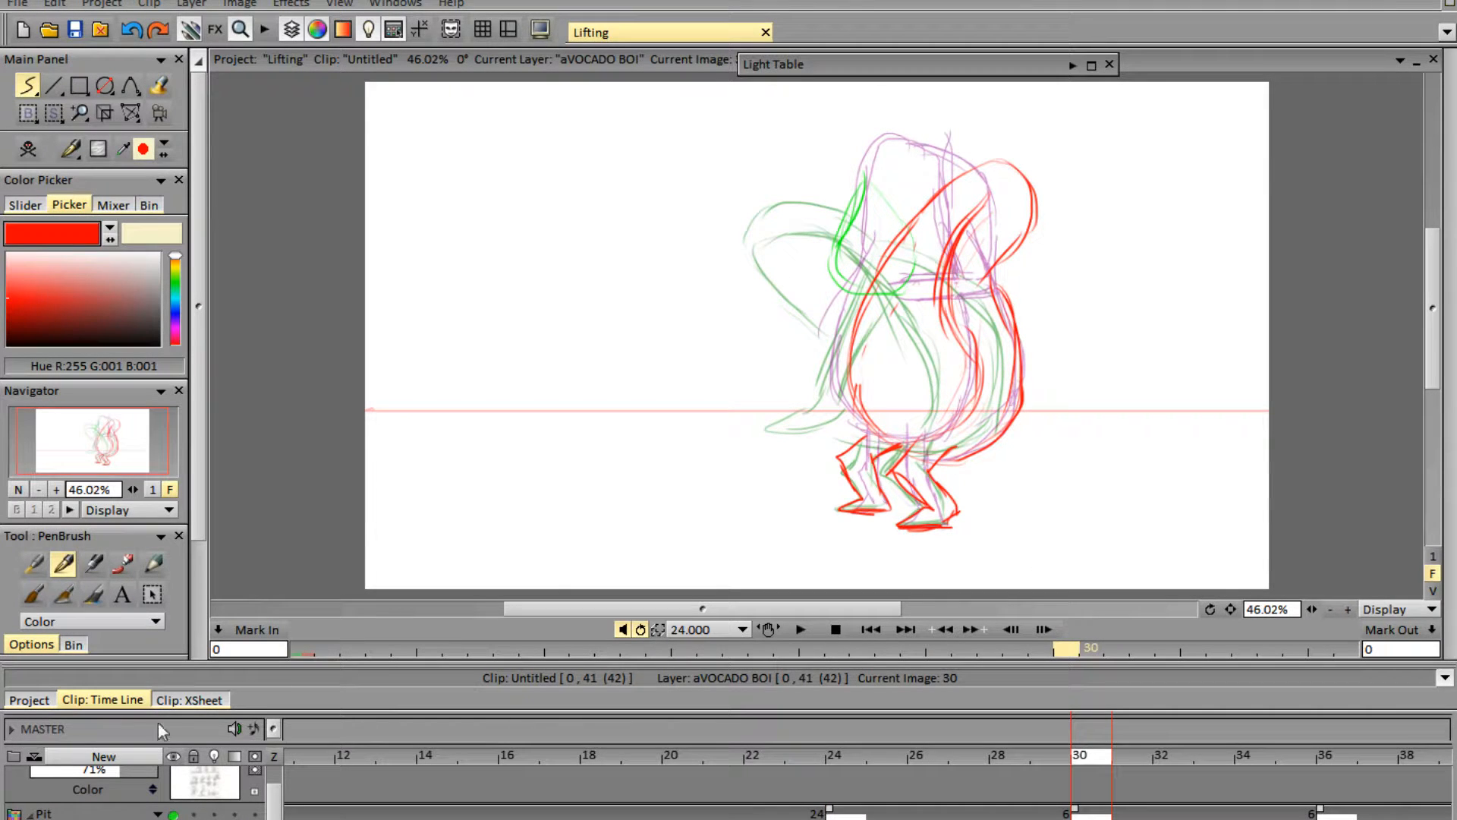
pyautogui.scroll(1, 200, 767)
pyautogui.click(174, 776)
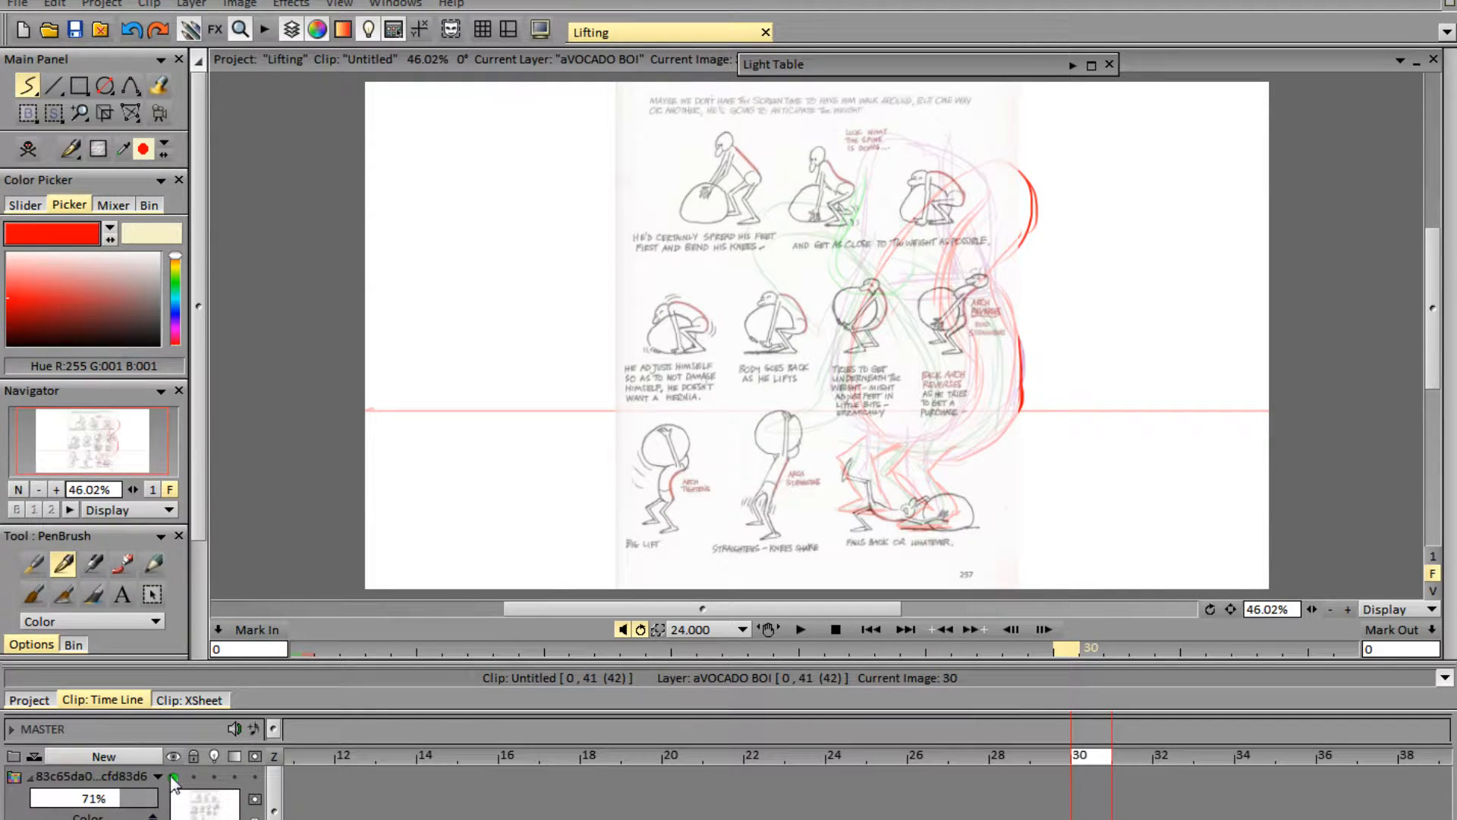
pyautogui.click(174, 777)
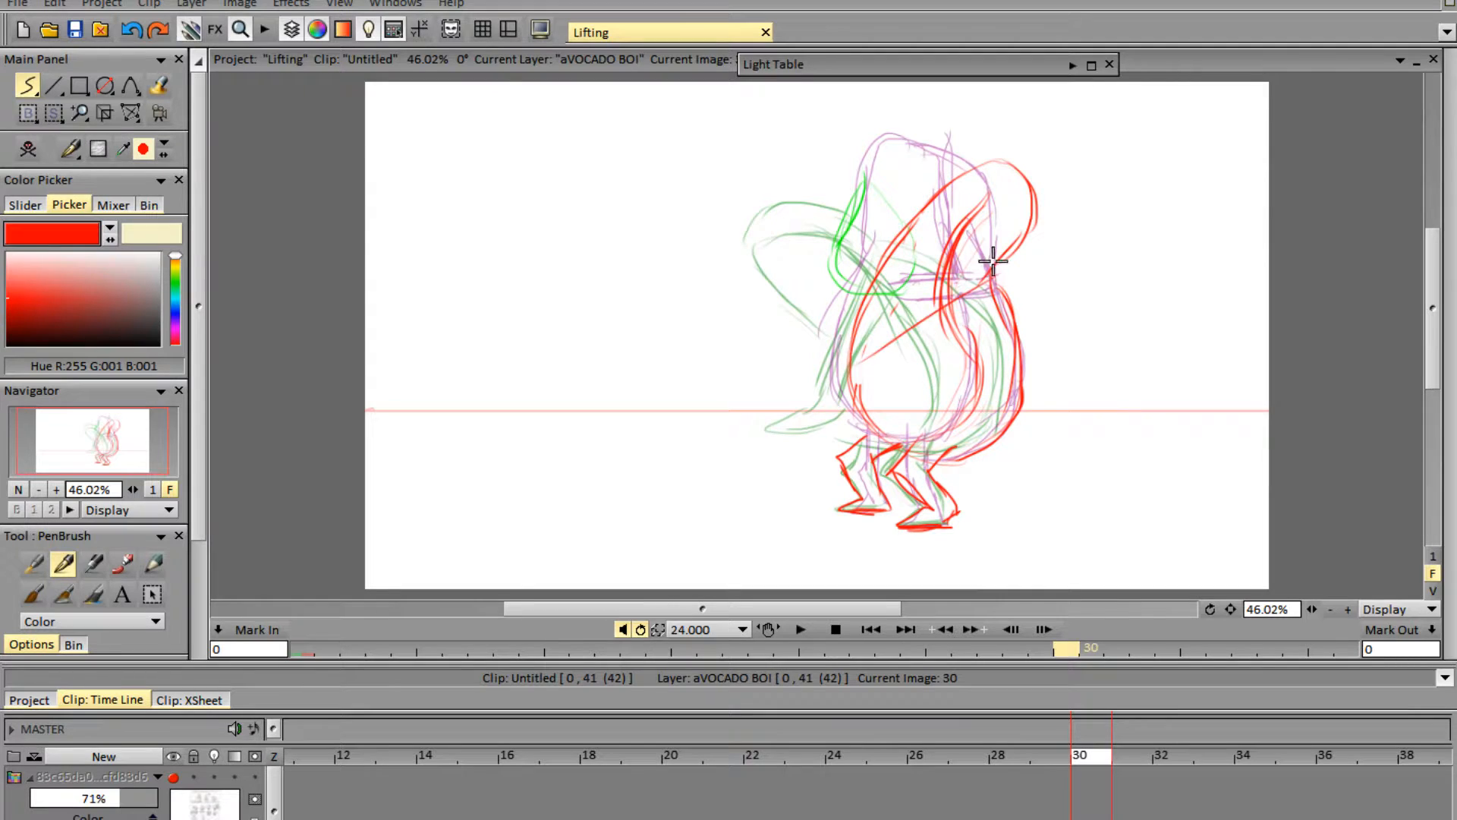
pyautogui.moveTo(995, 280)
pyautogui.mouseDown()
pyautogui.moveTo(844, 375)
pyautogui.moveTo(804, 364)
pyautogui.moveTo(842, 356)
pyautogui.mouseUp()
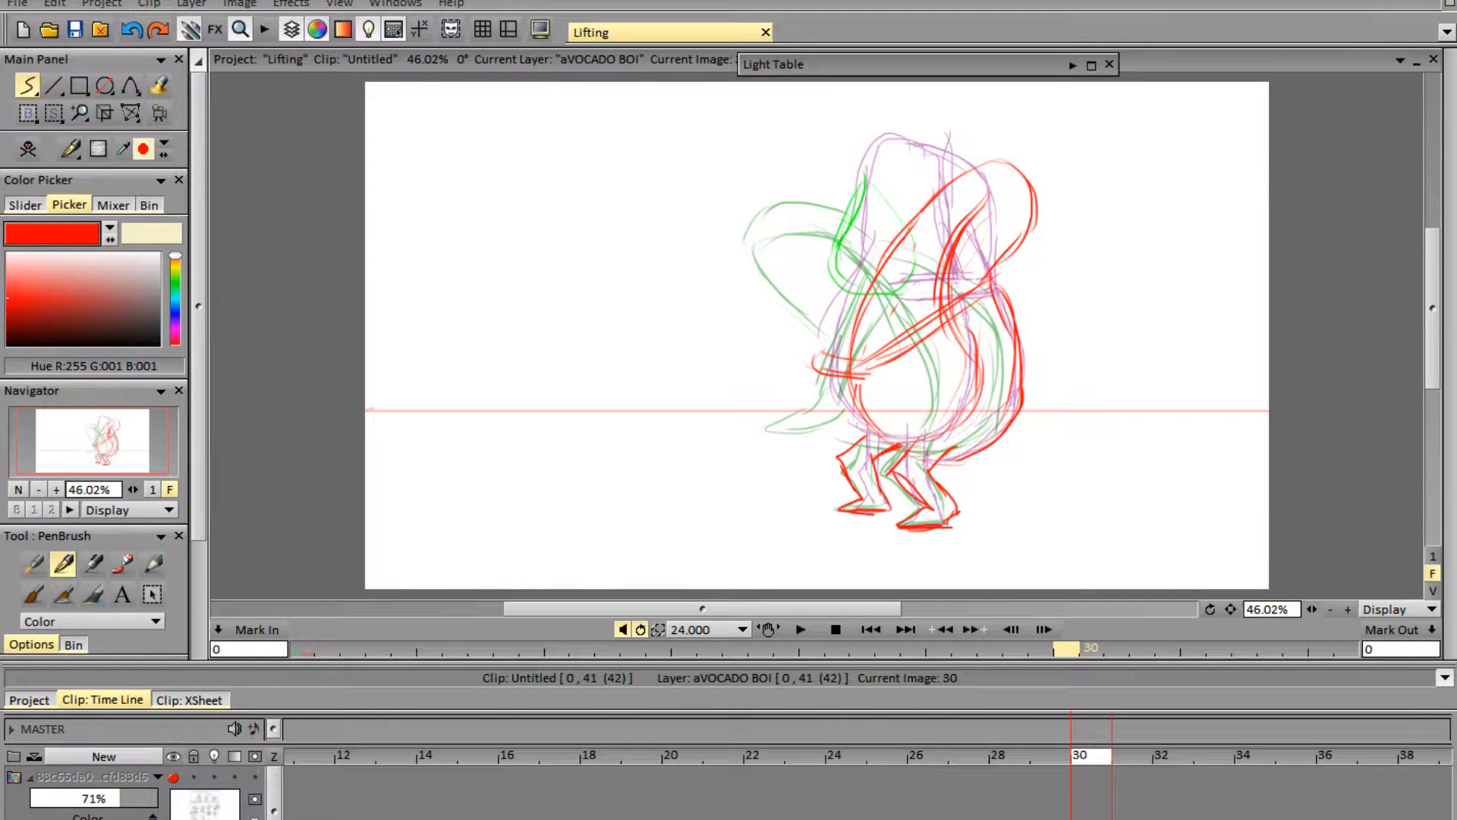
# - Clear the frame 30 drawing on the Pit layer and choose the green sketch pencil
pyautogui.press('Up')
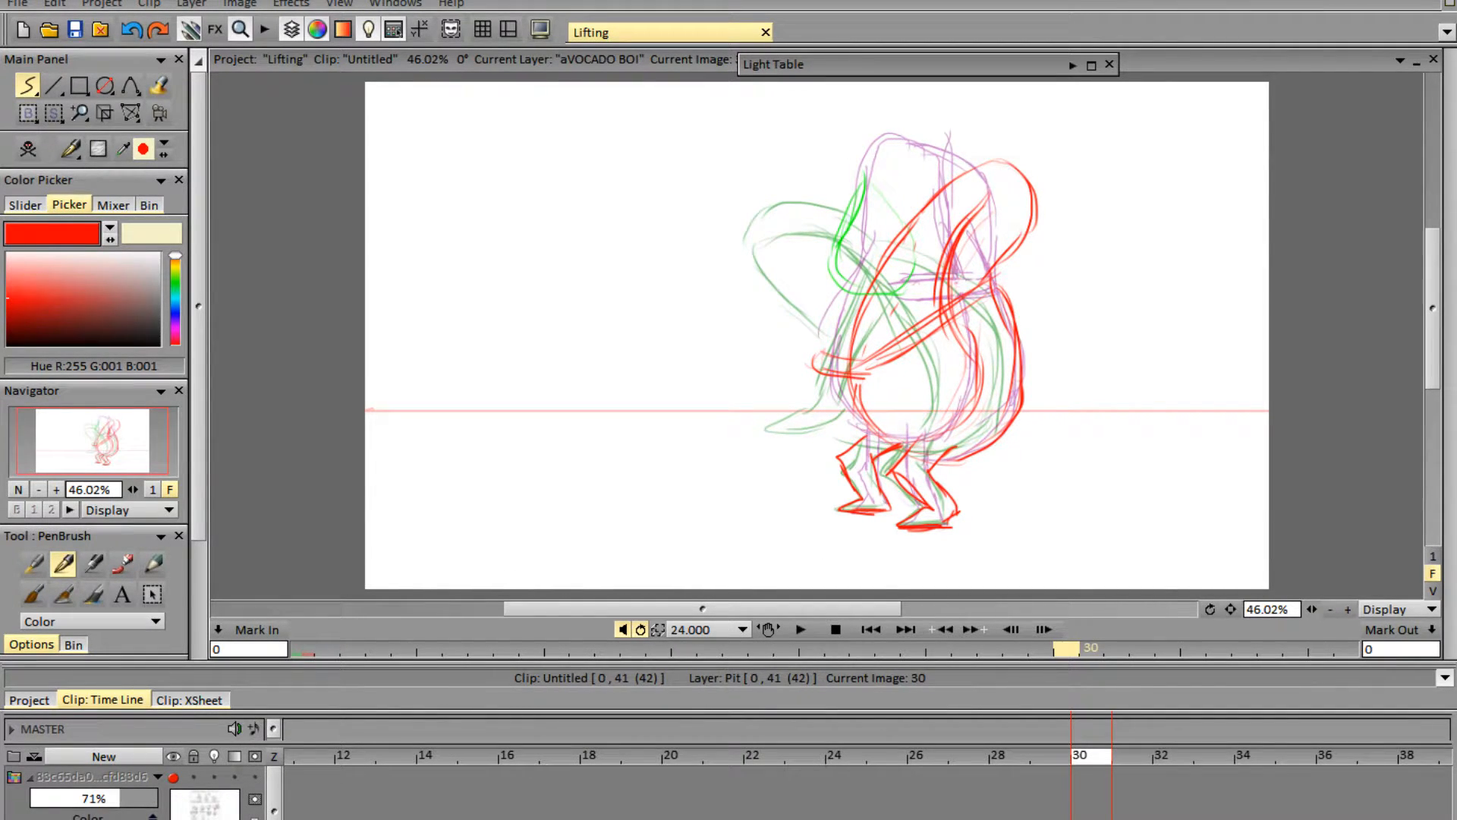
pyautogui.press('Delete')
pyautogui.moveTo(1451, 364)
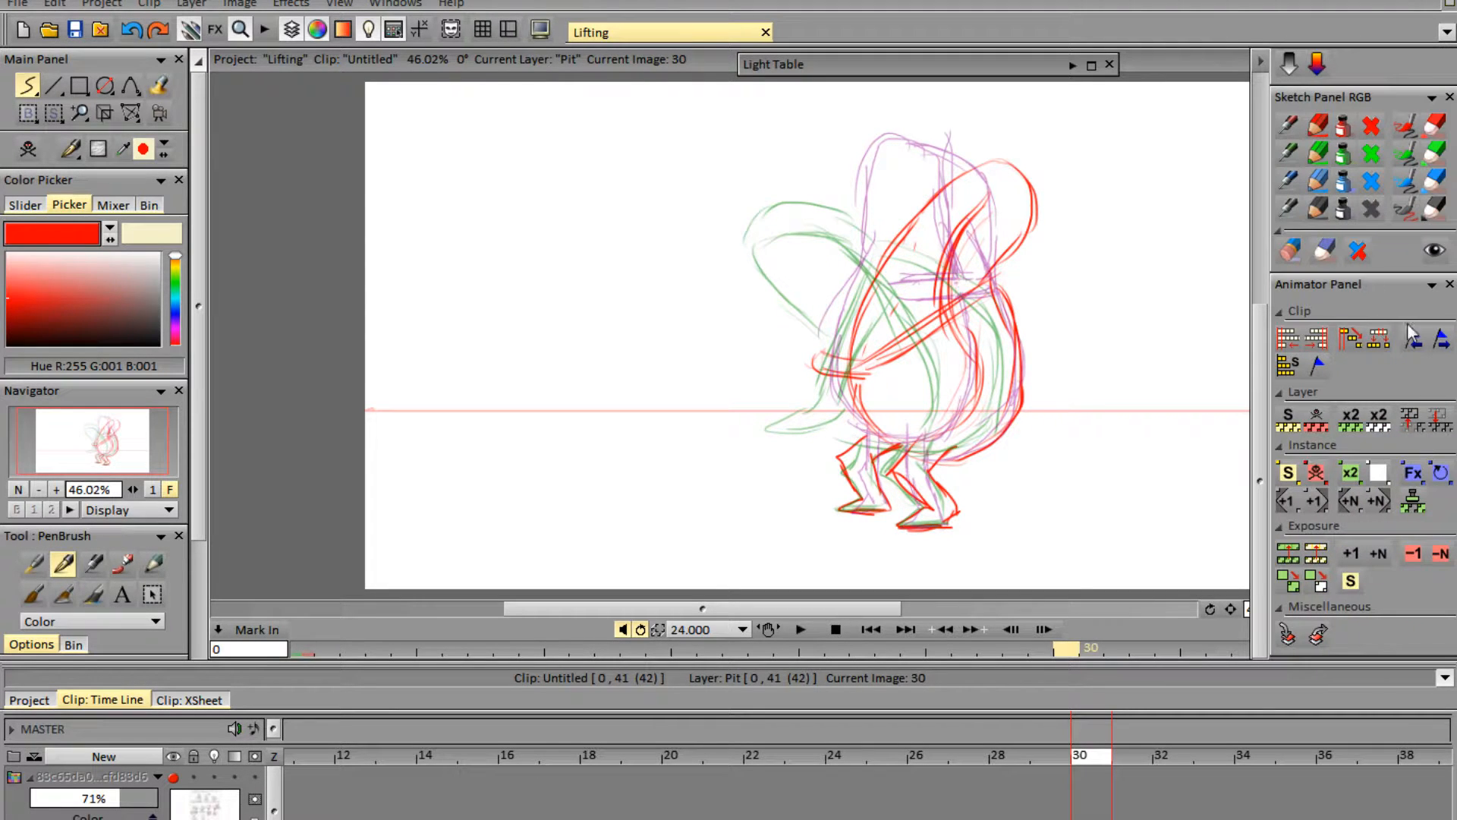
pyautogui.click(1318, 154)
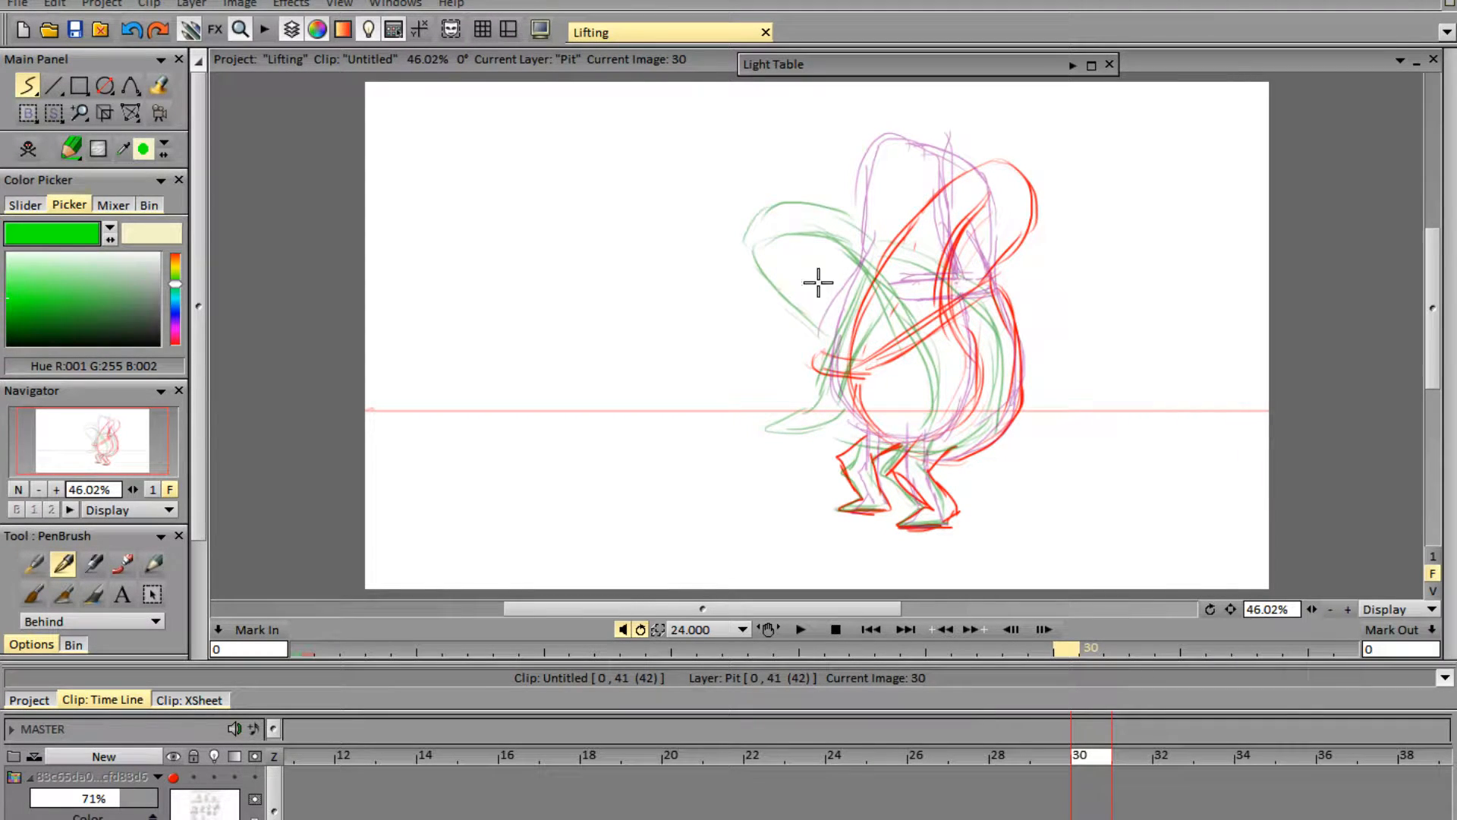
pyautogui.moveTo(851, 348)
pyautogui.mouseDown()
pyautogui.moveTo(857, 262)
pyautogui.moveTo(865, 344)
pyautogui.moveTo(862, 256)
pyautogui.moveTo(799, 305)
pyautogui.moveTo(800, 327)
pyautogui.moveTo(802, 265)
pyautogui.moveTo(813, 331)
pyautogui.moveTo(841, 350)
pyautogui.mouseUp()
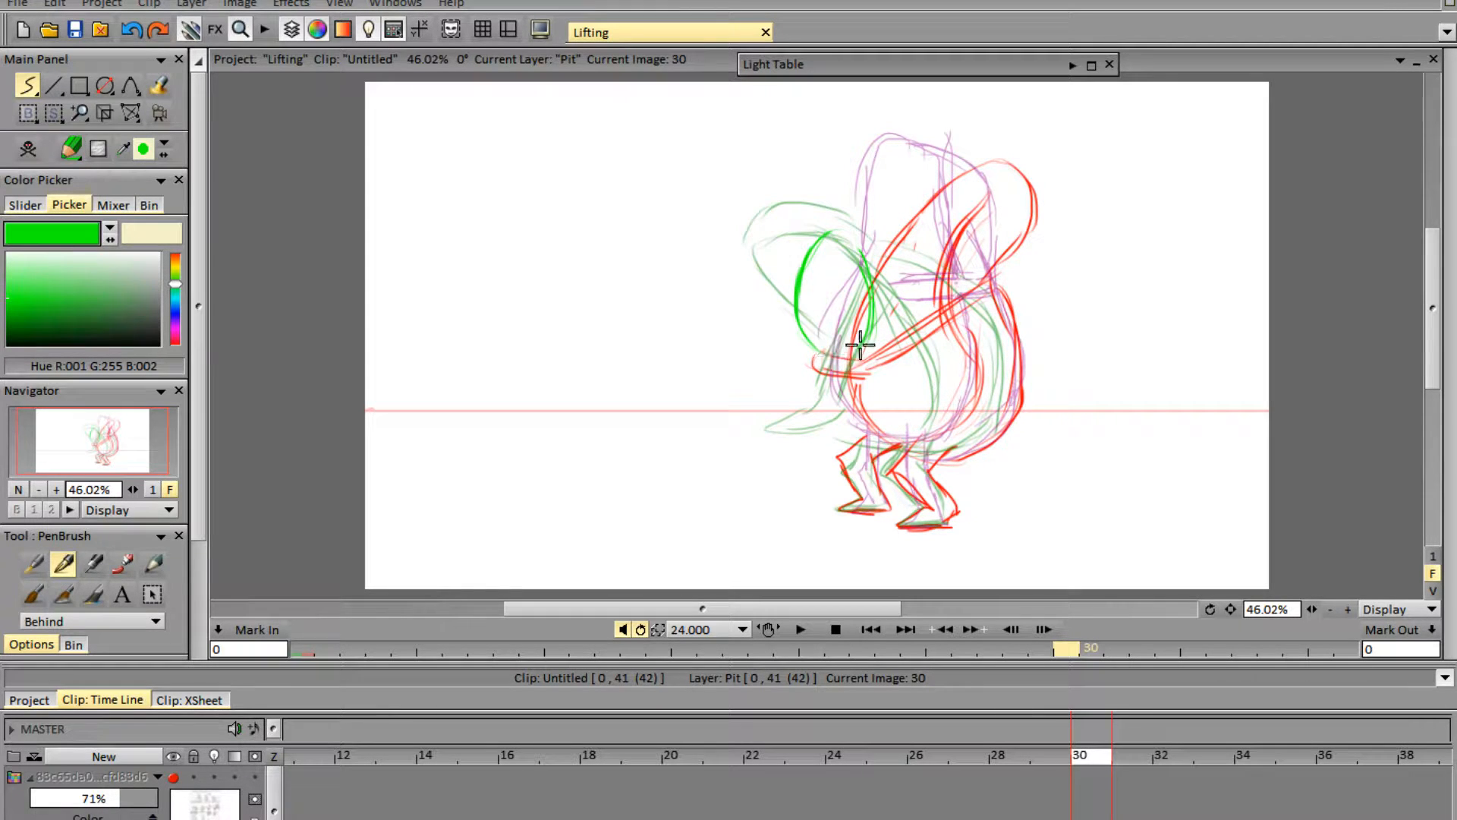
pyautogui.hotkey('ctrl', 'z')
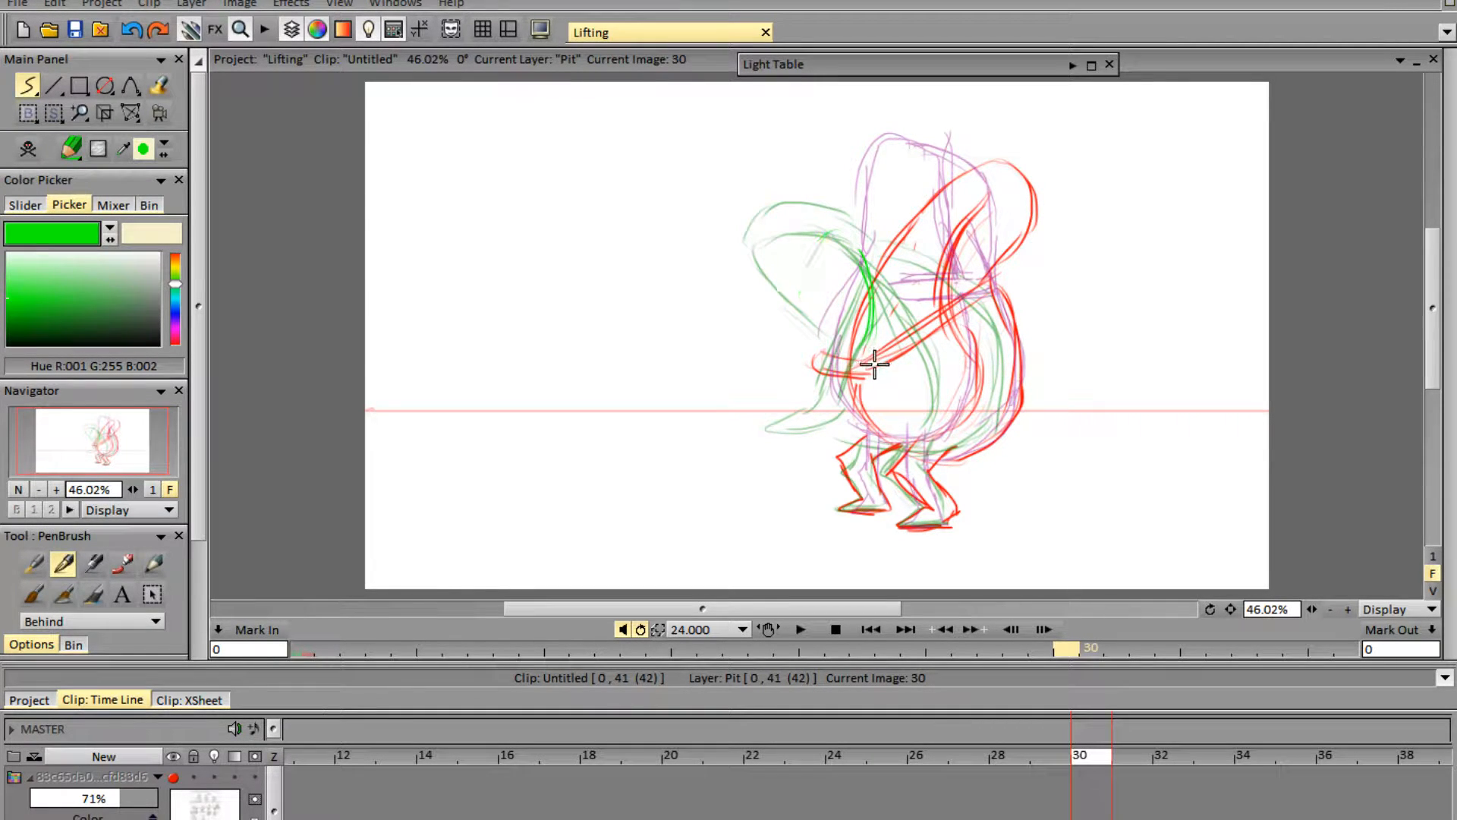
pyautogui.hotkey('ctrl', 'z')
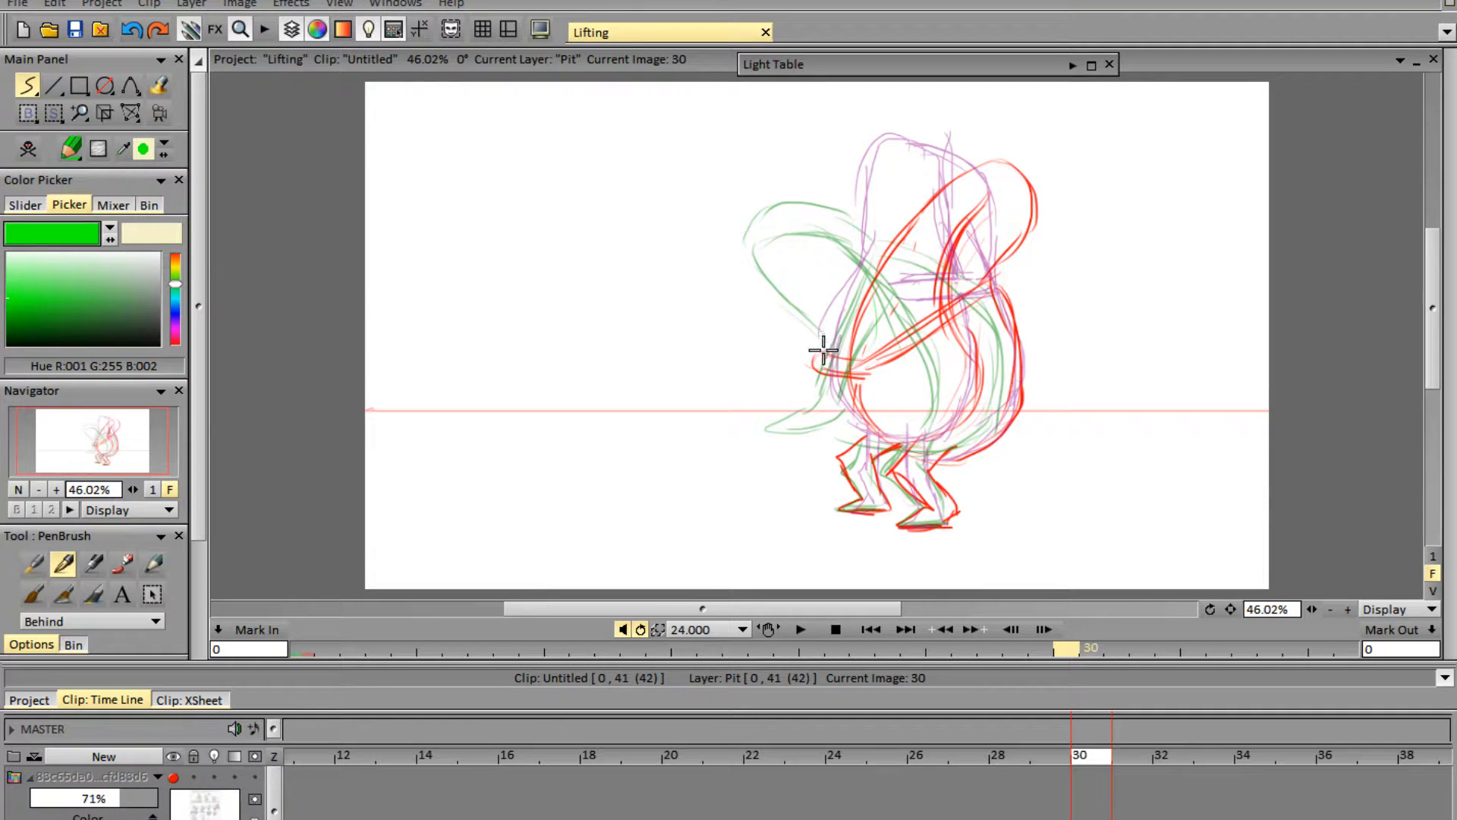
# - Draw the egg-shaped green pit resting on the arm at frame 30, and play back the animation with the aVOCADO BOI layer active
pyautogui.moveTo(803, 341)
pyautogui.mouseDown()
pyautogui.moveTo(887, 237)
pyautogui.moveTo(895, 328)
pyautogui.moveTo(877, 364)
pyautogui.mouseUp()
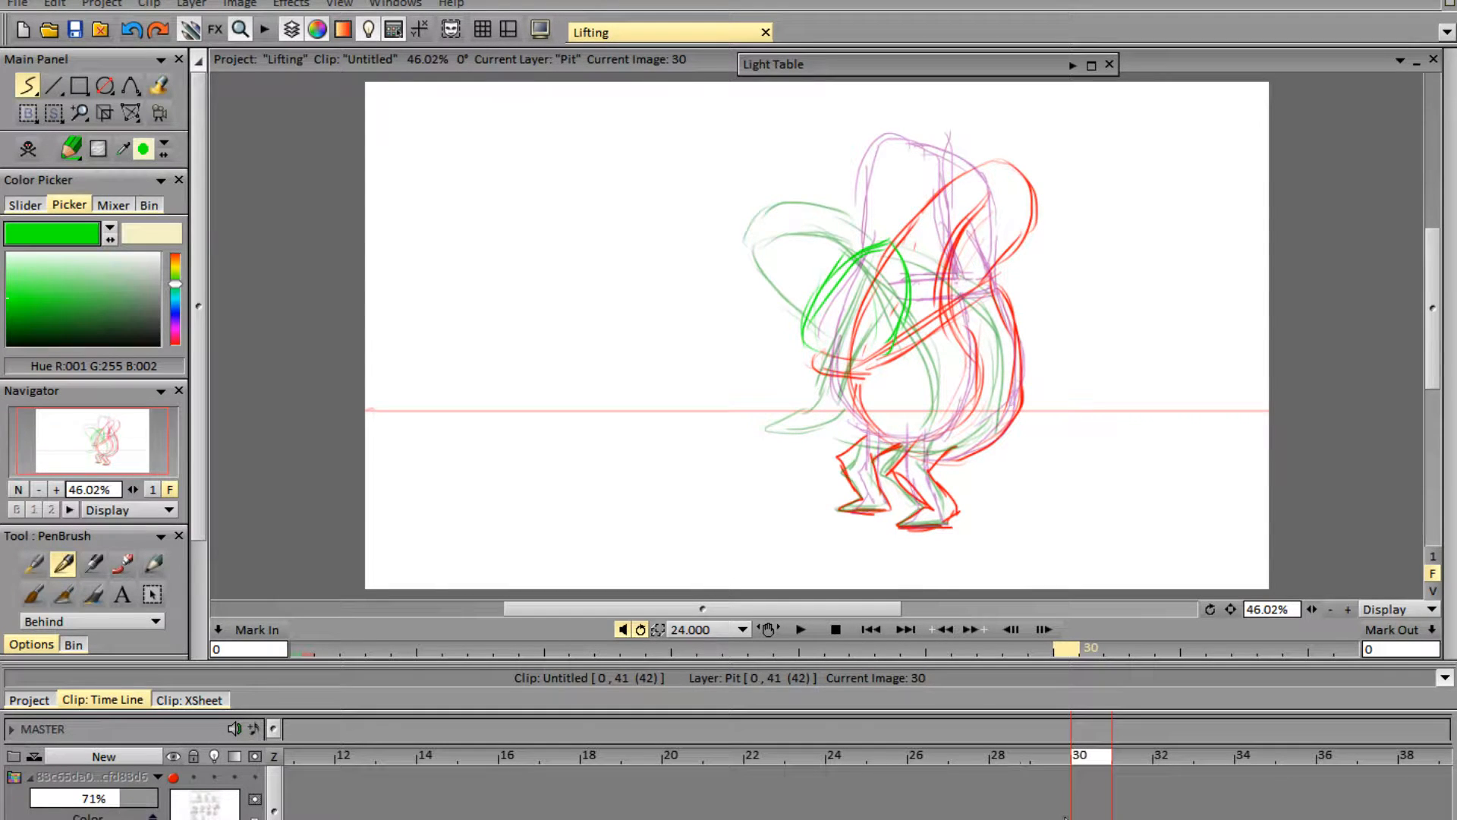
pyautogui.press('Down')
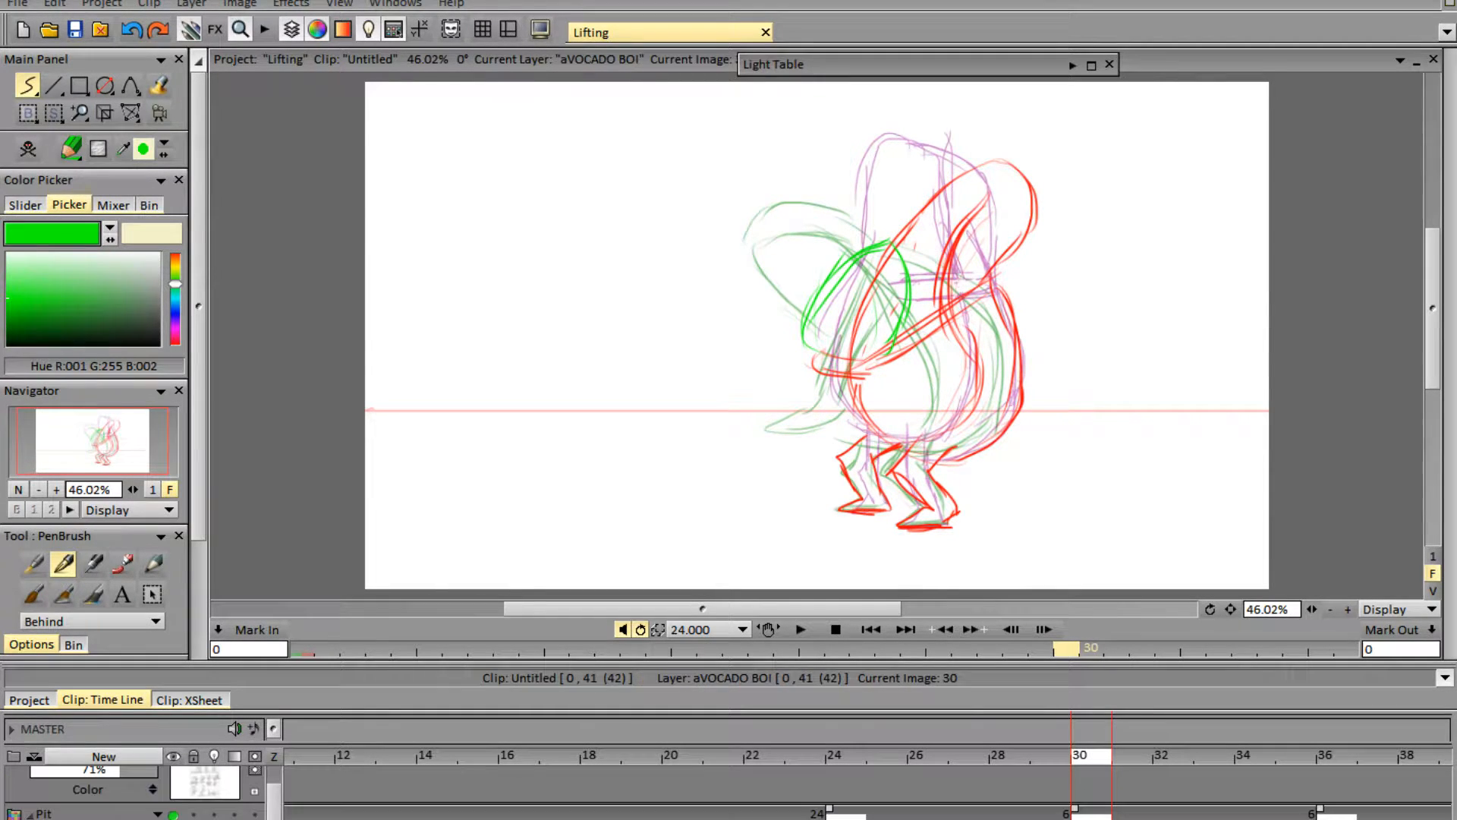
pyautogui.click(799, 629)
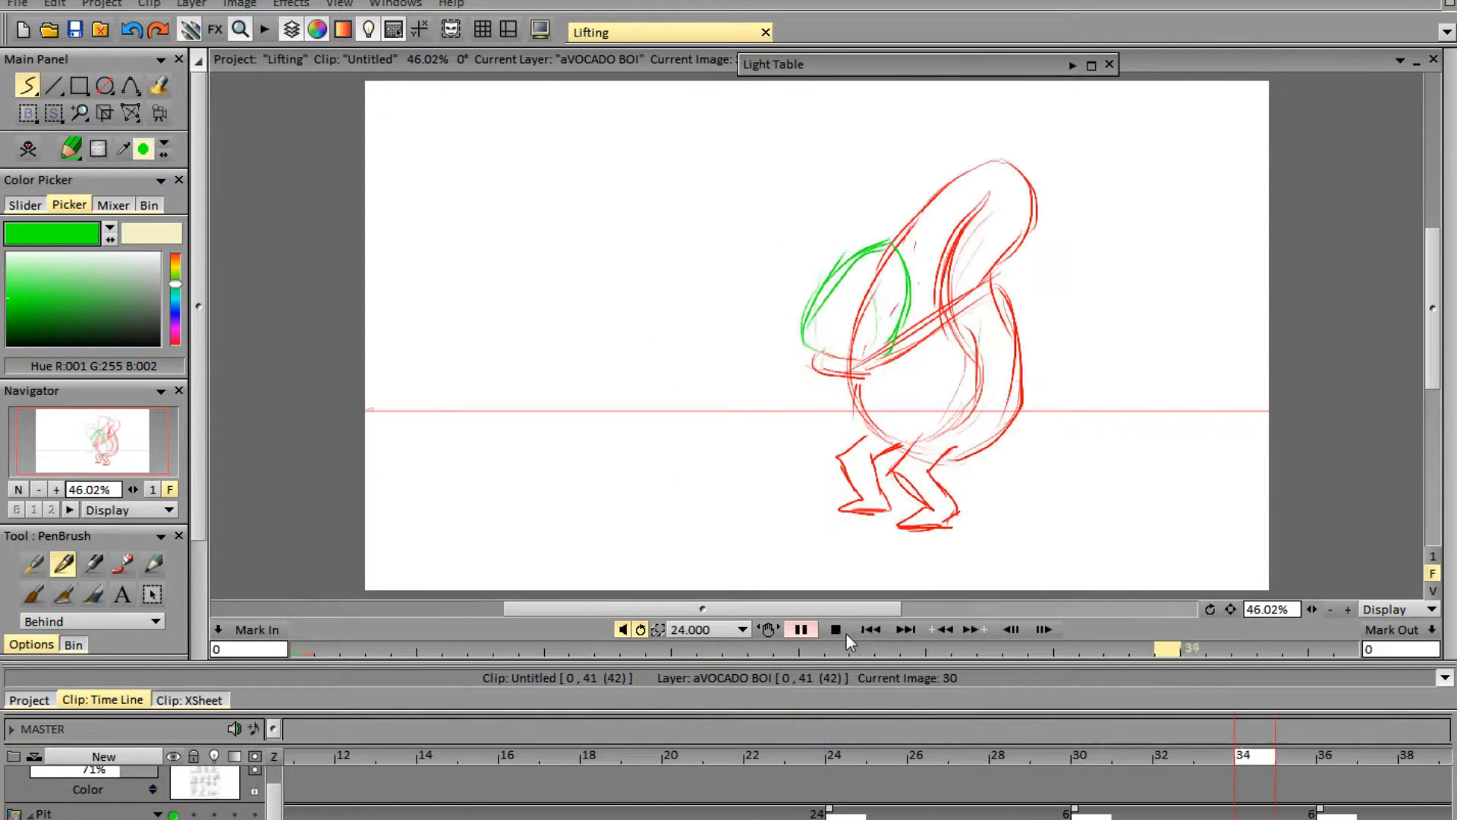
pyautogui.click(836, 629)
# - Check frames 36 and 30 against the reference sheet, and clear the avocado drawing on frame 36
pyautogui.hscroll(5, 1182, 749)
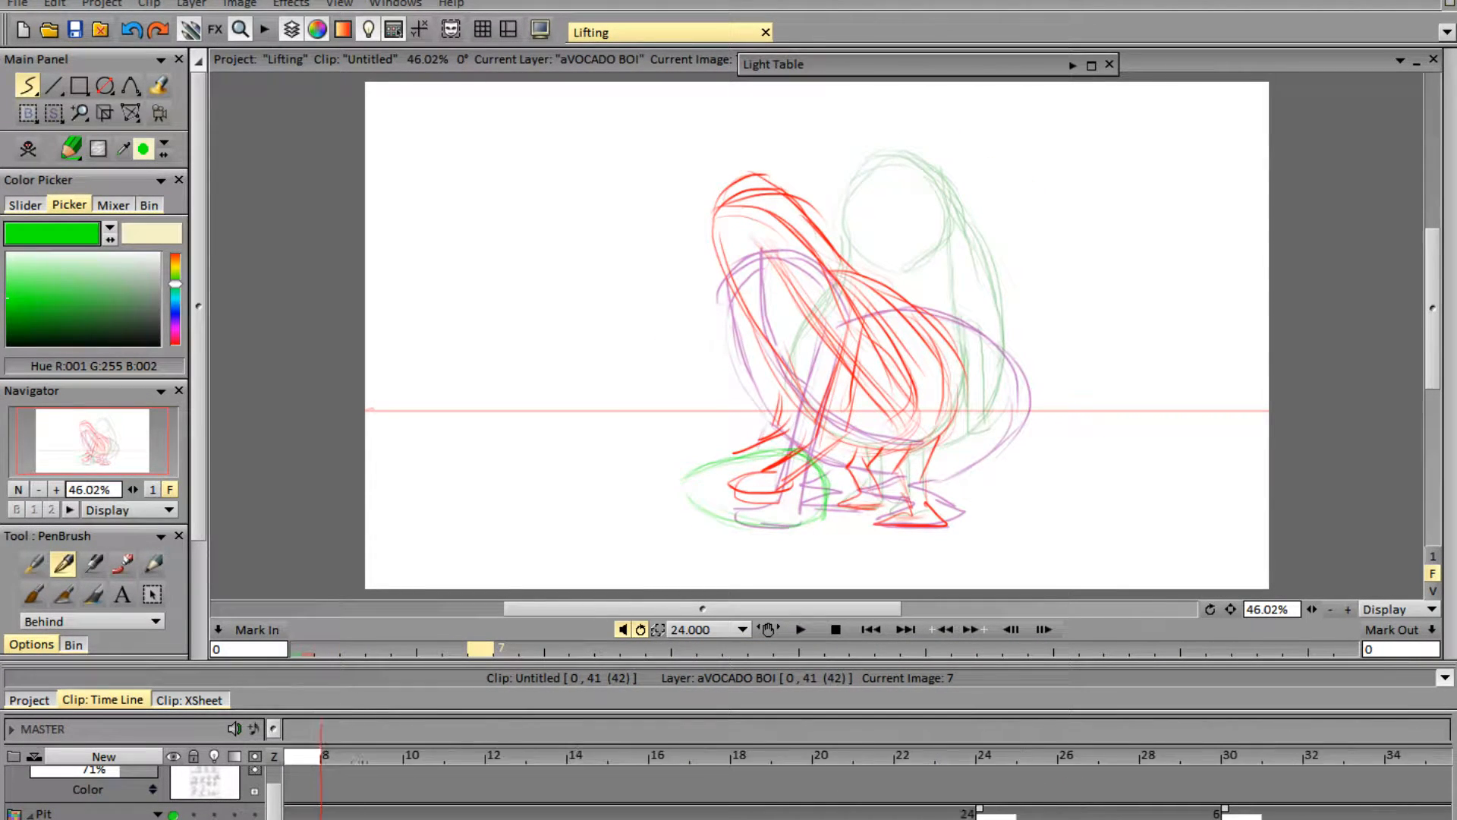
pyautogui.click(1187, 755)
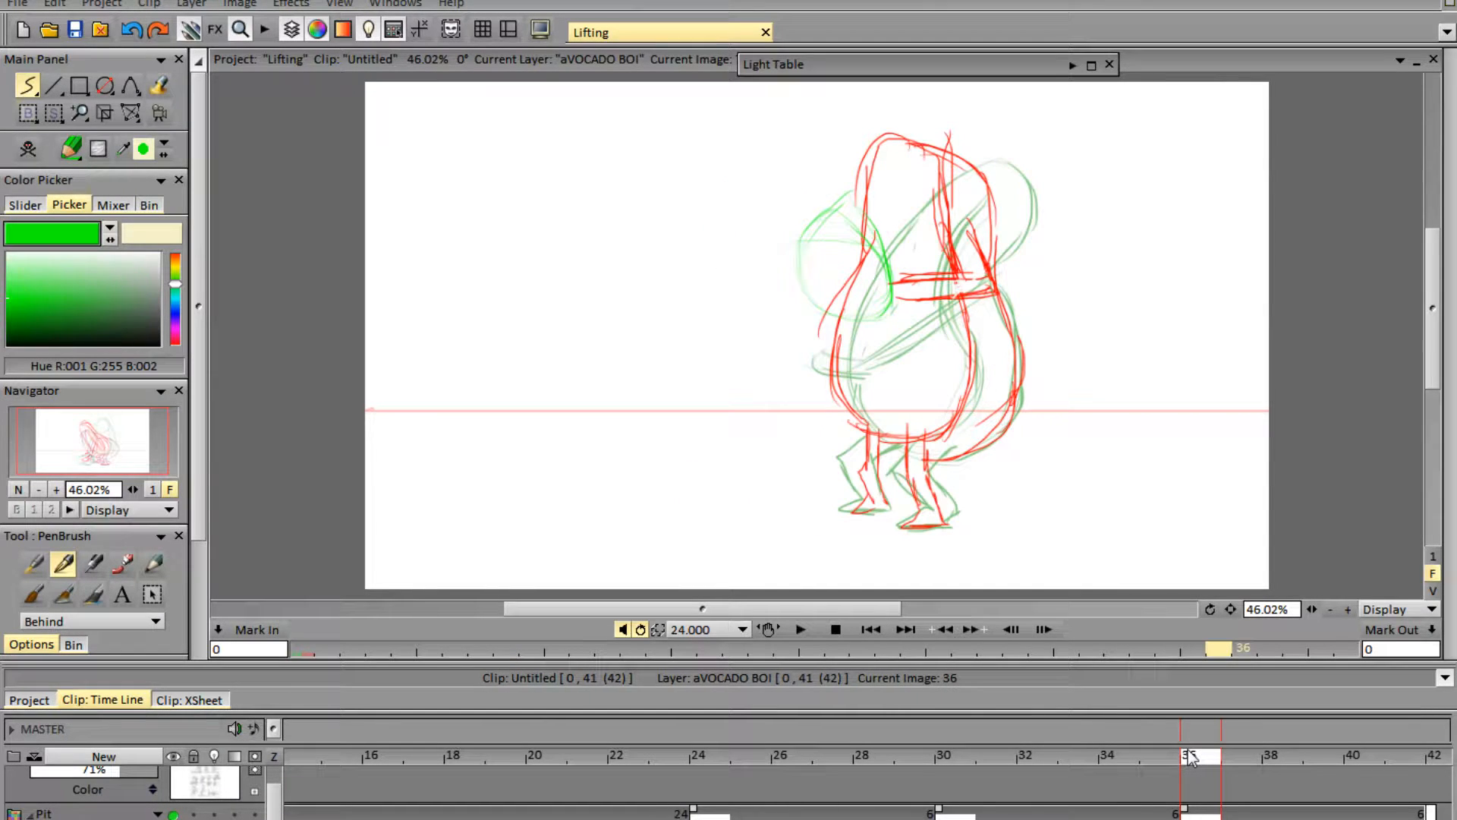
pyautogui.moveTo(1184, 756)
pyautogui.mouseDown()
pyautogui.moveTo(962, 790)
pyautogui.moveTo(1216, 762)
pyautogui.mouseUp()
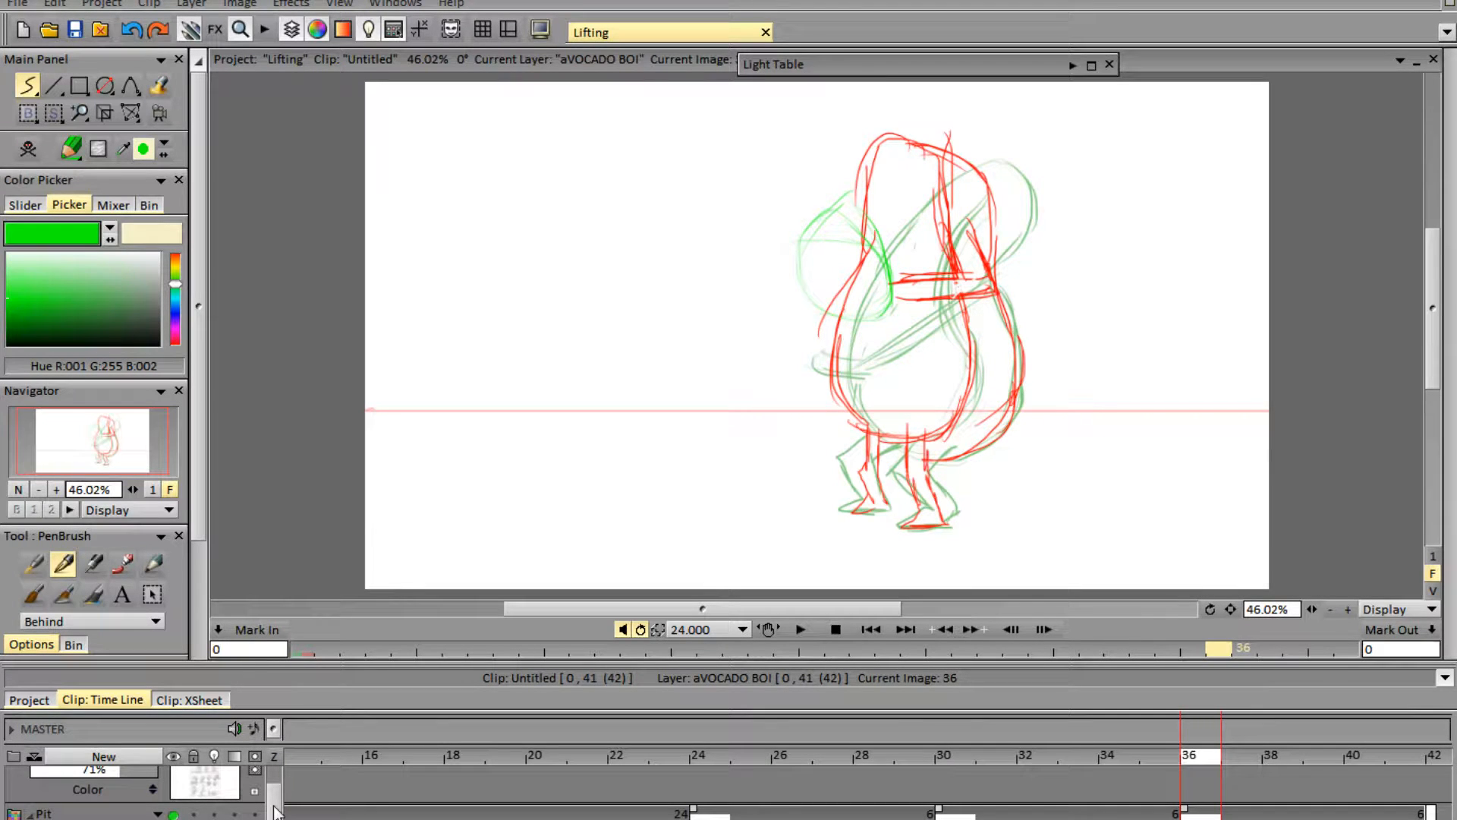
pyautogui.moveTo(274, 806); pyautogui.dragTo(272, 787)
pyautogui.click(174, 778)
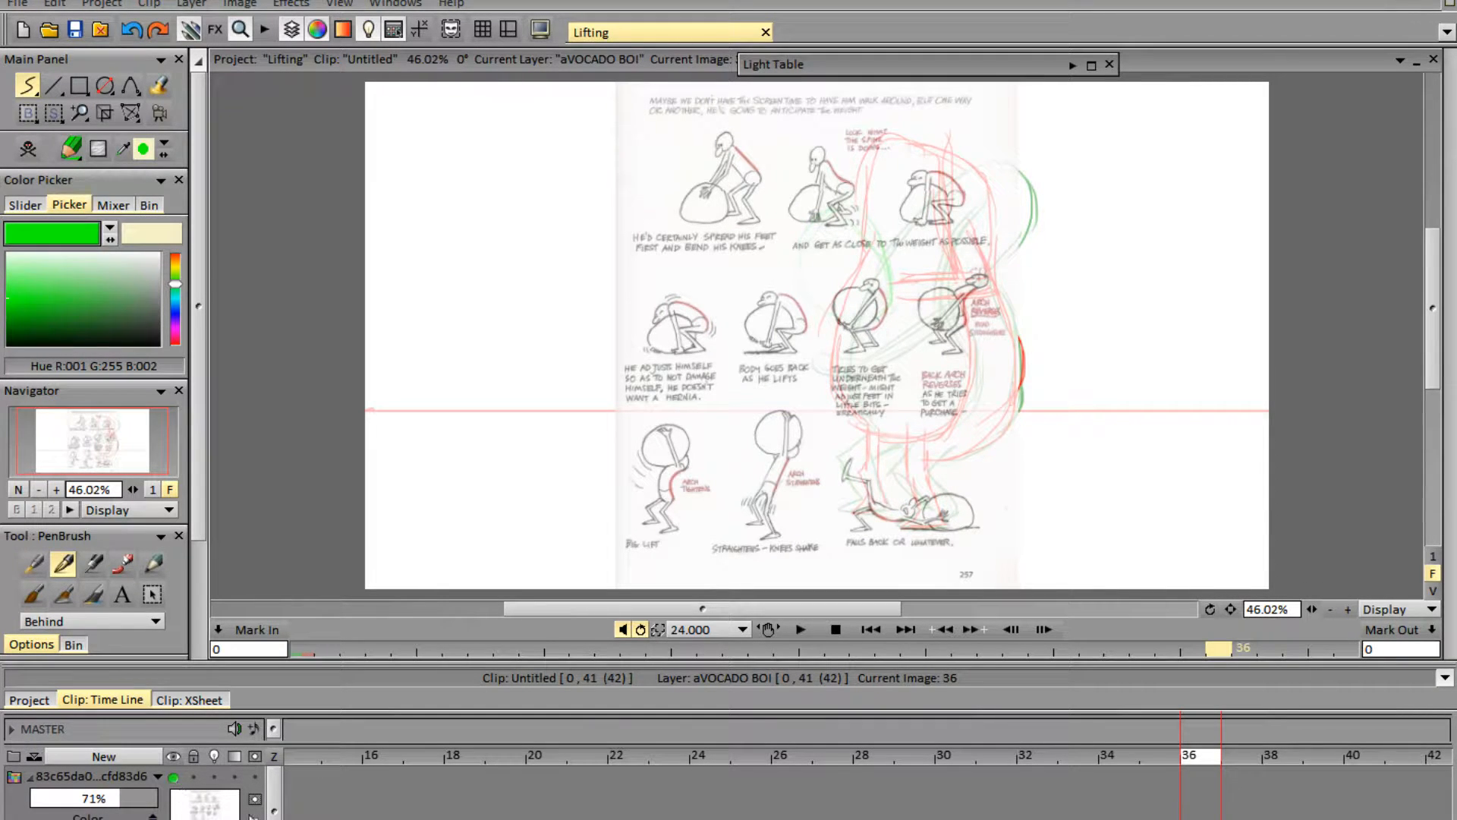
pyautogui.click(949, 754)
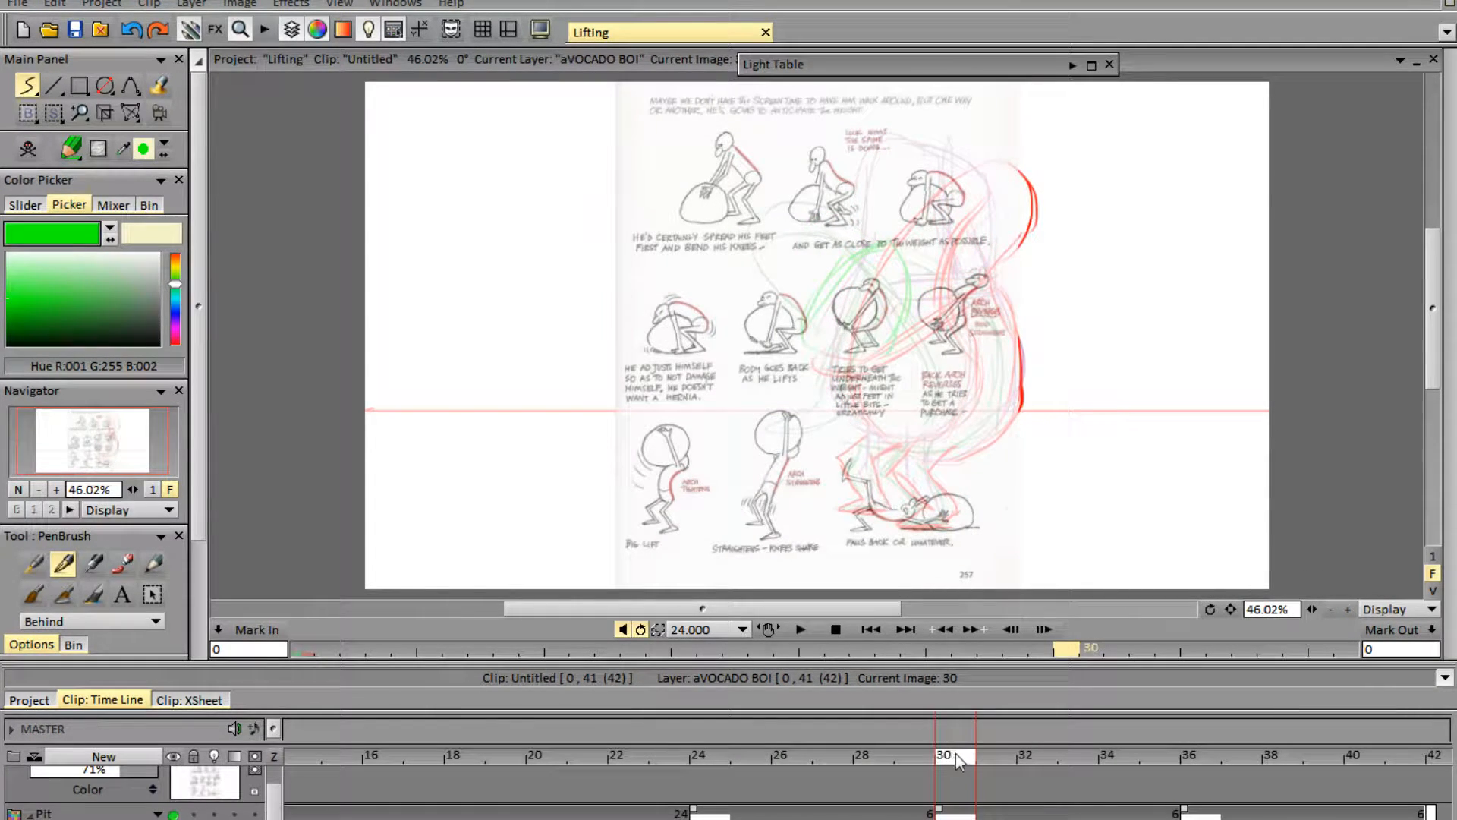
pyautogui.click(1183, 758)
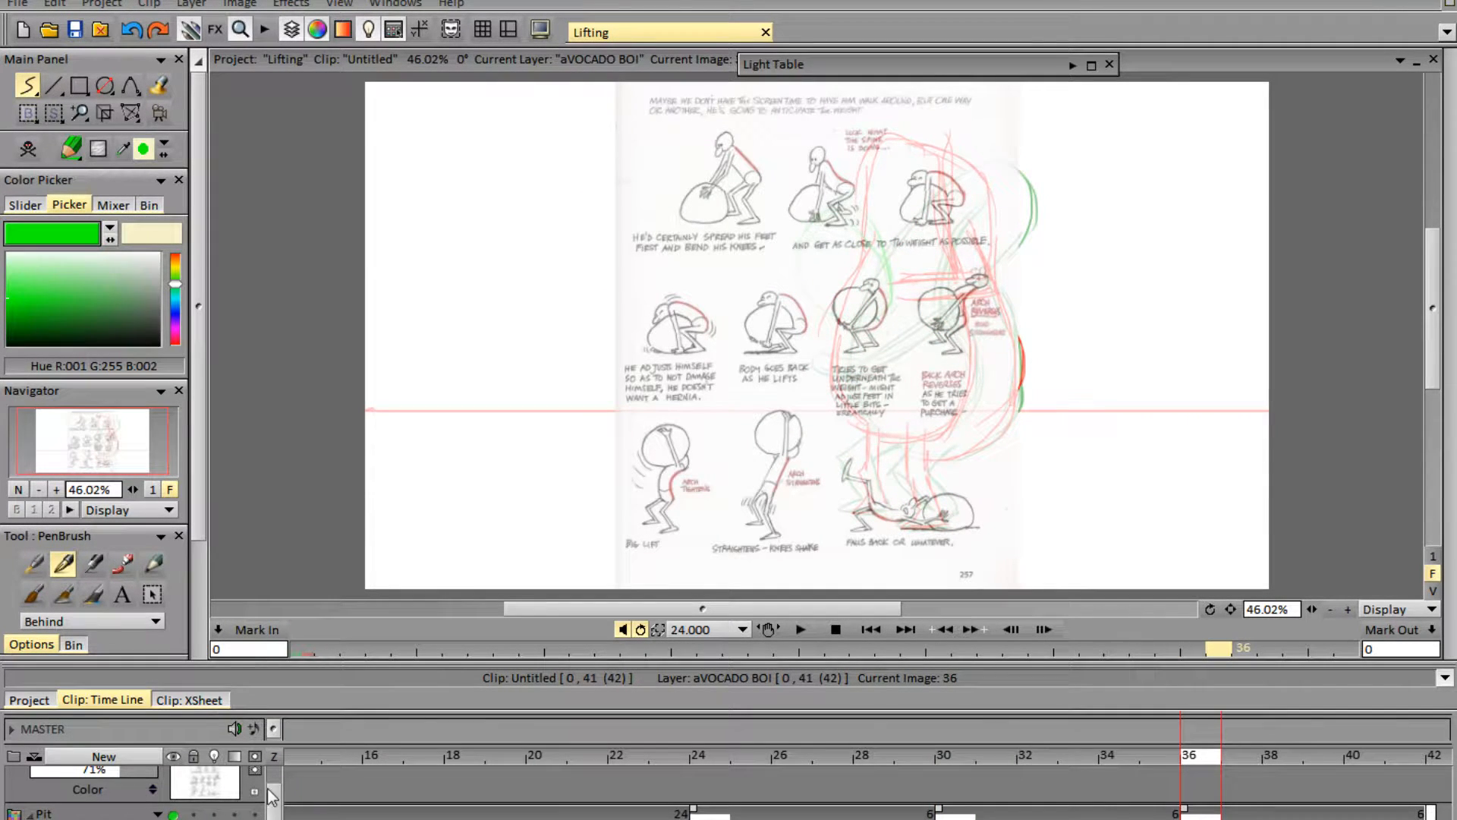
pyautogui.moveTo(271, 797); pyautogui.dragTo(272, 728)
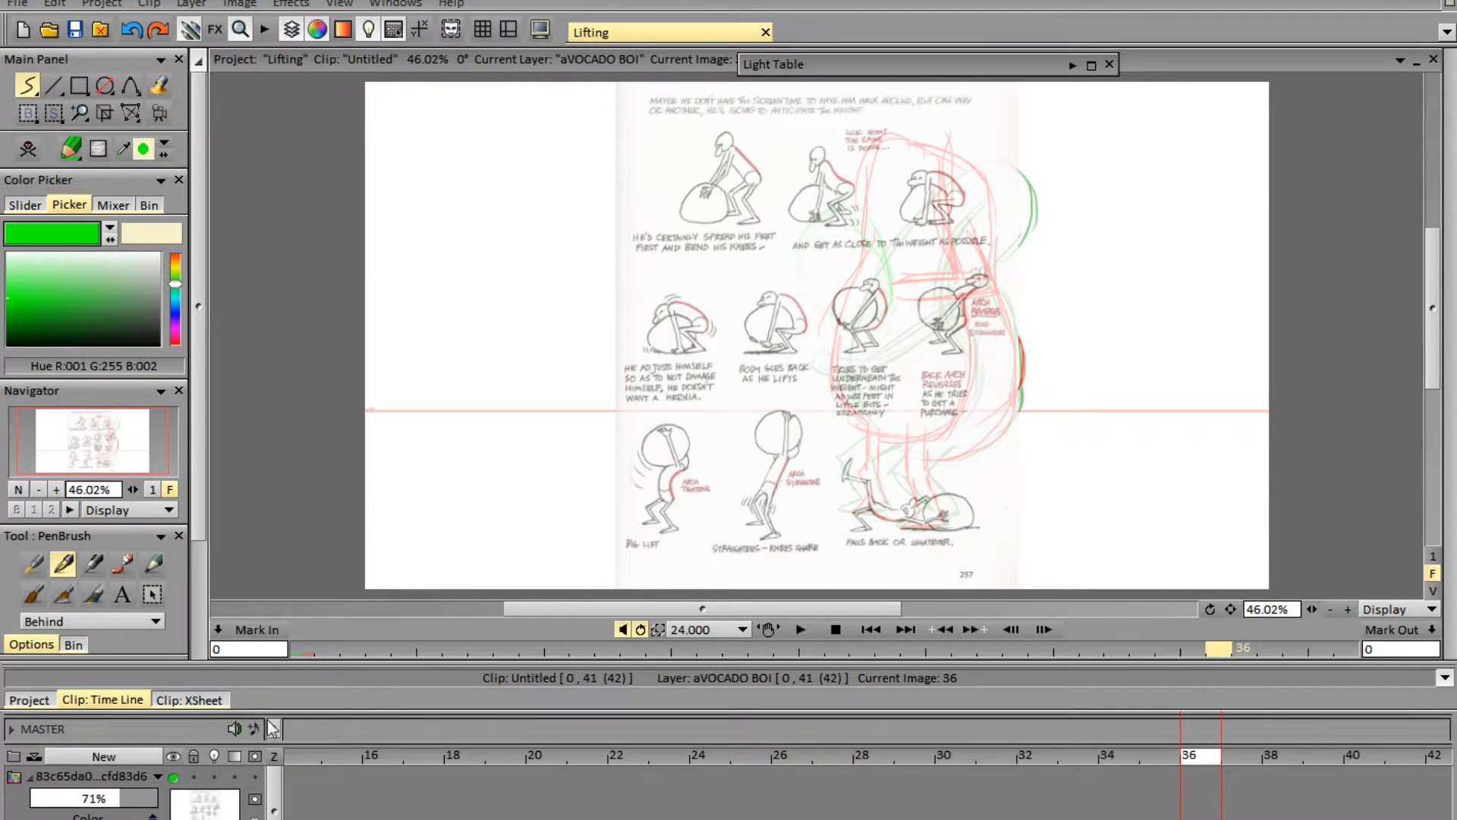
pyautogui.click(173, 777)
pyautogui.press('Delete')
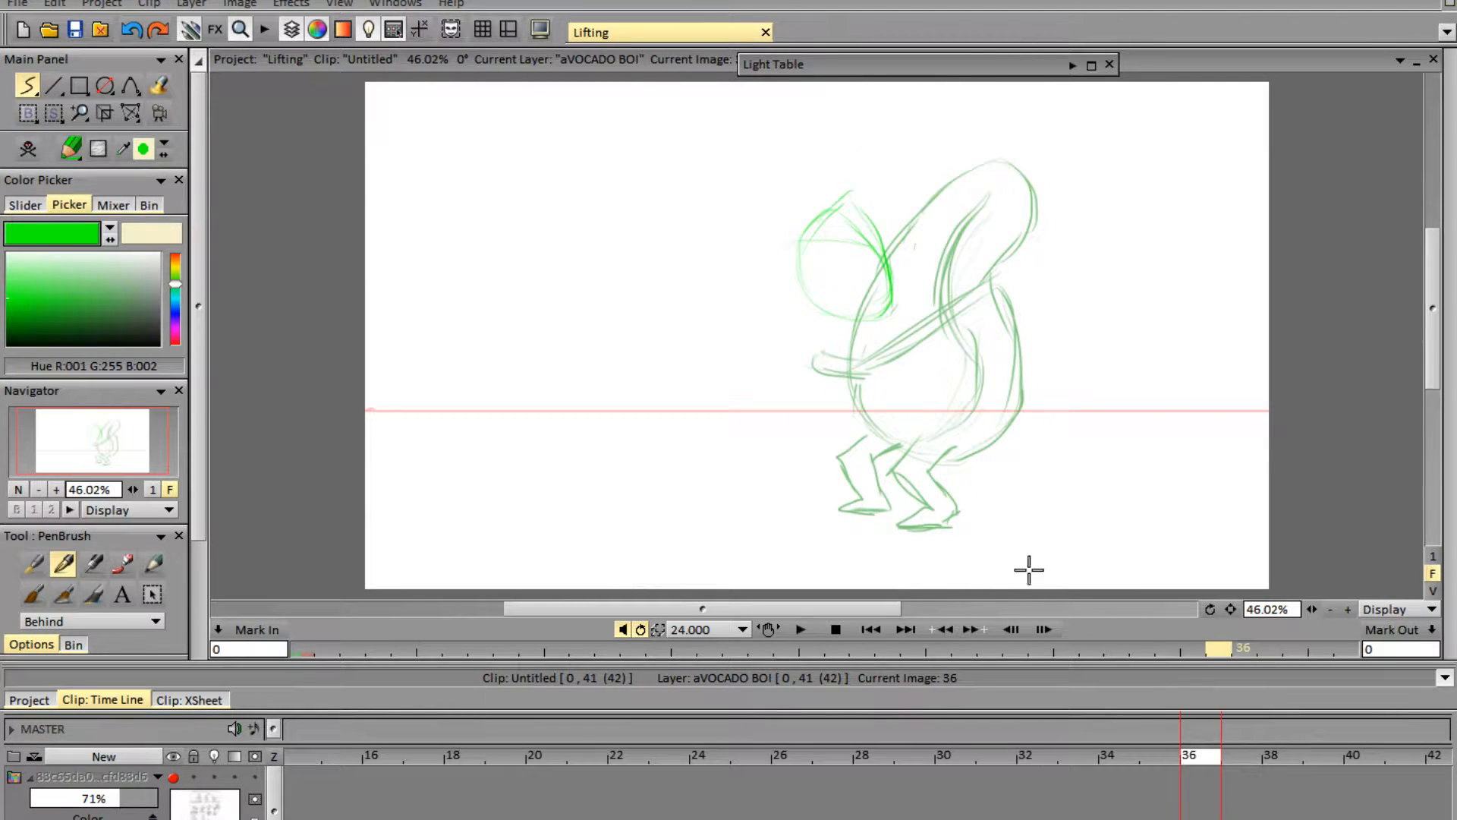
# - Choose the red sketch pencil and draw the flat soles of both feet on frame 36
pyautogui.moveTo(901, 524); pyautogui.dragTo(946, 526)
pyautogui.click(1433, 410)
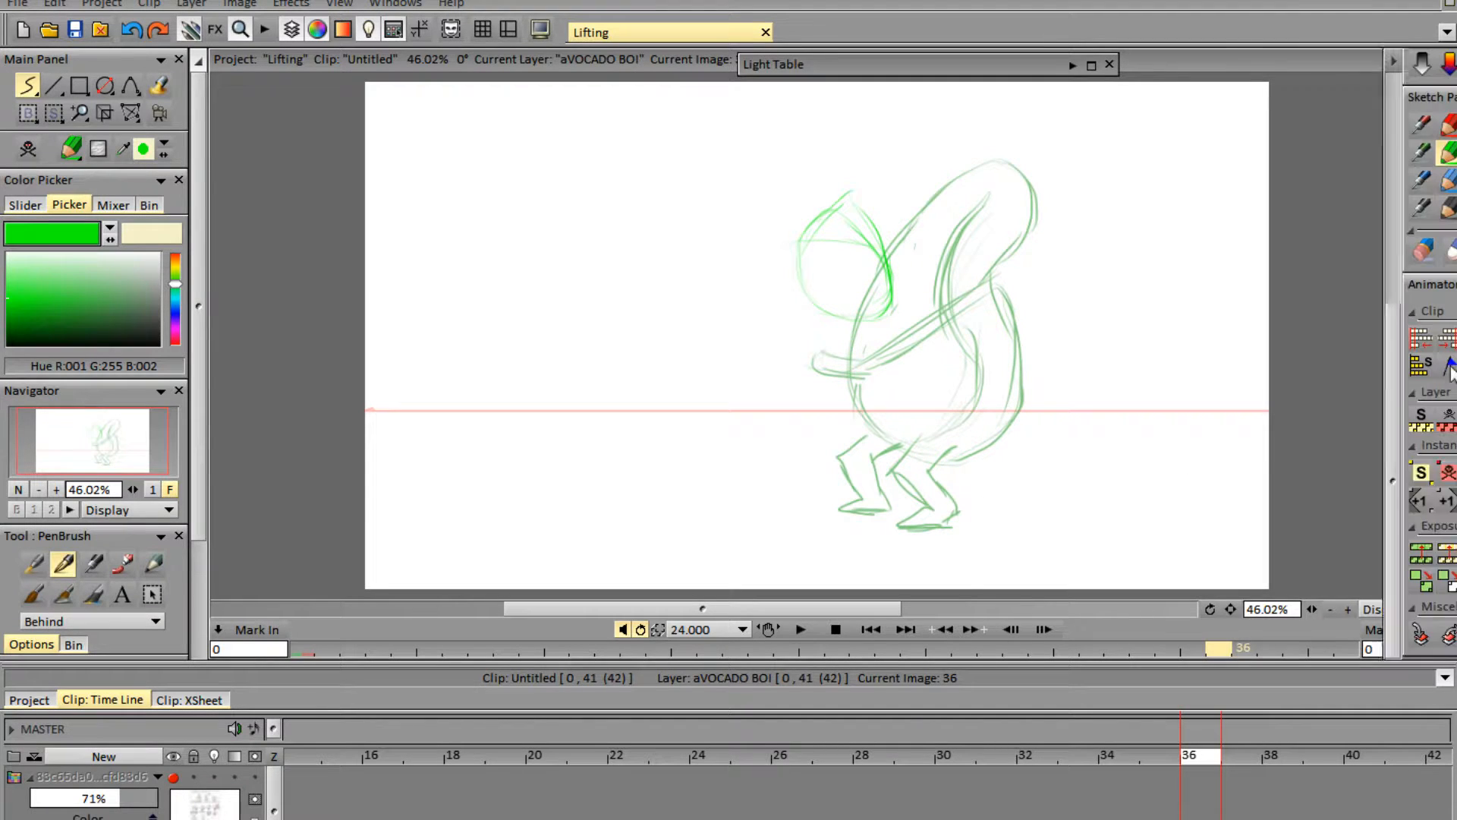
pyautogui.click(1318, 126)
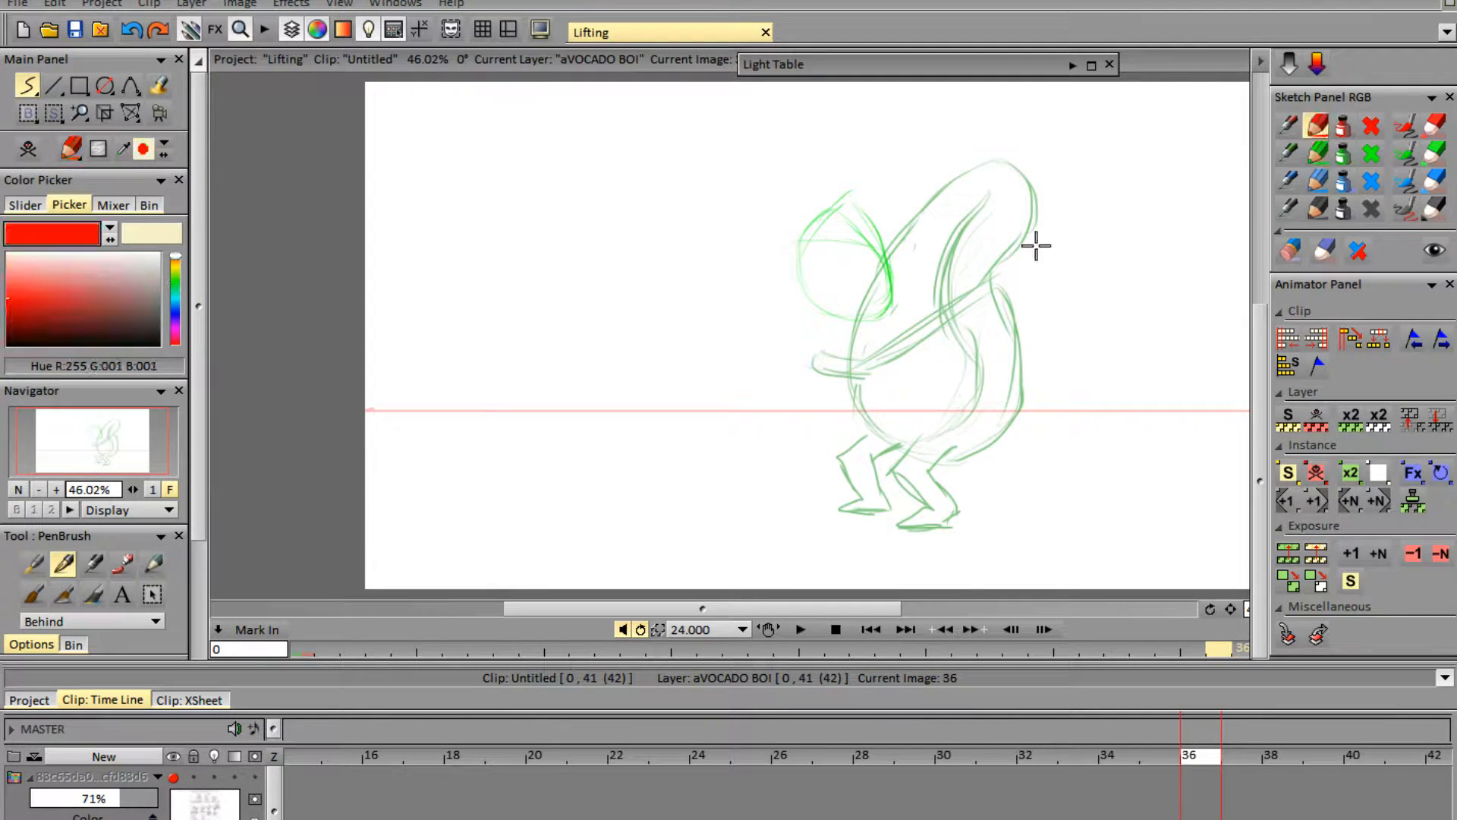
pyautogui.moveTo(896, 528)
pyautogui.mouseDown()
pyautogui.moveTo(939, 524)
pyautogui.moveTo(926, 525)
pyautogui.mouseUp()
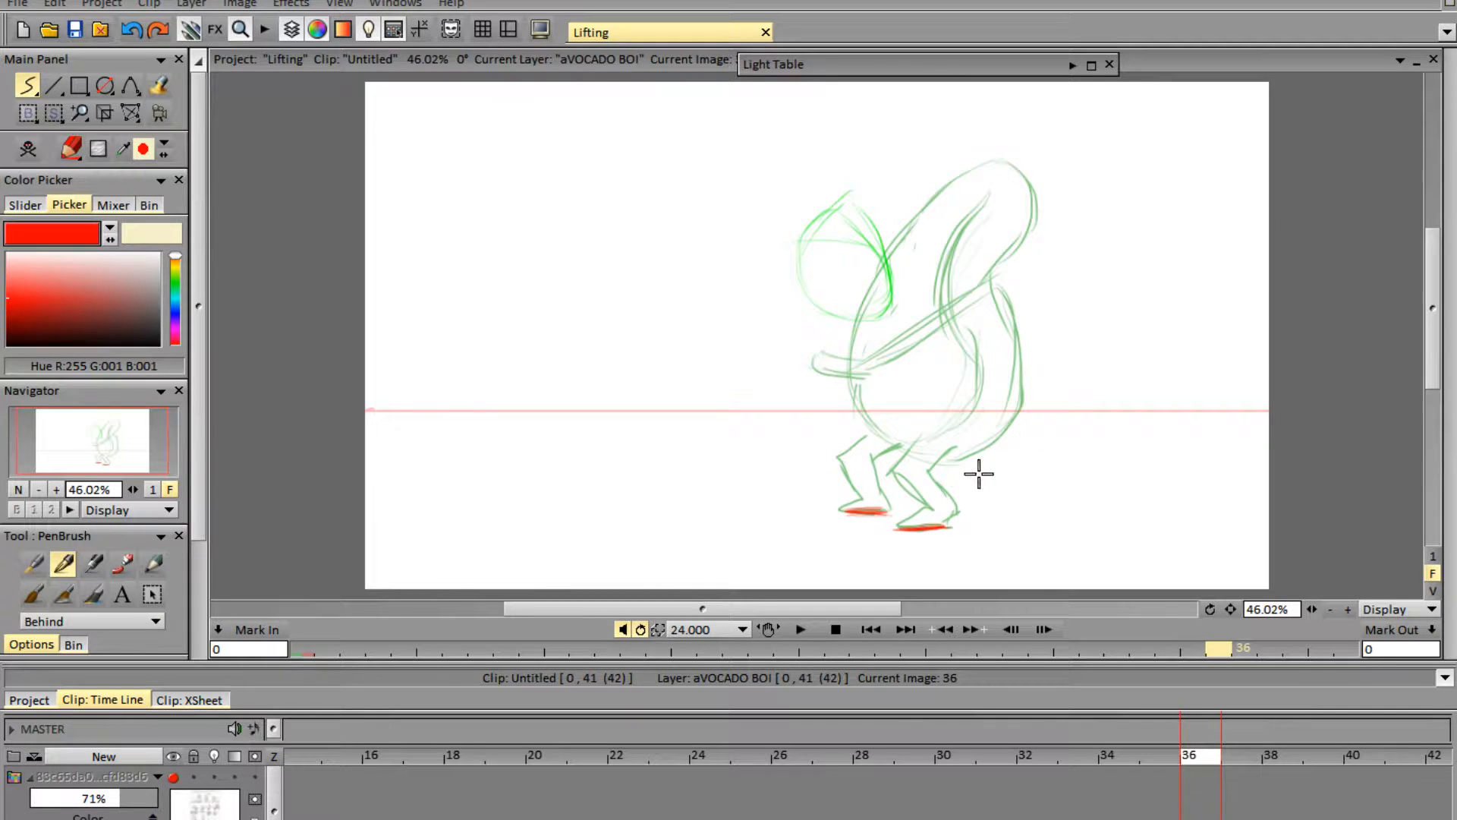
# - Check the reference sheet, draw both slightly bent legs up from the feet on frame 36, and compare them with the frame 30 pose
pyautogui.click(175, 778)
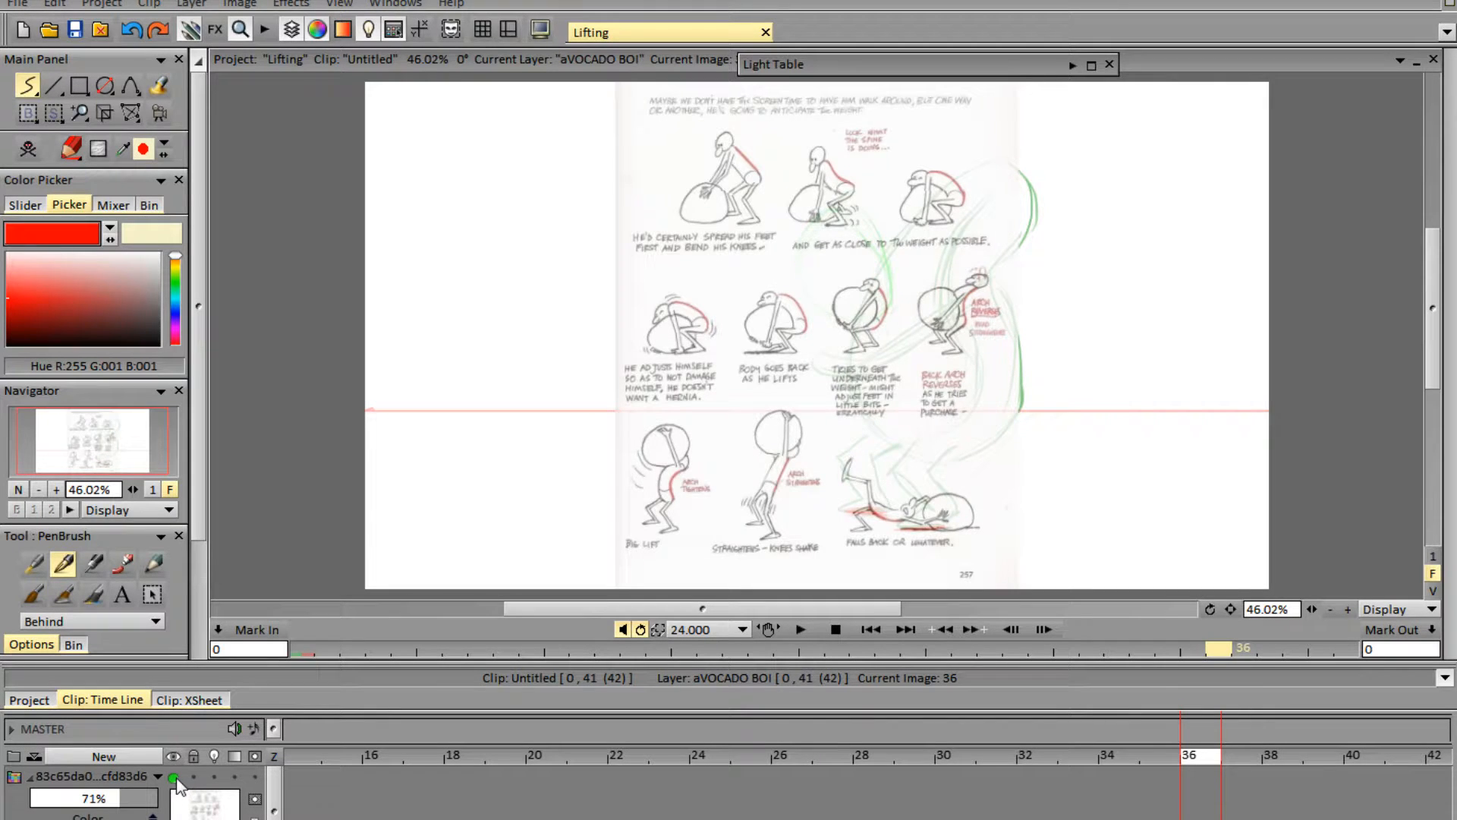
pyautogui.click(174, 778)
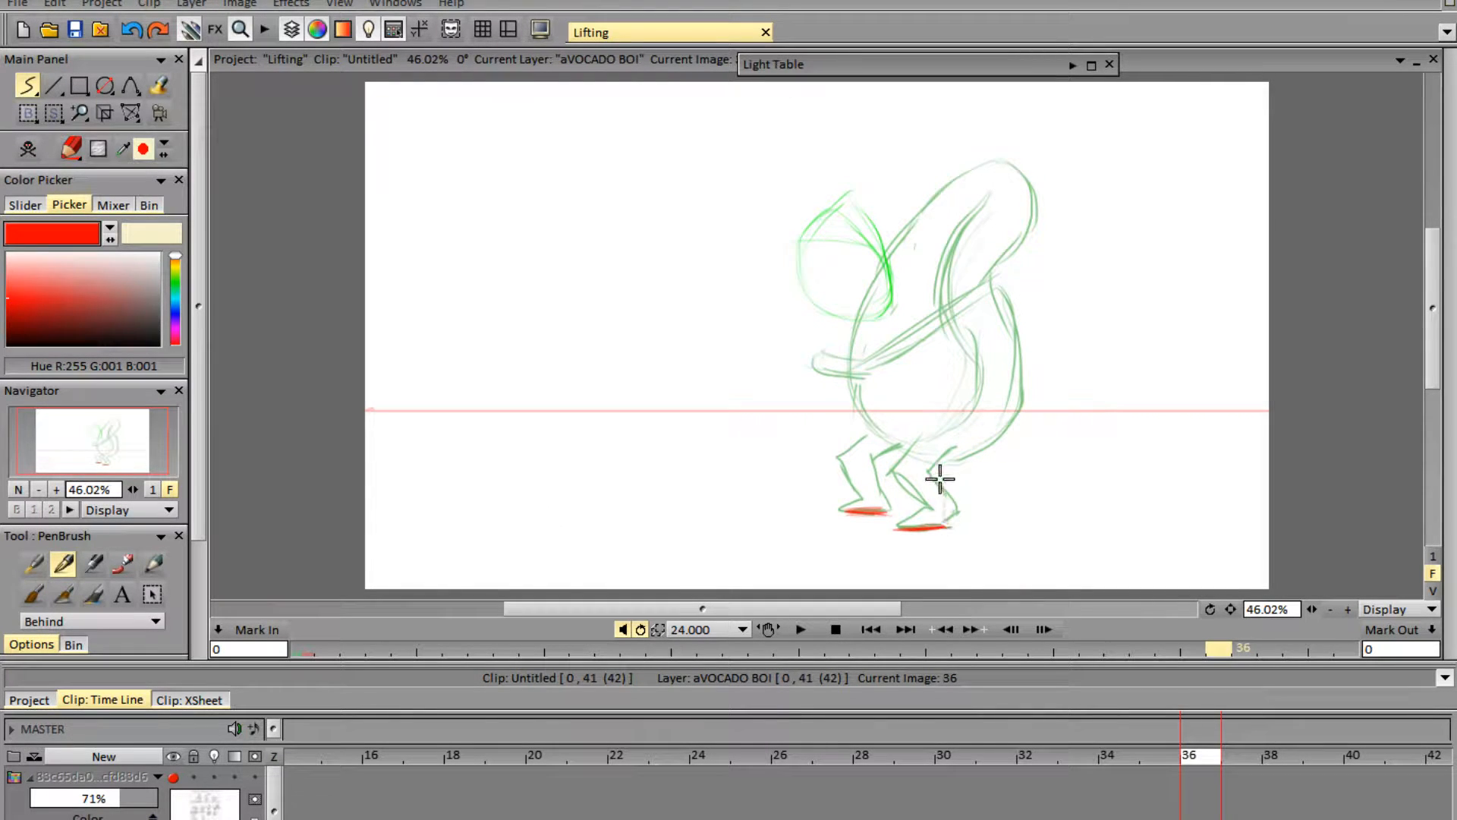
pyautogui.moveTo(940, 468); pyautogui.dragTo(940, 519)
pyautogui.moveTo(933, 468)
pyautogui.mouseDown()
pyautogui.moveTo(943, 433)
pyautogui.moveTo(906, 465)
pyautogui.moveTo(914, 522)
pyautogui.mouseUp()
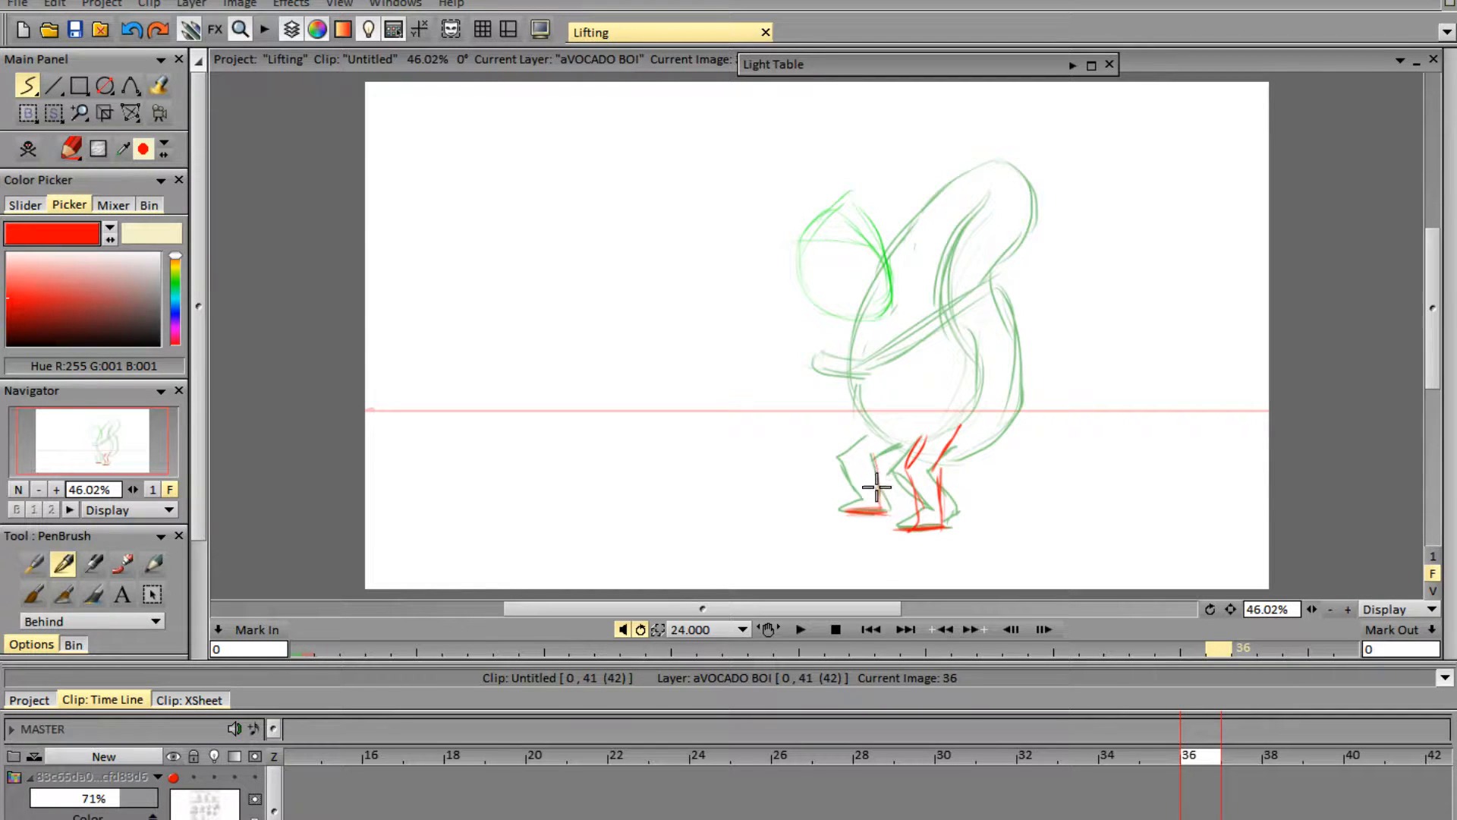
pyautogui.moveTo(897, 425)
pyautogui.mouseDown()
pyautogui.moveTo(876, 458)
pyautogui.moveTo(869, 421)
pyautogui.moveTo(847, 454)
pyautogui.moveTo(855, 514)
pyautogui.mouseUp()
pyautogui.click(950, 756)
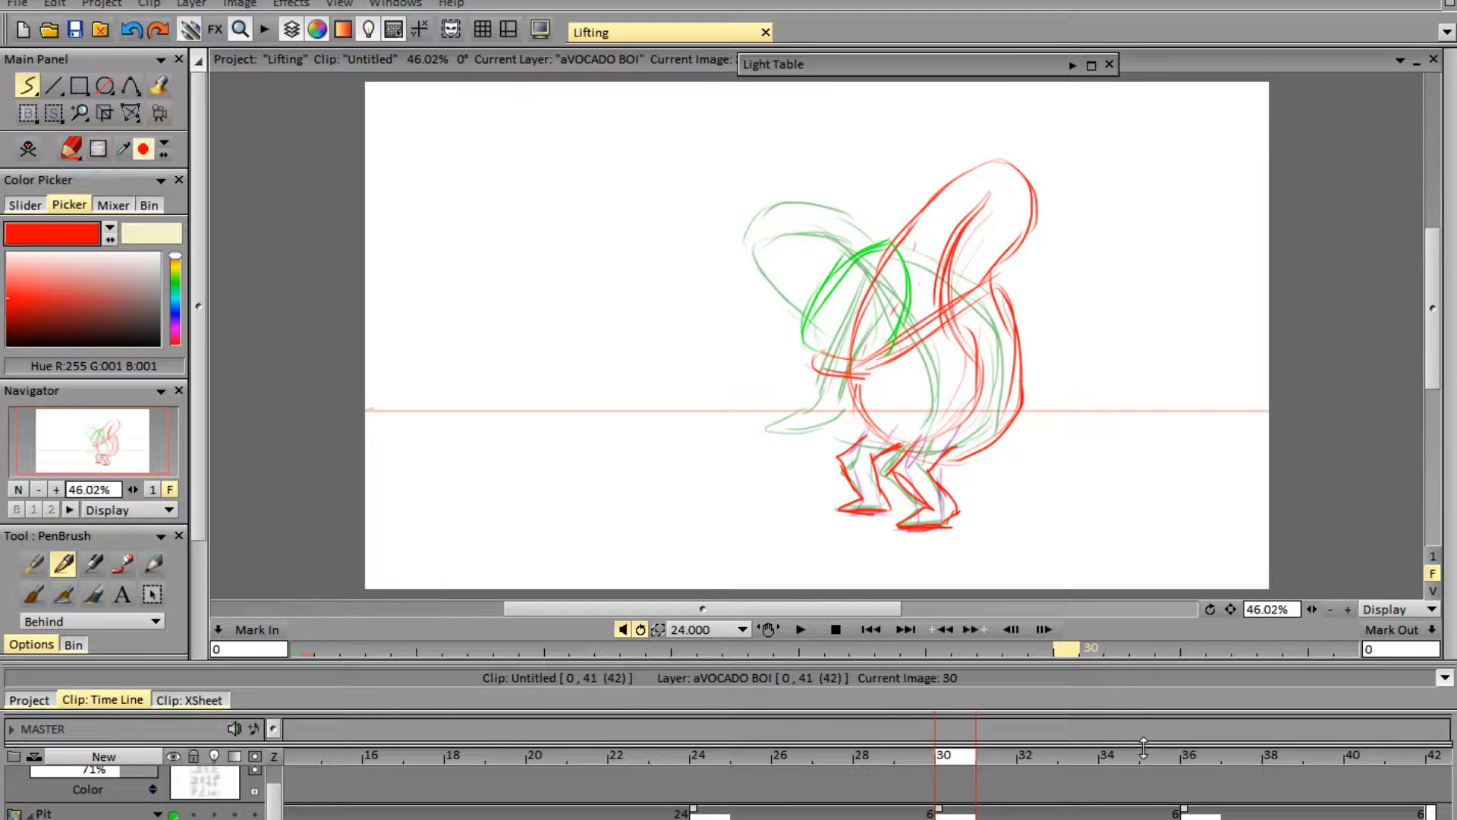
pyautogui.click(1183, 755)
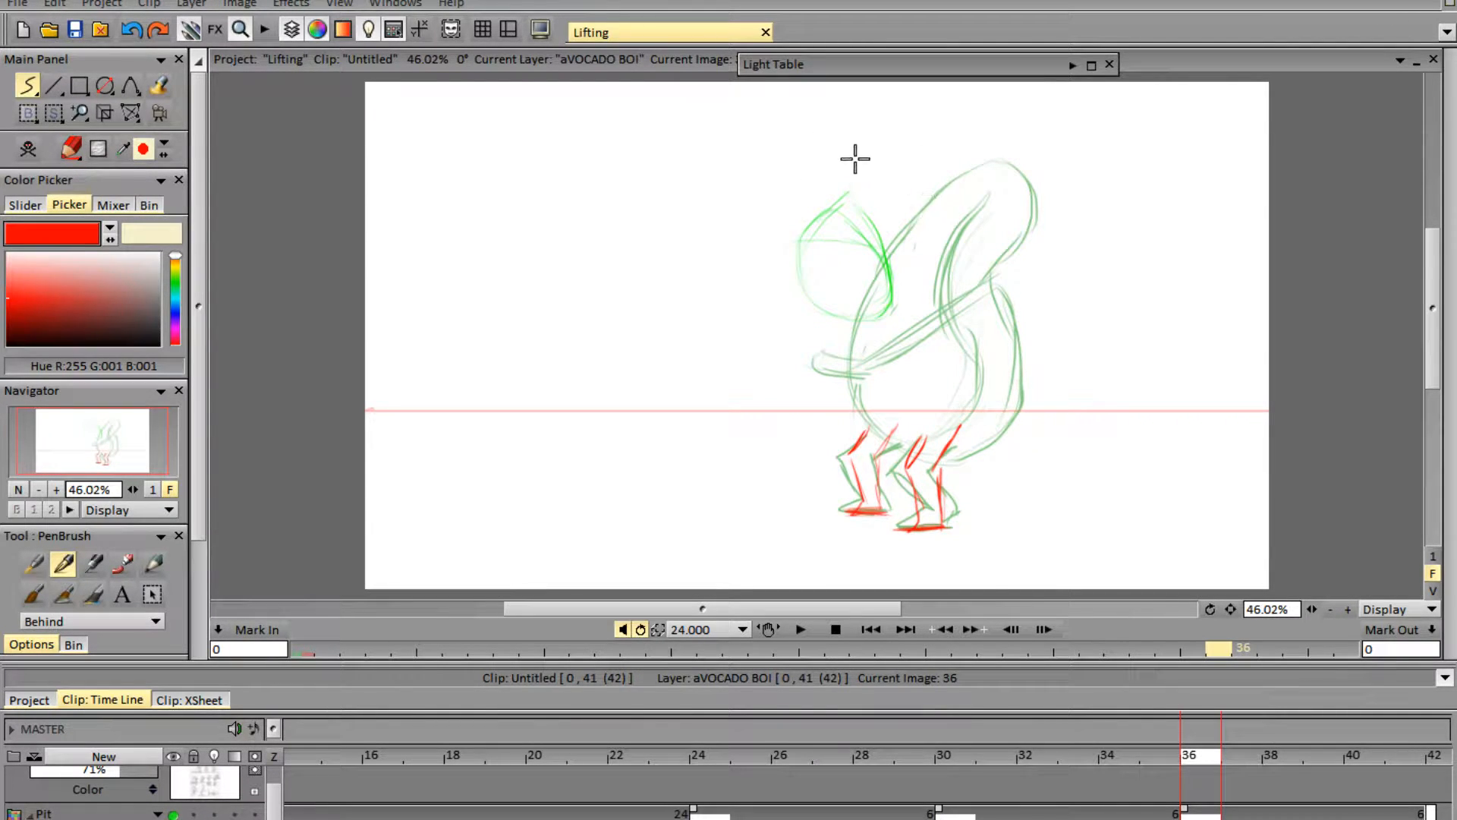
pyautogui.moveTo(835, 153)
pyautogui.mouseDown()
pyautogui.moveTo(859, 215)
pyautogui.moveTo(901, 226)
pyautogui.moveTo(884, 242)
pyautogui.moveTo(924, 307)
pyautogui.moveTo(891, 438)
pyautogui.moveTo(948, 349)
pyautogui.moveTo(899, 414)
pyautogui.moveTo(942, 280)
pyautogui.moveTo(874, 207)
pyautogui.moveTo(948, 335)
pyautogui.moveTo(913, 243)
pyautogui.moveTo(957, 339)
pyautogui.moveTo(904, 436)
pyautogui.moveTo(954, 406)
pyautogui.mouseUp()
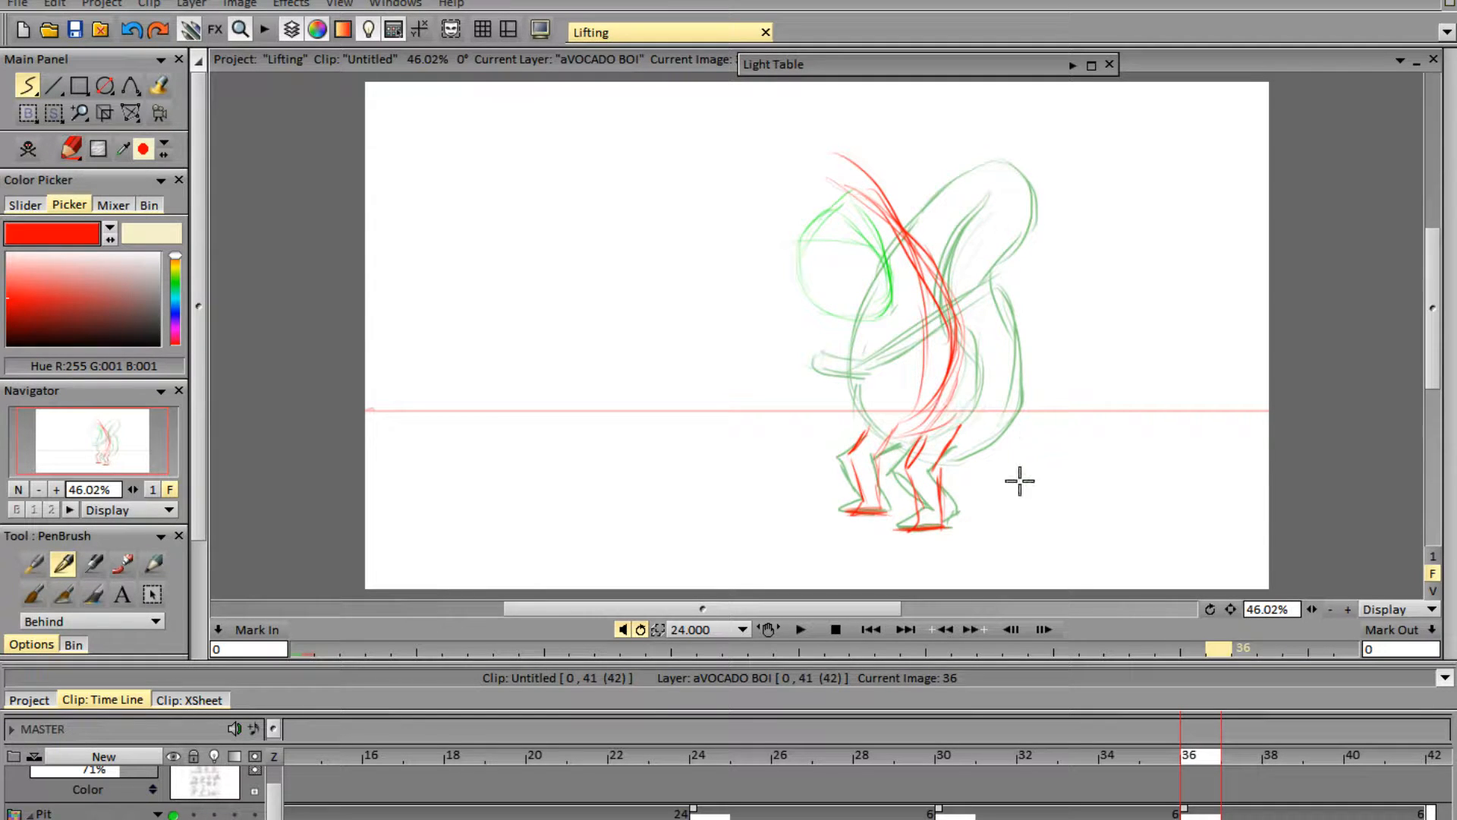
pyautogui.hotkey('ctrl', 'z')
pyautogui.hotkey('ctrl', 'z')
pyautogui.hotkey('ctrl', 'z')
pyautogui.hotkey('ctrl', 'z')
pyautogui.hotkey('ctrl', 'z')
pyautogui.hotkey('ctrl', 'z')
pyautogui.hotkey('ctrl', 'z')
pyautogui.hotkey('ctrl', 'z')
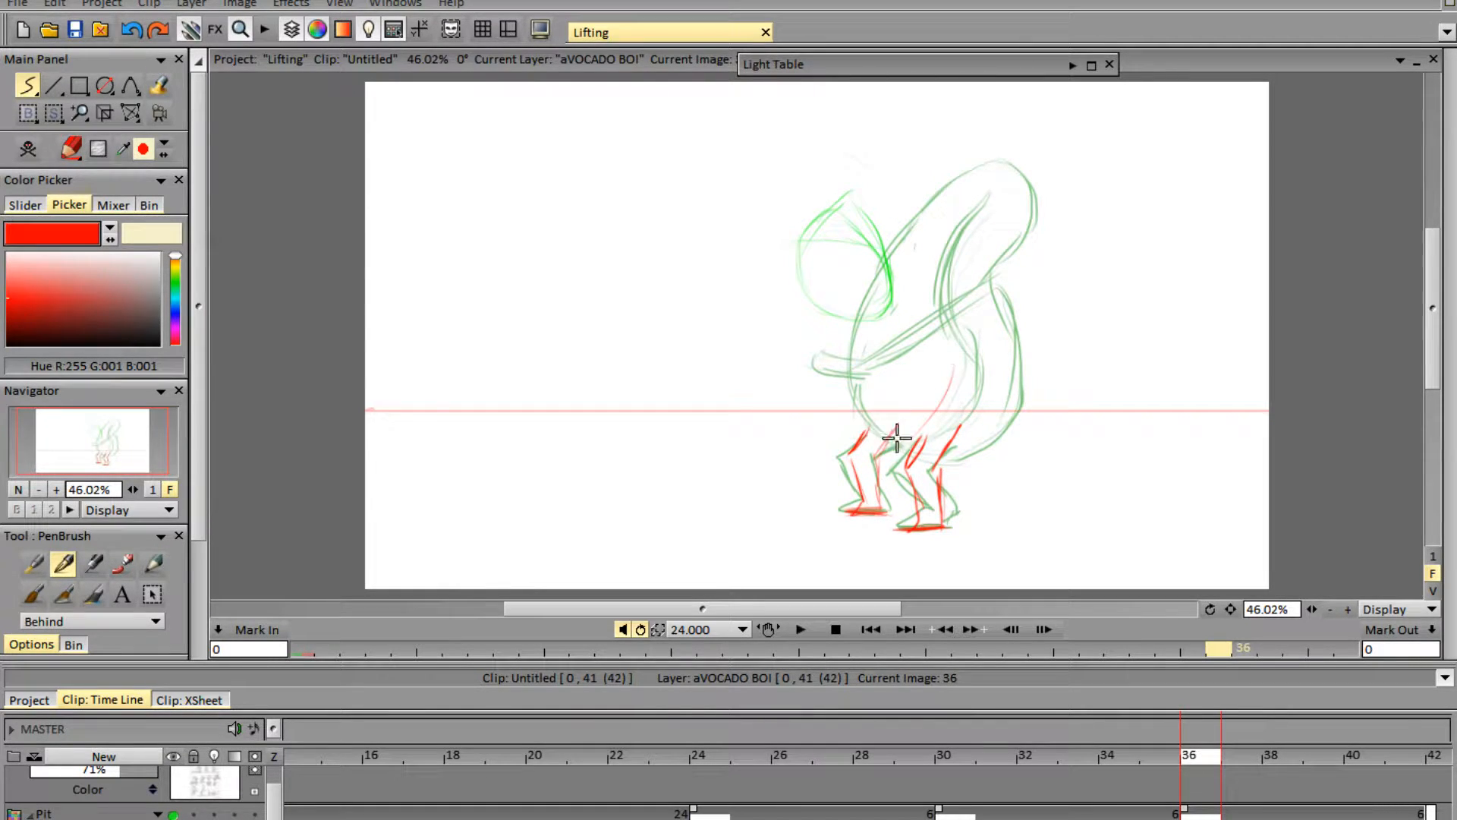
# - Draw the inner back contour curving from the hips up and forward to the head on frame 36
pyautogui.moveTo(894, 444); pyautogui.dragTo(980, 345)
pyautogui.moveTo(937, 423); pyautogui.dragTo(975, 351)
pyautogui.moveTo(916, 443)
pyautogui.mouseDown()
pyautogui.moveTo(967, 391)
pyautogui.moveTo(941, 272)
pyautogui.mouseUp()
pyautogui.moveTo(975, 350)
pyautogui.mouseDown()
pyautogui.moveTo(895, 207)
pyautogui.moveTo(974, 344)
pyautogui.mouseUp()
pyautogui.moveTo(974, 344)
pyautogui.mouseDown()
pyautogui.moveTo(886, 214)
pyautogui.moveTo(923, 232)
pyautogui.mouseUp()
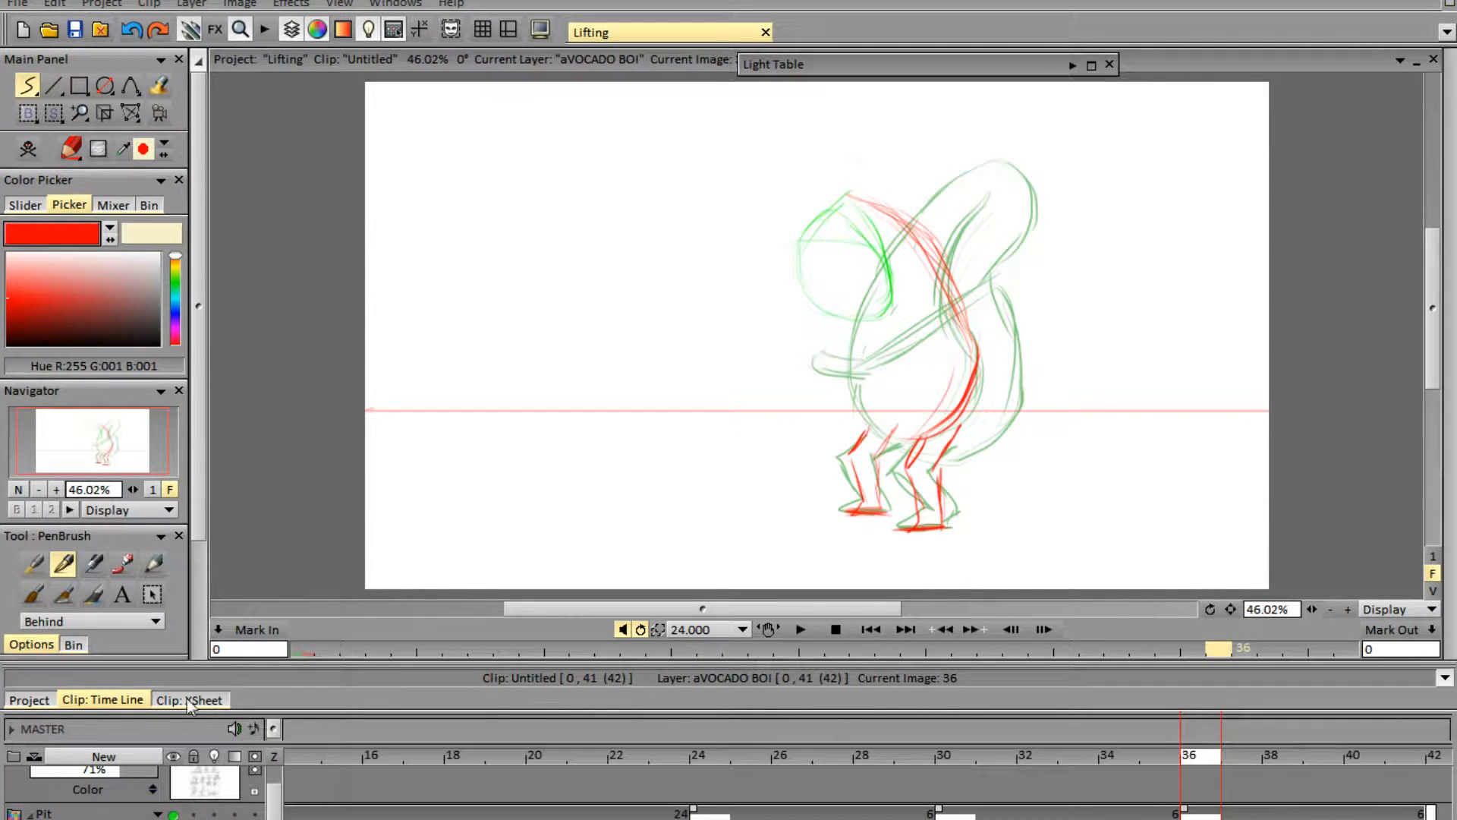
# - Hide the Pit layer and outline the rounded back from the hips over to the forward-bent head
pyautogui.click(173, 814)
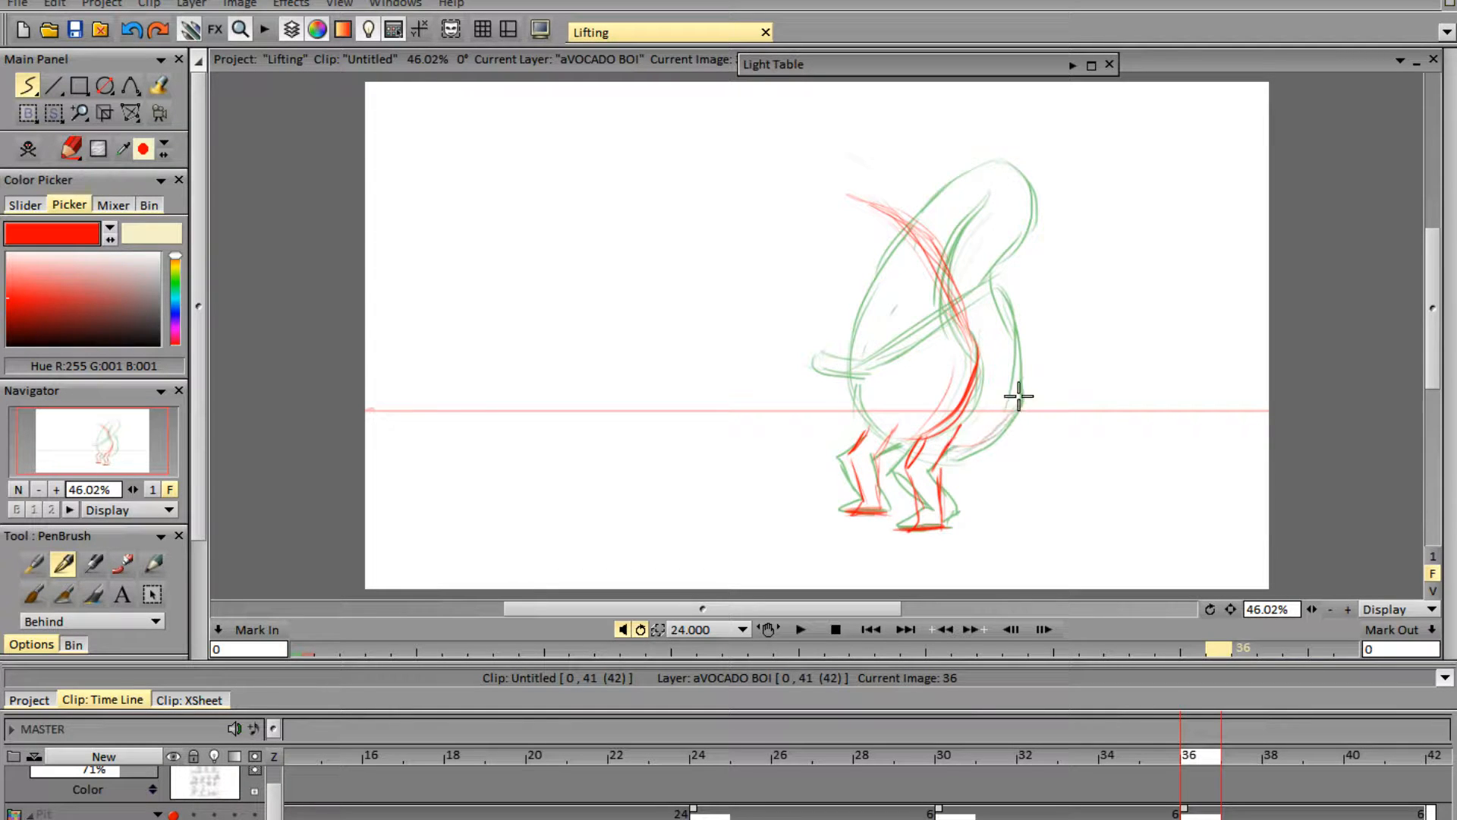
pyautogui.moveTo(952, 451)
pyautogui.mouseDown()
pyautogui.moveTo(992, 433)
pyautogui.moveTo(1015, 316)
pyautogui.moveTo(995, 258)
pyautogui.moveTo(891, 182)
pyautogui.moveTo(830, 178)
pyautogui.moveTo(821, 216)
pyautogui.mouseUp()
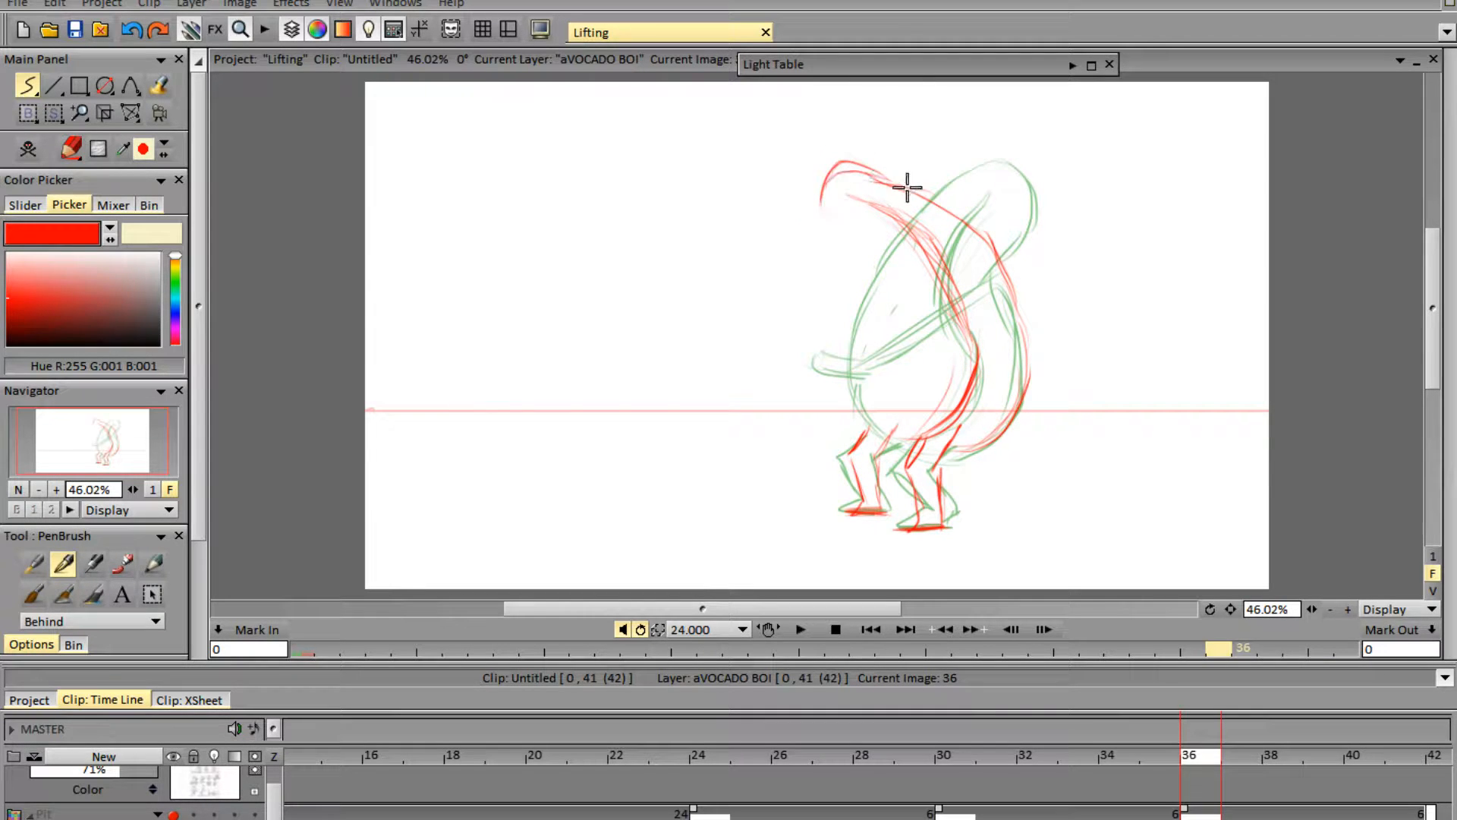
pyautogui.moveTo(835, 165)
pyautogui.mouseDown()
pyautogui.moveTo(944, 192)
pyautogui.moveTo(979, 247)
pyautogui.mouseUp()
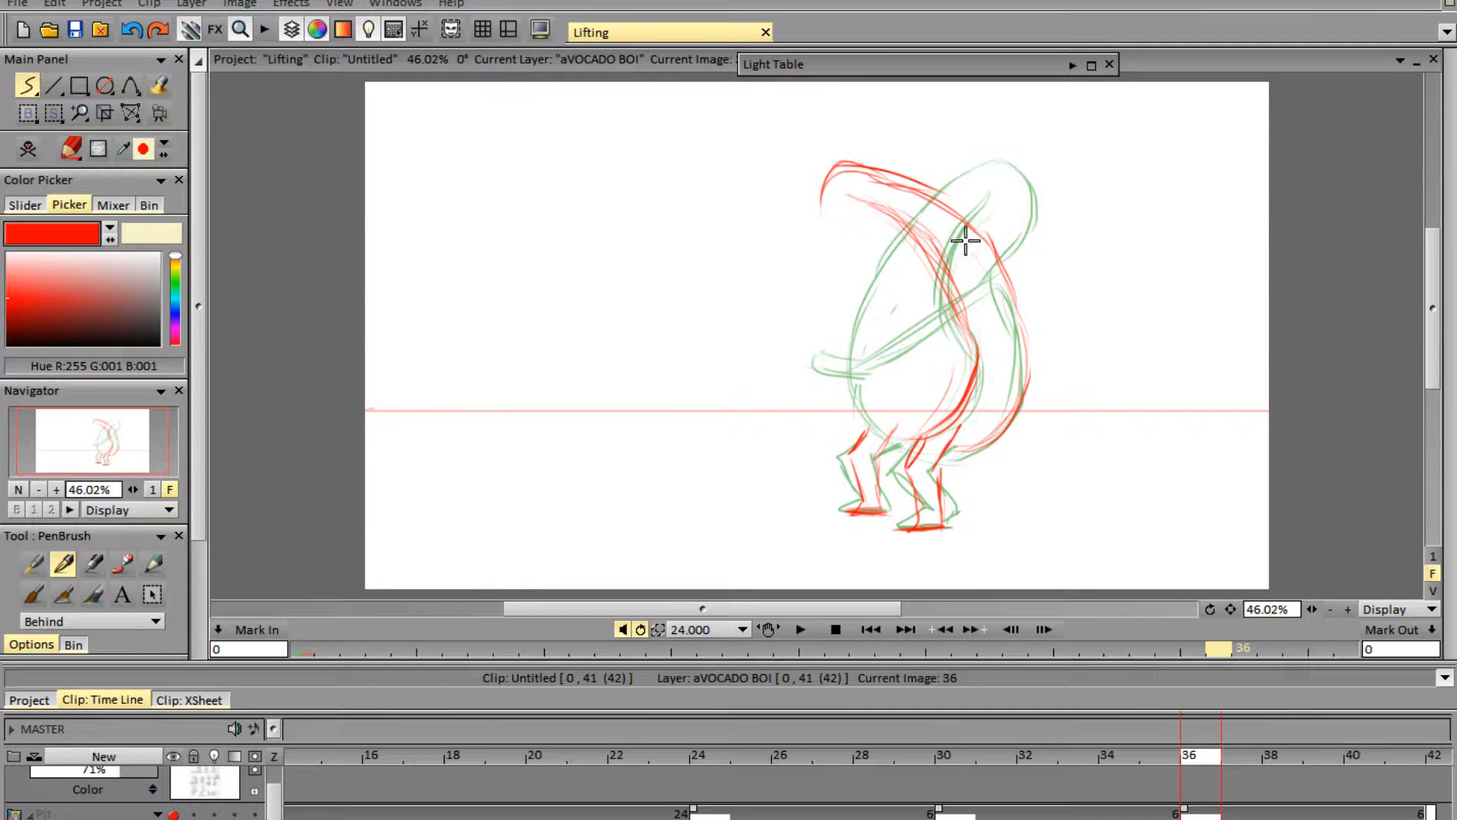
pyautogui.moveTo(959, 316)
pyautogui.mouseDown()
pyautogui.moveTo(963, 274)
pyautogui.moveTo(932, 376)
pyautogui.mouseUp()
pyautogui.moveTo(963, 273)
pyautogui.mouseDown()
pyautogui.moveTo(937, 374)
pyautogui.moveTo(954, 350)
pyautogui.moveTo(896, 372)
pyautogui.moveTo(930, 374)
pyautogui.moveTo(871, 366)
pyautogui.moveTo(855, 388)
pyautogui.moveTo(945, 373)
pyautogui.mouseUp()
pyautogui.moveTo(960, 284)
pyautogui.mouseDown()
pyautogui.moveTo(927, 348)
pyautogui.moveTo(959, 258)
pyautogui.mouseUp()
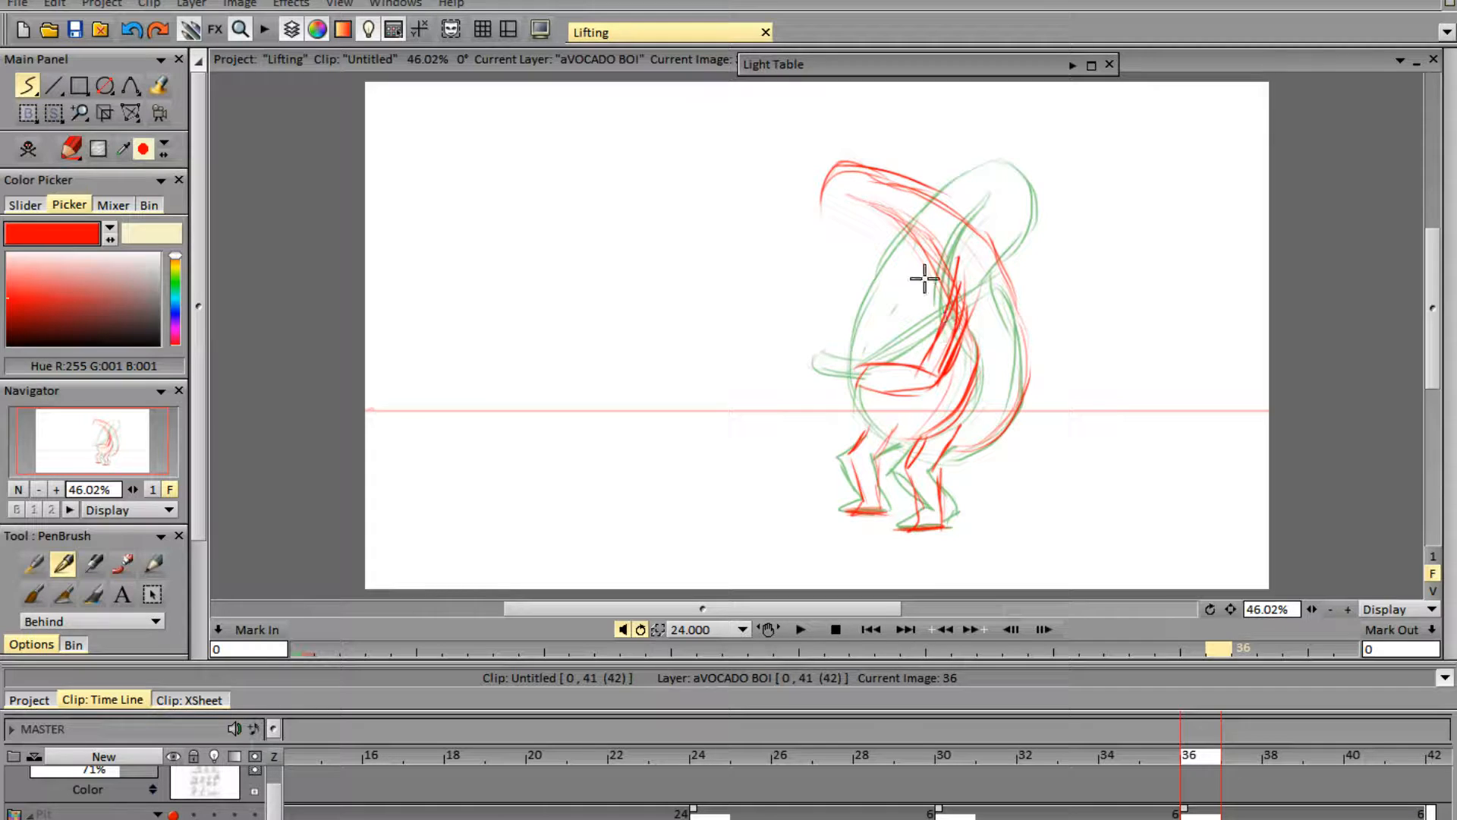
pyautogui.press('e')
pyautogui.moveTo(921, 352)
pyautogui.mouseDown()
pyautogui.moveTo(963, 295)
pyautogui.moveTo(926, 369)
pyautogui.moveTo(903, 382)
pyautogui.moveTo(948, 386)
pyautogui.moveTo(898, 387)
pyautogui.moveTo(927, 373)
pyautogui.moveTo(885, 356)
pyautogui.moveTo(838, 378)
pyautogui.moveTo(894, 366)
pyautogui.moveTo(916, 373)
pyautogui.moveTo(903, 393)
pyautogui.moveTo(959, 377)
pyautogui.mouseUp()
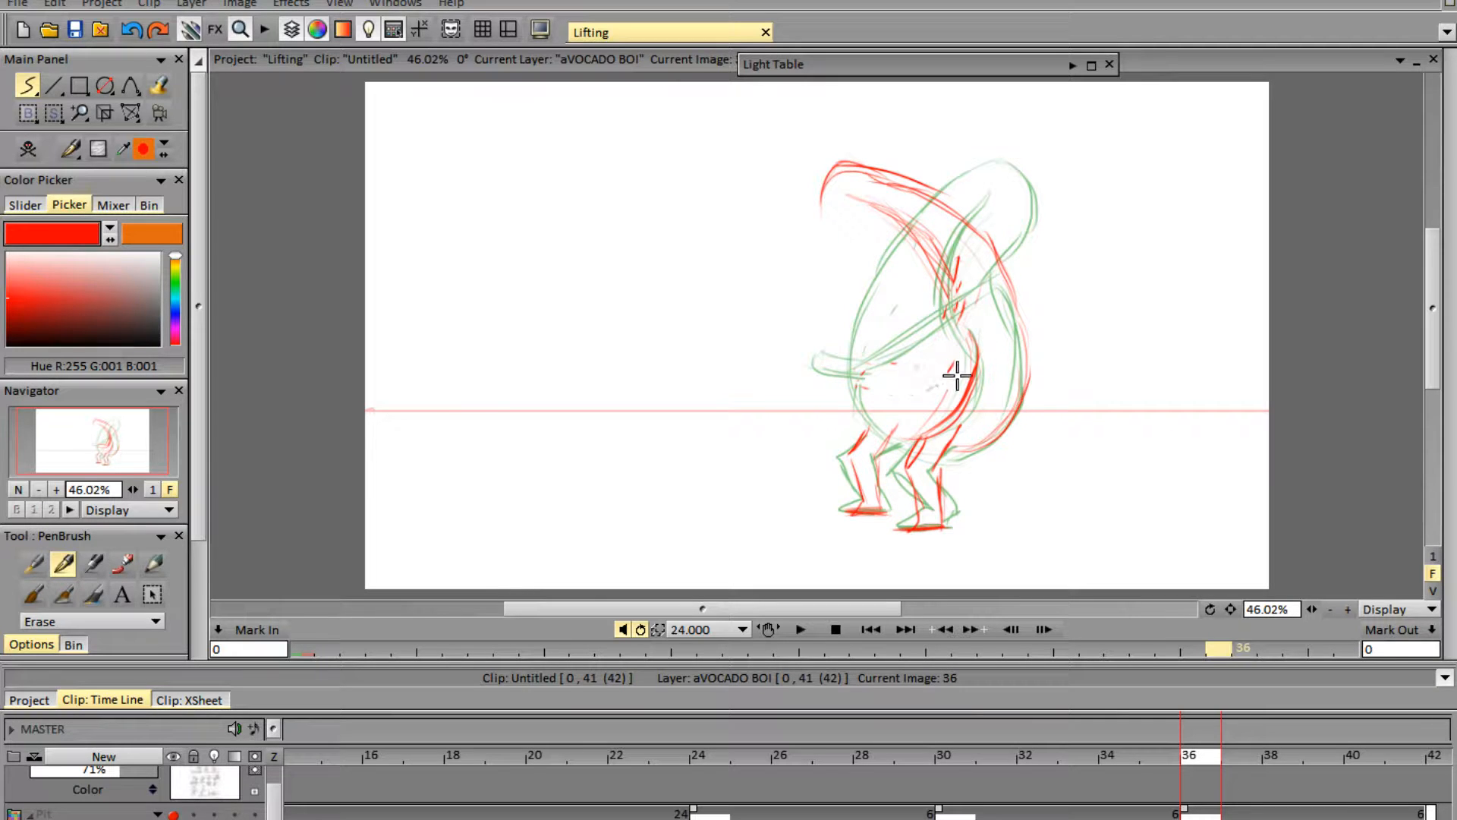
# - Draw the bent near arm reaching across the belly, and outline the front from head to belly with the far arm
pyautogui.press('e')
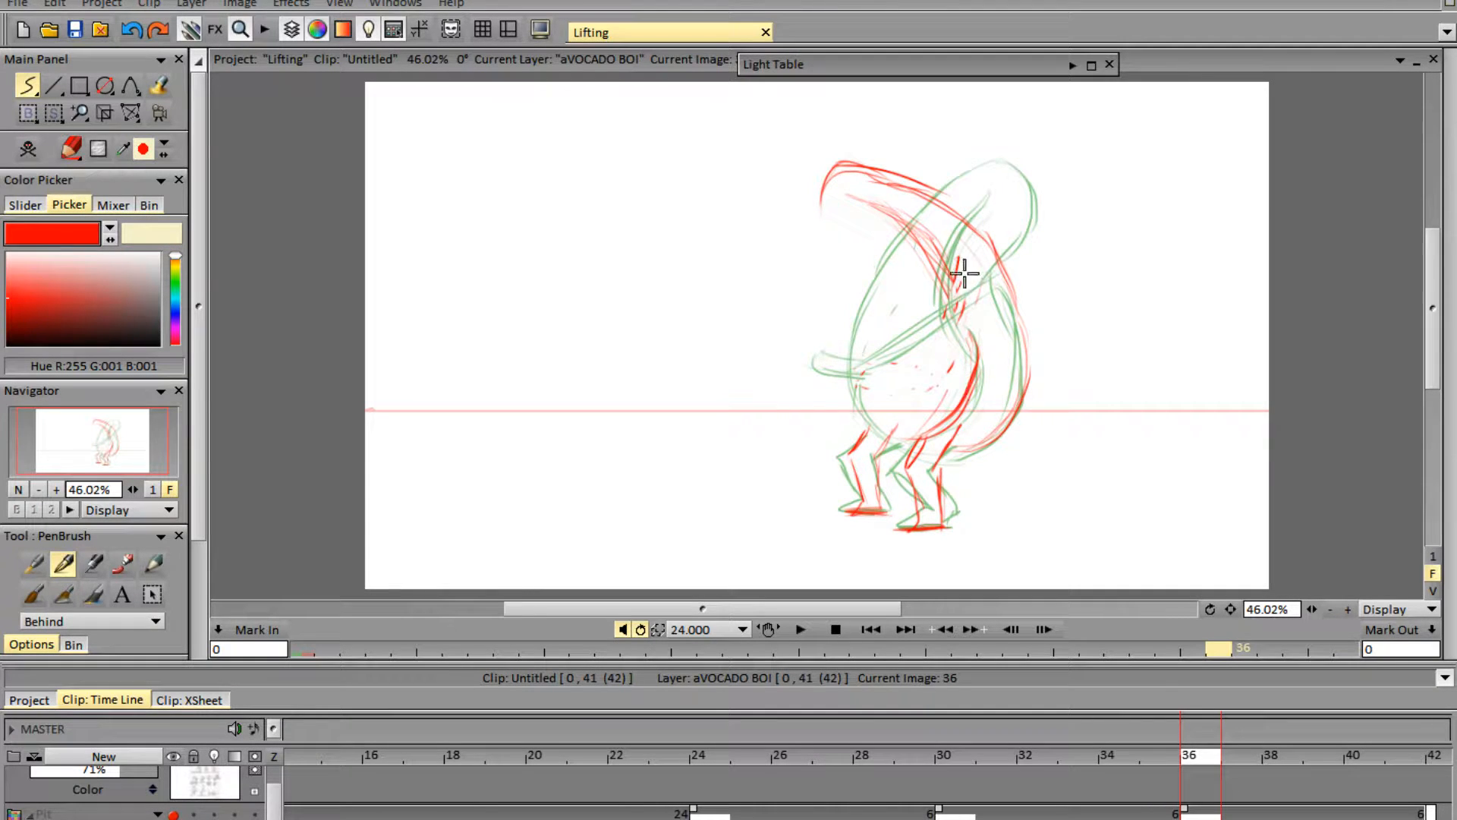
pyautogui.moveTo(964, 273)
pyautogui.mouseDown()
pyautogui.moveTo(956, 342)
pyautogui.moveTo(962, 273)
pyautogui.moveTo(963, 319)
pyautogui.moveTo(926, 373)
pyautogui.moveTo(955, 333)
pyautogui.moveTo(917, 376)
pyautogui.moveTo(934, 358)
pyautogui.moveTo(887, 386)
pyautogui.moveTo(852, 376)
pyautogui.moveTo(903, 377)
pyautogui.moveTo(865, 371)
pyautogui.moveTo(852, 385)
pyautogui.moveTo(866, 369)
pyautogui.moveTo(904, 377)
pyautogui.moveTo(901, 393)
pyautogui.moveTo(932, 368)
pyautogui.moveTo(925, 351)
pyautogui.moveTo(947, 345)
pyautogui.moveTo(967, 277)
pyautogui.mouseUp()
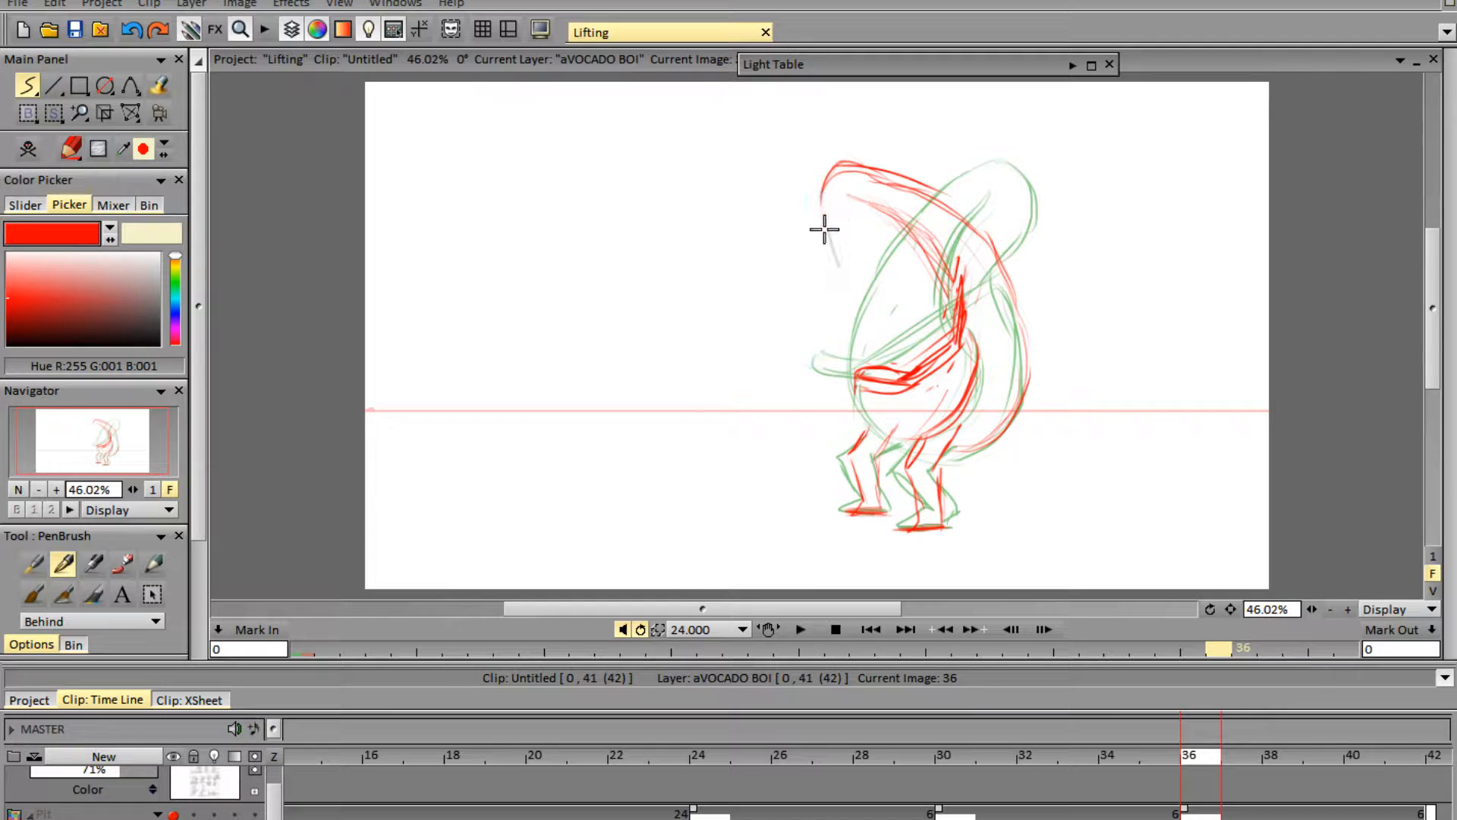
pyautogui.moveTo(822, 199)
pyautogui.mouseDown()
pyautogui.moveTo(840, 351)
pyautogui.moveTo(883, 431)
pyautogui.mouseUp()
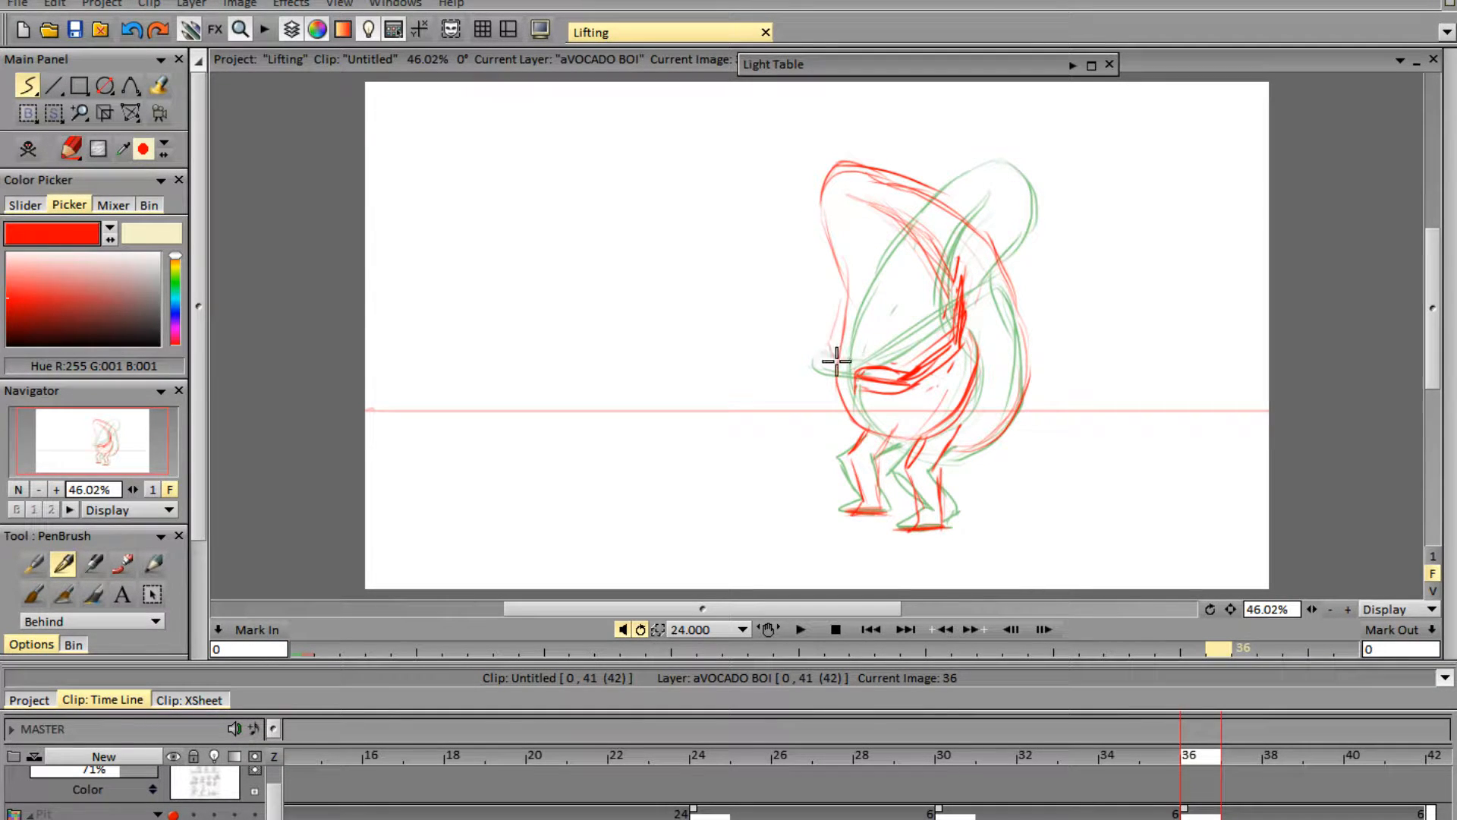
pyautogui.moveTo(841, 287)
pyautogui.mouseDown()
pyautogui.moveTo(817, 367)
pyautogui.moveTo(855, 385)
pyautogui.mouseUp()
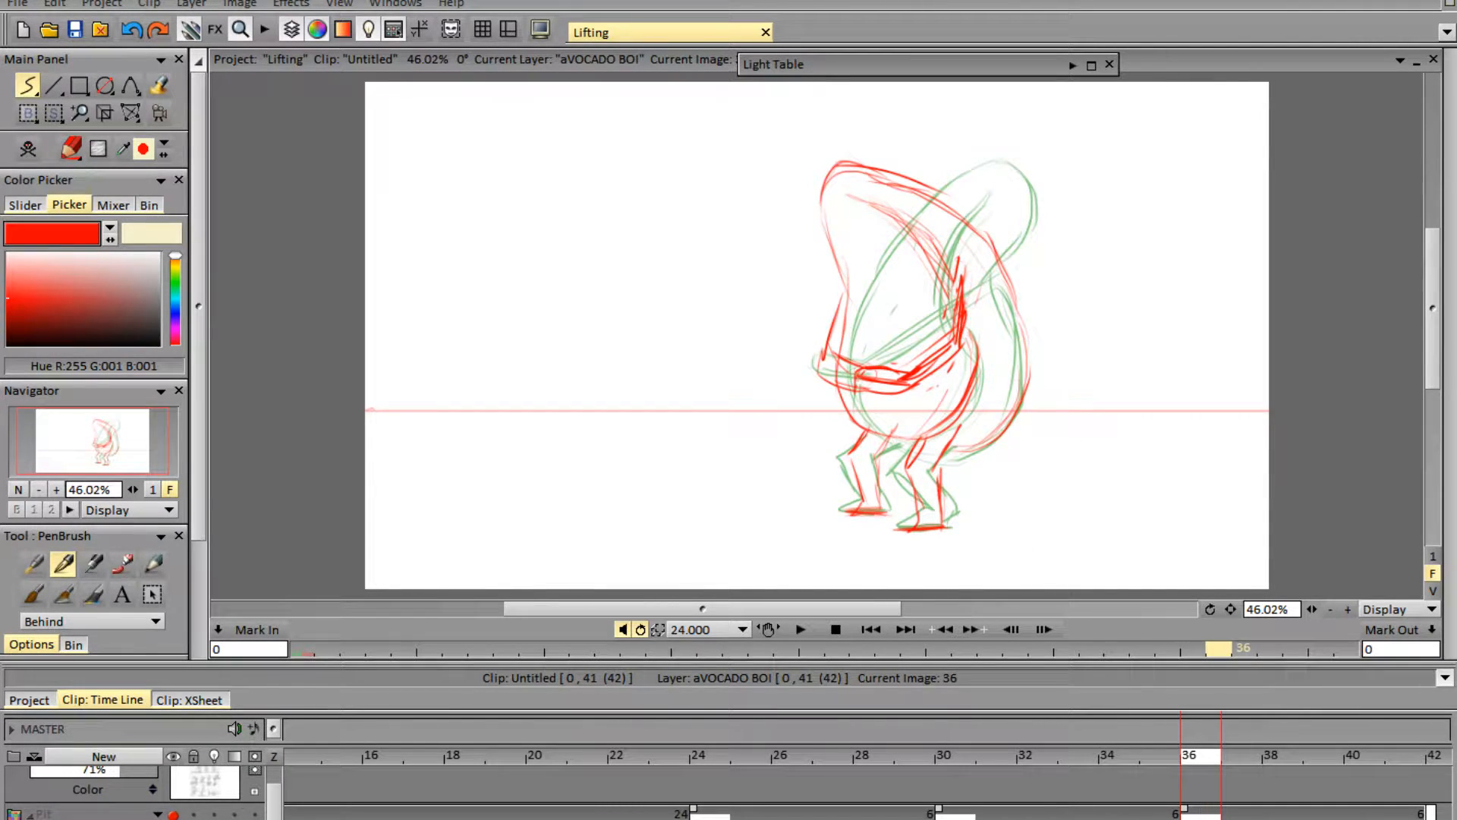
# - Show the Pit layer, replace its frame 36 drawing with a green egg-shaped pit held by the arms, and play the animation
pyautogui.click(174, 814)
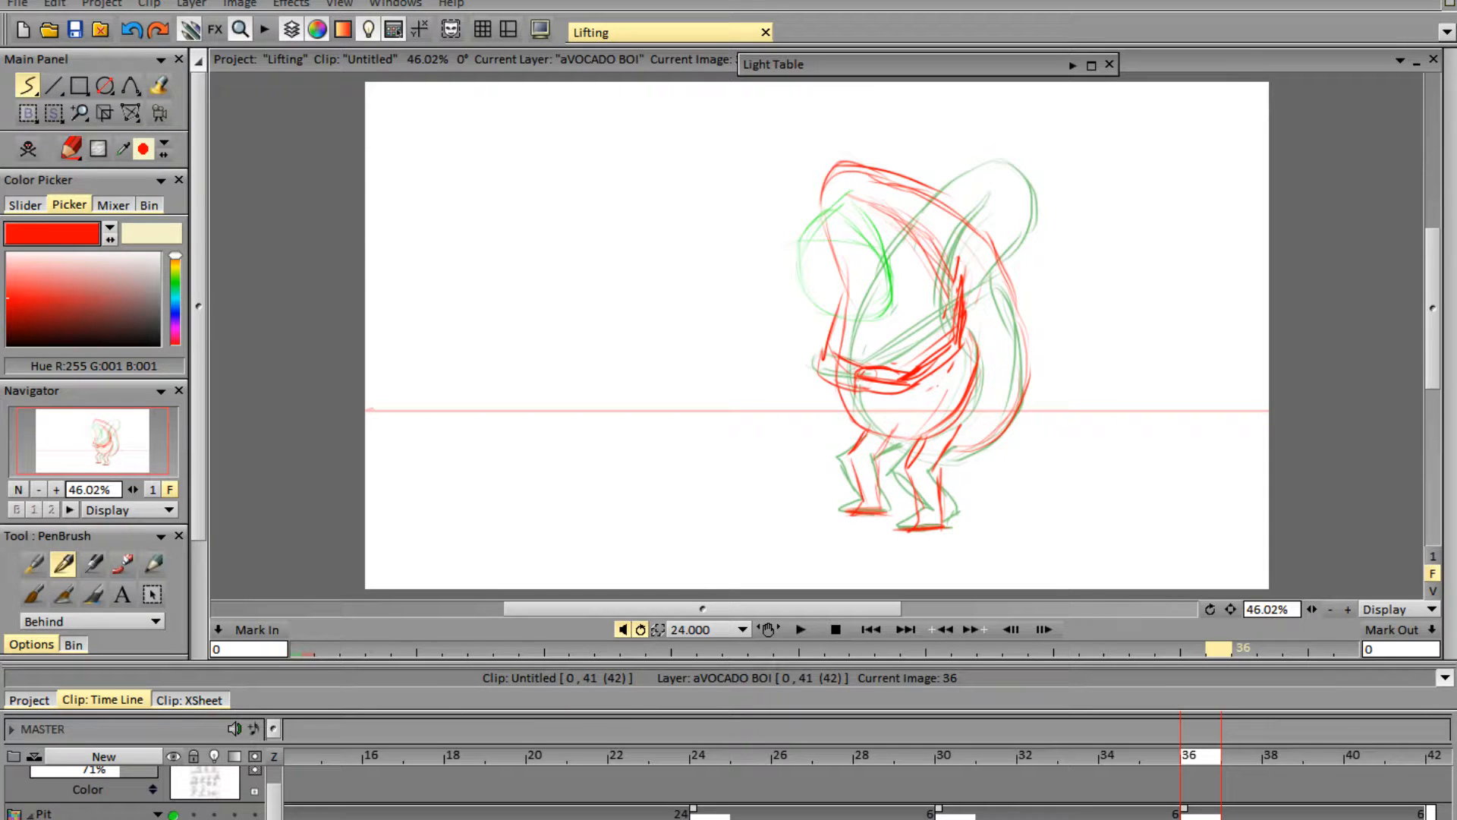
pyautogui.click(1200, 818)
pyautogui.moveTo(1450, 220)
pyautogui.click(1319, 154)
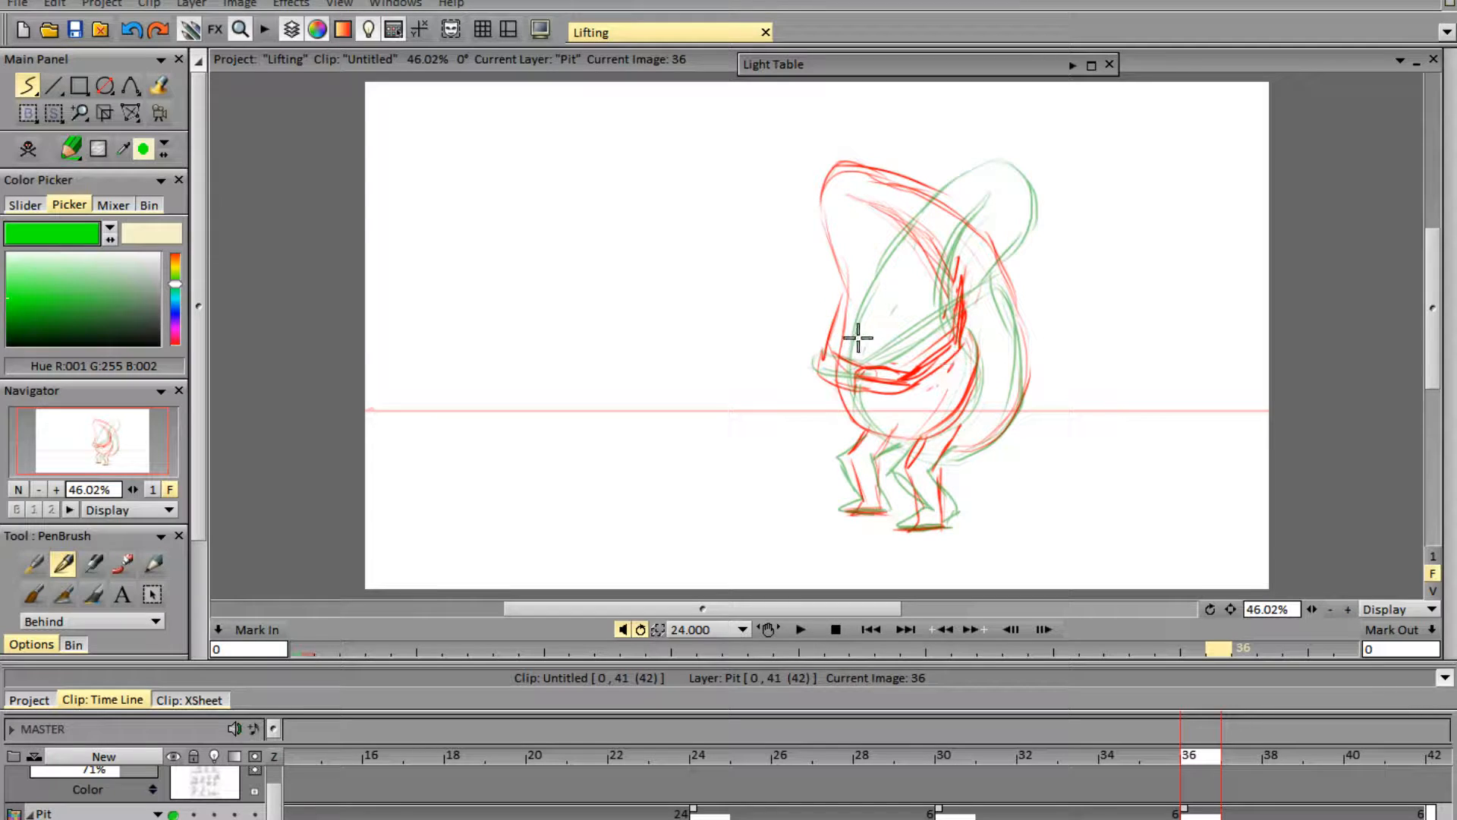
pyautogui.moveTo(862, 305)
pyautogui.mouseDown()
pyautogui.moveTo(890, 290)
pyautogui.moveTo(926, 376)
pyautogui.moveTo(910, 423)
pyautogui.moveTo(919, 408)
pyautogui.moveTo(855, 386)
pyautogui.moveTo(928, 392)
pyautogui.mouseUp()
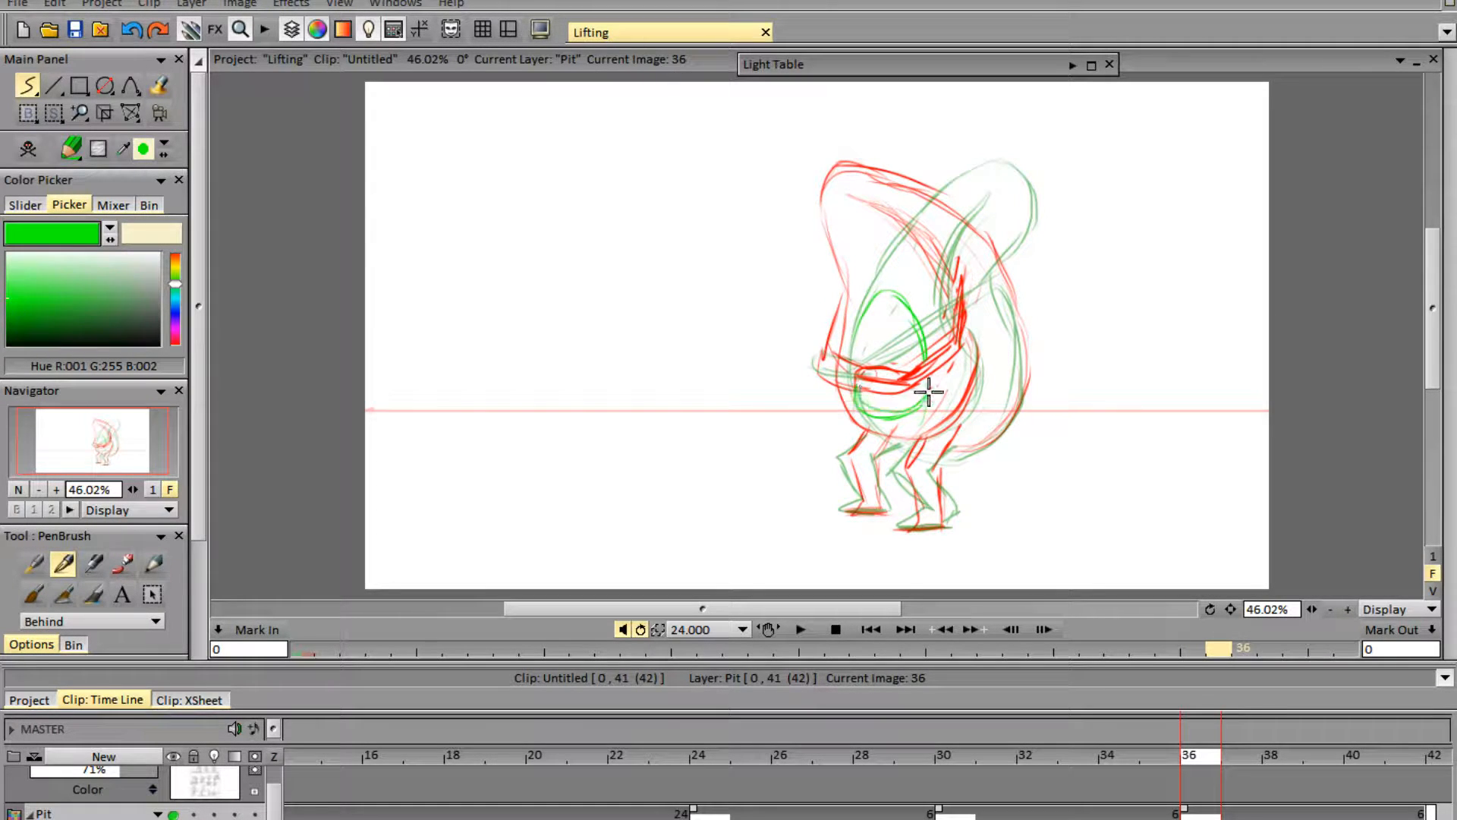
pyautogui.moveTo(866, 324)
pyautogui.mouseDown()
pyautogui.moveTo(878, 303)
pyautogui.moveTo(931, 348)
pyautogui.mouseUp()
pyautogui.click(801, 629)
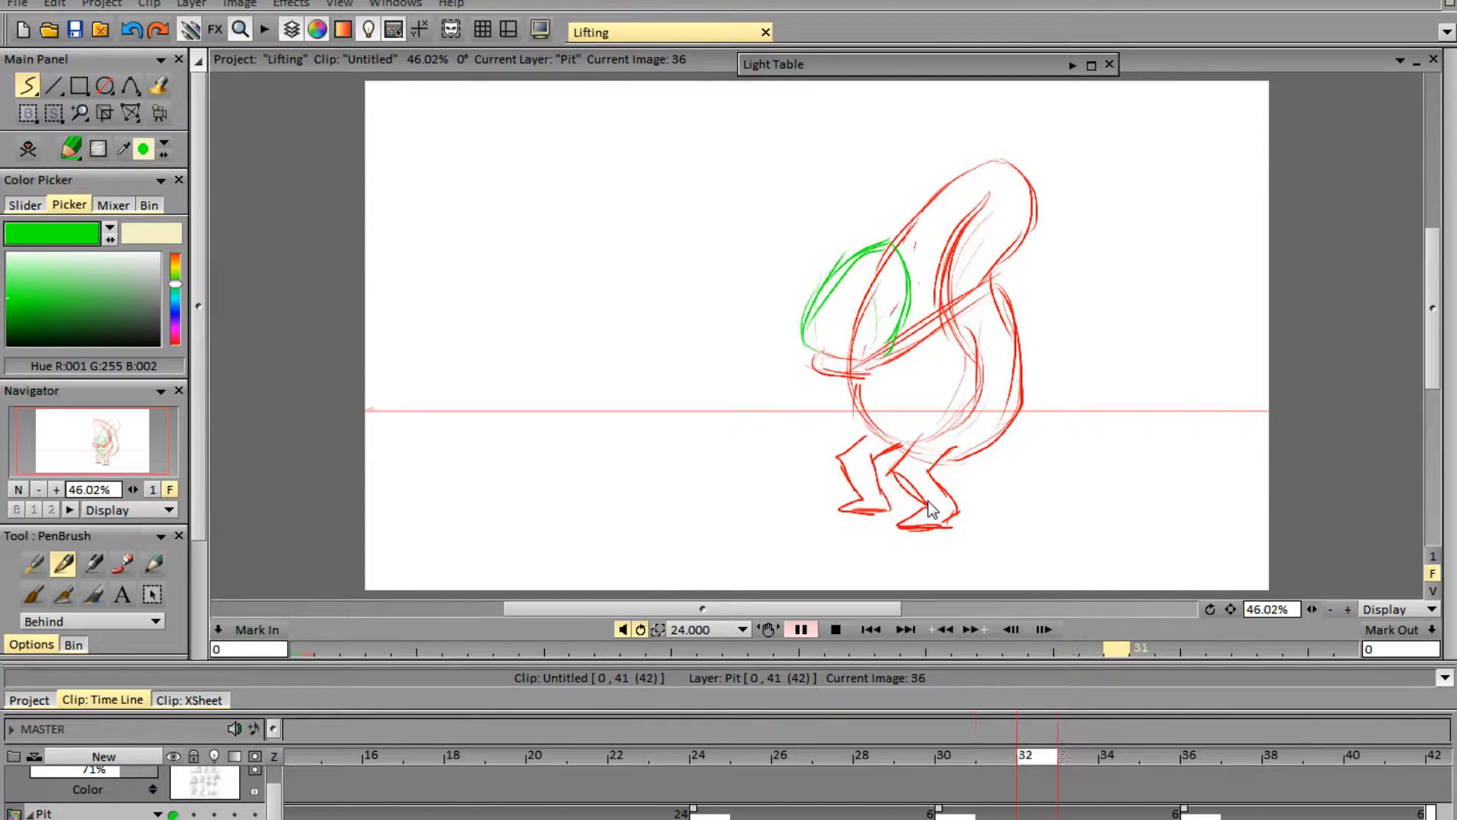
# - Stop the playback and start a blank drawing at frame 34 on the aVOCADO BOI layer
pyautogui.click(839, 630)
pyautogui.scroll(-2, 1214, 751)
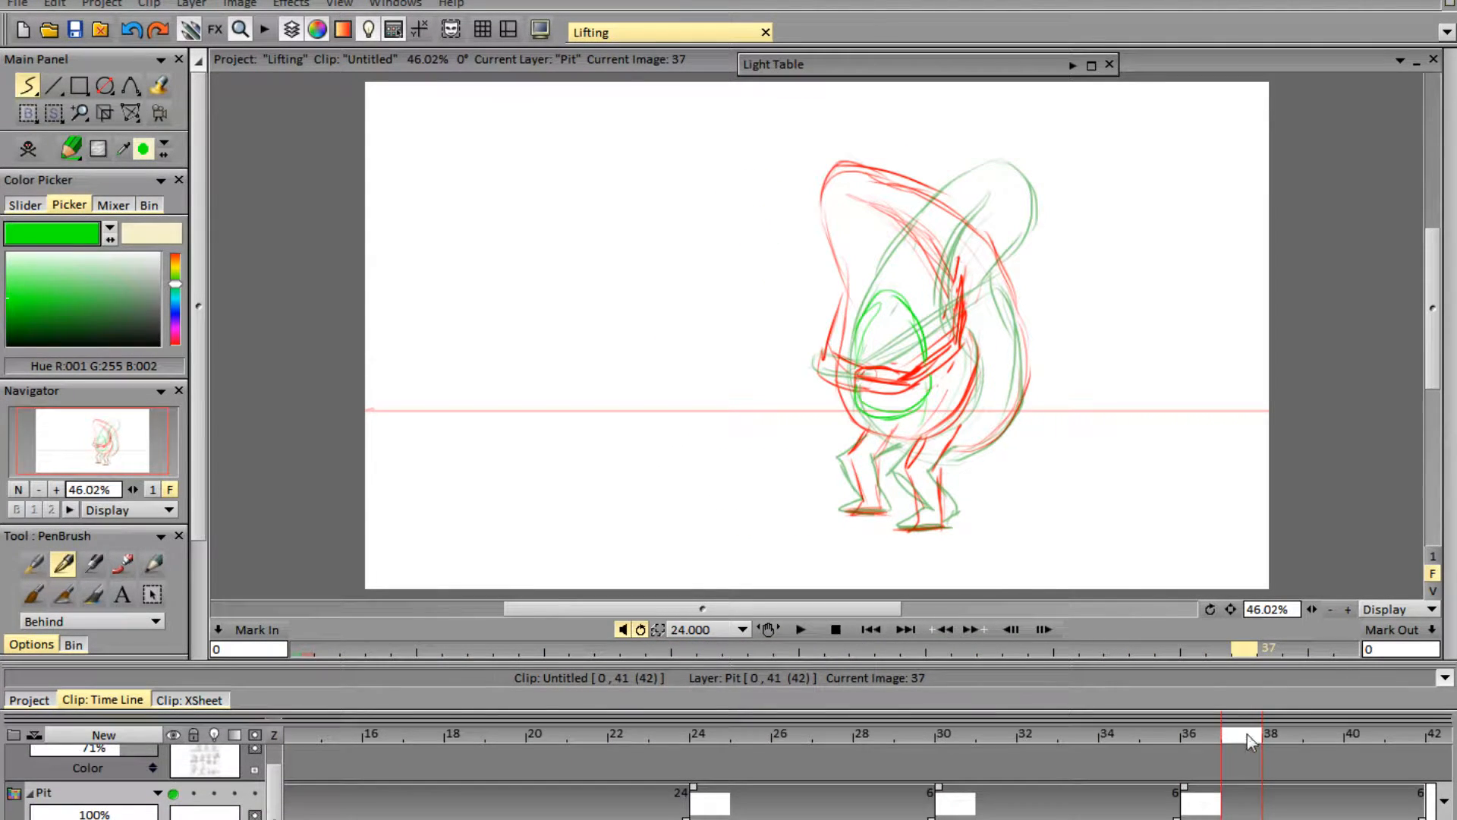
pyautogui.moveTo(1246, 735); pyautogui.dragTo(1134, 808)
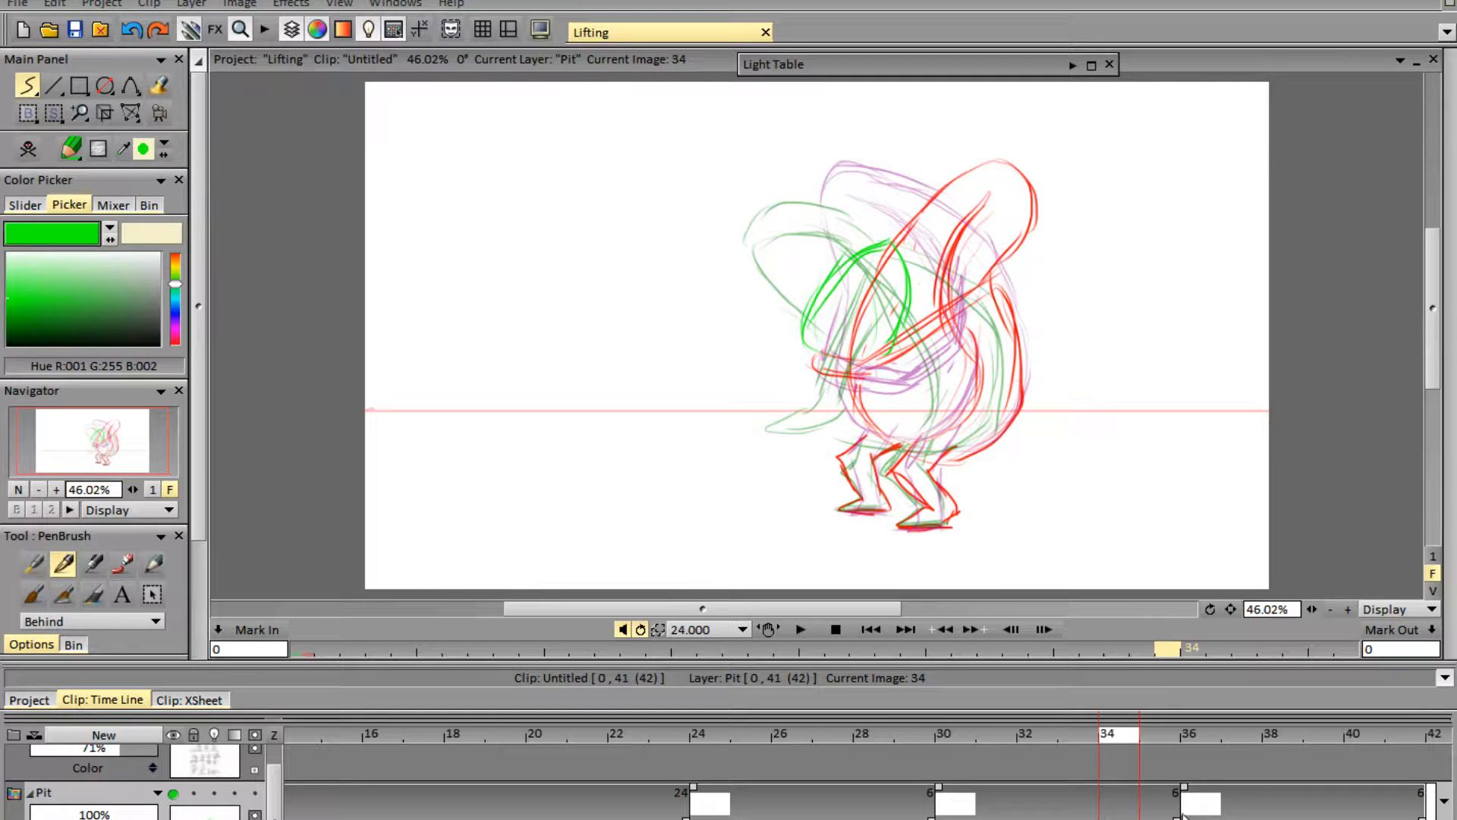
pyautogui.press('BackSpace')
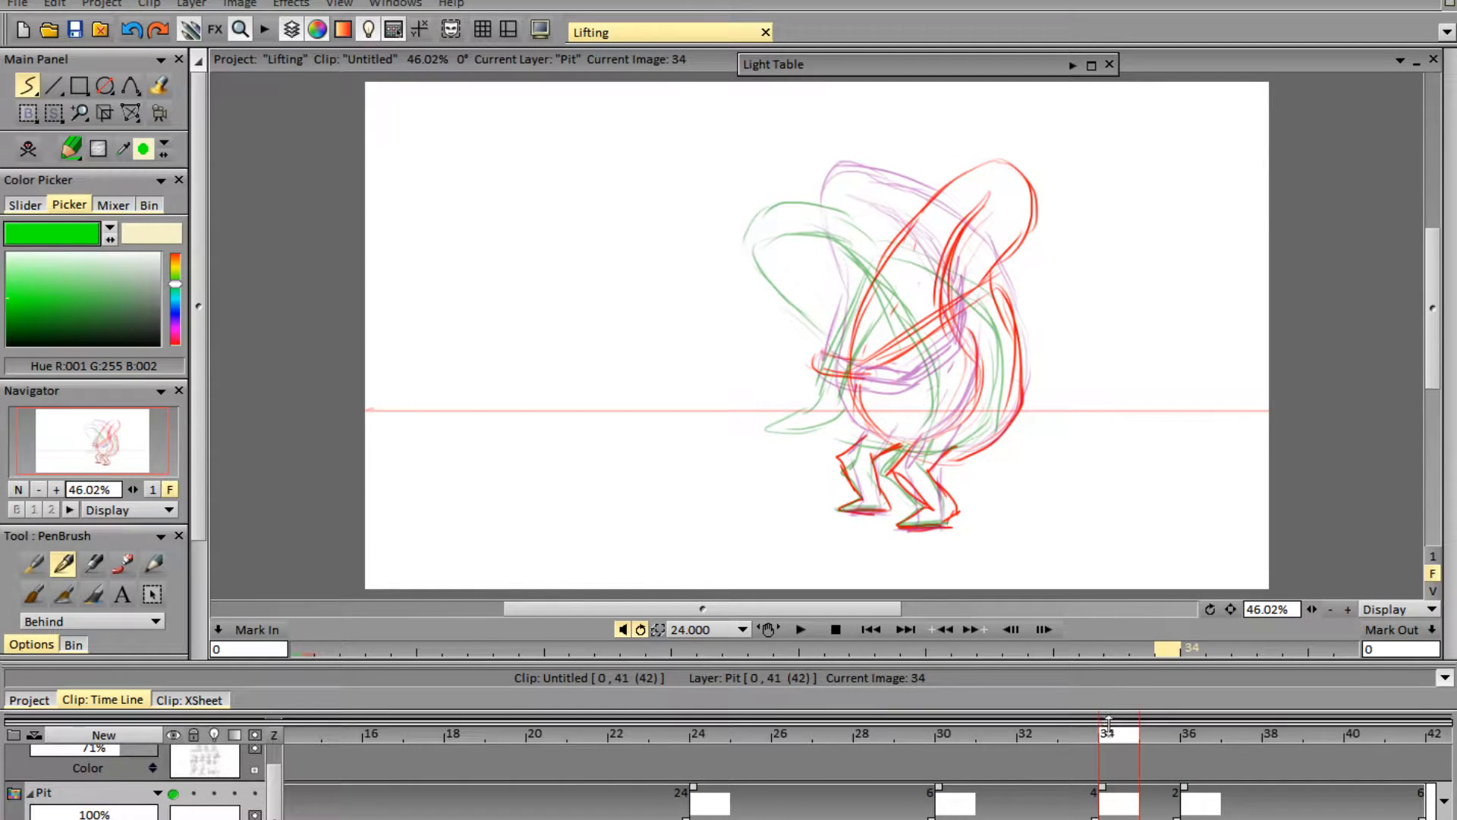
pyautogui.hotkey('ctrl', 'z')
pyautogui.press('Down')
pyautogui.press('BackSpace')
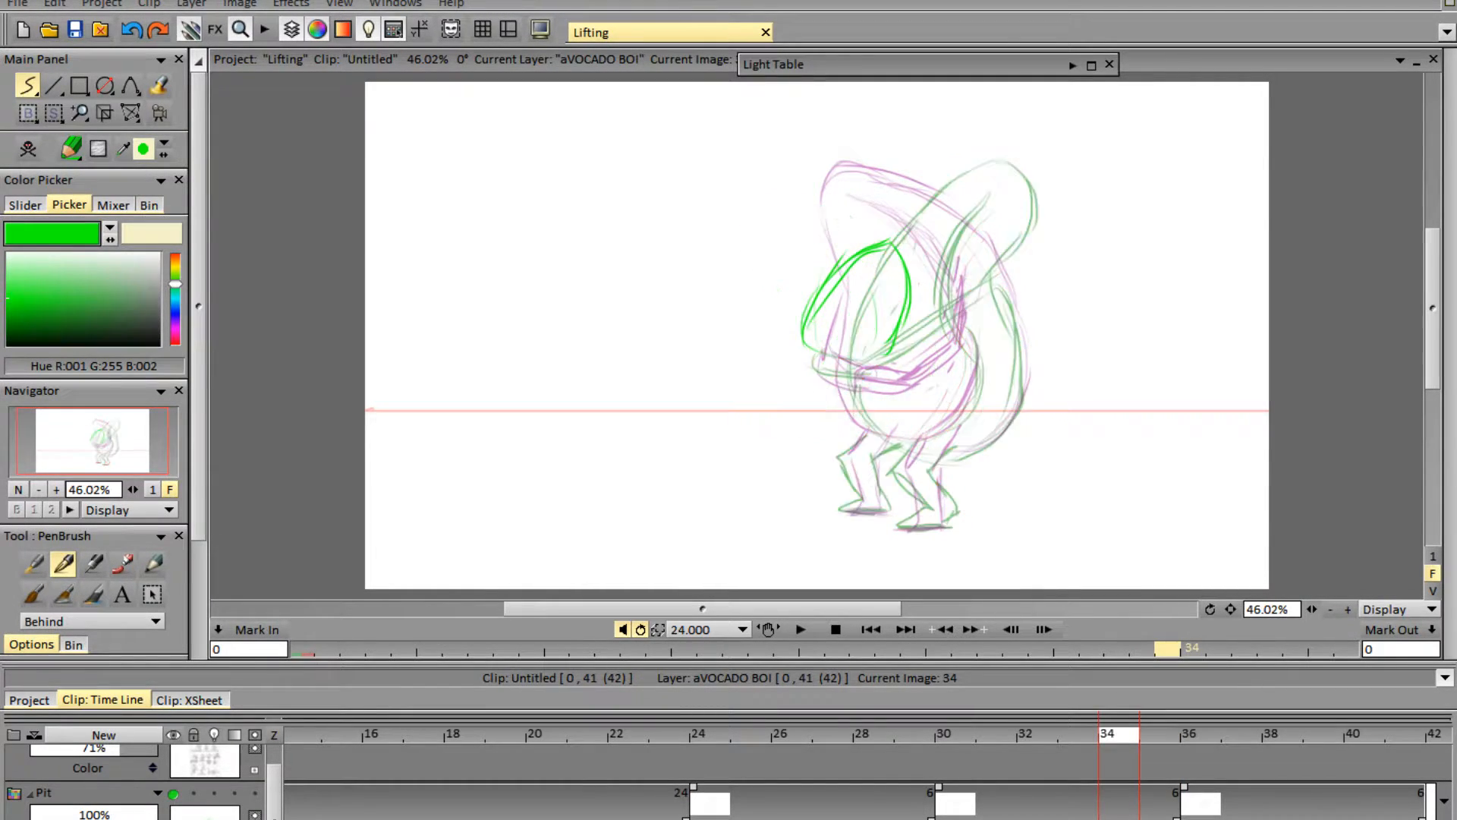
# - Draw the flat feet and the deeply bent legs with the red sketch pencil on frame 34
pyautogui.moveTo(941, 524); pyautogui.dragTo(949, 525)
pyautogui.click(1432, 321)
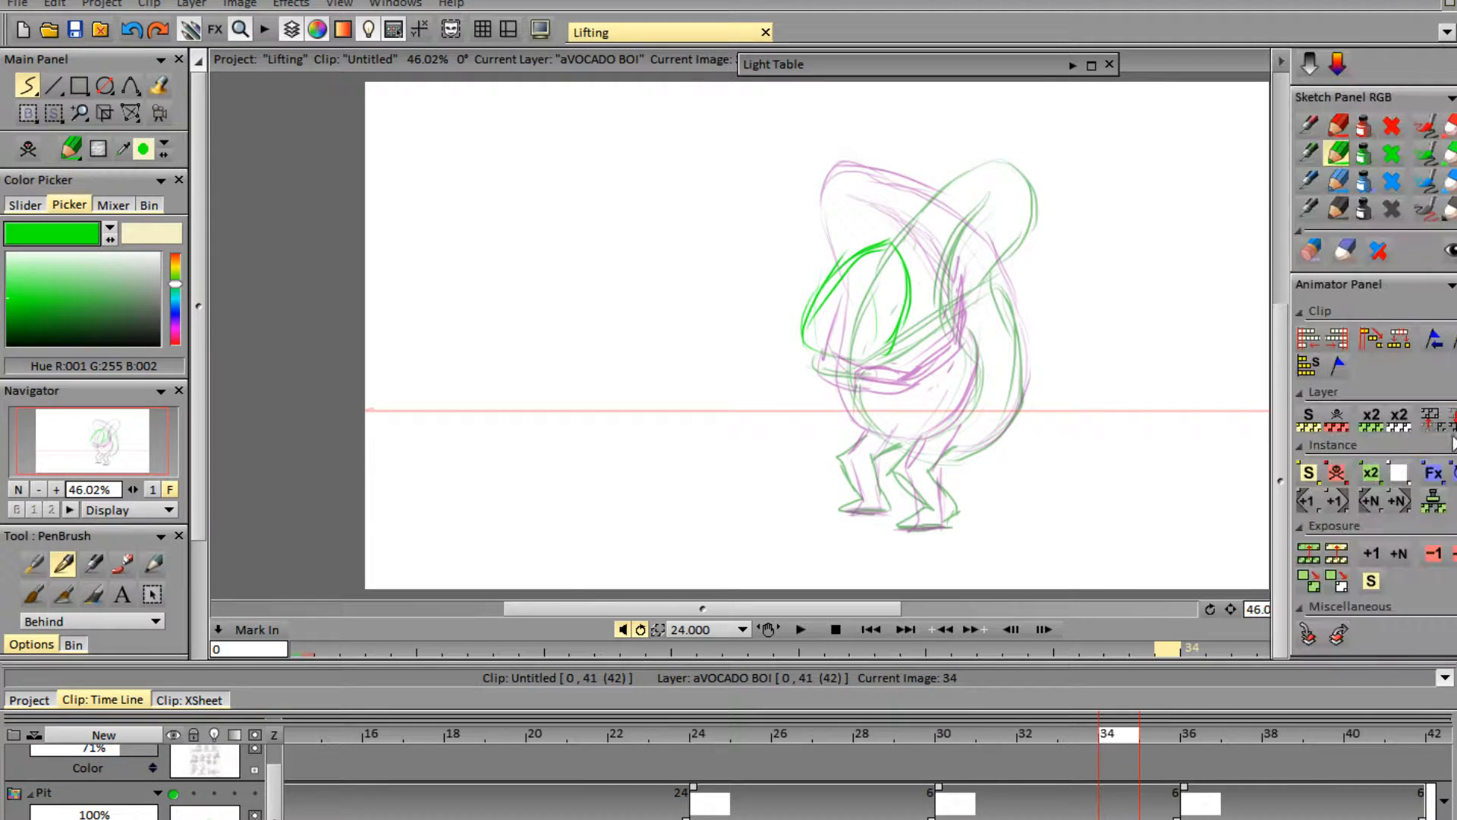
pyautogui.click(1317, 124)
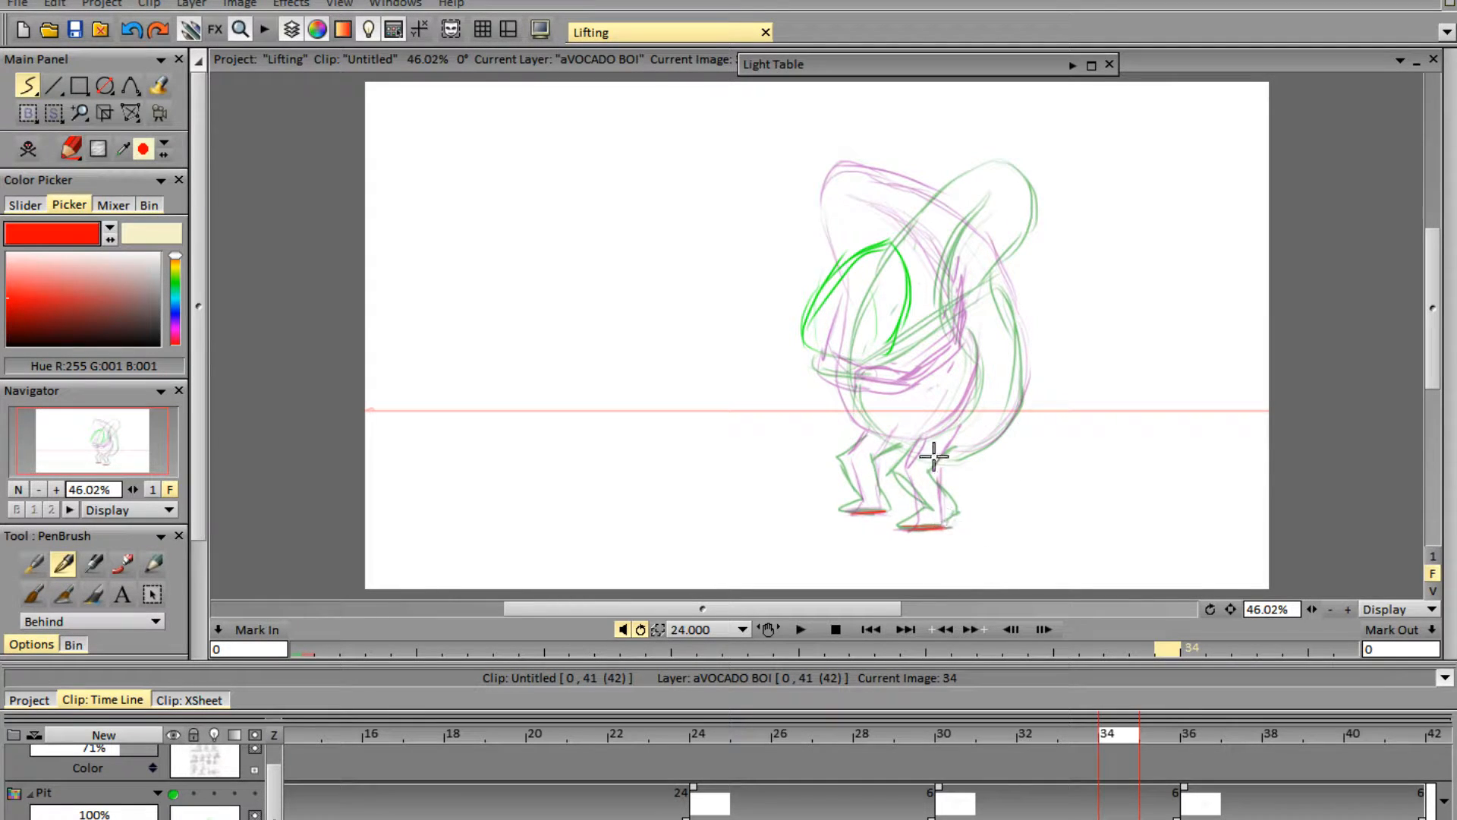
pyautogui.moveTo(915, 478)
pyautogui.mouseDown()
pyautogui.moveTo(938, 521)
pyautogui.moveTo(978, 454)
pyautogui.moveTo(894, 477)
pyautogui.moveTo(924, 513)
pyautogui.moveTo(859, 468)
pyautogui.moveTo(882, 512)
pyautogui.mouseUp()
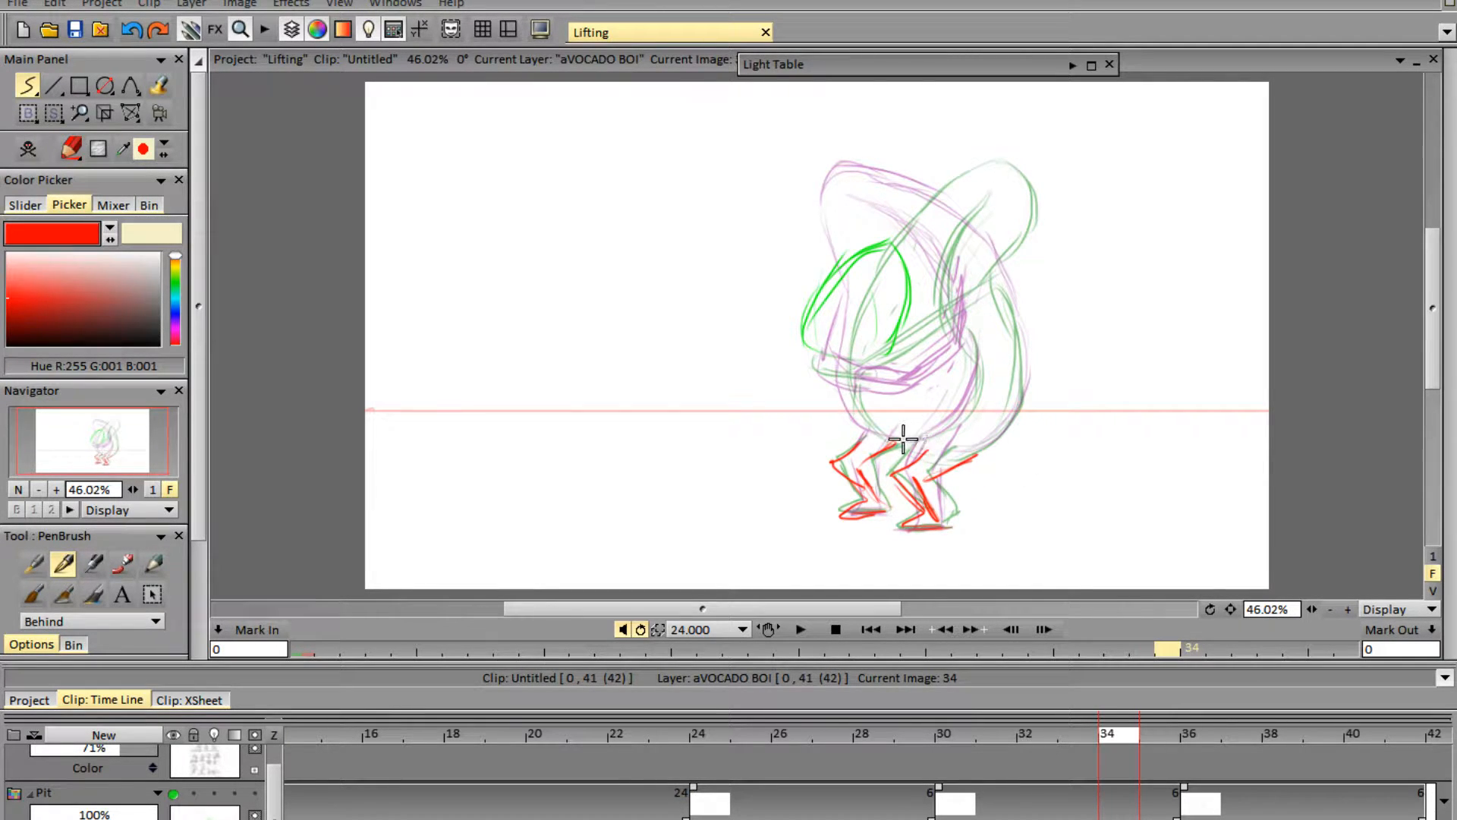
# - Draw the inner body contour curving from the underside of the belly around the back and up toward the head
pyautogui.moveTo(928, 440)
pyautogui.mouseDown()
pyautogui.moveTo(1007, 349)
pyautogui.moveTo(948, 437)
pyautogui.moveTo(1038, 358)
pyautogui.moveTo(1004, 411)
pyautogui.moveTo(1018, 317)
pyautogui.moveTo(1023, 345)
pyautogui.mouseUp()
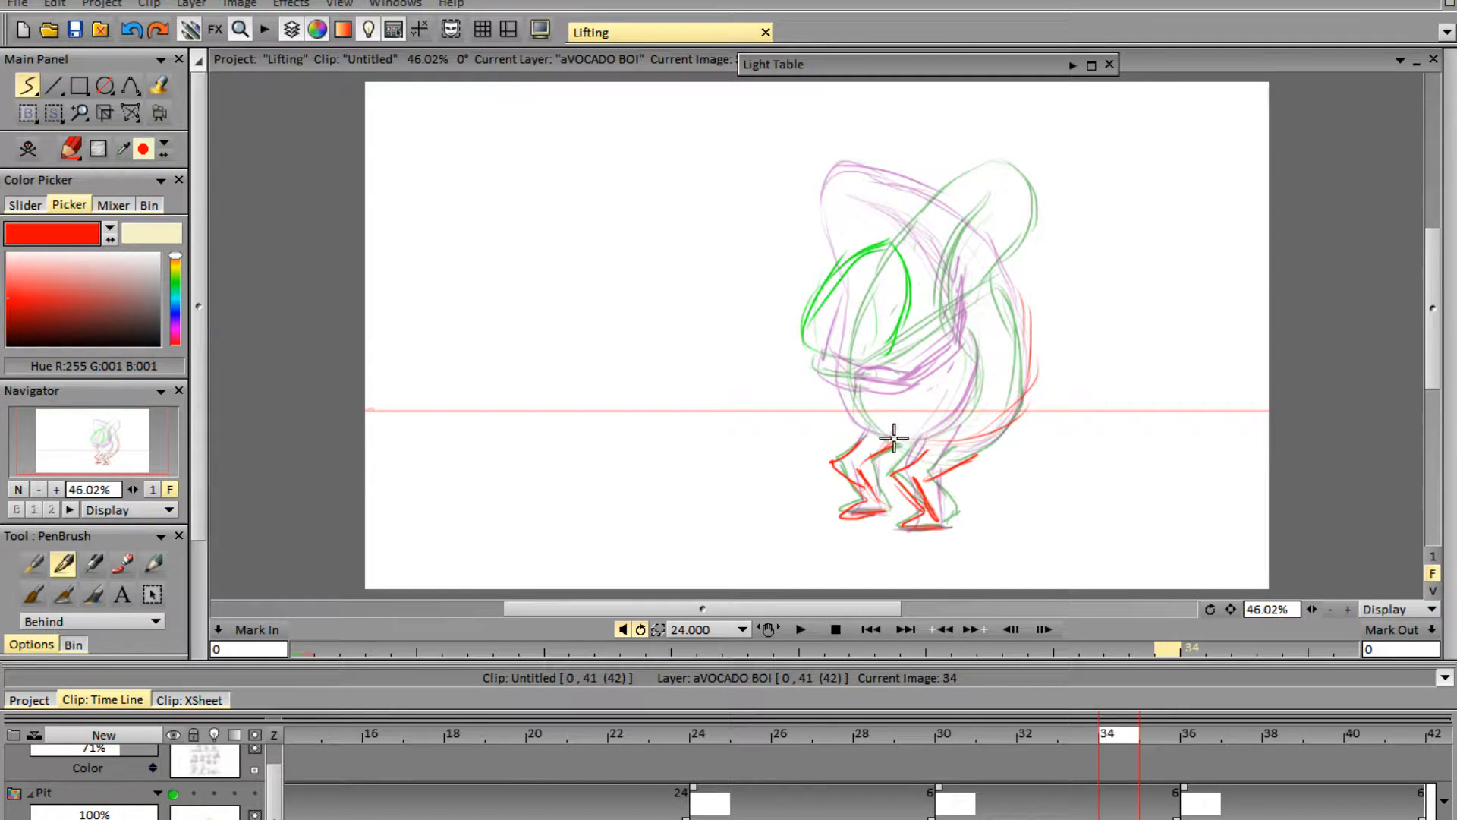
pyautogui.moveTo(894, 438)
pyautogui.mouseDown()
pyautogui.moveTo(990, 435)
pyautogui.moveTo(1013, 401)
pyautogui.mouseUp()
pyautogui.moveTo(1013, 416)
pyautogui.mouseDown()
pyautogui.moveTo(1027, 299)
pyautogui.moveTo(1004, 246)
pyautogui.moveTo(1027, 330)
pyautogui.moveTo(973, 216)
pyautogui.moveTo(1034, 338)
pyautogui.moveTo(1036, 385)
pyautogui.mouseUp()
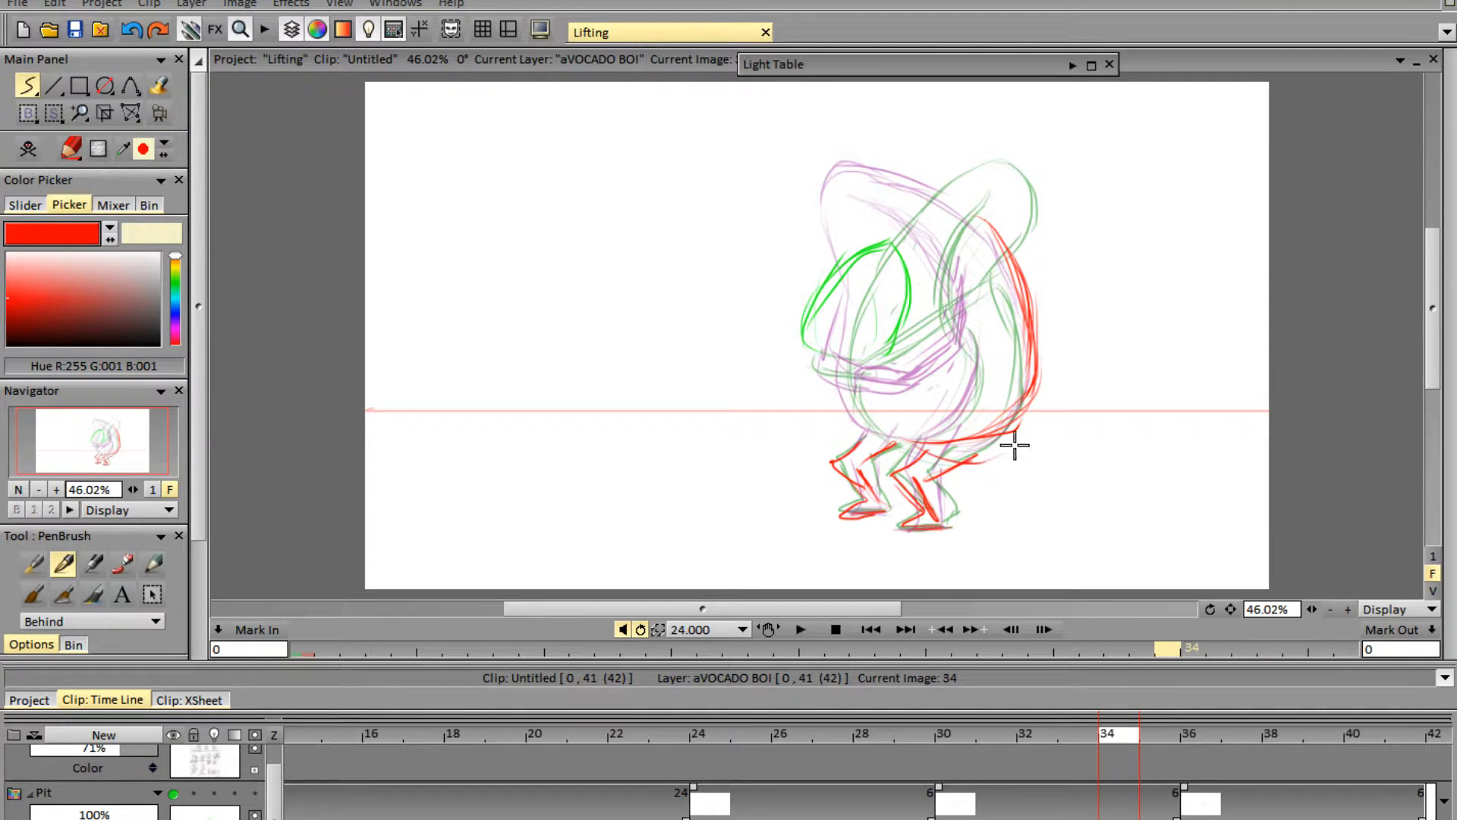
# - Outline the rounded outer back from the hips to the head, and close the outline with the head's front and the belly
pyautogui.moveTo(981, 464); pyautogui.dragTo(1063, 429)
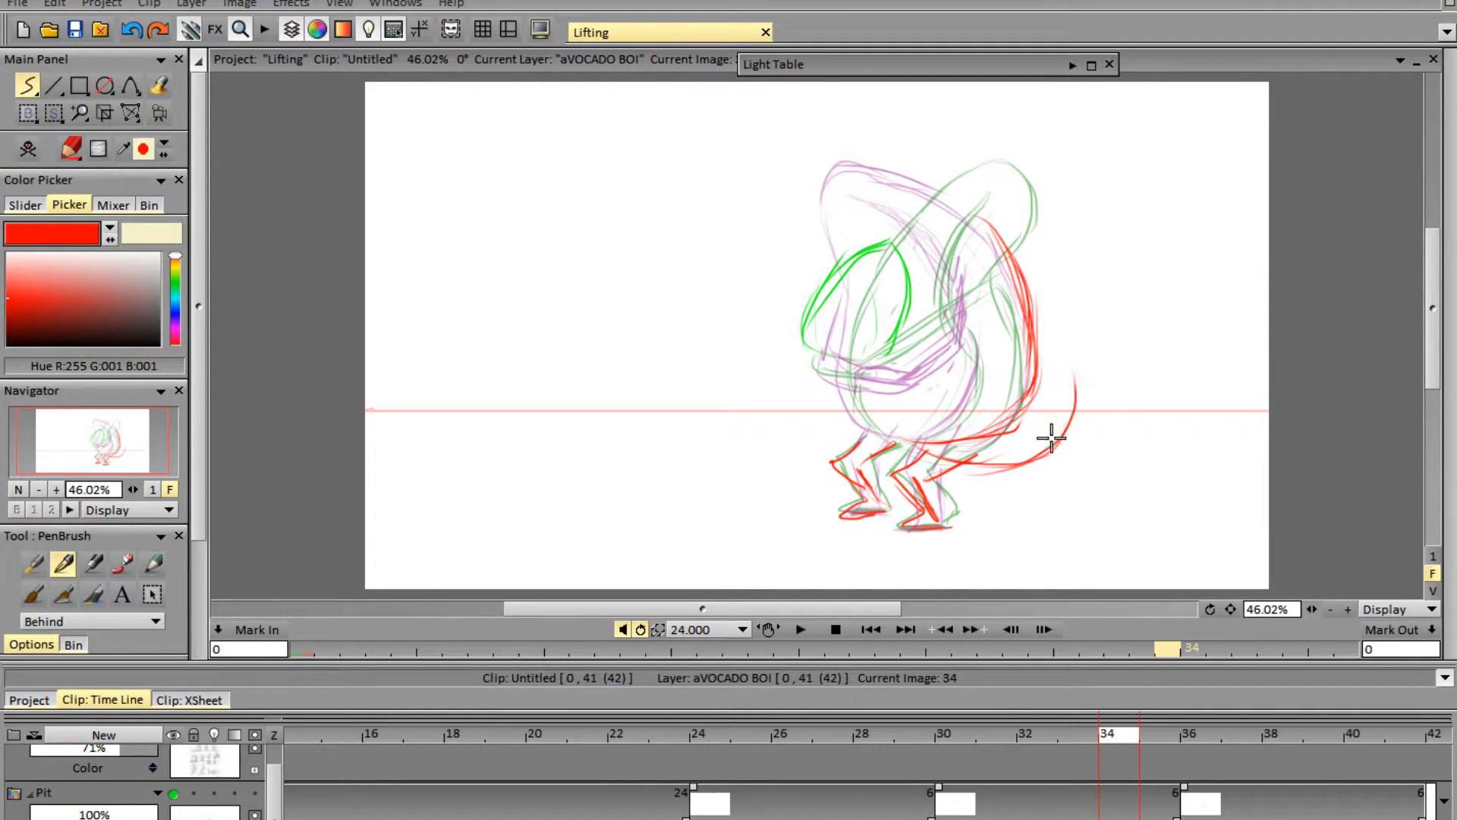
pyautogui.moveTo(937, 448)
pyautogui.mouseDown()
pyautogui.moveTo(1057, 436)
pyautogui.moveTo(1086, 332)
pyautogui.mouseUp()
pyautogui.moveTo(1074, 387)
pyautogui.mouseDown()
pyautogui.moveTo(1051, 249)
pyautogui.moveTo(1076, 342)
pyautogui.mouseUp()
pyautogui.moveTo(1041, 267)
pyautogui.mouseDown()
pyautogui.moveTo(1071, 398)
pyautogui.moveTo(991, 207)
pyautogui.moveTo(947, 203)
pyautogui.moveTo(963, 195)
pyautogui.moveTo(941, 246)
pyautogui.moveTo(942, 320)
pyautogui.moveTo(869, 381)
pyautogui.moveTo(863, 406)
pyautogui.moveTo(947, 448)
pyautogui.mouseUp()
pyautogui.moveTo(890, 354); pyautogui.dragTo(948, 303)
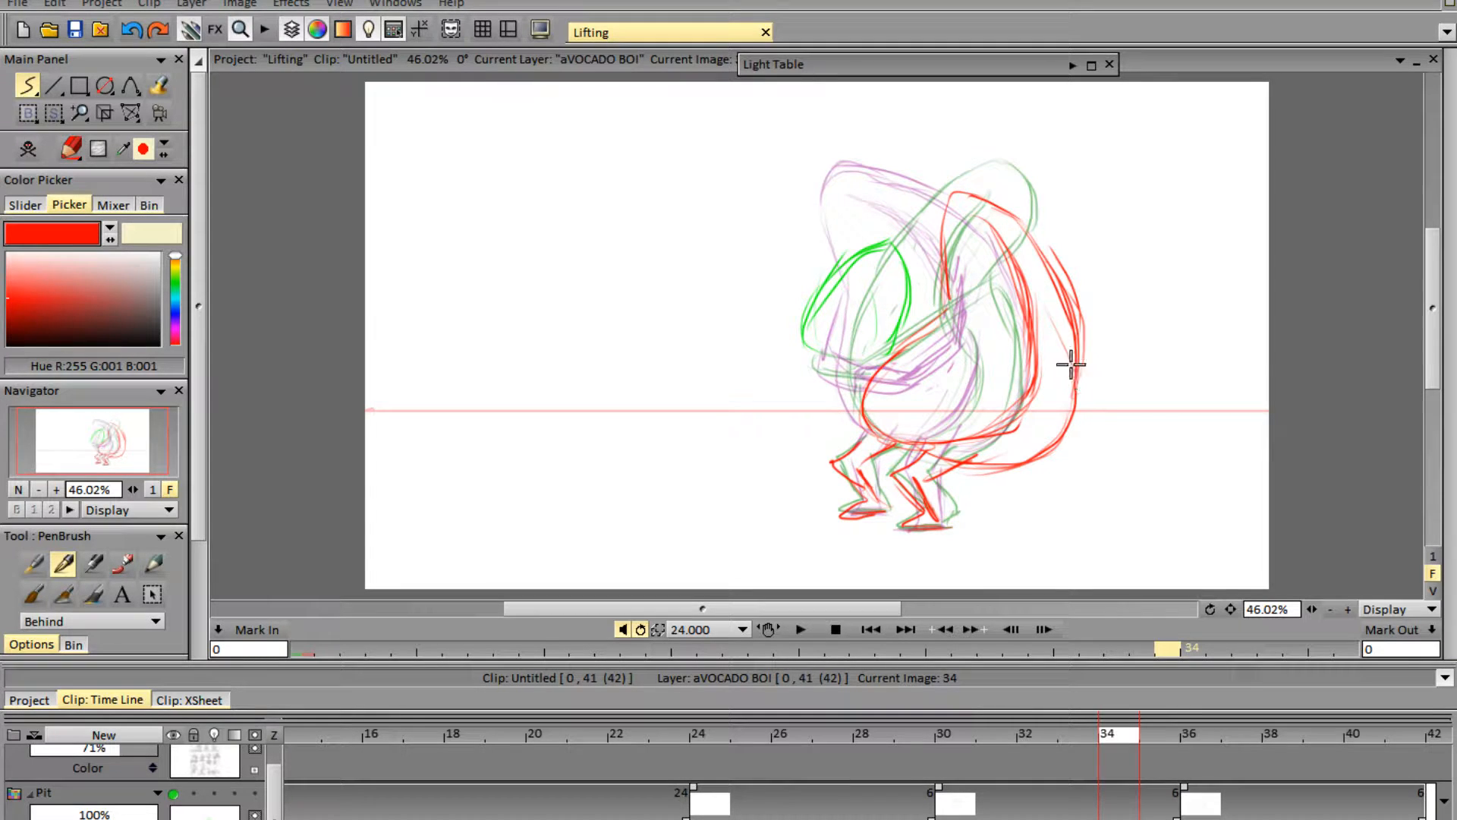
pyautogui.moveTo(1044, 307); pyautogui.dragTo(1099, 402)
pyautogui.moveTo(962, 385)
pyautogui.mouseDown()
pyautogui.moveTo(1063, 425)
pyautogui.moveTo(1100, 413)
pyautogui.mouseUp()
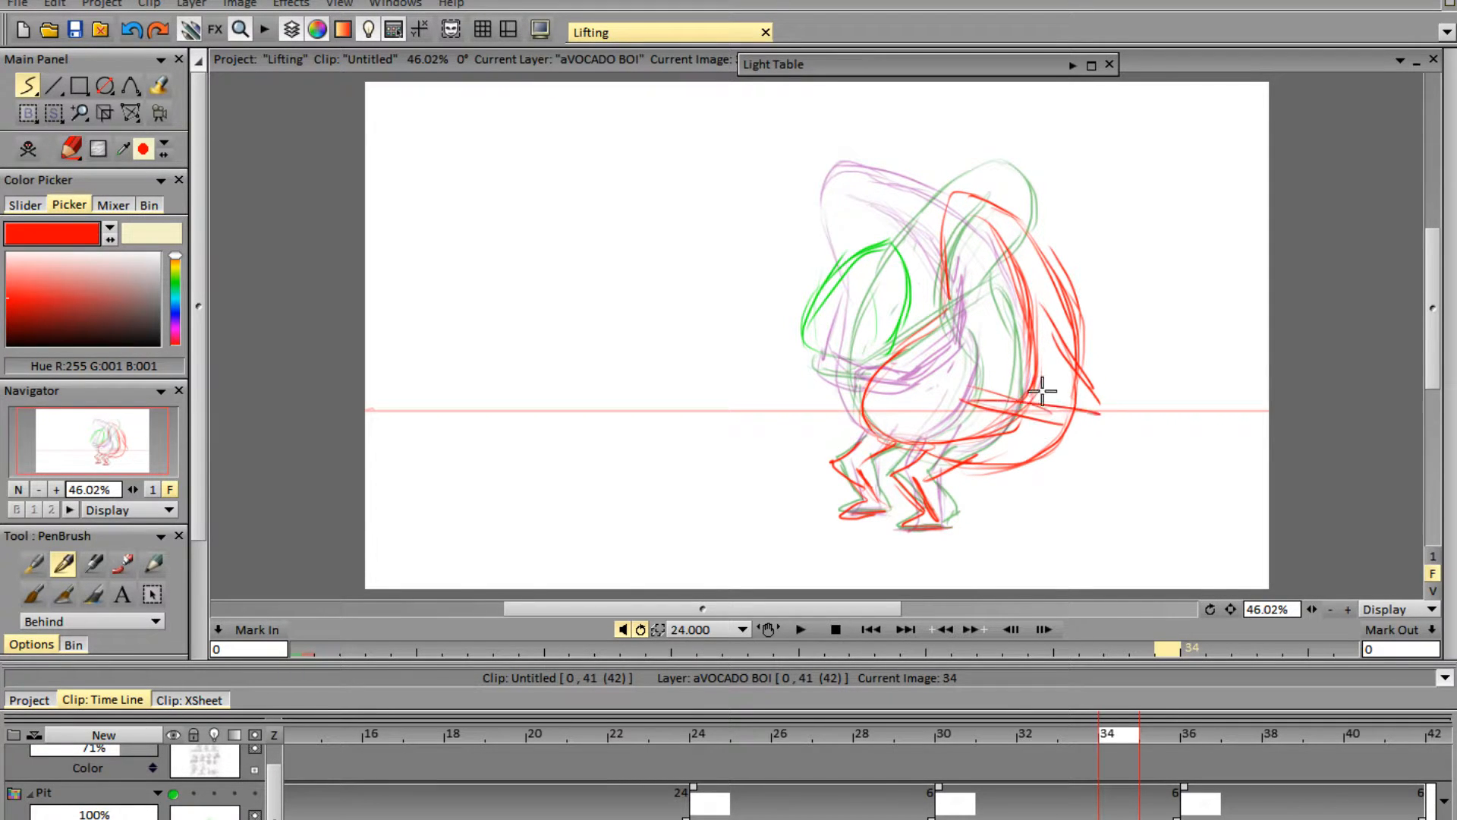
pyautogui.hotkey('ctrl', 'z')
pyautogui.hotkey('ctrl', 'z')
pyautogui.hotkey('ctrl', 'z')
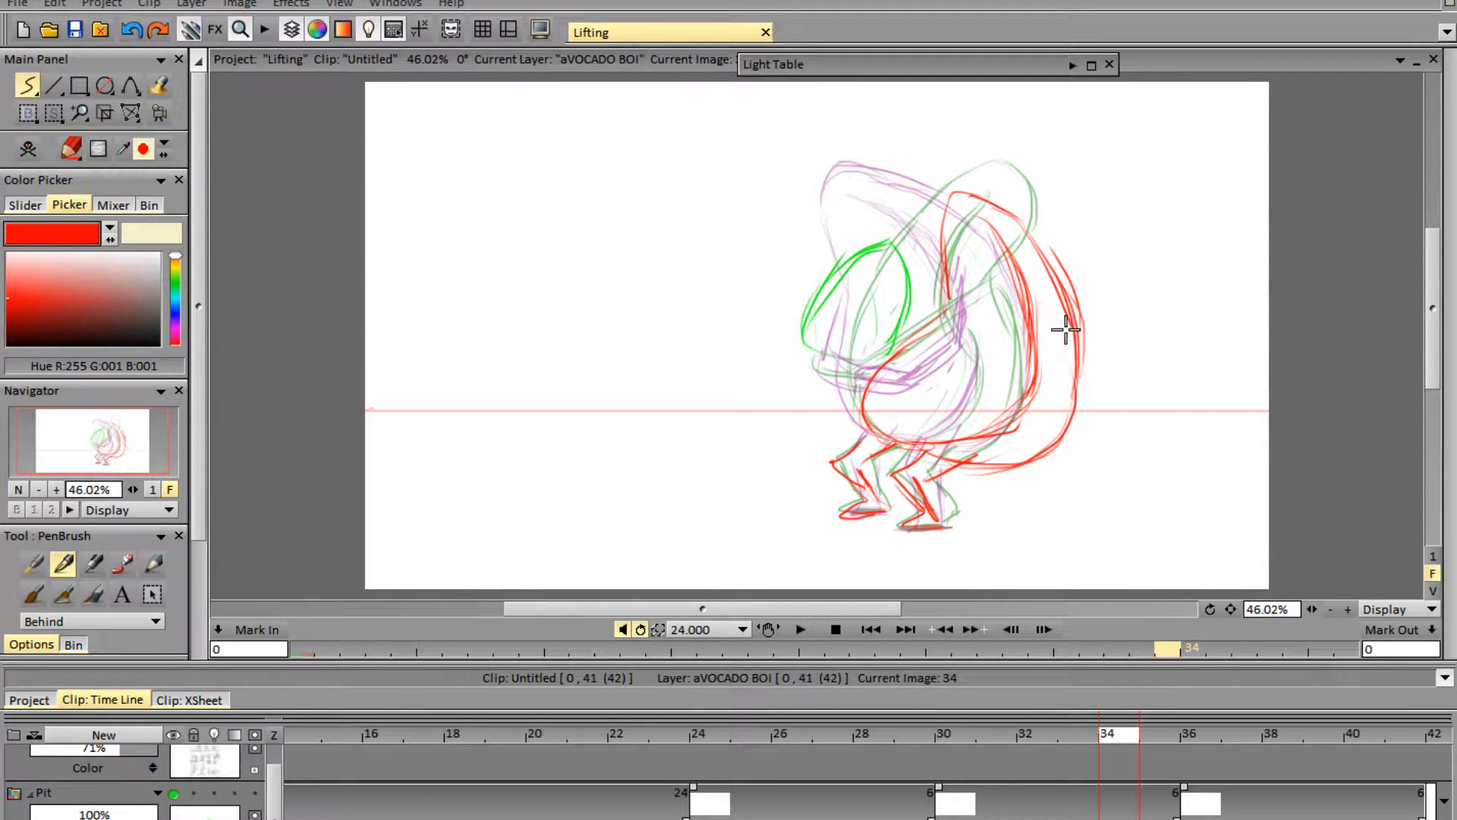
# - Draw the near arm with its elbow bent at the back and the forearm and hand reaching across the belly, erasing stray lines
pyautogui.moveTo(1046, 324); pyautogui.dragTo(1081, 391)
pyautogui.moveTo(968, 405); pyautogui.dragTo(1076, 396)
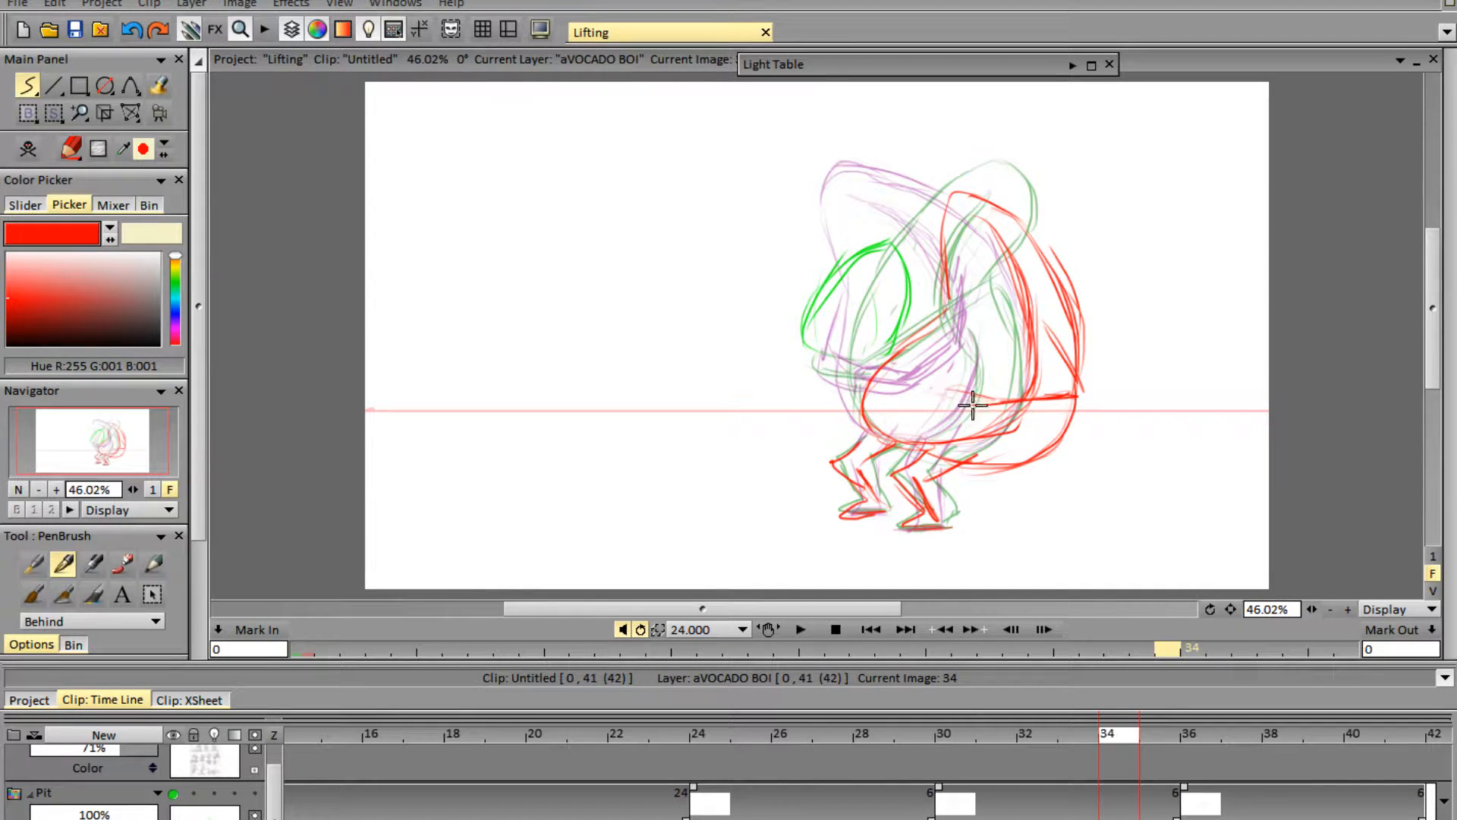
pyautogui.moveTo(935, 392)
pyautogui.mouseDown()
pyautogui.moveTo(1030, 405)
pyautogui.moveTo(965, 410)
pyautogui.moveTo(1066, 412)
pyautogui.moveTo(1033, 411)
pyautogui.moveTo(1090, 398)
pyautogui.moveTo(1051, 336)
pyautogui.moveTo(1055, 362)
pyautogui.moveTo(986, 411)
pyautogui.moveTo(1053, 404)
pyautogui.moveTo(987, 402)
pyautogui.moveTo(1075, 389)
pyautogui.moveTo(1058, 347)
pyautogui.moveTo(1059, 385)
pyautogui.mouseUp()
pyautogui.press('e')
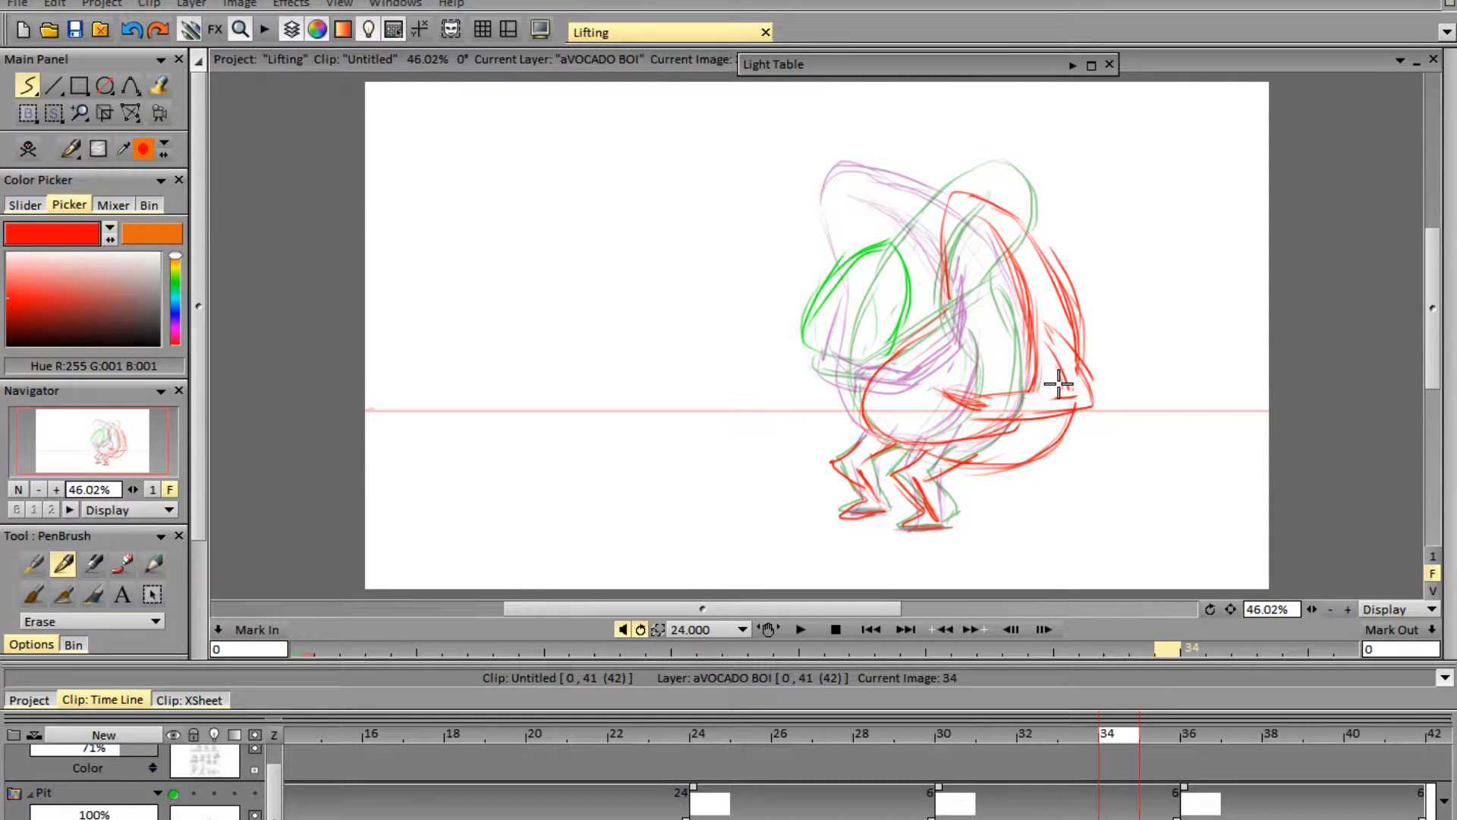
pyautogui.press('e')
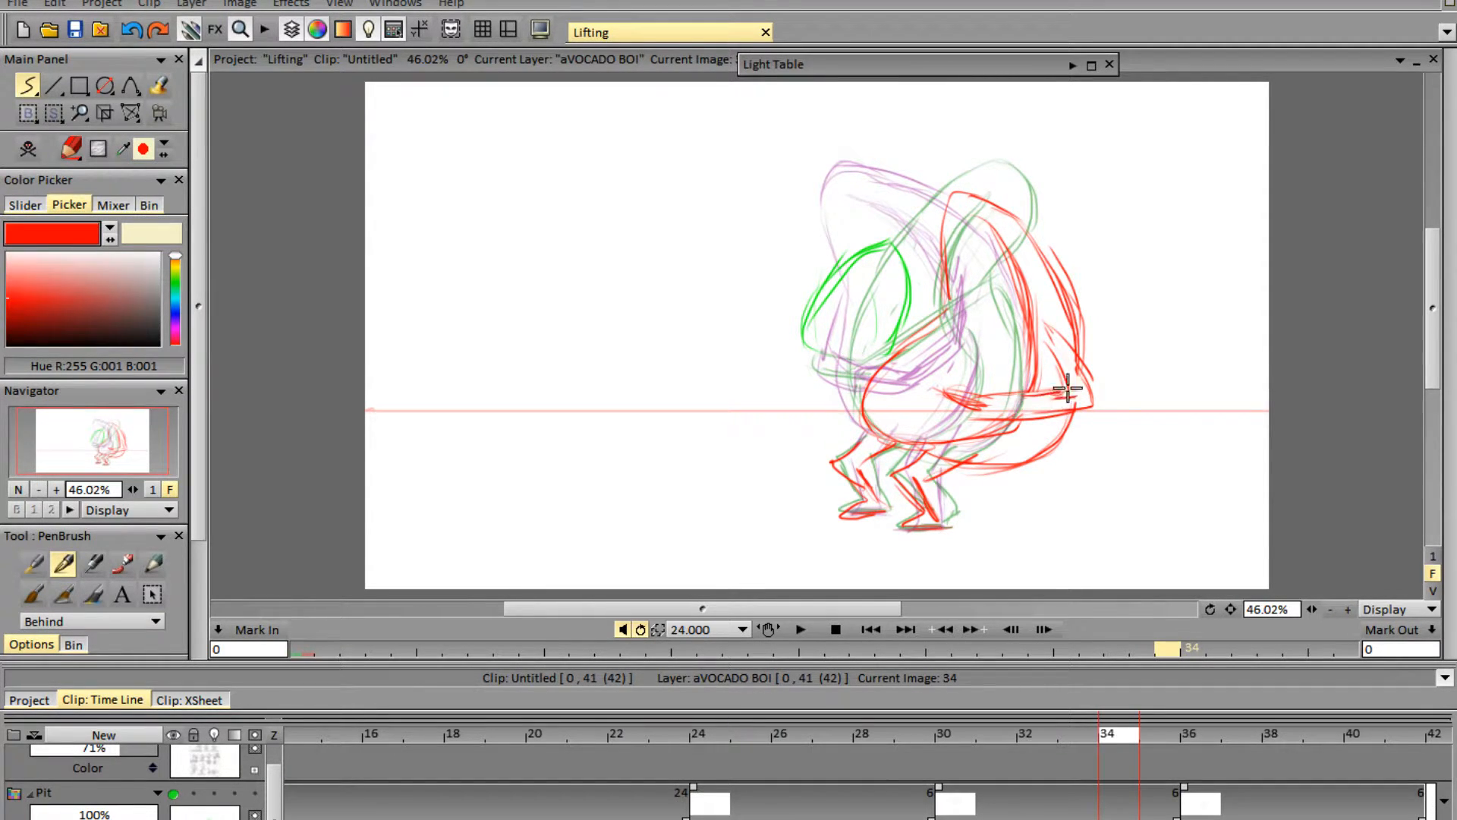
pyautogui.press('e')
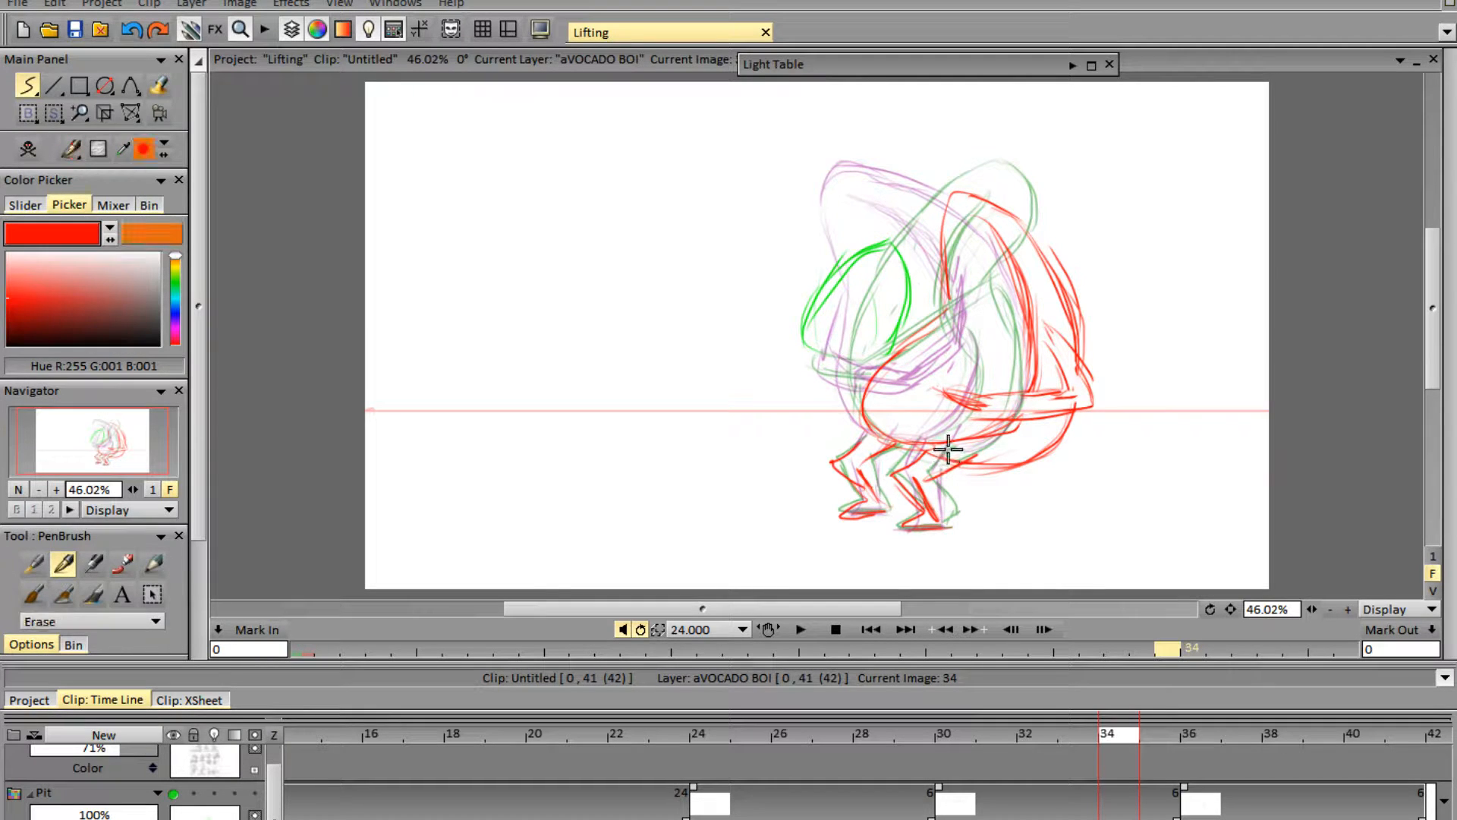
pyautogui.moveTo(943, 445)
pyautogui.mouseDown()
pyautogui.moveTo(933, 384)
pyautogui.moveTo(977, 408)
pyautogui.mouseUp()
pyautogui.press('e')
pyautogui.moveTo(977, 392)
pyautogui.mouseDown()
pyautogui.moveTo(939, 368)
pyautogui.moveTo(938, 397)
pyautogui.moveTo(922, 378)
pyautogui.moveTo(966, 413)
pyautogui.moveTo(925, 392)
pyautogui.moveTo(927, 375)
pyautogui.moveTo(1033, 419)
pyautogui.mouseUp()
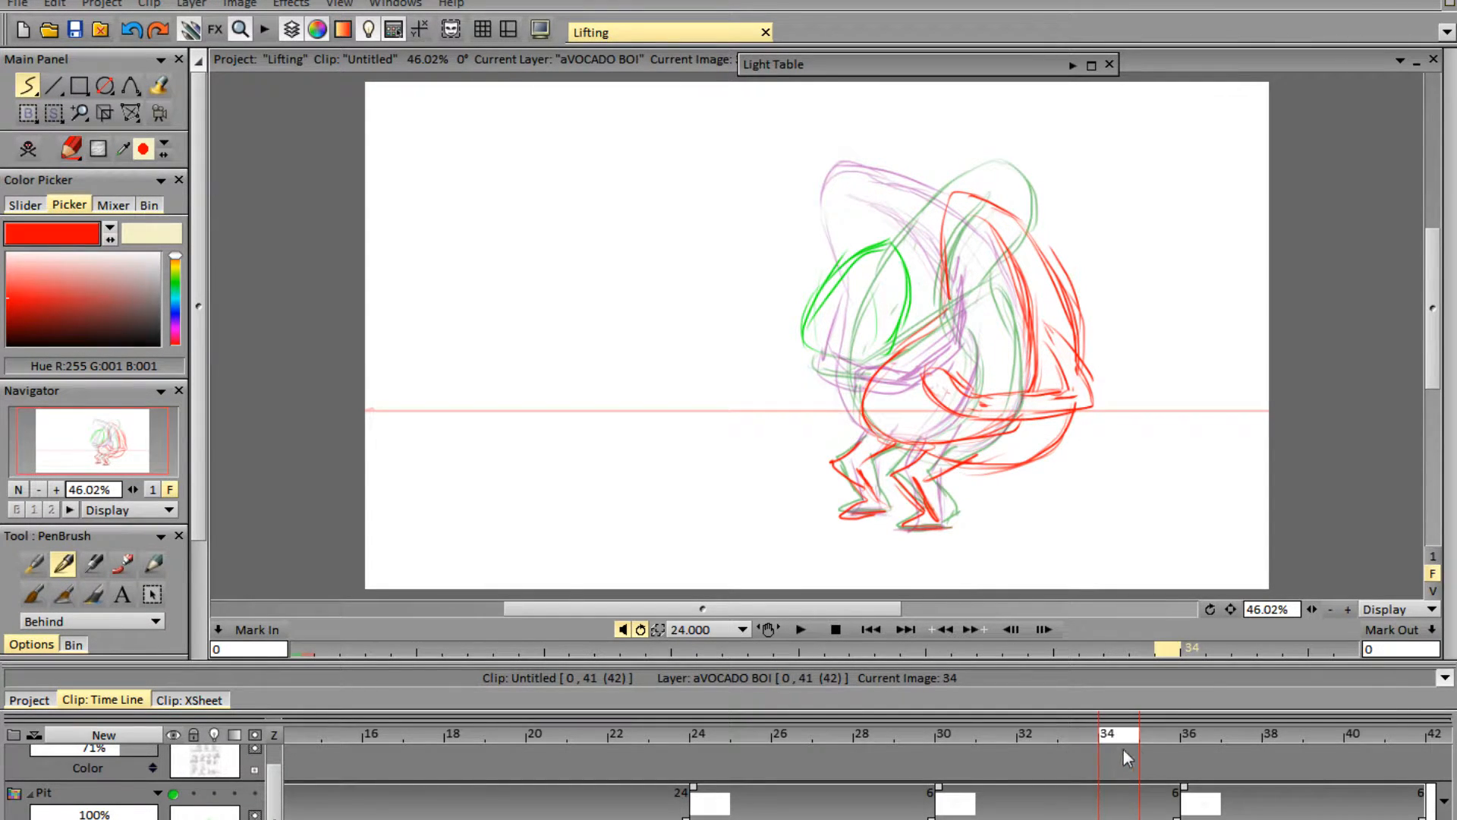
# - Start a blank drawing at frame 34 on the Pit layer and sketch a green tilted pit held against the belly
pyautogui.click(1178, 792)
pyautogui.click(1342, 350)
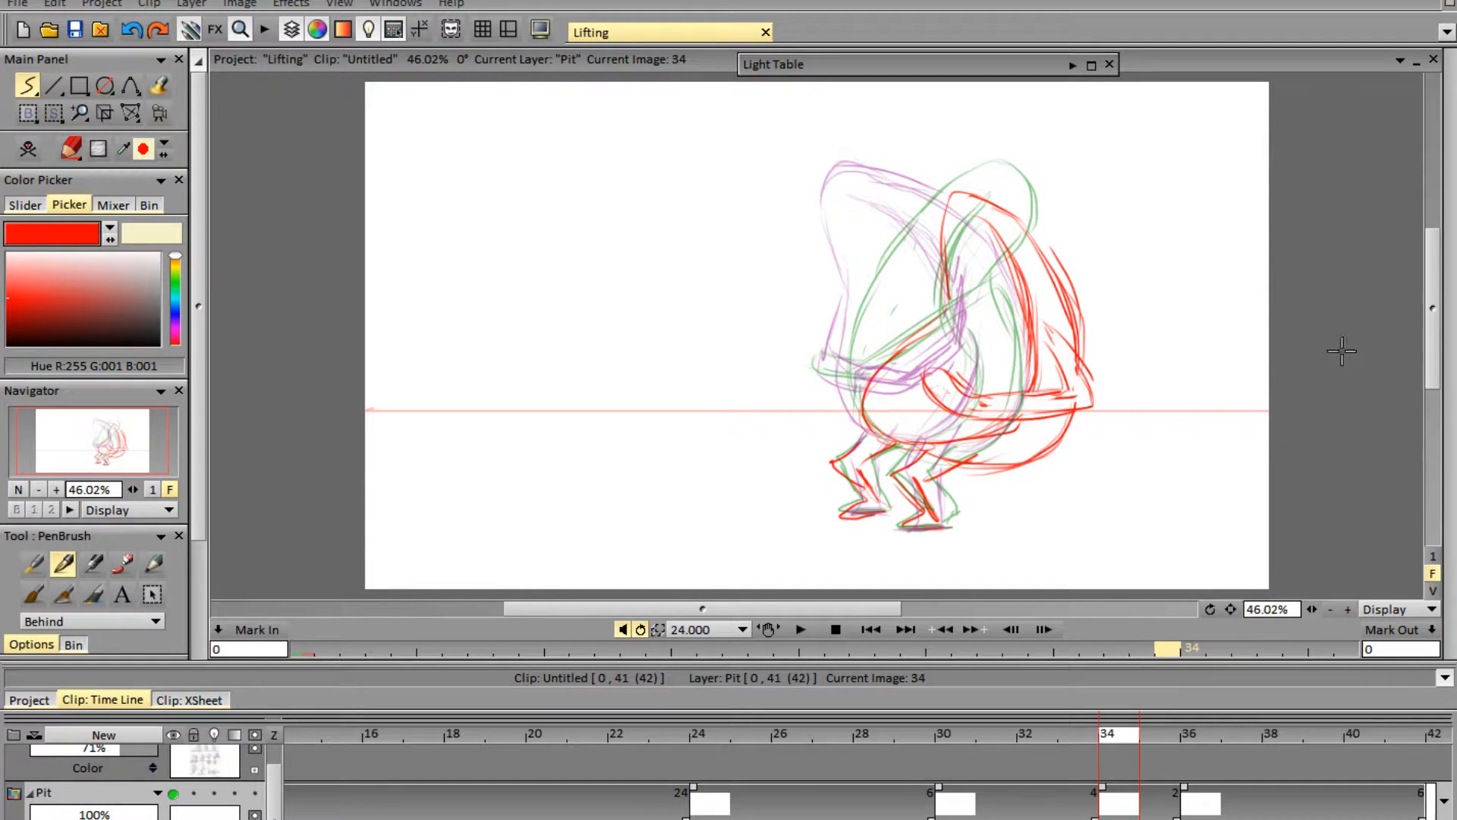
pyautogui.click(1451, 336)
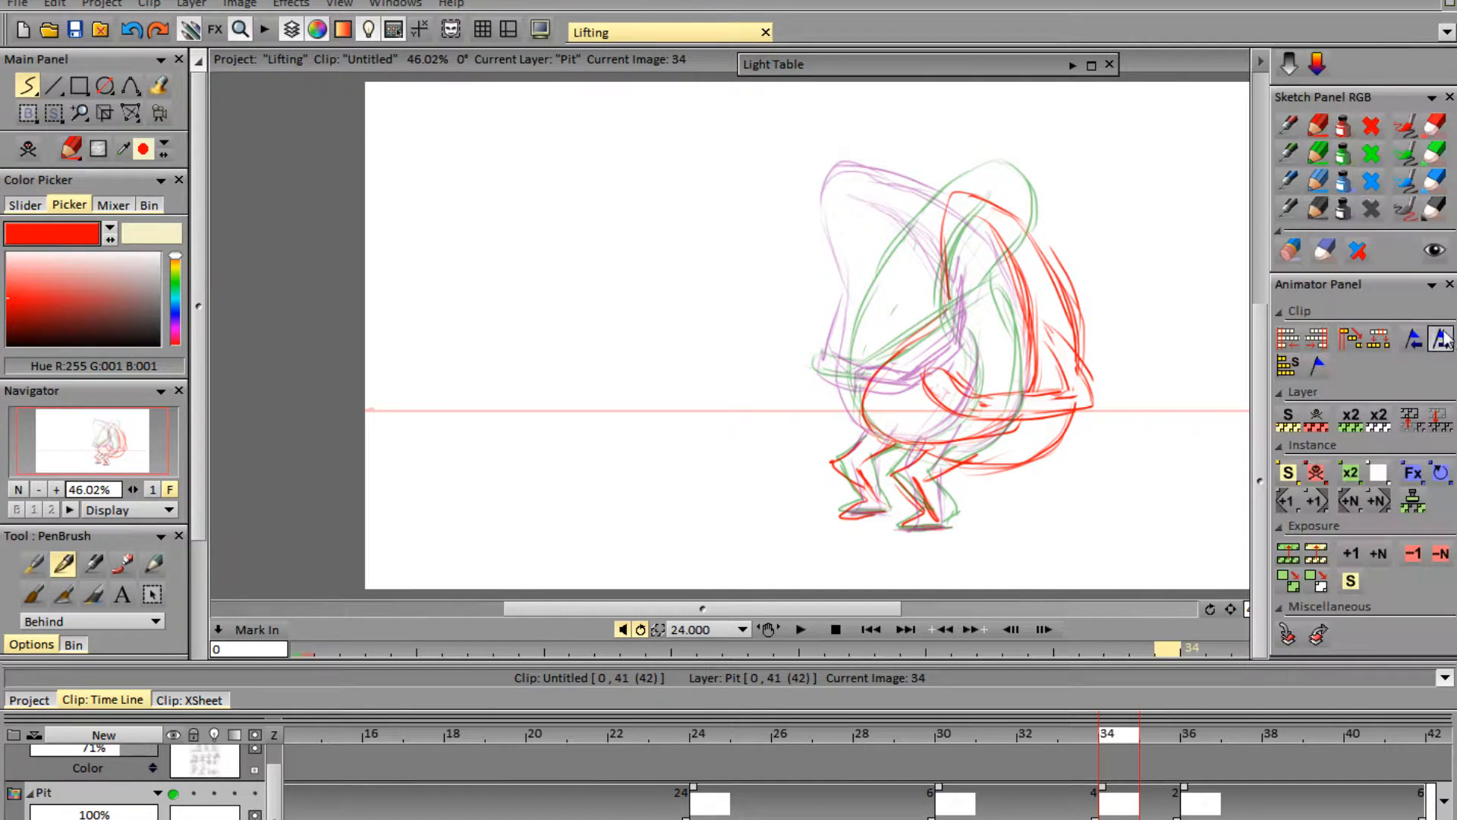
pyautogui.click(1316, 155)
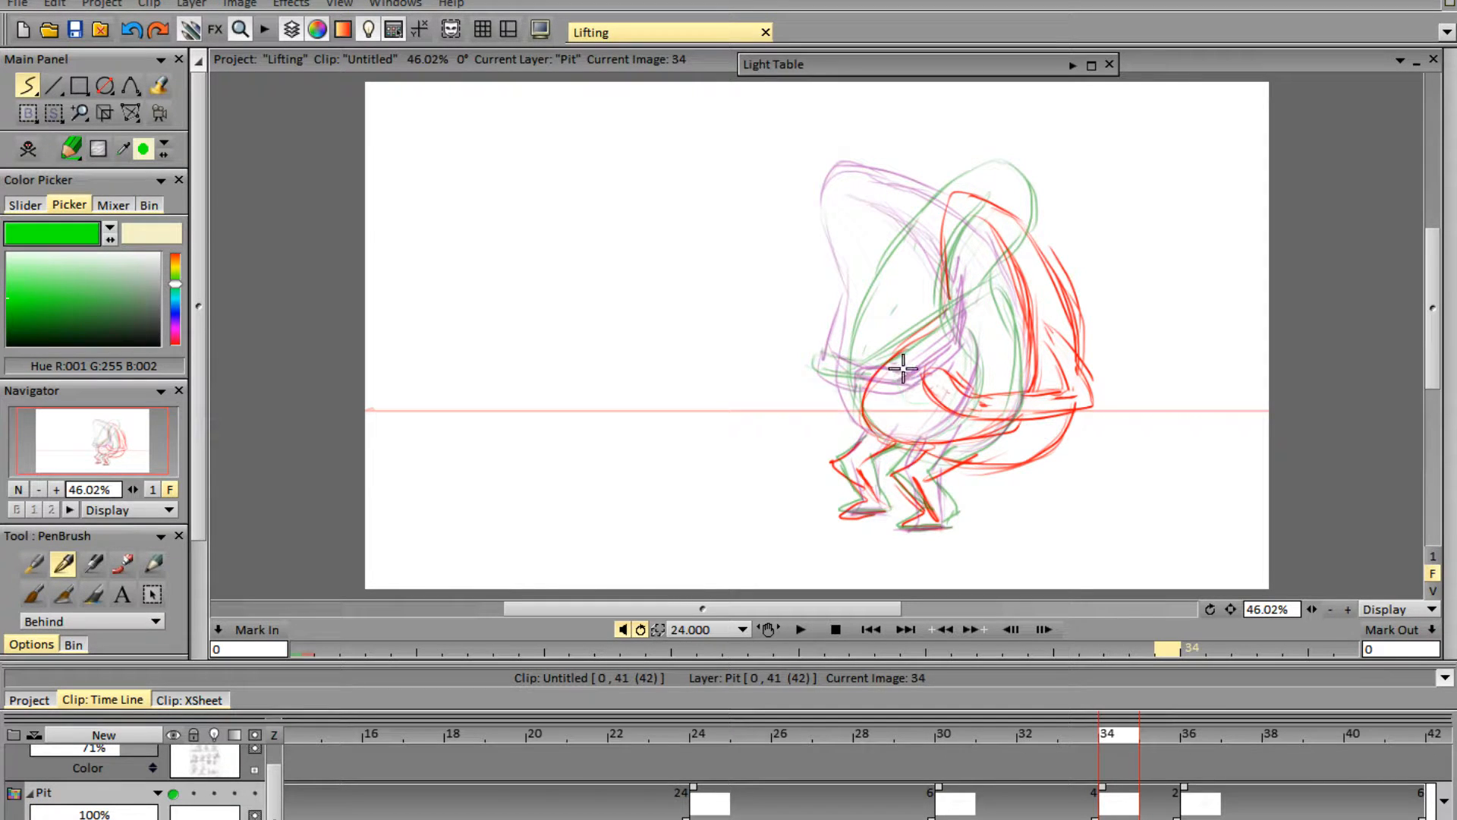
pyautogui.moveTo(902, 364); pyautogui.dragTo(932, 408)
pyautogui.moveTo(941, 329)
pyautogui.mouseDown()
pyautogui.moveTo(914, 356)
pyautogui.moveTo(967, 310)
pyautogui.moveTo(988, 367)
pyautogui.moveTo(995, 336)
pyautogui.moveTo(973, 391)
pyautogui.mouseUp()
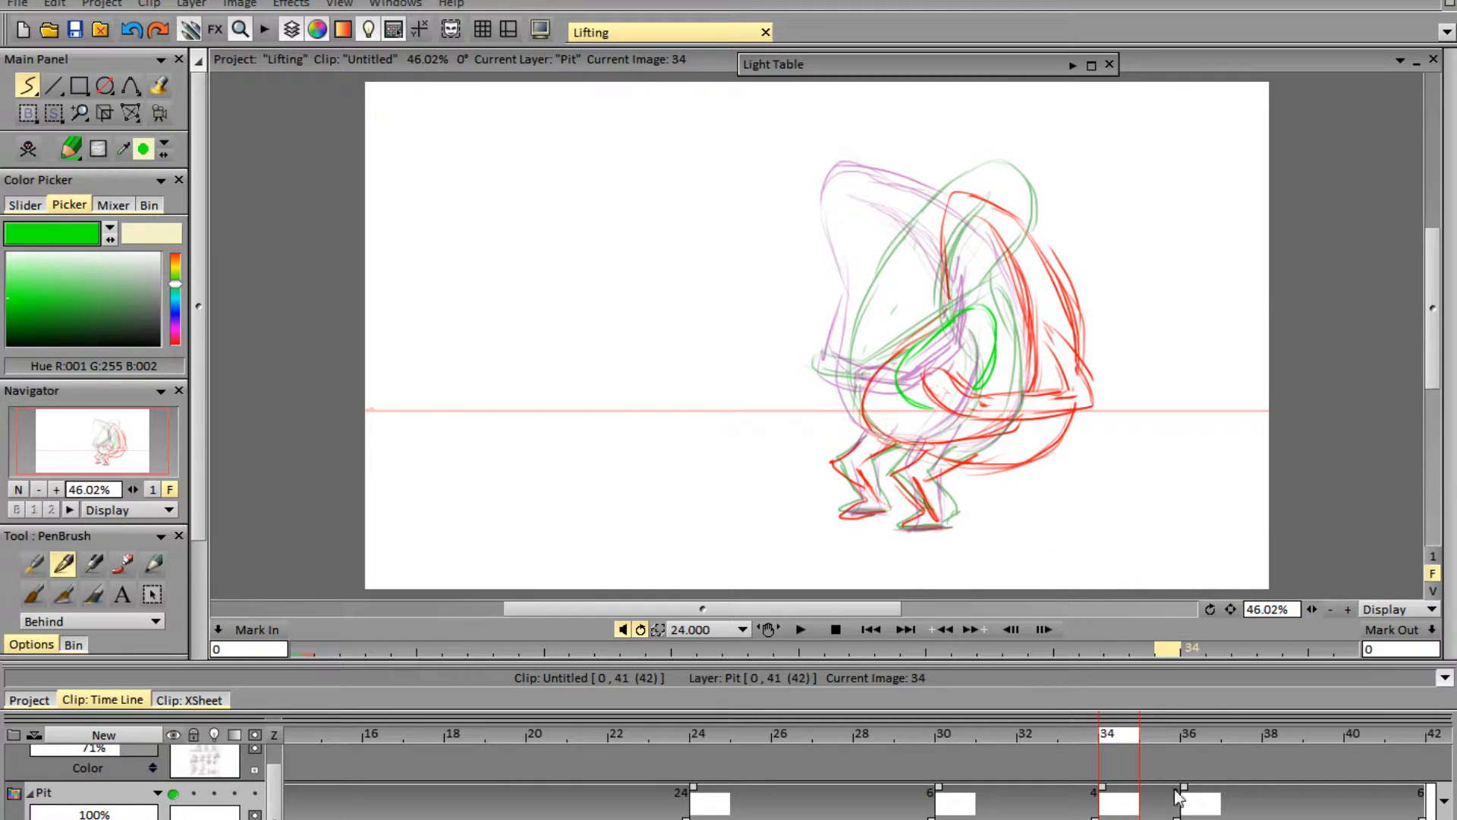
# - Stretch the exposures of the last poses on both layers to six frames each, and play the animation
pyautogui.moveTo(1095, 817); pyautogui.dragTo(1178, 816)
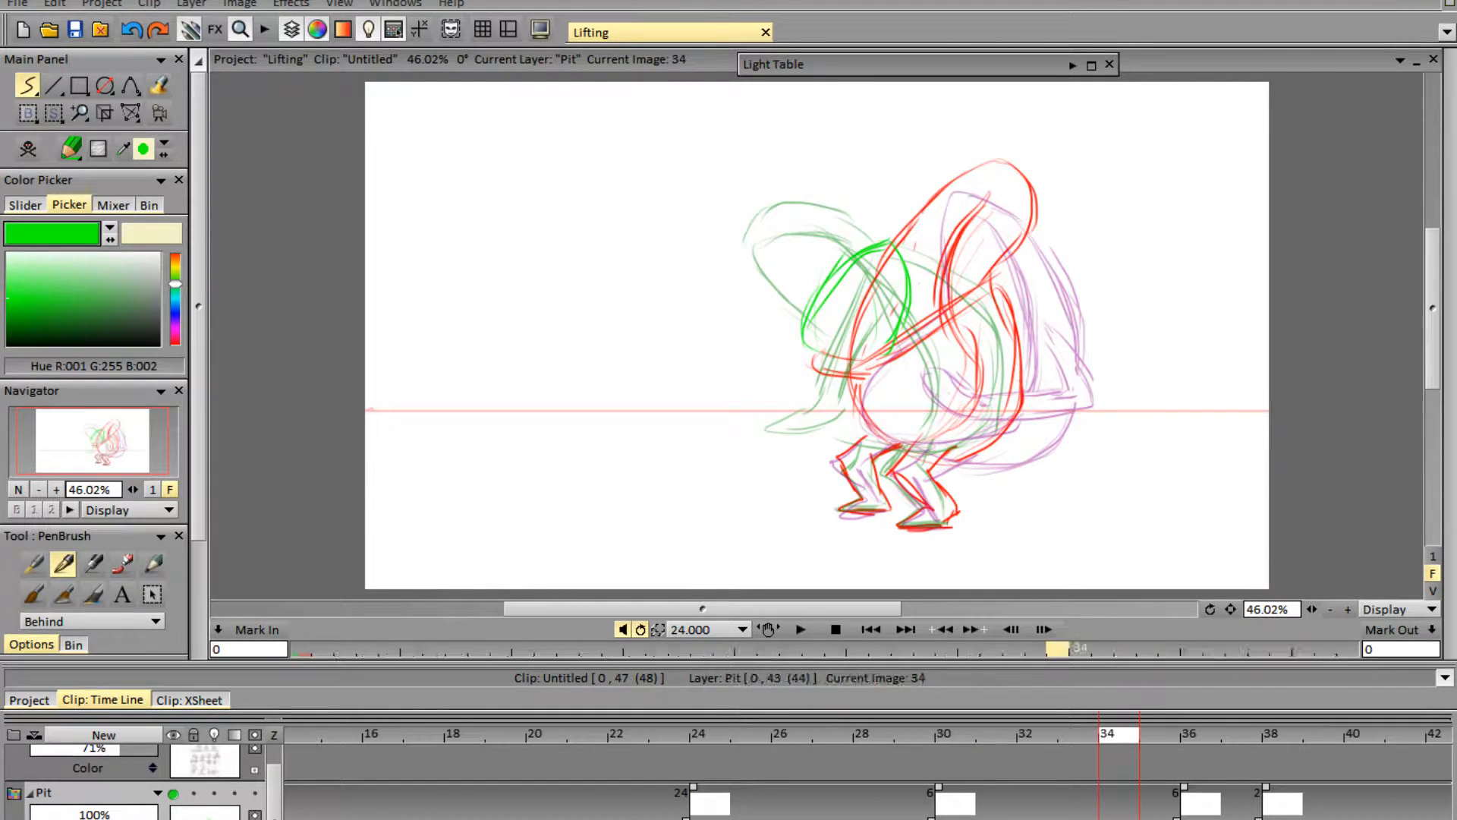
pyautogui.moveTo(1241, 812); pyautogui.dragTo(1422, 818)
pyautogui.click(1282, 806)
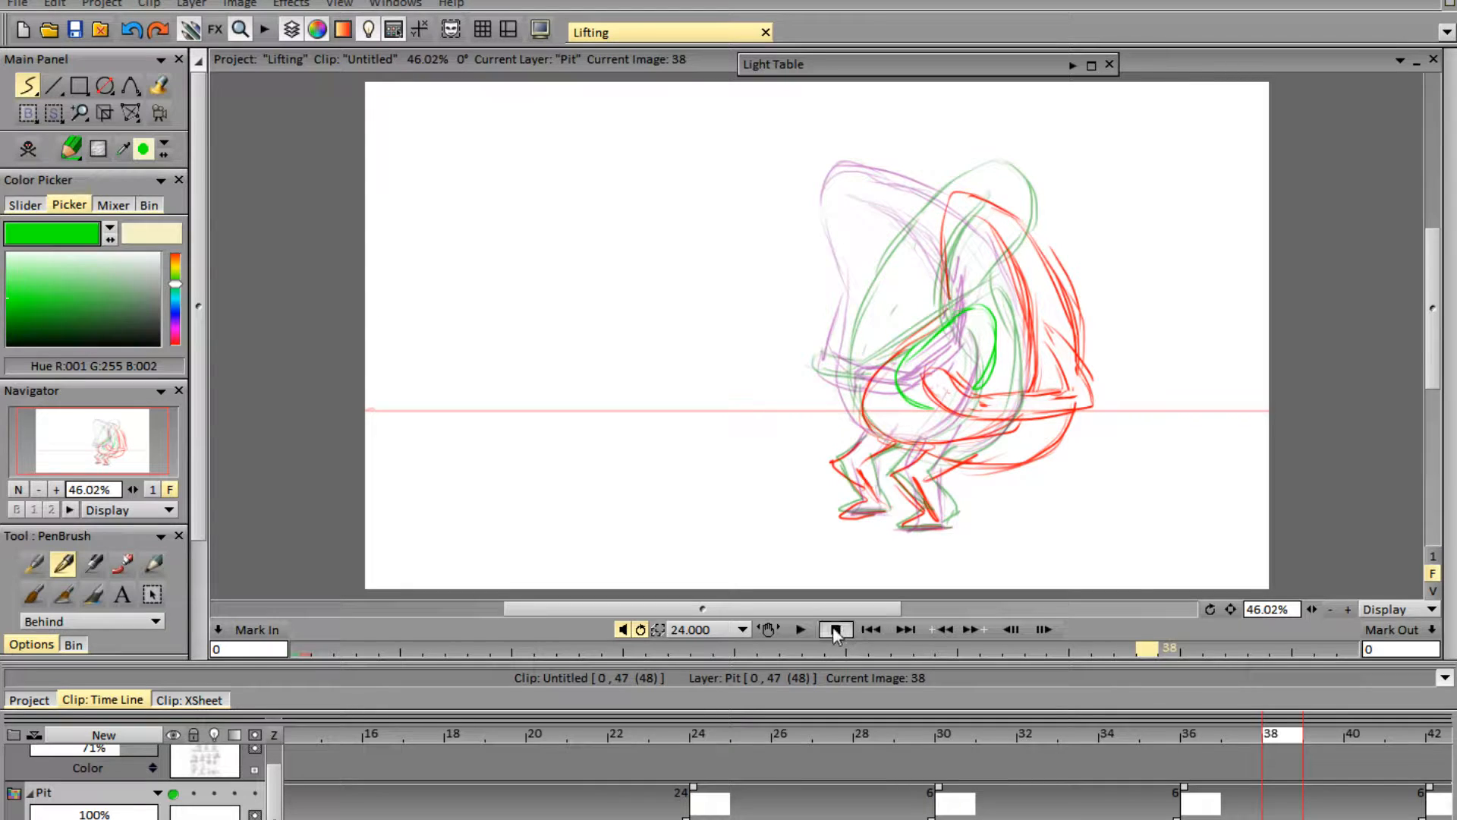
pyautogui.click(805, 630)
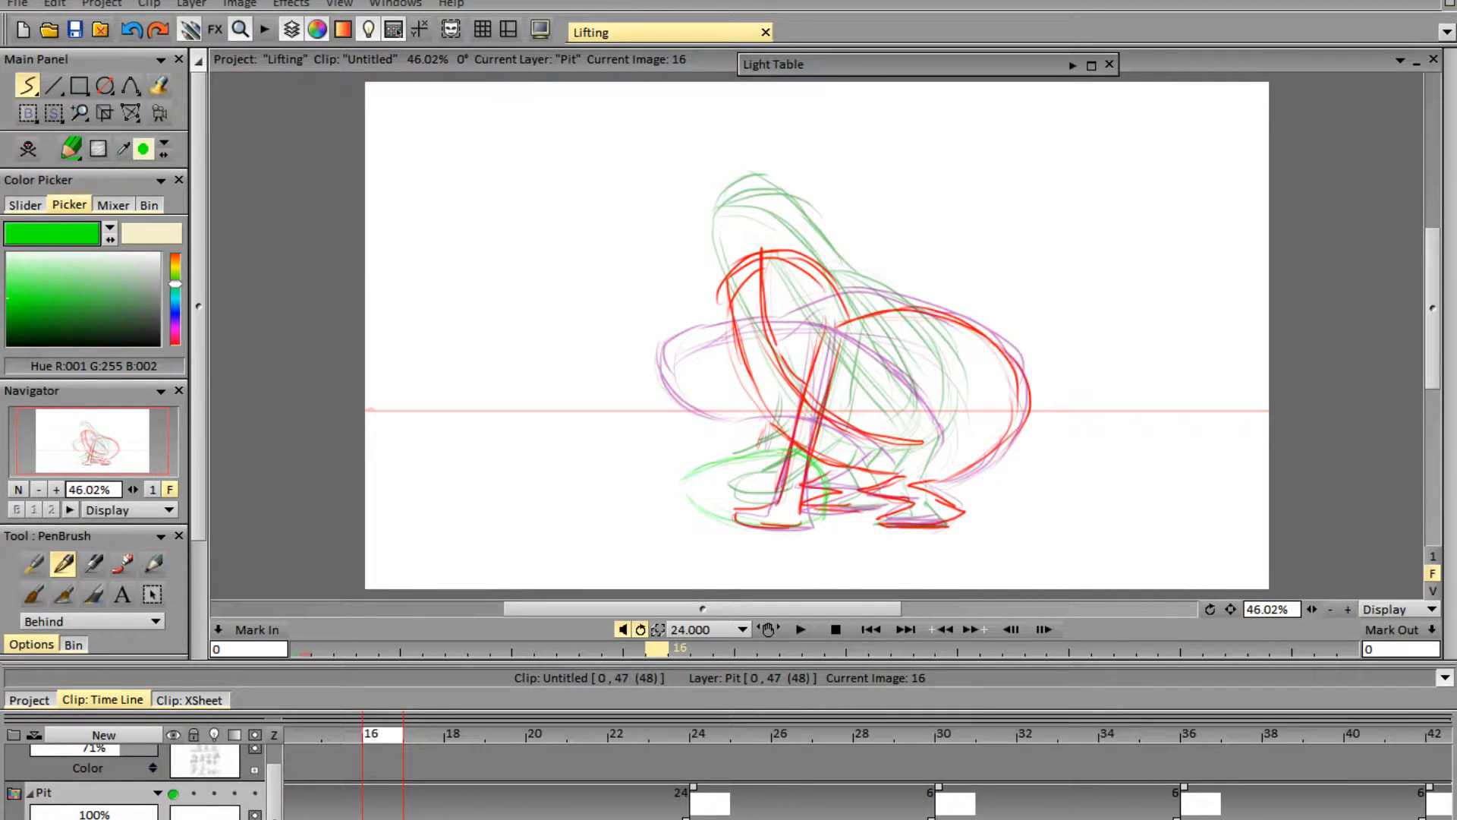
# - Select all the drawings on the aVOCADO BOI layer and lengthen each exposure by two frames
pyautogui.scroll(-1, 729, 781)
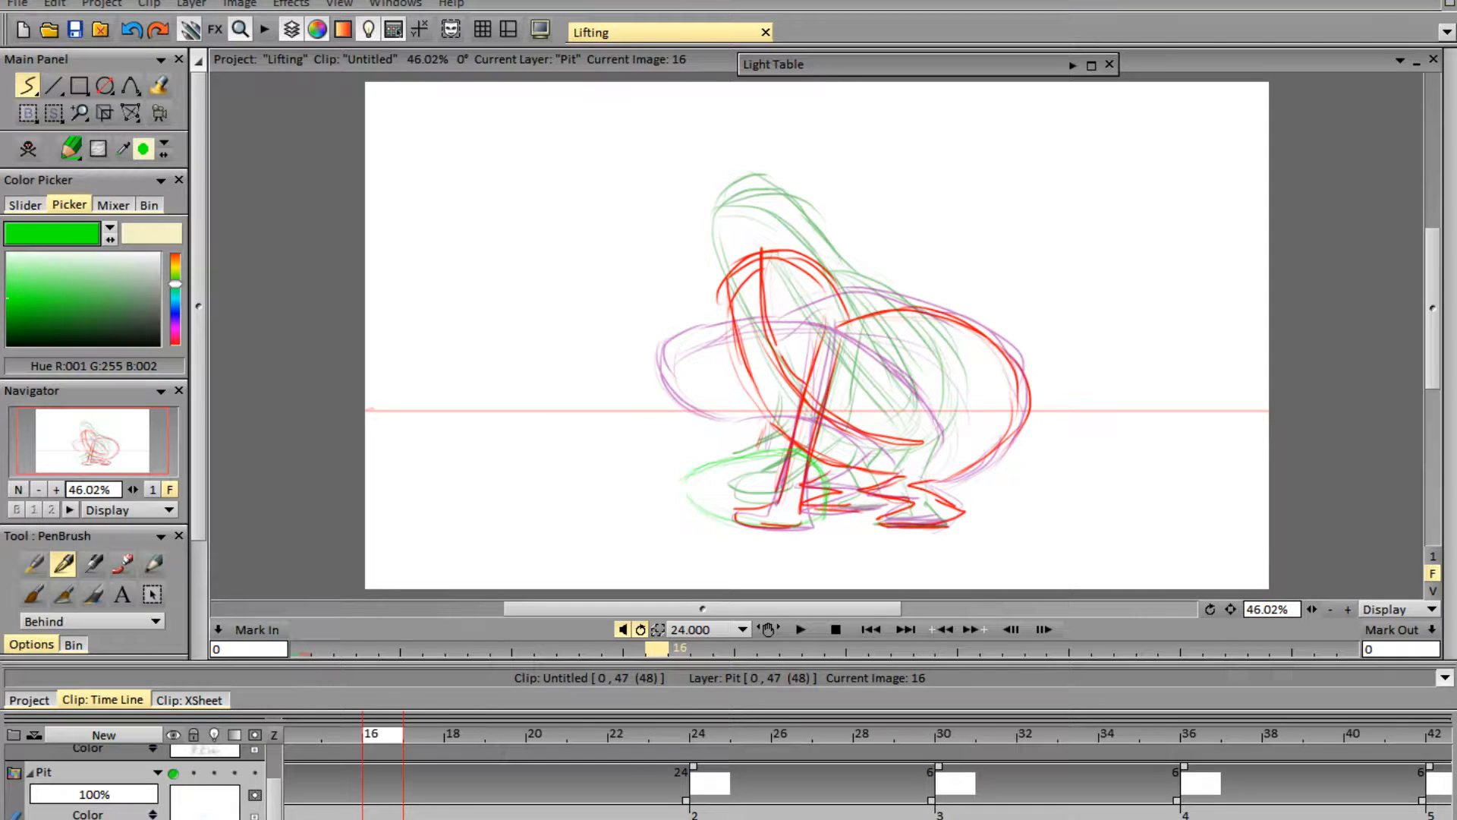
pyautogui.scroll(-5, 339, 792)
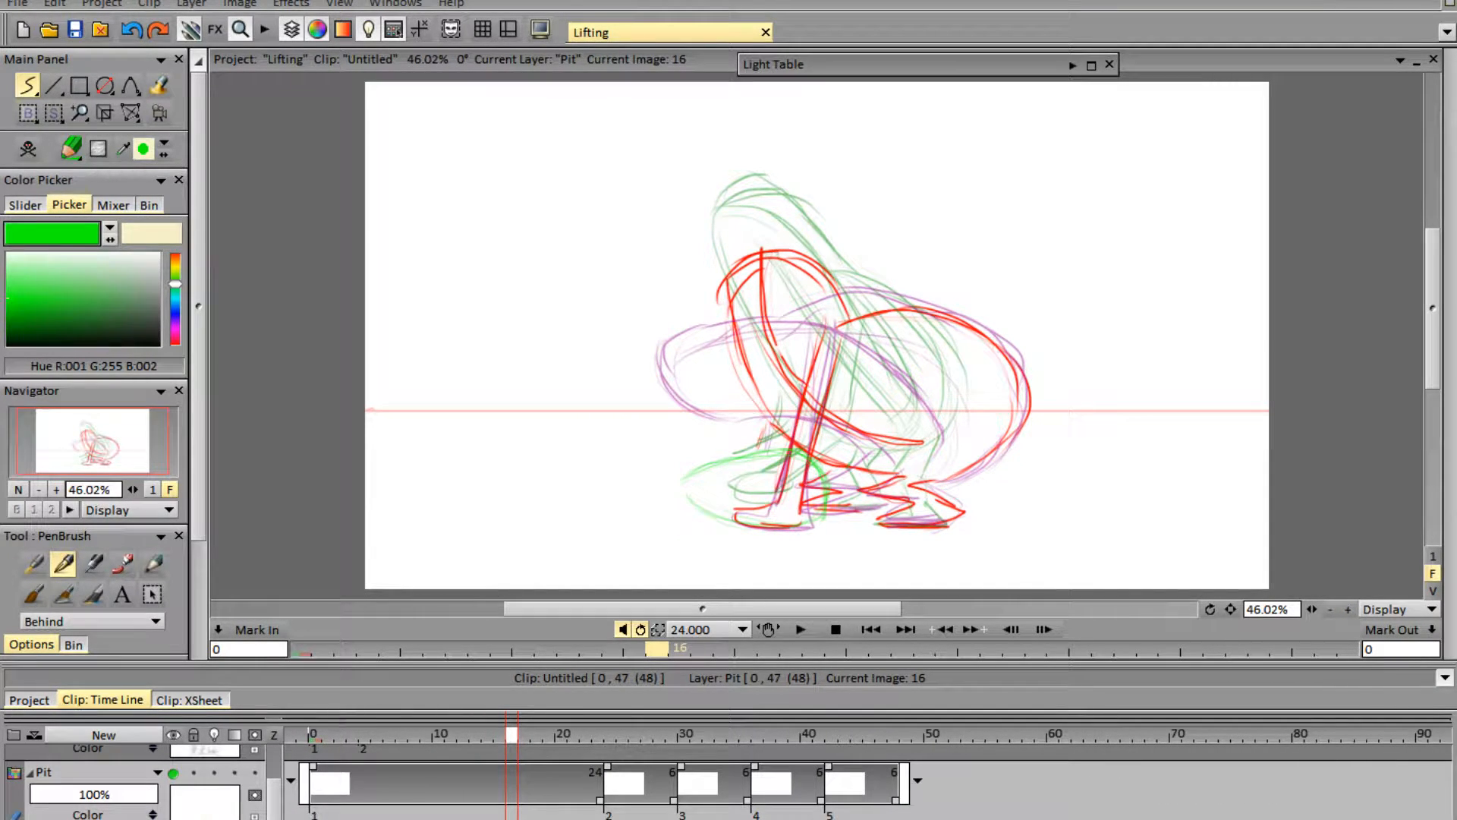
pyautogui.click(304, 749)
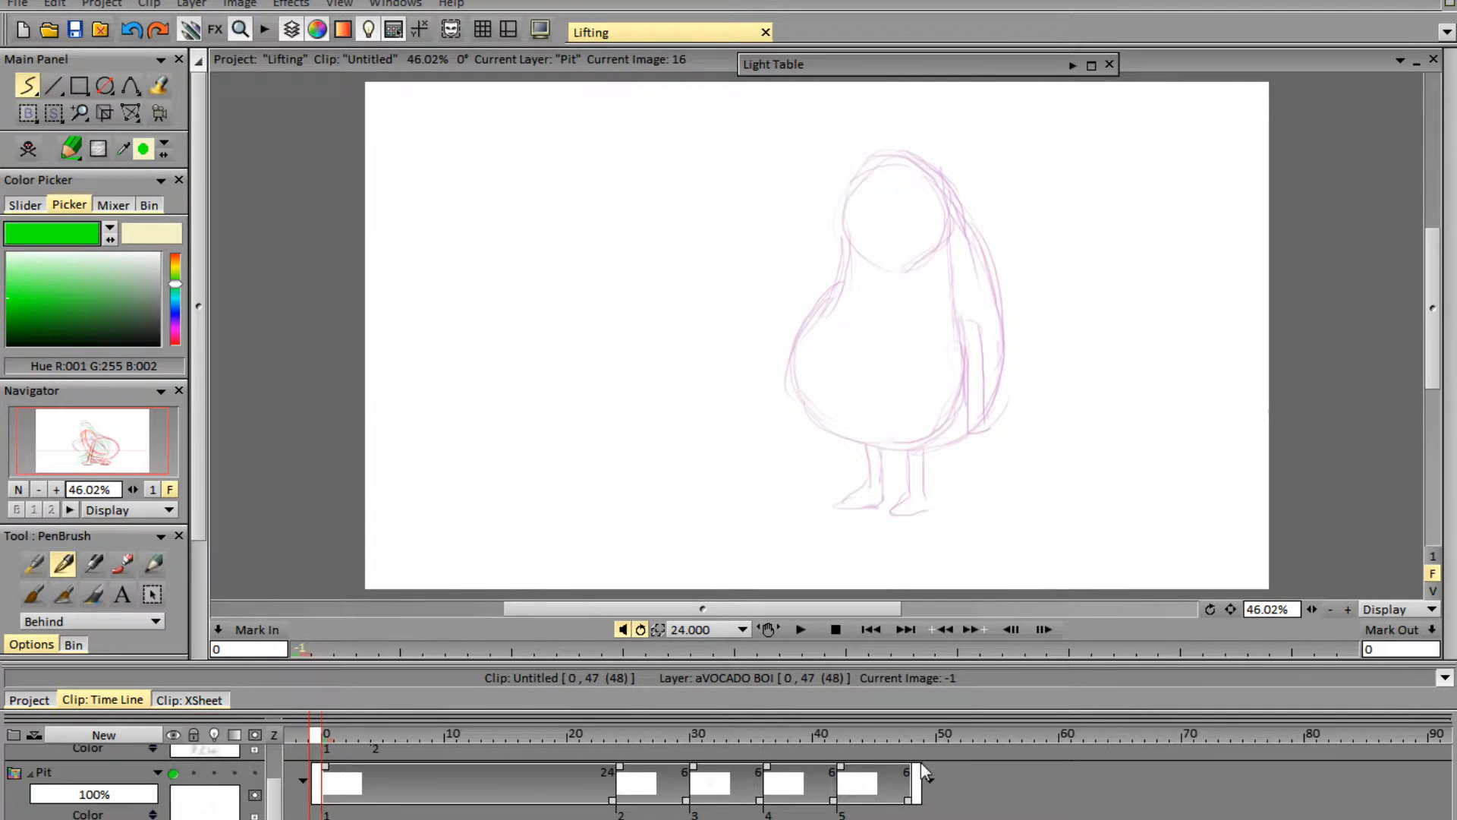
pyautogui.click(921, 762)
pyautogui.click(1432, 307)
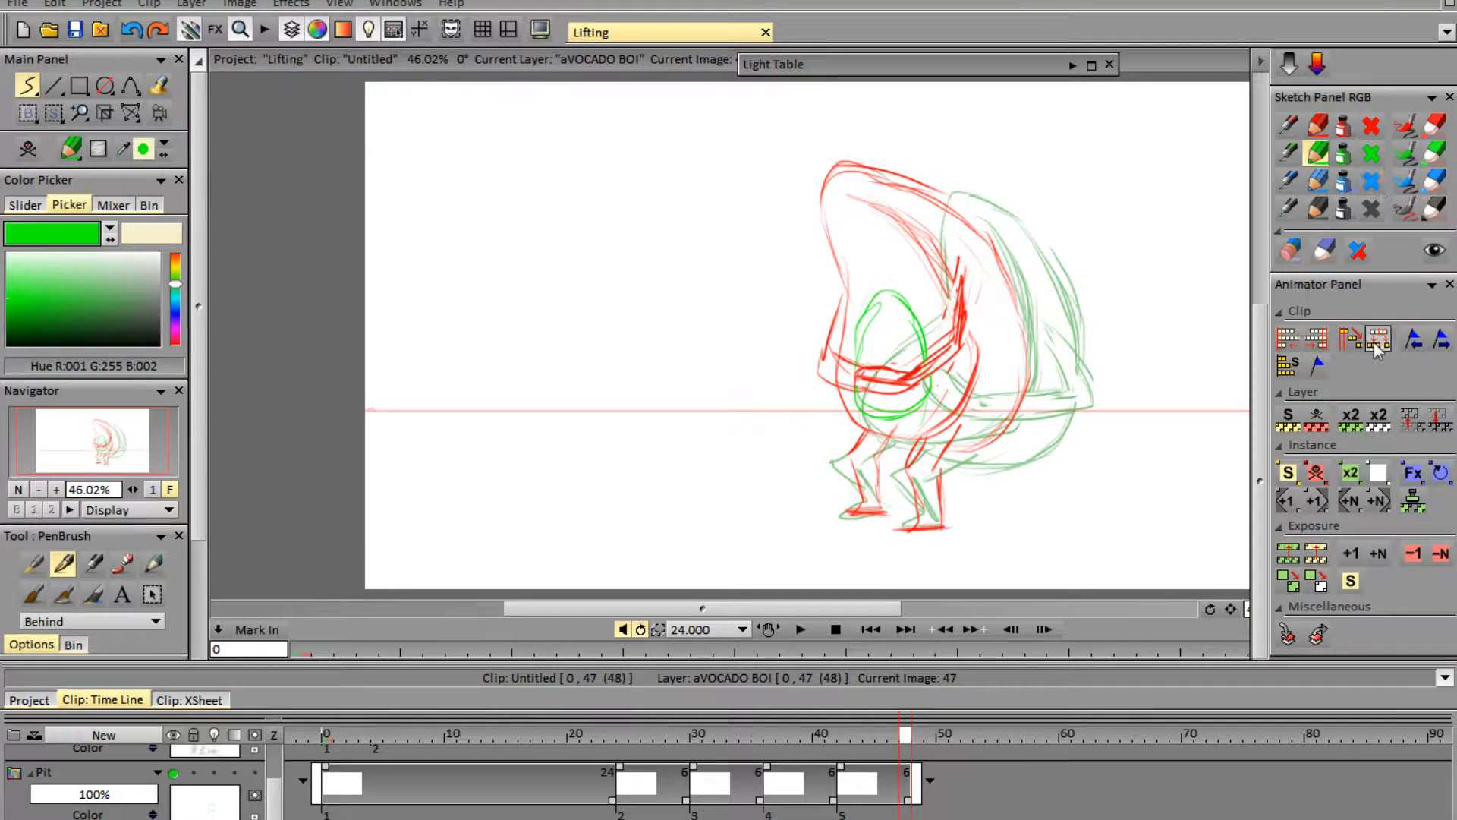
pyautogui.click(1351, 554)
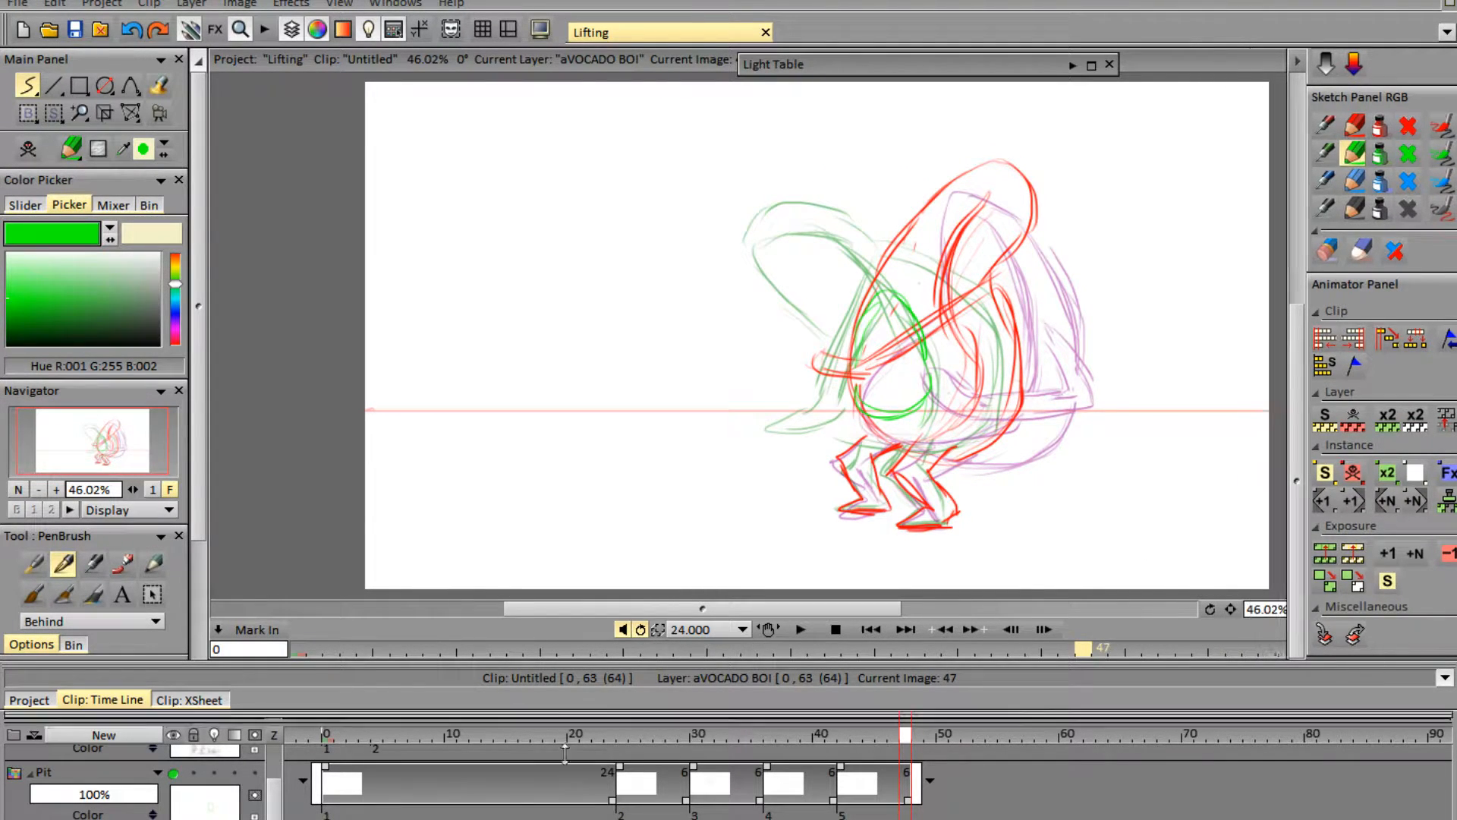
# - Lengthen every Pit drawing's exposure by two frames, and extend the first Pit drawing to 32 frames
pyautogui.click(402, 813)
pyautogui.moveTo(402, 813); pyautogui.dragTo(921, 762)
pyautogui.moveTo(1449, 387)
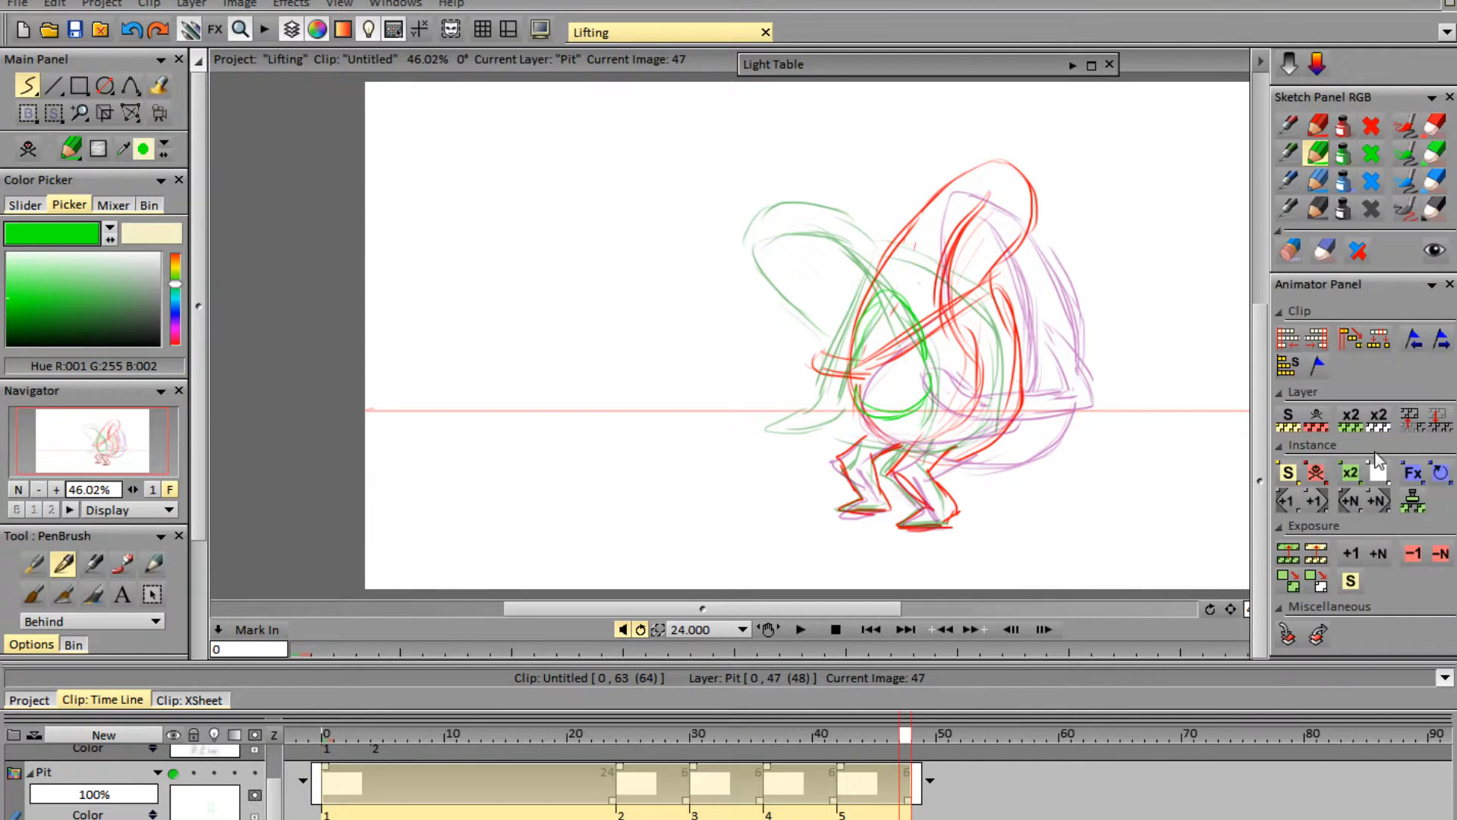
pyautogui.click(1351, 553)
pyautogui.click(1353, 553)
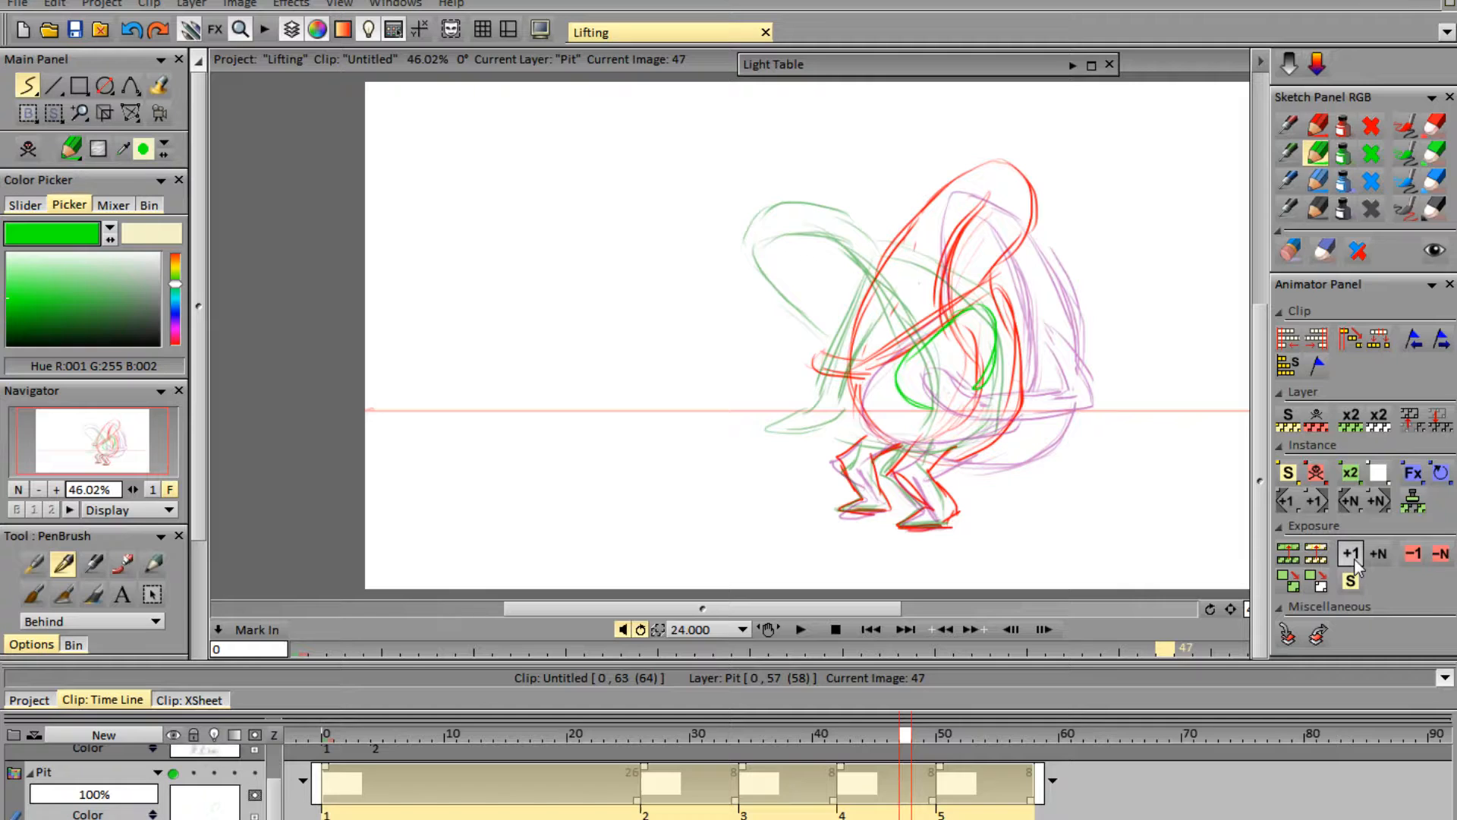
pyautogui.click(1354, 558)
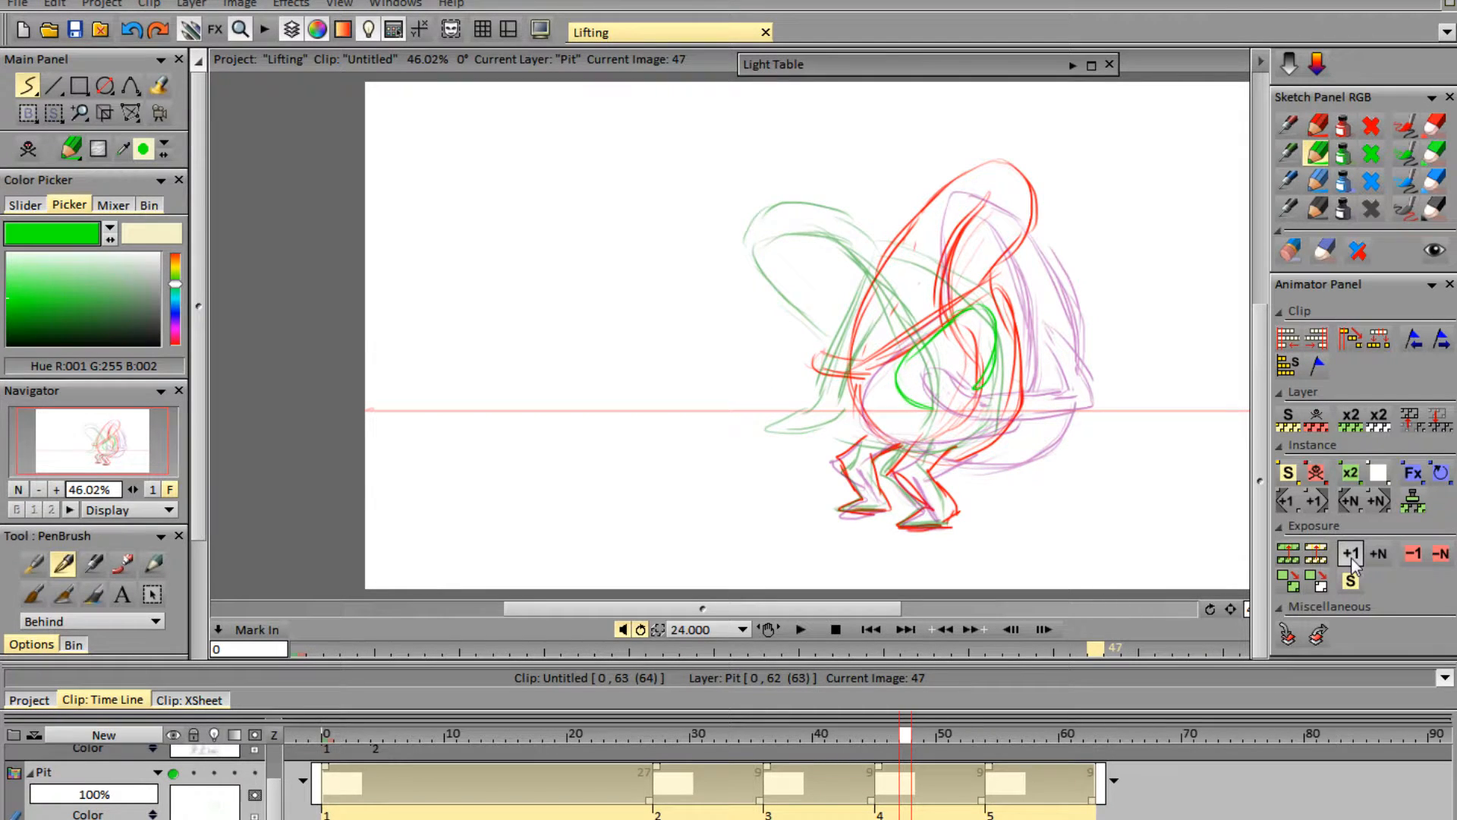
pyautogui.hotkey('ctrl', 'z')
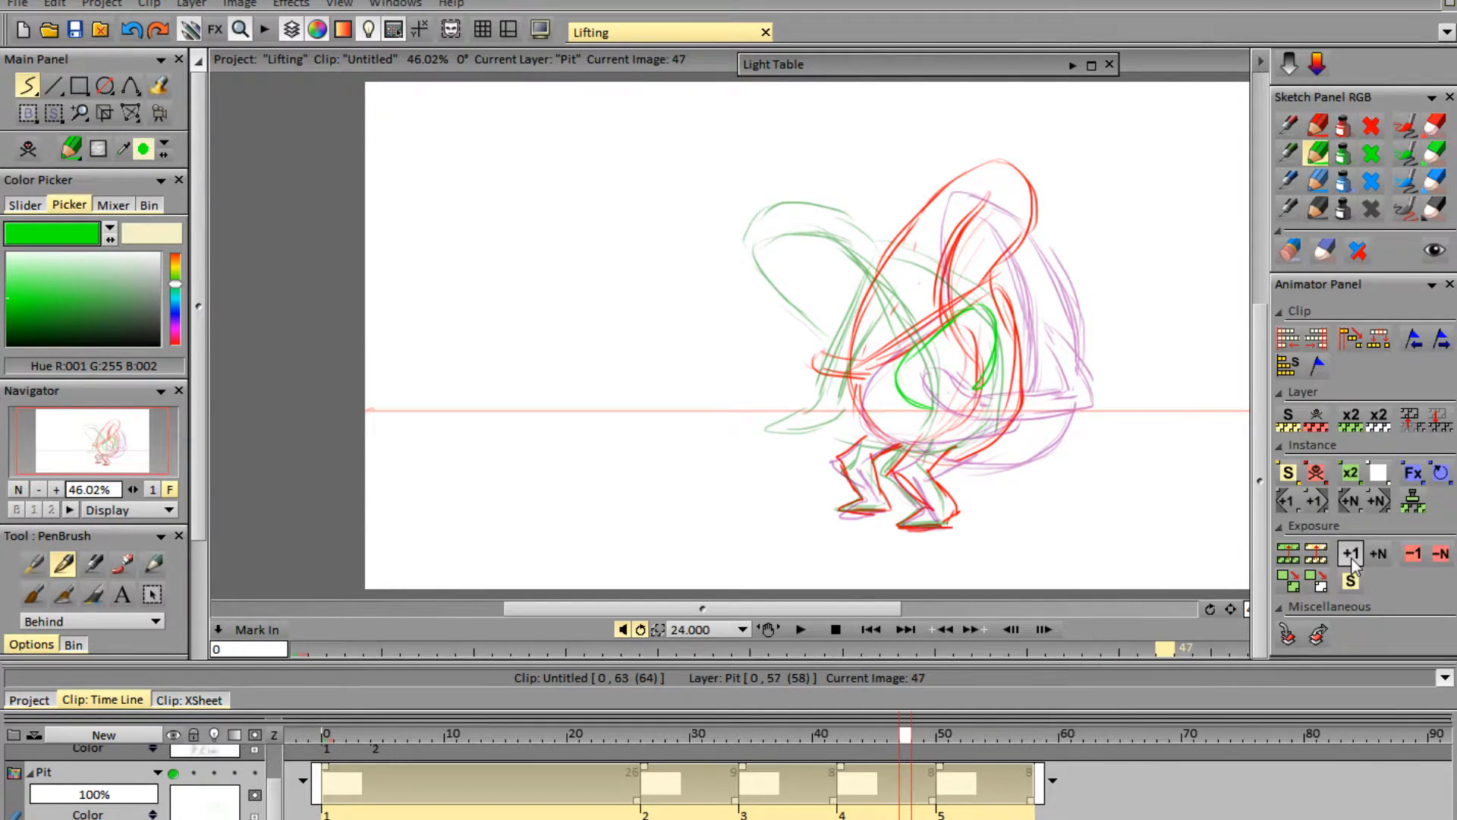
pyautogui.click(636, 807)
pyautogui.moveTo(638, 807); pyautogui.dragTo(709, 814)
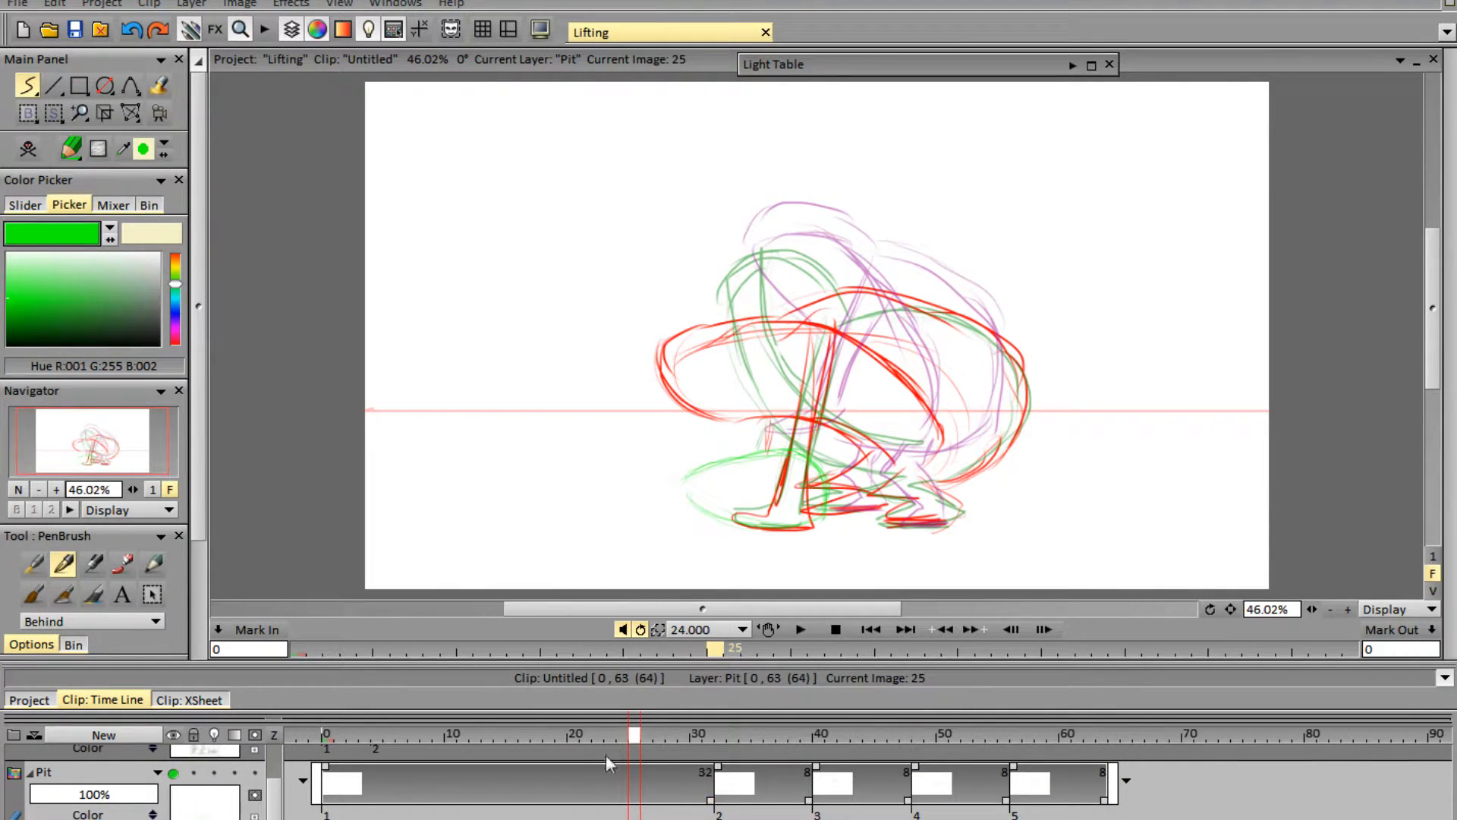
# - Play the animation and scrub through the poses from frame 0 to the leaning-back hold at frame 51
pyautogui.moveTo(605, 755)
pyautogui.mouseDown()
pyautogui.moveTo(626, 736)
pyautogui.moveTo(611, 740)
pyautogui.moveTo(744, 774)
pyautogui.moveTo(657, 749)
pyautogui.mouseUp()
pyautogui.click(800, 629)
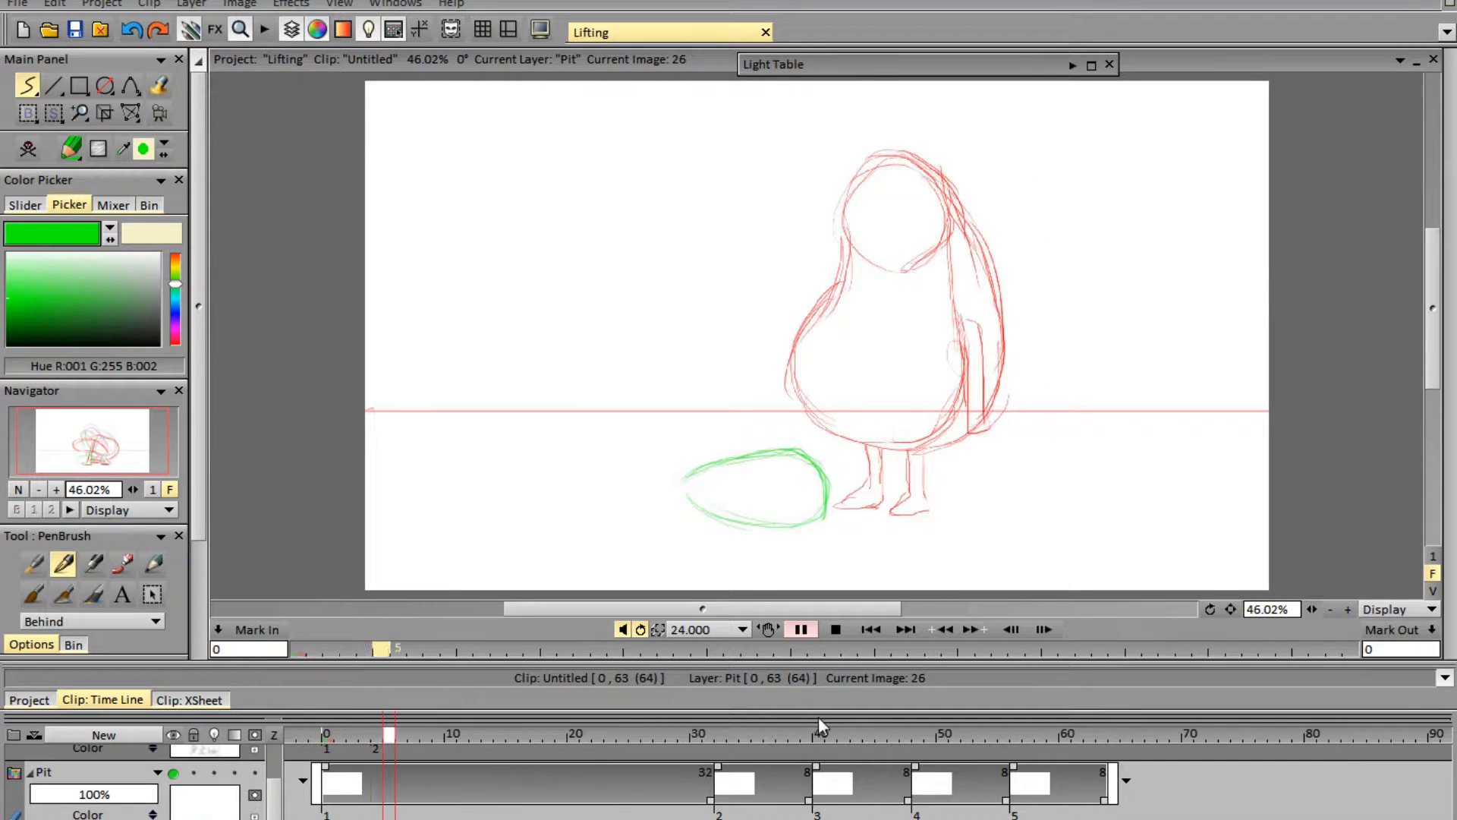
pyautogui.click(834, 631)
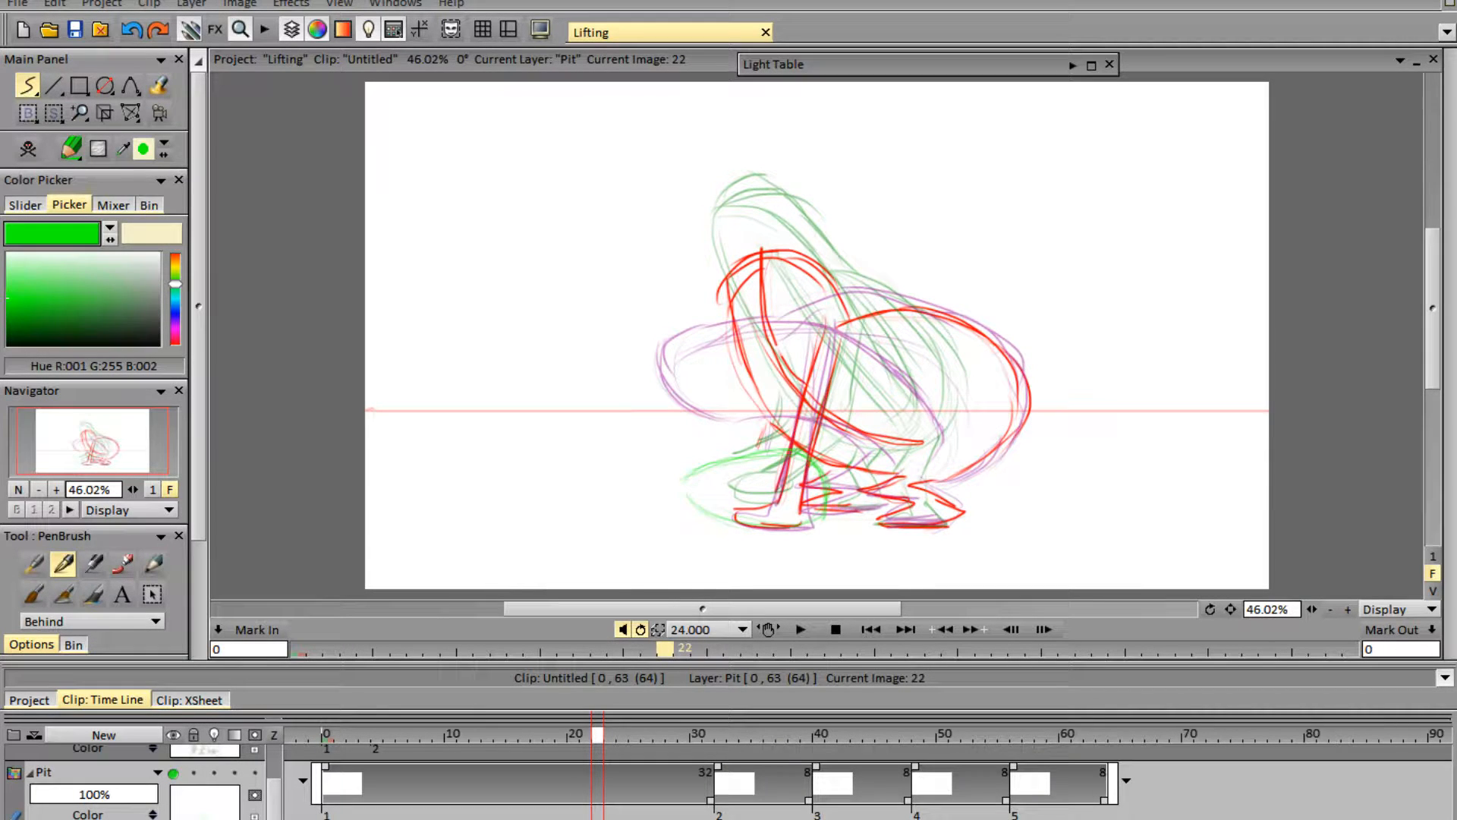
pyautogui.click(328, 733)
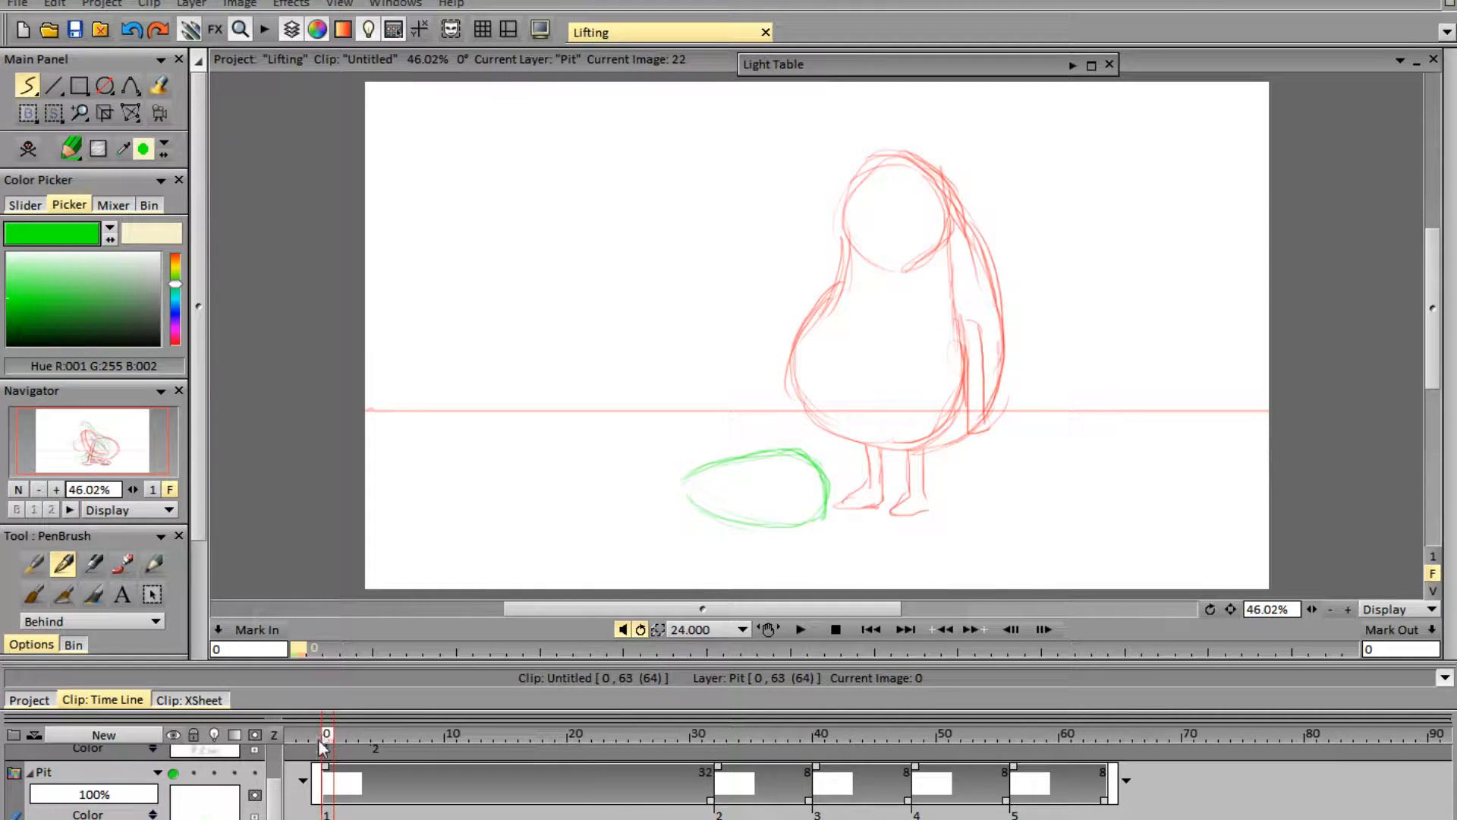
pyautogui.moveTo(321, 747)
pyautogui.mouseDown()
pyautogui.moveTo(471, 772)
pyautogui.moveTo(1016, 771)
pyautogui.moveTo(856, 771)
pyautogui.mouseUp()
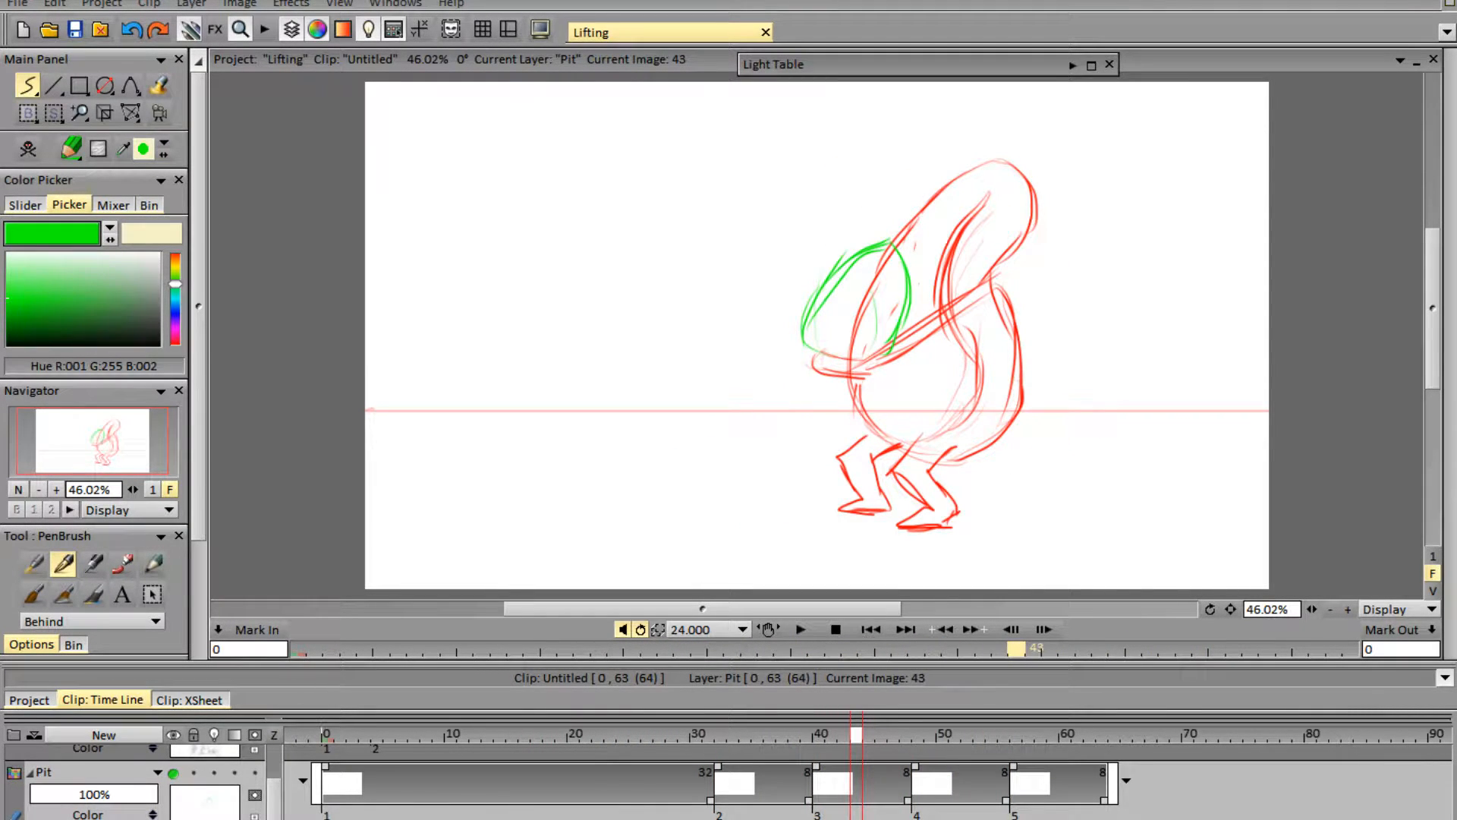
pyautogui.moveTo(858, 733); pyautogui.dragTo(959, 733)
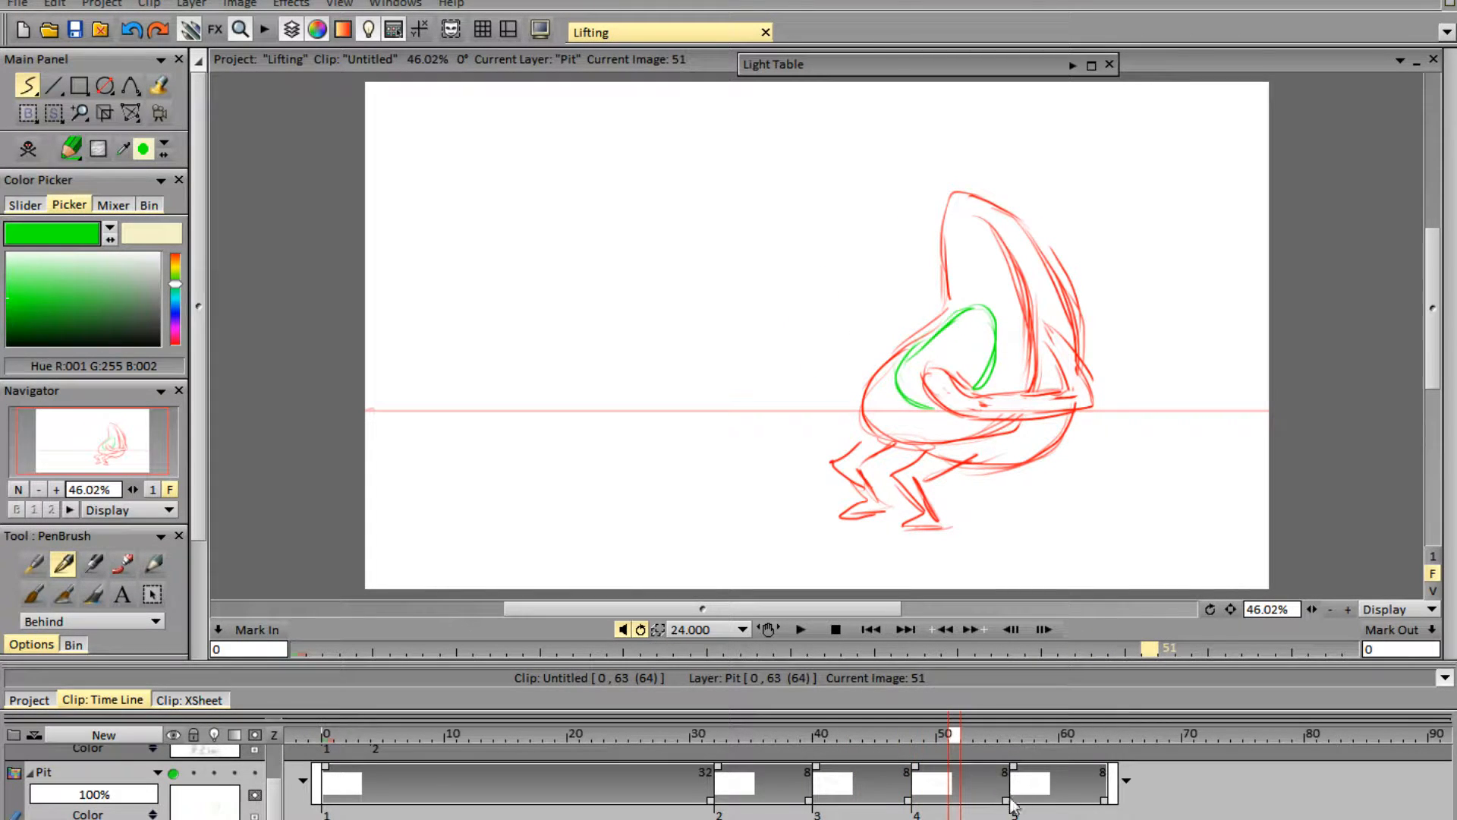
# - Extend the fourth Pit drawing's exposure to 14 frames and play the animation to review the hold
pyautogui.moveTo(1006, 799); pyautogui.dragTo(1082, 793)
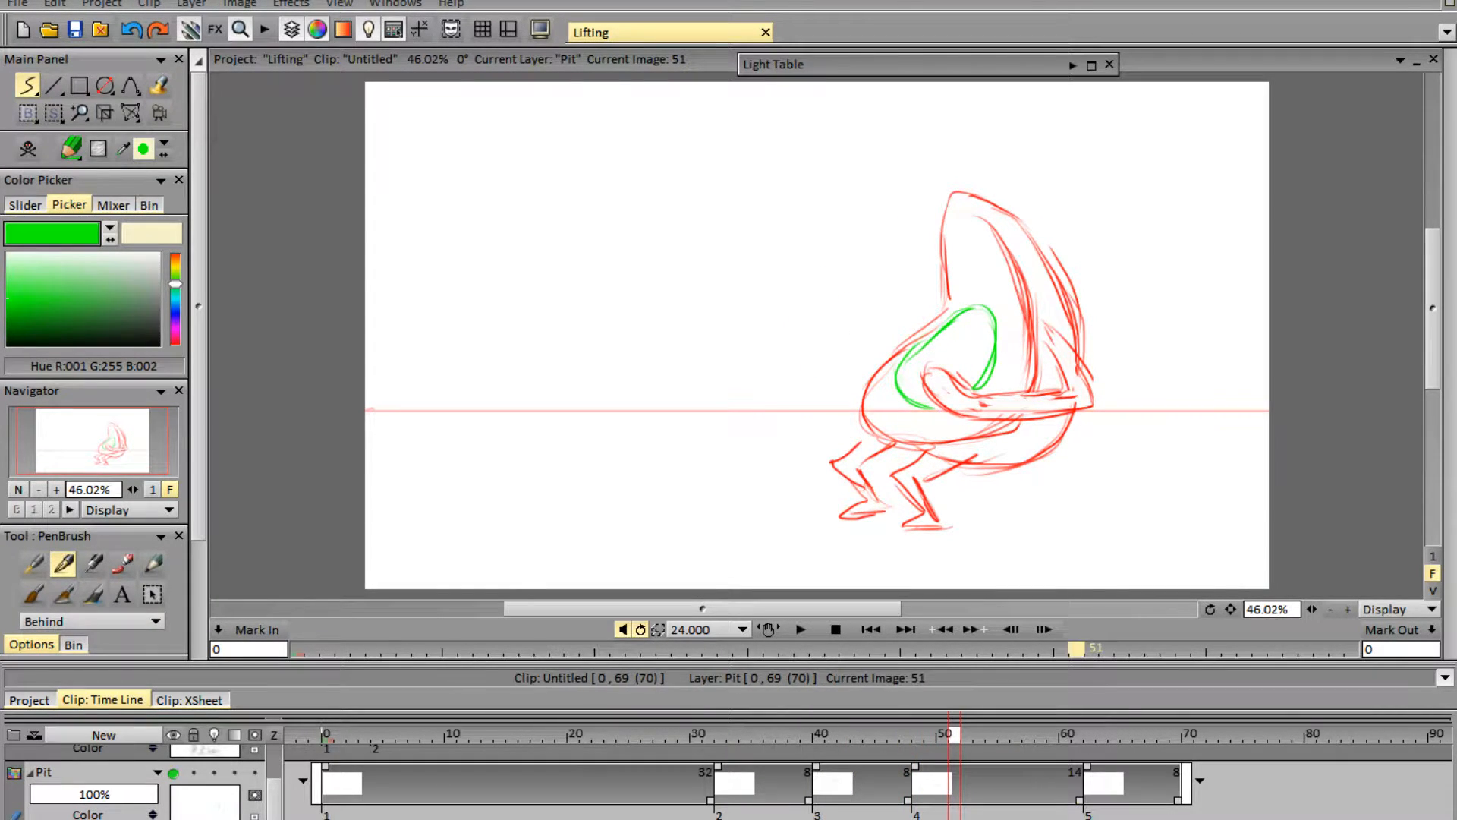
pyautogui.click(808, 628)
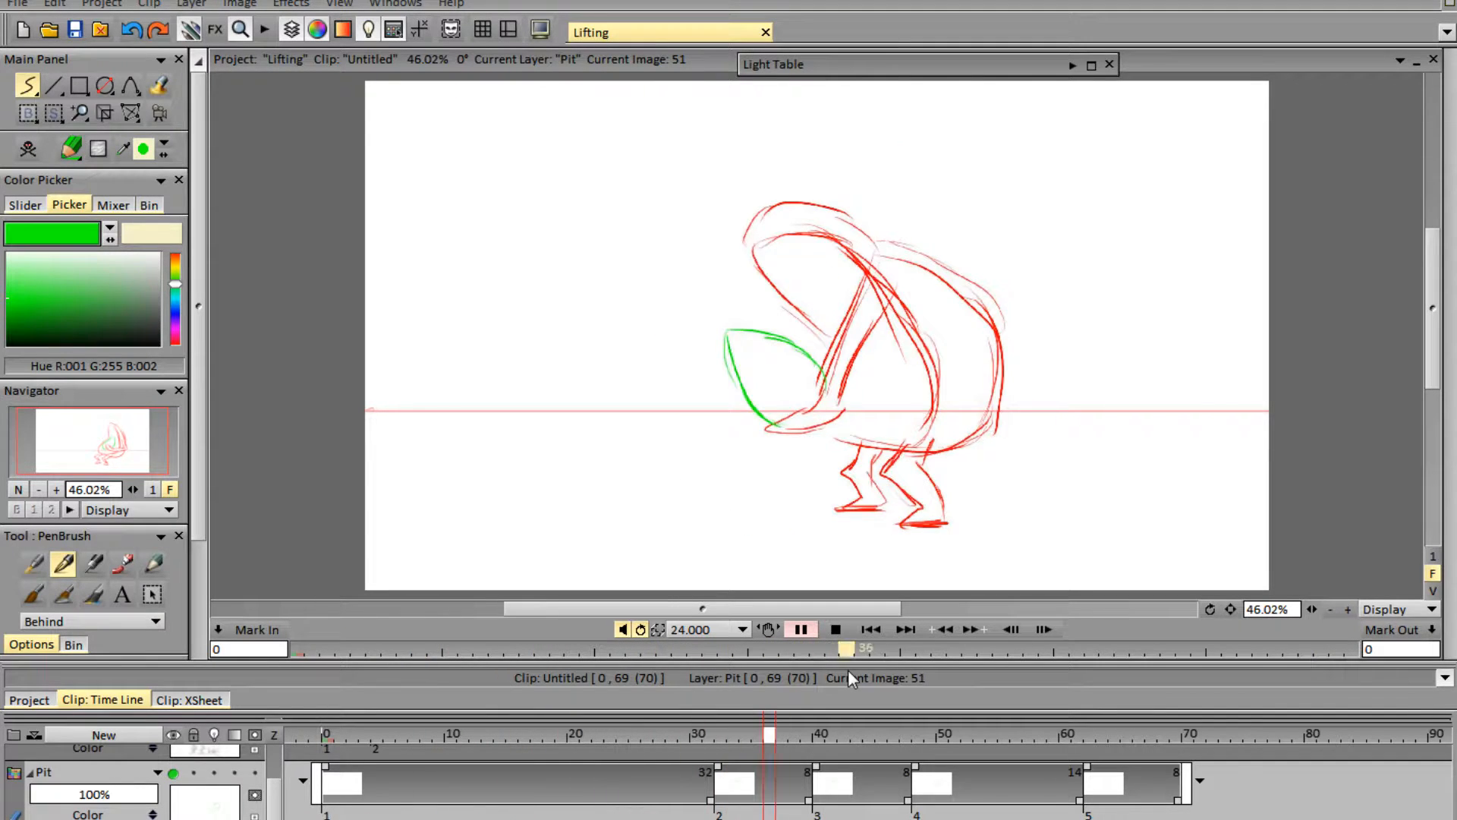
pyautogui.click(838, 628)
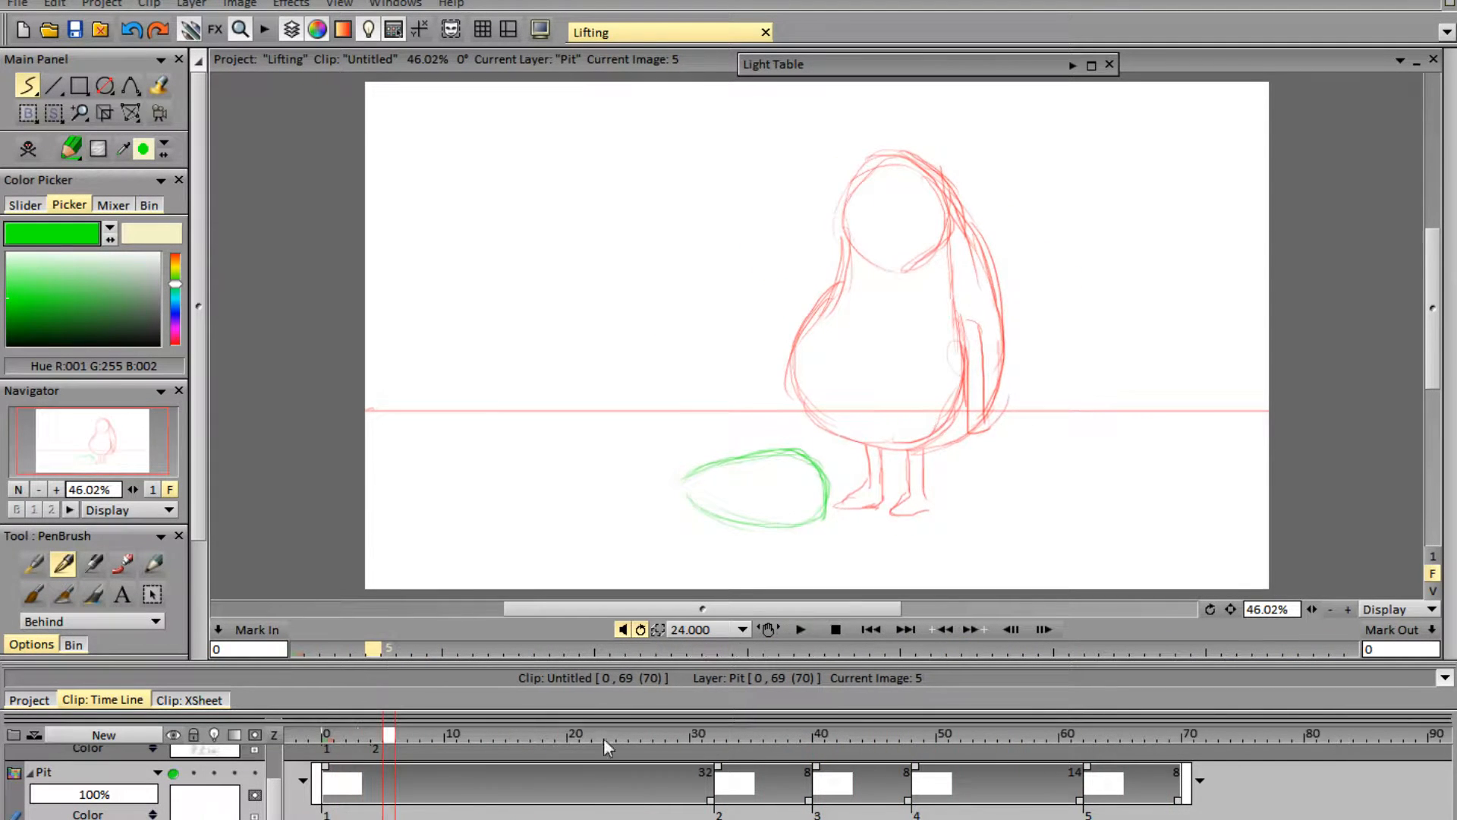
# - Lengthen the avocado's lowest crouch pose to 12 frames, extend the first Pit drawing to 36 frames, and play the animation
pyautogui.moveTo(394, 734); pyautogui.dragTo(620, 761)
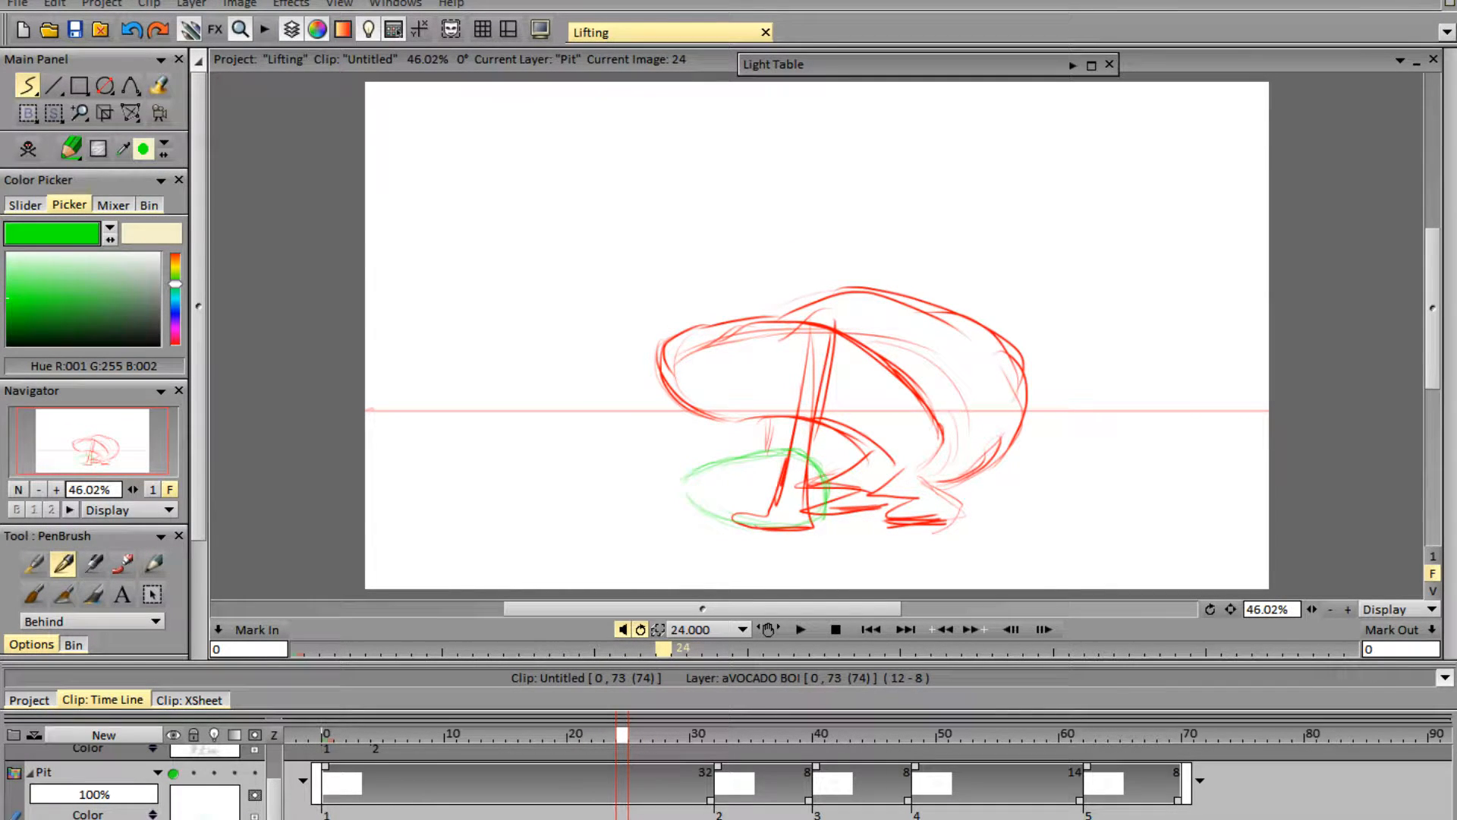
pyautogui.moveTo(711, 800); pyautogui.dragTo(759, 804)
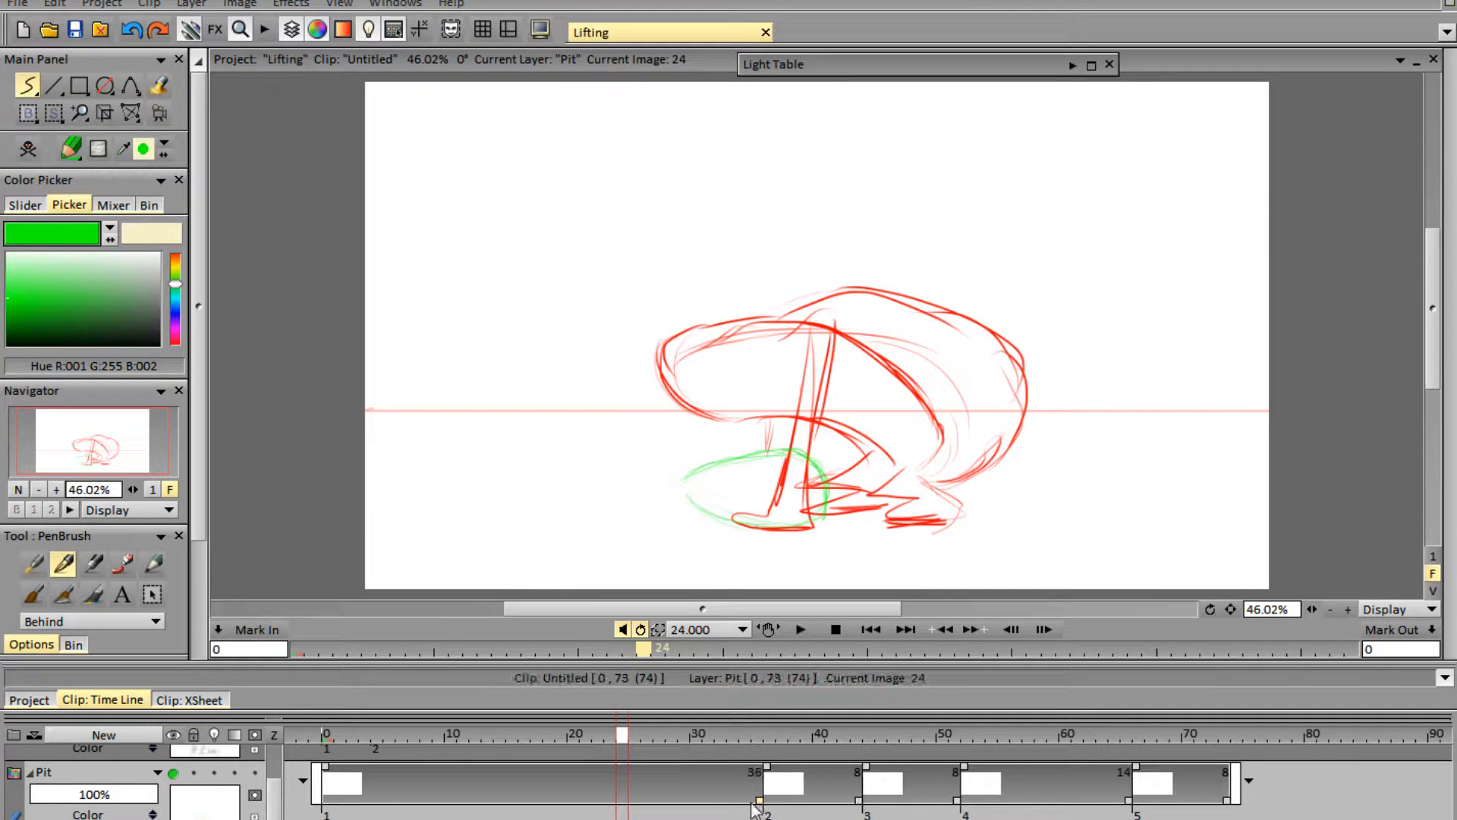
pyautogui.click(801, 629)
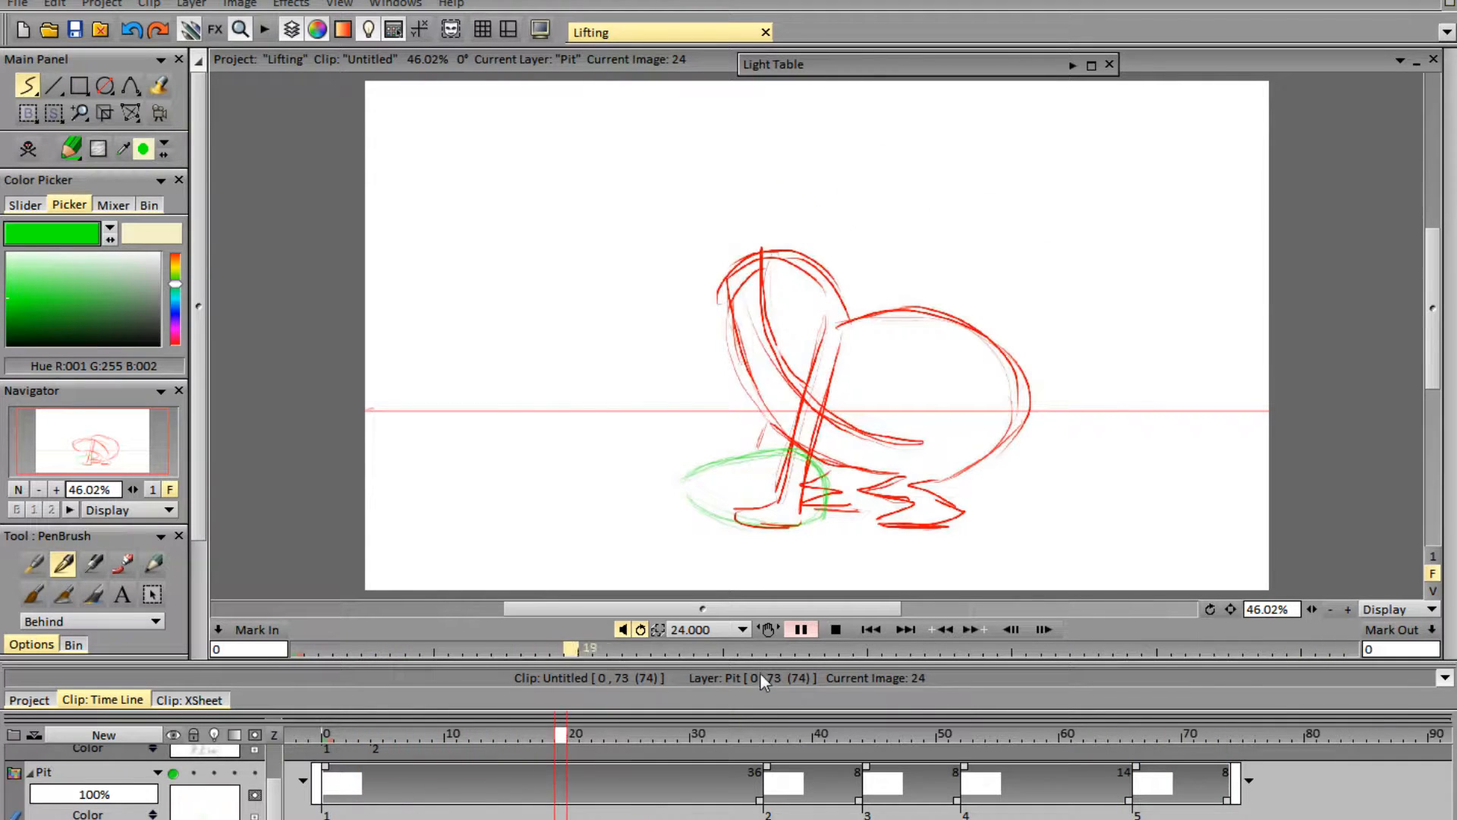
pyautogui.click(836, 632)
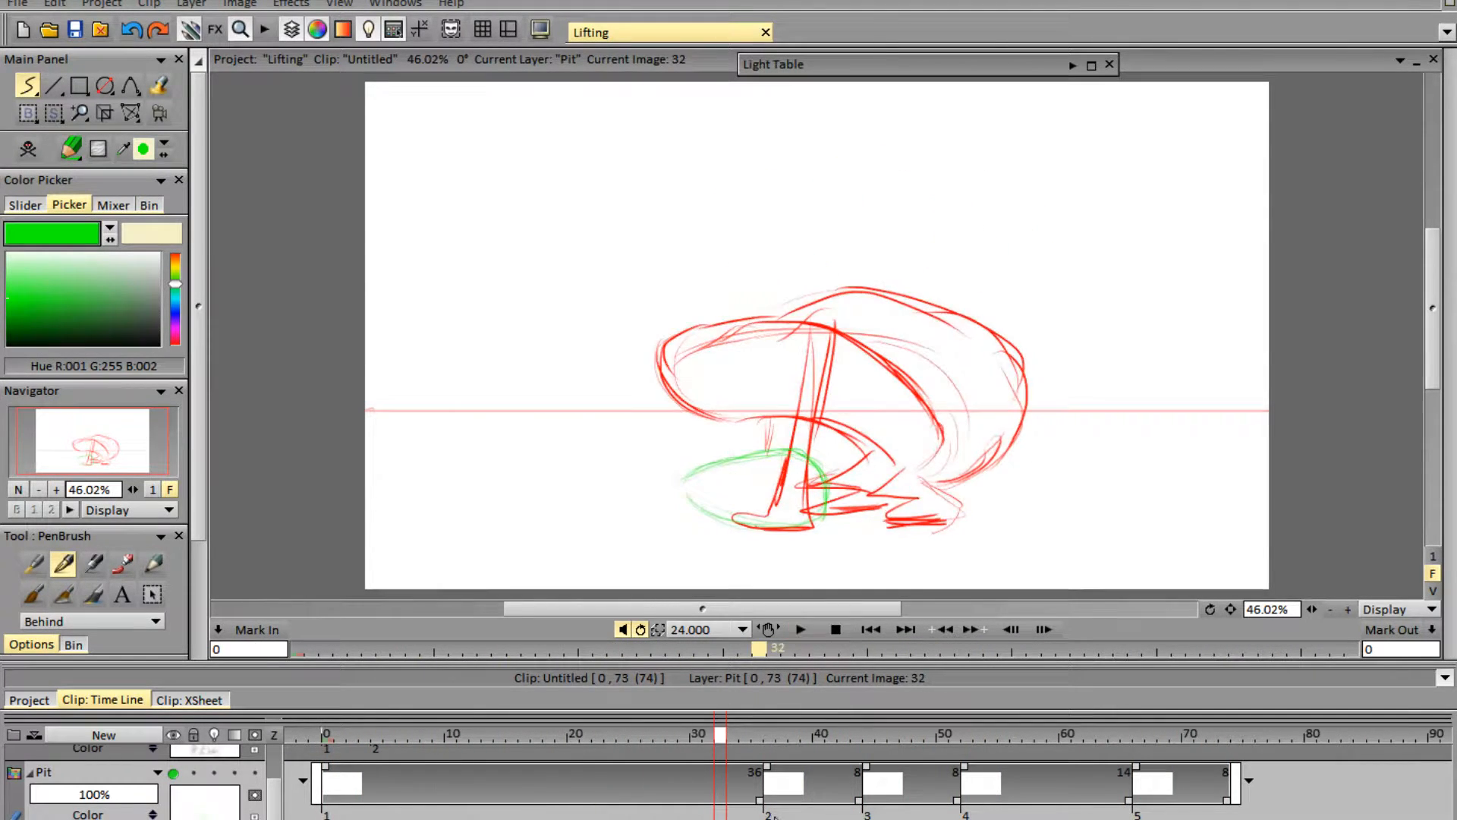
# - Extend the first Pit drawing to 41 frames to match the aVOCADO BOI layer, and play the animation
pyautogui.moveTo(773, 815); pyautogui.dragTo(830, 815)
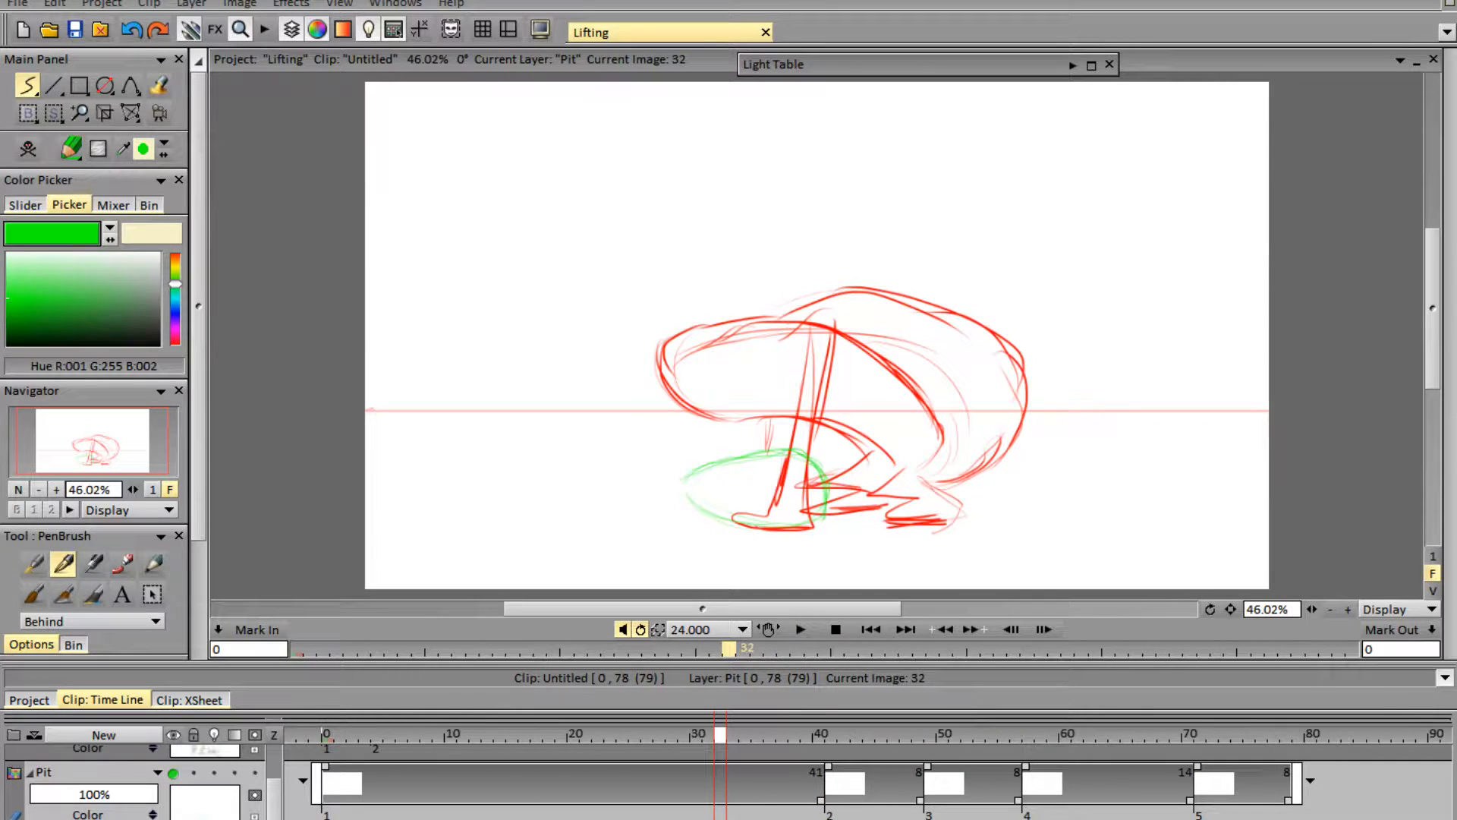
pyautogui.moveTo(1129, 818); pyautogui.dragTo(1169, 818)
pyautogui.click(801, 629)
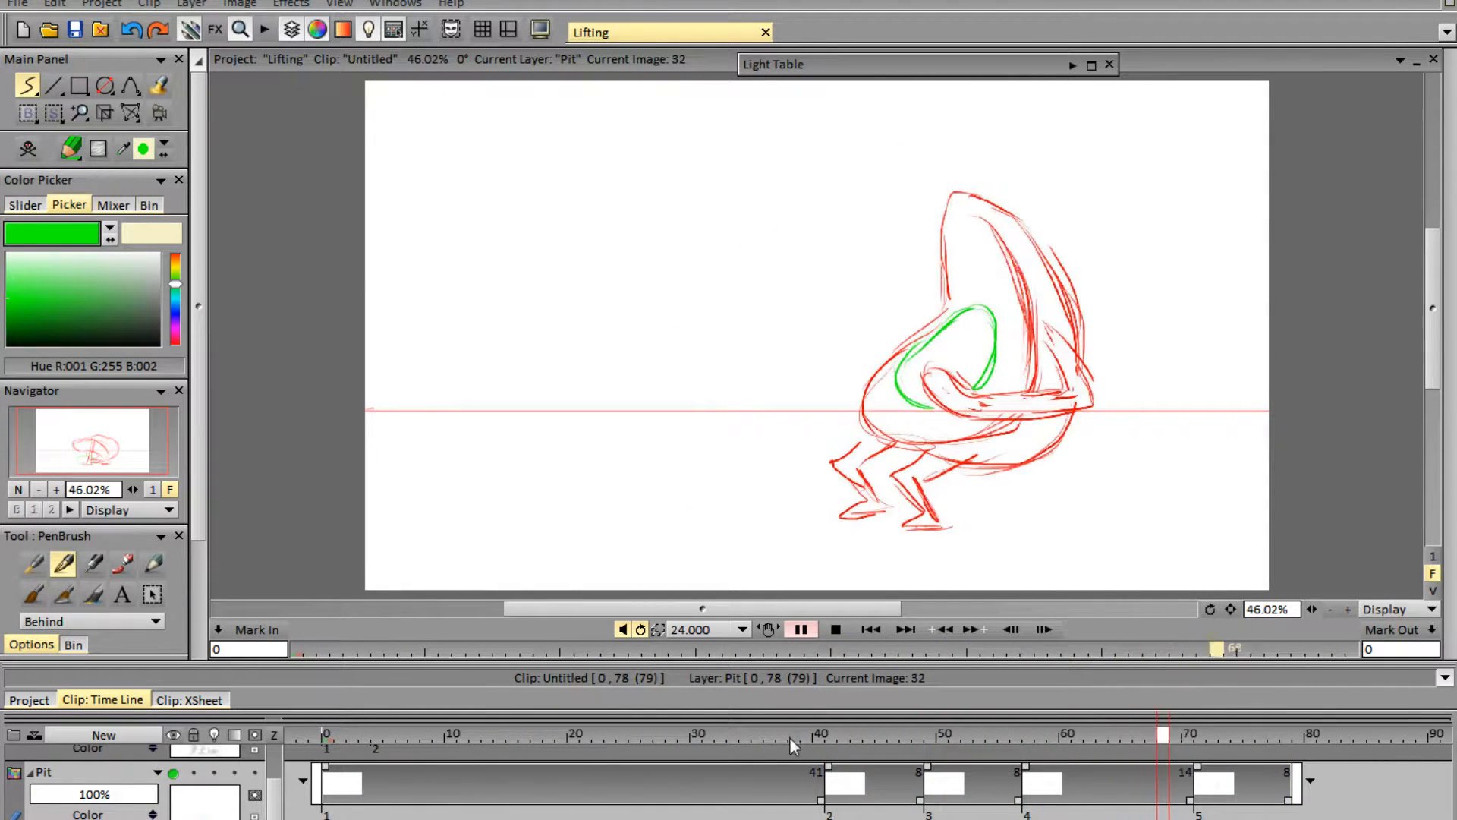
pyautogui.click(836, 629)
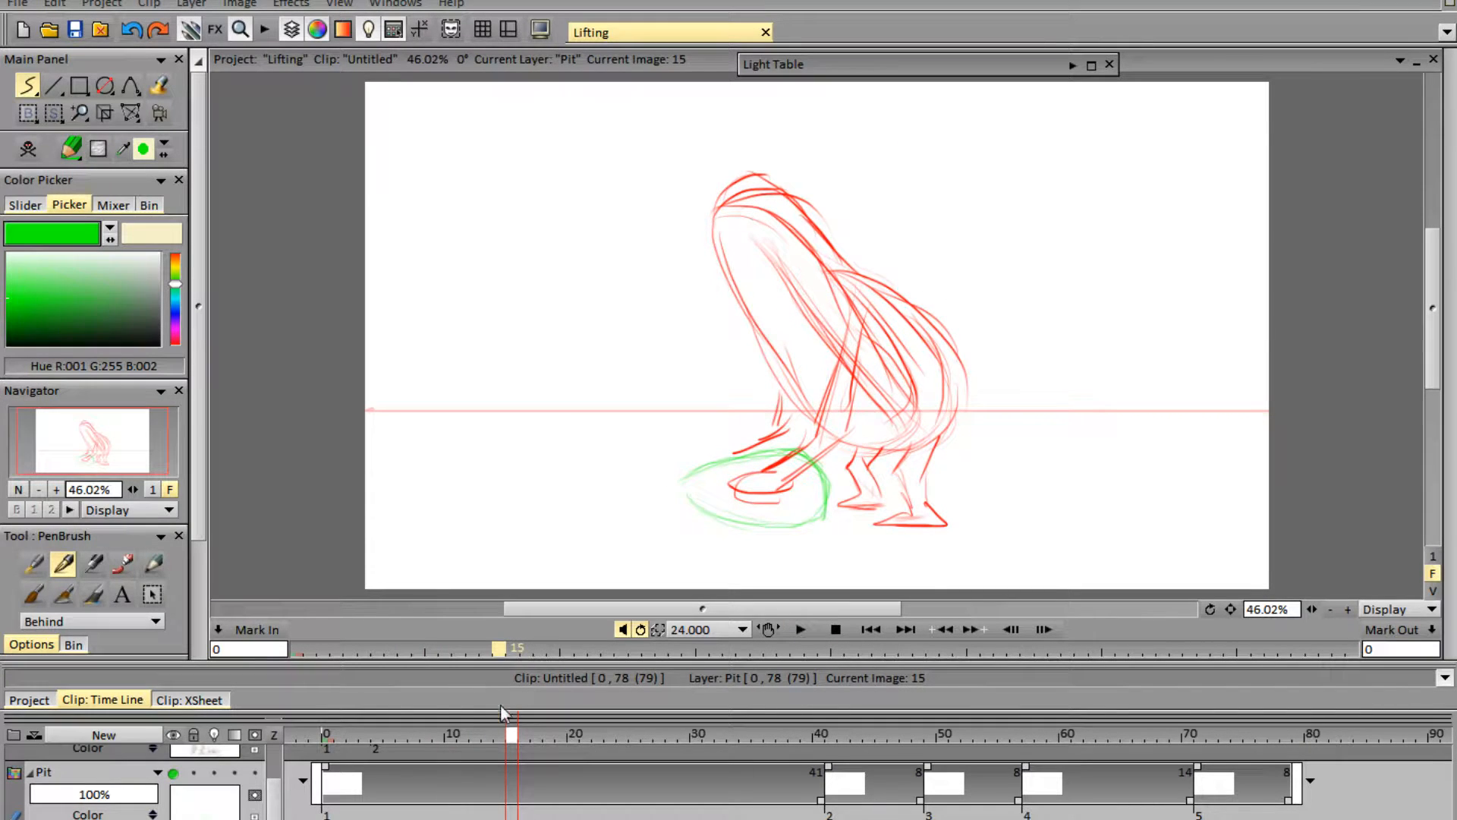
# - Extend the opening avocado pose to 18 frames, lengthen the following pose, and extend the first Pit drawing to 57 frames before playing the animation
pyautogui.moveTo(518, 743)
pyautogui.mouseDown()
pyautogui.moveTo(454, 732)
pyautogui.moveTo(327, 782)
pyautogui.moveTo(362, 785)
pyautogui.moveTo(326, 785)
pyautogui.mouseUp()
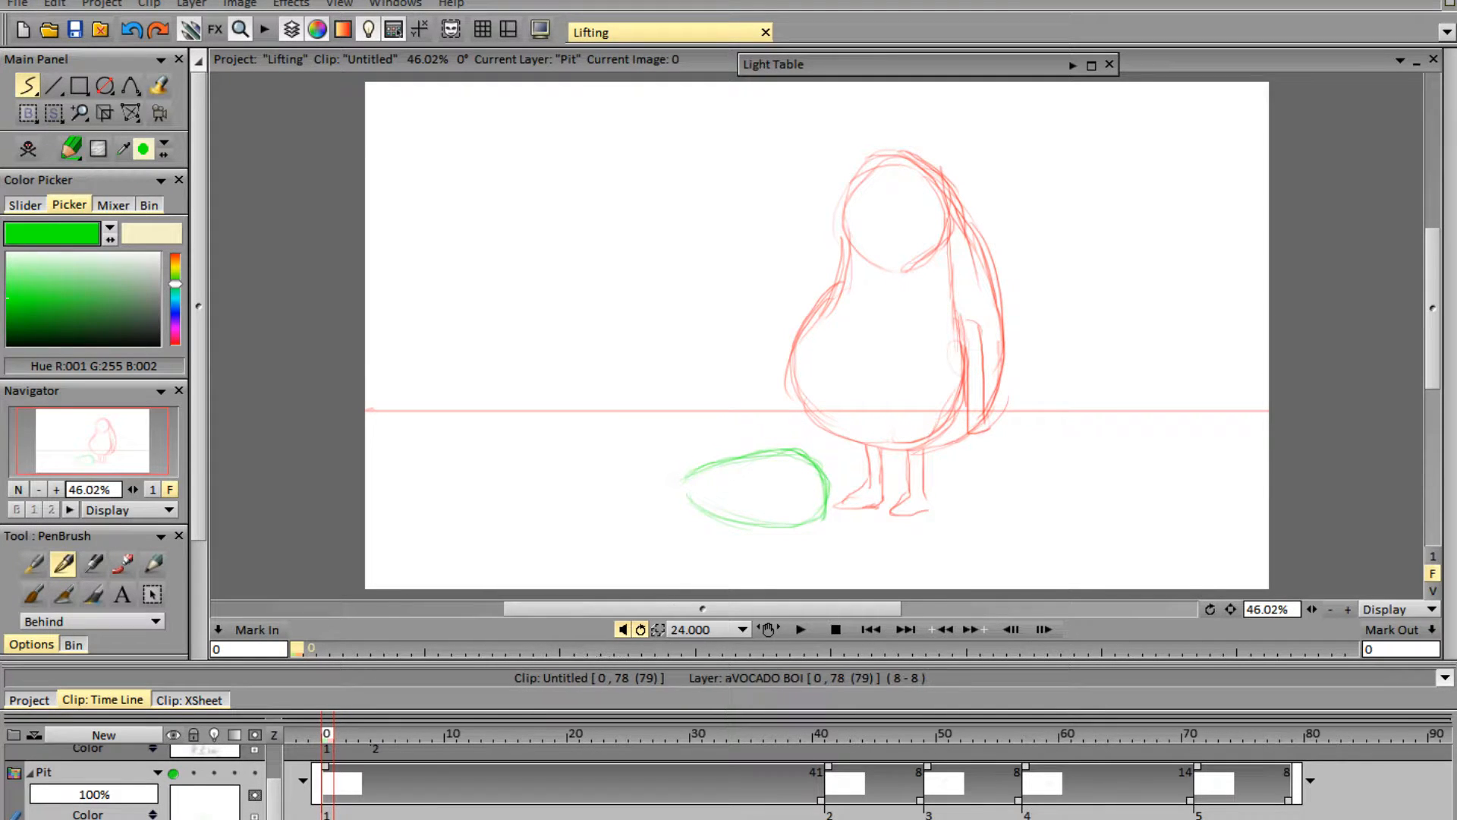
pyautogui.moveTo(428, 818); pyautogui.dragTo(466, 818)
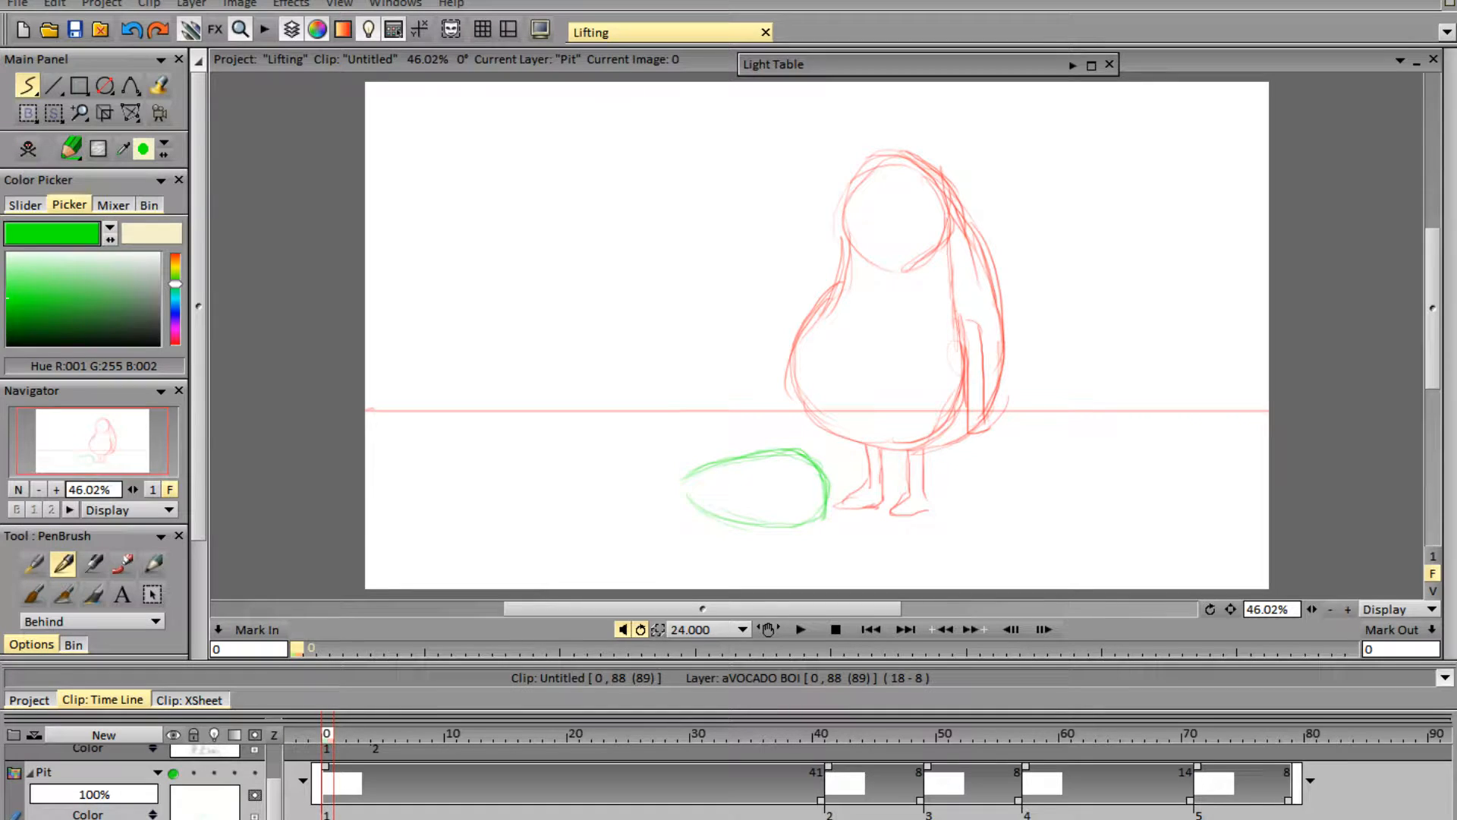
pyautogui.moveTo(539, 818); pyautogui.dragTo(563, 818)
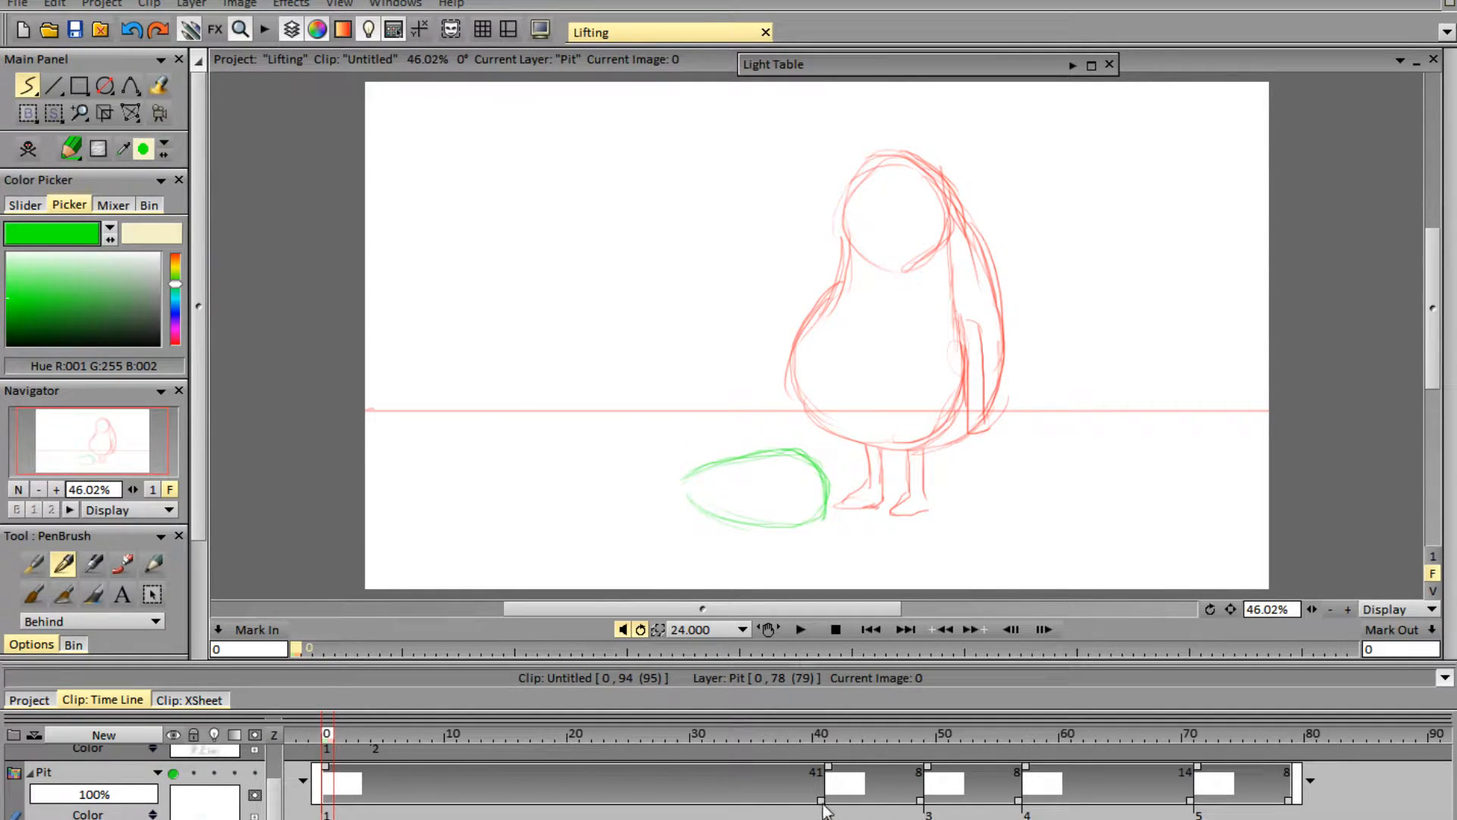
pyautogui.moveTo(823, 801); pyautogui.dragTo(1016, 790)
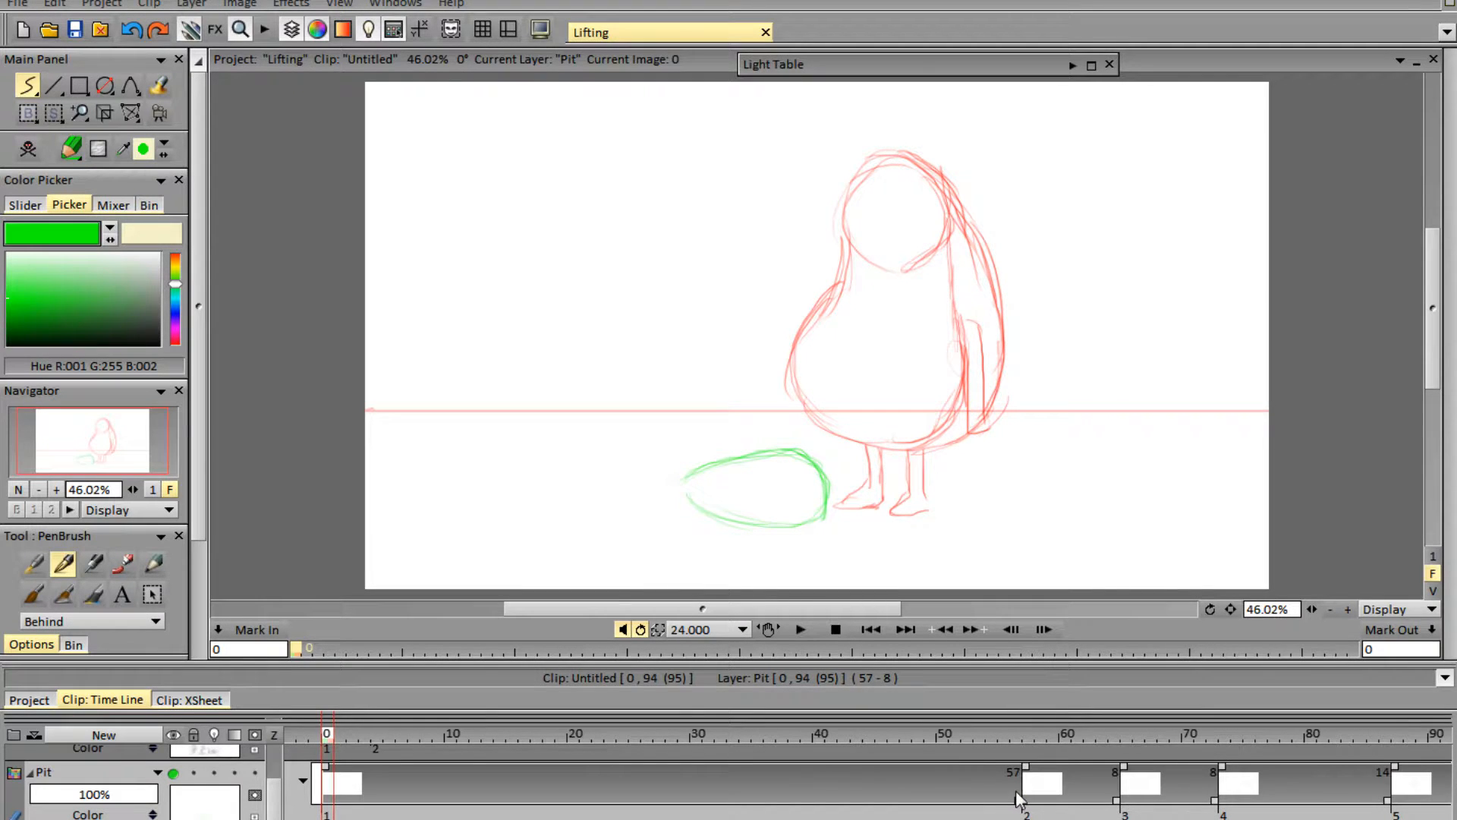
pyautogui.click(811, 631)
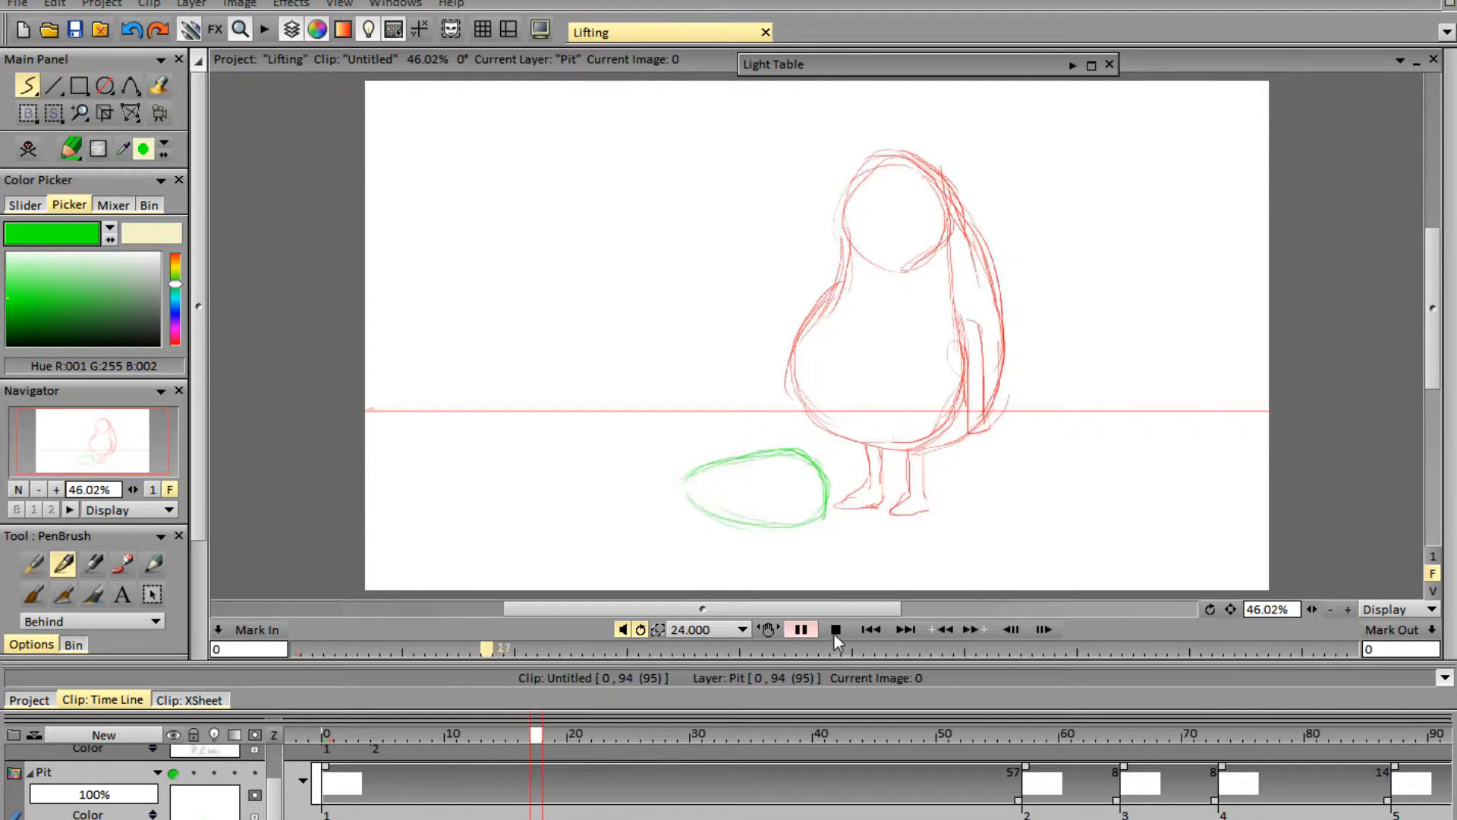
pyautogui.click(835, 629)
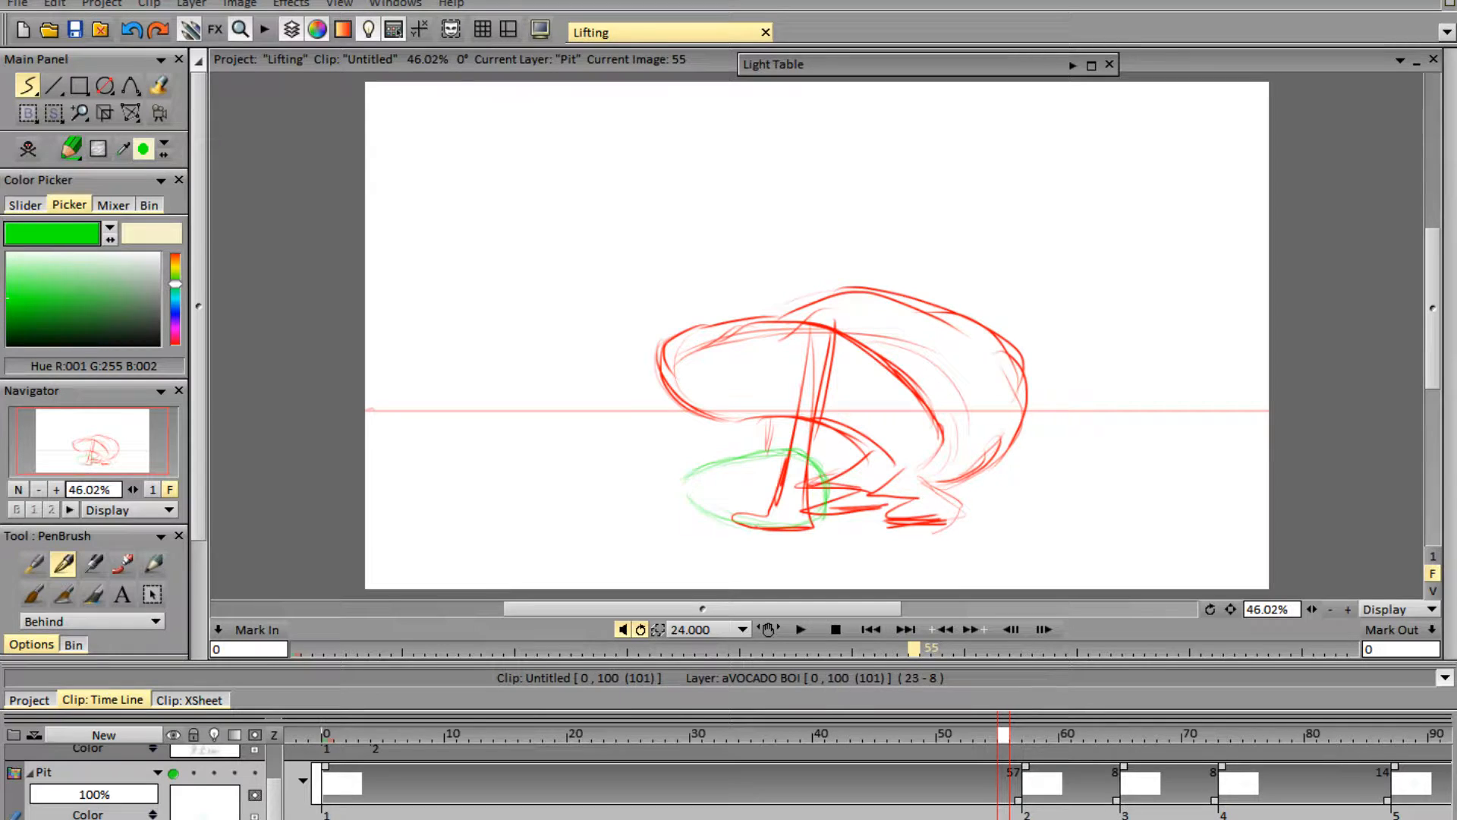
# - Extend the first Pit drawing to 64 frames to match the lengthened low crouch, and play the animation
pyautogui.moveTo(1013, 811); pyautogui.dragTo(1099, 812)
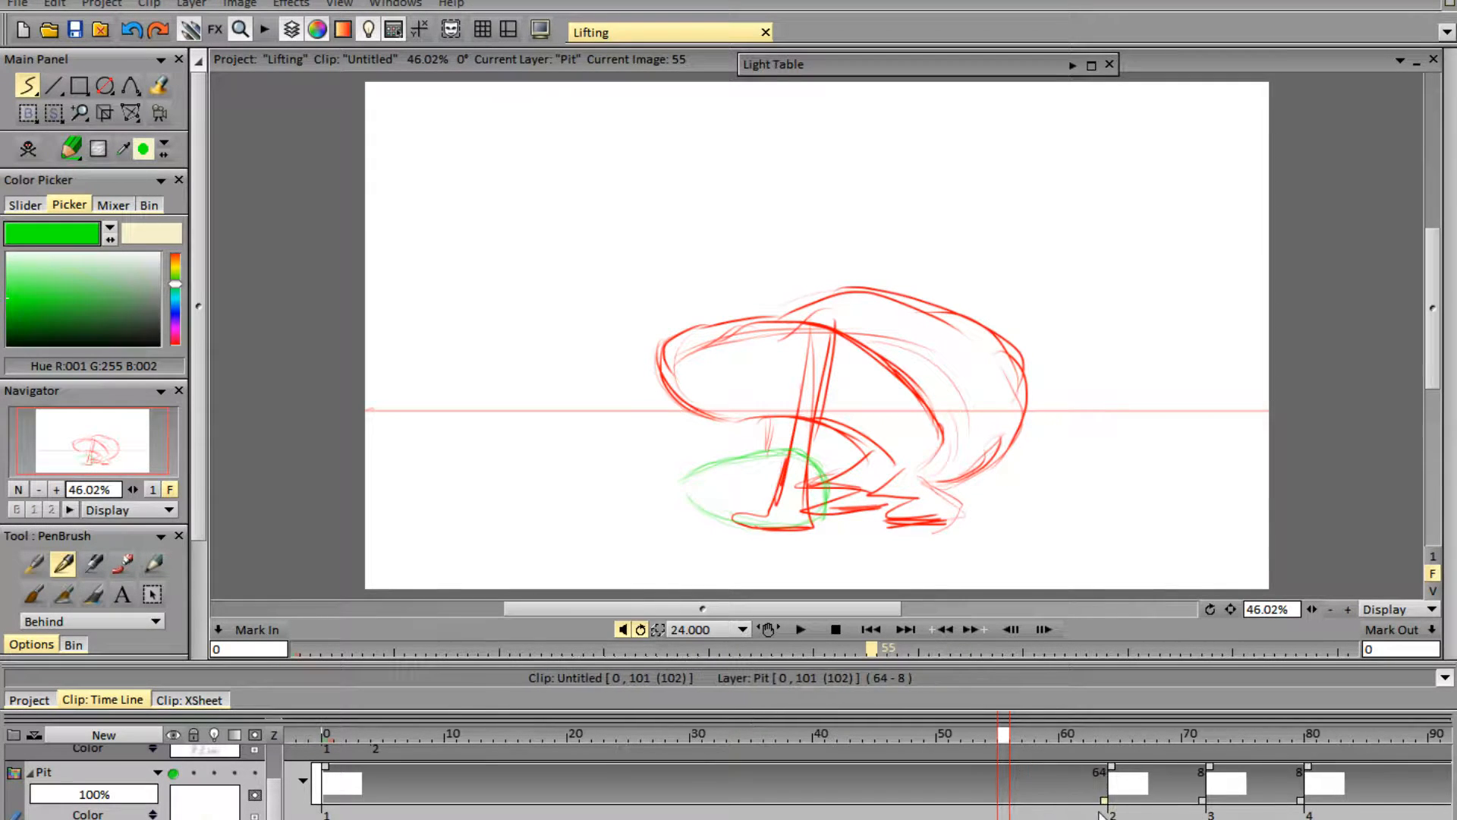
pyautogui.click(795, 629)
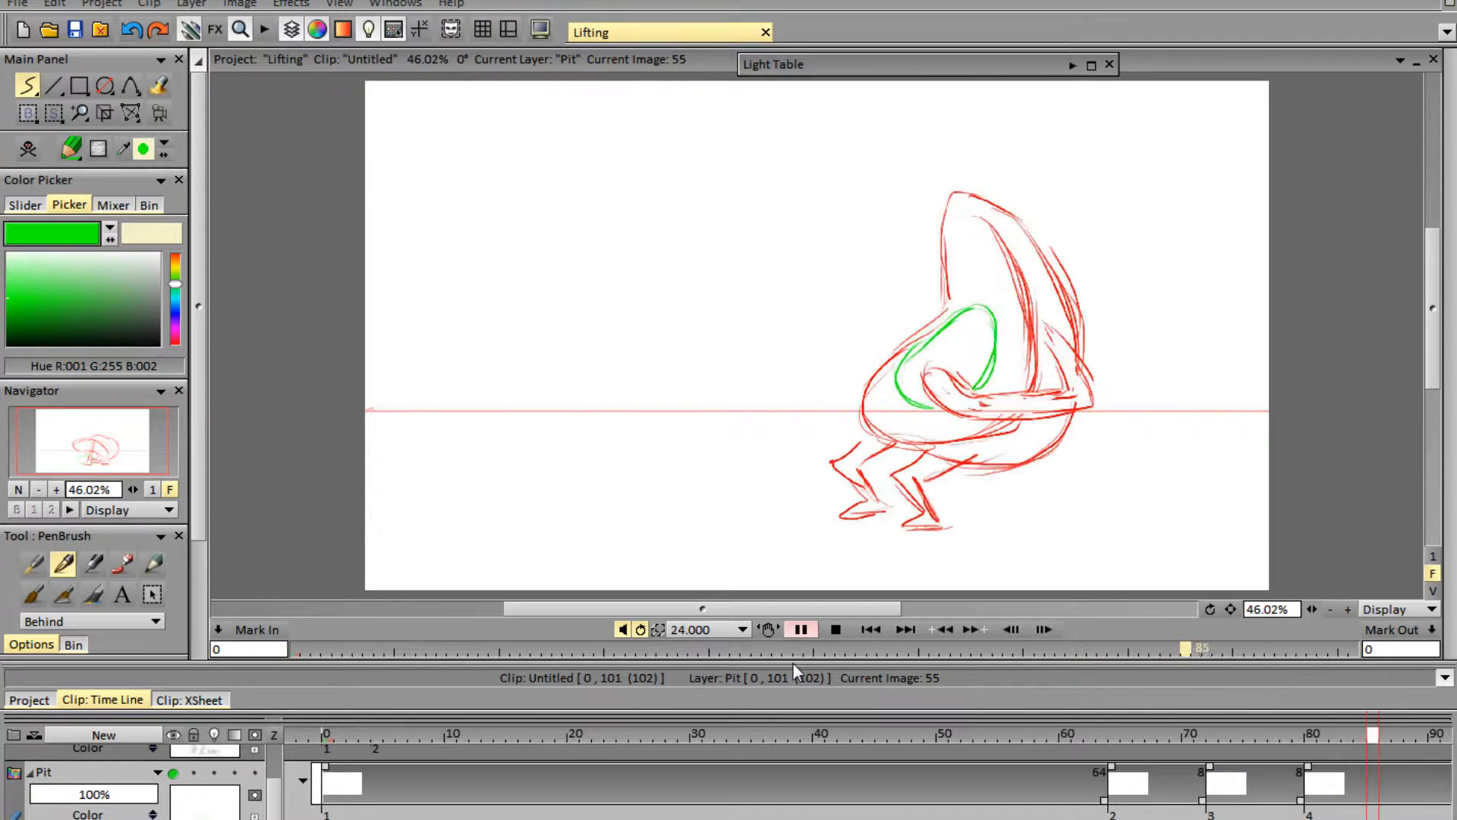
pyautogui.click(838, 634)
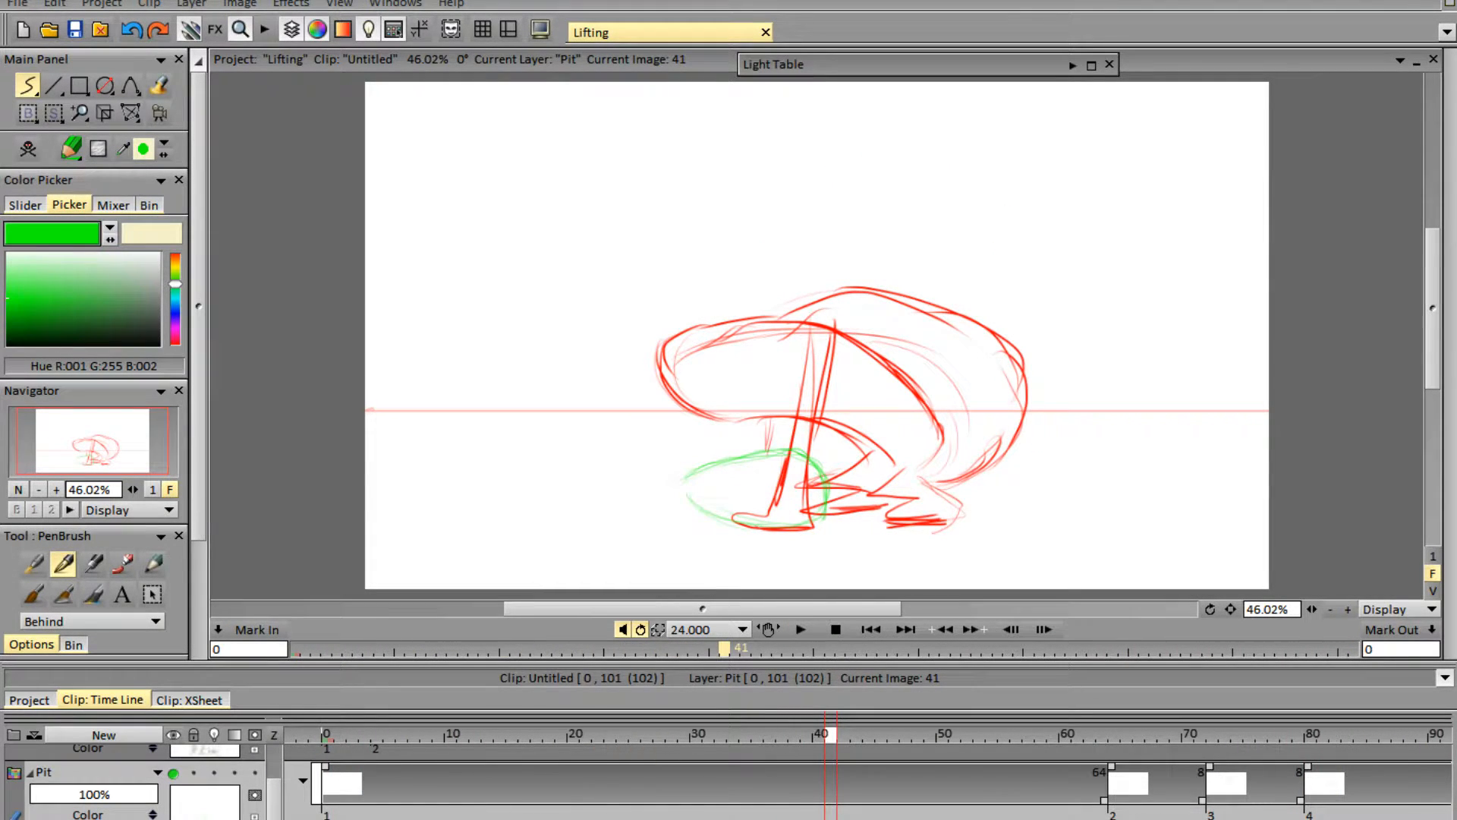
# - Check the crouch pose at frame 32, extend the first Pit drawing to 75 frames, and play the animation
pyautogui.click(722, 733)
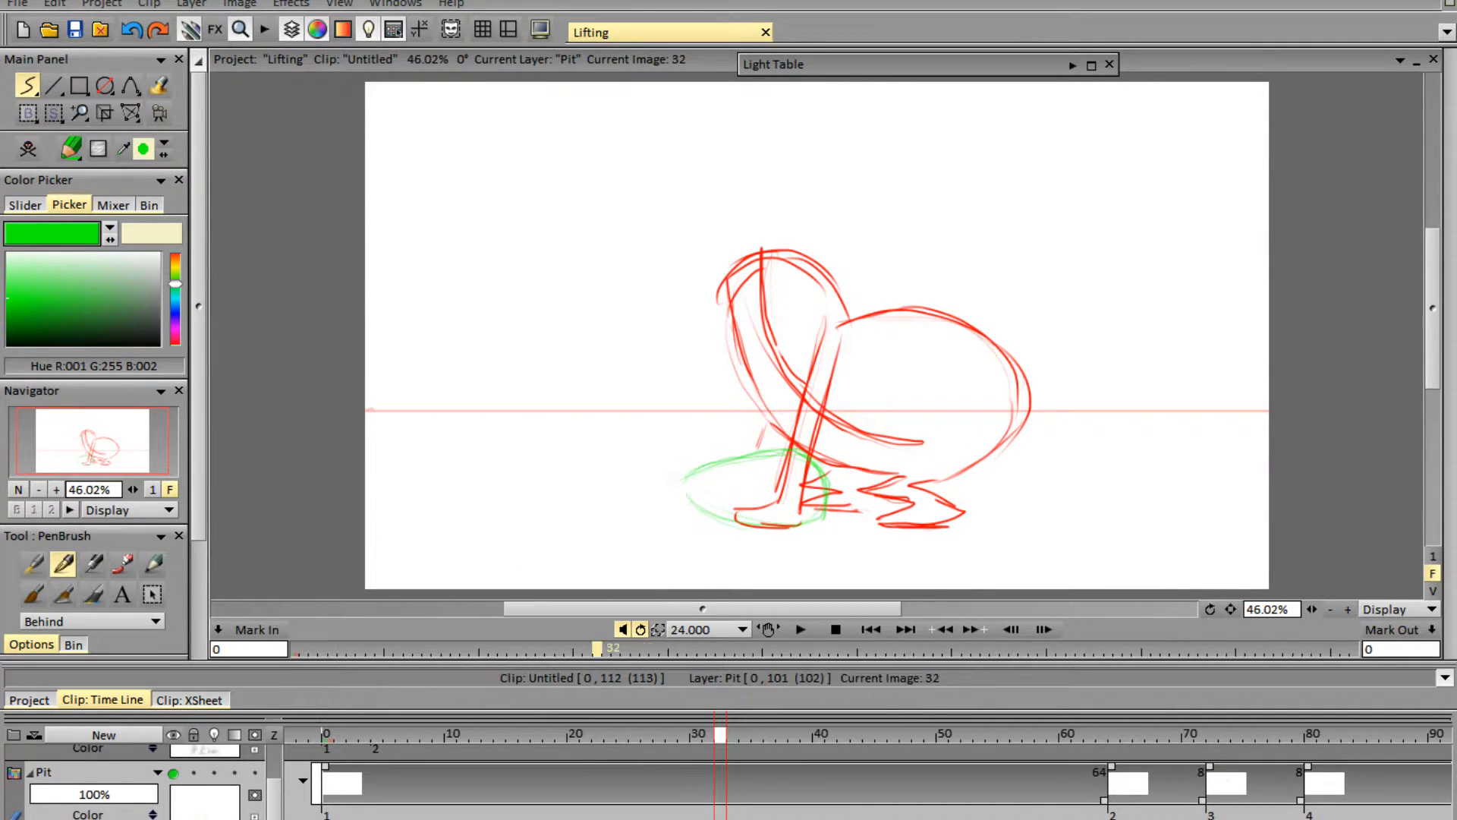
pyautogui.moveTo(1105, 808); pyautogui.dragTo(1241, 806)
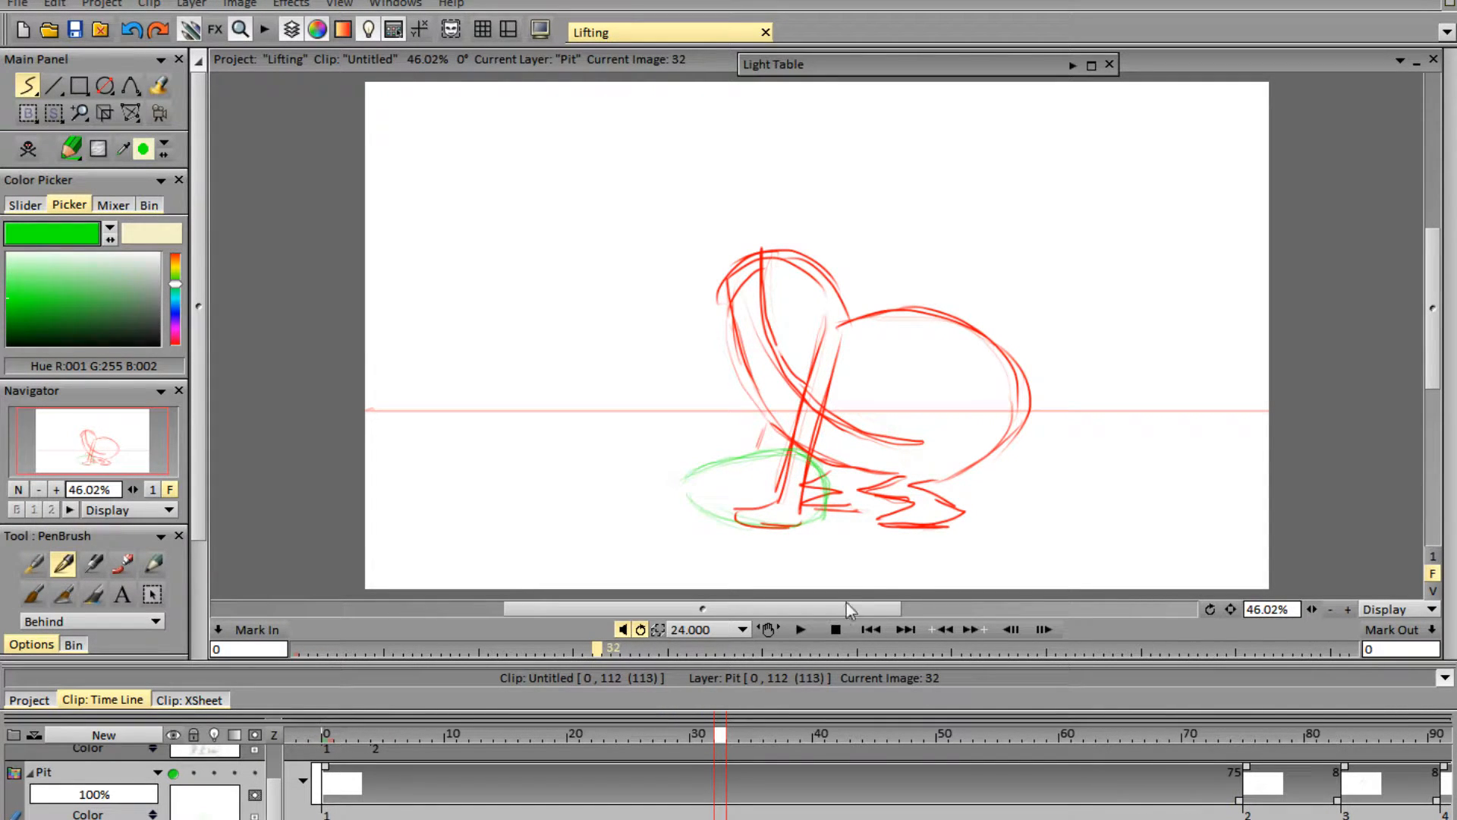
pyautogui.click(806, 632)
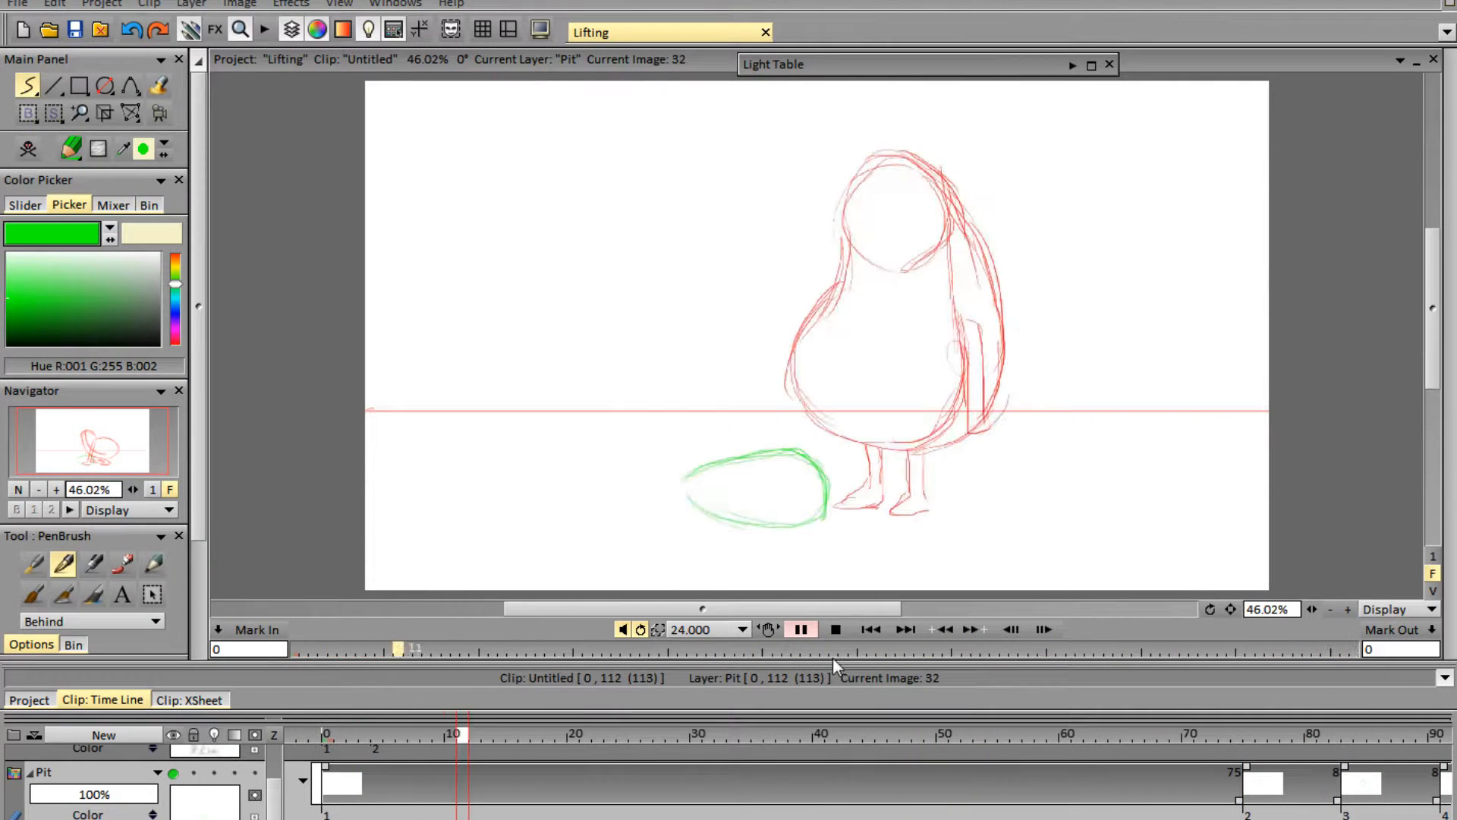
pyautogui.click(835, 629)
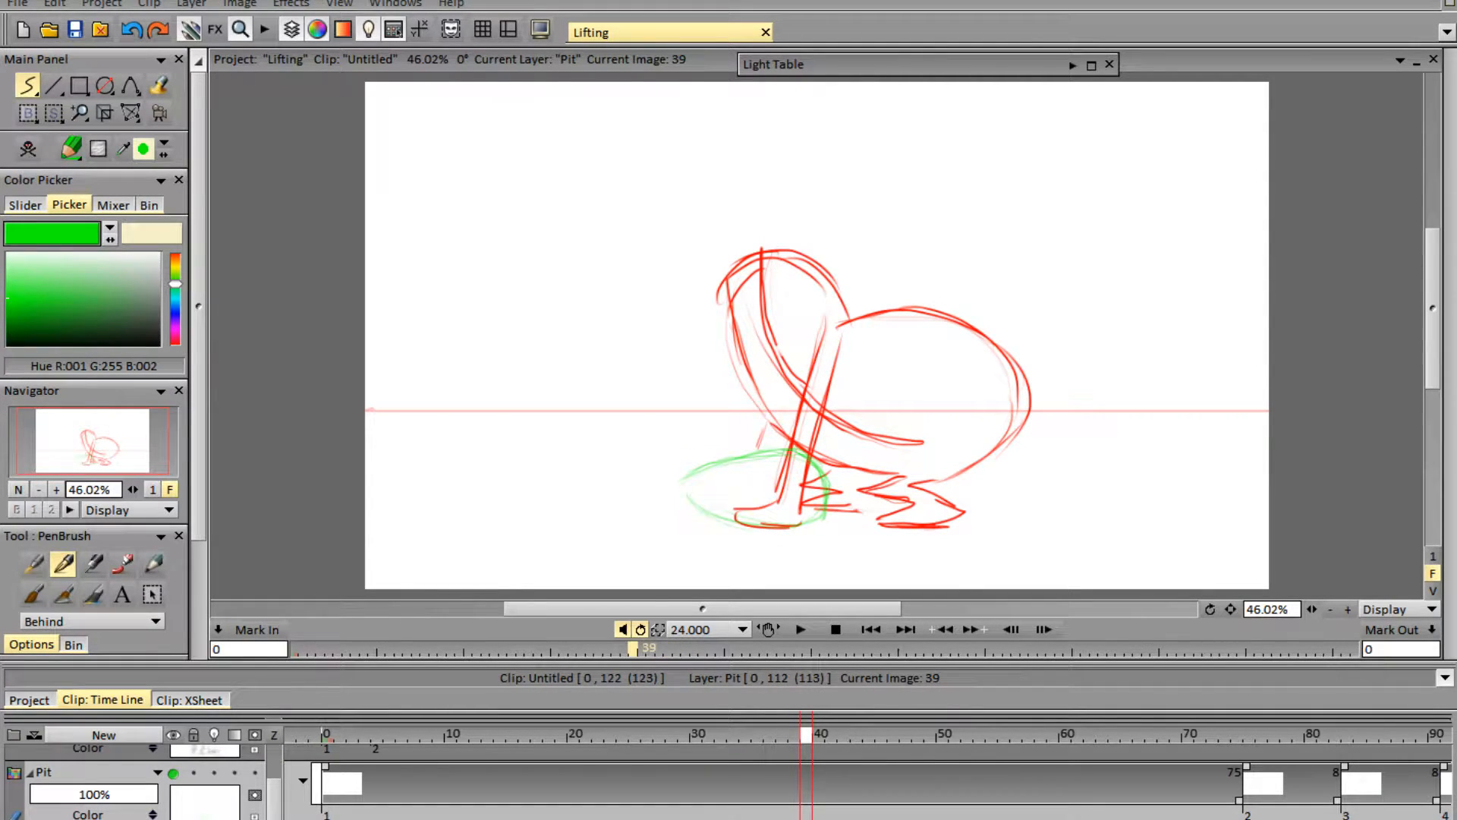
# - Shift the Pit drawings 11 frames later, stretch the first drawing's start back to frame 0 for an 86-frame hold, and play the animation
pyautogui.moveTo(1235, 811); pyautogui.dragTo(1372, 812)
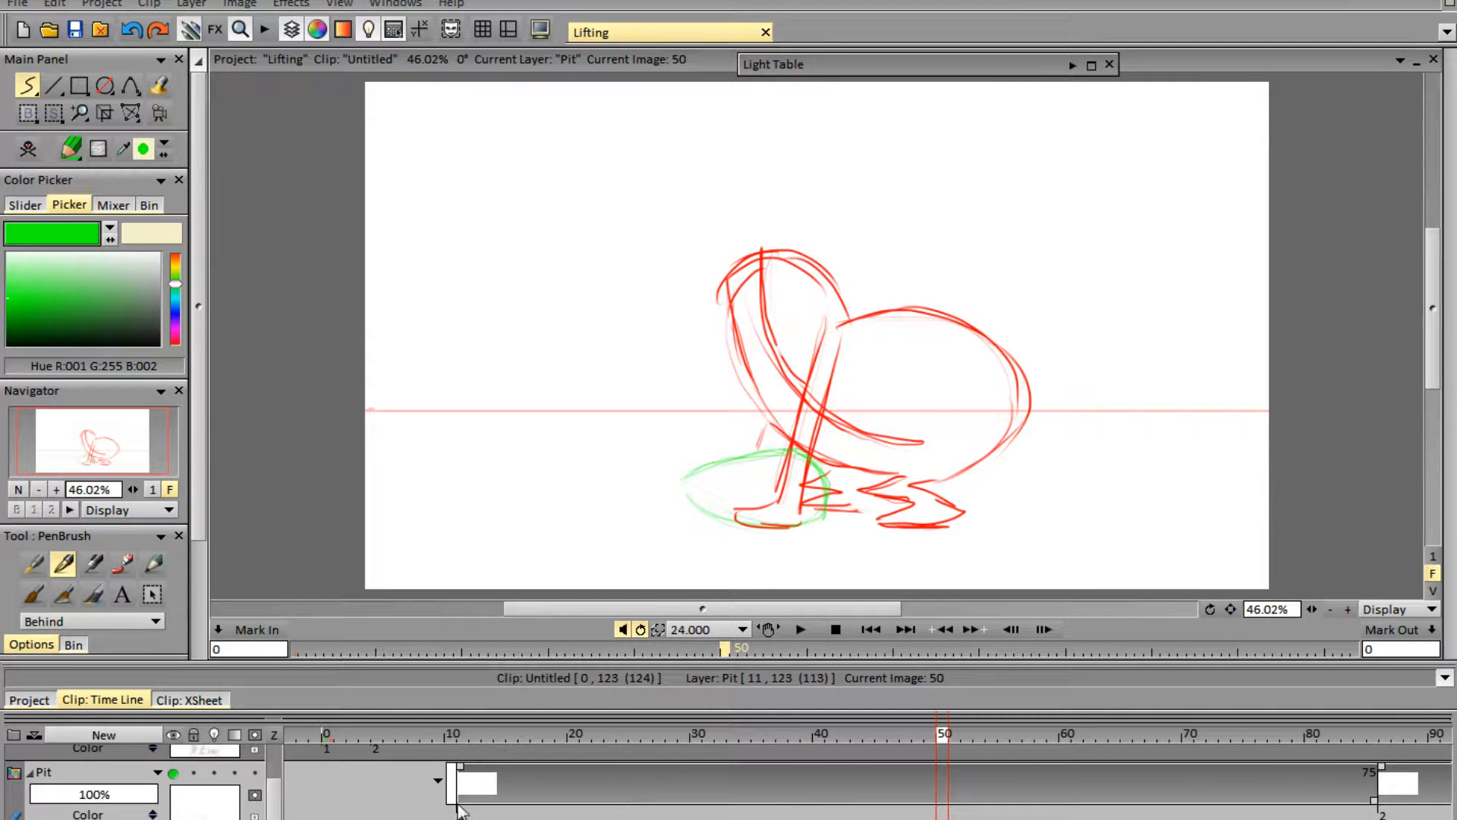
pyautogui.moveTo(459, 770); pyautogui.dragTo(320, 780)
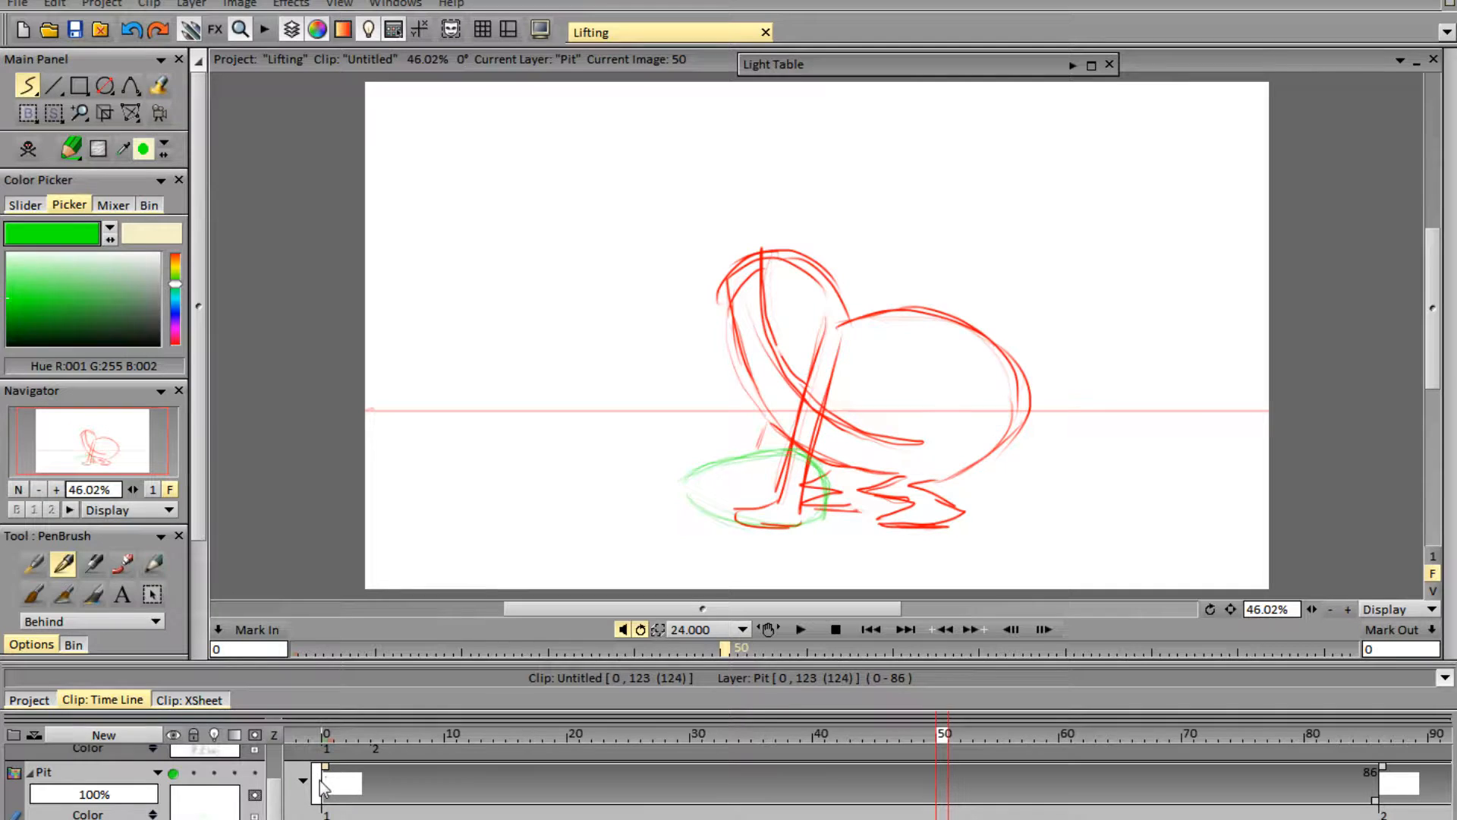
pyautogui.click(798, 627)
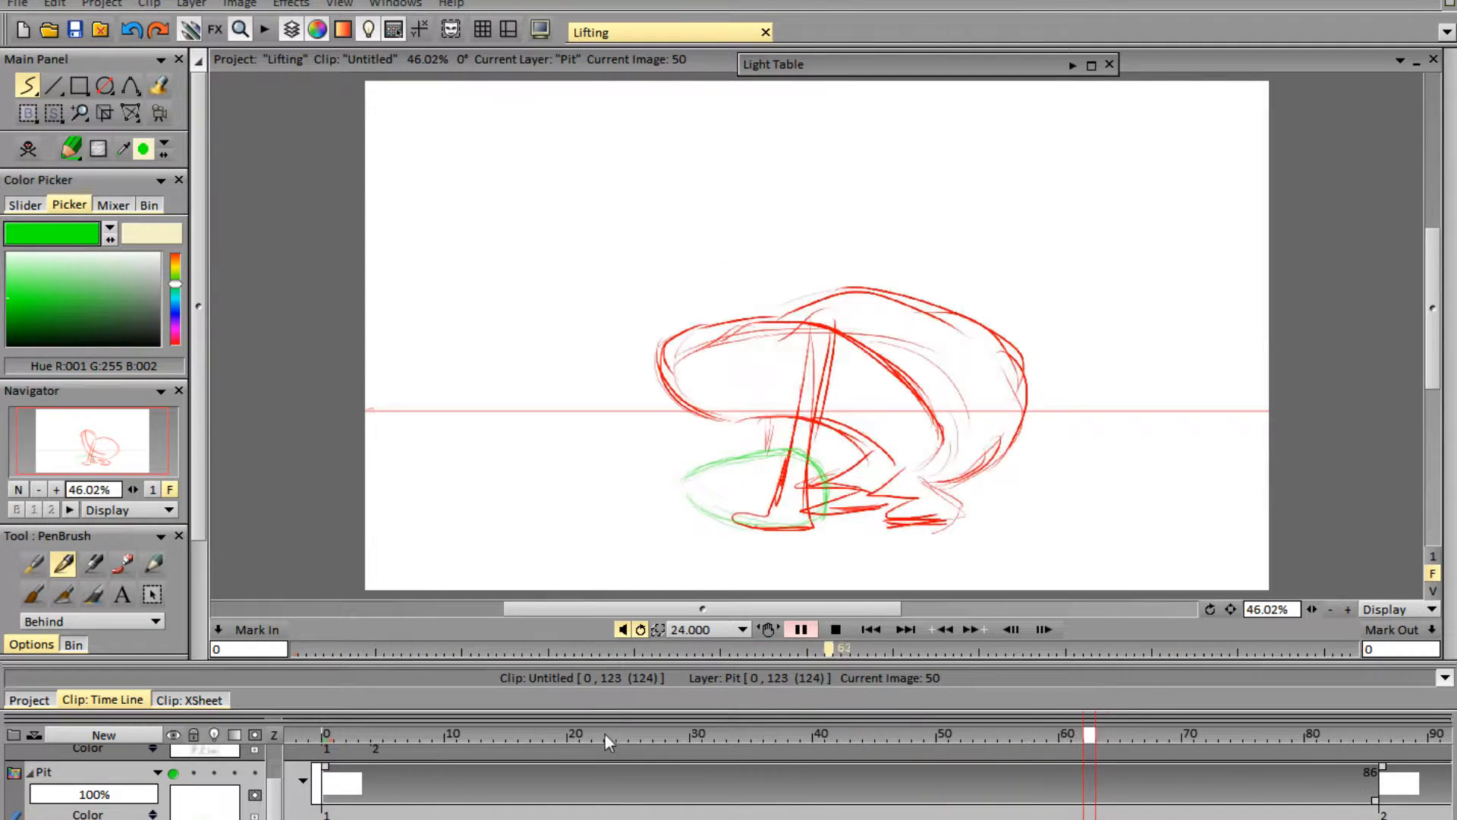
pyautogui.click(835, 629)
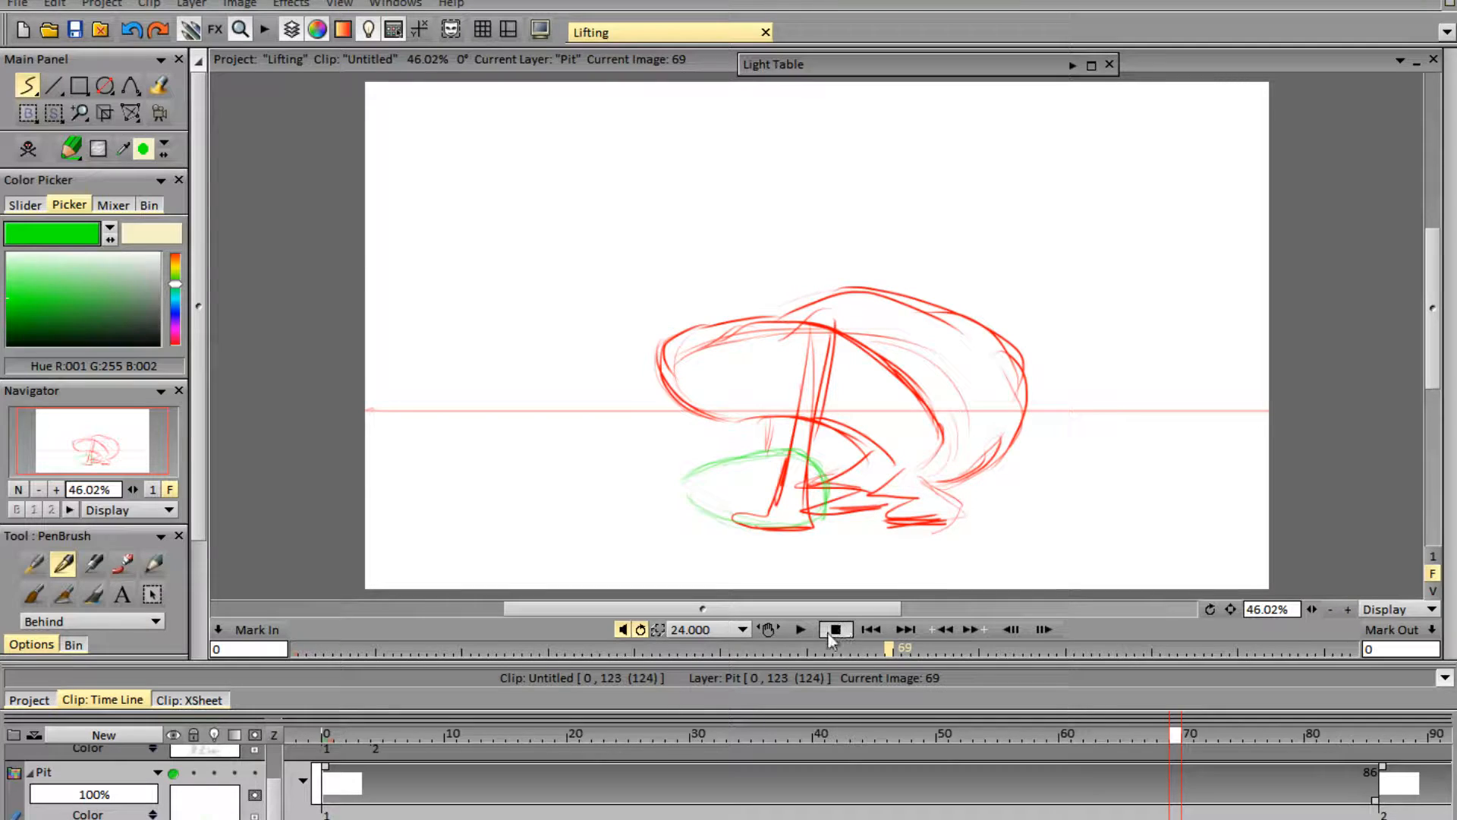
# - Check the reaching pose at frame 28 and extend the first Pit drawing's exposure to 90 frames
pyautogui.moveTo(611, 736); pyautogui.dragTo(671, 789)
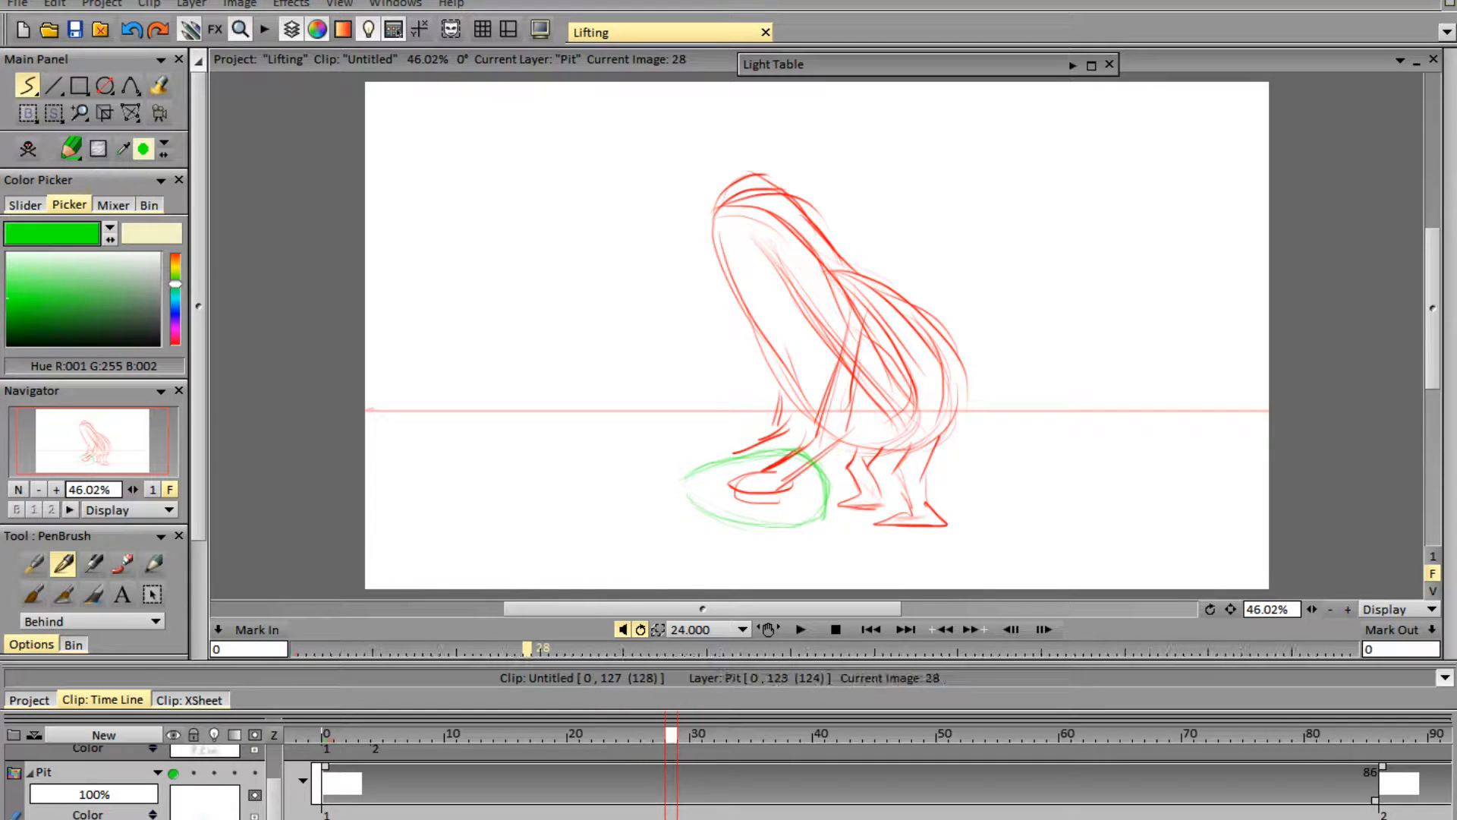
pyautogui.moveTo(1375, 801); pyautogui.dragTo(1427, 803)
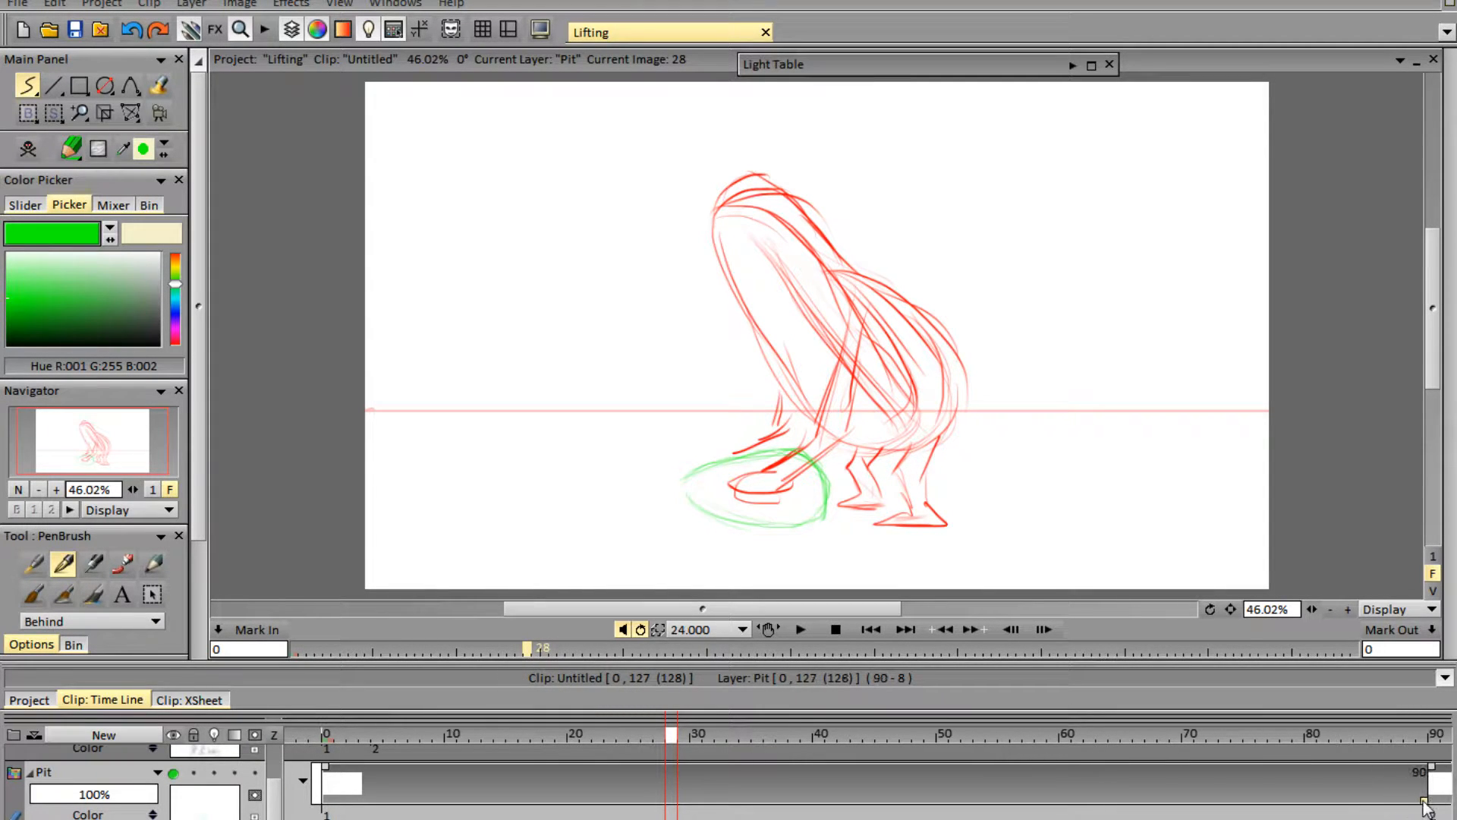
pyautogui.hscroll(1, 867, 782)
pyautogui.hscroll(10, 867, 782)
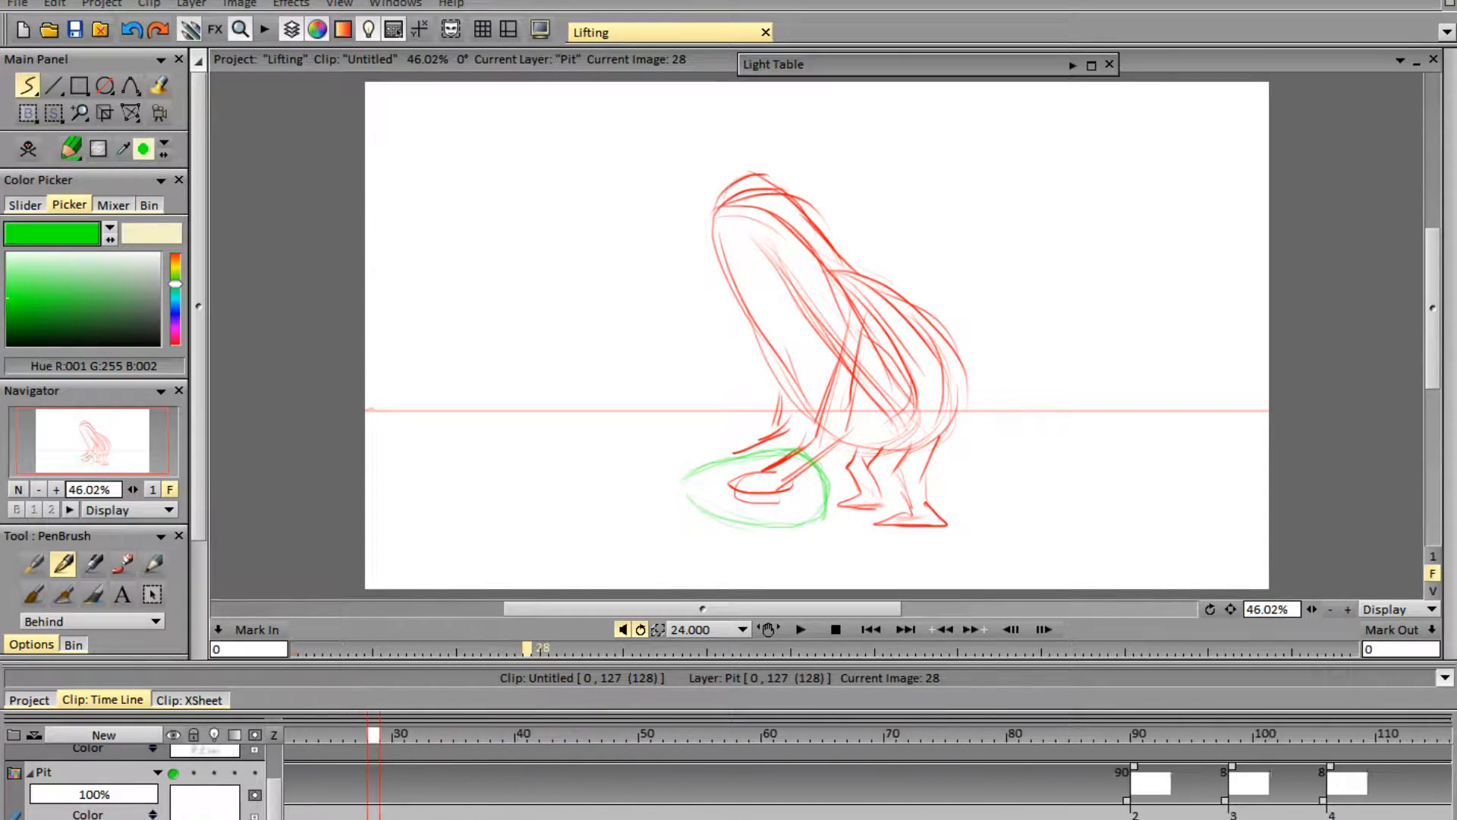
# - Play the animation, check the pose at frame 103, extend the third Pit drawing to 23 frames, and replay
pyautogui.click(799, 628)
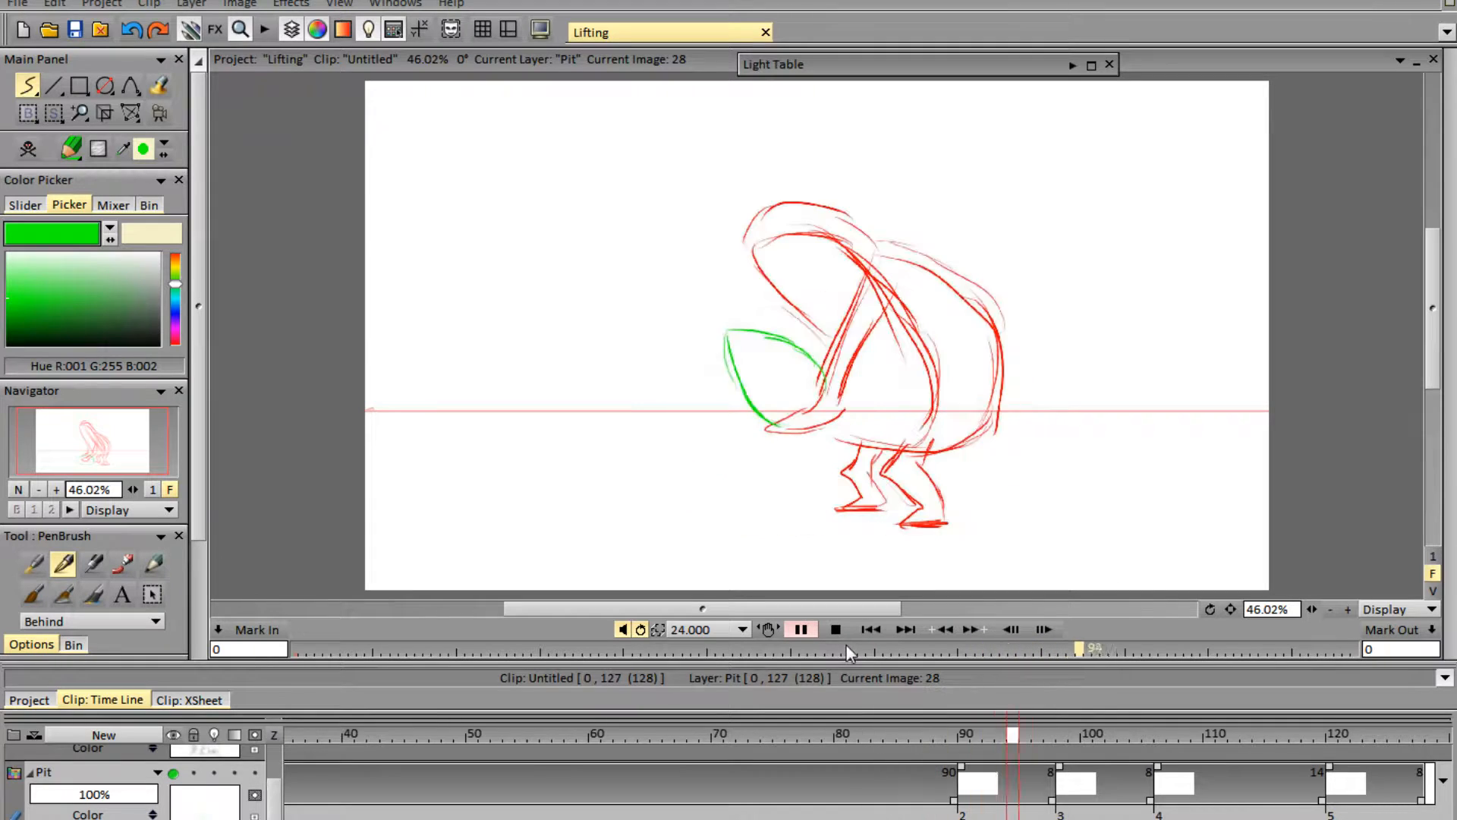
pyautogui.press('space')
pyautogui.moveTo(1016, 731)
pyautogui.mouseDown()
pyautogui.moveTo(932, 730)
pyautogui.moveTo(1207, 732)
pyautogui.moveTo(1105, 730)
pyautogui.moveTo(1144, 732)
pyautogui.moveTo(1121, 735)
pyautogui.mouseUp()
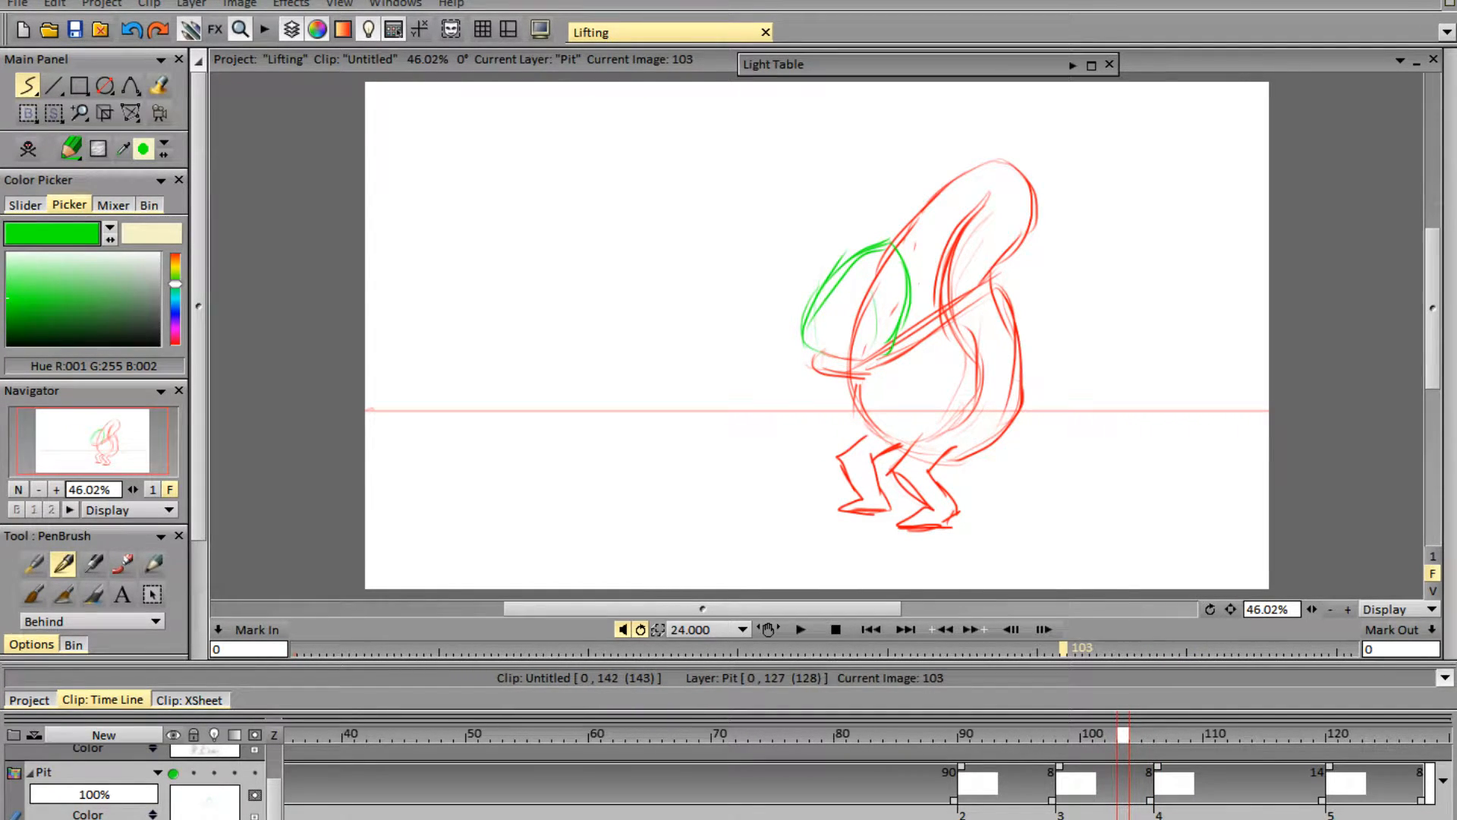
pyautogui.moveTo(1150, 800); pyautogui.dragTo(1334, 799)
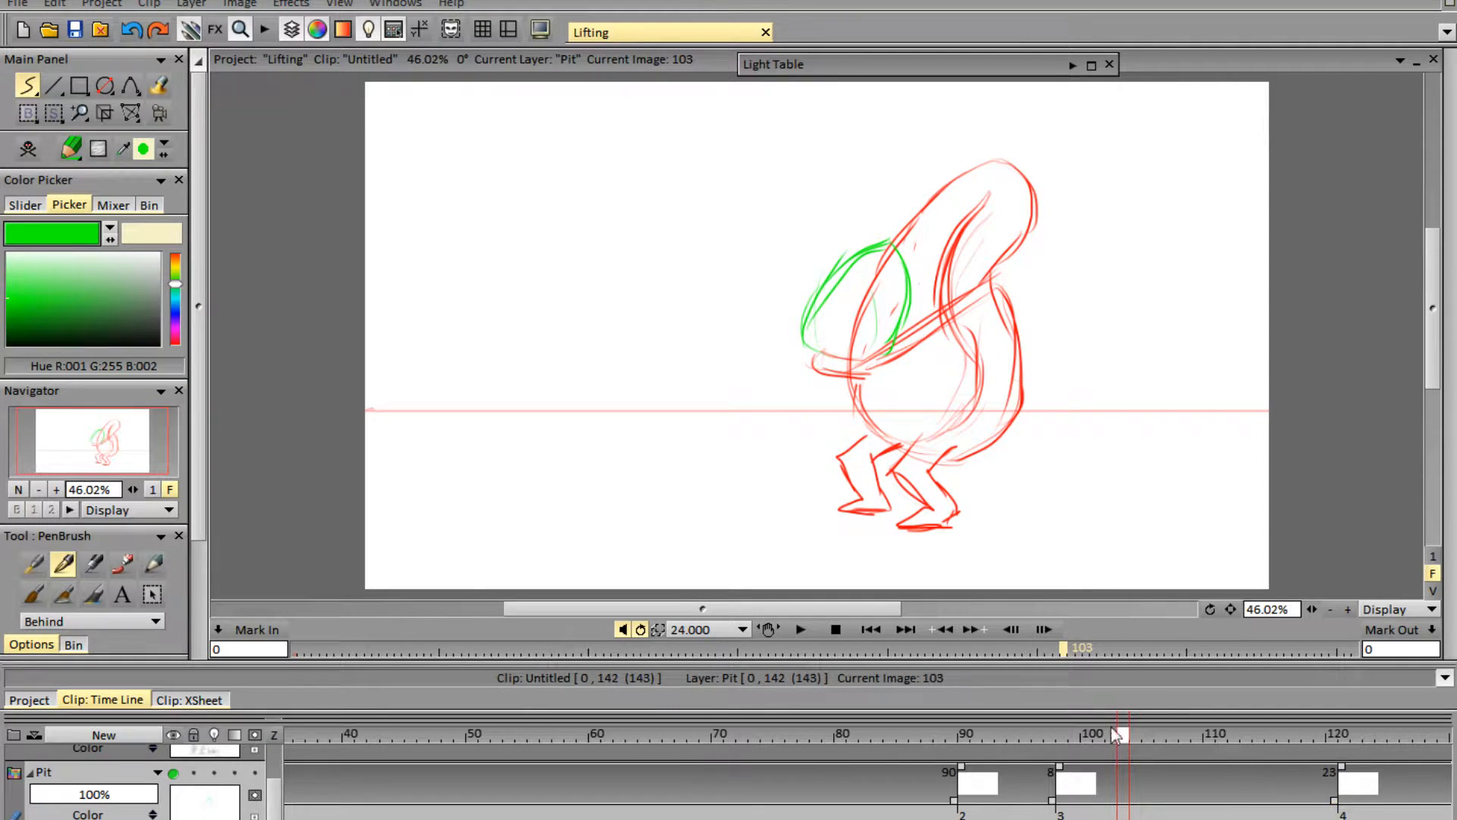
pyautogui.click(802, 629)
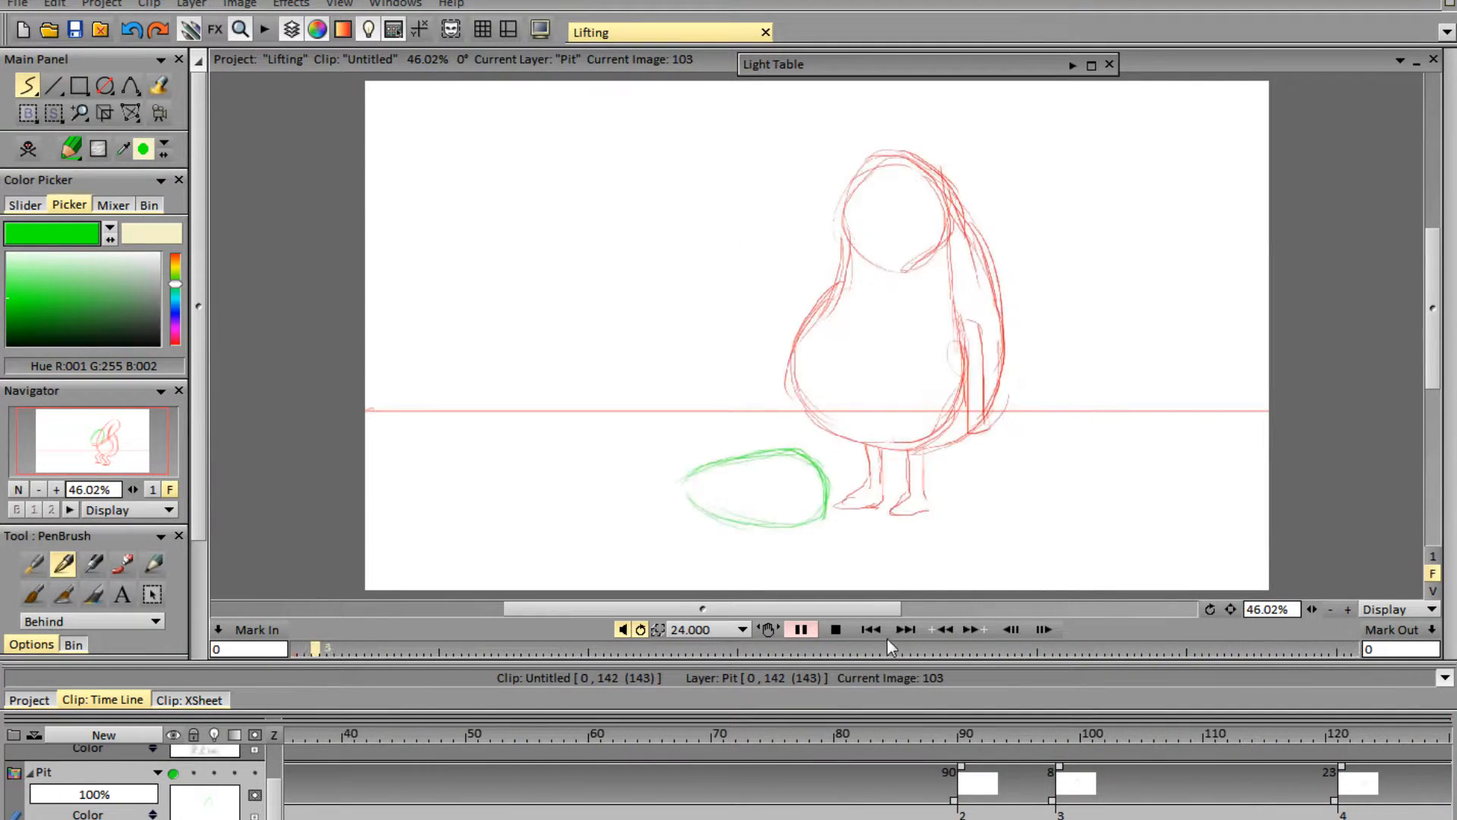
pyautogui.click(837, 629)
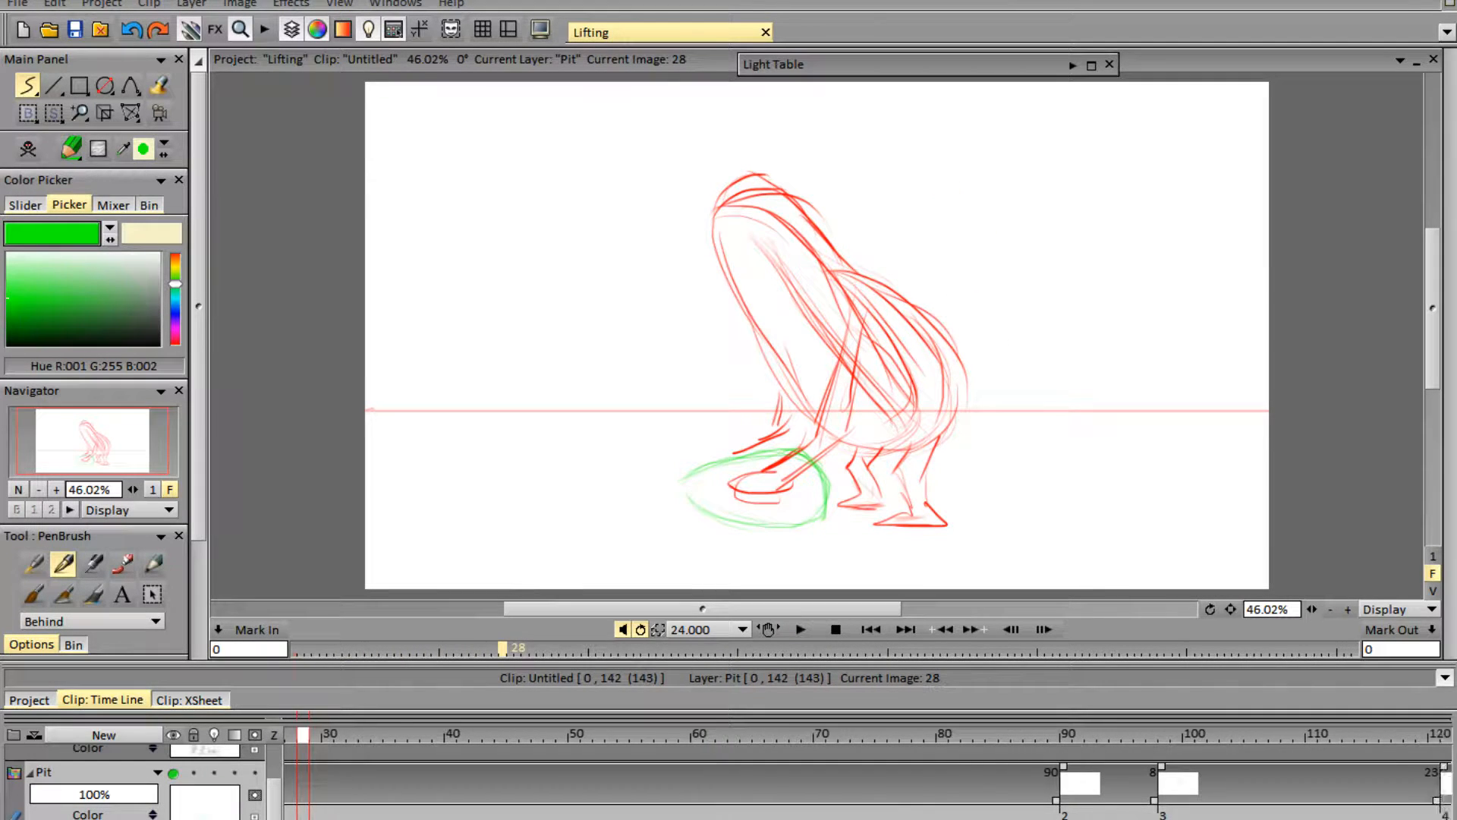
# - Extend the fifth and the fourth Pit drawings to 24 frames each, and play the animation
pyautogui.moveTo(1422, 800); pyautogui.dragTo(615, 817)
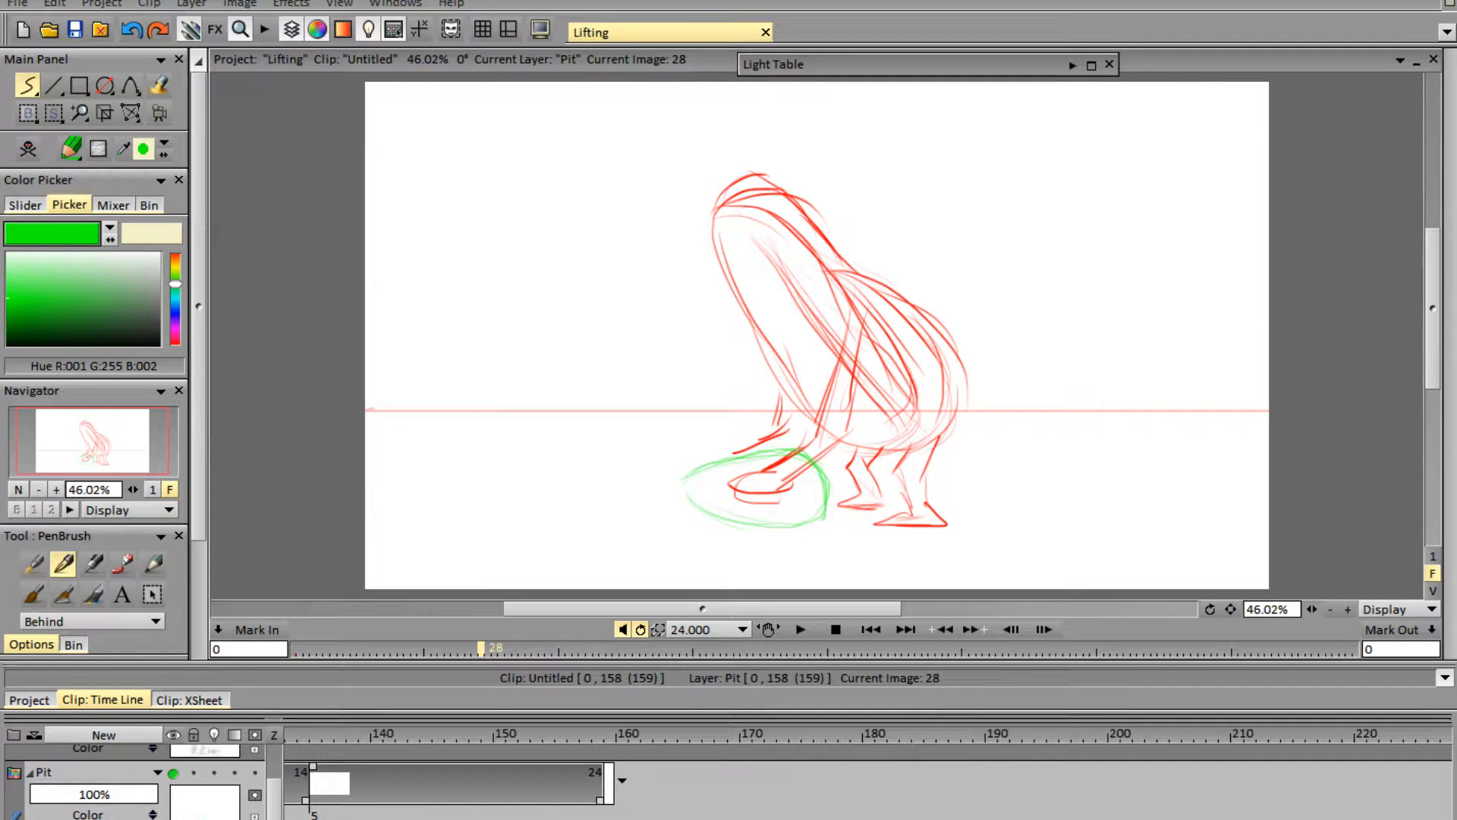
pyautogui.hscroll(-6, 865, 782)
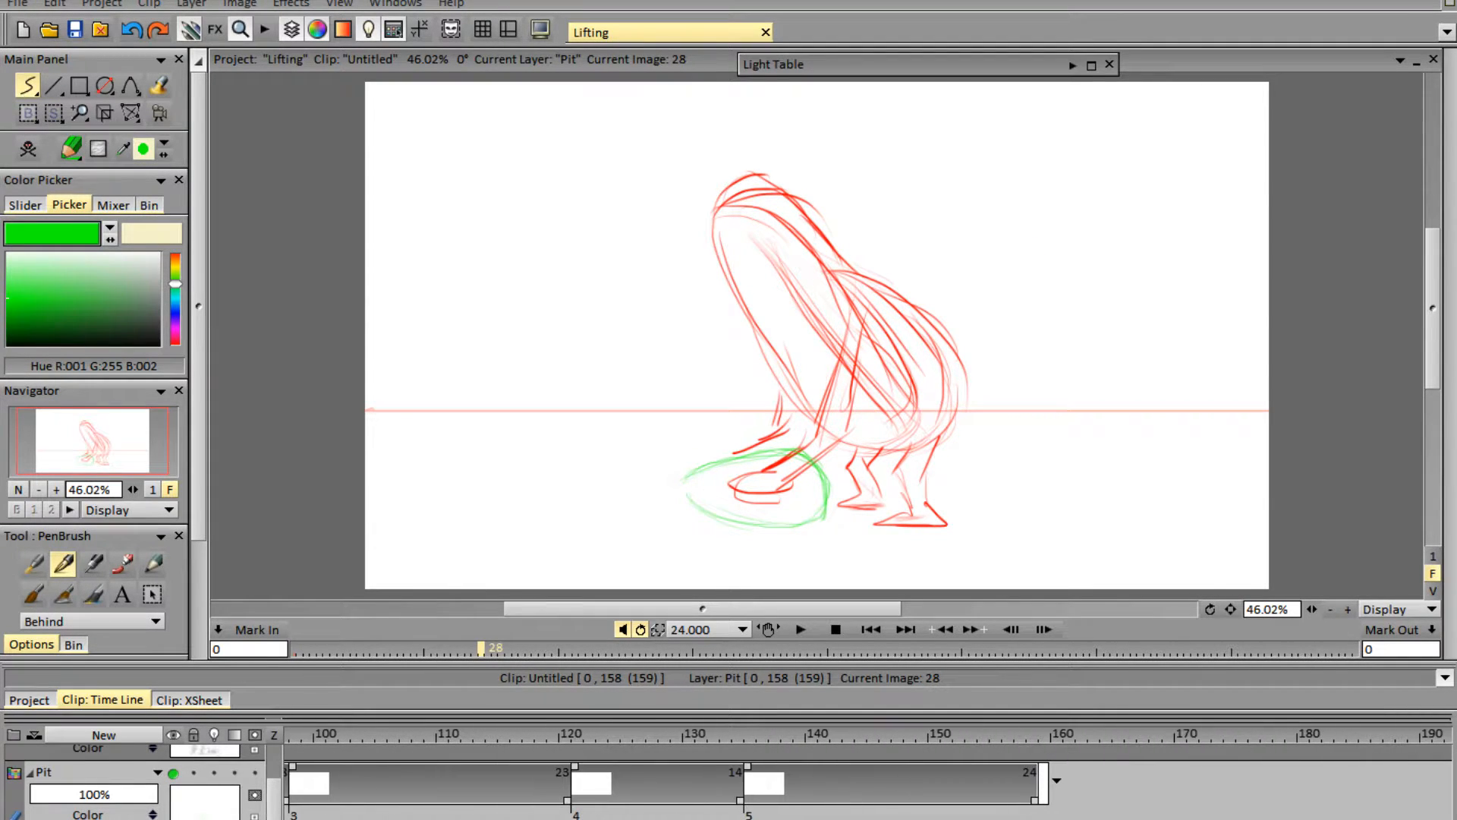
pyautogui.moveTo(742, 804); pyautogui.dragTo(865, 805)
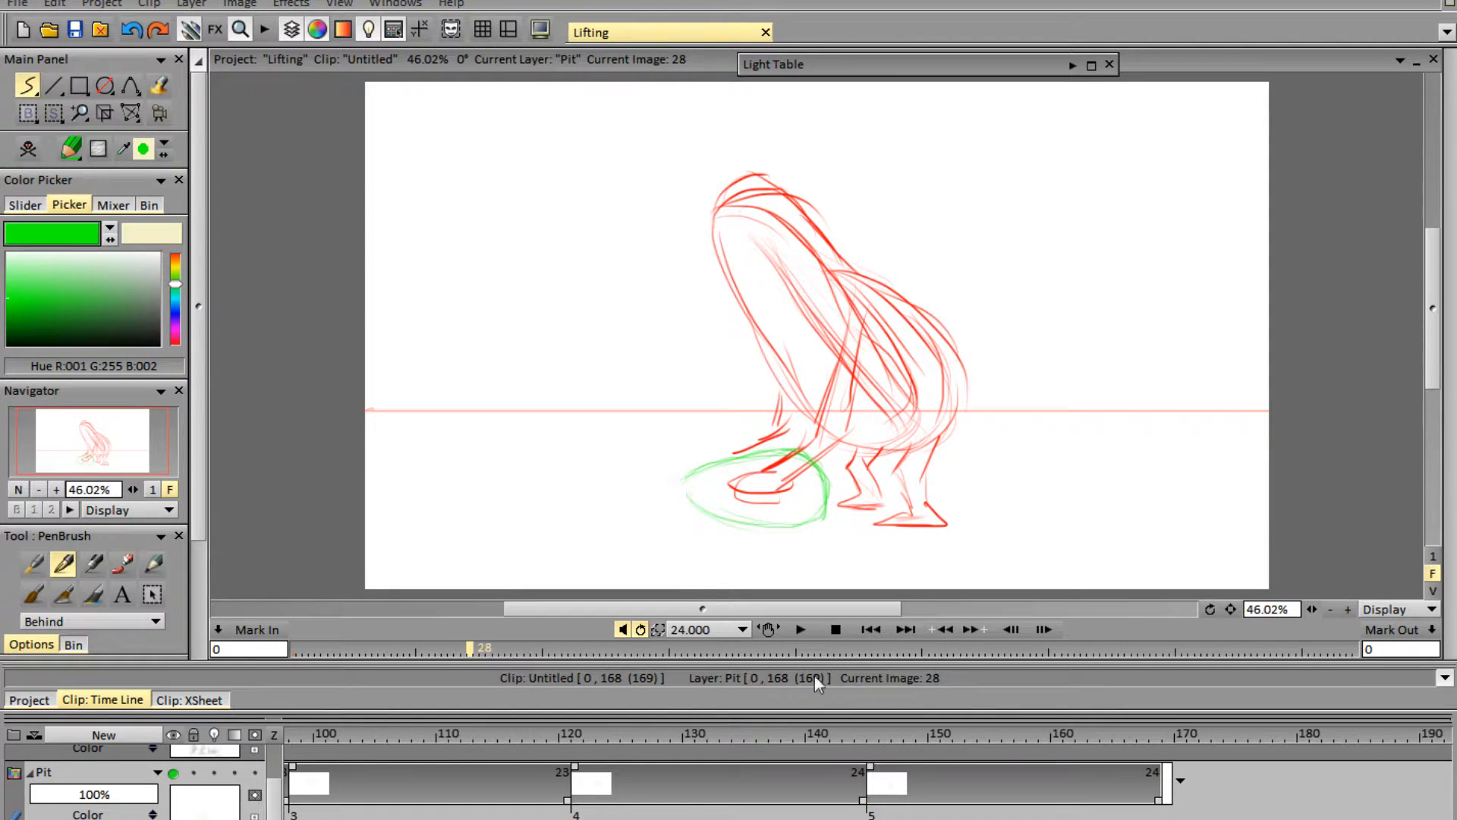
pyautogui.click(800, 629)
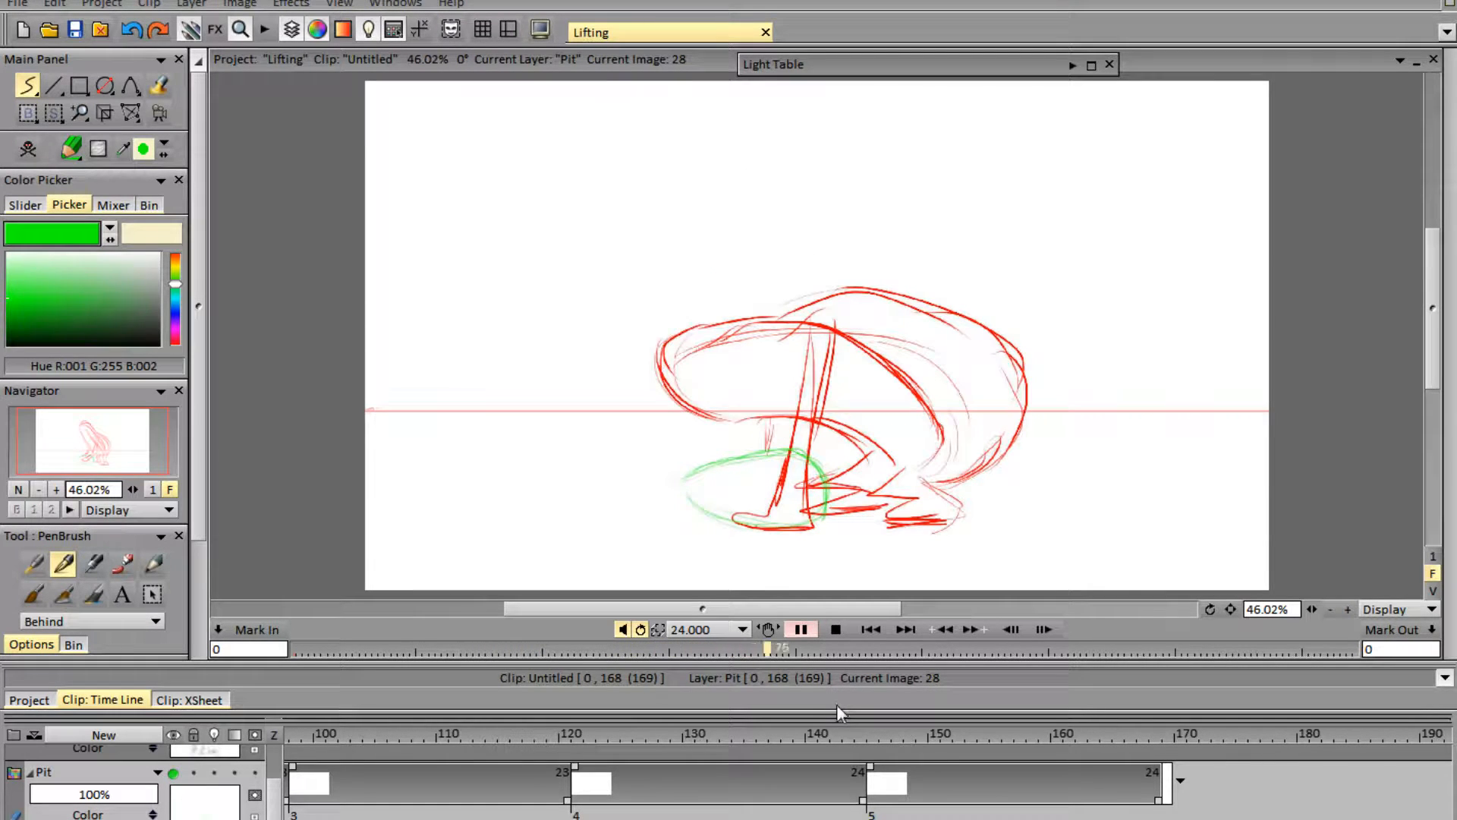
pyautogui.click(836, 629)
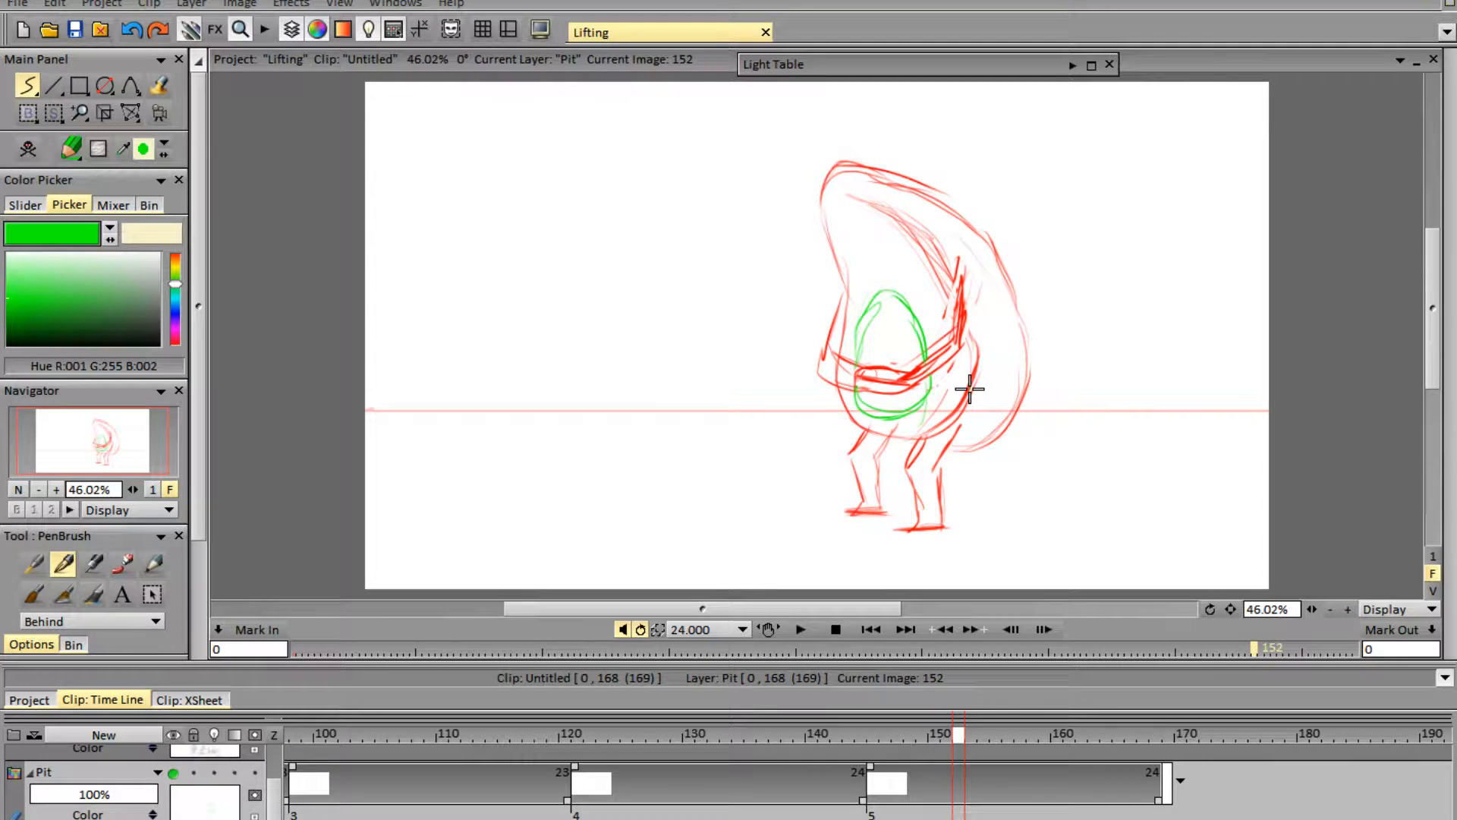
# - Show the lifting-pose reference page layer to study its poses, and hide it again
pyautogui.scroll(2, 71, 755)
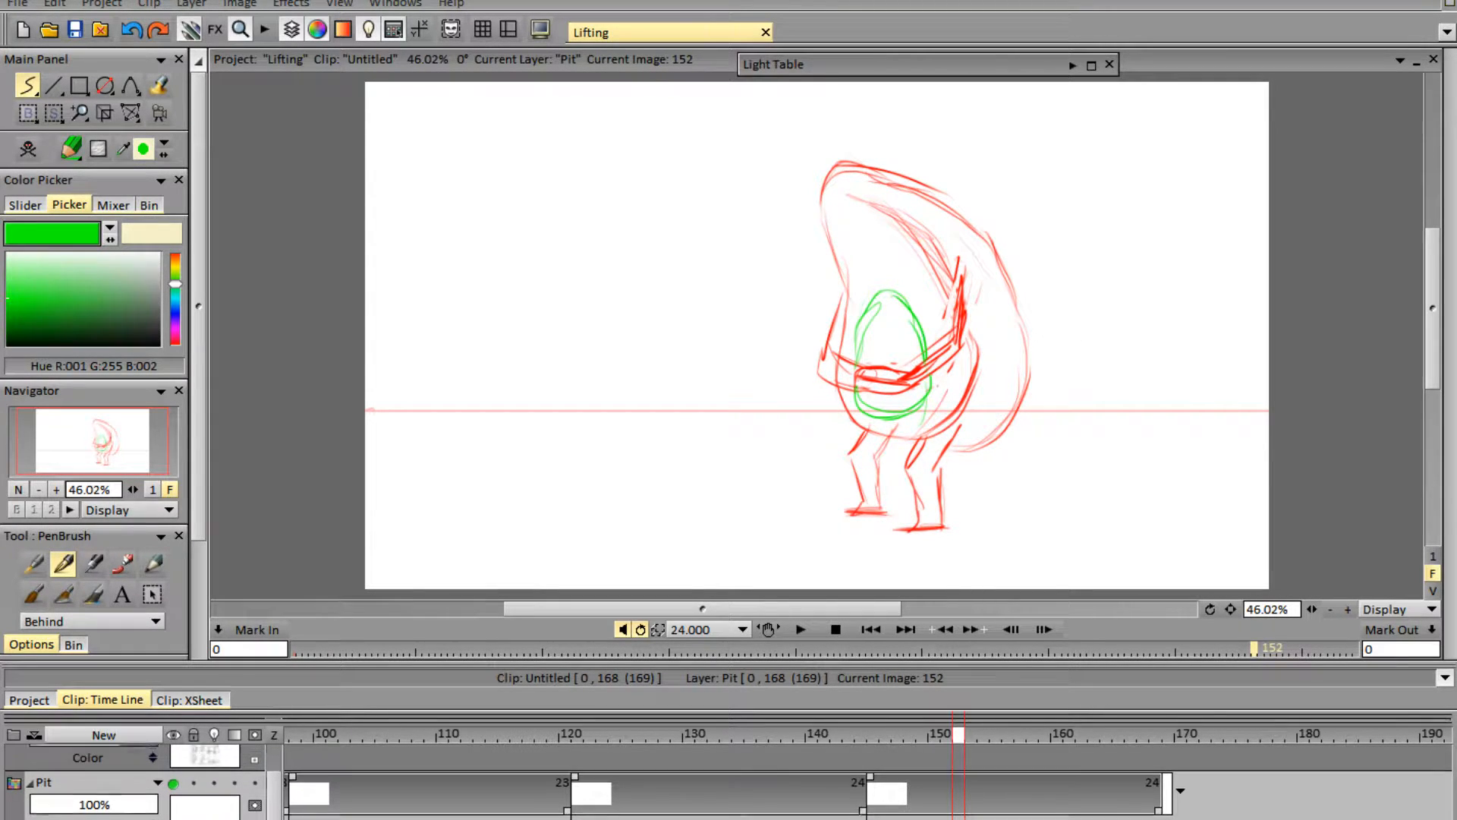
pyautogui.scroll(1, 68, 748)
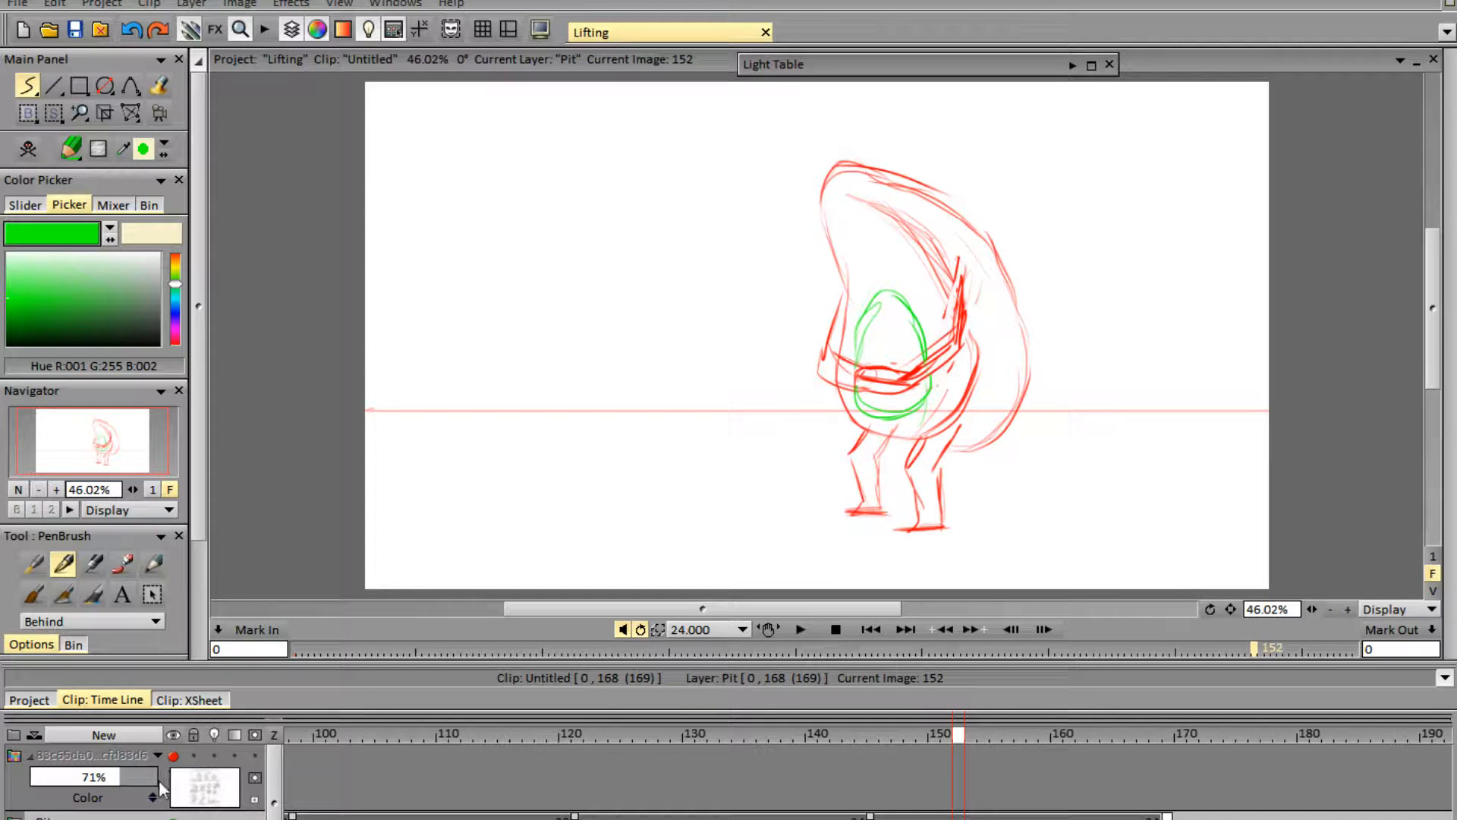
pyautogui.click(173, 758)
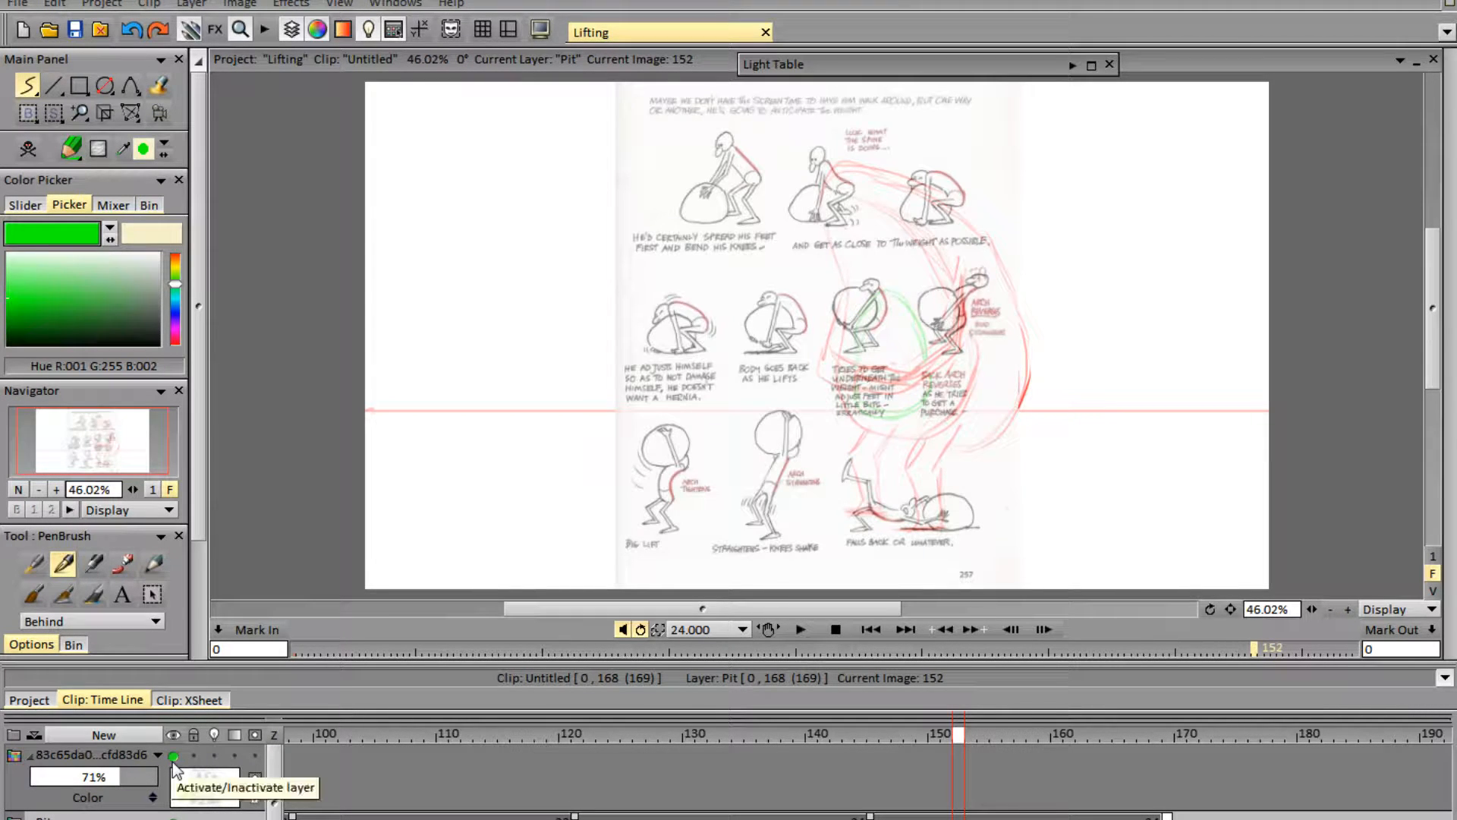
pyautogui.click(172, 757)
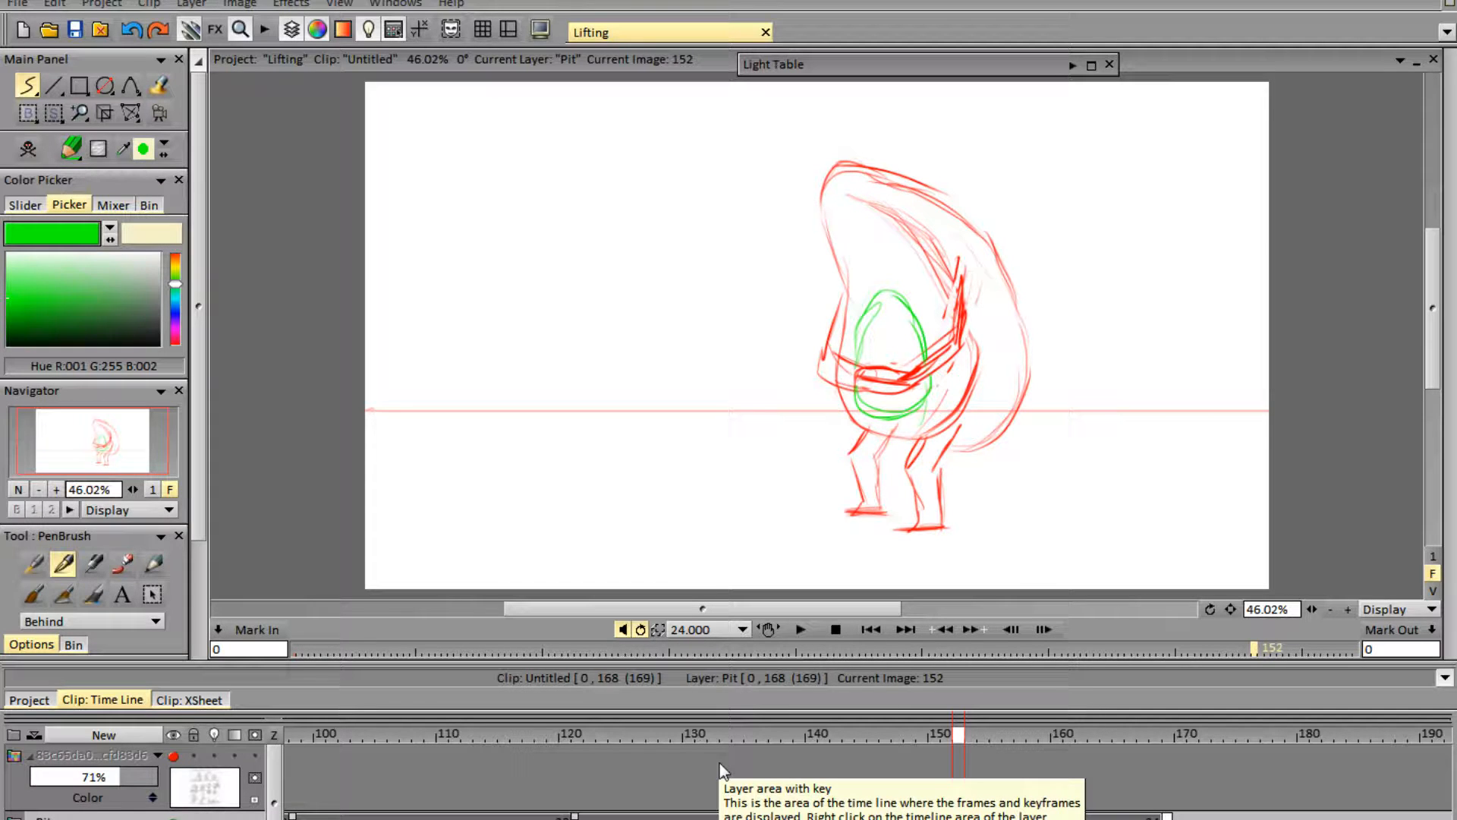
# - Play the animation, extend the second Pit drawing's exposure from frame 90 to 24 frames, and replay
pyautogui.click(802, 629)
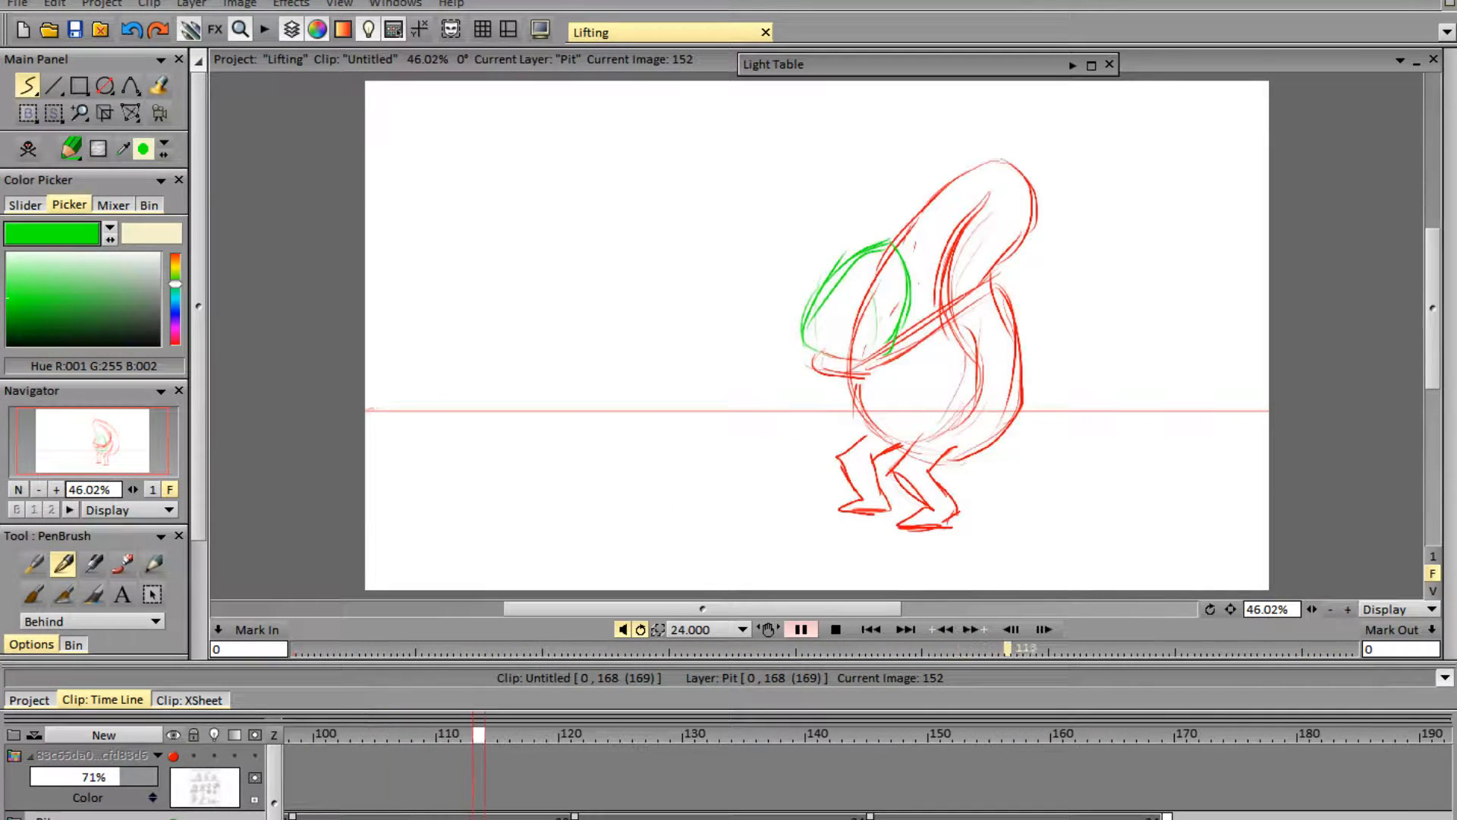
pyautogui.click(802, 631)
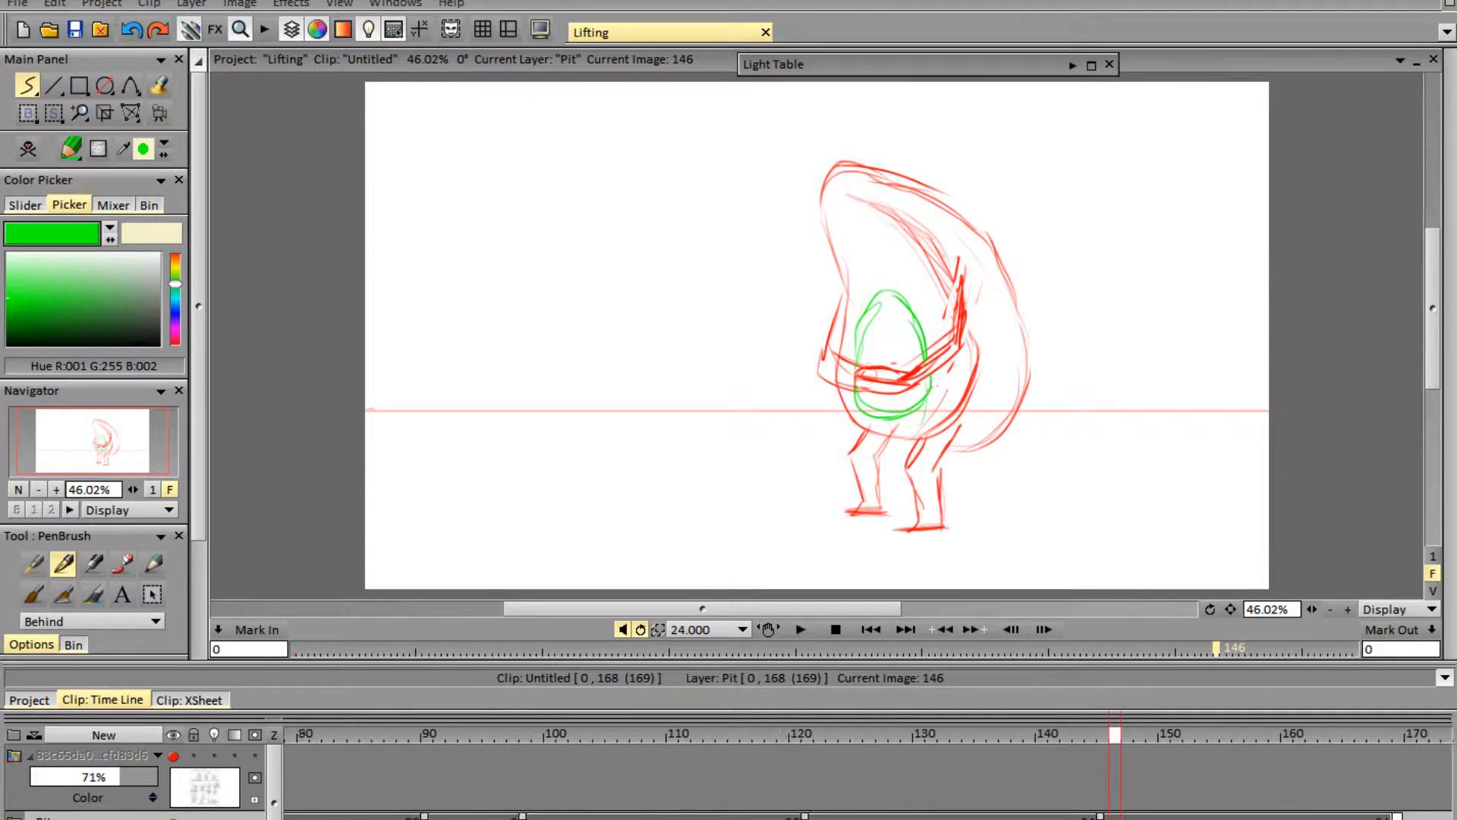
pyautogui.moveTo(785, 735)
pyautogui.mouseDown()
pyautogui.moveTo(932, 717)
pyautogui.moveTo(798, 733)
pyautogui.mouseUp()
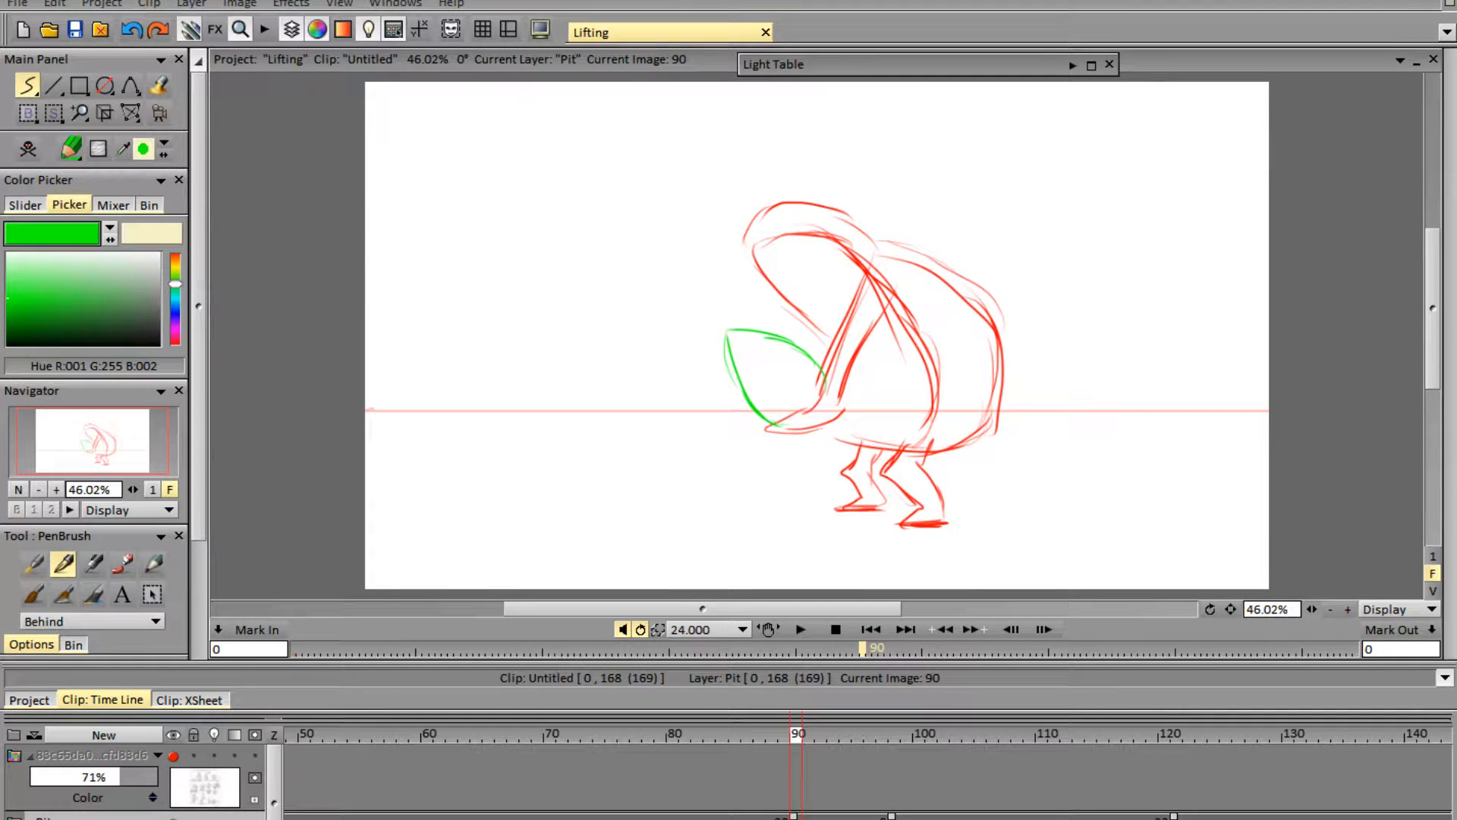
pyautogui.moveTo(892, 817); pyautogui.dragTo(1101, 816)
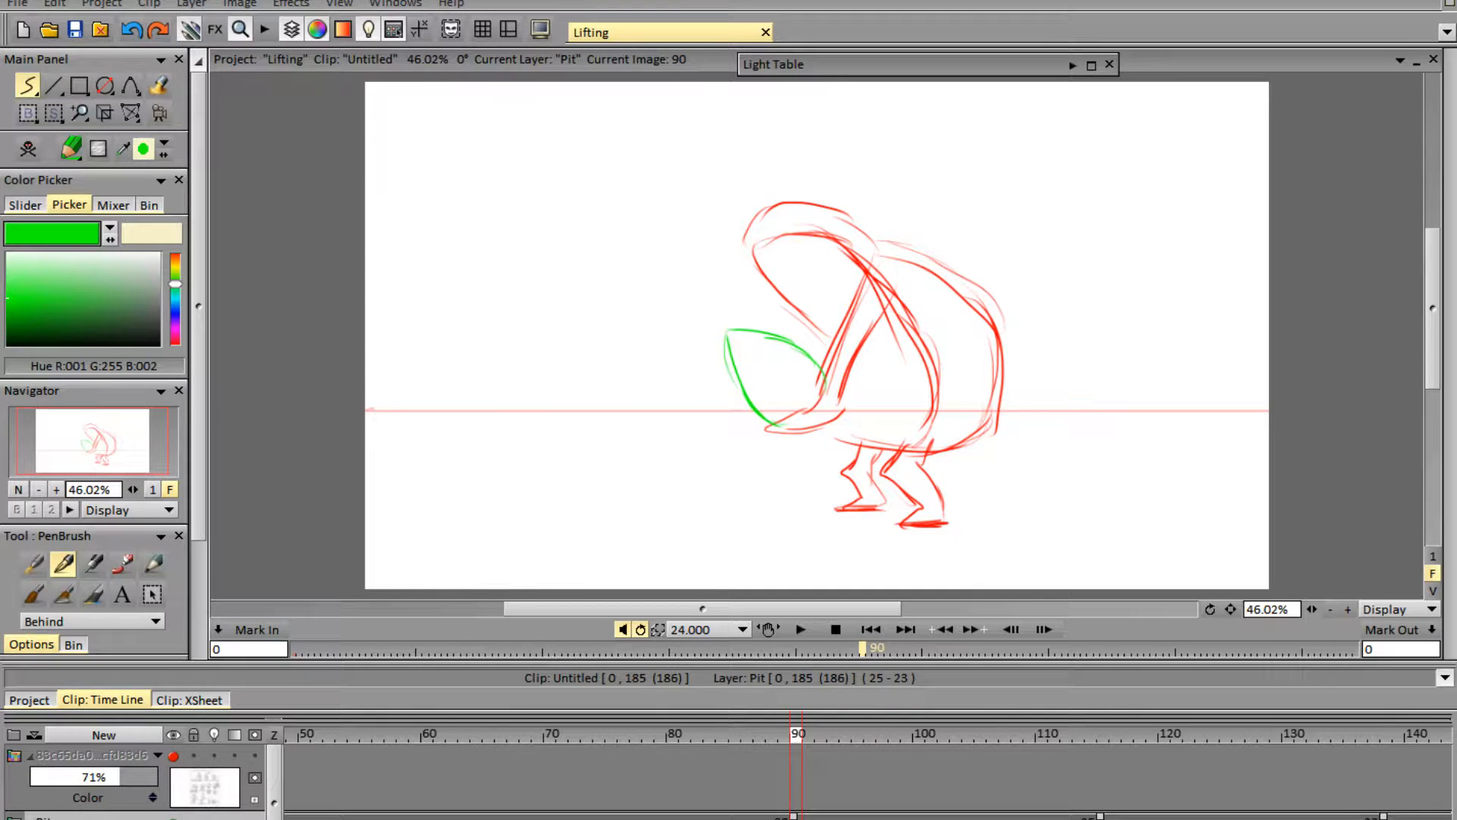
pyautogui.moveTo(1101, 816); pyautogui.dragTo(1088, 816)
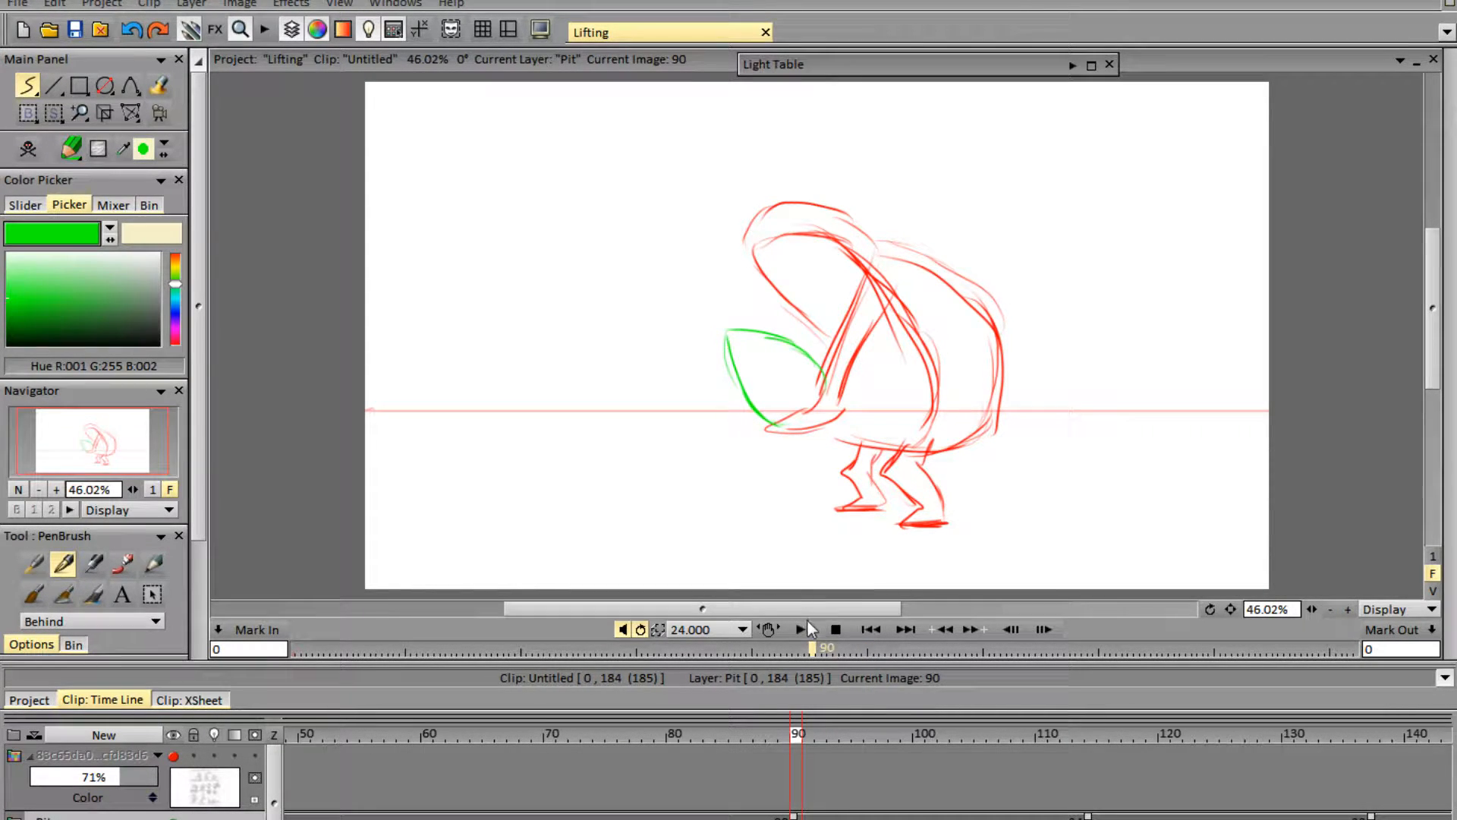
pyautogui.click(802, 627)
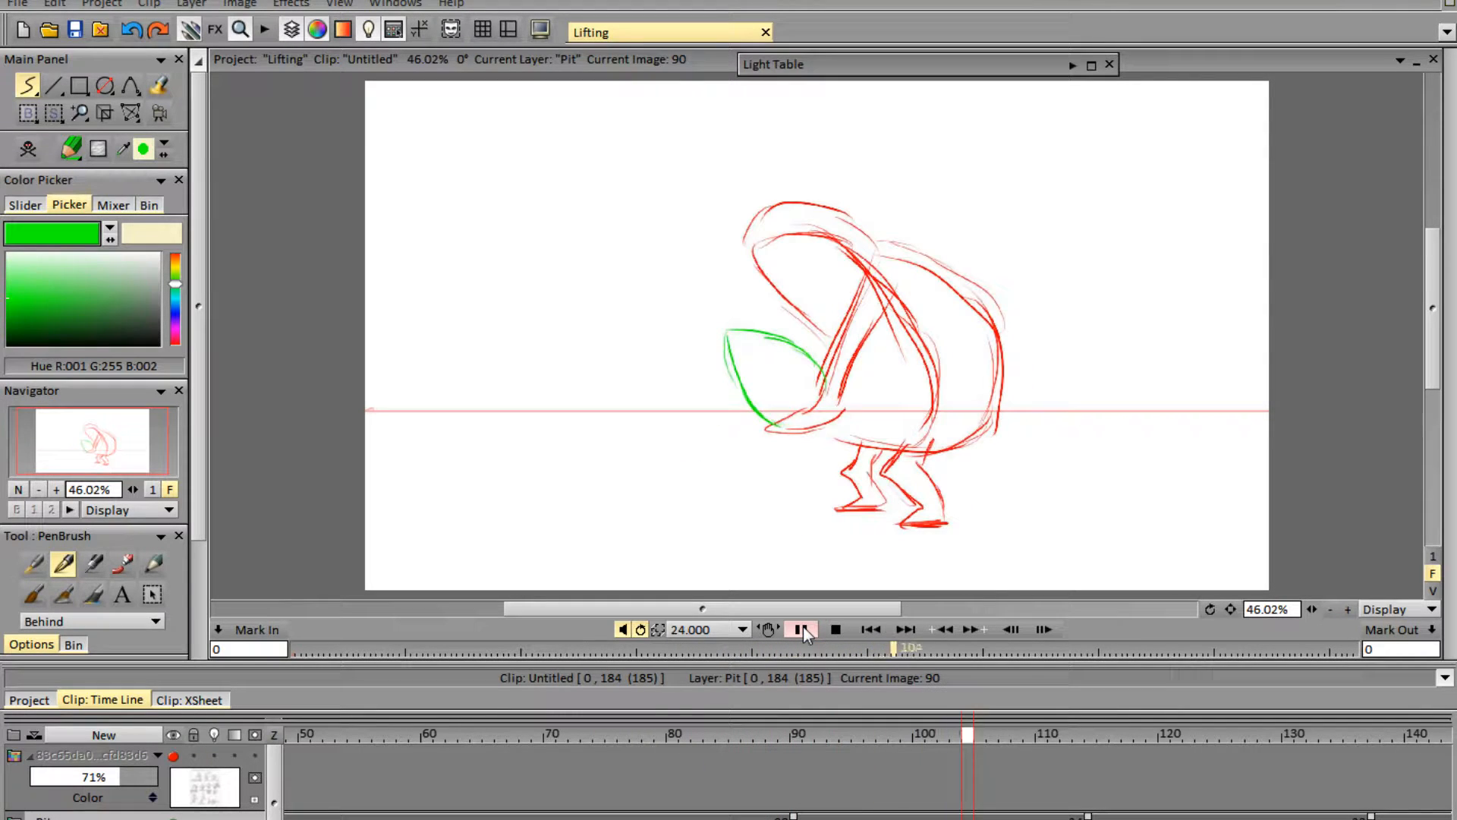
pyautogui.click(836, 628)
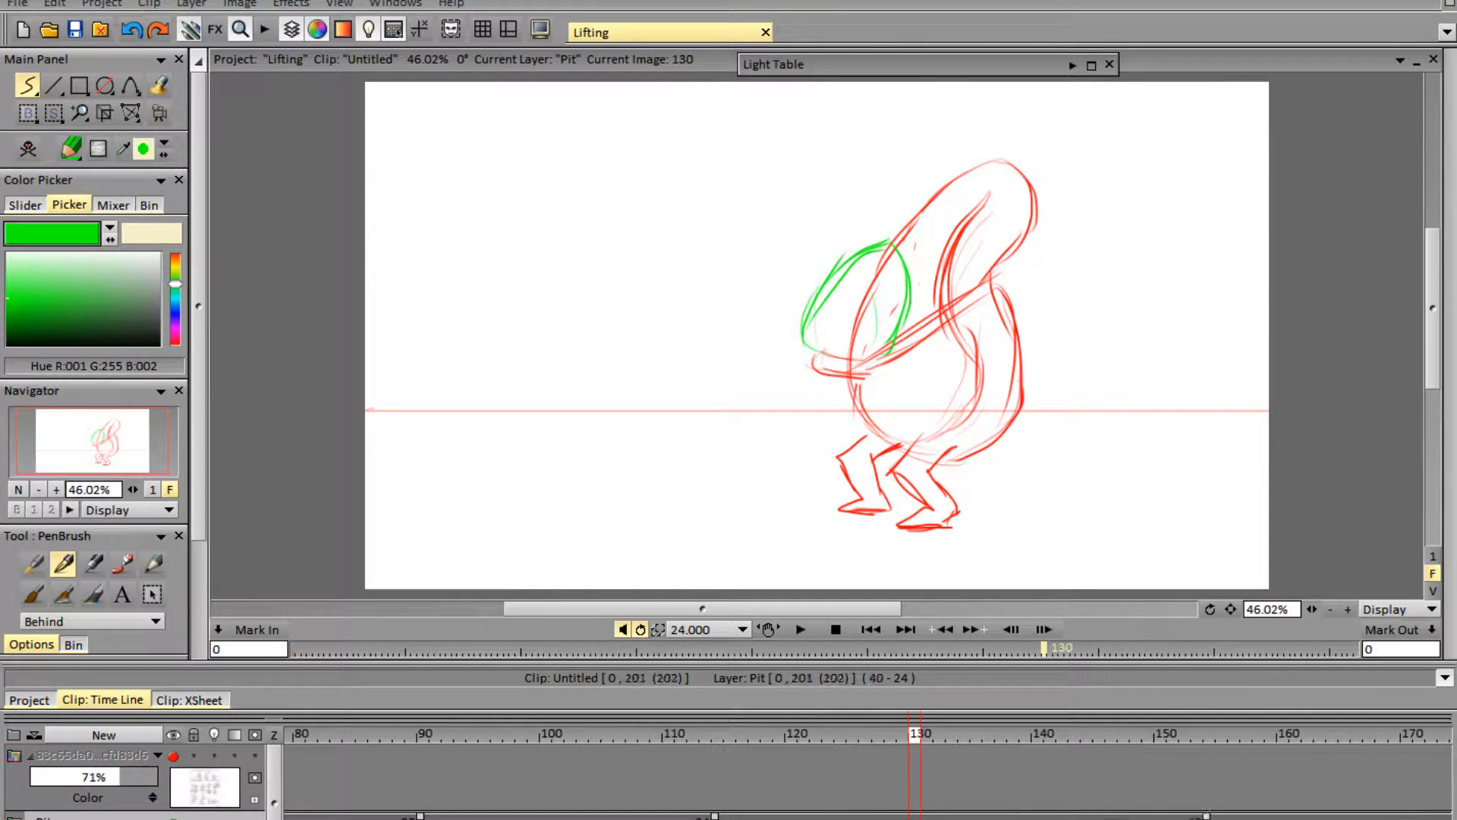
# - Set the third Pit drawing's hold to 35 frames, shorten the second to 22 frames, and play the animation
pyautogui.moveTo(1194, 816); pyautogui.dragTo(1145, 817)
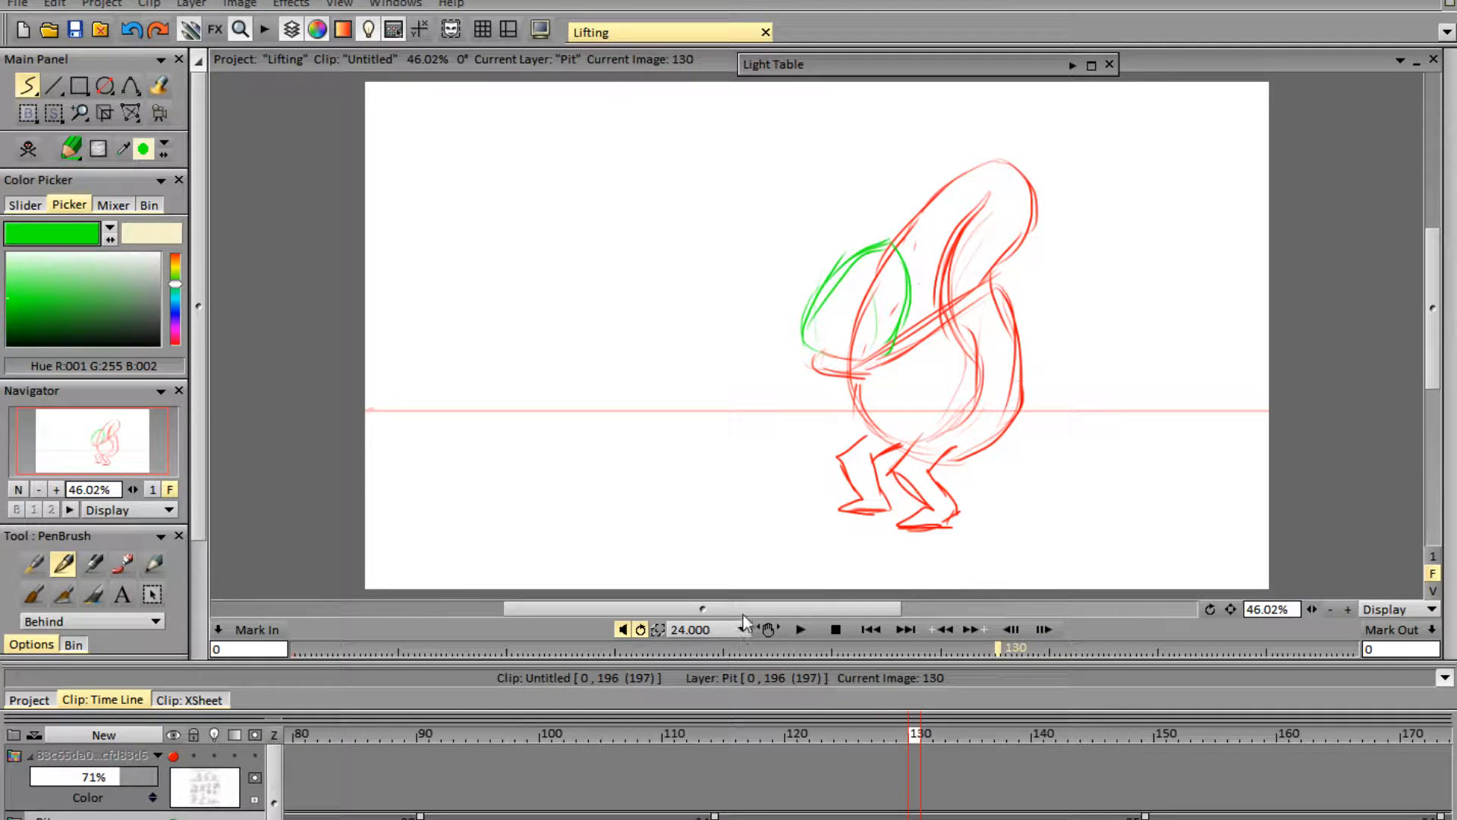
pyautogui.moveTo(714, 817); pyautogui.dragTo(690, 816)
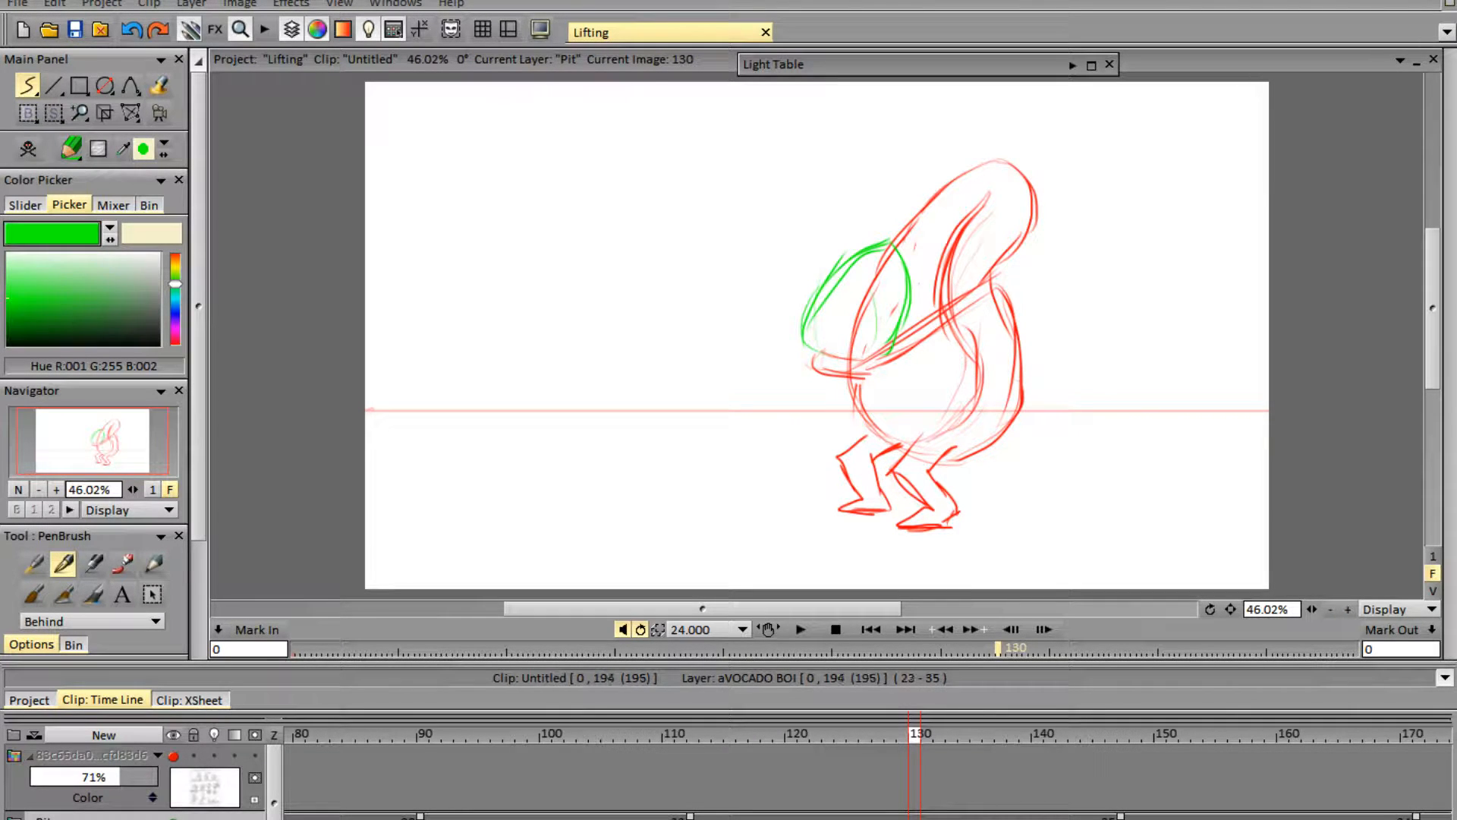
pyautogui.click(801, 629)
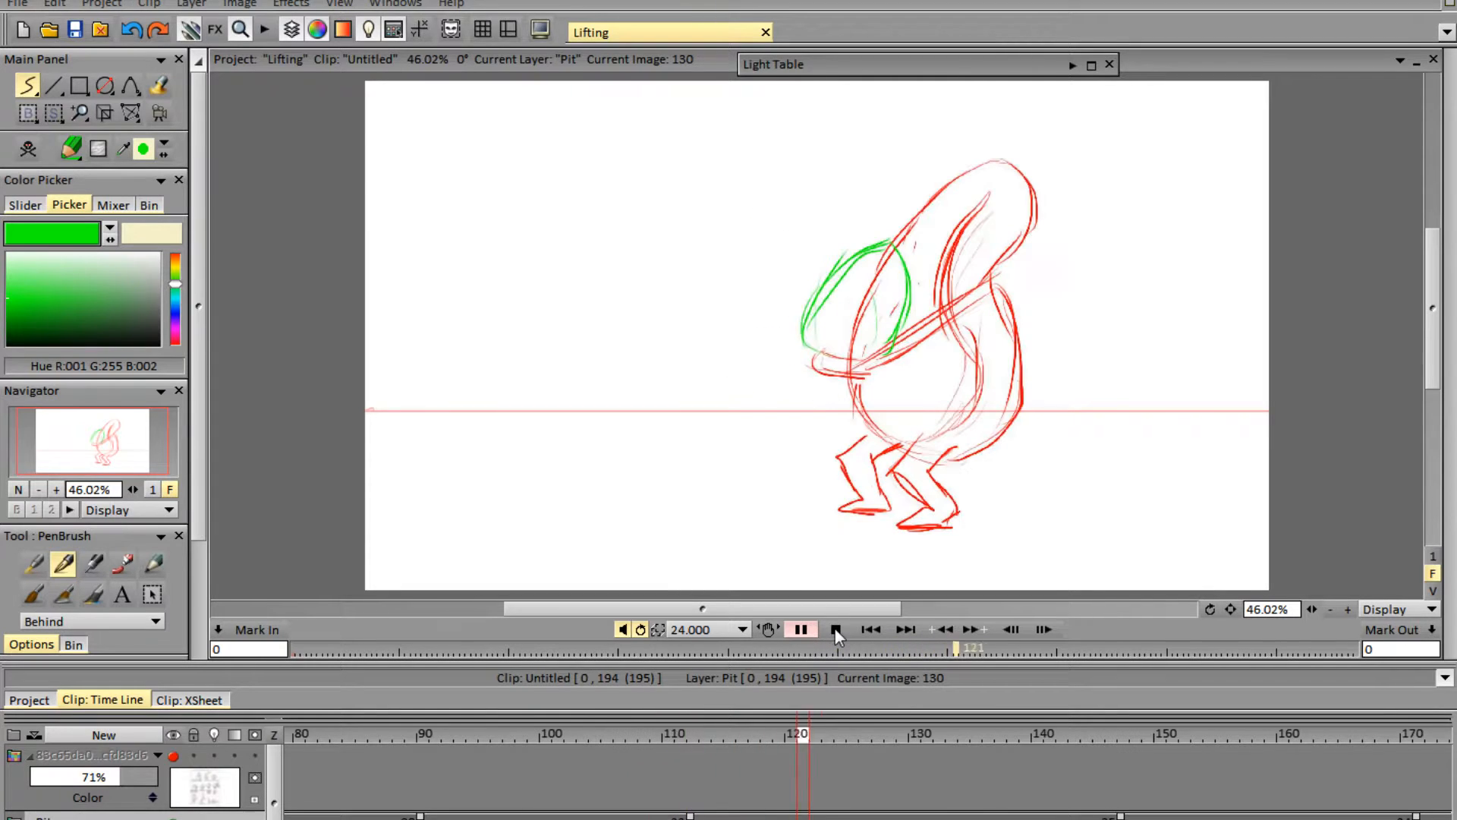
pyautogui.click(834, 628)
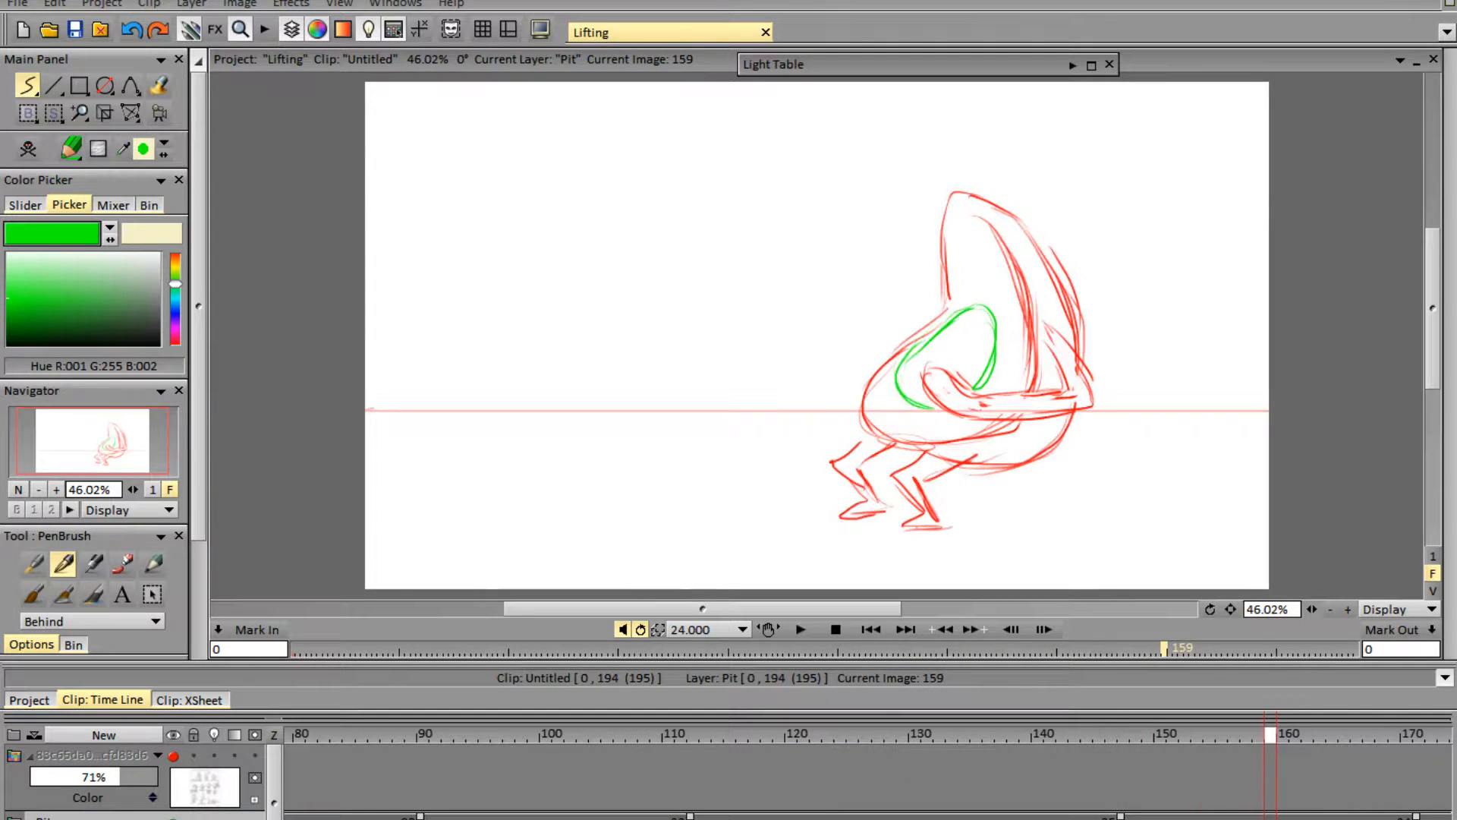
# - Shorten the fourth Pit drawing's exposure to 21 frames and play the animation
pyautogui.moveTo(1138, 778); pyautogui.dragTo(856, 778)
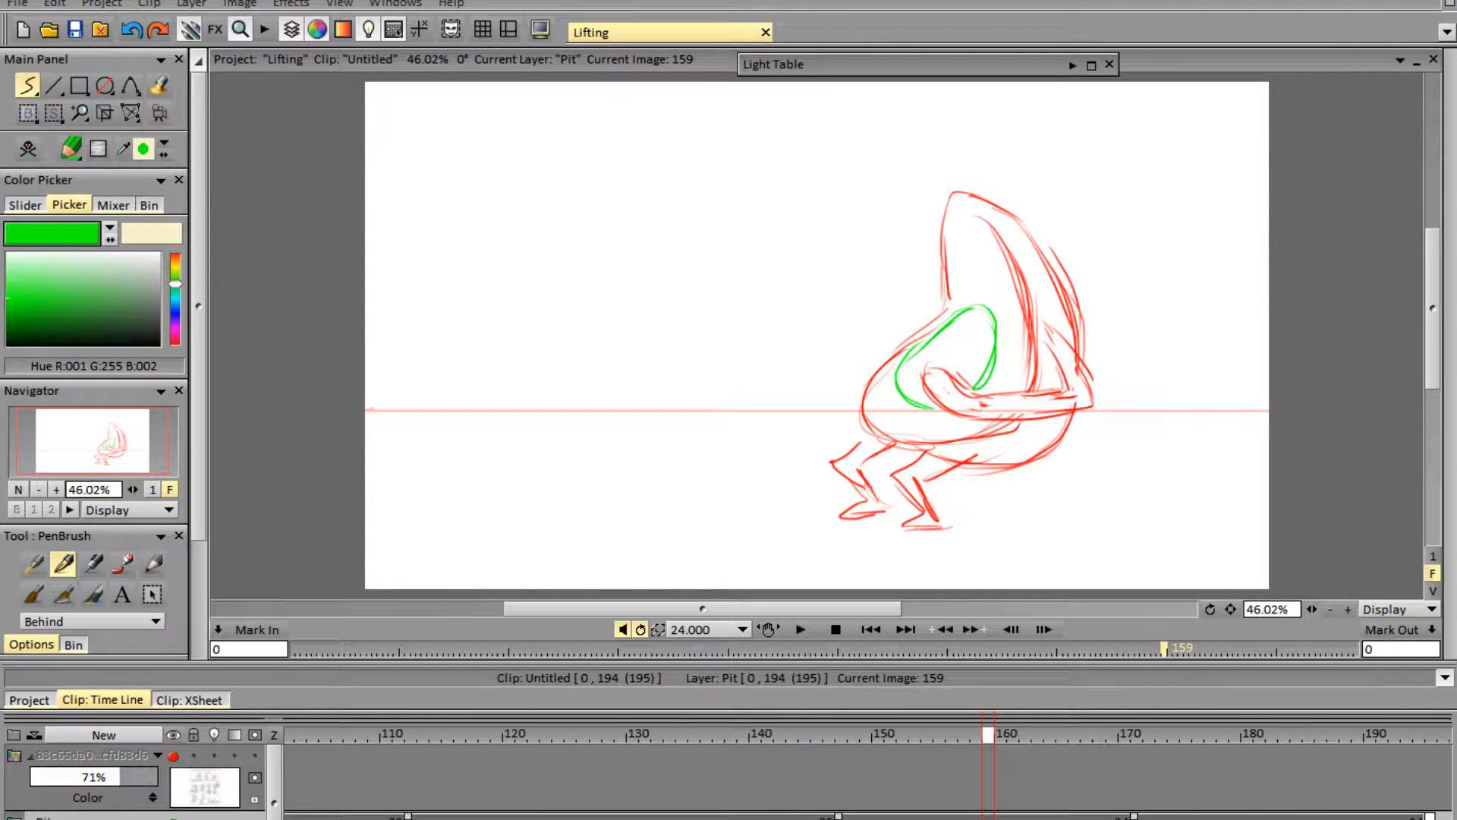
pyautogui.moveTo(1134, 817); pyautogui.dragTo(1095, 816)
pyautogui.click(807, 630)
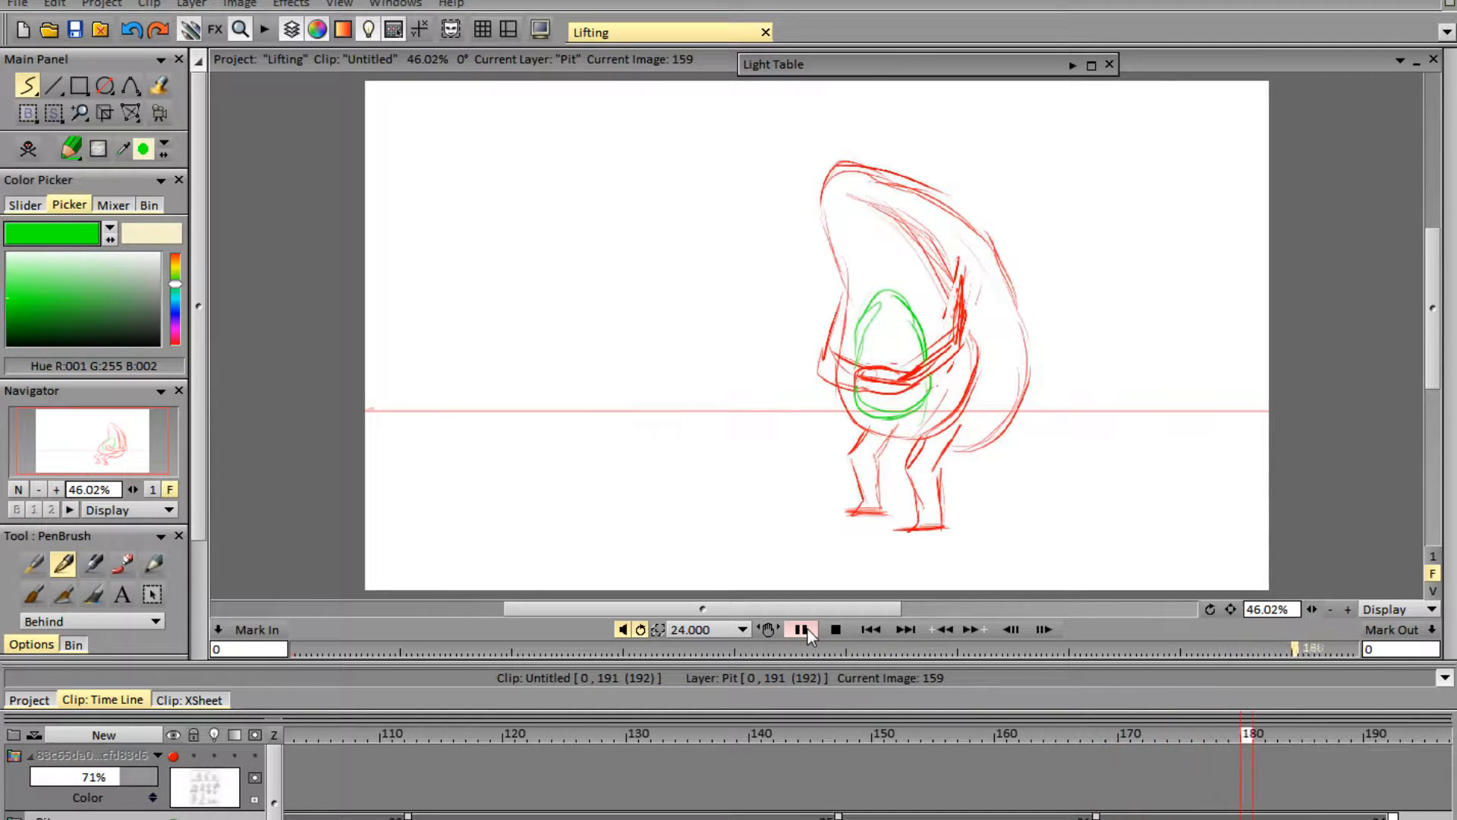
pyautogui.click(802, 629)
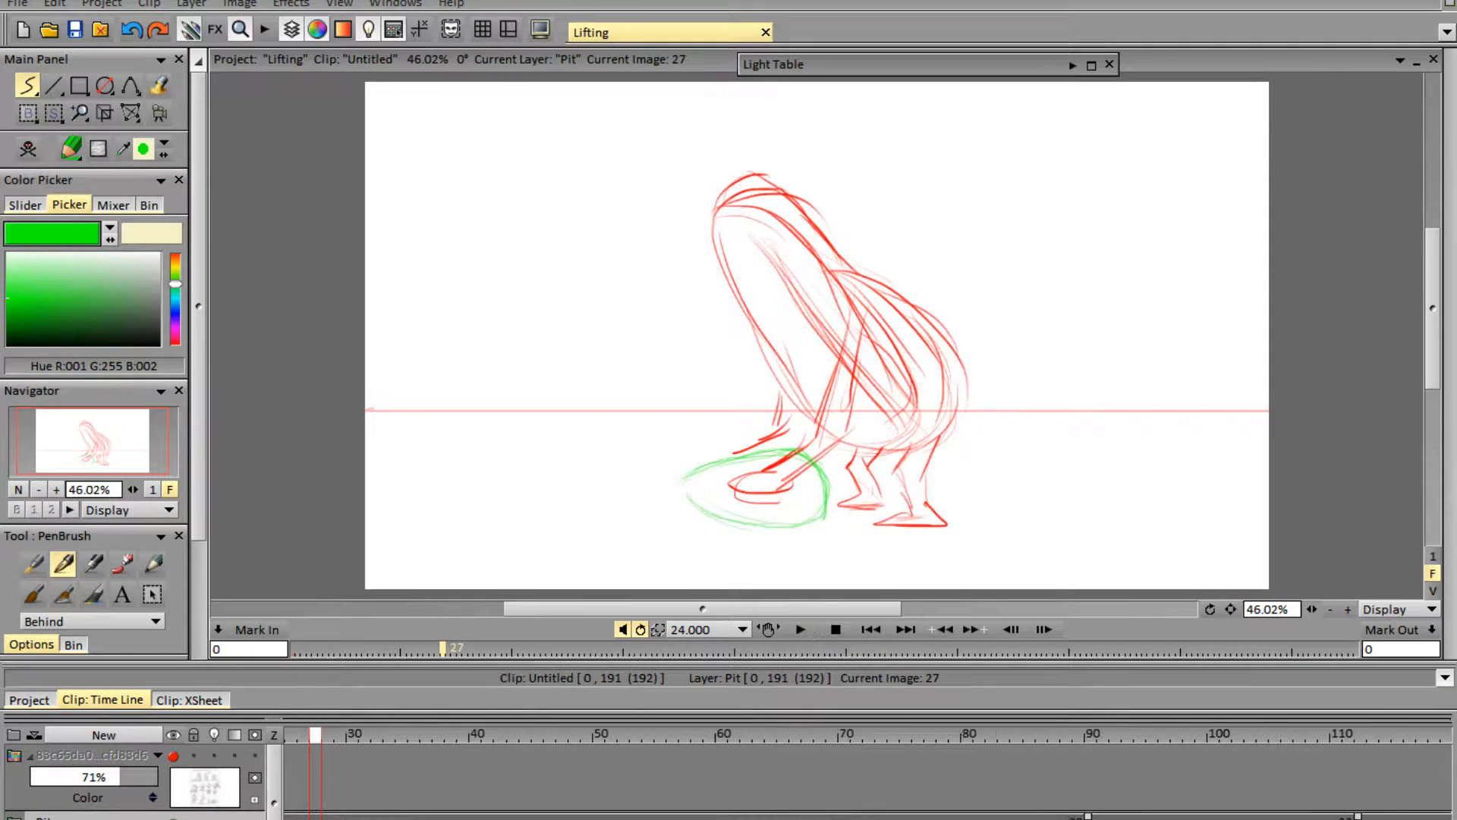
# - Shorten the fourth Pit drawing's exposure to 18 and finally 16 frames, playing the animation after each change
pyautogui.hscroll(10, 869, 774)
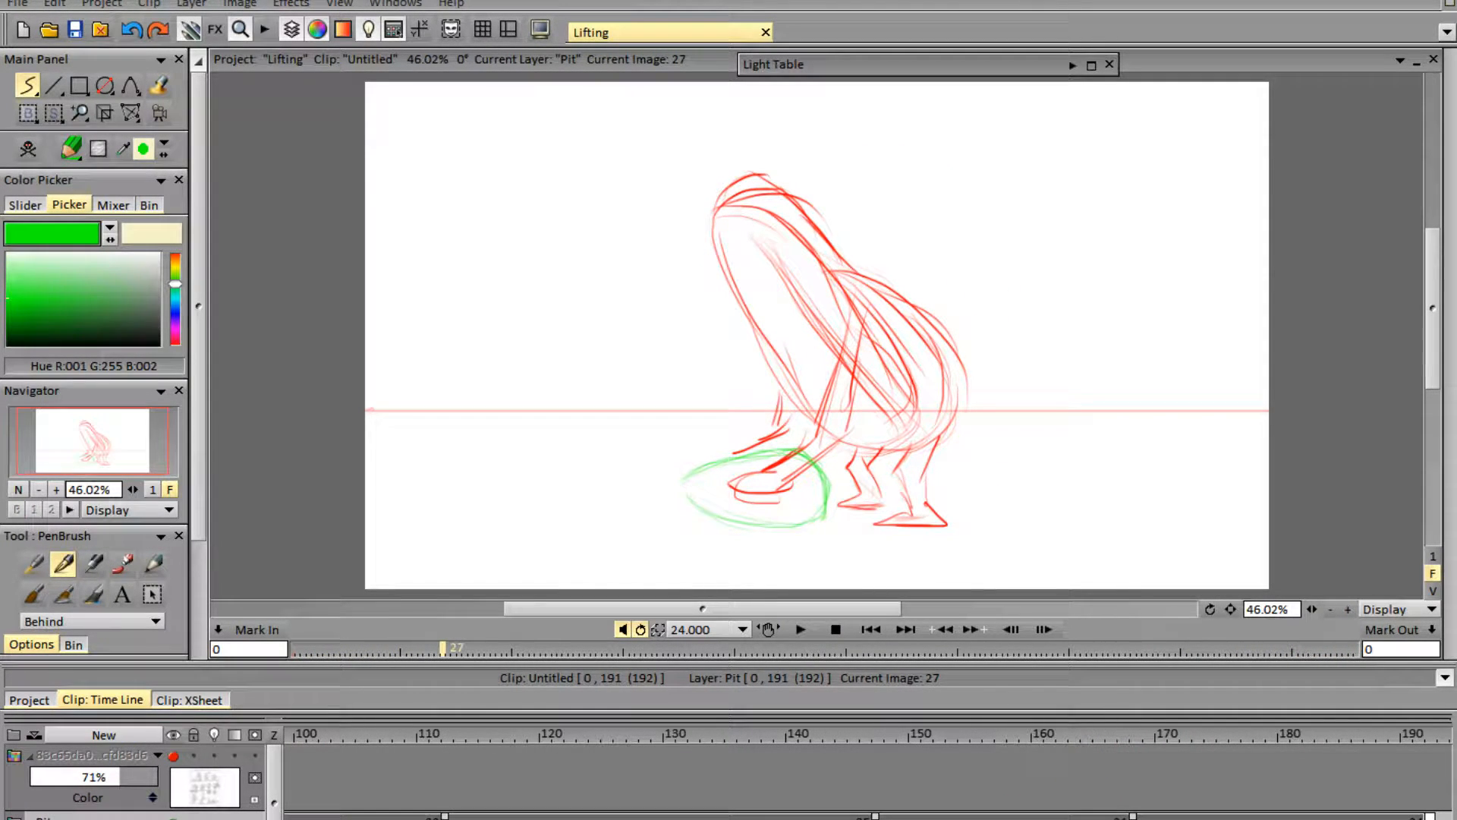
pyautogui.moveTo(1132, 817); pyautogui.dragTo(1096, 817)
pyautogui.click(796, 634)
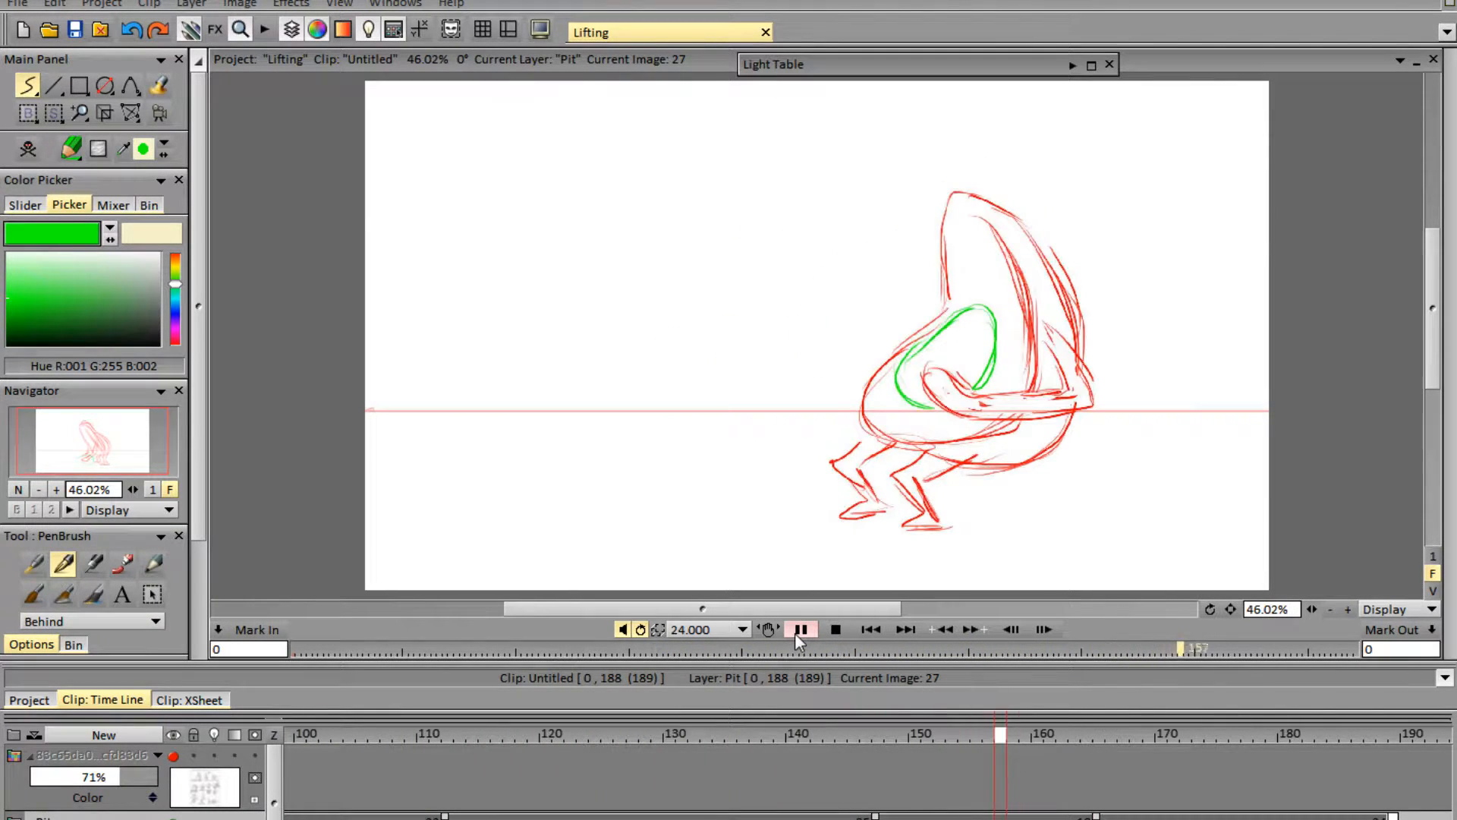
pyautogui.click(797, 629)
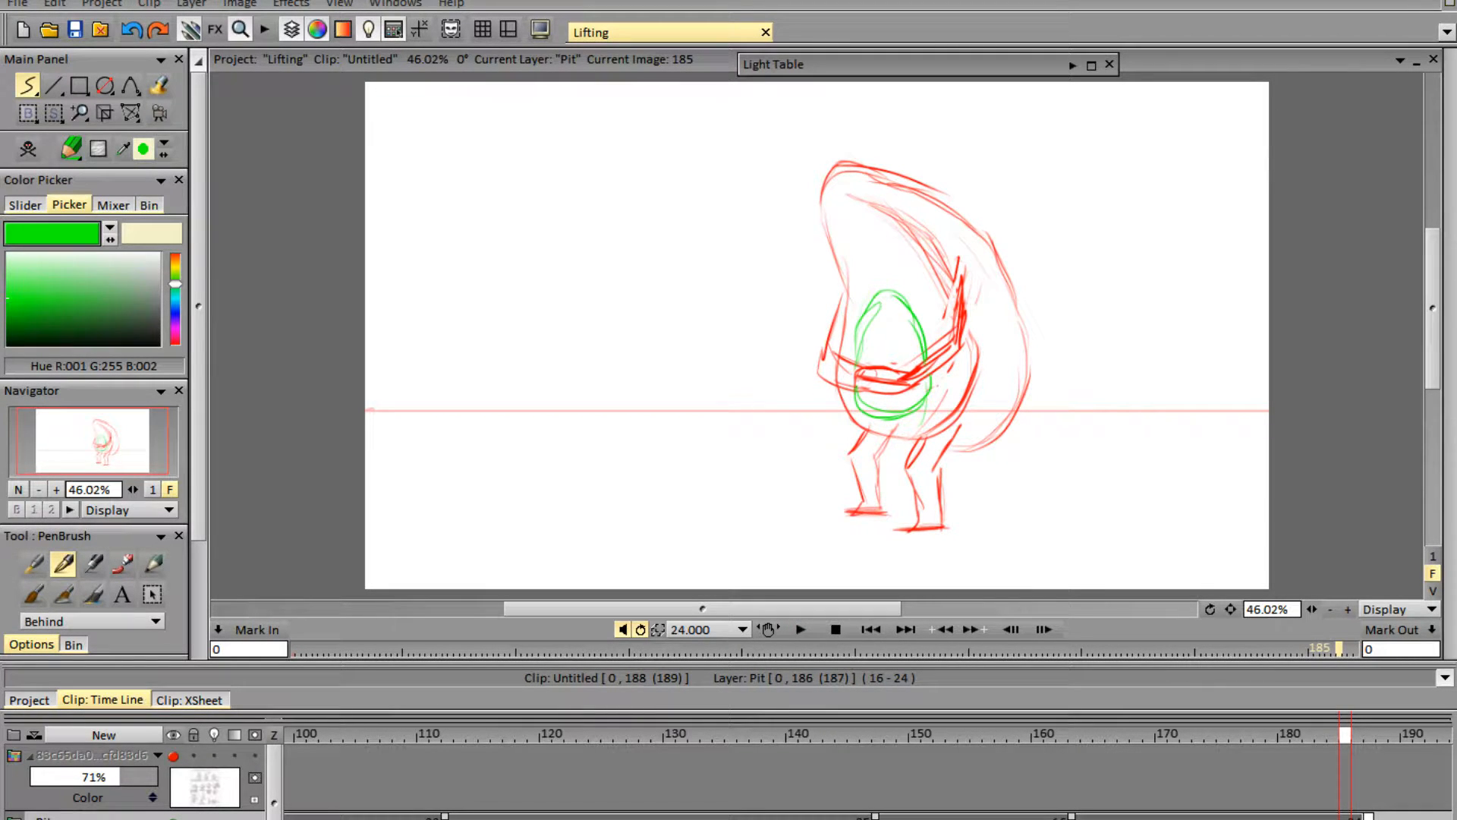
pyautogui.click(811, 632)
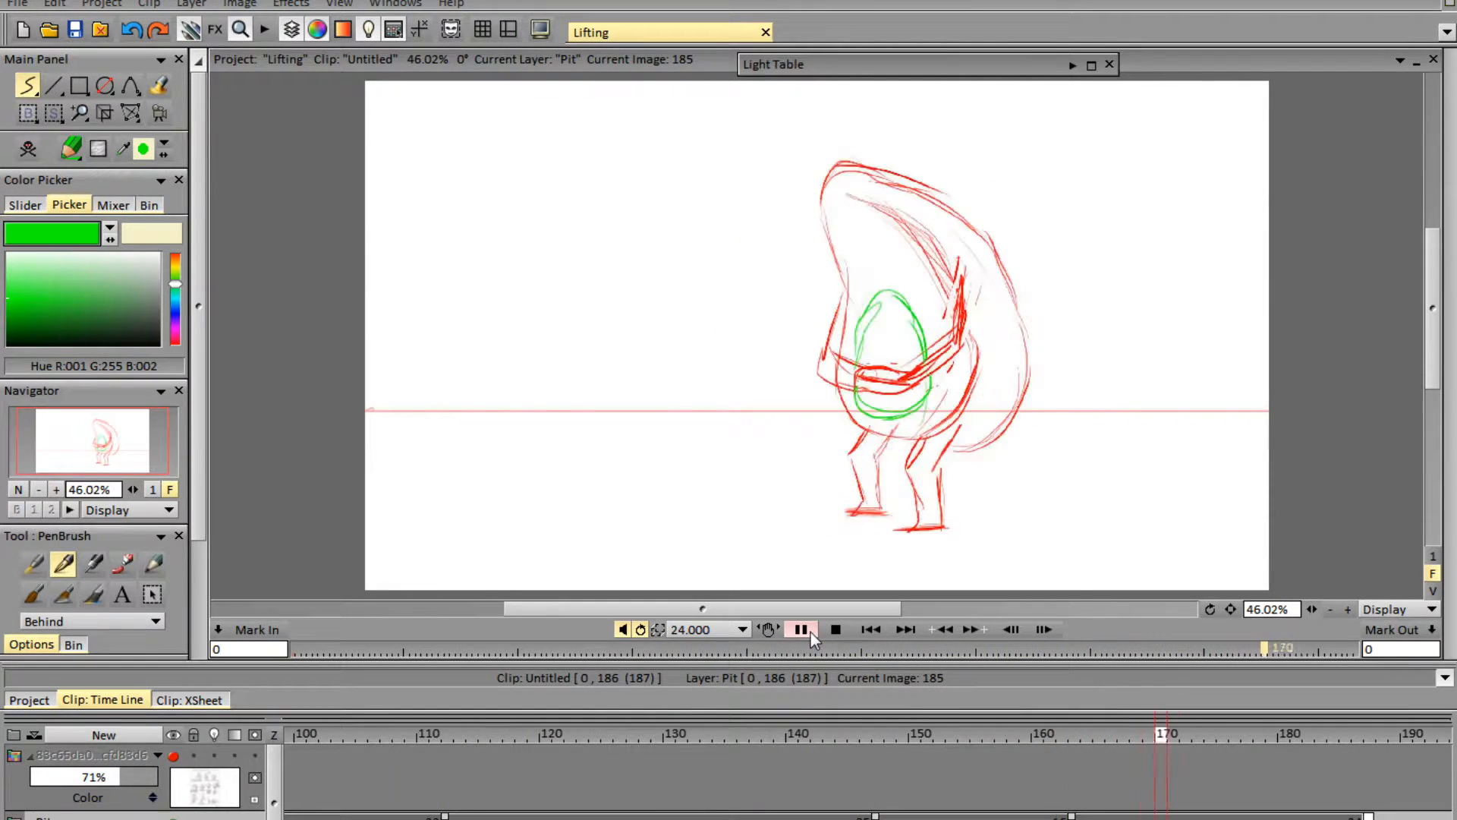
pyautogui.click(813, 630)
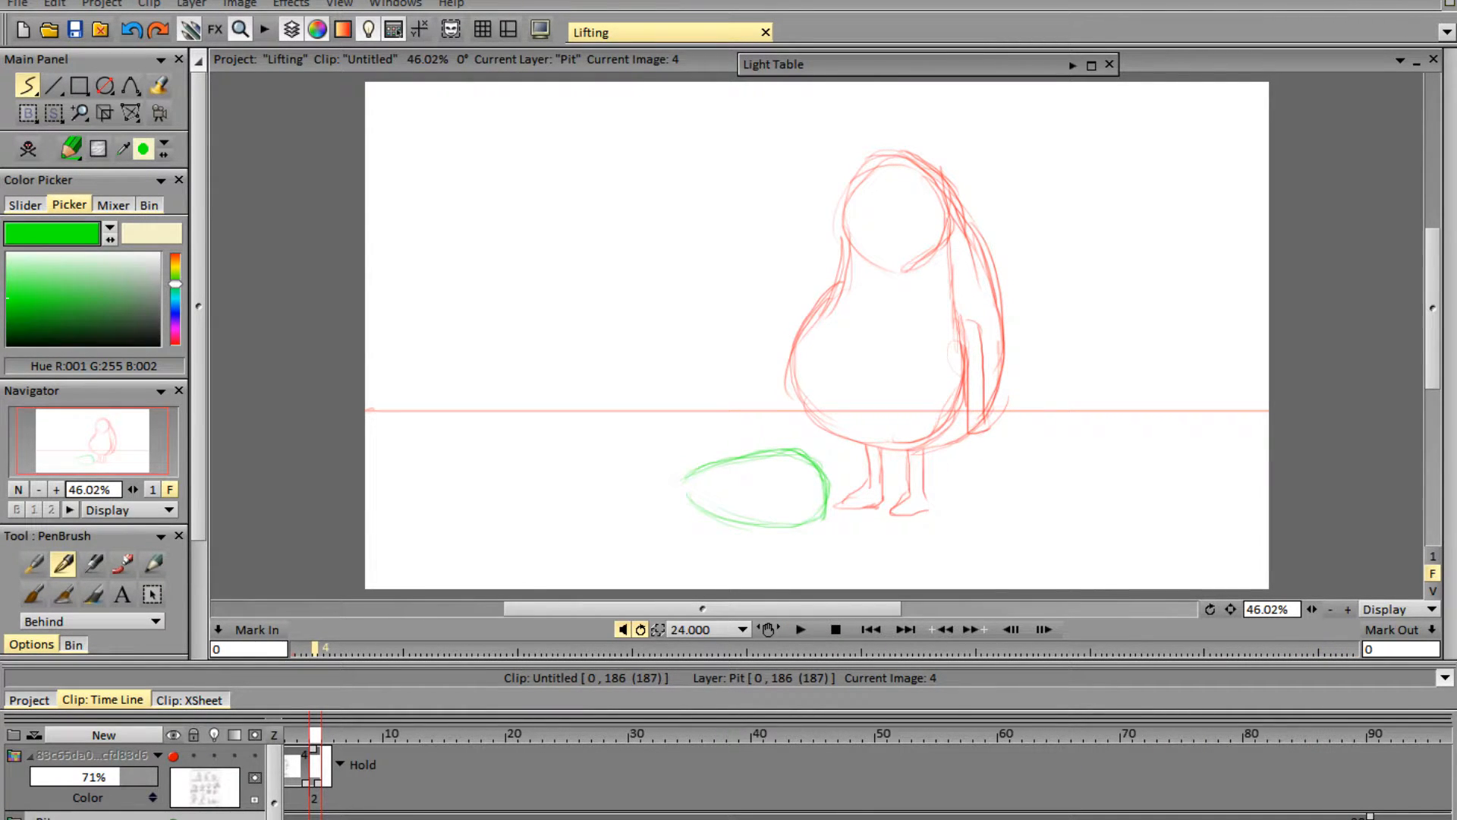
pyautogui.hotkey('ctrl', 'e')
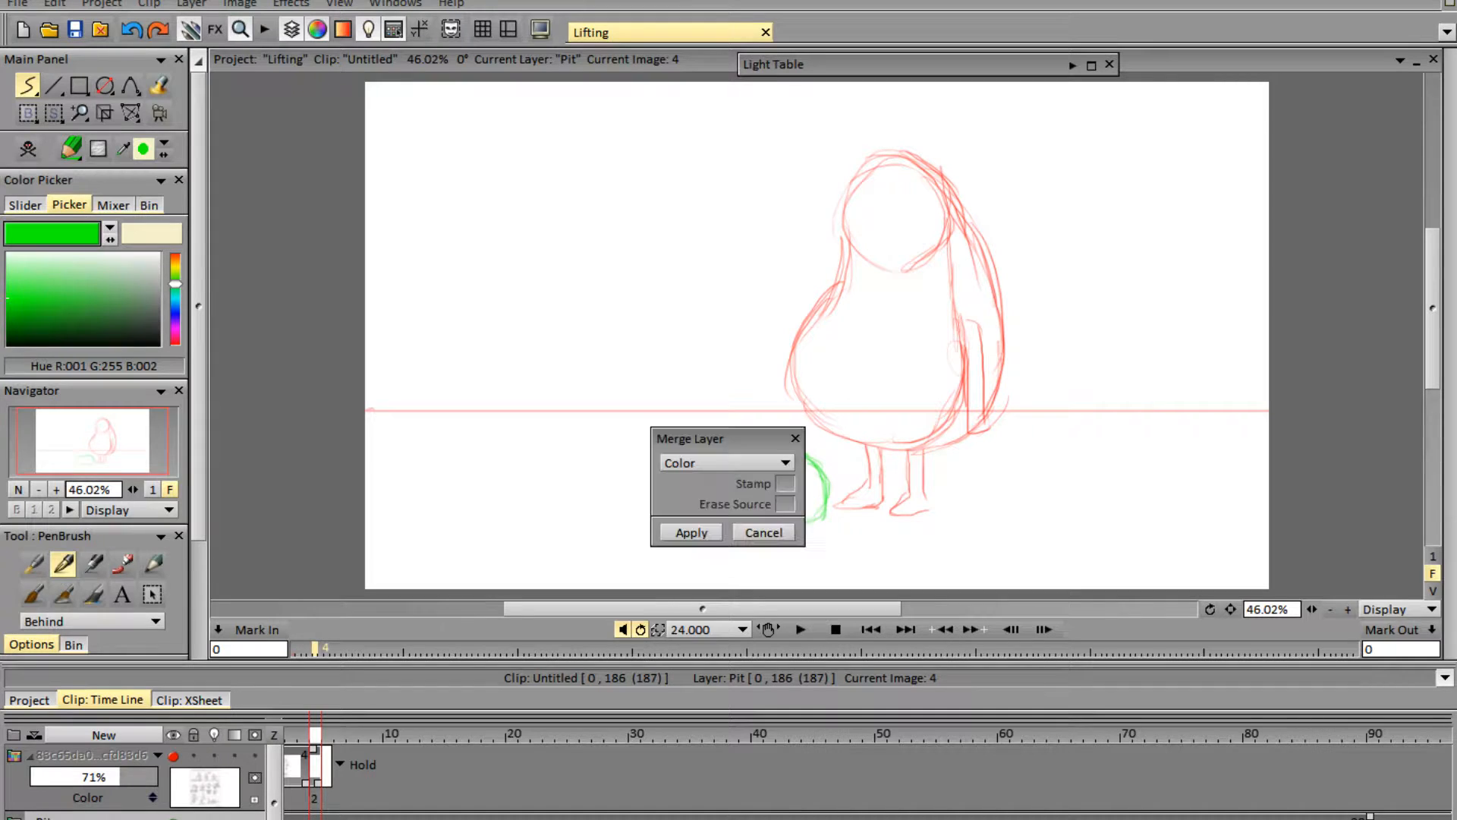
pyautogui.click(762, 534)
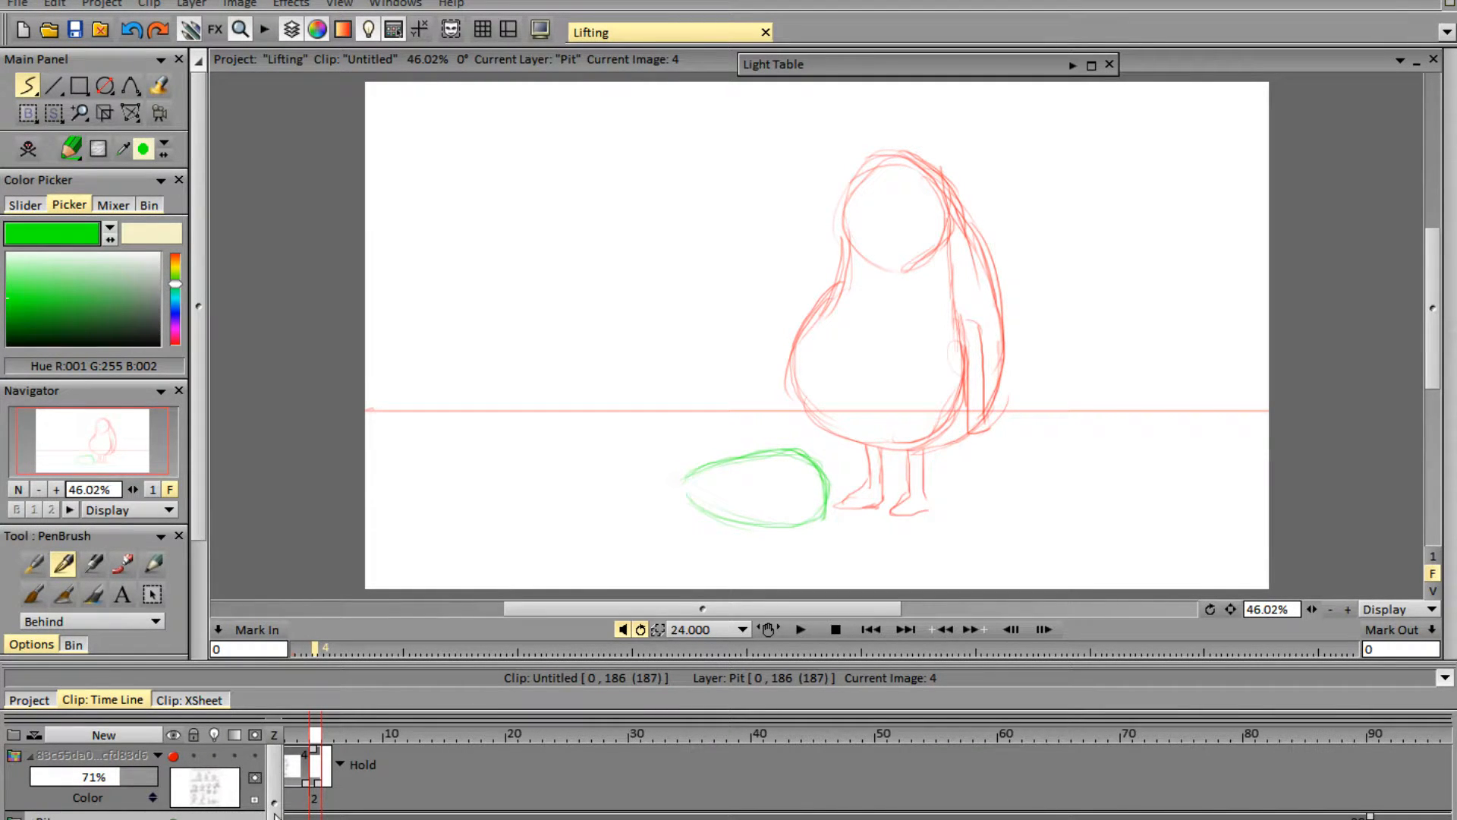
# - Play the animation, extend the fourth aVOCADO BOI drawing's exposure to 30 frames, and replay
pyautogui.scroll(-2, 277, 798)
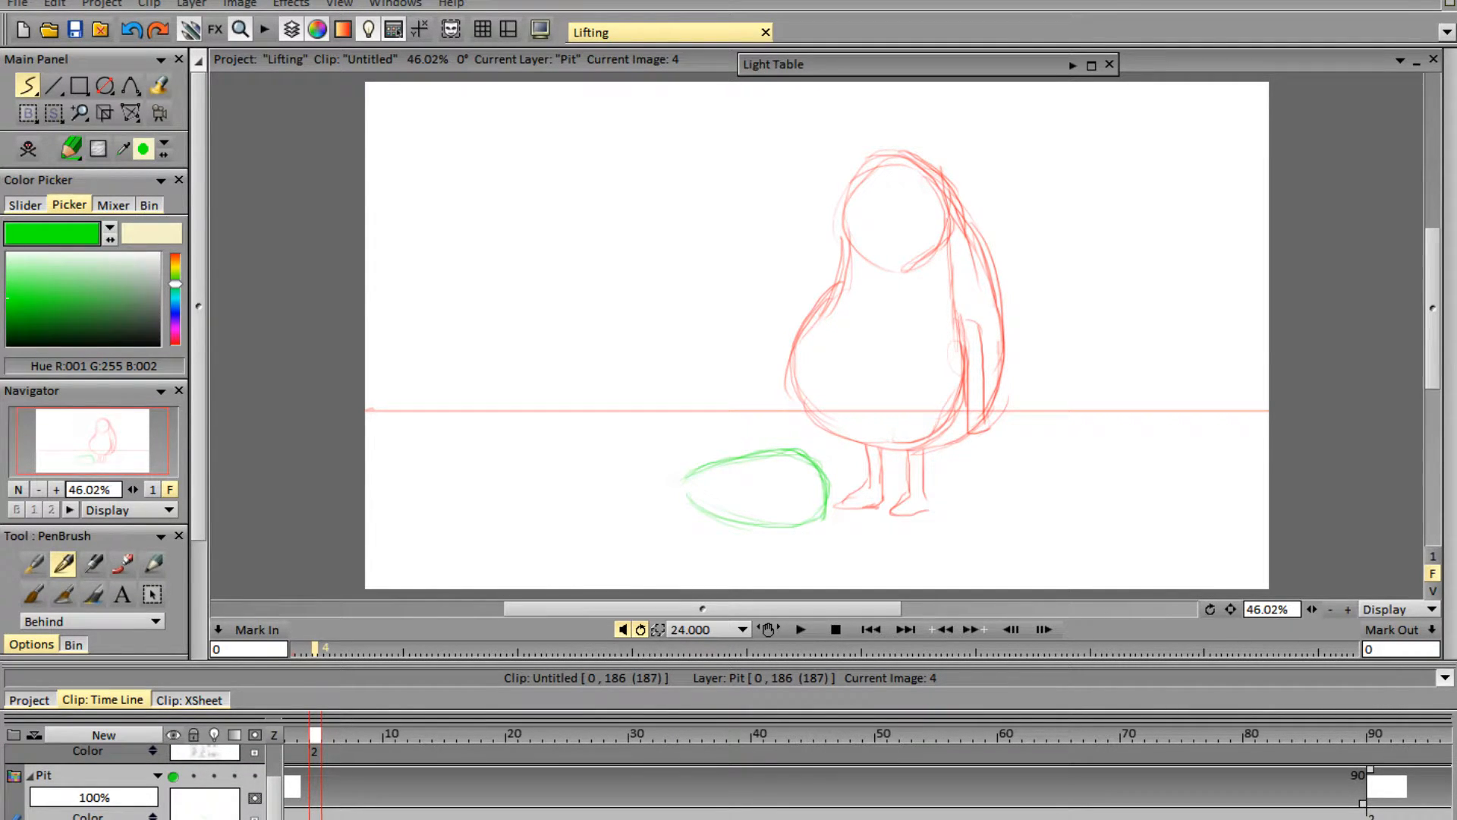
pyautogui.scroll(-2, 277, 793)
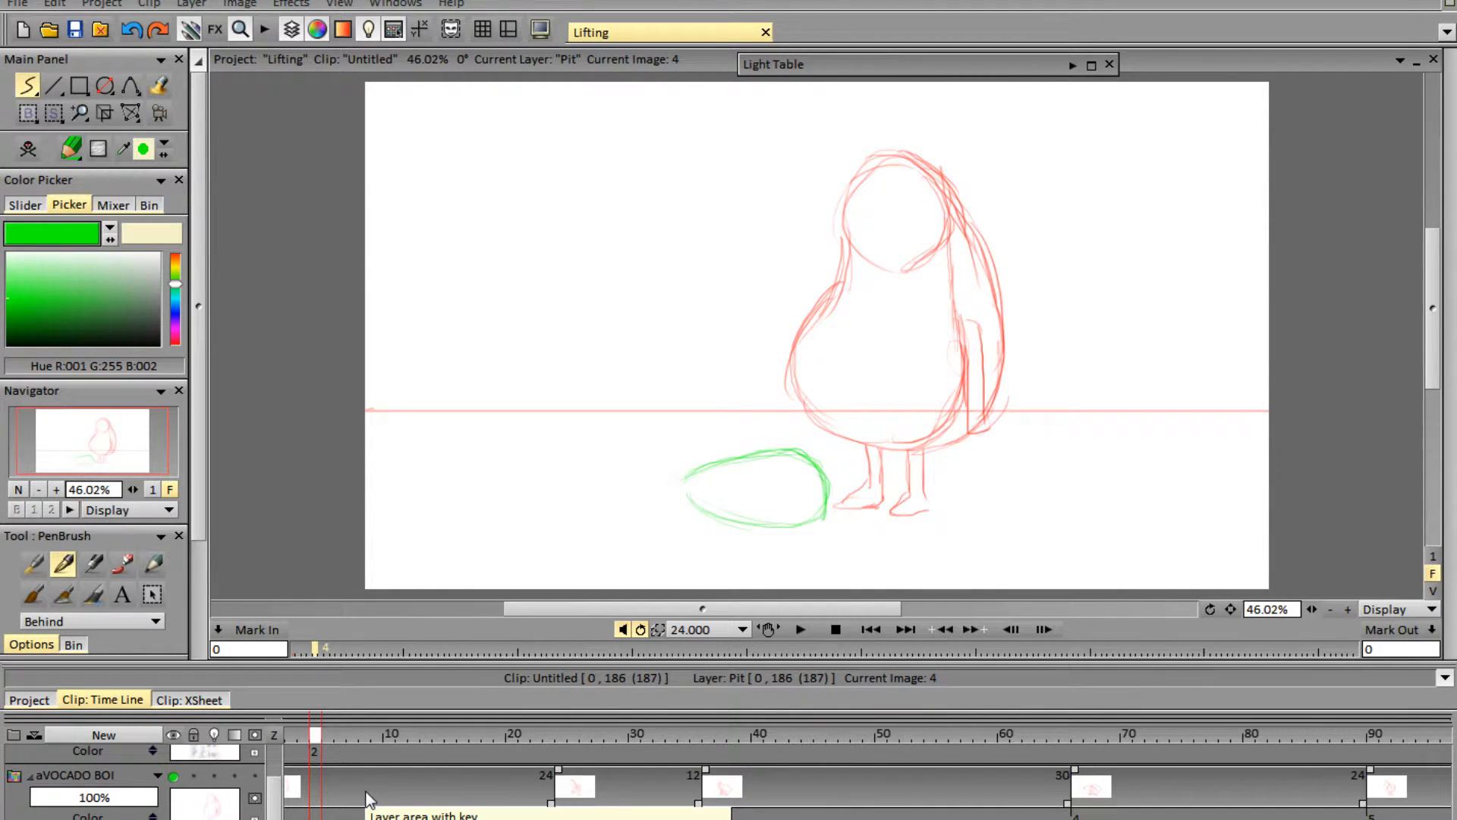
pyautogui.click(800, 628)
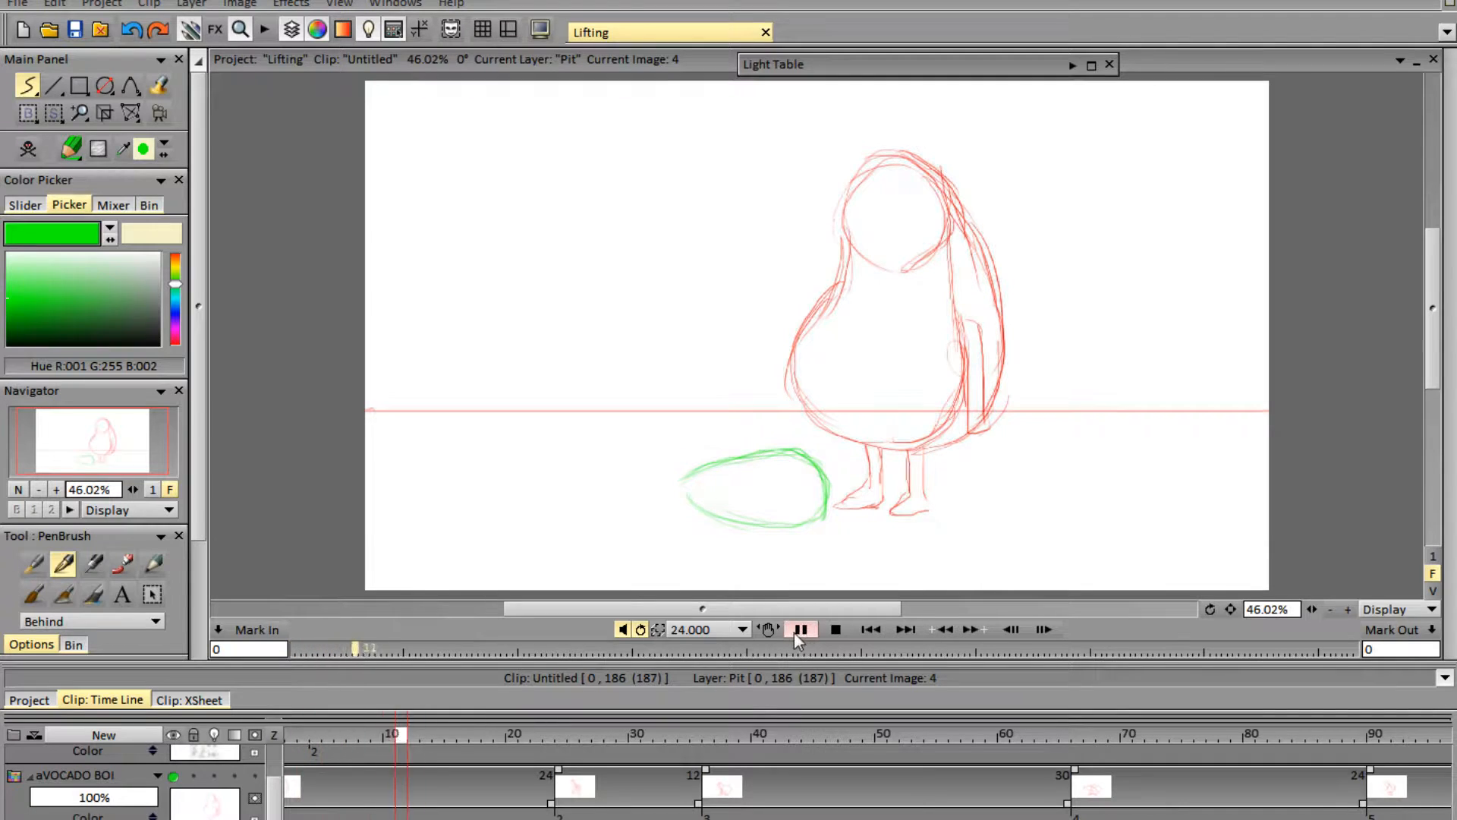
pyautogui.click(838, 631)
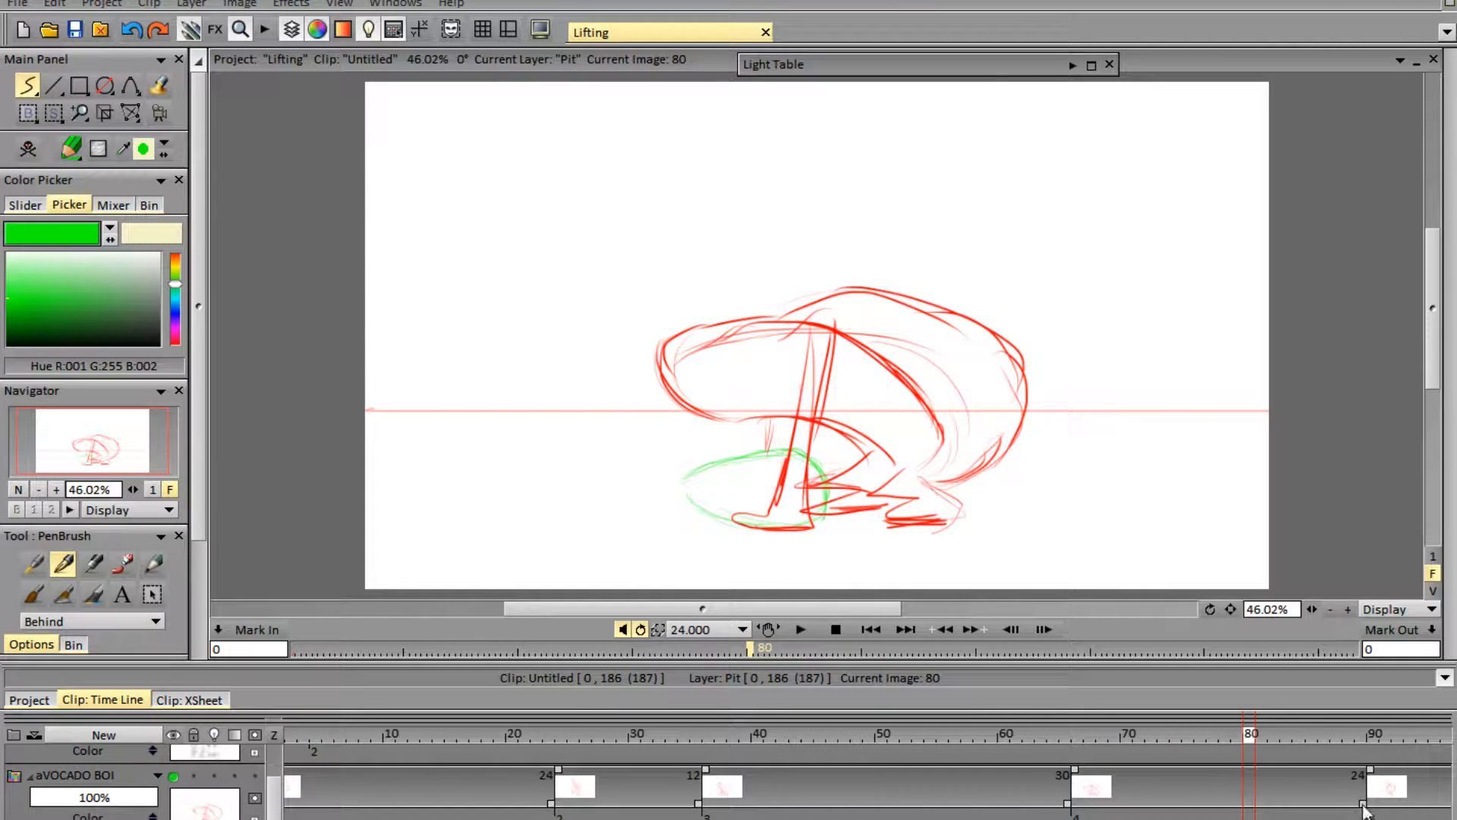
pyautogui.moveTo(1363, 810); pyautogui.dragTo(1412, 819)
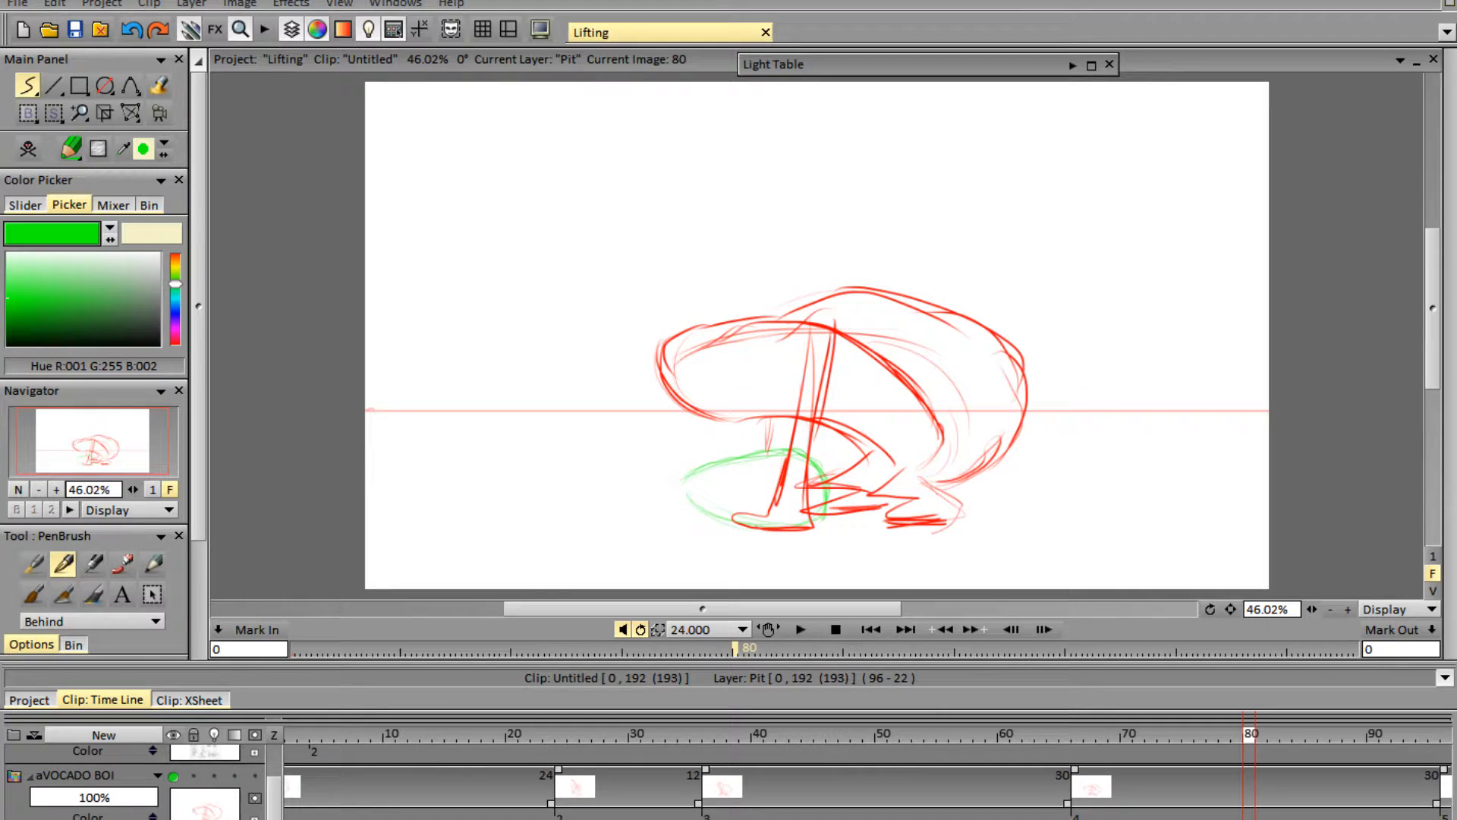
pyautogui.click(801, 630)
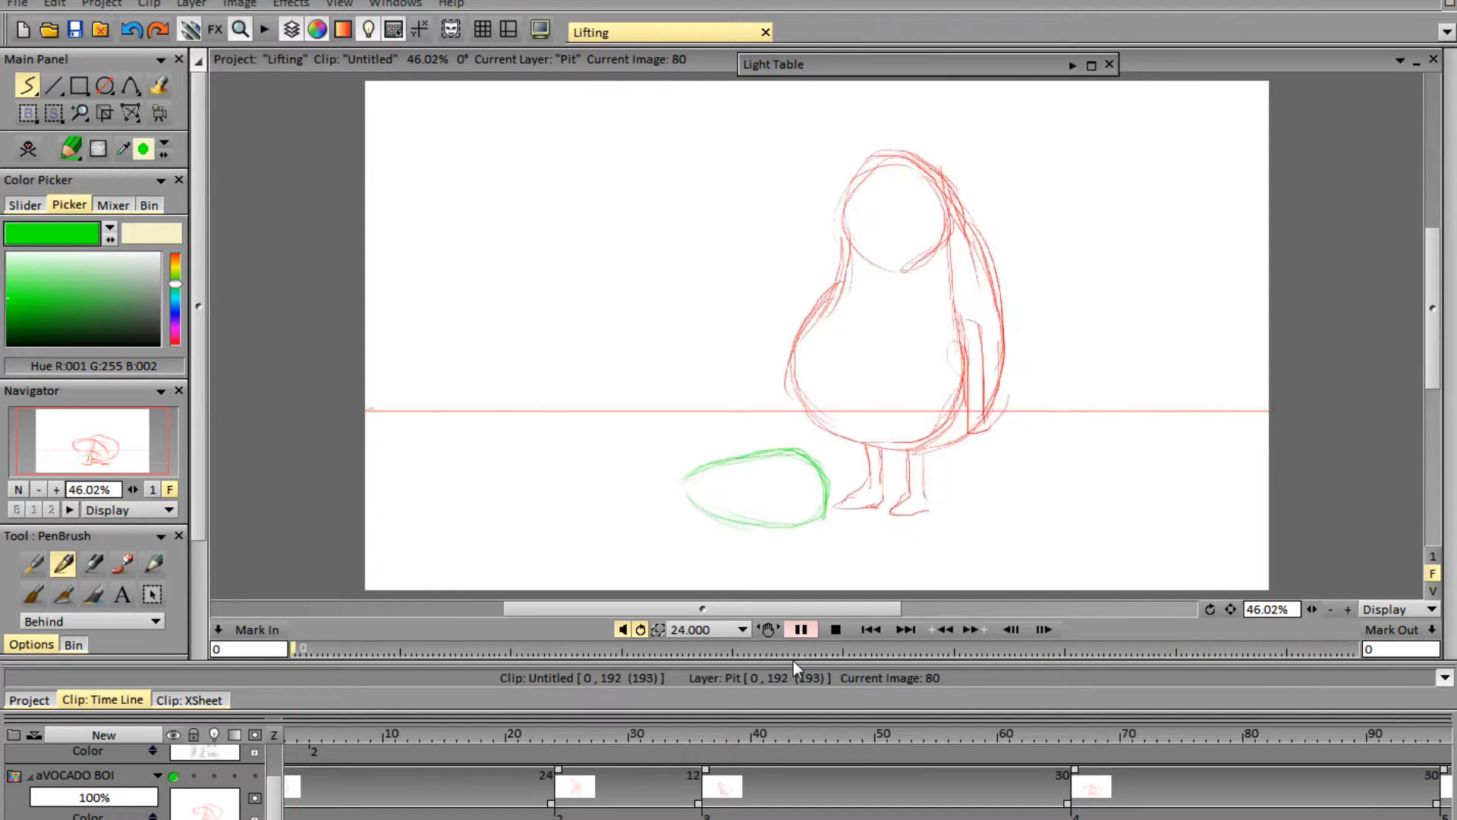
pyautogui.click(840, 630)
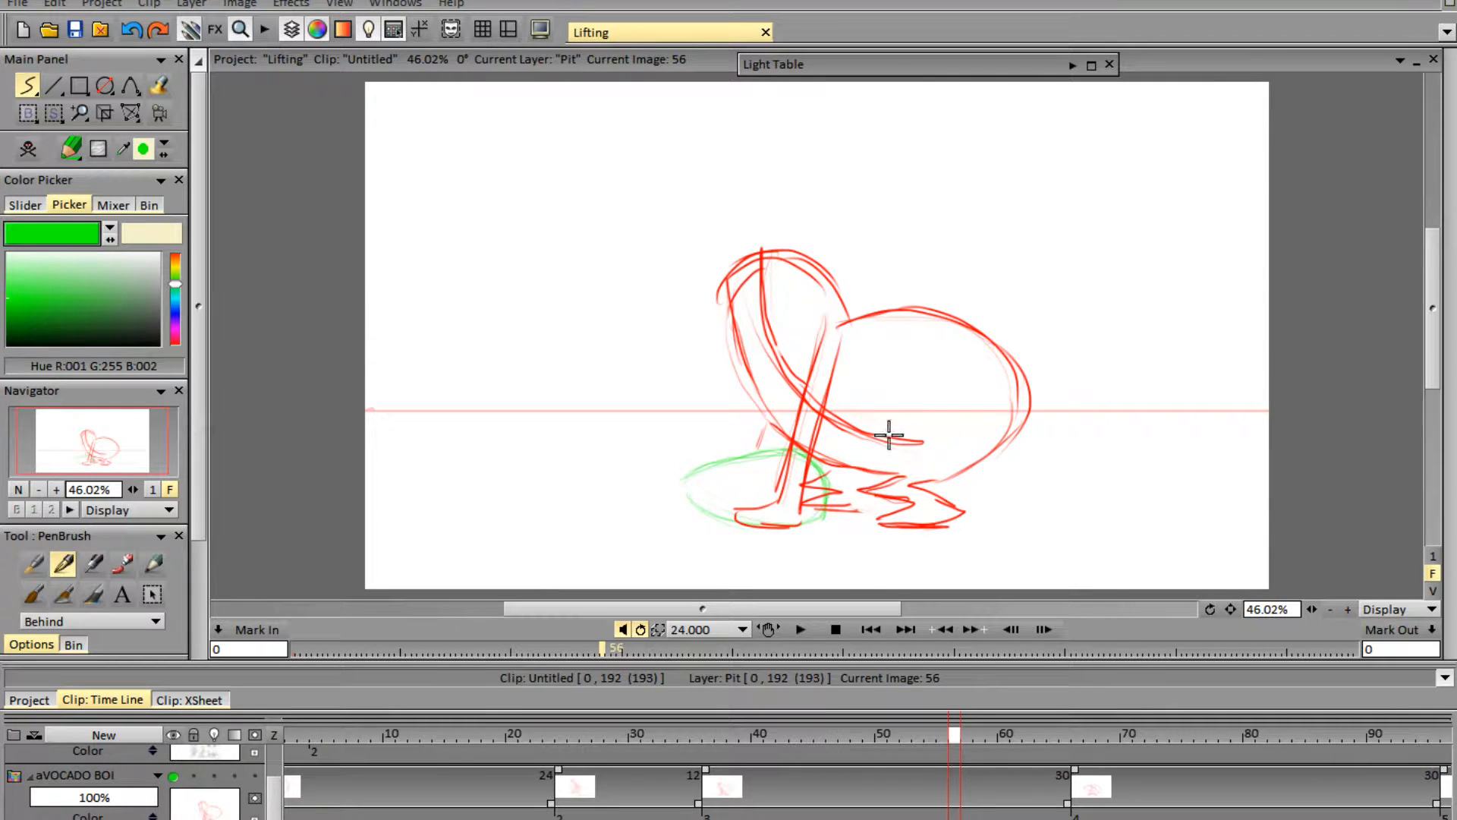
# - Extend the first aVOCADO BOI drawing's hold to 48 frames and scrub through the timeline to frame 48
pyautogui.hscroll(-1, 868, 774)
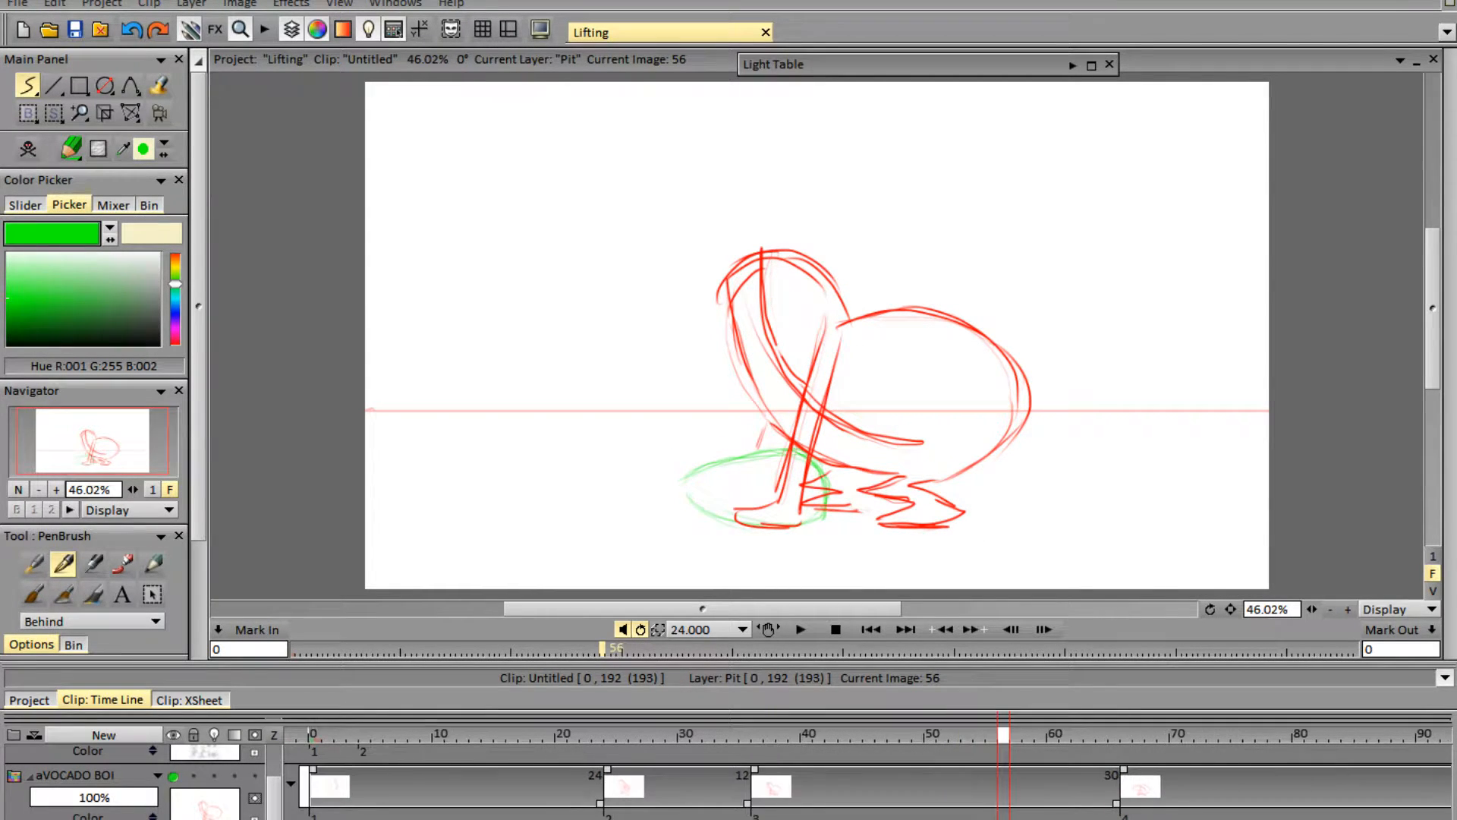
pyautogui.click(313, 736)
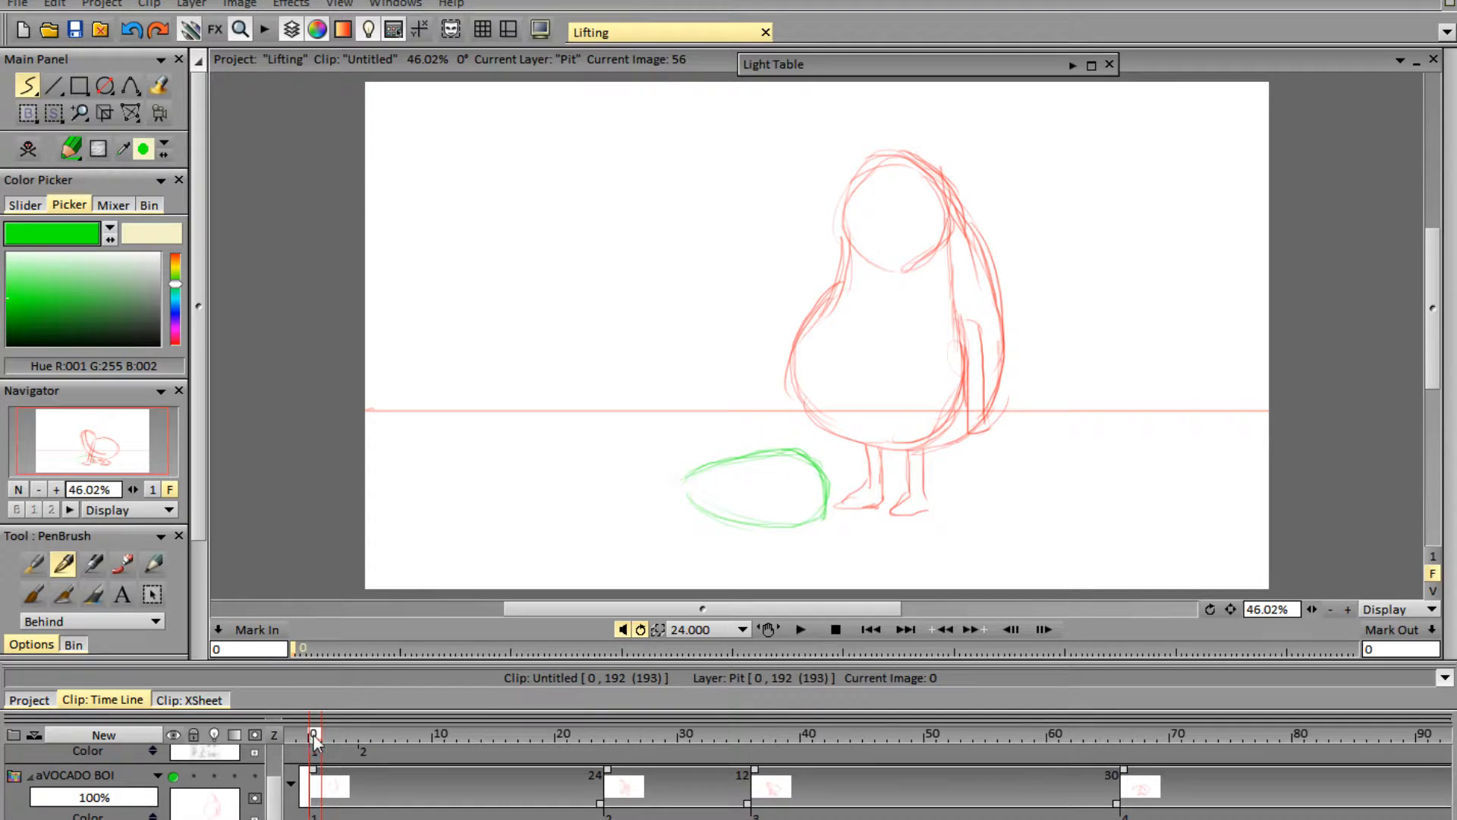
pyautogui.moveTo(312, 735)
pyautogui.mouseDown()
pyautogui.moveTo(489, 747)
pyautogui.moveTo(699, 799)
pyautogui.moveTo(543, 800)
pyautogui.moveTo(806, 785)
pyautogui.mouseUp()
pyautogui.moveTo(546, 818); pyautogui.dragTo(919, 819)
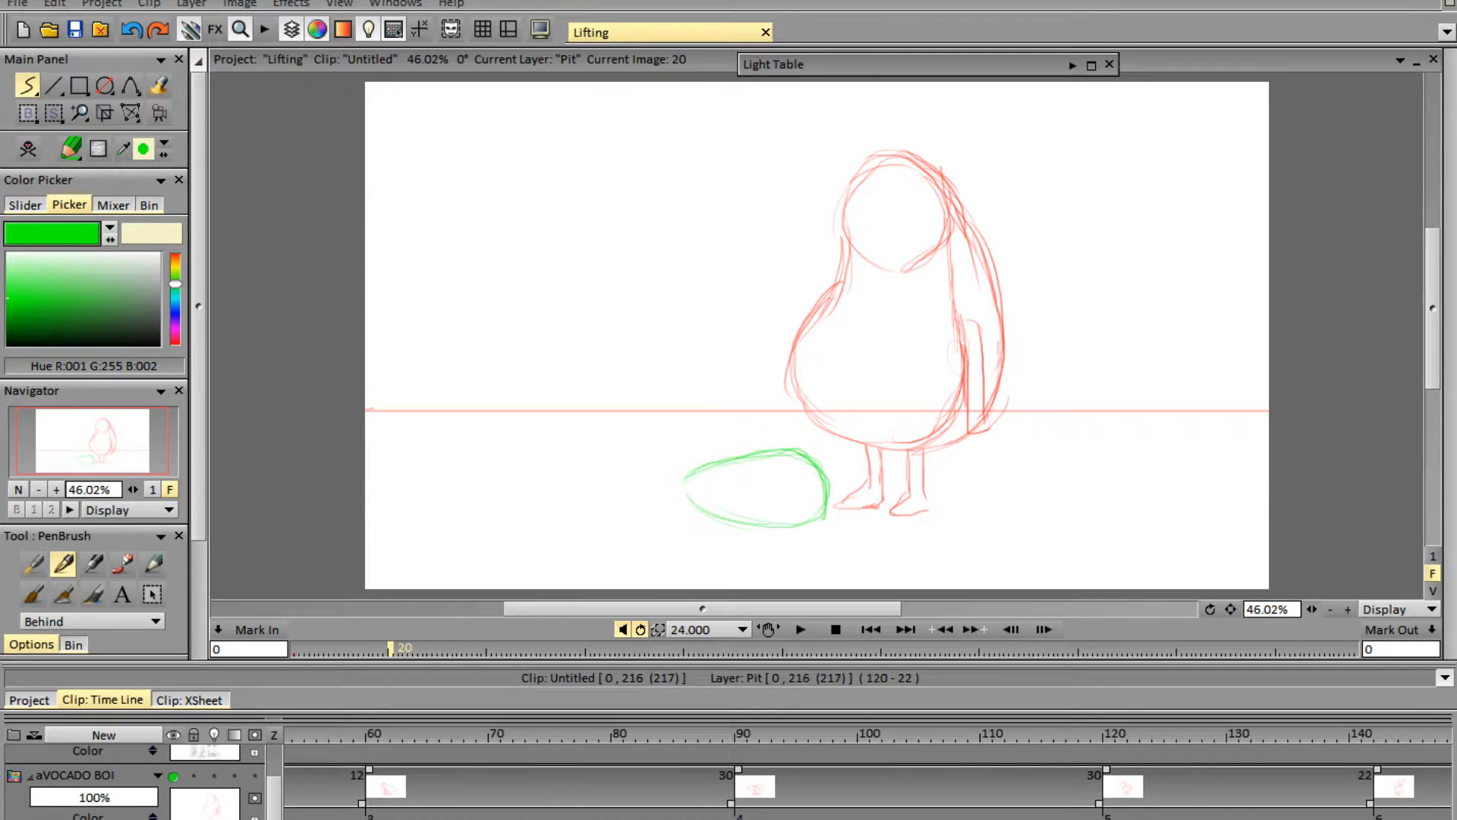
pyautogui.moveTo(1099, 819); pyautogui.dragTo(1093, 801)
pyautogui.moveTo(1084, 735); pyautogui.dragTo(997, 735)
pyautogui.hscroll(-10, 391, 762)
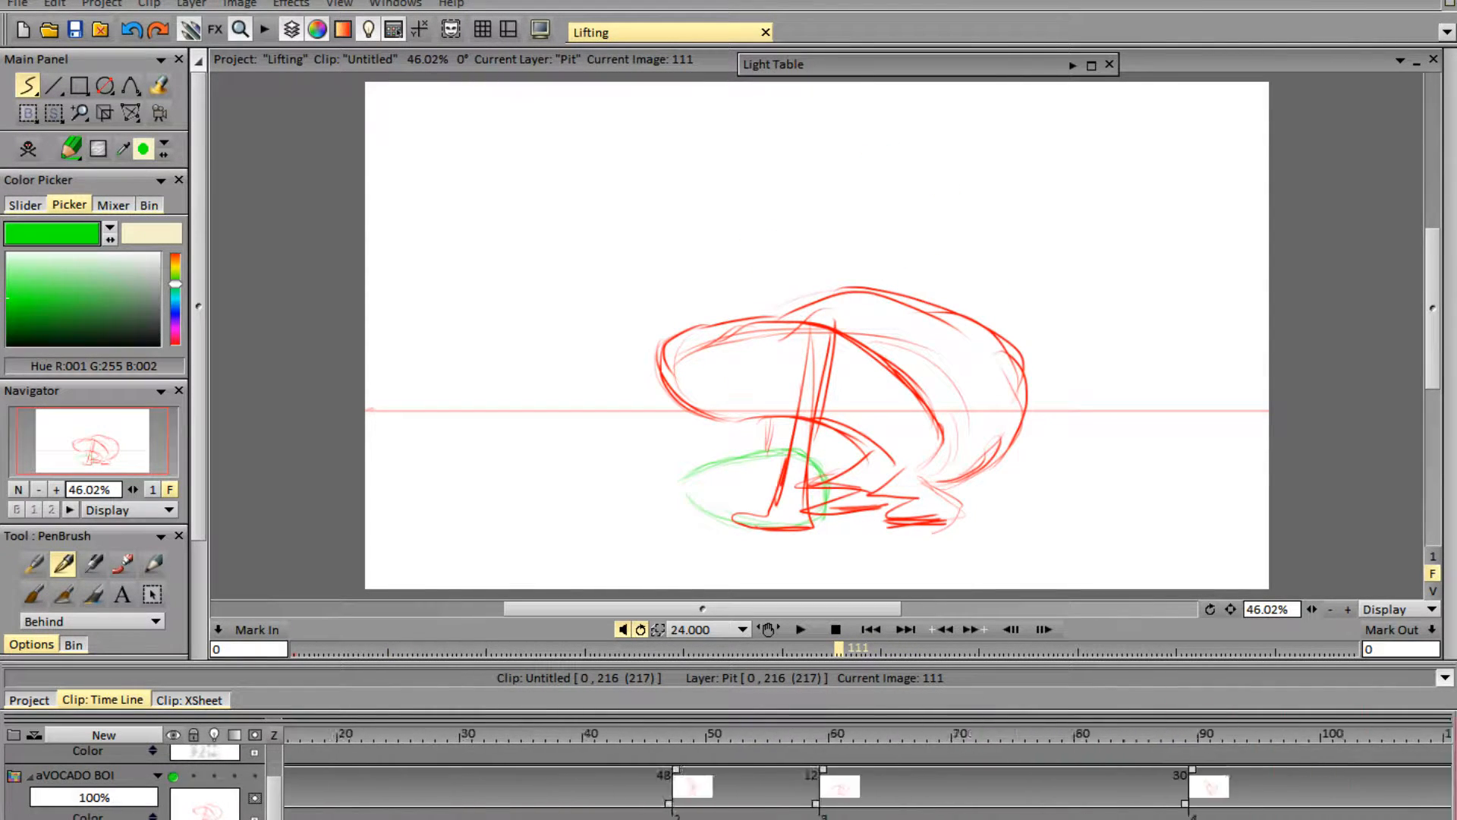
pyautogui.click(326, 735)
pyautogui.moveTo(327, 734); pyautogui.dragTo(907, 747)
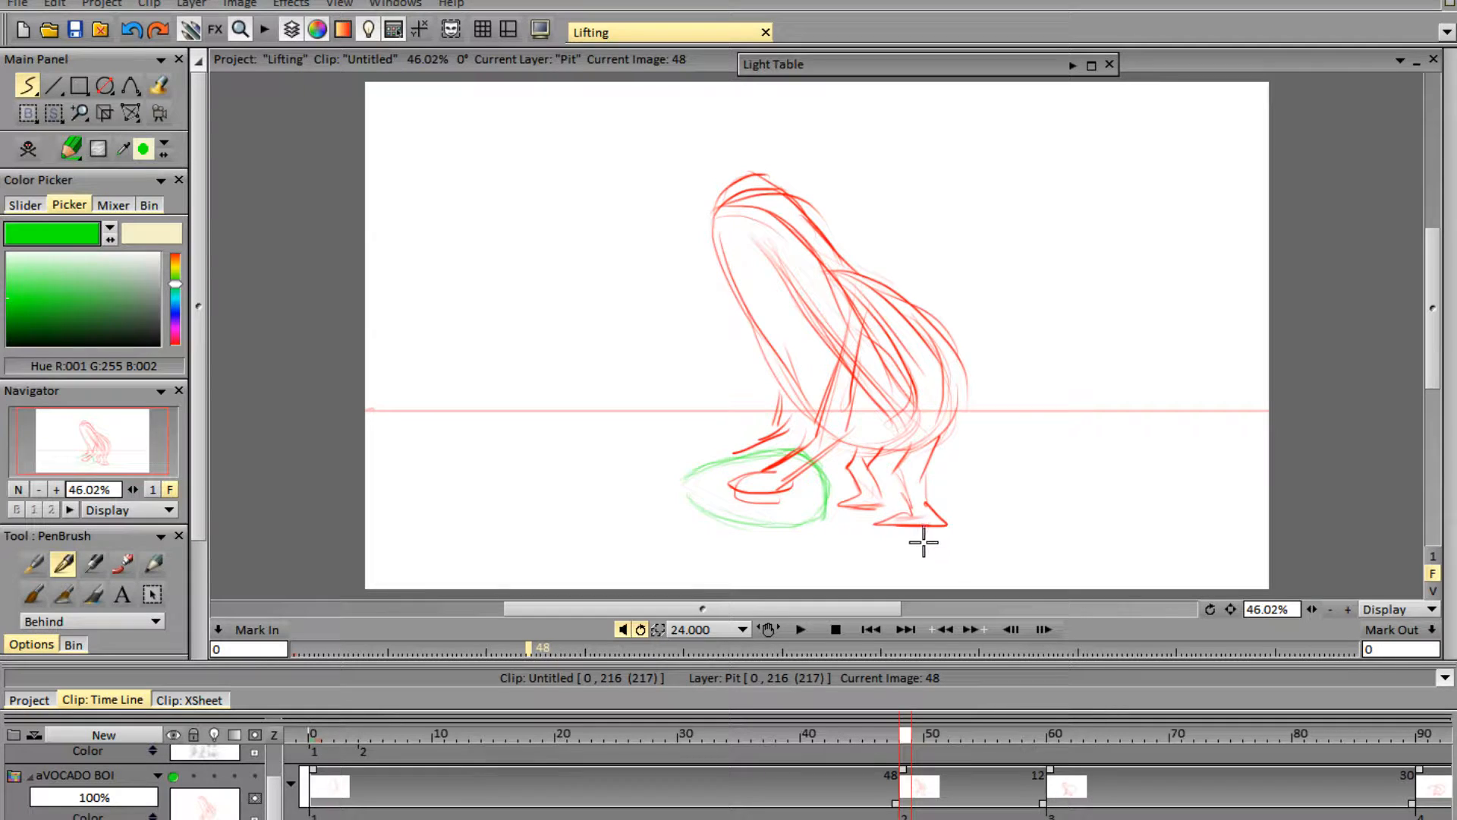
# - On the aVOCADO BOI drawing at frame 48, erase the extra construction lines inside the back and body, comparing with the previous pose
pyautogui.moveTo(1312, 607)
pyautogui.mouseDown()
pyautogui.moveTo(1371, 609)
pyautogui.moveTo(1314, 602)
pyautogui.mouseUp()
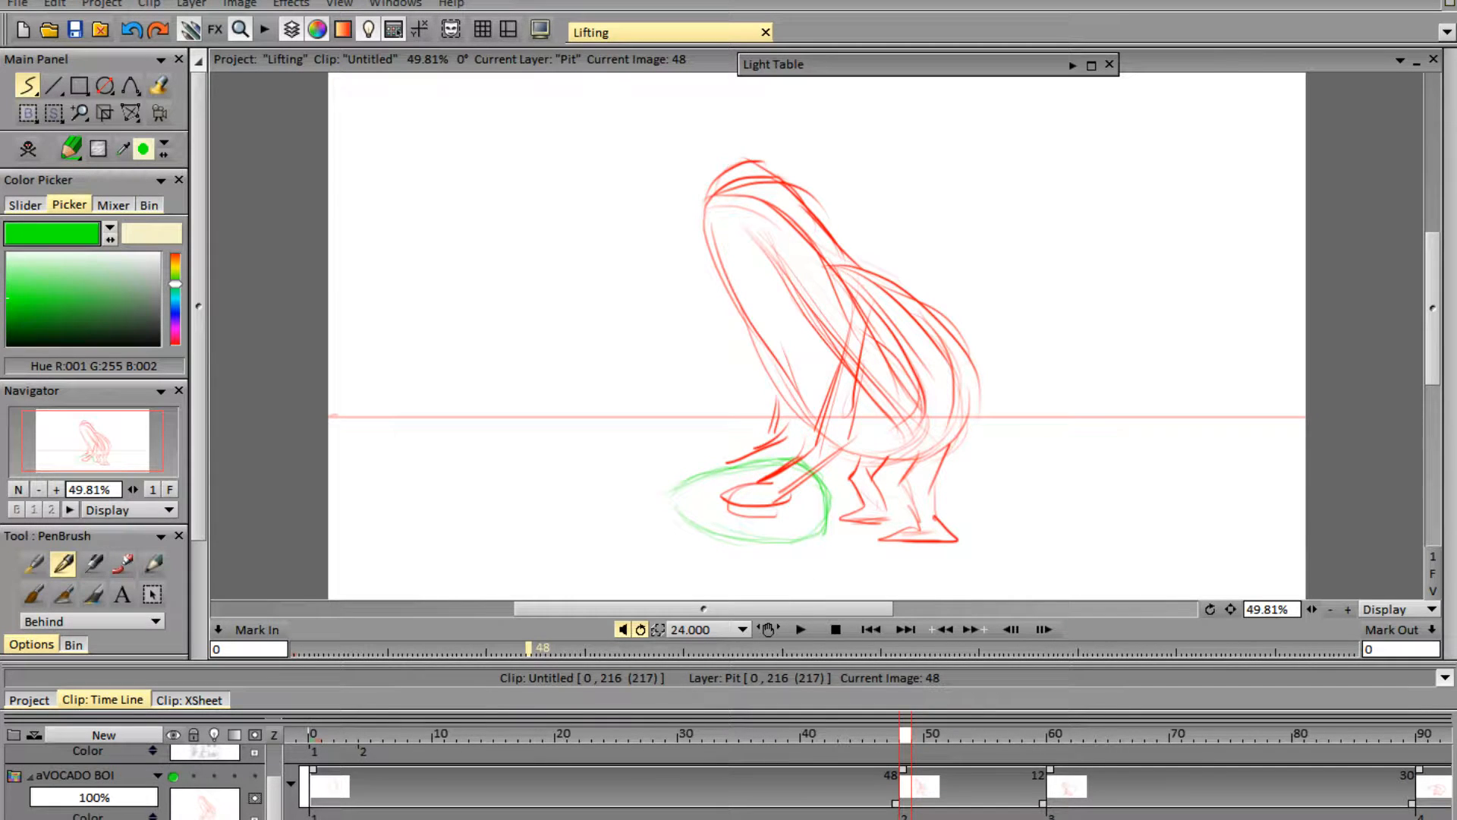
pyautogui.click(921, 816)
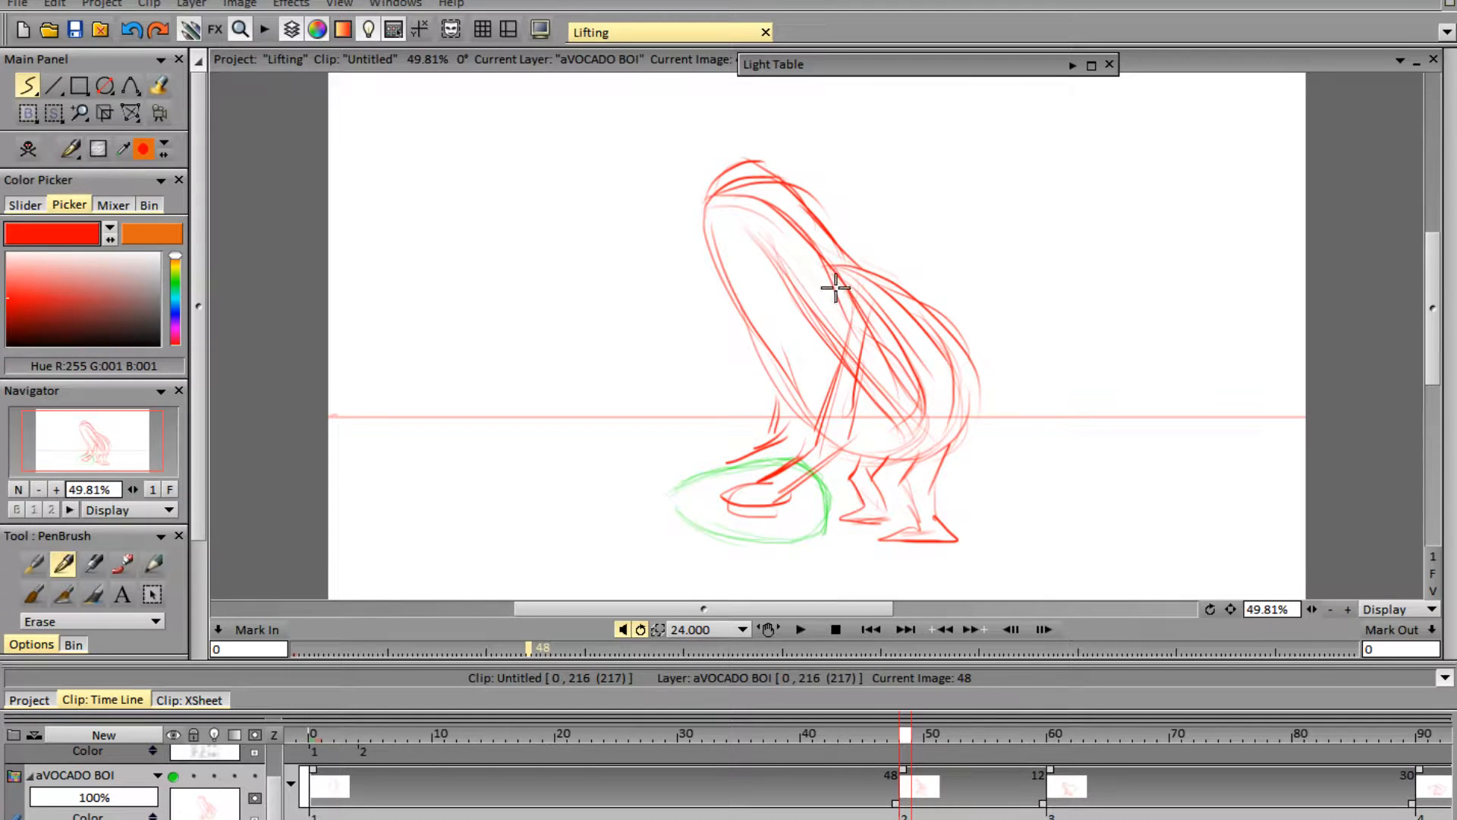
pyautogui.moveTo(894, 392)
pyautogui.mouseDown()
pyautogui.moveTo(917, 348)
pyautogui.moveTo(869, 293)
pyautogui.moveTo(886, 328)
pyautogui.moveTo(870, 322)
pyautogui.moveTo(871, 334)
pyautogui.moveTo(894, 341)
pyautogui.moveTo(927, 410)
pyautogui.mouseUp()
pyautogui.moveTo(853, 301)
pyautogui.mouseDown()
pyautogui.moveTo(849, 320)
pyautogui.moveTo(803, 237)
pyautogui.moveTo(727, 196)
pyautogui.moveTo(734, 186)
pyautogui.moveTo(761, 203)
pyautogui.mouseUp()
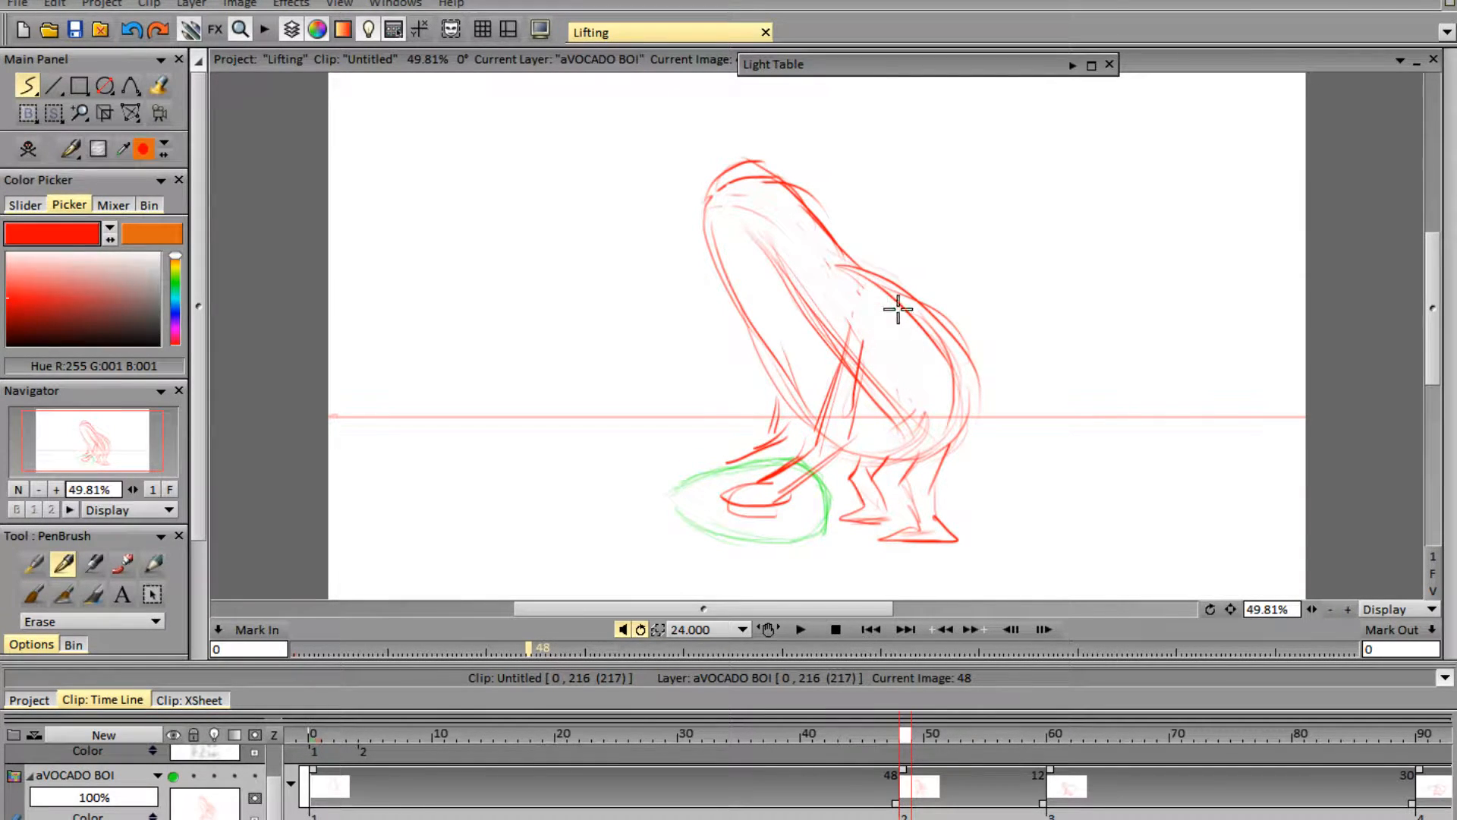
pyautogui.moveTo(898, 309); pyautogui.dragTo(938, 427)
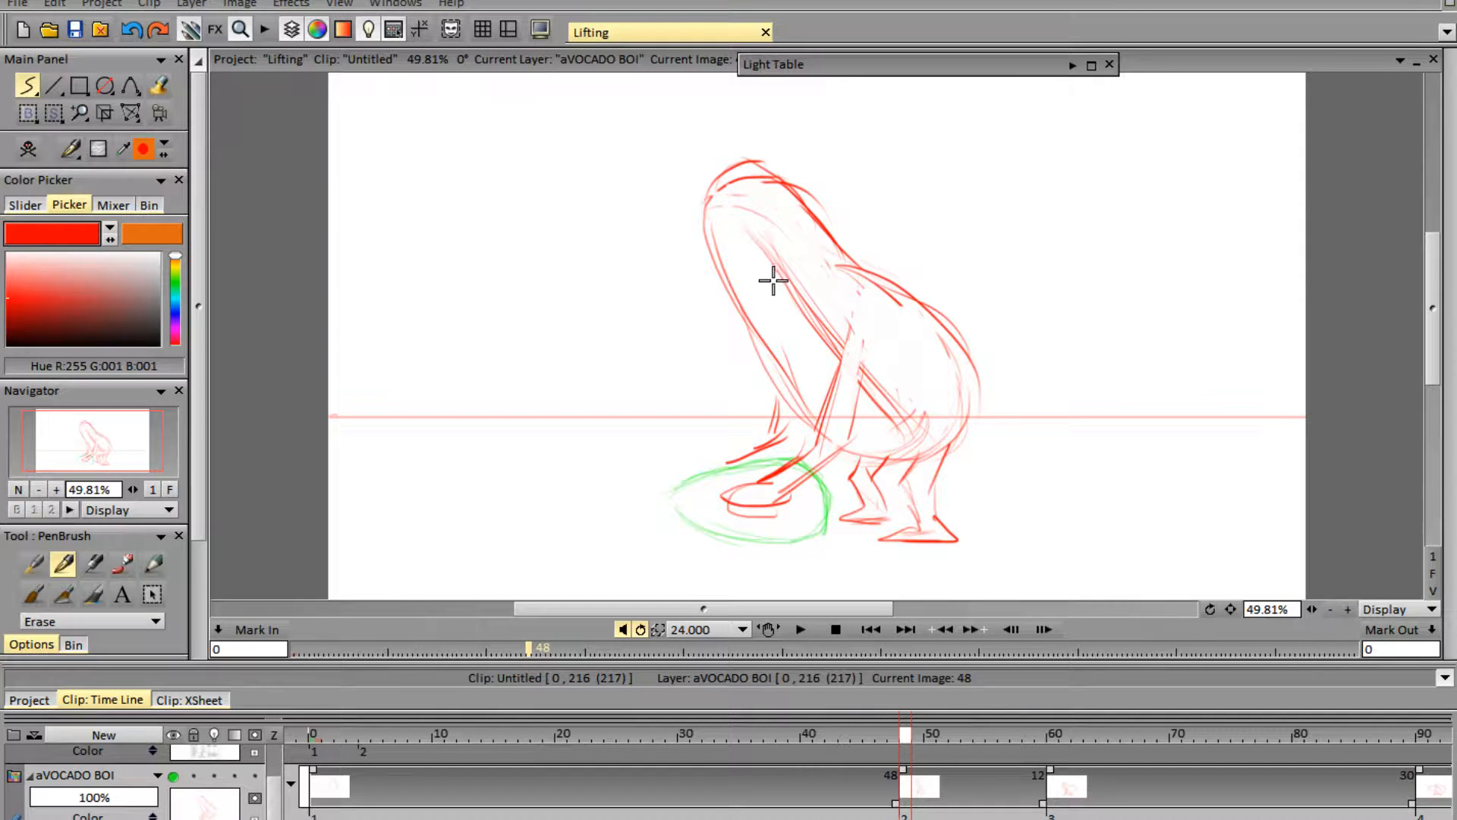
pyautogui.press('Left')
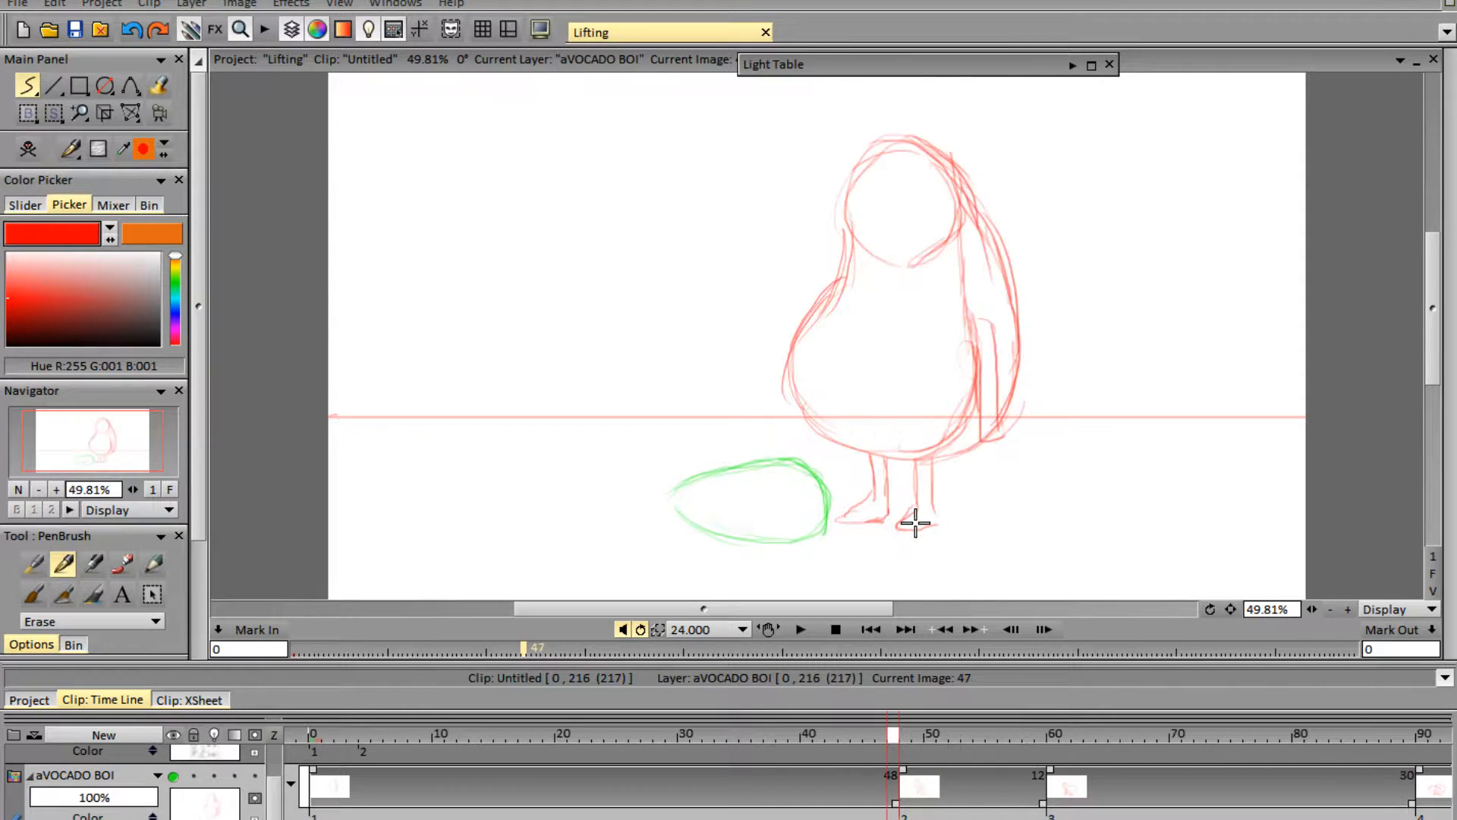
pyautogui.press('Right')
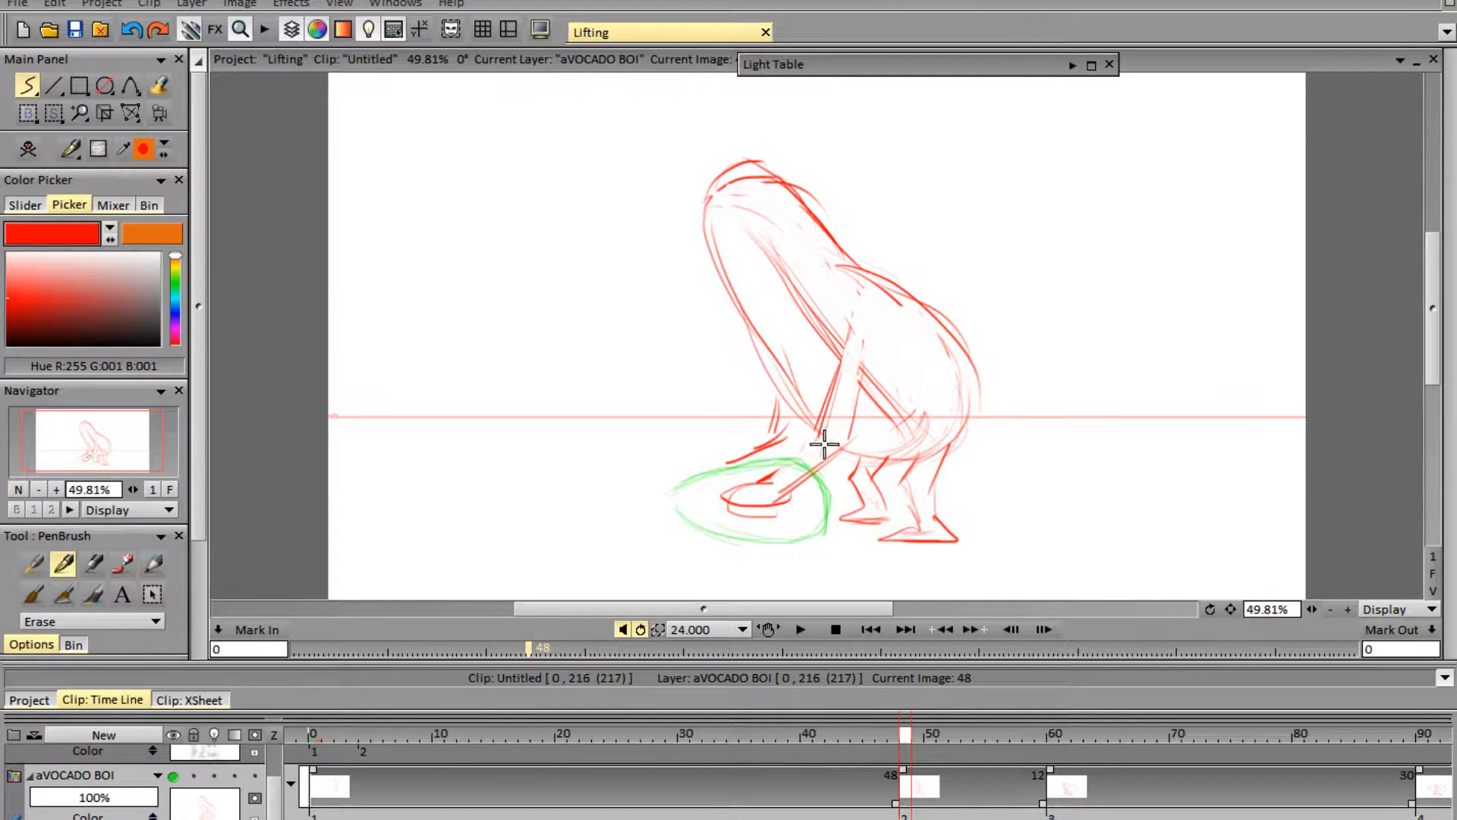
# - Redraw the rim of the avocado's cut face and its lower inner curve with the red sketch pencil
pyautogui.press('n')
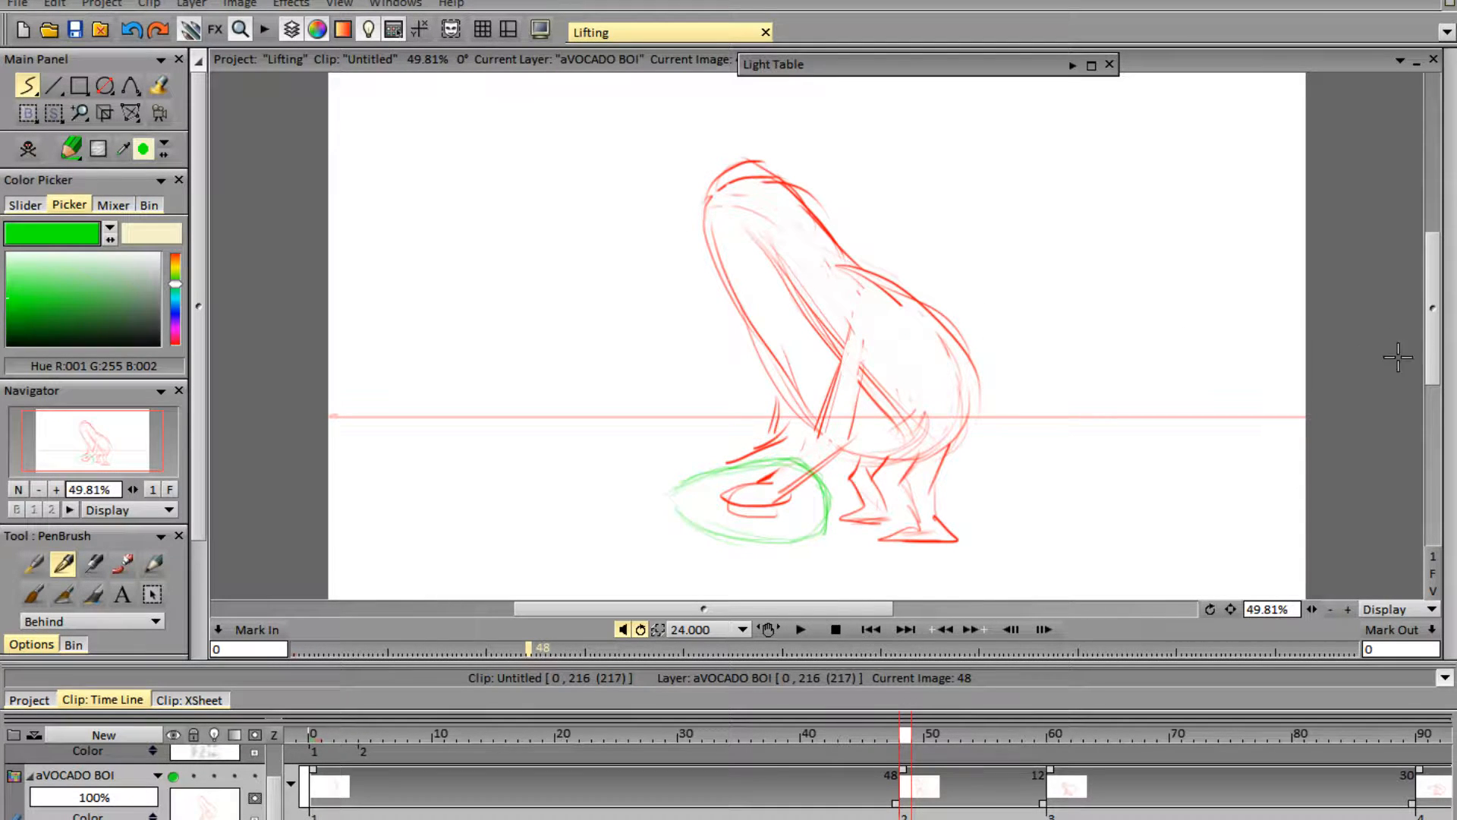
pyautogui.moveTo(1454, 345)
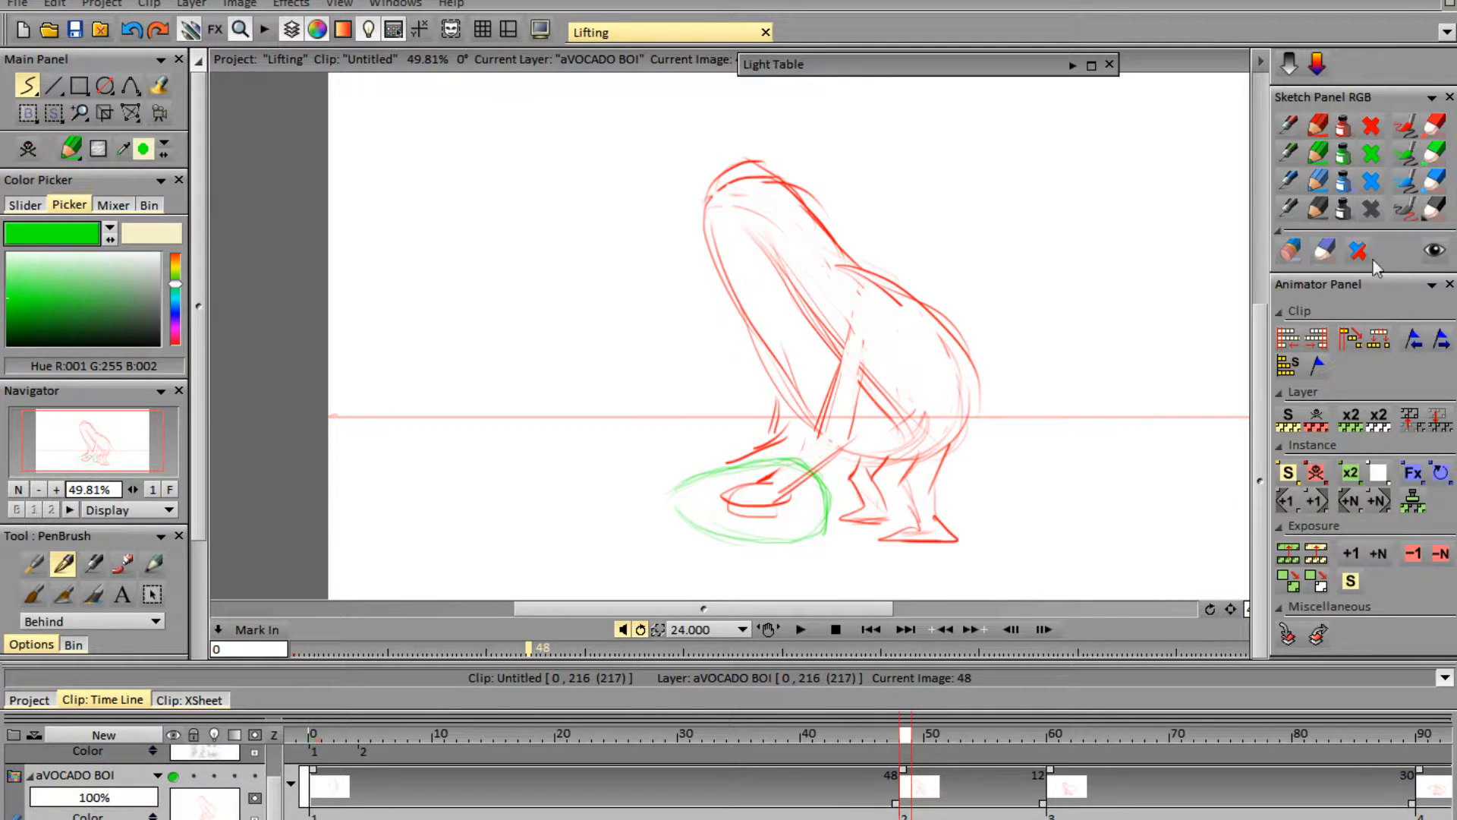
pyautogui.click(1318, 124)
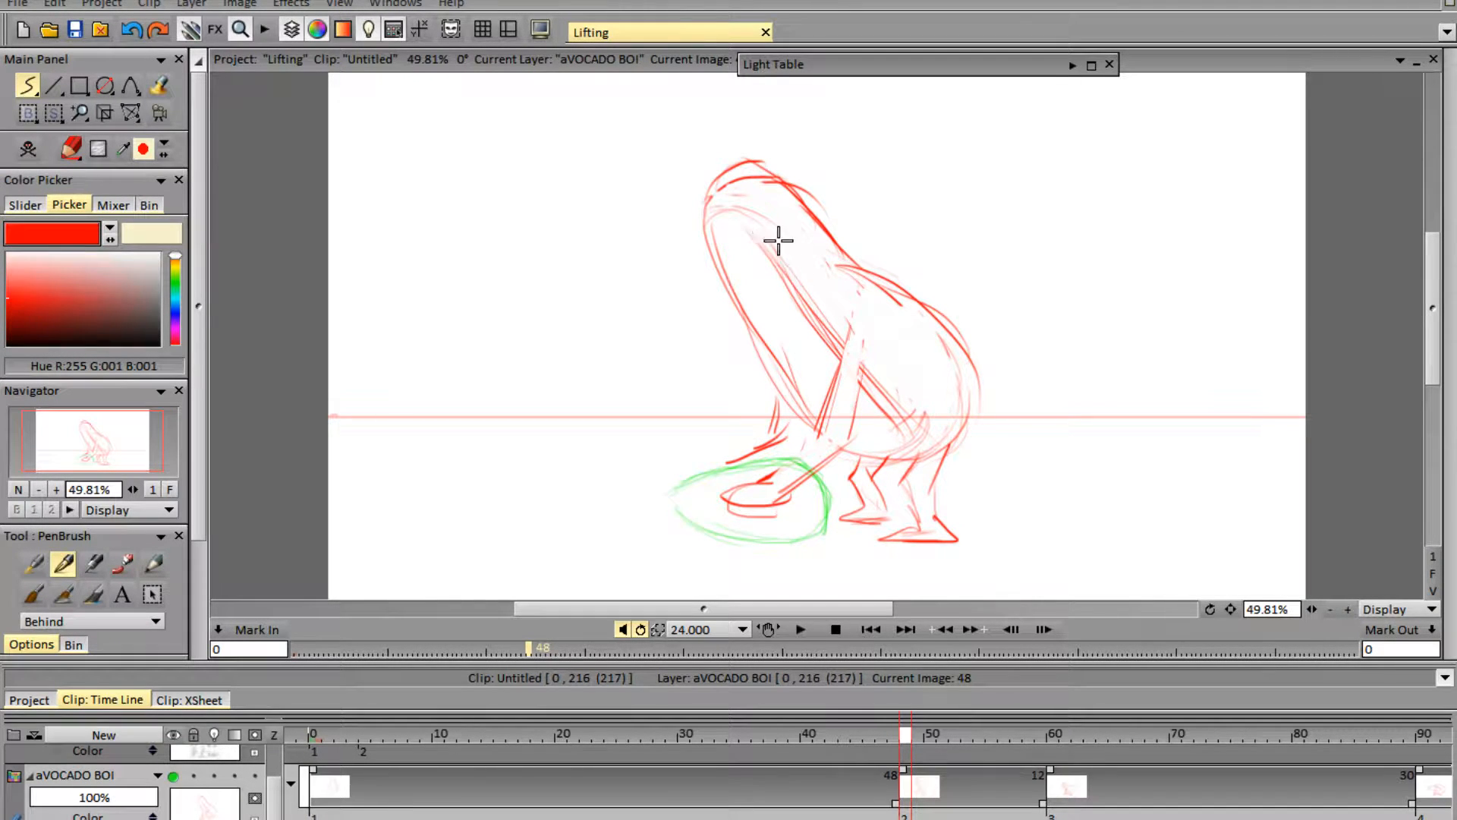
pyautogui.moveTo(714, 211)
pyautogui.mouseDown()
pyautogui.moveTo(771, 233)
pyautogui.moveTo(737, 212)
pyautogui.moveTo(833, 321)
pyautogui.mouseUp()
pyautogui.moveTo(769, 231)
pyautogui.mouseDown()
pyautogui.moveTo(824, 325)
pyautogui.moveTo(868, 367)
pyautogui.moveTo(872, 352)
pyautogui.moveTo(917, 445)
pyautogui.moveTo(893, 454)
pyautogui.mouseUp()
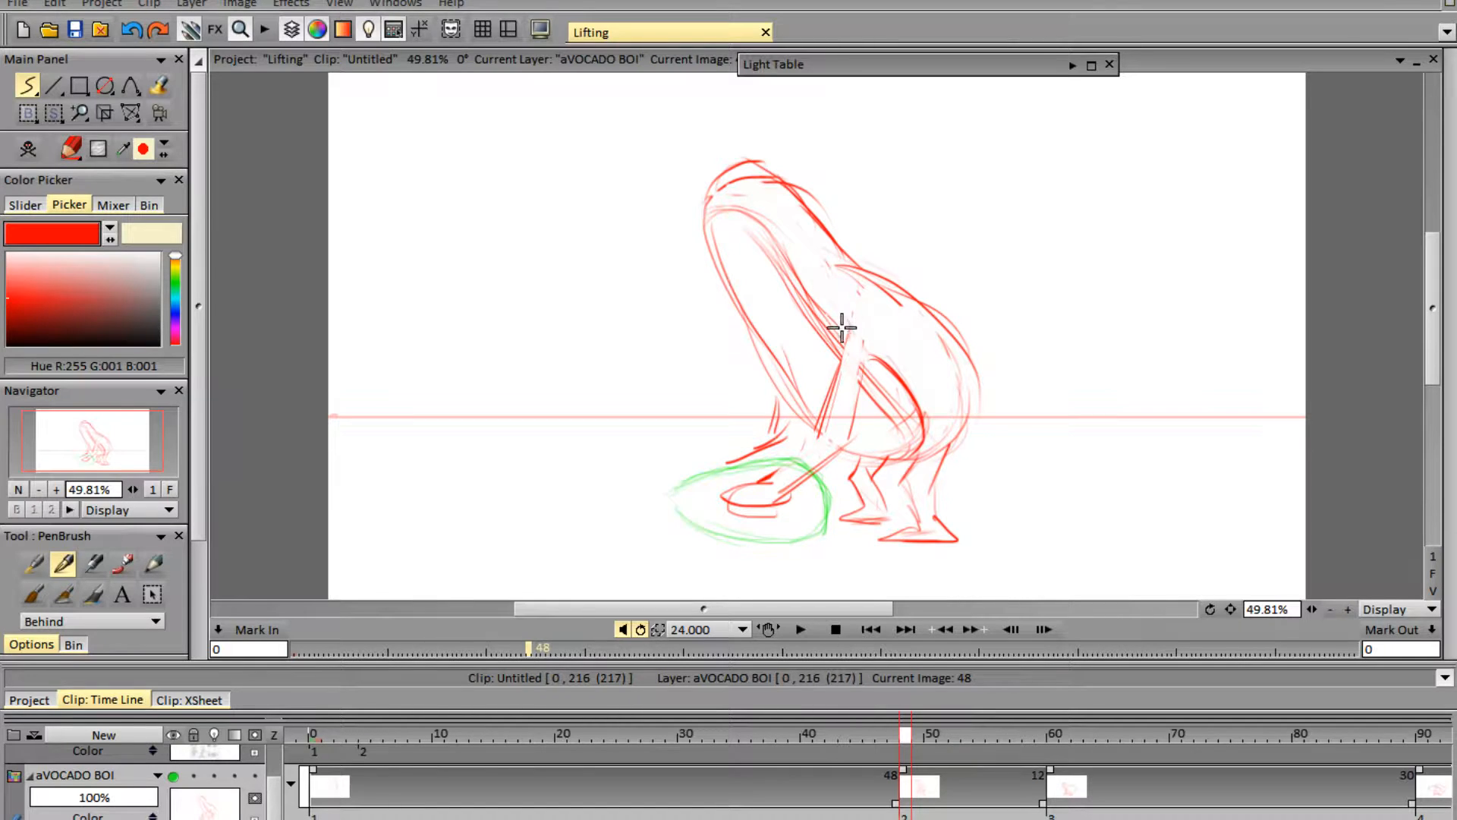
pyautogui.moveTo(828, 303)
pyautogui.mouseDown()
pyautogui.moveTo(792, 244)
pyautogui.moveTo(841, 336)
pyautogui.moveTo(774, 229)
pyautogui.moveTo(710, 205)
pyautogui.mouseUp()
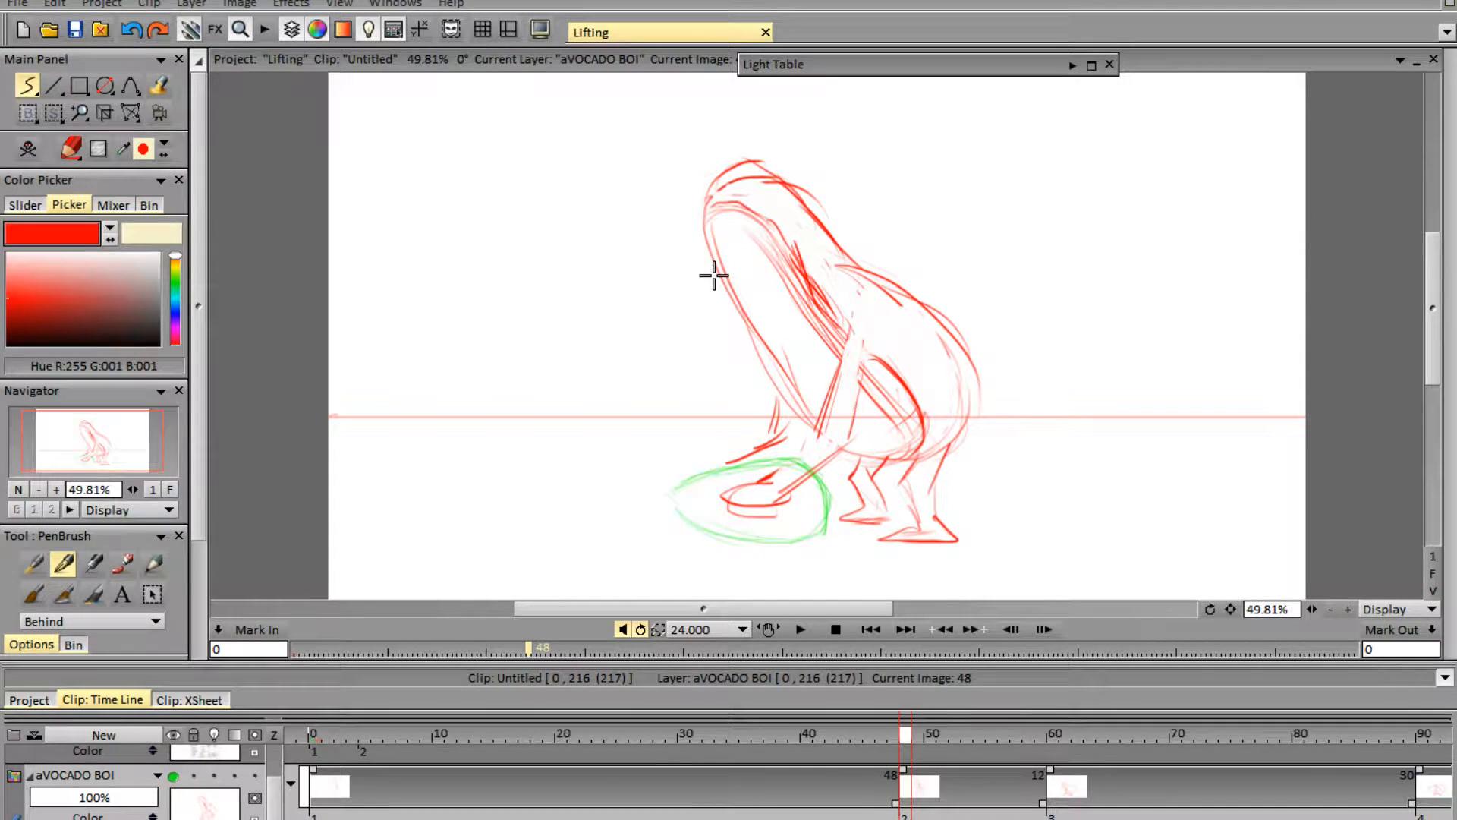
# - Erase the doubled lines along the inner rim, the stray arc above the head, and the hand over the pit
pyautogui.press('e')
pyautogui.moveTo(769, 253)
pyautogui.mouseDown()
pyautogui.moveTo(832, 342)
pyautogui.moveTo(767, 247)
pyautogui.moveTo(789, 220)
pyautogui.moveTo(830, 312)
pyautogui.moveTo(761, 248)
pyautogui.mouseUp()
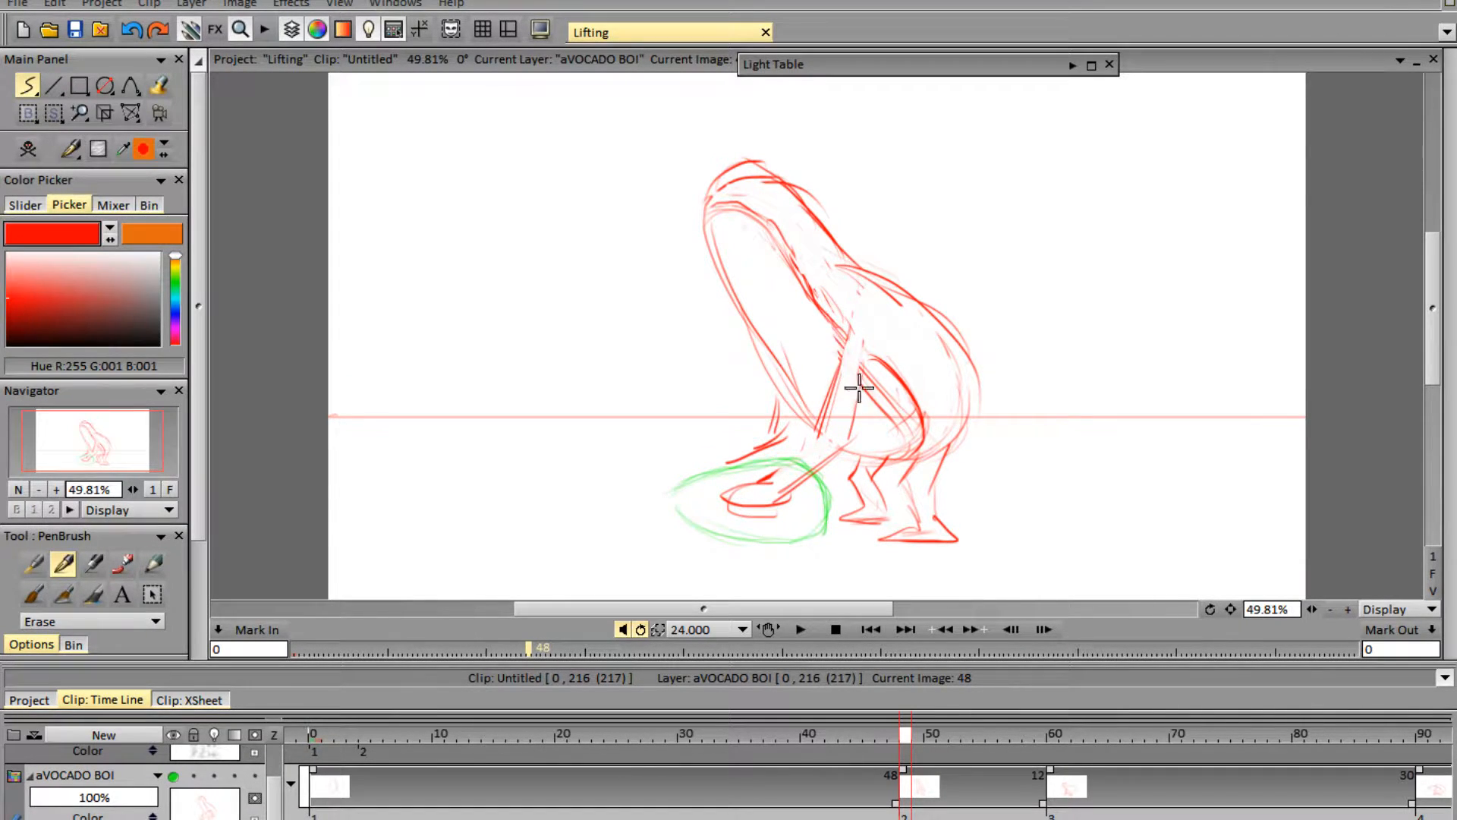
pyautogui.moveTo(859, 380)
pyautogui.mouseDown()
pyautogui.moveTo(901, 423)
pyautogui.moveTo(884, 408)
pyautogui.mouseUp()
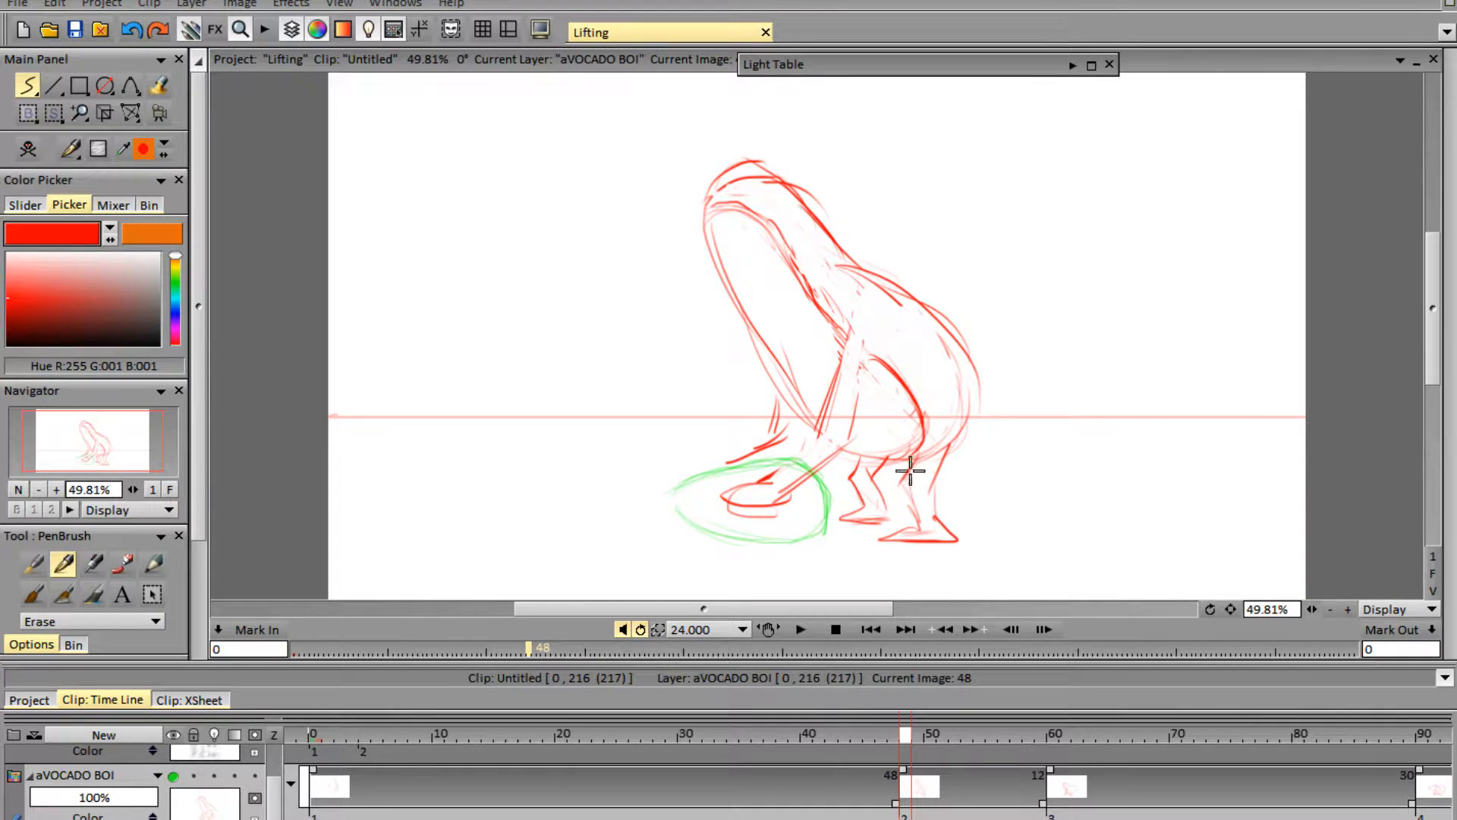
pyautogui.moveTo(746, 162); pyautogui.dragTo(704, 182)
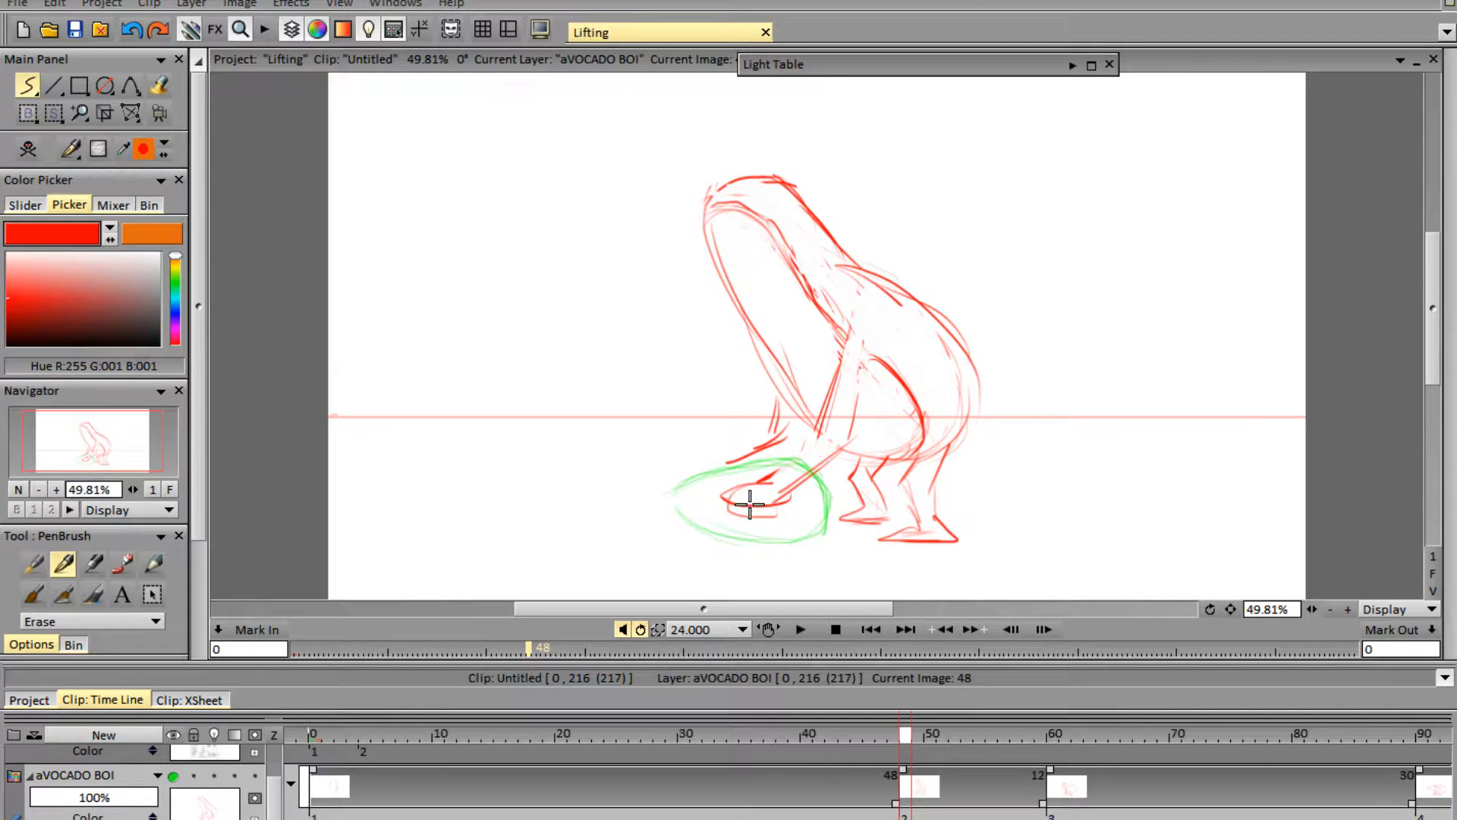
pyautogui.moveTo(822, 465)
pyautogui.mouseDown()
pyautogui.moveTo(753, 503)
pyautogui.moveTo(770, 506)
pyautogui.moveTo(718, 501)
pyautogui.moveTo(777, 486)
pyautogui.moveTo(735, 510)
pyautogui.mouseUp()
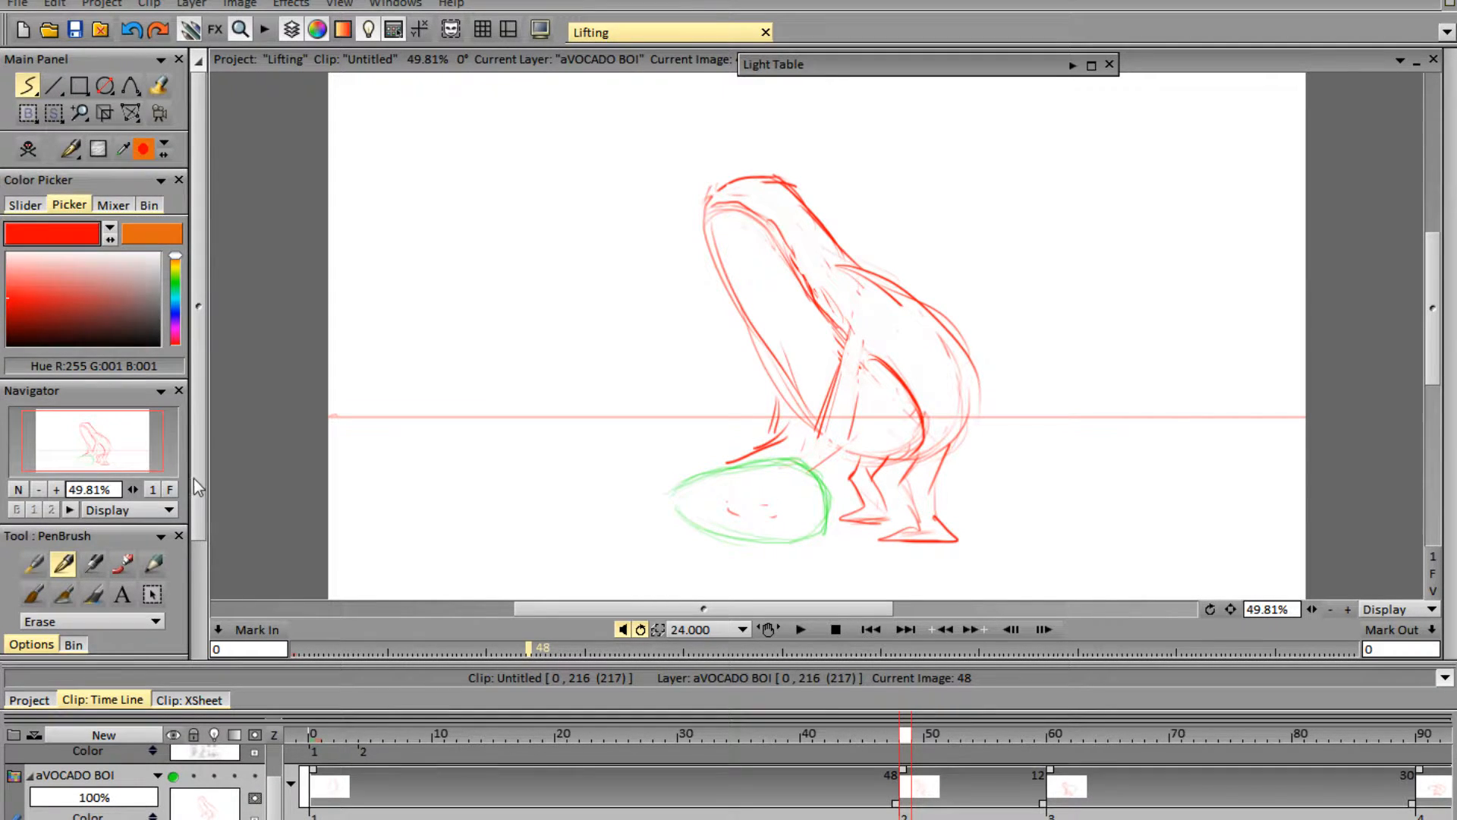
# - Set the eraser's power control to None and its size to 12, and erase the leftover red specks on the pit
pyautogui.moveTo(194, 478); pyautogui.dragTo(170, 603)
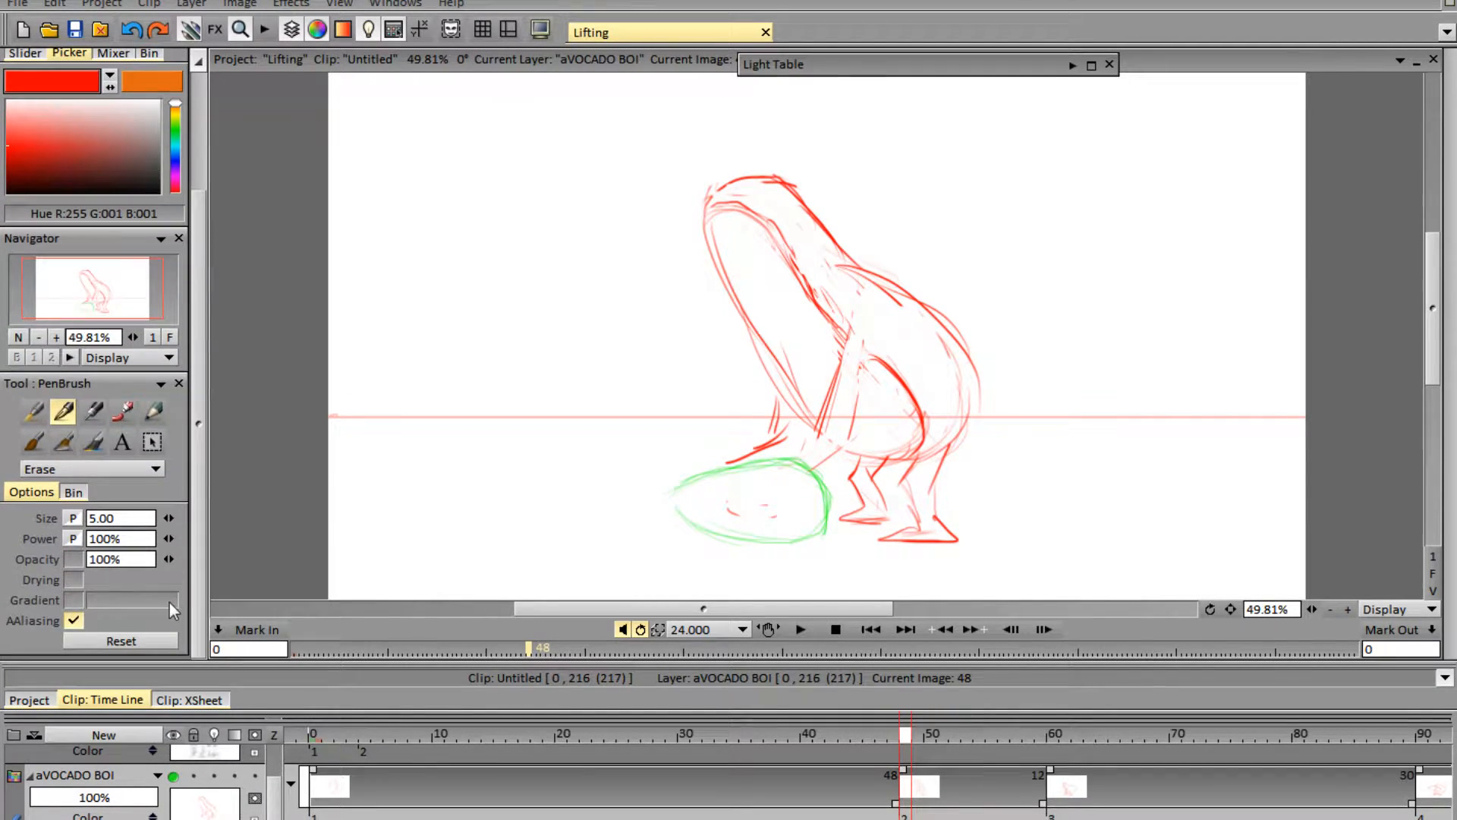
pyautogui.click(73, 539)
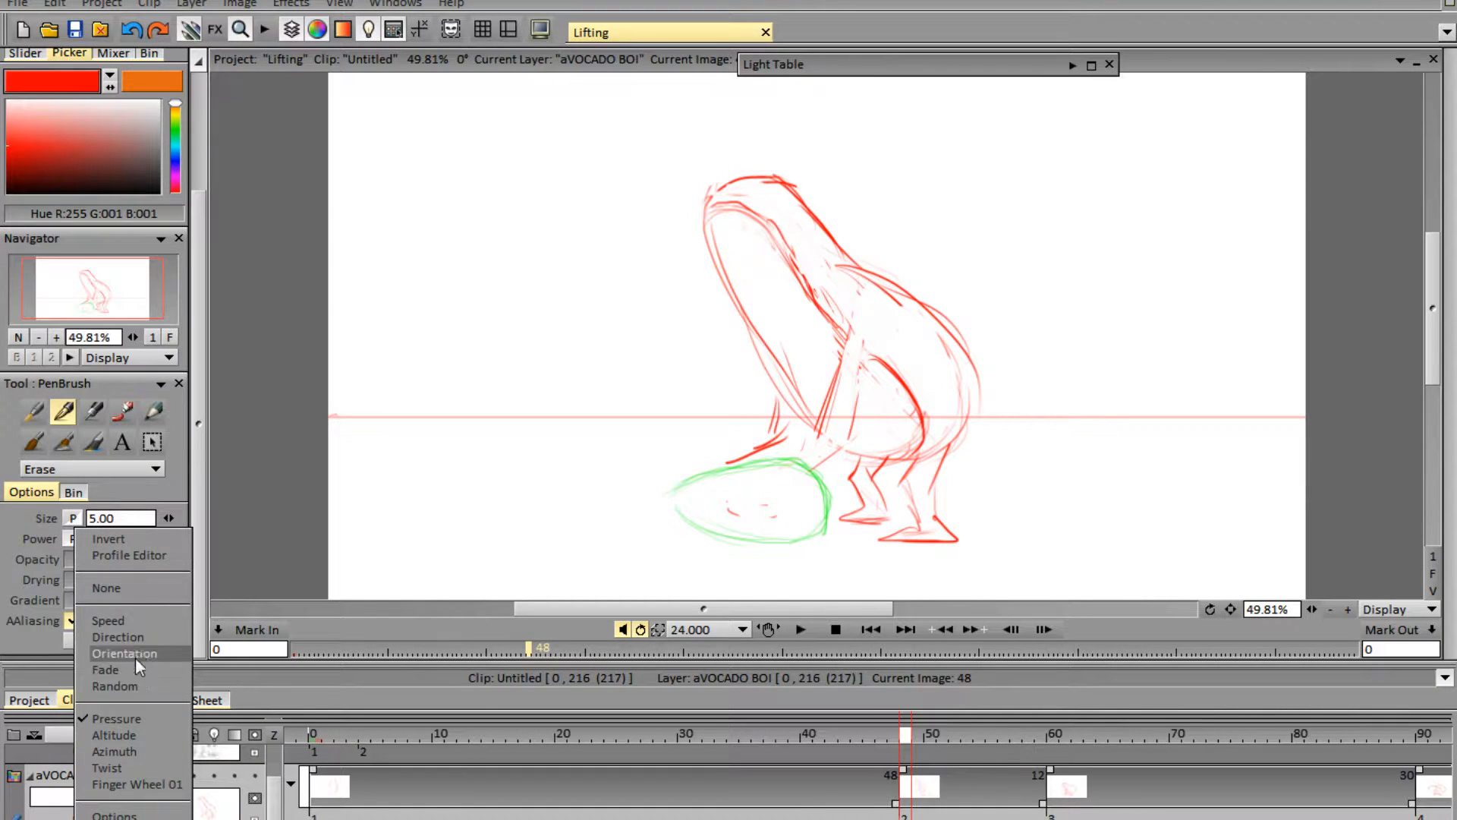
pyautogui.click(125, 588)
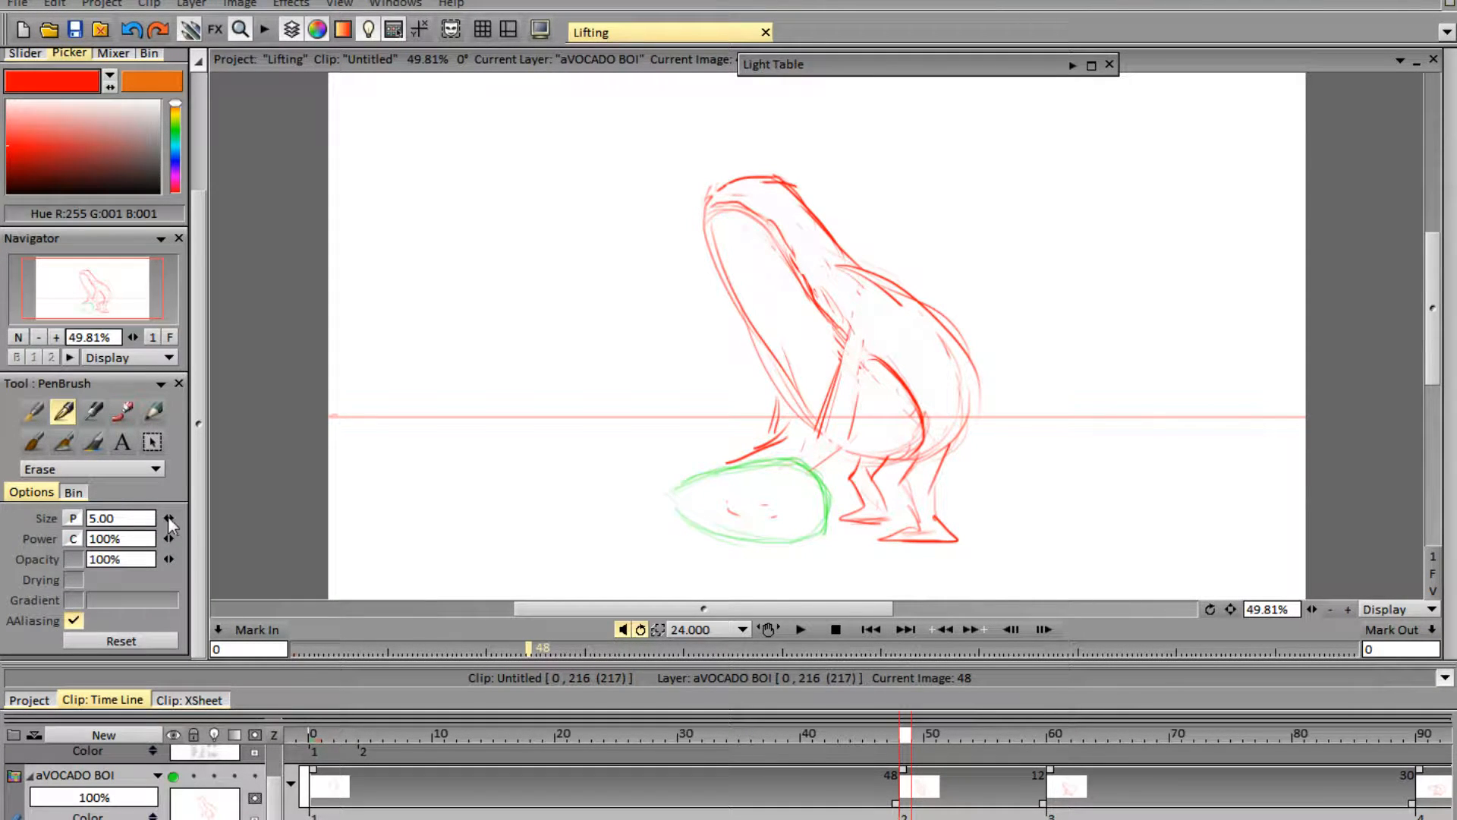
pyautogui.moveTo(194, 529); pyautogui.dragTo(196, 520)
pyautogui.moveTo(776, 503)
pyautogui.mouseDown()
pyautogui.moveTo(747, 513)
pyautogui.moveTo(780, 516)
pyautogui.mouseUp()
# - Erase the near arm, the lower front edge of the body and the belly lines, and return to the red drawing brush
pyautogui.press('b')
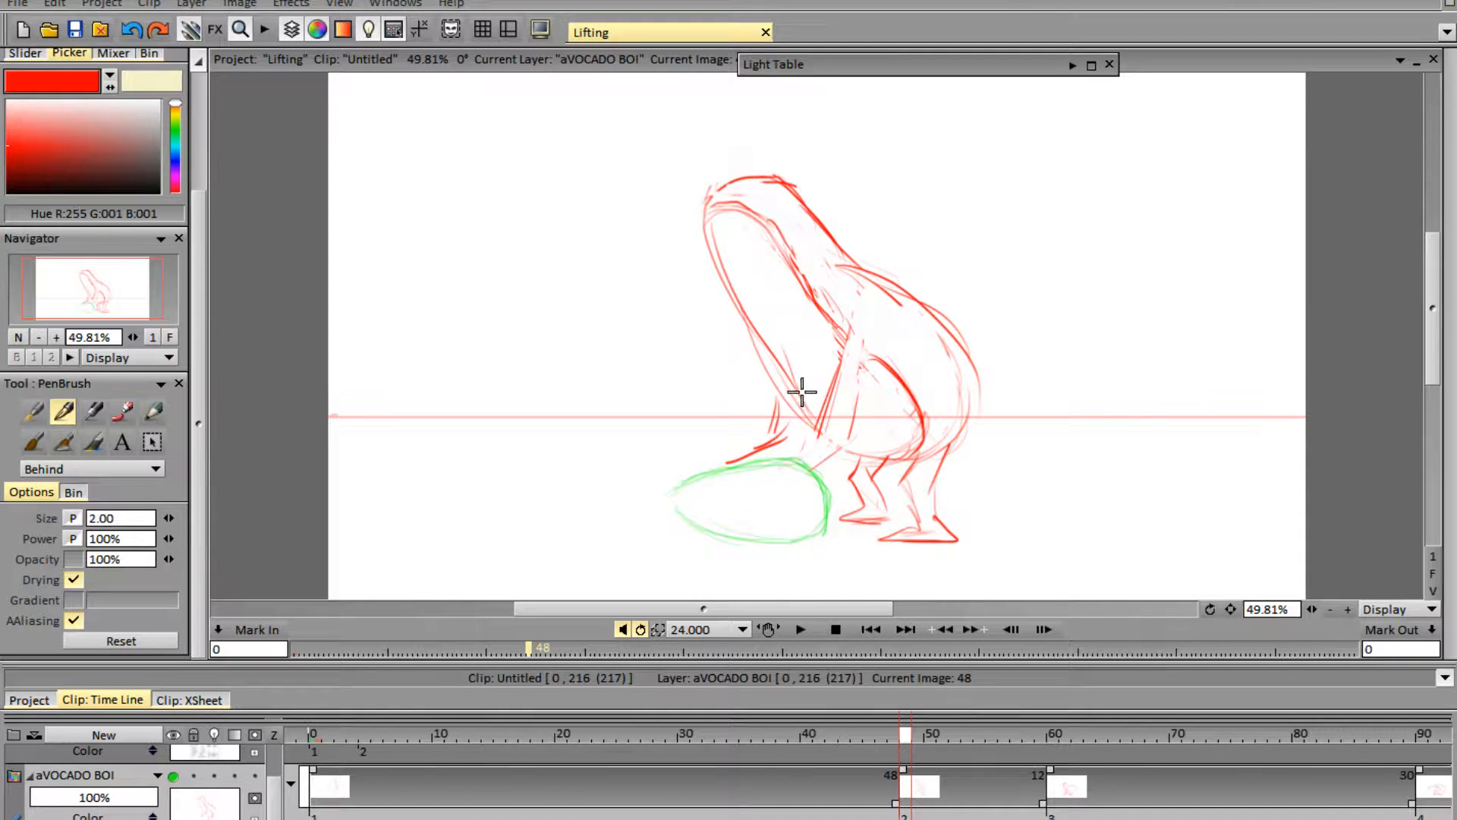
pyautogui.press('e')
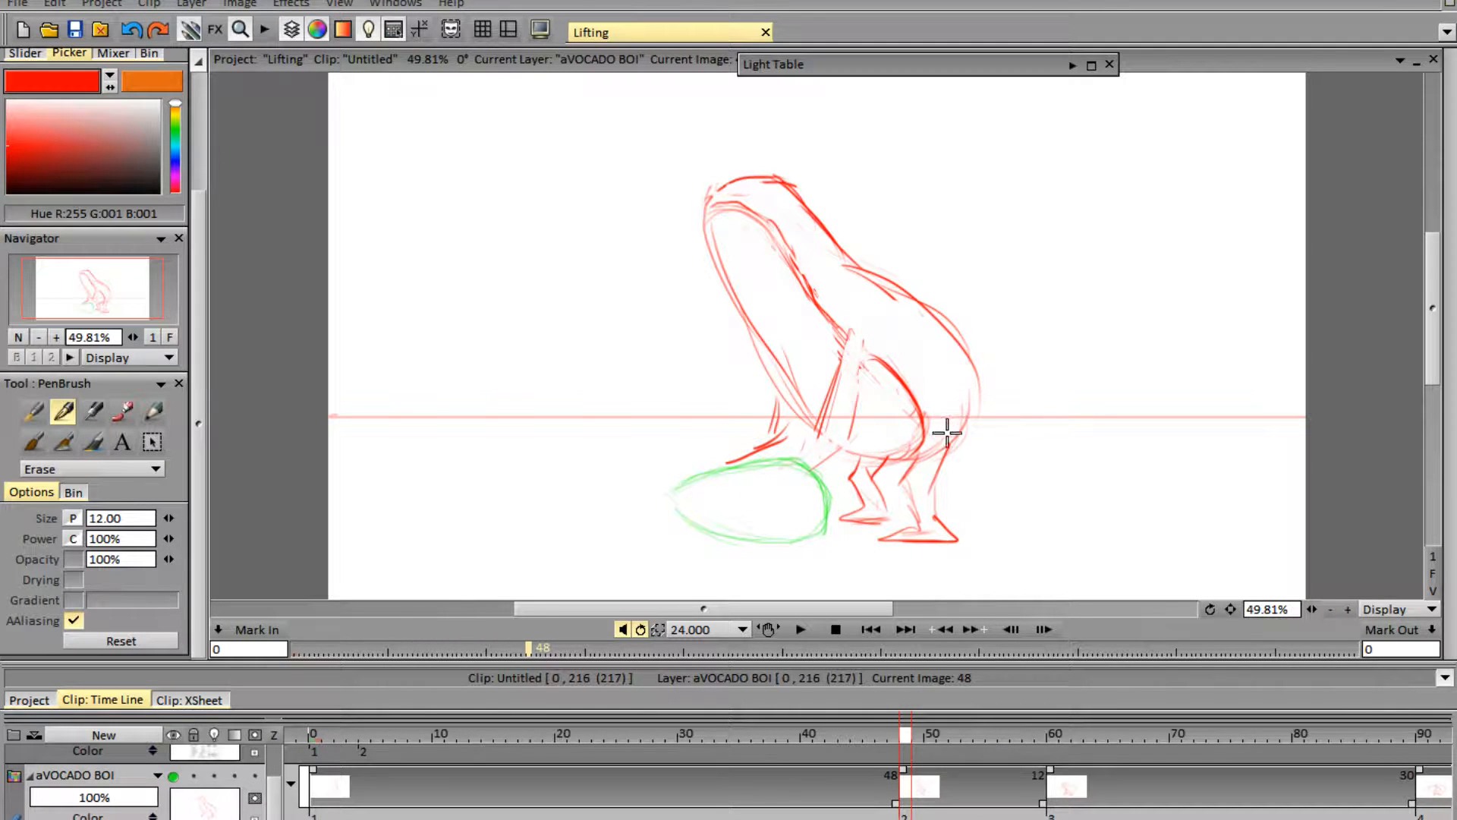
pyautogui.moveTo(821, 412)
pyautogui.mouseDown()
pyautogui.moveTo(849, 417)
pyautogui.moveTo(810, 436)
pyautogui.moveTo(784, 476)
pyautogui.mouseUp()
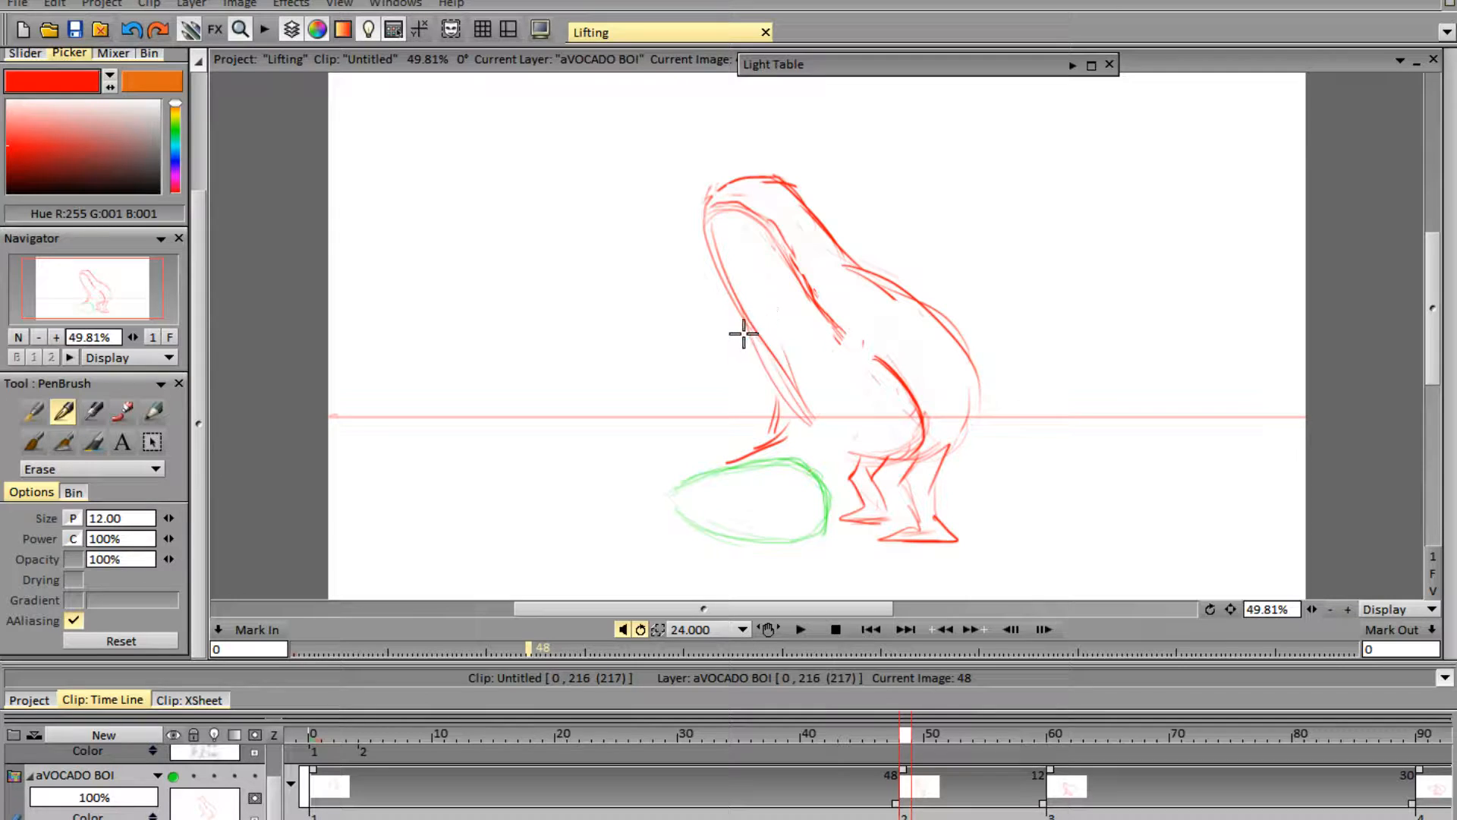
pyautogui.moveTo(744, 332)
pyautogui.mouseDown()
pyautogui.moveTo(774, 390)
pyautogui.moveTo(771, 342)
pyautogui.moveTo(788, 362)
pyautogui.mouseUp()
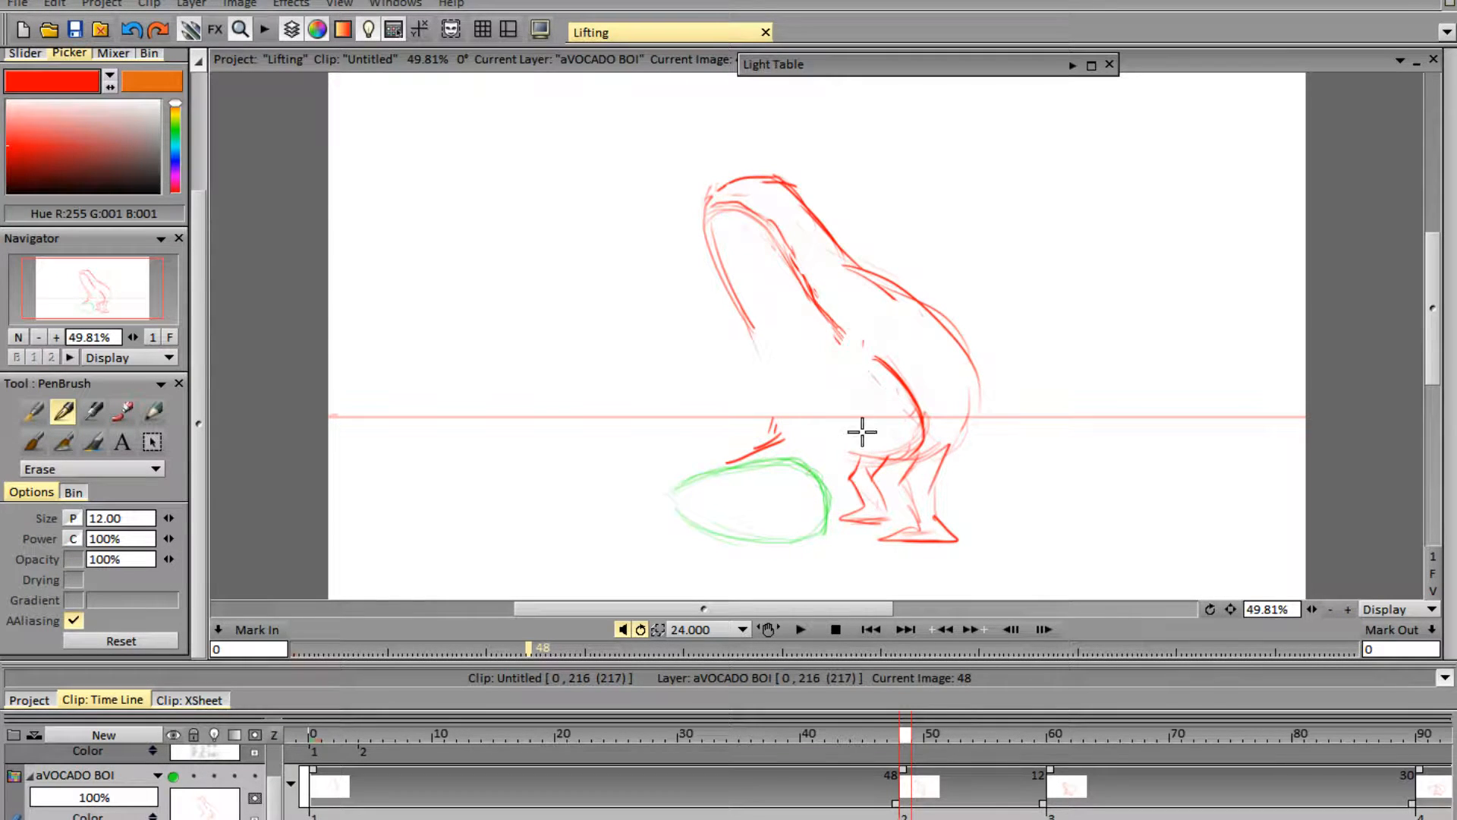
pyautogui.moveTo(862, 432)
pyautogui.mouseDown()
pyautogui.moveTo(903, 411)
pyautogui.moveTo(910, 444)
pyautogui.mouseUp()
pyautogui.press('b')
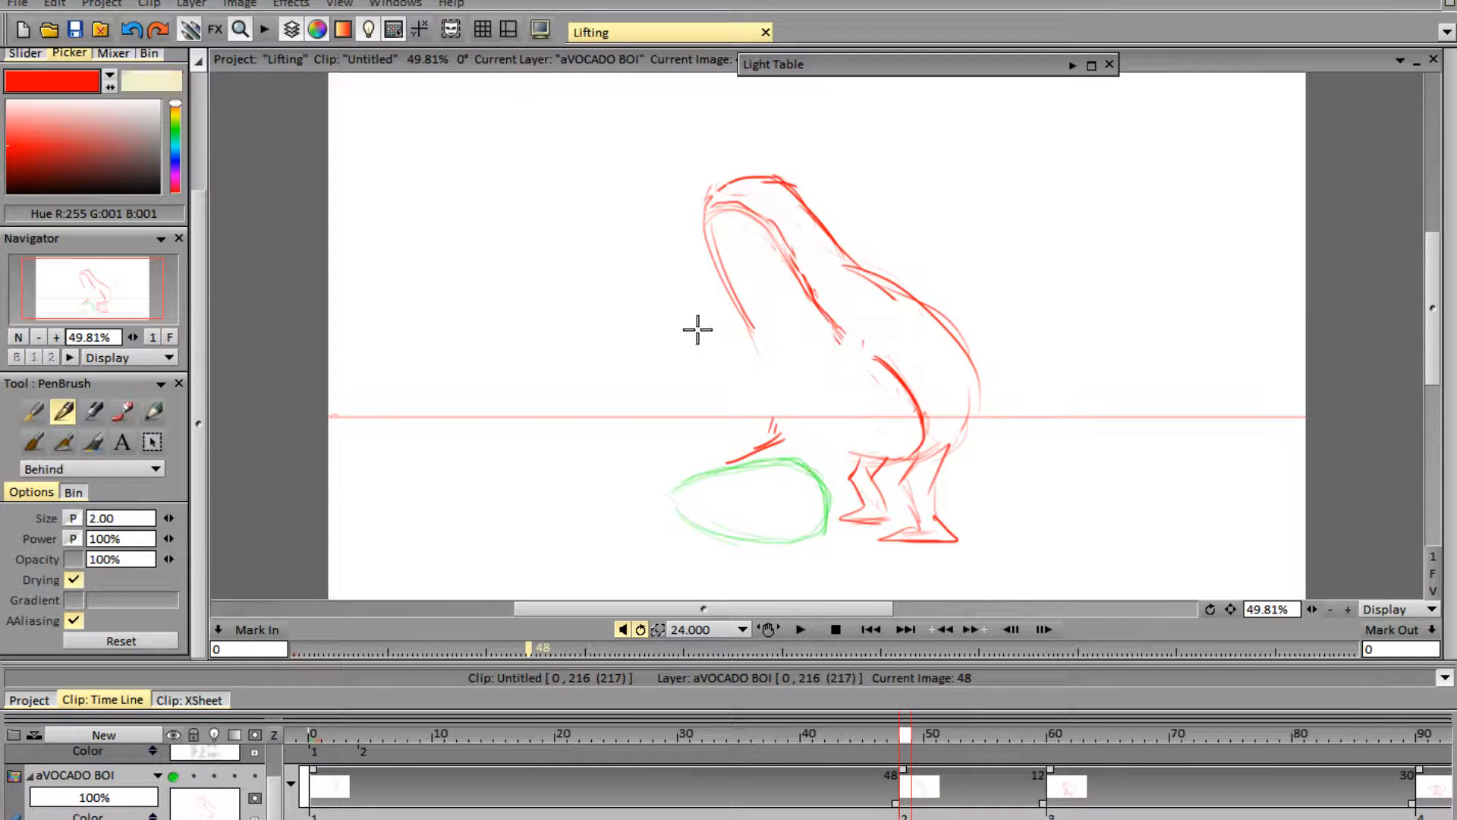
# - Close the lower front edge of the bent body on image 48, and redraw the arm's shoulder and outer line on image 1
pyautogui.moveTo(748, 328)
pyautogui.mouseDown()
pyautogui.moveTo(792, 407)
pyautogui.moveTo(830, 438)
pyautogui.mouseUp()
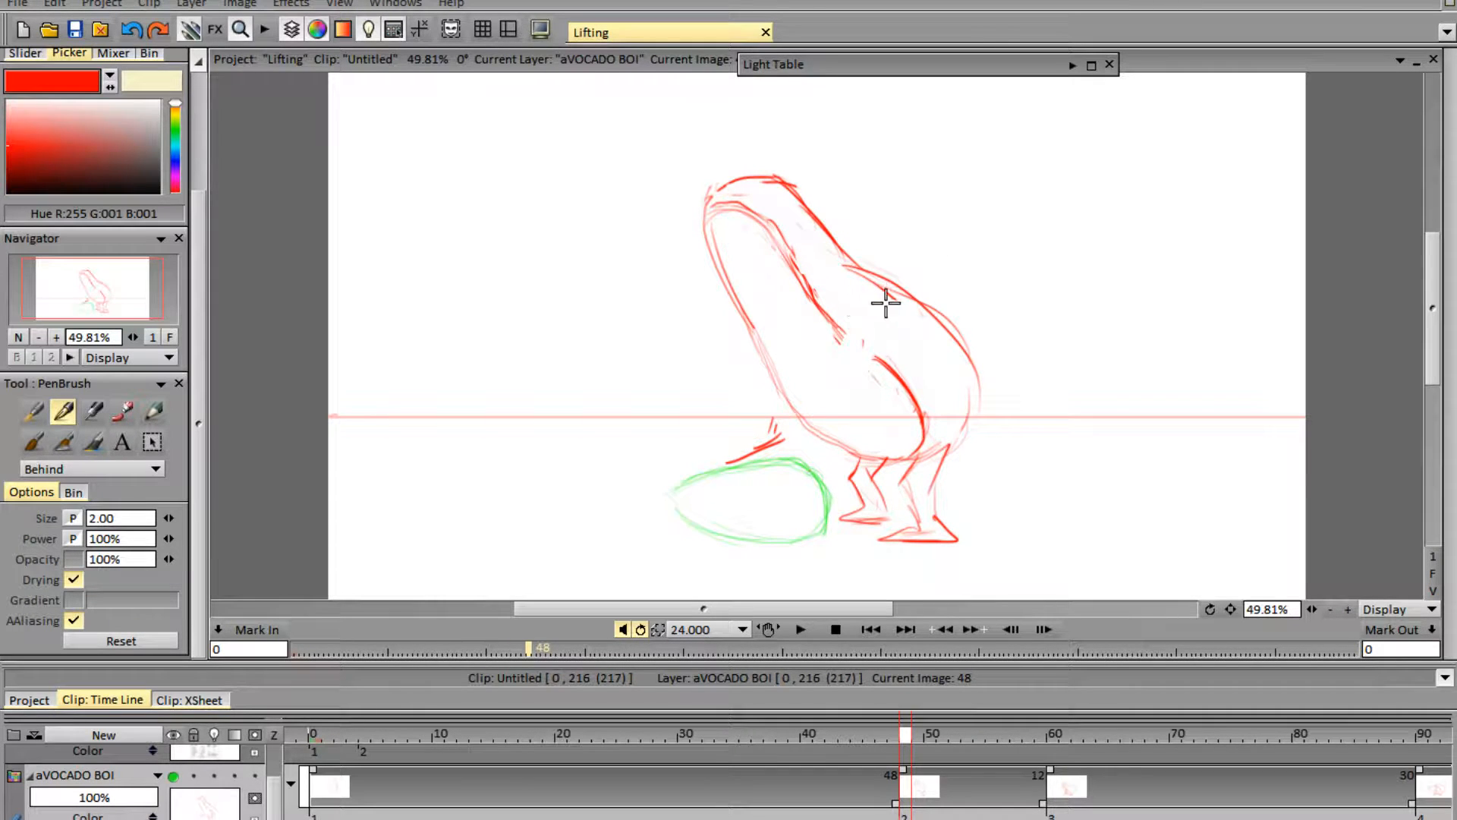
pyautogui.click(326, 735)
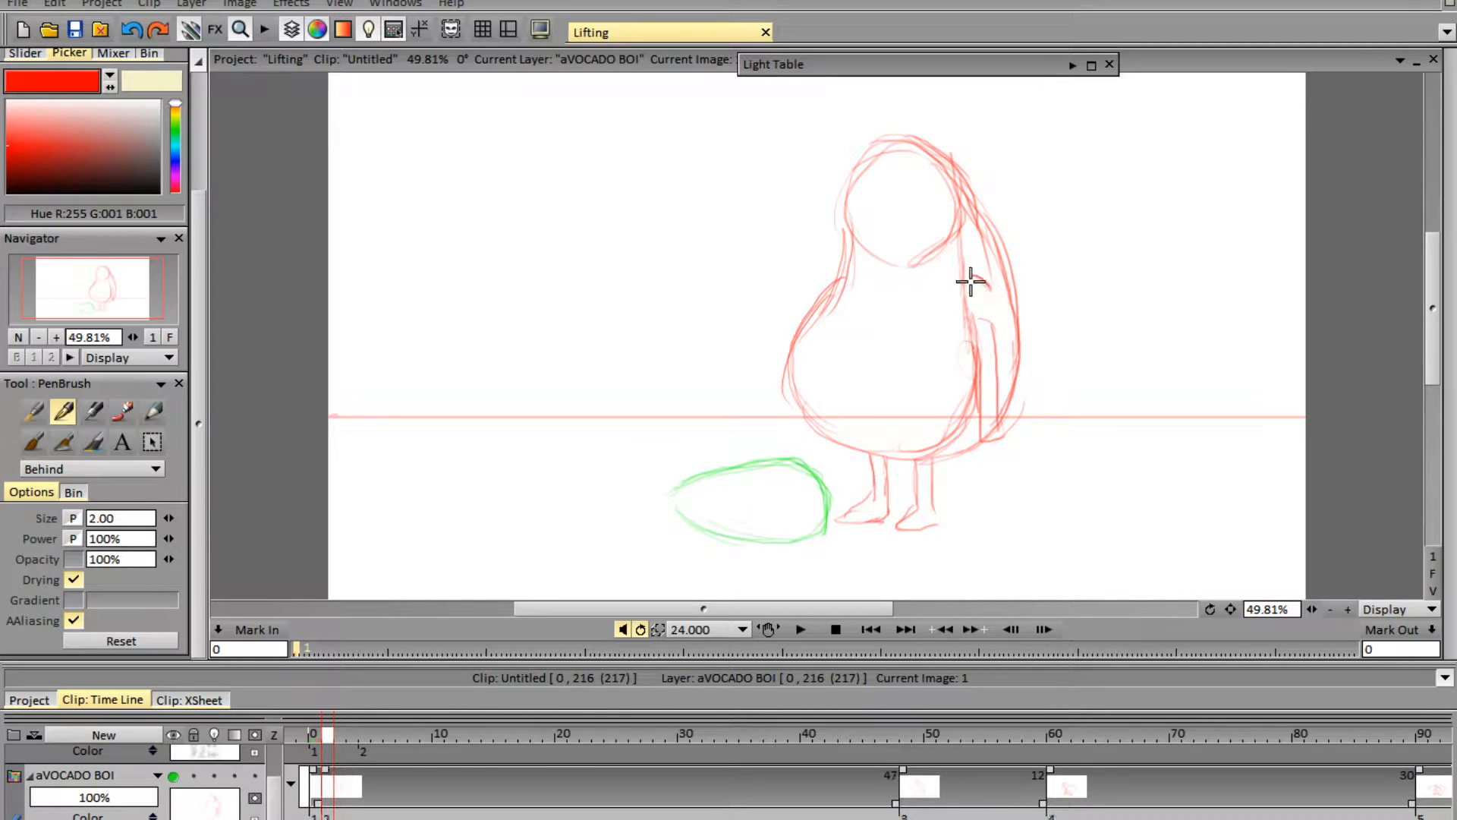
pyautogui.moveTo(970, 277)
pyautogui.mouseDown()
pyautogui.moveTo(987, 301)
pyautogui.moveTo(988, 281)
pyautogui.moveTo(977, 276)
pyautogui.moveTo(997, 361)
pyautogui.mouseUp()
pyautogui.moveTo(992, 310); pyautogui.dragTo(1000, 400)
pyautogui.moveTo(964, 278); pyautogui.dragTo(989, 327)
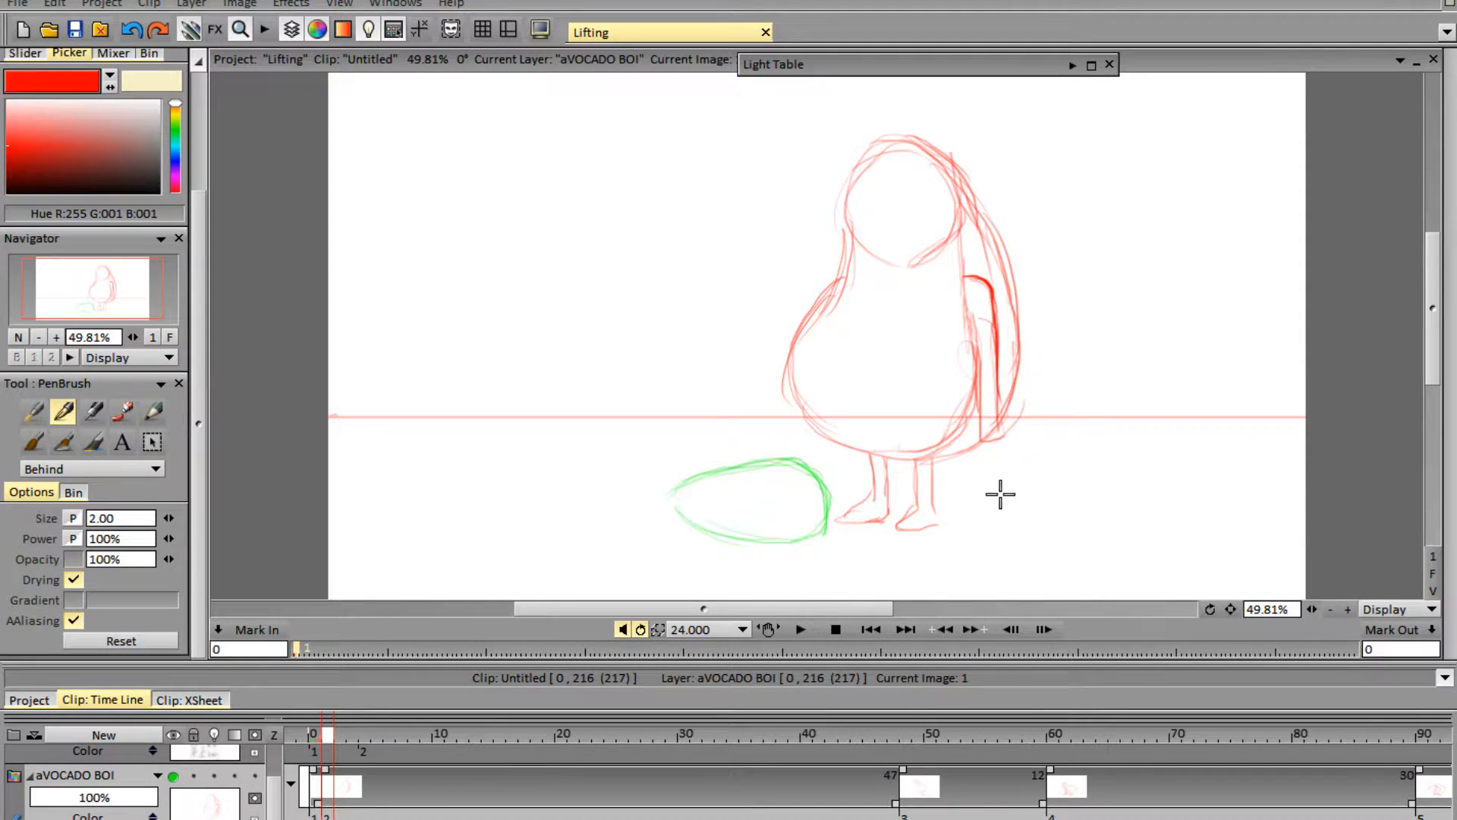
# - On image 48, draw the near arm from the shoulder down to the pit, with a hand gripping it
pyautogui.click(904, 733)
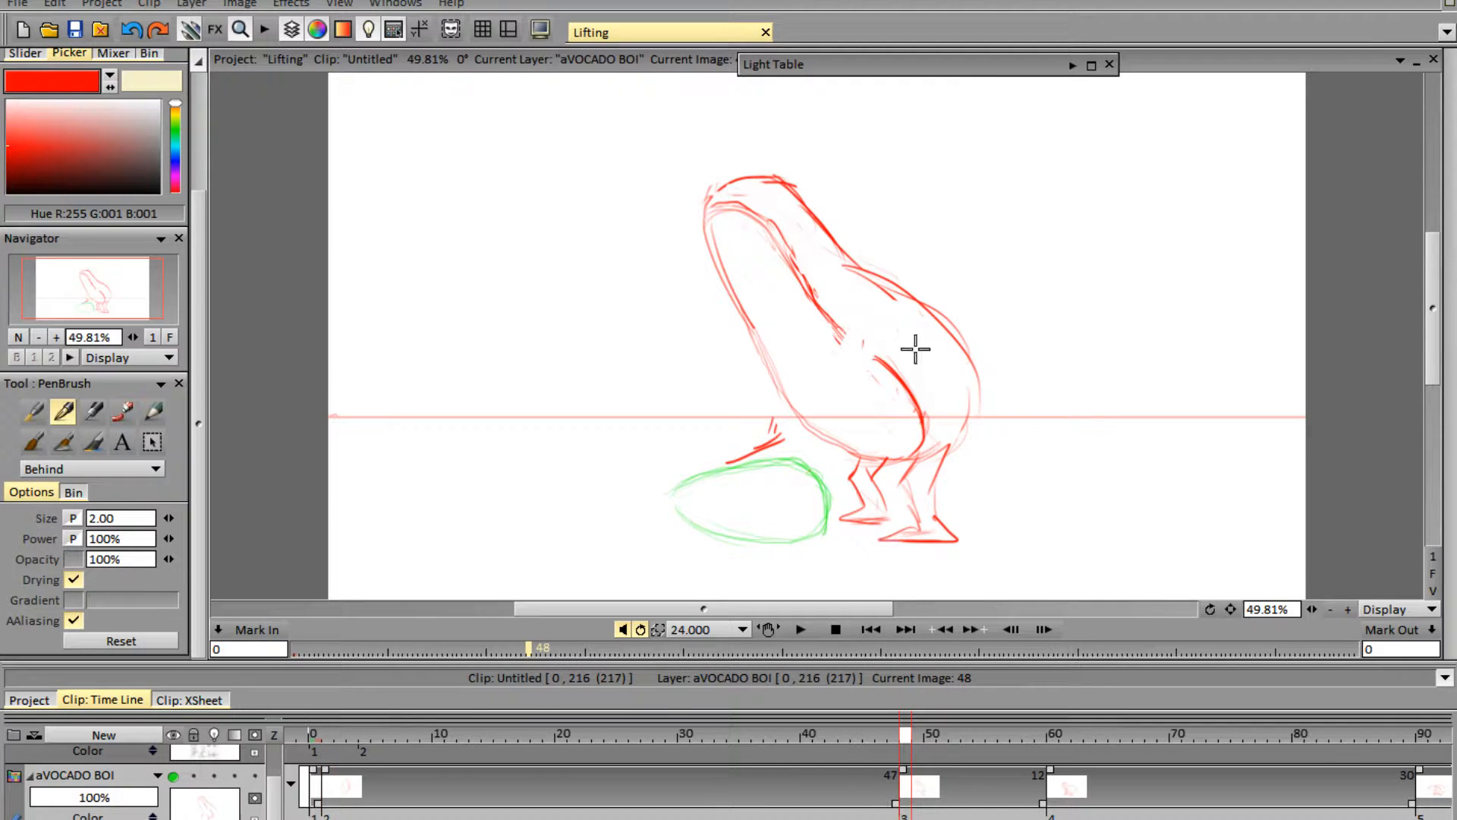
pyautogui.moveTo(824, 288); pyautogui.dragTo(858, 344)
pyautogui.moveTo(855, 322); pyautogui.dragTo(828, 444)
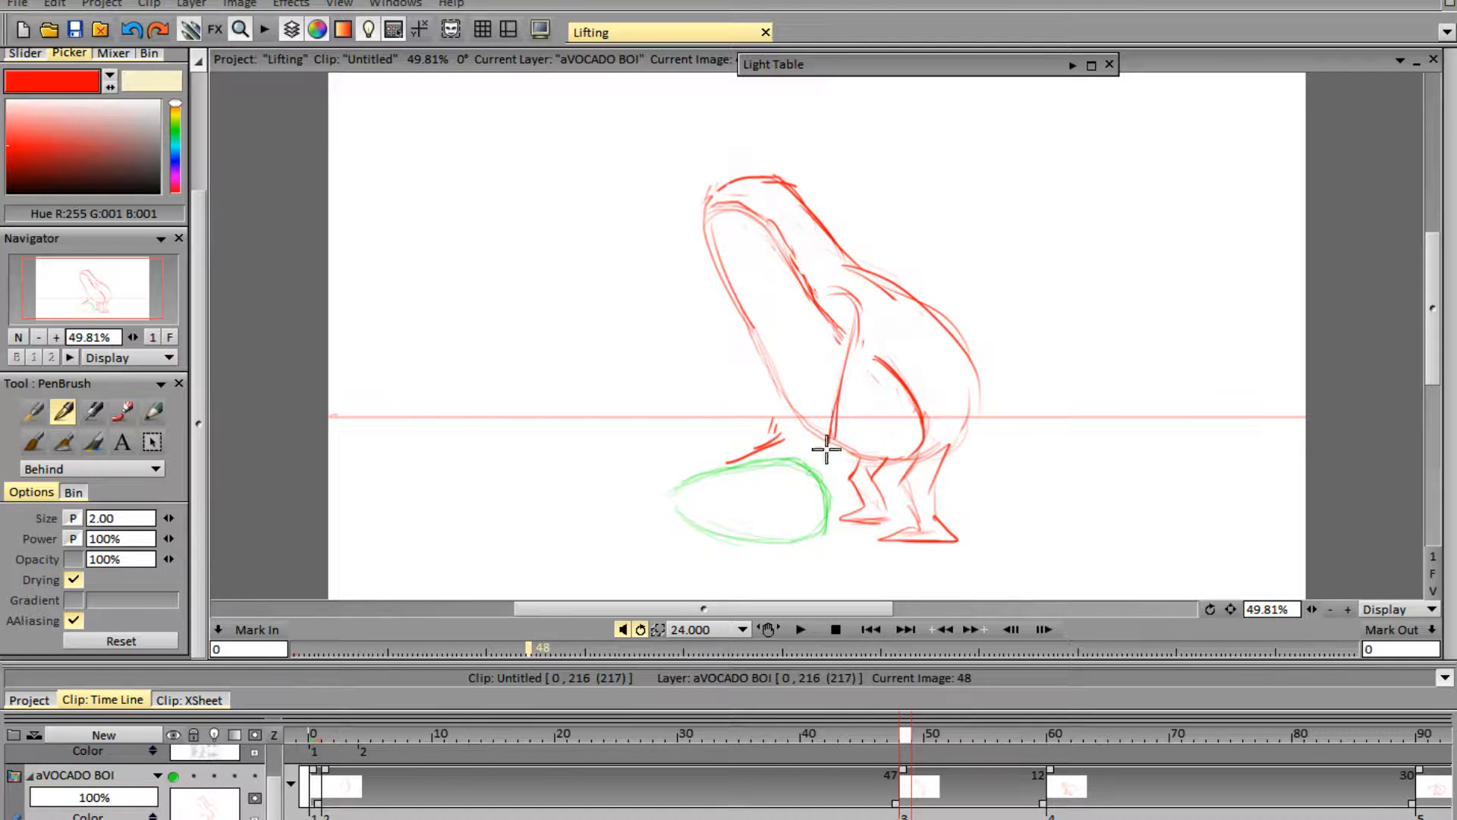
pyautogui.moveTo(848, 387); pyautogui.dragTo(793, 520)
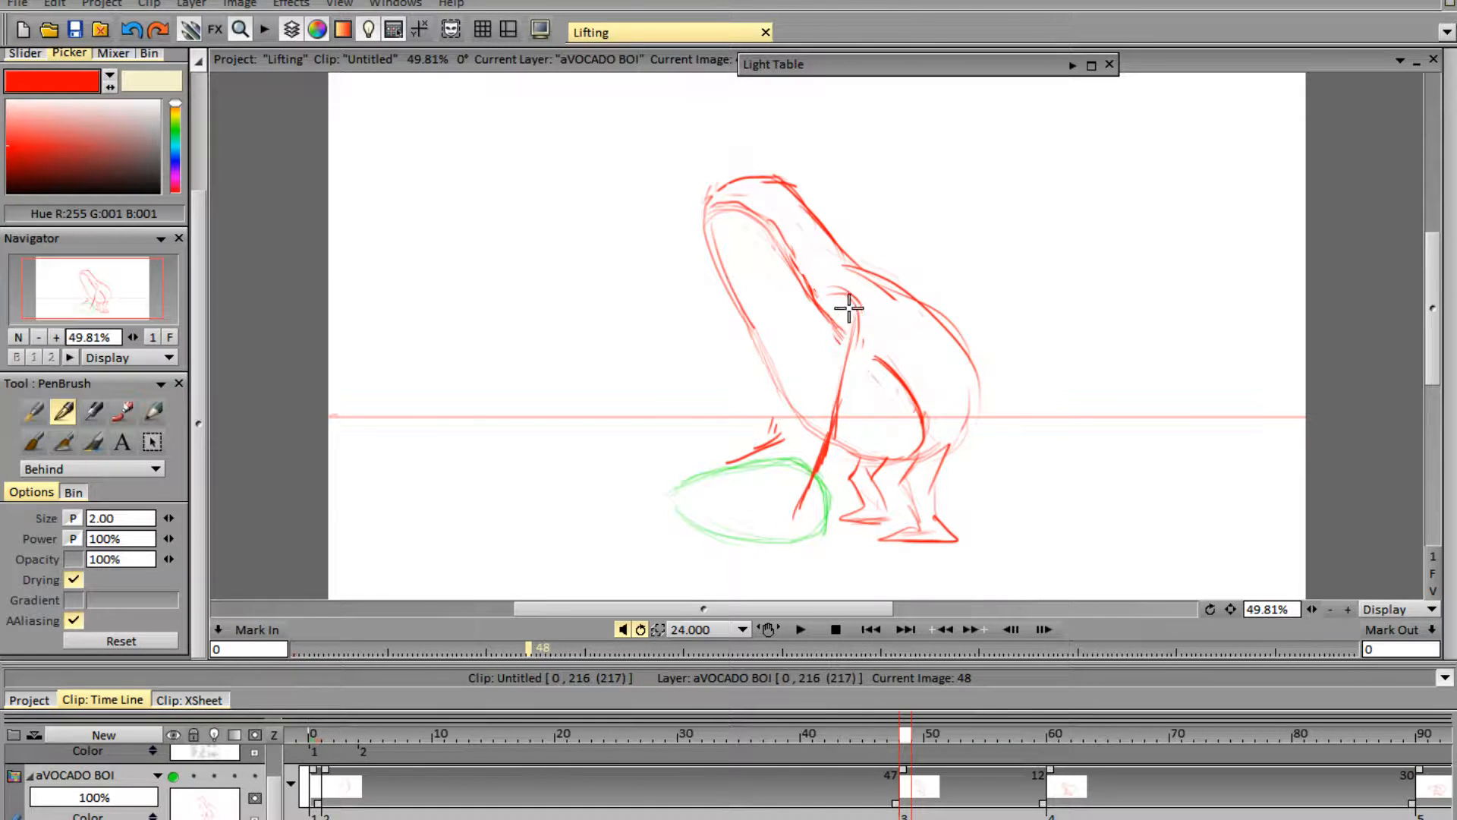
pyautogui.moveTo(848, 307)
pyautogui.mouseDown()
pyautogui.moveTo(819, 334)
pyautogui.moveTo(817, 397)
pyautogui.moveTo(780, 479)
pyautogui.mouseUp()
pyautogui.moveTo(813, 421)
pyautogui.mouseDown()
pyautogui.moveTo(768, 501)
pyautogui.moveTo(740, 509)
pyautogui.moveTo(757, 504)
pyautogui.moveTo(747, 522)
pyautogui.moveTo(771, 526)
pyautogui.moveTo(735, 519)
pyautogui.moveTo(800, 531)
pyautogui.mouseUp()
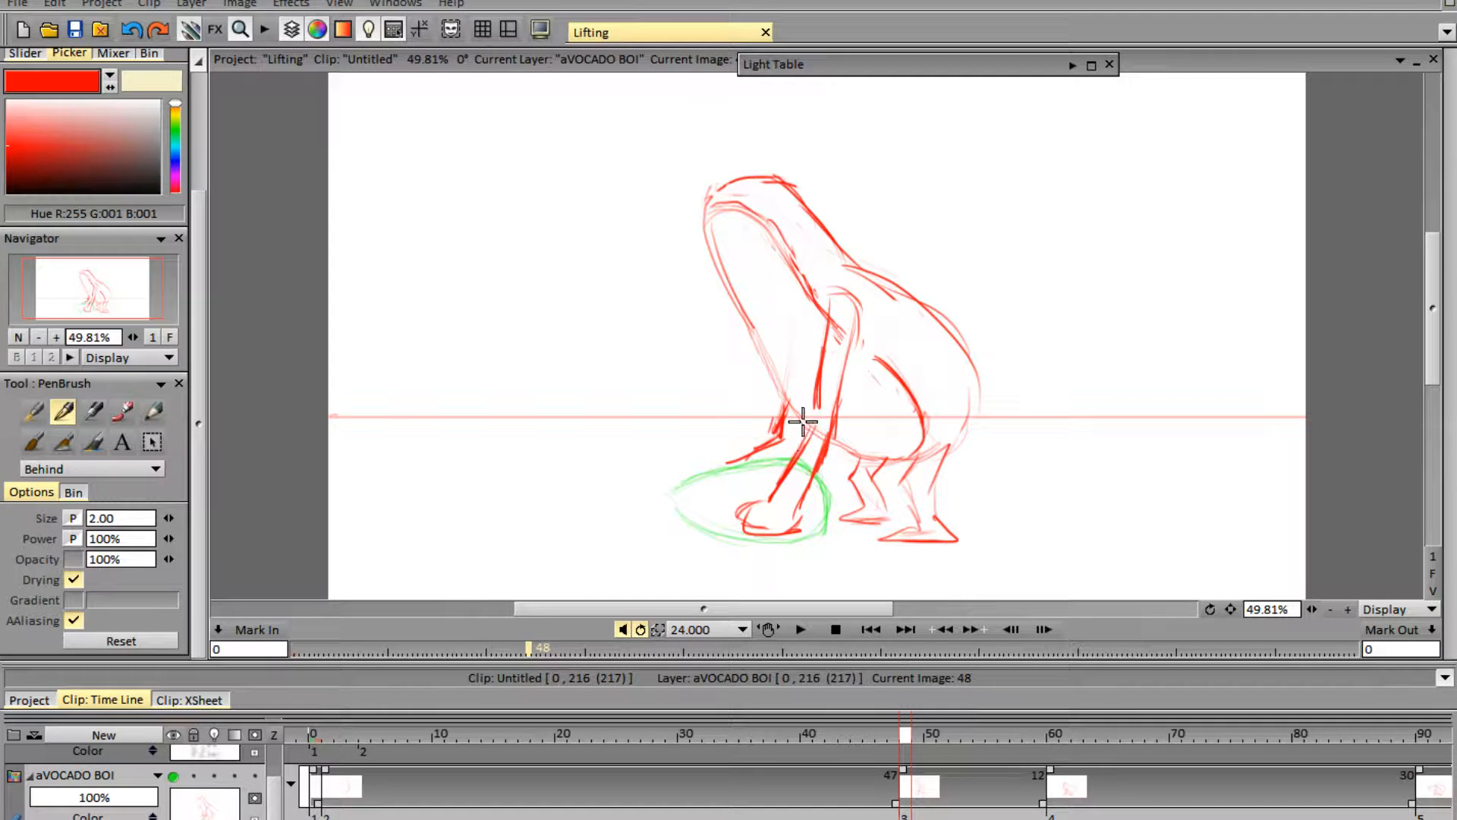
# - Replace the far hand with short far-forearm strokes, and extend the belly curve up to the near arm
pyautogui.press('e')
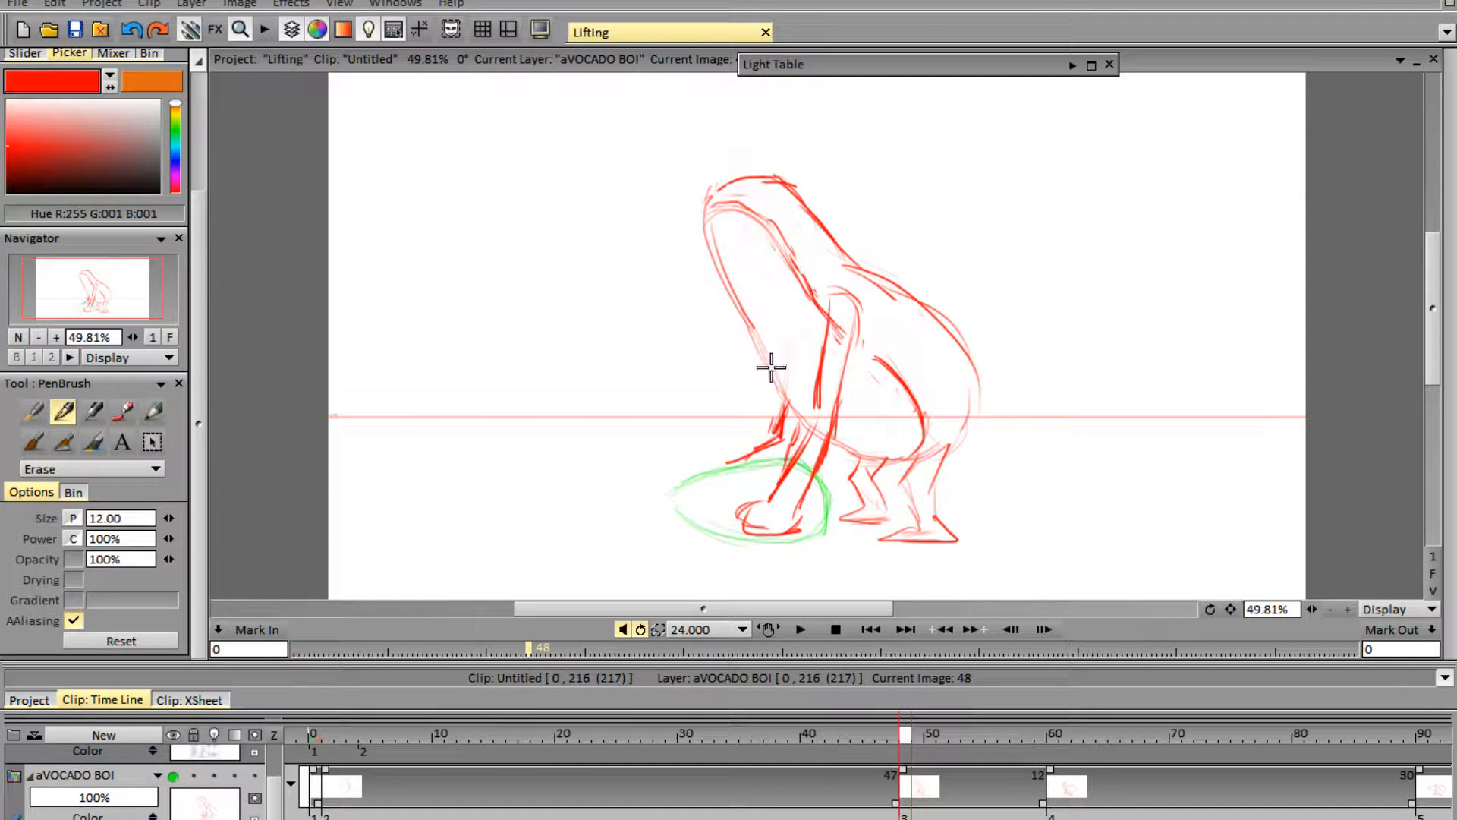
pyautogui.press('e')
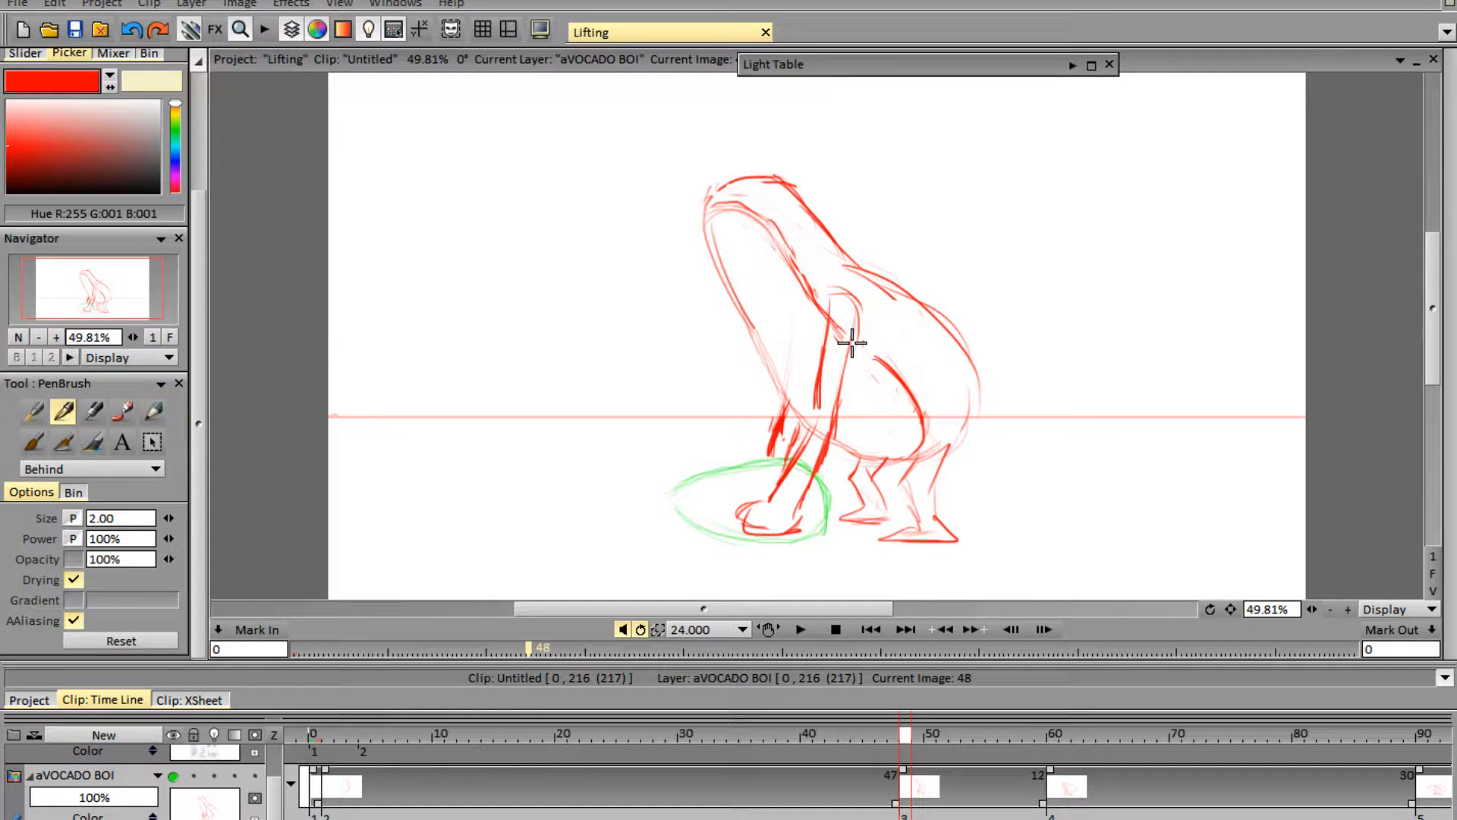
pyautogui.moveTo(851, 343); pyautogui.dragTo(827, 429)
# - Erase the rim lines crossing the near shoulder and close the gaps in the near arm's front edge
pyautogui.press('e')
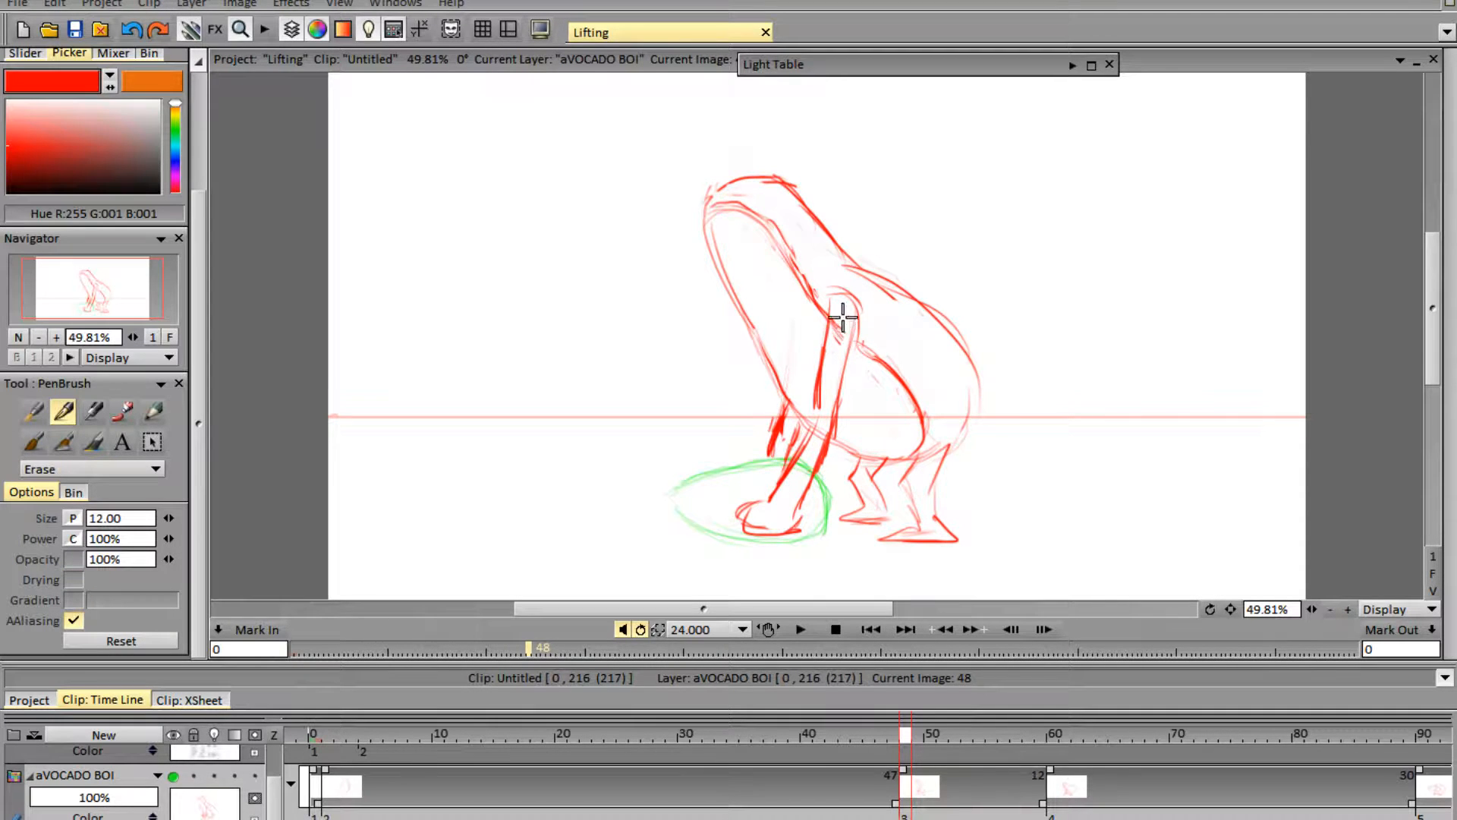
pyautogui.press('e')
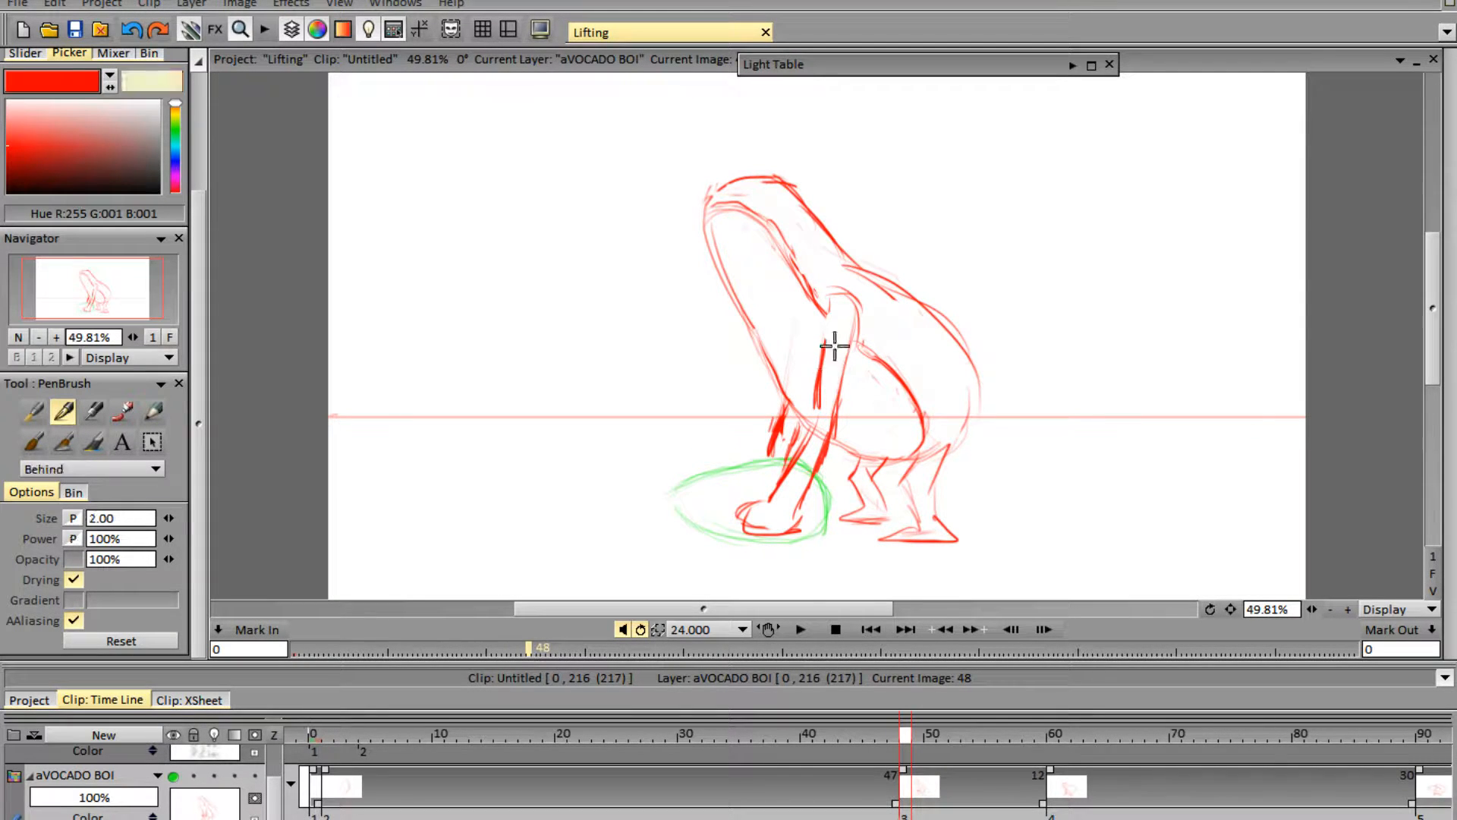
pyautogui.moveTo(828, 311); pyautogui.dragTo(823, 341)
pyautogui.moveTo(817, 404); pyautogui.dragTo(784, 472)
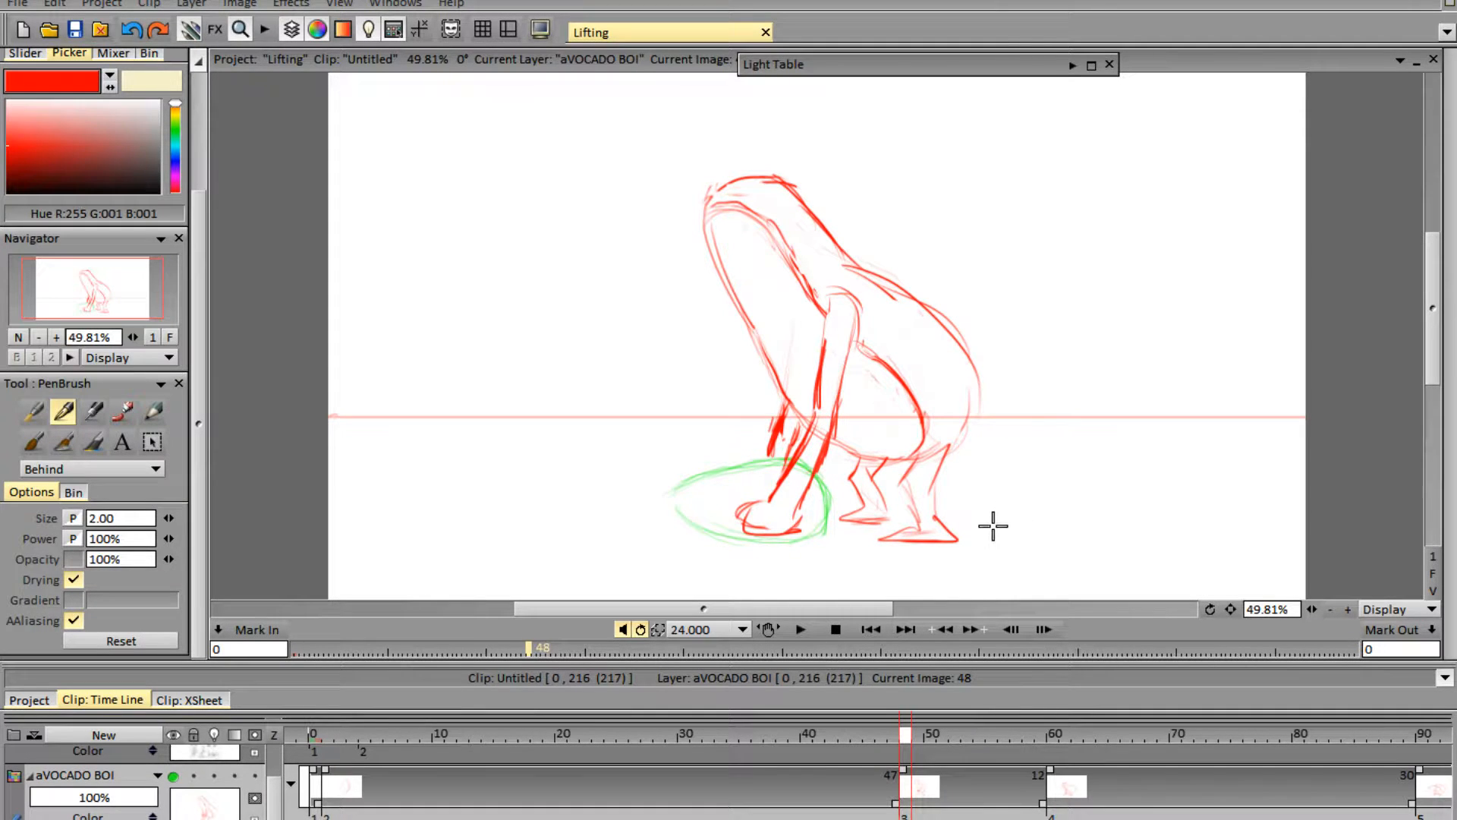
# - Strengthen the lower back curve, and erase and redraw the near leg from the hip to the foot
pyautogui.moveTo(969, 348)
pyautogui.mouseDown()
pyautogui.moveTo(961, 431)
pyautogui.moveTo(937, 459)
pyautogui.mouseUp()
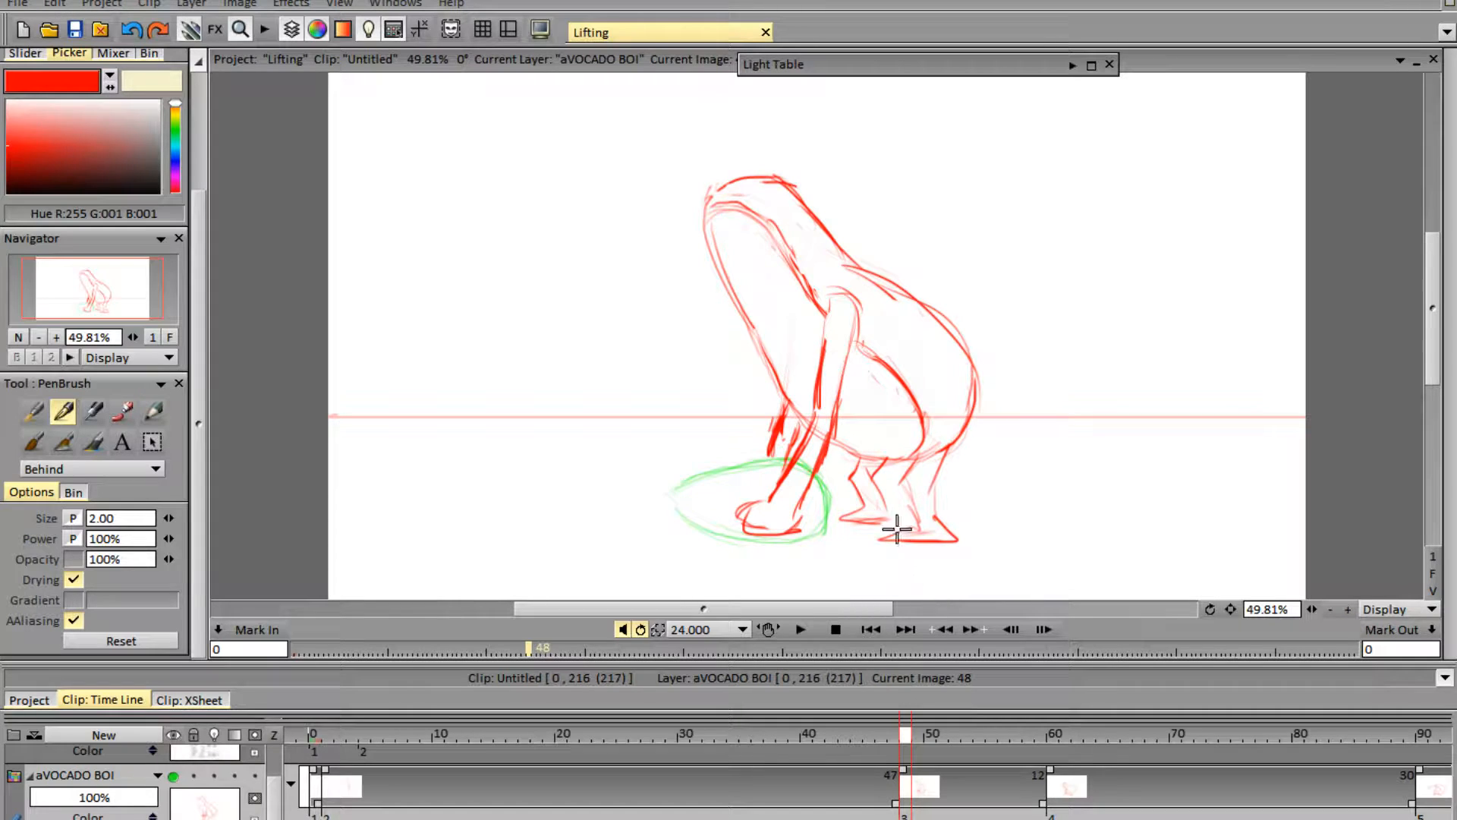
pyautogui.moveTo(912, 461)
pyautogui.mouseDown()
pyautogui.moveTo(911, 511)
pyautogui.moveTo(958, 541)
pyautogui.mouseUp()
pyautogui.press('e')
pyautogui.moveTo(1312, 609); pyautogui.dragTo(1393, 605)
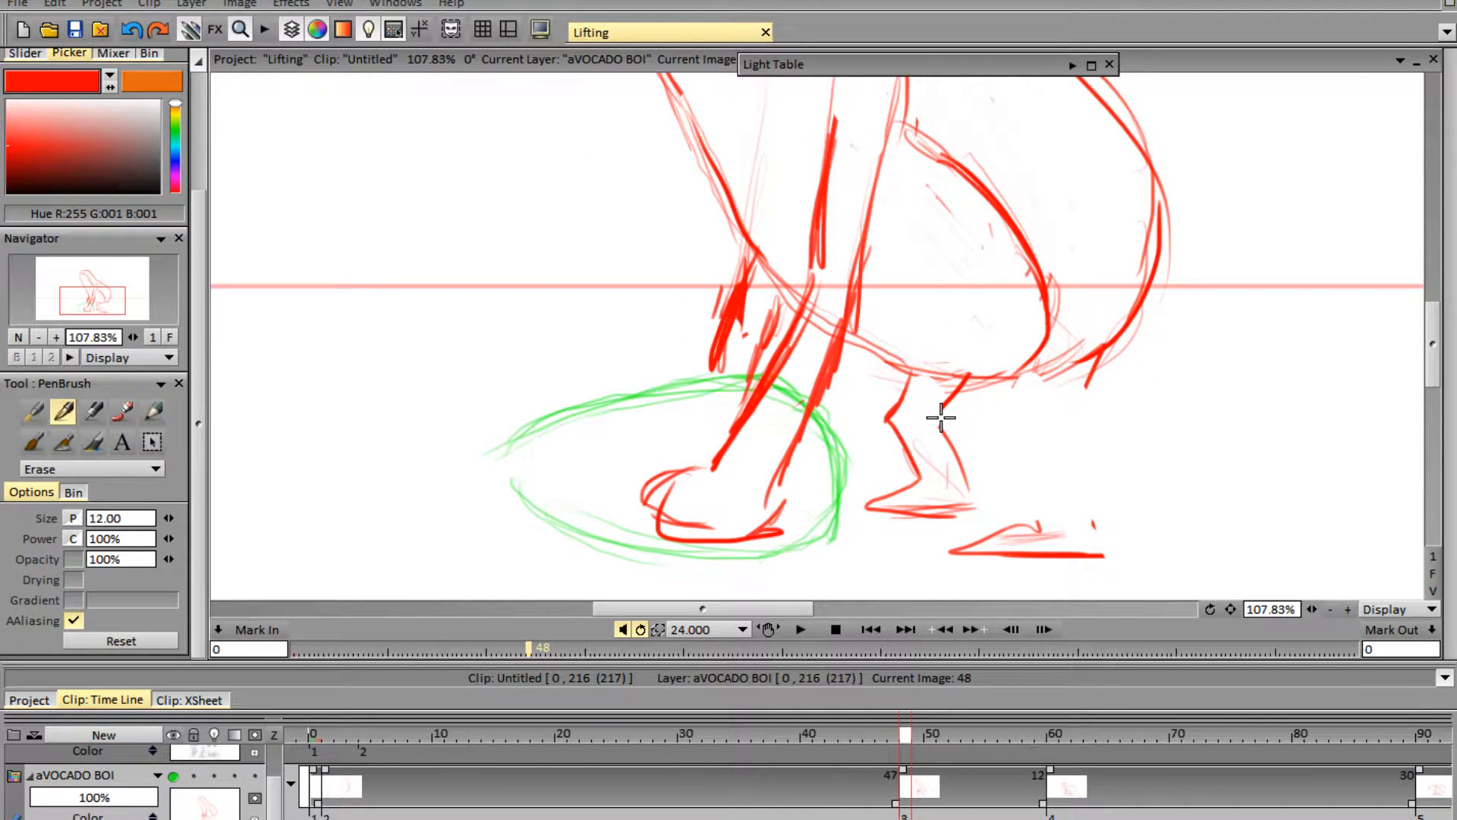
pyautogui.press('b')
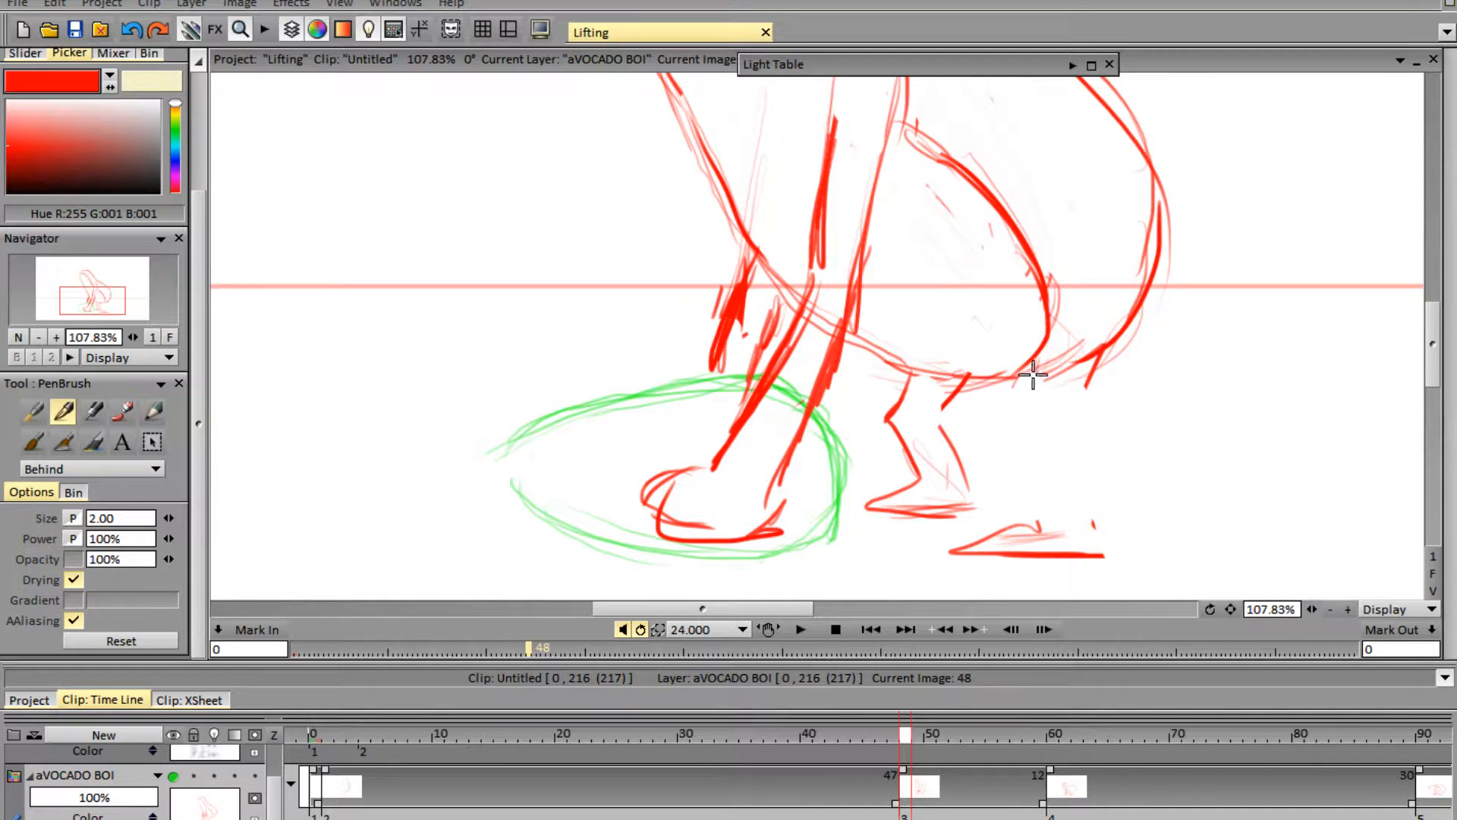
pyautogui.moveTo(1036, 365); pyautogui.dragTo(1014, 429)
pyautogui.moveTo(1103, 351)
pyautogui.mouseDown()
pyautogui.moveTo(1043, 431)
pyautogui.moveTo(1057, 494)
pyautogui.mouseUp()
pyautogui.moveTo(1045, 431)
pyautogui.mouseDown()
pyautogui.moveTo(1063, 524)
pyautogui.moveTo(1083, 521)
pyautogui.moveTo(1093, 553)
pyautogui.mouseUp()
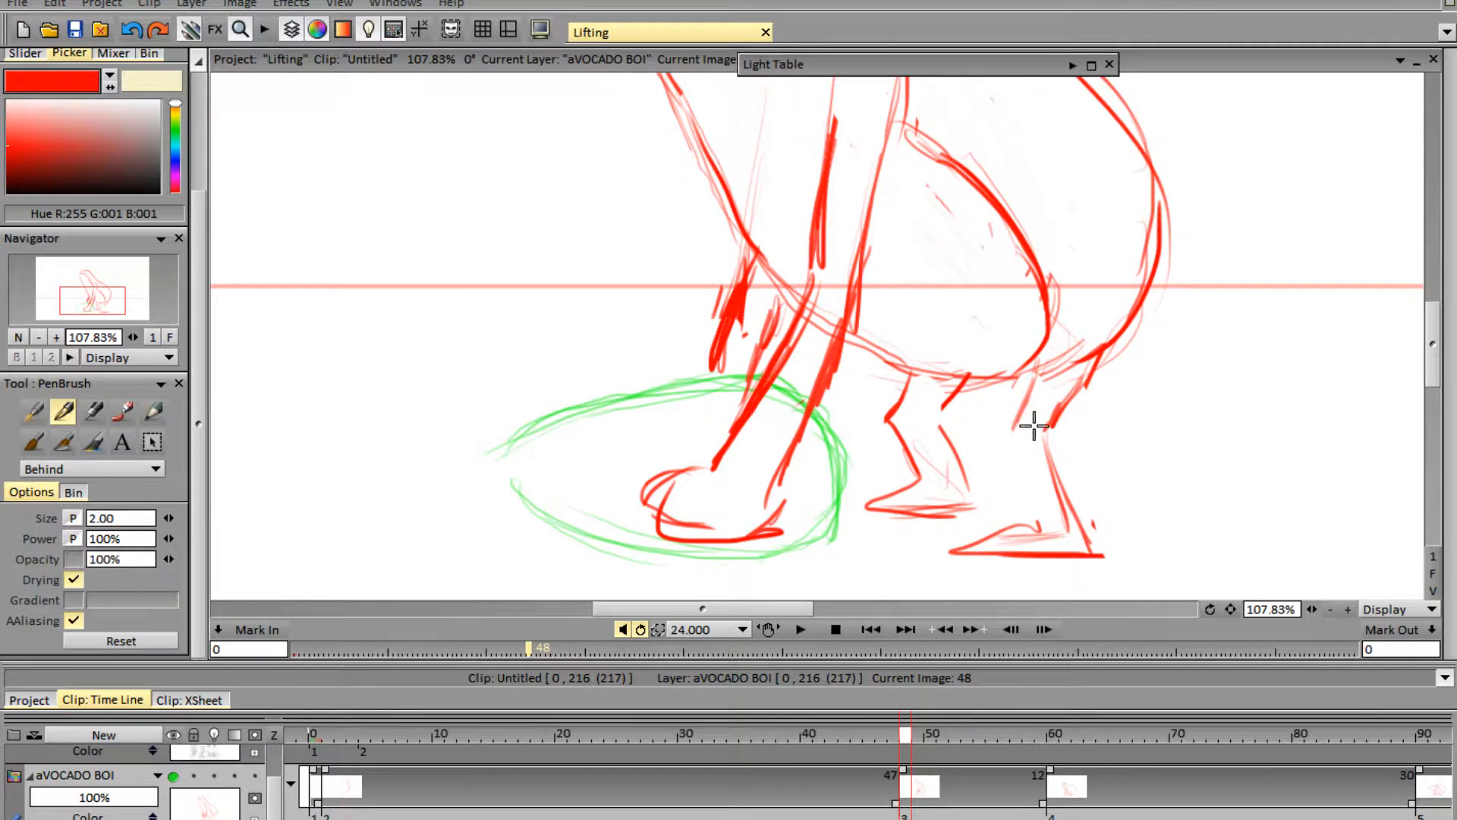
pyautogui.moveTo(1019, 429); pyautogui.dragTo(1050, 527)
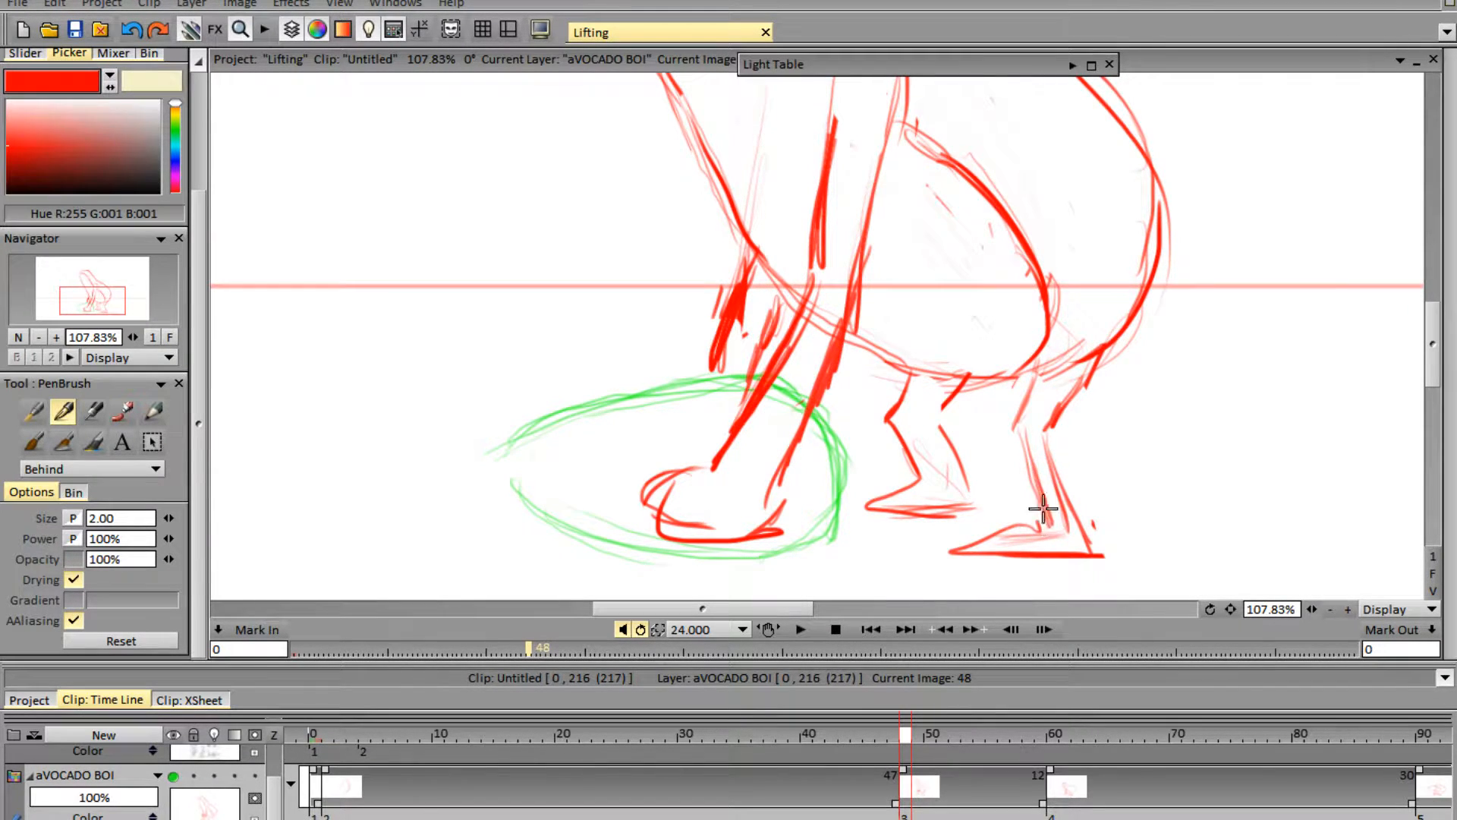
# - Erase the rear edge of the far leg and redraw it as a slimmer bent leg meeting the heel
pyautogui.press('e')
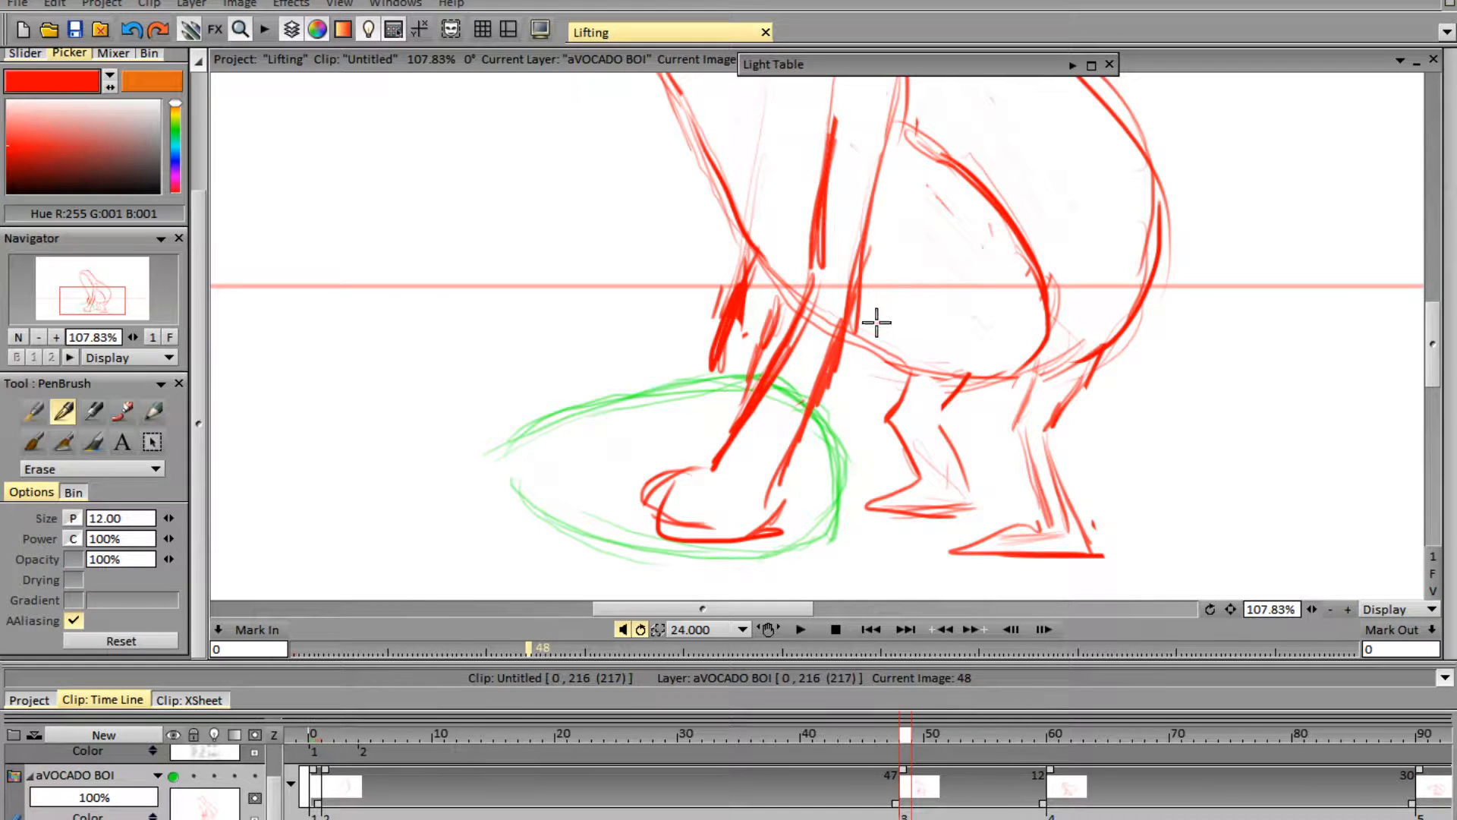
pyautogui.moveTo(953, 394)
pyautogui.mouseDown()
pyautogui.moveTo(932, 422)
pyautogui.moveTo(941, 413)
pyautogui.moveTo(936, 467)
pyautogui.mouseUp()
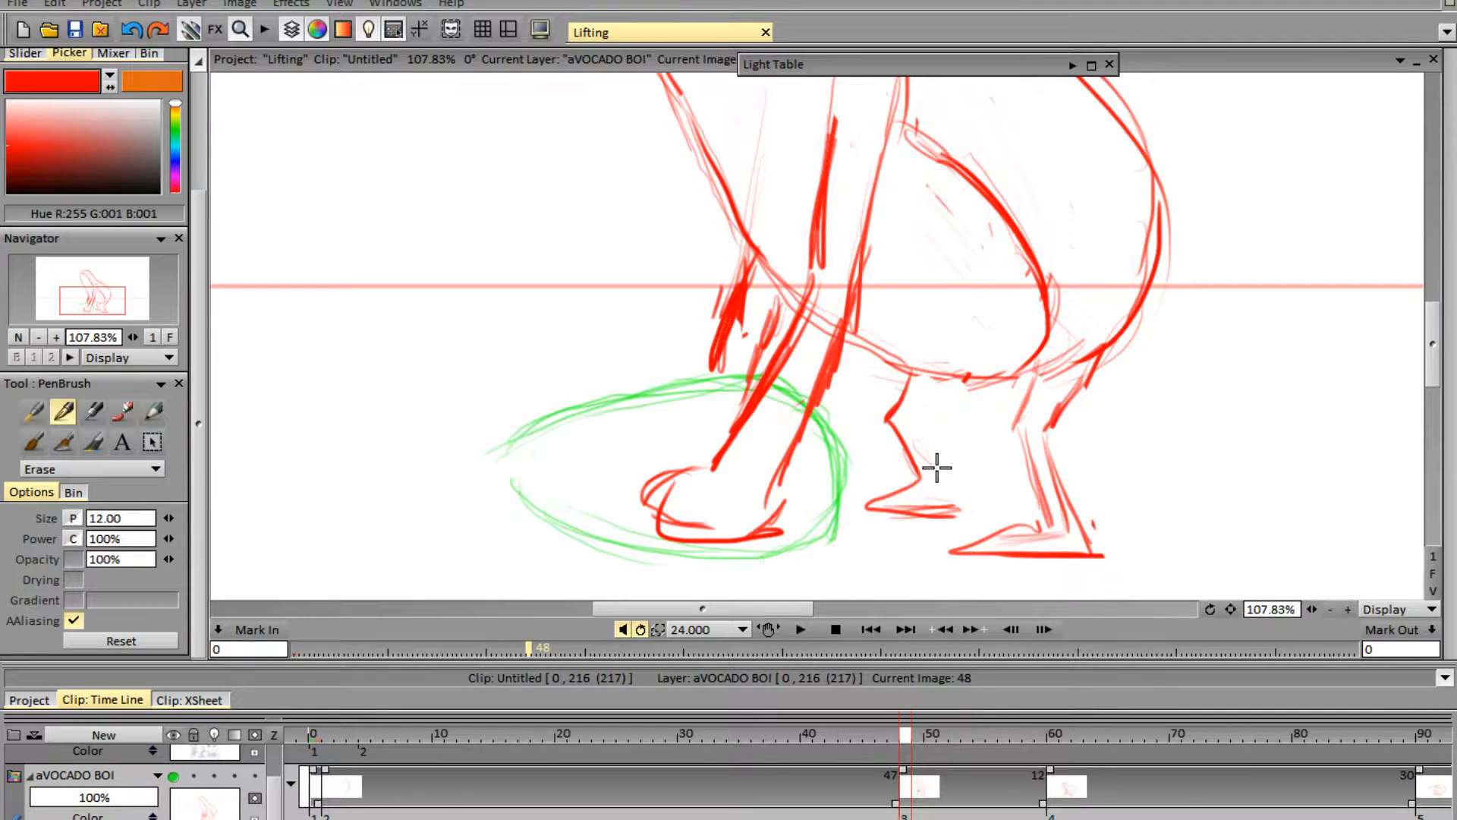
pyautogui.press('e')
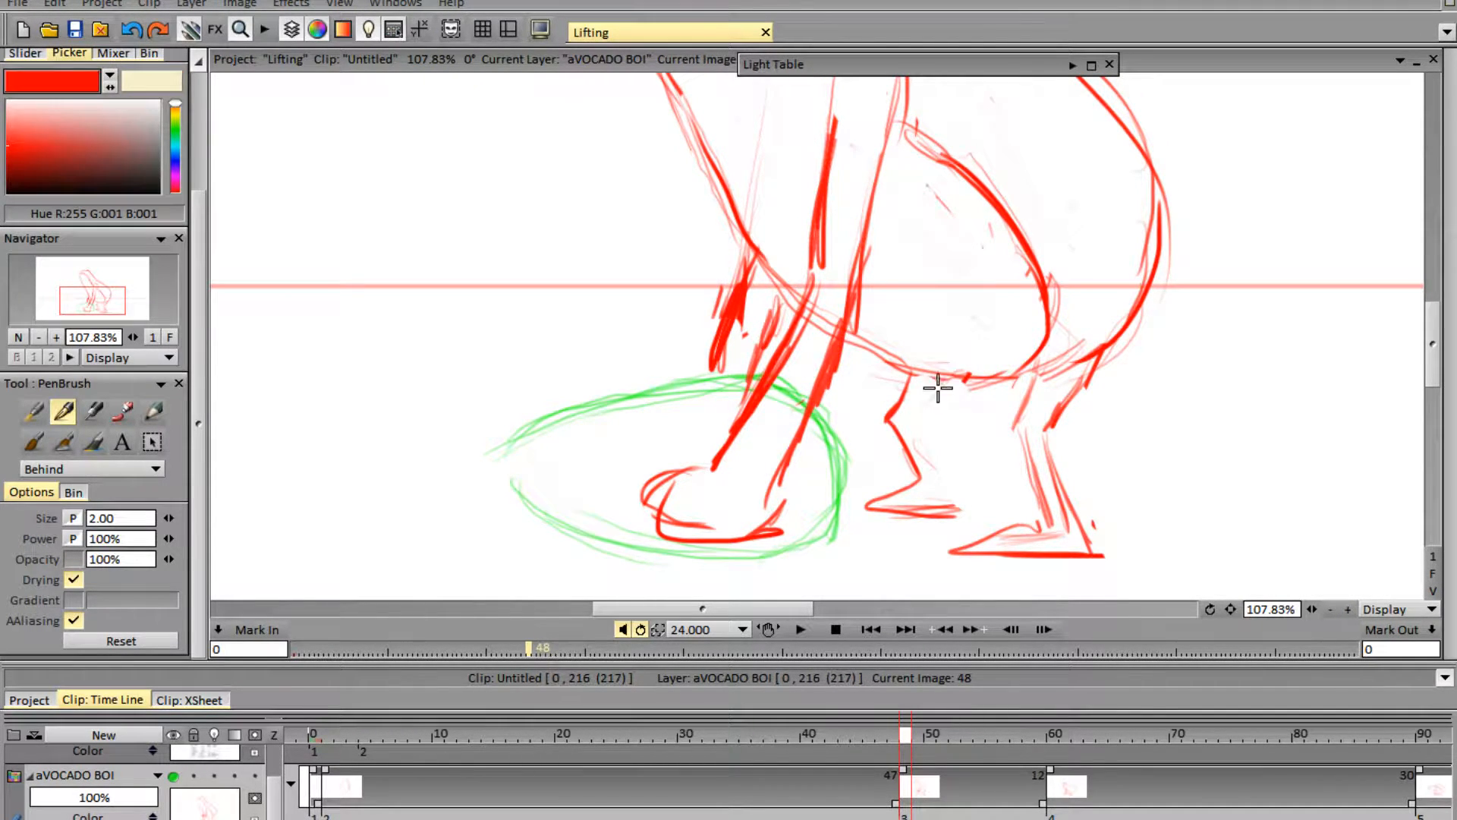
pyautogui.moveTo(924, 425)
pyautogui.mouseDown()
pyautogui.moveTo(951, 500)
pyautogui.moveTo(926, 402)
pyautogui.moveTo(932, 437)
pyautogui.mouseUp()
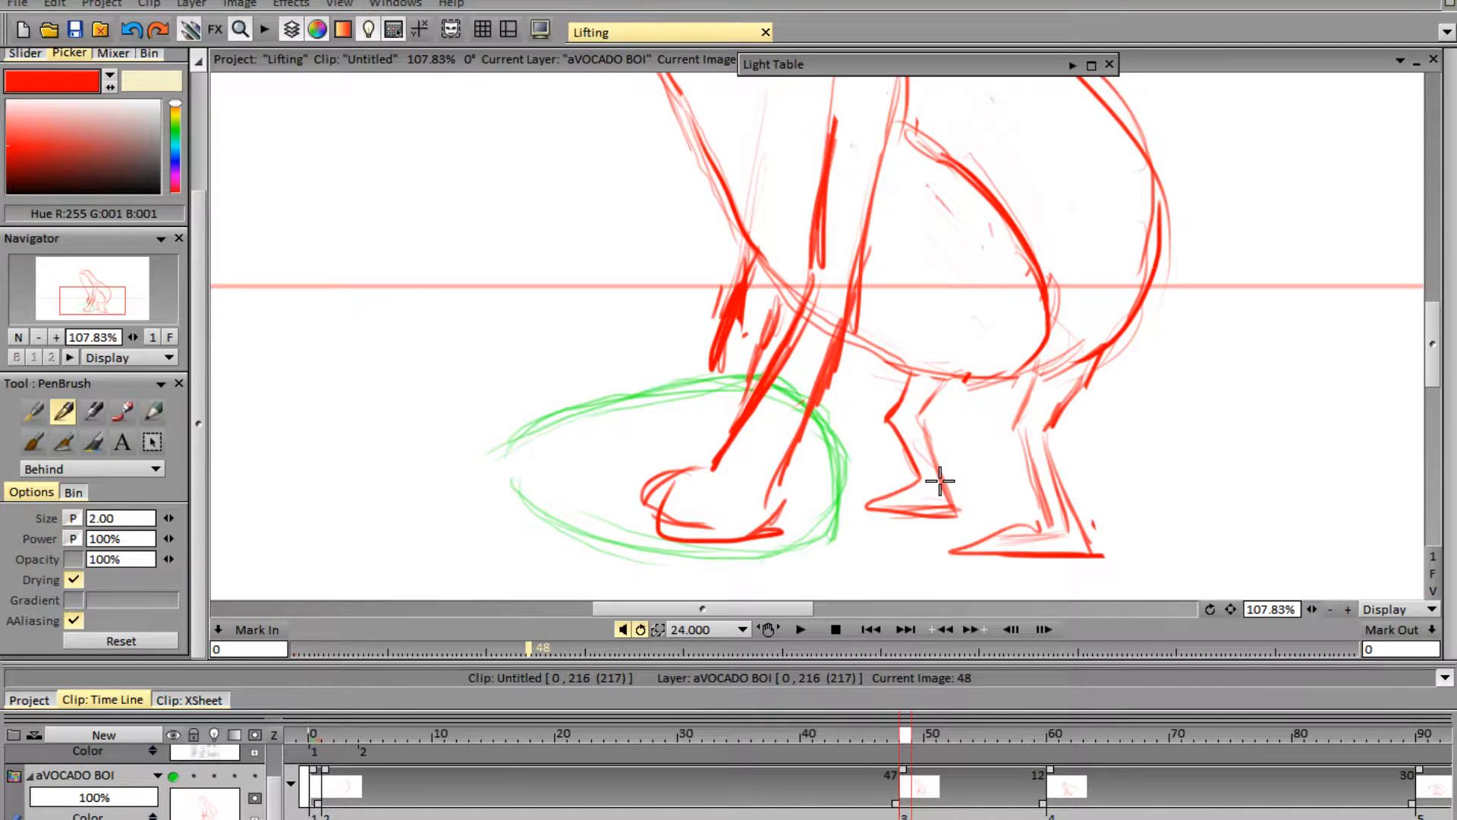
# - Erase the heavy near-arm lines and redraw both edges of the arm as cleaner curves running into the hand on the pit
pyautogui.press('e')
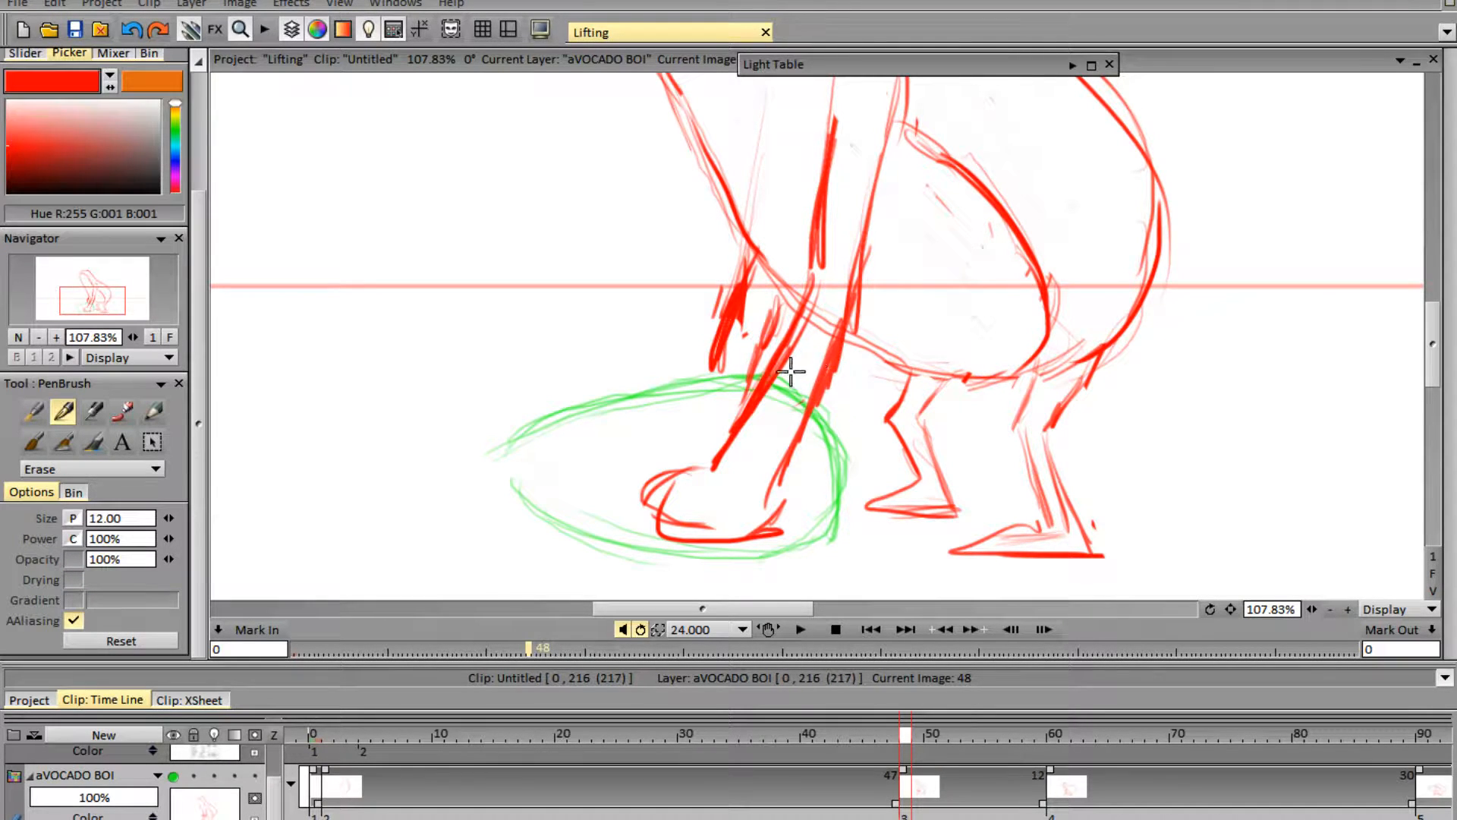
pyautogui.moveTo(787, 404)
pyautogui.mouseDown()
pyautogui.moveTo(845, 367)
pyautogui.moveTo(765, 489)
pyautogui.moveTo(792, 331)
pyautogui.moveTo(744, 399)
pyautogui.moveTo(815, 299)
pyautogui.moveTo(800, 318)
pyautogui.moveTo(816, 357)
pyautogui.moveTo(821, 297)
pyautogui.mouseUp()
pyautogui.moveTo(839, 130); pyautogui.dragTo(850, 292)
pyautogui.press('b')
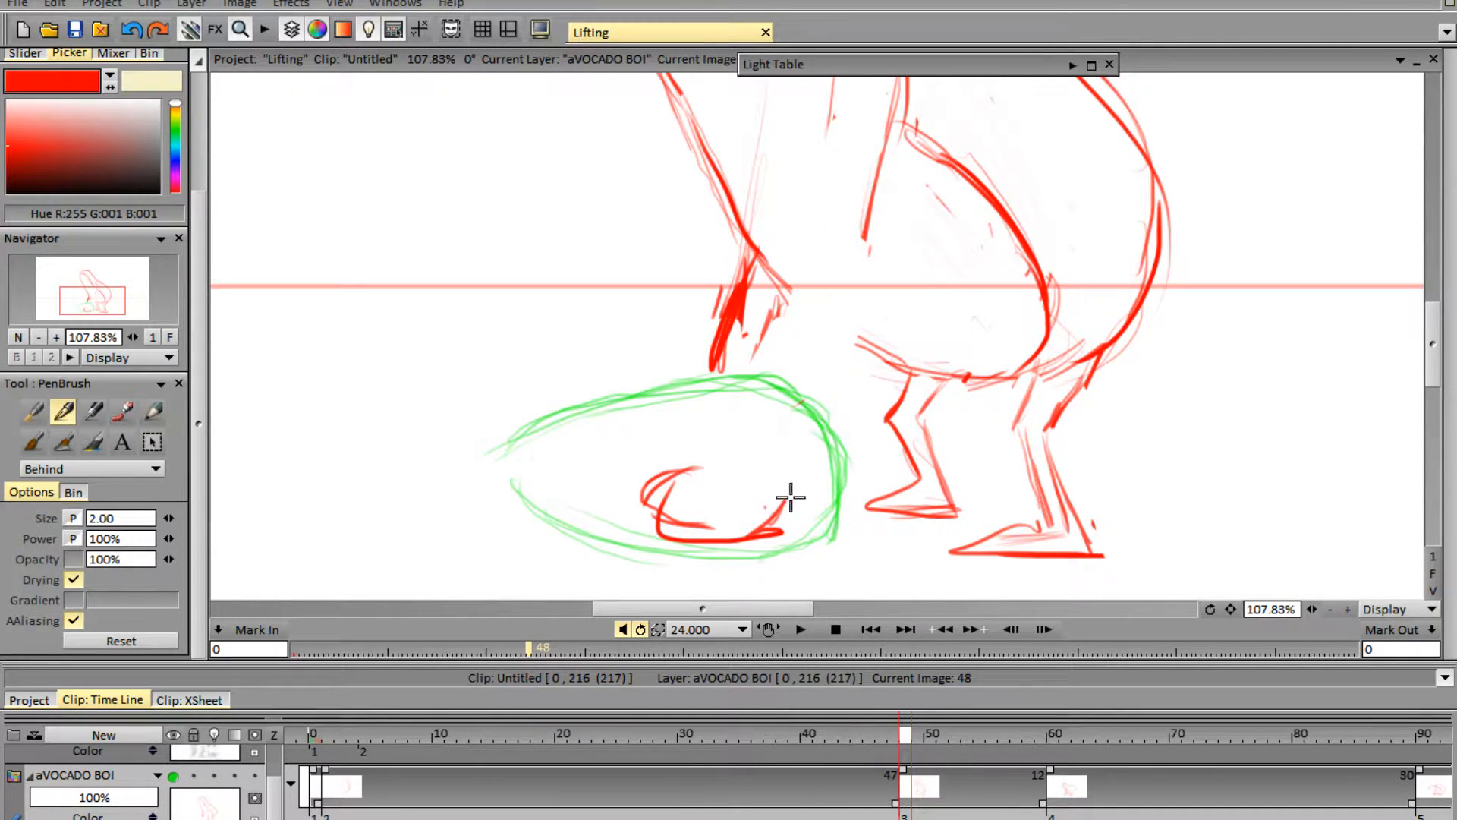
pyautogui.moveTo(780, 497); pyautogui.dragTo(893, 159)
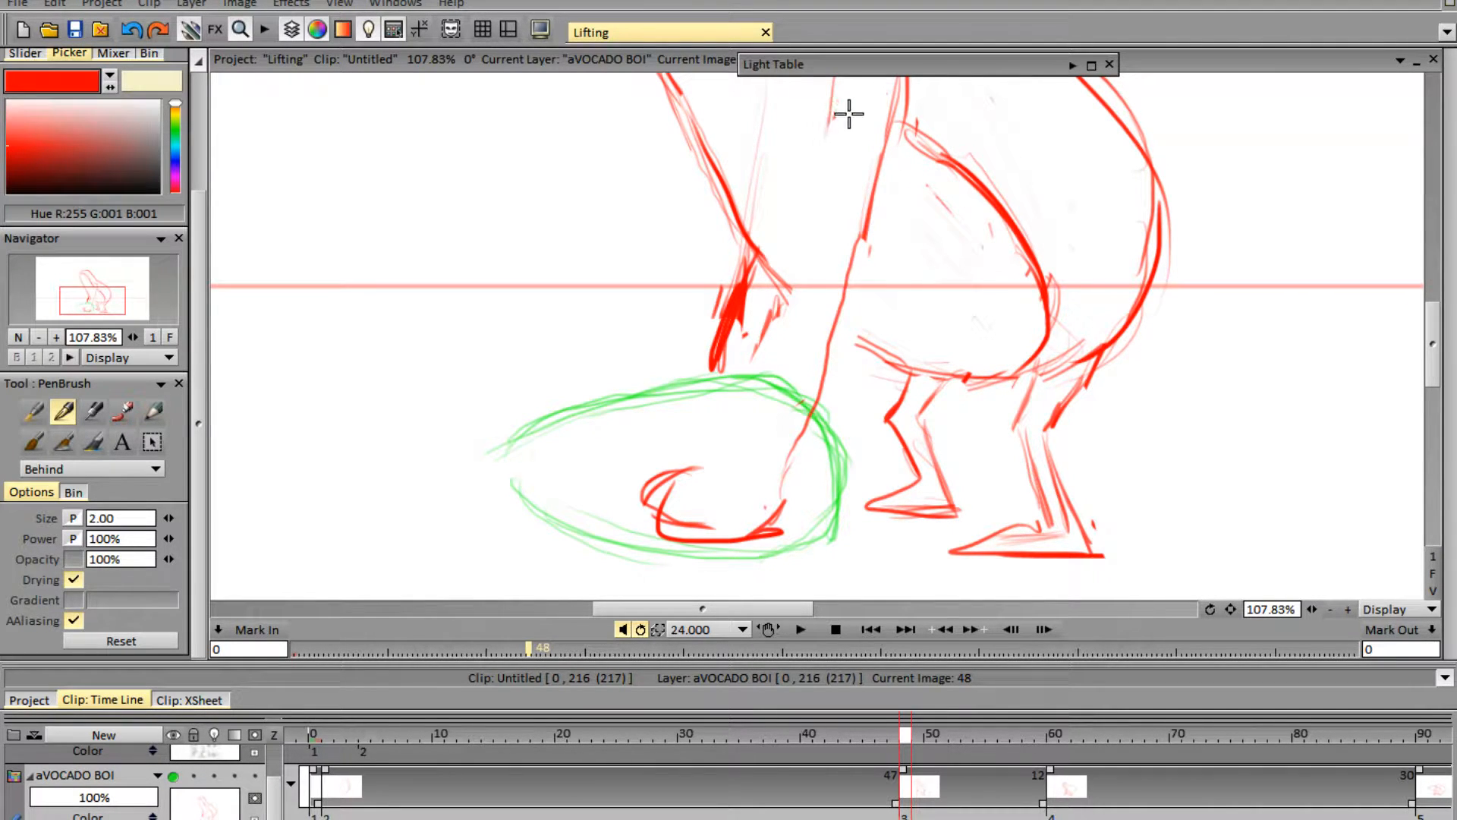
pyautogui.moveTo(835, 112)
pyautogui.mouseDown()
pyautogui.moveTo(805, 309)
pyautogui.moveTo(725, 460)
pyautogui.mouseUp()
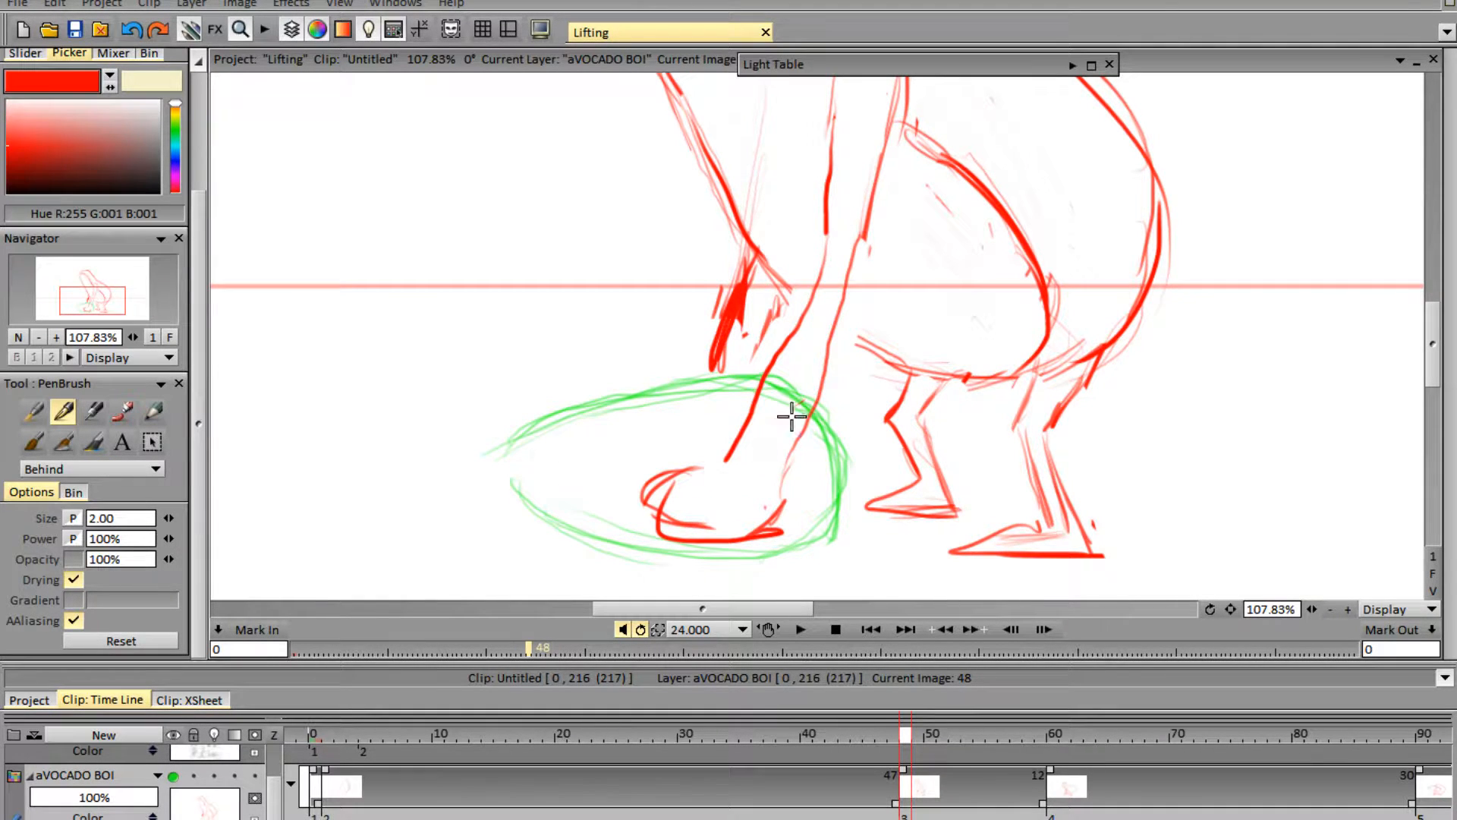
pyautogui.hotkey('ctrl', 'z')
pyautogui.moveTo(829, 228)
pyautogui.mouseDown()
pyautogui.moveTo(745, 453)
pyautogui.moveTo(691, 478)
pyautogui.mouseUp()
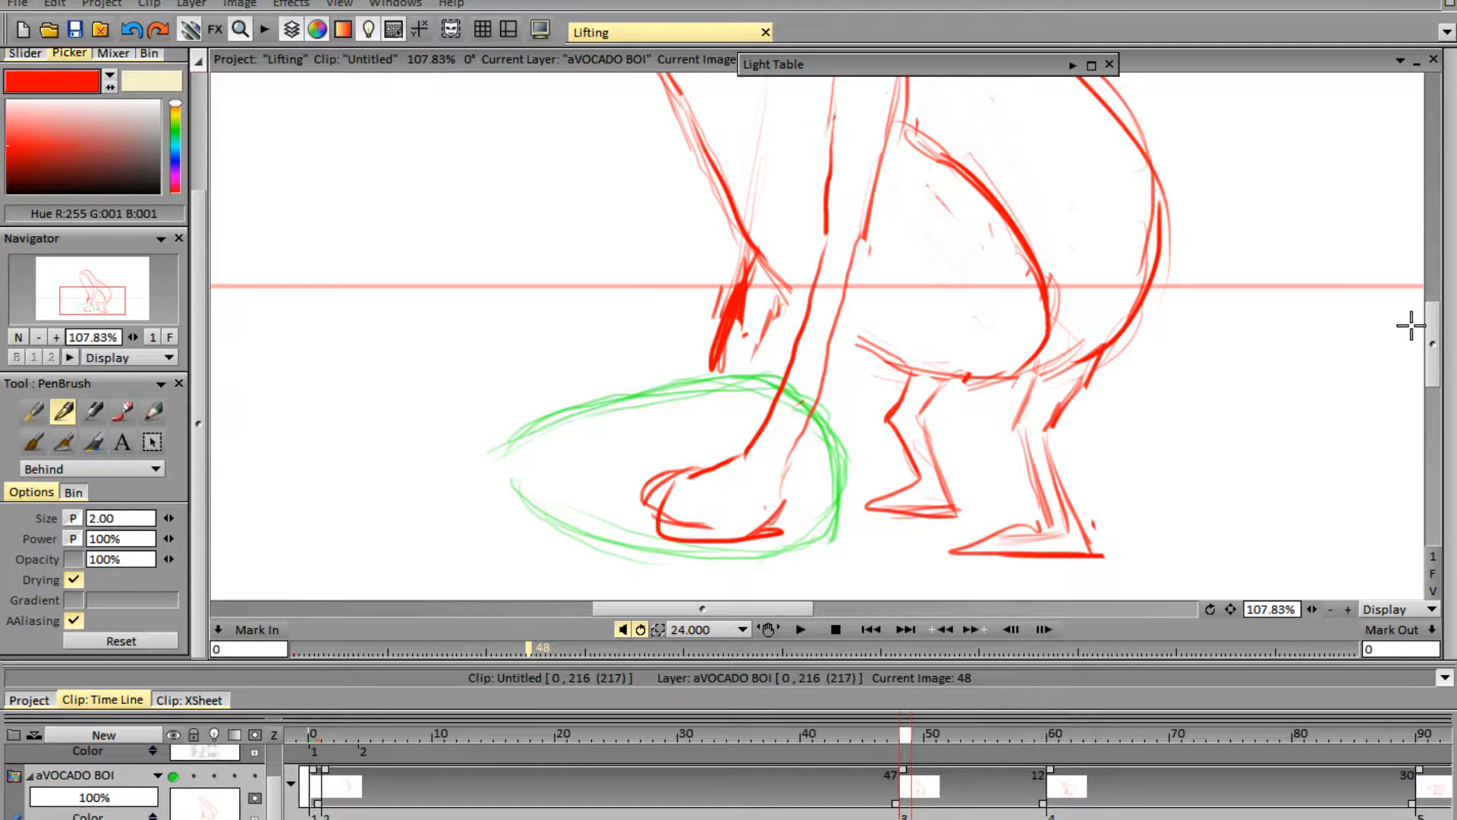
# - Erase the thick far-forearm strokes and redraw the forearm with two thin lines reaching behind the pit
pyautogui.moveTo(1435, 350)
pyautogui.mouseDown()
pyautogui.moveTo(1434, 310)
pyautogui.moveTo(1421, 388)
pyautogui.moveTo(1432, 346)
pyautogui.mouseUp()
pyautogui.press('e')
pyautogui.moveTo(751, 348)
pyautogui.mouseDown()
pyautogui.moveTo(728, 416)
pyautogui.moveTo(709, 413)
pyautogui.moveTo(738, 339)
pyautogui.moveTo(724, 362)
pyautogui.moveTo(716, 442)
pyautogui.mouseUp()
pyautogui.press('e')
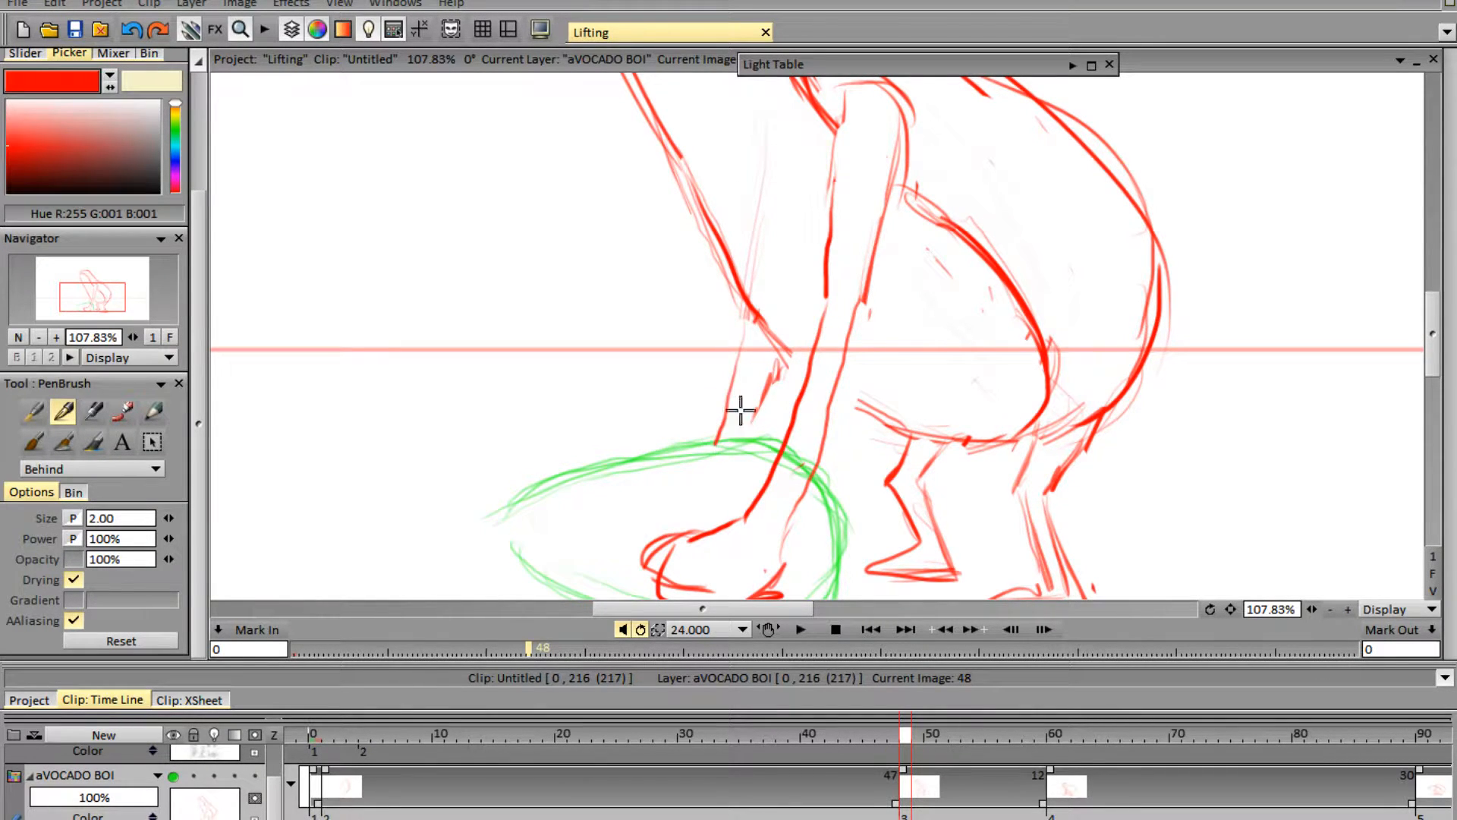
pyautogui.moveTo(772, 353); pyautogui.dragTo(742, 439)
pyautogui.moveTo(1439, 357)
pyautogui.mouseDown()
pyautogui.moveTo(1438, 307)
pyautogui.moveTo(1439, 389)
pyautogui.moveTo(1434, 333)
pyautogui.moveTo(1434, 351)
pyautogui.mouseUp()
pyautogui.moveTo(1450, 338)
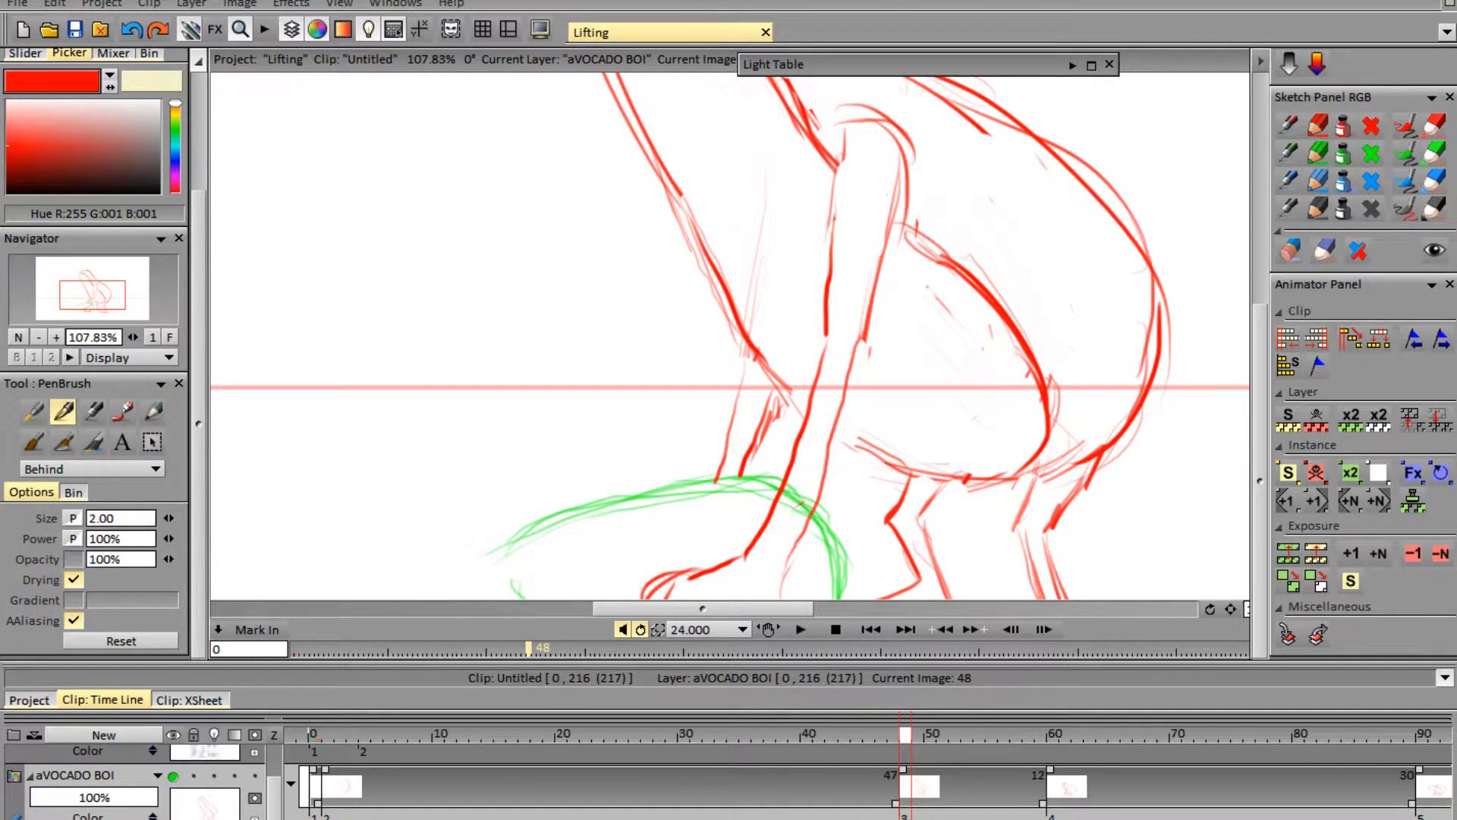
pyautogui.moveTo(1312, 608)
pyautogui.mouseDown()
pyautogui.moveTo(1355, 611)
pyautogui.moveTo(1209, 590)
pyautogui.moveTo(1258, 603)
pyautogui.mouseUp()
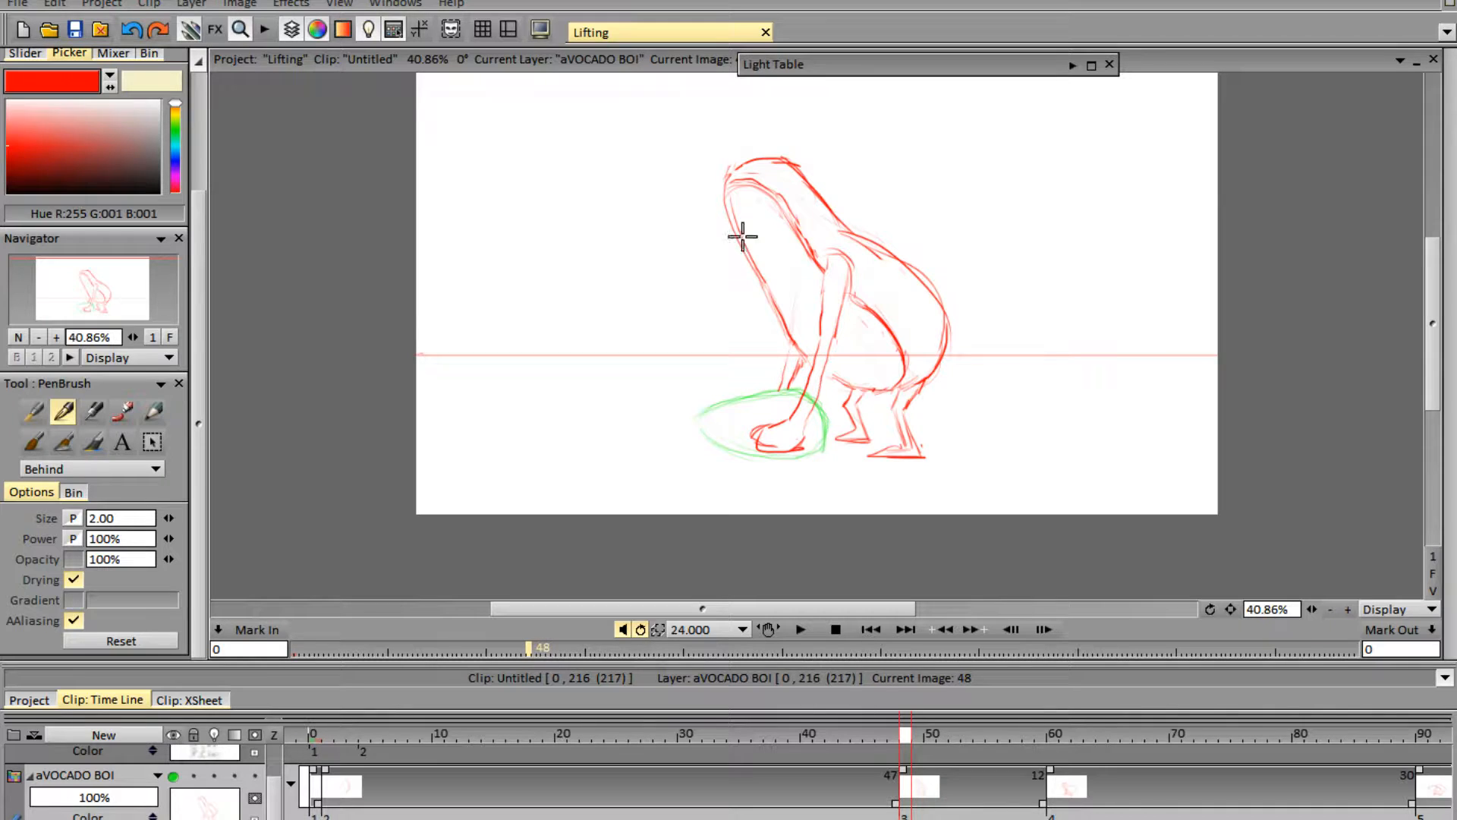
# - Warp the crouching figure on frame 48 so its head, back and hands shift down and to the left
pyautogui.moveTo(206, 353); pyautogui.dragTo(207, 74)
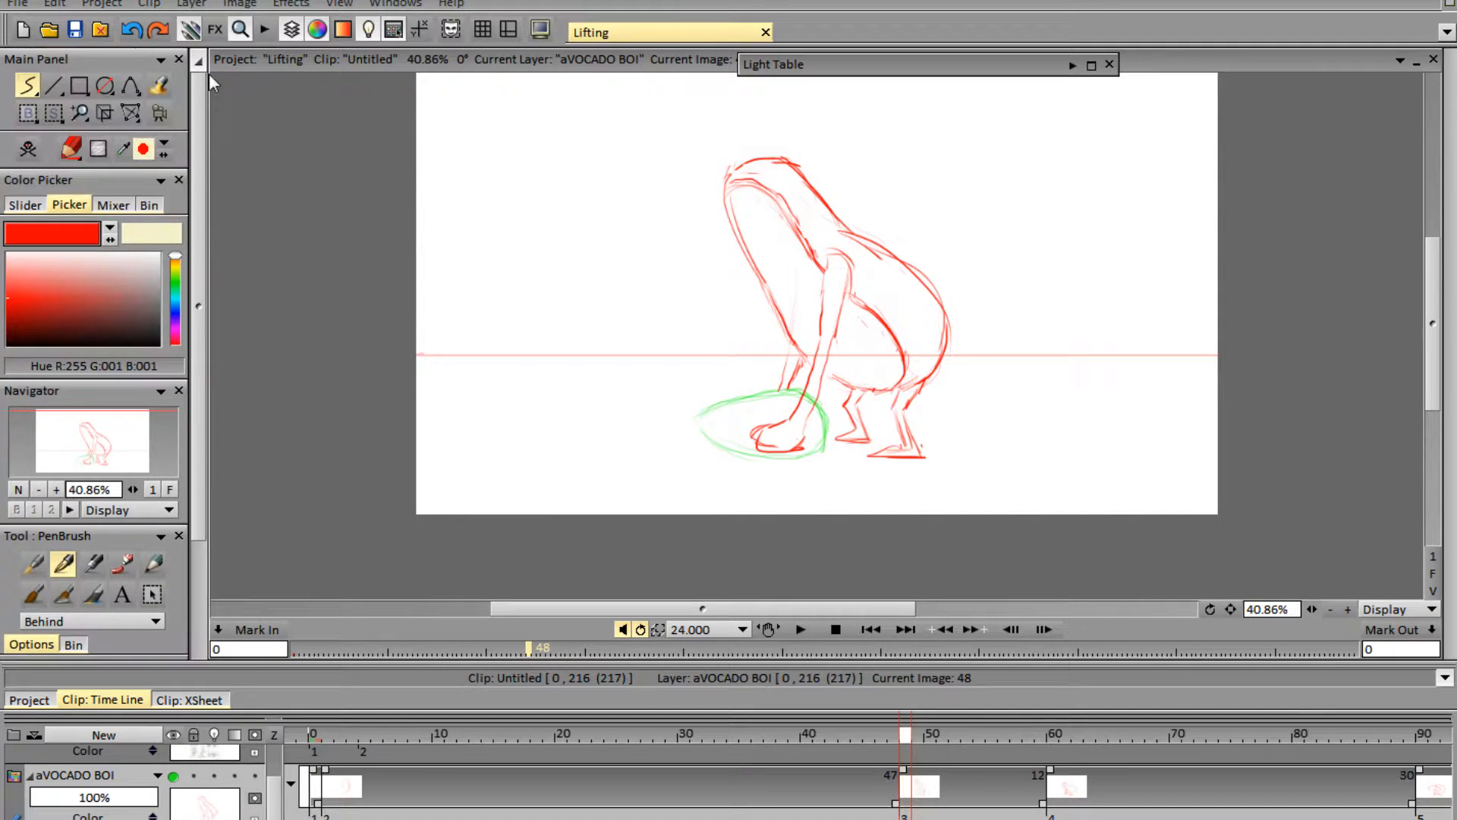
pyautogui.click(137, 113)
pyautogui.moveTo(836, 141); pyautogui.dragTo(806, 177)
pyautogui.moveTo(723, 460); pyautogui.dragTo(717, 469)
pyautogui.click(784, 475)
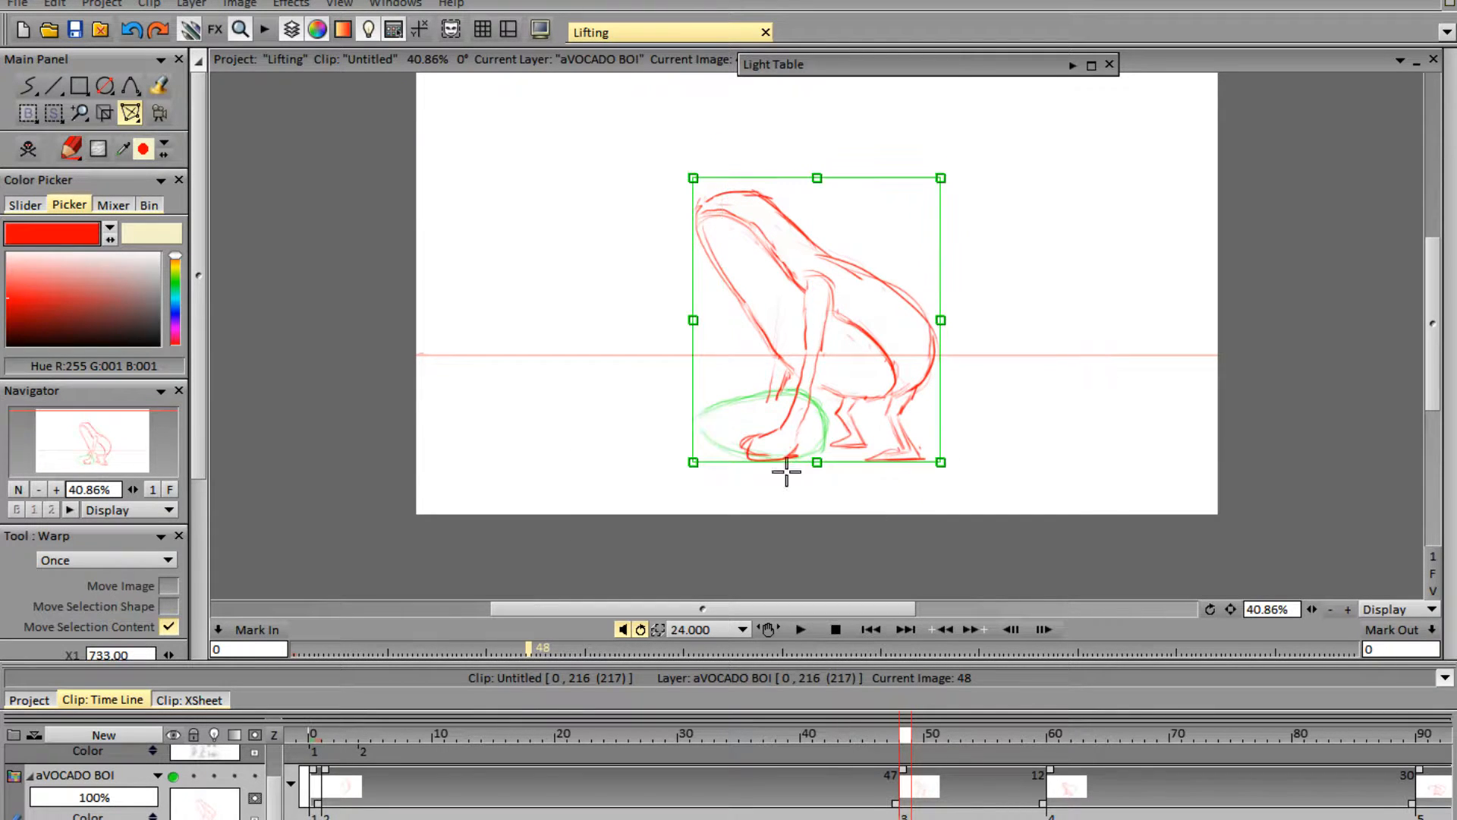
# - Erase the overextended hand on frame 48 and redraw the fingers, palm and forearm inside the green rock outline
pyautogui.click(31, 89)
pyautogui.press('e')
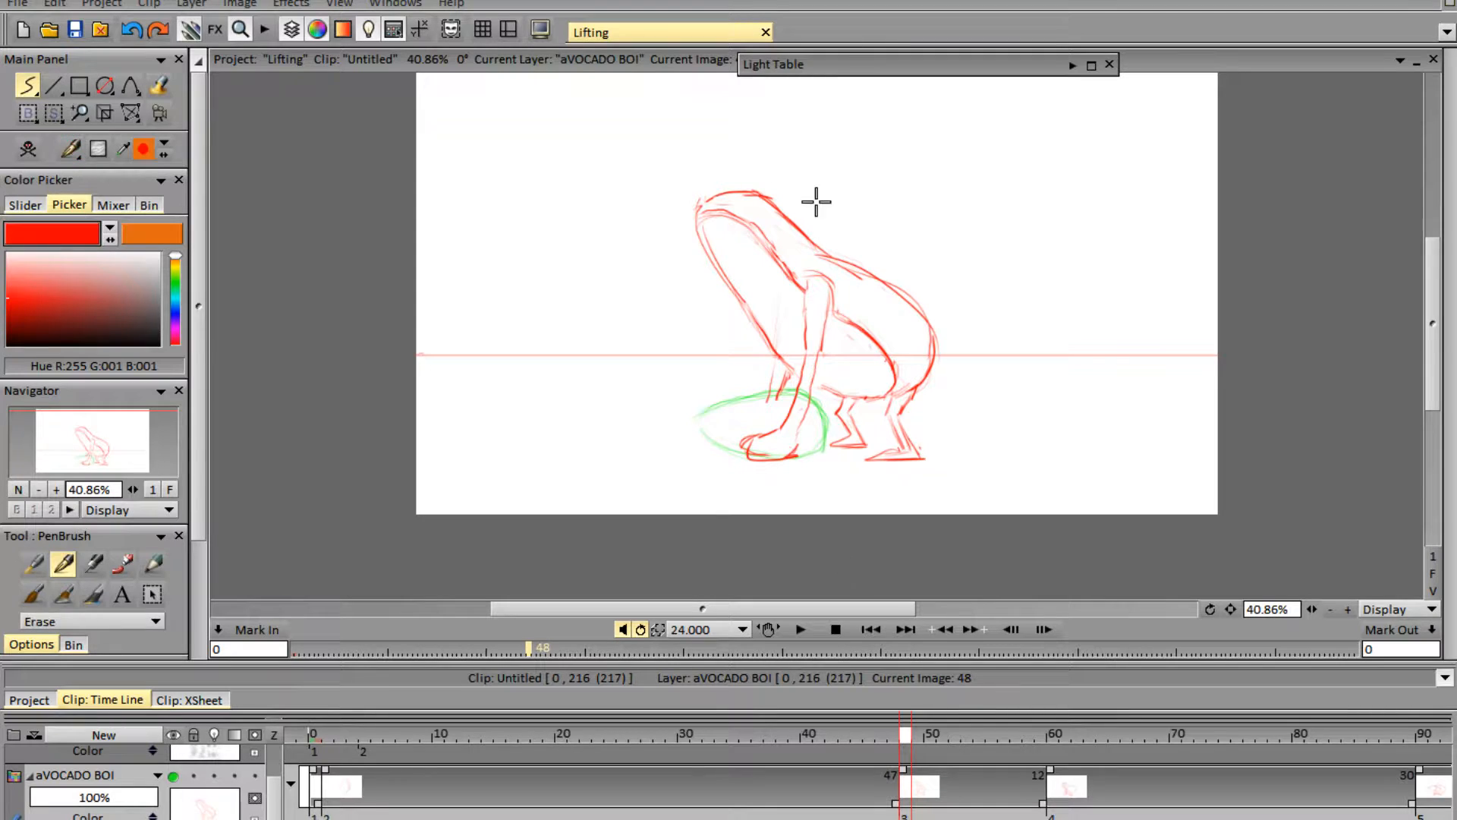
pyautogui.press('e')
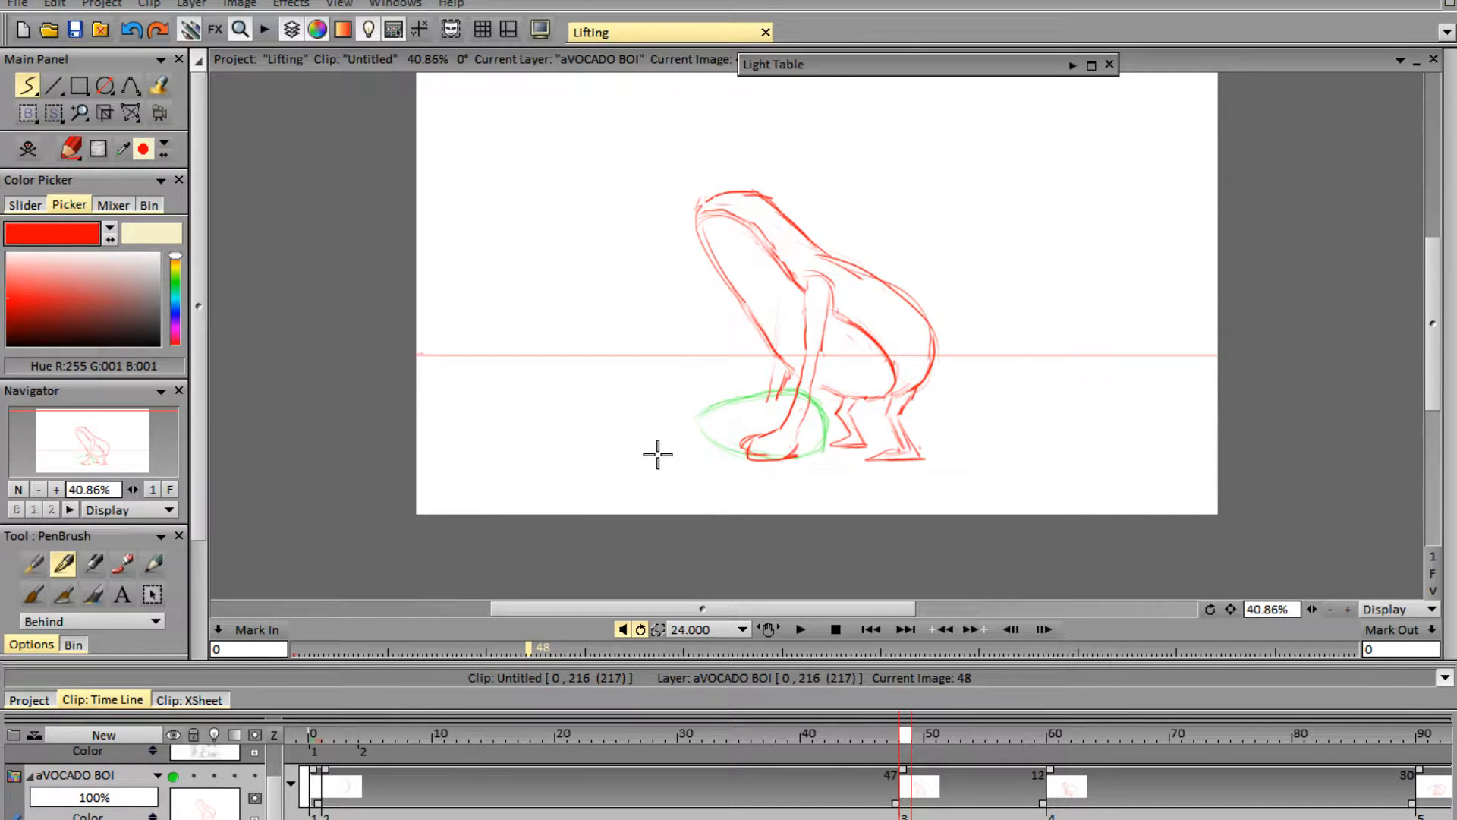
pyautogui.press('e')
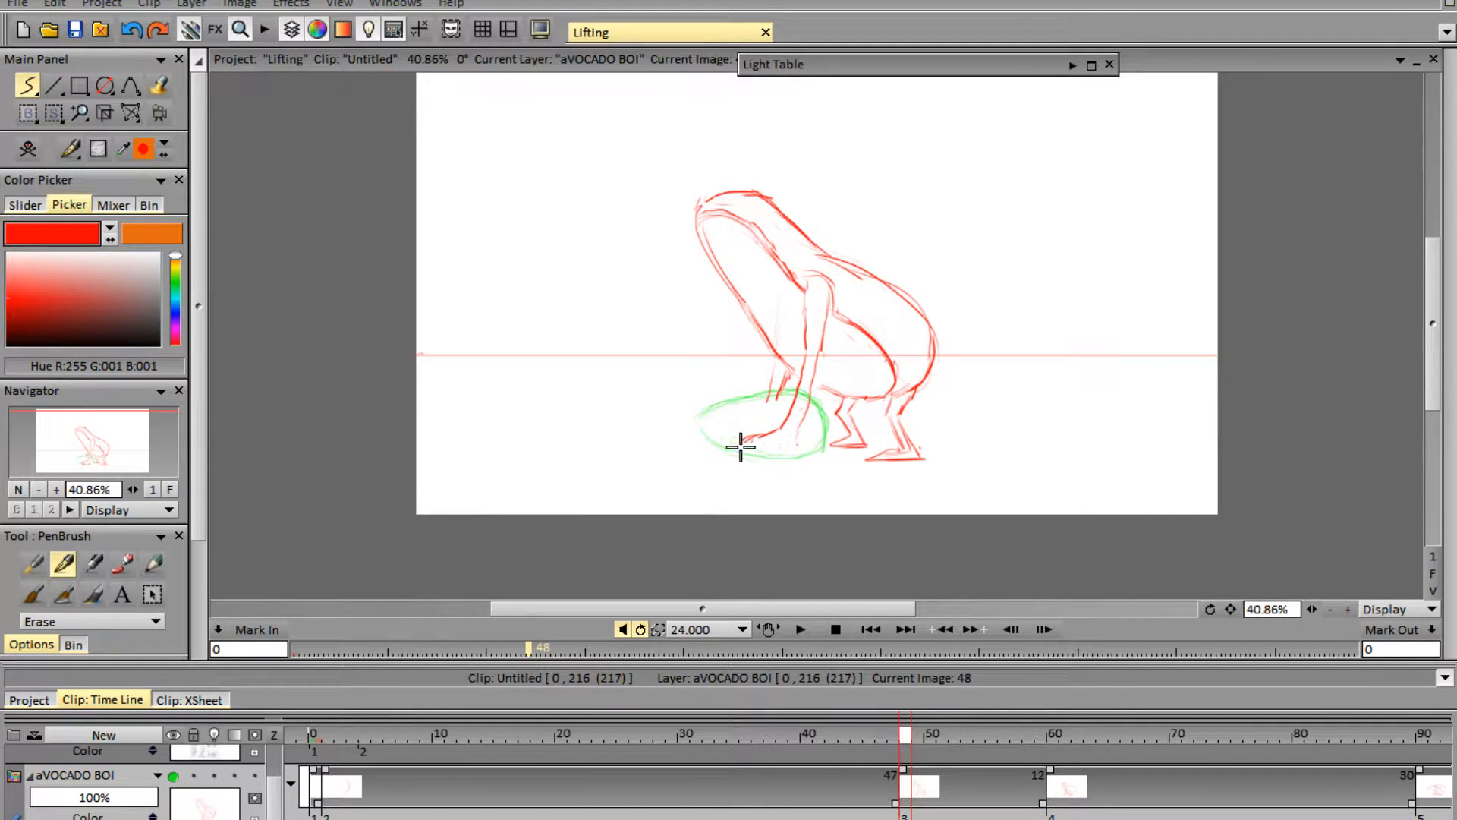
pyautogui.press('e')
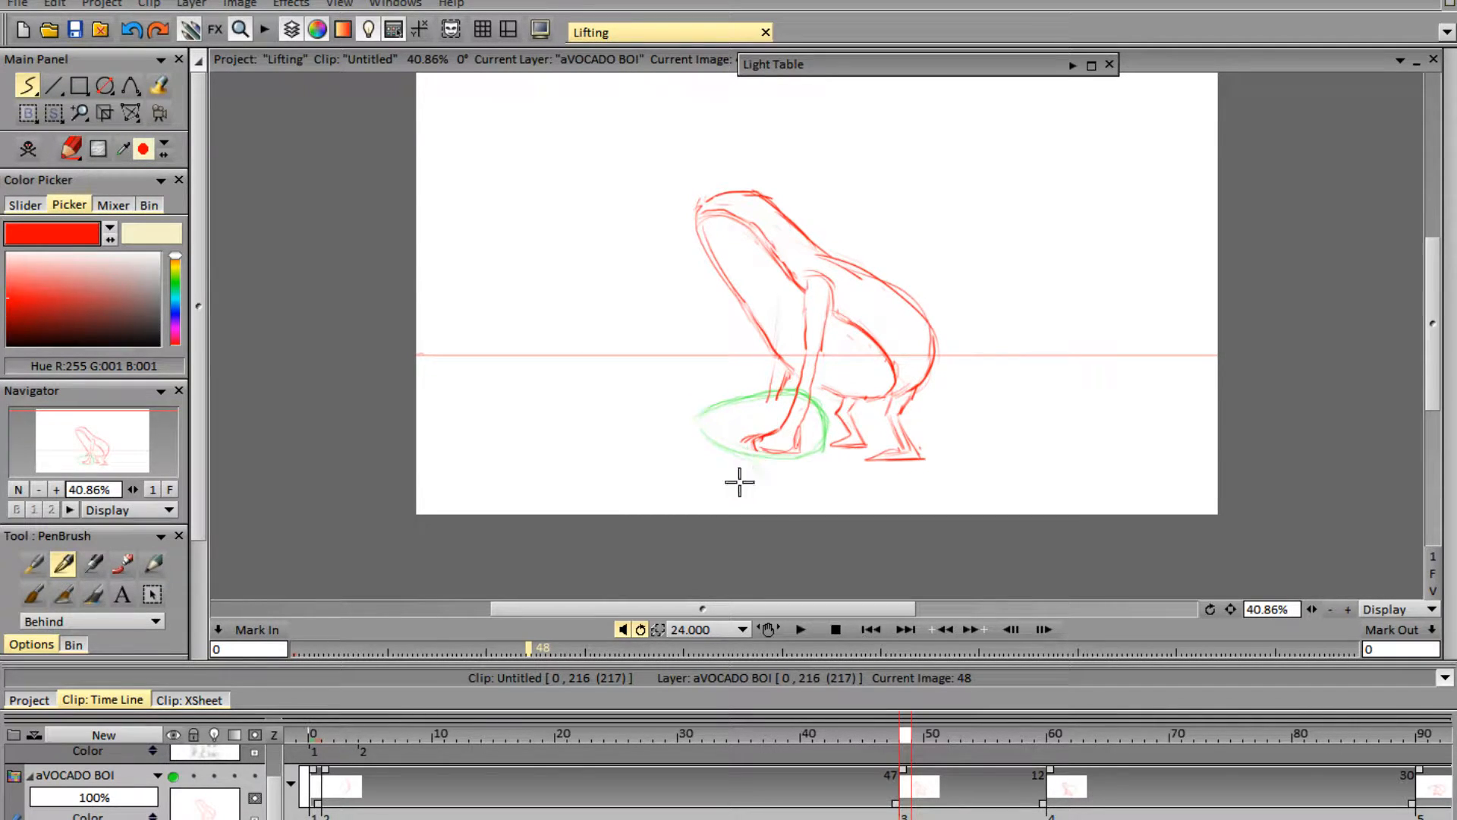
pyautogui.press('e')
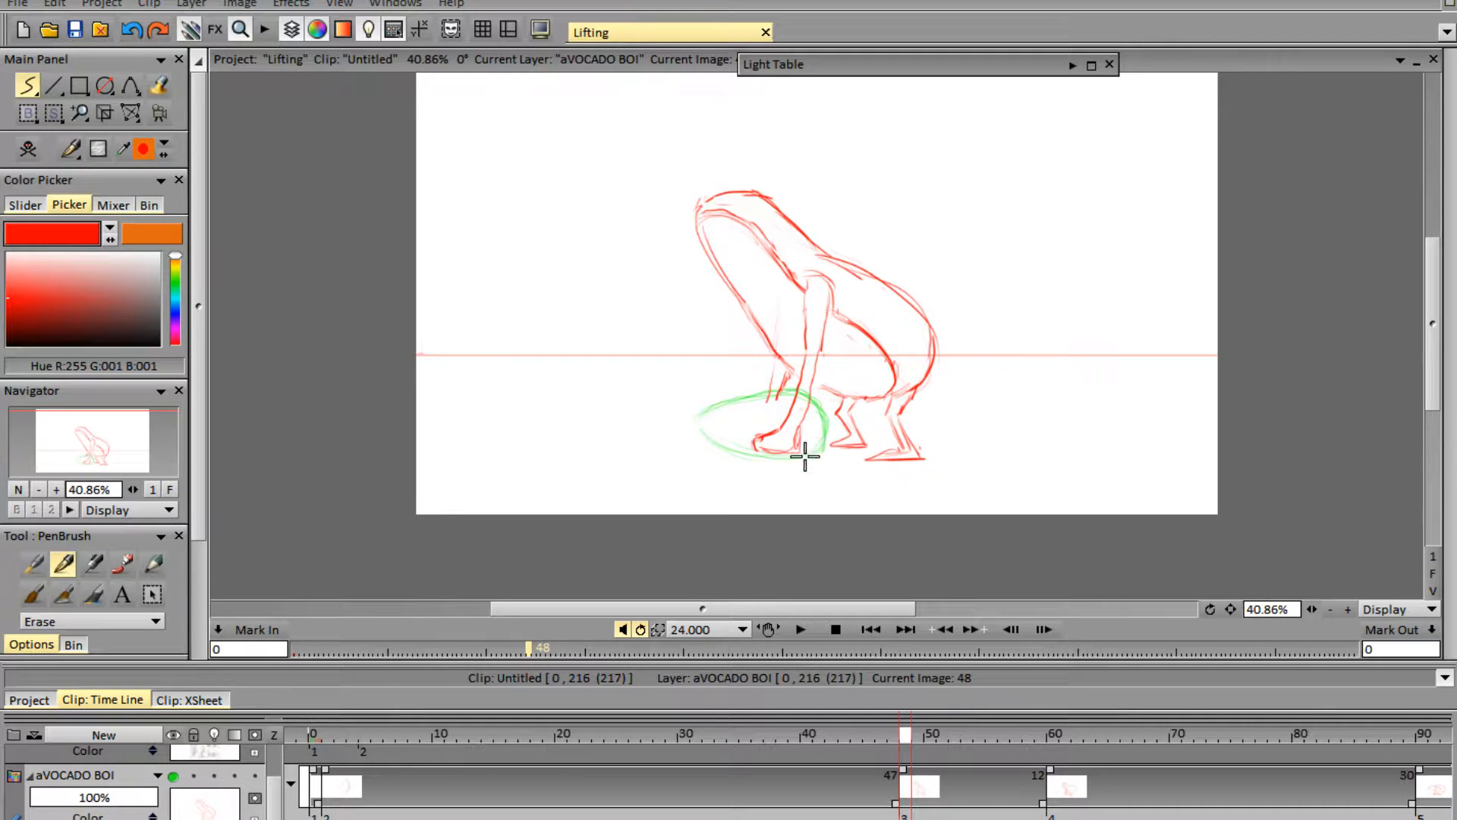
pyautogui.press('e')
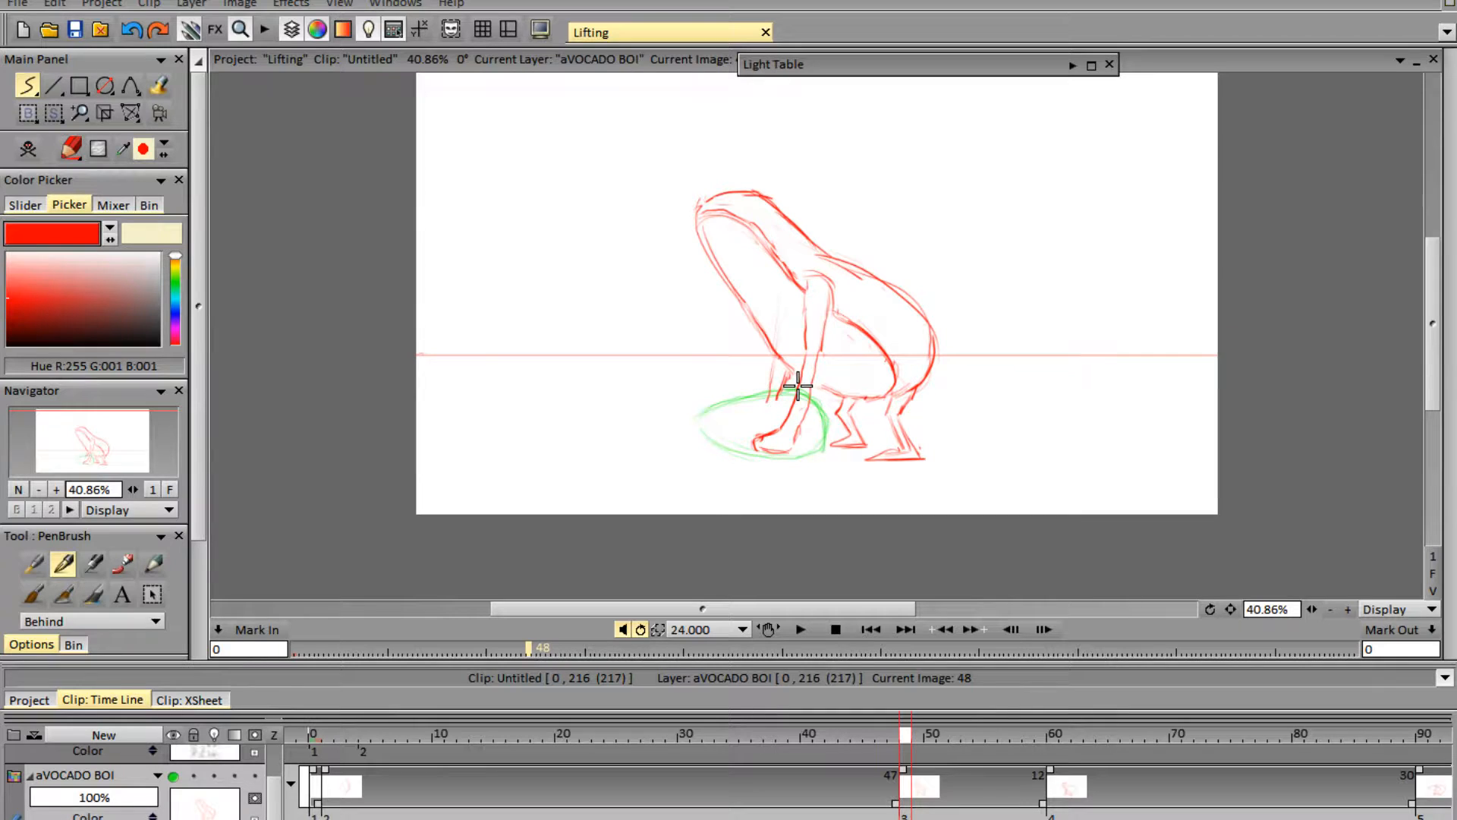
# - On frame 60, erase the old inner contour line running down the figure's head and across its arm
pyautogui.moveTo(1044, 733)
pyautogui.mouseDown()
pyautogui.moveTo(1069, 744)
pyautogui.moveTo(1041, 748)
pyautogui.moveTo(1072, 744)
pyautogui.moveTo(1041, 749)
pyautogui.moveTo(1076, 750)
pyautogui.moveTo(890, 758)
pyautogui.moveTo(1055, 765)
pyautogui.mouseUp()
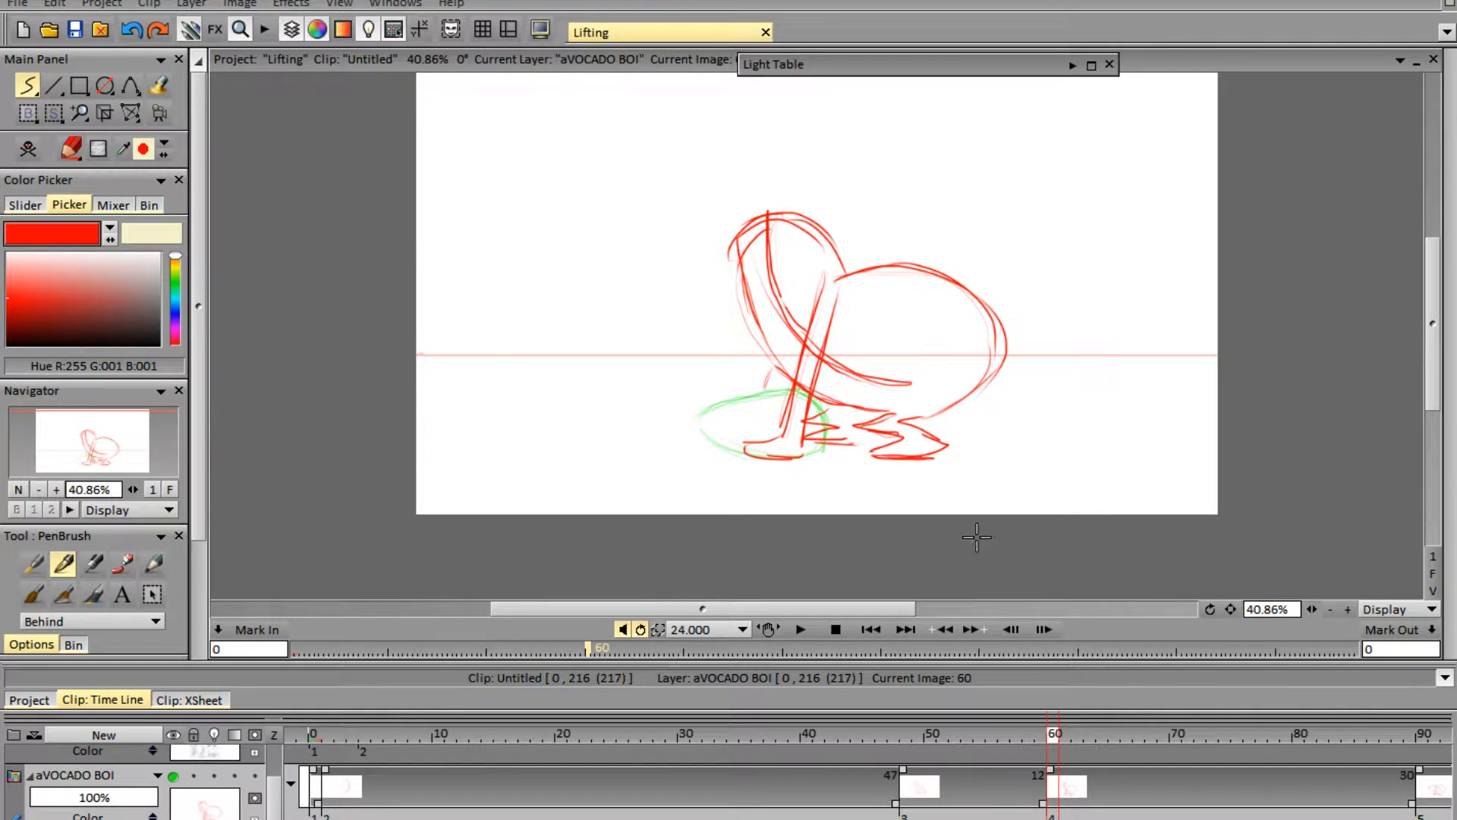
pyautogui.press('e')
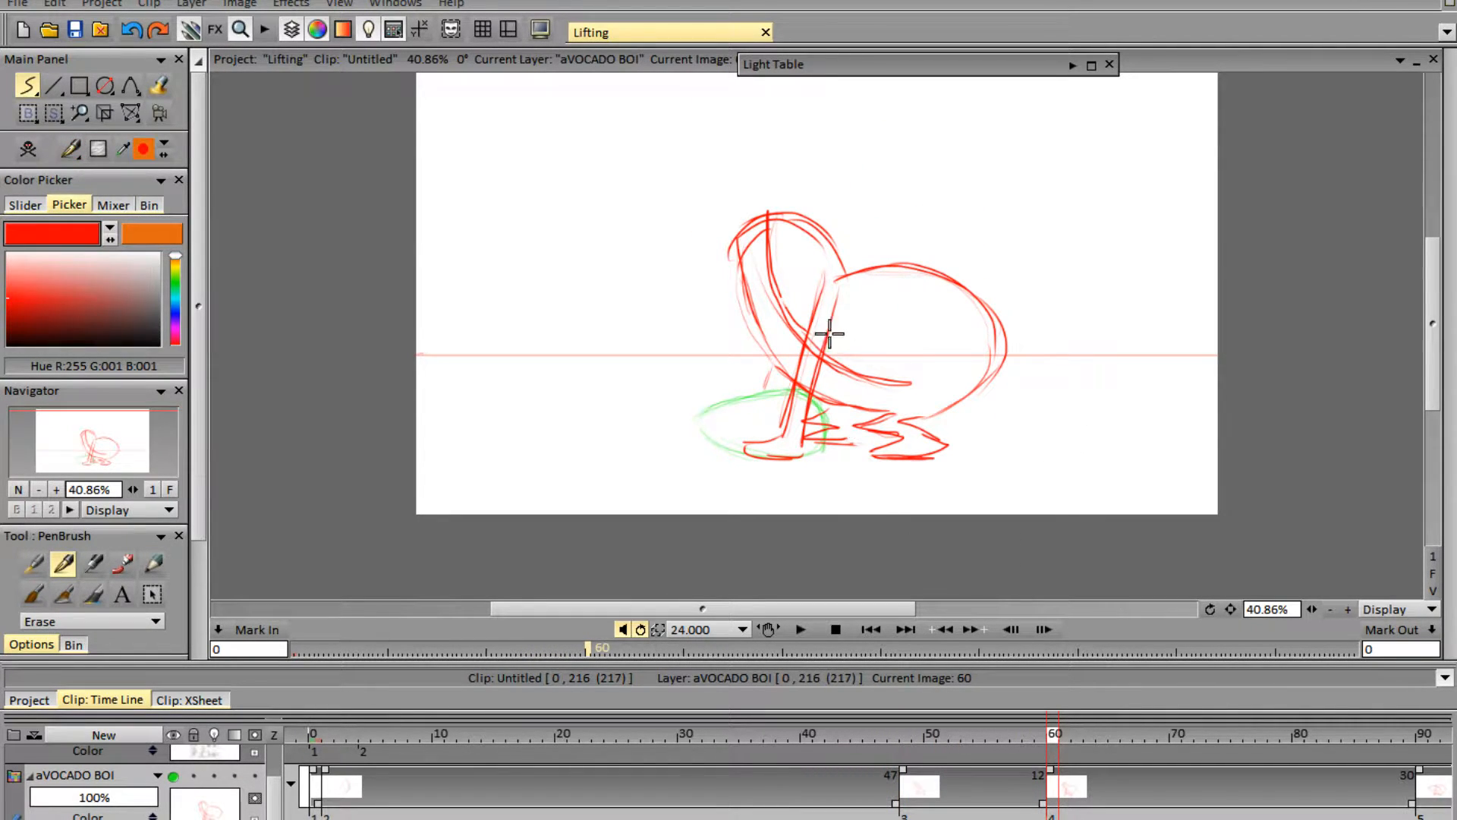
pyautogui.moveTo(1311, 609); pyautogui.dragTo(1428, 639)
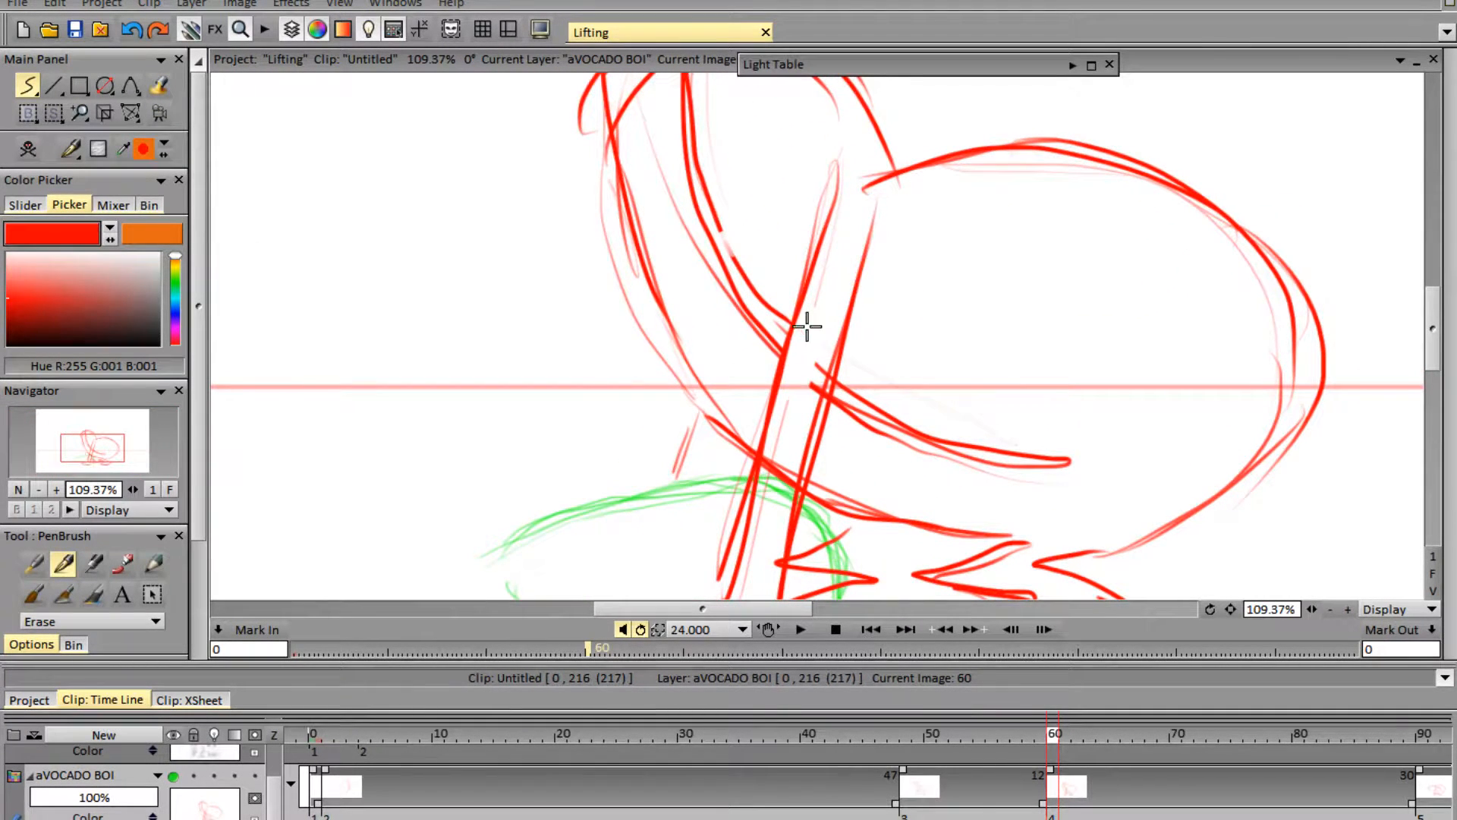
pyautogui.moveTo(689, 147)
pyautogui.mouseDown()
pyautogui.moveTo(729, 270)
pyautogui.moveTo(765, 276)
pyautogui.moveTo(764, 329)
pyautogui.mouseUp()
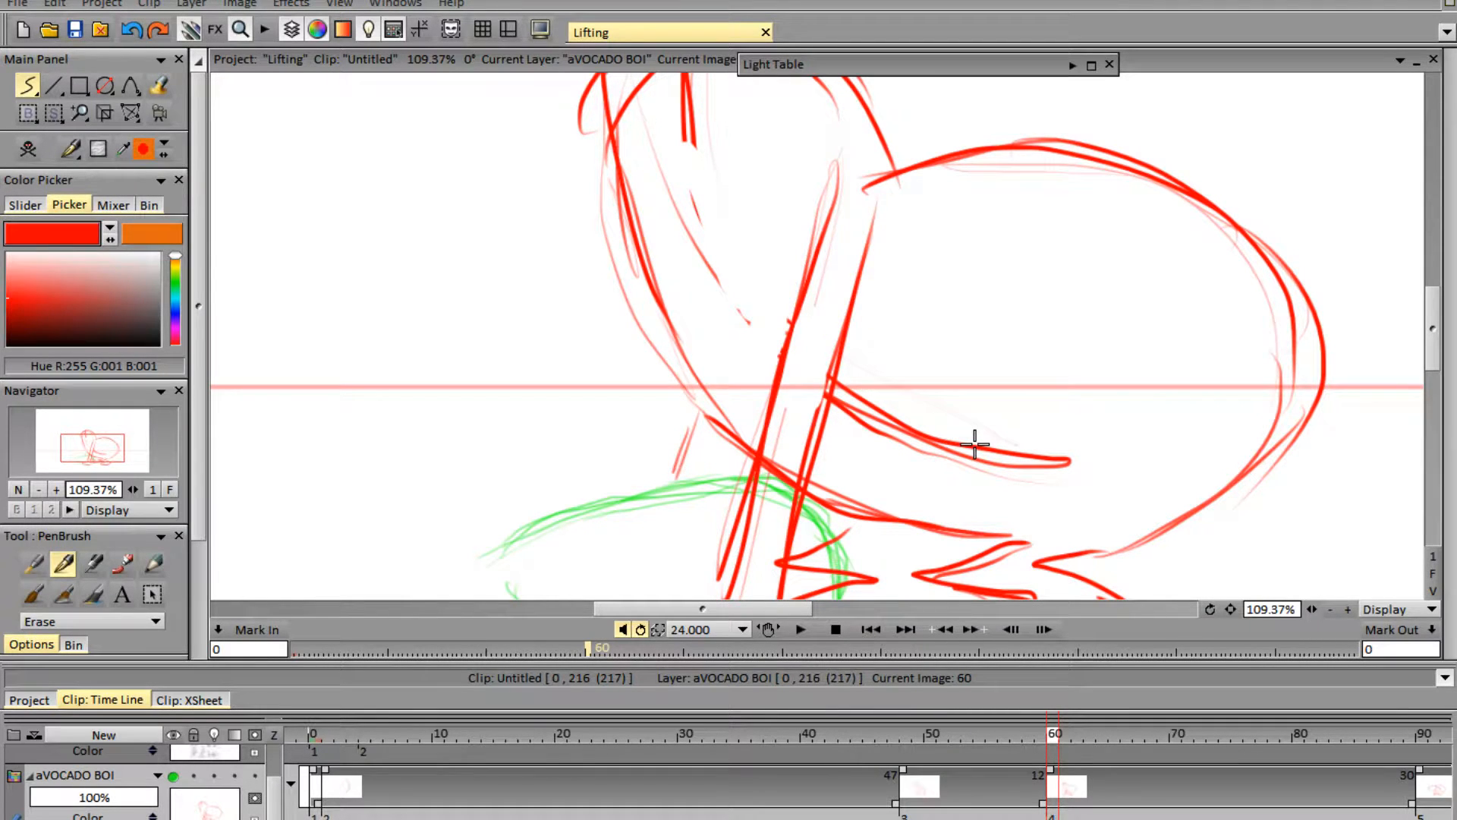
pyautogui.click(1311, 608)
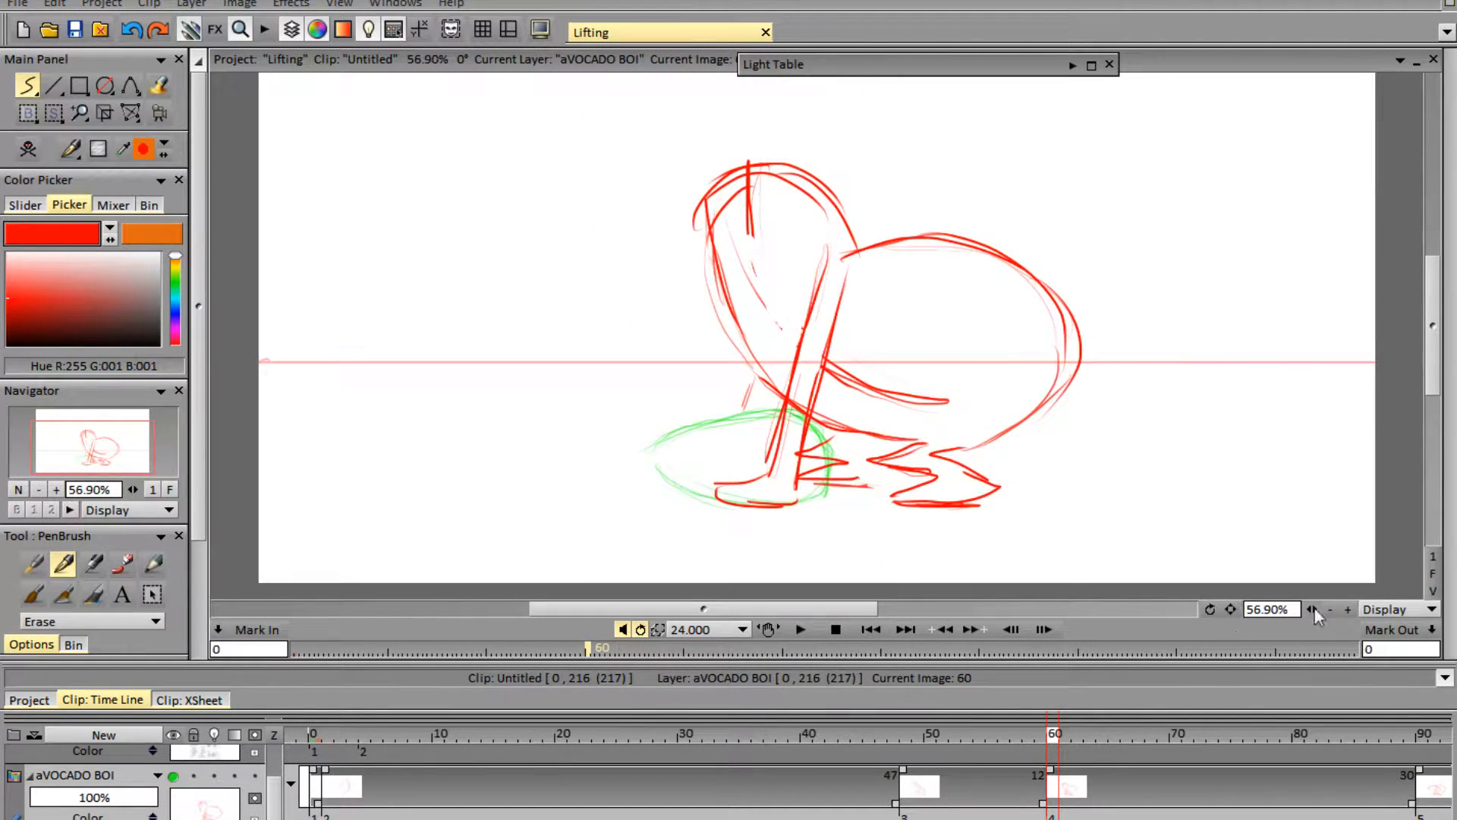
pyautogui.press('n')
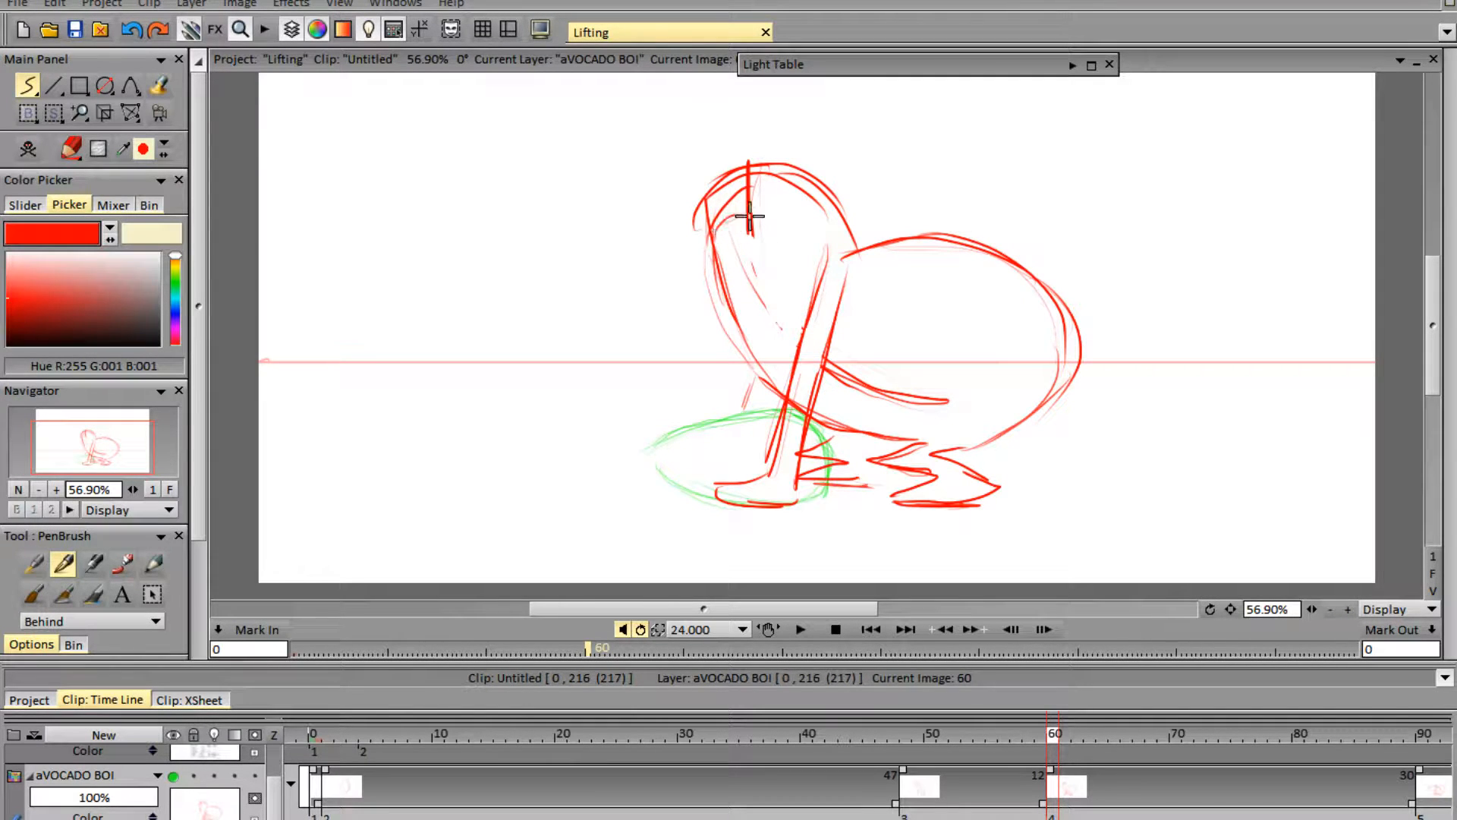
pyautogui.moveTo(711, 229)
pyautogui.mouseDown()
pyautogui.moveTo(774, 217)
pyautogui.moveTo(718, 210)
pyautogui.moveTo(736, 208)
pyautogui.moveTo(751, 235)
pyautogui.mouseUp()
pyautogui.press('n')
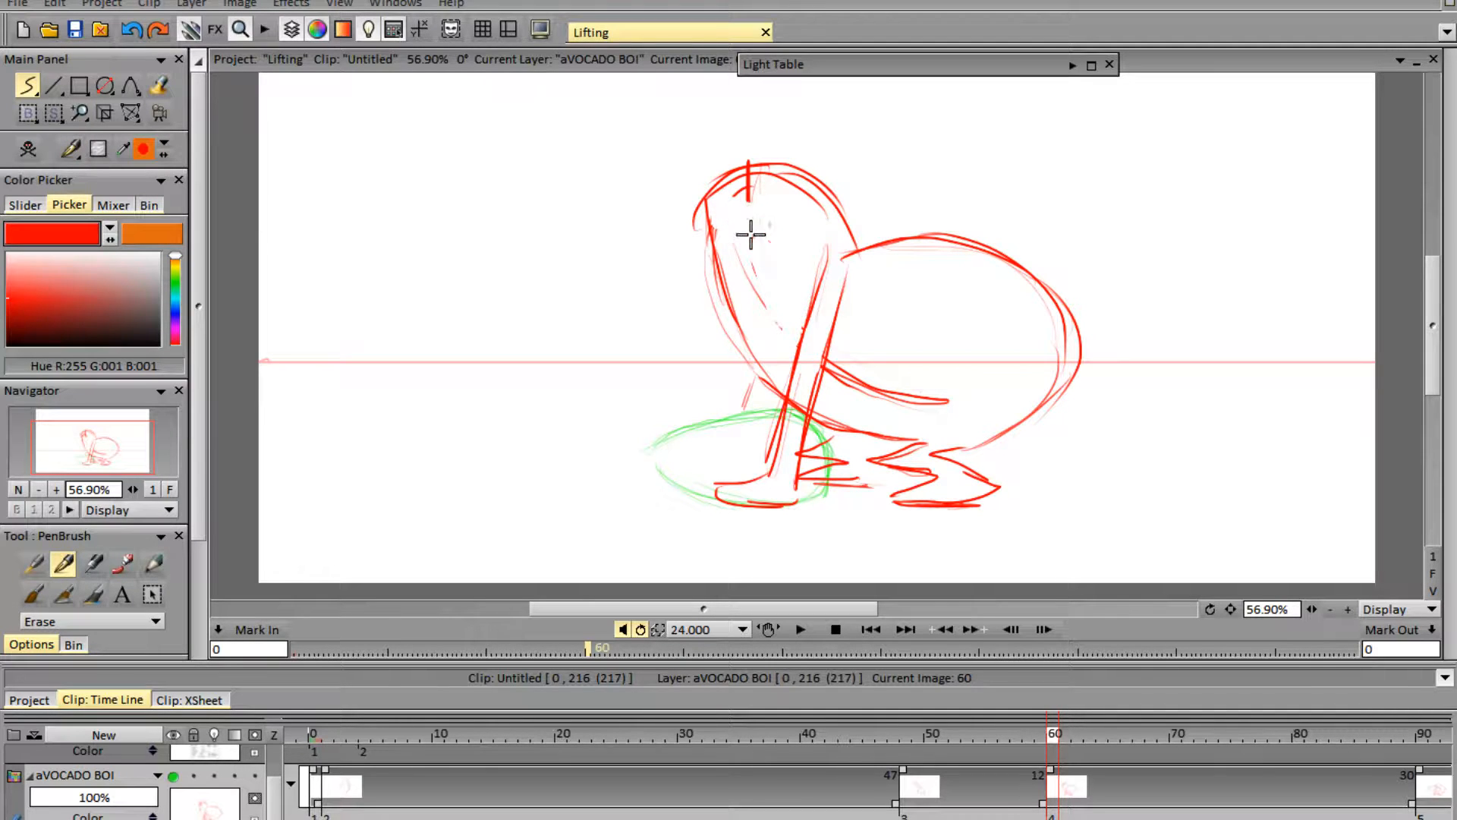
# - Display the weight-lifting reference sheet layer, check it against the poses on frames 60 and 90, and hide it again
pyautogui.moveTo(271, 802); pyautogui.dragTo(267, 761)
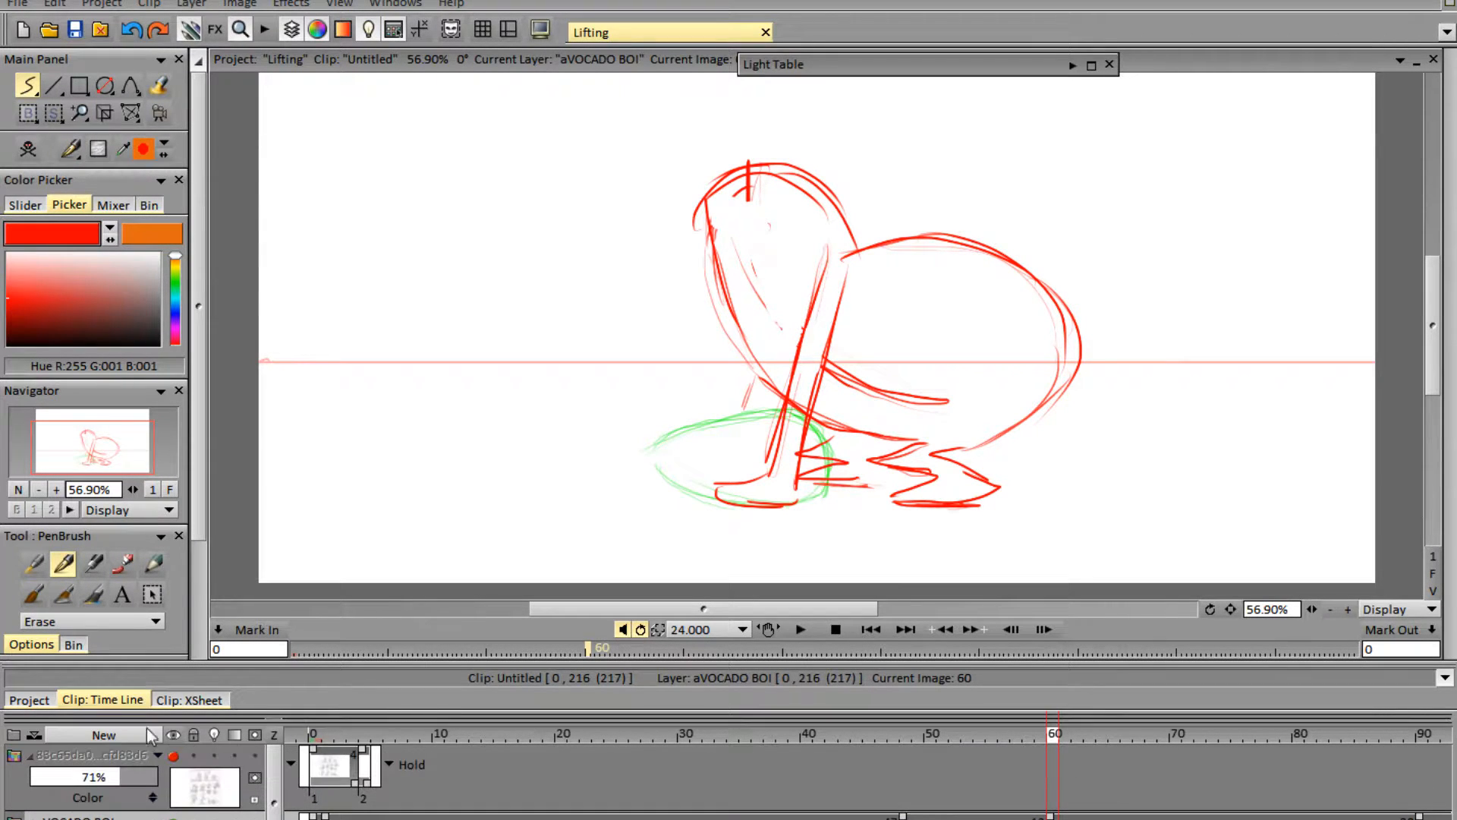
pyautogui.click(173, 755)
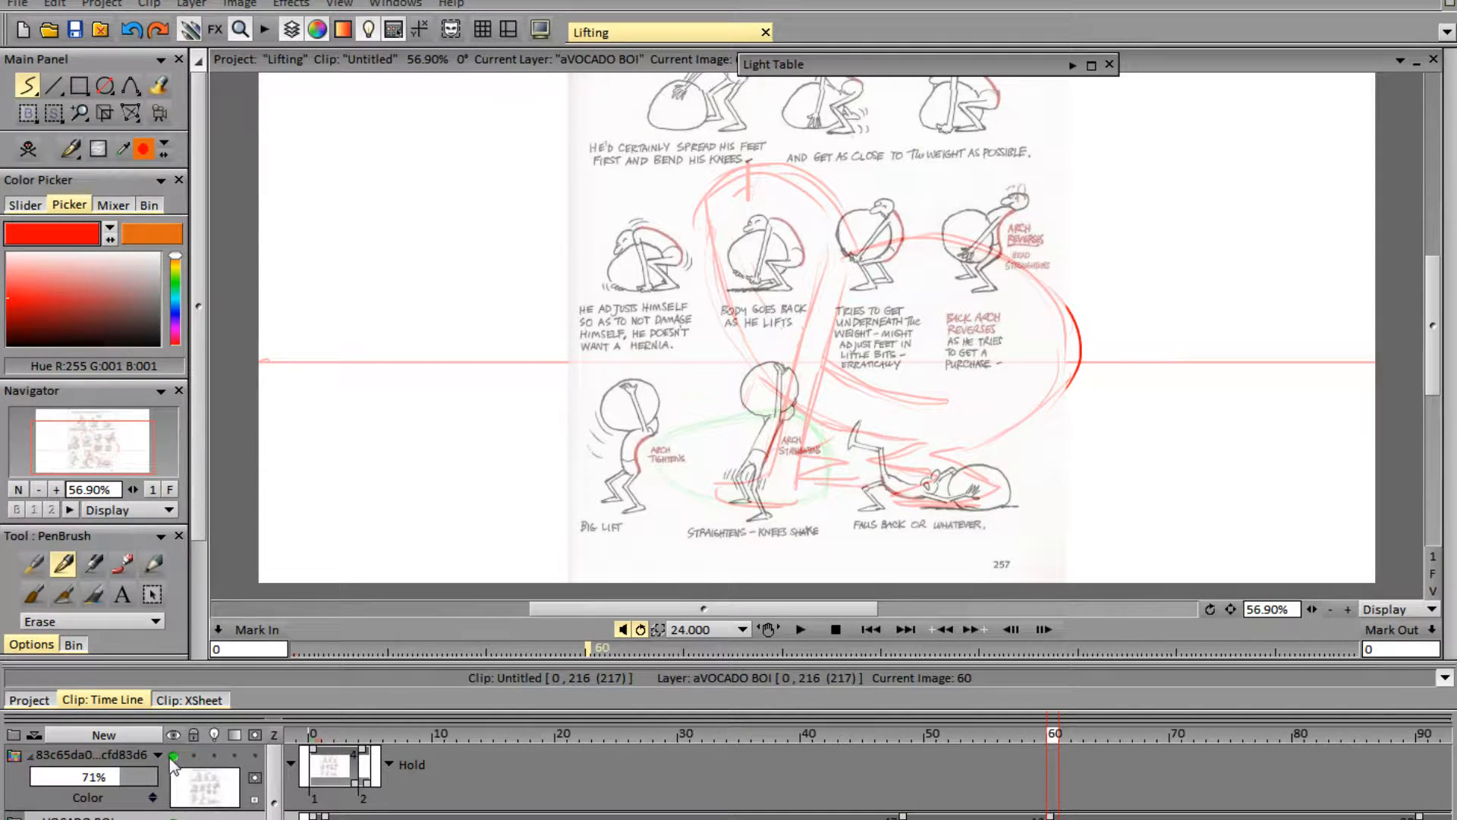
pyautogui.click(1423, 731)
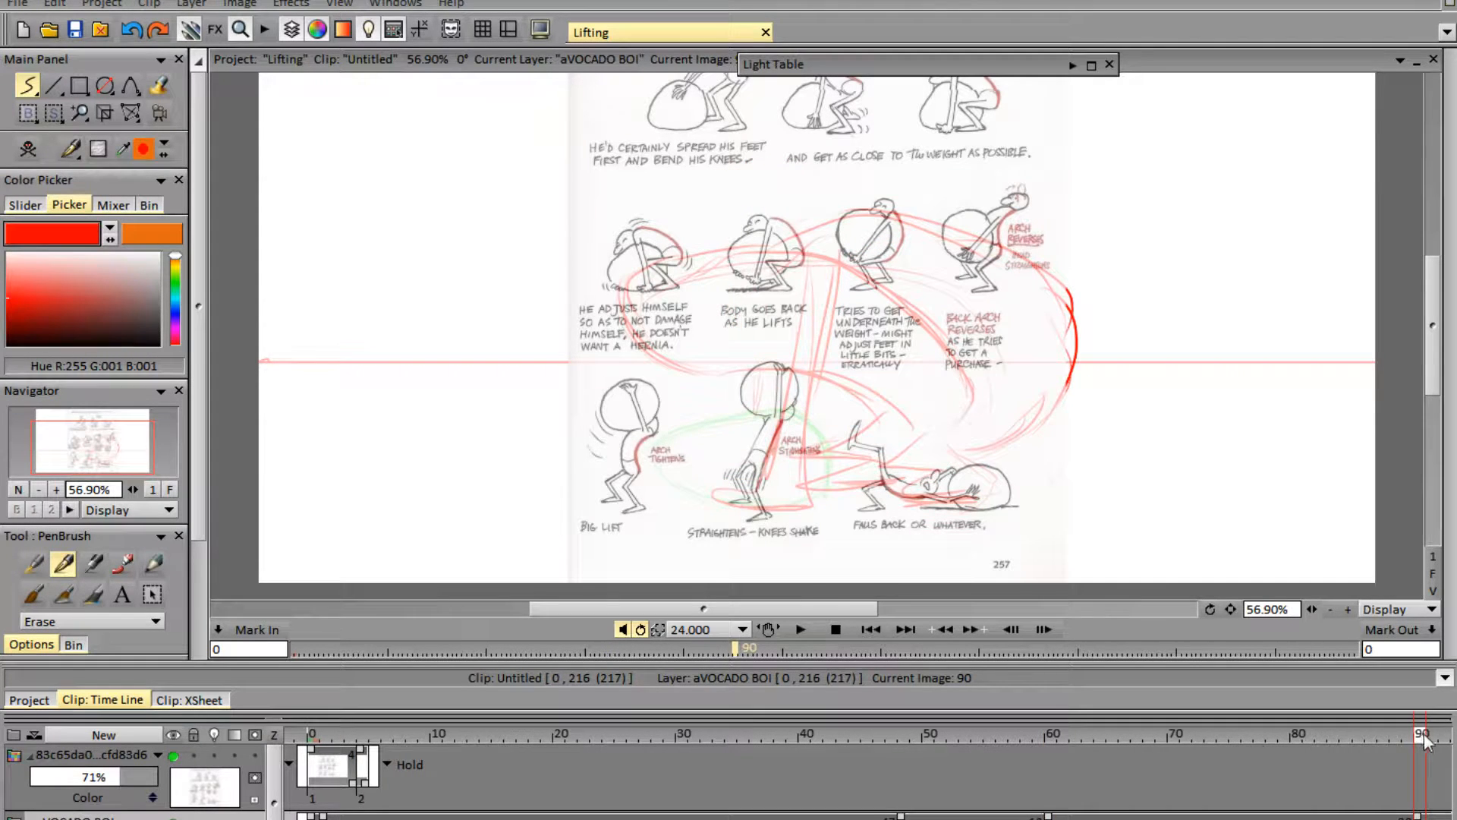
pyautogui.click(1055, 733)
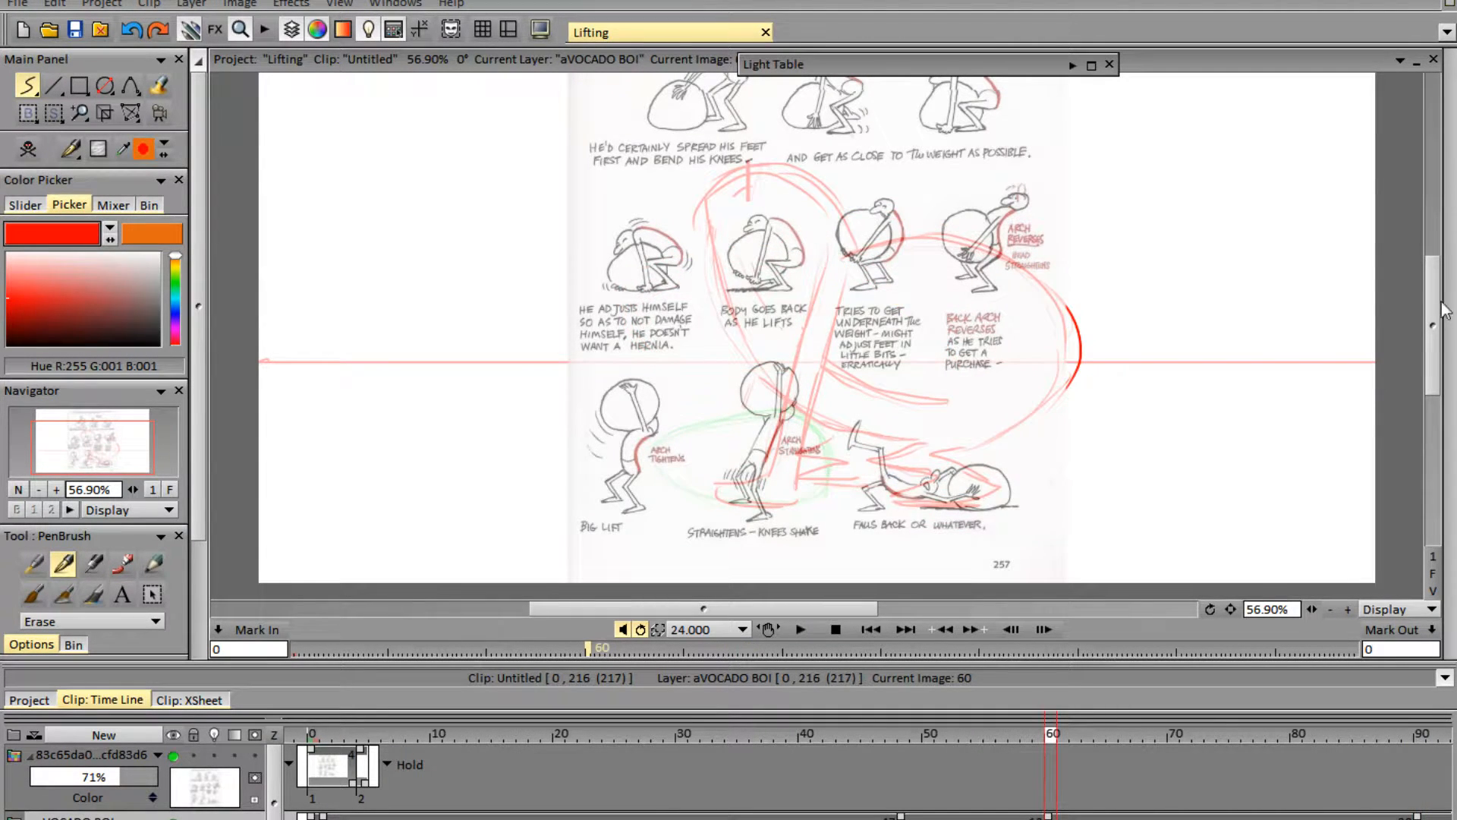
pyautogui.moveTo(1435, 299)
pyautogui.mouseDown()
pyautogui.moveTo(1431, 268)
pyautogui.moveTo(1437, 306)
pyautogui.mouseUp()
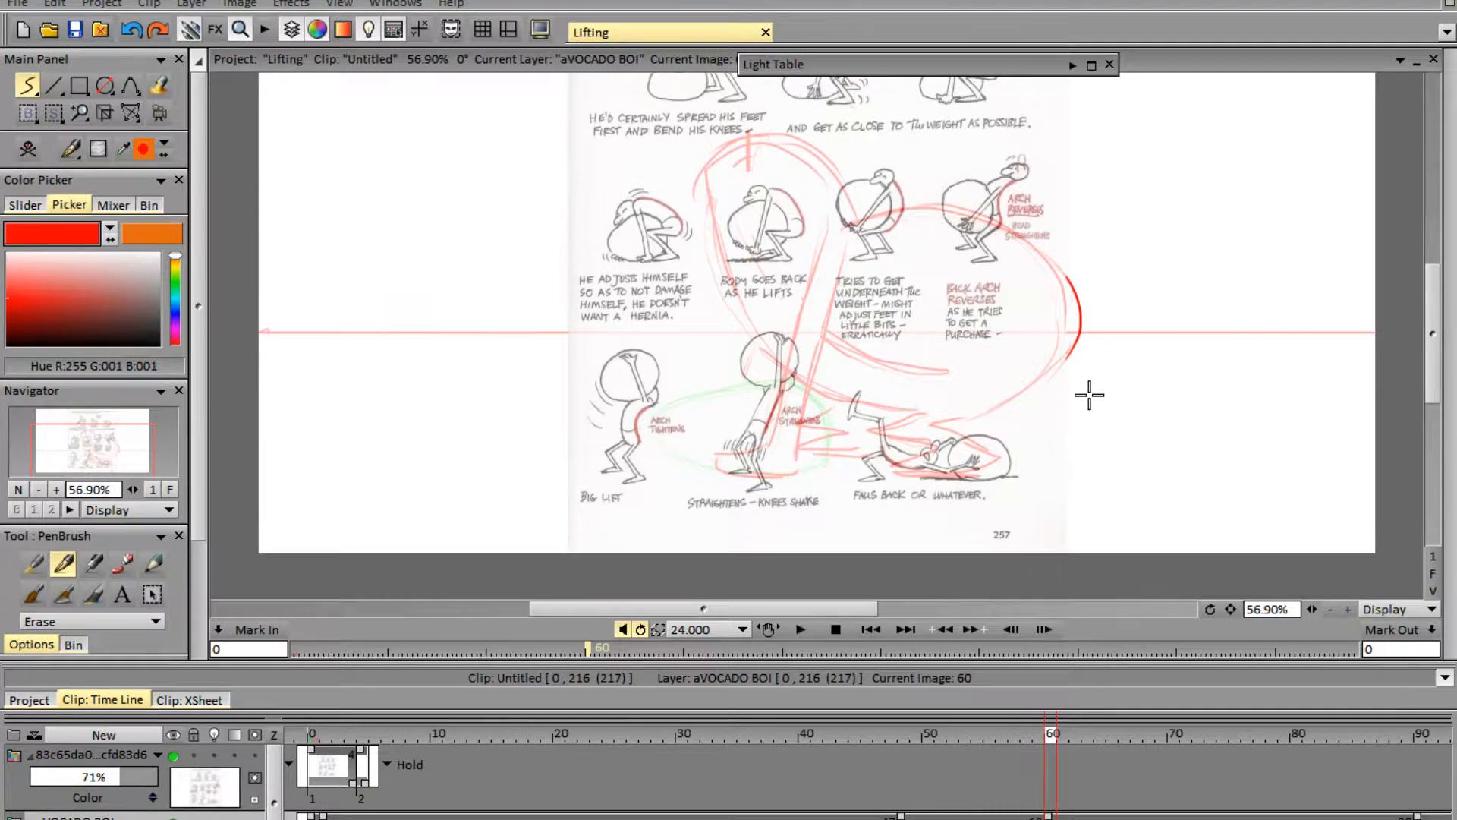
pyautogui.click(174, 755)
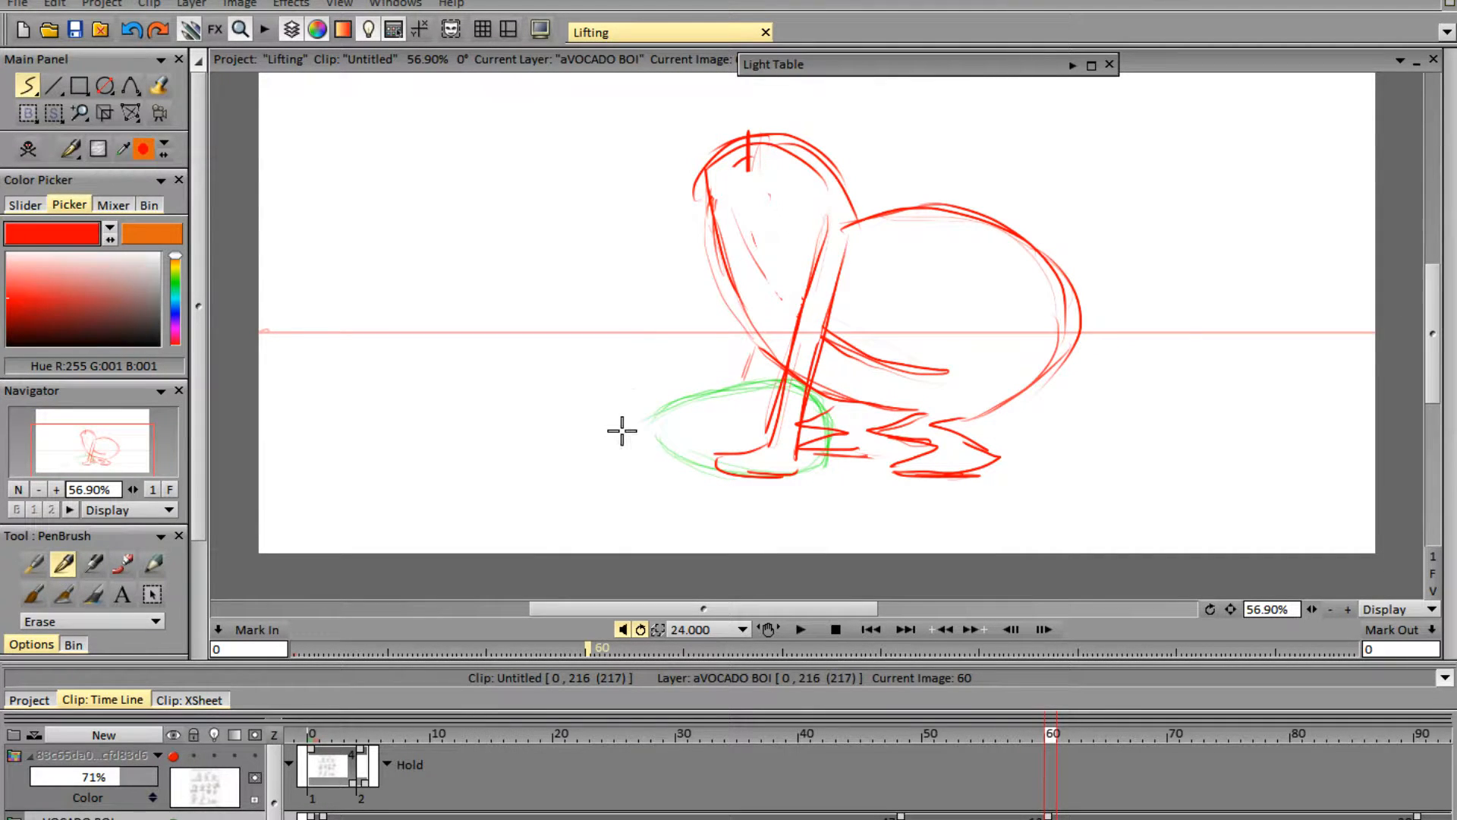
# - Draw a new inner face curve behind the arm and a rounded belly contour on frame 60, checking them against frame 48
pyautogui.press('n')
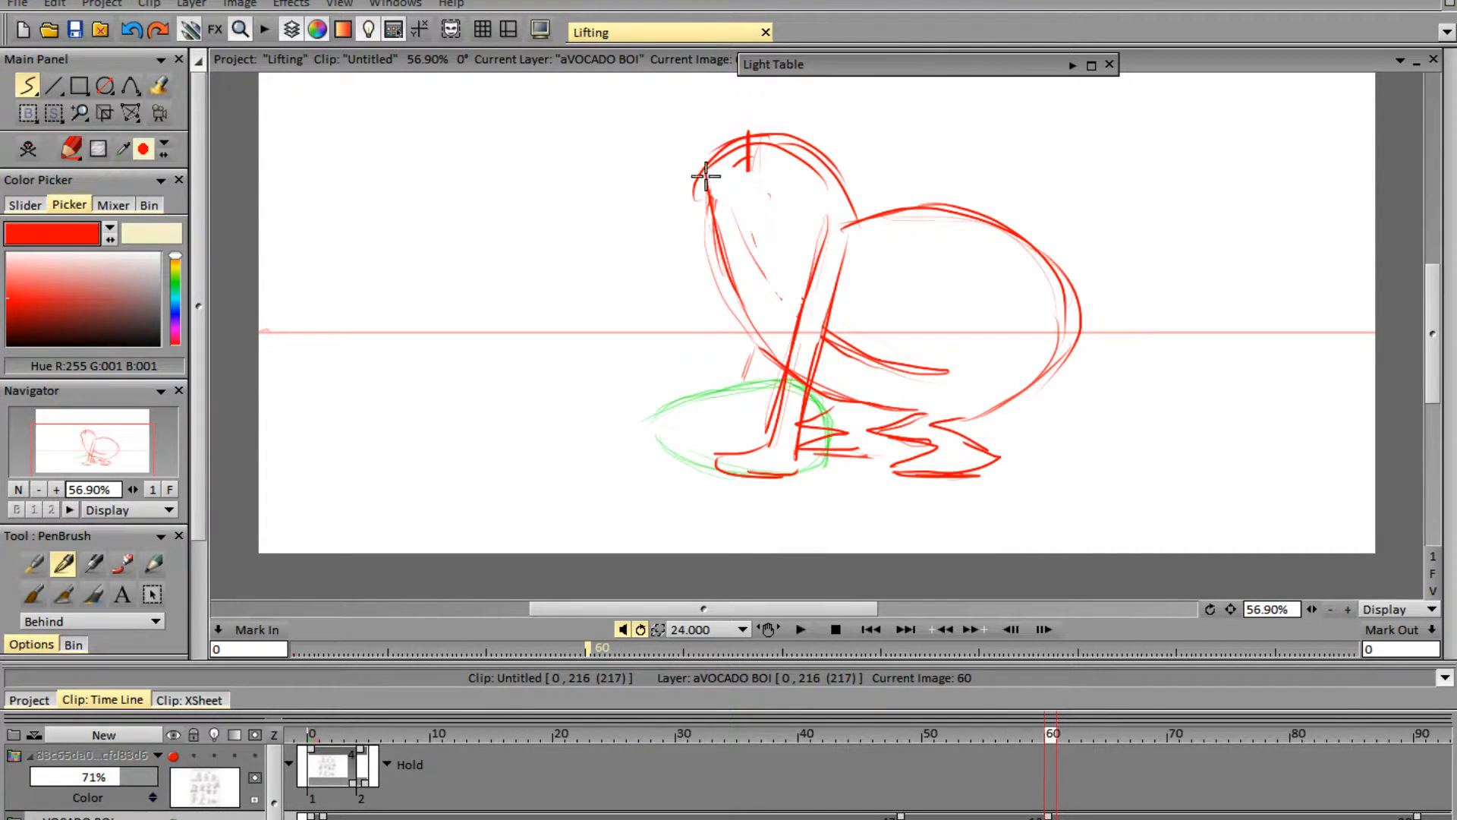
pyautogui.moveTo(717, 171)
pyautogui.mouseDown()
pyautogui.moveTo(783, 194)
pyautogui.moveTo(804, 292)
pyautogui.moveTo(907, 292)
pyautogui.moveTo(827, 312)
pyautogui.moveTo(935, 307)
pyautogui.mouseUp()
pyautogui.moveTo(842, 300)
pyautogui.mouseDown()
pyautogui.moveTo(951, 370)
pyautogui.moveTo(902, 298)
pyautogui.moveTo(974, 401)
pyautogui.moveTo(970, 354)
pyautogui.moveTo(957, 414)
pyautogui.mouseUp()
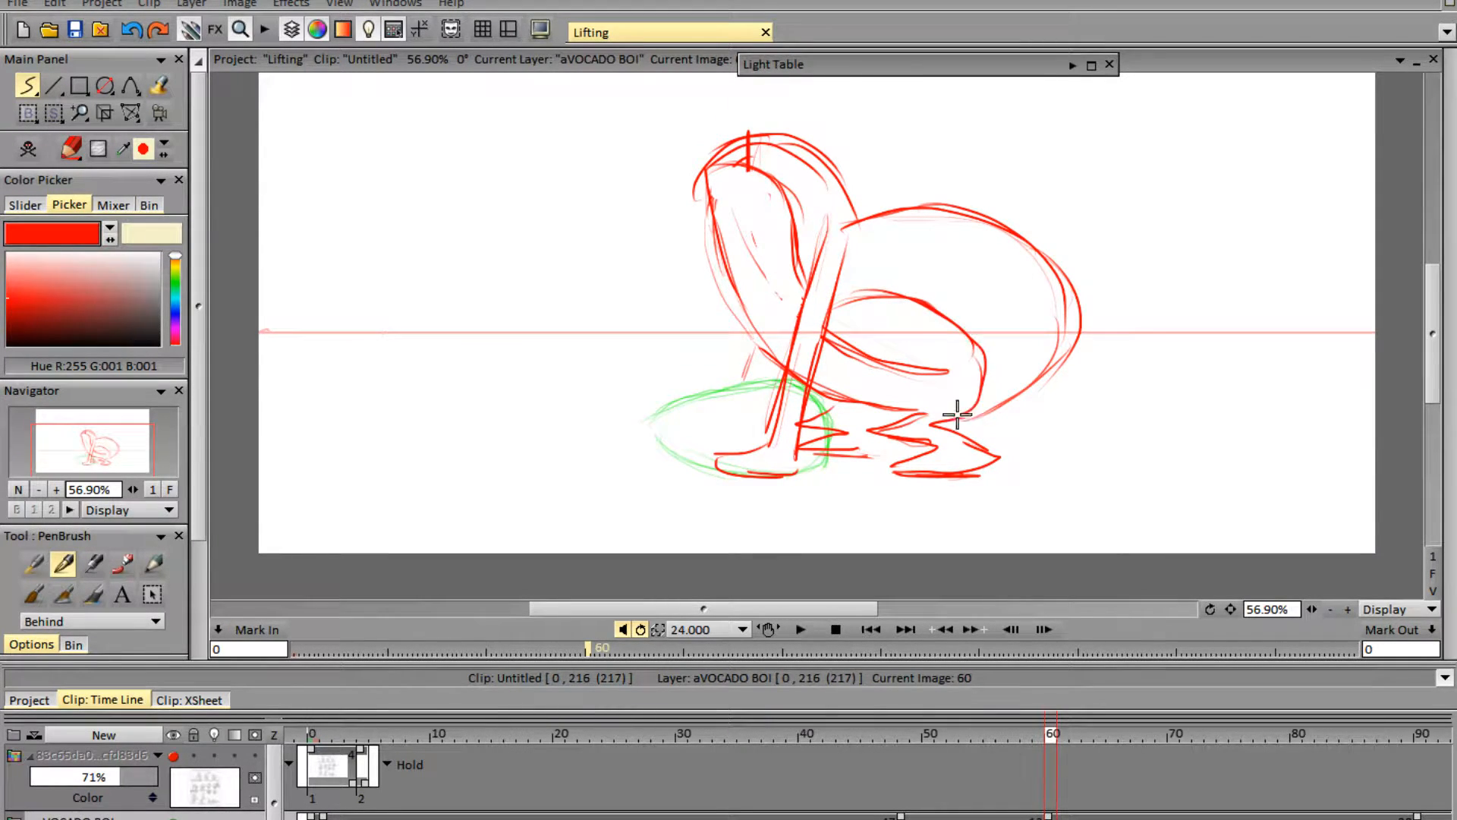
pyautogui.moveTo(844, 300)
pyautogui.mouseDown()
pyautogui.moveTo(927, 305)
pyautogui.moveTo(969, 408)
pyautogui.moveTo(910, 410)
pyautogui.moveTo(955, 411)
pyautogui.mouseUp()
pyautogui.click(902, 732)
pyautogui.click(1051, 733)
pyautogui.click(215, 818)
pyautogui.click(215, 818)
pyautogui.press('e')
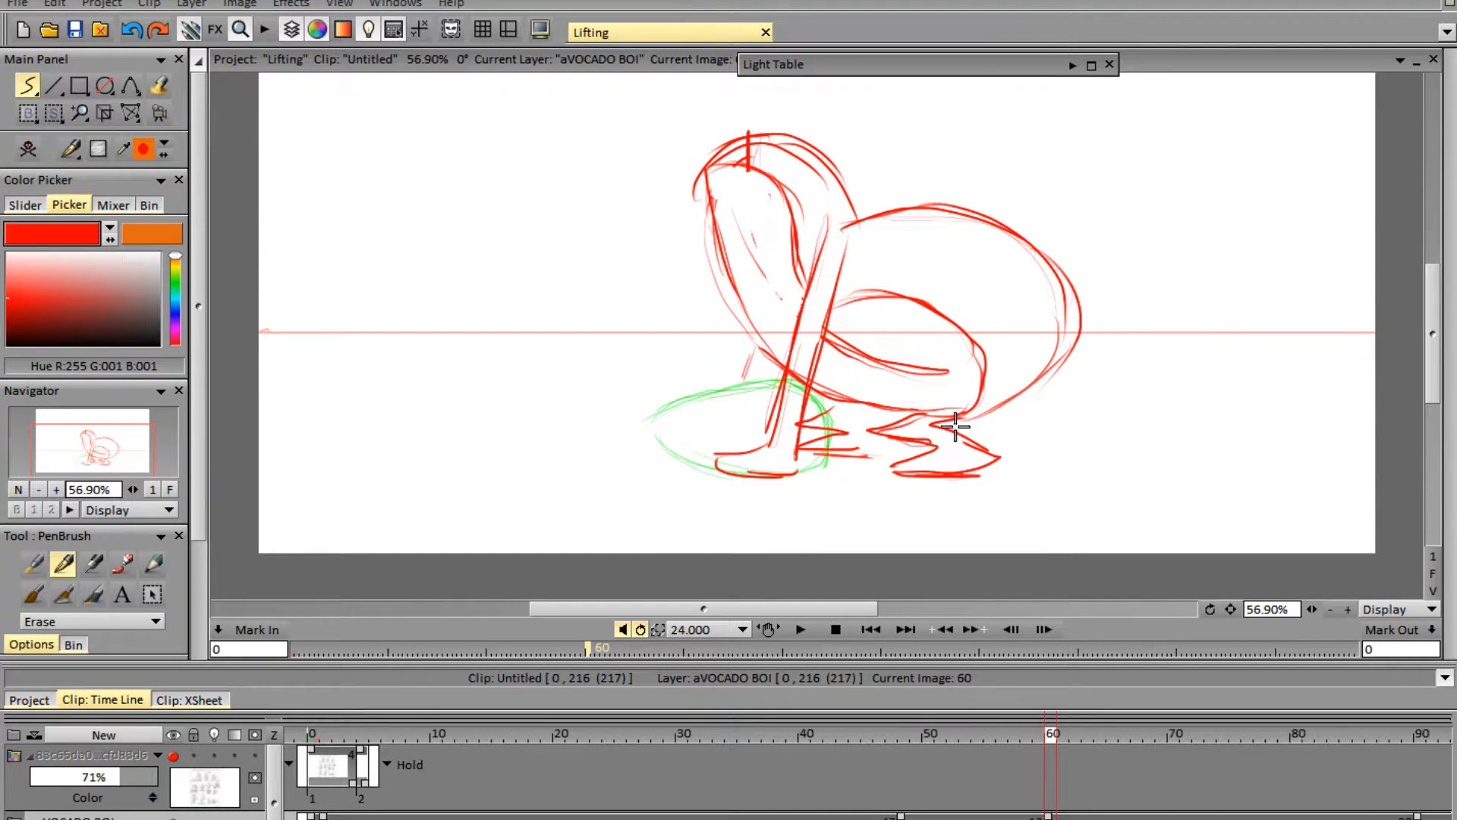
pyautogui.moveTo(969, 473)
pyautogui.mouseDown()
pyautogui.moveTo(954, 428)
pyautogui.moveTo(914, 421)
pyautogui.moveTo(882, 437)
pyautogui.moveTo(924, 445)
pyautogui.moveTo(906, 416)
pyautogui.moveTo(935, 448)
pyautogui.moveTo(895, 464)
pyautogui.moveTo(946, 472)
pyautogui.moveTo(906, 495)
pyautogui.mouseUp()
pyautogui.press('b')
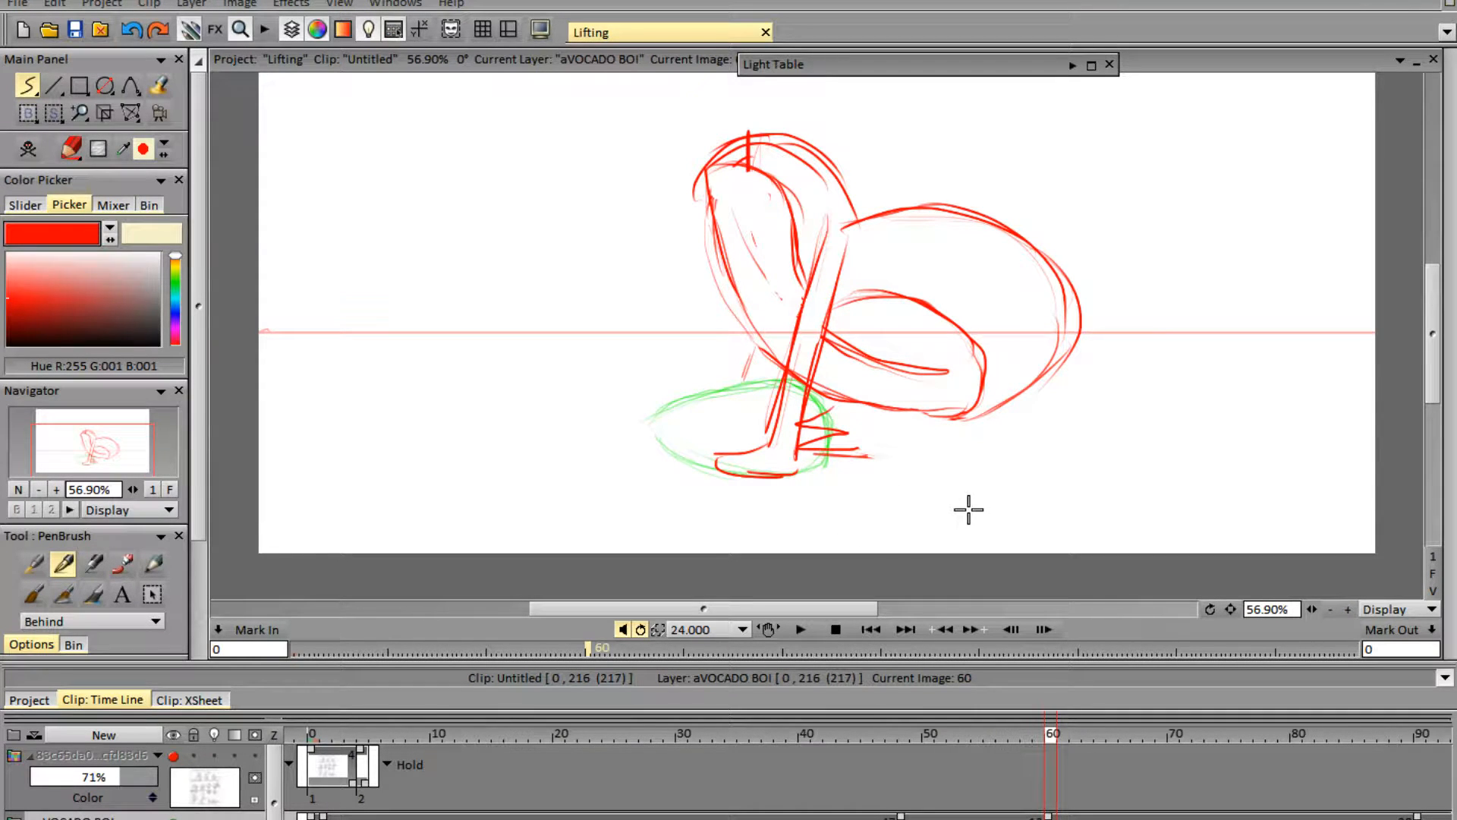
pyautogui.moveTo(869, 430)
pyautogui.mouseDown()
pyautogui.moveTo(958, 452)
pyautogui.moveTo(989, 485)
pyautogui.mouseUp()
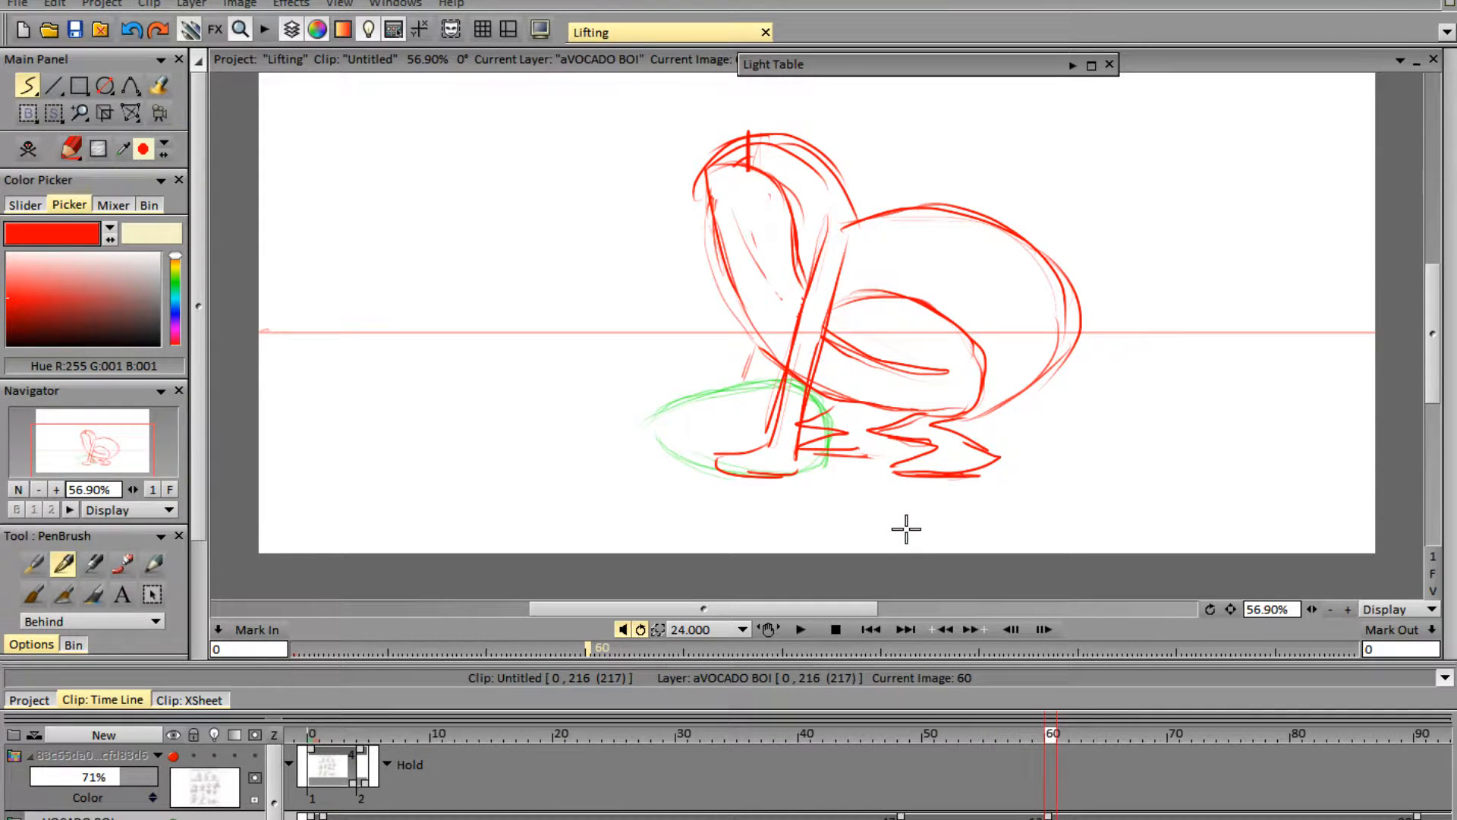
# - Erase the front outline of the near leg on frame 60 and redraw it as a bent thigh and shin
pyautogui.press('b')
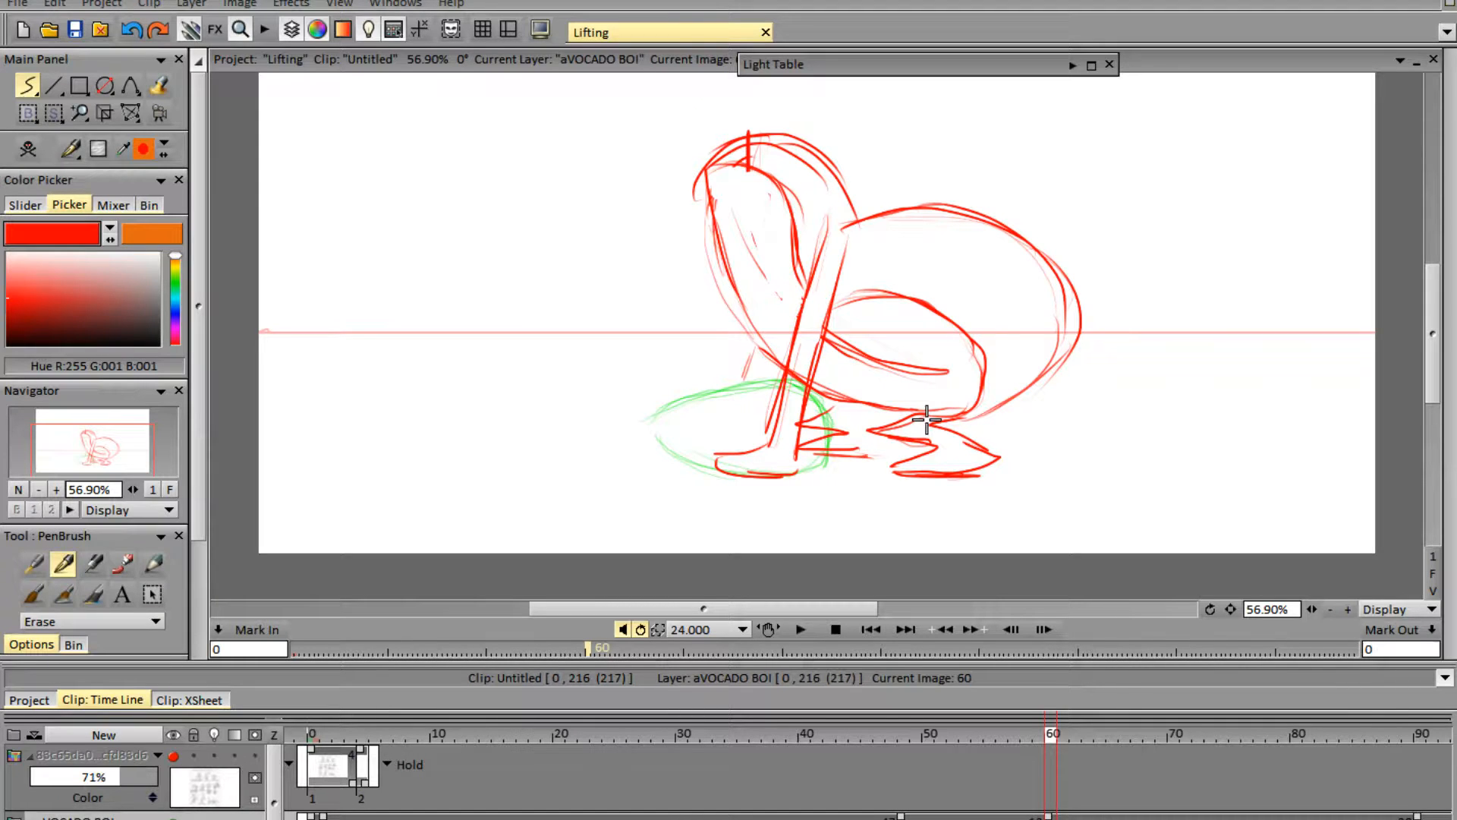
pyautogui.moveTo(927, 420); pyautogui.dragTo(884, 436)
pyautogui.moveTo(1311, 609); pyautogui.dragTo(1453, 607)
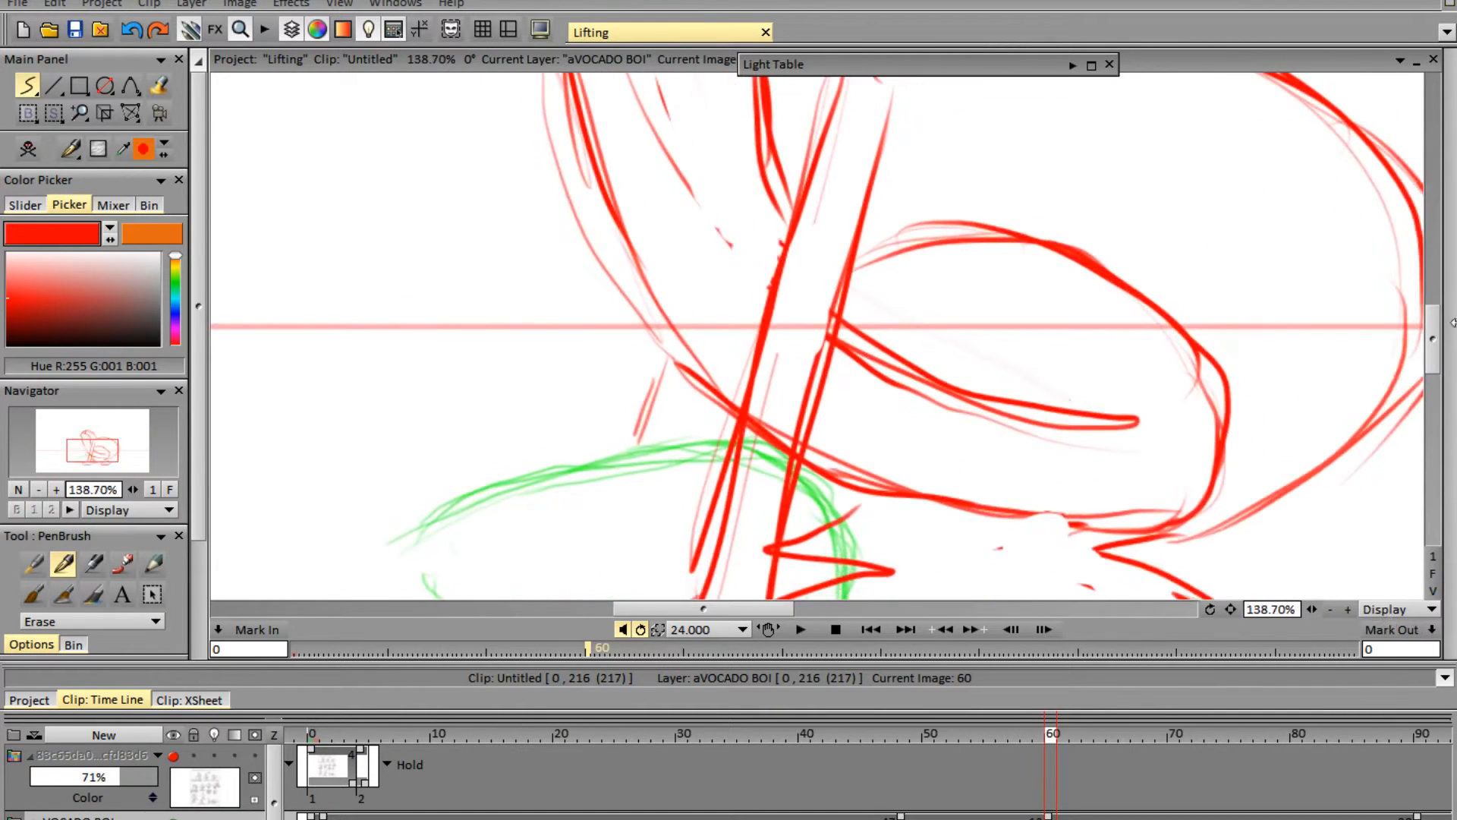
pyautogui.moveTo(1434, 339); pyautogui.dragTo(1434, 362)
pyautogui.press('b')
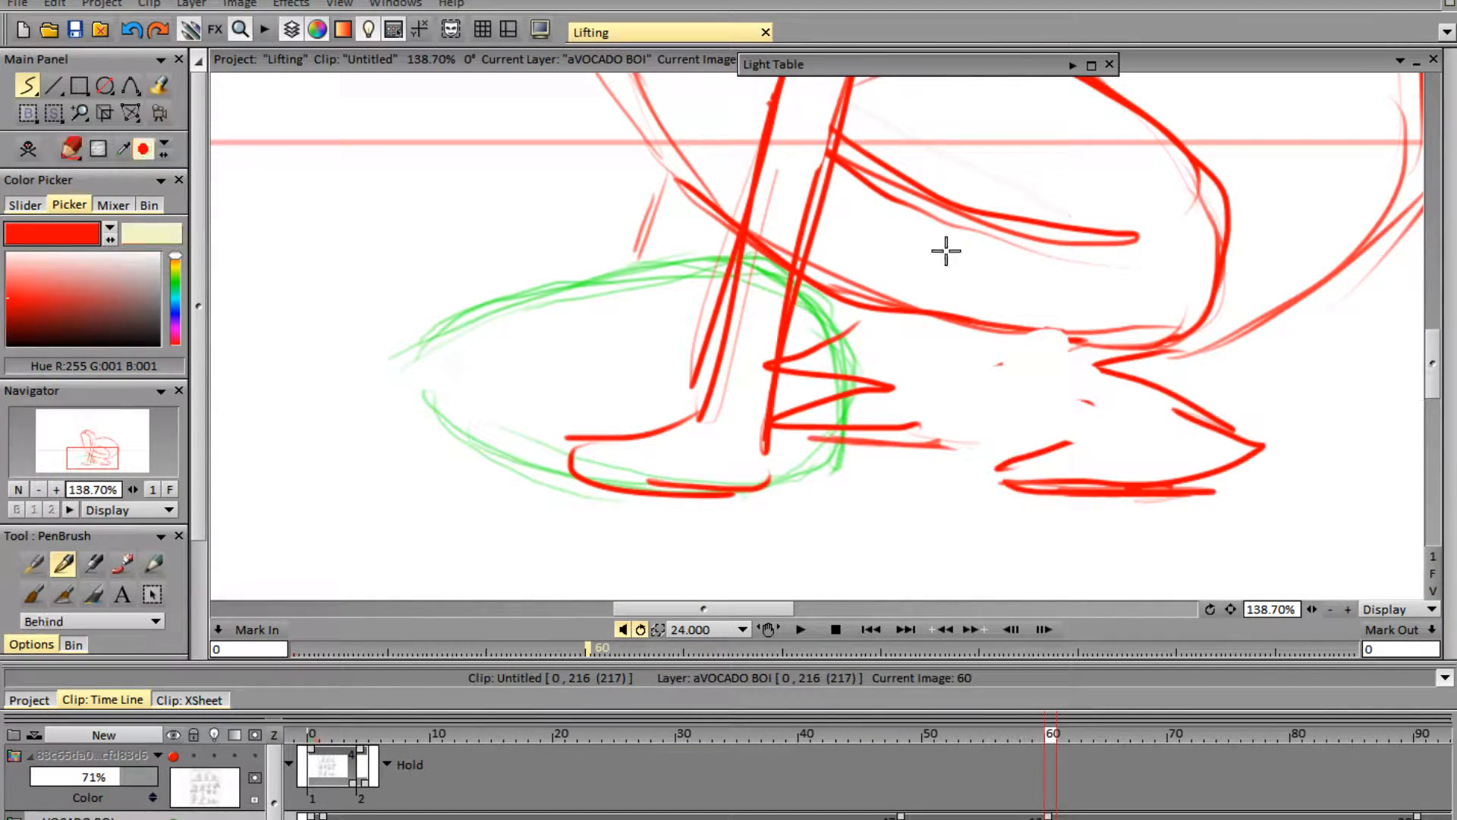
pyautogui.moveTo(1103, 349)
pyautogui.mouseDown()
pyautogui.moveTo(1076, 345)
pyautogui.moveTo(1050, 380)
pyautogui.moveTo(1137, 429)
pyautogui.moveTo(1066, 444)
pyautogui.mouseUp()
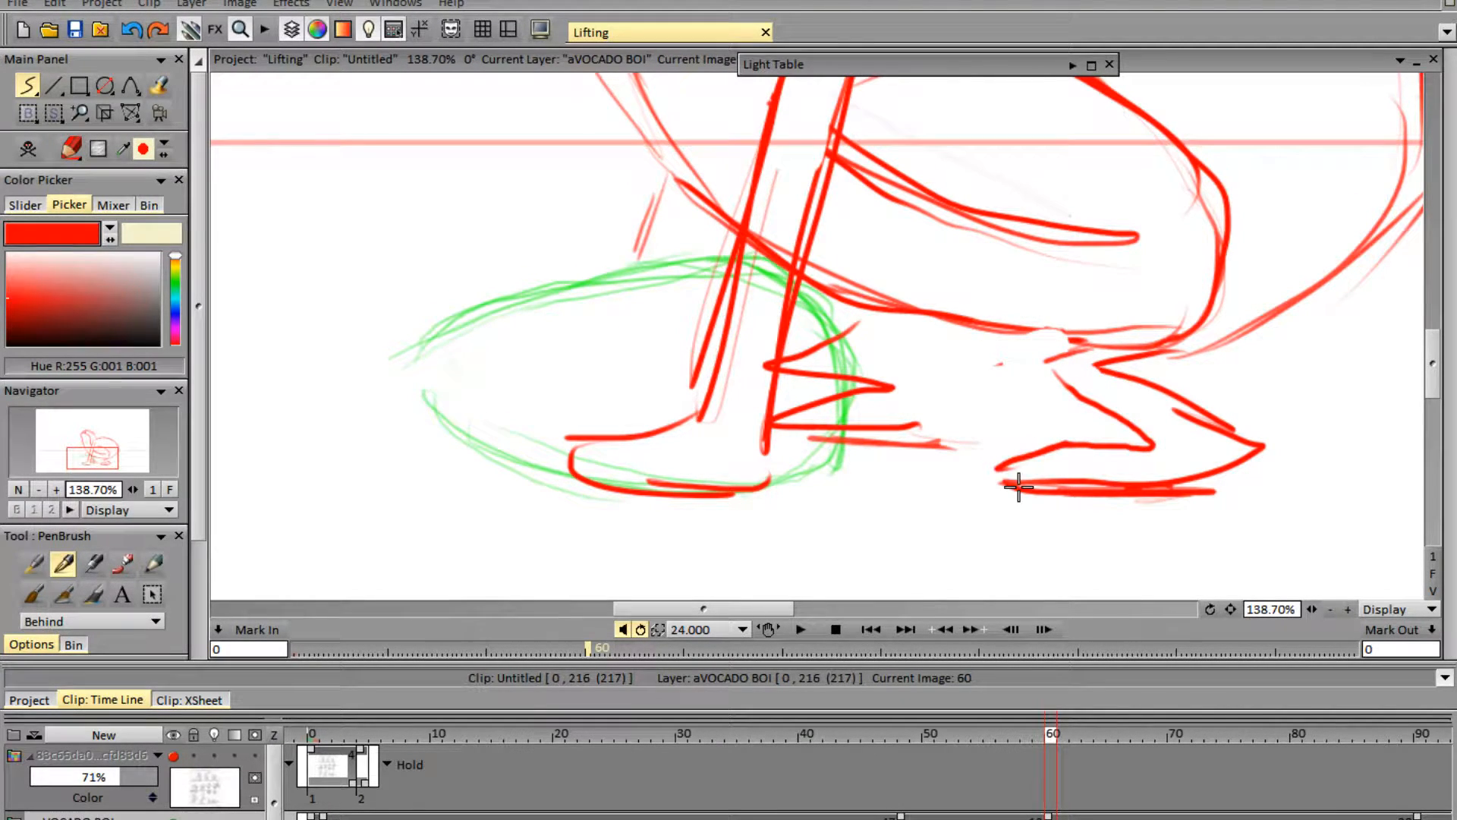
# - Reshape the near foot on frame 60 with a shorter heel and a lower sole line, using the previous pose as guide
pyautogui.click(915, 735)
pyautogui.click(1048, 734)
pyautogui.moveTo(1058, 438)
pyautogui.mouseDown()
pyautogui.moveTo(1001, 478)
pyautogui.moveTo(1144, 501)
pyautogui.moveTo(1219, 461)
pyautogui.moveTo(1160, 492)
pyautogui.moveTo(1225, 440)
pyautogui.moveTo(1177, 519)
pyautogui.moveTo(1107, 503)
pyautogui.moveTo(1244, 410)
pyautogui.moveTo(1212, 395)
pyautogui.moveTo(1267, 426)
pyautogui.moveTo(1103, 490)
pyautogui.moveTo(995, 484)
pyautogui.moveTo(1204, 507)
pyautogui.mouseUp()
pyautogui.press('e')
pyautogui.press('e')
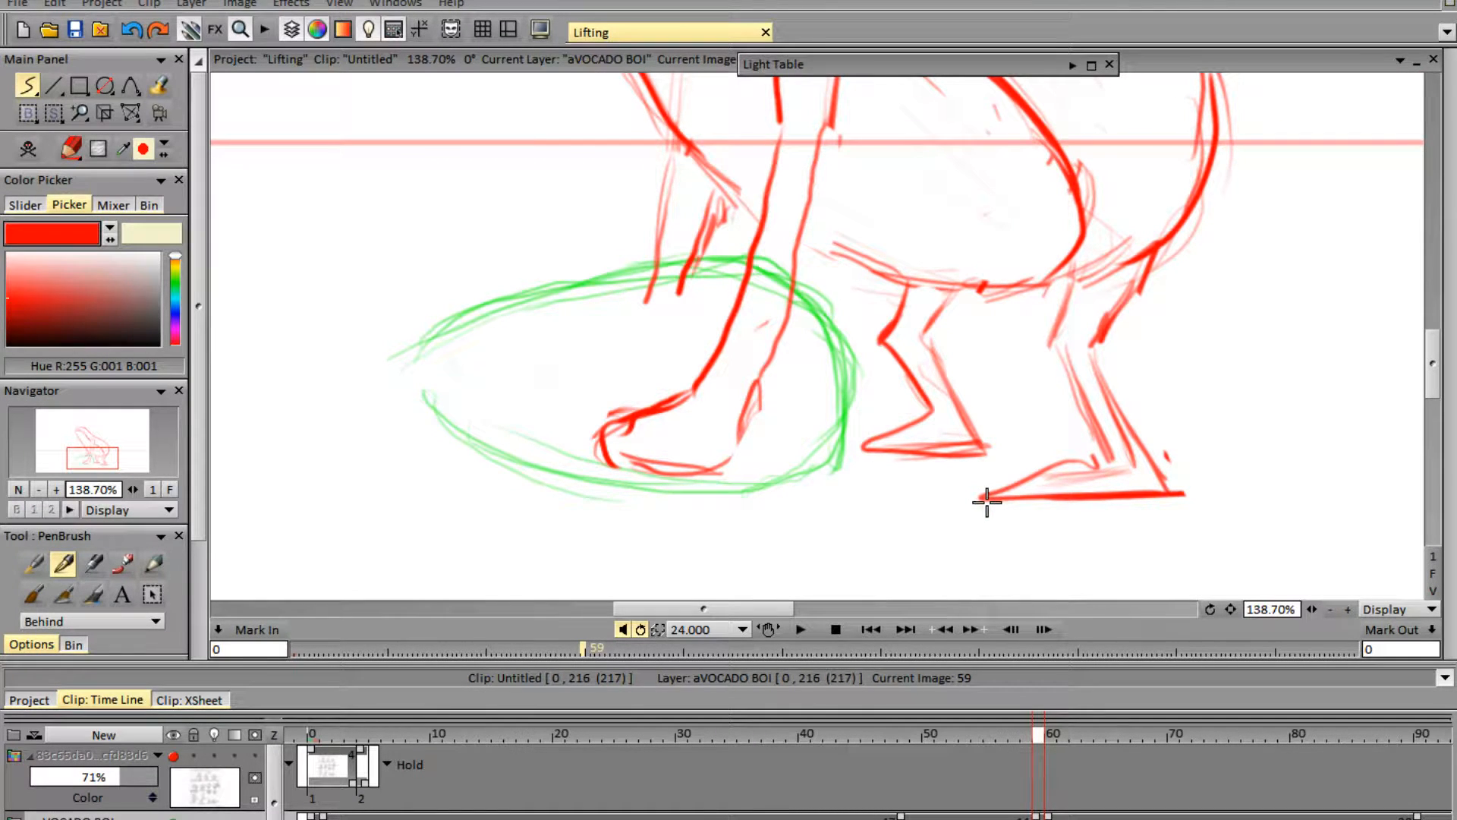
pyautogui.press('Right')
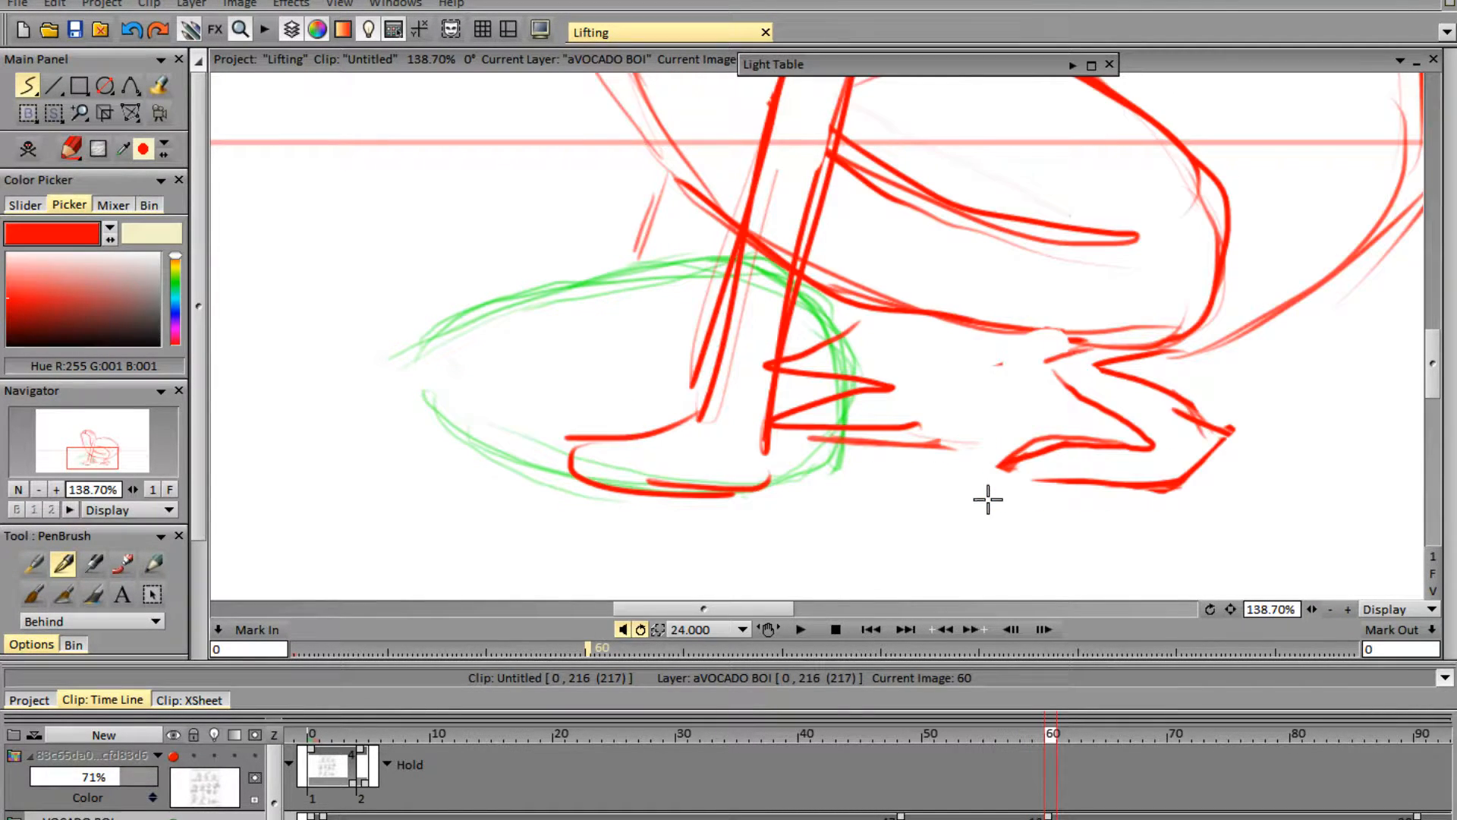
pyautogui.moveTo(1034, 501)
pyautogui.mouseDown()
pyautogui.moveTo(989, 506)
pyautogui.moveTo(1141, 511)
pyautogui.moveTo(1077, 511)
pyautogui.mouseUp()
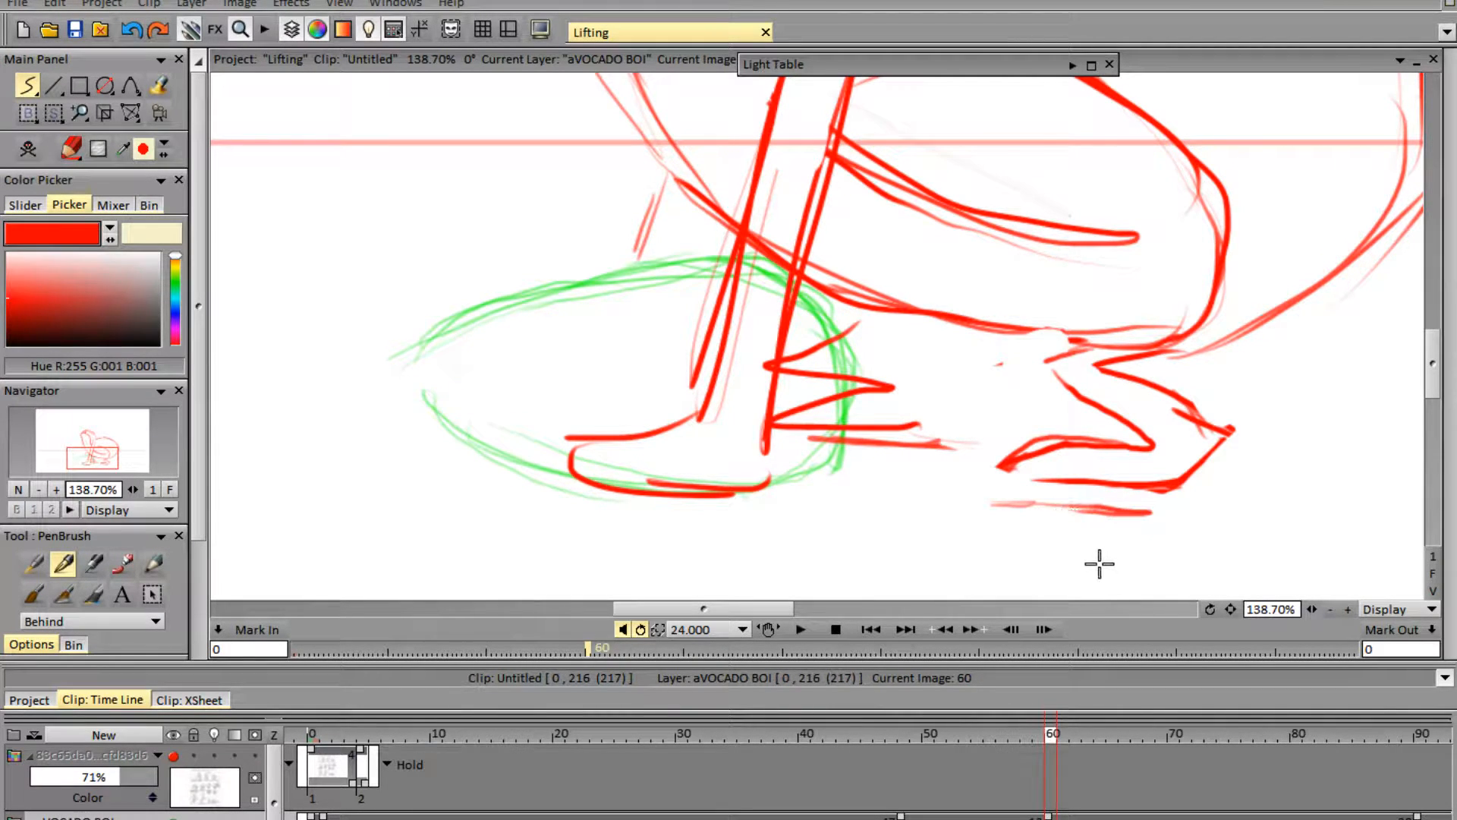
# - Flip between frames 59 and 60 to compare the feet, and turn on the light table to overlay the neighbouring drawings
pyautogui.press('Left')
pyautogui.press('Right')
pyautogui.press('Left')
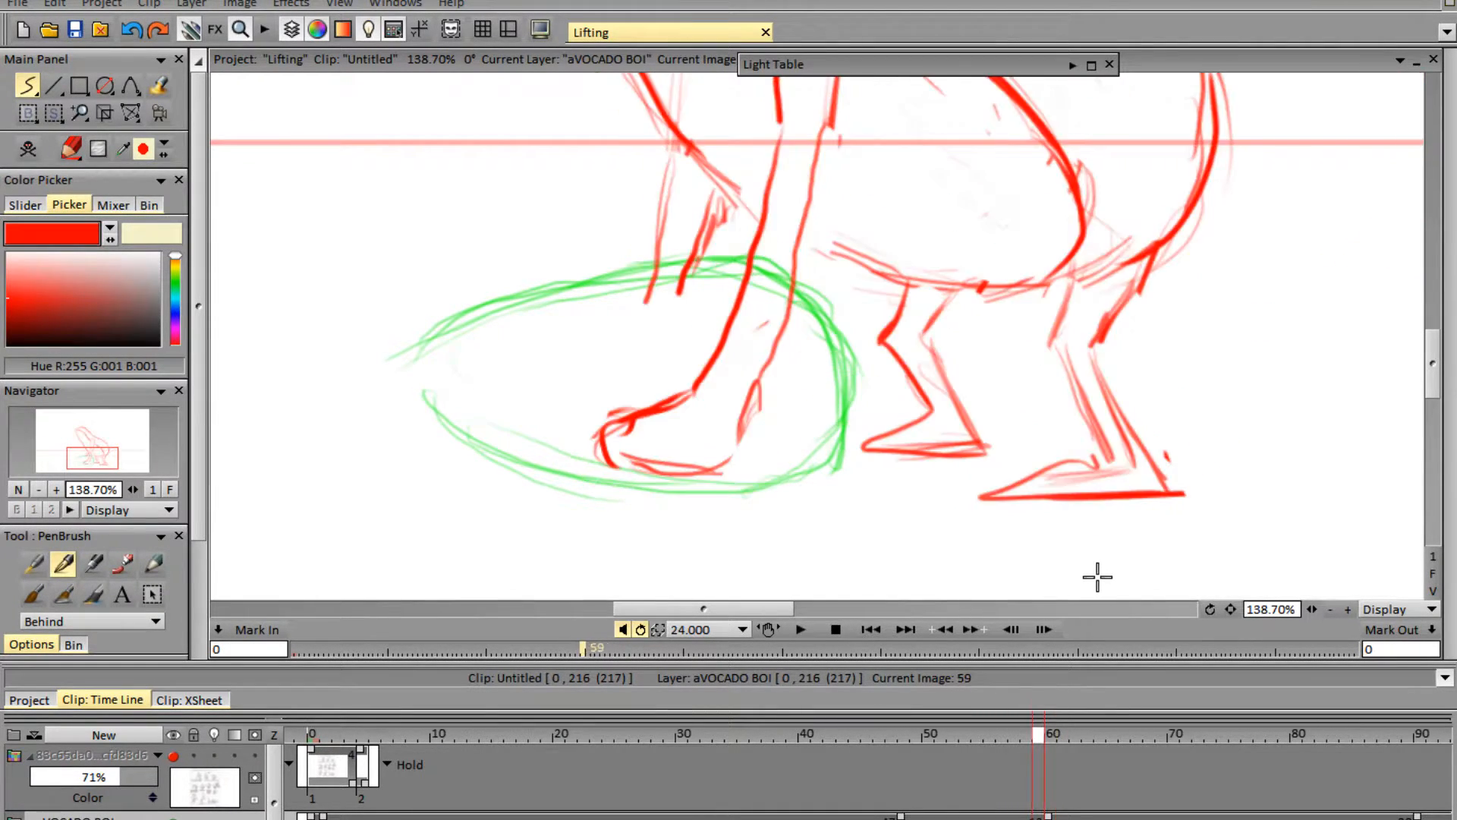
pyautogui.press('Right')
pyautogui.press('Left')
pyautogui.press('l')
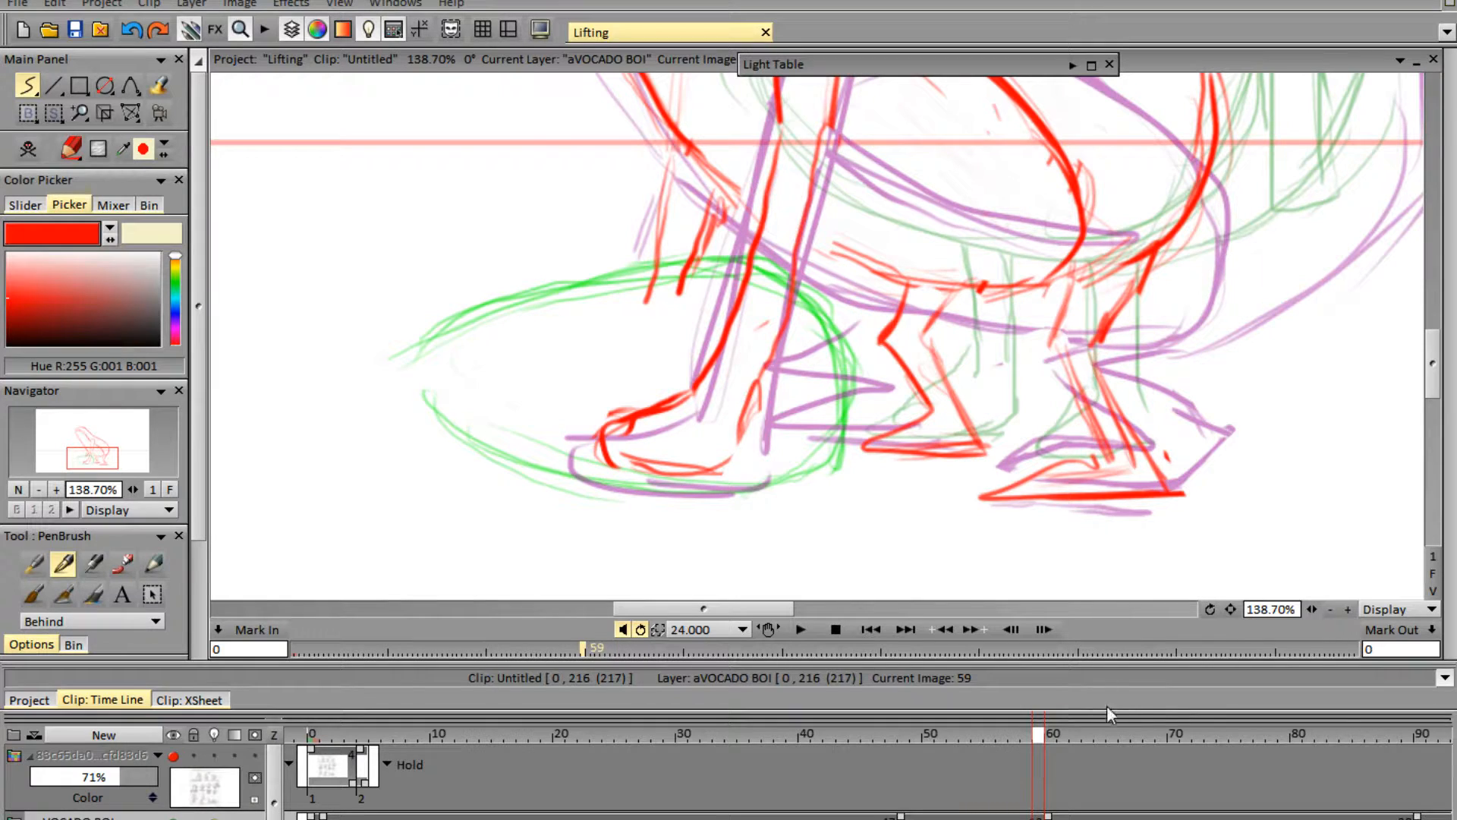
# - Erase the near leg and foot below the body on frame 60
pyautogui.press('e')
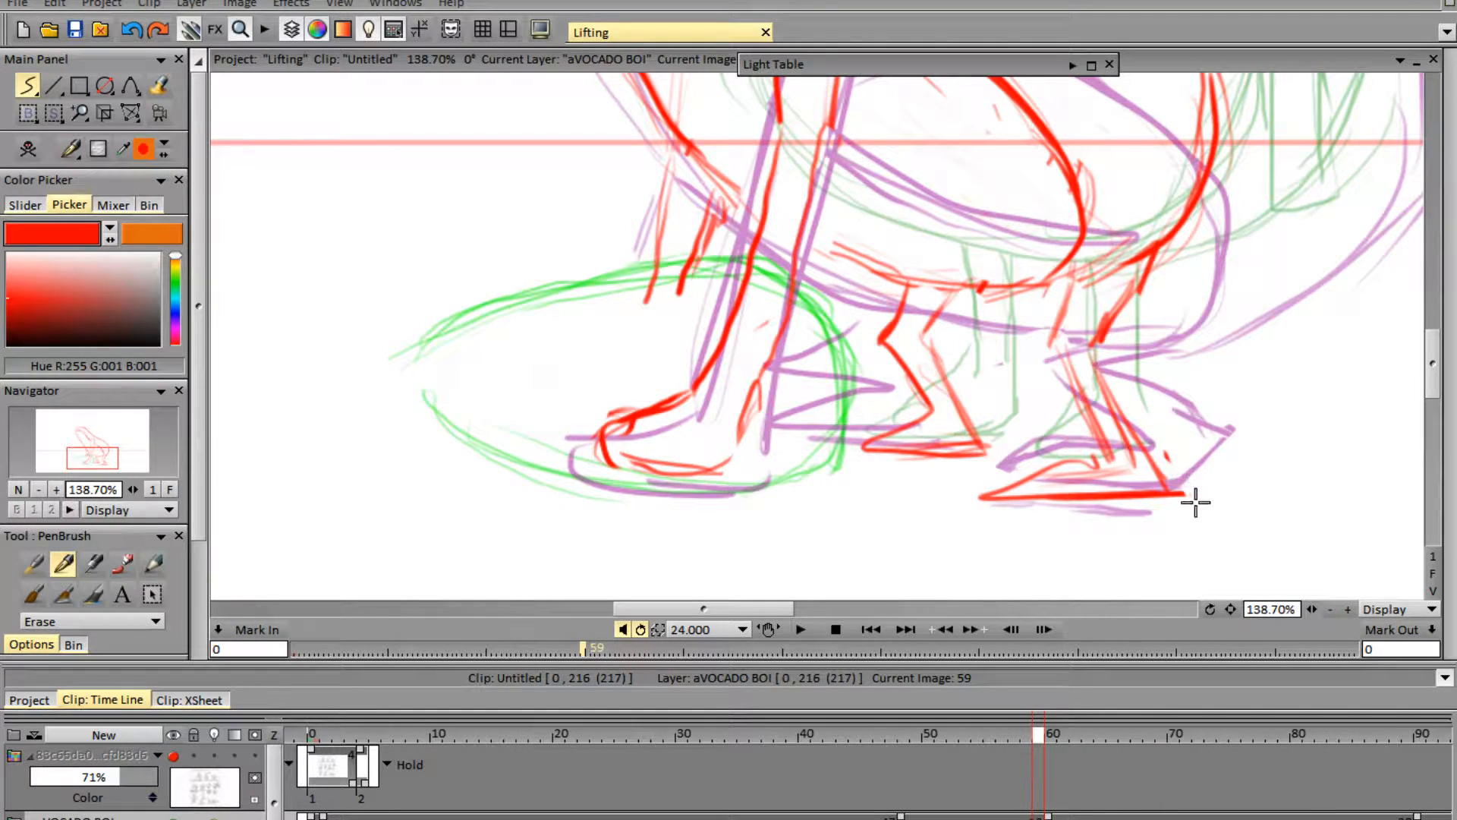
pyautogui.press('Right')
pyautogui.press('Right')
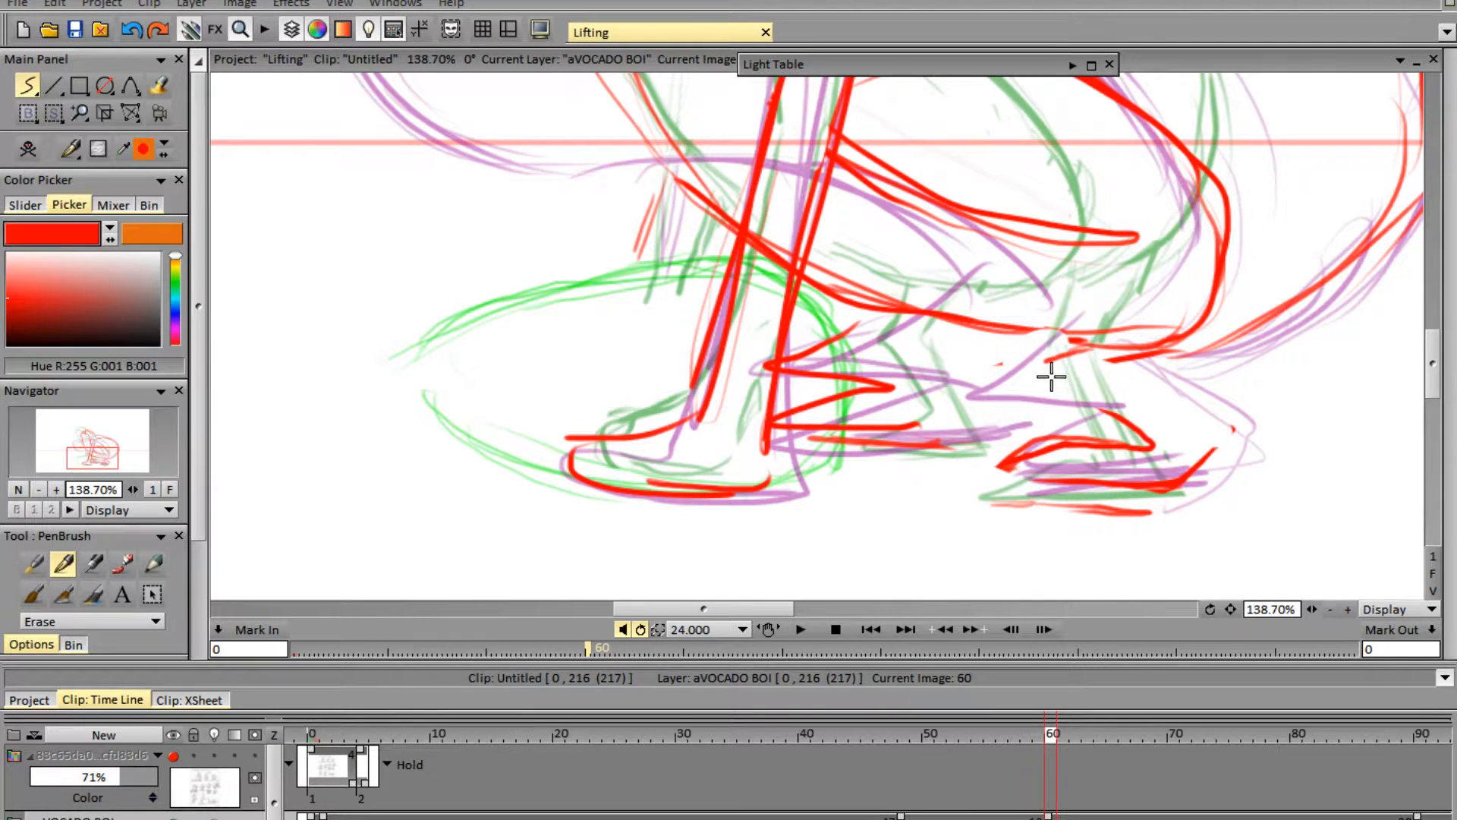
pyautogui.moveTo(1168, 437)
pyautogui.mouseDown()
pyautogui.moveTo(1009, 459)
pyautogui.moveTo(1213, 480)
pyautogui.moveTo(1218, 450)
pyautogui.moveTo(1042, 503)
pyautogui.moveTo(1165, 500)
pyautogui.moveTo(1150, 465)
pyautogui.mouseUp()
pyautogui.press('e')
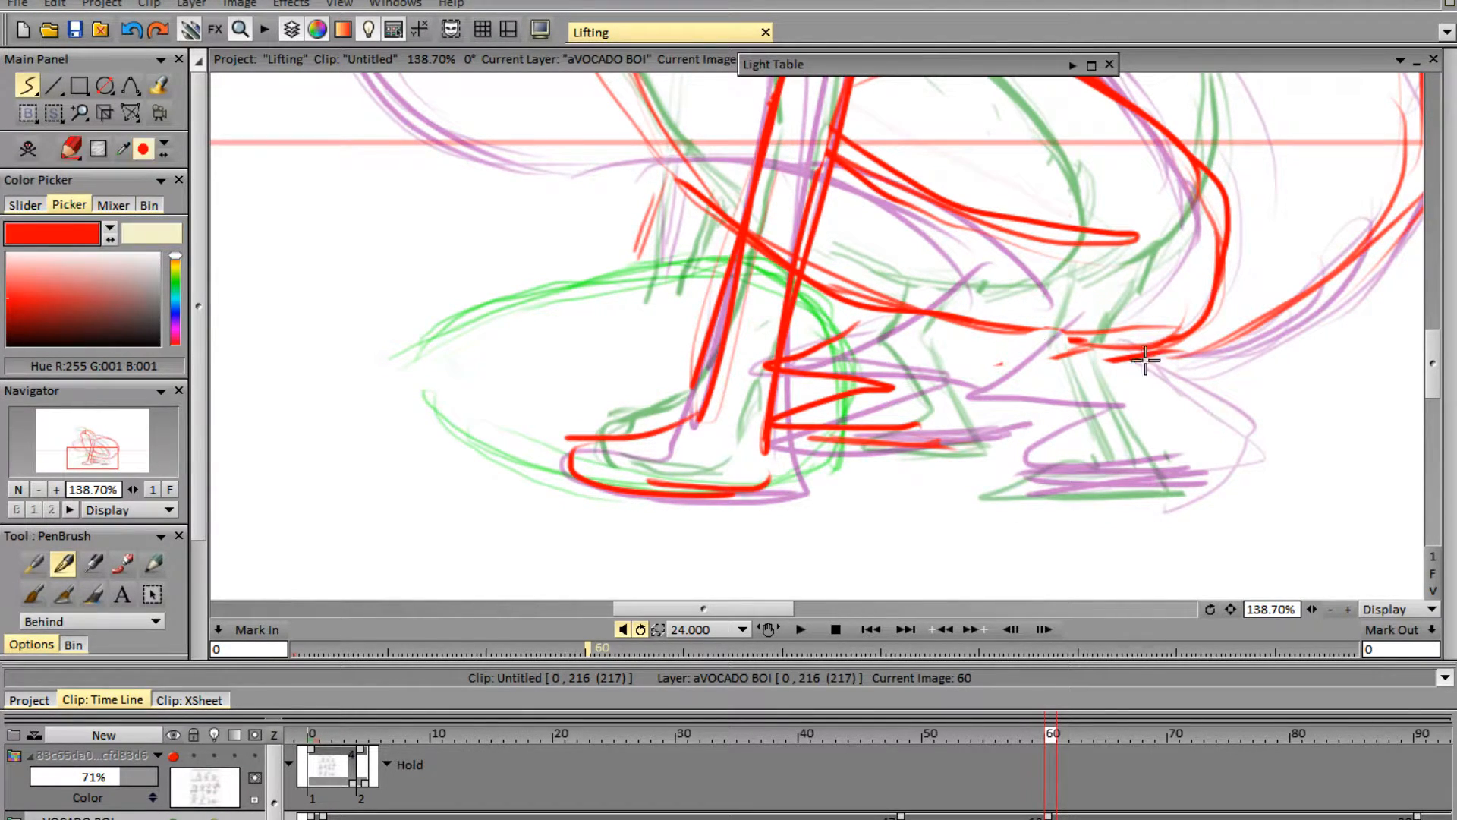
# - Compare the standing pose on frame 0 with the crouch on frame 48, and remove the extra drawing instance at the avocado layer's start
pyautogui.click(1313, 608)
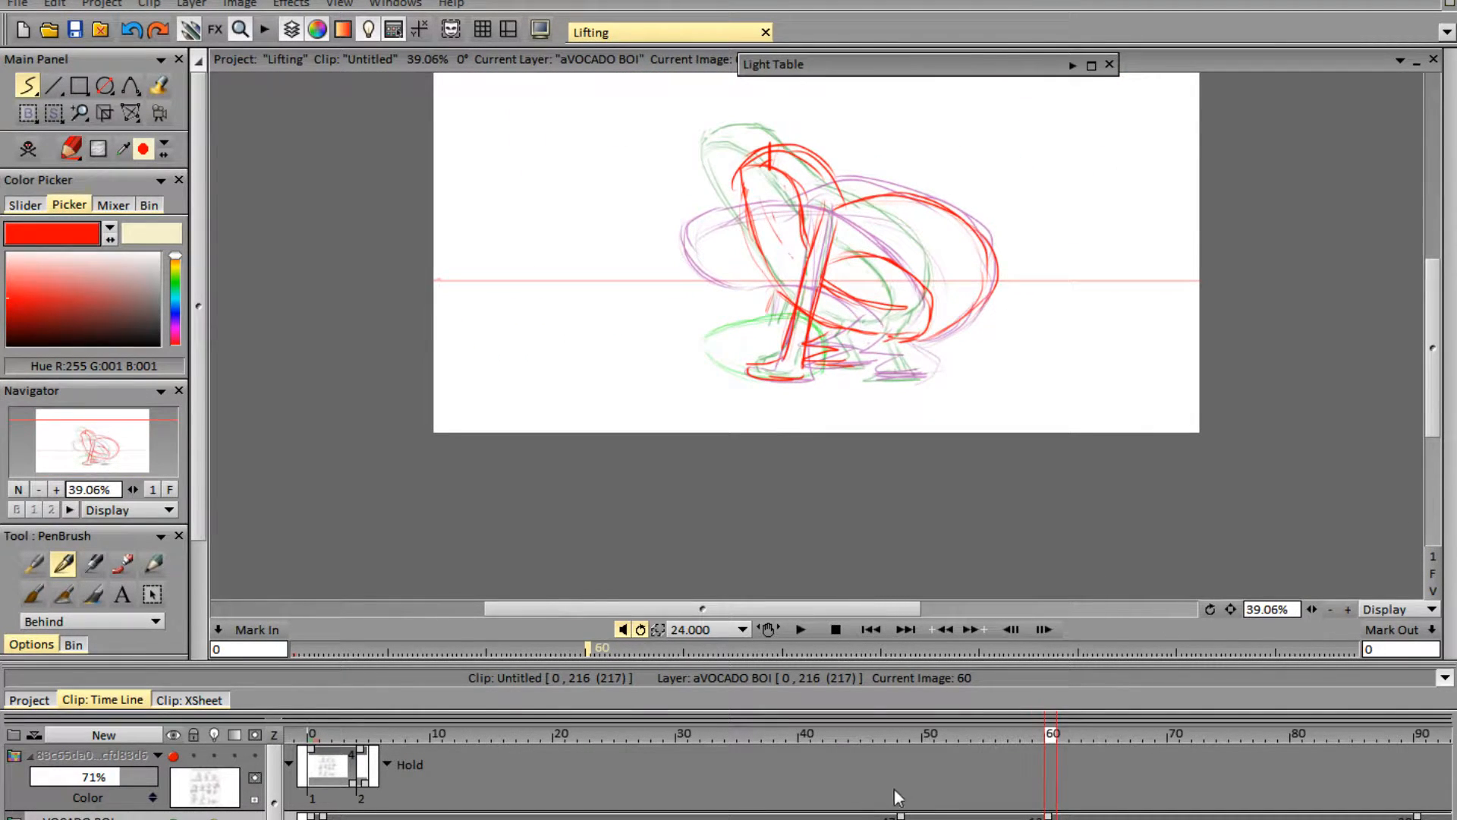
pyautogui.scroll(-2, 1066, 747)
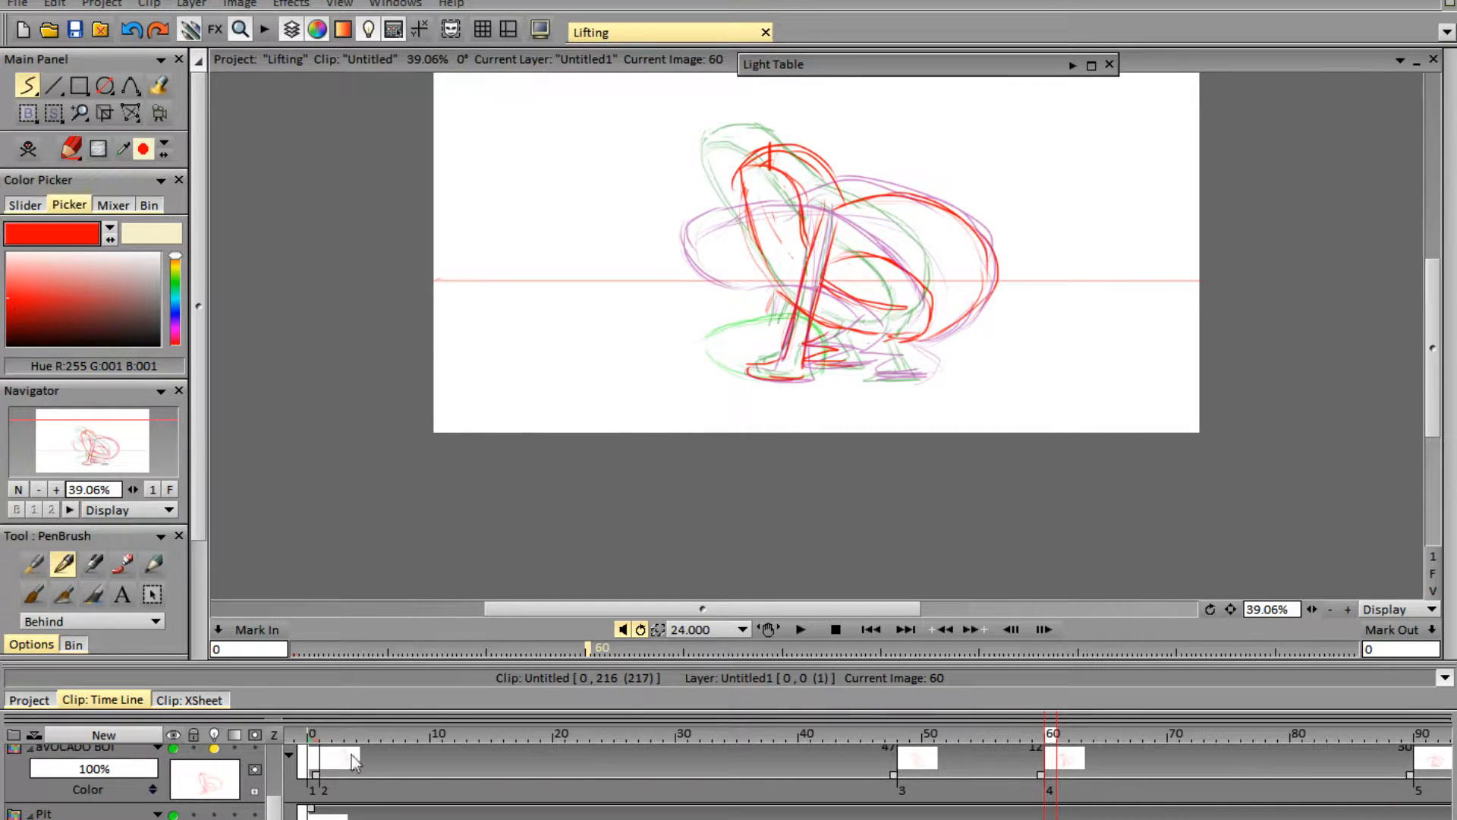
pyautogui.click(312, 734)
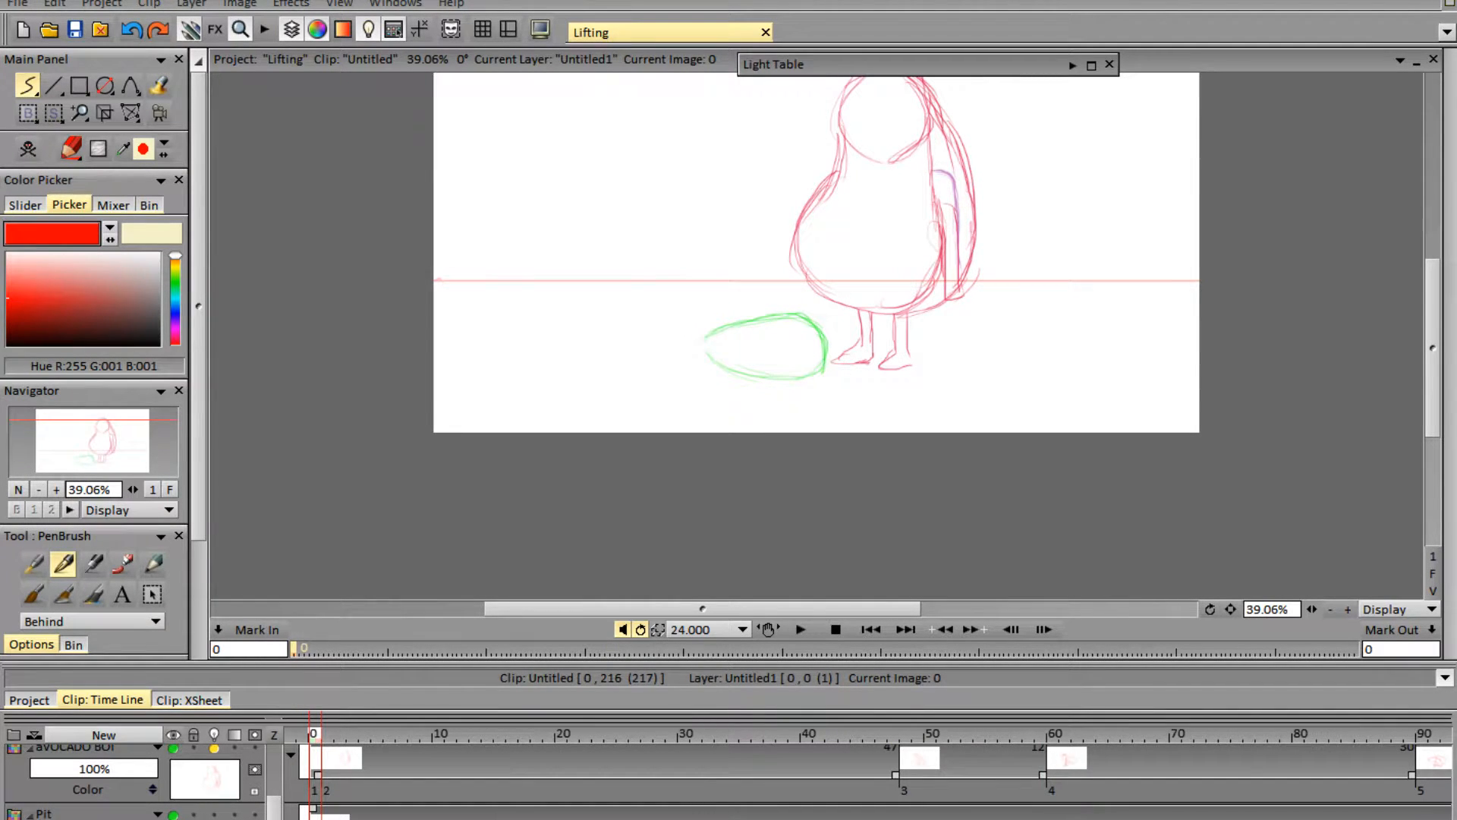
pyautogui.click(903, 742)
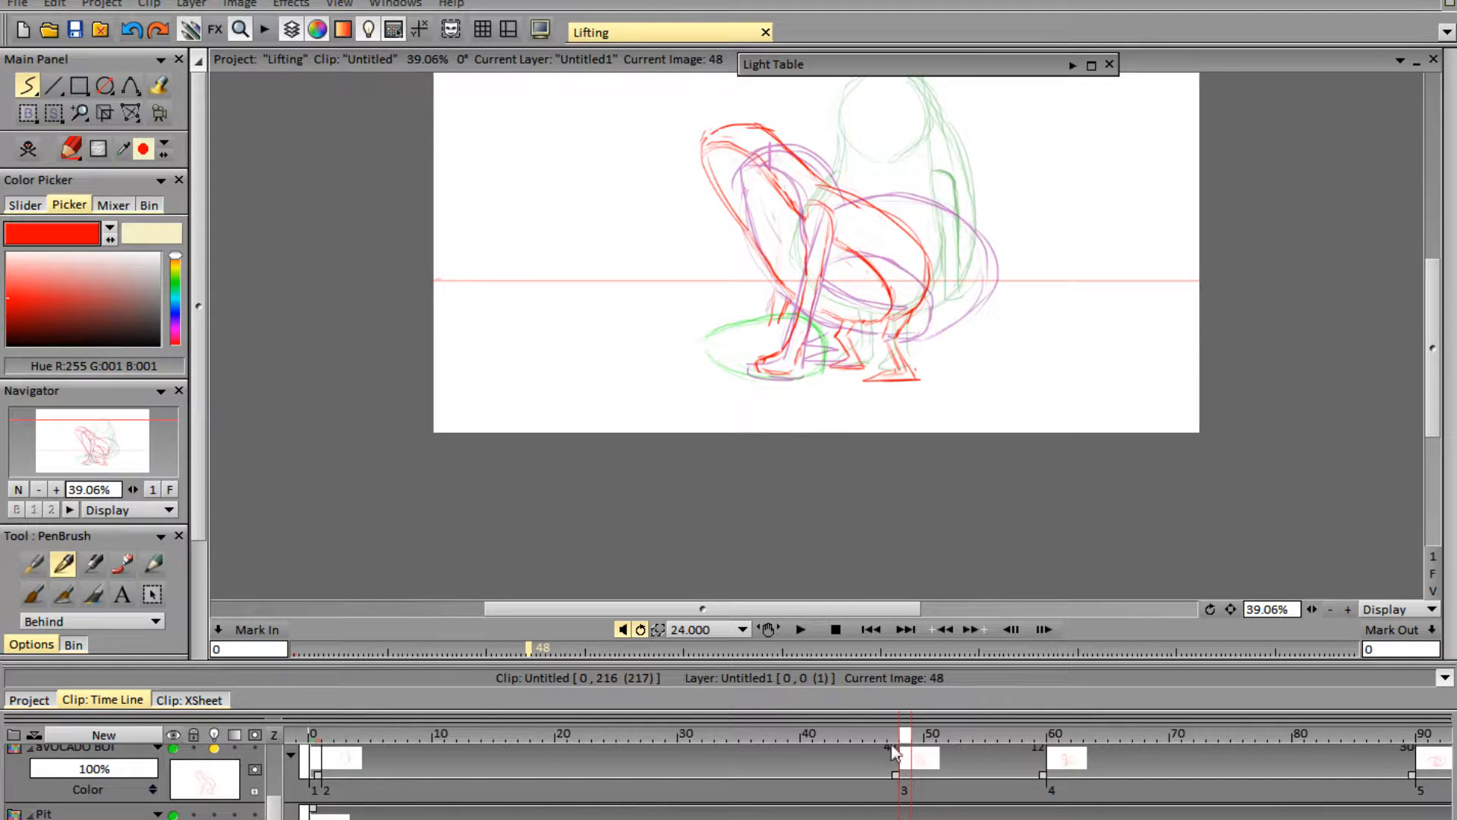
pyautogui.click(312, 733)
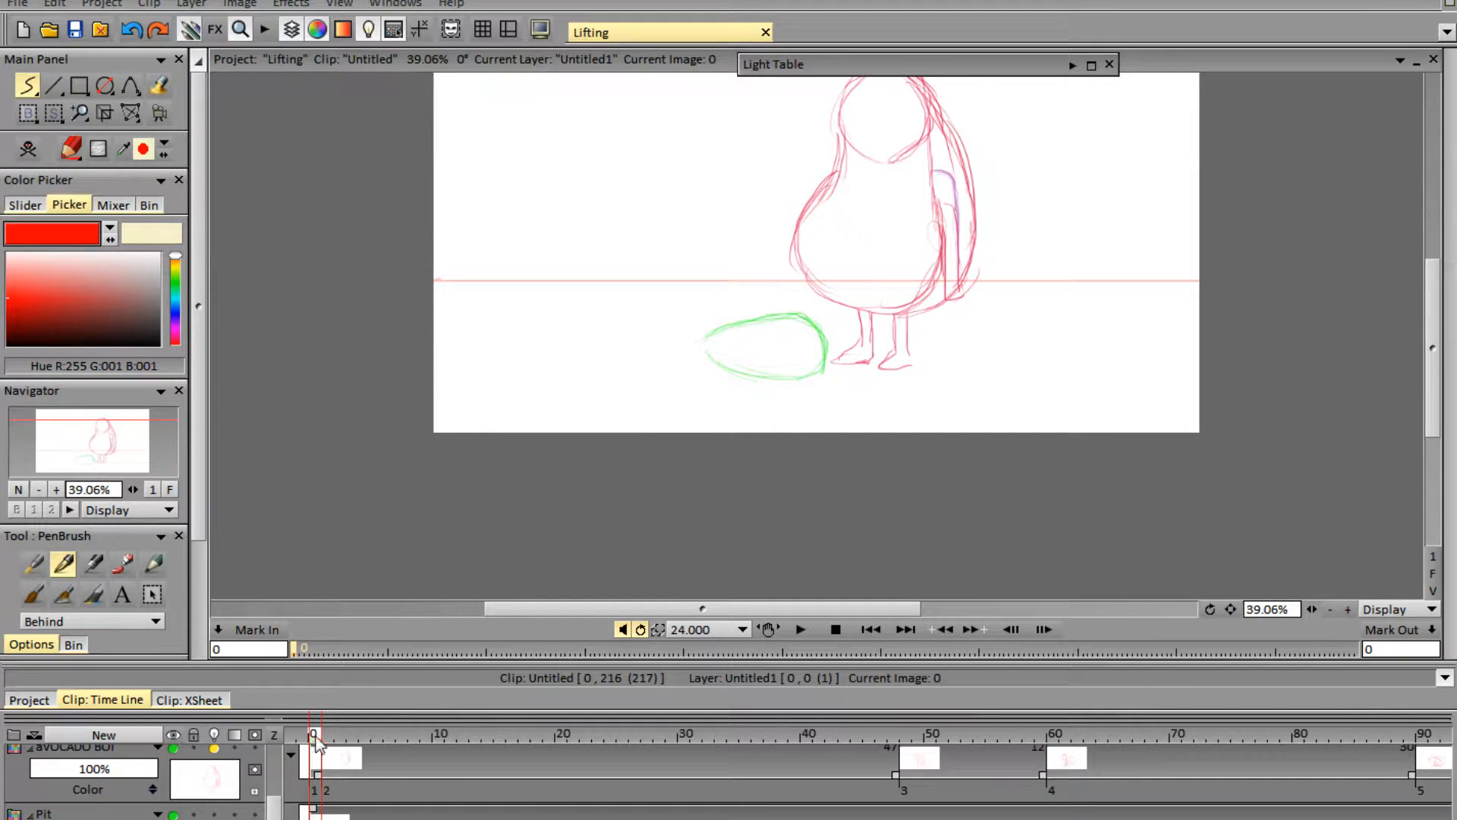
pyautogui.moveTo(317, 742)
pyautogui.mouseDown()
pyautogui.moveTo(330, 738)
pyautogui.moveTo(313, 739)
pyautogui.mouseUp()
pyautogui.moveTo(275, 809)
pyautogui.mouseDown()
pyautogui.moveTo(278, 778)
pyautogui.moveTo(326, 787)
pyautogui.moveTo(271, 799)
pyautogui.moveTo(272, 817)
pyautogui.mouseUp()
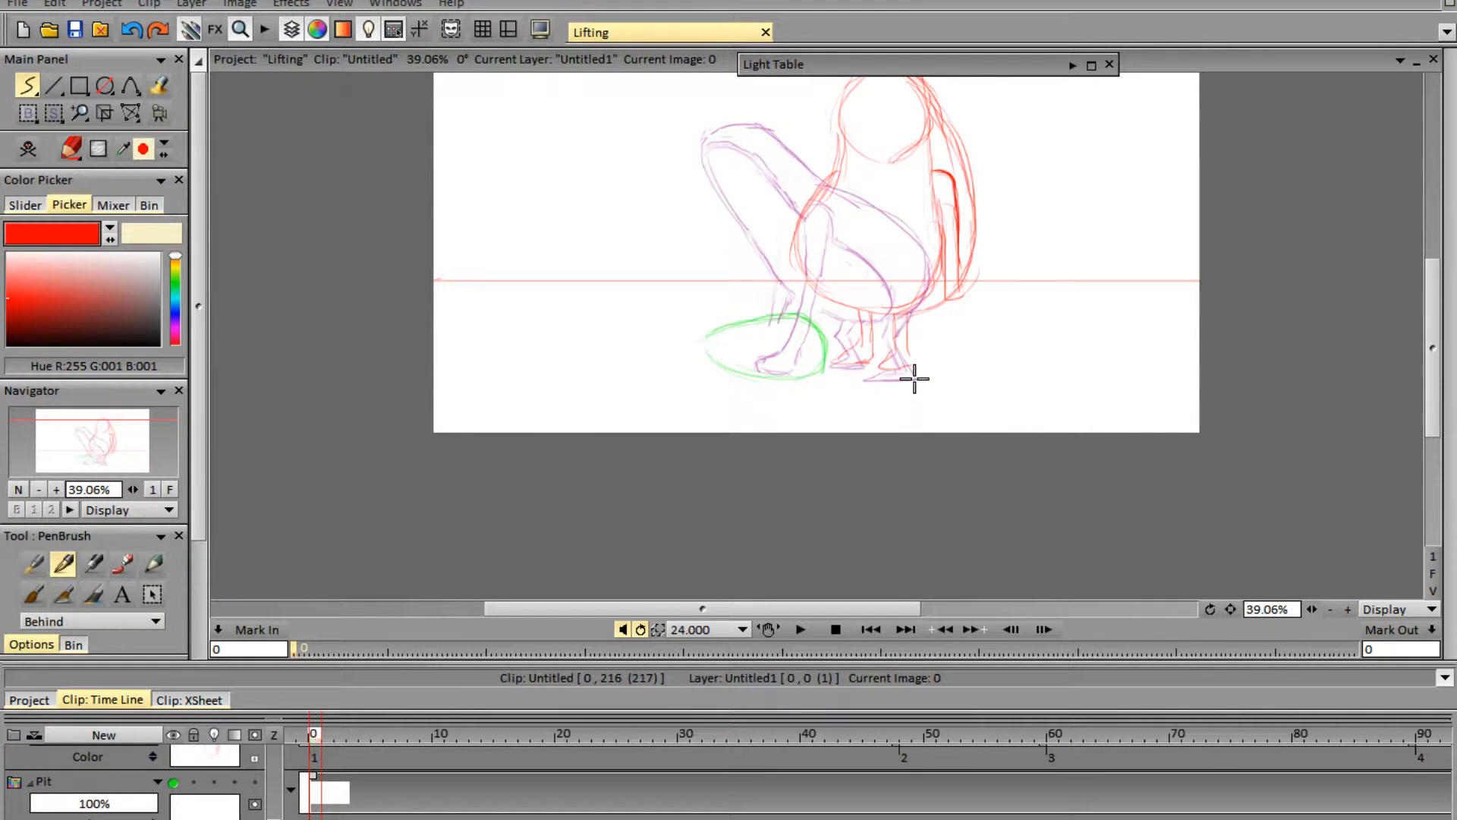
# - Draw four horizontal guide lines across the canvas around foot level on the Untitled1 layer
pyautogui.moveTo(858, 380)
pyautogui.mouseDown()
pyautogui.moveTo(632, 366)
pyautogui.moveTo(763, 423)
pyautogui.moveTo(1435, 504)
pyautogui.mouseUp()
pyautogui.moveTo(848, 366); pyautogui.dragTo(1289, 371)
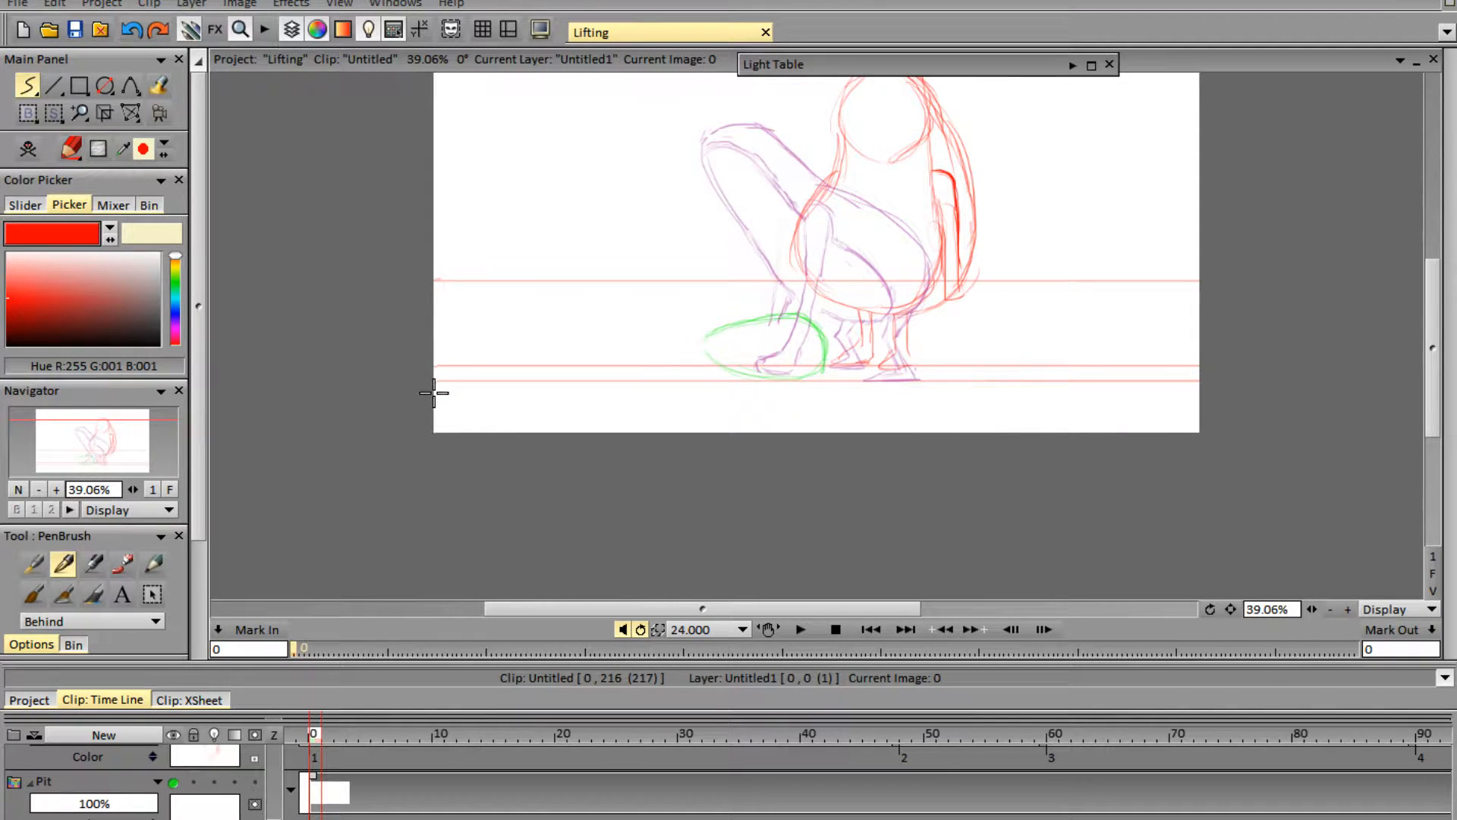
pyautogui.moveTo(433, 393); pyautogui.dragTo(196, 406)
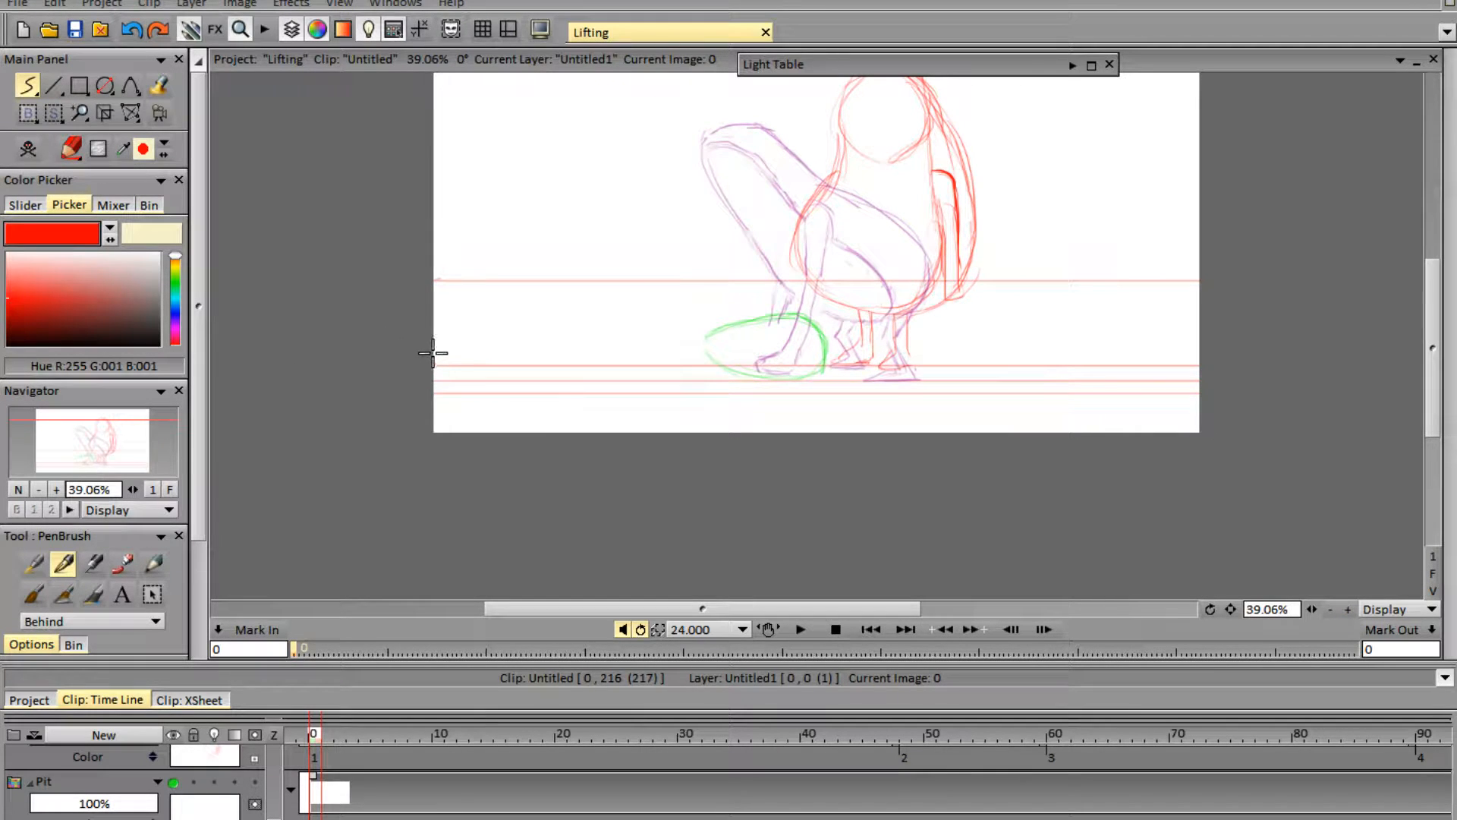
pyautogui.moveTo(433, 353); pyautogui.dragTo(1354, 323)
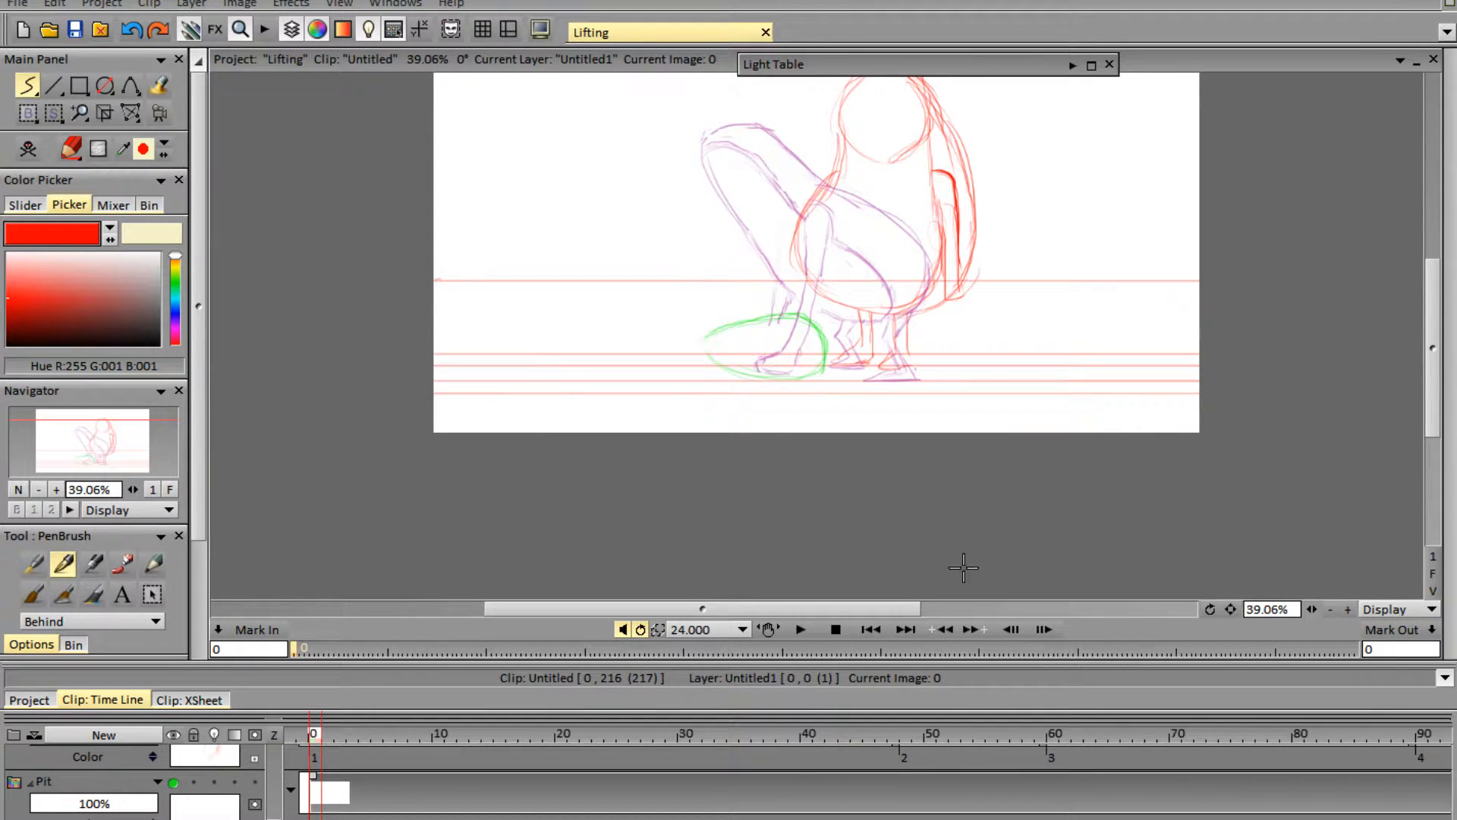
# - Check the foot positions on frames 60, 59 and 0 against the guide lines without the light table overlay
pyautogui.moveTo(1450, 660)
pyautogui.moveTo(274, 819); pyautogui.dragTo(257, 716)
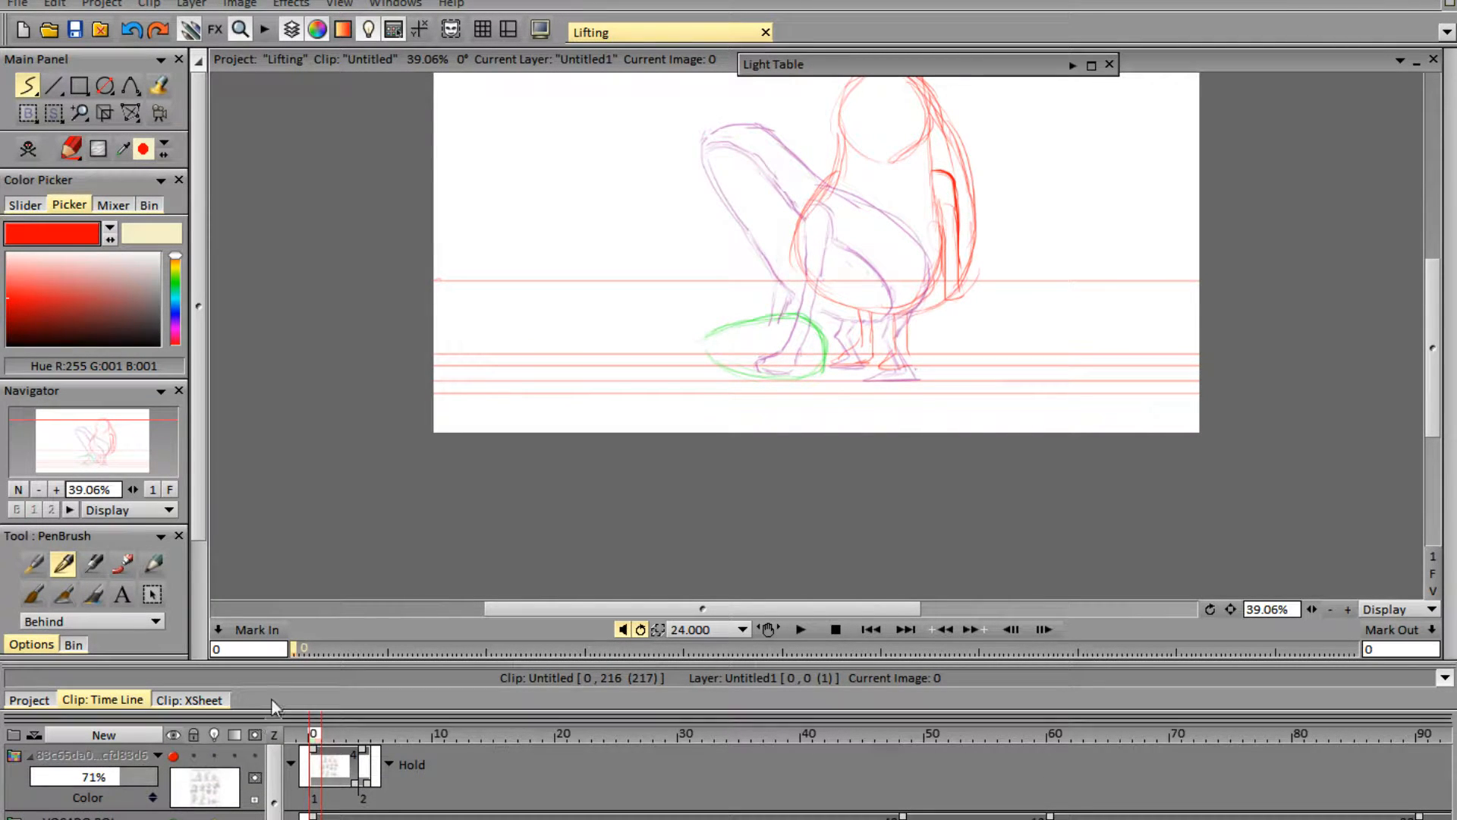
pyautogui.moveTo(930, 735)
pyautogui.mouseDown()
pyautogui.moveTo(912, 724)
pyautogui.moveTo(1057, 713)
pyautogui.mouseUp()
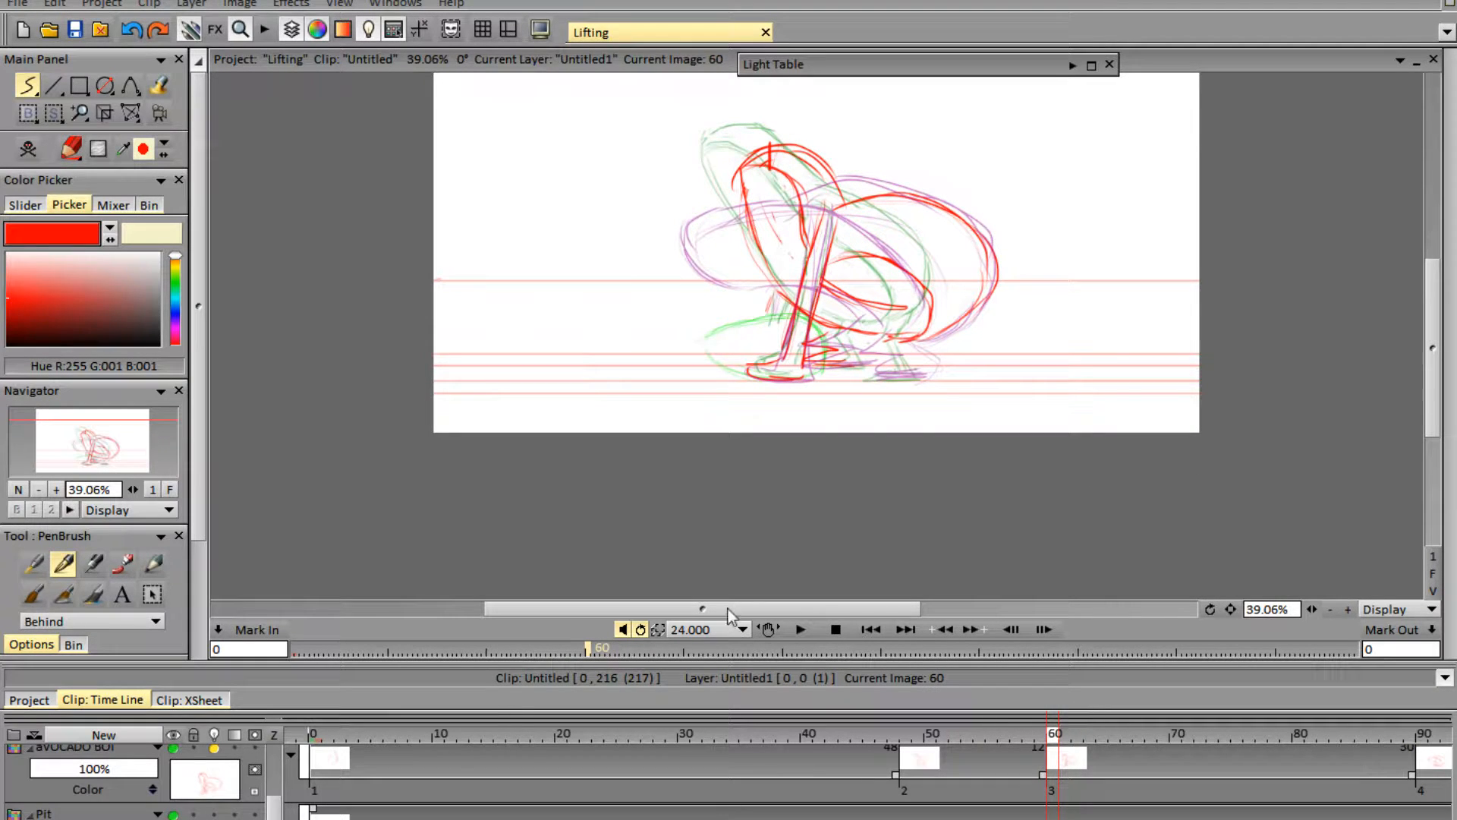
pyautogui.click(214, 749)
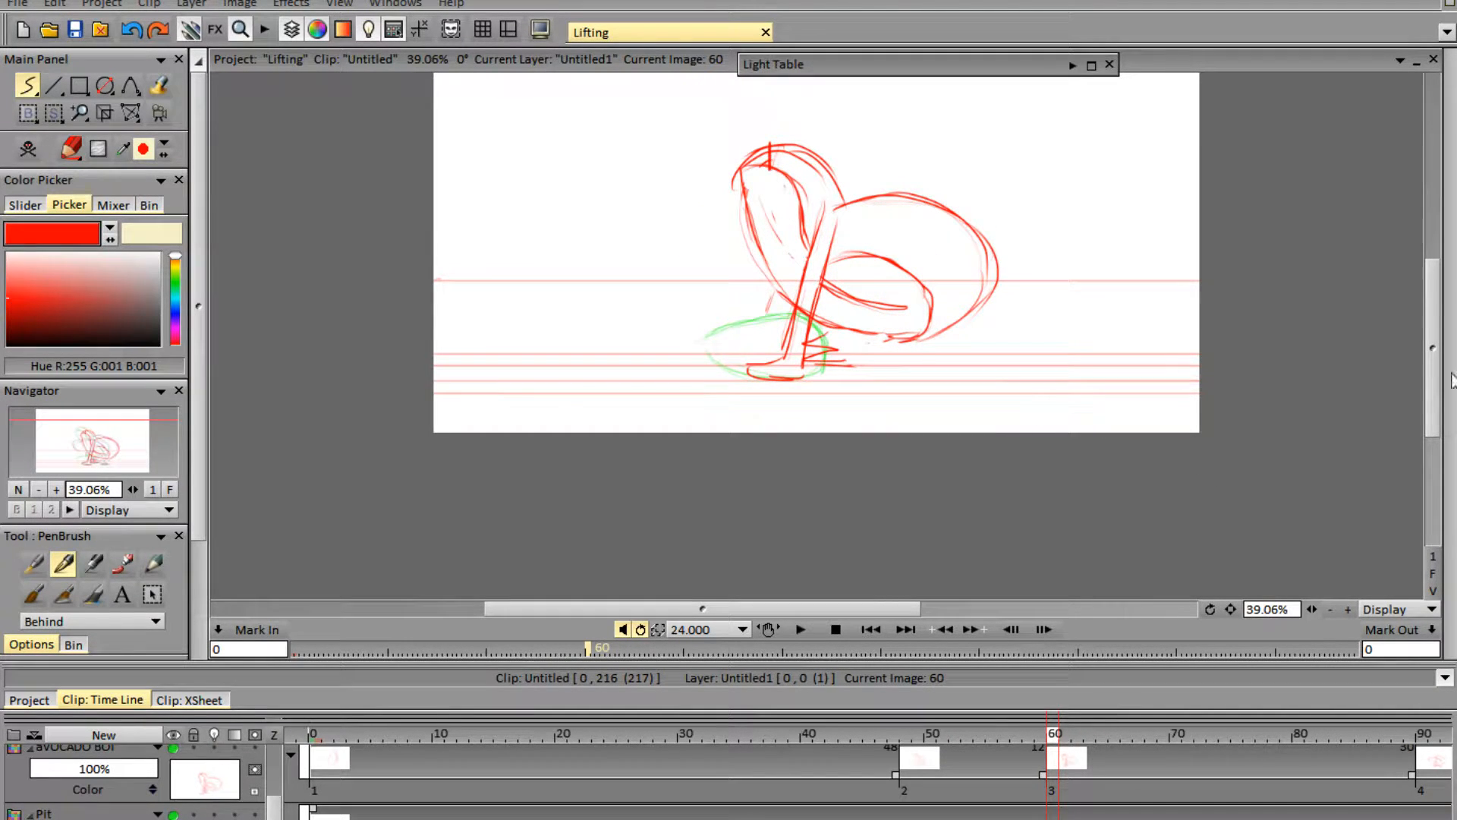
pyautogui.moveTo(1312, 609); pyautogui.dragTo(1417, 614)
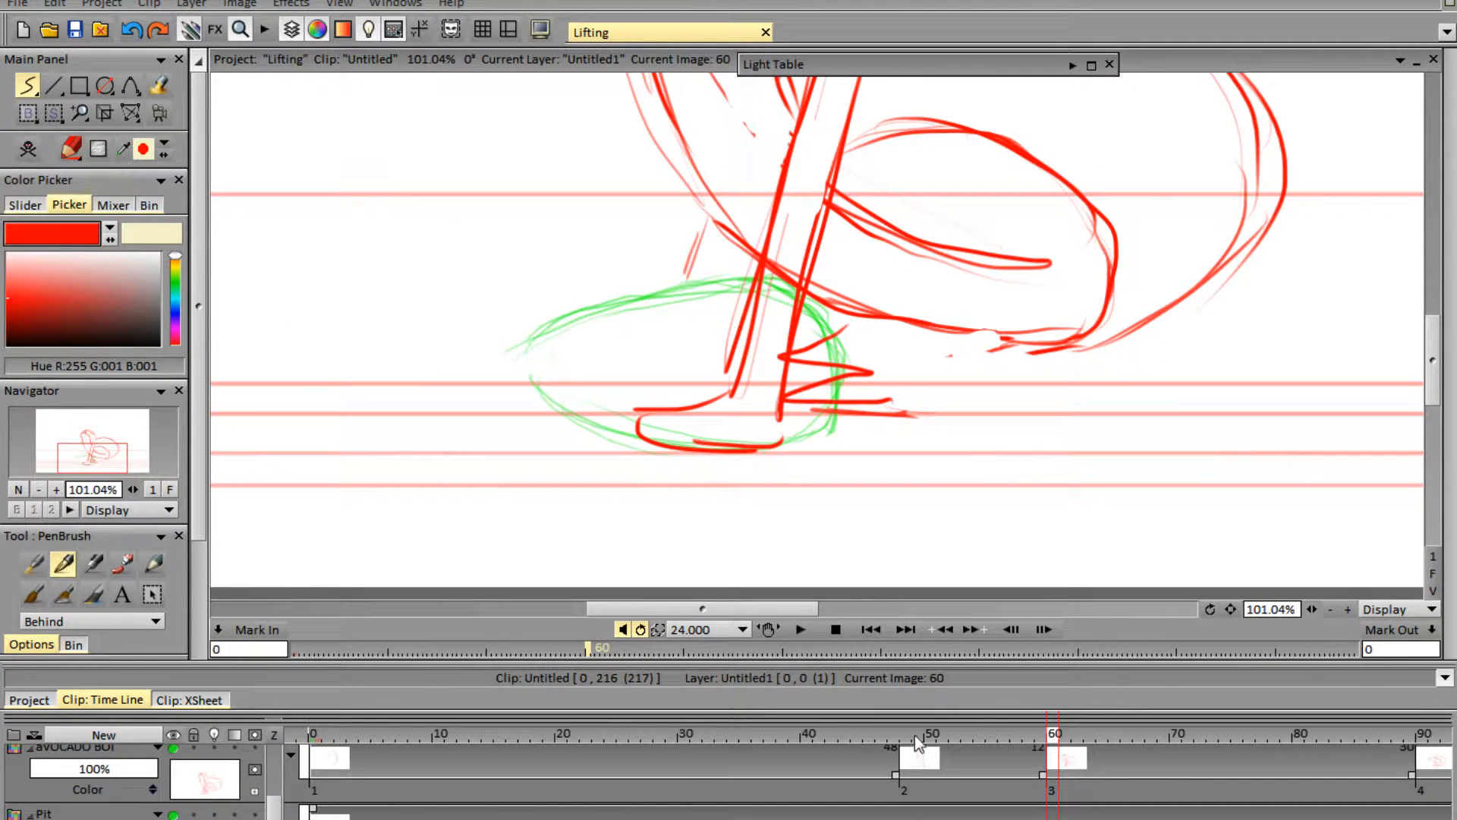
pyautogui.click(1038, 736)
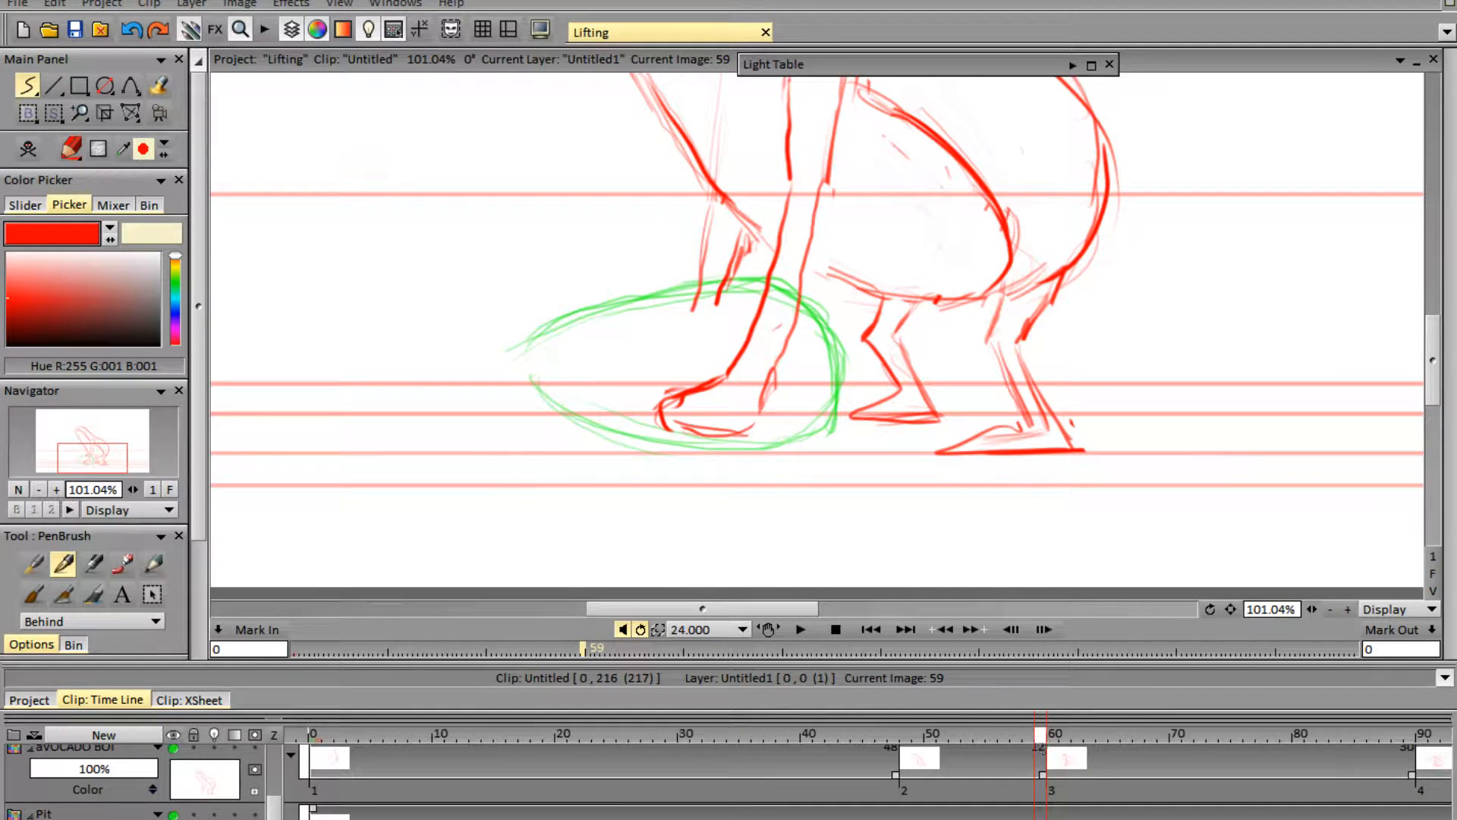
pyautogui.scroll(-1, 143, 744)
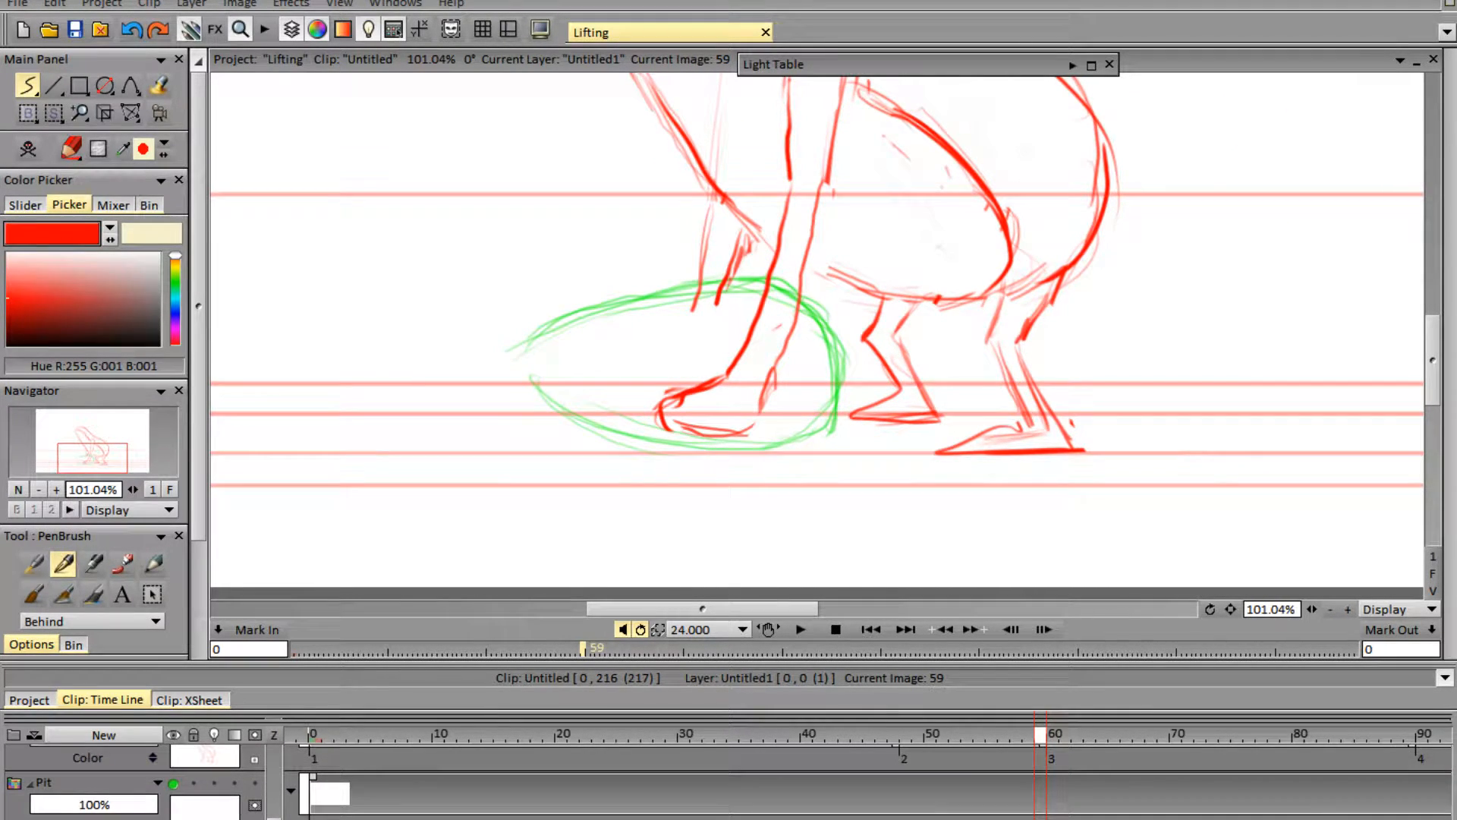
pyautogui.click(315, 738)
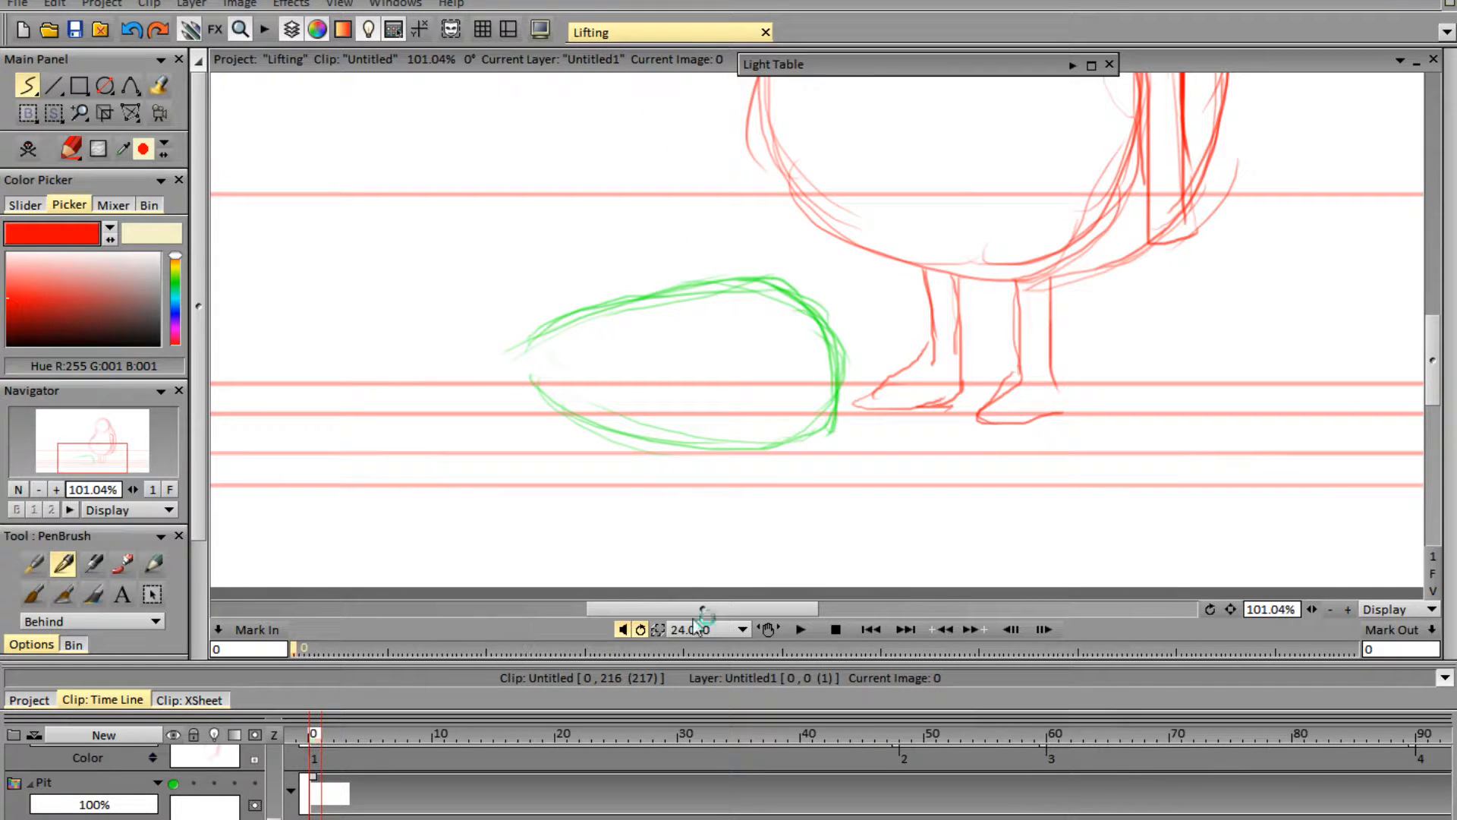
pyautogui.scroll(1, 143, 781)
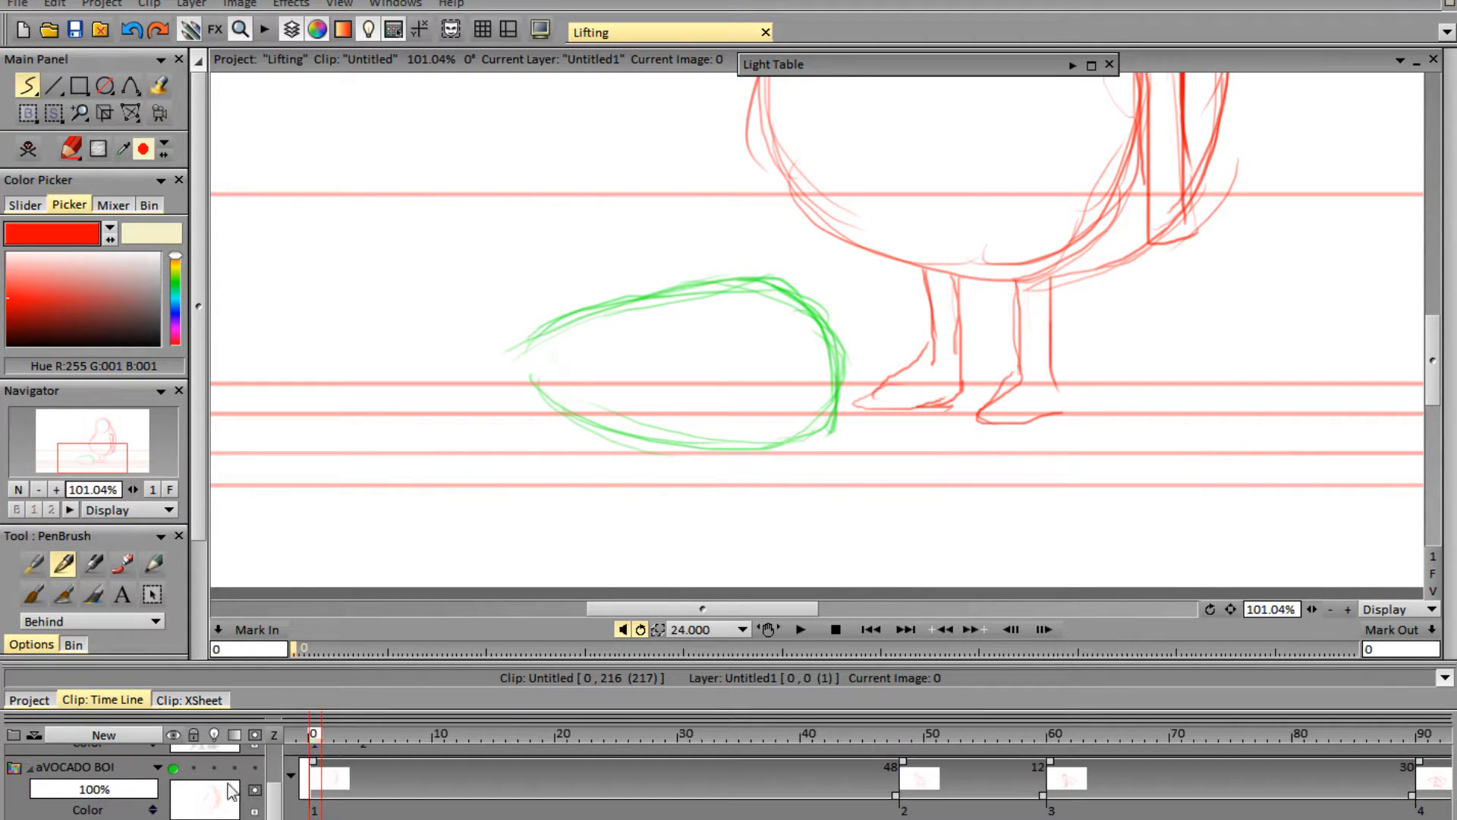
# - Mark the toe and heel of both crouching feet with short vertical ticks on the guide lines, using the light table overlay
pyautogui.click(214, 768)
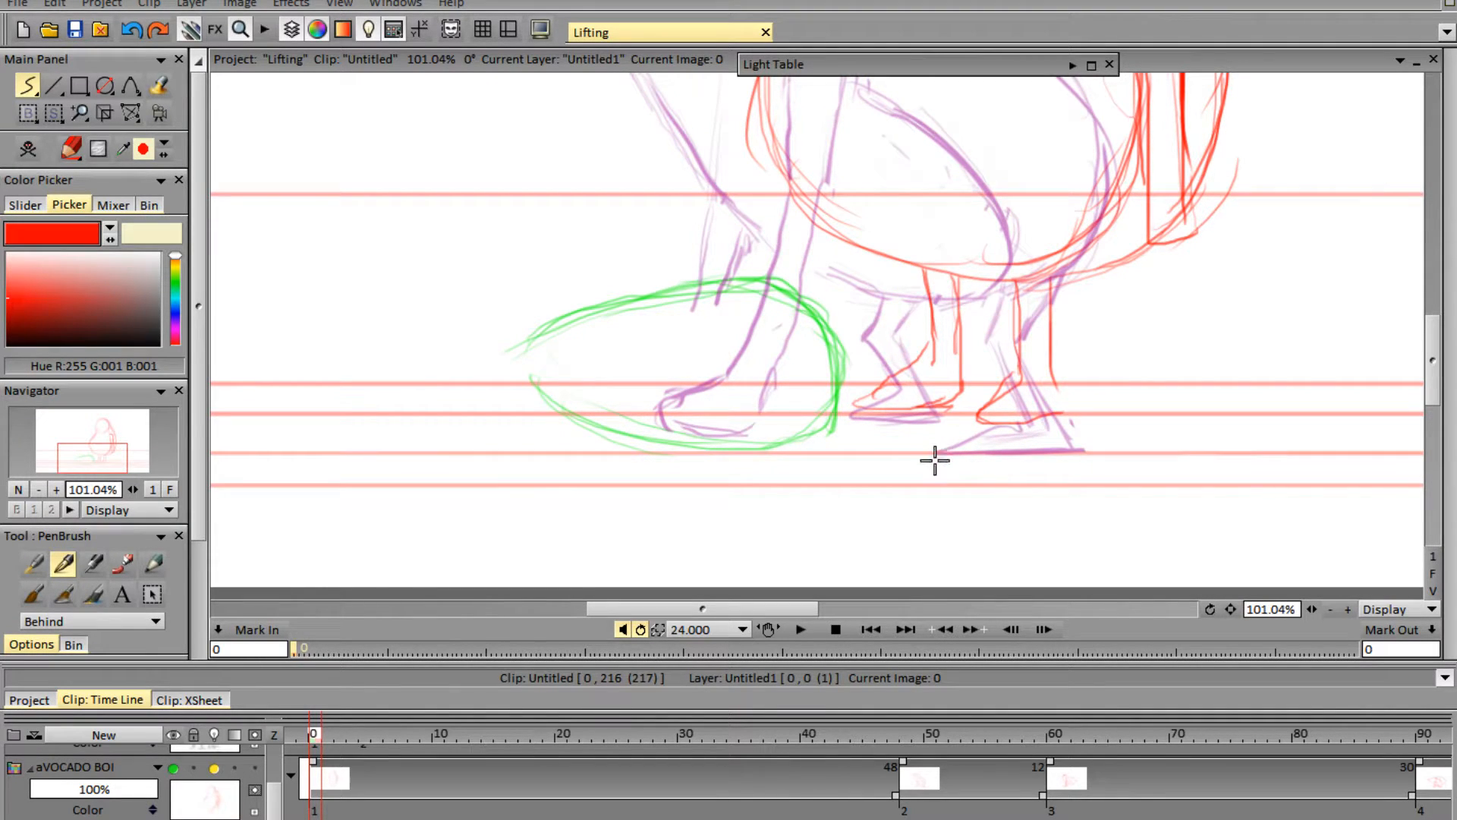
pyautogui.moveTo(936, 438); pyautogui.dragTo(937, 470)
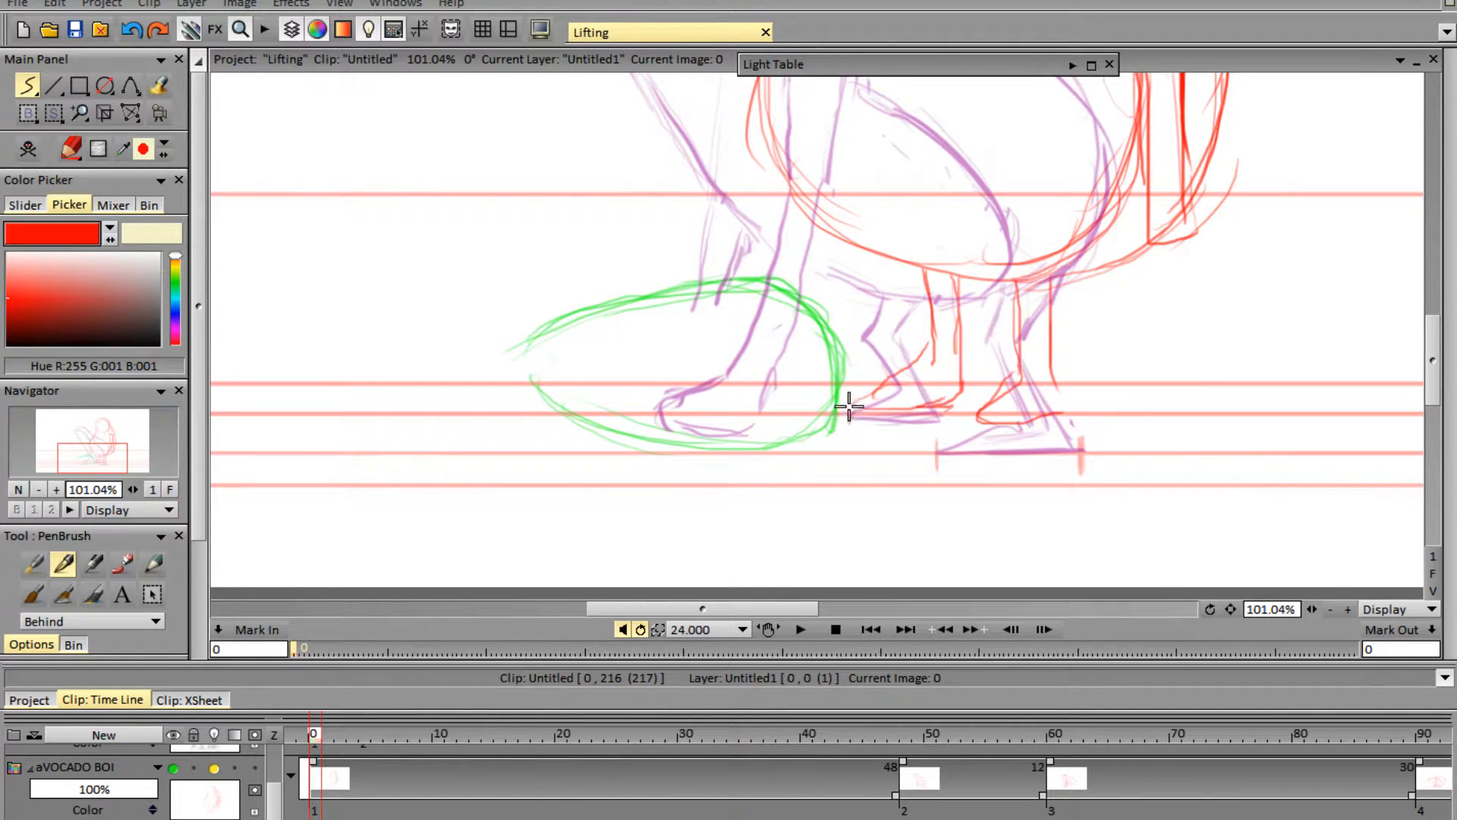
pyautogui.moveTo(849, 406); pyautogui.dragTo(849, 425)
pyautogui.click(215, 768)
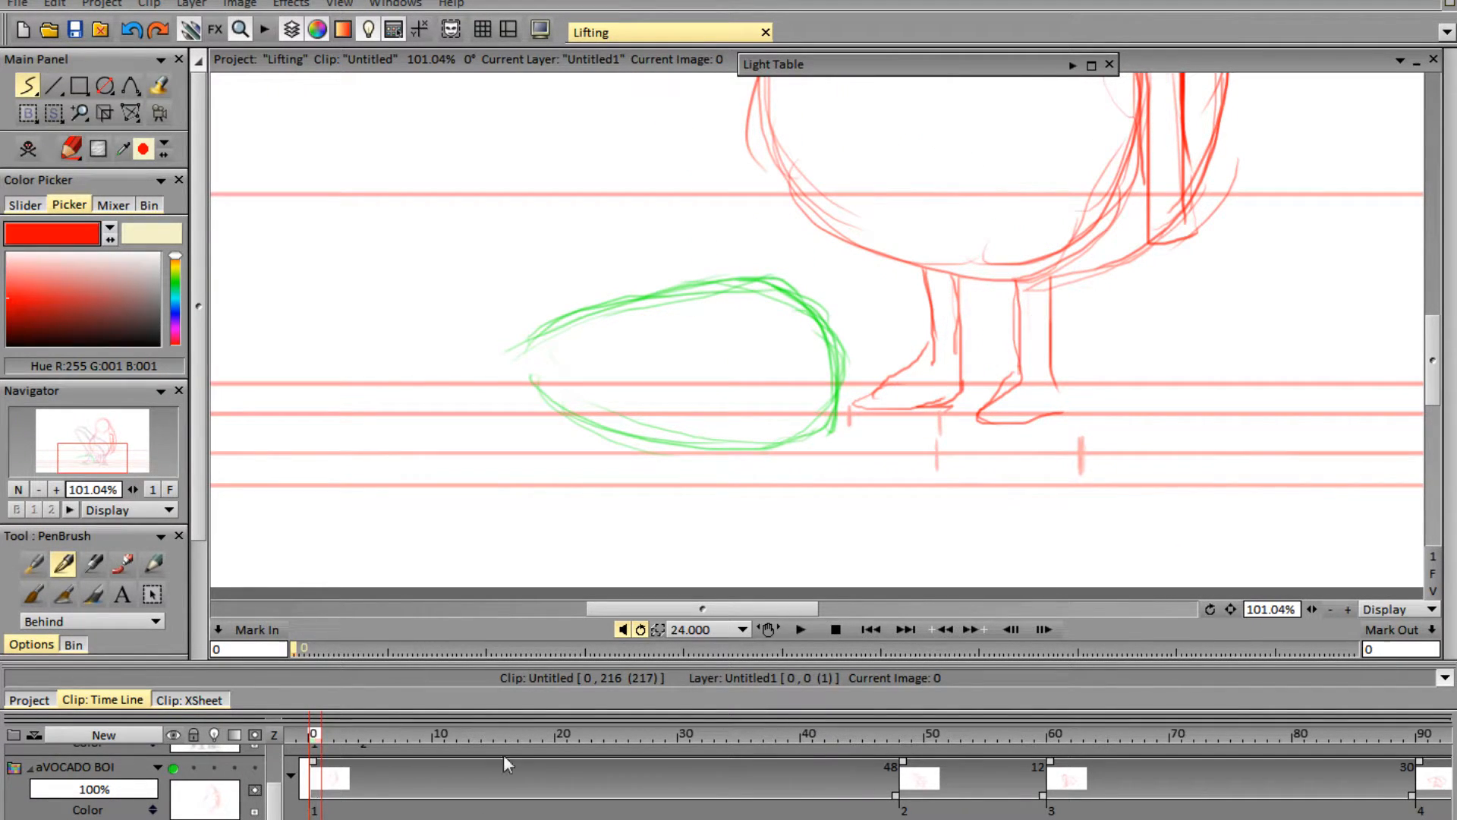
# - Draw the near foot's flat sole and curved top between the tick marks on frame 60 of the aVOCADO BOI layer
pyautogui.click(906, 735)
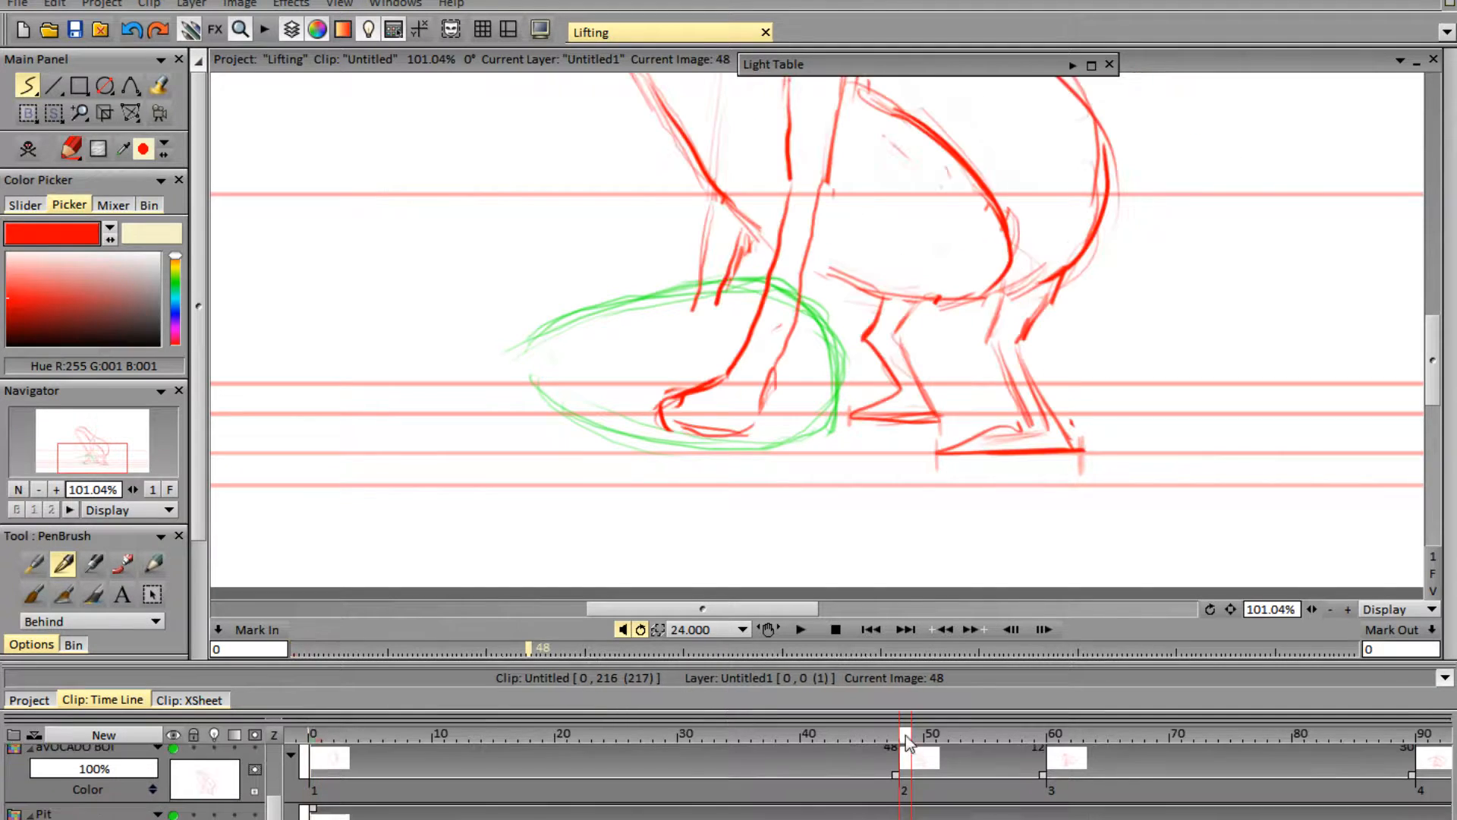
pyautogui.click(1056, 736)
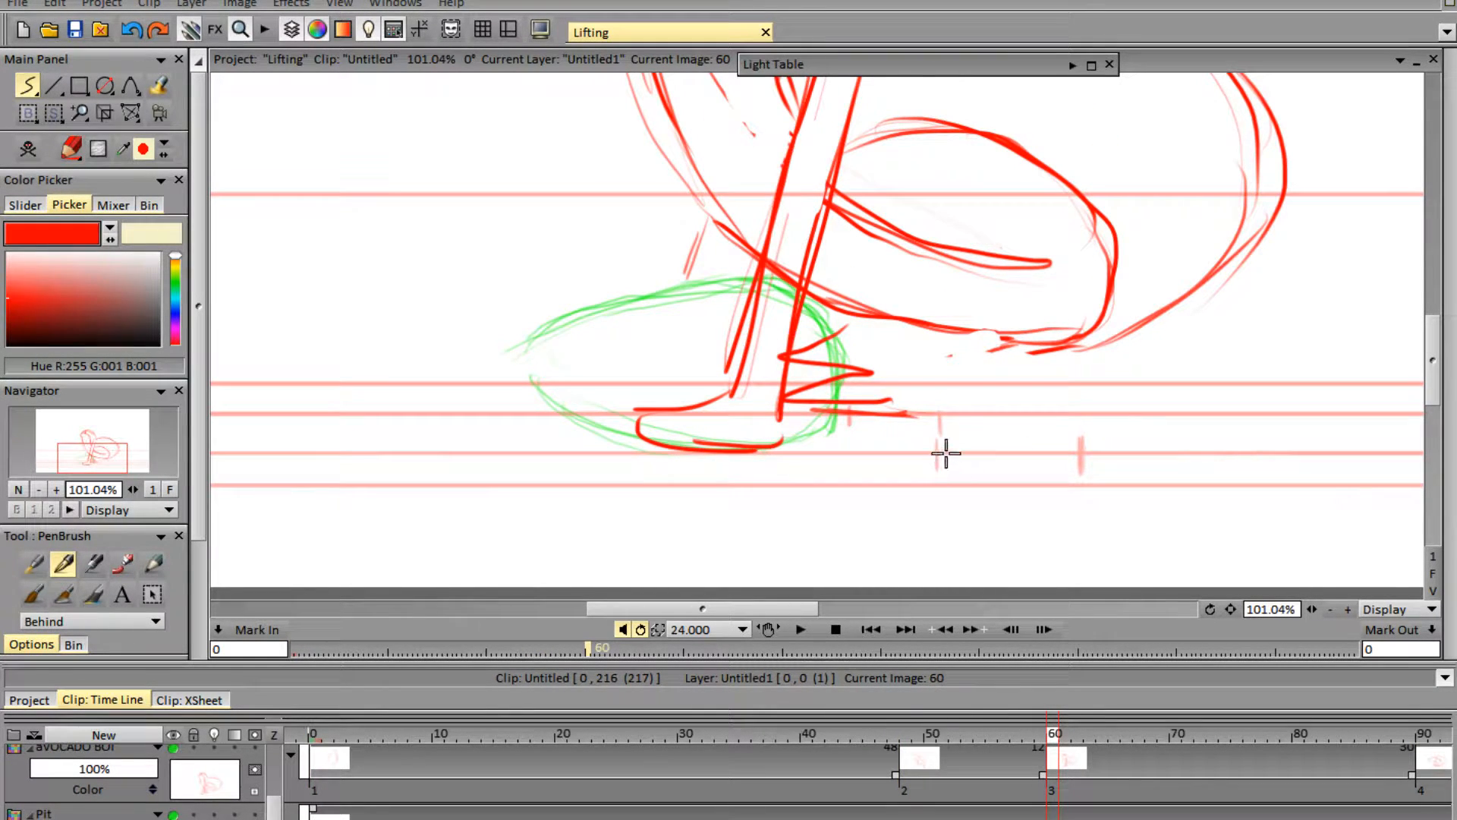
pyautogui.click(943, 453)
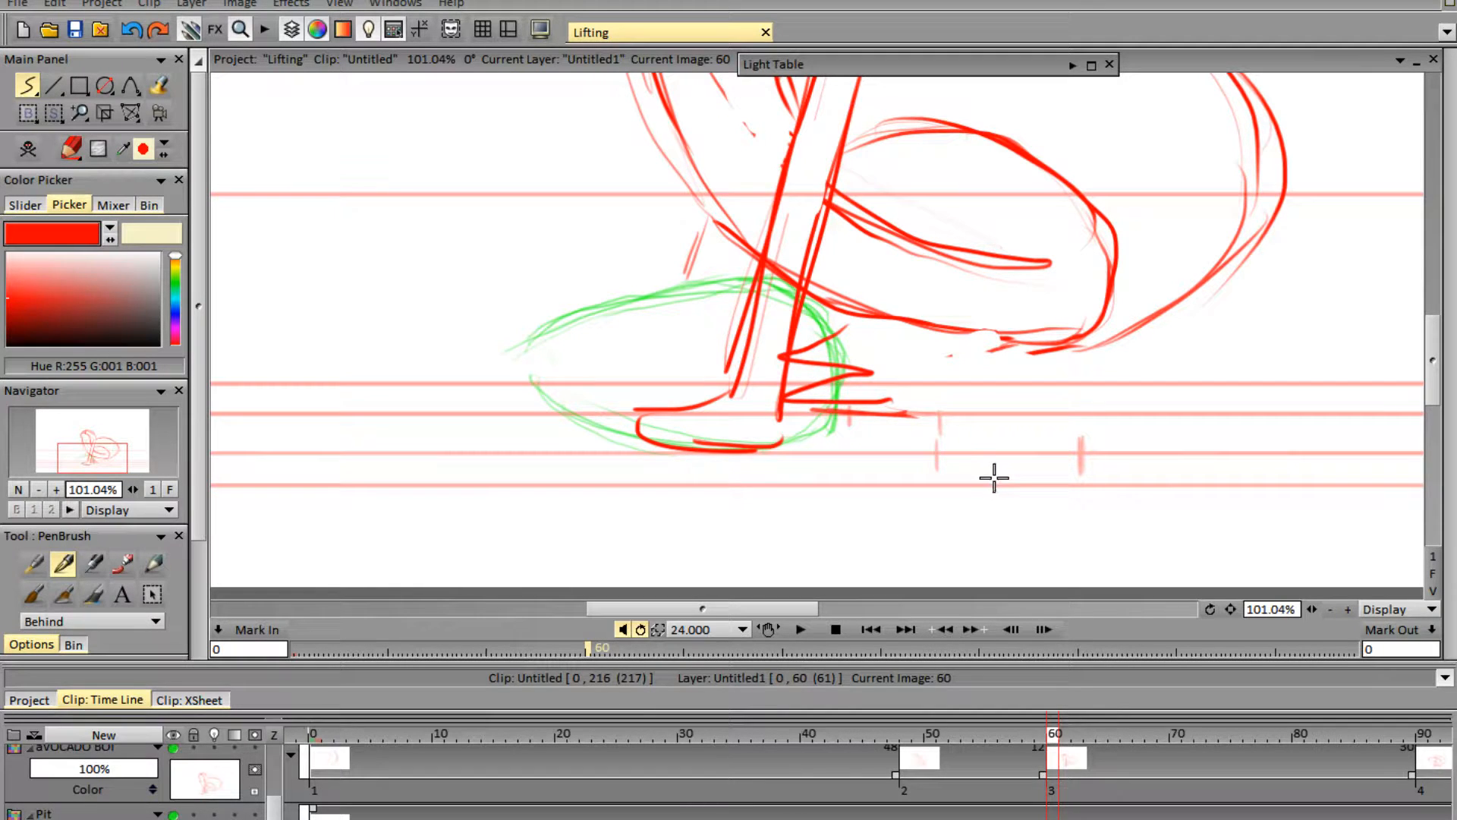
pyautogui.click(1056, 793)
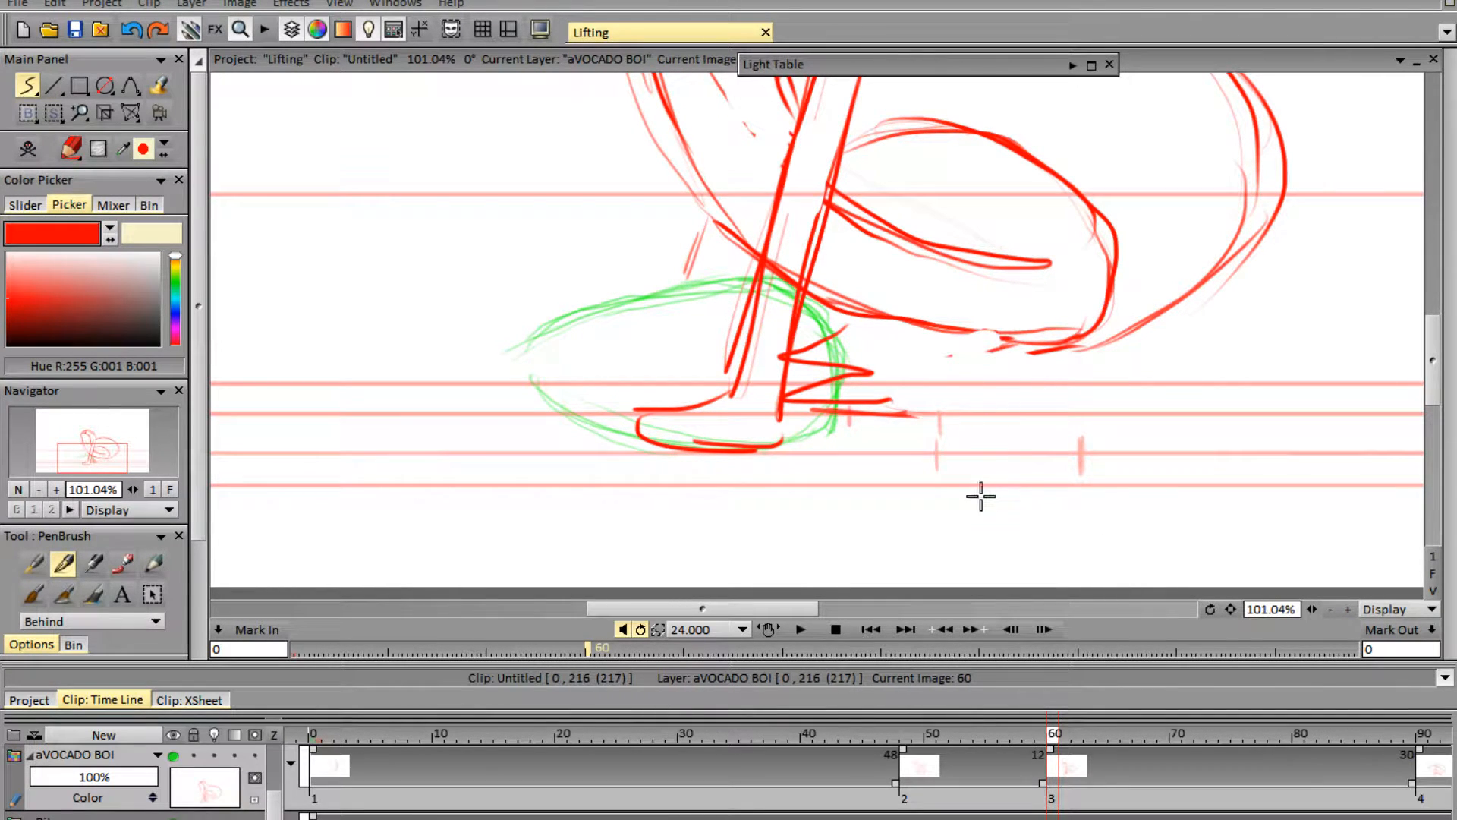
pyautogui.moveTo(938, 453); pyautogui.dragTo(1080, 453)
pyautogui.moveTo(936, 450)
pyautogui.mouseDown()
pyautogui.moveTo(988, 419)
pyautogui.moveTo(950, 439)
pyautogui.moveTo(1045, 429)
pyautogui.mouseUp()
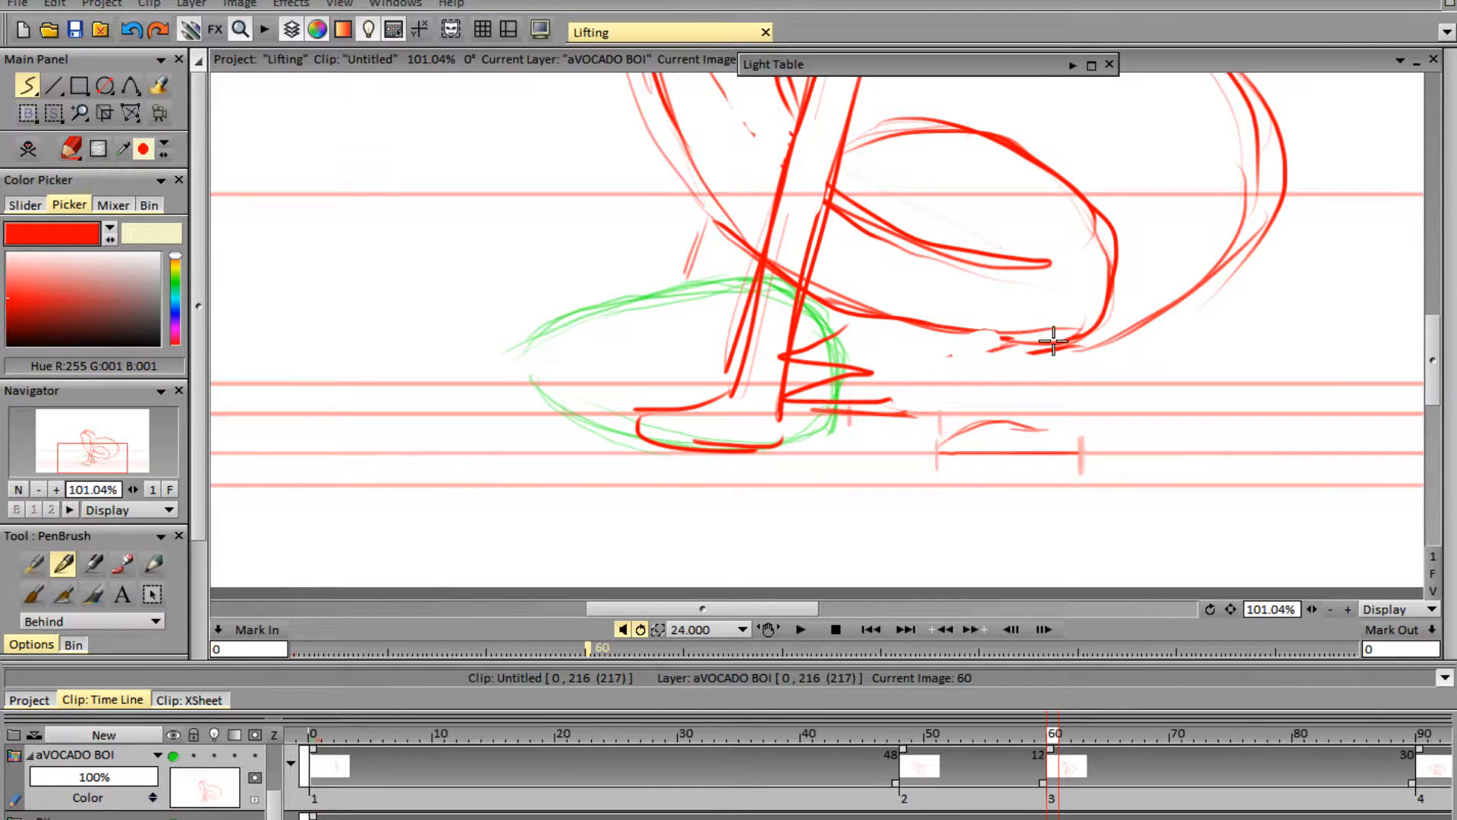
# - Draw the near leg on frame 60 with a bent knee and a shin slanting back down to the heel
pyautogui.moveTo(975, 362)
pyautogui.mouseDown()
pyautogui.moveTo(1027, 384)
pyautogui.moveTo(1009, 380)
pyautogui.moveTo(1049, 417)
pyautogui.mouseUp()
pyautogui.hotkey('ctrl', 'z')
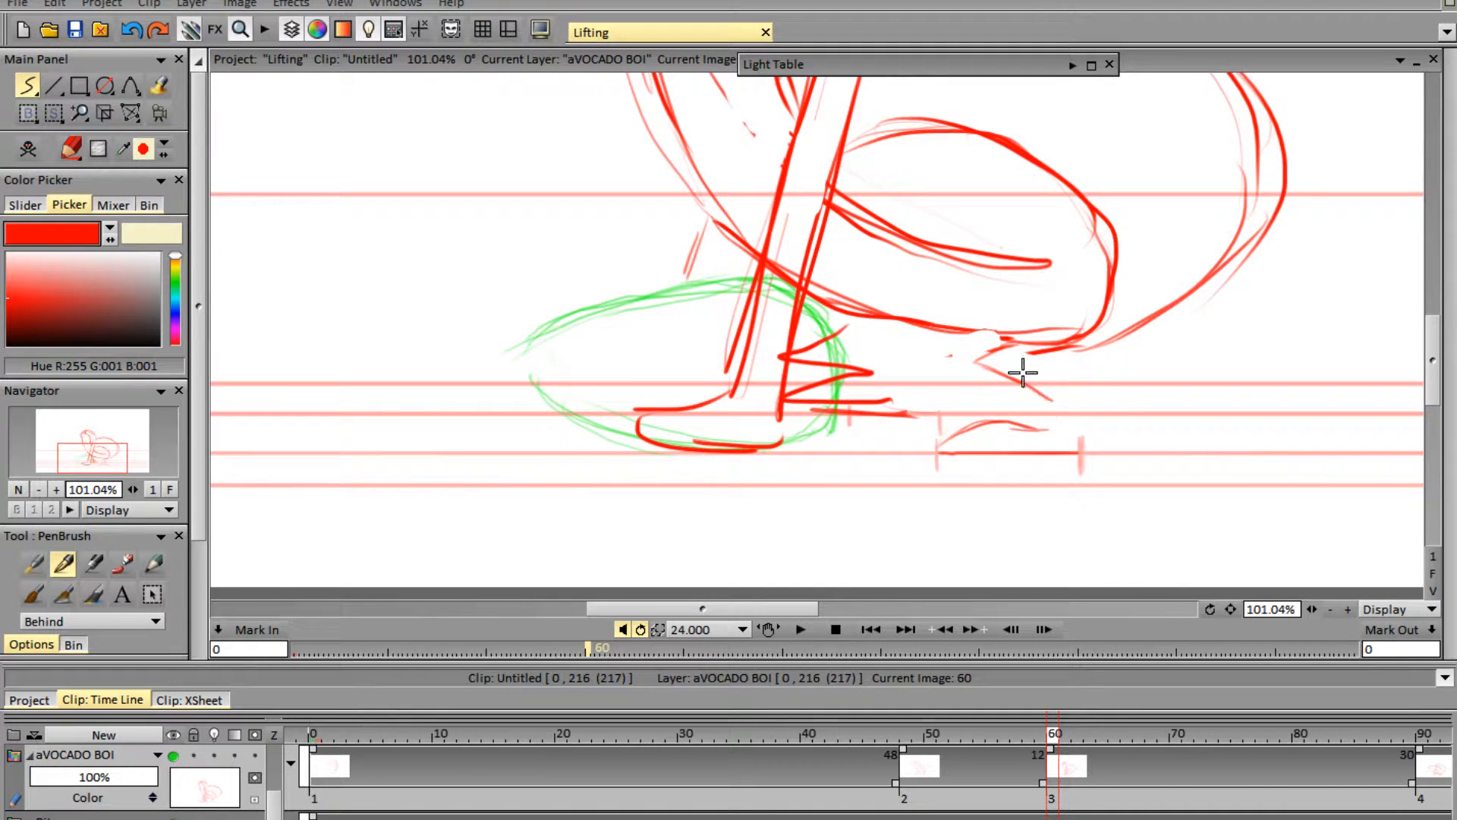
pyautogui.hotkey('ctrl', 'z')
pyautogui.moveTo(950, 356)
pyautogui.mouseDown()
pyautogui.moveTo(1006, 345)
pyautogui.moveTo(995, 391)
pyautogui.moveTo(1079, 453)
pyautogui.moveTo(1071, 413)
pyautogui.moveTo(1002, 366)
pyautogui.moveTo(1081, 430)
pyautogui.mouseUp()
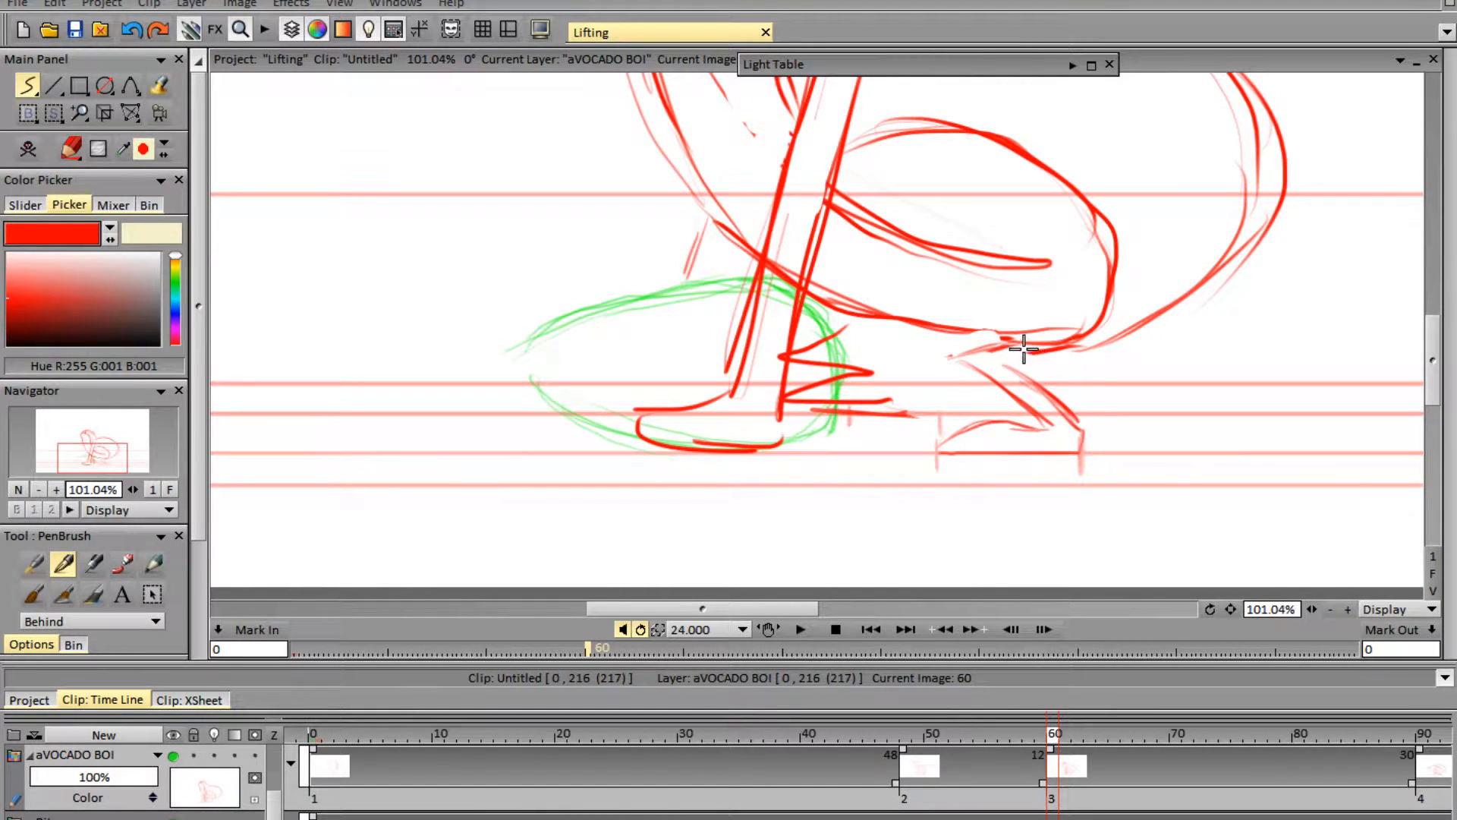
pyautogui.moveTo(1009, 365); pyautogui.dragTo(1039, 351)
# - Erase the old far leg on frame 60 and draw the far foot's flat sole line between its tick marks
pyautogui.press('e')
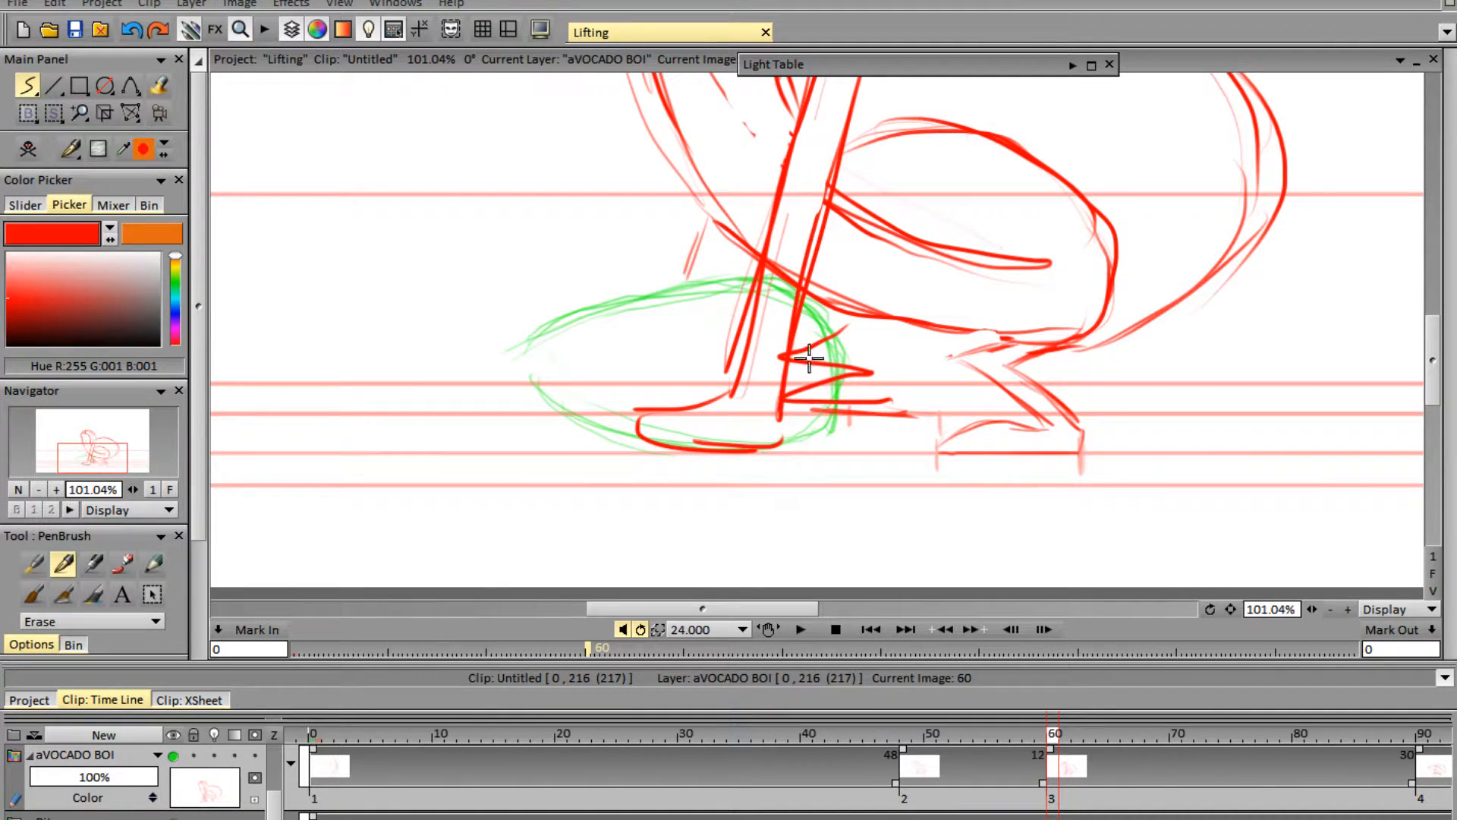
pyautogui.moveTo(809, 357)
pyautogui.mouseDown()
pyautogui.moveTo(801, 419)
pyautogui.moveTo(803, 402)
pyautogui.moveTo(840, 412)
pyautogui.moveTo(856, 383)
pyautogui.moveTo(886, 418)
pyautogui.moveTo(822, 407)
pyautogui.moveTo(920, 413)
pyautogui.mouseUp()
pyautogui.press('e')
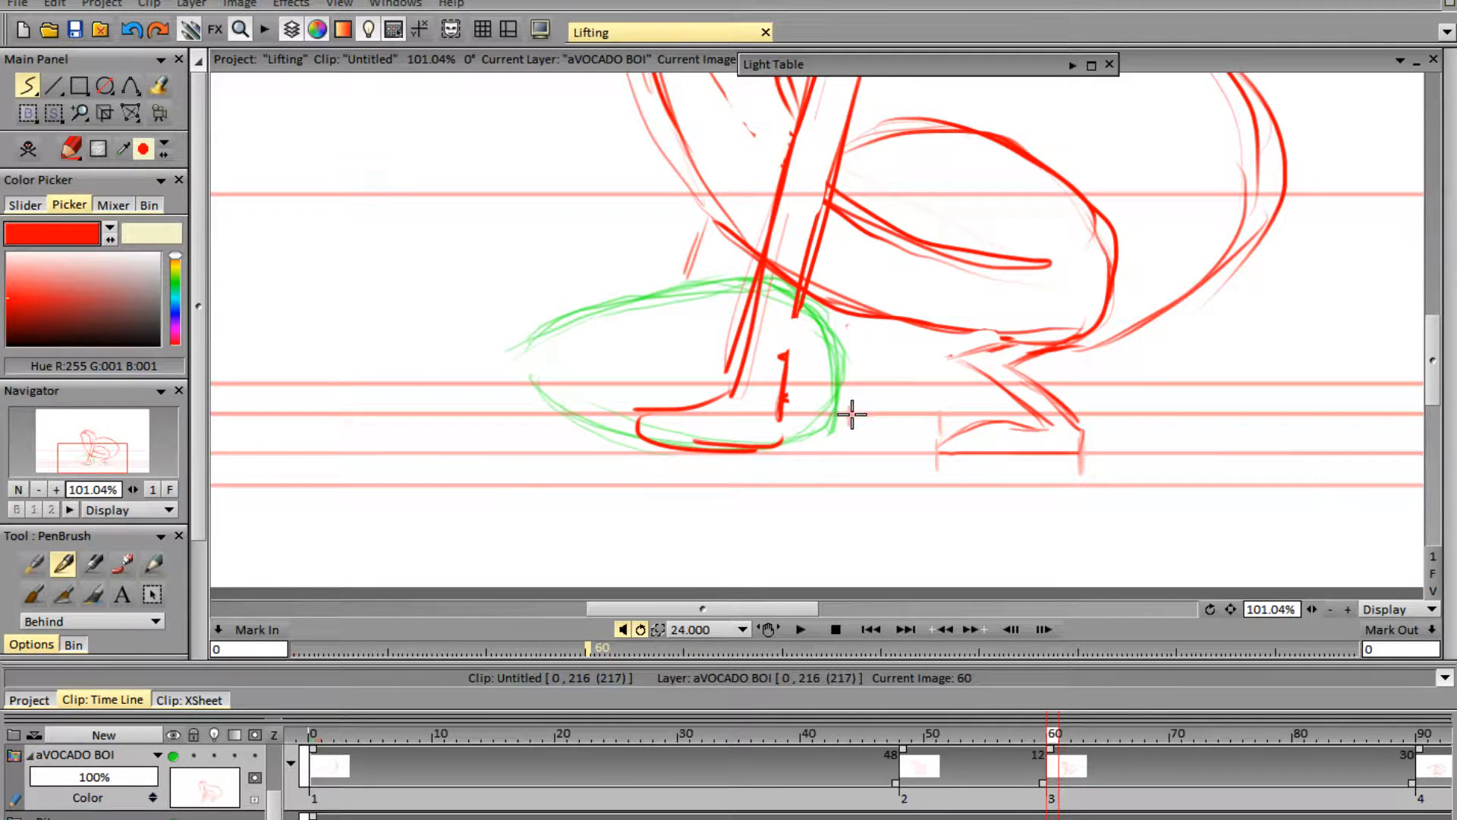
pyautogui.moveTo(854, 414)
pyautogui.mouseDown()
pyautogui.moveTo(932, 344)
pyautogui.moveTo(931, 389)
pyautogui.mouseUp()
pyautogui.hotkey('ctrl', 'z')
pyautogui.moveTo(851, 414); pyautogui.dragTo(938, 415)
pyautogui.moveTo(863, 317); pyautogui.dragTo(806, 348)
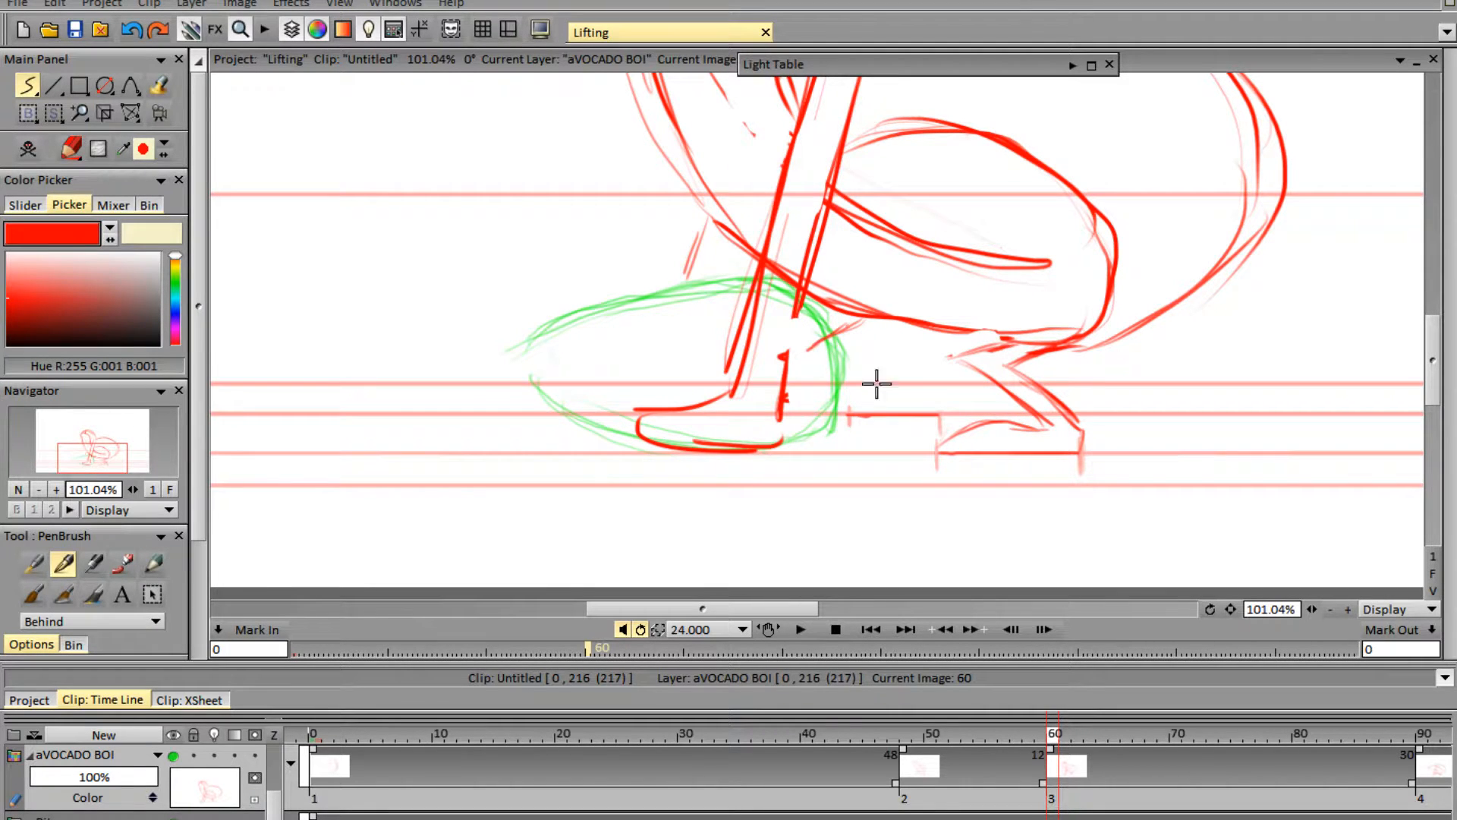
pyautogui.moveTo(848, 413); pyautogui.dragTo(915, 396)
pyautogui.moveTo(819, 338); pyautogui.dragTo(915, 379)
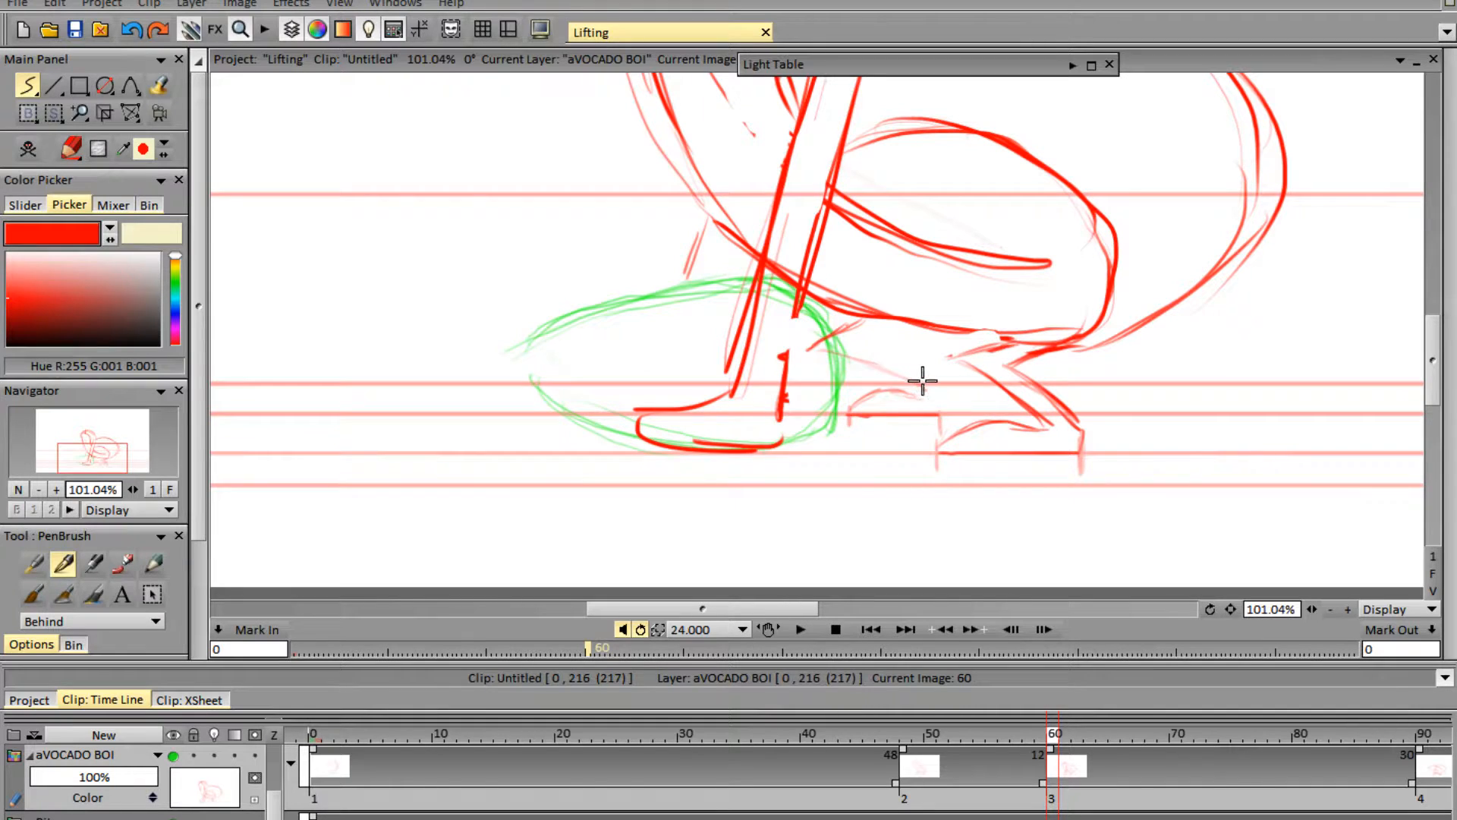
pyautogui.hotkey('ctrl', 'z')
pyautogui.hotkey('ctrl', 'z')
pyautogui.hotkey('ctrl', 'z')
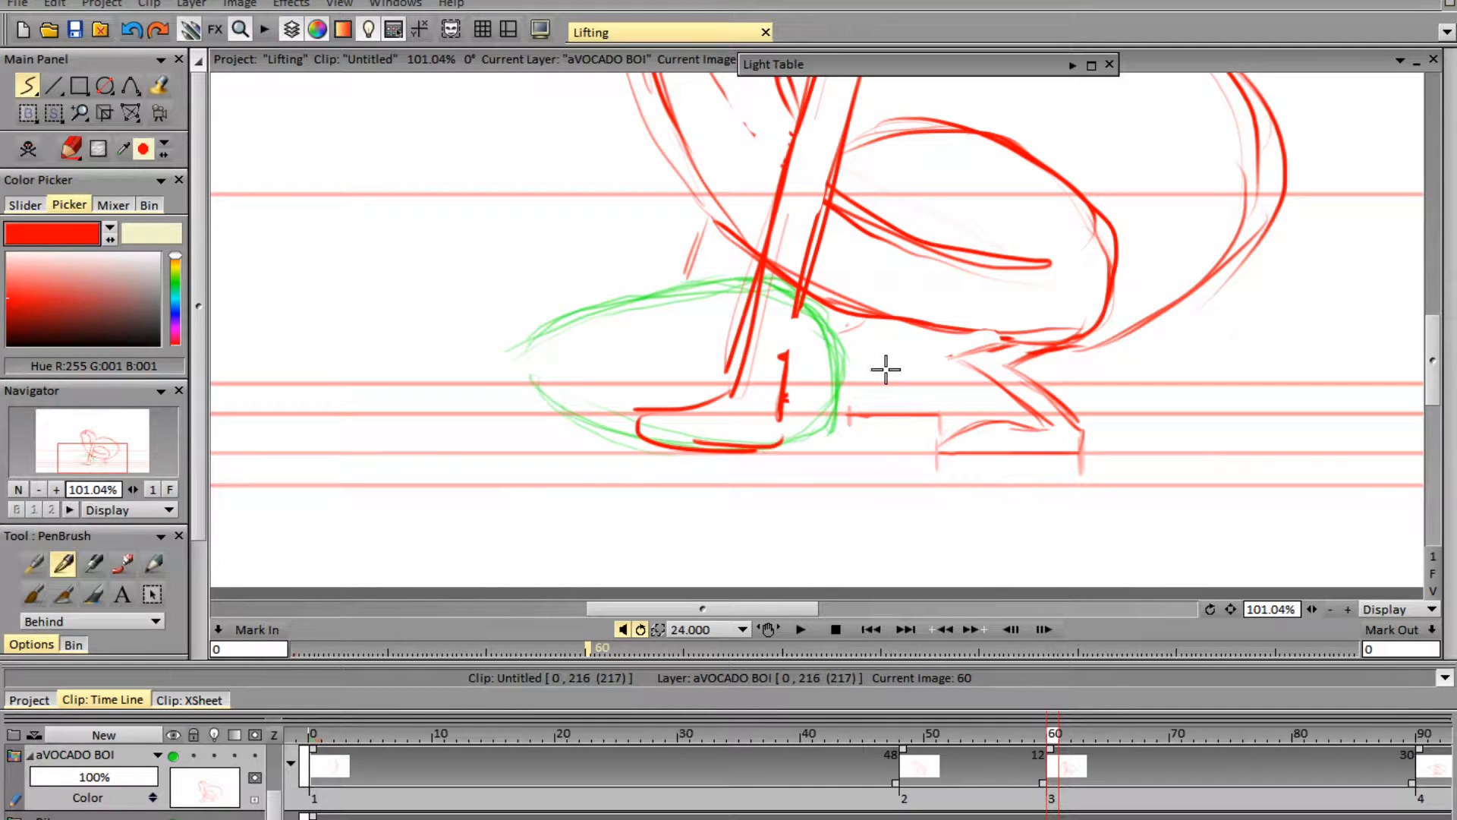
# - Draw the far foot's curved top and the bent far leg up to the body on frame 60
pyautogui.moveTo(851, 414)
pyautogui.mouseDown()
pyautogui.moveTo(875, 386)
pyautogui.moveTo(856, 400)
pyautogui.moveTo(914, 390)
pyautogui.mouseUp()
pyautogui.moveTo(895, 321)
pyautogui.mouseDown()
pyautogui.moveTo(869, 344)
pyautogui.moveTo(849, 337)
pyautogui.moveTo(948, 410)
pyautogui.moveTo(893, 337)
pyautogui.moveTo(926, 316)
pyautogui.mouseUp()
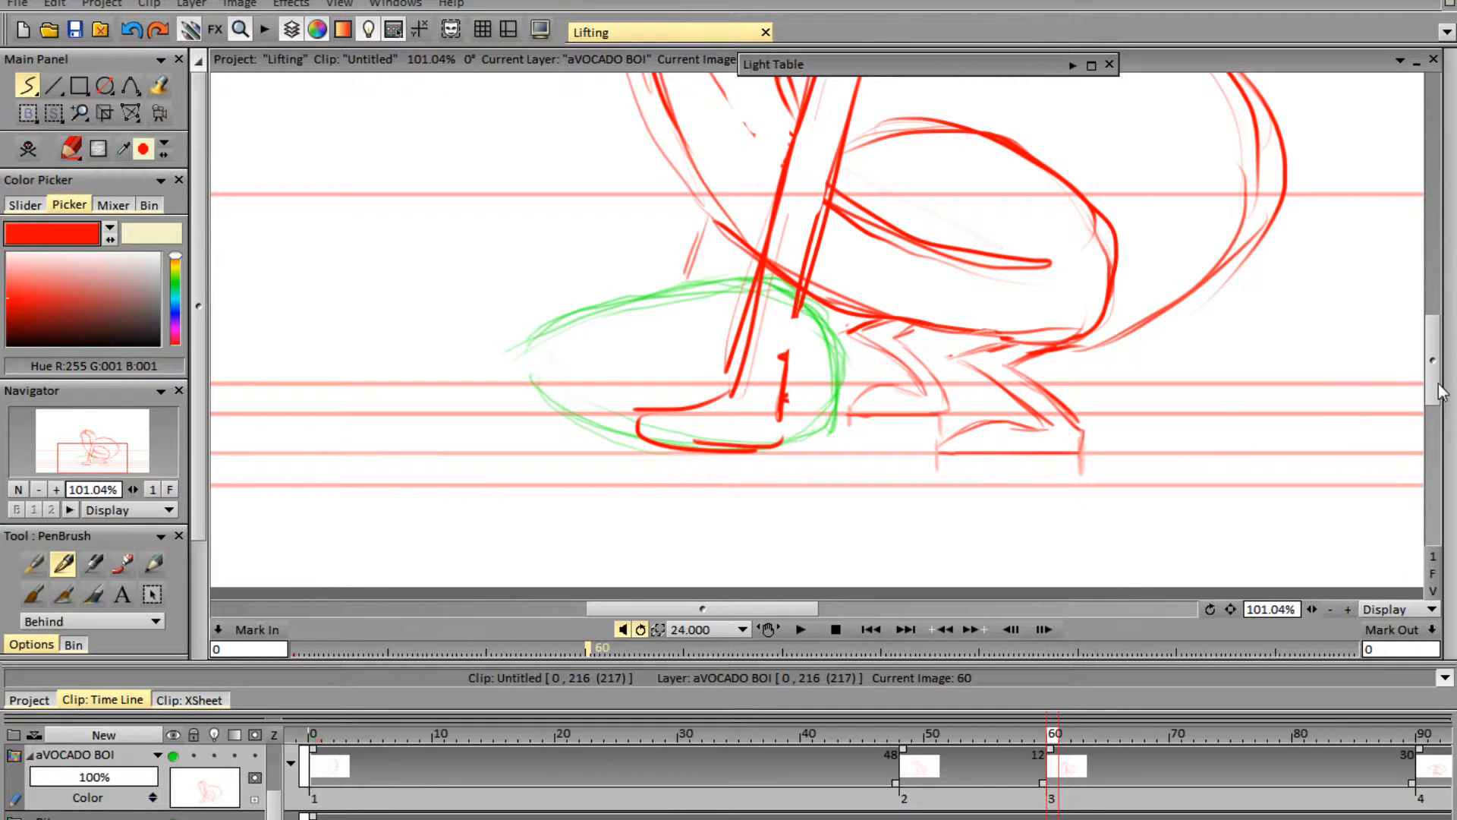
# - Erase the stray outer strokes along the body's front edge on frame 60 and add the far arm's rear edge above the rock
pyautogui.moveTo(1430, 387)
pyautogui.mouseDown()
pyautogui.moveTo(1423, 319)
pyautogui.moveTo(1429, 362)
pyautogui.mouseUp()
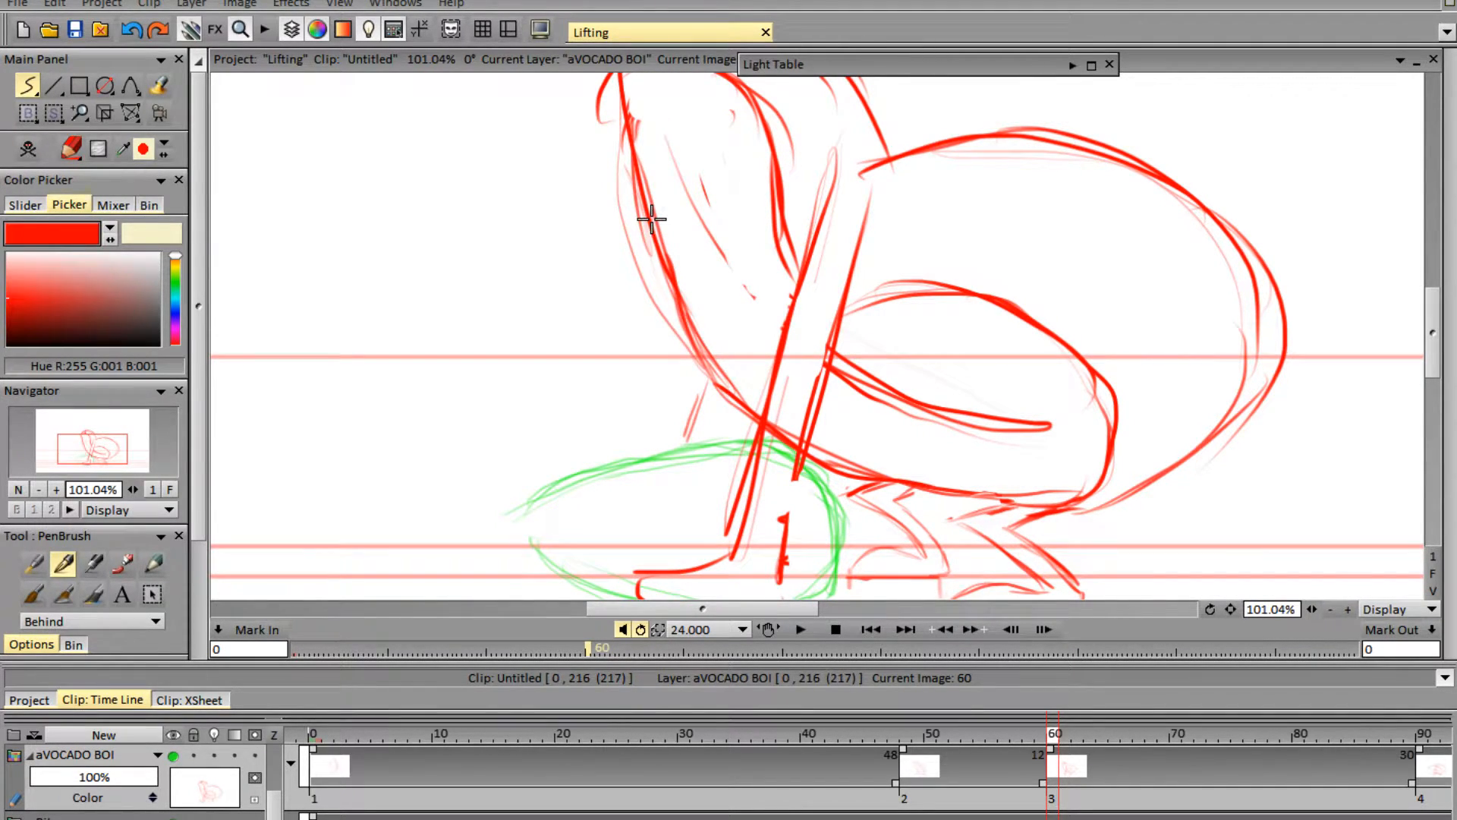
pyautogui.press('e')
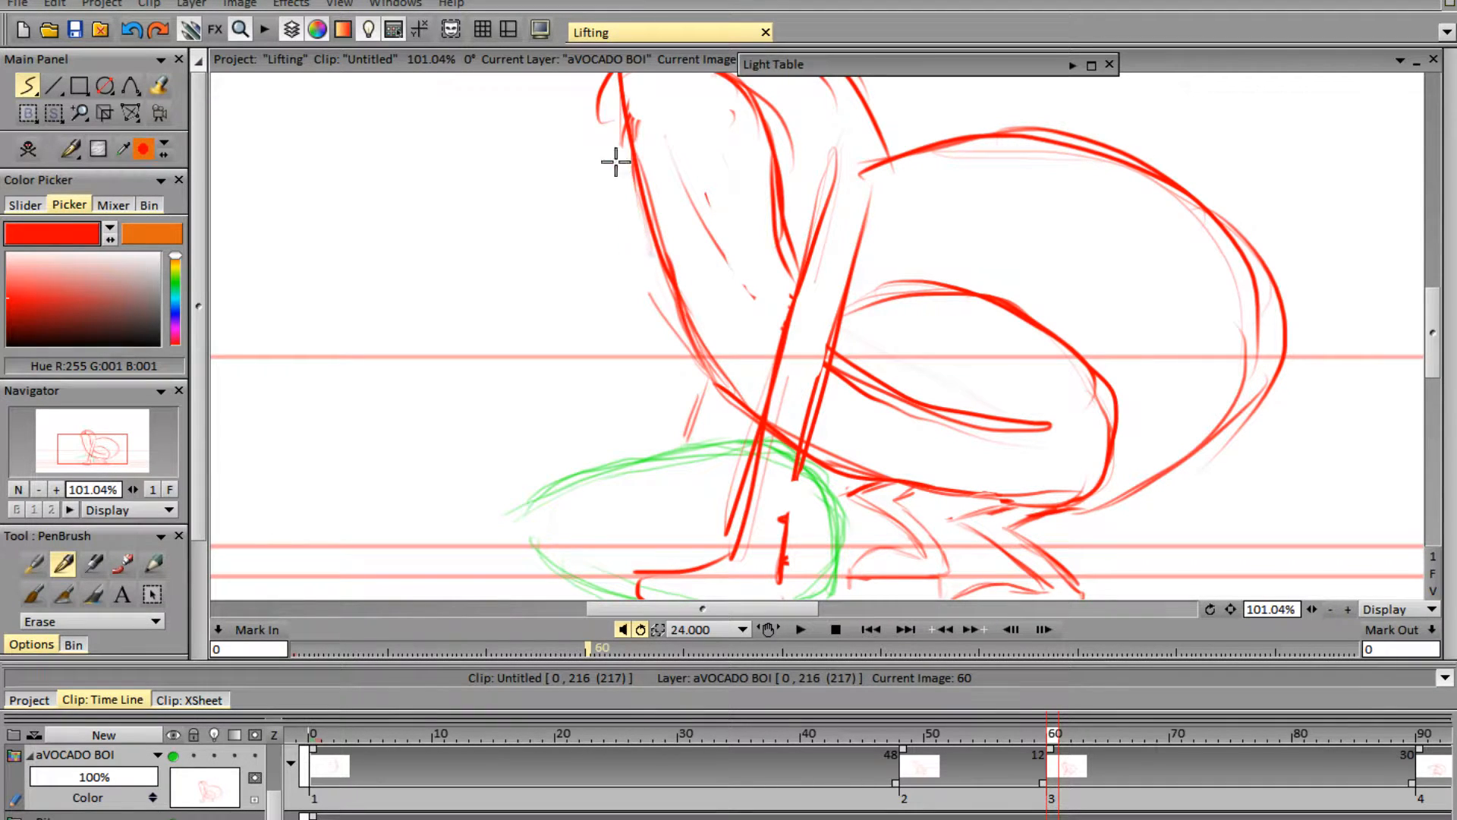
pyautogui.moveTo(615, 161); pyautogui.dragTo(660, 316)
pyautogui.moveTo(610, 109)
pyautogui.mouseDown()
pyautogui.moveTo(600, 77)
pyautogui.moveTo(615, 138)
pyautogui.mouseUp()
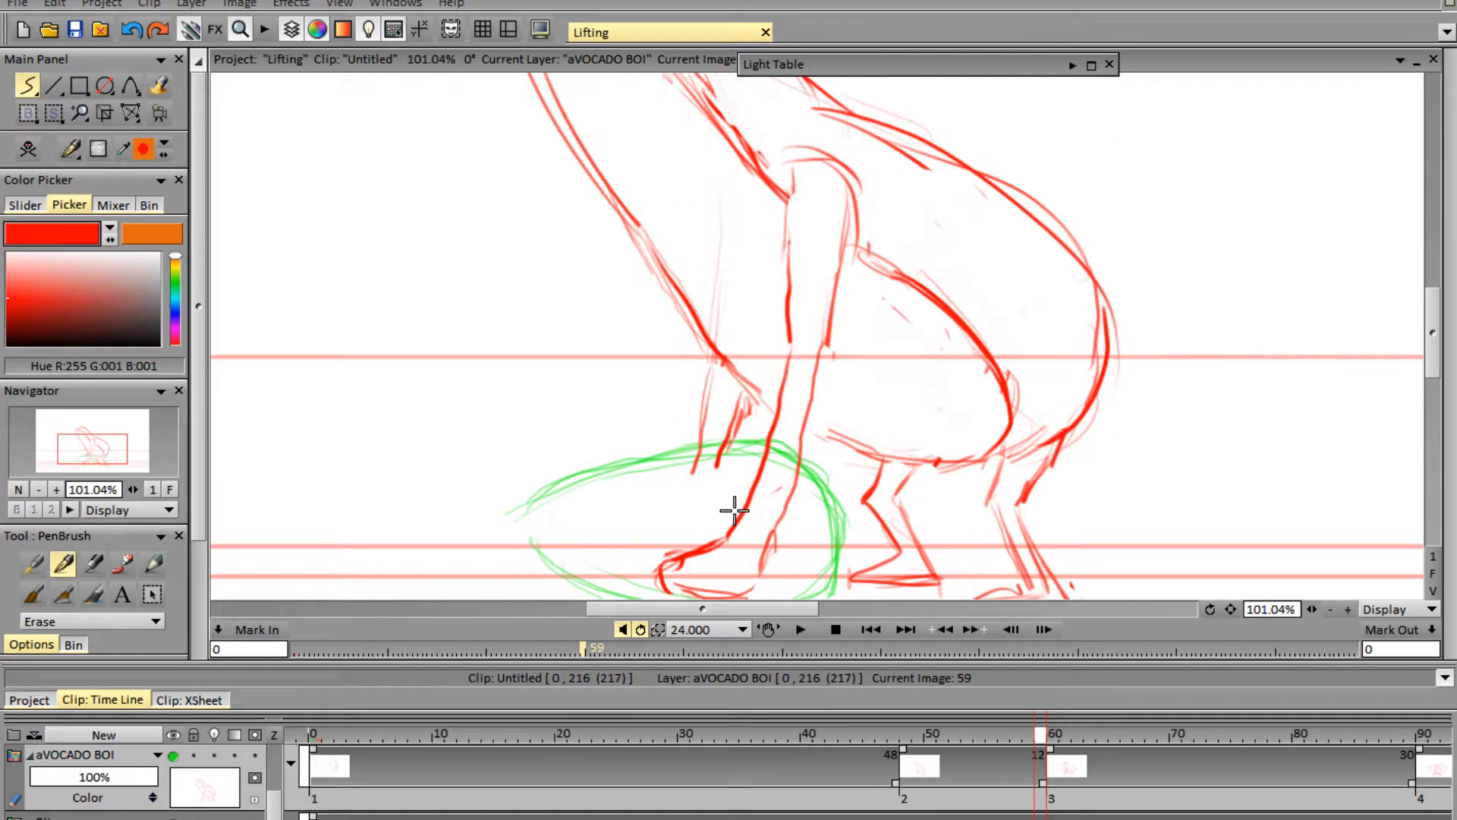
pyautogui.press('n')
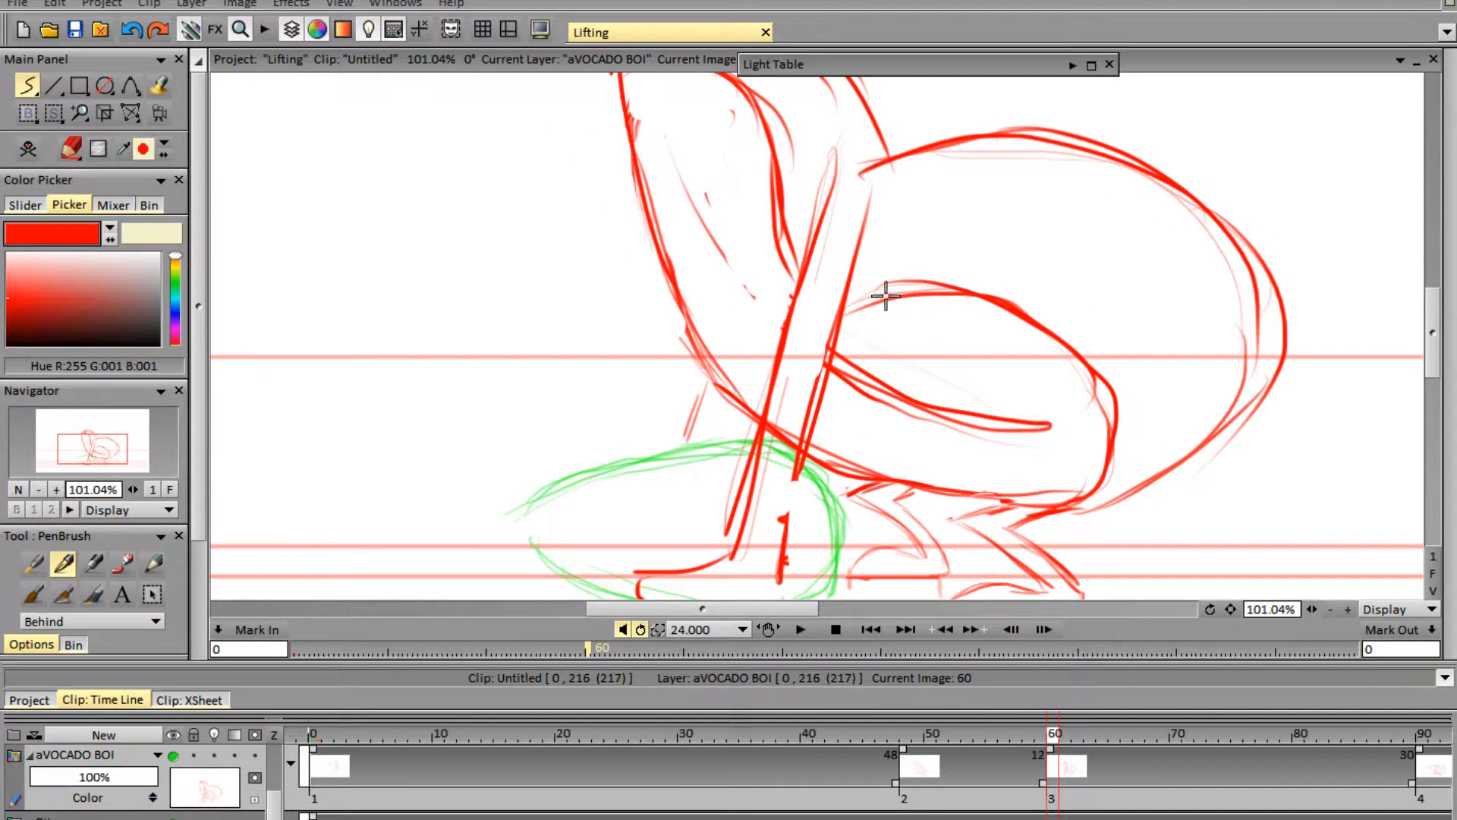
pyautogui.moveTo(706, 389)
pyautogui.mouseDown()
pyautogui.moveTo(691, 436)
pyautogui.moveTo(696, 411)
pyautogui.moveTo(726, 402)
pyautogui.moveTo(722, 432)
pyautogui.mouseUp()
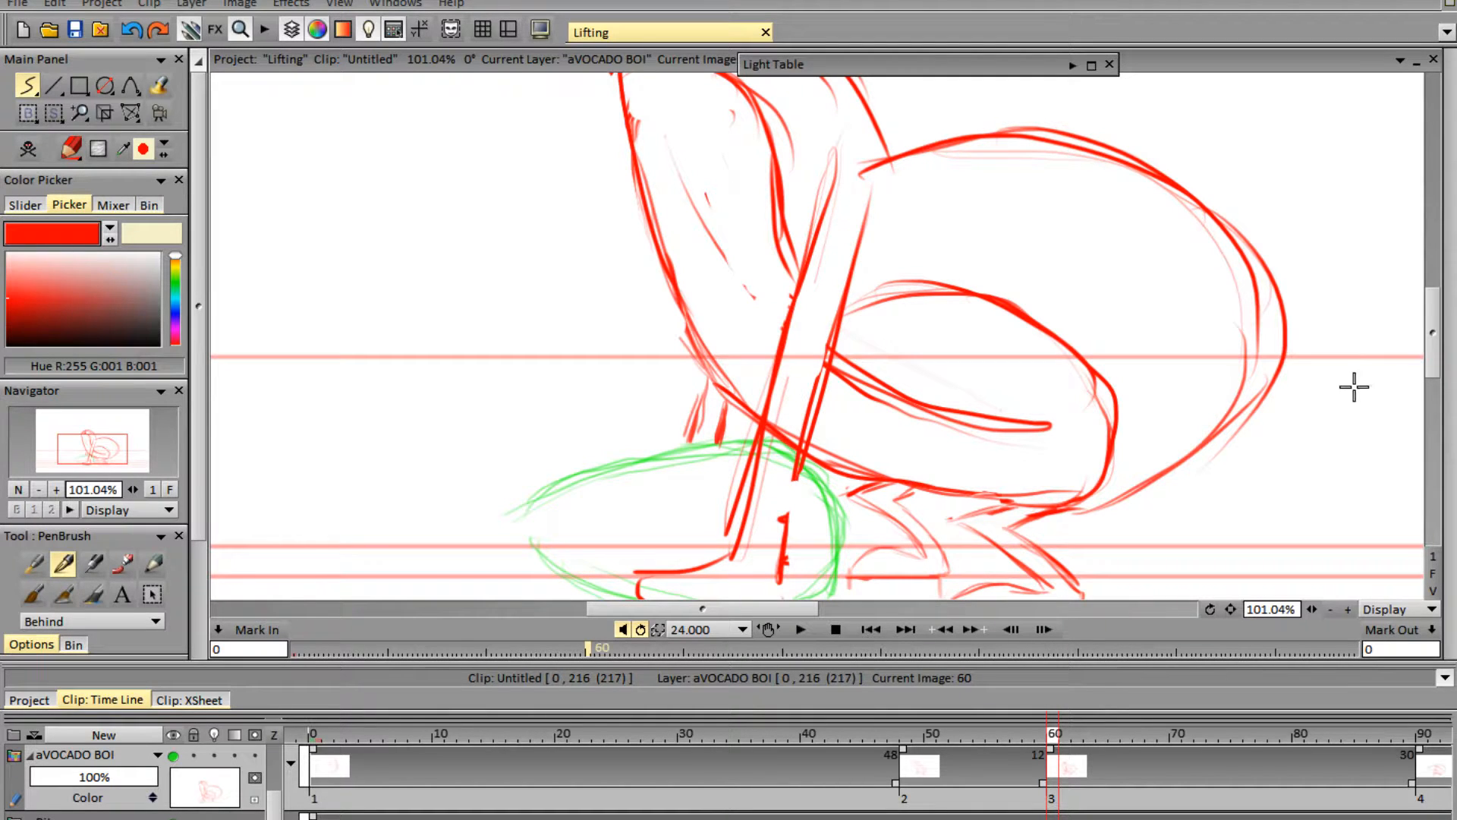
# - Redraw the near arm's rear edge from shoulder to wrist on frame 60 and erase the body line crossing the arm
pyautogui.press('n')
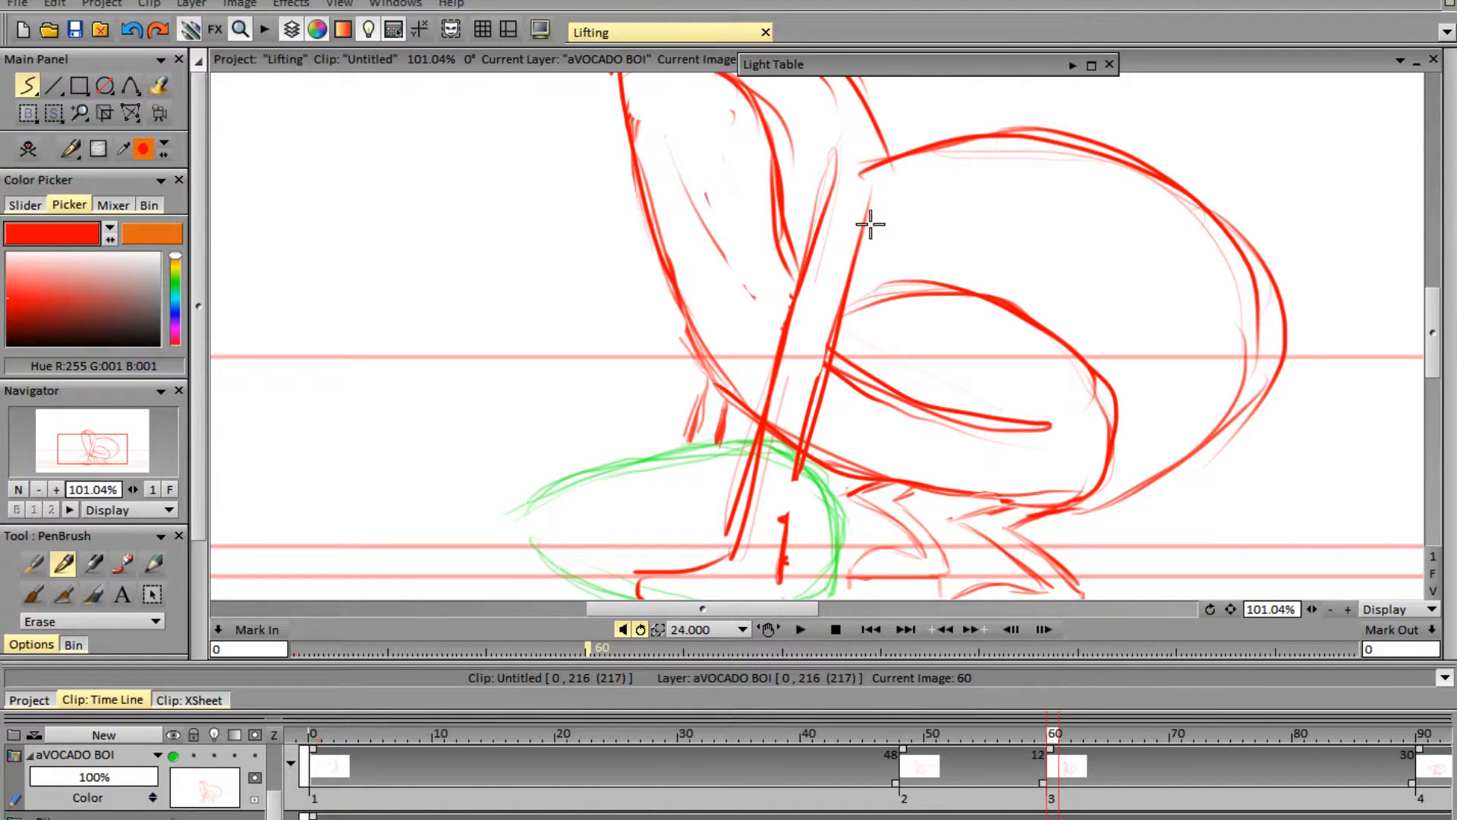
pyautogui.moveTo(866, 221)
pyautogui.mouseDown()
pyautogui.moveTo(781, 530)
pyautogui.moveTo(752, 562)
pyautogui.moveTo(797, 451)
pyautogui.moveTo(781, 527)
pyautogui.moveTo(784, 433)
pyautogui.moveTo(768, 533)
pyautogui.moveTo(834, 263)
pyautogui.mouseUp()
pyautogui.press('n')
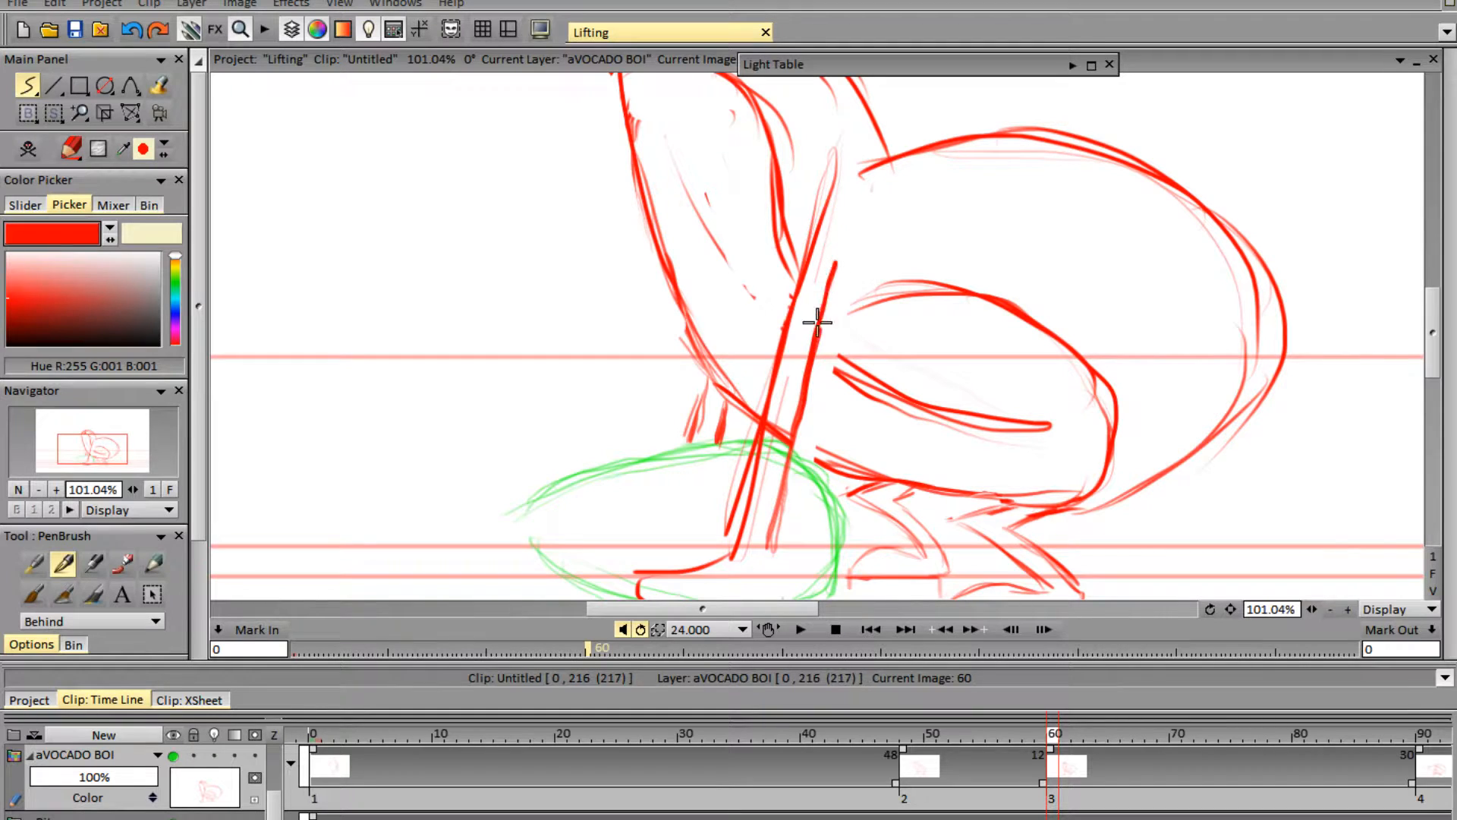
pyautogui.moveTo(817, 321)
pyautogui.mouseDown()
pyautogui.moveTo(862, 172)
pyautogui.moveTo(764, 557)
pyautogui.mouseUp()
pyautogui.press('e')
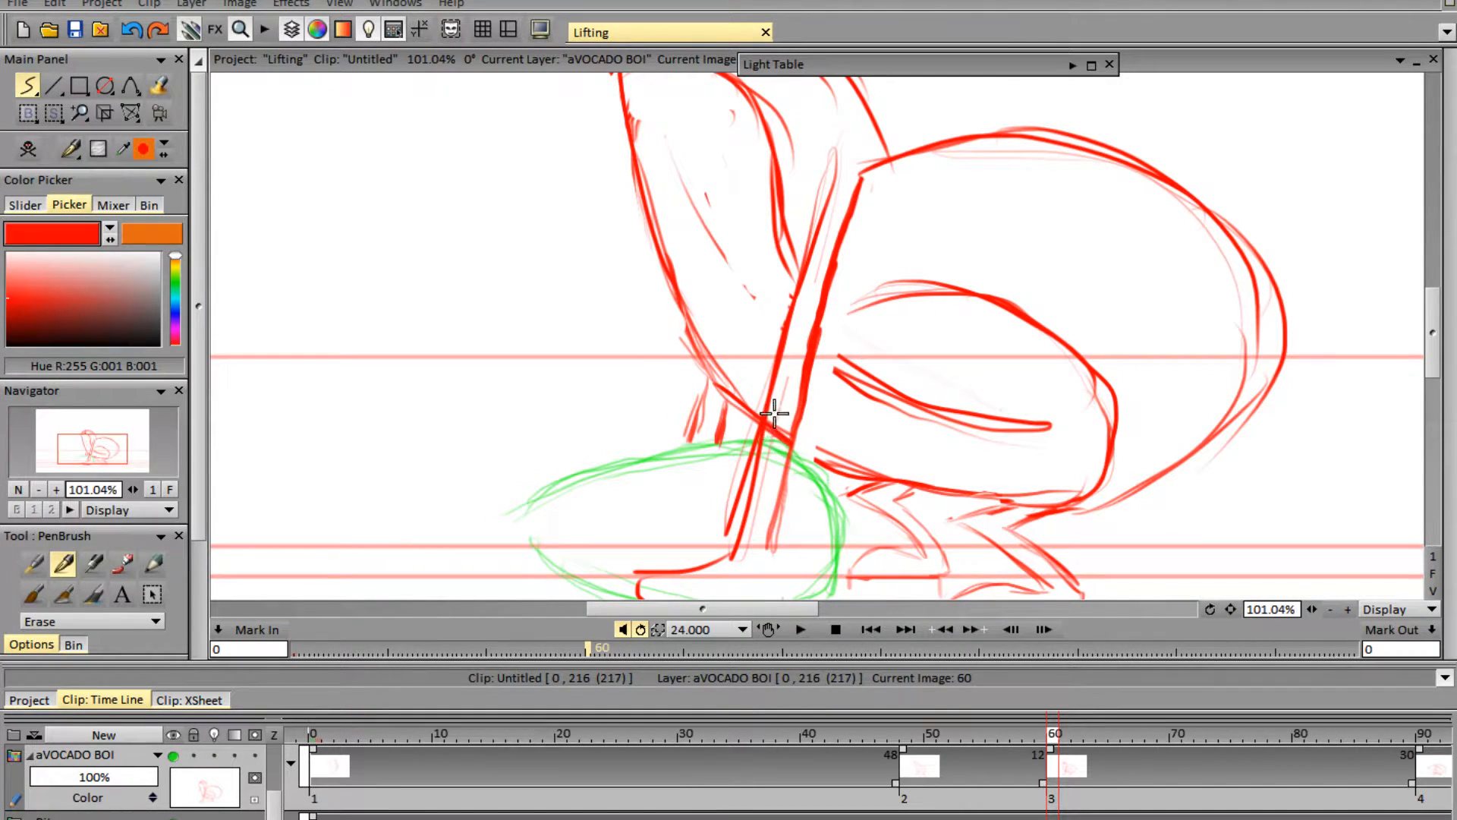
pyautogui.moveTo(774, 414)
pyautogui.mouseDown()
pyautogui.moveTo(777, 478)
pyautogui.moveTo(747, 446)
pyautogui.moveTo(750, 462)
pyautogui.moveTo(768, 389)
pyautogui.mouseUp()
pyautogui.press('e')
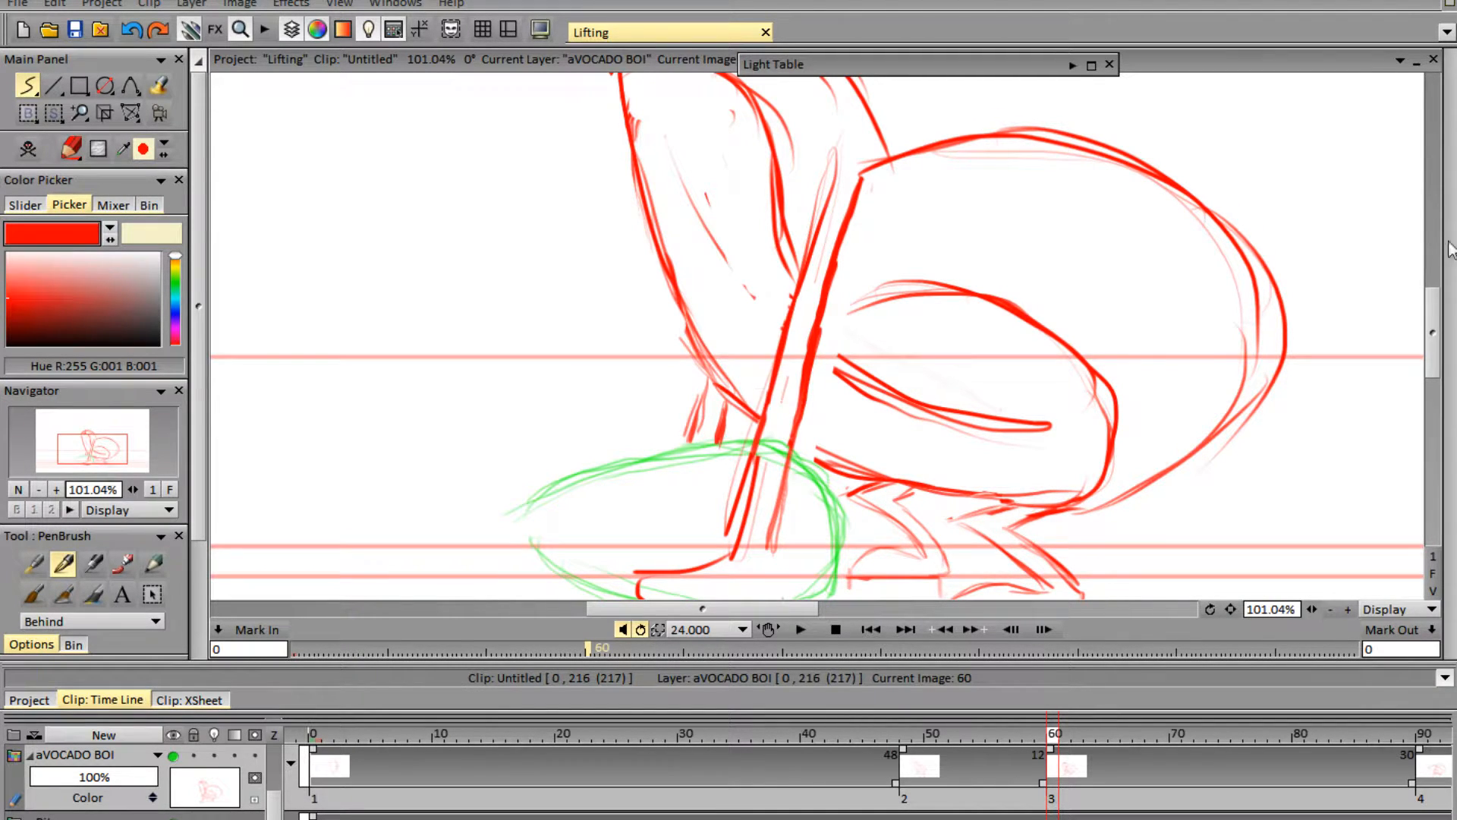
# - Replace the near hand on frame 60 with a narrower hand reaching down to the rock's bottom edge
pyautogui.moveTo(1432, 329)
pyautogui.mouseDown()
pyautogui.moveTo(1432, 369)
pyautogui.moveTo(1432, 344)
pyautogui.mouseUp()
pyautogui.click(1433, 344)
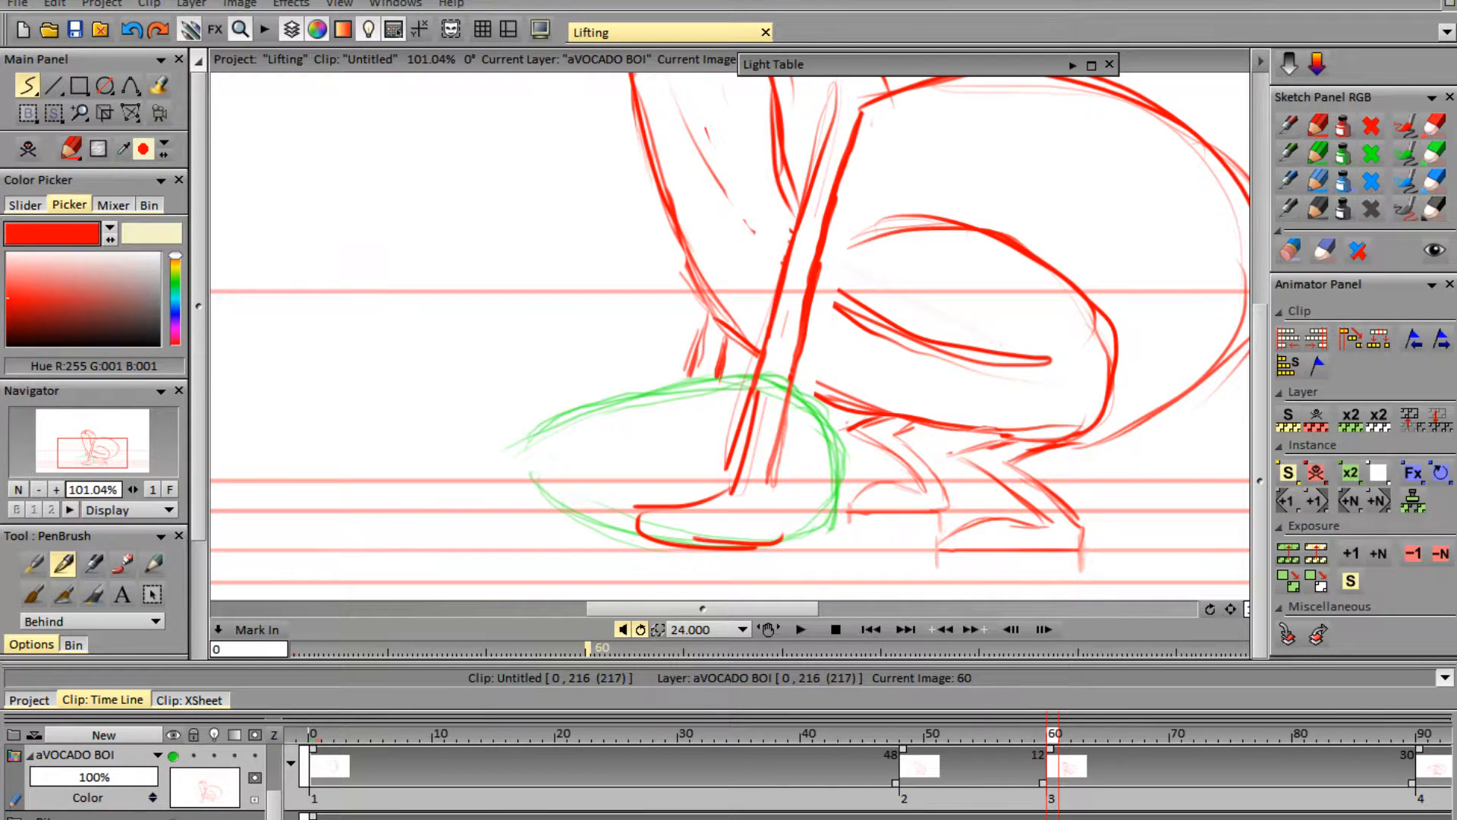
pyautogui.press('e')
pyautogui.moveTo(657, 484)
pyautogui.mouseDown()
pyautogui.moveTo(639, 535)
pyautogui.moveTo(667, 495)
pyautogui.moveTo(692, 568)
pyautogui.moveTo(714, 513)
pyautogui.moveTo(730, 553)
pyautogui.mouseUp()
pyautogui.press('e')
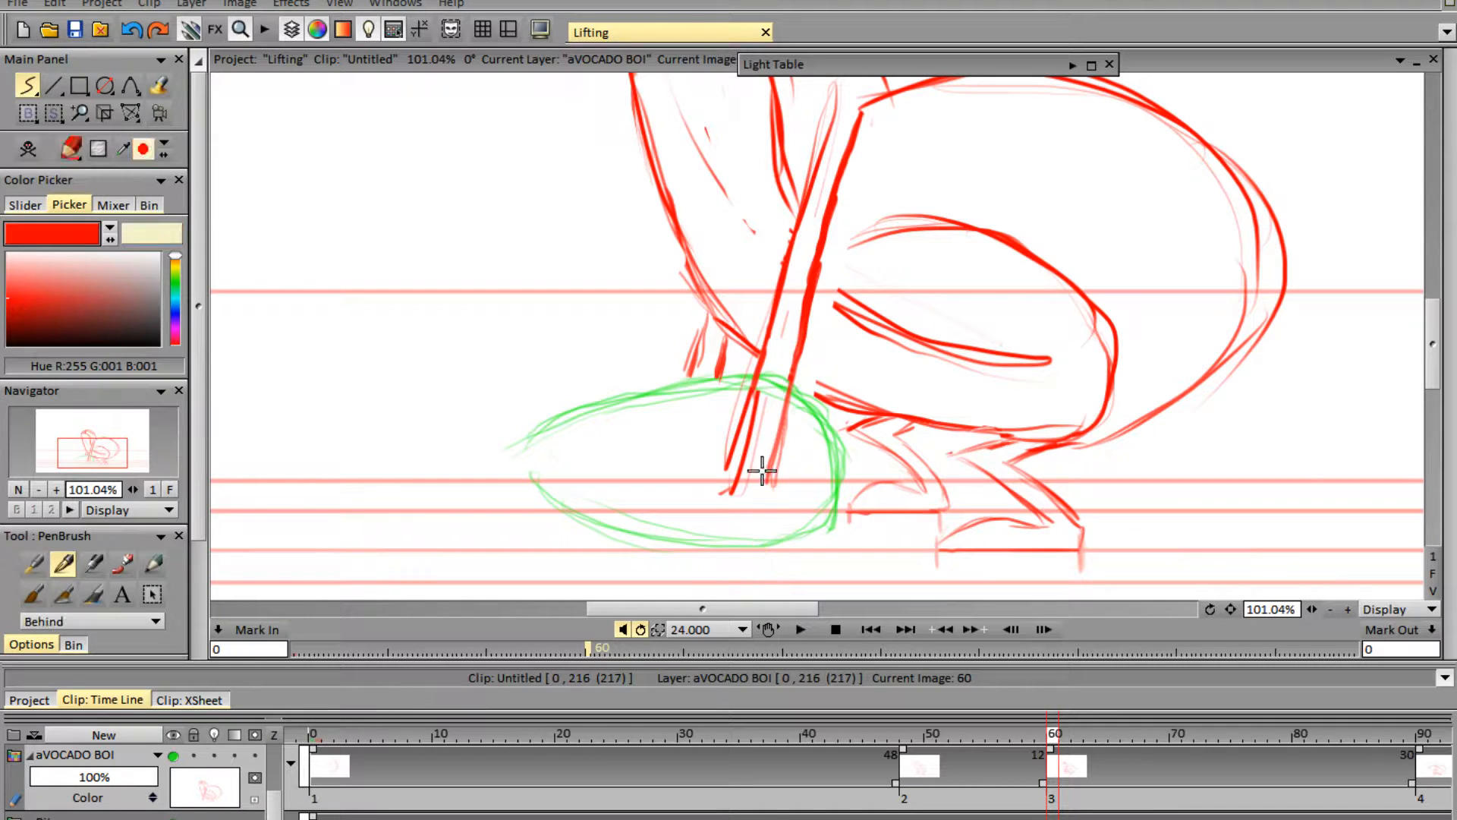
pyautogui.moveTo(733, 490)
pyautogui.mouseDown()
pyautogui.moveTo(703, 540)
pyautogui.moveTo(767, 542)
pyautogui.moveTo(768, 494)
pyautogui.mouseUp()
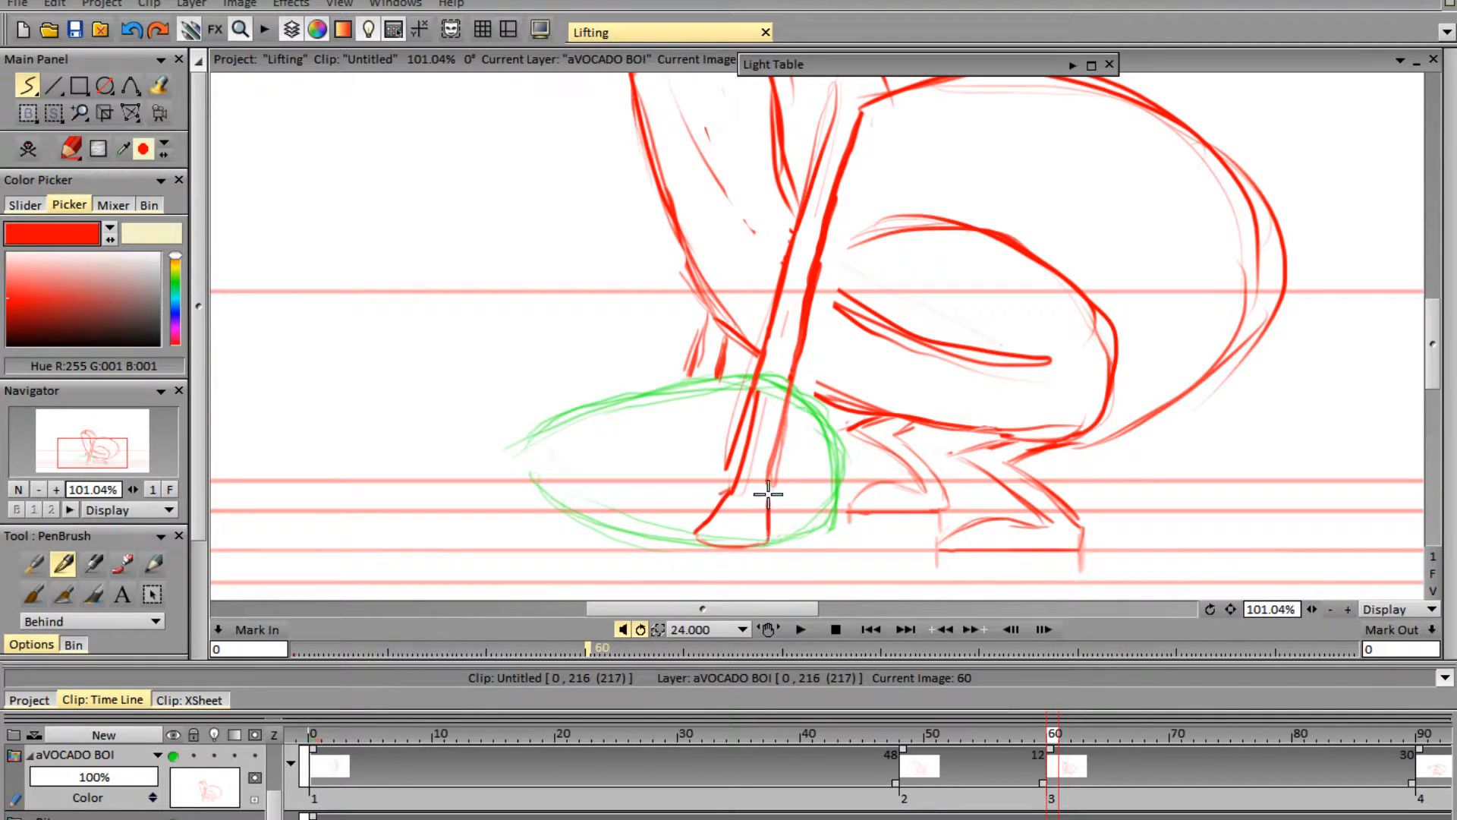
# - Erase the doubled front edge of the near arm on frame 60 and redraw it as one clean line
pyautogui.press('e')
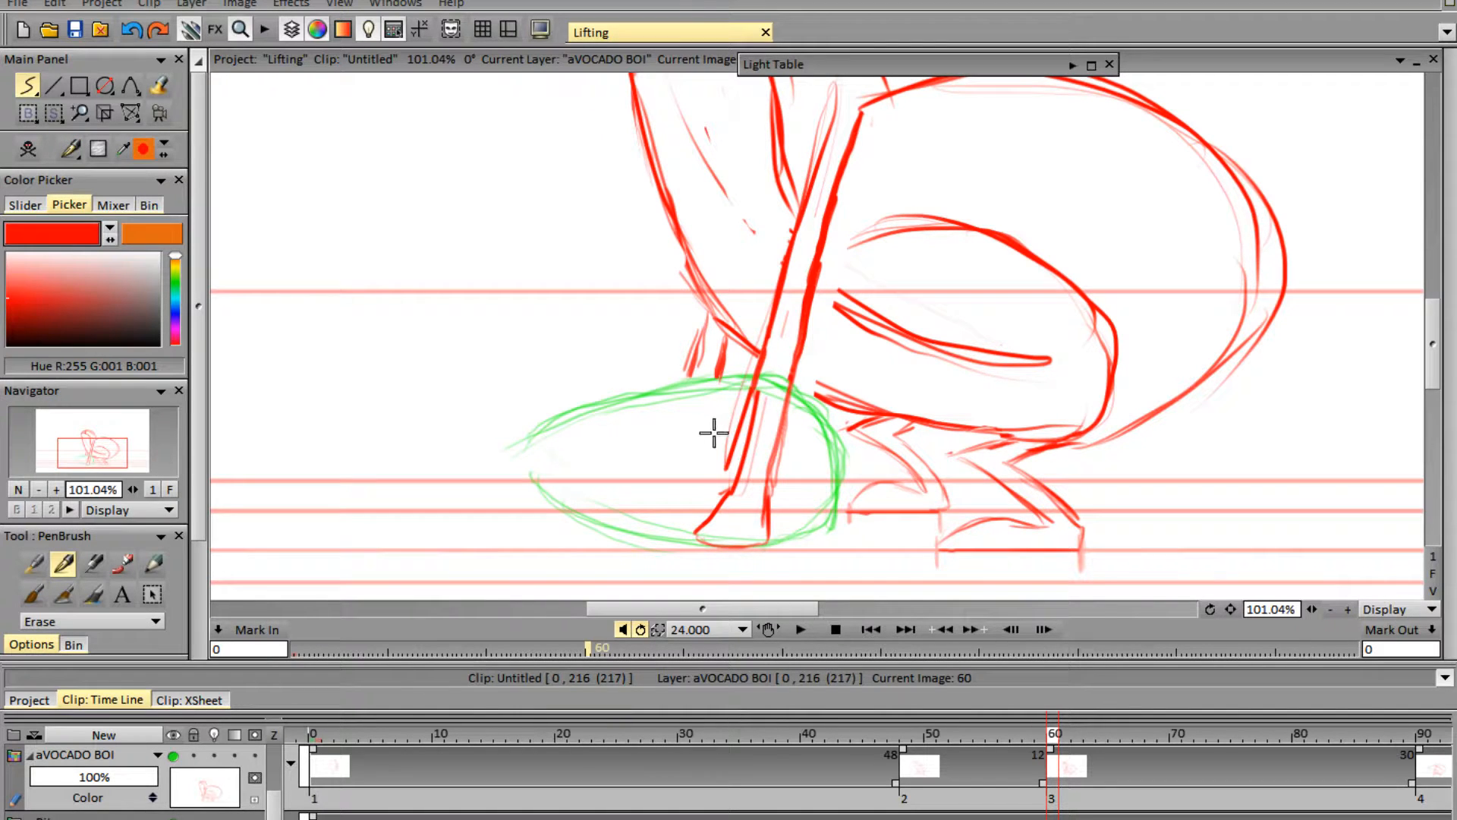
pyautogui.moveTo(715, 433)
pyautogui.mouseDown()
pyautogui.moveTo(726, 467)
pyautogui.moveTo(761, 285)
pyautogui.mouseUp()
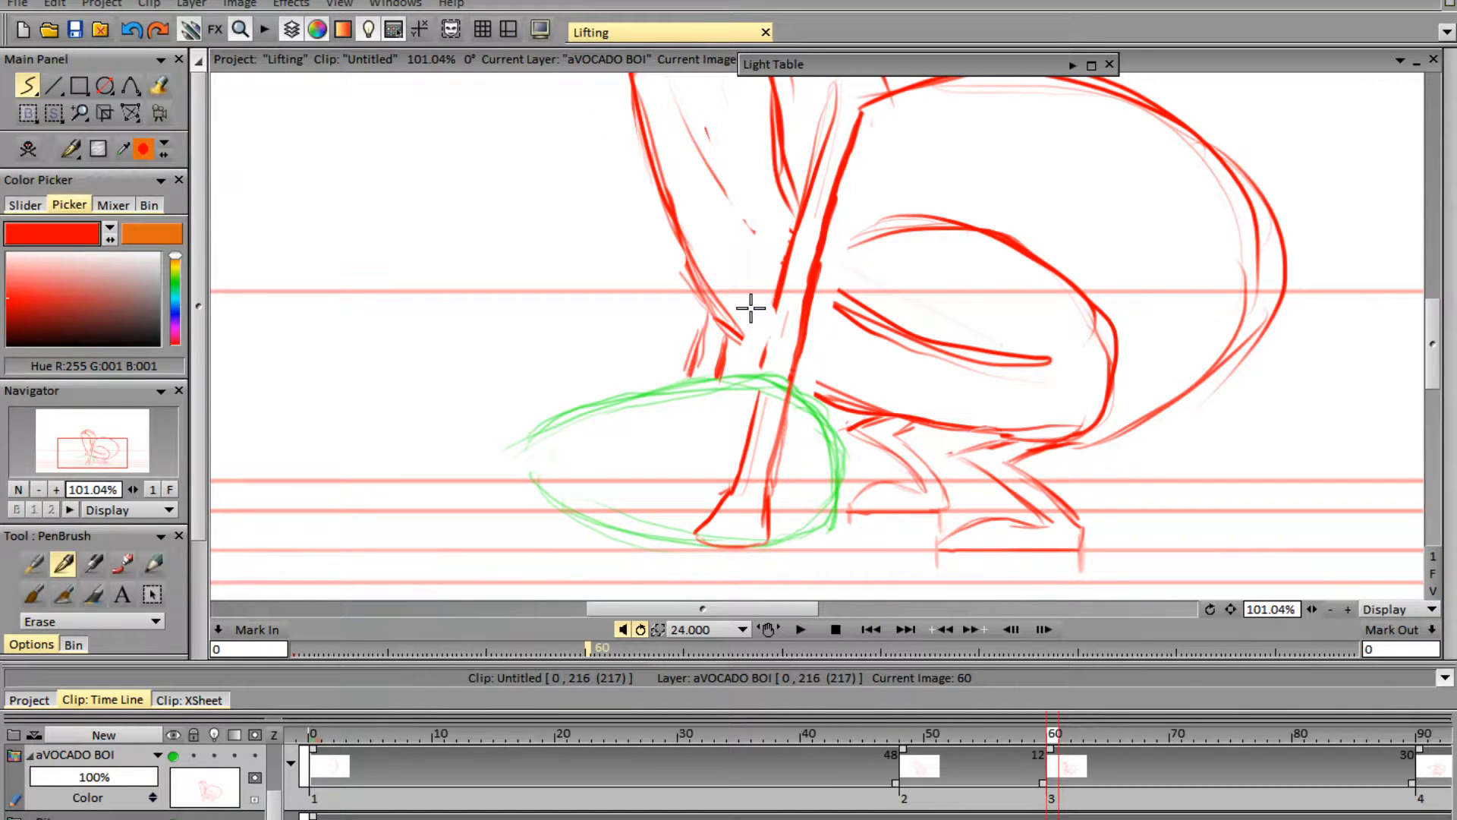
pyautogui.press('e')
pyautogui.moveTo(741, 345)
pyautogui.mouseDown()
pyautogui.moveTo(755, 351)
pyautogui.moveTo(765, 334)
pyautogui.moveTo(750, 410)
pyautogui.mouseUp()
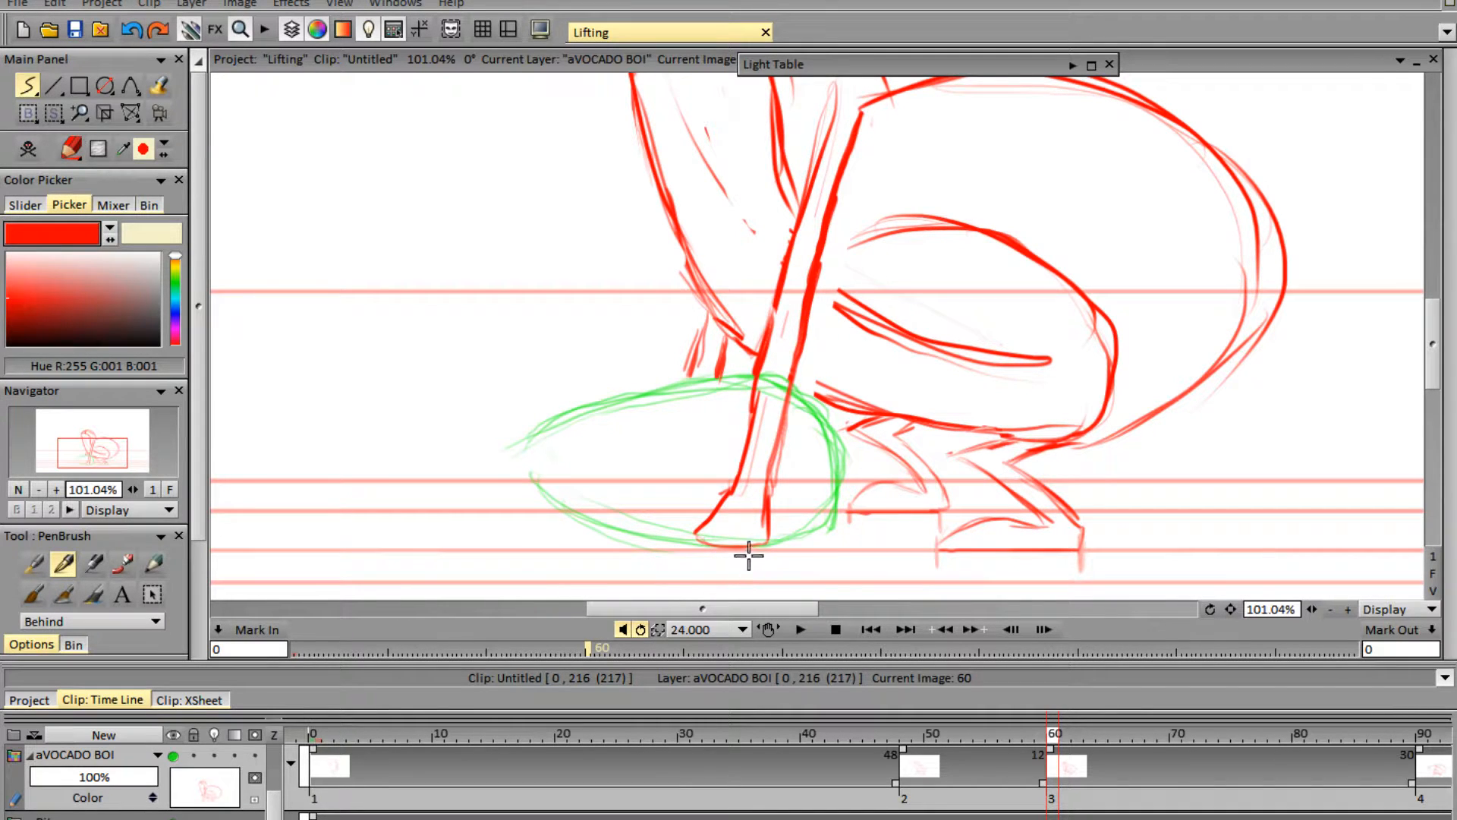
# - Go to frame 48 and erase the old near hand and wrist in front of the rock
pyautogui.press('Left')
pyautogui.press('Right')
pyautogui.press('Left')
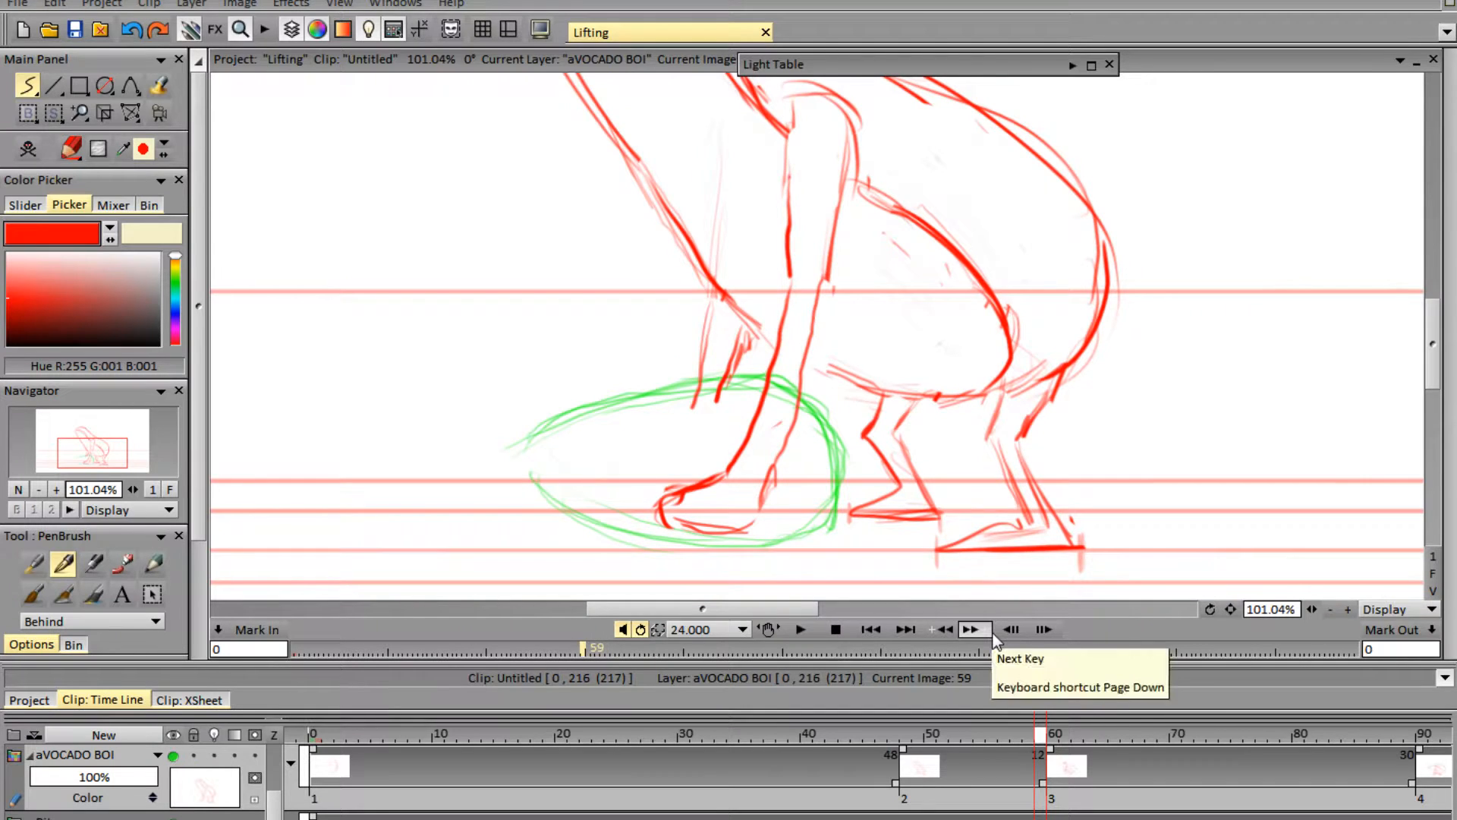
pyautogui.moveTo(926, 734); pyautogui.dragTo(907, 733)
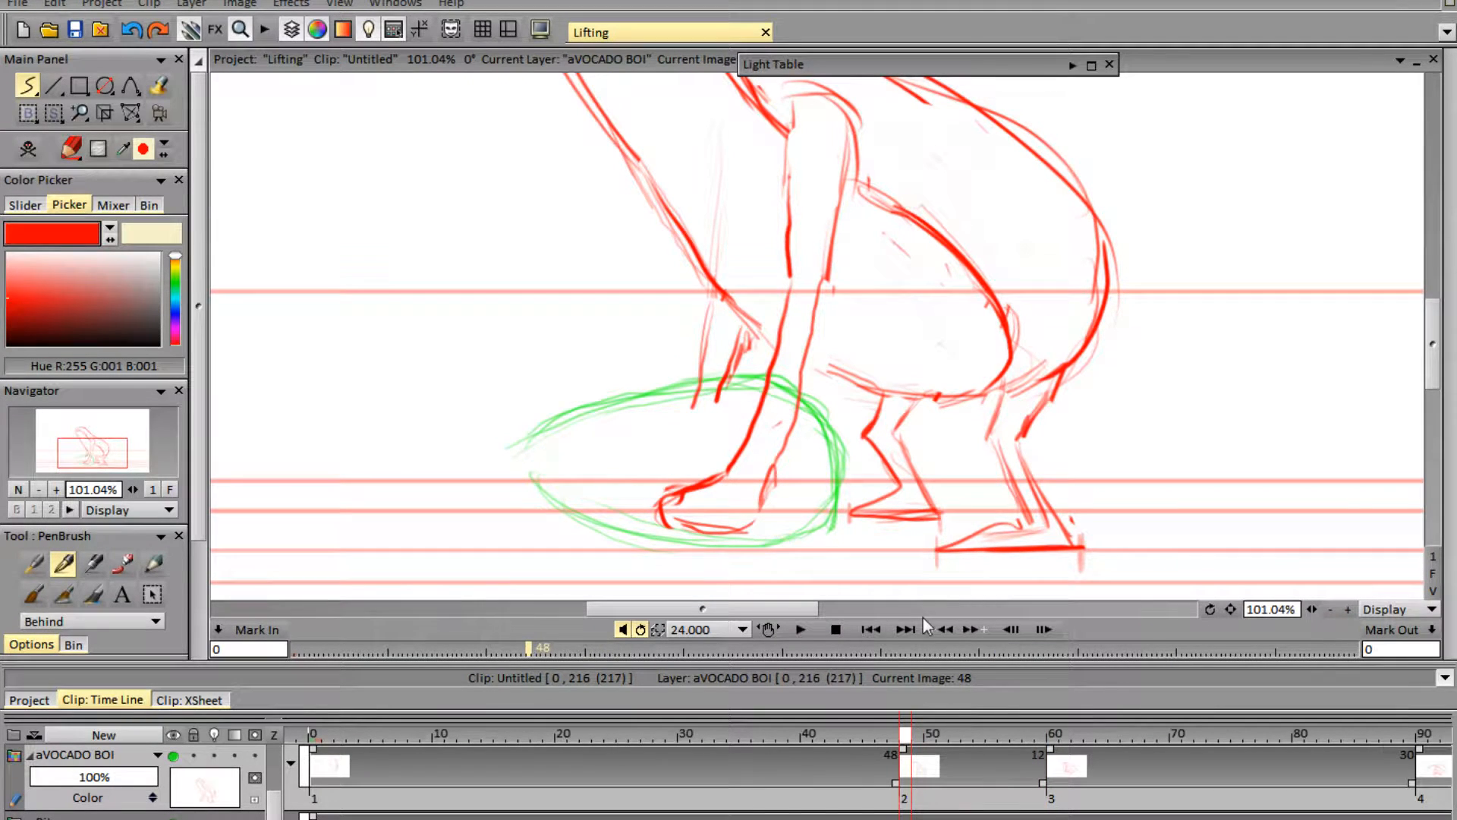
pyautogui.press('e')
pyautogui.moveTo(719, 503)
pyautogui.mouseDown()
pyautogui.moveTo(639, 511)
pyautogui.moveTo(673, 467)
pyautogui.moveTo(667, 501)
pyautogui.moveTo(695, 531)
pyautogui.moveTo(776, 500)
pyautogui.moveTo(727, 512)
pyautogui.mouseUp()
pyautogui.press('e')
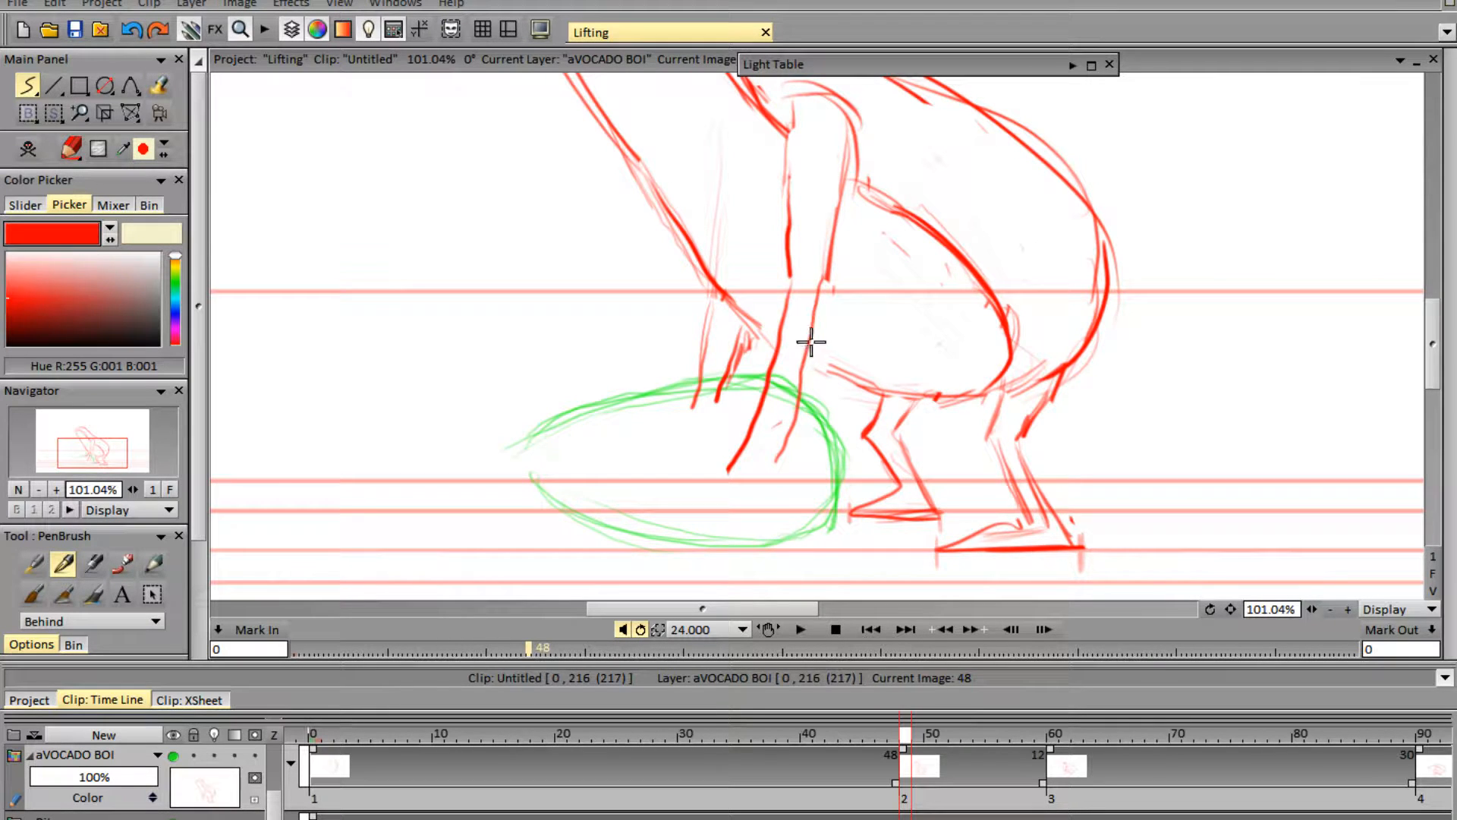
# - Draw the rear forearm edge and a hand gripping the rock's bottom on frame 48, and trim the far arm at the rock's outline
pyautogui.moveTo(820, 278); pyautogui.dragTo(750, 525)
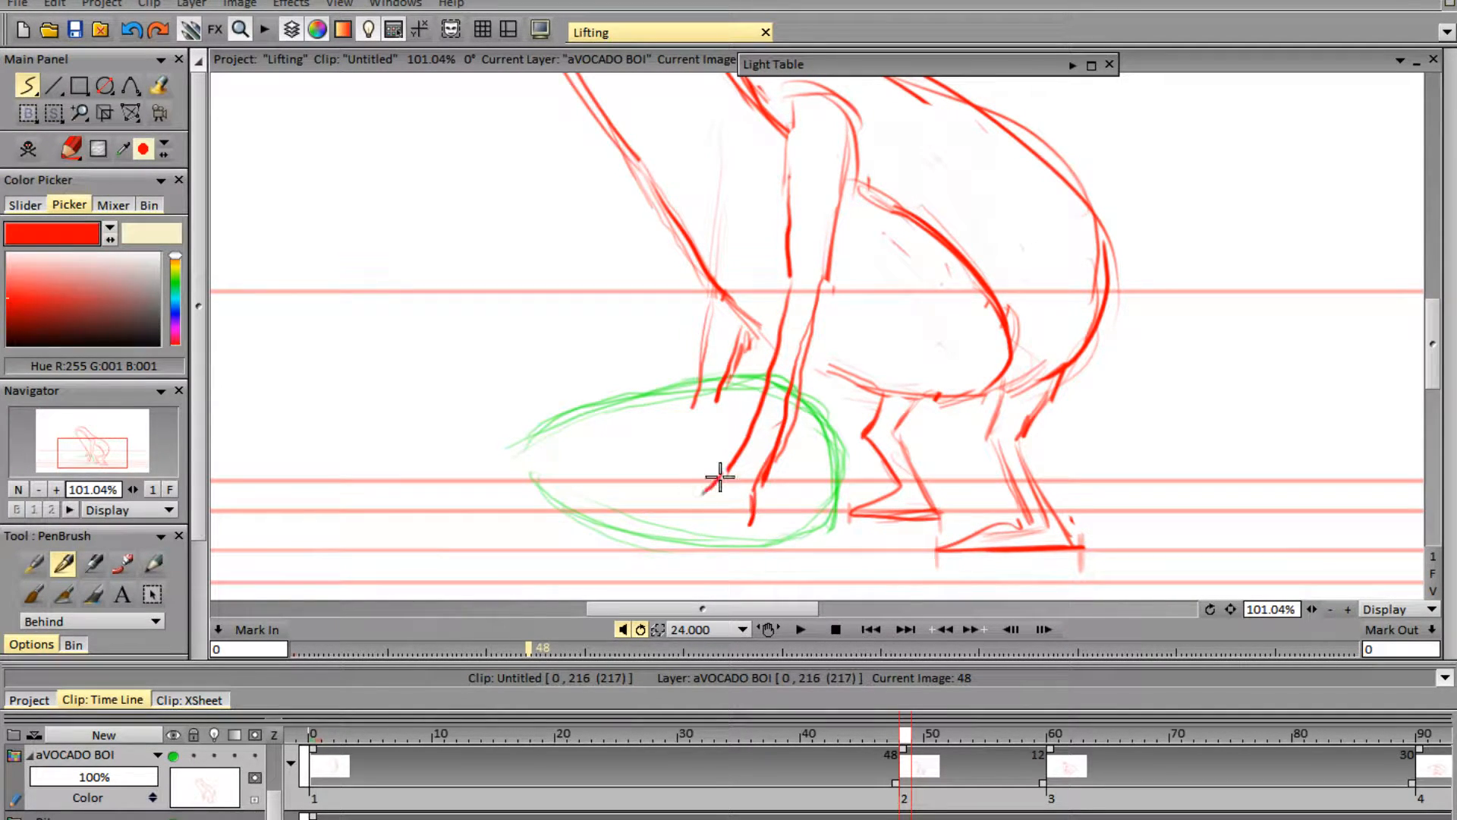
pyautogui.moveTo(720, 476)
pyautogui.mouseDown()
pyautogui.moveTo(697, 498)
pyautogui.moveTo(697, 542)
pyautogui.moveTo(754, 521)
pyautogui.mouseUp()
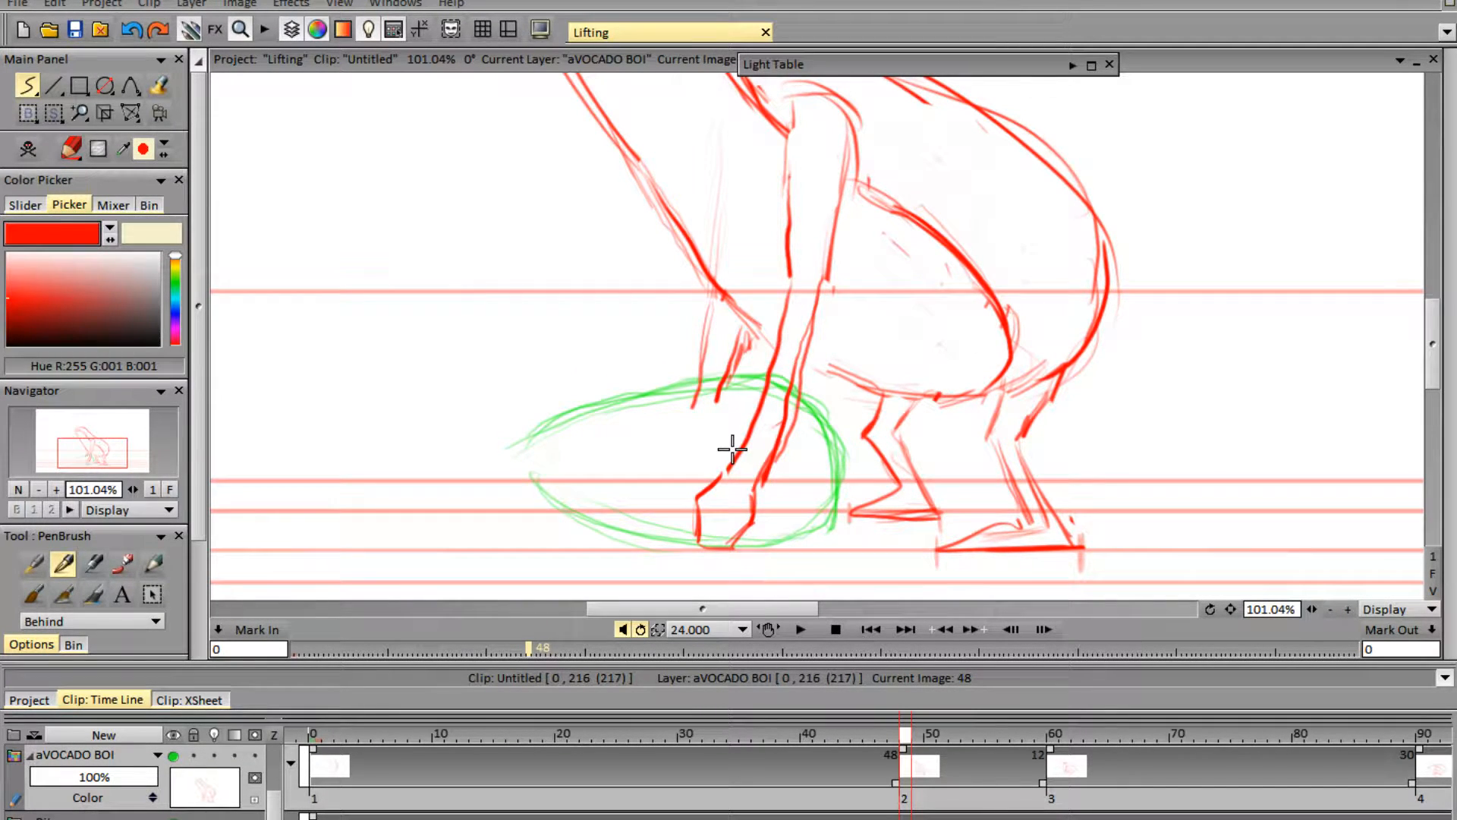
pyautogui.press('e')
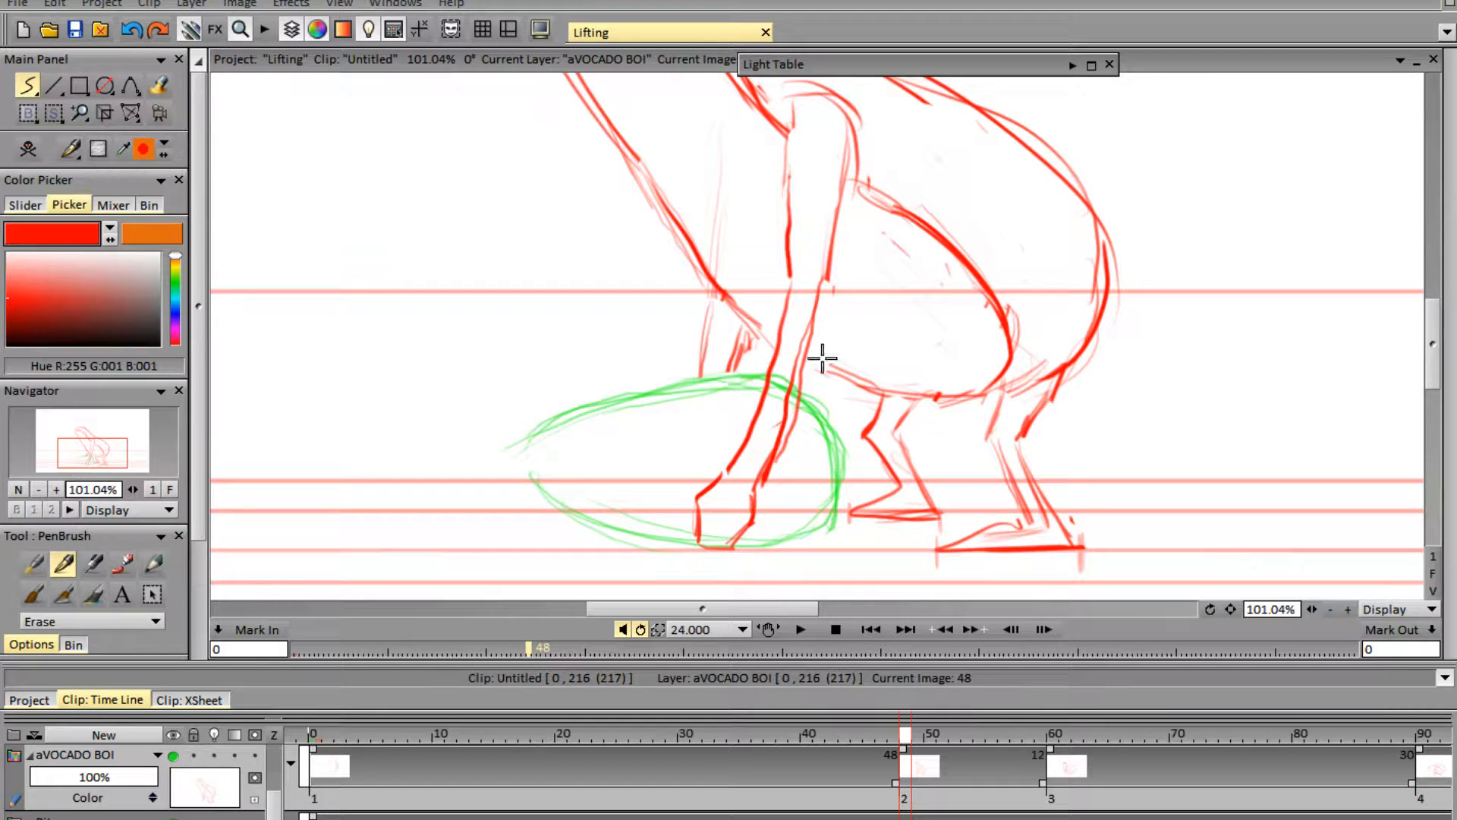
# - Erase the stray marks in the head, face and belly on frame 60, and extend the inner belly curve to the near arm
pyautogui.moveTo(1430, 345)
pyautogui.mouseDown()
pyautogui.moveTo(1431, 302)
pyautogui.moveTo(1434, 337)
pyautogui.mouseUp()
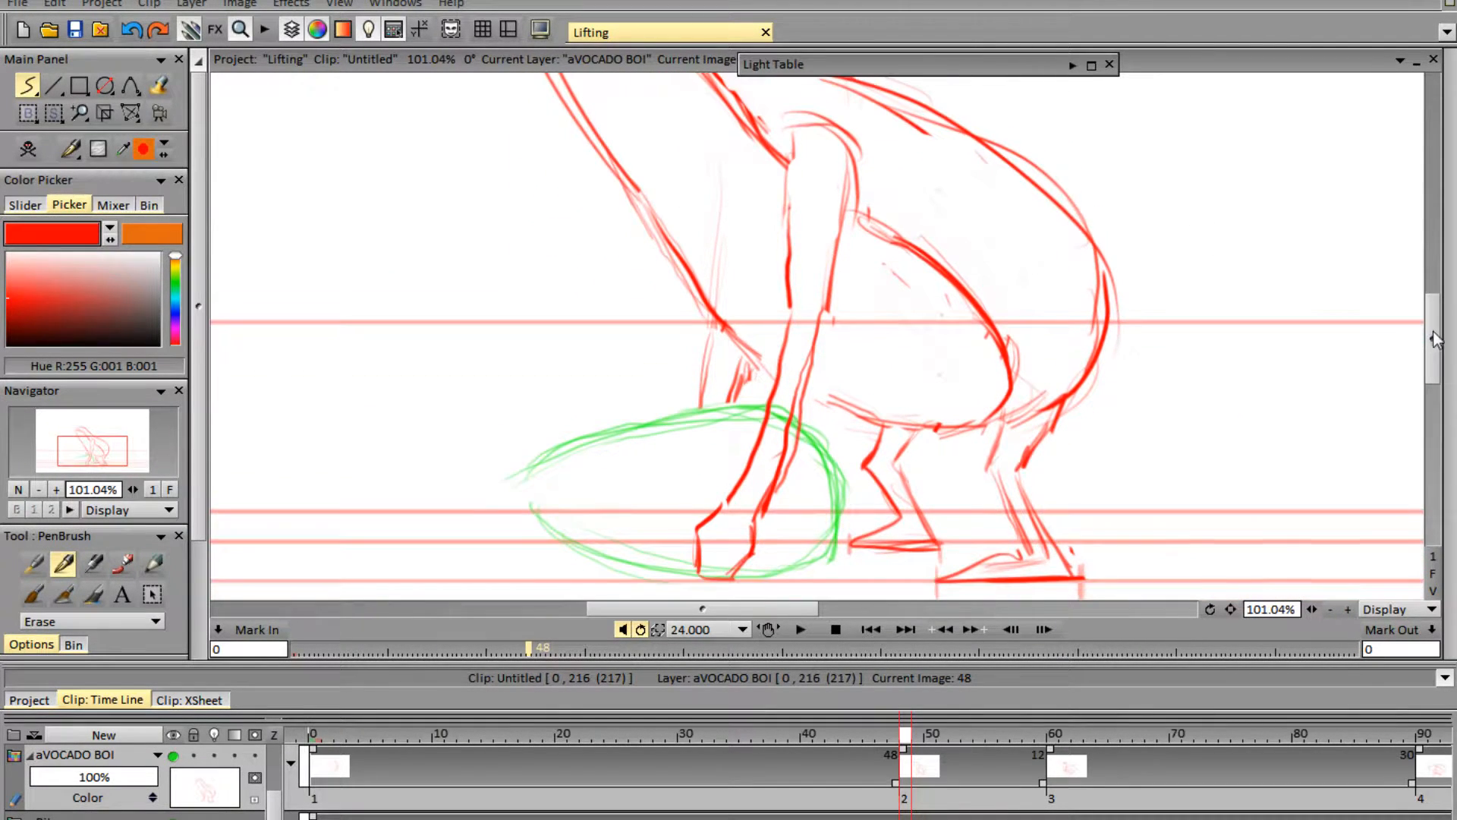
pyautogui.click(1053, 740)
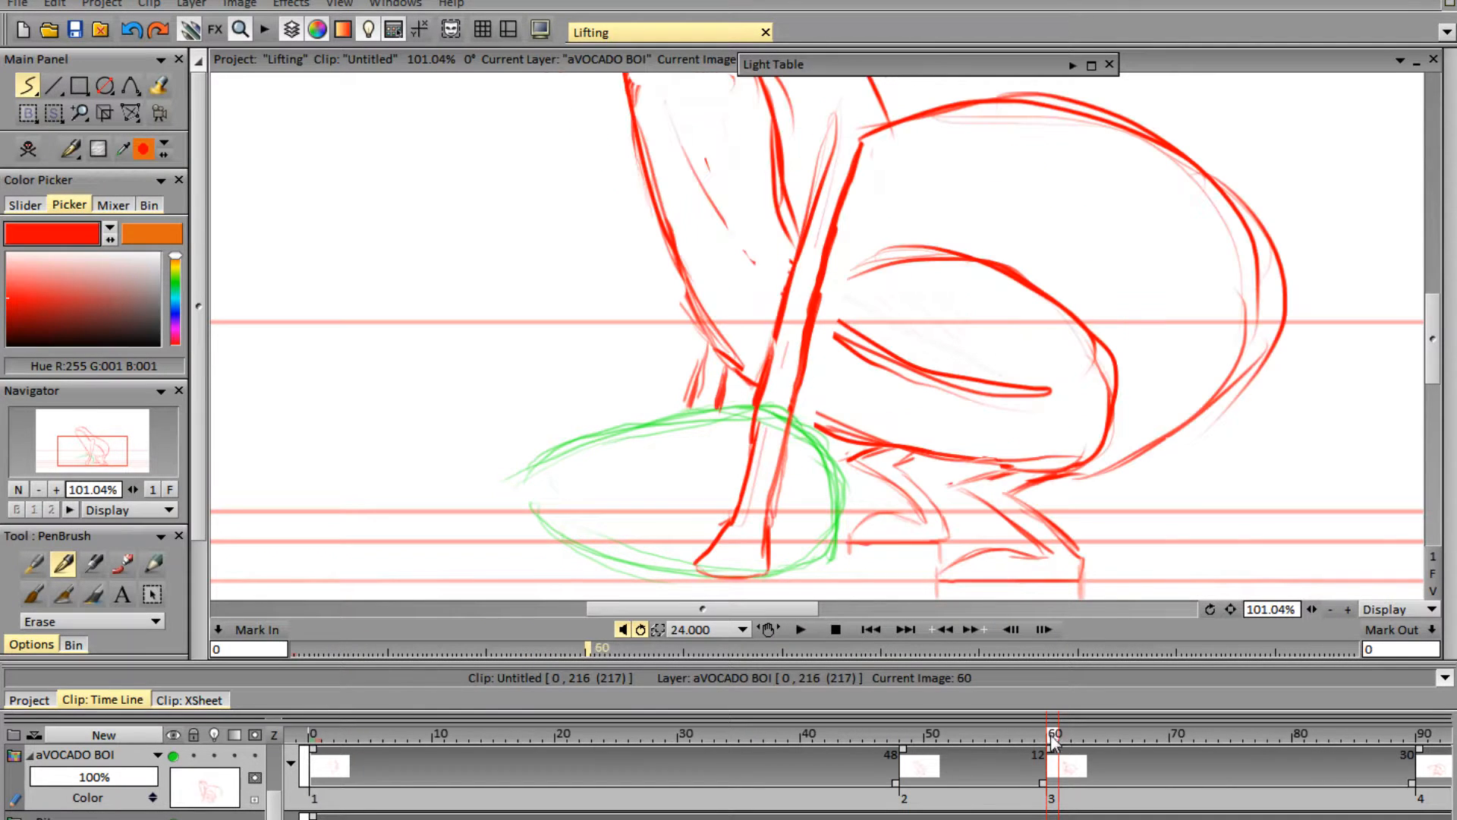
pyautogui.moveTo(1422, 372)
pyautogui.moveTo(1434, 377); pyautogui.dragTo(1429, 349)
pyautogui.moveTo(672, 293); pyautogui.dragTo(703, 333)
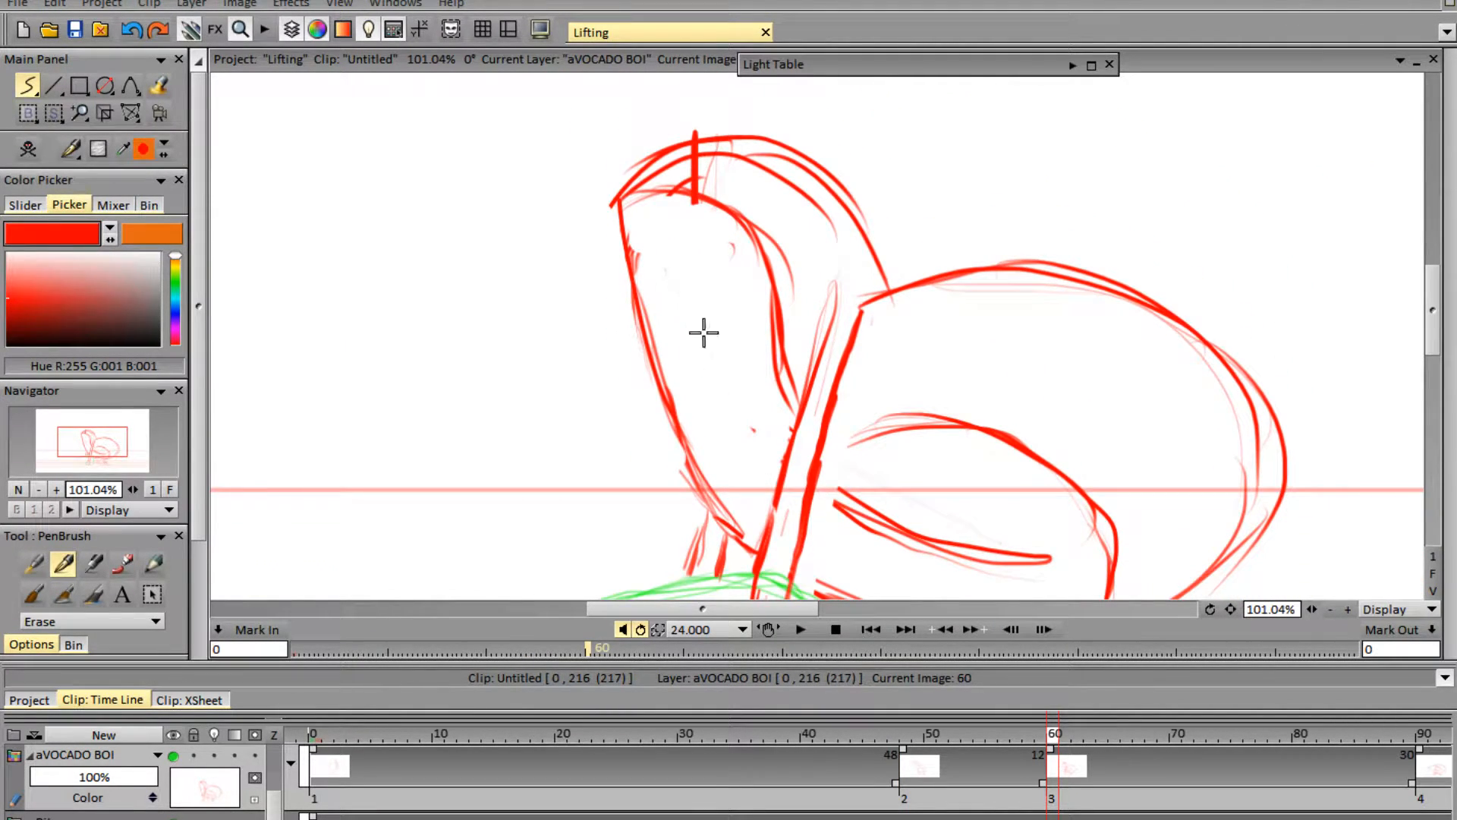
pyautogui.moveTo(914, 530)
pyautogui.mouseDown()
pyautogui.moveTo(839, 508)
pyautogui.moveTo(947, 525)
pyautogui.moveTo(984, 552)
pyautogui.mouseUp()
pyautogui.moveTo(698, 160); pyautogui.dragTo(718, 138)
pyautogui.press('n')
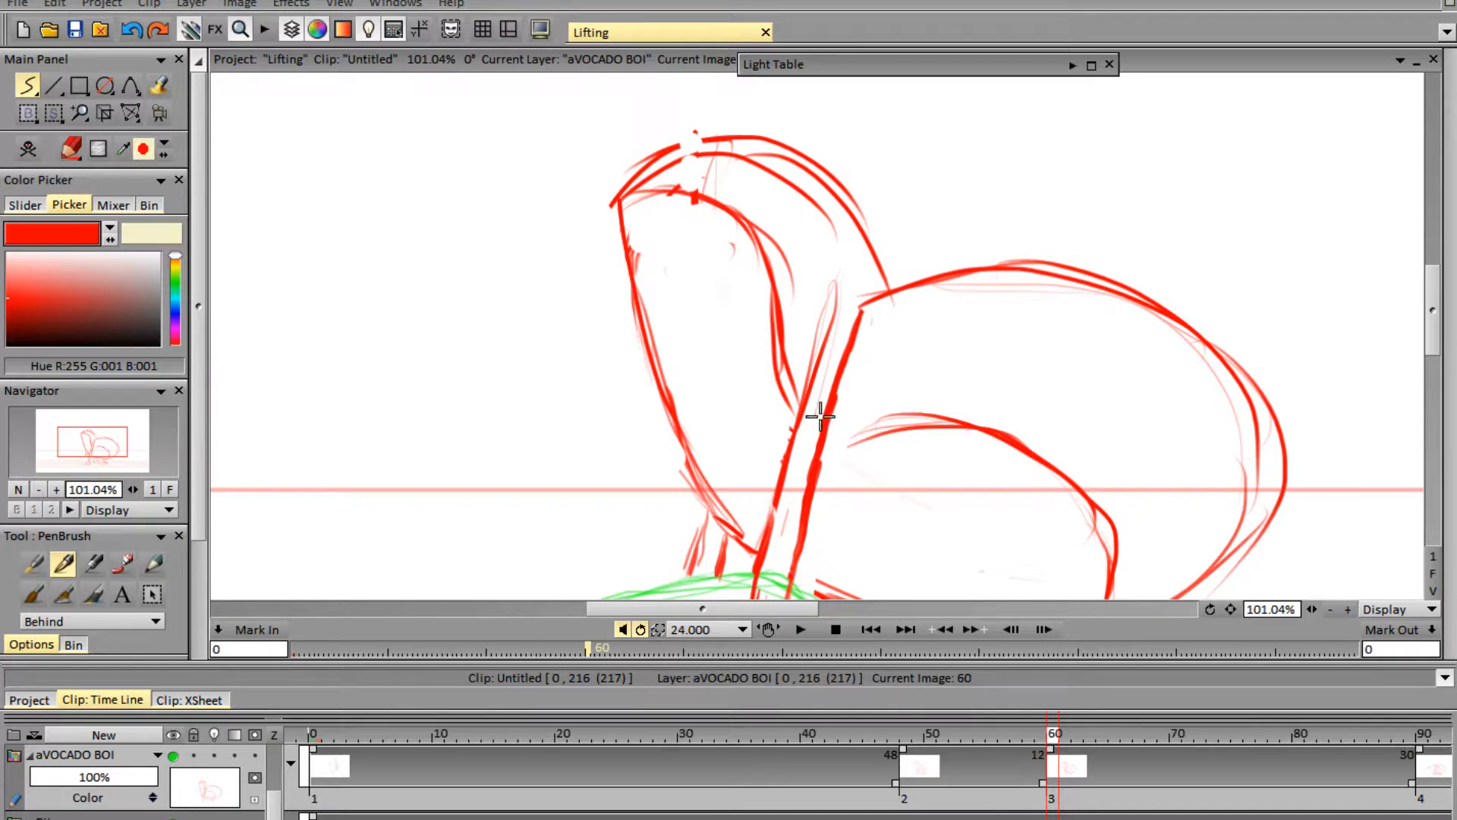
pyautogui.moveTo(830, 430); pyautogui.dragTo(907, 425)
# - Flip repeatedly between frames 59 and 60 to compare the two crouching poses and their hand and foot placement
pyautogui.moveTo(1313, 610); pyautogui.dragTo(1249, 609)
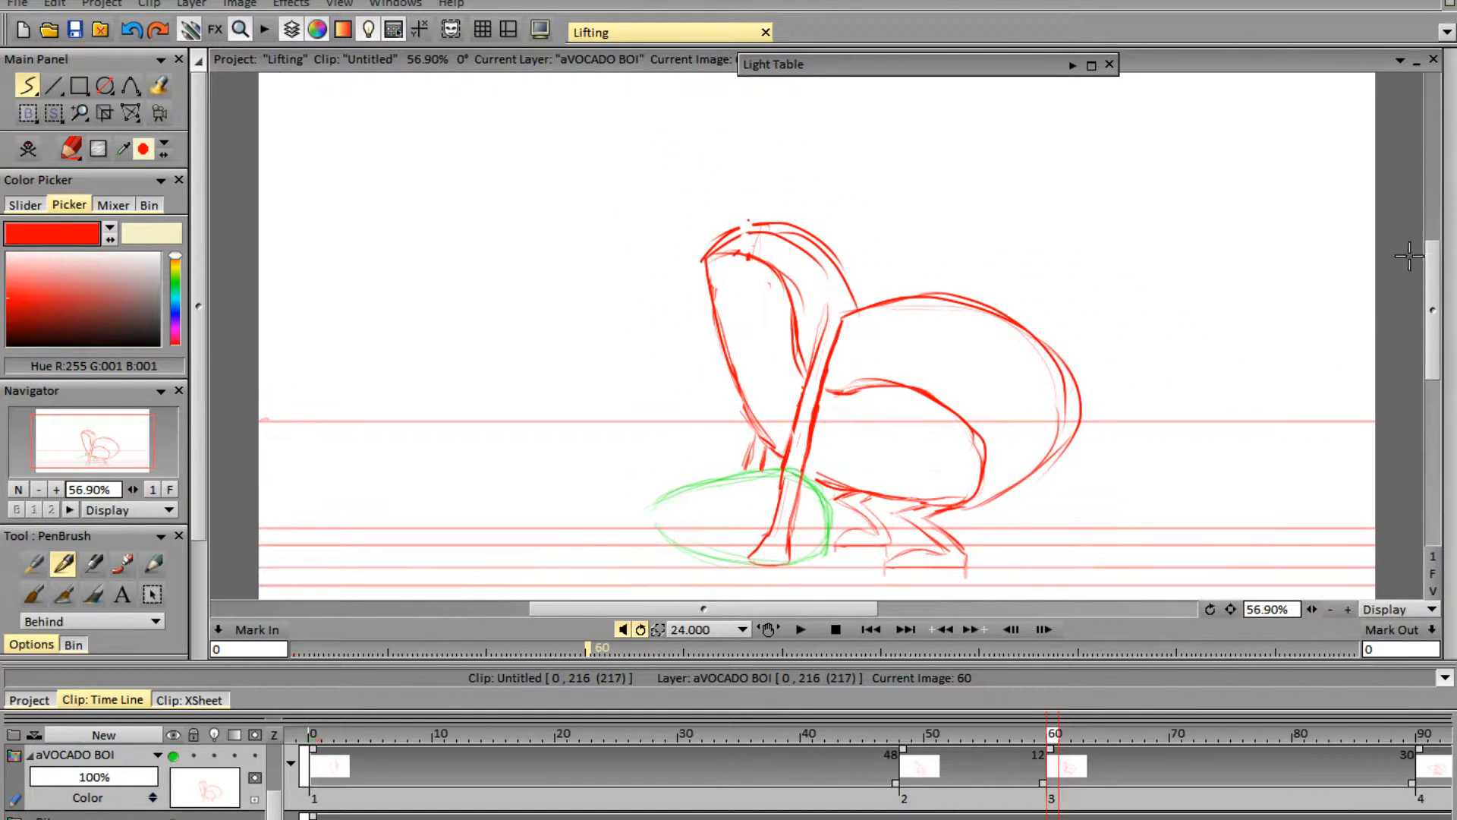
pyautogui.moveTo(1429, 295); pyautogui.dragTo(1432, 305)
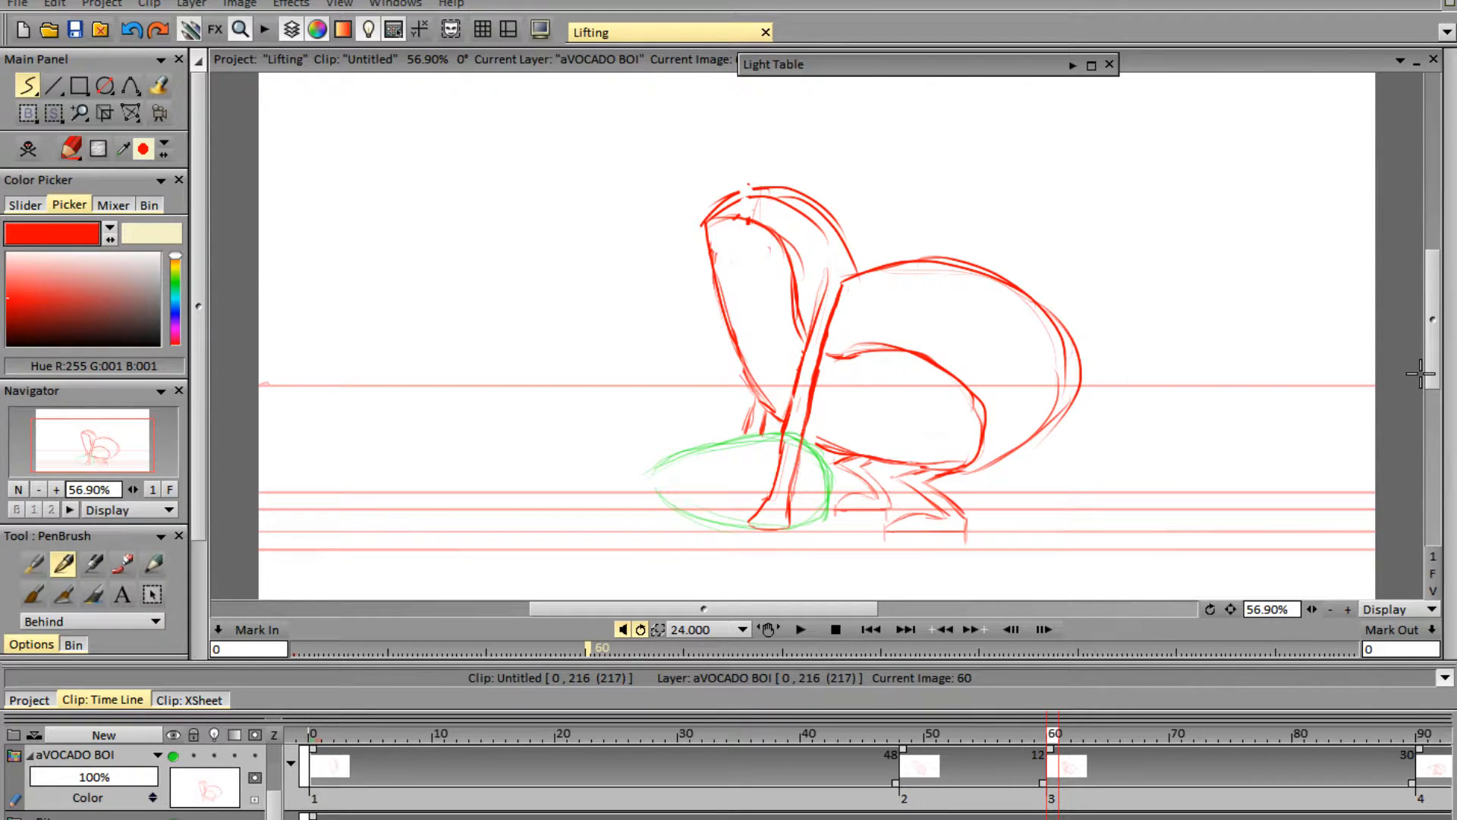
pyautogui.press('Left')
pyautogui.press('Right')
pyautogui.press('Left')
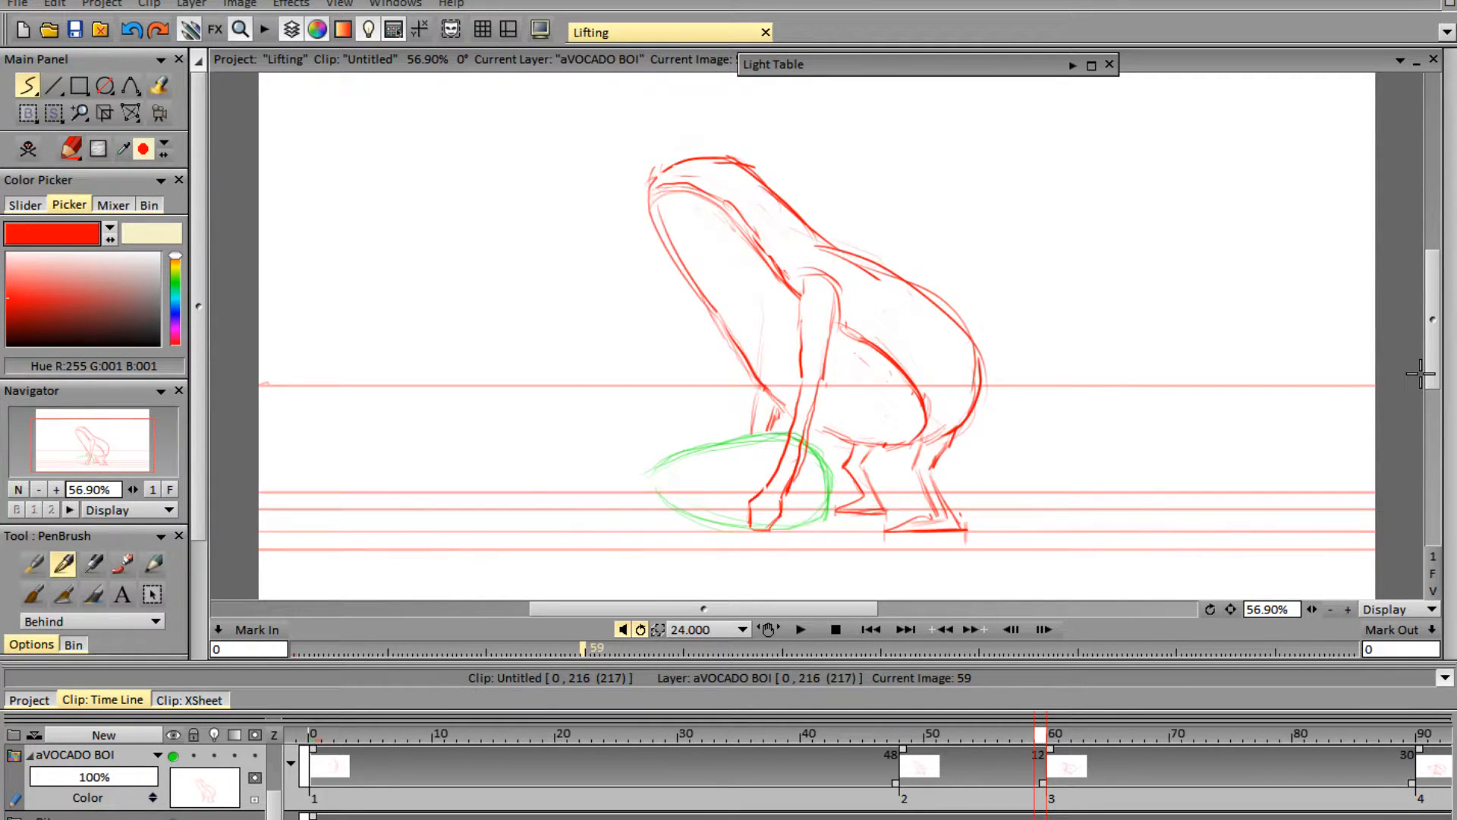
pyautogui.press('Right')
pyautogui.press('Left')
pyautogui.press('Right')
pyautogui.press('Left')
pyautogui.press('Right')
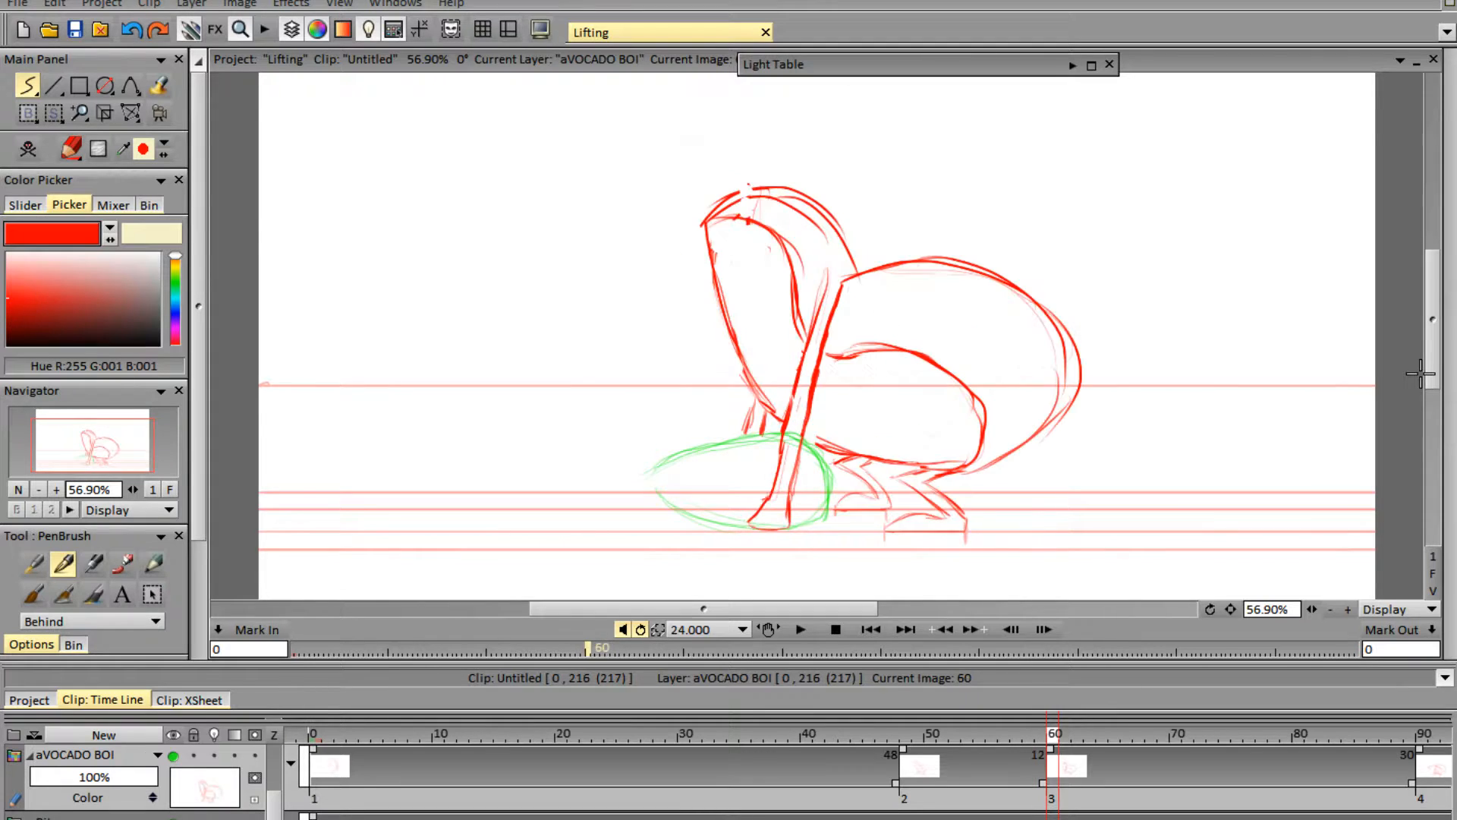
pyautogui.press('Left')
pyautogui.press('Right')
pyautogui.press('Left')
pyautogui.press('Right')
pyautogui.press('Left')
pyautogui.press('Right')
pyautogui.press('Left')
pyautogui.press('Right')
# - Erase the old near foot on frame 90 and draw a flat sole line between its tick marks
pyautogui.click(1423, 740)
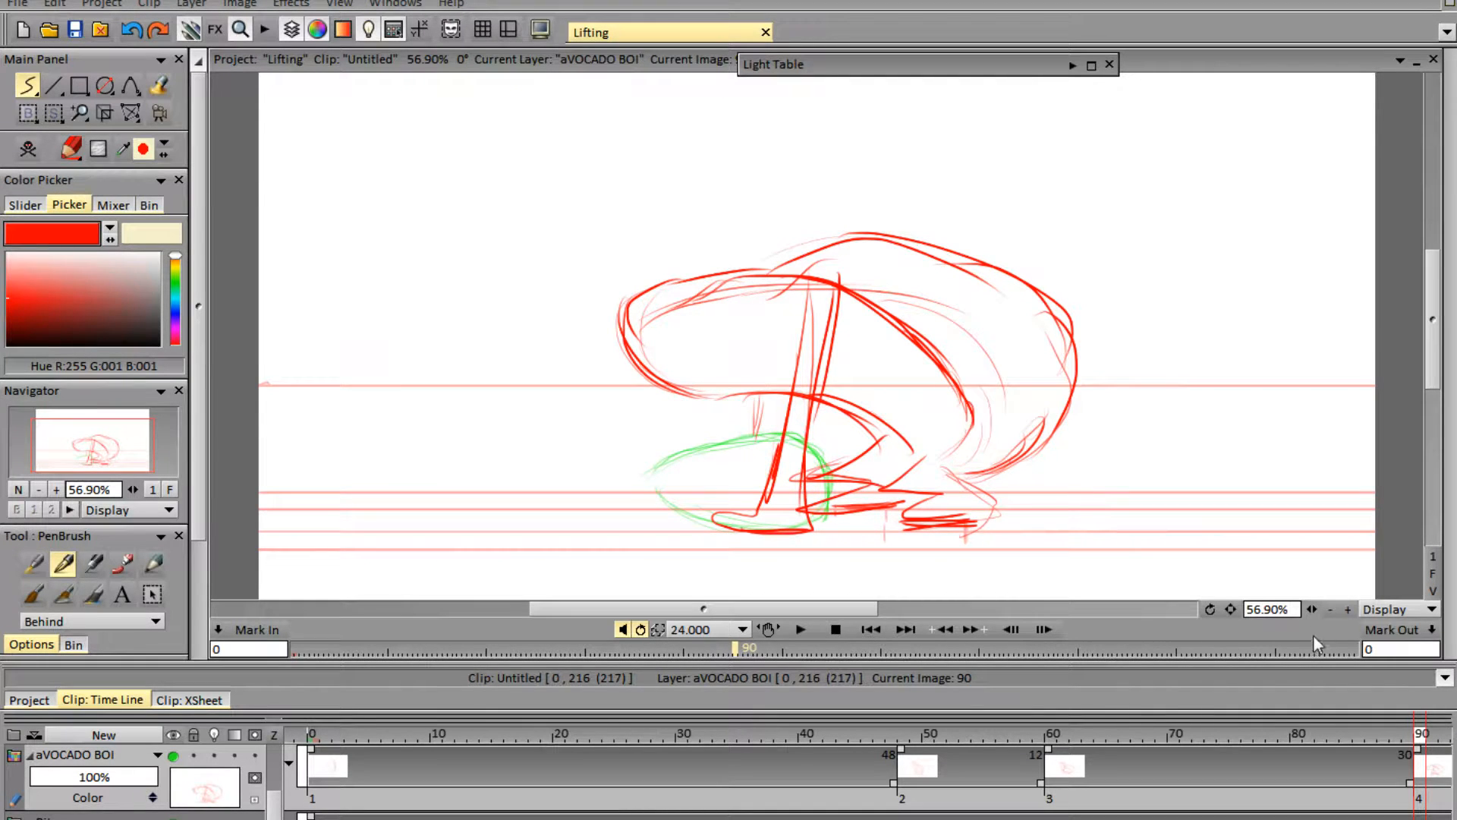
pyautogui.moveTo(1309, 609); pyautogui.dragTo(1364, 605)
pyautogui.moveTo(1431, 322); pyautogui.dragTo(1431, 366)
pyautogui.press('e')
pyautogui.moveTo(927, 472)
pyautogui.mouseDown()
pyautogui.moveTo(999, 481)
pyautogui.moveTo(949, 465)
pyautogui.moveTo(986, 459)
pyautogui.moveTo(954, 439)
pyautogui.moveTo(962, 451)
pyautogui.moveTo(995, 430)
pyautogui.moveTo(1001, 475)
pyautogui.moveTo(1063, 477)
pyautogui.mouseUp()
pyautogui.press('e')
# - Replace the old far foot on frame 90 with a flat sole line between its tick marks, and turn on the layer's light table
pyautogui.press('e')
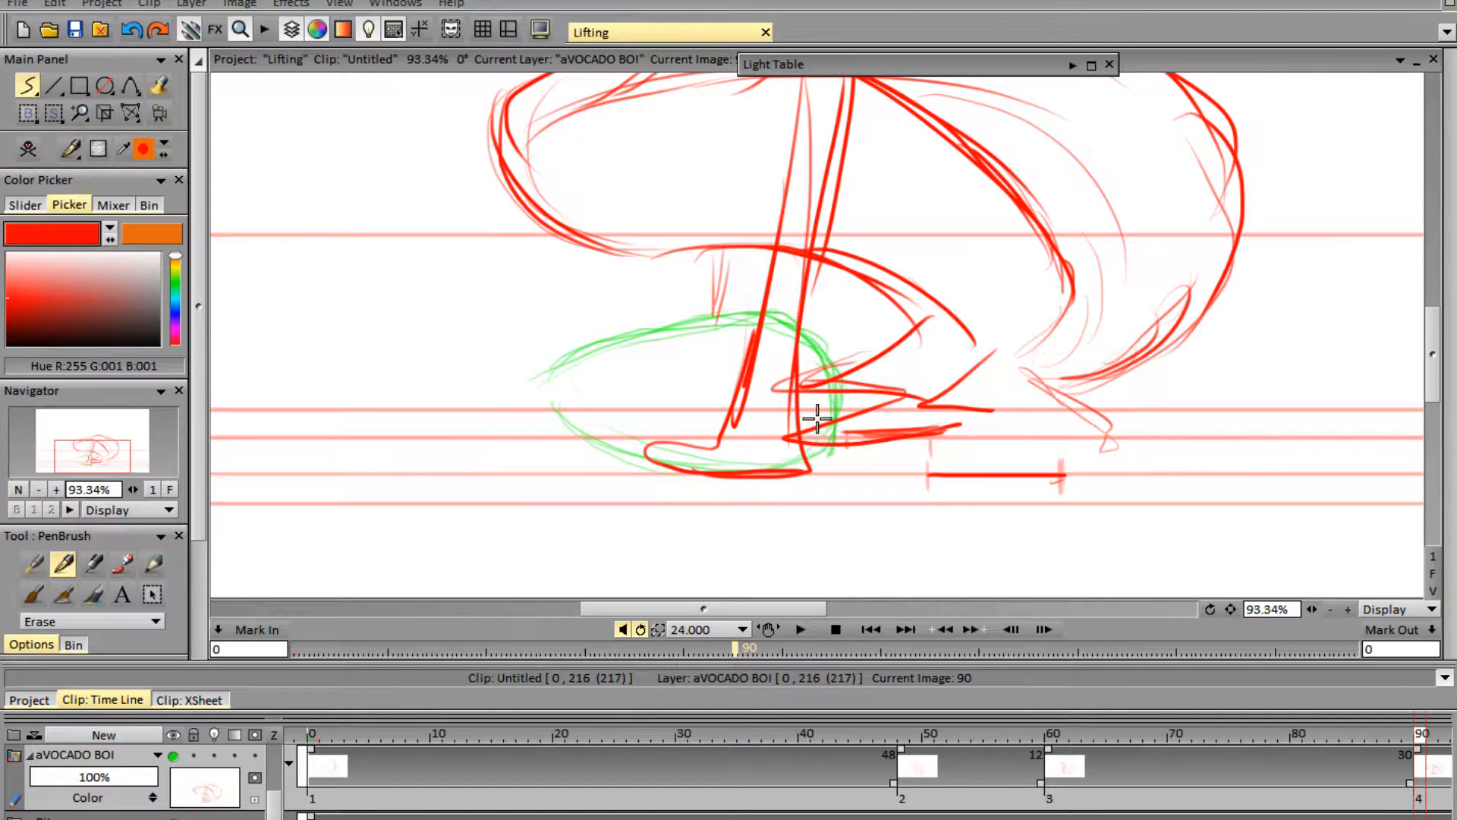
pyautogui.moveTo(816, 417)
pyautogui.mouseDown()
pyautogui.moveTo(855, 438)
pyautogui.moveTo(907, 433)
pyautogui.mouseUp()
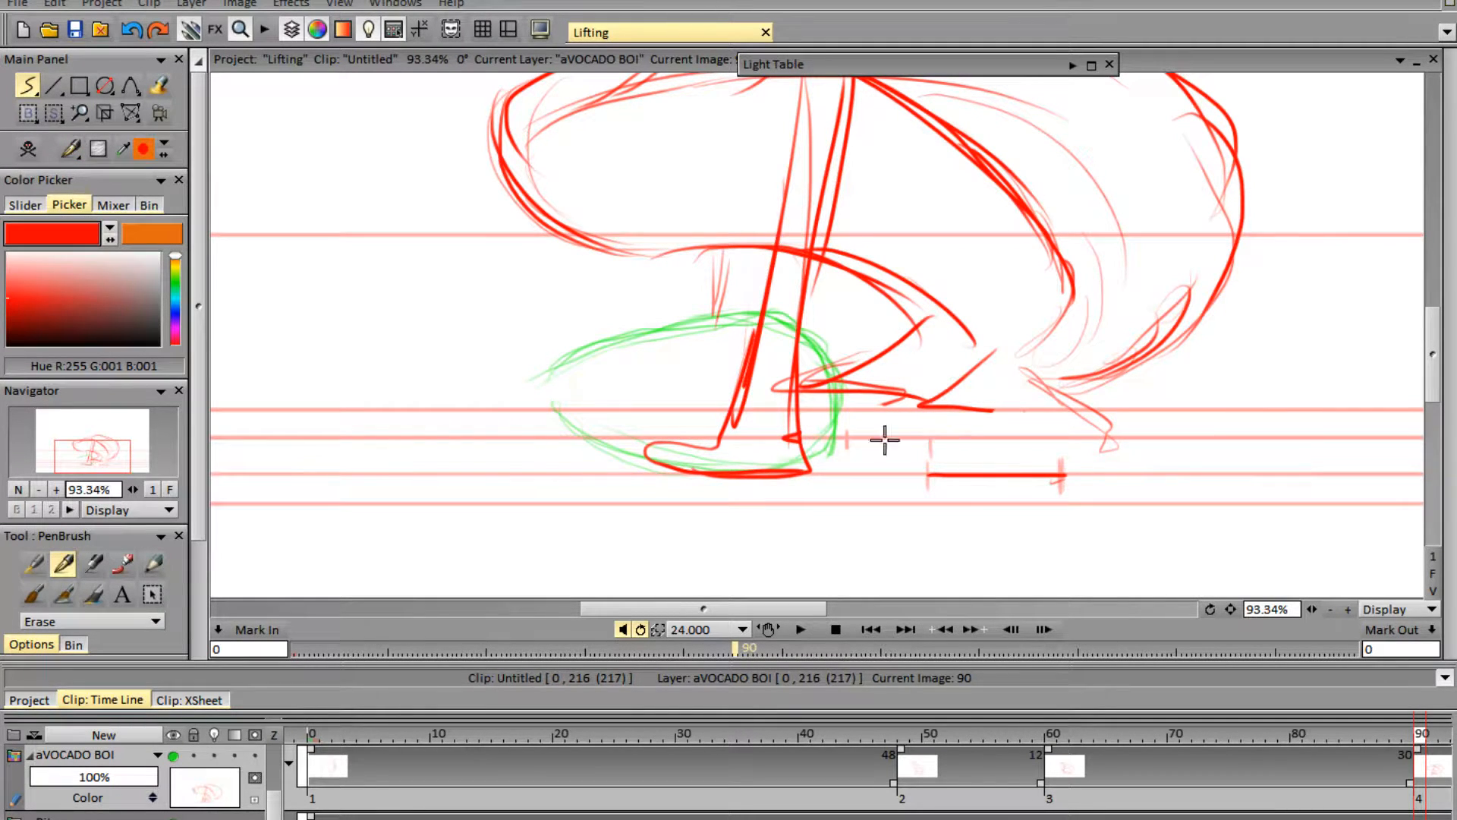
pyautogui.press('e')
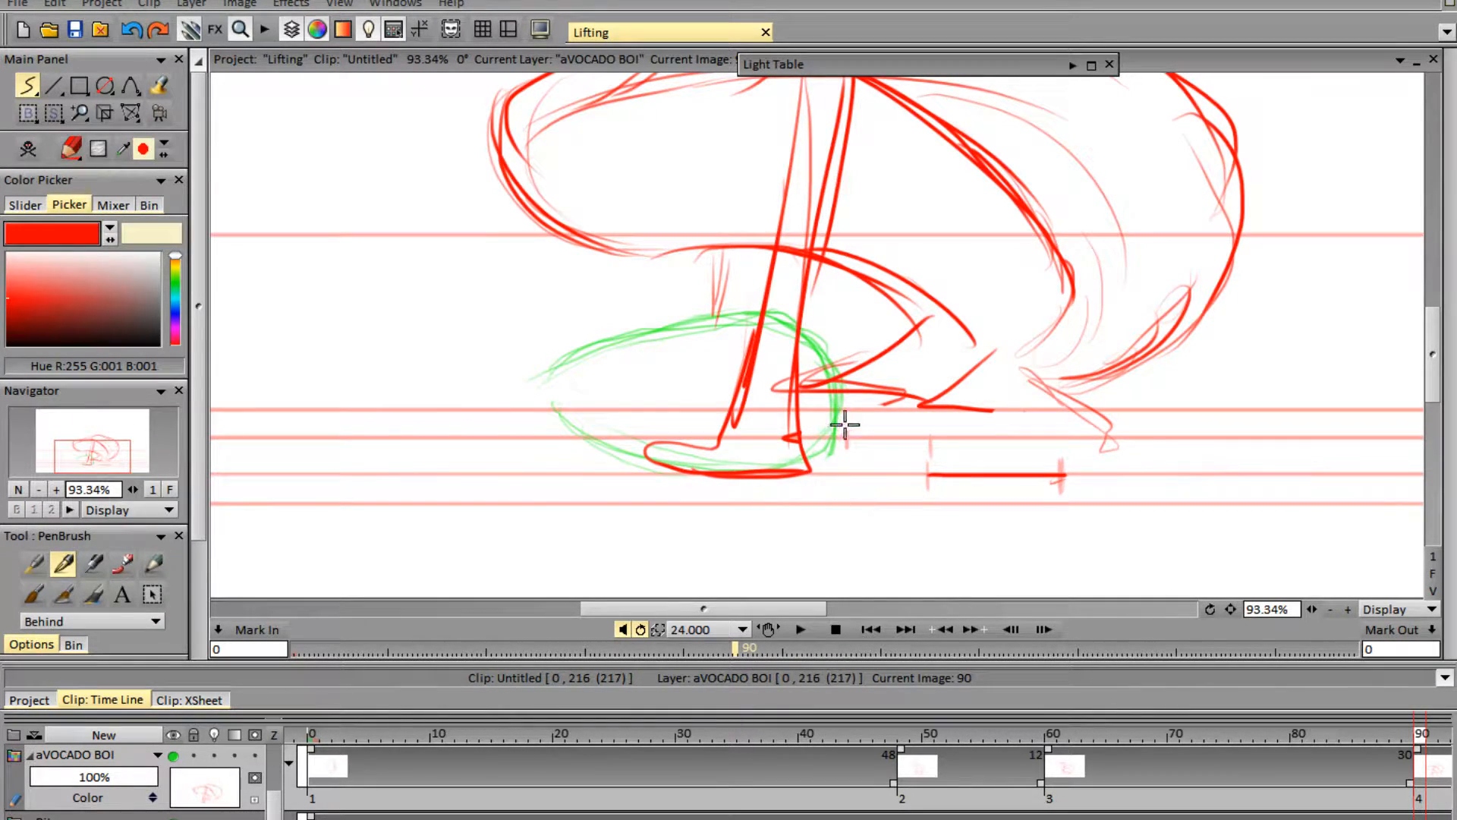
pyautogui.moveTo(847, 438)
pyautogui.mouseDown()
pyautogui.moveTo(927, 442)
pyautogui.moveTo(842, 437)
pyautogui.mouseUp()
pyautogui.click(215, 757)
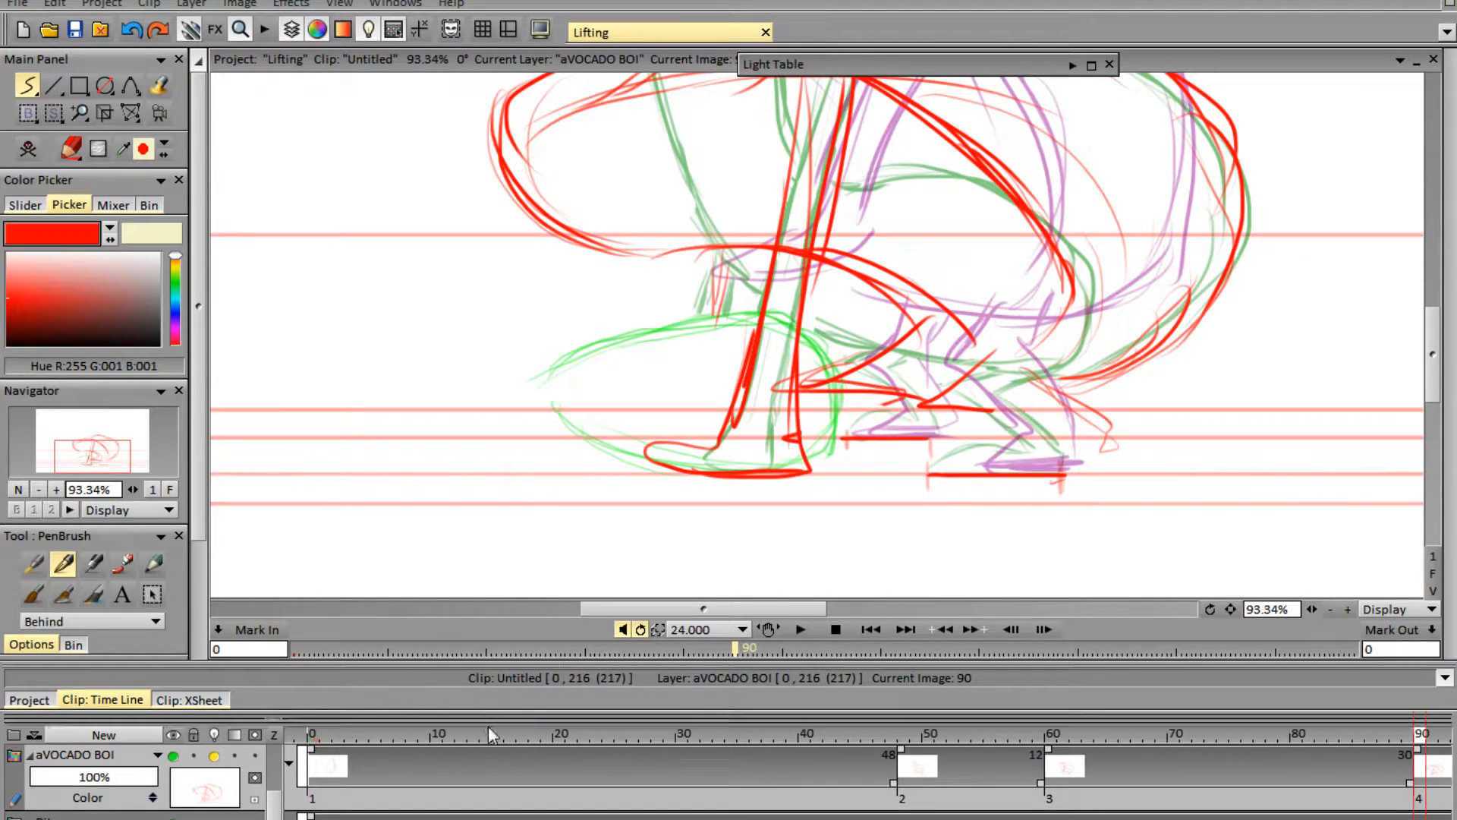
# - Turn off the light table, draw a lower curve under the rump on frame 90, and erase the old underside strokes
pyautogui.click(215, 757)
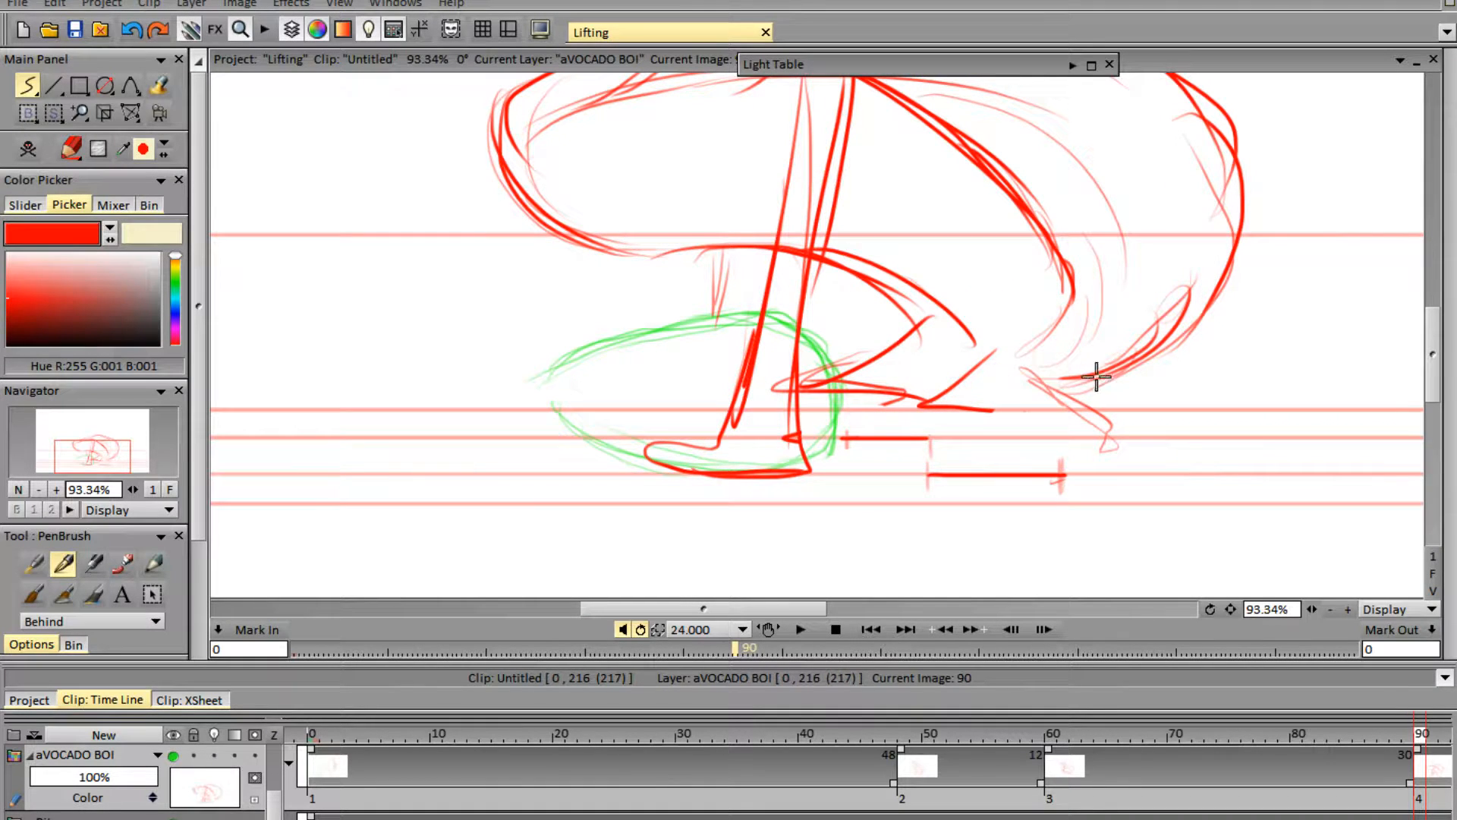
pyautogui.moveTo(1020, 401); pyautogui.dragTo(1123, 397)
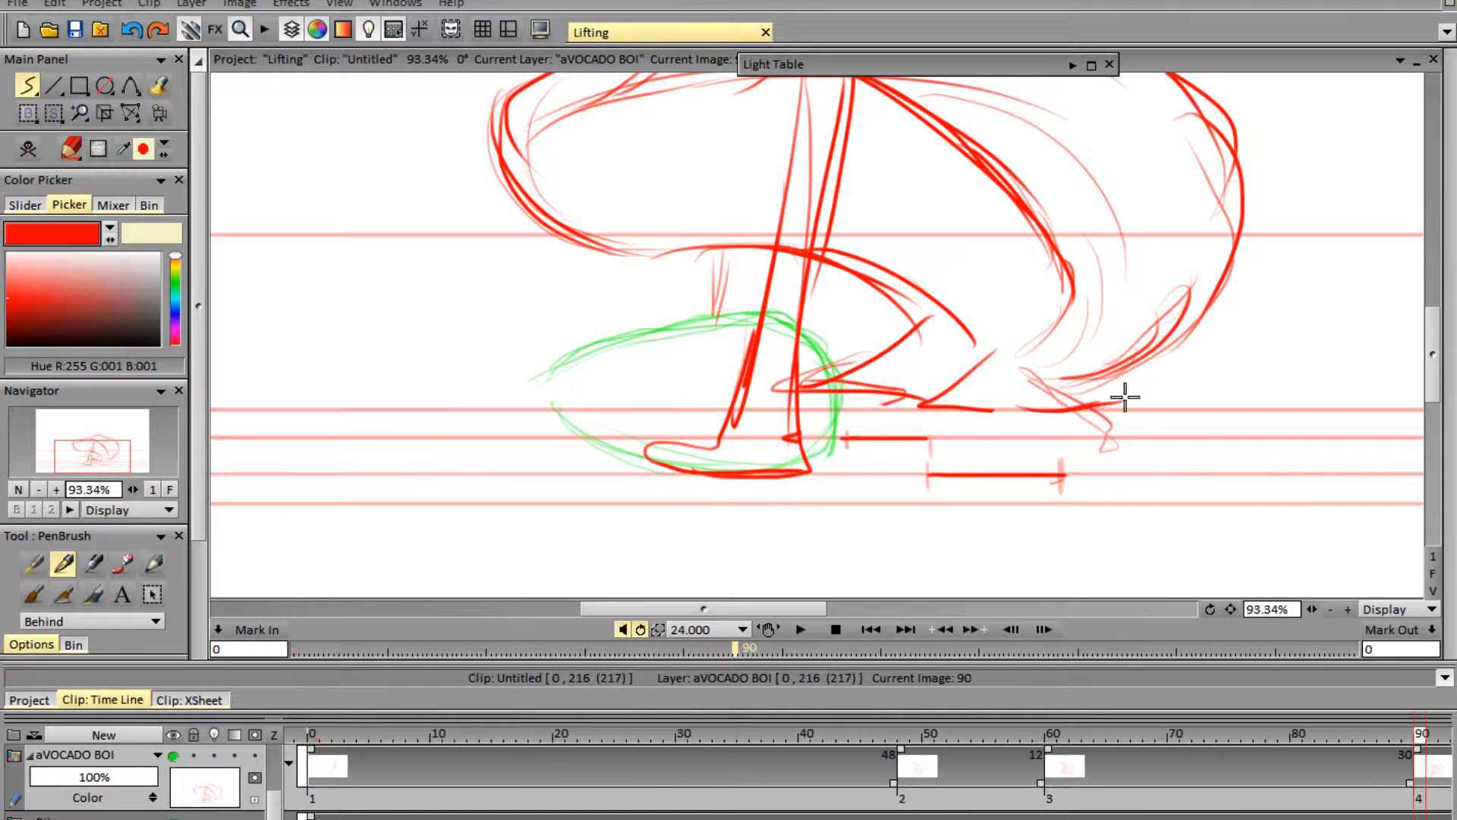
pyautogui.press('e')
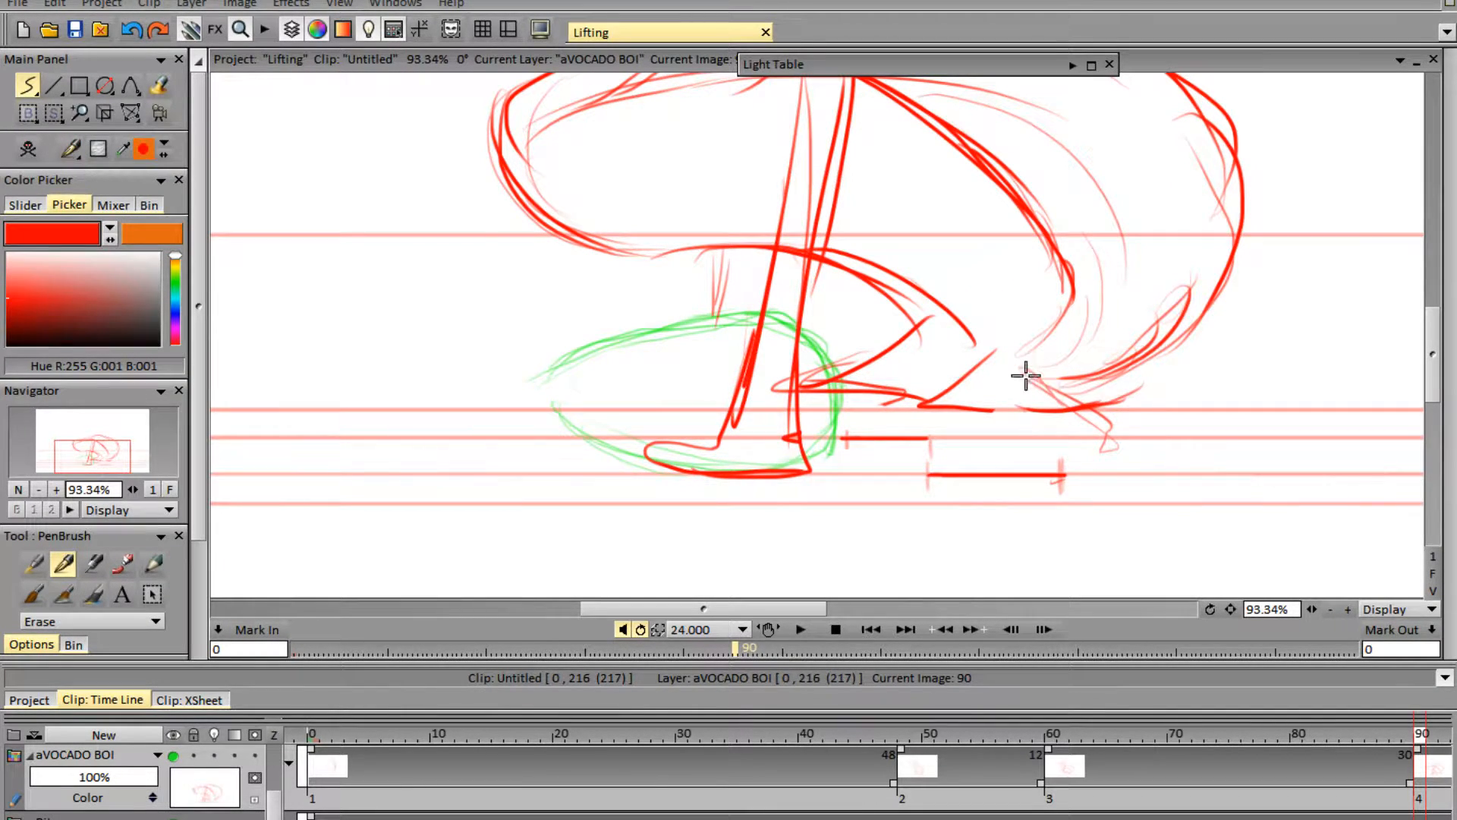
pyautogui.moveTo(1027, 374)
pyautogui.mouseDown()
pyautogui.moveTo(1096, 390)
pyautogui.moveTo(1187, 312)
pyautogui.moveTo(1139, 359)
pyautogui.mouseUp()
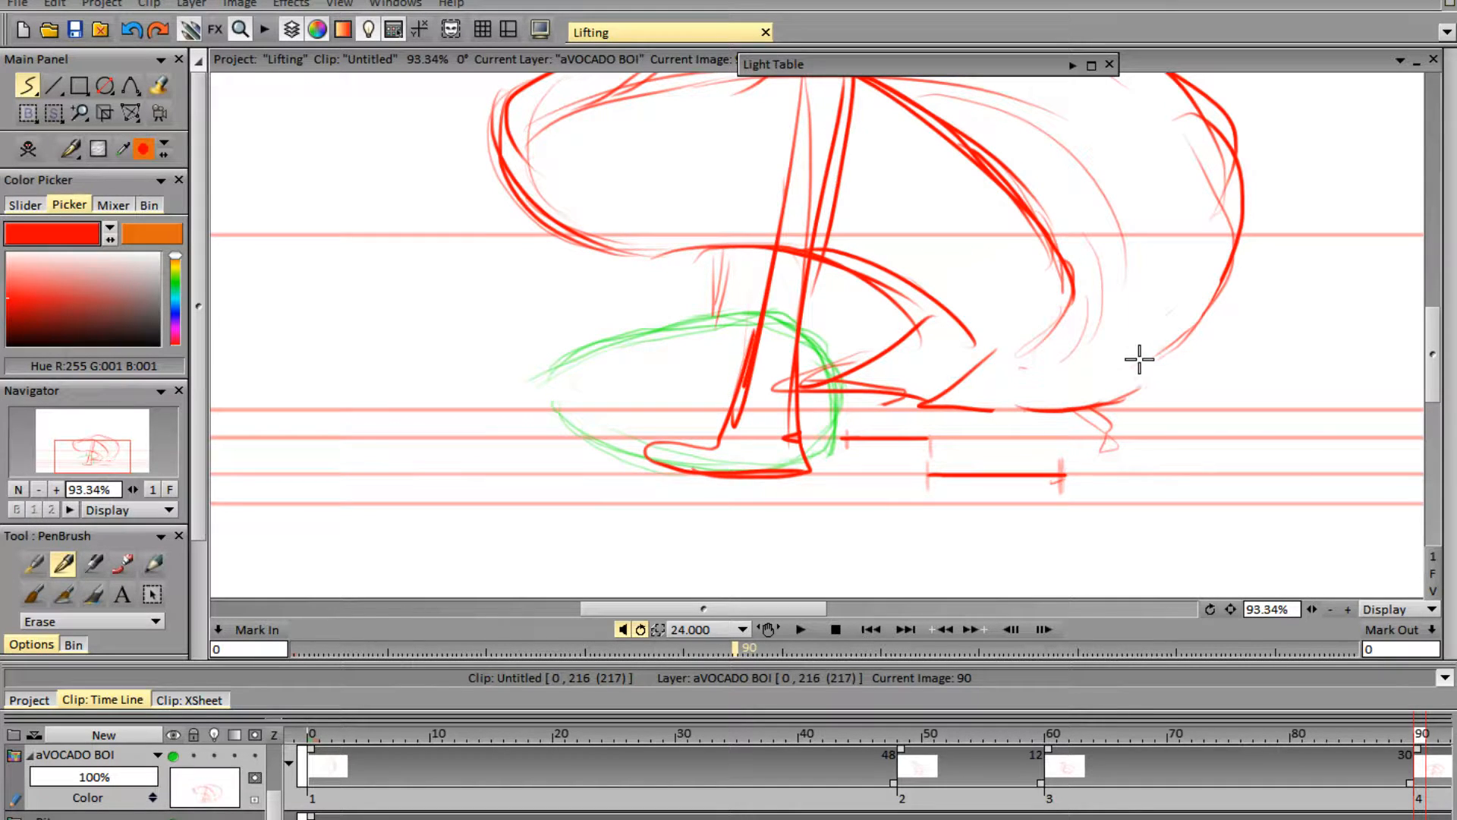
pyautogui.press('e')
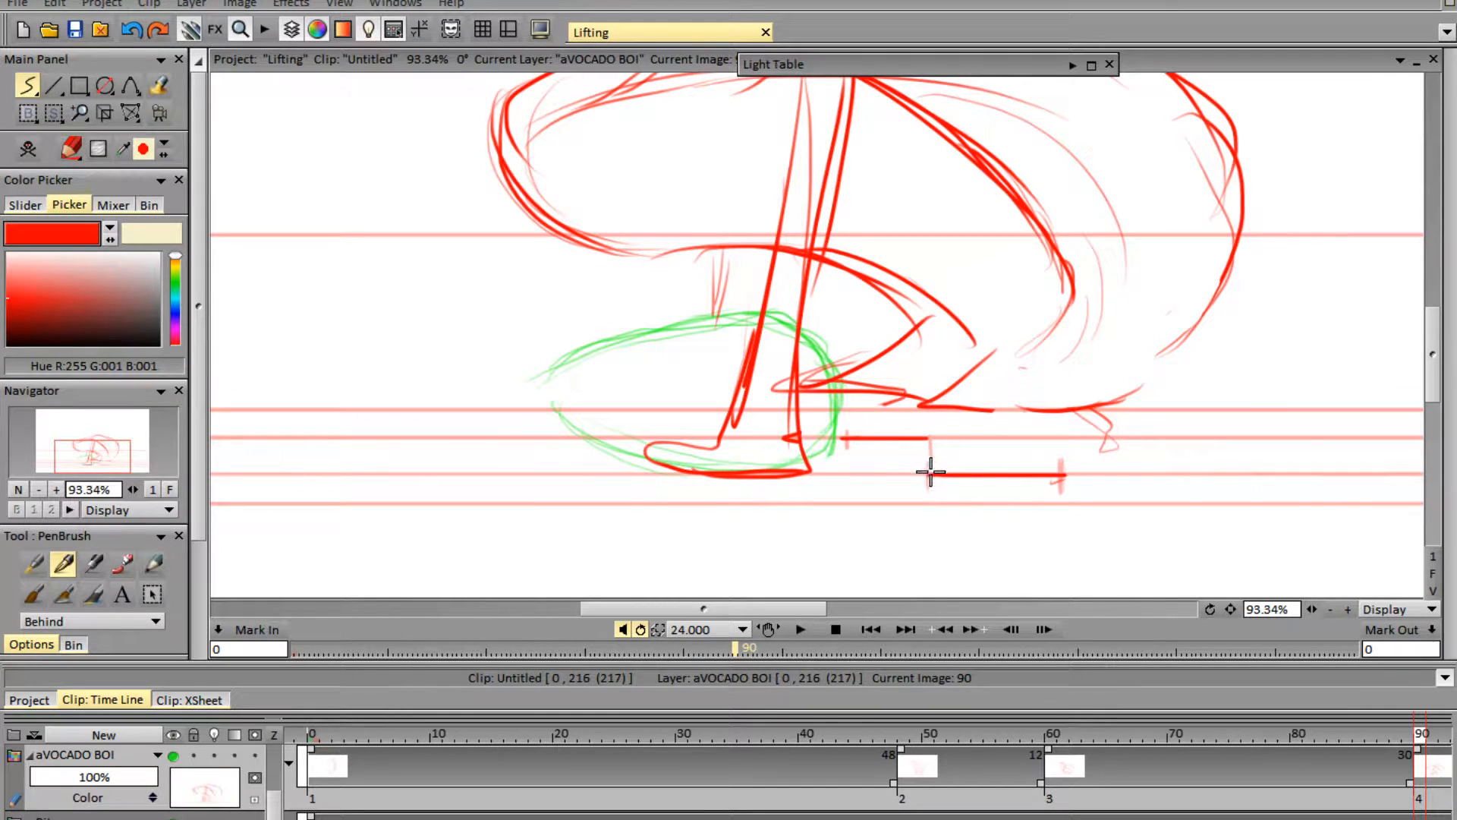
# - Erase the old bent legs on frame 90 and sketch the near foot and lower leg above its sole line
pyautogui.moveTo(931, 471)
pyautogui.mouseDown()
pyautogui.moveTo(984, 451)
pyautogui.moveTo(1057, 469)
pyautogui.mouseUp()
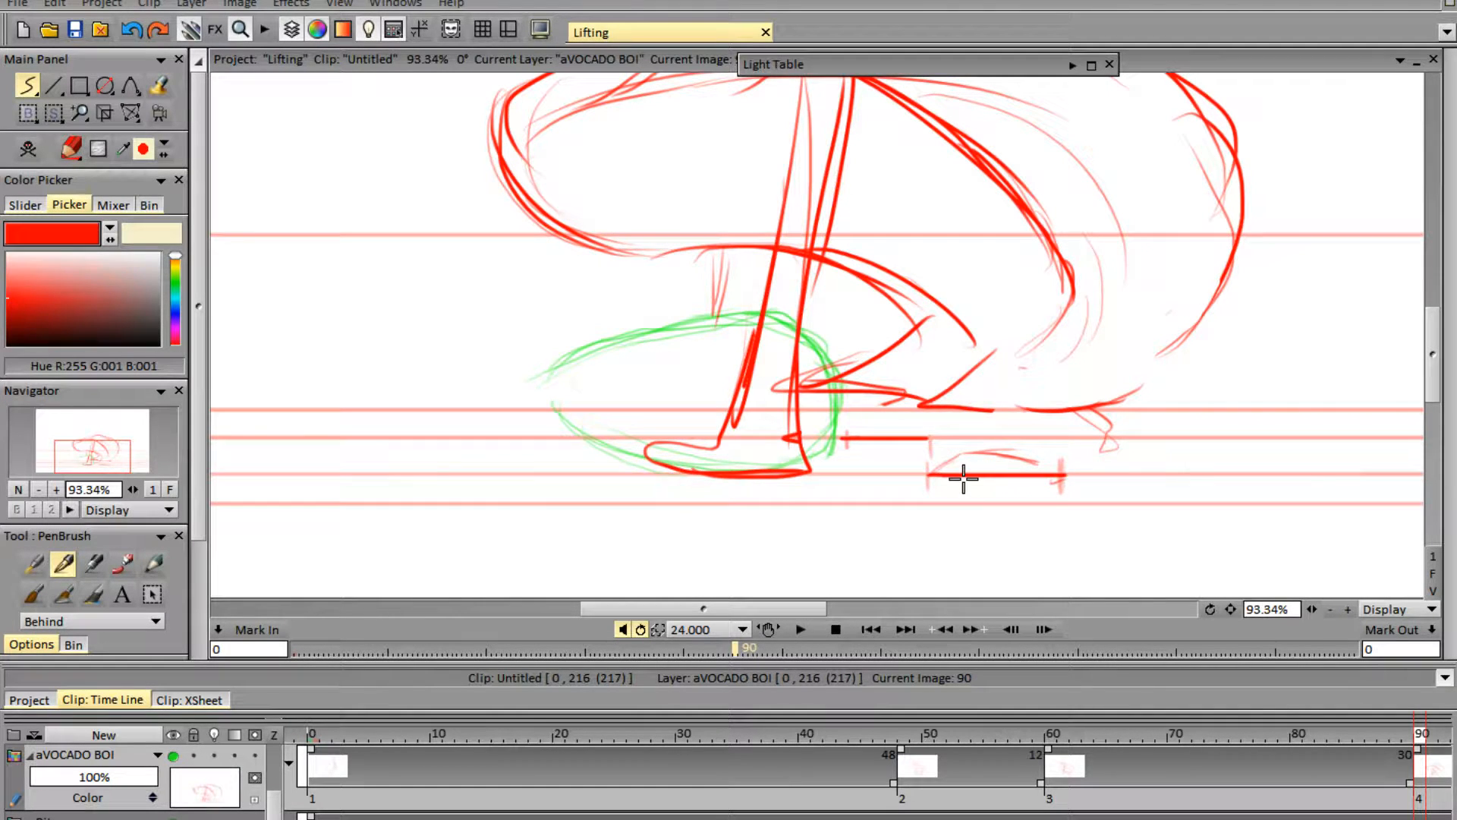
pyautogui.press('e')
pyautogui.moveTo(968, 354)
pyautogui.mouseDown()
pyautogui.moveTo(969, 387)
pyautogui.moveTo(846, 374)
pyautogui.moveTo(920, 354)
pyautogui.moveTo(934, 373)
pyautogui.mouseUp()
pyautogui.press('e')
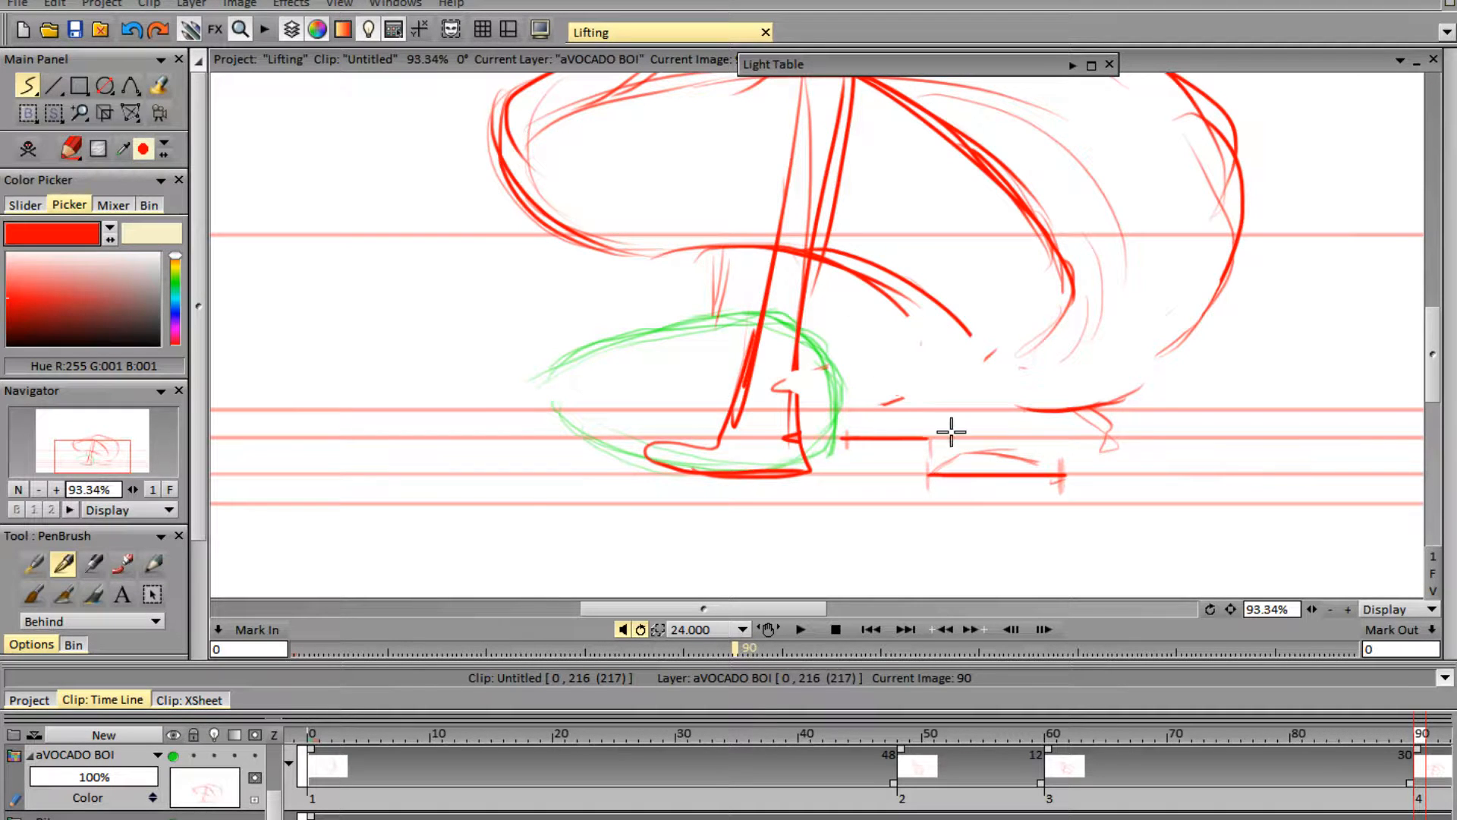
pyautogui.moveTo(960, 434); pyautogui.dragTo(1038, 460)
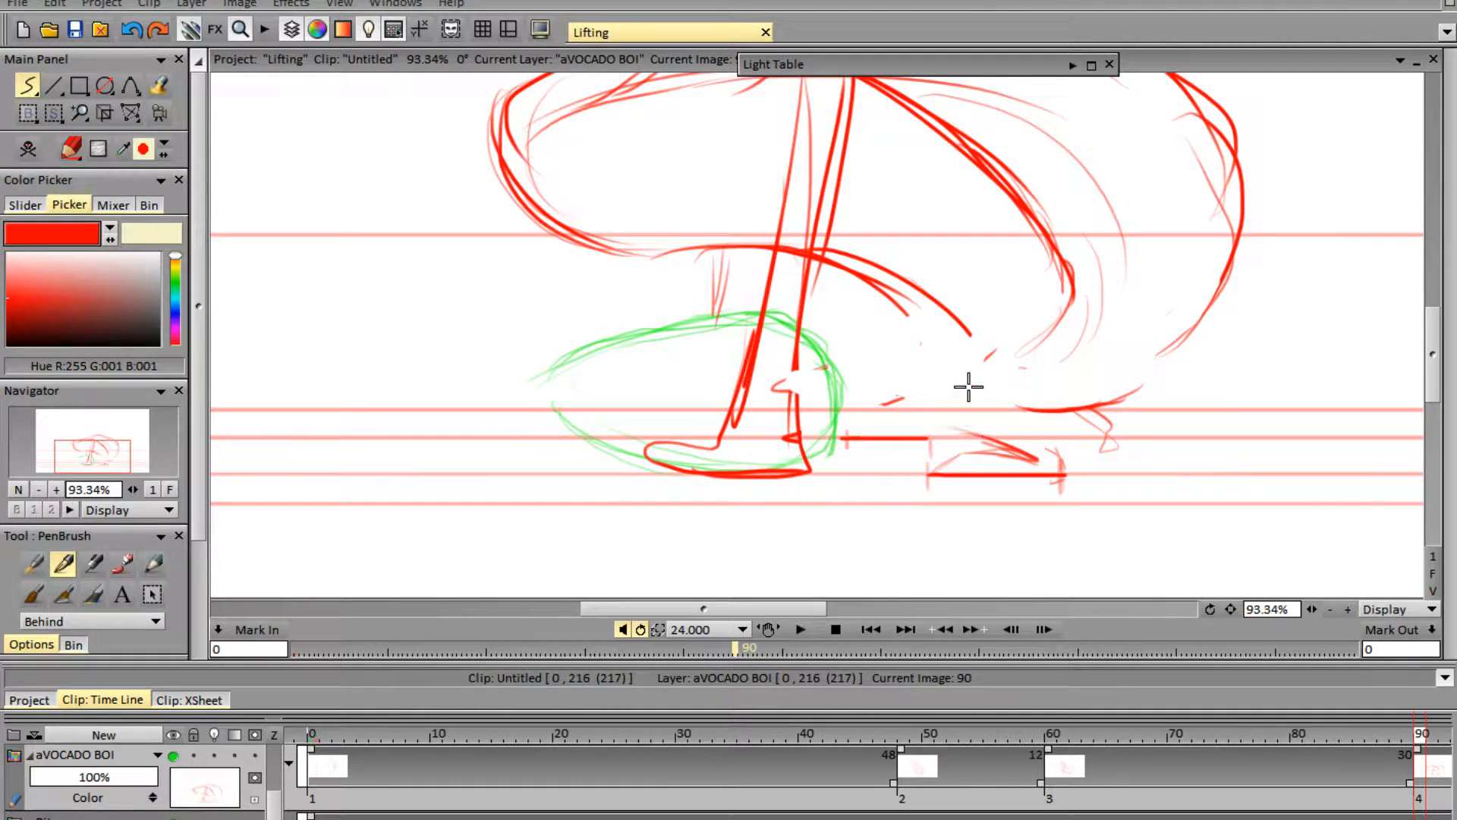
pyautogui.moveTo(949, 425)
pyautogui.mouseDown()
pyautogui.moveTo(987, 399)
pyautogui.moveTo(940, 431)
pyautogui.moveTo(996, 377)
pyautogui.mouseUp()
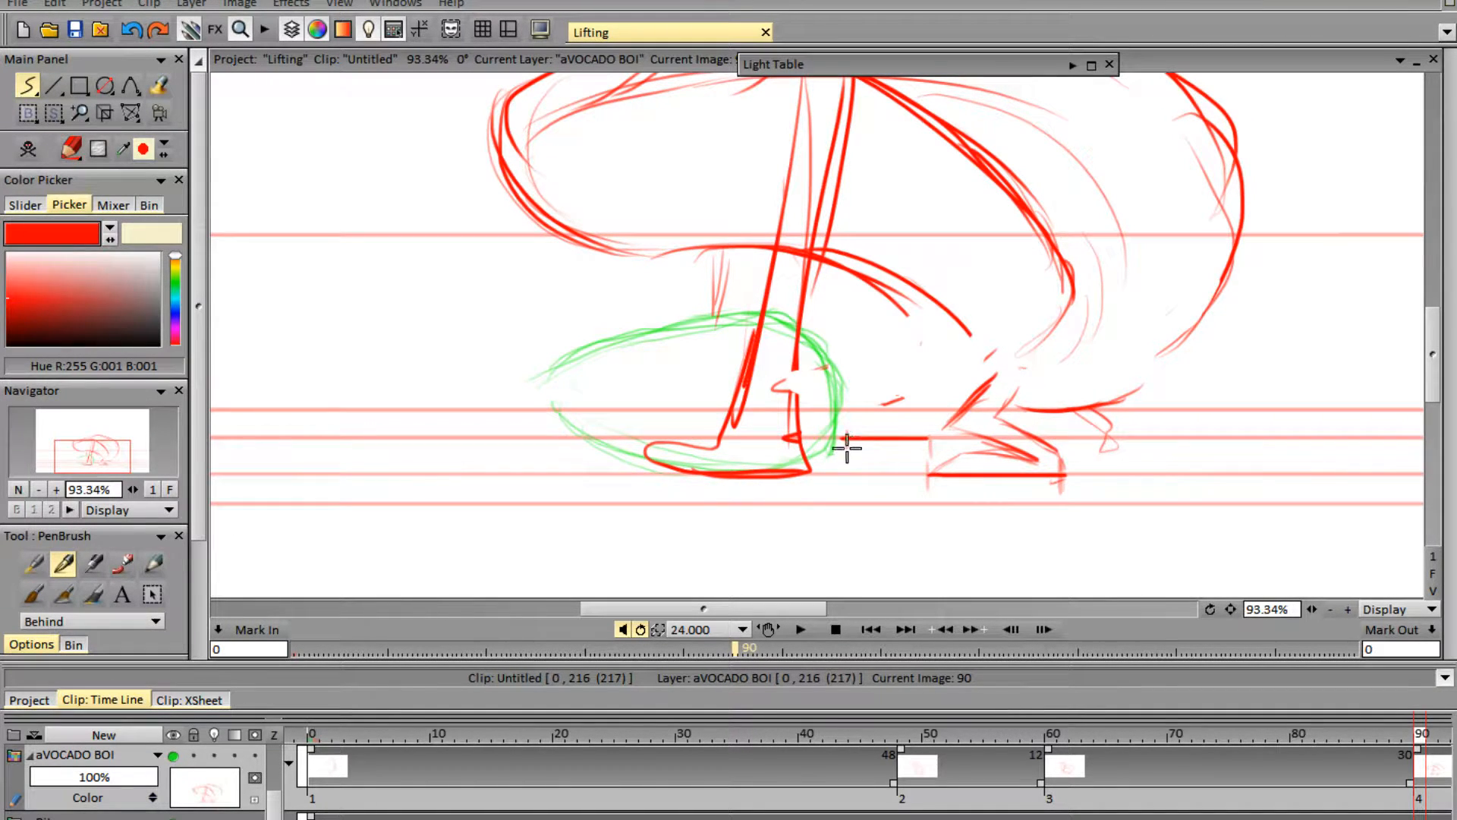
# - Sketch the far foot and bent leg above its sole line on frame 90, and draw the curve joining both legs
pyautogui.moveTo(843, 436)
pyautogui.mouseDown()
pyautogui.moveTo(880, 416)
pyautogui.moveTo(943, 434)
pyautogui.mouseUp()
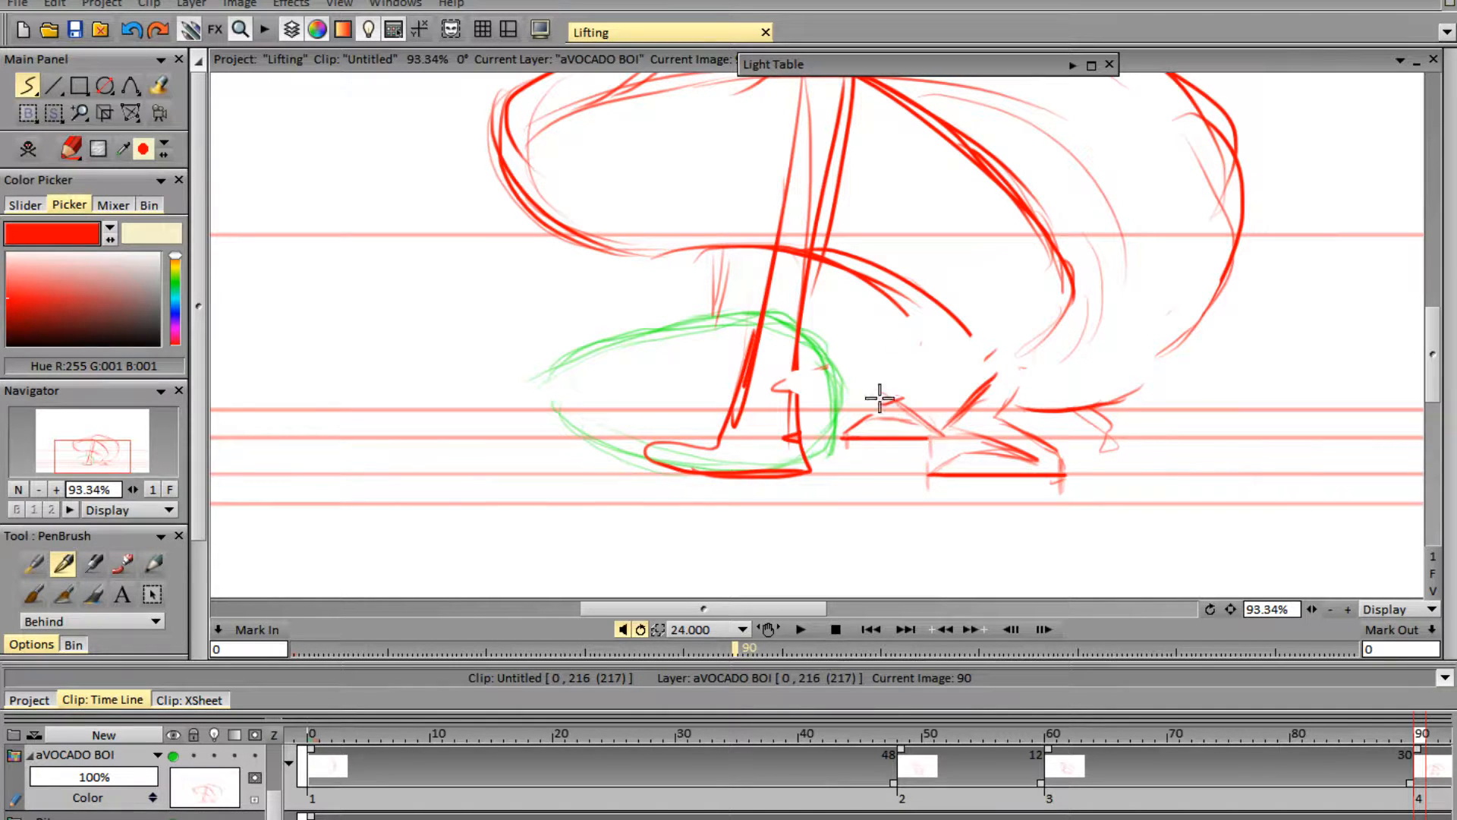
pyautogui.moveTo(859, 390)
pyautogui.mouseDown()
pyautogui.moveTo(921, 419)
pyautogui.moveTo(871, 381)
pyautogui.moveTo(899, 411)
pyautogui.moveTo(841, 387)
pyautogui.moveTo(882, 404)
pyautogui.moveTo(886, 367)
pyautogui.moveTo(871, 380)
pyautogui.moveTo(930, 353)
pyautogui.mouseUp()
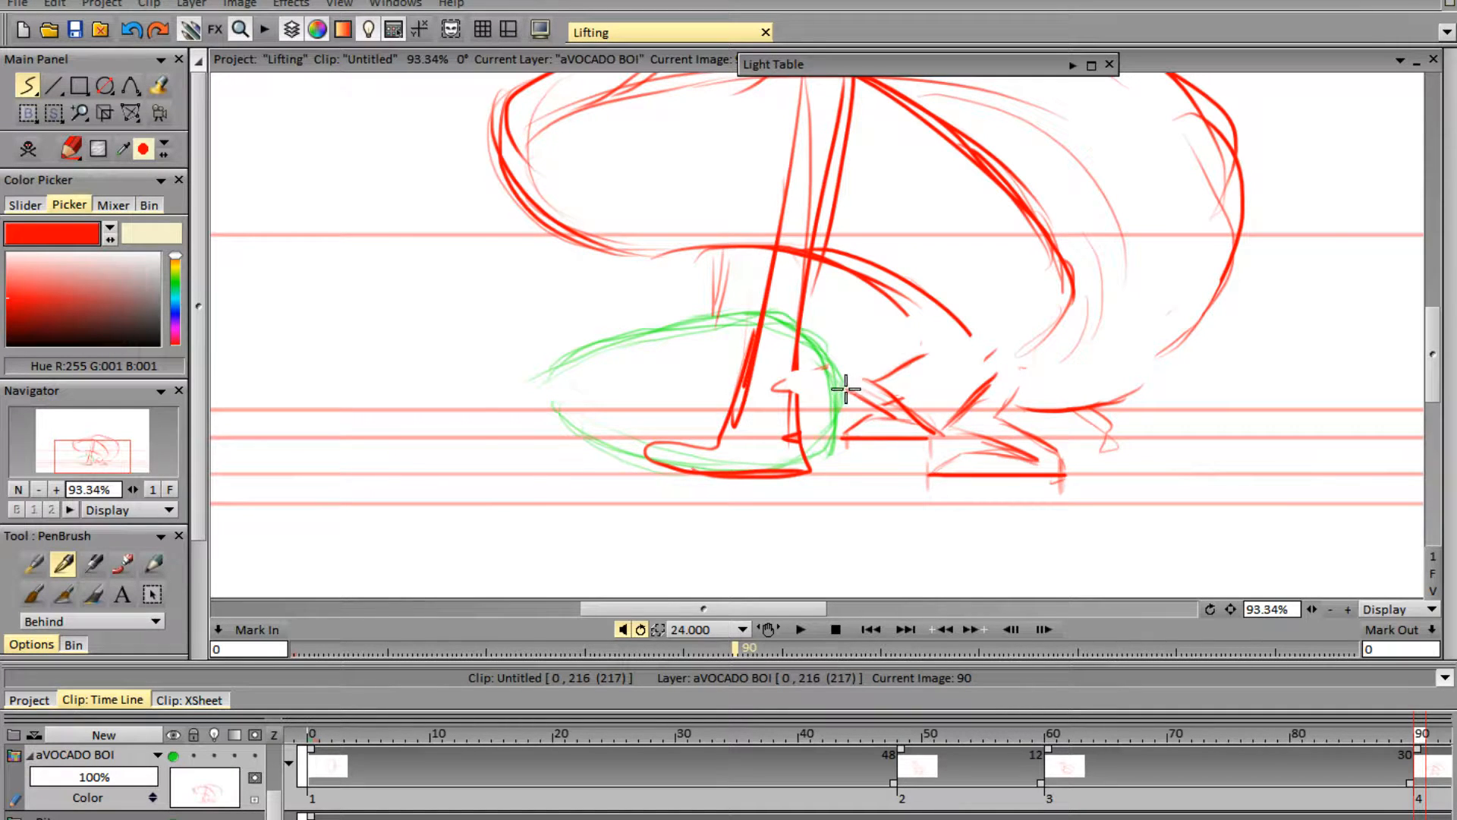
pyautogui.moveTo(843, 379)
pyautogui.mouseDown()
pyautogui.moveTo(879, 355)
pyautogui.moveTo(840, 379)
pyautogui.moveTo(910, 337)
pyautogui.mouseUp()
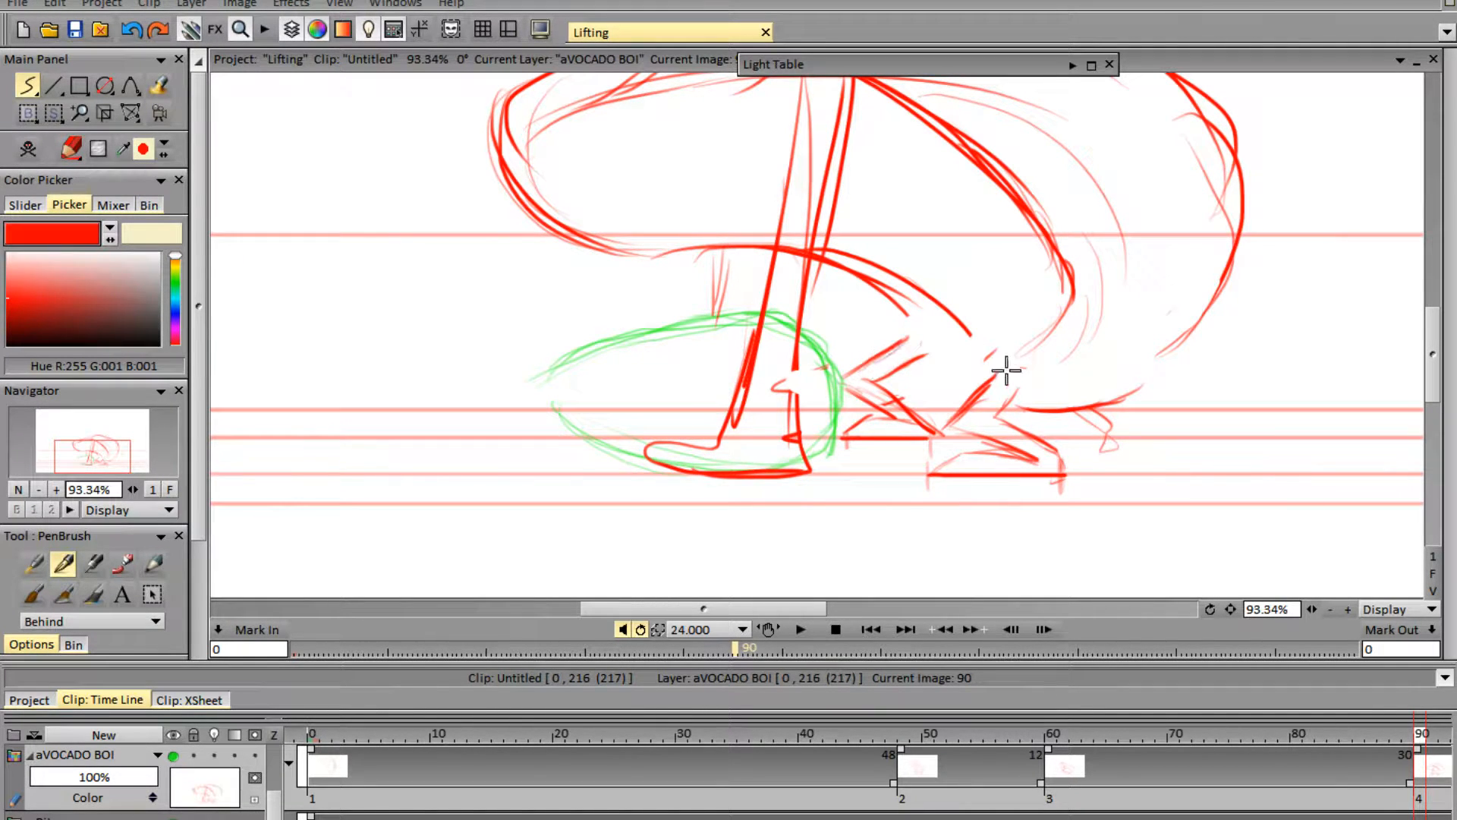
pyautogui.hotkey('ctrl', 's')
pyautogui.moveTo(951, 346)
pyautogui.mouseDown()
pyautogui.moveTo(938, 384)
pyautogui.moveTo(886, 346)
pyautogui.mouseUp()
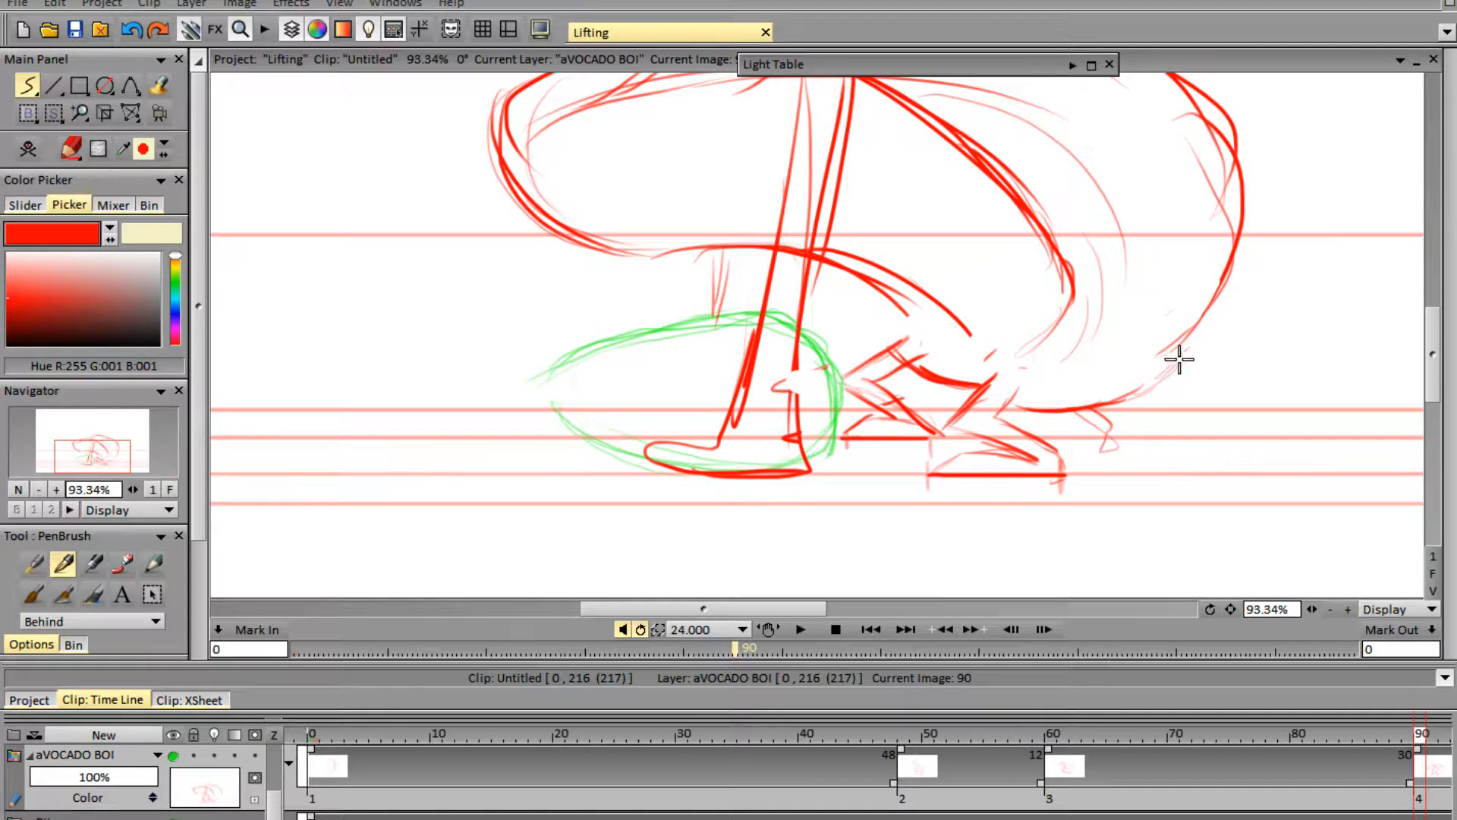
# - Compare the redrawn legs and whole pose on frame 90 with the neighbouring key poses through the light table
pyautogui.moveTo(1452, 361)
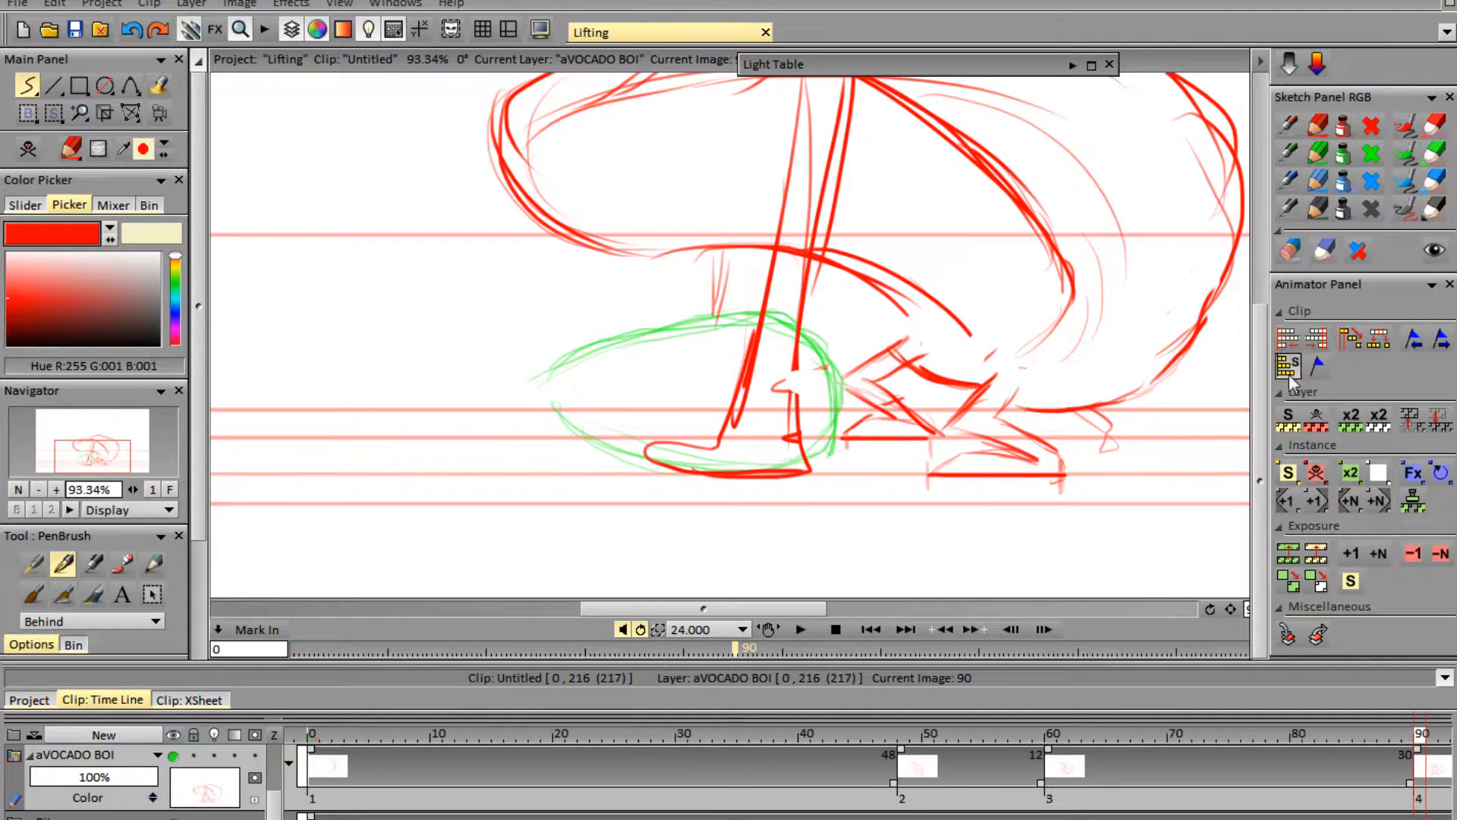
pyautogui.moveTo(1436, 360)
pyautogui.mouseDown()
pyautogui.moveTo(1435, 327)
pyautogui.moveTo(1435, 341)
pyautogui.mouseUp()
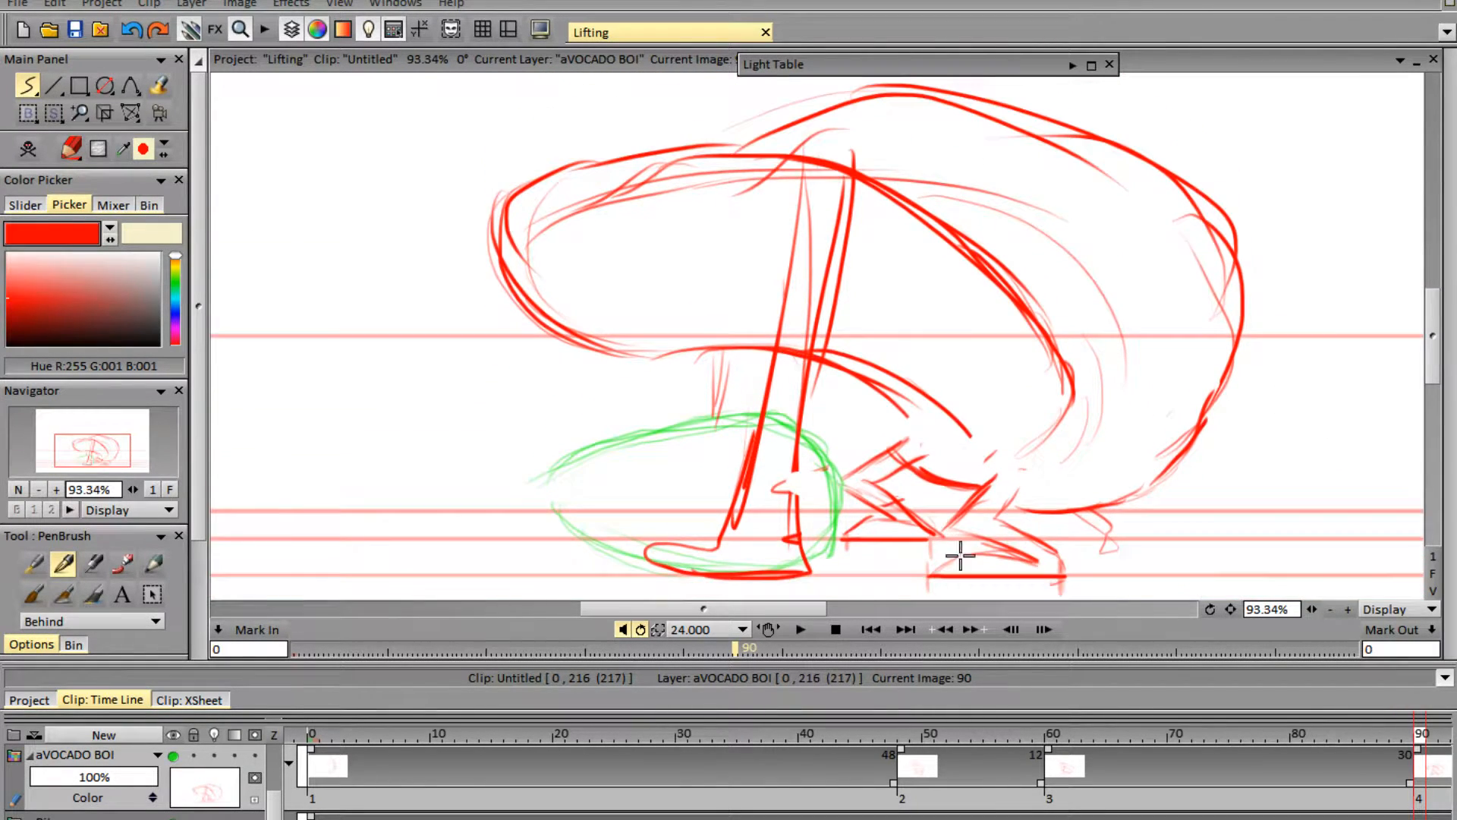
pyautogui.click(216, 756)
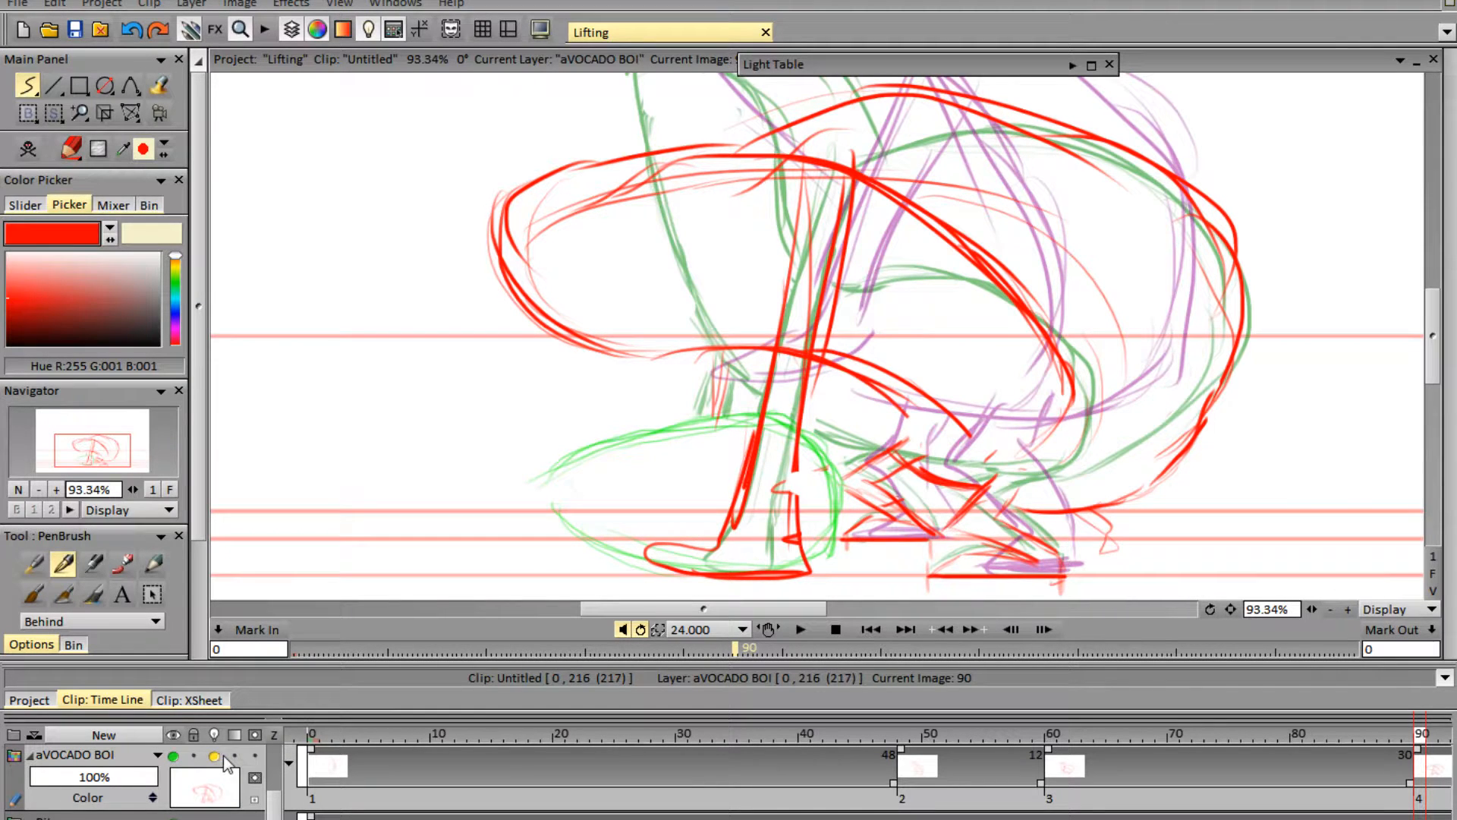
pyautogui.click(234, 756)
pyautogui.click(214, 756)
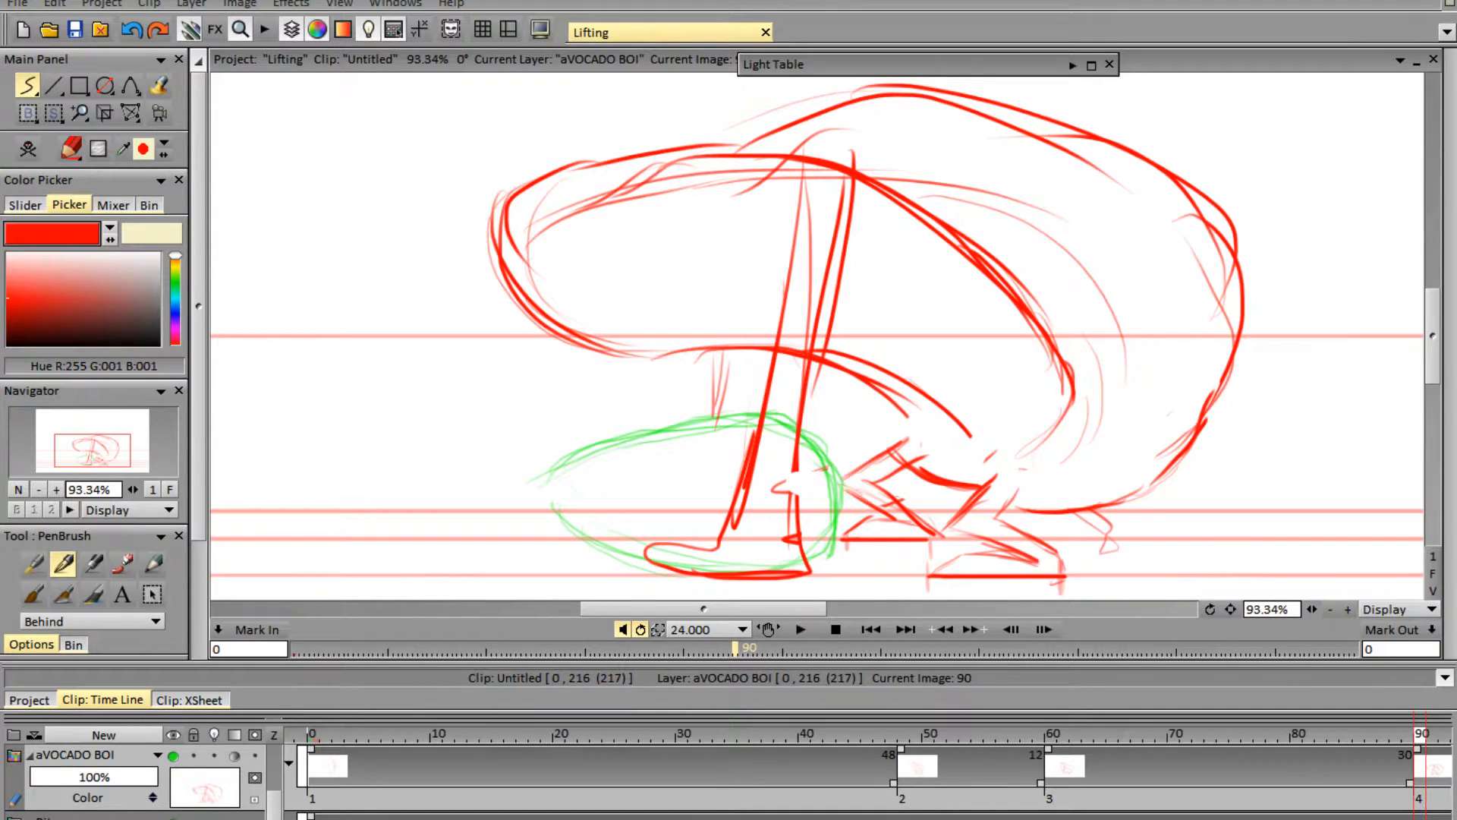
pyautogui.hscroll(3, 866, 767)
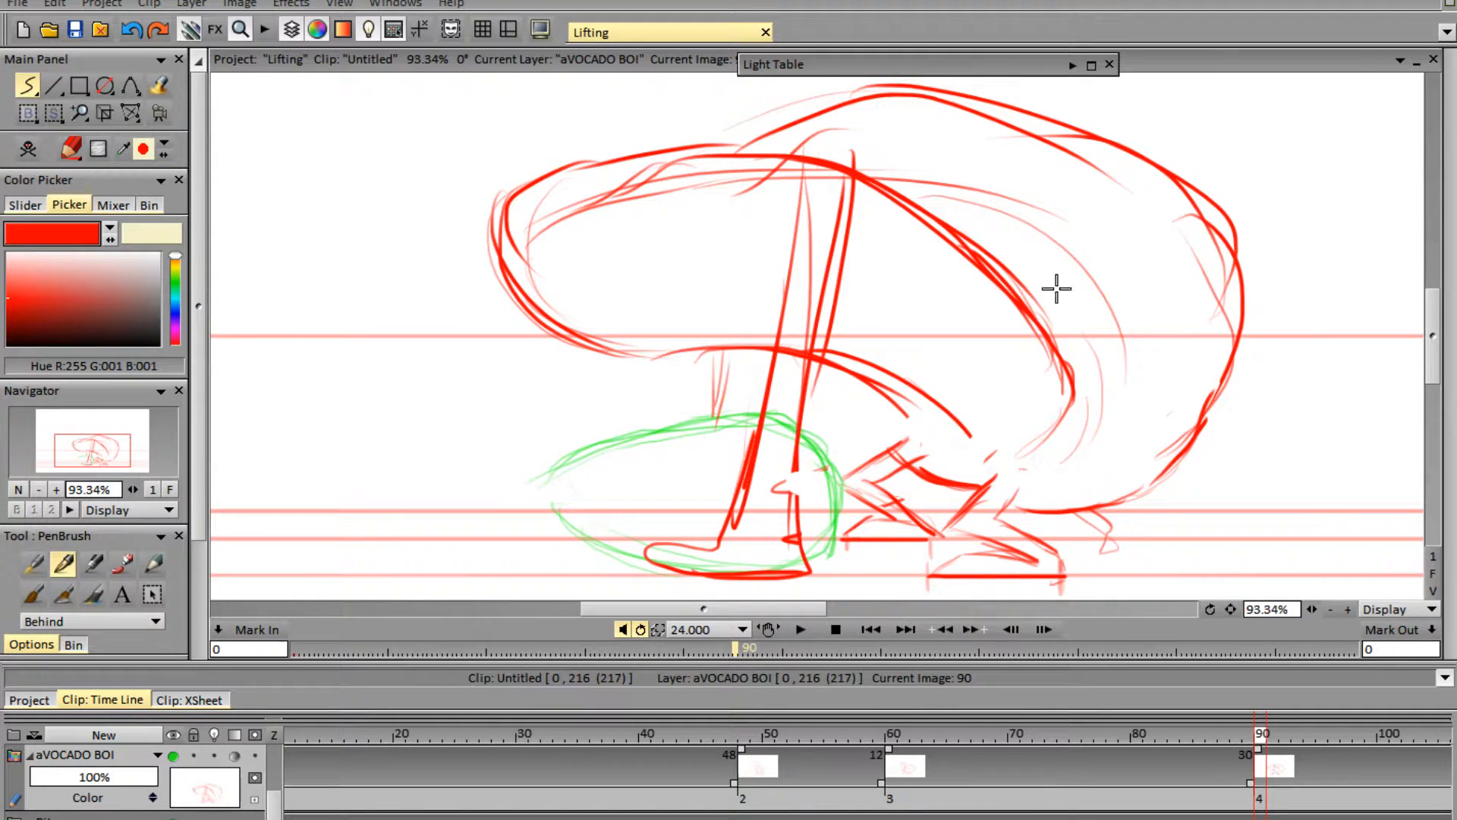
pyautogui.click(155, 623)
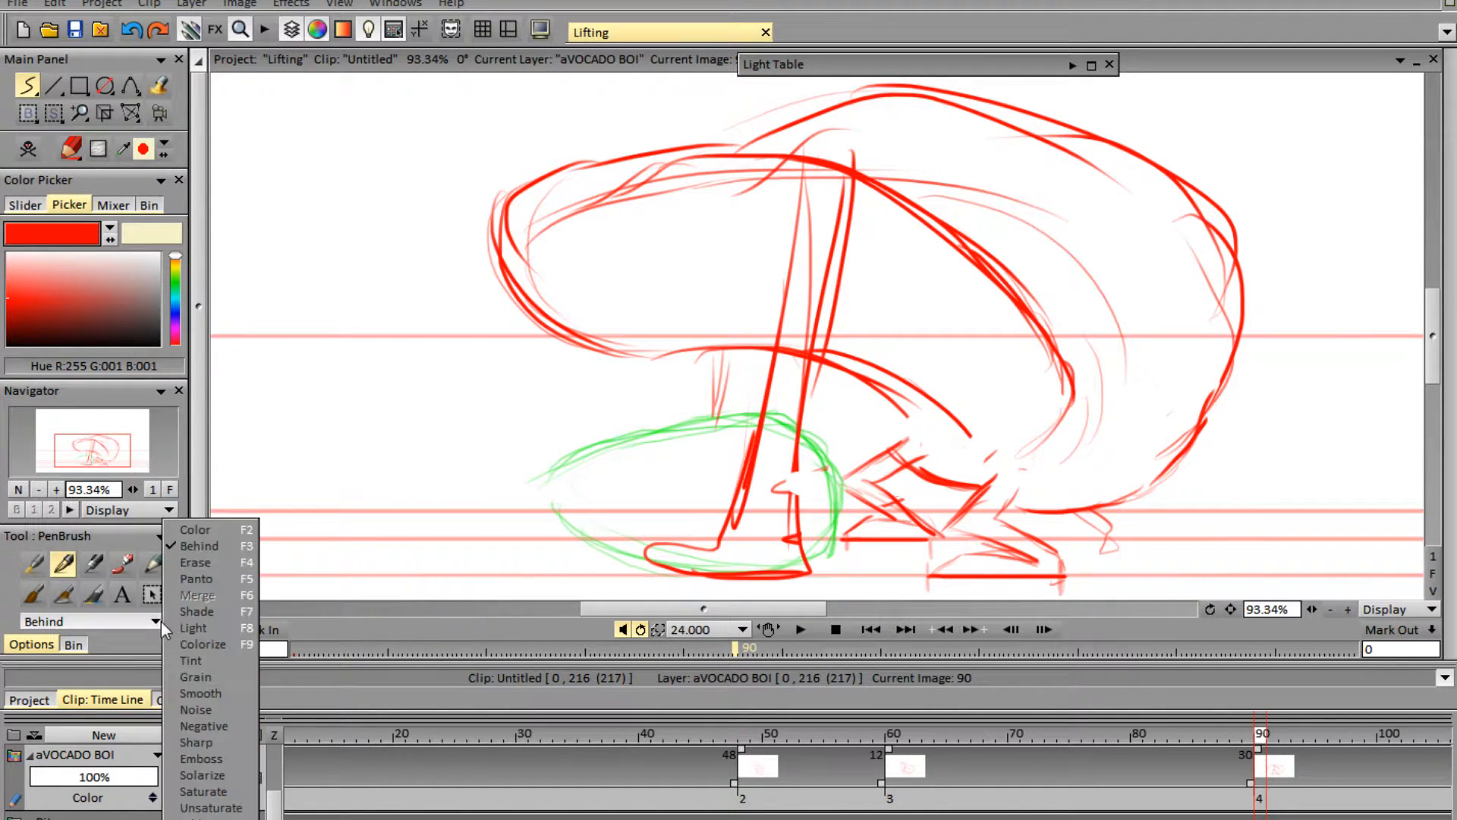
pyautogui.click(235, 523)
pyautogui.press('e')
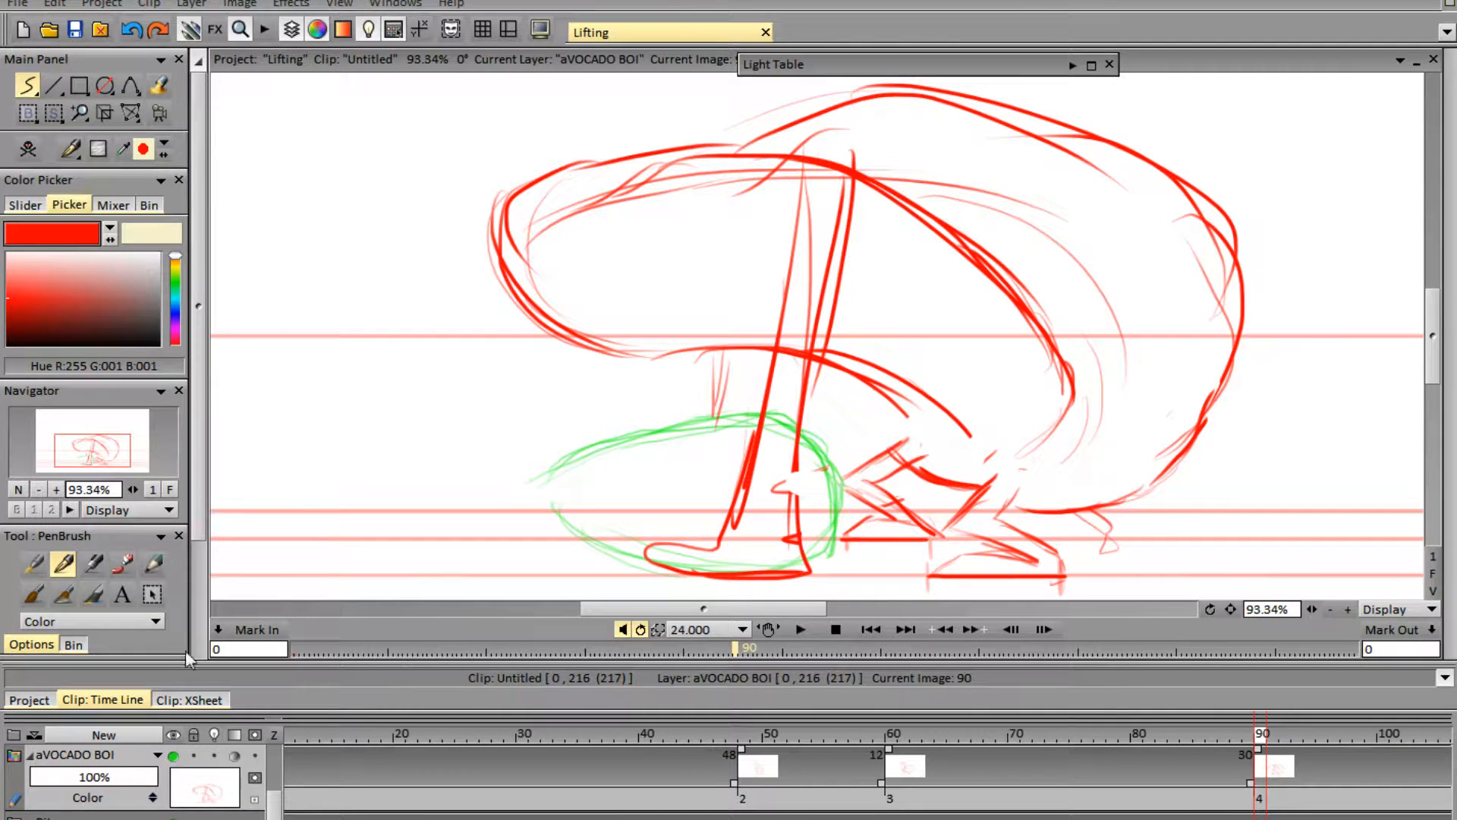
pyautogui.click(149, 626)
pyautogui.click(167, 537)
pyautogui.press('e')
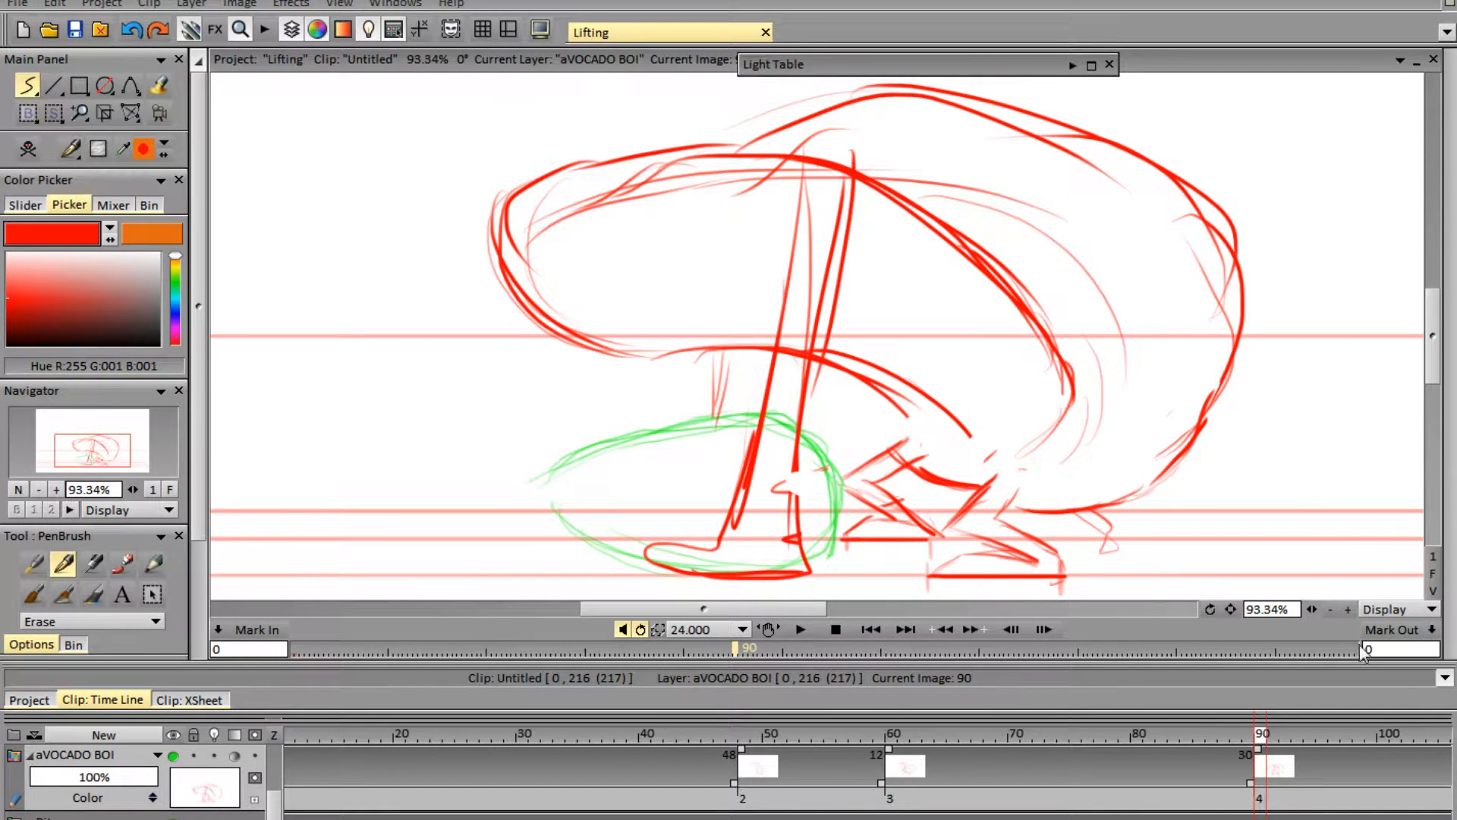
pyautogui.press('n')
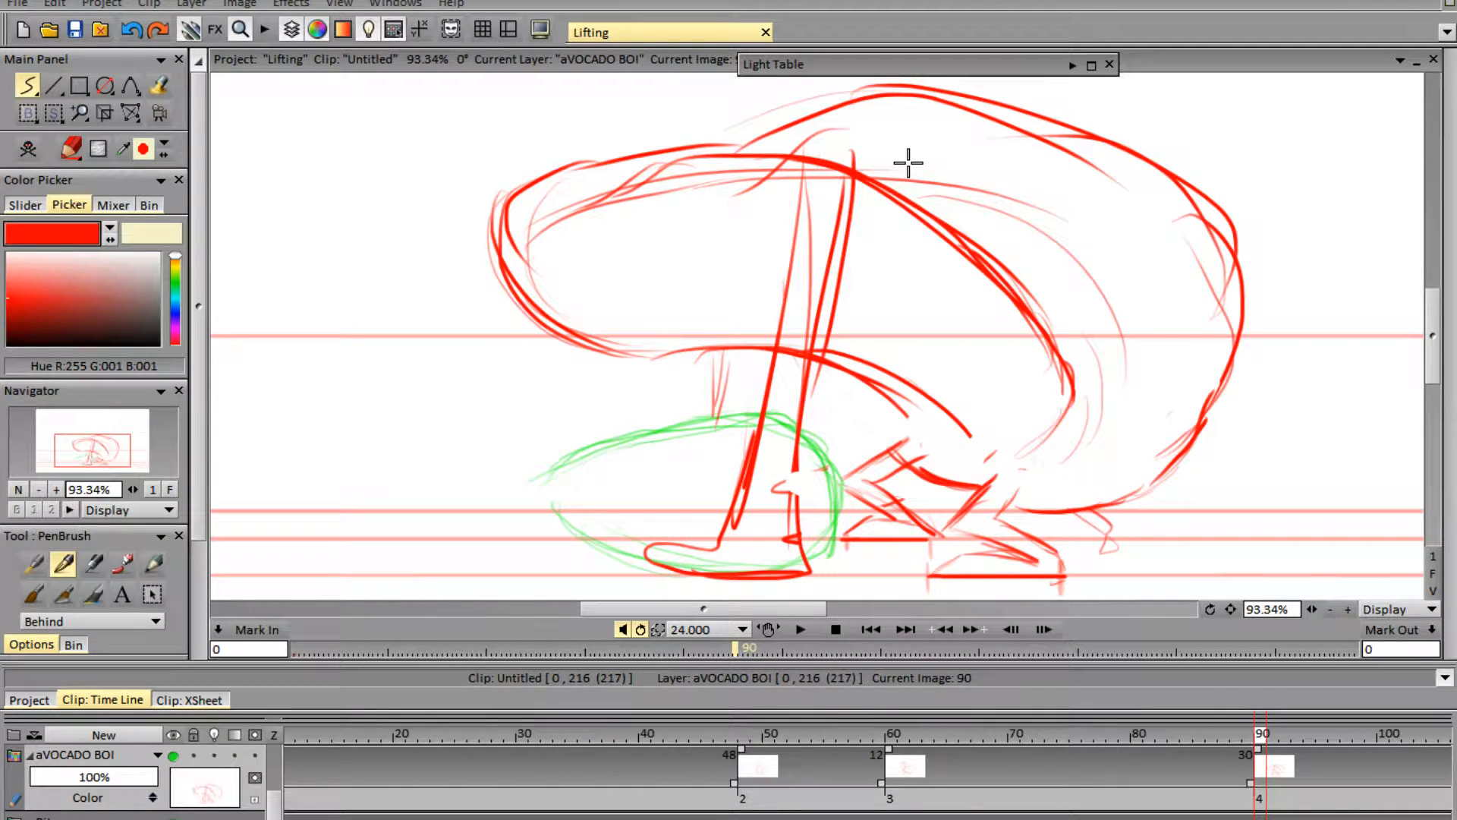
# - Erase the upper back outline on frame 90 and sketch a flatter line rising from behind the head
pyautogui.press('e')
pyautogui.moveTo(763, 136)
pyautogui.mouseDown()
pyautogui.moveTo(938, 105)
pyautogui.moveTo(824, 101)
pyautogui.moveTo(1058, 139)
pyautogui.moveTo(1004, 141)
pyautogui.moveTo(997, 105)
pyautogui.moveTo(795, 119)
pyautogui.moveTo(763, 106)
pyautogui.moveTo(1113, 169)
pyautogui.moveTo(1208, 206)
pyautogui.moveTo(1238, 267)
pyautogui.mouseUp()
pyautogui.press('e')
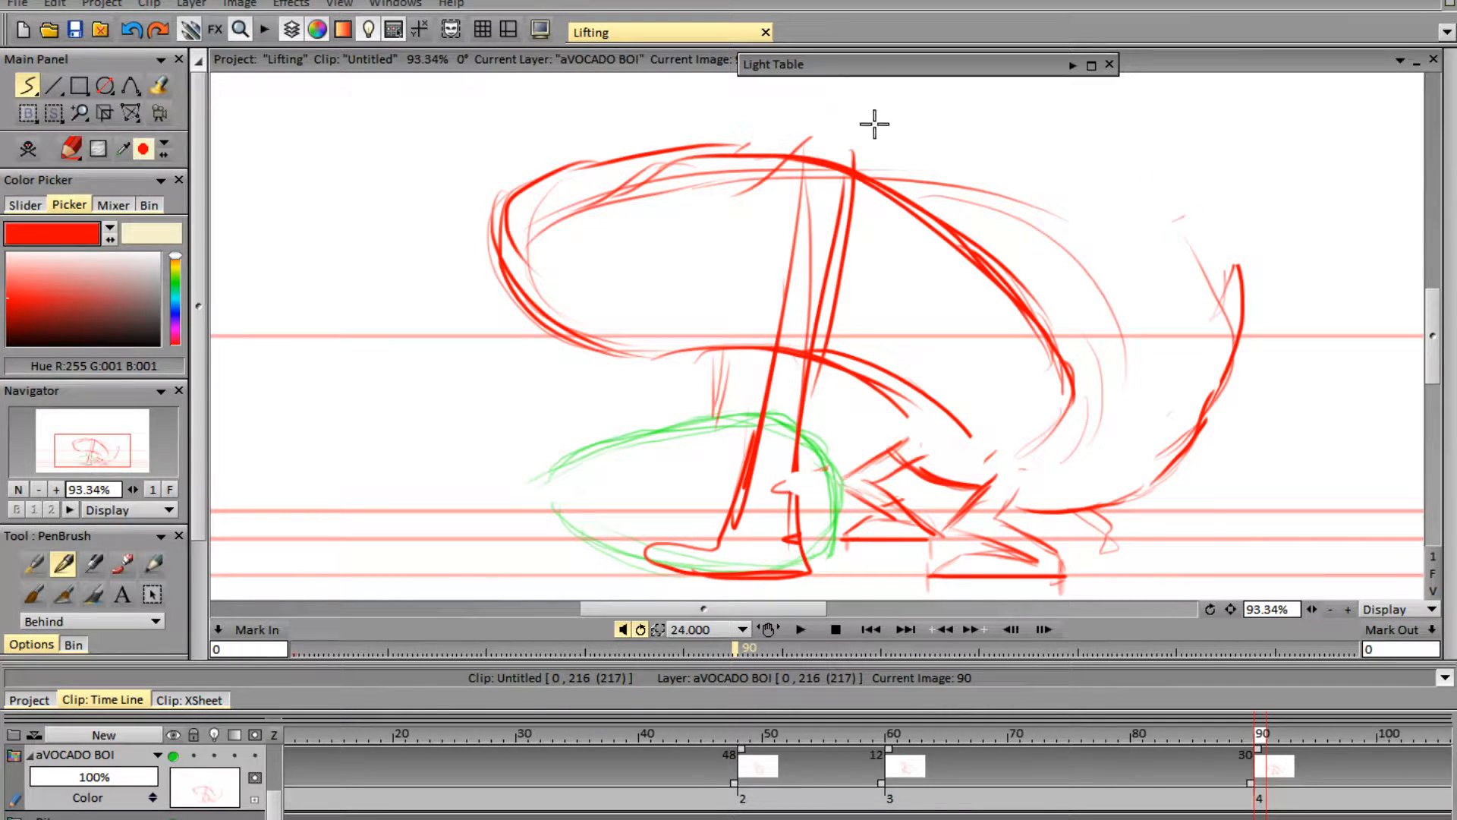
pyautogui.moveTo(754, 143)
pyautogui.mouseDown()
pyautogui.moveTo(814, 149)
pyautogui.moveTo(994, 119)
pyautogui.mouseUp()
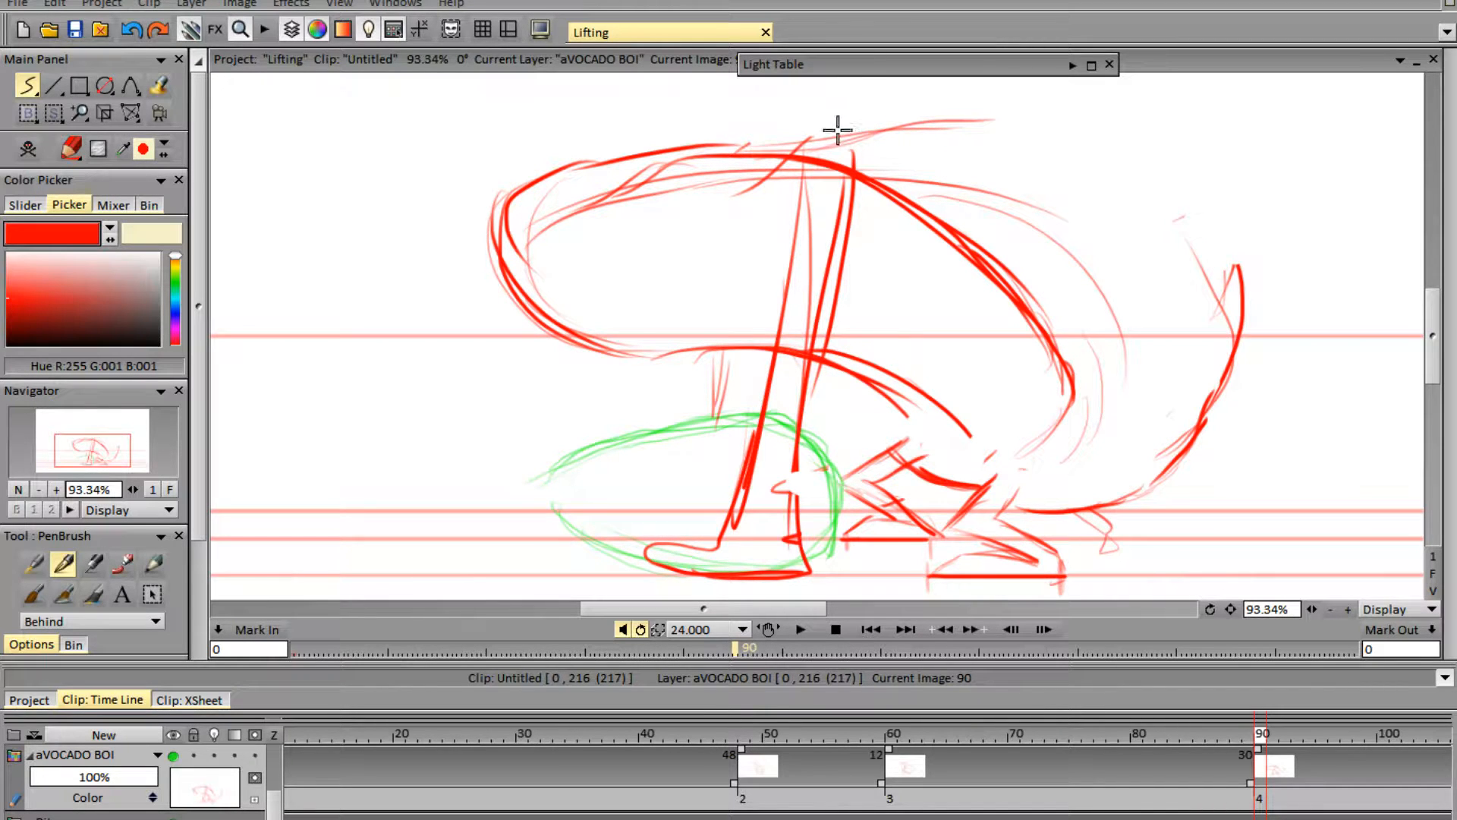
# - Show the weight-lifting reference sheet, examine how the spine arches in each pose, and hide the sheet again
pyautogui.scroll(2, 279, 783)
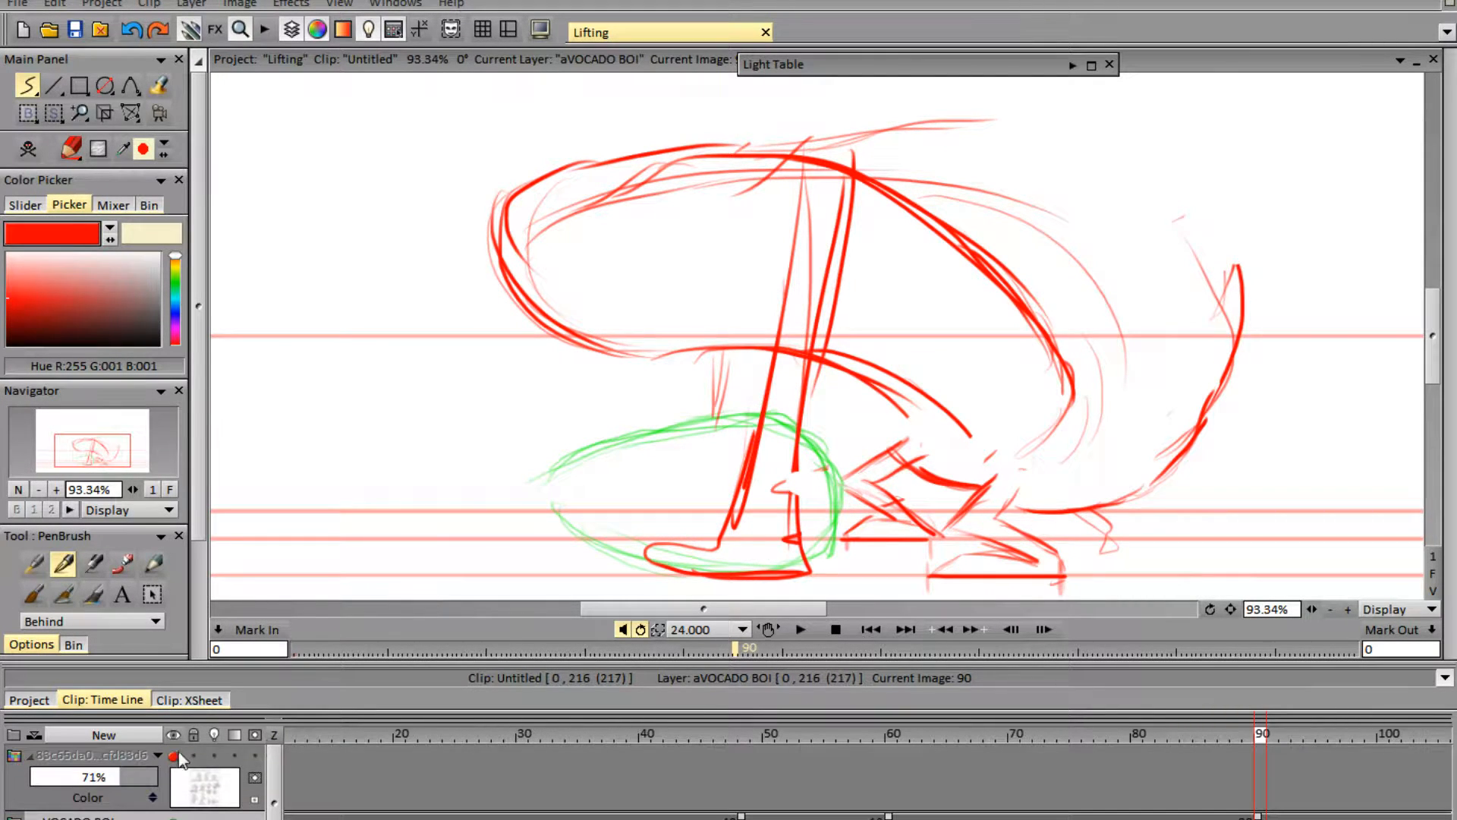
pyautogui.click(174, 756)
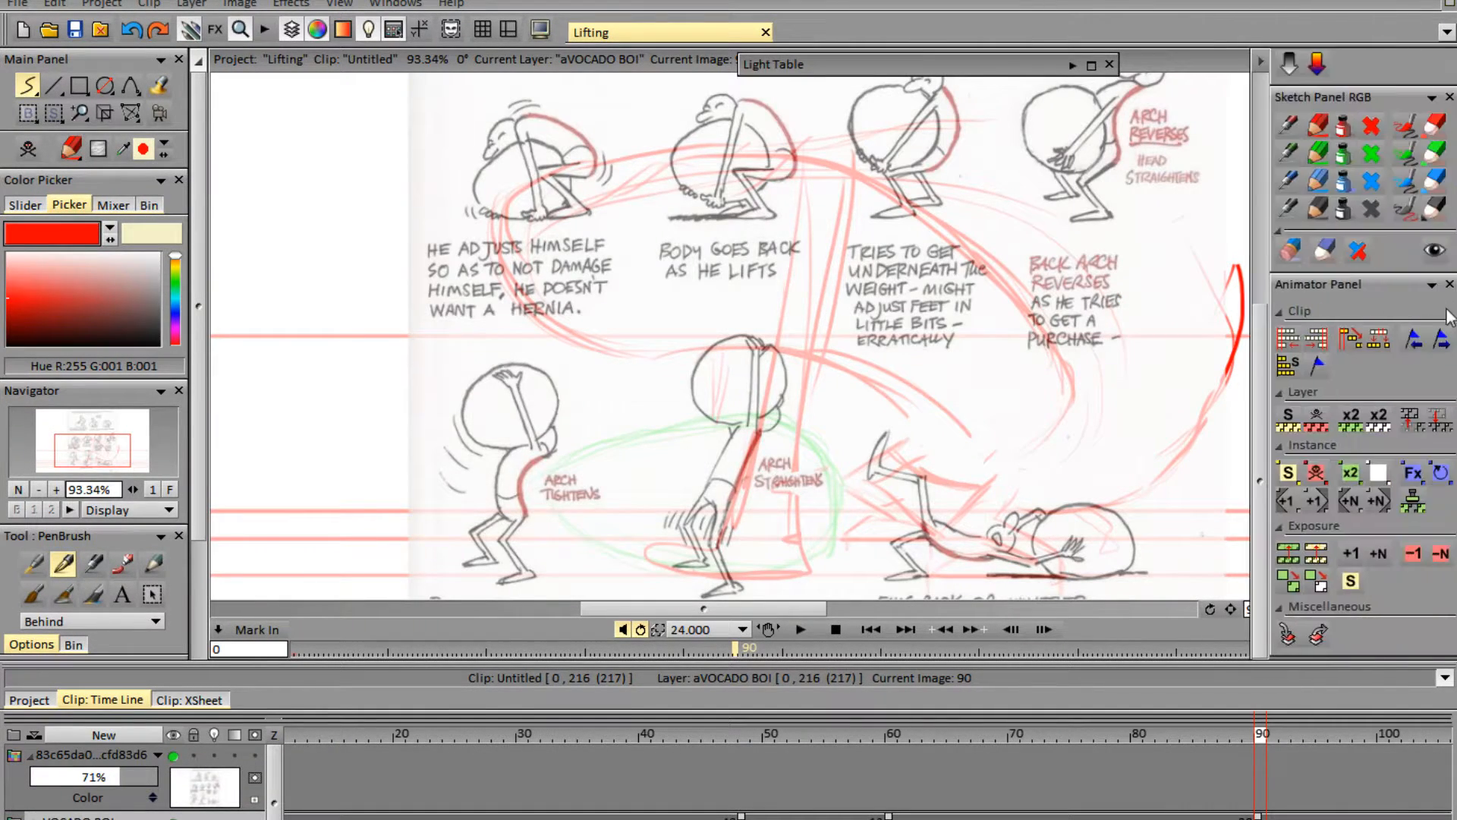
pyautogui.scroll(5, 1413, 314)
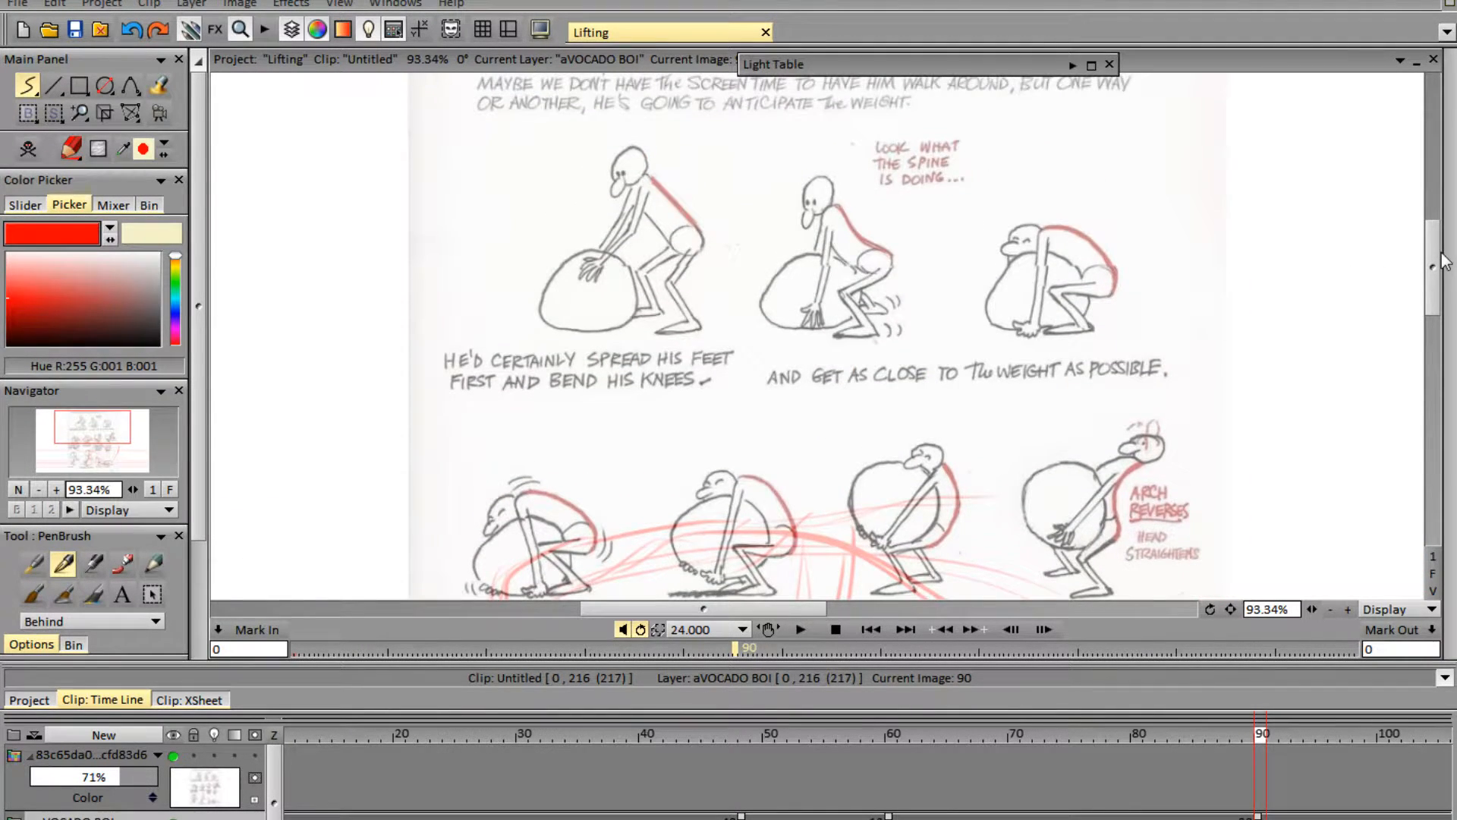
pyautogui.scroll(-6, 1427, 265)
pyautogui.scroll(2, 1427, 266)
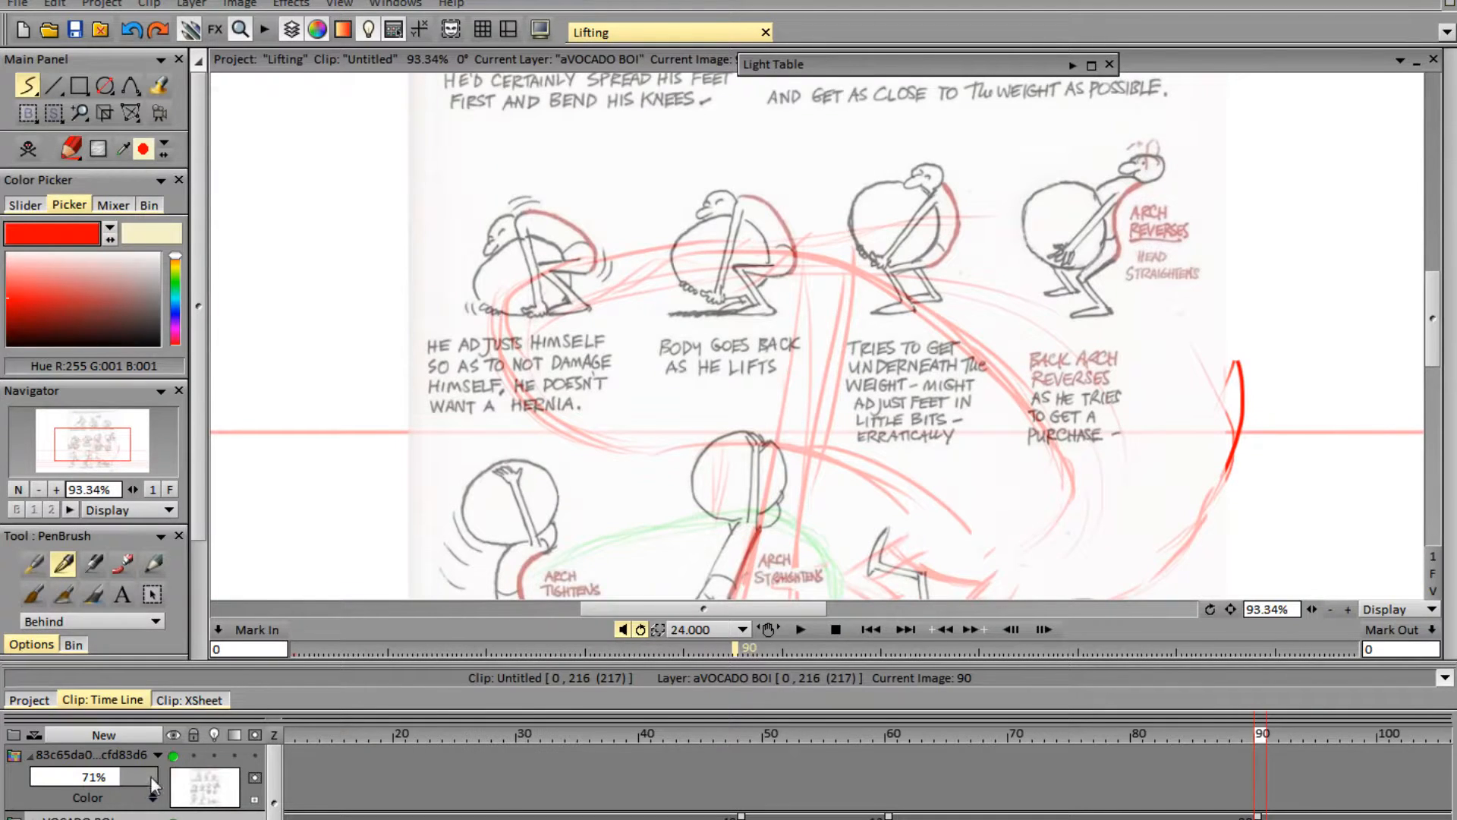
pyautogui.click(174, 756)
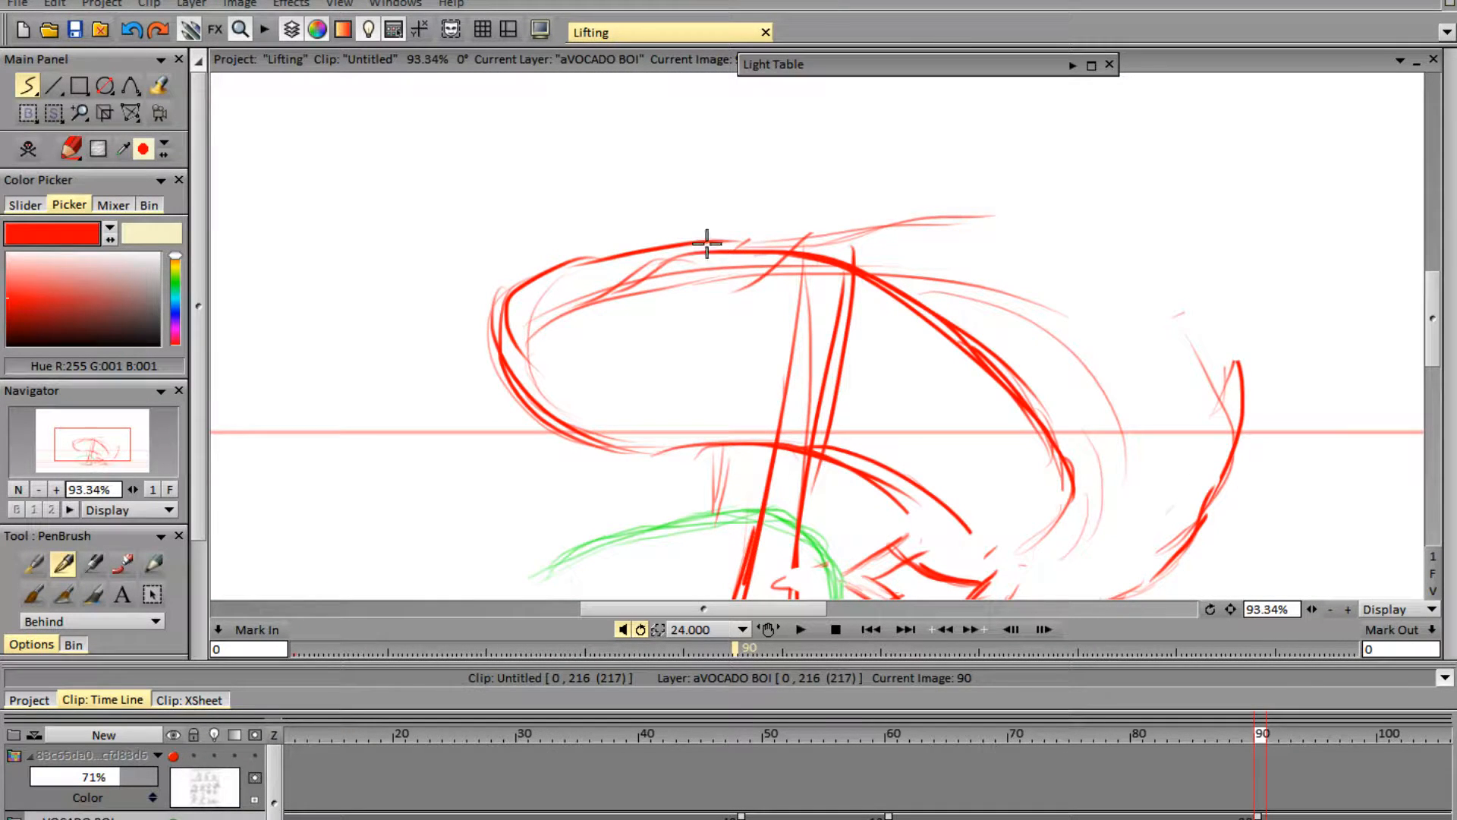
pyautogui.moveTo(1216, 482)
pyautogui.mouseDown()
pyautogui.moveTo(1262, 384)
pyautogui.moveTo(1210, 252)
pyautogui.moveTo(1126, 196)
pyautogui.moveTo(958, 200)
pyautogui.mouseUp()
pyautogui.moveTo(1116, 177)
pyautogui.mouseDown()
pyautogui.moveTo(1050, 173)
pyautogui.moveTo(809, 240)
pyautogui.moveTo(1044, 197)
pyautogui.mouseUp()
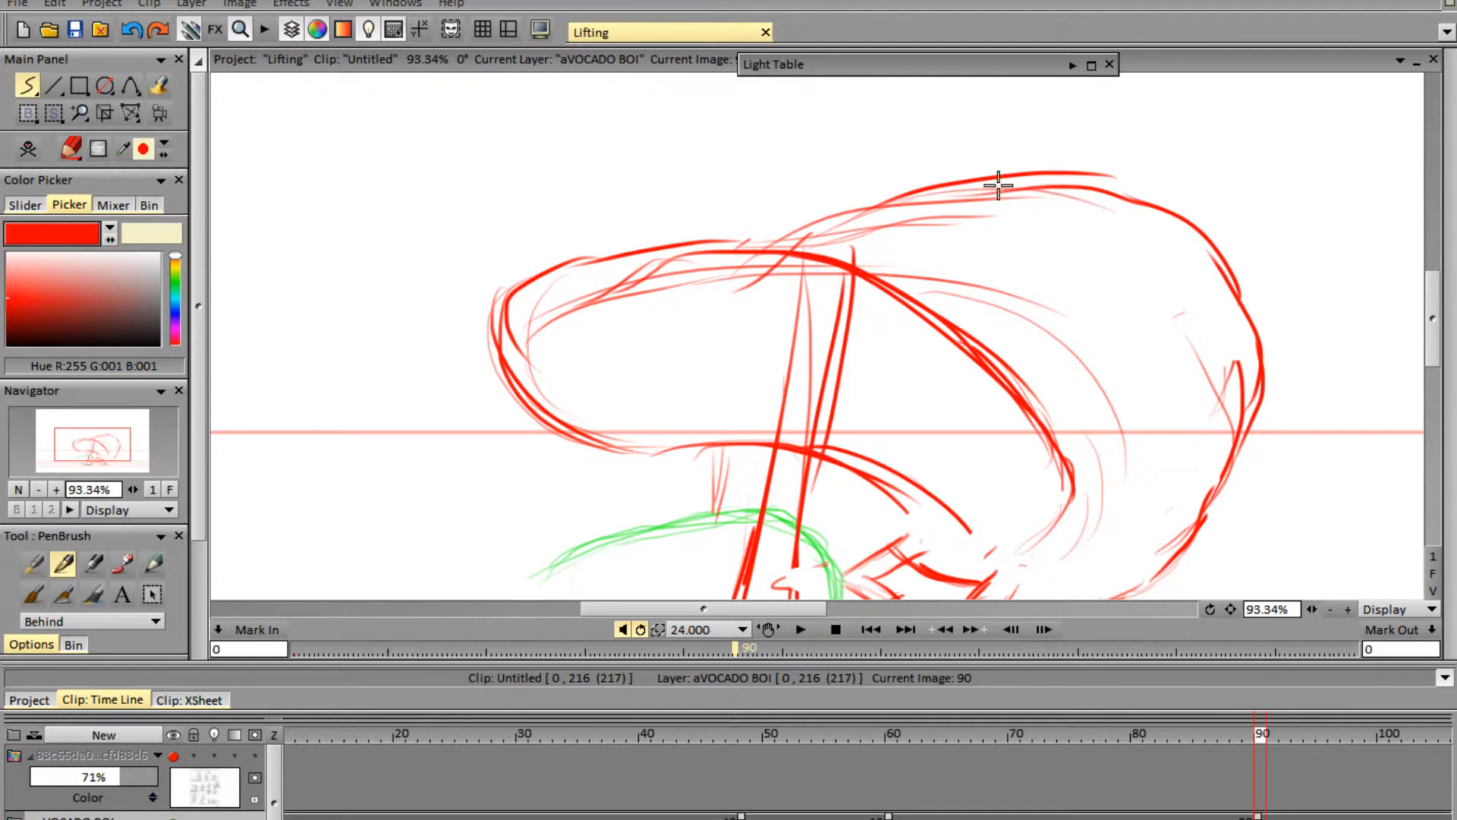
pyautogui.hotkey('ctrl', 'z')
pyautogui.hotkey('ctrl', 'z')
pyautogui.hotkey('ctrl', 'z')
pyautogui.hotkey('ctrl', 'z')
pyautogui.hotkey('ctrl', 'z')
pyautogui.hotkey('ctrl', 'z')
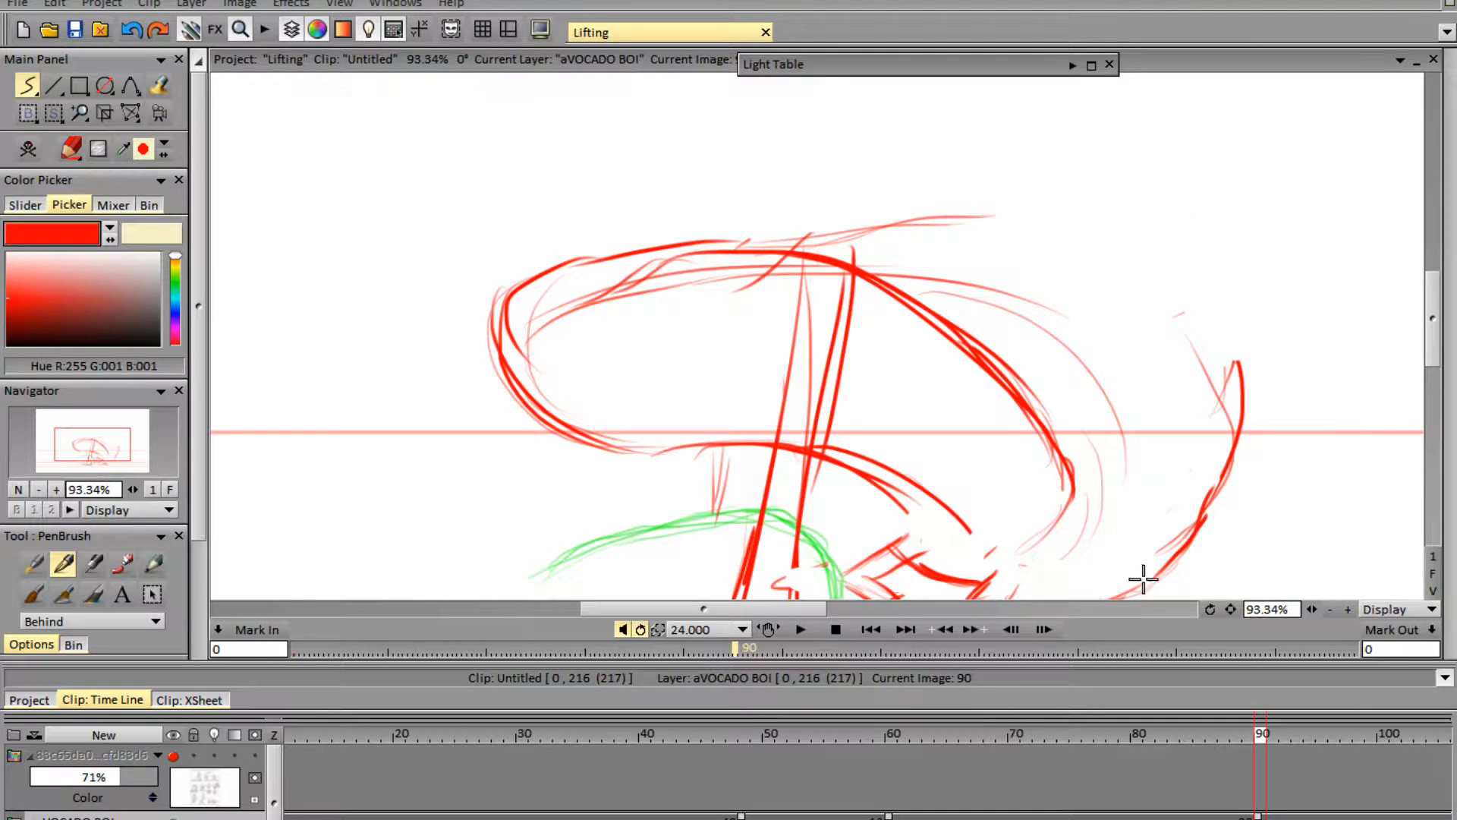
# - Sketch a new silhouette on frame 90 with a raised, rounded rump, a dip at the shoulder and a lowered head
pyautogui.moveTo(1218, 478)
pyautogui.mouseDown()
pyautogui.moveTo(1249, 373)
pyautogui.moveTo(1153, 250)
pyautogui.moveTo(1182, 268)
pyautogui.moveTo(1033, 209)
pyautogui.moveTo(1106, 218)
pyautogui.moveTo(908, 254)
pyautogui.moveTo(984, 221)
pyautogui.moveTo(735, 307)
pyautogui.moveTo(721, 334)
pyautogui.moveTo(692, 318)
pyautogui.moveTo(551, 370)
pyautogui.moveTo(527, 435)
pyautogui.moveTo(519, 416)
pyautogui.moveTo(583, 475)
pyautogui.moveTo(556, 503)
pyautogui.moveTo(743, 488)
pyautogui.mouseUp()
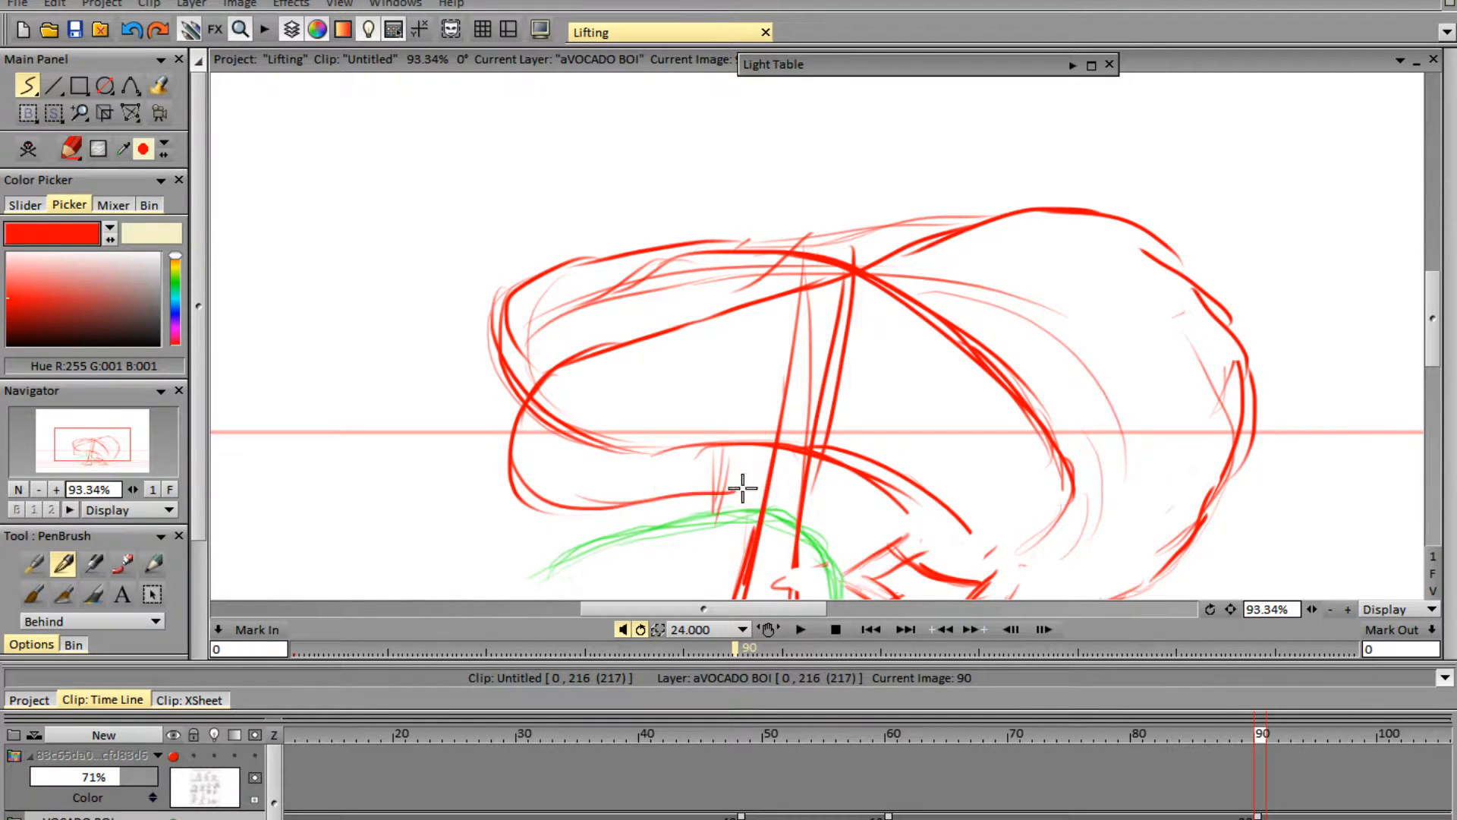
pyautogui.press('e')
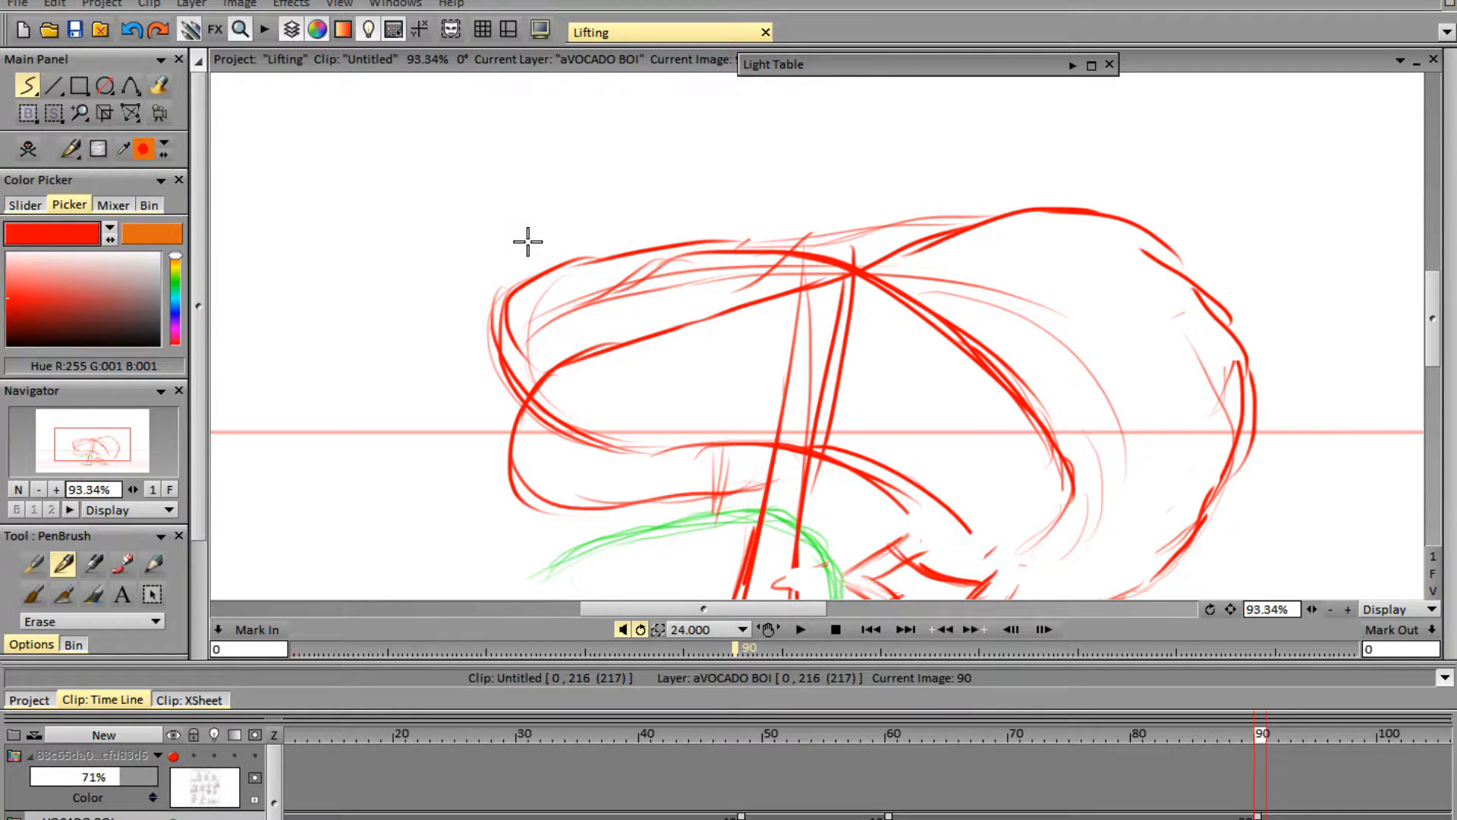
pyautogui.moveTo(527, 241)
pyautogui.mouseDown()
pyautogui.moveTo(485, 392)
pyautogui.moveTo(538, 336)
pyautogui.moveTo(524, 397)
pyautogui.mouseUp()
pyautogui.moveTo(753, 215)
pyautogui.mouseDown()
pyautogui.moveTo(600, 296)
pyautogui.moveTo(710, 286)
pyautogui.moveTo(917, 218)
pyautogui.mouseUp()
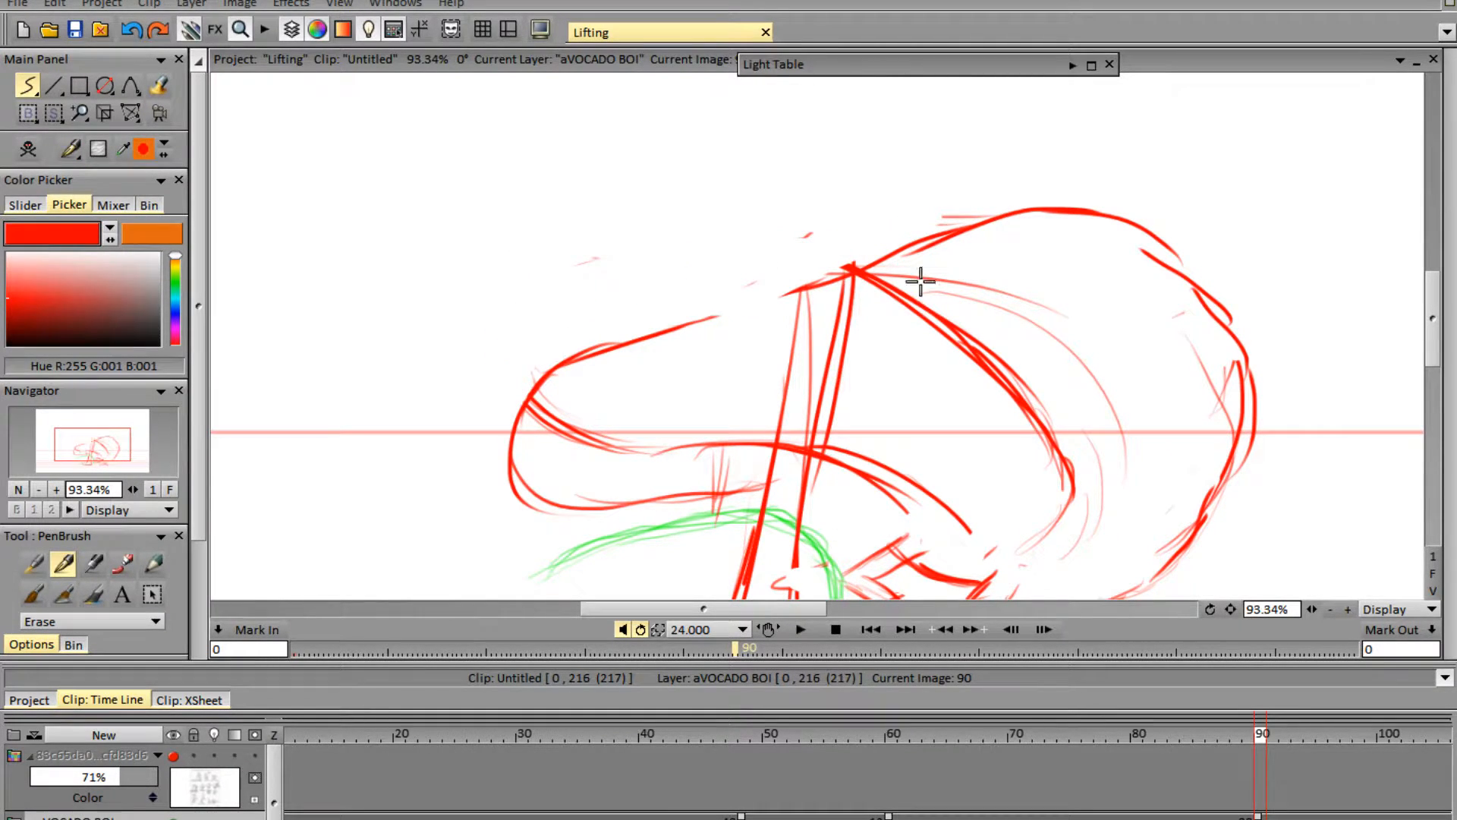
pyautogui.moveTo(920, 280)
pyautogui.mouseDown()
pyautogui.moveTo(1030, 380)
pyautogui.moveTo(908, 303)
pyautogui.moveTo(1008, 376)
pyautogui.moveTo(1113, 551)
pyautogui.mouseUp()
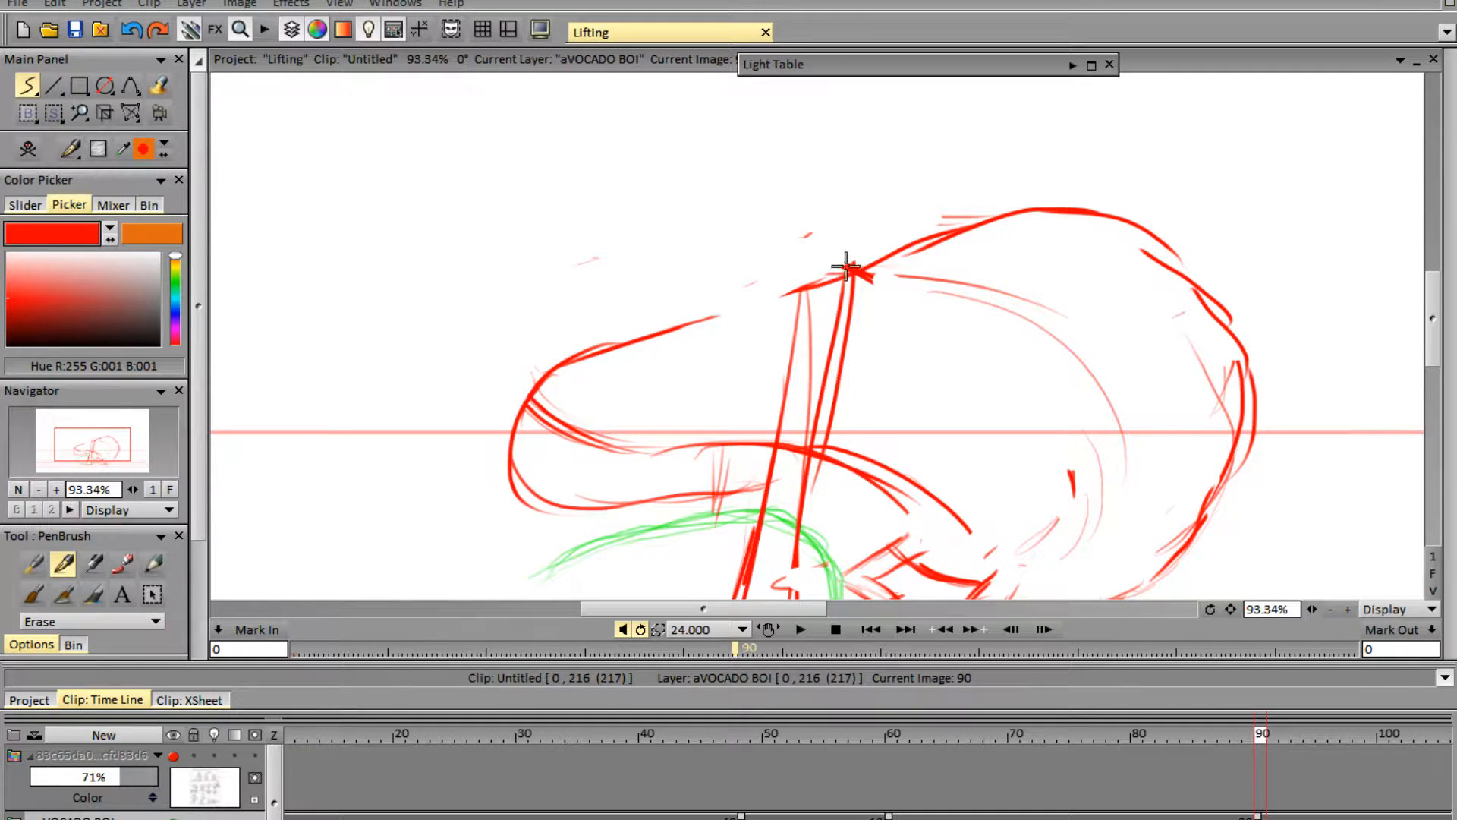
pyautogui.moveTo(836, 227); pyautogui.dragTo(753, 248)
pyautogui.moveTo(1061, 435); pyautogui.dragTo(1088, 448)
pyautogui.moveTo(1437, 324)
pyautogui.mouseDown()
pyautogui.moveTo(1436, 372)
pyautogui.moveTo(1437, 351)
pyautogui.mouseUp()
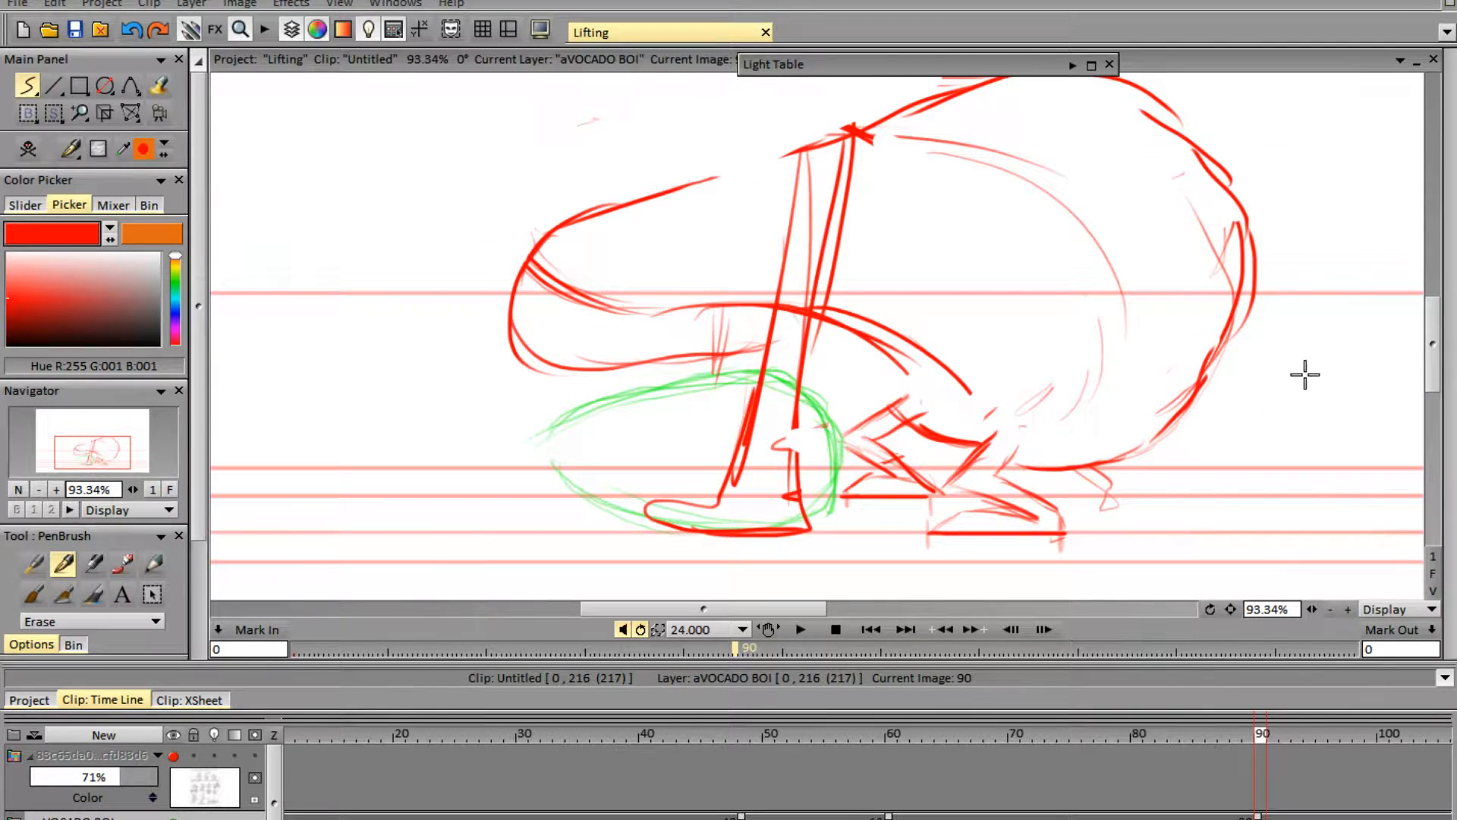
pyautogui.press('e')
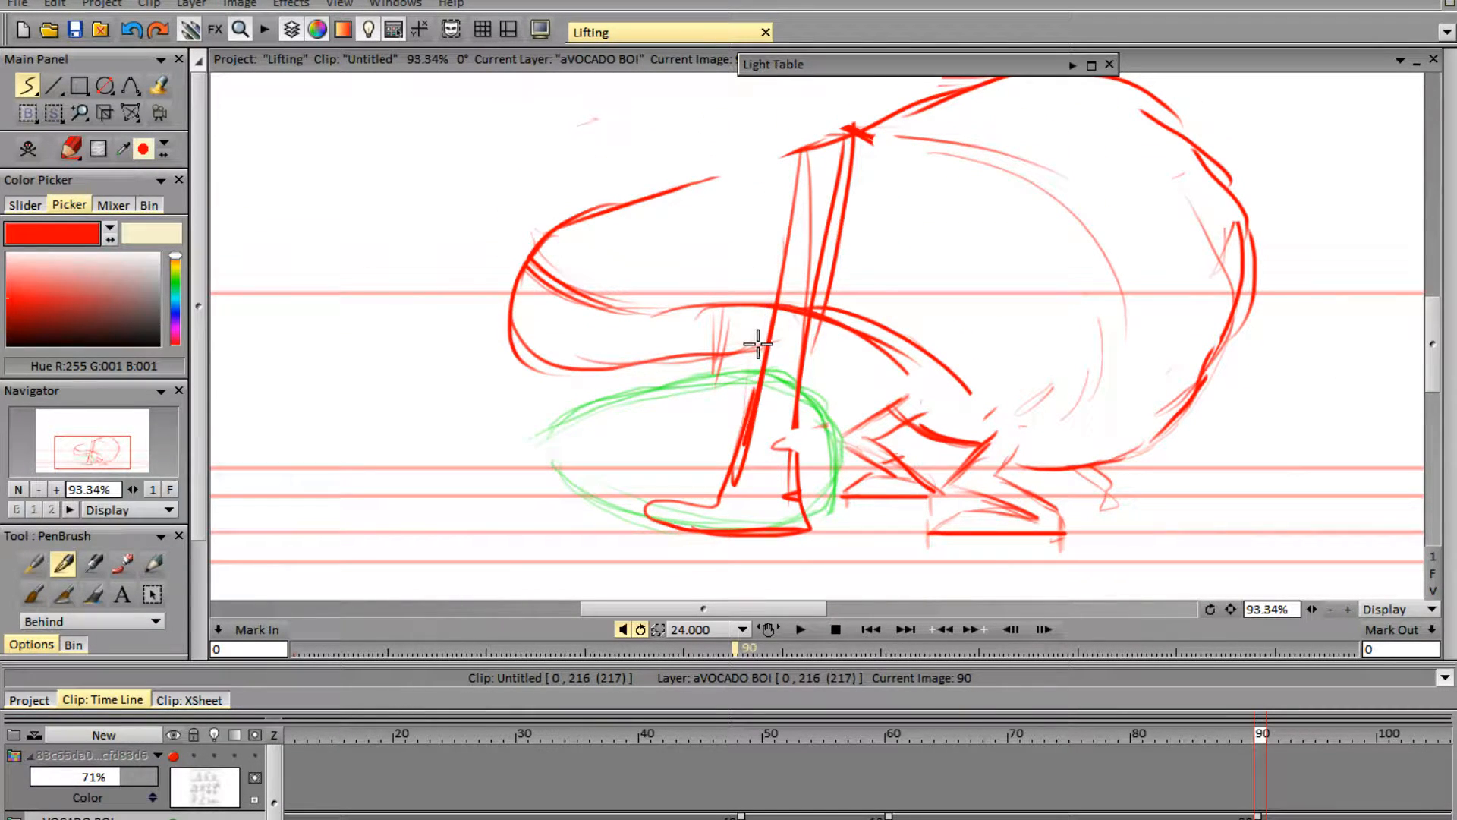
pyautogui.hotkey('ctrl', 'z')
pyautogui.hotkey('ctrl', 'z')
pyautogui.hotkey('ctrl', 'z')
pyautogui.hotkey('ctrl', 'z')
pyautogui.hotkey('ctrl', 'z')
pyautogui.hotkey('ctrl', 'z')
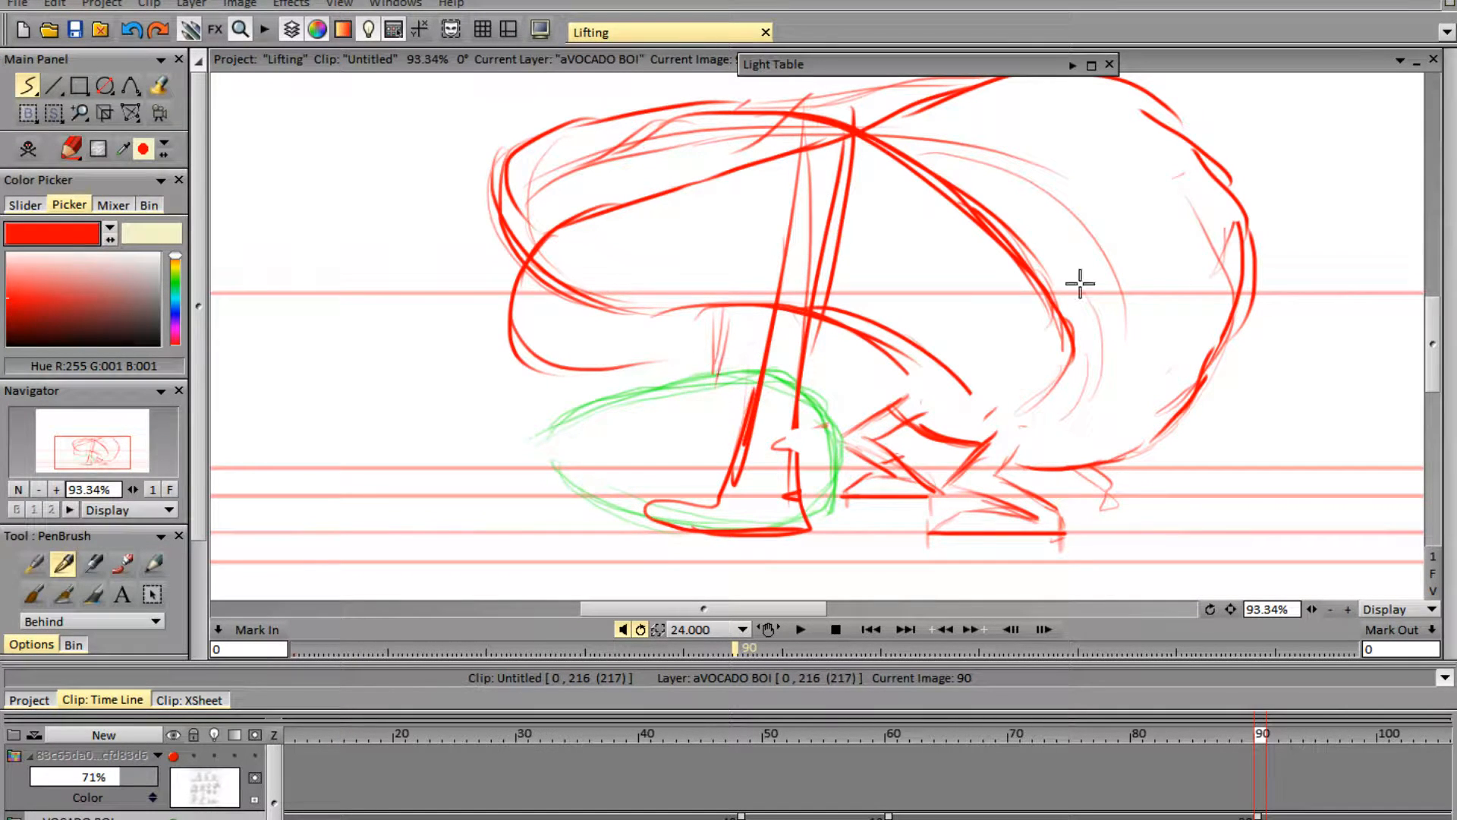
# - Erase the lowered head on frame 90 and sketch a higher one with a flatter top line running from the shoulder and a curved chin
pyautogui.moveTo(1430, 352)
pyautogui.mouseDown()
pyautogui.moveTo(1431, 315)
pyautogui.moveTo(1431, 329)
pyautogui.mouseUp()
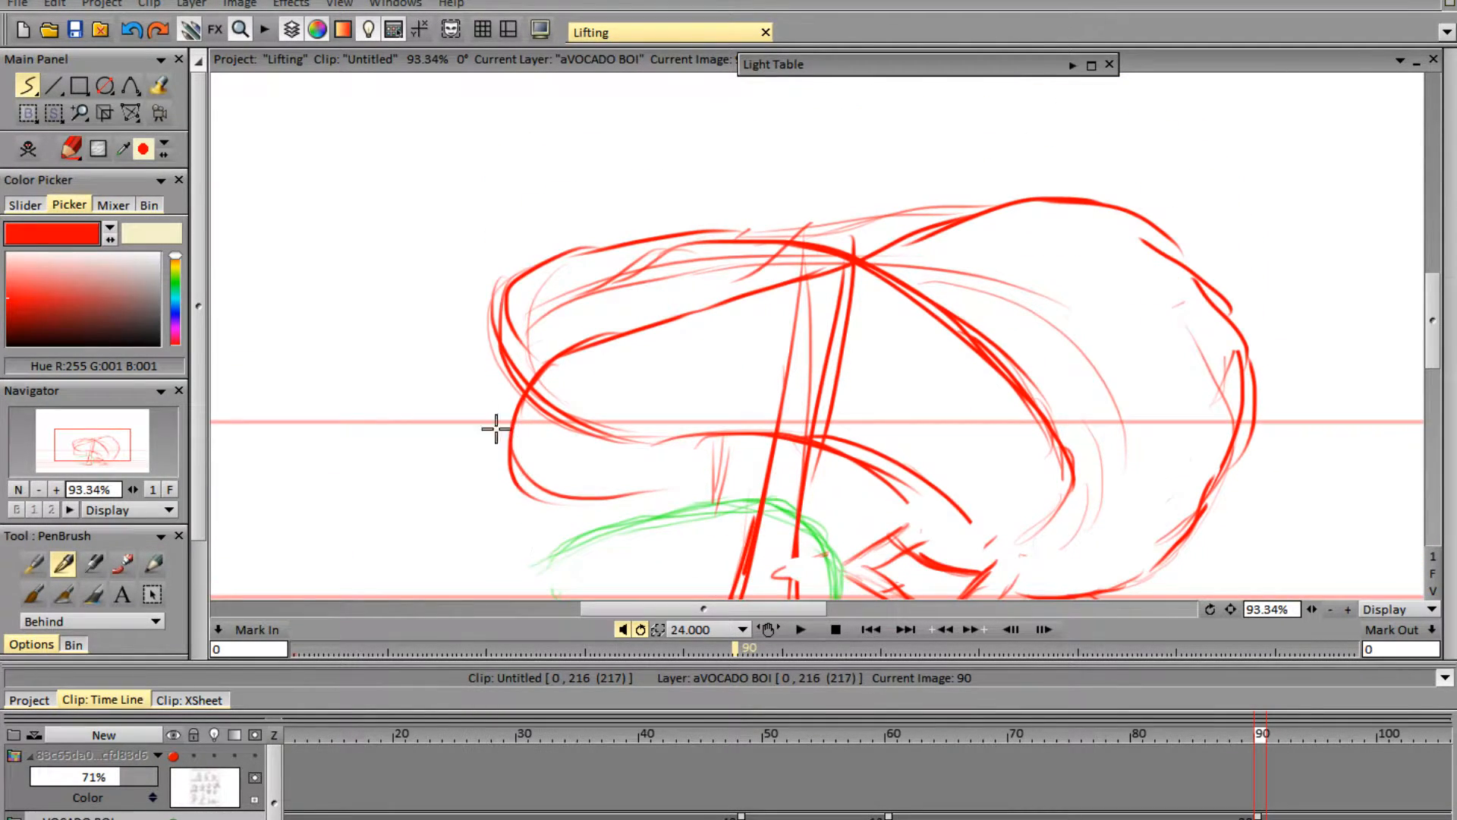
pyautogui.moveTo(495, 428)
pyautogui.mouseDown()
pyautogui.moveTo(519, 485)
pyautogui.moveTo(623, 502)
pyautogui.moveTo(529, 466)
pyautogui.moveTo(506, 410)
pyautogui.mouseUp()
pyautogui.press('e')
pyautogui.moveTo(563, 344); pyautogui.dragTo(658, 321)
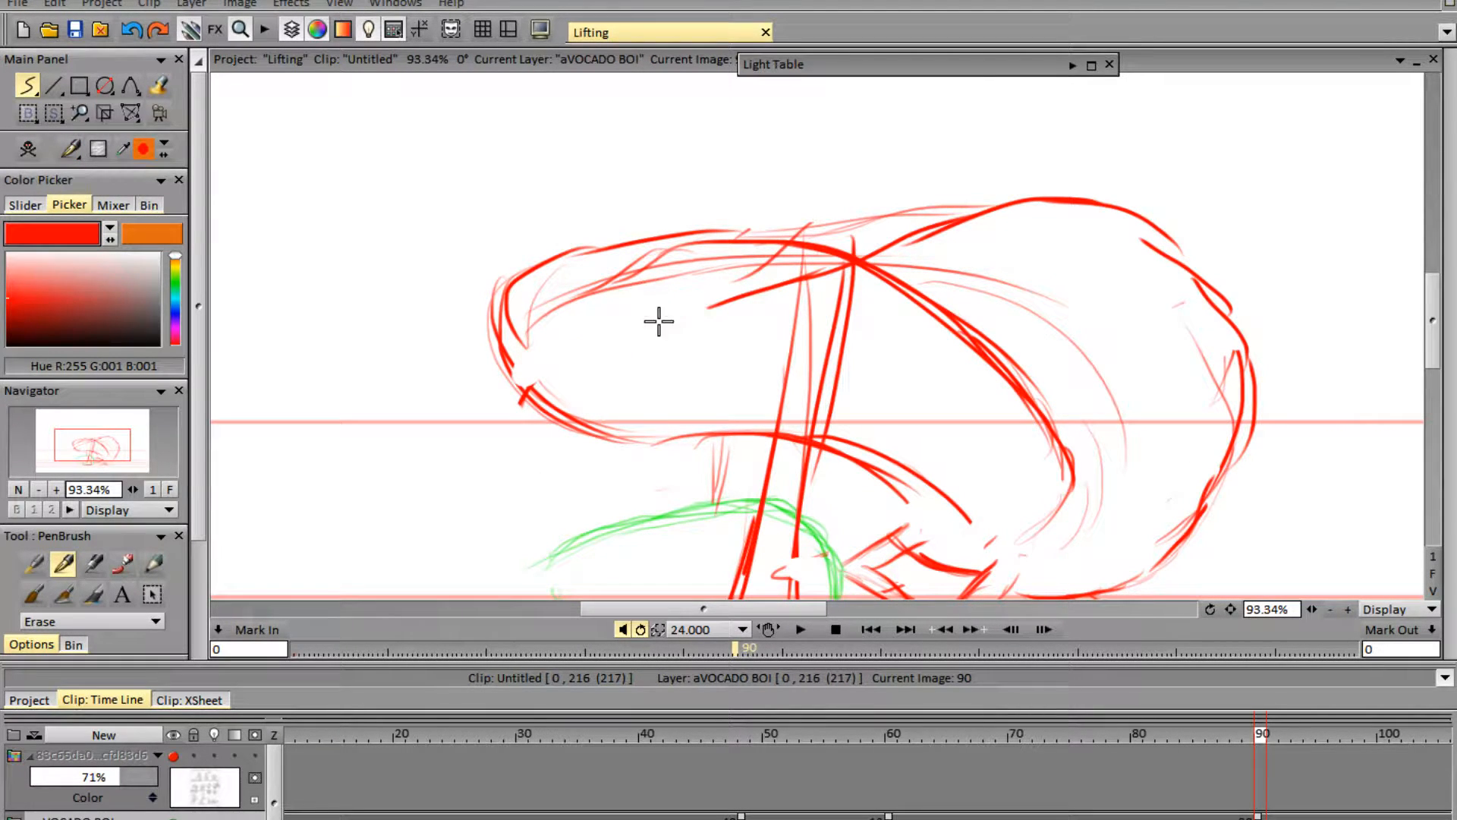
pyautogui.press('e')
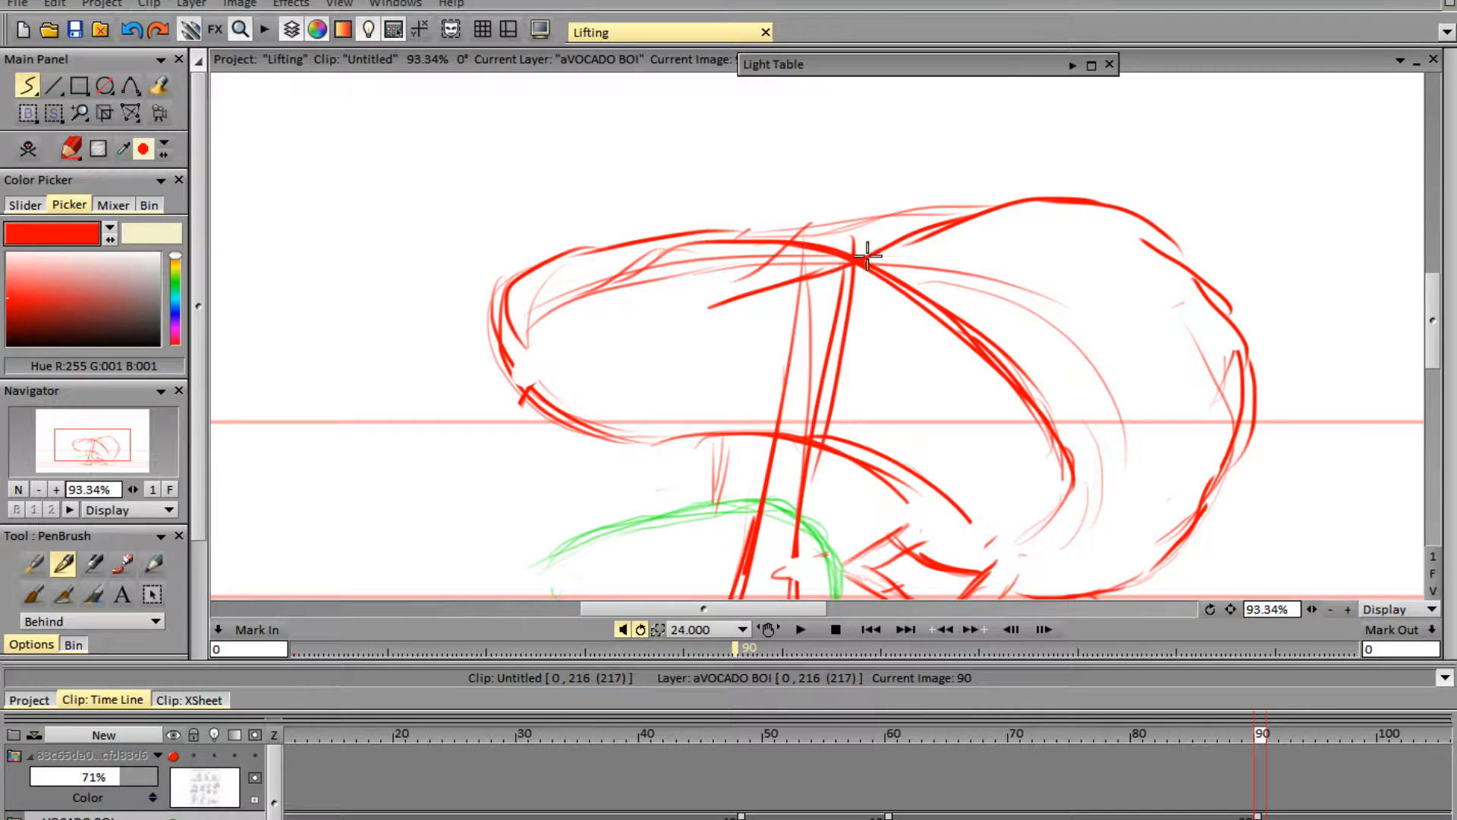
pyautogui.moveTo(867, 256)
pyautogui.mouseDown()
pyautogui.moveTo(664, 273)
pyautogui.moveTo(550, 328)
pyautogui.mouseUp()
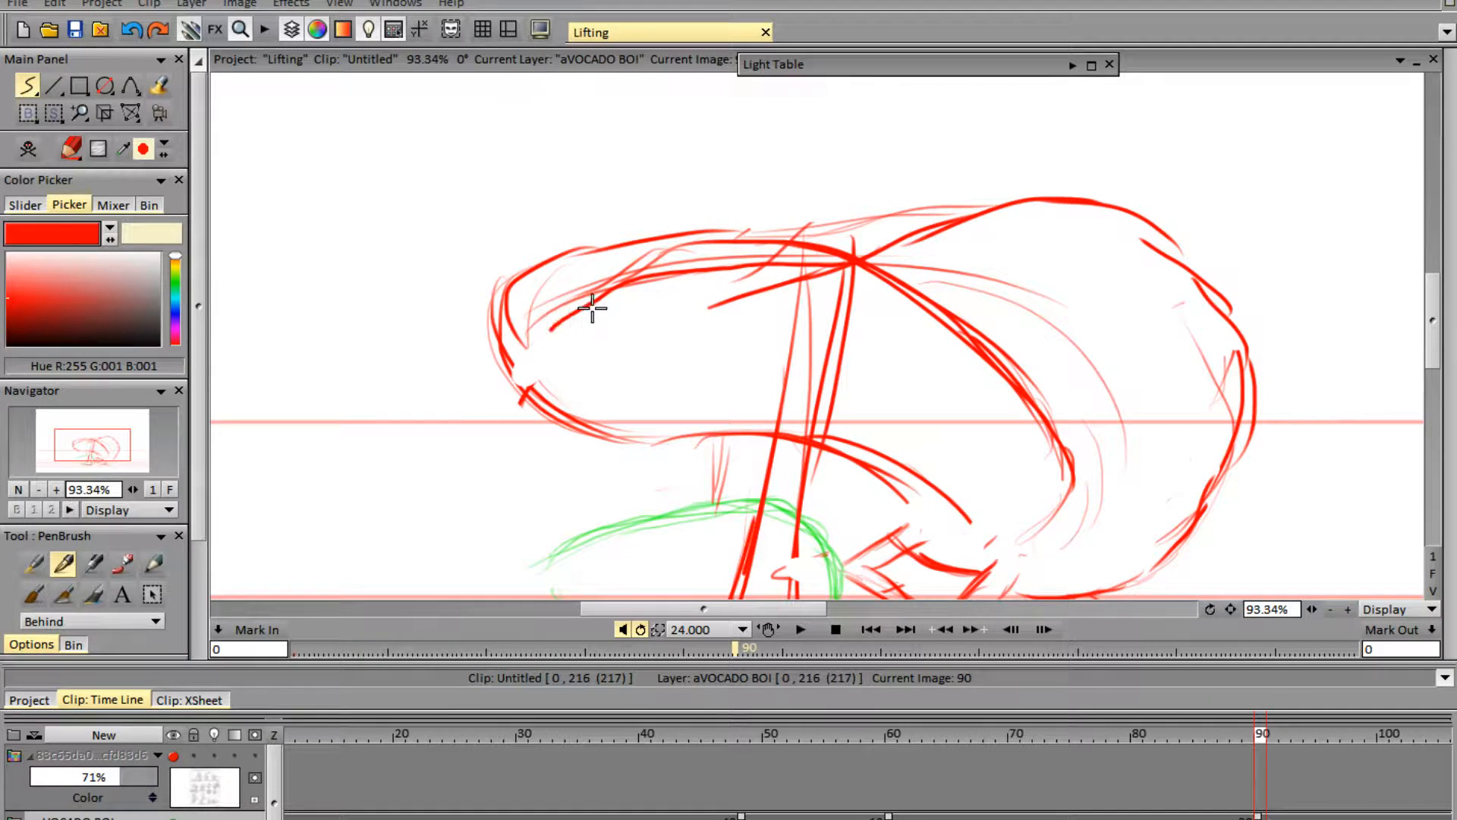
pyautogui.moveTo(624, 282)
pyautogui.mouseDown()
pyautogui.moveTo(510, 353)
pyautogui.moveTo(553, 314)
pyautogui.moveTo(567, 423)
pyautogui.moveTo(526, 394)
pyautogui.moveTo(568, 404)
pyautogui.moveTo(558, 447)
pyautogui.moveTo(634, 442)
pyautogui.mouseUp()
pyautogui.moveTo(519, 392)
pyautogui.mouseDown()
pyautogui.moveTo(569, 403)
pyautogui.moveTo(558, 446)
pyautogui.moveTo(741, 451)
pyautogui.mouseUp()
# - Erase the old outer head and inner back lines, and cap the top of the near arm with a rounded shoulder
pyautogui.press('e')
pyautogui.moveTo(522, 305)
pyautogui.mouseDown()
pyautogui.moveTo(497, 275)
pyautogui.moveTo(517, 303)
pyautogui.moveTo(691, 201)
pyautogui.moveTo(720, 210)
pyautogui.moveTo(593, 267)
pyautogui.moveTo(802, 217)
pyautogui.moveTo(822, 226)
pyautogui.moveTo(781, 245)
pyautogui.moveTo(891, 199)
pyautogui.moveTo(783, 205)
pyautogui.mouseUp()
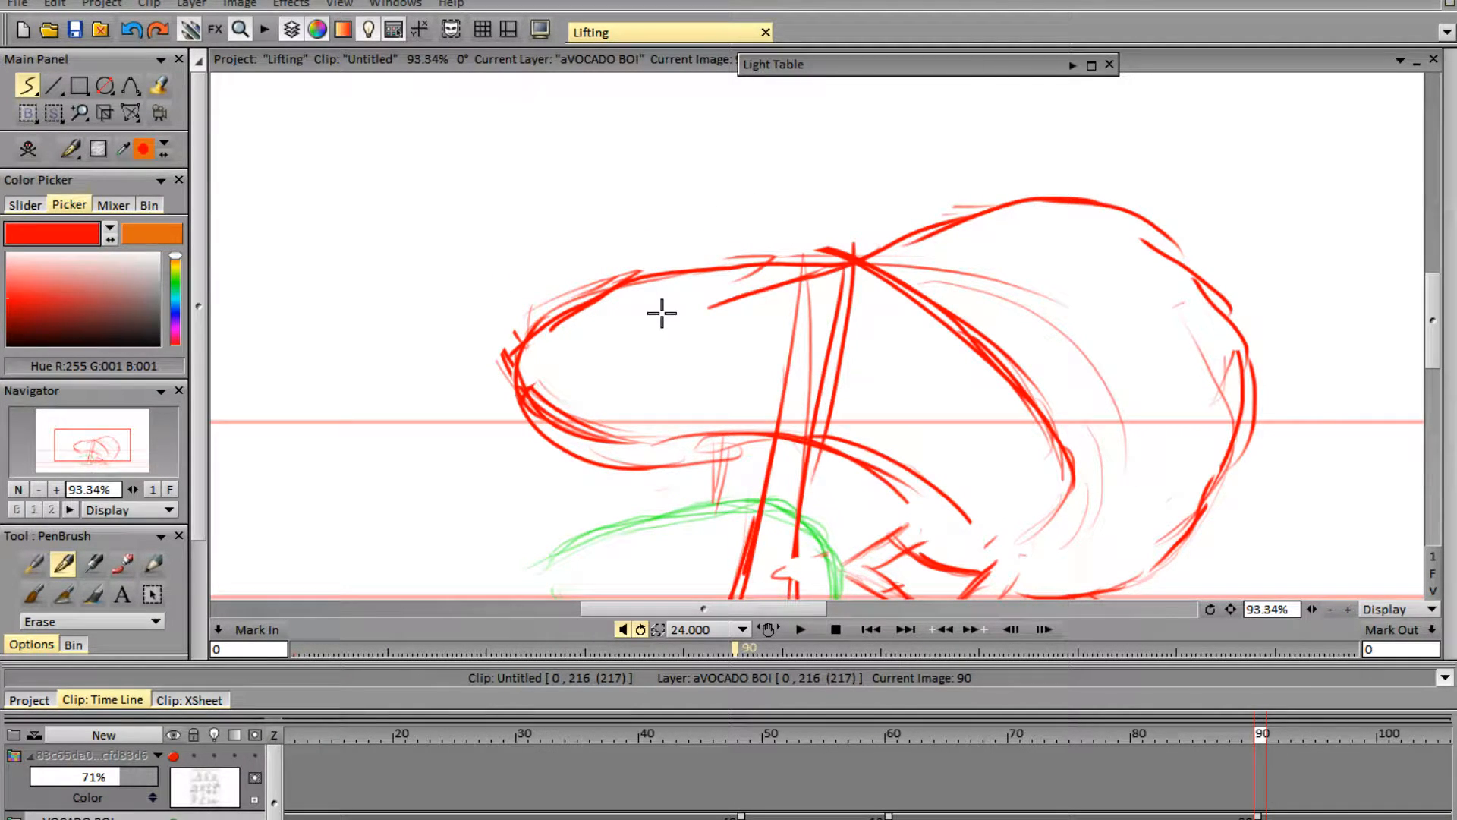
pyautogui.moveTo(943, 222)
pyautogui.mouseDown()
pyautogui.moveTo(837, 256)
pyautogui.moveTo(909, 282)
pyautogui.moveTo(986, 345)
pyautogui.moveTo(922, 310)
pyautogui.moveTo(1047, 428)
pyautogui.moveTo(1076, 434)
pyautogui.mouseUp()
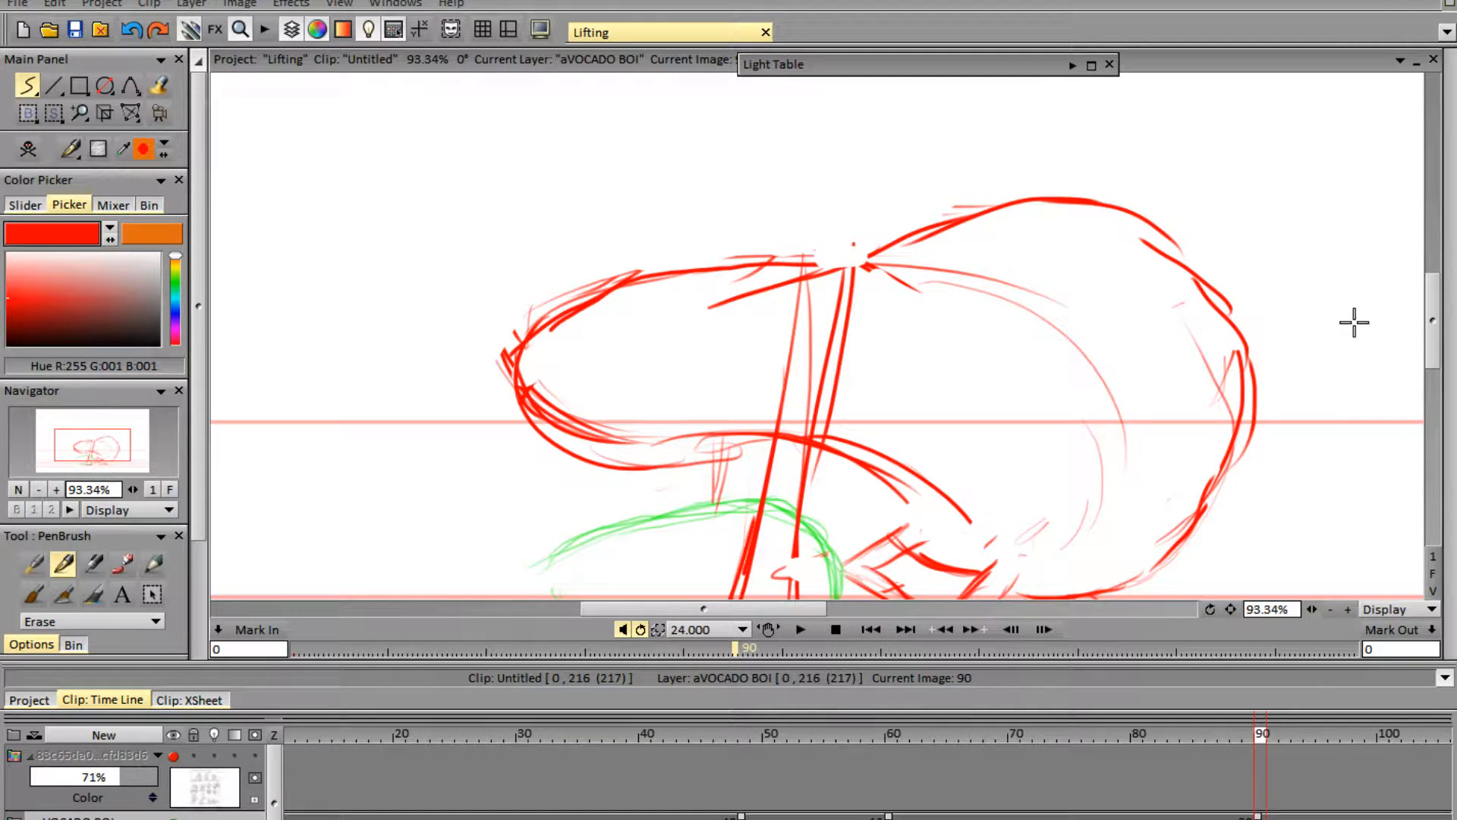
pyautogui.press('n')
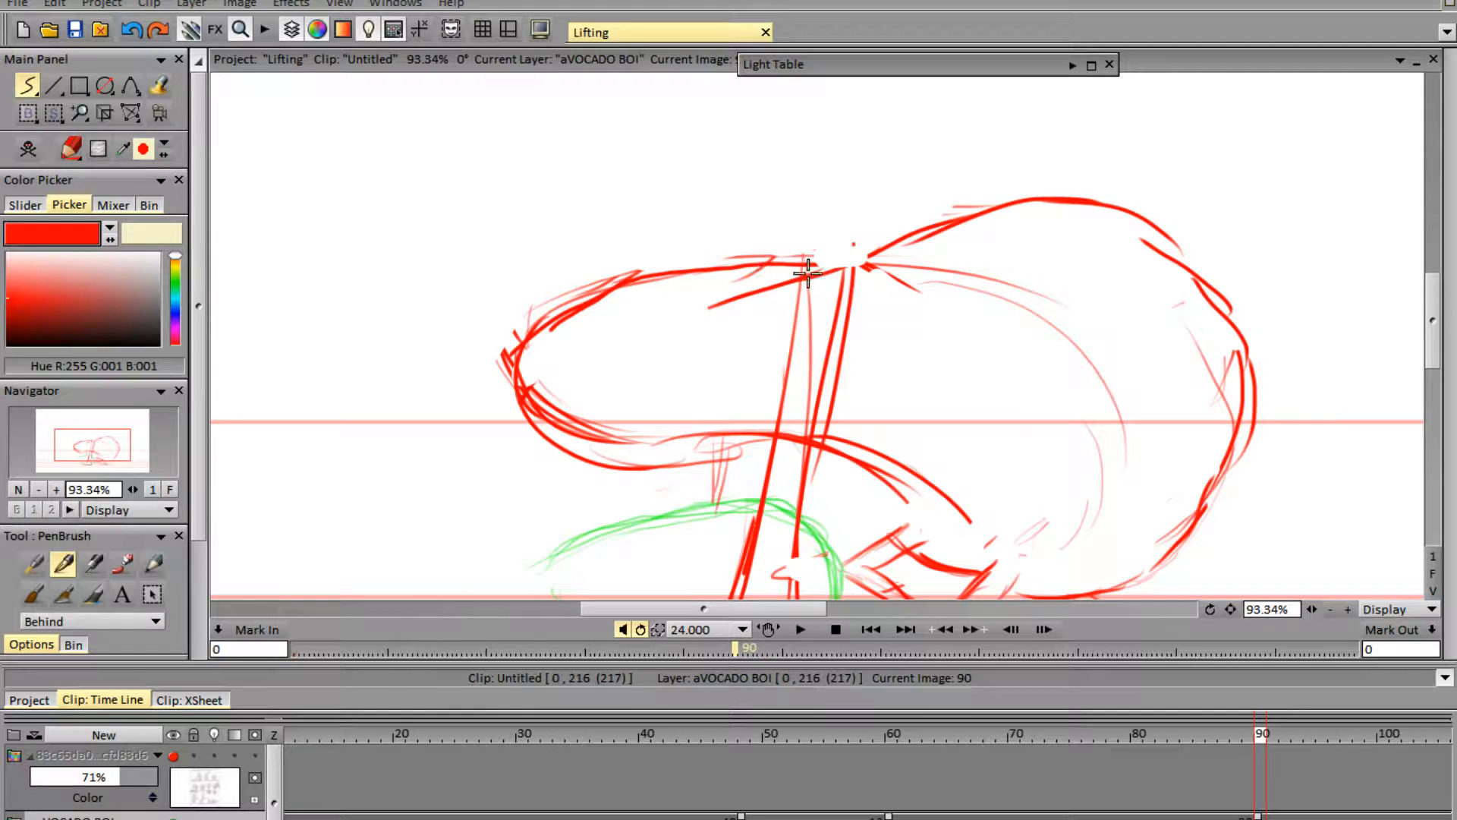
pyautogui.moveTo(808, 273)
pyautogui.mouseDown()
pyautogui.moveTo(804, 253)
pyautogui.moveTo(840, 299)
pyautogui.moveTo(812, 254)
pyautogui.moveTo(799, 303)
pyautogui.mouseUp()
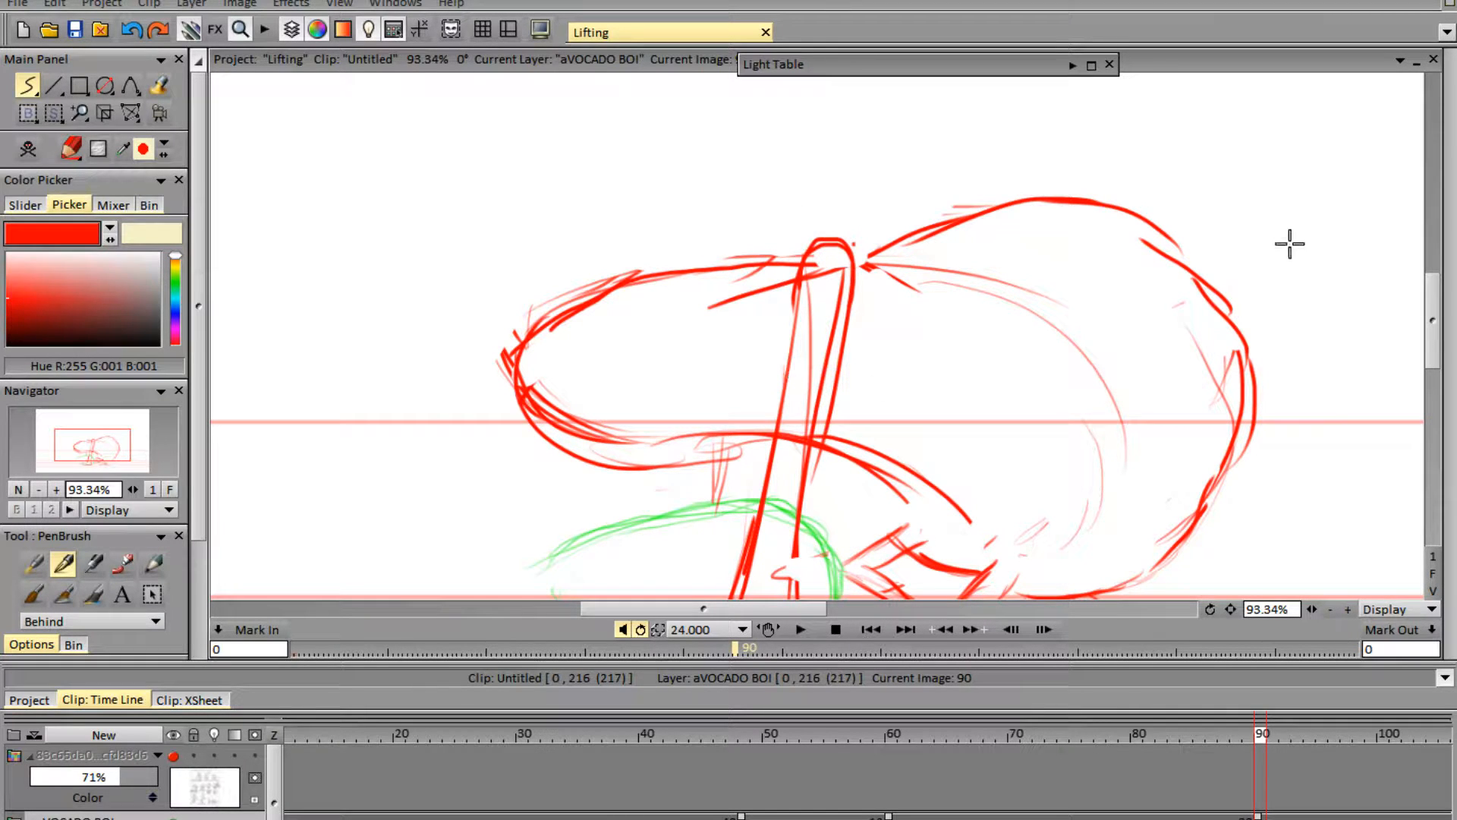
# - Draw the avocado's inner contour from the front of the head through the body and down around the rump
pyautogui.moveTo(1430, 351)
pyautogui.mouseDown()
pyautogui.moveTo(1430, 396)
pyautogui.moveTo(1429, 370)
pyautogui.mouseUp()
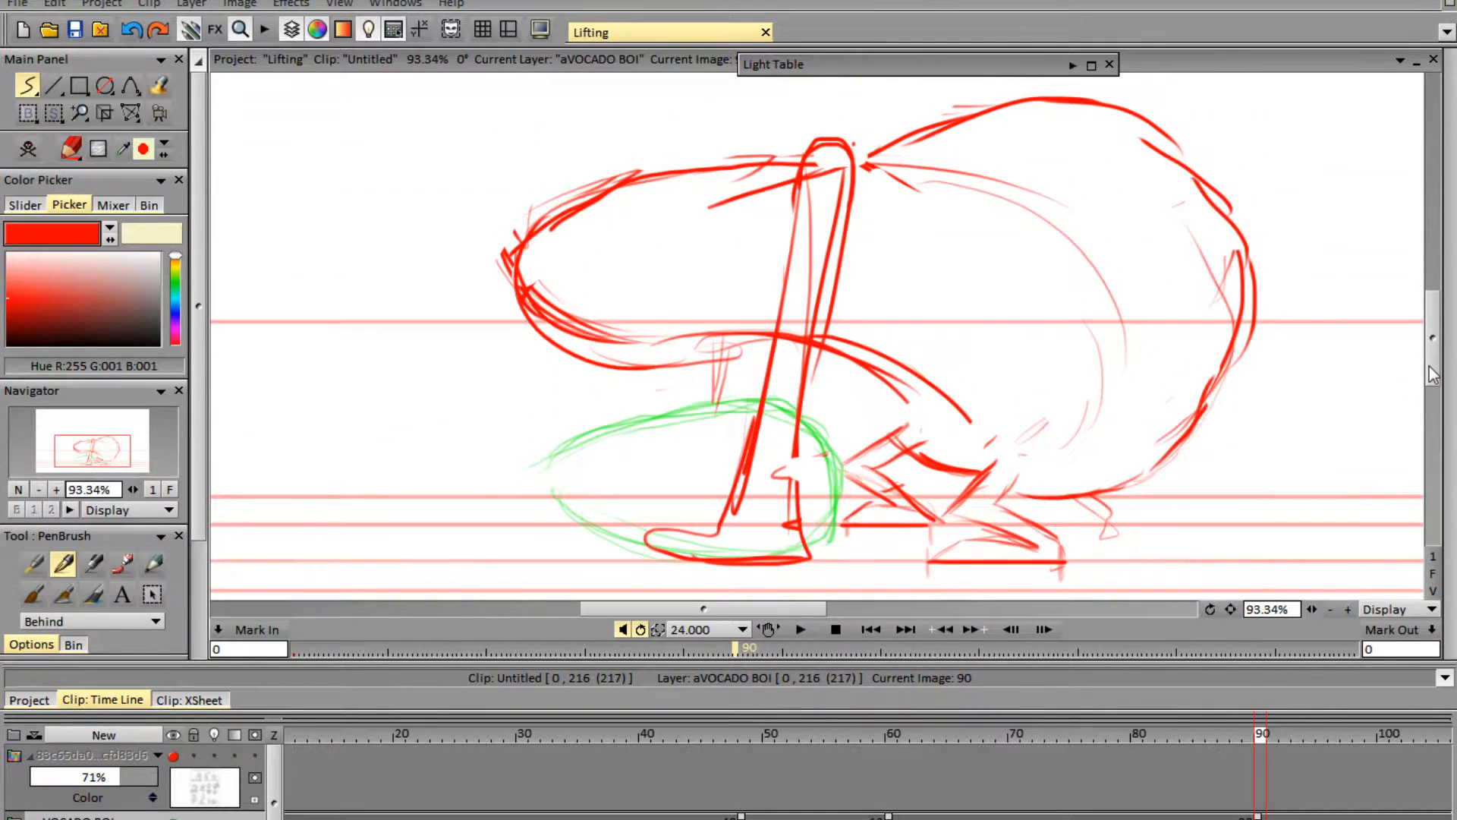
pyautogui.press('Left')
pyautogui.press('Right')
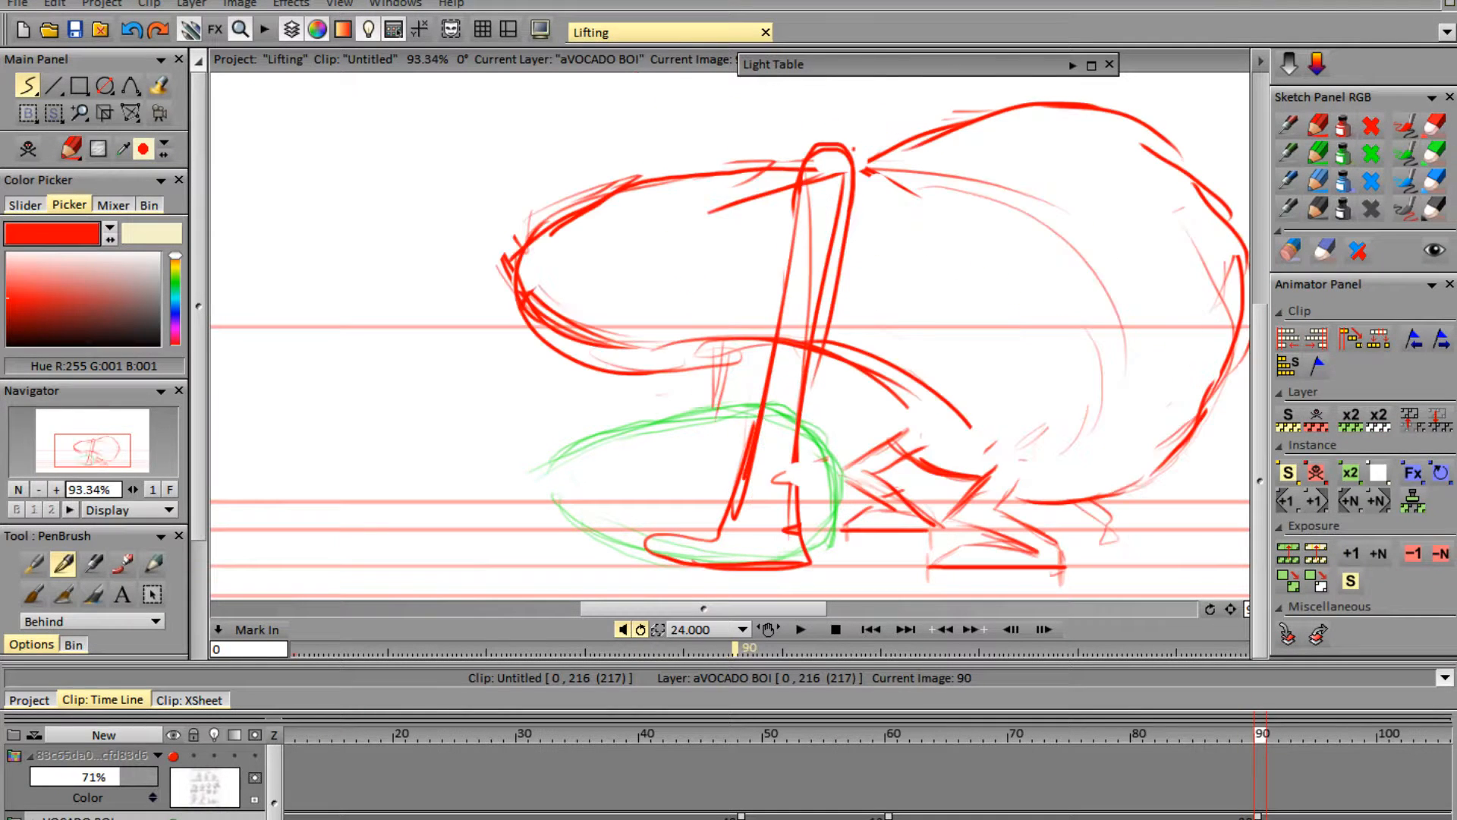
pyautogui.press('Left')
pyautogui.press('Right')
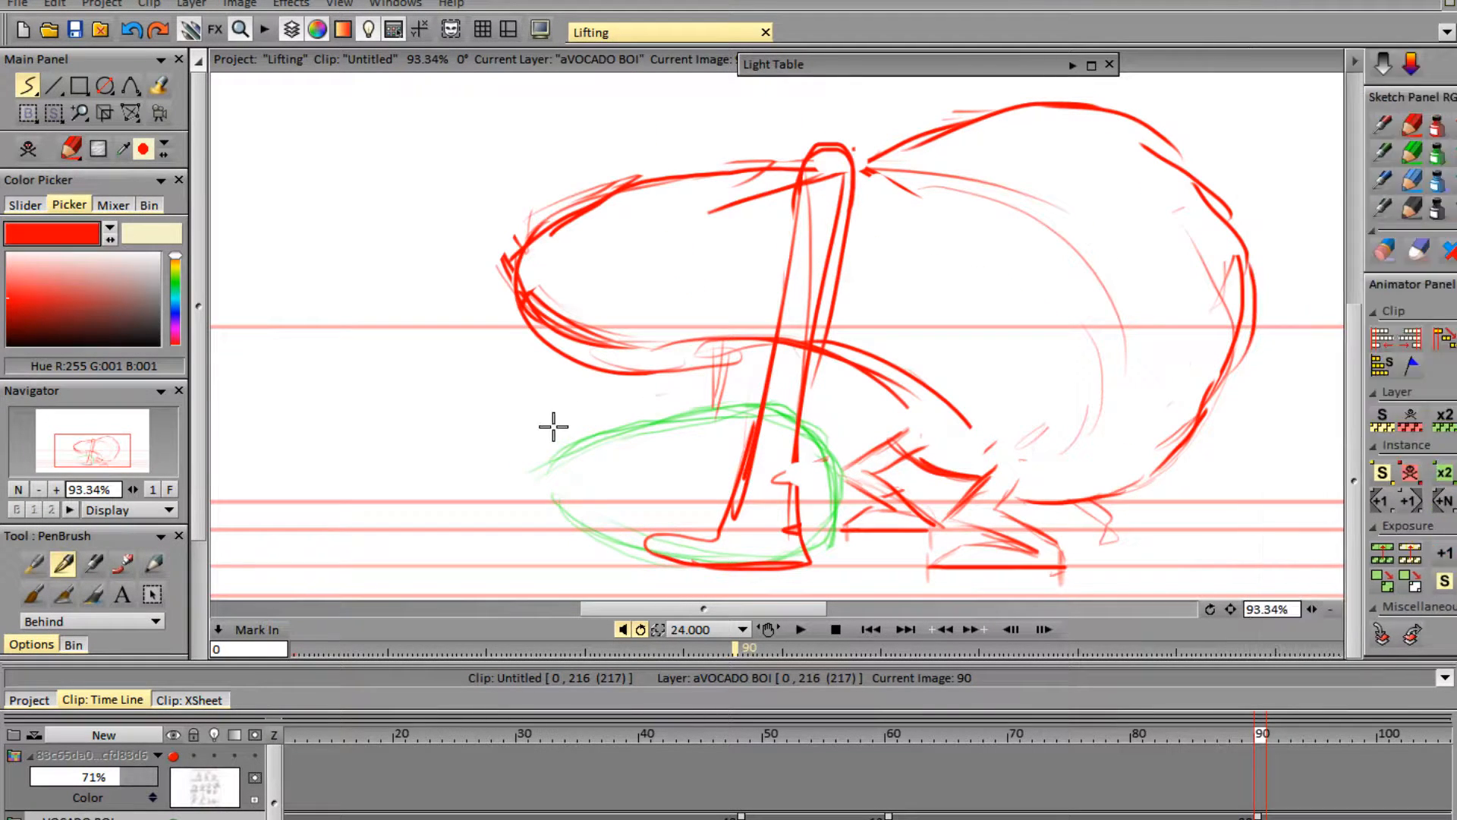
pyautogui.moveTo(566, 307); pyautogui.dragTo(649, 273)
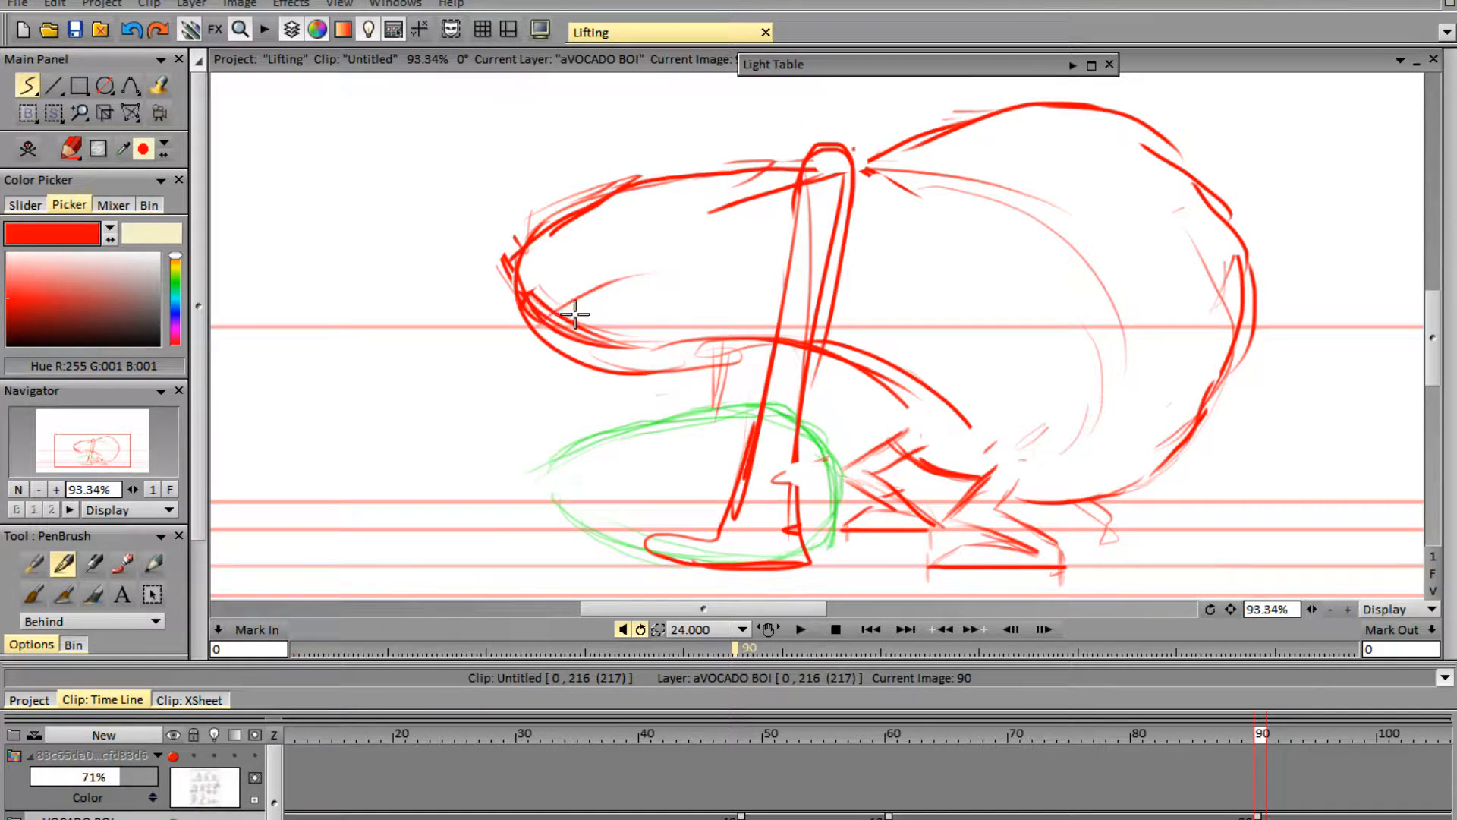
pyautogui.moveTo(541, 290)
pyautogui.mouseDown()
pyautogui.moveTo(657, 277)
pyautogui.moveTo(687, 250)
pyautogui.moveTo(660, 264)
pyautogui.moveTo(762, 249)
pyautogui.moveTo(697, 253)
pyautogui.moveTo(1048, 258)
pyautogui.moveTo(1099, 337)
pyautogui.moveTo(1074, 380)
pyautogui.moveTo(1085, 486)
pyautogui.mouseUp()
pyautogui.moveTo(1122, 369)
pyautogui.mouseDown()
pyautogui.moveTo(1019, 481)
pyautogui.moveTo(1129, 401)
pyautogui.moveTo(1130, 354)
pyautogui.mouseUp()
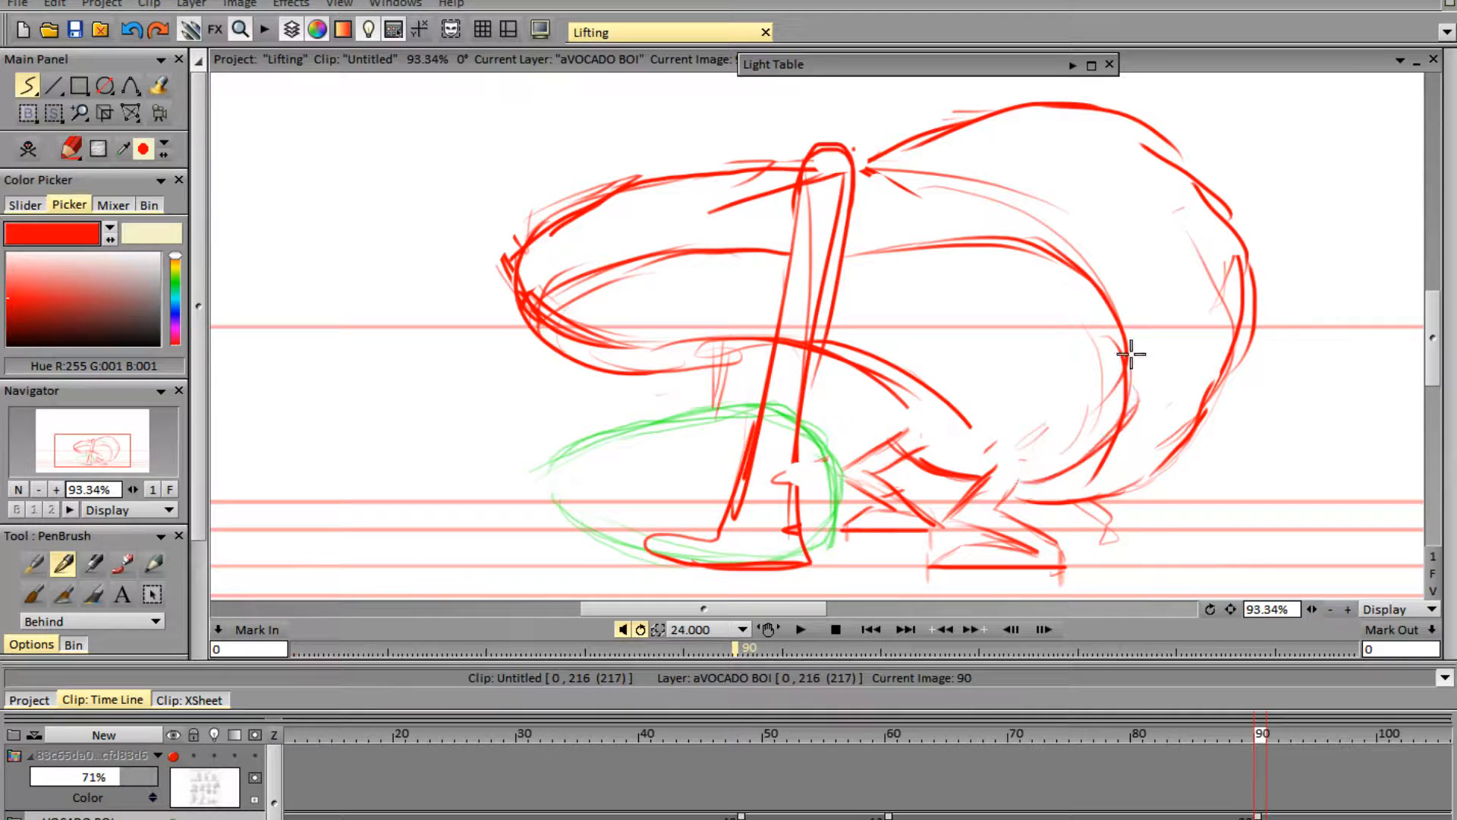
# - Erase the lines crossing the near arm and the doubled chin lines, and redraw the underside of the head and the belly curve
pyautogui.press('e')
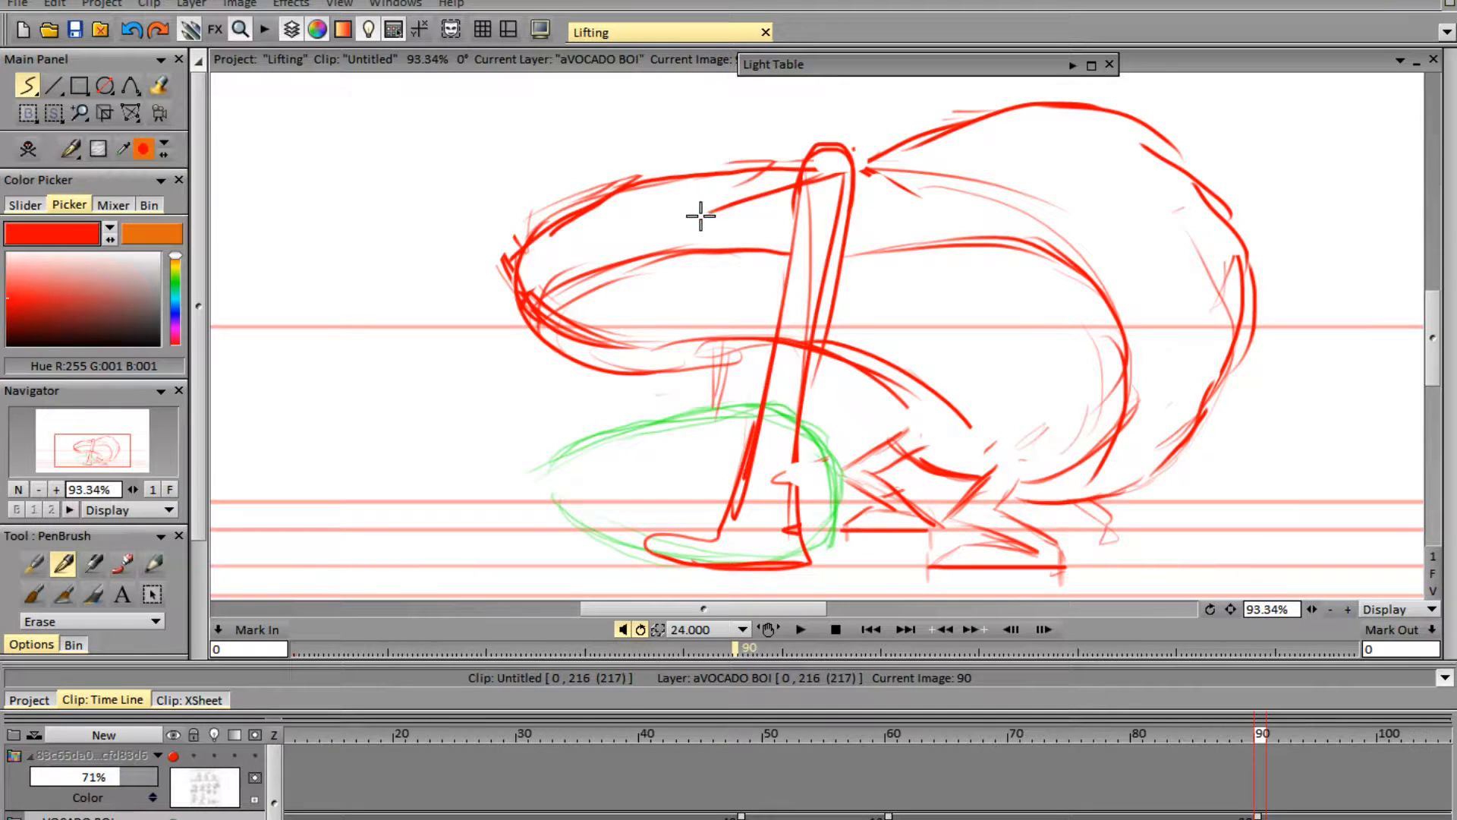
pyautogui.moveTo(701, 217)
pyautogui.mouseDown()
pyautogui.moveTo(757, 192)
pyautogui.moveTo(843, 188)
pyautogui.moveTo(811, 216)
pyautogui.moveTo(818, 181)
pyautogui.moveTo(789, 368)
pyautogui.mouseUp()
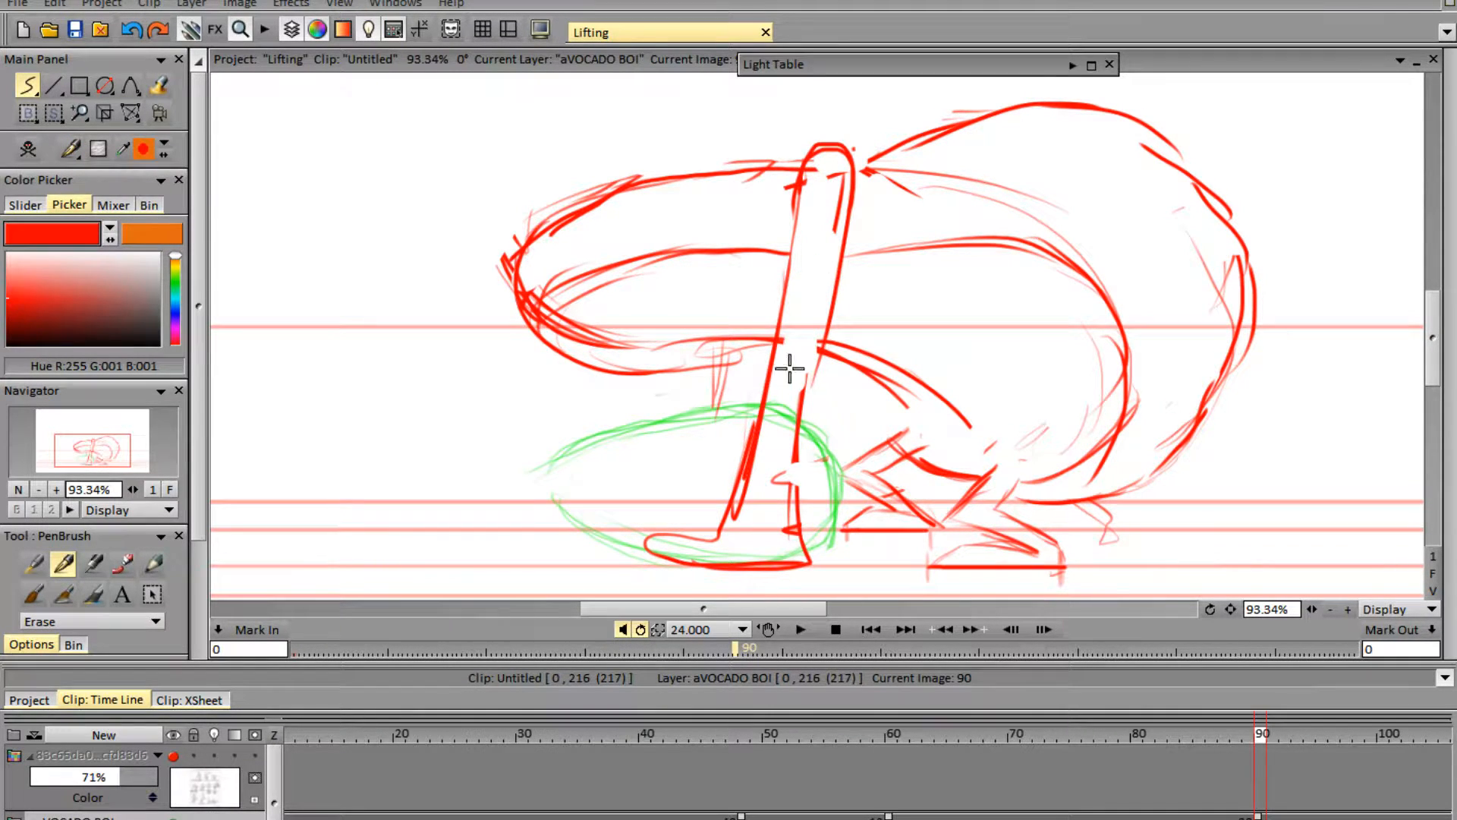
pyautogui.moveTo(754, 305)
pyautogui.mouseDown()
pyautogui.moveTo(579, 326)
pyautogui.moveTo(582, 339)
pyautogui.moveTo(530, 257)
pyautogui.moveTo(528, 295)
pyautogui.moveTo(758, 432)
pyautogui.moveTo(683, 413)
pyautogui.moveTo(474, 290)
pyautogui.moveTo(542, 308)
pyautogui.moveTo(571, 284)
pyautogui.moveTo(538, 327)
pyautogui.moveTo(584, 354)
pyautogui.mouseUp()
pyautogui.press('e')
pyautogui.moveTo(689, 363)
pyautogui.mouseDown()
pyautogui.moveTo(619, 366)
pyautogui.moveTo(727, 345)
pyautogui.moveTo(872, 371)
pyautogui.moveTo(897, 354)
pyautogui.moveTo(878, 375)
pyautogui.moveTo(912, 401)
pyautogui.moveTo(914, 439)
pyautogui.mouseUp()
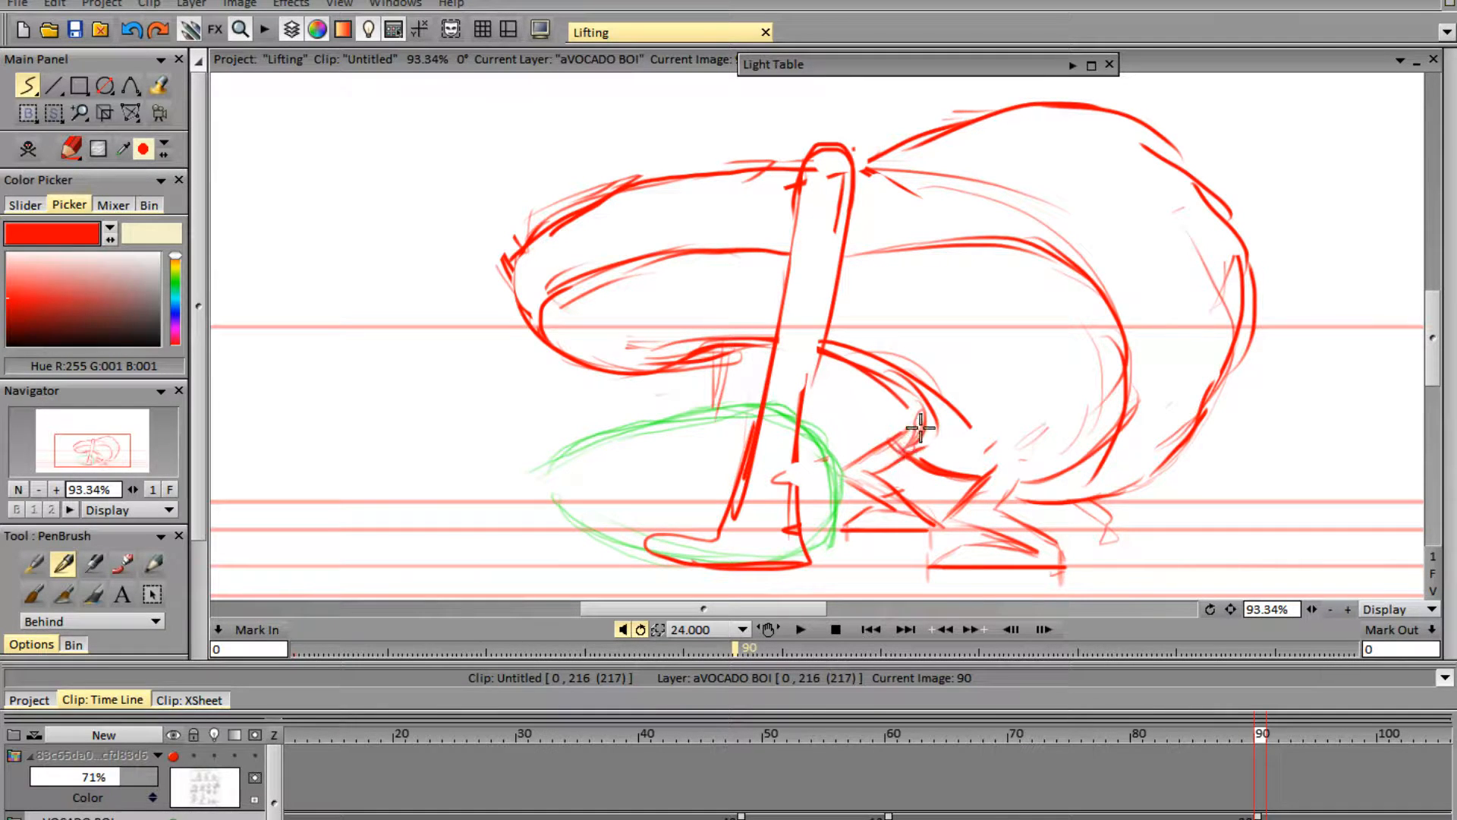
# - Erase the belly curve on frame 90 and redraw it bulging closer to the arm and down to the near knee
pyautogui.press('e')
pyautogui.moveTo(908, 367)
pyautogui.mouseDown()
pyautogui.moveTo(913, 424)
pyautogui.moveTo(834, 351)
pyautogui.moveTo(940, 414)
pyautogui.moveTo(934, 373)
pyautogui.moveTo(919, 420)
pyautogui.moveTo(872, 416)
pyautogui.mouseUp()
pyautogui.press('e')
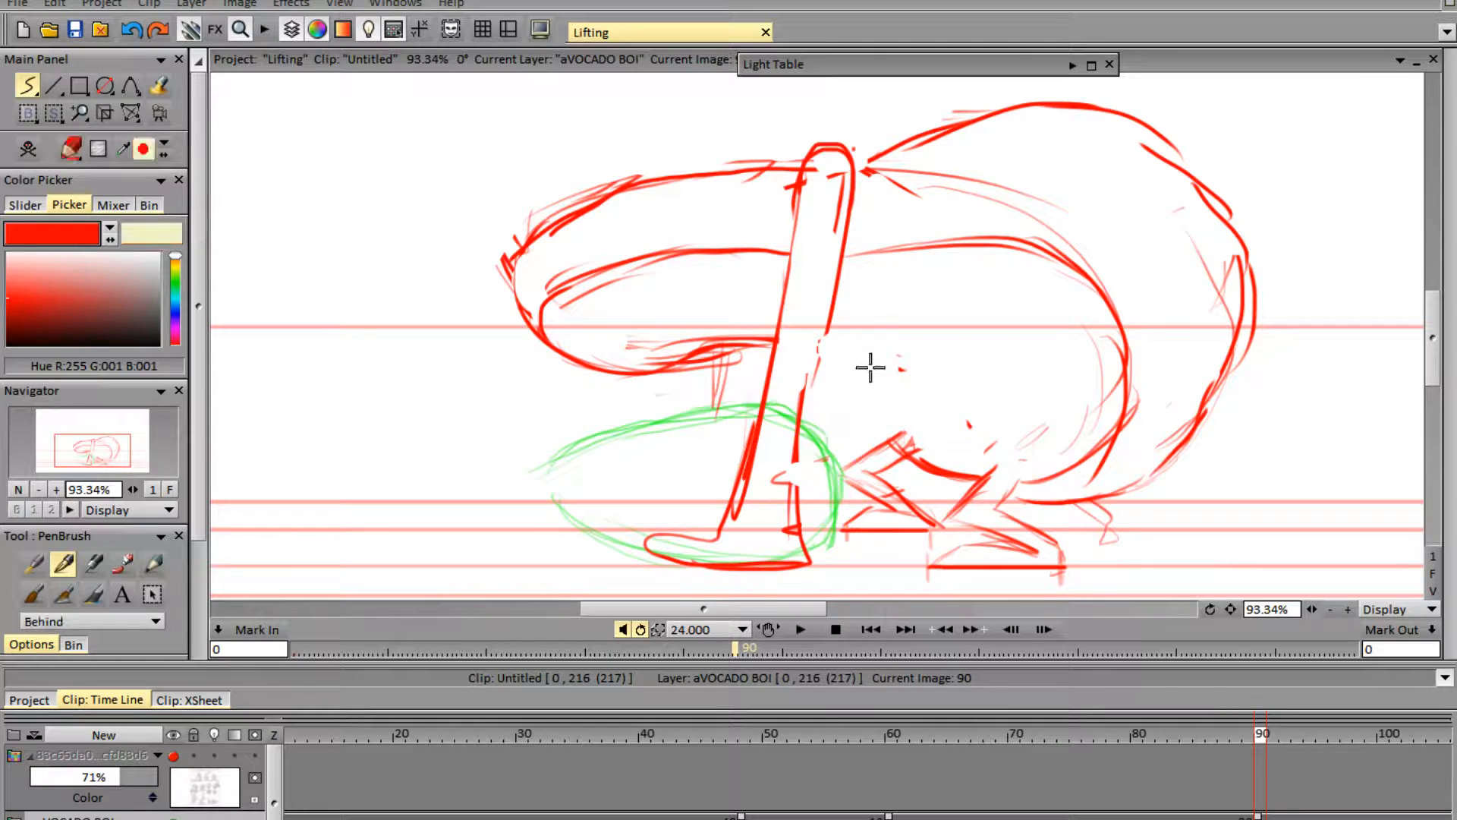
pyautogui.moveTo(824, 350)
pyautogui.mouseDown()
pyautogui.moveTo(886, 407)
pyautogui.moveTo(867, 422)
pyautogui.moveTo(874, 398)
pyautogui.moveTo(926, 455)
pyautogui.mouseUp()
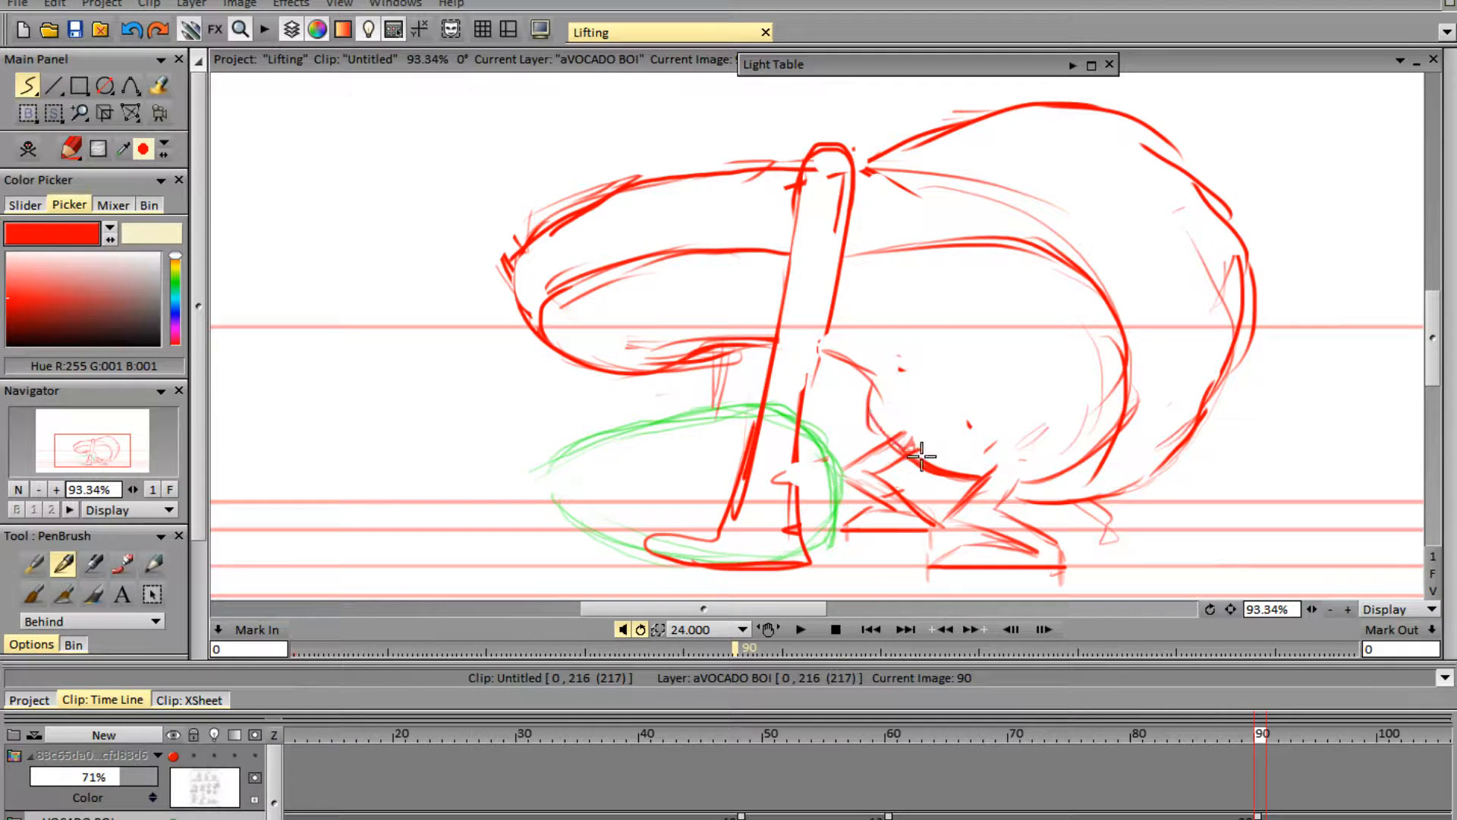
pyautogui.moveTo(869, 387); pyautogui.dragTo(918, 459)
# - Erase the leftover inner curve and the humped upper back, and redraw the back as a gentle rise from the shoulder to the rump
pyautogui.press('e')
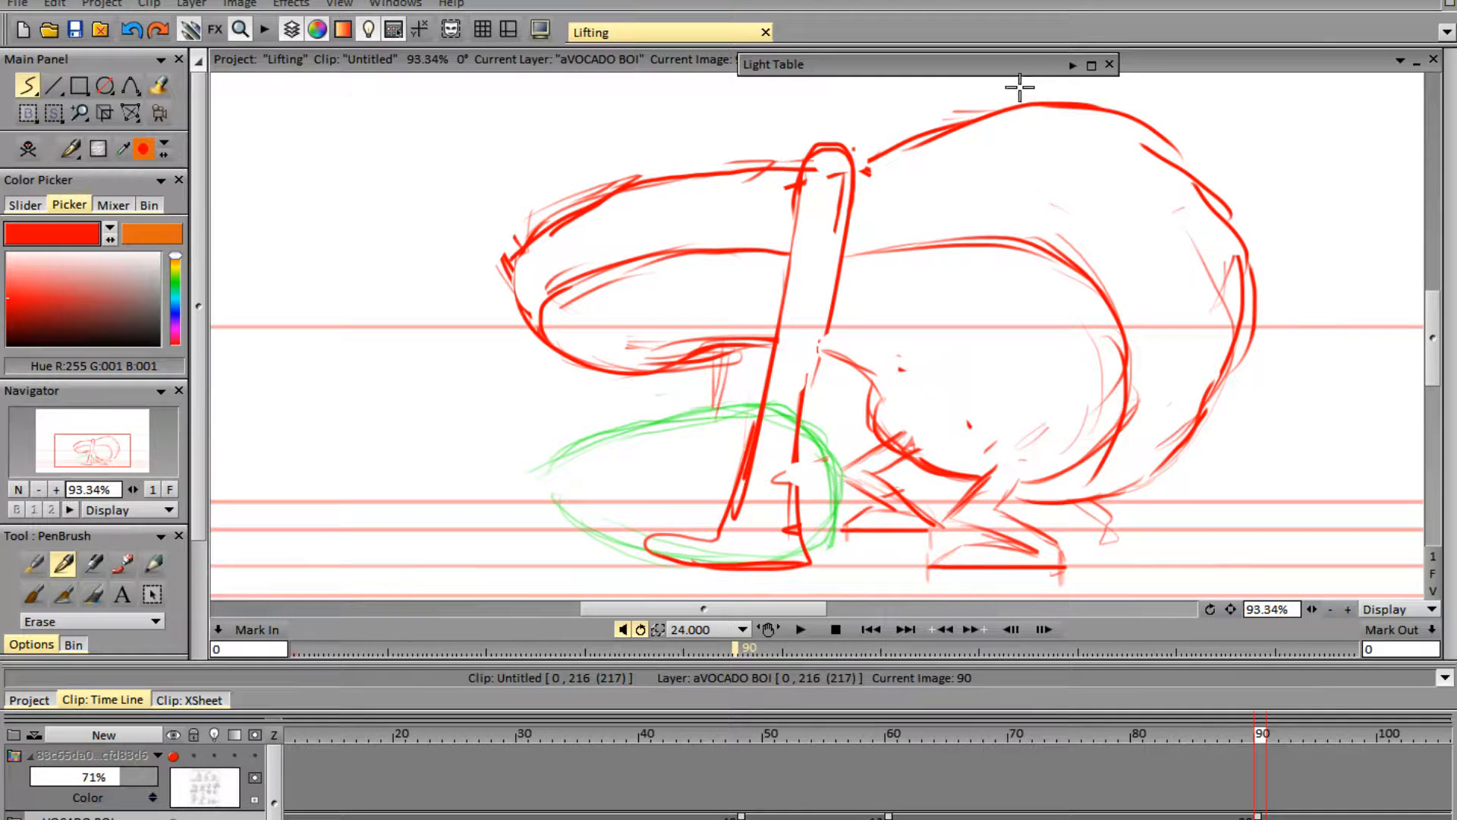
pyautogui.moveTo(881, 158)
pyautogui.mouseDown()
pyautogui.moveTo(1054, 119)
pyautogui.moveTo(1170, 149)
pyautogui.moveTo(1113, 111)
pyautogui.moveTo(1027, 105)
pyautogui.moveTo(939, 127)
pyautogui.mouseUp()
pyautogui.press('e')
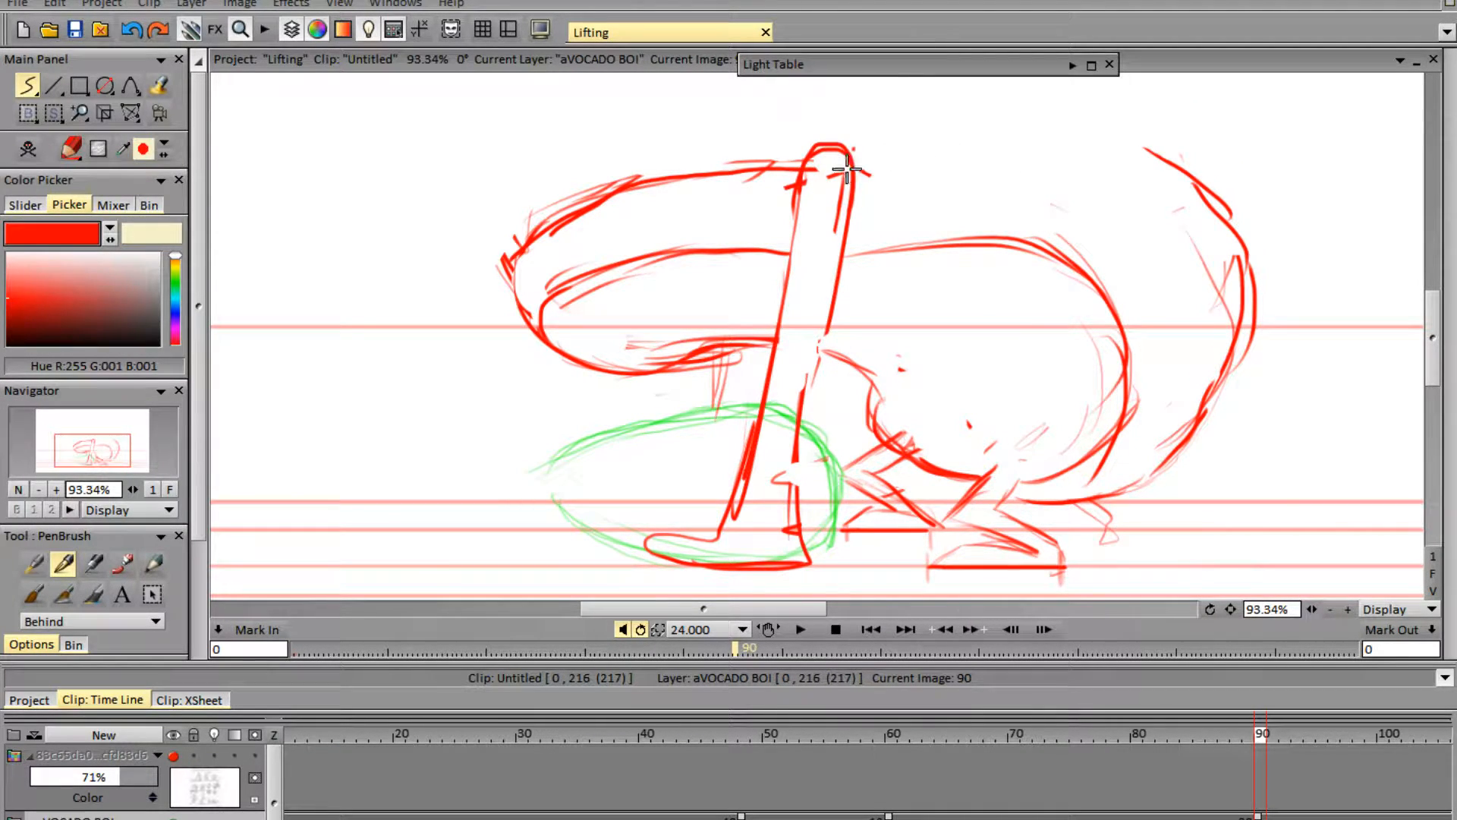
pyautogui.moveTo(848, 169)
pyautogui.mouseDown()
pyautogui.moveTo(1129, 135)
pyautogui.moveTo(1191, 184)
pyautogui.moveTo(1244, 287)
pyautogui.moveTo(1147, 423)
pyautogui.mouseUp()
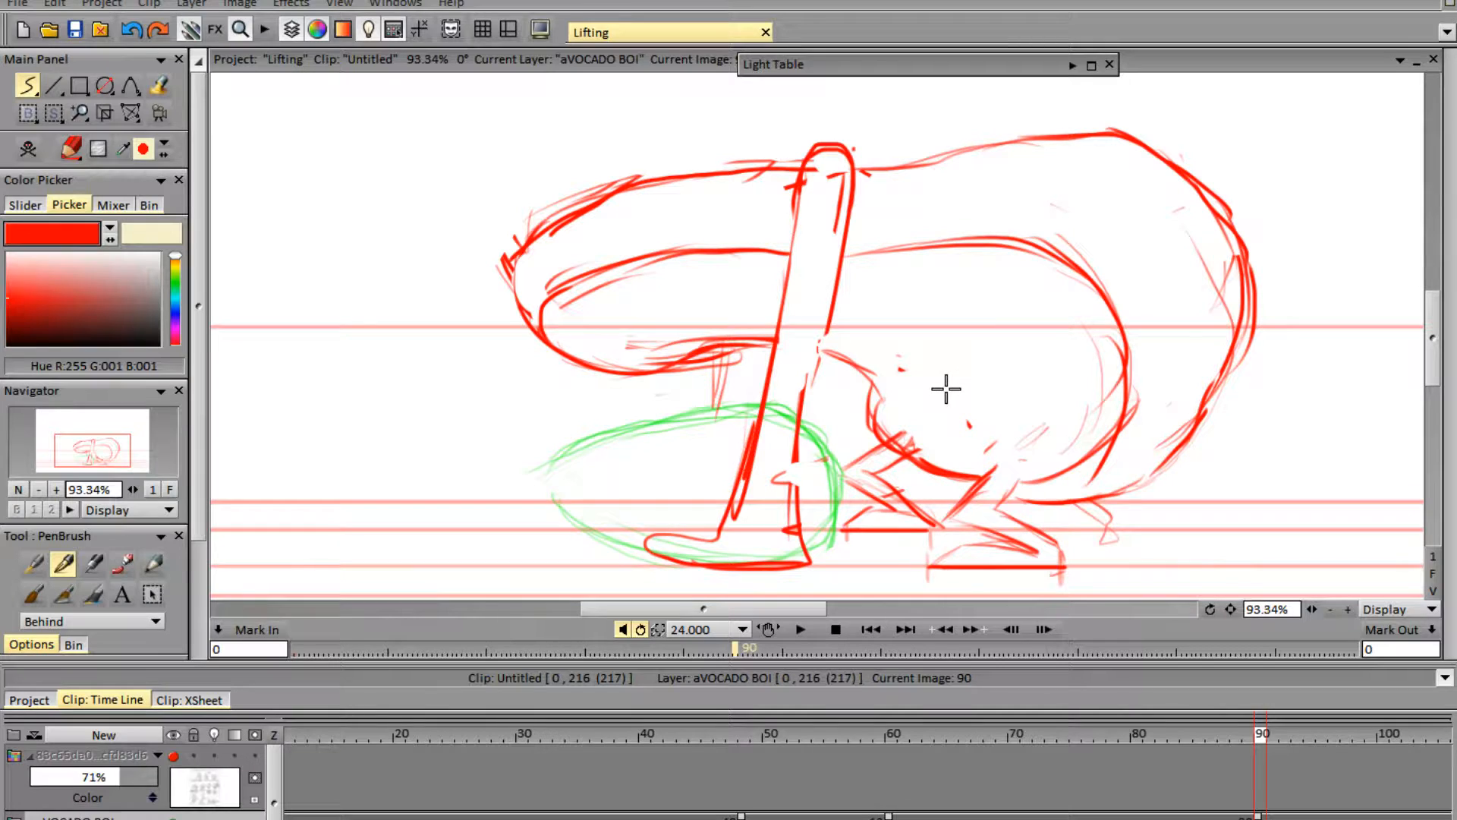
# - Erase the near arm and its long hand, and redraw the arm as a slimmer limb reaching down over the rock
pyautogui.press('e')
pyautogui.moveTo(783, 197)
pyautogui.mouseDown()
pyautogui.moveTo(822, 173)
pyautogui.moveTo(810, 220)
pyautogui.moveTo(845, 163)
pyautogui.moveTo(818, 257)
pyautogui.moveTo(800, 192)
pyautogui.moveTo(763, 371)
pyautogui.moveTo(785, 330)
pyautogui.moveTo(807, 323)
pyautogui.moveTo(802, 380)
pyautogui.mouseUp()
pyautogui.press('e')
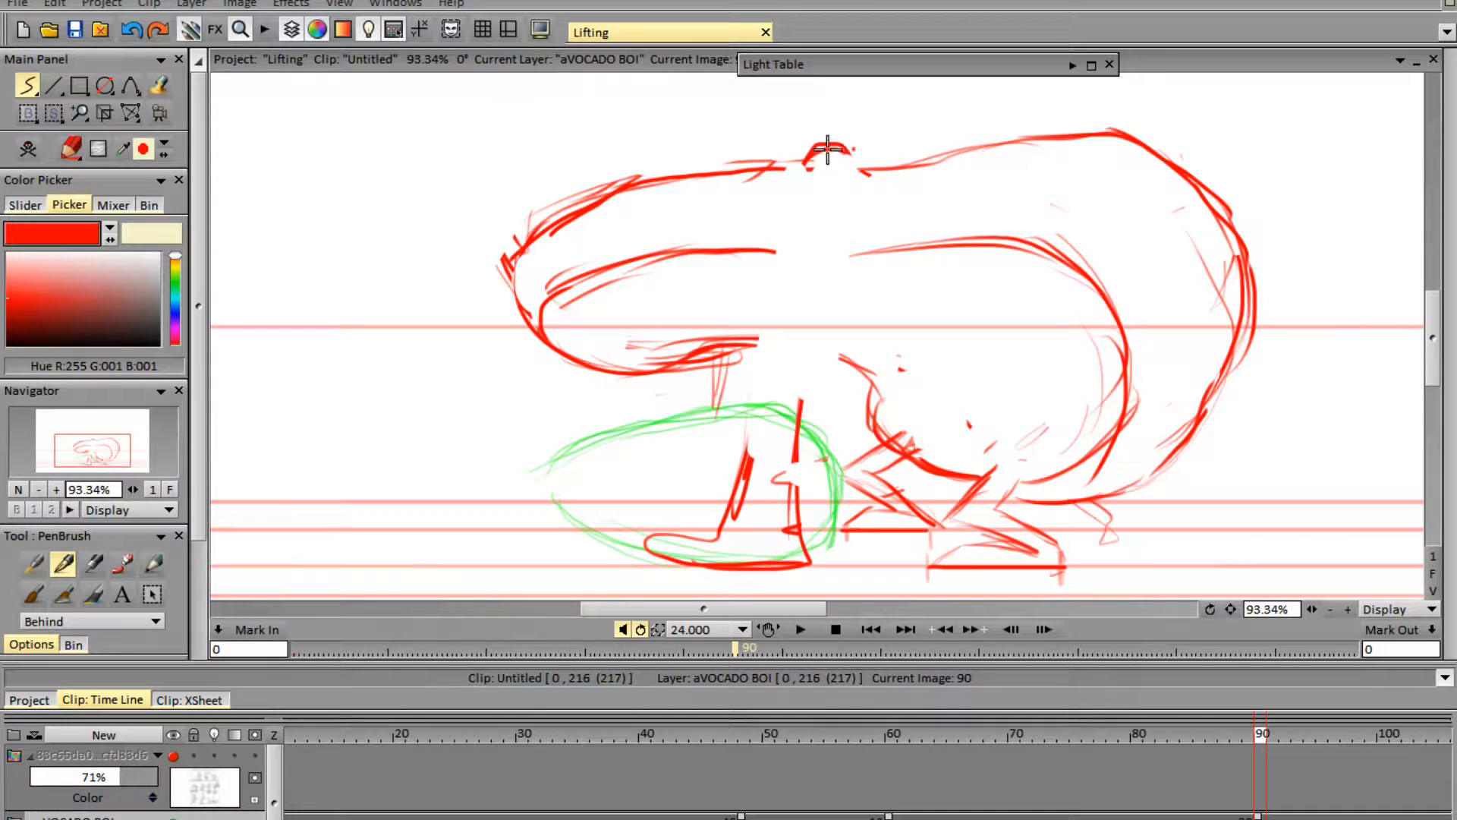
pyautogui.moveTo(822, 146)
pyautogui.mouseDown()
pyautogui.moveTo(839, 182)
pyautogui.moveTo(795, 416)
pyautogui.mouseUp()
pyautogui.moveTo(806, 144); pyautogui.dragTo(755, 520)
pyautogui.moveTo(798, 400); pyautogui.dragTo(791, 530)
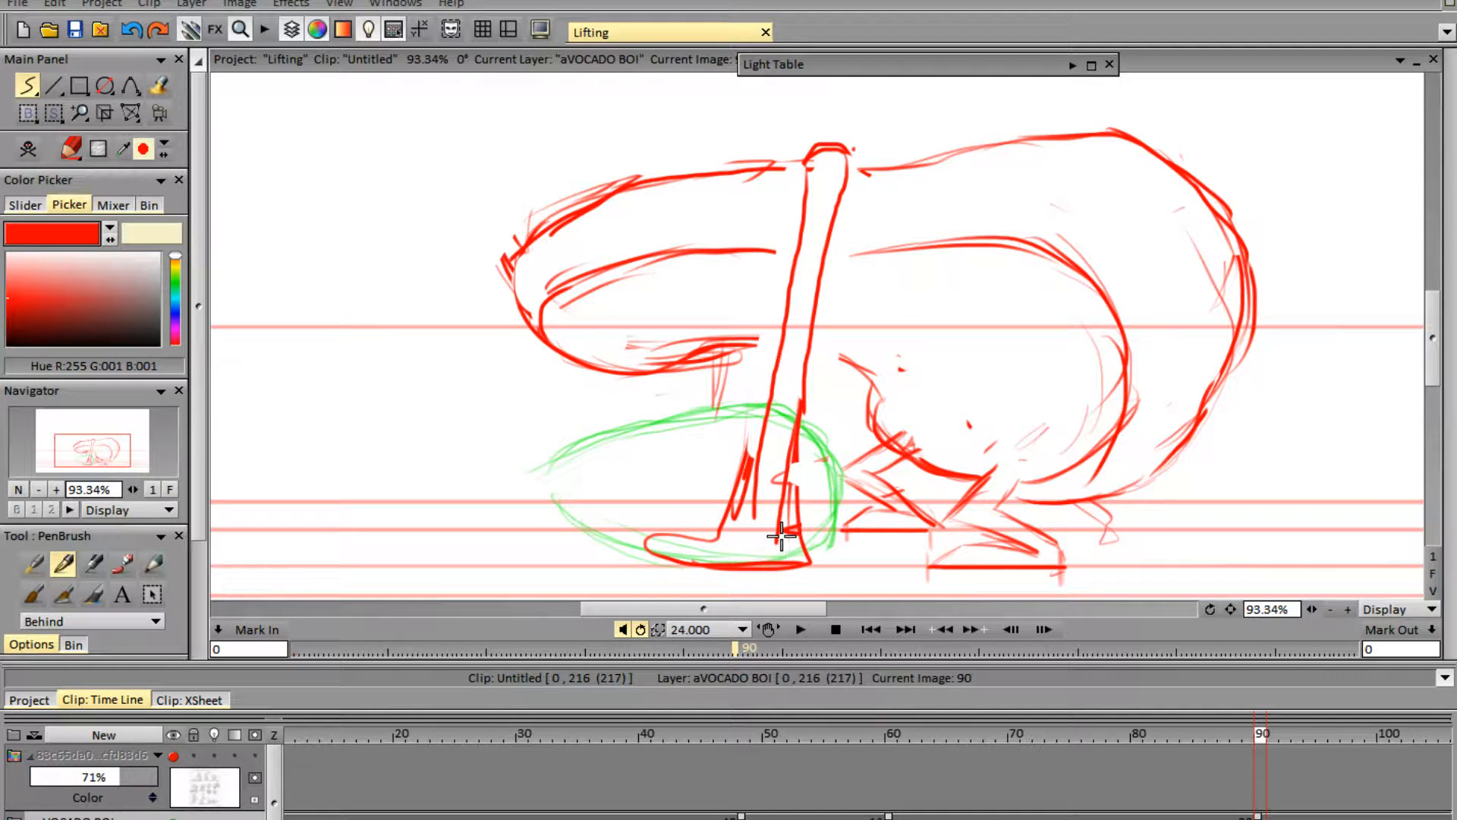
pyautogui.press('e')
pyautogui.moveTo(739, 443); pyautogui.dragTo(727, 527)
pyautogui.moveTo(807, 469)
pyautogui.mouseDown()
pyautogui.moveTo(806, 563)
pyautogui.moveTo(693, 541)
pyautogui.moveTo(670, 562)
pyautogui.mouseUp()
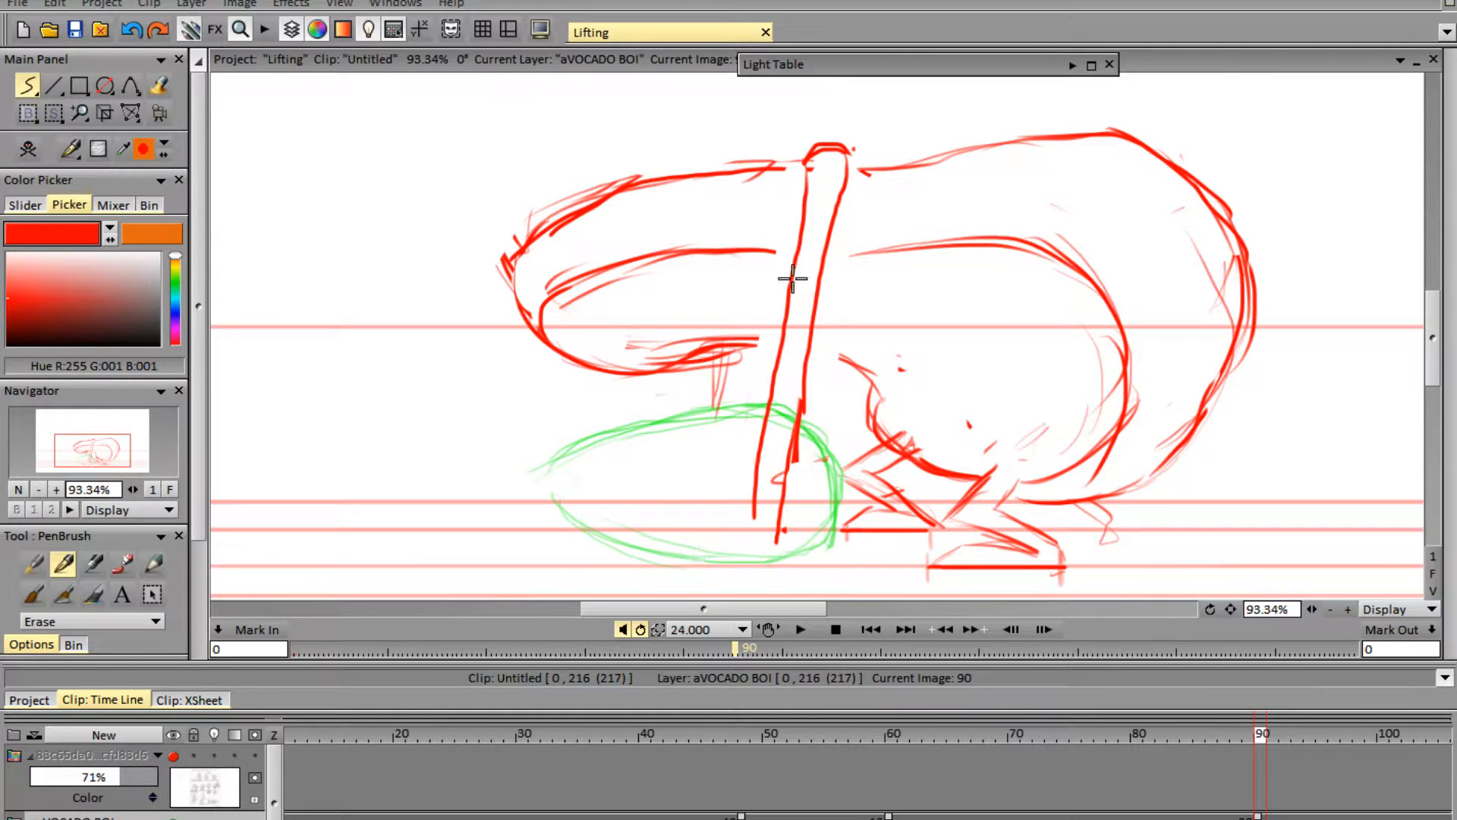
# - Extend the inner contour and the underside lines of the body to meet both sides of the redrawn arm
pyautogui.press('e')
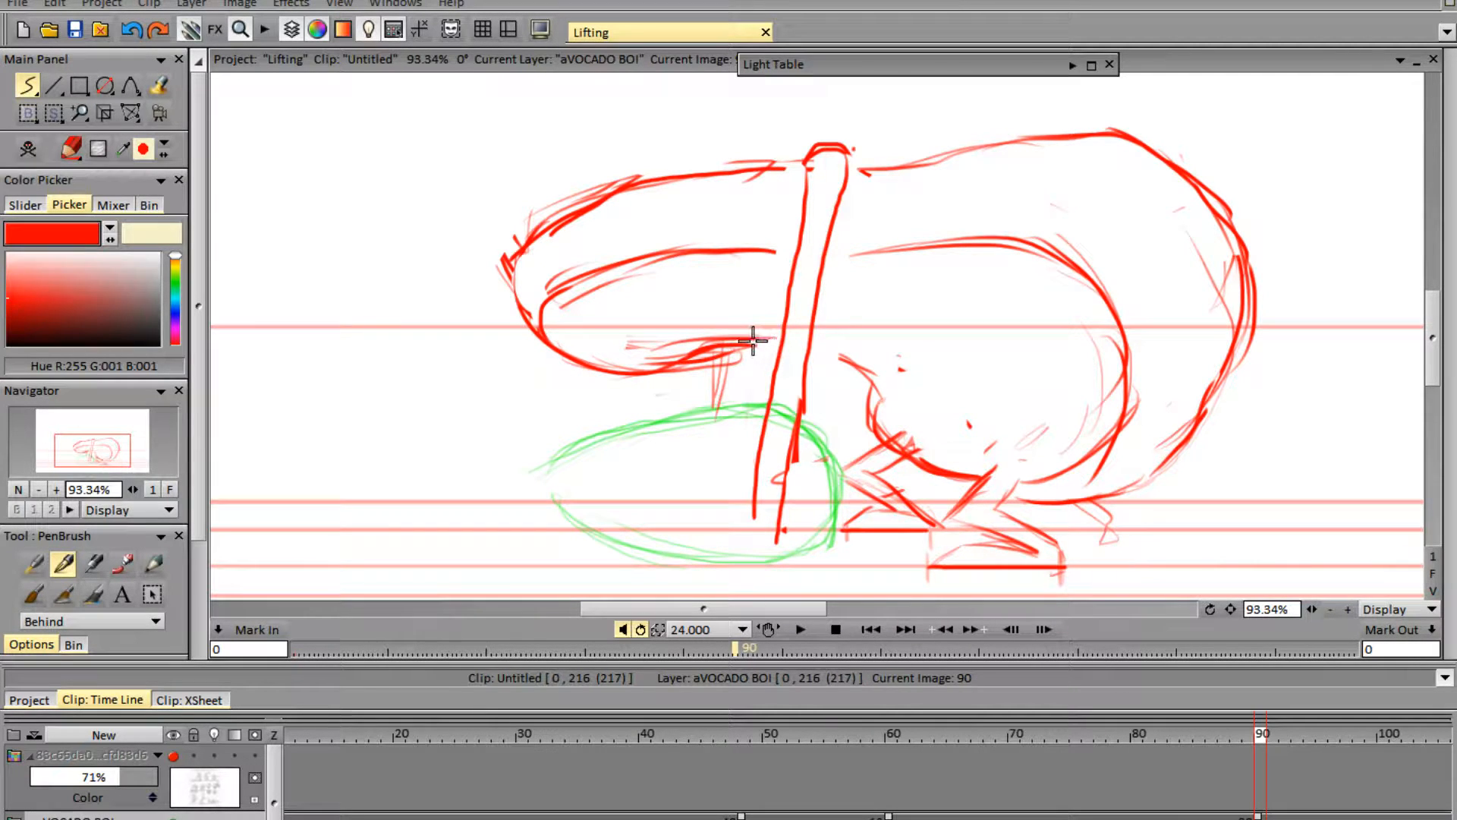
pyautogui.moveTo(814, 343); pyautogui.dragTo(859, 361)
pyautogui.moveTo(835, 259); pyautogui.dragTo(862, 260)
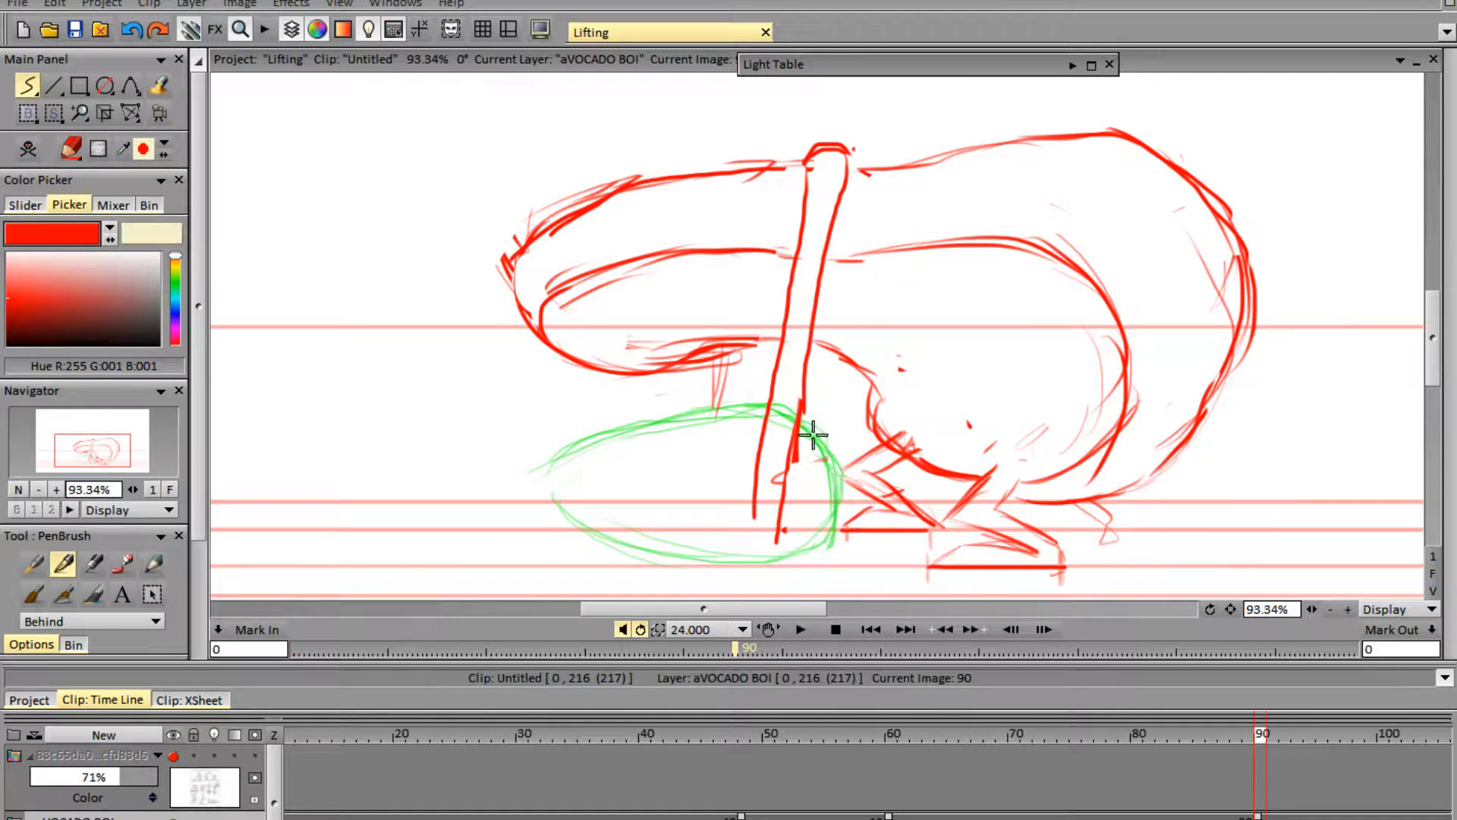
# - Sketch a compact hand under the rock's base on the near arm, and erase the leftover marks between the head and the rock
pyautogui.moveTo(755, 514)
pyautogui.mouseDown()
pyautogui.moveTo(725, 551)
pyautogui.moveTo(783, 558)
pyautogui.moveTo(749, 563)
pyautogui.moveTo(798, 548)
pyautogui.mouseUp()
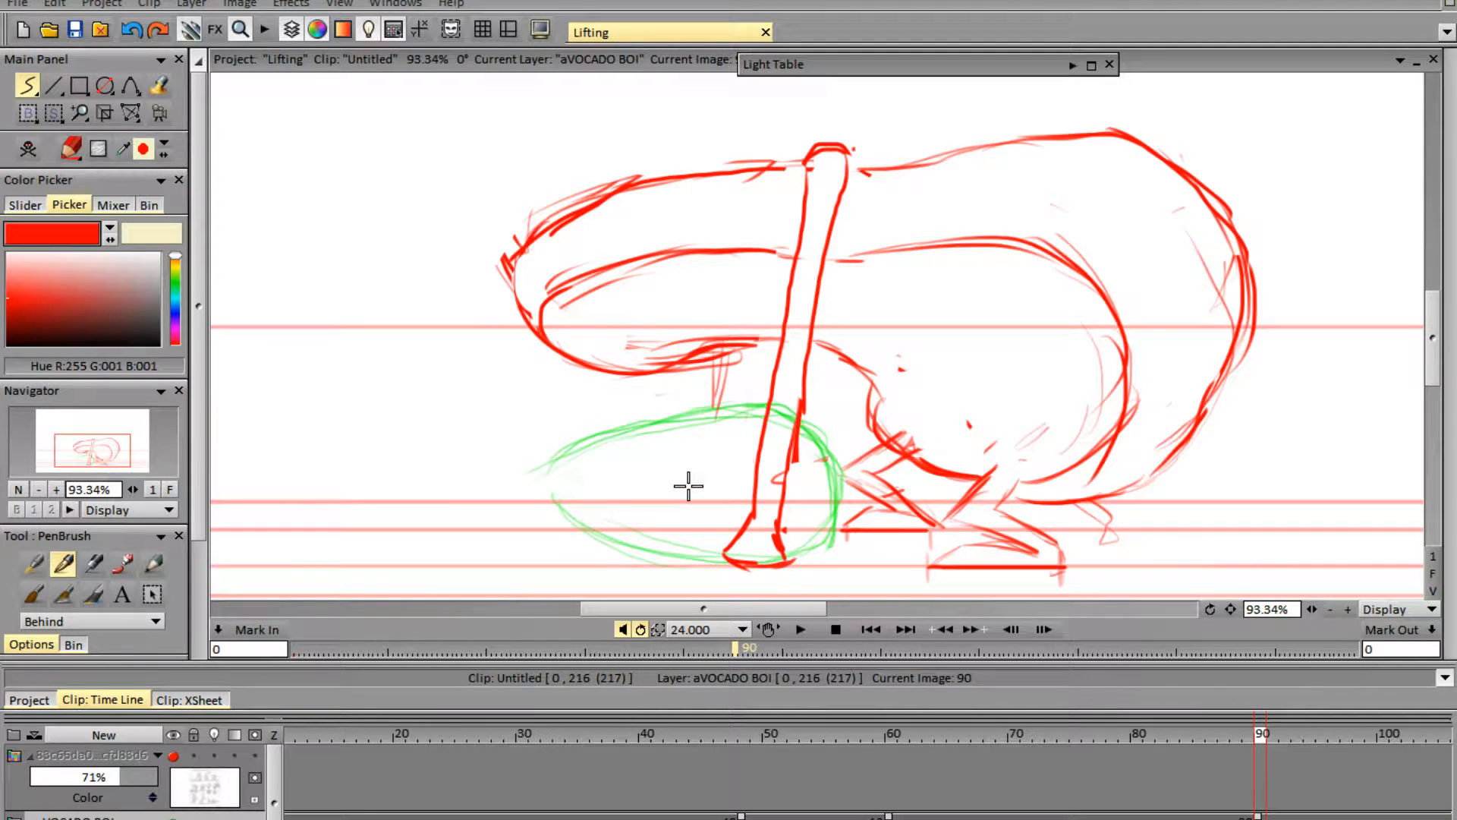
pyautogui.press('e')
pyautogui.moveTo(722, 371)
pyautogui.mouseDown()
pyautogui.moveTo(703, 394)
pyautogui.moveTo(722, 415)
pyautogui.mouseUp()
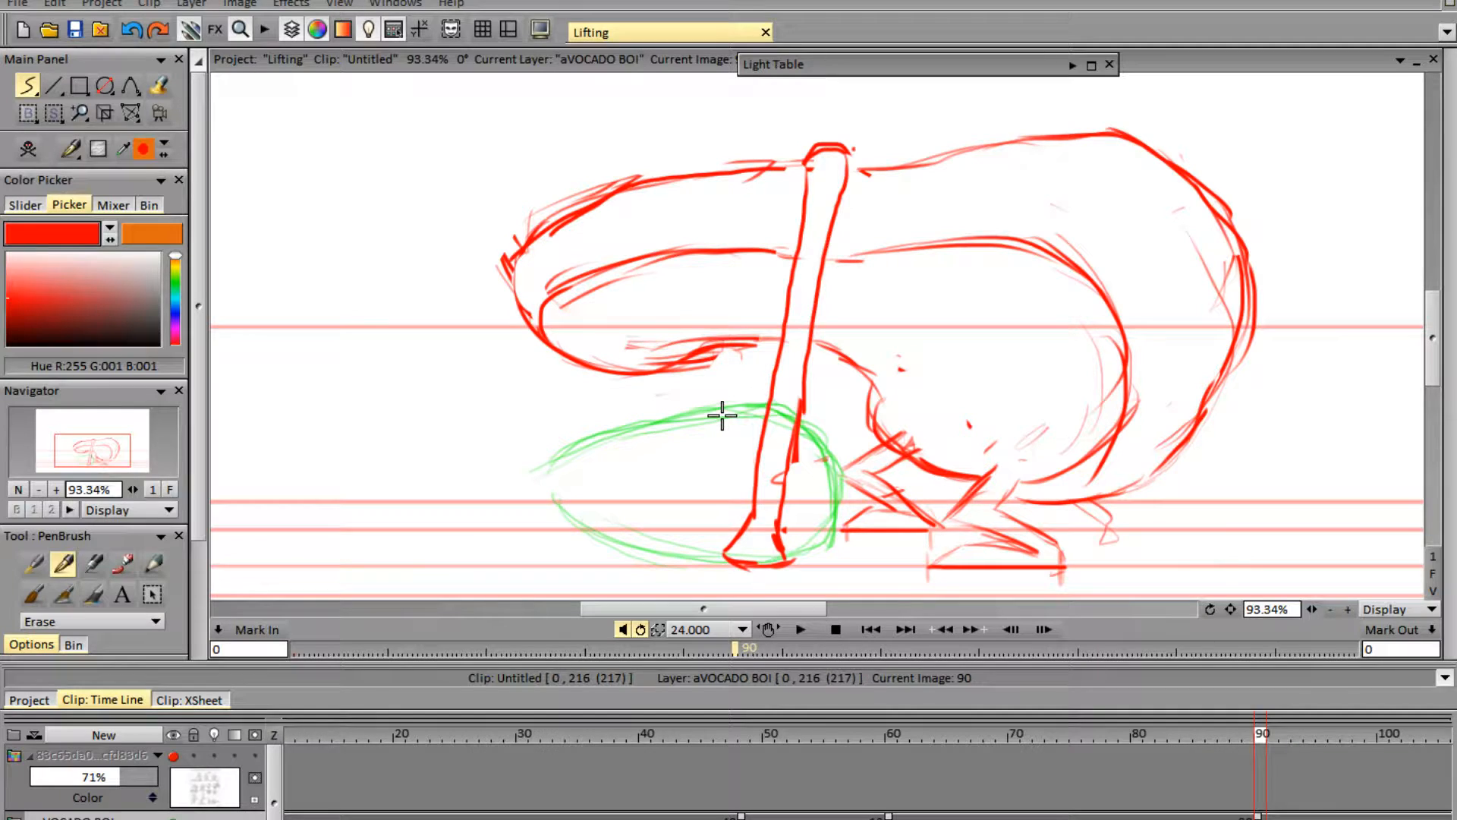
# - Sketch a short stroke for the far arm from the underside of the head down to the rock
pyautogui.press('e')
pyautogui.moveTo(748, 338); pyautogui.dragTo(745, 403)
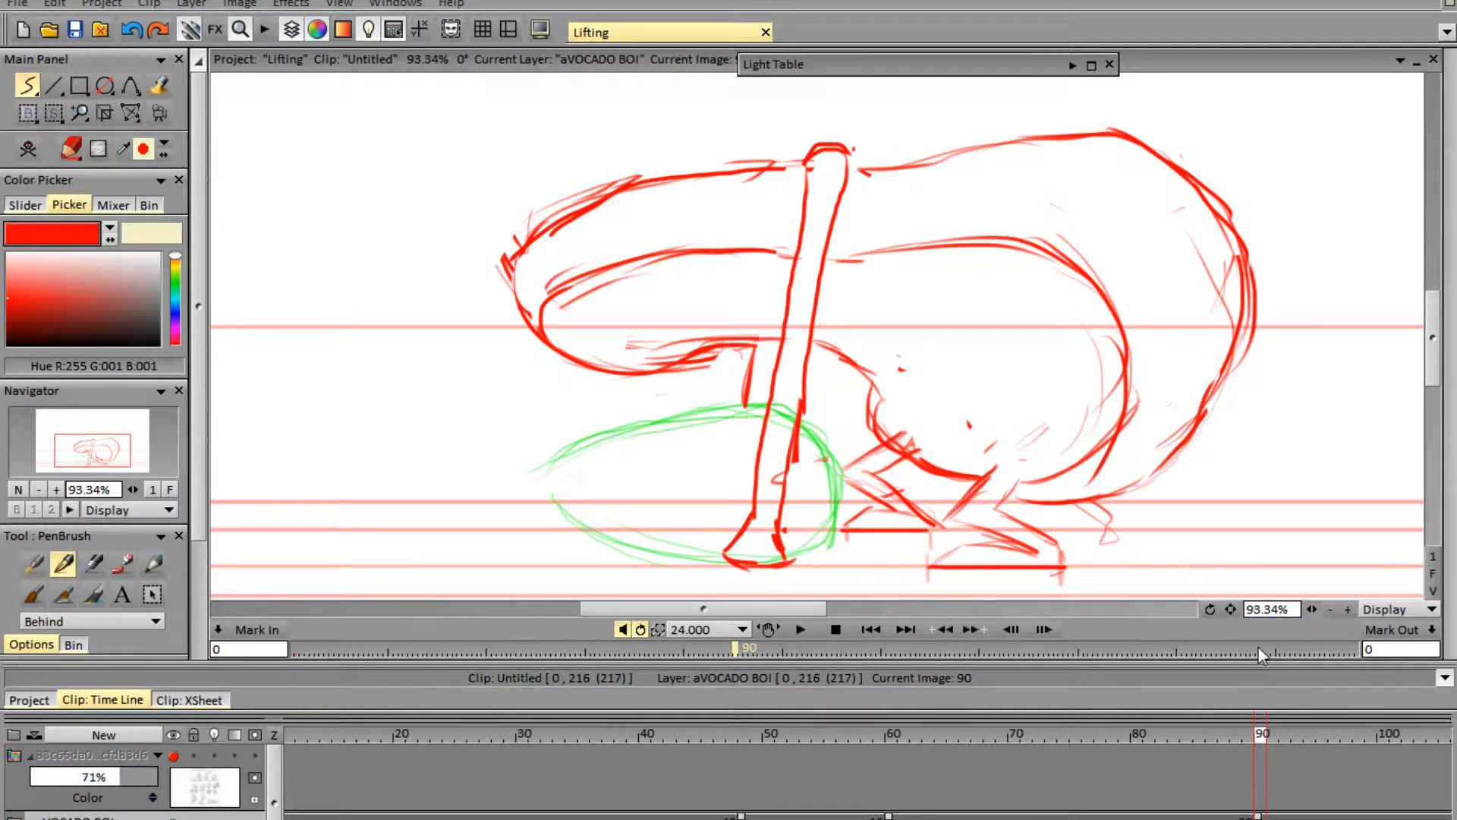
# - Flip repeatedly between frames 89 and 90 to compare the crouching pose with the redrawn bent-over pose
pyautogui.press('Left')
pyautogui.press('Right')
pyautogui.press('Left')
pyautogui.press('Right')
pyautogui.press('Left')
pyautogui.press('Left')
pyautogui.press('Right')
pyautogui.press('Left')
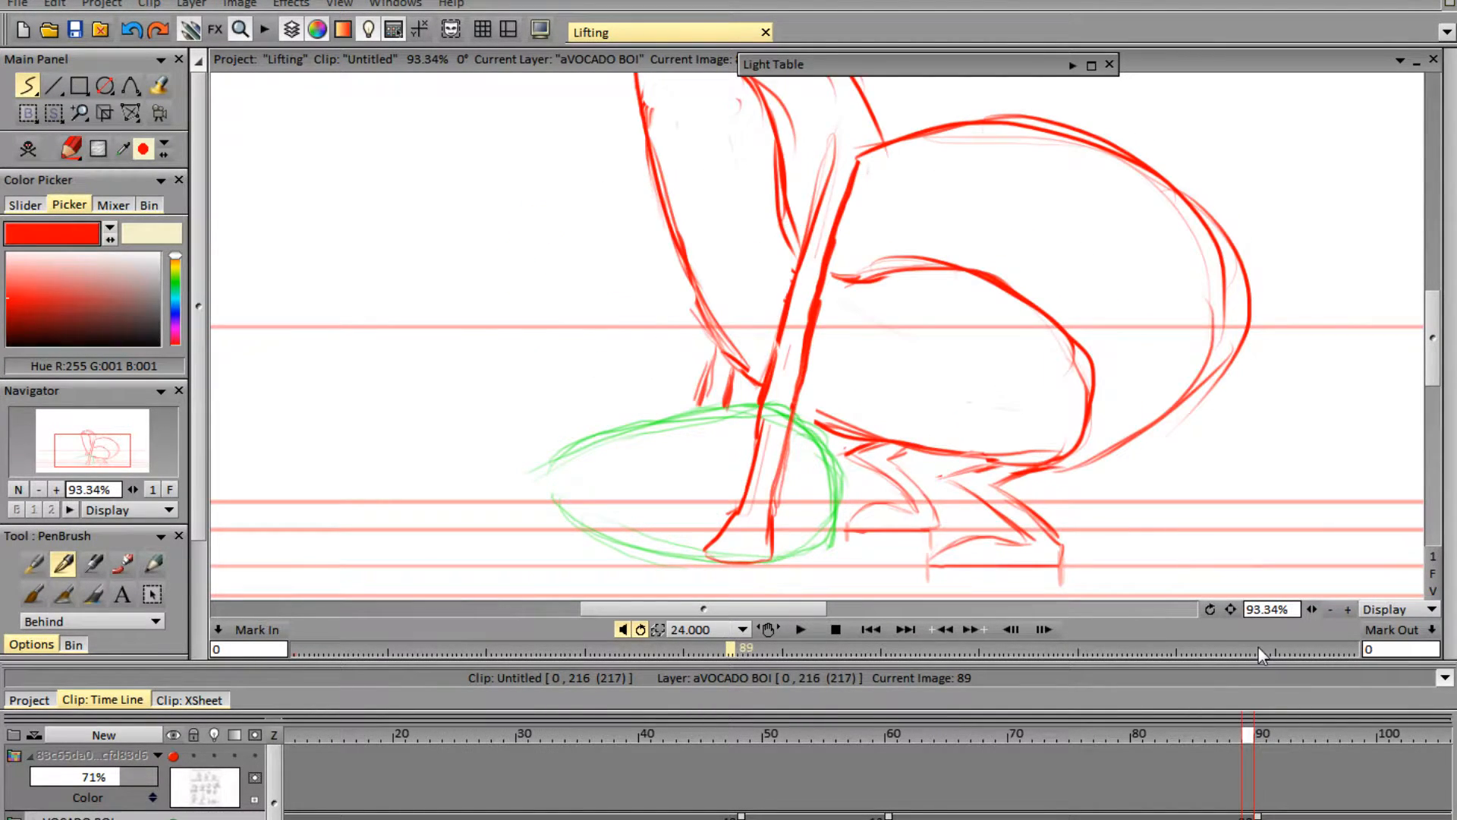
pyautogui.press('Right')
pyautogui.press('Left')
pyautogui.press('Right')
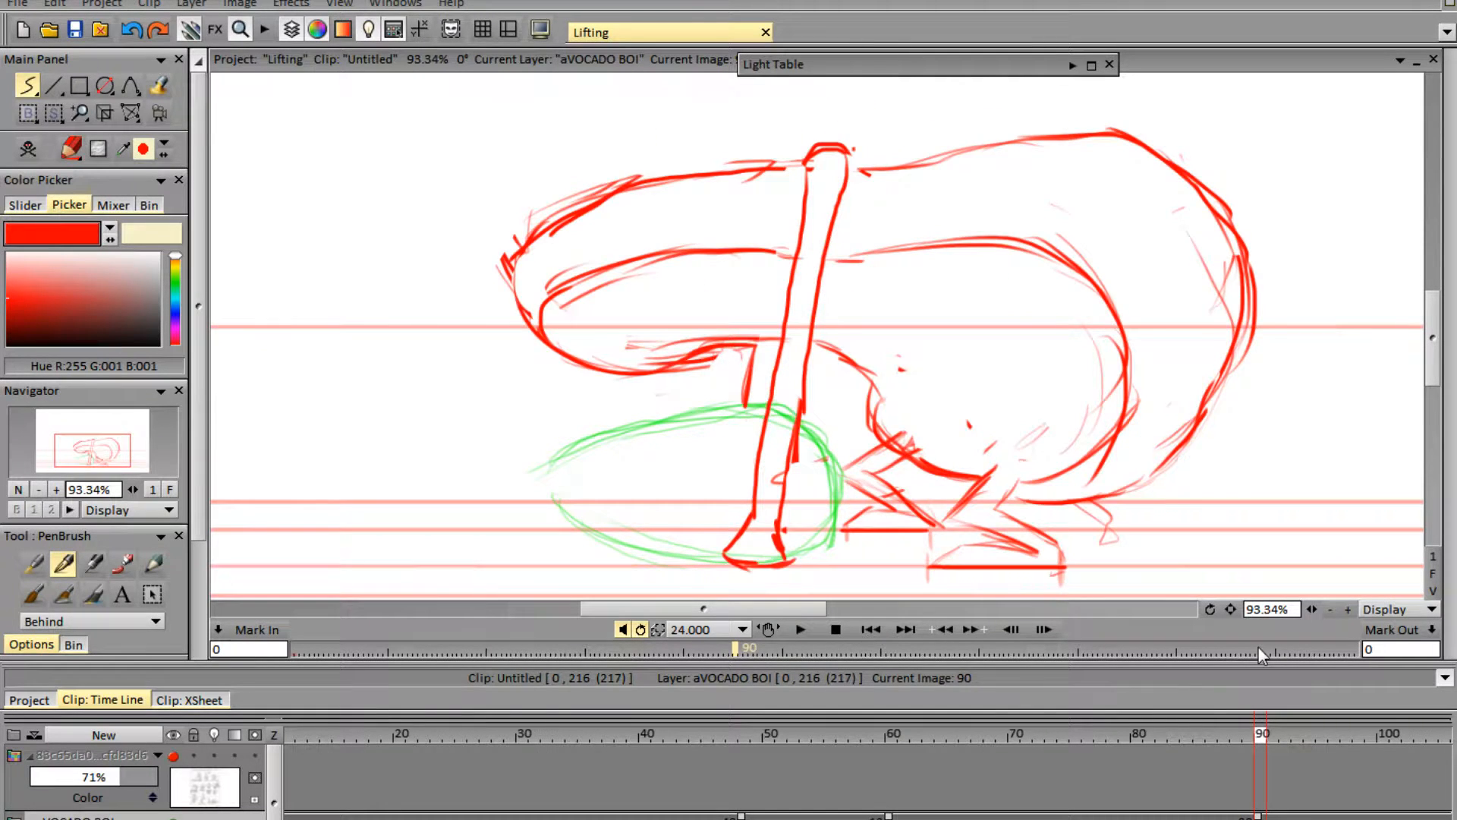
pyautogui.press('Left')
pyautogui.press('Right')
pyautogui.press('Left')
pyautogui.press('Right')
# - Shorten the near arm so it starts near the inner contour, and close the back line across the erased shoulder
pyautogui.press('e')
pyautogui.moveTo(845, 137)
pyautogui.mouseDown()
pyautogui.moveTo(804, 203)
pyautogui.moveTo(838, 116)
pyautogui.moveTo(859, 124)
pyautogui.moveTo(799, 261)
pyautogui.moveTo(799, 233)
pyautogui.moveTo(813, 279)
pyautogui.mouseUp()
pyautogui.press('e')
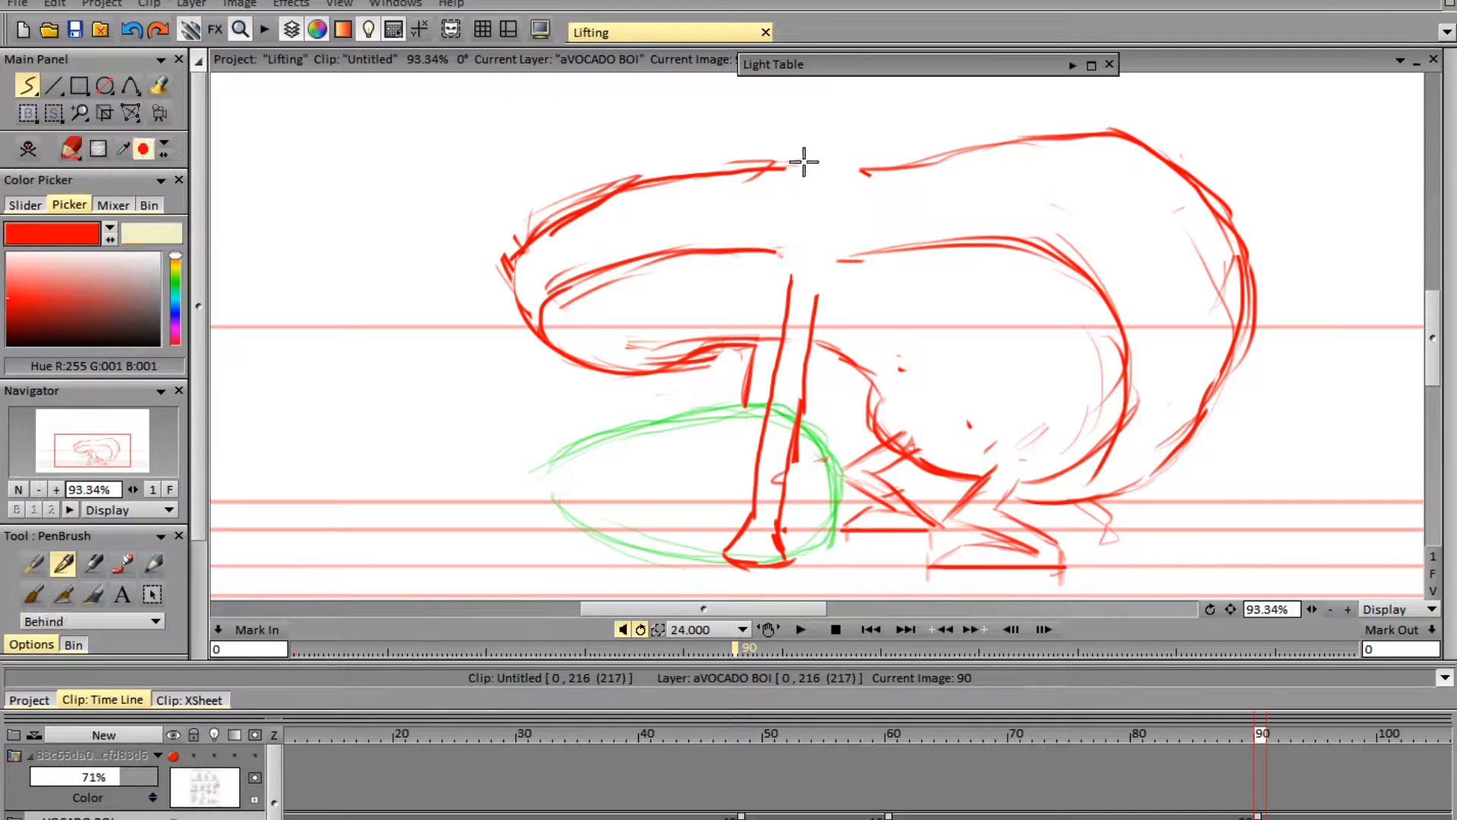
pyautogui.moveTo(797, 156)
pyautogui.mouseDown()
pyautogui.moveTo(829, 169)
pyautogui.moveTo(806, 166)
pyautogui.mouseUp()
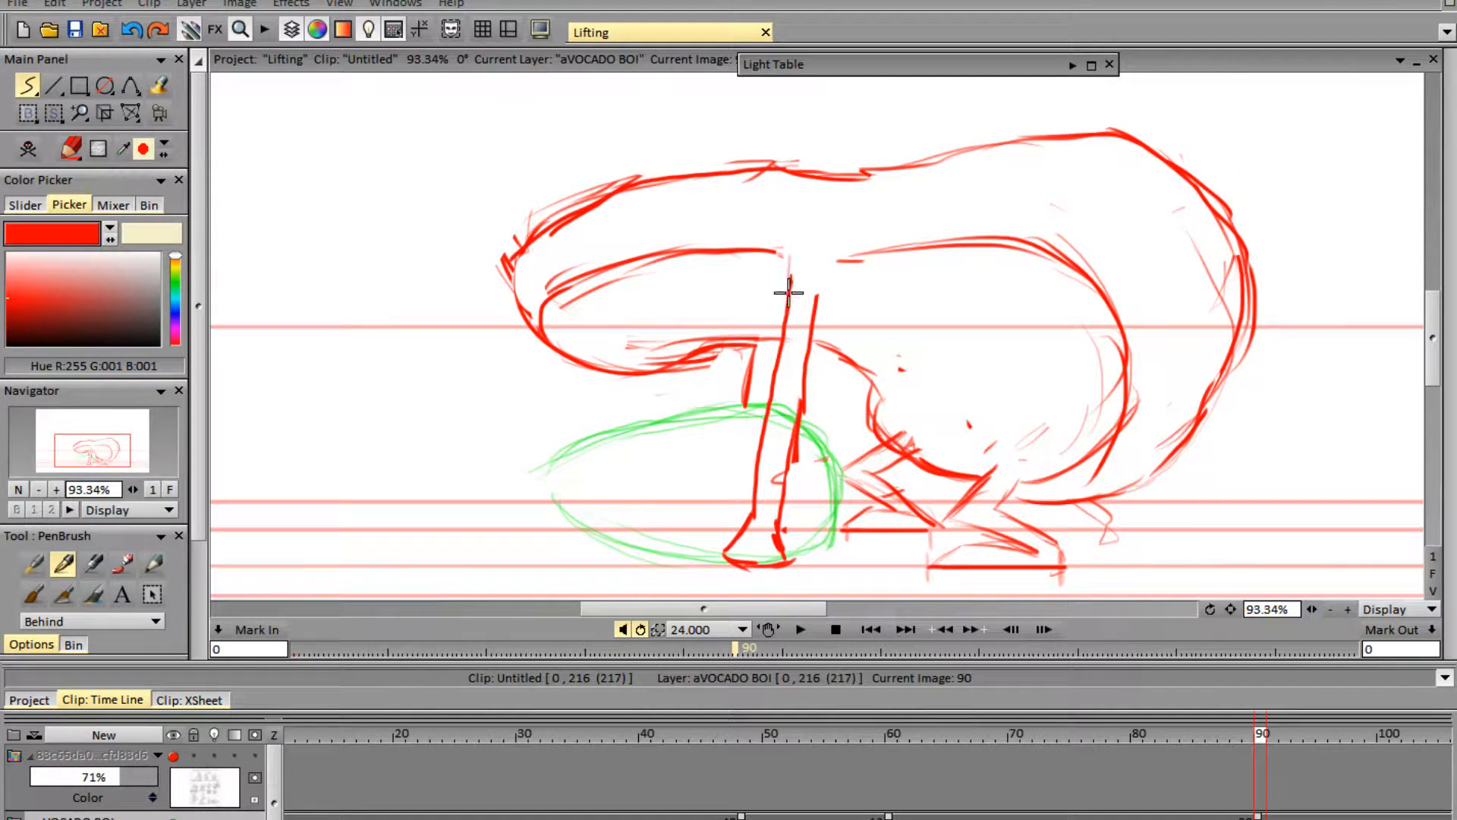
pyautogui.moveTo(816, 286)
pyautogui.mouseDown()
pyautogui.moveTo(833, 248)
pyautogui.moveTo(782, 239)
pyautogui.moveTo(787, 283)
pyautogui.moveTo(786, 232)
pyautogui.mouseUp()
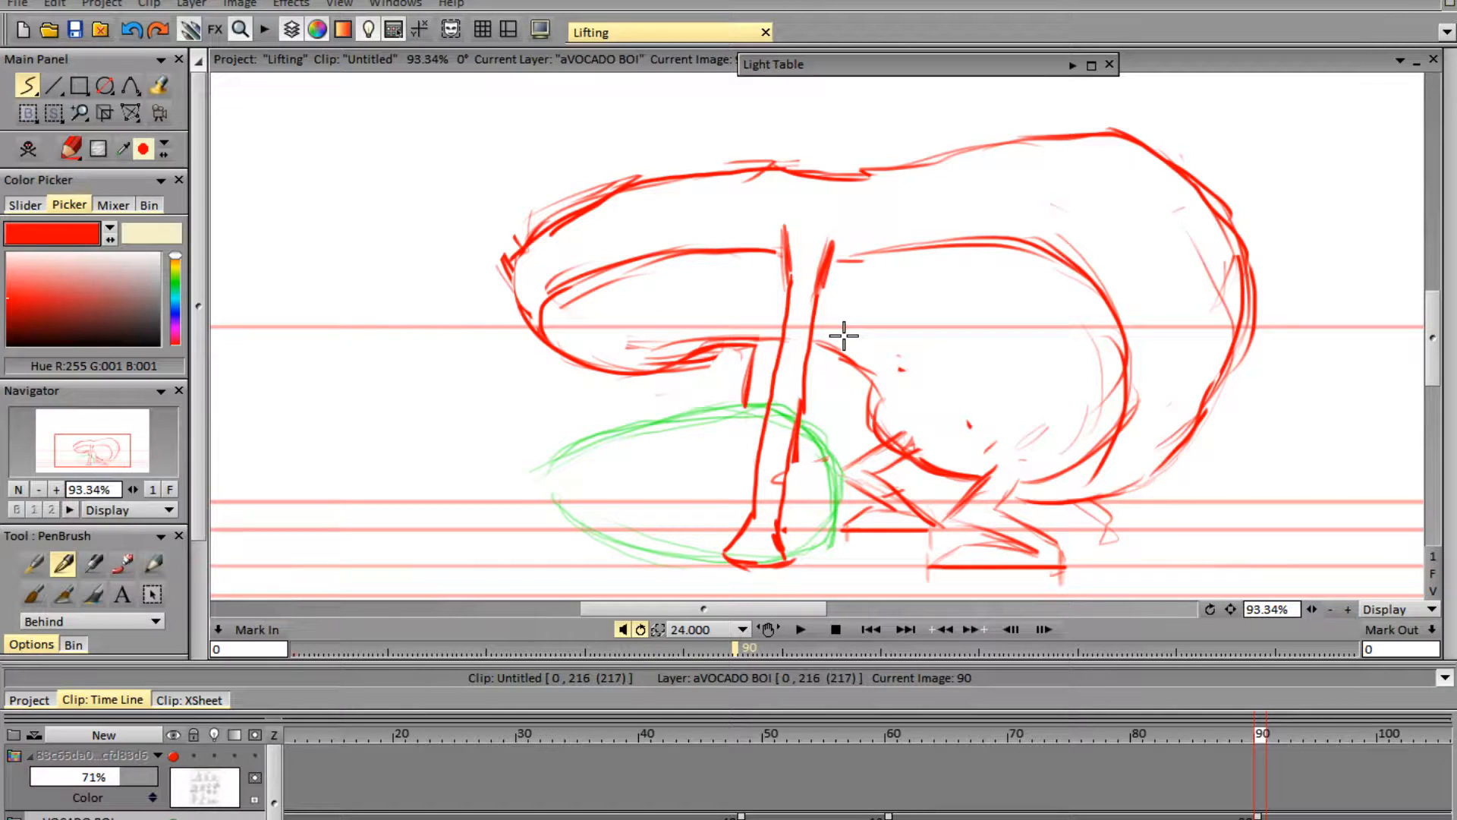
# - Zoom out and play back the lifting animation to review the reworked pose in motion
pyautogui.click(1330, 607)
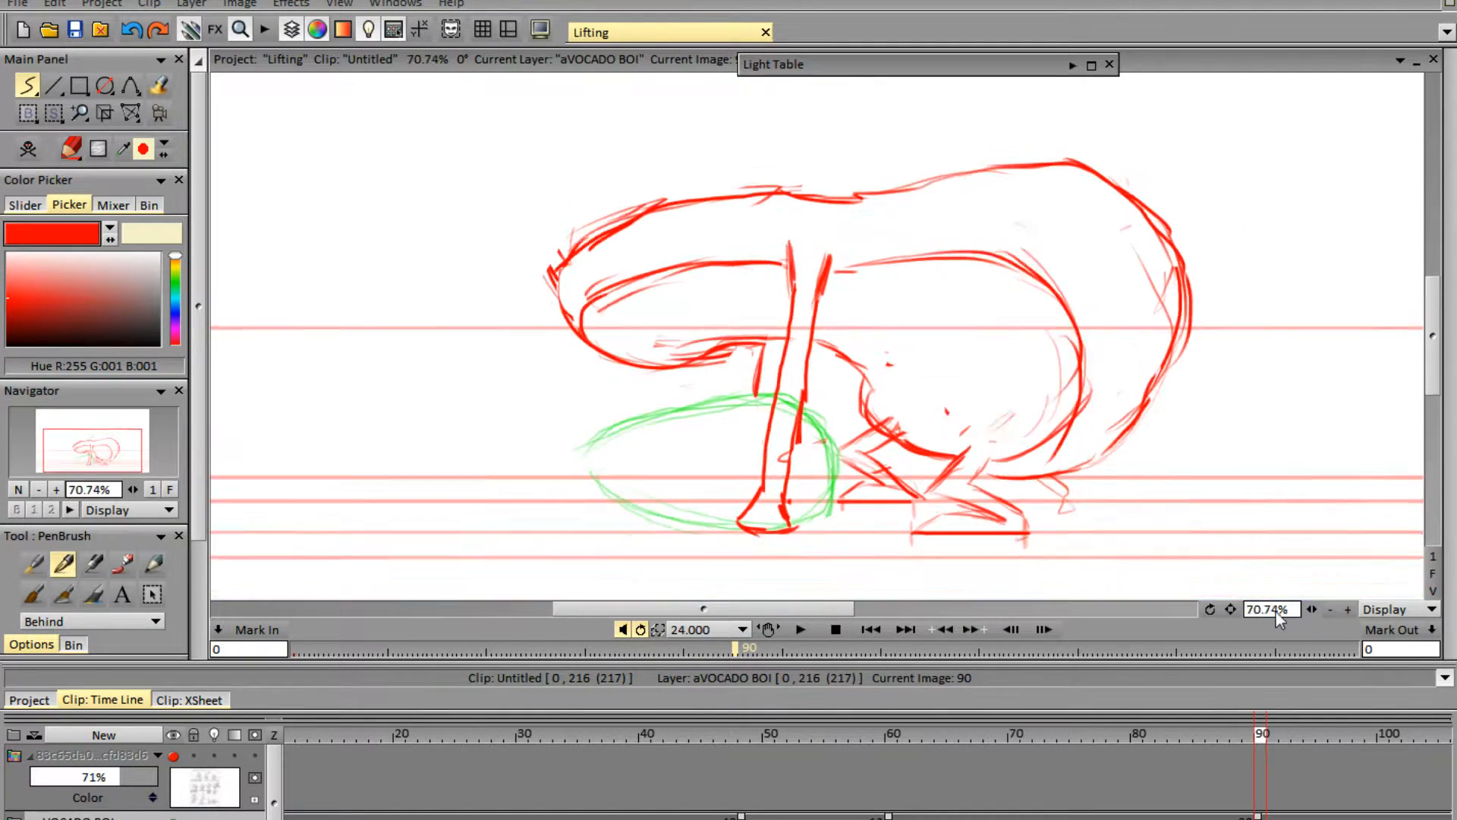
pyautogui.click(801, 629)
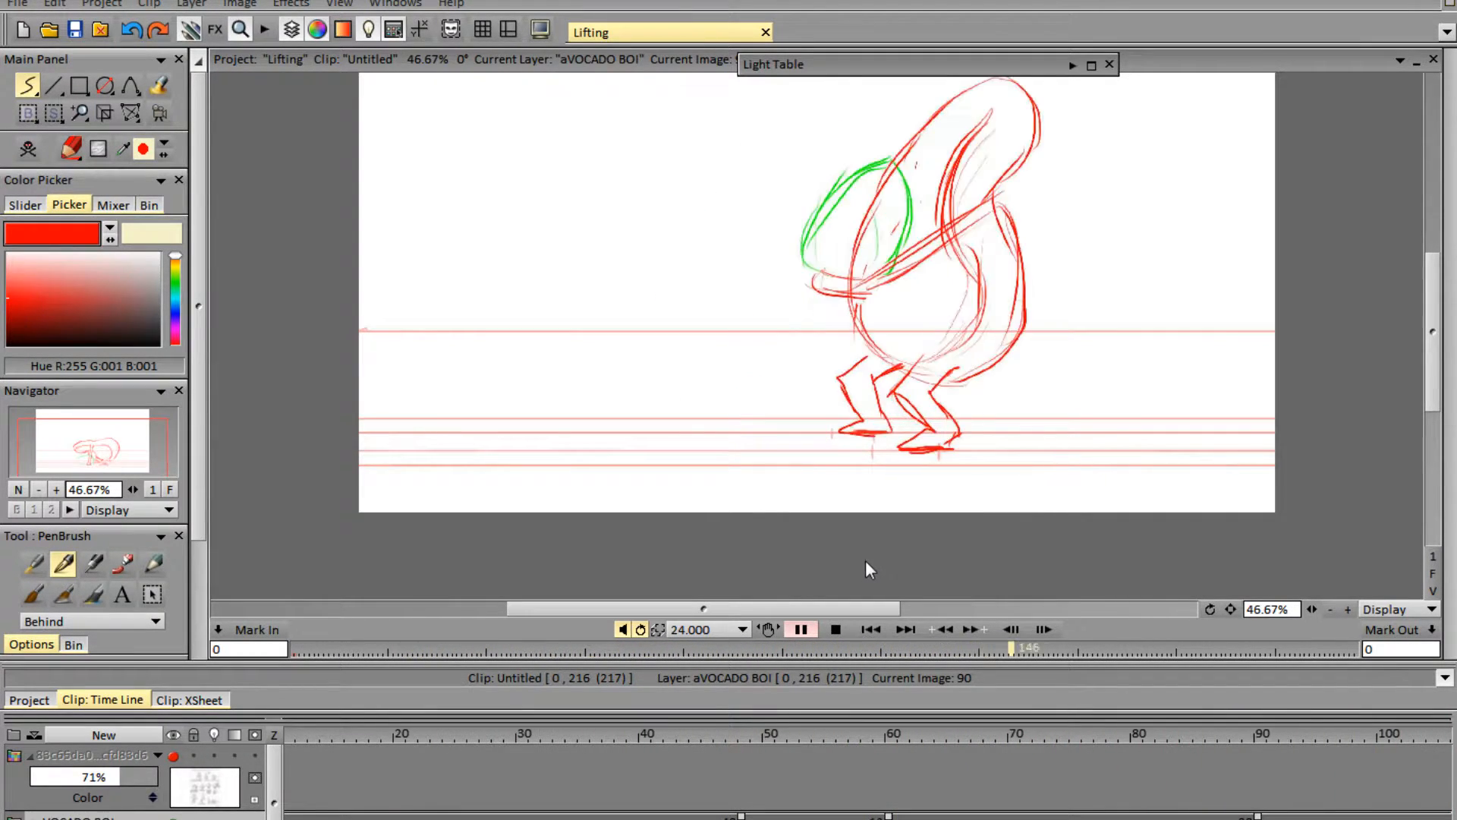
pyautogui.click(836, 629)
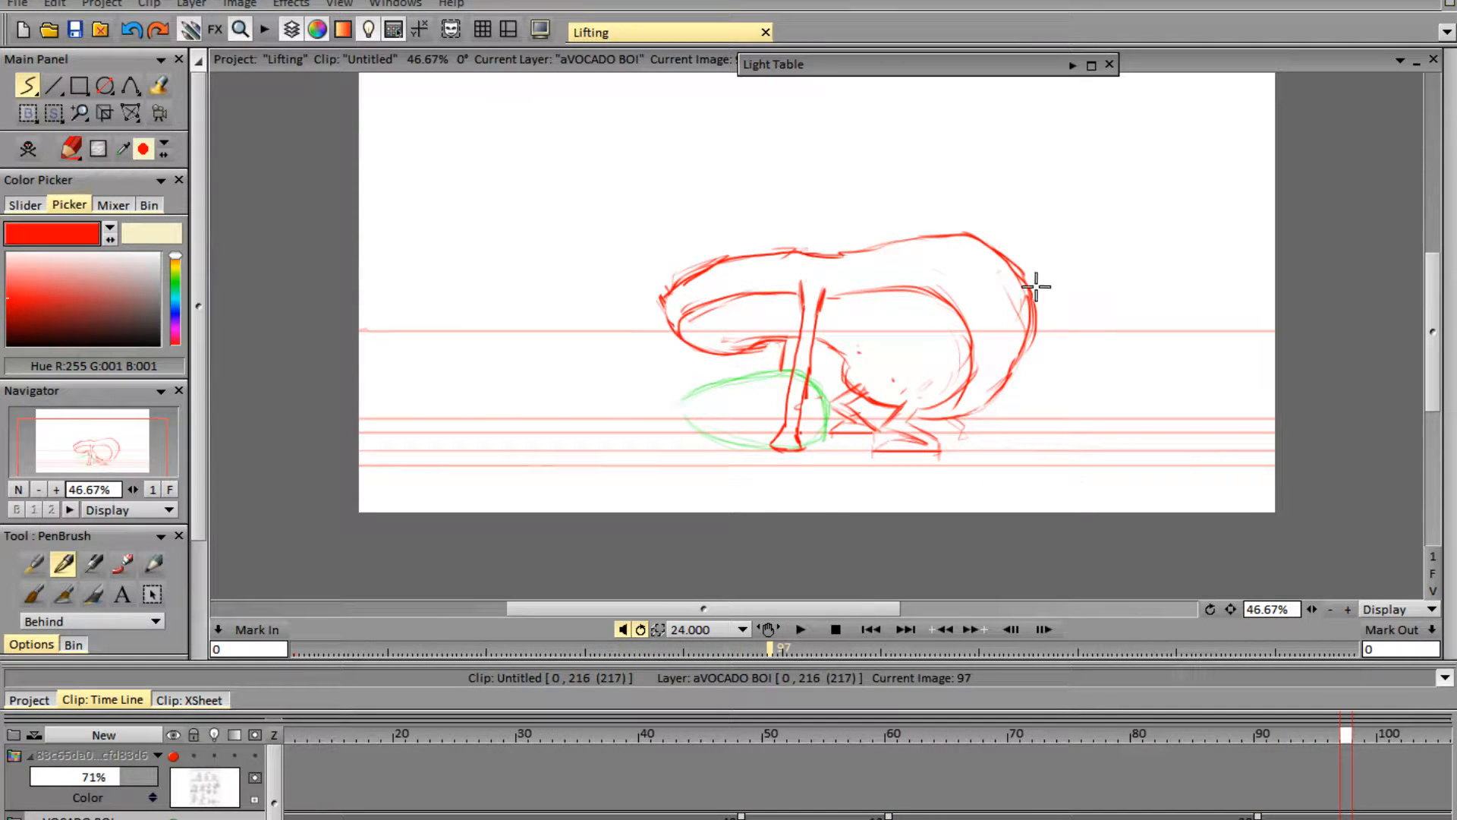
# - Erase the upper back and the top of the rump outline on frame 97
pyautogui.press('e')
pyautogui.moveTo(829, 251)
pyautogui.mouseDown()
pyautogui.moveTo(937, 233)
pyautogui.moveTo(901, 243)
pyautogui.moveTo(980, 249)
pyautogui.moveTo(1038, 296)
pyautogui.mouseUp()
pyautogui.press('e')
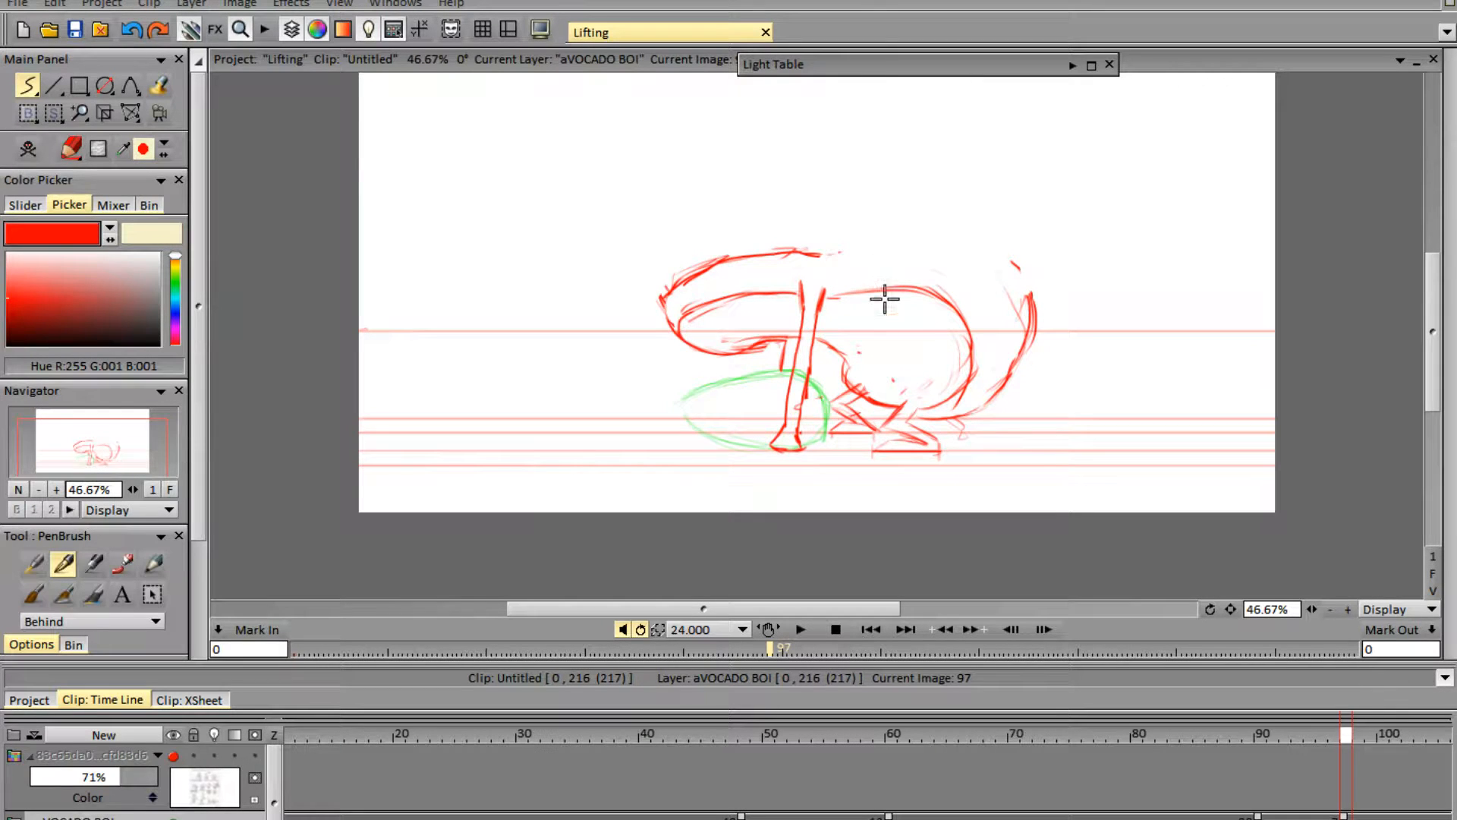
# - Erase the rear part of the inner body contour, redraw it tighter toward the belly, and clean up its excess lines
pyautogui.press('e')
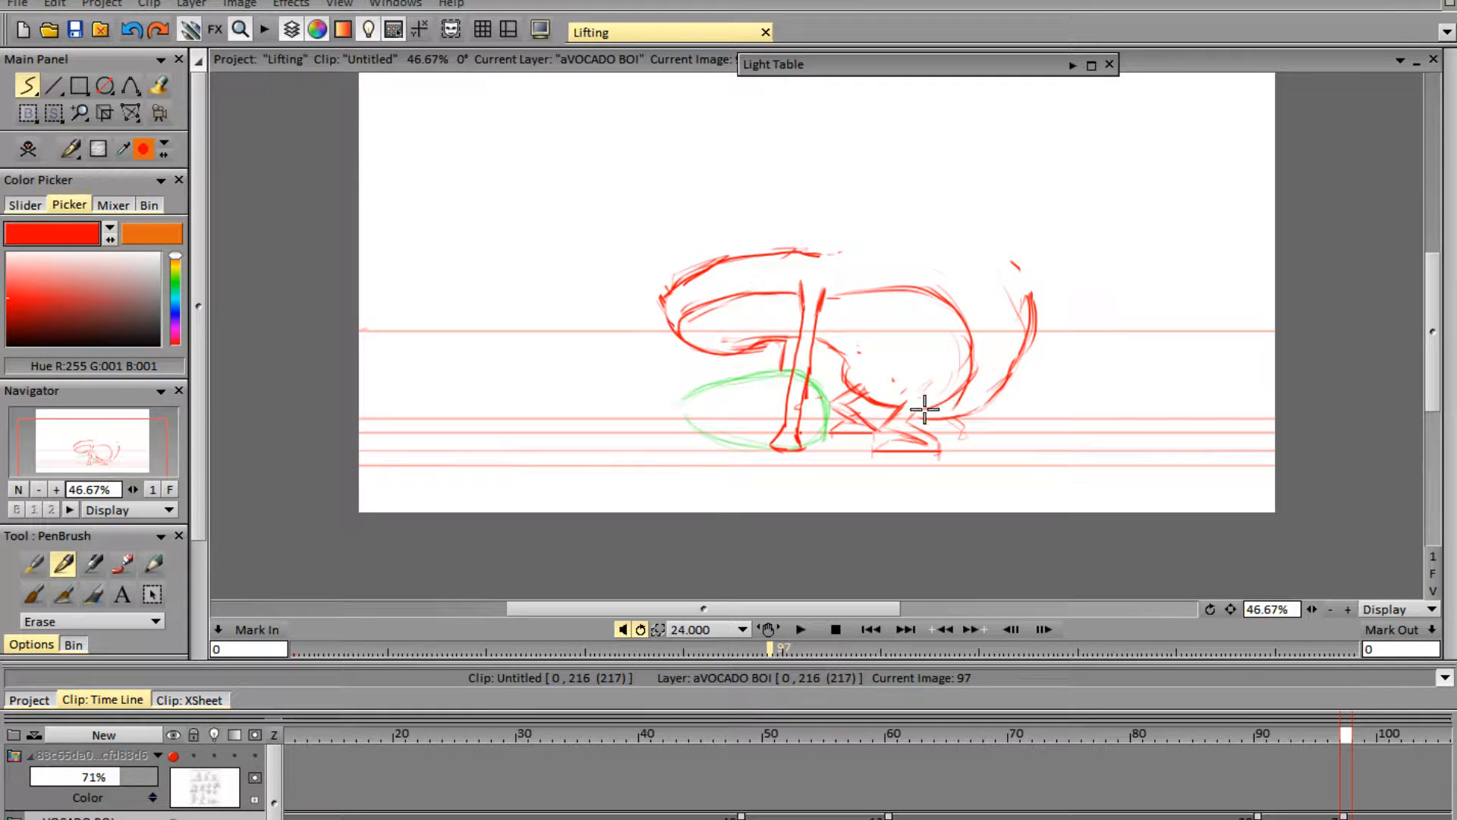
pyautogui.moveTo(924, 410)
pyautogui.mouseDown()
pyautogui.moveTo(957, 382)
pyautogui.moveTo(950, 304)
pyautogui.mouseUp()
pyautogui.press('e')
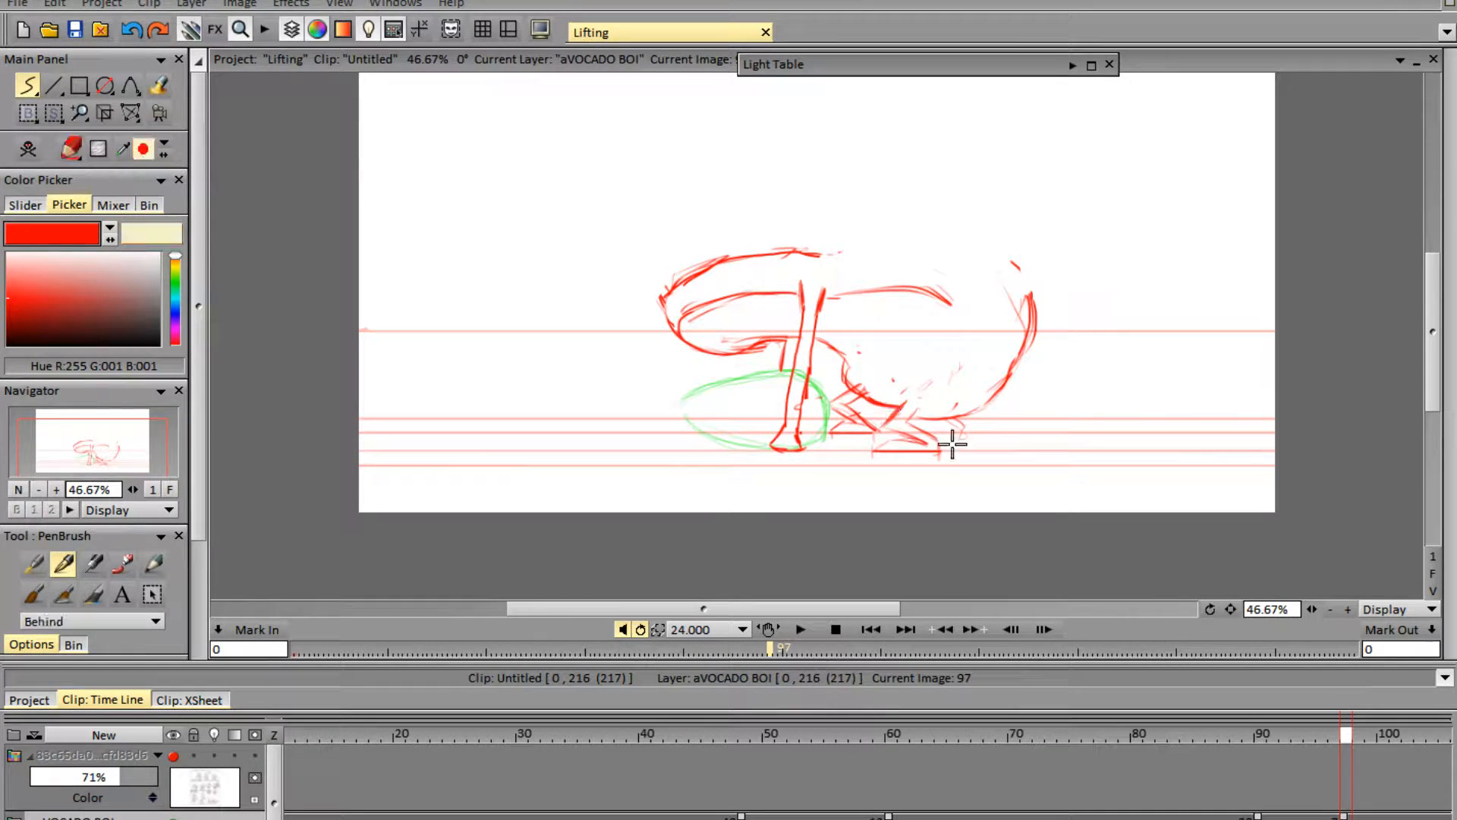
pyautogui.moveTo(939, 417)
pyautogui.mouseDown()
pyautogui.moveTo(950, 365)
pyautogui.moveTo(957, 384)
pyautogui.moveTo(942, 316)
pyautogui.moveTo(954, 402)
pyautogui.moveTo(958, 307)
pyautogui.mouseUp()
pyautogui.moveTo(849, 279)
pyautogui.mouseDown()
pyautogui.moveTo(826, 310)
pyautogui.moveTo(933, 316)
pyautogui.moveTo(878, 292)
pyautogui.moveTo(915, 324)
pyautogui.moveTo(942, 404)
pyautogui.mouseUp()
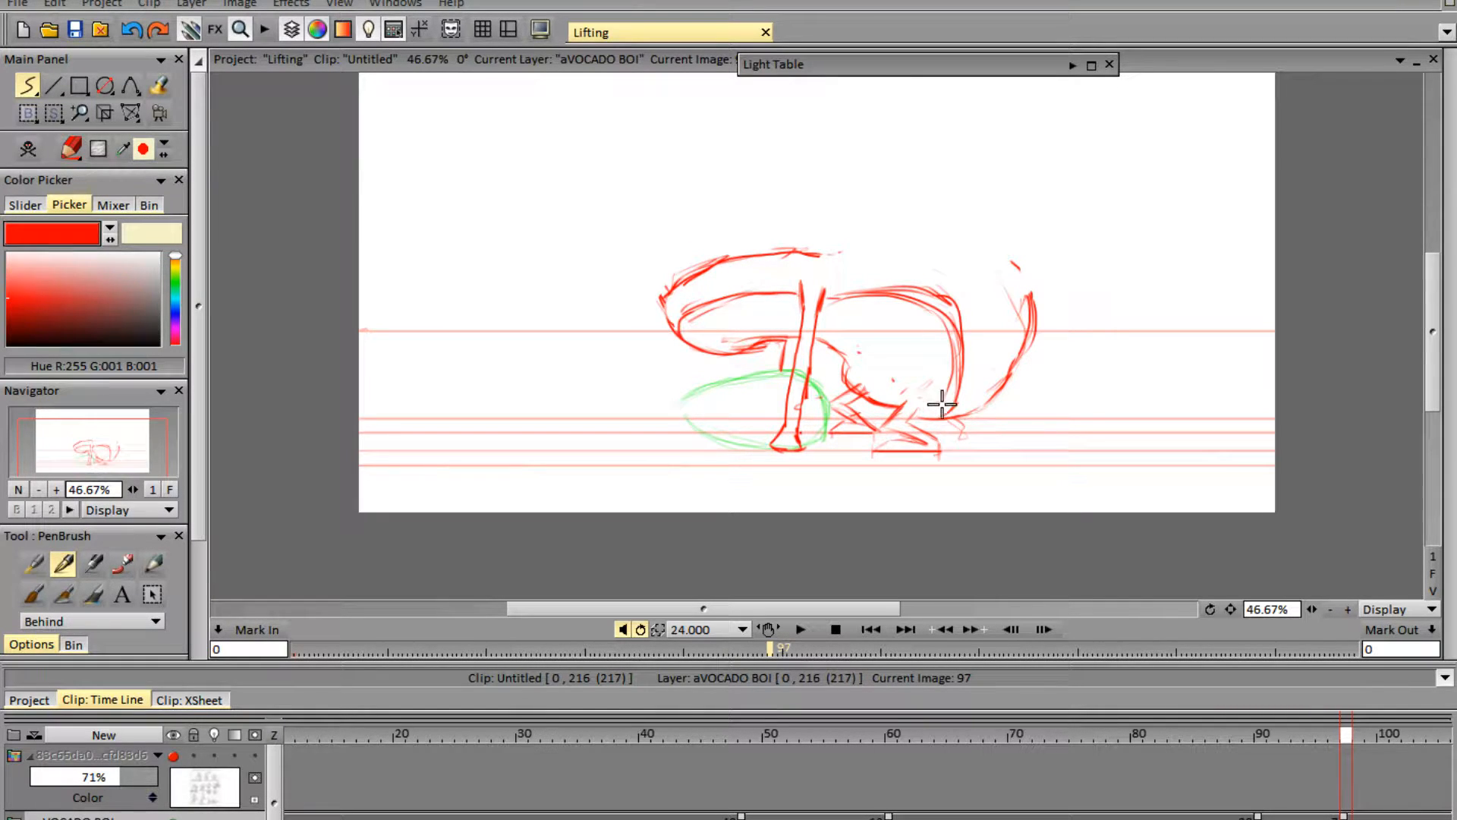
pyautogui.press('e')
pyautogui.moveTo(839, 280)
pyautogui.mouseDown()
pyautogui.moveTo(916, 277)
pyautogui.moveTo(961, 329)
pyautogui.moveTo(908, 392)
pyautogui.mouseUp()
# - Redraw the back as a flatter line curving into a smaller, rounder rump, and erase the old outer rump line
pyautogui.press('e')
pyautogui.moveTo(816, 254)
pyautogui.mouseDown()
pyautogui.moveTo(930, 216)
pyautogui.moveTo(1001, 245)
pyautogui.mouseUp()
pyautogui.hotkey('ctrl', 'z')
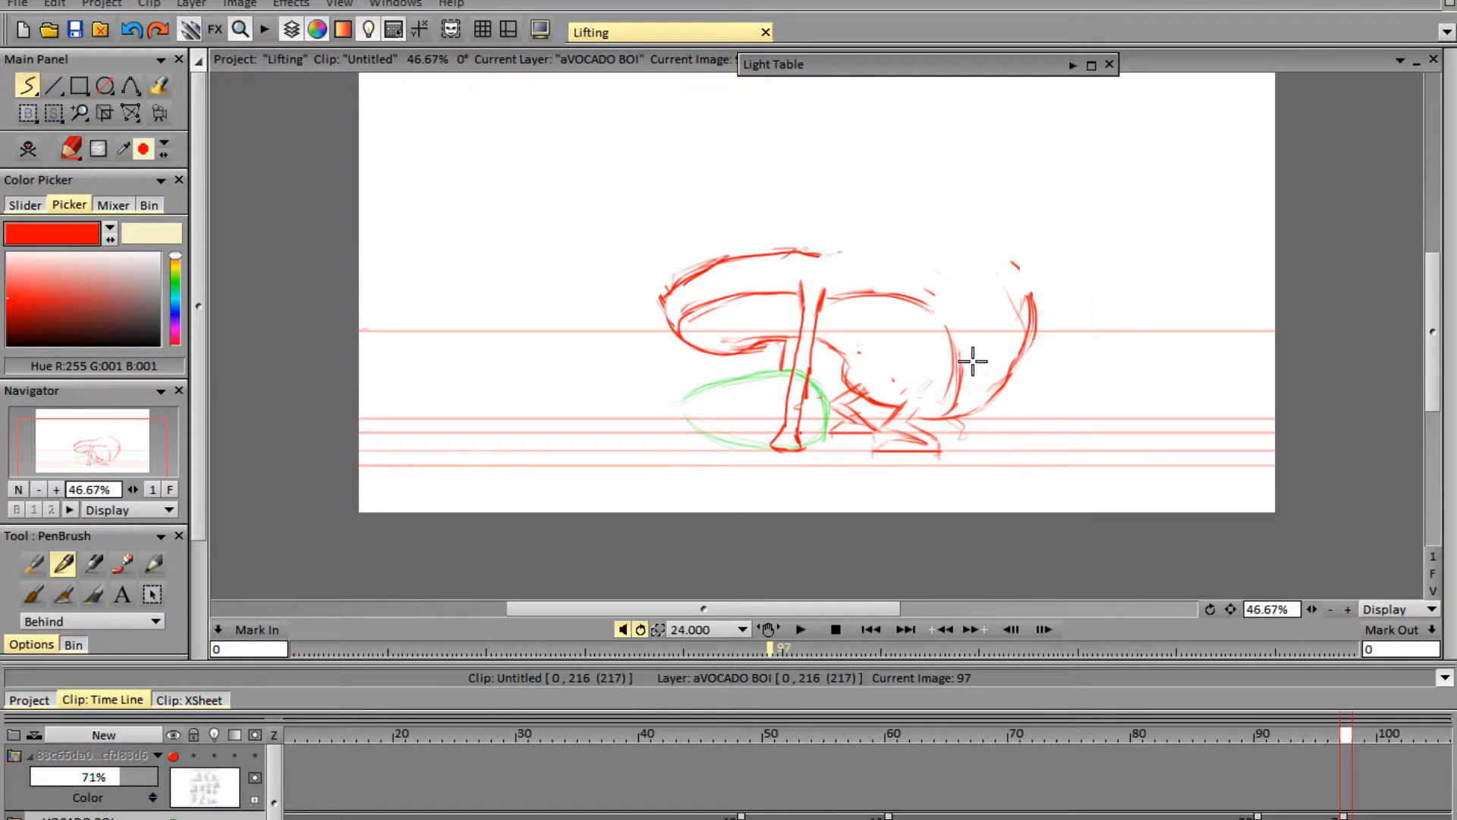
pyautogui.moveTo(820, 255)
pyautogui.mouseDown()
pyautogui.moveTo(806, 249)
pyautogui.moveTo(963, 240)
pyautogui.moveTo(1025, 319)
pyautogui.mouseUp()
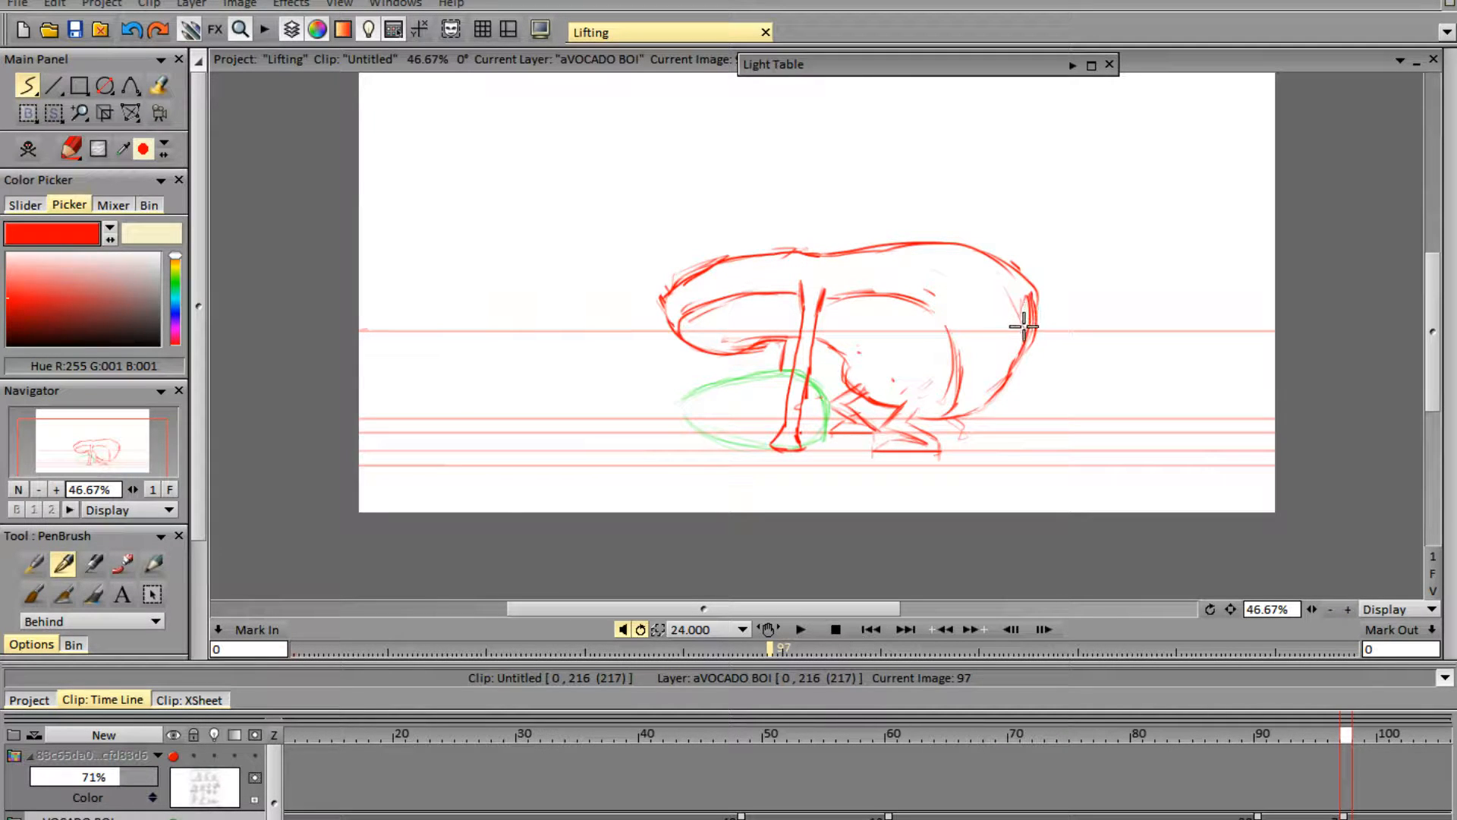
pyautogui.hotkey('ctrl', 'z')
pyautogui.hotkey('ctrl', 'z')
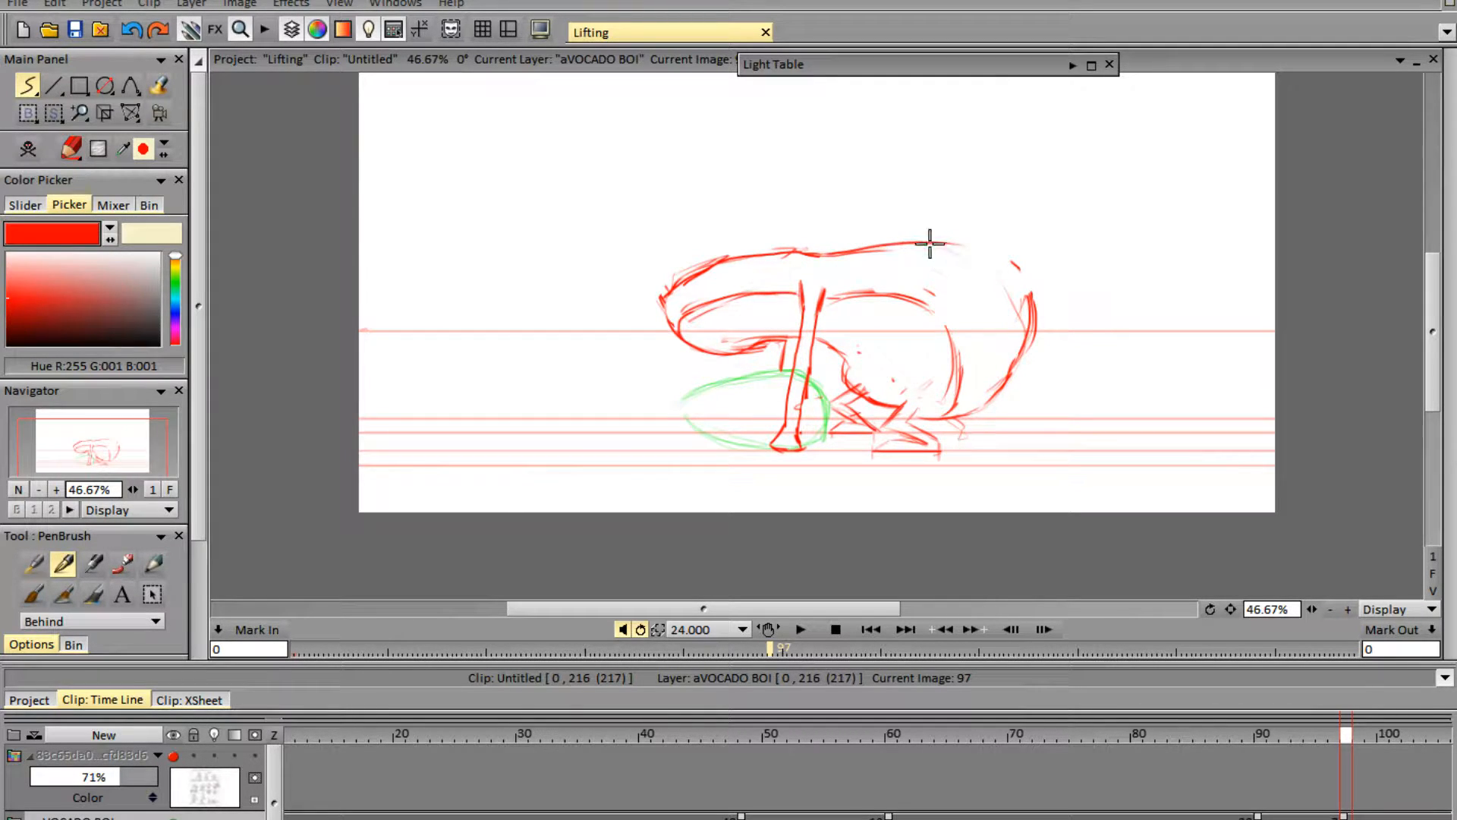
pyautogui.moveTo(930, 243)
pyautogui.mouseDown()
pyautogui.moveTo(1005, 296)
pyautogui.moveTo(999, 352)
pyautogui.moveTo(928, 421)
pyautogui.mouseUp()
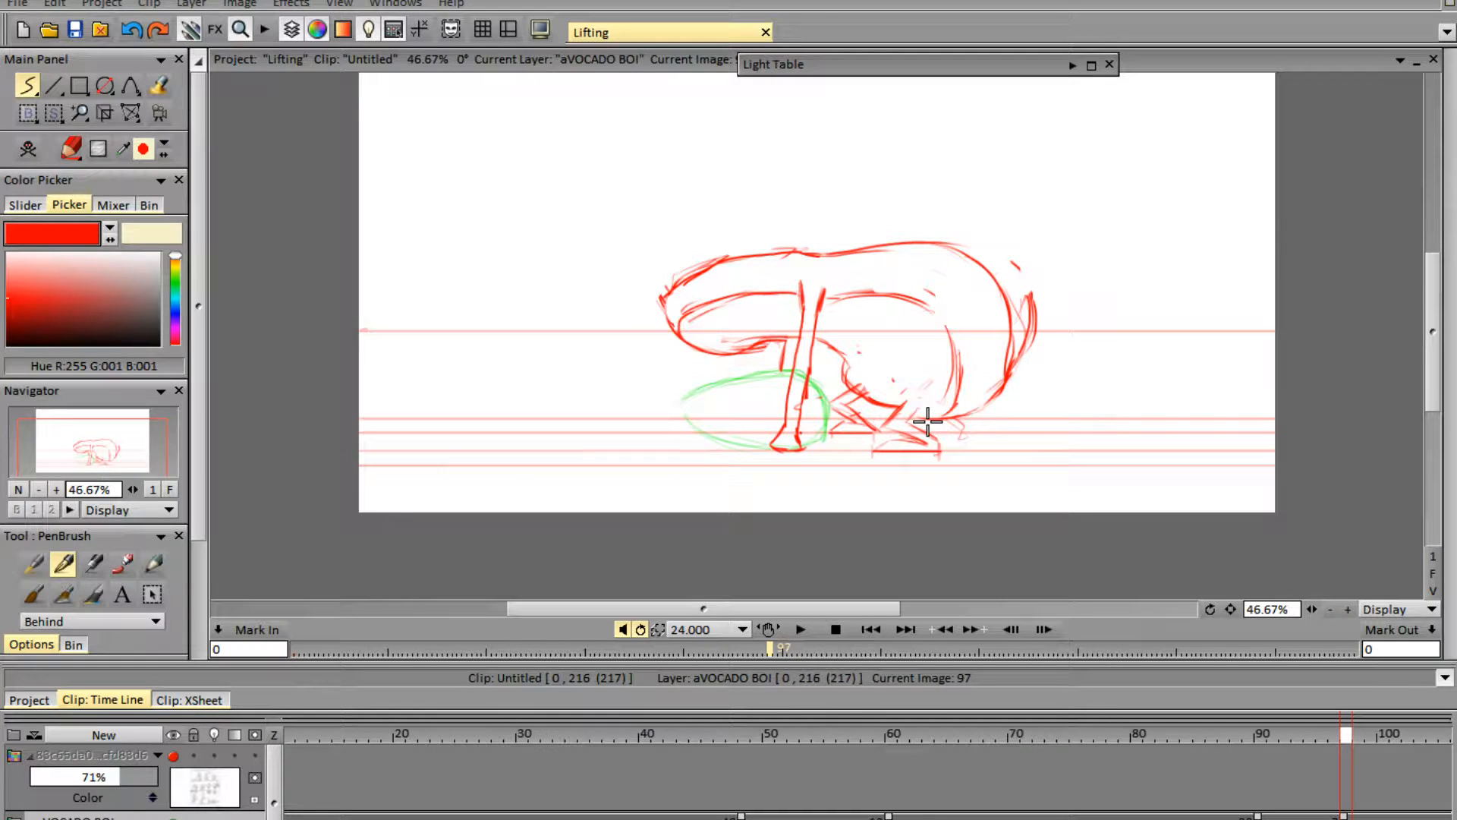
pyautogui.press('e')
pyautogui.moveTo(1034, 286); pyautogui.dragTo(1027, 367)
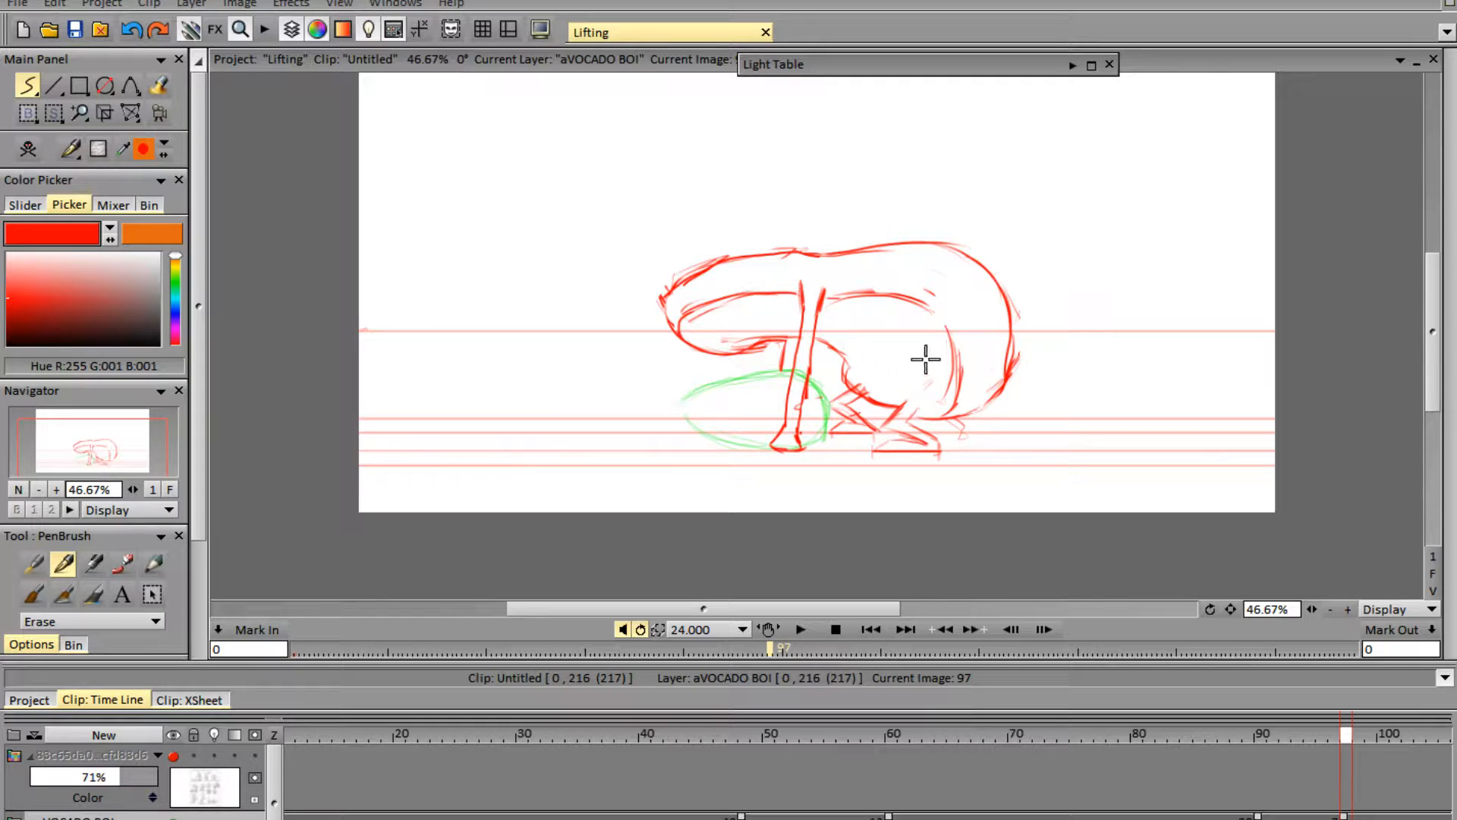
# - Compare frames 96 and 97, and remove the old pose's frames so the revised drawing starts at frame 90
pyautogui.press('Left')
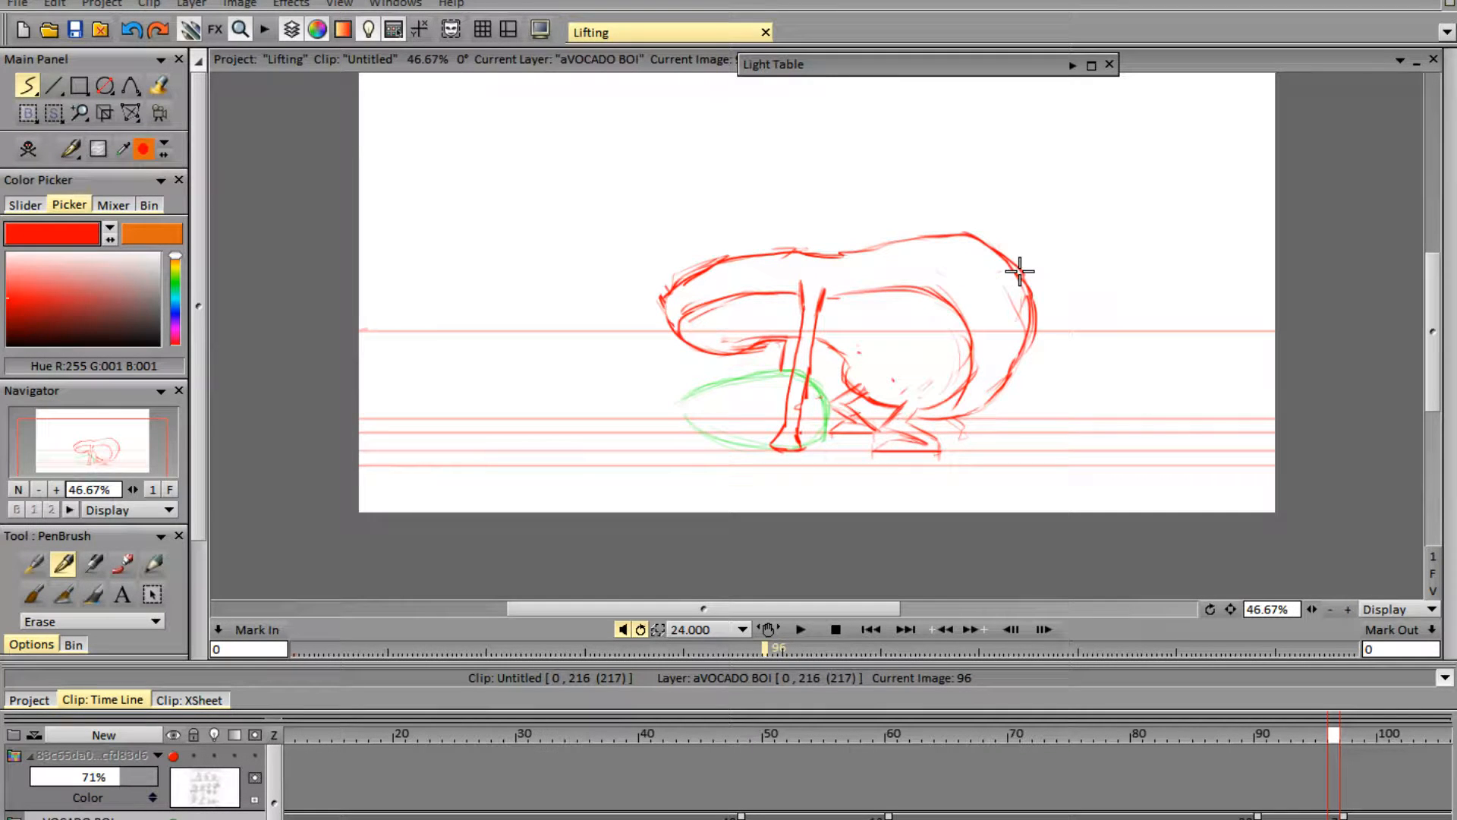
pyautogui.press('Right')
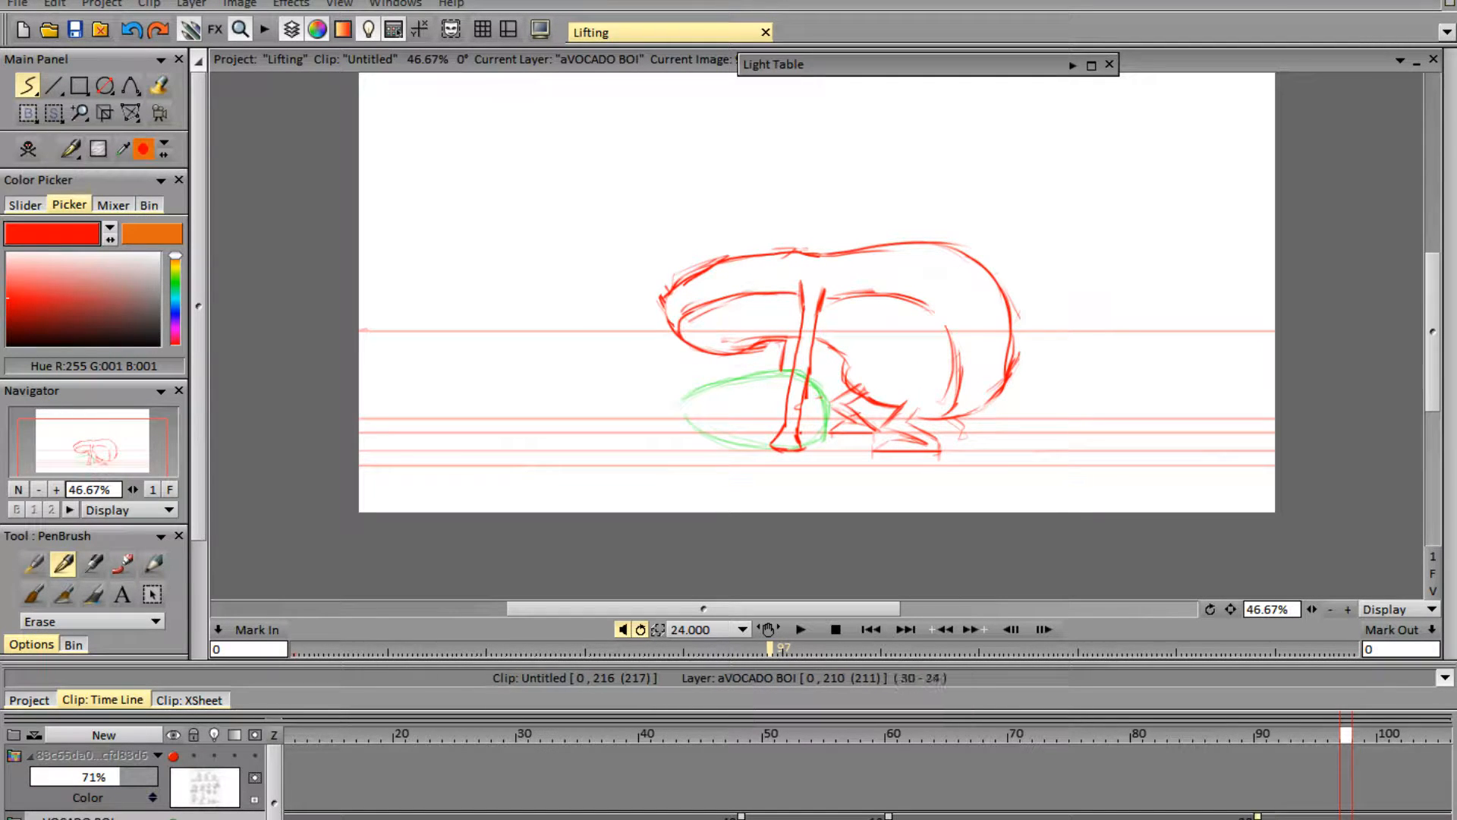
pyautogui.click(1258, 734)
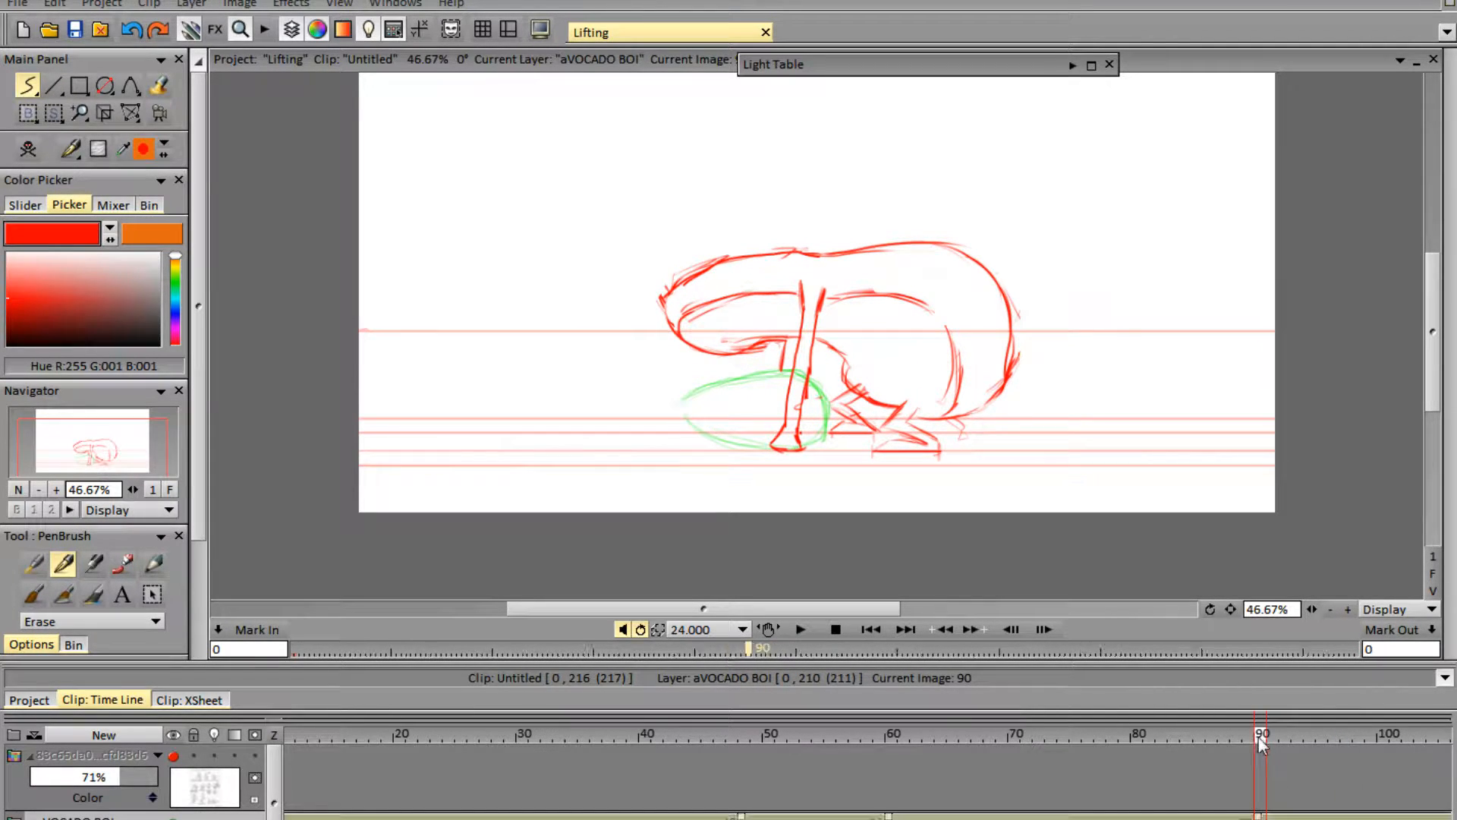
# - Flip between frames 89 and 90 to check how the revised body follows the previous pose
pyautogui.press('Left')
pyautogui.press('Right')
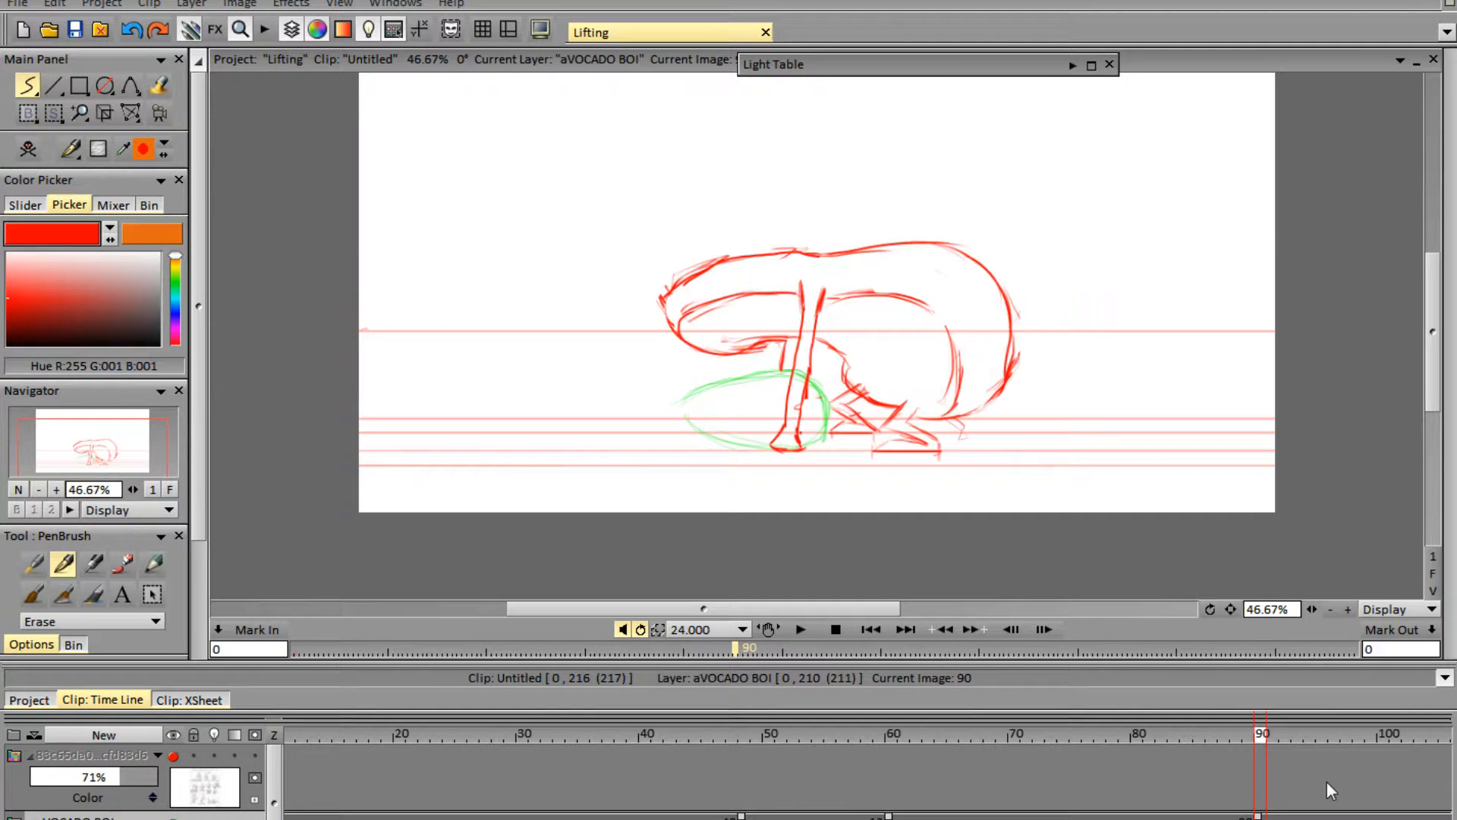
pyautogui.press('Left')
pyautogui.press('Right')
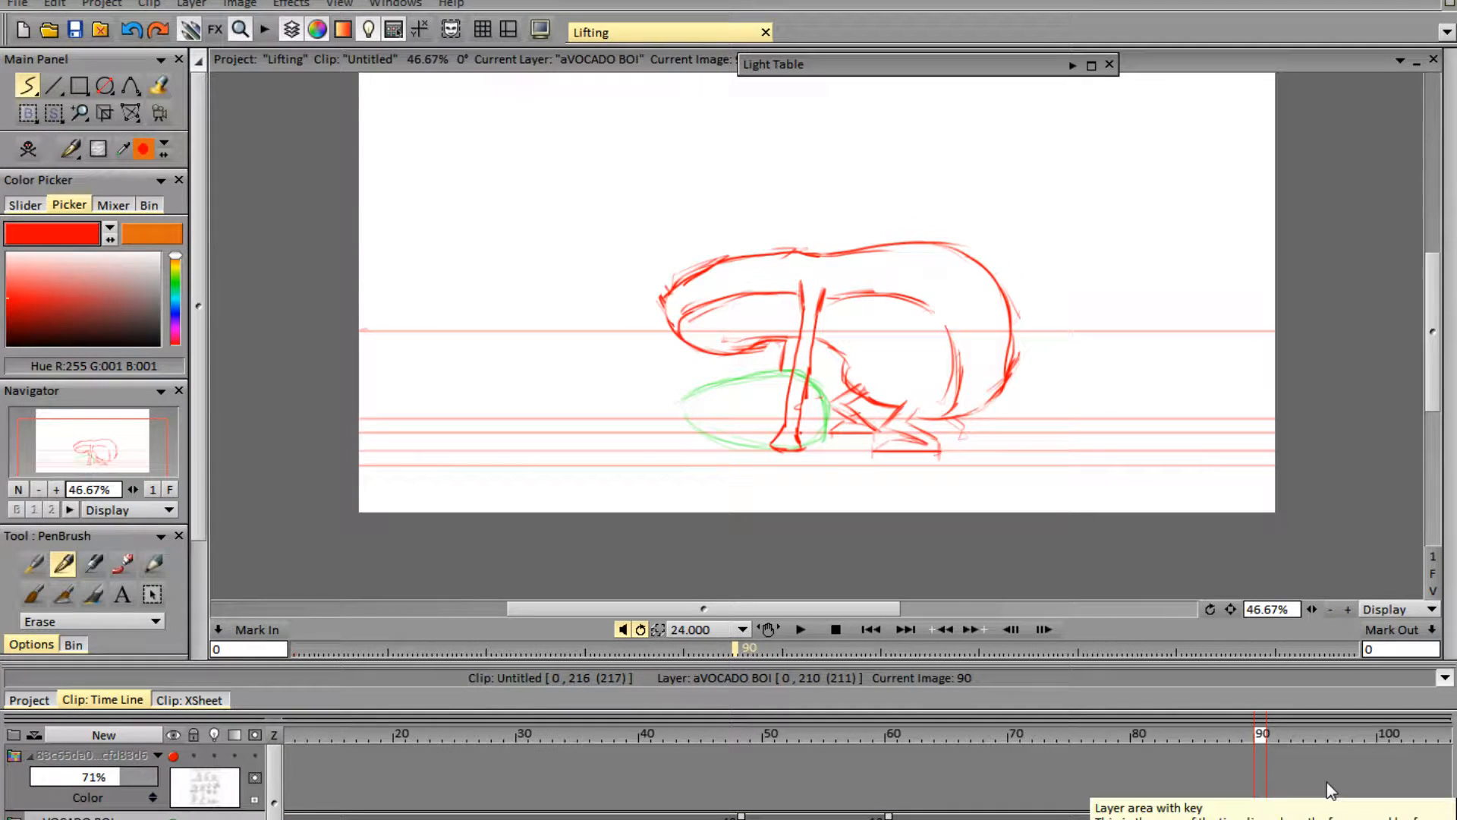
pyautogui.press('Left')
pyautogui.press('Right')
# - Clean up the underside of the head and the chest line on both sides of the near arm
pyautogui.moveTo(816, 338); pyautogui.dragTo(845, 358)
pyautogui.moveTo(775, 335)
pyautogui.mouseDown()
pyautogui.moveTo(690, 347)
pyautogui.moveTo(769, 353)
pyautogui.moveTo(732, 388)
pyautogui.moveTo(740, 335)
pyautogui.moveTo(681, 325)
pyautogui.moveTo(841, 378)
pyautogui.moveTo(813, 358)
pyautogui.mouseUp()
pyautogui.press('b')
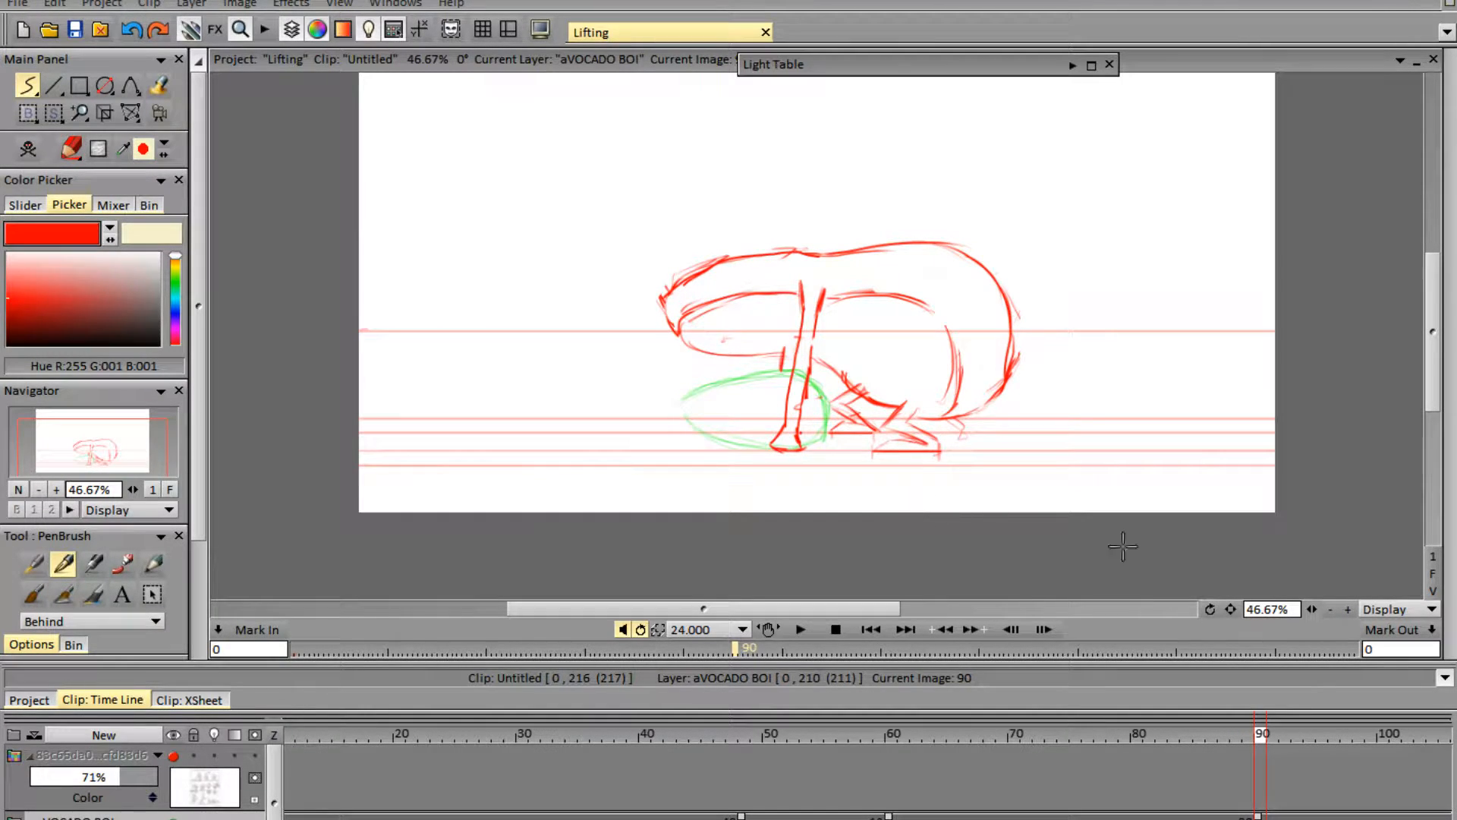
# - Redraw the back as a high rounded arch from the head to the rump, and erase the old flatter back lines
pyautogui.press('Left')
pyautogui.press('Right')
pyautogui.moveTo(713, 267); pyautogui.dragTo(835, 217)
pyautogui.moveTo(742, 255)
pyautogui.mouseDown()
pyautogui.moveTo(898, 244)
pyautogui.moveTo(835, 236)
pyautogui.moveTo(939, 250)
pyautogui.mouseUp()
pyautogui.moveTo(709, 271)
pyautogui.mouseDown()
pyautogui.moveTo(884, 214)
pyautogui.moveTo(989, 280)
pyautogui.moveTo(842, 211)
pyautogui.moveTo(683, 334)
pyautogui.moveTo(704, 251)
pyautogui.mouseUp()
pyautogui.press('e')
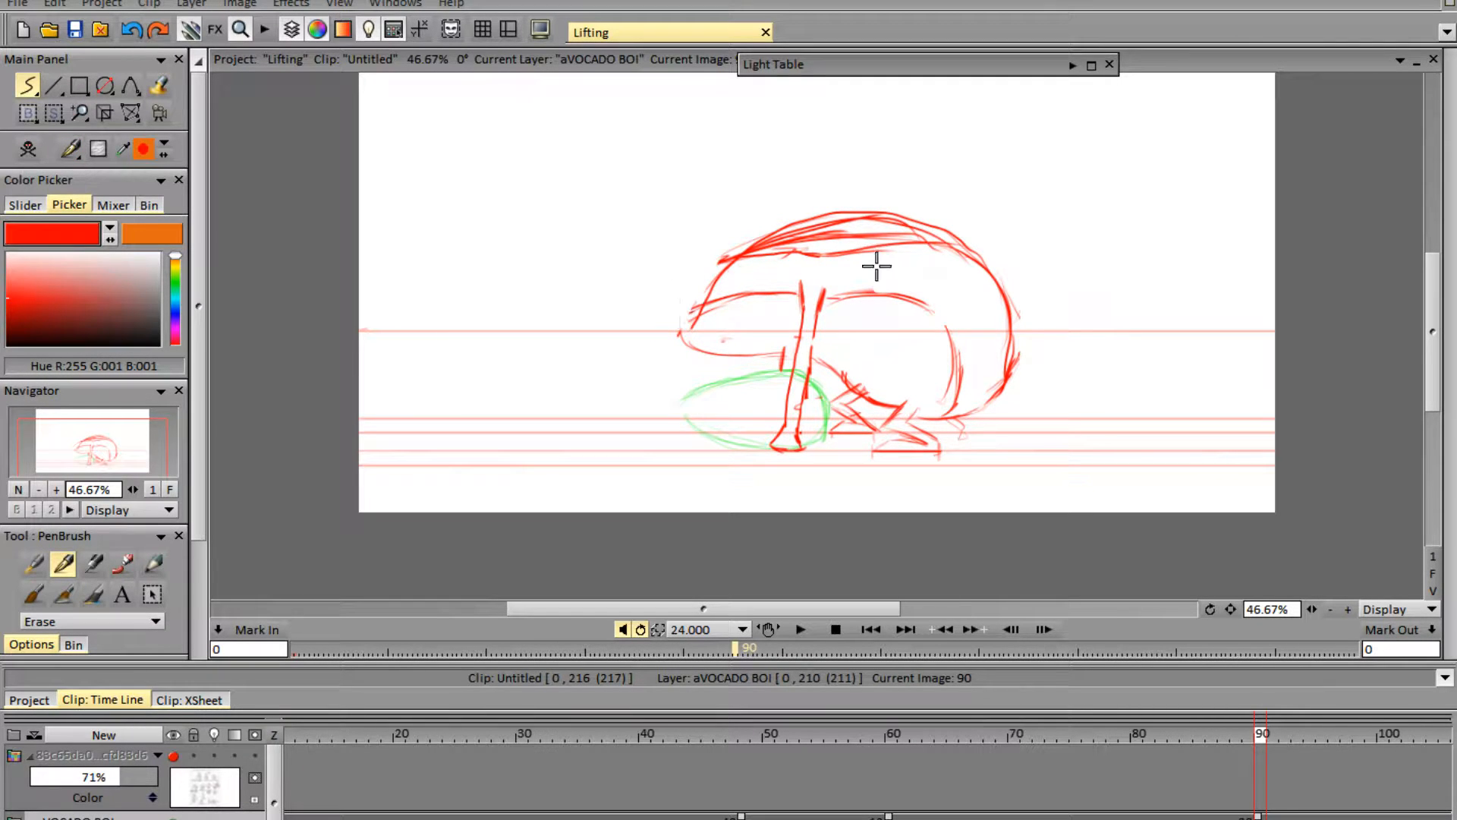
pyautogui.moveTo(885, 250)
pyautogui.mouseDown()
pyautogui.moveTo(740, 269)
pyautogui.moveTo(835, 240)
pyautogui.moveTo(803, 249)
pyautogui.moveTo(901, 240)
pyautogui.moveTo(789, 243)
pyautogui.moveTo(738, 265)
pyautogui.moveTo(818, 228)
pyautogui.moveTo(873, 223)
pyautogui.moveTo(944, 243)
pyautogui.mouseUp()
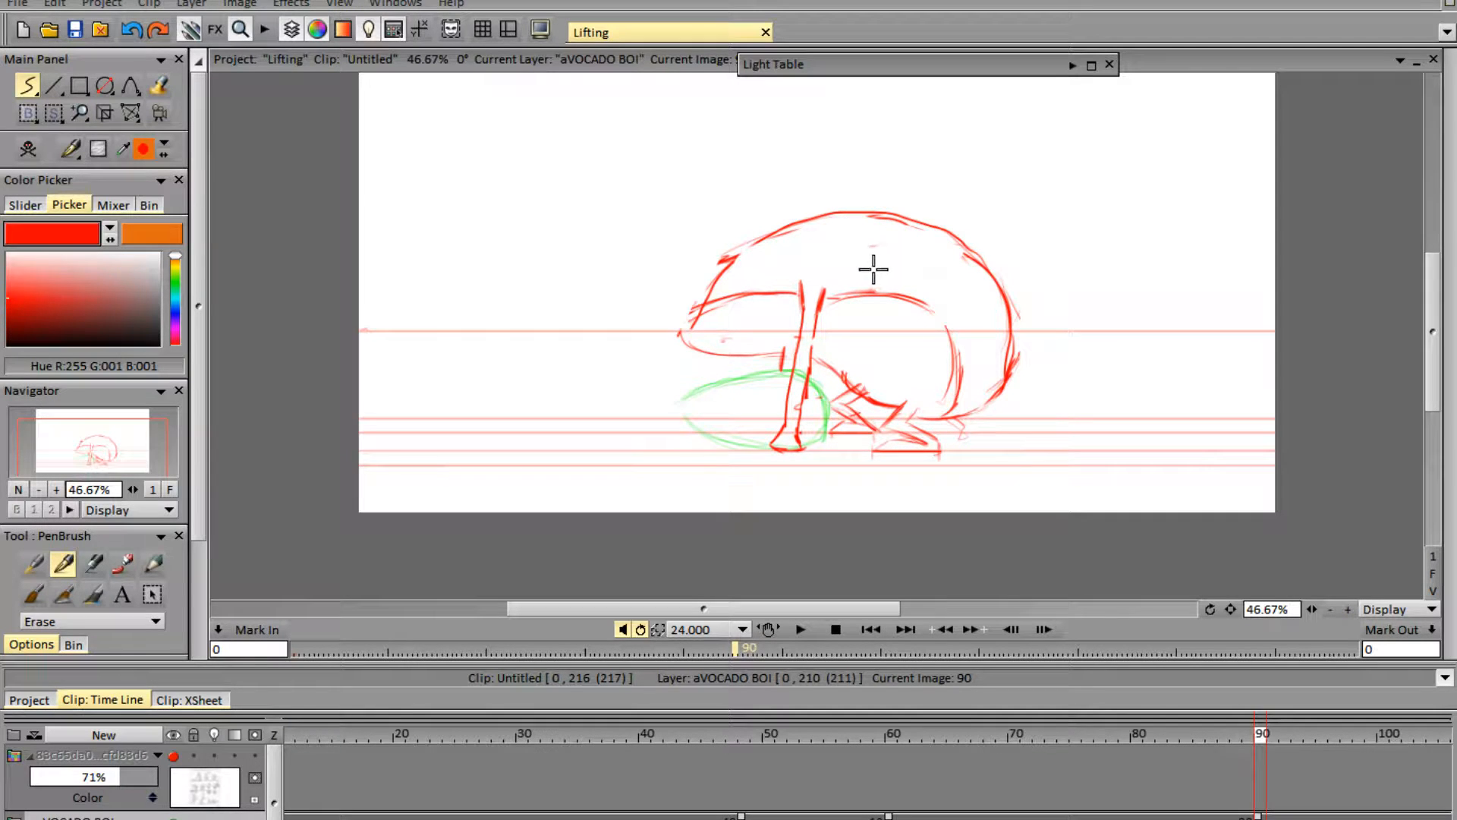
# - Erase the protruding tip of the head and redraw it as a shorter, blunter front end
pyautogui.moveTo(768, 290)
pyautogui.mouseDown()
pyautogui.moveTo(680, 313)
pyautogui.moveTo(680, 334)
pyautogui.moveTo(698, 308)
pyautogui.moveTo(702, 362)
pyautogui.mouseUp()
pyautogui.press('n')
pyautogui.moveTo(708, 303)
pyautogui.mouseDown()
pyautogui.moveTo(712, 353)
pyautogui.moveTo(720, 266)
pyautogui.moveTo(708, 352)
pyautogui.moveTo(701, 307)
pyautogui.moveTo(707, 345)
pyautogui.mouseUp()
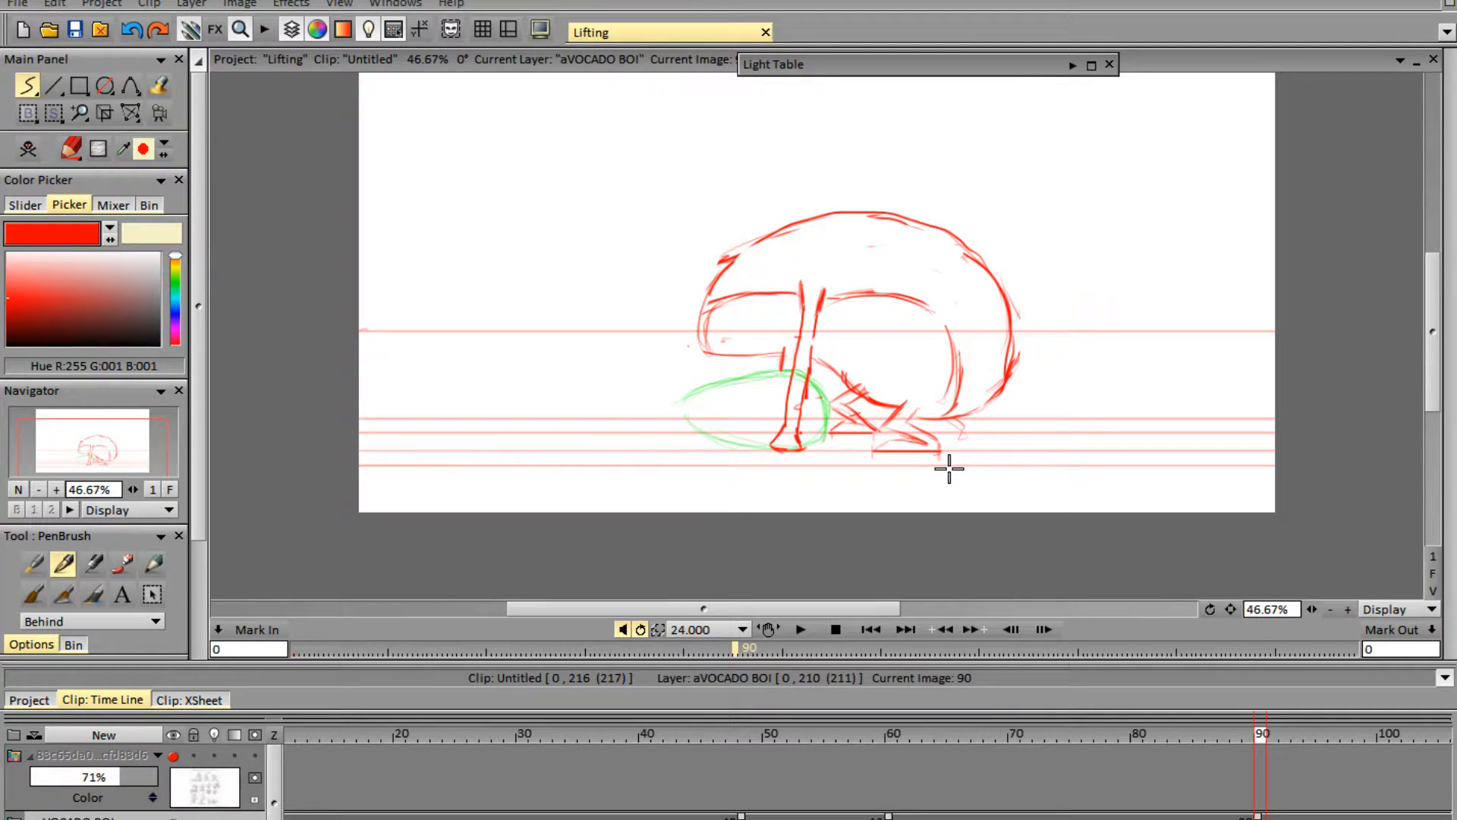
# - Compare the arched pose with frame 89 and play back the animation
pyautogui.press('Left')
pyautogui.press('Right')
pyautogui.click(802, 633)
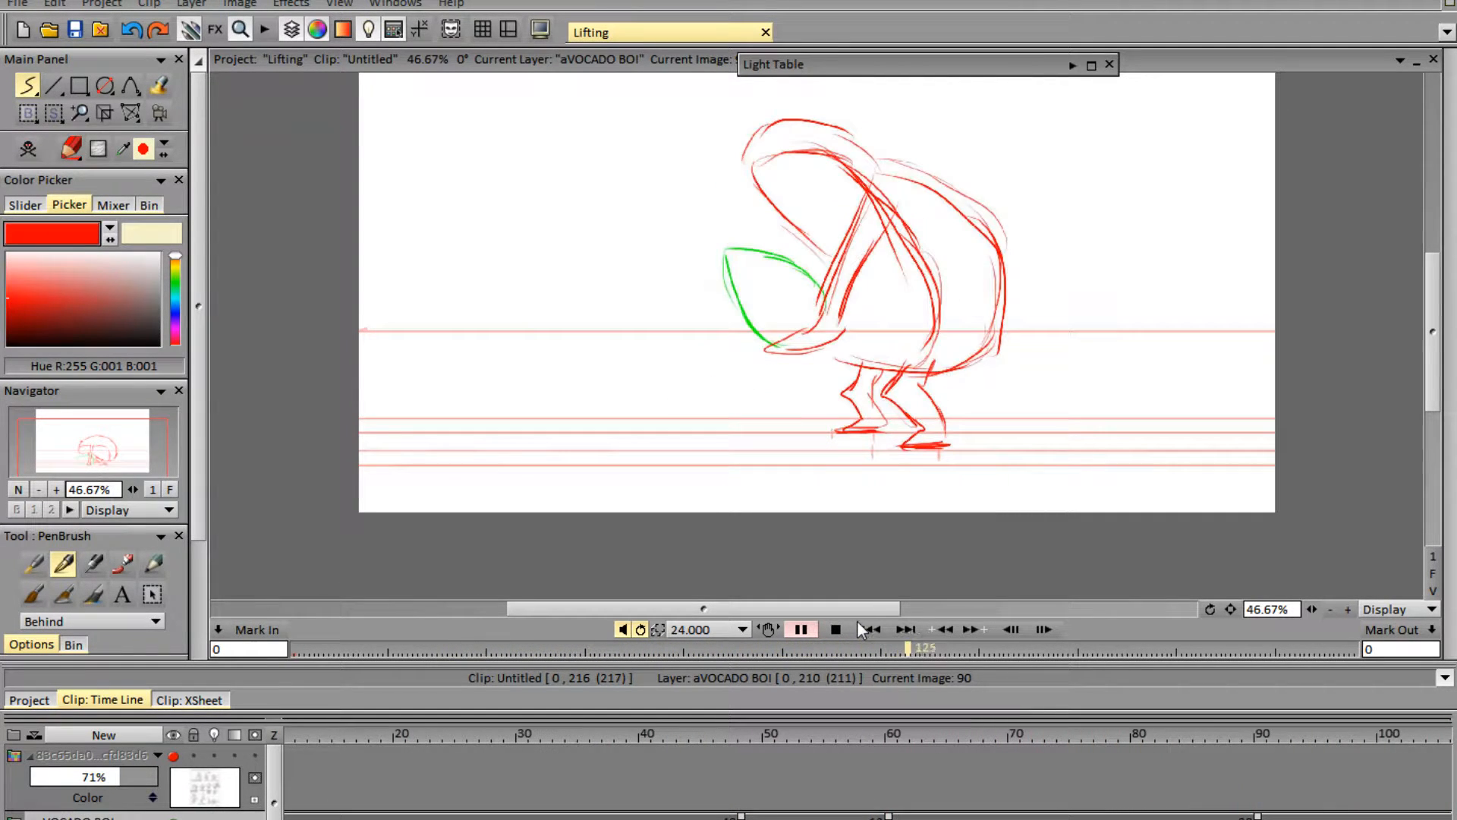
pyautogui.click(835, 629)
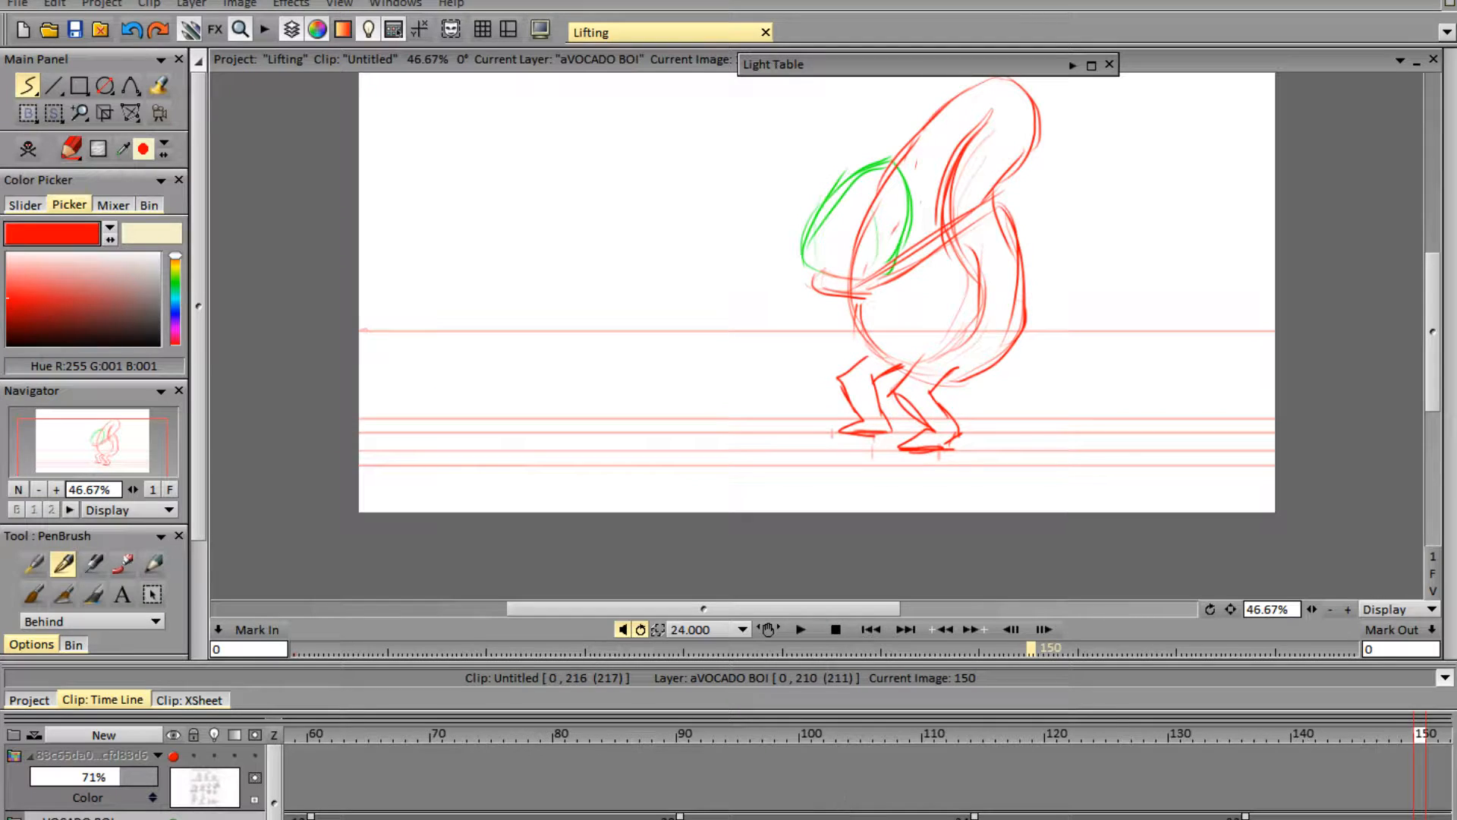
# - Scrub the timeline back to frame 124 and replay the lift to judge the timing between poses
pyautogui.moveTo(834, 818)
pyautogui.mouseDown()
pyautogui.moveTo(816, 818)
pyautogui.moveTo(903, 818)
pyautogui.moveTo(819, 818)
pyautogui.mouseUp()
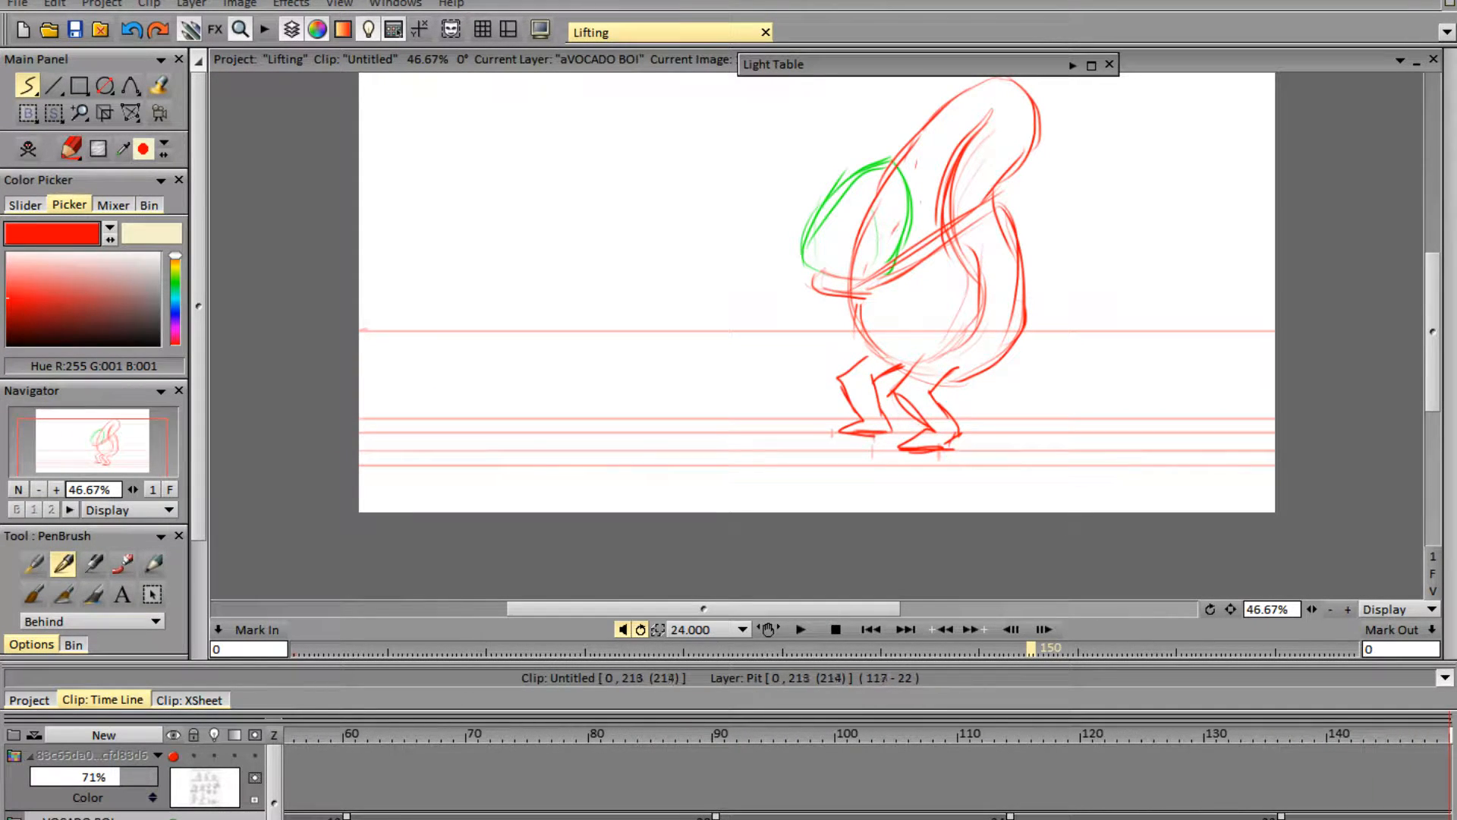
pyautogui.moveTo(967, 734)
pyautogui.mouseDown()
pyautogui.moveTo(1088, 751)
pyautogui.moveTo(1162, 794)
pyautogui.moveTo(1138, 797)
pyautogui.mouseUp()
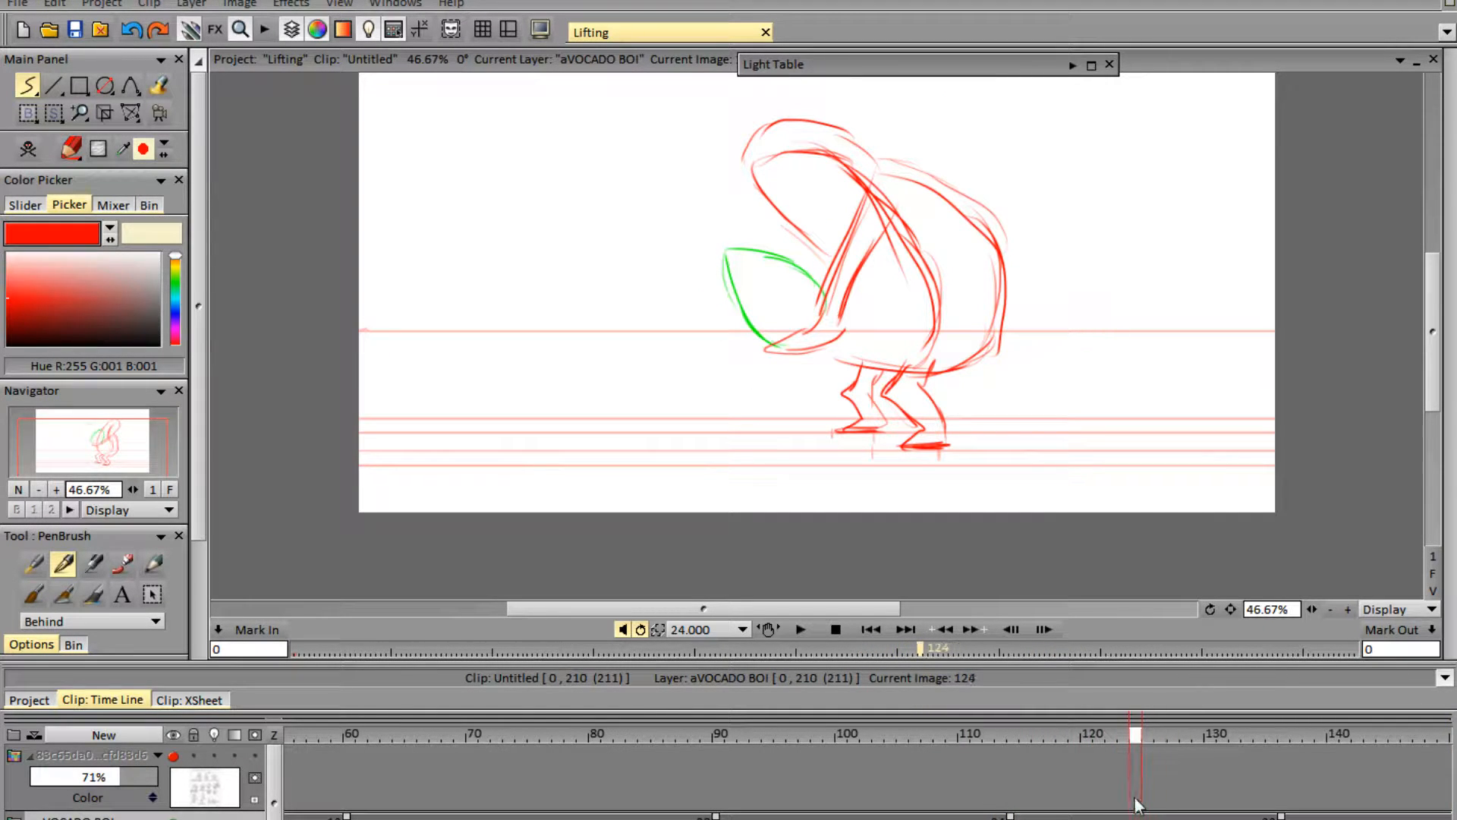
pyautogui.click(800, 628)
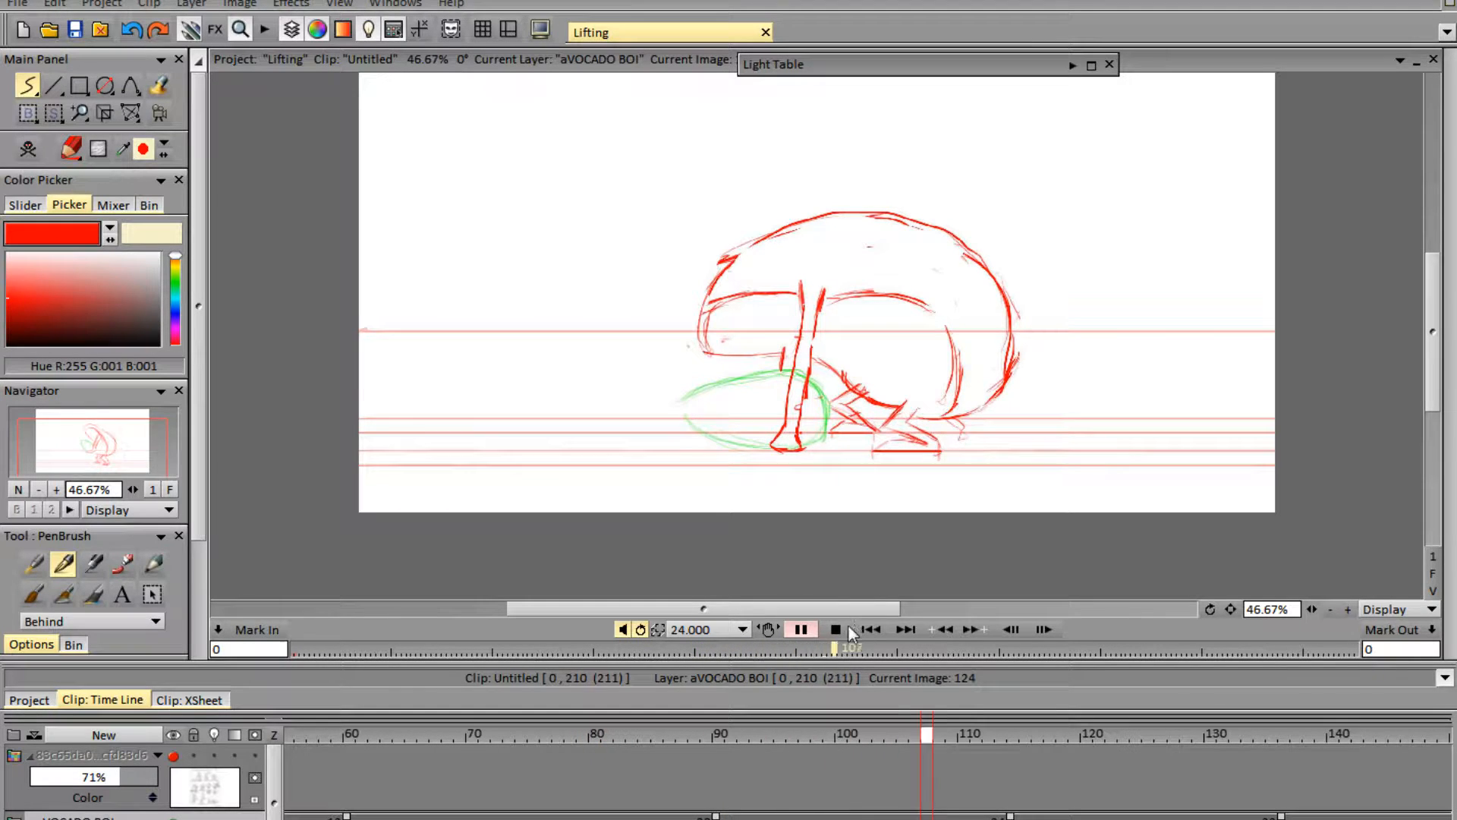
pyautogui.click(805, 629)
# - On frame 90, erase the flat inner body contour behind the arm and across the head
pyautogui.click(723, 736)
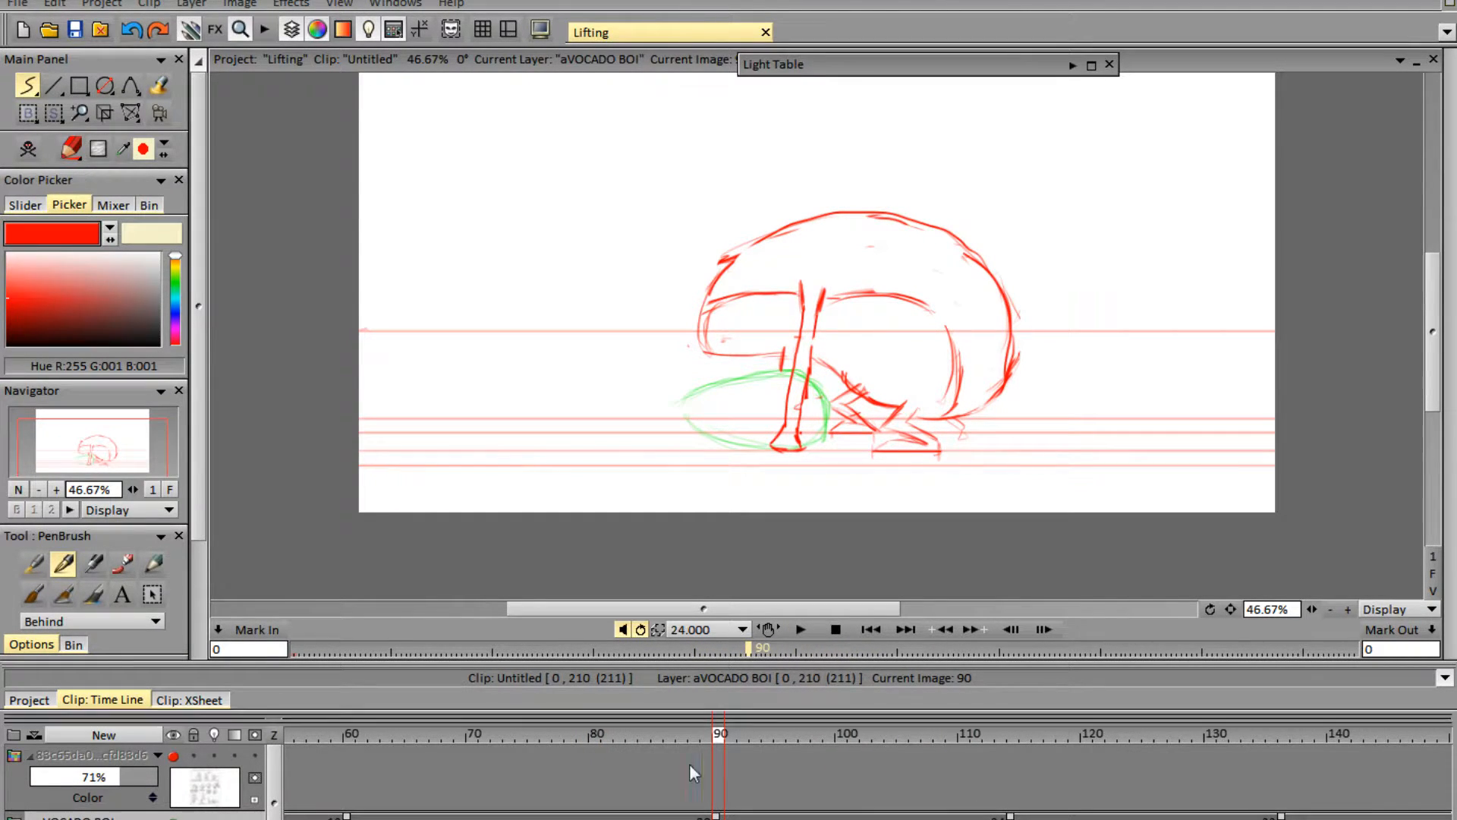
pyautogui.press('Left')
pyautogui.press('Right')
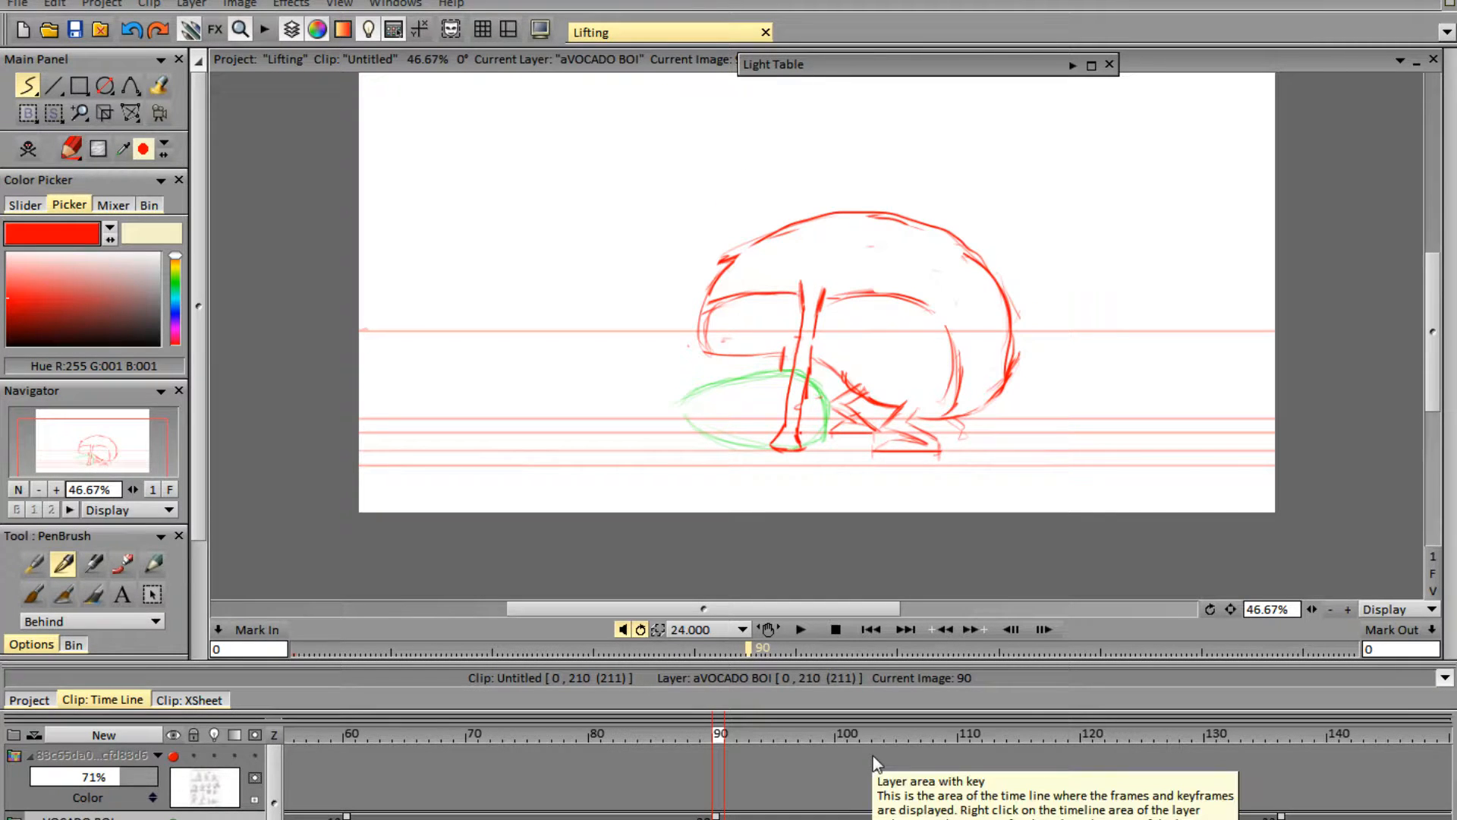
pyautogui.press('e')
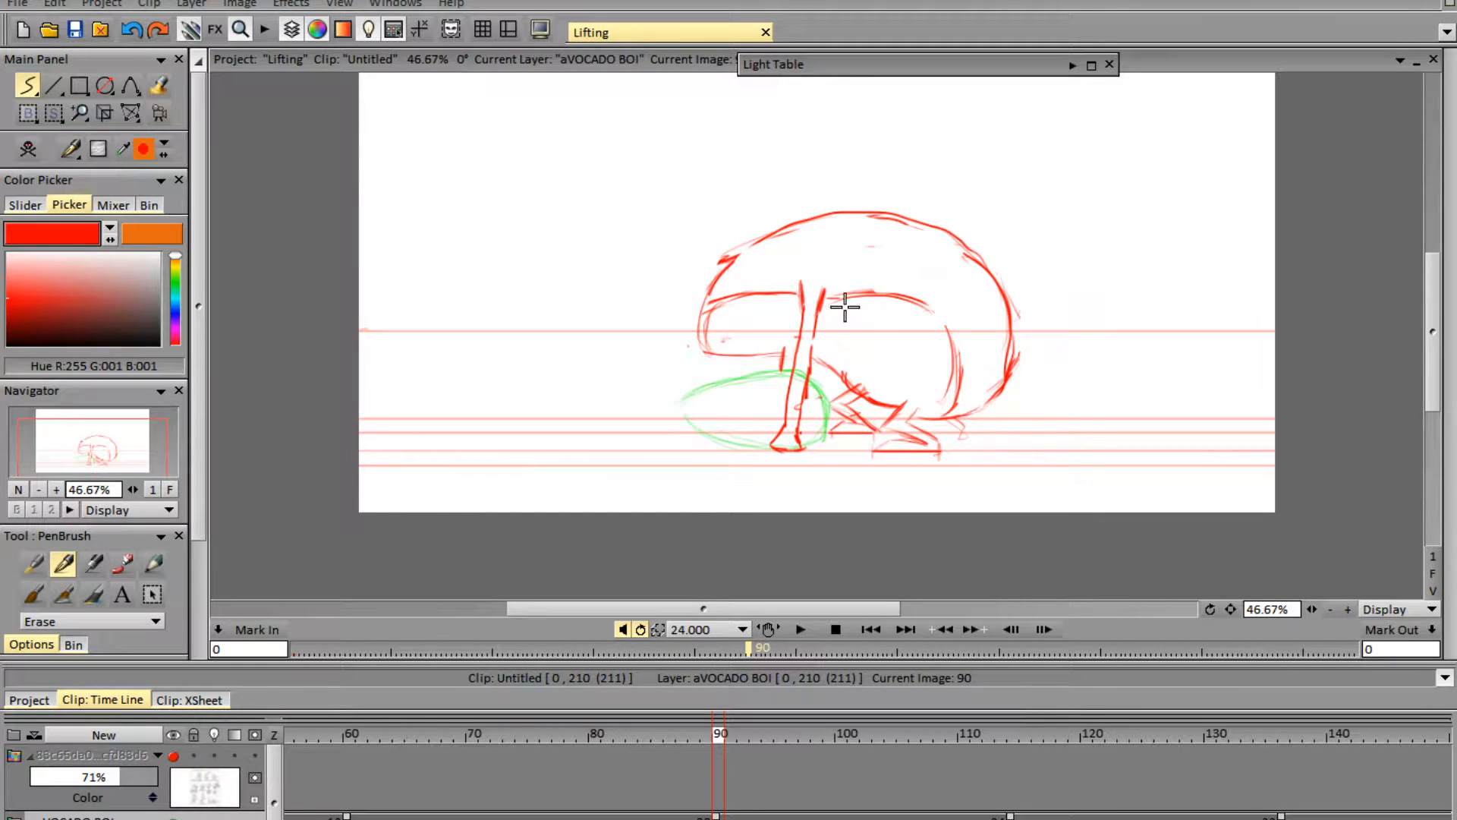
pyautogui.moveTo(946, 327); pyautogui.dragTo(954, 368)
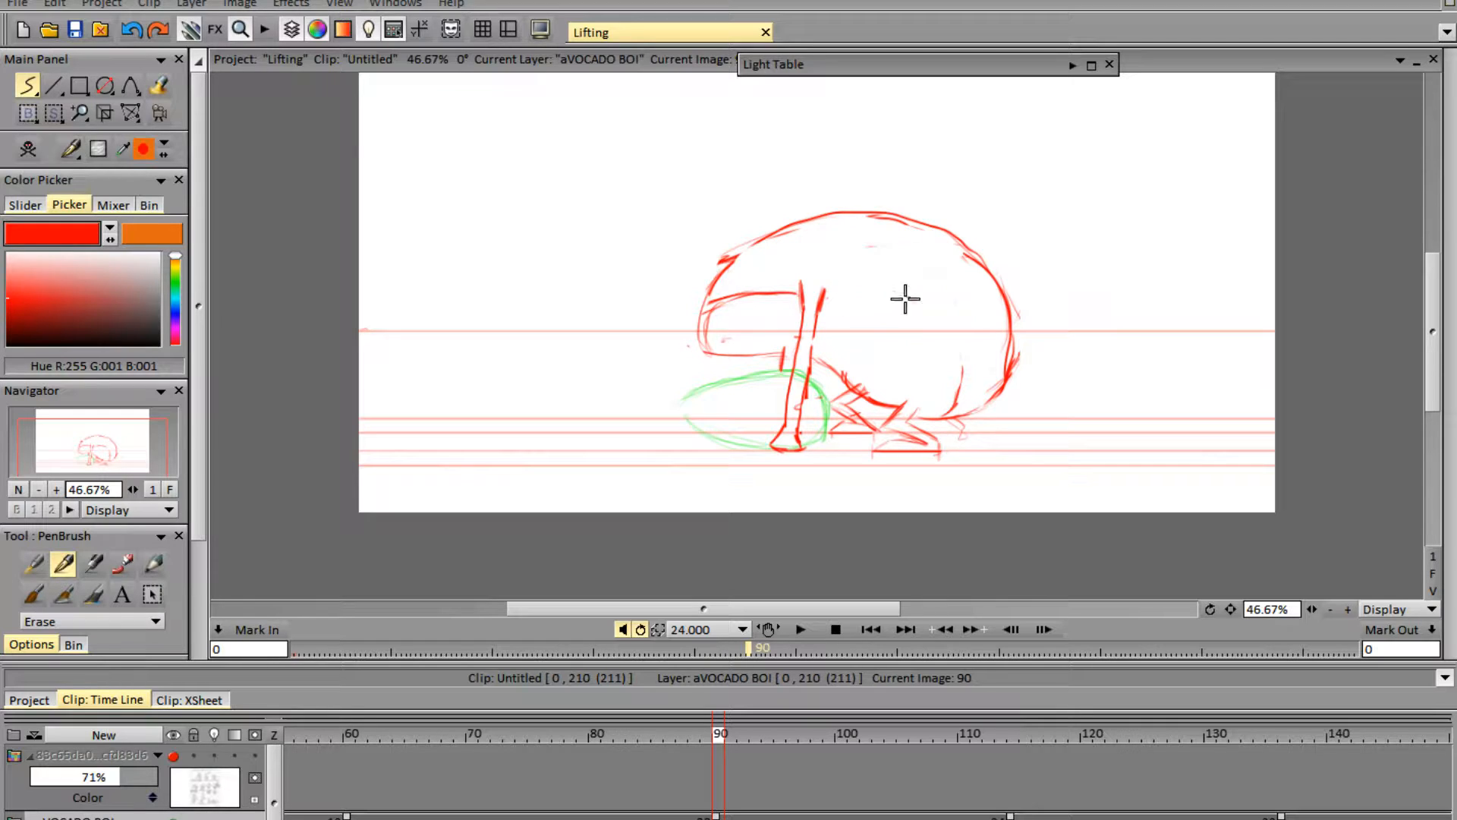
pyautogui.moveTo(795, 292)
pyautogui.mouseDown()
pyautogui.moveTo(713, 296)
pyautogui.moveTo(797, 295)
pyautogui.mouseUp()
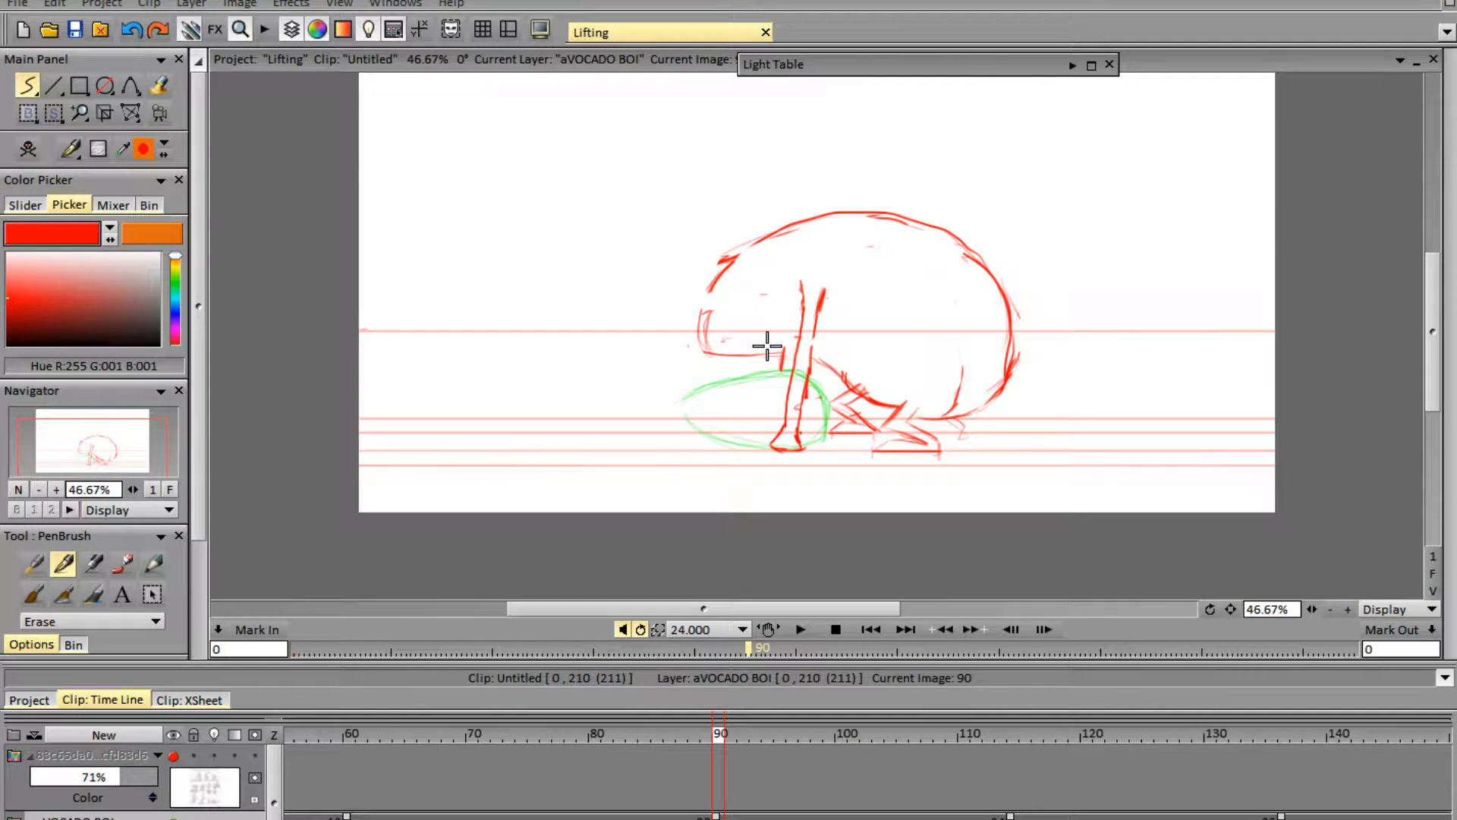
# - Sketch a high arched inner contour from the head tip to the rump, and extend the arm's upper end up to it
pyautogui.press('e')
pyautogui.moveTo(711, 340)
pyautogui.mouseDown()
pyautogui.moveTo(798, 274)
pyautogui.moveTo(721, 327)
pyautogui.moveTo(755, 287)
pyautogui.moveTo(812, 275)
pyautogui.moveTo(799, 276)
pyautogui.moveTo(923, 313)
pyautogui.moveTo(806, 275)
pyautogui.moveTo(948, 328)
pyautogui.moveTo(900, 282)
pyautogui.moveTo(929, 348)
pyautogui.moveTo(932, 415)
pyautogui.moveTo(962, 384)
pyautogui.moveTo(954, 313)
pyautogui.mouseUp()
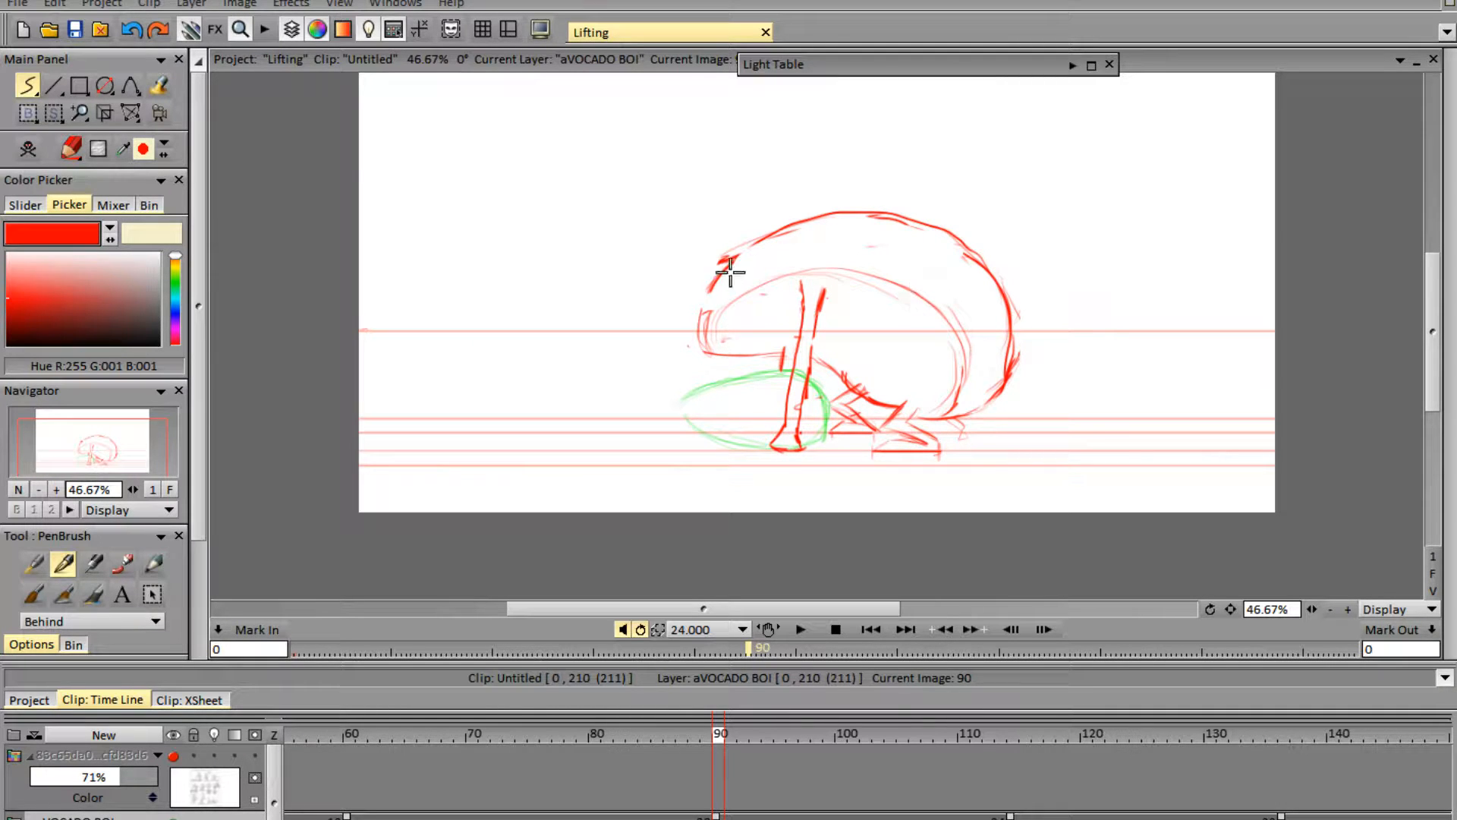
pyautogui.press('e')
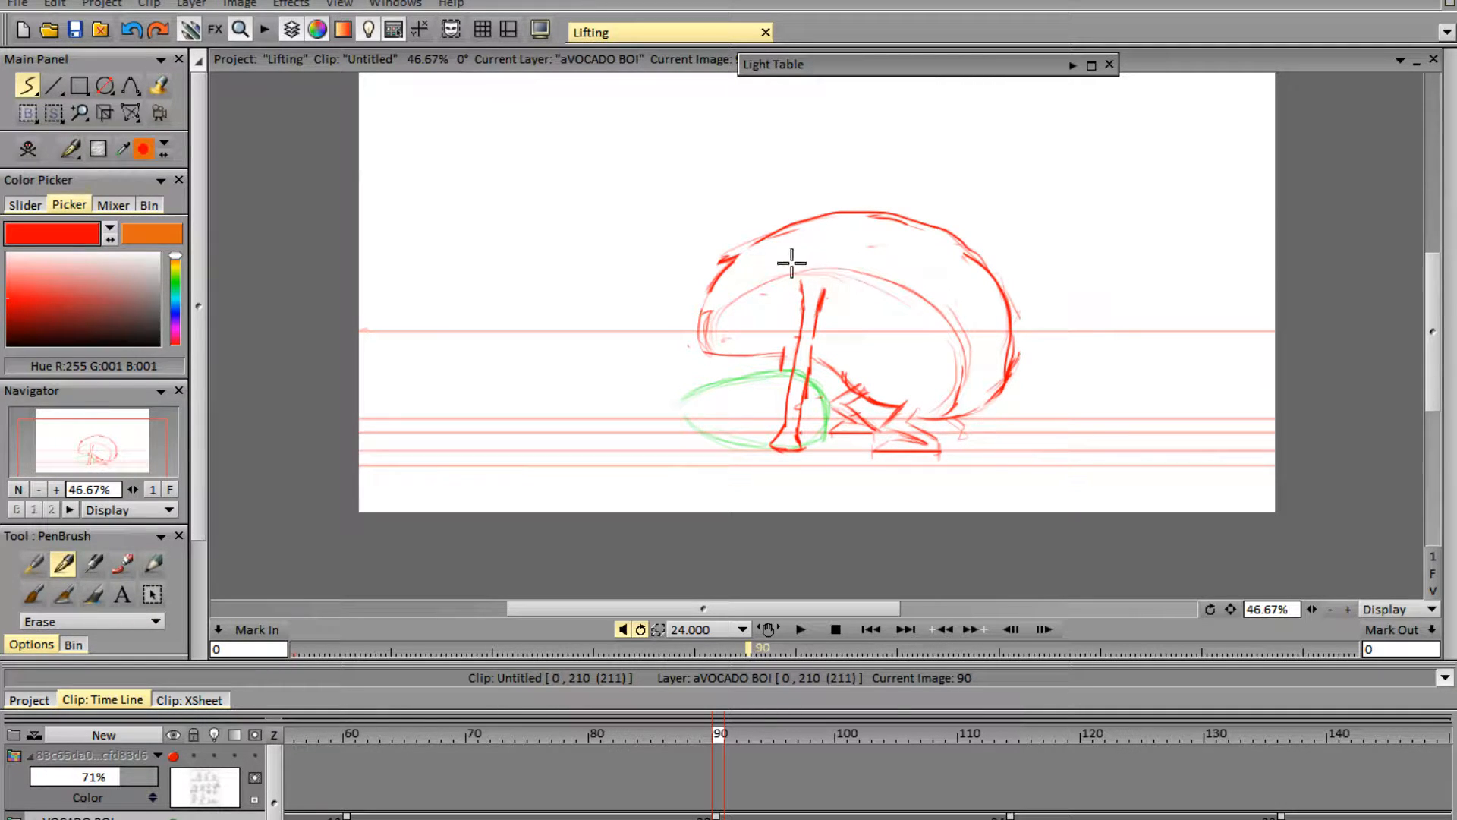
pyautogui.press('e')
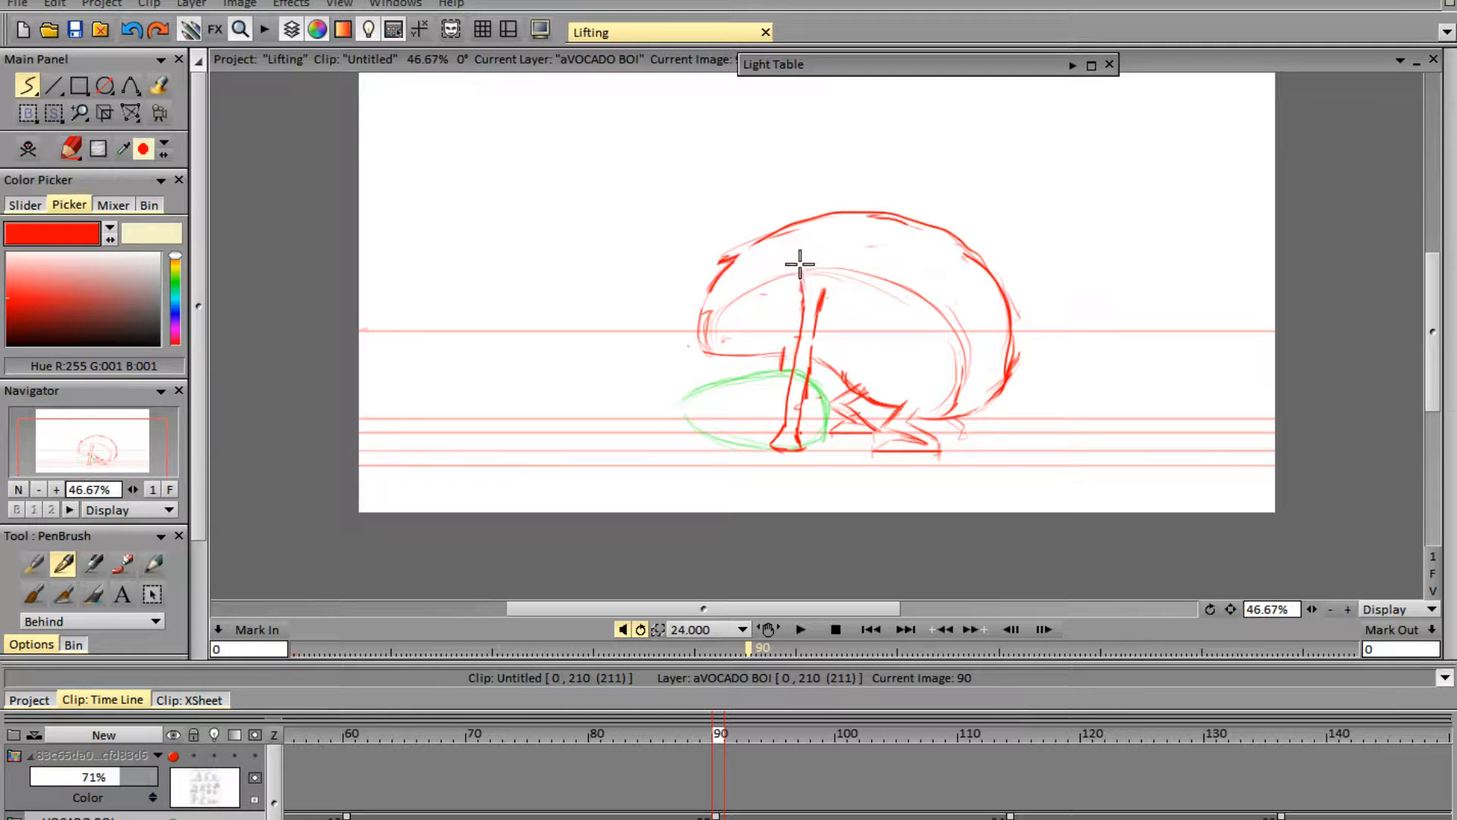
pyautogui.moveTo(829, 270); pyautogui.dragTo(824, 305)
# - Replace the straight underside of the head and belly with a curved line over the rock, and compare it with frame 89
pyautogui.press('e')
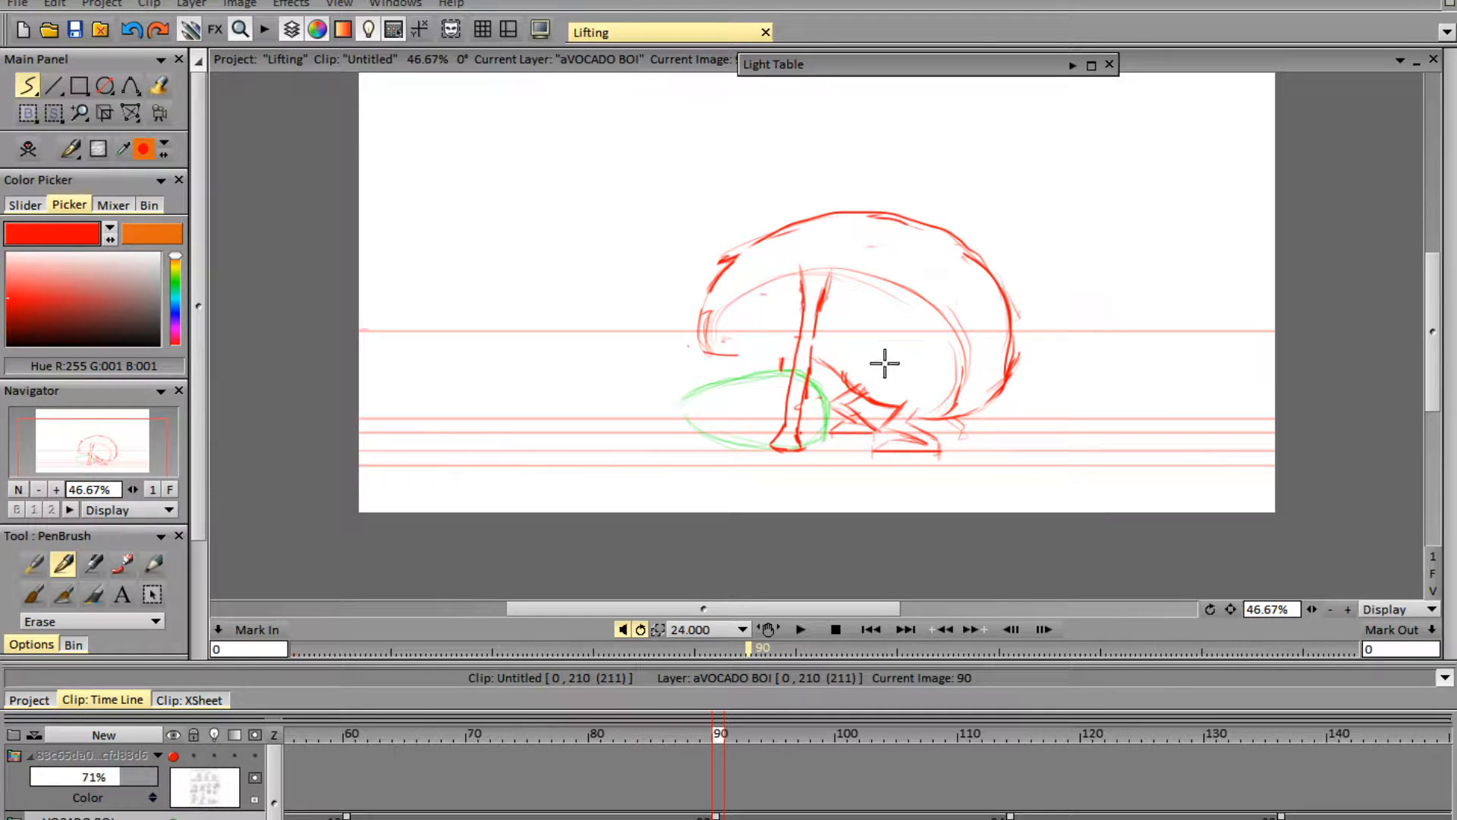
pyautogui.press('e')
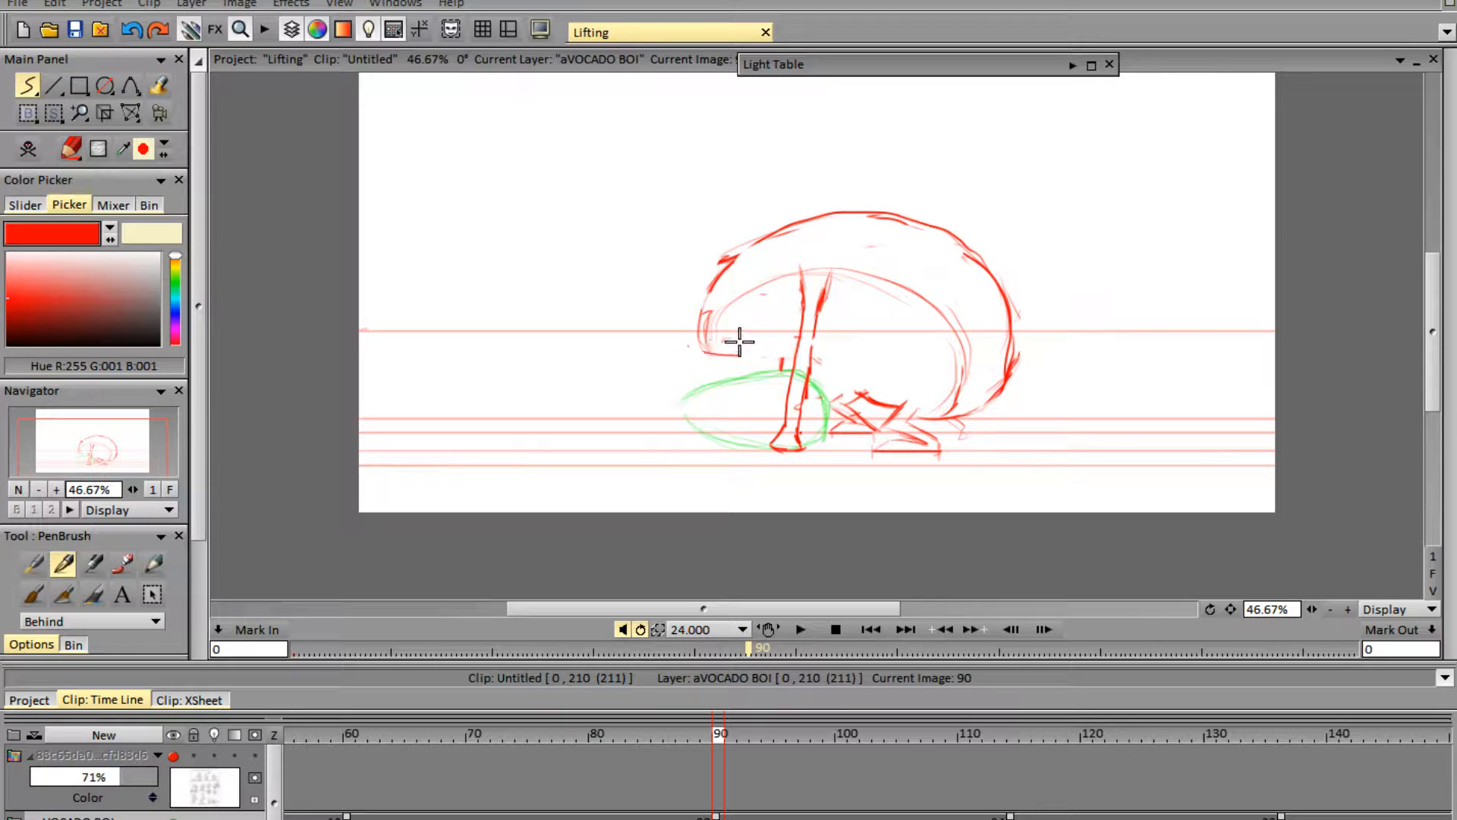
pyautogui.moveTo(708, 344)
pyautogui.mouseDown()
pyautogui.moveTo(741, 331)
pyautogui.moveTo(778, 348)
pyautogui.moveTo(730, 350)
pyautogui.moveTo(828, 346)
pyautogui.moveTo(815, 347)
pyautogui.moveTo(858, 395)
pyautogui.moveTo(832, 349)
pyautogui.moveTo(847, 359)
pyautogui.moveTo(862, 393)
pyautogui.moveTo(832, 351)
pyautogui.mouseUp()
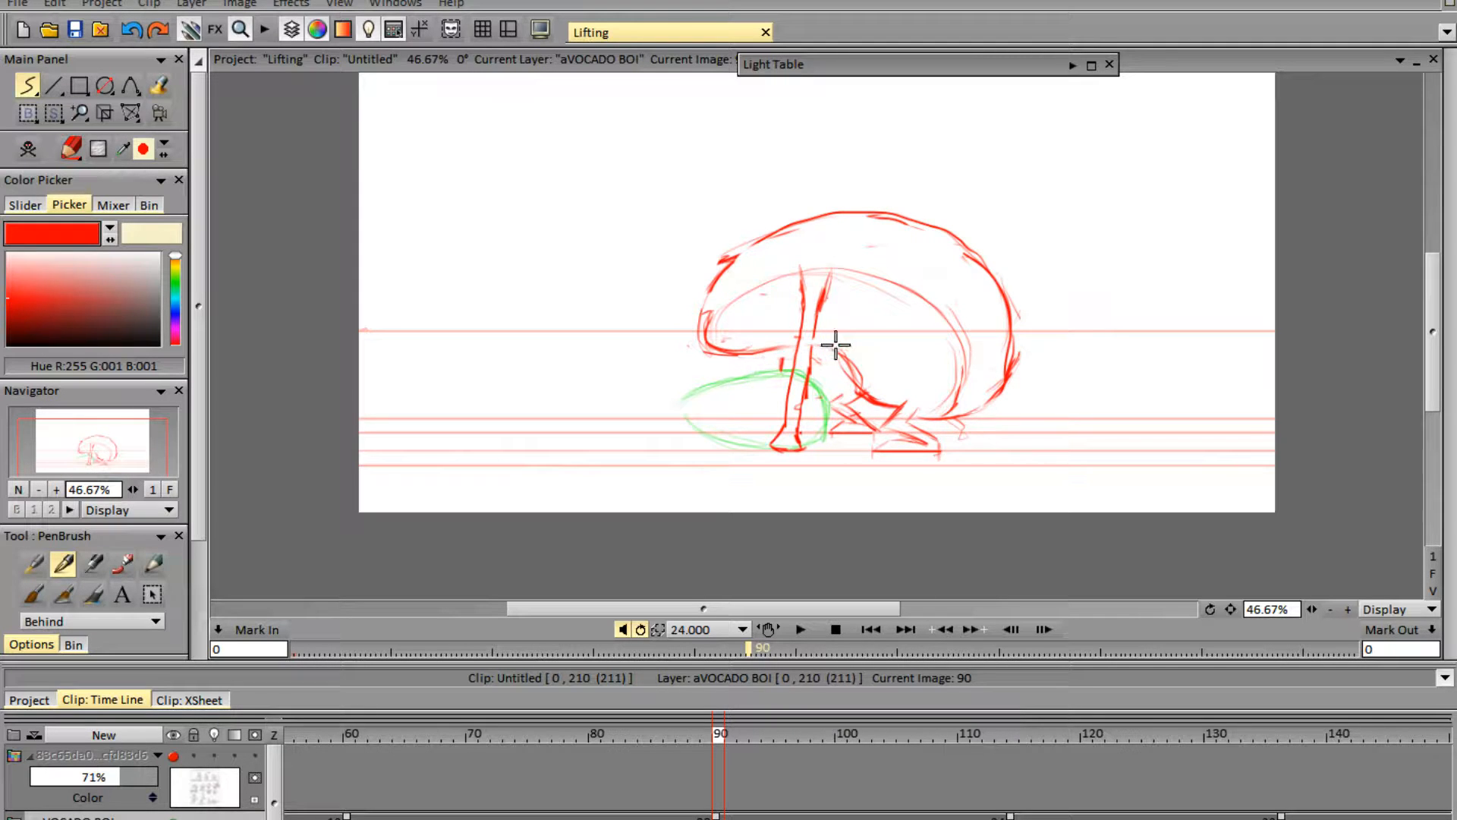
pyautogui.press('Left')
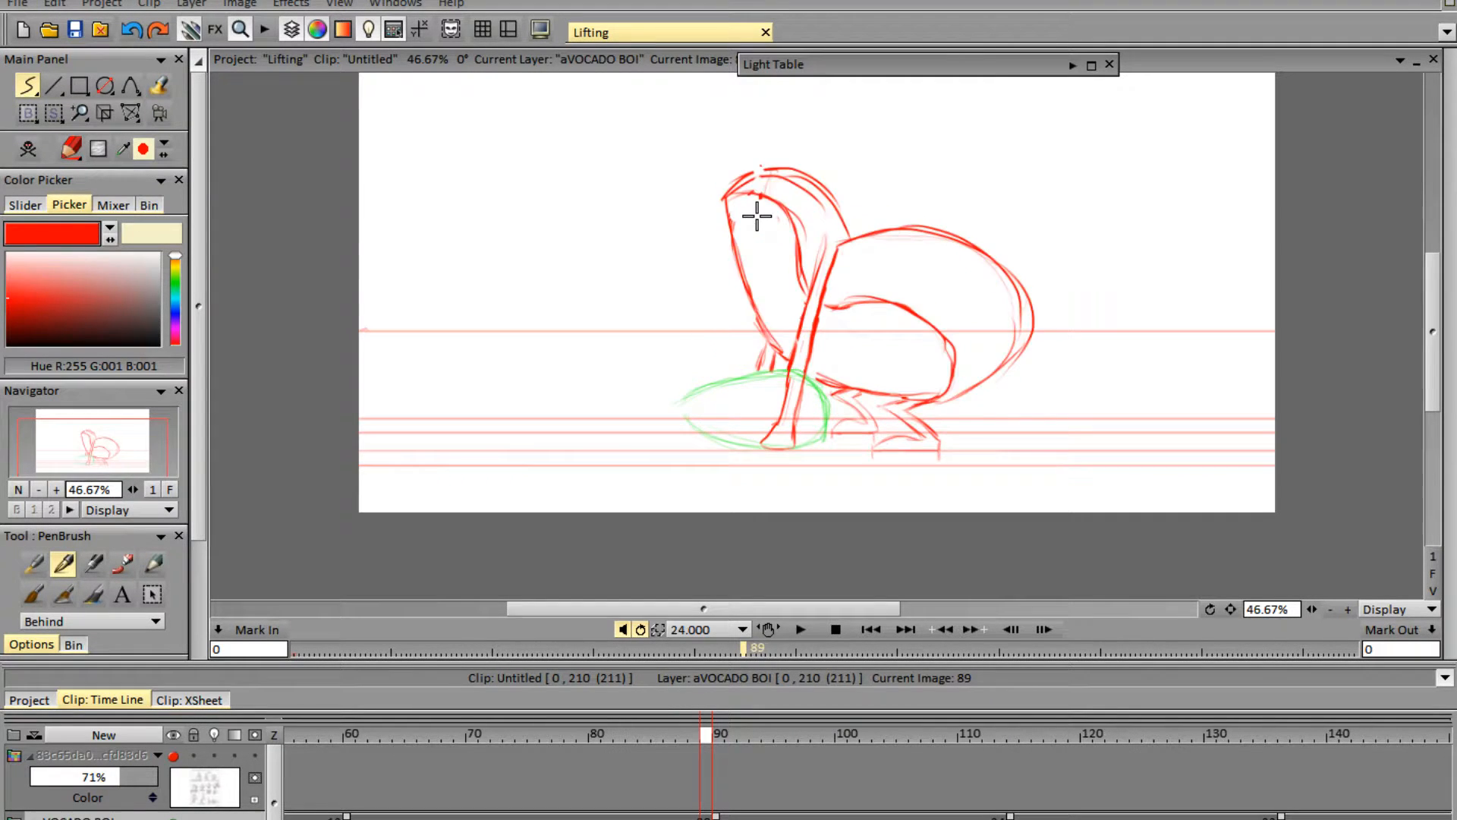
pyautogui.press('Right')
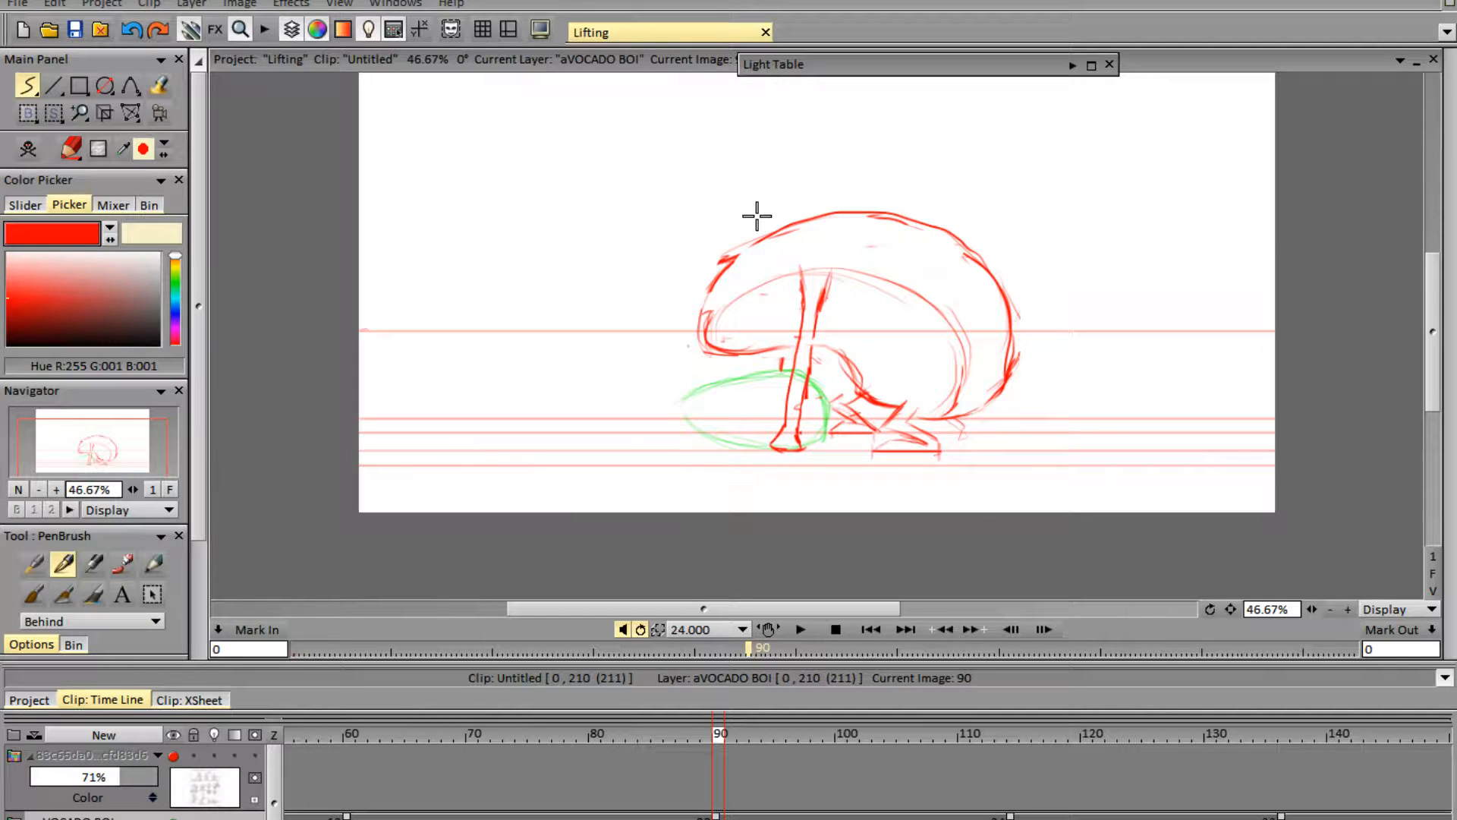
# - Erase the high inner arch and redraw it lower through the top of the arm, refining its front end inside the head
pyautogui.press('e')
pyautogui.moveTo(756, 217)
pyautogui.mouseDown()
pyautogui.moveTo(889, 276)
pyautogui.moveTo(784, 283)
pyautogui.moveTo(725, 311)
pyautogui.moveTo(812, 260)
pyautogui.moveTo(859, 268)
pyautogui.moveTo(917, 299)
pyautogui.moveTo(965, 377)
pyautogui.moveTo(909, 351)
pyautogui.mouseUp()
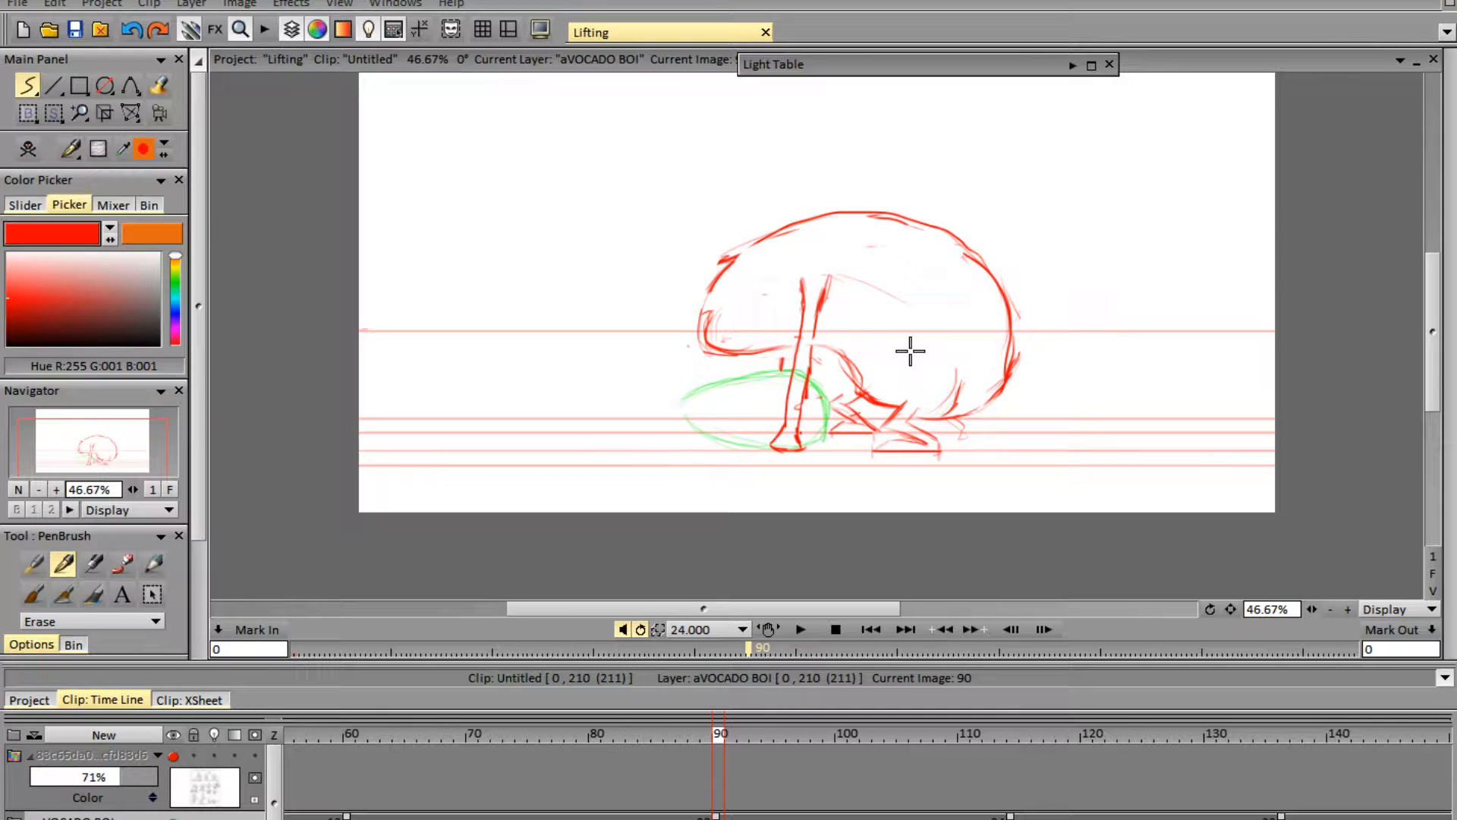
pyautogui.press('b')
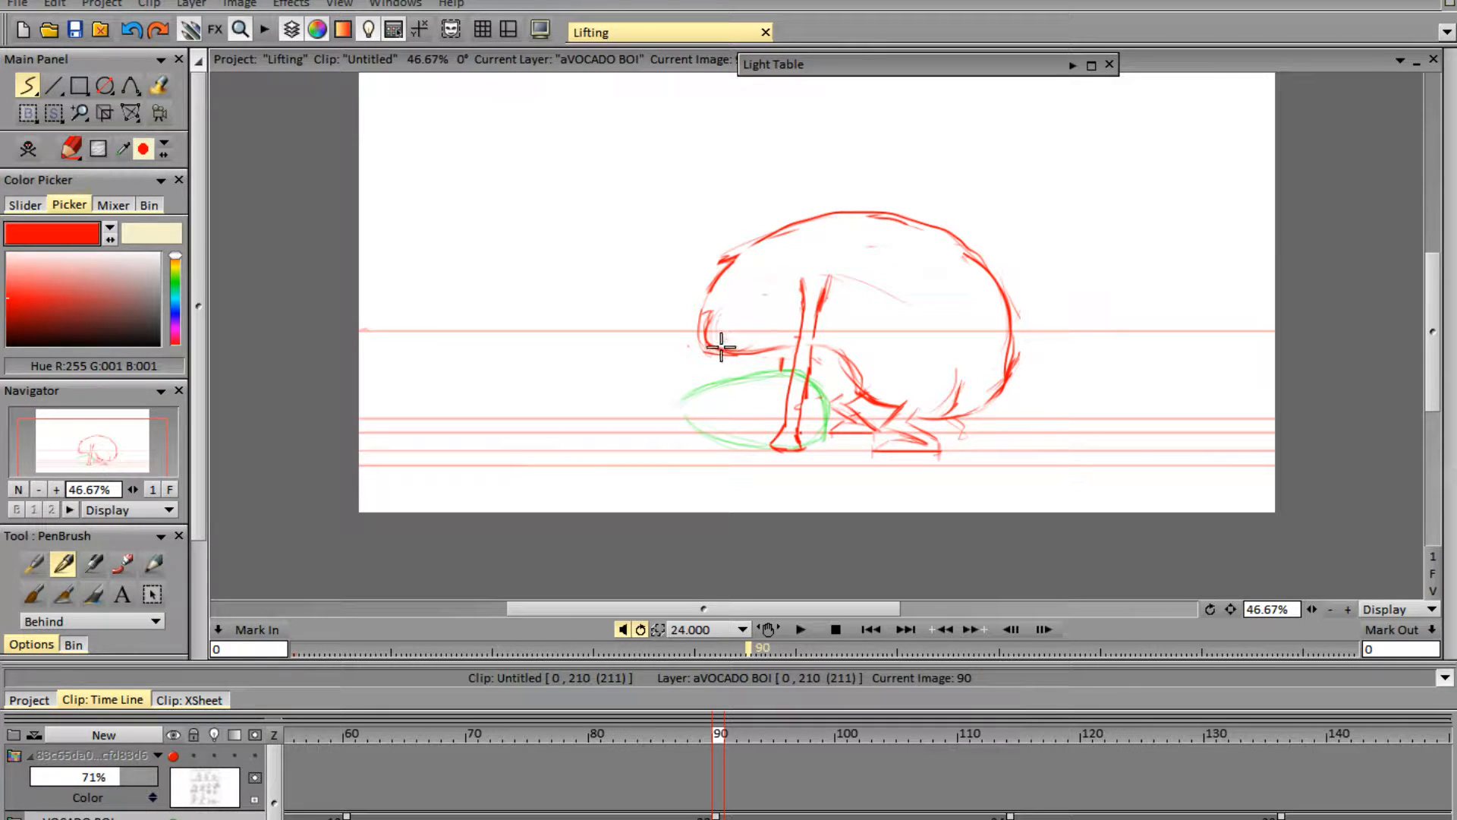
pyautogui.moveTo(730, 309)
pyautogui.mouseDown()
pyautogui.moveTo(778, 285)
pyautogui.moveTo(914, 267)
pyautogui.moveTo(839, 295)
pyautogui.moveTo(931, 321)
pyautogui.moveTo(945, 387)
pyautogui.moveTo(940, 418)
pyautogui.mouseUp()
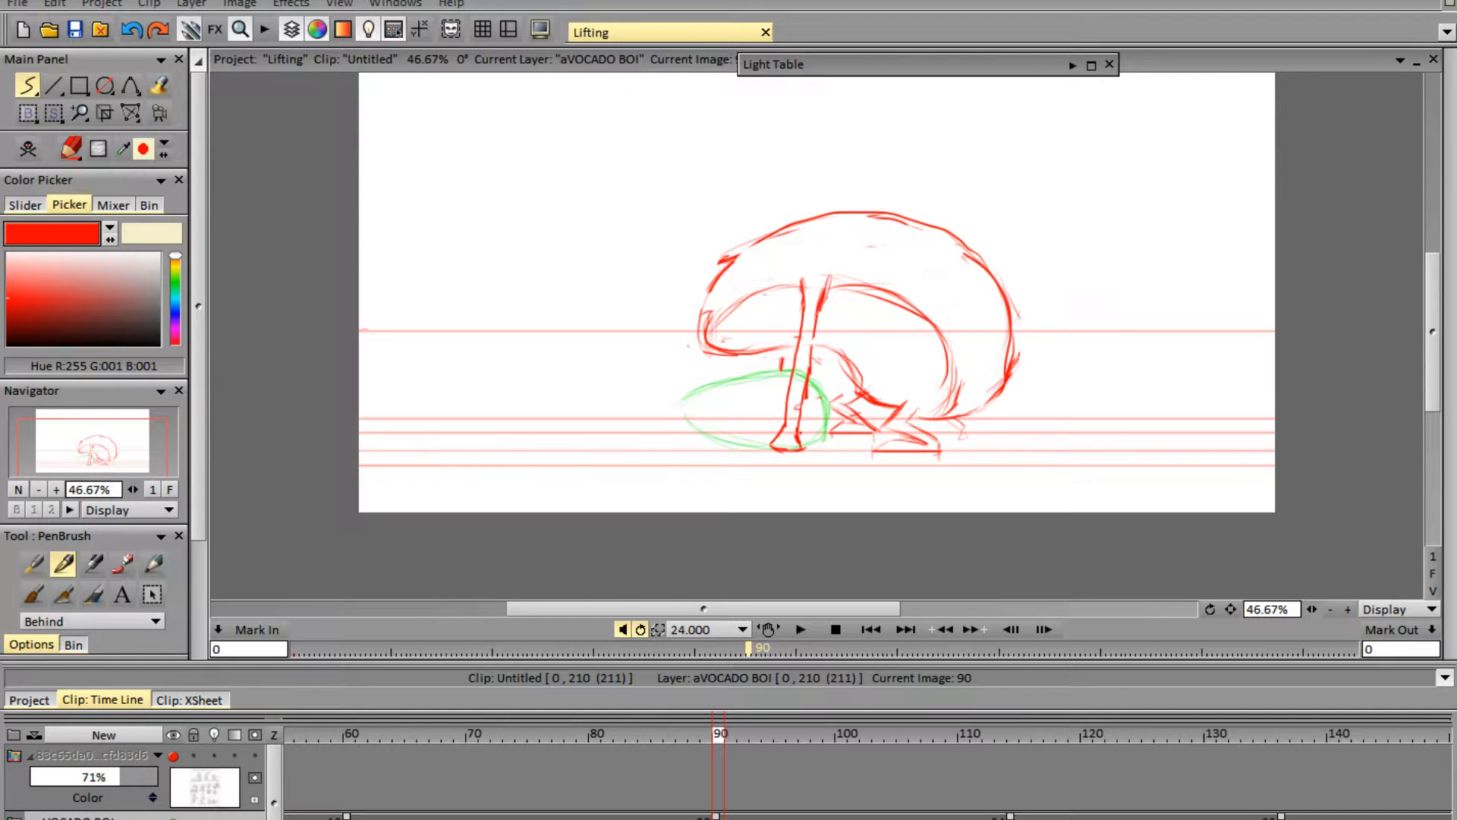
pyautogui.press('Left')
pyautogui.press('Right')
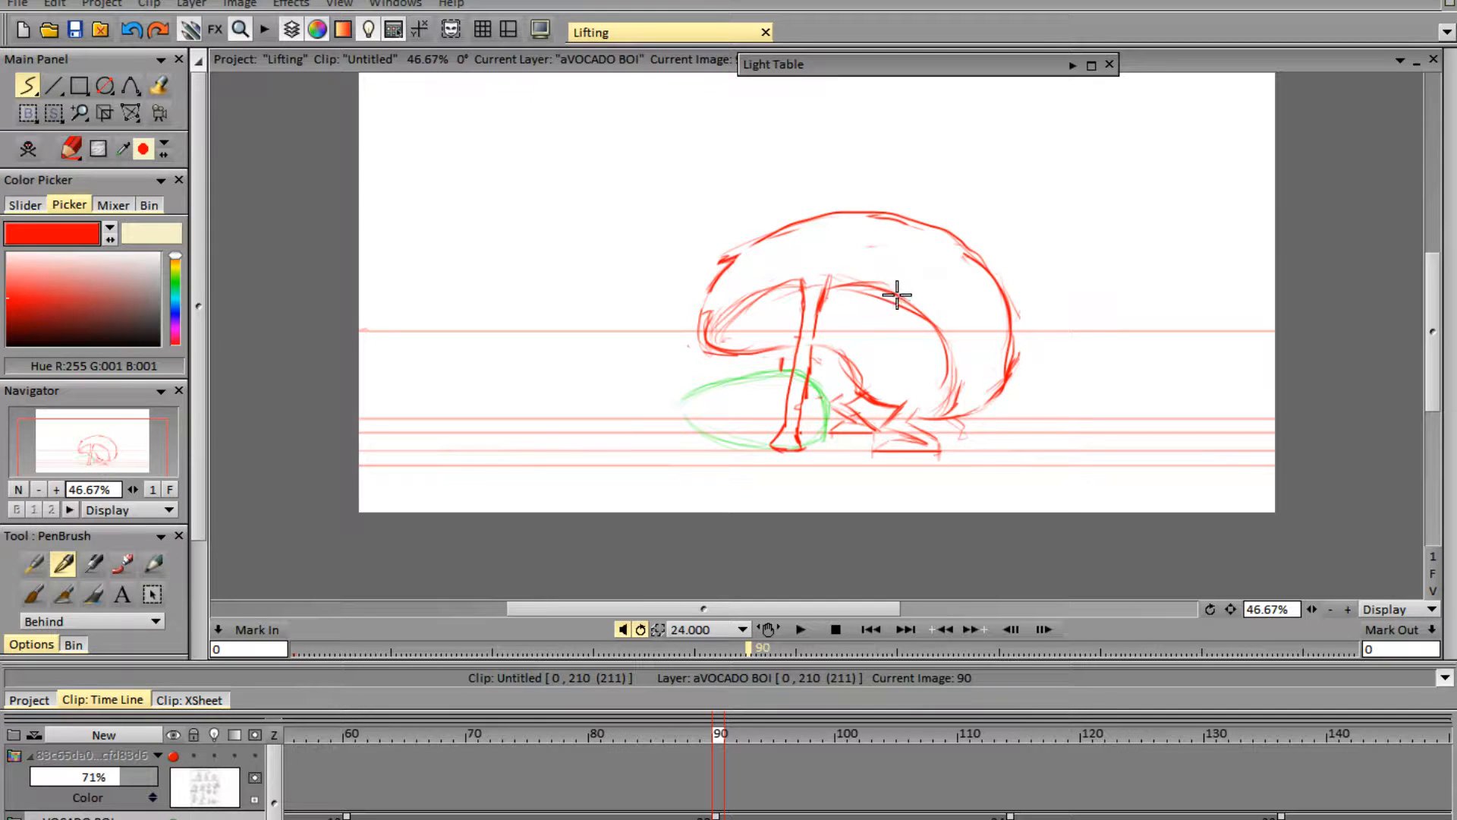
pyautogui.press('e')
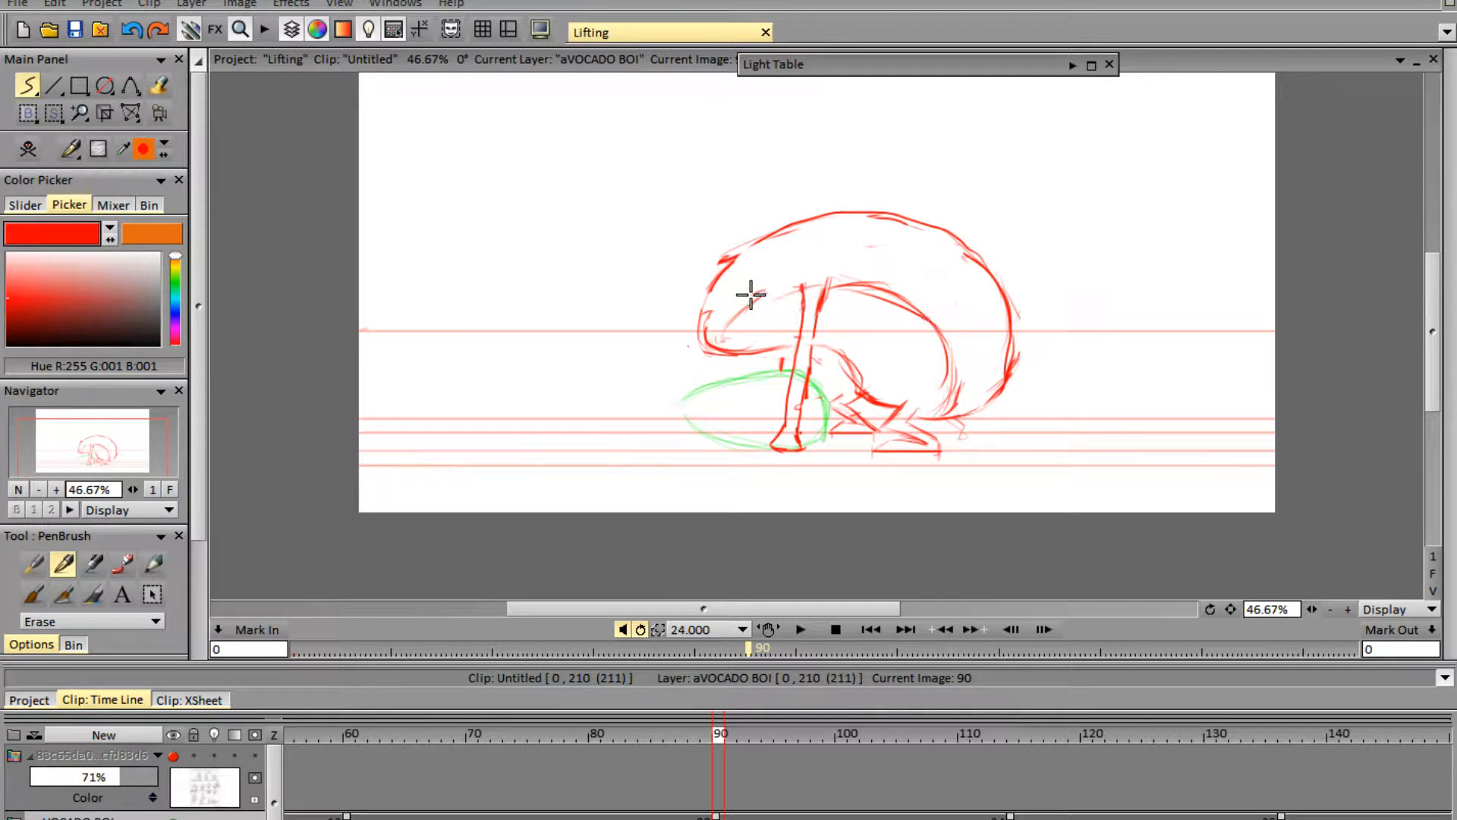
pyautogui.press('e')
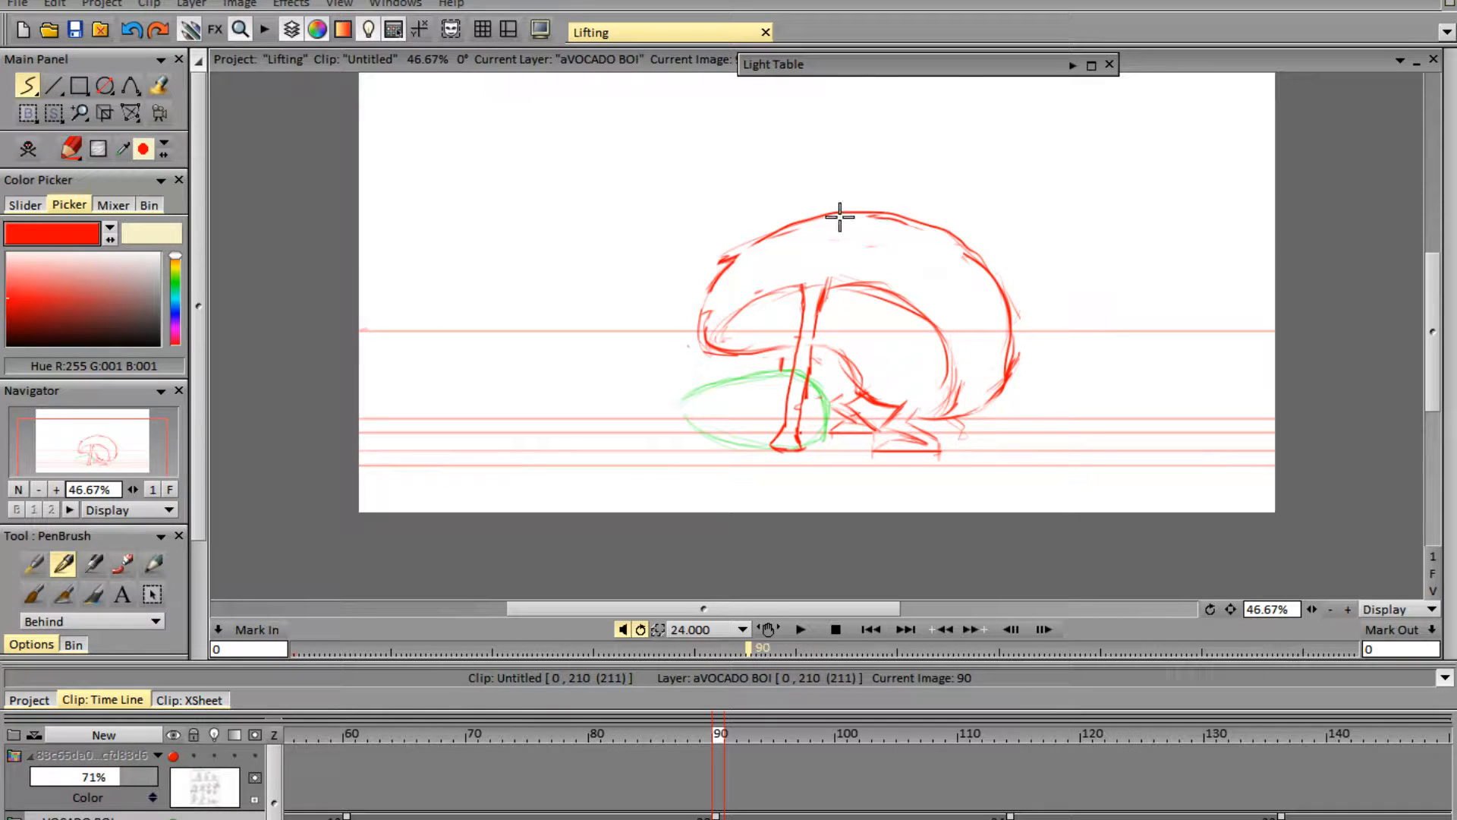
# - Erase the back outline and redraw it sloping up from the head to a hump nearer the rump, checking against frame 89
pyautogui.press('e')
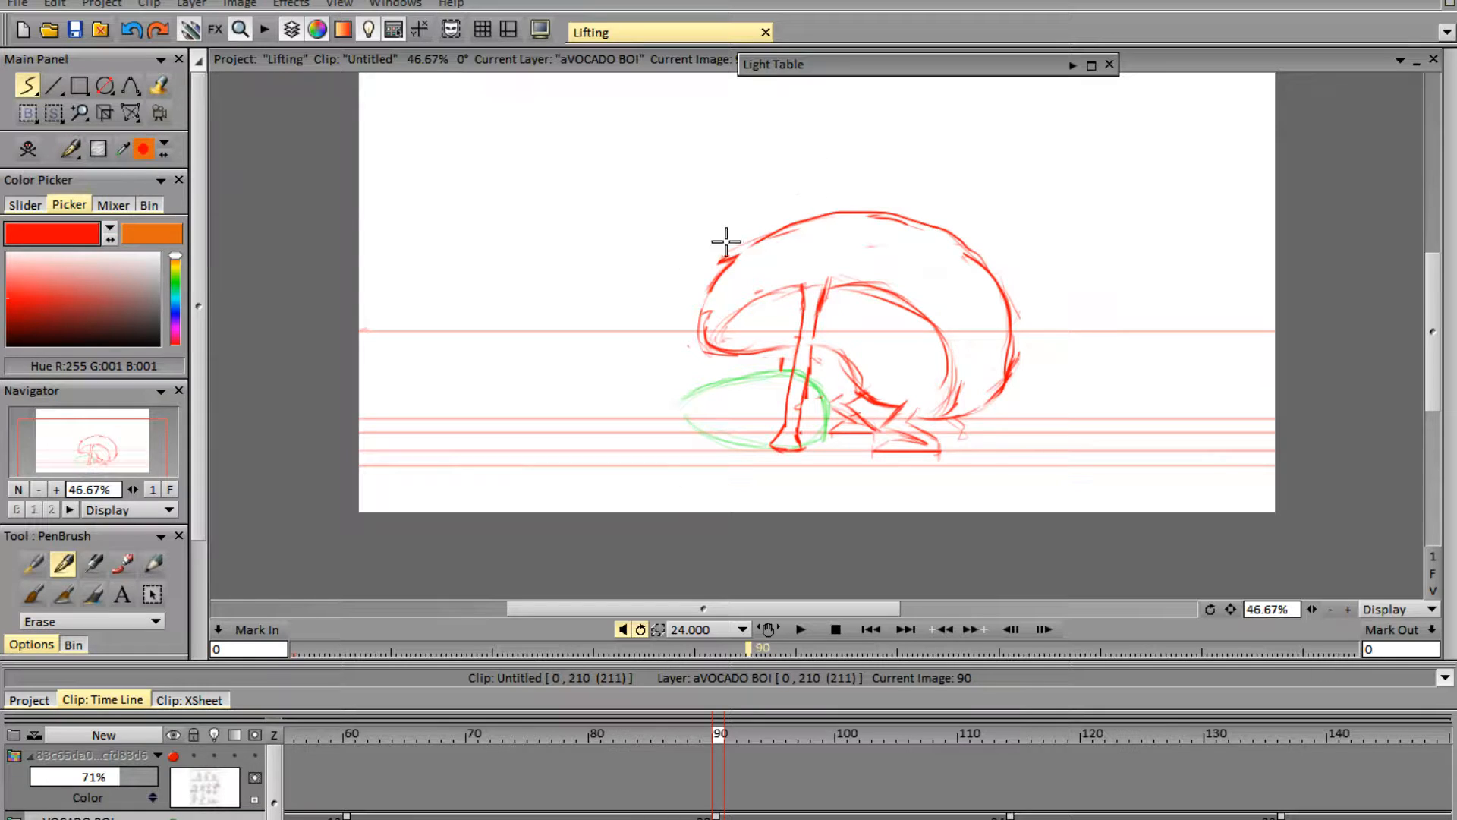
pyautogui.moveTo(722, 237)
pyautogui.mouseDown()
pyautogui.moveTo(709, 271)
pyautogui.moveTo(766, 238)
pyautogui.moveTo(951, 222)
pyautogui.moveTo(981, 275)
pyautogui.moveTo(1009, 300)
pyautogui.mouseUp()
pyautogui.press('e')
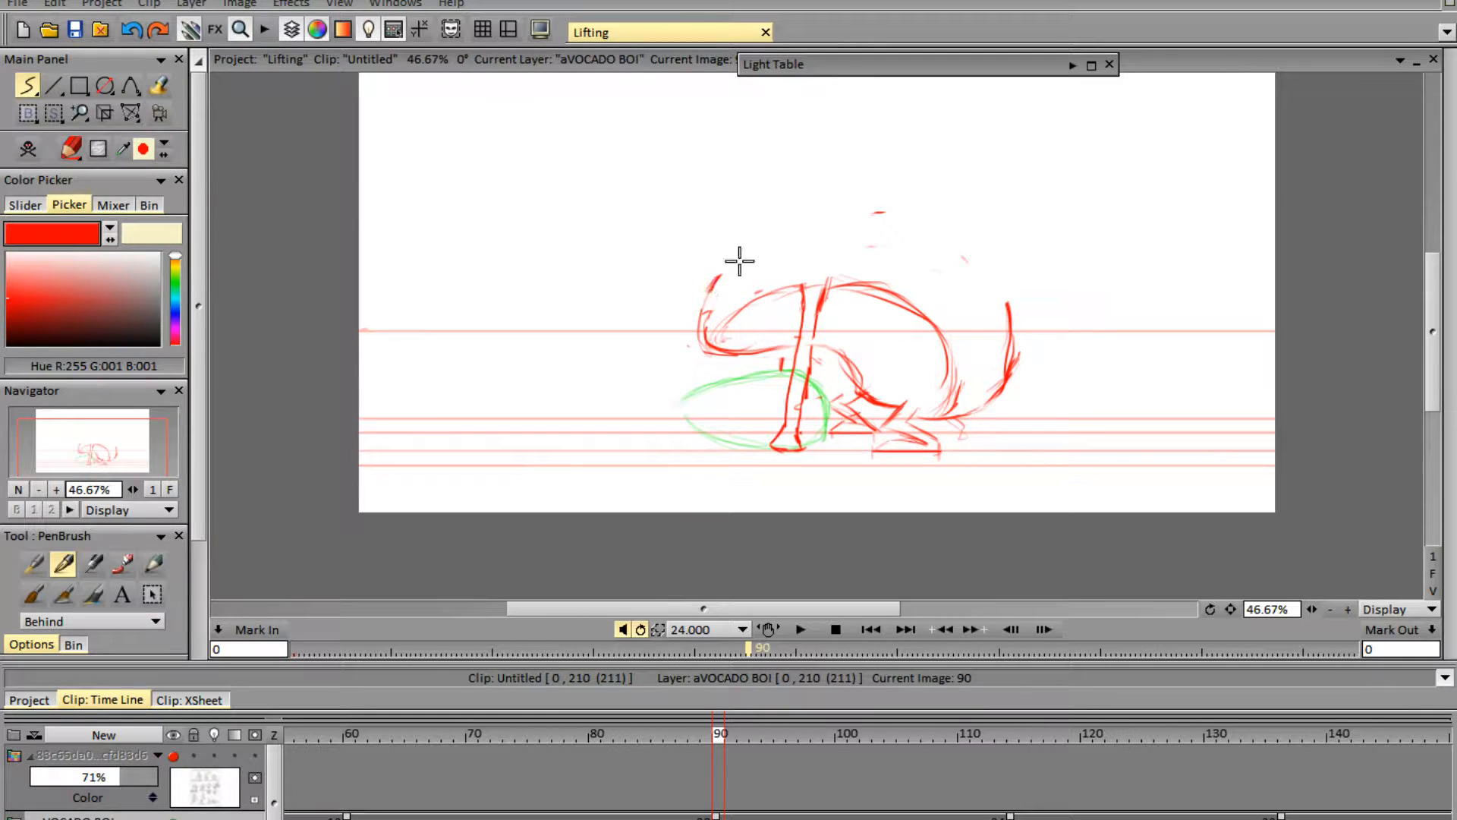
pyautogui.moveTo(739, 261); pyautogui.dragTo(898, 205)
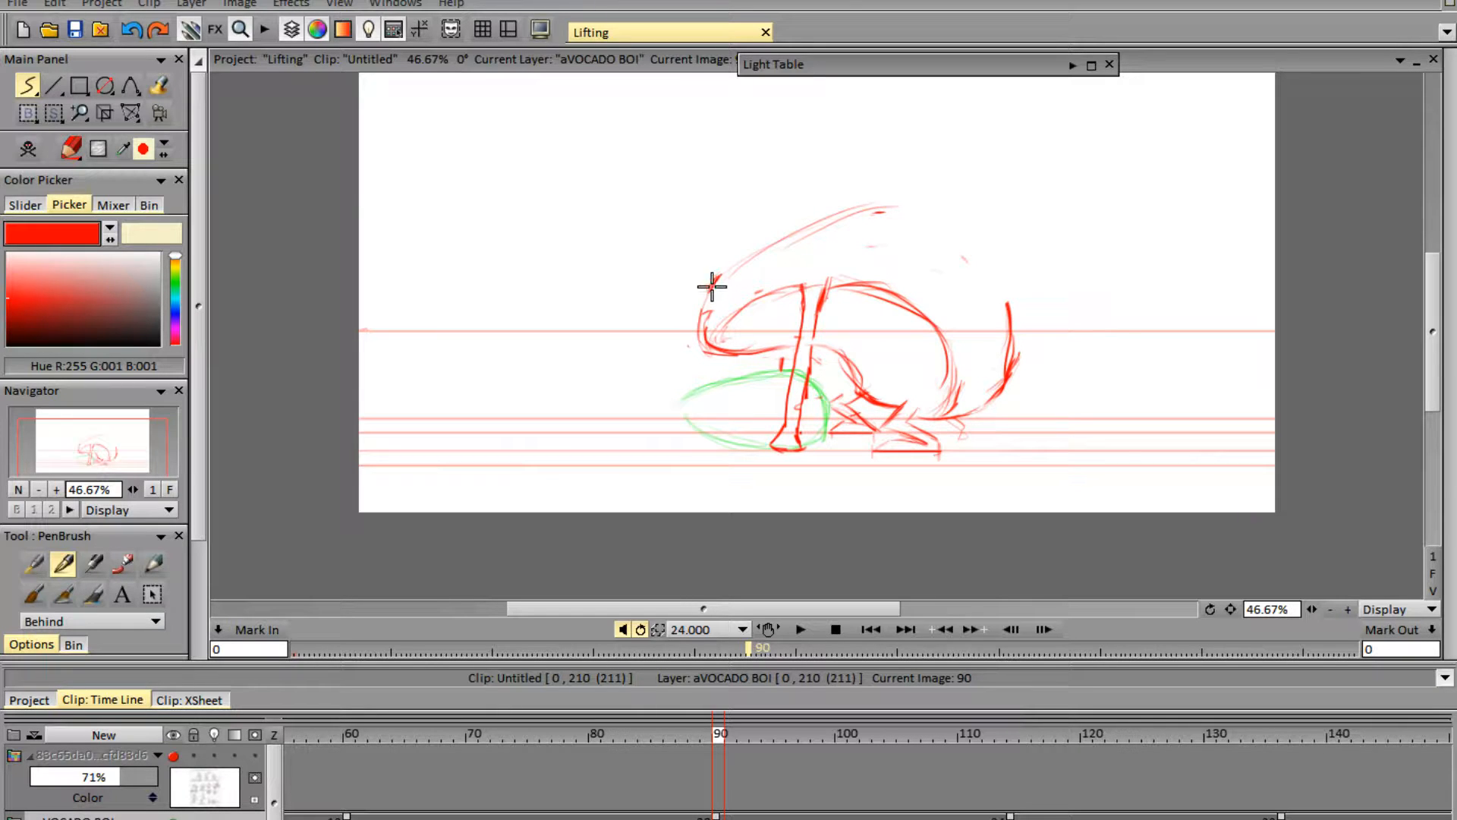
pyautogui.moveTo(712, 286)
pyautogui.mouseDown()
pyautogui.moveTo(930, 214)
pyautogui.moveTo(959, 228)
pyautogui.moveTo(1011, 333)
pyautogui.mouseUp()
pyautogui.moveTo(999, 384); pyautogui.dragTo(1015, 324)
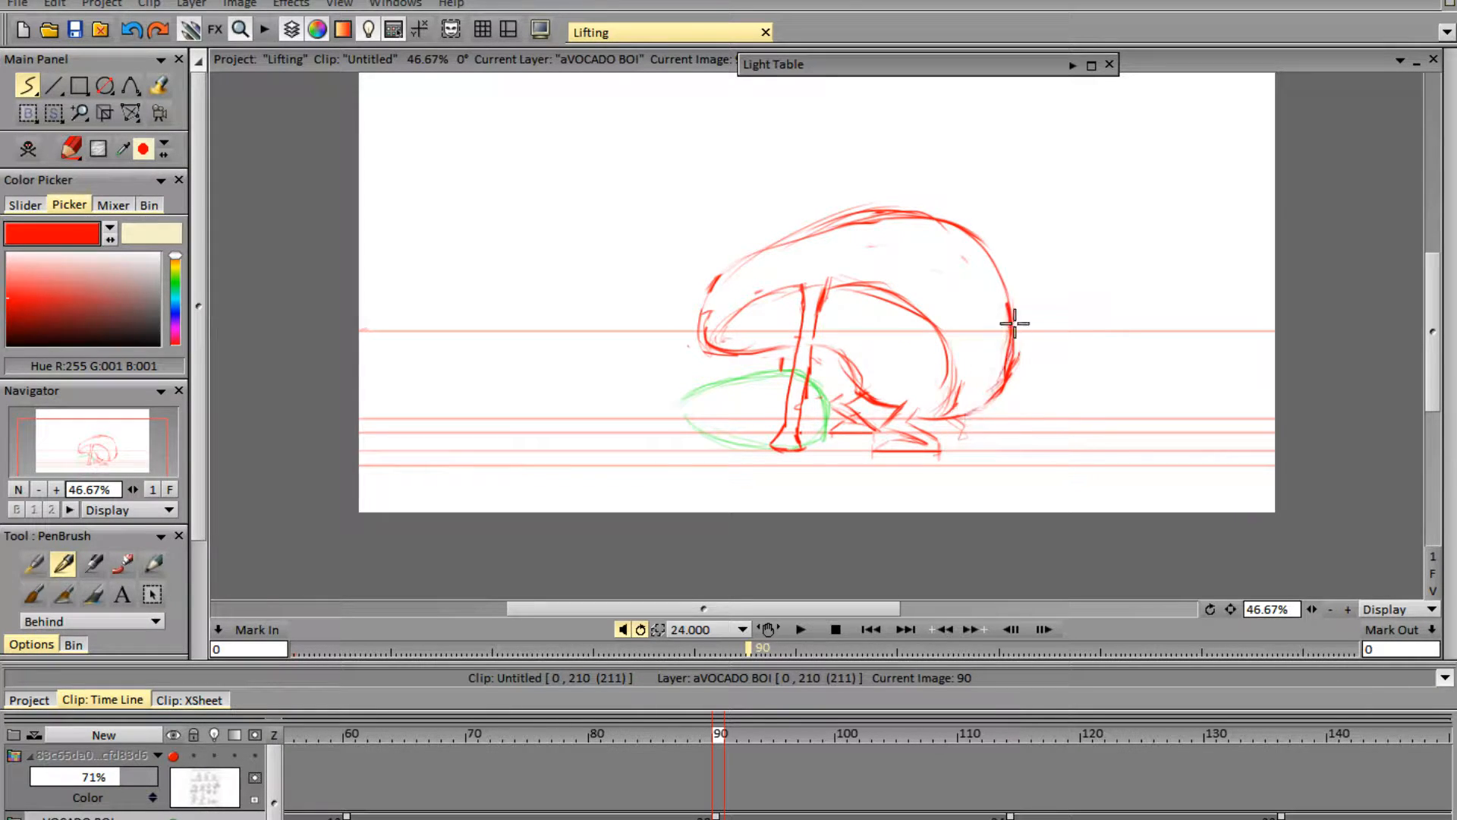
pyautogui.moveTo(850, 218); pyautogui.dragTo(749, 269)
pyautogui.press('Left')
pyautogui.press('Right')
# - Touch up the lines where the front leg meets the belly, and play back the lift
pyautogui.press('e')
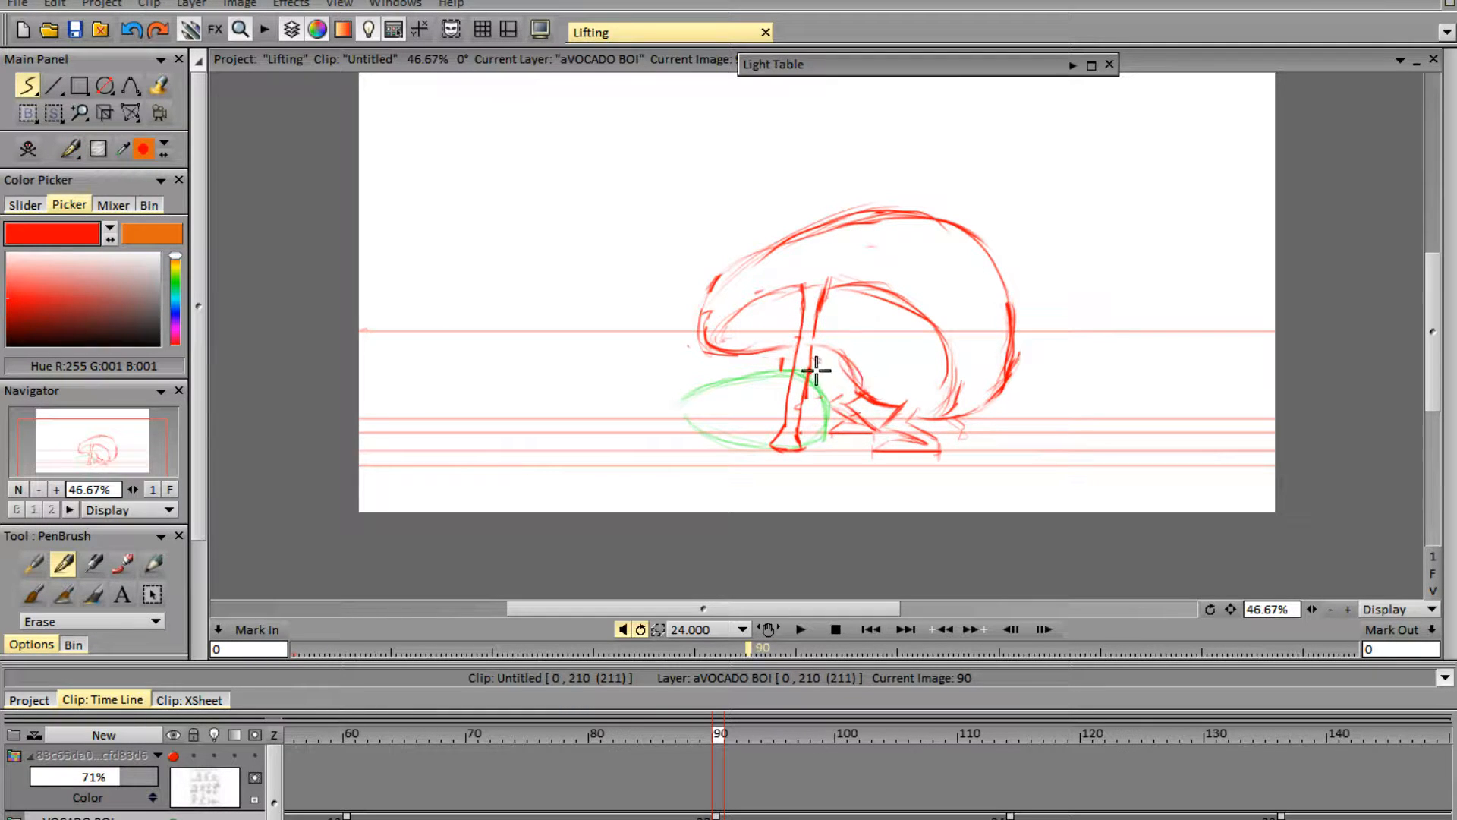
pyautogui.press('e')
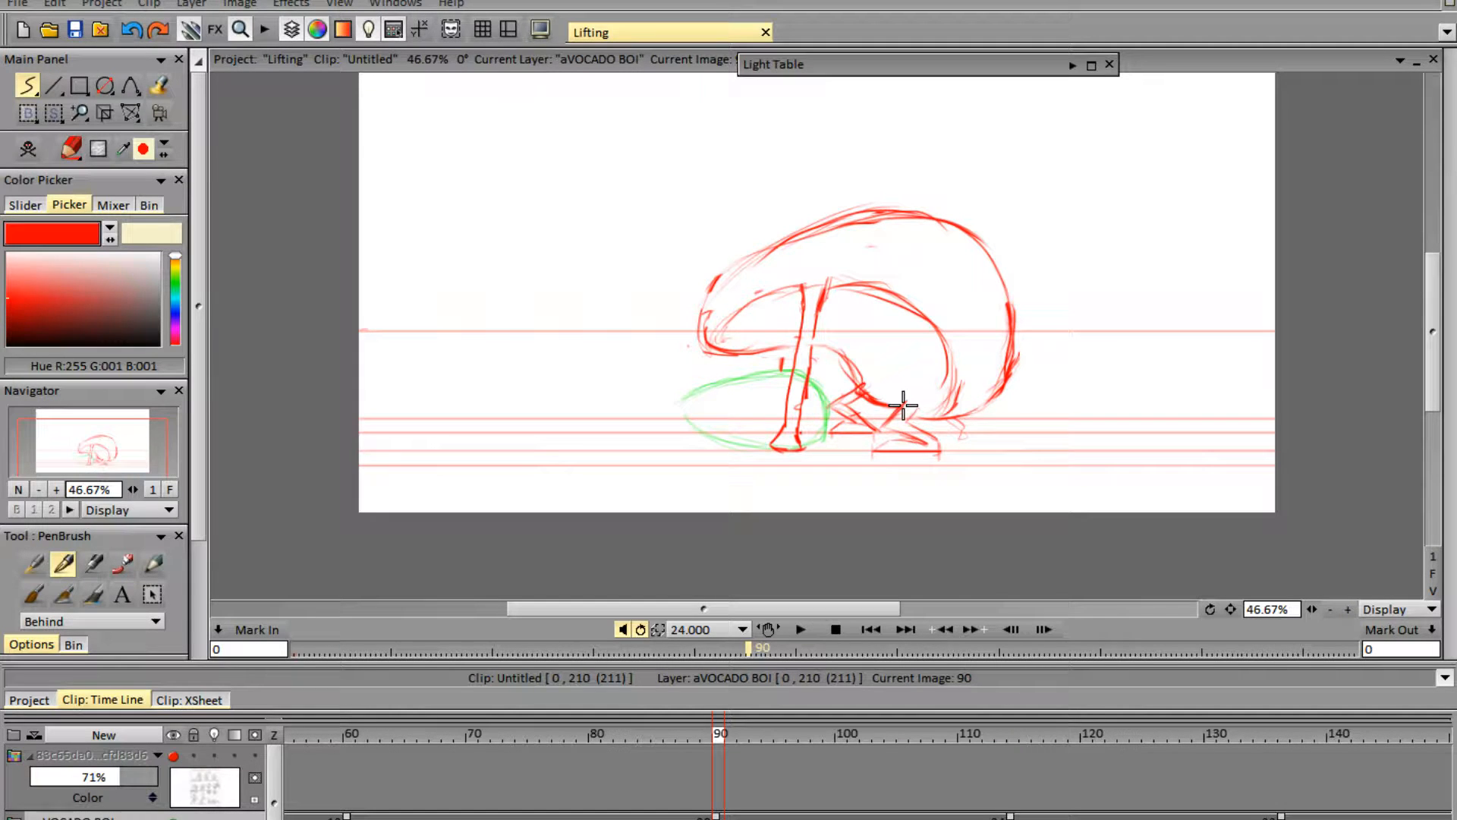
pyautogui.click(798, 630)
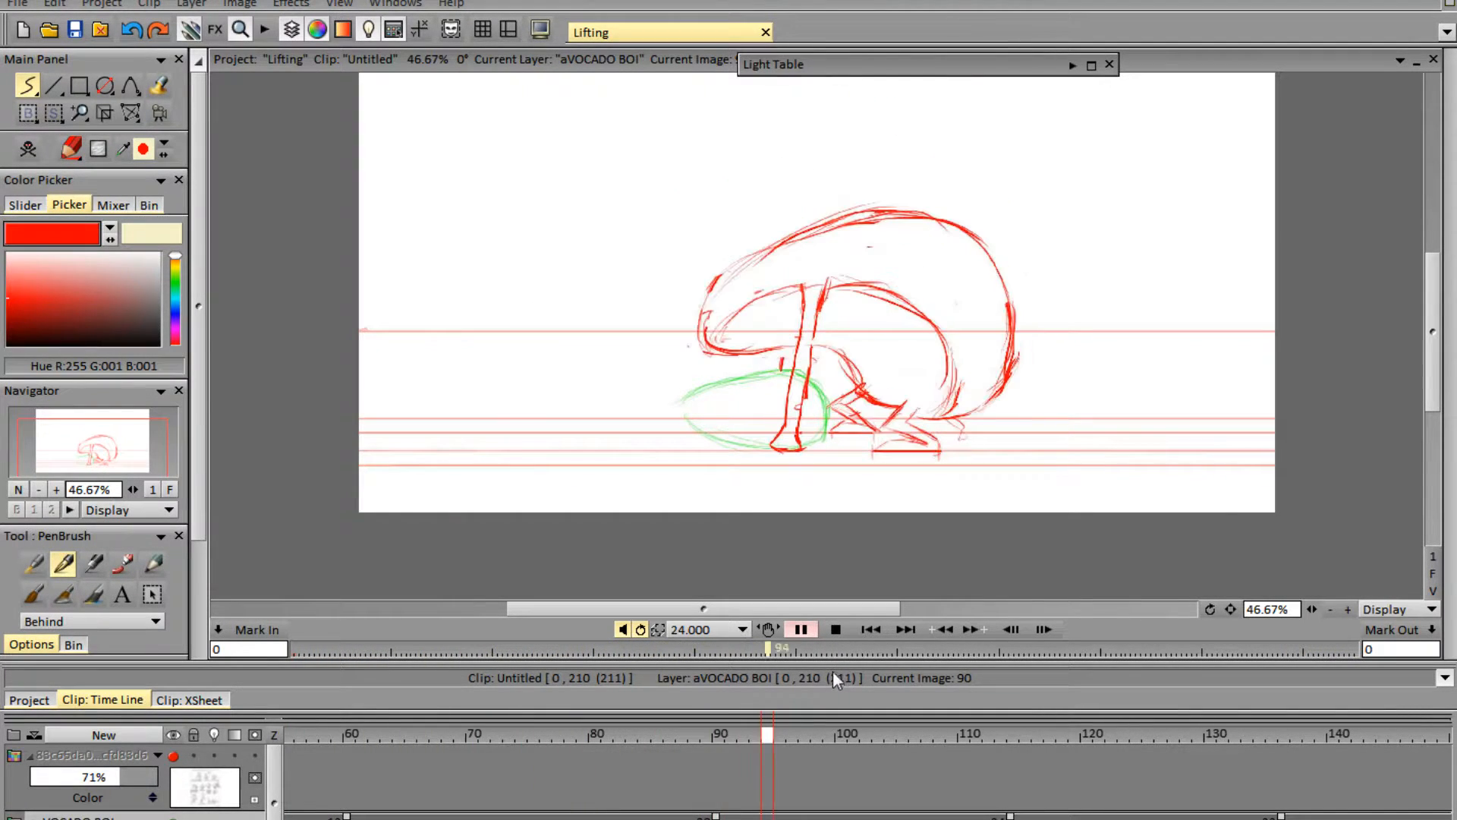
pyautogui.click(837, 634)
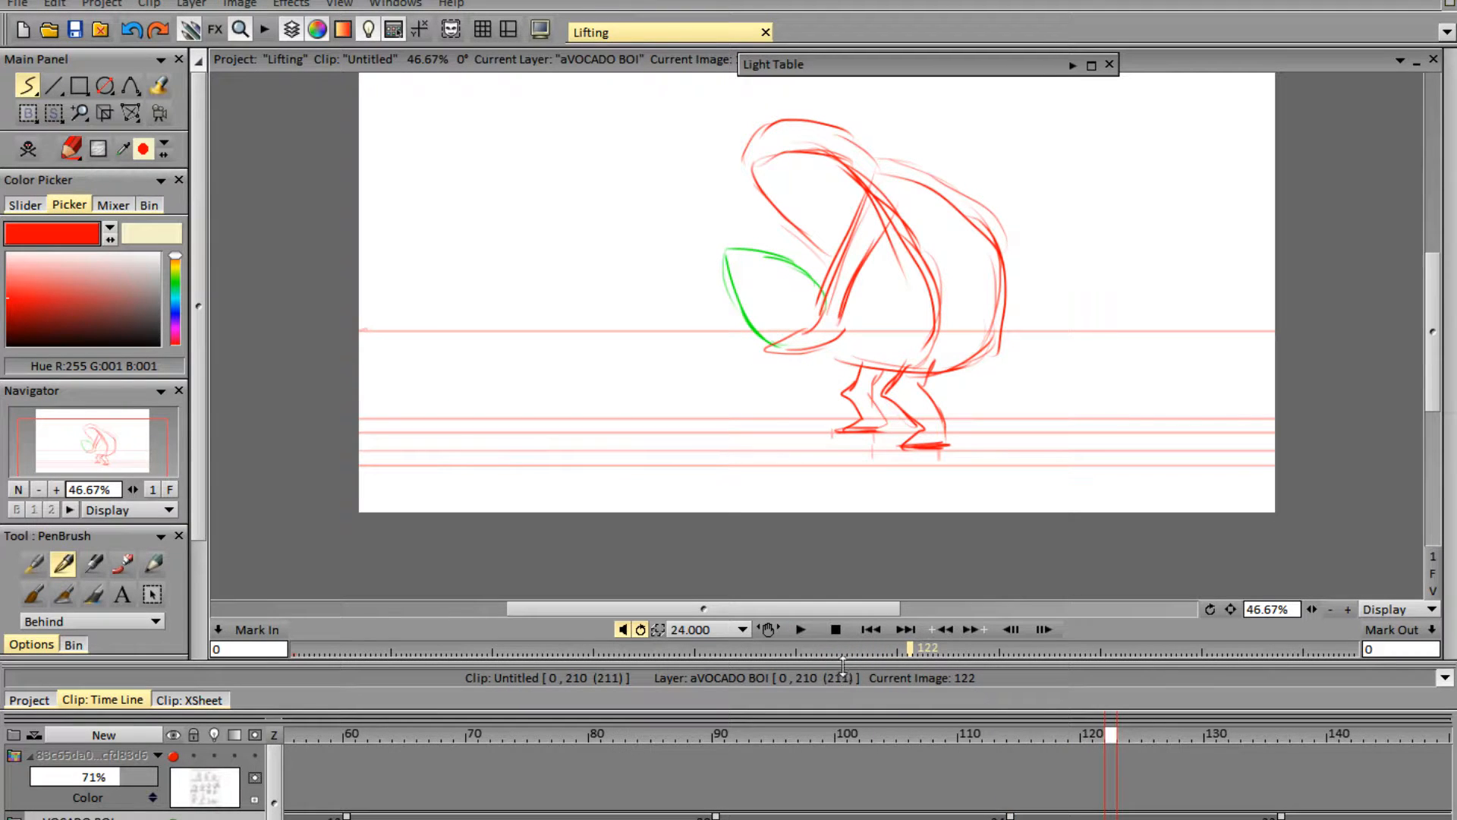
# - Try to erase and redraw the near foot on frame 115 so it sits on its ground guideline
pyautogui.moveTo(1006, 734); pyautogui.dragTo(1020, 733)
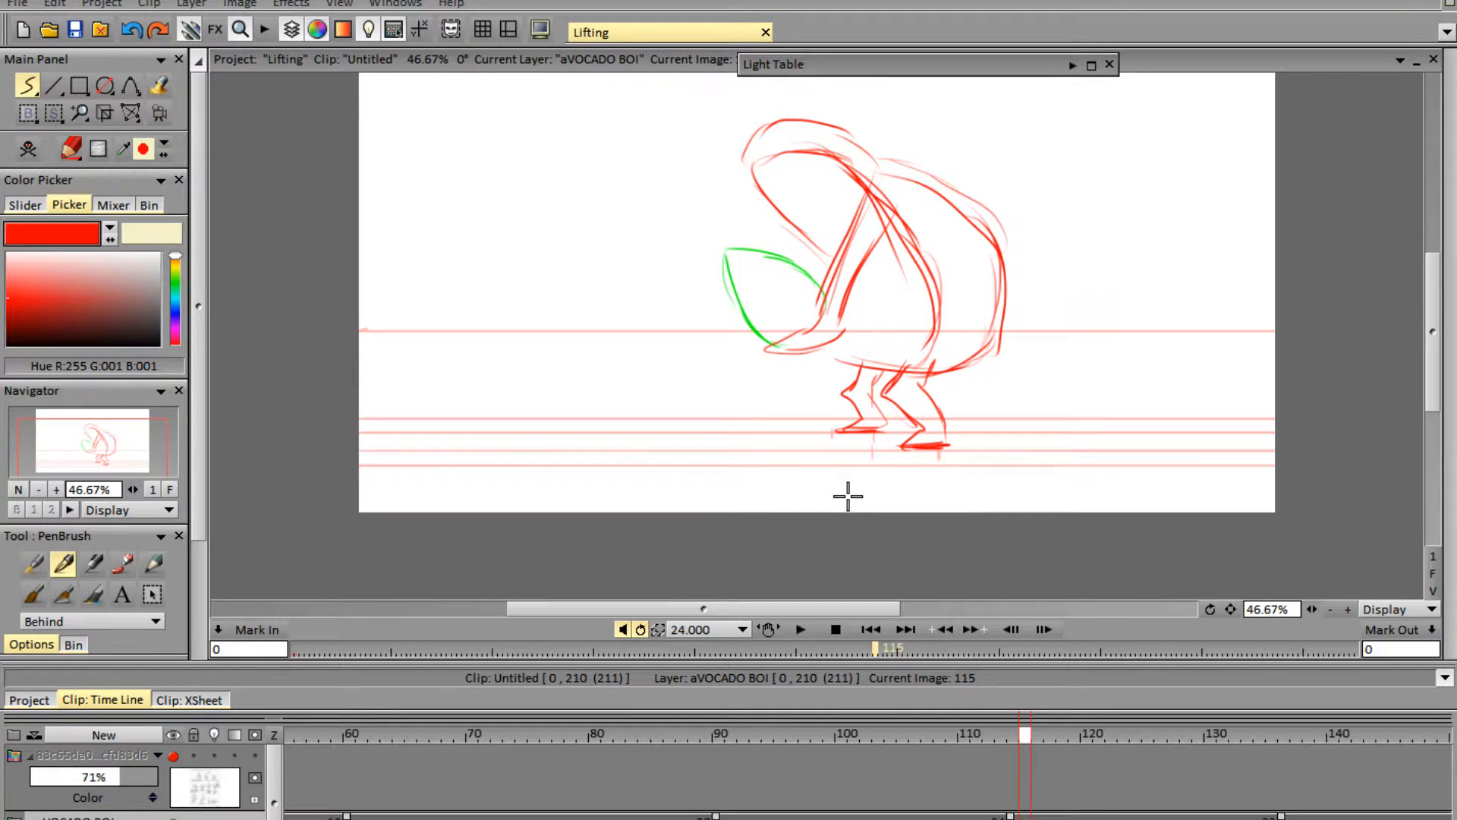
pyautogui.press('e')
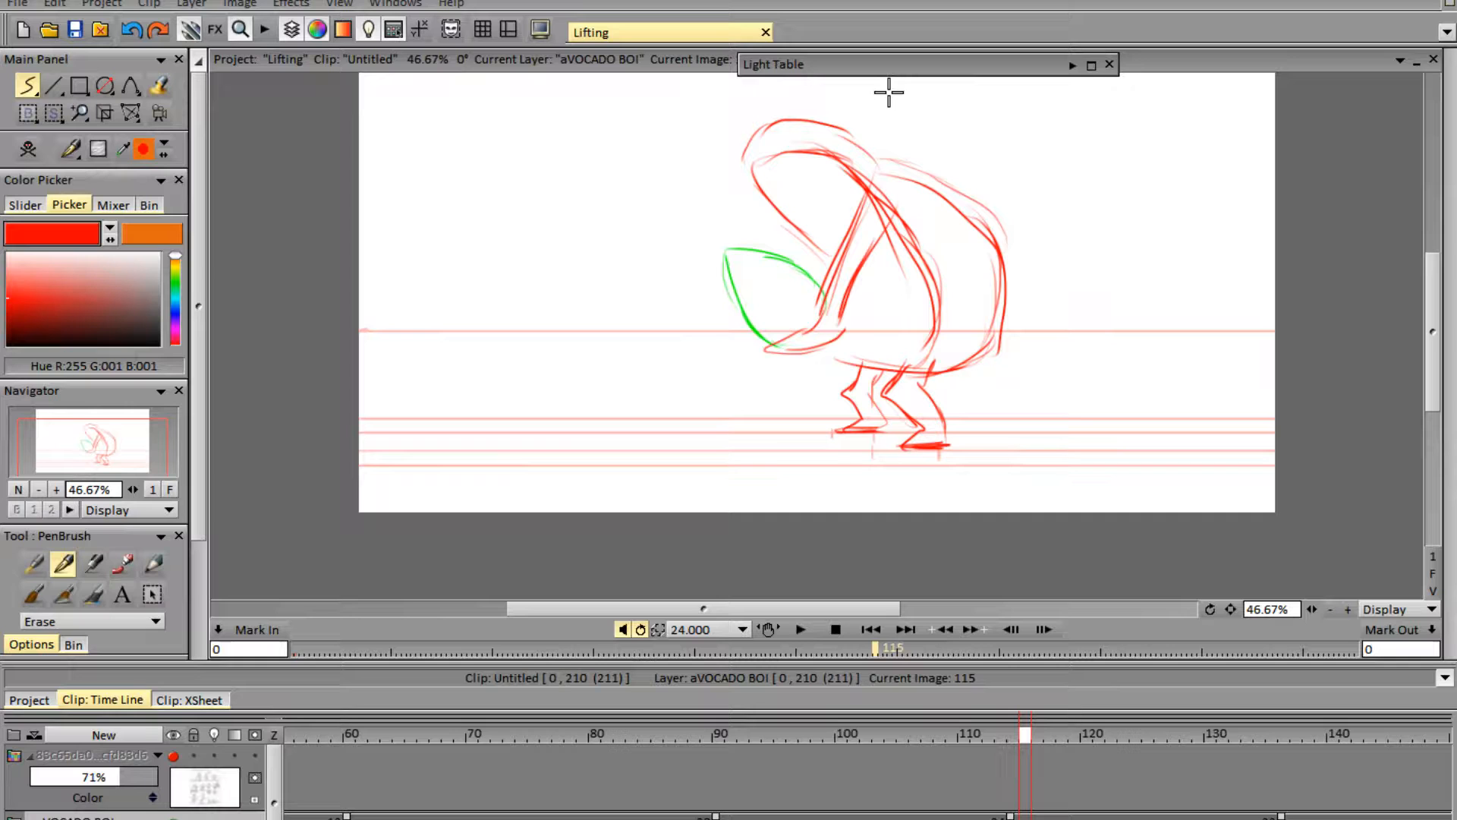
pyautogui.click(1347, 608)
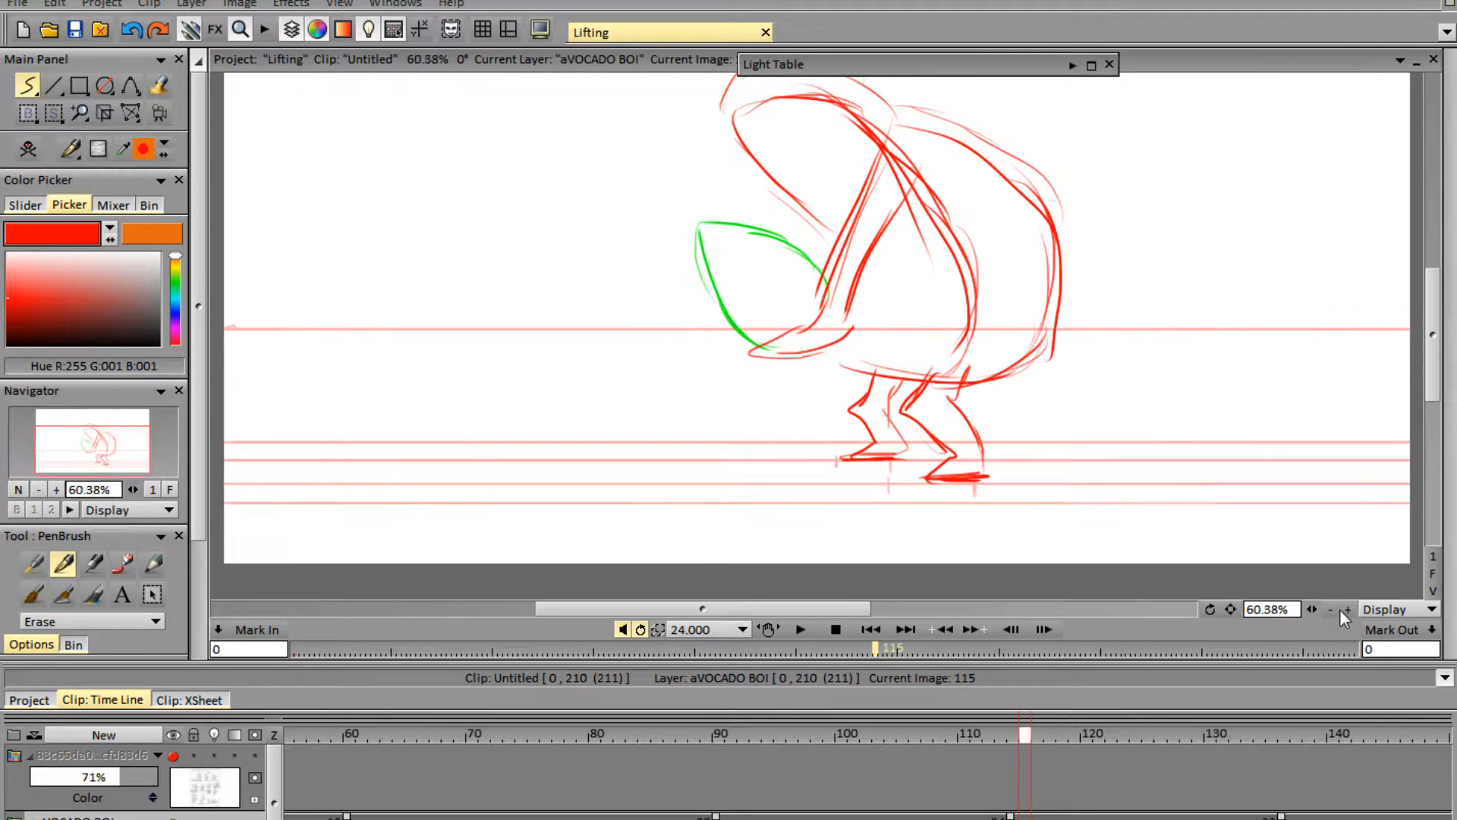
pyautogui.click(1230, 608)
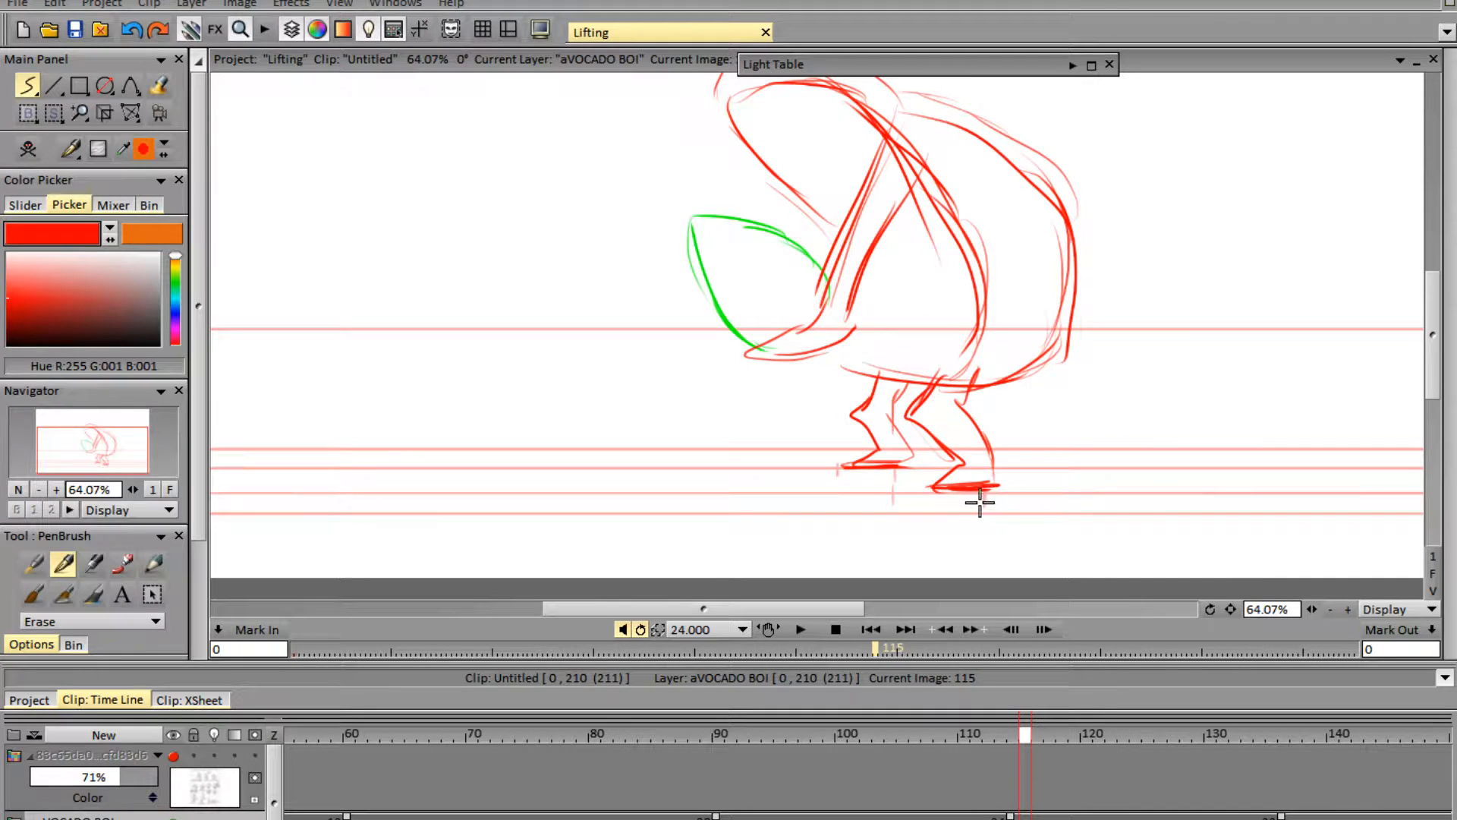
pyautogui.hotkey('ctrl', 'z')
pyautogui.press('n')
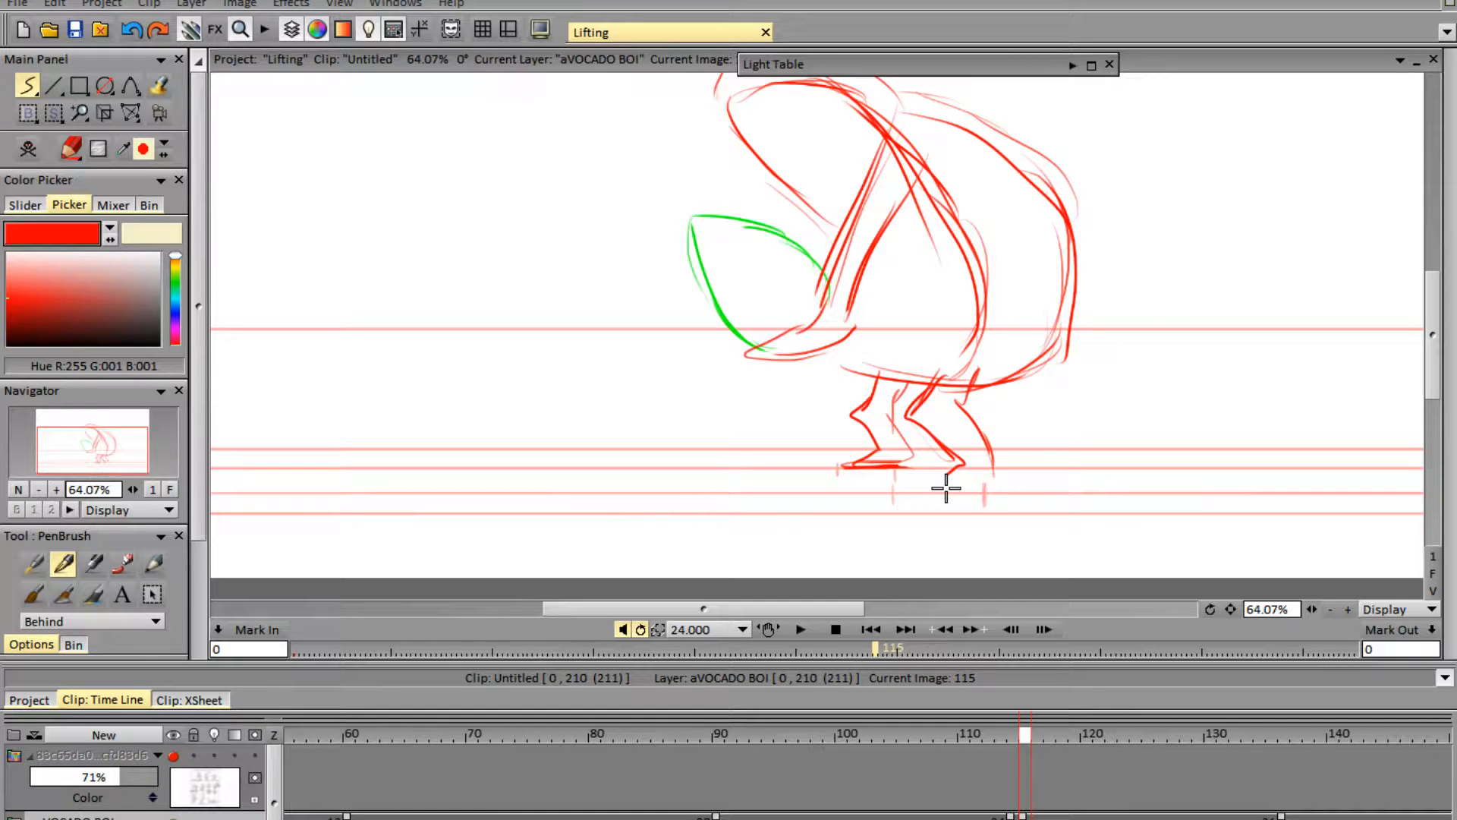
pyautogui.moveTo(946, 488); pyautogui.dragTo(999, 484)
# - Warp the whole character drawing on frame 115 slightly toward the rock and down, aligning the near foot with its ground mark
pyautogui.click(130, 114)
pyautogui.moveTo(937, 329)
pyautogui.mouseDown()
pyautogui.moveTo(910, 331)
pyautogui.moveTo(943, 335)
pyautogui.mouseUp()
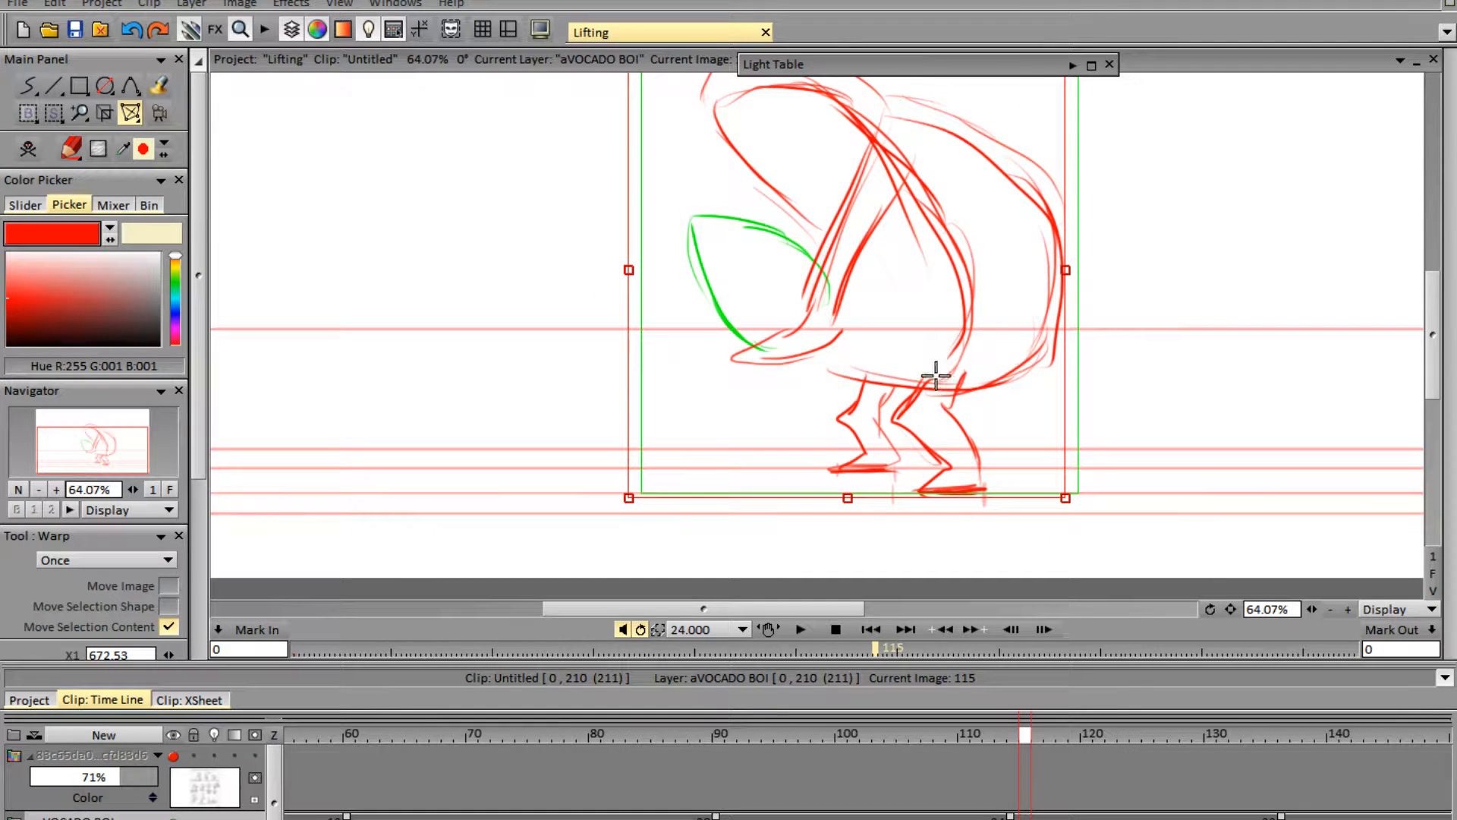
pyautogui.press('Return')
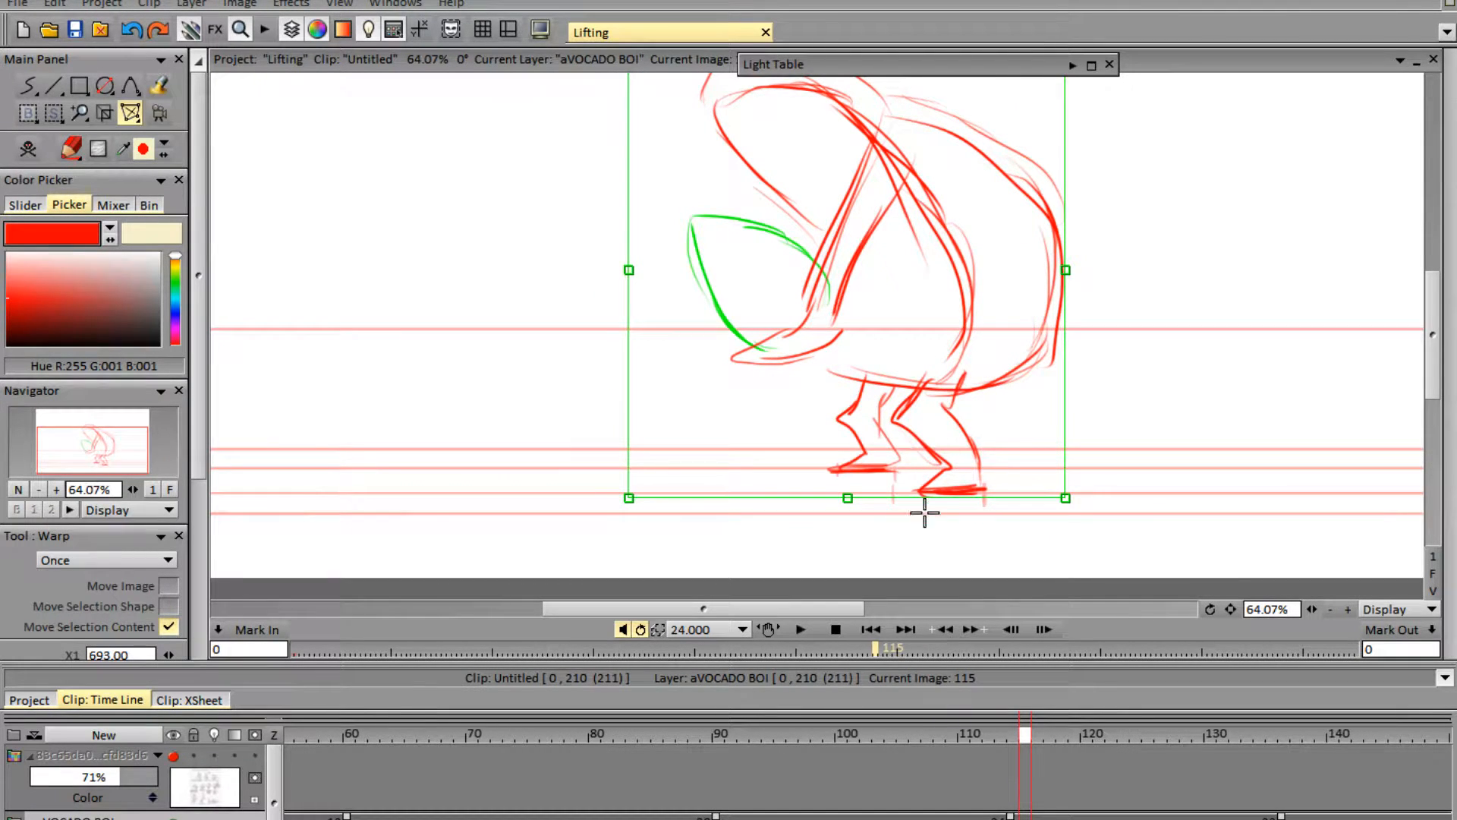
pyautogui.press('b')
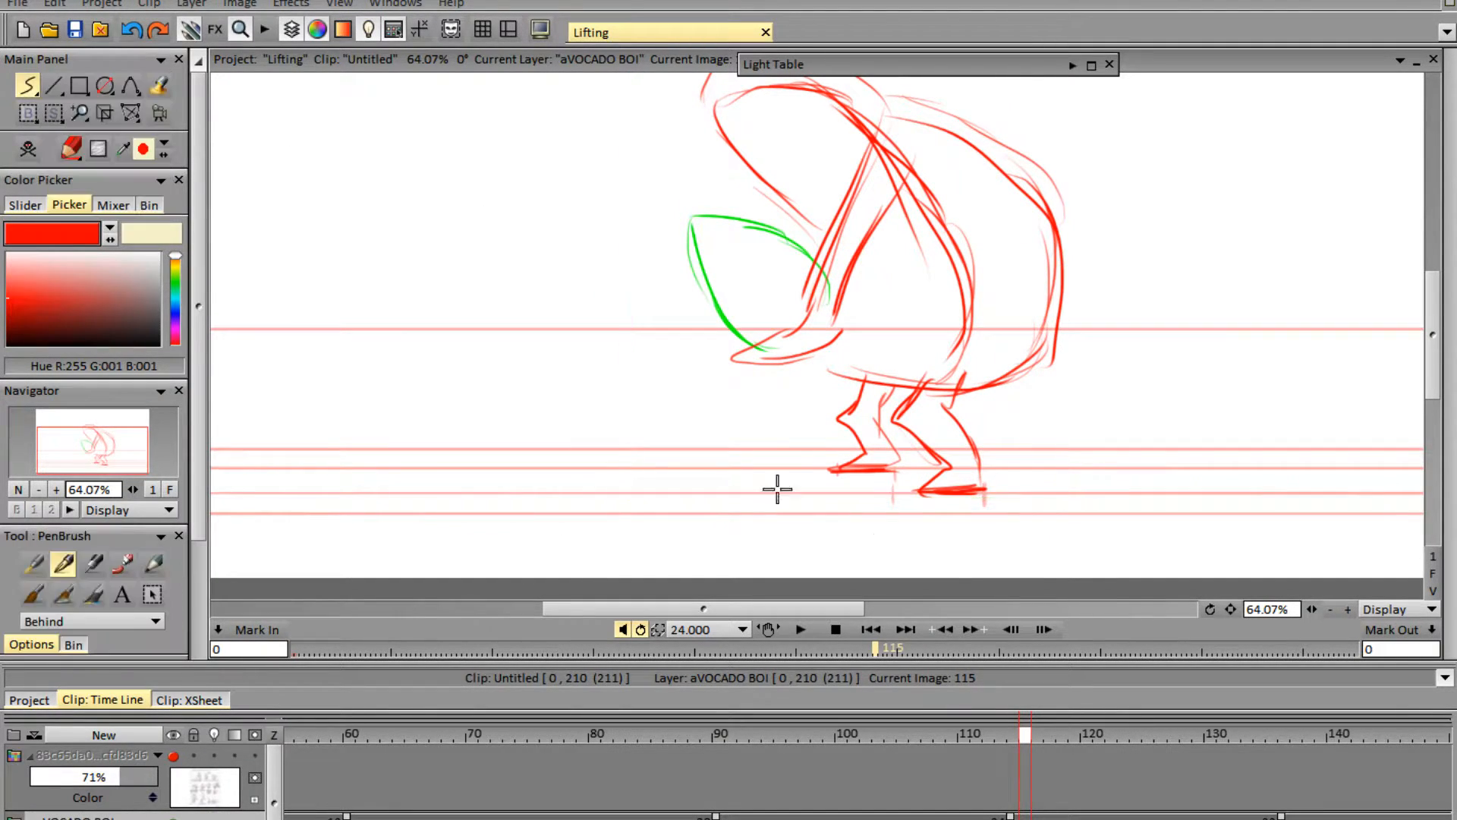
# - Sketch the near foot's top edge on frame 115, and erase both feet and lower shins, leaving the ground marks
pyautogui.moveTo(887, 491)
pyautogui.mouseDown()
pyautogui.moveTo(928, 492)
pyautogui.moveTo(894, 495)
pyautogui.moveTo(975, 488)
pyautogui.moveTo(890, 493)
pyautogui.moveTo(952, 481)
pyautogui.mouseUp()
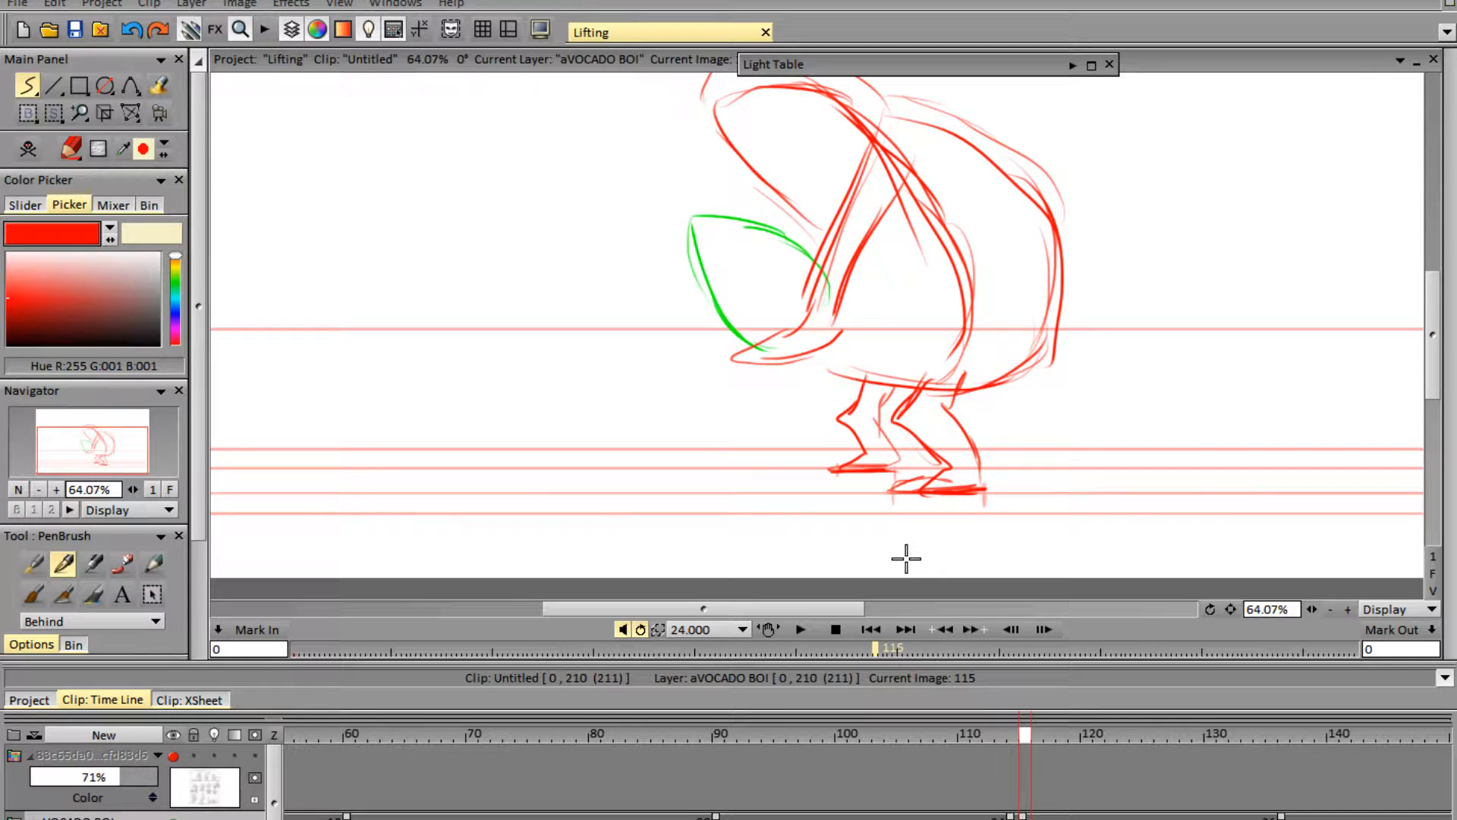
pyautogui.press('e')
pyautogui.moveTo(1312, 607); pyautogui.dragTo(1343, 607)
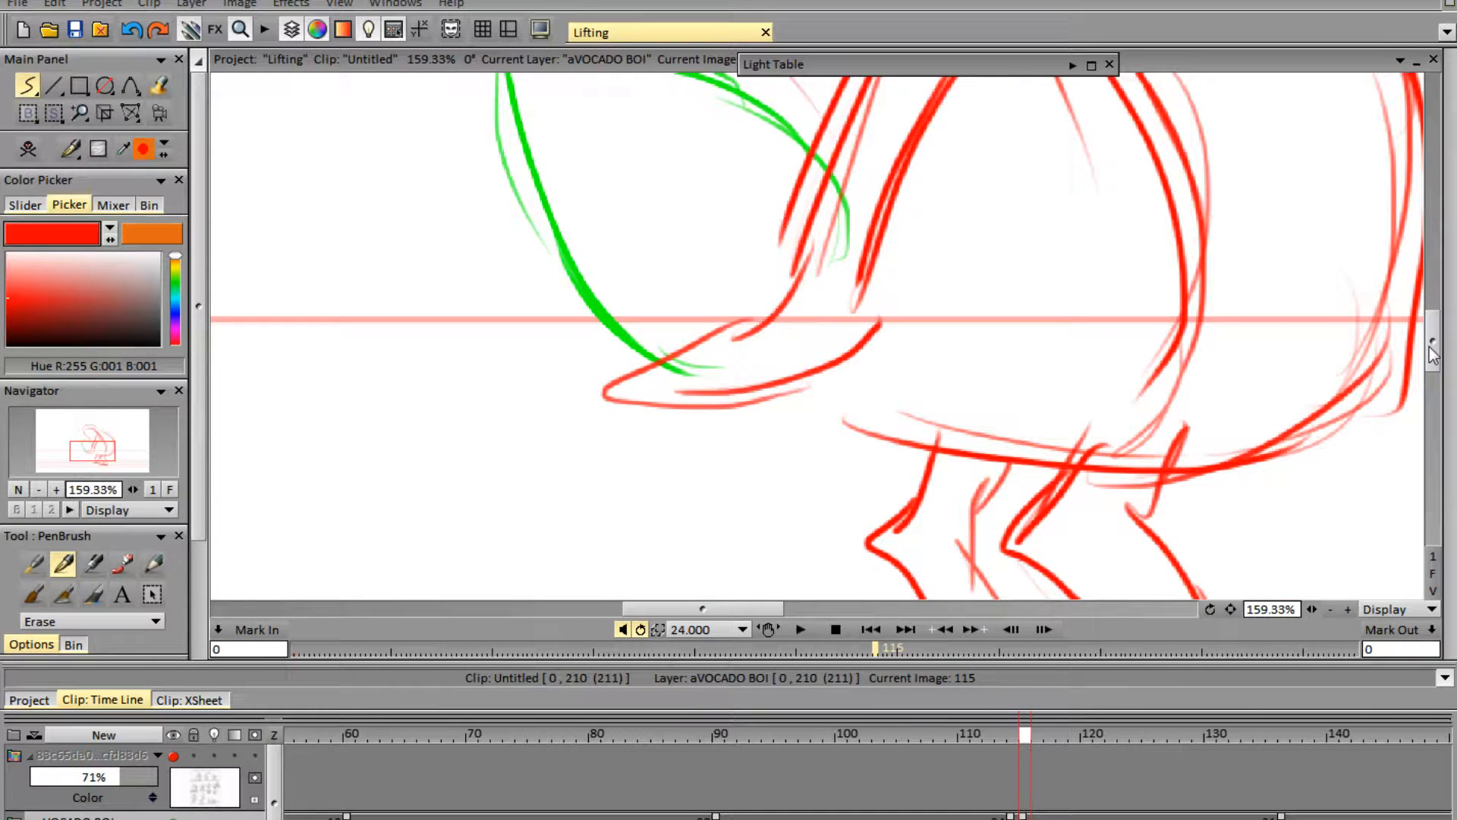
pyautogui.scroll(-3, 1432, 353)
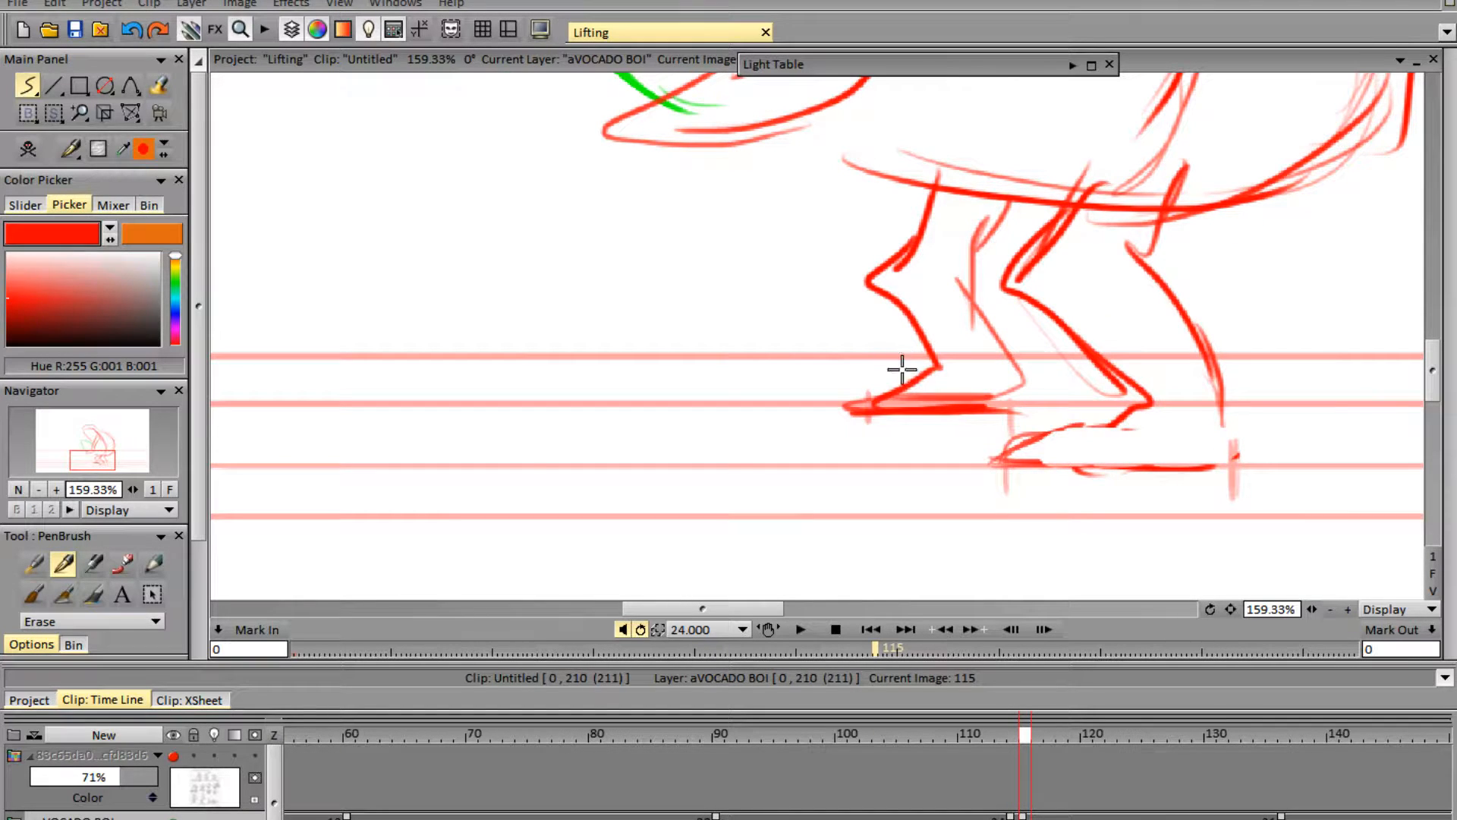
pyautogui.moveTo(962, 380)
pyautogui.mouseDown()
pyautogui.moveTo(1021, 384)
pyautogui.moveTo(984, 340)
pyautogui.moveTo(991, 329)
pyautogui.moveTo(926, 356)
pyautogui.mouseUp()
pyautogui.press('b')
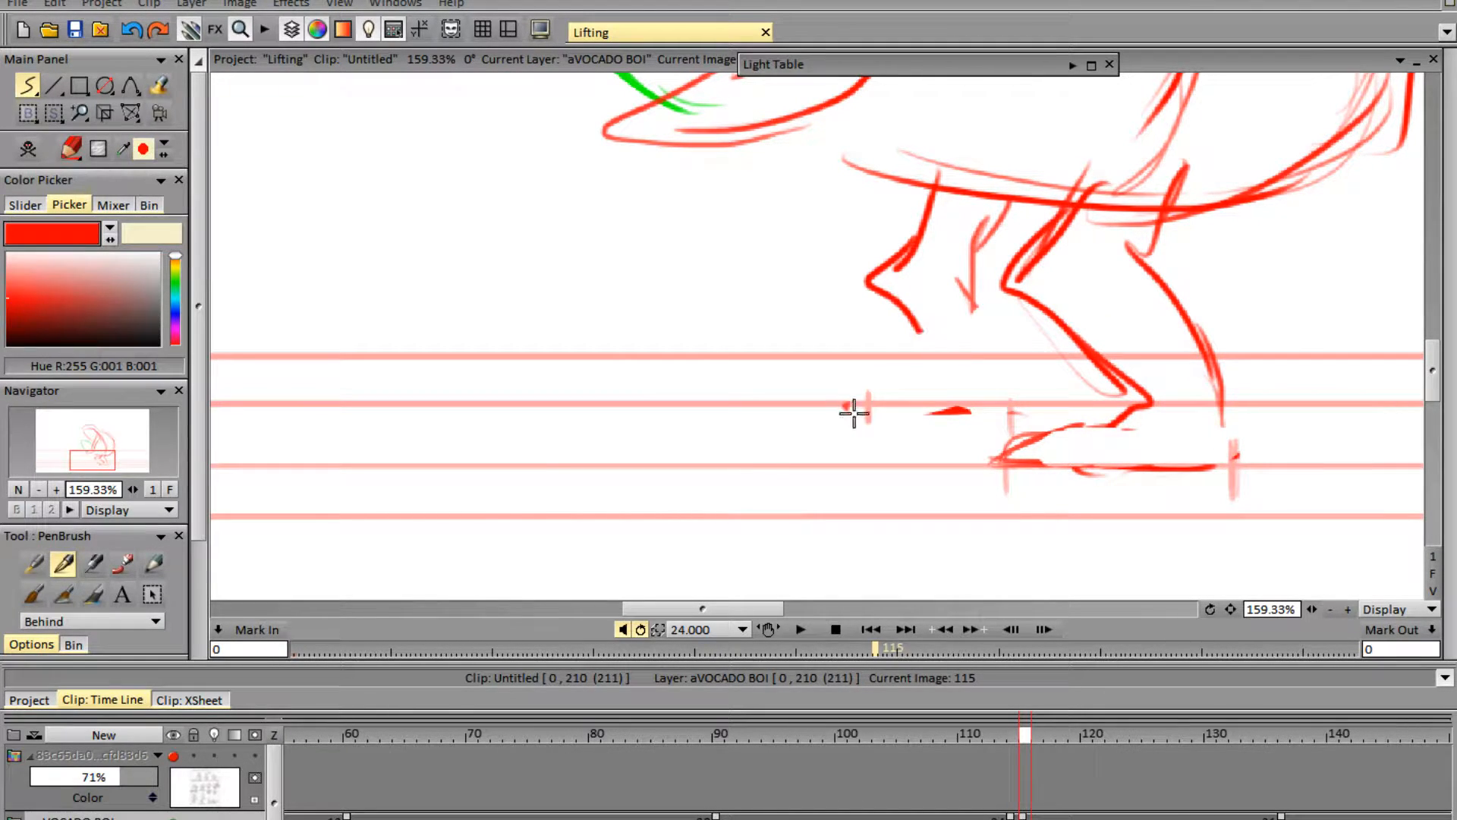
pyautogui.press('e')
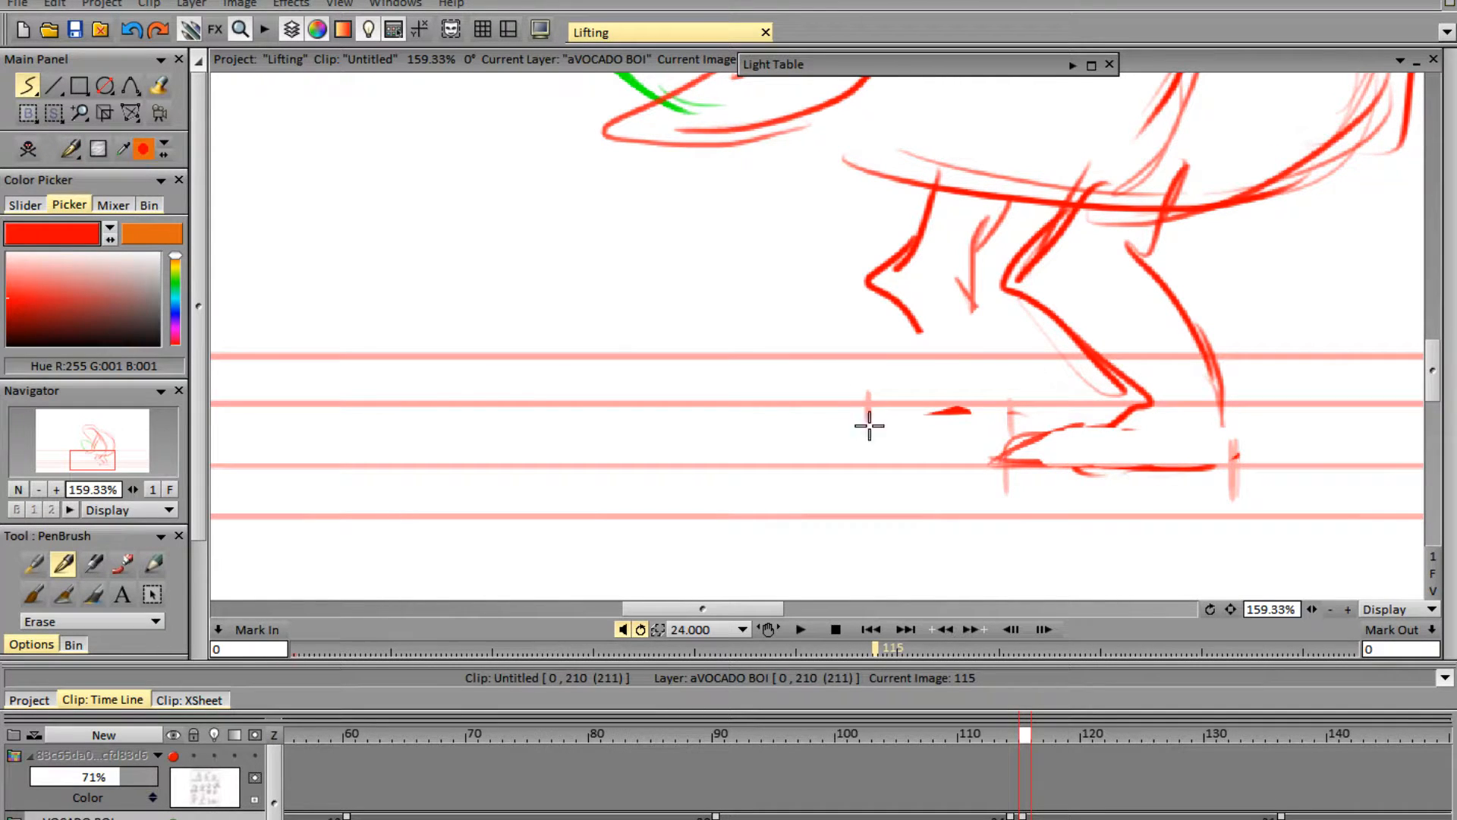
pyautogui.moveTo(1001, 504)
pyautogui.mouseDown()
pyautogui.moveTo(1061, 428)
pyautogui.moveTo(1097, 435)
pyautogui.moveTo(1062, 432)
pyautogui.moveTo(1156, 404)
pyautogui.moveTo(1235, 435)
pyautogui.moveTo(1227, 412)
pyautogui.moveTo(1097, 388)
pyautogui.moveTo(1165, 377)
pyautogui.mouseUp()
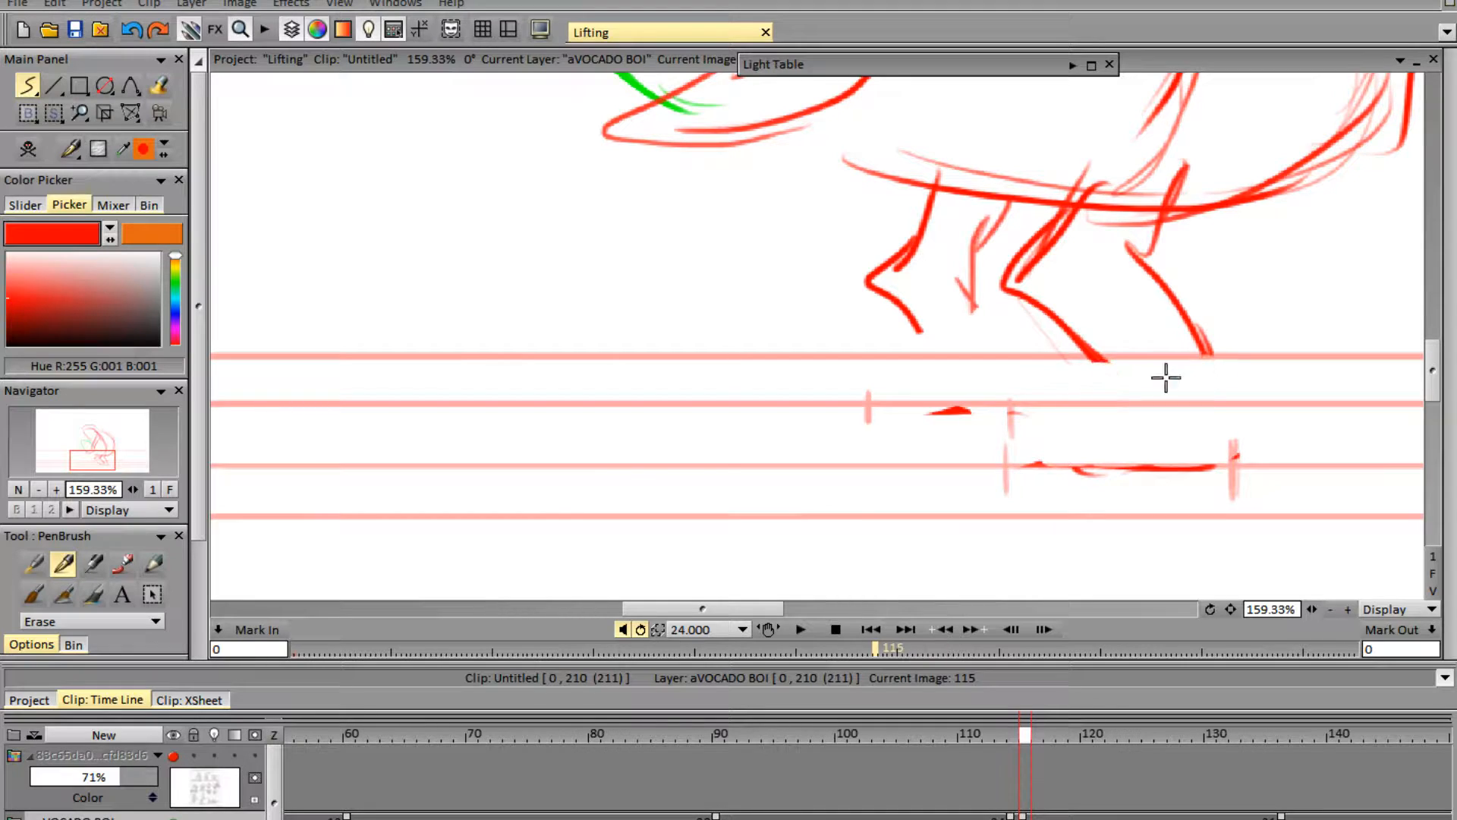
# - Redraw both feet flat on their ground guidelines, spanning the tick marks, with rough shin and heel lines rising from them
pyautogui.press('n')
pyautogui.moveTo(872, 405); pyautogui.dragTo(1012, 407)
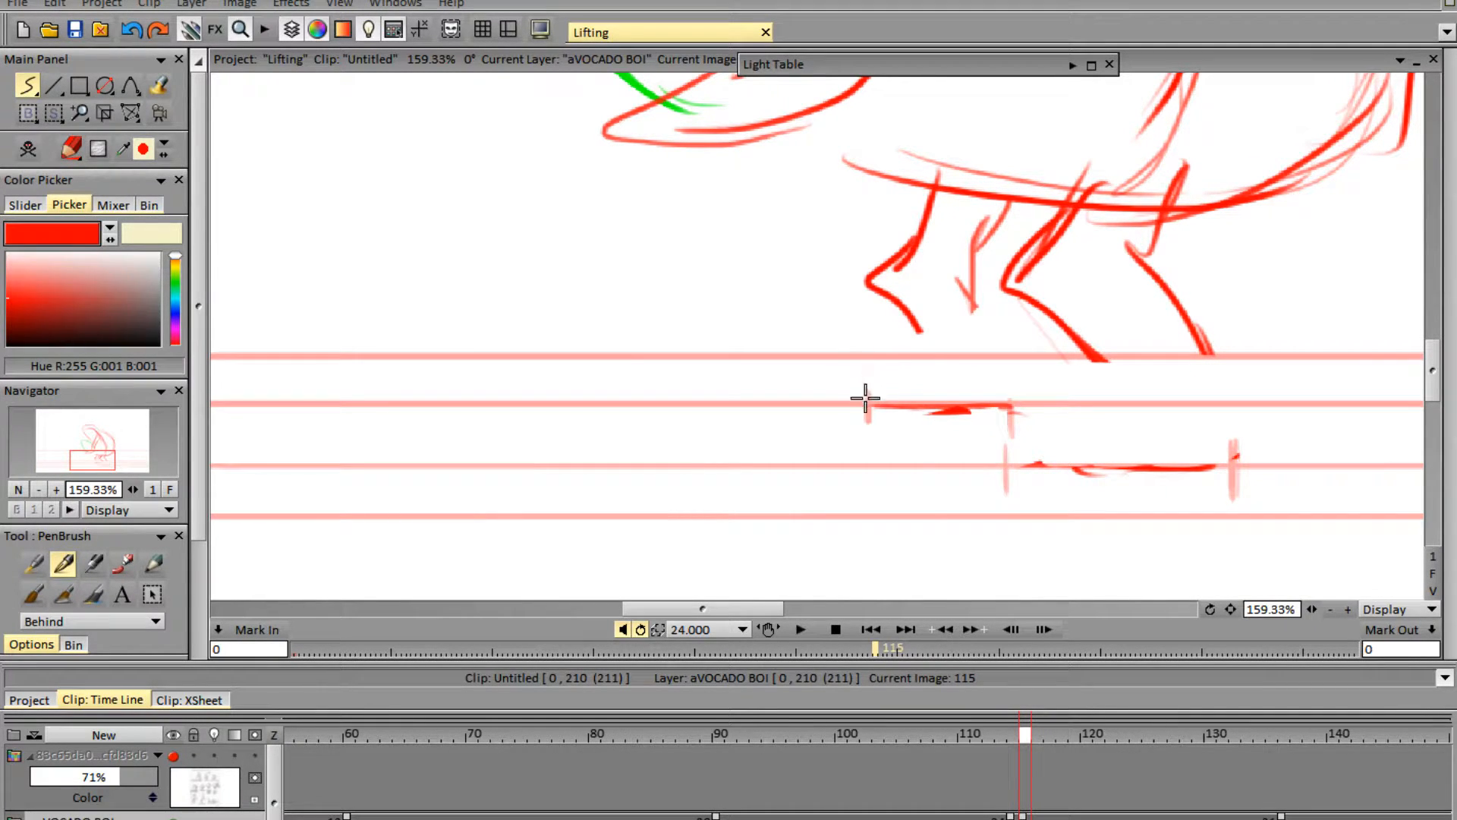
pyautogui.moveTo(864, 401)
pyautogui.mouseDown()
pyautogui.moveTo(888, 382)
pyautogui.moveTo(978, 383)
pyautogui.mouseUp()
pyautogui.moveTo(1012, 409); pyautogui.dragTo(953, 308)
pyautogui.moveTo(993, 353)
pyautogui.mouseDown()
pyautogui.moveTo(949, 288)
pyautogui.moveTo(936, 344)
pyautogui.moveTo(958, 376)
pyautogui.mouseUp()
pyautogui.moveTo(1013, 463)
pyautogui.mouseDown()
pyautogui.moveTo(1104, 461)
pyautogui.moveTo(1058, 438)
pyautogui.moveTo(1082, 429)
pyautogui.mouseUp()
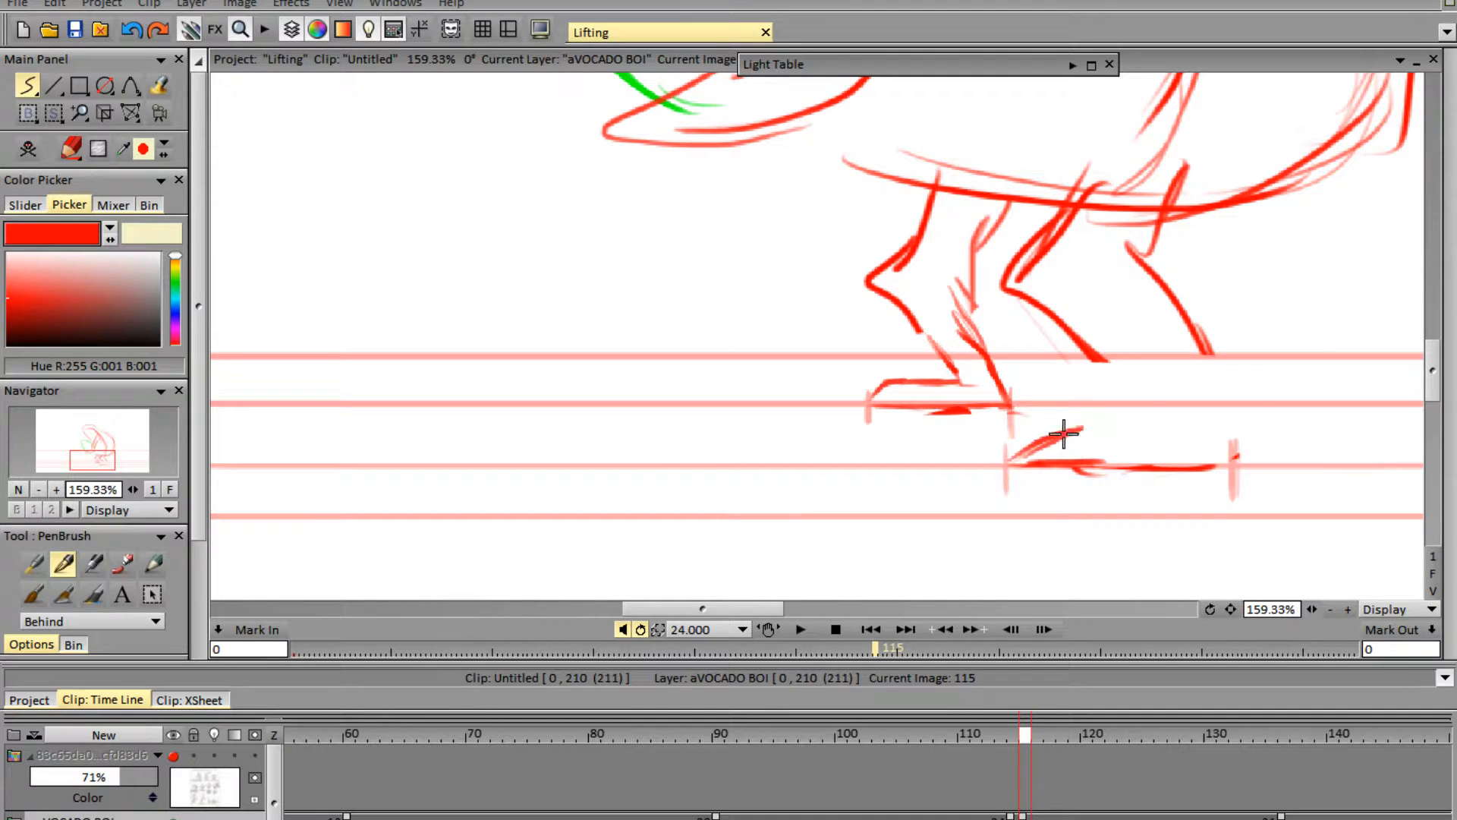
pyautogui.moveTo(1216, 423); pyautogui.dragTo(1226, 459)
# - Erase both legs up to the belly and redraw the far leg straighter, with a slight knee bend down to its foot
pyautogui.press('e')
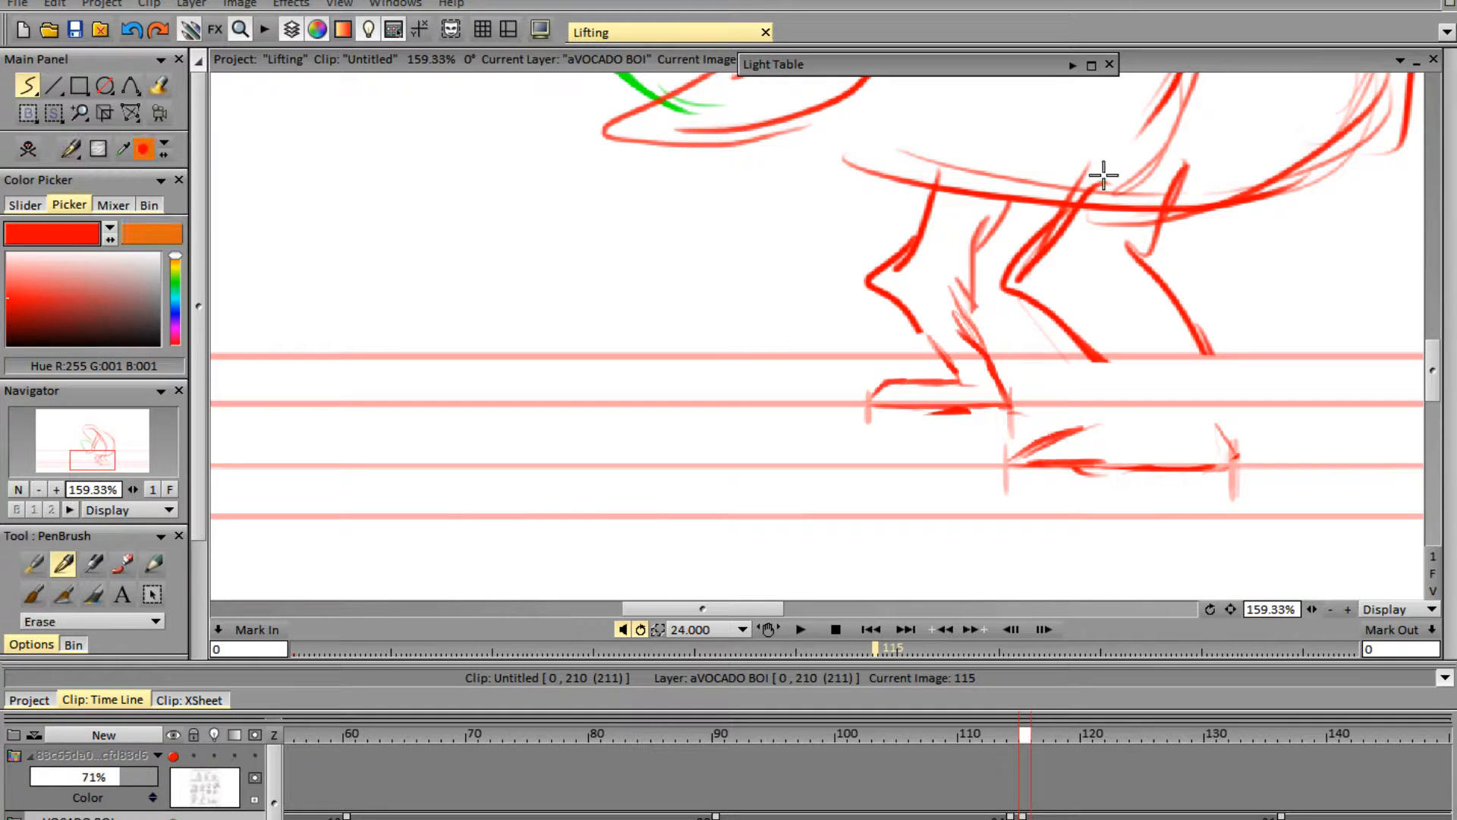
pyautogui.moveTo(1106, 169)
pyautogui.mouseDown()
pyautogui.moveTo(1048, 222)
pyautogui.moveTo(1066, 327)
pyautogui.moveTo(1102, 351)
pyautogui.moveTo(1173, 179)
pyautogui.moveTo(1152, 216)
pyautogui.moveTo(1165, 163)
pyautogui.moveTo(1083, 206)
pyautogui.moveTo(963, 339)
pyautogui.mouseUp()
pyautogui.press('e')
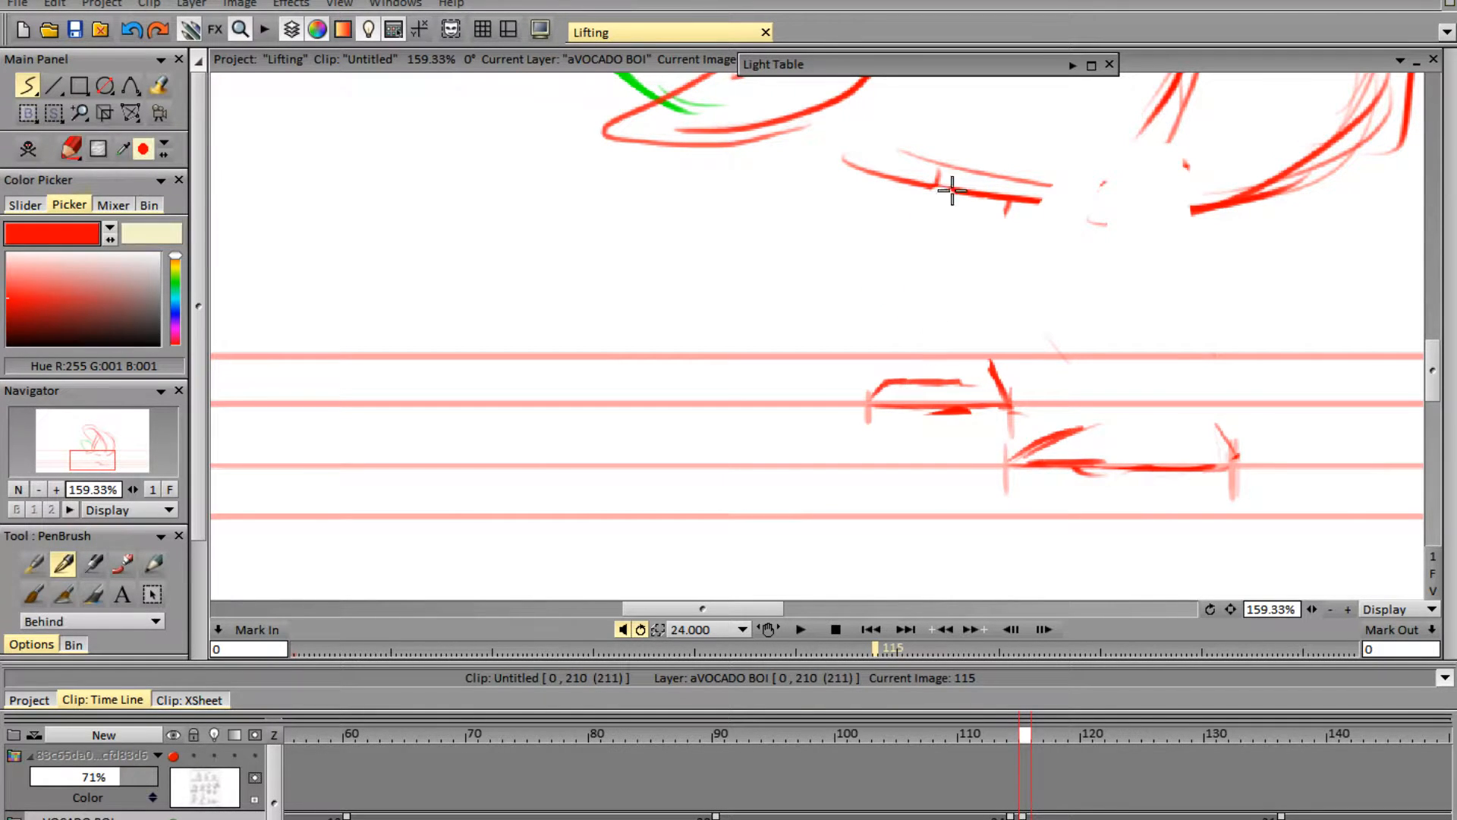
pyautogui.moveTo(919, 292); pyautogui.dragTo(978, 389)
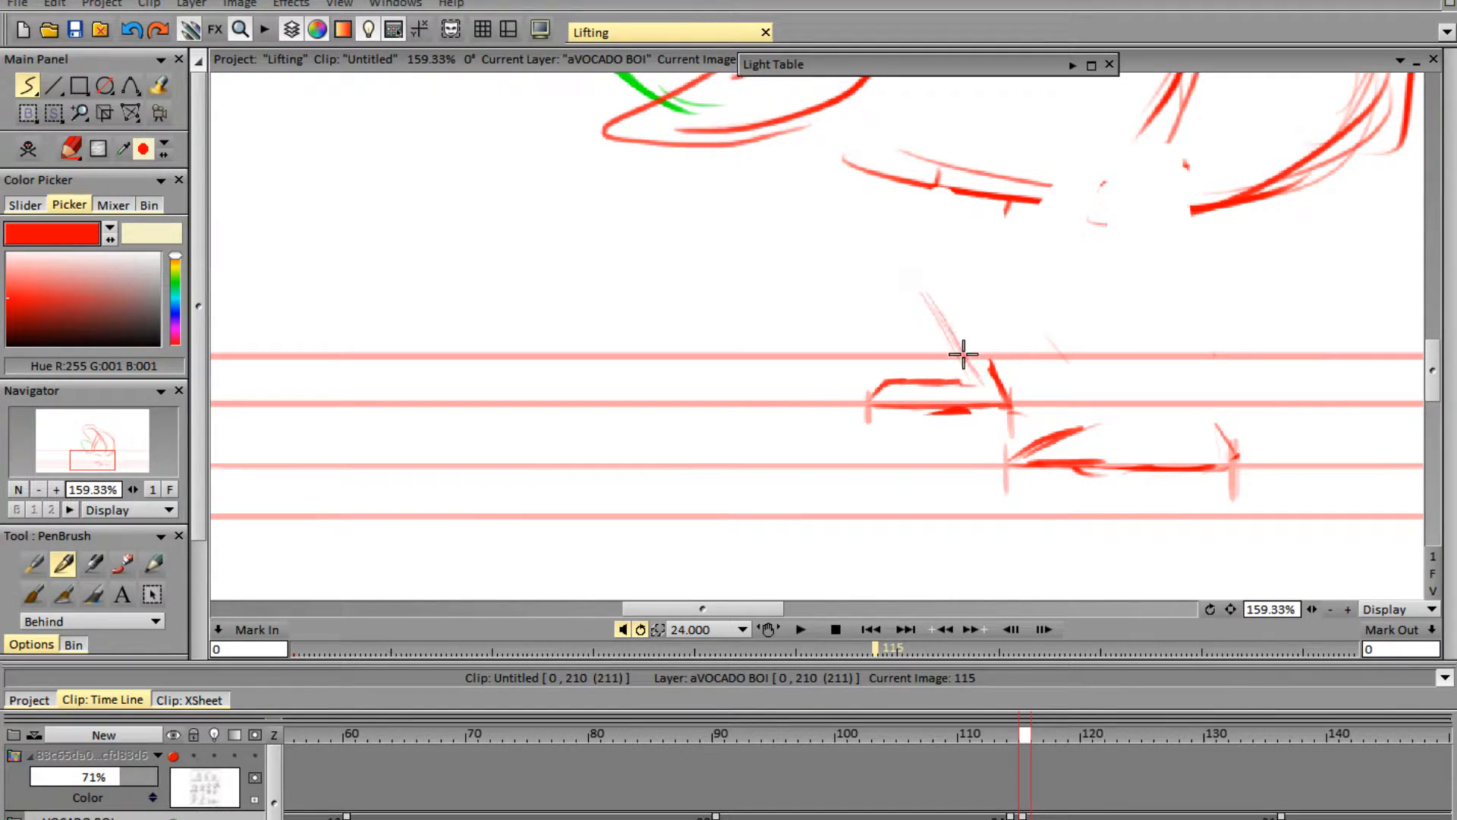
pyautogui.moveTo(957, 192)
pyautogui.mouseDown()
pyautogui.moveTo(916, 283)
pyautogui.moveTo(991, 368)
pyautogui.mouseUp()
pyautogui.moveTo(949, 291); pyautogui.dragTo(959, 334)
pyautogui.moveTo(944, 282); pyautogui.dragTo(975, 196)
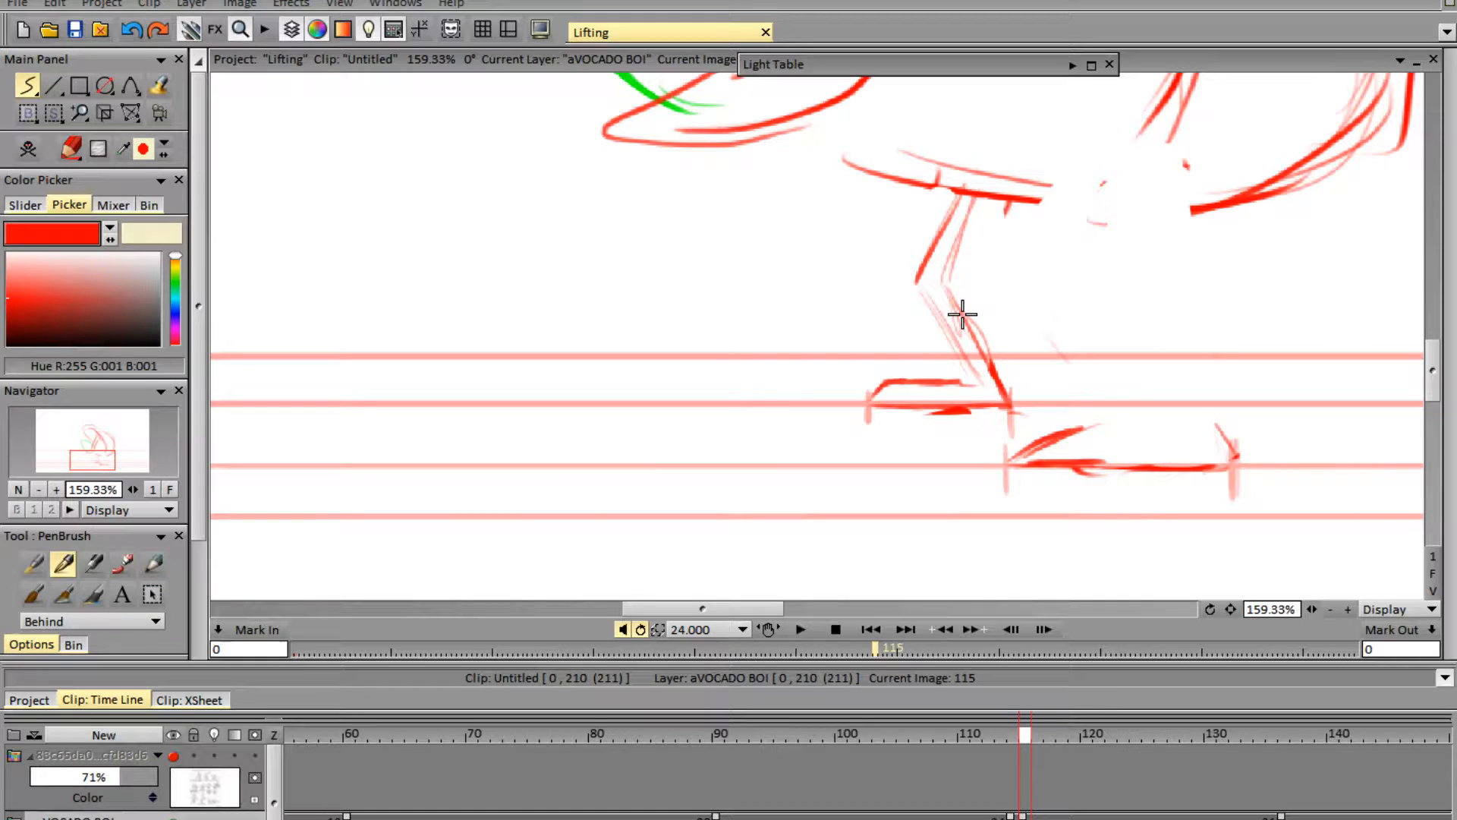
# - Redraw the near leg with a slight knee bend and connect it to the top of its foot and heel
pyautogui.moveTo(1134, 181); pyautogui.dragTo(1103, 293)
pyautogui.moveTo(1131, 219)
pyautogui.mouseDown()
pyautogui.moveTo(1106, 289)
pyautogui.moveTo(1158, 384)
pyautogui.mouseUp()
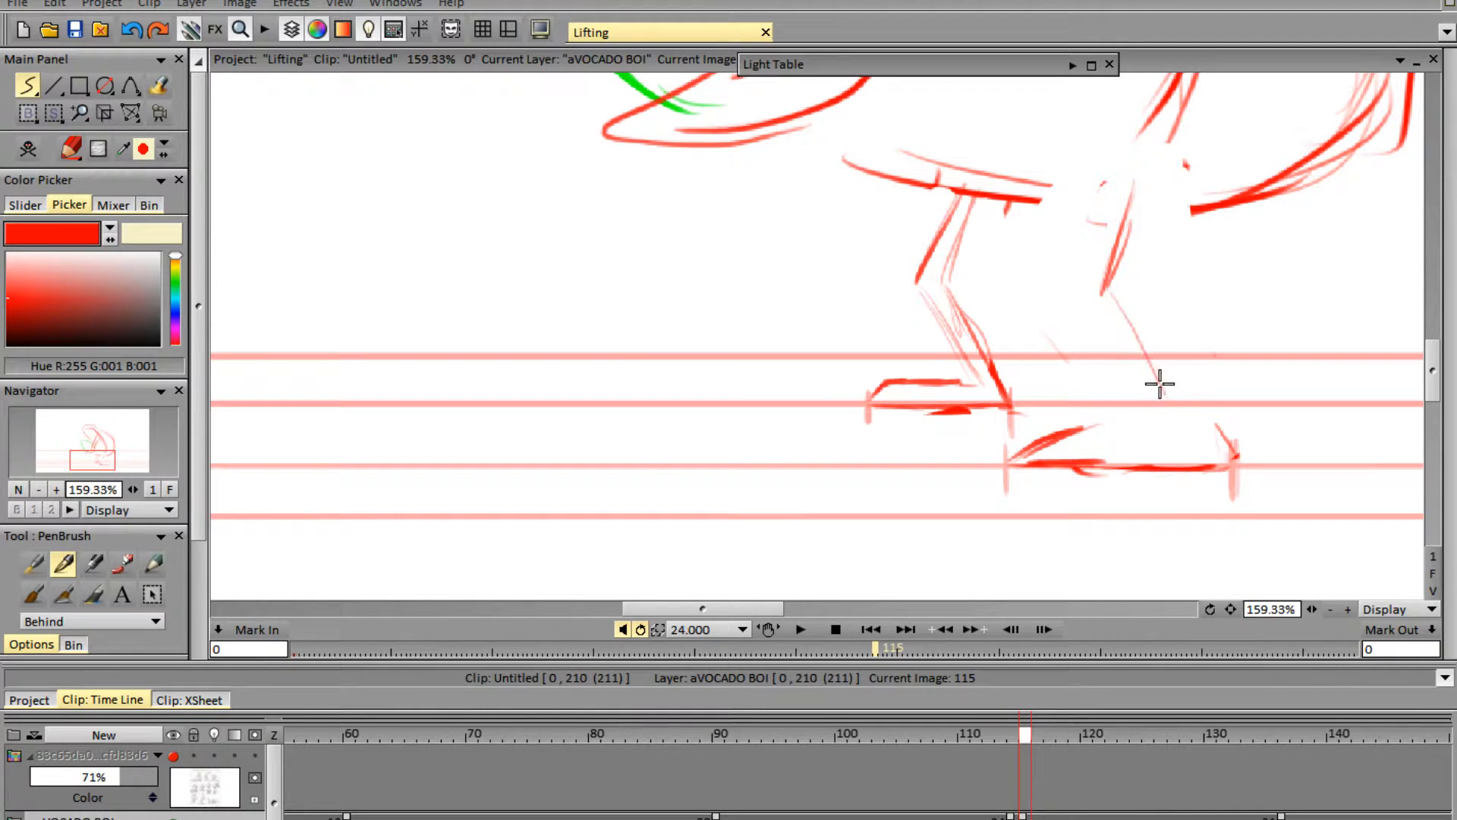
pyautogui.moveTo(1121, 314); pyautogui.dragTo(1173, 404)
pyautogui.moveTo(1140, 312); pyautogui.dragTo(1200, 413)
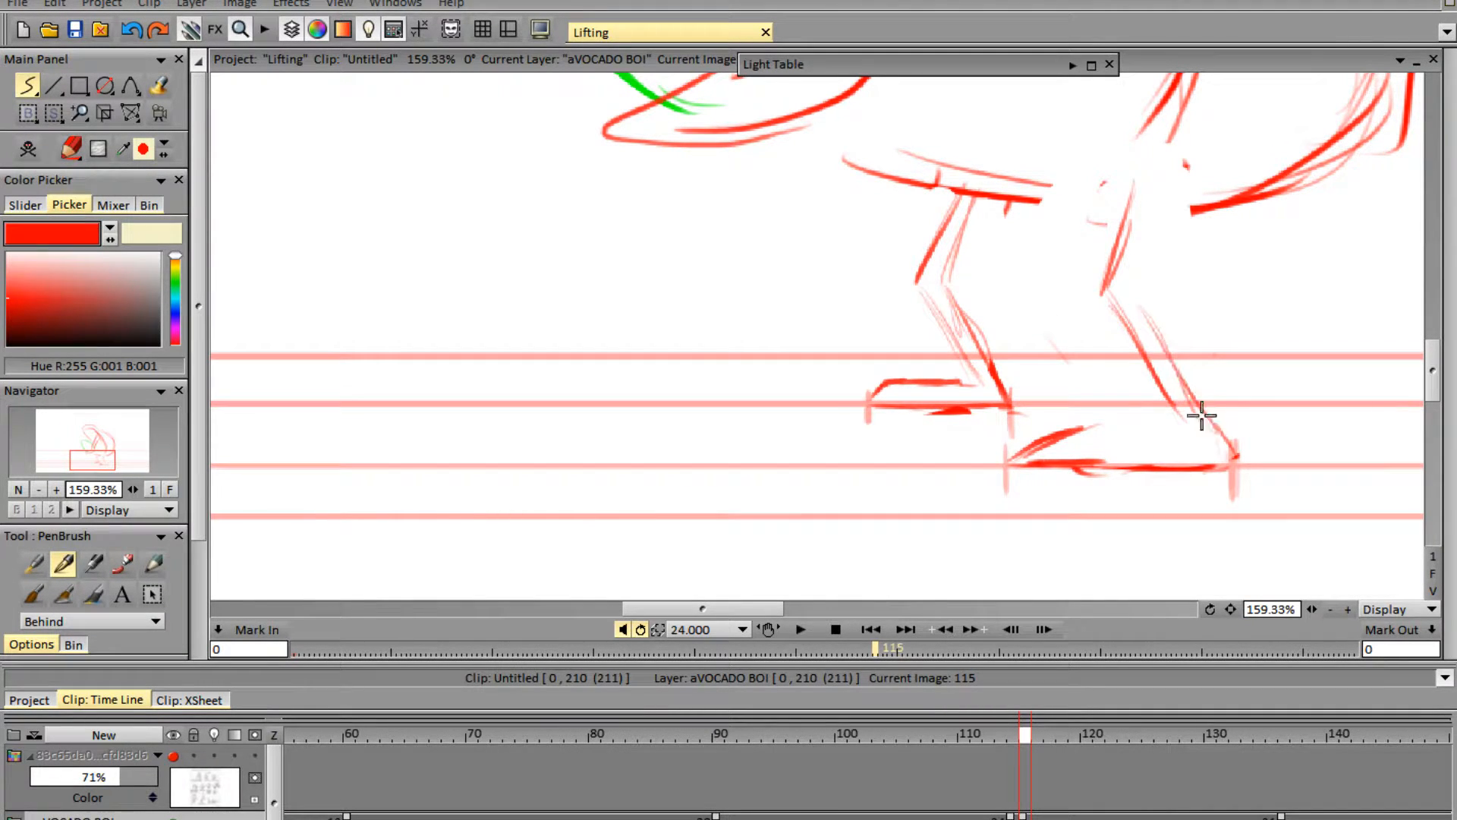
pyautogui.moveTo(1161, 174)
pyautogui.mouseDown()
pyautogui.moveTo(1138, 300)
pyautogui.moveTo(1163, 404)
pyautogui.moveTo(1068, 438)
pyautogui.mouseUp()
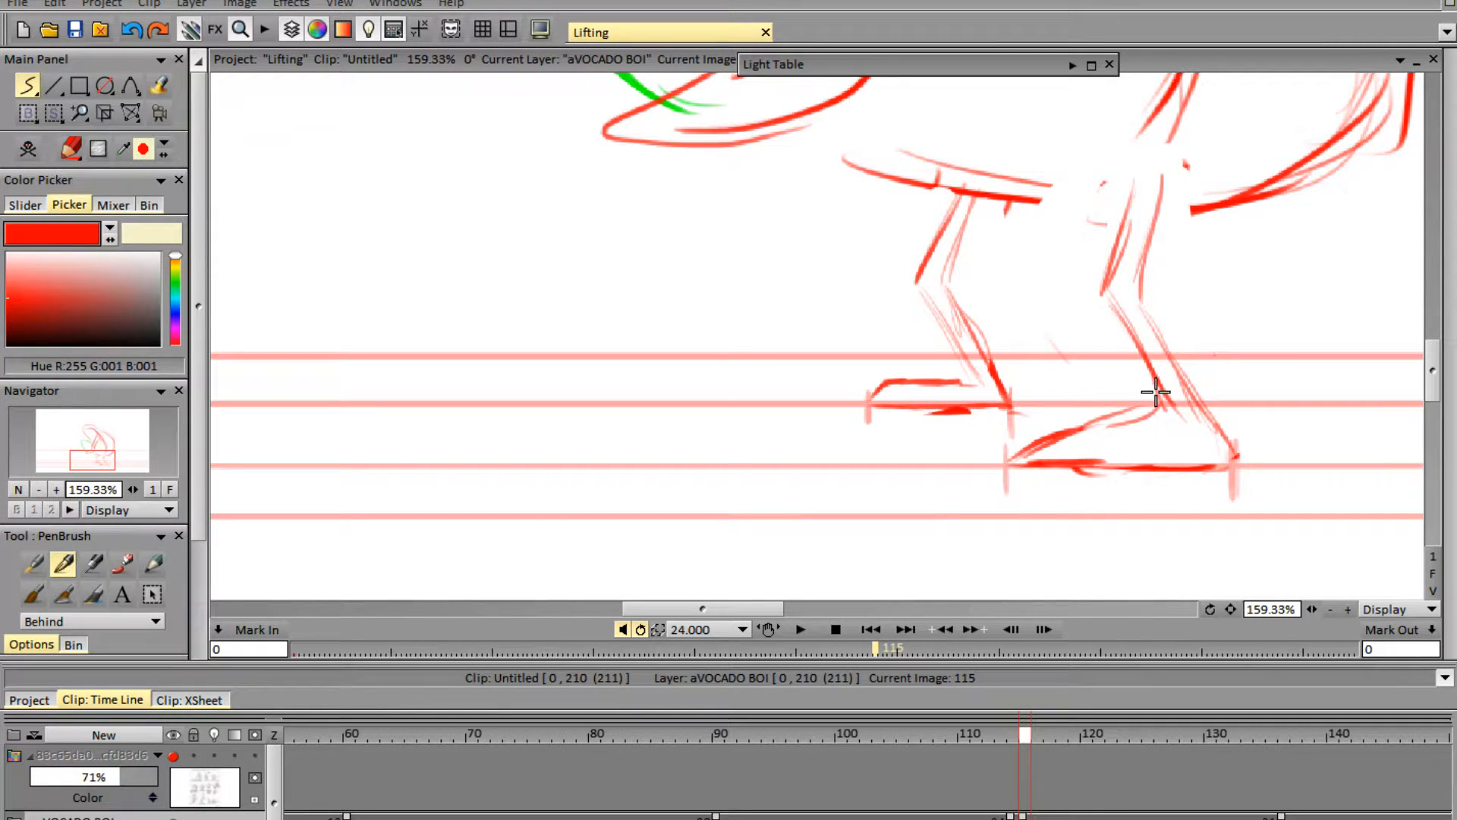
# - Move the redrawn lift pose one frame earlier to replace the old drawing on frame 114, and compare it with frame 113
pyautogui.press('Left')
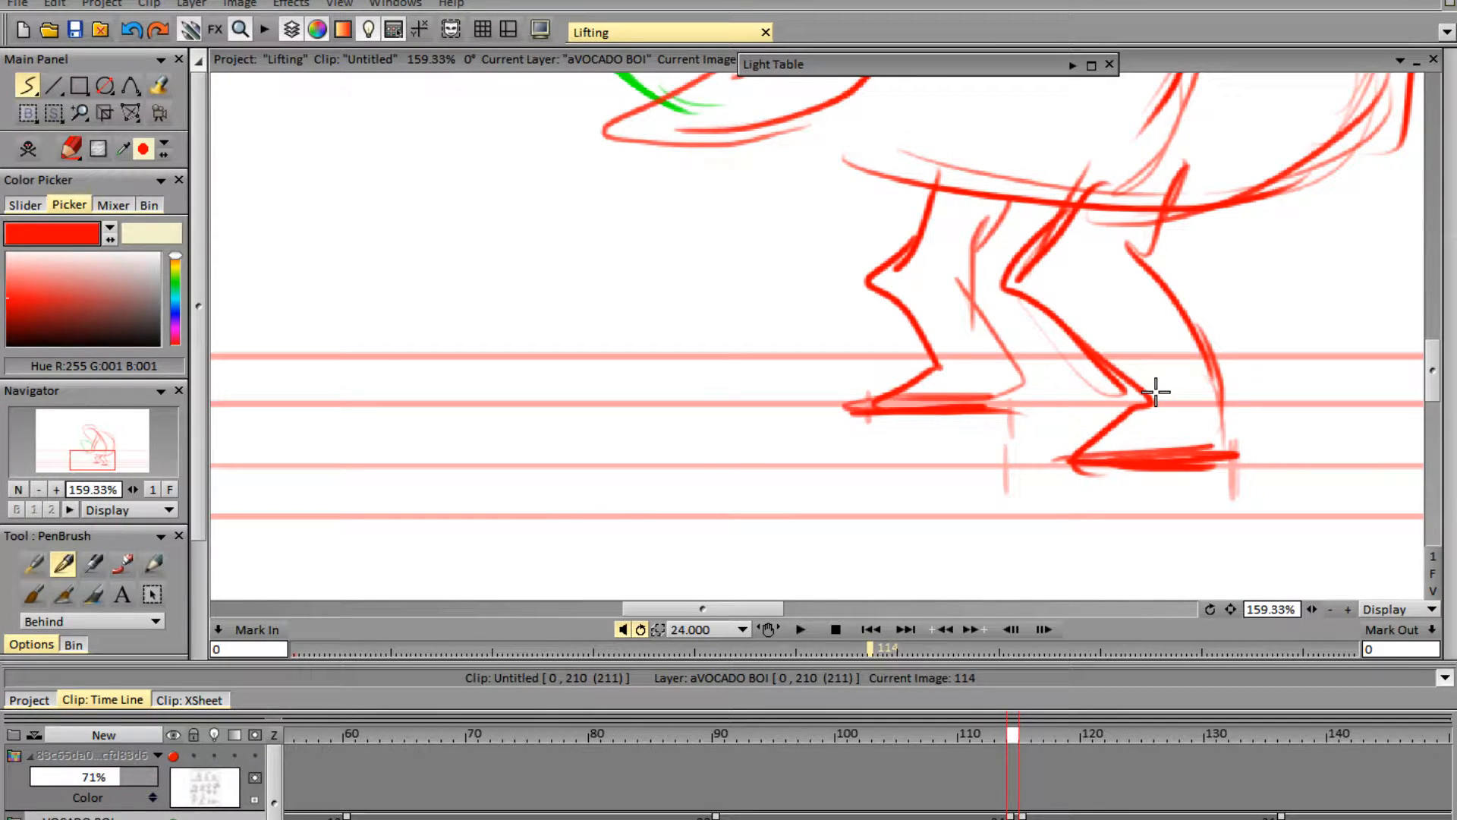
pyautogui.moveTo(1022, 815); pyautogui.dragTo(1009, 815)
pyautogui.press('Left')
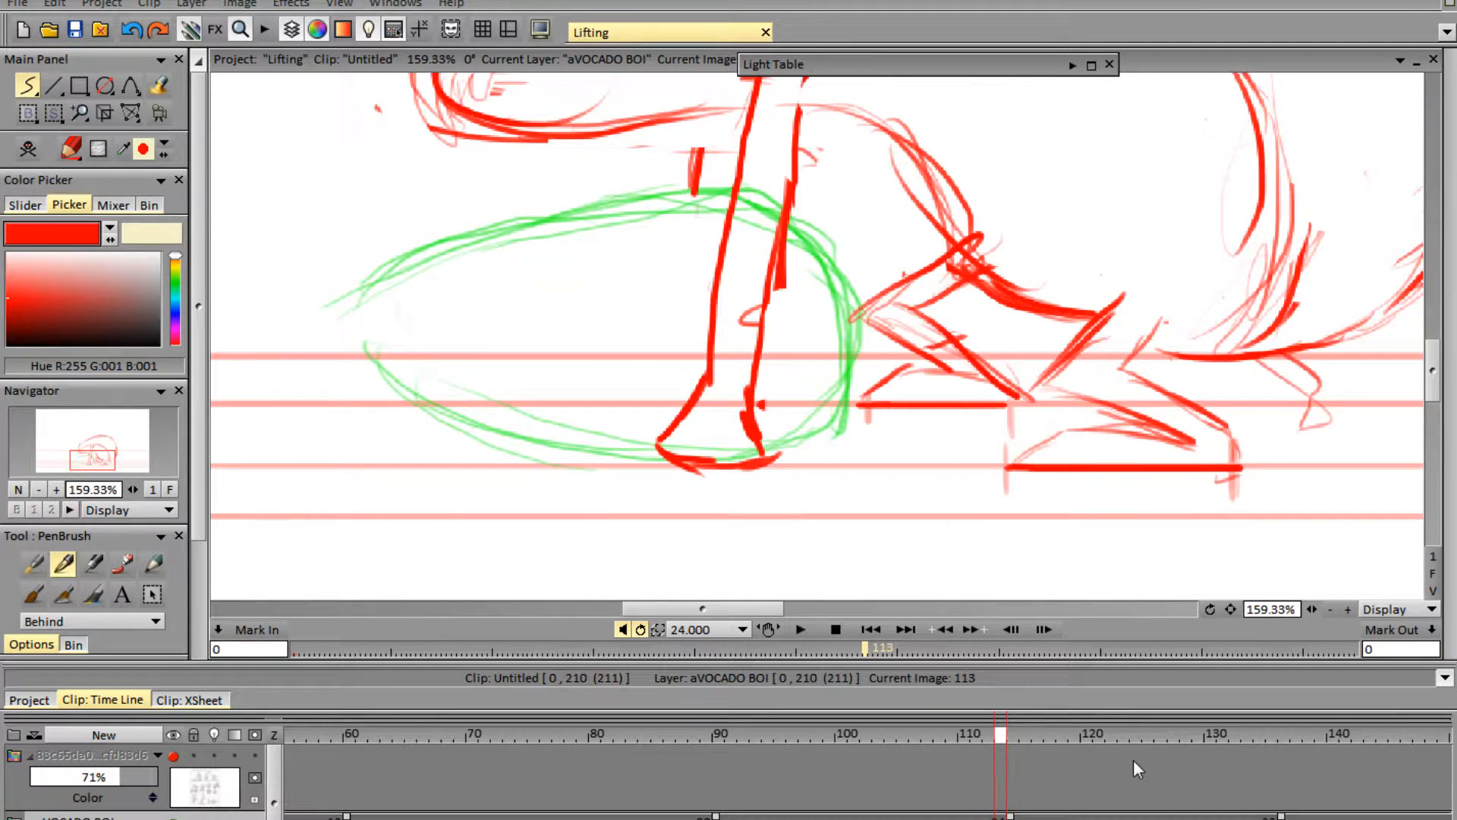
pyautogui.press('Right')
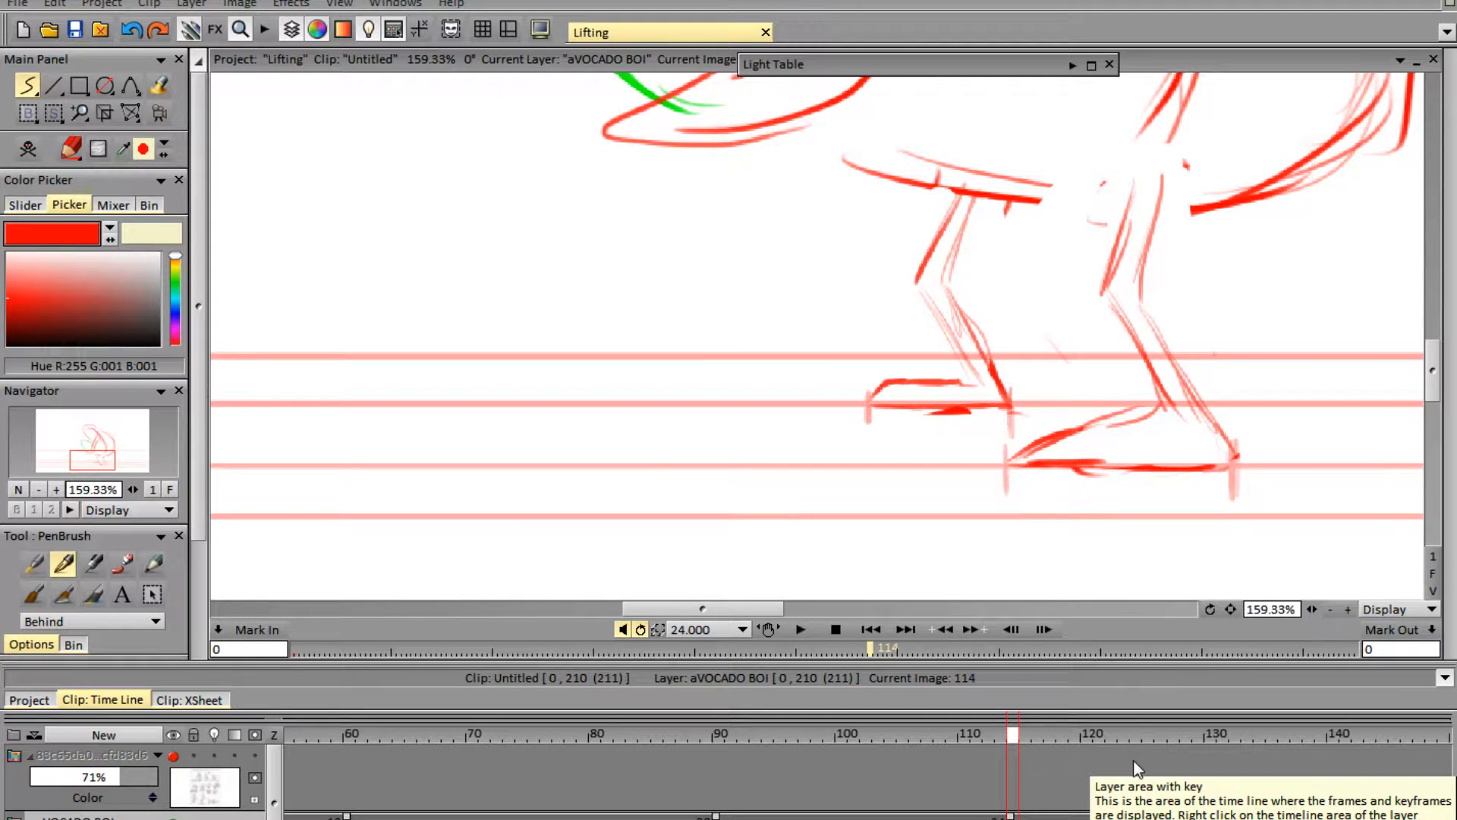
# - Close the belly line above the legs, check the pose reference sheet, and redraw the back as one arch from the head
pyautogui.moveTo(1430, 383); pyautogui.dragTo(1432, 357)
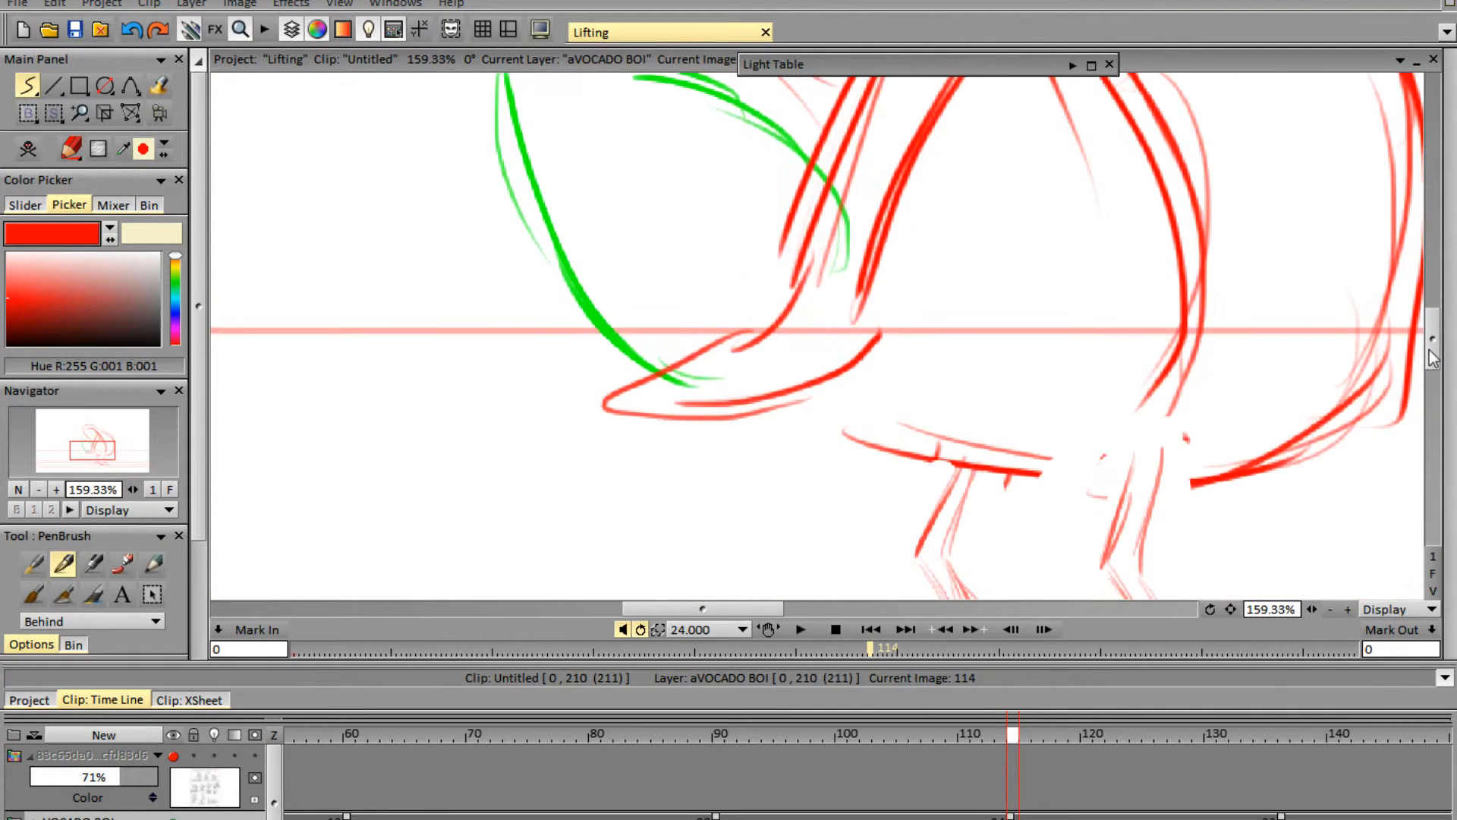
pyautogui.moveTo(977, 455)
pyautogui.mouseDown()
pyautogui.moveTo(1107, 491)
pyautogui.moveTo(1071, 482)
pyautogui.moveTo(1222, 485)
pyautogui.mouseUp()
pyautogui.moveTo(1310, 611); pyautogui.dragTo(1195, 609)
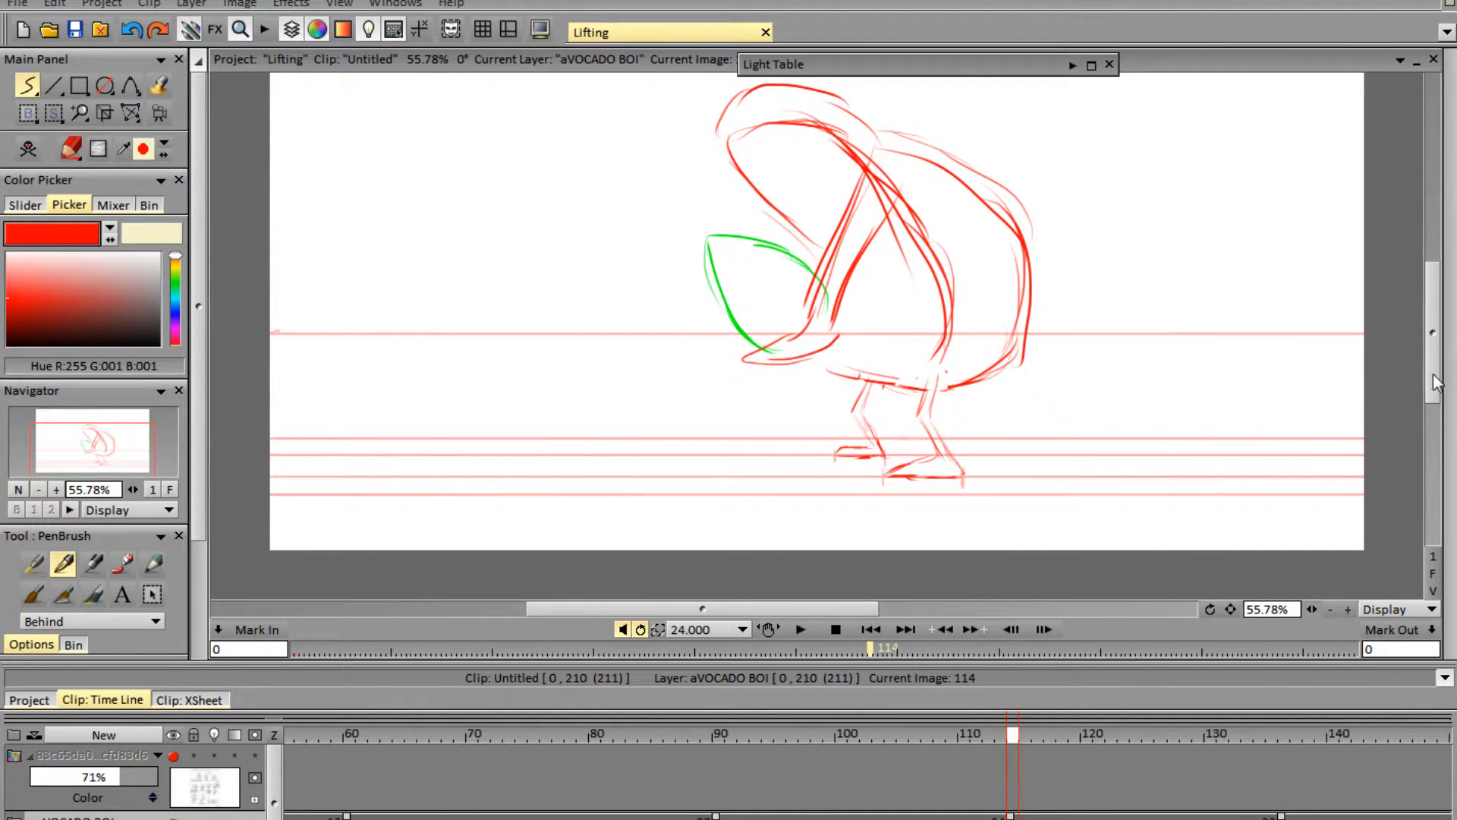
pyautogui.scroll(3, 1437, 383)
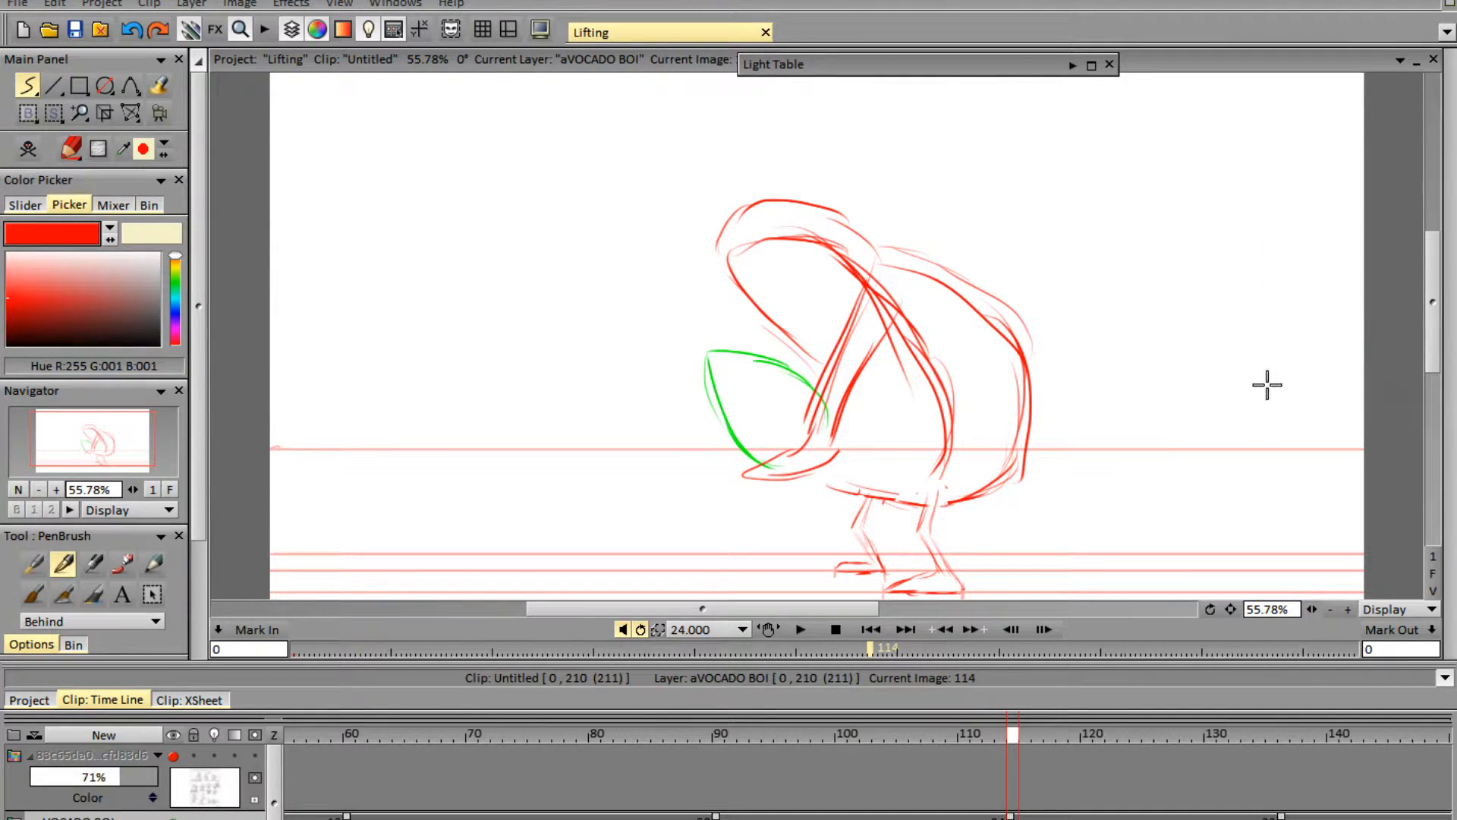
pyautogui.click(173, 754)
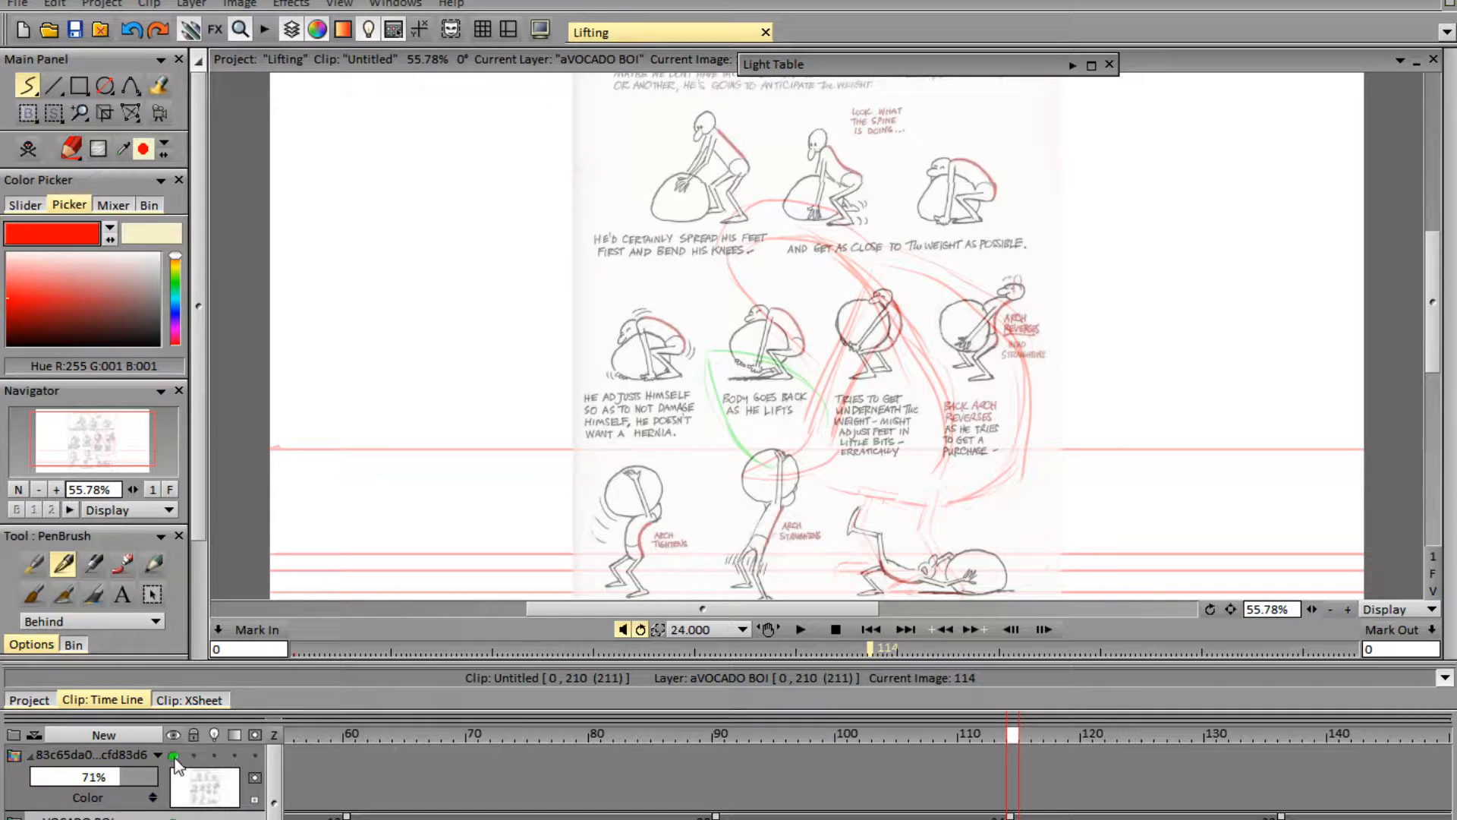
pyautogui.click(174, 755)
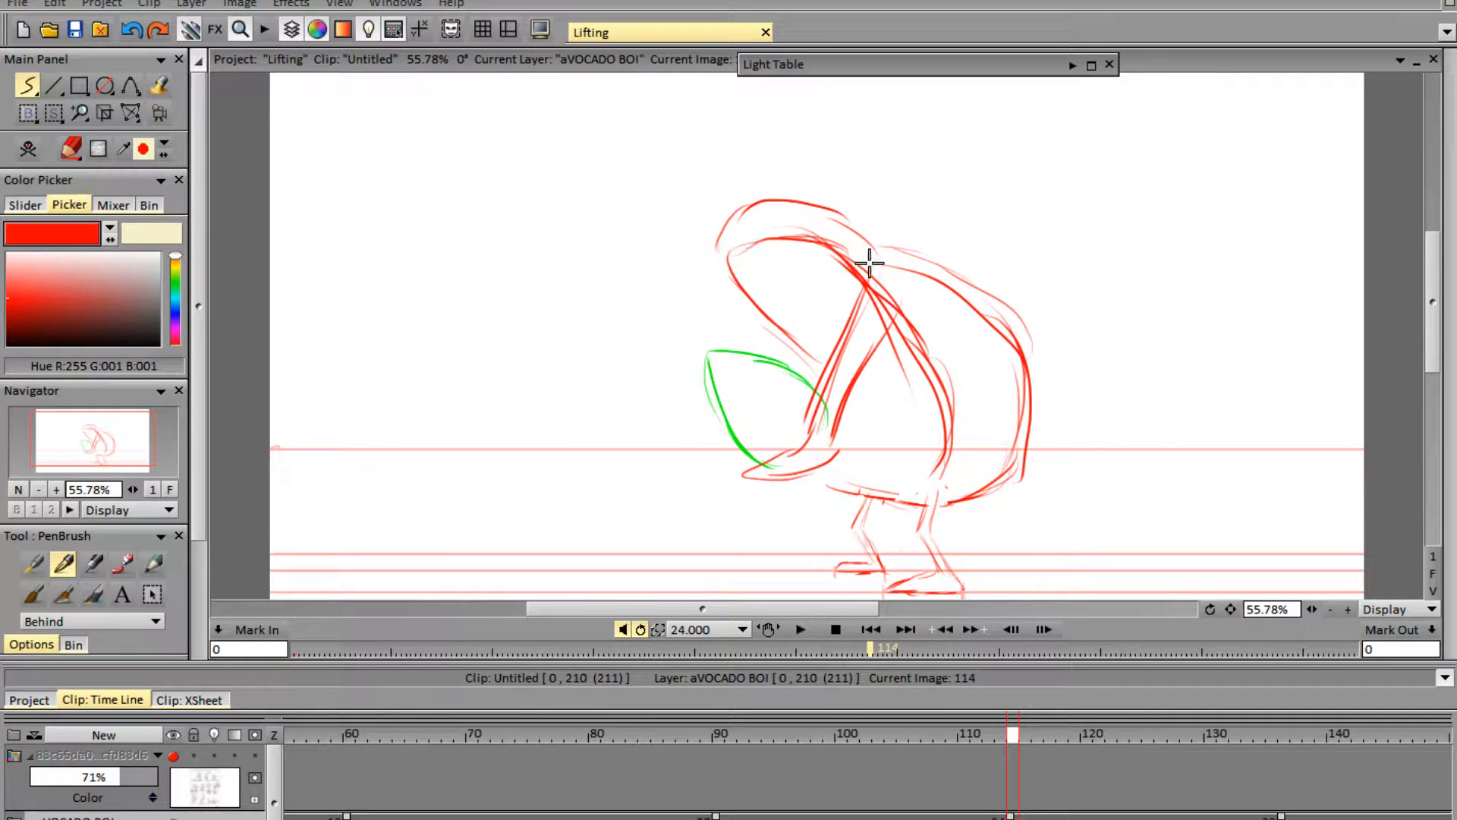
pyautogui.moveTo(763, 244)
pyautogui.mouseDown()
pyautogui.moveTo(969, 286)
pyautogui.moveTo(979, 492)
pyautogui.moveTo(1008, 351)
pyautogui.mouseUp()
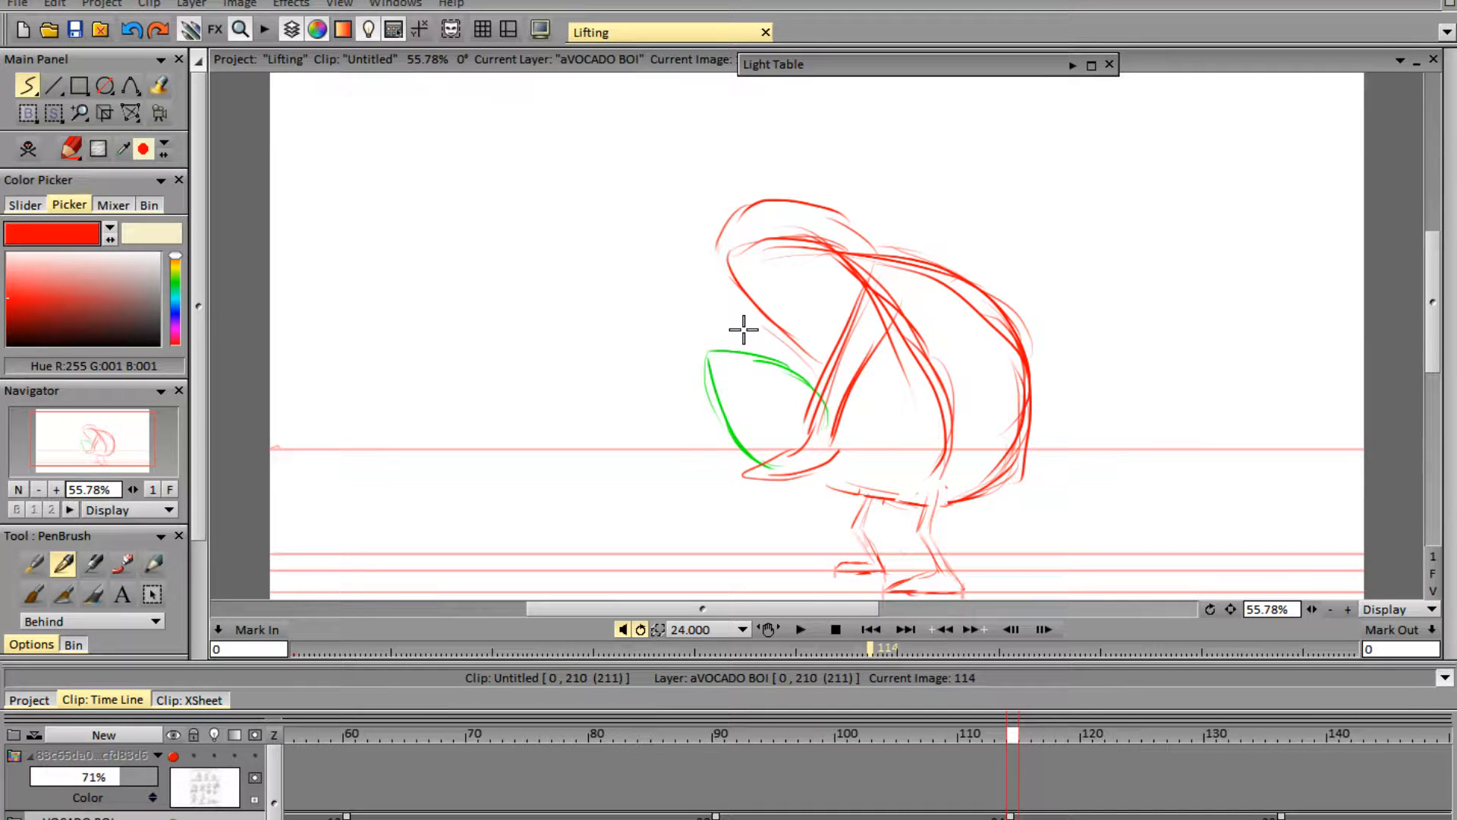
# - Erase the head and inner body contour, and redraw the head lower with a front line running down to the belly
pyautogui.press('e')
pyautogui.moveTo(713, 231); pyautogui.dragTo(835, 207)
pyautogui.moveTo(752, 205)
pyautogui.mouseDown()
pyautogui.moveTo(812, 229)
pyautogui.moveTo(721, 230)
pyautogui.moveTo(730, 274)
pyautogui.moveTo(800, 328)
pyautogui.moveTo(765, 294)
pyautogui.moveTo(859, 271)
pyautogui.moveTo(923, 343)
pyautogui.moveTo(948, 439)
pyautogui.moveTo(942, 354)
pyautogui.moveTo(891, 309)
pyautogui.moveTo(927, 375)
pyautogui.moveTo(903, 423)
pyautogui.mouseUp()
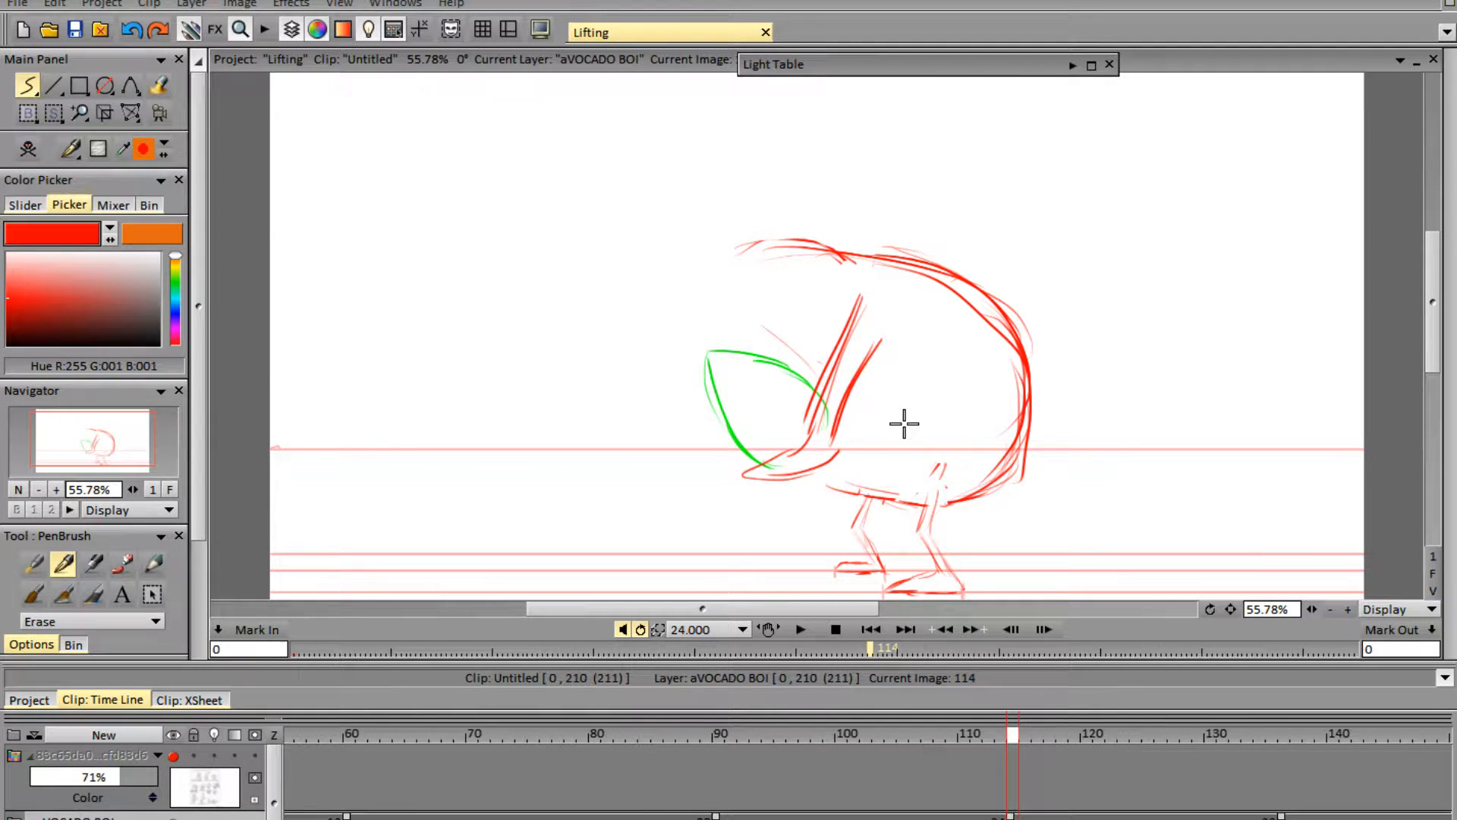
pyautogui.press('e')
pyautogui.moveTo(762, 241)
pyautogui.mouseDown()
pyautogui.moveTo(724, 292)
pyautogui.moveTo(729, 319)
pyautogui.moveTo(719, 284)
pyautogui.moveTo(823, 361)
pyautogui.mouseUp()
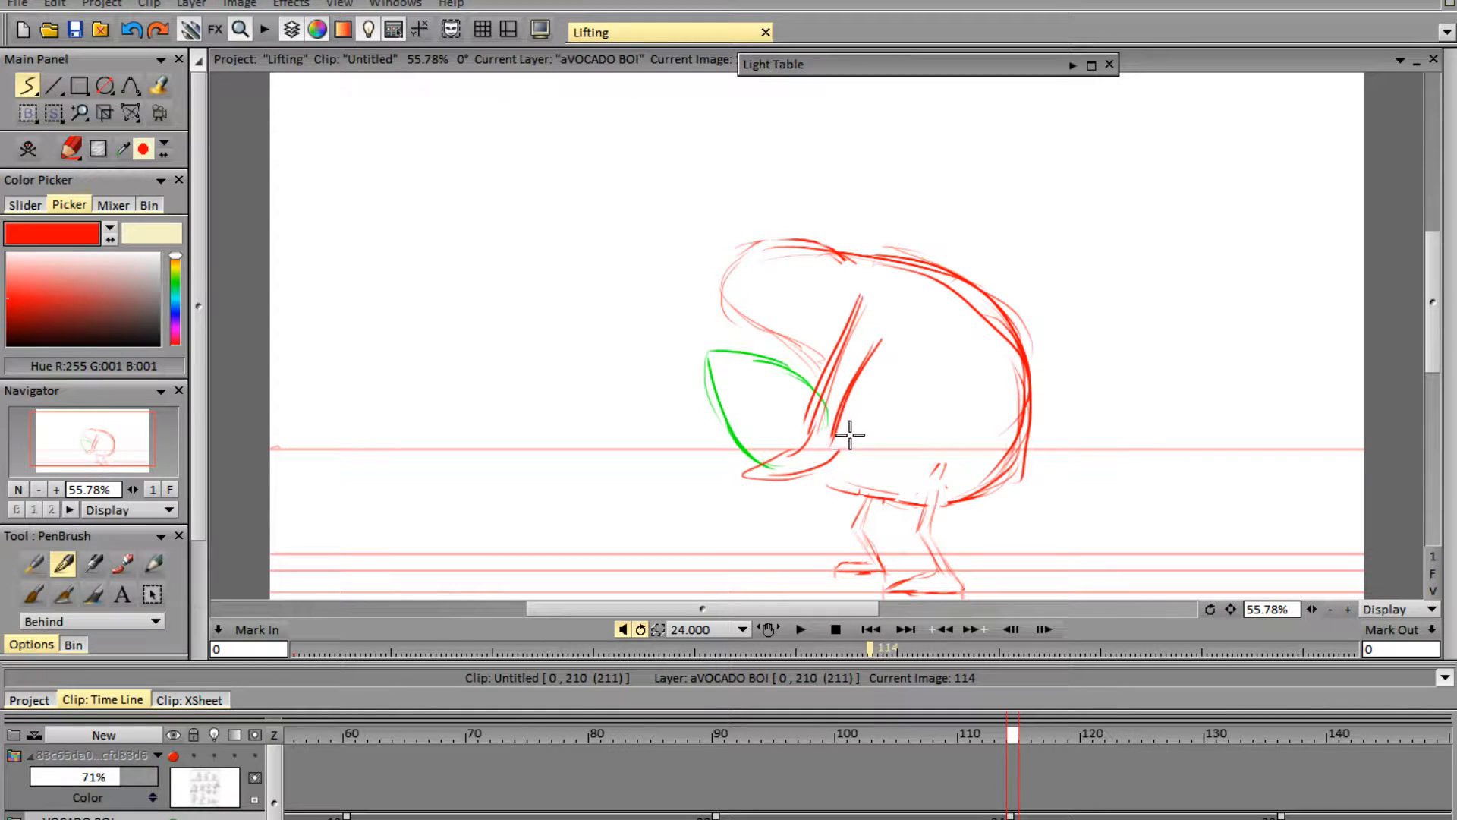
pyautogui.moveTo(849, 434)
pyautogui.mouseDown()
pyautogui.moveTo(842, 475)
pyautogui.moveTo(849, 448)
pyautogui.mouseUp()
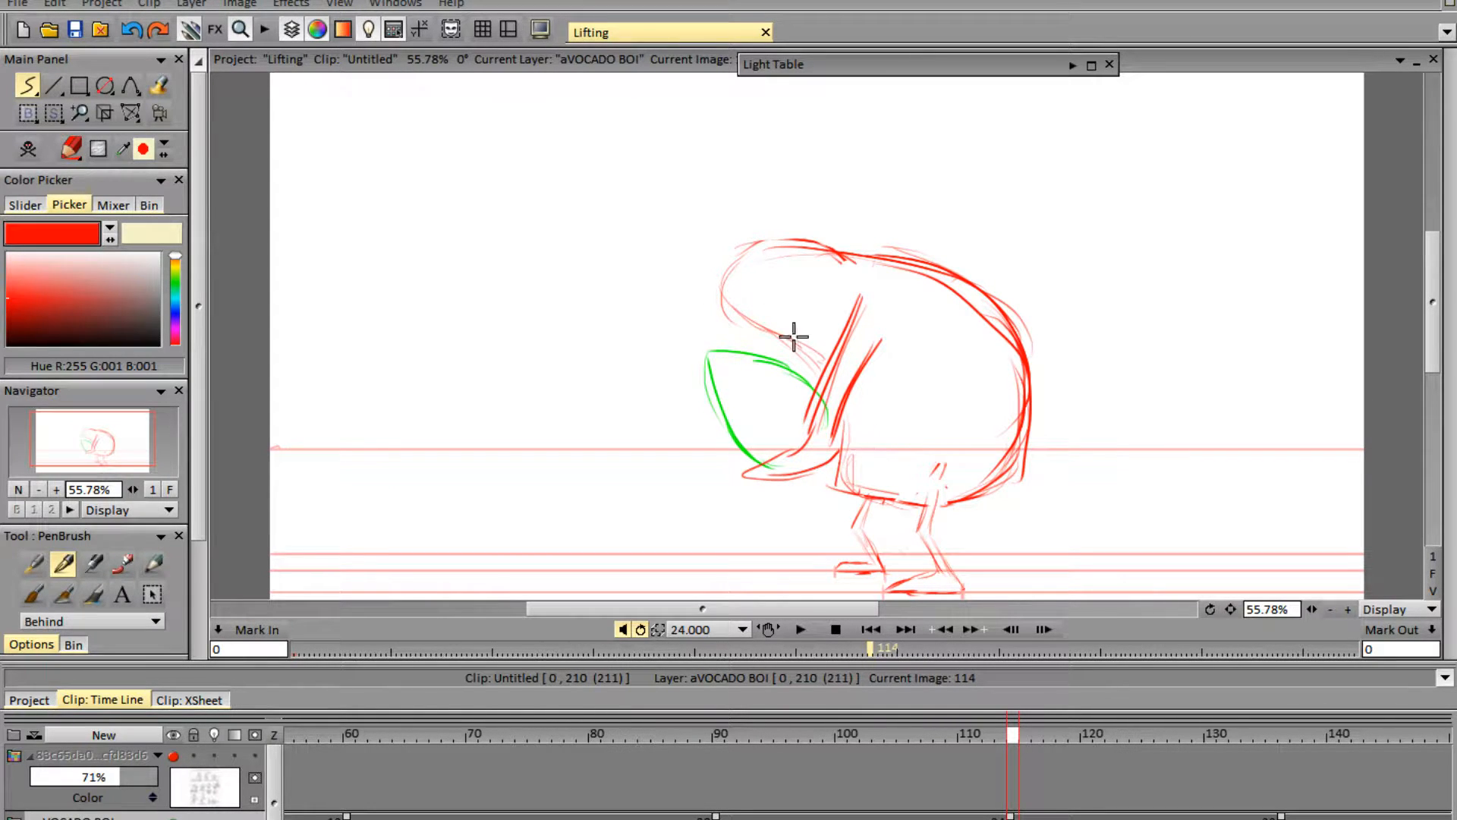
# - Redraw the inner body contour curving from the head around to the rump, and flip against frame 113 to compare
pyautogui.moveTo(722, 303)
pyautogui.mouseDown()
pyautogui.moveTo(842, 287)
pyautogui.moveTo(768, 299)
pyautogui.moveTo(944, 355)
pyautogui.moveTo(887, 311)
pyautogui.moveTo(960, 471)
pyautogui.mouseUp()
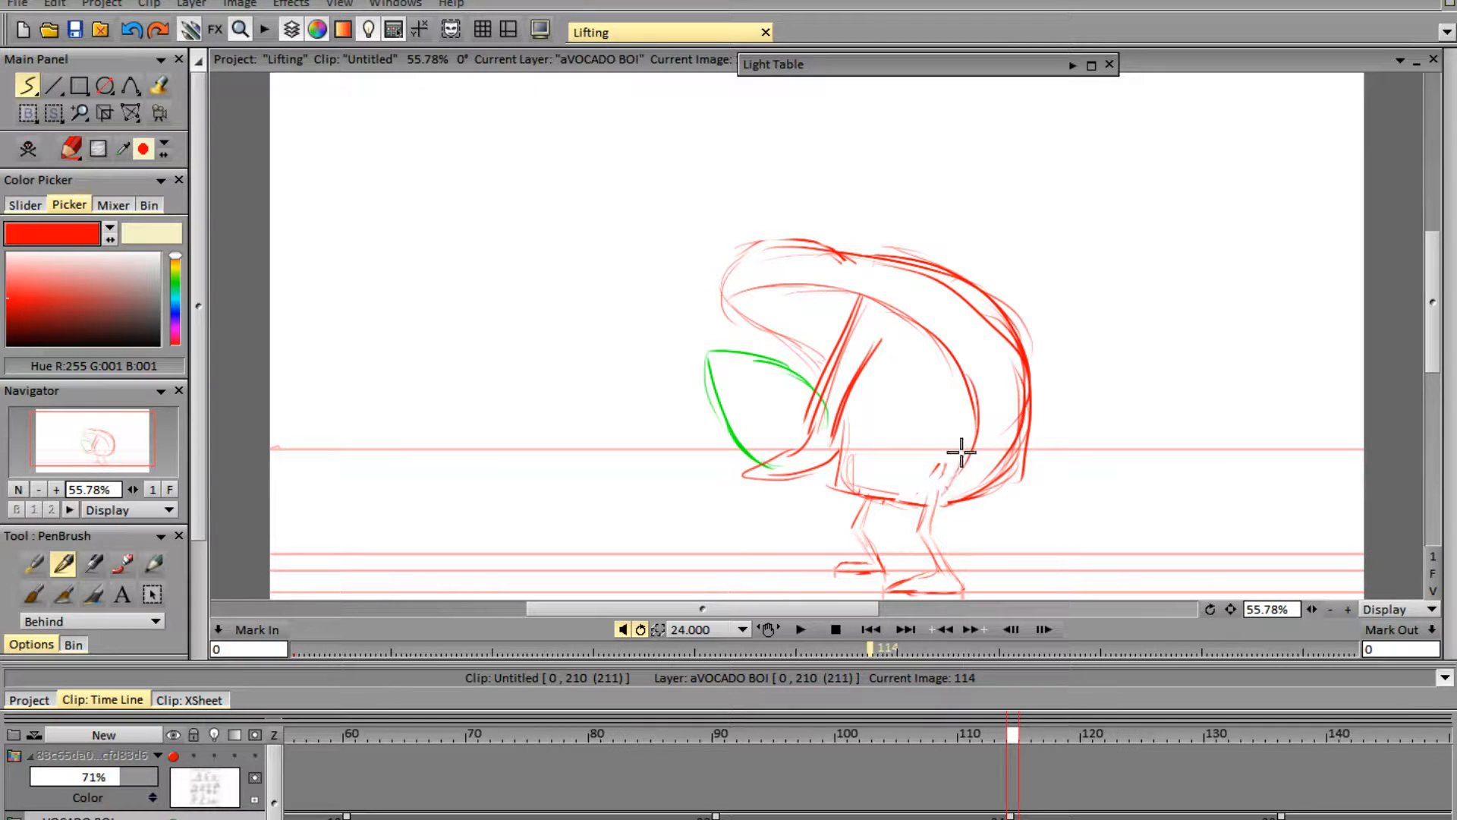
pyautogui.press('Left')
pyautogui.press('Right')
pyautogui.press('Left')
pyautogui.press('Right')
pyautogui.press('Left')
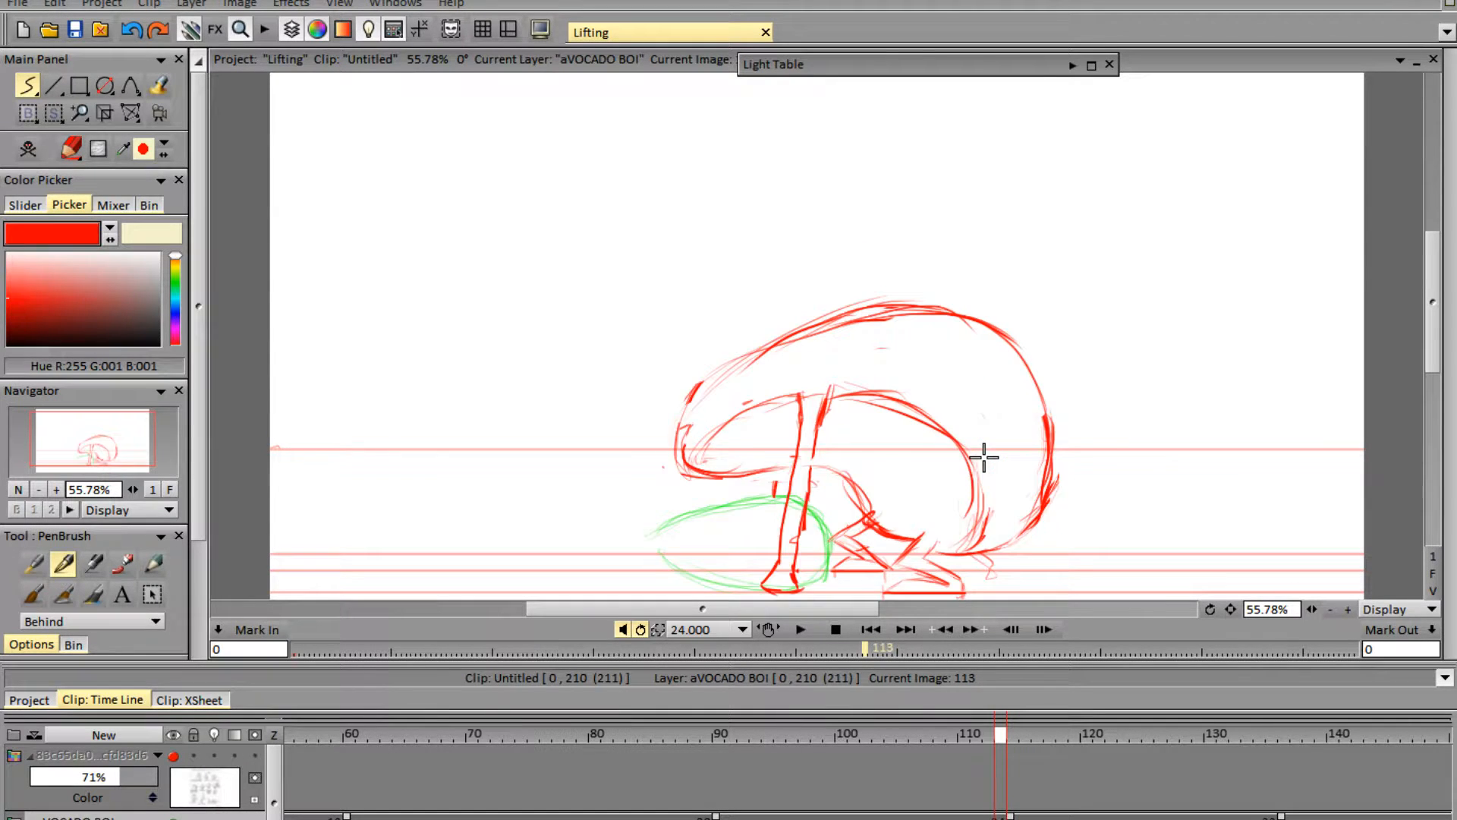
pyautogui.press('Right')
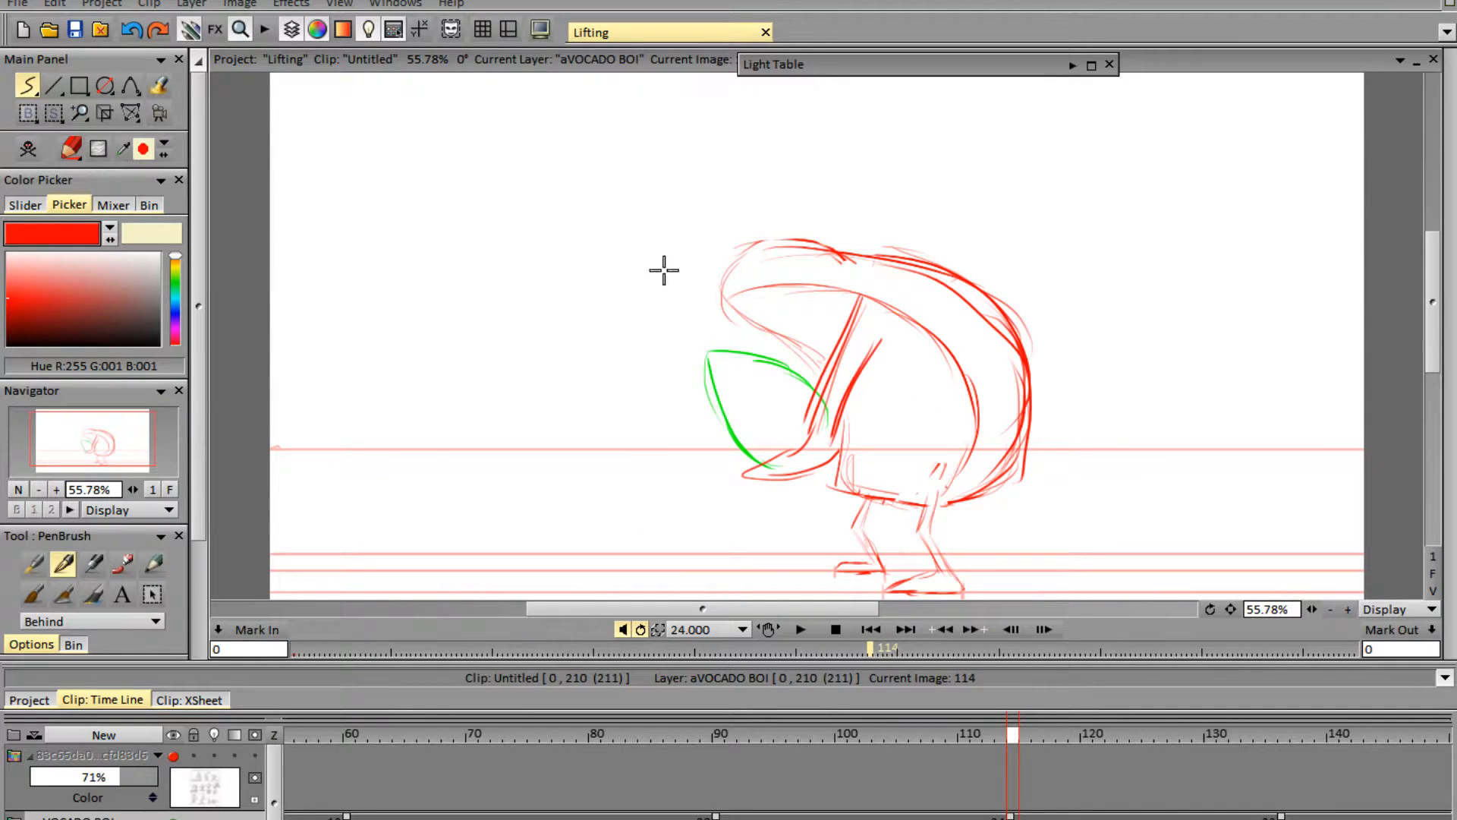
# - Warp the character on frame 114 to stretch the back up and away from the rock, and flip against frame 113
pyautogui.click(130, 113)
pyautogui.moveTo(1033, 225); pyautogui.dragTo(1092, 201)
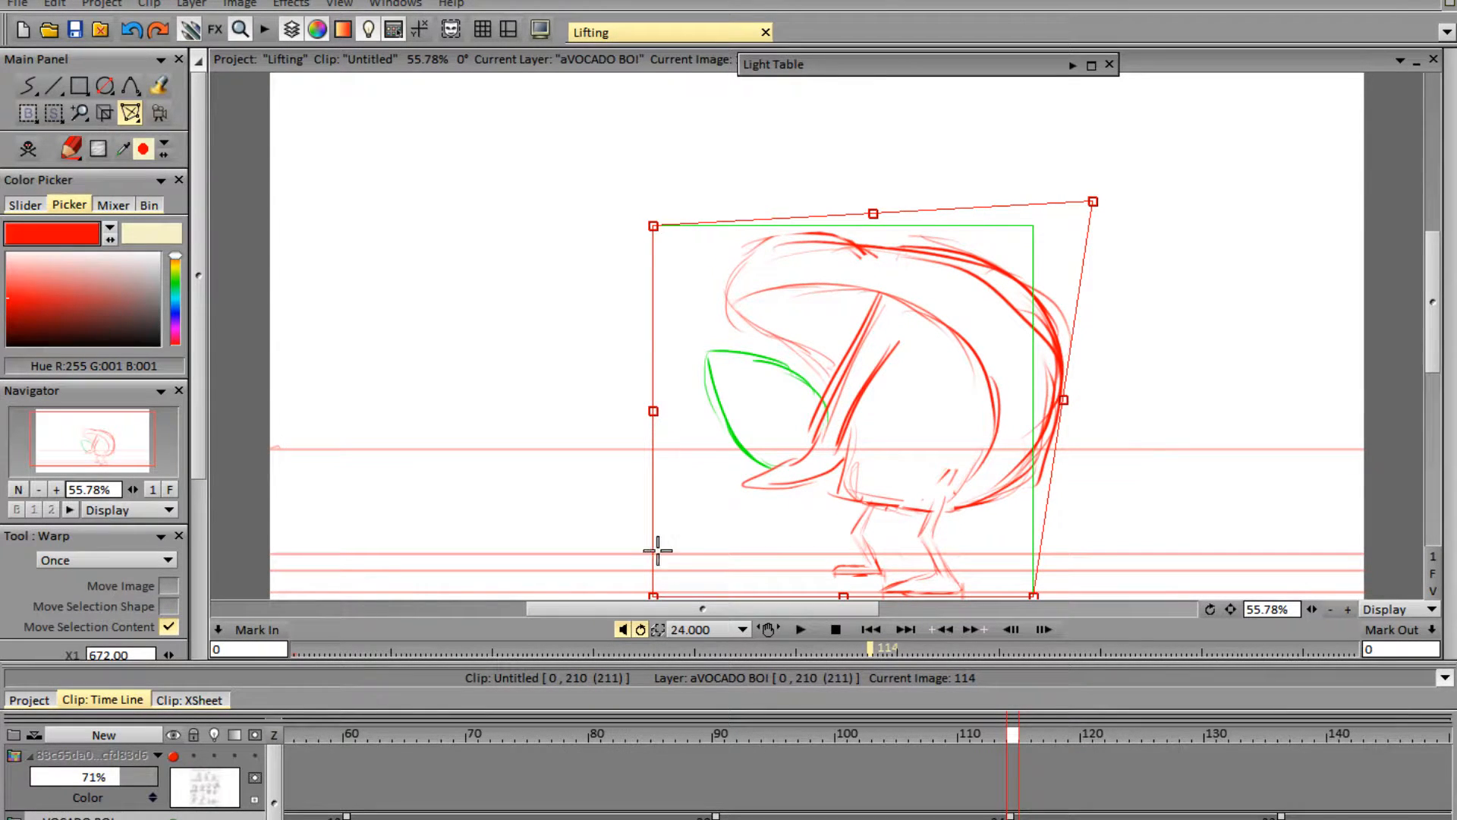
pyautogui.moveTo(656, 594); pyautogui.dragTo(673, 592)
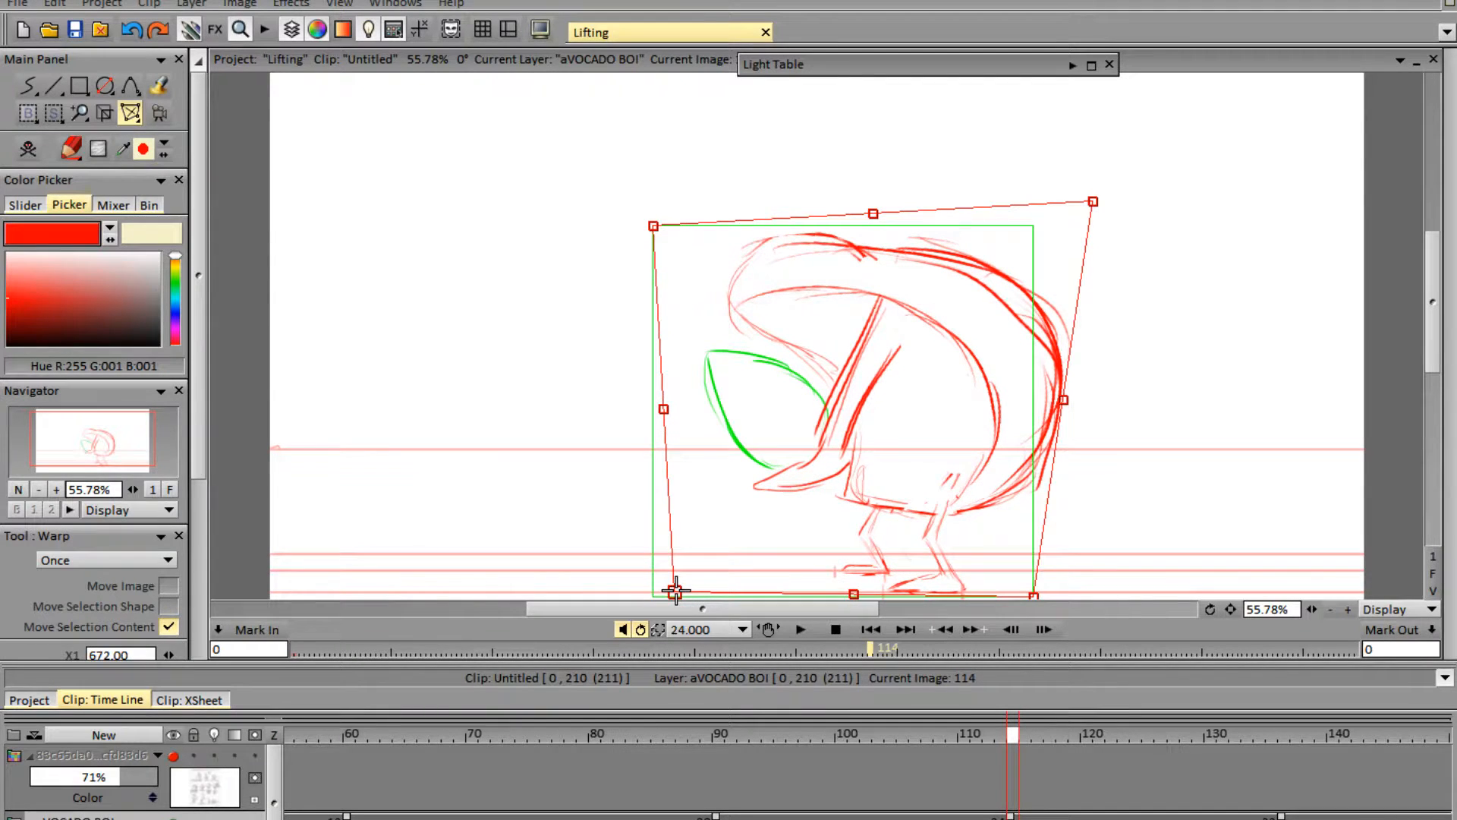
pyautogui.moveTo(659, 408)
pyautogui.mouseDown()
pyautogui.moveTo(683, 407)
pyautogui.moveTo(651, 406)
pyautogui.mouseUp()
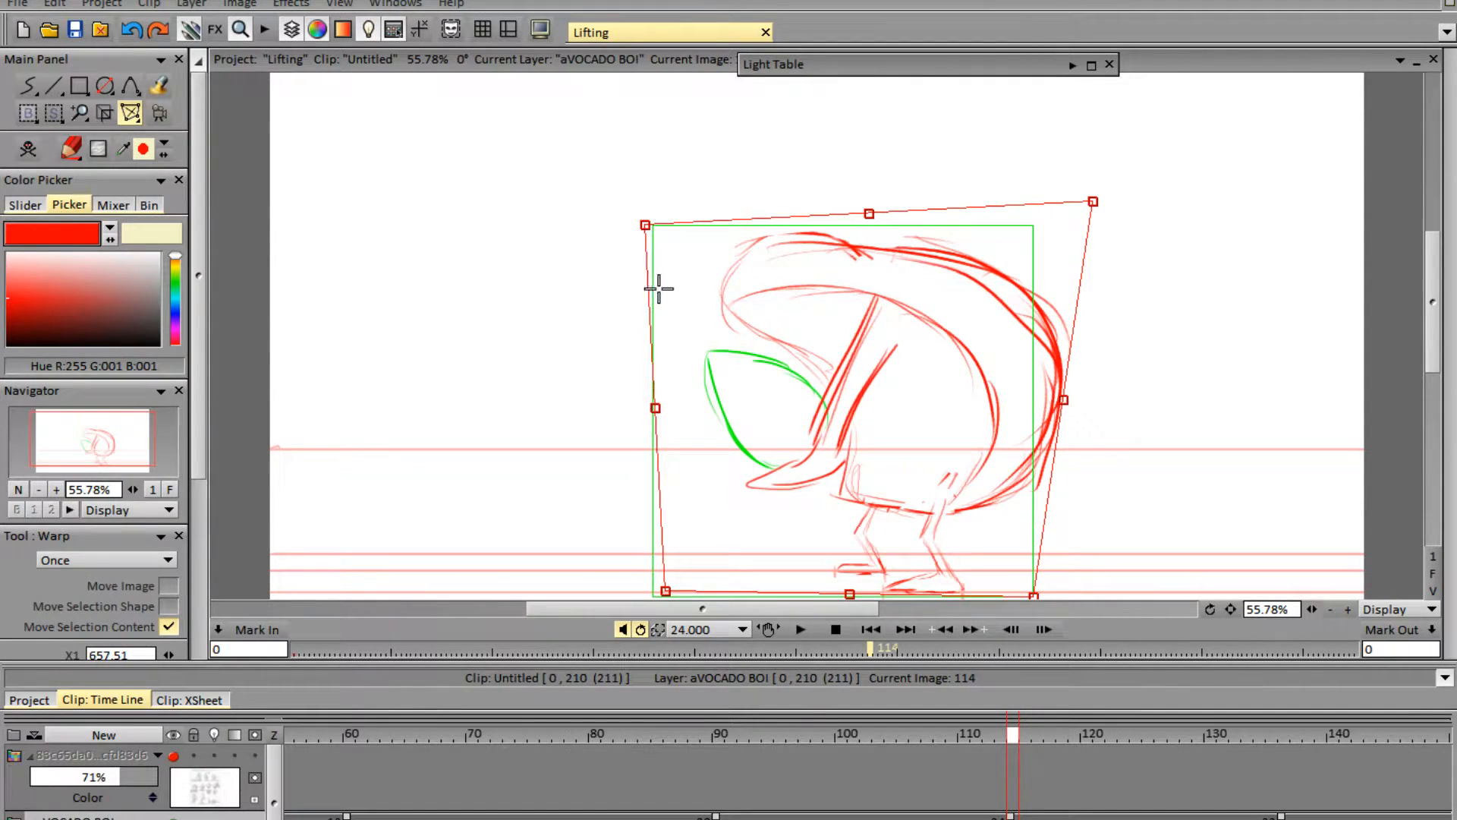
pyautogui.press('Return')
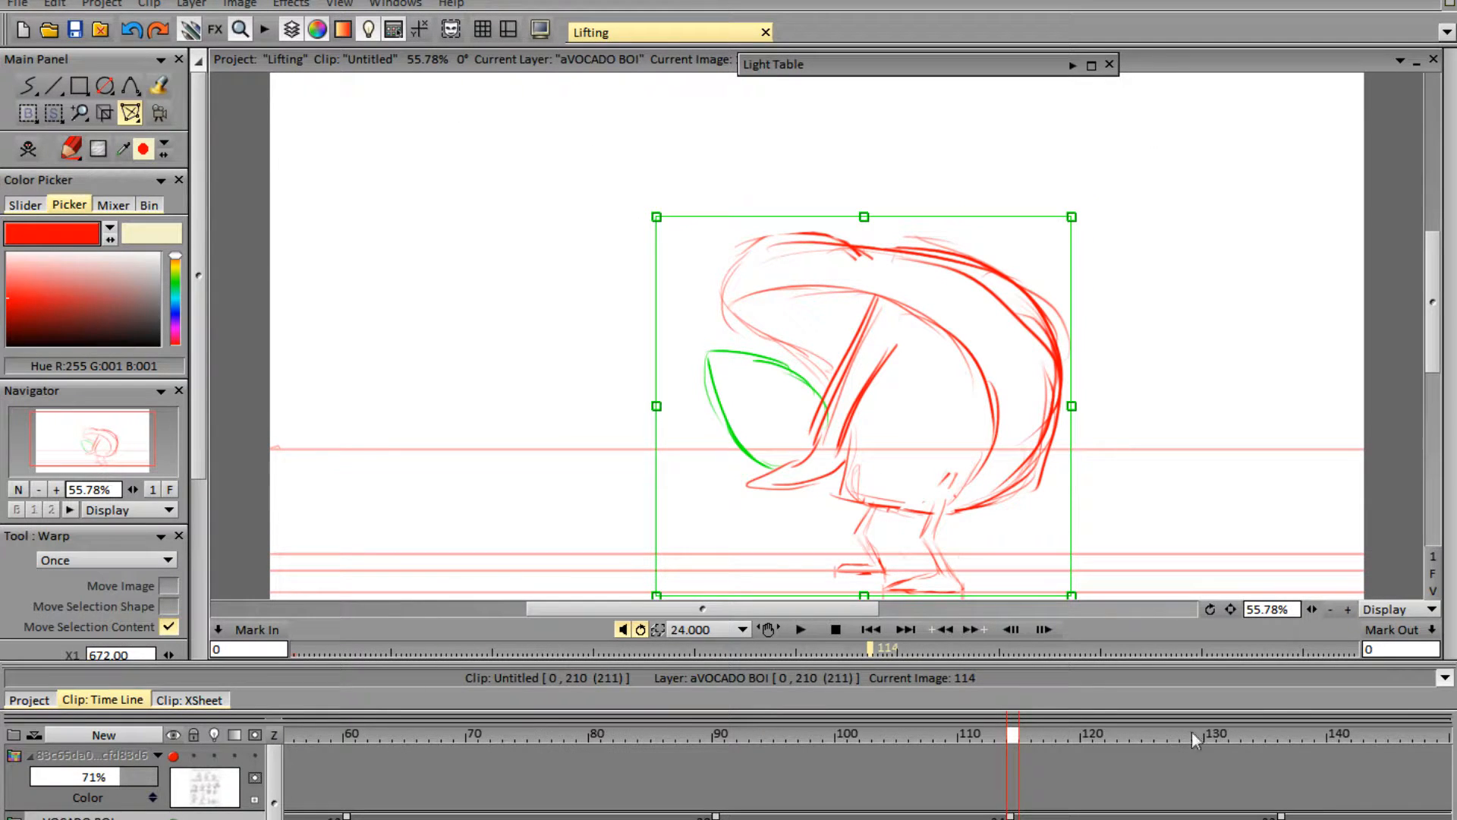
pyautogui.press('Left')
pyautogui.press('Right')
pyautogui.press('Left')
pyautogui.press('Right')
pyautogui.press('Left')
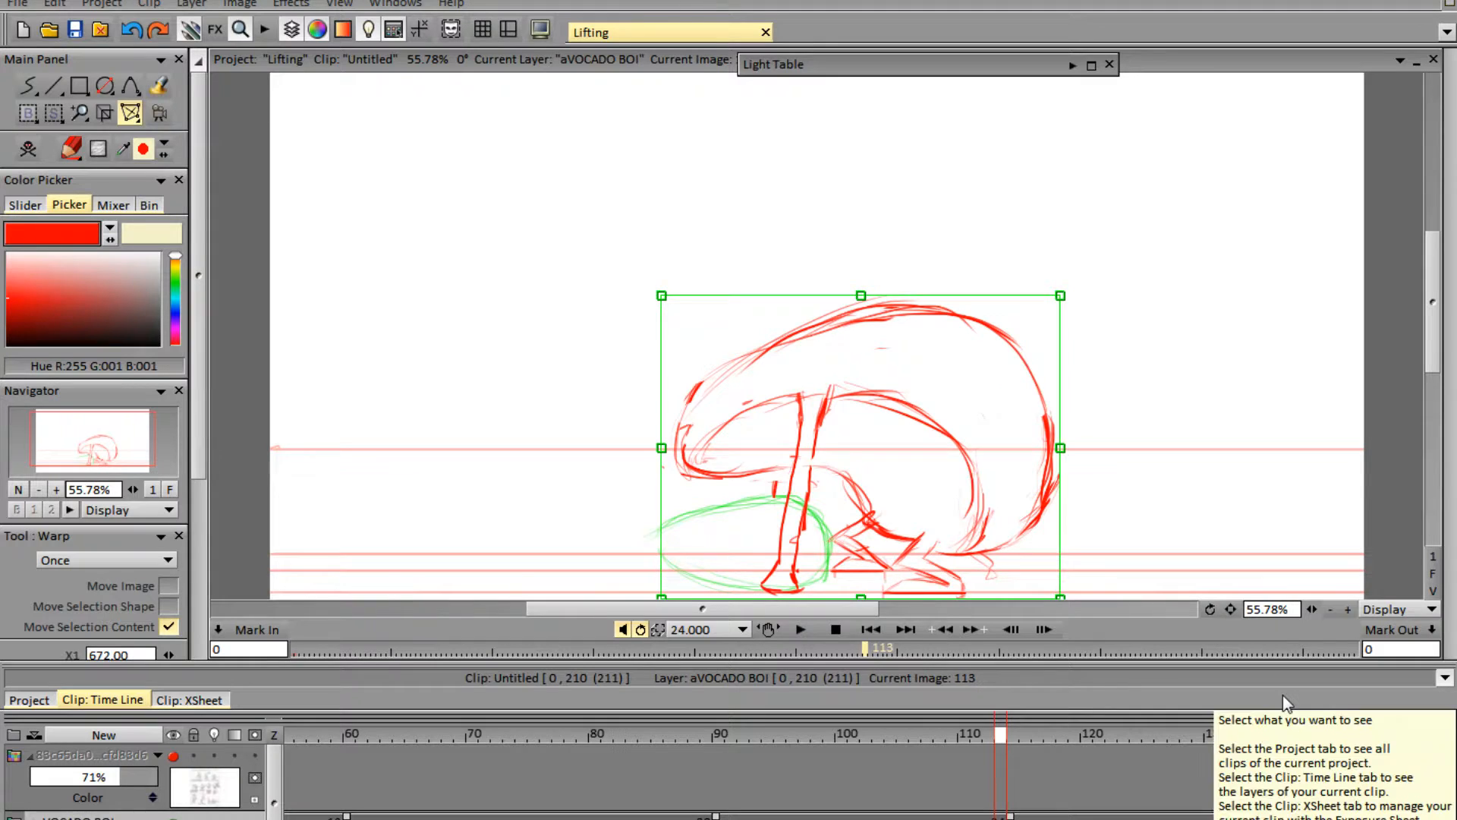
# - Flip between frames 113 and 114 to compare the crouched pose with the warped lift pose
pyautogui.press('Right')
pyautogui.press('Left')
pyautogui.press('Right')
pyautogui.press('Left')
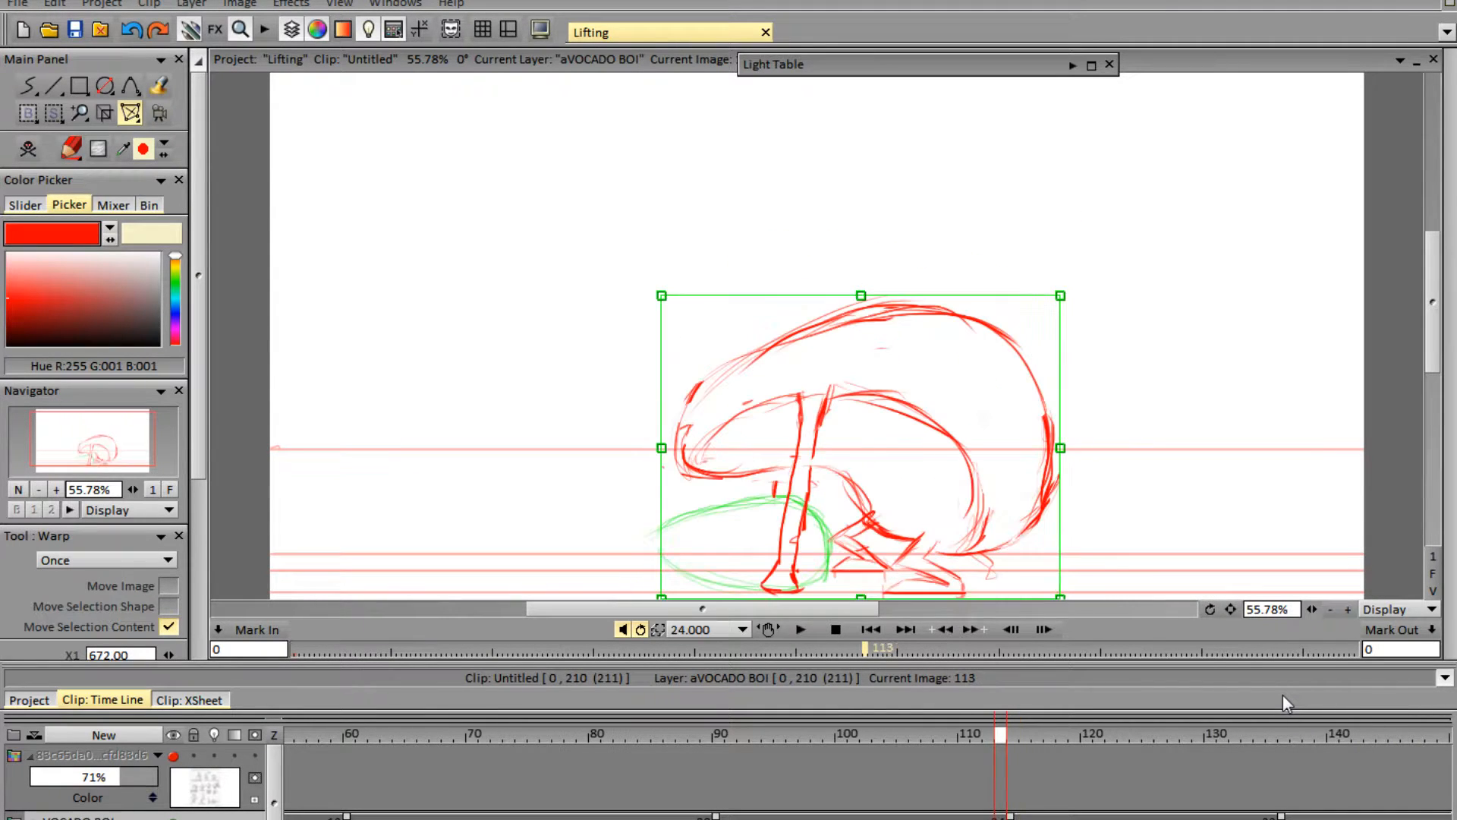
pyautogui.press('Right')
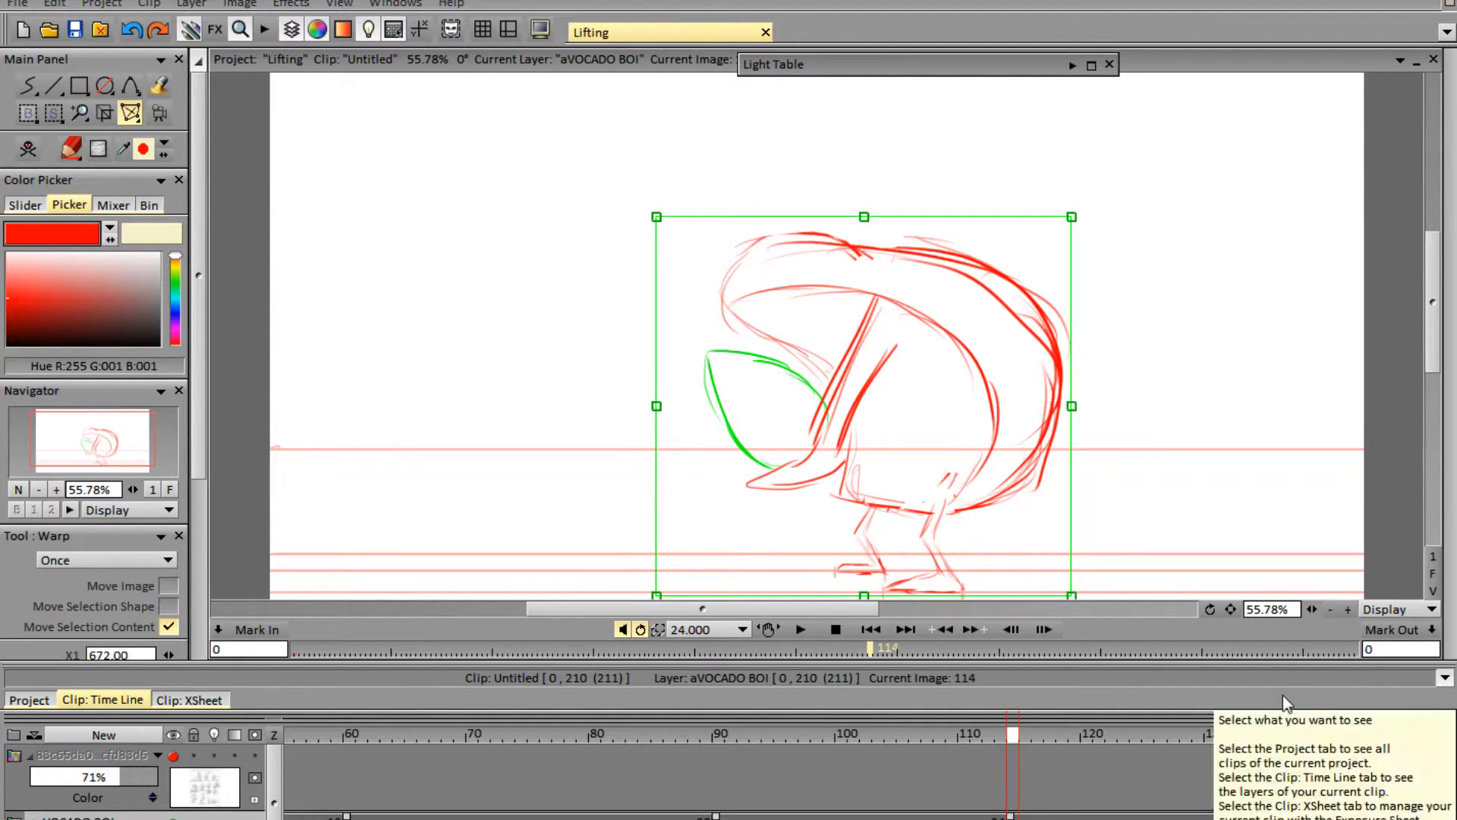
pyautogui.press('Left')
pyautogui.press('Right')
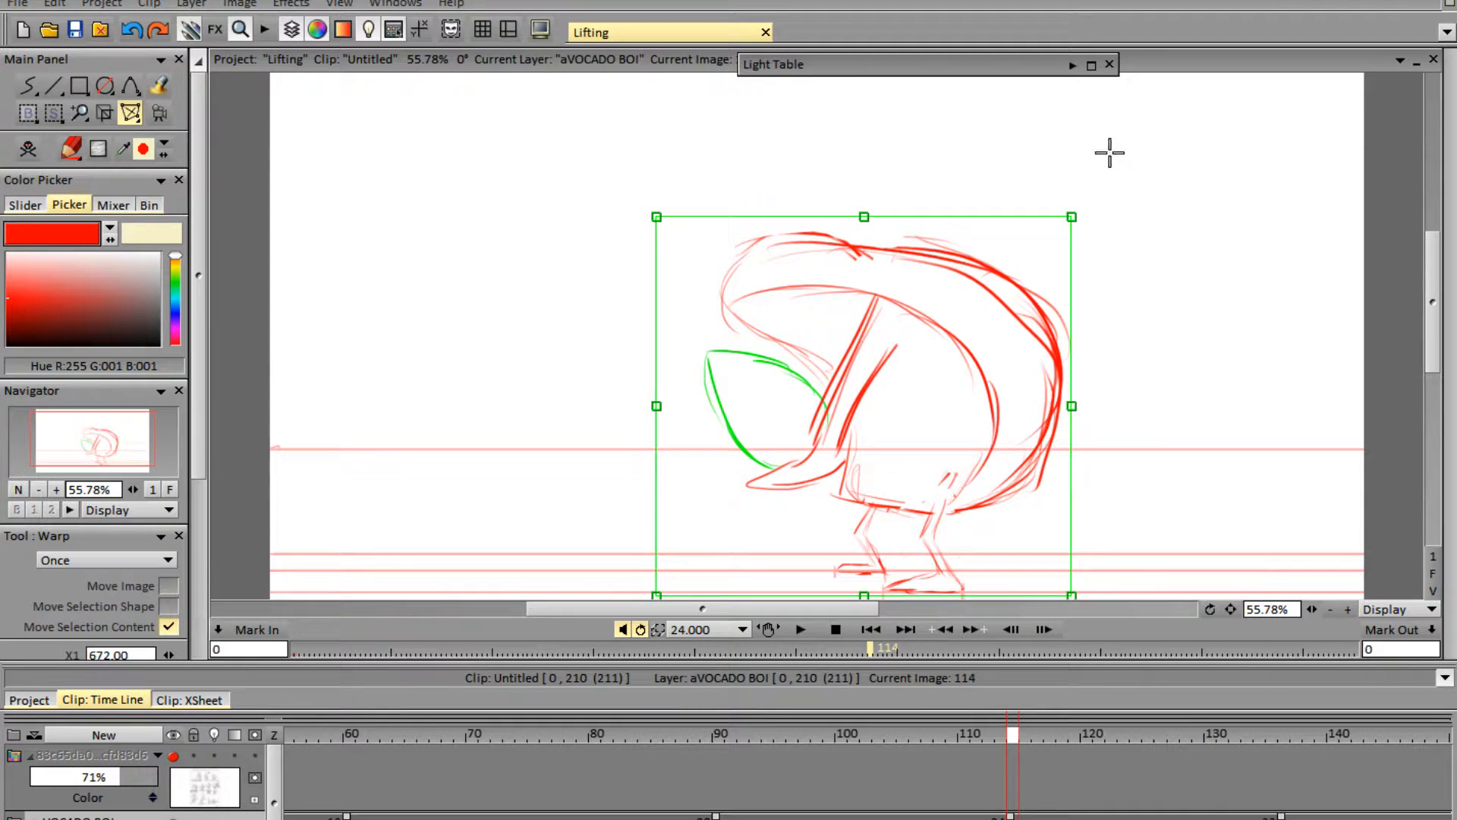
# - Erase the head, back, inner body contour and belly front line of the character on frame 114
pyautogui.press('b')
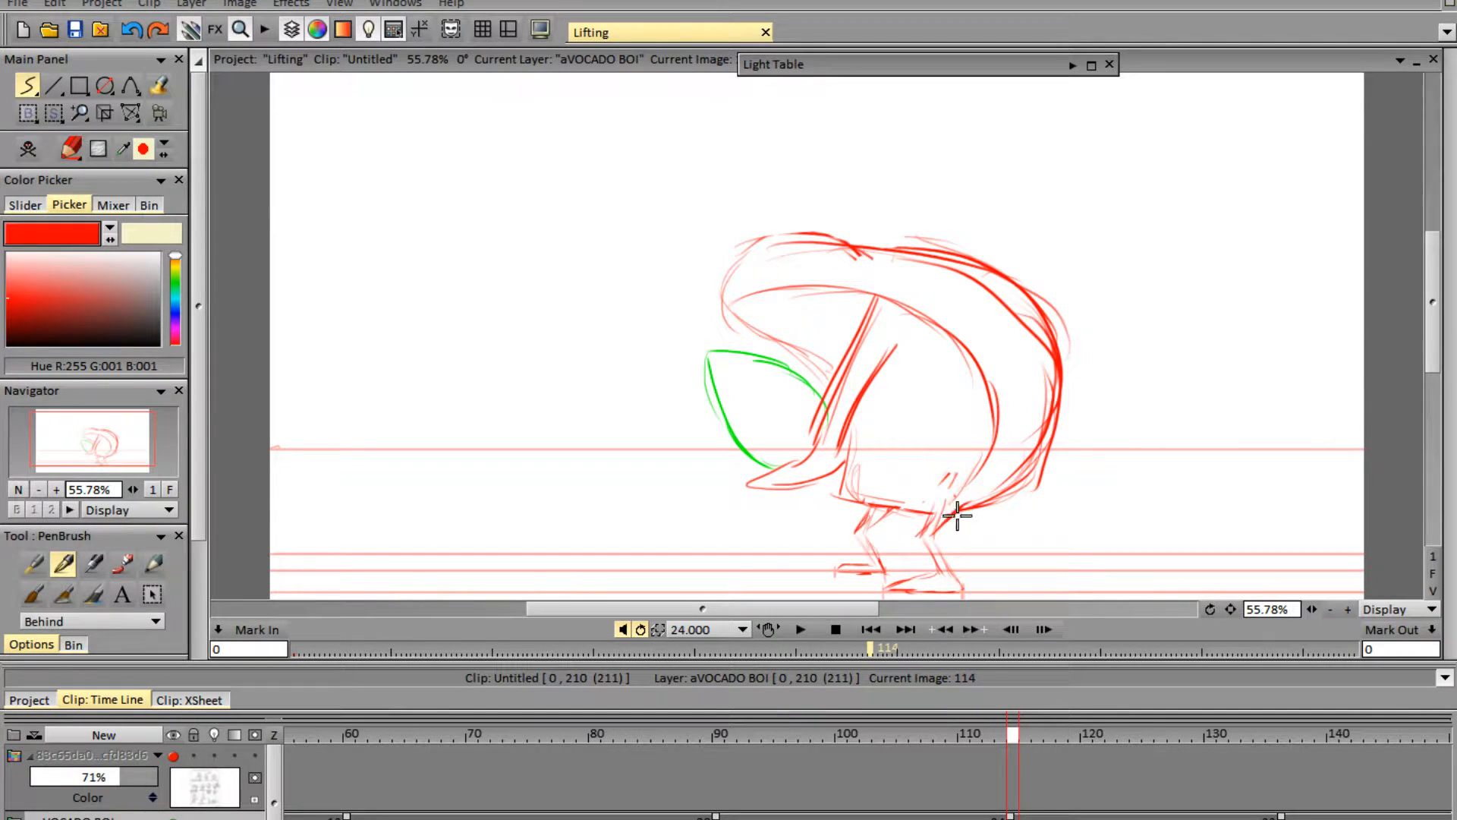
pyautogui.press('e')
pyautogui.moveTo(852, 488)
pyautogui.mouseDown()
pyautogui.moveTo(858, 504)
pyautogui.moveTo(855, 463)
pyautogui.mouseUp()
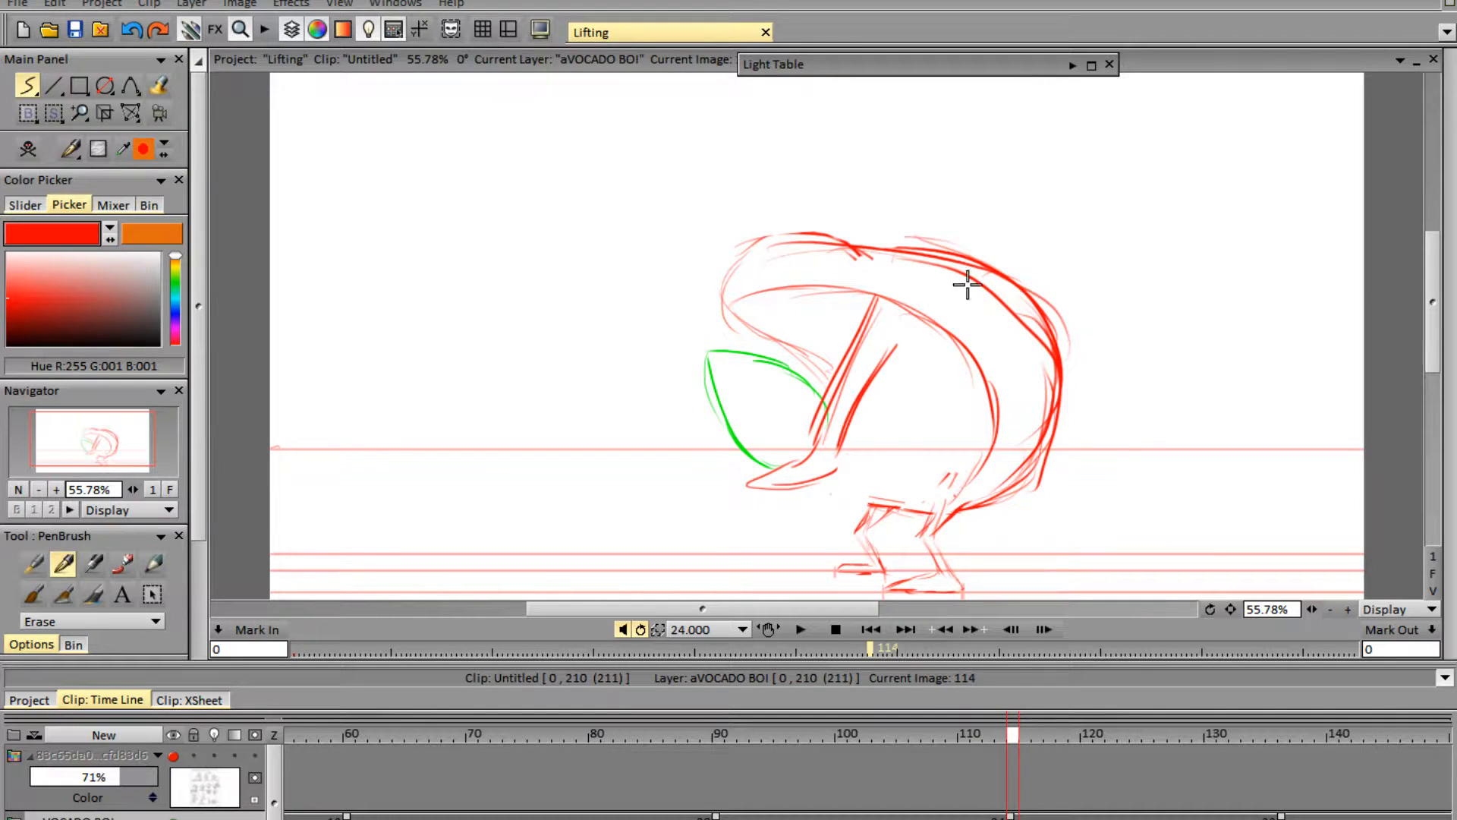
pyautogui.moveTo(995, 314)
pyautogui.mouseDown()
pyautogui.moveTo(1027, 326)
pyautogui.moveTo(999, 293)
pyautogui.moveTo(913, 267)
pyautogui.moveTo(778, 254)
pyautogui.moveTo(763, 220)
pyautogui.moveTo(742, 323)
pyautogui.moveTo(778, 305)
pyautogui.moveTo(816, 253)
pyautogui.moveTo(829, 287)
pyautogui.moveTo(814, 352)
pyautogui.moveTo(810, 233)
pyautogui.moveTo(739, 297)
pyautogui.mouseUp()
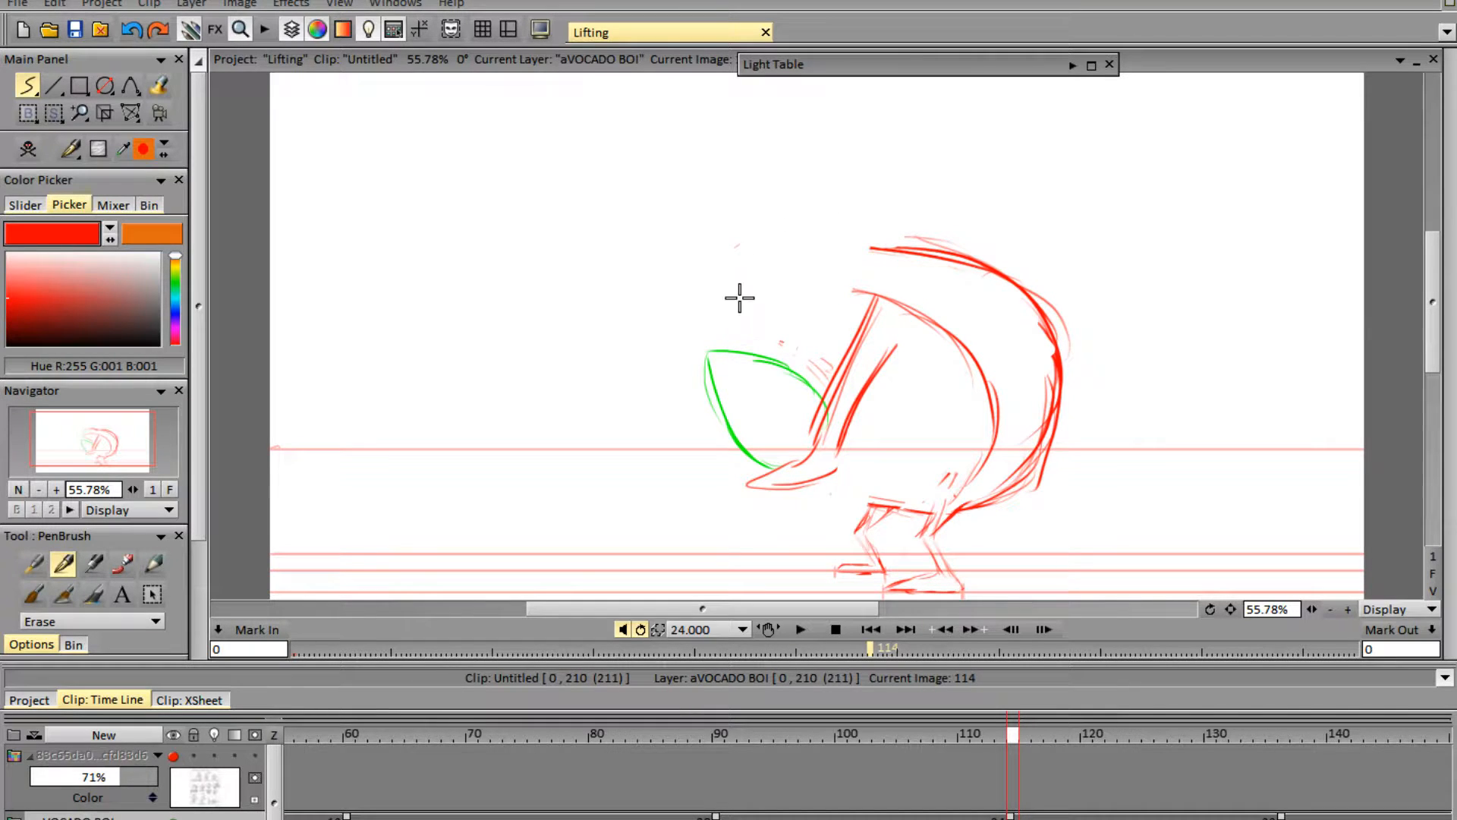
pyautogui.moveTo(919, 335)
pyautogui.mouseDown()
pyautogui.moveTo(982, 343)
pyautogui.moveTo(1004, 398)
pyautogui.moveTo(950, 252)
pyautogui.moveTo(890, 233)
pyautogui.moveTo(965, 283)
pyautogui.moveTo(1058, 410)
pyautogui.moveTo(1030, 500)
pyautogui.moveTo(1025, 458)
pyautogui.moveTo(969, 515)
pyautogui.moveTo(1067, 345)
pyautogui.mouseUp()
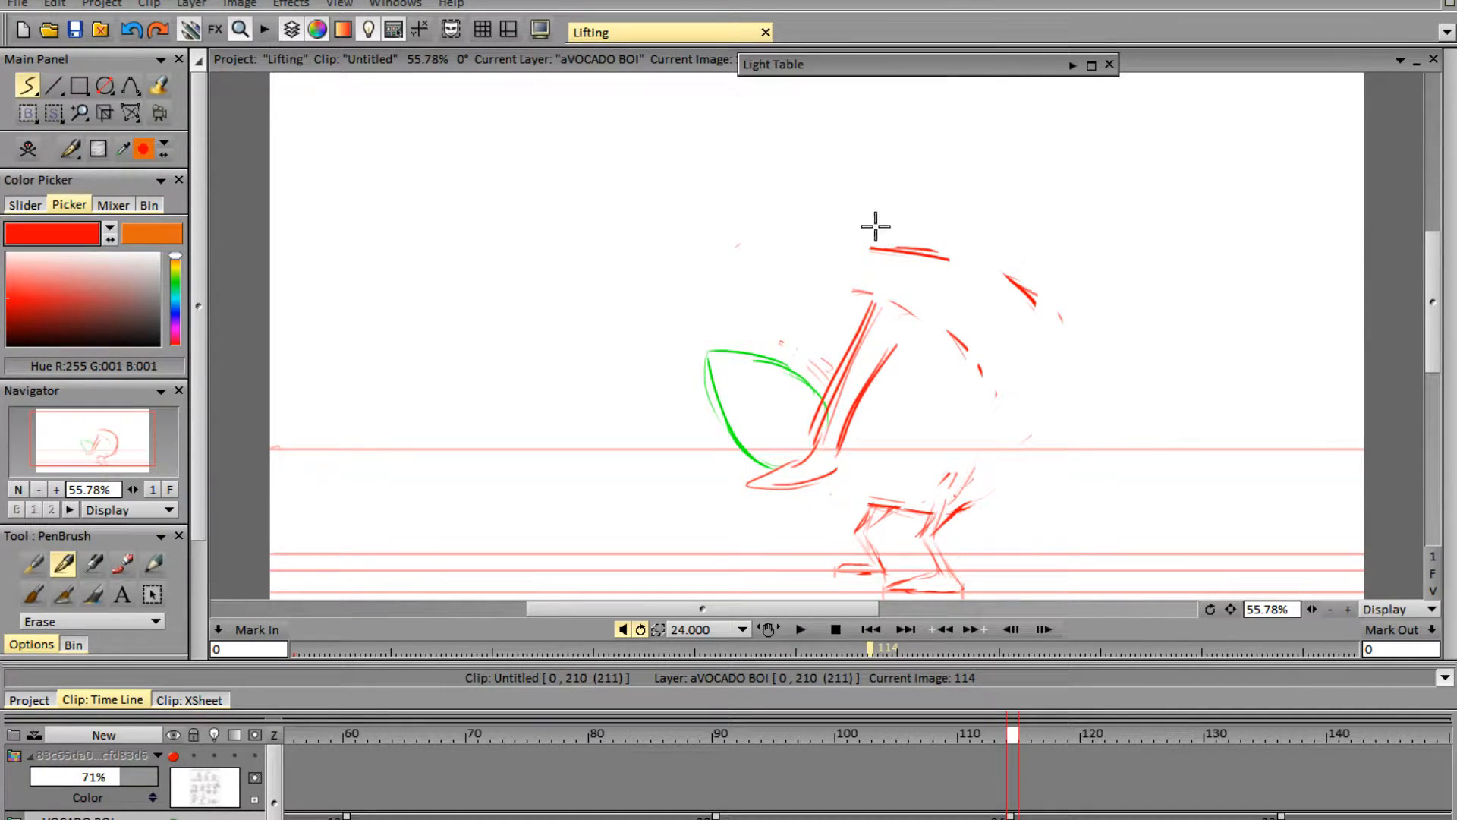
pyautogui.moveTo(875, 224); pyautogui.dragTo(1065, 318)
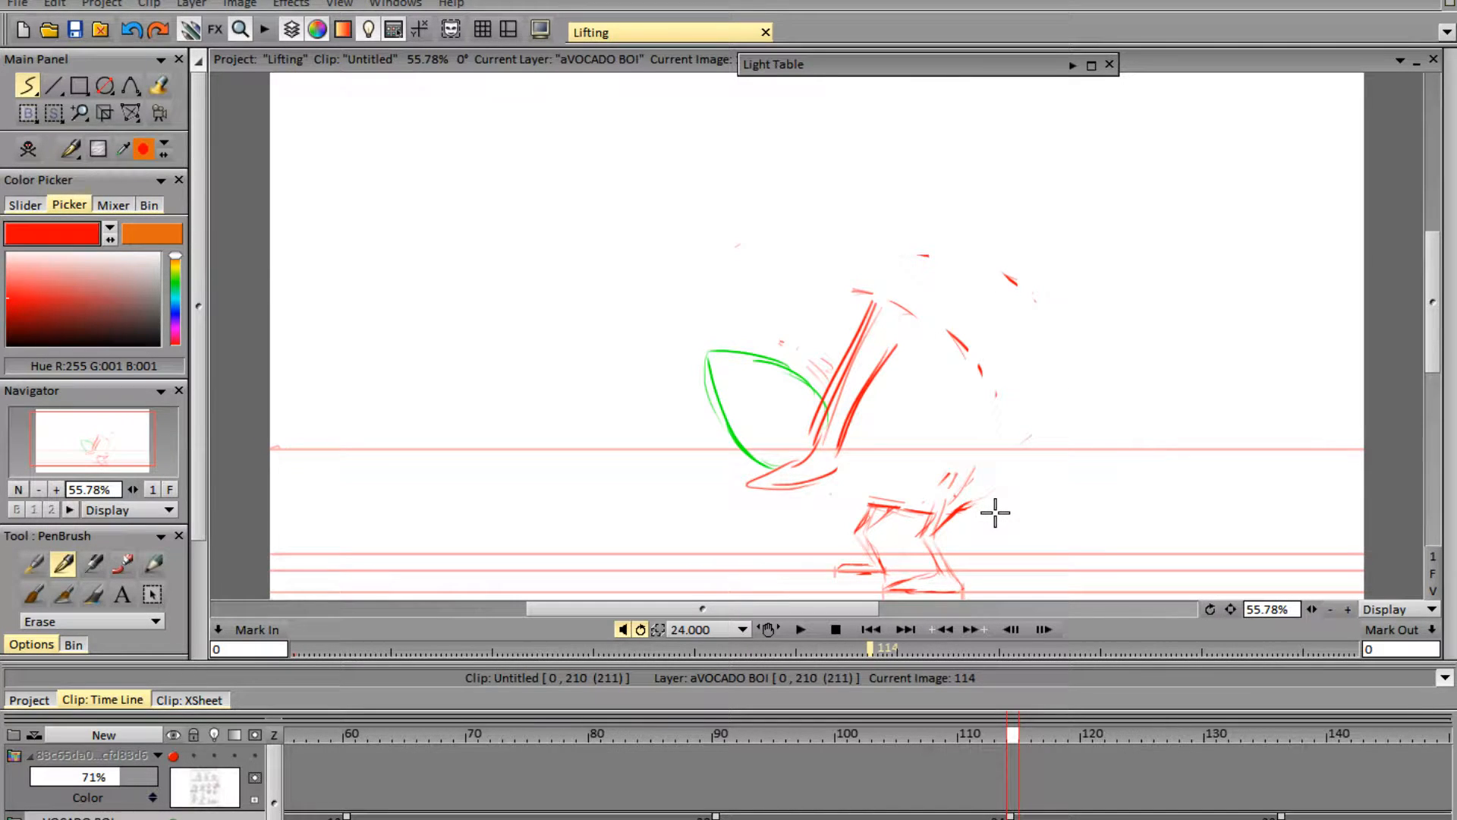
# - Redraw the back as a light rounded line from the rump up to the head, and erase the old arms and hand
pyautogui.press('e')
pyautogui.moveTo(967, 517)
pyautogui.mouseDown()
pyautogui.moveTo(1060, 475)
pyautogui.moveTo(1070, 439)
pyautogui.mouseUp()
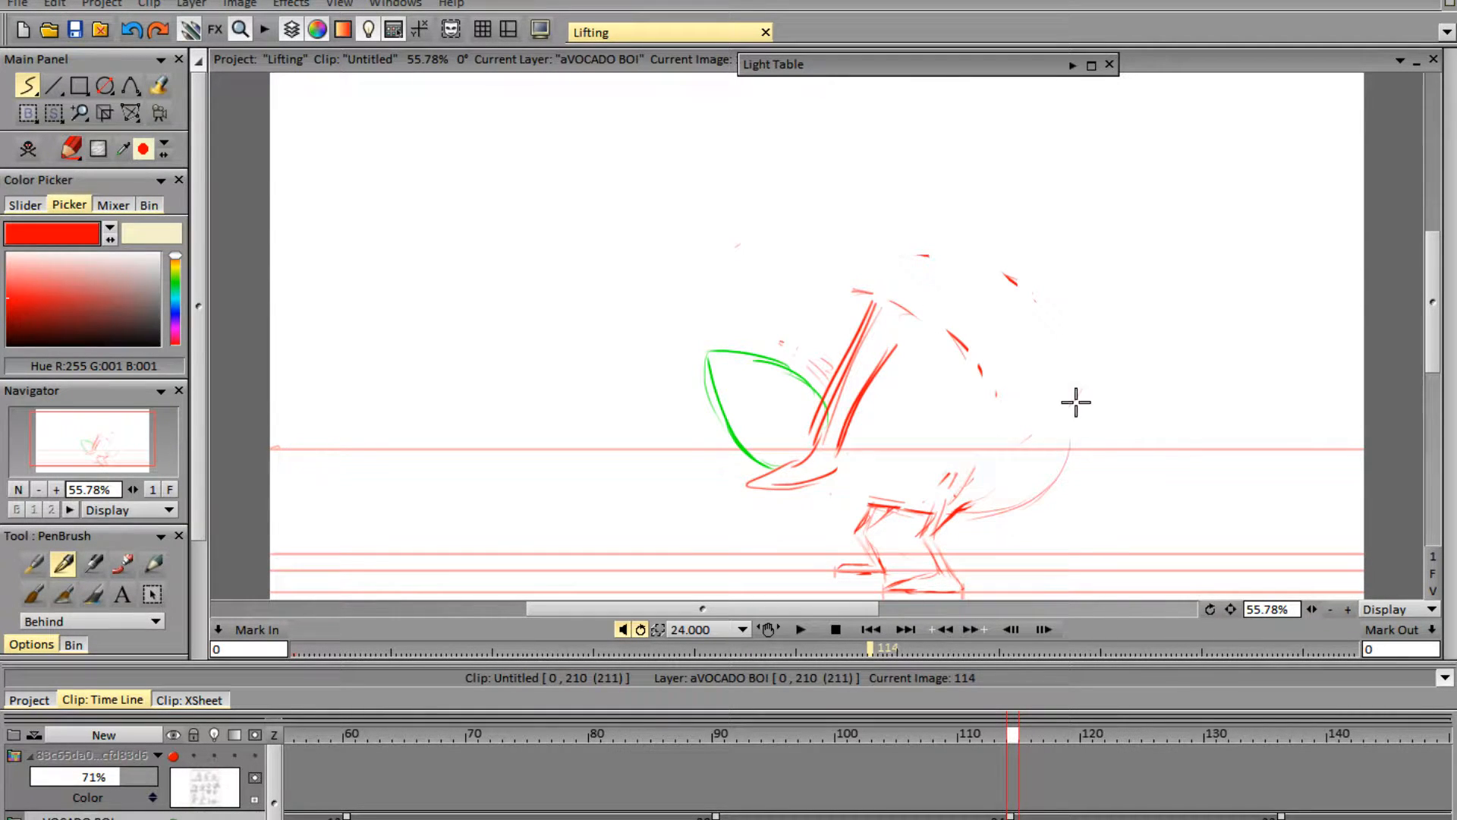
pyautogui.moveTo(1038, 498)
pyautogui.mouseDown()
pyautogui.moveTo(1066, 377)
pyautogui.moveTo(983, 274)
pyautogui.moveTo(816, 251)
pyautogui.moveTo(829, 250)
pyautogui.moveTo(751, 285)
pyautogui.mouseUp()
pyautogui.press('e')
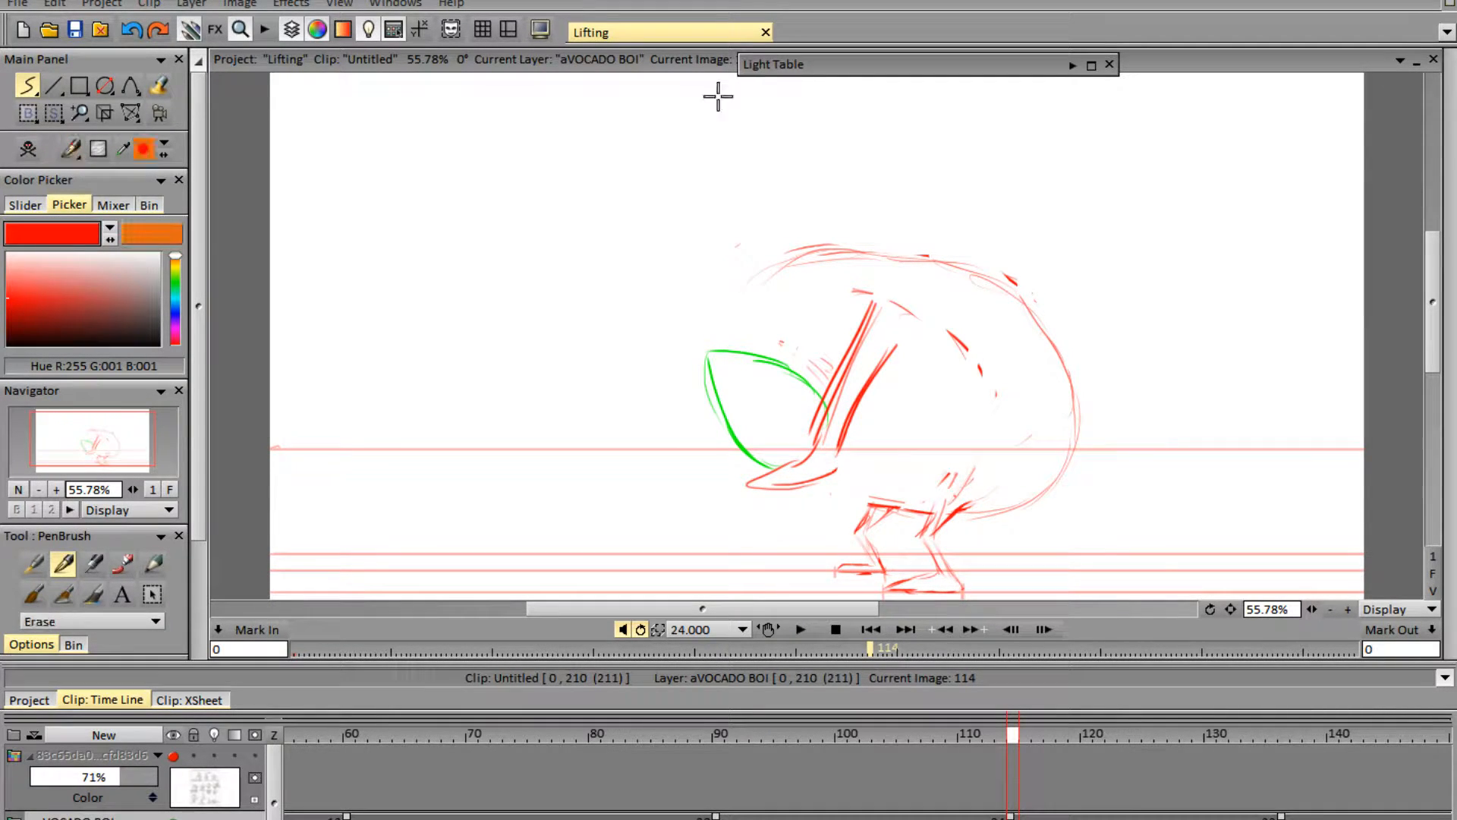
pyautogui.moveTo(888, 314)
pyautogui.mouseDown()
pyautogui.moveTo(830, 393)
pyautogui.moveTo(858, 412)
pyautogui.moveTo(898, 331)
pyautogui.moveTo(807, 502)
pyautogui.moveTo(816, 473)
pyautogui.moveTo(816, 486)
pyautogui.moveTo(777, 469)
pyautogui.moveTo(805, 487)
pyautogui.mouseUp()
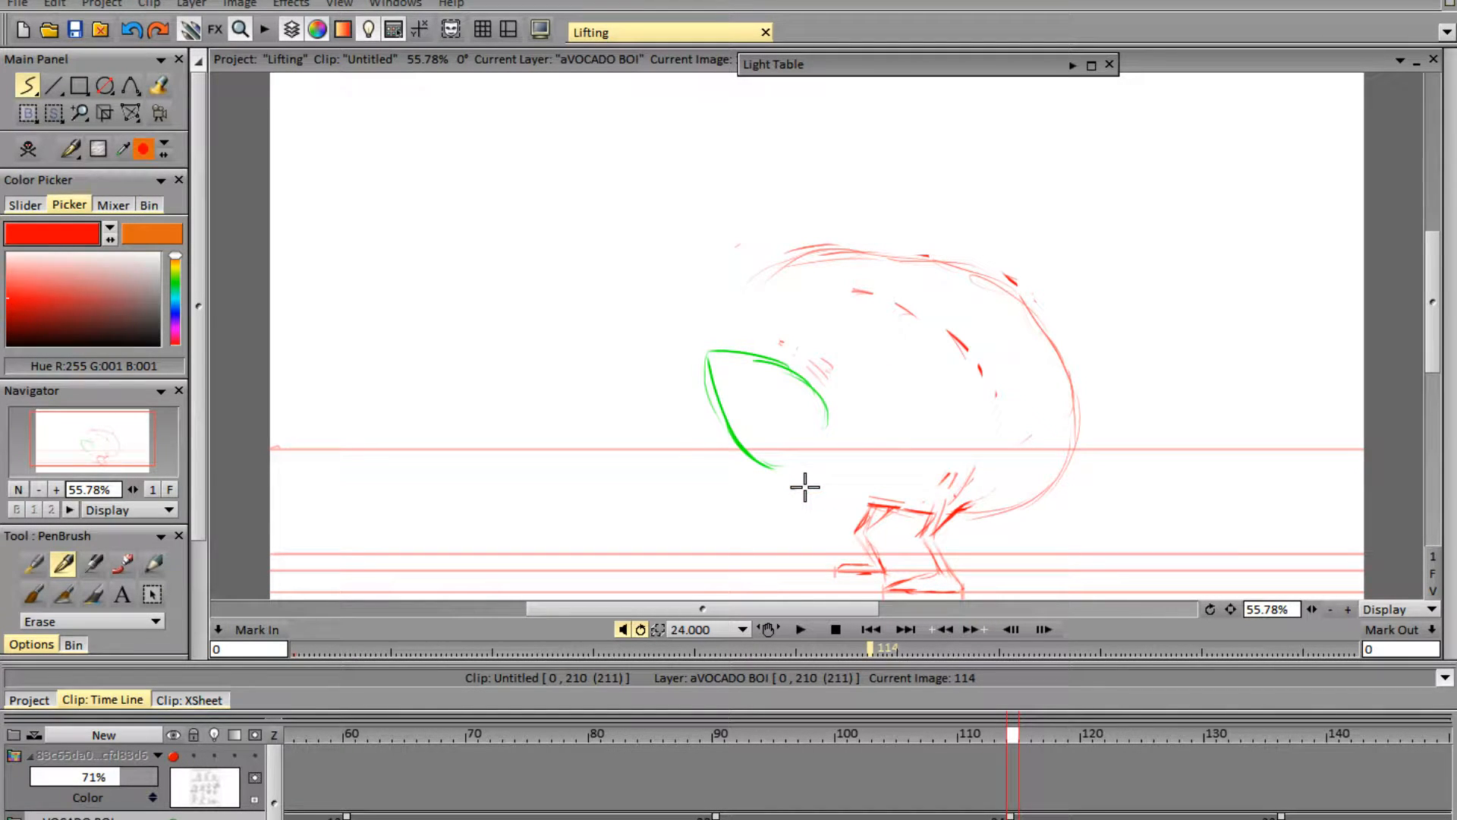
# - Redraw the inner body contour from the rump up around a smaller rounded head, and flip against frame 113 to compare
pyautogui.press('e')
pyautogui.moveTo(992, 487)
pyautogui.mouseDown()
pyautogui.moveTo(1020, 434)
pyautogui.moveTo(992, 478)
pyautogui.moveTo(992, 383)
pyautogui.mouseUp()
pyautogui.moveTo(831, 292)
pyautogui.mouseDown()
pyautogui.moveTo(927, 313)
pyautogui.moveTo(907, 318)
pyautogui.moveTo(1002, 380)
pyautogui.mouseUp()
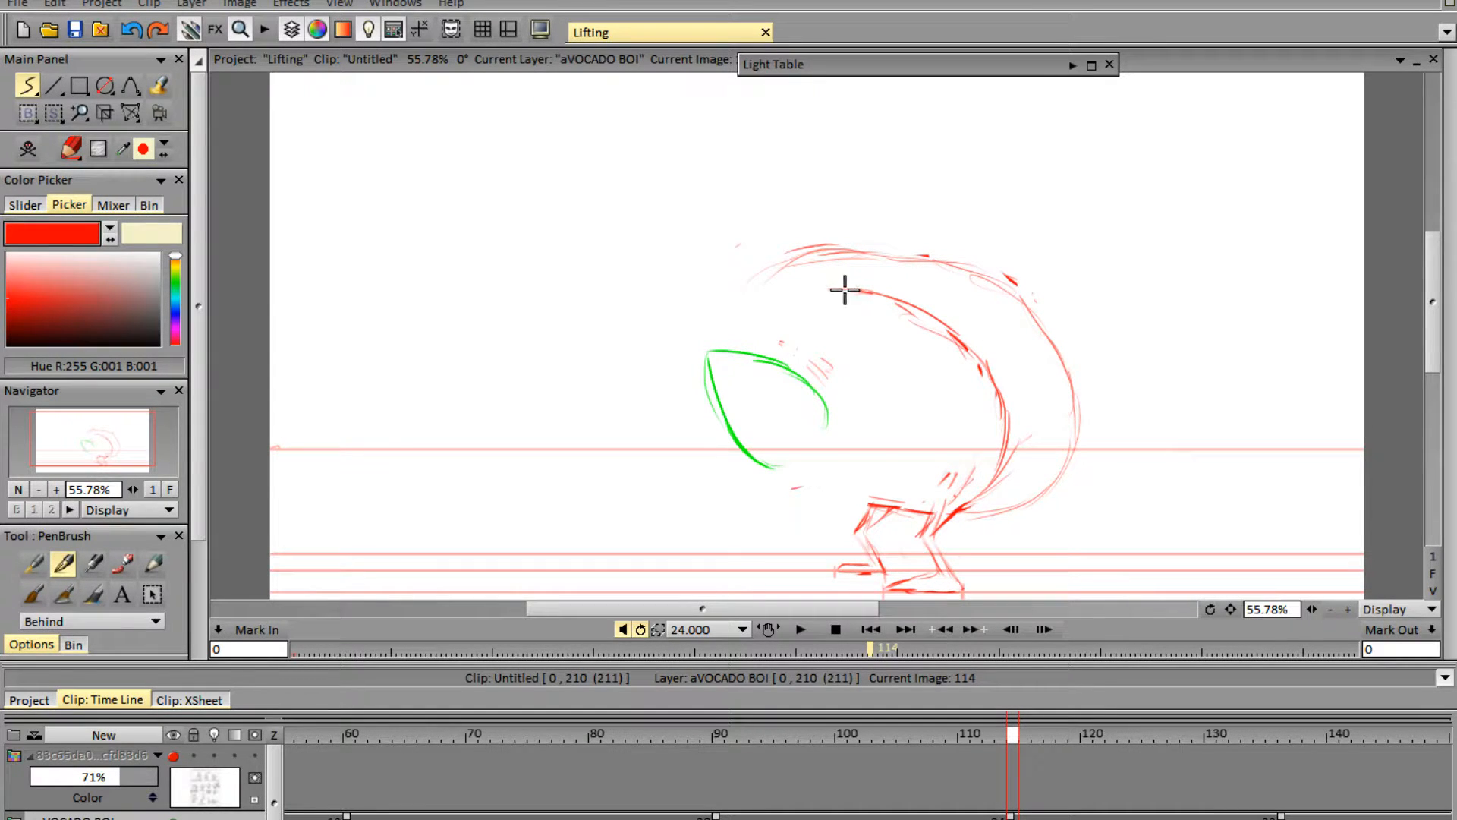
pyautogui.moveTo(845, 290)
pyautogui.mouseDown()
pyautogui.moveTo(786, 300)
pyautogui.moveTo(771, 335)
pyautogui.mouseUp()
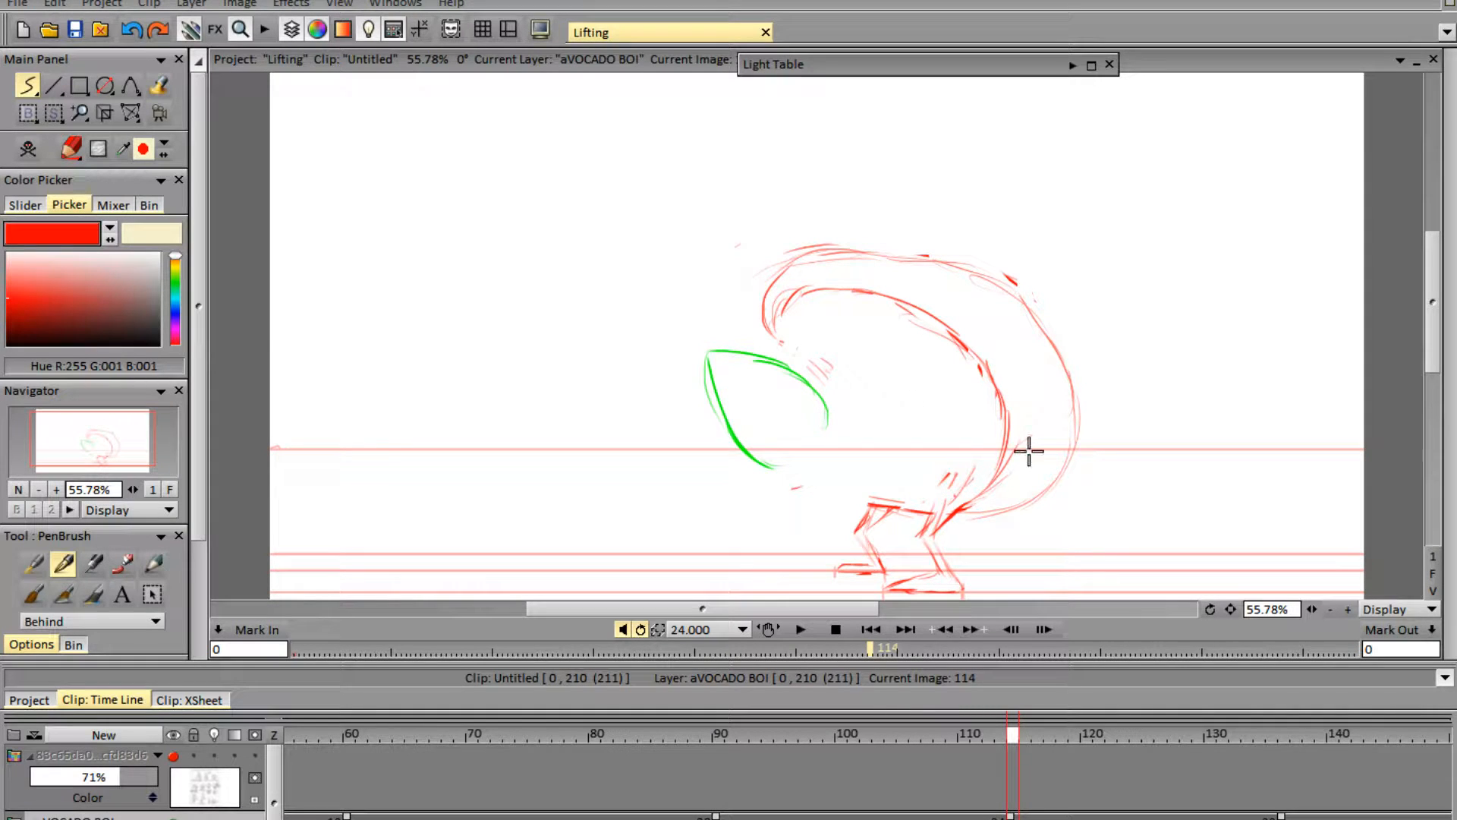
pyautogui.press('Left')
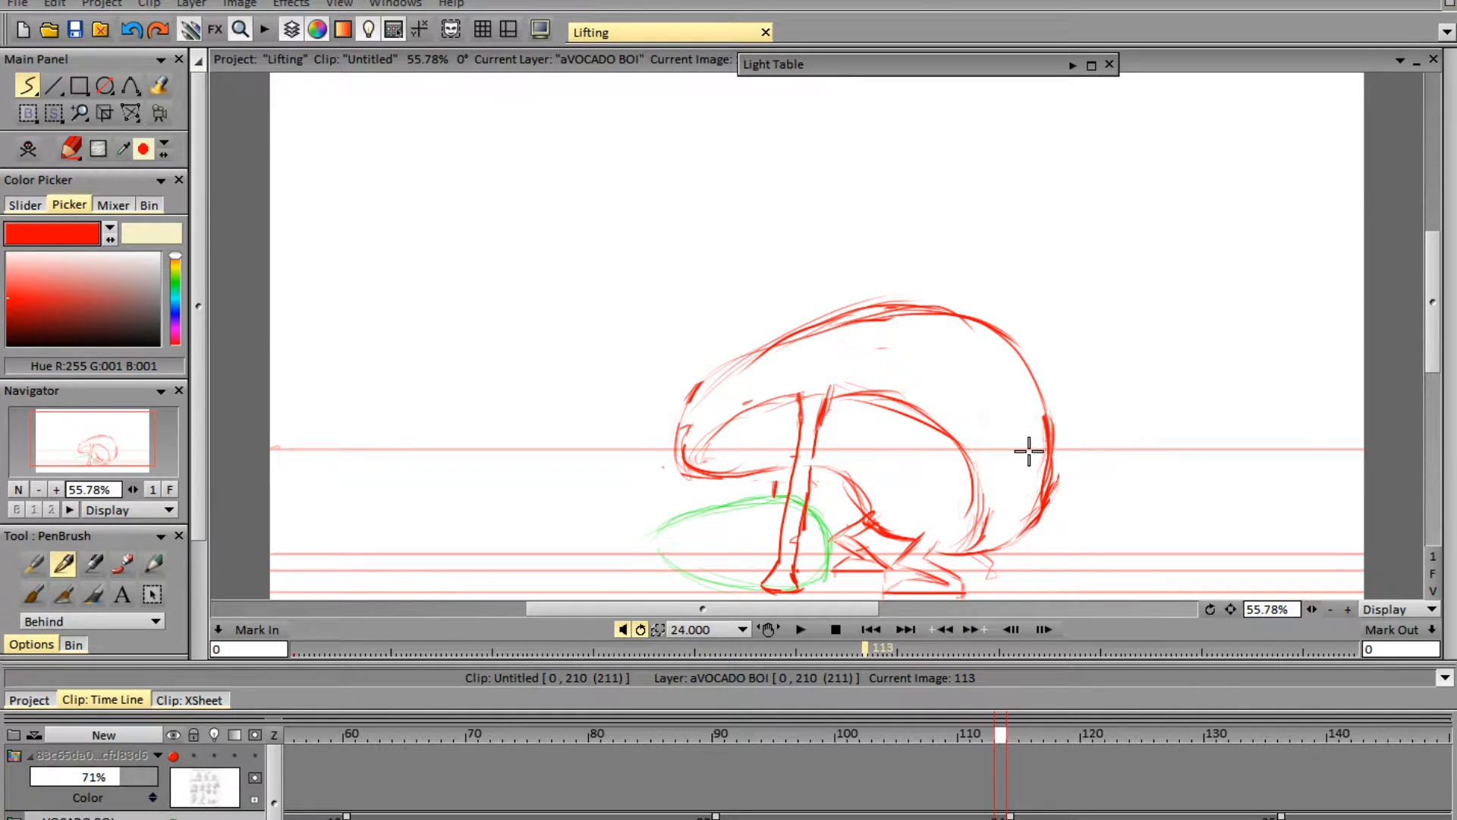
pyautogui.press('Right')
pyautogui.press('Left')
pyautogui.press('Right')
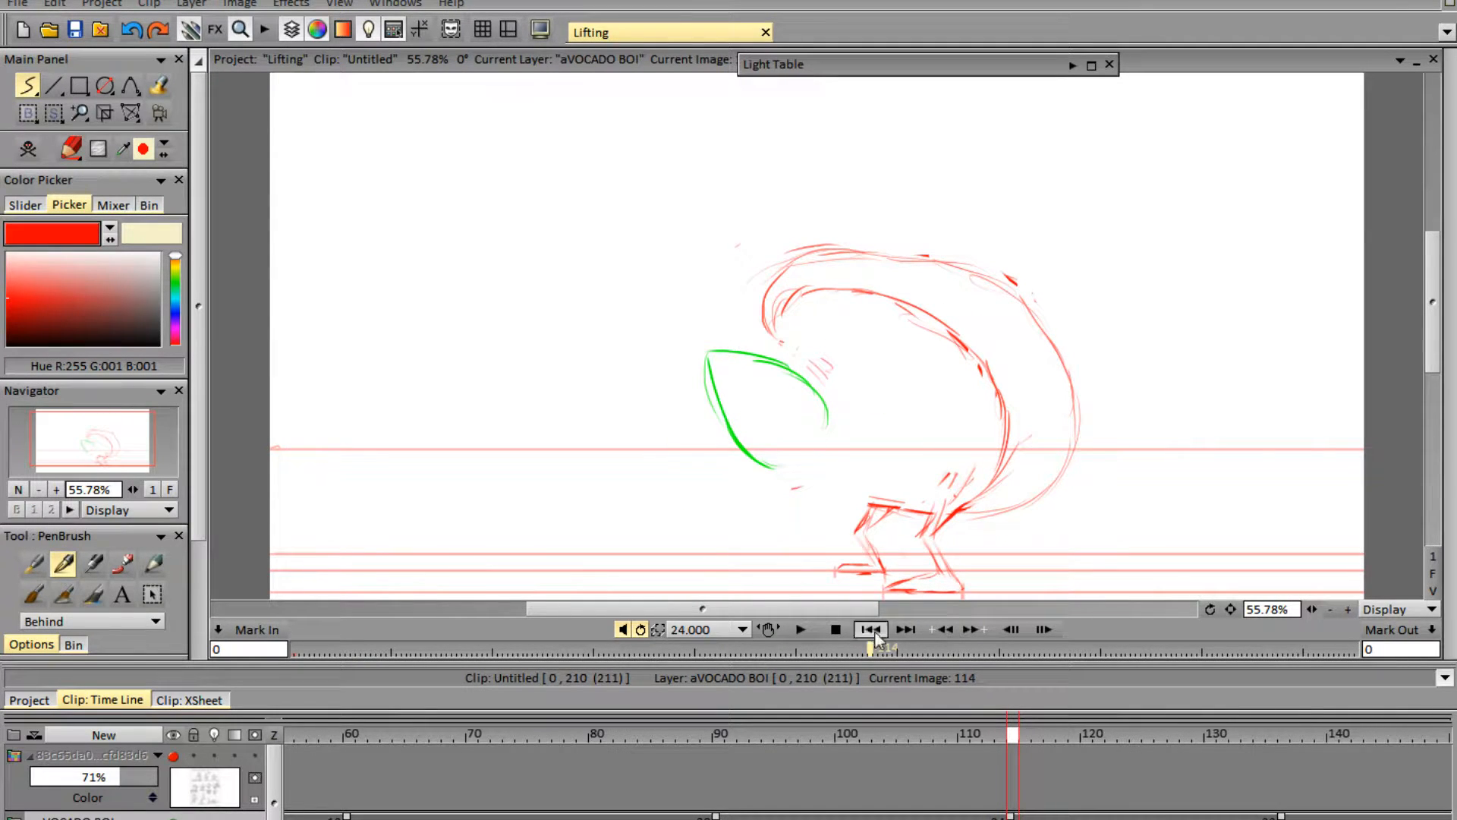
# - With the rock layer hidden, draw the front line curving from the head down to the legs, and flip against frame 113
pyautogui.click(173, 818)
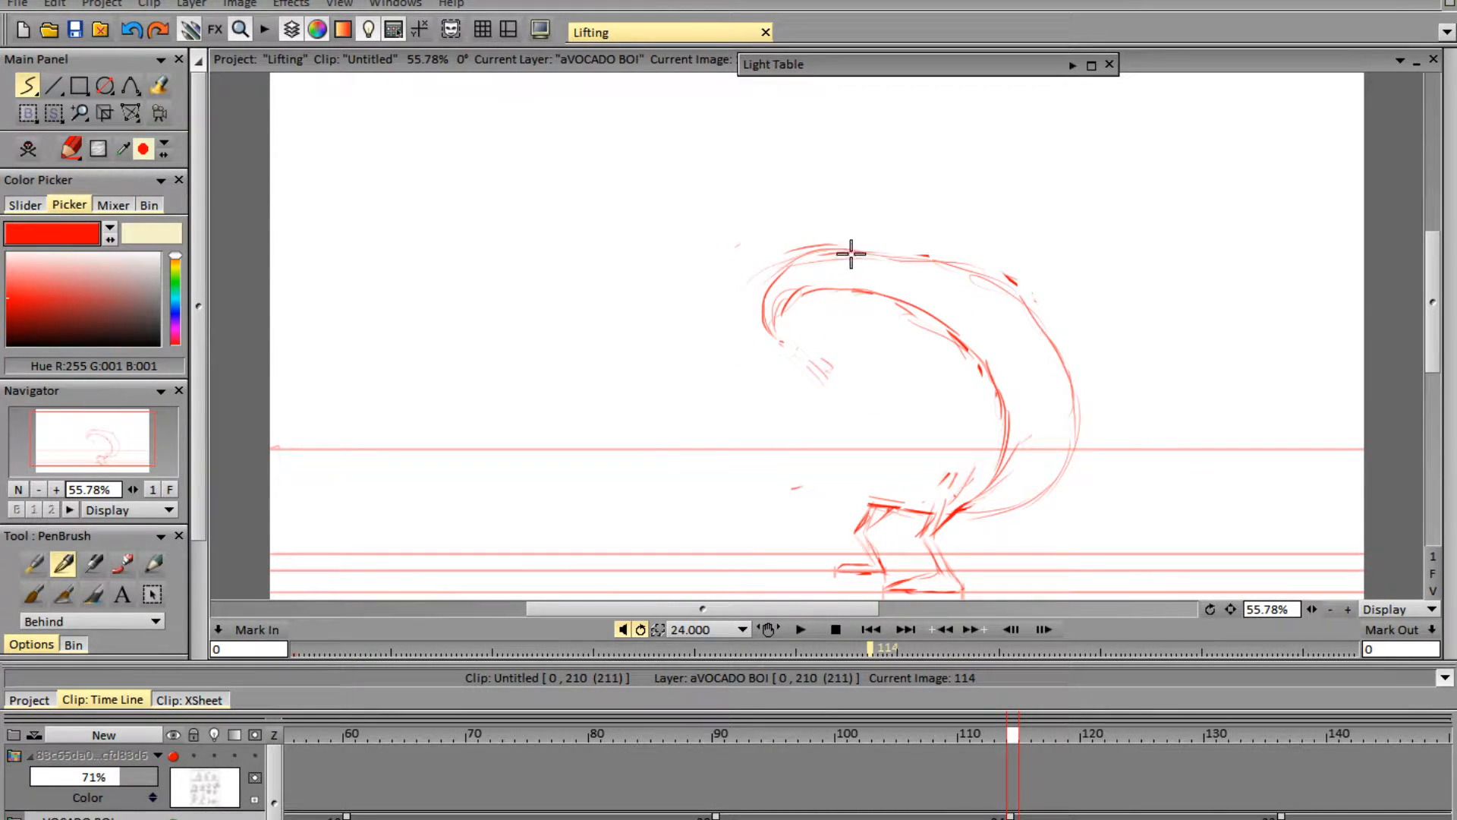
pyautogui.moveTo(776, 329)
pyautogui.mouseDown()
pyautogui.moveTo(857, 396)
pyautogui.moveTo(818, 375)
pyautogui.moveTo(872, 494)
pyautogui.mouseUp()
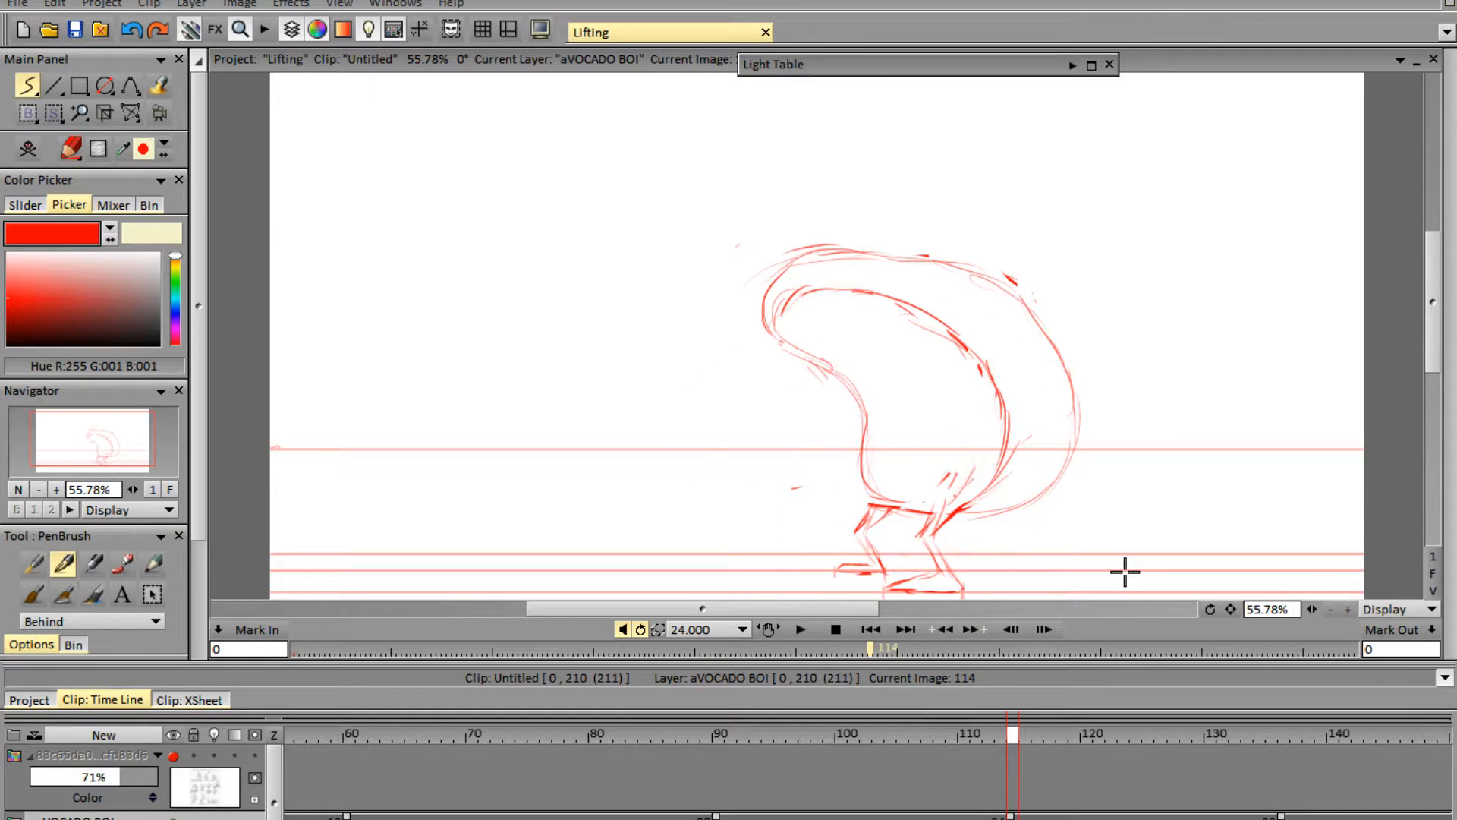
pyautogui.press('Left')
pyautogui.press('Right')
pyautogui.press('Left')
pyautogui.press('Right')
pyautogui.press('Left')
pyautogui.press('Right')
pyautogui.press('Left')
pyautogui.press('Right')
pyautogui.press('Left')
pyautogui.press('Right')
# - Erase the back outline and redraw it as a fuller arch bulging farther out behind the body down to the rump
pyautogui.press('e')
pyautogui.moveTo(830, 241)
pyautogui.mouseDown()
pyautogui.moveTo(944, 257)
pyautogui.moveTo(1017, 285)
pyautogui.moveTo(1056, 324)
pyautogui.moveTo(1083, 422)
pyautogui.moveTo(1020, 512)
pyautogui.mouseUp()
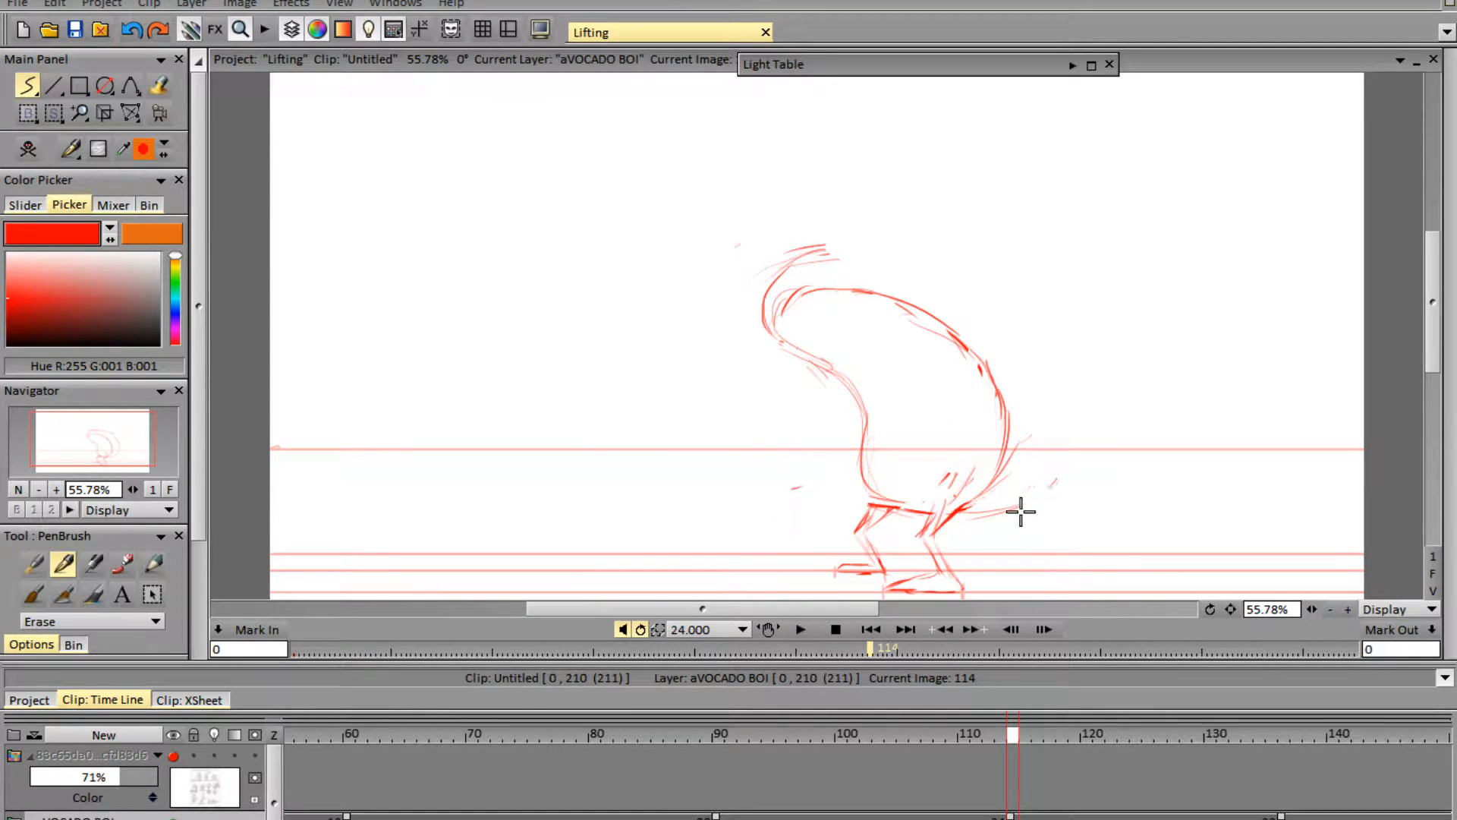
pyautogui.press('e')
pyautogui.moveTo(829, 253)
pyautogui.mouseDown()
pyautogui.moveTo(1009, 272)
pyautogui.moveTo(1060, 325)
pyautogui.moveTo(1082, 441)
pyautogui.moveTo(1040, 505)
pyautogui.moveTo(991, 513)
pyautogui.mouseUp()
# - Flip between frames 113 and 114 to compare the fuller back, and check the pose reference sheet
pyautogui.press('Left')
pyautogui.press('Right')
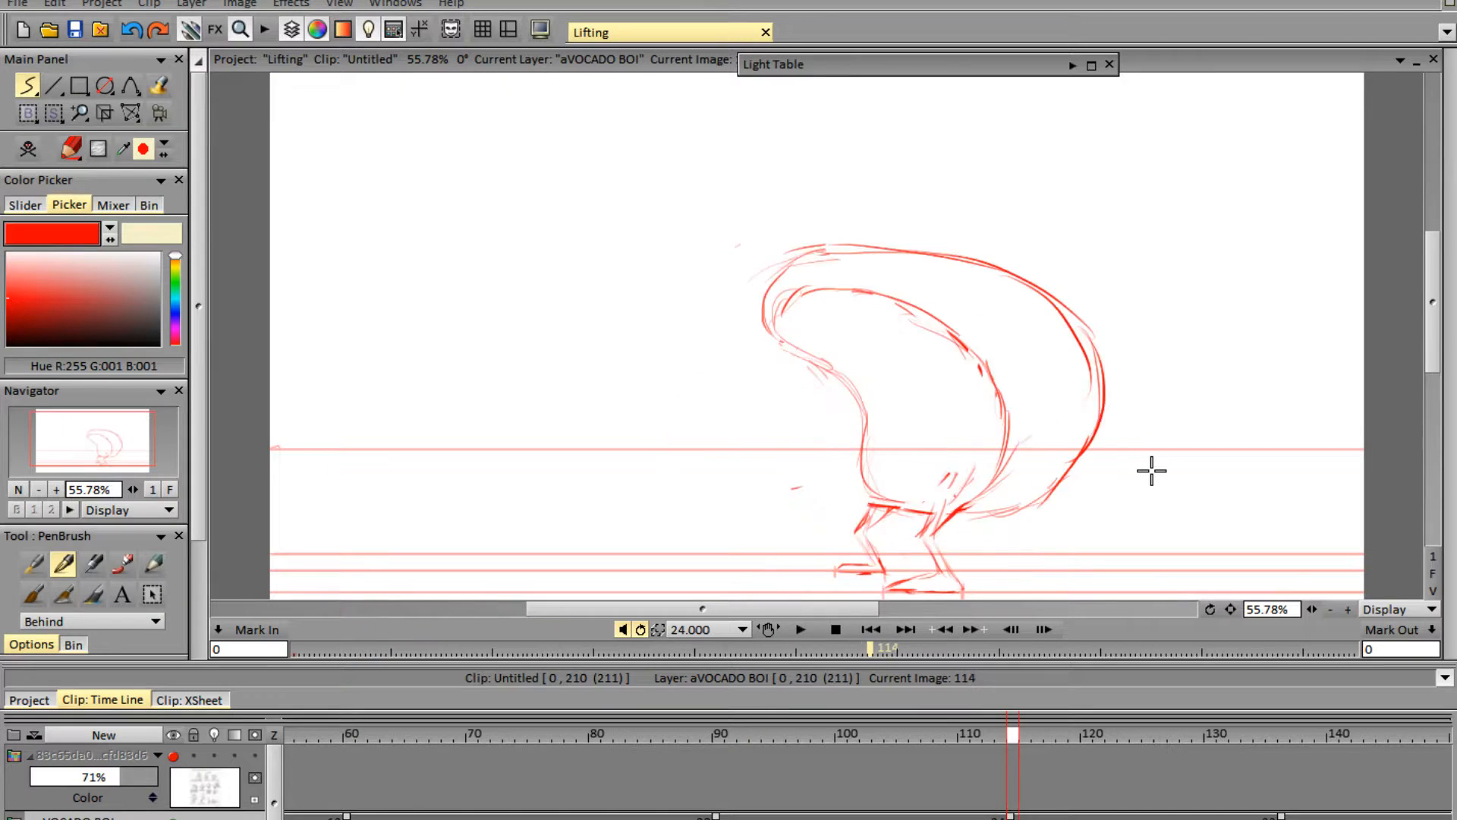
pyautogui.press('Left')
pyautogui.press('Right')
pyautogui.press('Left')
pyautogui.press('Right')
pyautogui.press('Left')
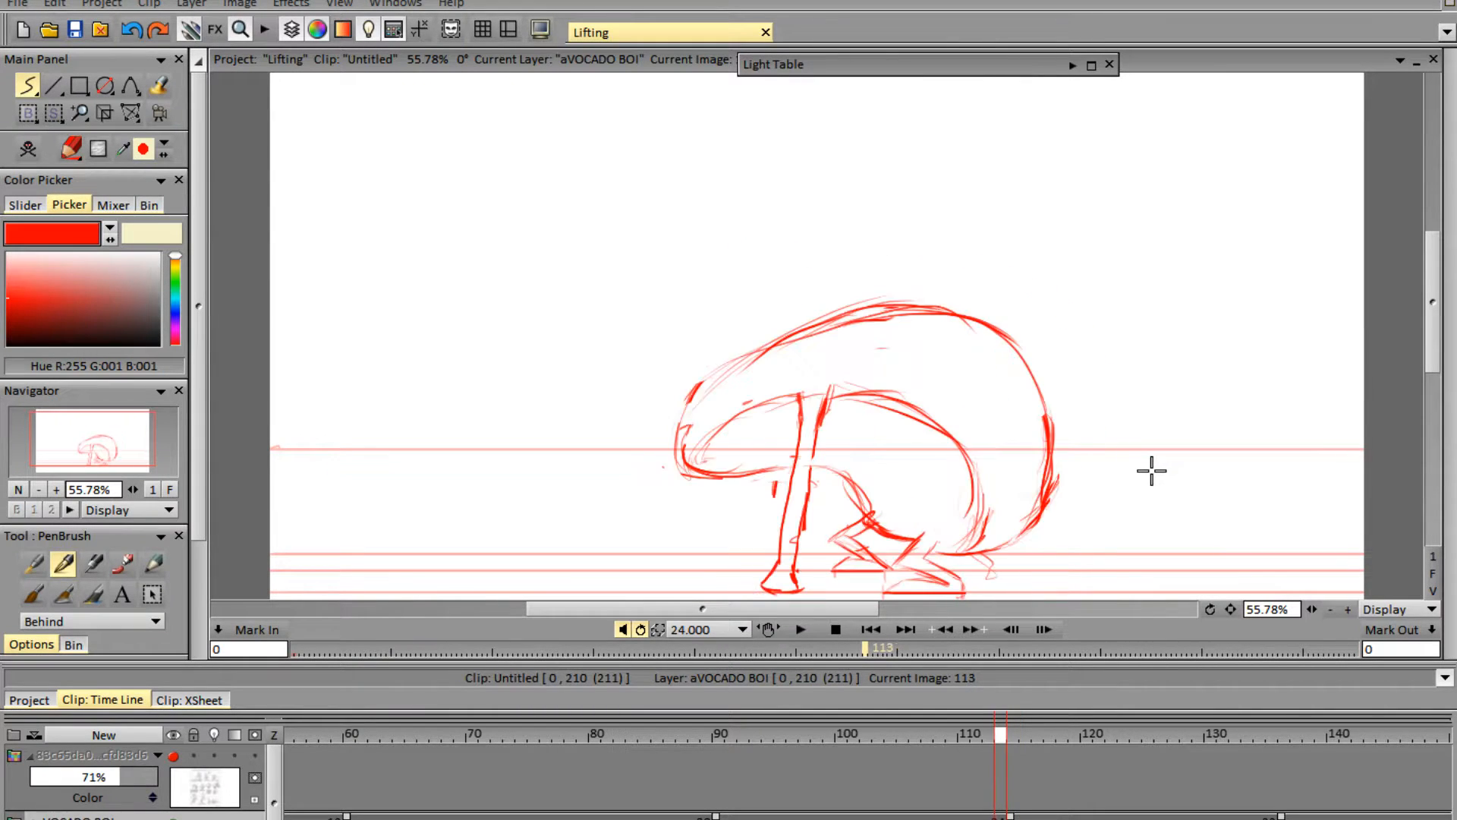
pyautogui.press('Right')
pyautogui.press('Left')
pyautogui.press('Right')
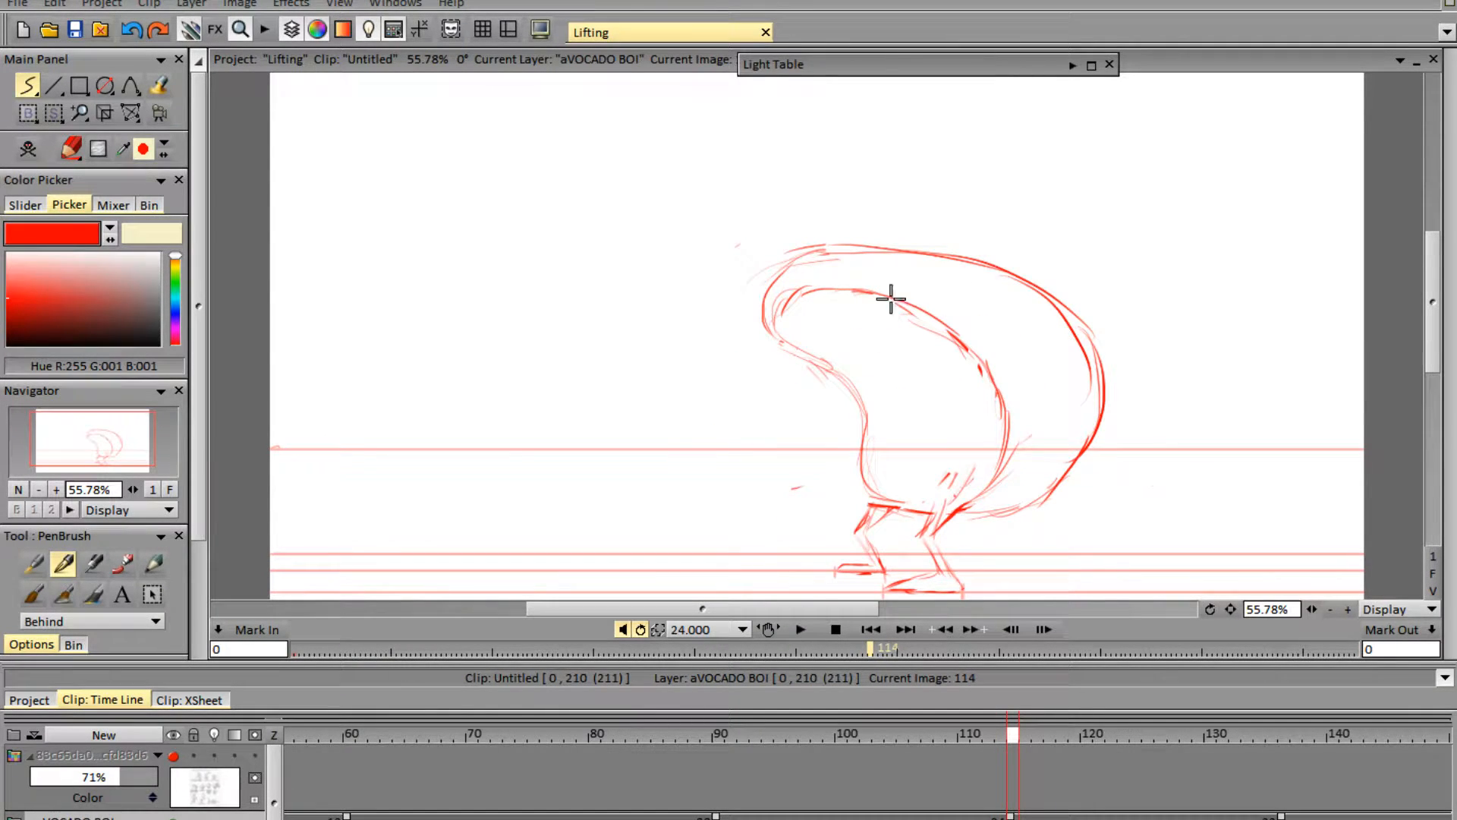
pyautogui.click(174, 756)
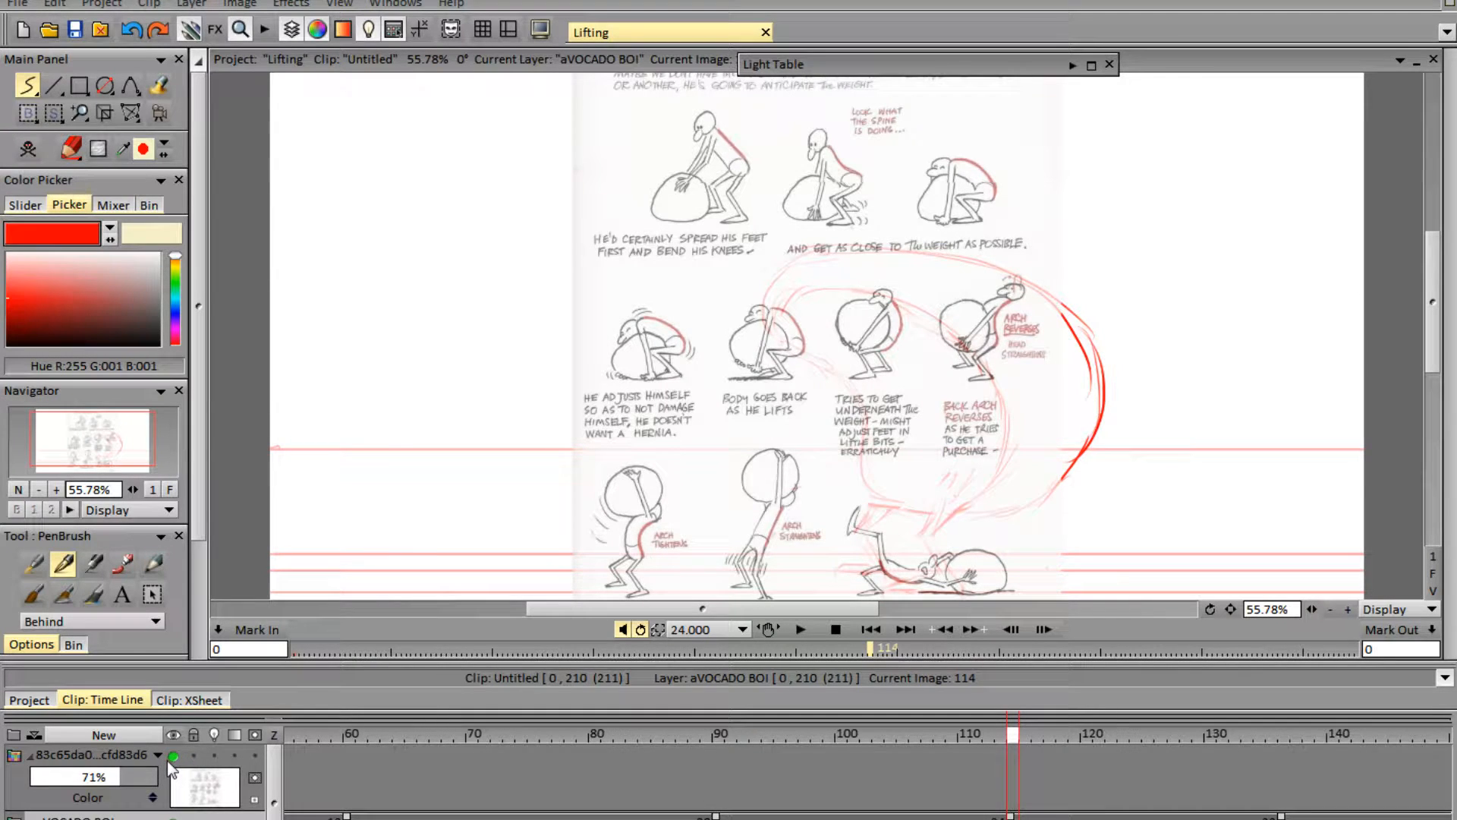
pyautogui.click(174, 756)
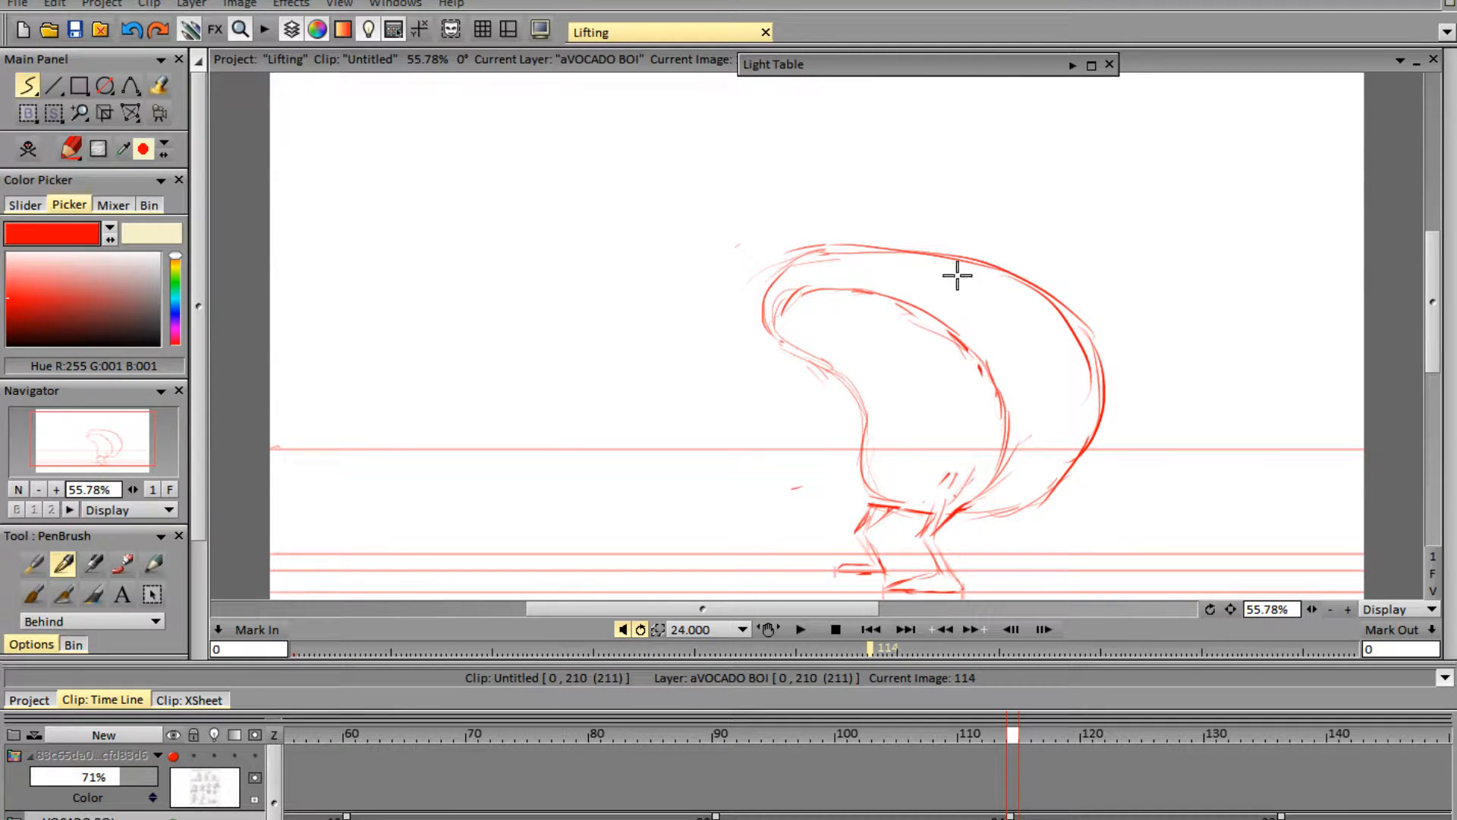
# - Sketch the arm as two light diagonal lines running from the upper back down across the belly's front line
pyautogui.moveTo(954, 282); pyautogui.dragTo(833, 453)
pyautogui.moveTo(974, 299); pyautogui.dragTo(850, 472)
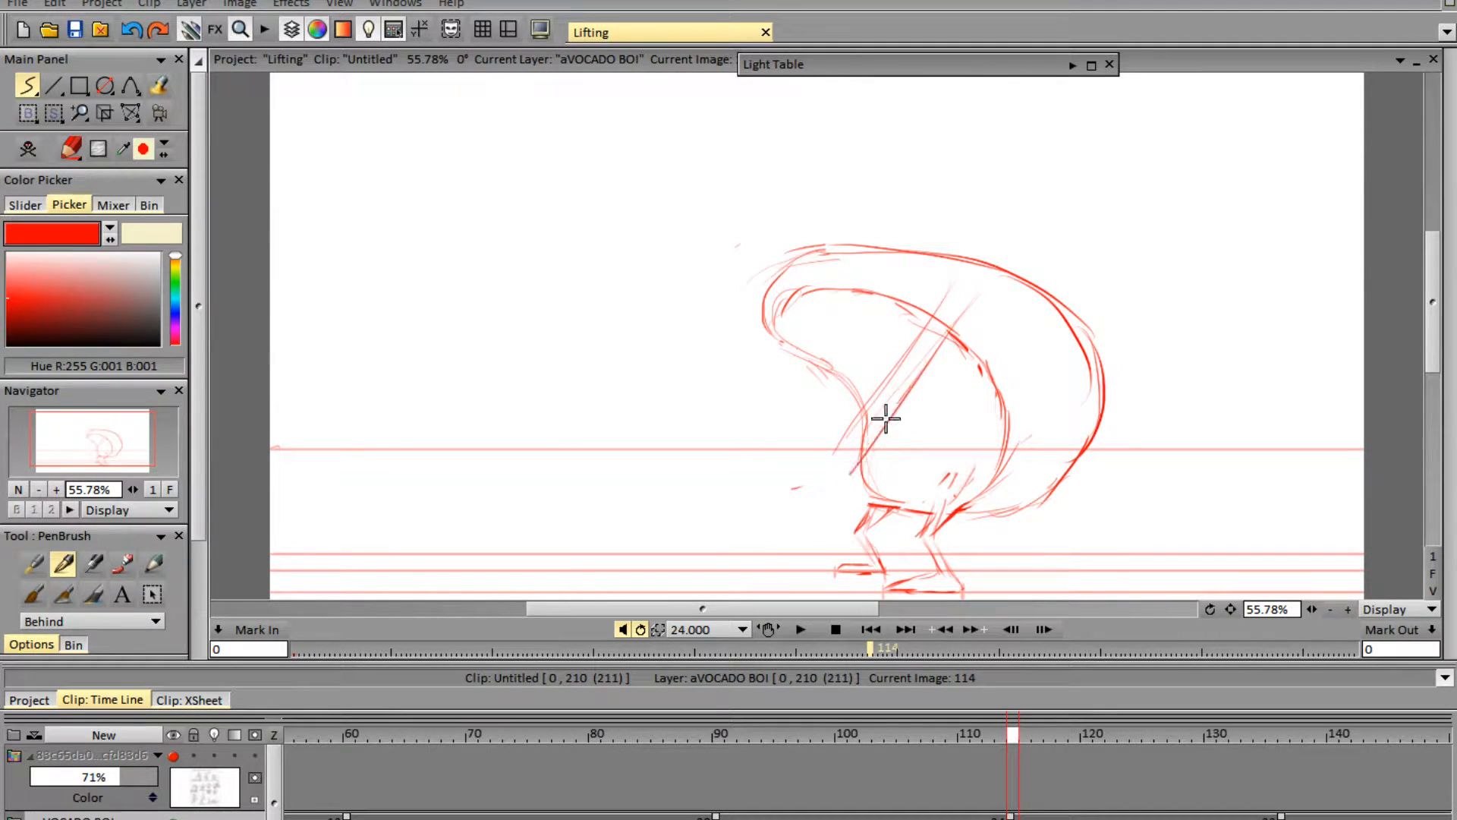
pyautogui.moveTo(904, 400); pyautogui.dragTo(847, 476)
pyautogui.hotkey('ctrl', 'z')
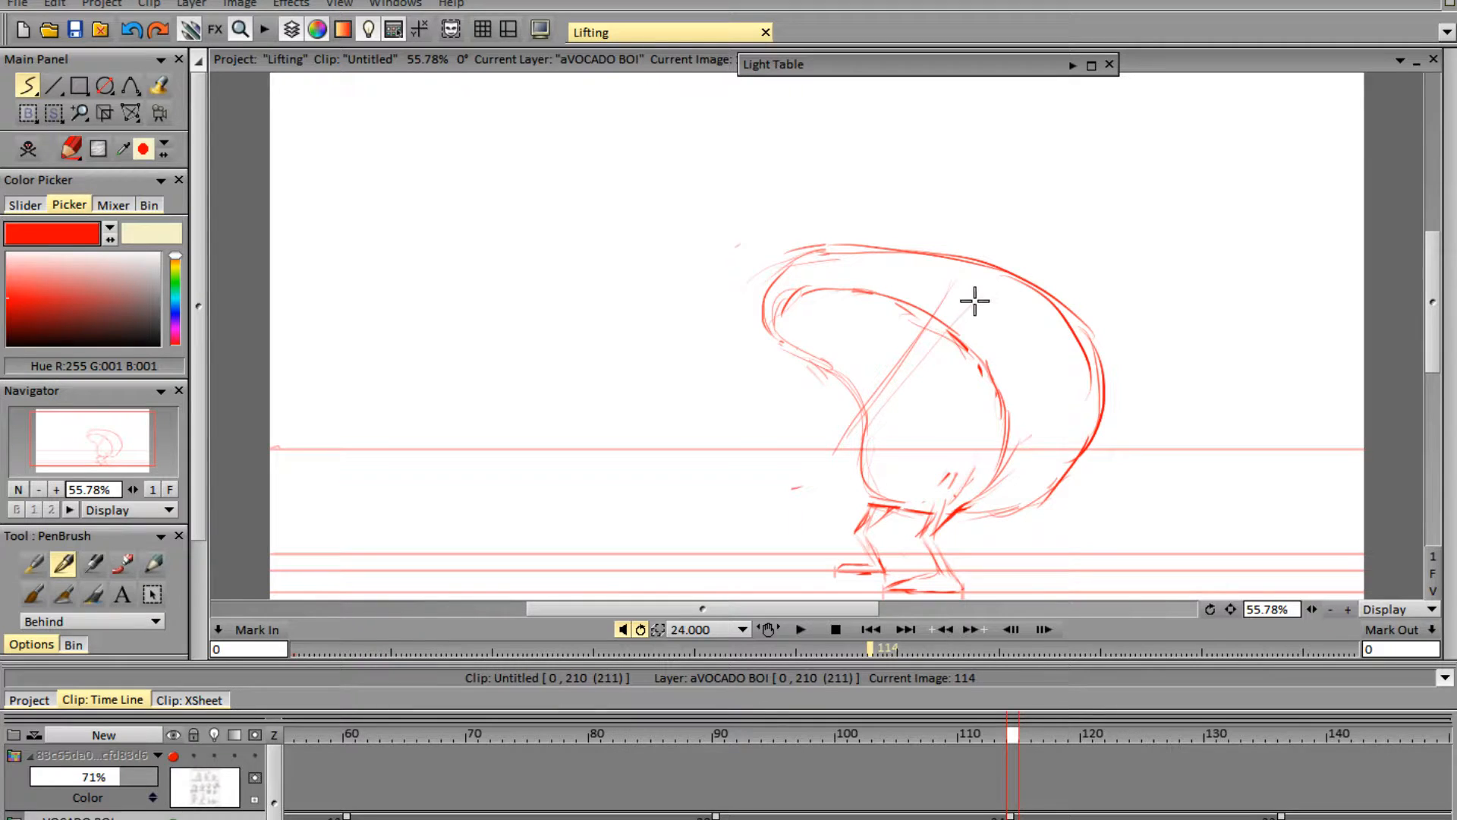
pyautogui.moveTo(865, 429); pyautogui.dragTo(968, 313)
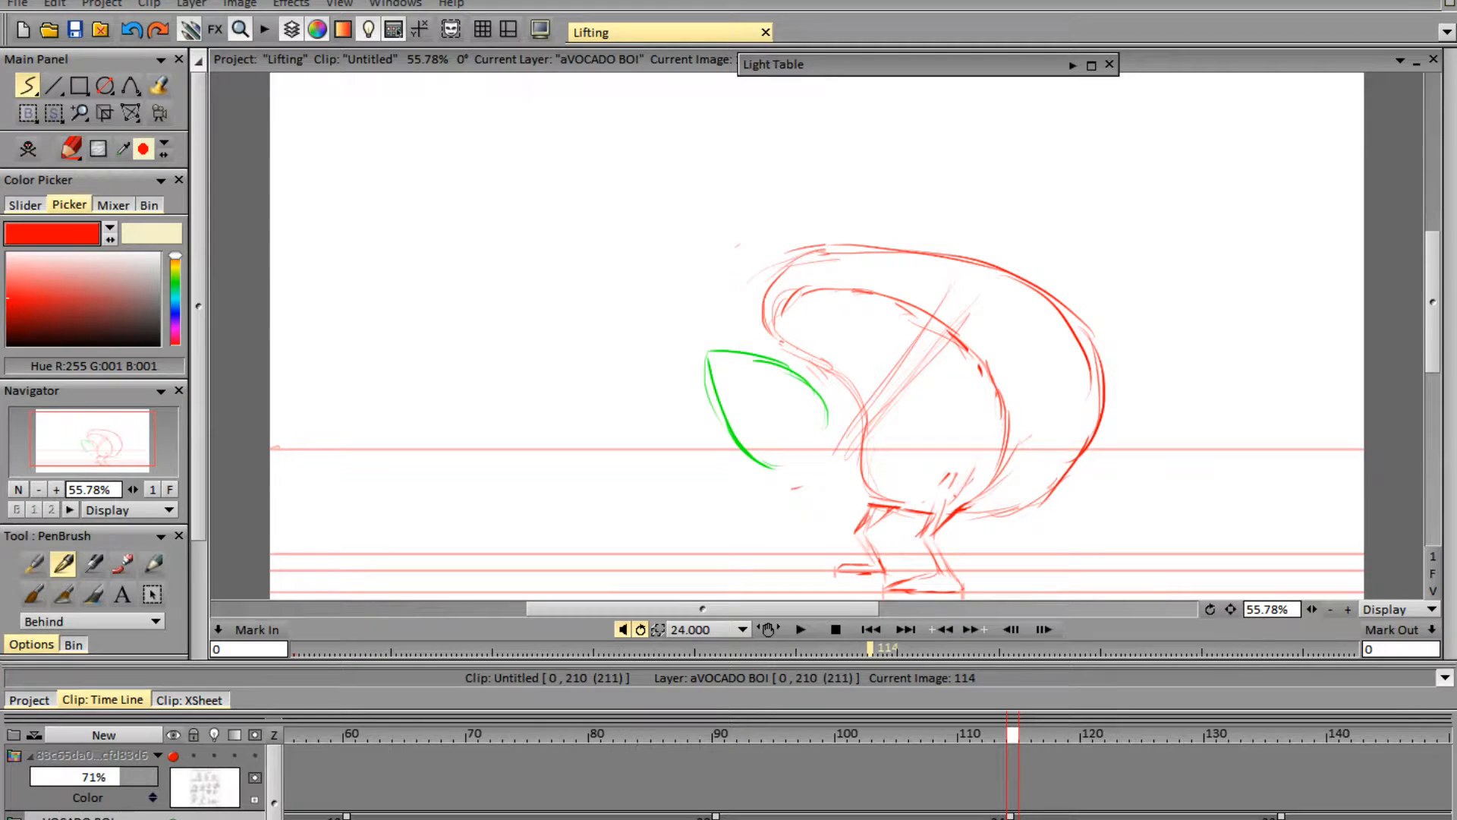
# - Choose the green sketch pencil and clear the old rock drawing from the Pit layer on frame 114
pyautogui.moveTo(1448, 337)
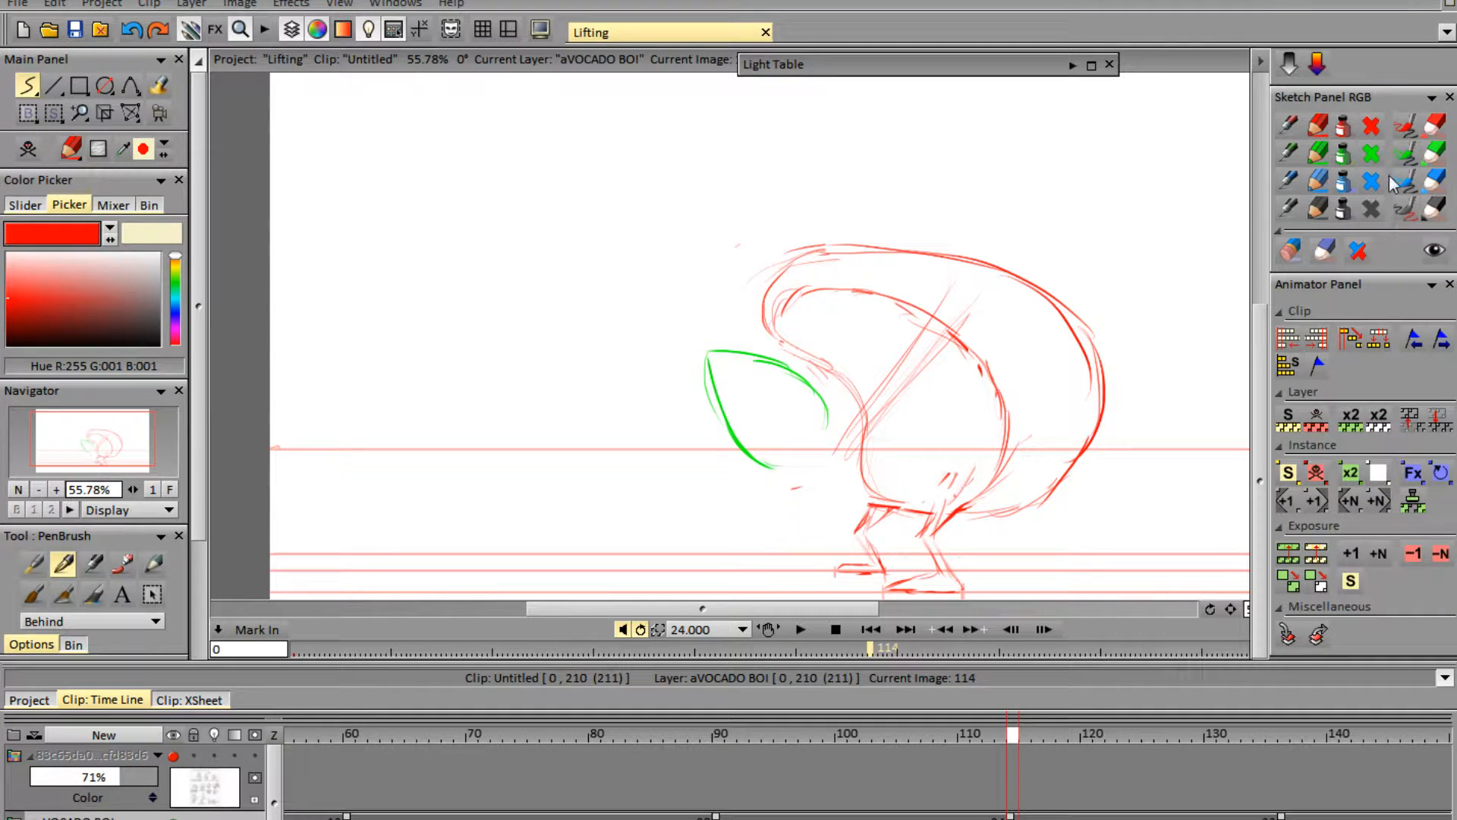
pyautogui.click(1317, 153)
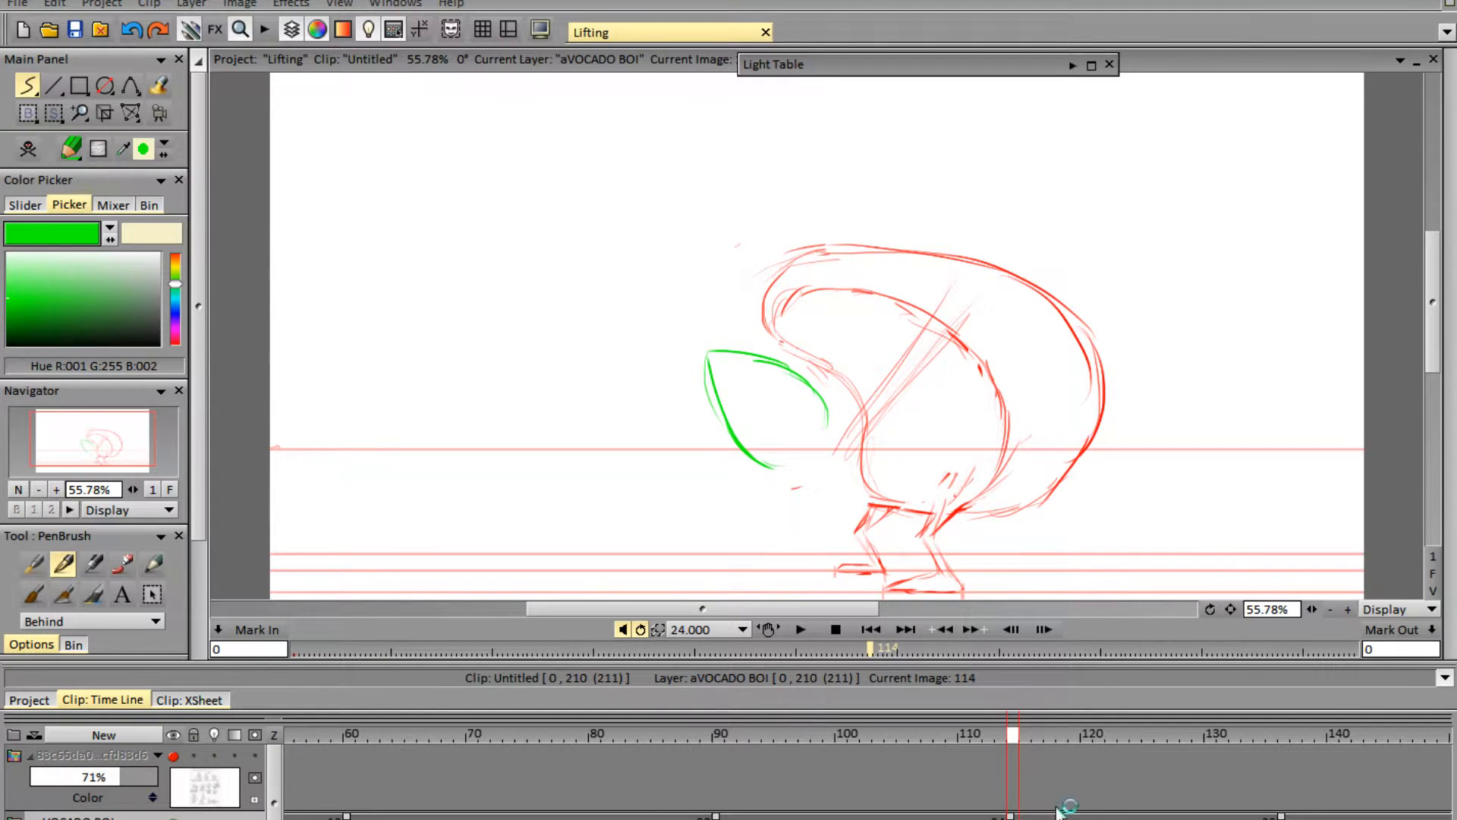
pyautogui.press('Down')
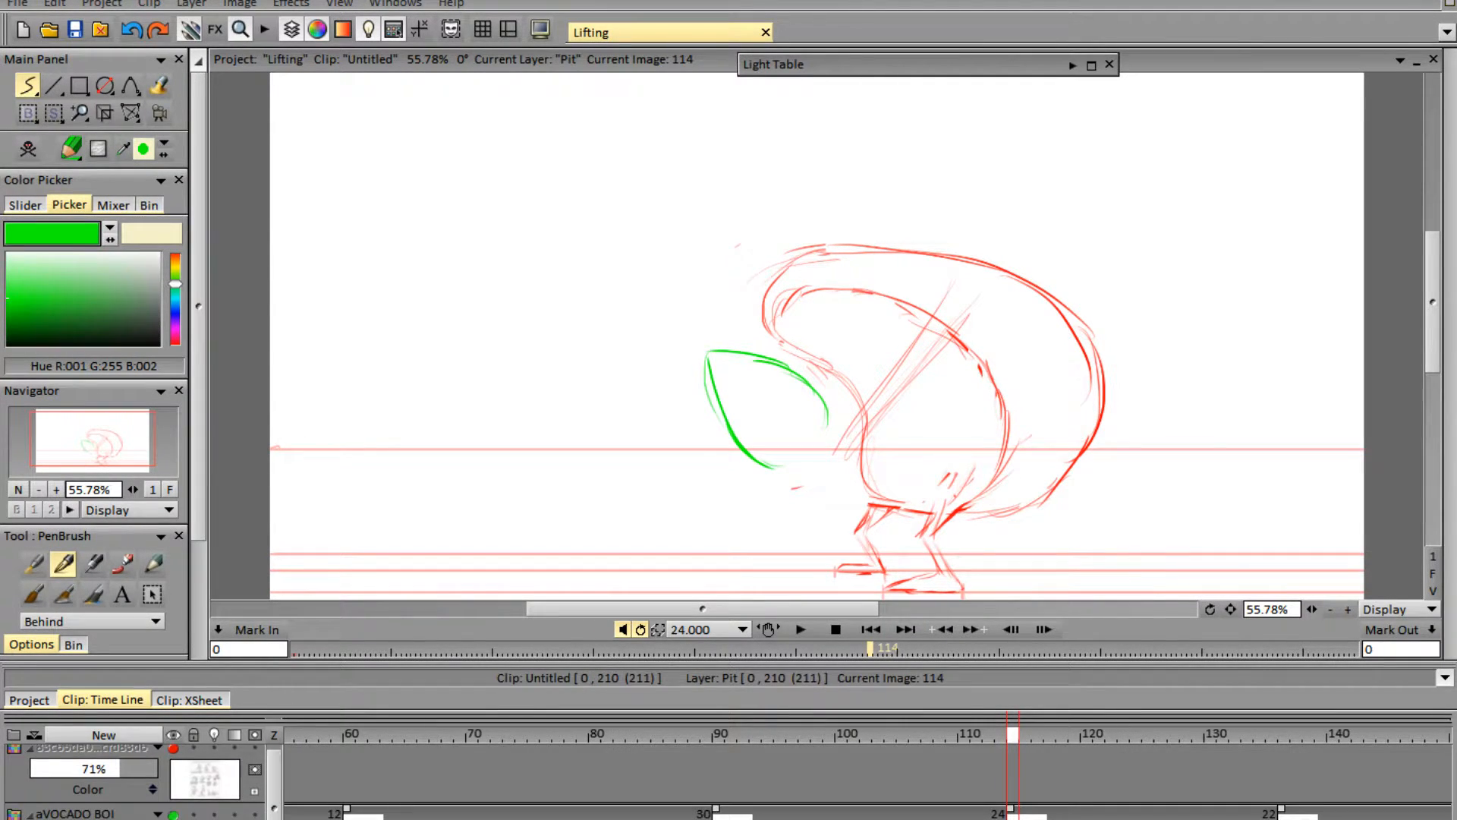
pyautogui.press('Delete')
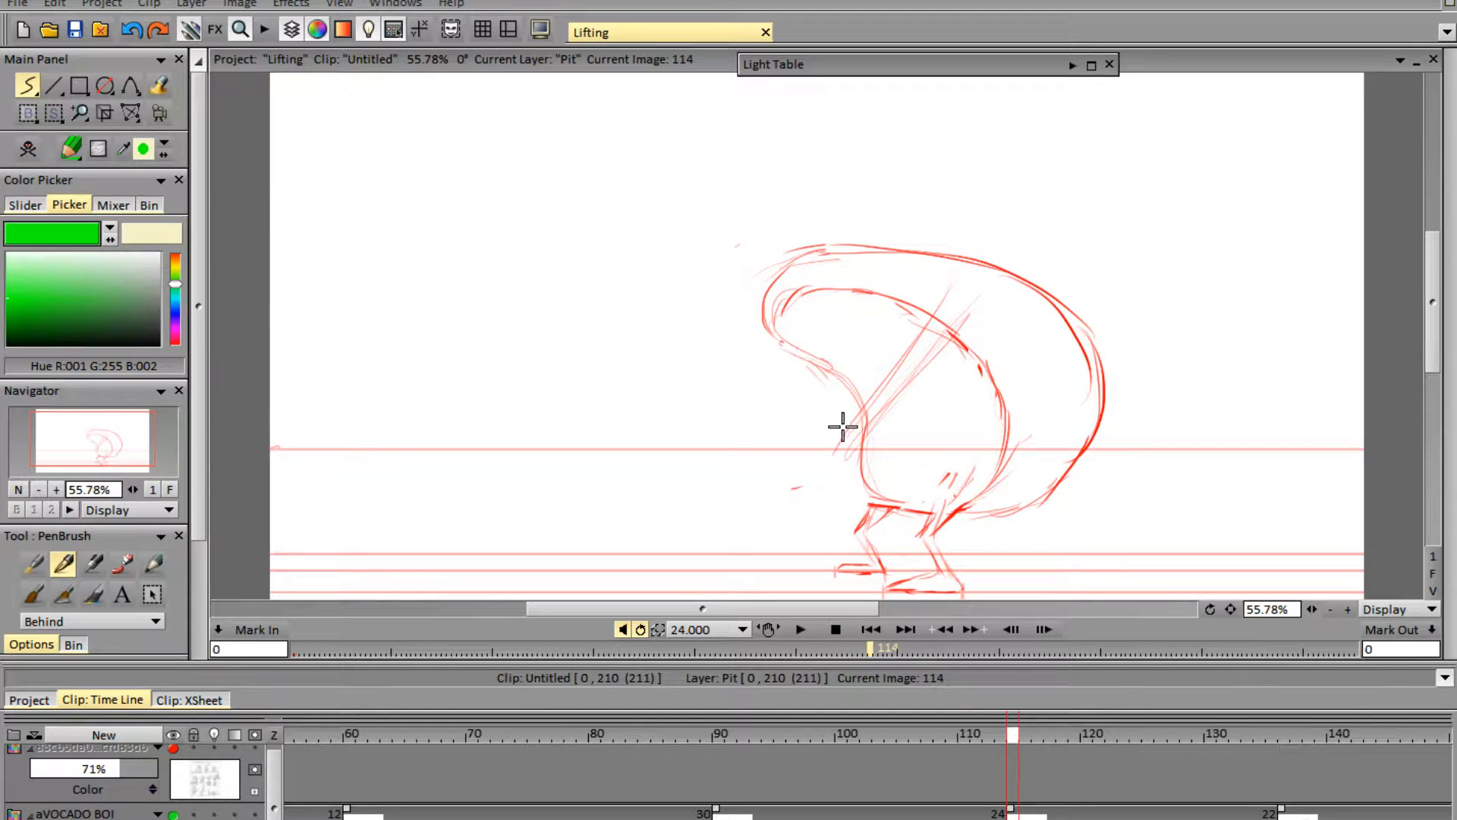
# - Try sketching a small rounded green rock tucked under the head and against the belly
pyautogui.moveTo(841, 413)
pyautogui.mouseDown()
pyautogui.moveTo(777, 342)
pyautogui.moveTo(788, 434)
pyautogui.moveTo(771, 407)
pyautogui.moveTo(816, 454)
pyautogui.mouseUp()
pyautogui.moveTo(774, 341)
pyautogui.mouseDown()
pyautogui.moveTo(827, 362)
pyautogui.moveTo(862, 409)
pyautogui.mouseUp()
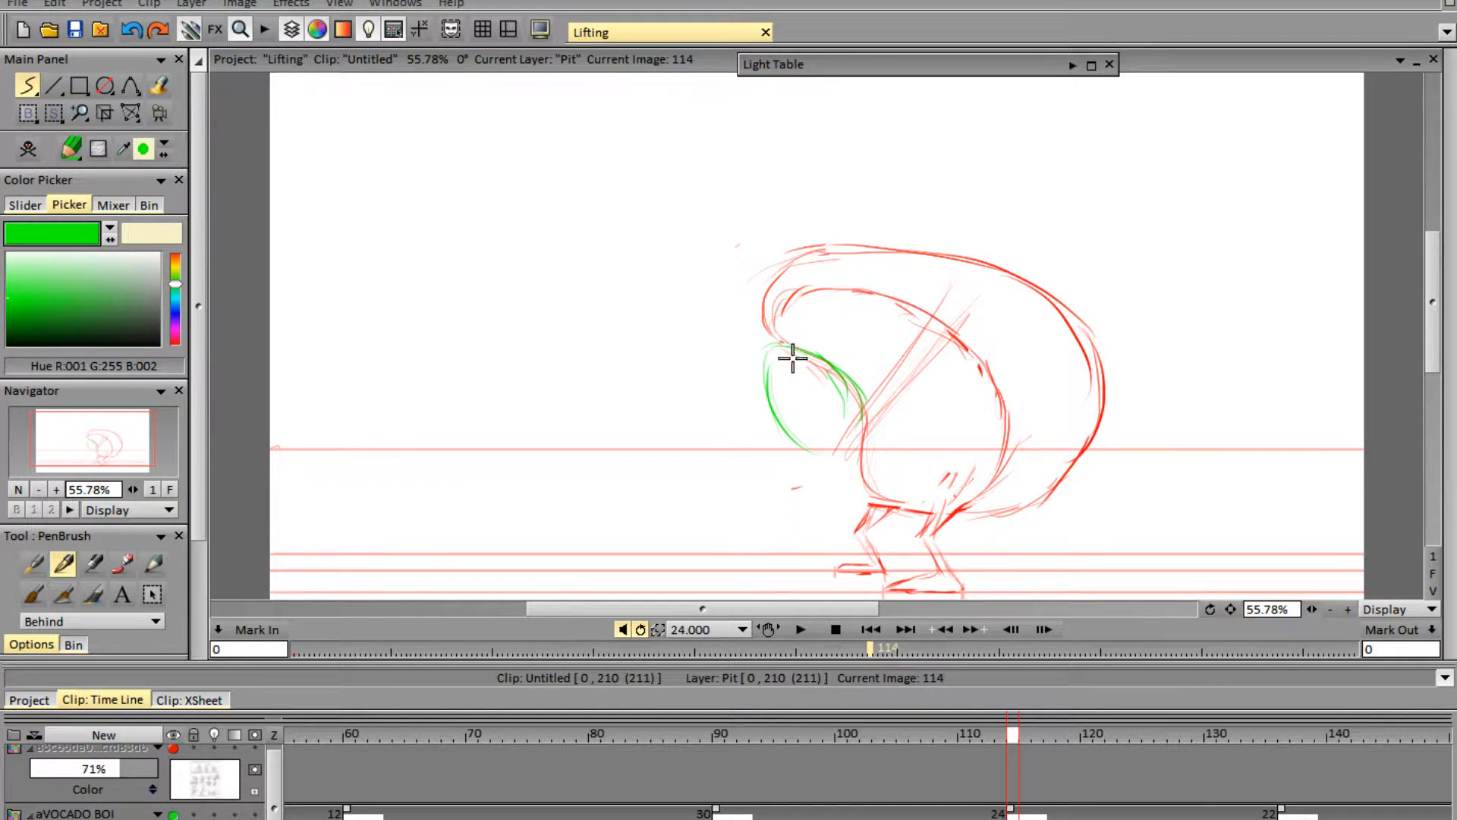
pyautogui.moveTo(792, 358)
pyautogui.mouseDown()
pyautogui.moveTo(833, 350)
pyautogui.moveTo(869, 394)
pyautogui.mouseUp()
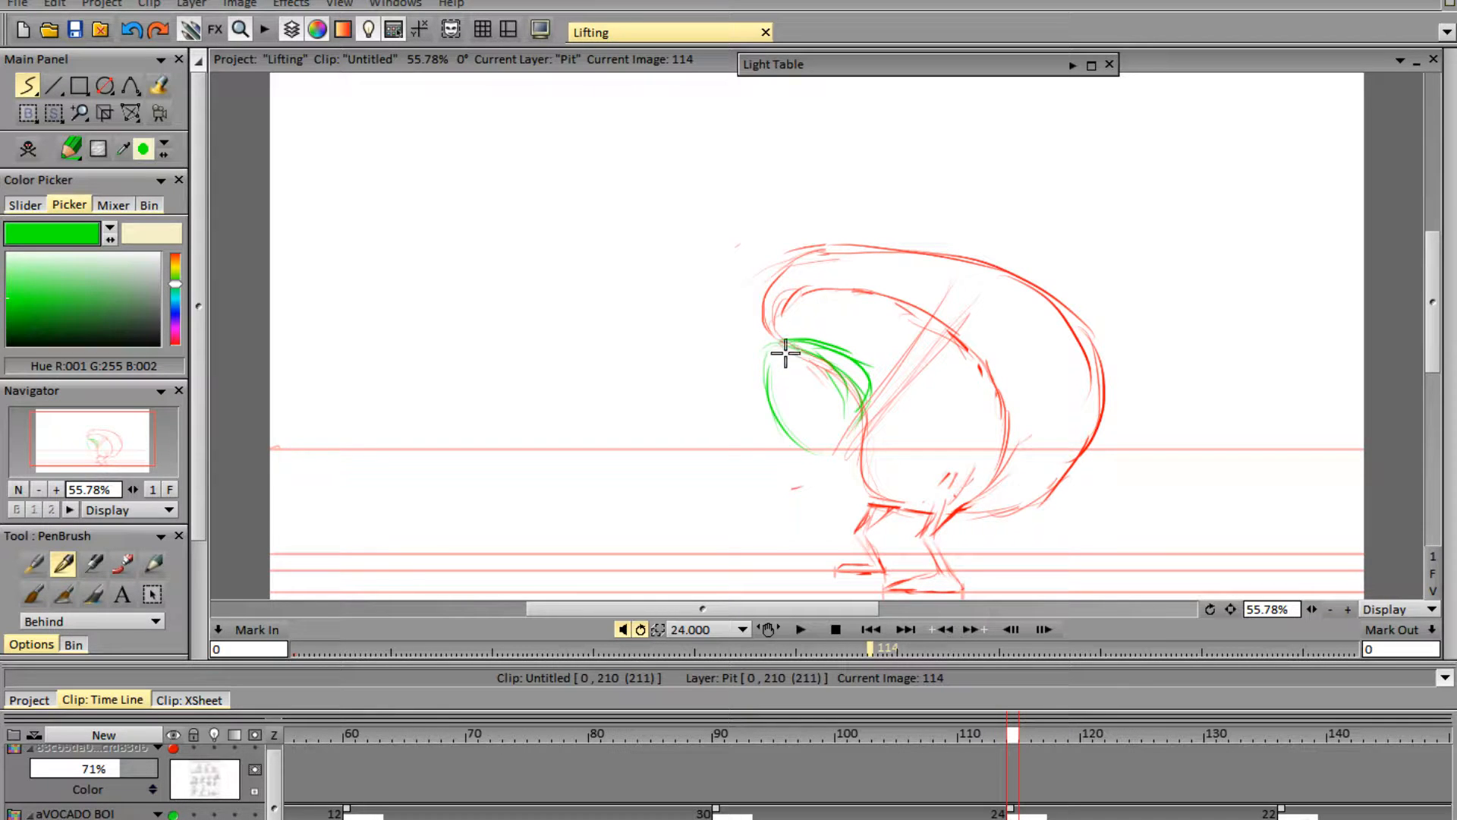
pyautogui.moveTo(786, 353)
pyautogui.mouseDown()
pyautogui.moveTo(797, 418)
pyautogui.moveTo(783, 397)
pyautogui.moveTo(828, 439)
pyautogui.mouseUp()
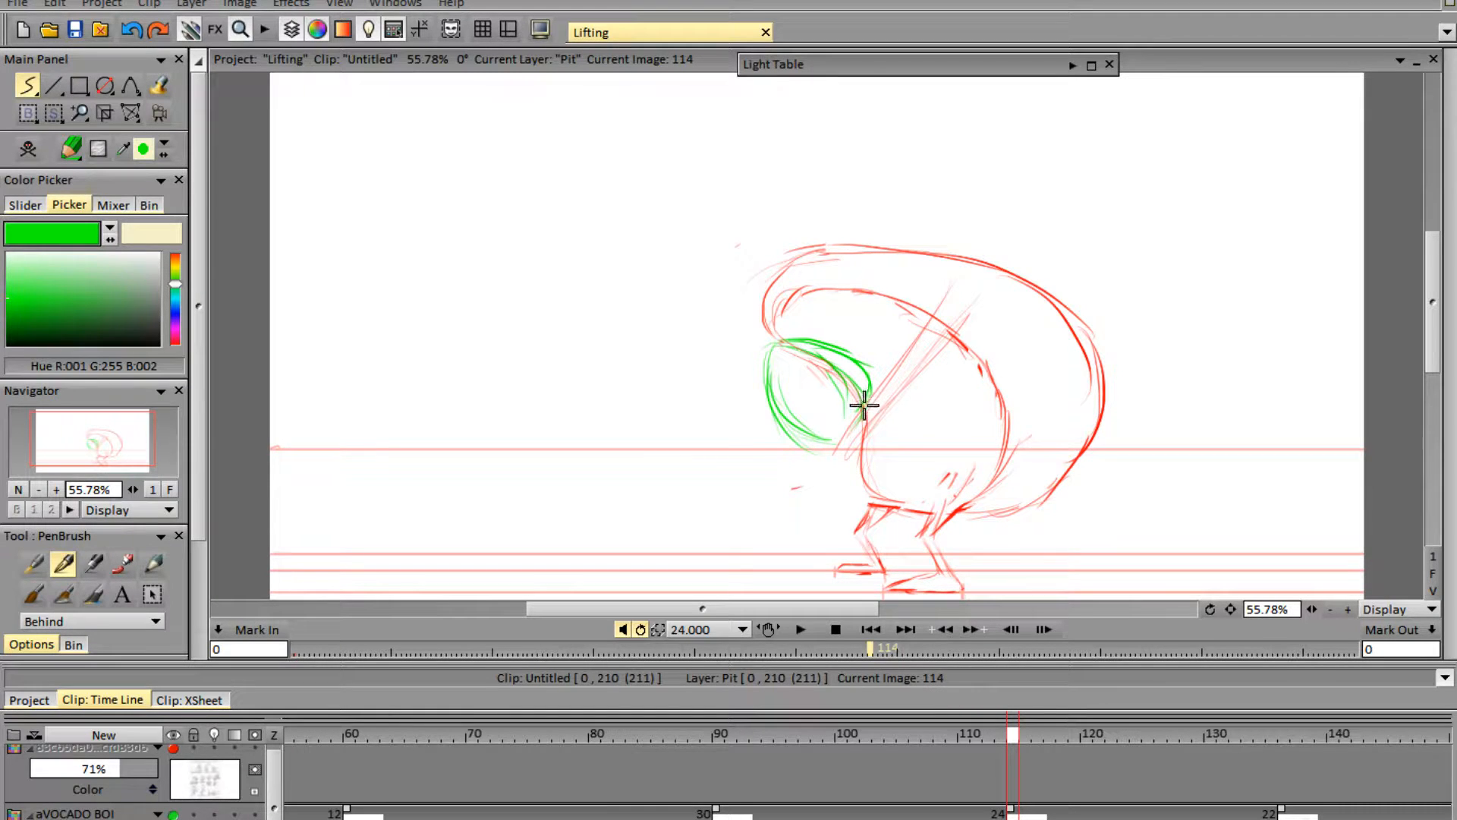
# - Undo the green rock strokes back to the short curve beside the belly
pyautogui.hotkey('ctrl', 'z')
pyautogui.hotkey('ctrl', 'z')
pyautogui.hotkey('ctrl', 'z')
pyautogui.hotkey('ctrl', 'z')
pyautogui.hotkey('ctrl', 'z')
pyautogui.hotkey('ctrl', 'z')
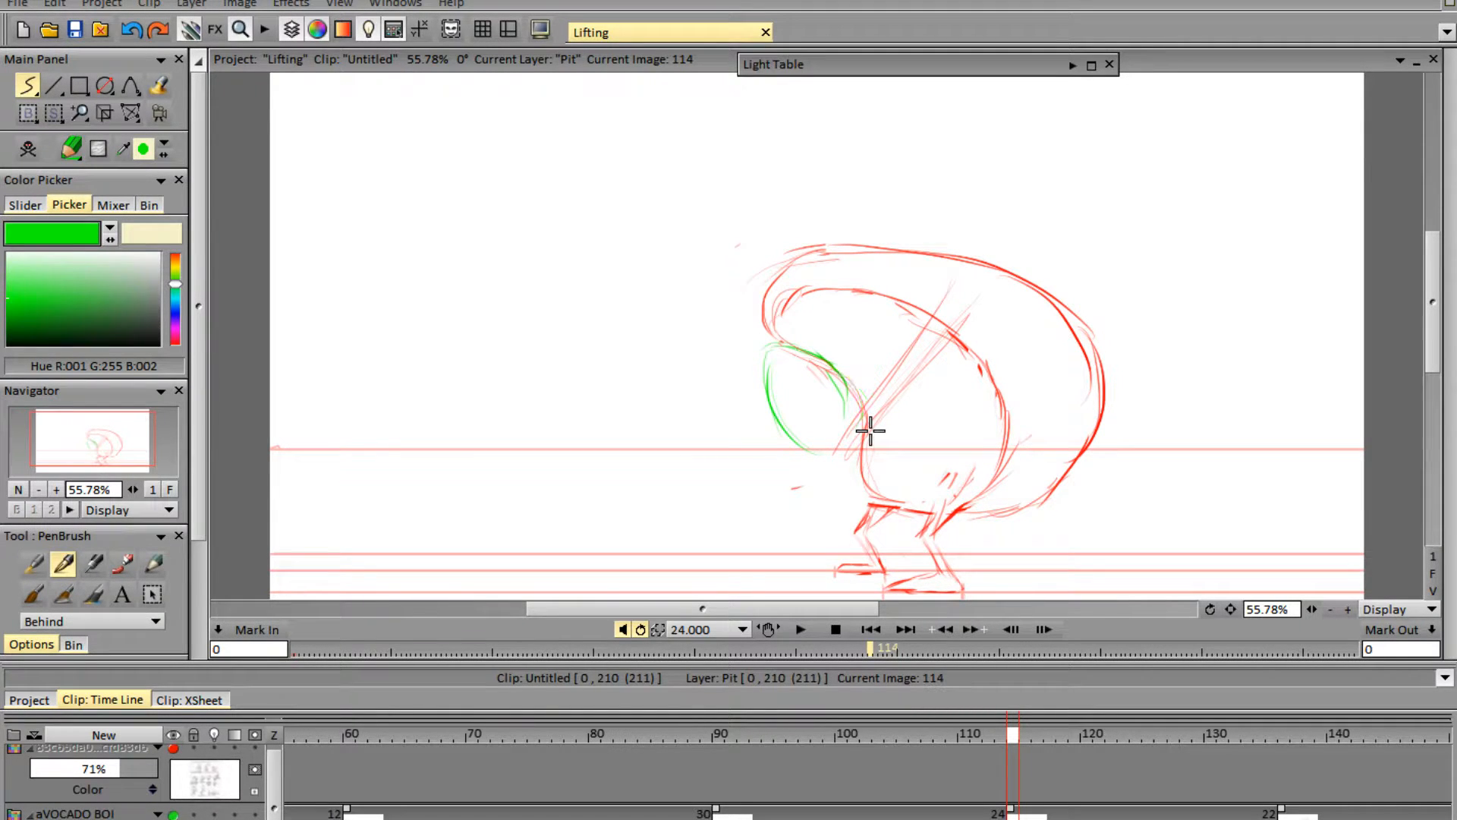
pyautogui.hotkey('ctrl', 'z')
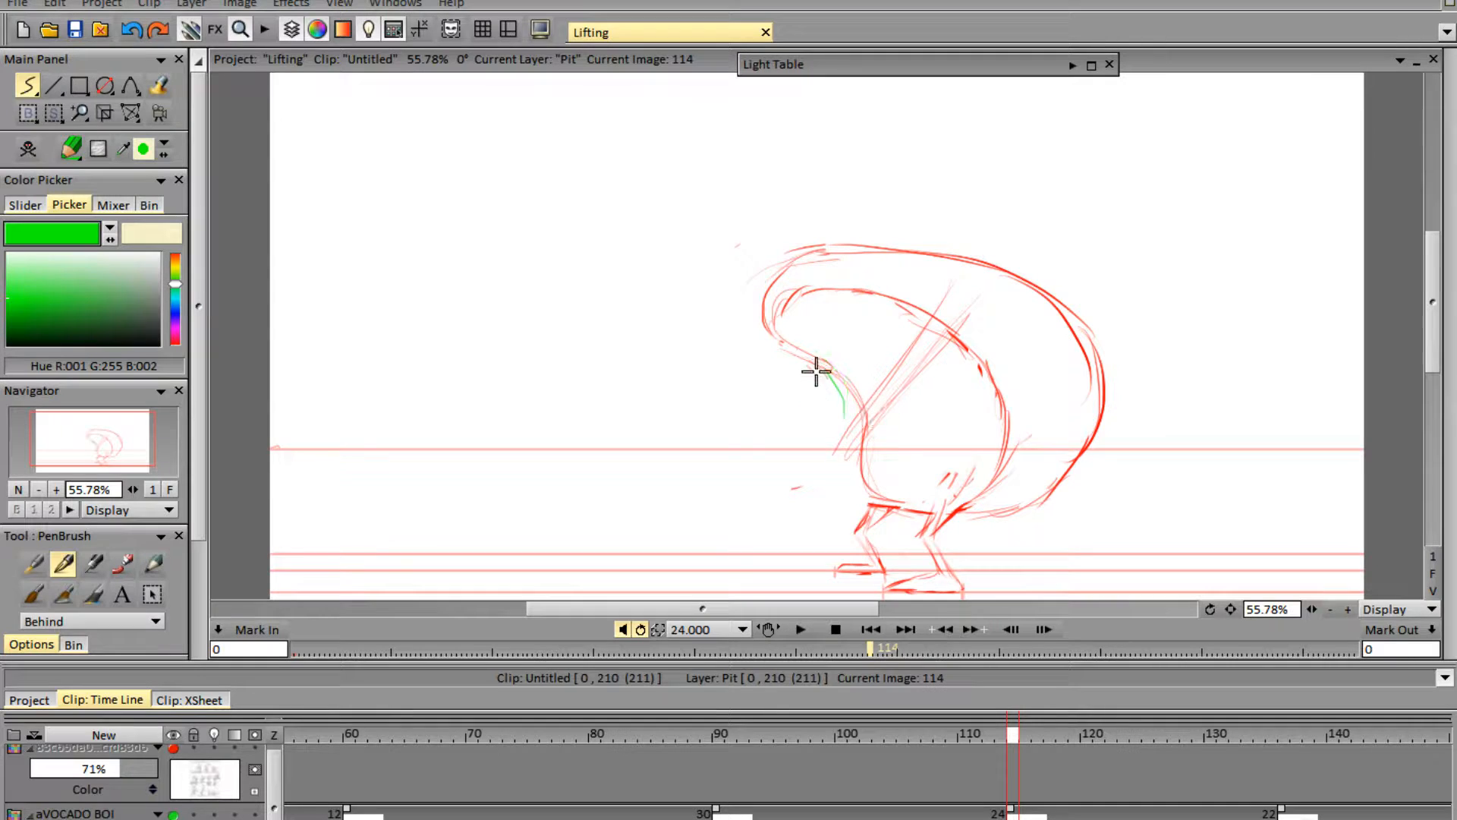
# - Sketch a rounded green rock under the head, overlapping the belly, and compare it with the rock on frame 113
pyautogui.moveTo(873, 391)
pyautogui.mouseDown()
pyautogui.moveTo(807, 384)
pyautogui.moveTo(835, 462)
pyautogui.moveTo(826, 455)
pyautogui.moveTo(914, 434)
pyautogui.moveTo(826, 459)
pyautogui.moveTo(890, 459)
pyautogui.mouseUp()
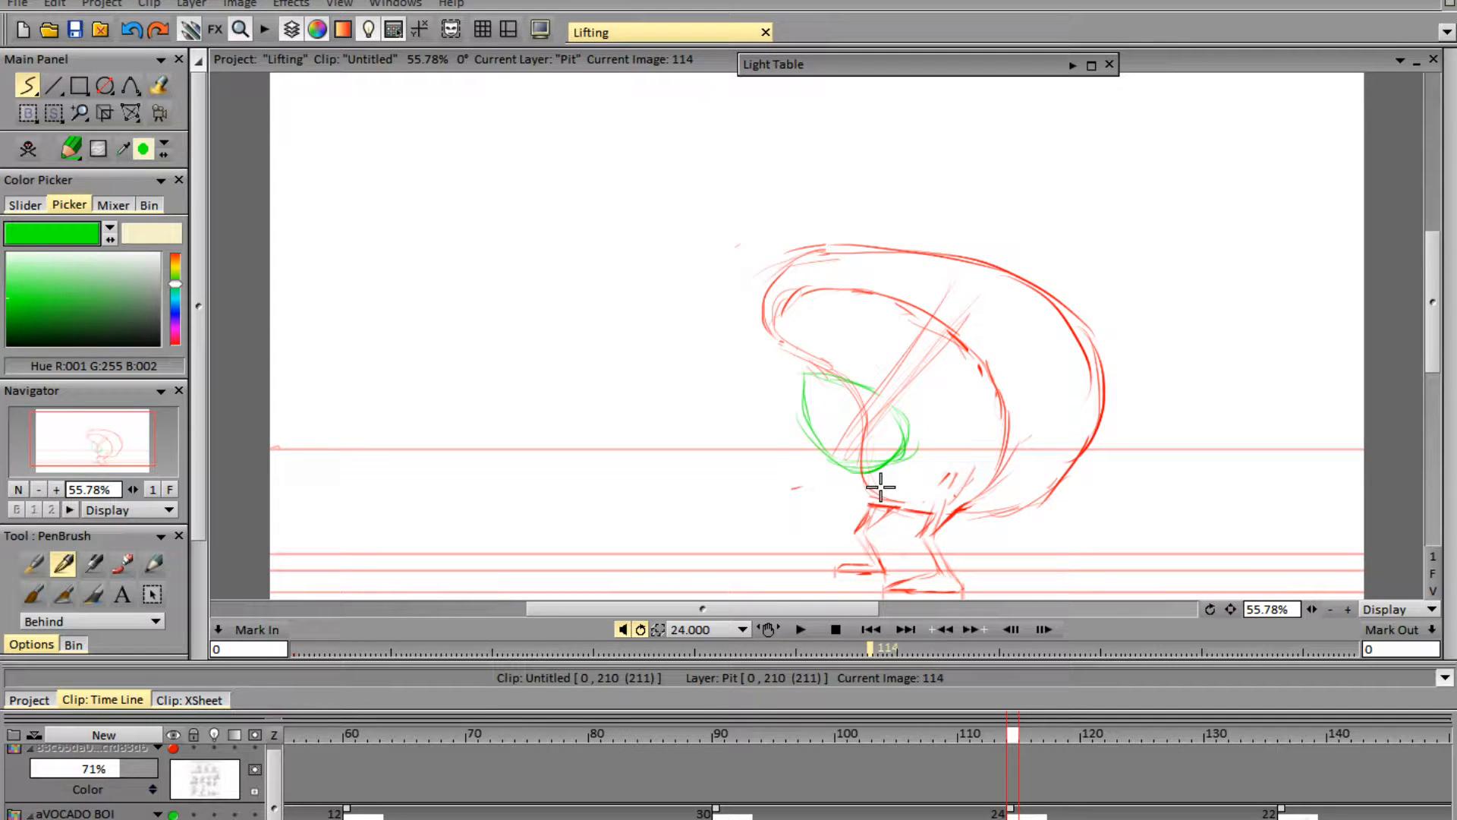
pyautogui.press('Left')
pyautogui.press('Right')
pyautogui.press('Left')
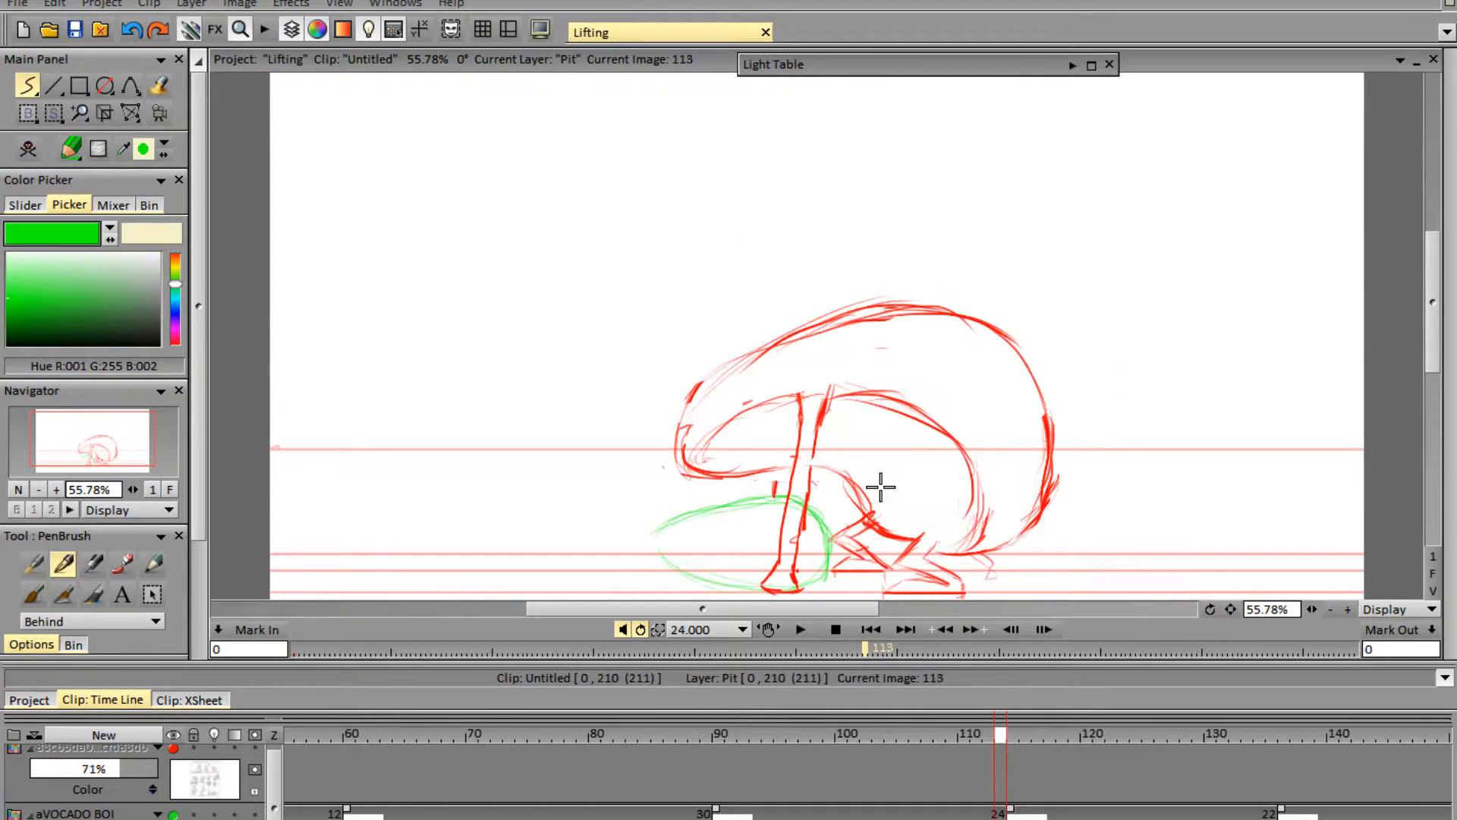
pyautogui.press('Right')
pyautogui.press('Left')
pyautogui.press('Right')
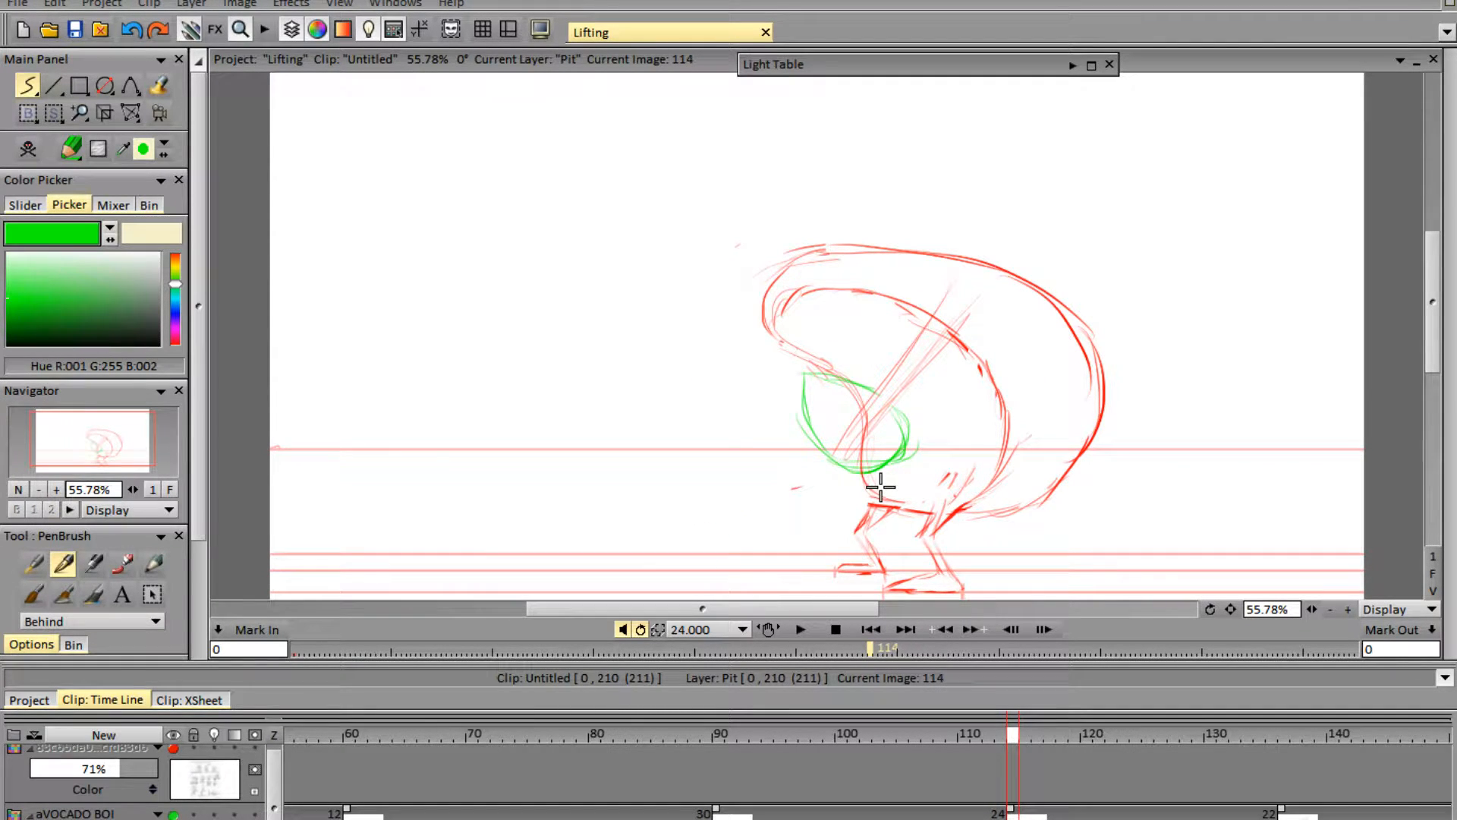
# - Warp the green rock on frame 114 by pulling its corners outward to enlarge it, checking its size against frame 113
pyautogui.click(130, 113)
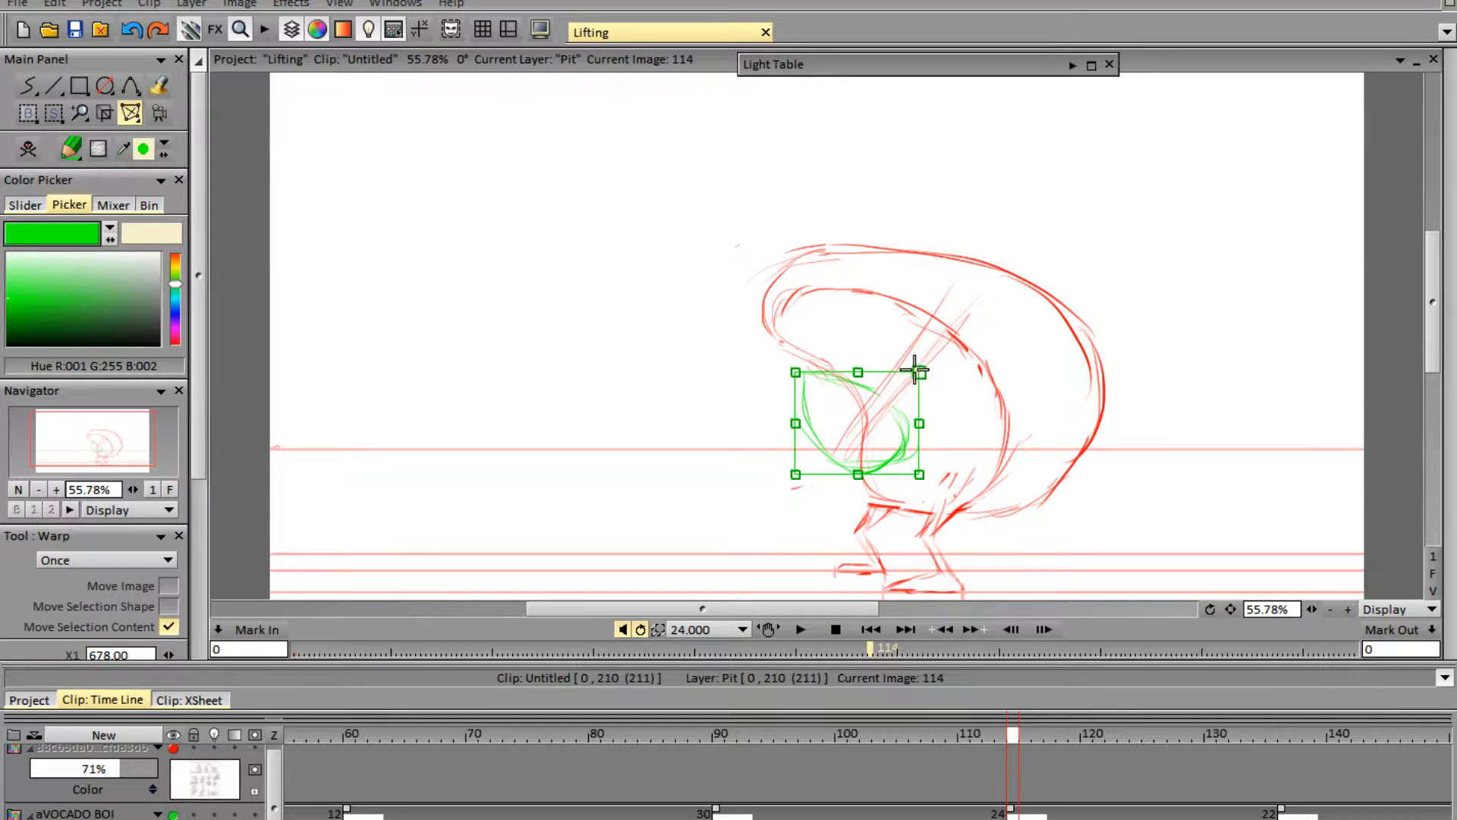
pyautogui.moveTo(922, 379); pyautogui.dragTo(924, 381)
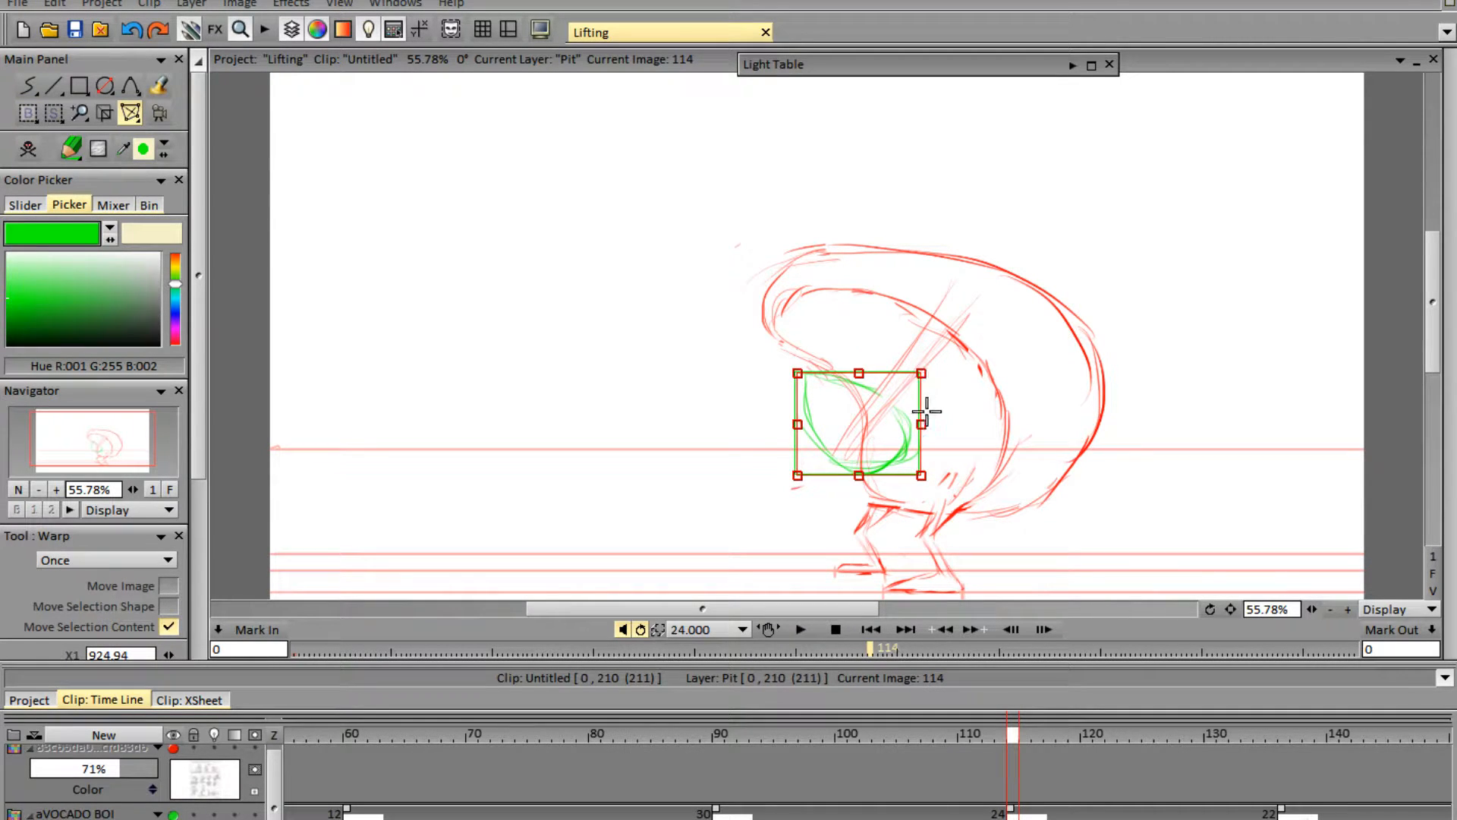
pyautogui.moveTo(920, 475); pyautogui.dragTo(948, 506)
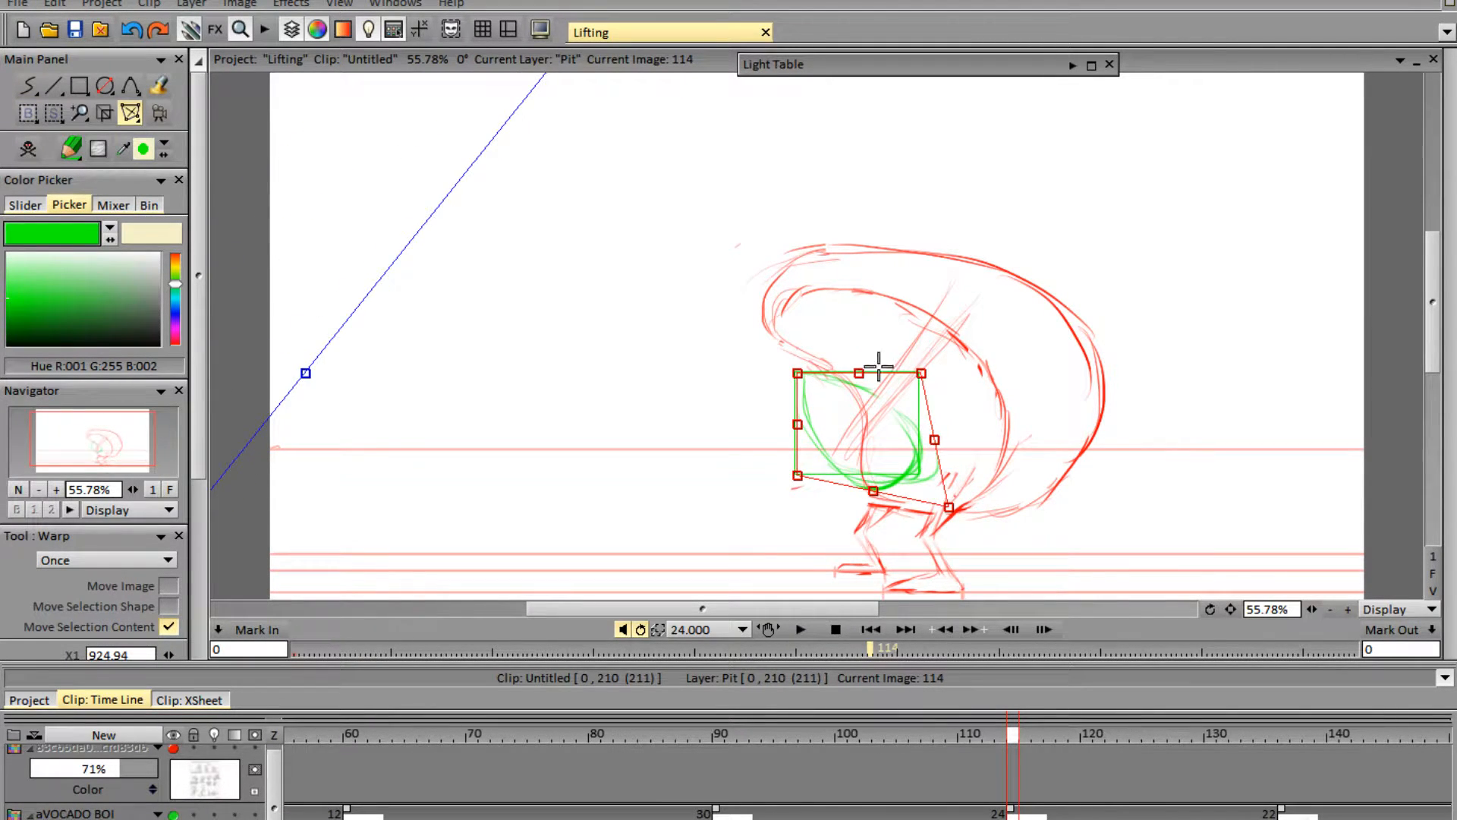
pyautogui.moveTo(797, 376)
pyautogui.mouseDown()
pyautogui.moveTo(779, 346)
pyautogui.moveTo(808, 362)
pyautogui.mouseUp()
pyautogui.moveTo(922, 371); pyautogui.dragTo(969, 330)
pyautogui.press('Left')
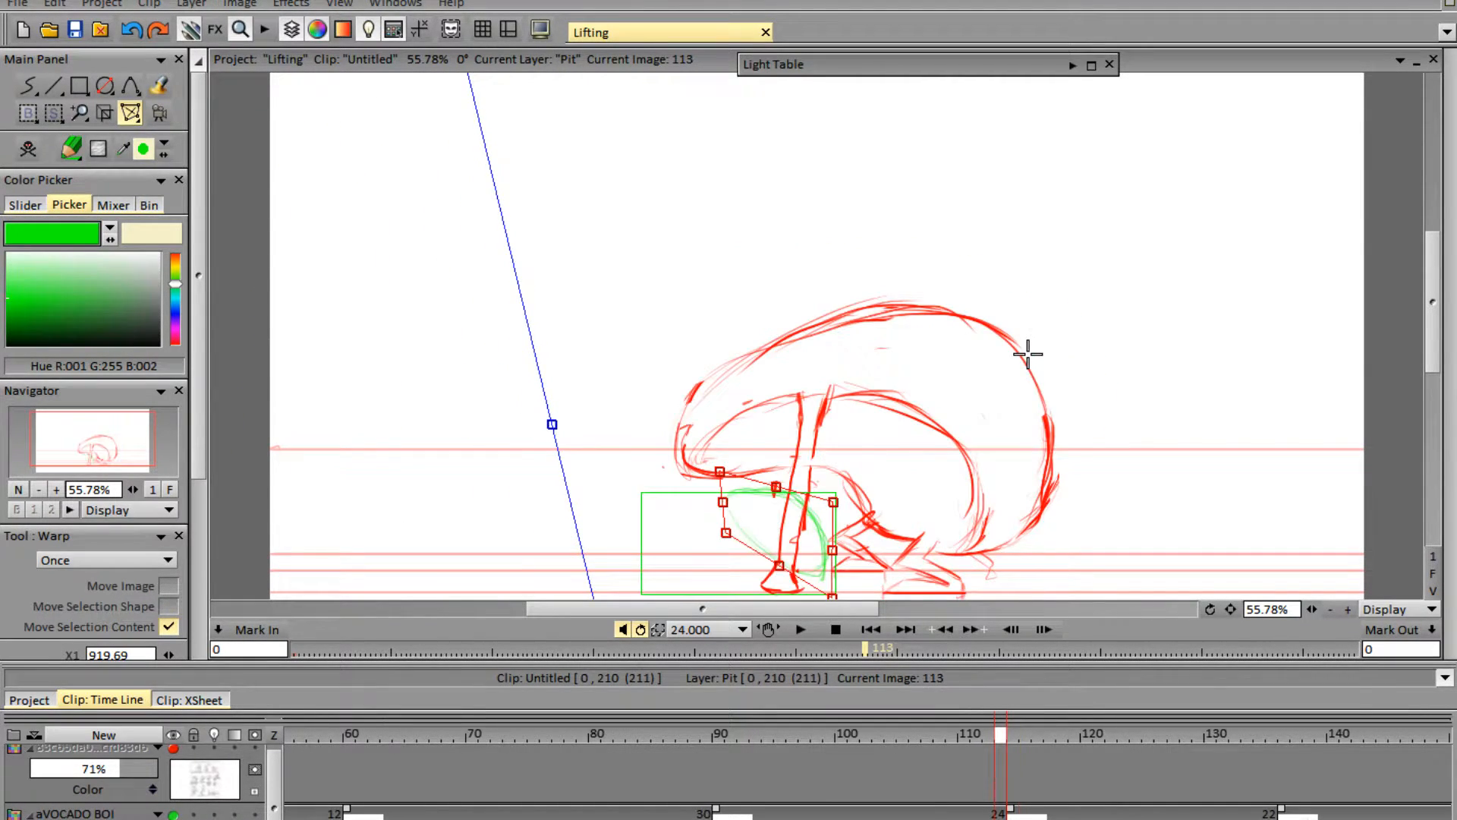
pyautogui.press('Right')
pyautogui.press('Left')
pyautogui.press('Right')
# - Pull the rock's lower front corner slightly outward, apply the warp, and recheck the rock against frame 113
pyautogui.moveTo(810, 472); pyautogui.dragTo(796, 484)
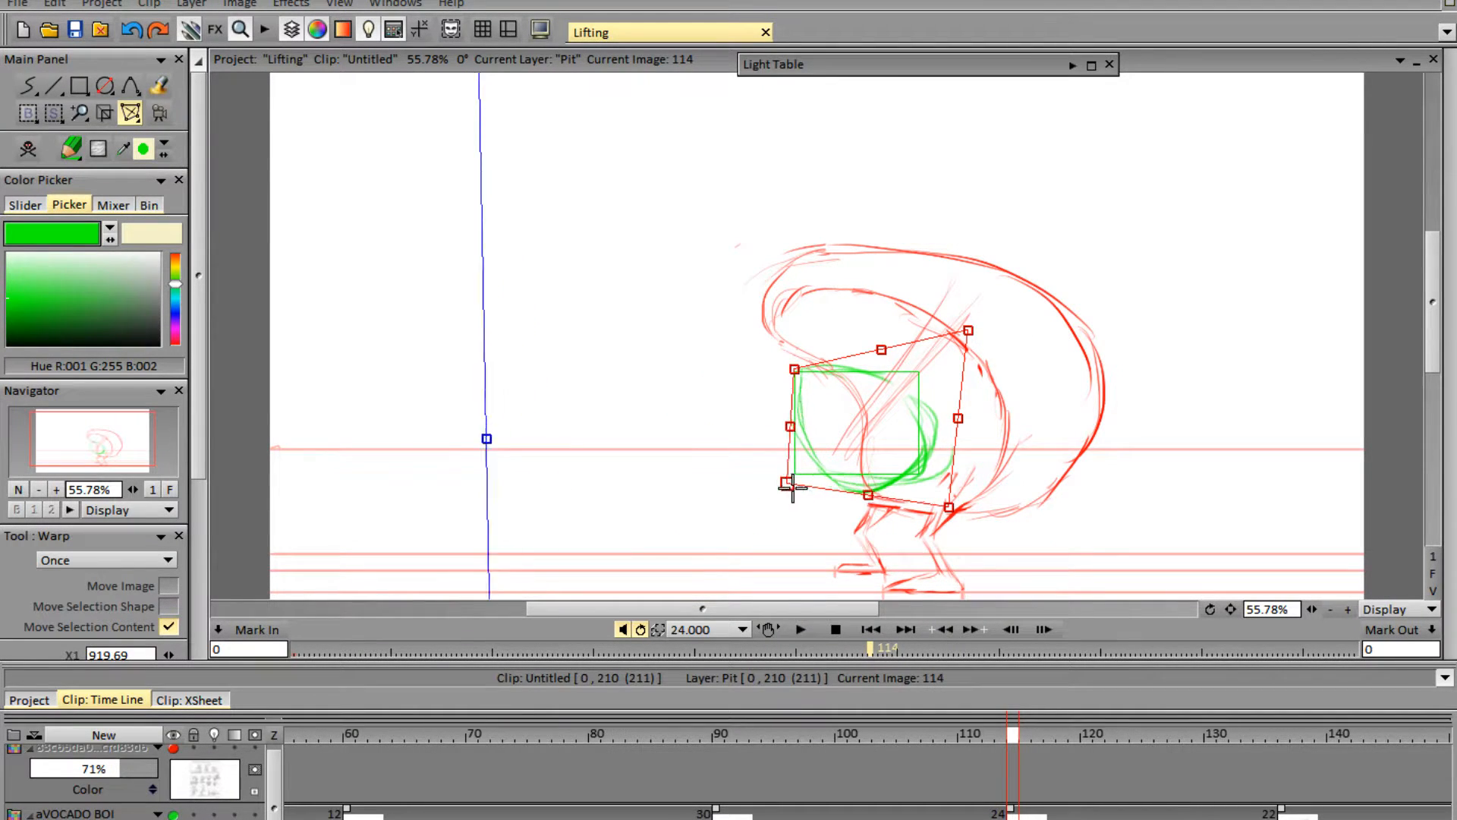
pyautogui.press('Left')
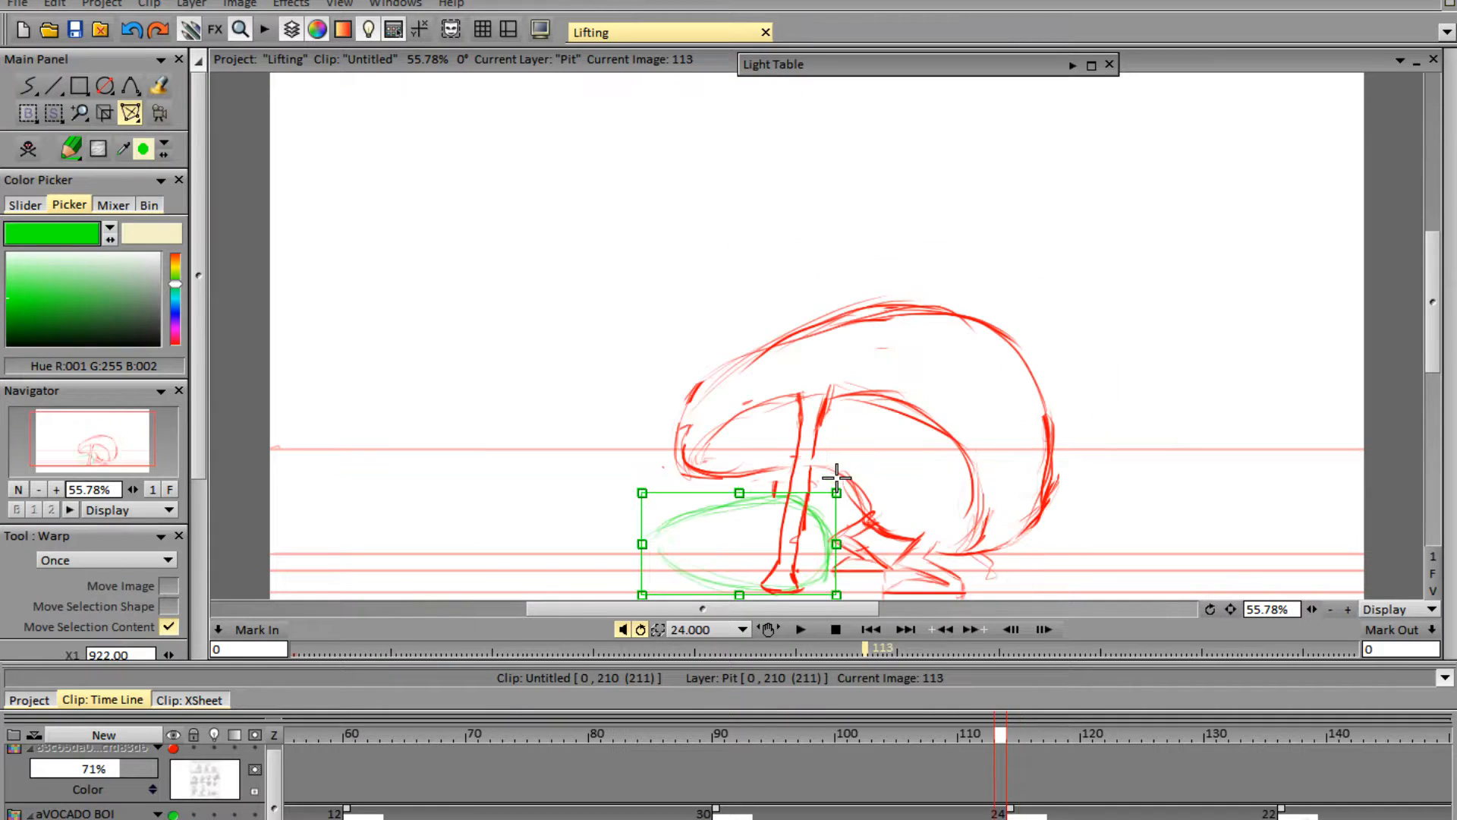
pyautogui.press('Right')
pyautogui.press('Left')
pyautogui.press('Right')
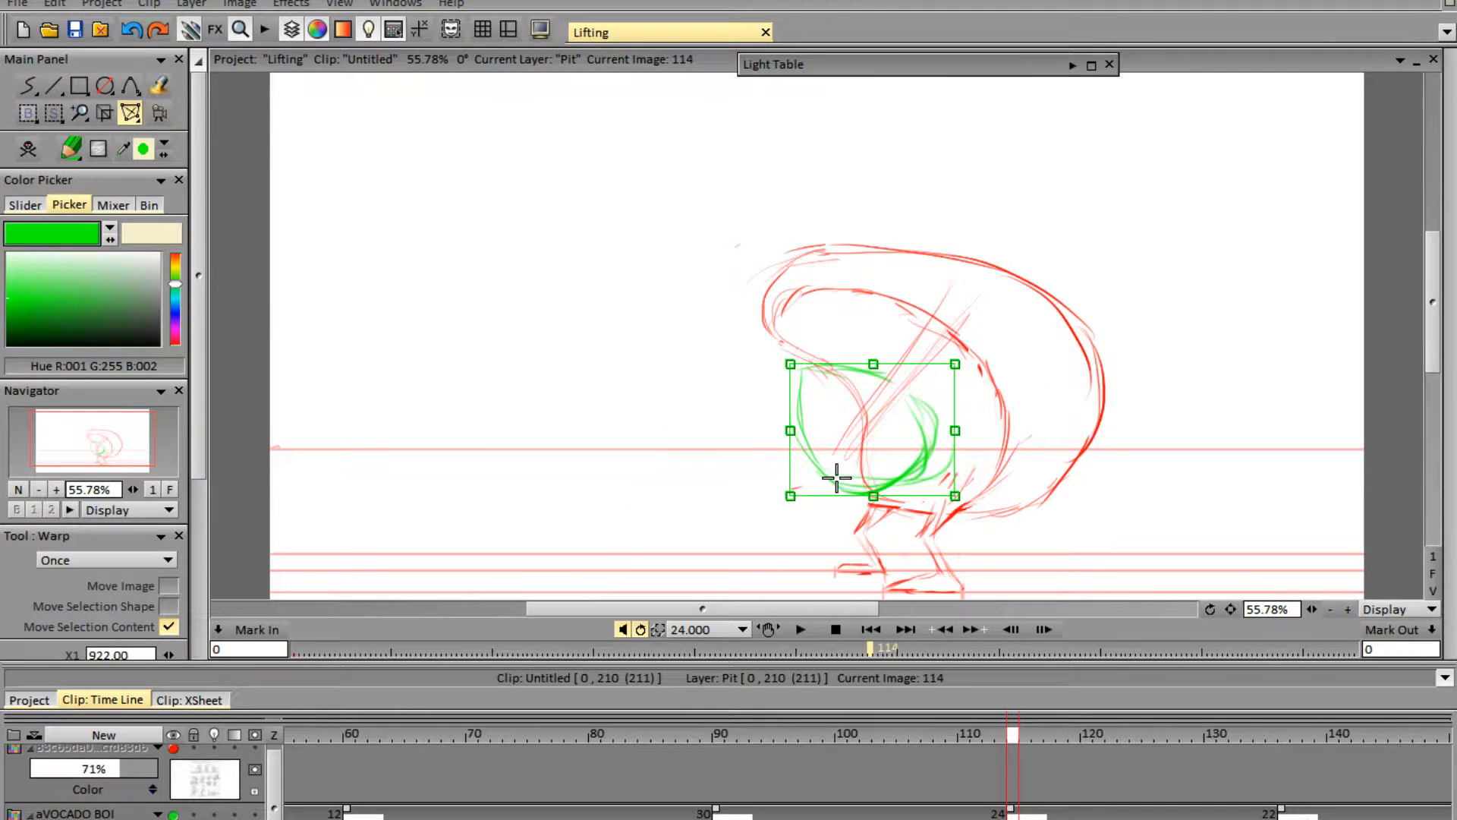
# - On the aVOCADO BOI layer, draw the arm and hand in red sketch pencil reaching around the rock's lower front edge
pyautogui.click(29, 88)
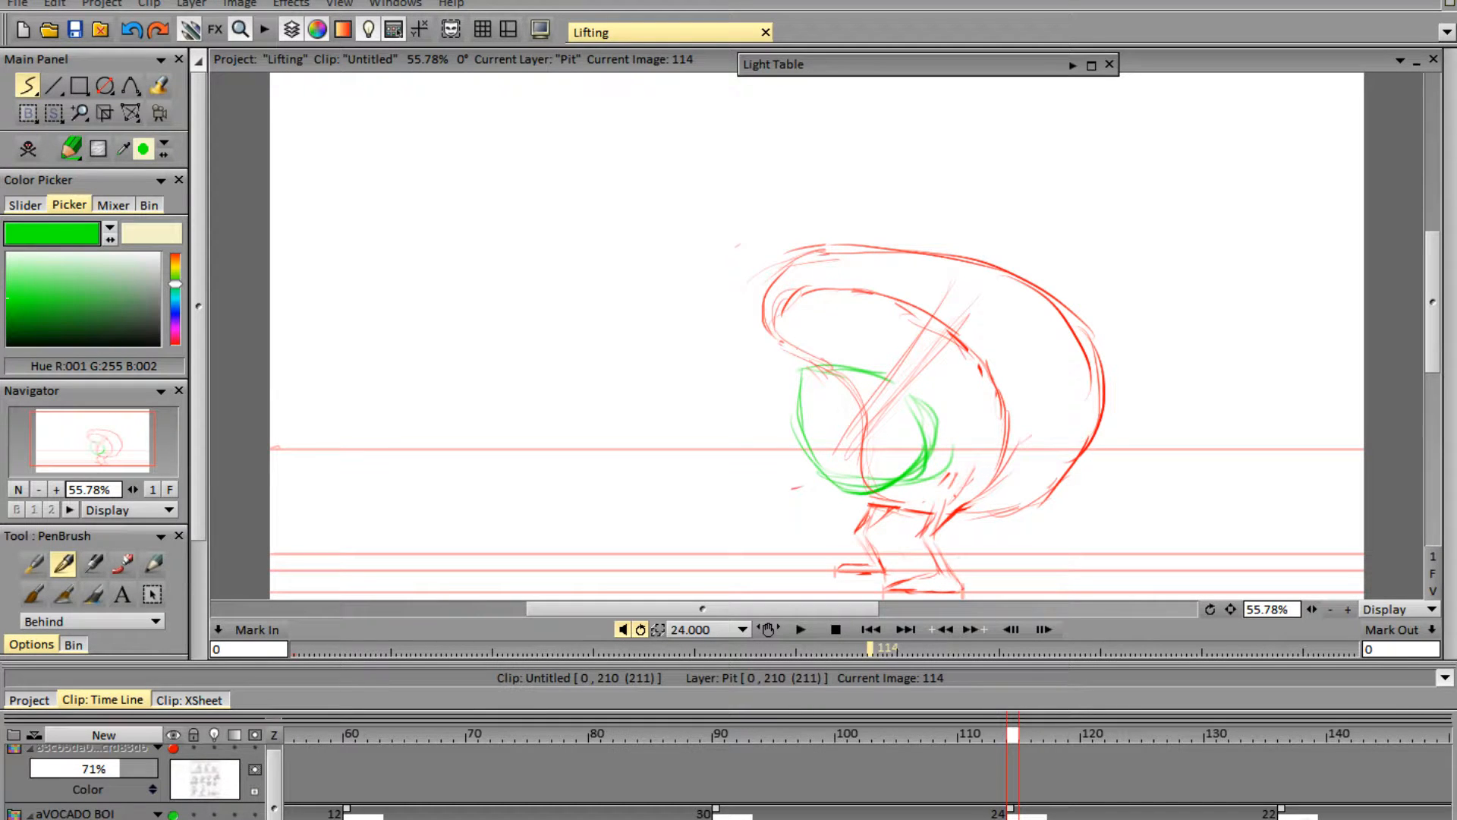
pyautogui.press('Down')
pyautogui.moveTo(1450, 303)
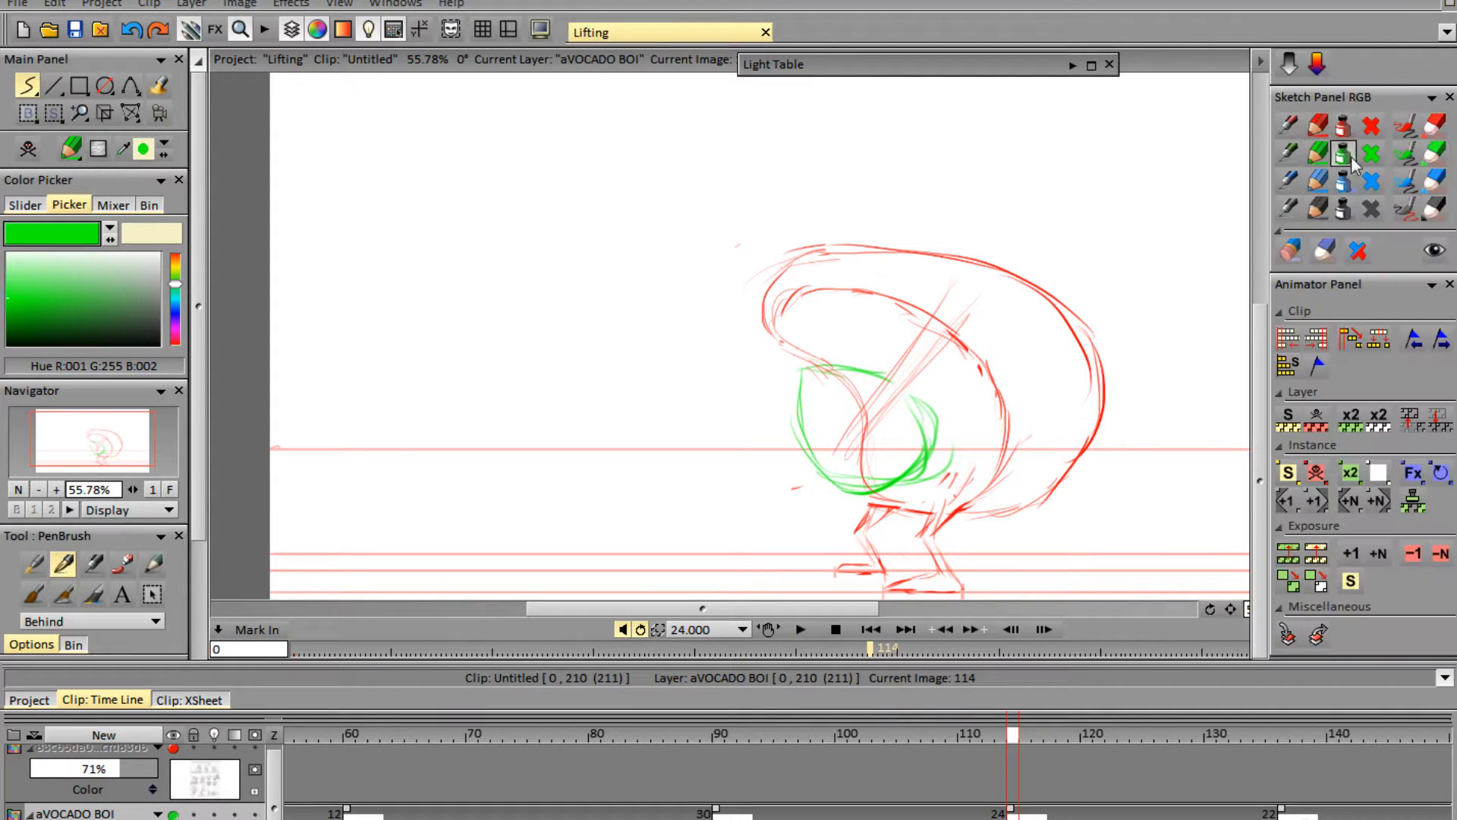
pyautogui.click(1319, 138)
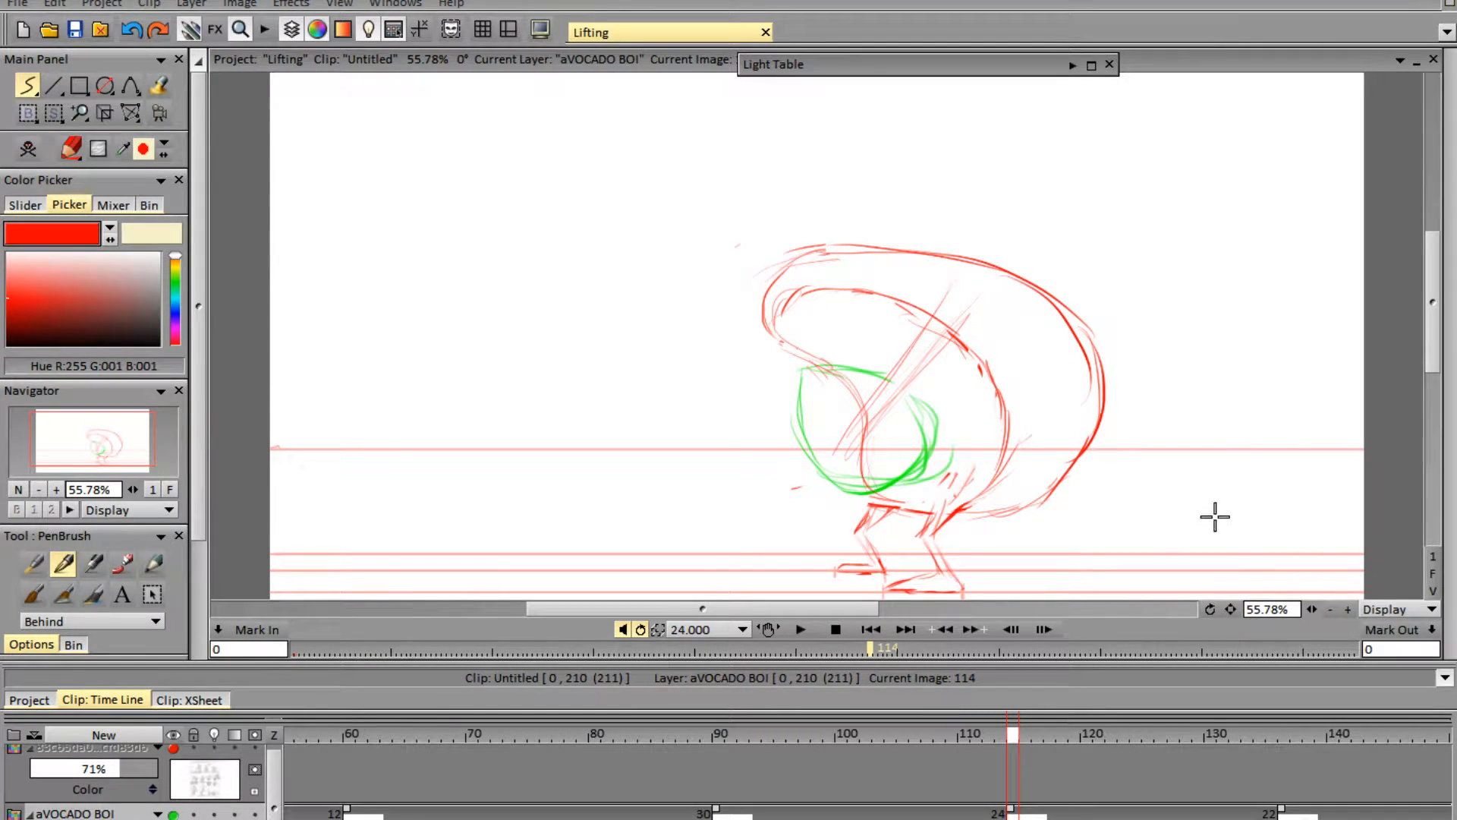
pyautogui.press('Left')
pyautogui.press('Right')
pyautogui.moveTo(815, 462)
pyautogui.mouseDown()
pyautogui.moveTo(823, 478)
pyautogui.moveTo(849, 458)
pyautogui.moveTo(832, 445)
pyautogui.moveTo(825, 484)
pyautogui.moveTo(966, 318)
pyautogui.moveTo(872, 380)
pyautogui.moveTo(829, 446)
pyautogui.mouseUp()
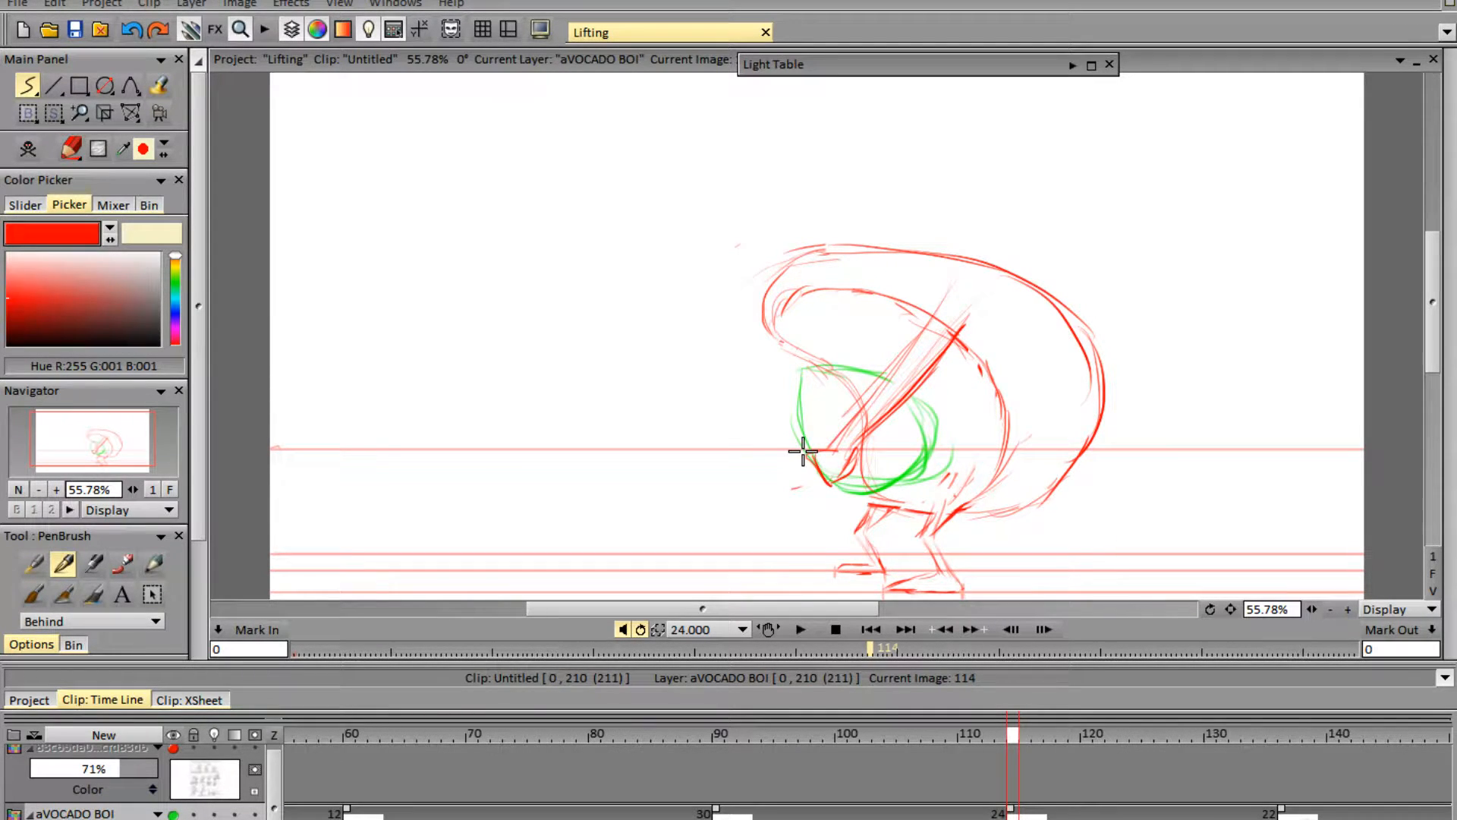
# - Erase the belly's front line where it runs through the rock, and compare the pose with frame 113
pyautogui.press('e')
pyautogui.moveTo(842, 373)
pyautogui.mouseDown()
pyautogui.moveTo(870, 414)
pyautogui.moveTo(867, 489)
pyautogui.mouseUp()
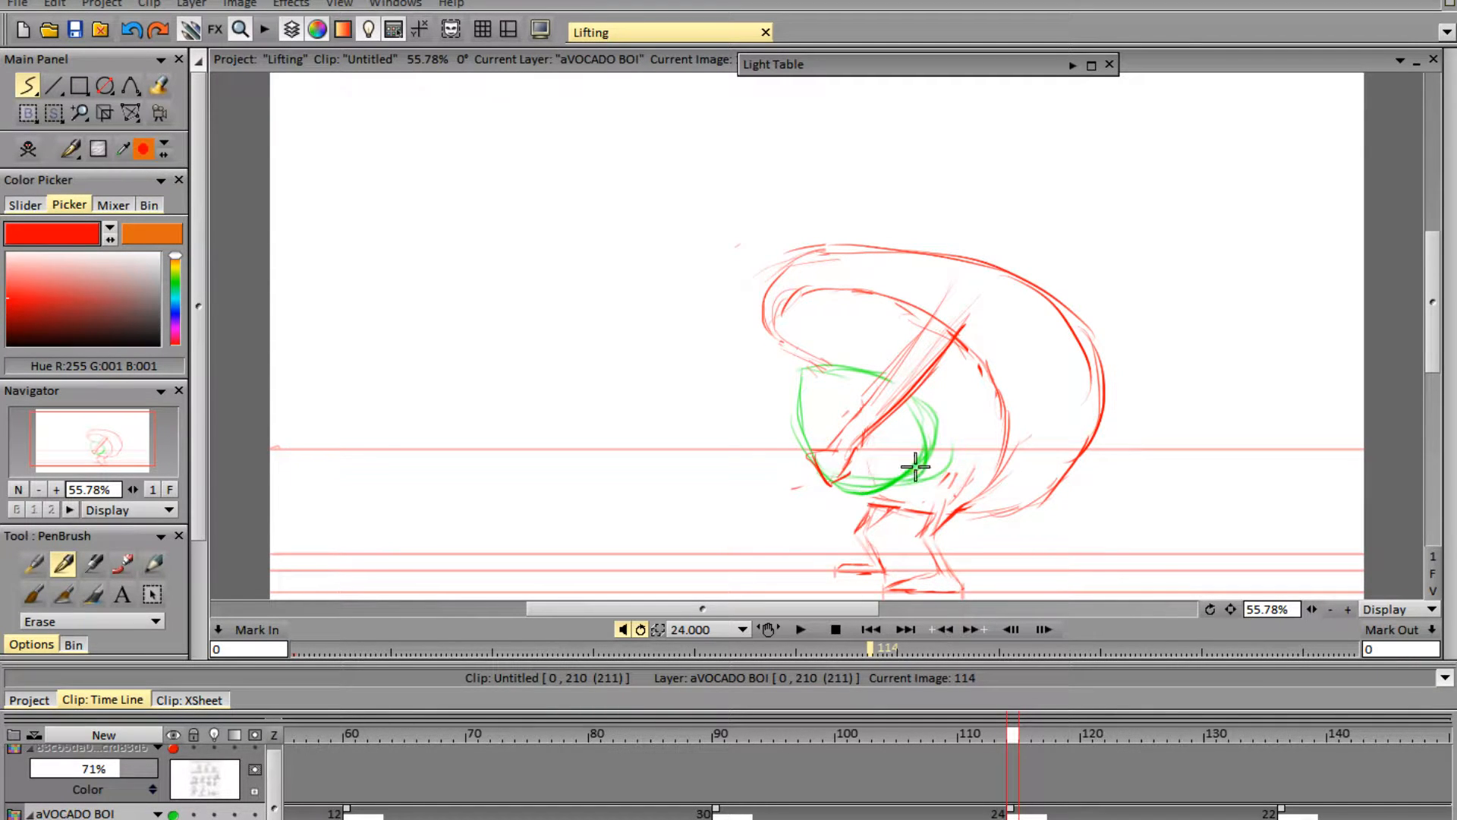
pyautogui.press('Left')
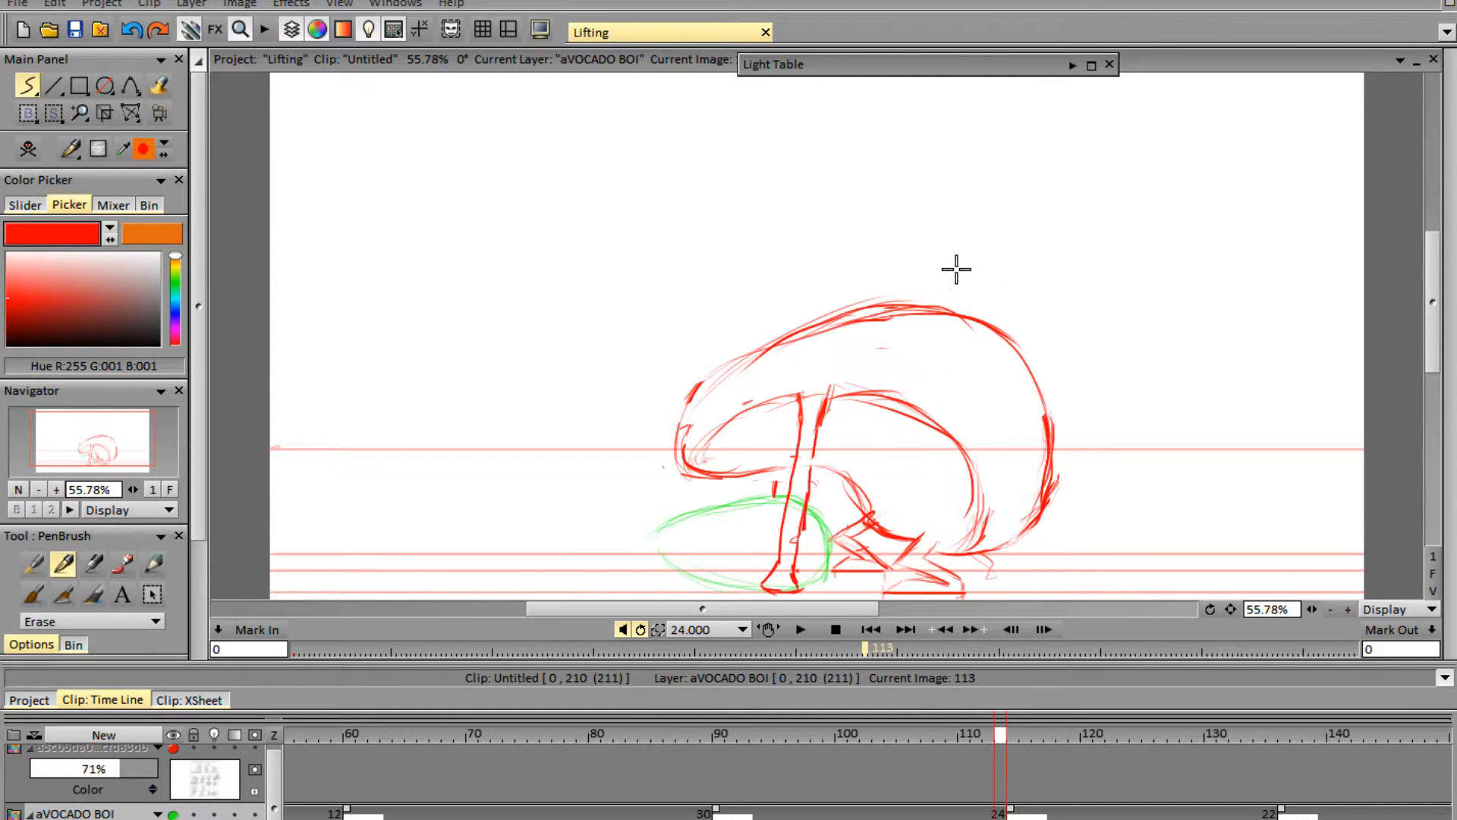
pyautogui.press('Right')
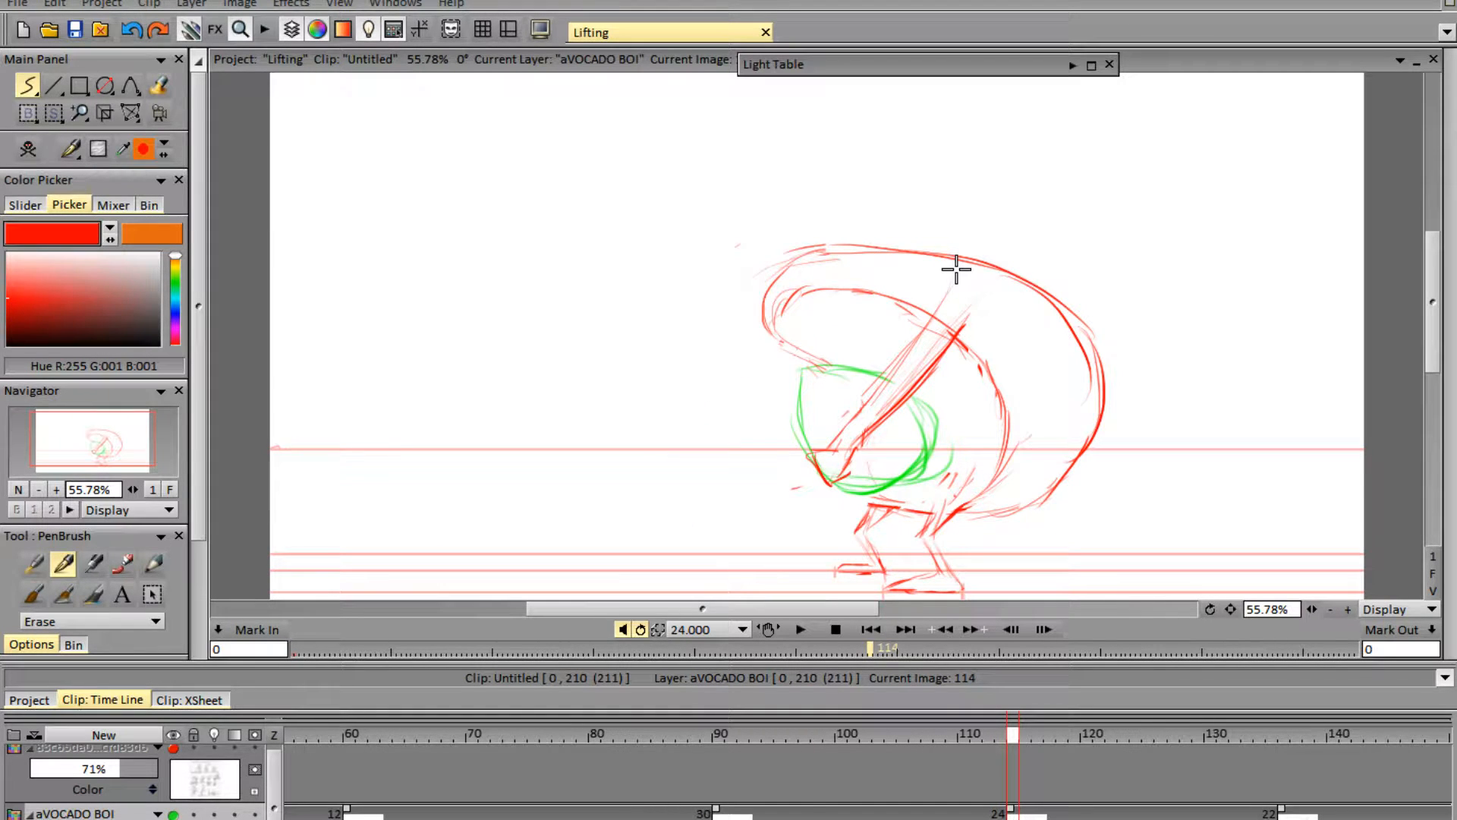
# - Compare the bent lift pose with the upright pose at frame 136, and play back the animation to review the timing
pyautogui.press('Right')
pyautogui.press('Right')
pyautogui.press('Right')
pyautogui.press('Right')
pyautogui.press('Right')
pyautogui.press('Right')
pyautogui.press('Right')
pyautogui.press('Right')
pyautogui.press('Right')
pyautogui.press('Right')
pyautogui.press('Right')
pyautogui.press('Right')
pyautogui.press('Right')
pyautogui.press('Right')
pyautogui.press('Right')
pyautogui.press('Right')
pyautogui.press('Right')
pyautogui.press('Right')
pyautogui.press('Right')
pyautogui.press('Right')
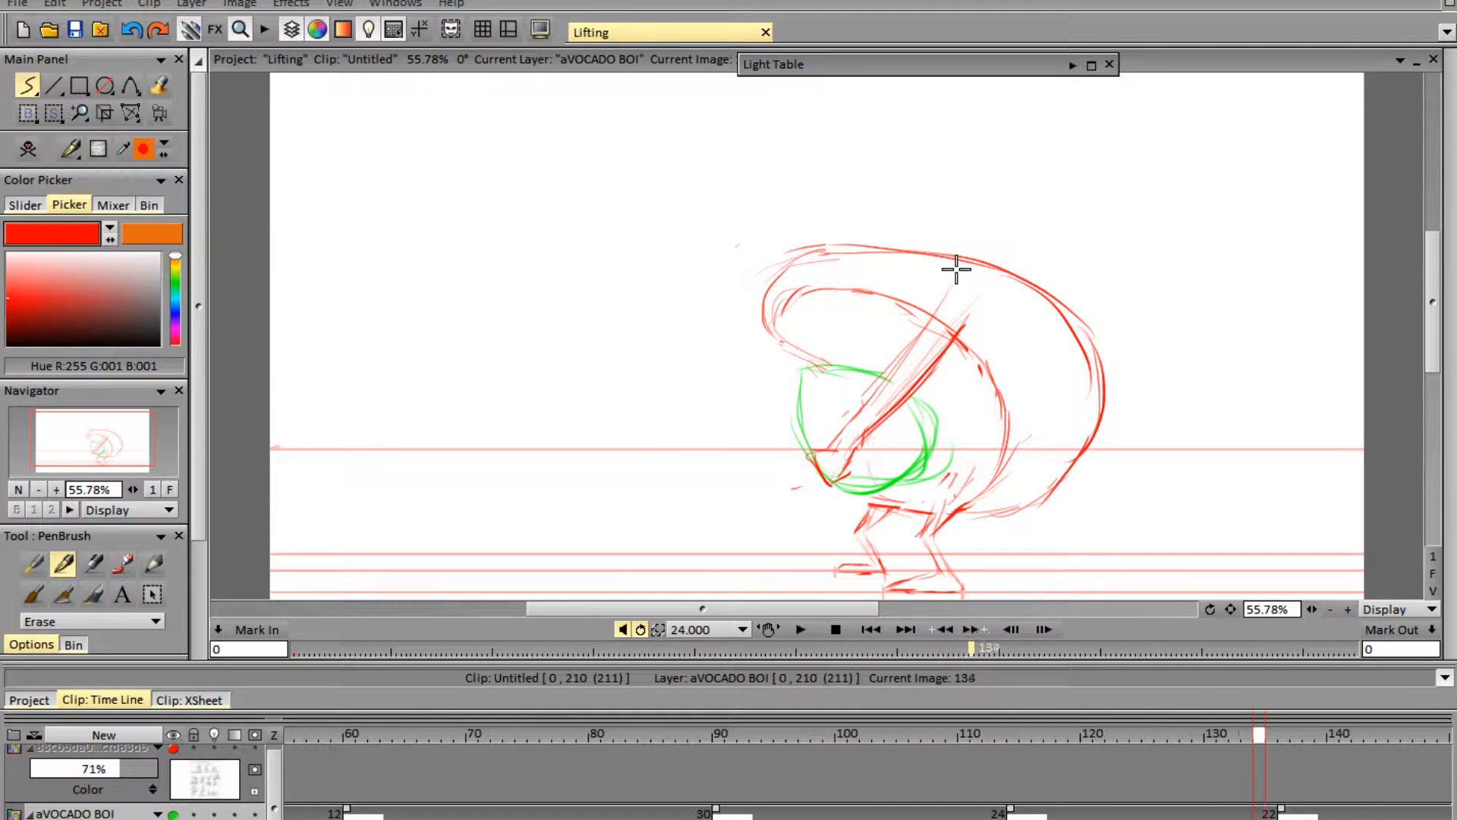
pyautogui.press('Right')
pyautogui.press('Right')
pyautogui.press('Left')
pyautogui.press('Right')
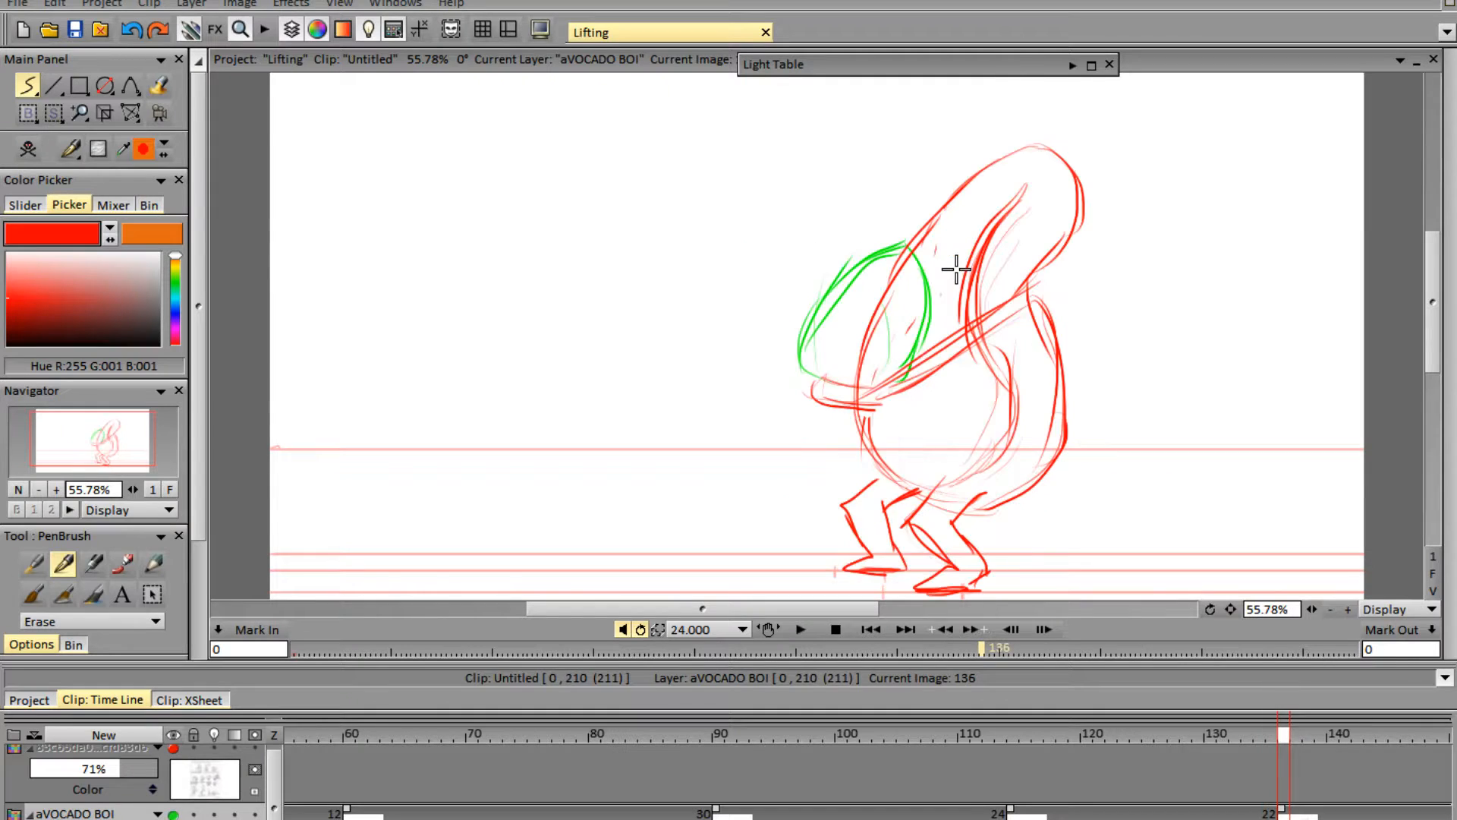
pyautogui.press('Left')
pyautogui.press('Right')
pyautogui.press('Left')
pyautogui.press('Right')
pyautogui.press('Left')
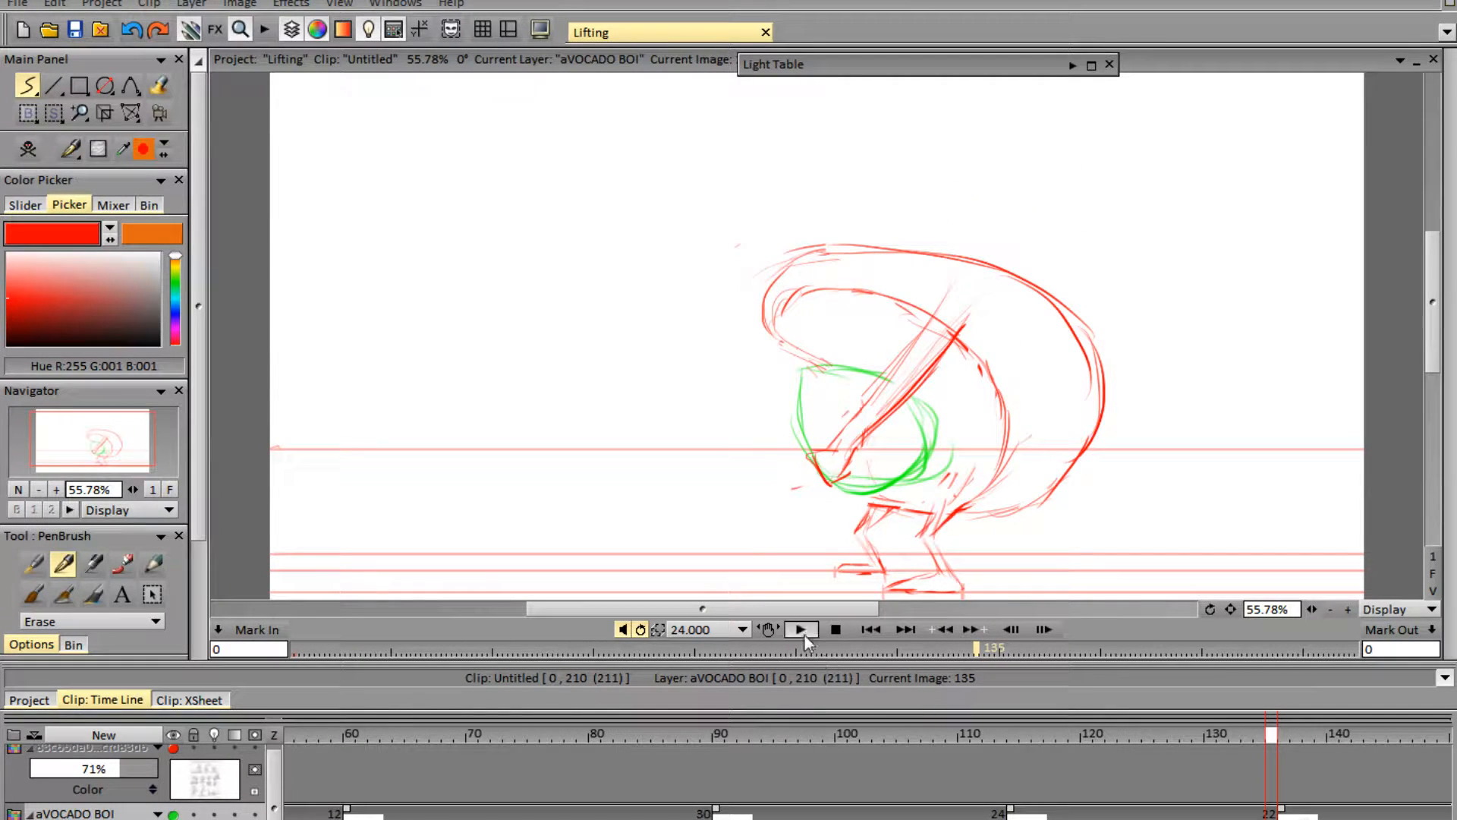
pyautogui.click(800, 629)
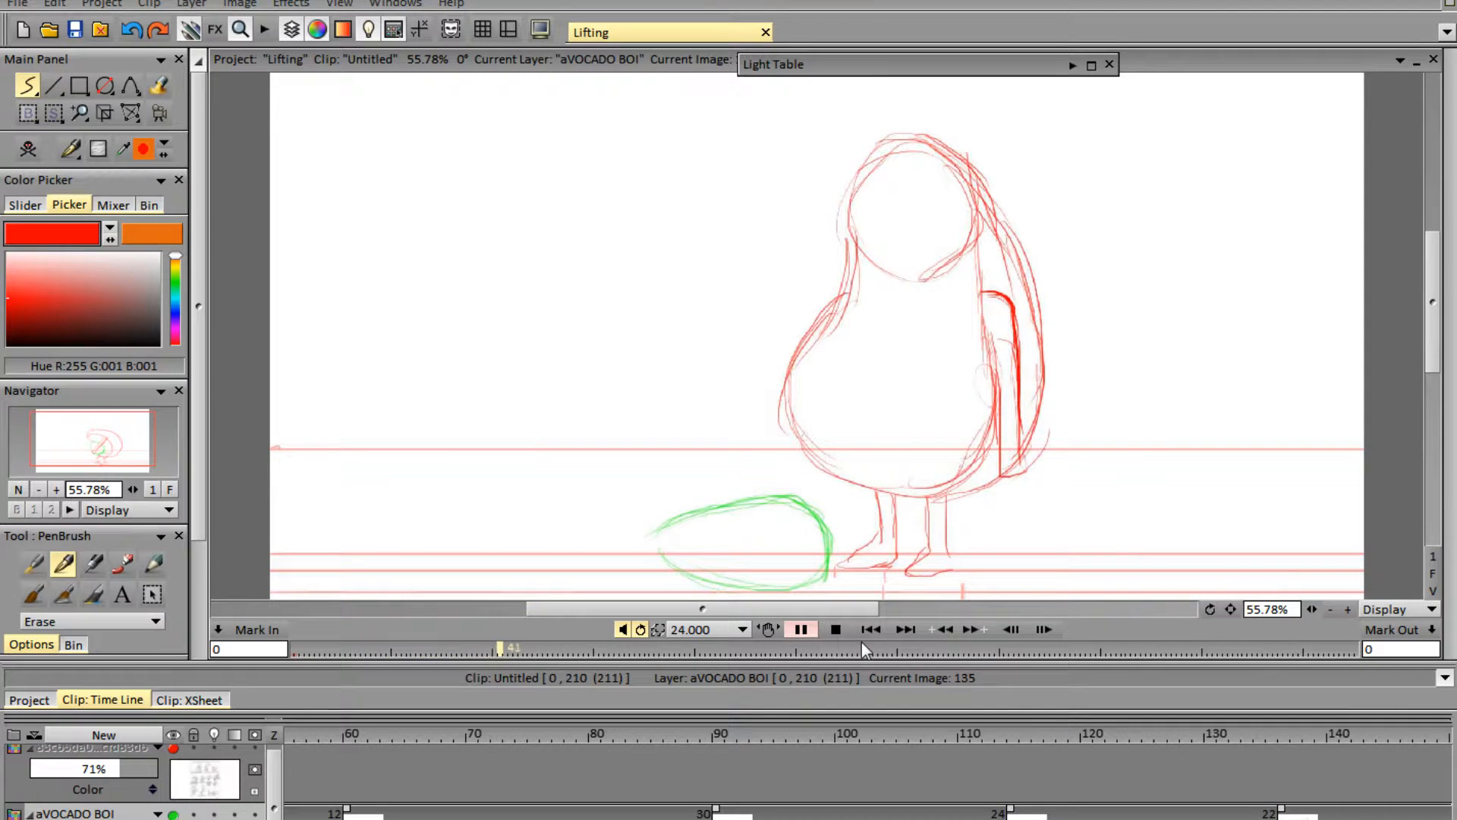
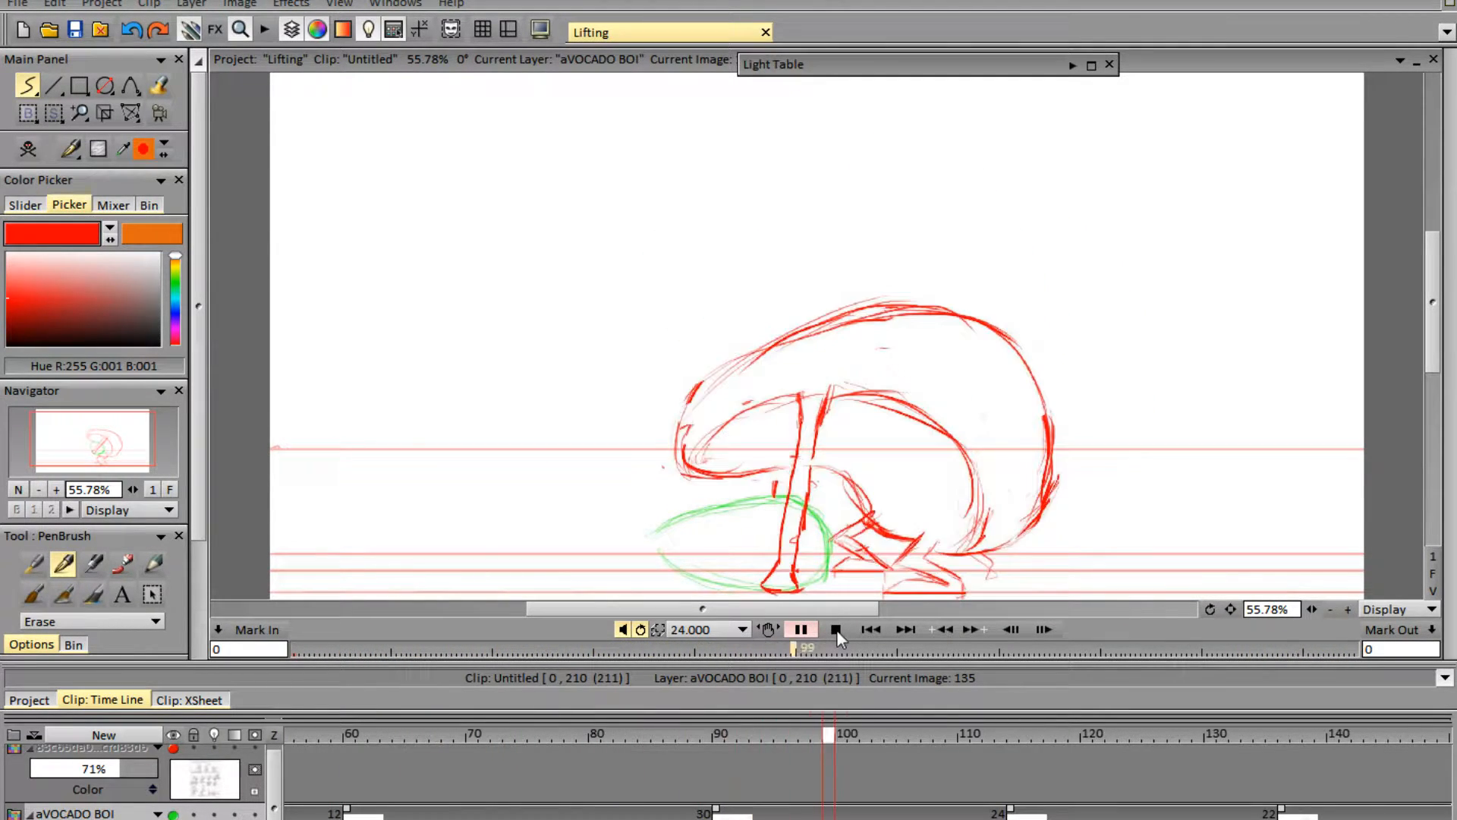
pyautogui.click(837, 630)
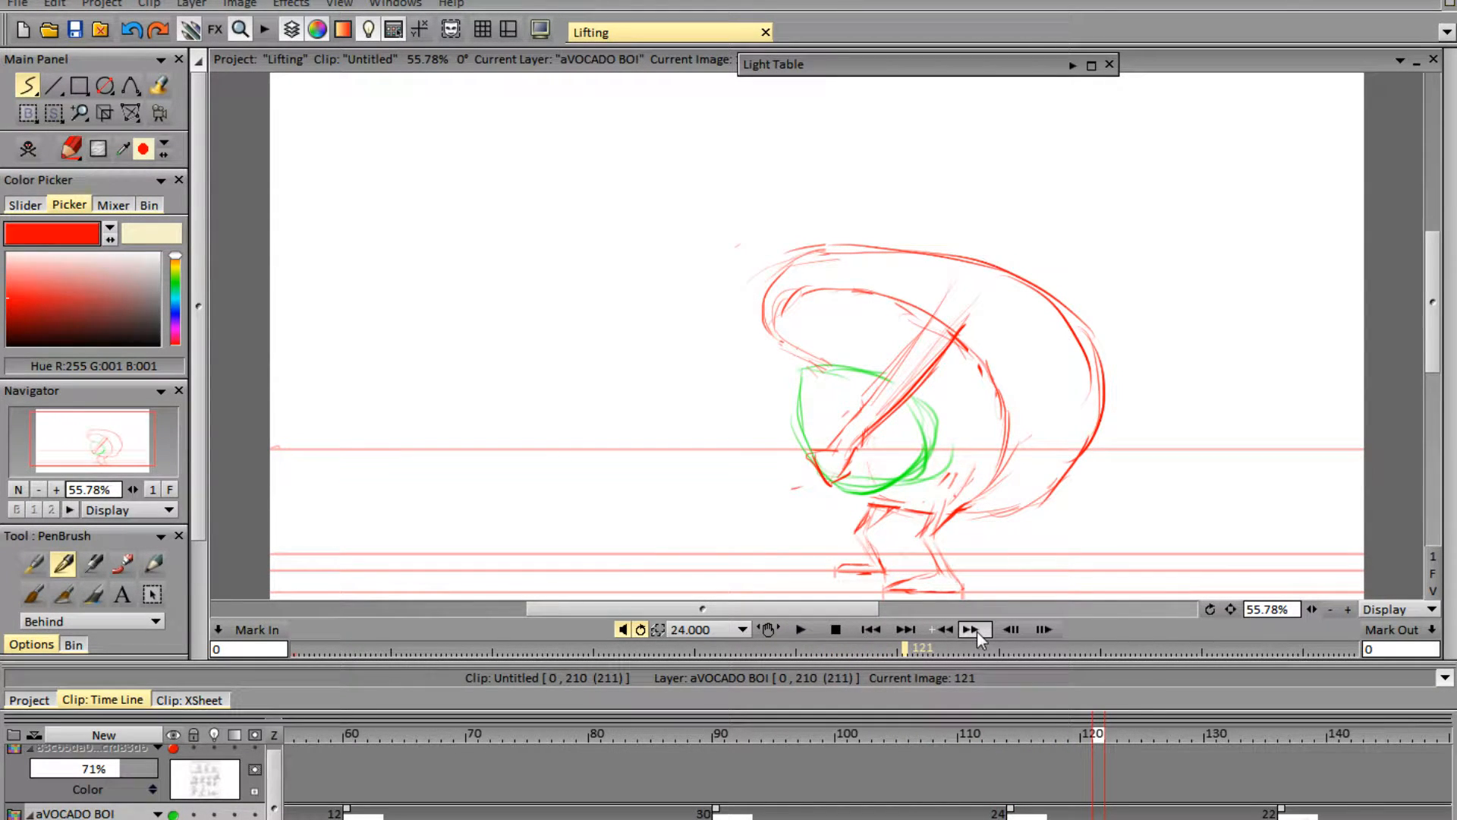
# - On frame 121, erase the lines crossing the shoulder and redraw the arm's lower edge starting higher on the back
pyautogui.press('e')
pyautogui.moveTo(950, 332)
pyautogui.mouseDown()
pyautogui.moveTo(944, 312)
pyautogui.moveTo(903, 398)
pyautogui.mouseUp()
pyautogui.press('e')
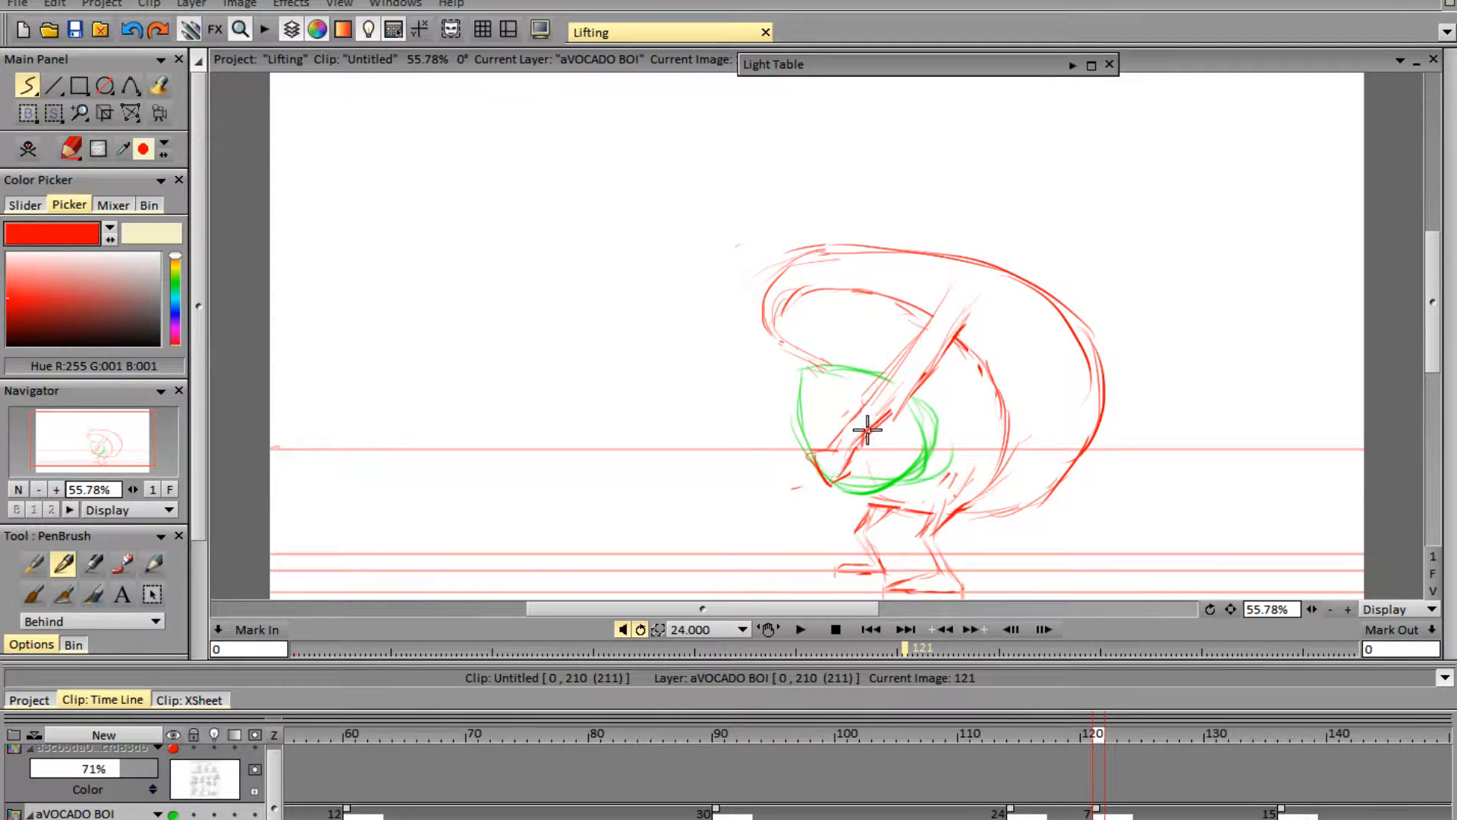
pyautogui.moveTo(867, 429)
pyautogui.mouseDown()
pyautogui.moveTo(949, 315)
pyautogui.moveTo(862, 429)
pyautogui.mouseUp()
pyautogui.press('e')
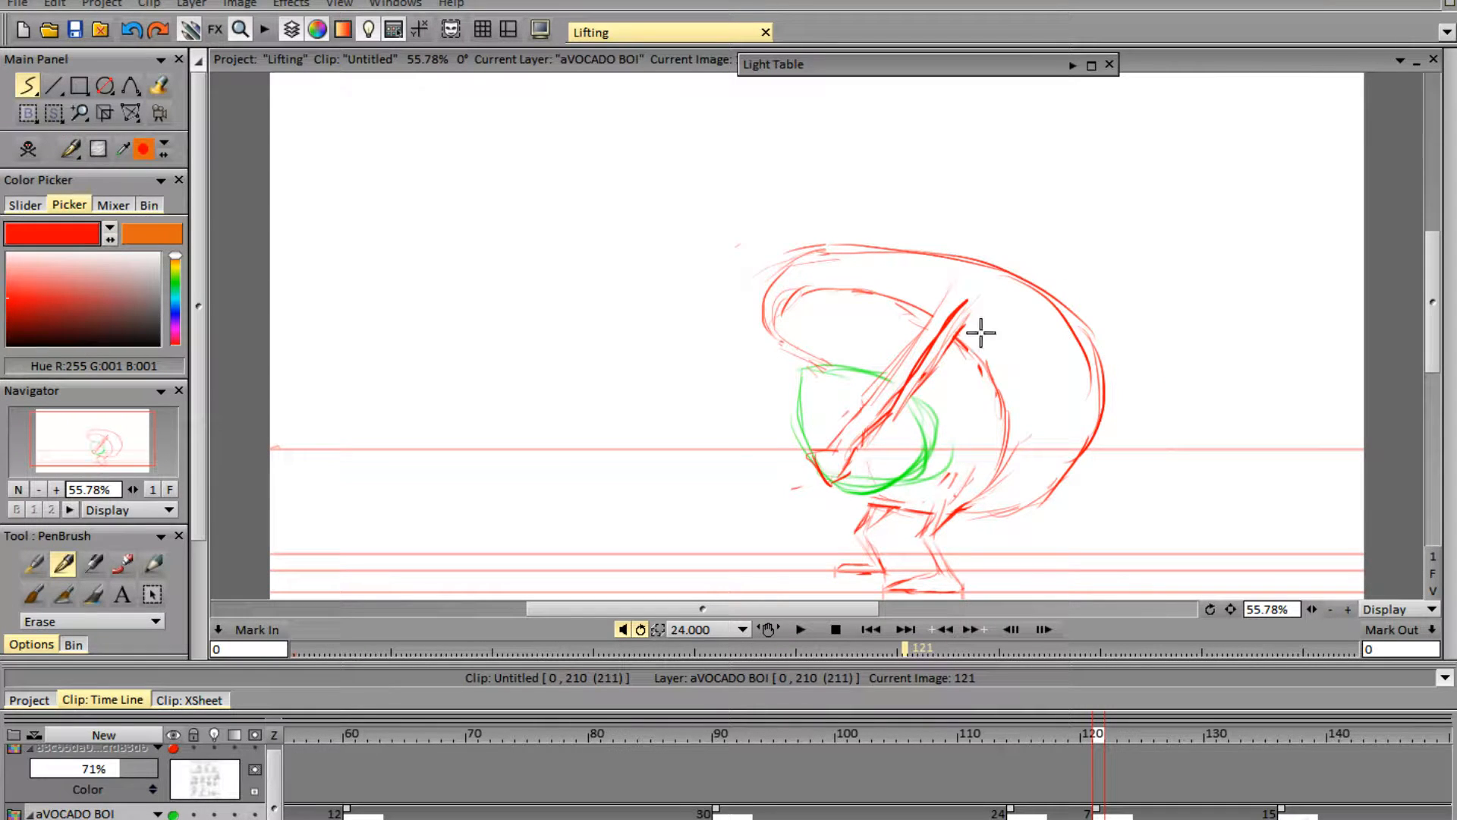
pyautogui.moveTo(970, 310)
pyautogui.mouseDown()
pyautogui.moveTo(887, 432)
pyautogui.moveTo(949, 332)
pyautogui.mouseUp()
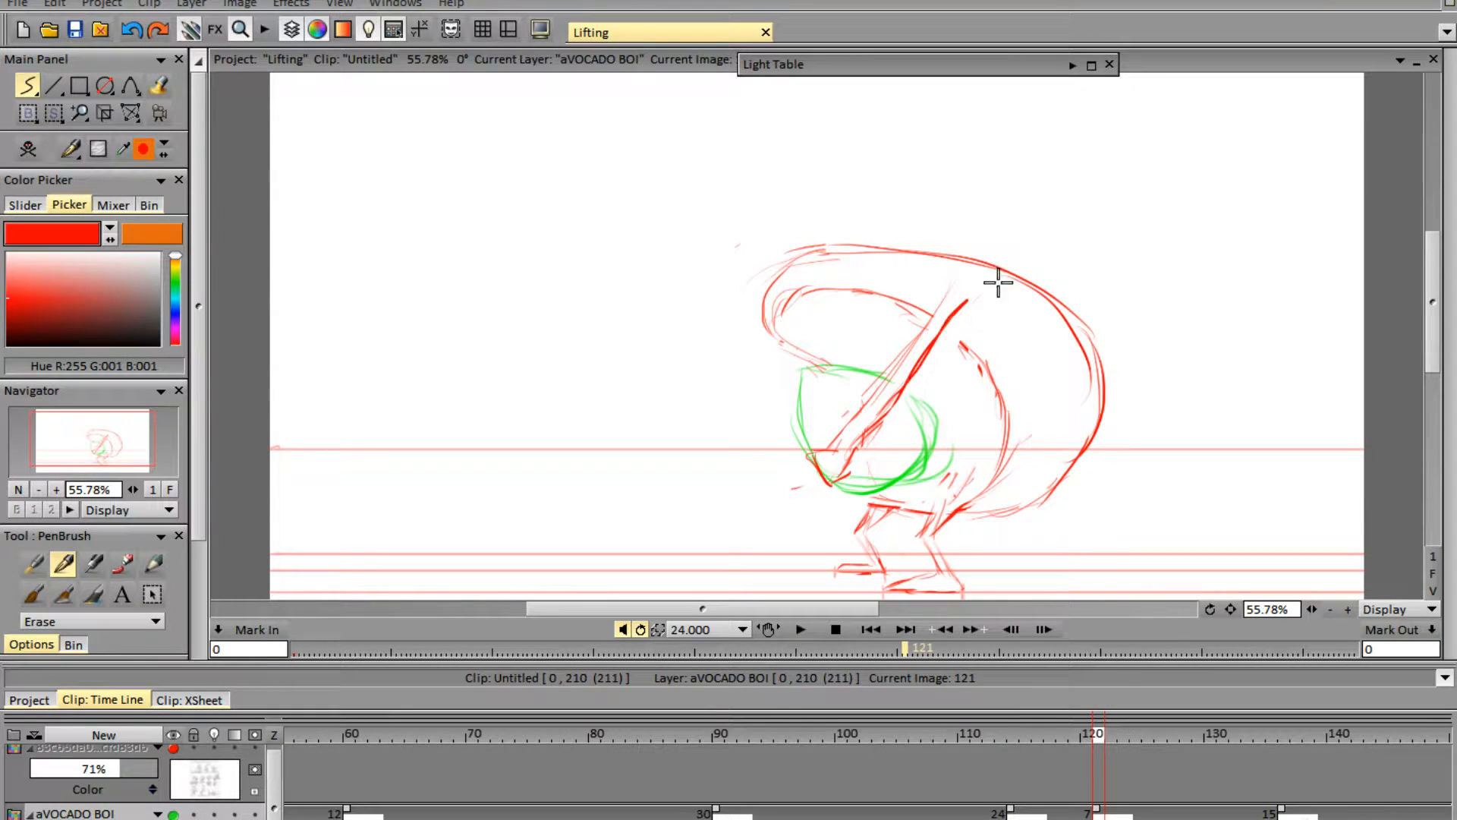
pyautogui.press('e')
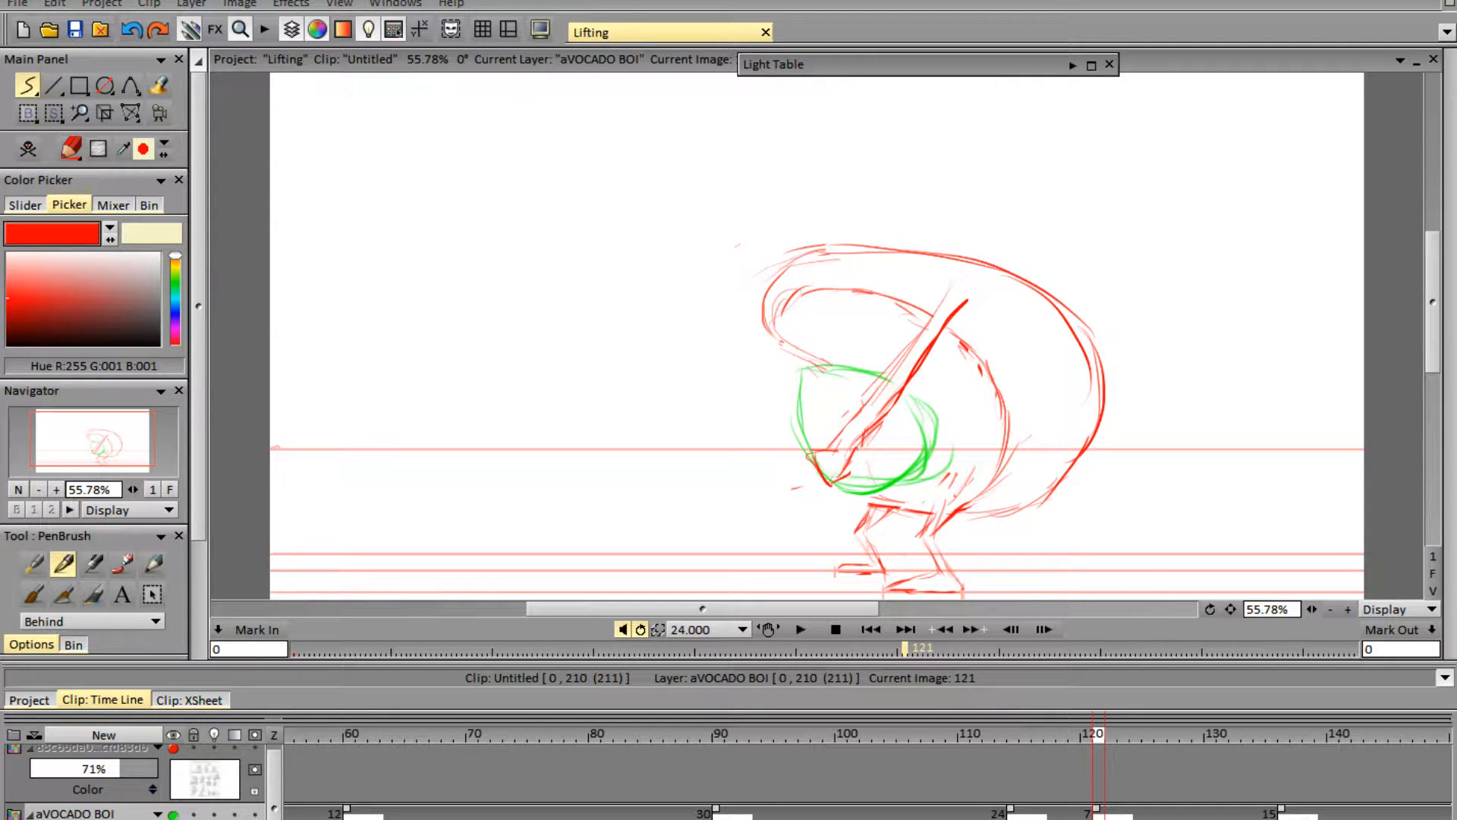
# - Extend the frame 121 drawing back to start at frame 114, and restore the upright pose's start to frame 136
pyautogui.moveTo(1095, 809); pyautogui.dragTo(1011, 809)
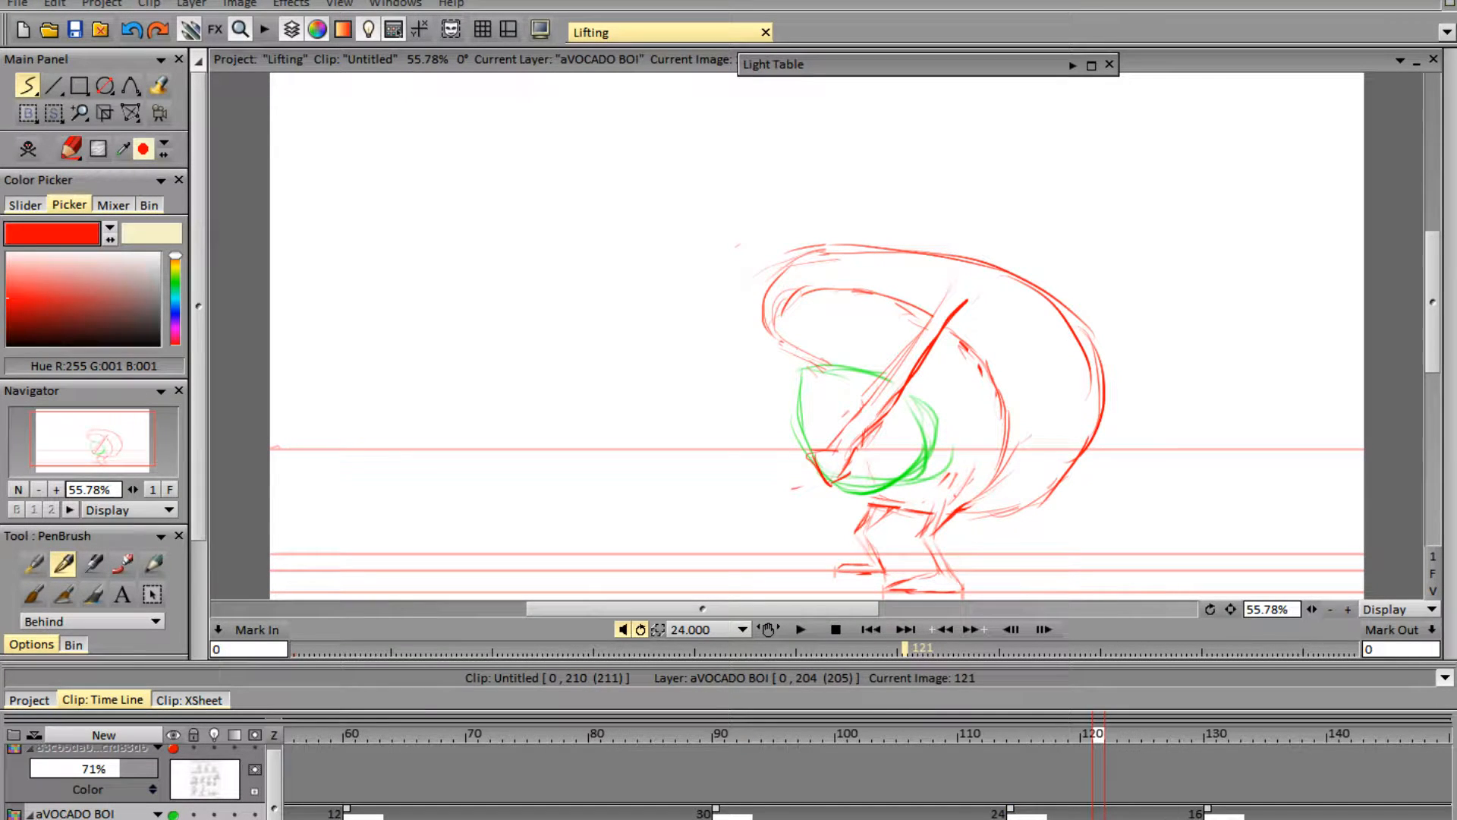
pyautogui.moveTo(1207, 809); pyautogui.dragTo(1269, 809)
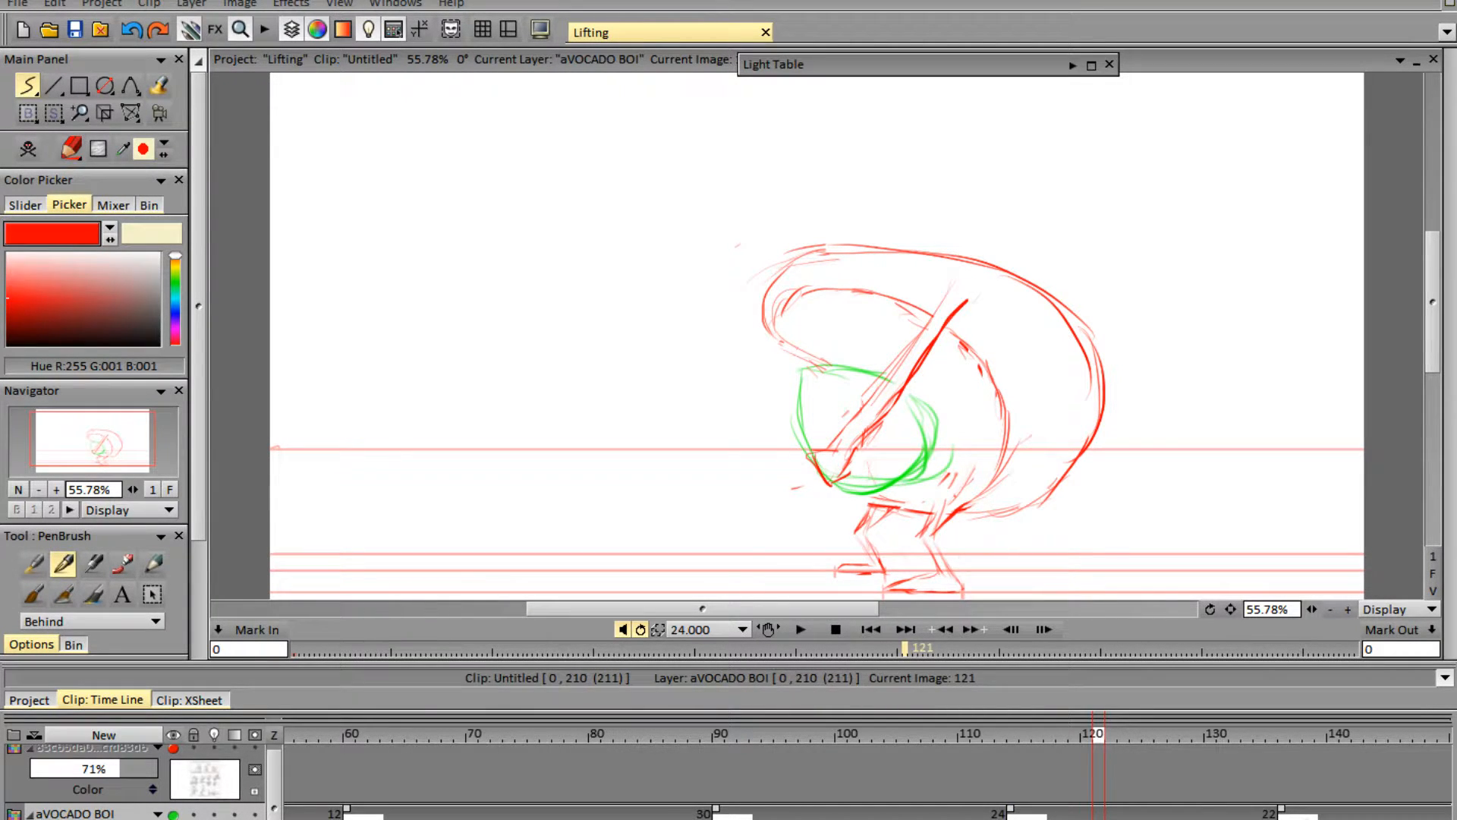
# - Go to frame 136, compare it with the previous pose, and erase the legs, feet and bottom belly lines
pyautogui.moveTo(846, 818); pyautogui.dragTo(889, 818)
pyautogui.moveTo(1176, 736); pyautogui.dragTo(1190, 736)
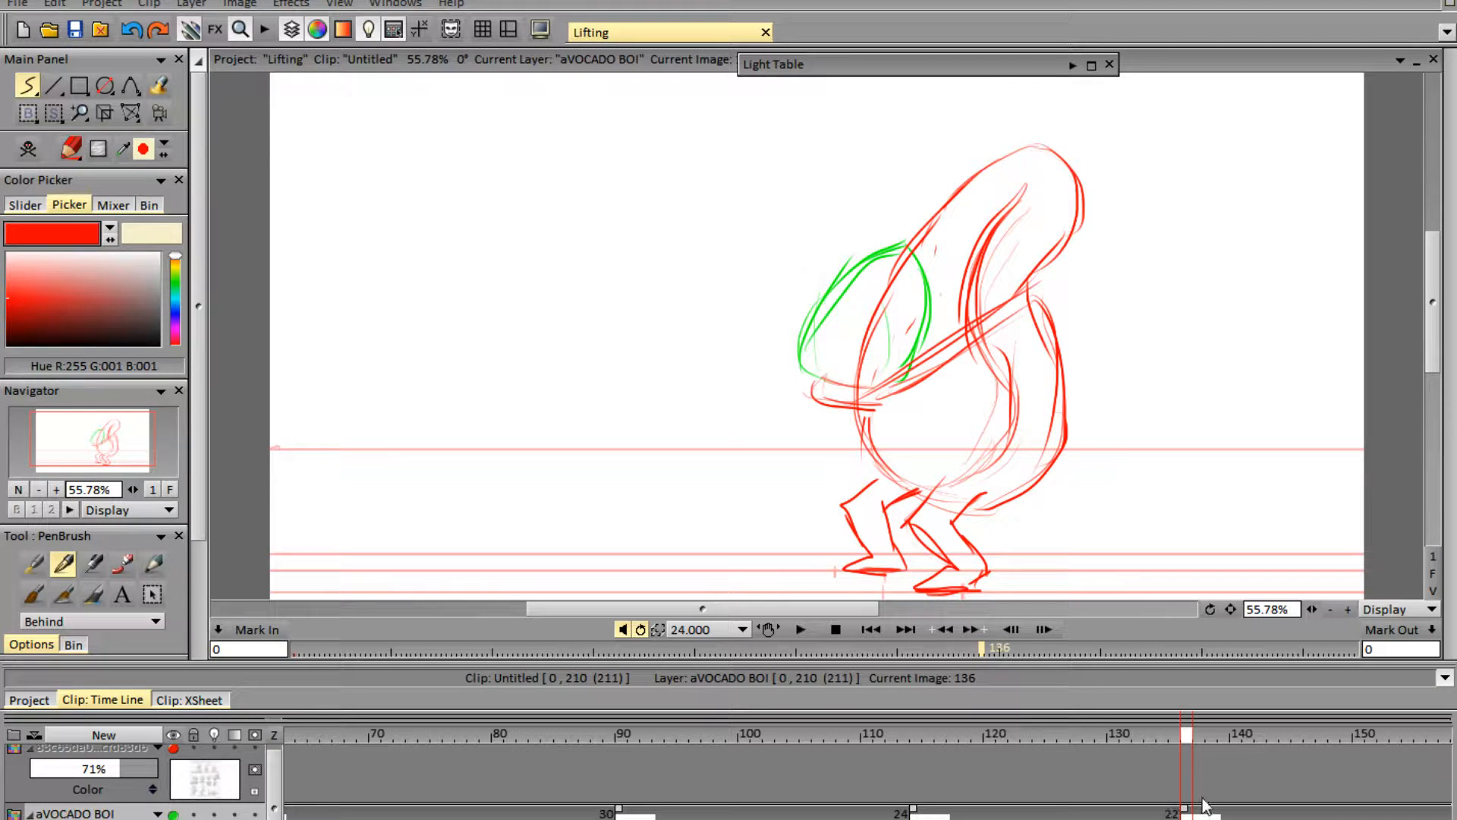
pyautogui.press('Left')
pyautogui.press('Right')
pyautogui.press('Left')
pyautogui.press('Right')
pyautogui.moveTo(1314, 610); pyautogui.dragTo(1354, 604)
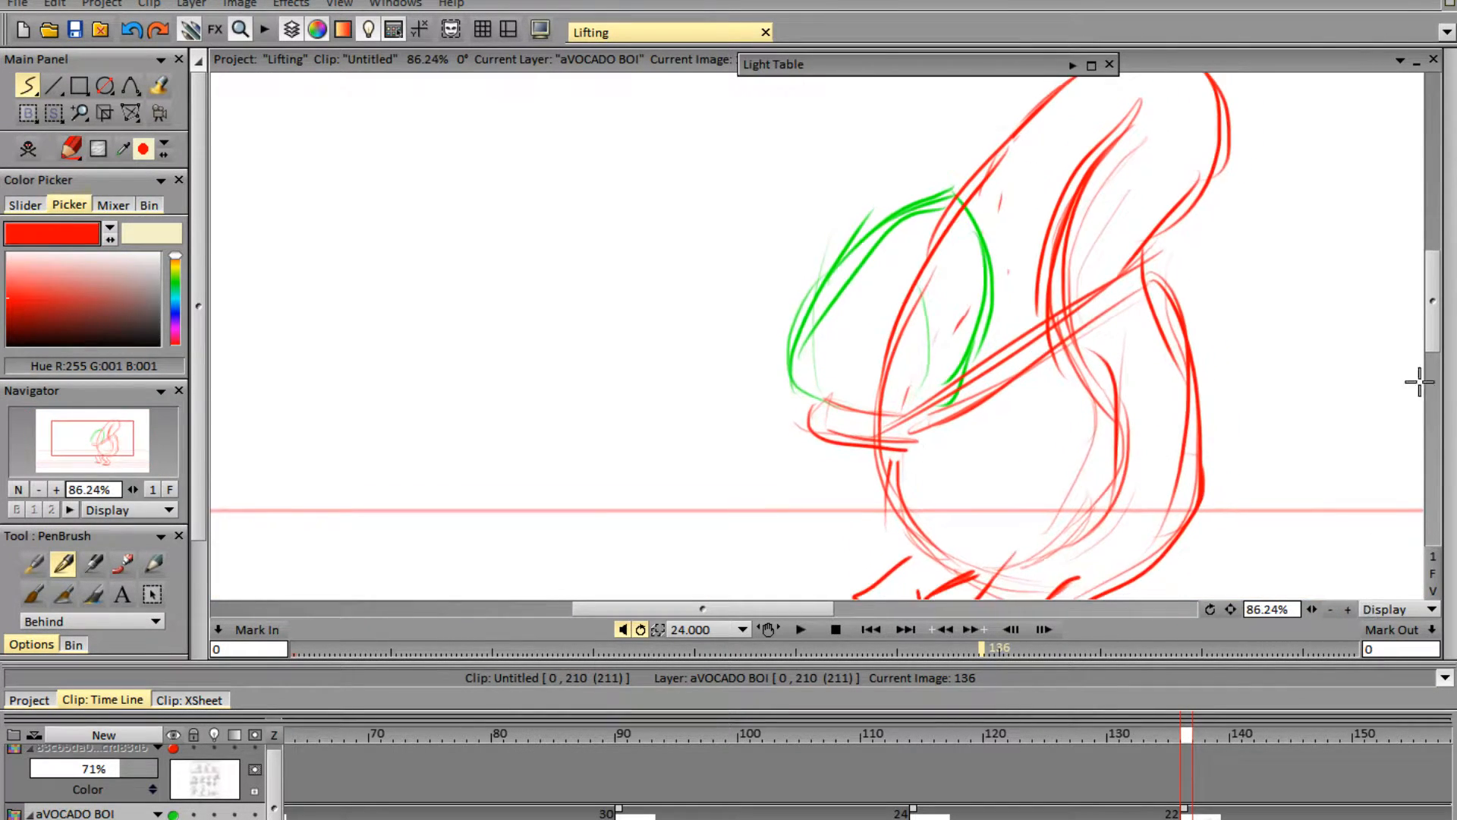
pyautogui.moveTo(1432, 323); pyautogui.dragTo(1429, 389)
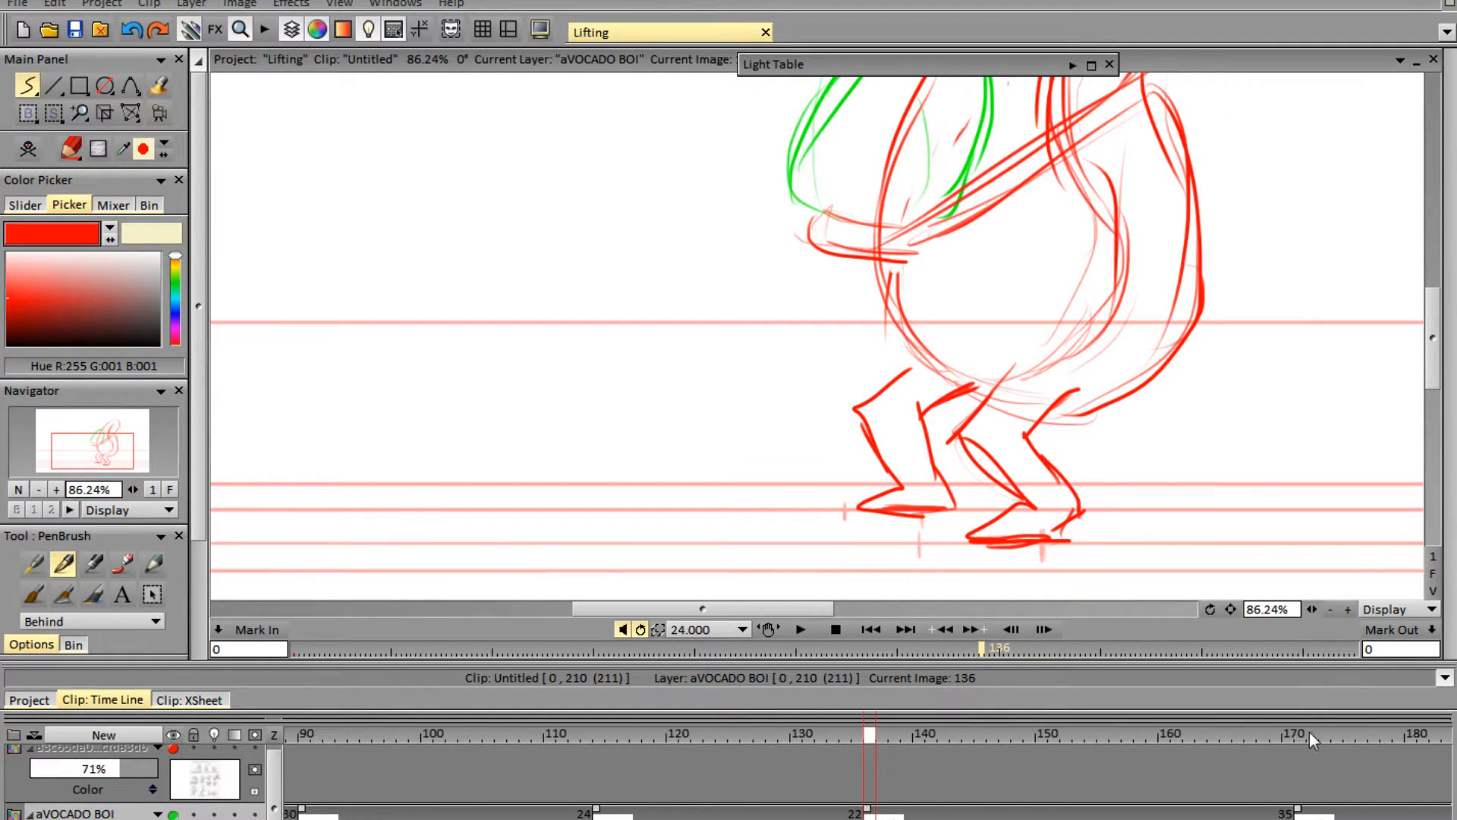
pyautogui.moveTo(1309, 731)
pyautogui.mouseDown()
pyautogui.moveTo(870, 751)
pyautogui.moveTo(873, 799)
pyautogui.mouseUp()
pyautogui.press('e')
pyautogui.moveTo(1061, 553)
pyautogui.mouseDown()
pyautogui.moveTo(1023, 520)
pyautogui.moveTo(978, 545)
pyautogui.moveTo(1014, 518)
pyautogui.moveTo(980, 430)
pyautogui.moveTo(962, 431)
pyautogui.moveTo(1000, 489)
pyautogui.moveTo(1044, 508)
pyautogui.moveTo(1047, 565)
pyautogui.moveTo(1065, 397)
pyautogui.moveTo(1039, 449)
pyautogui.moveTo(1032, 423)
pyautogui.moveTo(1035, 492)
pyautogui.moveTo(1012, 523)
pyautogui.moveTo(948, 459)
pyautogui.moveTo(949, 383)
pyautogui.moveTo(929, 413)
pyautogui.moveTo(939, 519)
pyautogui.moveTo(917, 548)
pyautogui.moveTo(892, 490)
pyautogui.moveTo(900, 384)
pyautogui.moveTo(856, 421)
pyautogui.moveTo(922, 383)
pyautogui.moveTo(877, 386)
pyautogui.moveTo(956, 438)
pyautogui.moveTo(1001, 427)
pyautogui.moveTo(995, 510)
pyautogui.mouseUp()
# - Draw both feet on the ground guidelines between the tick marks, each with a flat sole and a curved top
pyautogui.press('n')
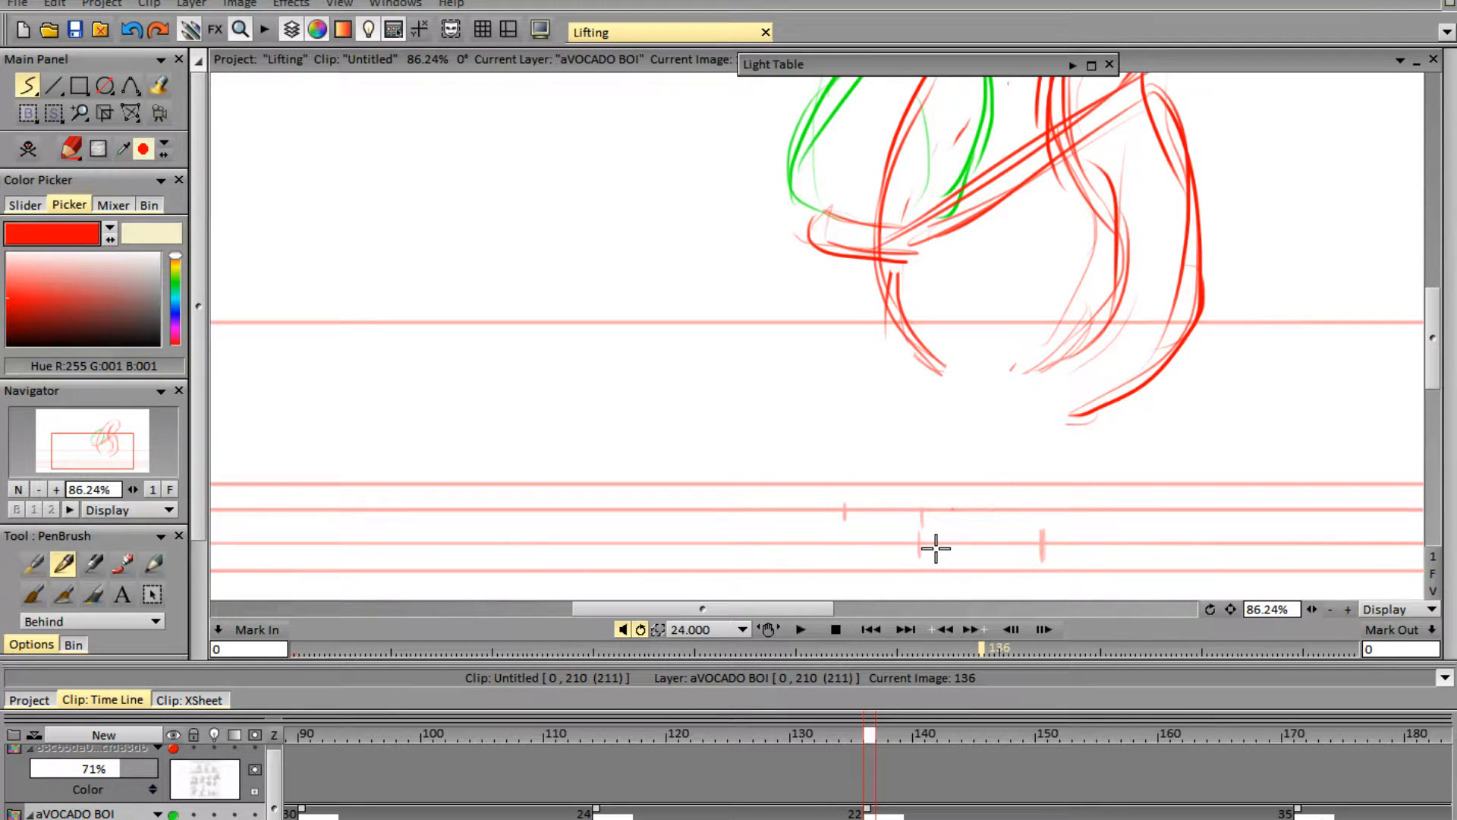
pyautogui.moveTo(919, 543); pyautogui.dragTo(1038, 543)
pyautogui.moveTo(845, 509); pyautogui.dragTo(1025, 529)
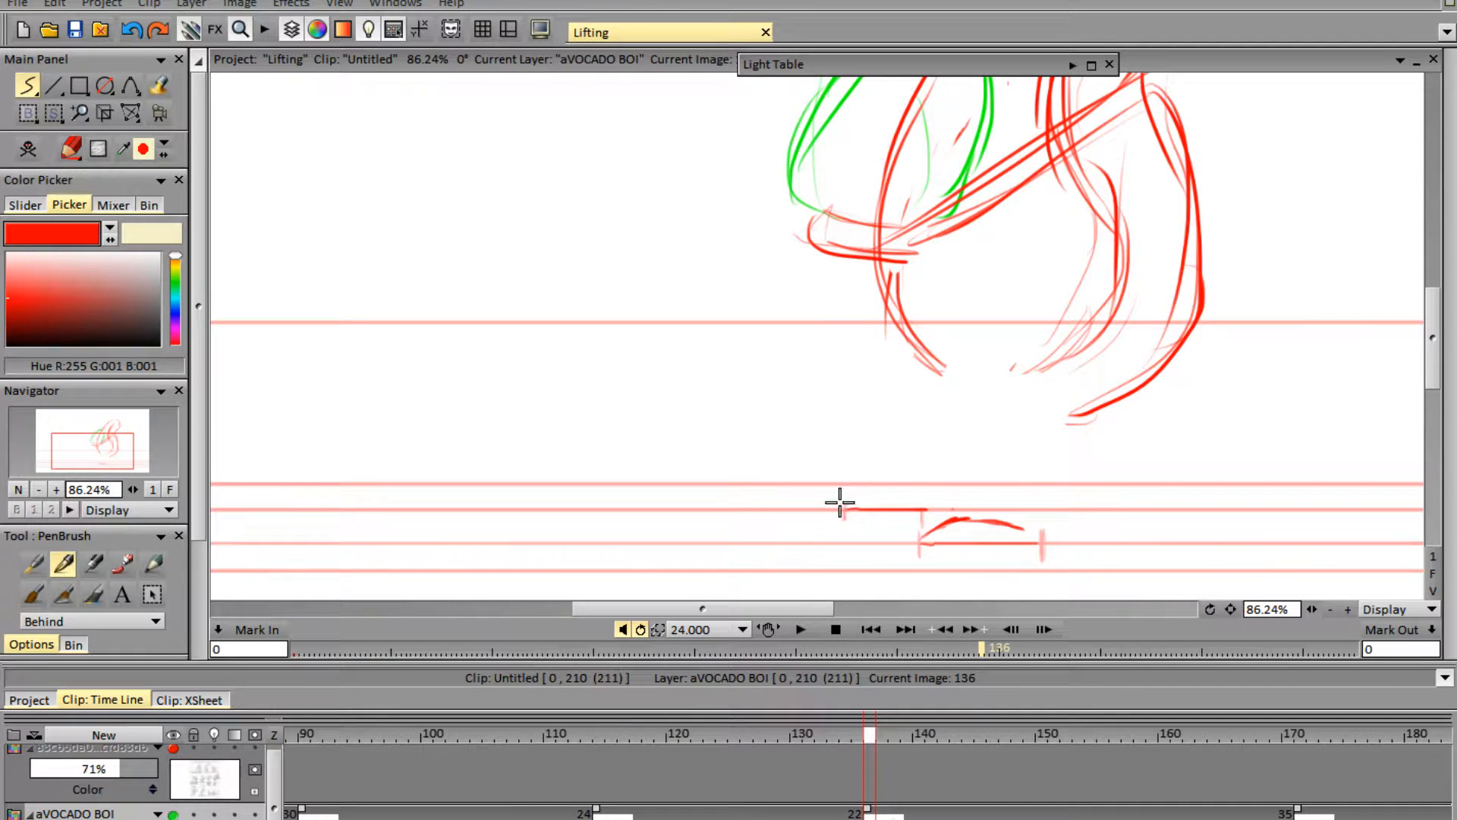
pyautogui.moveTo(839, 503)
pyautogui.mouseDown()
pyautogui.moveTo(871, 488)
pyautogui.moveTo(914, 500)
pyautogui.mouseUp()
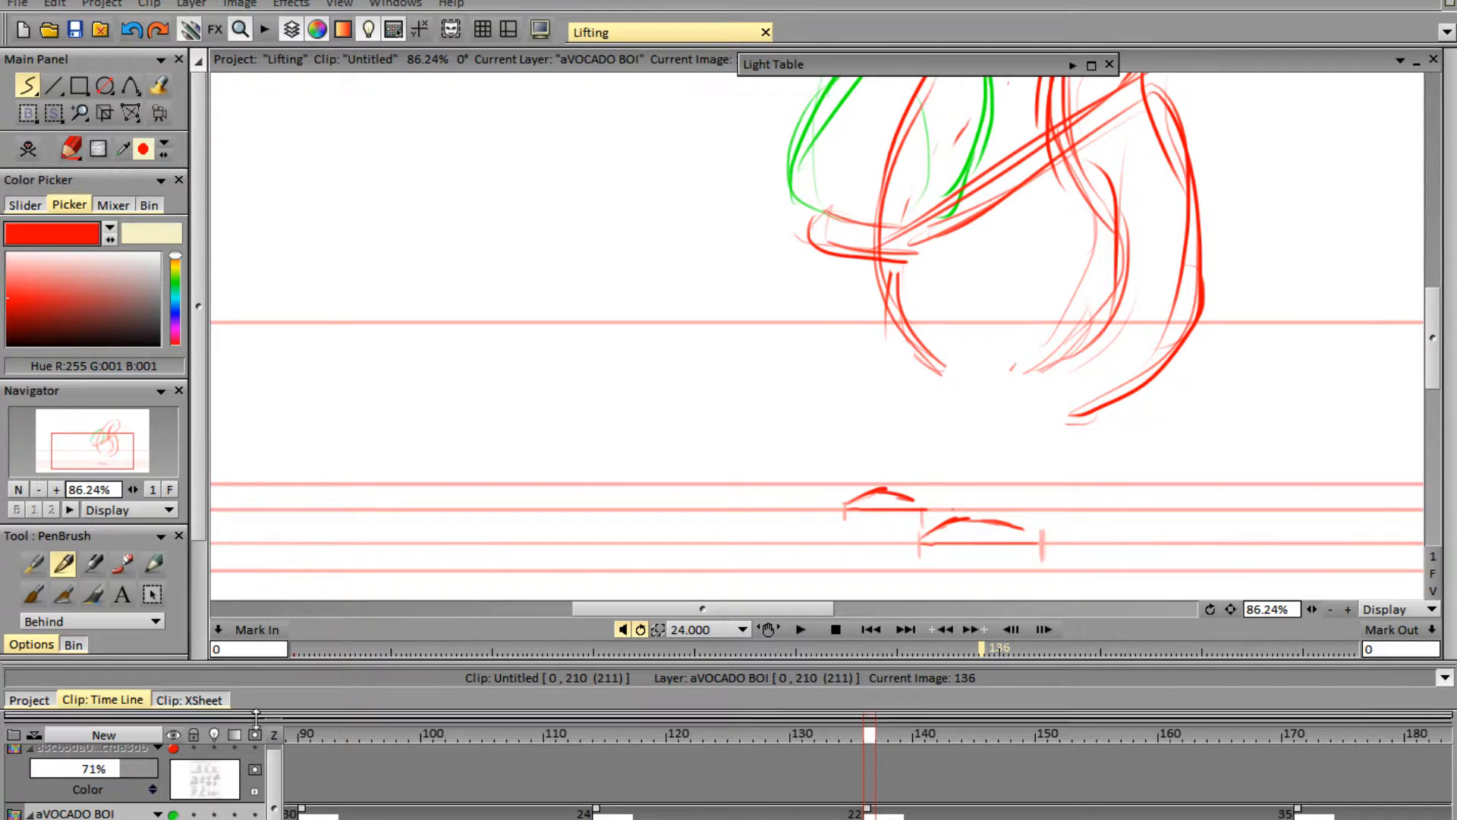
# - Consult the reference sheet and sketch the near leg in red, bent at the knee, from the body down to the front foot's heel
pyautogui.click(173, 749)
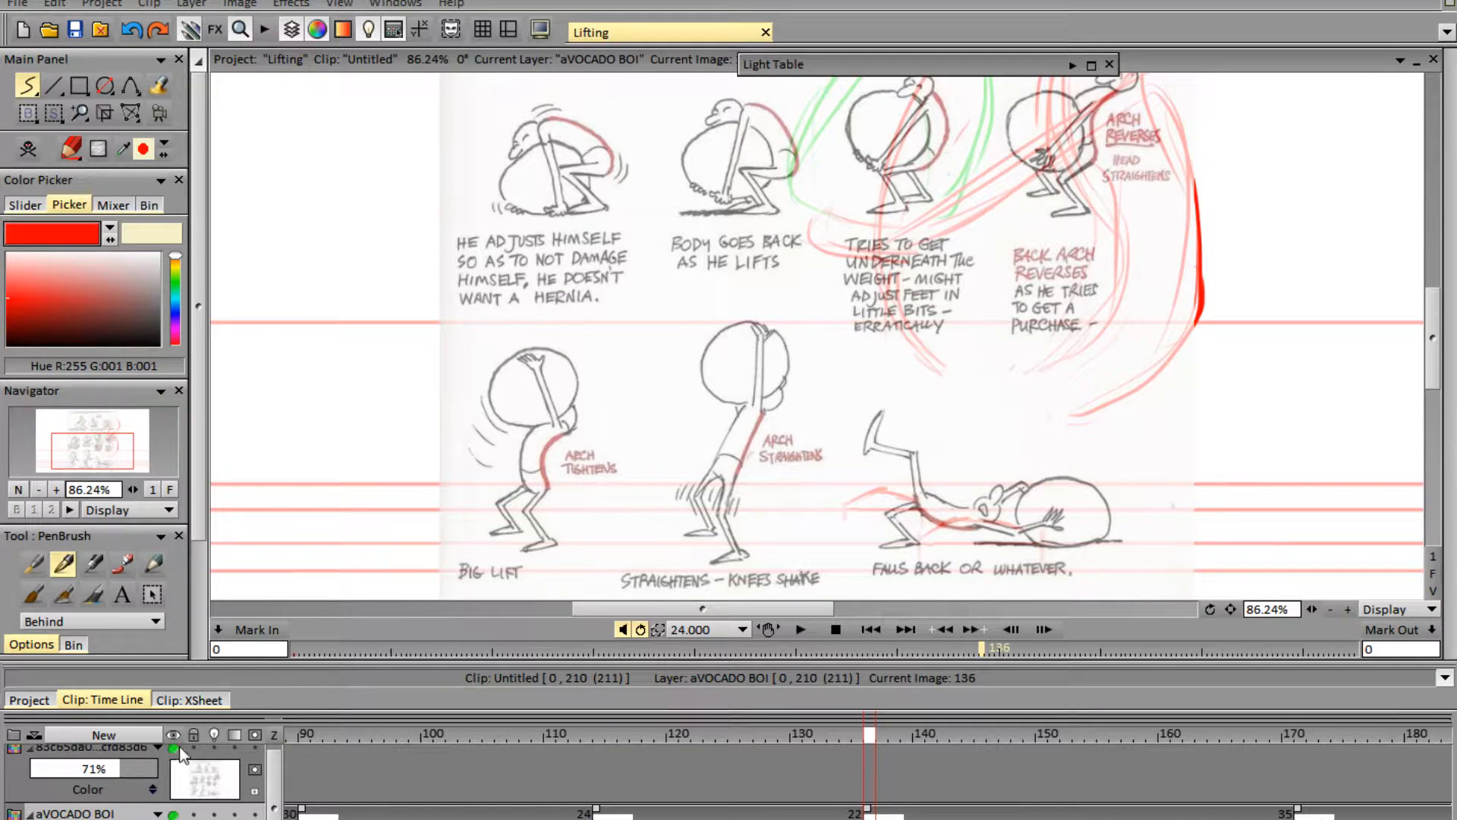
pyautogui.click(173, 748)
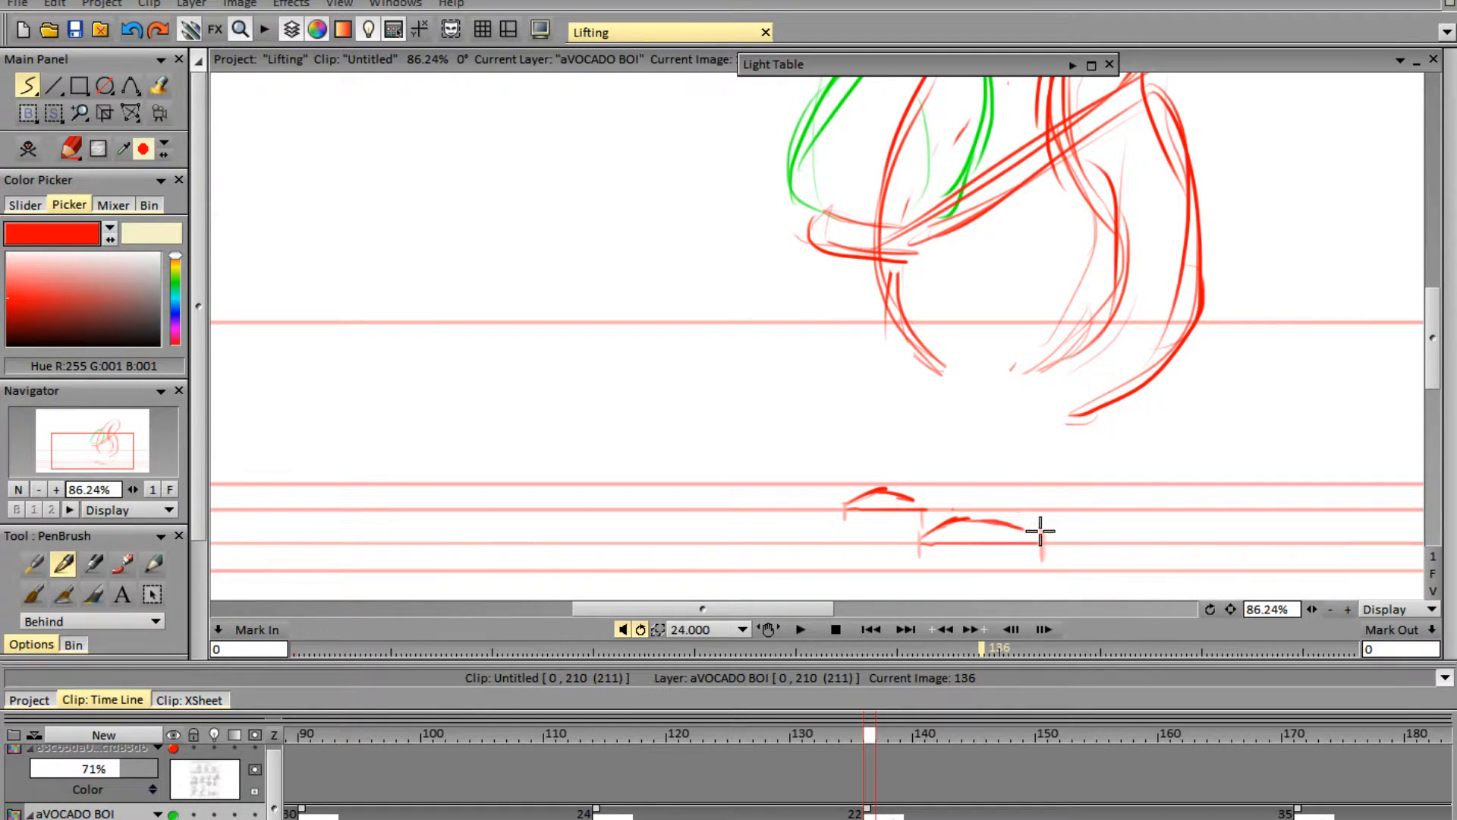
pyautogui.moveTo(1041, 534); pyautogui.dragTo(1004, 465)
pyautogui.moveTo(1034, 396)
pyautogui.mouseDown()
pyautogui.moveTo(1006, 457)
pyautogui.moveTo(1042, 378)
pyautogui.moveTo(988, 442)
pyautogui.moveTo(1015, 510)
pyautogui.mouseUp()
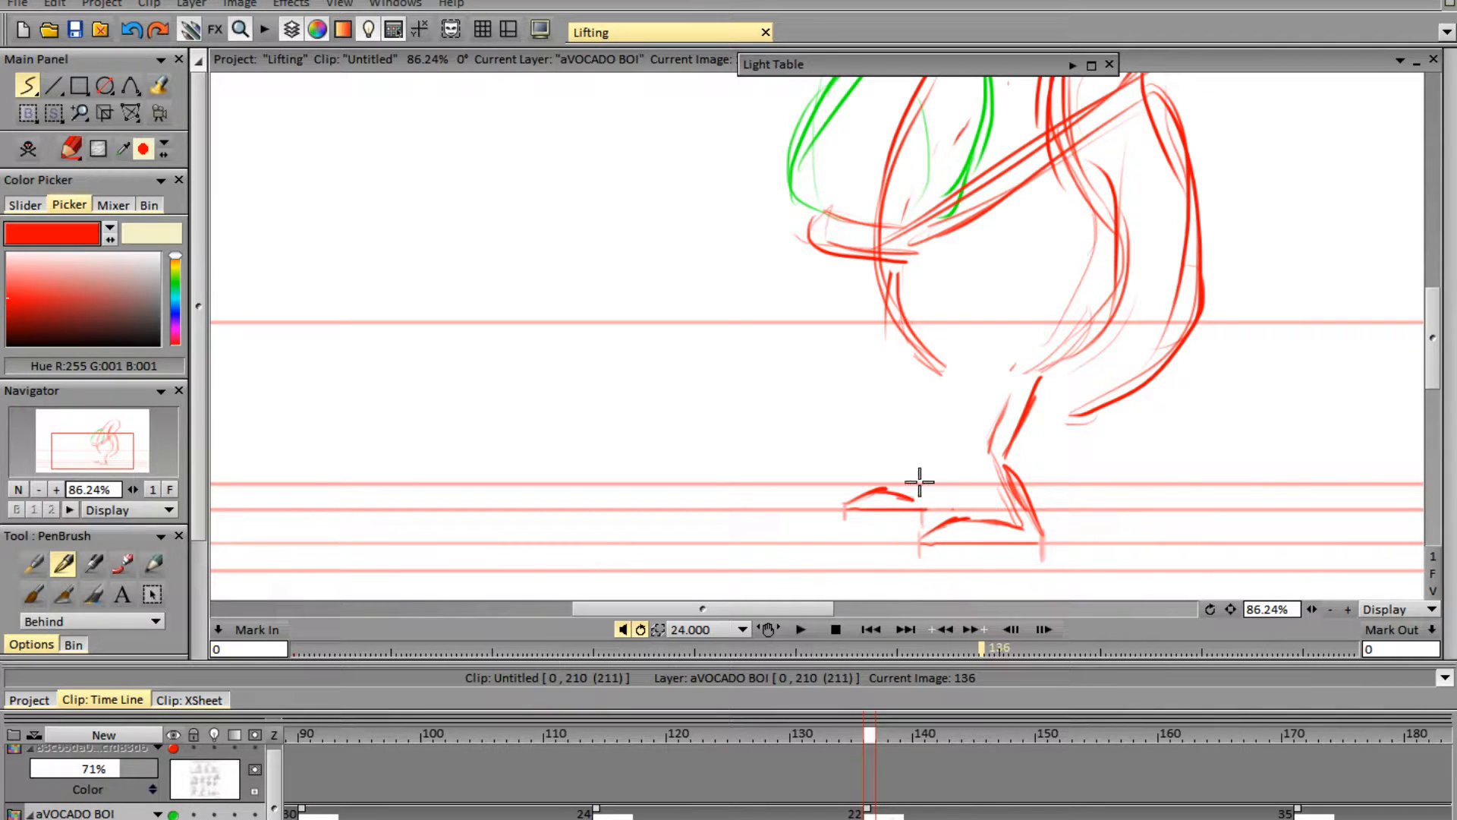
# - Rough in the far leg with a bent knee, joining the body's lower edge to the rear foot
pyautogui.moveTo(896, 435); pyautogui.dragTo(924, 499)
pyautogui.moveTo(899, 444)
pyautogui.mouseDown()
pyautogui.moveTo(914, 479)
pyautogui.moveTo(896, 432)
pyautogui.moveTo(914, 373)
pyautogui.mouseUp()
pyautogui.moveTo(898, 425)
pyautogui.mouseDown()
pyautogui.moveTo(922, 360)
pyautogui.moveTo(898, 421)
pyautogui.mouseUp()
pyautogui.moveTo(908, 356); pyautogui.dragTo(878, 425)
pyautogui.moveTo(888, 400)
pyautogui.mouseDown()
pyautogui.moveTo(882, 451)
pyautogui.moveTo(909, 489)
pyautogui.mouseUp()
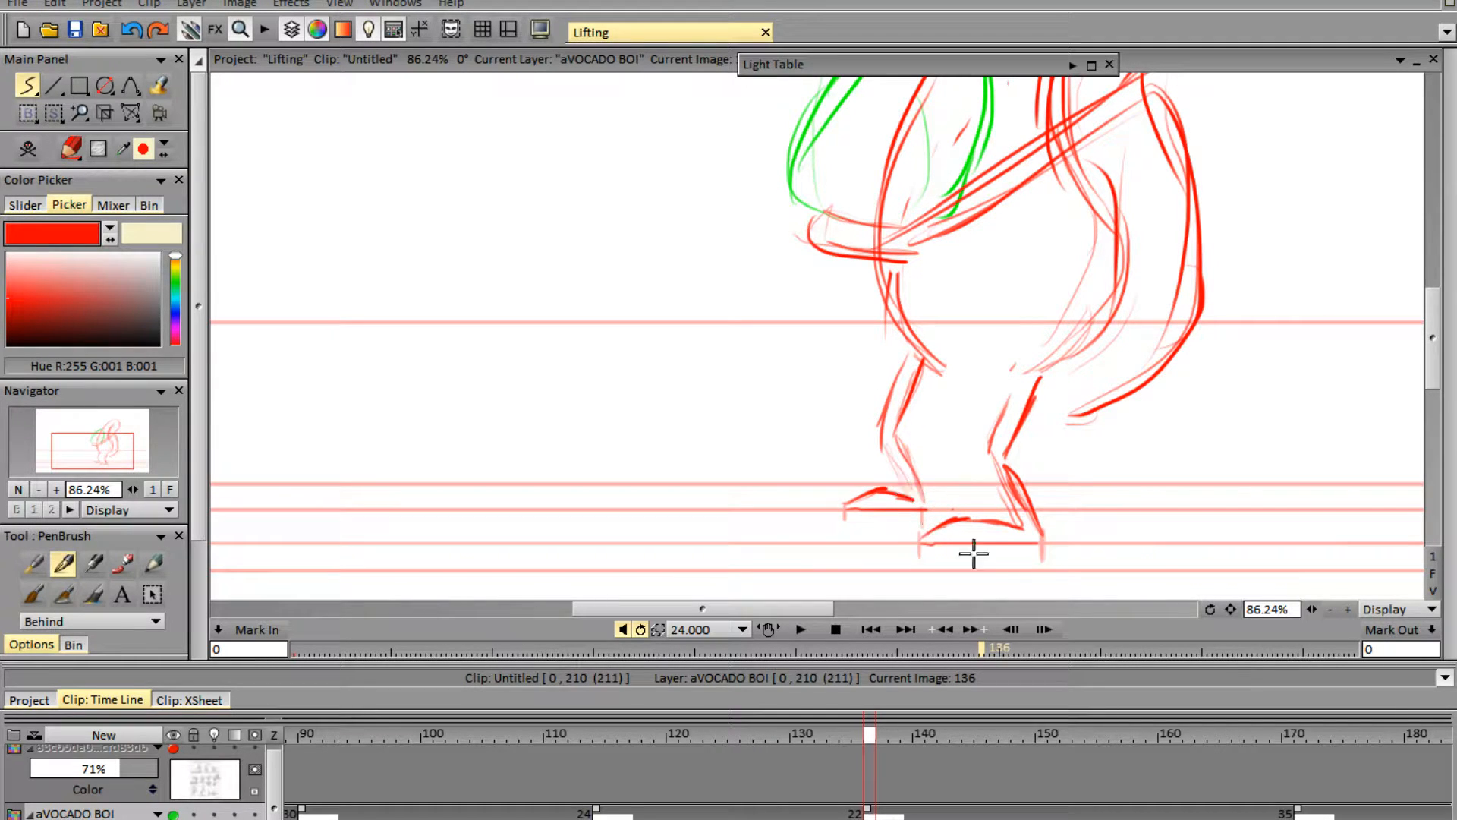
# - Undo the far leg's latest strokes and redraw its thigh and shin as a slimmer leg with a sharper knee bend
pyautogui.hotkey('ctrl', 'z')
pyautogui.hotkey('ctrl', 'z')
pyautogui.hotkey('ctrl', 'z')
pyautogui.hotkey('ctrl', 'z')
pyautogui.hotkey('ctrl', 'z')
pyautogui.hotkey('ctrl', 'z')
pyautogui.hotkey('ctrl', 'z')
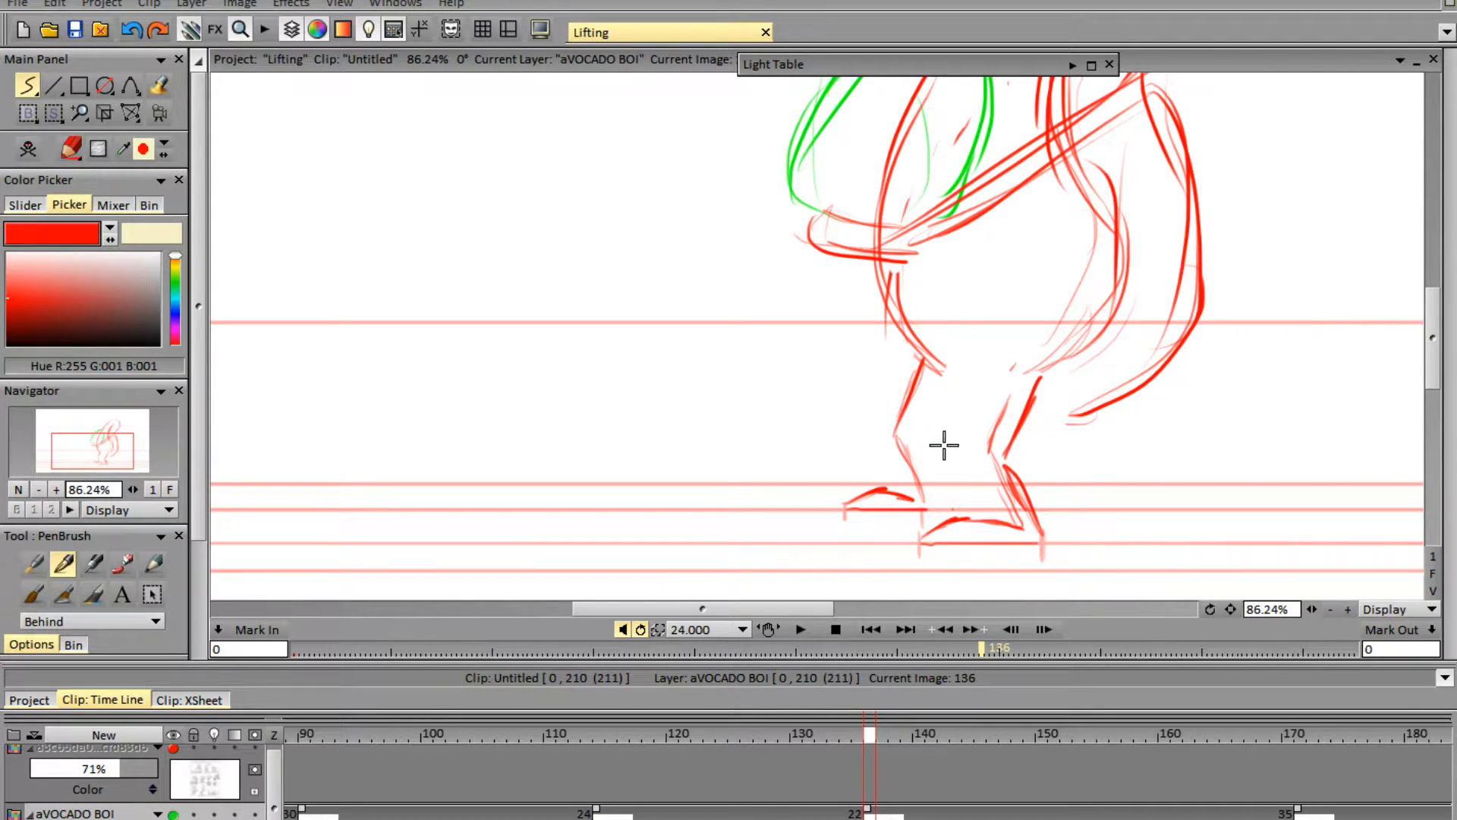
pyautogui.moveTo(901, 441)
pyautogui.mouseDown()
pyautogui.moveTo(935, 390)
pyautogui.moveTo(895, 436)
pyautogui.moveTo(929, 396)
pyautogui.moveTo(929, 360)
pyautogui.moveTo(889, 429)
pyautogui.mouseUp()
pyautogui.moveTo(915, 392)
pyautogui.mouseDown()
pyautogui.moveTo(888, 434)
pyautogui.moveTo(922, 507)
pyautogui.mouseUp()
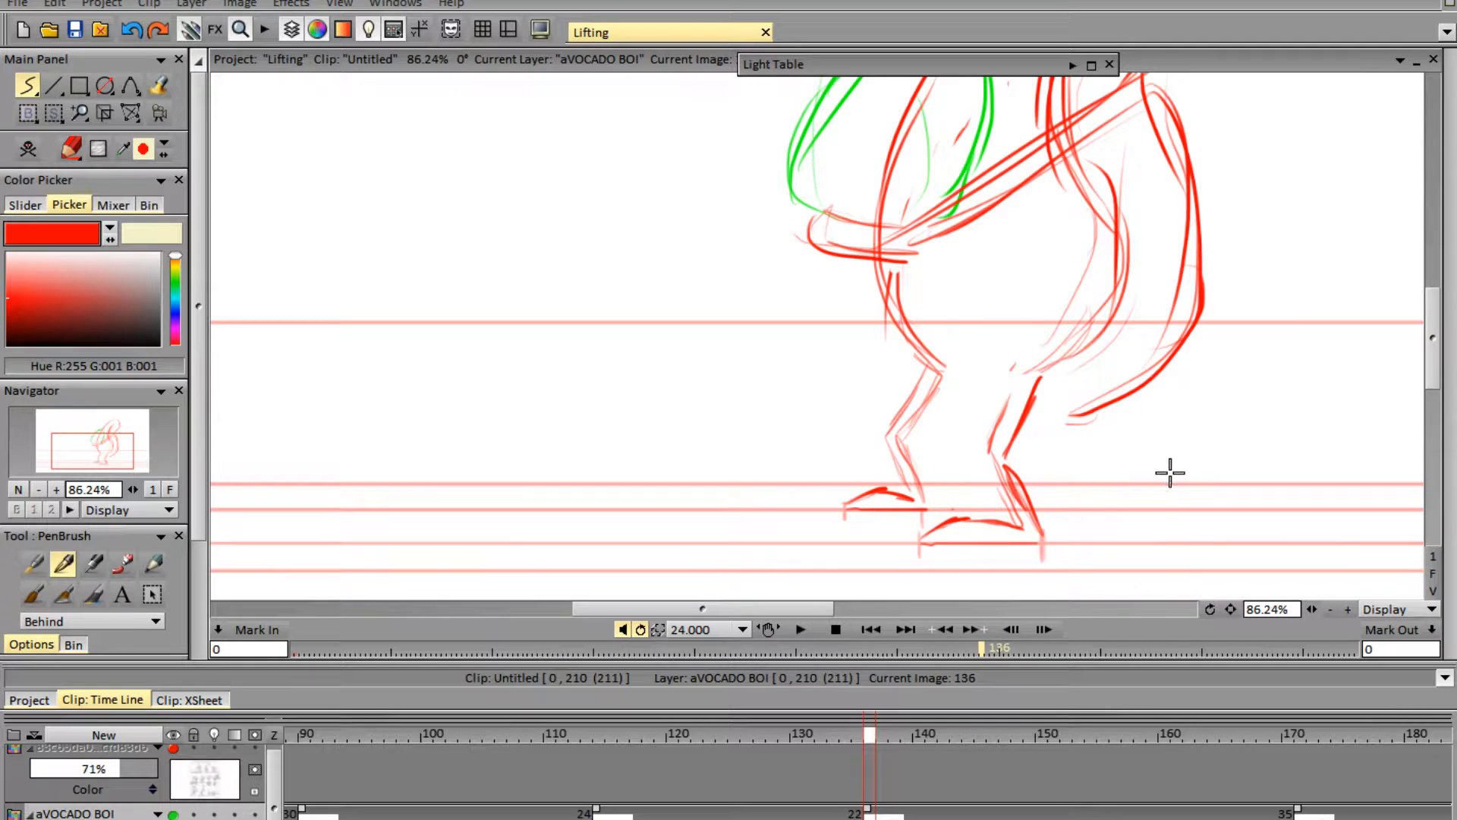
# - Draw the curved underside of the body between the tops of the two legs
pyautogui.moveTo(1450, 227)
pyautogui.moveTo(1437, 383)
pyautogui.mouseDown()
pyautogui.moveTo(1434, 323)
pyautogui.moveTo(1432, 356)
pyautogui.mouseUp()
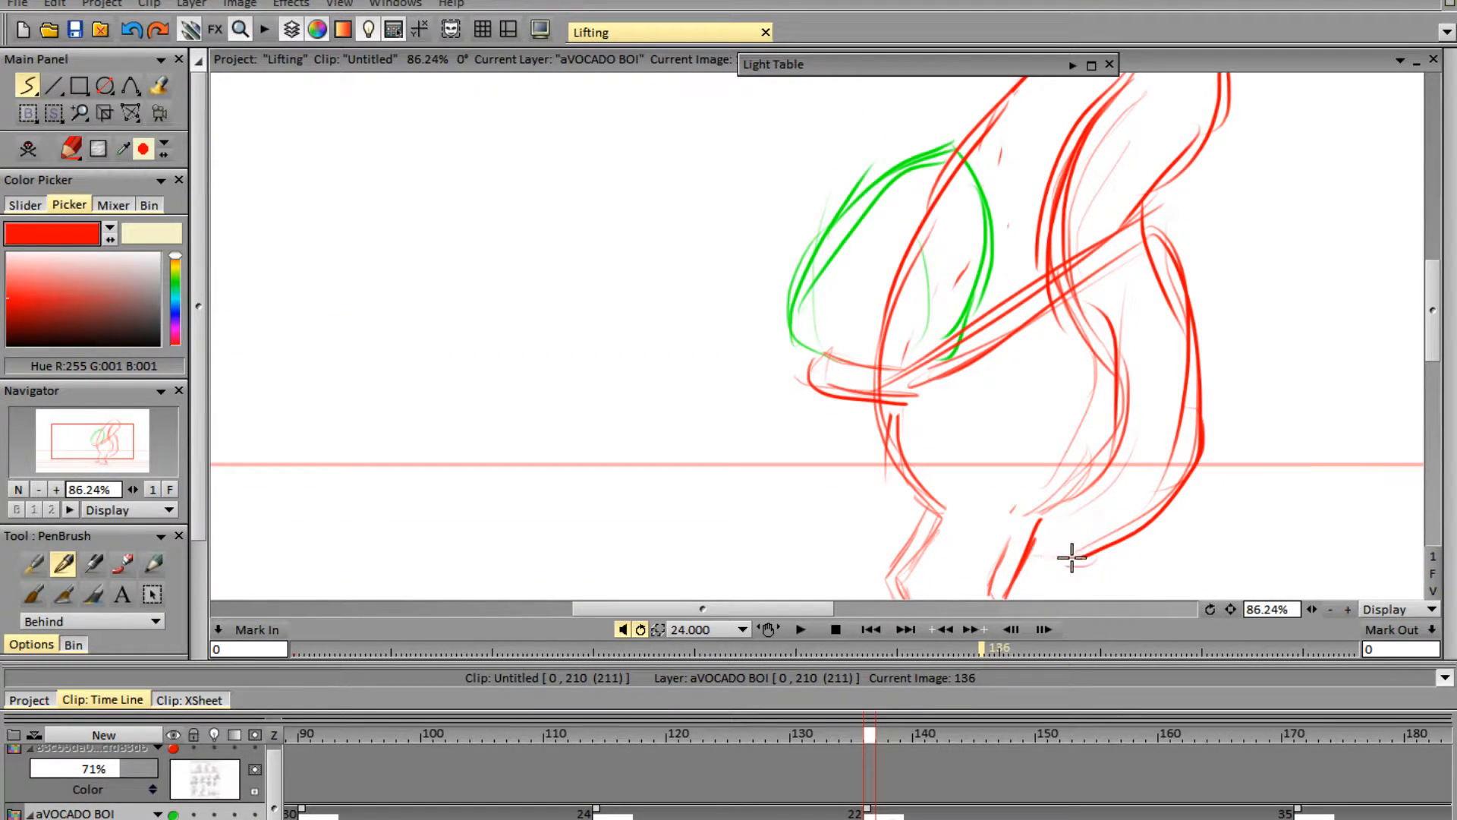
pyautogui.moveTo(937, 513); pyautogui.dragTo(1008, 536)
# - Erase the overlapping arm lines across the chest and the inner belly curve inside the body
pyautogui.press('e')
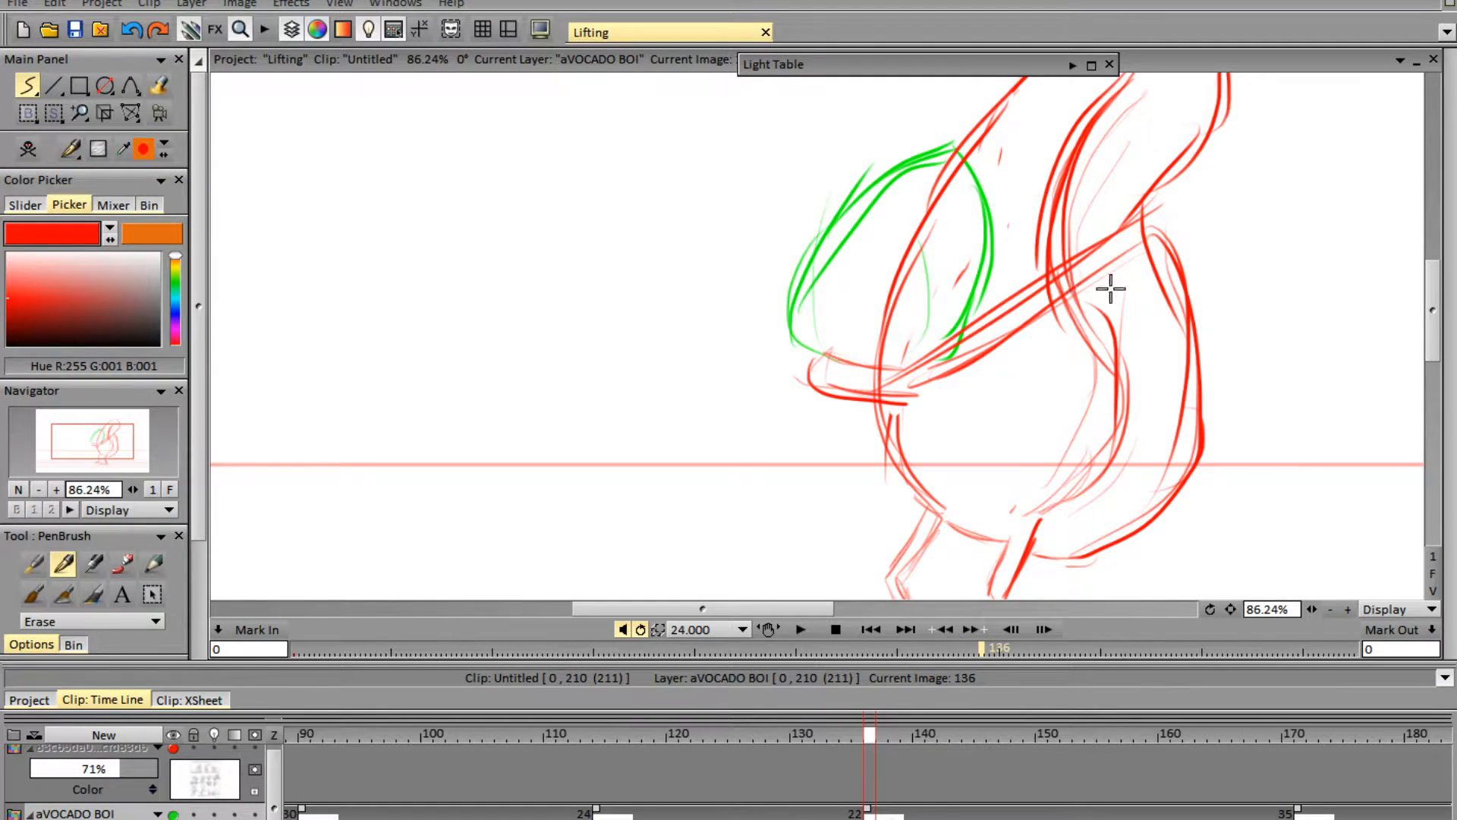
pyautogui.moveTo(1109, 289)
pyautogui.mouseDown()
pyautogui.moveTo(1083, 244)
pyautogui.moveTo(956, 344)
pyautogui.mouseUp()
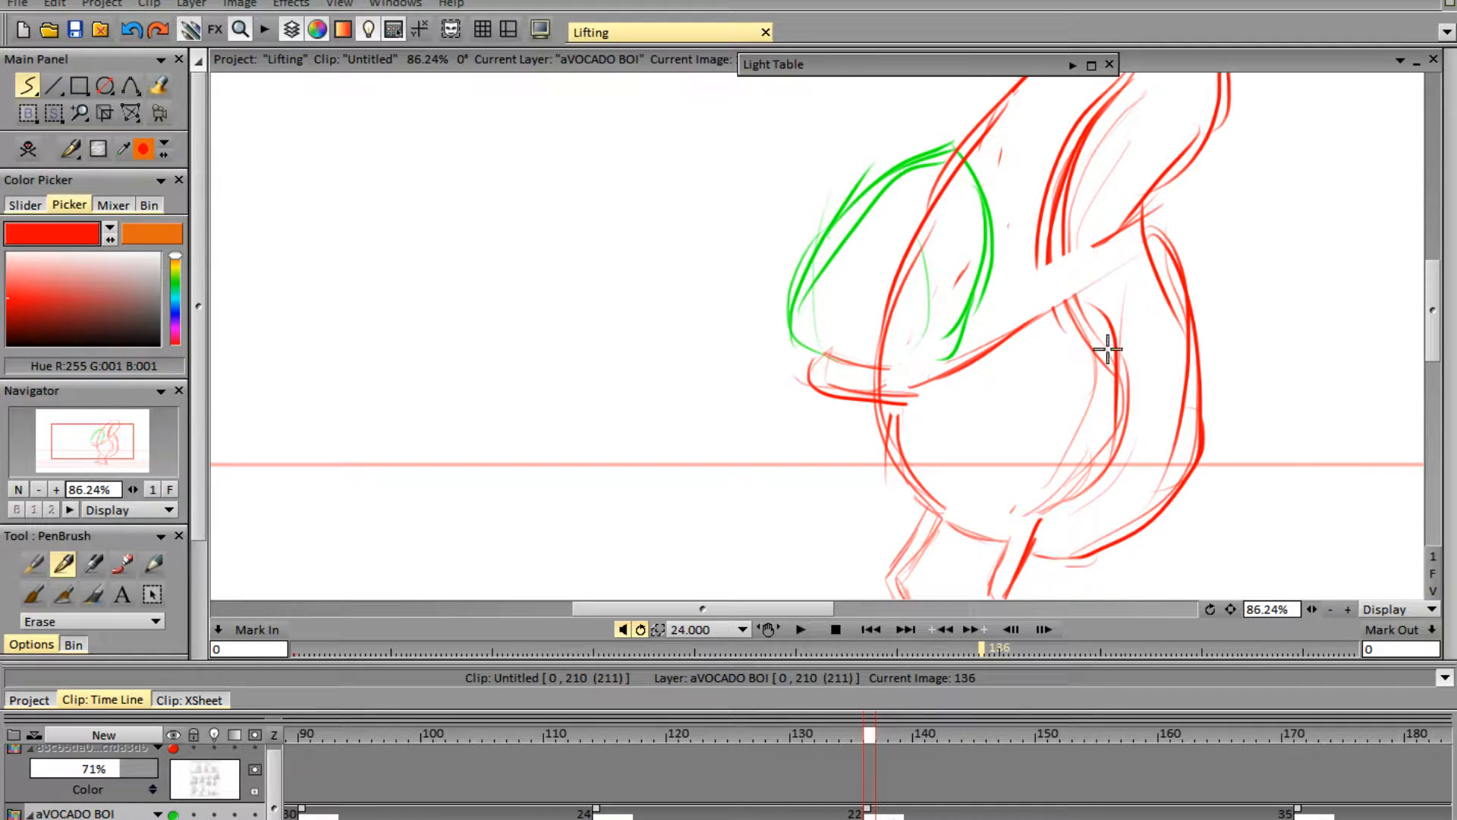
pyautogui.moveTo(1057, 326)
pyautogui.mouseDown()
pyautogui.moveTo(1111, 404)
pyautogui.moveTo(1096, 455)
pyautogui.moveTo(1005, 523)
pyautogui.moveTo(1115, 484)
pyautogui.mouseUp()
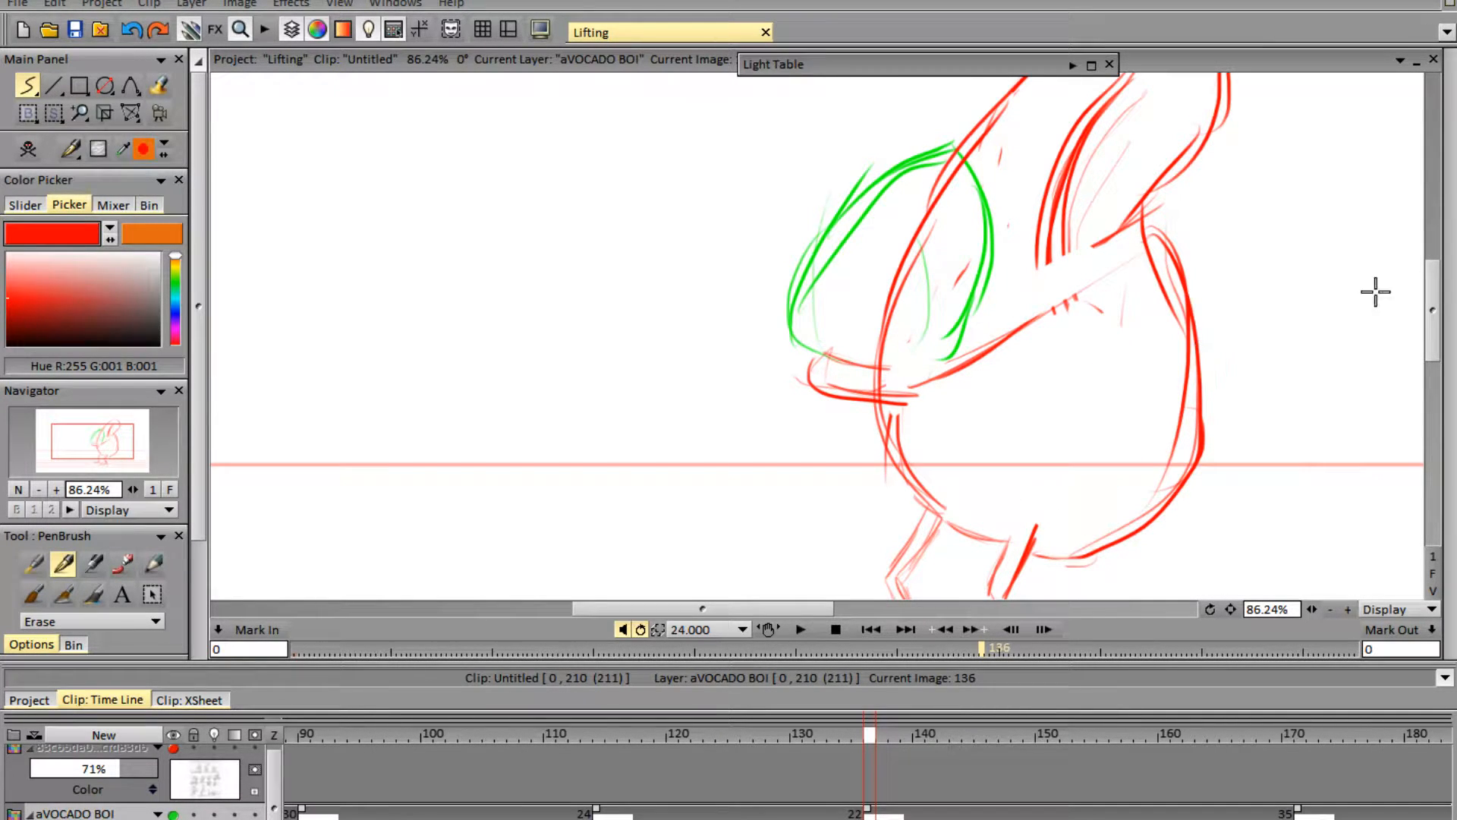
pyautogui.moveTo(1433, 345); pyautogui.dragTo(1433, 354)
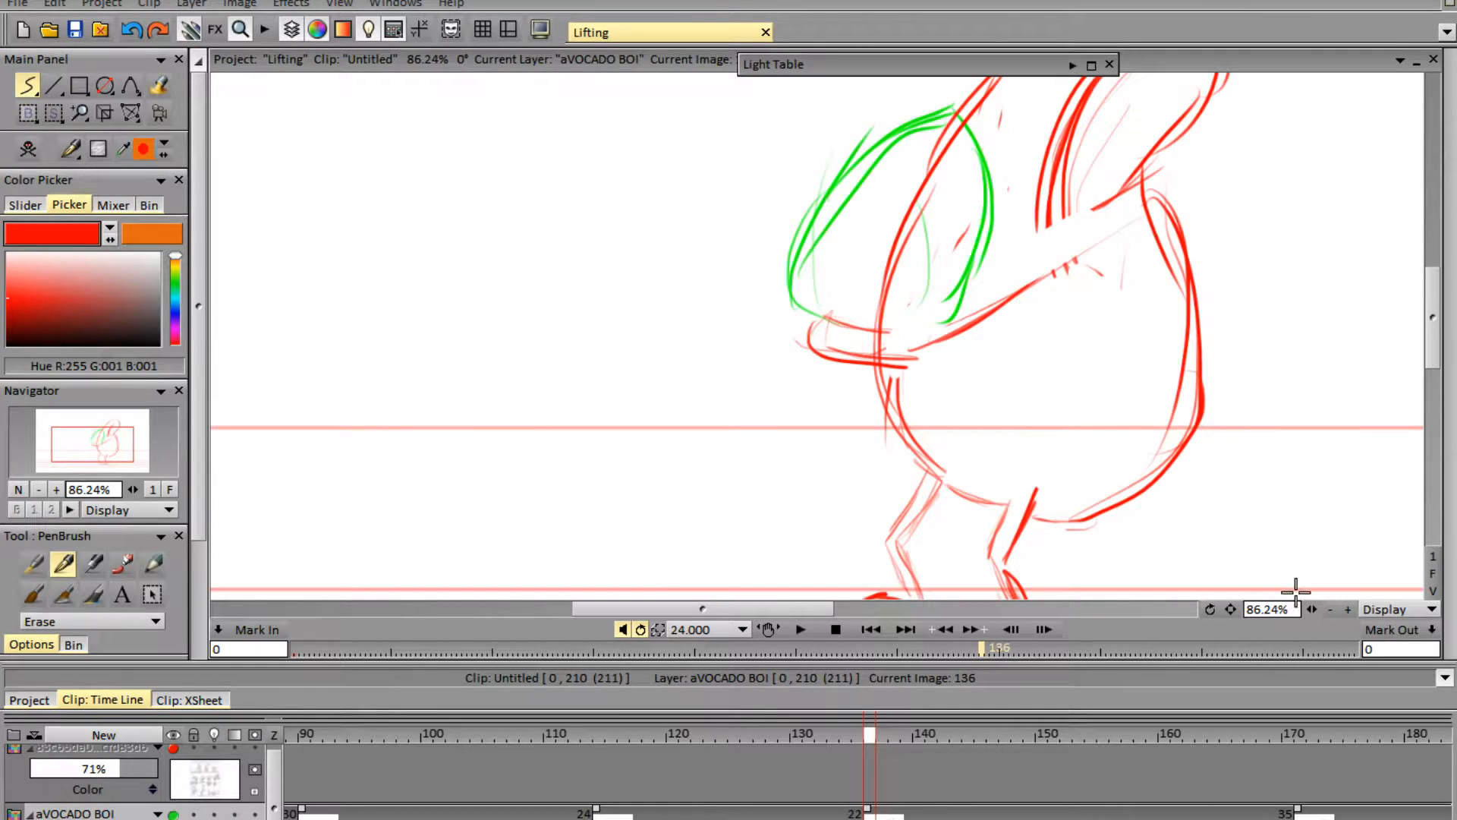
pyautogui.moveTo(1309, 611); pyautogui.dragTo(1258, 596)
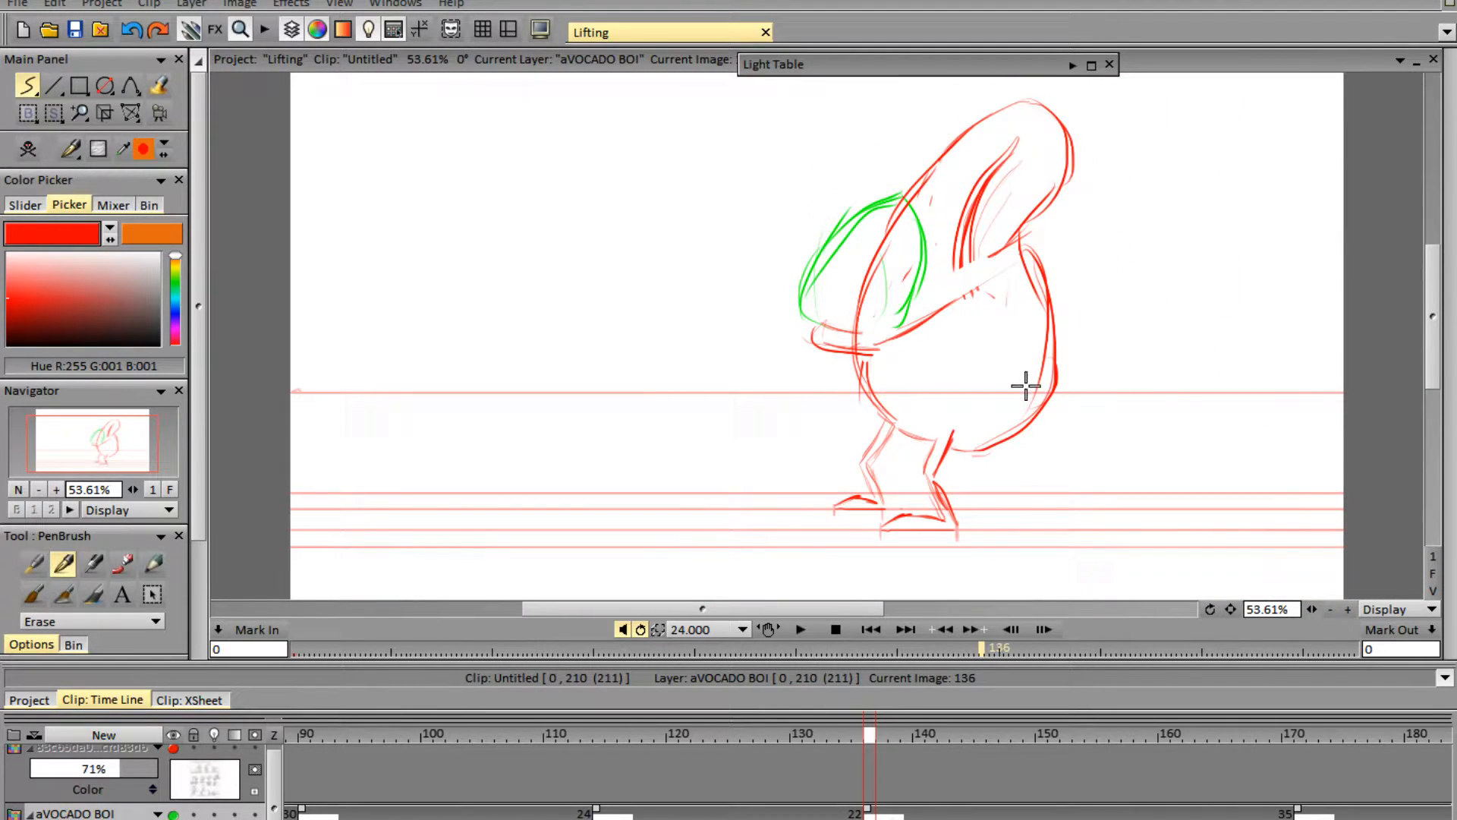
pyautogui.press('e')
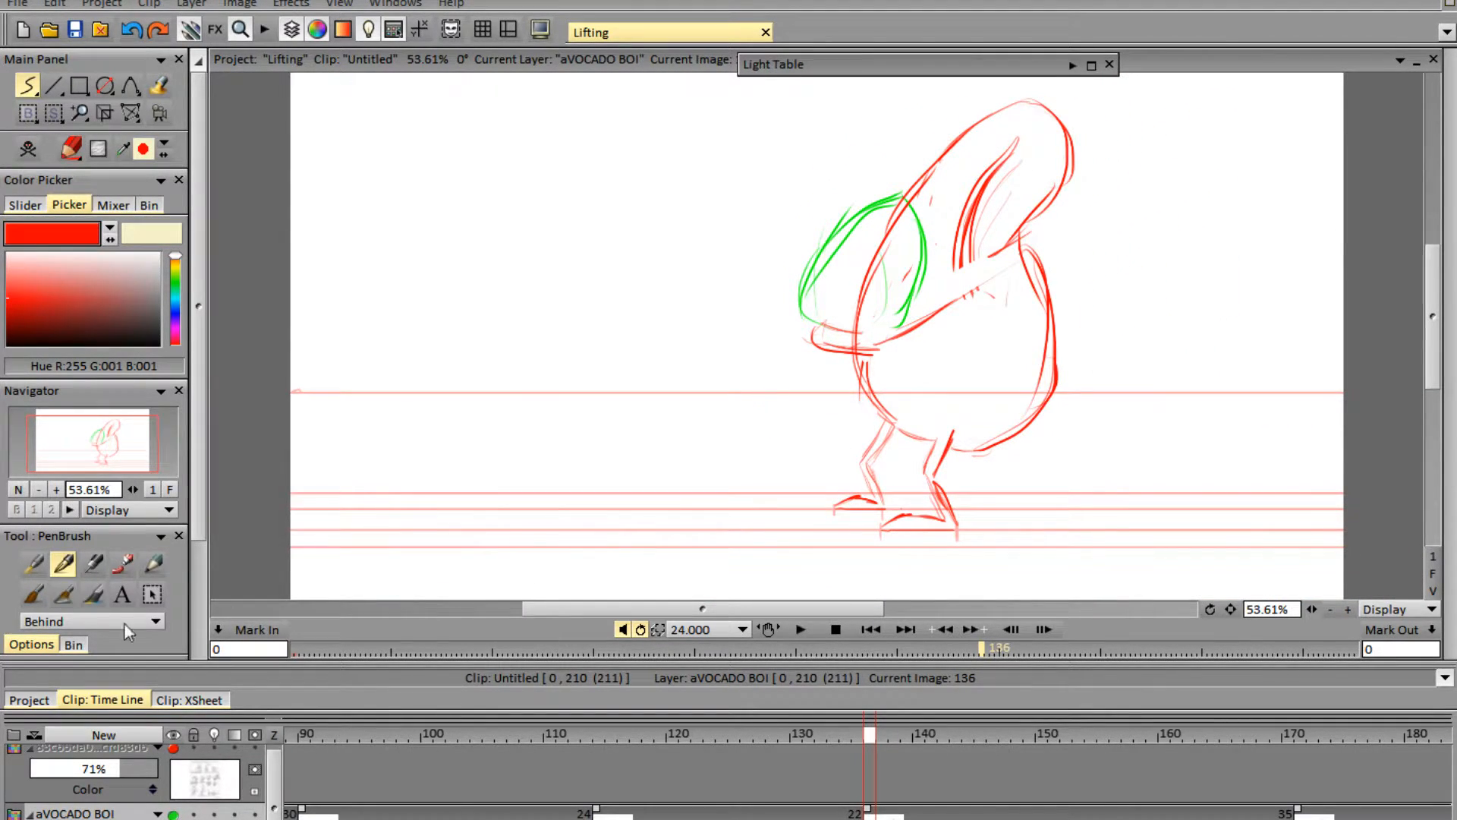
# - Consult the reference sheet, redraw the back as a slimmer contour from rump to head, and erase the old bulging back outline
pyautogui.click(174, 749)
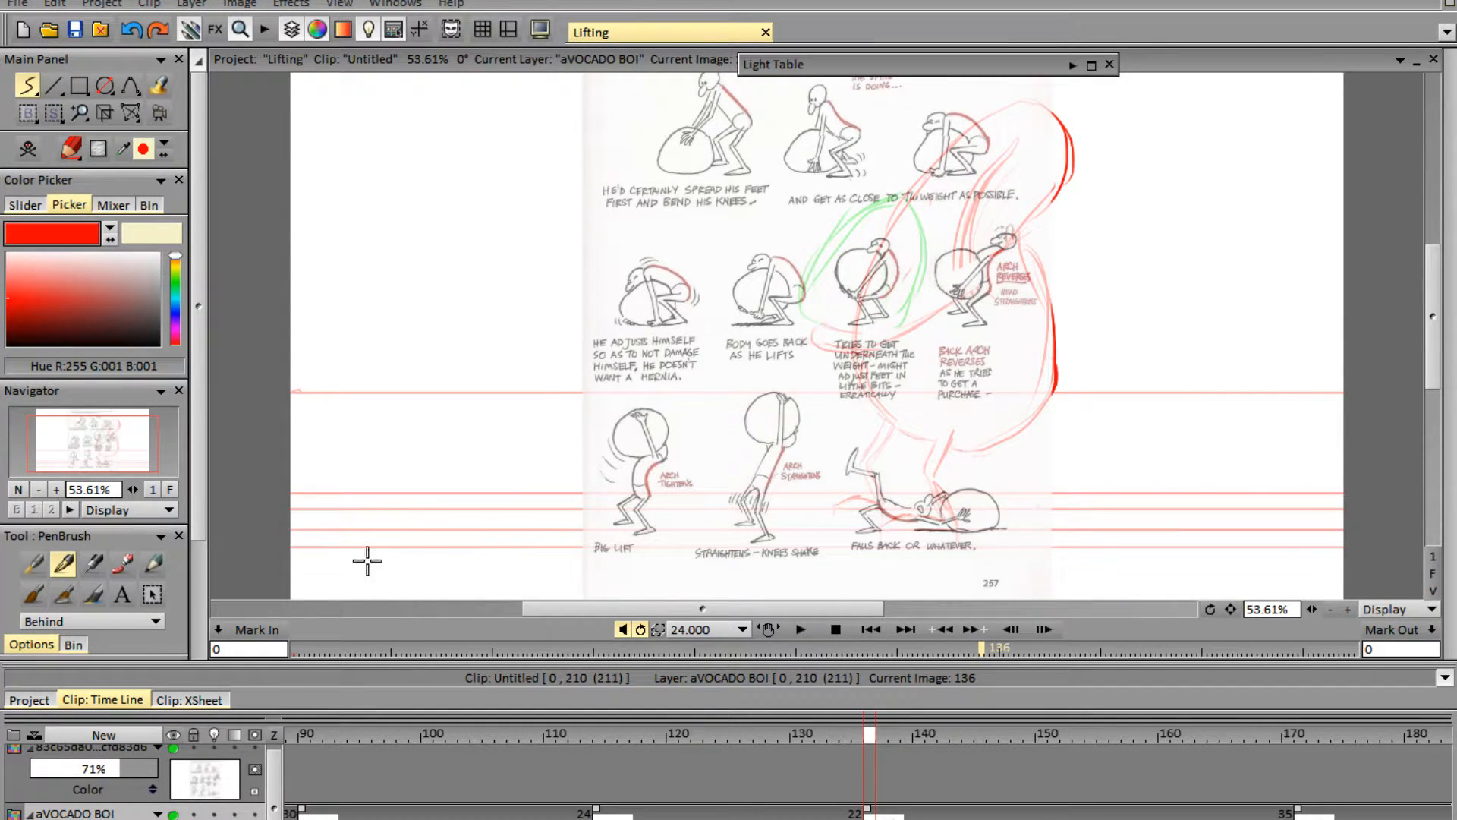
pyautogui.click(173, 748)
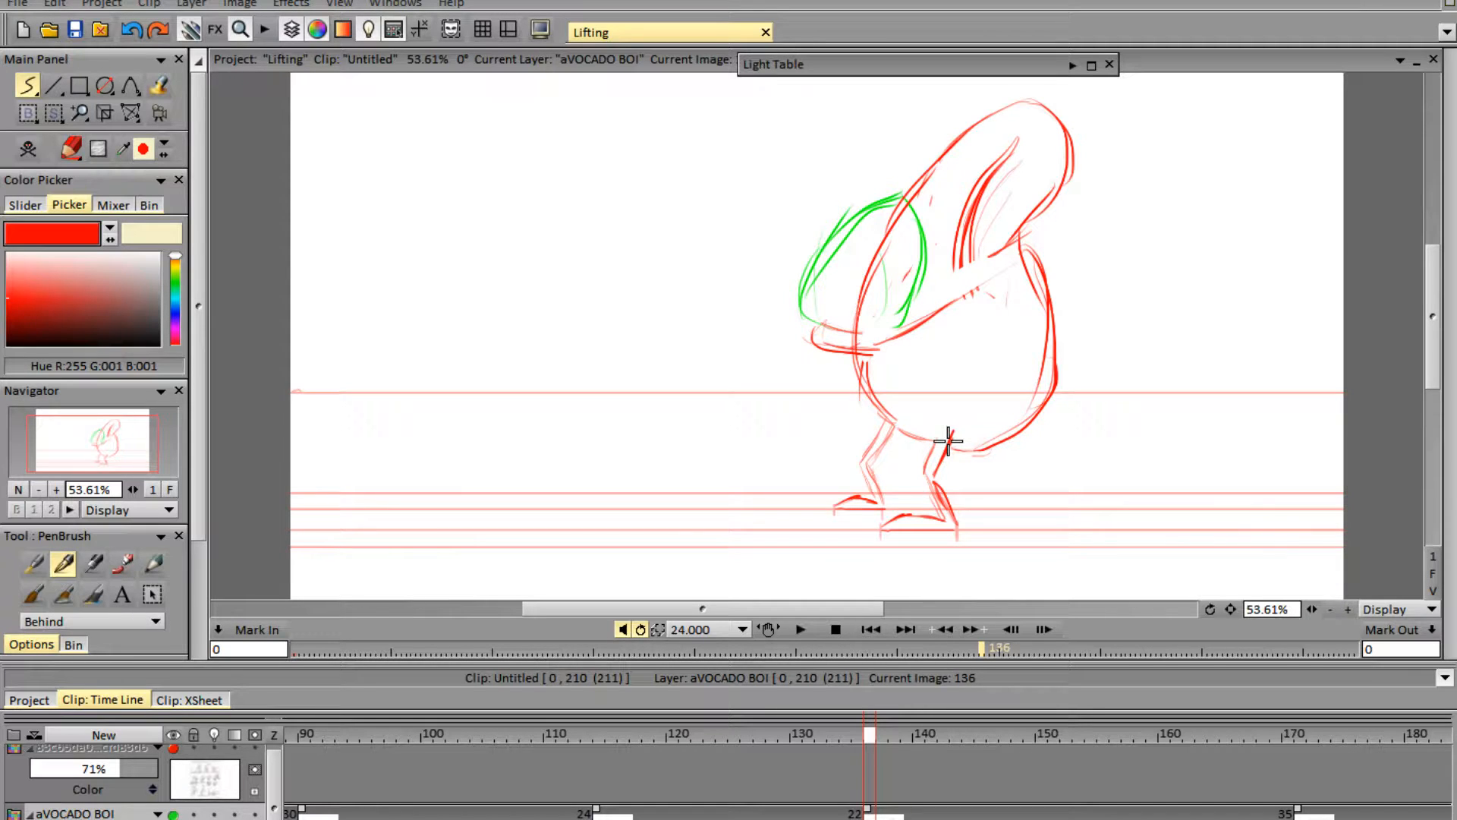
pyautogui.moveTo(949, 440)
pyautogui.mouseDown()
pyautogui.moveTo(1013, 357)
pyautogui.moveTo(978, 434)
pyautogui.moveTo(1033, 325)
pyautogui.moveTo(994, 431)
pyautogui.moveTo(1027, 405)
pyautogui.moveTo(1049, 216)
pyautogui.moveTo(1044, 340)
pyautogui.moveTo(1041, 204)
pyautogui.moveTo(1019, 284)
pyautogui.moveTo(1034, 188)
pyautogui.moveTo(1018, 296)
pyautogui.moveTo(1036, 352)
pyautogui.mouseUp()
pyautogui.moveTo(1021, 241); pyautogui.dragTo(1063, 155)
pyautogui.press('e')
pyautogui.moveTo(1035, 244)
pyautogui.mouseDown()
pyautogui.moveTo(1035, 299)
pyautogui.moveTo(1057, 325)
pyautogui.moveTo(1046, 398)
pyautogui.moveTo(1060, 390)
pyautogui.mouseUp()
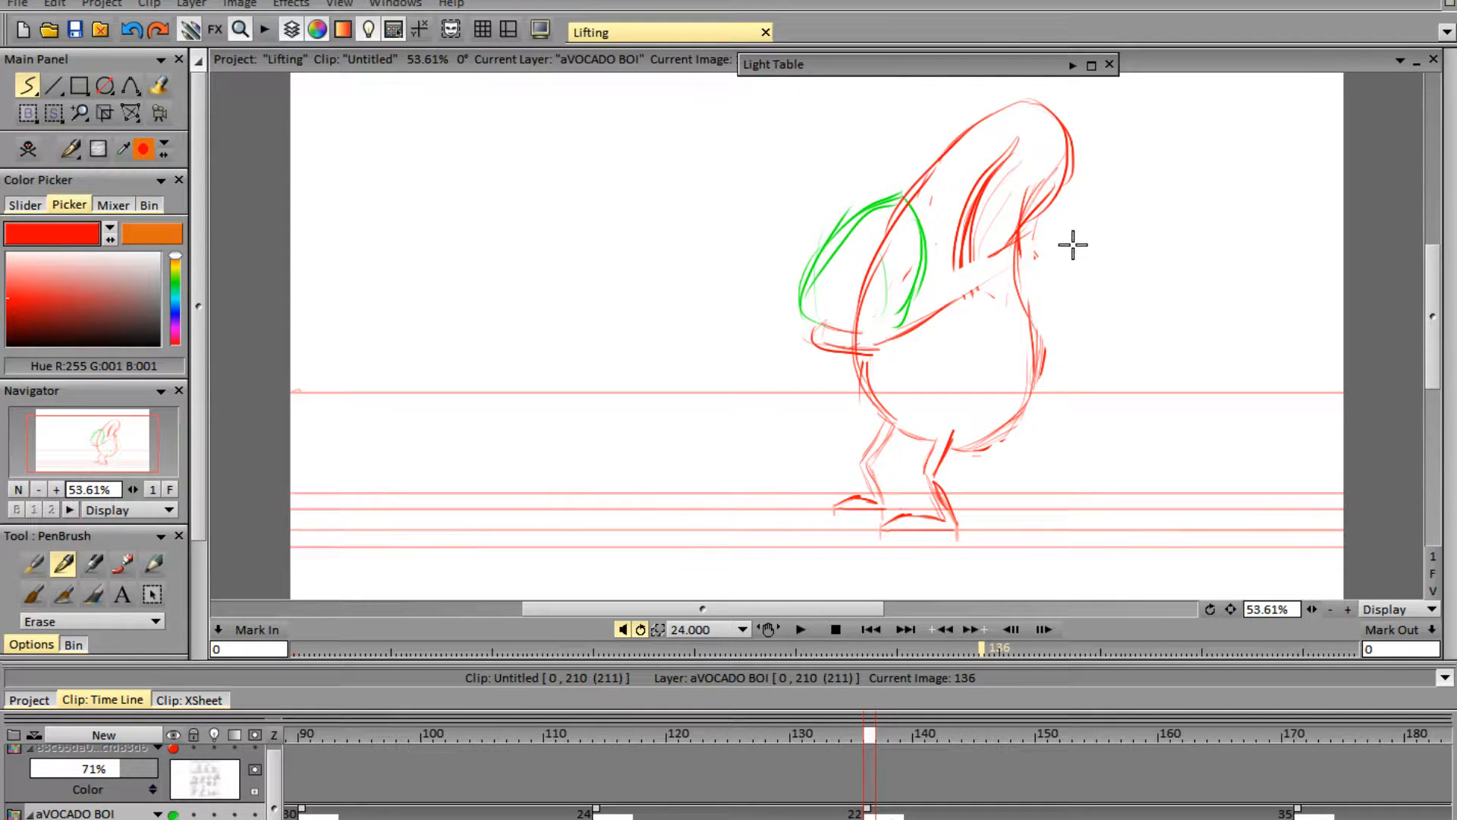
# - Compare frame 136 with frame 135, erase the head on frame 136, and redraw it as a smaller rounded shape above the green object
pyautogui.press('Left')
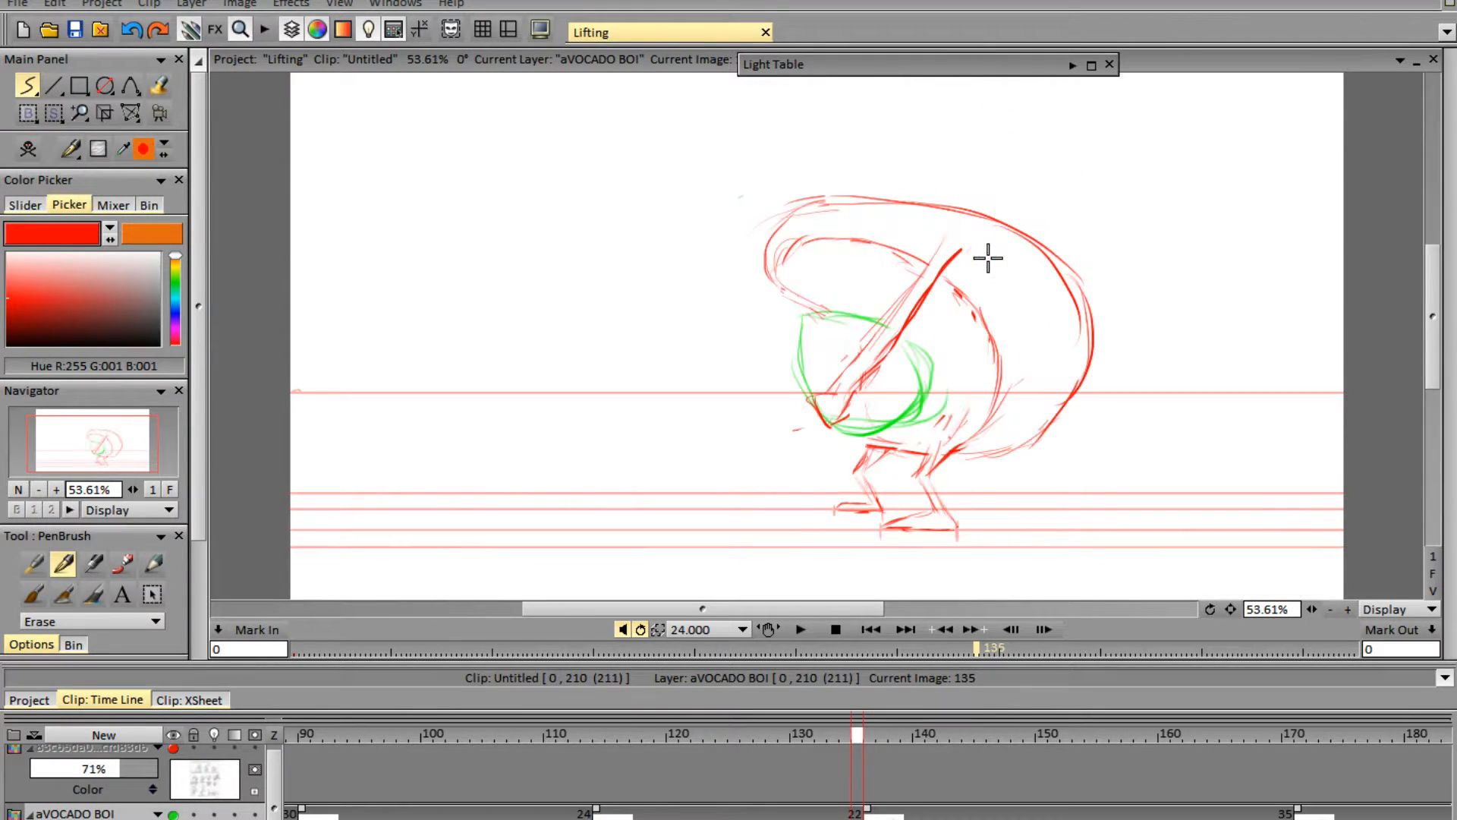
pyautogui.press('Right')
pyautogui.press('Left')
pyautogui.press('Right')
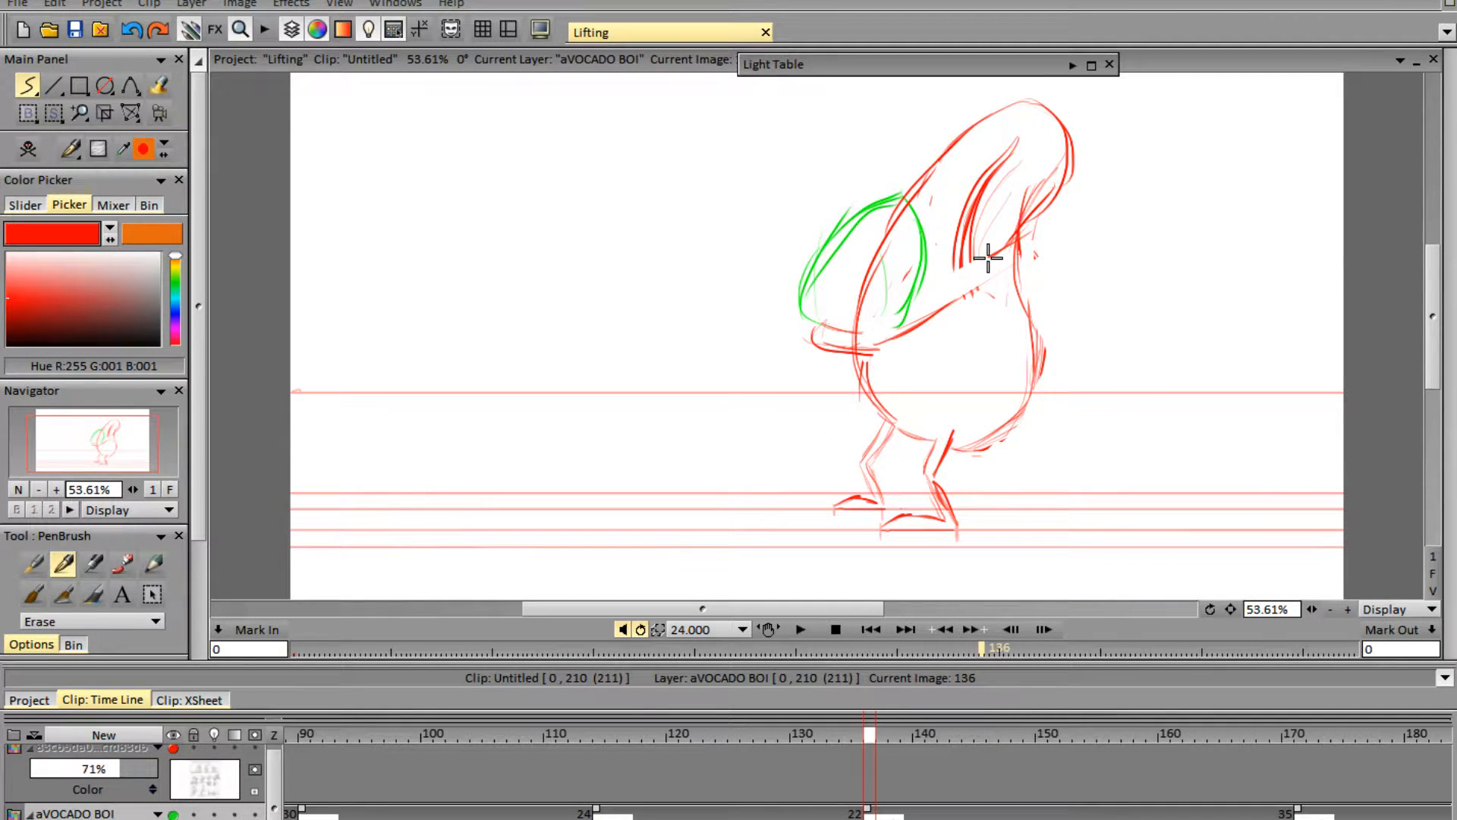
pyautogui.press('Left')
pyautogui.press('Right')
pyautogui.moveTo(998, 86)
pyautogui.mouseDown()
pyautogui.moveTo(1033, 124)
pyautogui.moveTo(948, 270)
pyautogui.moveTo(1035, 116)
pyautogui.moveTo(1016, 107)
pyautogui.moveTo(1066, 141)
pyautogui.moveTo(1060, 188)
pyautogui.moveTo(1053, 155)
pyautogui.moveTo(925, 169)
pyautogui.moveTo(977, 121)
pyautogui.moveTo(1050, 153)
pyautogui.mouseUp()
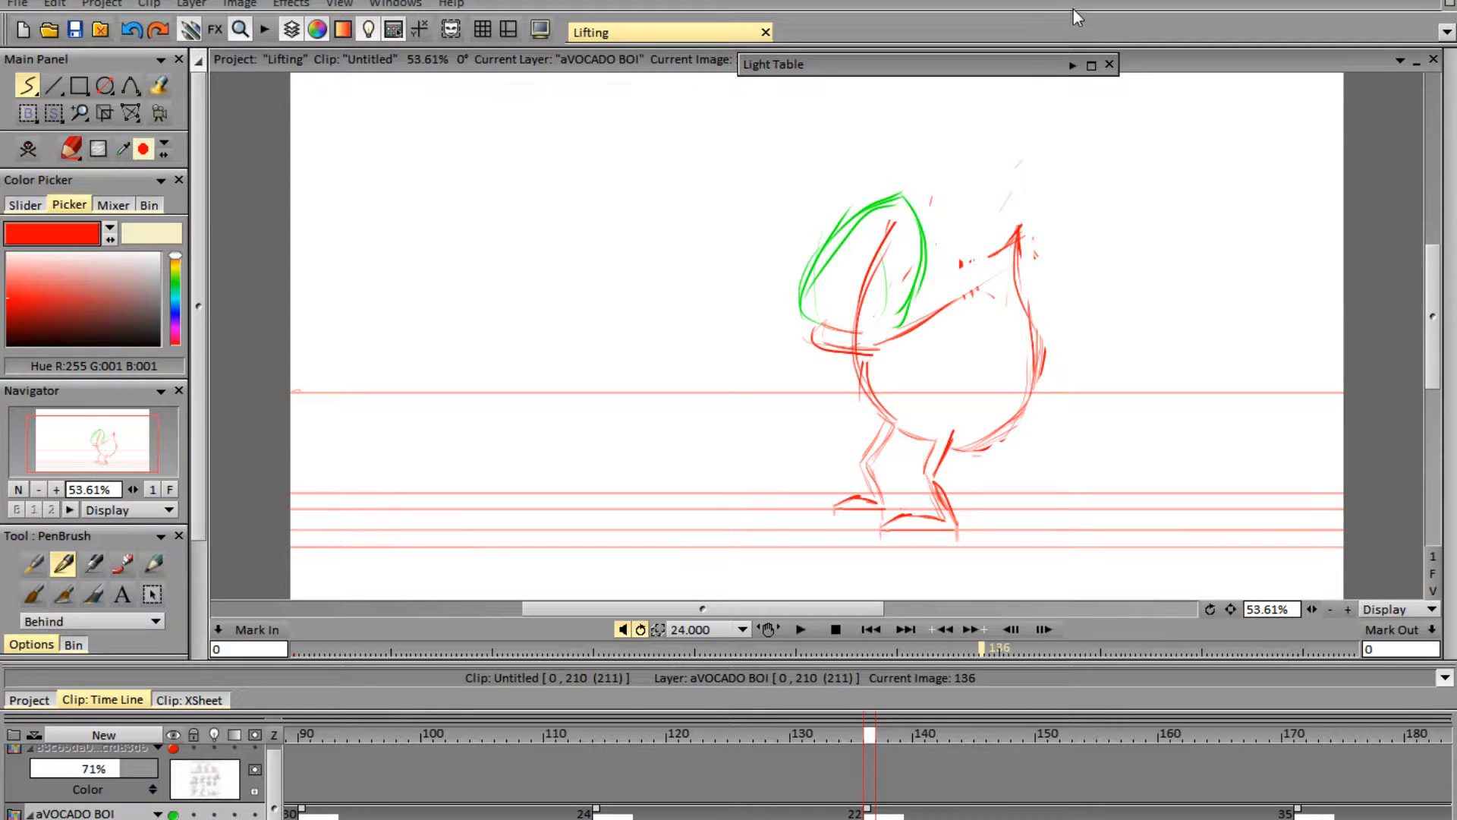
pyautogui.moveTo(945, 123)
pyautogui.mouseDown()
pyautogui.moveTo(1022, 209)
pyautogui.moveTo(900, 185)
pyautogui.moveTo(894, 214)
pyautogui.mouseUp()
pyautogui.moveTo(962, 117)
pyautogui.mouseDown()
pyautogui.moveTo(1000, 123)
pyautogui.moveTo(1021, 187)
pyautogui.moveTo(1017, 245)
pyautogui.mouseUp()
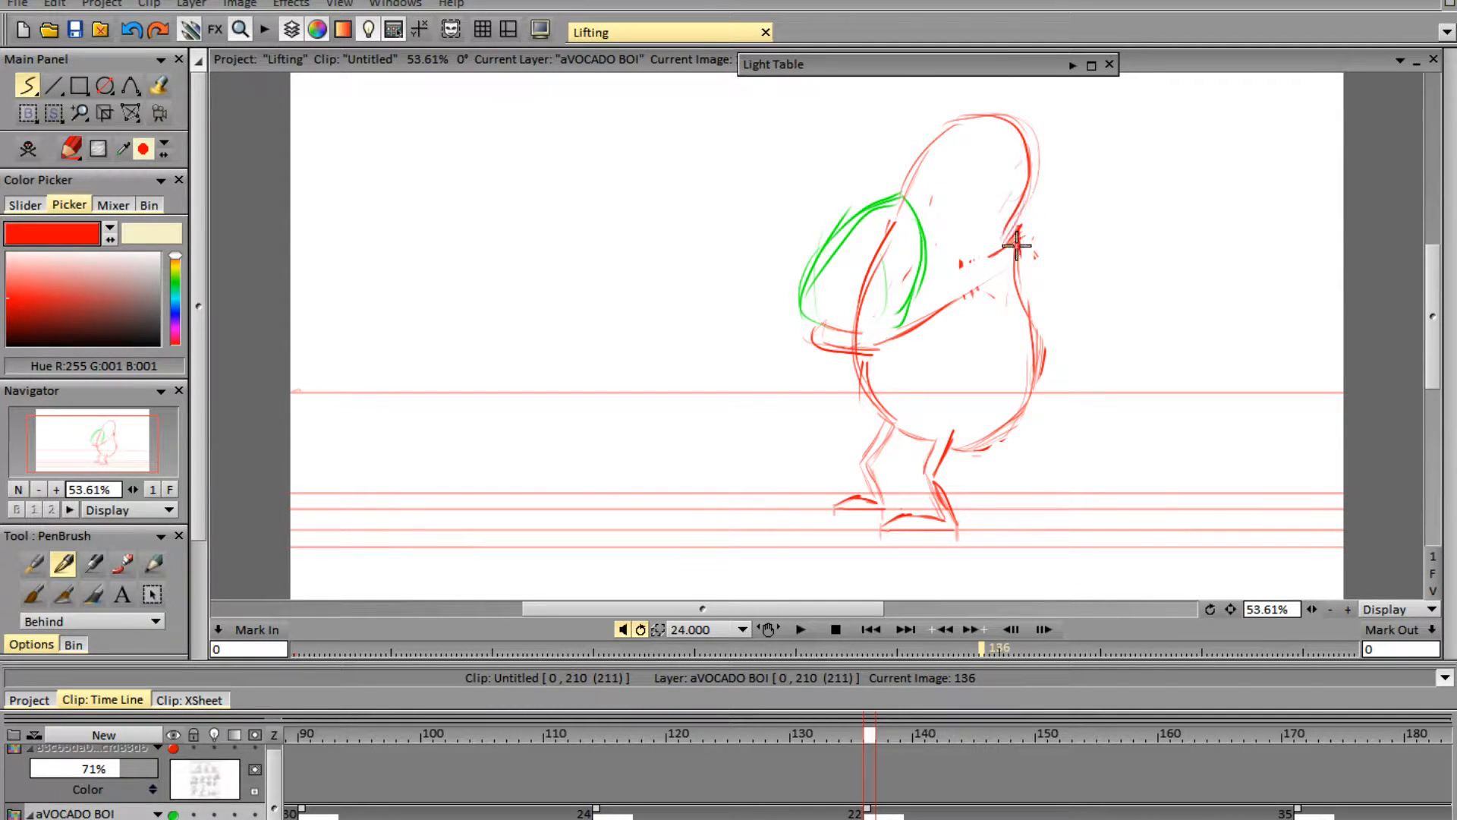
# - Erase the red body outline that crosses the green object
pyautogui.press('e')
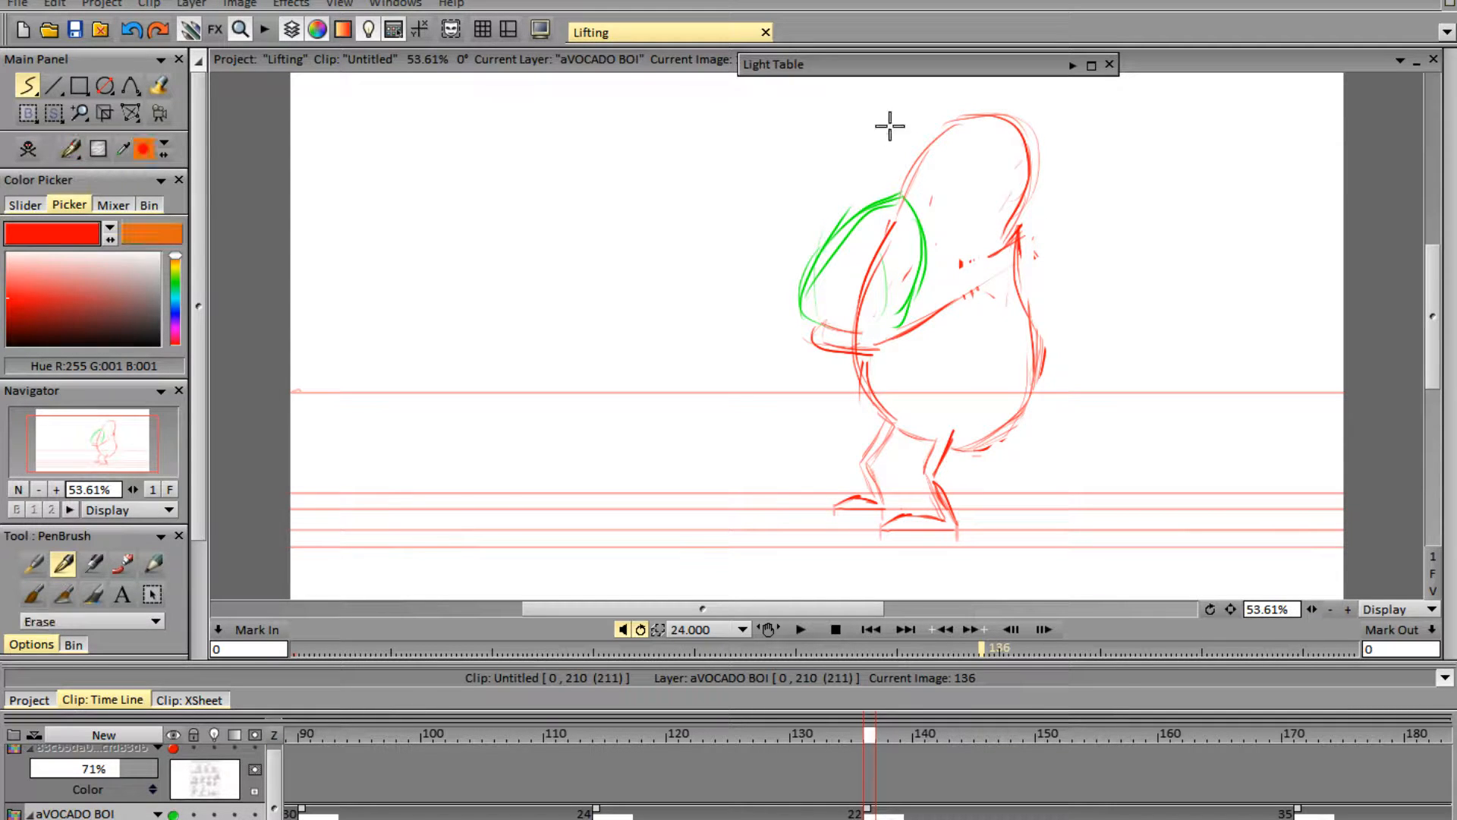
pyautogui.moveTo(886, 231)
pyautogui.mouseDown()
pyautogui.moveTo(868, 250)
pyautogui.moveTo(897, 228)
pyautogui.moveTo(870, 273)
pyautogui.mouseUp()
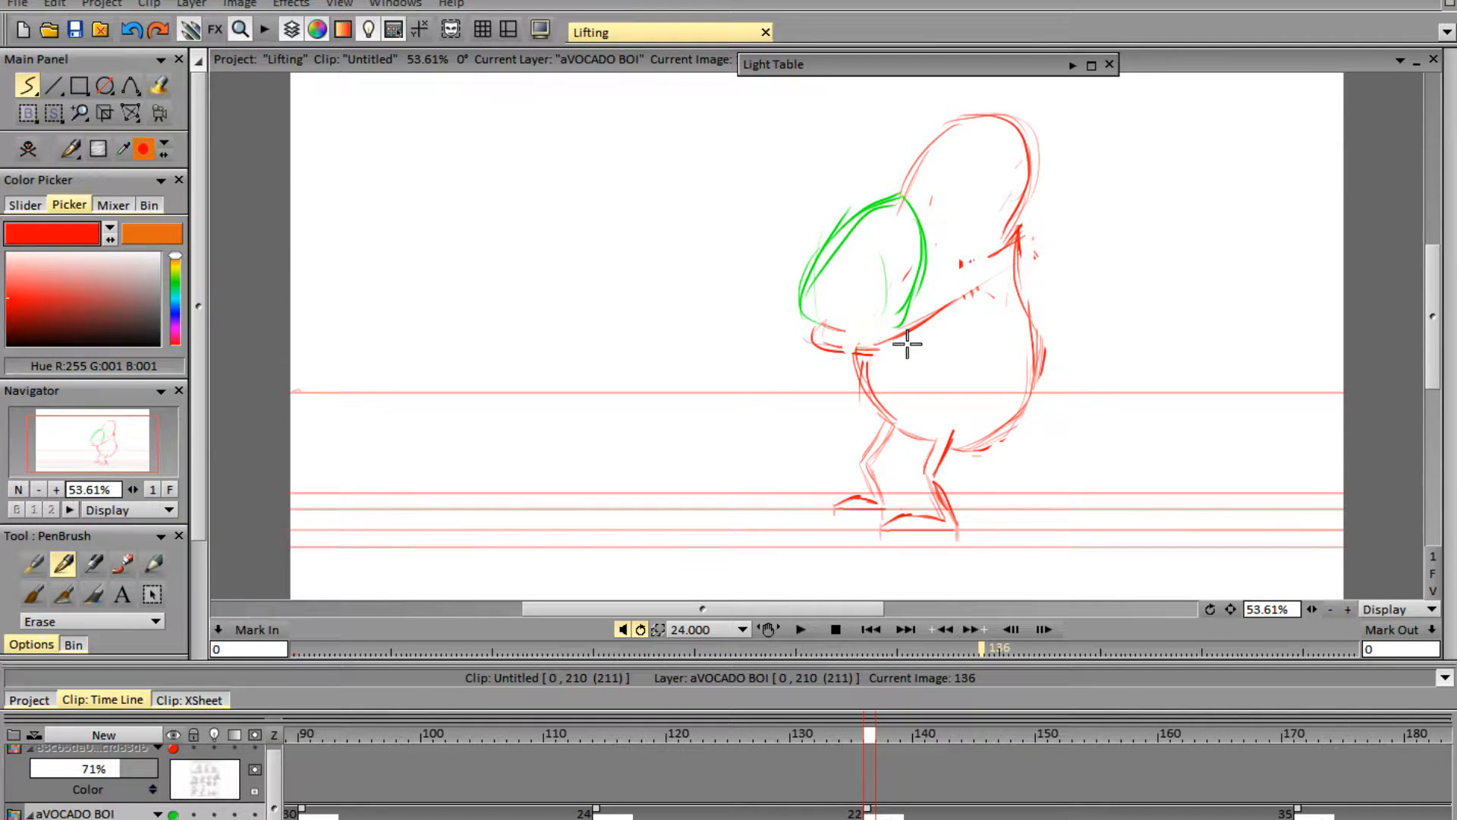
pyautogui.press('b')
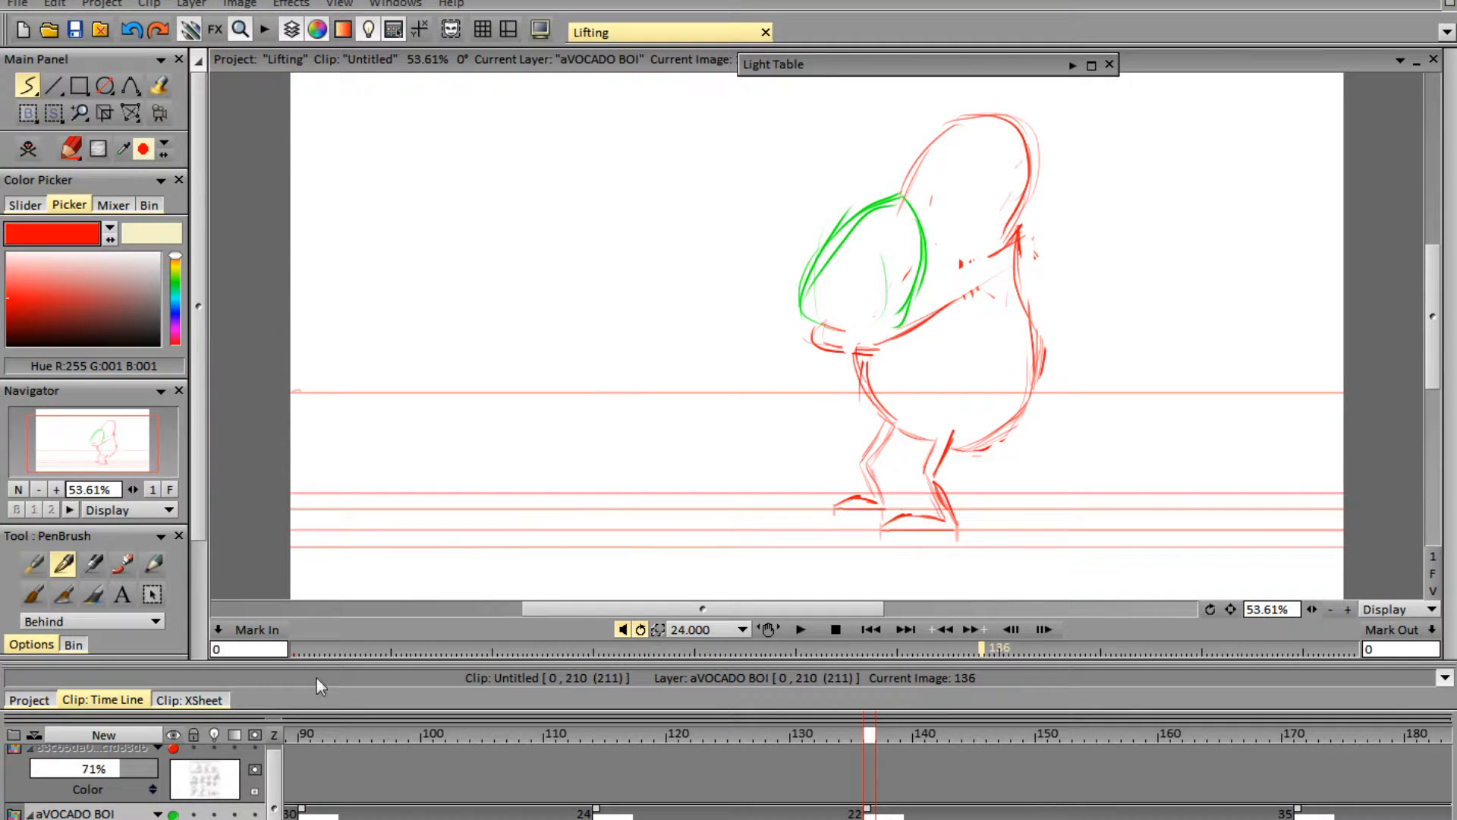
# - Check the pose against the reference sheet and sketch the inner S-curve of the torso from the head down to the belly
pyautogui.click(173, 749)
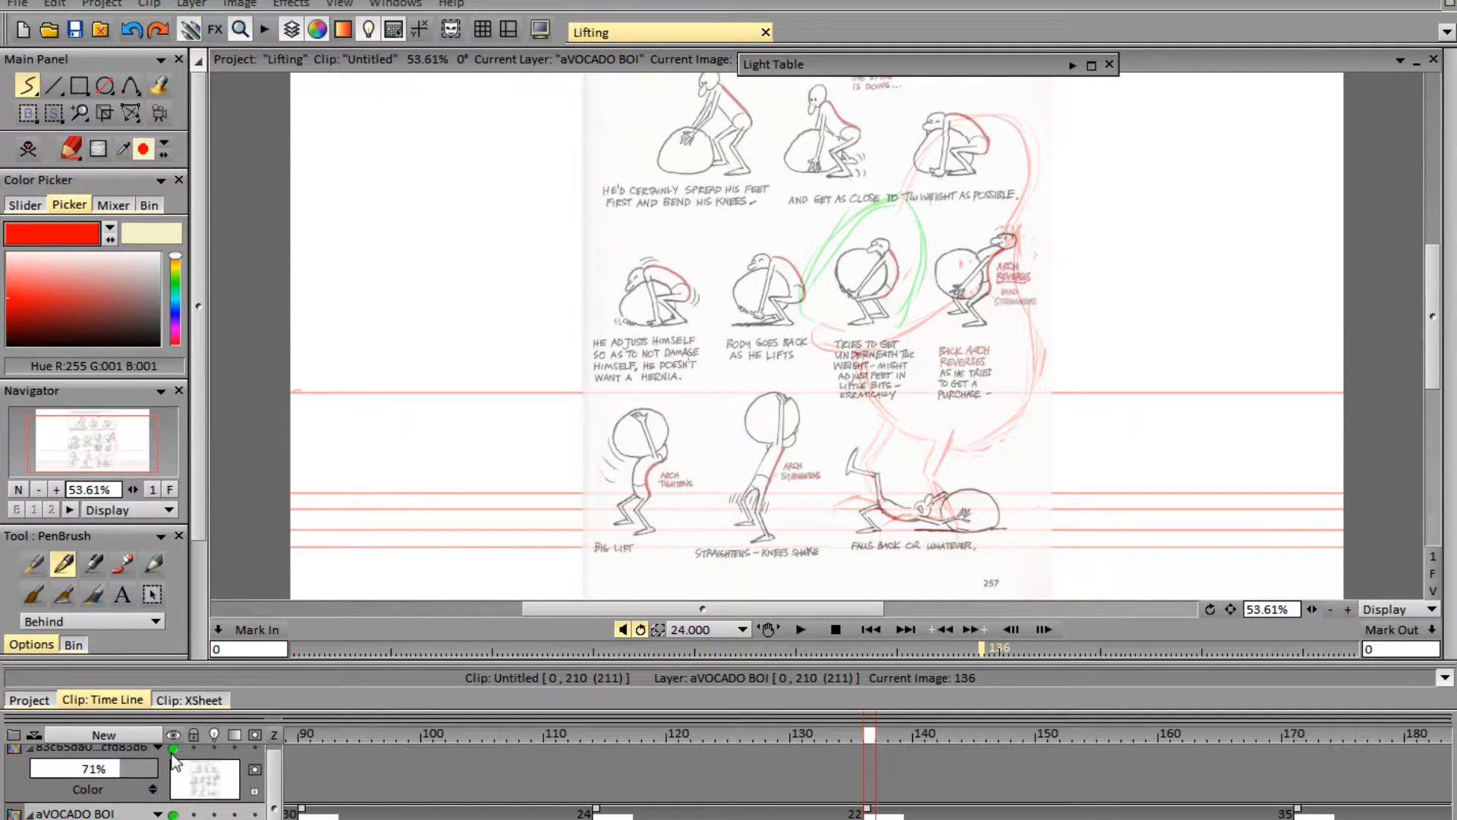
pyautogui.click(173, 748)
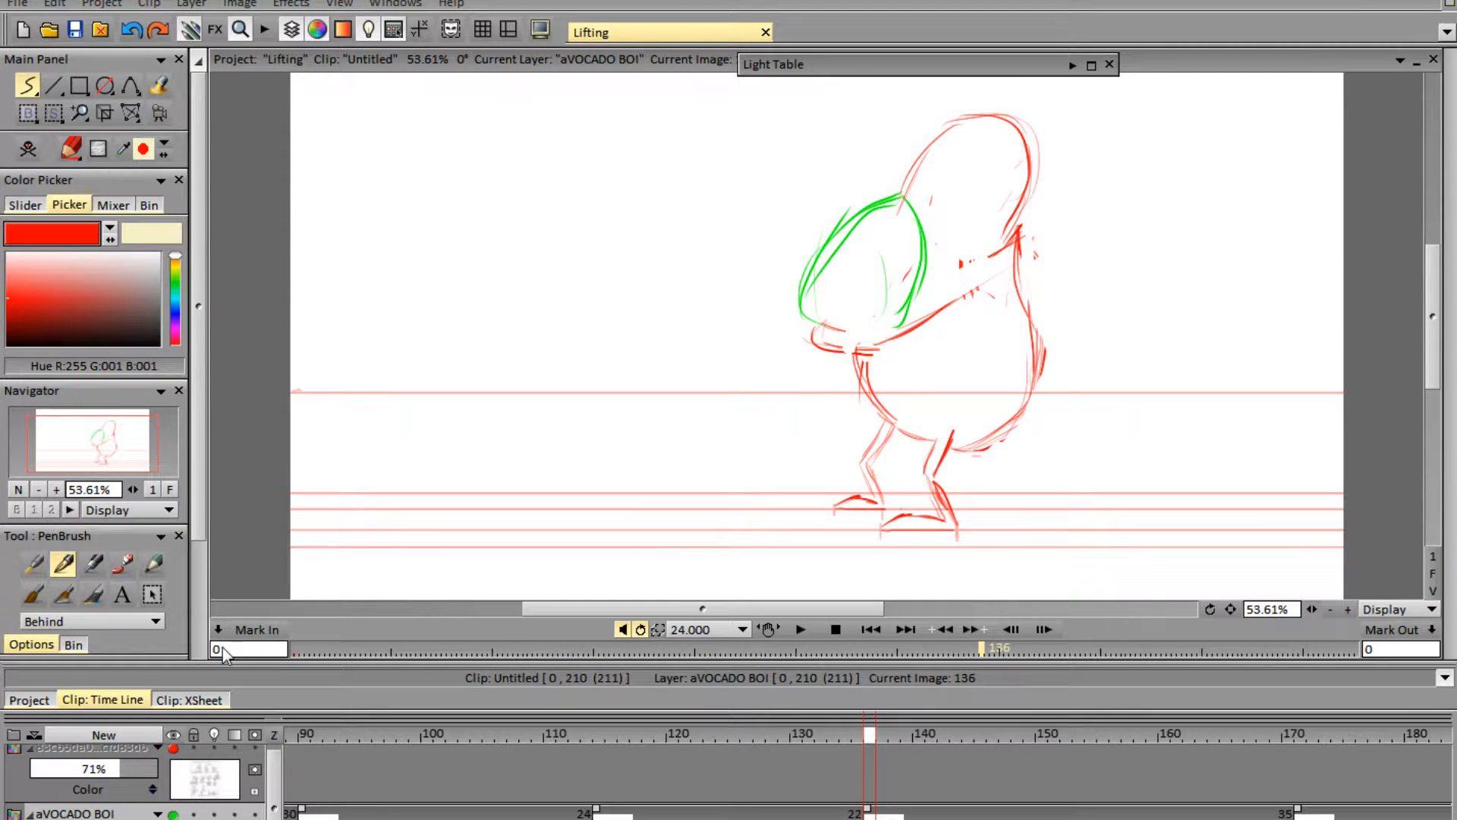
pyautogui.press('e')
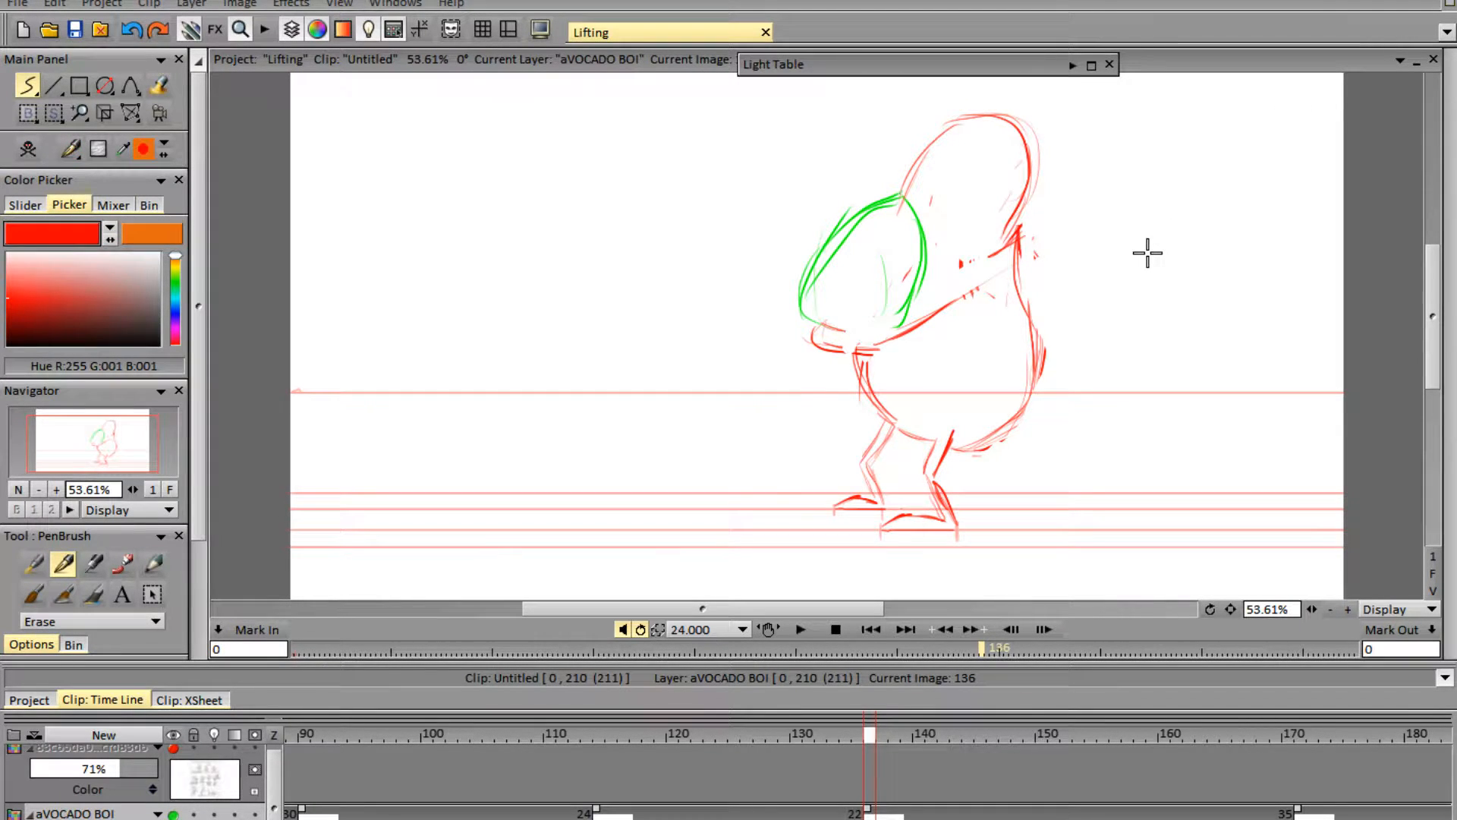
pyautogui.press('e')
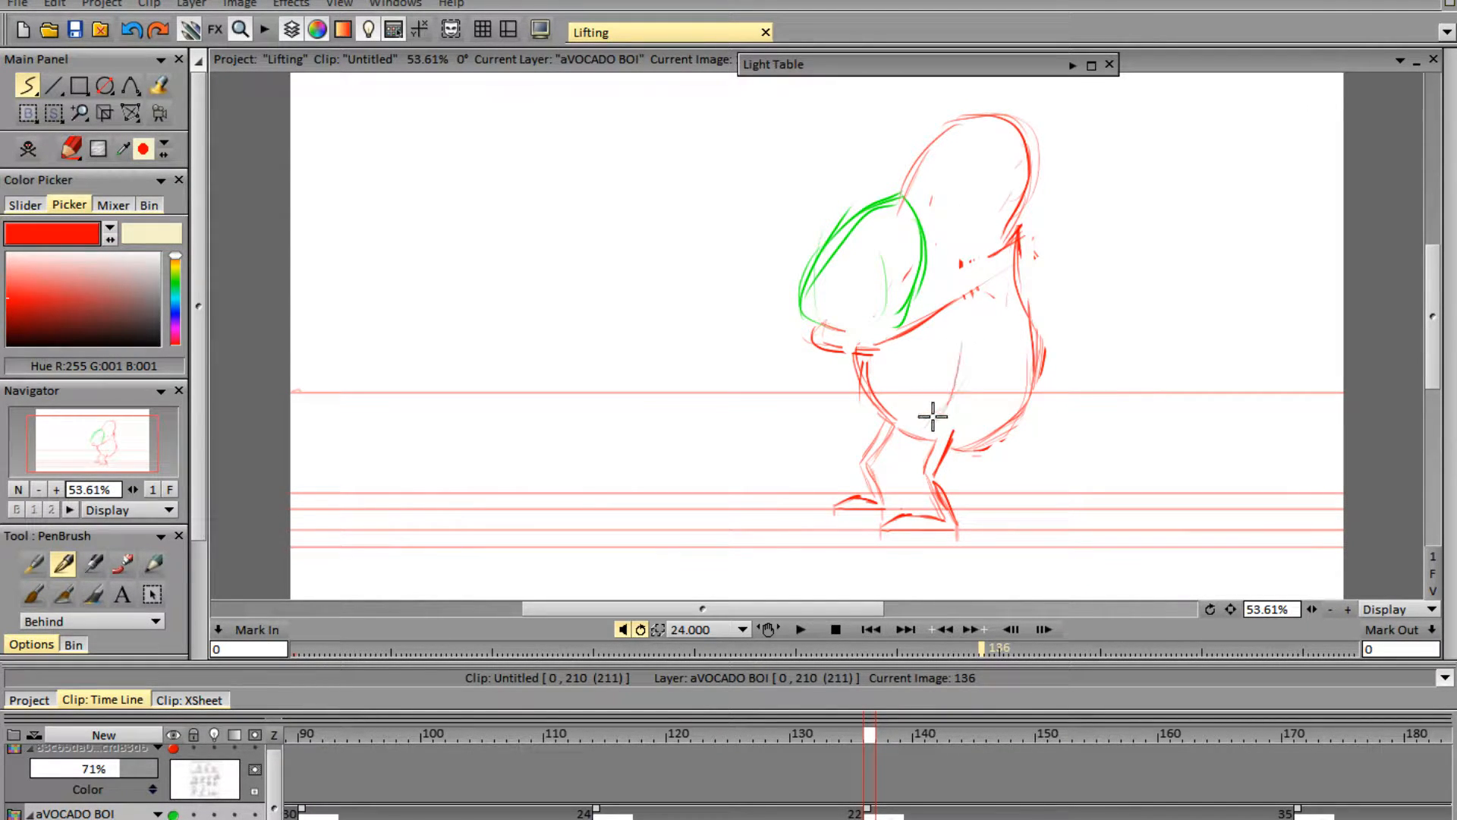
pyautogui.moveTo(934, 415); pyautogui.dragTo(951, 317)
pyautogui.moveTo(937, 411); pyautogui.dragTo(962, 312)
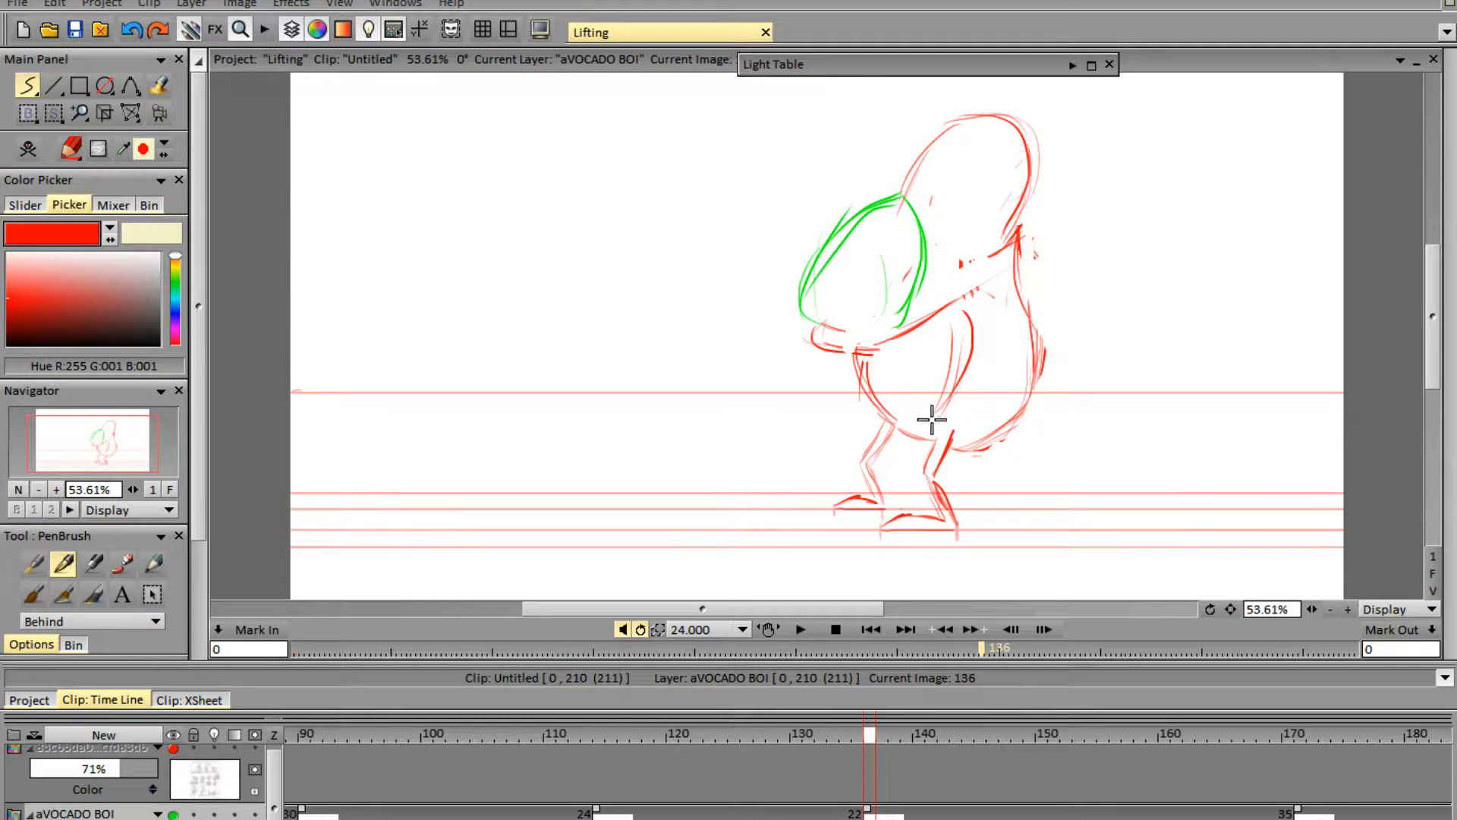
pyautogui.moveTo(932, 419)
pyautogui.mouseDown()
pyautogui.moveTo(979, 325)
pyautogui.moveTo(947, 297)
pyautogui.mouseUp()
pyautogui.moveTo(933, 412)
pyautogui.mouseDown()
pyautogui.moveTo(963, 387)
pyautogui.moveTo(955, 190)
pyautogui.mouseUp()
pyautogui.moveTo(936, 263)
pyautogui.mouseDown()
pyautogui.moveTo(984, 178)
pyautogui.moveTo(938, 281)
pyautogui.moveTo(968, 313)
pyautogui.mouseUp()
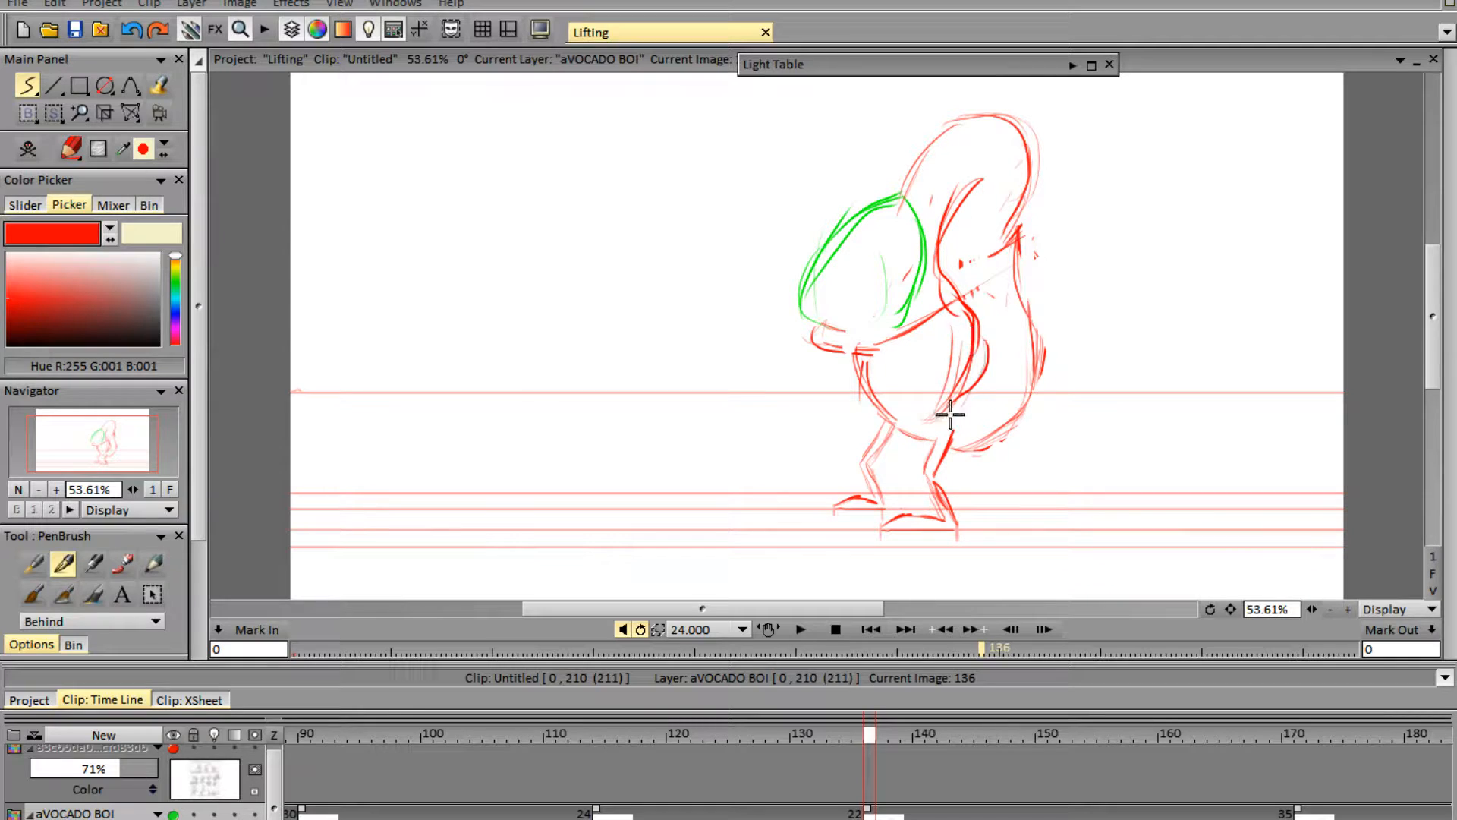
pyautogui.moveTo(947, 414)
pyautogui.mouseDown()
pyautogui.moveTo(963, 371)
pyautogui.moveTo(996, 364)
pyautogui.moveTo(947, 286)
pyautogui.mouseUp()
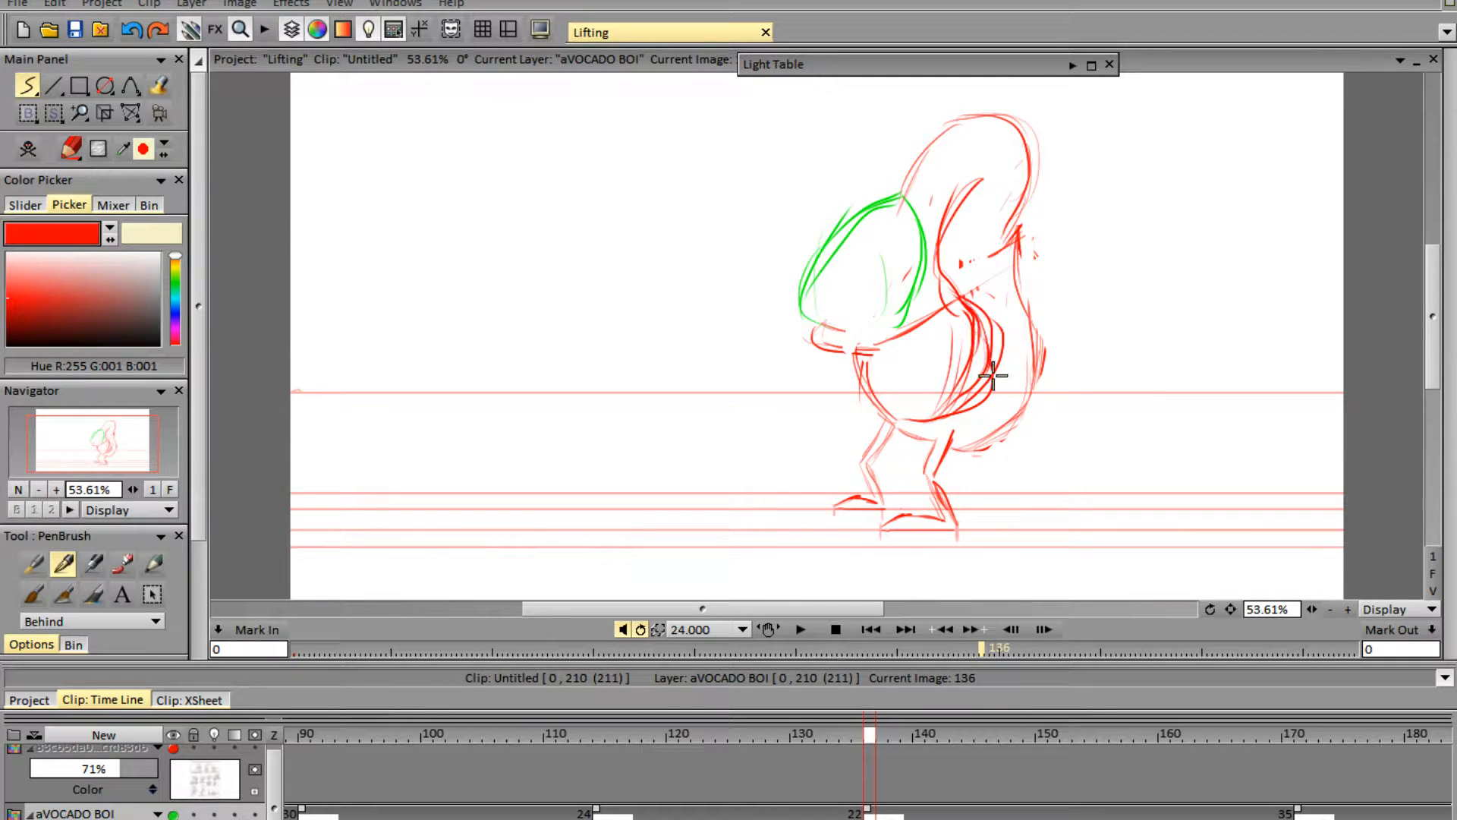
# - Erase the surplus construction strokes inside the belly and where the arm meets the inner torso curve
pyautogui.press('e')
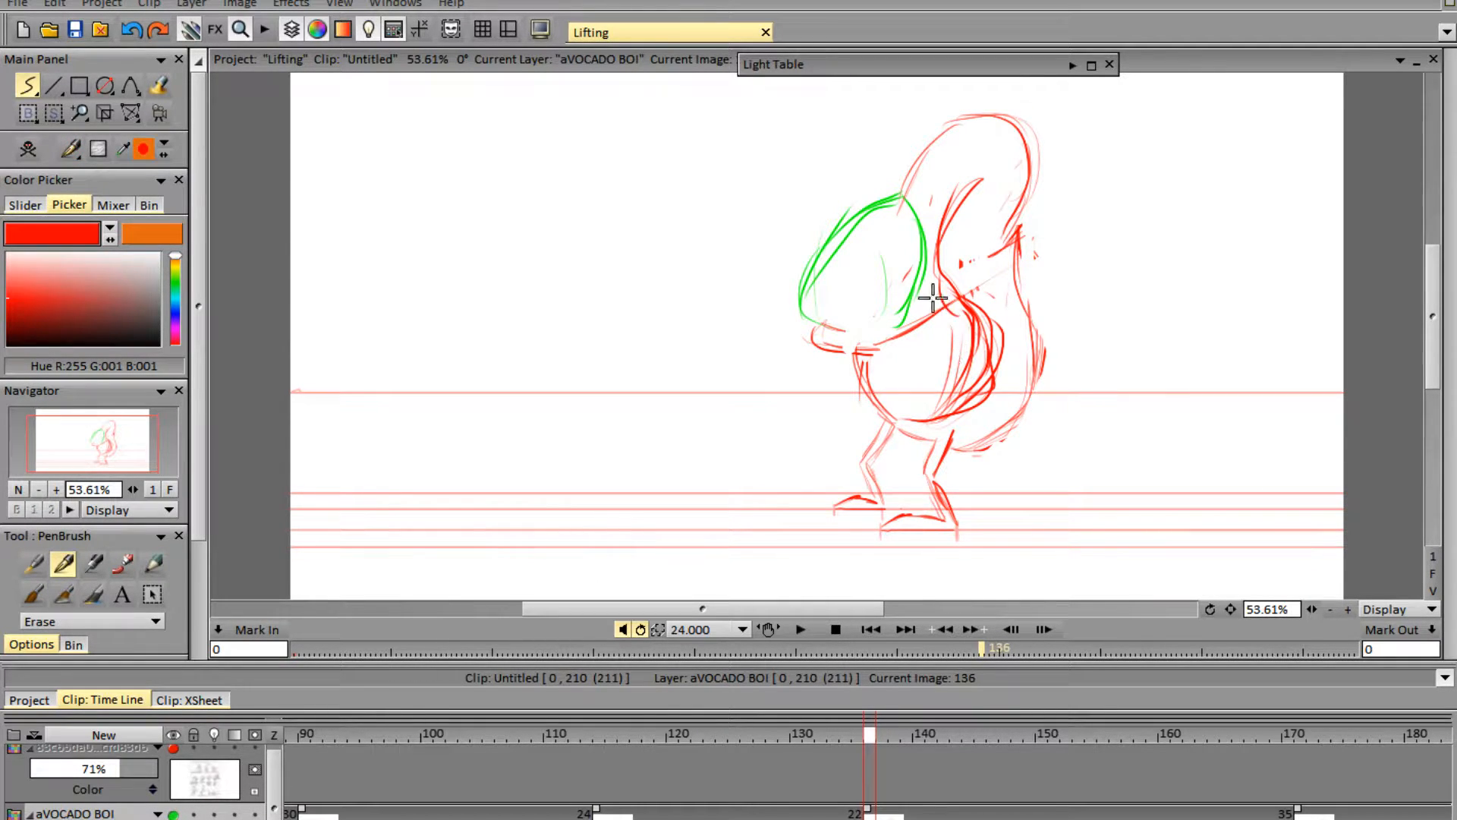
pyautogui.moveTo(933, 297)
pyautogui.mouseDown()
pyautogui.moveTo(947, 331)
pyautogui.moveTo(926, 400)
pyautogui.moveTo(979, 347)
pyautogui.moveTo(949, 301)
pyautogui.moveTo(955, 369)
pyautogui.moveTo(974, 339)
pyautogui.moveTo(956, 367)
pyautogui.mouseUp()
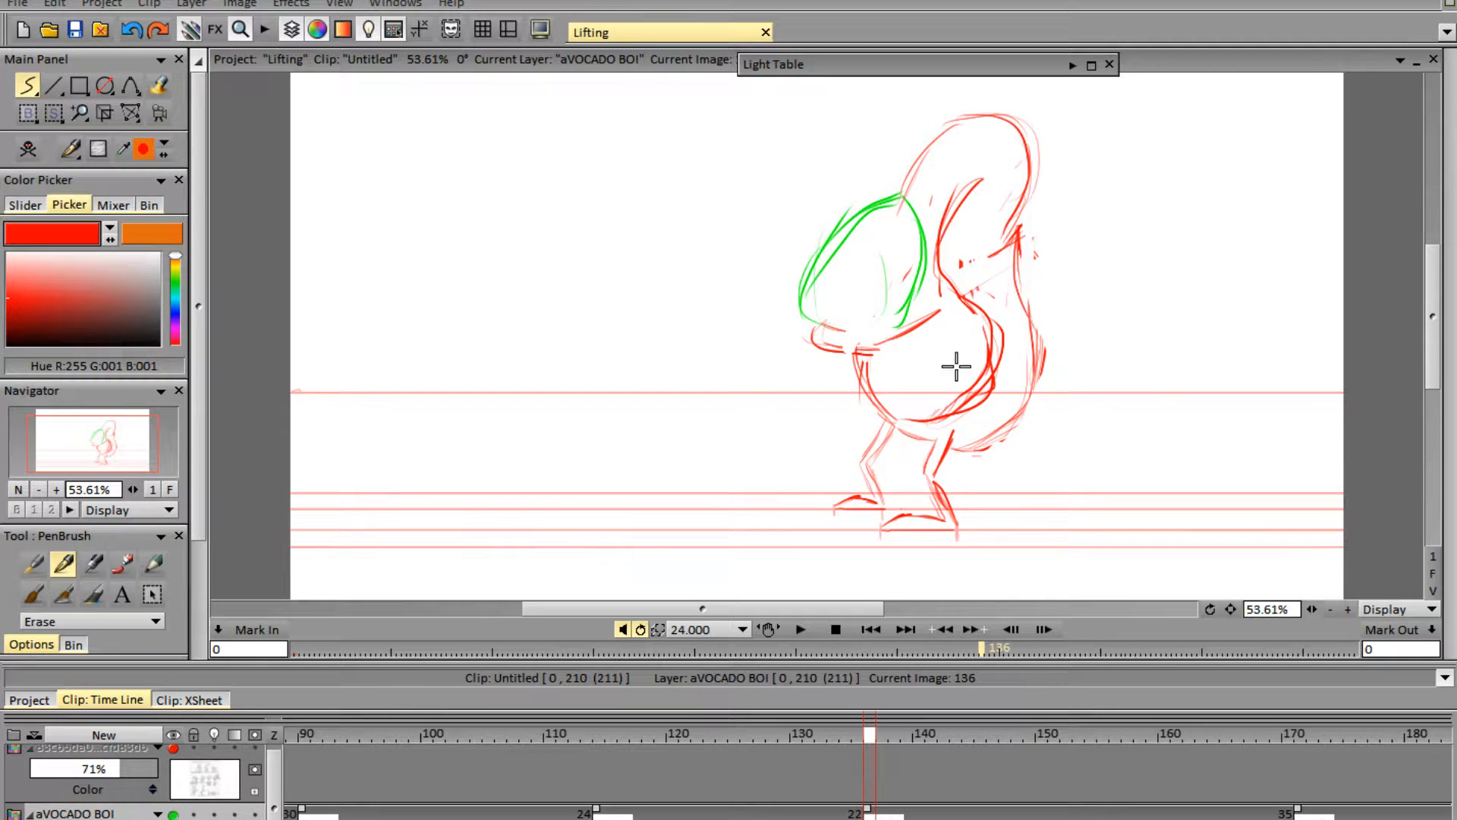
pyautogui.press('e')
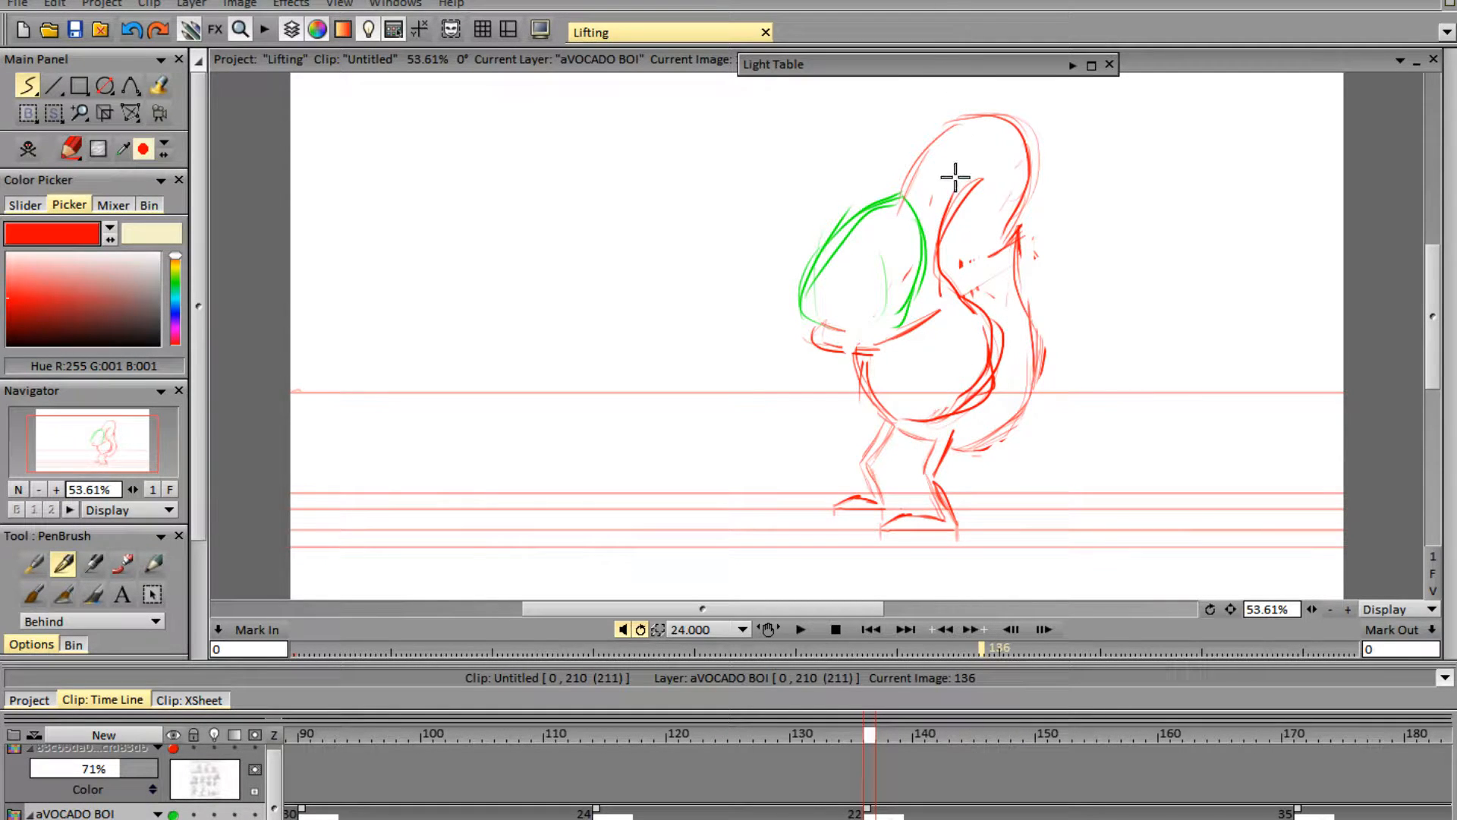
# - Reinforce the head outline and redraw the back contour with a fuller outward bulge below the head
pyautogui.moveTo(922, 169); pyautogui.dragTo(1005, 114)
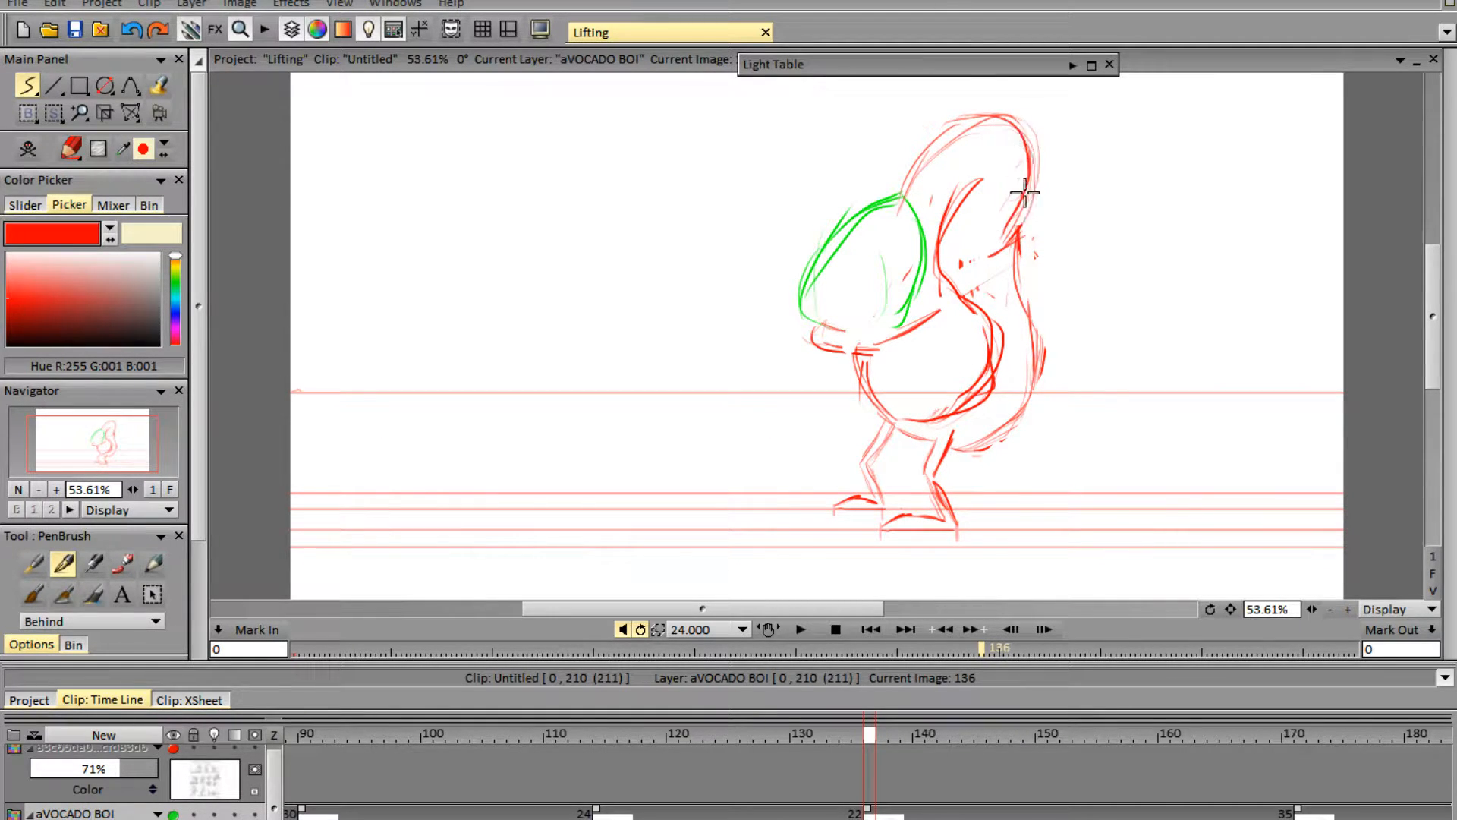
pyautogui.moveTo(1005, 254); pyautogui.dragTo(1050, 367)
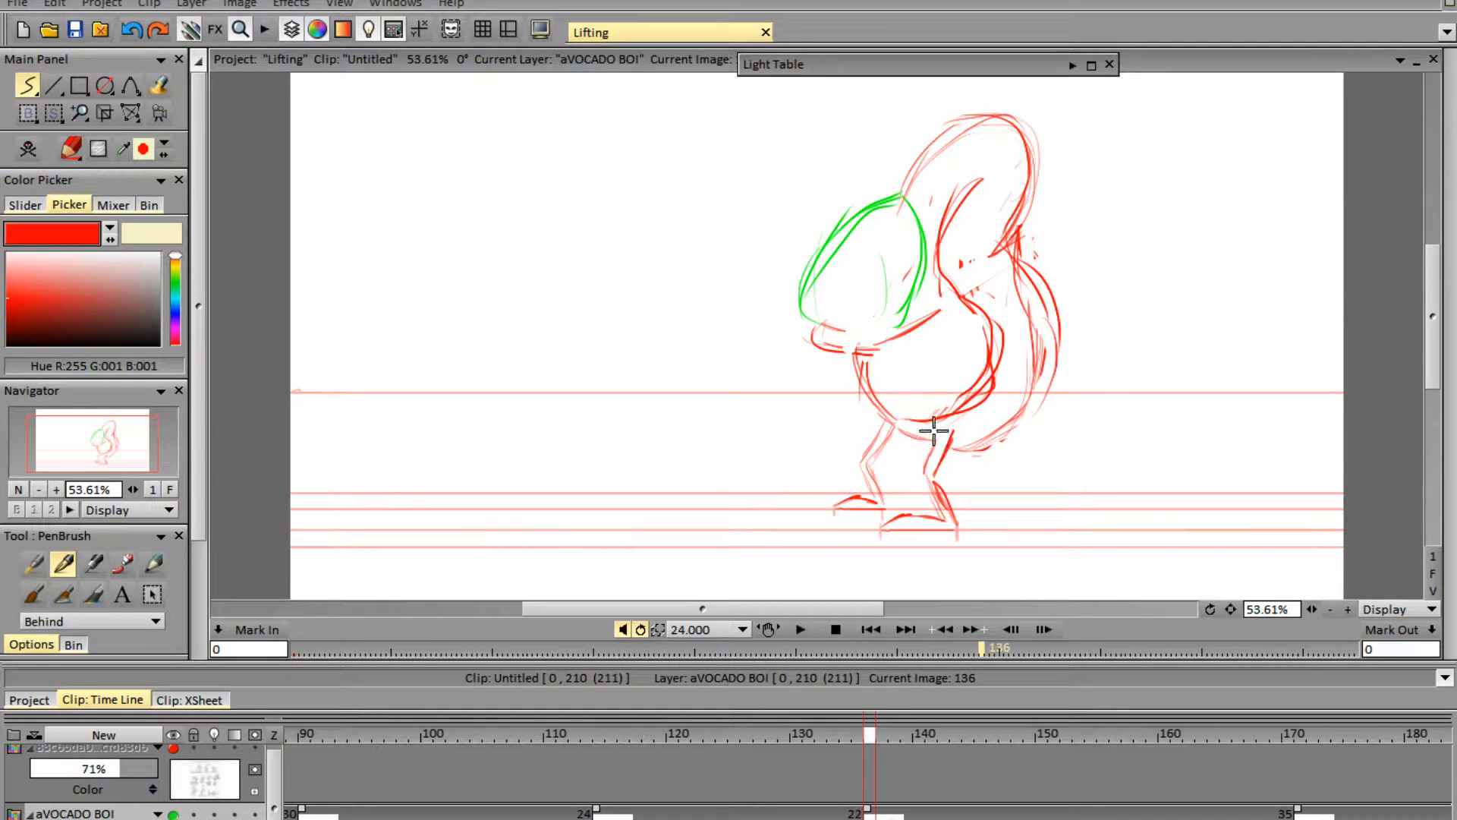
# - Reinforce the back contour from the neck to the underside and erase the surplus strokes inside the body and neck
pyautogui.moveTo(933, 431)
pyautogui.mouseDown()
pyautogui.moveTo(986, 443)
pyautogui.moveTo(1032, 412)
pyautogui.moveTo(1053, 366)
pyautogui.mouseUp()
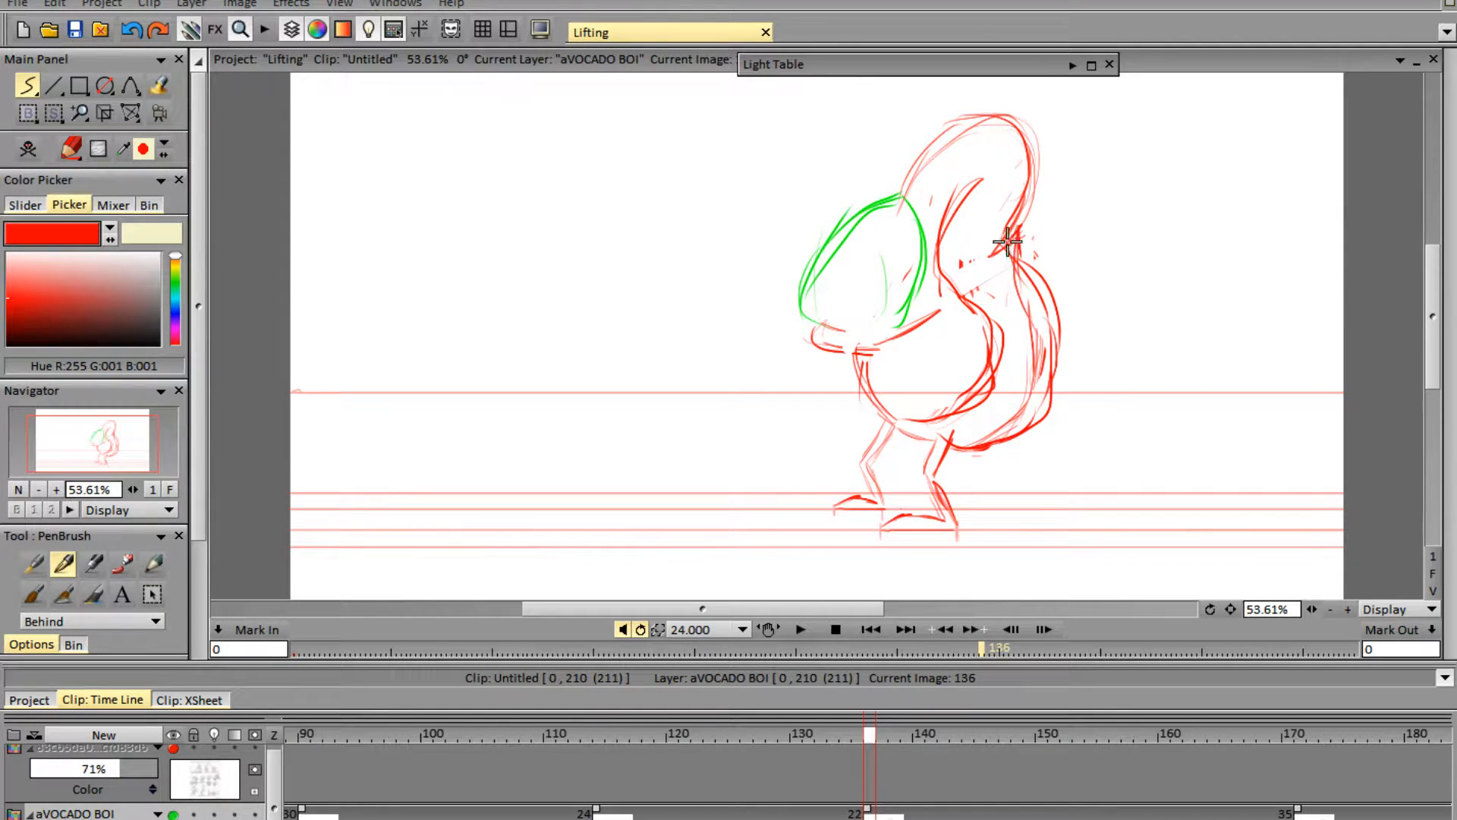
pyautogui.moveTo(1016, 258); pyautogui.dragTo(1053, 355)
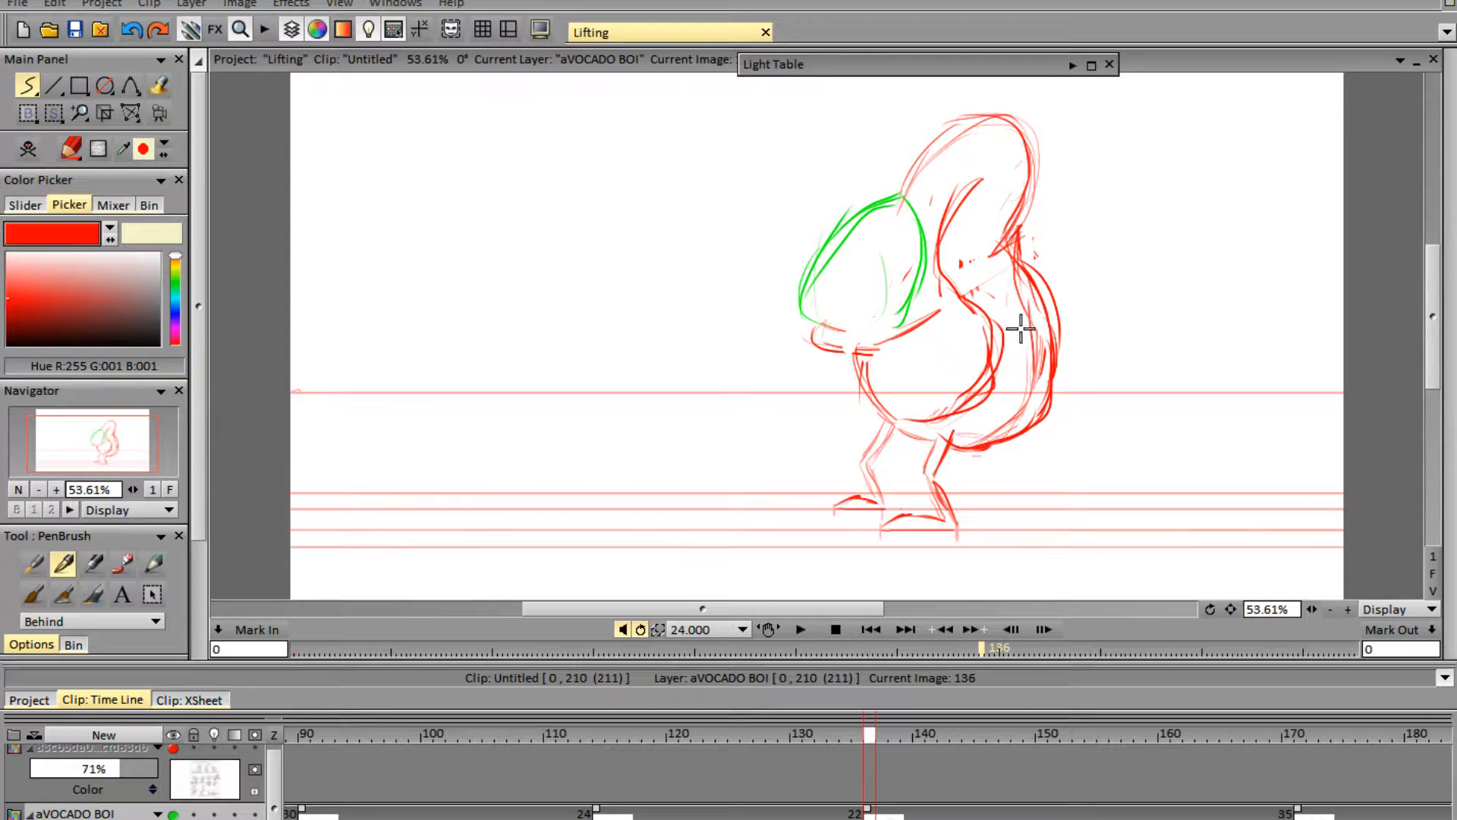
pyautogui.press('e')
pyautogui.moveTo(970, 269)
pyautogui.mouseDown()
pyautogui.moveTo(985, 296)
pyautogui.moveTo(1028, 303)
pyautogui.moveTo(1010, 269)
pyautogui.moveTo(1029, 358)
pyautogui.moveTo(1015, 413)
pyautogui.moveTo(985, 426)
pyautogui.moveTo(1036, 307)
pyautogui.mouseUp()
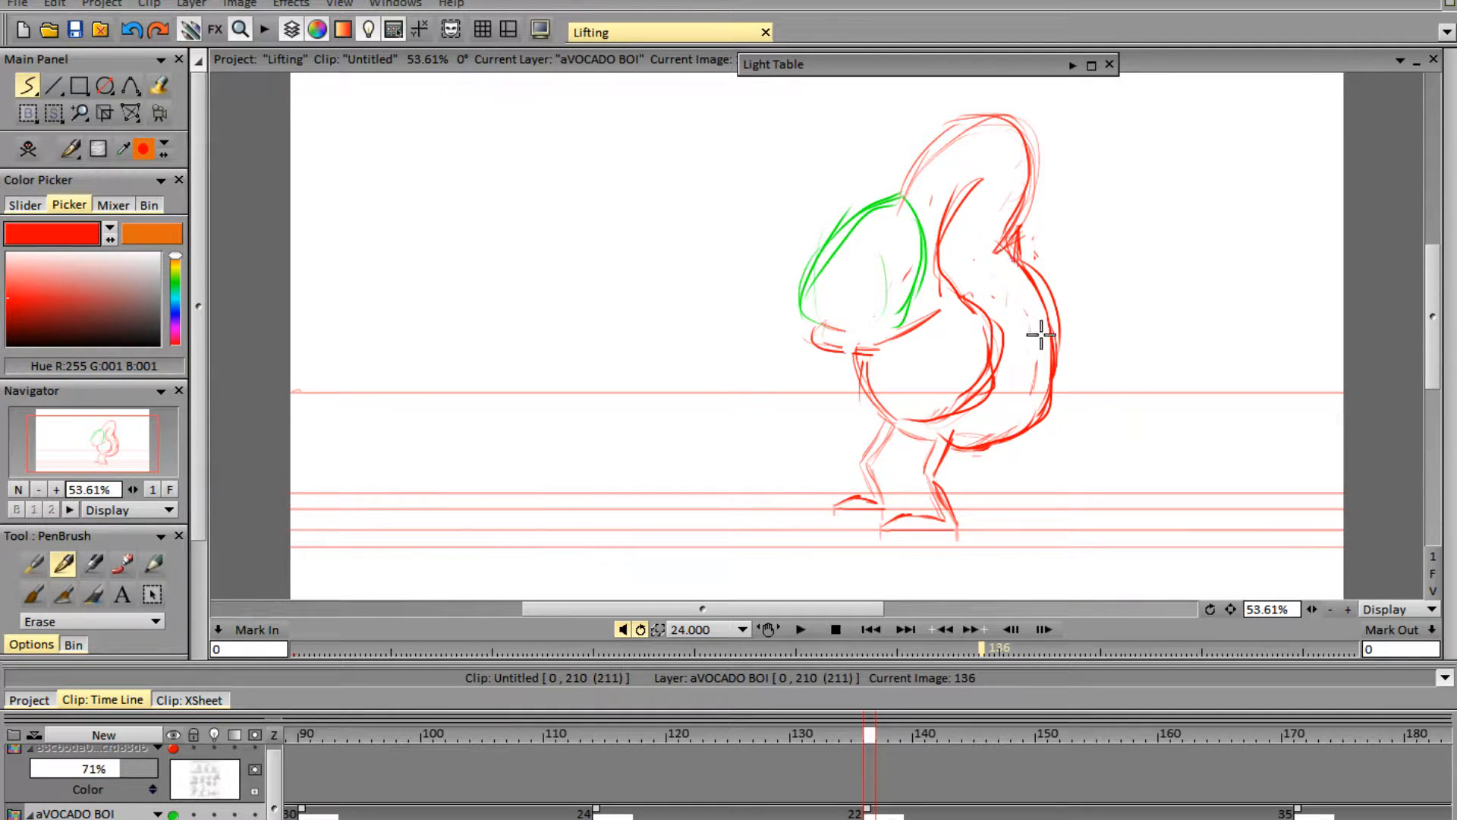
pyautogui.moveTo(1013, 201); pyautogui.dragTo(995, 243)
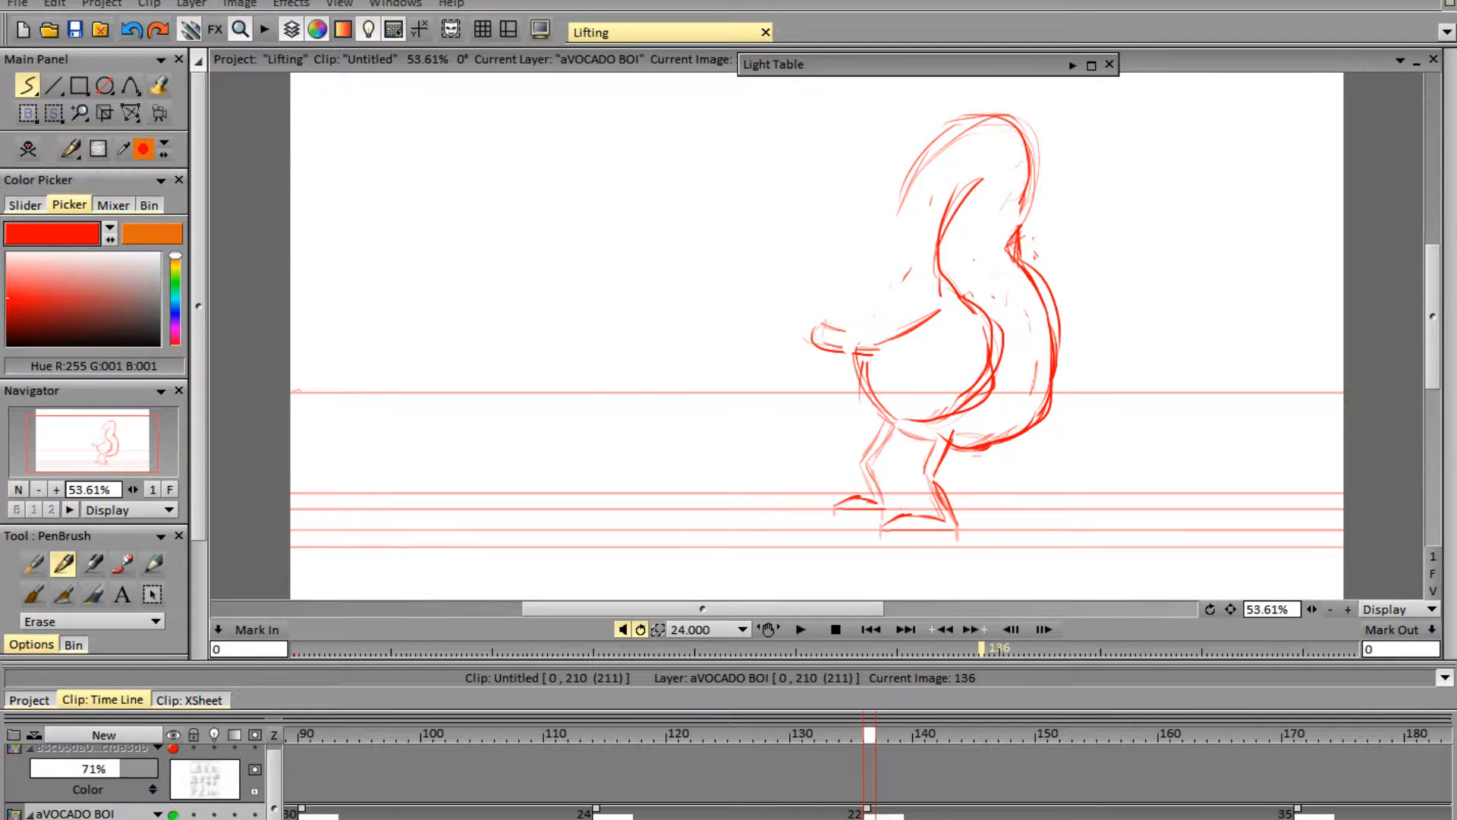
# - Erase the arm, the hand and the inner S-curve of the torso, leaving only the outer body and legs
pyautogui.press('n')
pyautogui.press('n')
pyautogui.moveTo(802, 321)
pyautogui.mouseDown()
pyautogui.moveTo(816, 349)
pyautogui.moveTo(828, 319)
pyautogui.moveTo(875, 340)
pyautogui.moveTo(937, 304)
pyautogui.moveTo(893, 334)
pyautogui.moveTo(816, 337)
pyautogui.moveTo(960, 195)
pyautogui.moveTo(955, 308)
pyautogui.moveTo(972, 319)
pyautogui.moveTo(985, 383)
pyautogui.moveTo(916, 416)
pyautogui.moveTo(985, 302)
pyautogui.mouseUp()
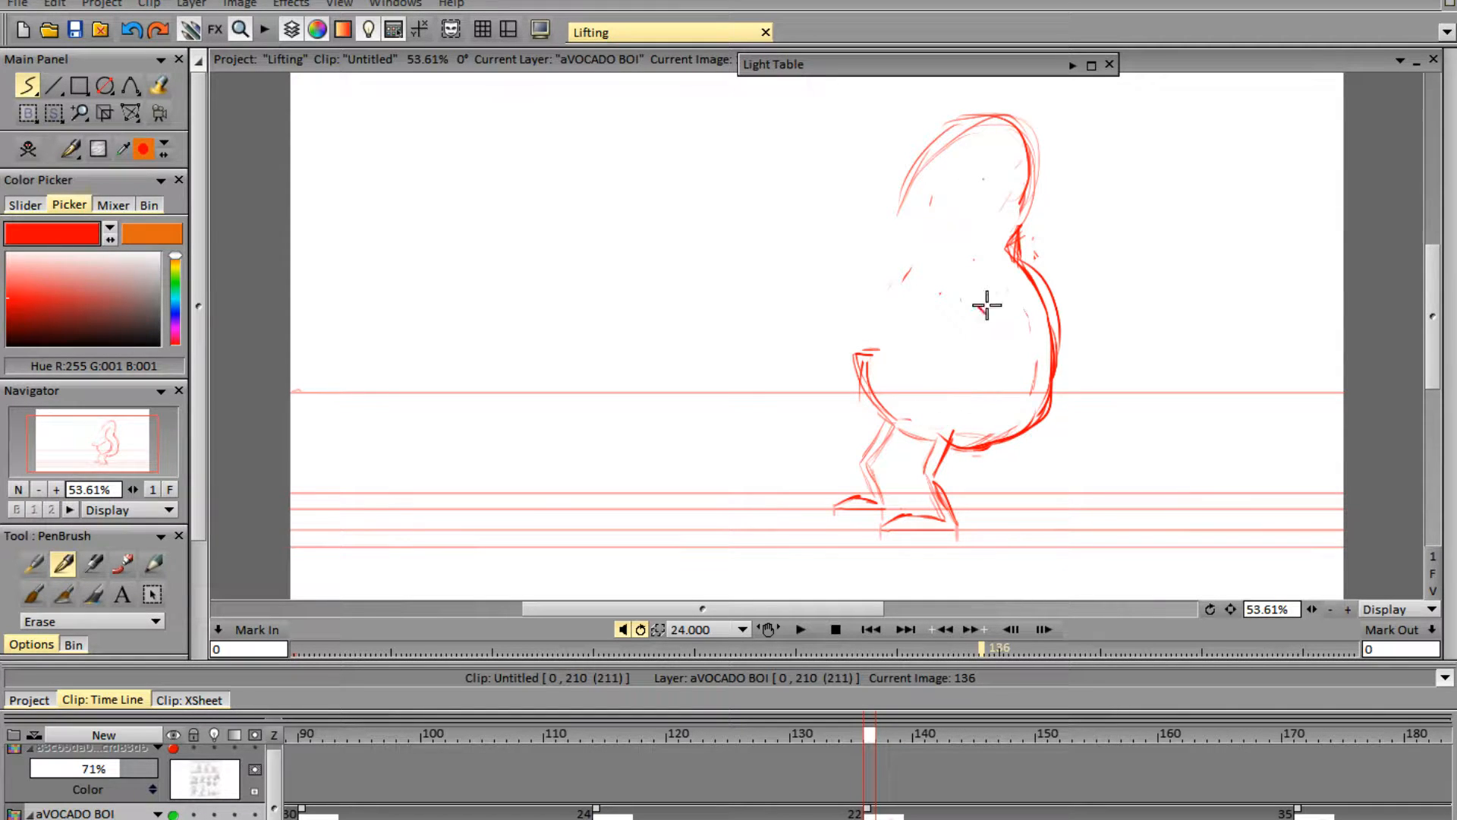
# - Check the reference sheet and sketch a straight arm from the neck down to a hand at the front of the belly
pyautogui.click(173, 749)
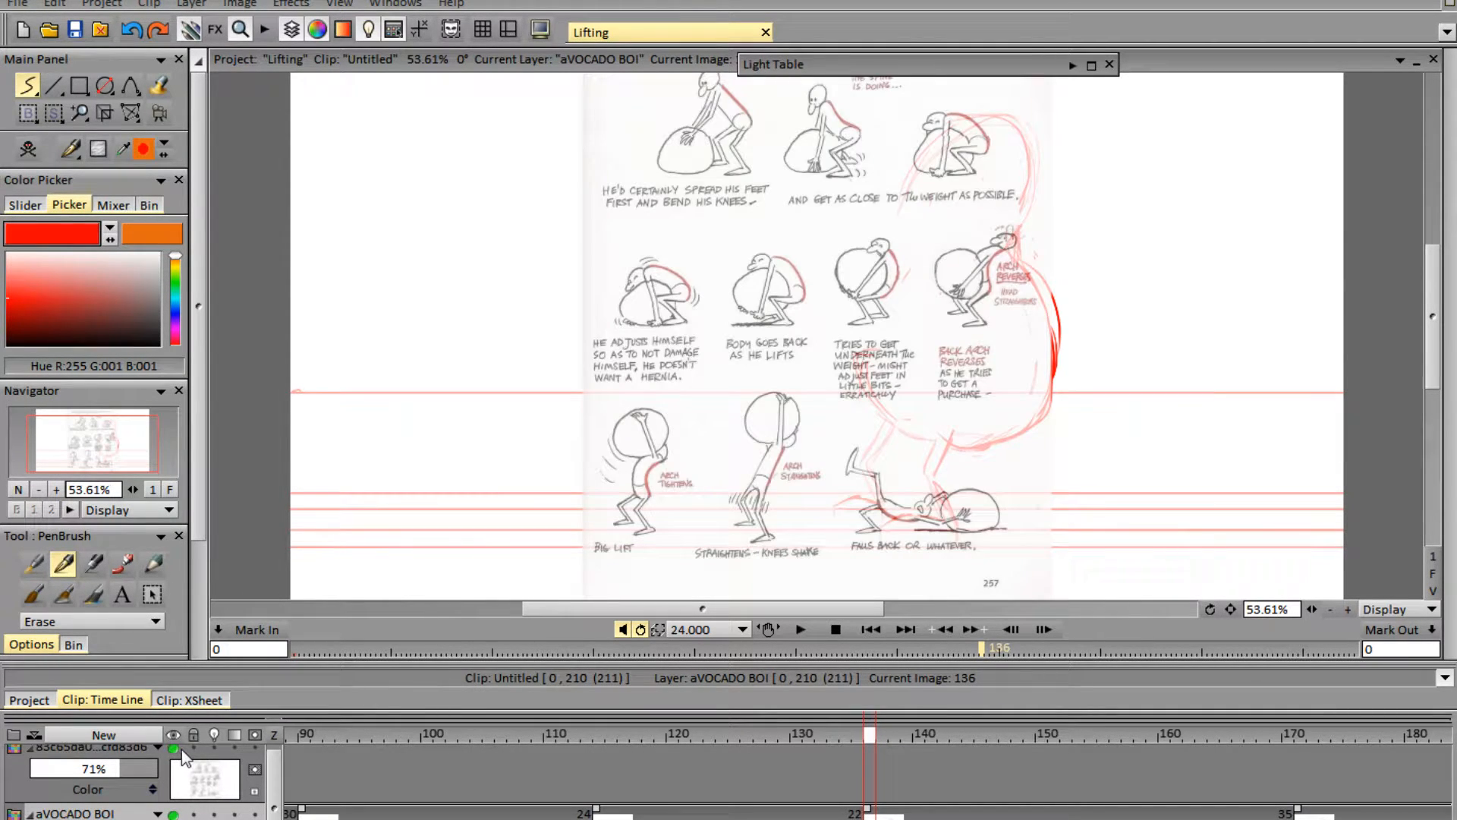
pyautogui.click(173, 749)
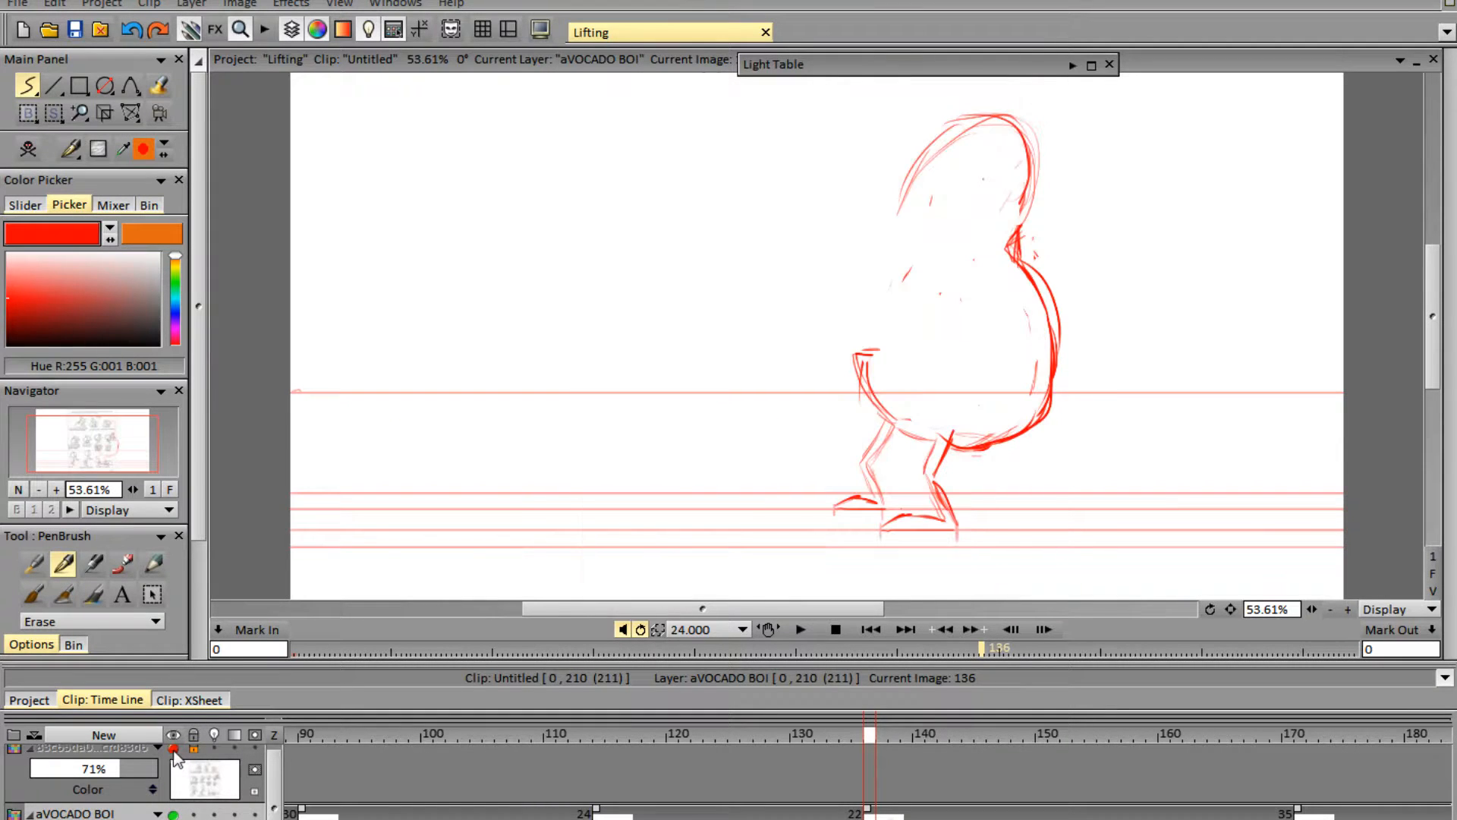
pyautogui.click(173, 748)
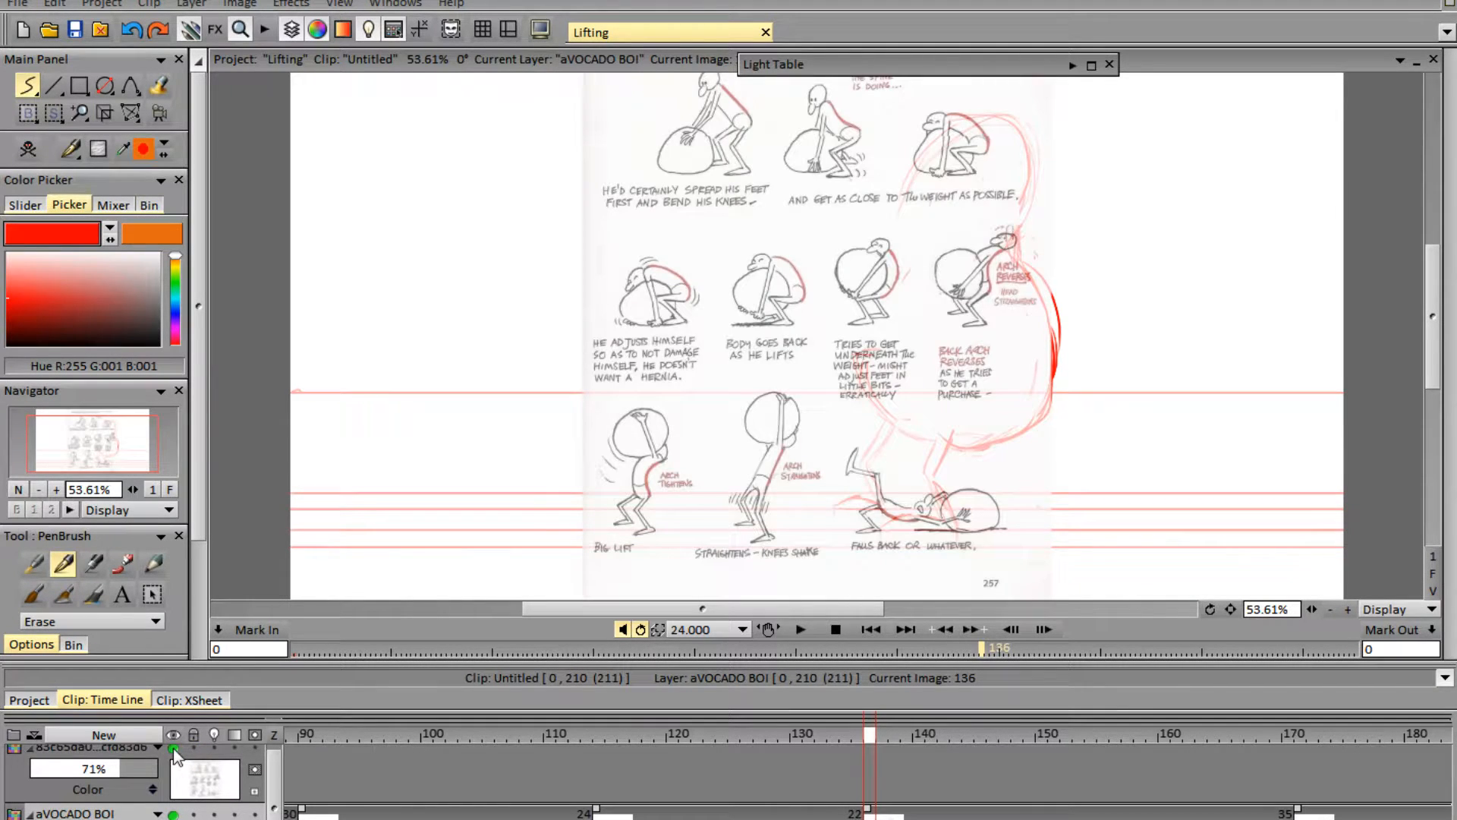
pyautogui.click(173, 748)
pyautogui.press('e')
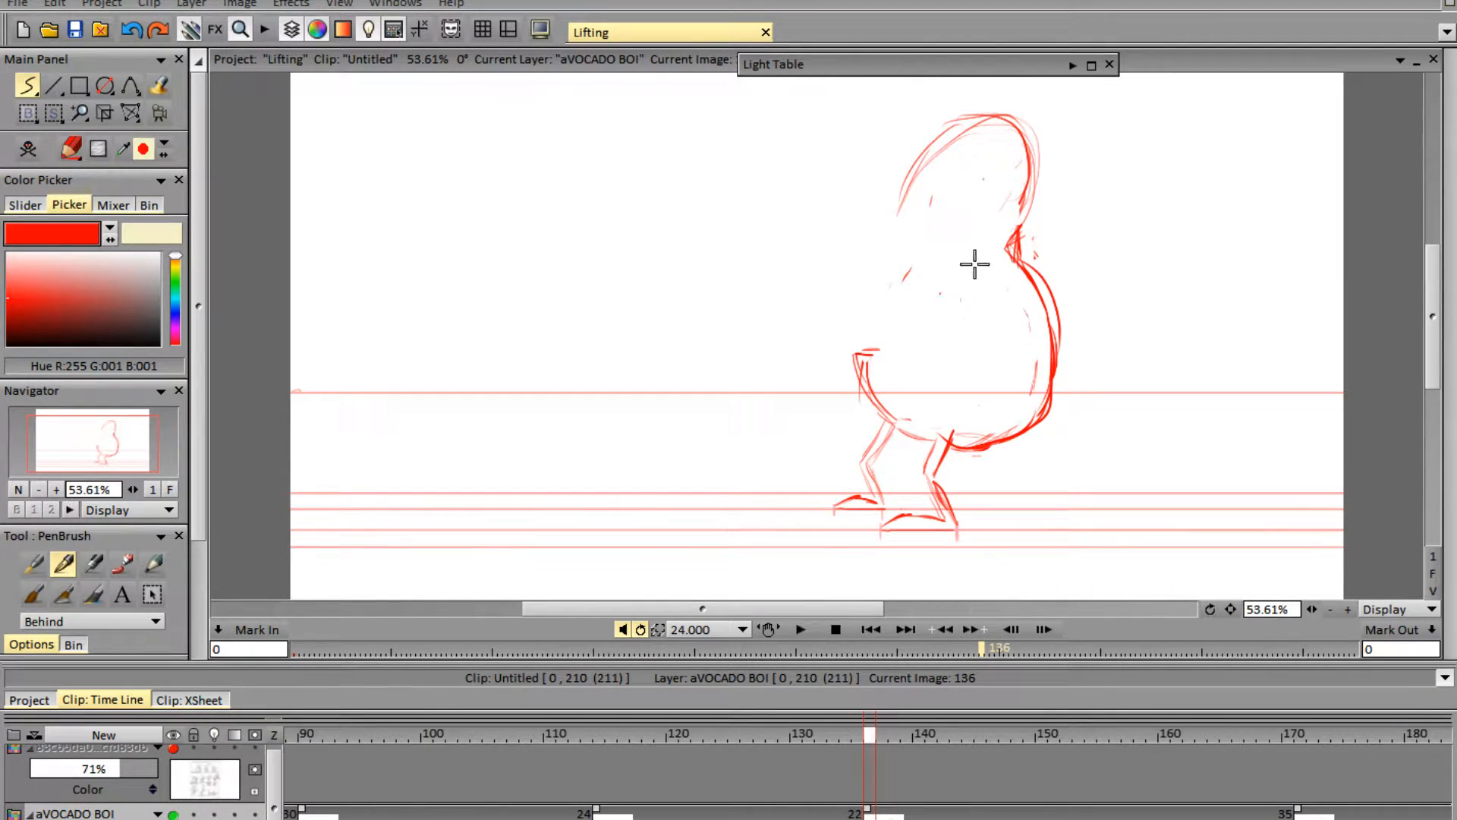
pyautogui.moveTo(1006, 230); pyautogui.dragTo(883, 339)
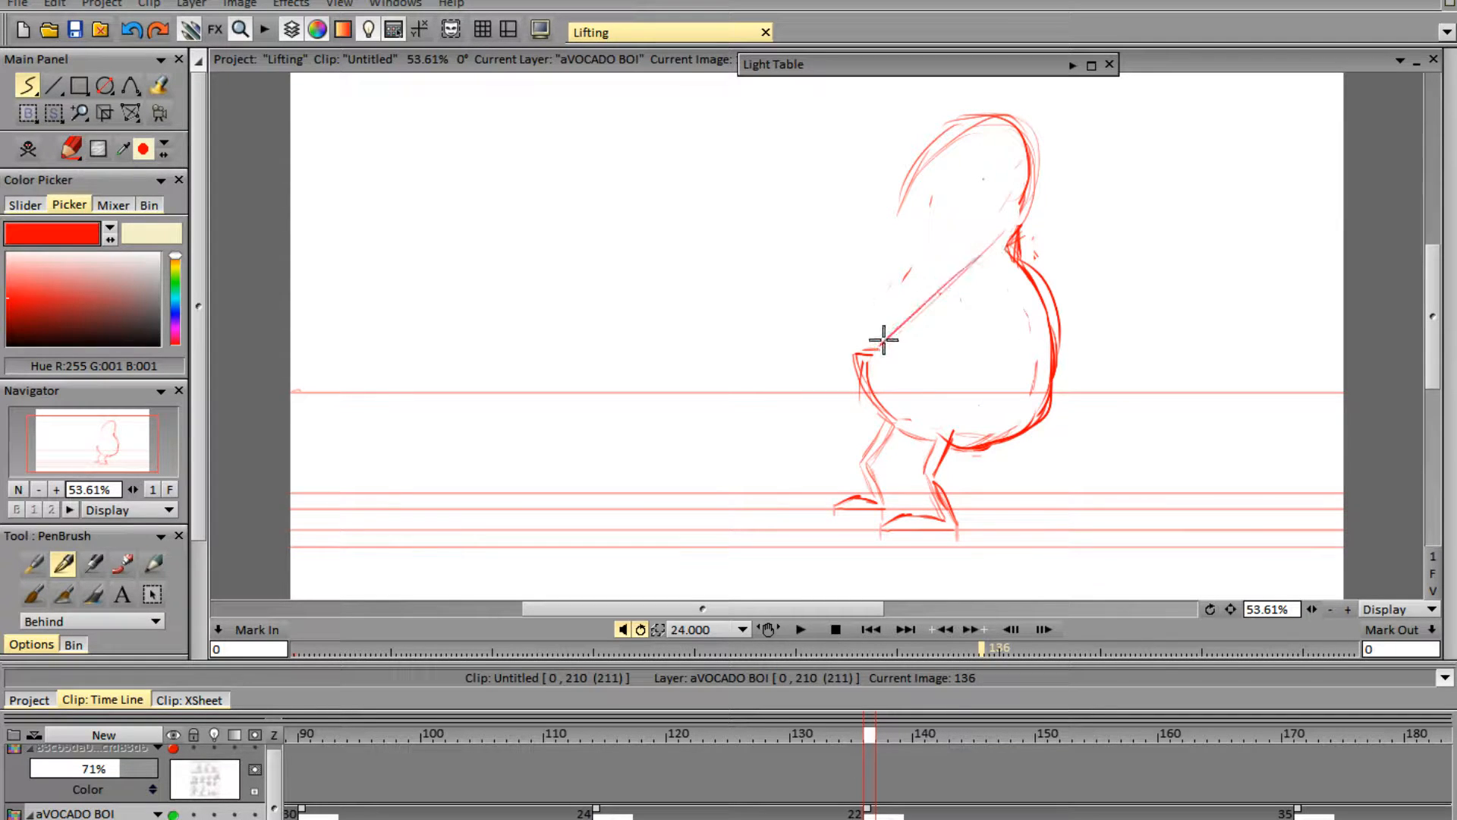
pyautogui.moveTo(995, 267)
pyautogui.mouseDown()
pyautogui.moveTo(896, 355)
pyautogui.moveTo(984, 260)
pyautogui.moveTo(855, 361)
pyautogui.mouseUp()
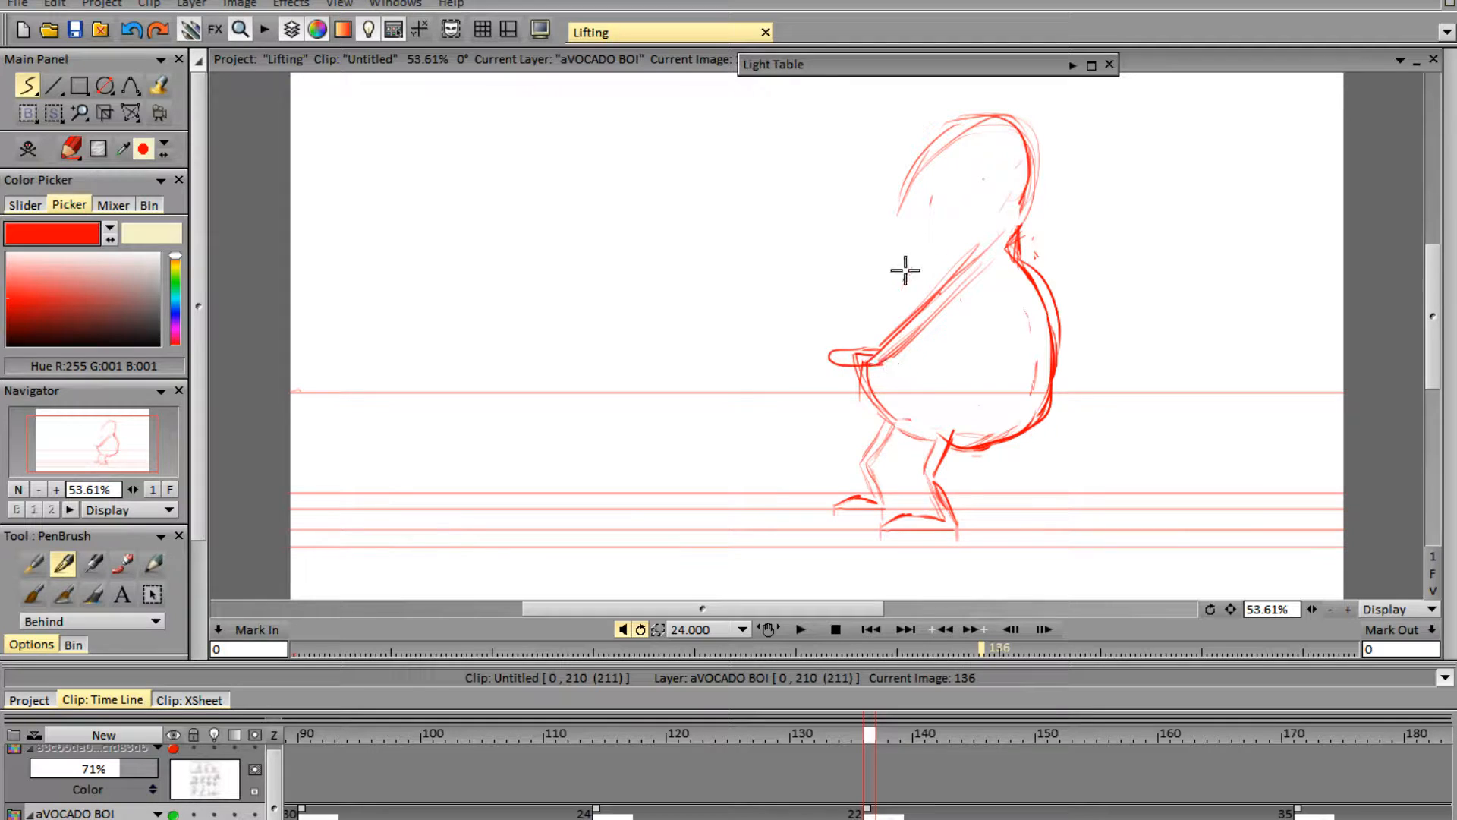
# - Compare the frame 136 pose with the reference sheet and the crouched pose at frame 115
pyautogui.click(174, 749)
pyautogui.click(175, 749)
pyautogui.click(173, 748)
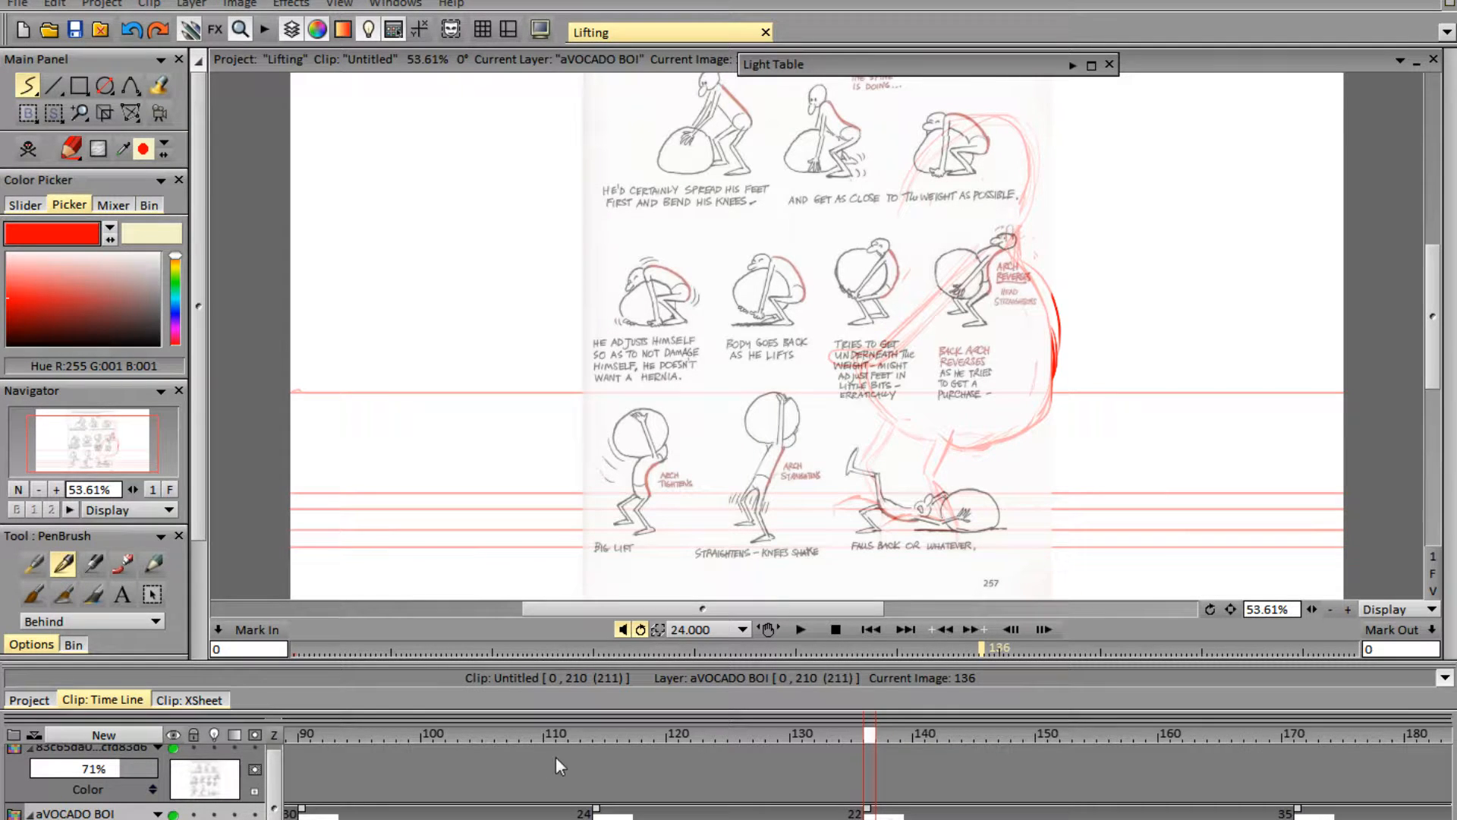
pyautogui.click(610, 735)
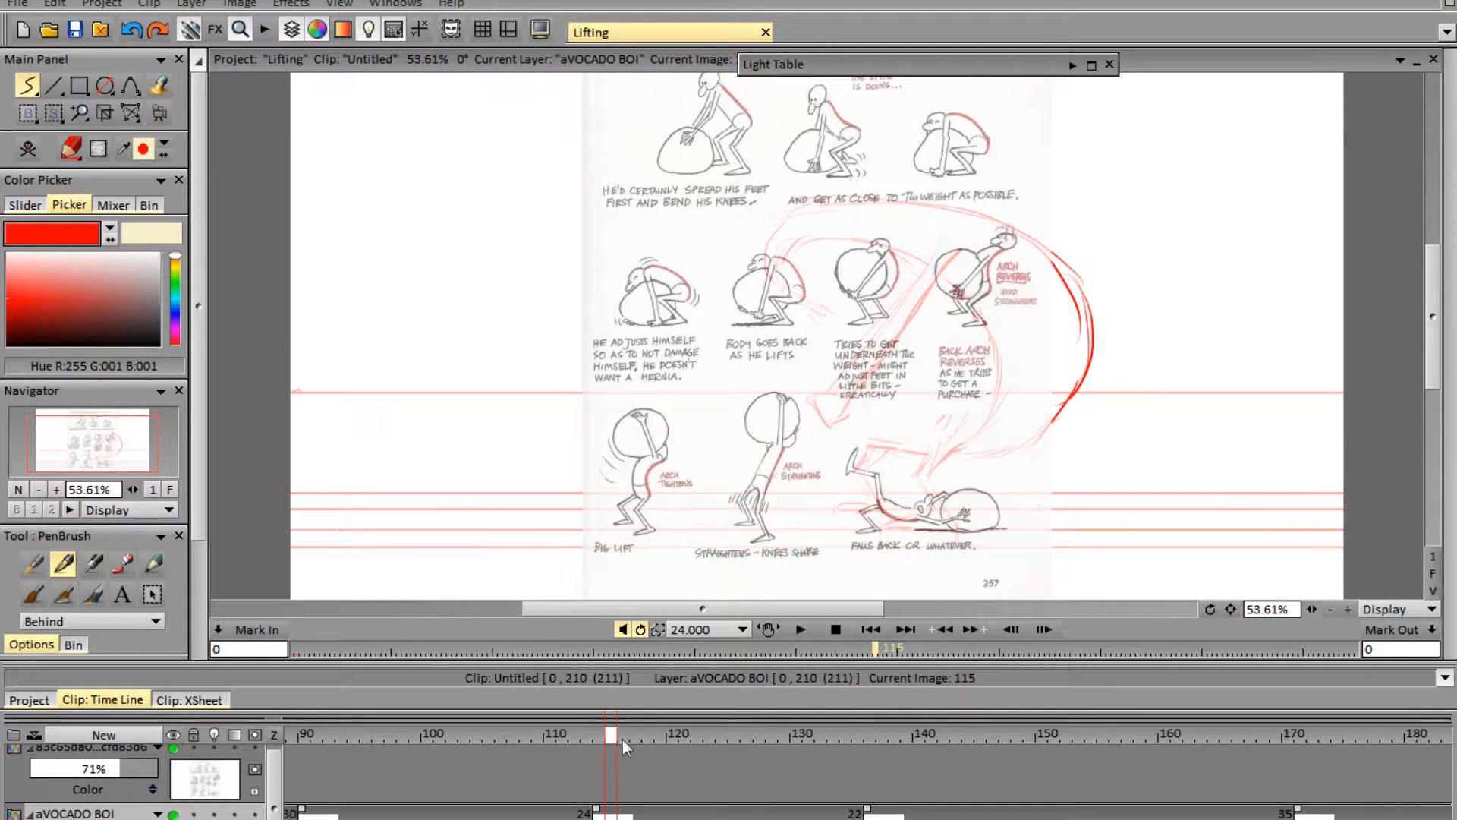
pyautogui.click(870, 734)
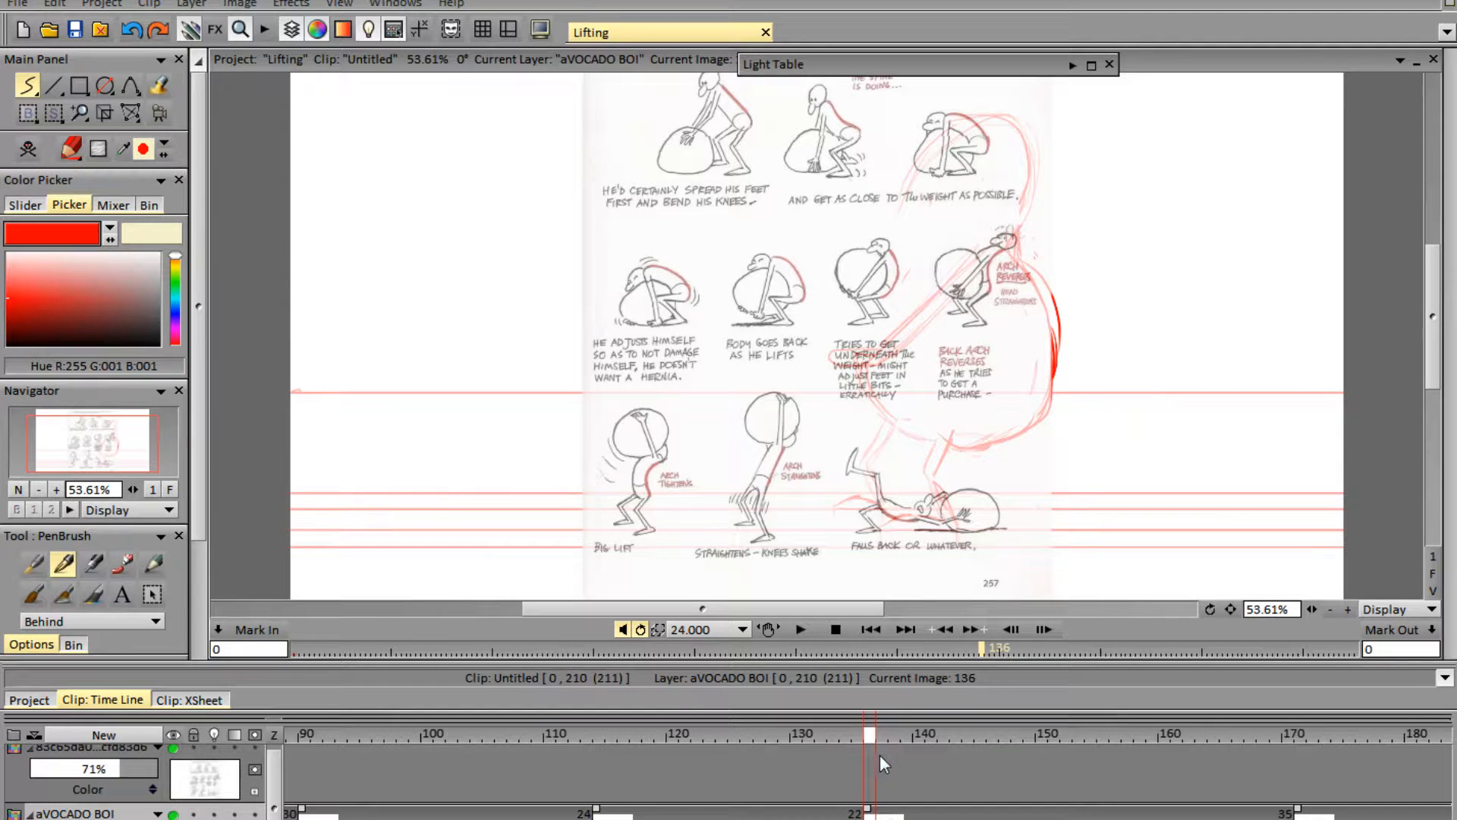
pyautogui.click(174, 749)
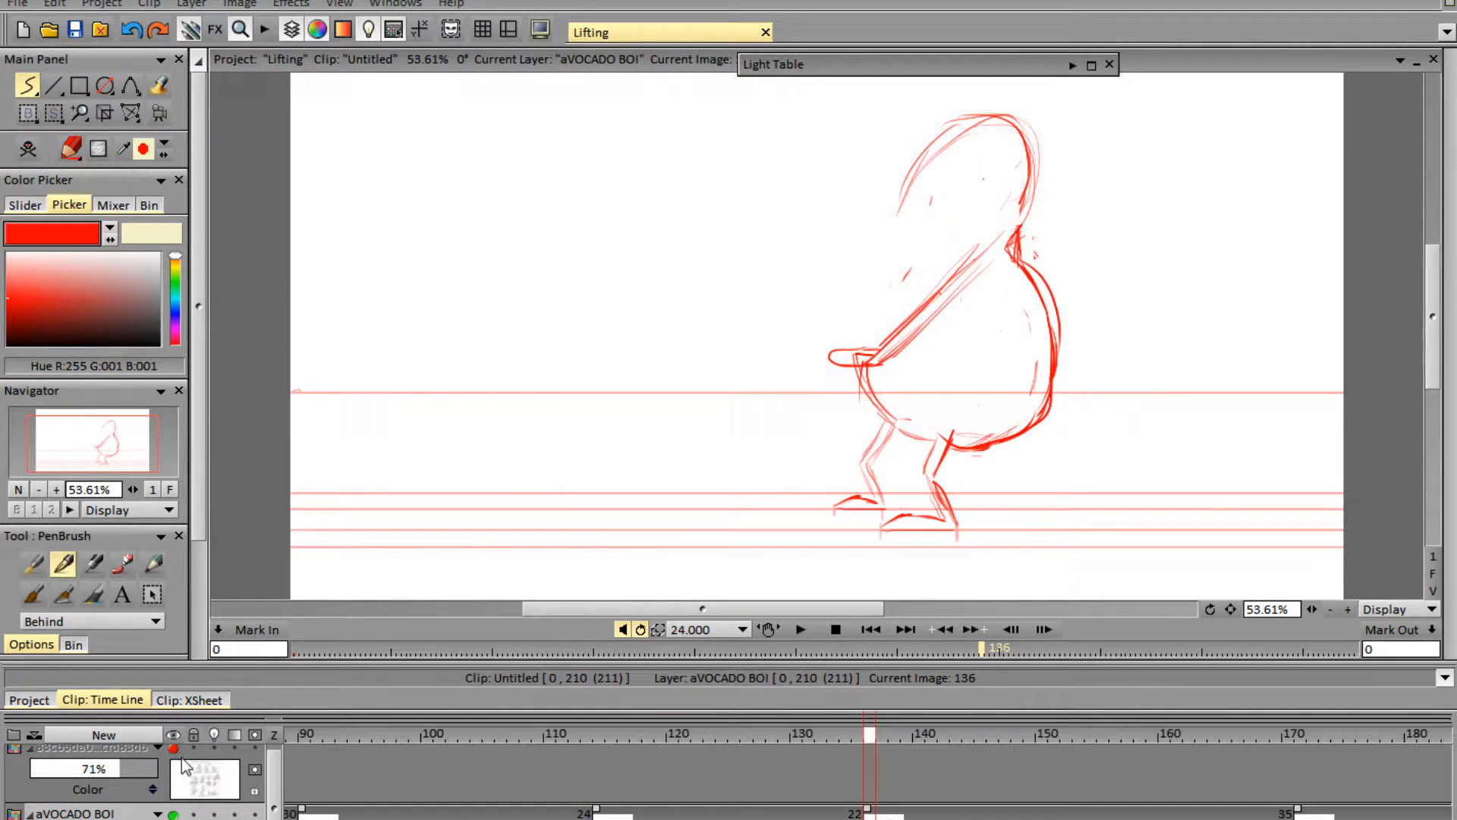
pyautogui.moveTo(848, 237); pyautogui.dragTo(827, 323)
pyautogui.hotkey('ctrl', 'z')
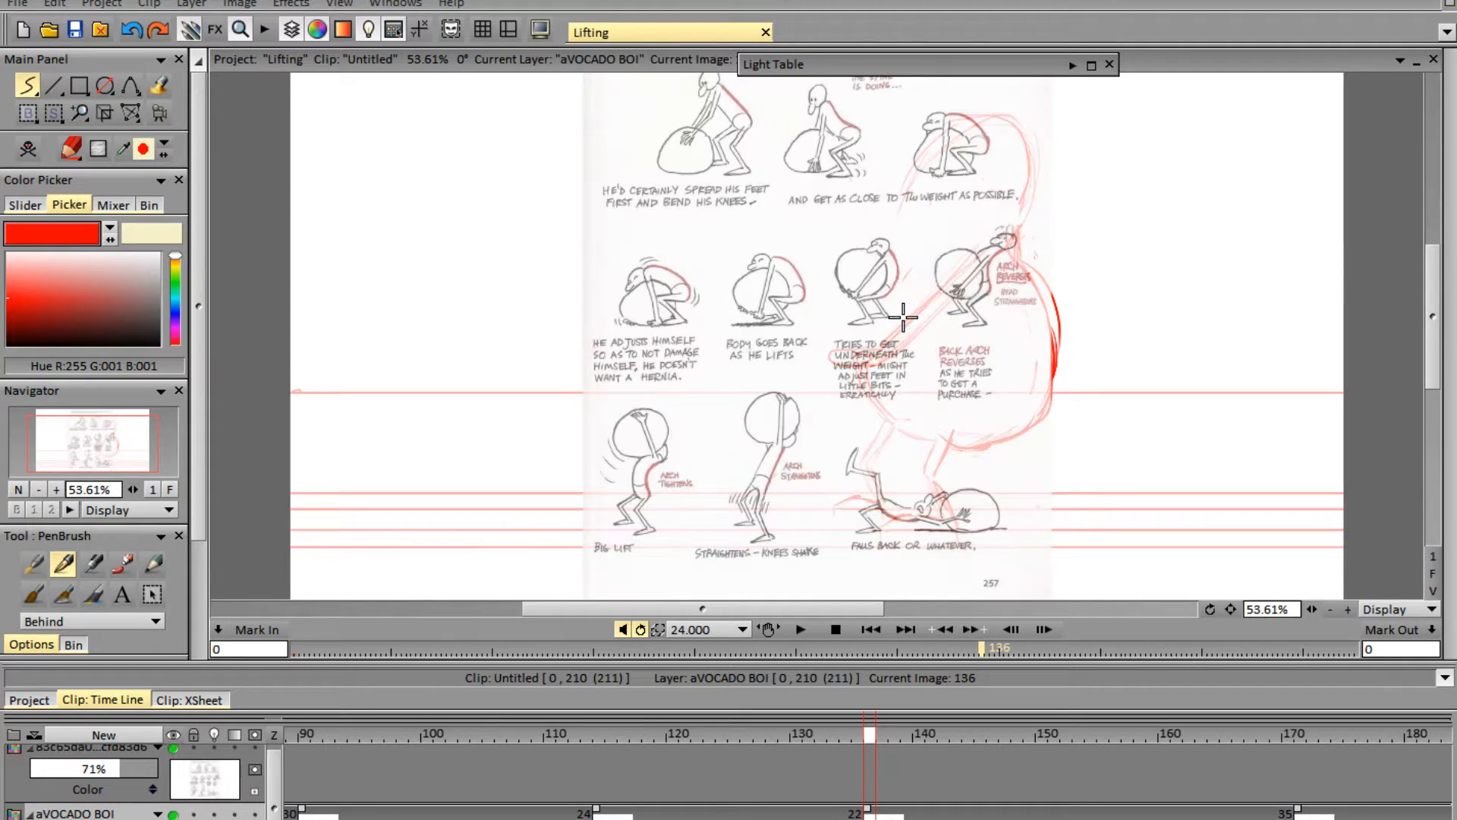
pyautogui.click(173, 754)
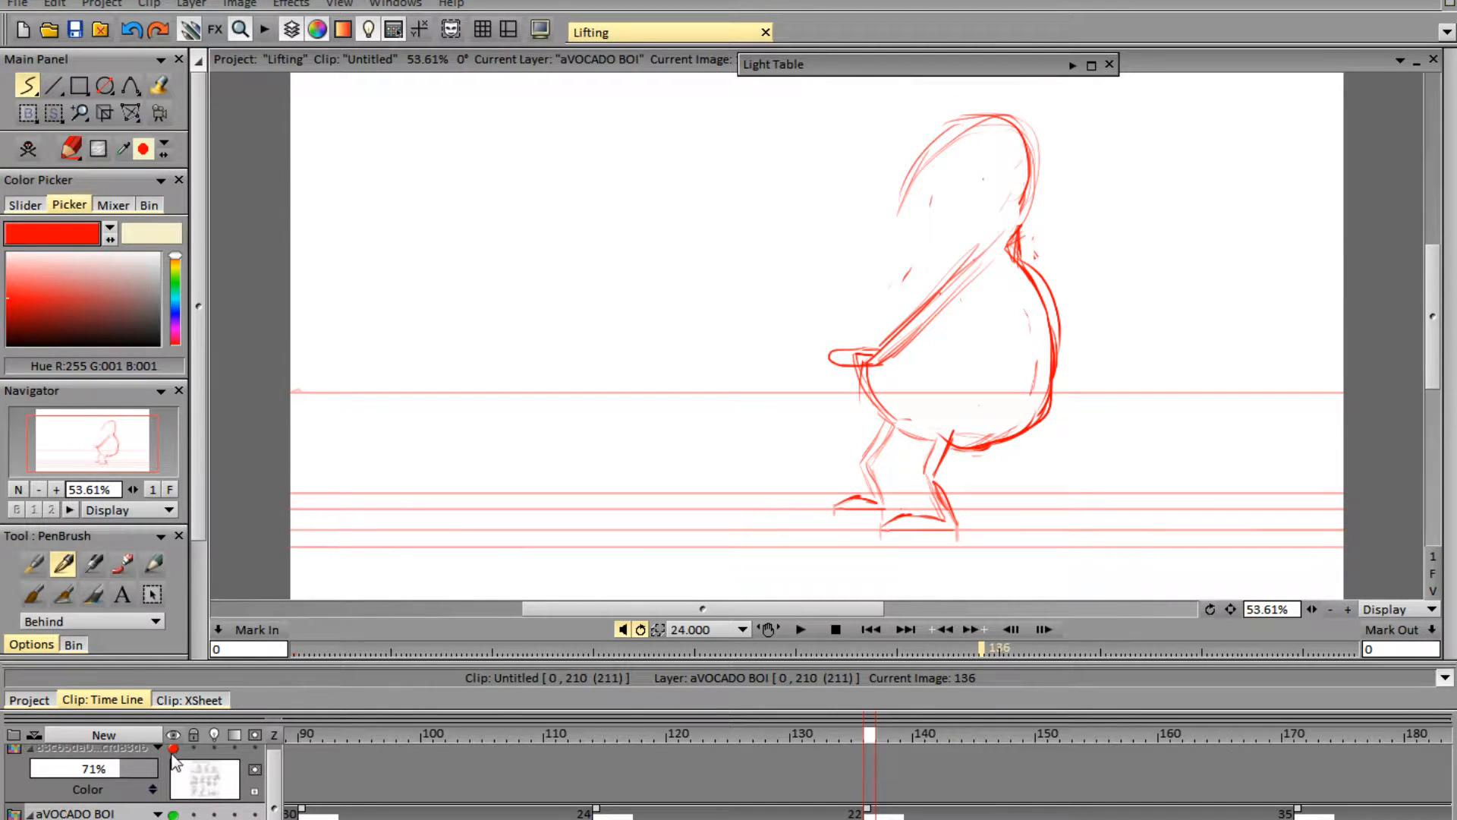
pyautogui.click(174, 749)
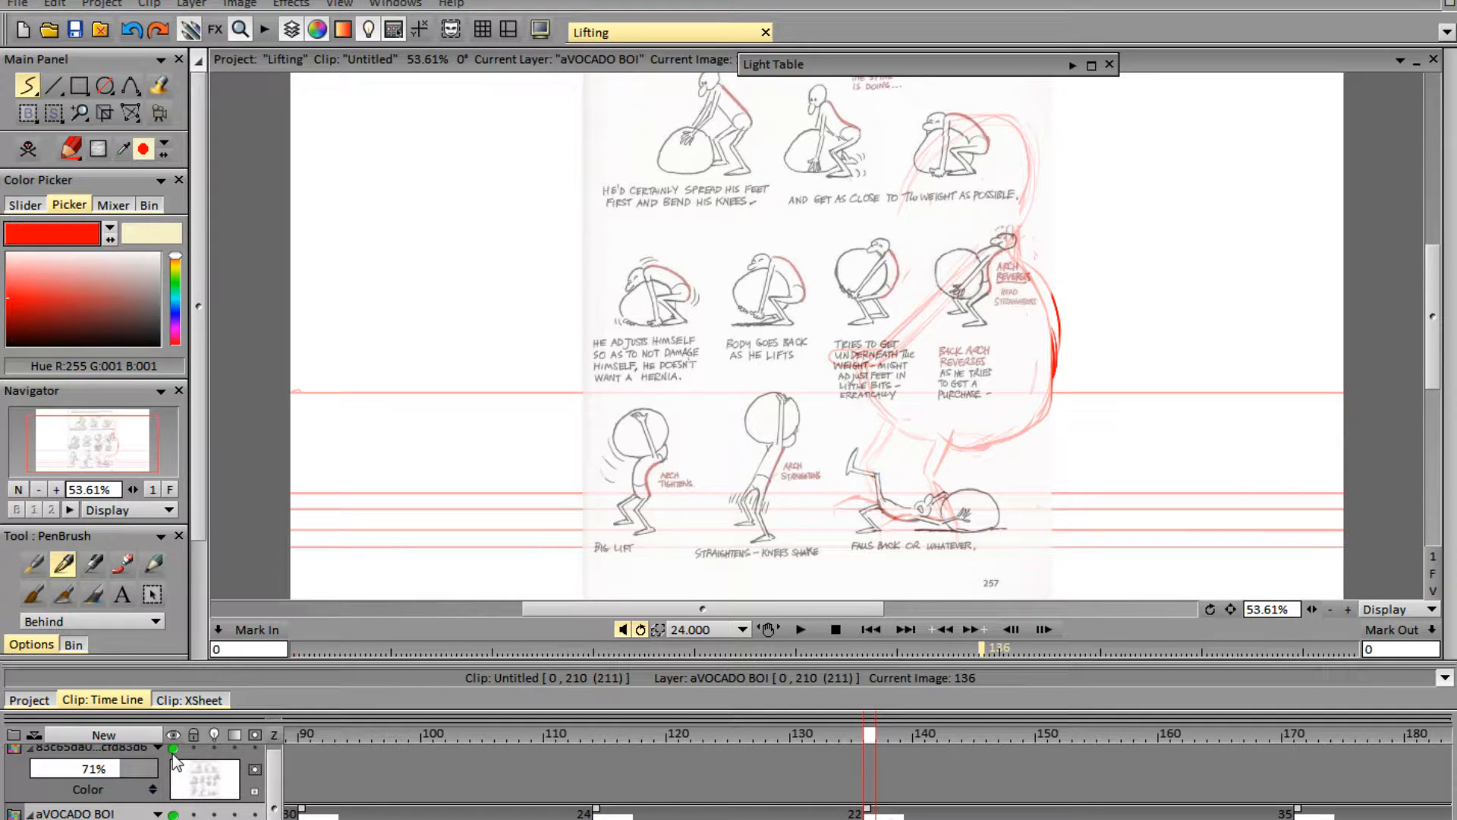
pyautogui.click(172, 751)
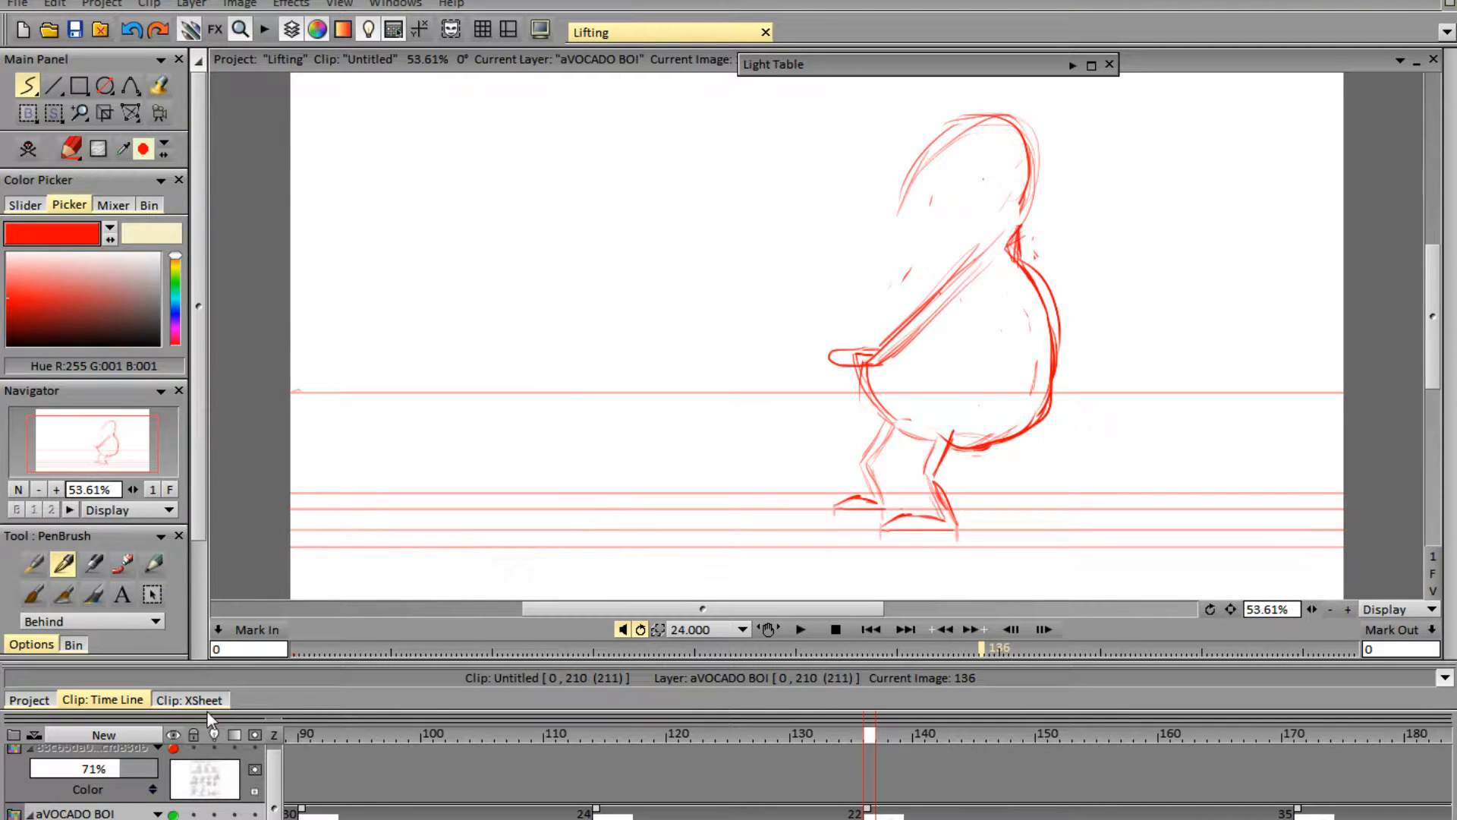
# - Erase the arm, head and back outlines and redraw the head lower and tilted forward, with the back curving into a rounder rear
pyautogui.press('e')
pyautogui.moveTo(976, 250)
pyautogui.mouseDown()
pyautogui.moveTo(888, 368)
pyautogui.moveTo(889, 315)
pyautogui.moveTo(818, 371)
pyautogui.mouseUp()
pyautogui.moveTo(1009, 131)
pyautogui.mouseDown()
pyautogui.moveTo(874, 221)
pyautogui.moveTo(997, 106)
pyautogui.moveTo(977, 171)
pyautogui.moveTo(1034, 127)
pyautogui.moveTo(1012, 250)
pyautogui.moveTo(1030, 191)
pyautogui.moveTo(1016, 236)
pyautogui.moveTo(1061, 308)
pyautogui.moveTo(1050, 403)
pyautogui.moveTo(1012, 448)
pyautogui.moveTo(941, 449)
pyautogui.moveTo(1007, 350)
pyautogui.moveTo(972, 447)
pyautogui.moveTo(958, 447)
pyautogui.moveTo(1032, 443)
pyautogui.moveTo(996, 435)
pyautogui.moveTo(1034, 438)
pyautogui.moveTo(1060, 399)
pyautogui.moveTo(1057, 350)
pyautogui.moveTo(993, 278)
pyautogui.moveTo(1053, 315)
pyautogui.moveTo(1059, 367)
pyautogui.moveTo(1013, 452)
pyautogui.mouseUp()
pyautogui.press('e')
pyautogui.moveTo(1000, 278)
pyautogui.mouseDown()
pyautogui.moveTo(962, 205)
pyautogui.moveTo(983, 184)
pyautogui.moveTo(951, 225)
pyautogui.moveTo(983, 174)
pyautogui.moveTo(900, 178)
pyautogui.moveTo(924, 158)
pyautogui.moveTo(894, 190)
pyautogui.mouseUp()
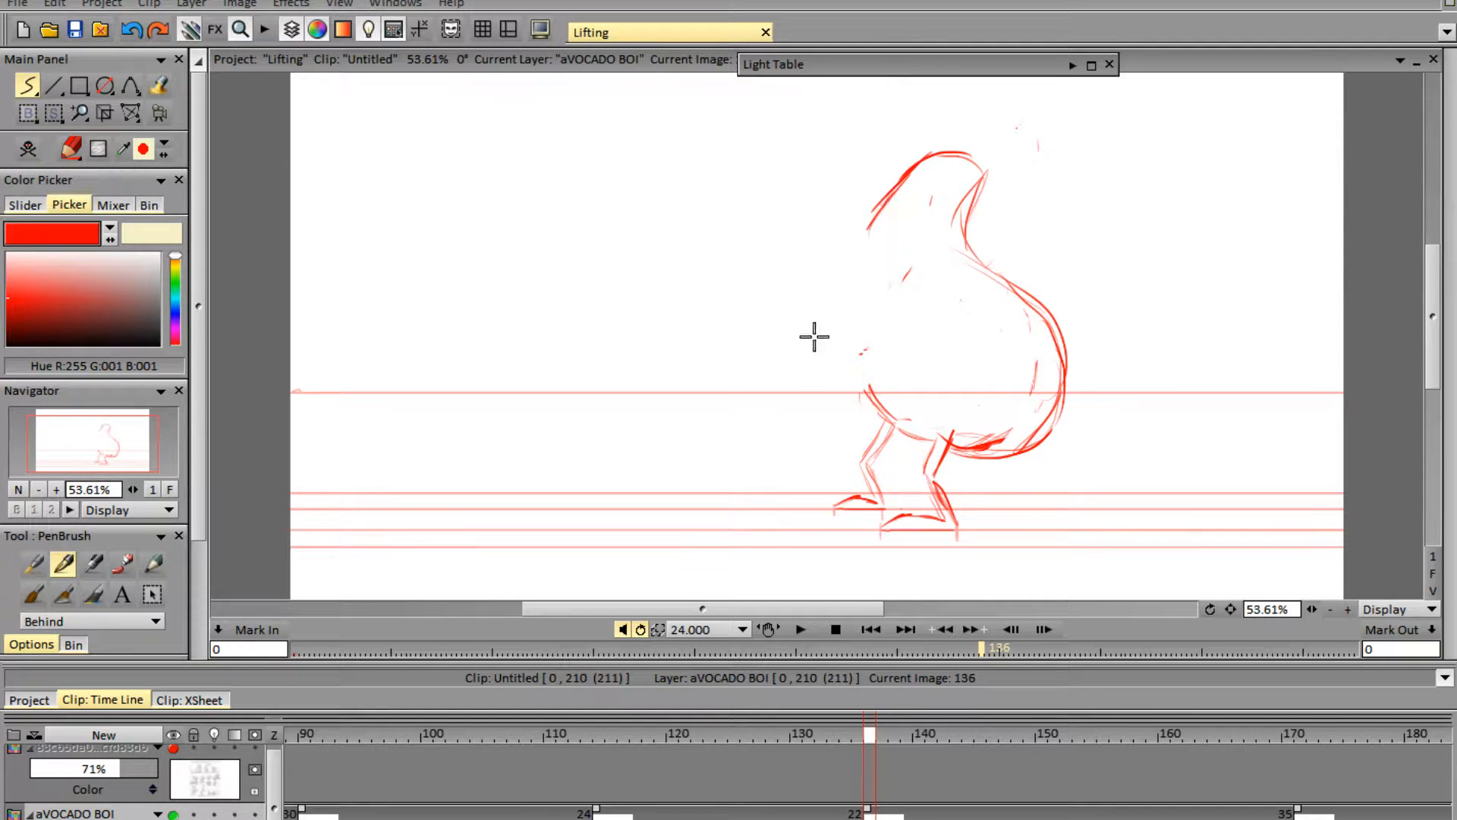
# - Sketch the arm from the neck down to a hand at the belly and draw the head's front outline curving down to the hand
pyautogui.moveTo(916, 333); pyautogui.dragTo(964, 248)
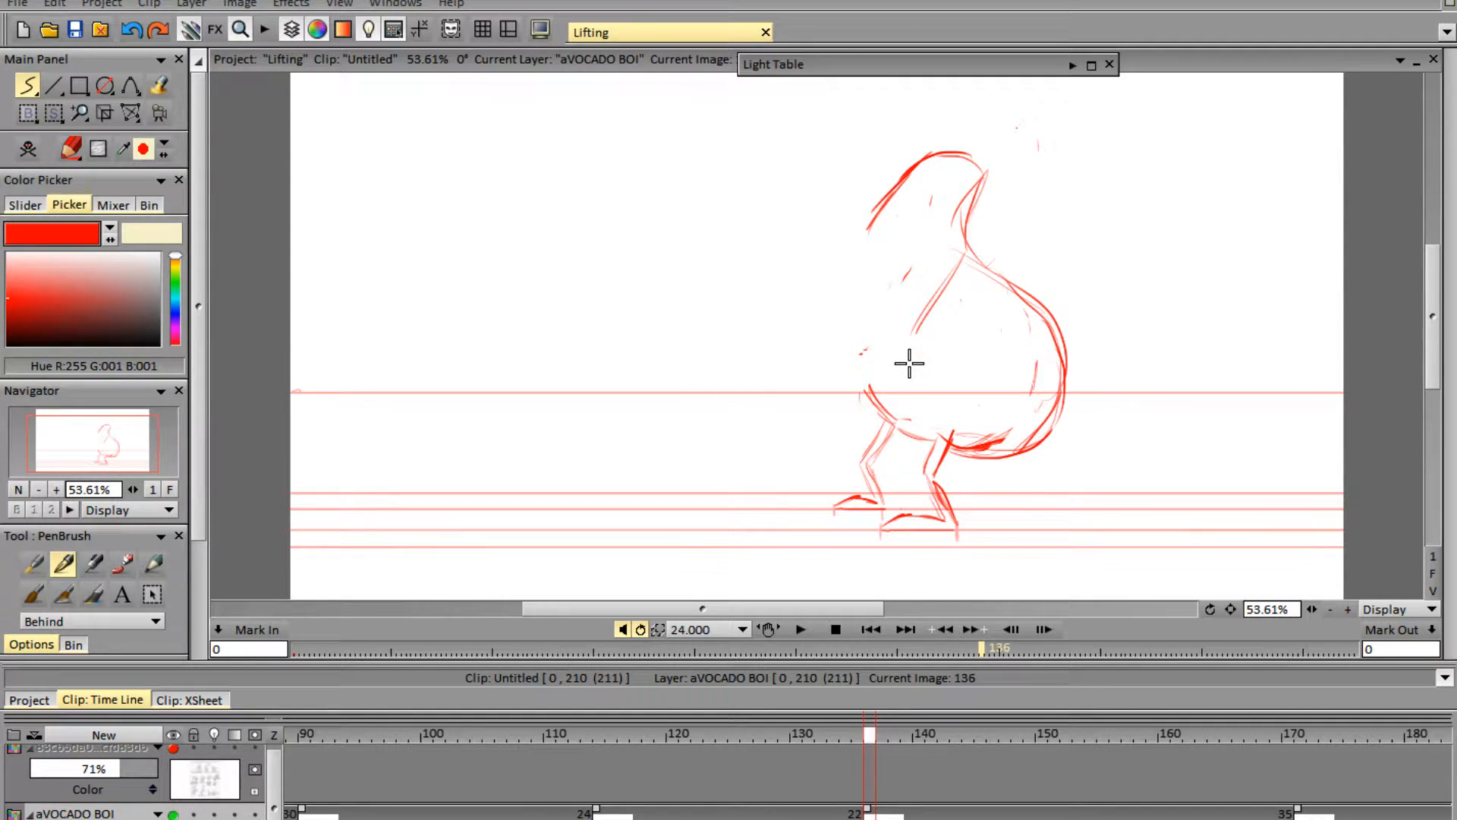
pyautogui.press('Left')
pyautogui.press('Right')
pyautogui.moveTo(945, 257); pyautogui.dragTo(888, 365)
pyautogui.moveTo(940, 286); pyautogui.dragTo(881, 390)
pyautogui.moveTo(906, 326)
pyautogui.mouseDown()
pyautogui.moveTo(868, 387)
pyautogui.moveTo(834, 398)
pyautogui.moveTo(877, 390)
pyautogui.mouseUp()
pyautogui.moveTo(873, 220)
pyautogui.mouseDown()
pyautogui.moveTo(839, 316)
pyautogui.moveTo(862, 332)
pyautogui.mouseUp()
pyautogui.moveTo(868, 220); pyautogui.dragTo(850, 372)
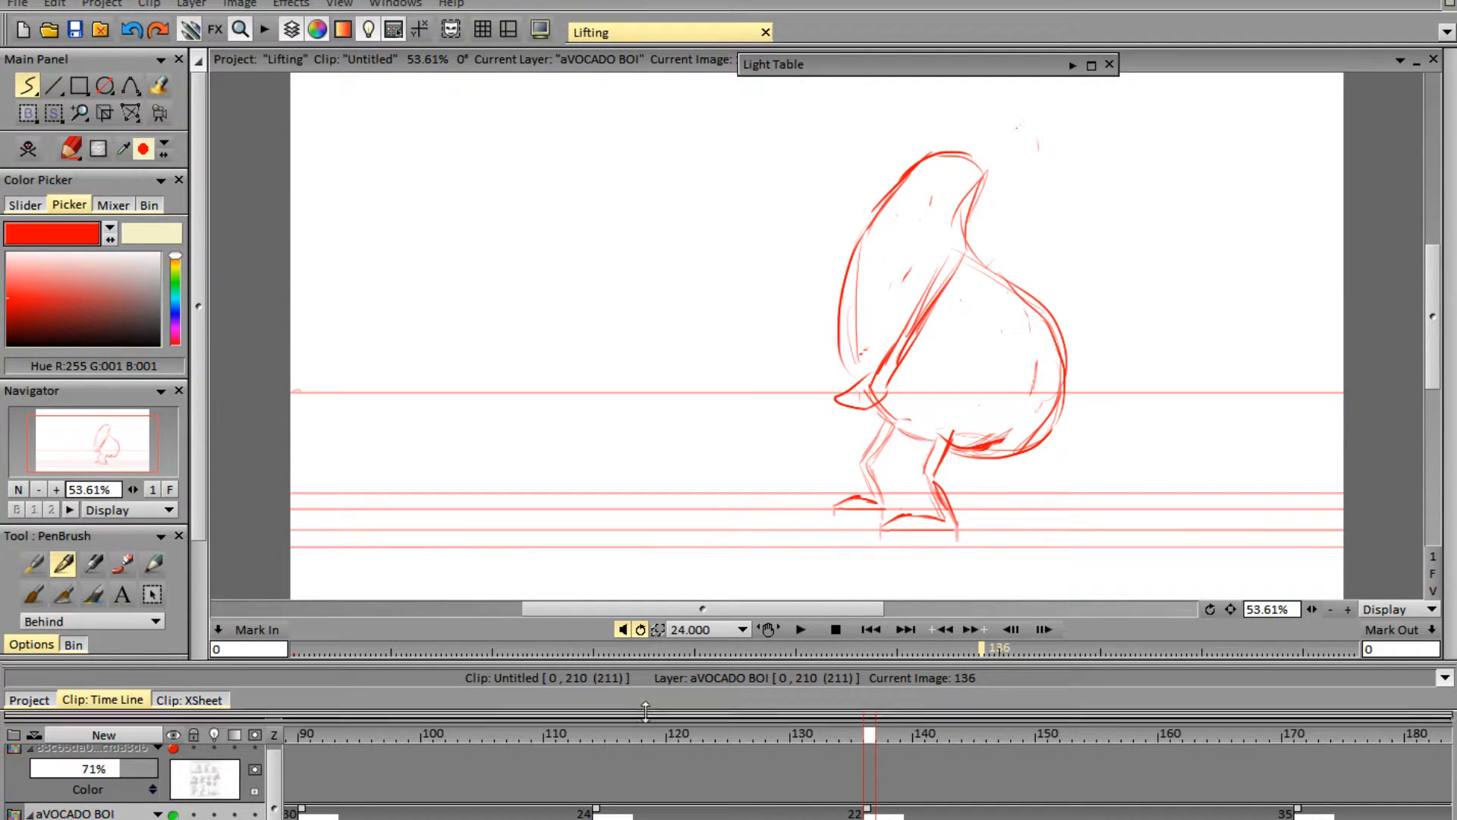
# - Show the Pit layer, switch to the green sketch pencil and clear the pit drawing on frame 136
pyautogui.click(173, 817)
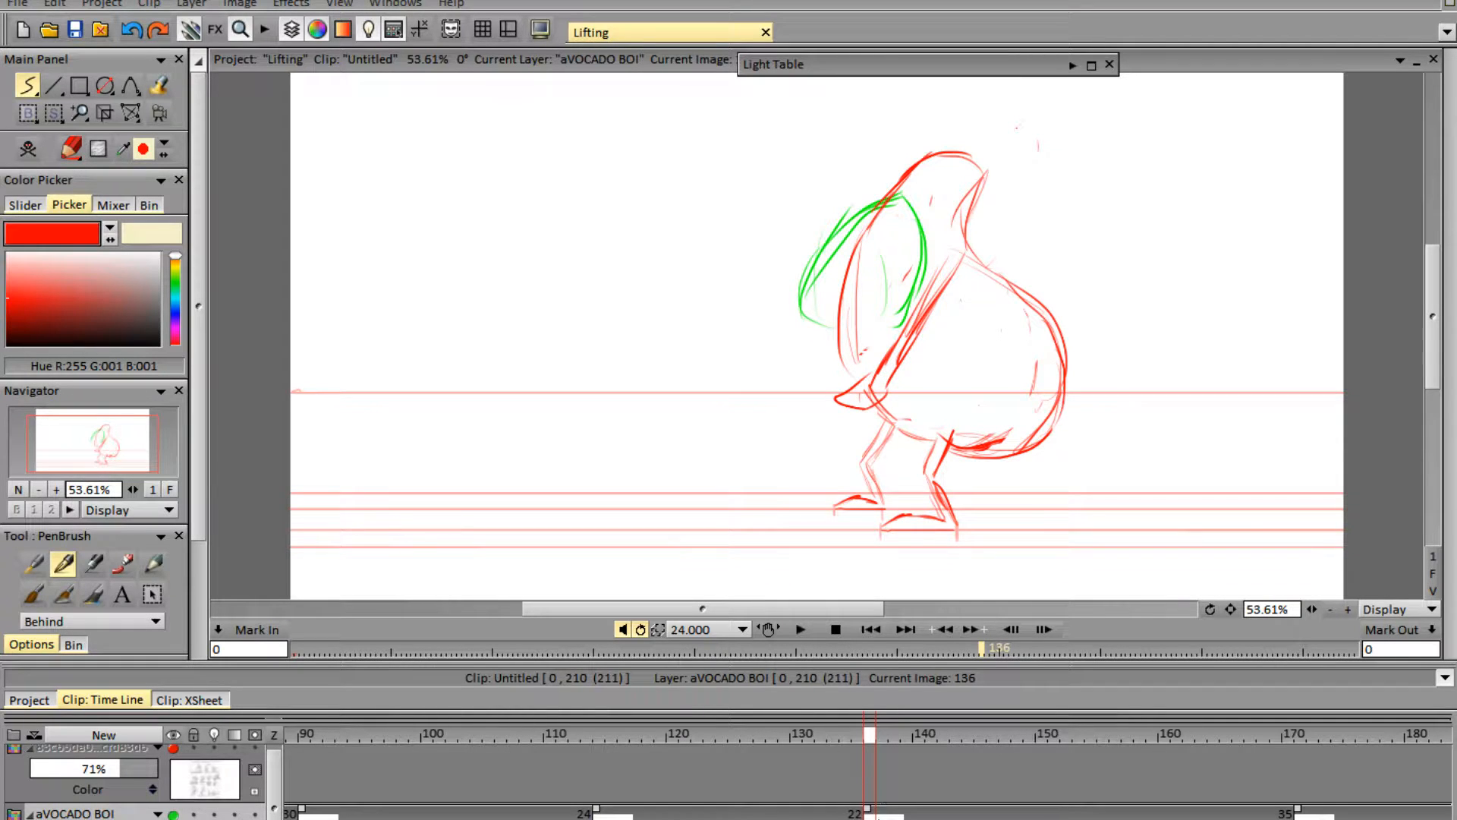
pyautogui.moveTo(867, 818)
pyautogui.mouseDown()
pyautogui.moveTo(892, 818)
pyautogui.moveTo(867, 818)
pyautogui.mouseUp()
pyautogui.moveTo(1449, 358)
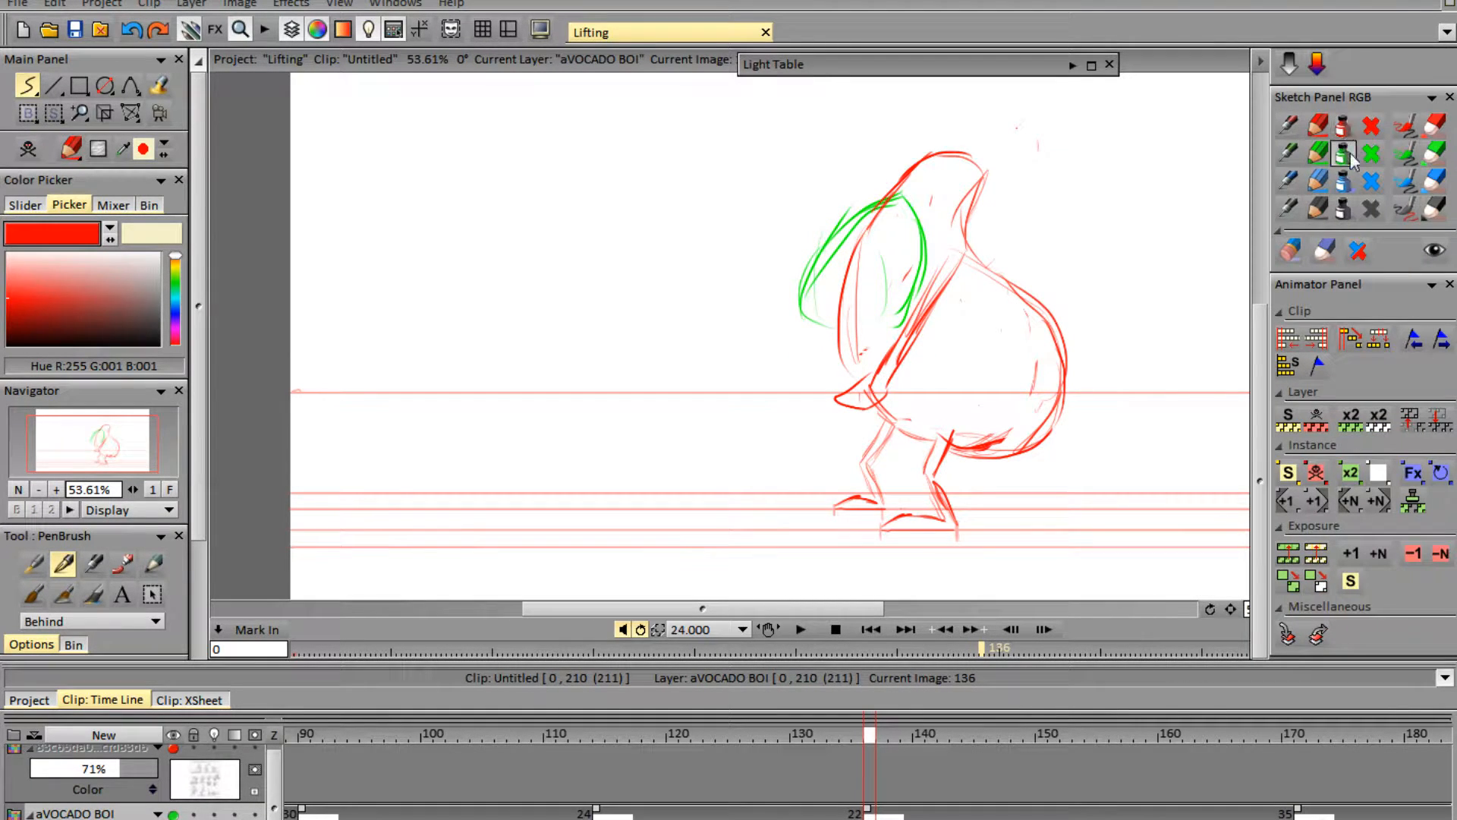
pyautogui.click(1317, 152)
pyautogui.press('Down')
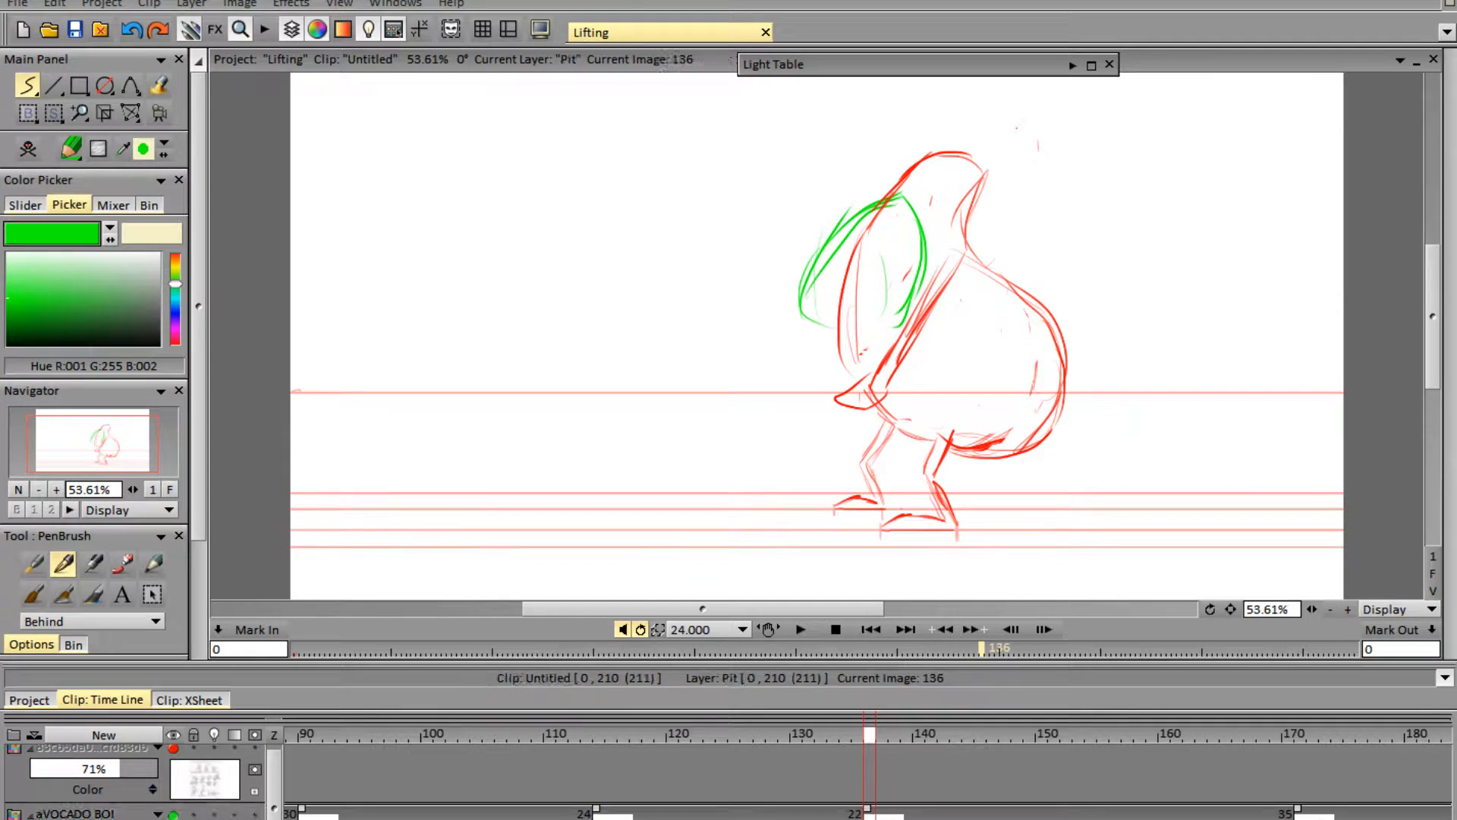
pyautogui.press('e')
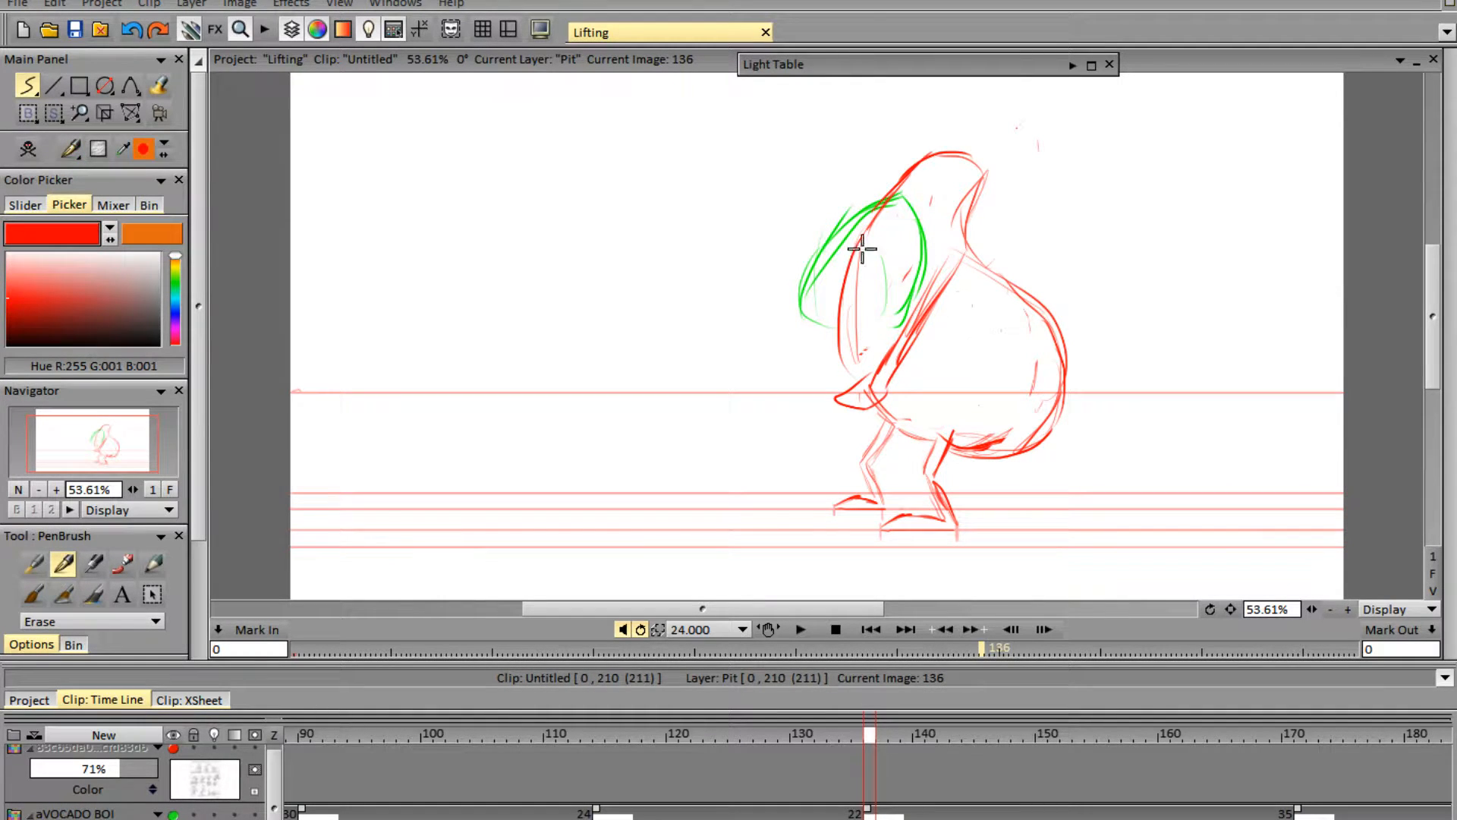
pyautogui.press('Delete')
pyautogui.press('e')
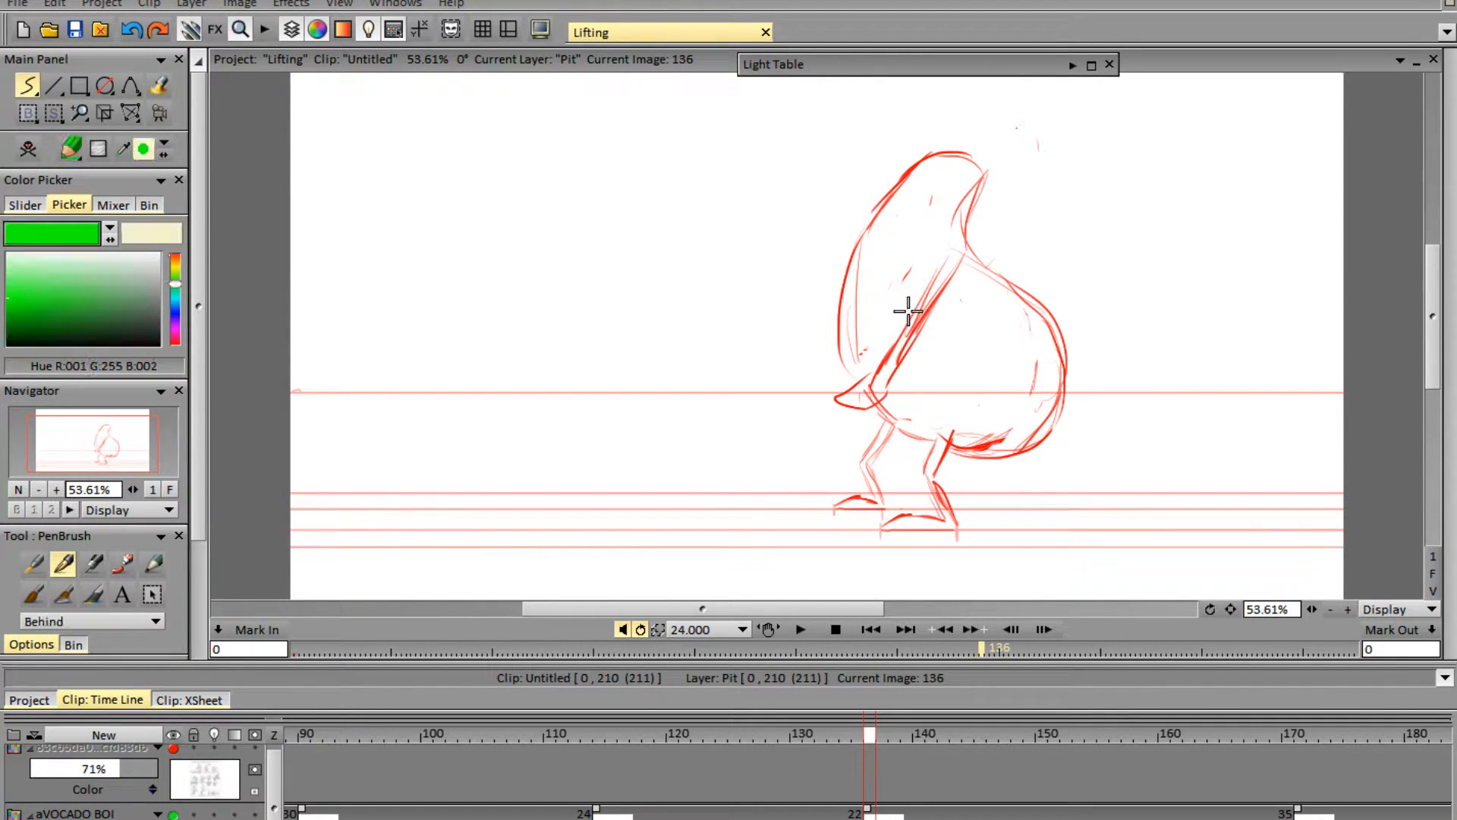
pyautogui.moveTo(878, 355)
pyautogui.mouseDown()
pyautogui.moveTo(856, 277)
pyautogui.moveTo(831, 261)
pyautogui.moveTo(800, 352)
pyautogui.moveTo(824, 352)
pyautogui.moveTo(834, 392)
pyautogui.mouseUp()
pyautogui.moveTo(879, 324); pyautogui.dragTo(892, 359)
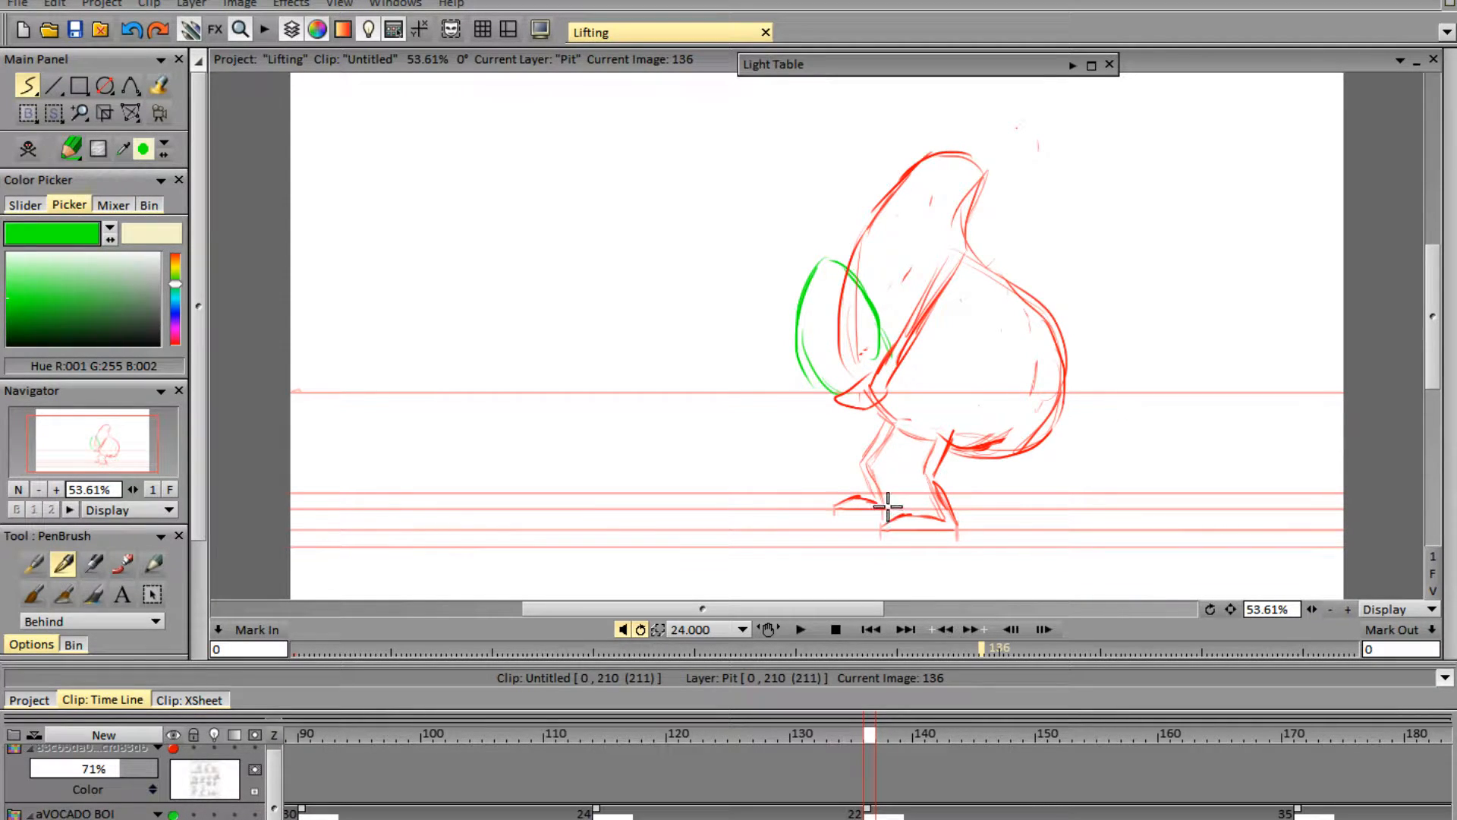
pyautogui.press('Left')
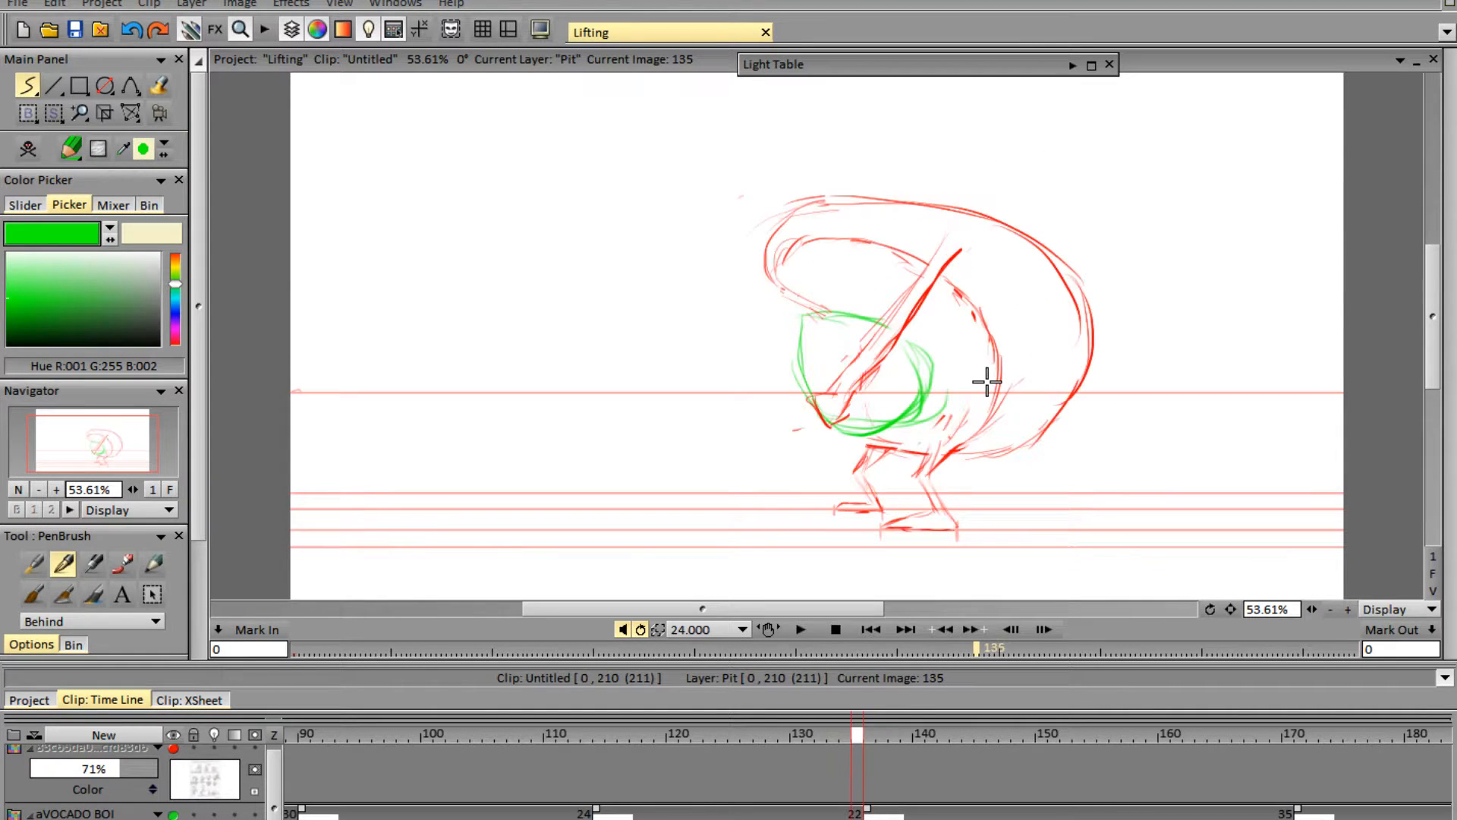
pyautogui.press('Right')
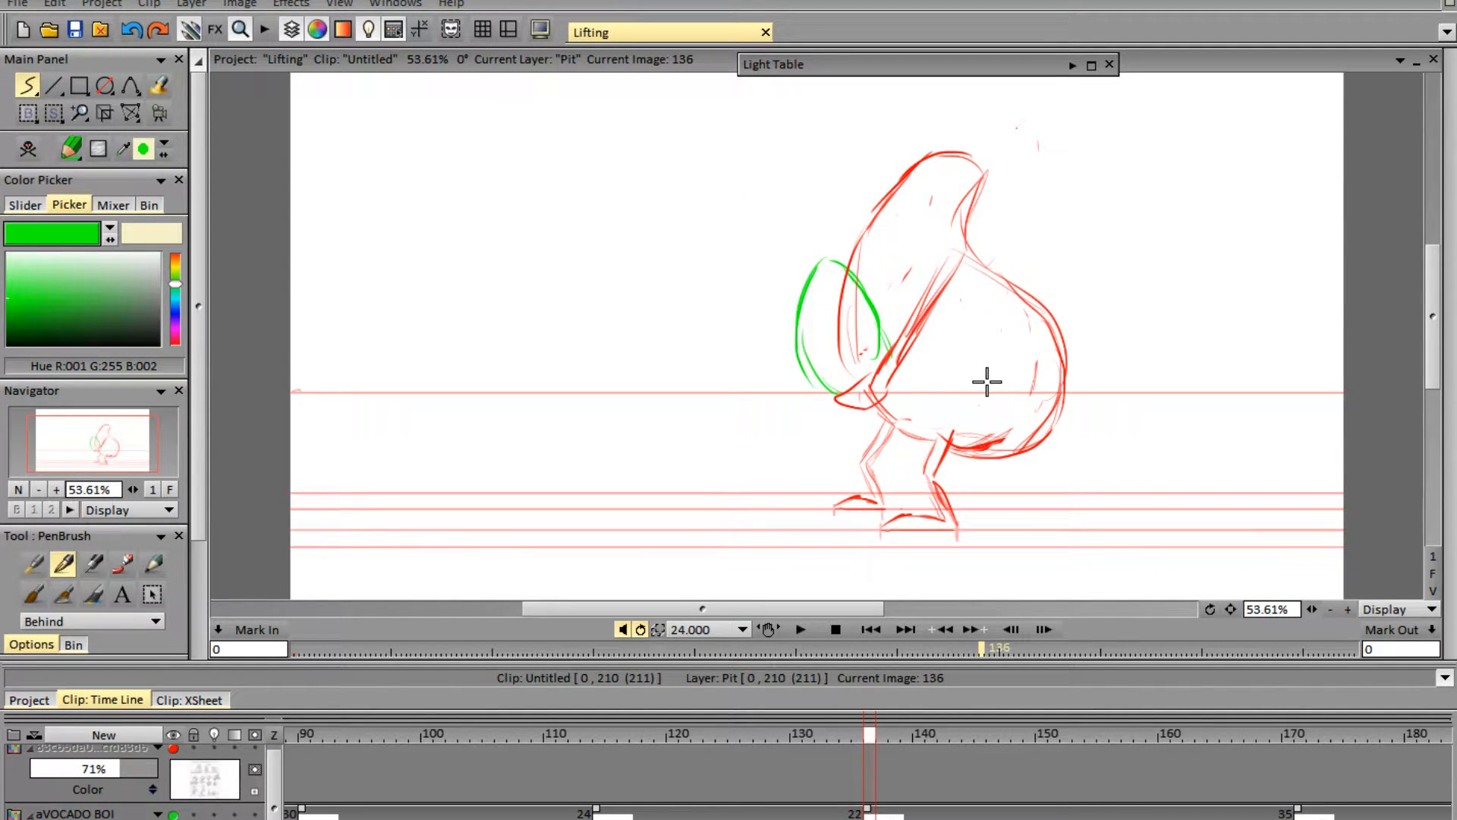
pyautogui.hotkey('ctrl', 'z')
pyautogui.hotkey('ctrl', 'z')
pyautogui.hotkey('ctrl', 'z')
pyautogui.hotkey('ctrl', 'z')
pyautogui.hotkey('ctrl', 'z')
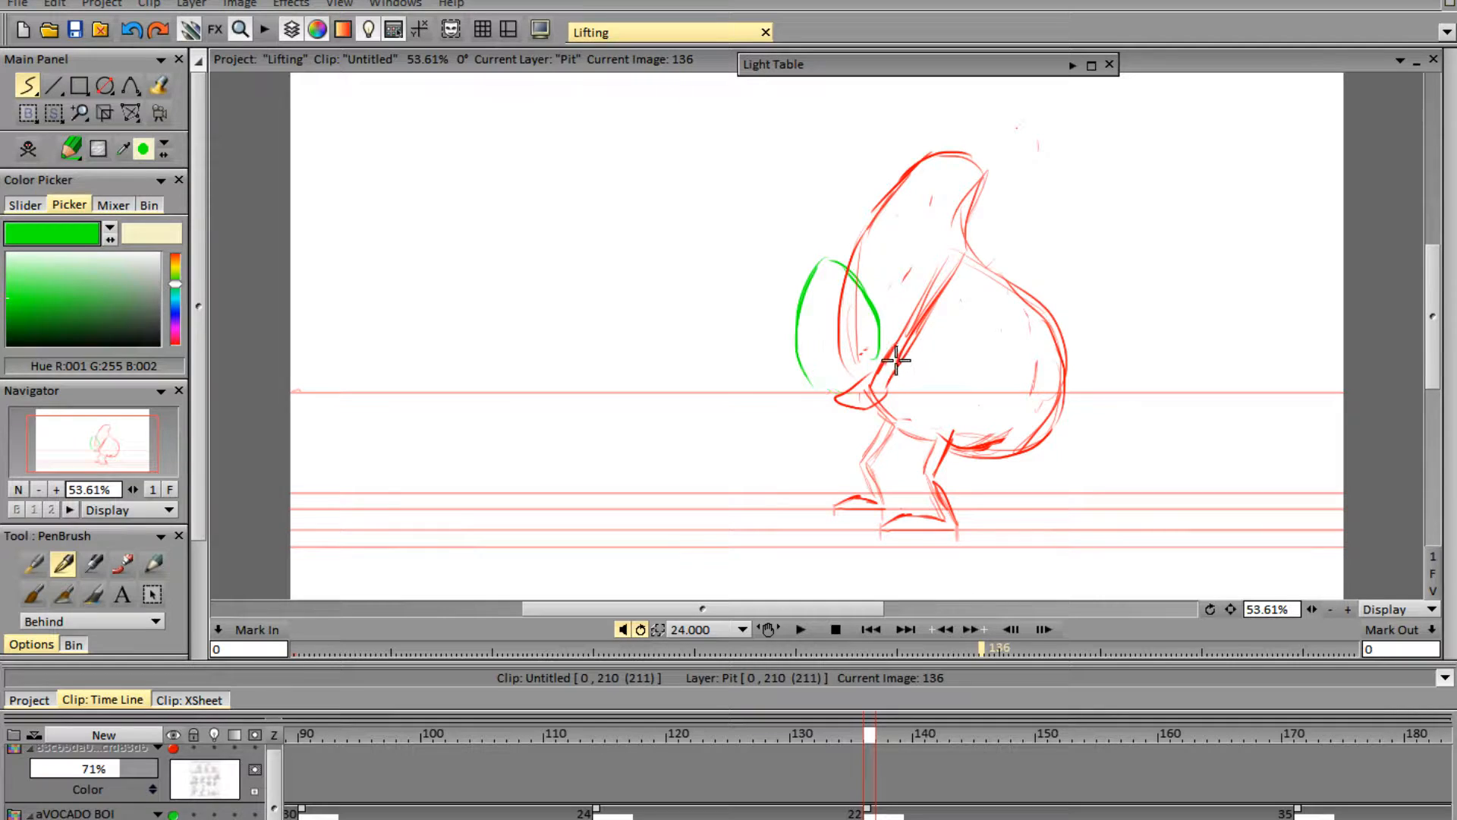
pyautogui.hotkey('ctrl', 'z')
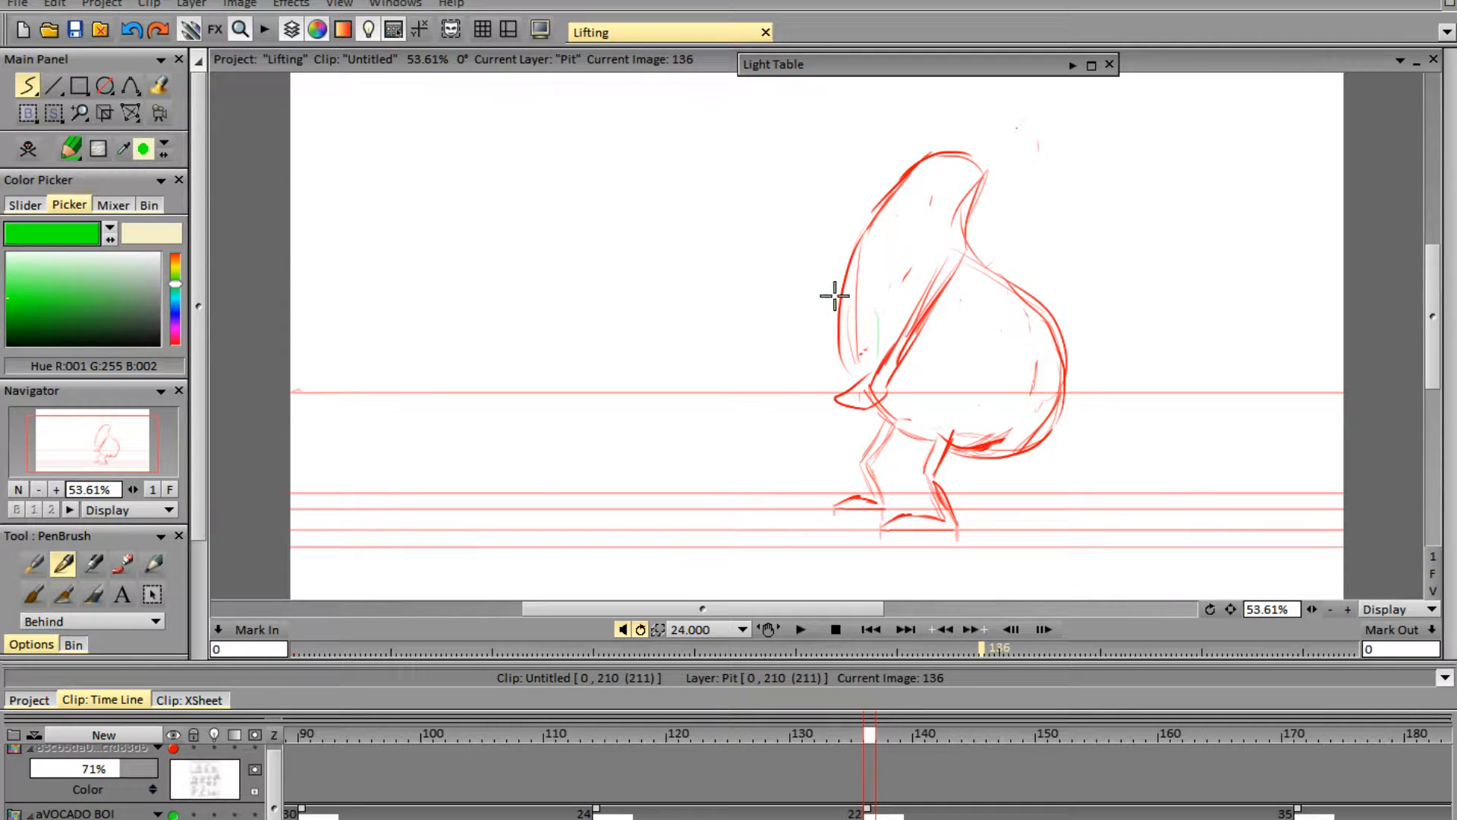
# - Sketch a rounded green pit outline on the Pit layer, overlapping the arm and resting above the hand and belly
pyautogui.moveTo(841, 296); pyautogui.dragTo(898, 343)
pyautogui.moveTo(826, 301); pyautogui.dragTo(821, 371)
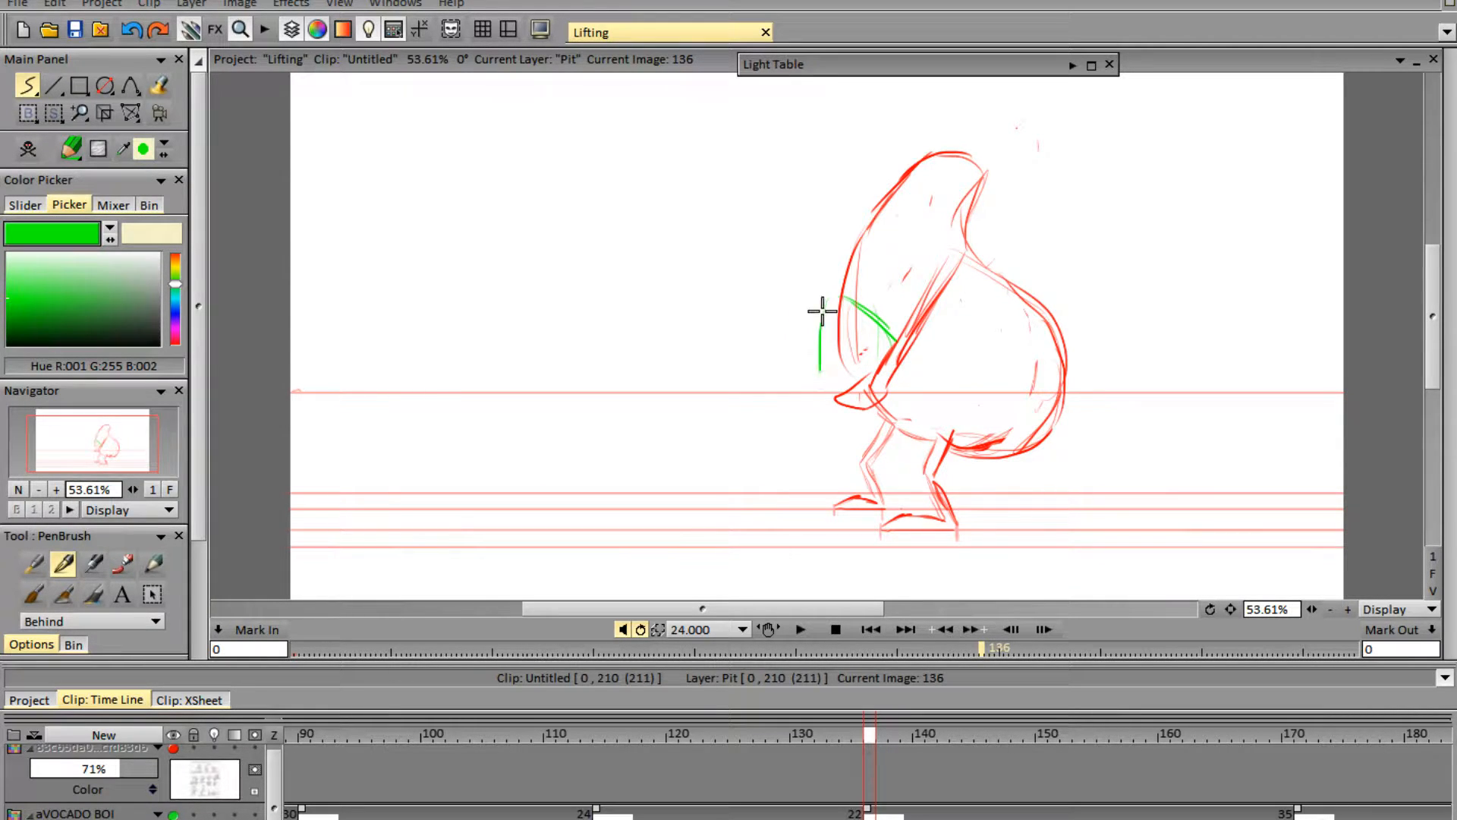
pyautogui.moveTo(920, 353)
pyautogui.mouseDown()
pyautogui.moveTo(924, 421)
pyautogui.moveTo(896, 415)
pyautogui.moveTo(911, 416)
pyautogui.moveTo(938, 346)
pyautogui.moveTo(922, 318)
pyautogui.mouseUp()
pyautogui.moveTo(833, 293)
pyautogui.mouseDown()
pyautogui.moveTo(882, 288)
pyautogui.moveTo(922, 315)
pyautogui.moveTo(881, 326)
pyautogui.moveTo(920, 351)
pyautogui.moveTo(894, 418)
pyautogui.moveTo(938, 347)
pyautogui.mouseUp()
pyautogui.press('e')
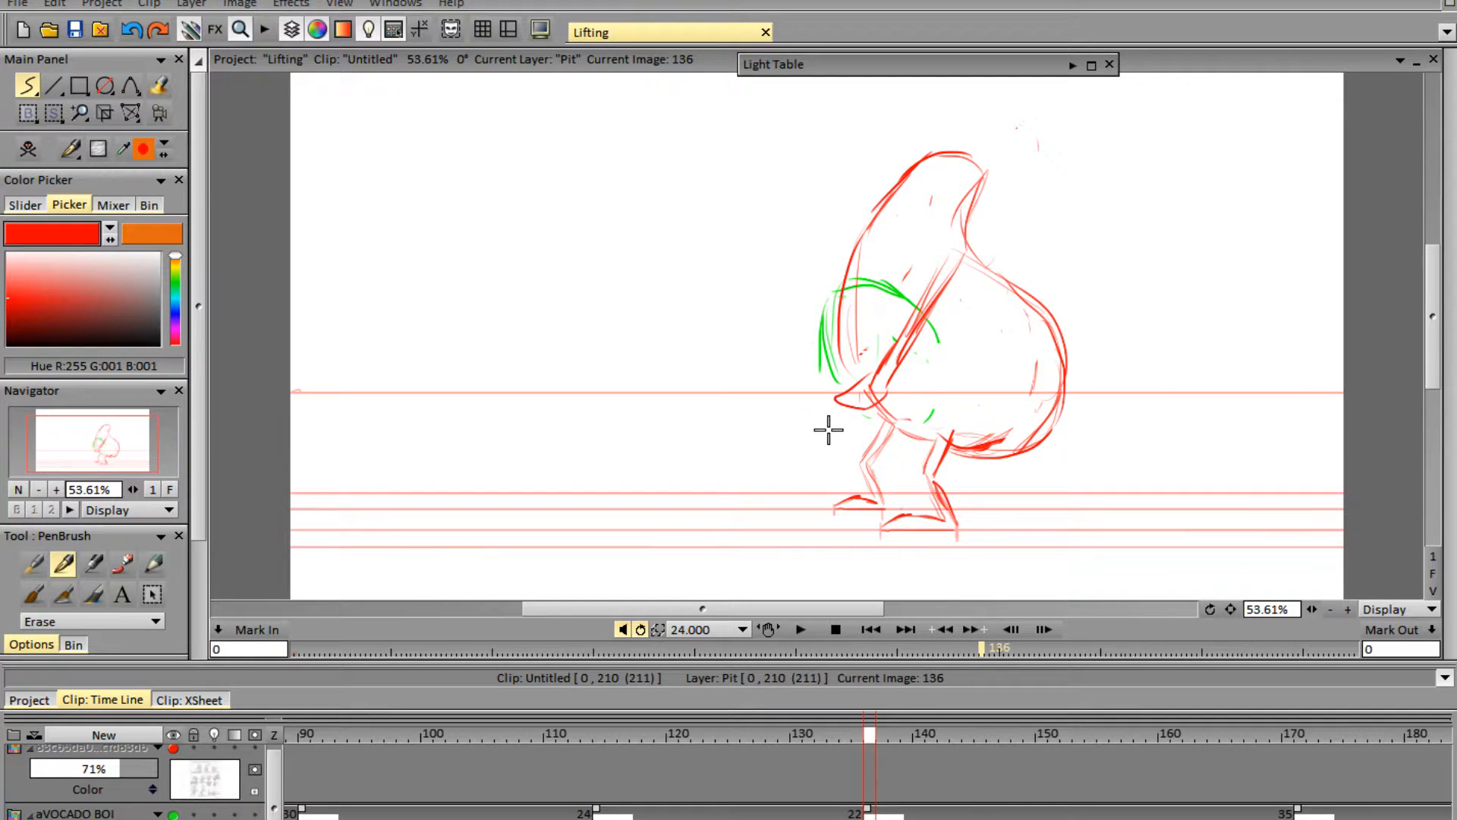
pyautogui.press('e')
pyautogui.moveTo(898, 400)
pyautogui.mouseDown()
pyautogui.moveTo(935, 362)
pyautogui.moveTo(865, 303)
pyautogui.moveTo(900, 299)
pyautogui.moveTo(844, 264)
pyautogui.moveTo(837, 378)
pyautogui.mouseUp()
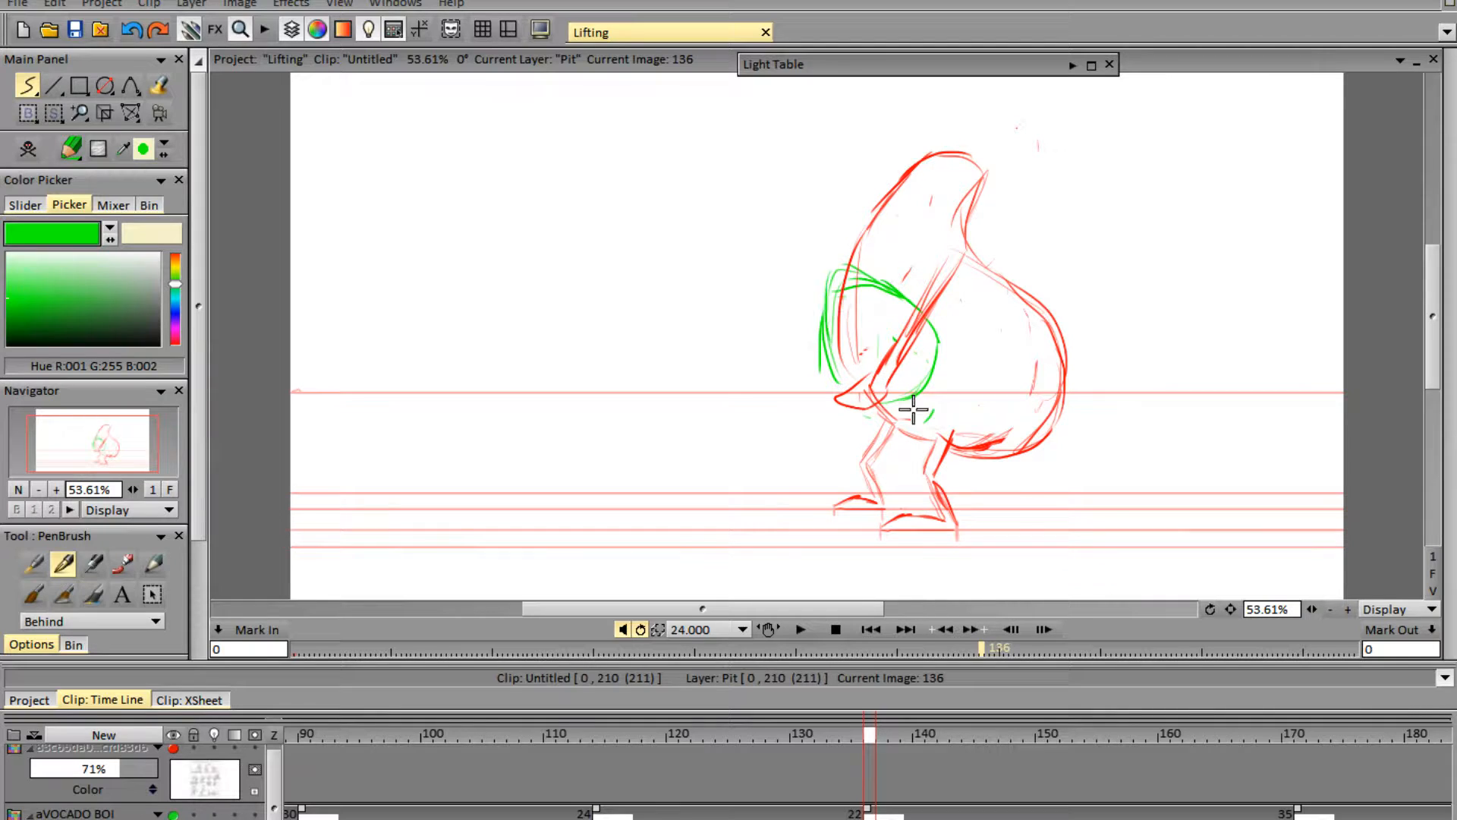
# - Shift the pit drawing on frame 136 slightly forward and down with the Warp tool
pyautogui.press('Left')
pyautogui.press('Right')
pyautogui.click(138, 120)
pyautogui.click(199, 161)
pyautogui.moveTo(890, 342)
pyautogui.mouseDown()
pyautogui.moveTo(860, 356)
pyautogui.moveTo(888, 370)
pyautogui.mouseUp()
pyautogui.press('Return')
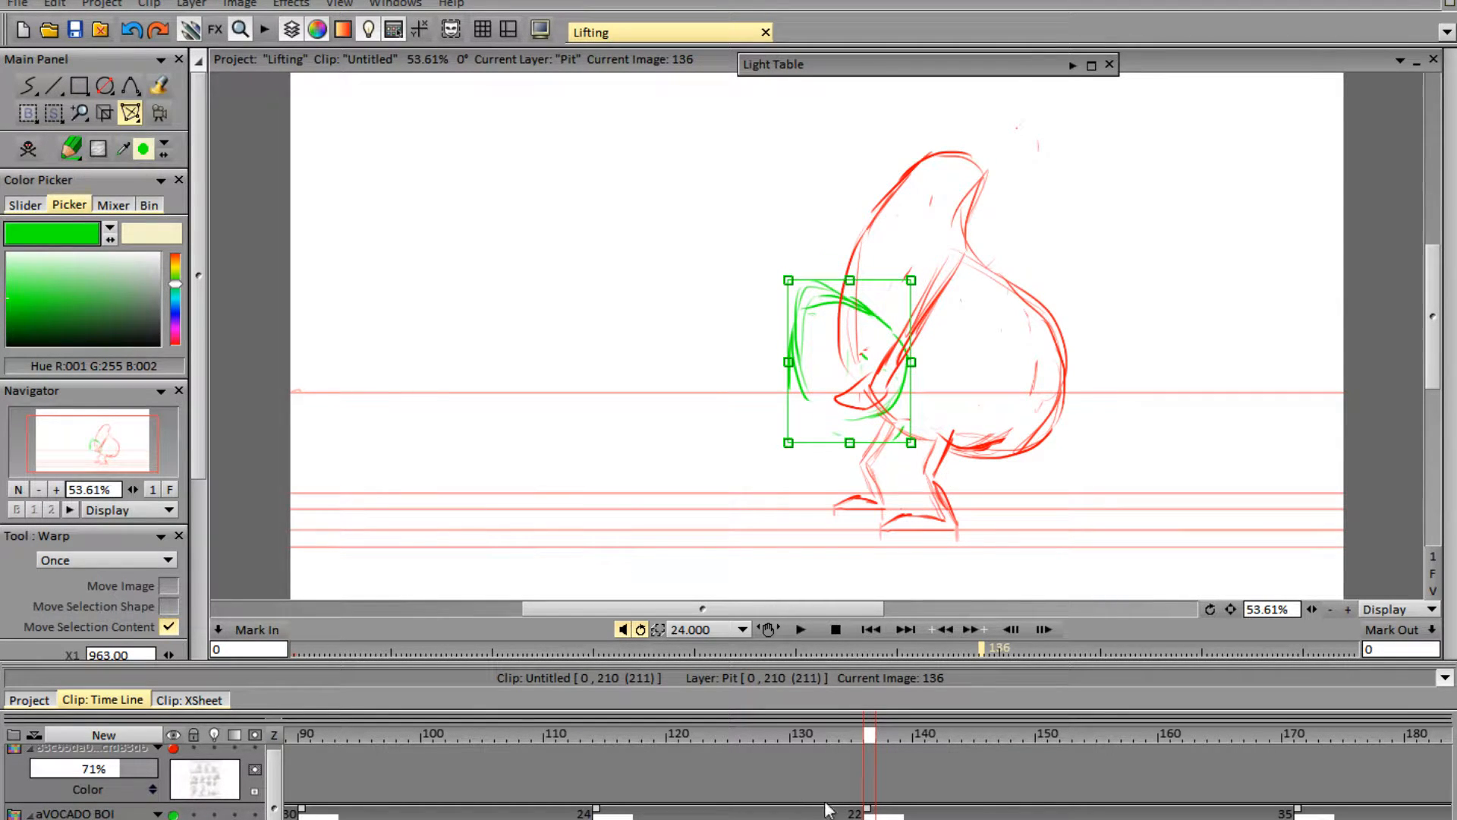
# - Switch to the red sketch pencil on the aVOCADO BOI layer and erase the arm and hand on frame 136
pyautogui.click(1299, 811)
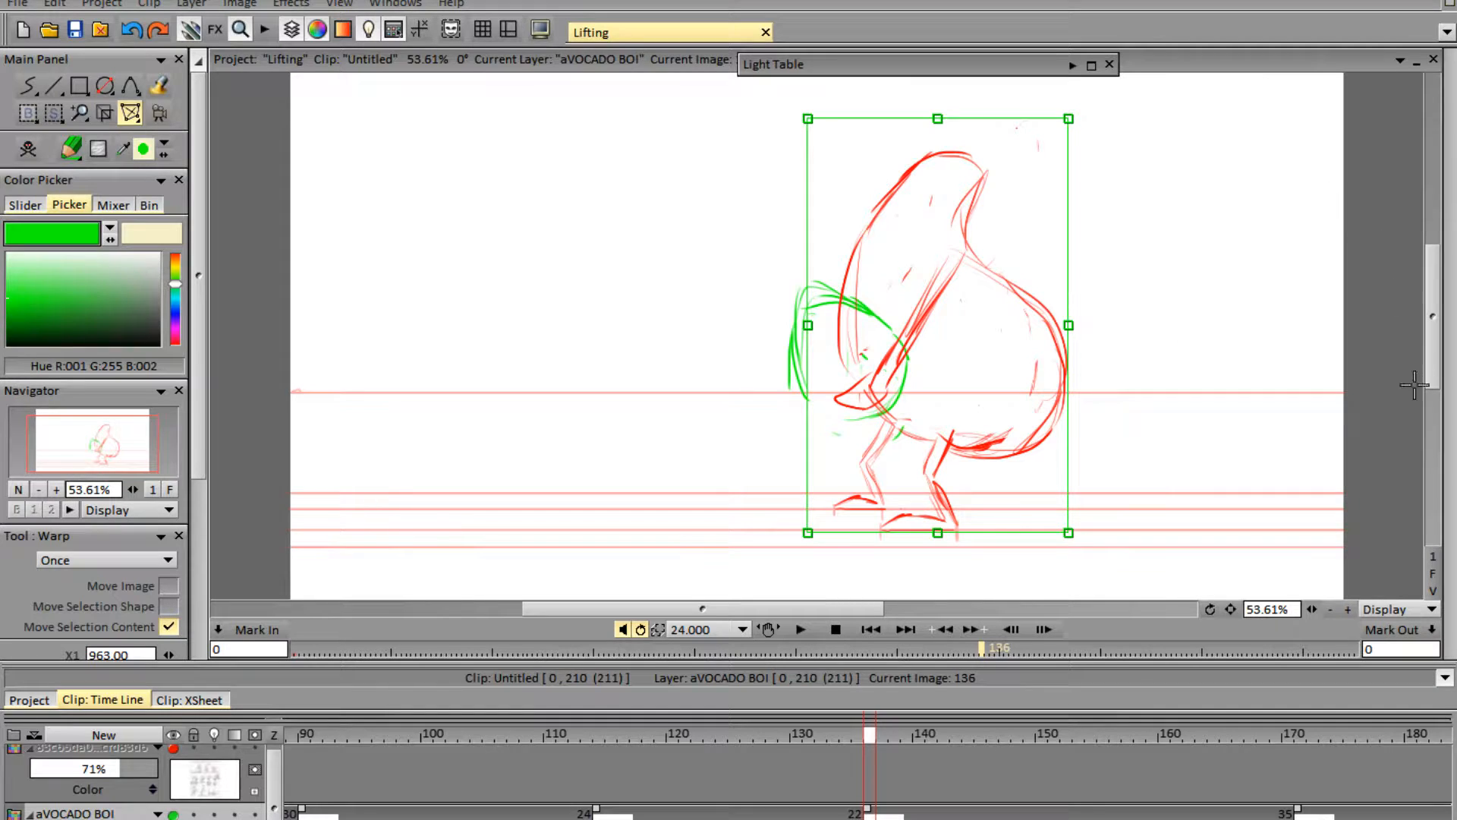
pyautogui.moveTo(1448, 334)
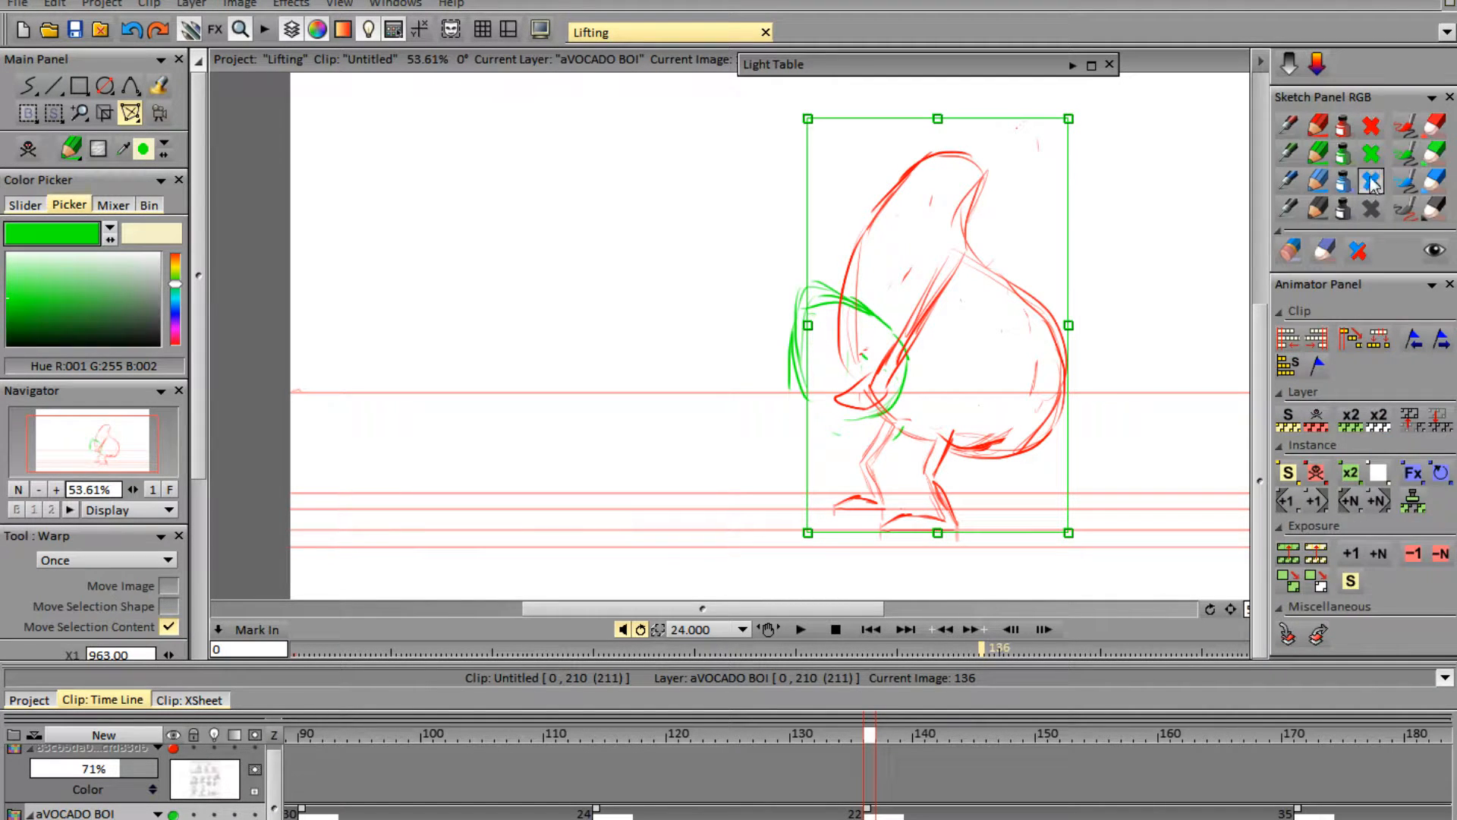
pyautogui.click(1317, 126)
pyautogui.press('e')
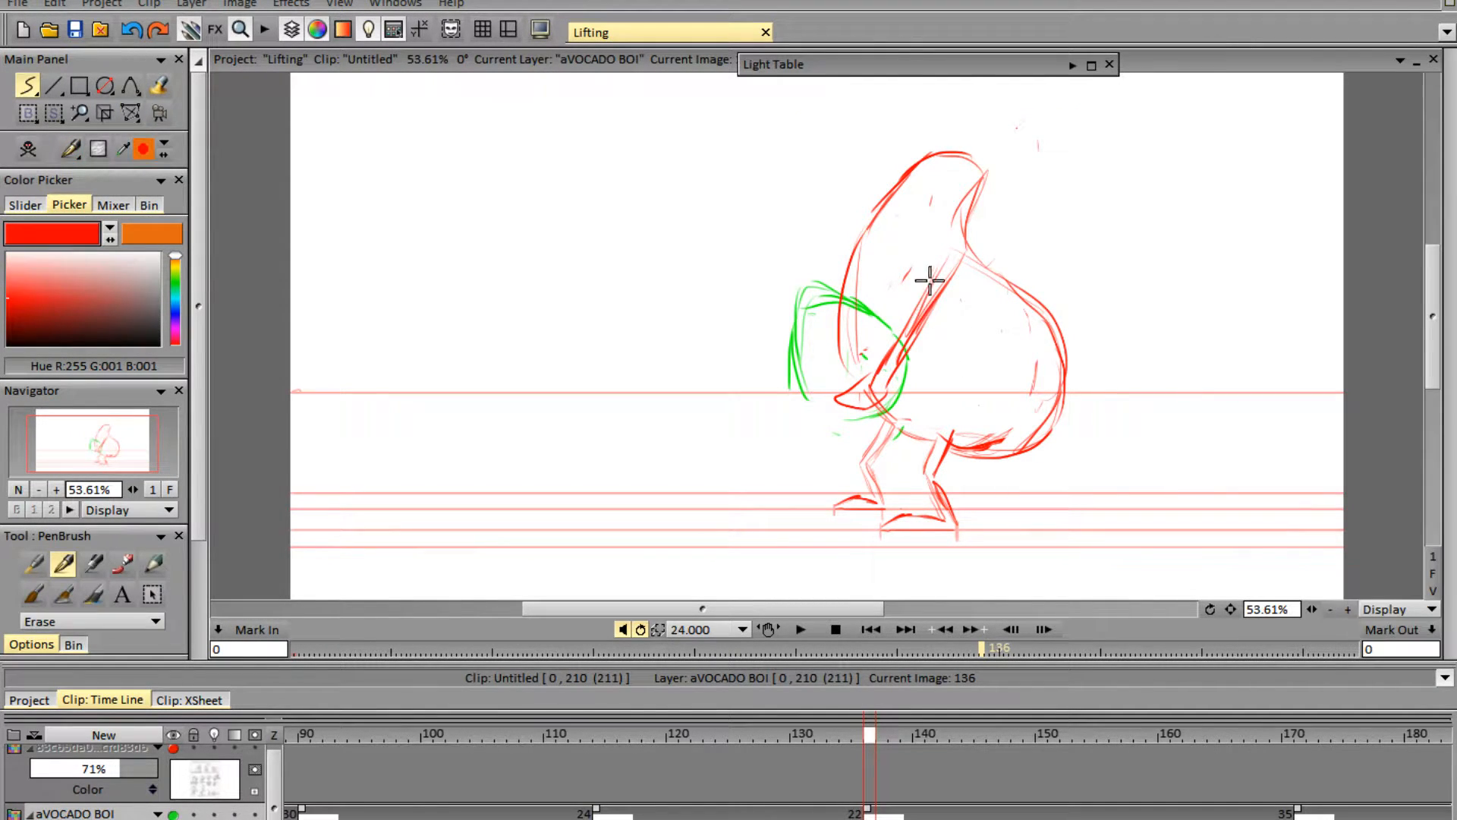
pyautogui.moveTo(928, 280)
pyautogui.mouseDown()
pyautogui.moveTo(918, 338)
pyautogui.moveTo(848, 386)
pyautogui.moveTo(907, 359)
pyautogui.mouseUp()
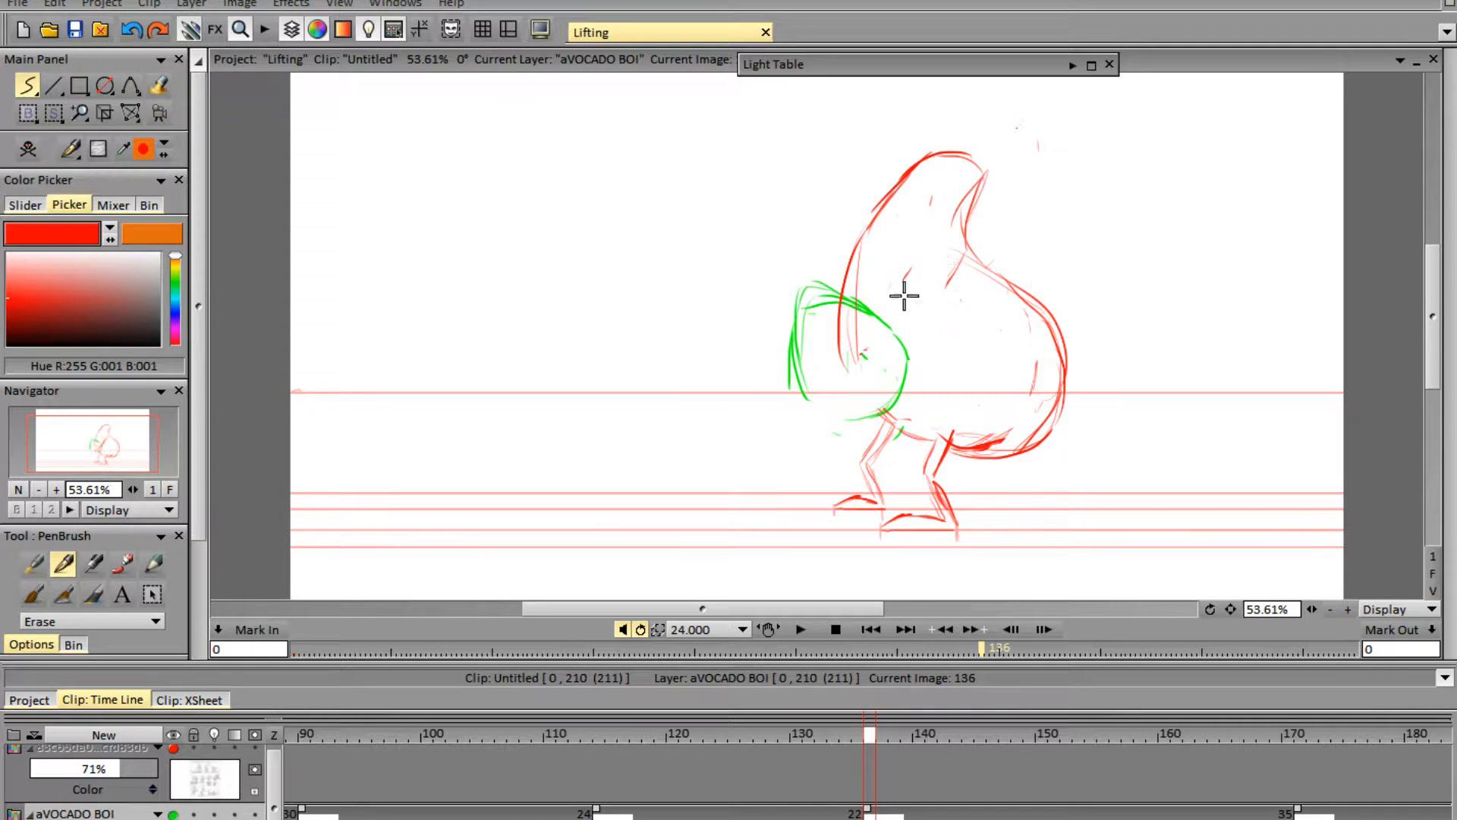
pyautogui.press('e')
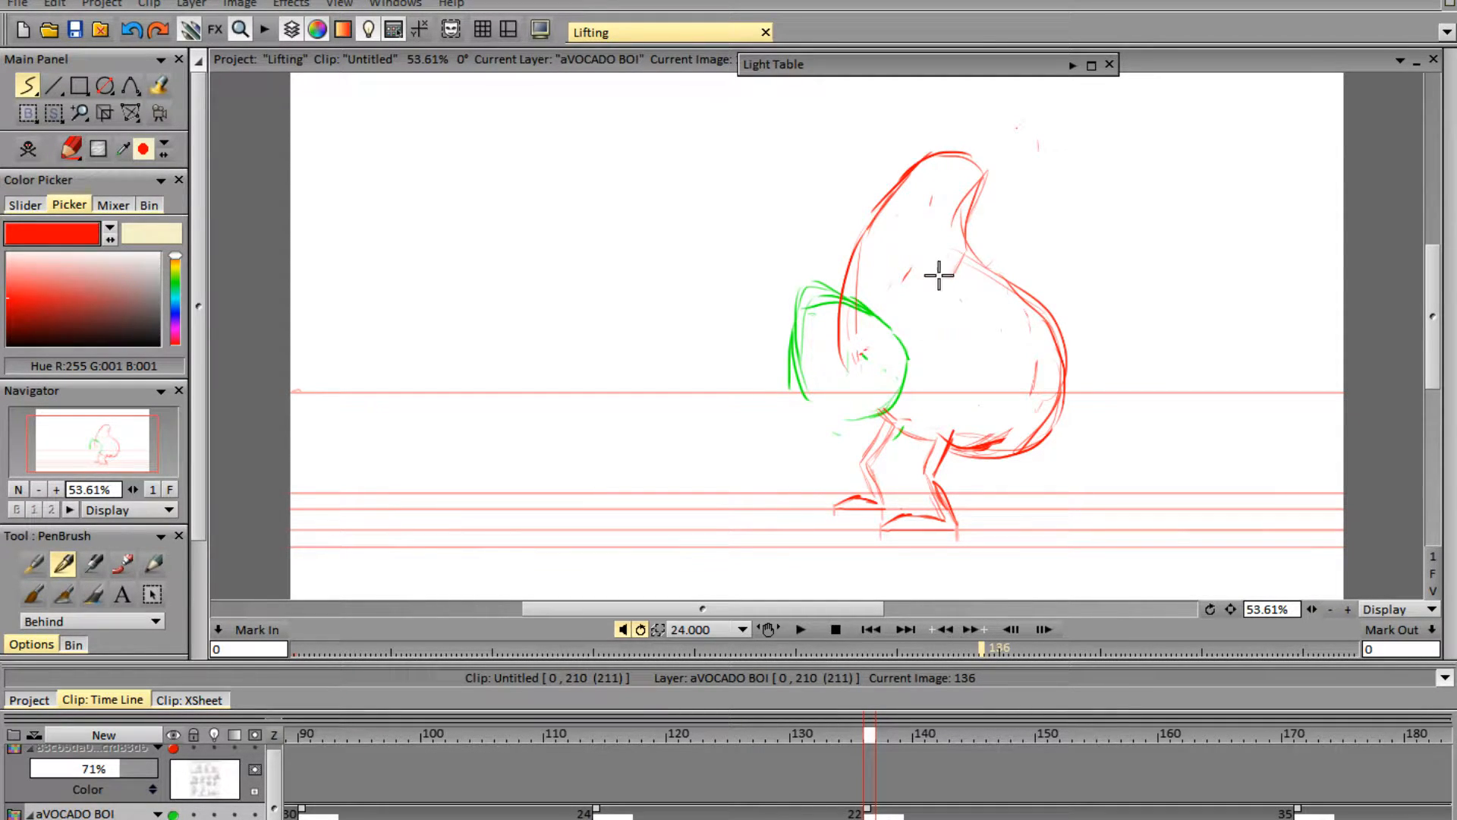
pyautogui.moveTo(937, 267); pyautogui.dragTo(826, 383)
pyautogui.moveTo(943, 296)
pyautogui.mouseDown()
pyautogui.moveTo(827, 409)
pyautogui.moveTo(829, 380)
pyautogui.moveTo(817, 414)
pyautogui.mouseUp()
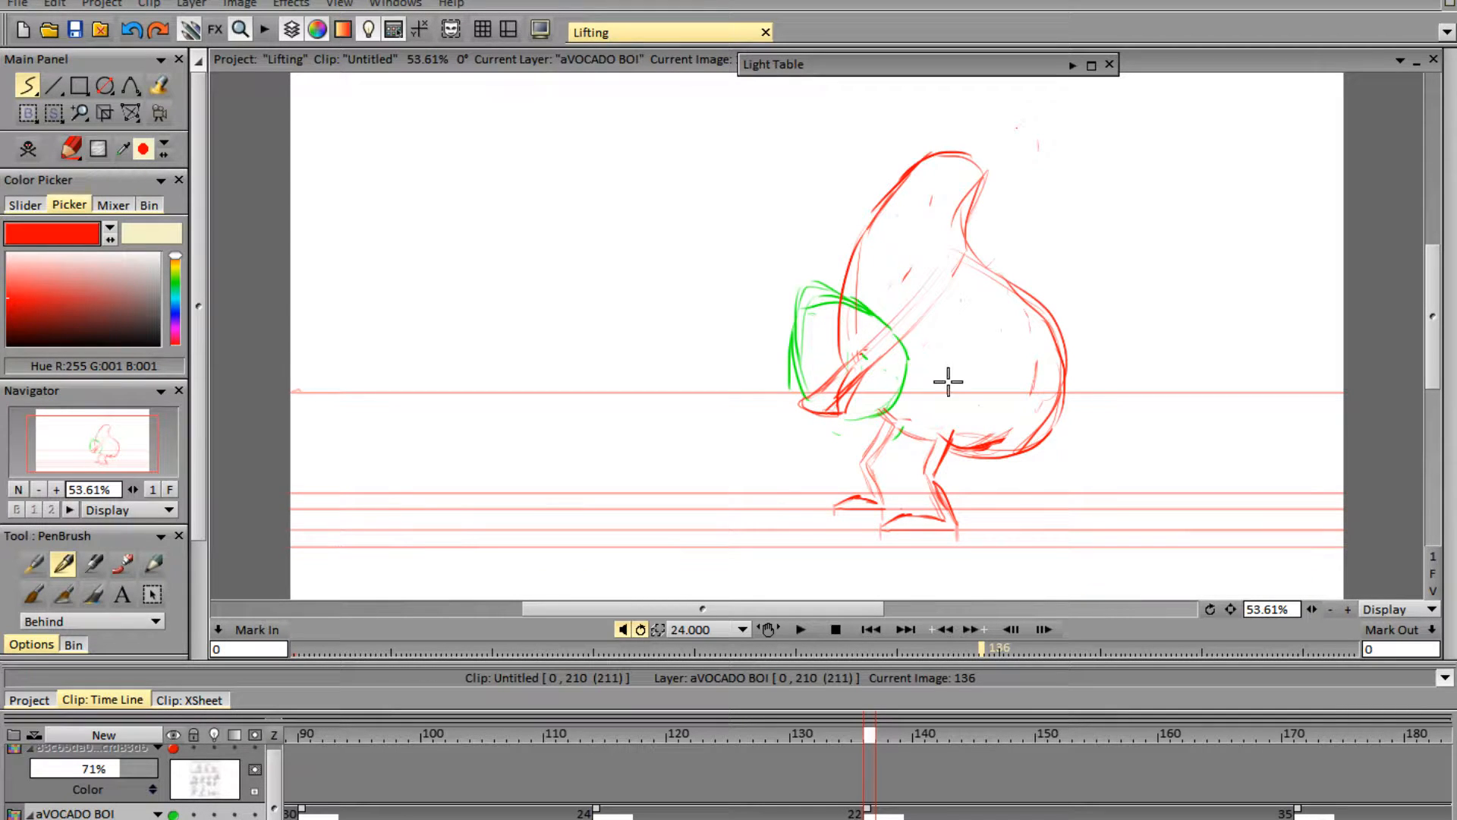
pyautogui.moveTo(927, 245); pyautogui.dragTo(870, 344)
pyautogui.hotkey('ctrl', 'z')
pyautogui.hotkey('ctrl', 'z')
pyautogui.hotkey('ctrl', 'z')
pyautogui.hotkey('ctrl', 'z')
pyautogui.hotkey('ctrl', 'z')
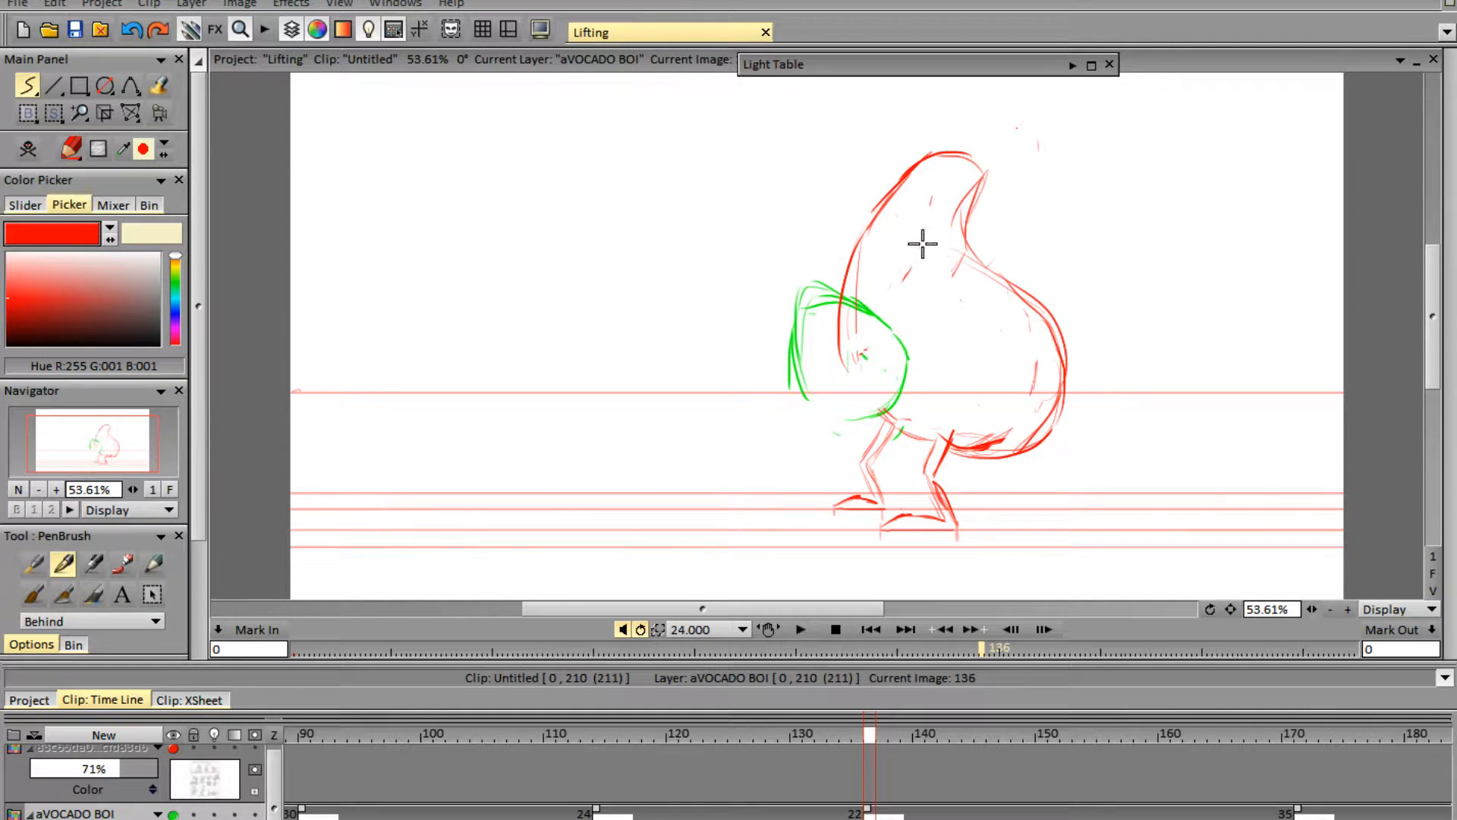
# - Sketch a straight arm with a rounded shoulder, reaching down across the pit to a hand cupped under its lower front edge
pyautogui.moveTo(907, 265); pyautogui.dragTo(822, 397)
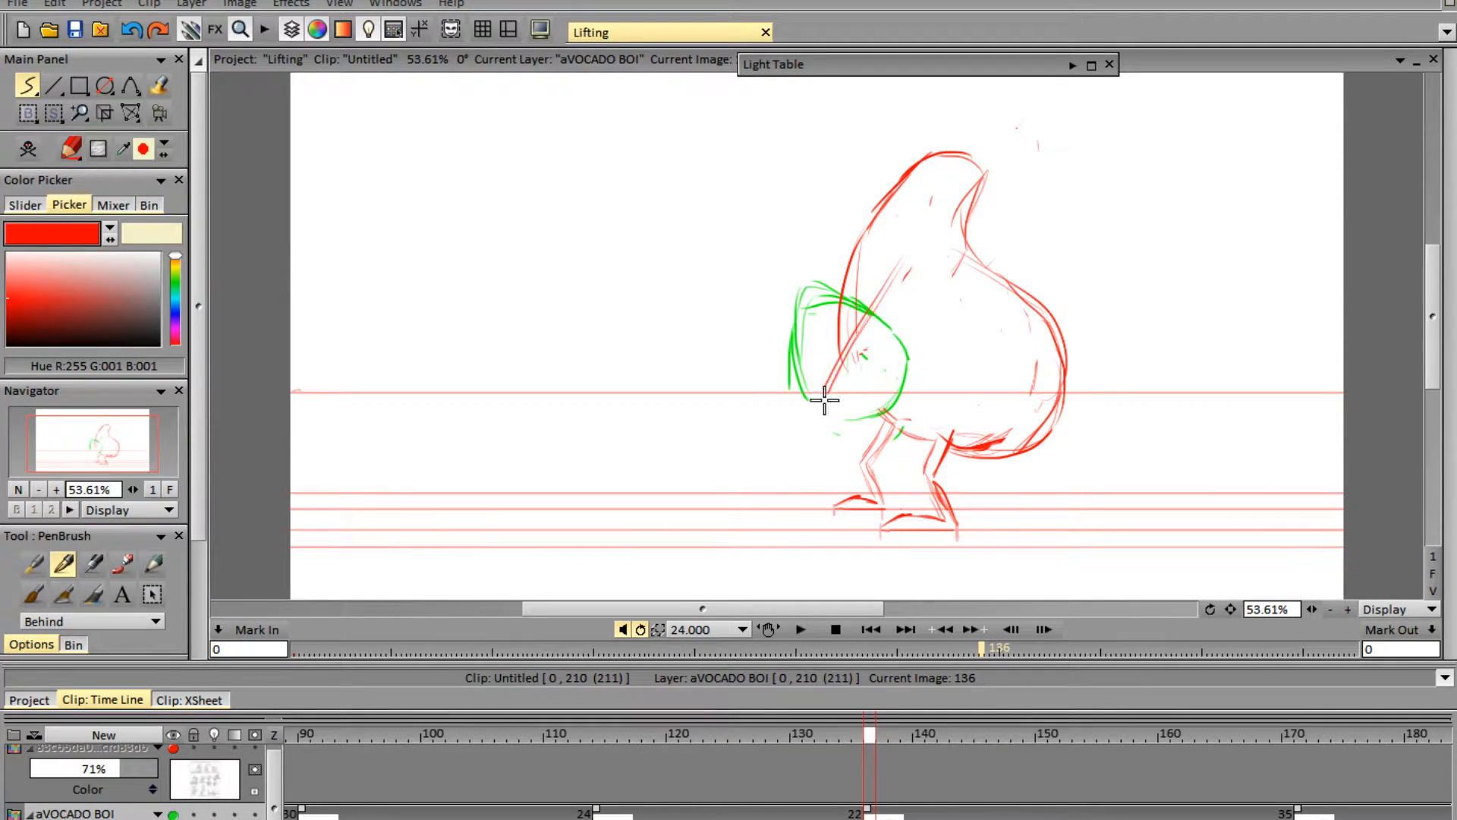
pyautogui.moveTo(880, 304); pyautogui.dragTo(824, 410)
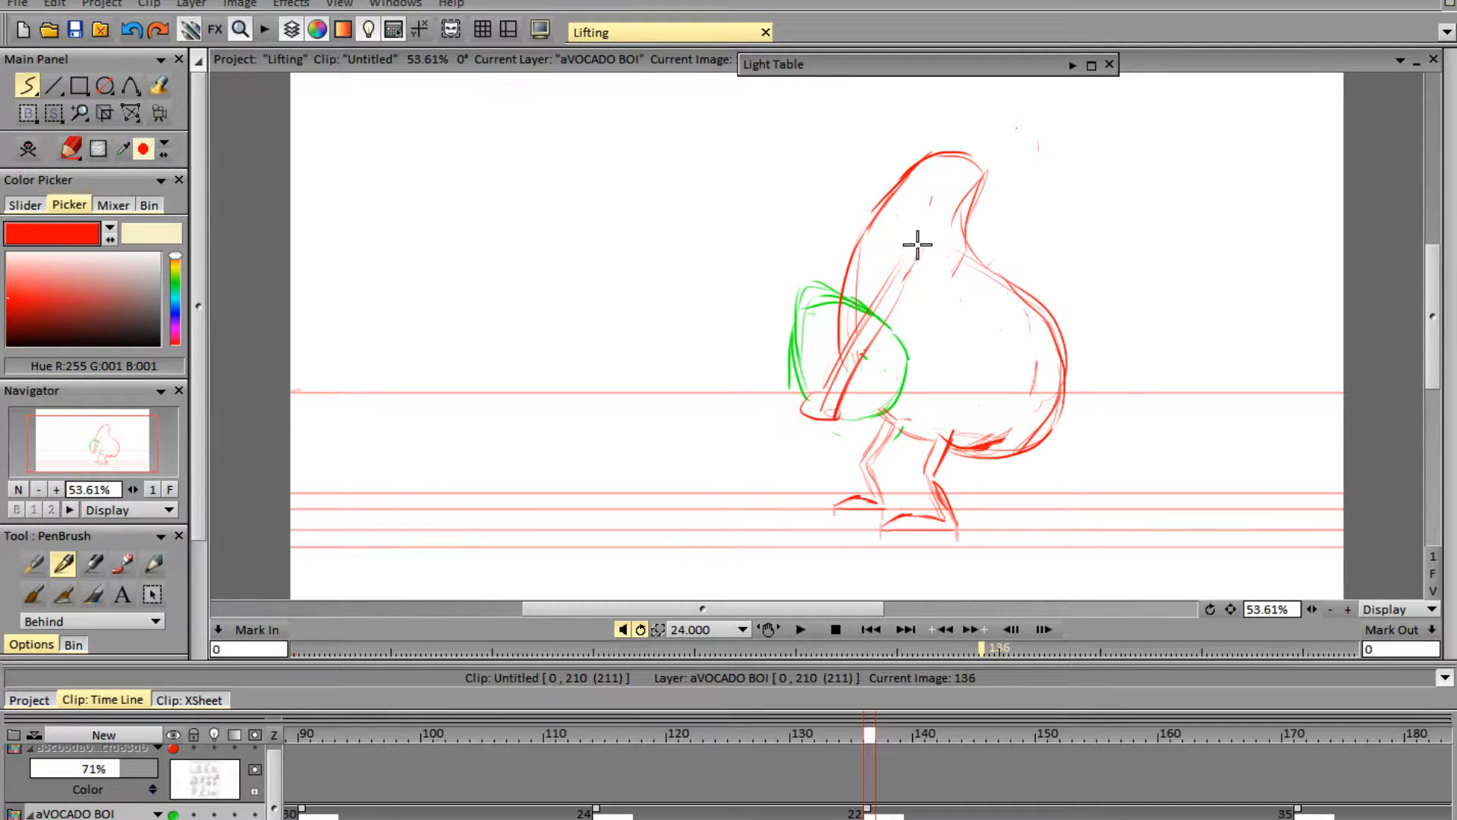
pyautogui.moveTo(903, 245)
pyautogui.mouseDown()
pyautogui.moveTo(889, 338)
pyautogui.moveTo(908, 243)
pyautogui.moveTo(886, 281)
pyautogui.moveTo(916, 264)
pyautogui.moveTo(870, 372)
pyautogui.mouseUp()
# - Erase the head outline overlapping the pit and sketch the inner cavity edge inside the head and curving down through the belly
pyautogui.press('e')
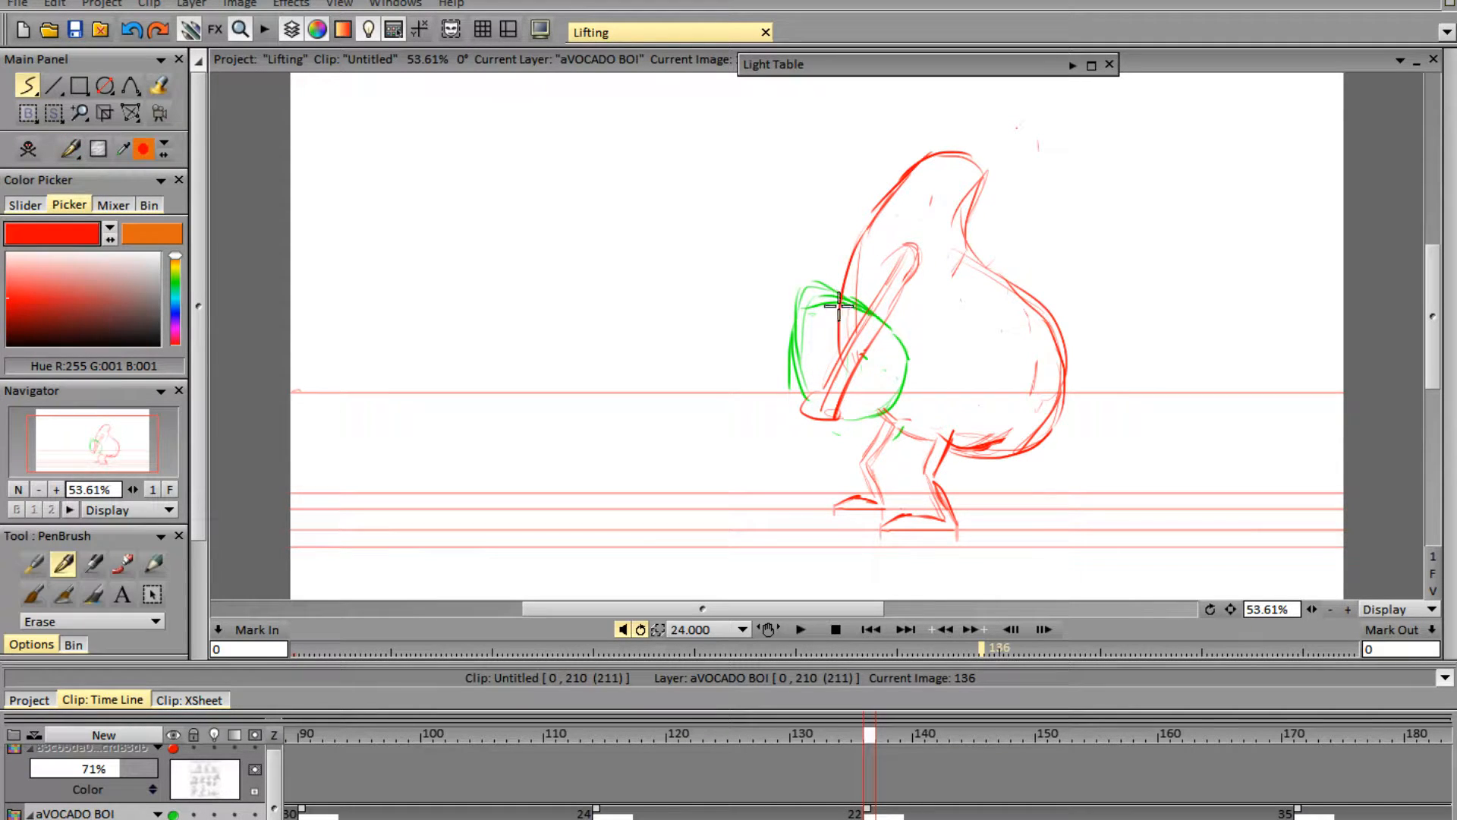
pyautogui.press('e')
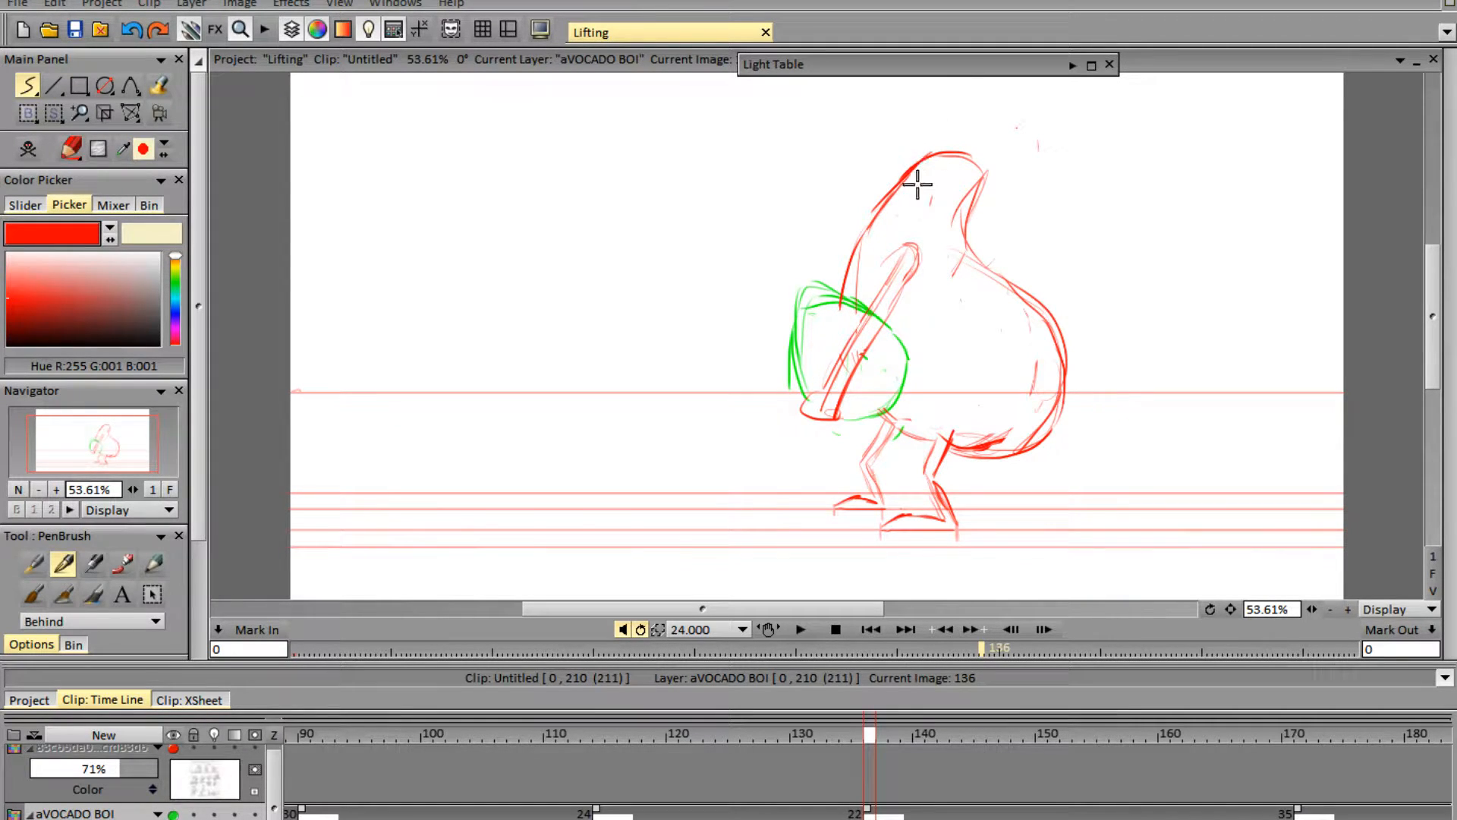
pyautogui.moveTo(919, 179)
pyautogui.mouseDown()
pyautogui.moveTo(936, 157)
pyautogui.moveTo(914, 251)
pyautogui.mouseUp()
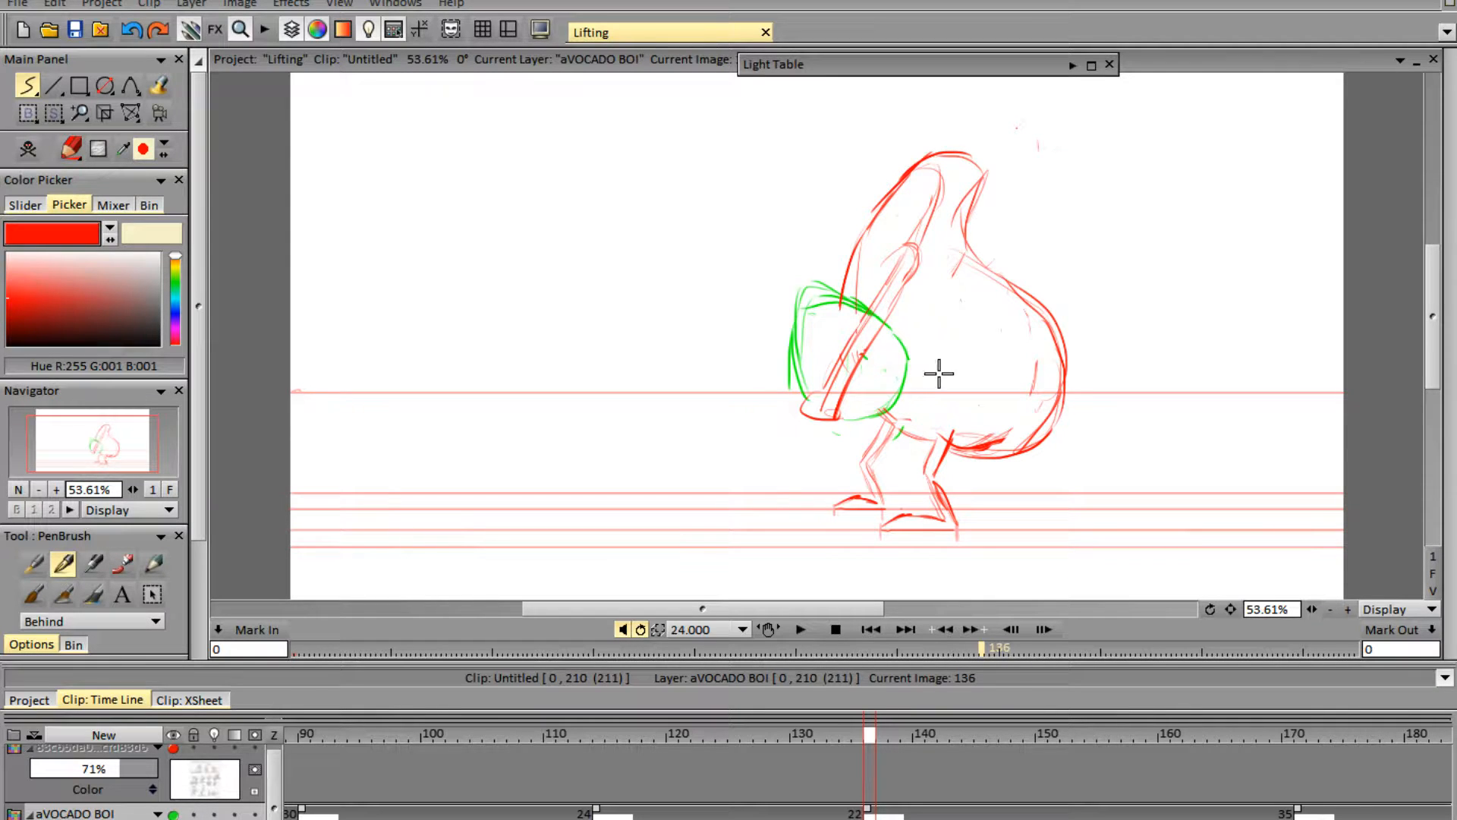
pyautogui.moveTo(928, 305); pyautogui.dragTo(957, 439)
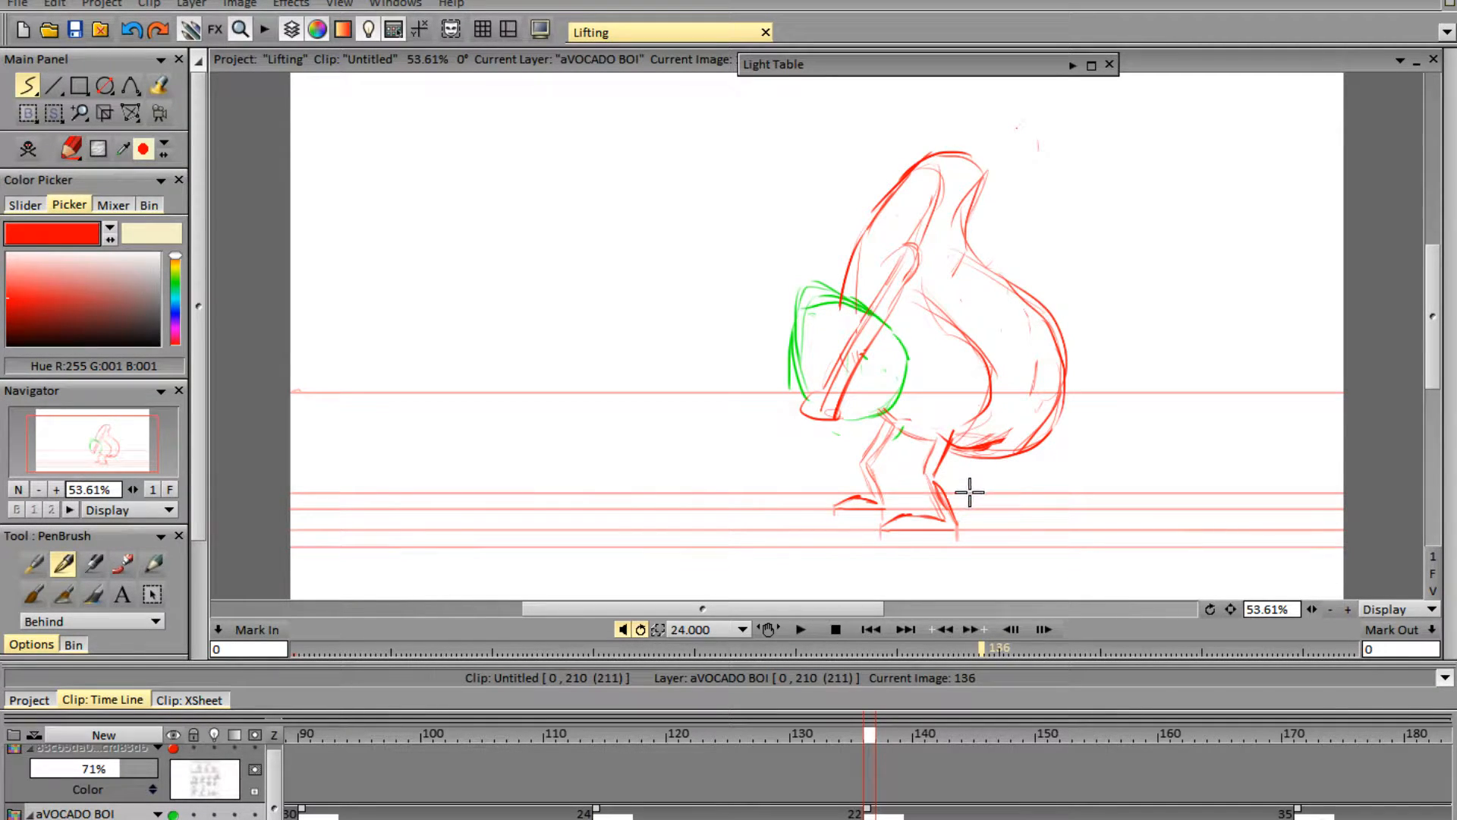
# - Flip between frame 136 and the preceding key poses to compare how the body and pit move
pyautogui.press('Left')
pyautogui.press('Right')
pyautogui.press('Left')
pyautogui.press('Right')
pyautogui.press('Left')
pyautogui.press('Left')
pyautogui.press('Left')
pyautogui.press('Left')
pyautogui.press('Right')
pyautogui.press('Right')
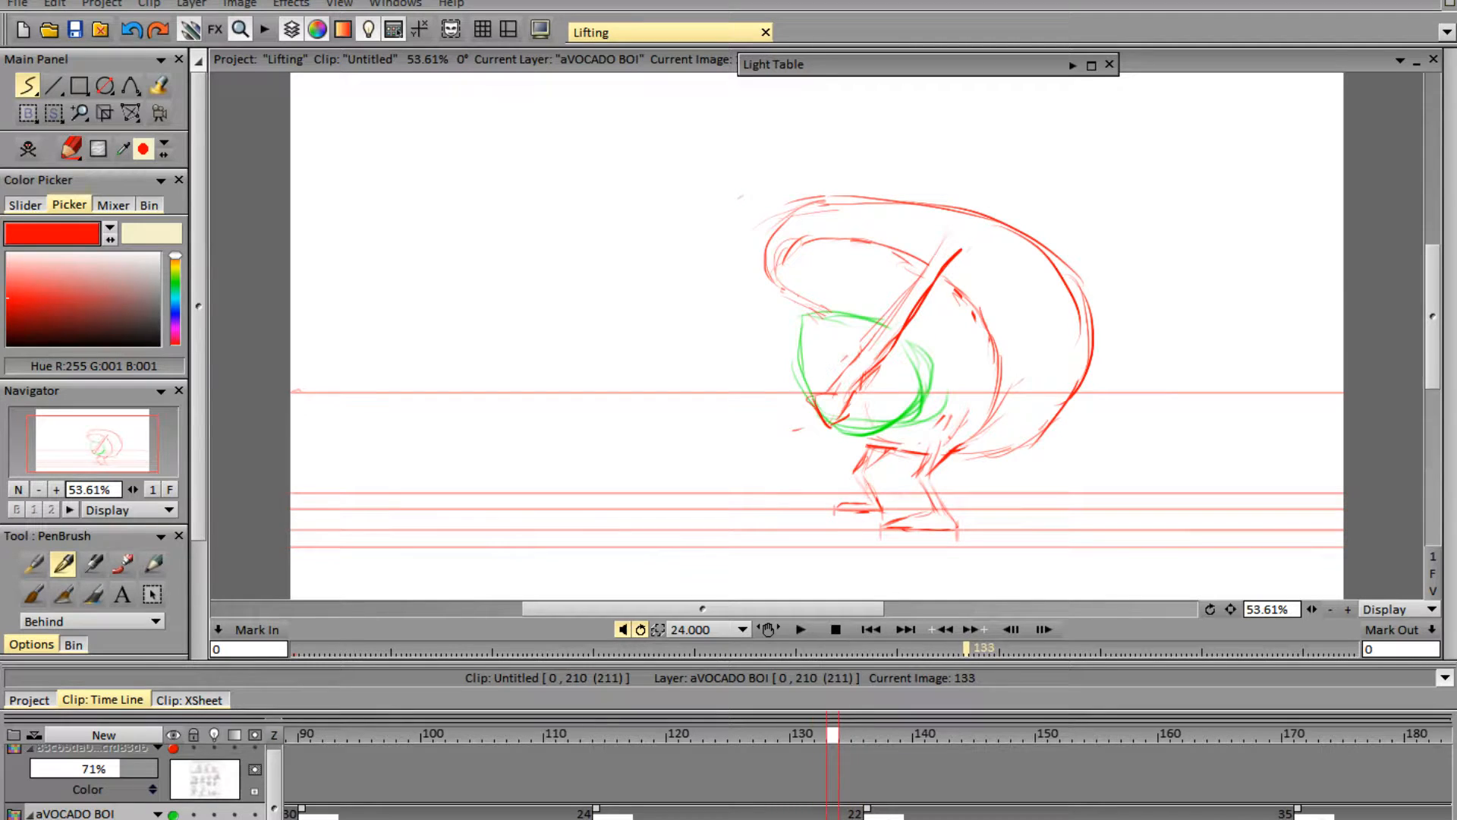
pyautogui.press('Left')
pyautogui.press('Left')
pyautogui.press('Right')
pyautogui.press('Right')
pyautogui.press('Right')
pyautogui.press('Right')
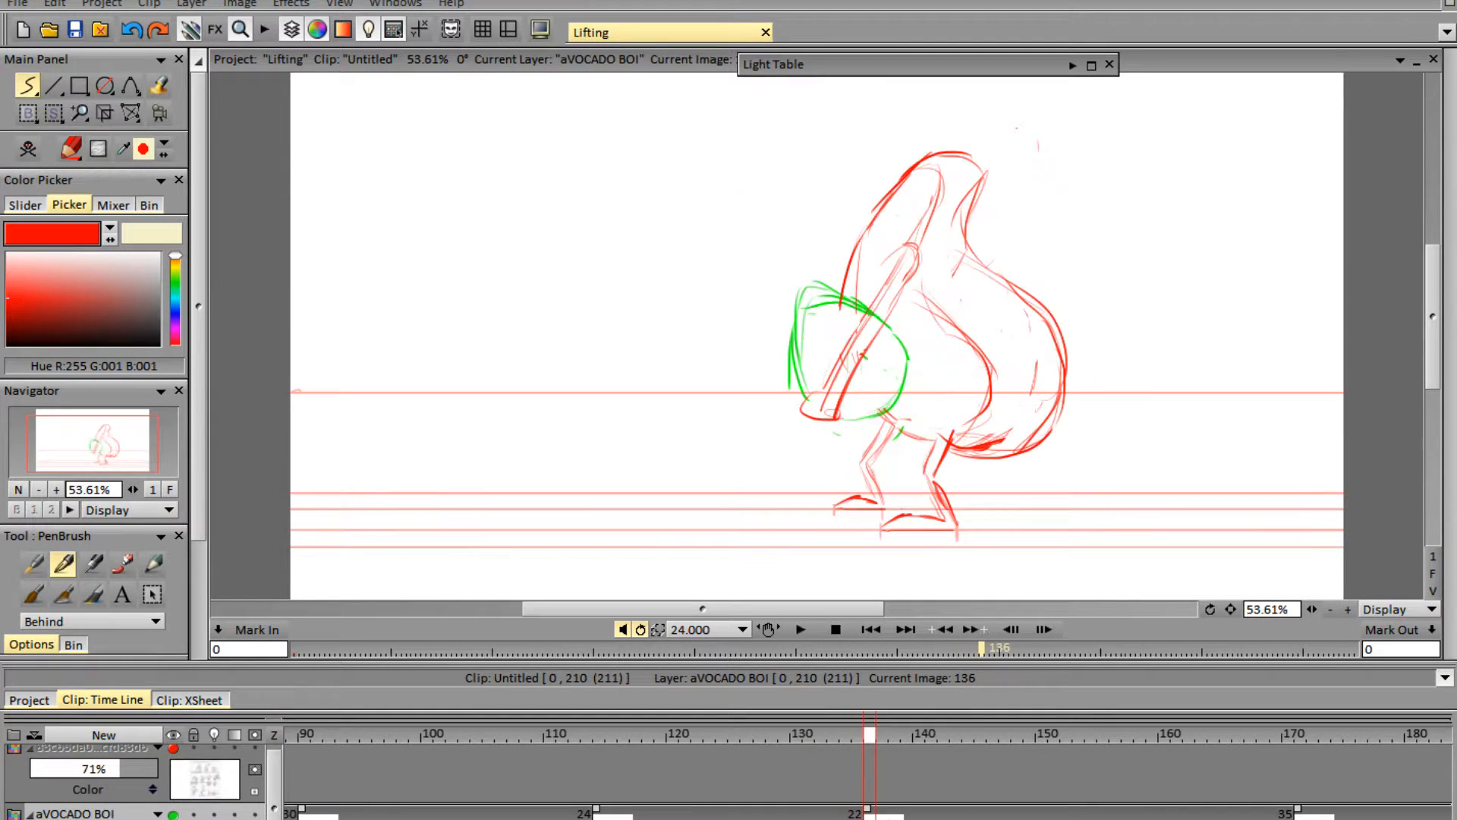
# - Advance to frame 153 and clear it to a blank drawing on the aVOCADO BOI layer
pyautogui.press('Right')
pyautogui.press('Right')
pyautogui.press('Right')
pyautogui.press('Right')
pyautogui.press('Right')
pyautogui.press('Right')
pyautogui.press('Right')
pyautogui.press('Right')
pyautogui.press('Right')
pyautogui.press('Right')
pyautogui.press('Right')
pyautogui.press('Right')
pyautogui.press('Right')
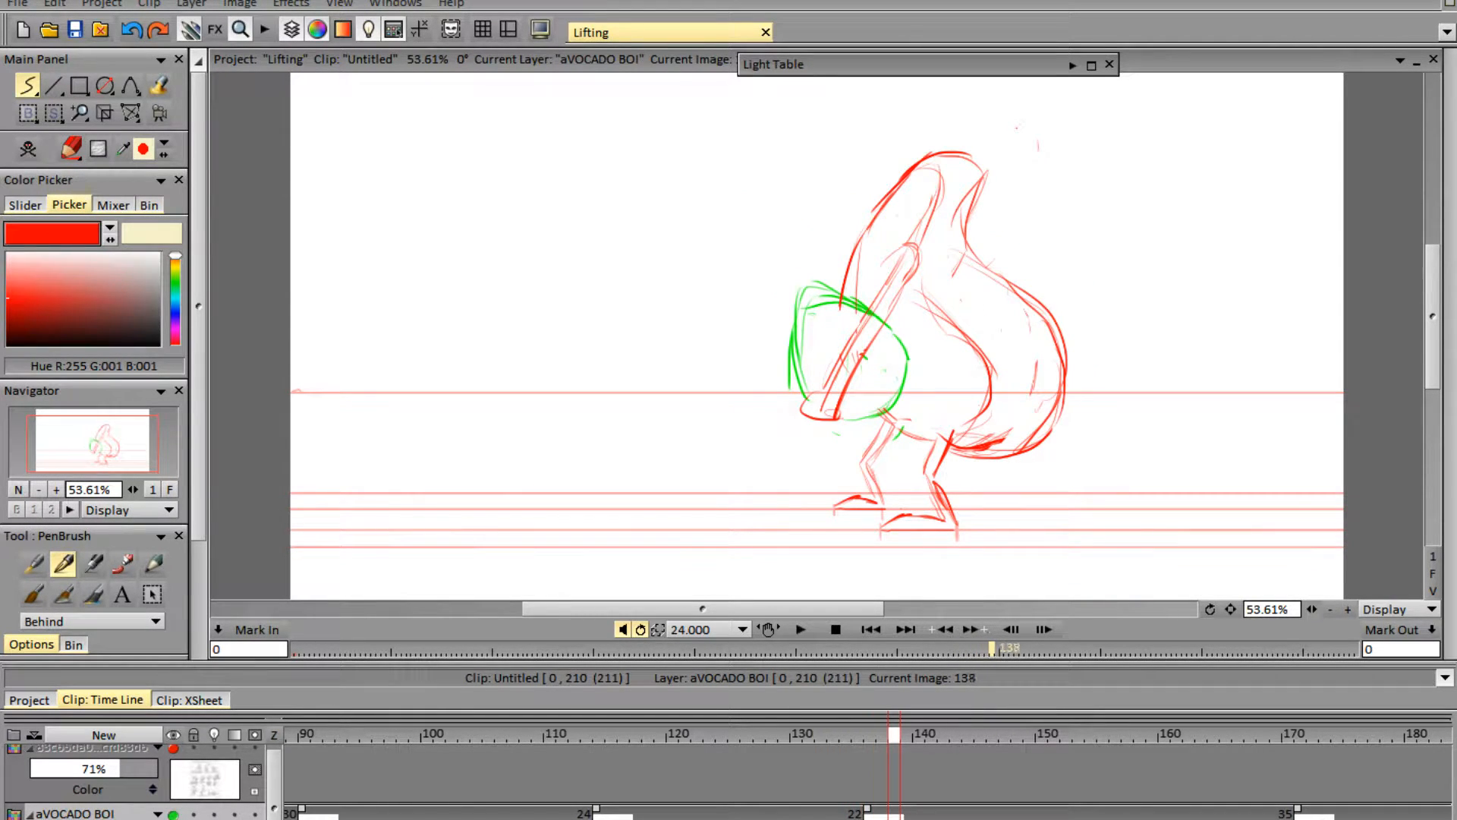
pyautogui.press('Right')
pyautogui.press('Right')
pyautogui.press('Right')
pyautogui.press('Right')
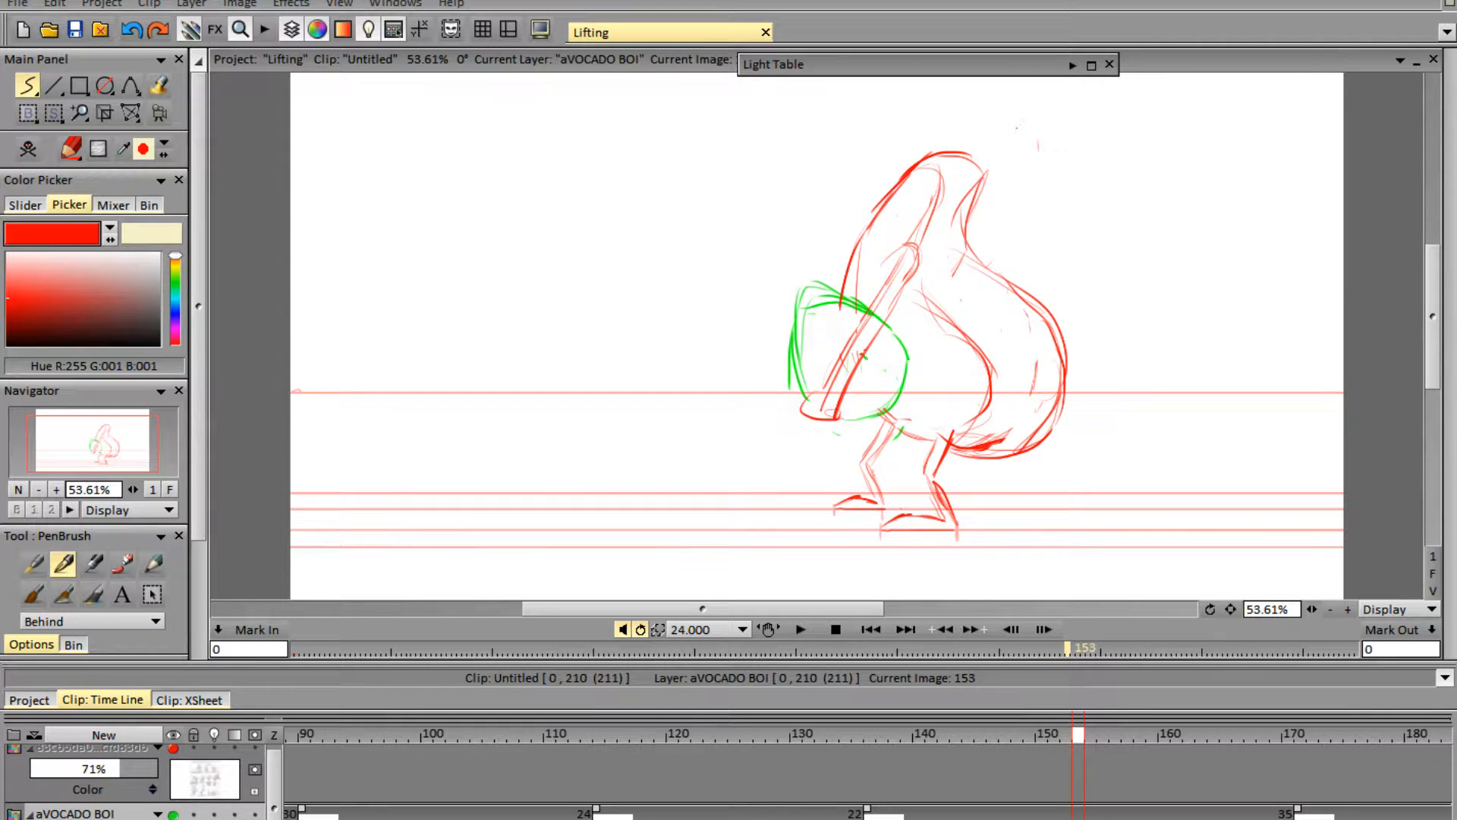
pyautogui.press('BackSpace')
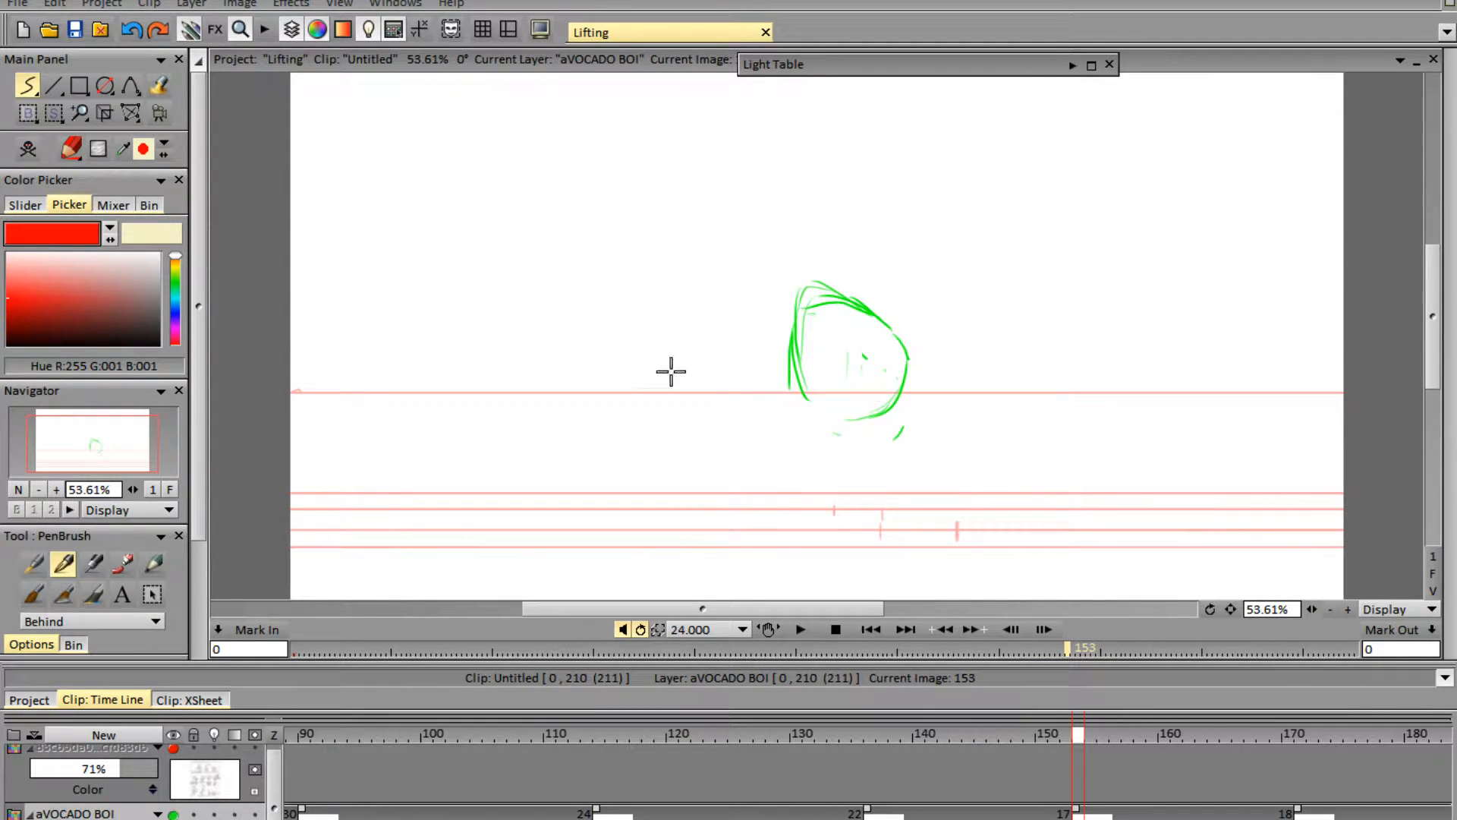
# - Check the weight-lifting reference sheet, then sketch both feet between the guide marks on the ground lines of frame 153
pyautogui.moveTo(279, 812); pyautogui.dragTo(269, 794)
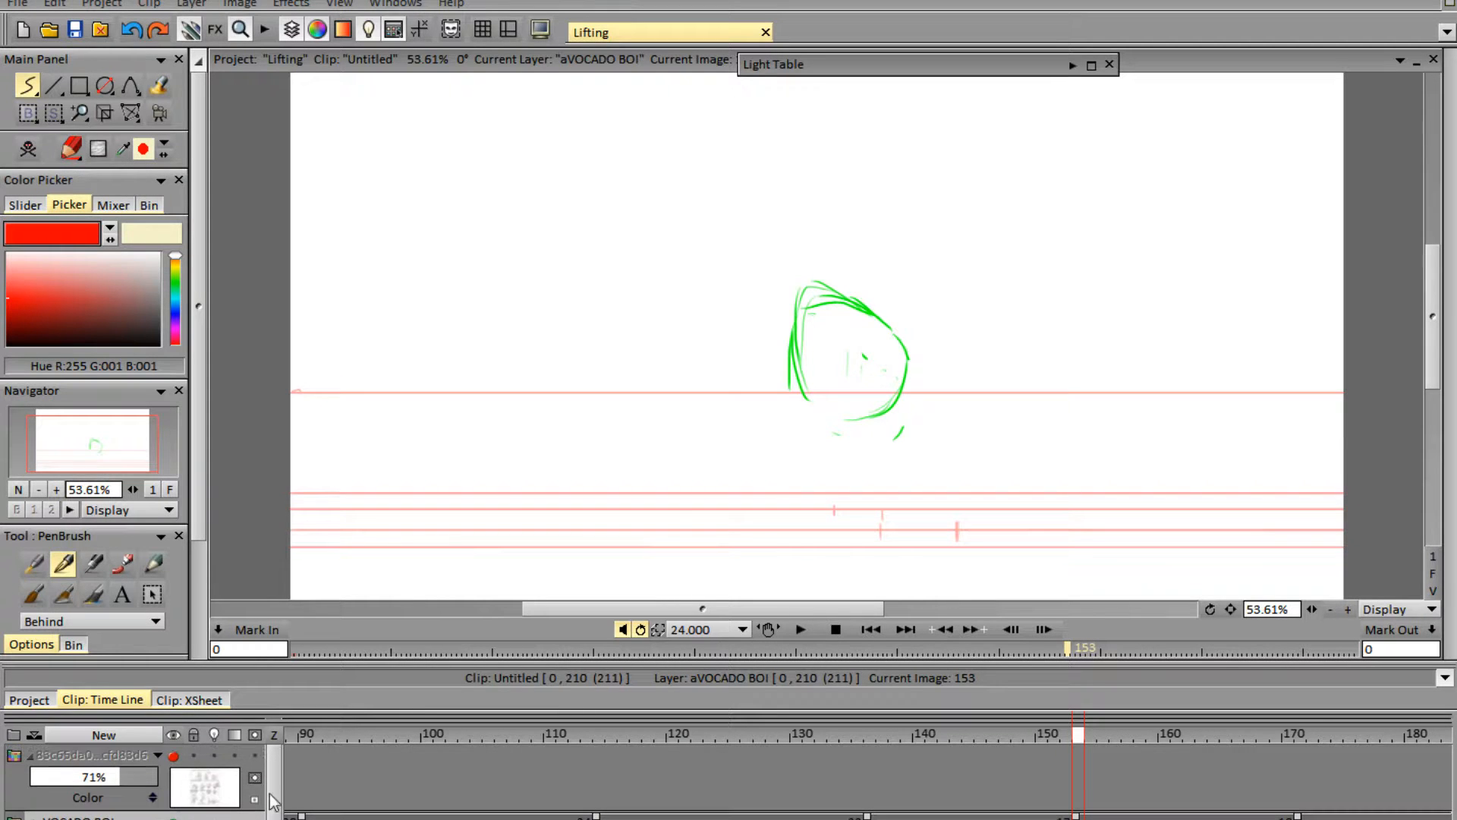
pyautogui.click(174, 755)
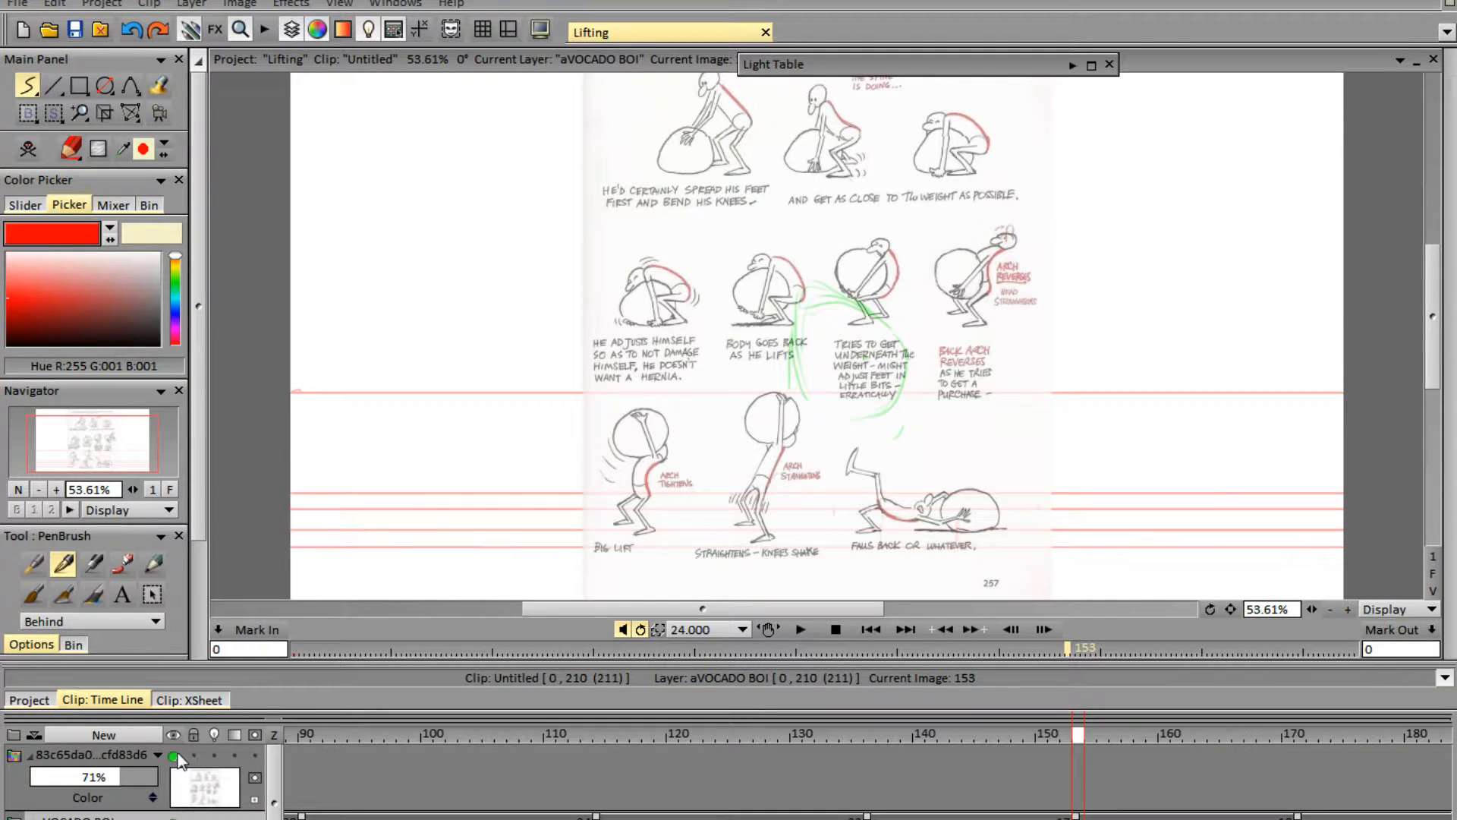
pyautogui.click(175, 756)
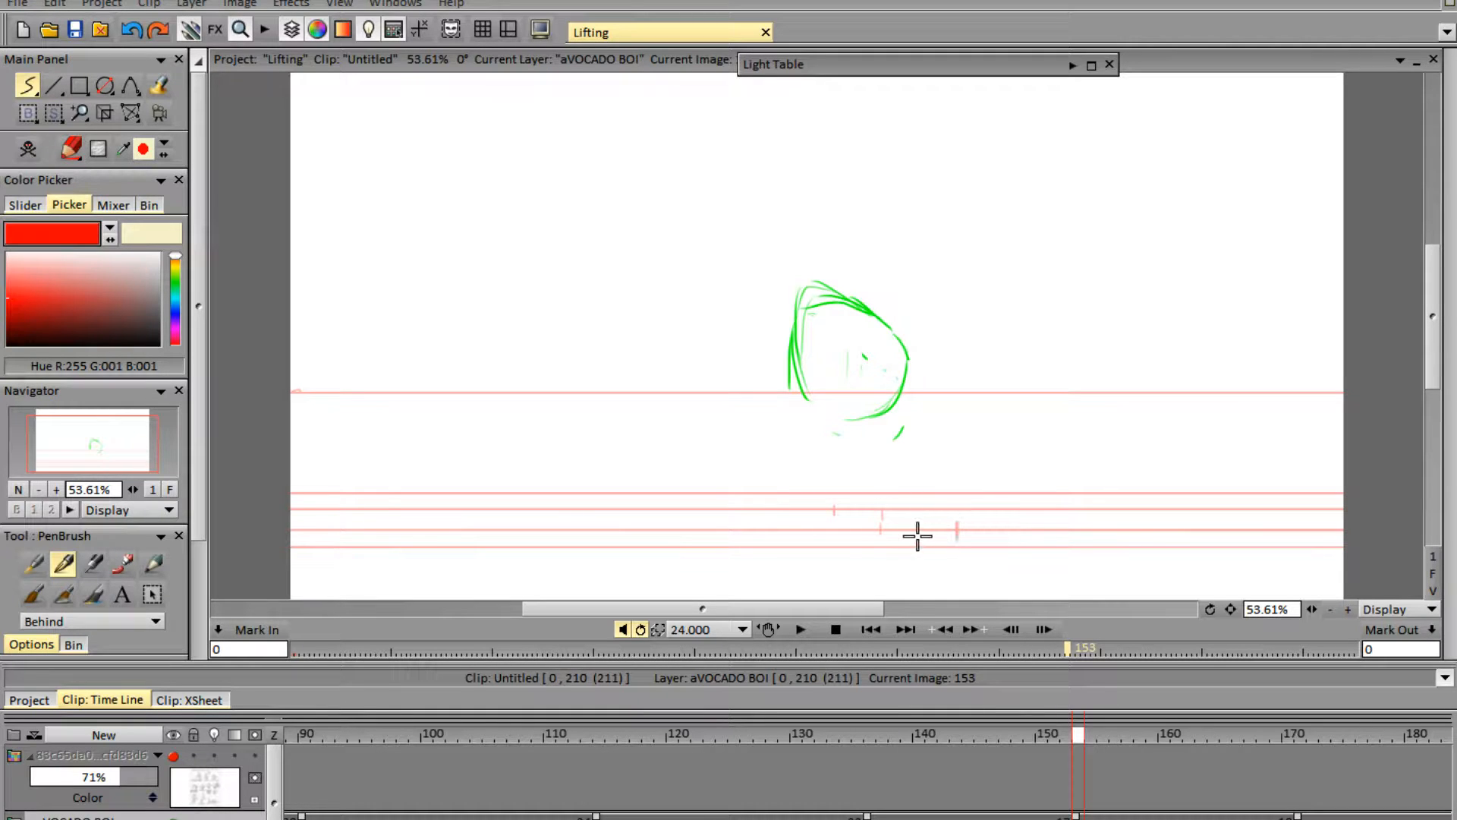
pyautogui.click(1311, 610)
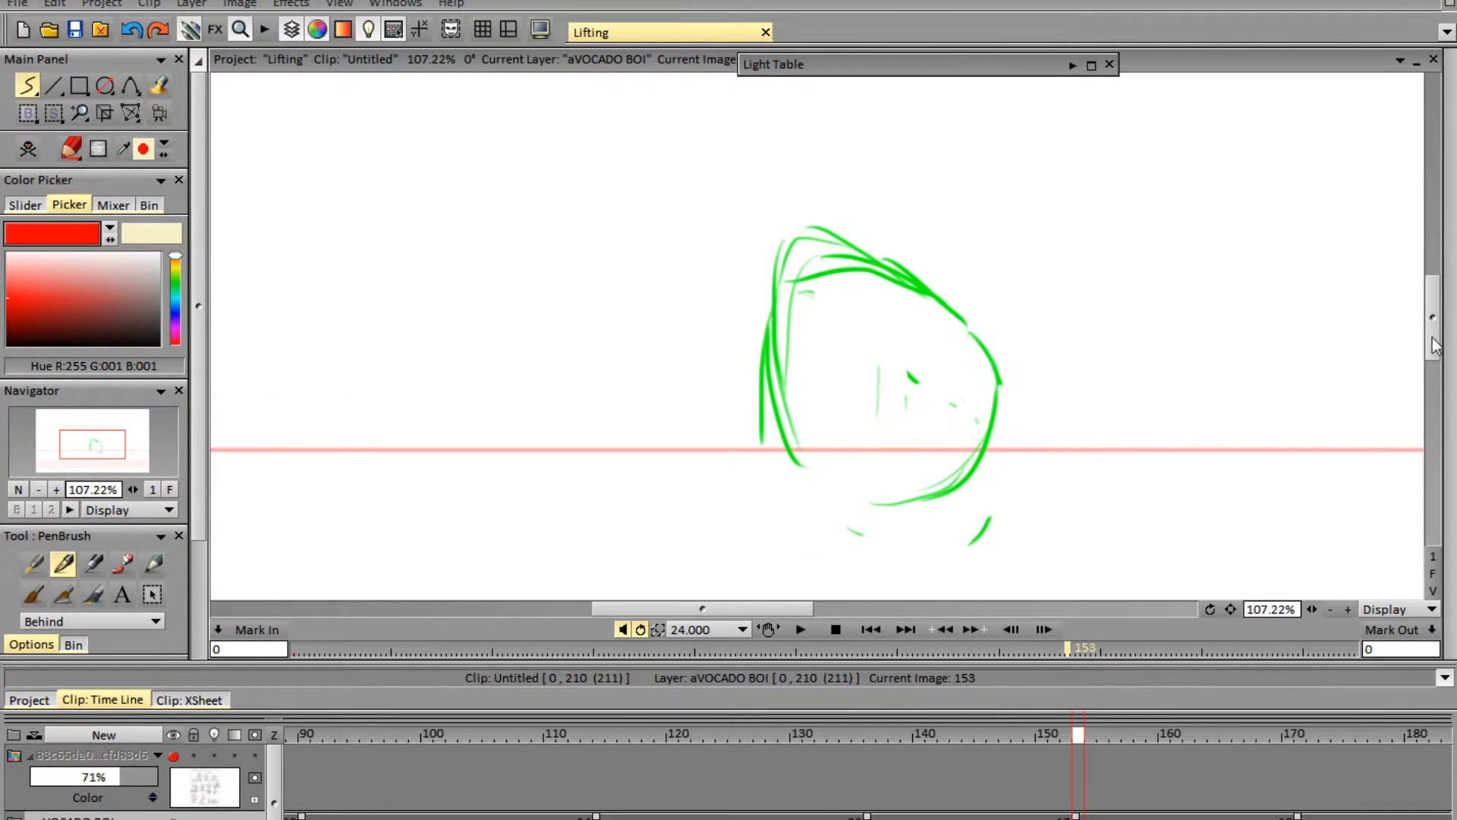
pyautogui.scroll(-5, 1396, 338)
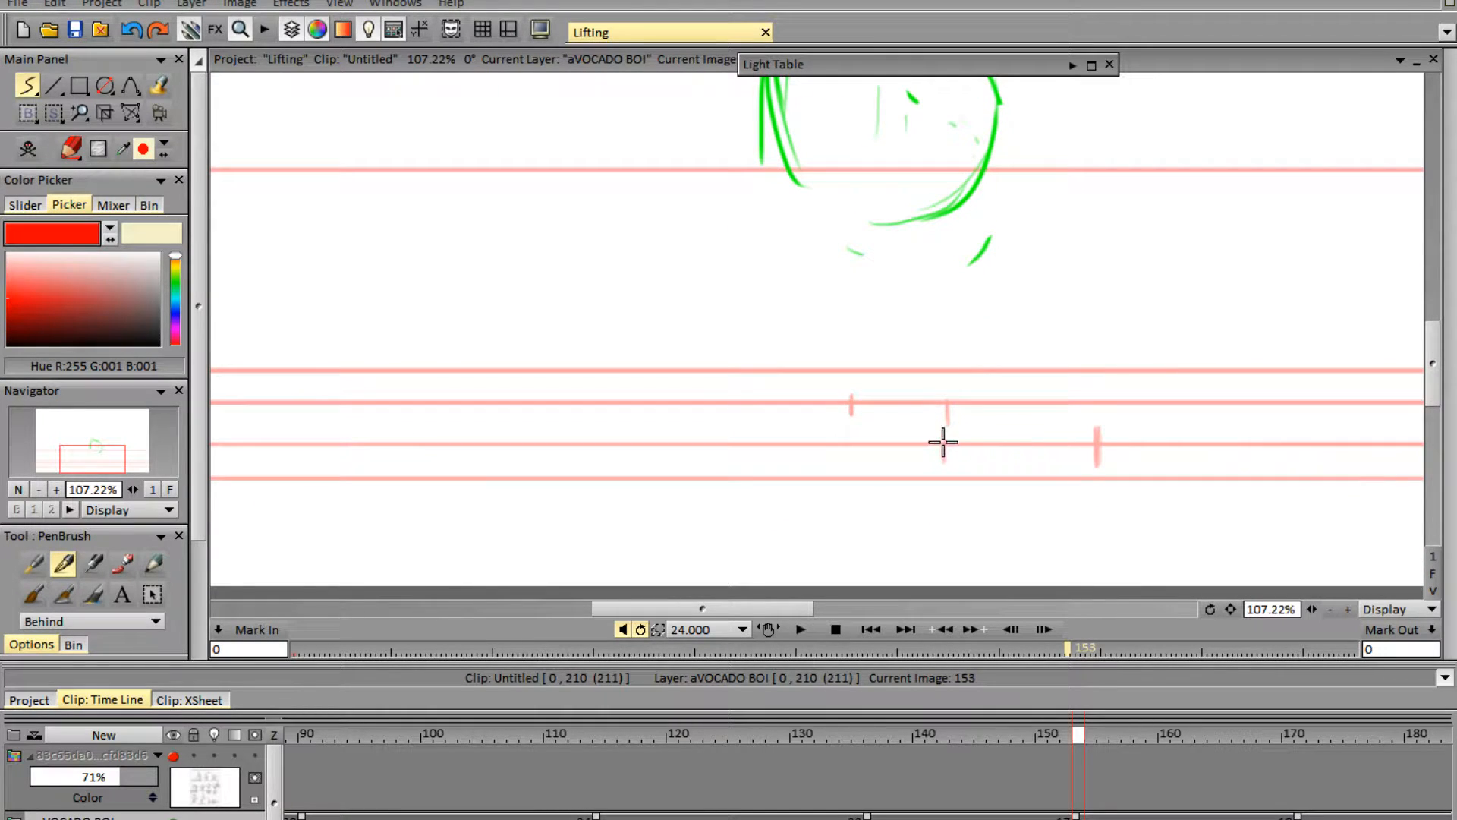
pyautogui.moveTo(944, 442); pyautogui.dragTo(1092, 442)
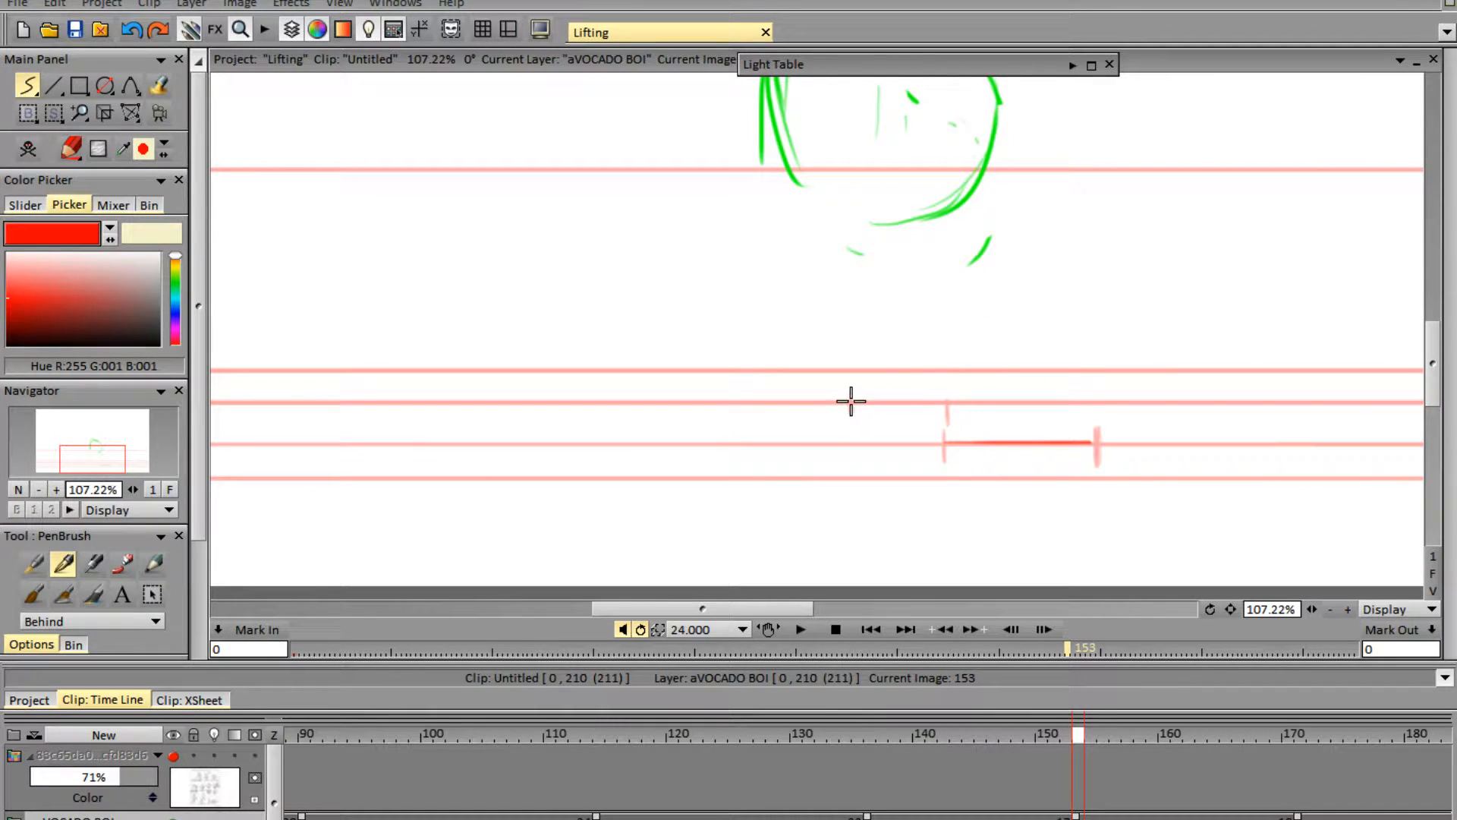
pyautogui.moveTo(851, 401); pyautogui.dragTo(943, 403)
pyautogui.moveTo(852, 412)
pyautogui.mouseDown()
pyautogui.moveTo(922, 390)
pyautogui.moveTo(908, 388)
pyautogui.moveTo(974, 425)
pyautogui.moveTo(953, 435)
pyautogui.moveTo(1089, 430)
pyautogui.mouseUp()
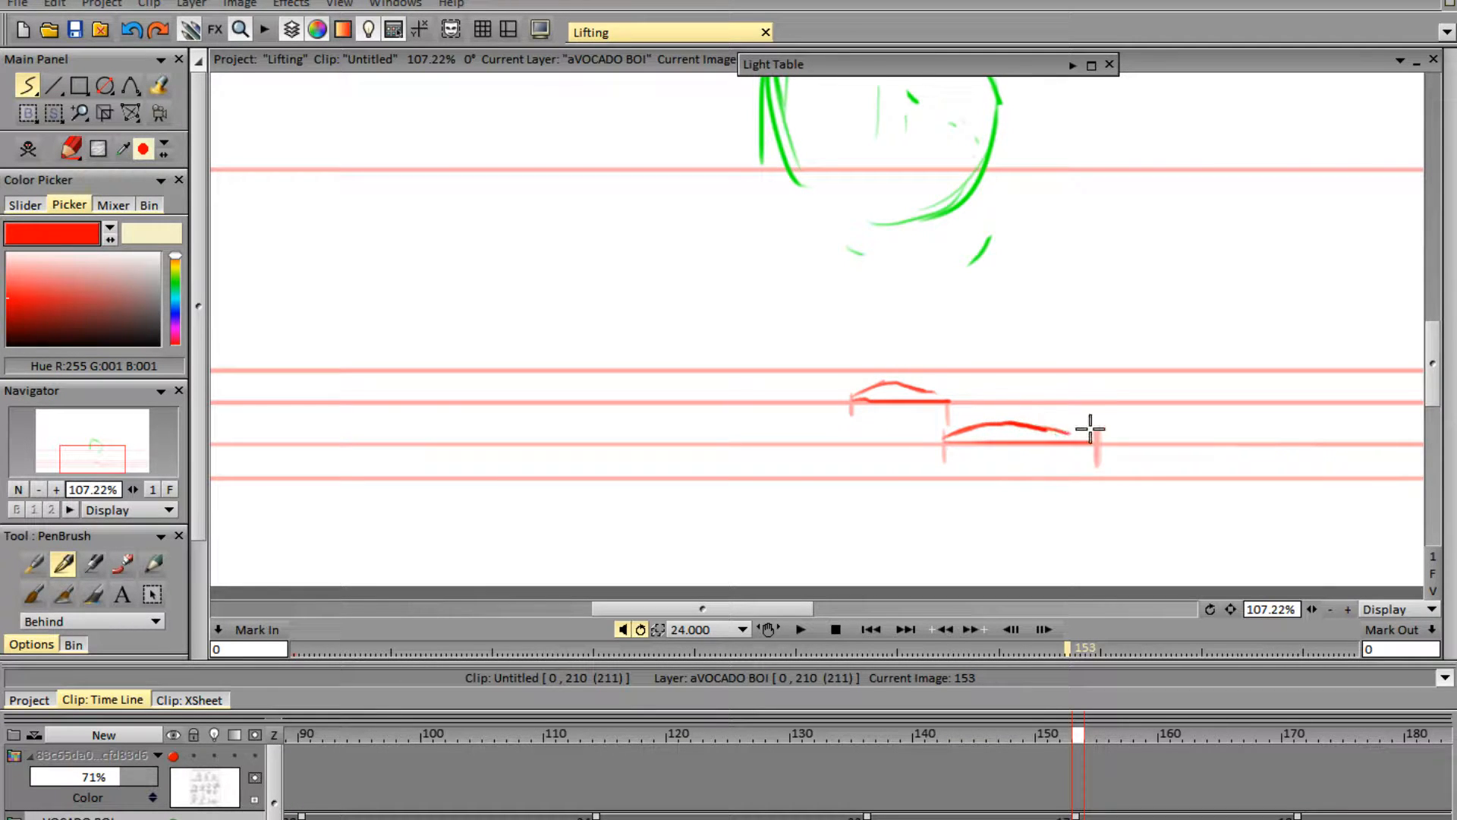
# - Check the reference sheet's big-lift poses, then sketch the reversed back arch as an inward curve behind the pit
pyautogui.click(175, 756)
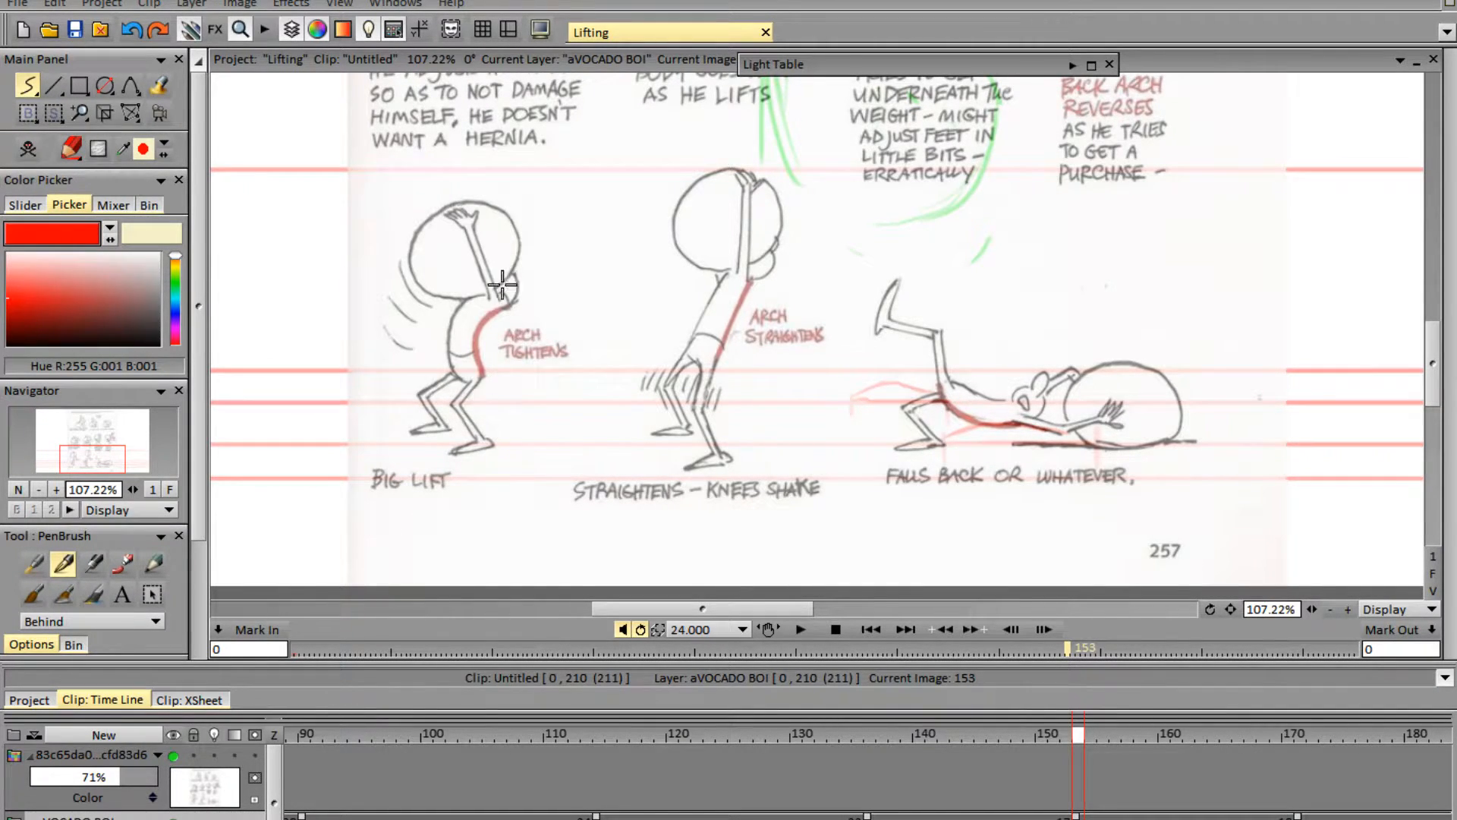
pyautogui.click(175, 756)
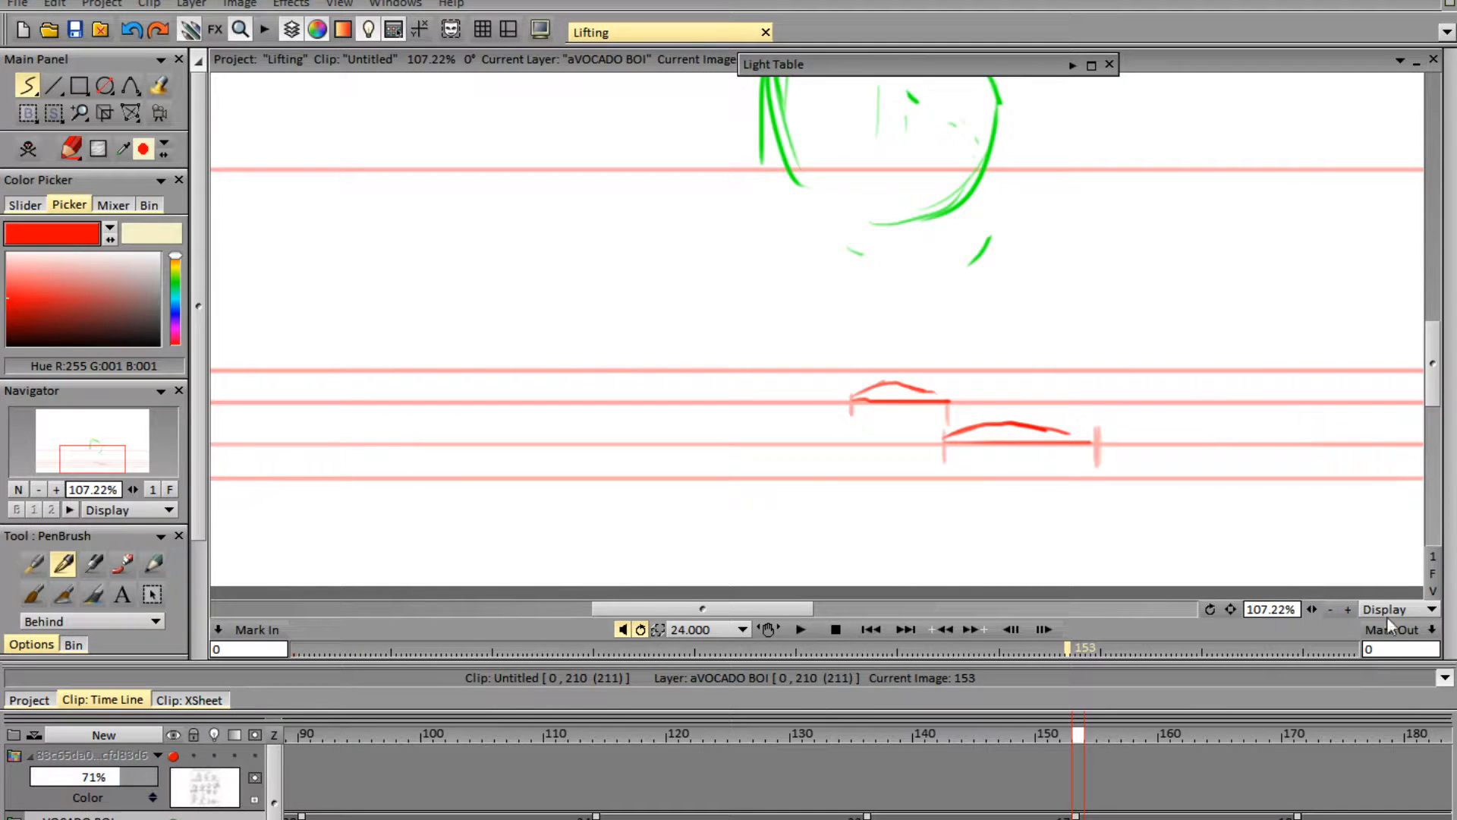
pyautogui.click(1315, 609)
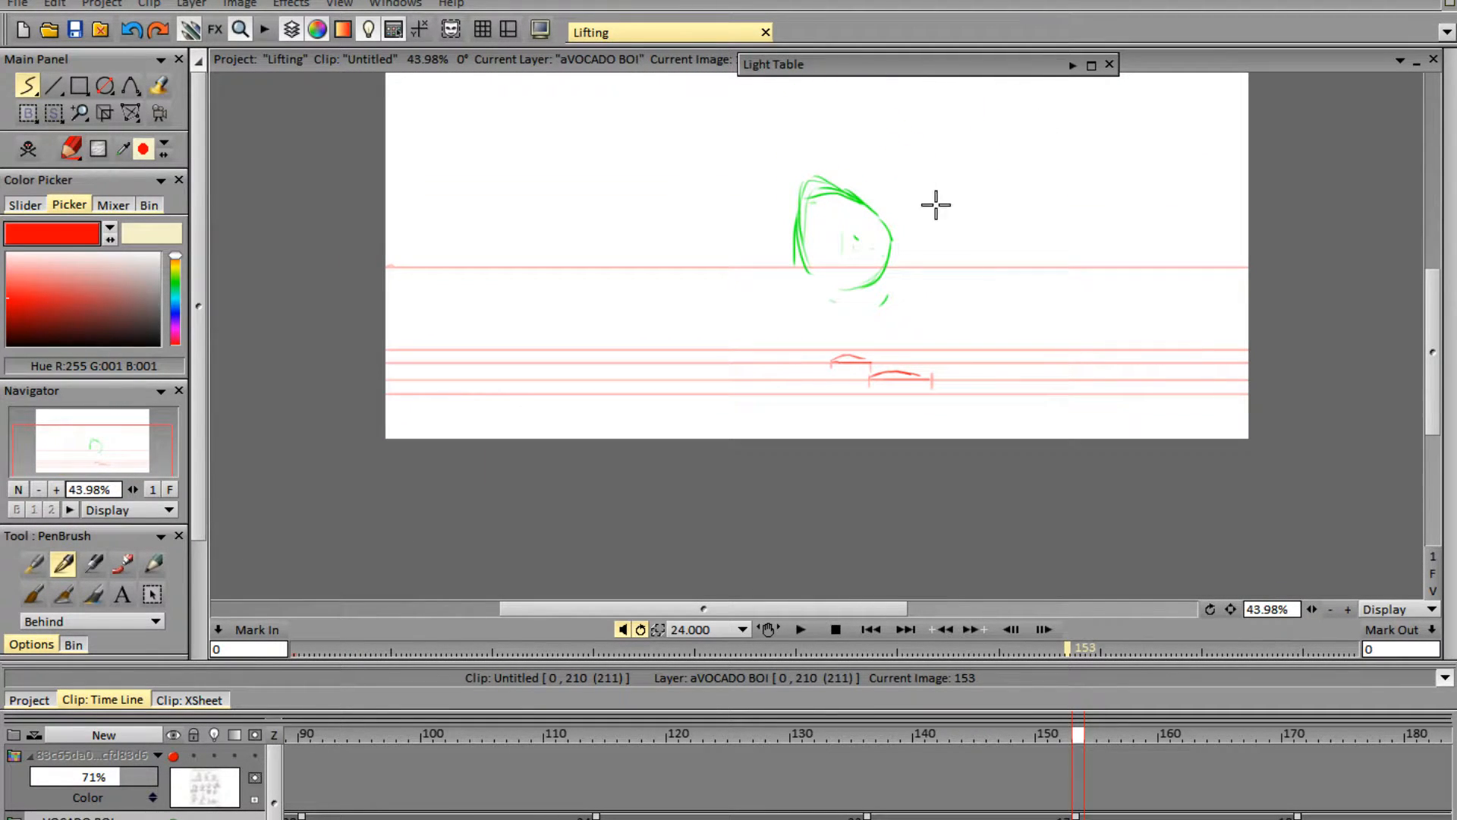
pyautogui.moveTo(955, 163)
pyautogui.mouseDown()
pyautogui.moveTo(921, 212)
pyautogui.moveTo(938, 278)
pyautogui.moveTo(950, 176)
pyautogui.moveTo(923, 237)
pyautogui.moveTo(958, 288)
pyautogui.mouseUp()
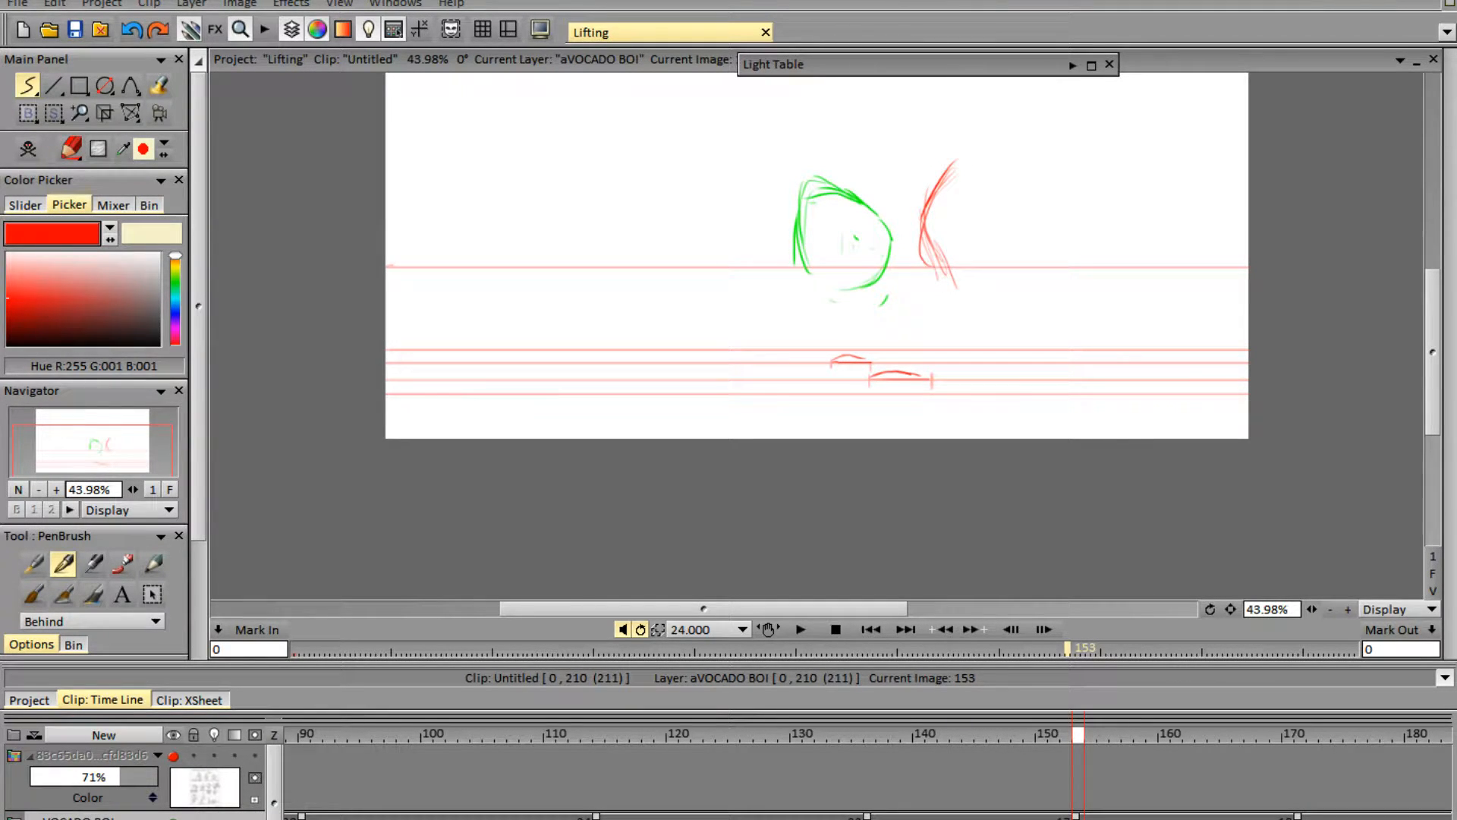
# - Turn on the light table for the aVOCADO BOI layer and show only the previous drawing, with the next one disabled
pyautogui.click(214, 818)
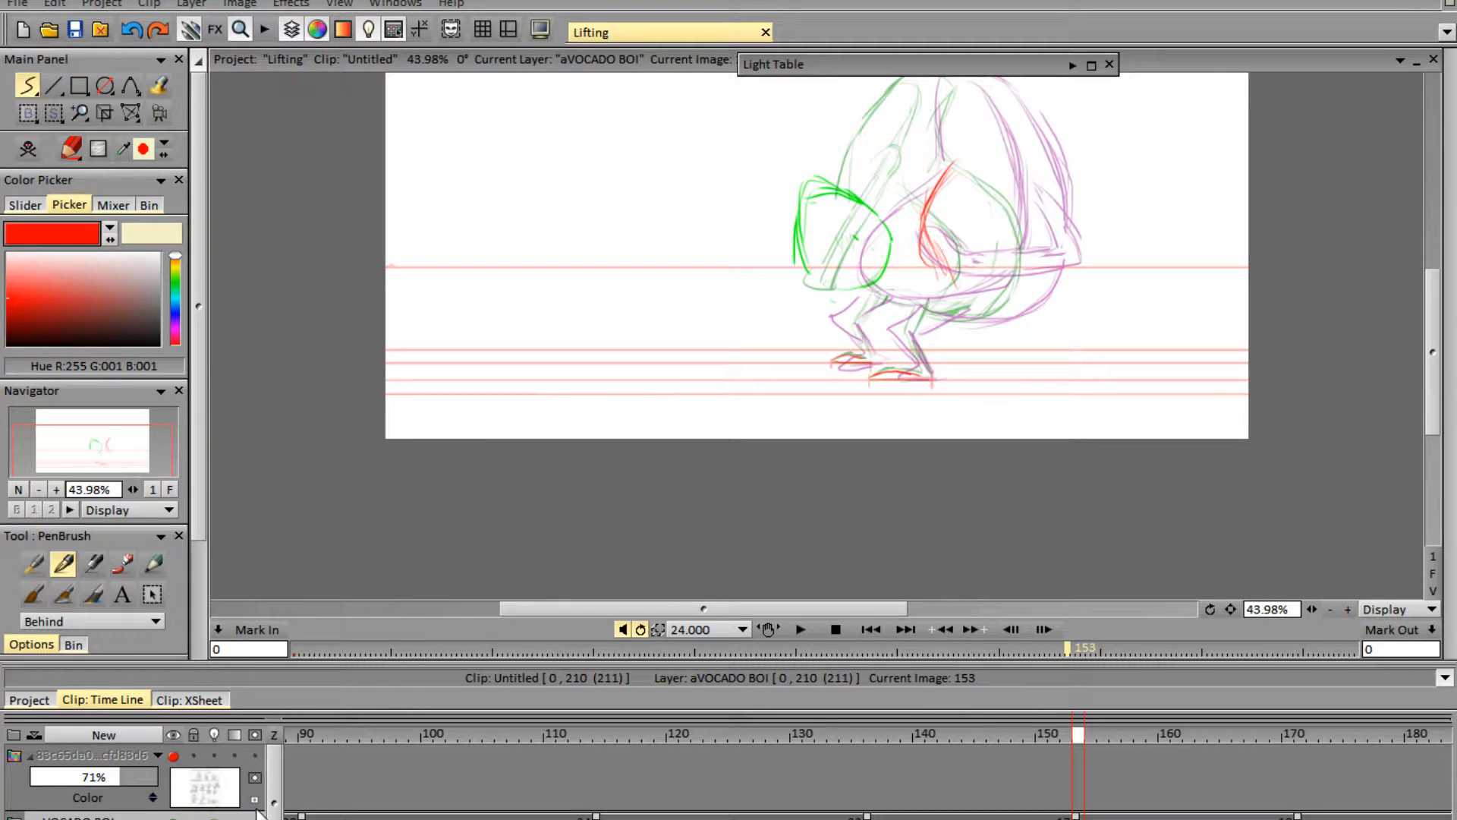
pyautogui.scroll(3, 1417, 327)
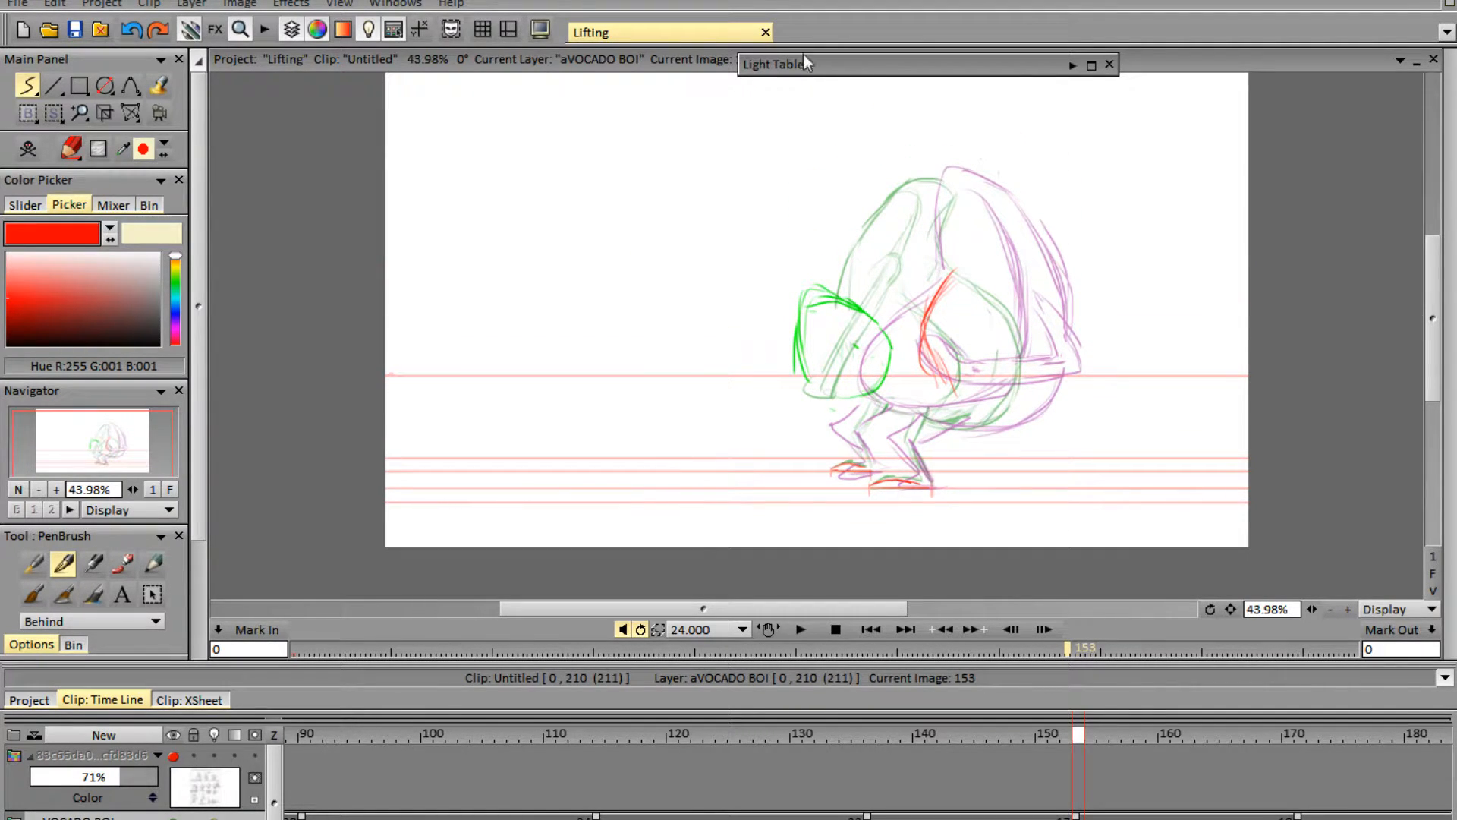
pyautogui.click(1073, 67)
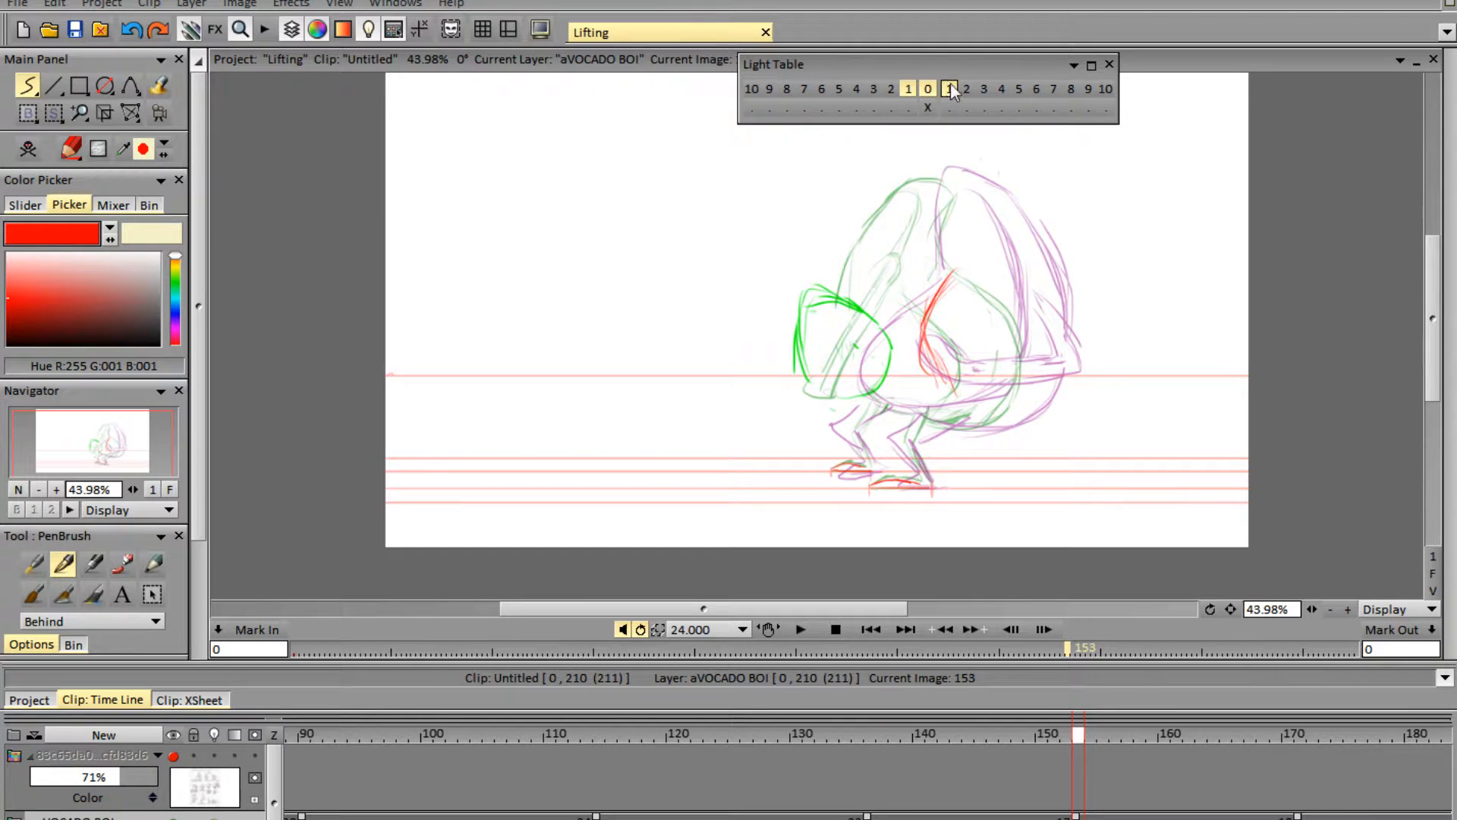
pyautogui.click(948, 83)
pyautogui.click(1074, 66)
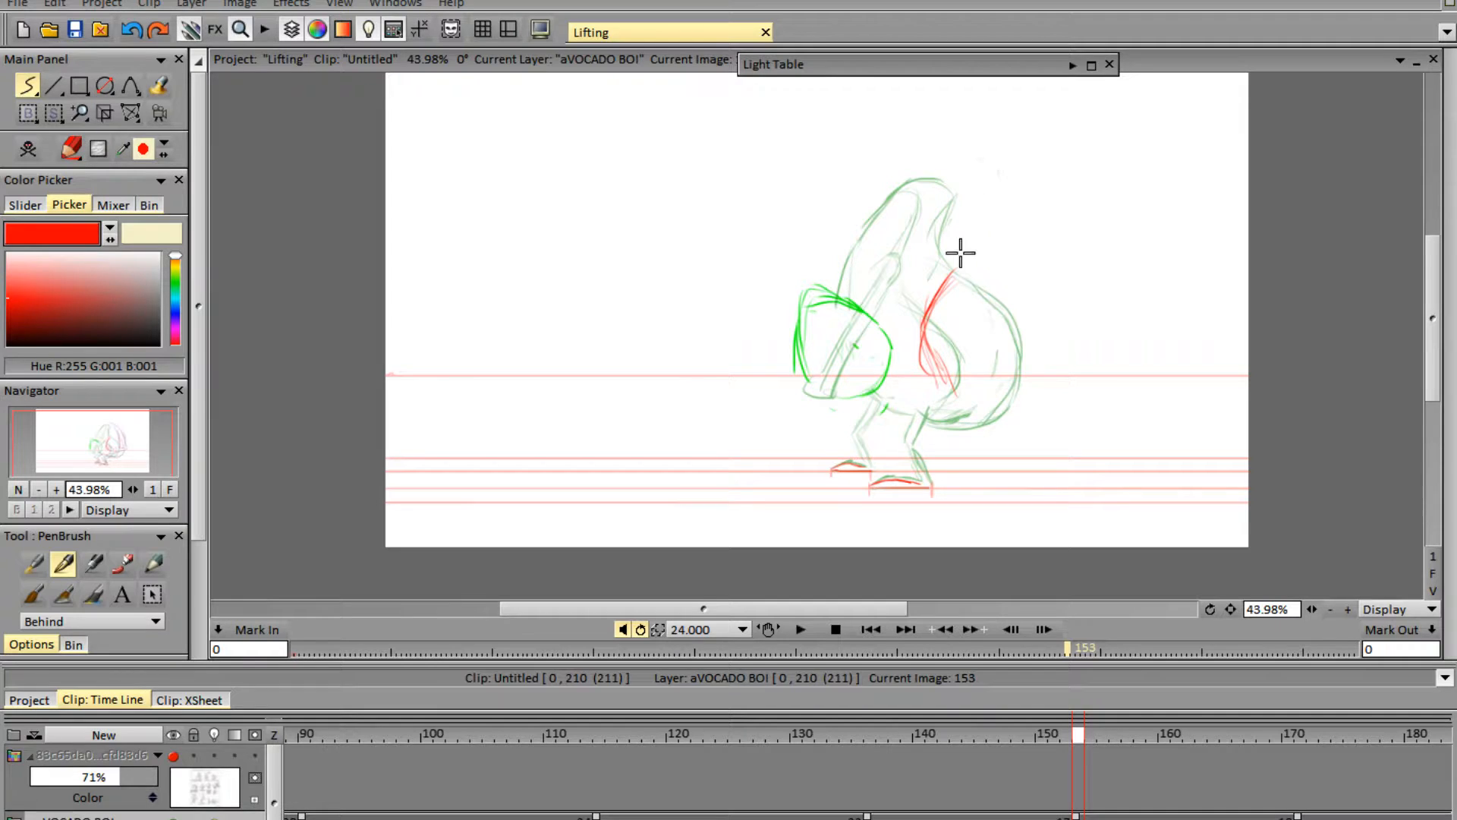
# - Sketch the avocado's body outline on frame 153, with a rounded head, a back pinched inward at mid-height and a full lower belly
pyautogui.moveTo(973, 302)
pyautogui.mouseDown()
pyautogui.moveTo(976, 441)
pyautogui.moveTo(1000, 410)
pyautogui.moveTo(922, 409)
pyautogui.mouseUp()
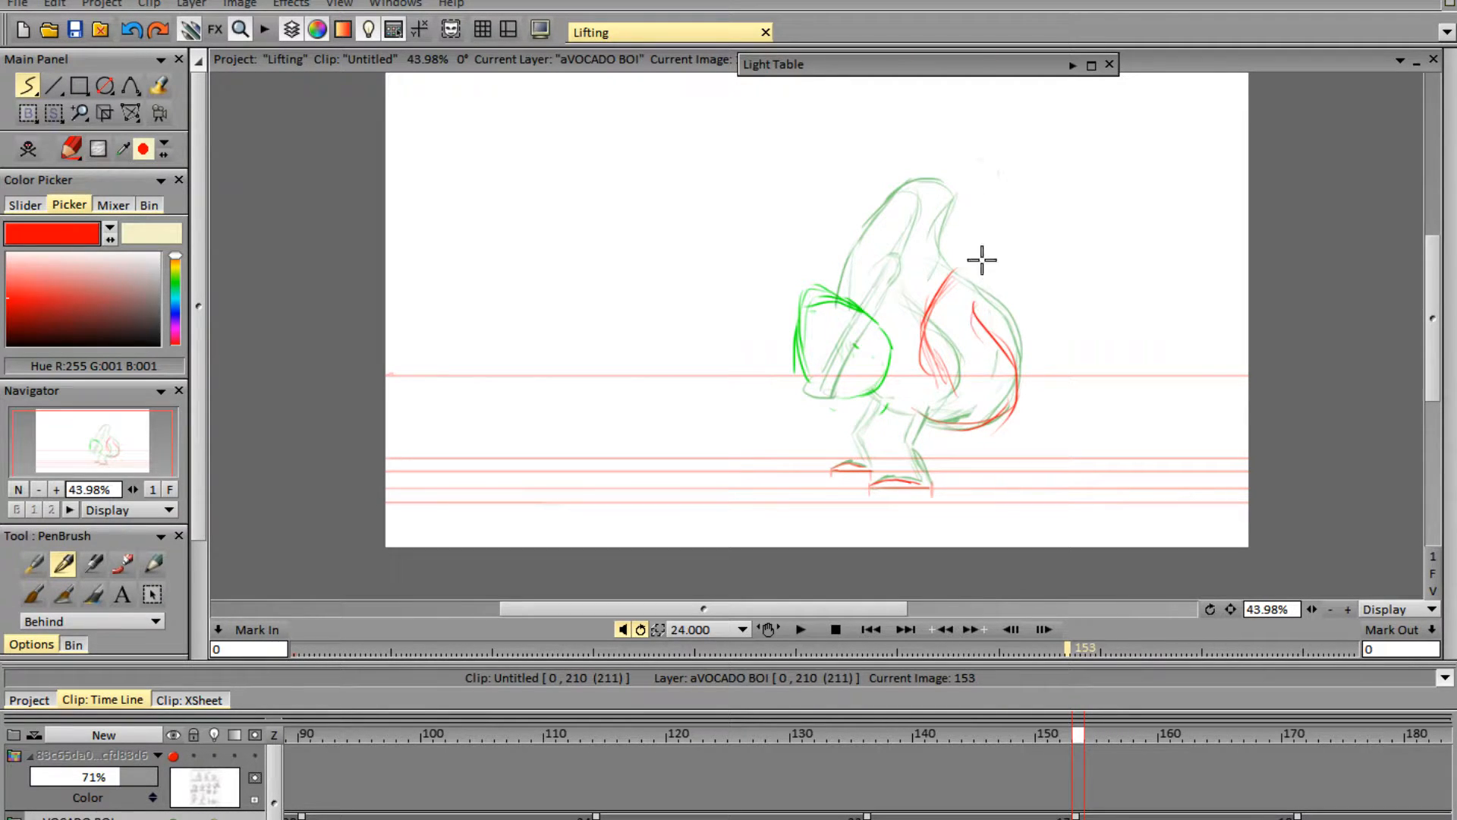
pyautogui.moveTo(954, 228)
pyautogui.mouseDown()
pyautogui.moveTo(925, 299)
pyautogui.moveTo(943, 254)
pyautogui.moveTo(922, 379)
pyautogui.mouseUp()
pyautogui.moveTo(1001, 258)
pyautogui.mouseDown()
pyautogui.moveTo(980, 301)
pyautogui.moveTo(1012, 240)
pyautogui.moveTo(978, 180)
pyautogui.moveTo(894, 228)
pyautogui.moveTo(871, 274)
pyautogui.mouseUp()
pyautogui.moveTo(899, 220)
pyautogui.mouseDown()
pyautogui.moveTo(867, 289)
pyautogui.moveTo(870, 374)
pyautogui.moveTo(852, 337)
pyautogui.moveTo(987, 424)
pyautogui.mouseUp()
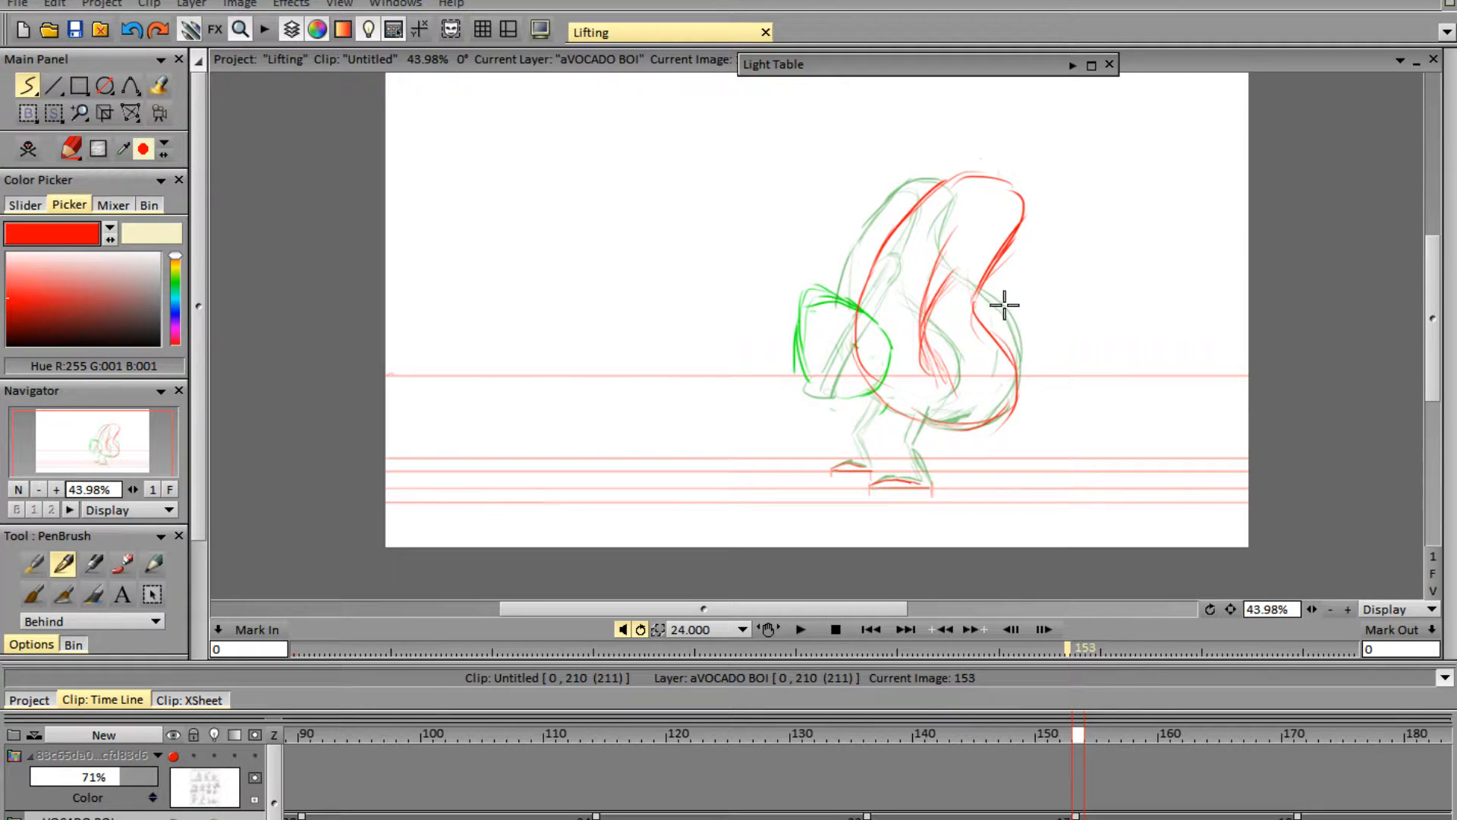
pyautogui.moveTo(980, 297)
pyautogui.mouseDown()
pyautogui.moveTo(1011, 325)
pyautogui.moveTo(1026, 369)
pyautogui.moveTo(1030, 355)
pyautogui.moveTo(1017, 402)
pyautogui.mouseUp()
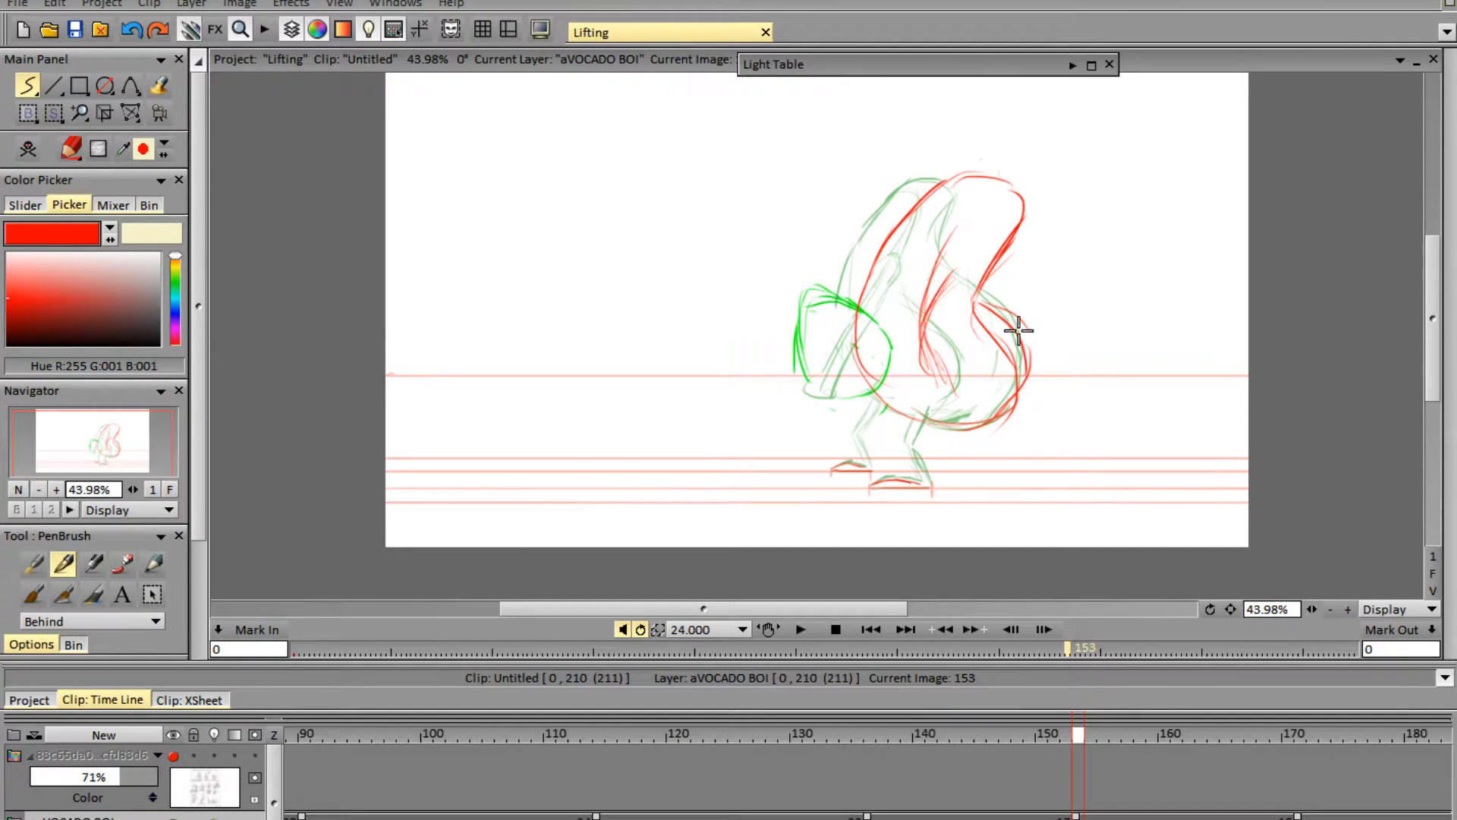
# - Erase the back-arch guide and the doubled line inside the rump, then sketch both bent legs down to the feet
pyautogui.press('e')
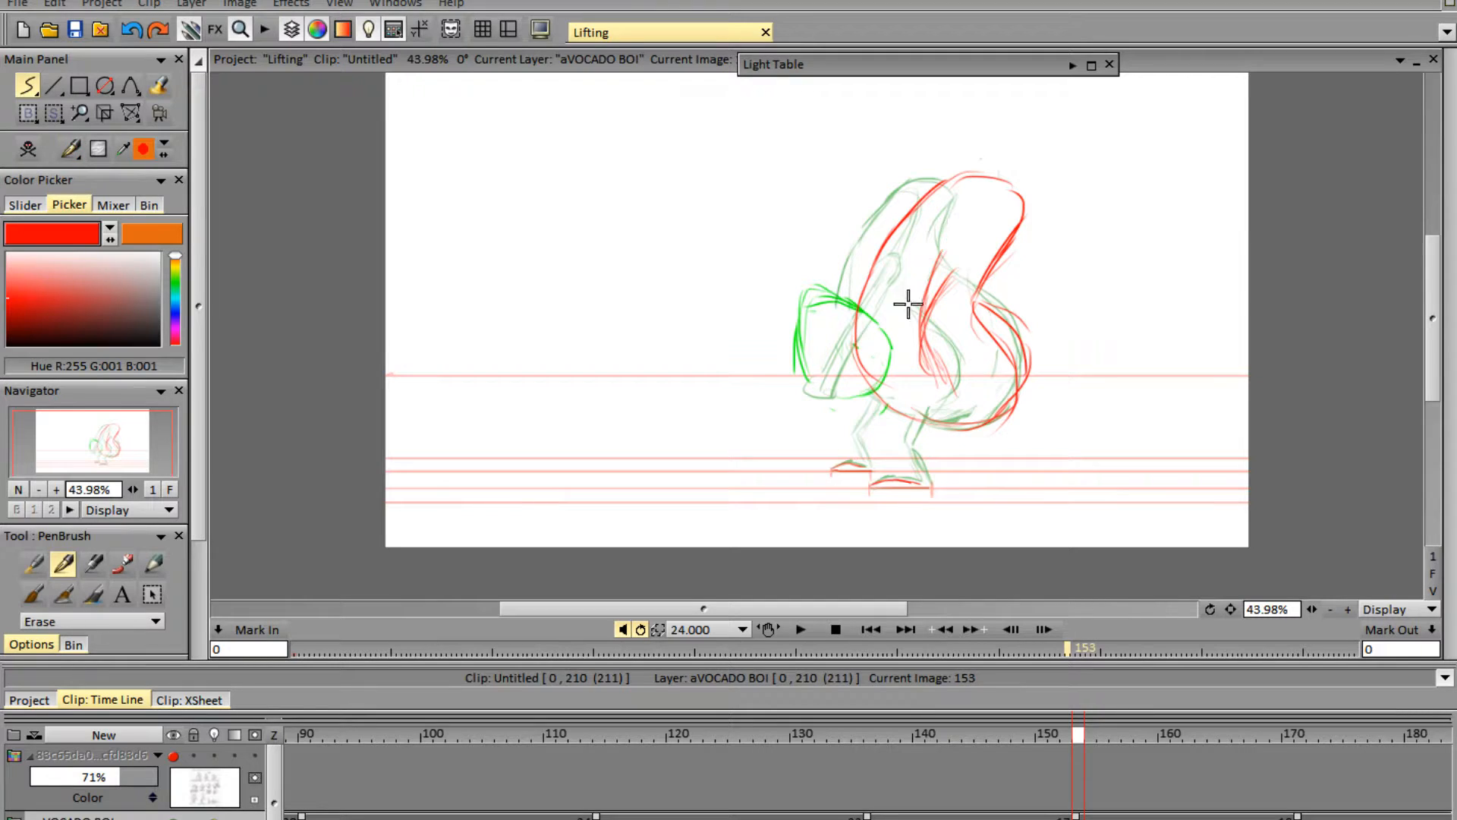
pyautogui.moveTo(908, 304)
pyautogui.mouseDown()
pyautogui.moveTo(926, 371)
pyautogui.moveTo(941, 374)
pyautogui.mouseUp()
pyautogui.moveTo(1006, 326)
pyautogui.mouseDown()
pyautogui.moveTo(1005, 359)
pyautogui.moveTo(991, 325)
pyautogui.moveTo(1017, 410)
pyautogui.mouseUp()
pyautogui.press('e')
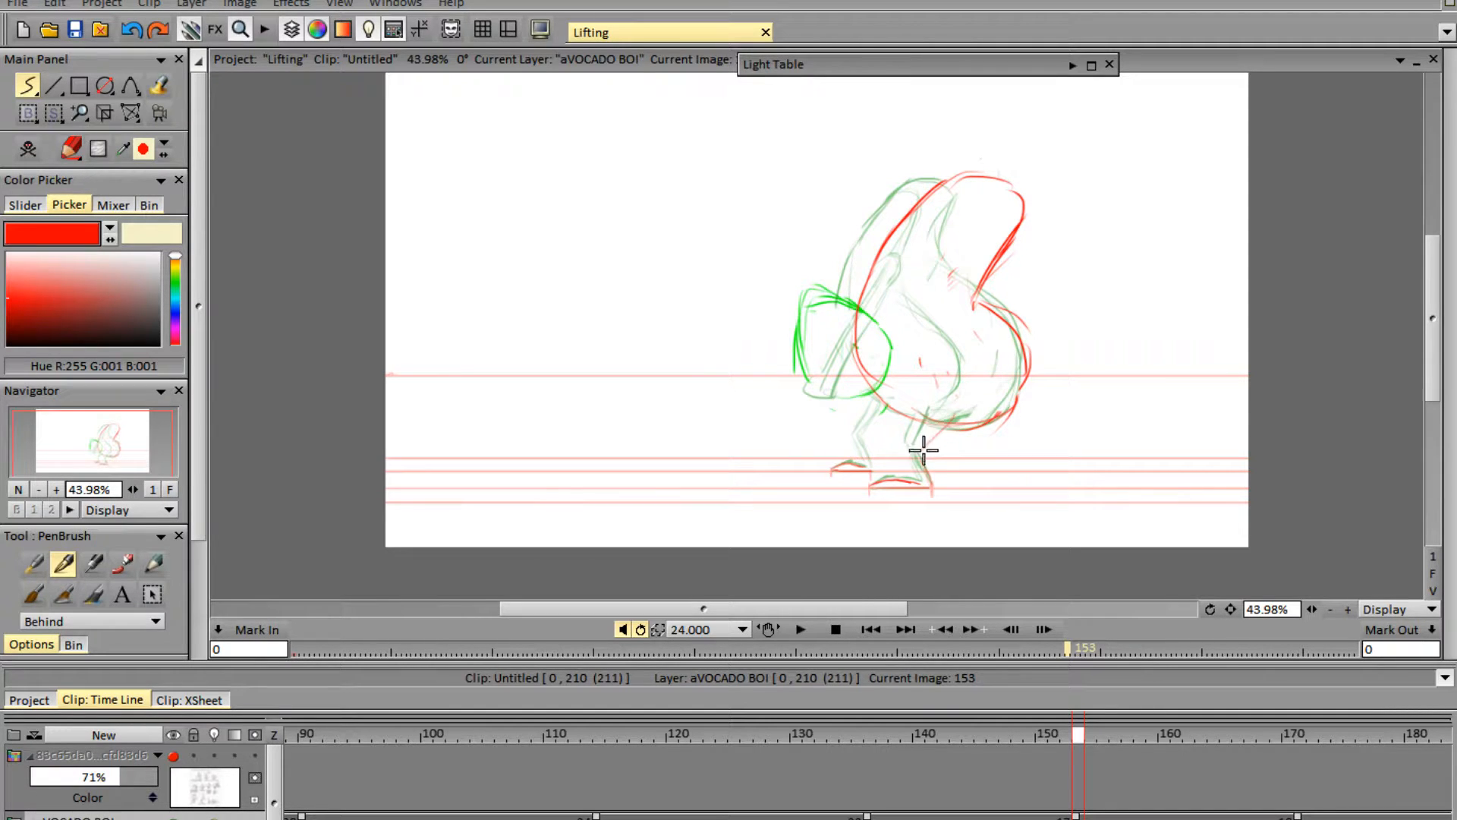
pyautogui.moveTo(924, 448); pyautogui.dragTo(962, 408)
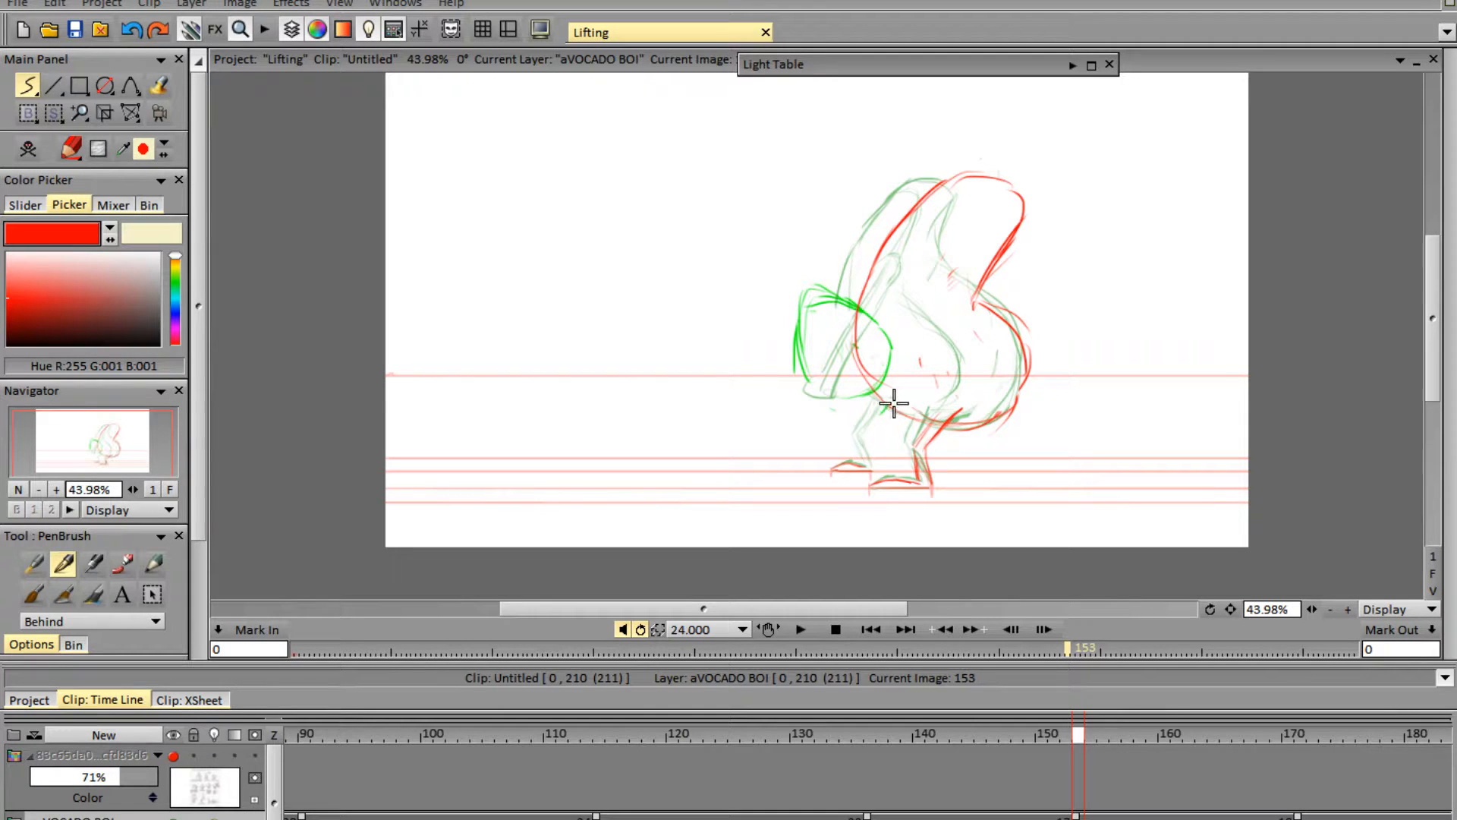
pyautogui.moveTo(893, 404); pyautogui.dragTo(860, 432)
# - Check the weight-lifting reference sheet, then sketch the arm as parallel lines rising diagonally forward from the pinch in the back
pyautogui.click(173, 756)
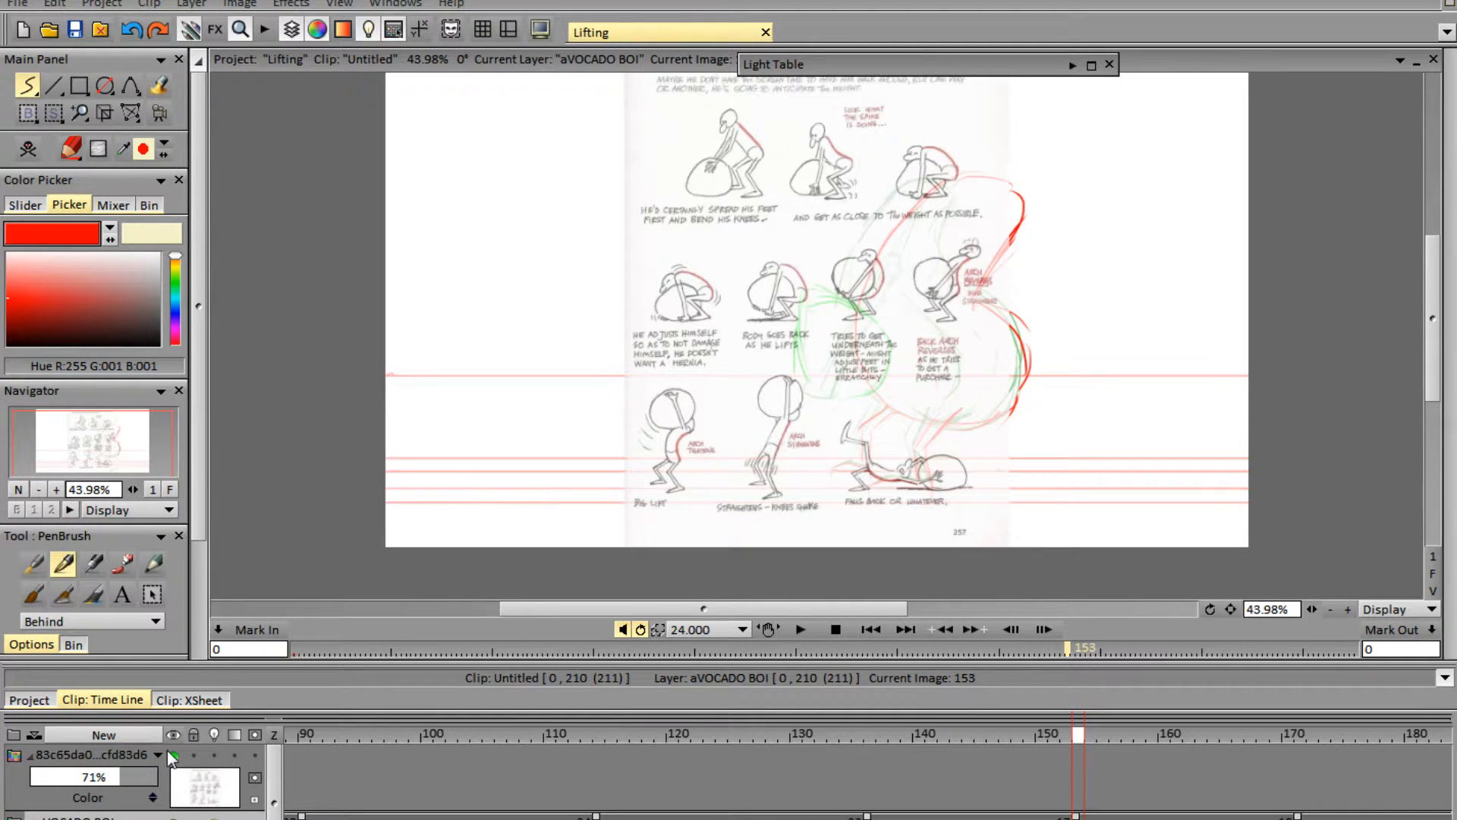
pyautogui.click(171, 753)
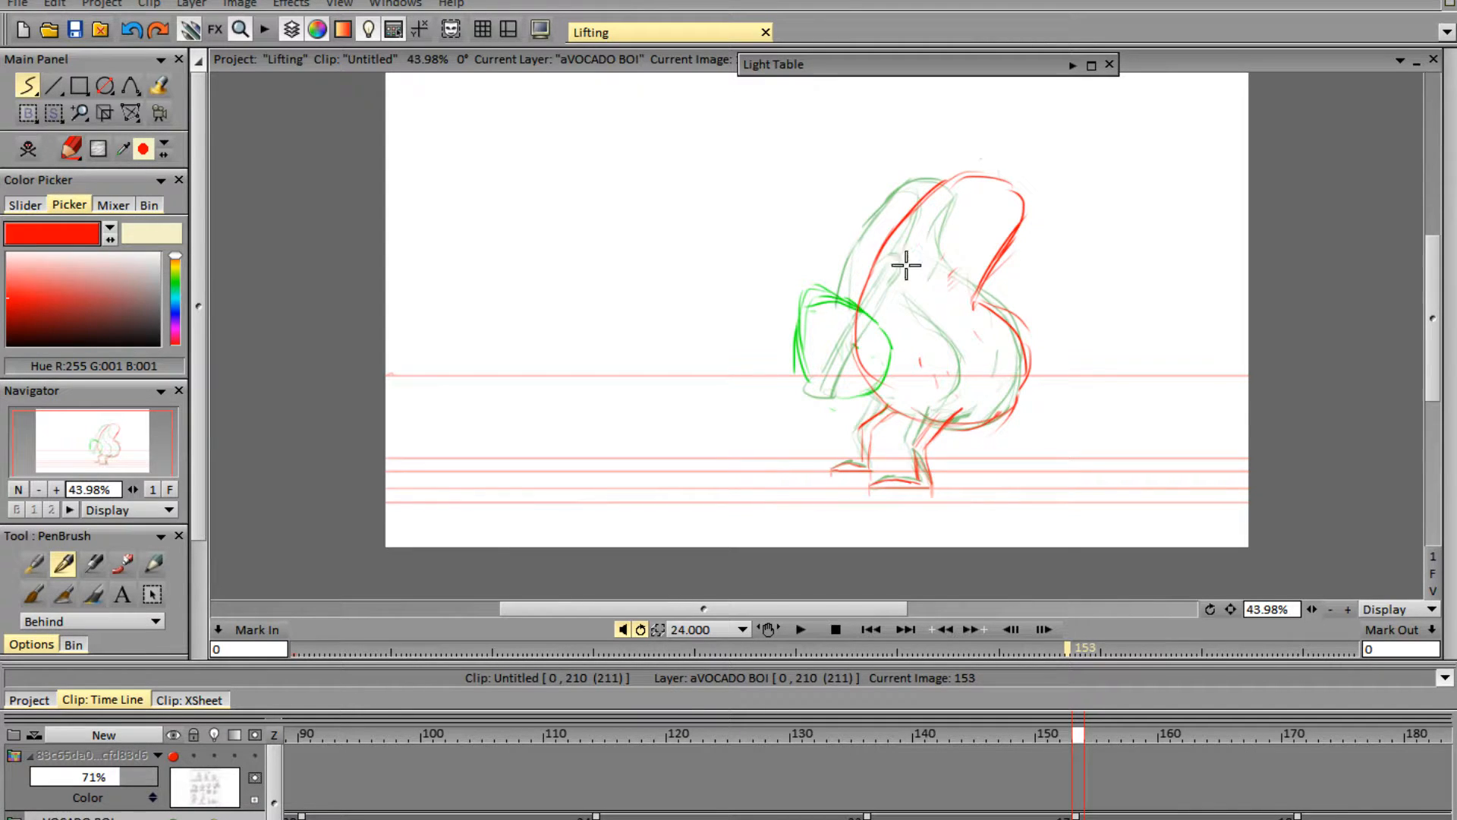
pyautogui.moveTo(873, 229)
pyautogui.mouseDown()
pyautogui.moveTo(955, 292)
pyautogui.moveTo(865, 219)
pyautogui.moveTo(924, 273)
pyautogui.moveTo(871, 260)
pyautogui.moveTo(939, 298)
pyautogui.moveTo(865, 241)
pyautogui.moveTo(941, 300)
pyautogui.moveTo(907, 281)
pyautogui.moveTo(933, 296)
pyautogui.mouseUp()
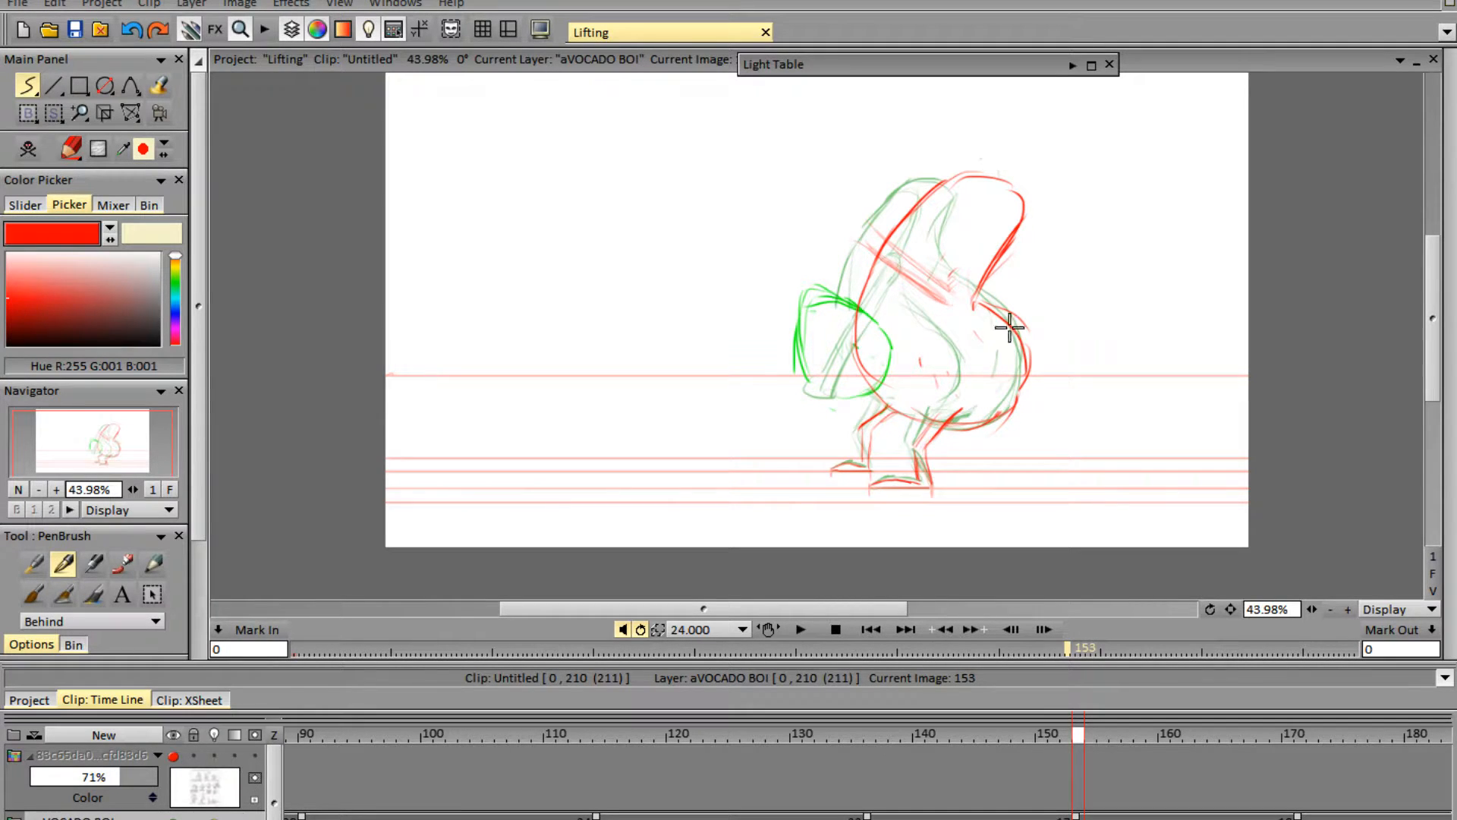
pyautogui.moveTo(948, 272); pyautogui.dragTo(953, 287)
pyautogui.moveTo(848, 213); pyautogui.dragTo(874, 232)
# - Make Pit the active layer at frame 153 and switch to the green sketch pencil
pyautogui.press('Down')
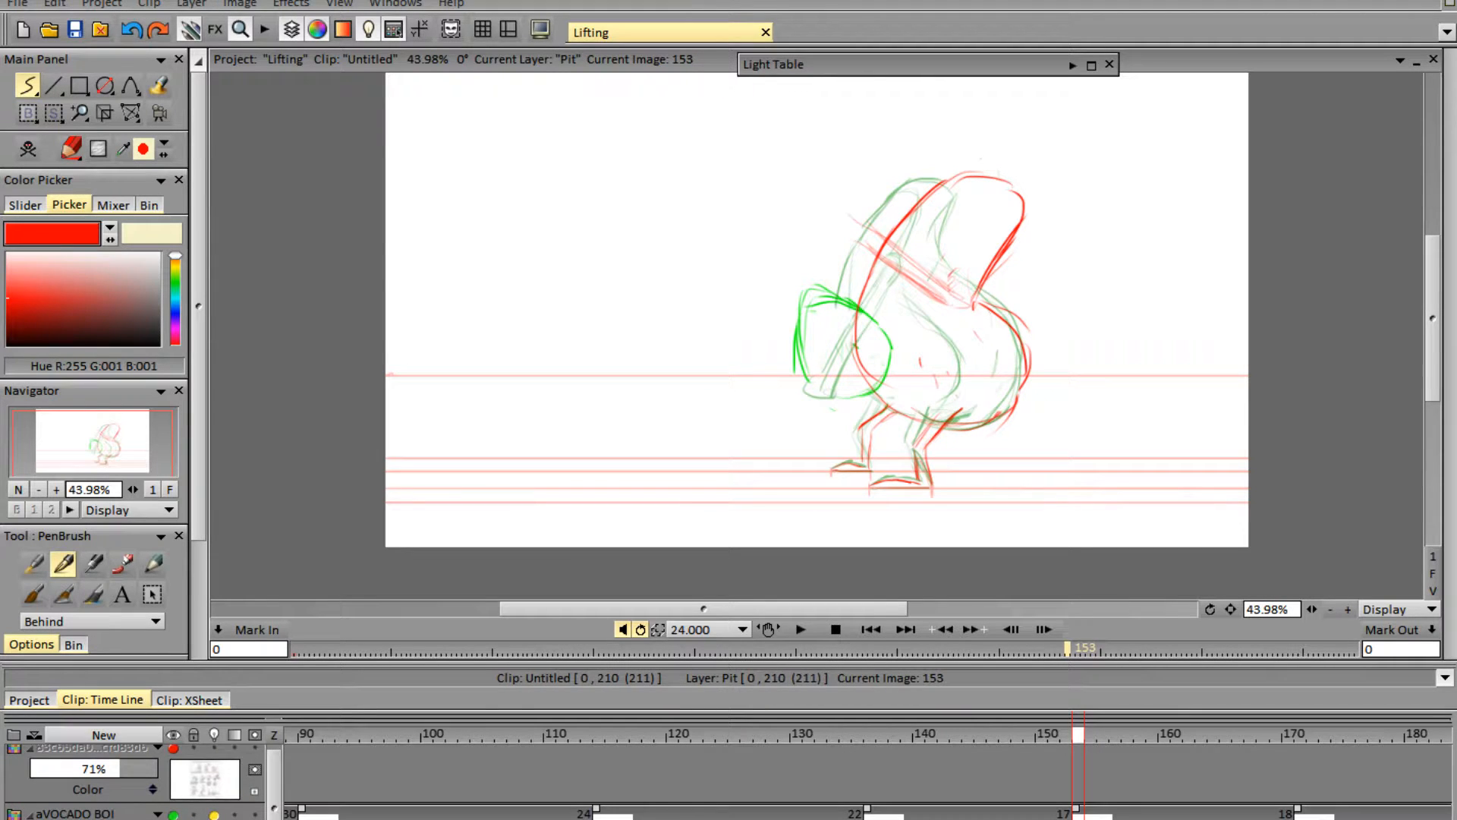
pyautogui.moveTo(1451, 245)
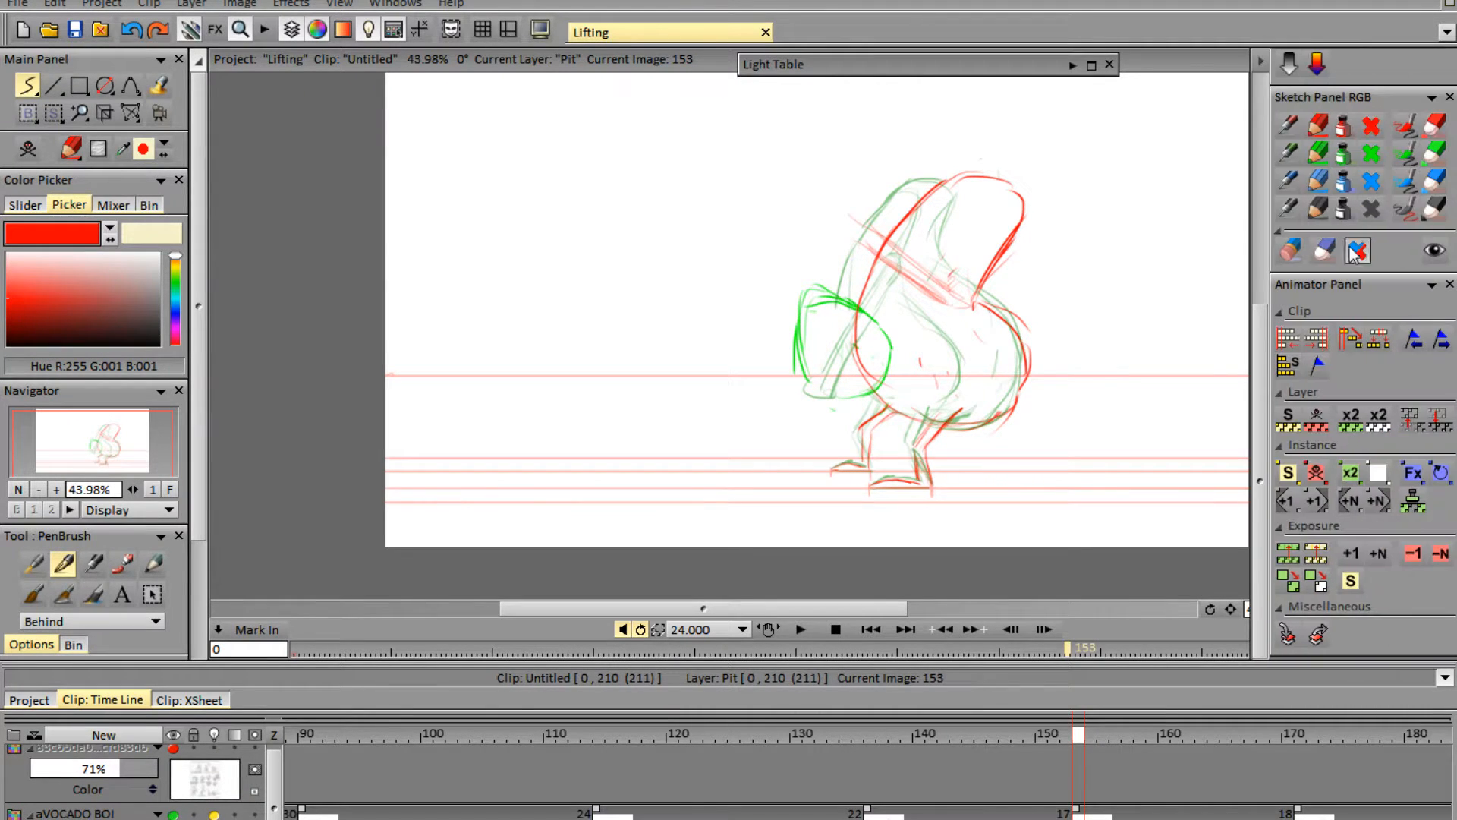
pyautogui.click(1316, 151)
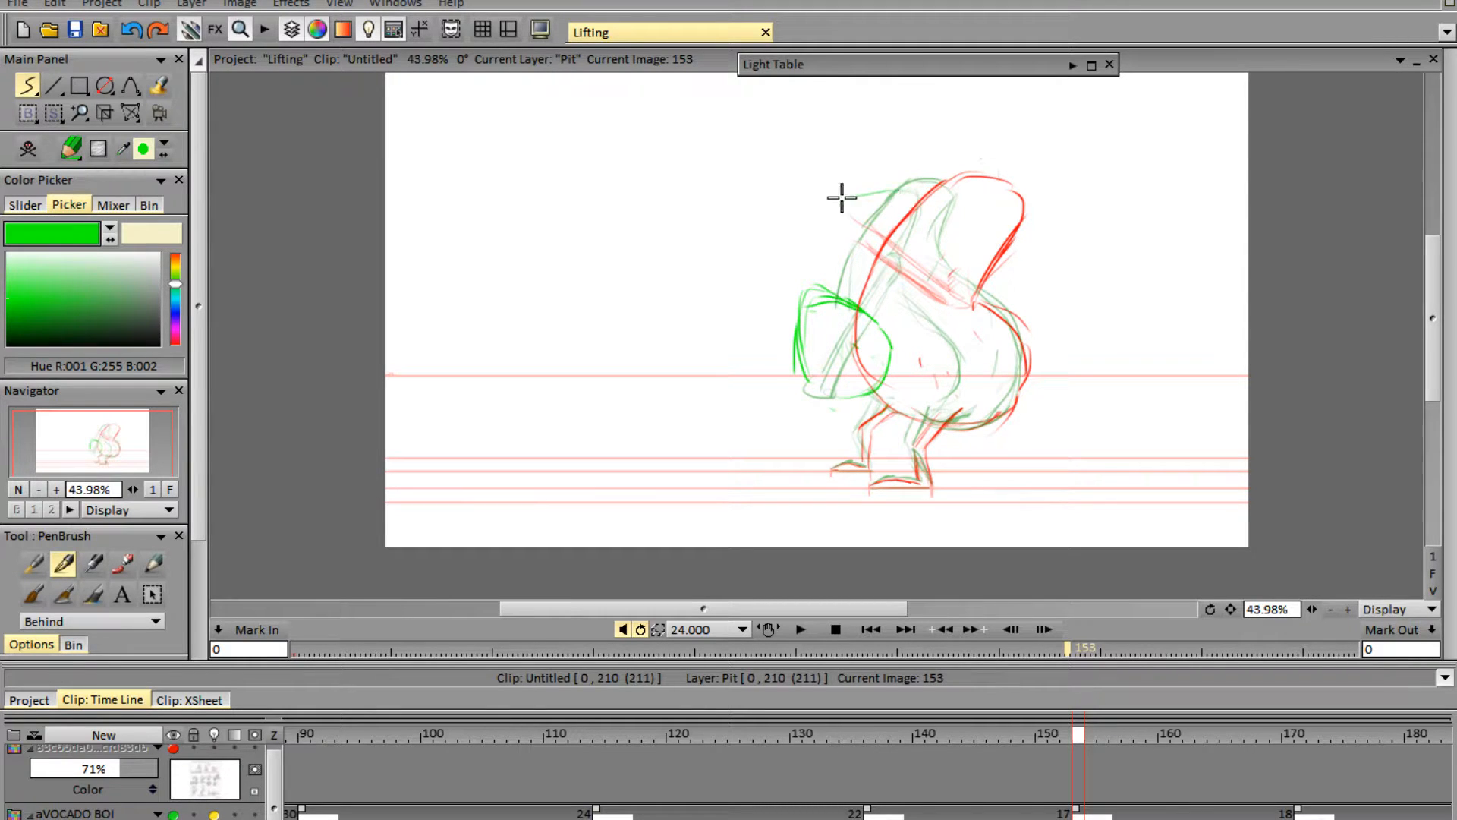
pyautogui.moveTo(894, 184)
pyautogui.mouseDown()
pyautogui.moveTo(846, 194)
pyautogui.moveTo(813, 267)
pyautogui.moveTo(828, 246)
pyautogui.moveTo(818, 221)
pyautogui.moveTo(827, 256)
pyautogui.moveTo(872, 299)
pyautogui.mouseUp()
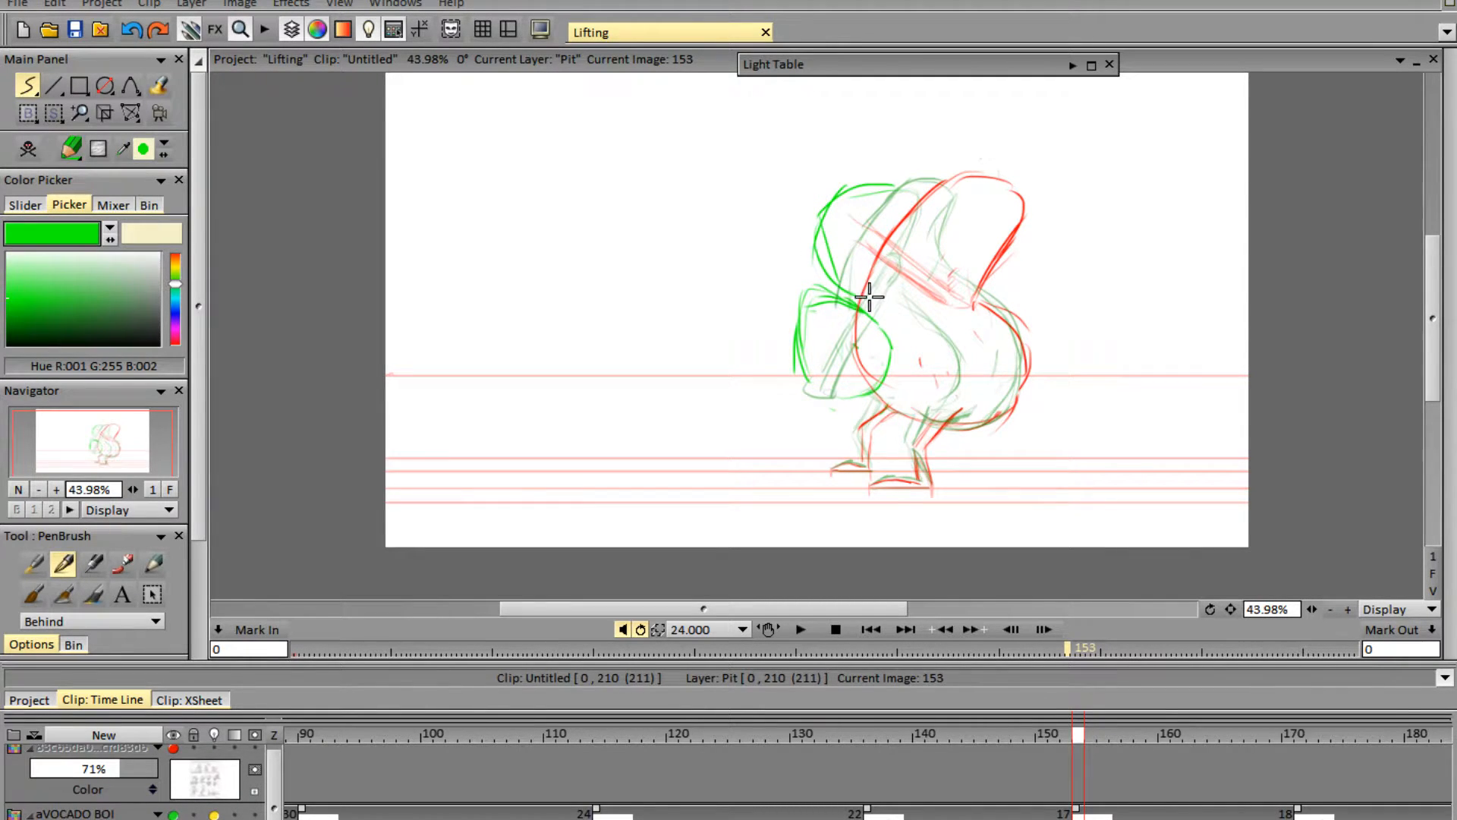
pyautogui.hotkey('ctrl', 'z')
pyautogui.hotkey('ctrl', 'z')
pyautogui.hotkey('ctrl', 'z')
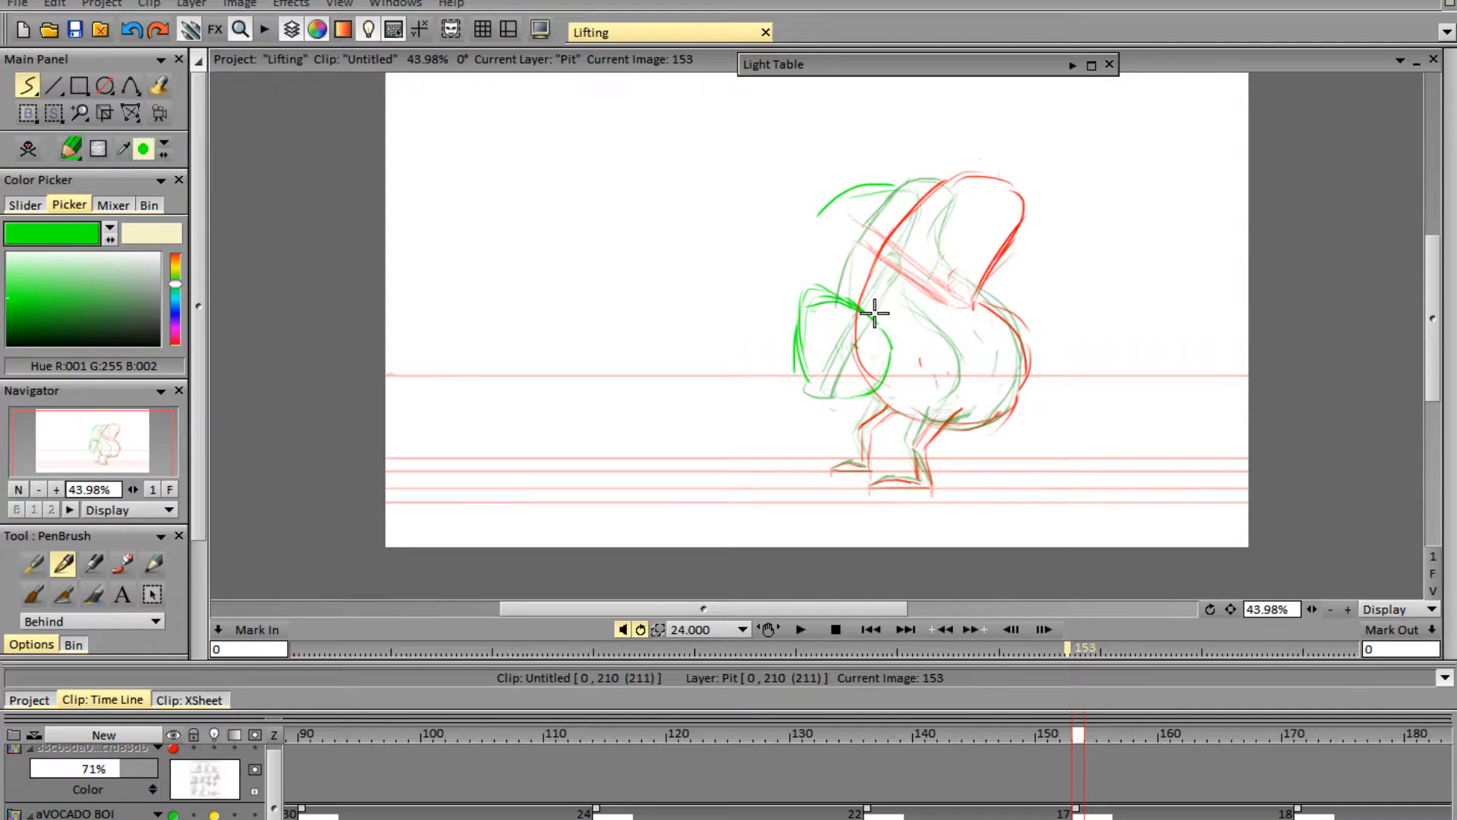
# - Clear the old low pit from frame 153 and sketch a raised round green pit against the upper body, comparing it with the previous frame
pyautogui.hotkey('ctrl', 'z')
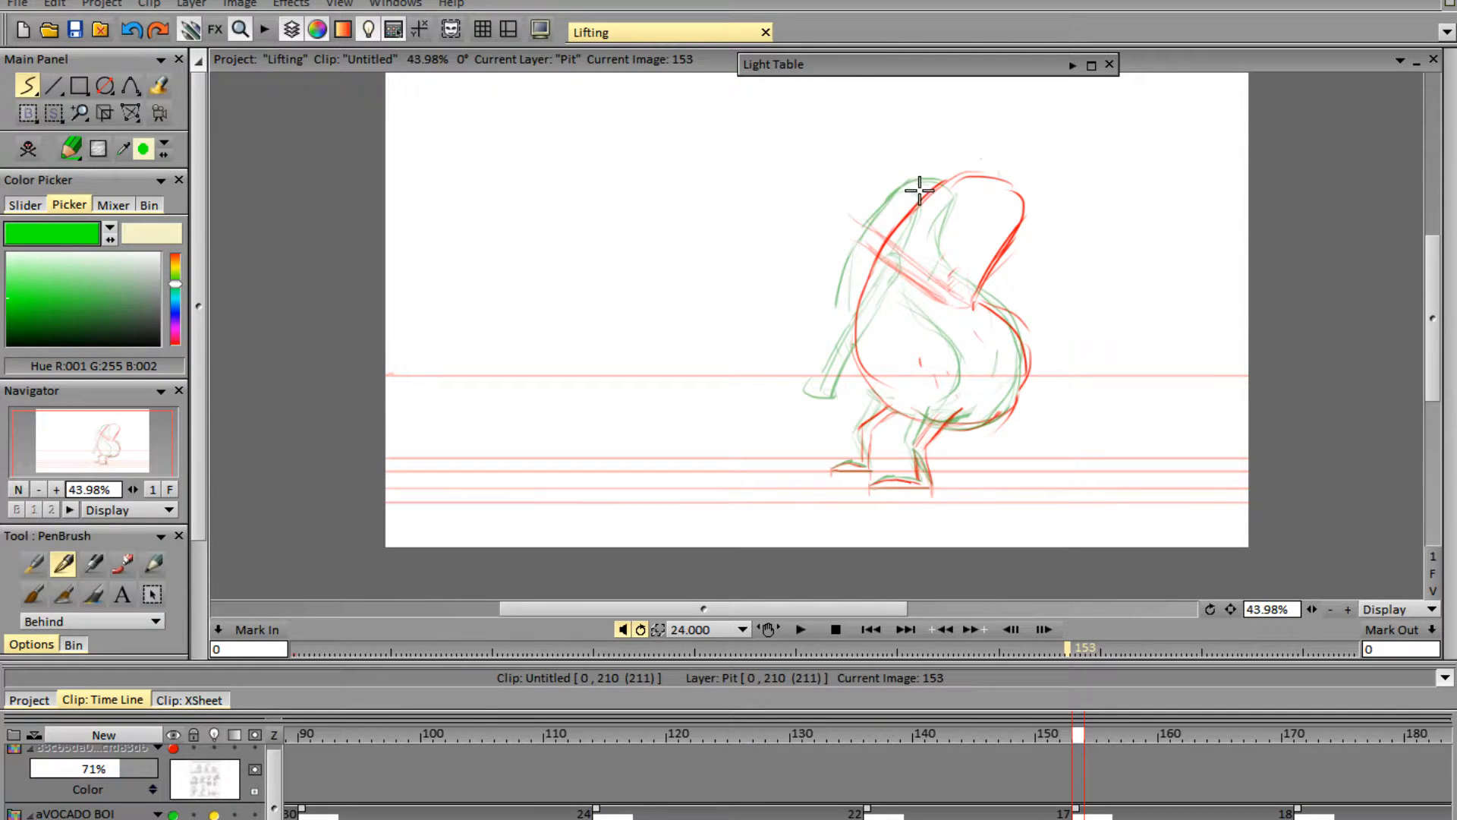
pyautogui.moveTo(863, 190)
pyautogui.mouseDown()
pyautogui.moveTo(824, 202)
pyautogui.moveTo(824, 254)
pyautogui.moveTo(877, 296)
pyautogui.moveTo(916, 196)
pyautogui.moveTo(896, 271)
pyautogui.moveTo(850, 284)
pyautogui.moveTo(893, 311)
pyautogui.moveTo(918, 201)
pyautogui.mouseUp()
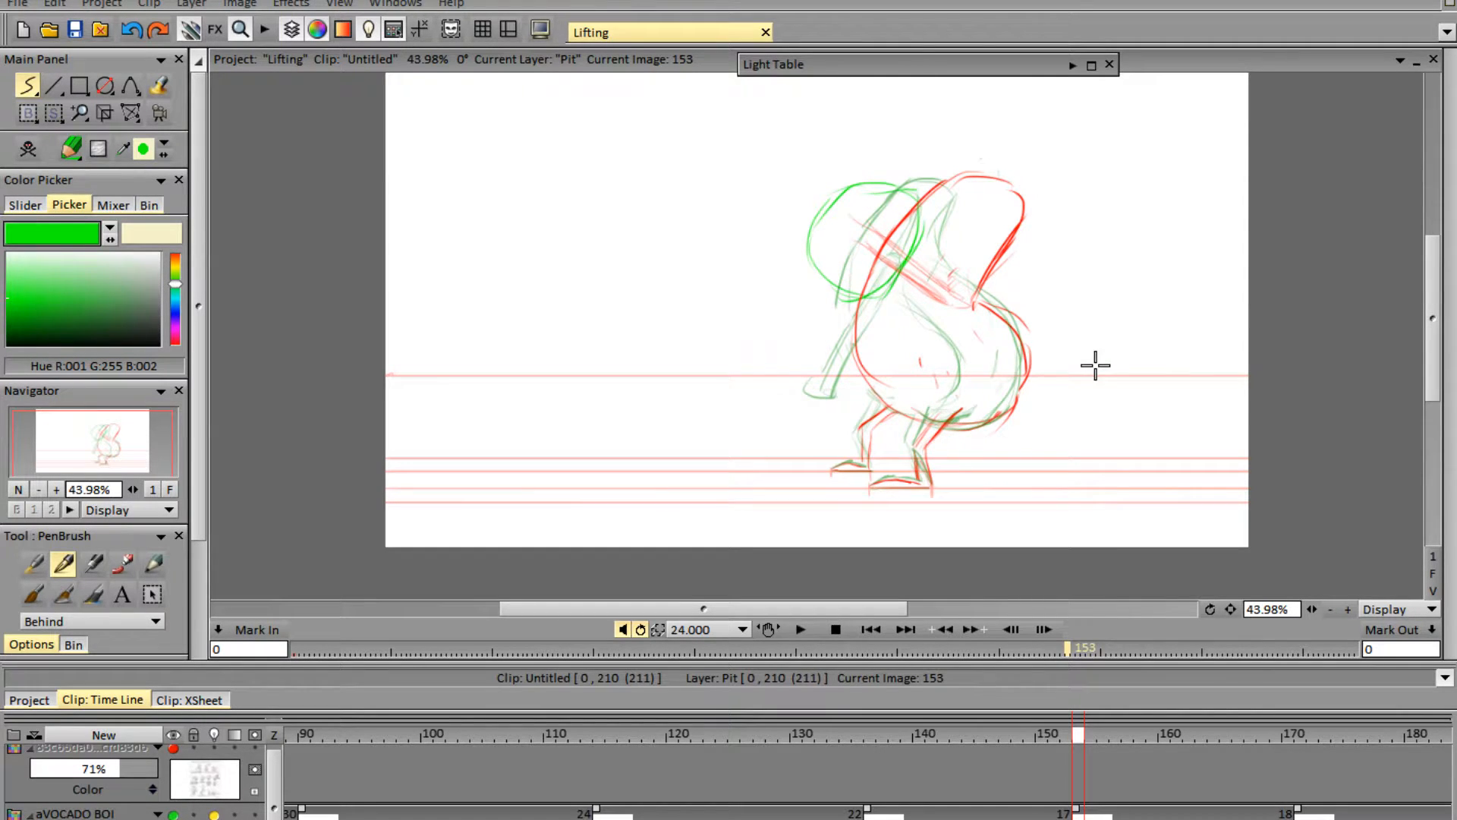
pyautogui.press('Left')
pyautogui.press('Right')
pyautogui.press('Left')
pyautogui.press('Right')
pyautogui.moveTo(853, 203); pyautogui.dragTo(926, 189)
pyautogui.press('Left')
pyautogui.press('Right')
pyautogui.press('Left')
pyautogui.press('Right')
# - Return to the aVOCADO BOI layer with the red sketch pencil and extend the arm and hand across the pit
pyautogui.press('Down')
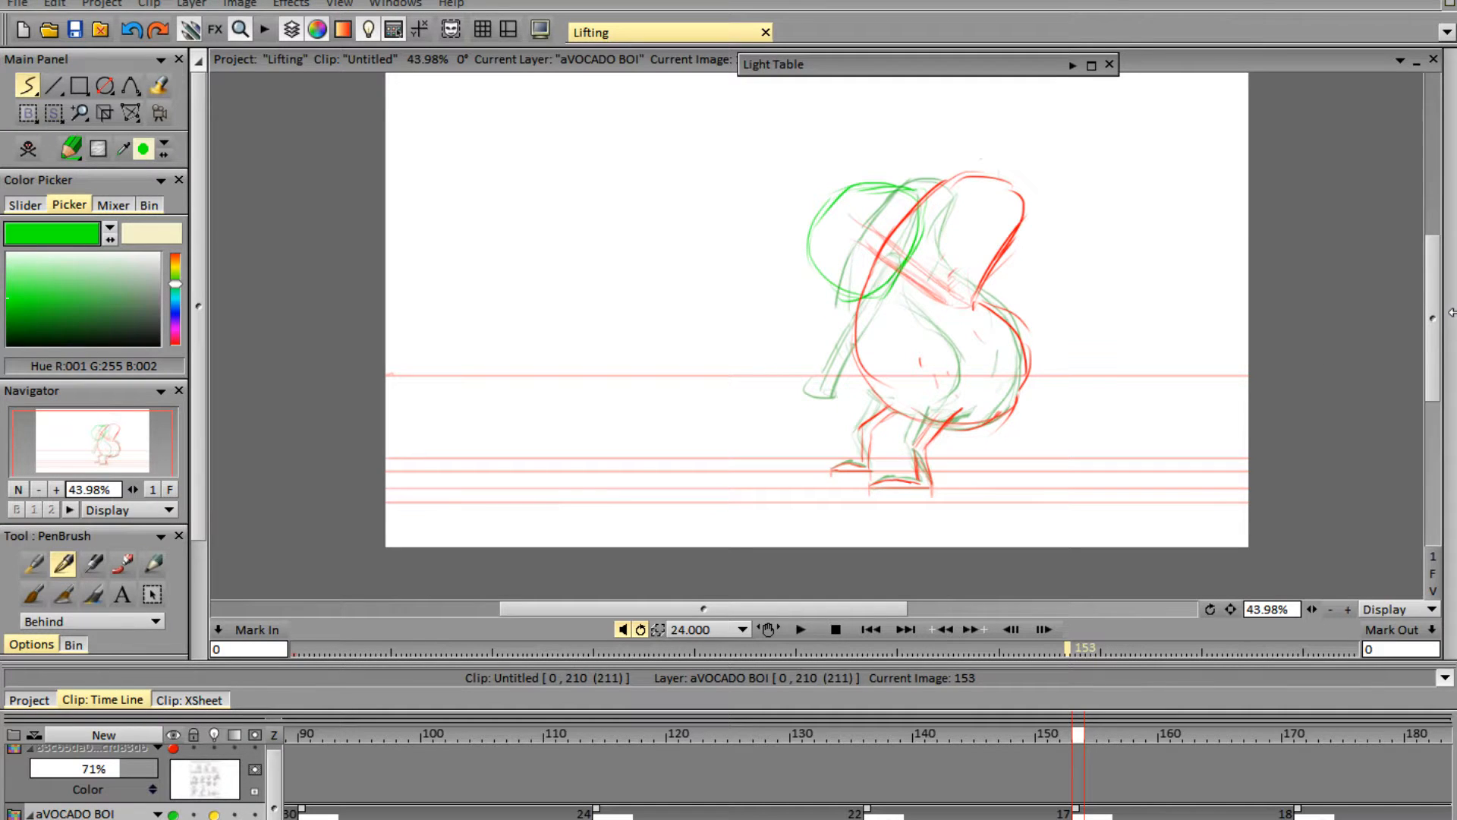
pyautogui.moveTo(1451, 312)
pyautogui.click(1315, 119)
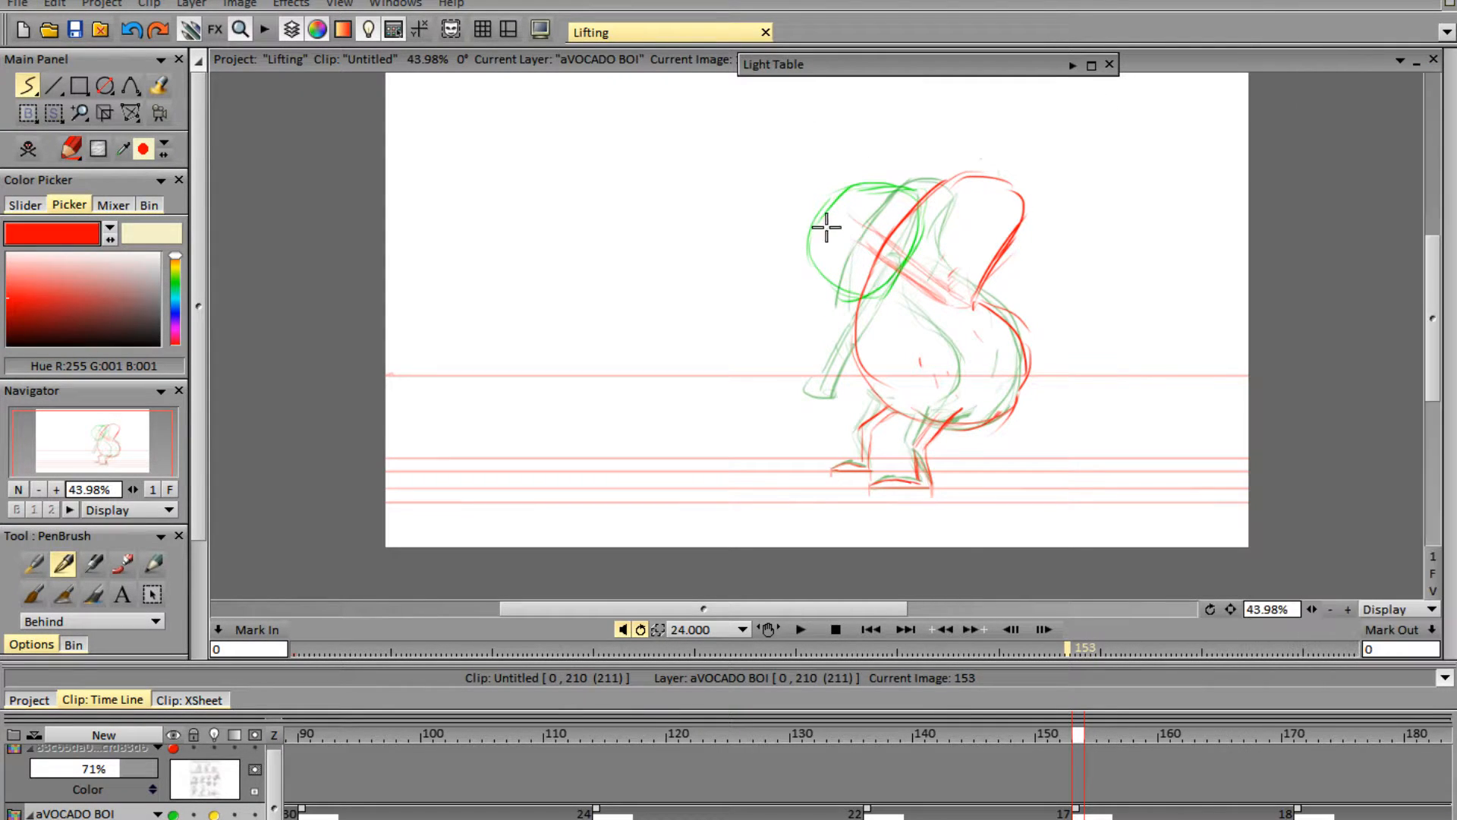
pyautogui.moveTo(832, 190)
pyautogui.mouseDown()
pyautogui.moveTo(811, 215)
pyautogui.moveTo(842, 206)
pyautogui.moveTo(878, 247)
pyautogui.moveTo(890, 239)
pyautogui.mouseUp()
# - Erase the stretch of the body's front outline that crosses the pit and the arm
pyautogui.click(1312, 609)
pyautogui.scroll(5, 1411, 303)
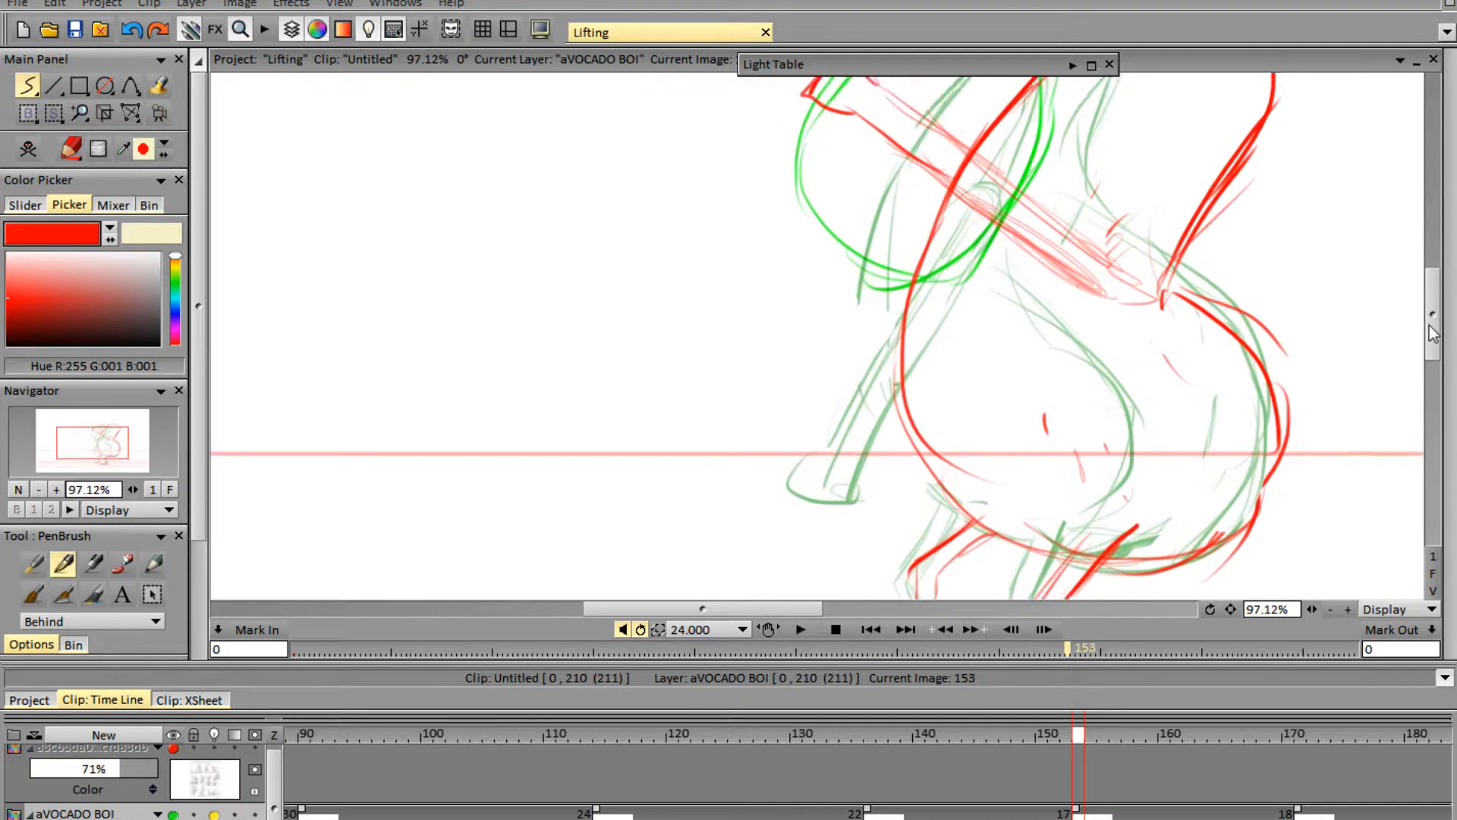
pyautogui.press('e')
pyautogui.moveTo(1028, 224)
pyautogui.mouseDown()
pyautogui.moveTo(957, 304)
pyautogui.moveTo(924, 394)
pyautogui.mouseUp()
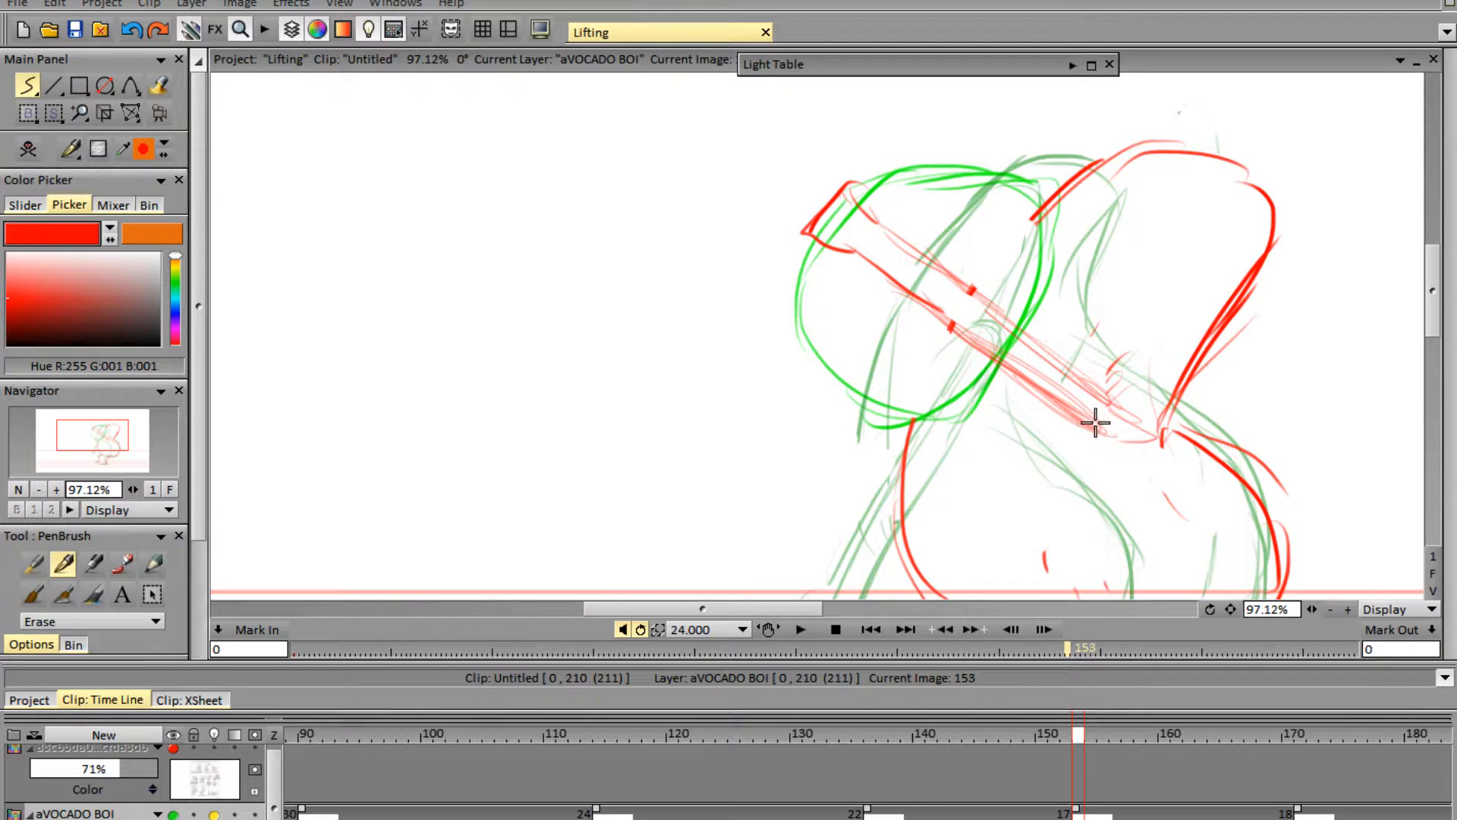
pyautogui.click(1033, 214)
pyautogui.press('n')
# - Sketch the avocado's inner contour parallel to the back, above and below the arm
pyautogui.scroll(-3, 1432, 332)
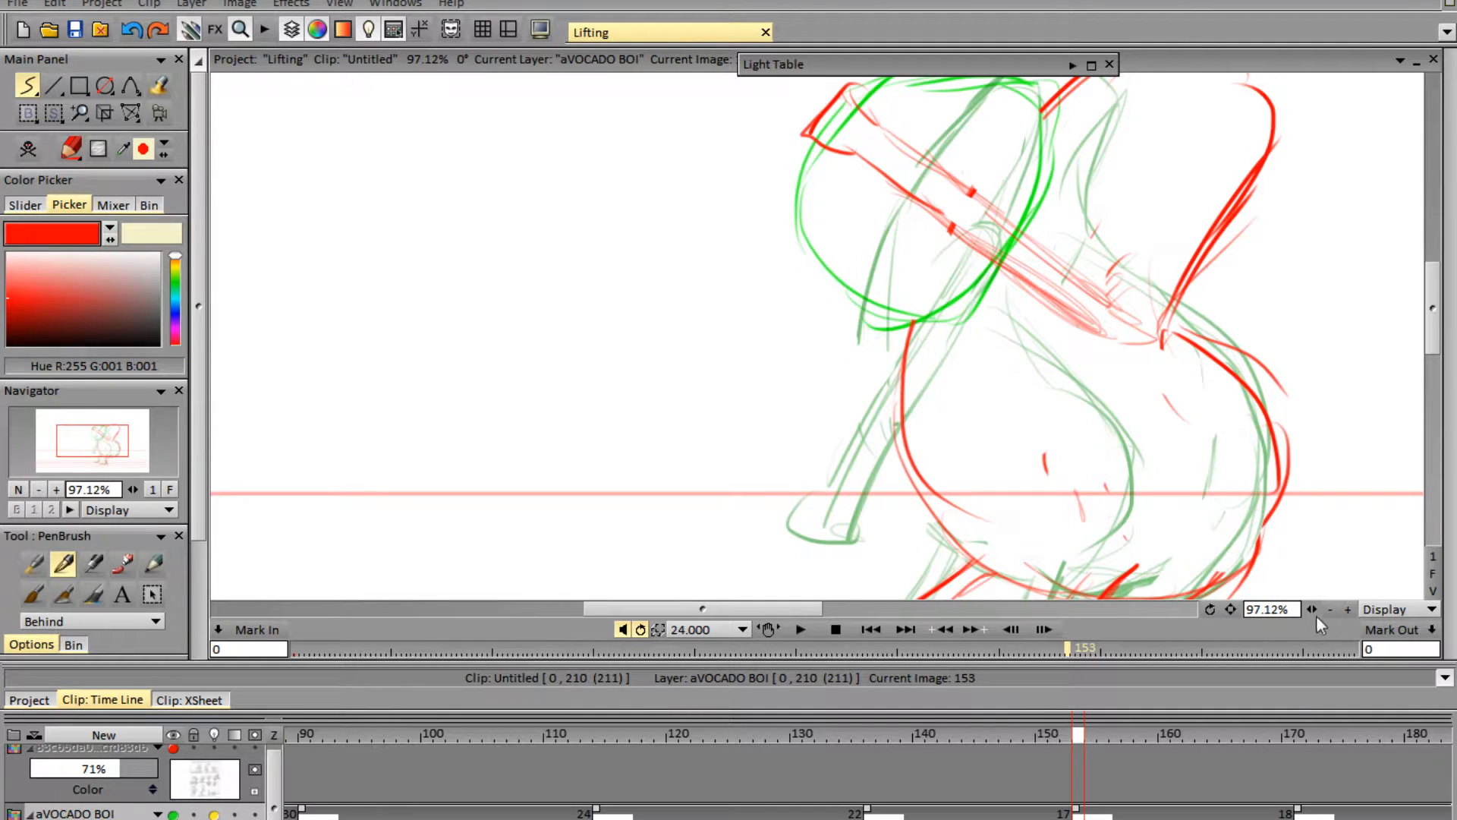
pyautogui.moveTo(1312, 610); pyautogui.dragTo(1299, 608)
pyautogui.moveTo(1450, 455)
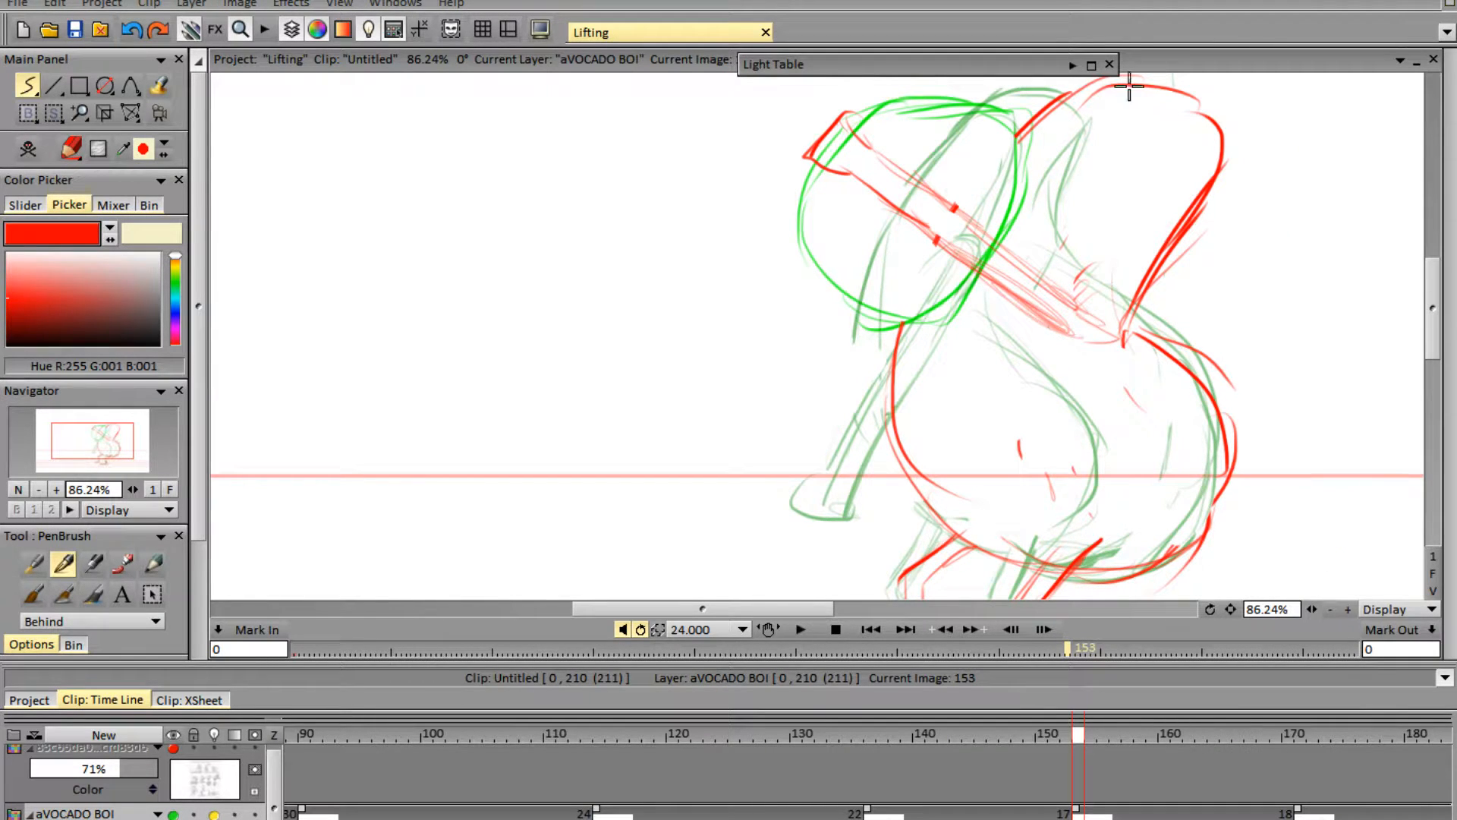
pyautogui.moveTo(1168, 124)
pyautogui.mouseDown()
pyautogui.moveTo(1080, 282)
pyautogui.moveTo(1063, 342)
pyautogui.moveTo(1090, 399)
pyautogui.moveTo(1131, 421)
pyautogui.mouseUp()
pyautogui.moveTo(1065, 351)
pyautogui.mouseDown()
pyautogui.moveTo(1141, 469)
pyautogui.moveTo(1128, 529)
pyautogui.mouseUp()
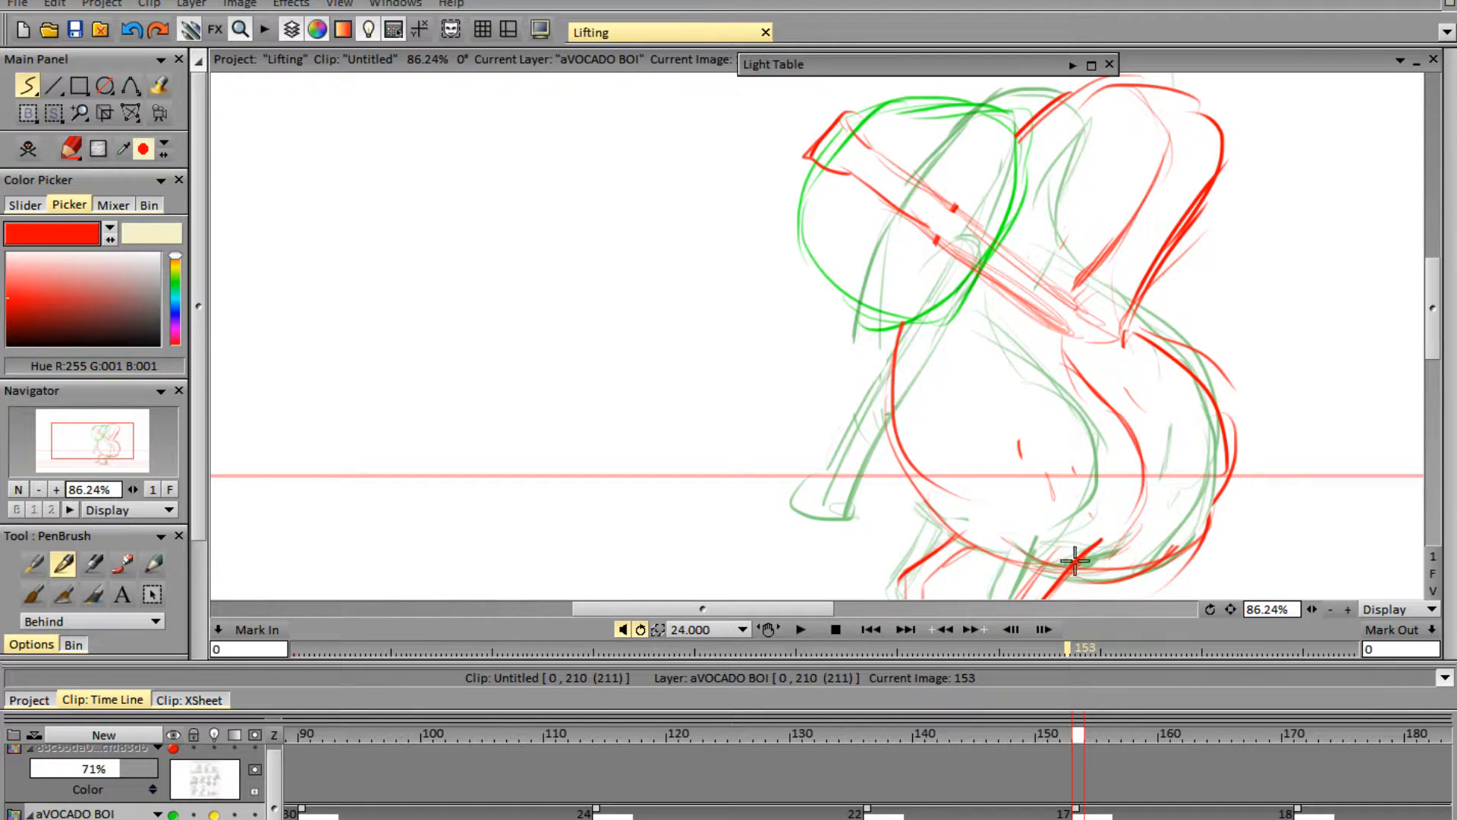
pyautogui.moveTo(1308, 610); pyautogui.dragTo(1257, 608)
# - Flip between frame 153 and its neighbouring frames to compare how the body and pit move
pyautogui.press('e')
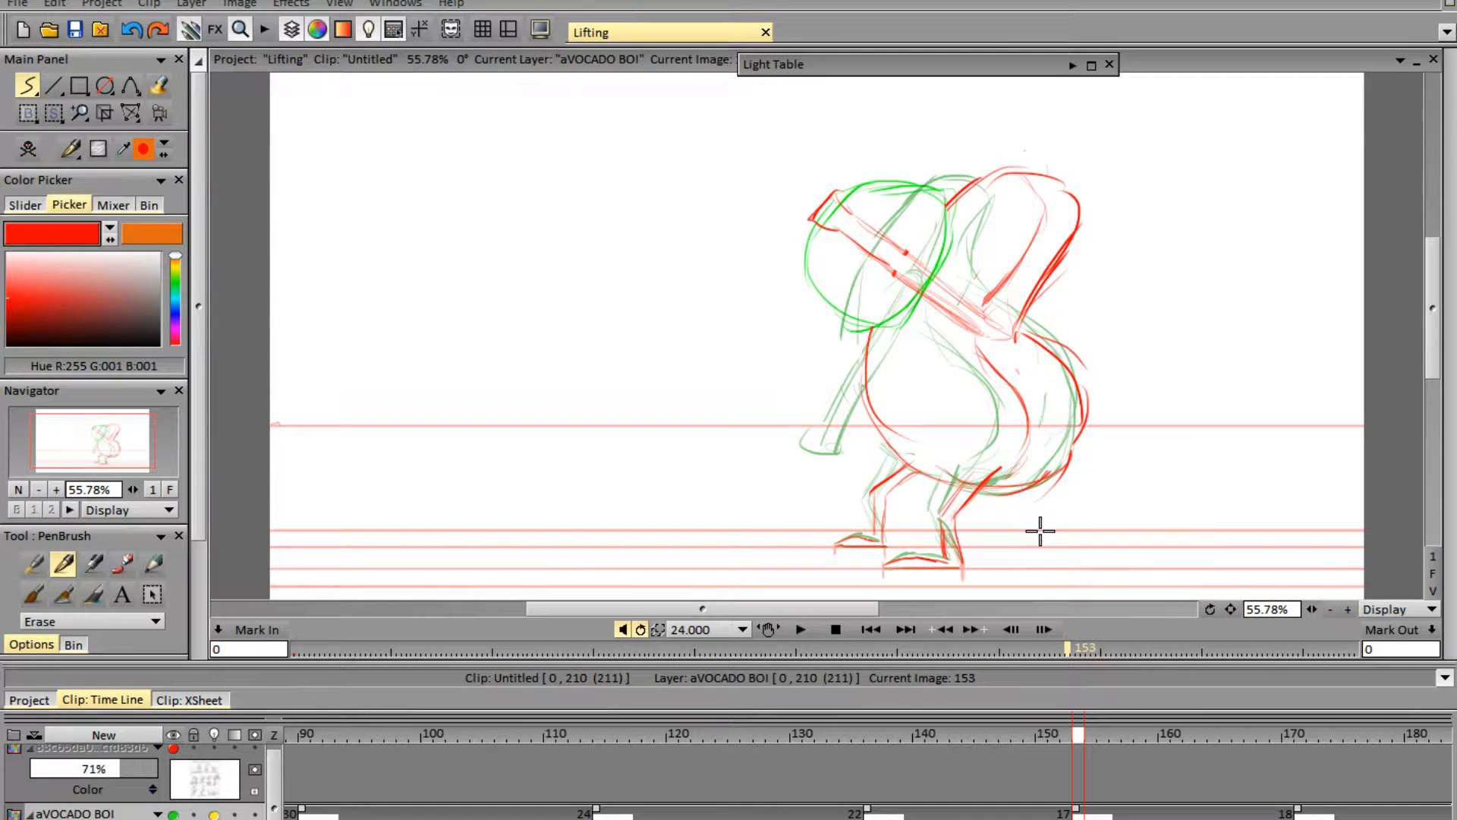
pyautogui.press('Left')
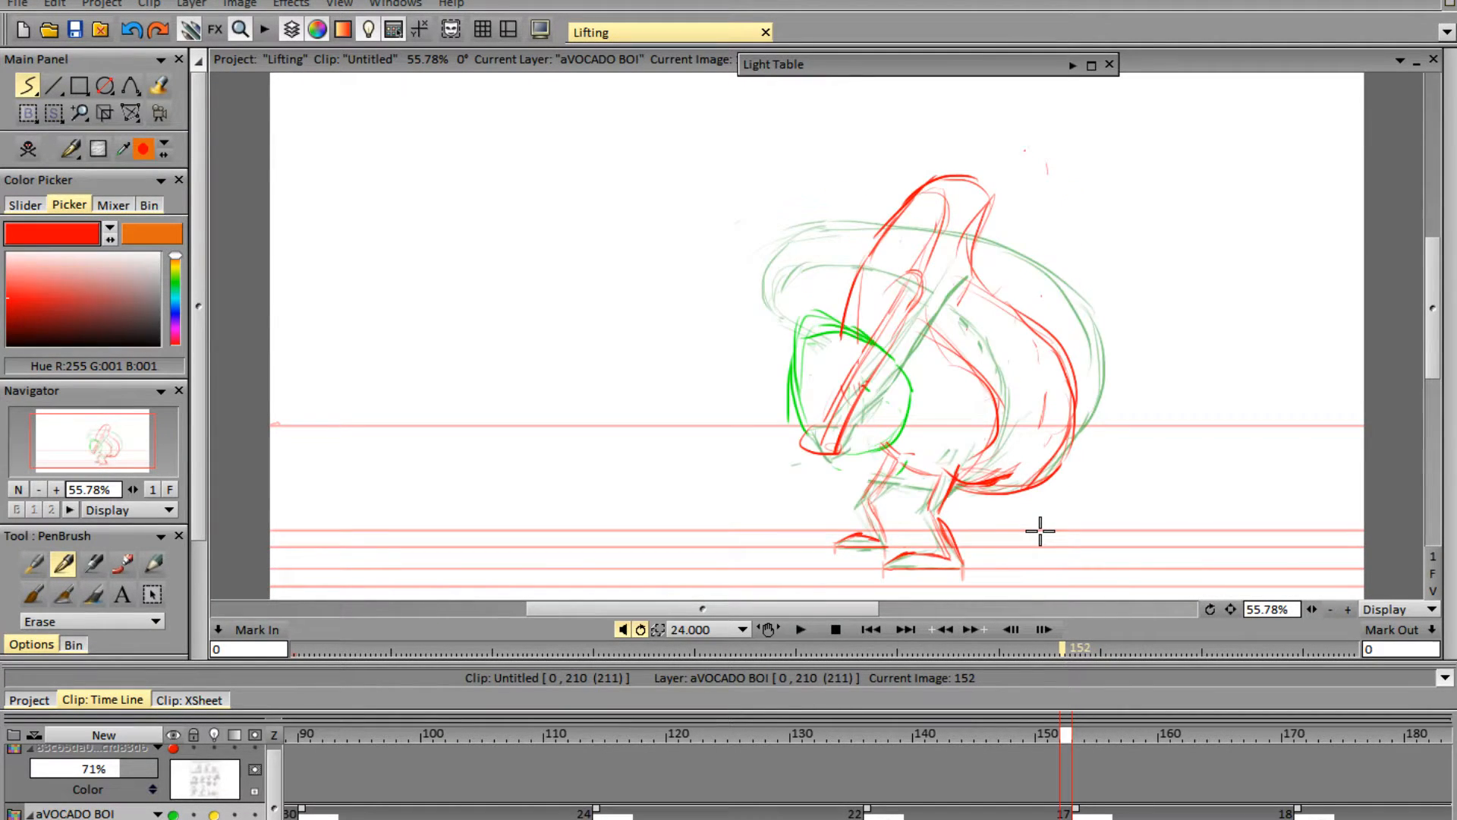
pyautogui.press('Right')
pyautogui.press('Right')
pyautogui.press('Right')
pyautogui.press('Left')
pyautogui.press('Left')
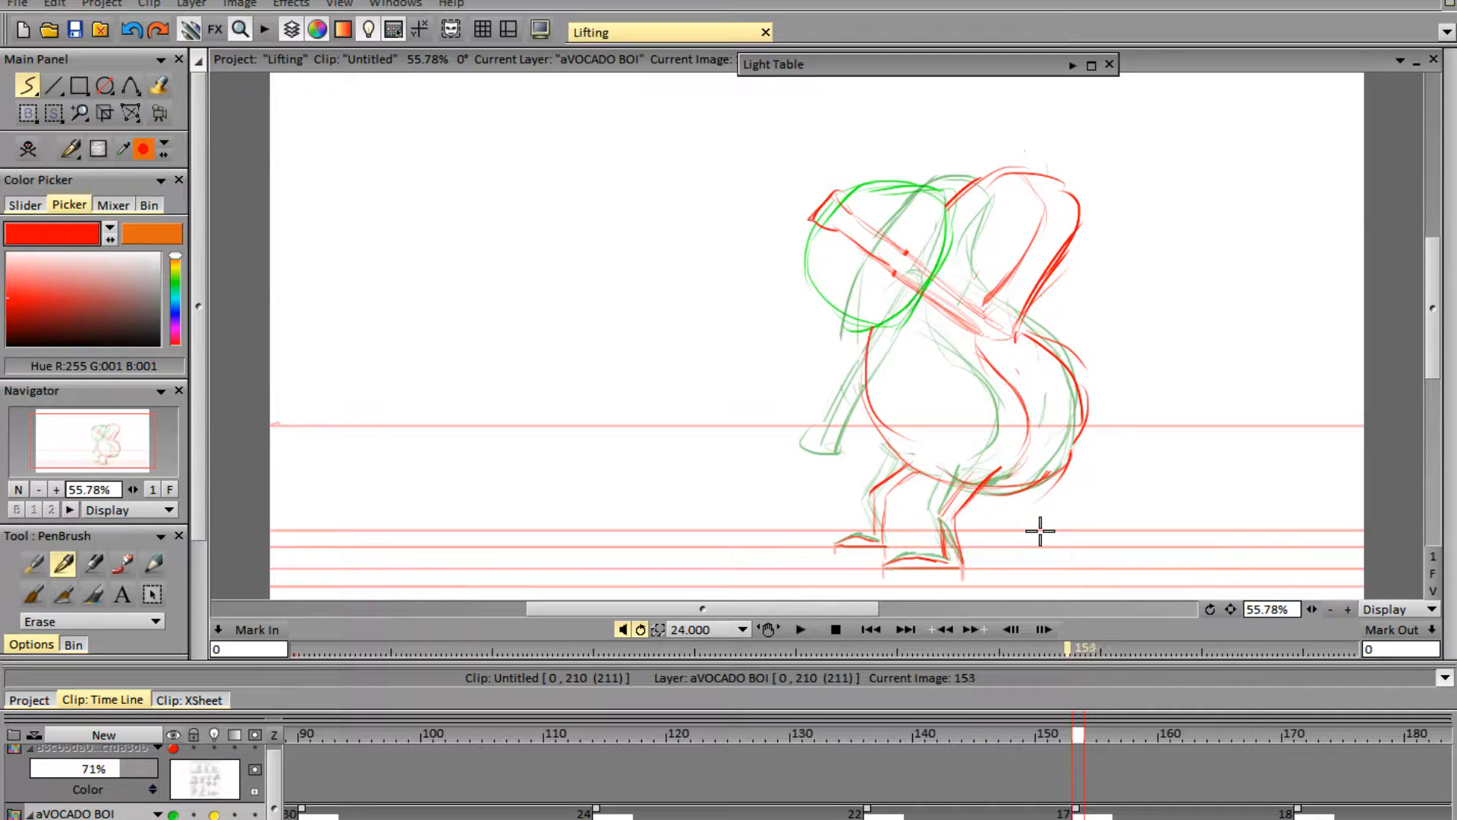
pyautogui.press('Left')
pyautogui.press('Right')
pyautogui.press('e')
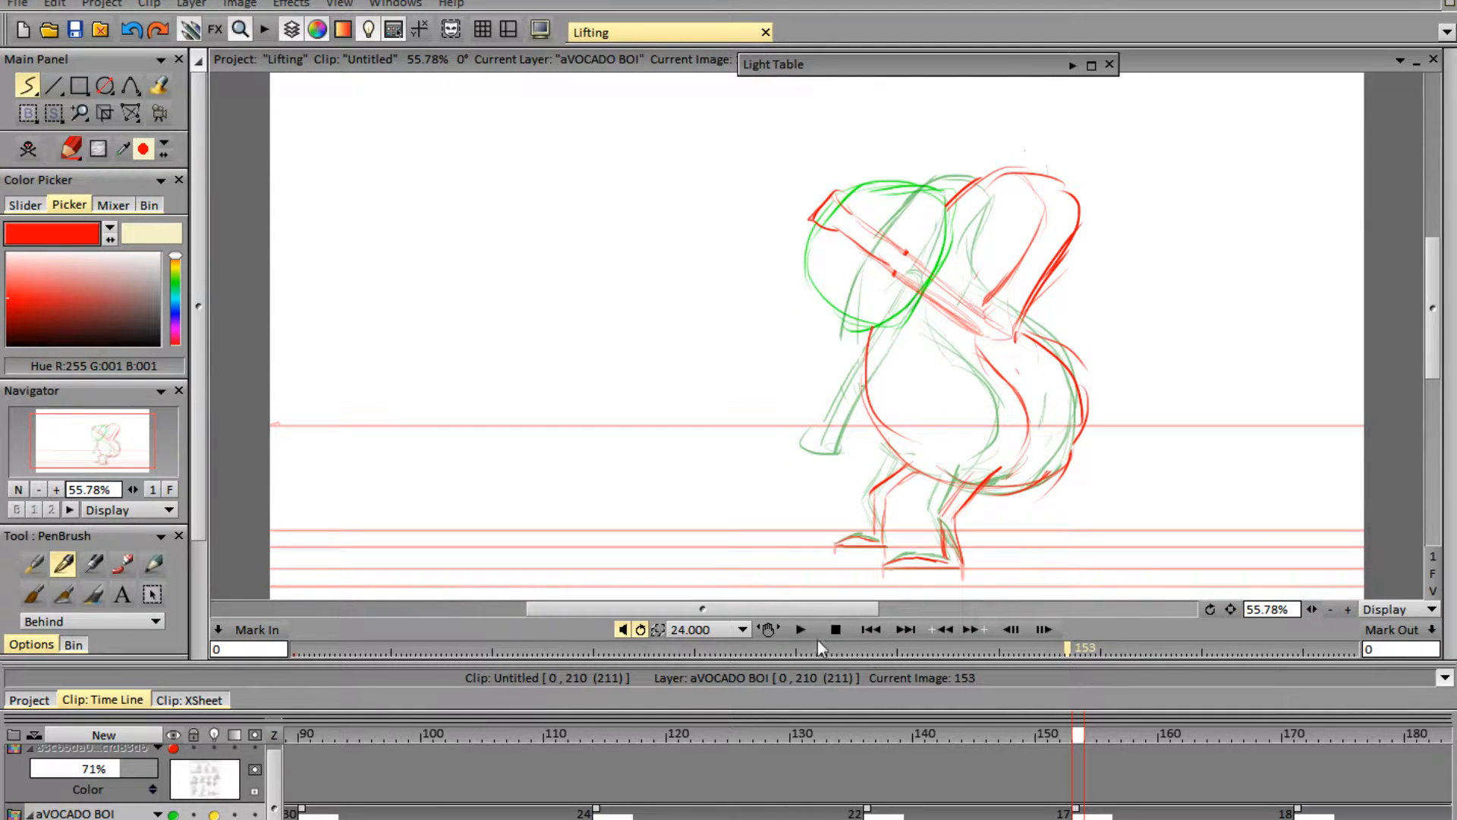
# - Play back the animation to review its timing, then return to frame 153
pyautogui.click(799, 627)
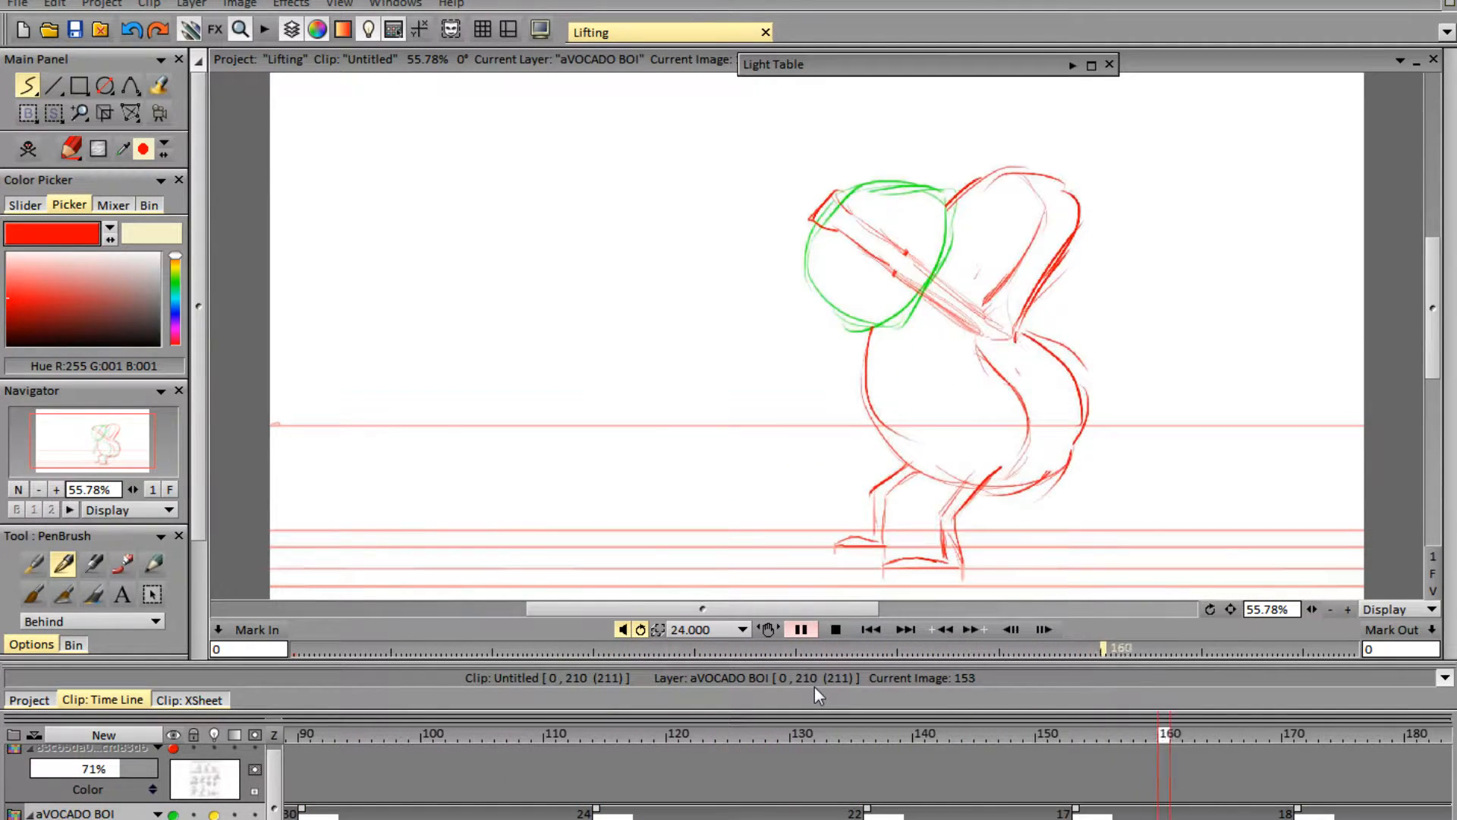
pyautogui.click(836, 628)
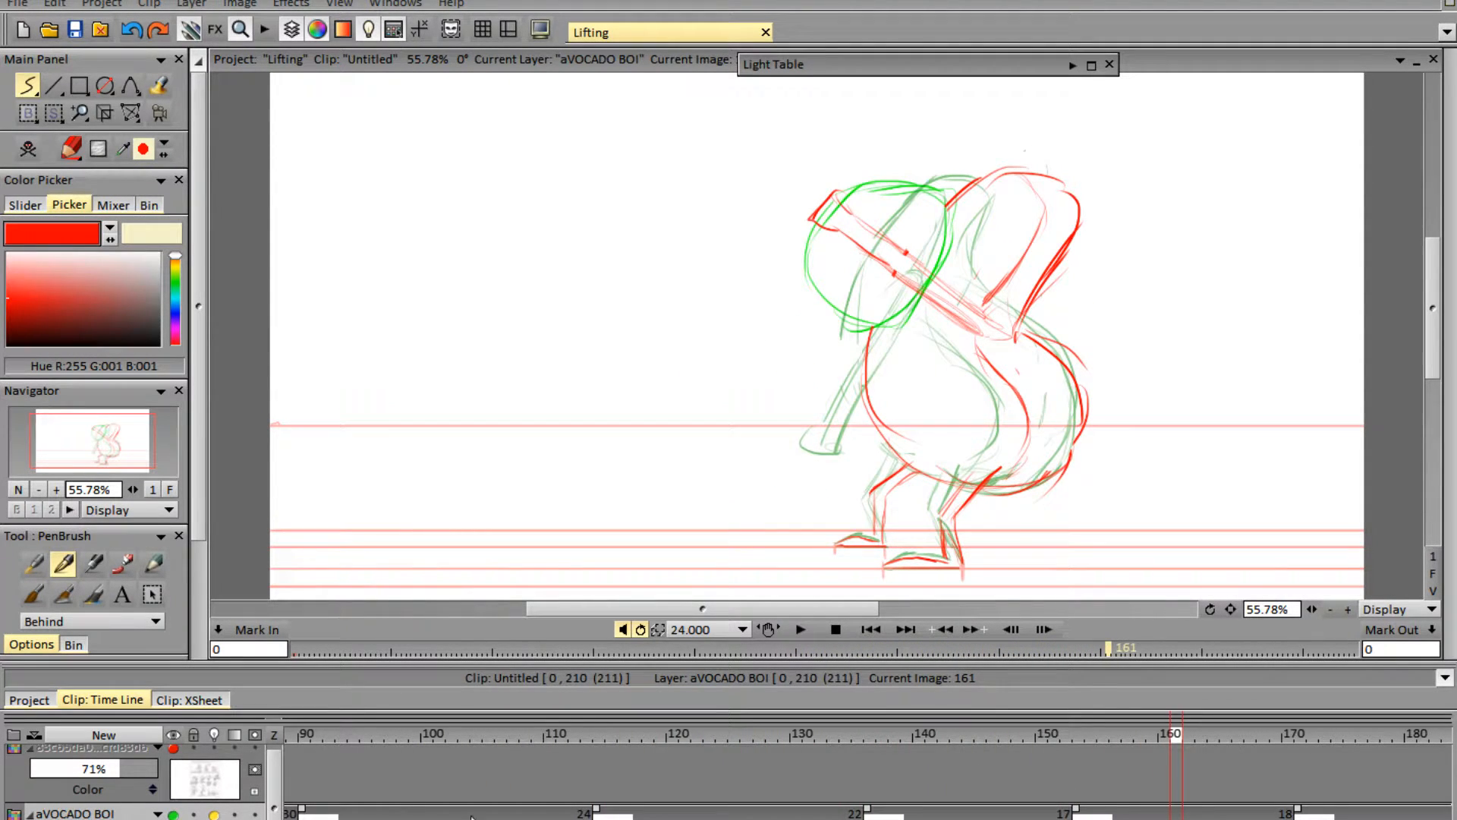
pyautogui.click(1075, 732)
pyautogui.click(1083, 730)
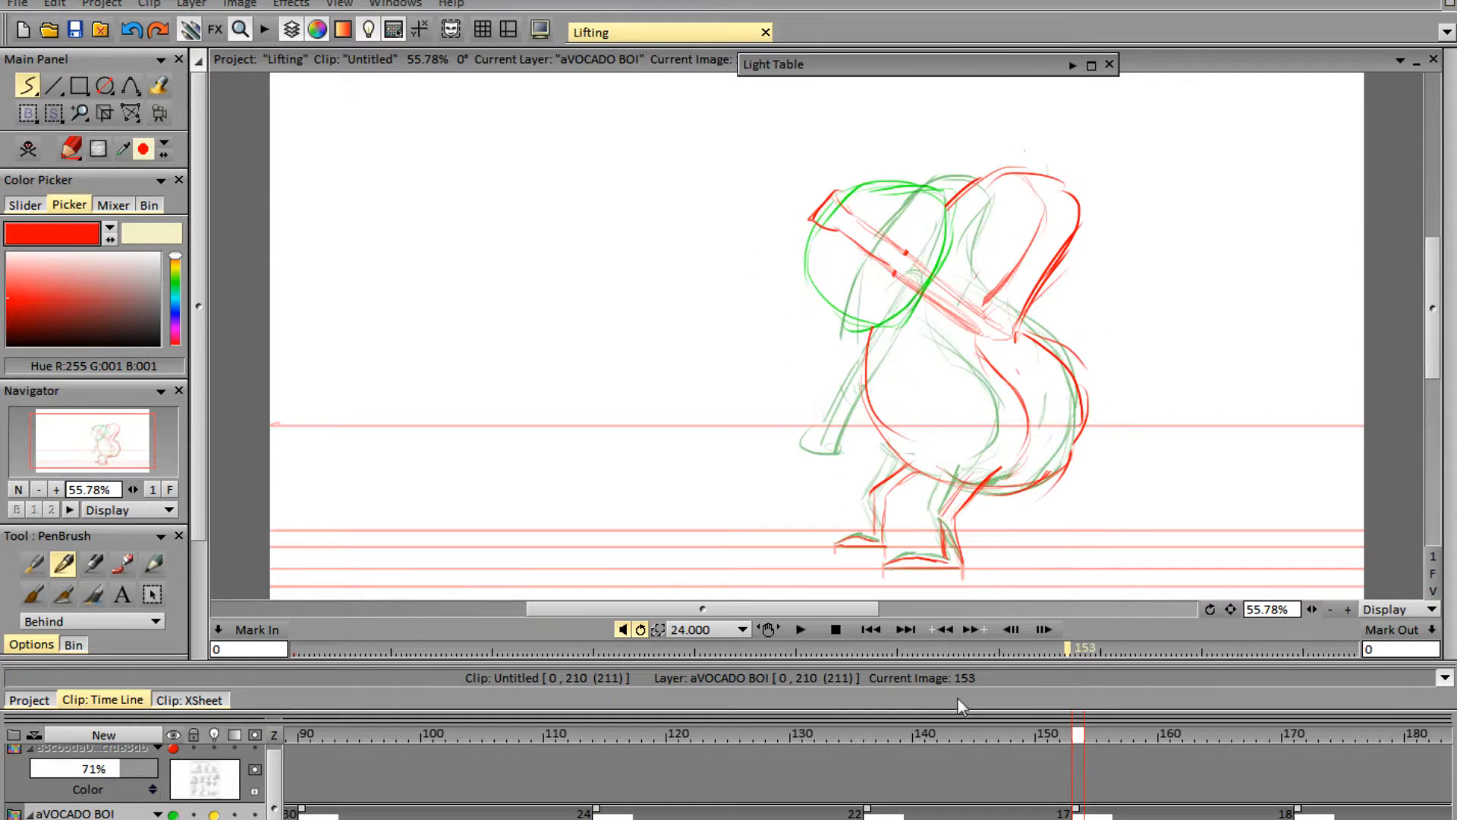
# - Check the reference sheet, erase the forearm over the pit in frame 153, and redraw it shorter with a bent hand
pyautogui.click(174, 749)
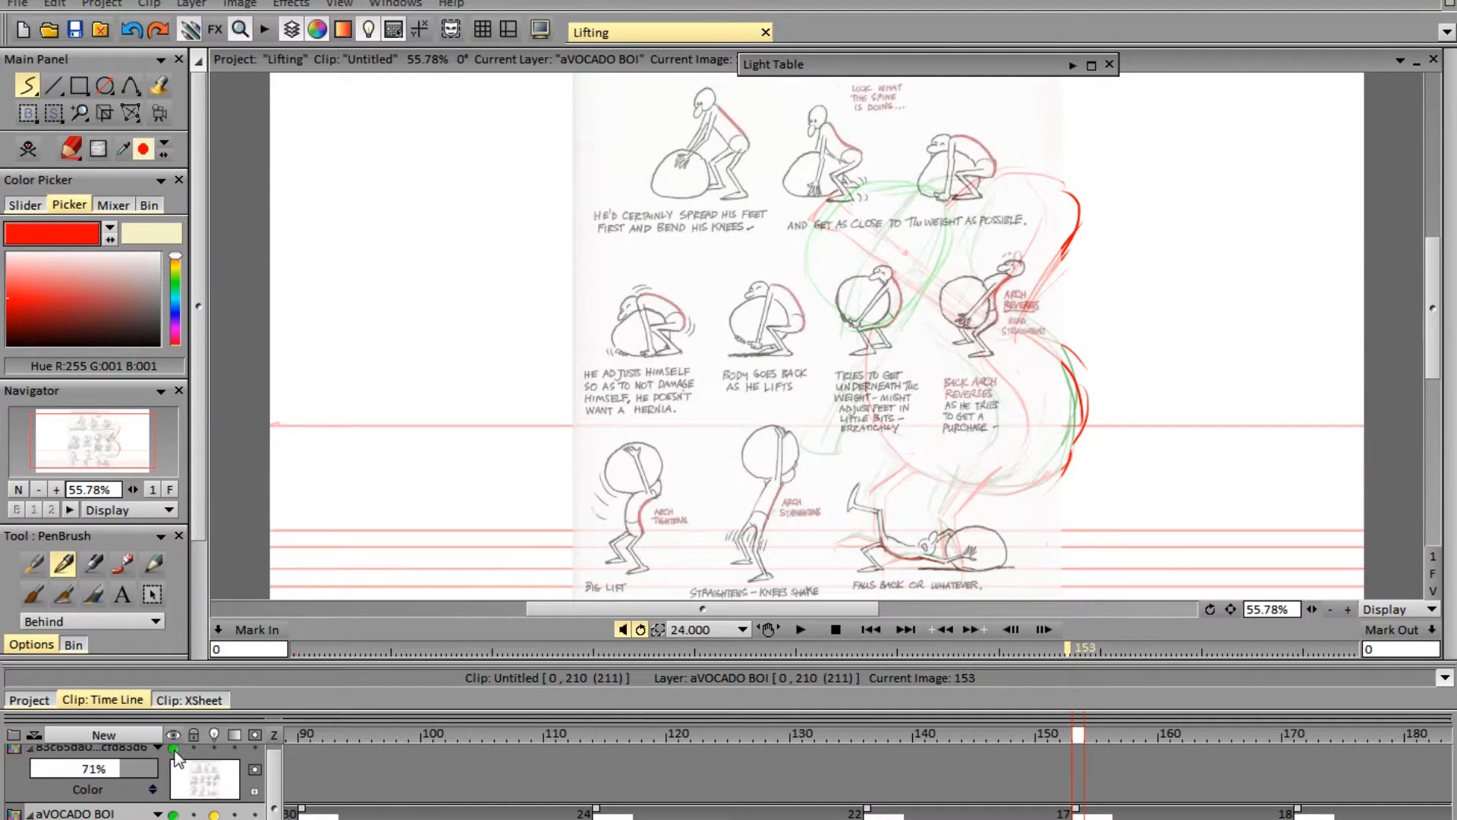
pyautogui.click(174, 748)
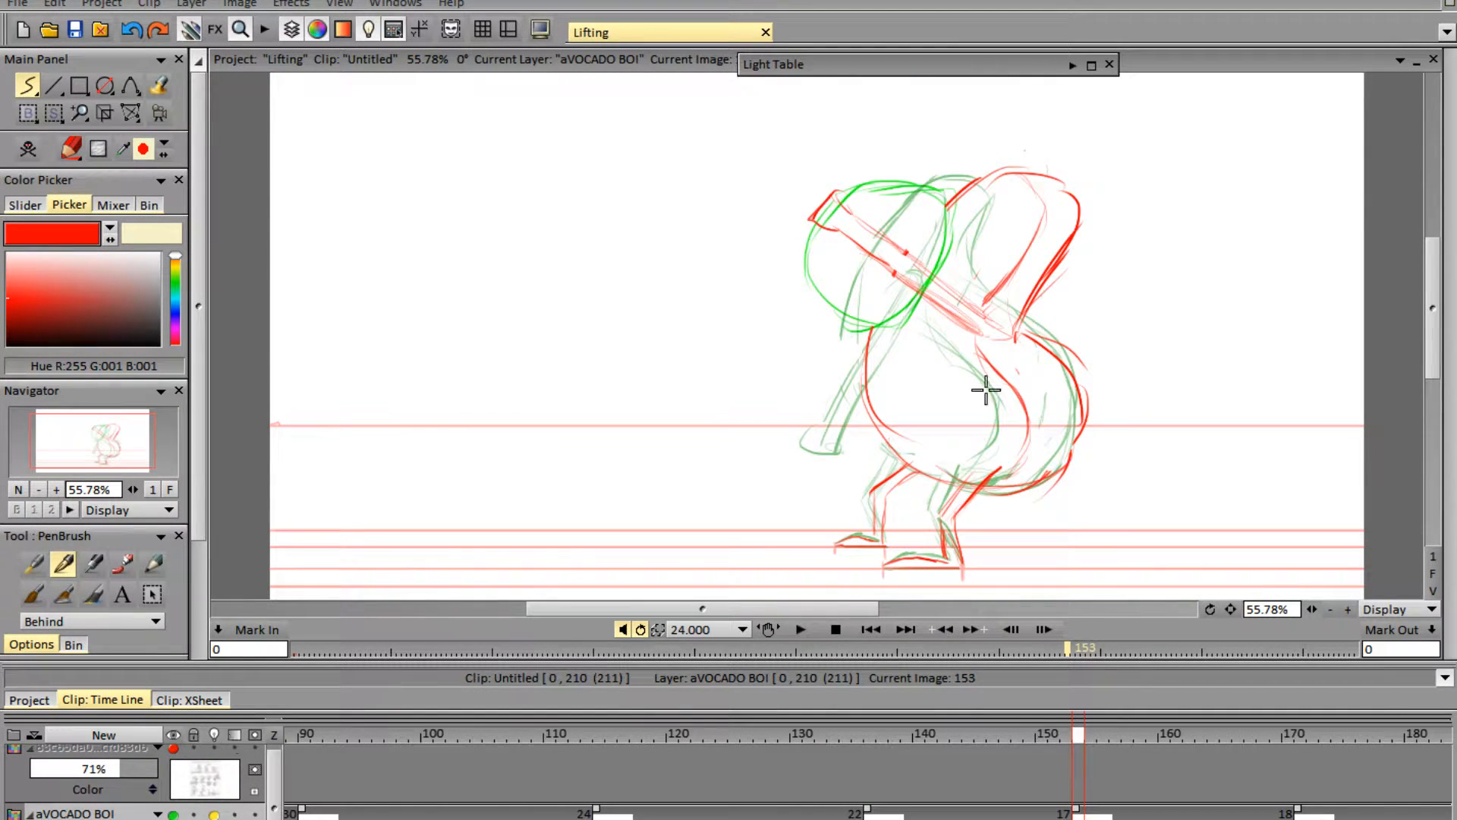
pyautogui.press('e')
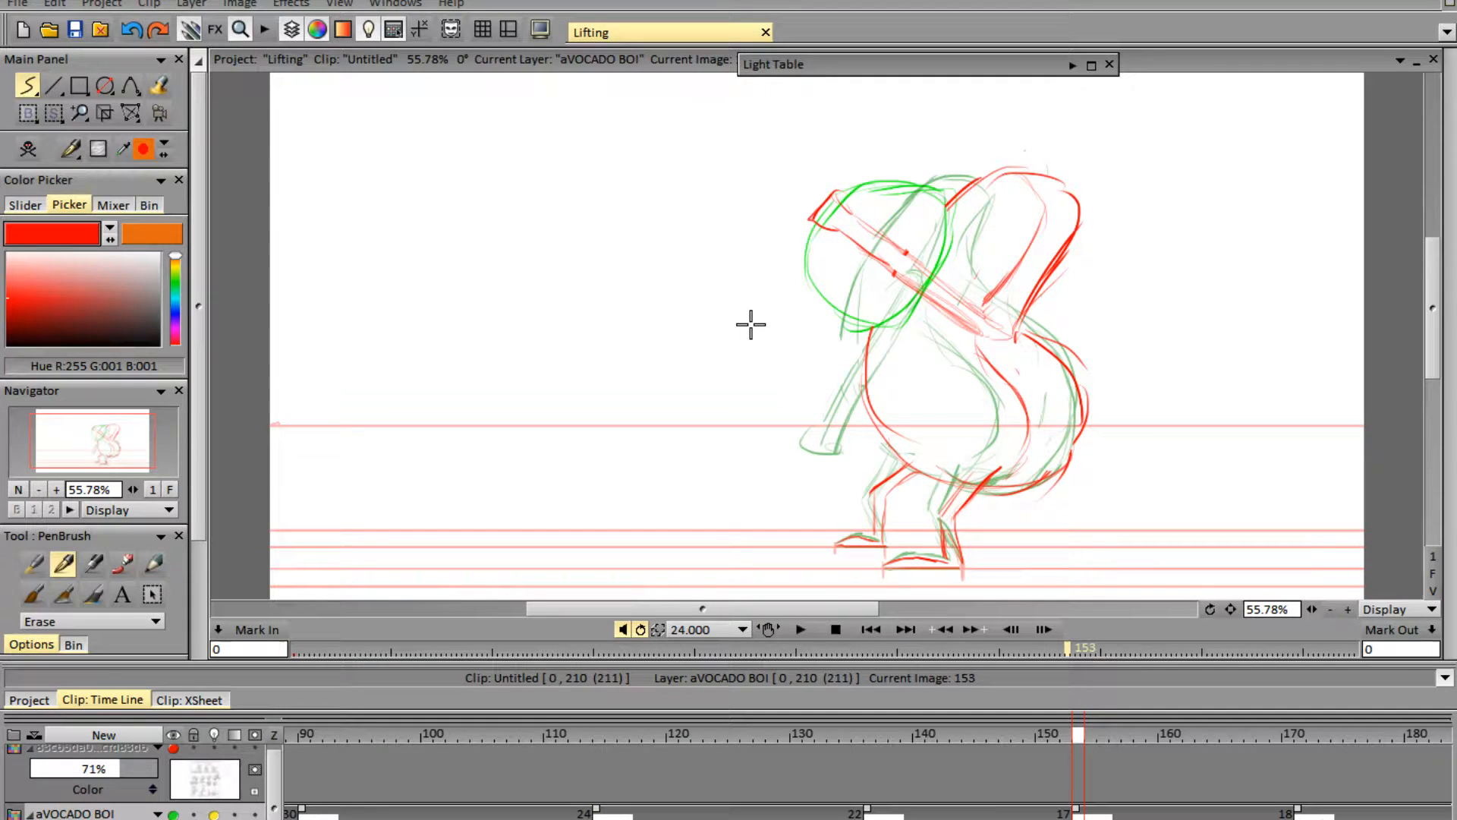
pyautogui.moveTo(812, 199)
pyautogui.mouseDown()
pyautogui.moveTo(895, 254)
pyautogui.moveTo(911, 319)
pyautogui.mouseUp()
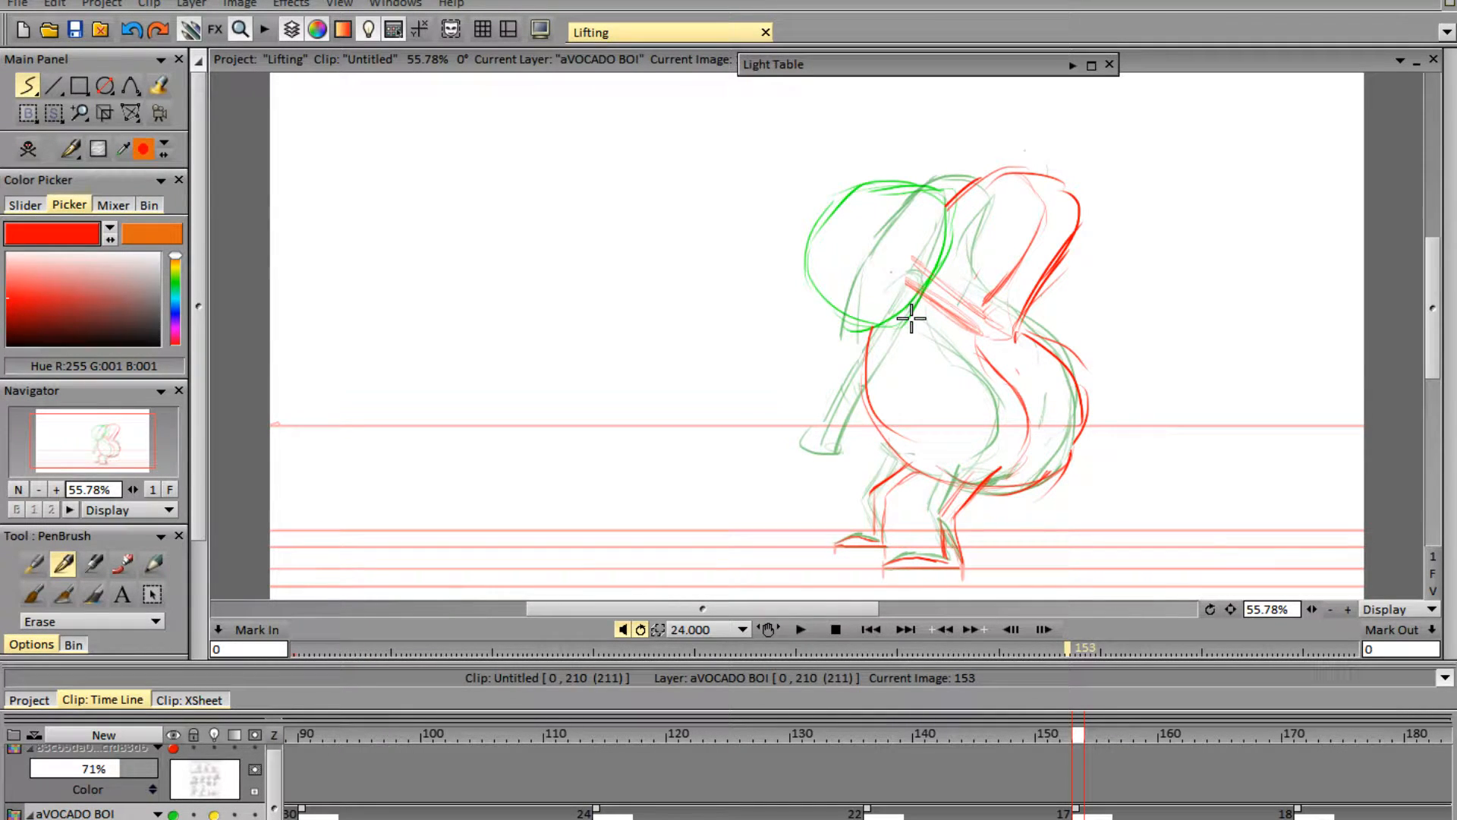
pyautogui.press('e')
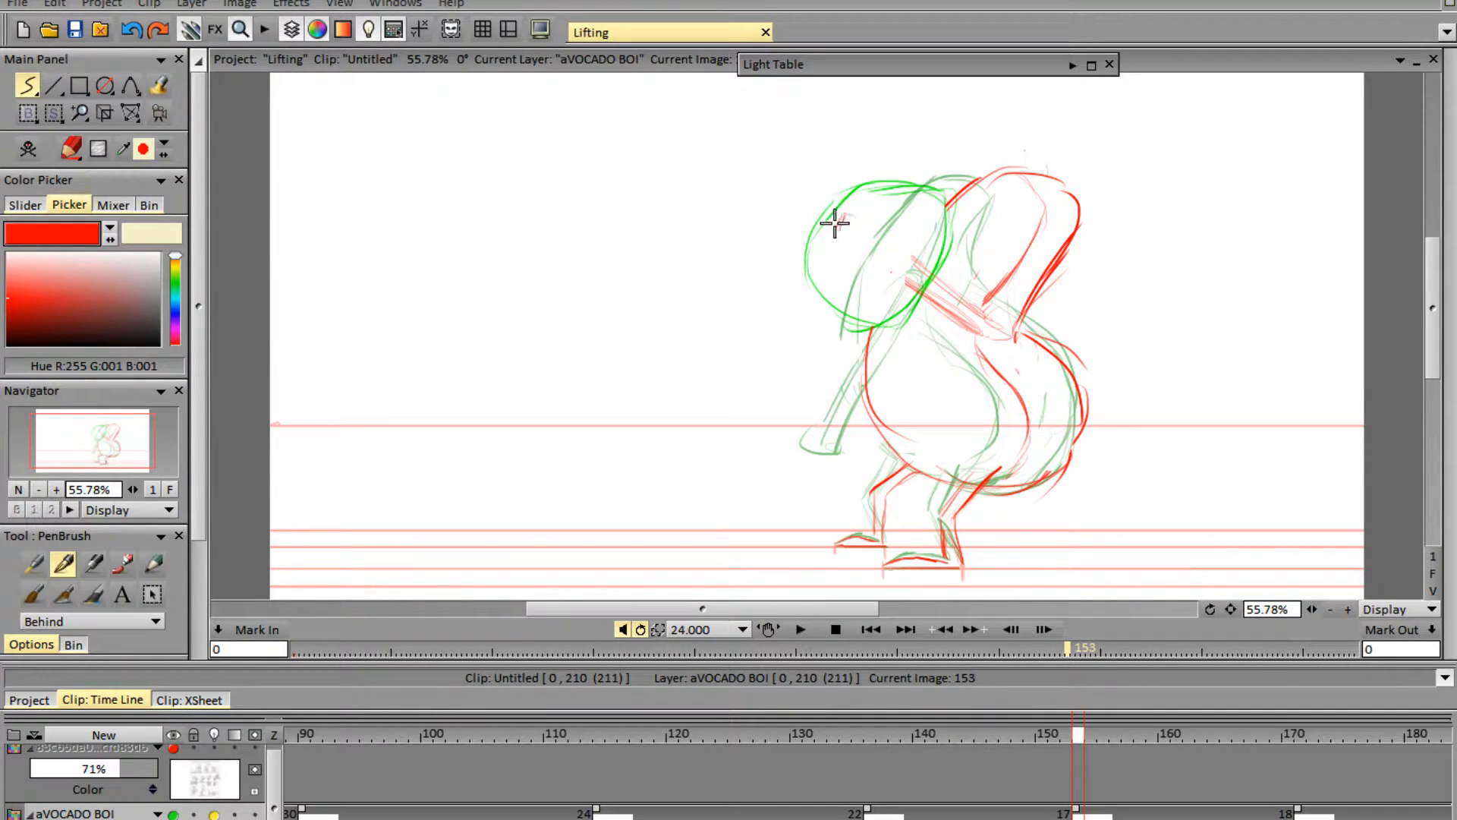
pyautogui.moveTo(835, 226)
pyautogui.mouseDown()
pyautogui.moveTo(875, 218)
pyautogui.moveTo(885, 228)
pyautogui.moveTo(862, 243)
pyautogui.moveTo(843, 231)
pyautogui.moveTo(850, 255)
pyautogui.moveTo(871, 258)
pyautogui.moveTo(892, 229)
pyautogui.moveTo(894, 251)
pyautogui.moveTo(920, 264)
pyautogui.moveTo(885, 268)
pyautogui.moveTo(927, 293)
pyautogui.mouseUp()
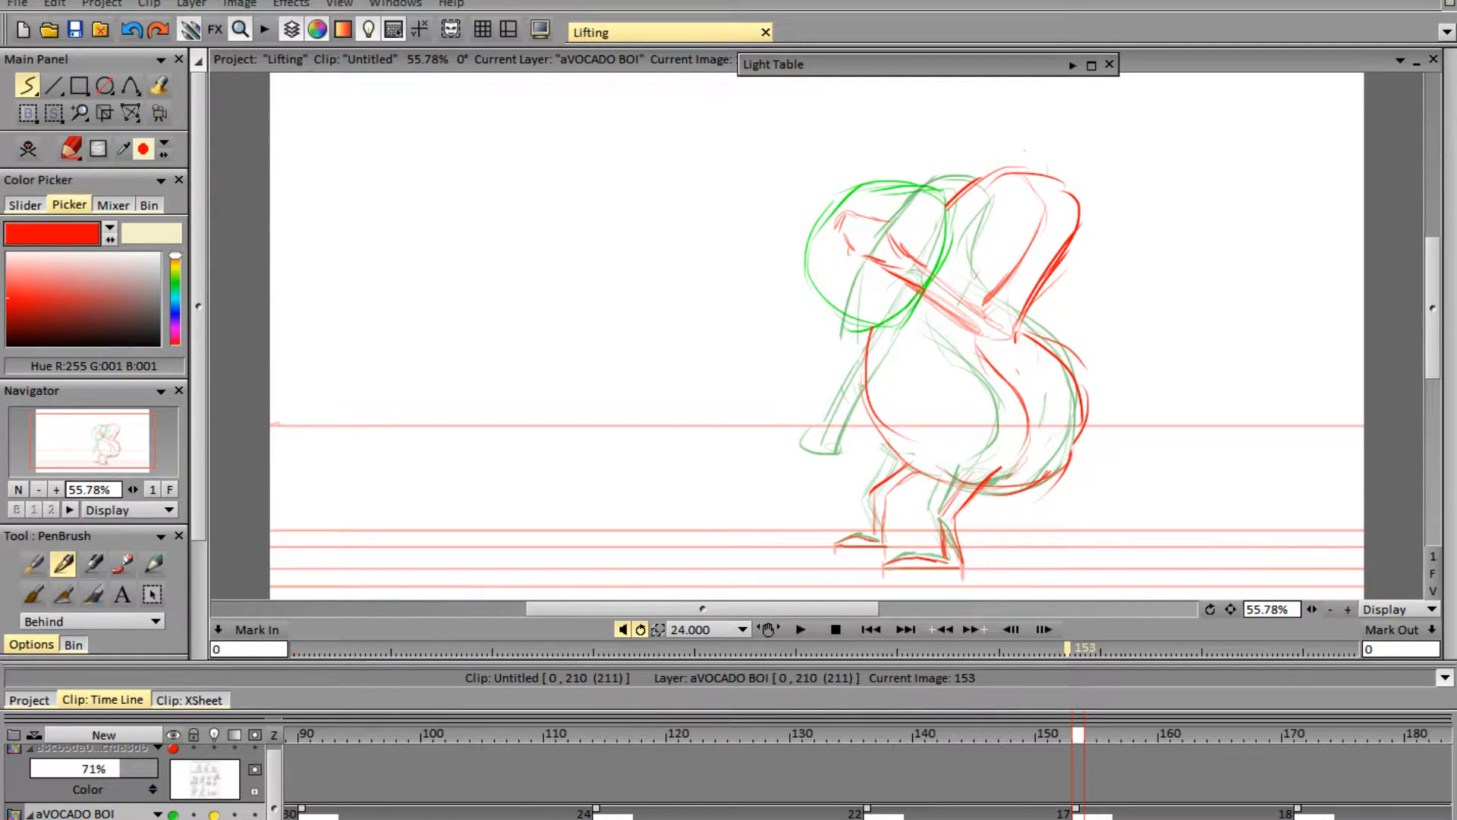
# - Extend the hold of frame 153's drawing to 24 frames and go to the following drawing at frame 177
pyautogui.moveTo(1297, 819); pyautogui.dragTo(1371, 809)
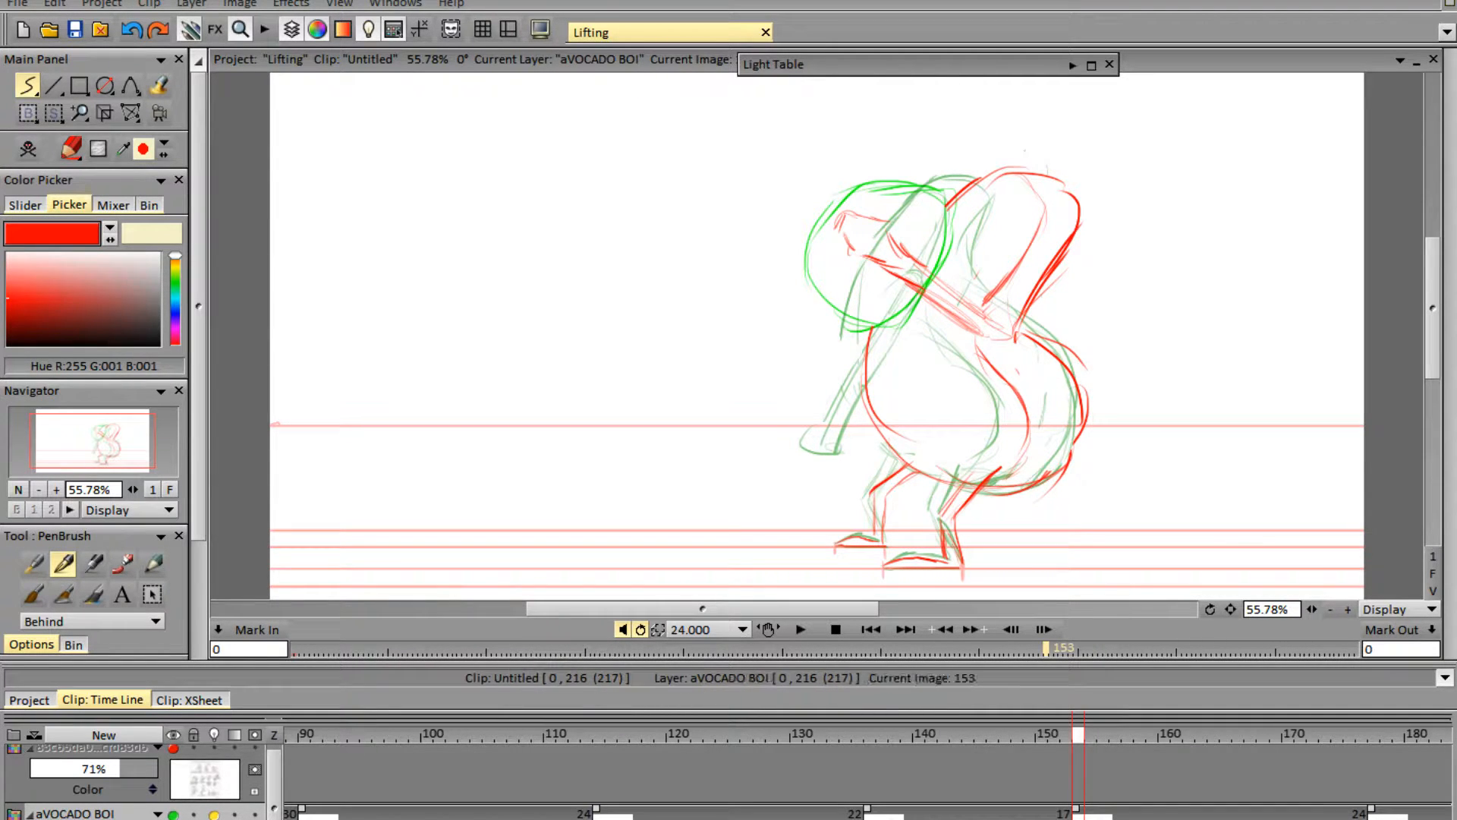
pyautogui.moveTo(1072, 732)
pyautogui.mouseDown()
pyautogui.moveTo(1001, 743)
pyautogui.moveTo(1155, 762)
pyautogui.moveTo(1179, 740)
pyautogui.moveTo(1419, 761)
pyautogui.moveTo(903, 761)
pyautogui.moveTo(1198, 761)
pyautogui.mouseUp()
pyautogui.press('Right')
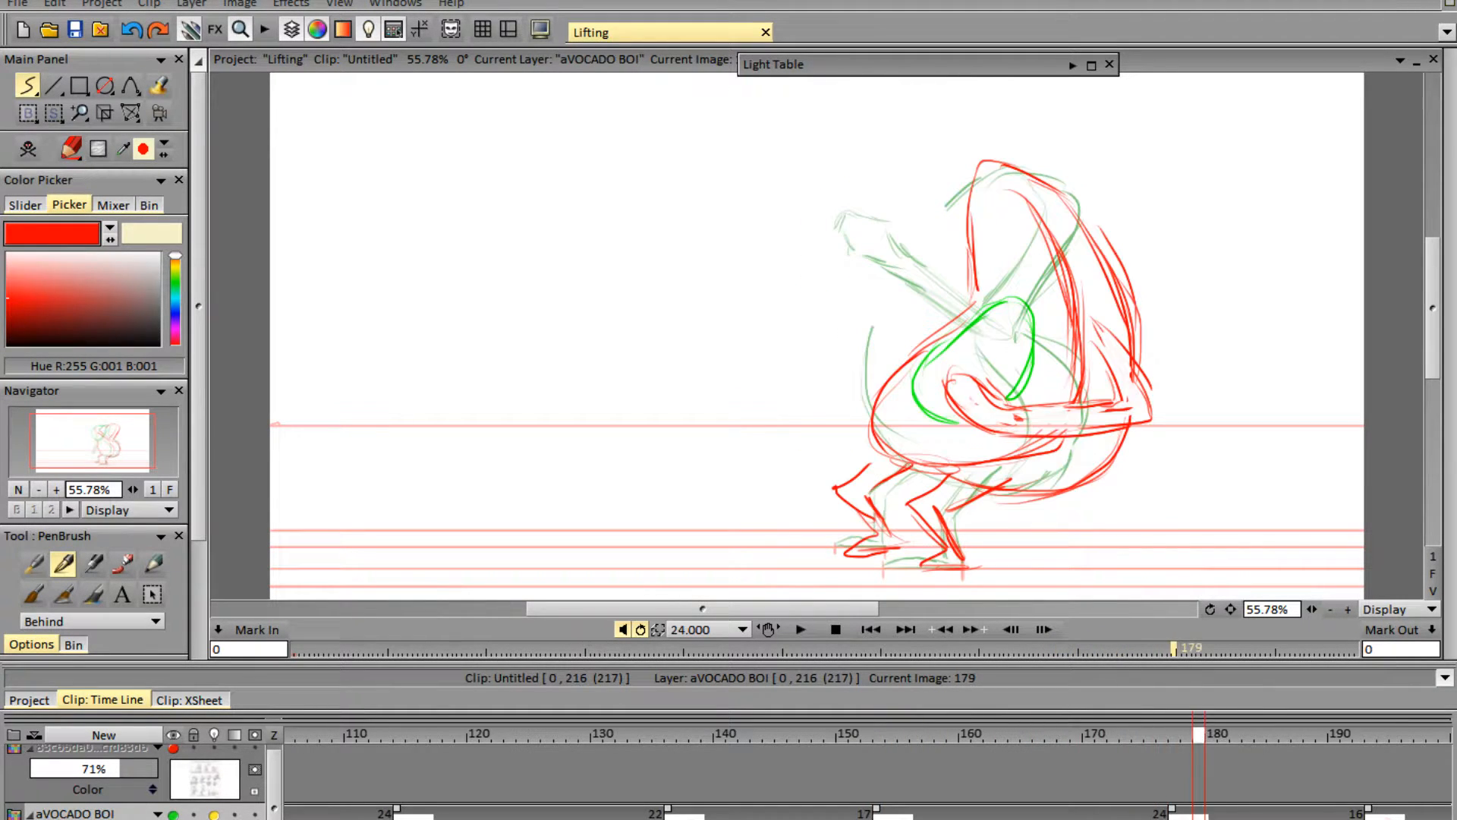
pyautogui.press('Right')
pyautogui.press('Right')
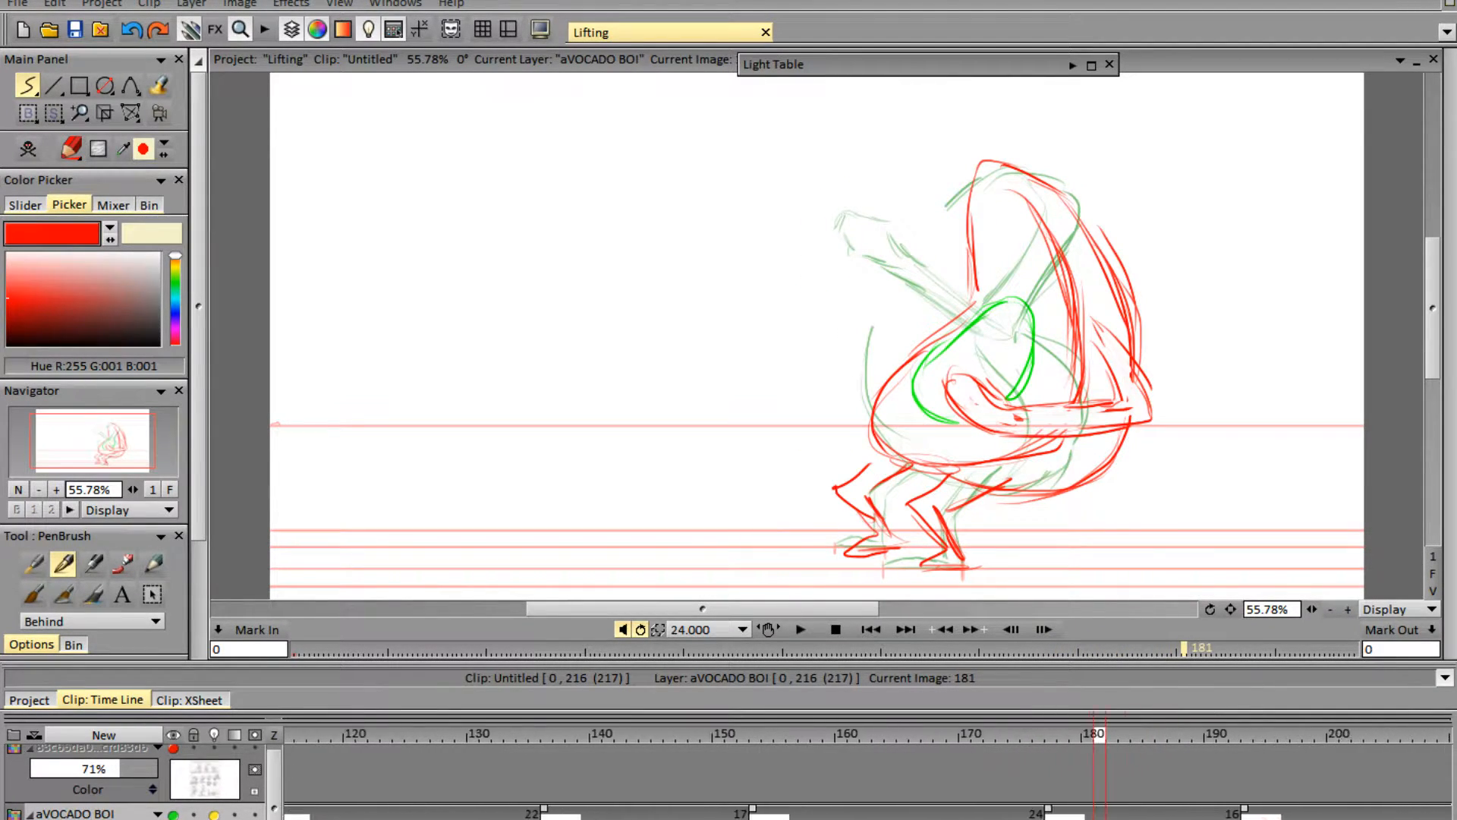
pyautogui.moveTo(1003, 731); pyautogui.dragTo(941, 748)
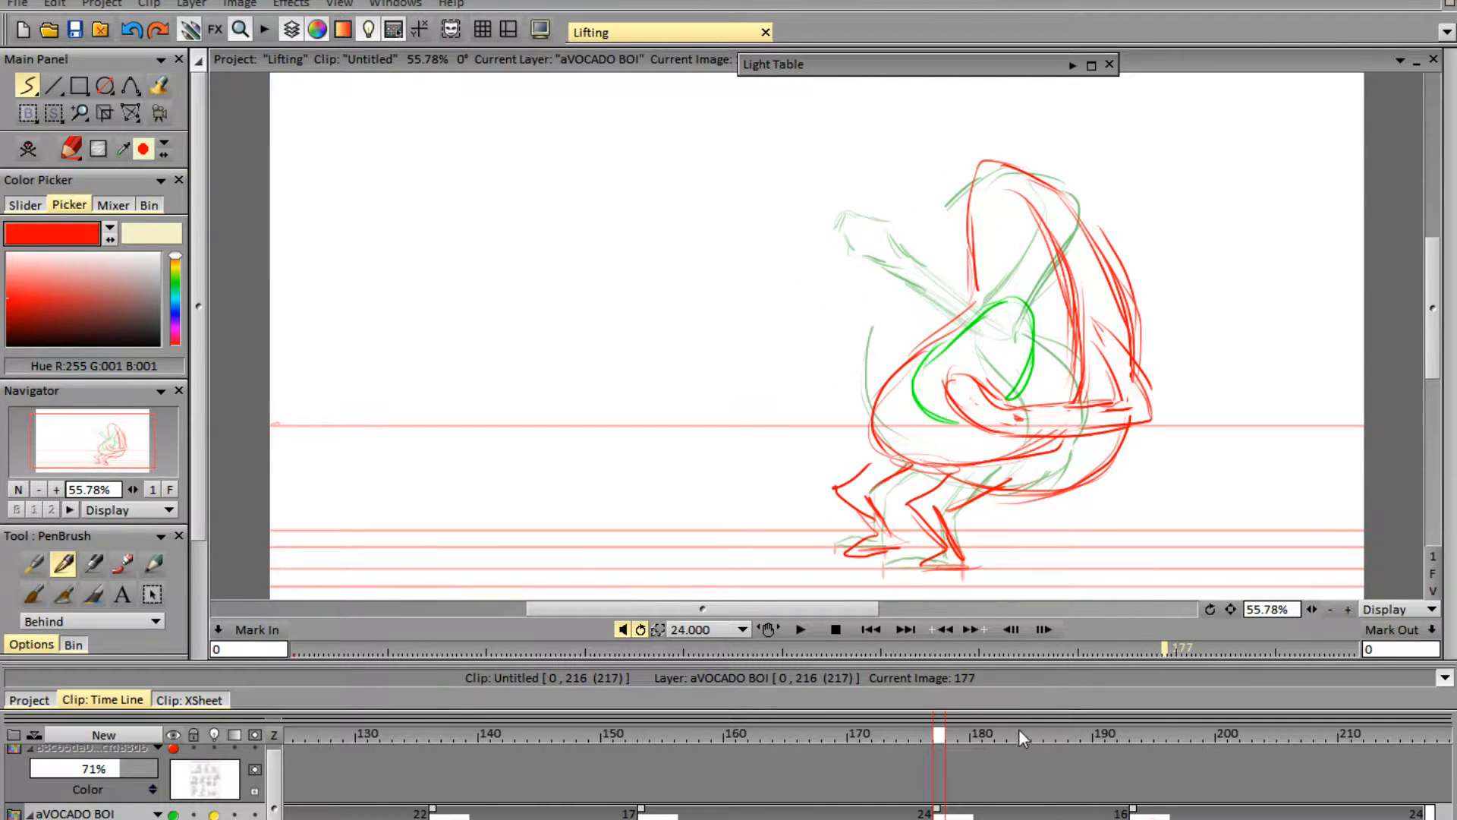
# - Mark both foot positions on frame 177 with short strokes, the near foot on the lowest guide line and the far foot on a higher one
pyautogui.moveTo(1365, 610); pyautogui.dragTo(1408, 516)
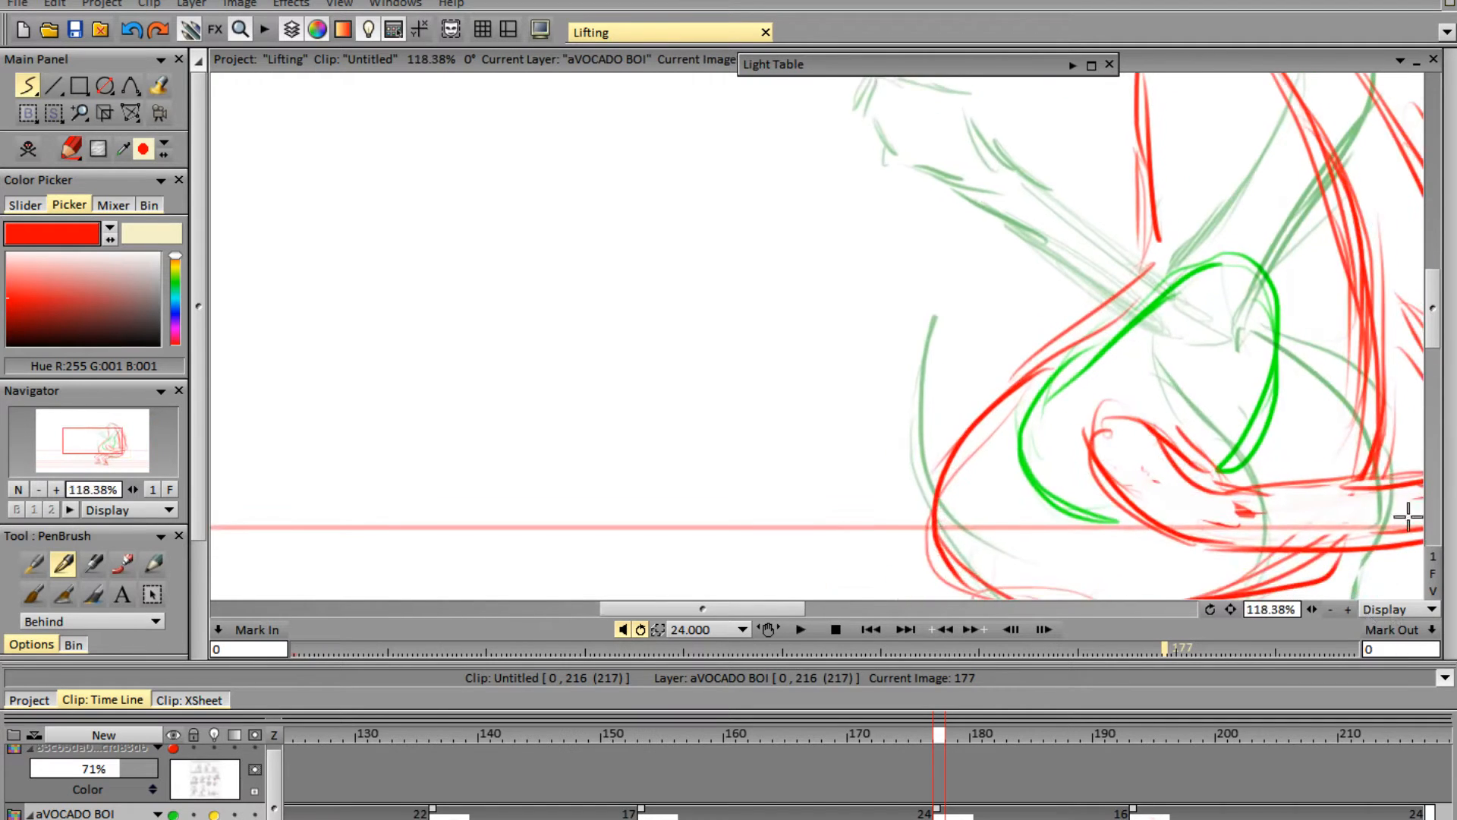
pyautogui.moveTo(1433, 315); pyautogui.dragTo(1433, 368)
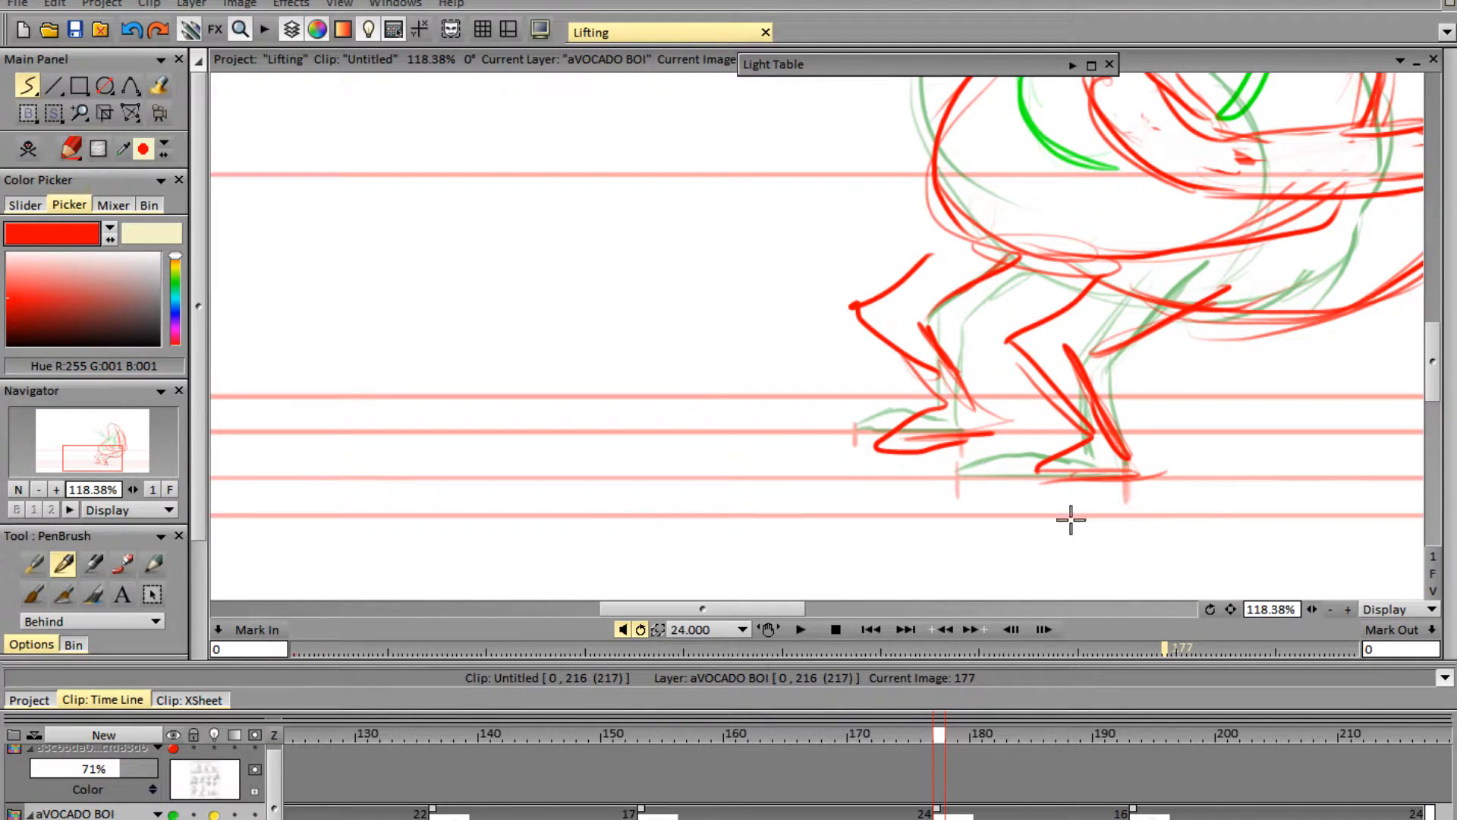
pyautogui.moveTo(1039, 517); pyautogui.dragTo(1186, 513)
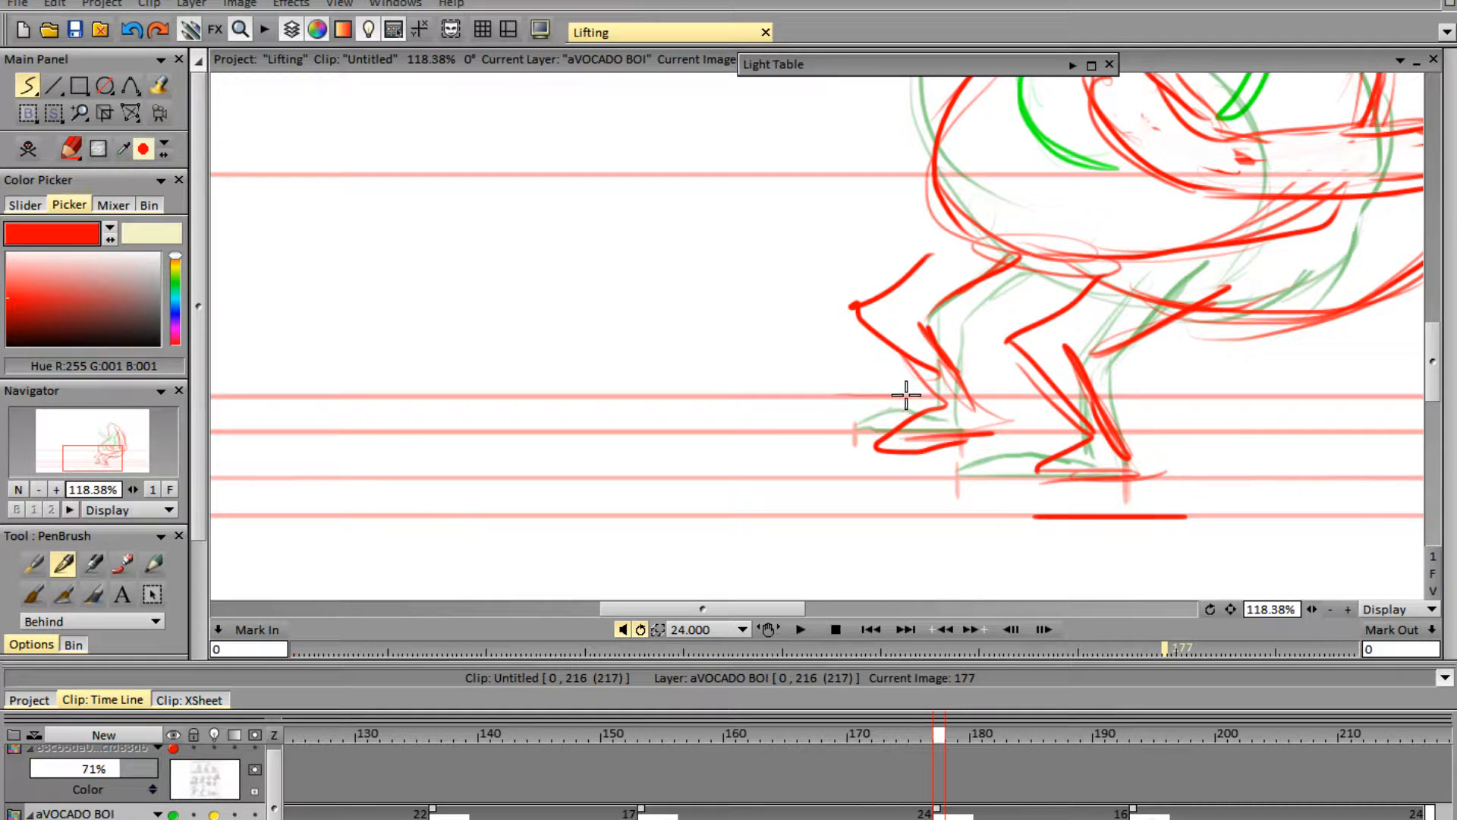
pyautogui.moveTo(907, 395)
pyautogui.mouseDown()
pyautogui.moveTo(846, 396)
pyautogui.moveTo(906, 393)
pyautogui.mouseUp()
# - Erase the old bent legs and feet beneath the avocado's body on frame 177
pyautogui.press('e')
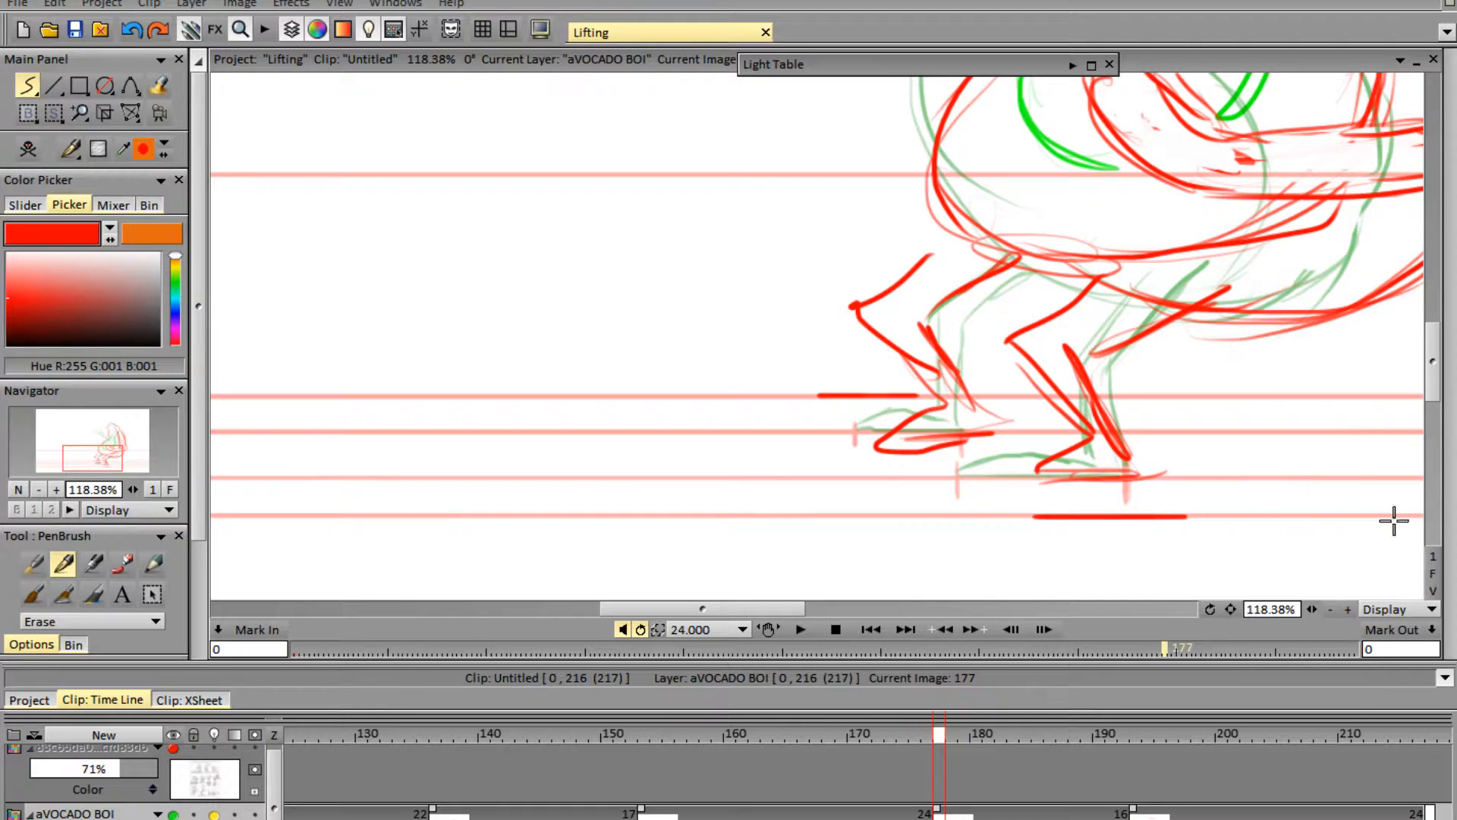
pyautogui.moveTo(1075, 377)
pyautogui.mouseDown()
pyautogui.moveTo(1126, 477)
pyautogui.moveTo(1045, 303)
pyautogui.moveTo(1052, 377)
pyautogui.moveTo(1137, 323)
pyautogui.moveTo(1106, 449)
pyautogui.moveTo(999, 382)
pyautogui.moveTo(936, 439)
pyautogui.moveTo(928, 361)
pyautogui.moveTo(961, 364)
pyautogui.moveTo(883, 366)
pyautogui.moveTo(909, 254)
pyautogui.moveTo(893, 298)
pyautogui.moveTo(992, 257)
pyautogui.mouseUp()
pyautogui.press('e')
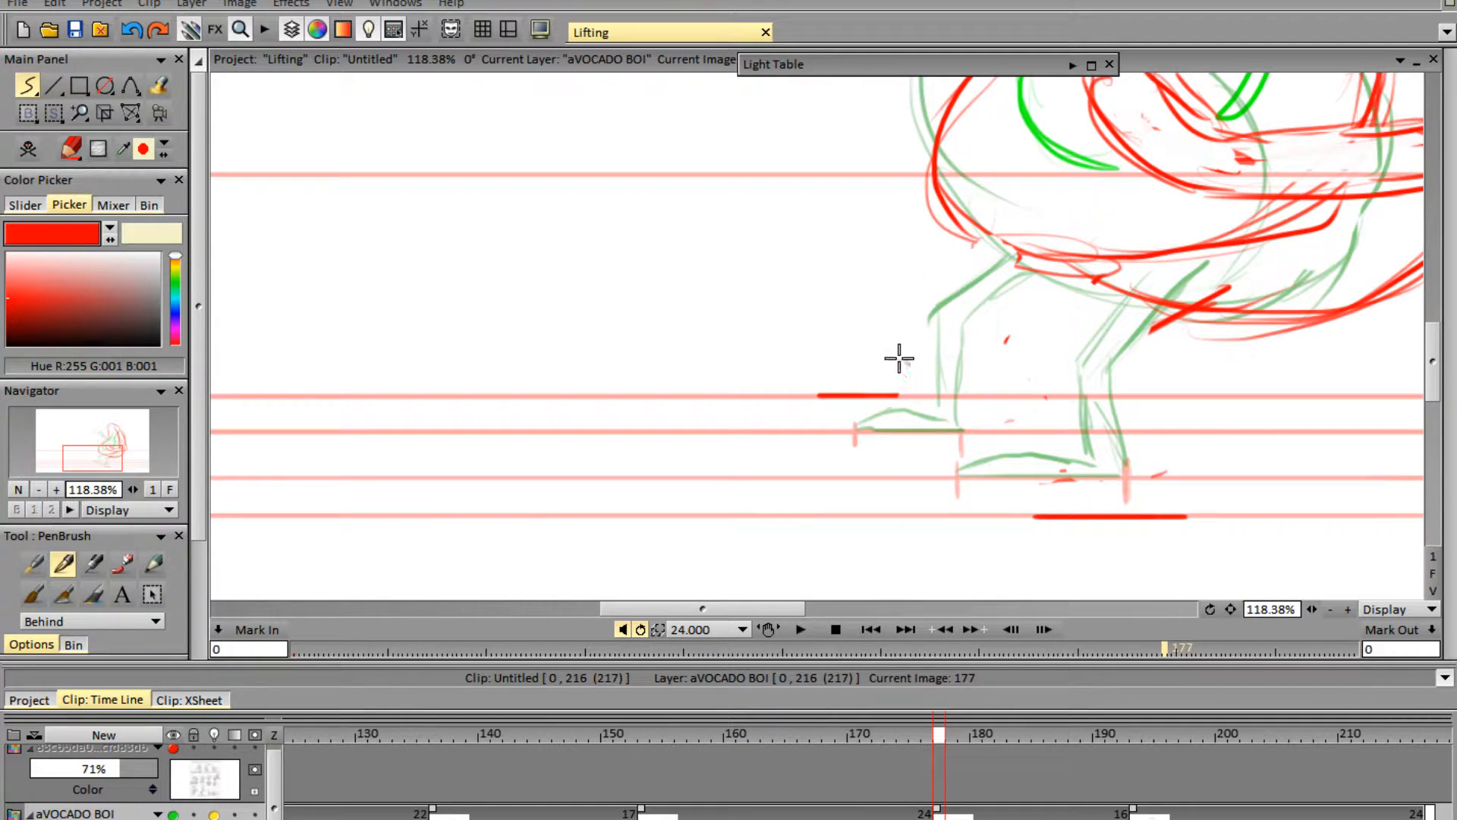
# - Sketch the far leg and foot stepping forward from the front of the body to its foot mark
pyautogui.moveTo(903, 377)
pyautogui.mouseDown()
pyautogui.moveTo(824, 410)
pyautogui.moveTo(820, 390)
pyautogui.moveTo(887, 350)
pyautogui.moveTo(985, 218)
pyautogui.mouseUp()
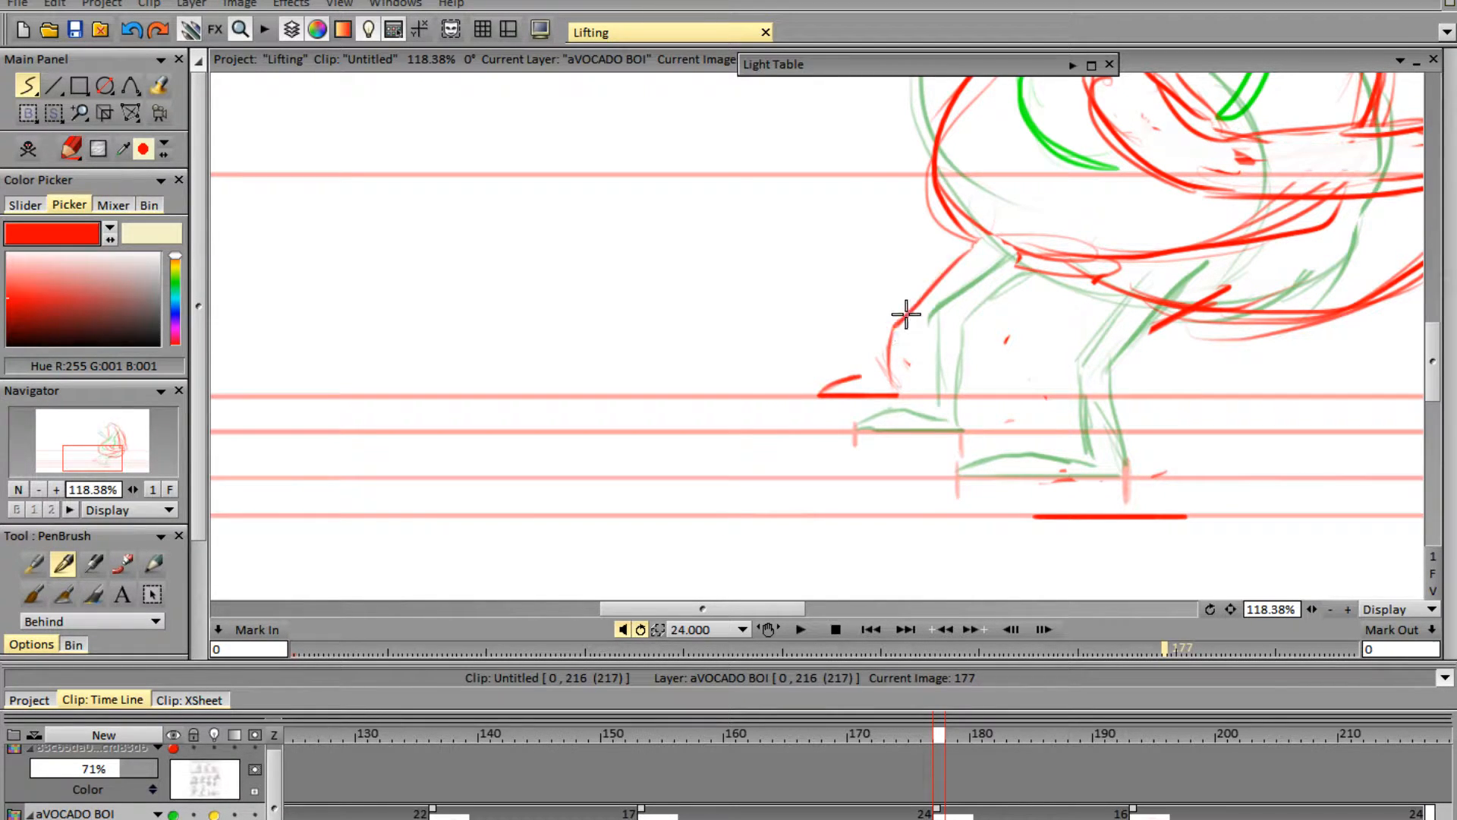
pyautogui.moveTo(894, 330); pyautogui.dragTo(897, 393)
pyautogui.moveTo(945, 235)
pyautogui.mouseDown()
pyautogui.moveTo(876, 311)
pyautogui.moveTo(867, 369)
pyautogui.moveTo(893, 365)
pyautogui.mouseUp()
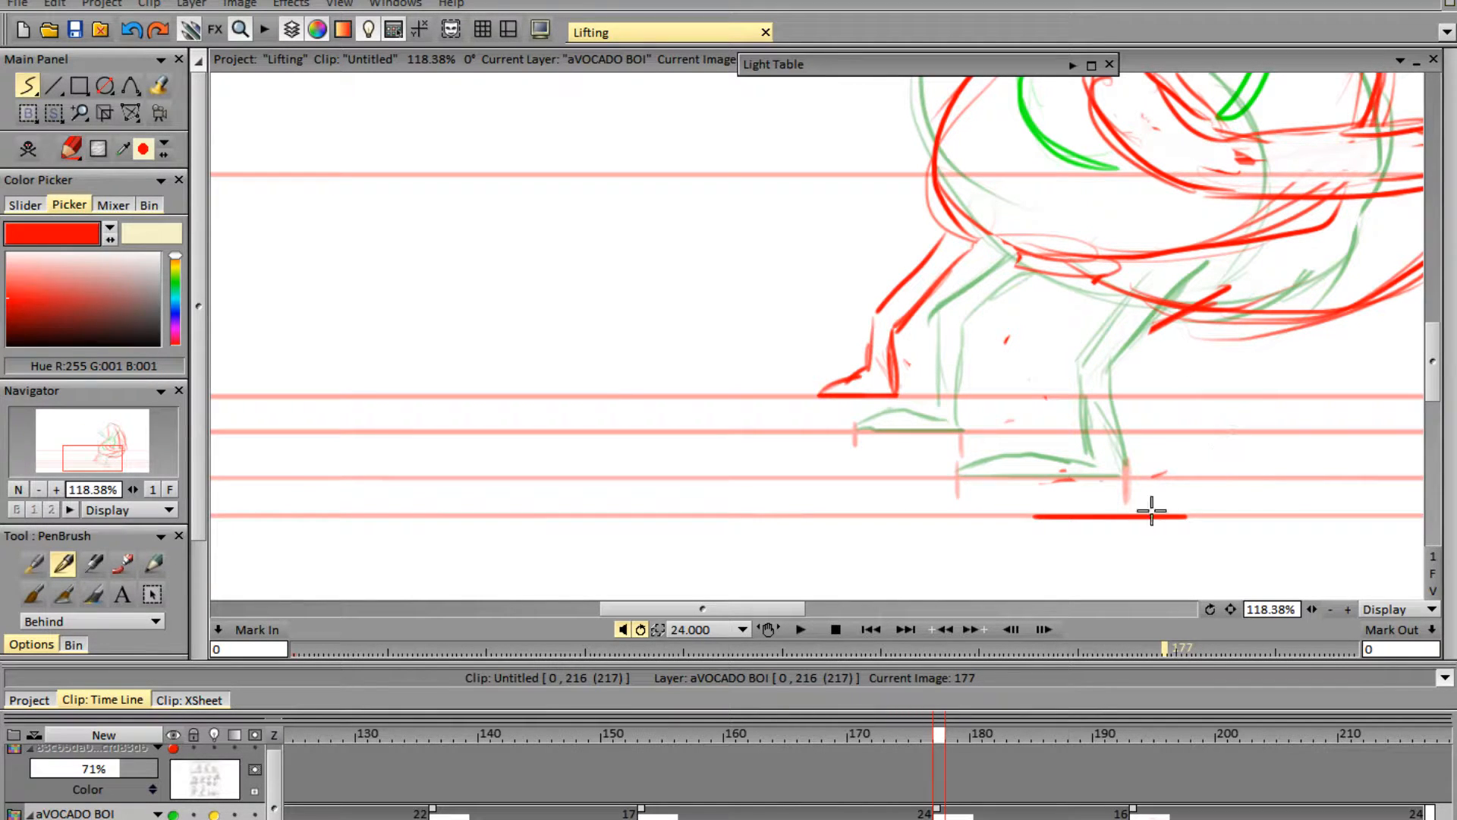
# - Sketch the near foot on its mark and build the bent near leg up to the body
pyautogui.moveTo(1047, 507)
pyautogui.mouseDown()
pyautogui.moveTo(1100, 489)
pyautogui.moveTo(1140, 496)
pyautogui.moveTo(1178, 453)
pyautogui.moveTo(1183, 469)
pyautogui.moveTo(1172, 410)
pyautogui.mouseUp()
pyautogui.moveTo(1159, 419); pyautogui.dragTo(1151, 465)
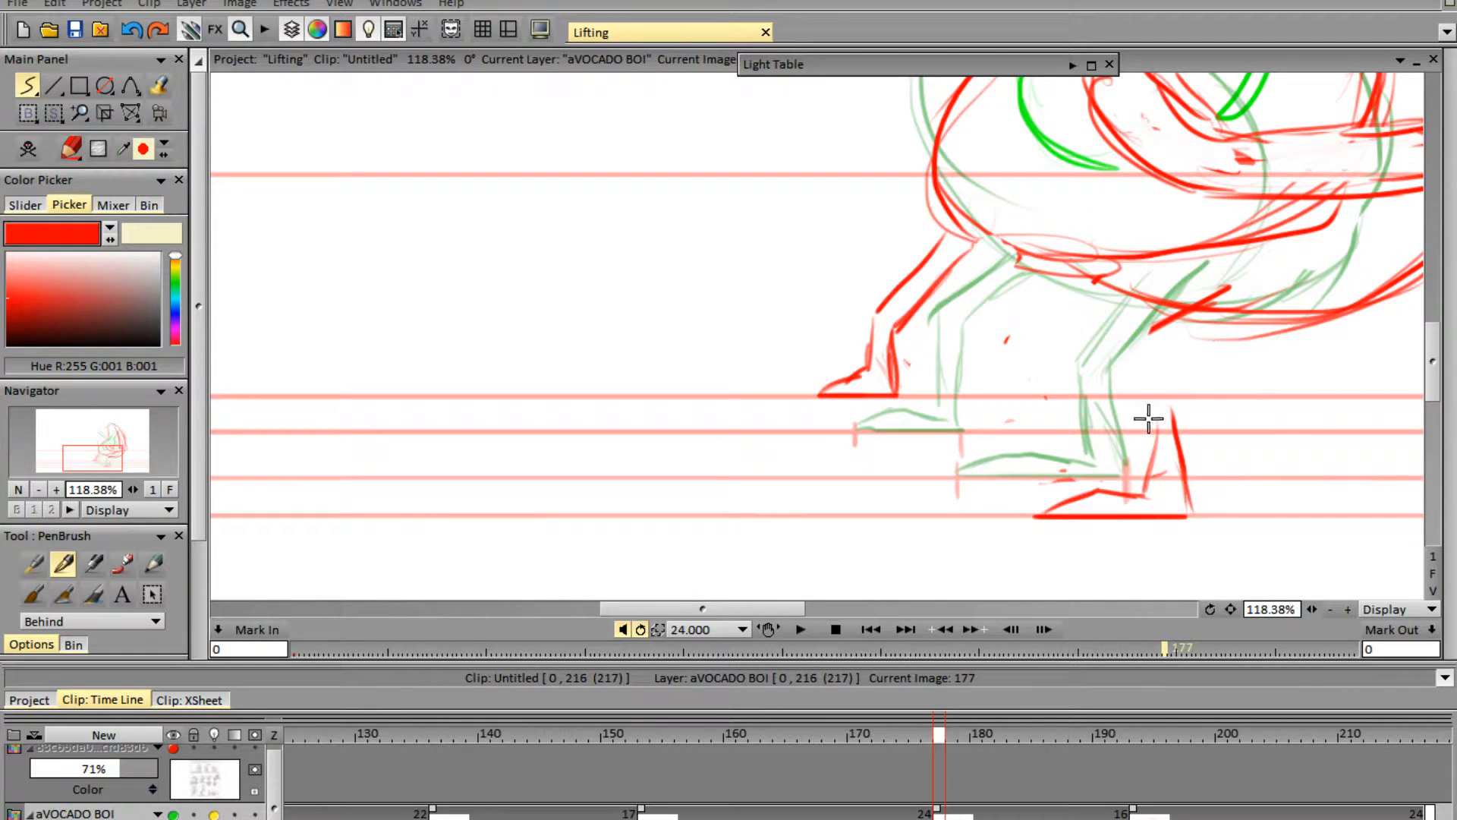
pyautogui.moveTo(1146, 416); pyautogui.dragTo(1148, 488)
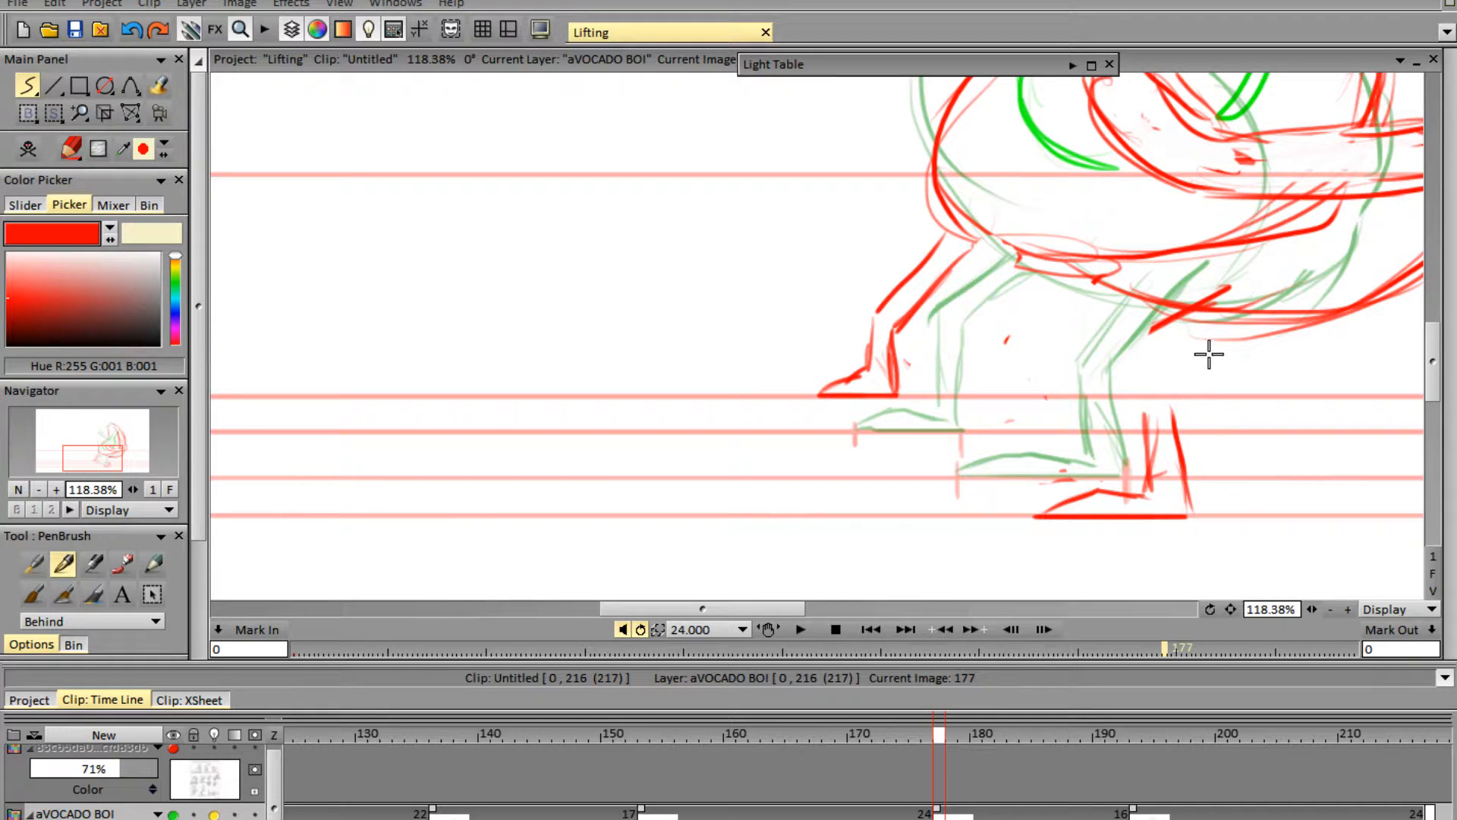
pyautogui.moveTo(1170, 412)
pyautogui.mouseDown()
pyautogui.moveTo(1223, 321)
pyautogui.moveTo(1164, 409)
pyautogui.moveTo(1192, 311)
pyautogui.moveTo(1142, 359)
pyautogui.moveTo(1139, 421)
pyautogui.mouseUp()
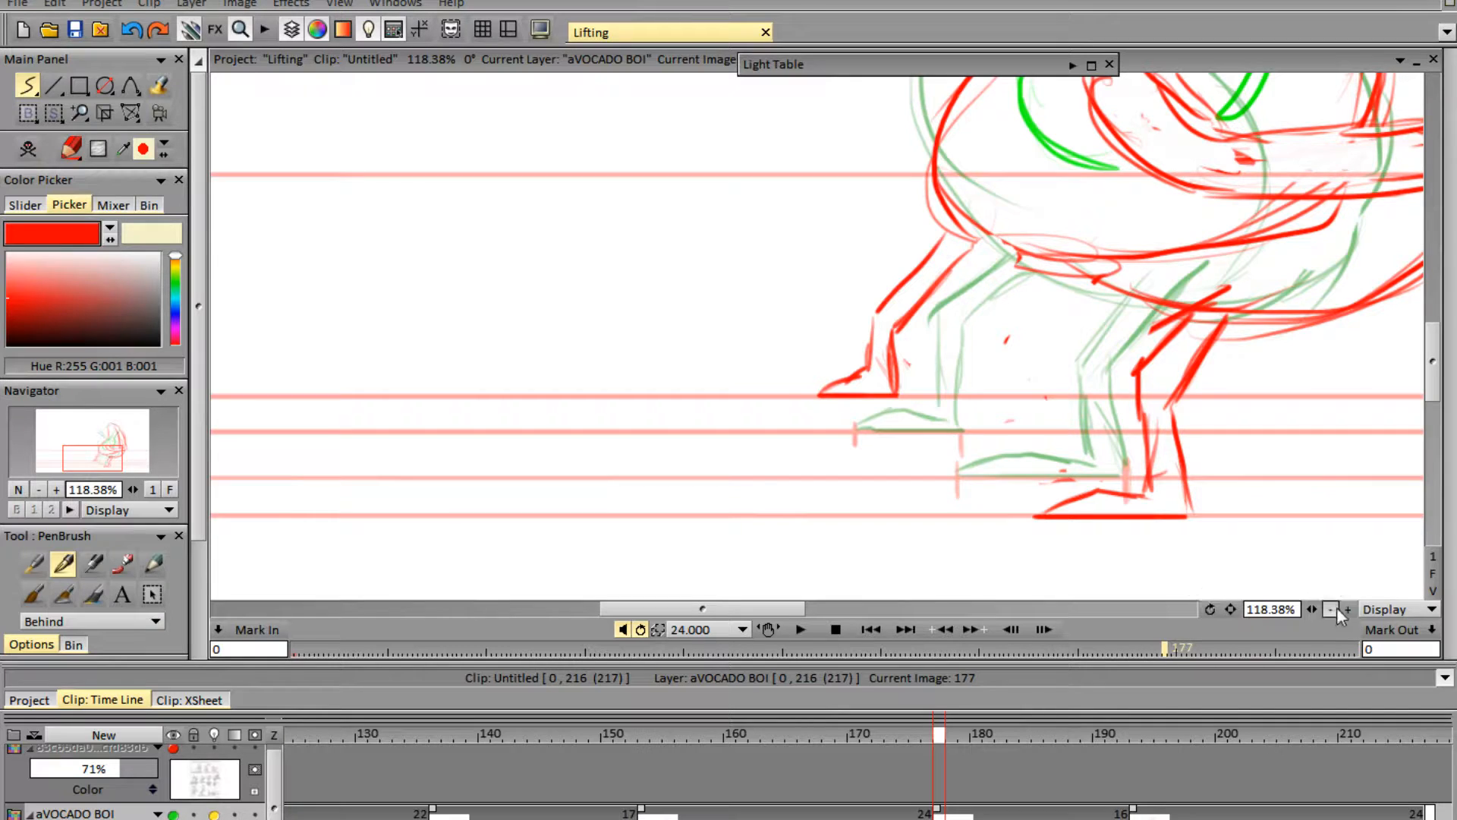
# - Check the leg poses against the reference sheet and erase the far leg and foot
pyautogui.moveTo(1312, 610)
pyautogui.mouseDown()
pyautogui.moveTo(1337, 611)
pyautogui.moveTo(1282, 615)
pyautogui.moveTo(1228, 571)
pyautogui.mouseUp()
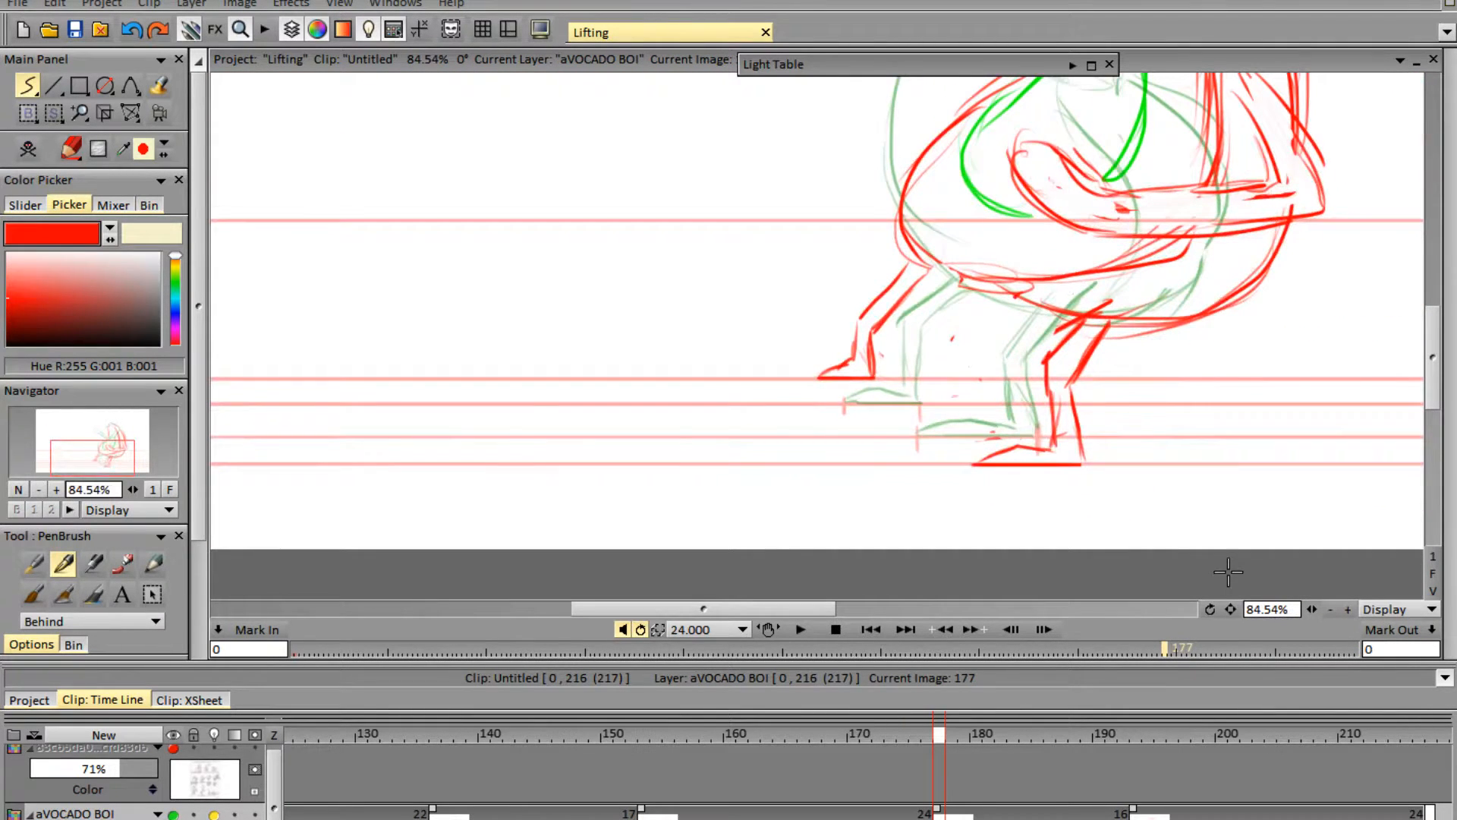
pyautogui.press('e')
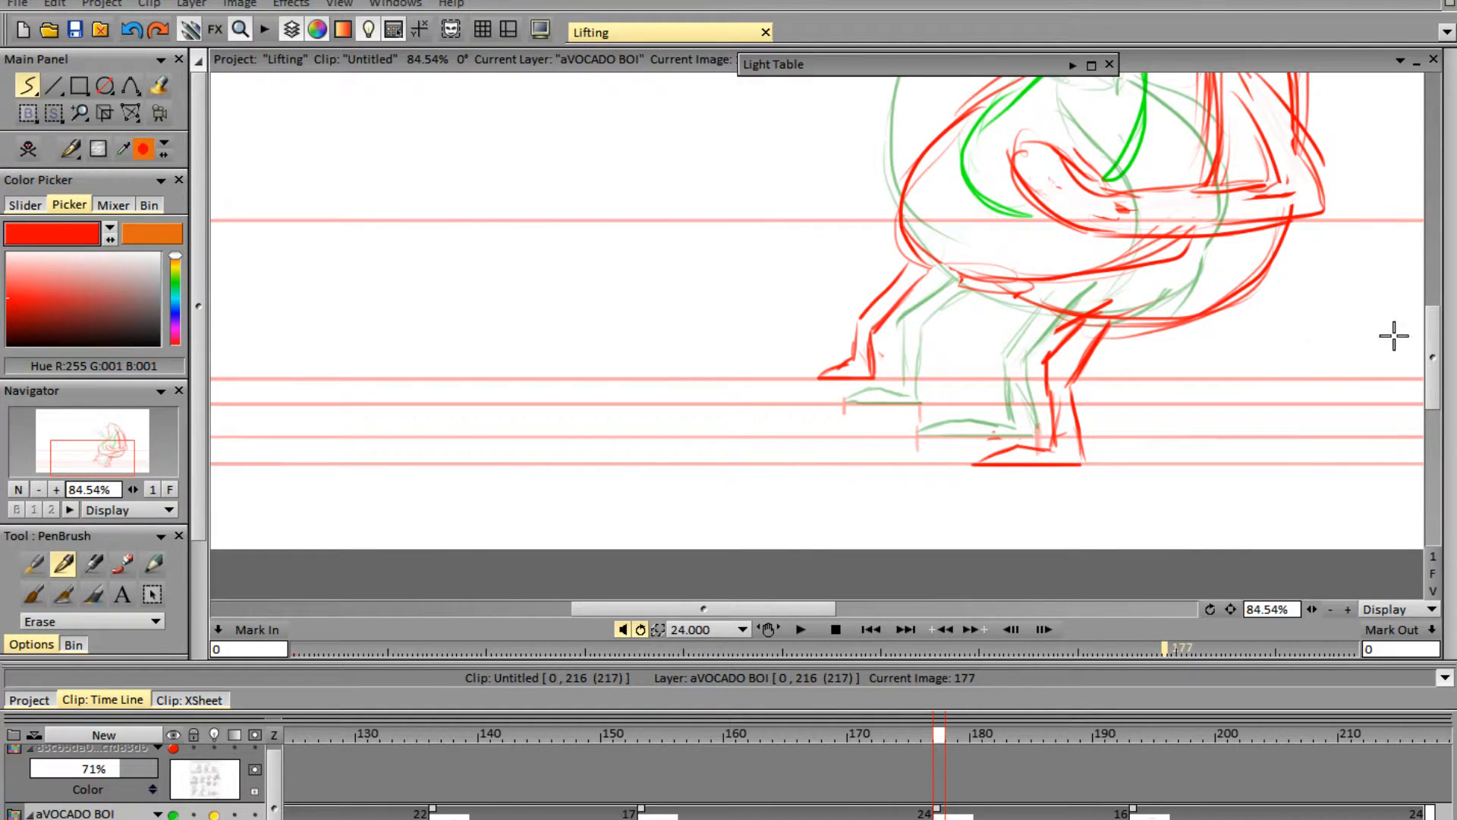
pyautogui.moveTo(1426, 367)
pyautogui.mouseDown()
pyautogui.moveTo(1417, 327)
pyautogui.moveTo(1418, 344)
pyautogui.mouseUp()
pyautogui.click(173, 749)
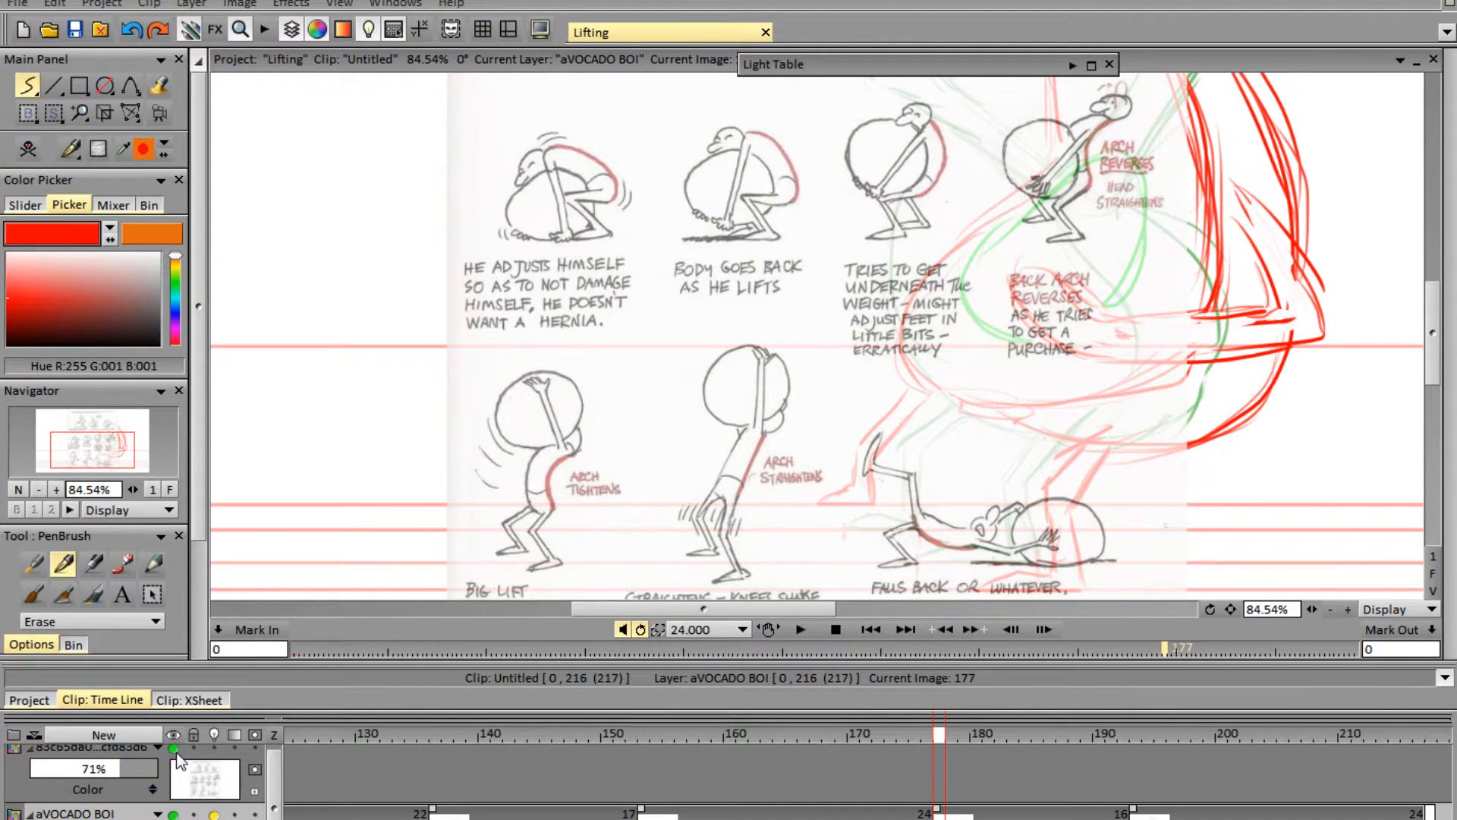
pyautogui.click(173, 748)
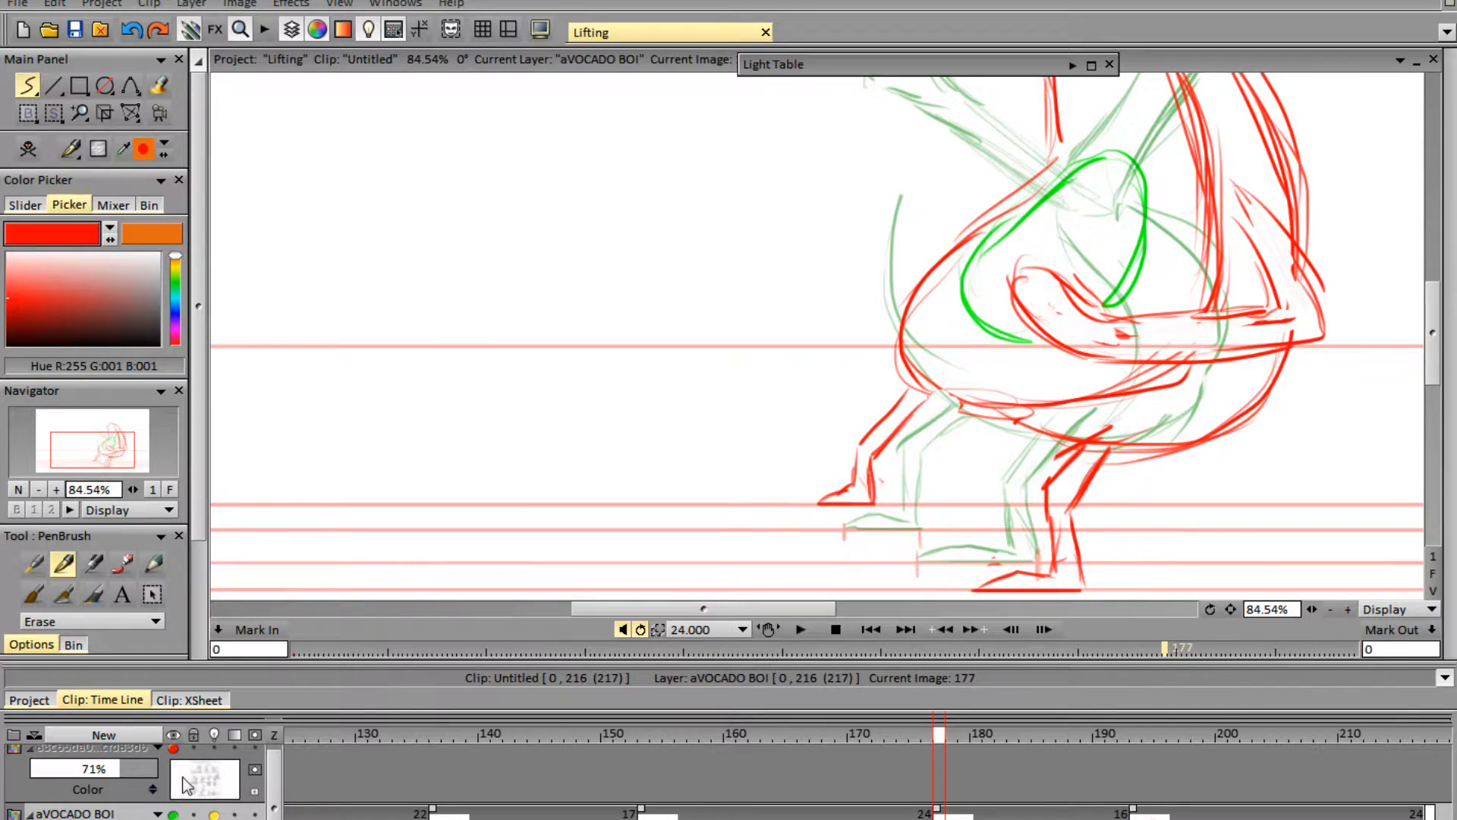
pyautogui.press('e')
pyautogui.moveTo(886, 409)
pyautogui.mouseDown()
pyautogui.moveTo(853, 478)
pyautogui.moveTo(828, 482)
pyautogui.moveTo(879, 425)
pyautogui.moveTo(868, 517)
pyautogui.moveTo(891, 450)
pyautogui.moveTo(856, 464)
pyautogui.moveTo(845, 503)
pyautogui.moveTo(918, 445)
pyautogui.mouseUp()
pyautogui.press('e')
pyautogui.press('e')
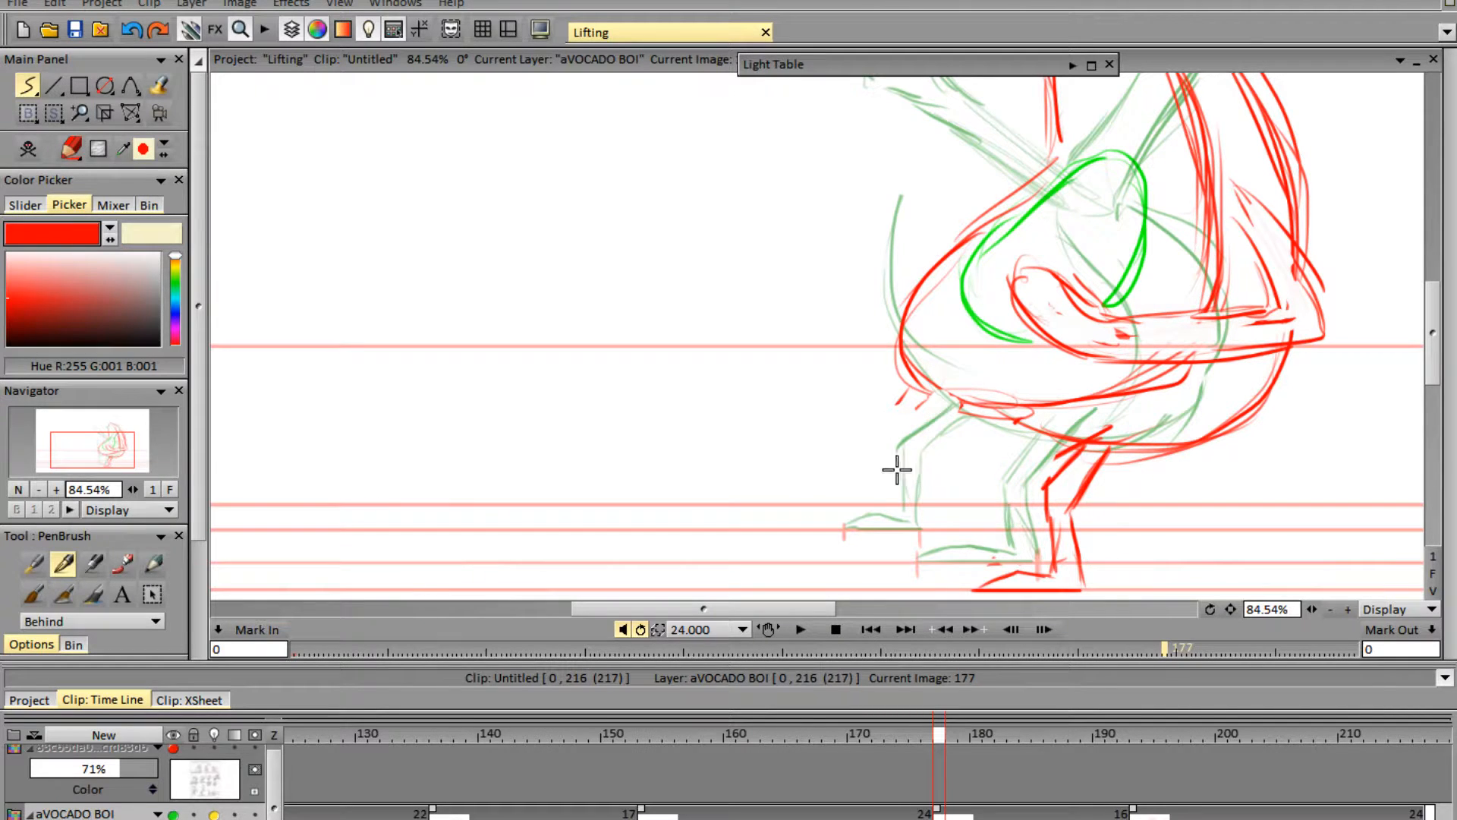
# - Redraw the far leg bent beneath the front of the body, with its foot closer to the near leg
pyautogui.moveTo(882, 500)
pyautogui.mouseDown()
pyautogui.moveTo(927, 503)
pyautogui.moveTo(909, 480)
pyautogui.mouseUp()
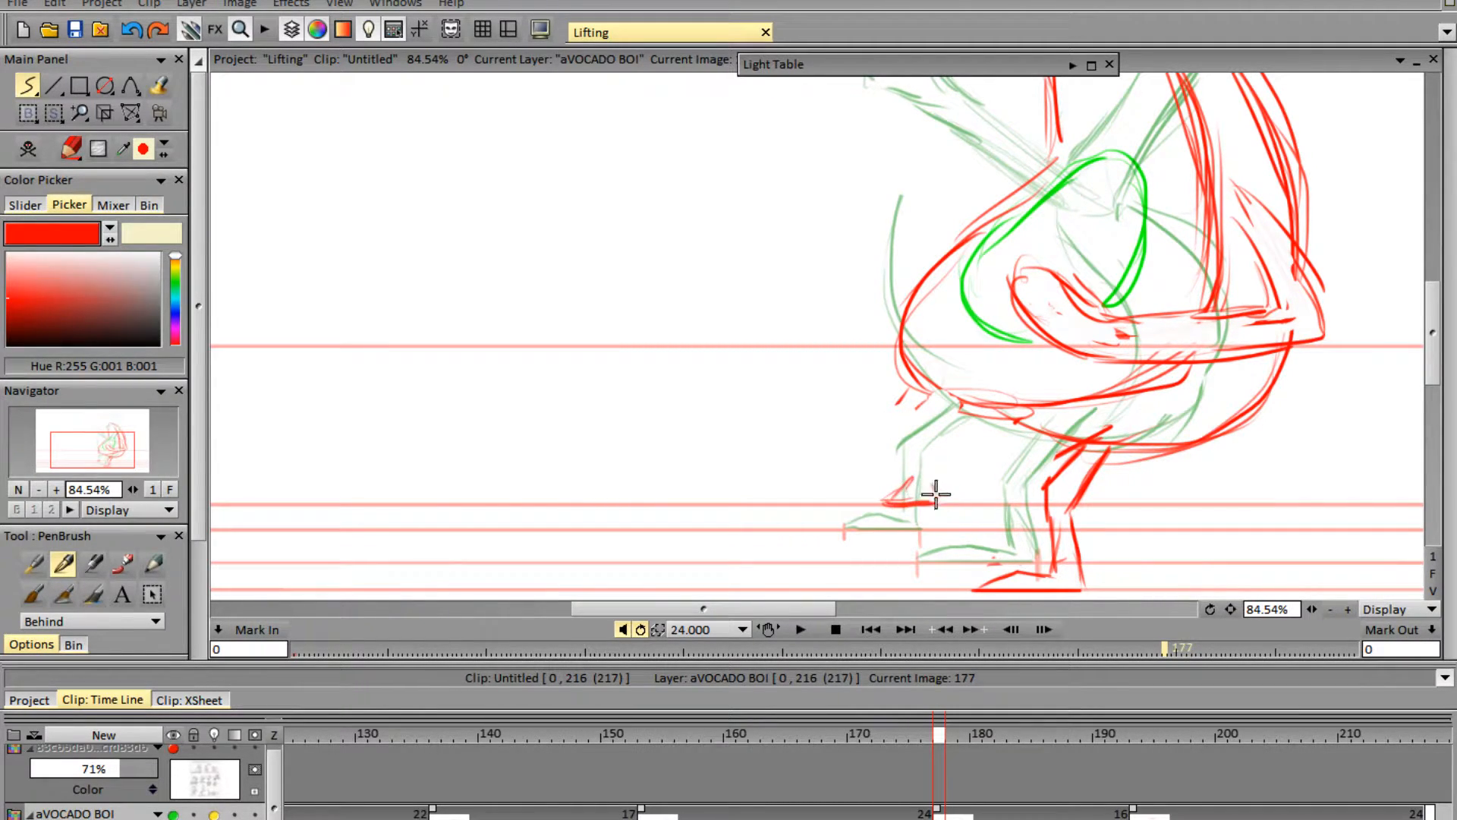
pyautogui.moveTo(952, 404)
pyautogui.mouseDown()
pyautogui.moveTo(930, 437)
pyautogui.moveTo(935, 492)
pyautogui.mouseUp()
pyautogui.moveTo(927, 400); pyautogui.dragTo(920, 494)
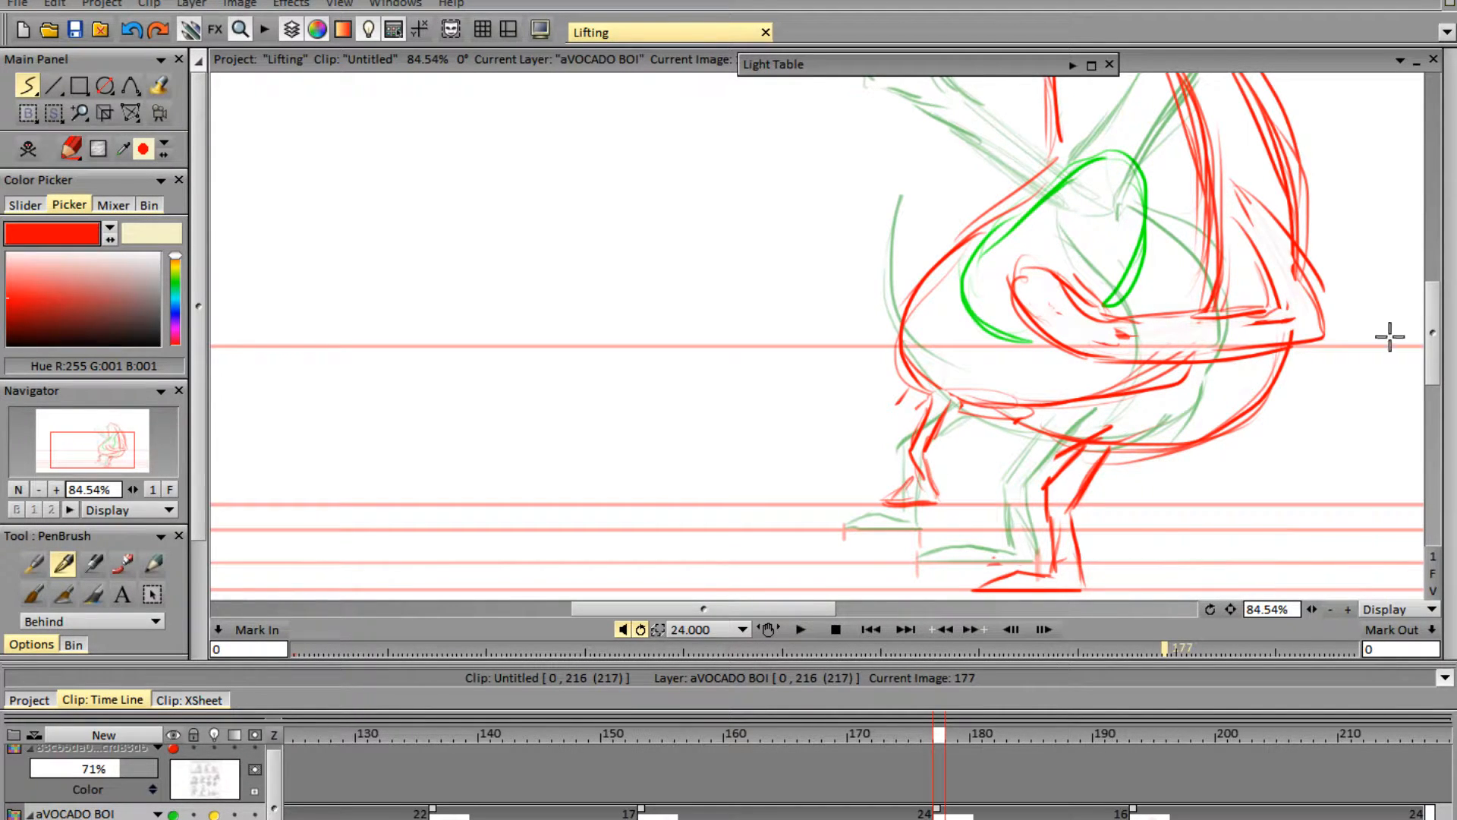
# - Erase the arm wrapped around the pit, including its elbow and hand
pyautogui.moveTo(1434, 354); pyautogui.dragTo(1446, 339)
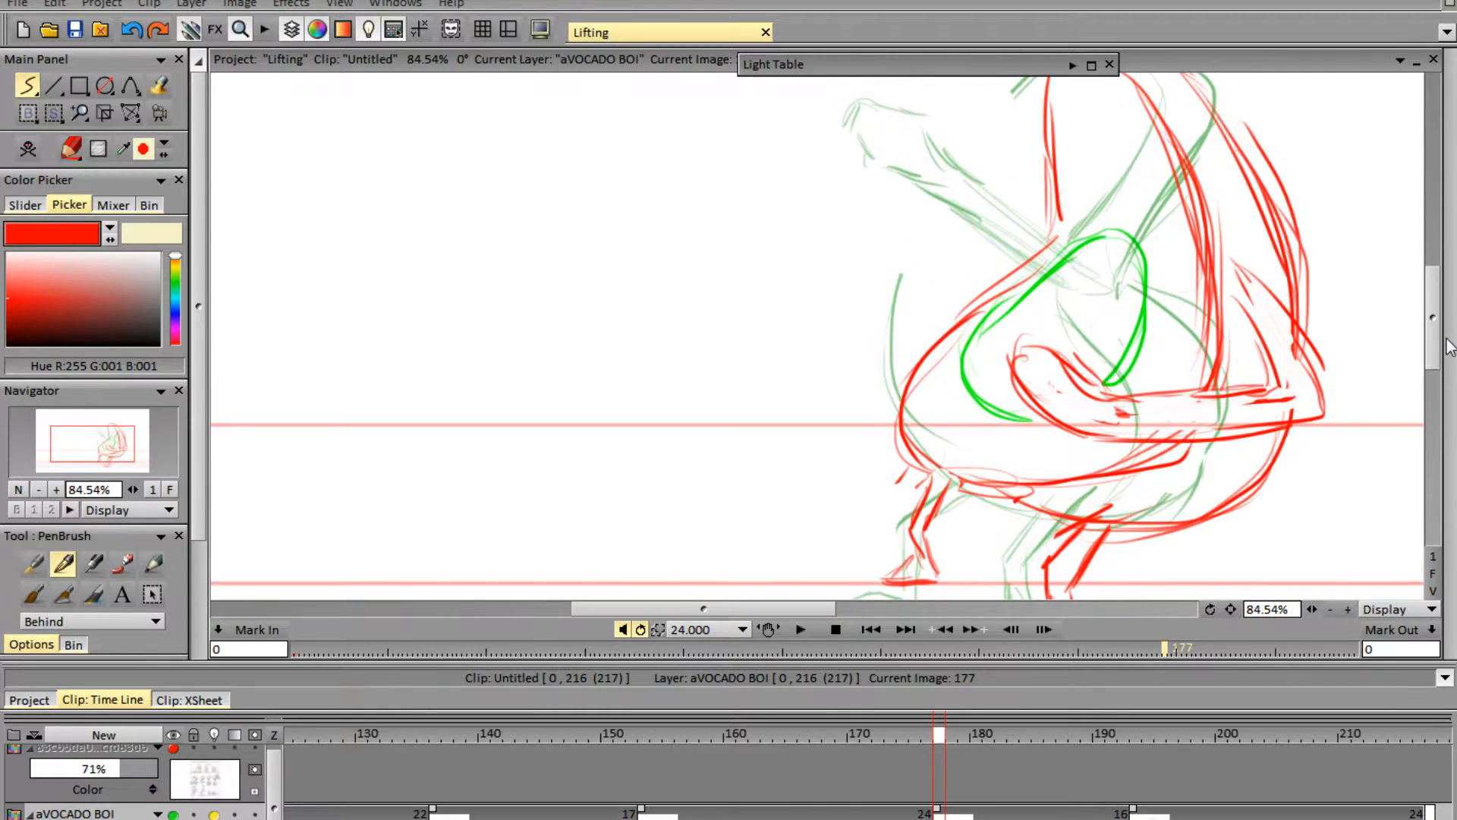
pyautogui.press('e')
pyautogui.moveTo(1017, 341)
pyautogui.mouseDown()
pyautogui.moveTo(1015, 387)
pyautogui.moveTo(1019, 353)
pyautogui.moveTo(1054, 357)
pyautogui.moveTo(1042, 434)
pyautogui.moveTo(1094, 364)
pyautogui.moveTo(1084, 457)
pyautogui.moveTo(1158, 376)
pyautogui.moveTo(1151, 424)
pyautogui.moveTo(1202, 376)
pyautogui.moveTo(1214, 417)
pyautogui.moveTo(1240, 439)
pyautogui.moveTo(1321, 383)
pyautogui.moveTo(1274, 333)
pyautogui.moveTo(1319, 374)
pyautogui.moveTo(1225, 388)
pyautogui.mouseUp()
pyautogui.press('e')
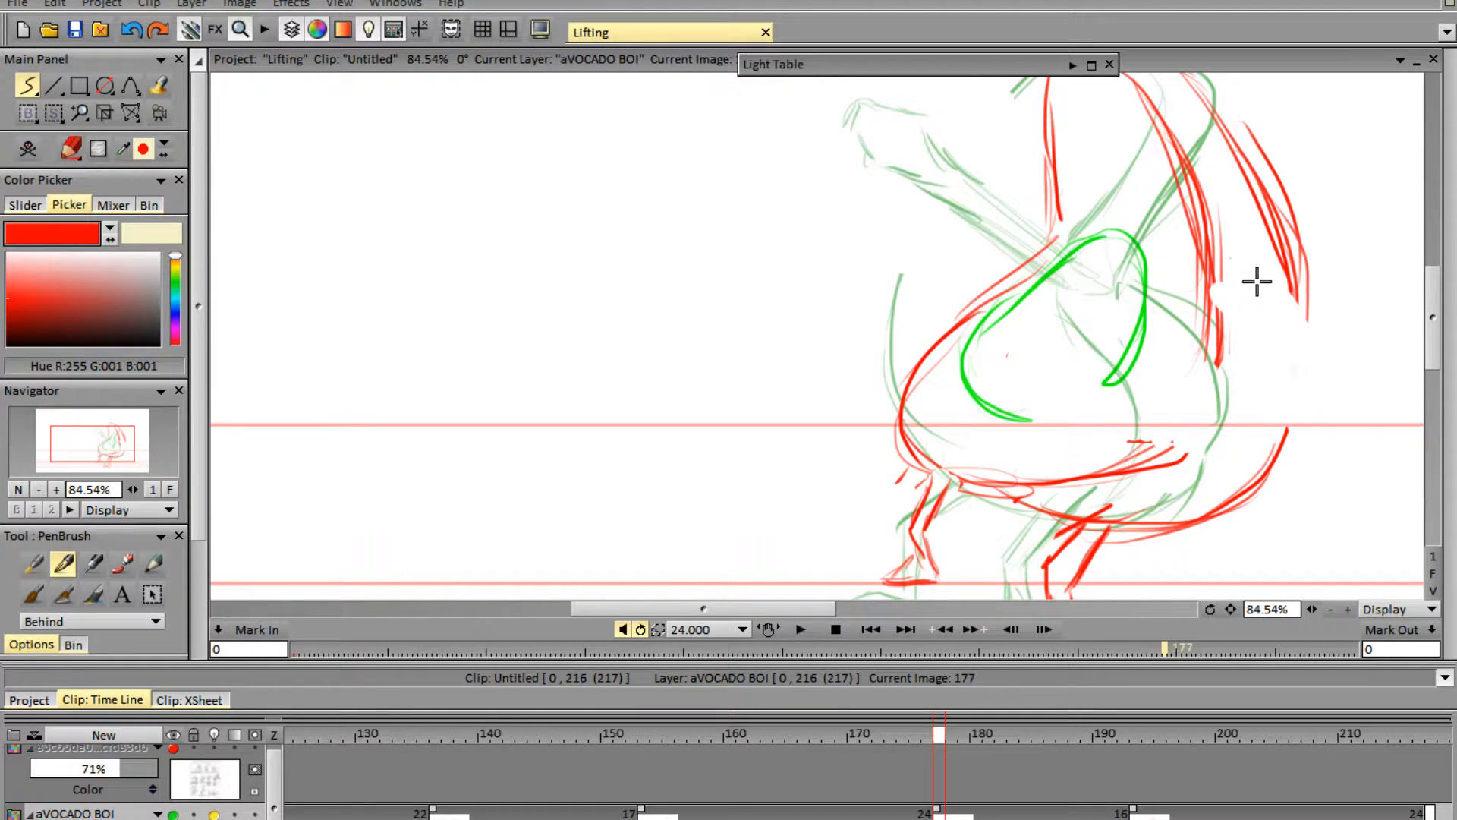
# - Sketch a bent arm with its forearm and hand angled up to the pit, and reconnect the back outline behind the elbow
pyautogui.moveTo(1259, 286); pyautogui.dragTo(1245, 403)
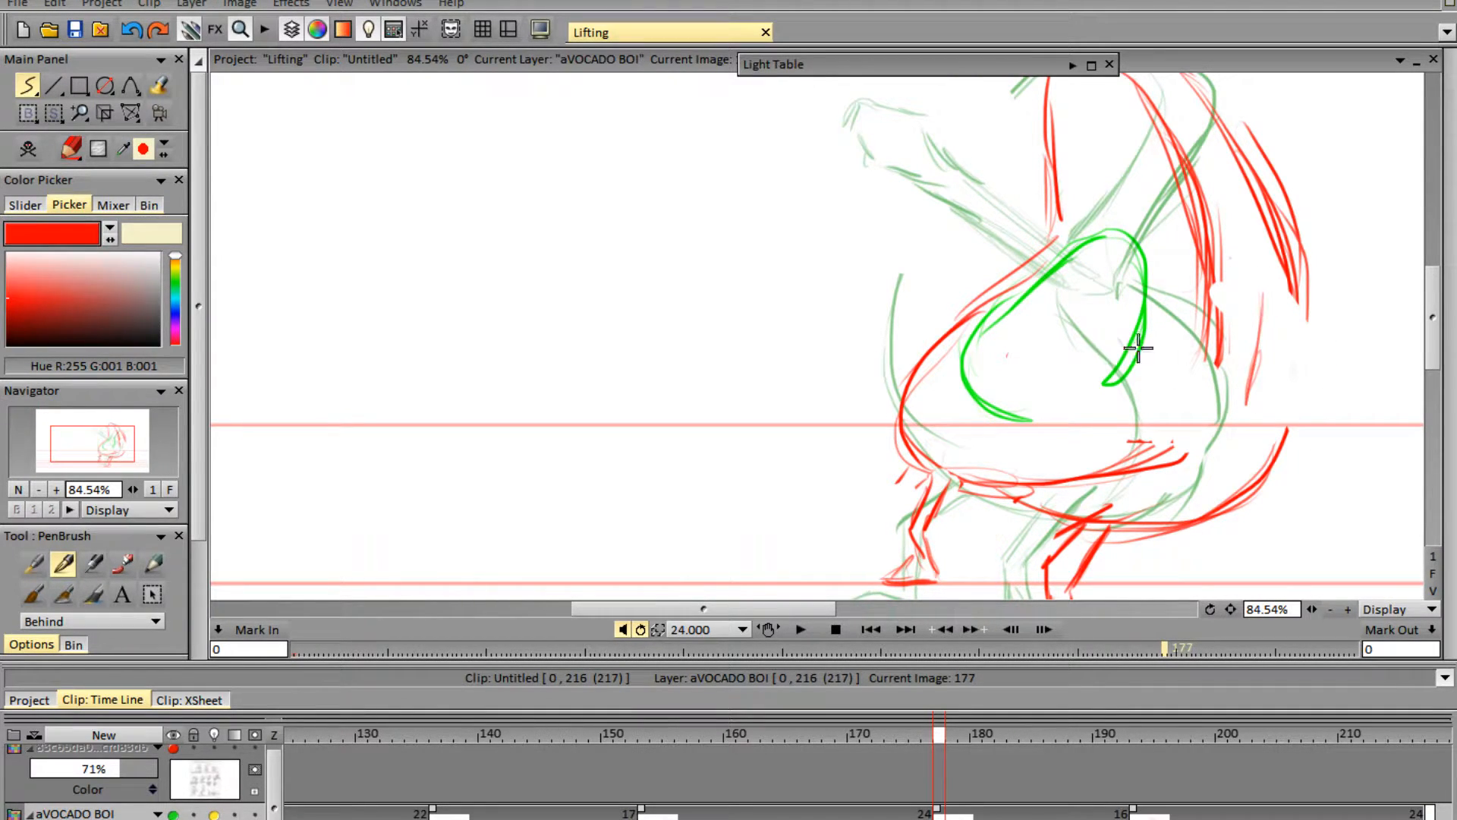
pyautogui.moveTo(1097, 325); pyautogui.dragTo(1248, 401)
pyautogui.moveTo(1093, 354); pyautogui.dragTo(1223, 413)
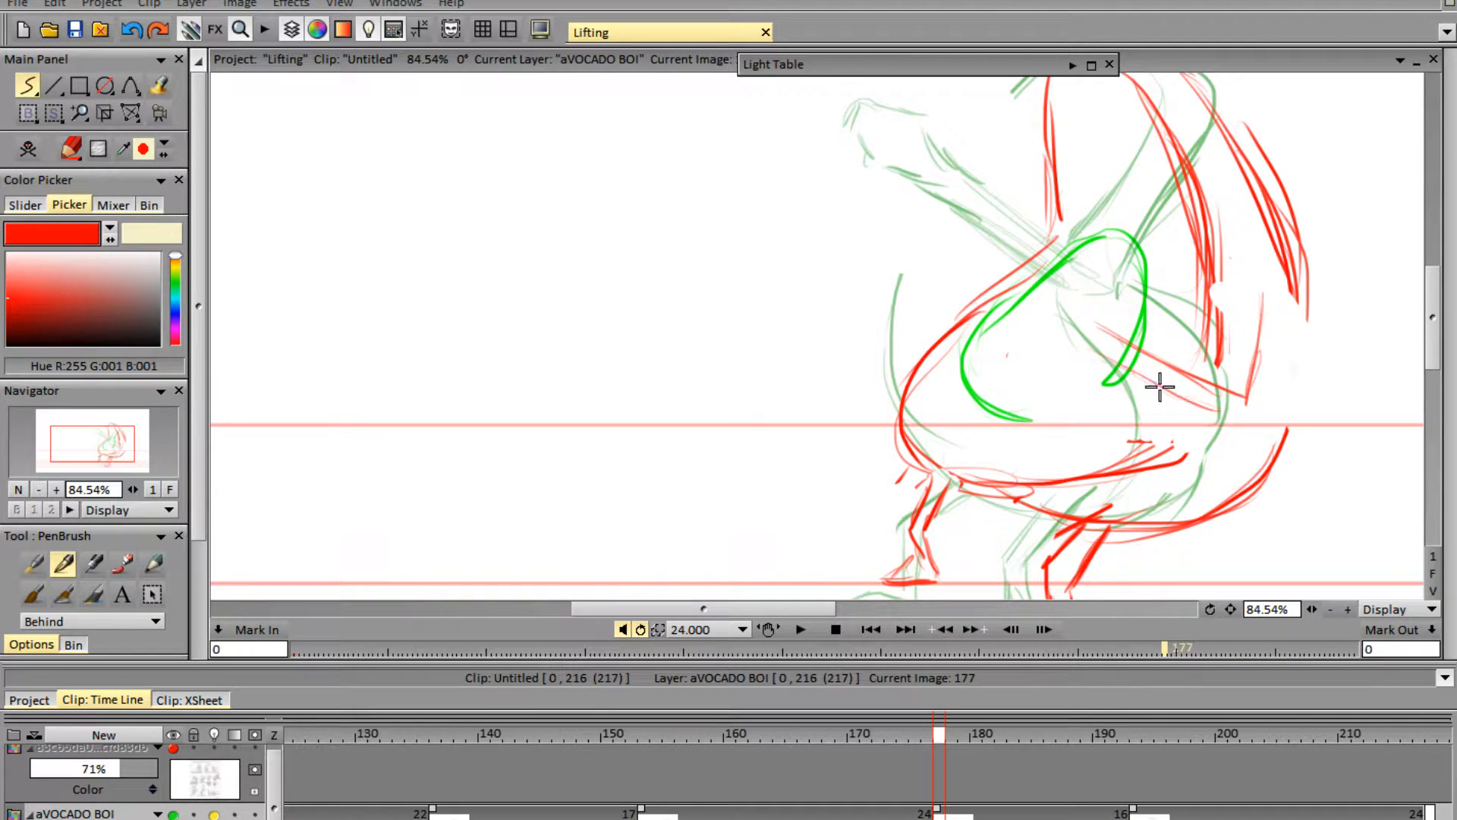
pyautogui.moveTo(1126, 370); pyautogui.dragTo(1253, 425)
pyautogui.moveTo(1279, 319); pyautogui.dragTo(1253, 406)
pyautogui.moveTo(1284, 314)
pyautogui.mouseDown()
pyautogui.moveTo(1253, 420)
pyautogui.moveTo(1278, 355)
pyautogui.mouseUp()
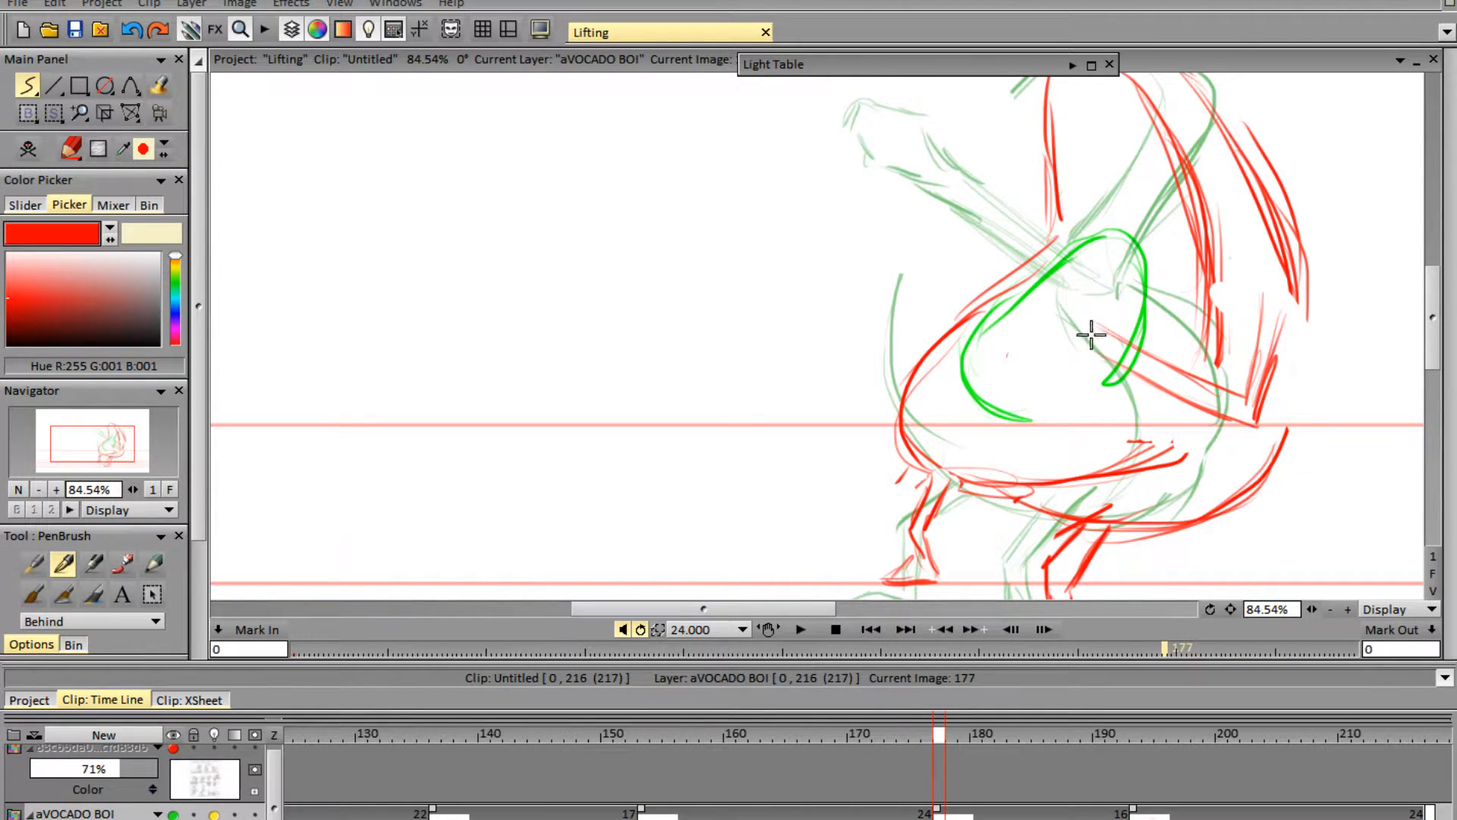
pyautogui.moveTo(1090, 309); pyautogui.dragTo(1054, 327)
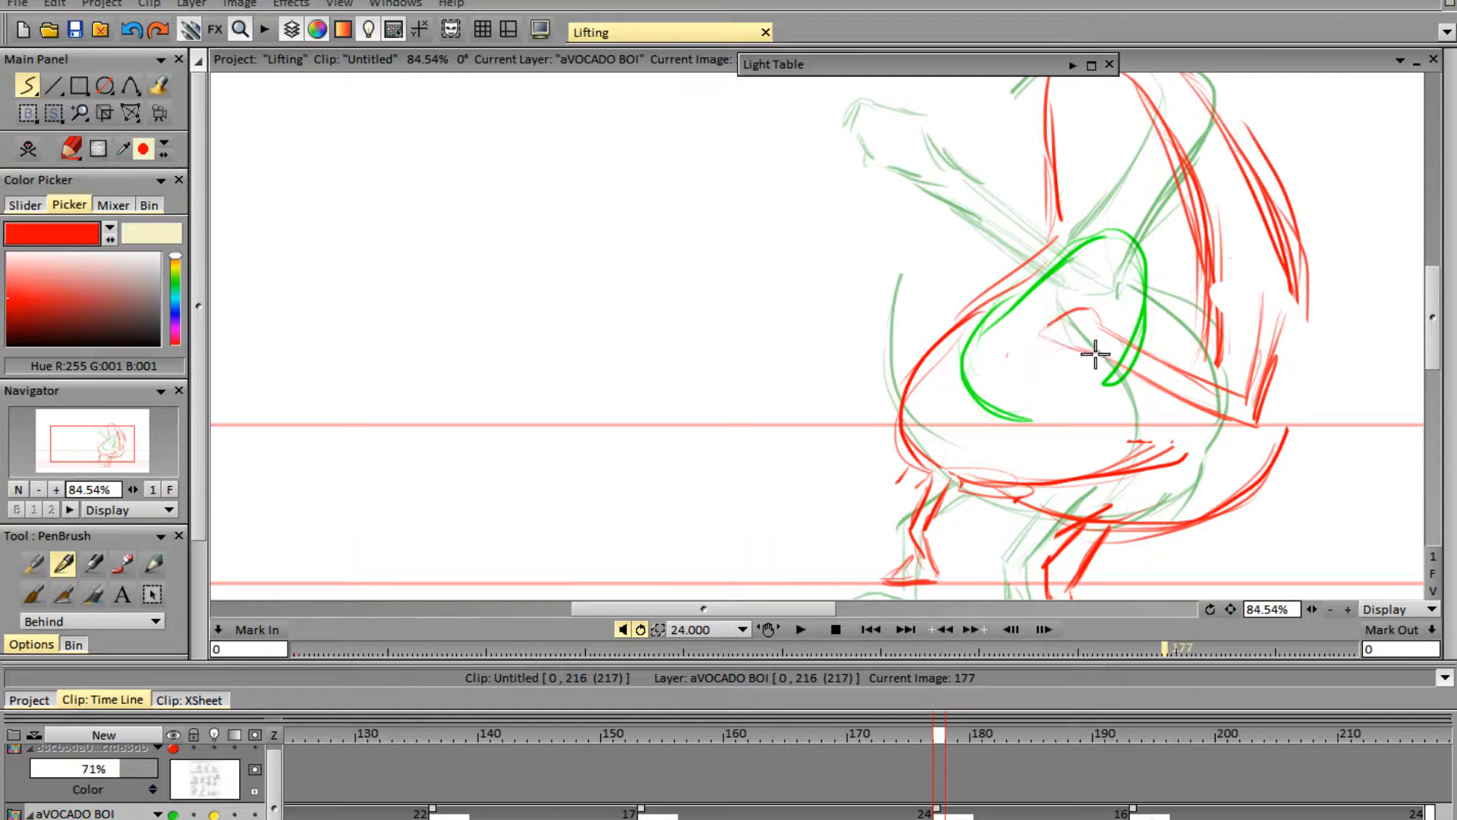
pyautogui.moveTo(1301, 294)
pyautogui.mouseDown()
pyautogui.moveTo(1277, 406)
pyautogui.moveTo(1294, 406)
pyautogui.mouseUp()
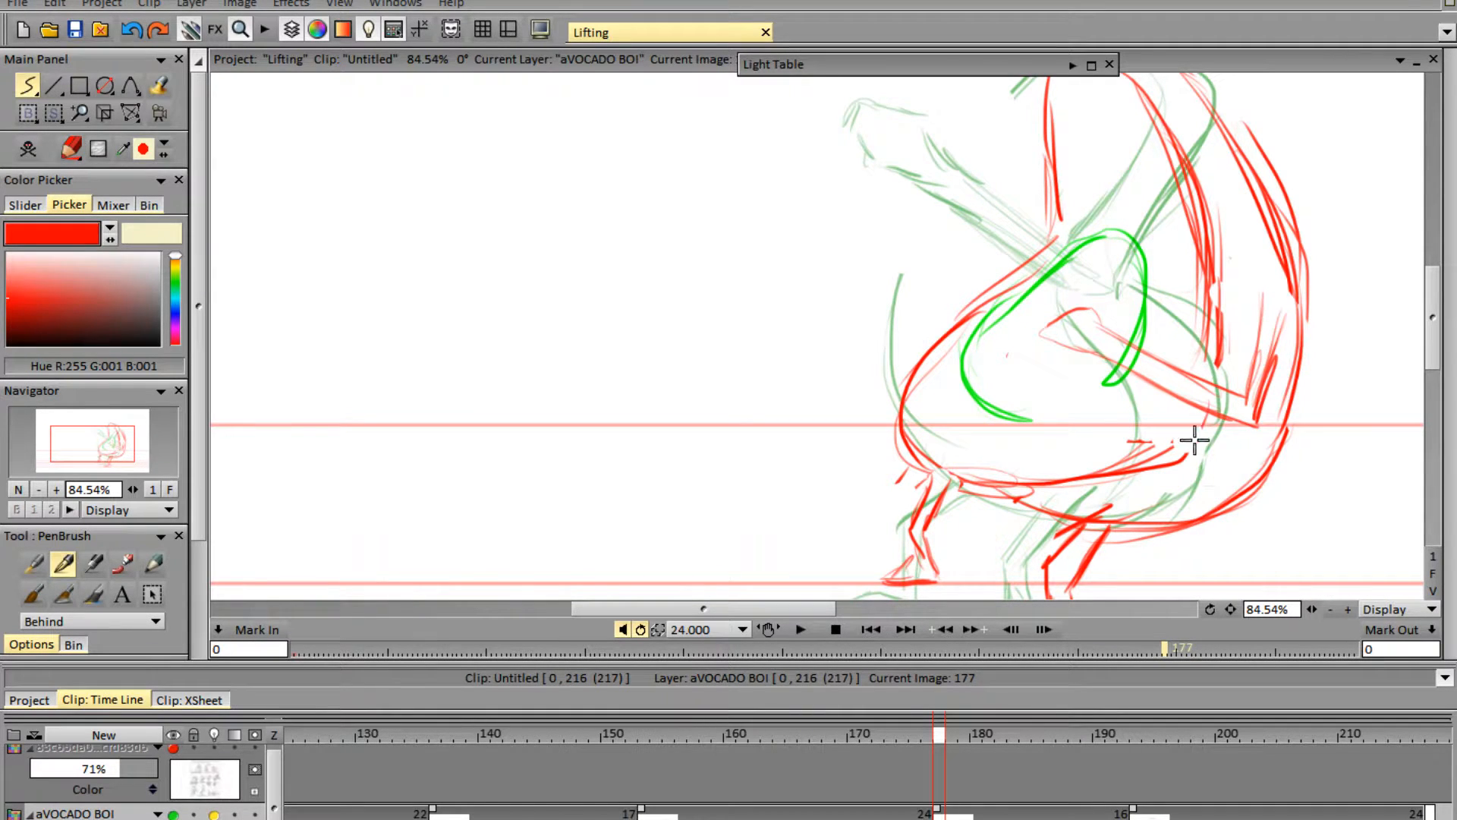
pyautogui.click(1310, 609)
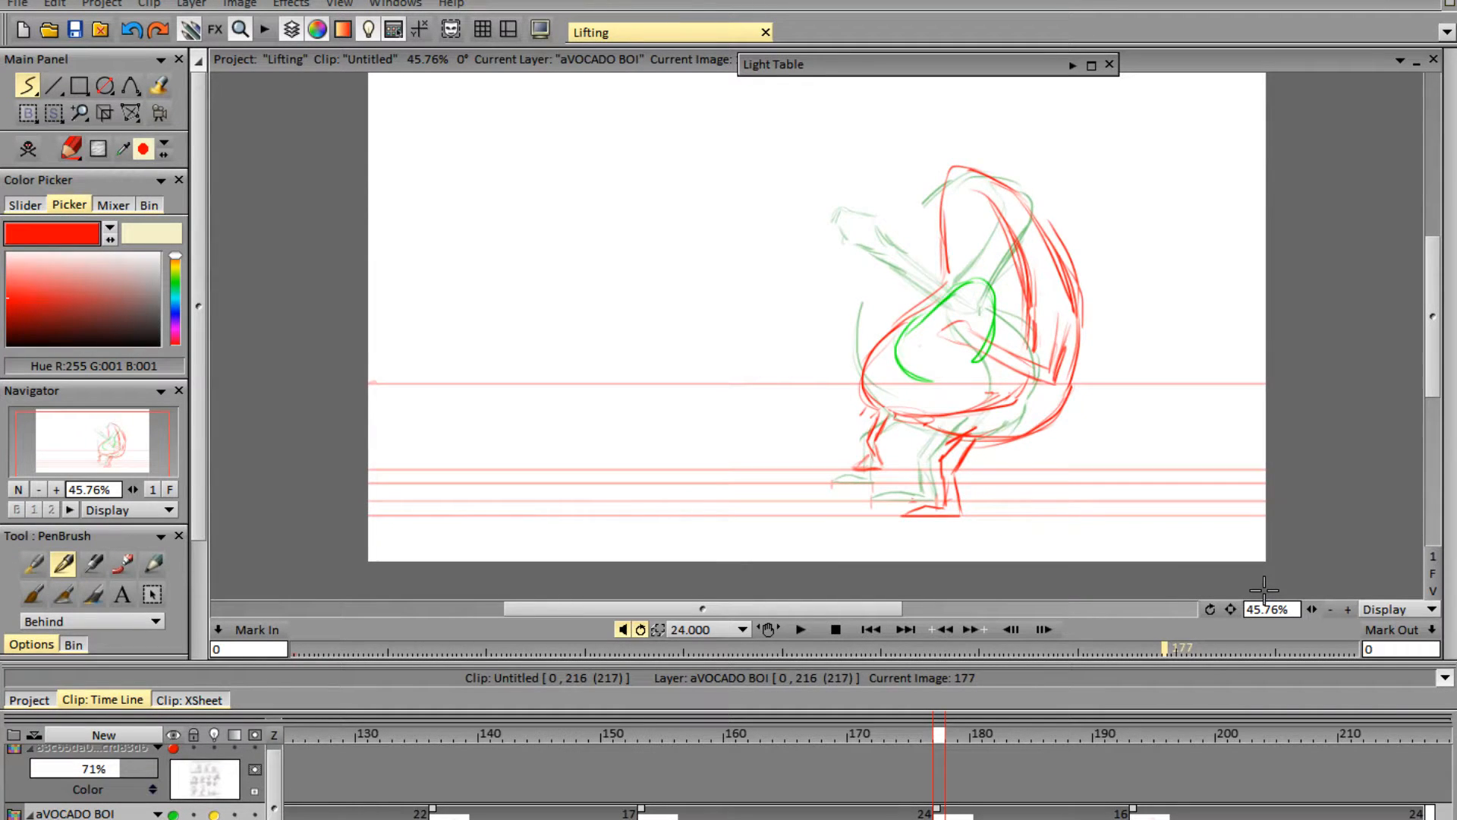
# - Erase frame 177's far leg and redraw it bent, with its thigh angled from the underside of the body to the existing foot
pyautogui.press('Left')
pyautogui.press('Right')
pyautogui.moveTo(1317, 607); pyautogui.dragTo(1348, 607)
pyautogui.moveTo(1431, 329); pyautogui.dragTo(1437, 358)
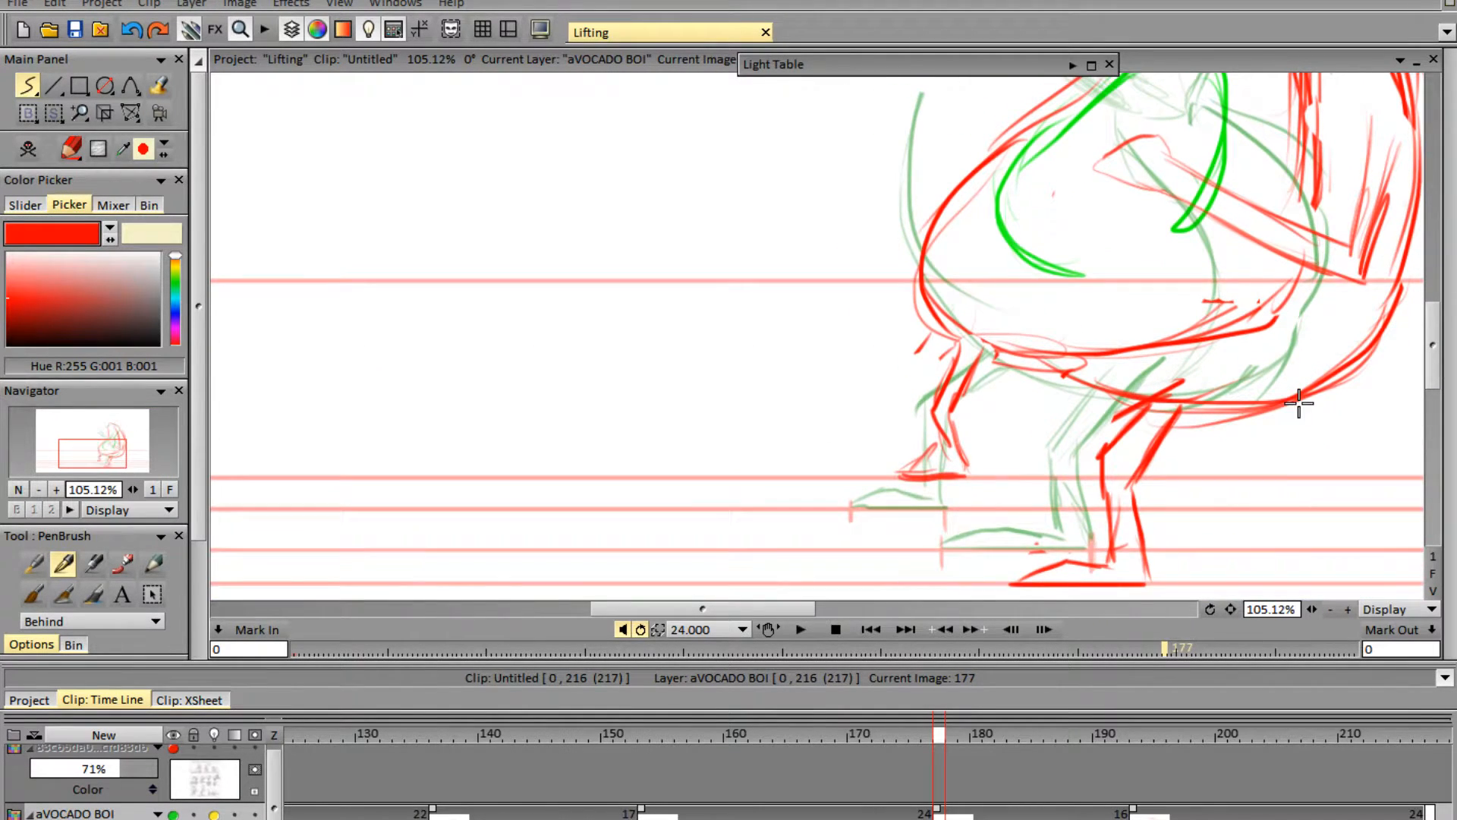
pyautogui.press('e')
pyautogui.moveTo(948, 326)
pyautogui.mouseDown()
pyautogui.moveTo(938, 428)
pyautogui.moveTo(958, 443)
pyautogui.moveTo(949, 497)
pyautogui.mouseUp()
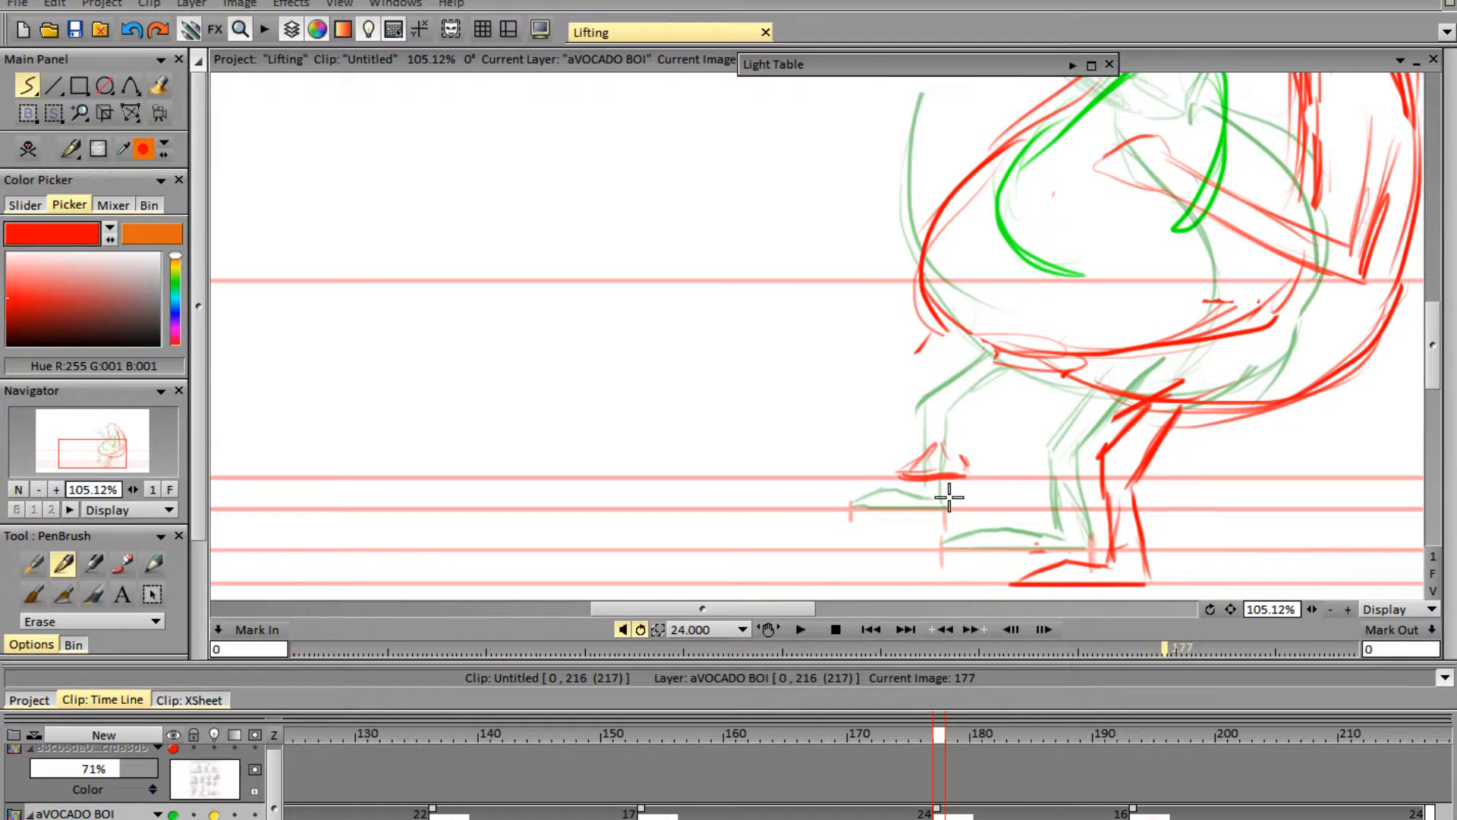
pyautogui.press('e')
pyautogui.moveTo(1041, 367)
pyautogui.mouseDown()
pyautogui.moveTo(957, 403)
pyautogui.moveTo(963, 461)
pyautogui.mouseUp()
pyautogui.moveTo(998, 364)
pyautogui.mouseDown()
pyautogui.moveTo(935, 400)
pyautogui.moveTo(938, 449)
pyautogui.mouseUp()
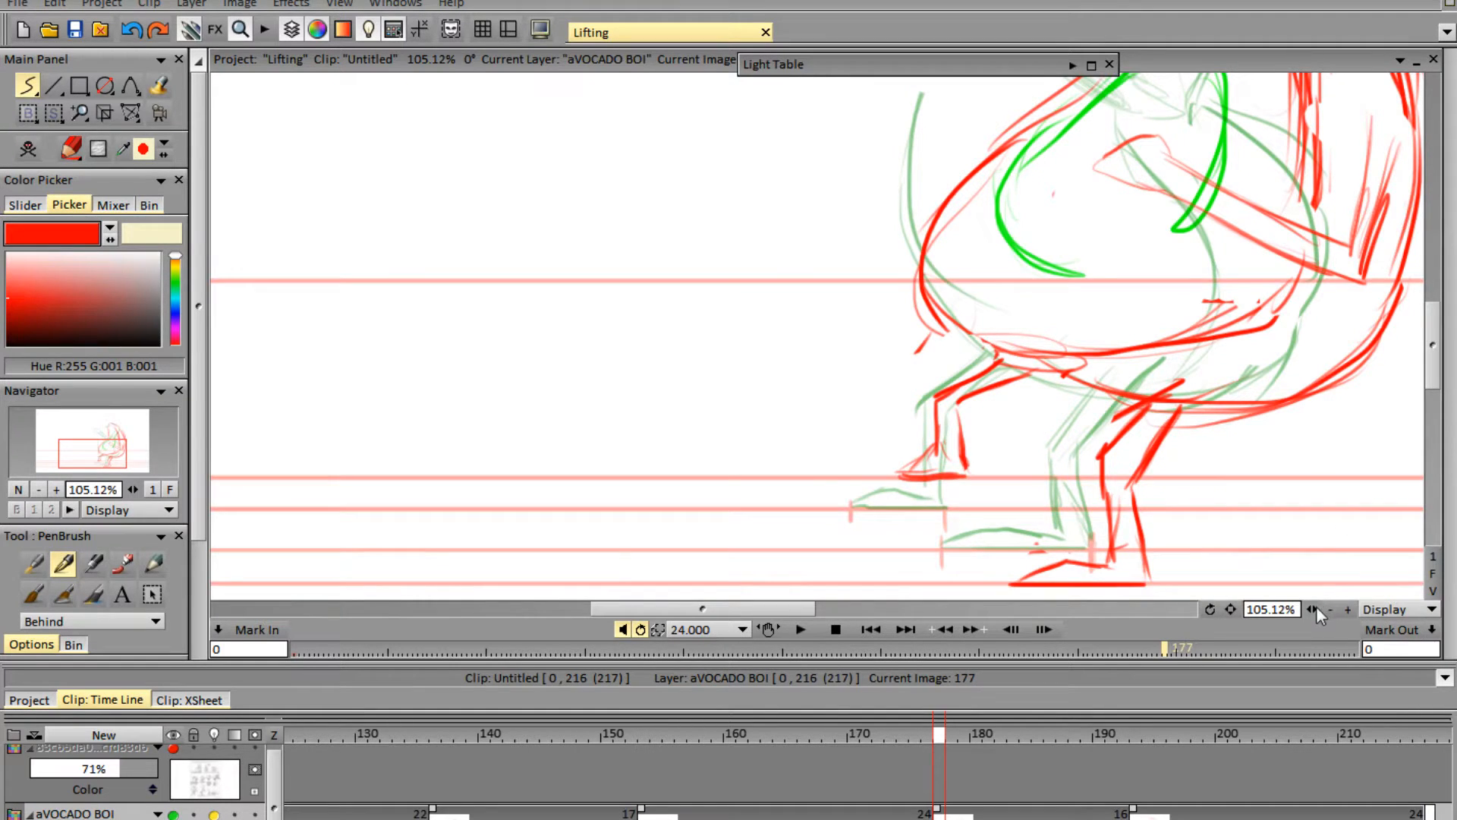
pyautogui.moveTo(1315, 608); pyautogui.dragTo(1224, 612)
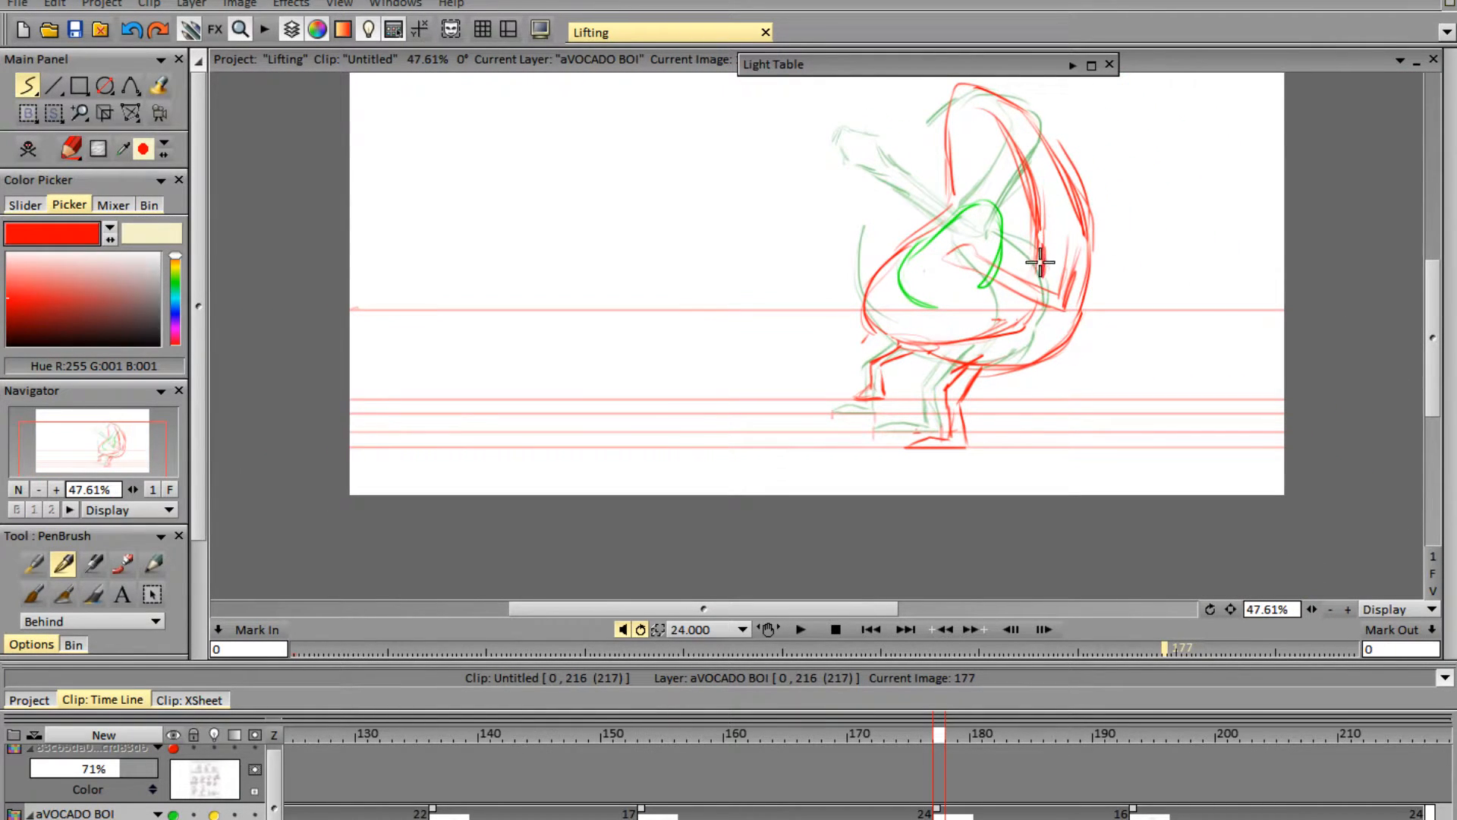
pyautogui.moveTo(1432, 398); pyautogui.dragTo(1434, 357)
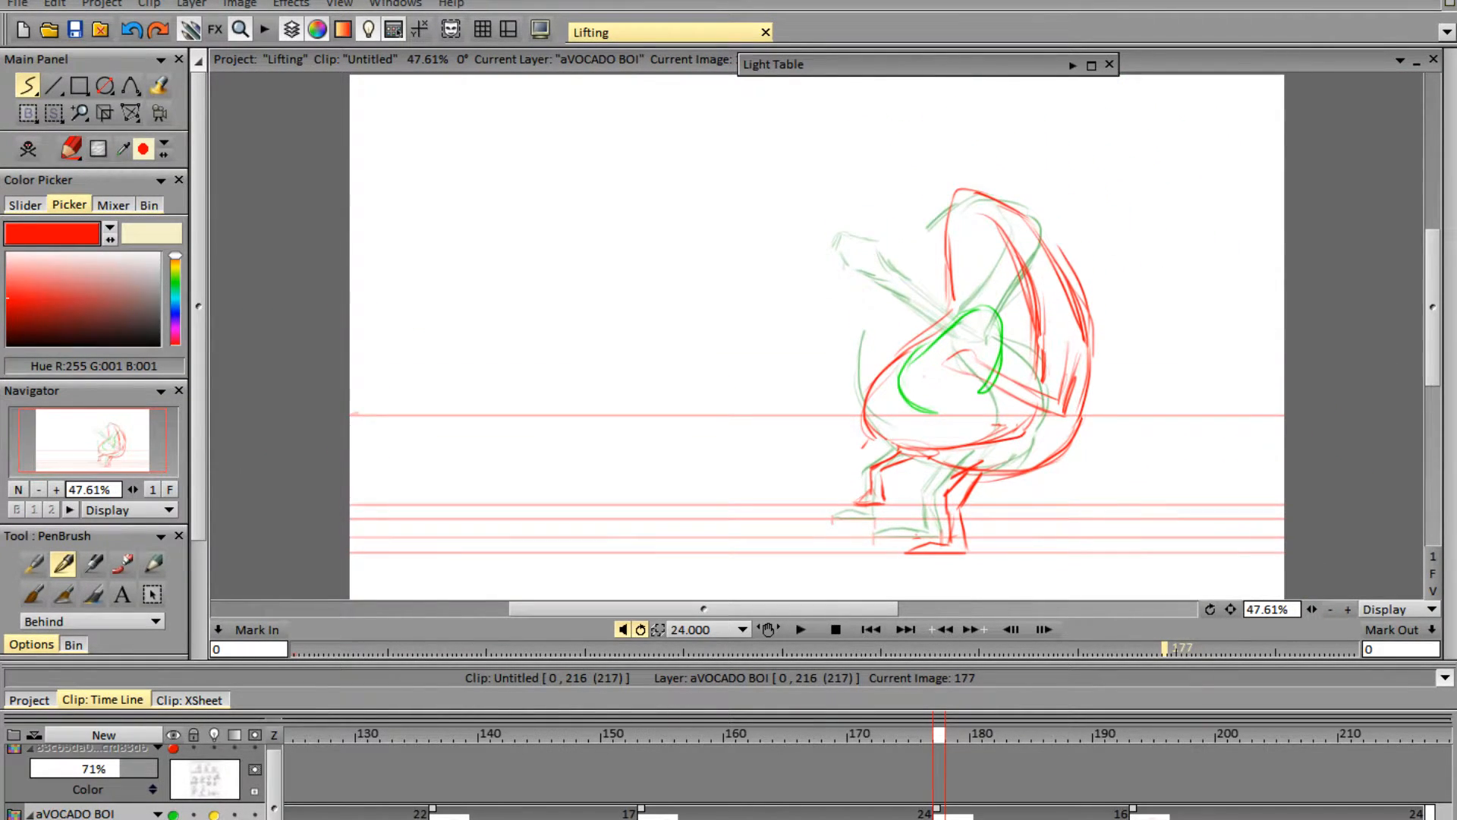
# - On frame 193, erase the near leg's back line and redraw it closer in for a slimmer thigh and calf
pyautogui.moveTo(940, 731); pyautogui.dragTo(1000, 731)
pyautogui.moveTo(939, 771); pyautogui.dragTo(1105, 803)
pyautogui.moveTo(1095, 730)
pyautogui.mouseDown()
pyautogui.moveTo(900, 740)
pyautogui.moveTo(1200, 740)
pyautogui.moveTo(932, 743)
pyautogui.moveTo(919, 751)
pyautogui.moveTo(1138, 748)
pyautogui.moveTo(913, 776)
pyautogui.moveTo(1150, 762)
pyautogui.moveTo(1047, 744)
pyautogui.moveTo(1130, 747)
pyautogui.moveTo(1134, 765)
pyautogui.mouseUp()
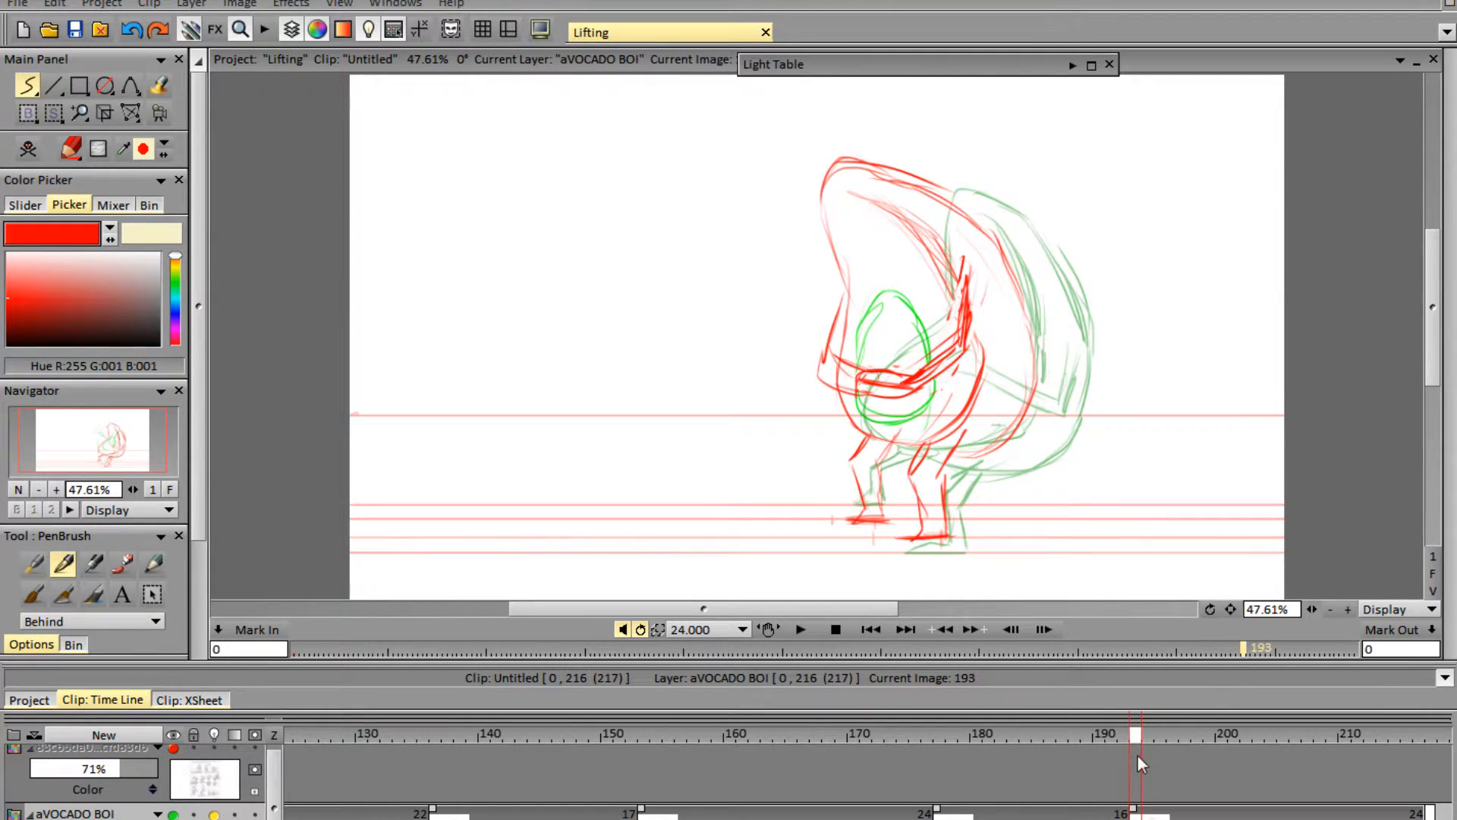
pyautogui.moveTo(1309, 610); pyautogui.dragTo(1349, 612)
pyautogui.moveTo(1433, 348); pyautogui.dragTo(1440, 368)
pyautogui.press('e')
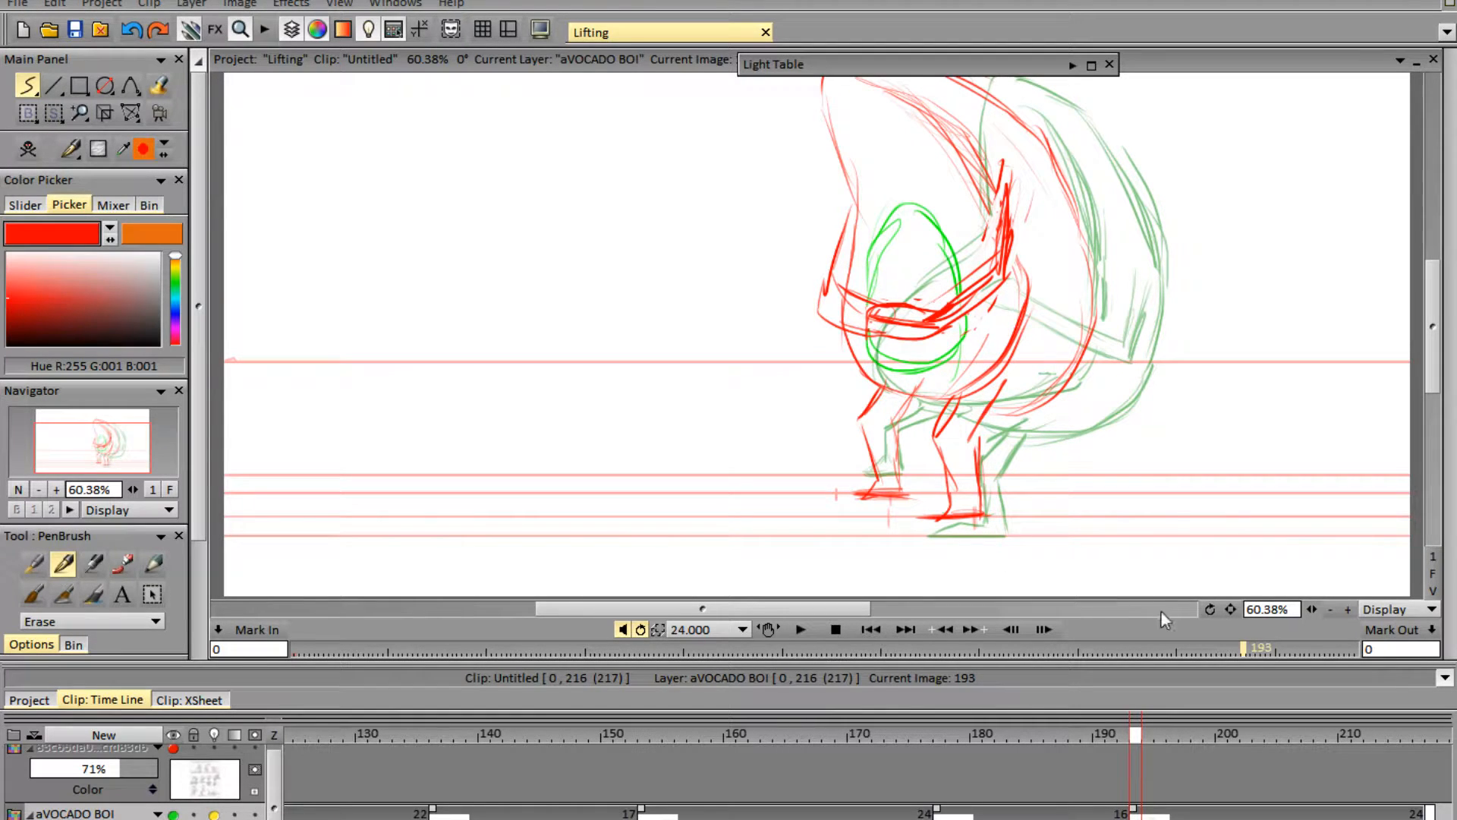
pyautogui.moveTo(994, 396); pyautogui.dragTo(973, 445)
pyautogui.press('e')
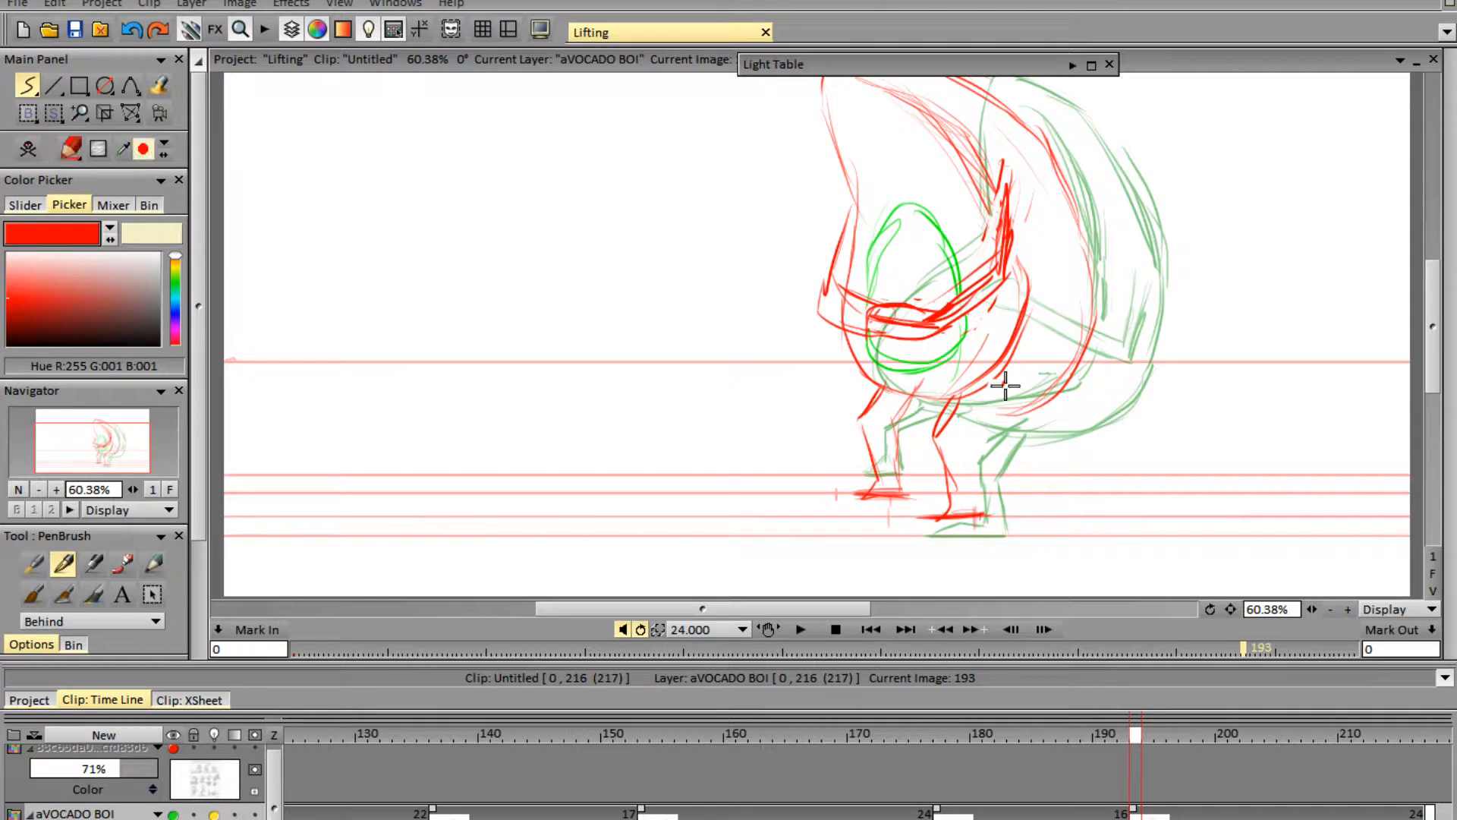
pyautogui.moveTo(974, 405)
pyautogui.mouseDown()
pyautogui.moveTo(950, 439)
pyautogui.moveTo(983, 508)
pyautogui.mouseUp()
pyautogui.press('e')
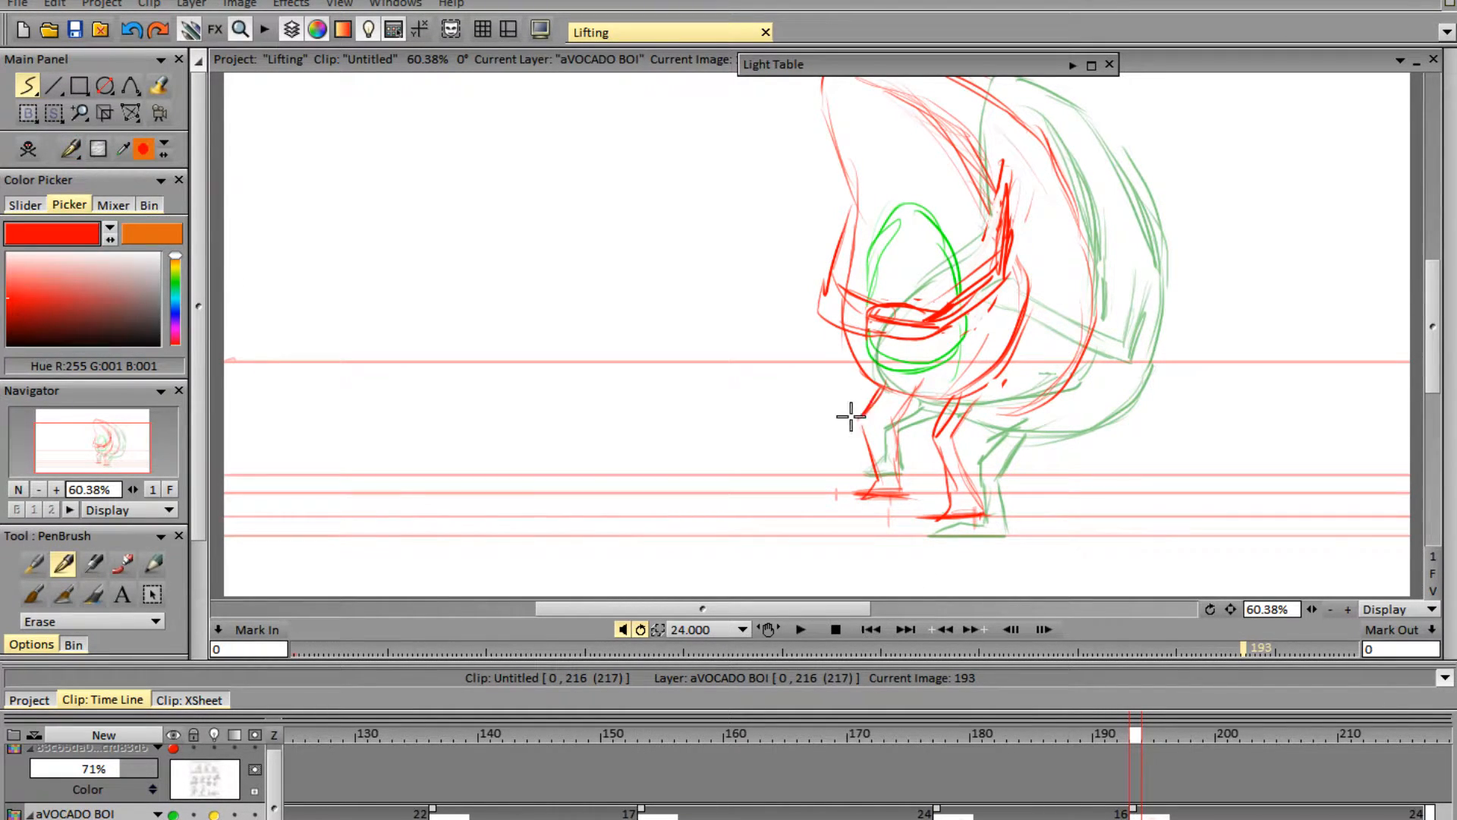
# - Redraw frame 193's far leg bent at the knee and extend both feet forward
pyautogui.moveTo(850, 416)
pyautogui.mouseDown()
pyautogui.moveTo(878, 465)
pyautogui.moveTo(895, 416)
pyautogui.moveTo(871, 447)
pyautogui.moveTo(906, 489)
pyautogui.mouseUp()
pyautogui.press('e')
pyautogui.moveTo(877, 440)
pyautogui.mouseDown()
pyautogui.moveTo(884, 484)
pyautogui.moveTo(847, 485)
pyautogui.moveTo(880, 492)
pyautogui.mouseUp()
pyautogui.moveTo(975, 501); pyautogui.dragTo(895, 516)
pyautogui.moveTo(895, 419)
pyautogui.mouseDown()
pyautogui.moveTo(870, 434)
pyautogui.moveTo(882, 460)
pyautogui.mouseUp()
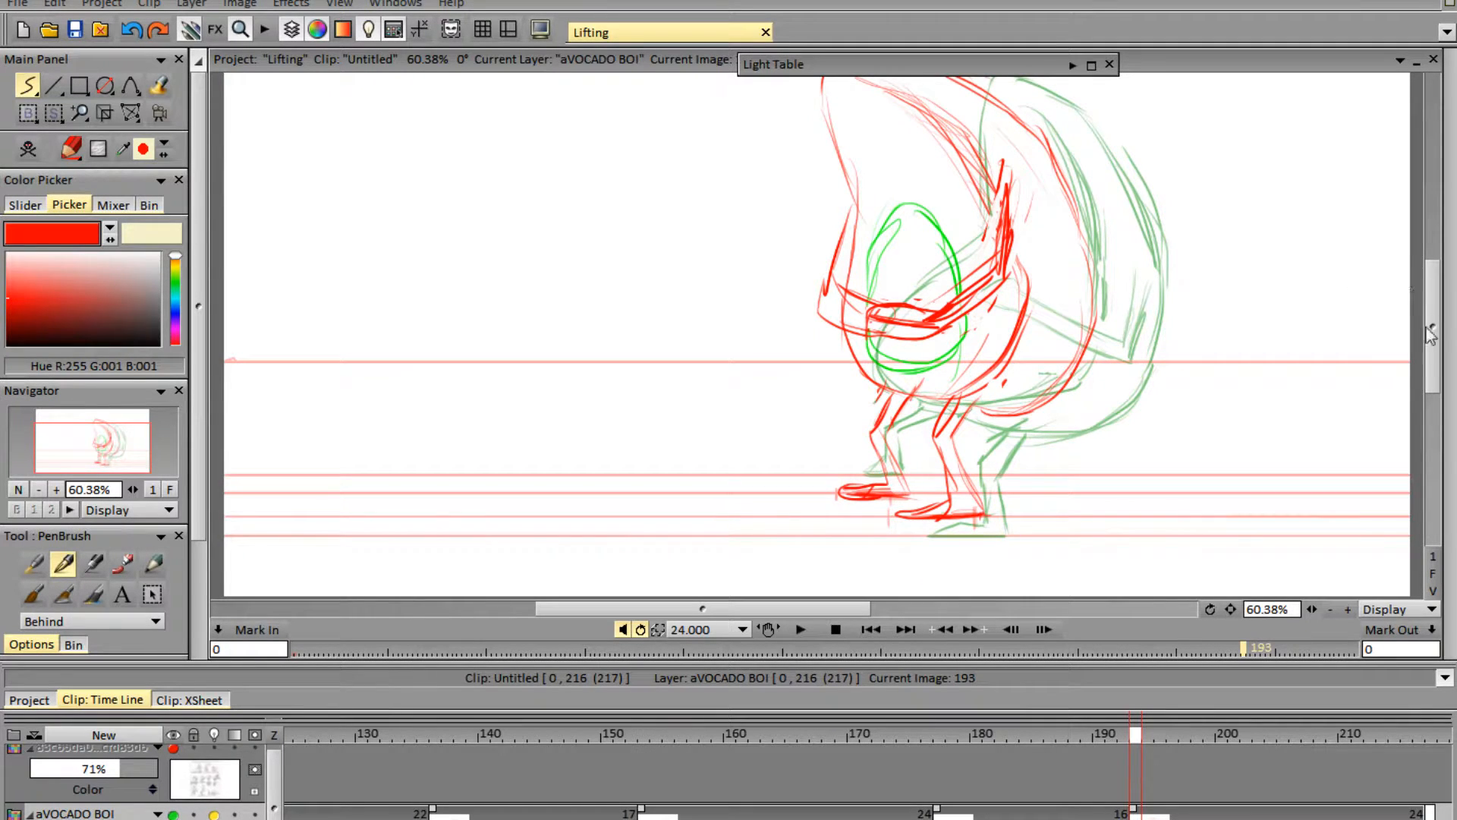
# - Erase the scribbled near upper arm and elbow, and redraw the arm bent with clean outlines reaching the pit
pyautogui.moveTo(1432, 334); pyautogui.dragTo(1434, 315)
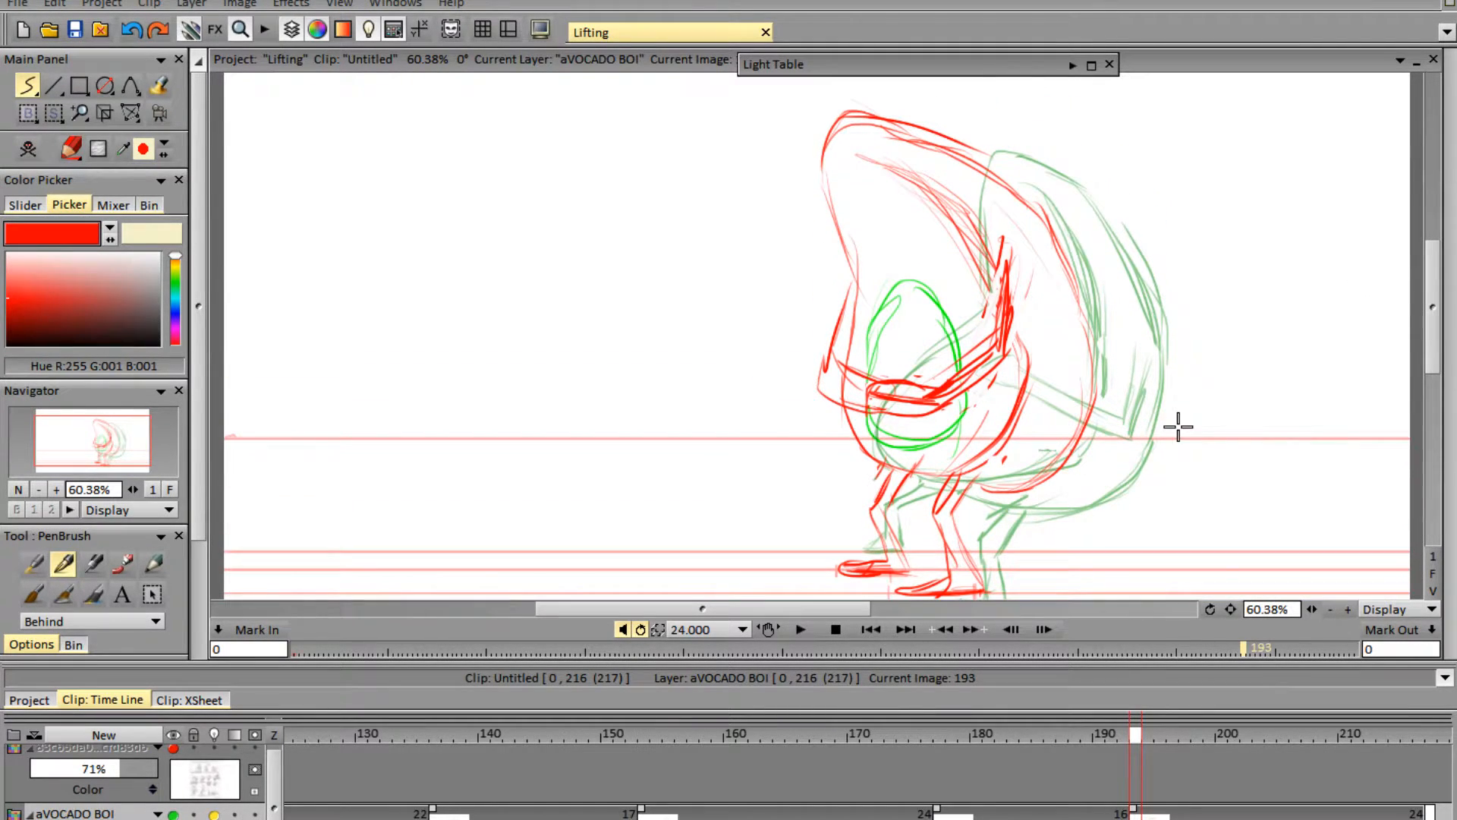
pyautogui.press('e')
pyautogui.moveTo(1029, 337)
pyautogui.mouseDown()
pyautogui.moveTo(965, 376)
pyautogui.moveTo(1005, 351)
pyautogui.moveTo(995, 309)
pyautogui.moveTo(1013, 291)
pyautogui.mouseUp()
pyautogui.press('e')
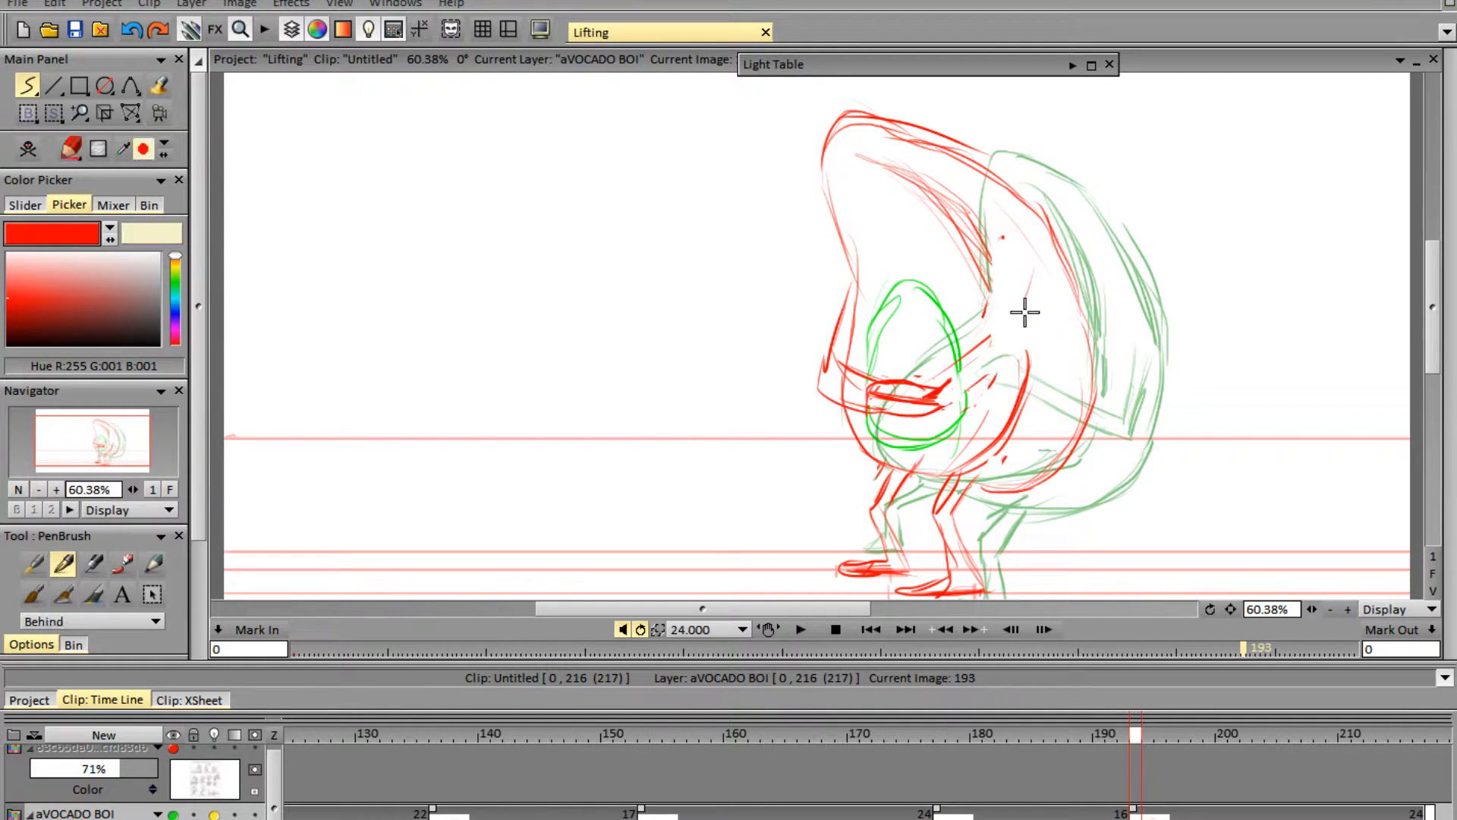
pyautogui.moveTo(1007, 248)
pyautogui.mouseDown()
pyautogui.moveTo(997, 338)
pyautogui.moveTo(950, 370)
pyautogui.moveTo(1019, 356)
pyautogui.moveTo(1017, 328)
pyautogui.moveTo(1016, 353)
pyautogui.mouseUp()
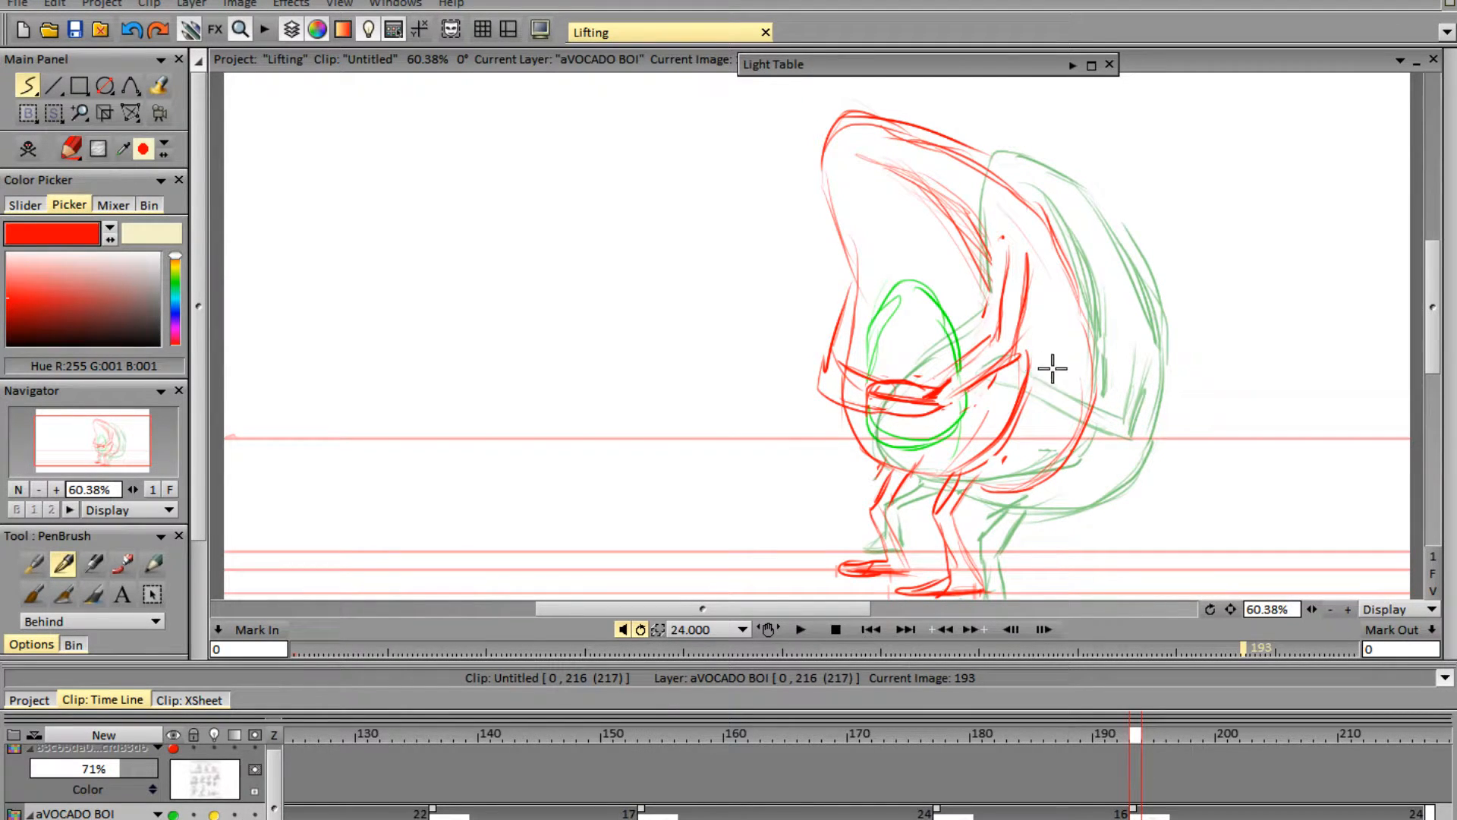
# - Curve the inner rim line beneath the tip of the head and clean up the far arm's elbow and forearm
pyautogui.moveTo(890, 164)
pyautogui.mouseDown()
pyautogui.moveTo(832, 168)
pyautogui.moveTo(884, 153)
pyautogui.mouseUp()
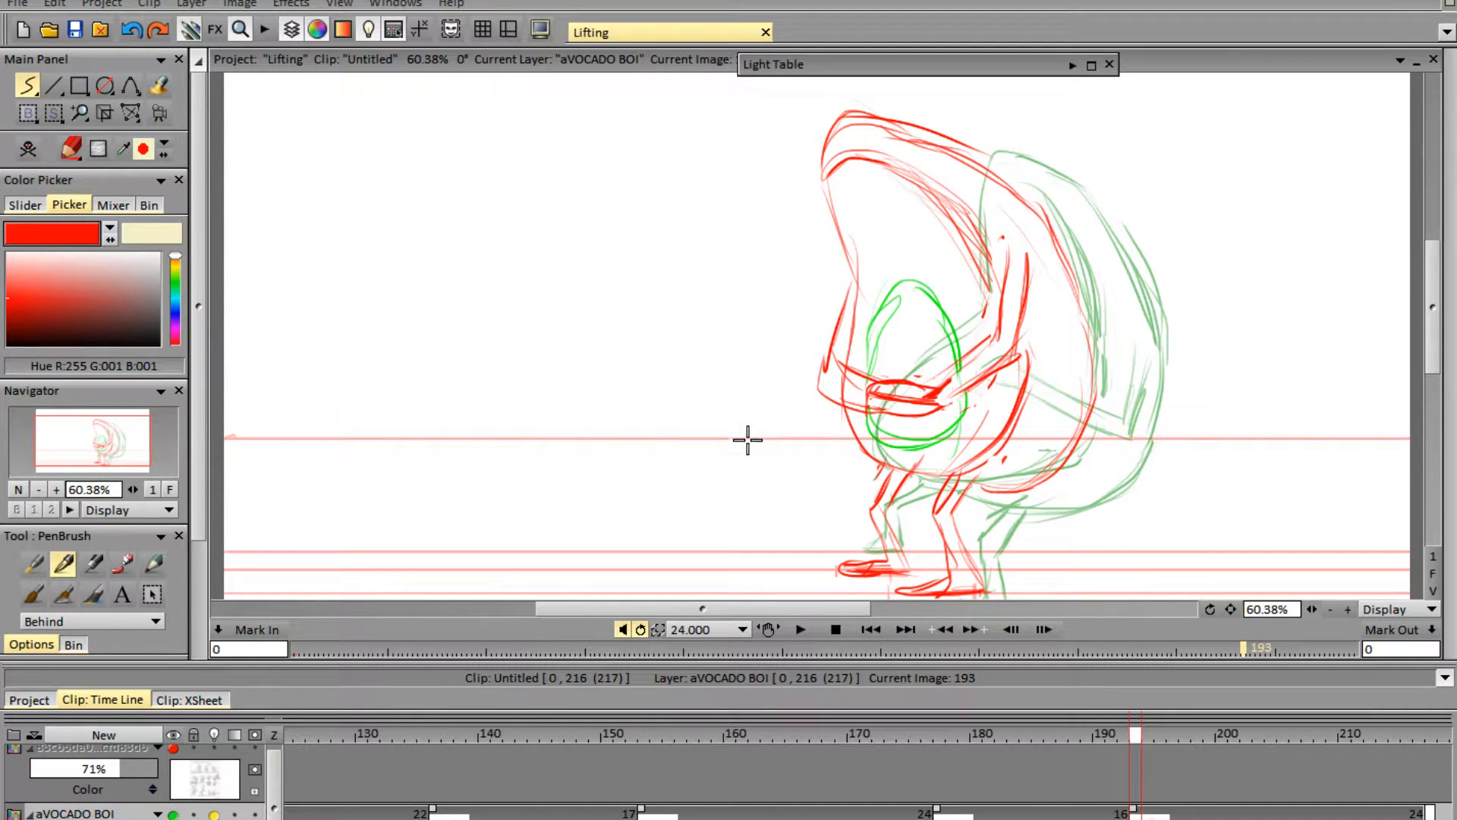
pyautogui.press('e')
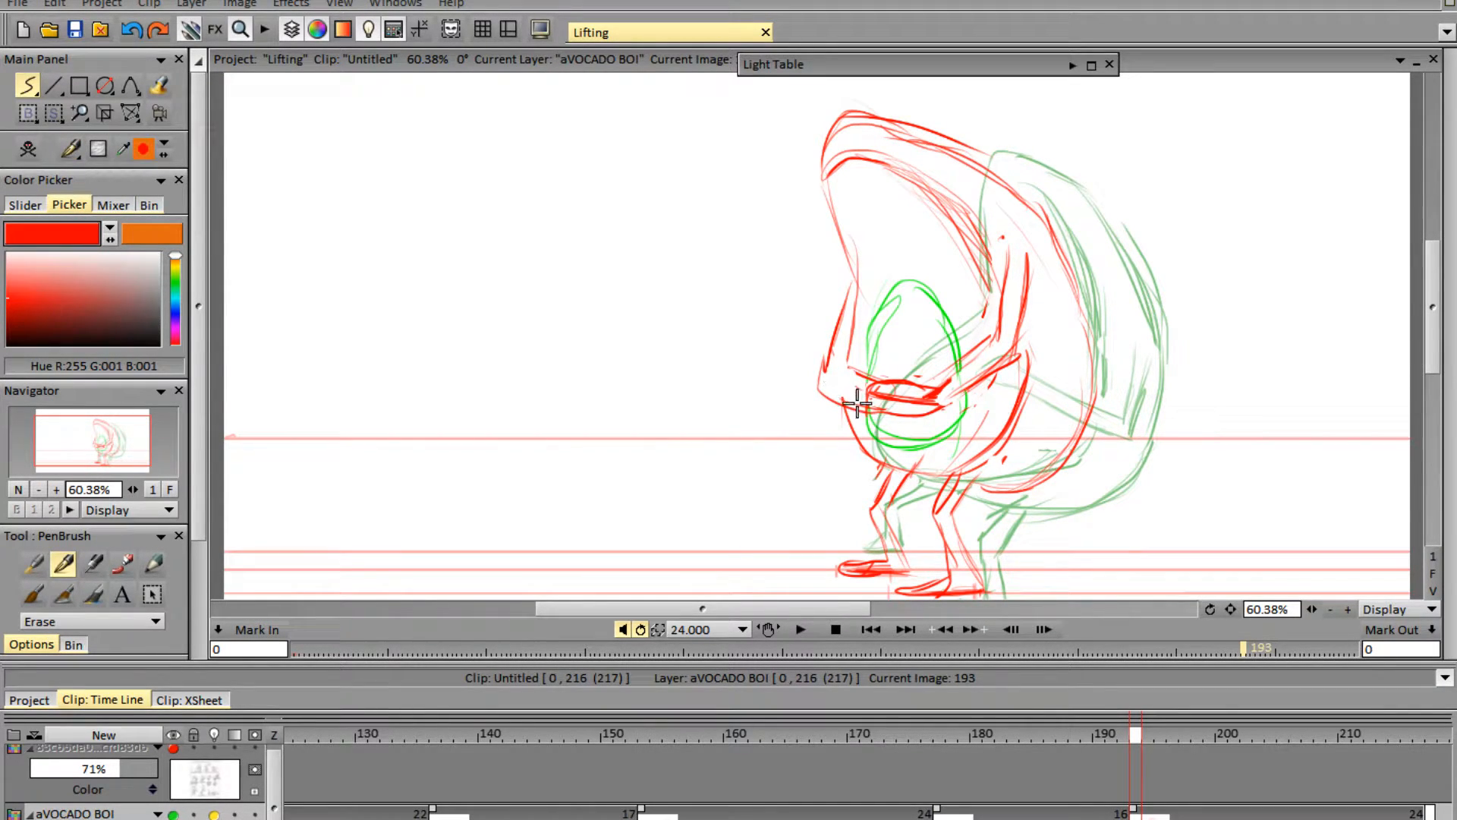
pyautogui.press('e')
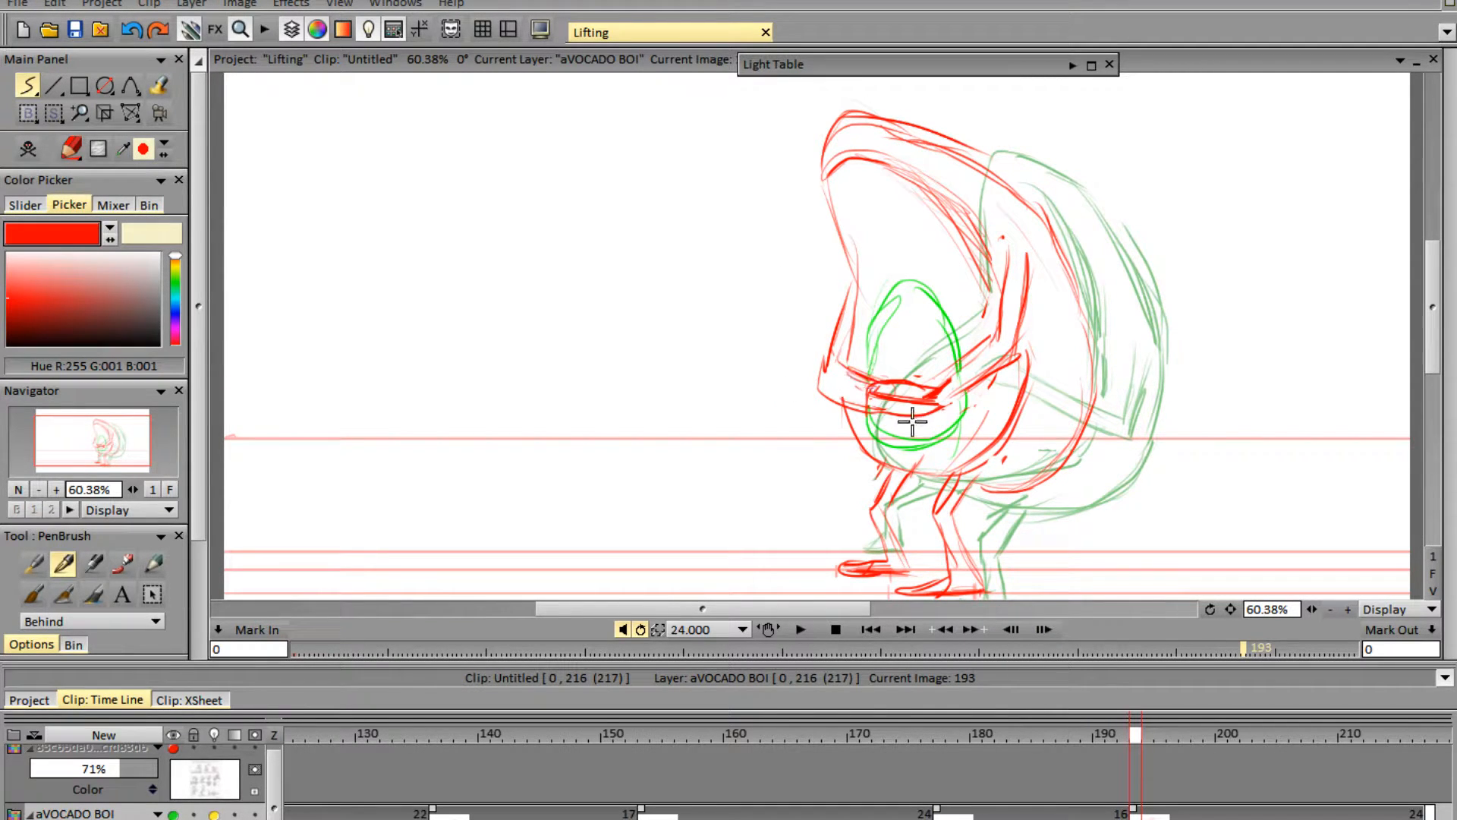
# - Play back the whole lifting animation and scrub through the opening standing hold to check its timing
pyautogui.moveTo(1312, 609); pyautogui.dragTo(1246, 611)
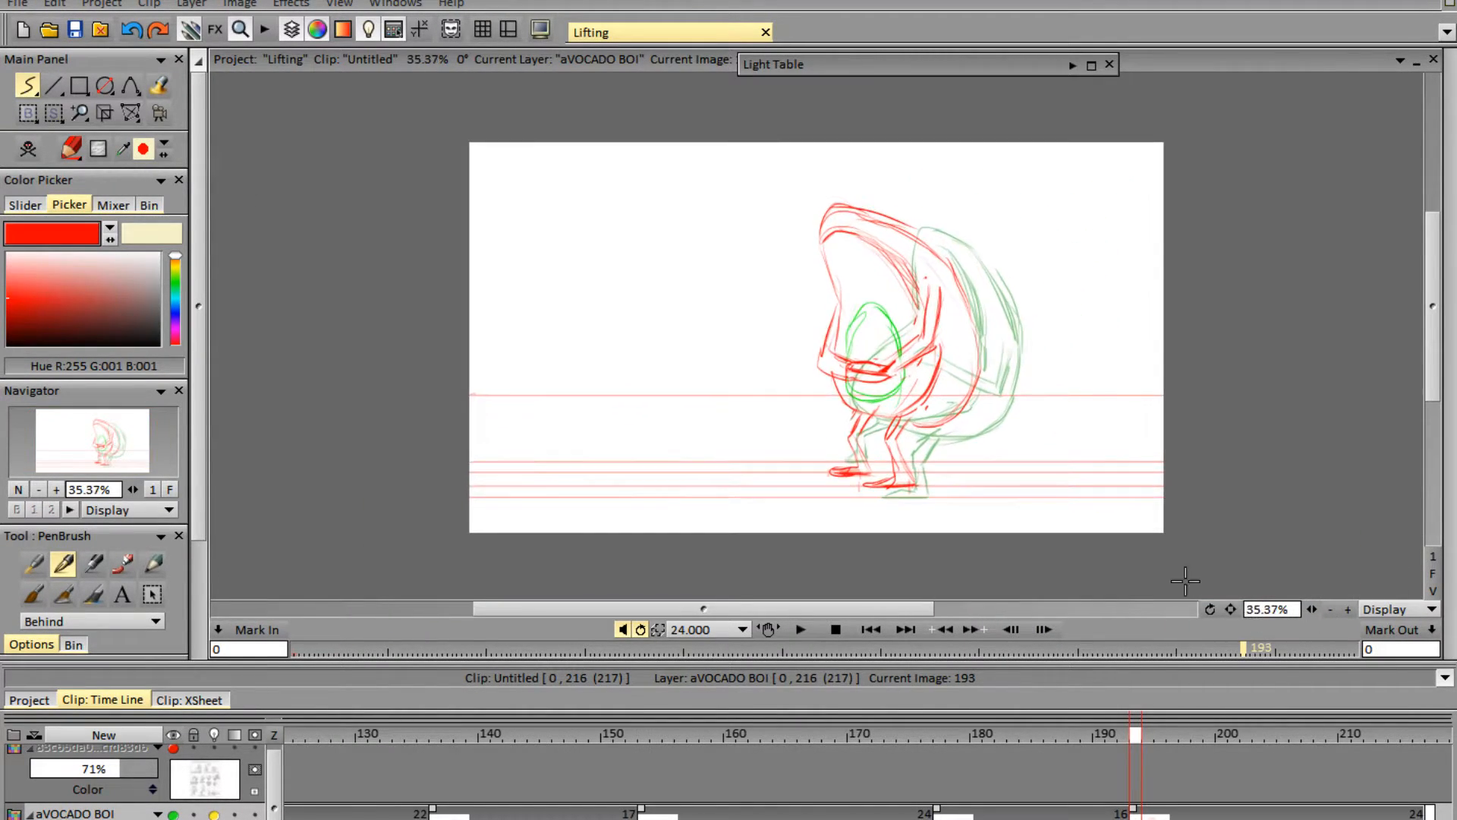
pyautogui.click(808, 631)
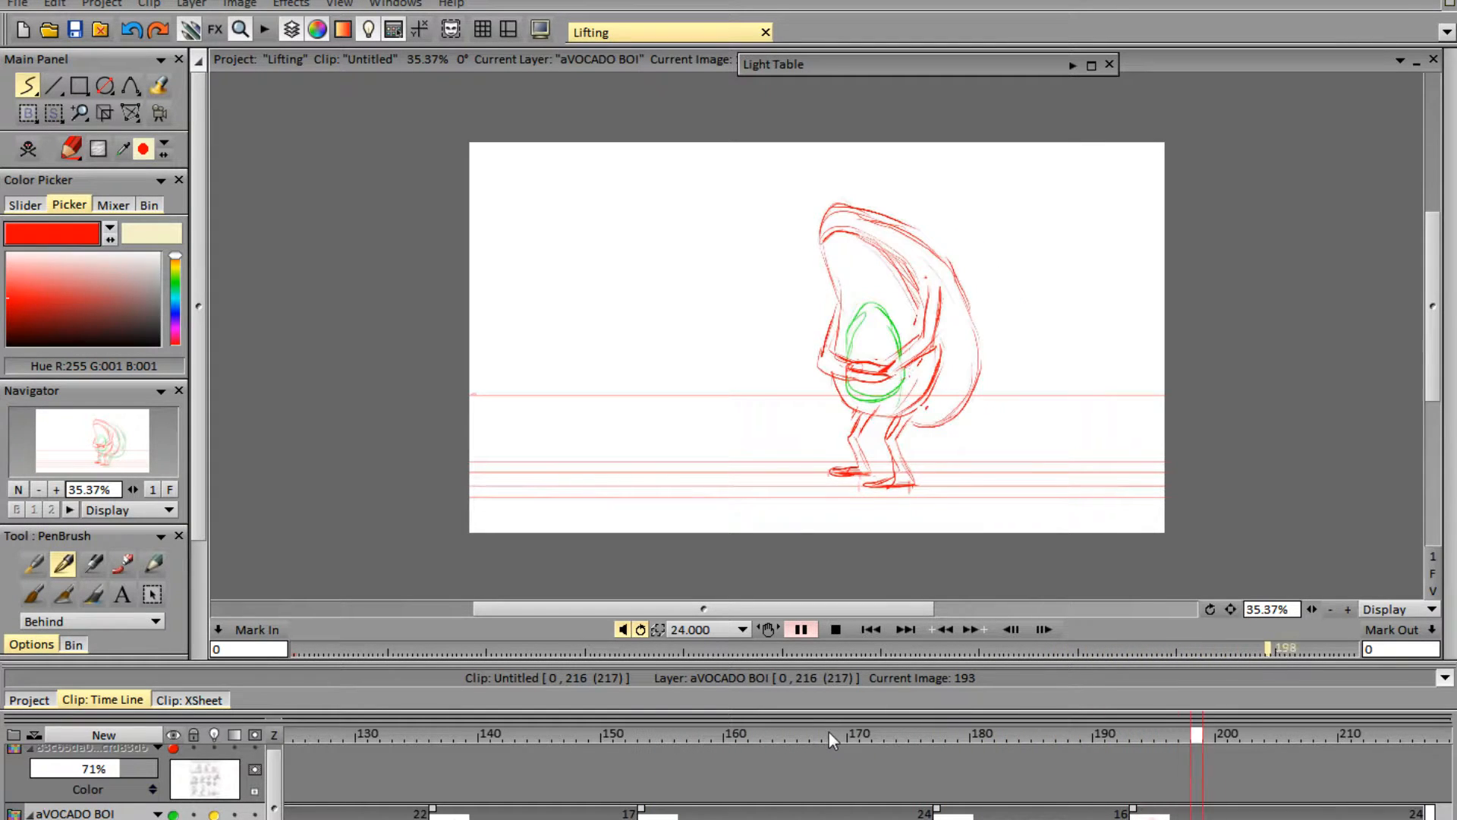
pyautogui.click(836, 629)
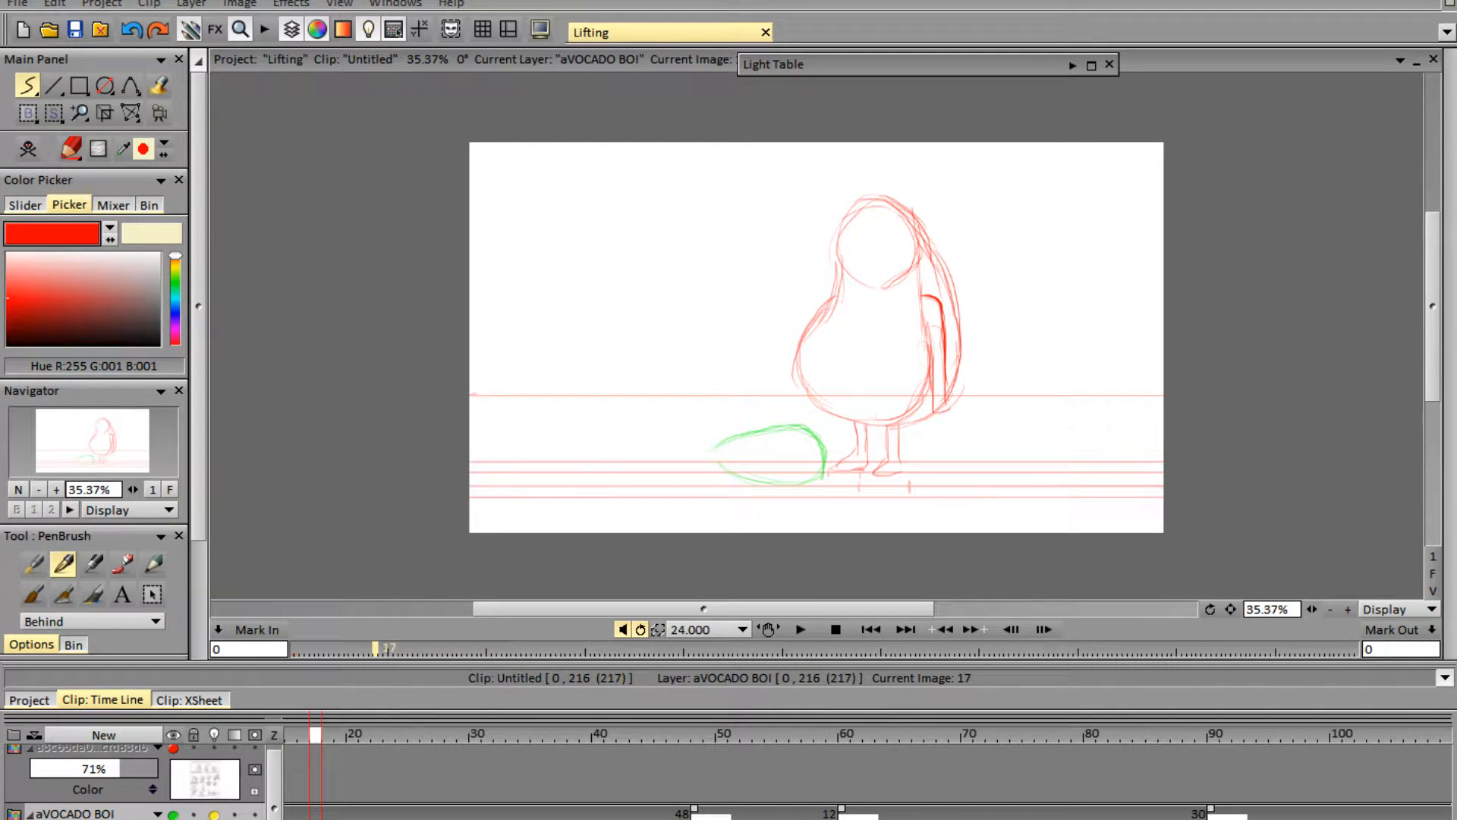
pyautogui.hscroll(-5, 480, 782)
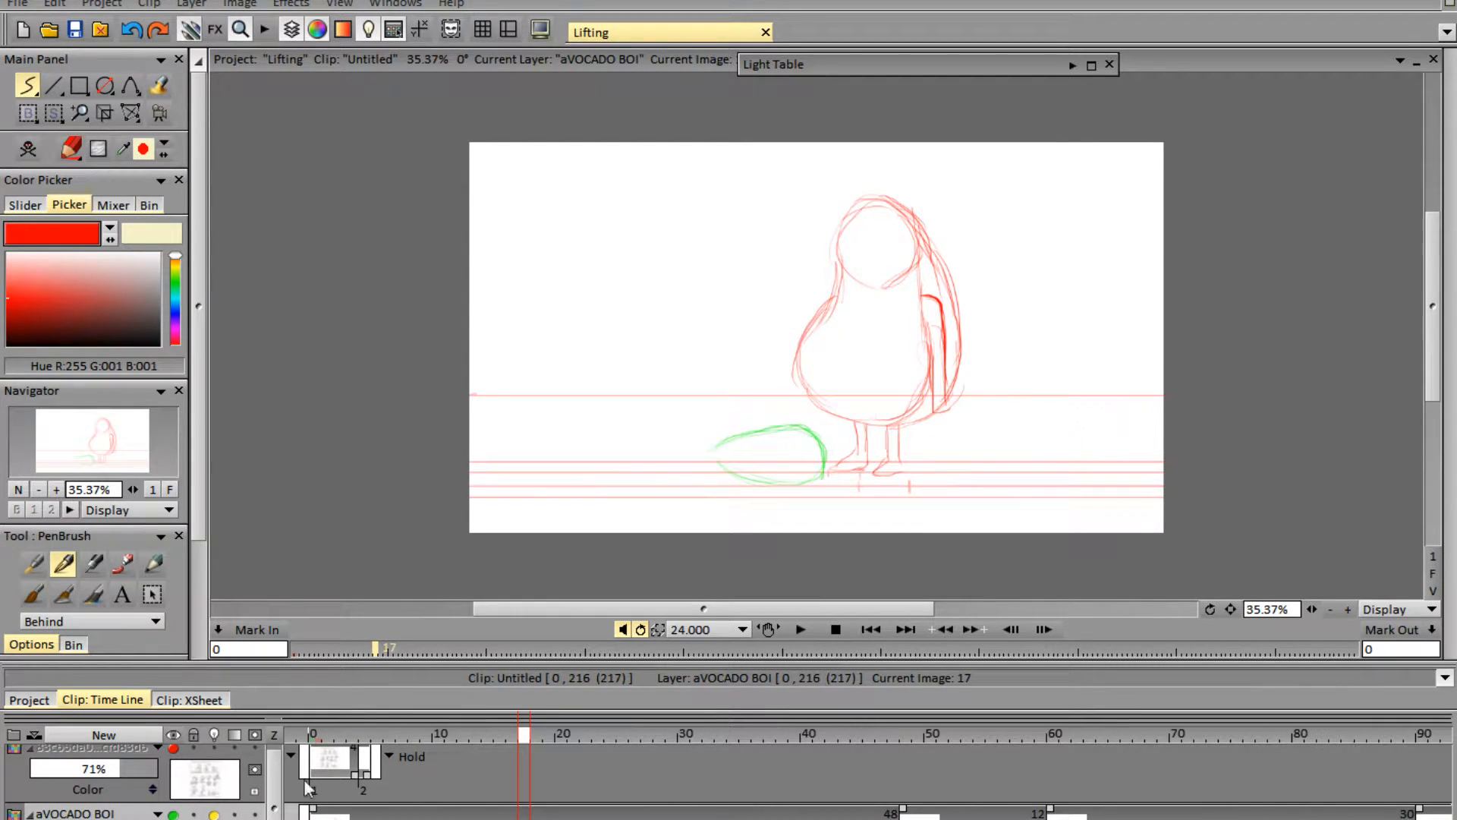
pyautogui.moveTo(274, 813); pyautogui.dragTo(274, 817)
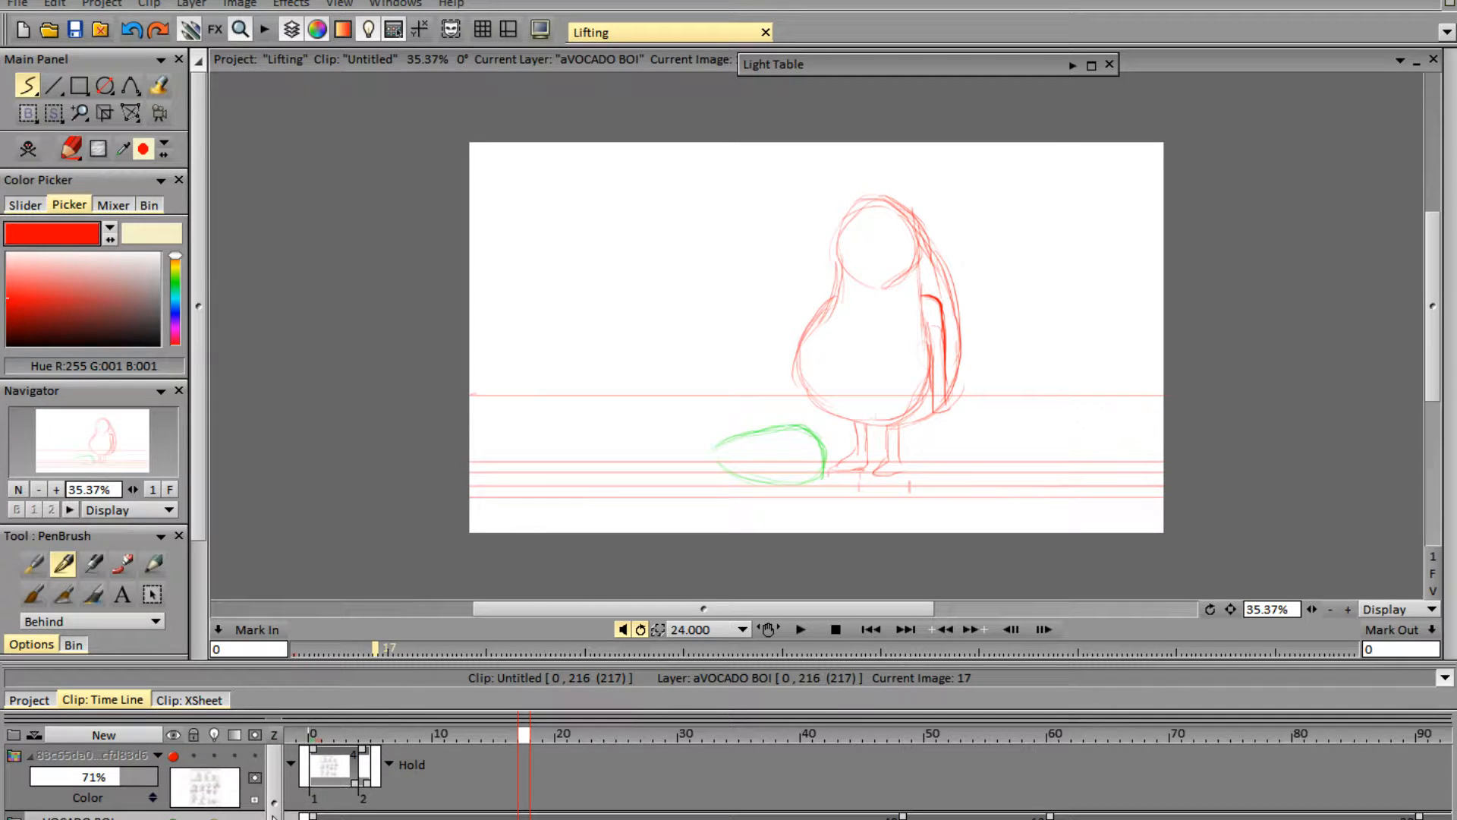
pyautogui.moveTo(526, 735); pyautogui.dragTo(772, 799)
pyautogui.moveTo(756, 735); pyautogui.dragTo(720, 734)
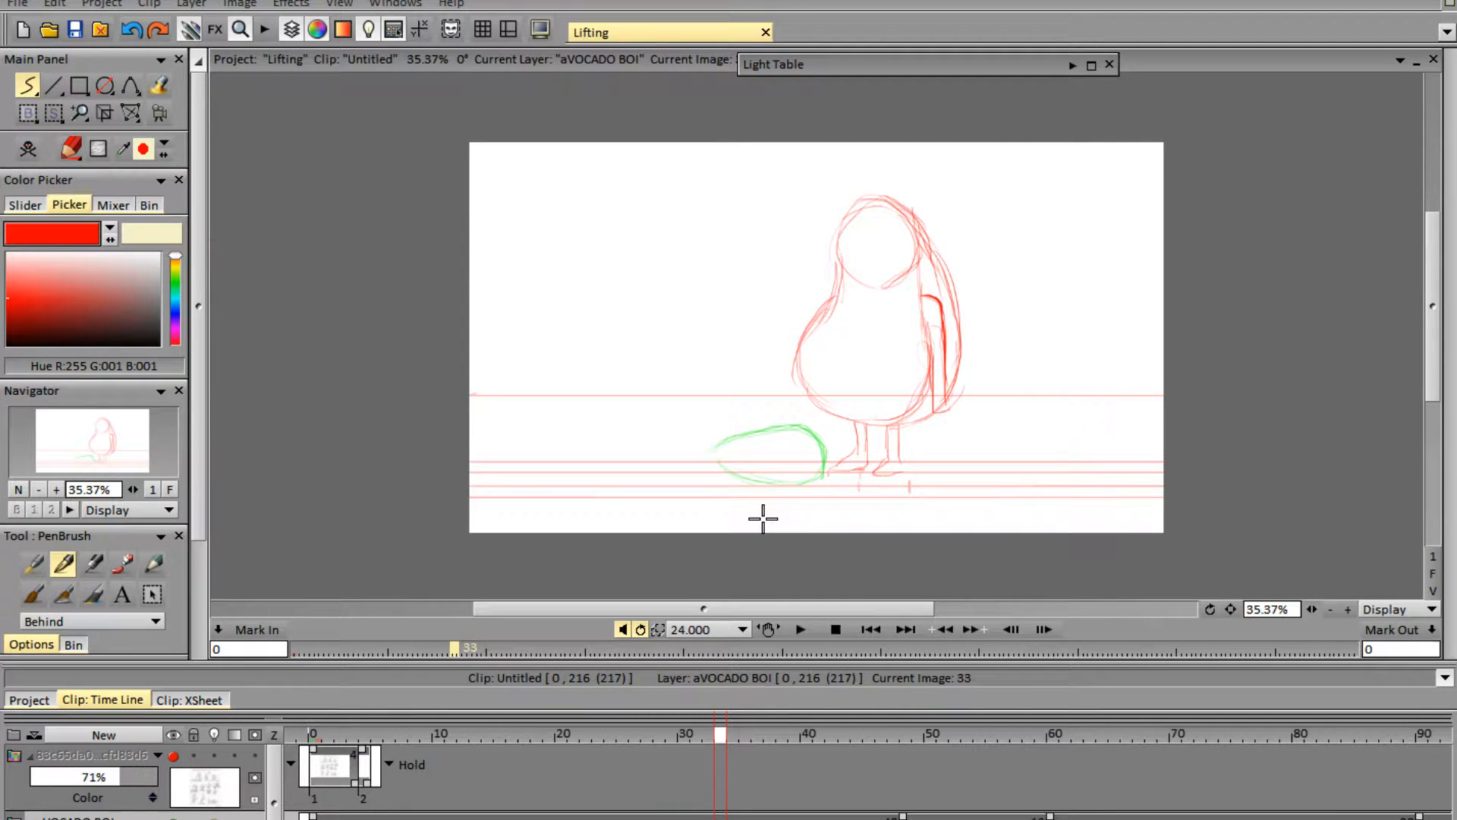
pyautogui.moveTo(573, 735)
pyautogui.mouseDown()
pyautogui.moveTo(1327, 759)
pyautogui.moveTo(313, 740)
pyautogui.moveTo(769, 740)
pyautogui.moveTo(732, 740)
pyautogui.mouseUp()
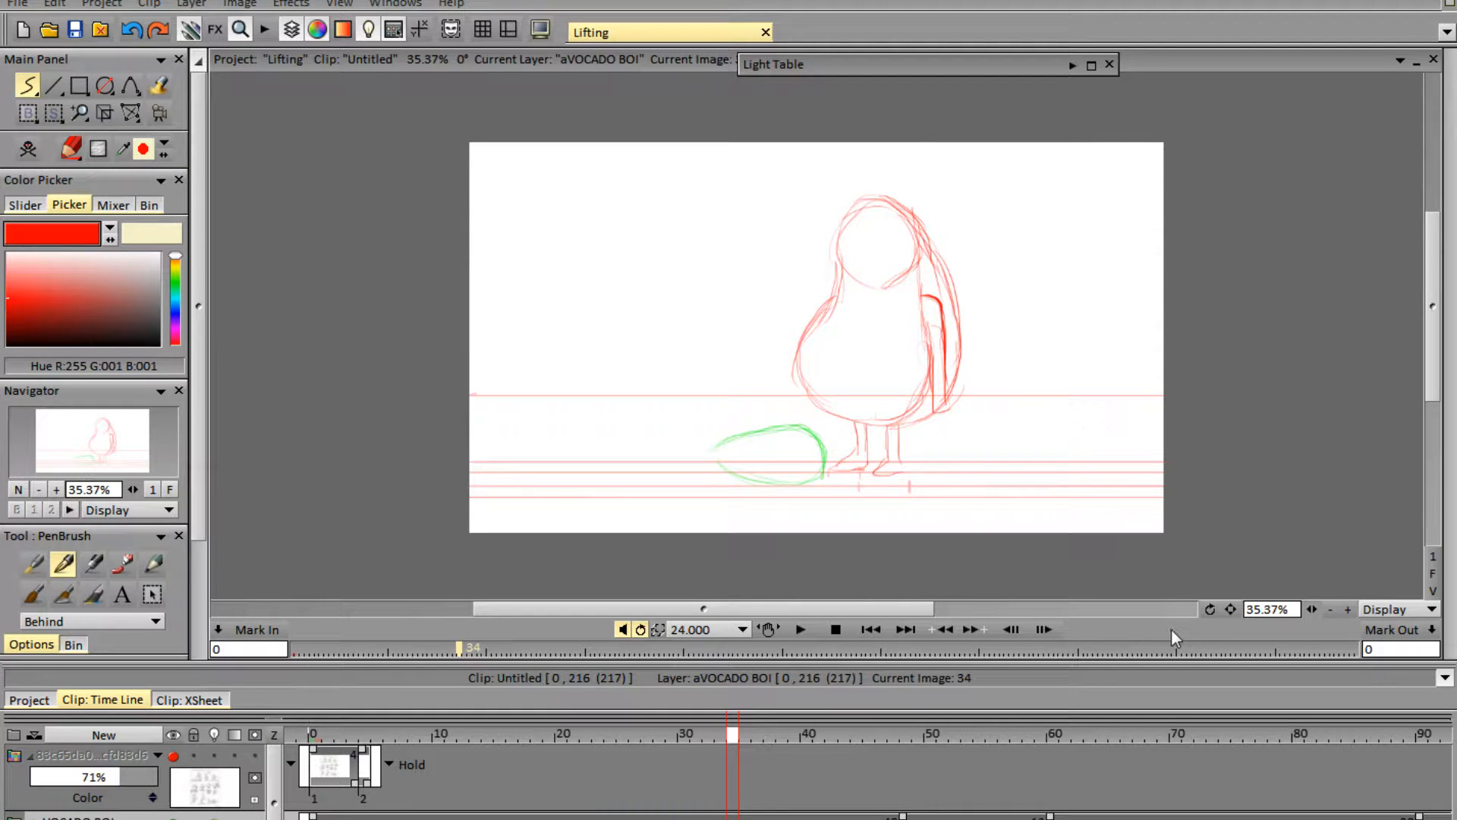
pyautogui.moveTo(733, 744); pyautogui.dragTo(824, 816)
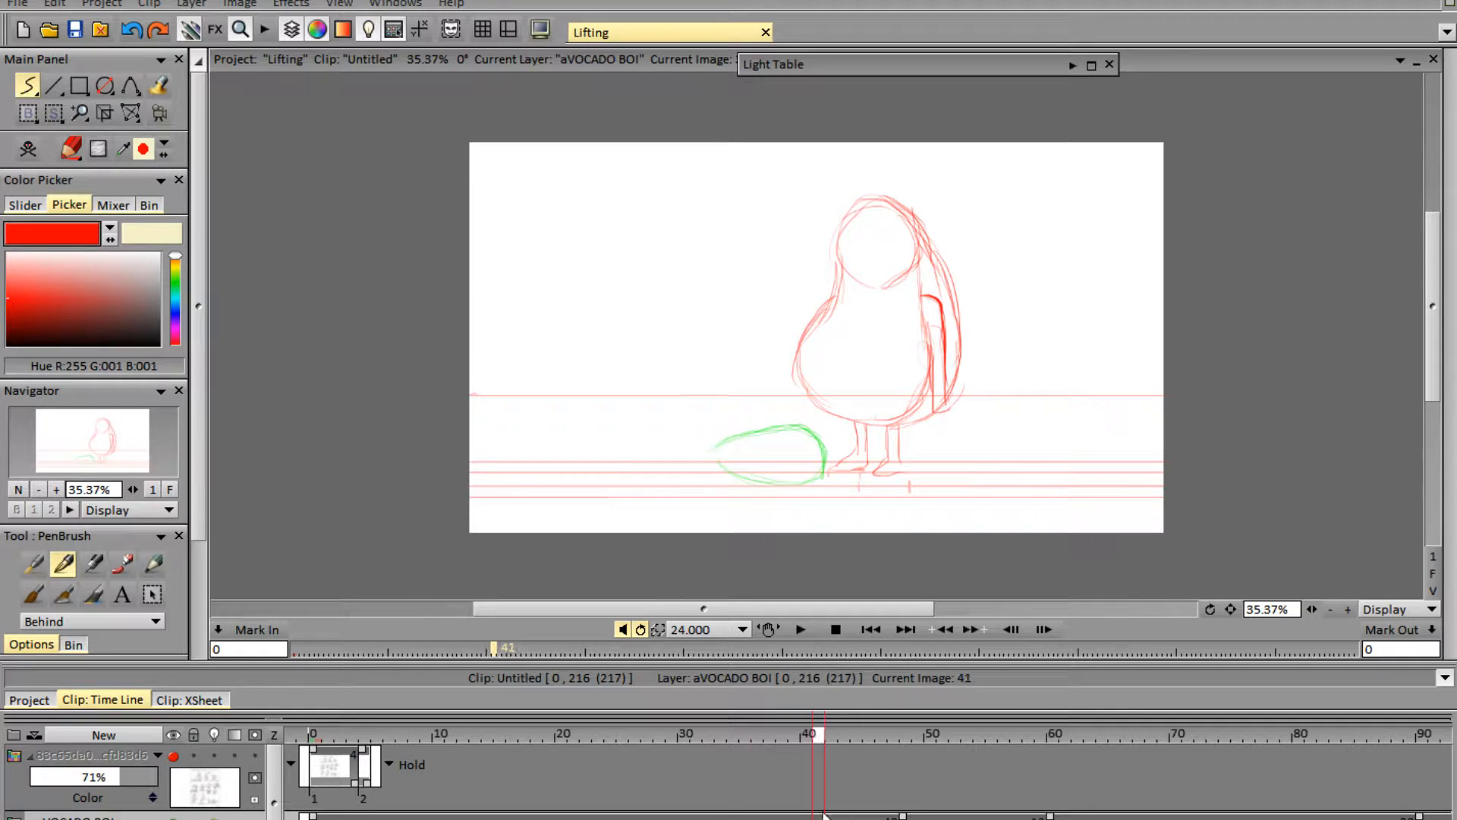
# - Insert a new blank drawing on the avocado layer at frame 43, between the standing and bending poses
pyautogui.click(1348, 609)
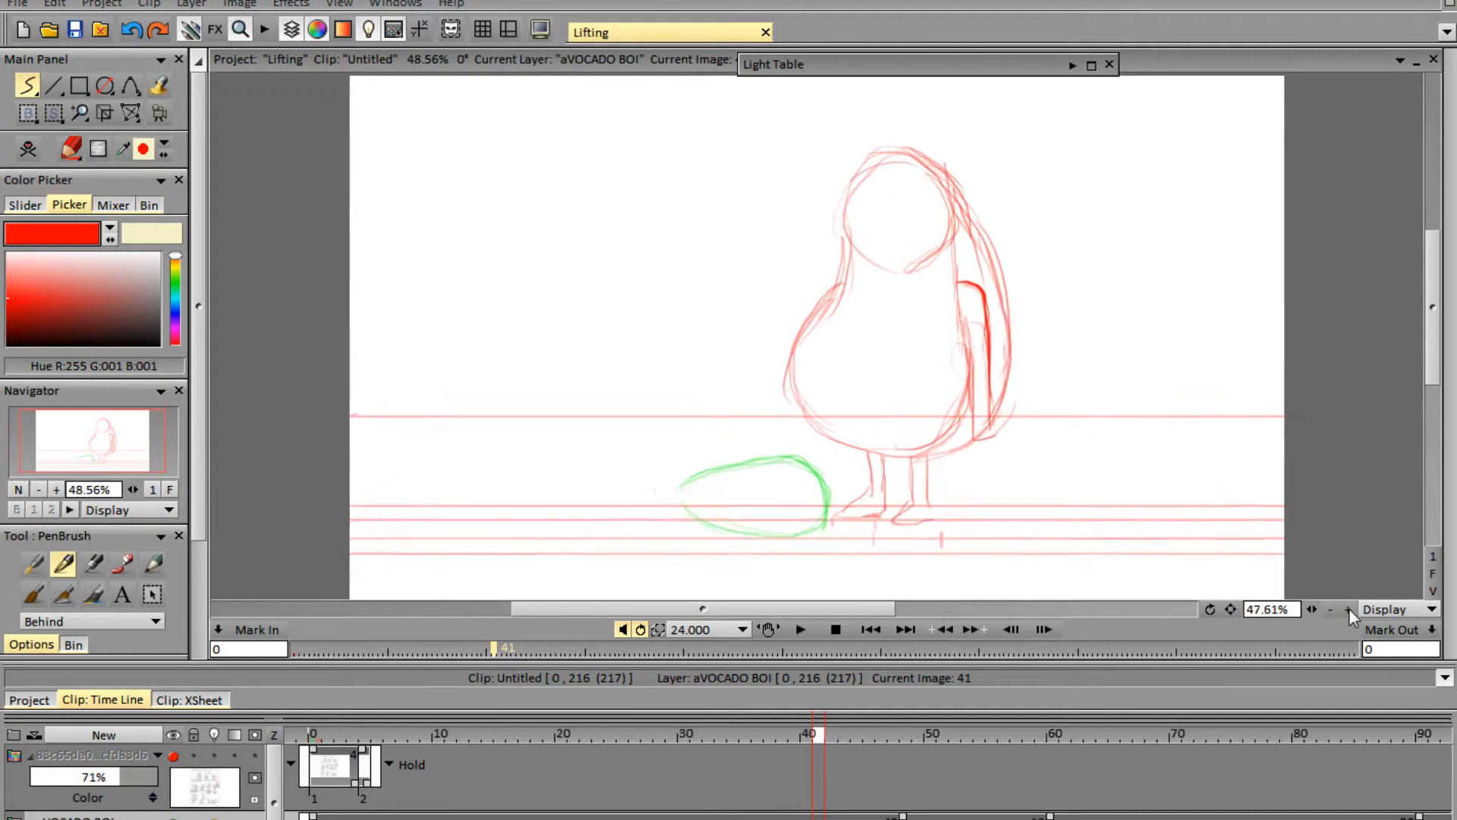
pyautogui.click(811, 736)
pyautogui.moveTo(812, 733); pyautogui.dragTo(825, 806)
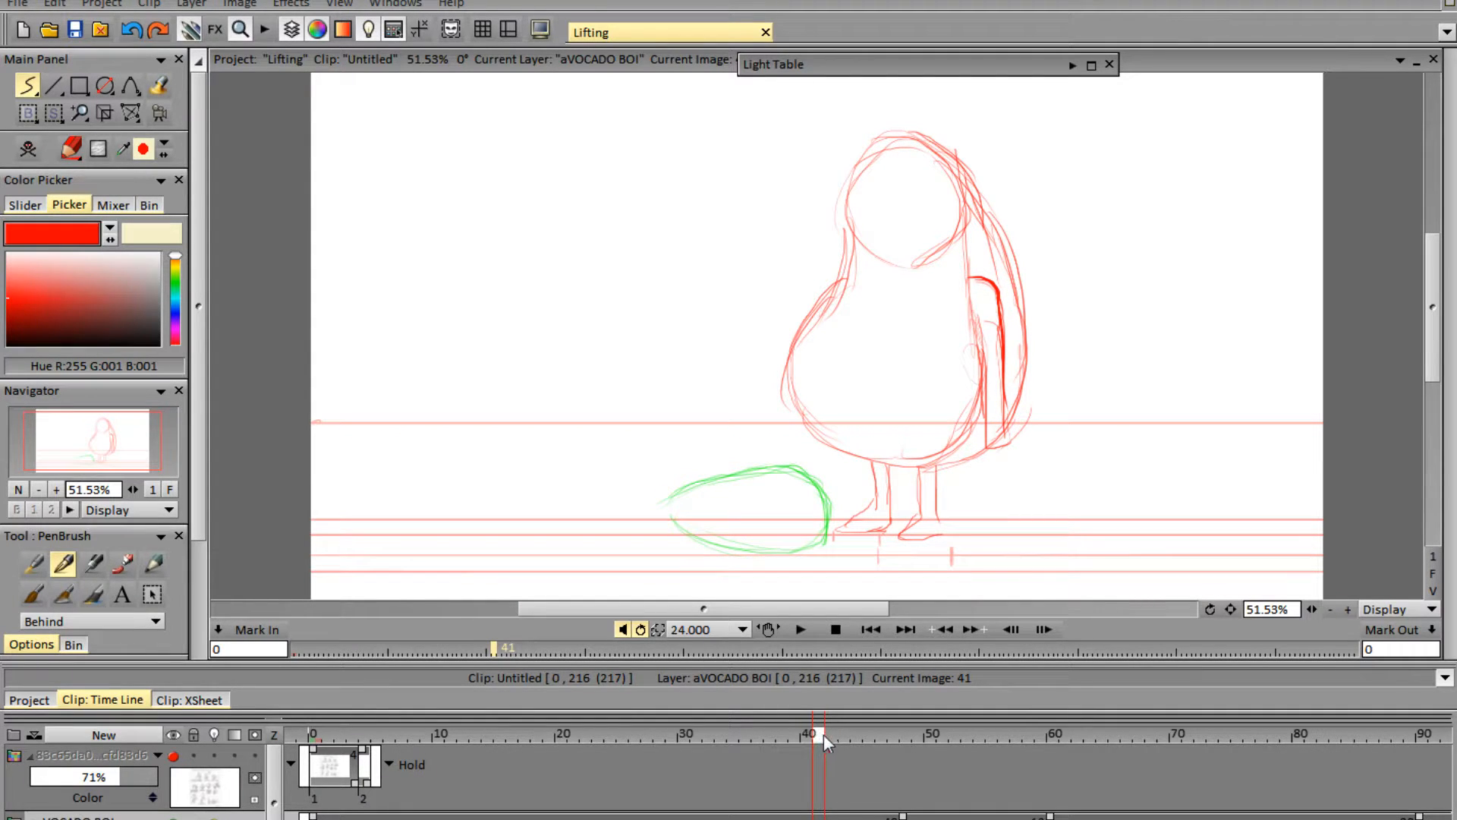
pyautogui.moveTo(823, 735); pyautogui.dragTo(840, 736)
pyautogui.press('Insert')
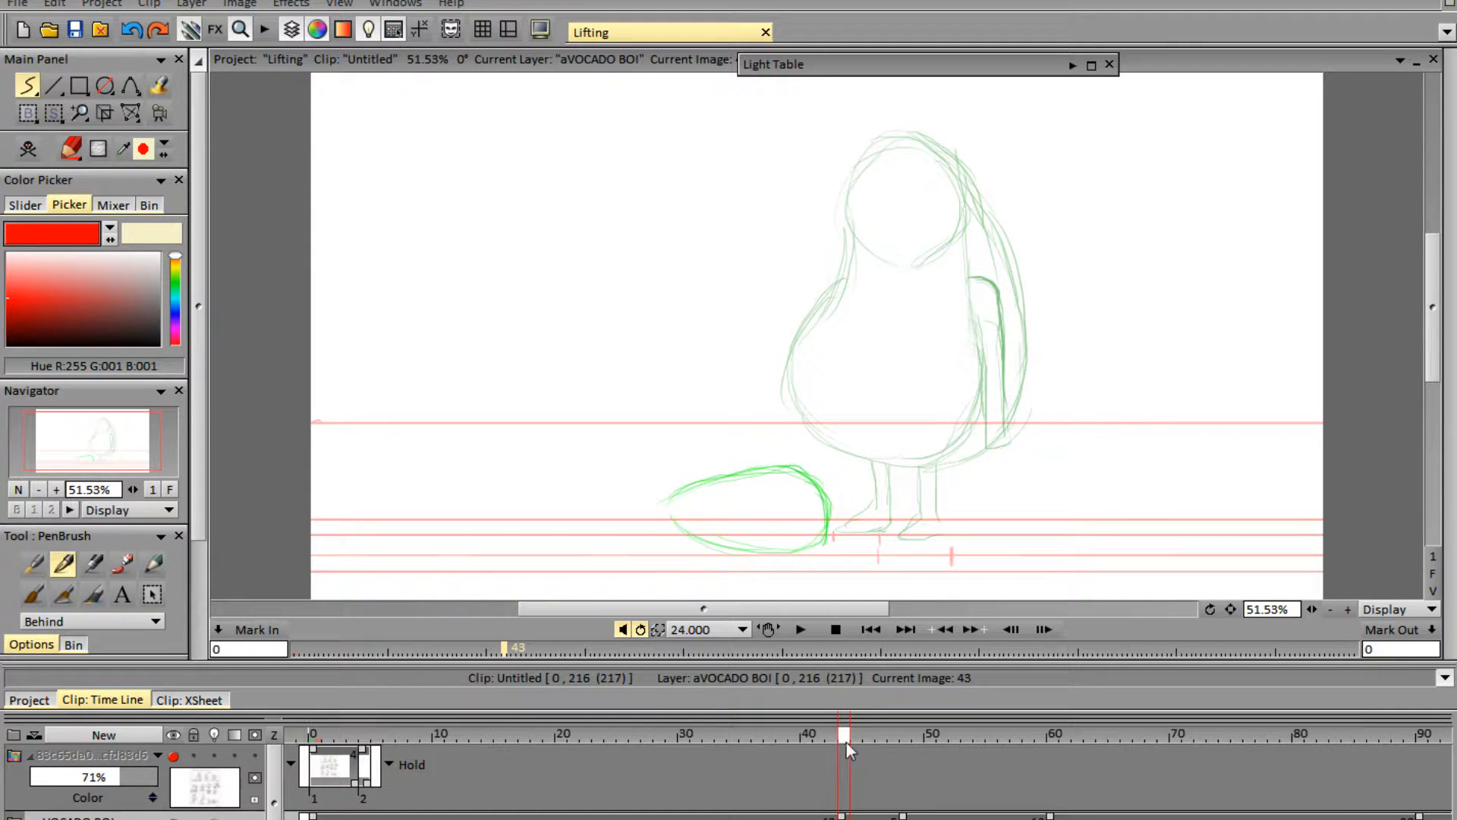
# - Turn on the light table for the next drawing so the bending pose shows beneath frame 43
pyautogui.moveTo(845, 742)
pyautogui.mouseDown()
pyautogui.moveTo(824, 734)
pyautogui.moveTo(914, 742)
pyautogui.moveTo(834, 746)
pyautogui.moveTo(853, 748)
pyautogui.mouseUp()
pyautogui.click(1072, 66)
pyautogui.click(948, 106)
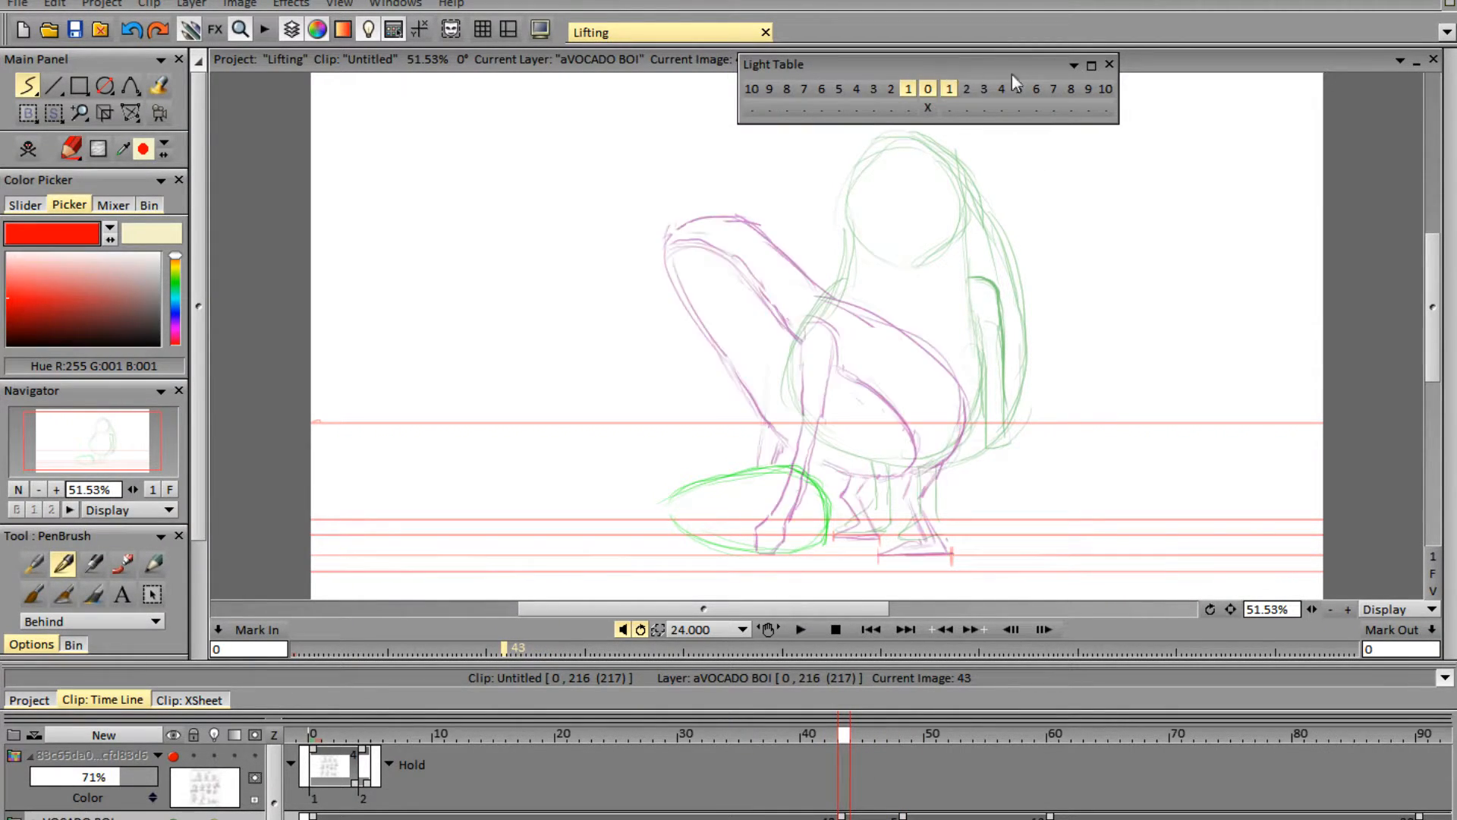
pyautogui.click(1075, 67)
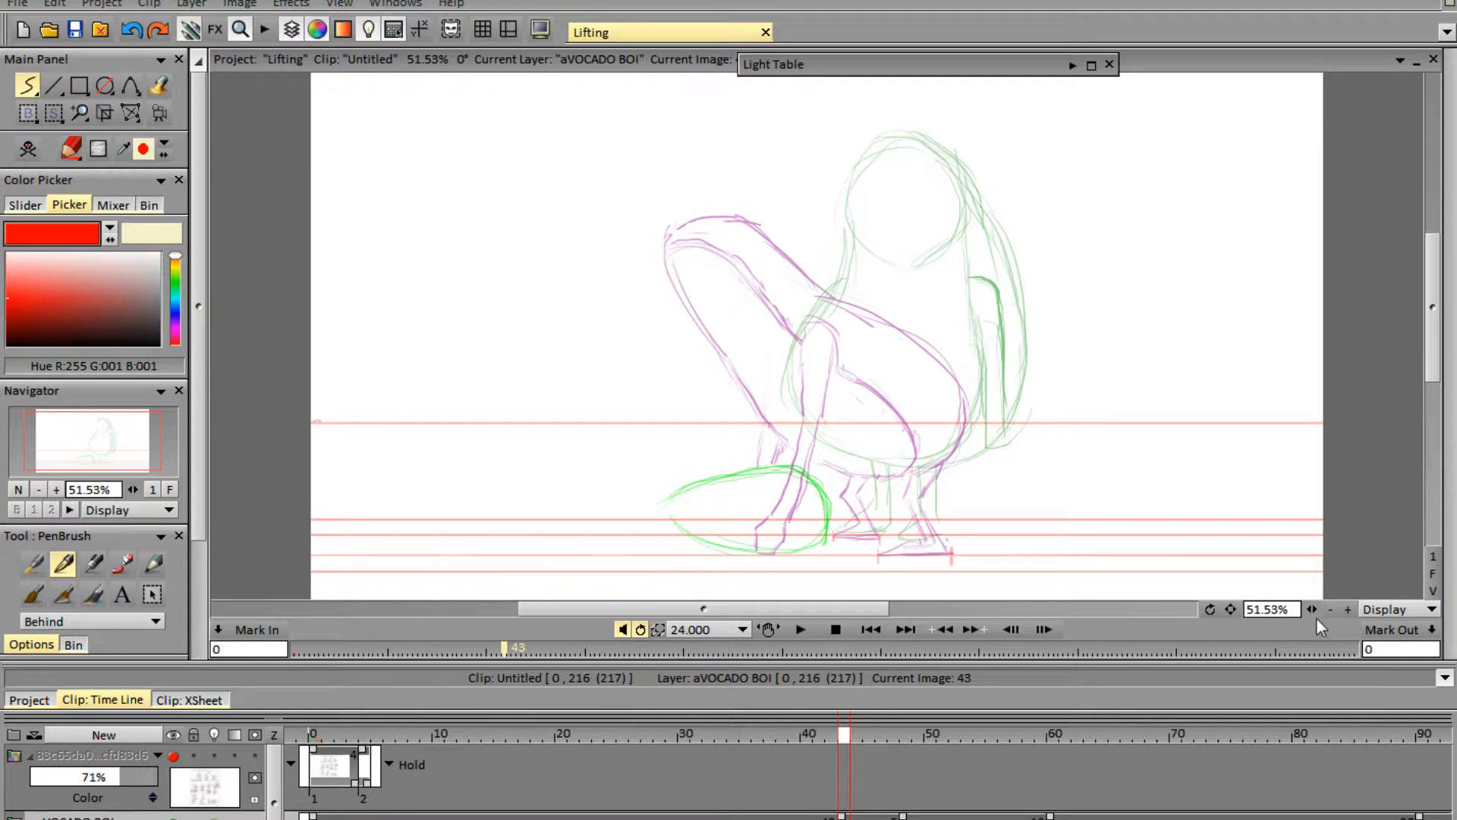
# - Sketch the in-between body outline on frame 43, leaning forward with a curved head, back, belly and underside
pyautogui.click(1346, 609)
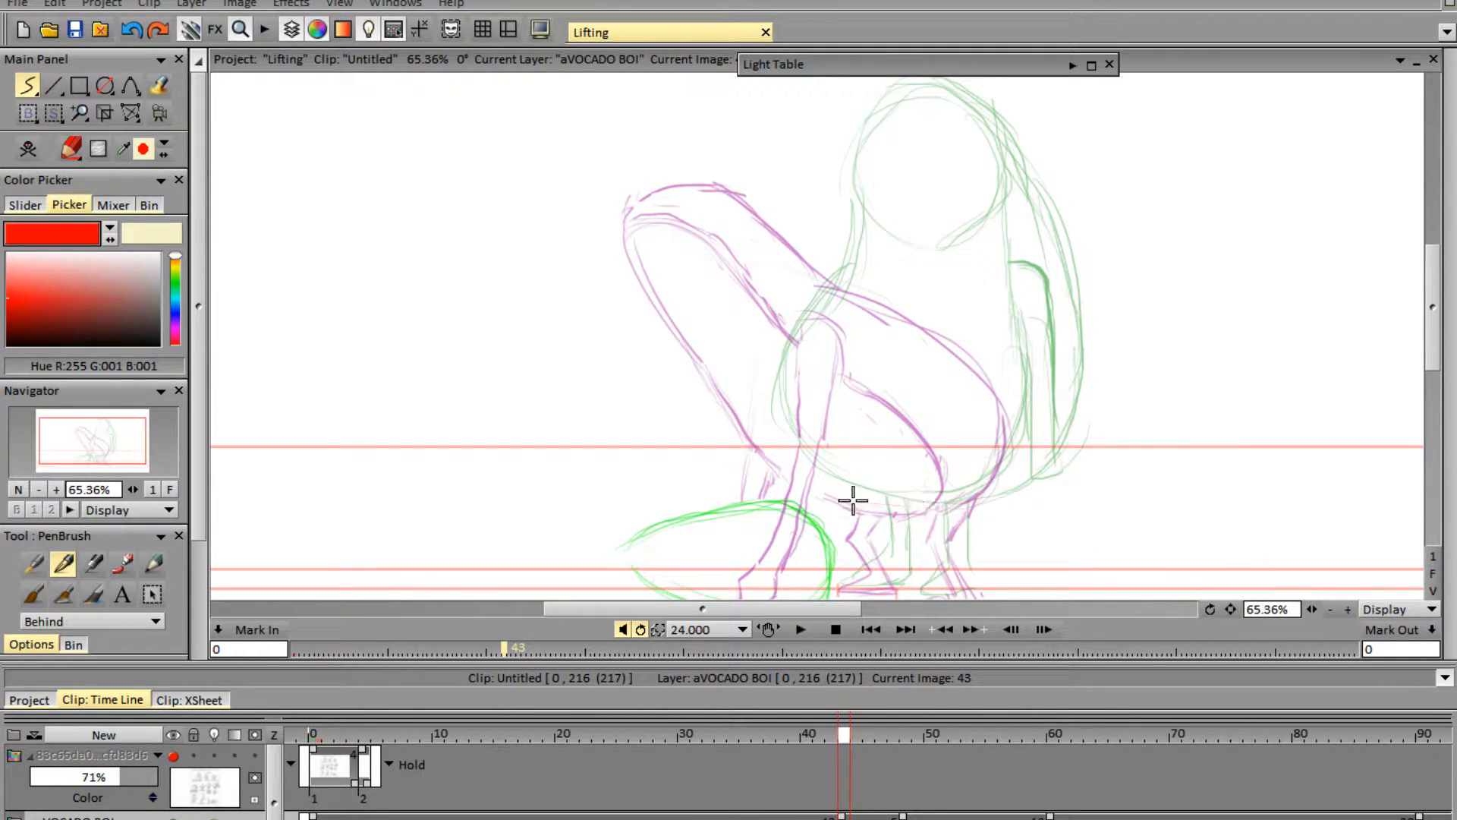
pyautogui.moveTo(850, 501); pyautogui.dragTo(979, 494)
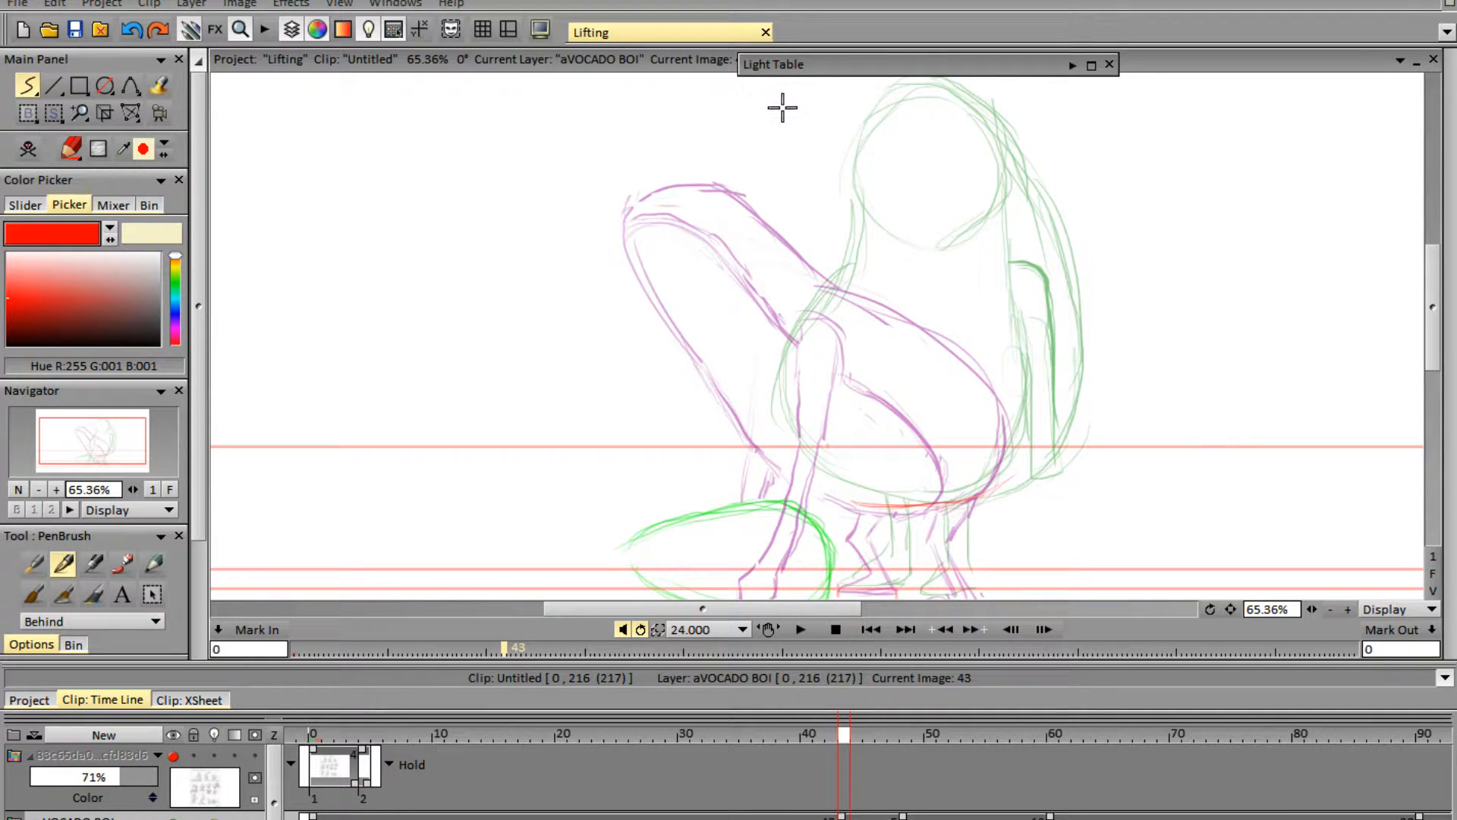
pyautogui.moveTo(722, 118)
pyautogui.mouseDown()
pyautogui.moveTo(806, 87)
pyautogui.moveTo(953, 201)
pyautogui.mouseUp()
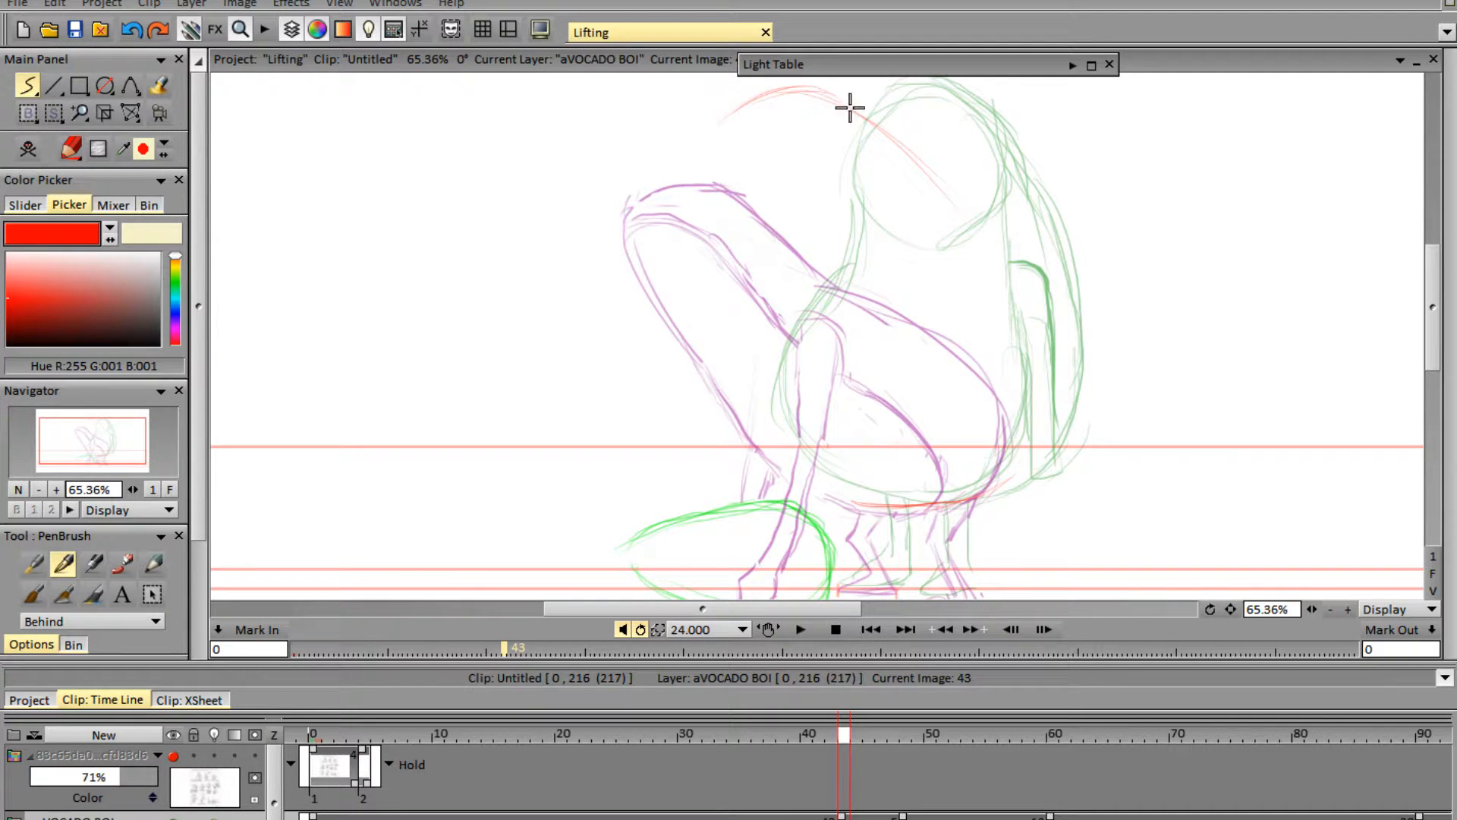
pyautogui.moveTo(850, 108); pyautogui.dragTo(991, 242)
pyautogui.moveTo(817, 96); pyautogui.dragTo(981, 237)
pyautogui.moveTo(872, 121); pyautogui.dragTo(986, 257)
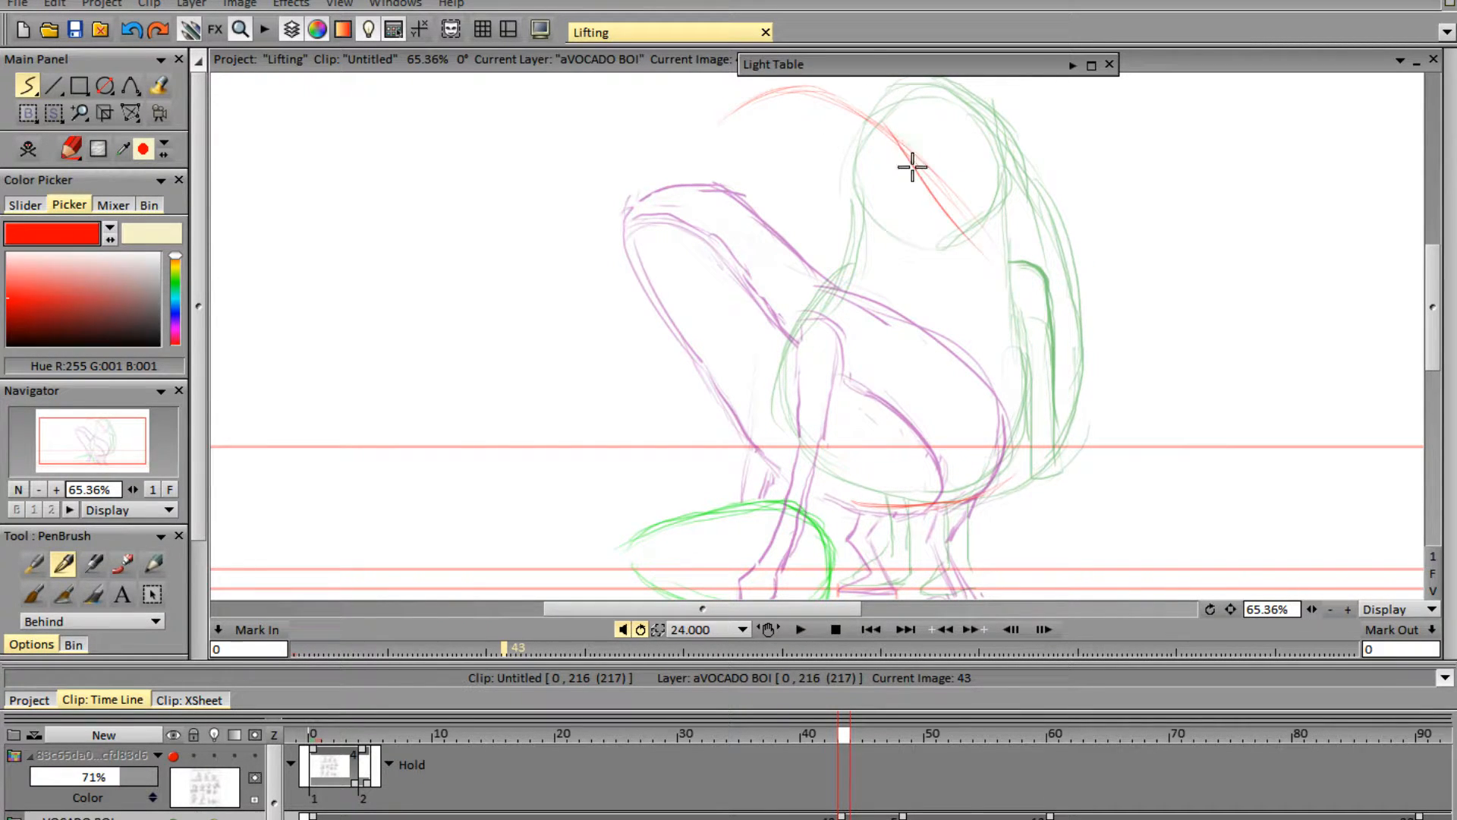
pyautogui.moveTo(911, 167)
pyautogui.mouseDown()
pyautogui.moveTo(1068, 339)
pyautogui.moveTo(989, 274)
pyautogui.moveTo(1036, 393)
pyautogui.moveTo(1041, 461)
pyautogui.moveTo(998, 477)
pyautogui.moveTo(1036, 444)
pyautogui.moveTo(1016, 472)
pyautogui.moveTo(1043, 368)
pyautogui.moveTo(1013, 472)
pyautogui.moveTo(1045, 355)
pyautogui.moveTo(1050, 381)
pyautogui.moveTo(1016, 282)
pyautogui.mouseUp()
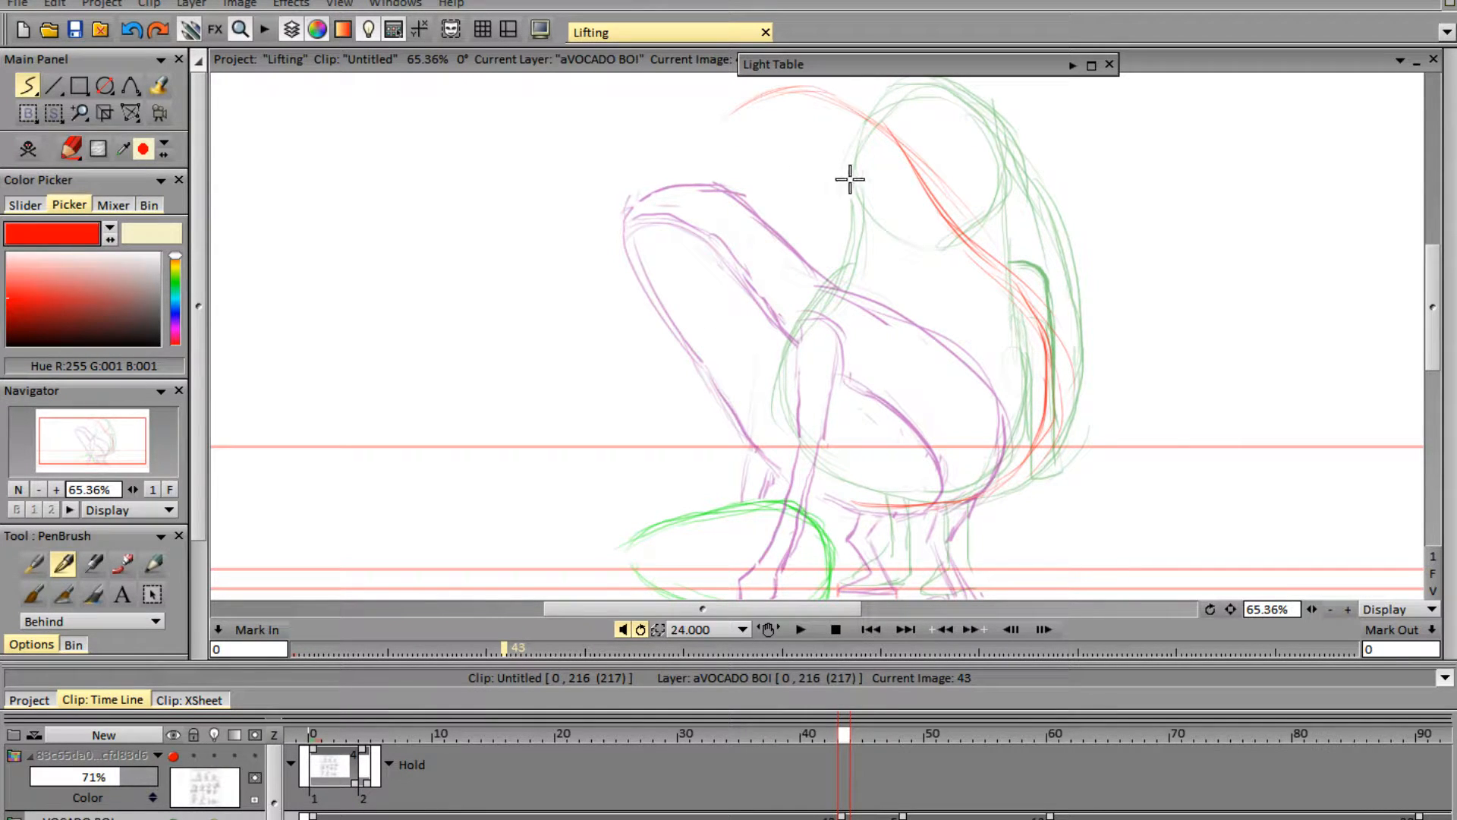
pyautogui.moveTo(719, 117)
pyautogui.mouseDown()
pyautogui.moveTo(783, 225)
pyautogui.moveTo(839, 454)
pyautogui.moveTo(868, 507)
pyautogui.mouseUp()
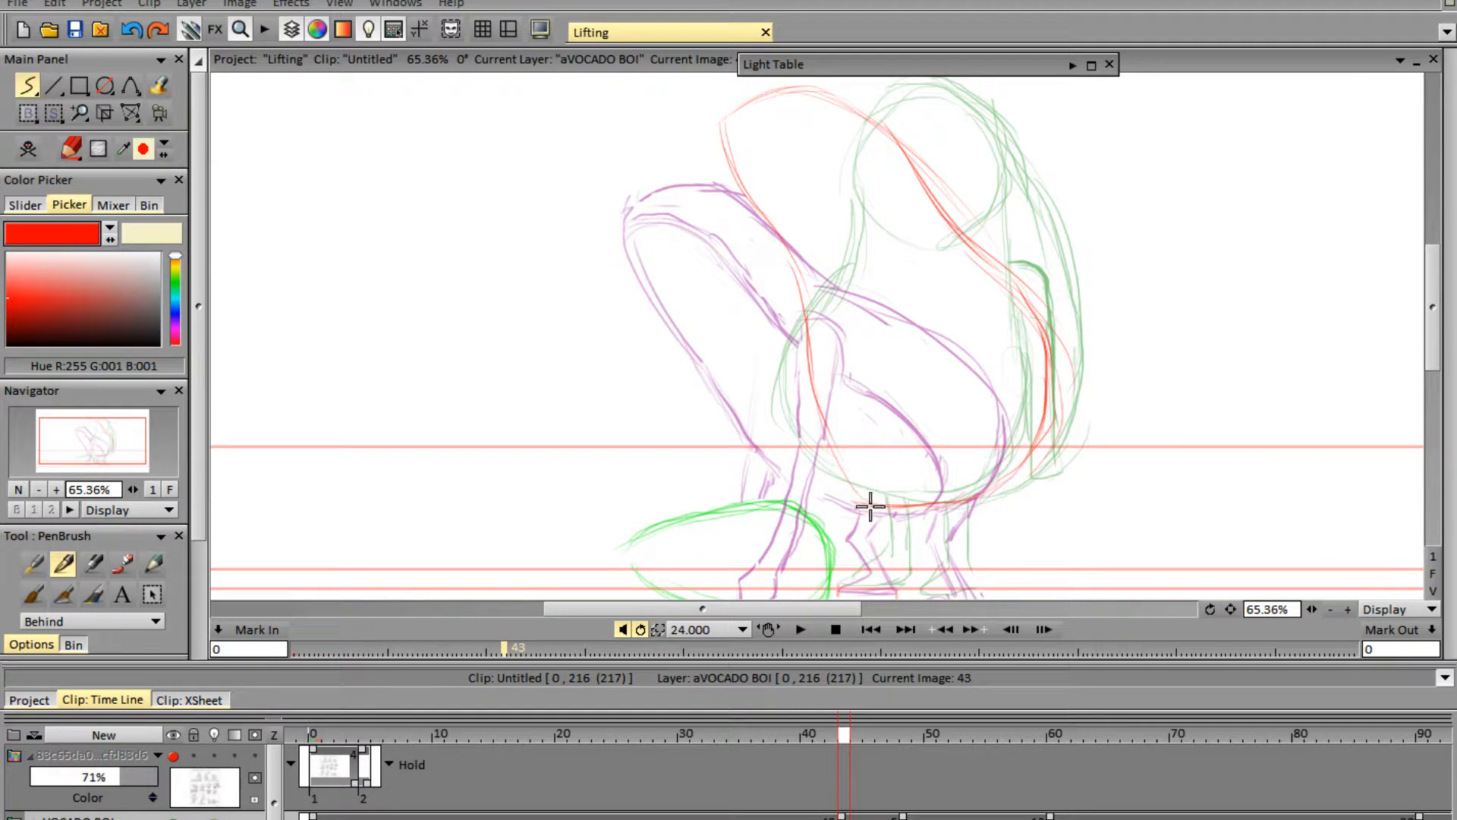
# - Firm up the chest and belly line on frame 43 and sketch the inner cut-face edge from head to lower body
pyautogui.moveTo(803, 422); pyautogui.dragTo(793, 264)
pyautogui.press('e')
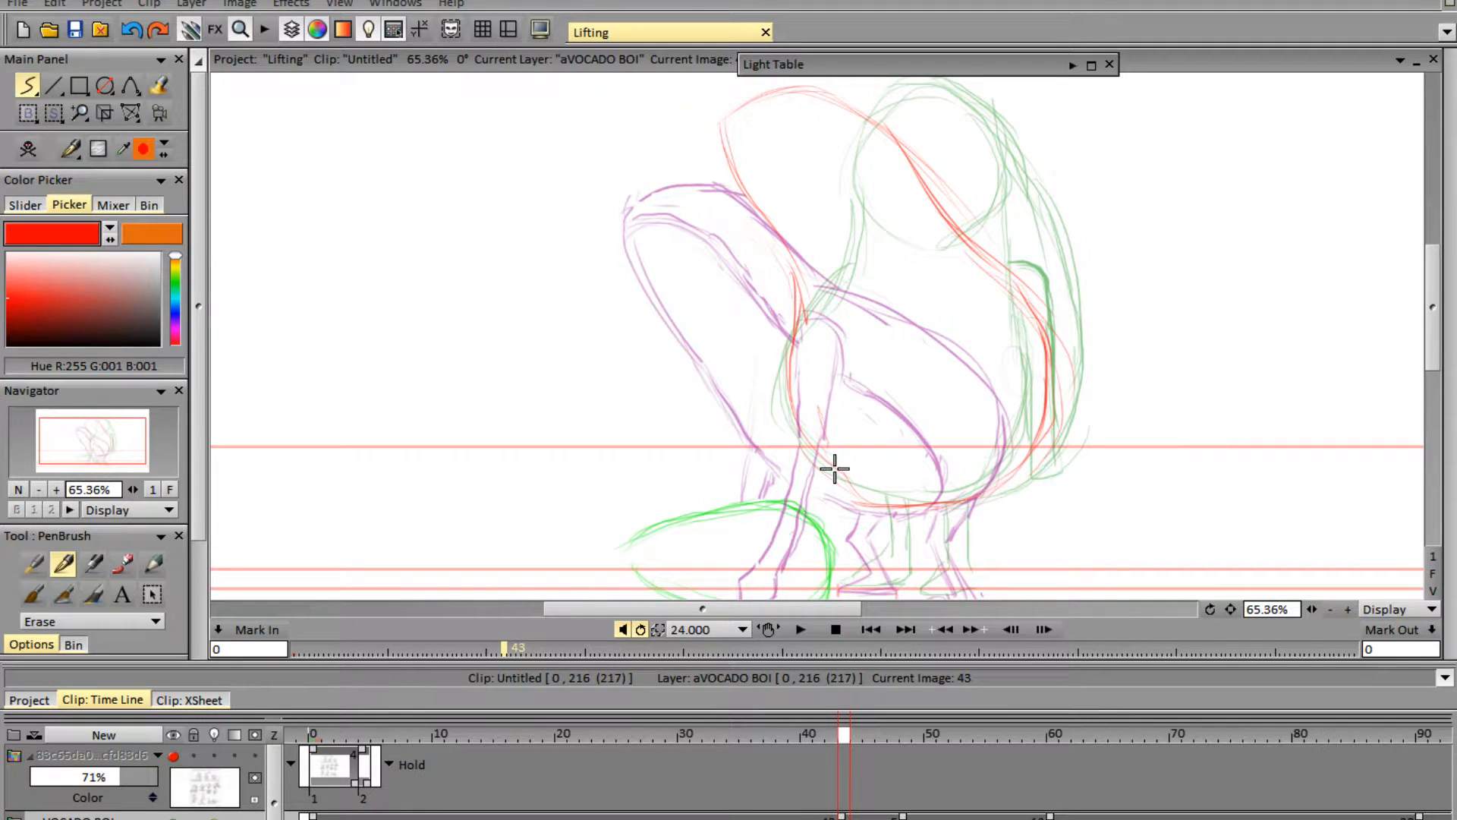
pyautogui.press('e')
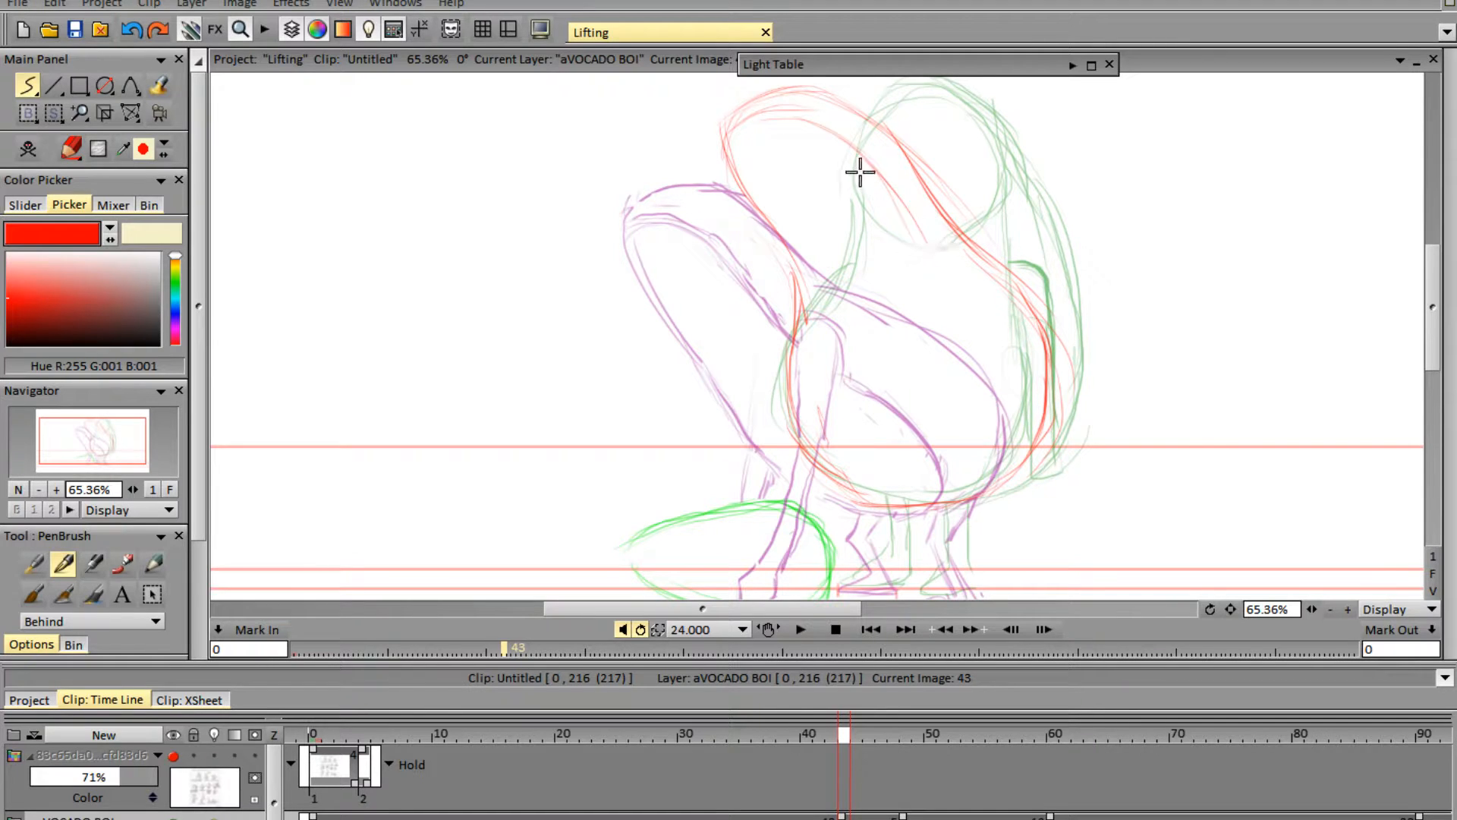
pyautogui.moveTo(921, 247); pyautogui.dragTo(1019, 384)
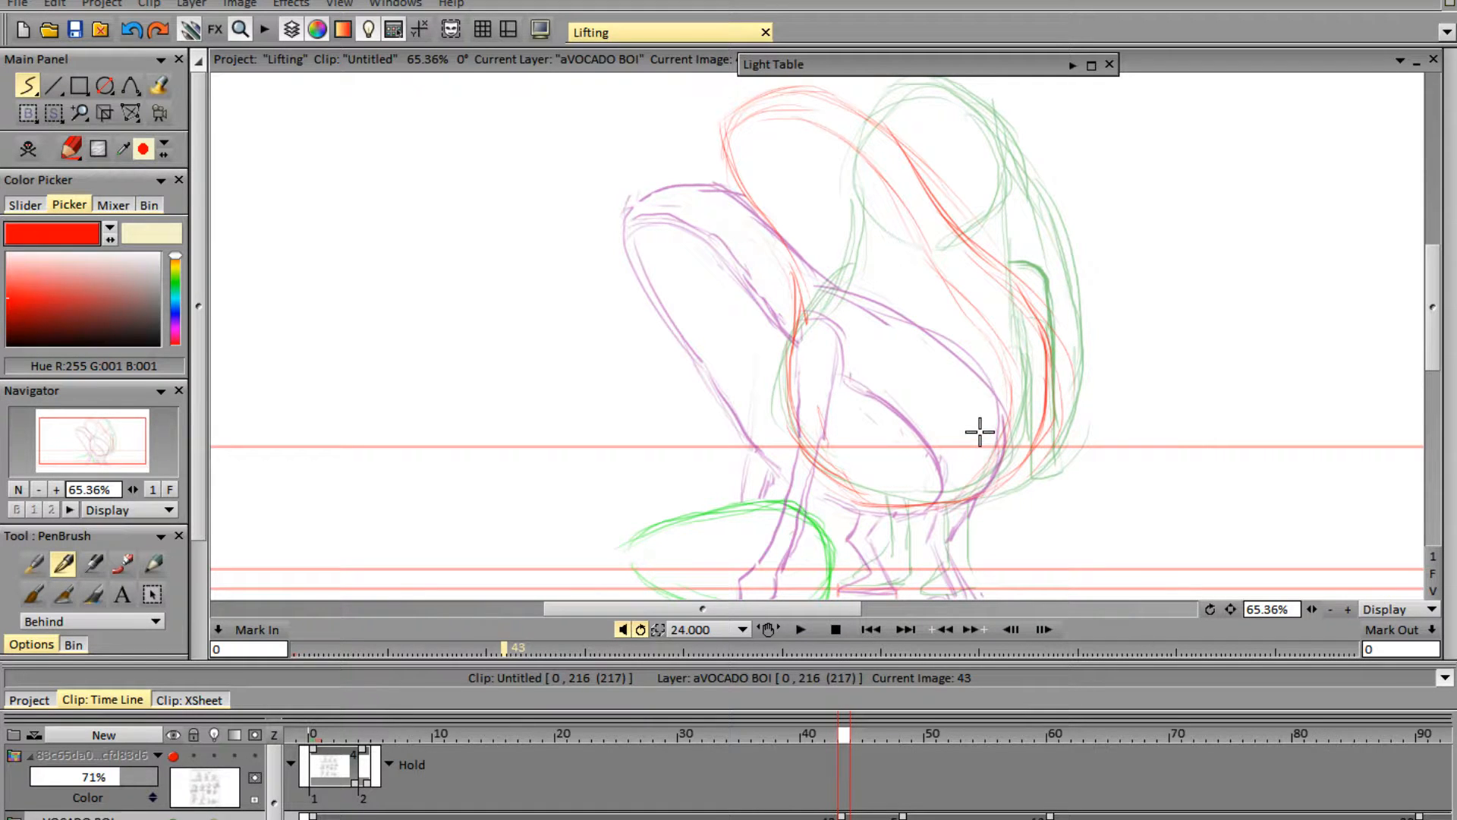
pyautogui.moveTo(947, 270)
pyautogui.mouseDown()
pyautogui.moveTo(1014, 383)
pyautogui.moveTo(983, 494)
pyautogui.mouseUp()
# - On the standing pose at frame 0, lengthen the arm below the body and add a hand at its end
pyautogui.click(321, 739)
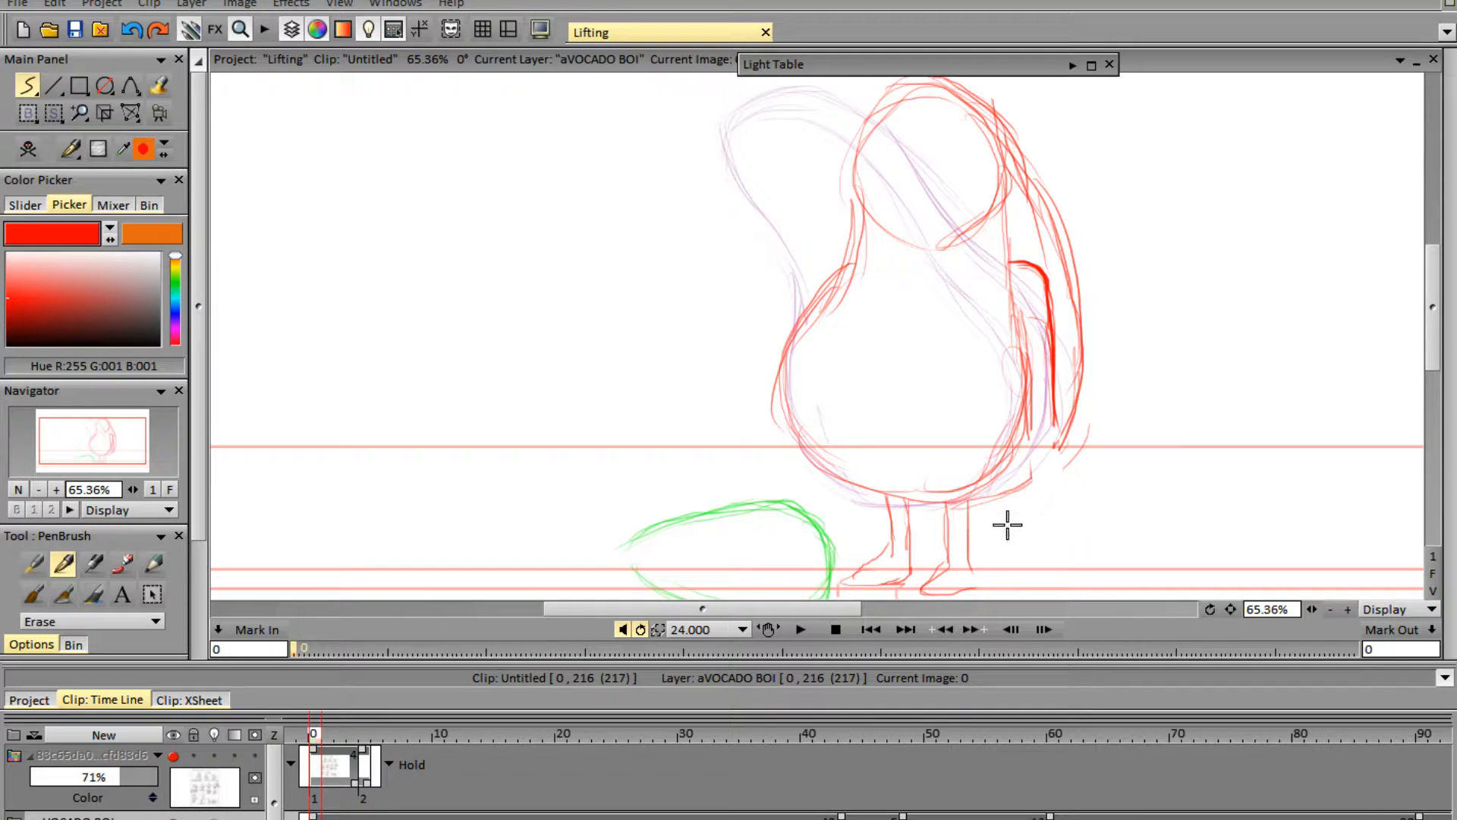
pyautogui.press('e')
pyautogui.moveTo(1054, 416)
pyautogui.mouseDown()
pyautogui.moveTo(1061, 507)
pyautogui.moveTo(1035, 512)
pyautogui.mouseUp()
pyautogui.moveTo(1029, 453); pyautogui.dragTo(1034, 524)
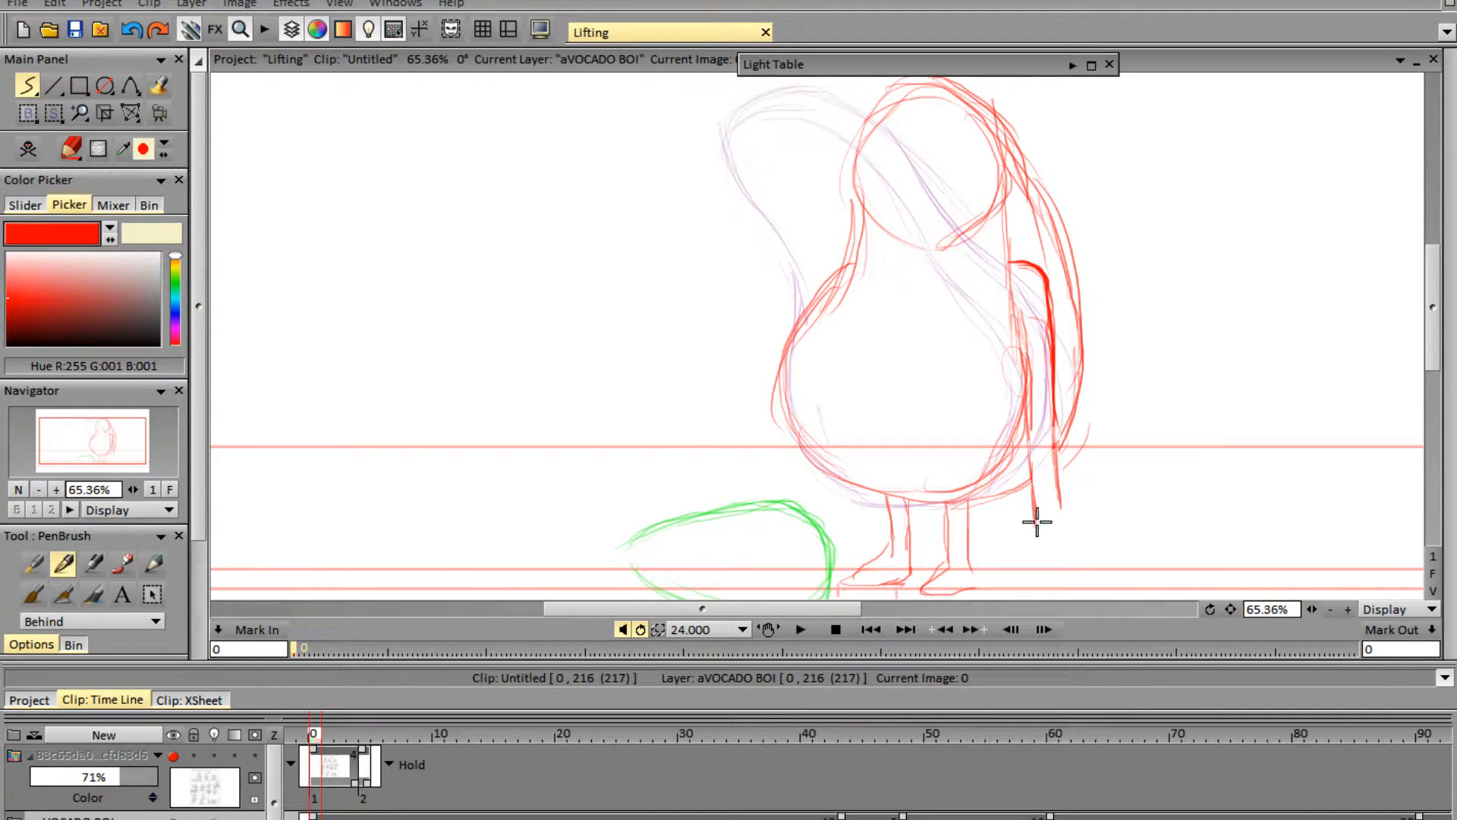
pyautogui.moveTo(1029, 468)
pyautogui.mouseDown()
pyautogui.moveTo(1031, 528)
pyautogui.moveTo(1046, 537)
pyautogui.moveTo(1035, 530)
pyautogui.moveTo(1060, 530)
pyautogui.moveTo(1057, 488)
pyautogui.mouseUp()
# - Erase the muddled lines between the arm and body on frame 0, and redraw the body's edge and the arm's inner line
pyautogui.press('e')
pyautogui.moveTo(1053, 298)
pyautogui.mouseDown()
pyautogui.moveTo(1015, 344)
pyautogui.moveTo(1025, 331)
pyautogui.moveTo(1033, 473)
pyautogui.moveTo(994, 476)
pyautogui.mouseUp()
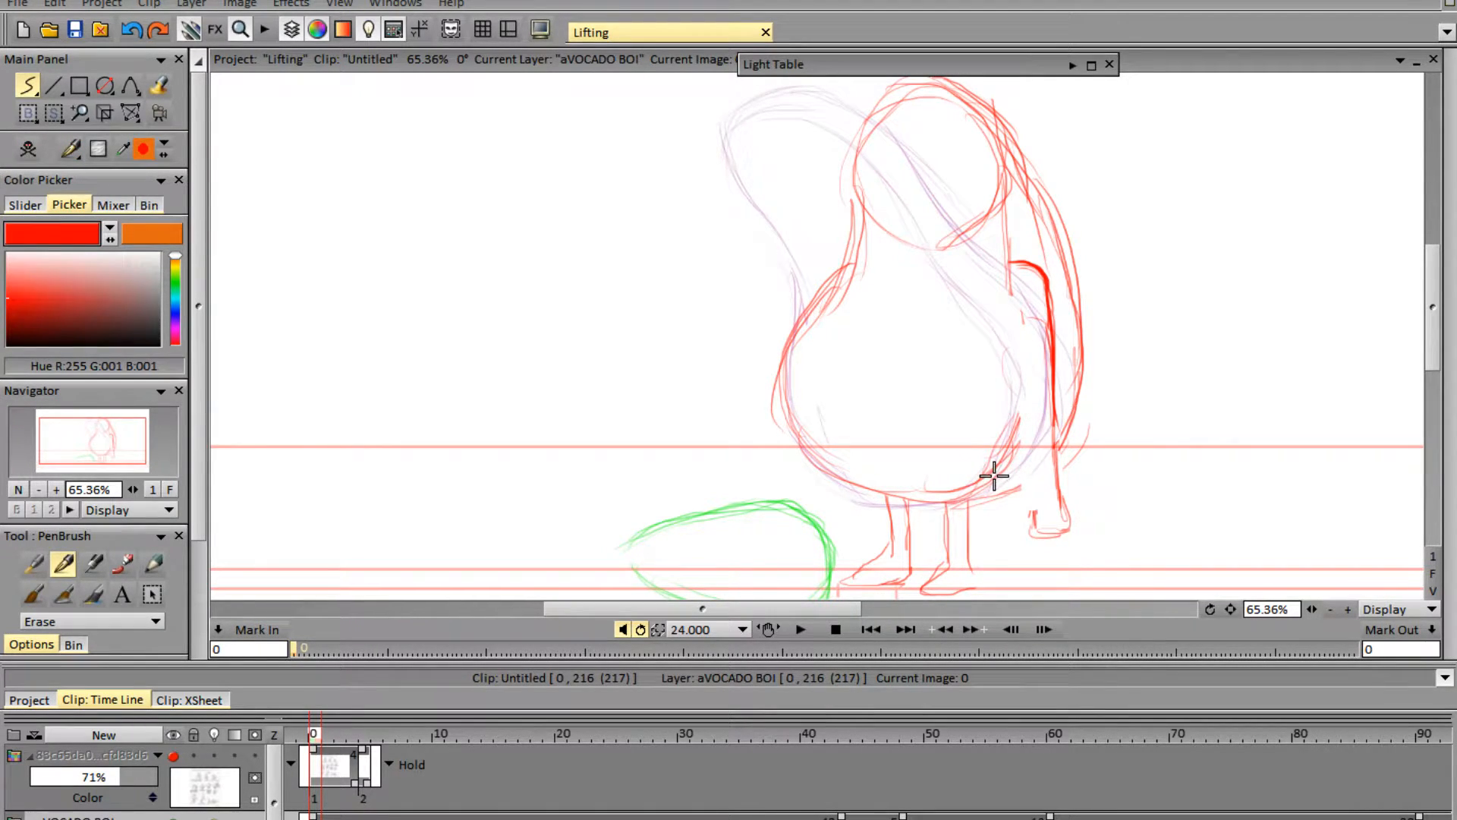
pyautogui.press('n')
pyautogui.moveTo(1009, 282); pyautogui.dragTo(1013, 435)
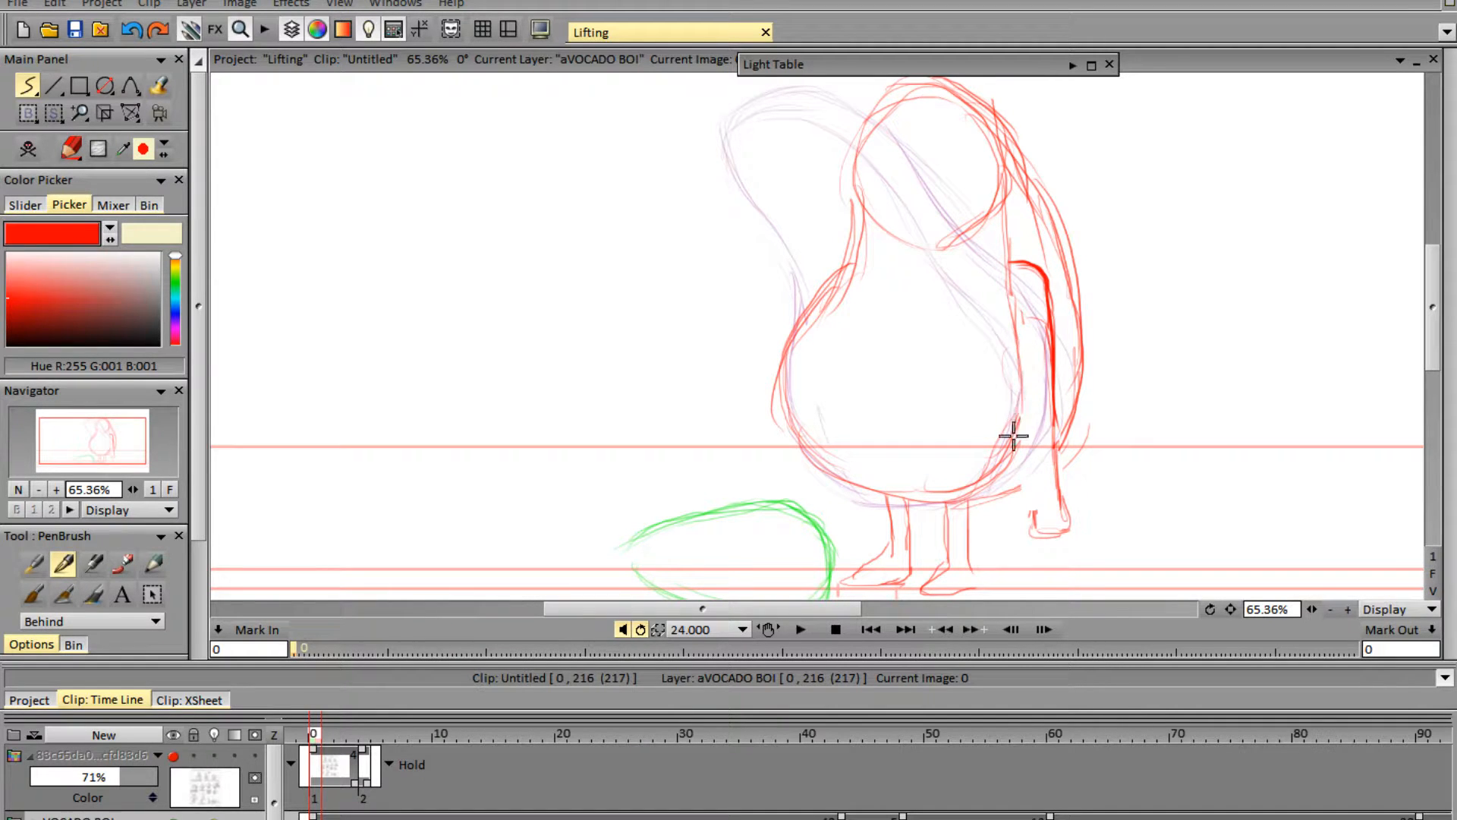
pyautogui.moveTo(1011, 299); pyautogui.dragTo(1041, 456)
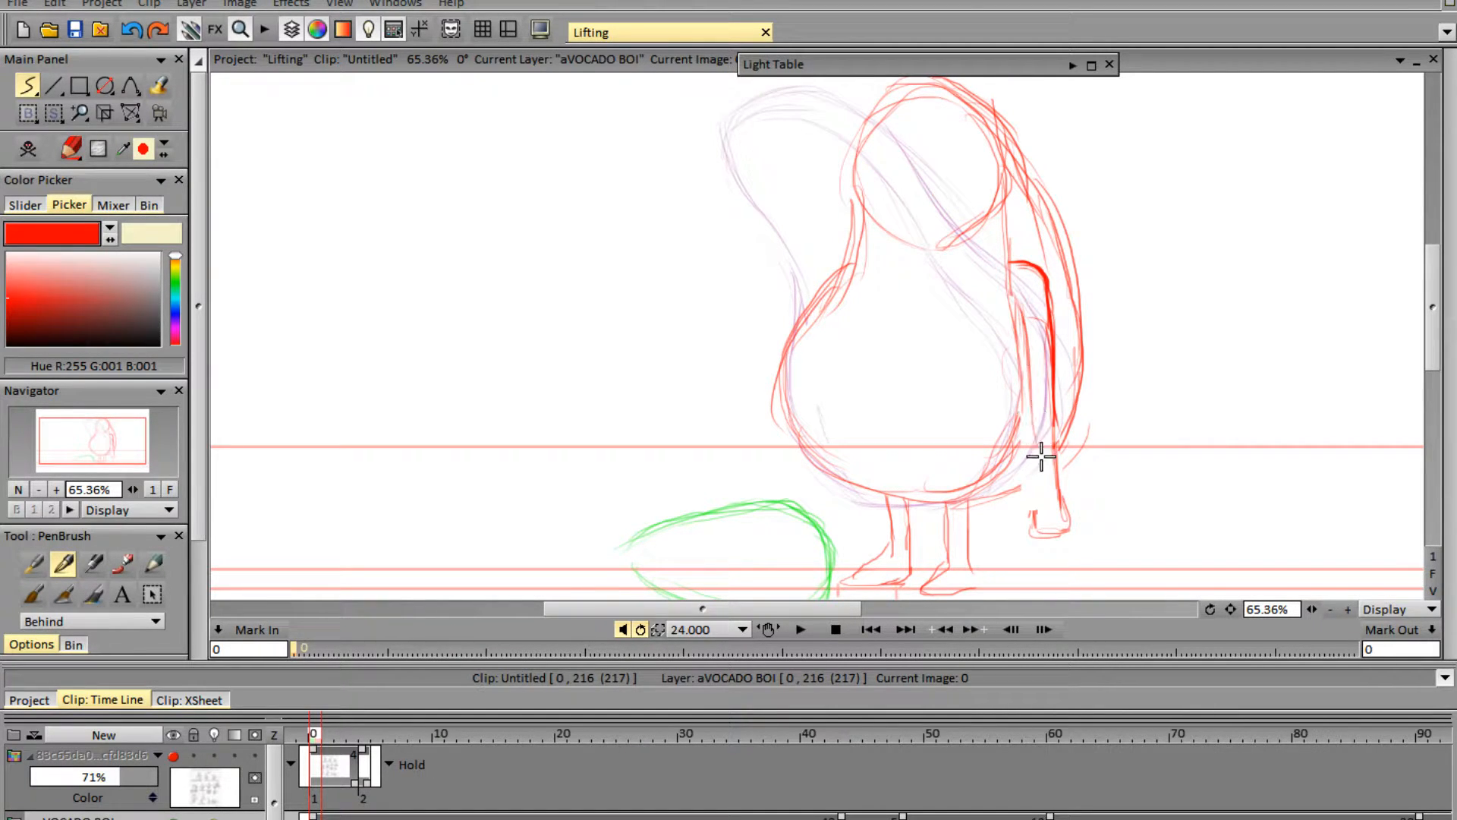
pyautogui.moveTo(1029, 378)
pyautogui.mouseDown()
pyautogui.moveTo(1038, 467)
pyautogui.moveTo(1027, 260)
pyautogui.moveTo(1060, 446)
pyautogui.mouseUp()
# - Erase the old shoulder curve on frame 0, redraw the outer arm line, and clean up the back and underside around it
pyautogui.press('n')
pyautogui.press('n')
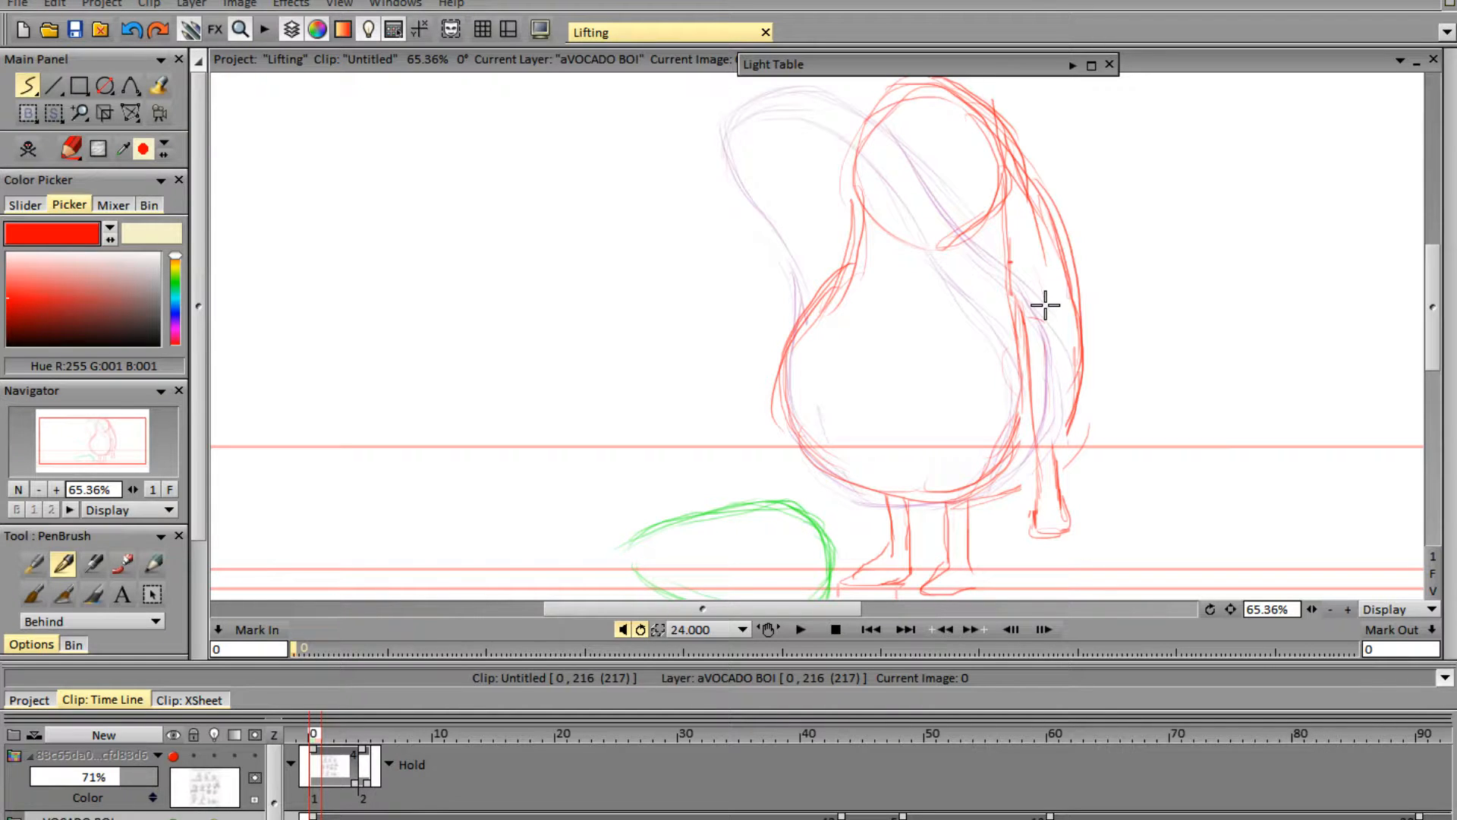
pyautogui.moveTo(1056, 464); pyautogui.dragTo(1032, 269)
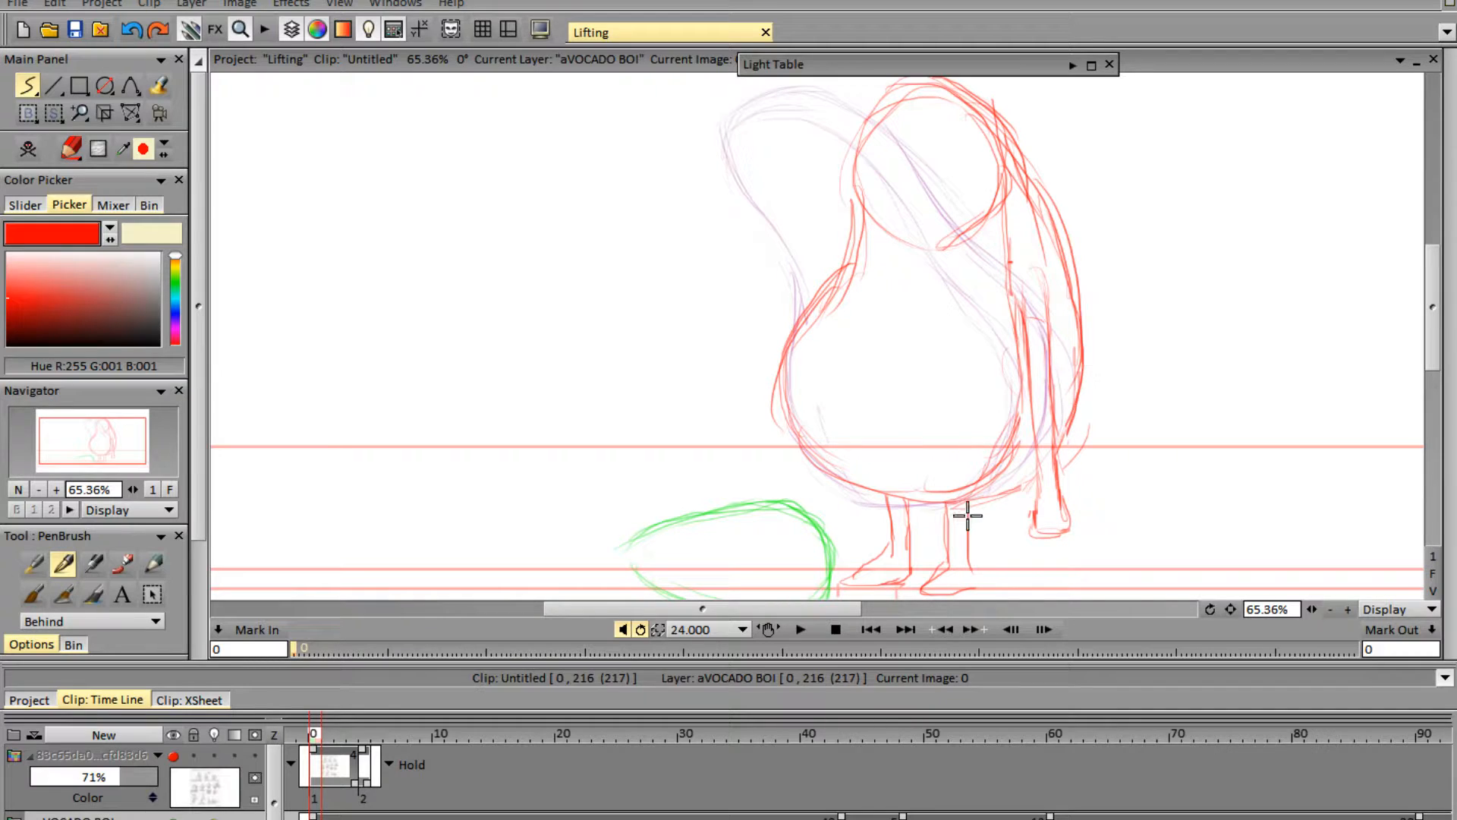
pyautogui.press('e')
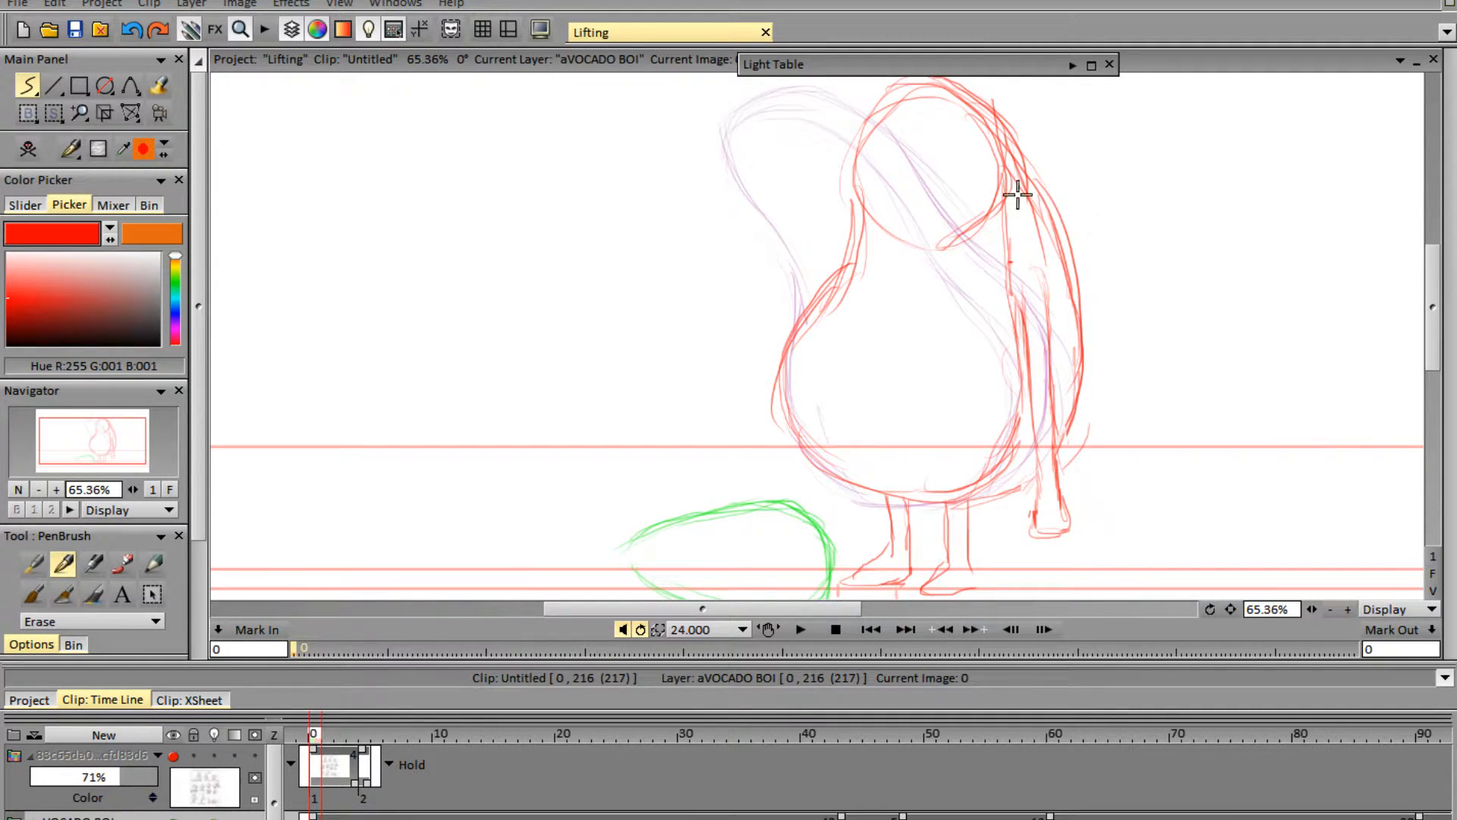
pyautogui.moveTo(1015, 189); pyautogui.dragTo(1034, 247)
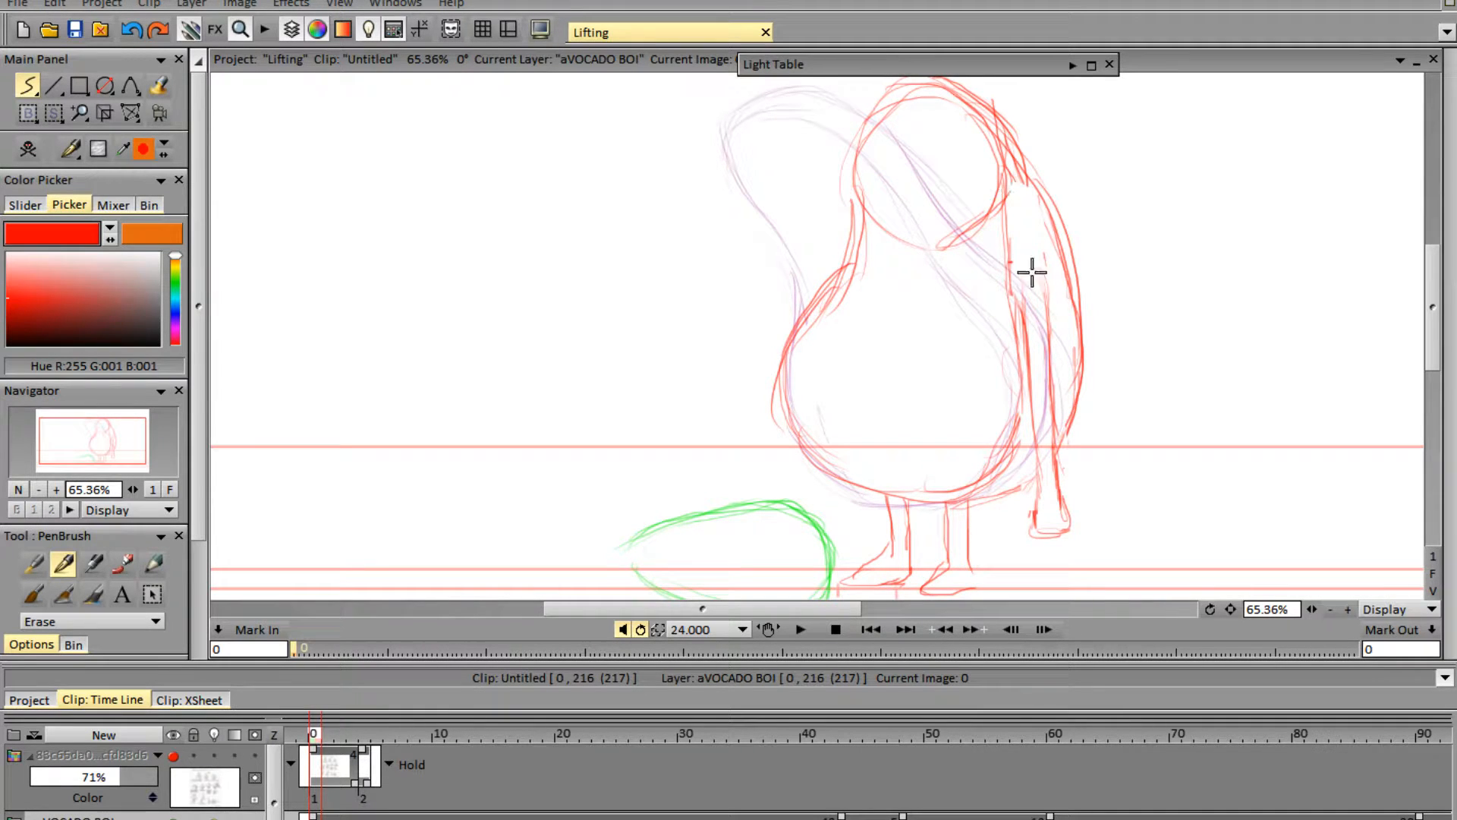
pyautogui.press('n')
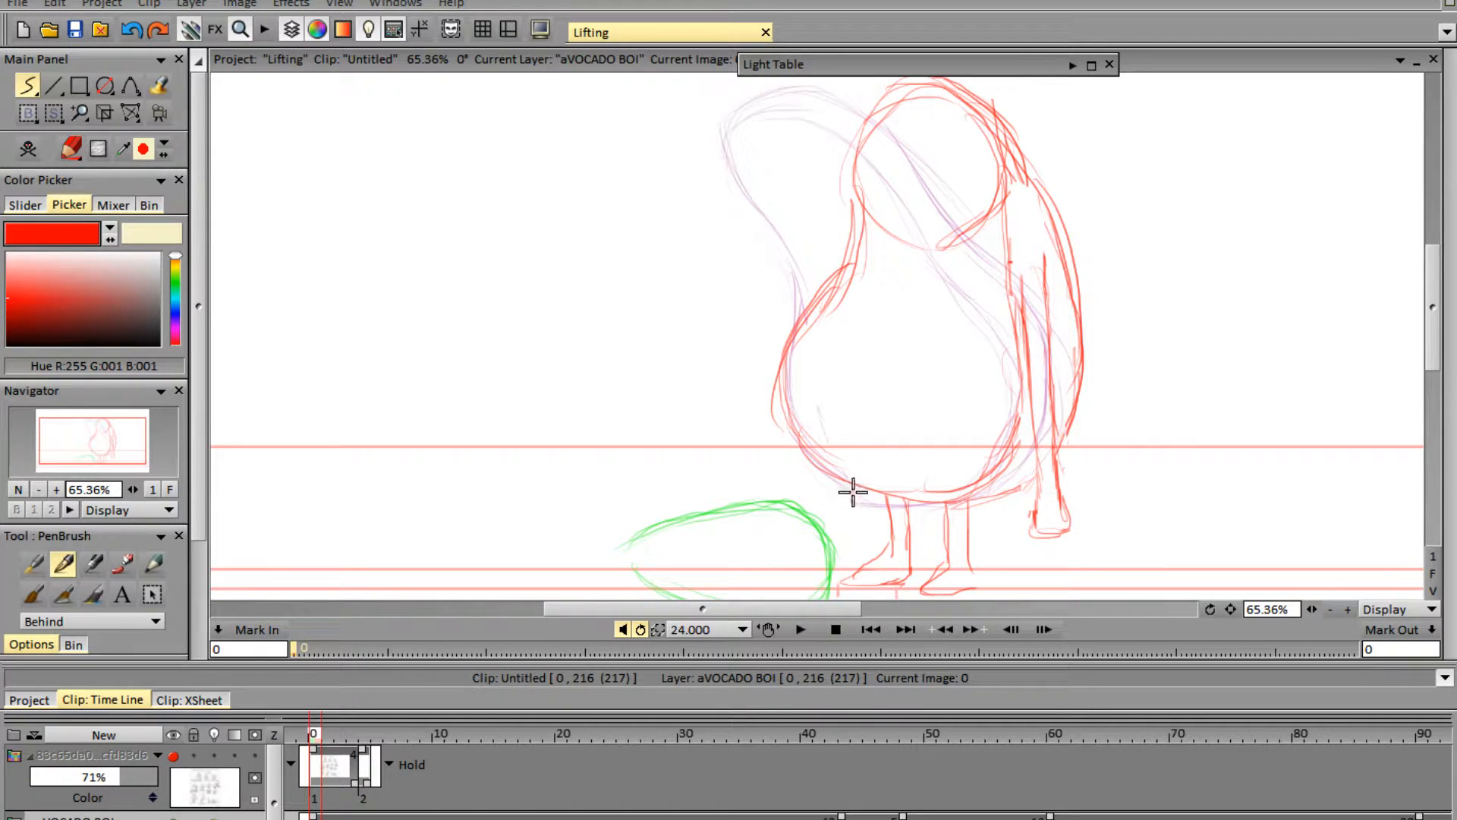
pyautogui.moveTo(847, 505); pyautogui.dragTo(883, 505)
# - Sketch both arms on frame 43, with the near arm bent at the elbow and the far hand reaching toward the pit
pyautogui.click(844, 733)
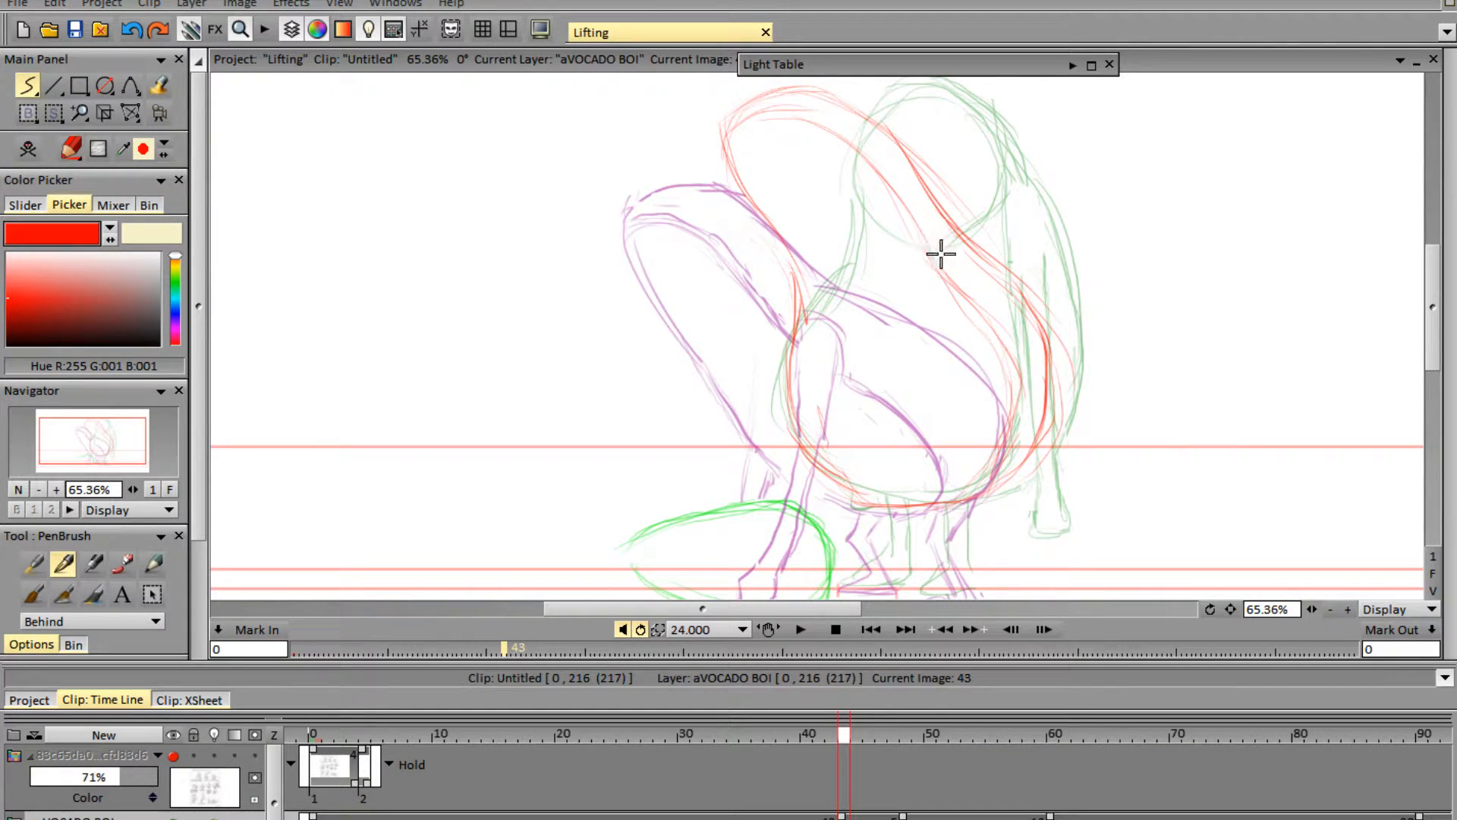
pyautogui.moveTo(927, 225); pyautogui.dragTo(936, 349)
pyautogui.moveTo(953, 231); pyautogui.dragTo(958, 336)
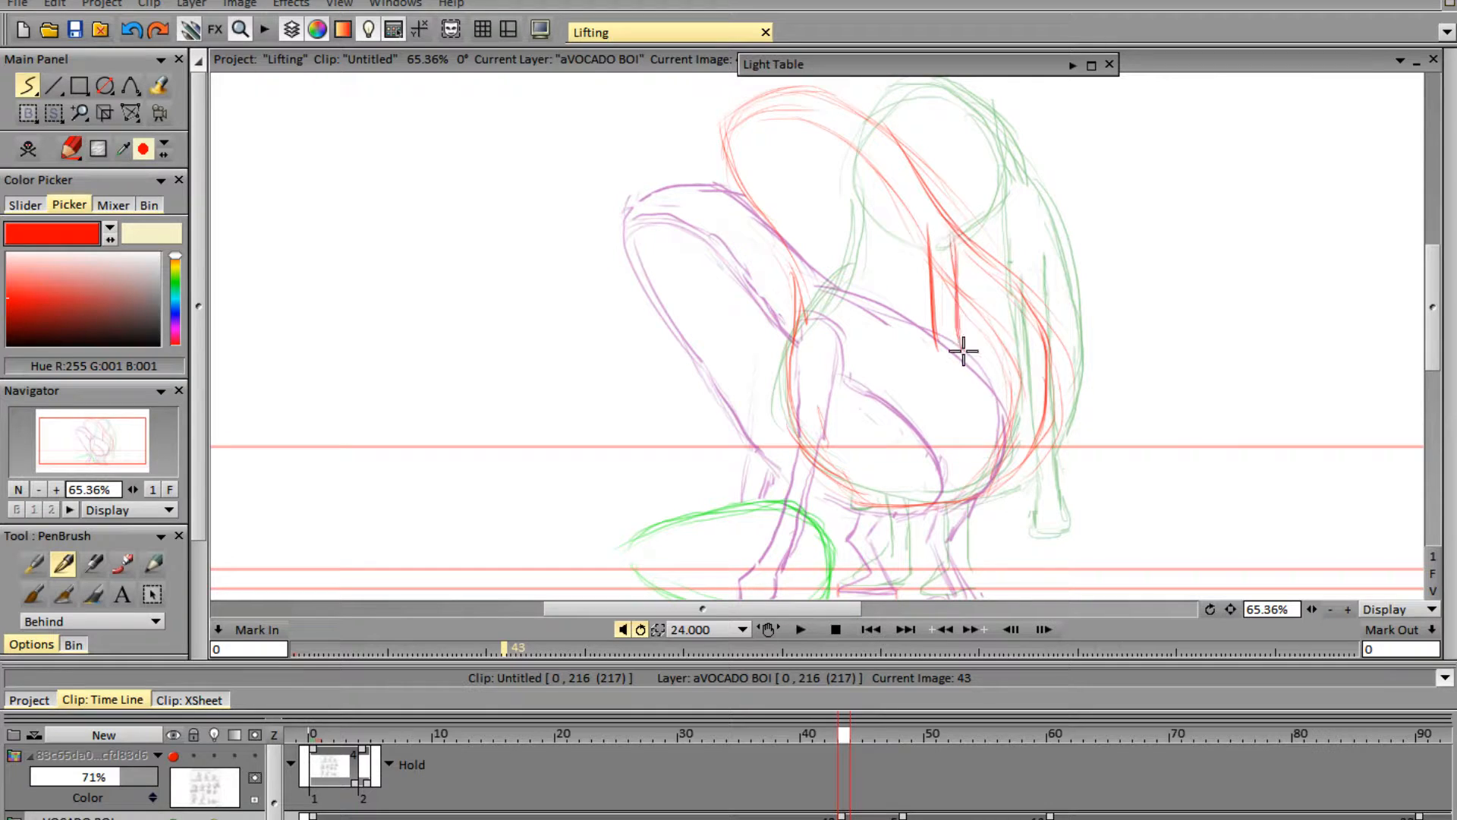
pyautogui.moveTo(946, 387); pyautogui.dragTo(914, 461)
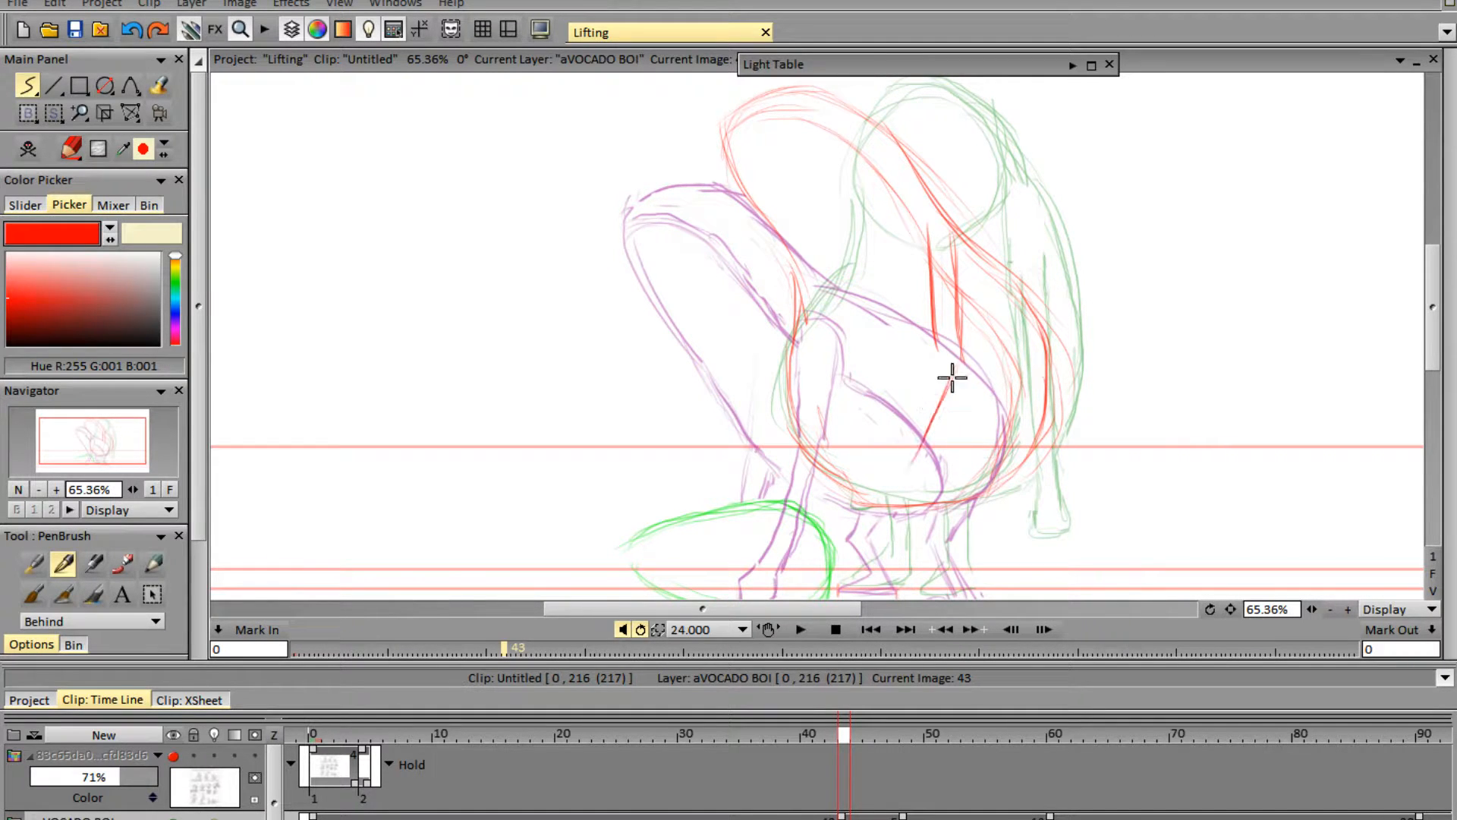
pyautogui.moveTo(950, 341); pyautogui.dragTo(891, 450)
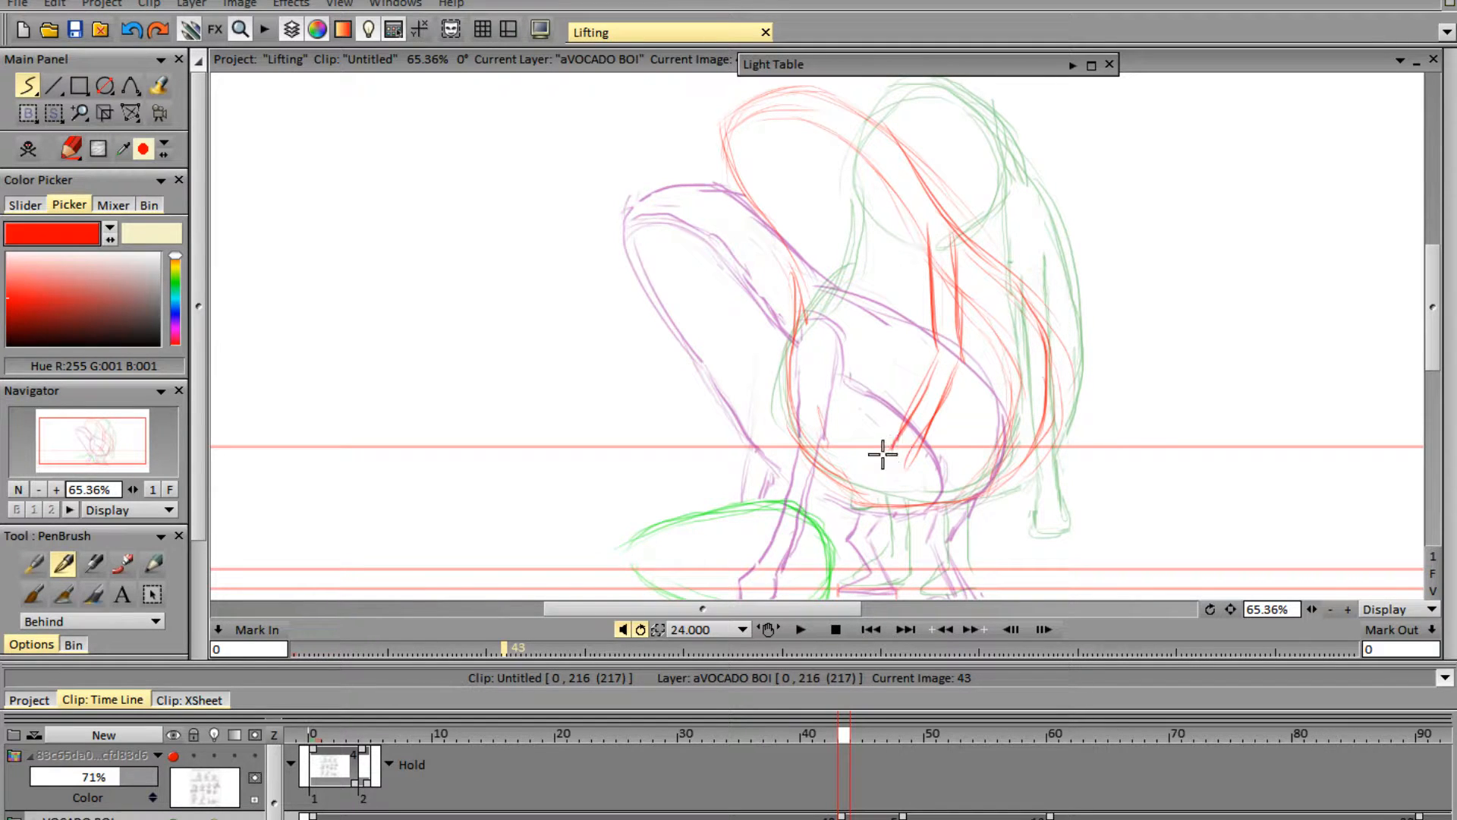
pyautogui.moveTo(882, 454)
pyautogui.mouseDown()
pyautogui.moveTo(868, 468)
pyautogui.moveTo(901, 491)
pyautogui.mouseUp()
pyautogui.moveTo(785, 361); pyautogui.dragTo(742, 445)
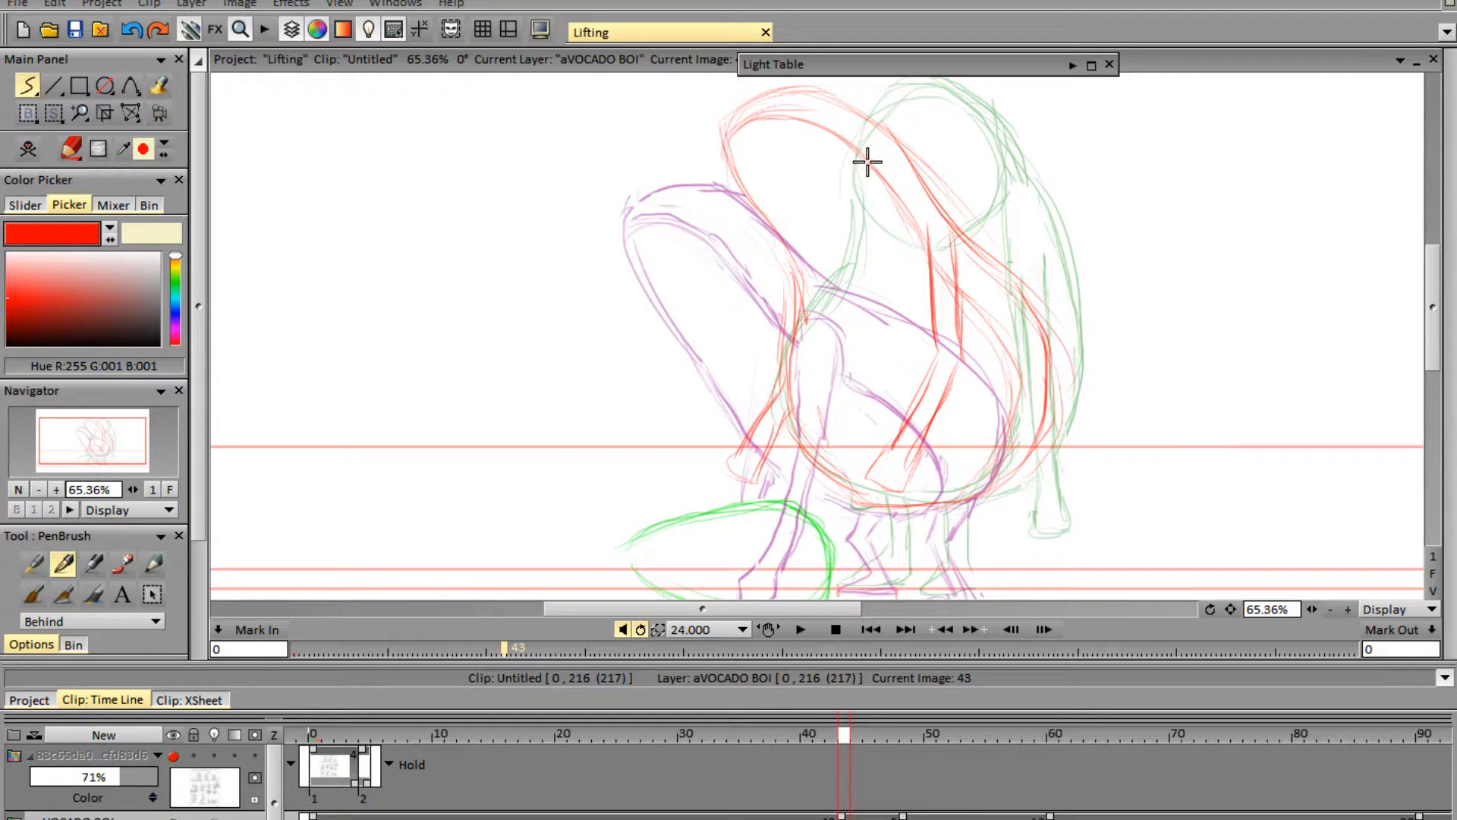
# - Strengthen the body outline and inner edge on frame 43, and erase the line crossing the near upper arm
pyautogui.moveTo(982, 322)
pyautogui.mouseDown()
pyautogui.moveTo(1011, 415)
pyautogui.moveTo(980, 472)
pyautogui.mouseUp()
pyautogui.moveTo(976, 321)
pyautogui.mouseDown()
pyautogui.moveTo(1007, 402)
pyautogui.moveTo(992, 470)
pyautogui.mouseUp()
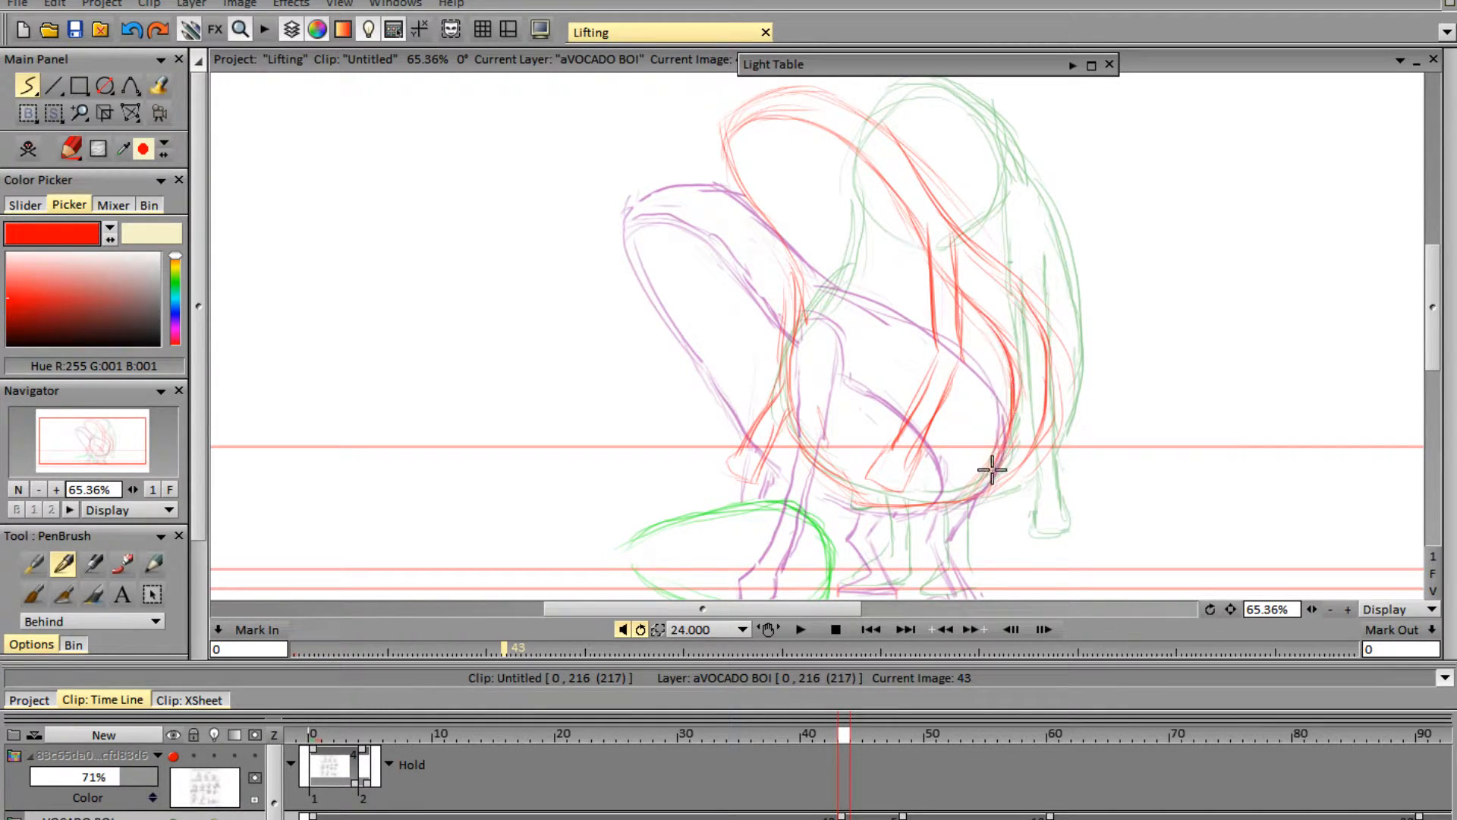
pyautogui.moveTo(794, 275)
pyautogui.mouseDown()
pyautogui.moveTo(810, 422)
pyautogui.moveTo(788, 417)
pyautogui.moveTo(880, 503)
pyautogui.moveTo(963, 494)
pyautogui.mouseUp()
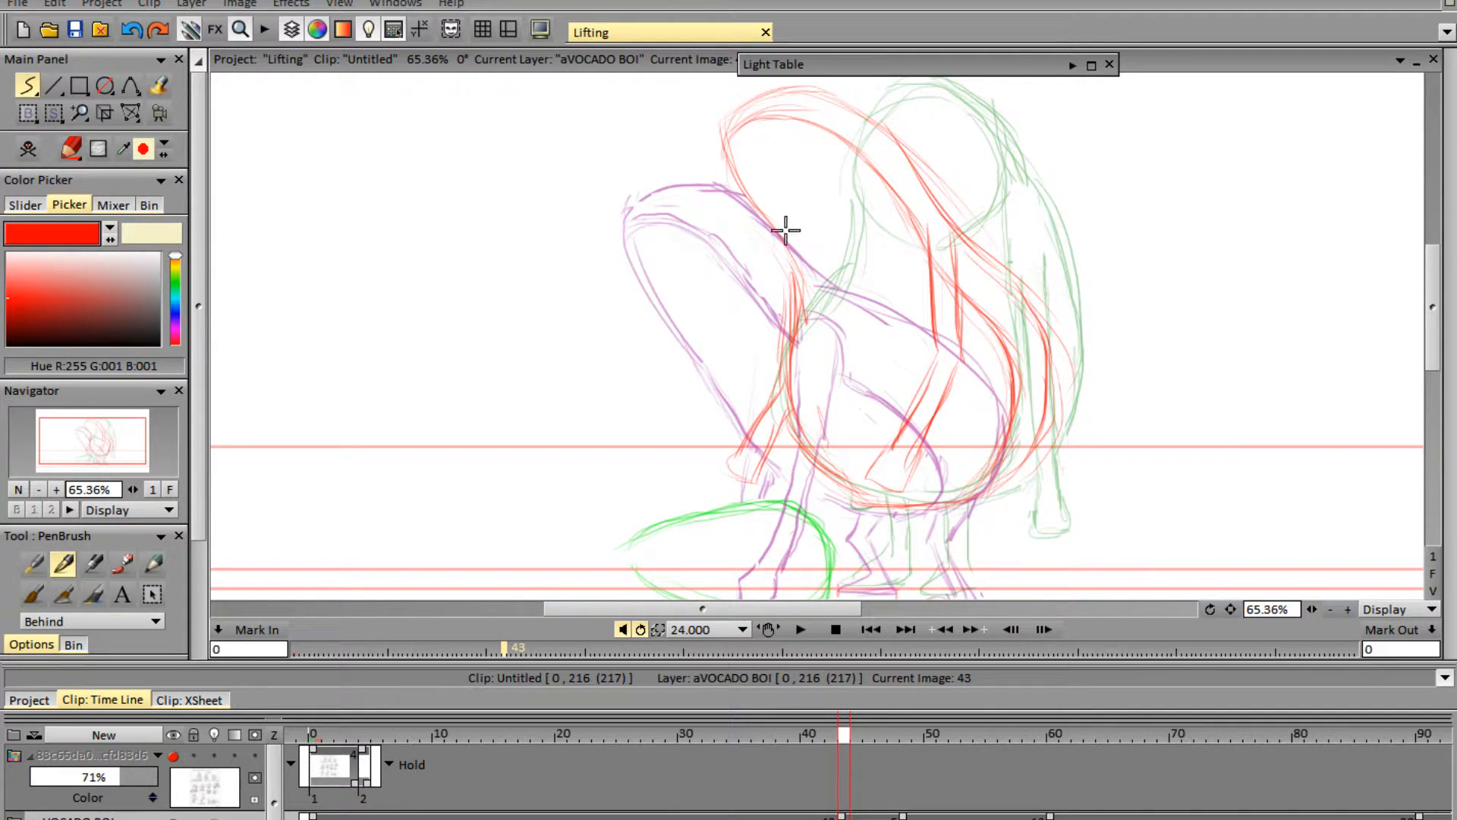
pyautogui.moveTo(729, 142)
pyautogui.mouseDown()
pyautogui.moveTo(736, 194)
pyautogui.moveTo(790, 251)
pyautogui.mouseUp()
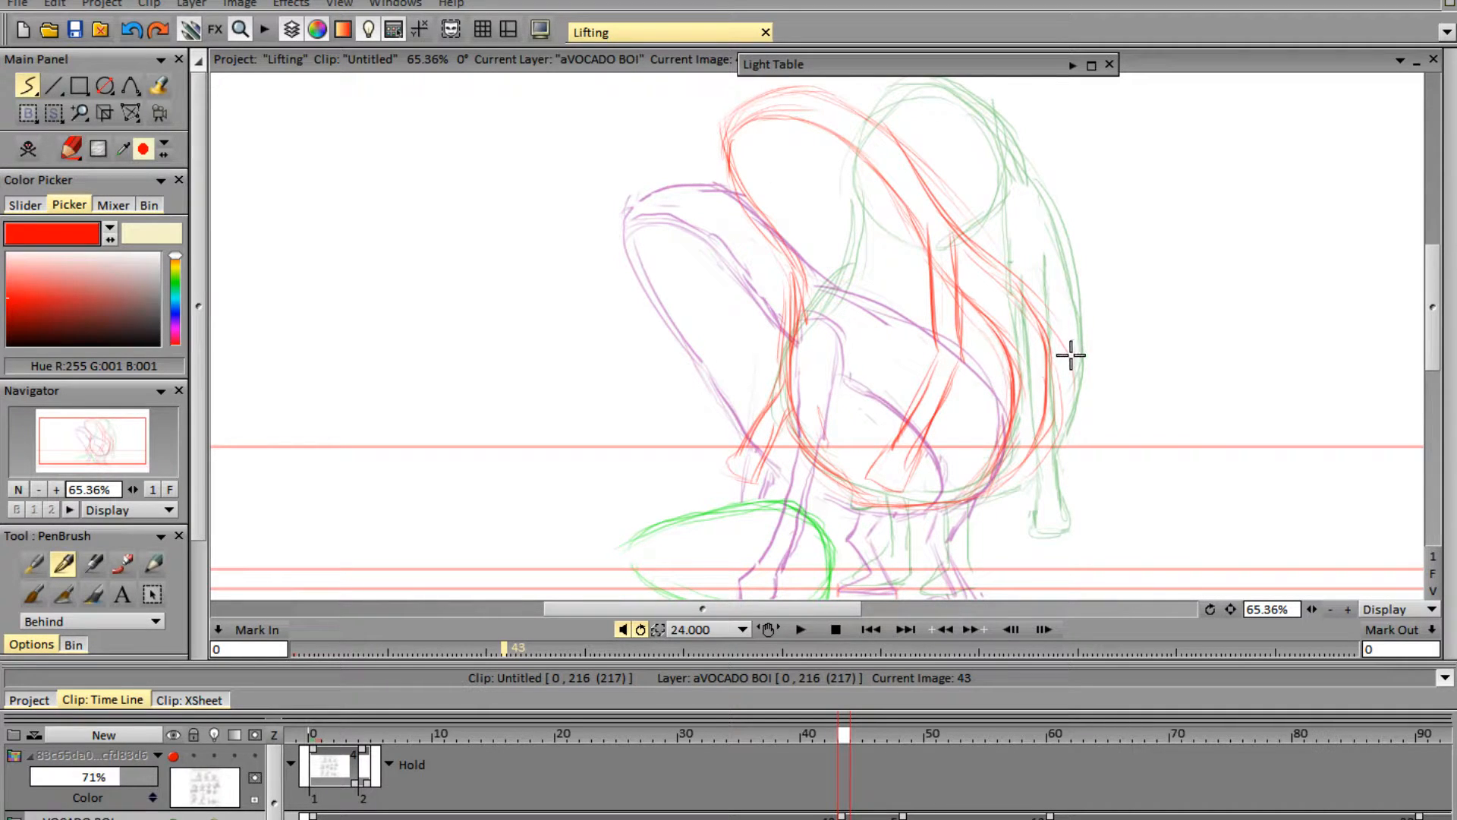
pyautogui.press('e')
pyautogui.moveTo(930, 237); pyautogui.dragTo(953, 296)
pyautogui.press('e')
# - Draw both bent legs with planted feet on frame 43, matching the bending pose's foot marks, and erase stray back lines
pyautogui.moveTo(1432, 307); pyautogui.dragTo(1432, 333)
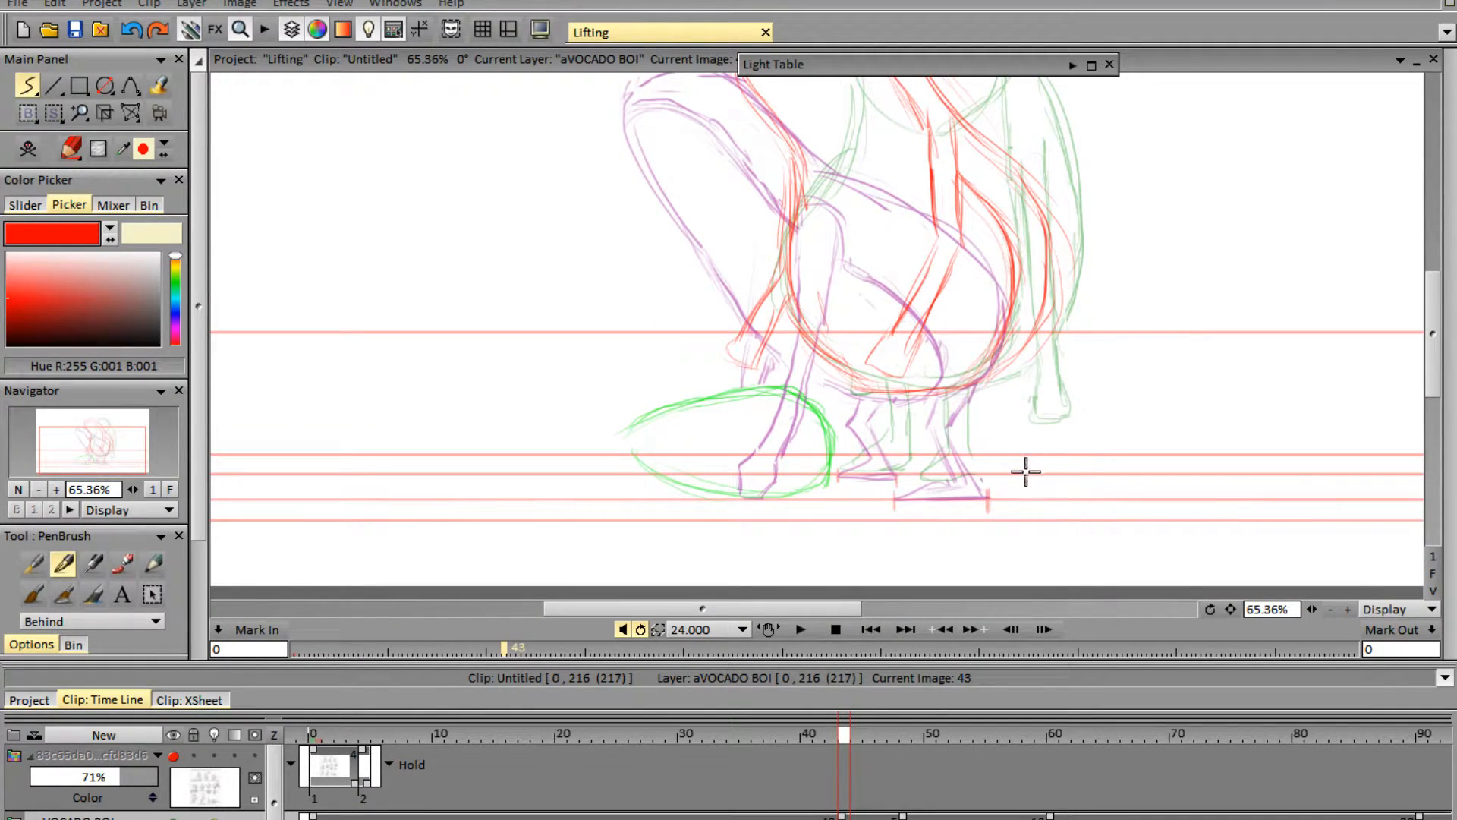
pyautogui.moveTo(932, 497)
pyautogui.mouseDown()
pyautogui.moveTo(990, 497)
pyautogui.moveTo(947, 444)
pyautogui.moveTo(964, 378)
pyautogui.moveTo(933, 417)
pyautogui.moveTo(947, 476)
pyautogui.moveTo(930, 482)
pyautogui.mouseUp()
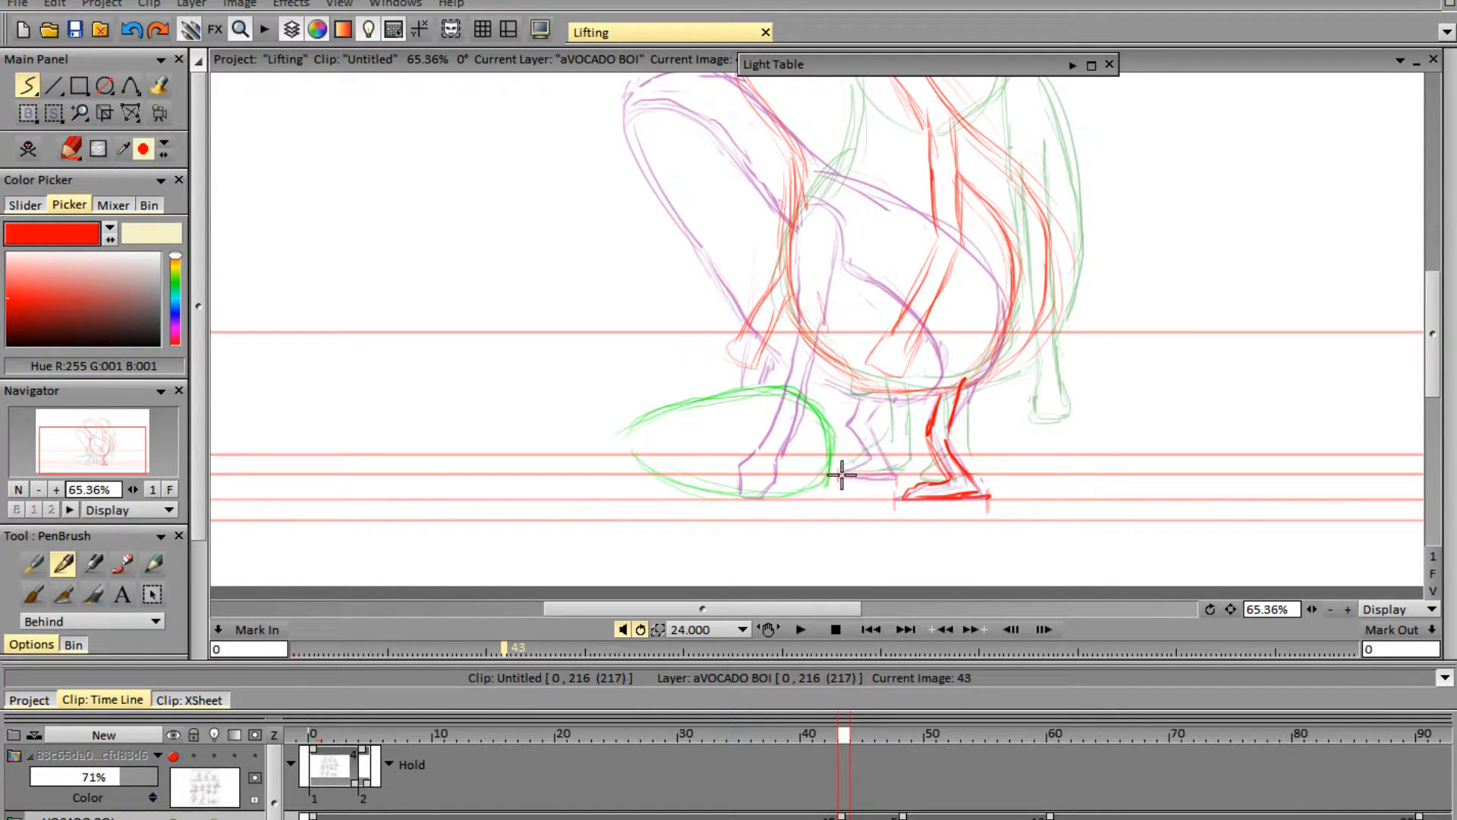
pyautogui.moveTo(842, 475); pyautogui.dragTo(900, 477)
pyautogui.moveTo(879, 398)
pyautogui.mouseDown()
pyautogui.moveTo(871, 466)
pyautogui.moveTo(843, 477)
pyautogui.moveTo(871, 464)
pyautogui.mouseUp()
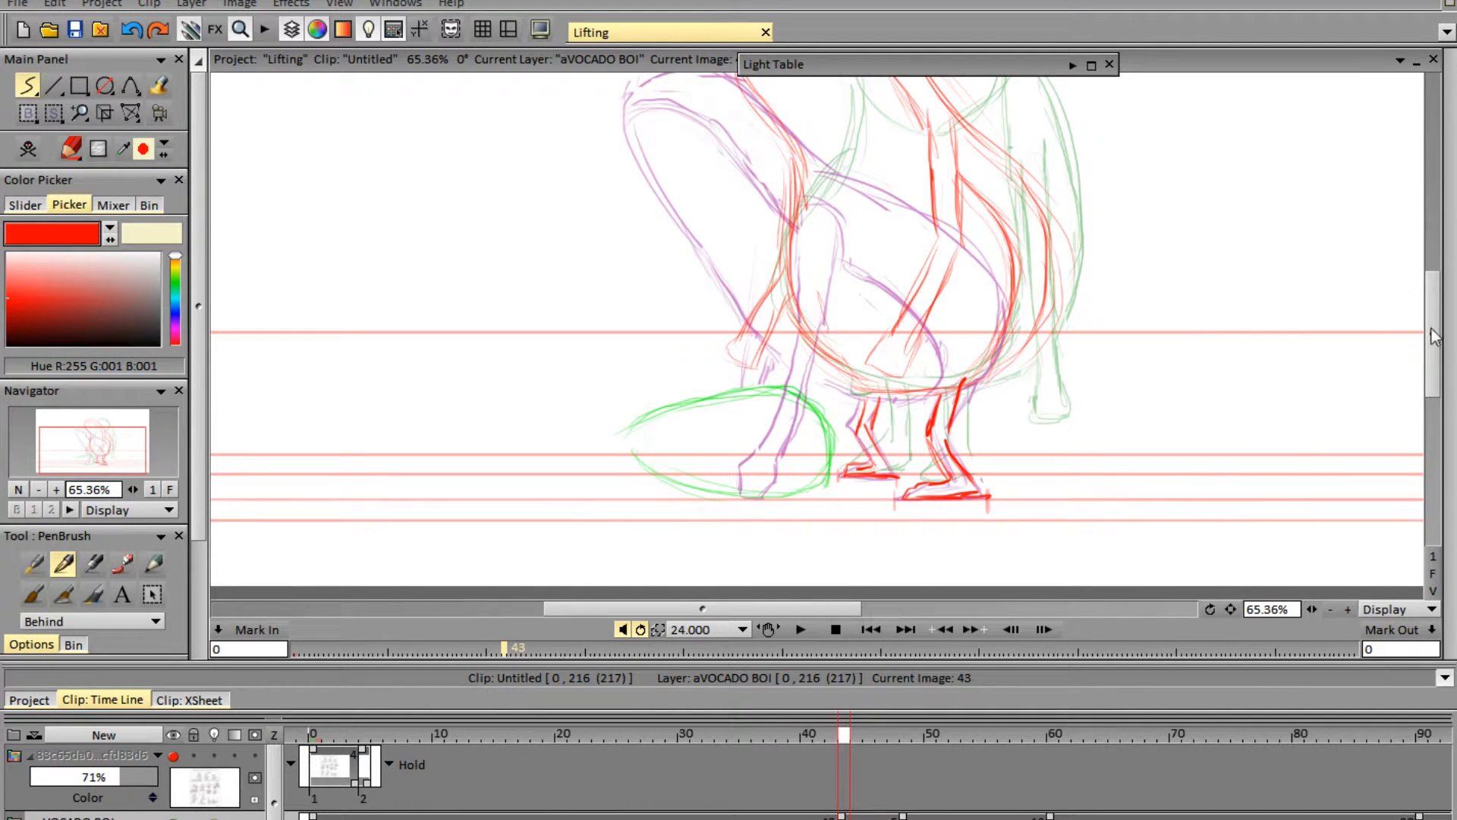
pyautogui.moveTo(1434, 336)
pyautogui.mouseDown()
pyautogui.moveTo(1442, 299)
pyautogui.moveTo(1437, 366)
pyautogui.mouseUp()
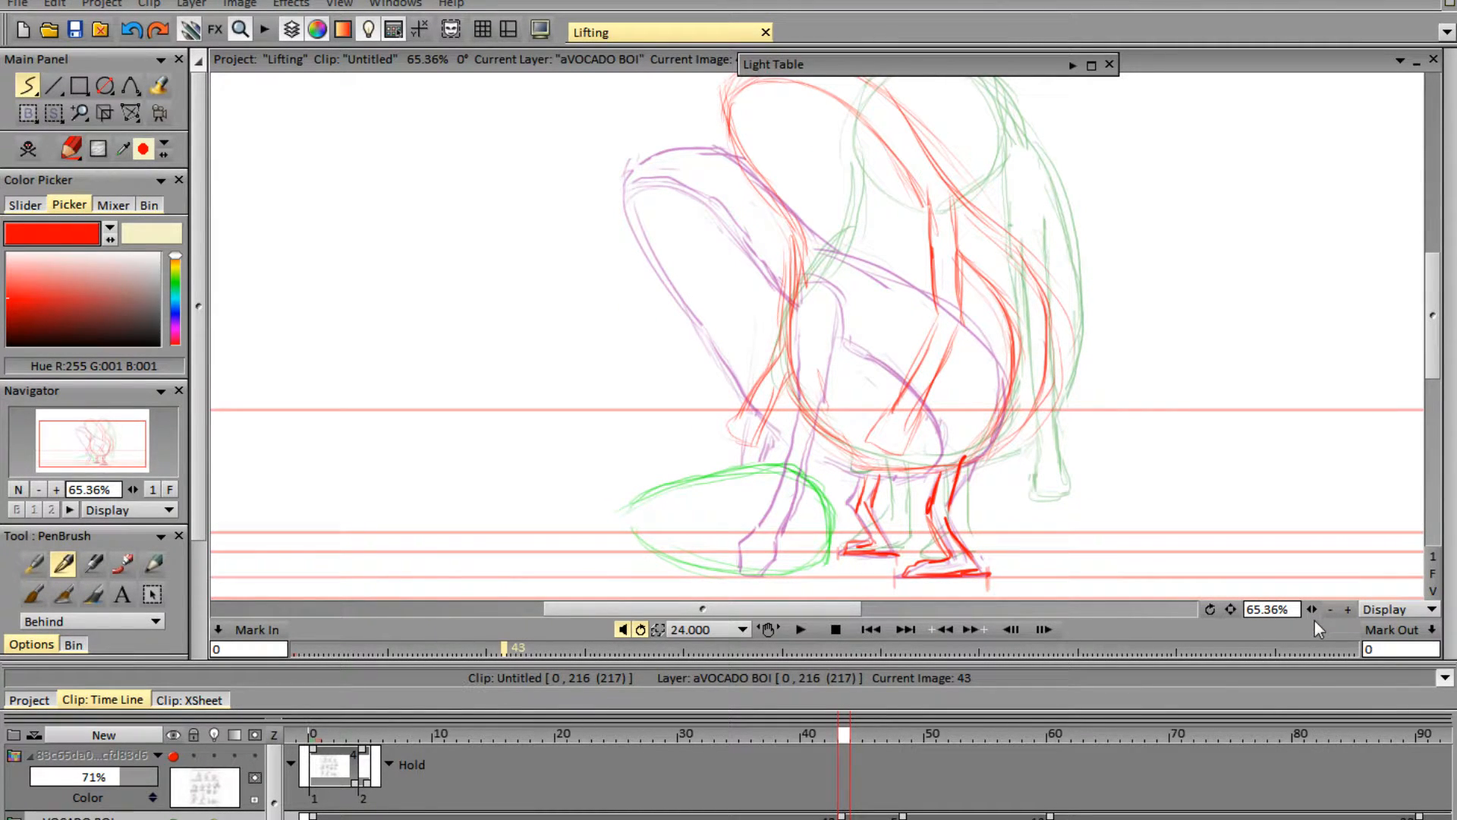
pyautogui.press('e')
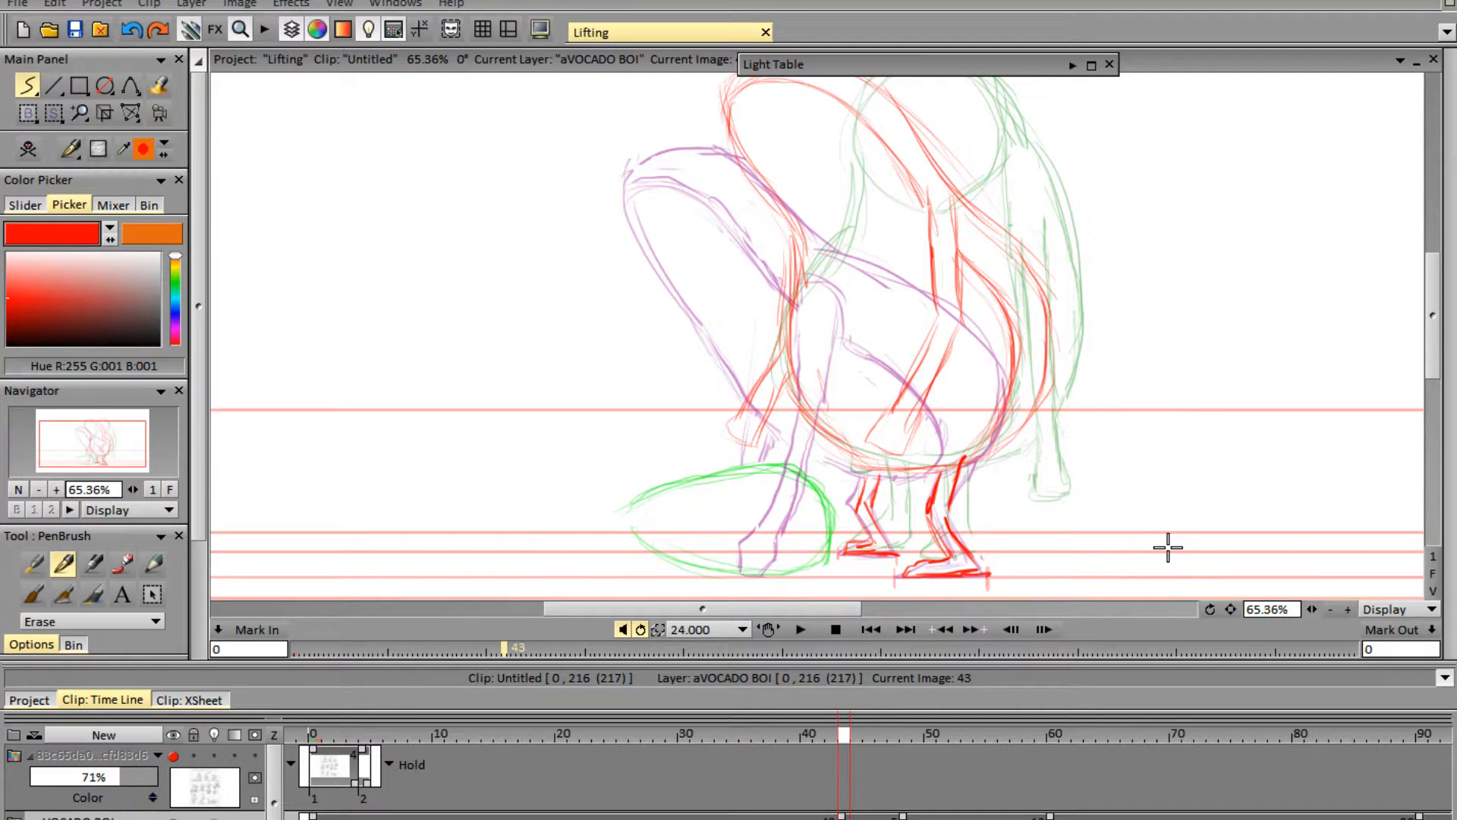
pyautogui.press('e')
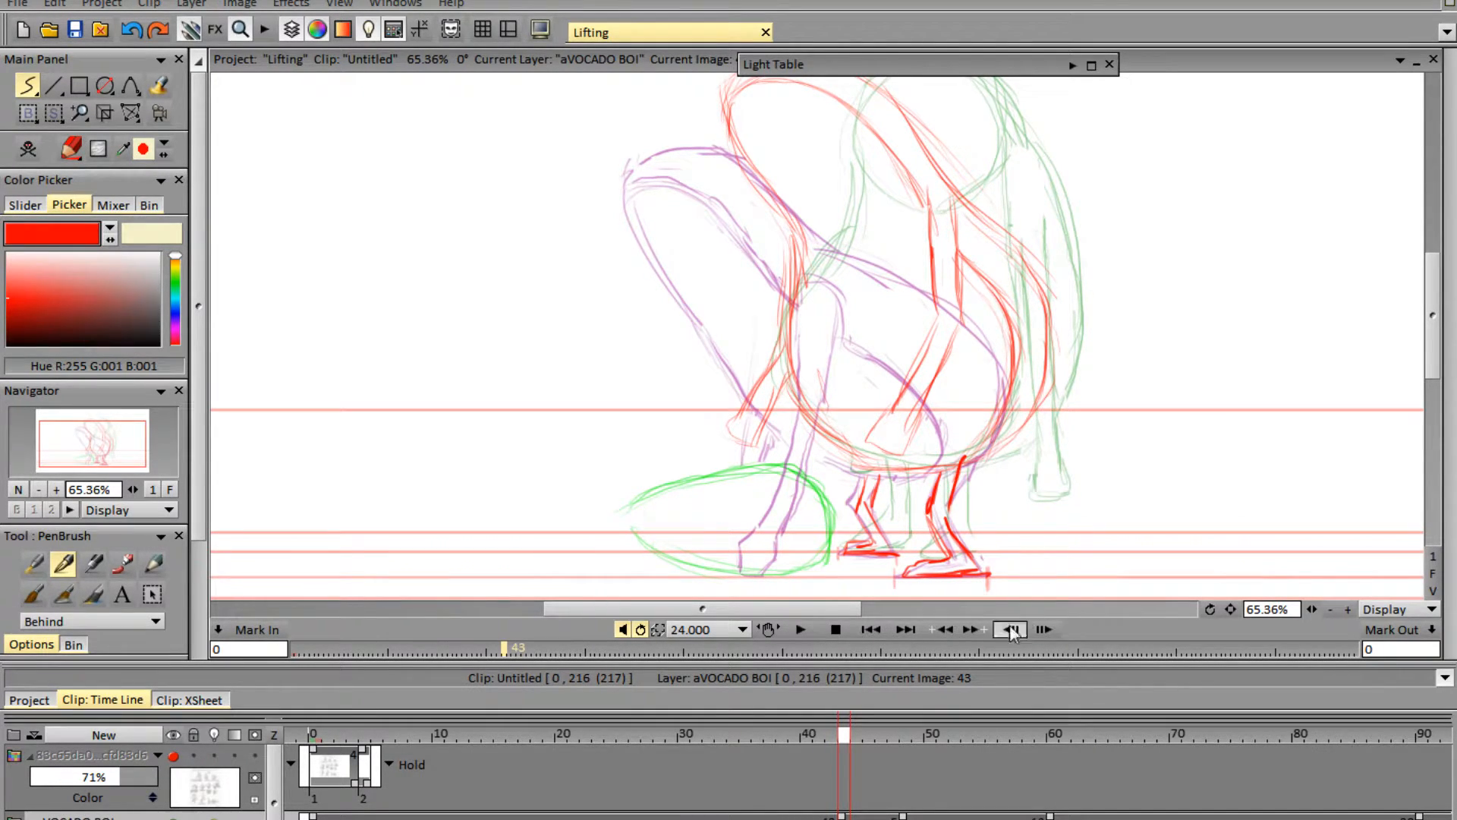
# - Play back the animation to check how the frame 43 breakdown leads into the lift
pyautogui.moveTo(851, 728)
pyautogui.mouseDown()
pyautogui.moveTo(932, 739)
pyautogui.moveTo(832, 745)
pyautogui.mouseUp()
pyautogui.click(808, 631)
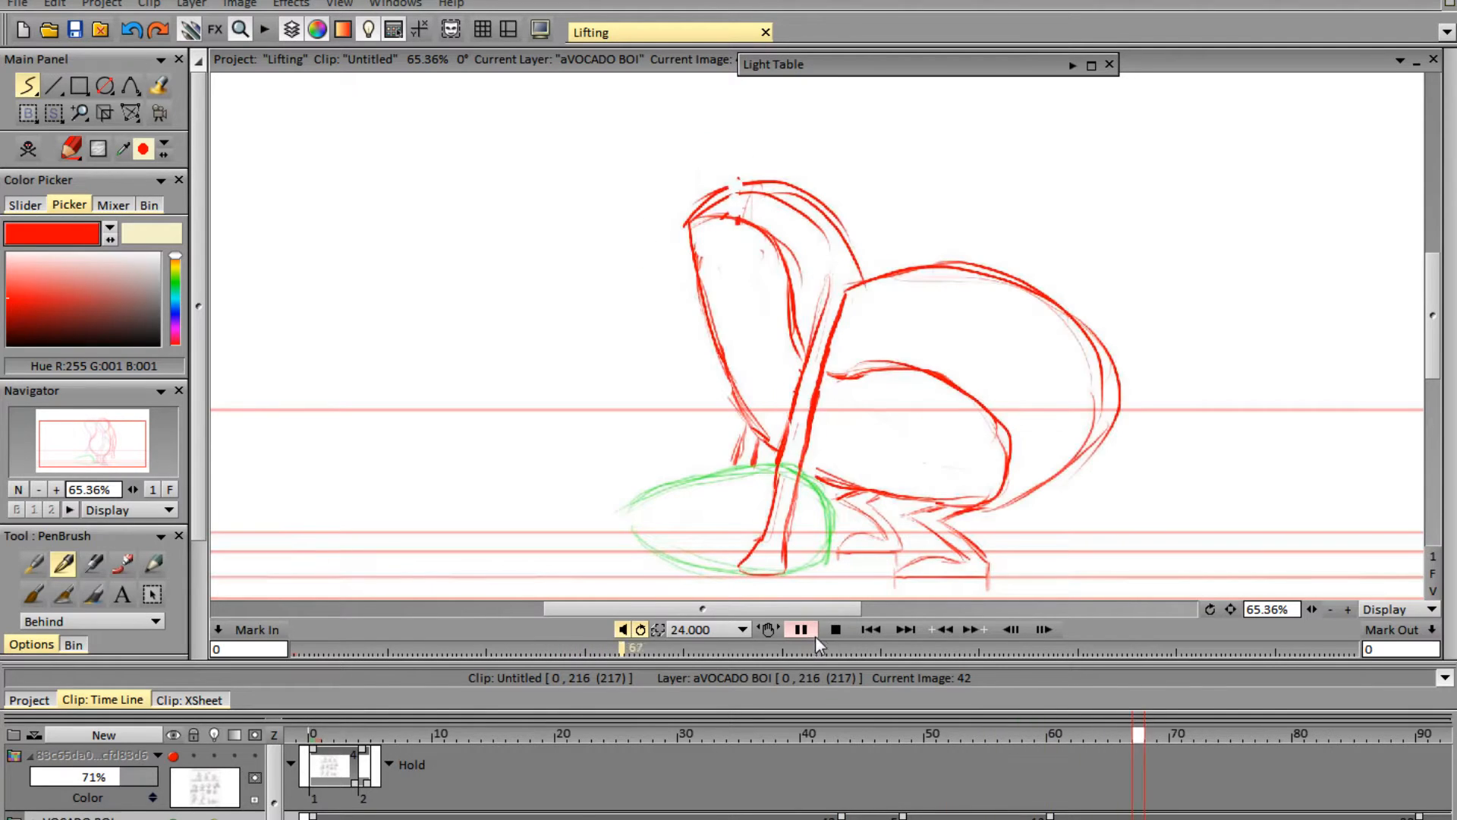
pyautogui.click(833, 628)
# - On a new drawing at frame 44, trace both legs and feet over the light-table poses
pyautogui.click(845, 734)
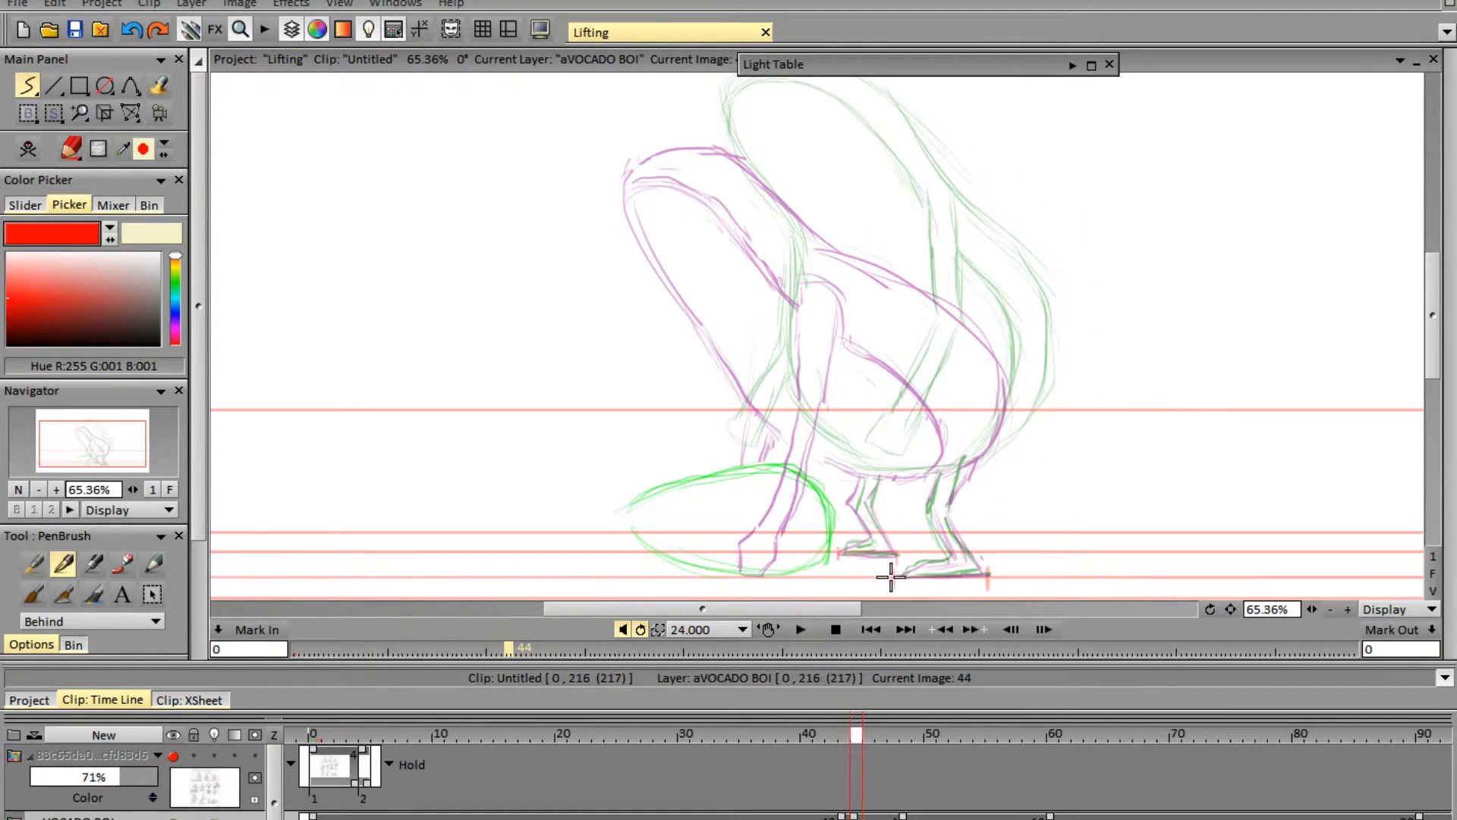
pyautogui.moveTo(892, 577); pyautogui.dragTo(925, 579)
pyautogui.moveTo(952, 527); pyautogui.dragTo(981, 570)
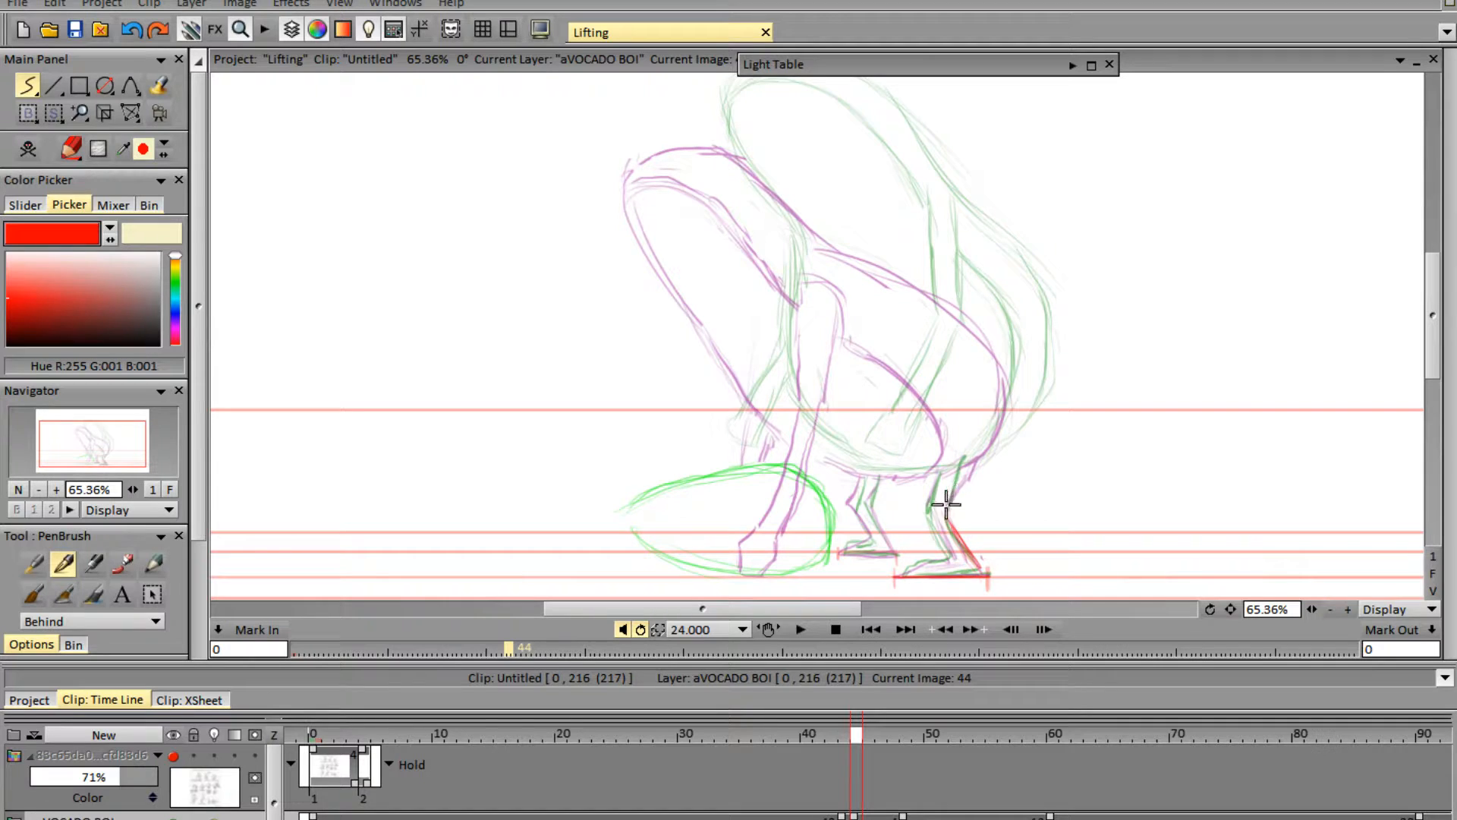
pyautogui.moveTo(963, 465)
pyautogui.mouseDown()
pyautogui.moveTo(948, 502)
pyautogui.moveTo(926, 509)
pyautogui.moveTo(953, 560)
pyautogui.mouseUp()
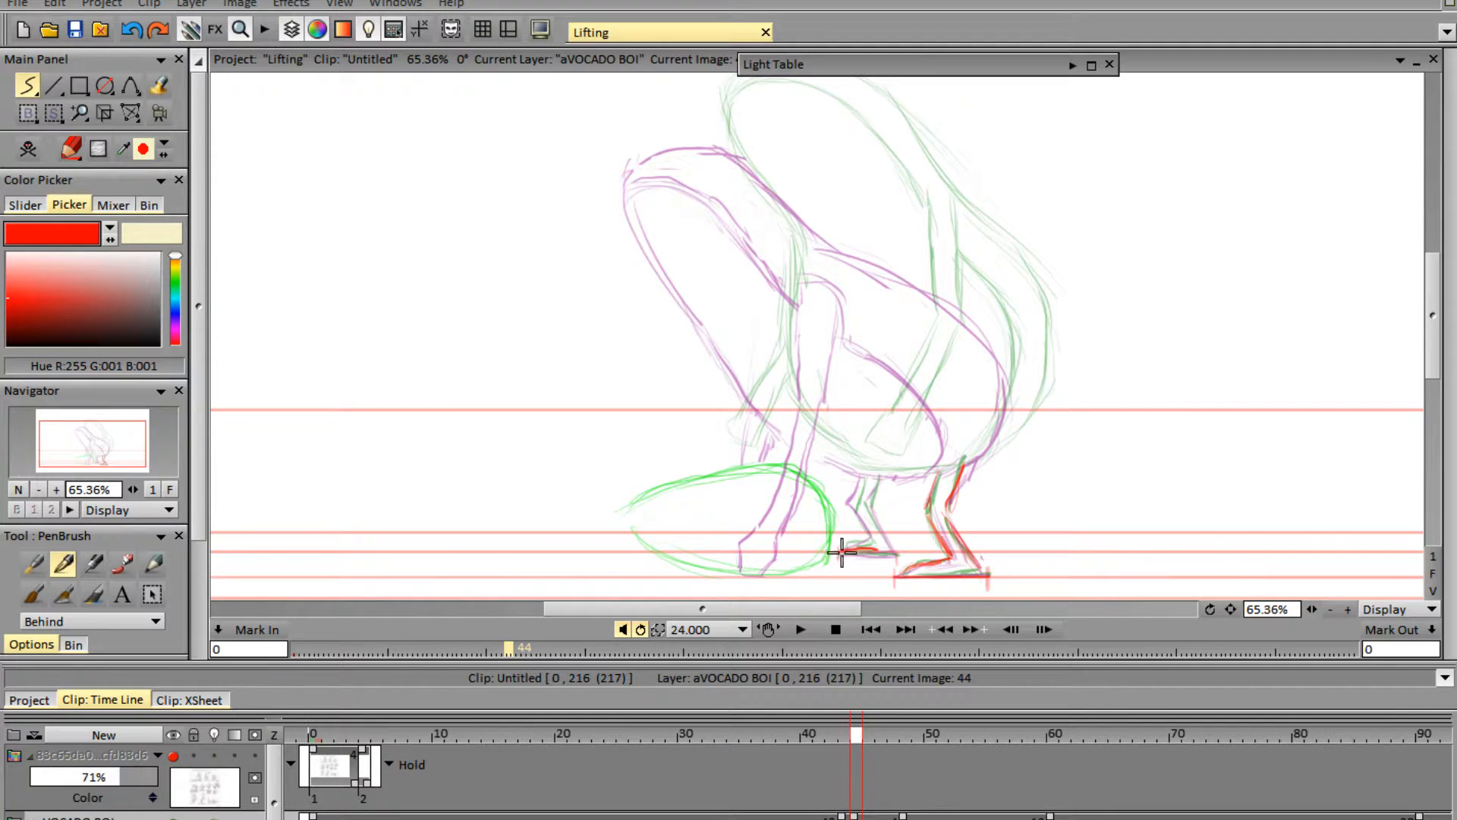
pyautogui.moveTo(841, 554)
pyautogui.mouseDown()
pyautogui.moveTo(890, 560)
pyautogui.moveTo(869, 554)
pyautogui.moveTo(914, 522)
pyautogui.moveTo(891, 552)
pyautogui.moveTo(877, 526)
pyautogui.moveTo(897, 552)
pyautogui.mouseUp()
pyautogui.hotkey('ctrl', 'z')
pyautogui.moveTo(881, 476)
pyautogui.mouseDown()
pyautogui.moveTo(870, 507)
pyautogui.moveTo(849, 504)
pyautogui.moveTo(855, 494)
pyautogui.moveTo(873, 537)
pyautogui.mouseUp()
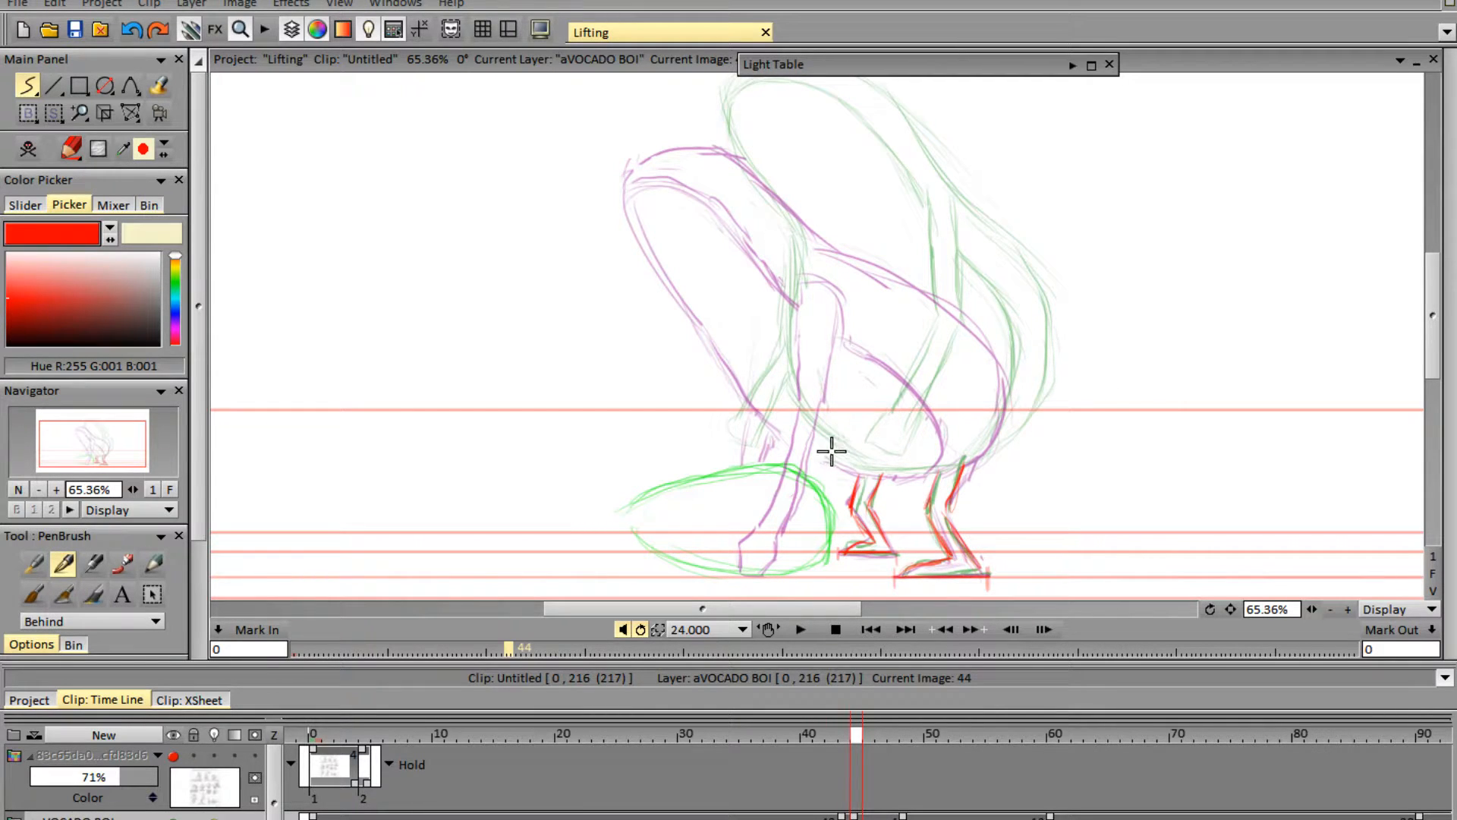
# - Draw the body outline on frame 44 between the two light-table poses, from the underside around the back and head to the front
pyautogui.moveTo(829, 450); pyautogui.dragTo(932, 476)
pyautogui.moveTo(957, 461); pyautogui.dragTo(1013, 392)
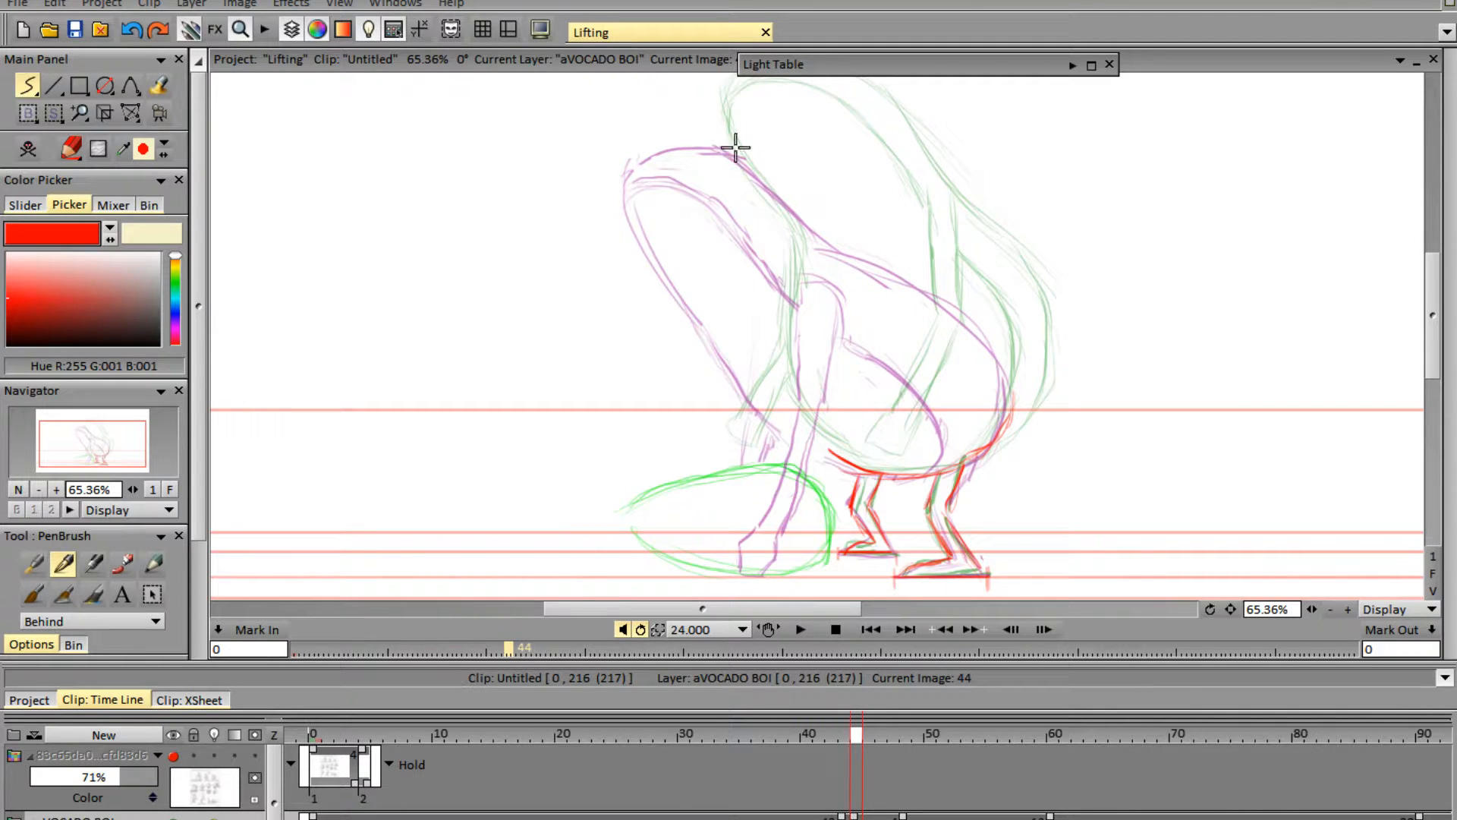
pyautogui.moveTo(693, 125); pyautogui.dragTo(677, 200)
pyautogui.moveTo(672, 155)
pyautogui.mouseDown()
pyautogui.moveTo(778, 115)
pyautogui.moveTo(848, 163)
pyautogui.mouseUp()
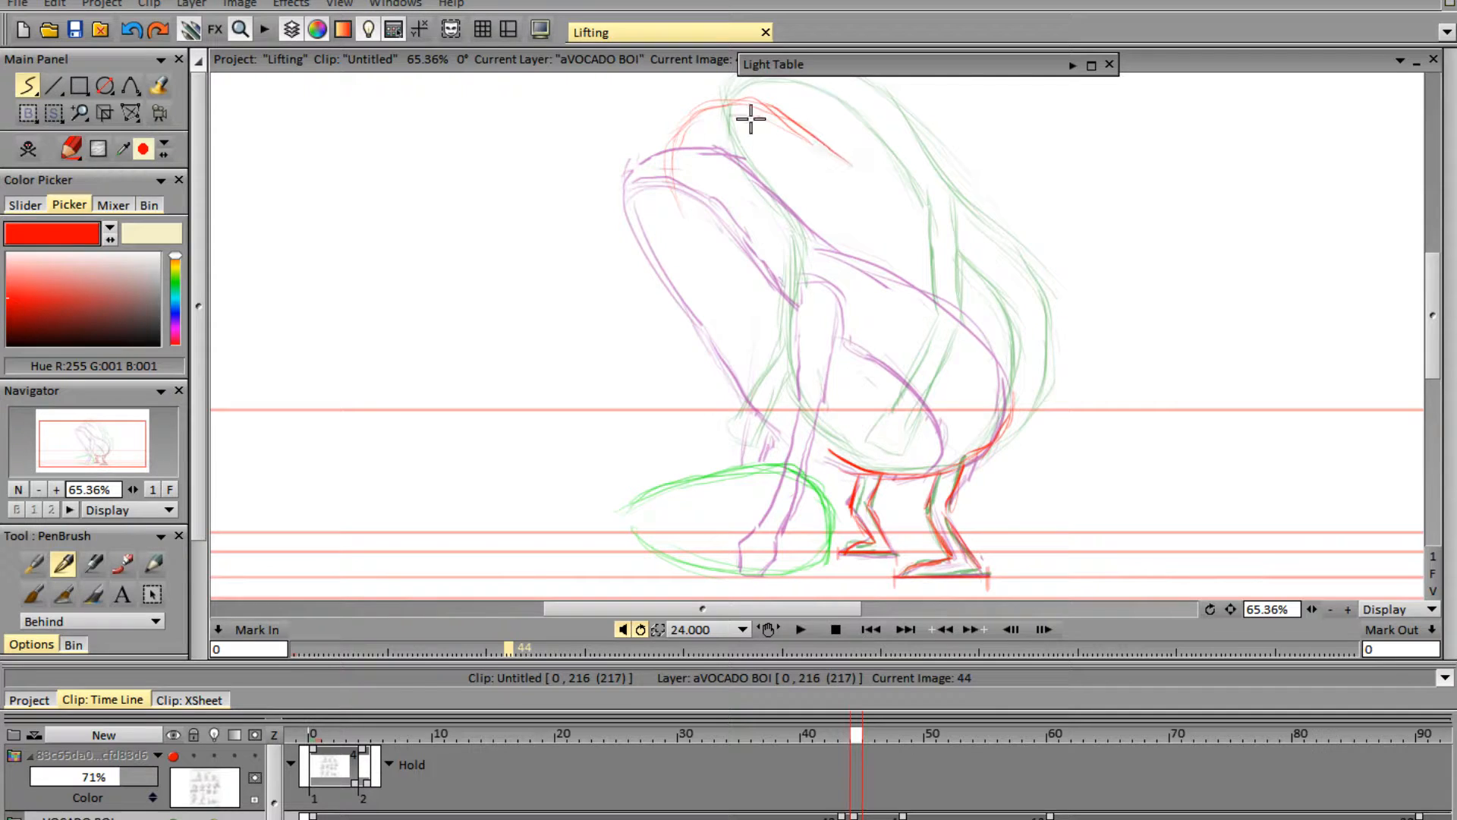
pyautogui.moveTo(750, 119); pyautogui.dragTo(878, 218)
pyautogui.moveTo(839, 163)
pyautogui.mouseDown()
pyautogui.moveTo(986, 283)
pyautogui.moveTo(1011, 423)
pyautogui.moveTo(1013, 340)
pyautogui.moveTo(976, 277)
pyautogui.mouseUp()
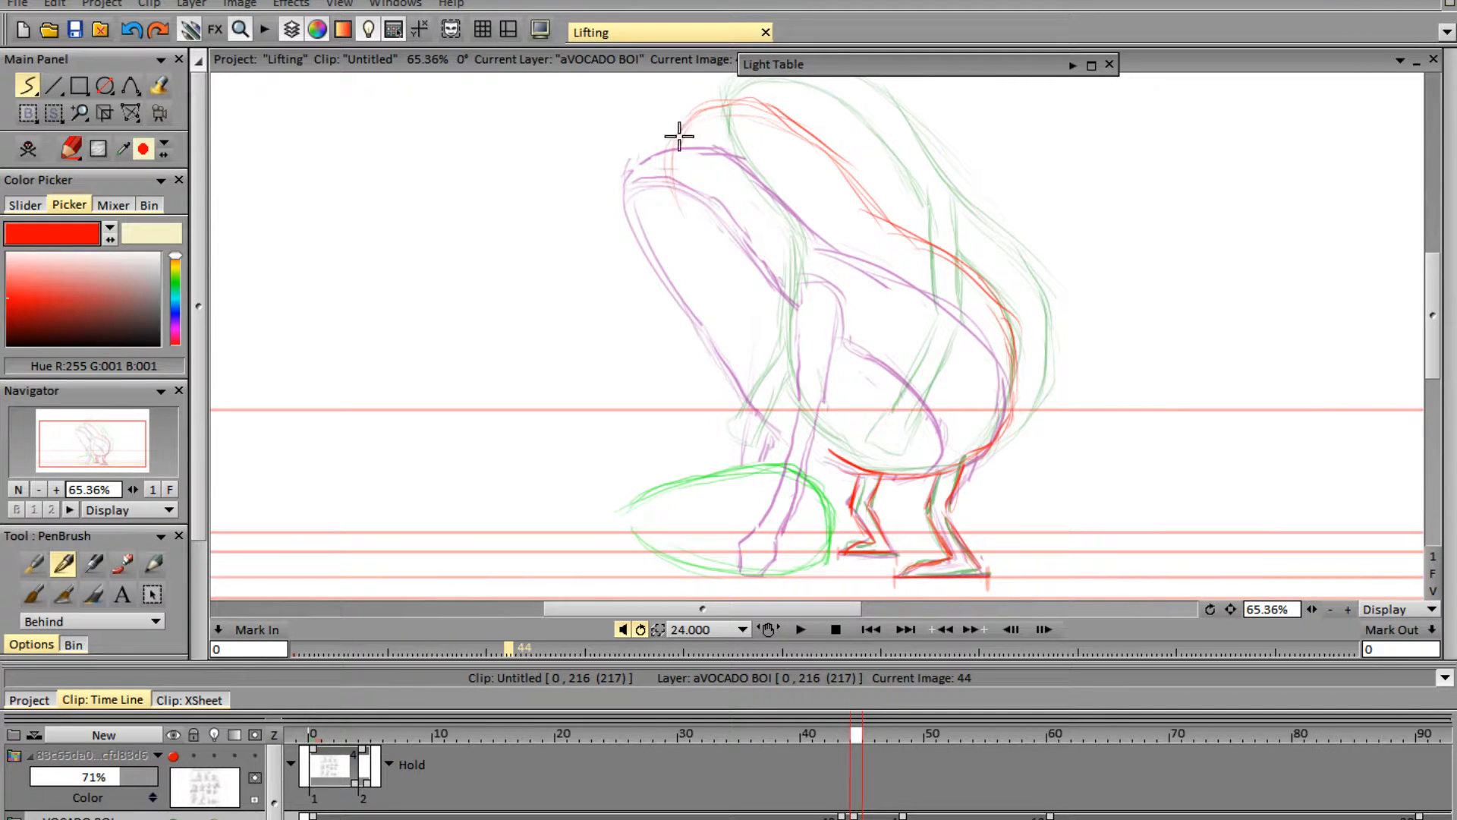
pyautogui.moveTo(679, 136); pyautogui.dragTo(720, 246)
pyautogui.moveTo(683, 184); pyautogui.dragTo(780, 310)
pyautogui.moveTo(699, 211)
pyautogui.mouseDown()
pyautogui.moveTo(766, 291)
pyautogui.moveTo(754, 280)
pyautogui.moveTo(816, 433)
pyautogui.mouseUp()
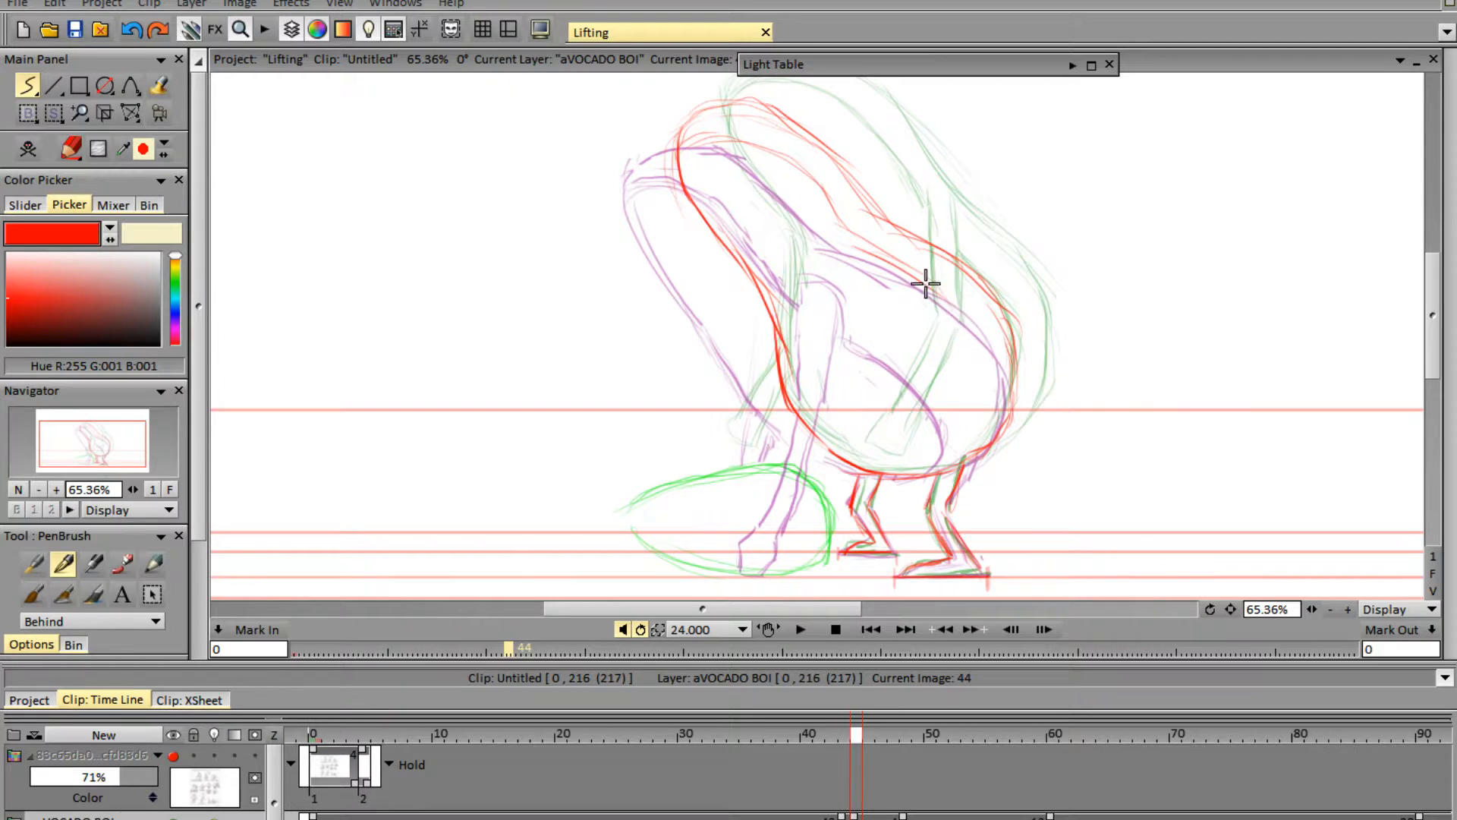
# - Draw the inner edge line along the body's back and rear on frame 44
pyautogui.moveTo(959, 309)
pyautogui.mouseDown()
pyautogui.moveTo(989, 402)
pyautogui.moveTo(990, 388)
pyautogui.moveTo(956, 459)
pyautogui.mouseUp()
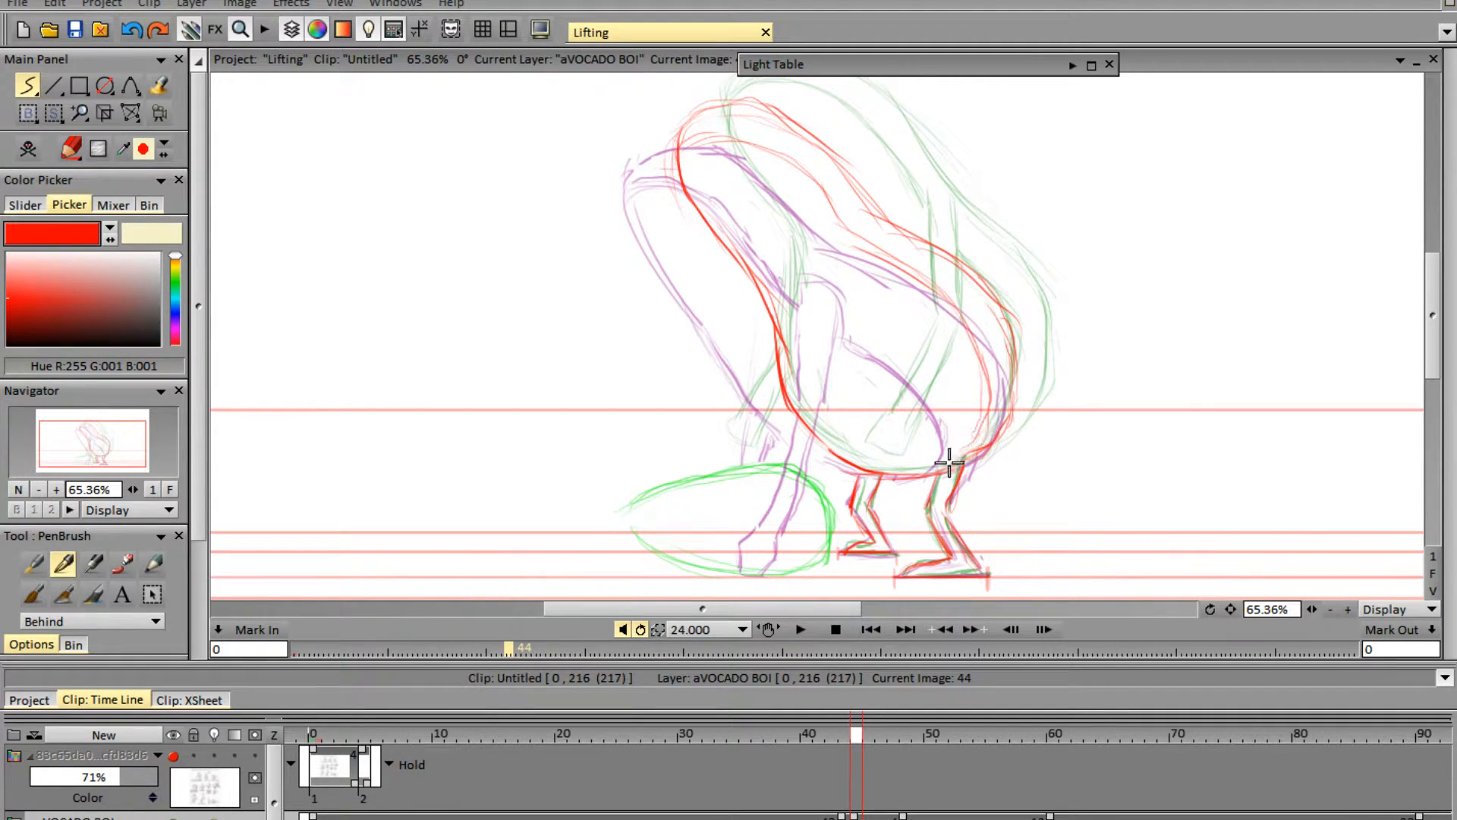
pyautogui.moveTo(962, 456); pyautogui.dragTo(984, 367)
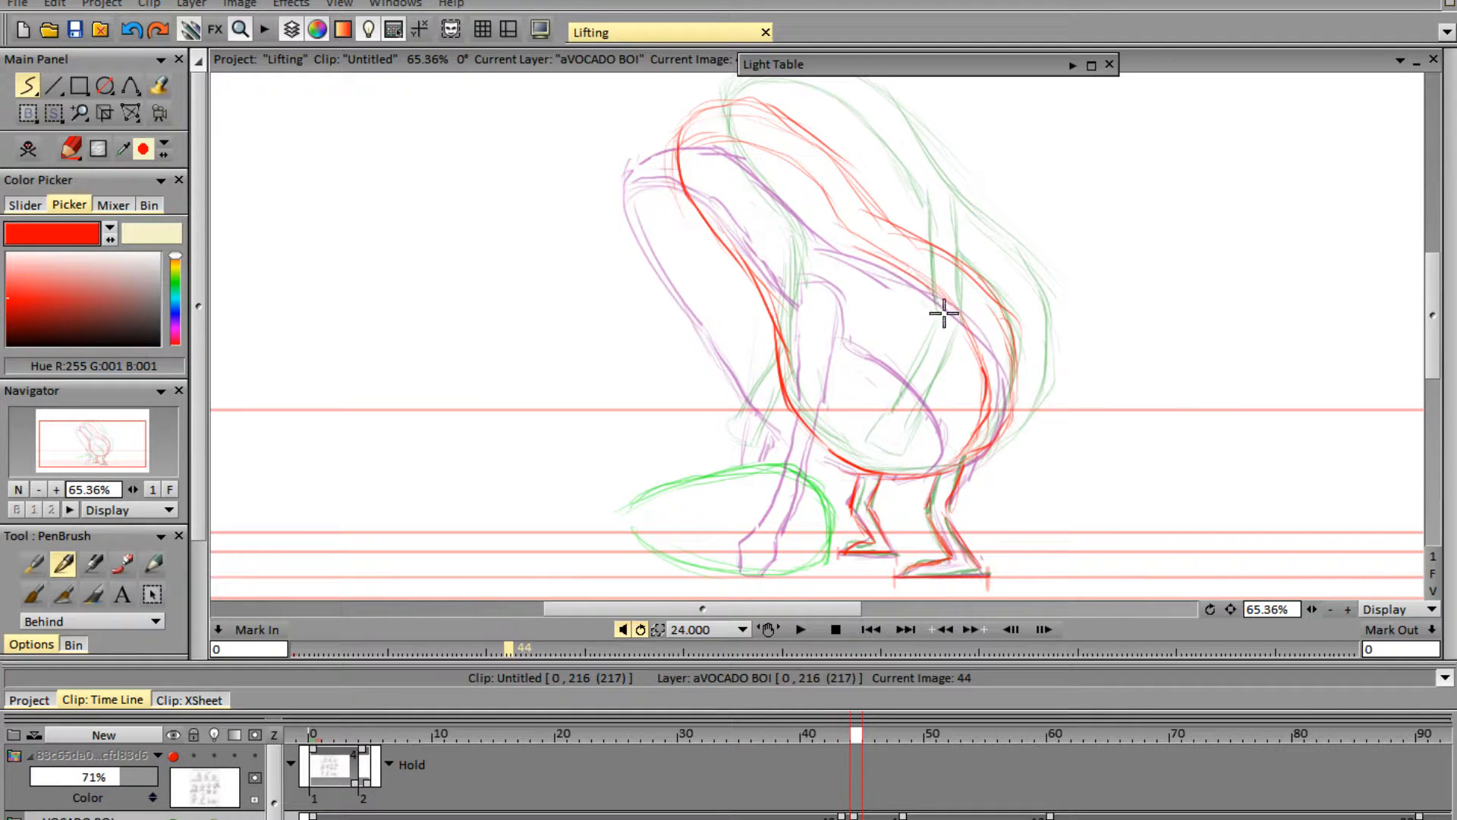
pyautogui.moveTo(939, 309); pyautogui.dragTo(986, 413)
# - Draw the near arm bent down toward the pit on frame 44, and sketch the far forearm above the pit
pyautogui.moveTo(901, 236)
pyautogui.mouseDown()
pyautogui.moveTo(903, 334)
pyautogui.moveTo(876, 342)
pyautogui.mouseUp()
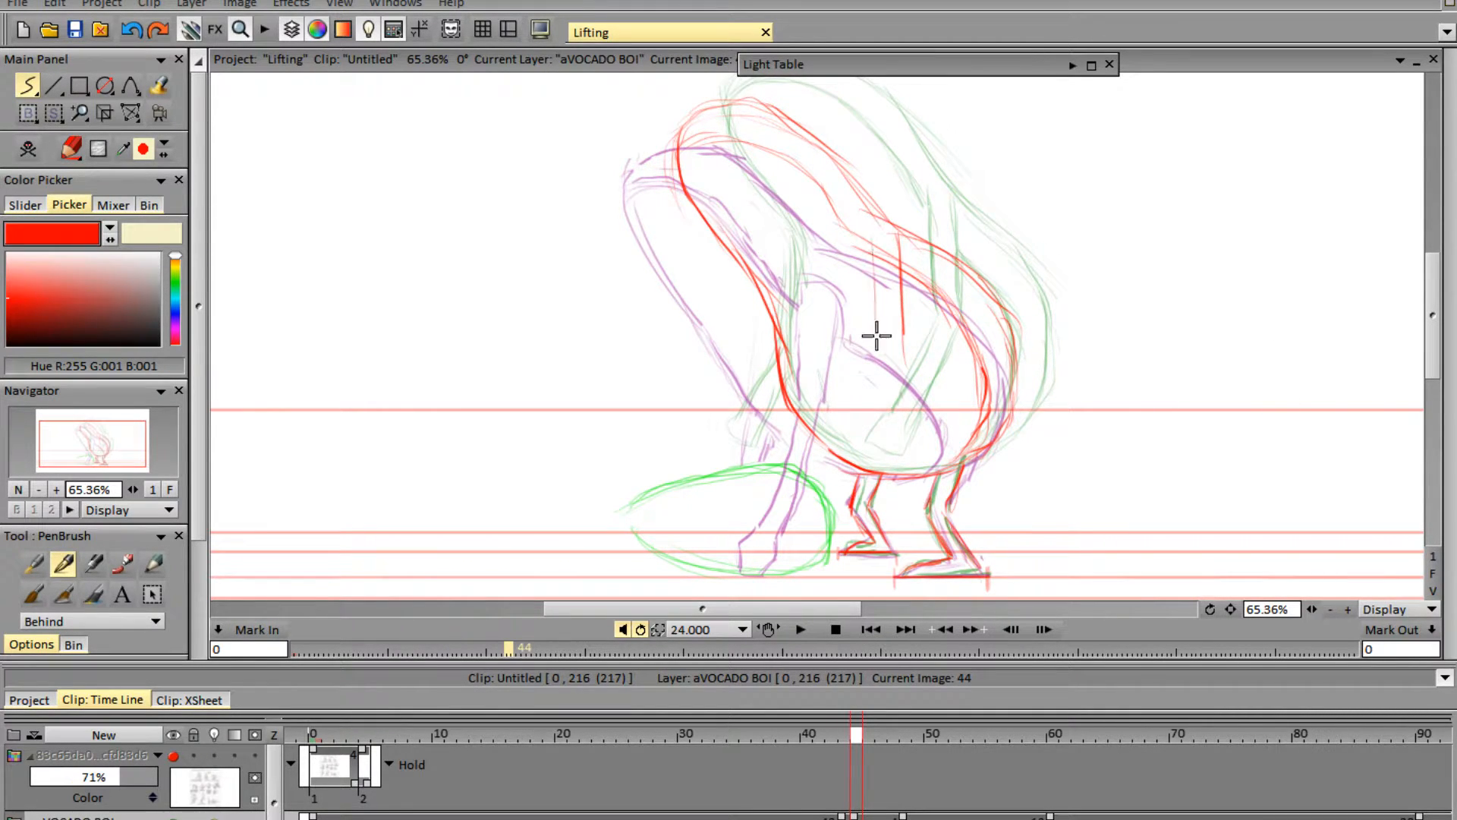
pyautogui.moveTo(878, 241); pyautogui.dragTo(880, 357)
pyautogui.hotkey('ctrl', 'z')
pyautogui.hotkey('ctrl', 'z')
pyautogui.moveTo(881, 241); pyautogui.dragTo(890, 343)
pyautogui.moveTo(883, 273)
pyautogui.mouseDown()
pyautogui.moveTo(907, 370)
pyautogui.moveTo(889, 373)
pyautogui.moveTo(852, 465)
pyautogui.mouseUp()
pyautogui.moveTo(894, 367)
pyautogui.mouseDown()
pyautogui.moveTo(830, 466)
pyautogui.moveTo(851, 469)
pyautogui.mouseUp()
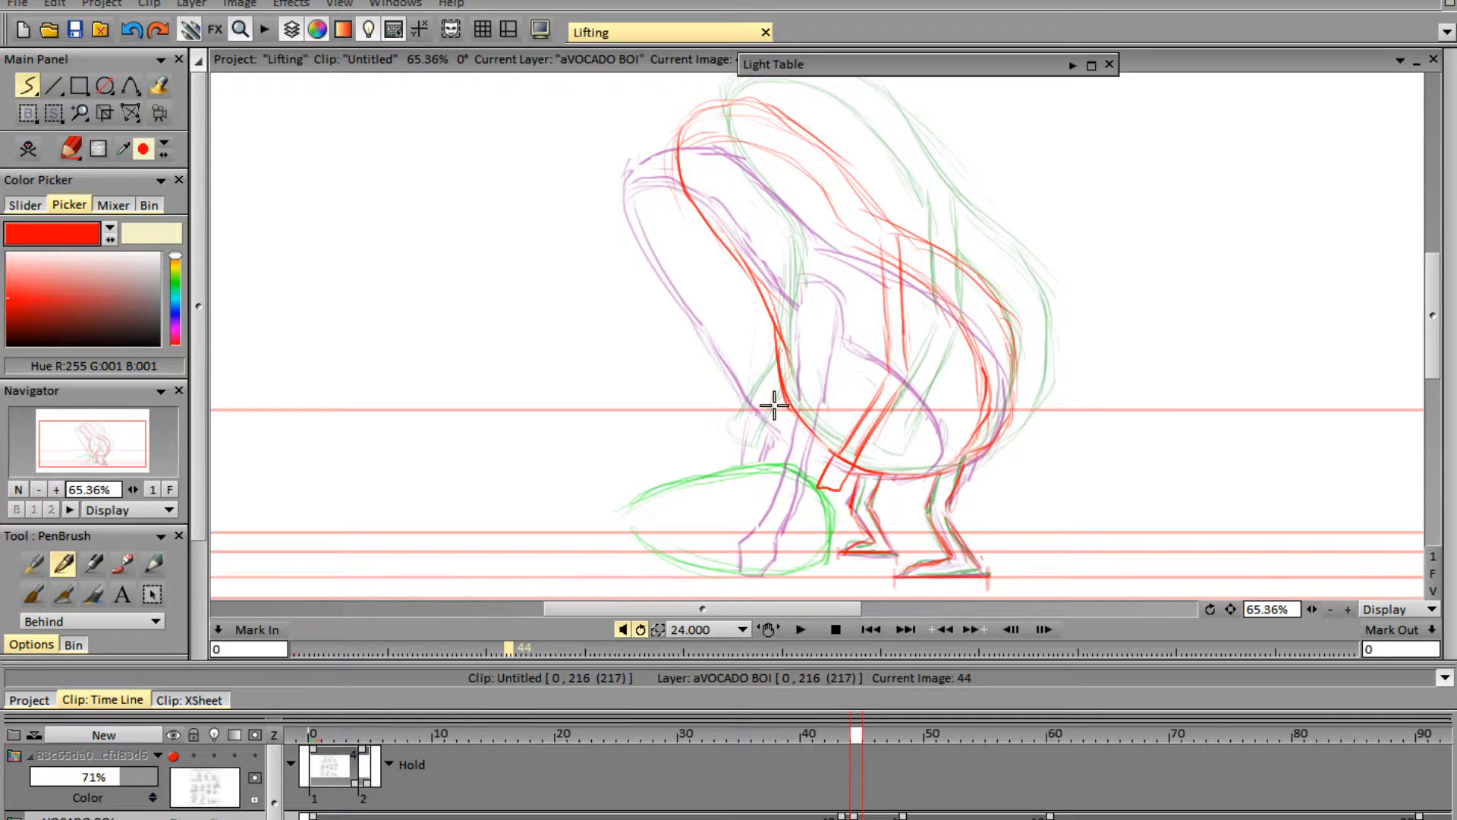
pyautogui.moveTo(741, 454)
pyautogui.mouseDown()
pyautogui.moveTo(724, 479)
pyautogui.moveTo(743, 479)
pyautogui.moveTo(794, 417)
pyautogui.moveTo(739, 460)
pyautogui.mouseUp()
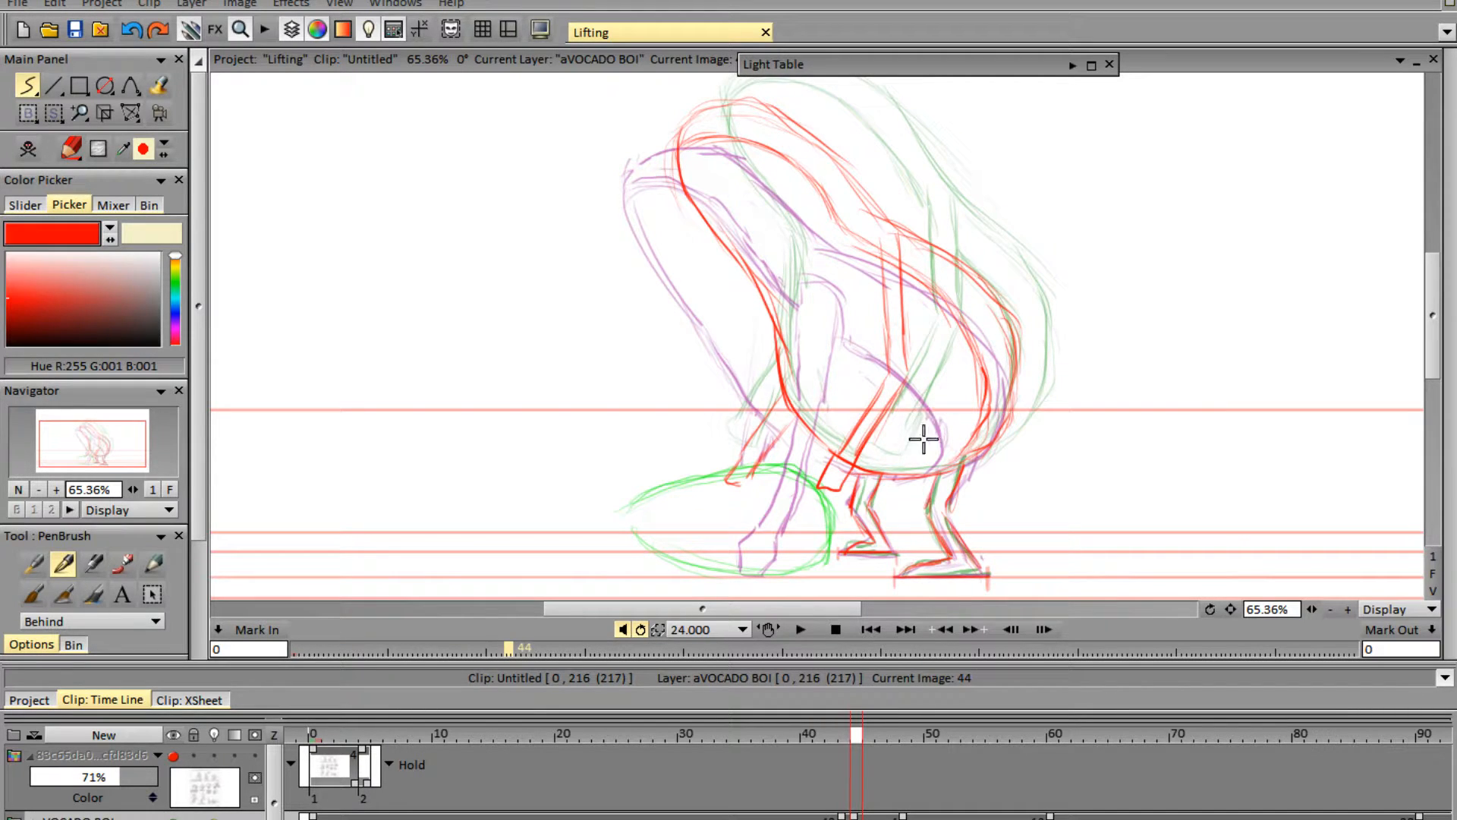
# - Erase the body lines crossing the near arm at the shoulder and wrist on frame 44
pyautogui.press('e')
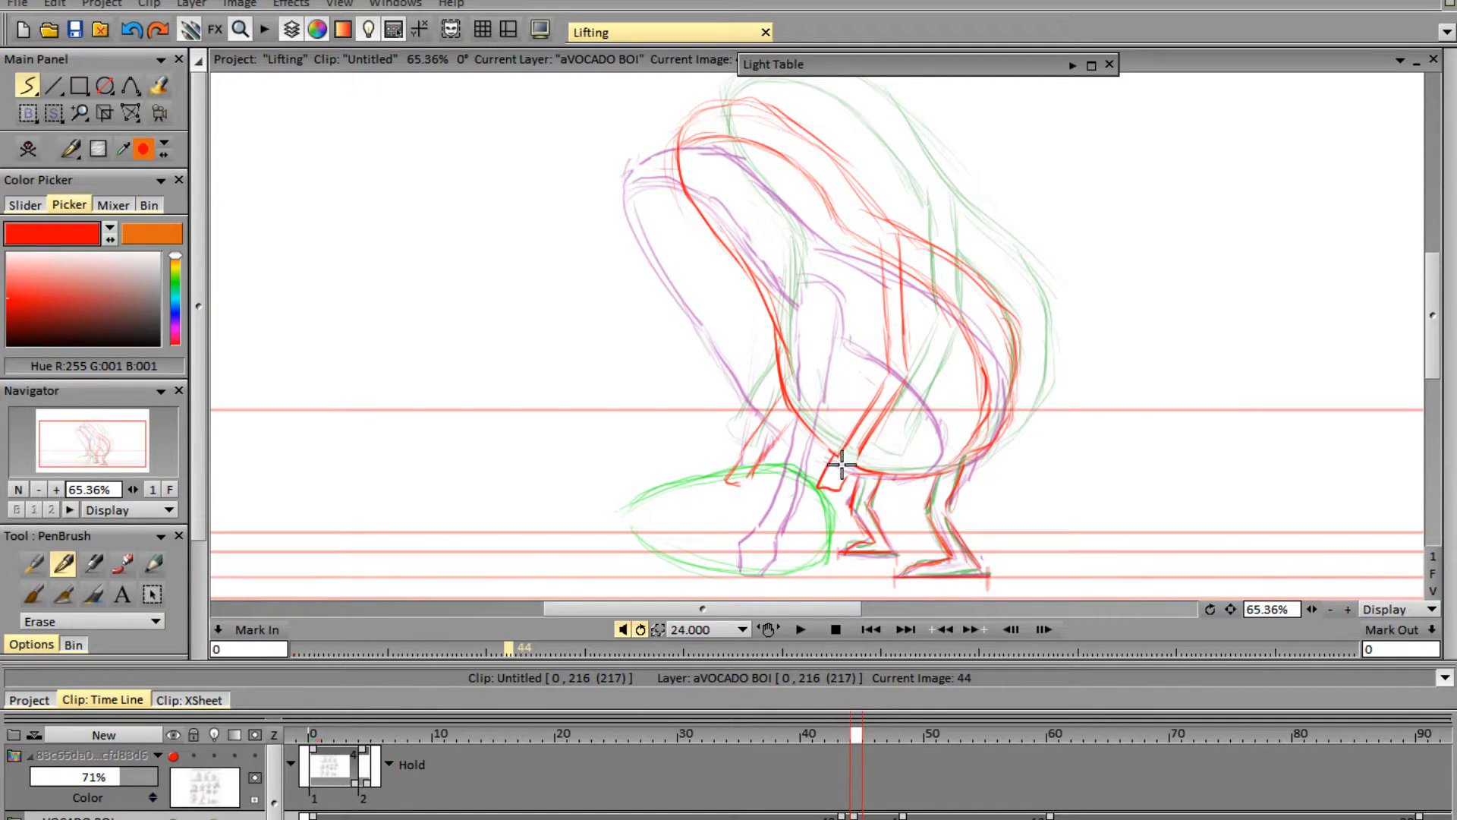
pyautogui.press('e')
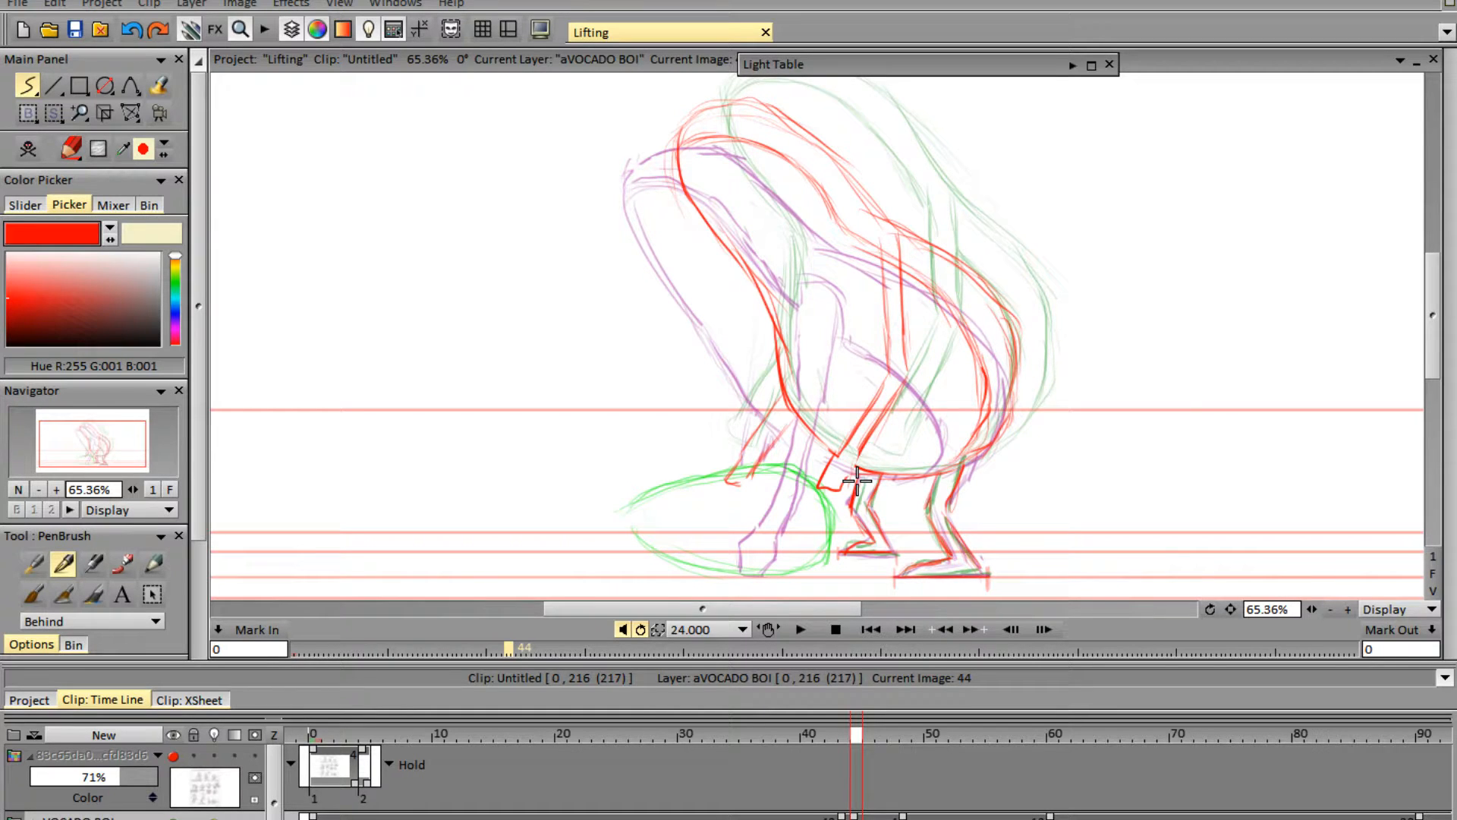
pyautogui.press('e')
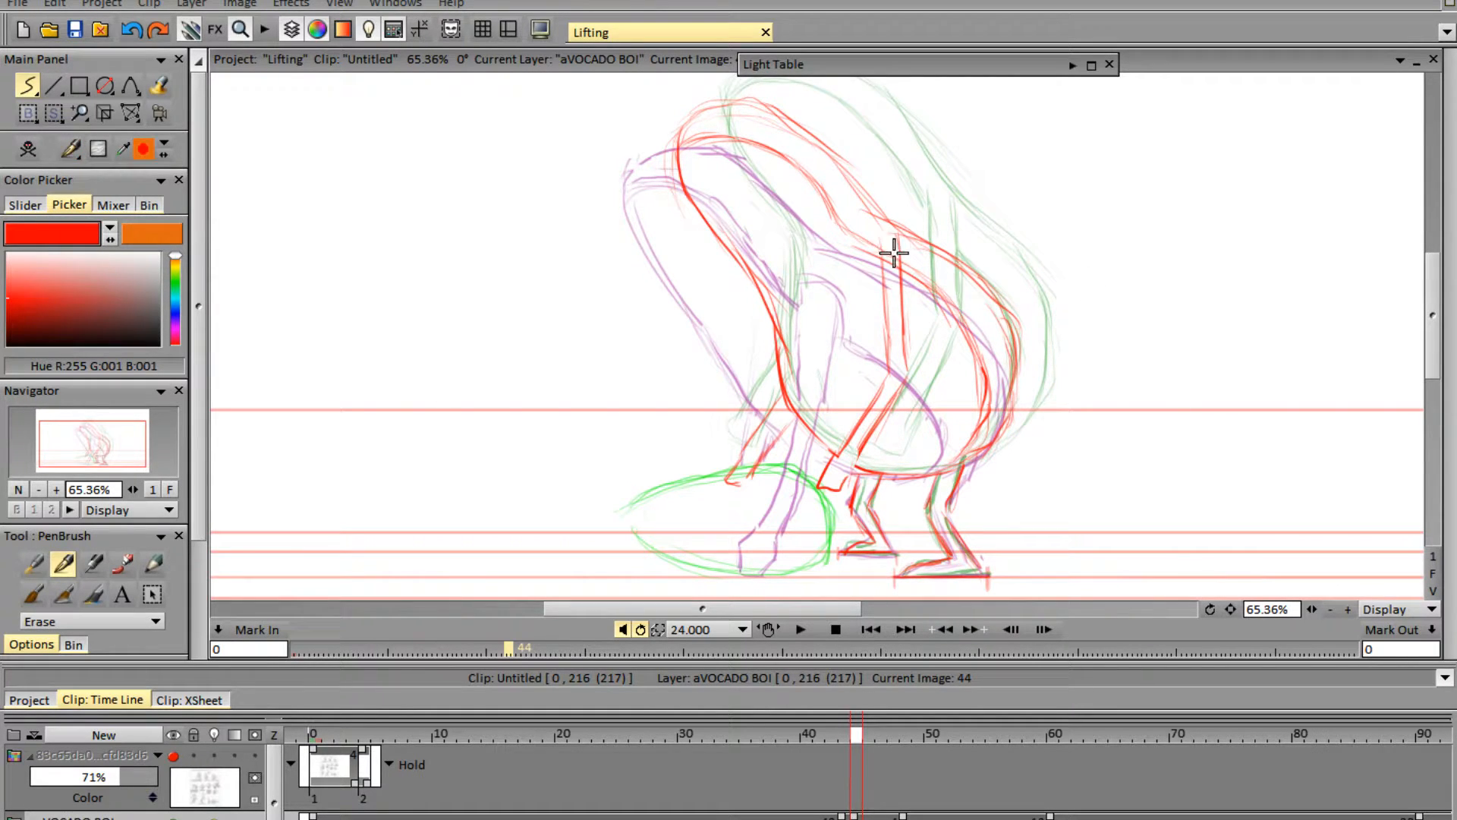
pyautogui.press('e')
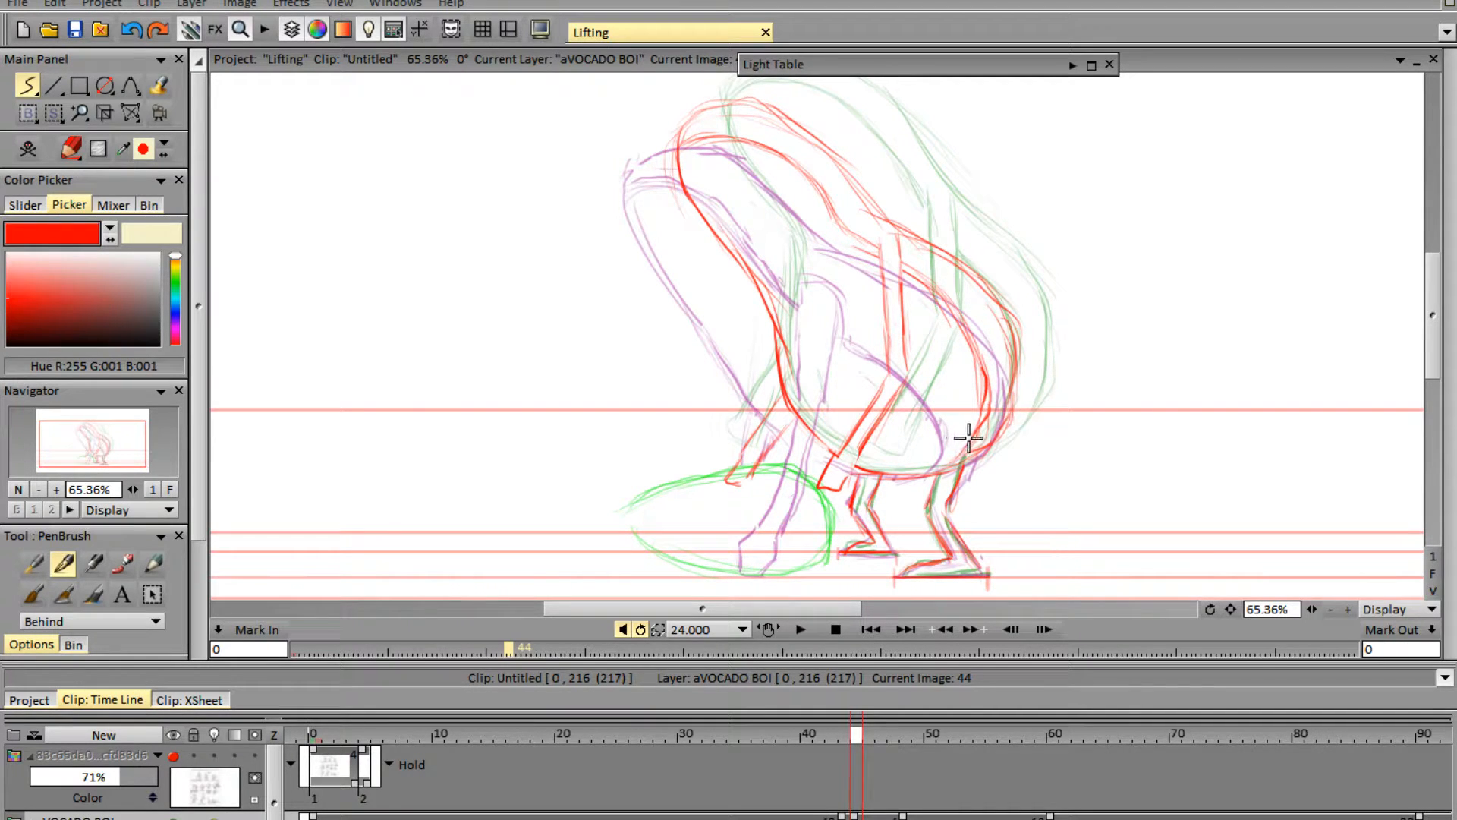
# - Flip between frames 43 and 44 to check the motion between the two breakdown poses
pyautogui.press('Left')
pyautogui.press('Left')
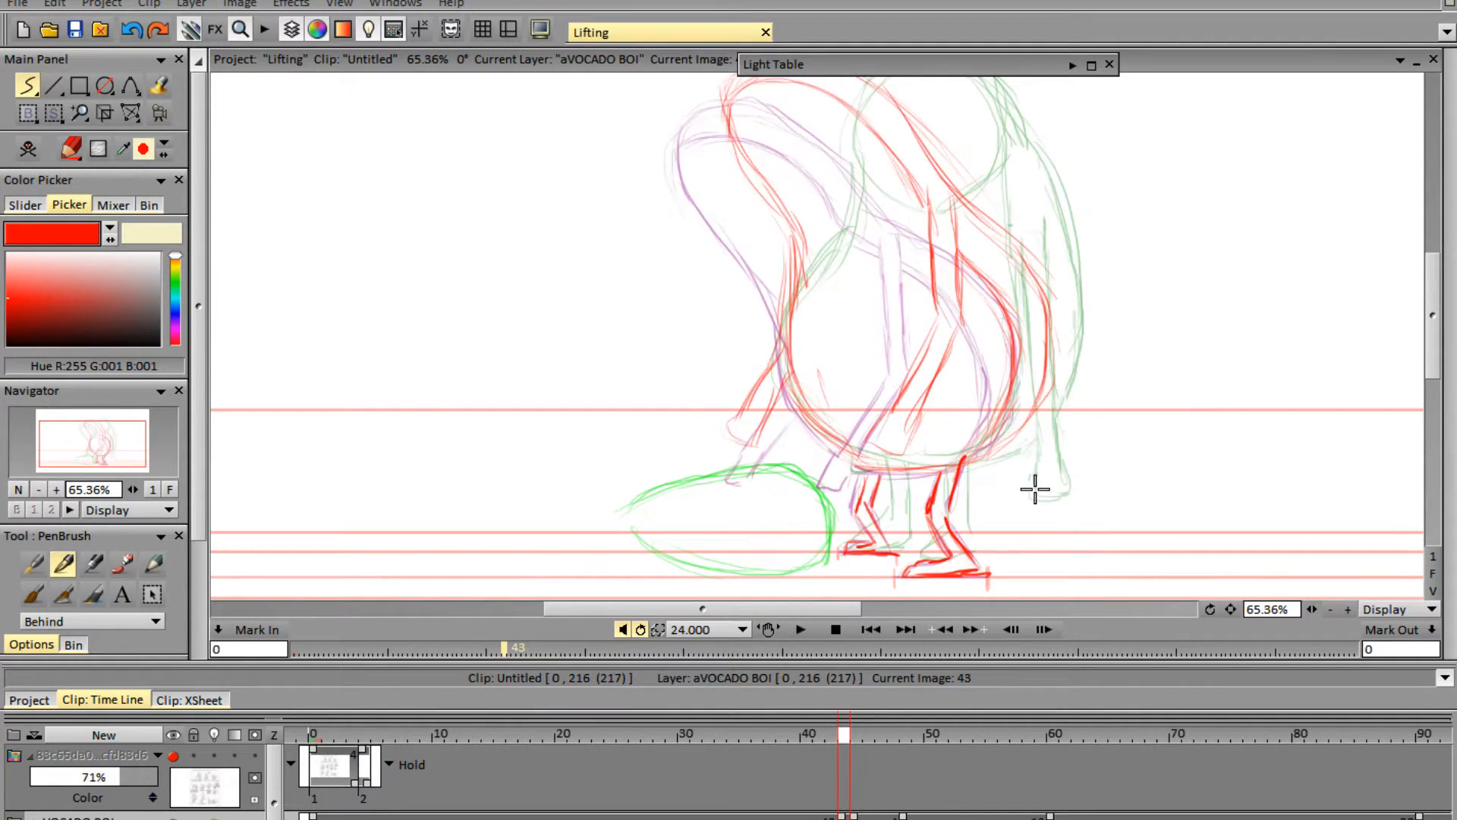
pyautogui.press('Right')
pyautogui.press('Right')
# - Start a new drawing at frame 45 and draw the body's underside, rear and back between the light-table poses
pyautogui.press('Right')
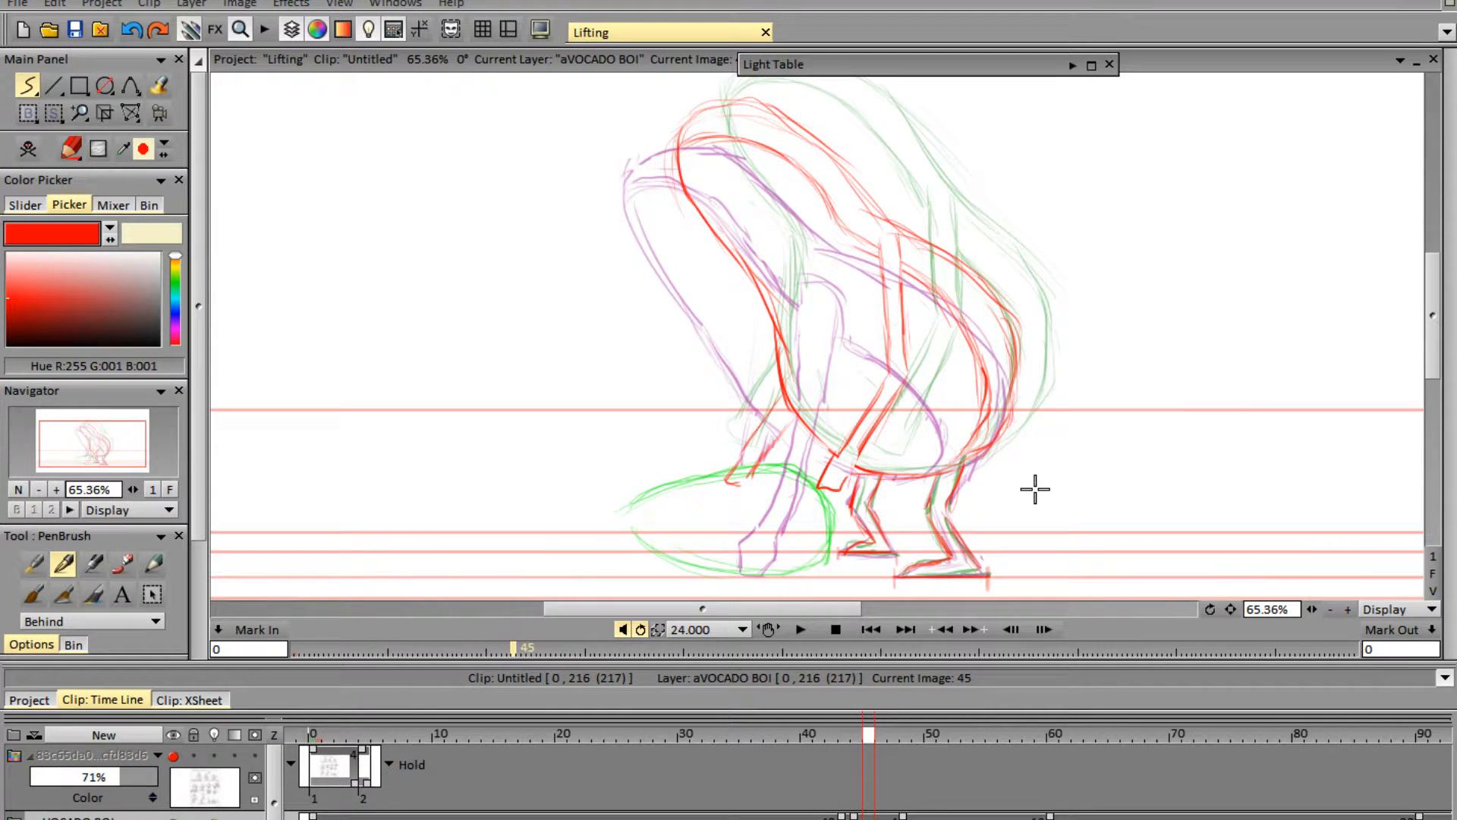
pyautogui.press('Delete')
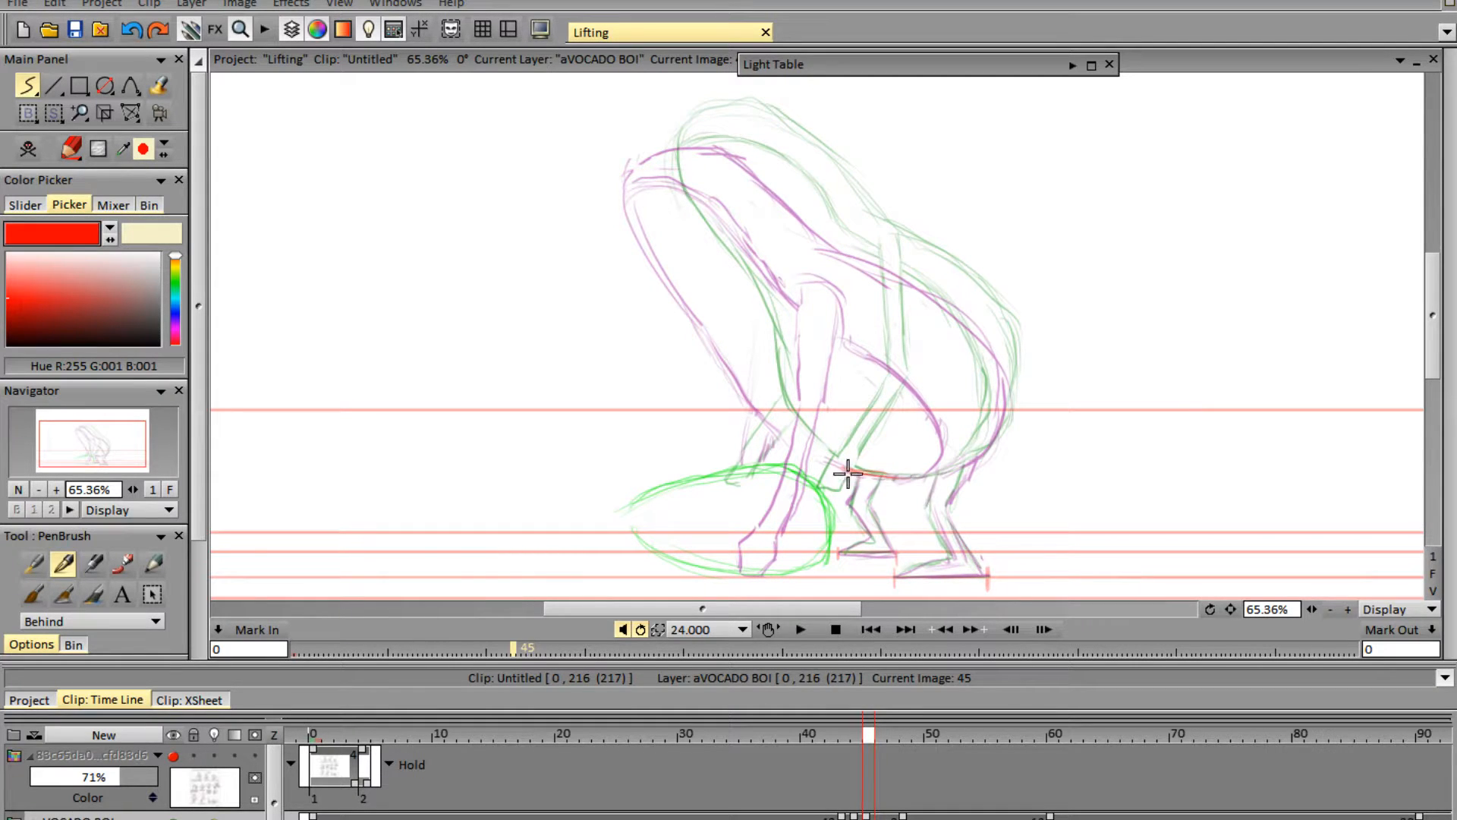
pyautogui.moveTo(840, 466)
pyautogui.mouseDown()
pyautogui.moveTo(945, 470)
pyautogui.moveTo(998, 407)
pyautogui.moveTo(972, 459)
pyautogui.moveTo(997, 380)
pyautogui.moveTo(993, 406)
pyautogui.moveTo(975, 319)
pyautogui.mouseUp()
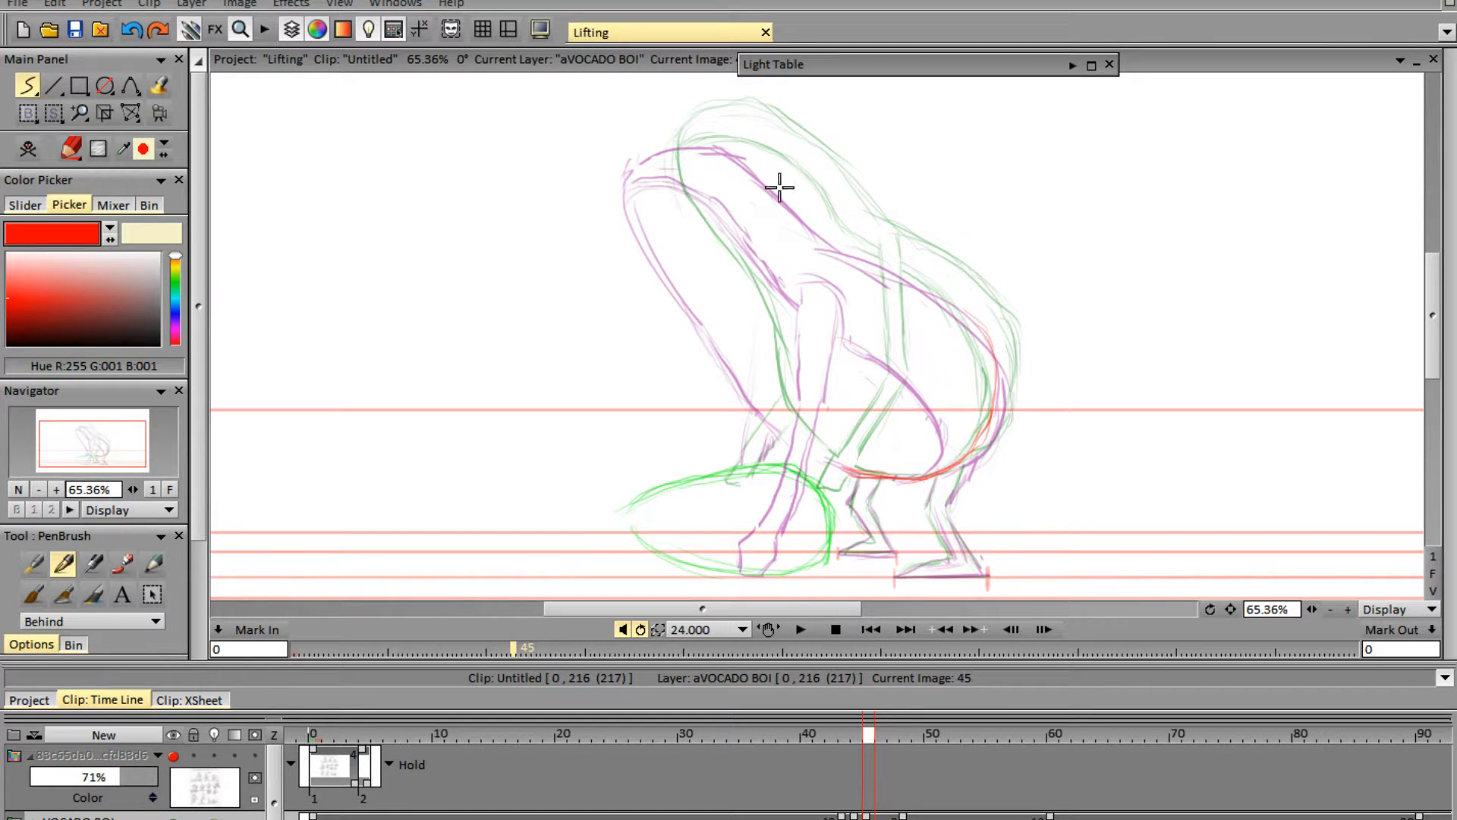
pyautogui.moveTo(657, 136)
pyautogui.mouseDown()
pyautogui.moveTo(783, 152)
pyautogui.moveTo(764, 144)
pyautogui.moveTo(865, 240)
pyautogui.moveTo(971, 311)
pyautogui.moveTo(991, 412)
pyautogui.mouseUp()
pyautogui.moveTo(994, 339); pyautogui.dragTo(955, 288)
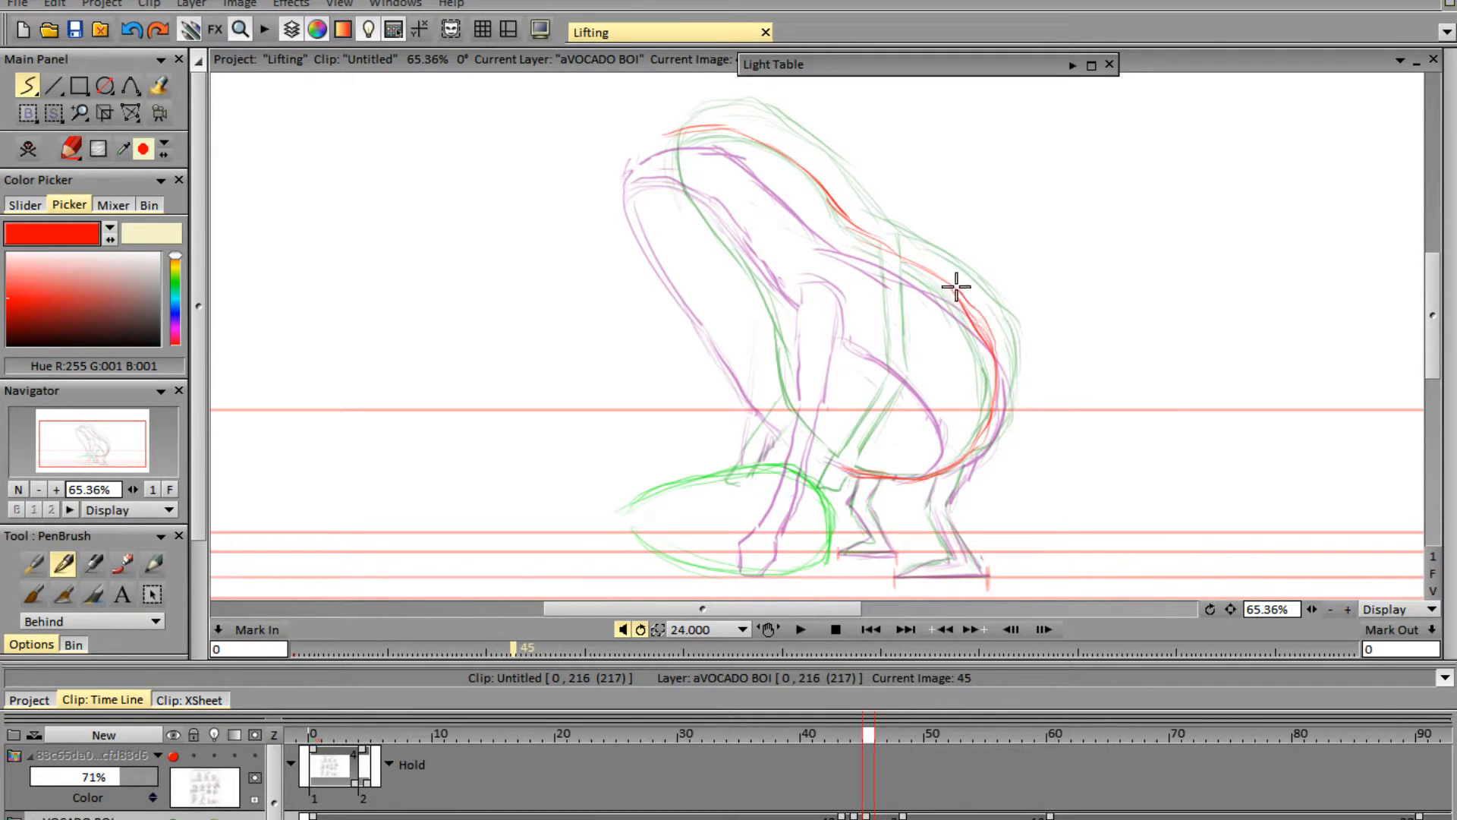
# - Draw the head curve and front body contour on frame 45, joining it to the underside
pyautogui.moveTo(676, 133)
pyautogui.mouseDown()
pyautogui.moveTo(651, 161)
pyautogui.moveTo(660, 141)
pyautogui.moveTo(650, 156)
pyautogui.moveTo(681, 244)
pyautogui.moveTo(720, 321)
pyautogui.mouseUp()
pyautogui.moveTo(678, 235); pyautogui.dragTo(766, 393)
pyautogui.moveTo(738, 321)
pyautogui.mouseDown()
pyautogui.moveTo(769, 407)
pyautogui.moveTo(731, 304)
pyautogui.moveTo(793, 439)
pyautogui.moveTo(762, 372)
pyautogui.moveTo(818, 452)
pyautogui.moveTo(804, 444)
pyautogui.moveTo(850, 470)
pyautogui.mouseUp()
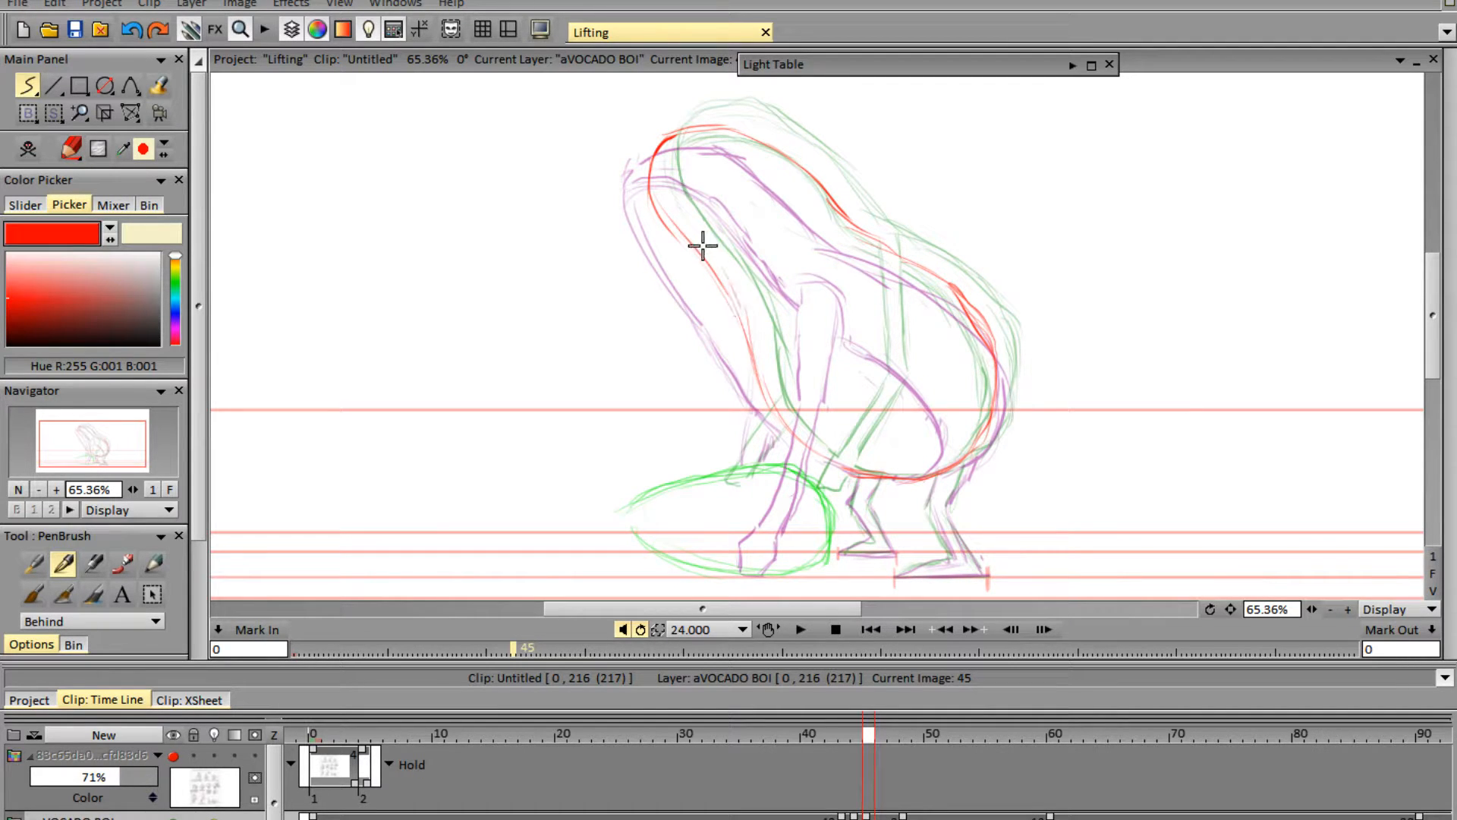
pyautogui.moveTo(653, 209)
pyautogui.mouseDown()
pyautogui.moveTo(710, 255)
pyautogui.moveTo(668, 226)
pyautogui.moveTo(748, 311)
pyautogui.moveTo(735, 318)
pyautogui.moveTo(734, 282)
pyautogui.moveTo(755, 384)
pyautogui.moveTo(750, 355)
pyautogui.moveTo(855, 471)
pyautogui.mouseUp()
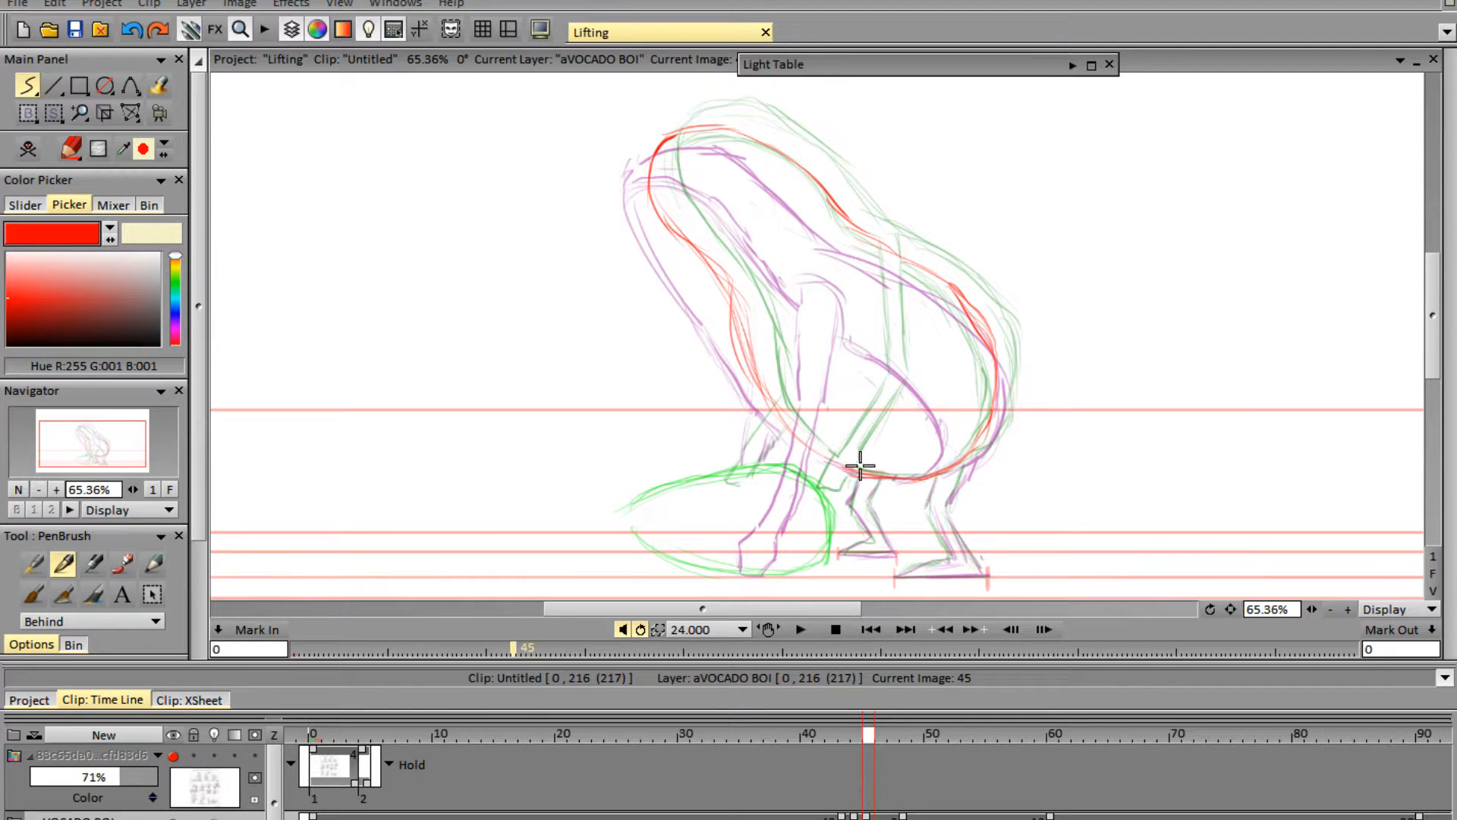
# - Clean up the front body contour on frame 45 by erasing stray lines and redrawing the chest curve
pyautogui.press('e')
pyautogui.moveTo(752, 286)
pyautogui.mouseDown()
pyautogui.moveTo(753, 359)
pyautogui.moveTo(828, 433)
pyautogui.moveTo(744, 458)
pyautogui.mouseUp()
pyautogui.press('e')
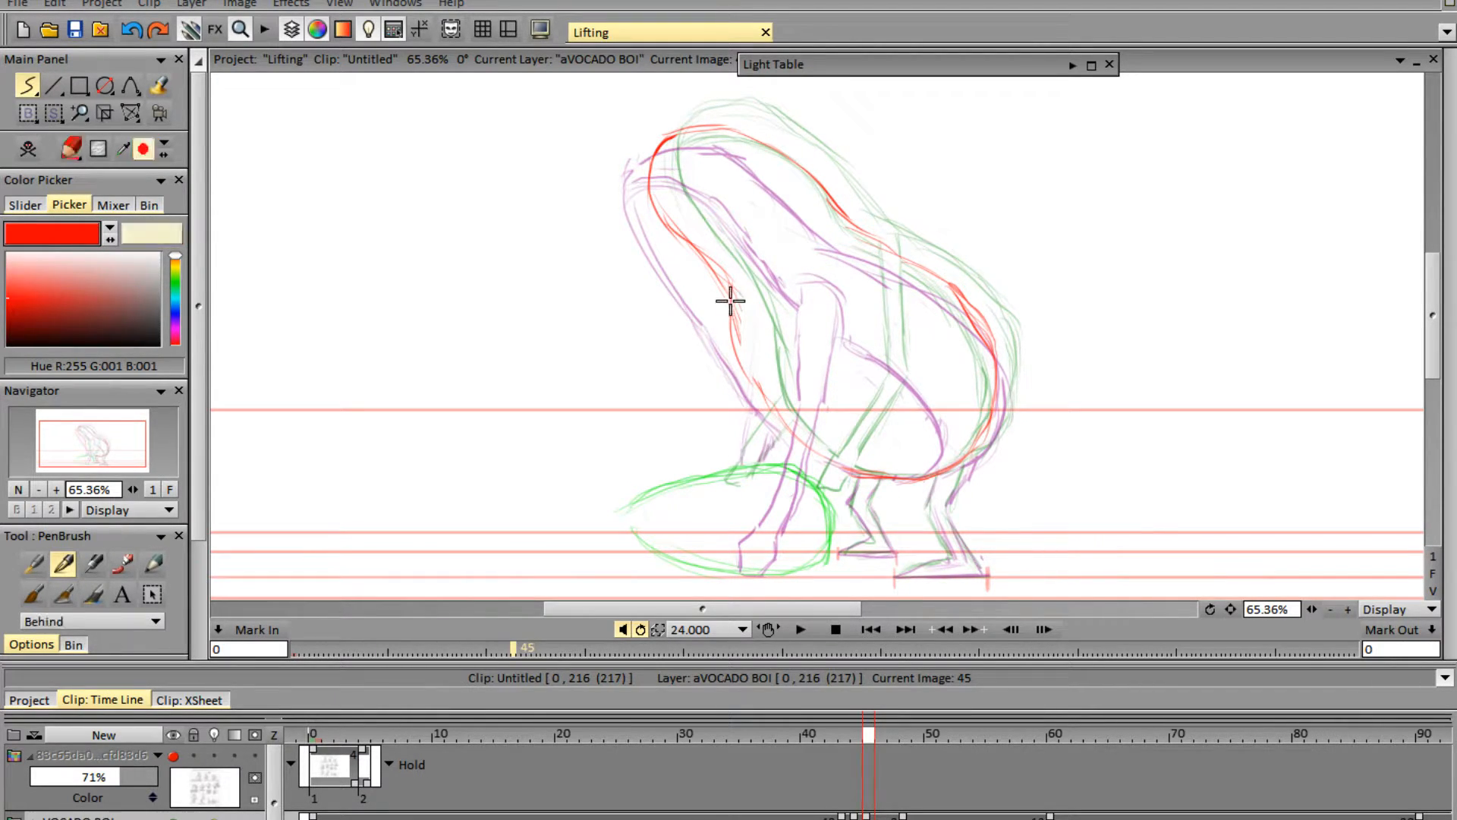
pyautogui.moveTo(733, 280); pyautogui.dragTo(764, 397)
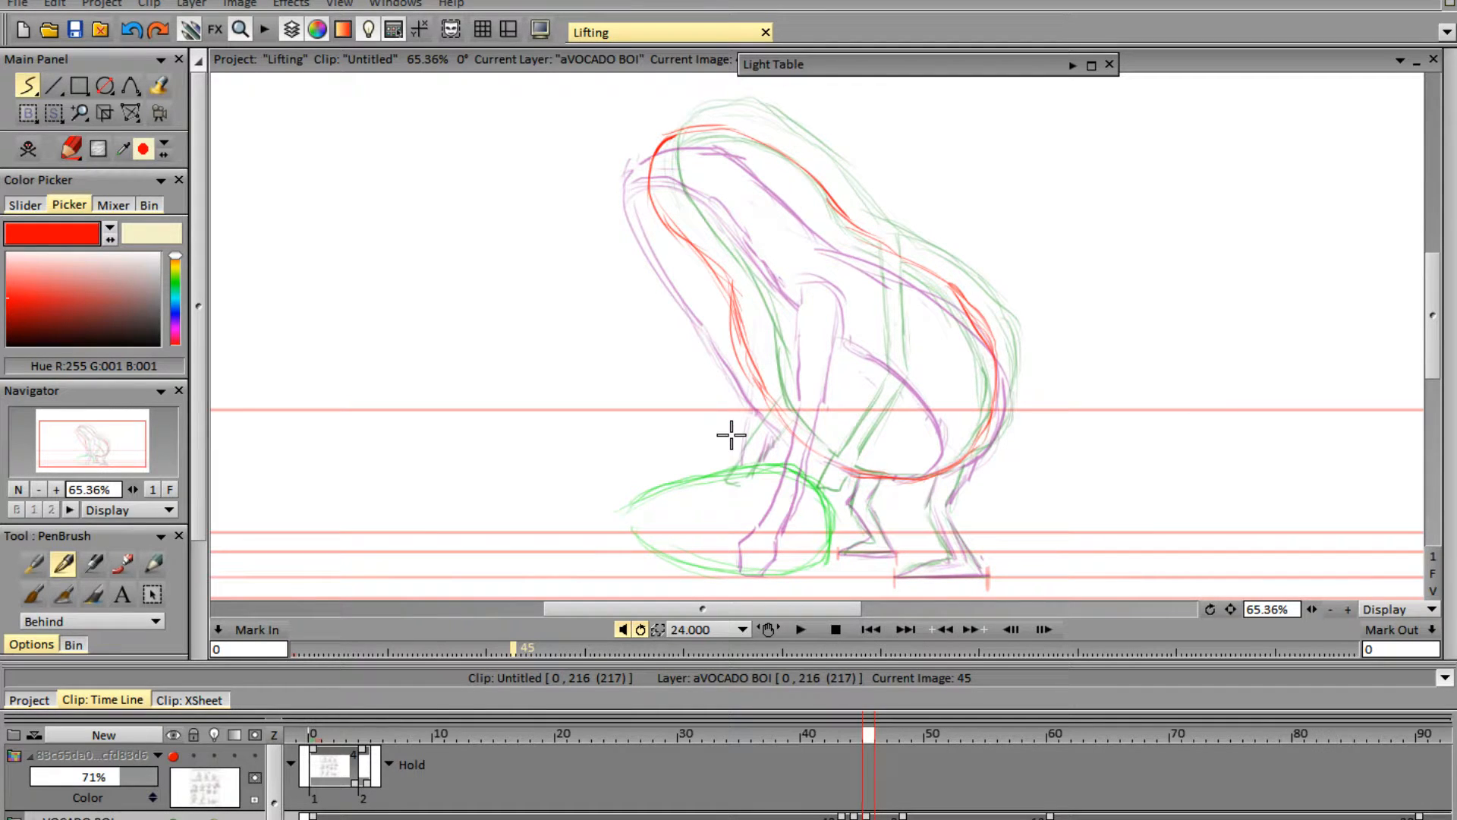
pyautogui.press('e')
pyautogui.moveTo(724, 305); pyautogui.dragTo(742, 371)
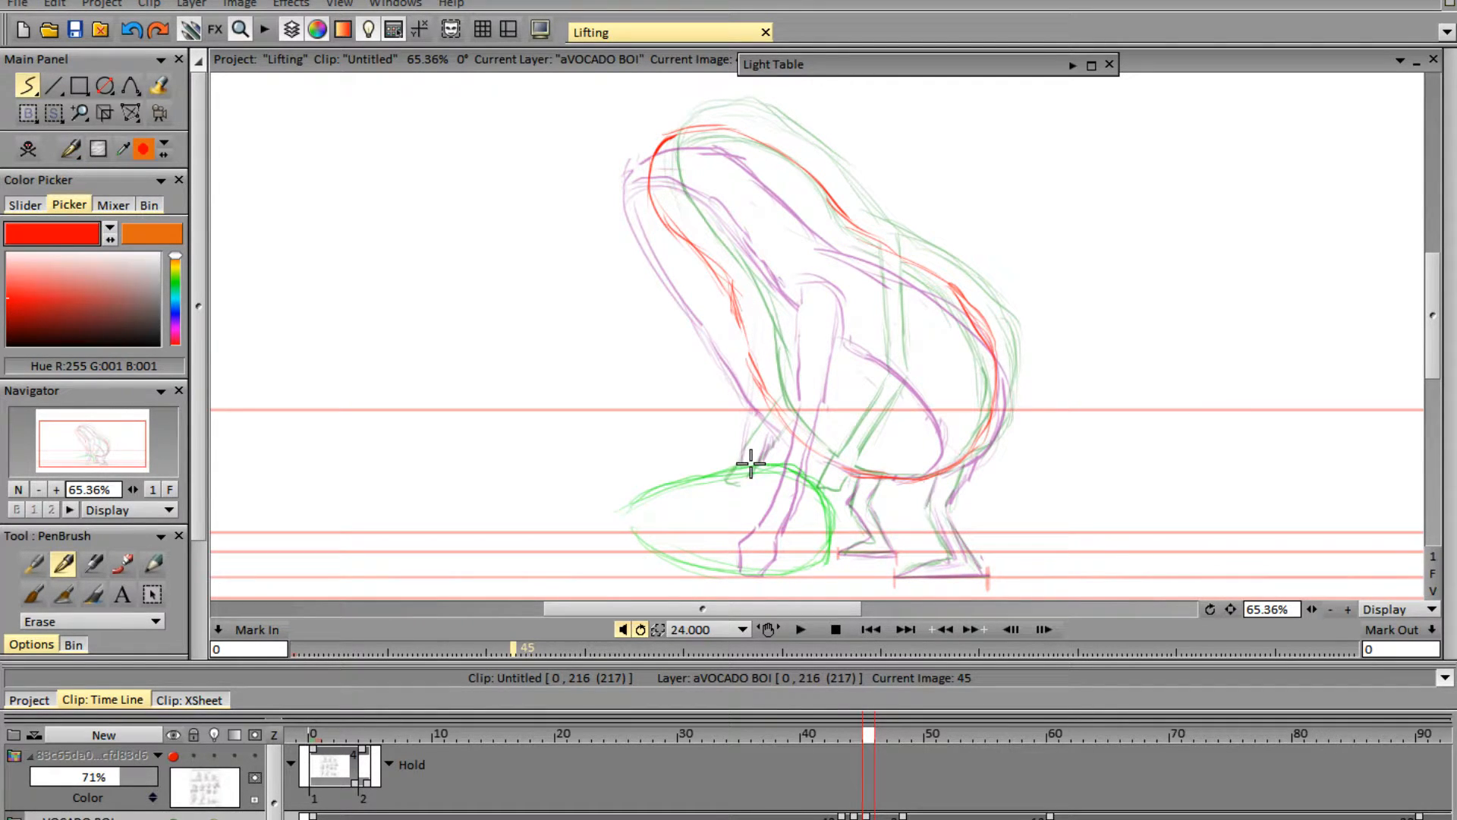
pyautogui.press('e')
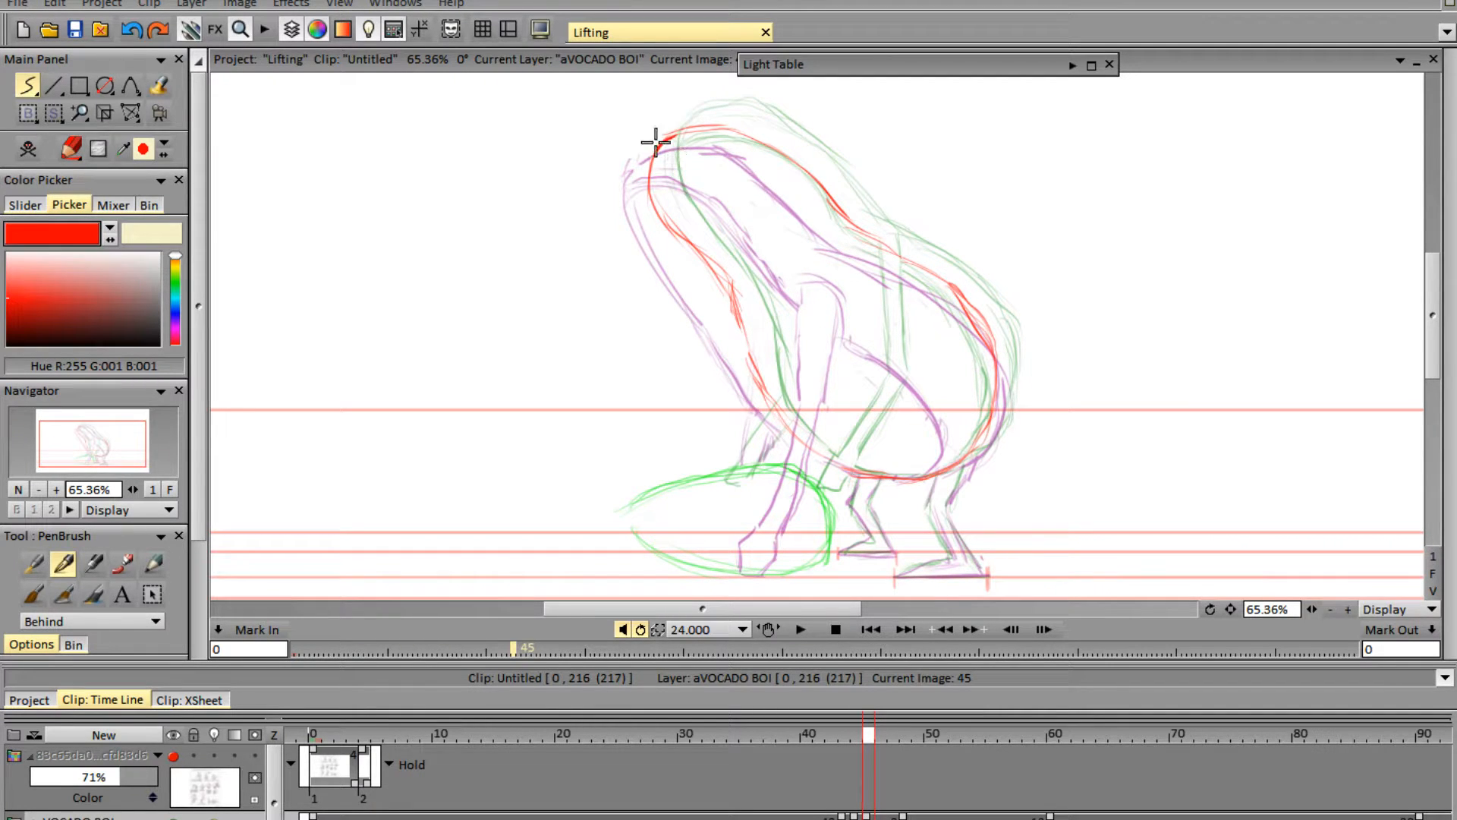
# - Draw the inner edge line from the head along the back to the underside on frame 45
pyautogui.moveTo(655, 141)
pyautogui.mouseDown()
pyautogui.moveTo(728, 144)
pyautogui.moveTo(751, 160)
pyautogui.mouseUp()
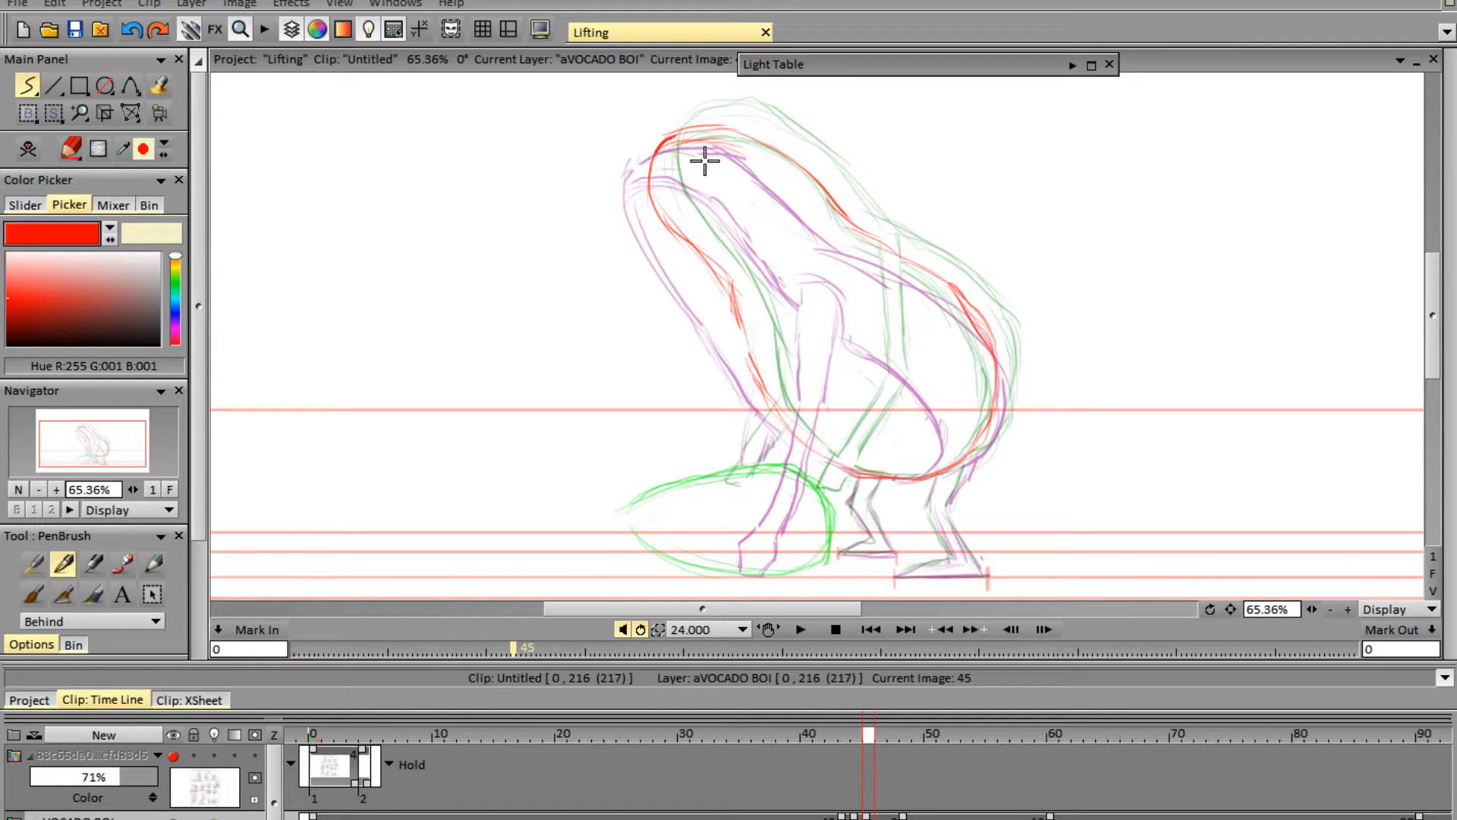
pyautogui.moveTo(689, 166)
pyautogui.mouseDown()
pyautogui.moveTo(775, 199)
pyautogui.moveTo(732, 176)
pyautogui.moveTo(822, 258)
pyautogui.moveTo(899, 295)
pyautogui.moveTo(956, 365)
pyautogui.moveTo(941, 339)
pyautogui.moveTo(970, 424)
pyautogui.moveTo(943, 466)
pyautogui.mouseUp()
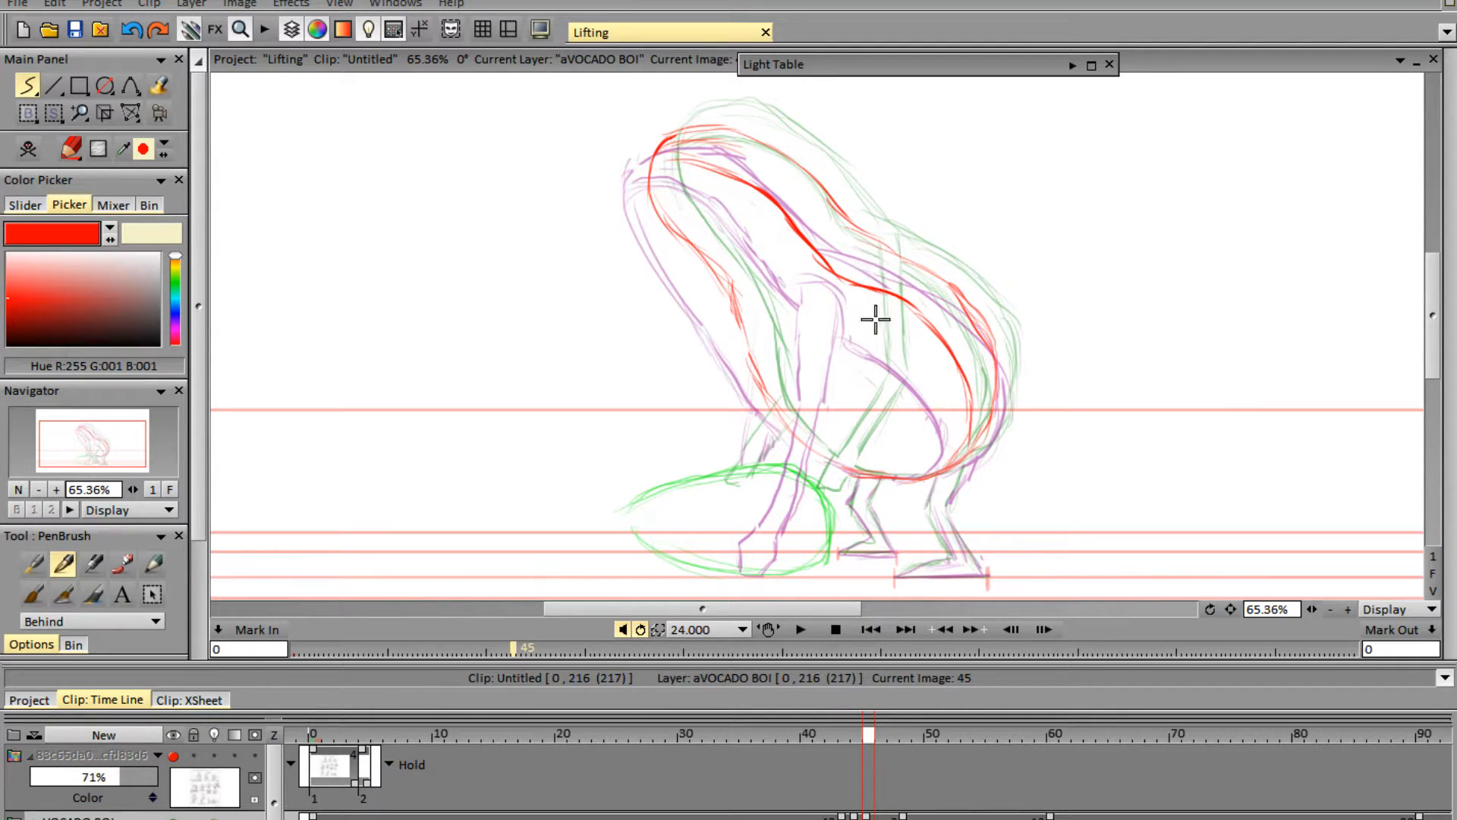
pyautogui.moveTo(868, 288); pyautogui.dragTo(872, 369)
pyautogui.moveTo(841, 268); pyautogui.dragTo(852, 353)
pyautogui.moveTo(844, 269)
pyautogui.mouseDown()
pyautogui.moveTo(853, 372)
pyautogui.moveTo(850, 351)
pyautogui.mouseUp()
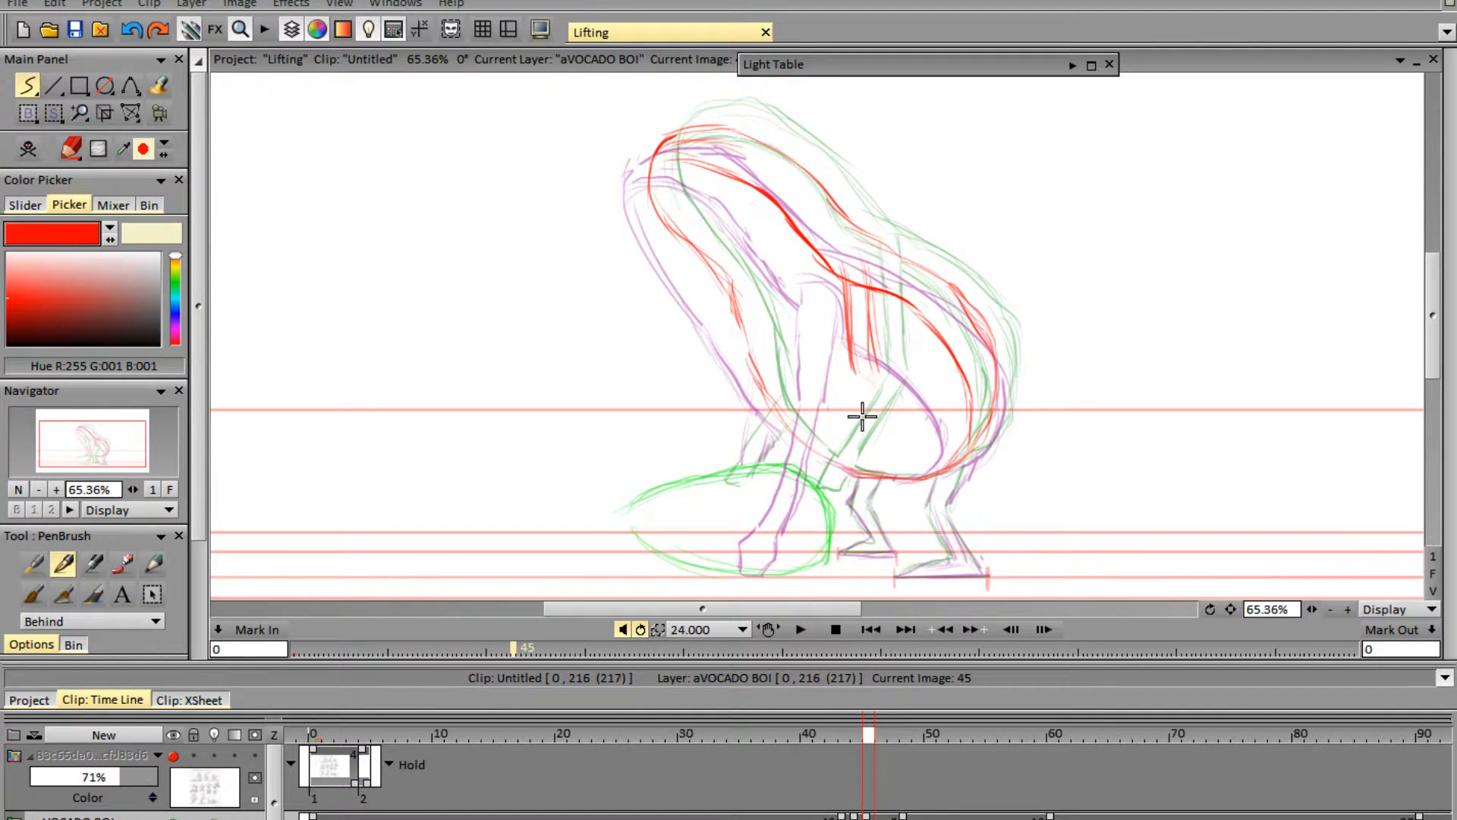
pyautogui.hotkey('ctrl', 'z')
pyautogui.hotkey('ctrl', 'z')
pyautogui.hotkey('ctrl', 'z')
pyautogui.hotkey('ctrl', 'z')
pyautogui.hotkey('ctrl', 'z')
pyautogui.hotkey('ctrl', 'z')
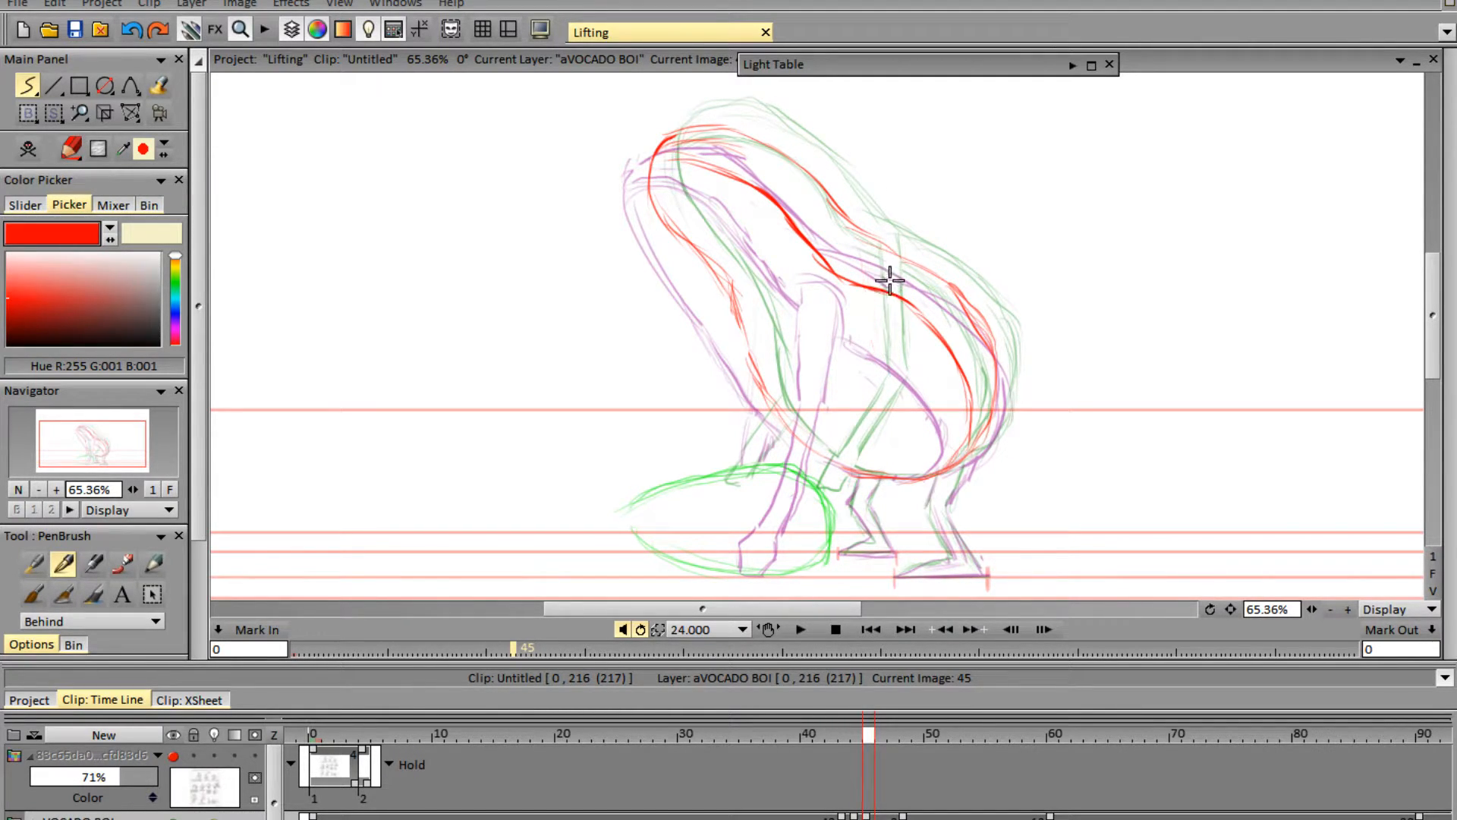
# - Draw the near upper arm and forearm on frame 45, between the light-table arm positions
pyautogui.moveTo(873, 264); pyautogui.dragTo(874, 373)
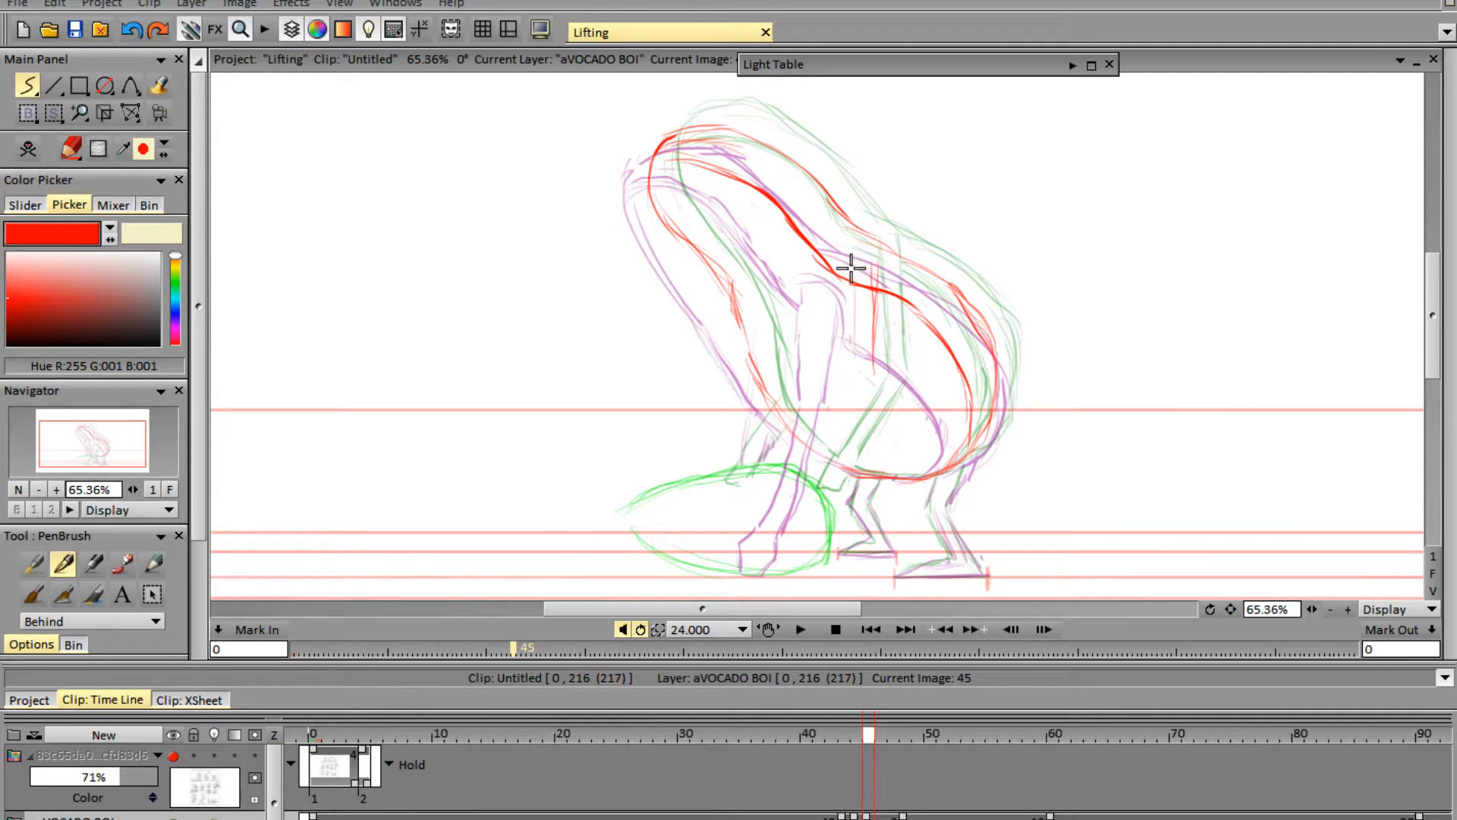
pyautogui.moveTo(849, 266); pyautogui.dragTo(857, 380)
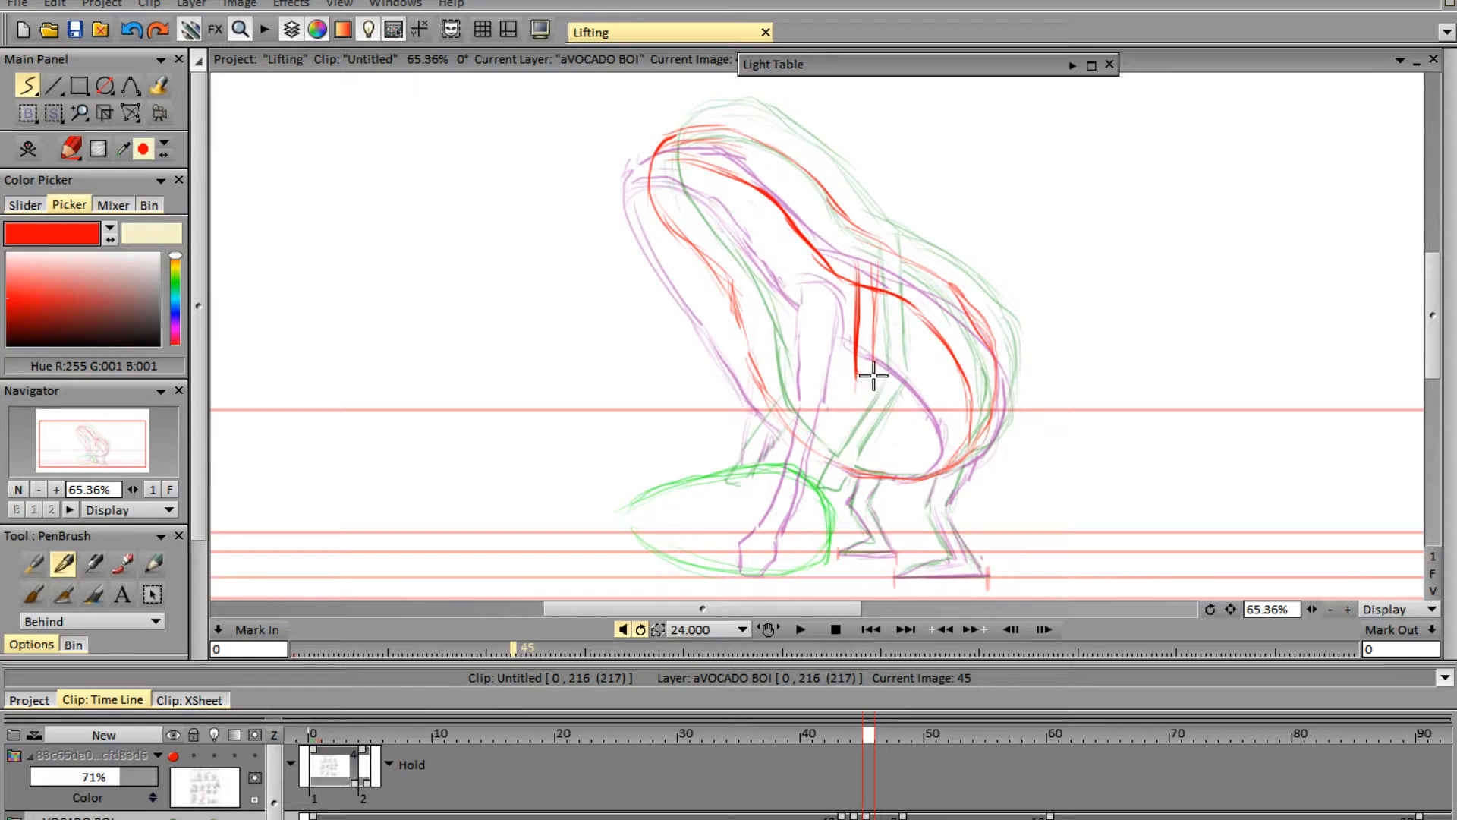
pyautogui.moveTo(874, 376); pyautogui.dragTo(839, 467)
pyautogui.moveTo(872, 387); pyautogui.dragTo(839, 470)
pyautogui.moveTo(871, 373)
pyautogui.mouseDown()
pyautogui.moveTo(839, 476)
pyautogui.moveTo(855, 394)
pyautogui.moveTo(843, 410)
pyautogui.mouseUp()
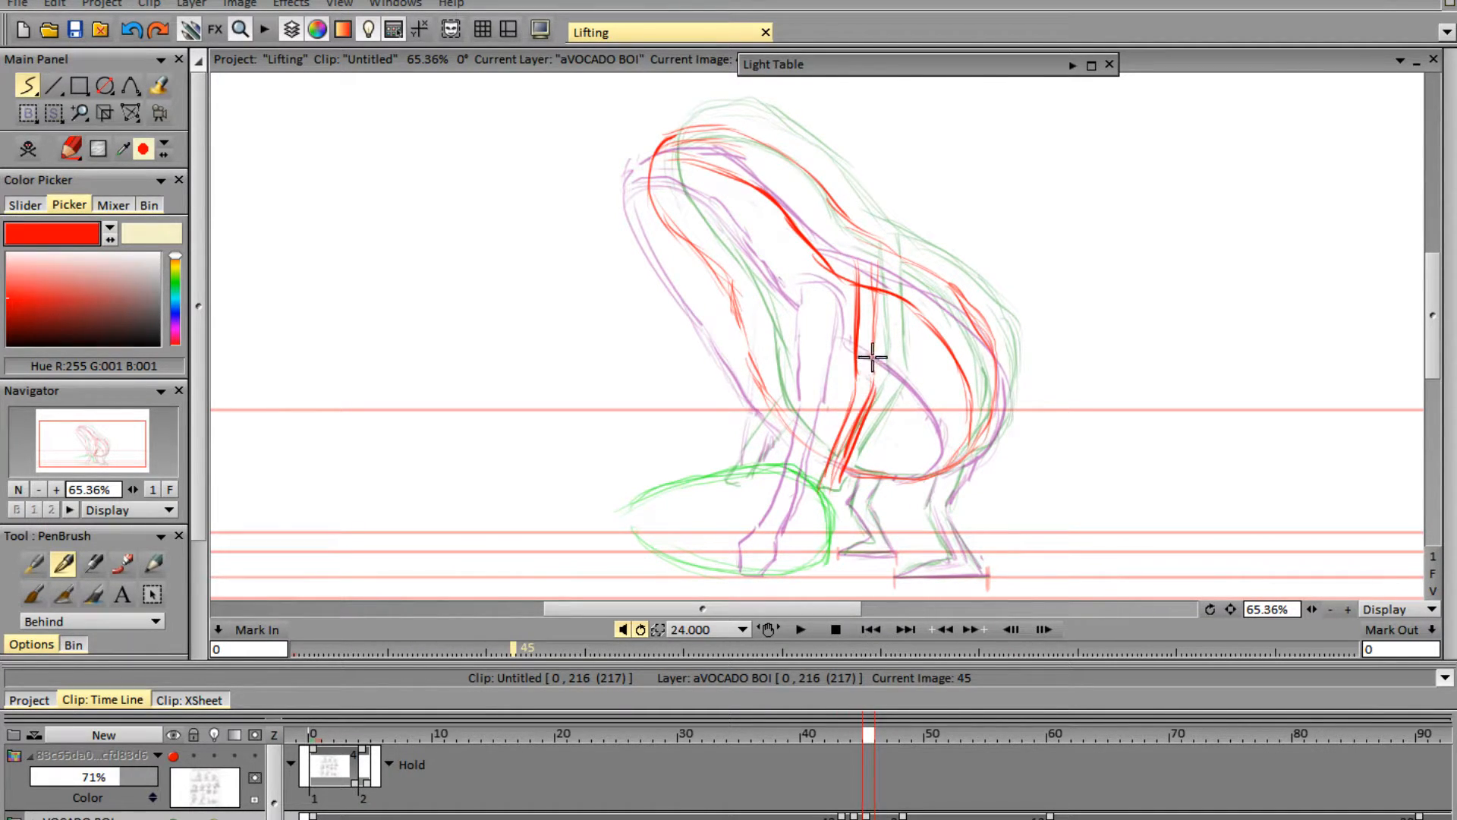
pyautogui.moveTo(868, 357); pyautogui.dragTo(827, 494)
# - Clean up the near forearm on frame 45 and extend it down to a closed hand at the pit's edge
pyautogui.press('e')
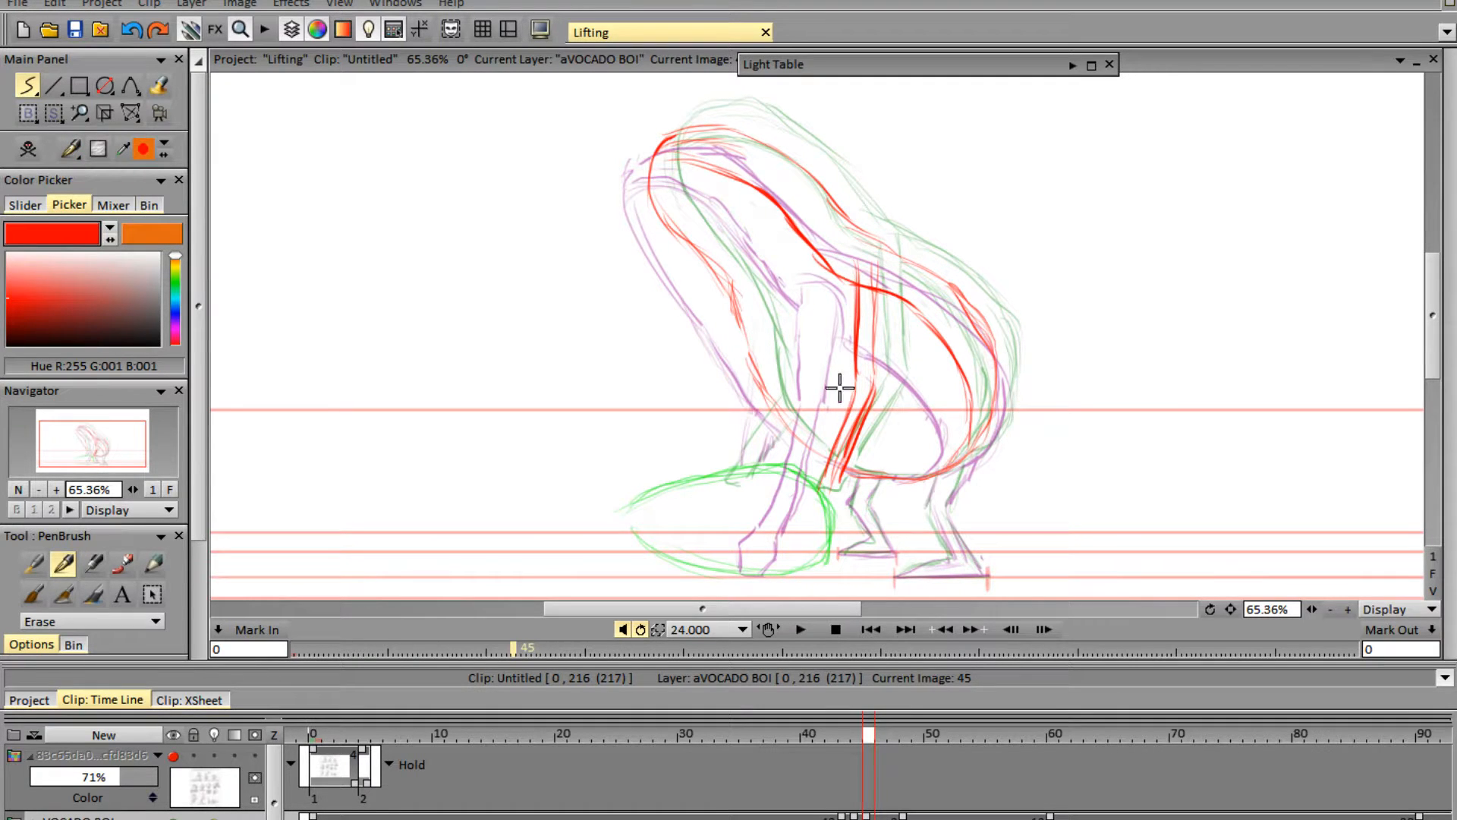
pyautogui.moveTo(870, 389); pyautogui.dragTo(845, 451)
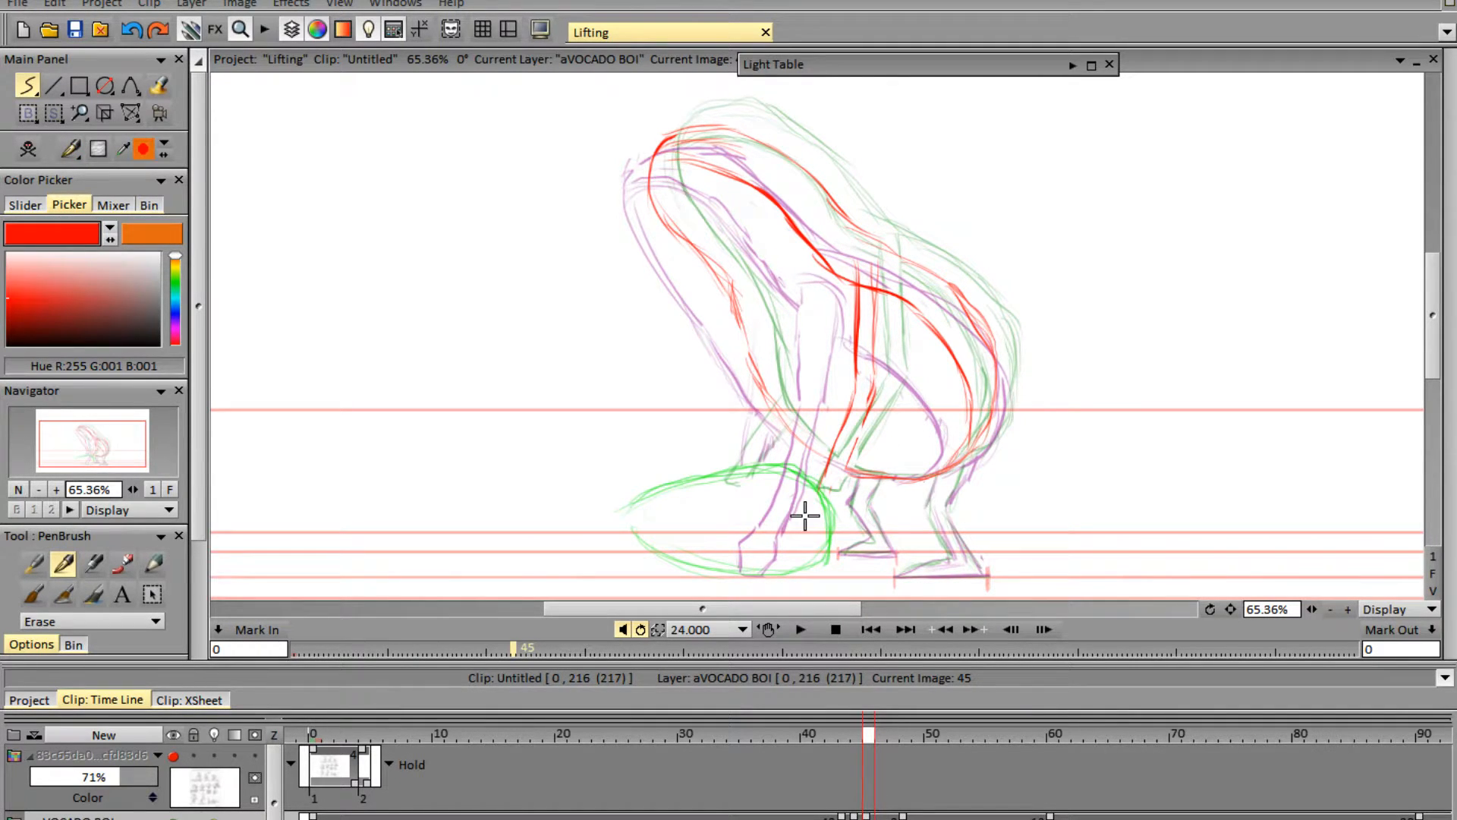
pyautogui.press('e')
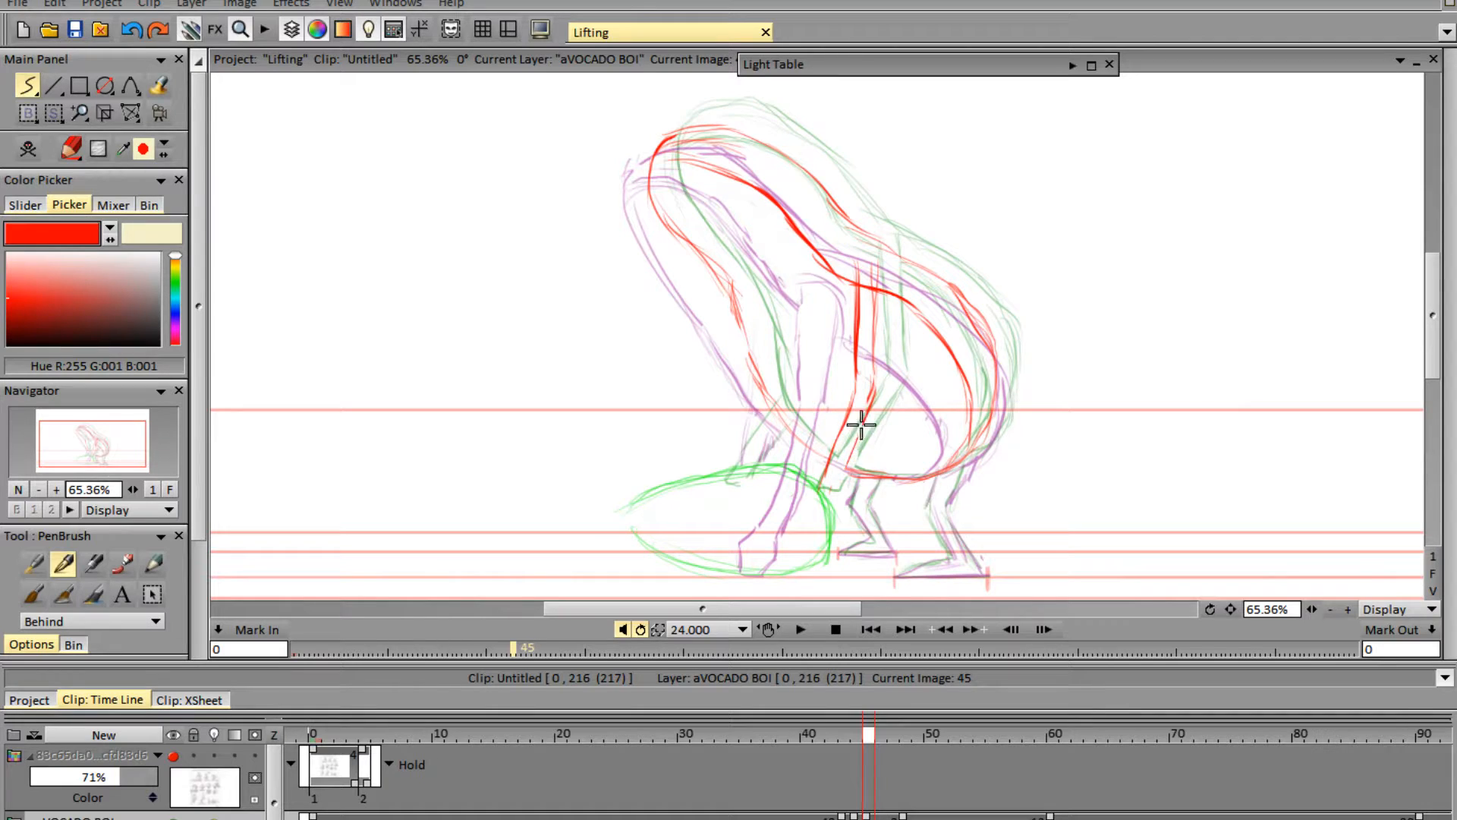
pyautogui.moveTo(853, 439); pyautogui.dragTo(839, 483)
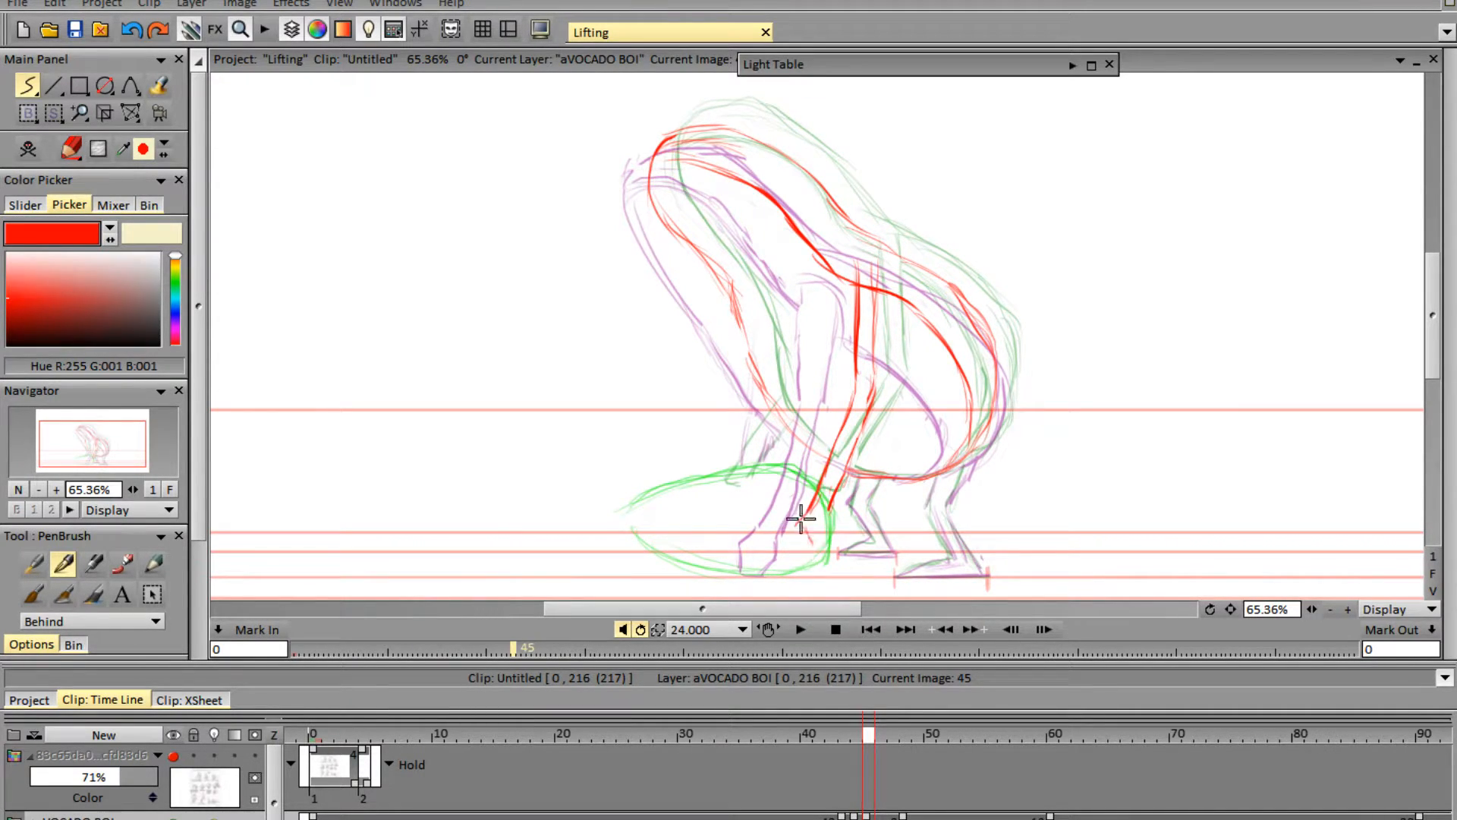
pyautogui.moveTo(819, 485); pyautogui.dragTo(806, 537)
pyautogui.moveTo(813, 494)
pyautogui.mouseDown()
pyautogui.moveTo(800, 548)
pyautogui.moveTo(830, 494)
pyautogui.mouseUp()
pyautogui.press('e')
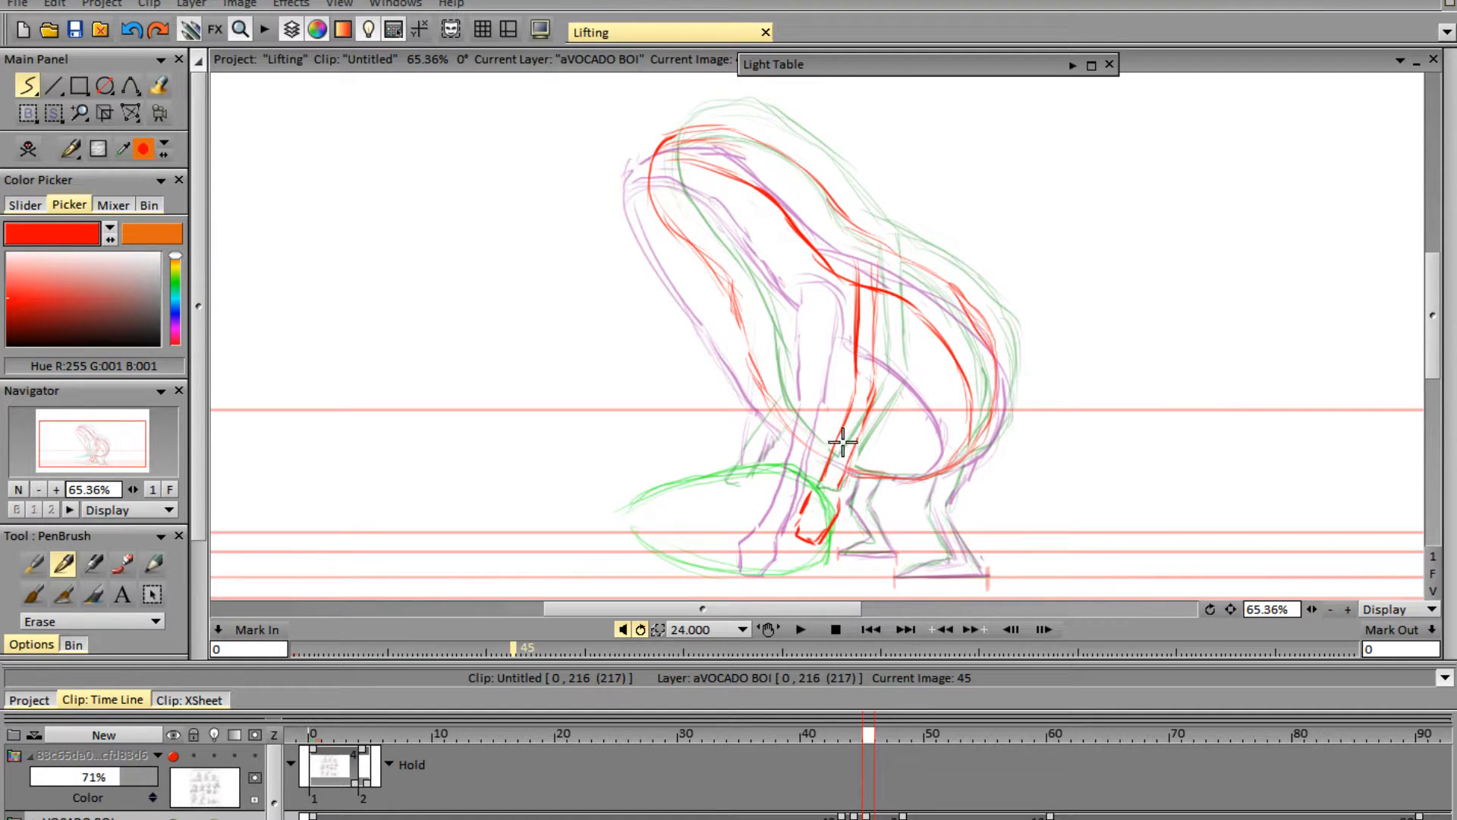
pyautogui.press('e')
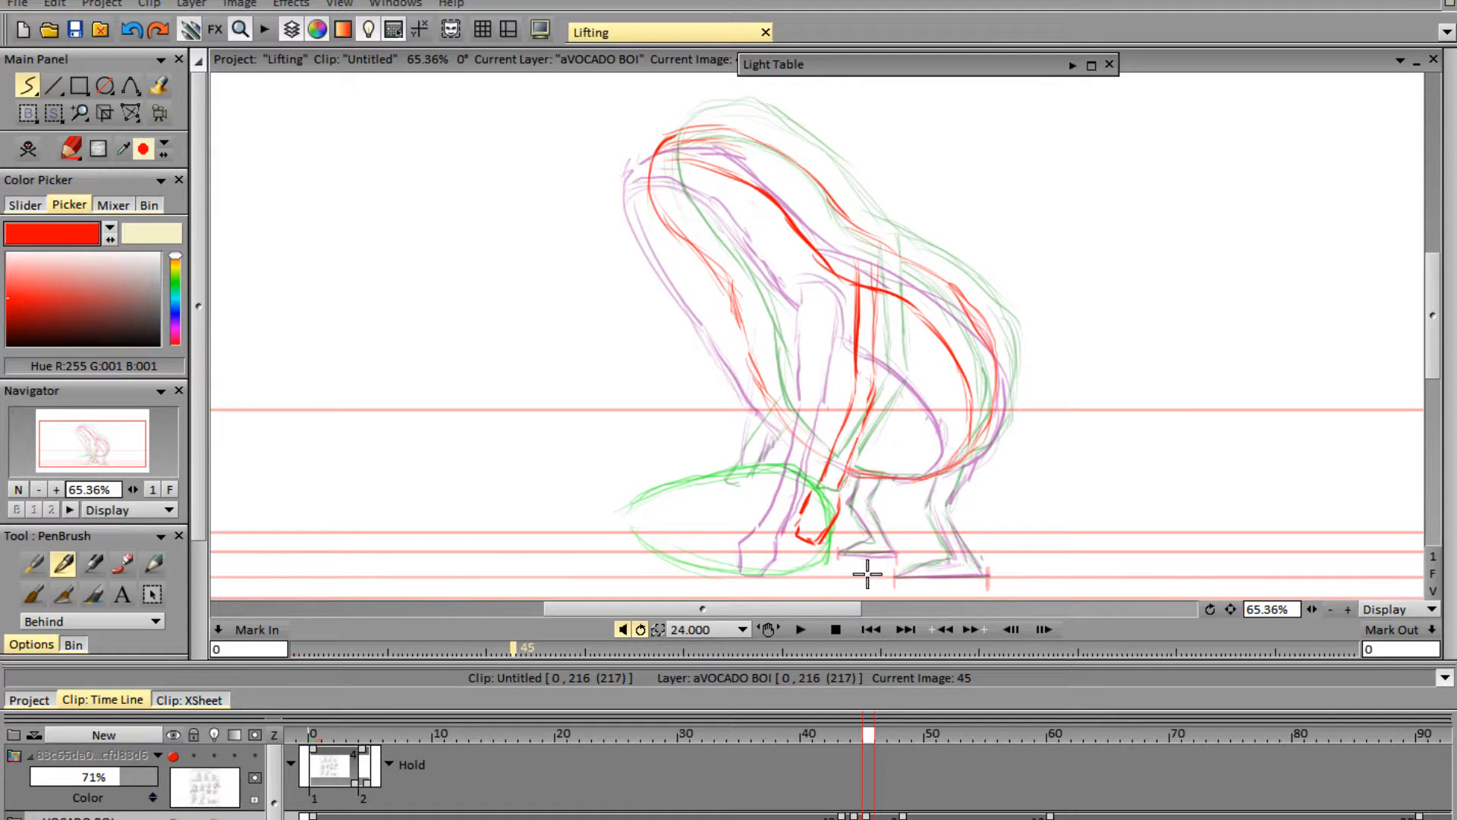
# - Firm up the back contour on frame 45, erase its stray lines, and add the short far arm above the pit
pyautogui.moveTo(849, 228); pyautogui.dragTo(936, 268)
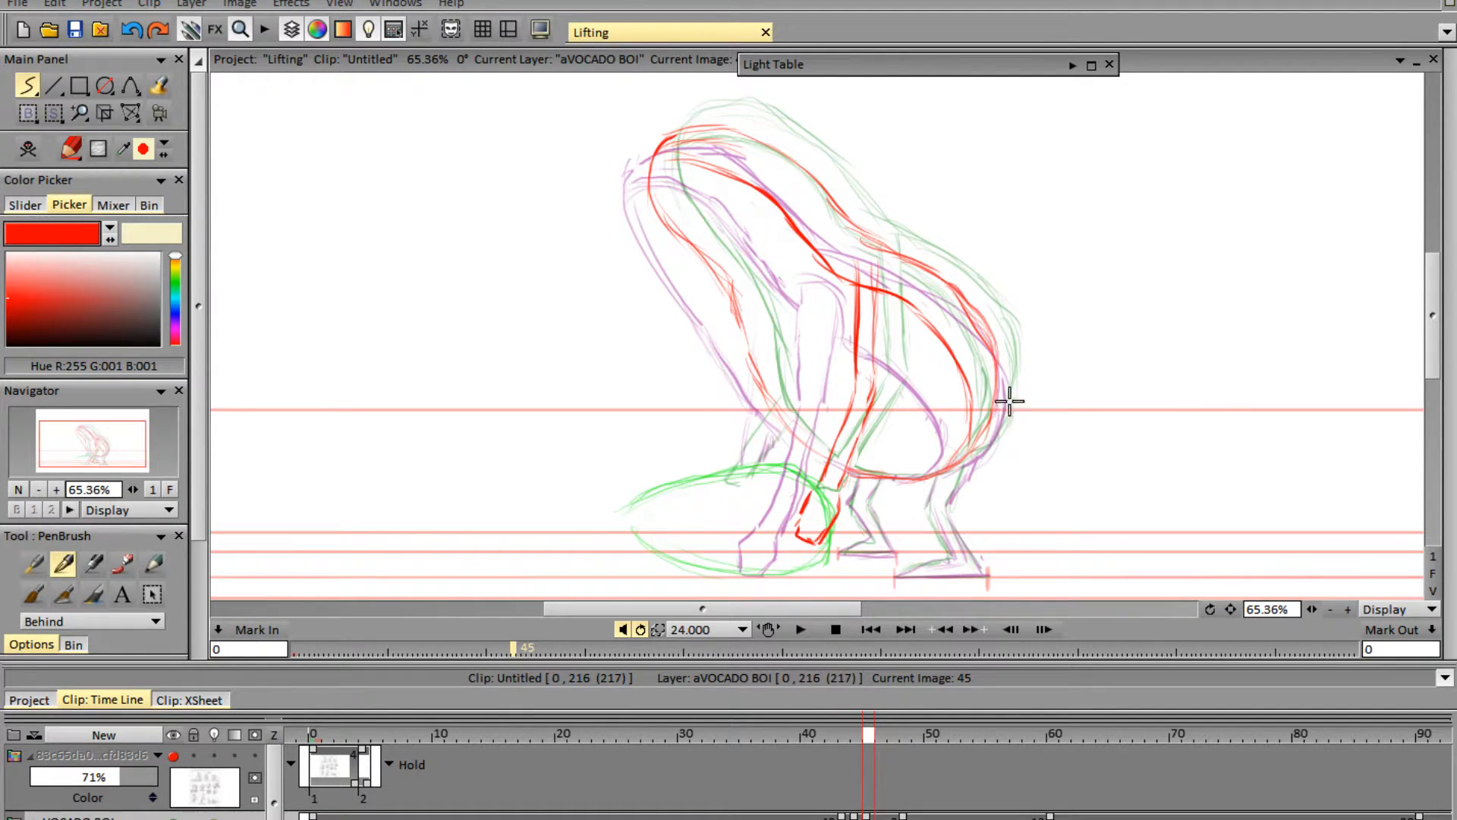
pyautogui.press('e')
pyautogui.moveTo(918, 276)
pyautogui.mouseDown()
pyautogui.moveTo(976, 339)
pyautogui.moveTo(960, 309)
pyautogui.mouseUp()
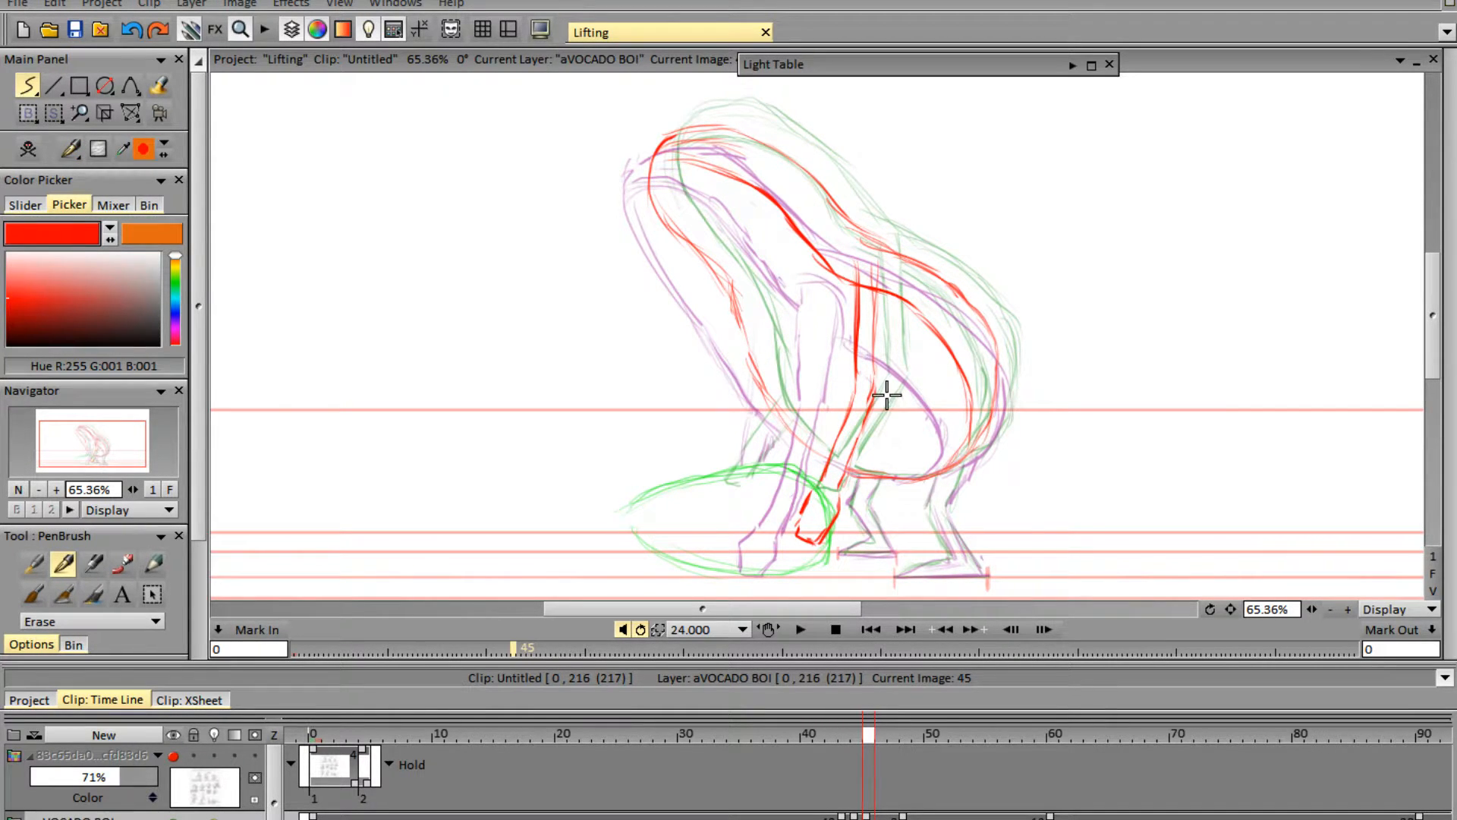
pyautogui.press('e')
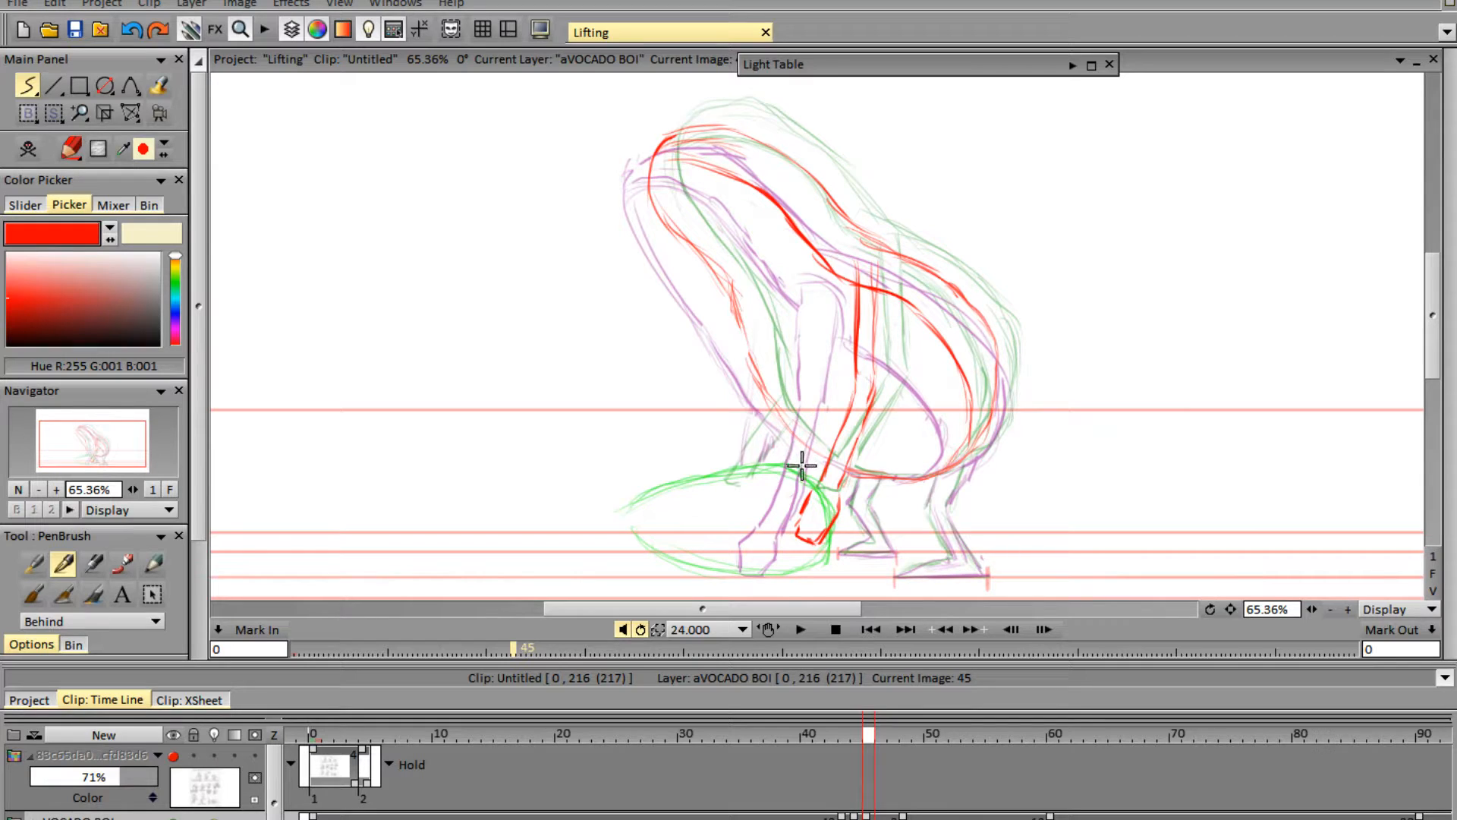
pyautogui.moveTo(756, 425)
pyautogui.mouseDown()
pyautogui.moveTo(748, 458)
pyautogui.moveTo(773, 459)
pyautogui.mouseUp()
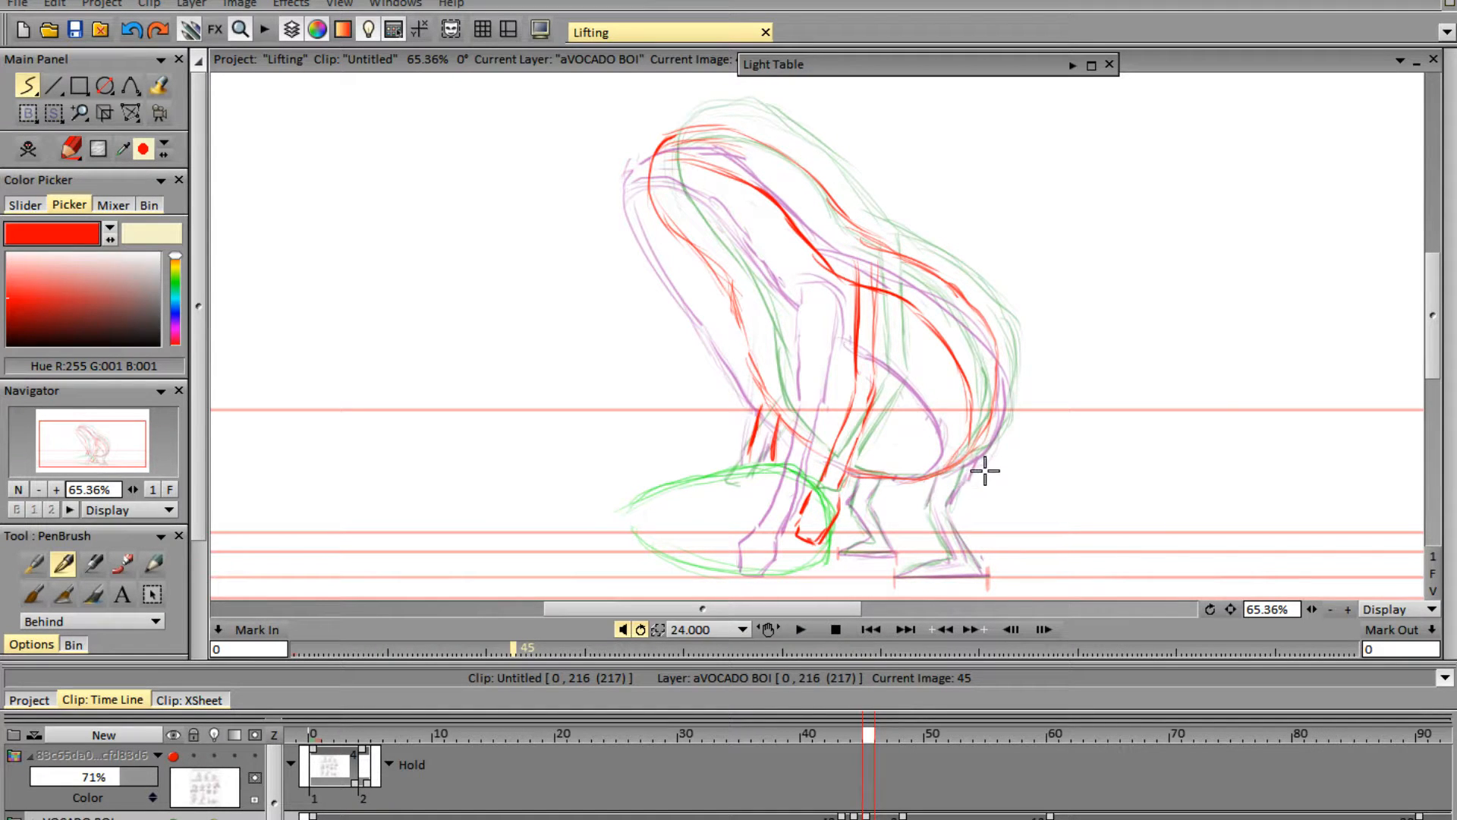
# - Draw both legs and feet on frame 45, tracing the light-table legs down to the ground guide lines
pyautogui.moveTo(1307, 612); pyautogui.dragTo(1366, 598)
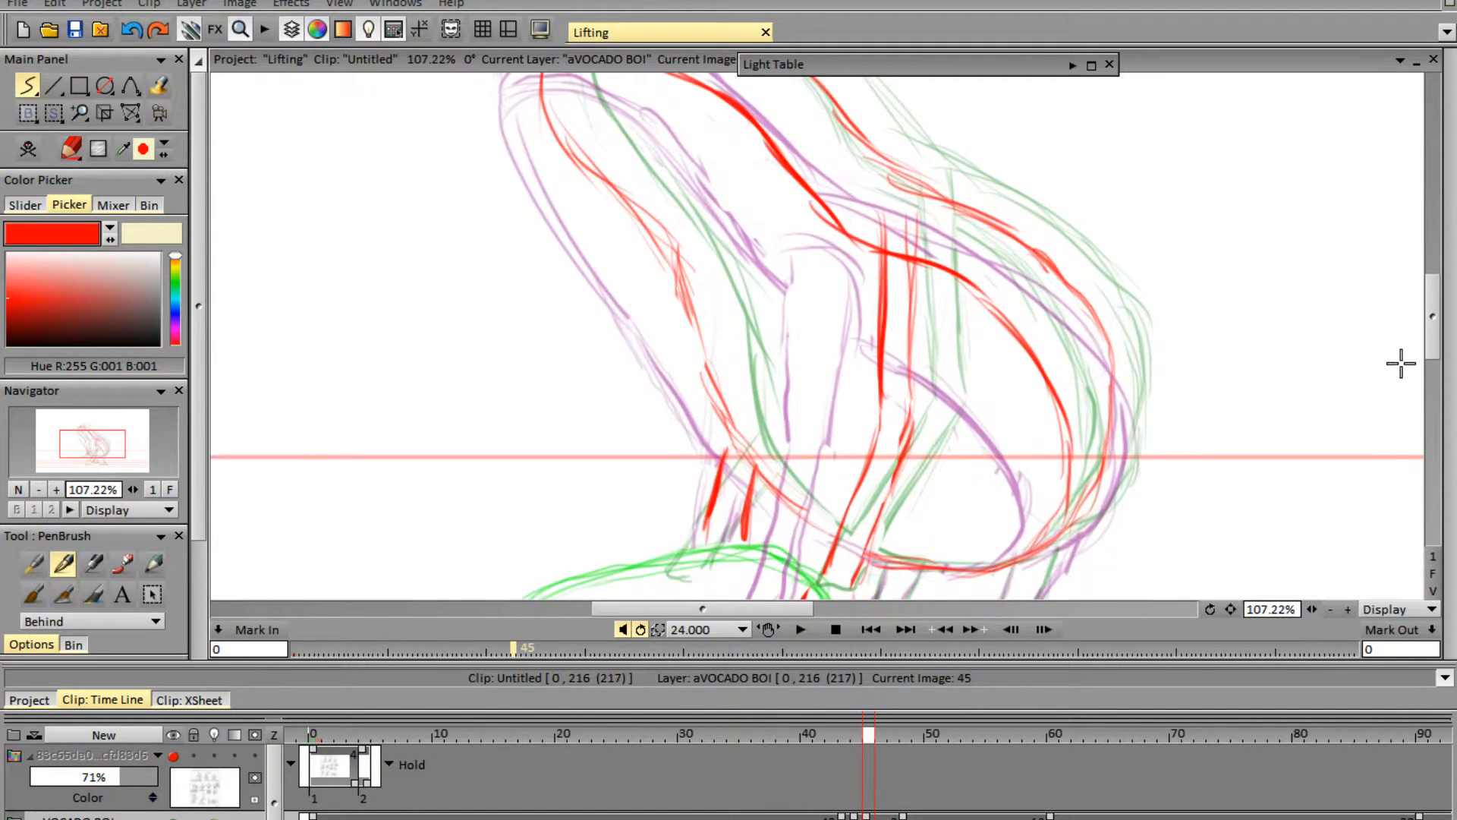
pyautogui.moveTo(1432, 337); pyautogui.dragTo(1434, 381)
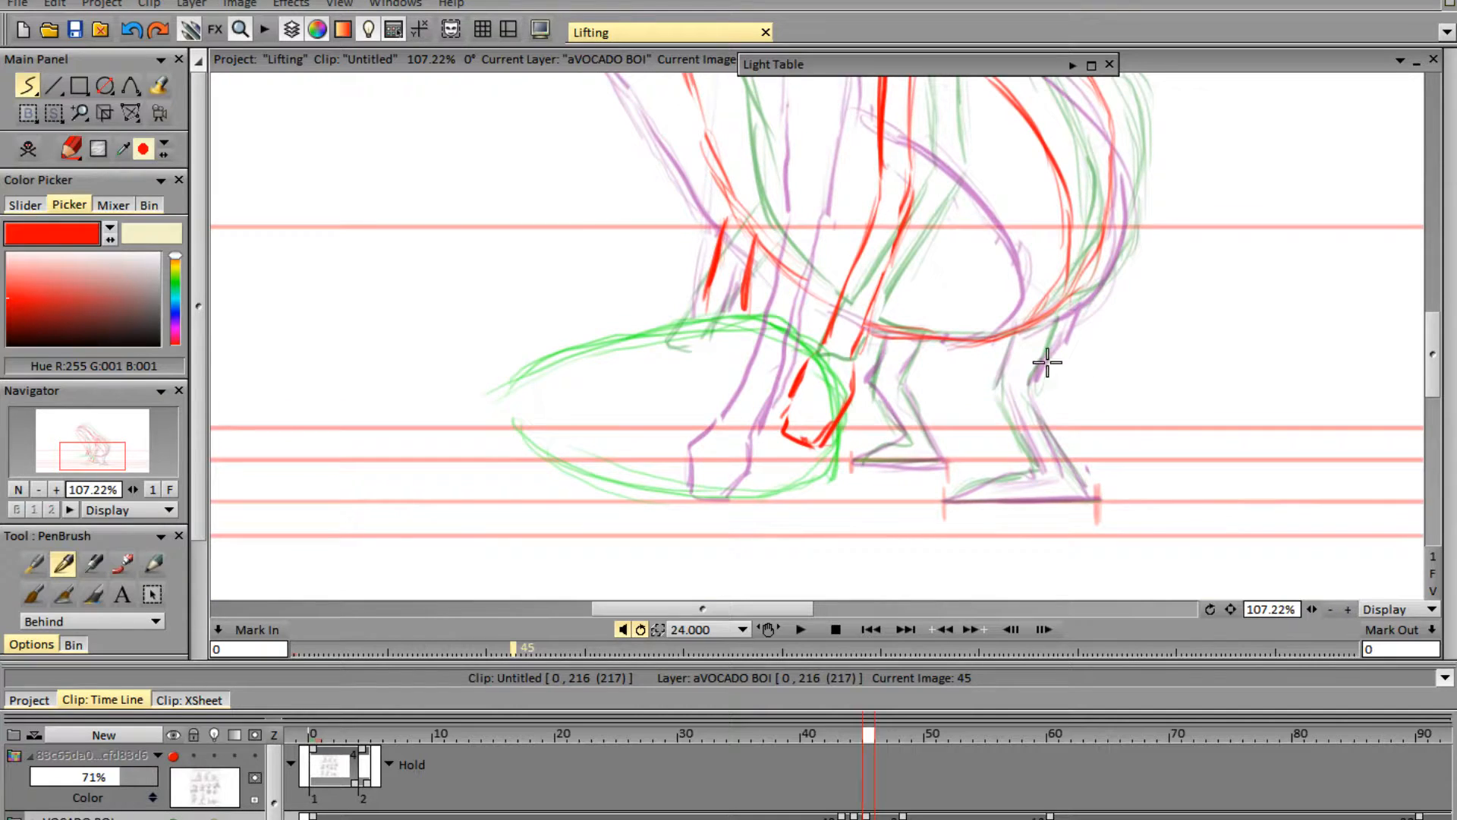
pyautogui.moveTo(1062, 312)
pyautogui.mouseDown()
pyautogui.moveTo(1028, 396)
pyautogui.moveTo(1075, 493)
pyautogui.mouseUp()
pyautogui.moveTo(1014, 331)
pyautogui.mouseDown()
pyautogui.moveTo(990, 390)
pyautogui.moveTo(1031, 483)
pyautogui.moveTo(1037, 467)
pyautogui.moveTo(957, 497)
pyautogui.moveTo(1096, 501)
pyautogui.mouseUp()
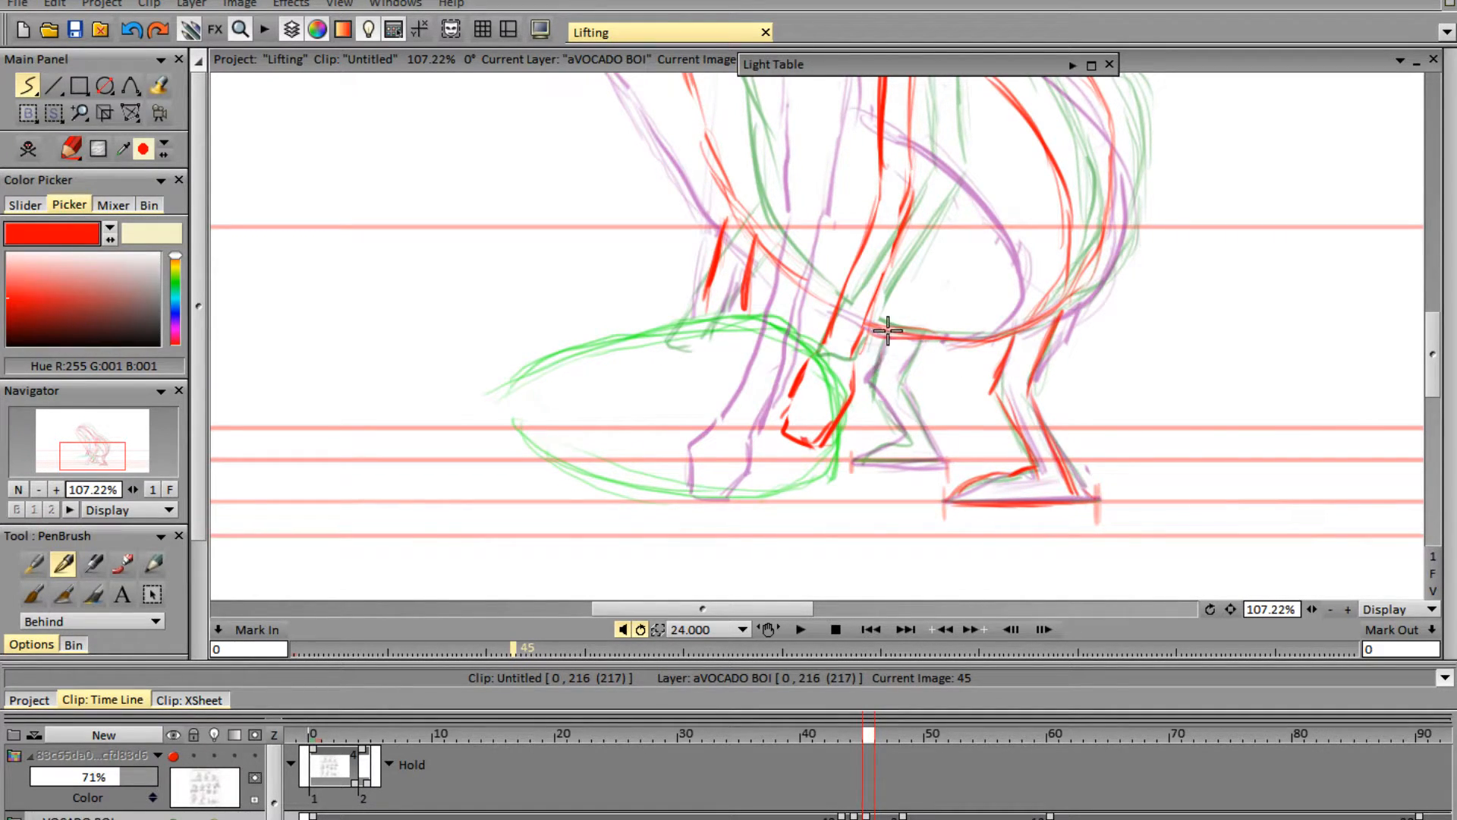
pyautogui.moveTo(885, 331); pyautogui.dragTo(869, 374)
pyautogui.moveTo(924, 335)
pyautogui.mouseDown()
pyautogui.moveTo(901, 380)
pyautogui.moveTo(920, 347)
pyautogui.moveTo(943, 459)
pyautogui.mouseUp()
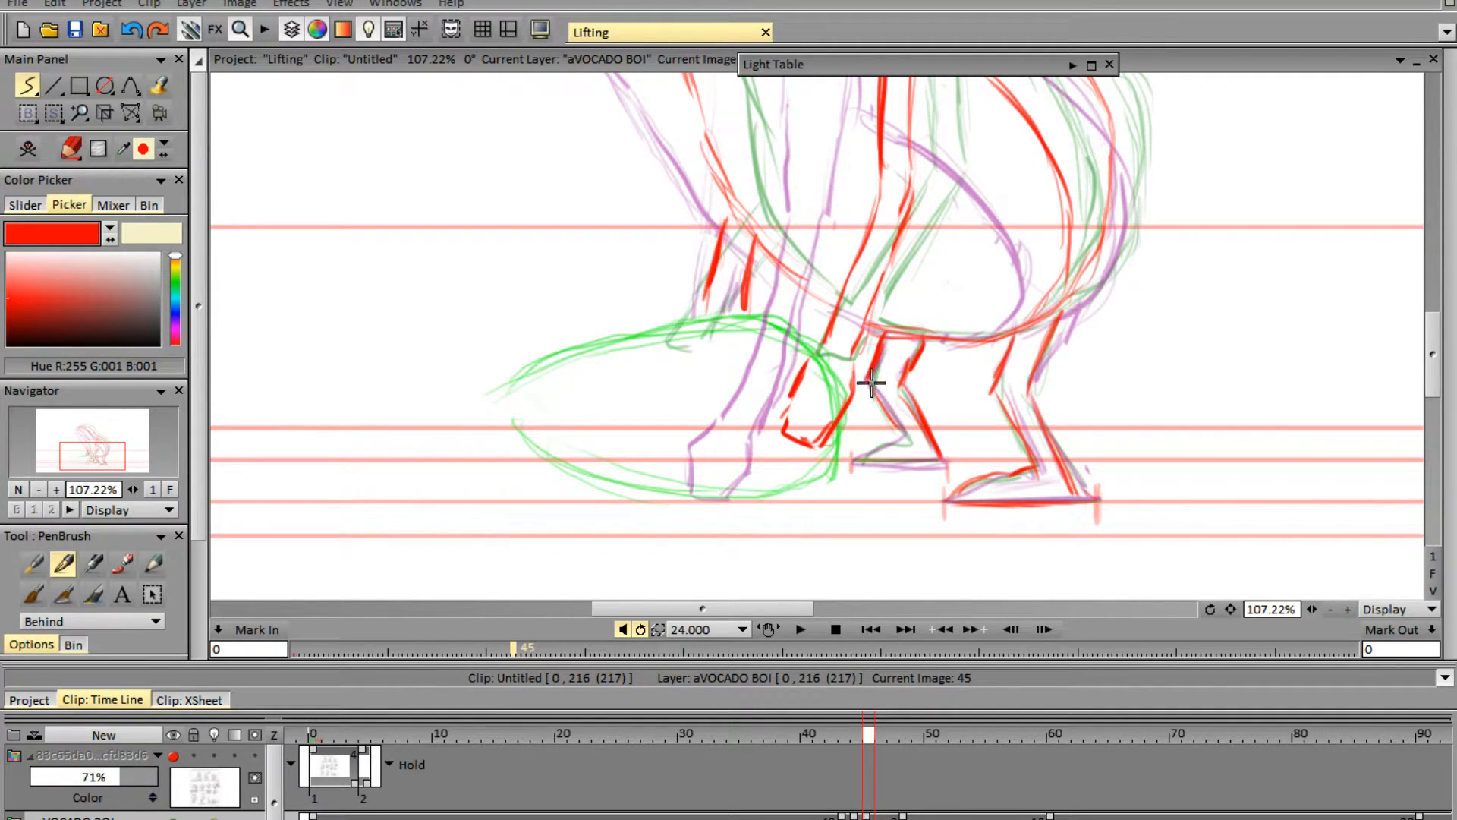
pyautogui.moveTo(866, 377)
pyautogui.mouseDown()
pyautogui.moveTo(906, 441)
pyautogui.moveTo(852, 466)
pyautogui.moveTo(947, 462)
pyautogui.mouseUp()
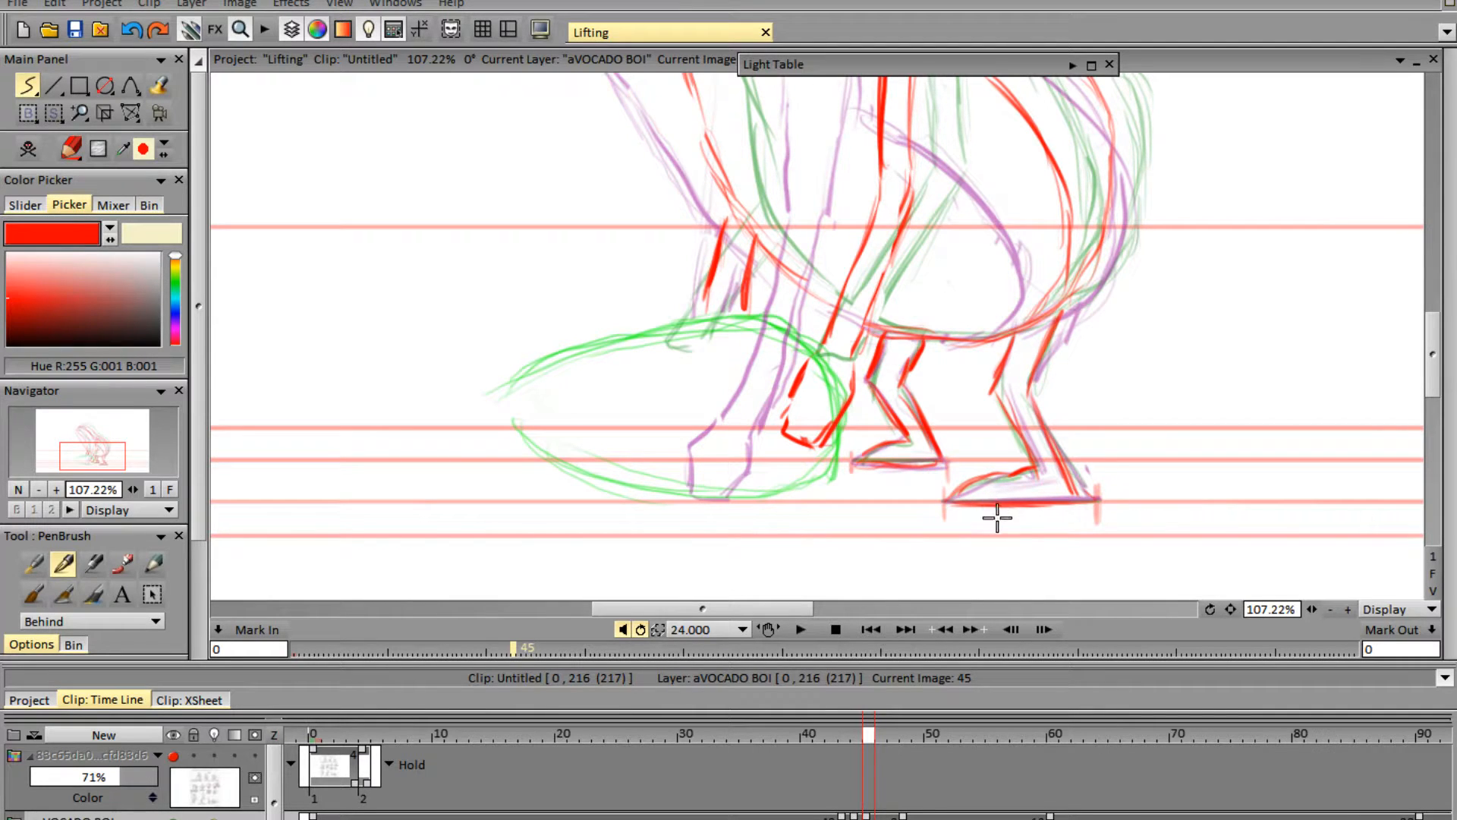
# - Start a blank drawing on frame 46 and draw both feet and legs over the light-table poses
pyautogui.press('Right')
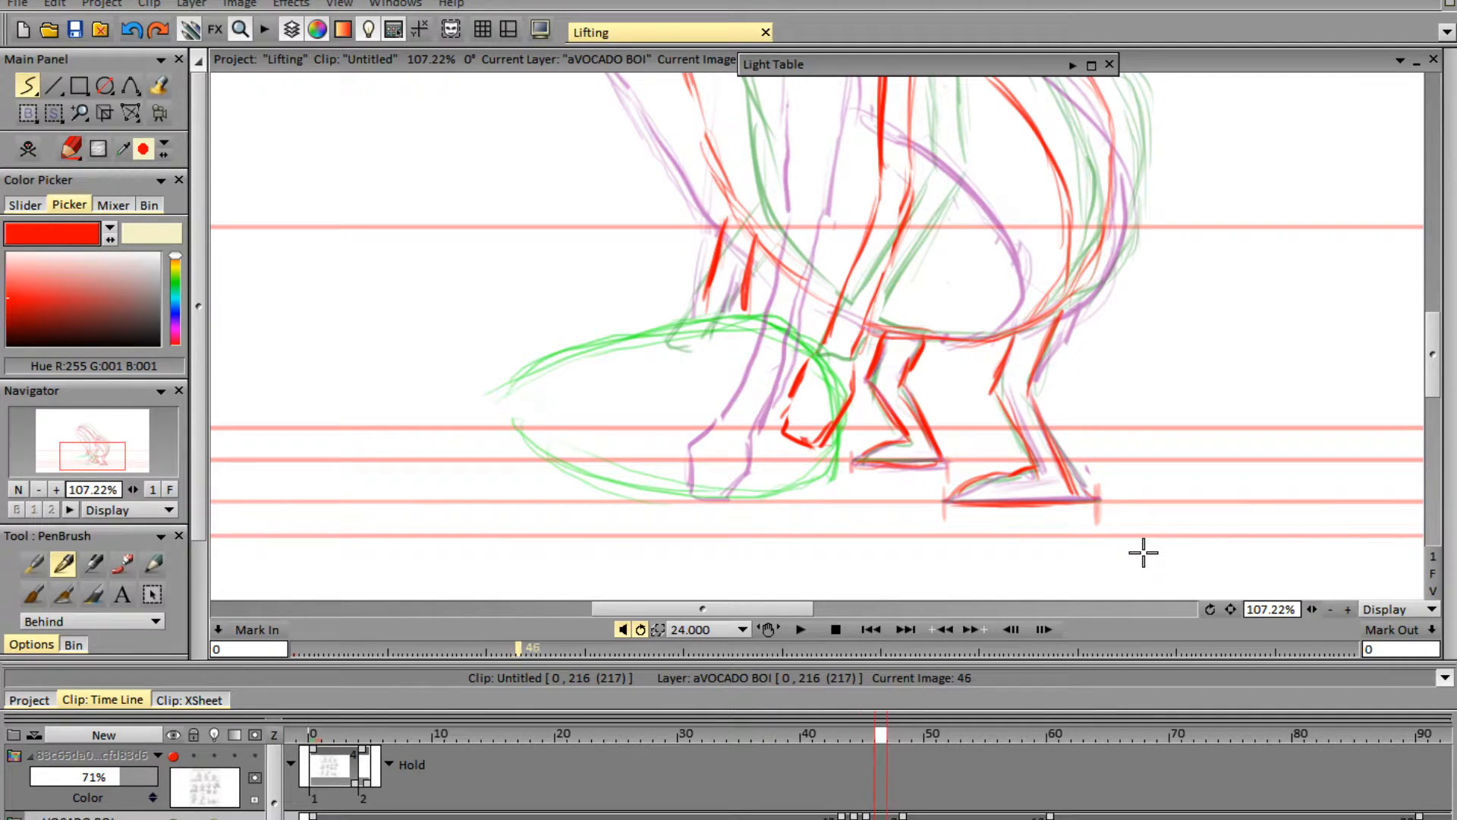
pyautogui.press('Delete')
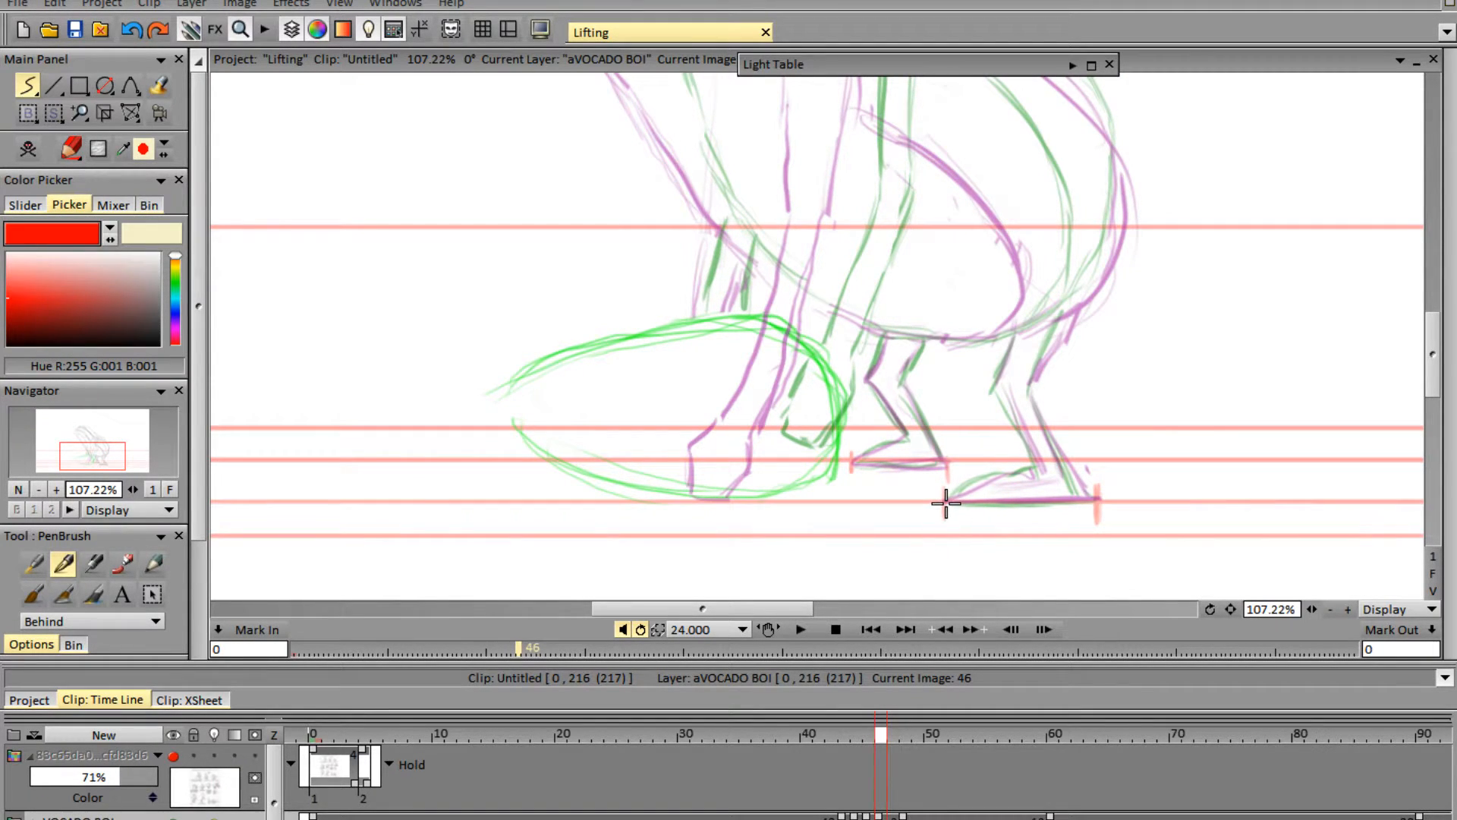
pyautogui.moveTo(990, 502); pyautogui.dragTo(1100, 500)
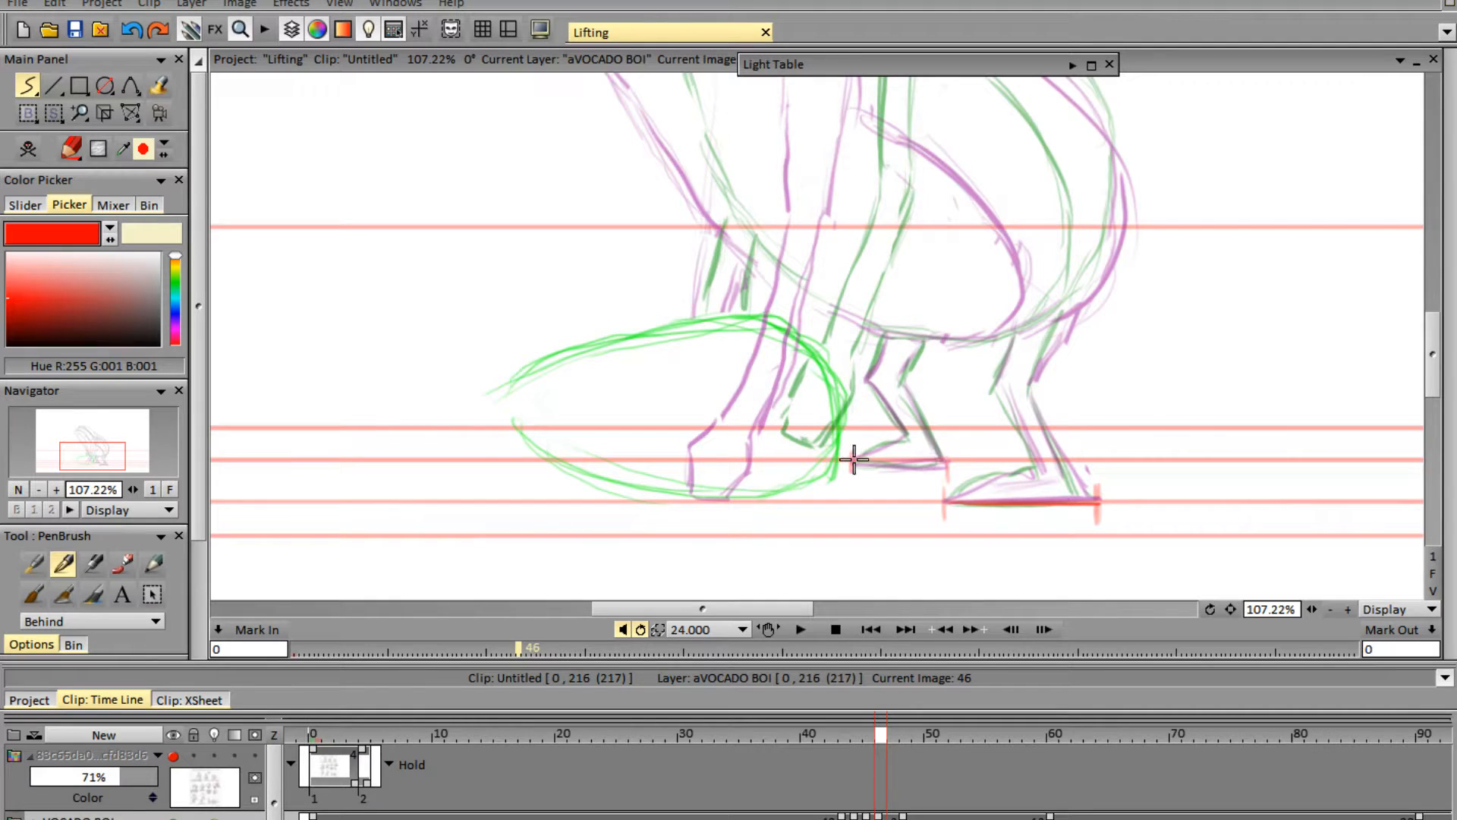
pyautogui.moveTo(854, 459)
pyautogui.mouseDown()
pyautogui.moveTo(946, 459)
pyautogui.moveTo(985, 482)
pyautogui.moveTo(1064, 462)
pyautogui.moveTo(1051, 439)
pyautogui.moveTo(1082, 488)
pyautogui.mouseUp()
pyautogui.hotkey('ctrl', 'z')
pyautogui.moveTo(991, 390)
pyautogui.mouseDown()
pyautogui.moveTo(1032, 465)
pyautogui.moveTo(1001, 384)
pyautogui.moveTo(1007, 334)
pyautogui.moveTo(1036, 392)
pyautogui.moveTo(1063, 316)
pyautogui.mouseUp()
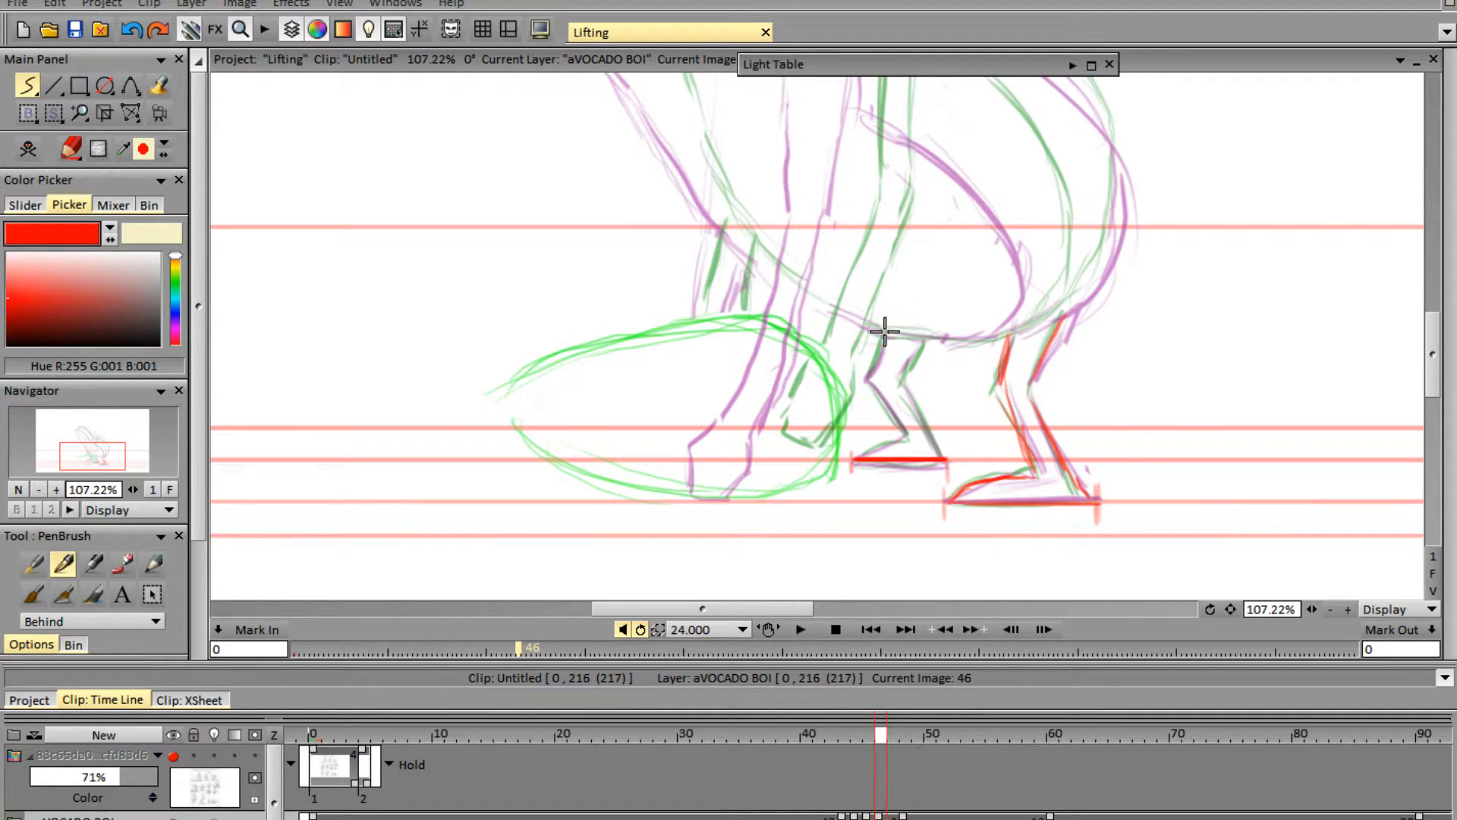
pyautogui.moveTo(884, 334)
pyautogui.mouseDown()
pyautogui.moveTo(862, 399)
pyautogui.moveTo(868, 381)
pyautogui.moveTo(899, 425)
pyautogui.moveTo(882, 397)
pyautogui.moveTo(924, 340)
pyautogui.moveTo(903, 388)
pyautogui.moveTo(926, 446)
pyautogui.mouseUp()
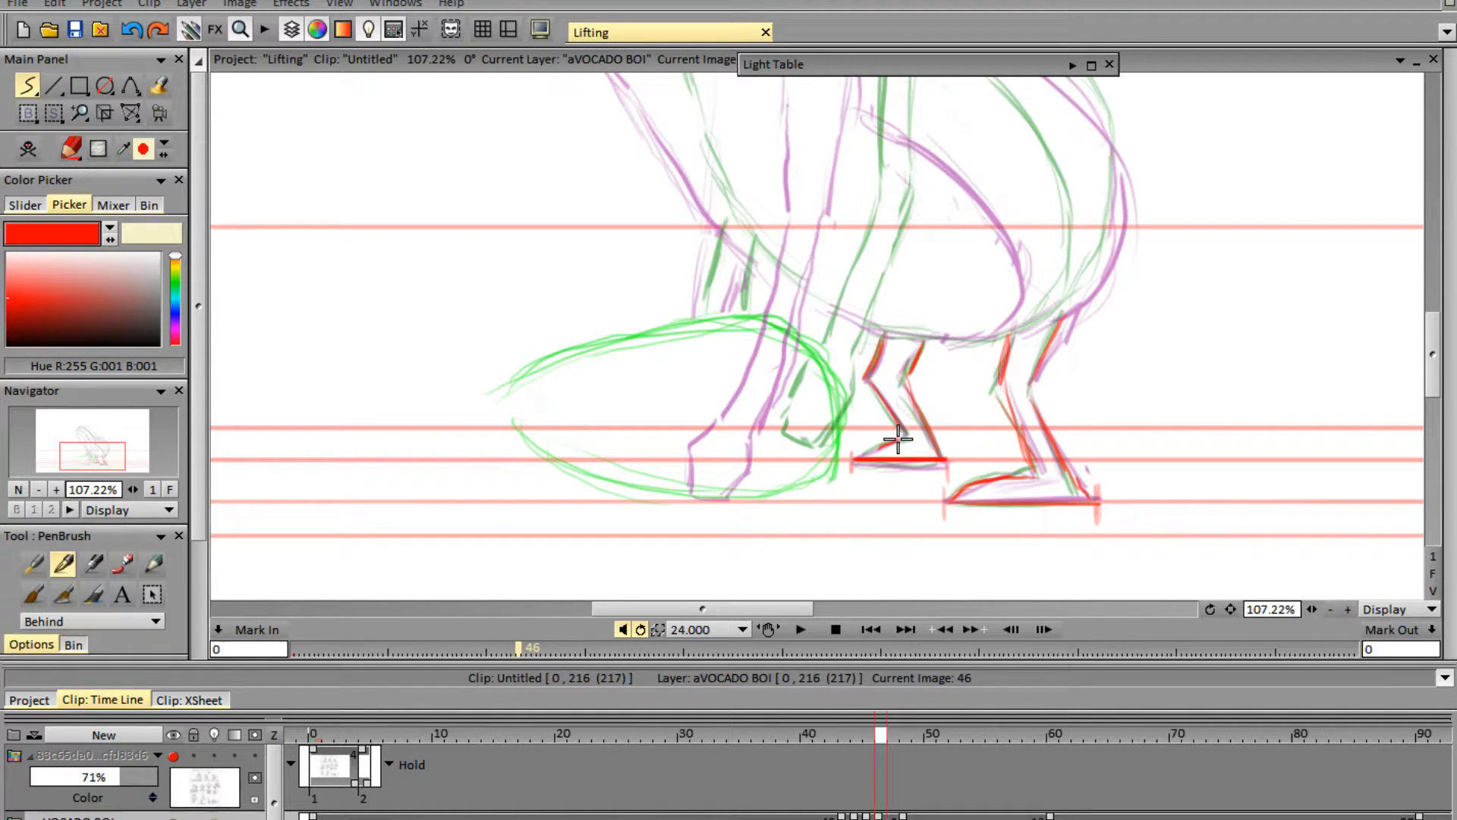
# - Draw the underside and the back contour up to the head on frame 46, between the light-table poses
pyautogui.moveTo(1429, 358); pyautogui.dragTo(1428, 346)
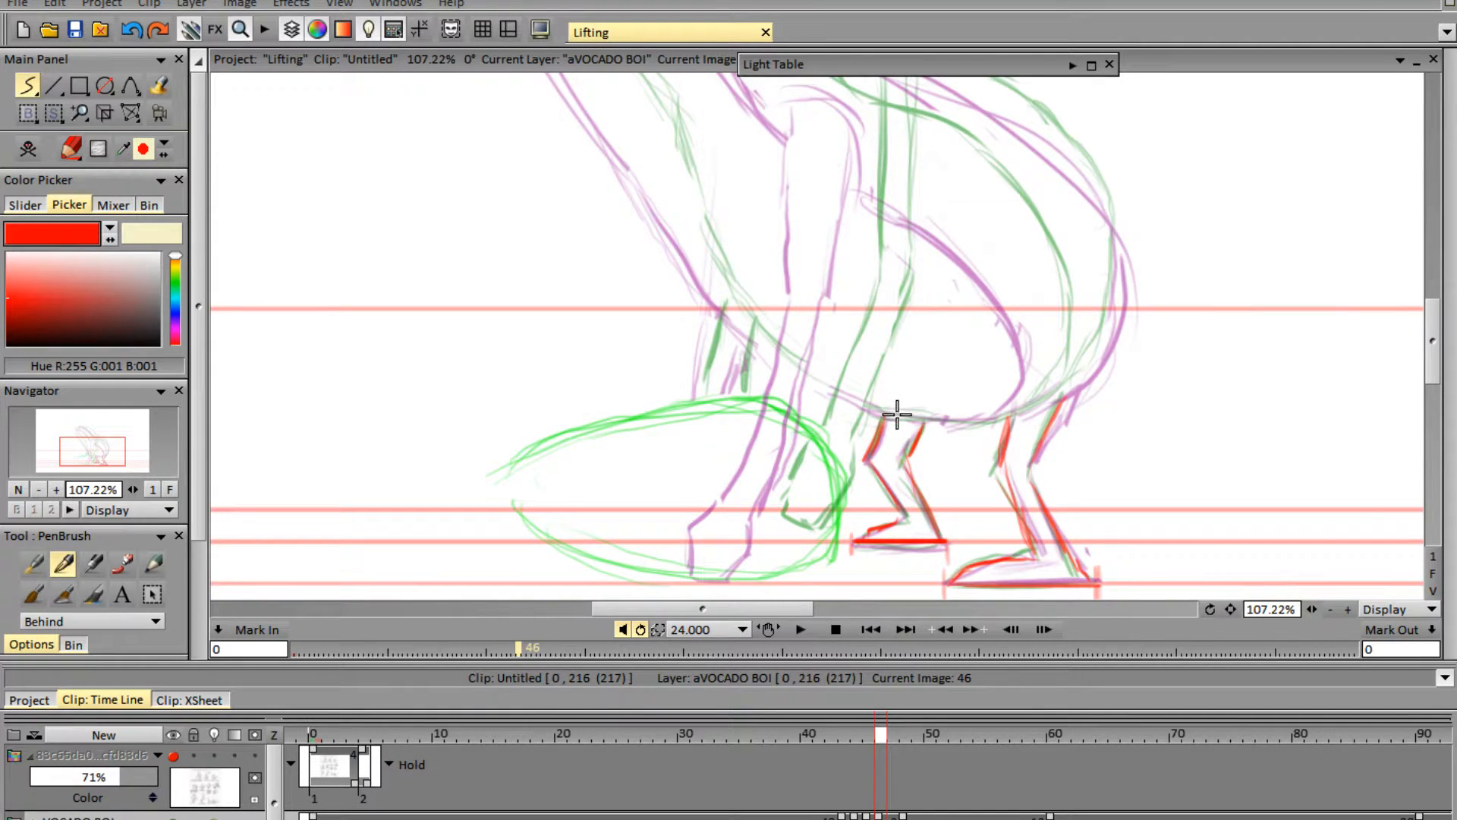
pyautogui.moveTo(866, 412)
pyautogui.mouseDown()
pyautogui.moveTo(969, 418)
pyautogui.moveTo(943, 421)
pyautogui.moveTo(958, 423)
pyautogui.moveTo(1059, 401)
pyautogui.moveTo(1115, 302)
pyautogui.moveTo(1107, 337)
pyautogui.moveTo(1123, 252)
pyautogui.mouseUp()
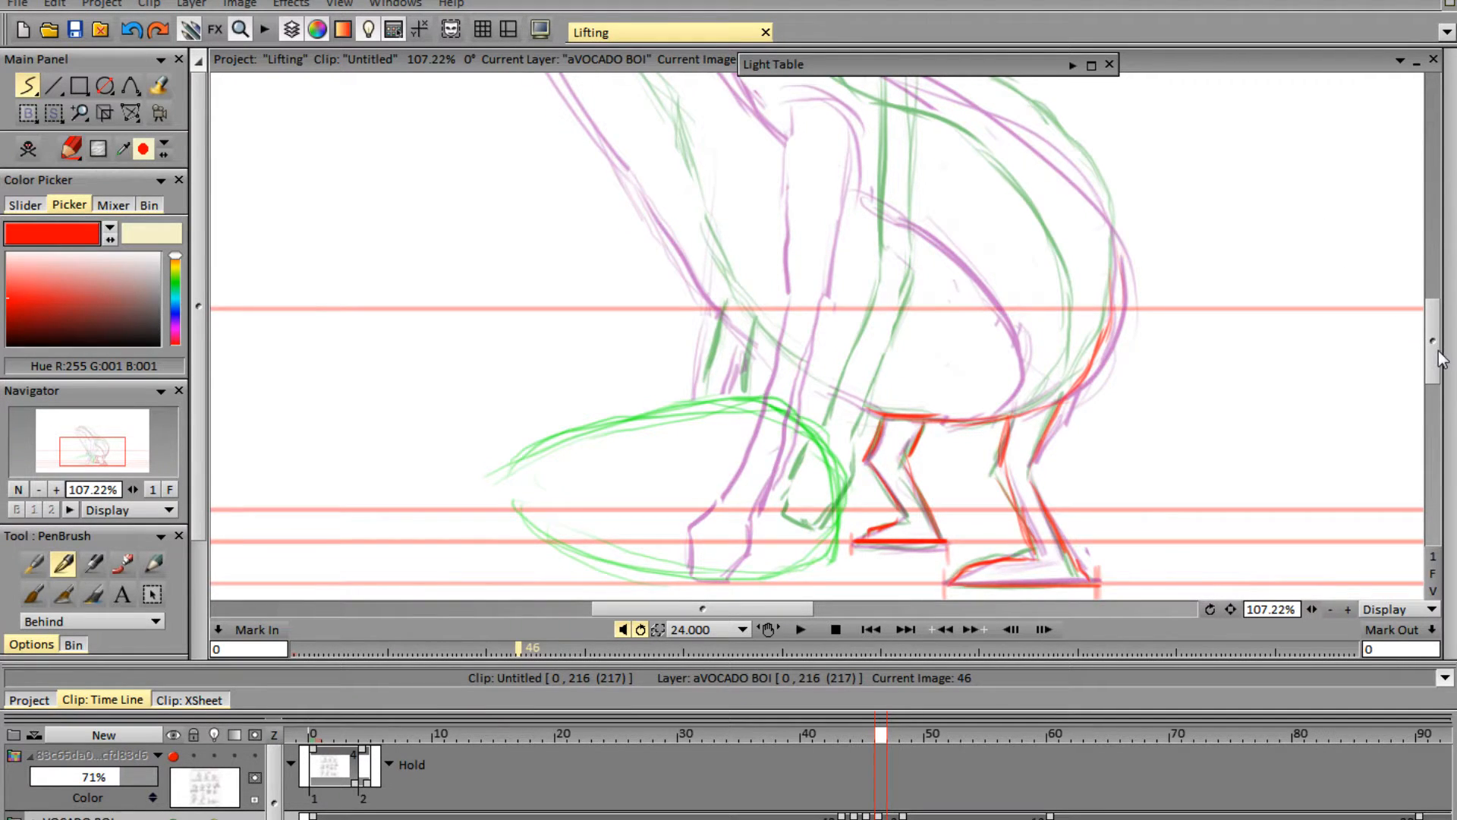
pyautogui.scroll(5, 1411, 338)
pyautogui.moveTo(811, 179)
pyautogui.mouseDown()
pyautogui.moveTo(872, 235)
pyautogui.moveTo(1051, 338)
pyautogui.moveTo(1091, 380)
pyautogui.moveTo(1116, 467)
pyautogui.mouseUp()
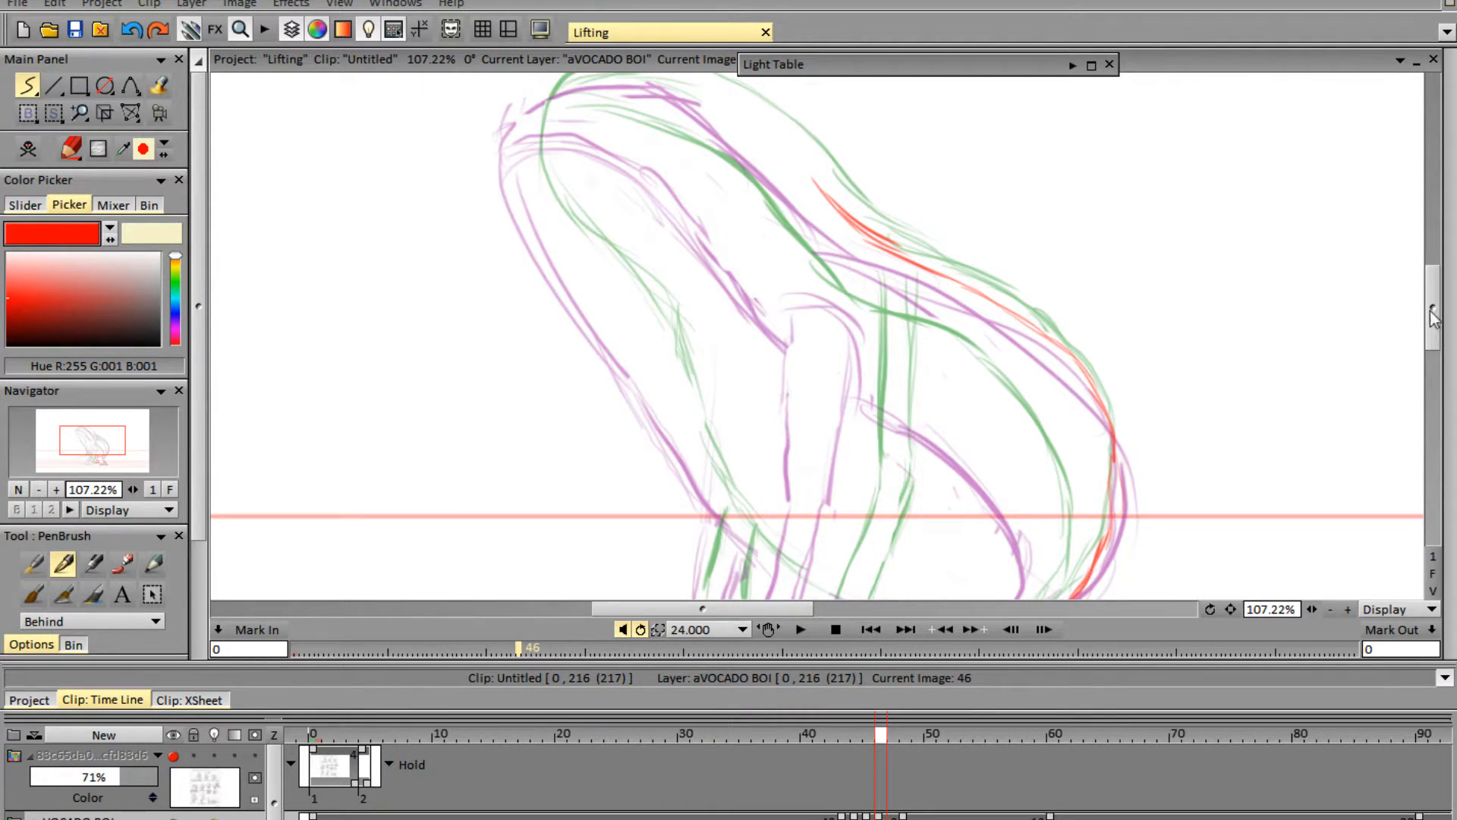
pyautogui.moveTo(1432, 308); pyautogui.dragTo(1432, 295)
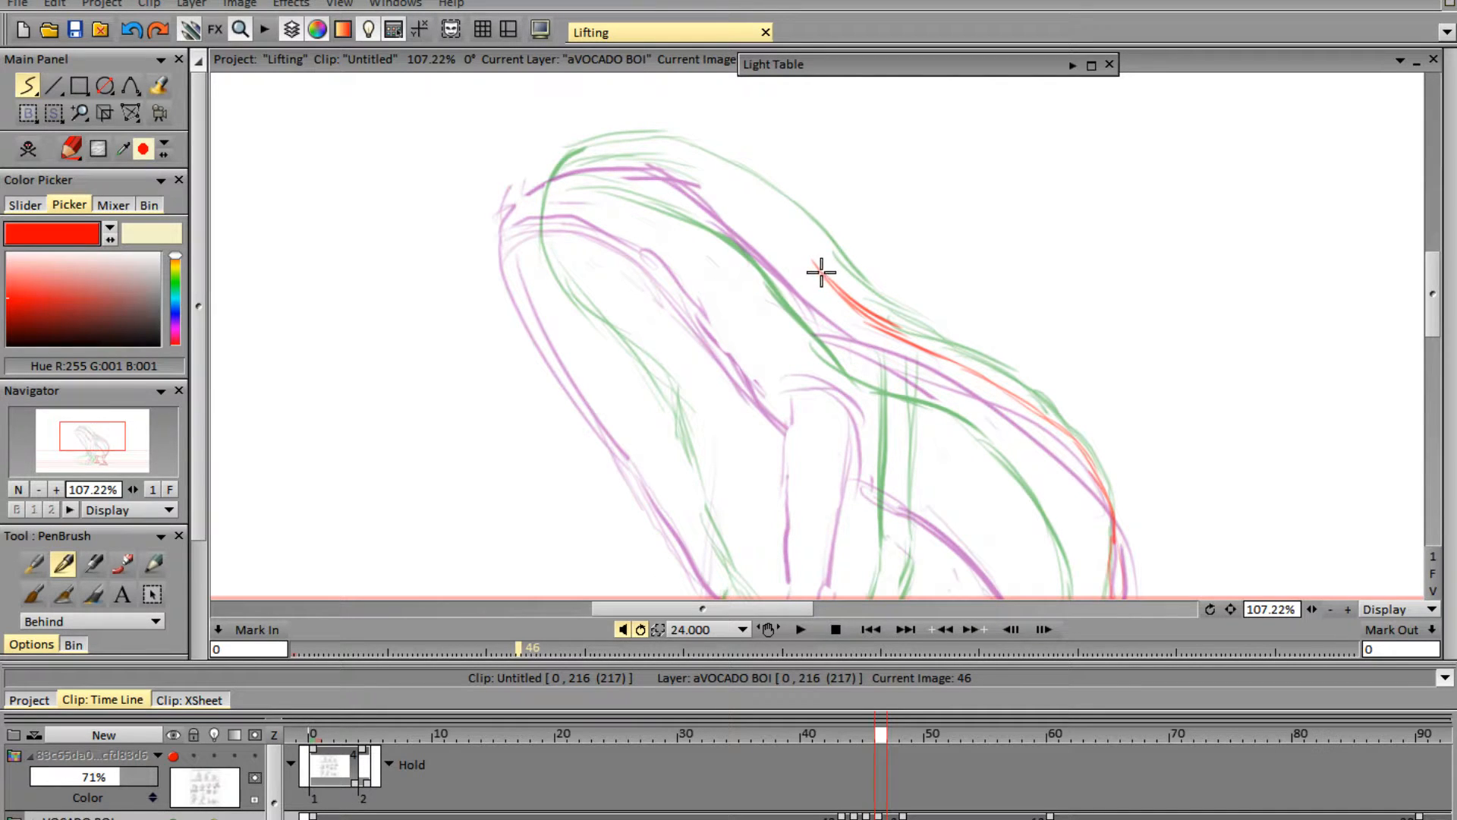
pyautogui.moveTo(821, 272)
pyautogui.mouseDown()
pyautogui.moveTo(722, 179)
pyautogui.moveTo(604, 160)
pyautogui.moveTo(654, 154)
pyautogui.moveTo(610, 155)
pyautogui.moveTo(722, 183)
pyautogui.mouseUp()
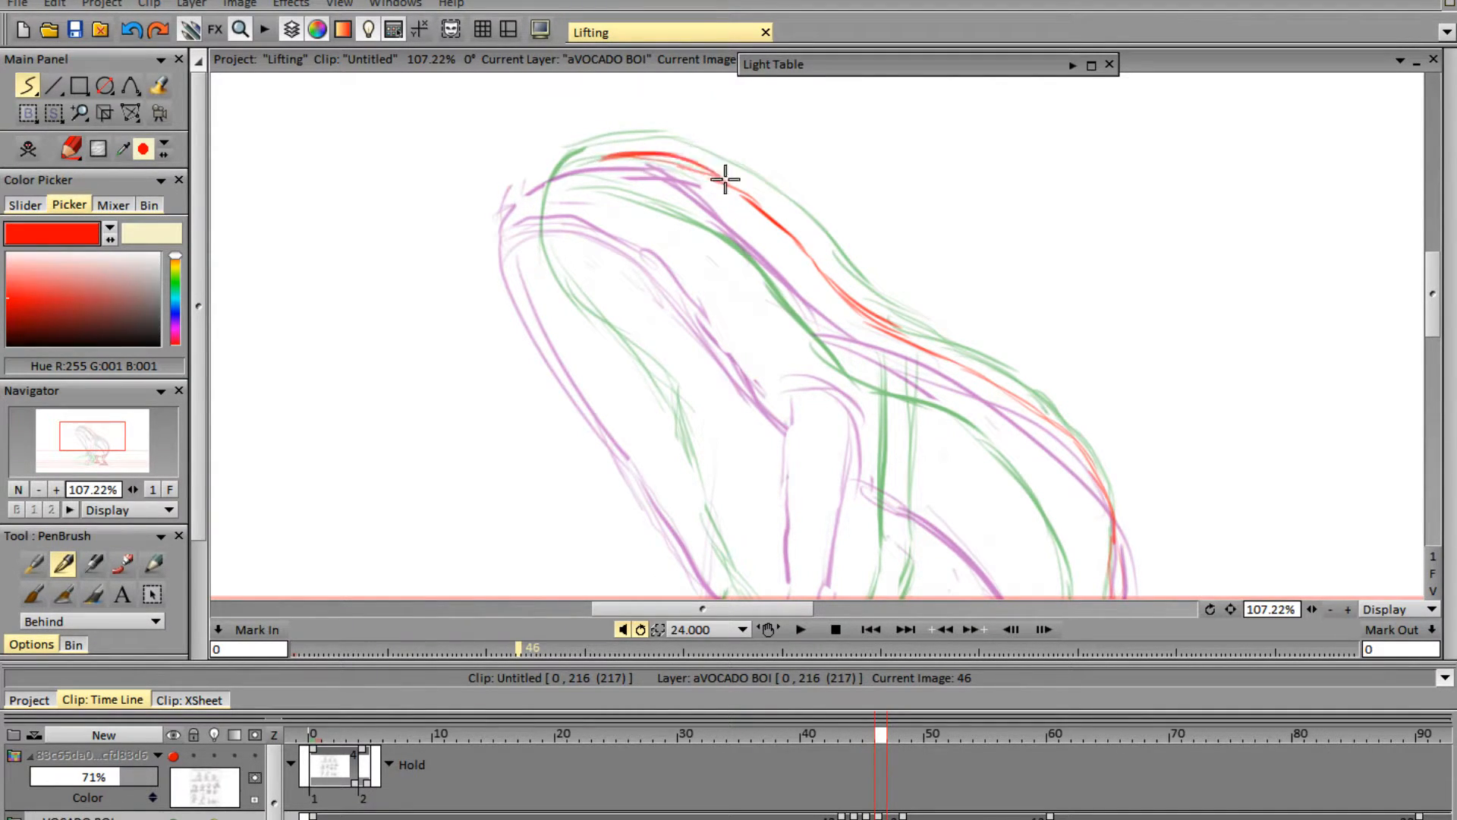
# - Draw the head curve and front body contour on frame 46, cleaning up the line where it nears the underside
pyautogui.moveTo(611, 158); pyautogui.dragTo(537, 194)
pyautogui.moveTo(585, 160)
pyautogui.mouseDown()
pyautogui.moveTo(538, 192)
pyautogui.moveTo(544, 179)
pyautogui.moveTo(517, 216)
pyautogui.moveTo(587, 153)
pyautogui.moveTo(530, 185)
pyautogui.moveTo(530, 273)
pyautogui.mouseUp()
pyautogui.moveTo(522, 223)
pyautogui.mouseDown()
pyautogui.moveTo(577, 348)
pyautogui.moveTo(611, 372)
pyautogui.mouseUp()
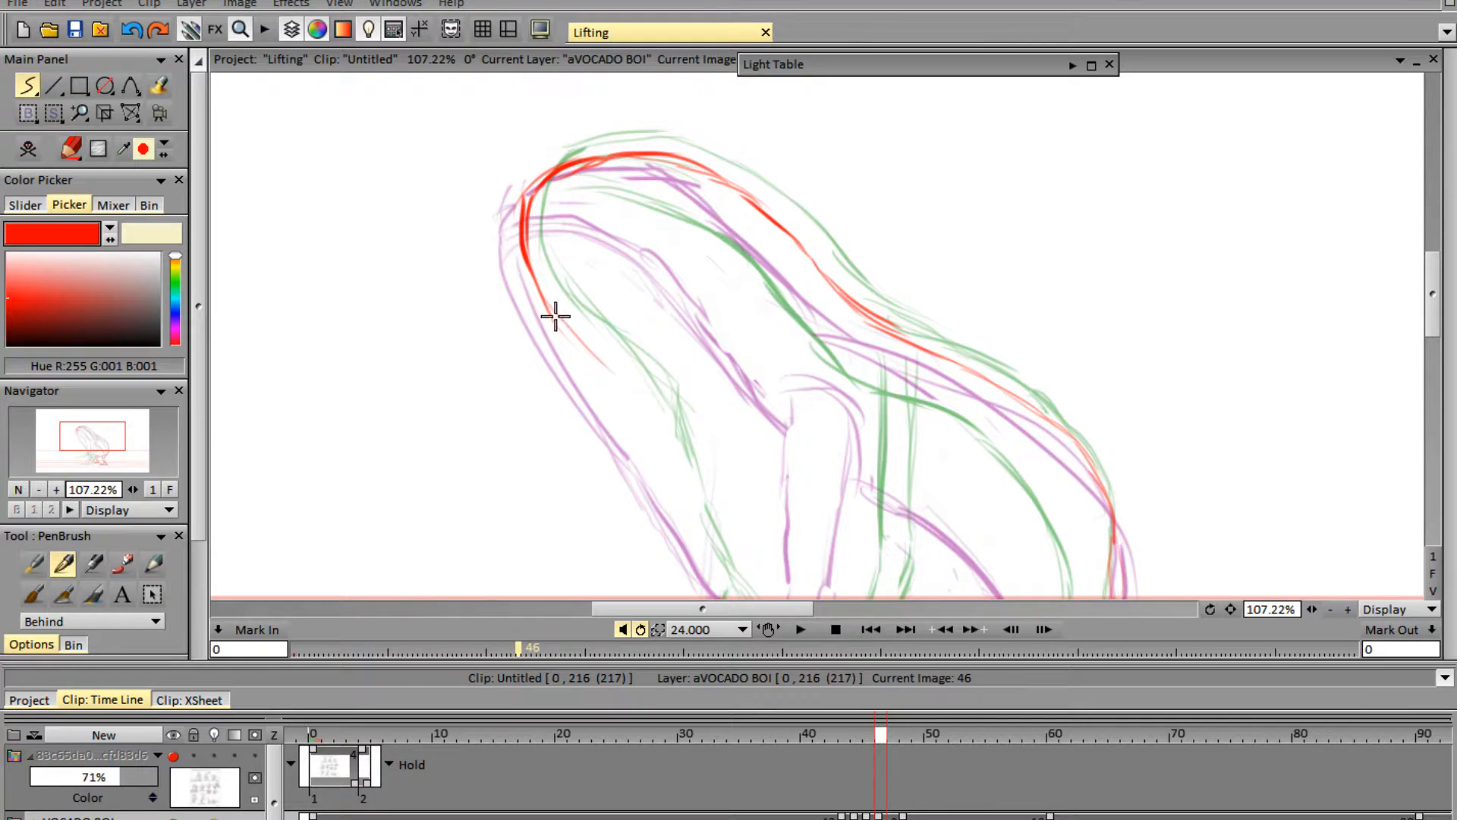
pyautogui.moveTo(536, 289); pyautogui.dragTo(691, 508)
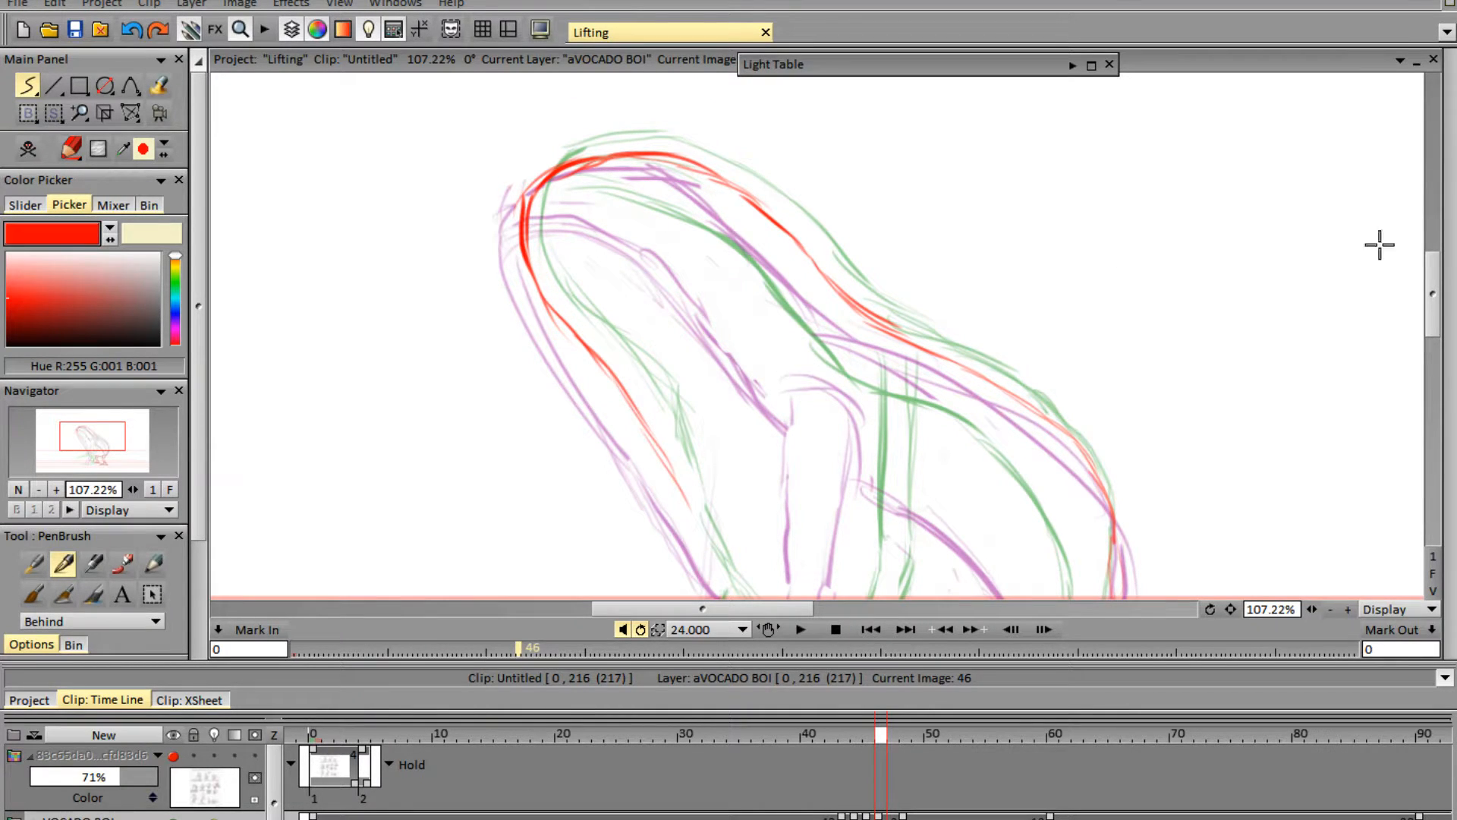
pyautogui.click(1432, 294)
pyautogui.moveTo(1434, 290); pyautogui.dragTo(1431, 309)
pyautogui.moveTo(664, 322); pyautogui.dragTo(723, 448)
pyautogui.moveTo(691, 398)
pyautogui.mouseDown()
pyautogui.moveTo(751, 507)
pyautogui.moveTo(724, 467)
pyautogui.moveTo(865, 567)
pyautogui.mouseUp()
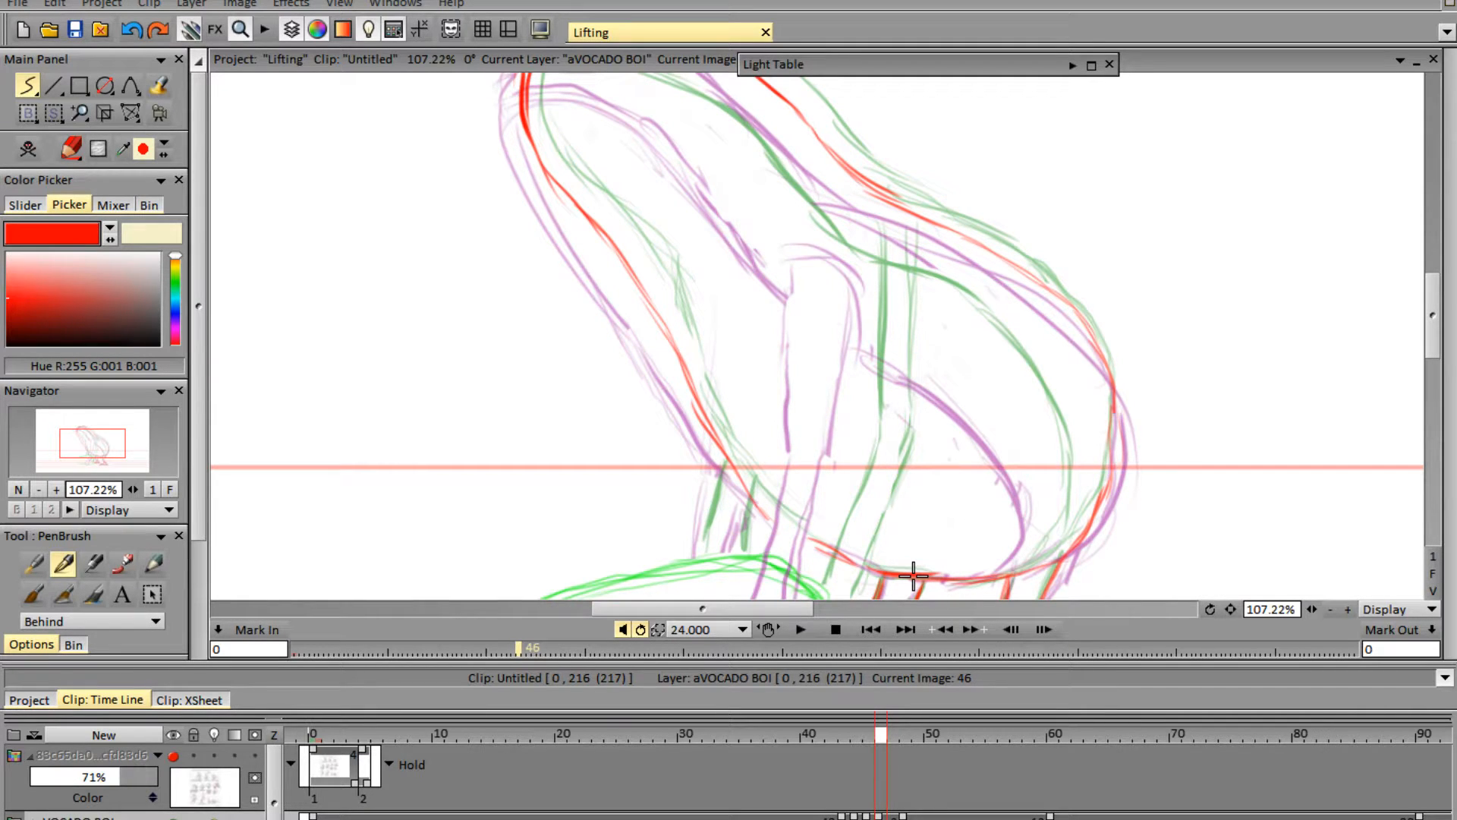
pyautogui.press('e')
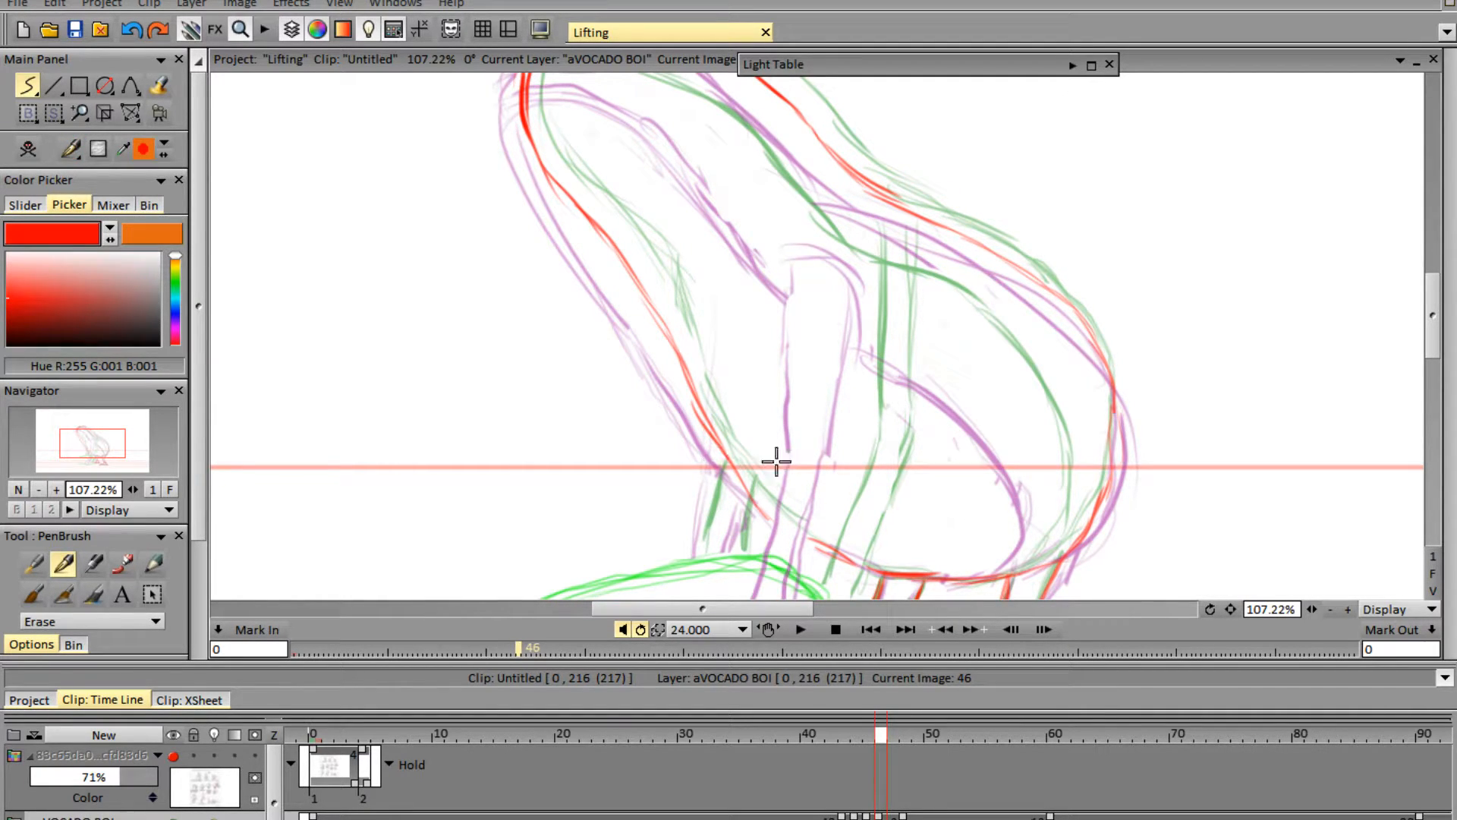
pyautogui.press('e')
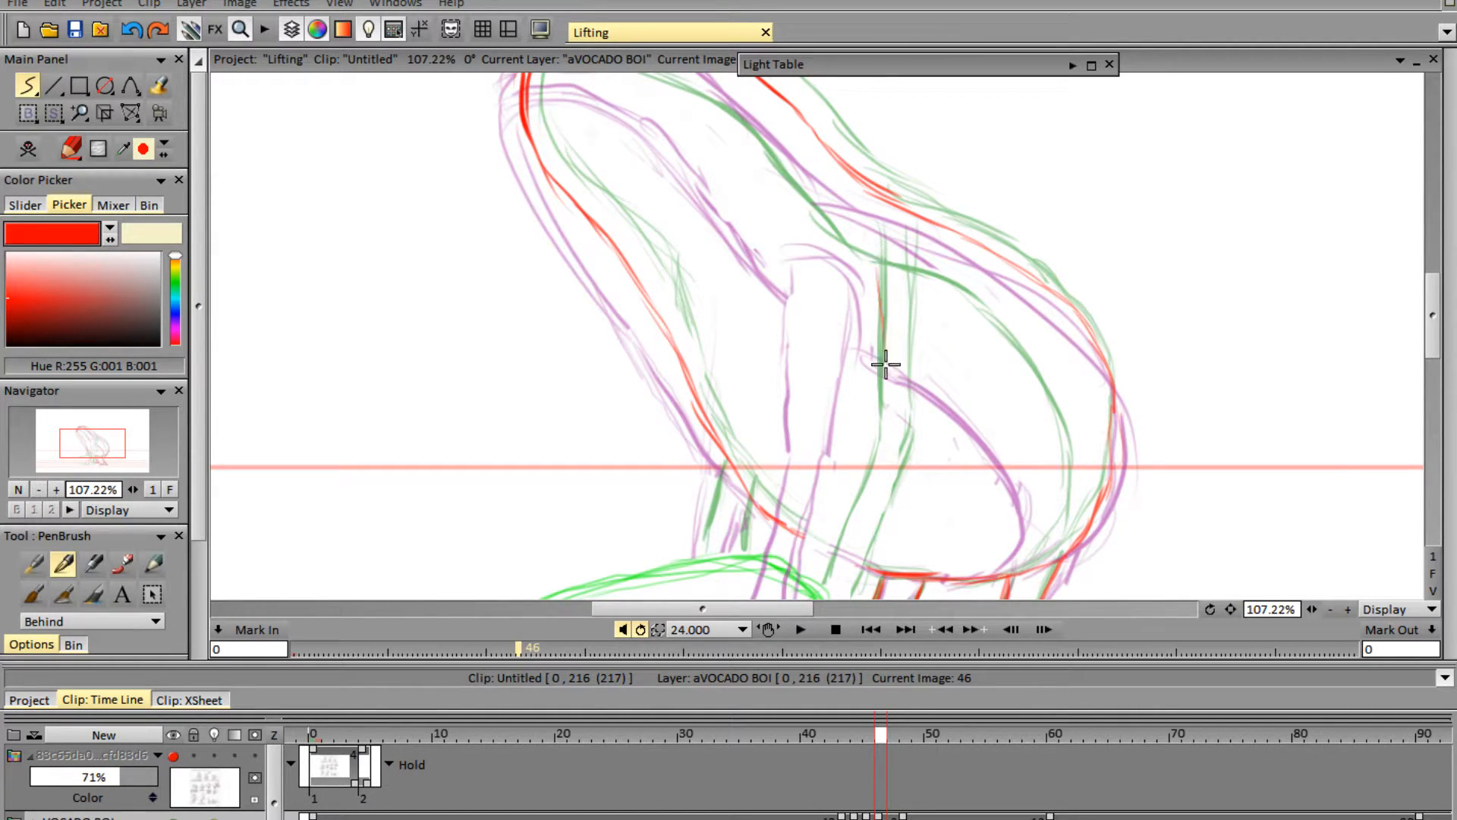
# - Draw the near arm and hand on frame 46, from the shoulder down over the pit between the light-table poses
pyautogui.moveTo(875, 262); pyautogui.dragTo(882, 408)
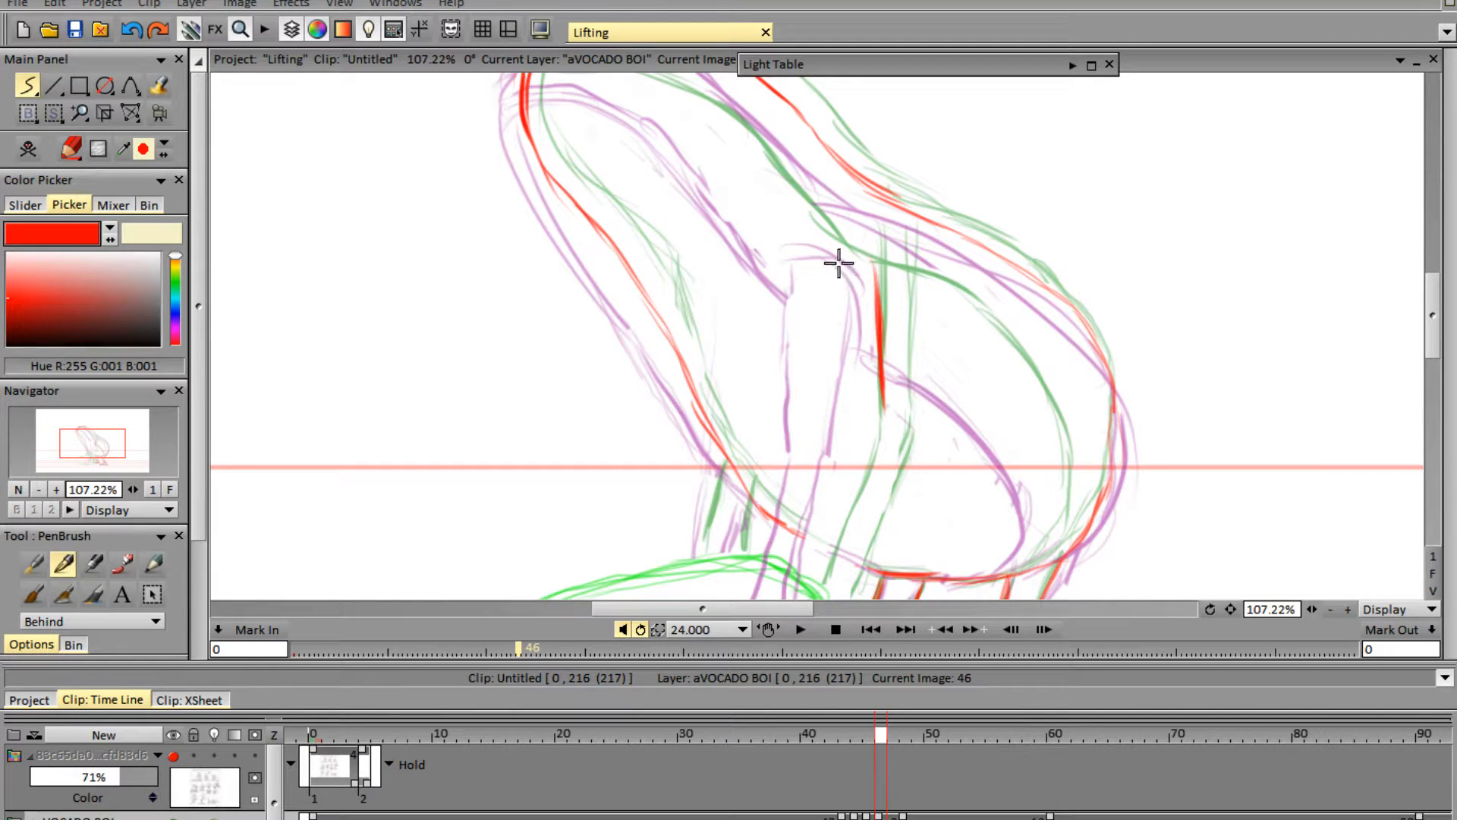
pyautogui.moveTo(839, 261)
pyautogui.mouseDown()
pyautogui.moveTo(841, 416)
pyautogui.moveTo(864, 497)
pyautogui.mouseUp()
pyautogui.moveTo(893, 418); pyautogui.dragTo(829, 582)
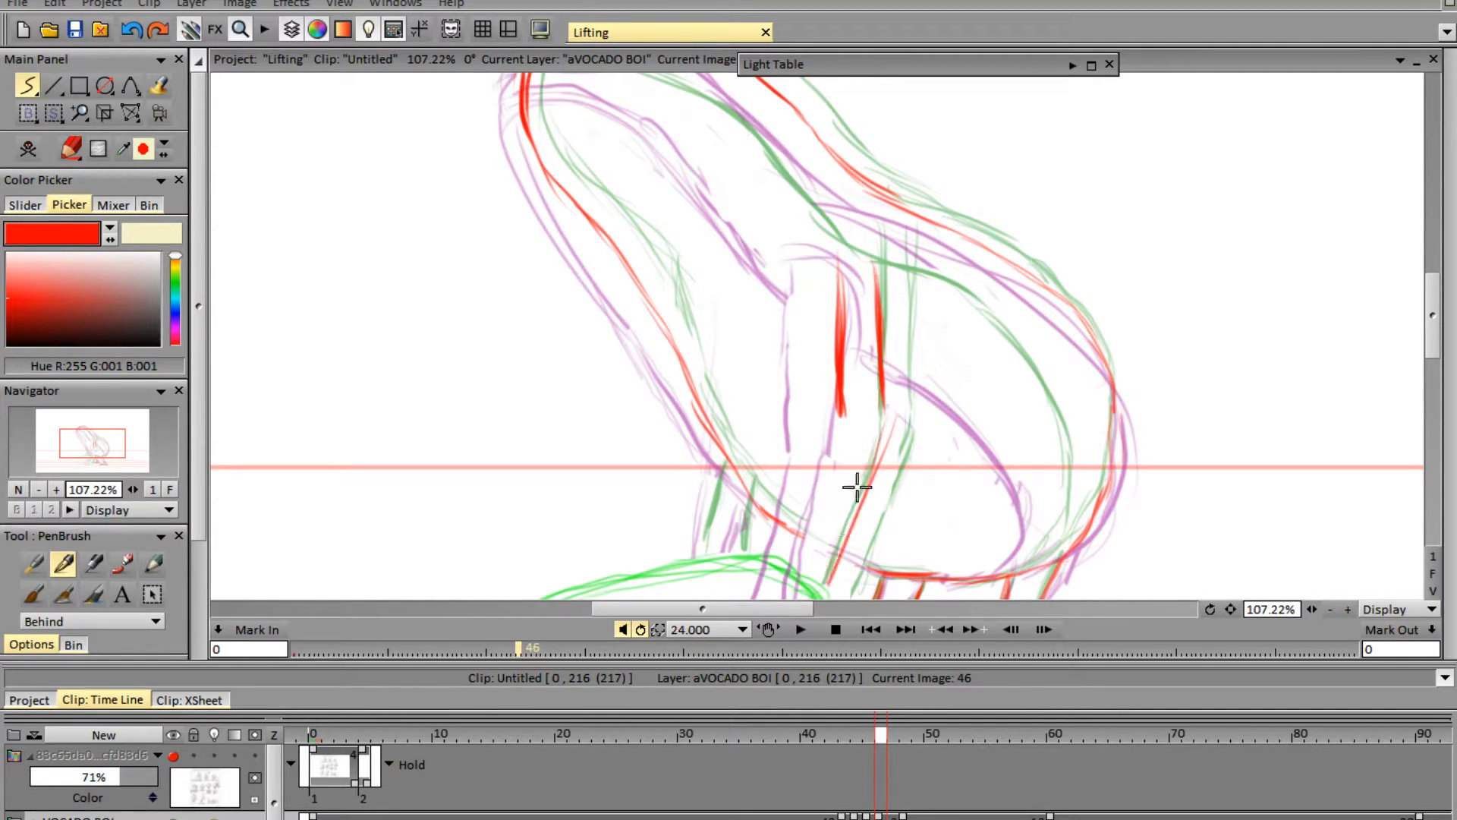
pyautogui.moveTo(858, 486); pyautogui.dragTo(817, 596)
pyautogui.moveTo(852, 418); pyautogui.dragTo(785, 599)
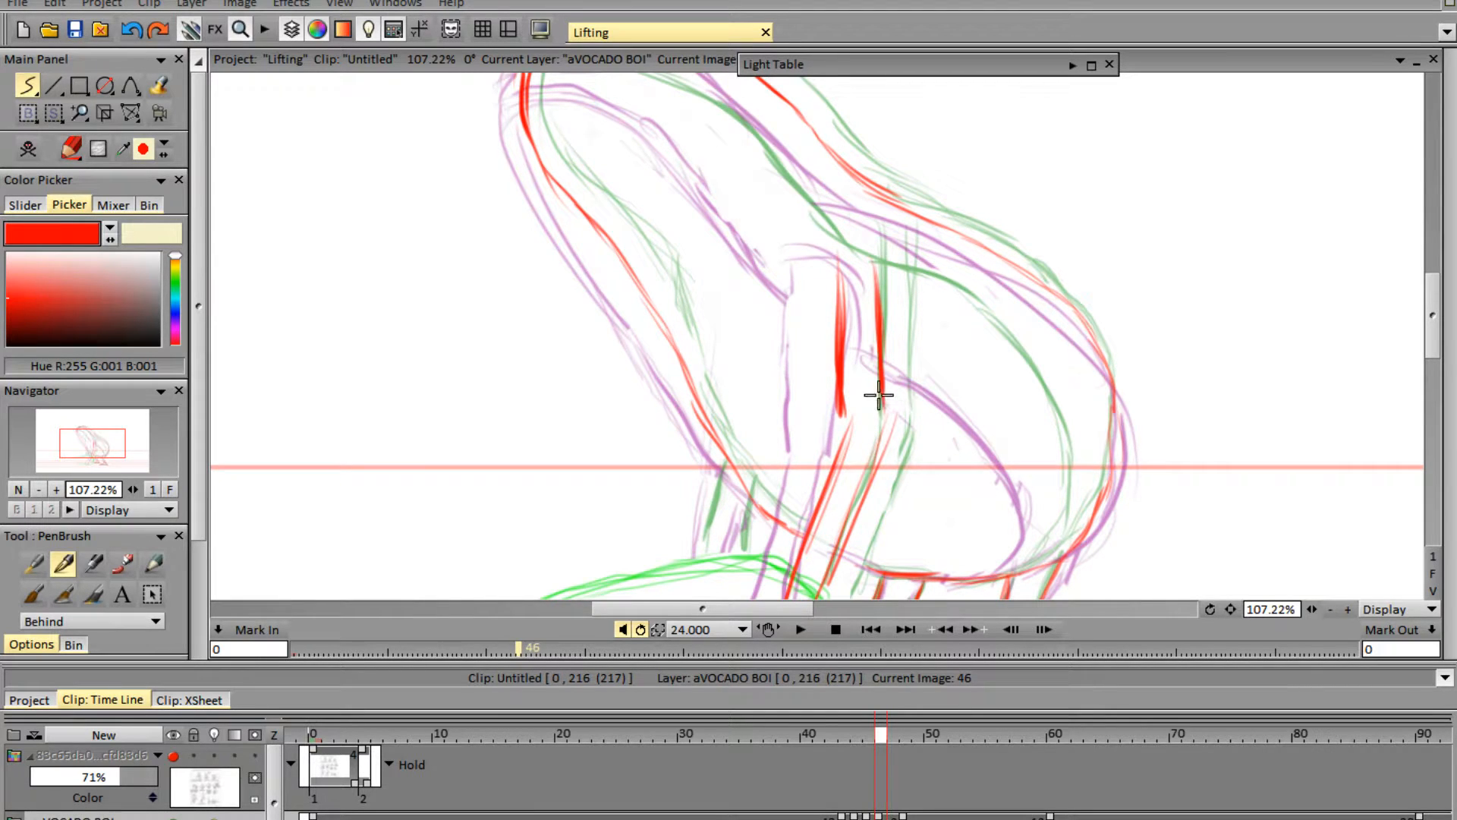
pyautogui.moveTo(1431, 307); pyautogui.dragTo(1431, 336)
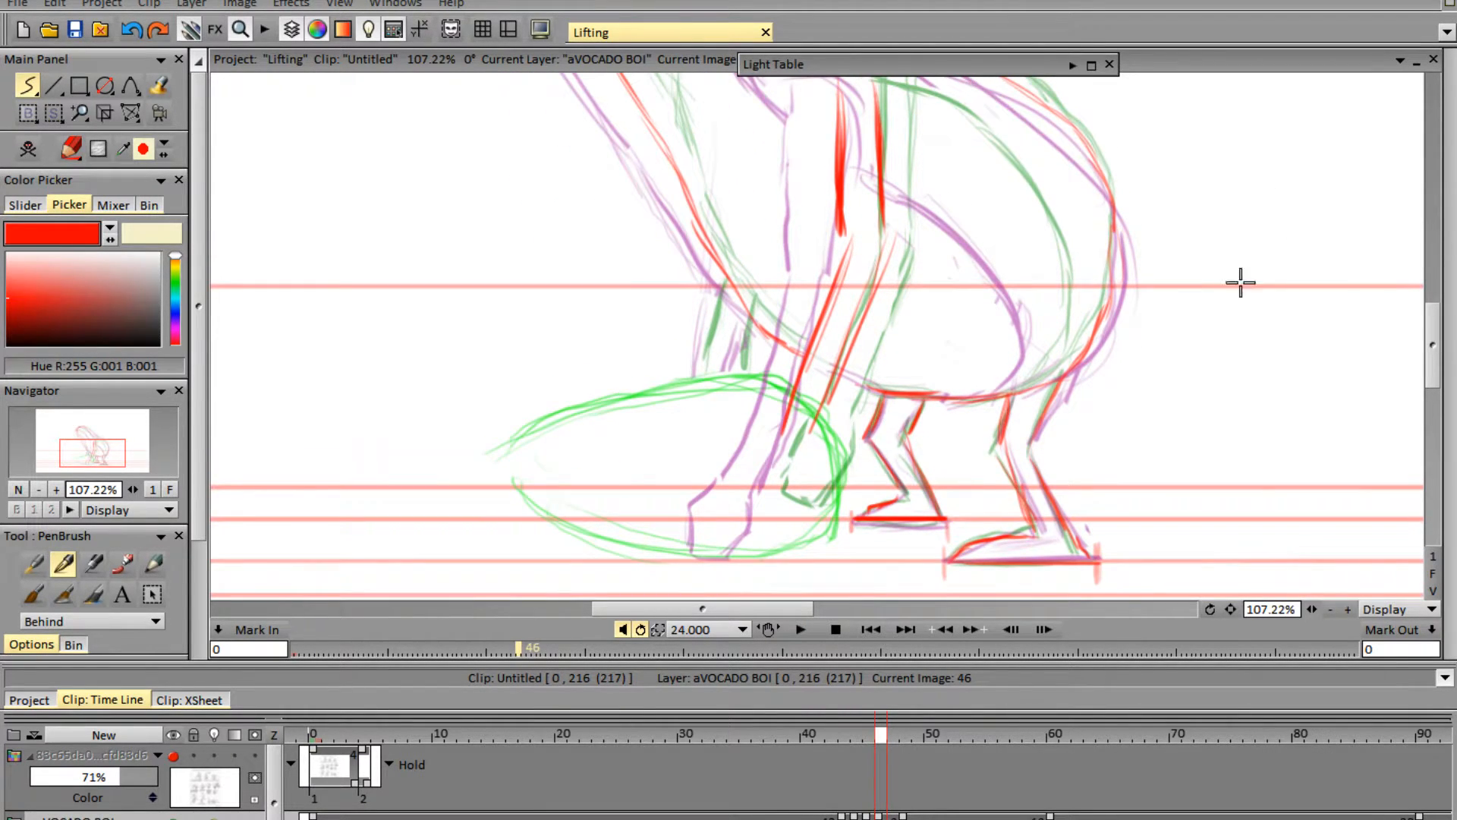
pyautogui.moveTo(828, 401)
pyautogui.mouseDown()
pyautogui.moveTo(779, 474)
pyautogui.moveTo(777, 422)
pyautogui.moveTo(745, 521)
pyautogui.moveTo(753, 485)
pyautogui.moveTo(723, 523)
pyautogui.moveTo(769, 544)
pyautogui.mouseUp()
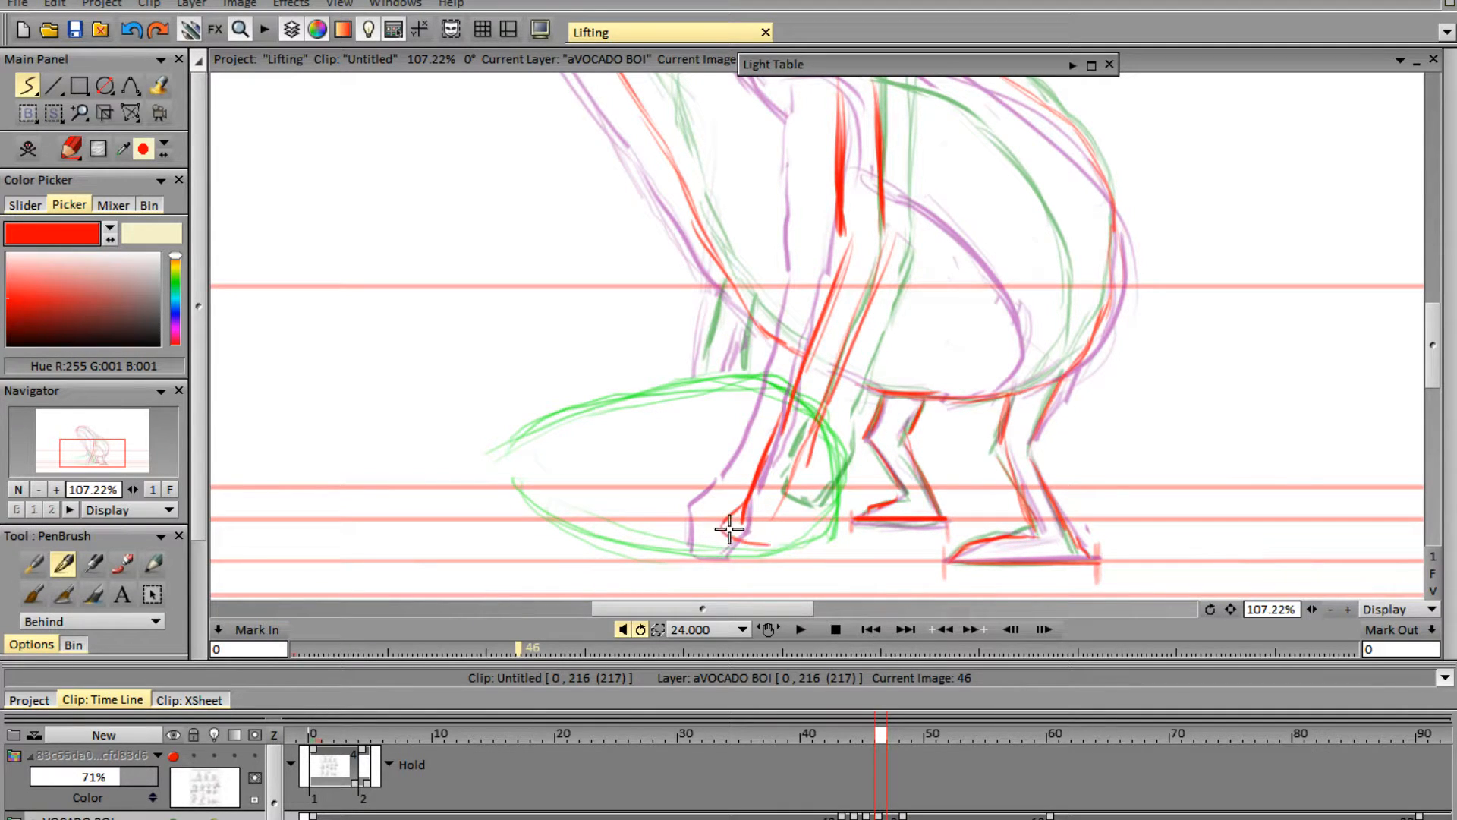
pyautogui.moveTo(751, 487)
pyautogui.mouseDown()
pyautogui.moveTo(728, 530)
pyautogui.moveTo(743, 552)
pyautogui.moveTo(765, 549)
pyautogui.moveTo(791, 501)
pyautogui.mouseUp()
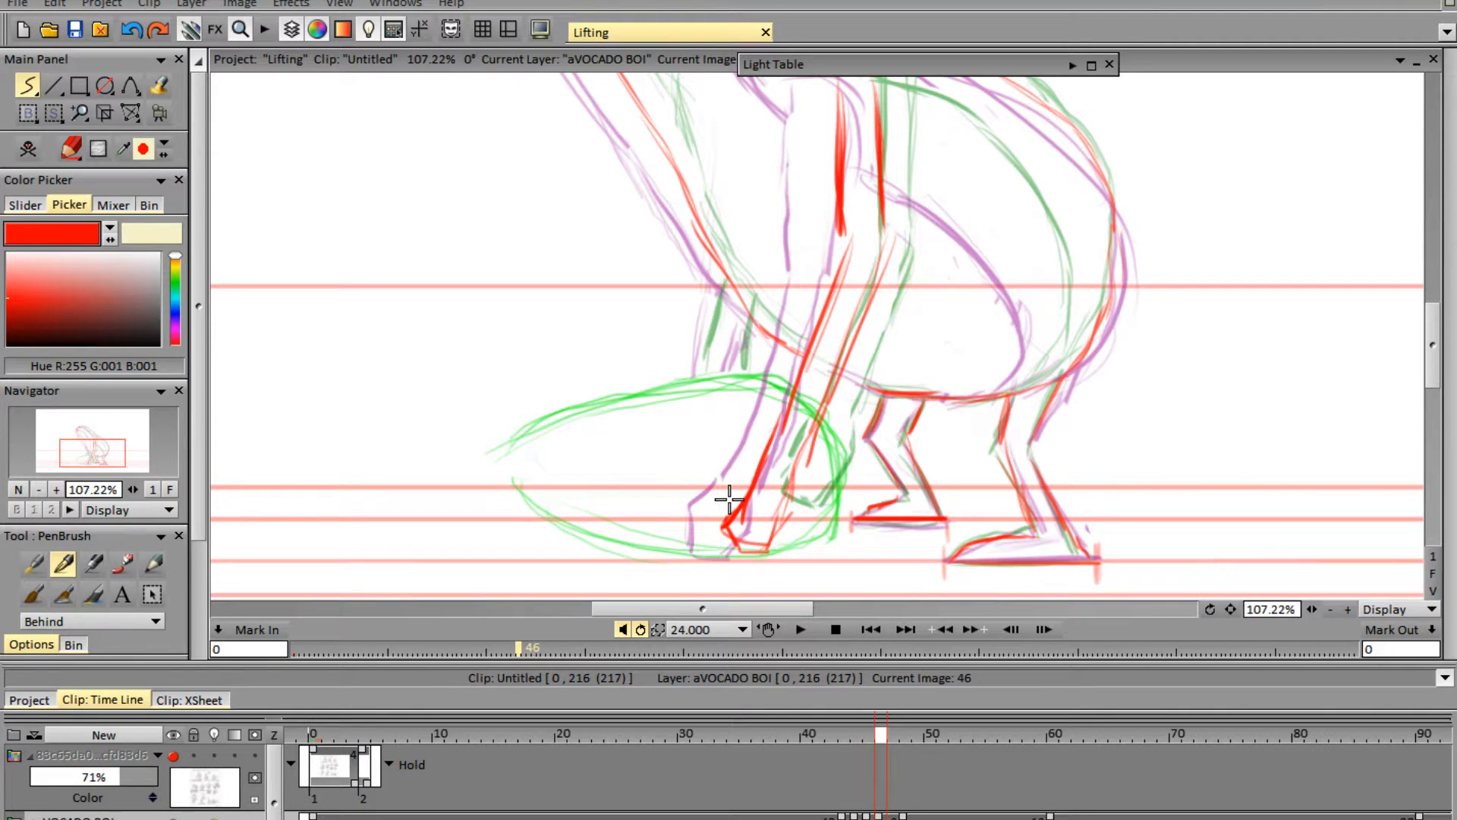
# - Clean up and redraw the near arm's elbow line on frame 46, and add the short far-arm lines above the pit
pyautogui.press('e')
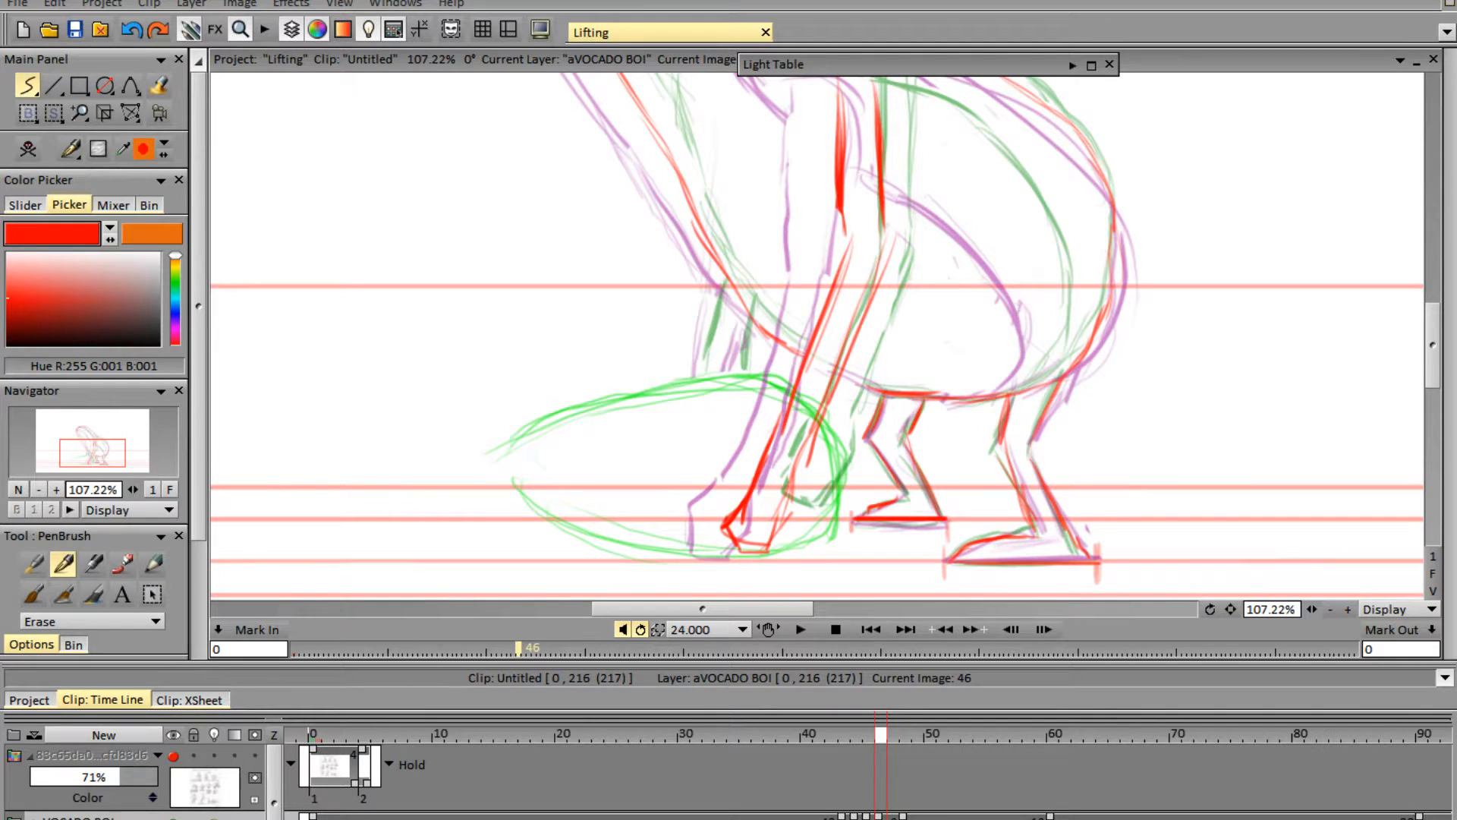
pyautogui.press('e')
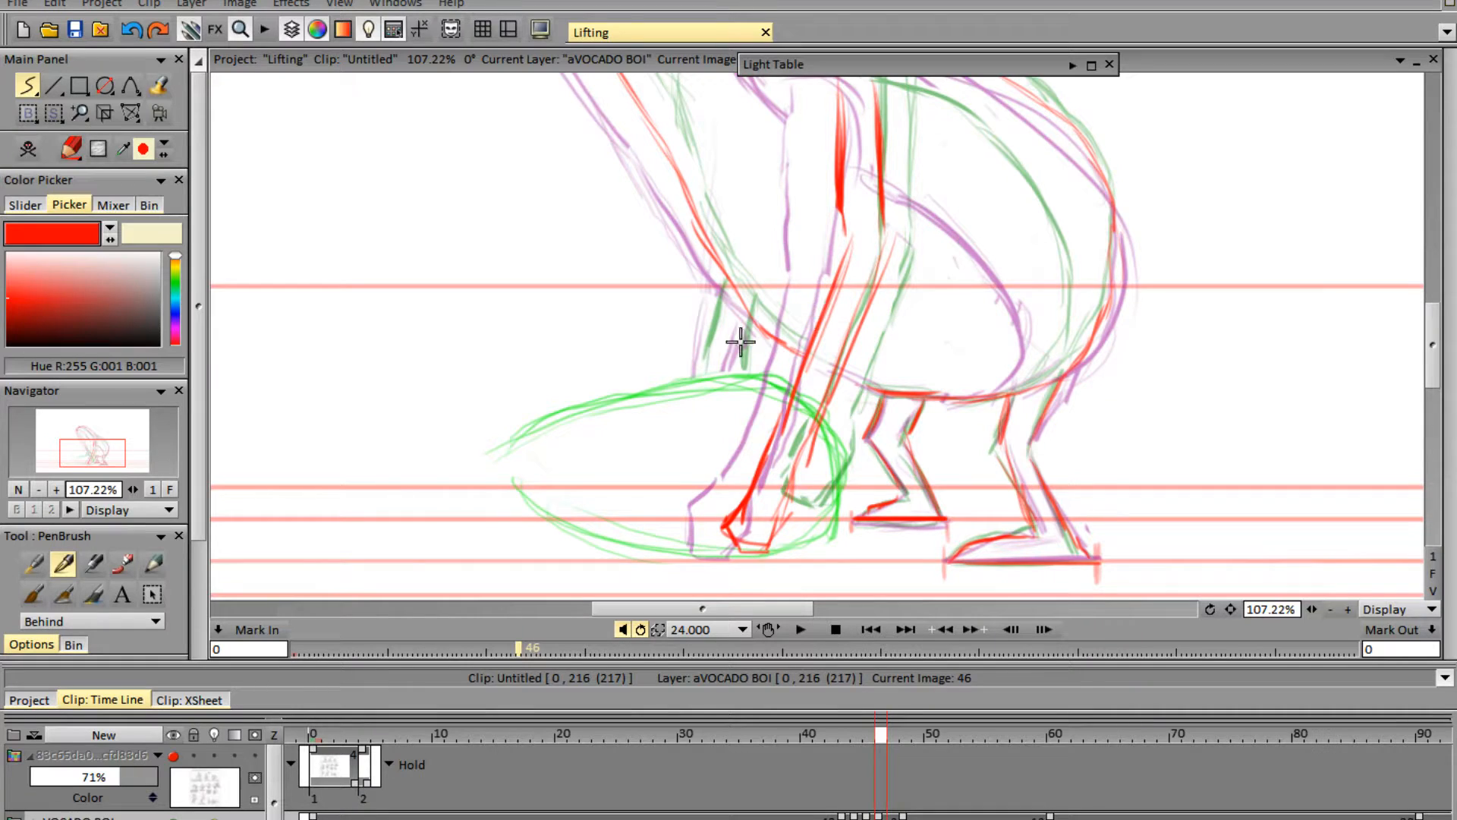
pyautogui.press('e')
pyautogui.moveTo(846, 190)
pyautogui.mouseDown()
pyautogui.moveTo(836, 162)
pyautogui.moveTo(838, 212)
pyautogui.moveTo(821, 228)
pyautogui.mouseUp()
pyautogui.press('e')
pyautogui.moveTo(842, 156)
pyautogui.mouseDown()
pyautogui.moveTo(836, 140)
pyautogui.moveTo(850, 235)
pyautogui.mouseUp()
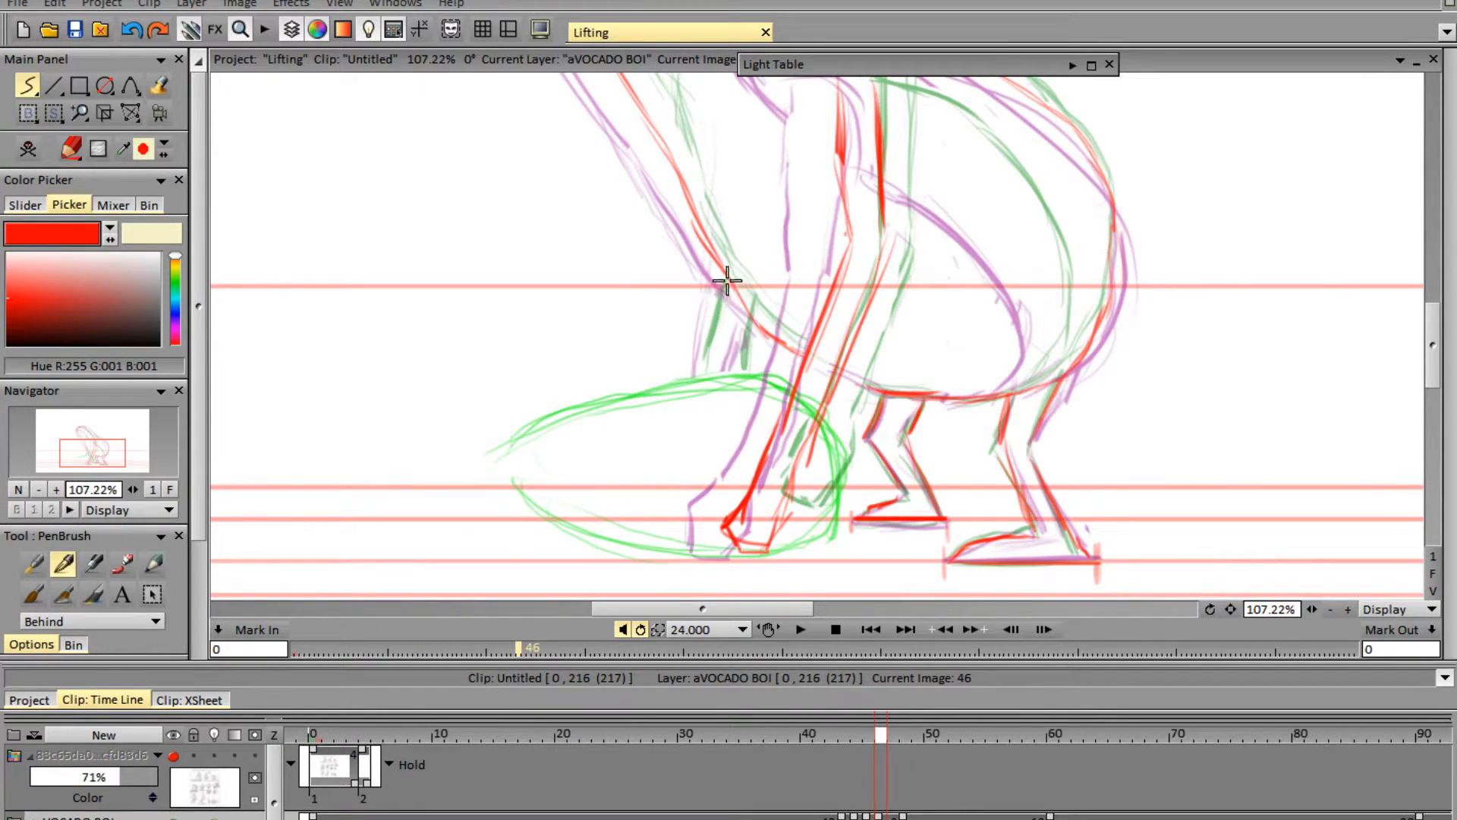
pyautogui.moveTo(721, 286); pyautogui.dragTo(710, 368)
pyautogui.moveTo(720, 317)
pyautogui.mouseDown()
pyautogui.moveTo(715, 358)
pyautogui.moveTo(743, 360)
pyautogui.mouseUp()
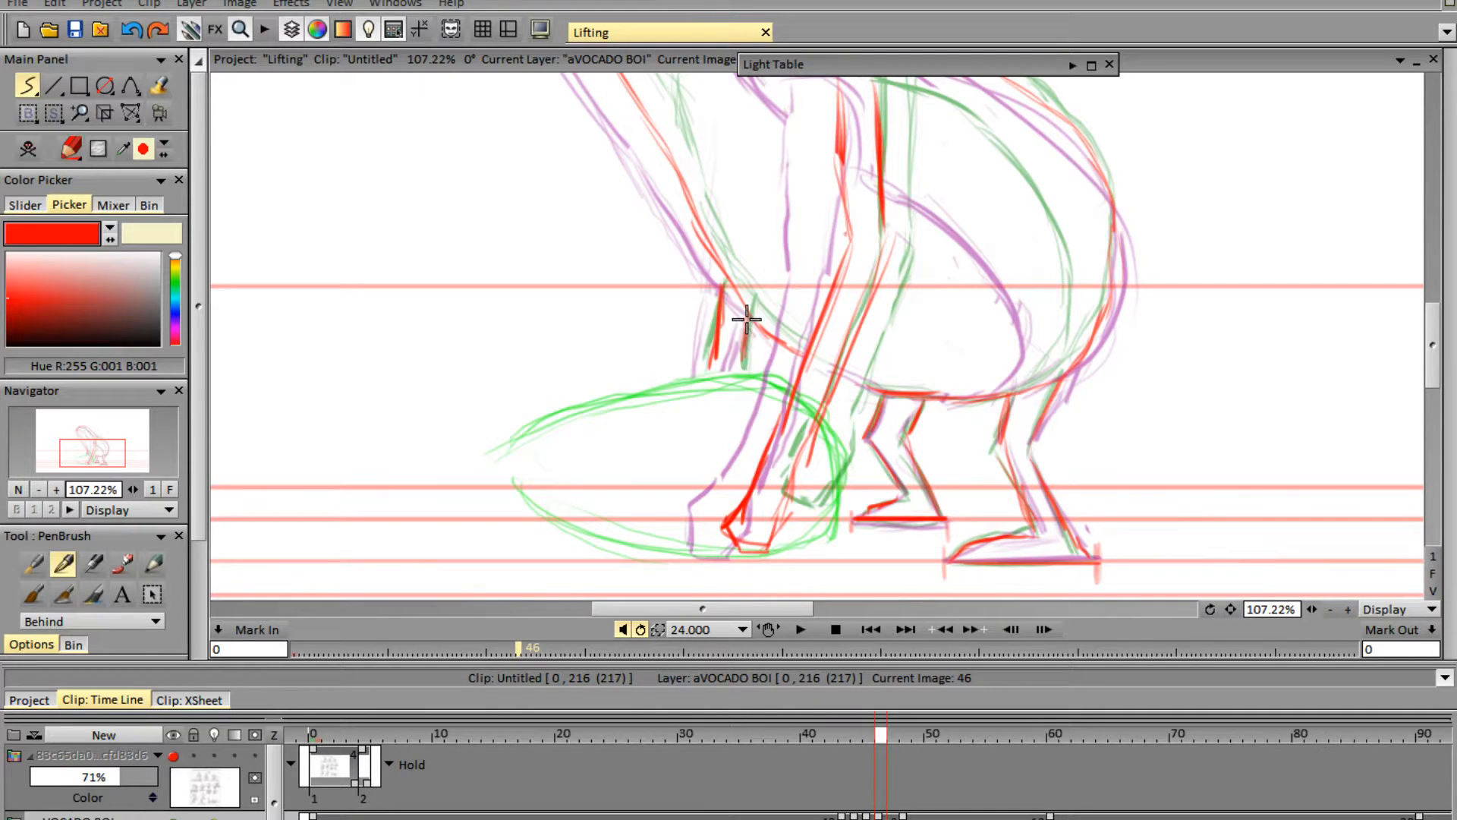
# - Draw the inner contour of the avocado's cut face on frame 46, behind the near arm and up around the head
pyautogui.moveTo(1437, 312)
pyautogui.moveTo(1436, 363); pyautogui.dragTo(1435, 337)
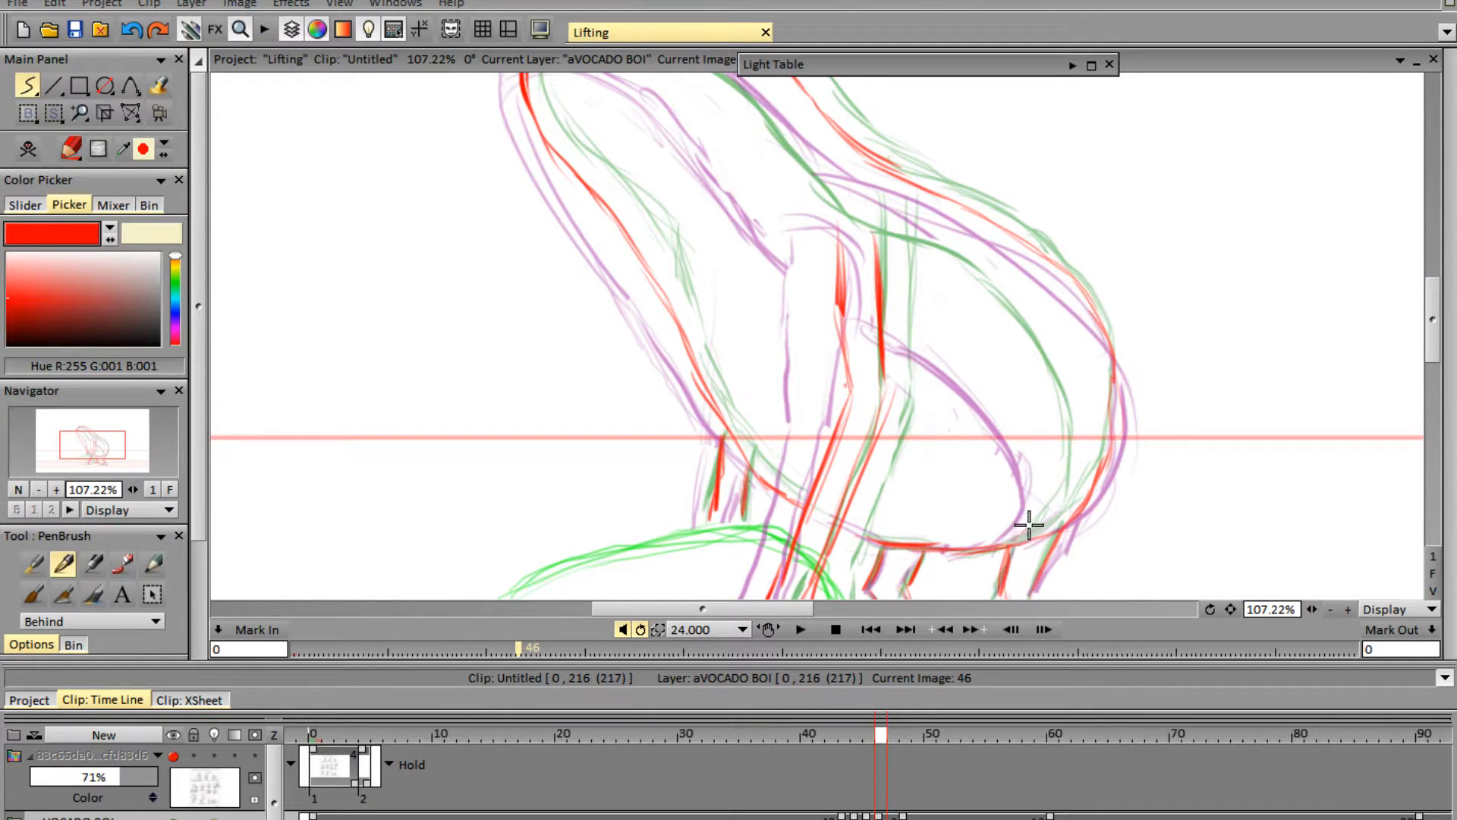
pyautogui.moveTo(1038, 520)
pyautogui.mouseDown()
pyautogui.moveTo(1035, 417)
pyautogui.moveTo(1017, 388)
pyautogui.mouseUp()
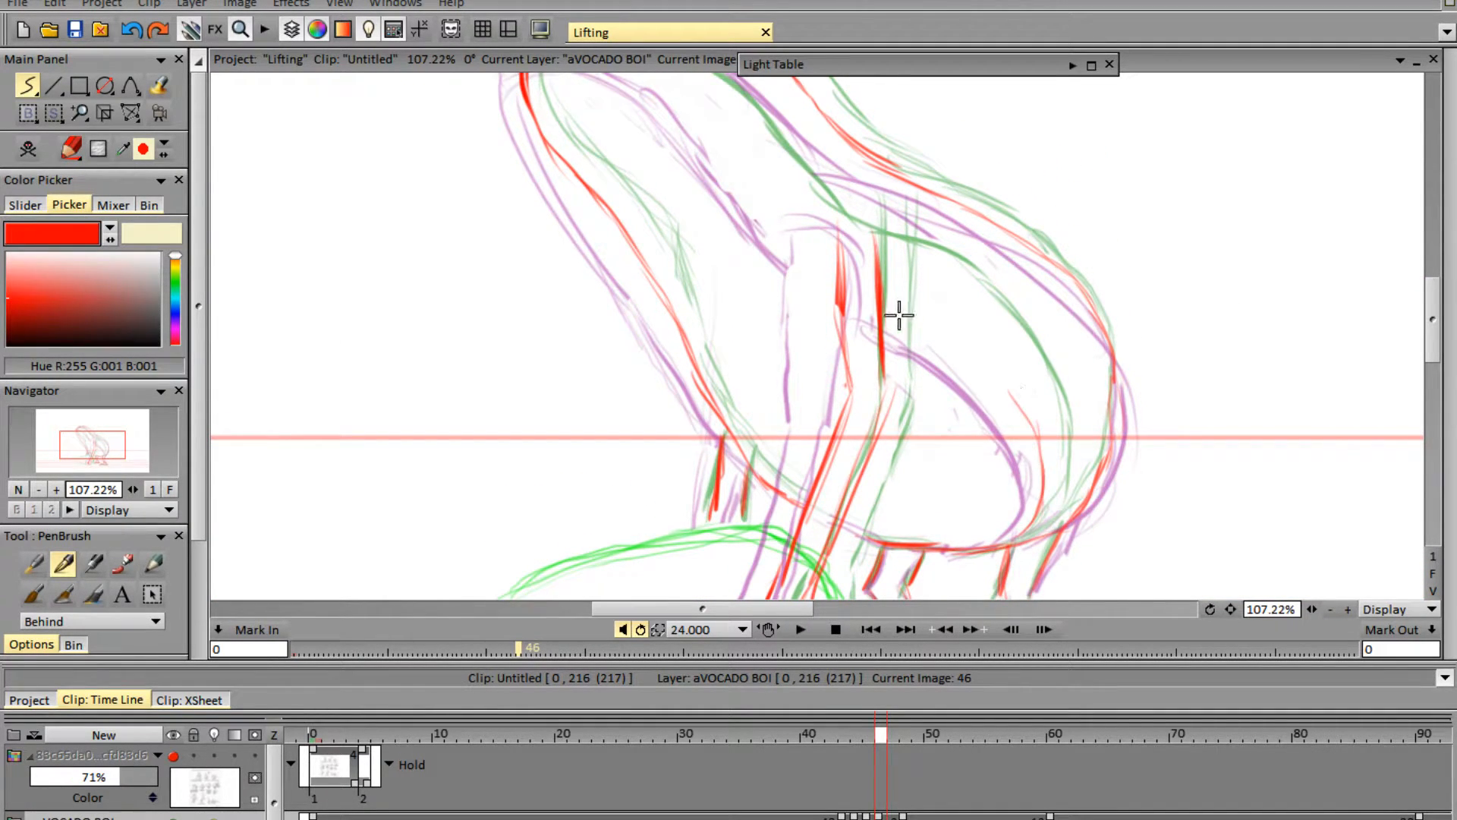
pyautogui.moveTo(884, 284); pyautogui.dragTo(1041, 426)
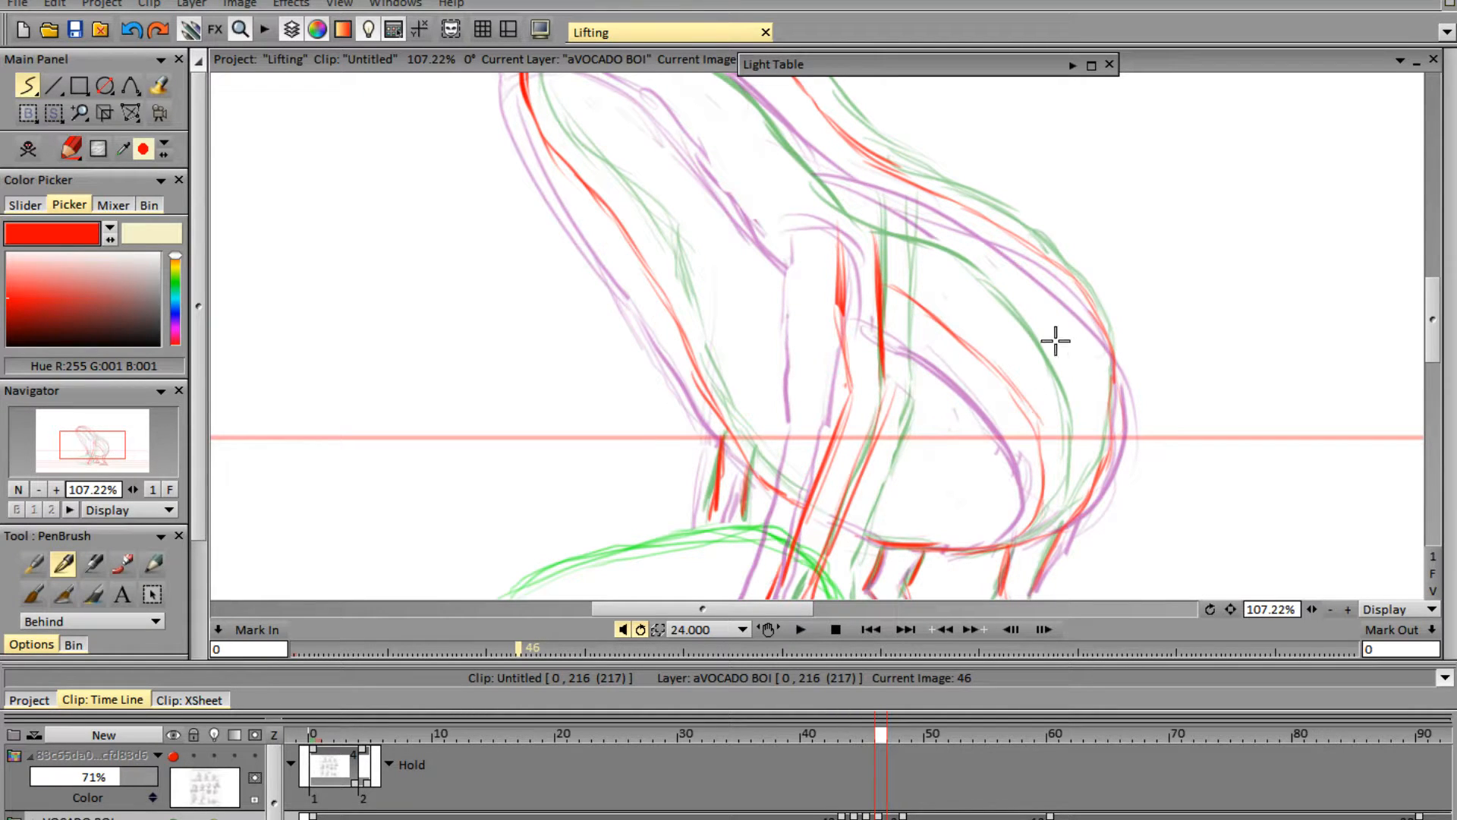
pyautogui.moveTo(1418, 301); pyautogui.dragTo(1421, 270)
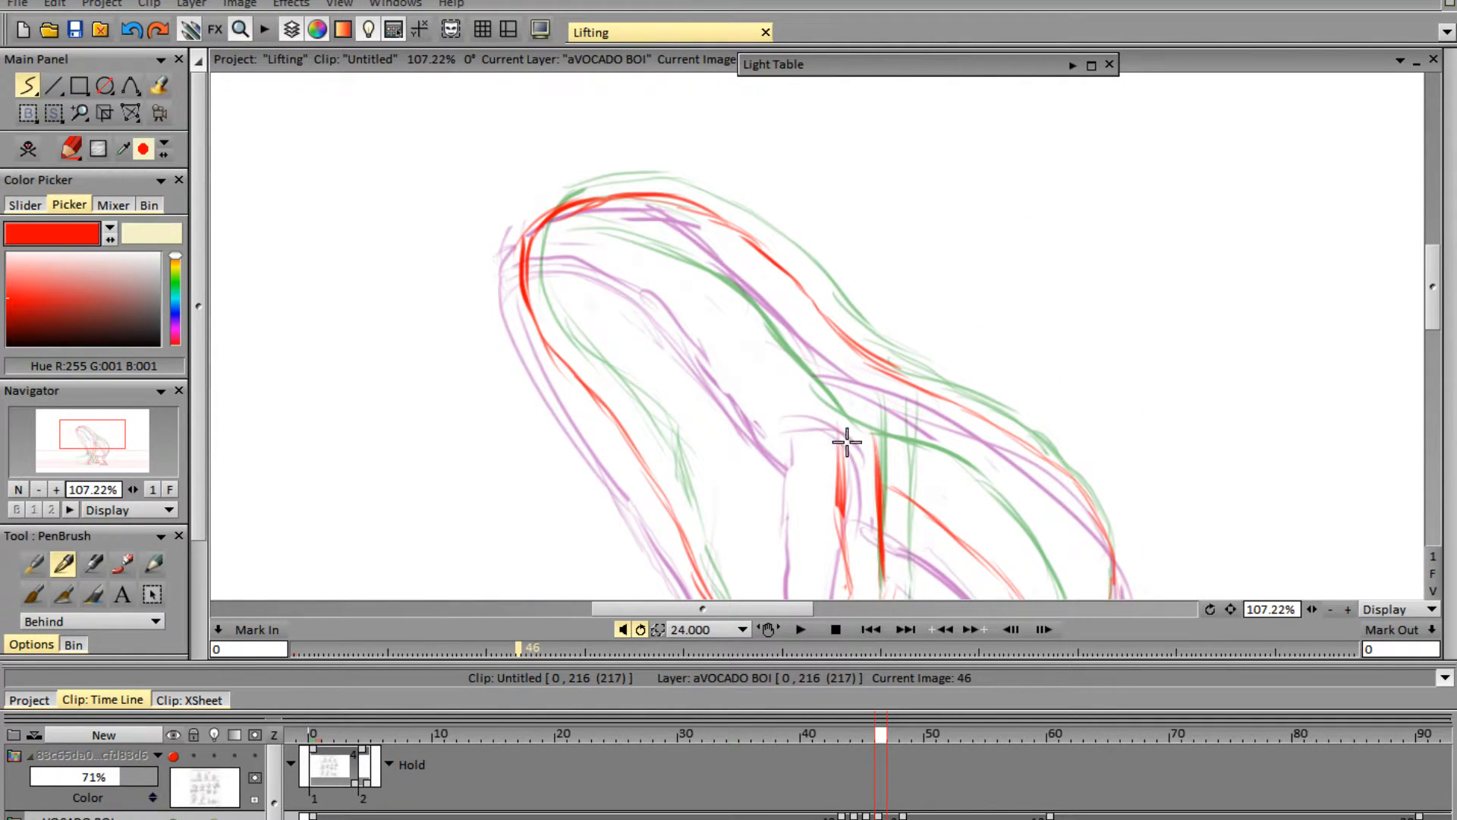
pyautogui.moveTo(836, 454); pyautogui.dragTo(755, 353)
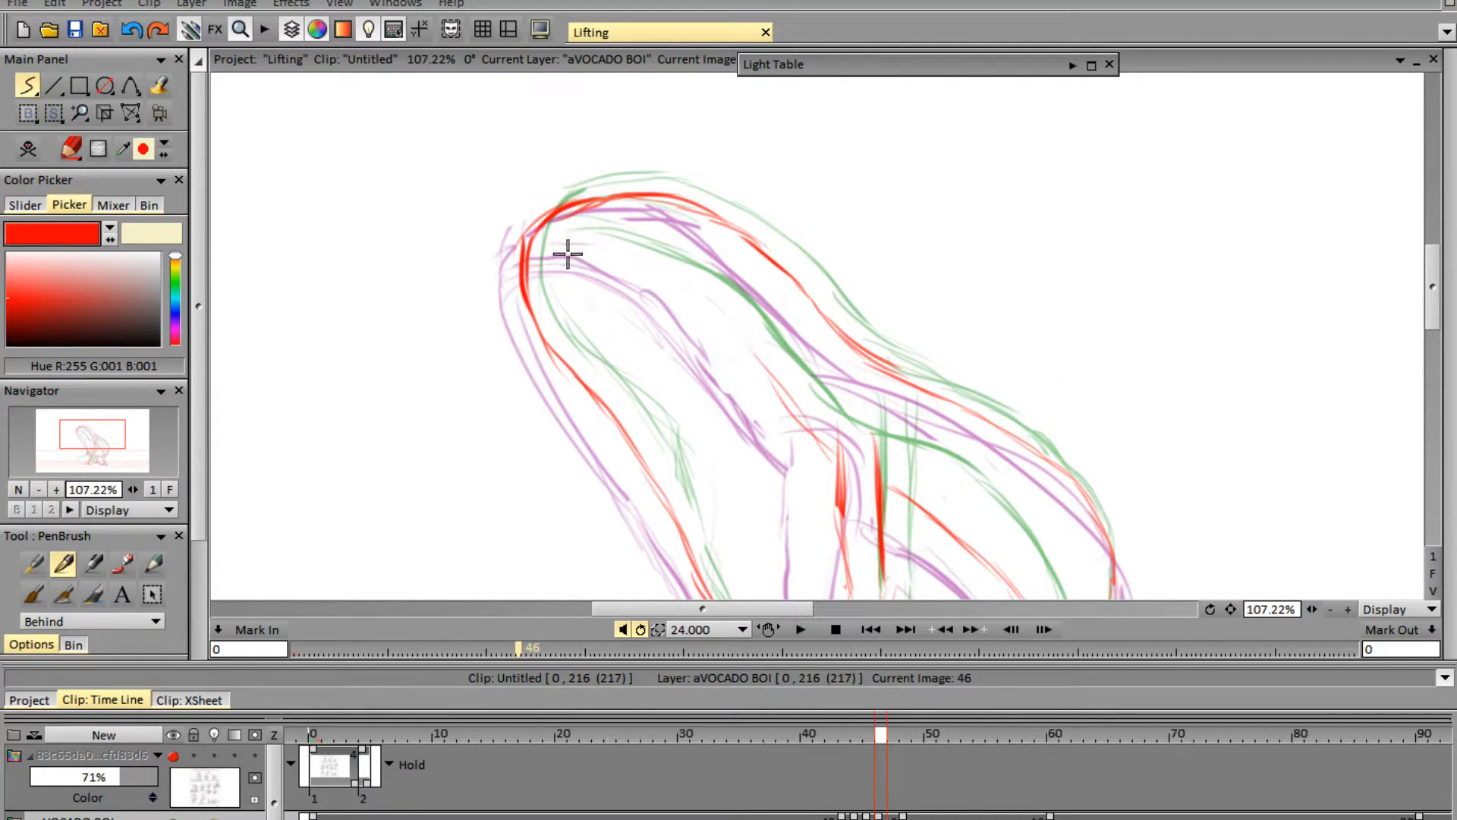
pyautogui.moveTo(531, 244)
pyautogui.mouseDown()
pyautogui.moveTo(631, 255)
pyautogui.moveTo(744, 335)
pyautogui.moveTo(829, 452)
pyautogui.mouseUp()
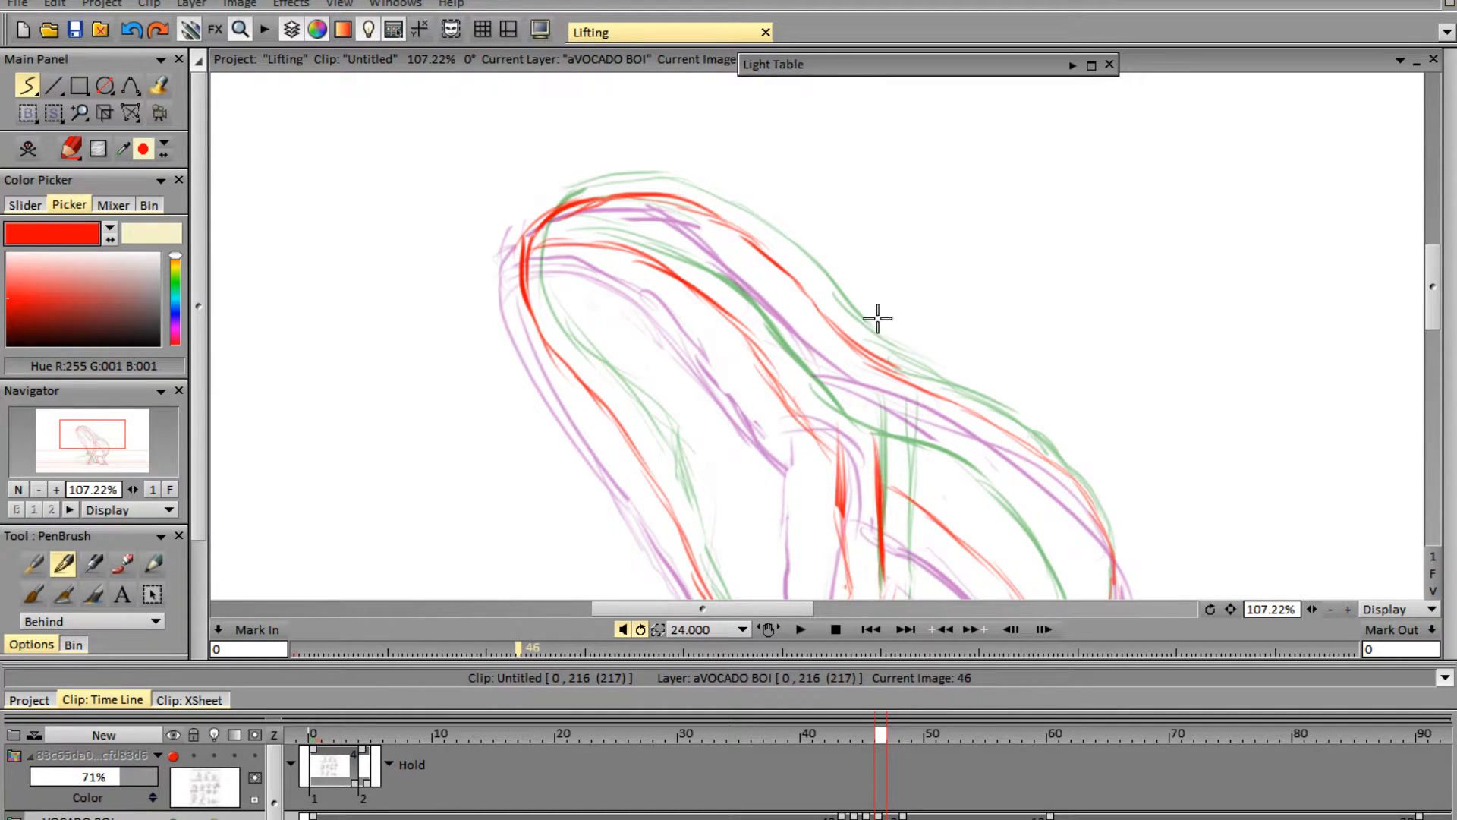
# - Start a blank drawing on frame 47 and draw the underside and the rounded lower back contour between the light-table poses
pyautogui.moveTo(1311, 609); pyautogui.dragTo(1209, 633)
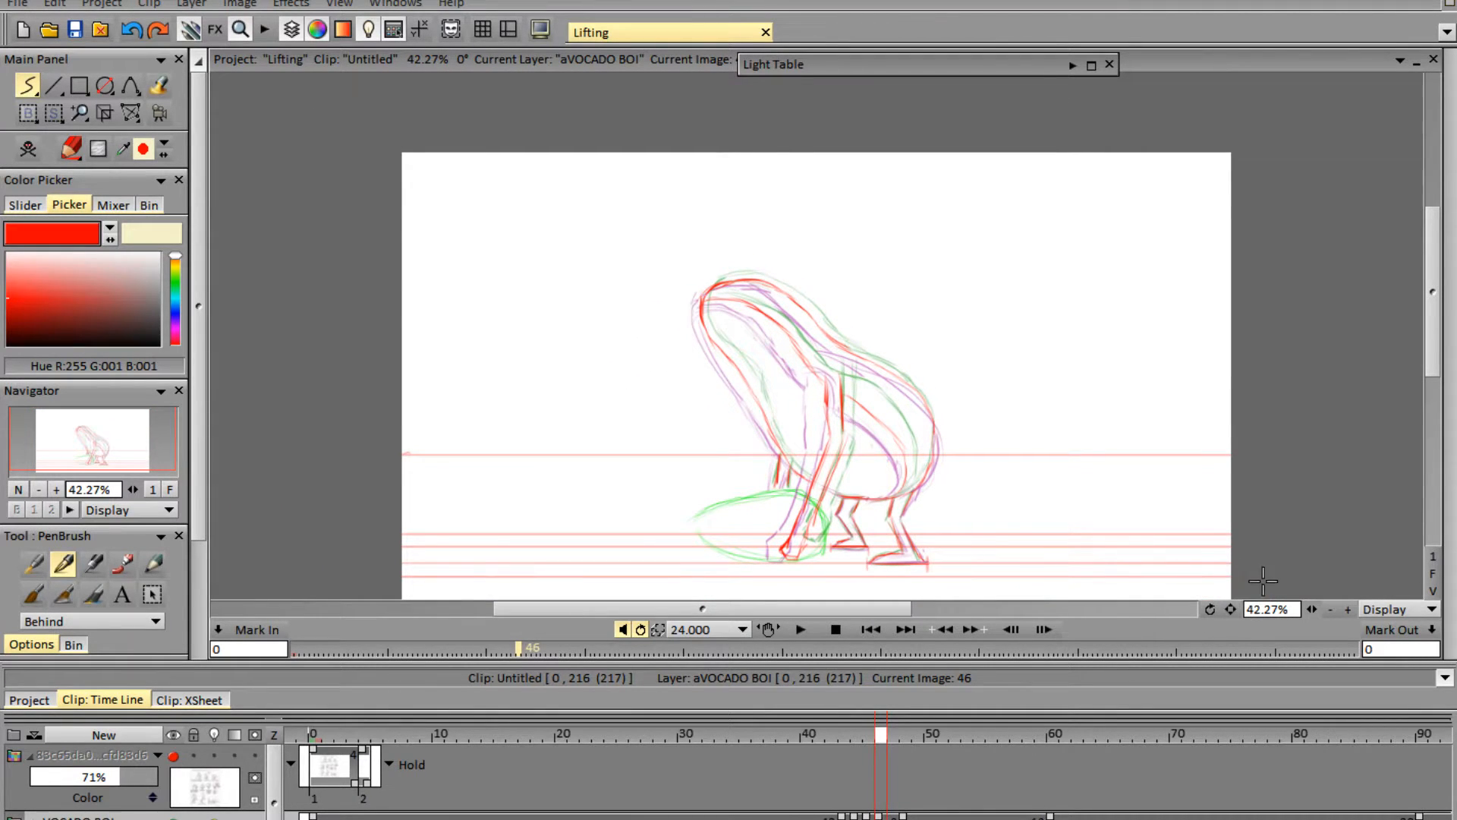
pyautogui.moveTo(1434, 298); pyautogui.dragTo(1438, 318)
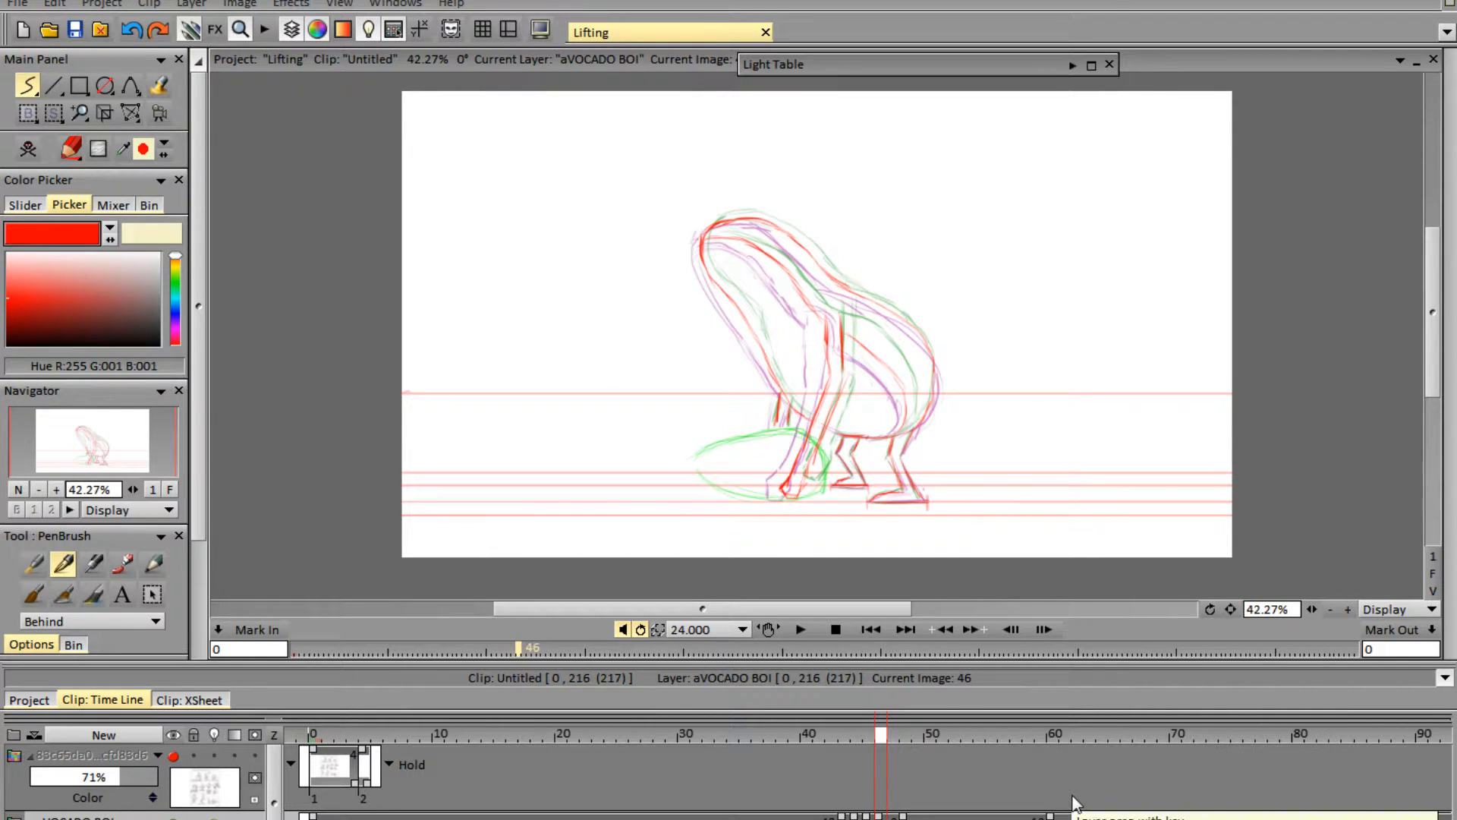
pyautogui.press('Right')
pyautogui.press('BackSpace')
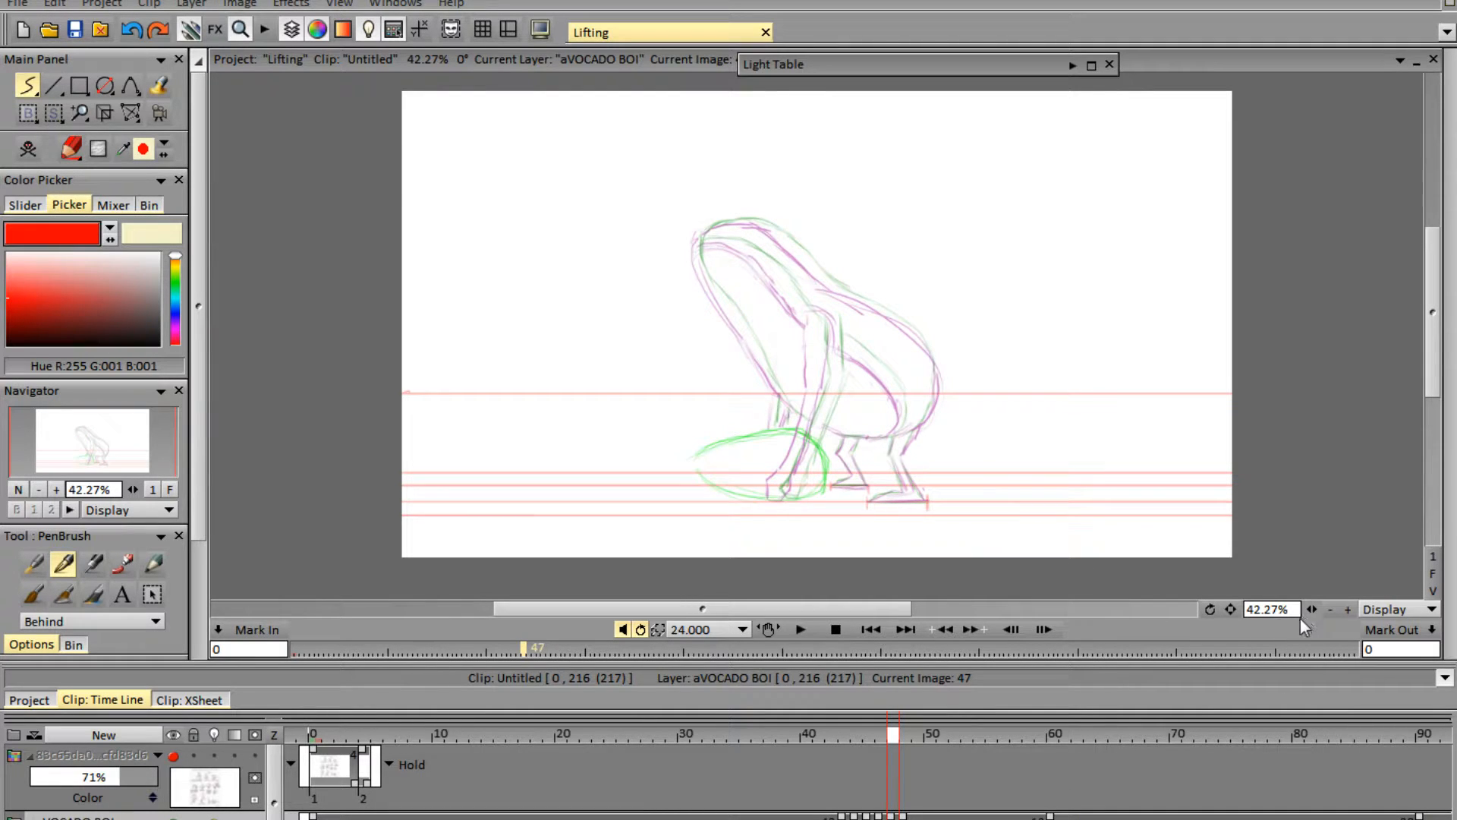
pyautogui.moveTo(1312, 609); pyautogui.dragTo(1400, 605)
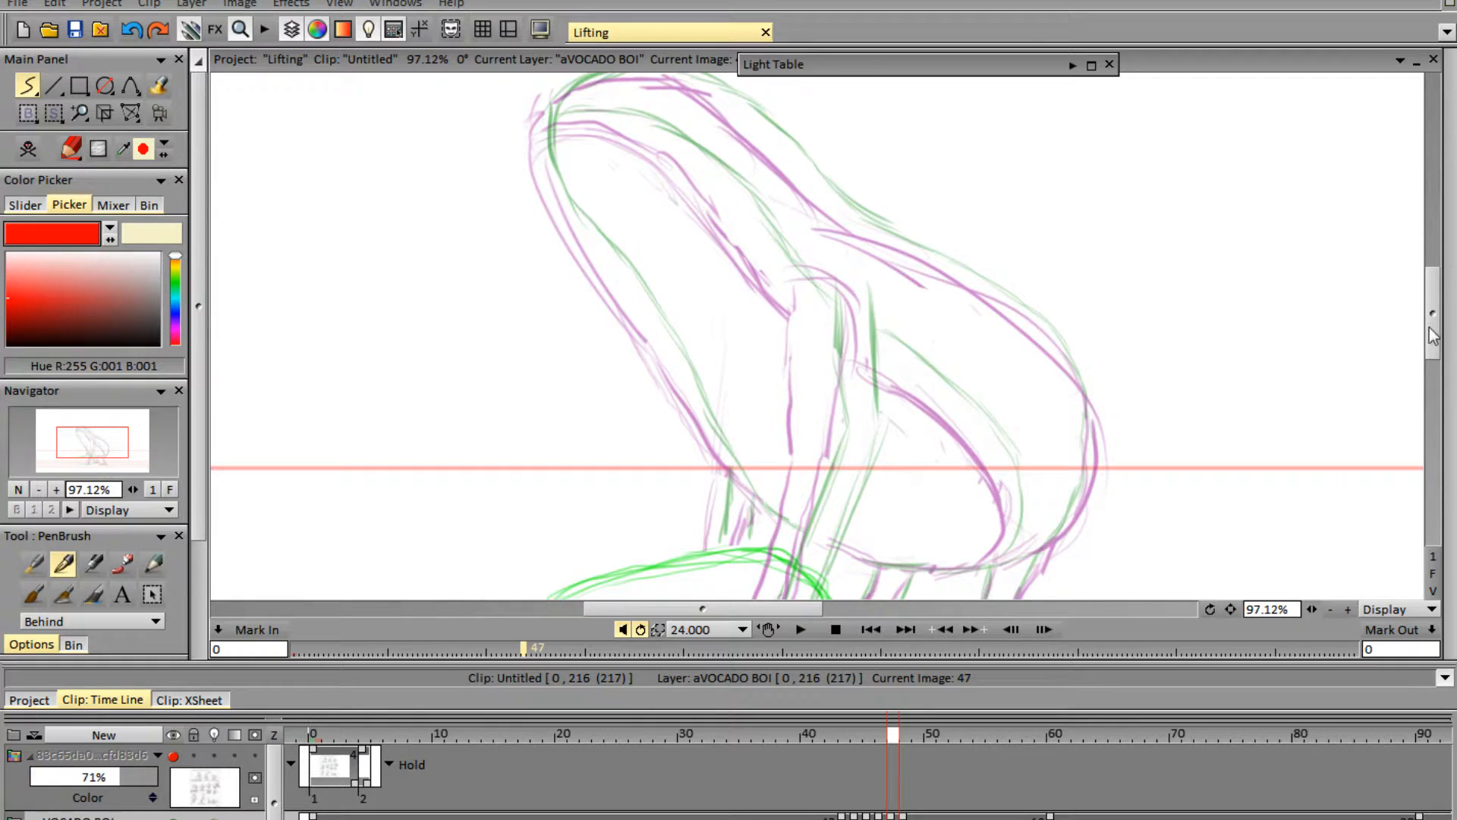
pyautogui.moveTo(1432, 334); pyautogui.dragTo(1432, 345)
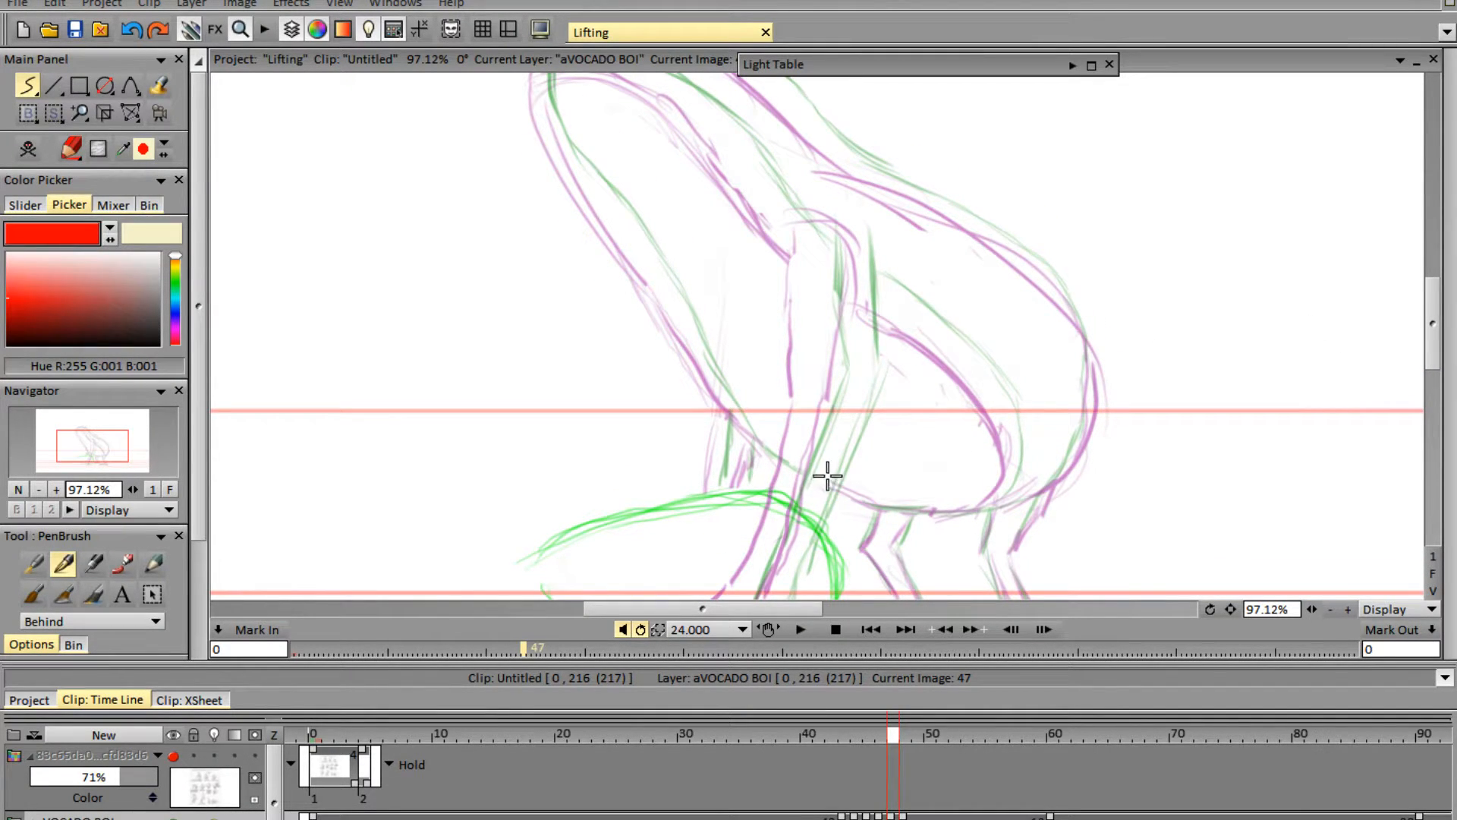
pyautogui.moveTo(827, 486)
pyautogui.mouseDown()
pyautogui.moveTo(922, 510)
pyautogui.moveTo(871, 504)
pyautogui.moveTo(962, 503)
pyautogui.moveTo(942, 510)
pyautogui.moveTo(1056, 490)
pyautogui.mouseUp()
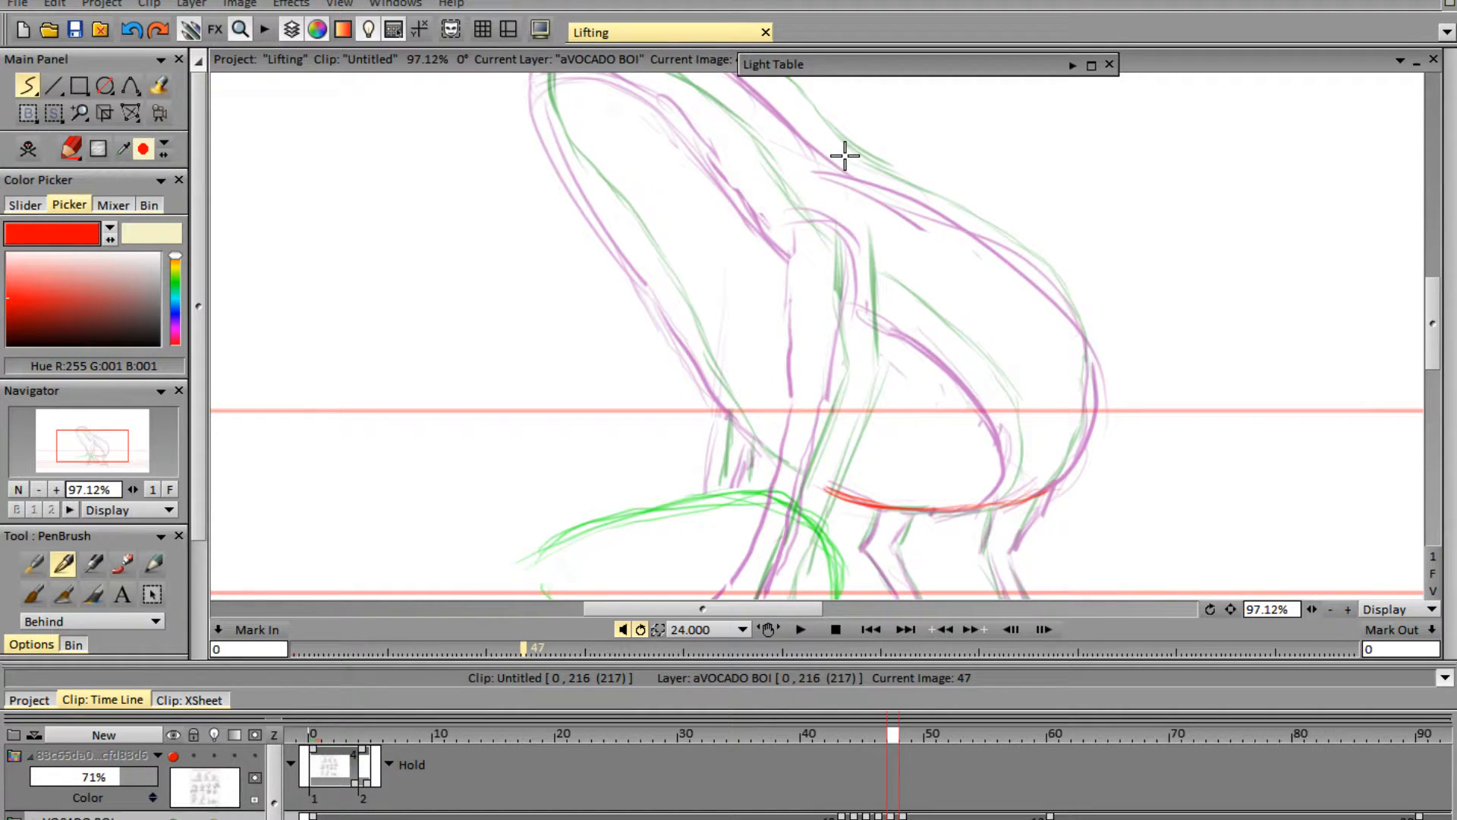
pyautogui.moveTo(843, 156)
pyautogui.mouseDown()
pyautogui.moveTo(994, 247)
pyautogui.moveTo(1070, 321)
pyautogui.moveTo(1097, 413)
pyautogui.moveTo(1056, 484)
pyautogui.mouseUp()
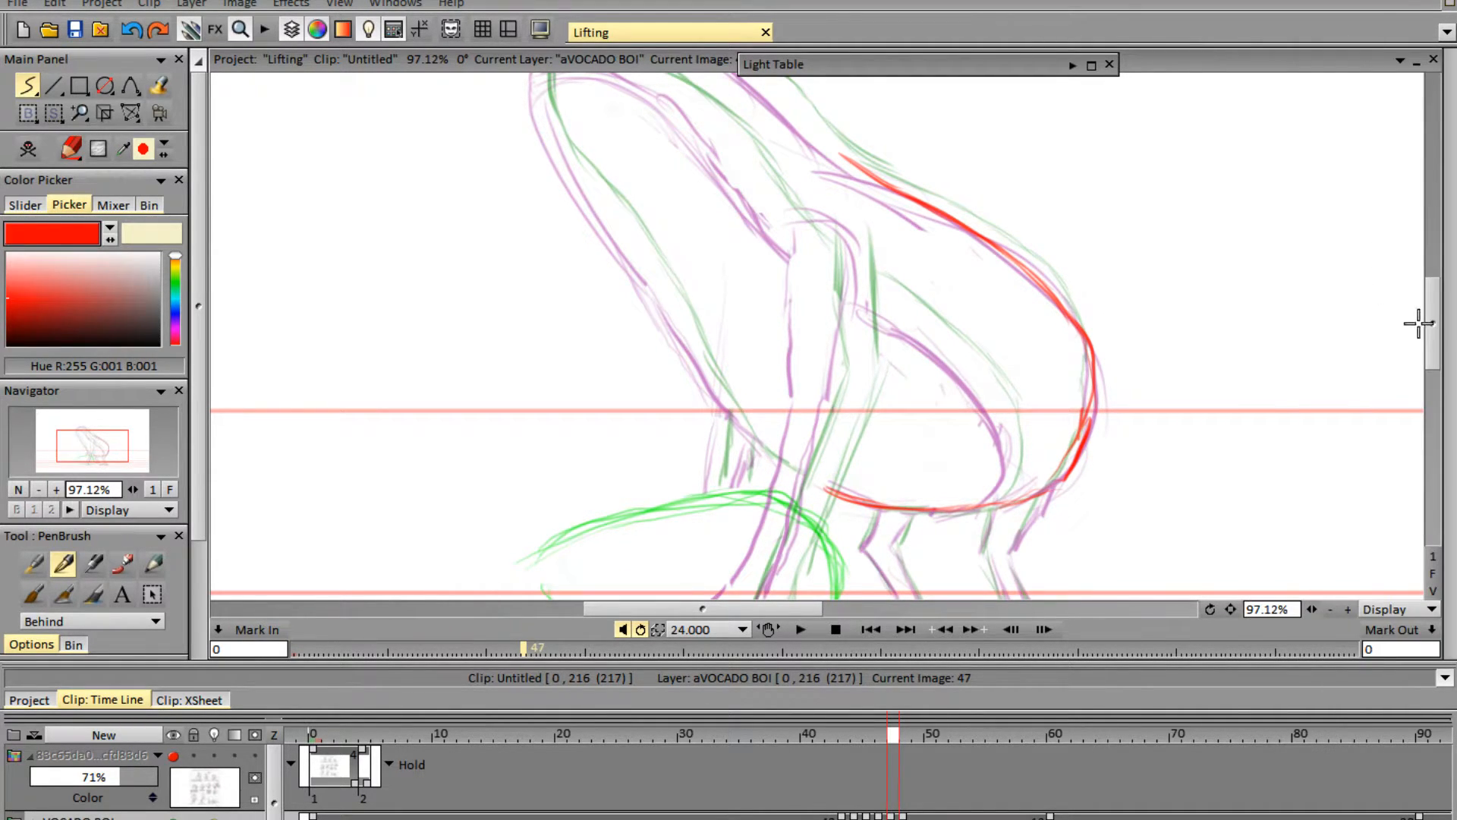
# - Draw the upper back, head curve and front body contour on frame 47, down to near the pit
pyautogui.scroll(1, 1434, 339)
pyautogui.moveTo(1437, 339); pyautogui.dragTo(1430, 294)
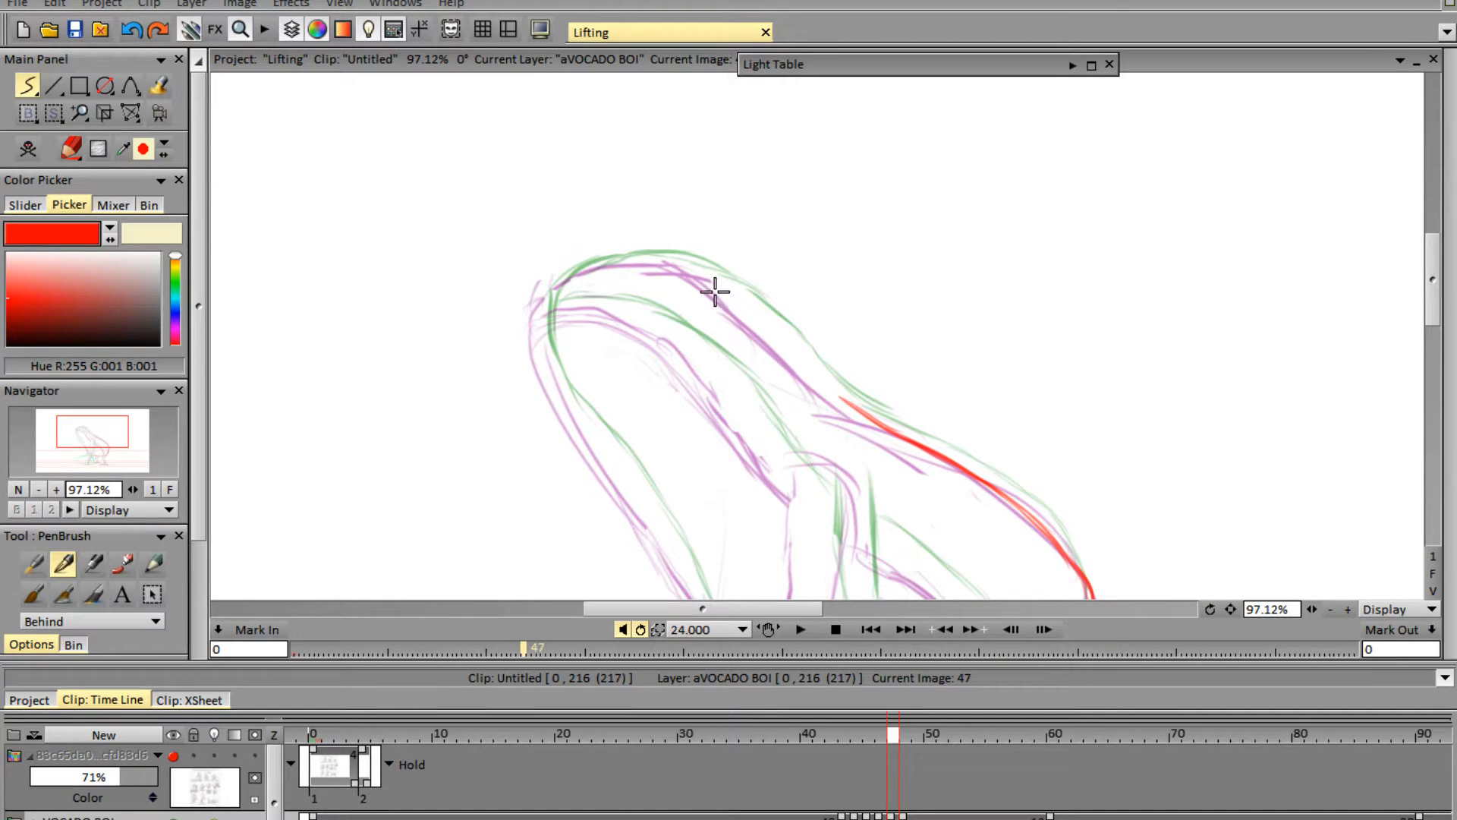
pyautogui.moveTo(717, 287); pyautogui.dragTo(823, 380)
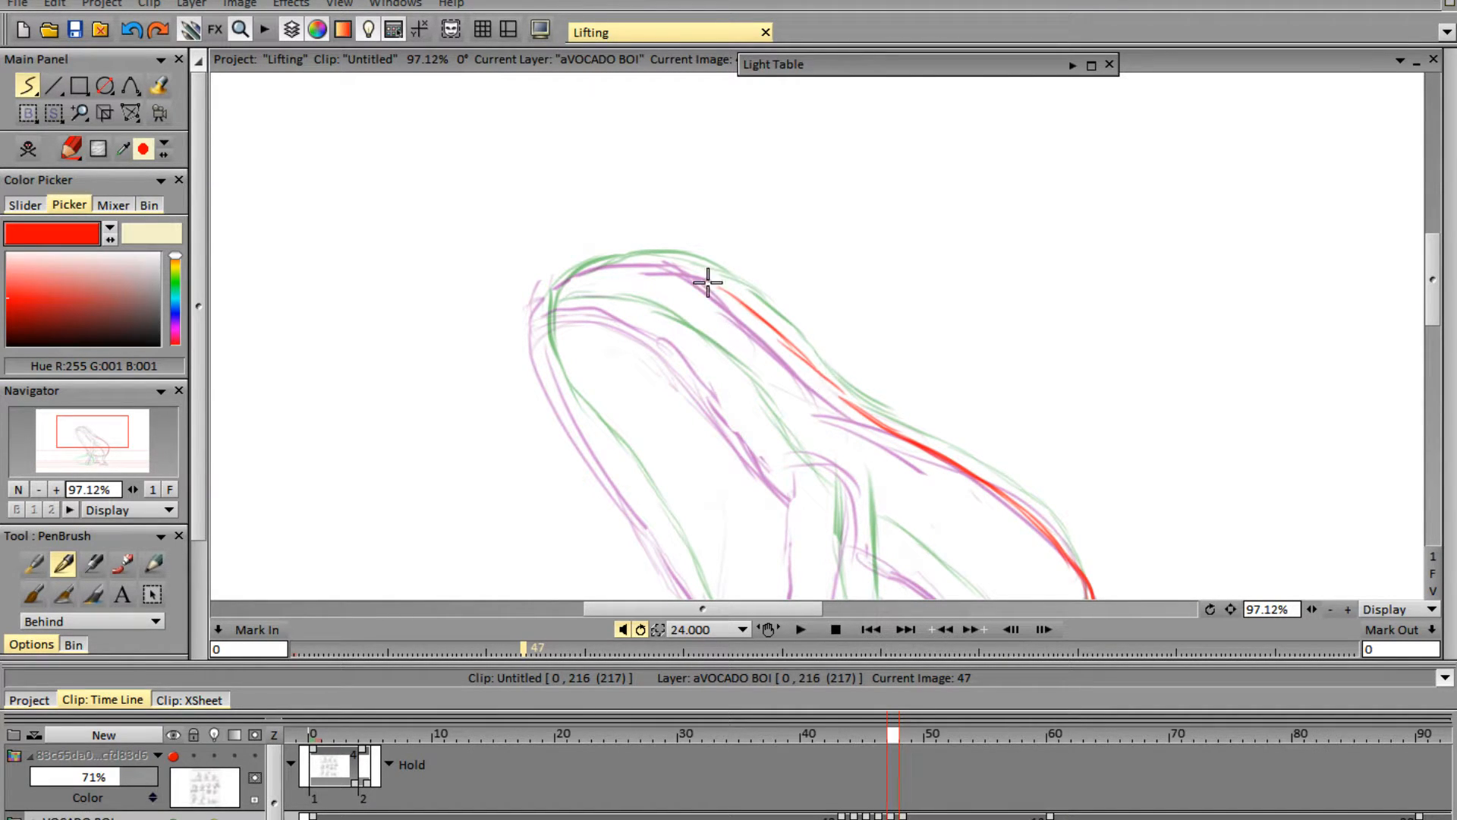
pyautogui.moveTo(698, 276)
pyautogui.mouseDown()
pyautogui.moveTo(614, 258)
pyautogui.moveTo(542, 313)
pyautogui.moveTo(574, 342)
pyautogui.moveTo(571, 284)
pyautogui.moveTo(543, 308)
pyautogui.moveTo(548, 335)
pyautogui.moveTo(558, 311)
pyautogui.moveTo(545, 300)
pyautogui.moveTo(543, 341)
pyautogui.moveTo(657, 530)
pyautogui.mouseUp()
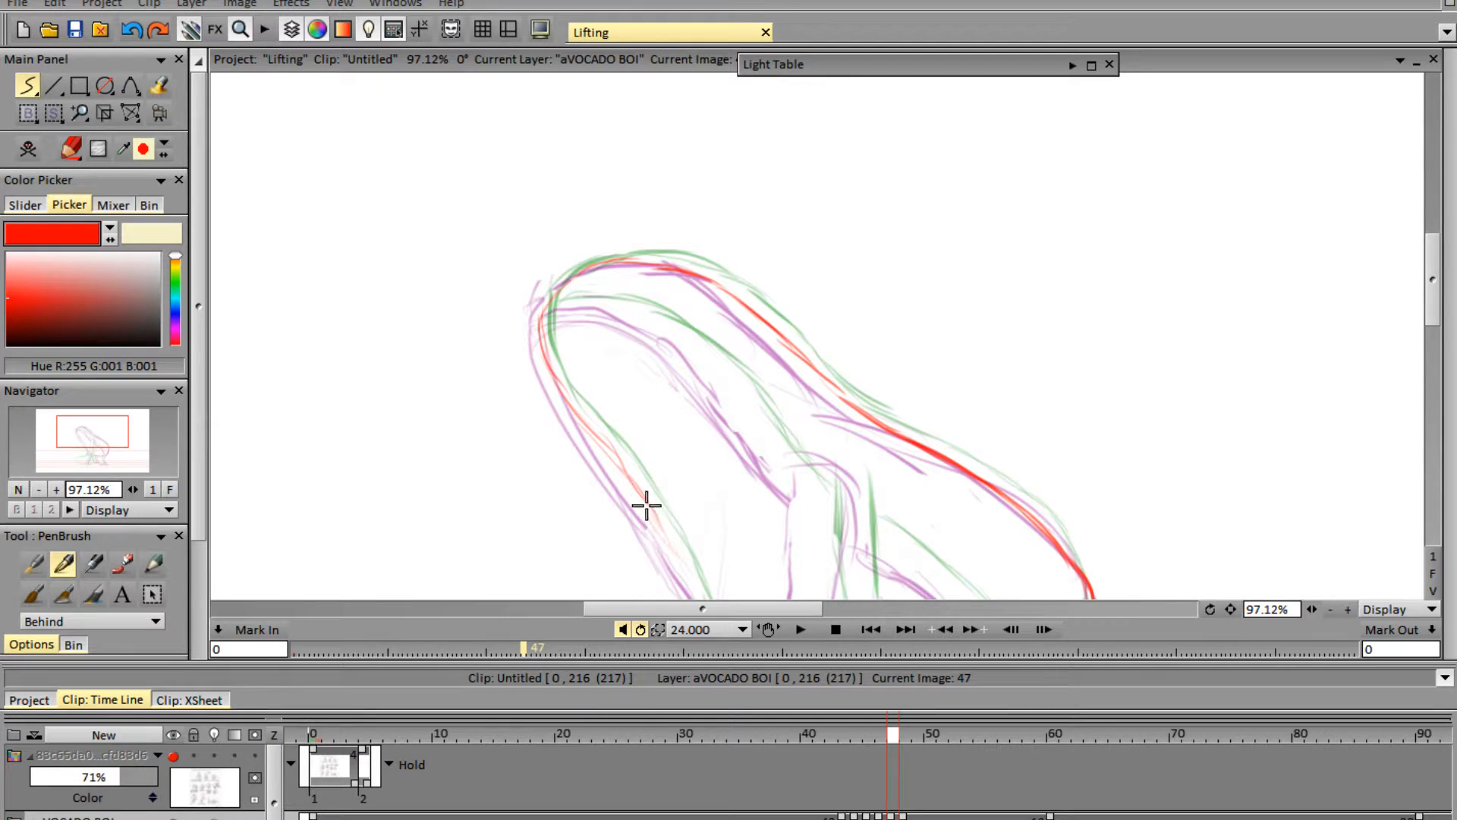
pyautogui.scroll(-3, 1438, 327)
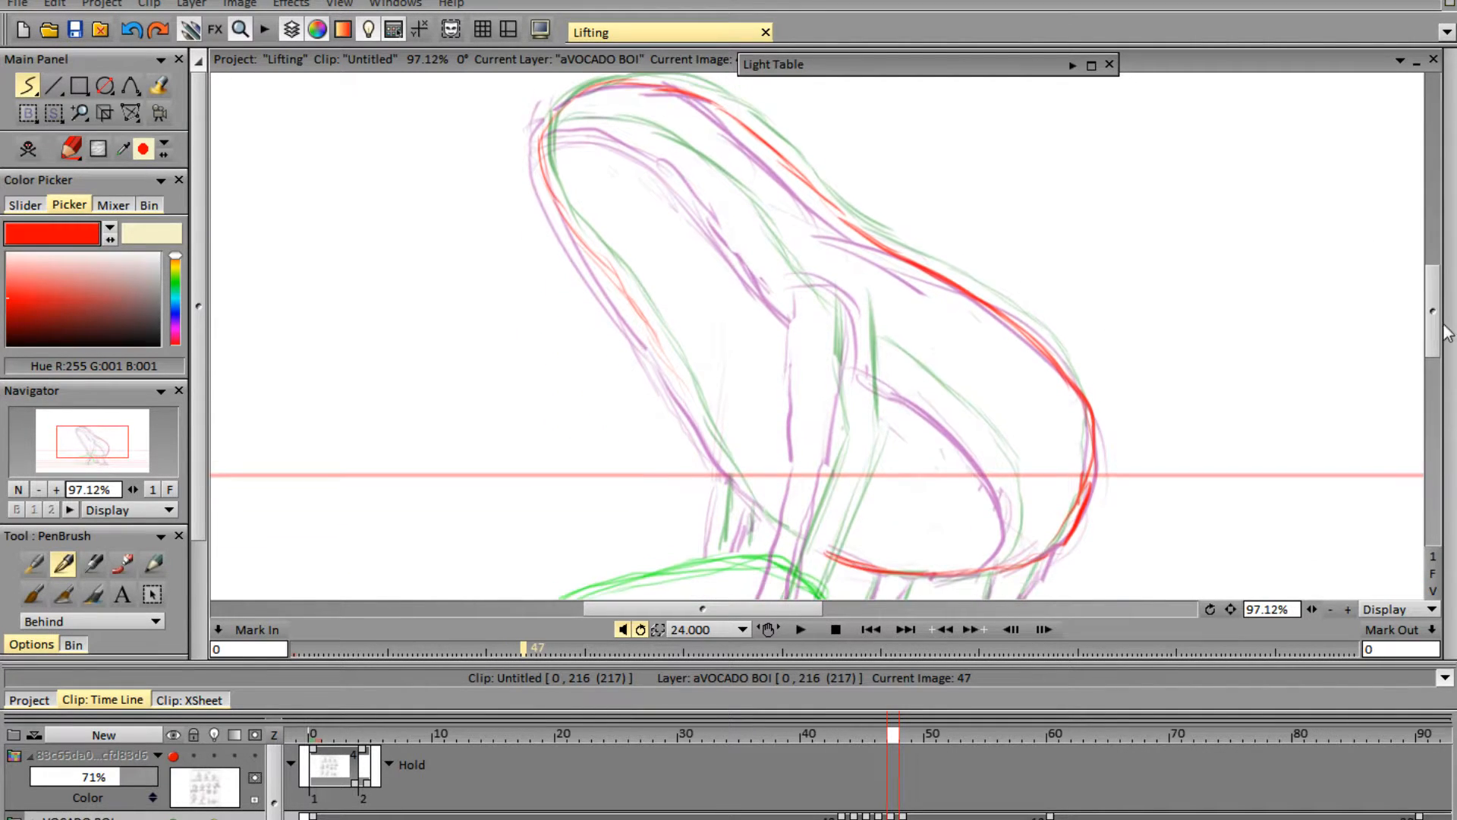
pyautogui.moveTo(616, 282)
pyautogui.mouseDown()
pyautogui.moveTo(674, 370)
pyautogui.moveTo(679, 356)
pyautogui.moveTo(650, 338)
pyautogui.moveTo(766, 514)
pyautogui.mouseUp()
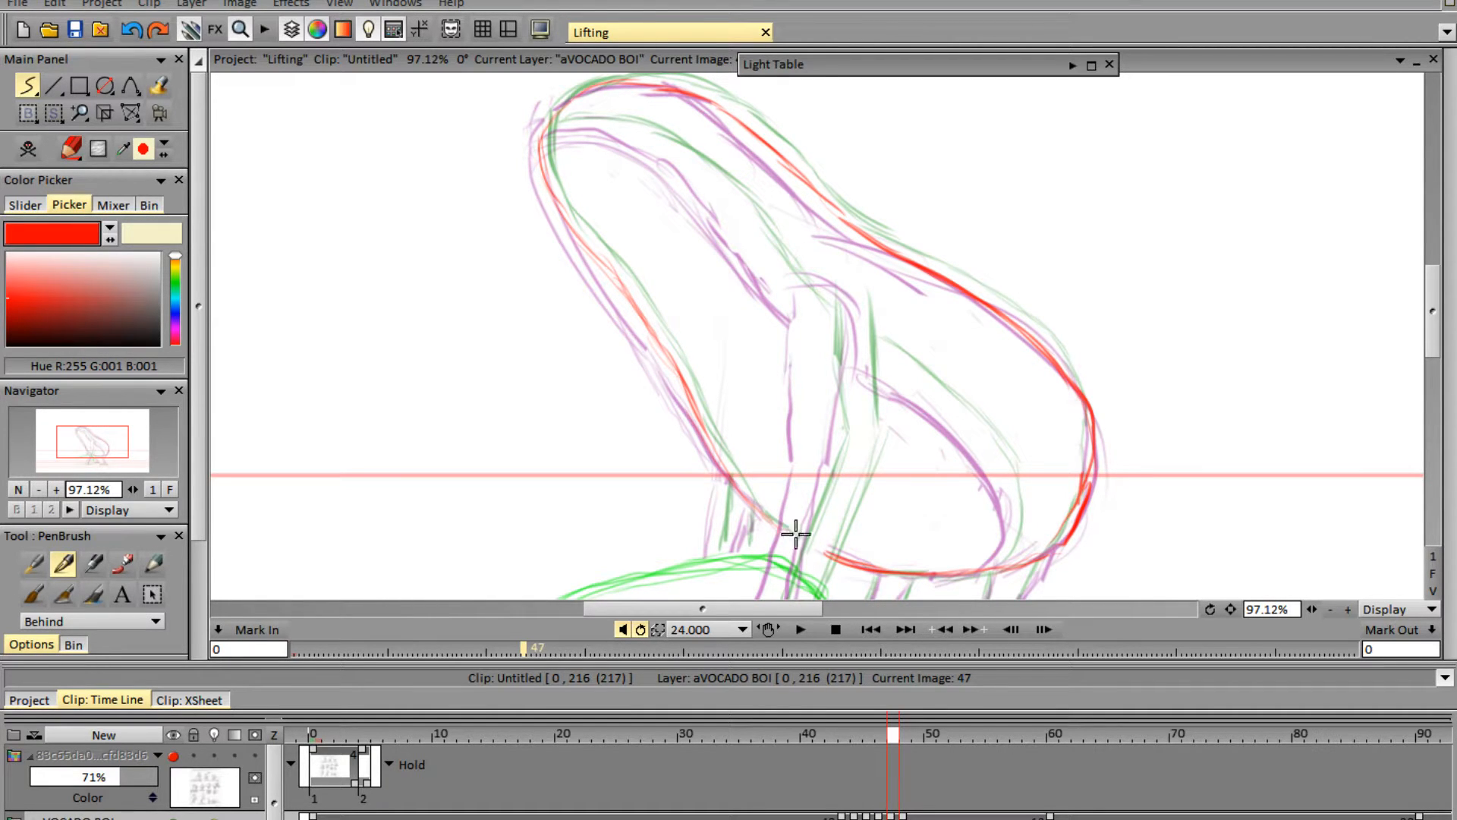
# - Sketch the near arm on frame 47, reworking the forearm strokes and adding the upper arm between the light-table poses
pyautogui.moveTo(792, 487)
pyautogui.mouseDown()
pyautogui.moveTo(779, 587)
pyautogui.moveTo(795, 580)
pyautogui.mouseUp()
pyautogui.moveTo(828, 505)
pyautogui.mouseDown()
pyautogui.moveTo(808, 571)
pyautogui.moveTo(834, 476)
pyautogui.mouseUp()
pyautogui.hotkey('ctrl', 'z')
pyautogui.hotkey('ctrl', 'z')
pyautogui.hotkey('ctrl', 'z')
pyautogui.hotkey('ctrl', 'z')
pyautogui.hotkey('ctrl', 'z')
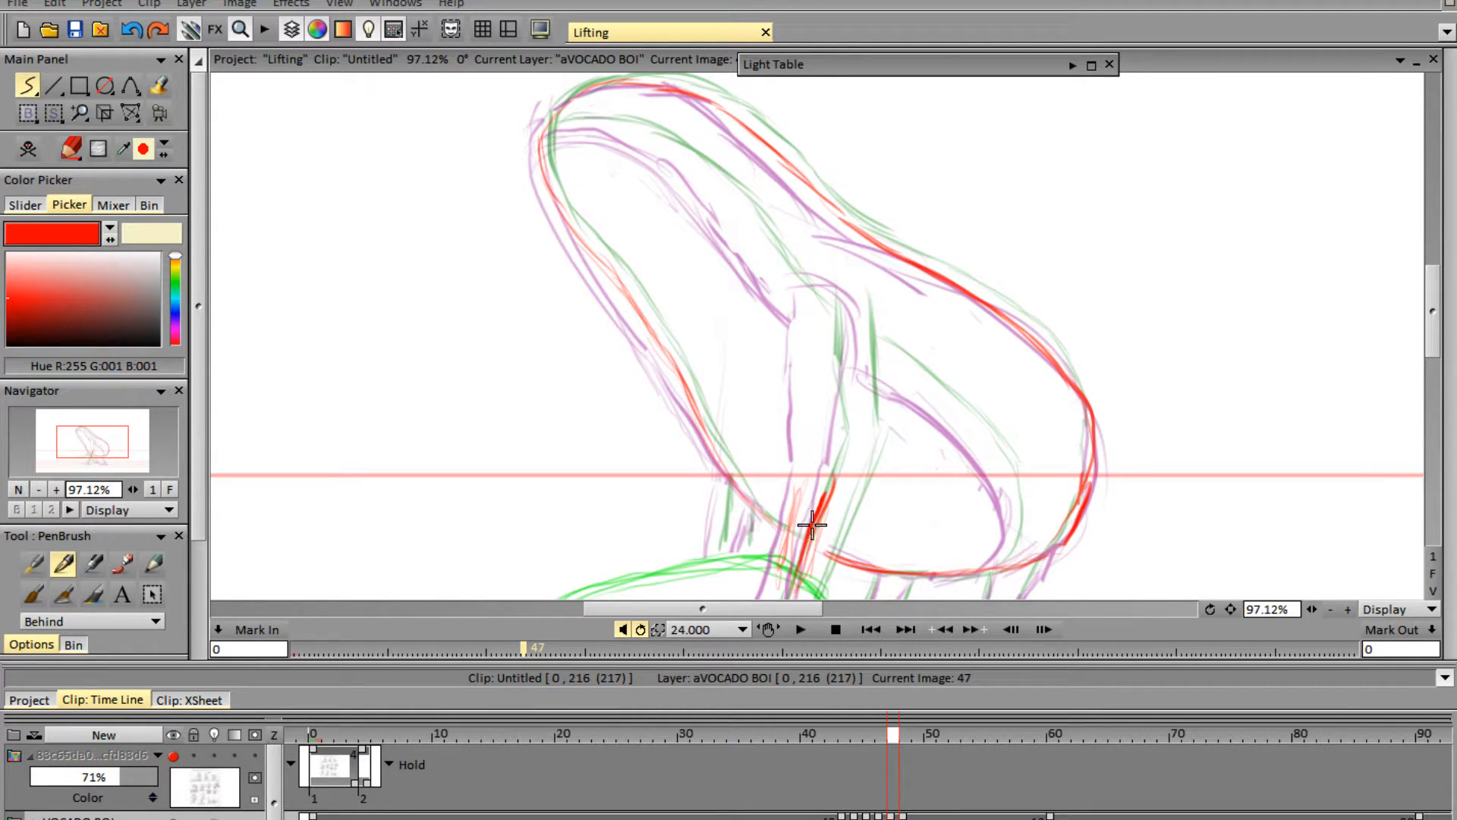
pyautogui.moveTo(801, 500)
pyautogui.mouseDown()
pyautogui.moveTo(784, 559)
pyautogui.moveTo(816, 465)
pyautogui.mouseUp()
pyautogui.moveTo(811, 585)
pyautogui.mouseDown()
pyautogui.moveTo(820, 525)
pyautogui.moveTo(803, 567)
pyautogui.mouseUp()
pyautogui.moveTo(815, 291)
pyautogui.mouseDown()
pyautogui.moveTo(815, 462)
pyautogui.moveTo(834, 471)
pyautogui.moveTo(822, 521)
pyautogui.moveTo(840, 454)
pyautogui.moveTo(813, 511)
pyautogui.mouseUp()
pyautogui.moveTo(842, 308); pyautogui.dragTo(851, 427)
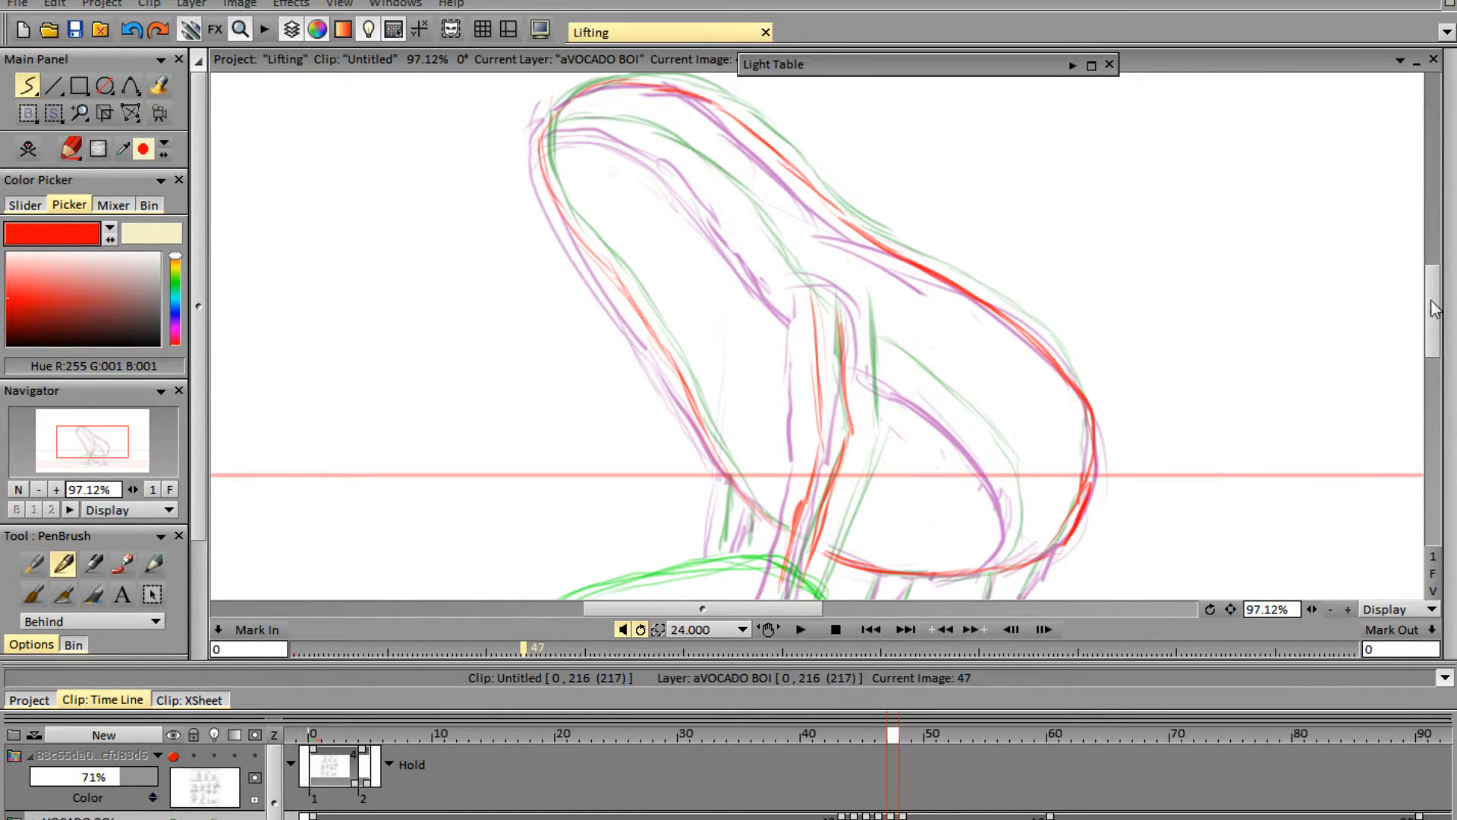
# - Extend the near forearm down over the pit on frame 47, and erase the forearm and elbow while keeping the upper arm lines
pyautogui.scroll(-3, 1433, 307)
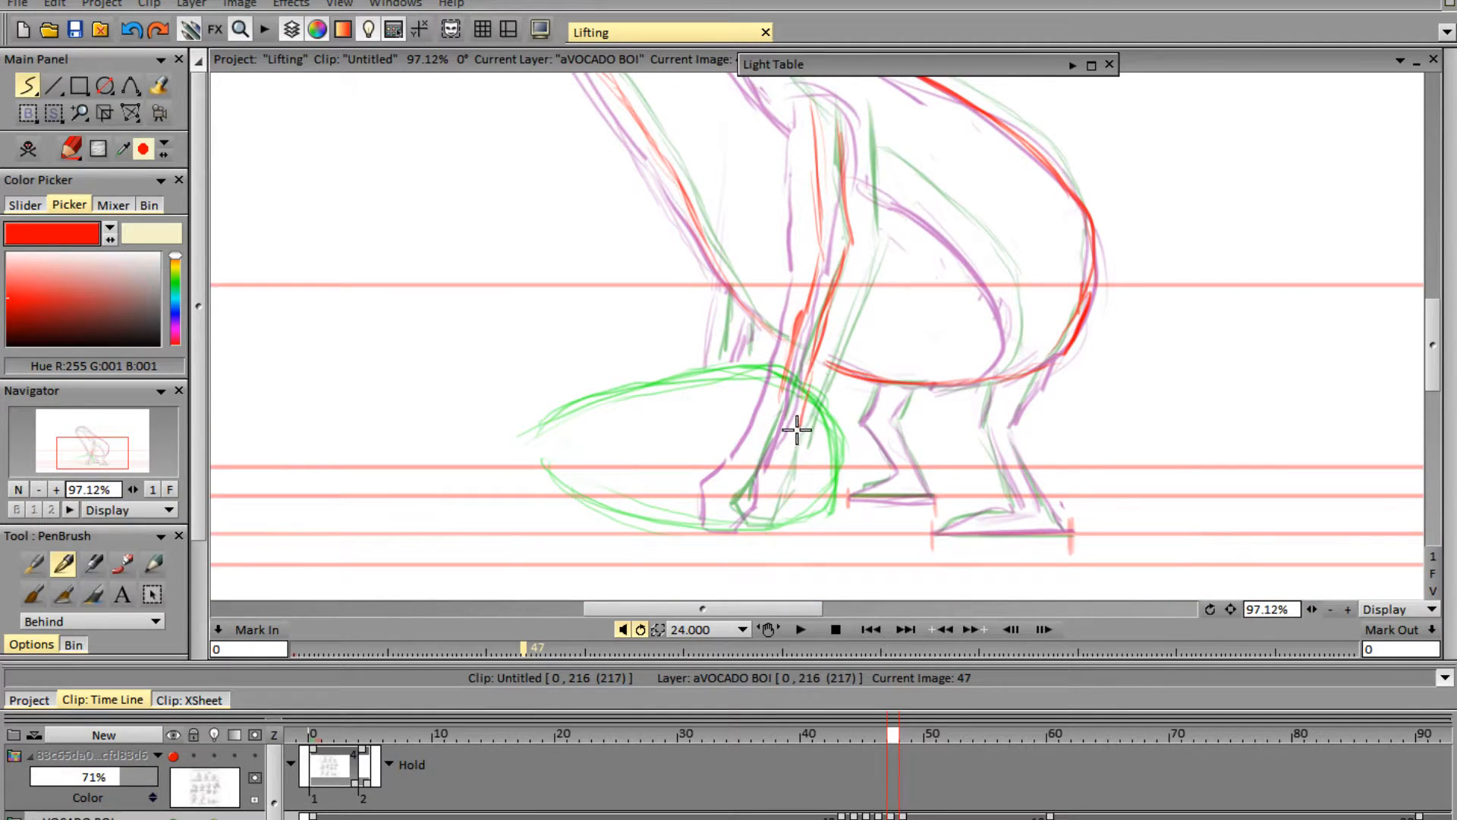
pyautogui.moveTo(797, 324)
pyautogui.mouseDown()
pyautogui.moveTo(772, 414)
pyautogui.moveTo(780, 402)
pyautogui.moveTo(766, 441)
pyautogui.mouseUp()
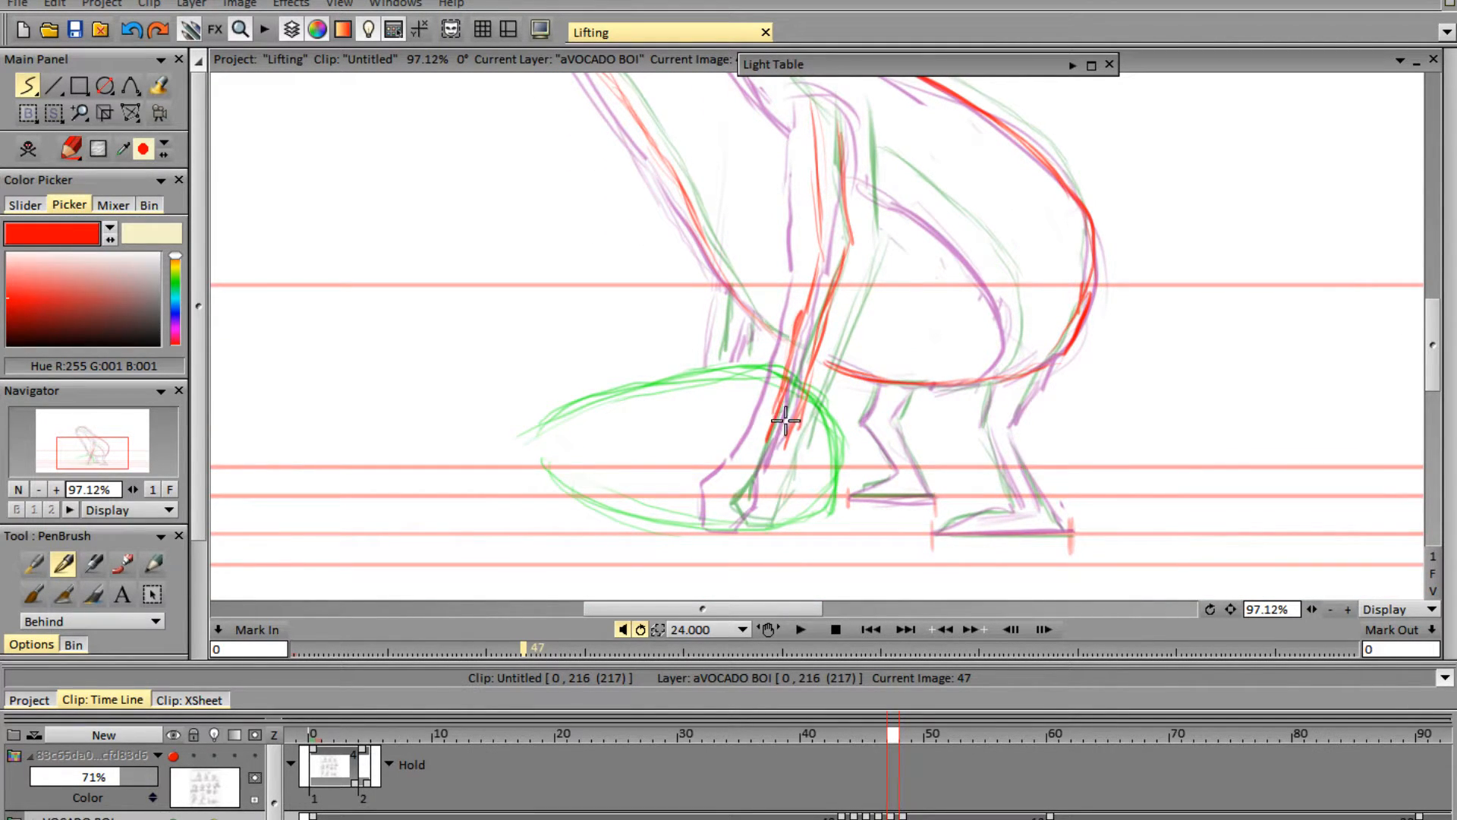
pyautogui.press('e')
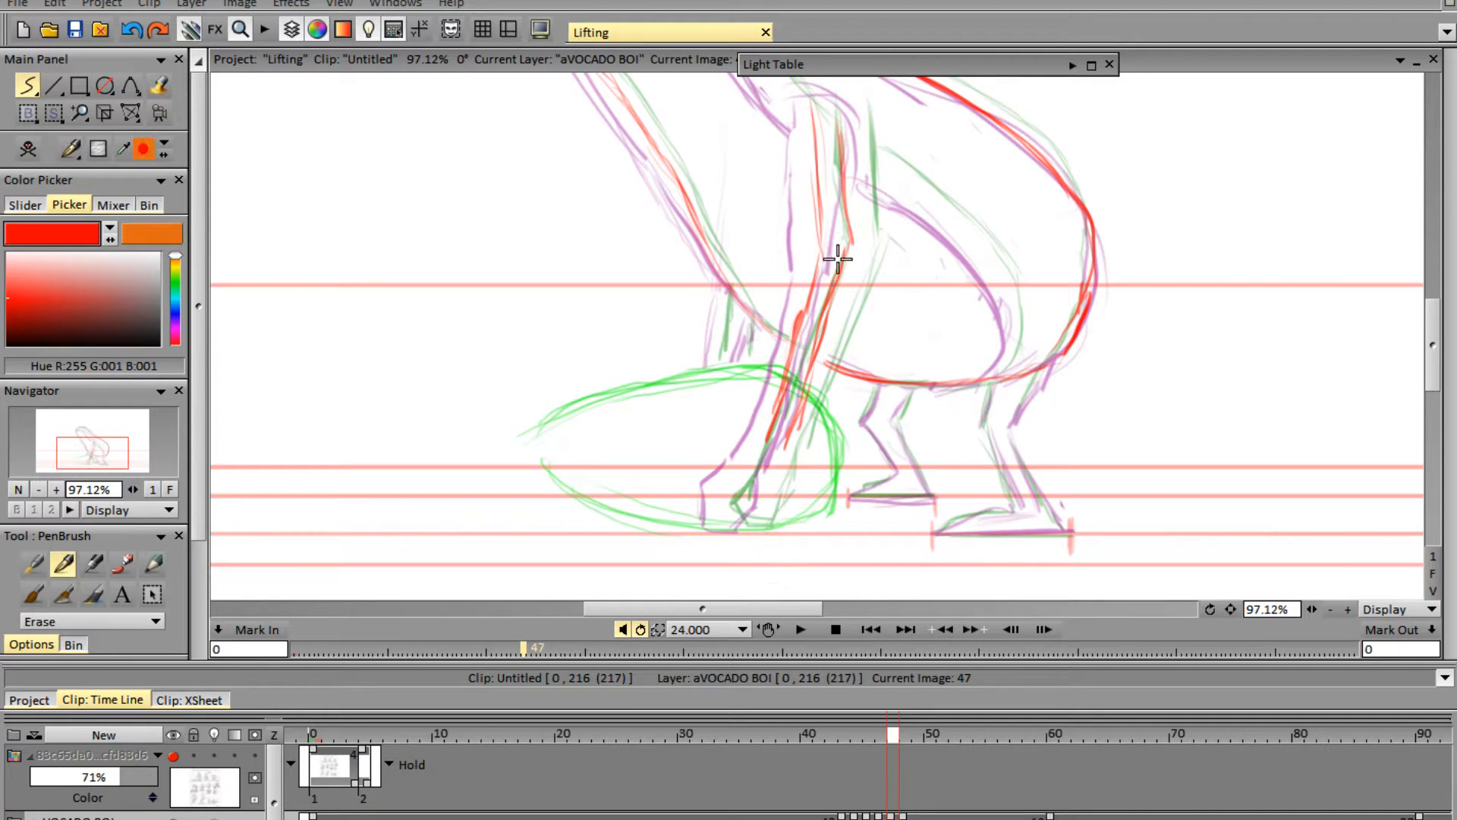
pyautogui.moveTo(838, 259)
pyautogui.mouseDown()
pyautogui.moveTo(801, 312)
pyautogui.moveTo(793, 366)
pyautogui.moveTo(830, 262)
pyautogui.moveTo(812, 349)
pyautogui.moveTo(762, 440)
pyautogui.mouseUp()
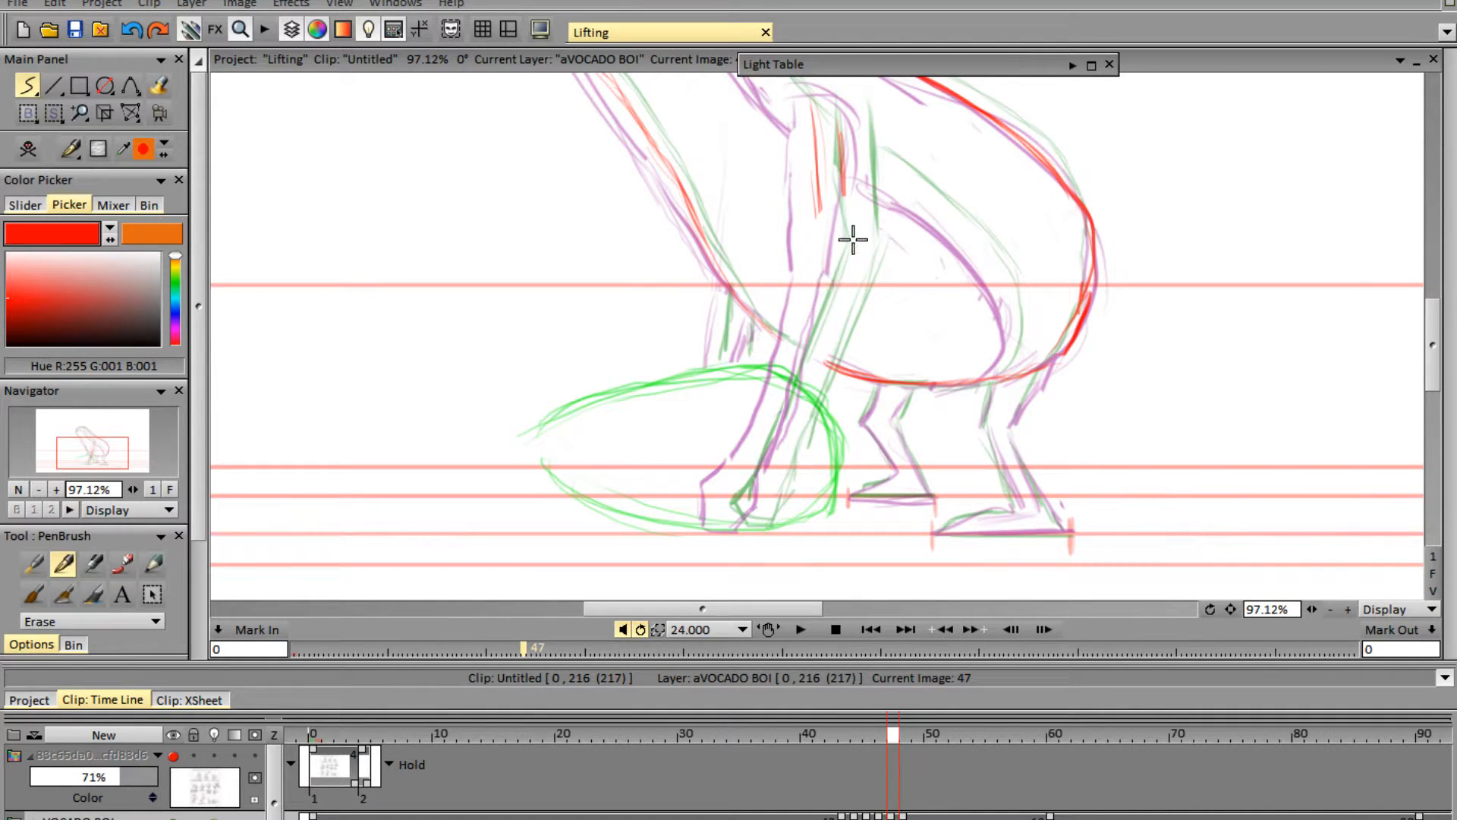
pyautogui.press('e')
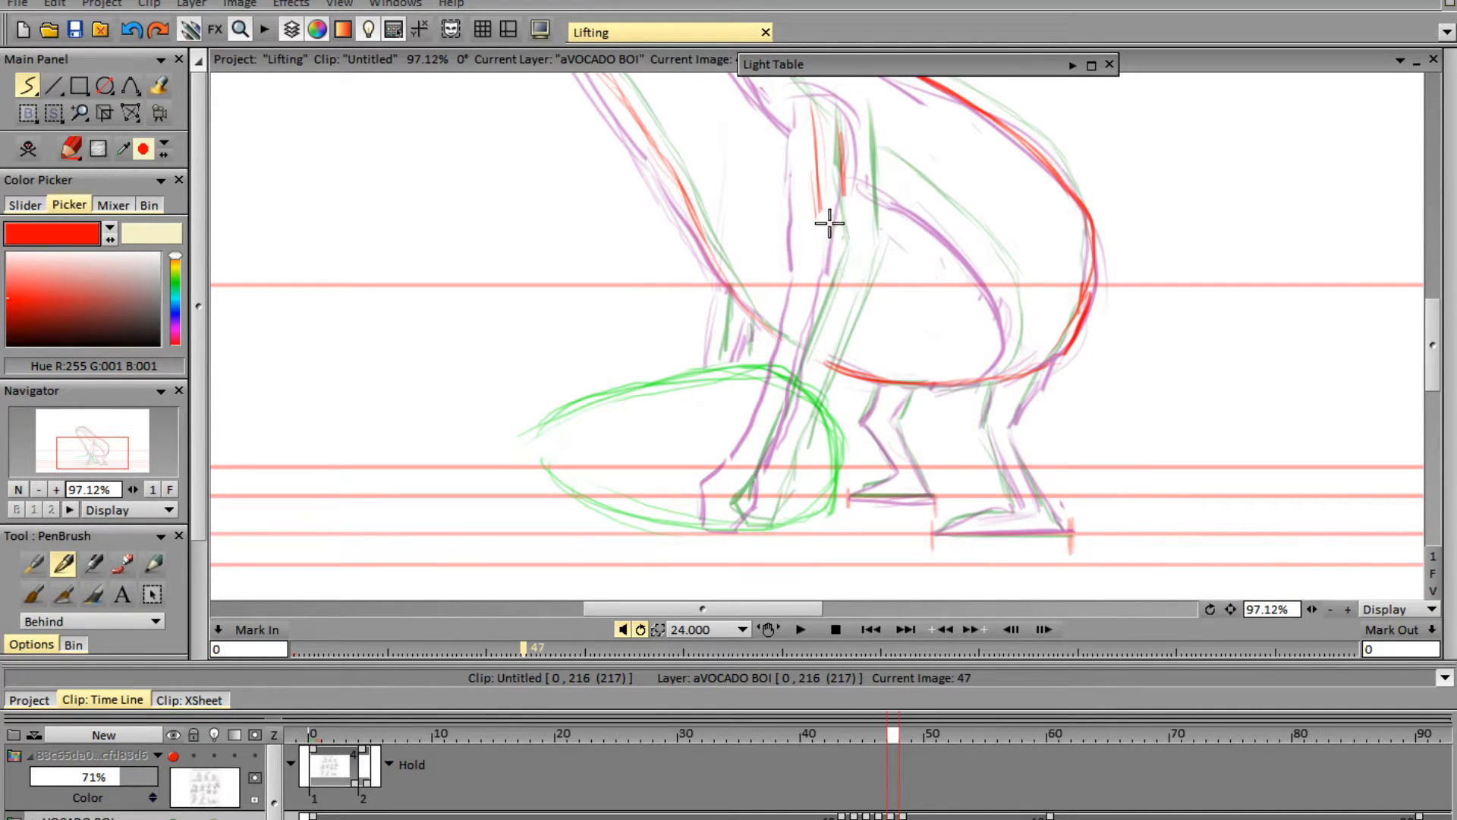
# - Redraw the near arm on frame 47 from the upper arm down to the hand under the pit, erasing stray forearm lines
pyautogui.moveTo(839, 187)
pyautogui.mouseDown()
pyautogui.moveTo(854, 283)
pyautogui.moveTo(821, 232)
pyautogui.mouseUp()
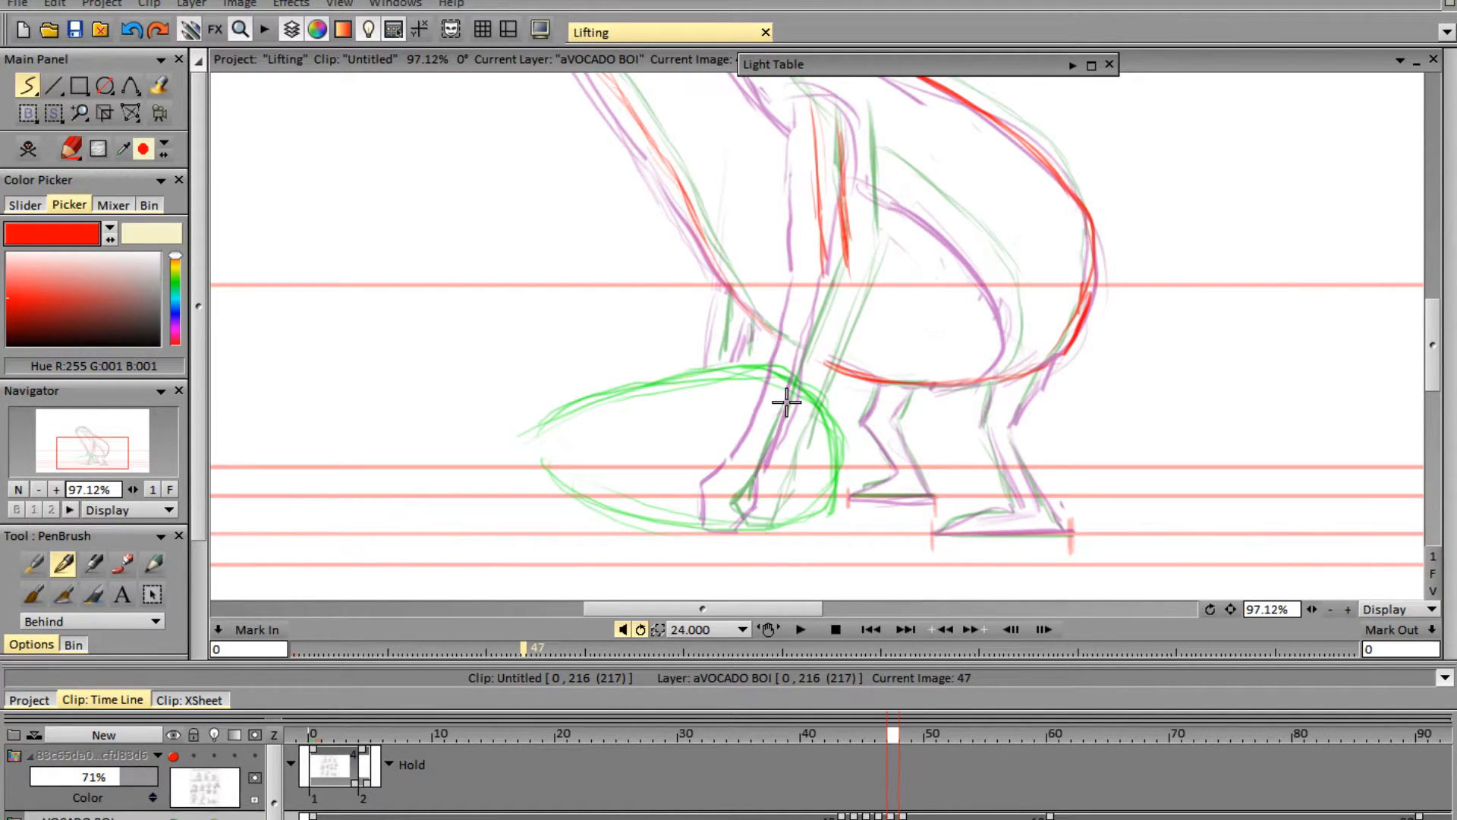
pyautogui.moveTo(786, 402)
pyautogui.mouseDown()
pyautogui.moveTo(837, 318)
pyautogui.moveTo(806, 343)
pyautogui.moveTo(824, 261)
pyautogui.moveTo(769, 448)
pyautogui.moveTo(809, 405)
pyautogui.moveTo(780, 482)
pyautogui.moveTo(756, 468)
pyautogui.moveTo(725, 507)
pyautogui.moveTo(754, 531)
pyautogui.moveTo(730, 526)
pyautogui.moveTo(754, 531)
pyautogui.moveTo(793, 436)
pyautogui.mouseUp()
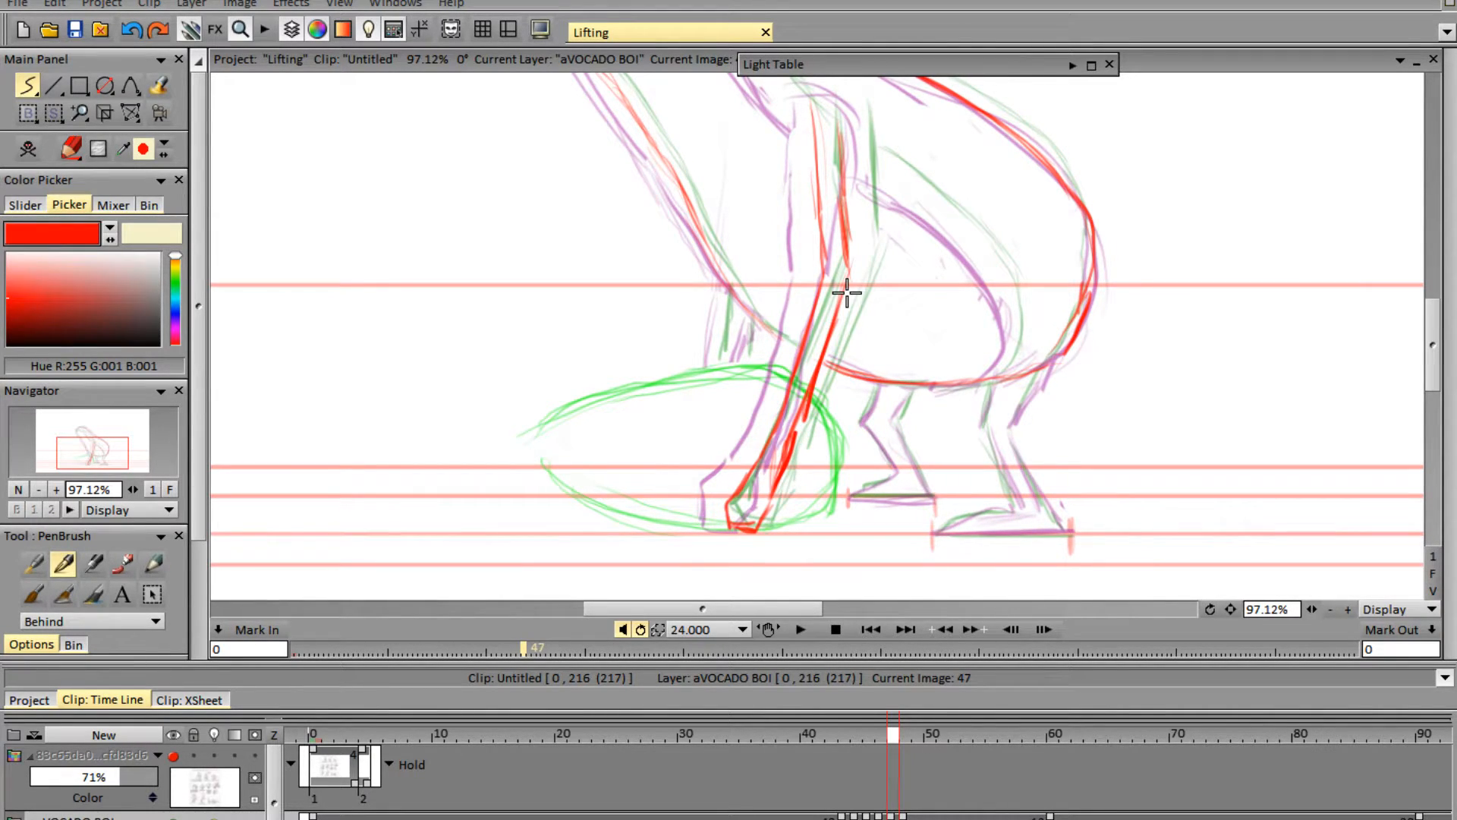
pyautogui.press('e')
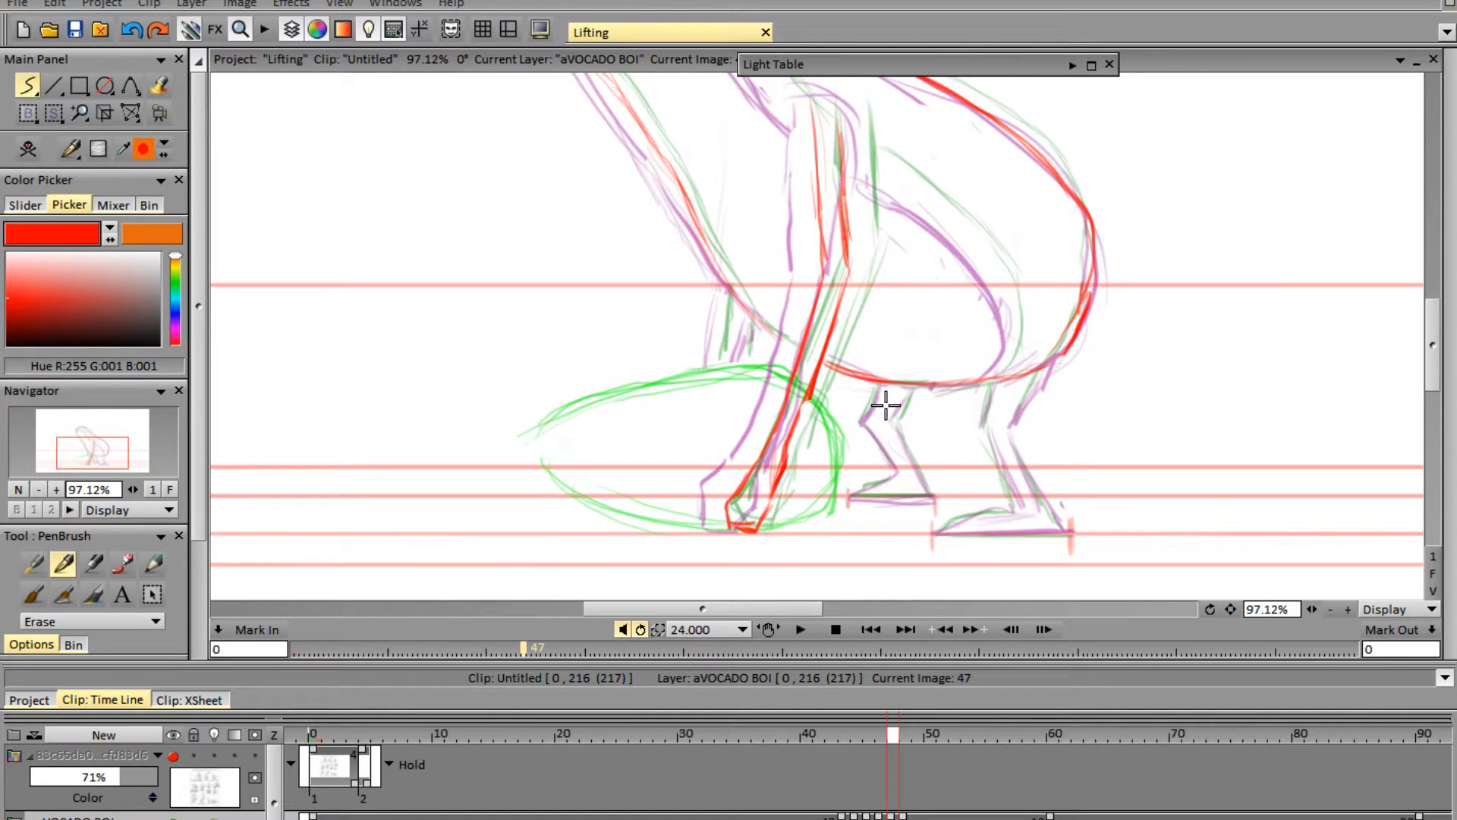
pyautogui.press('e')
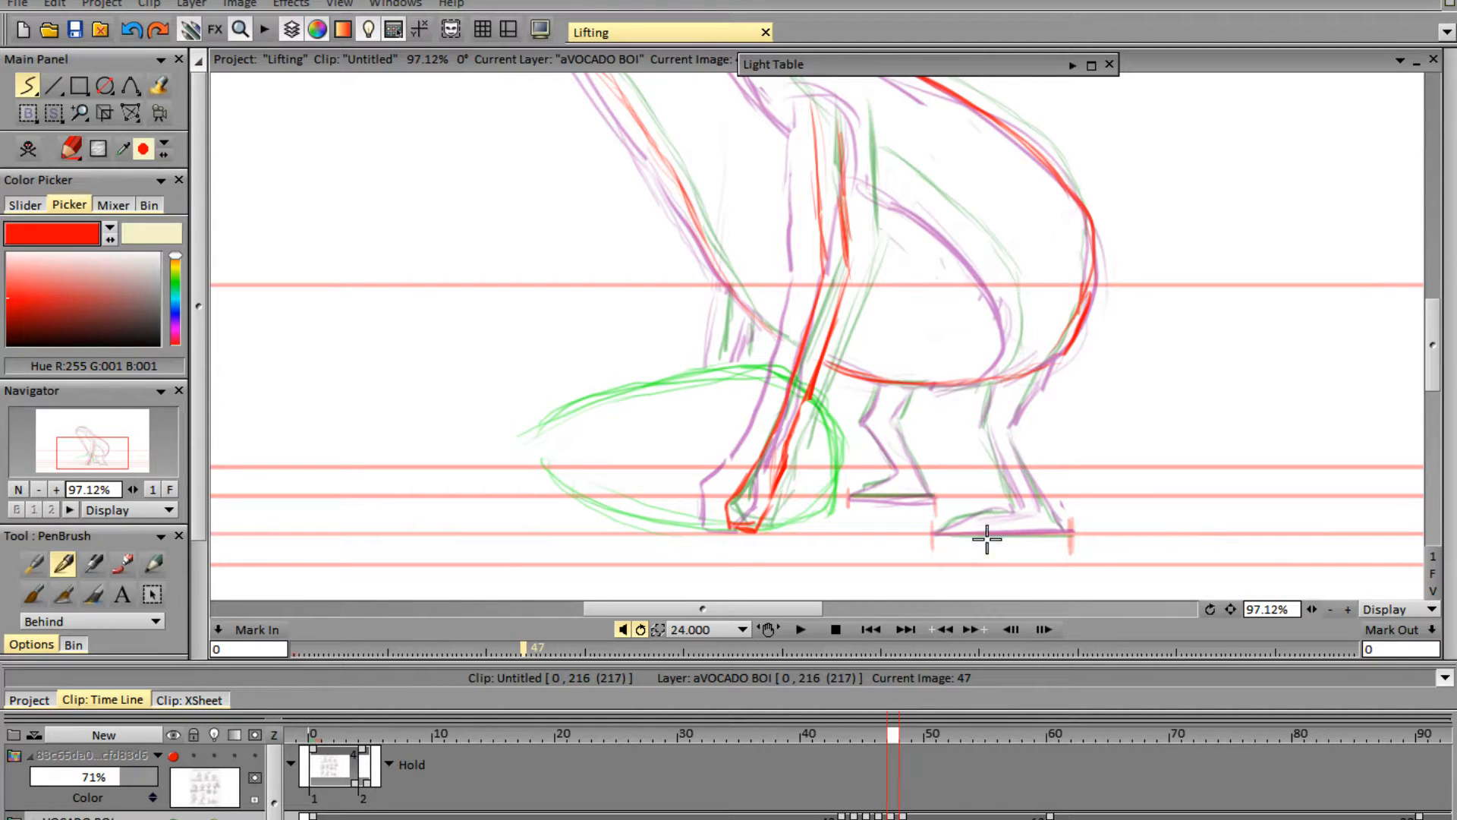
# - Draw both legs and feet on frame 47, tracing the light-table poses and keeping the soles on the ground guides
pyautogui.moveTo(932, 533)
pyautogui.mouseDown()
pyautogui.moveTo(1065, 525)
pyautogui.moveTo(1065, 513)
pyautogui.moveTo(1066, 526)
pyautogui.moveTo(1052, 513)
pyautogui.moveTo(1067, 529)
pyautogui.moveTo(1006, 435)
pyautogui.moveTo(1049, 503)
pyautogui.moveTo(1021, 462)
pyautogui.moveTo(1022, 396)
pyautogui.moveTo(1014, 445)
pyautogui.moveTo(1032, 358)
pyautogui.moveTo(978, 412)
pyautogui.moveTo(1028, 507)
pyautogui.mouseUp()
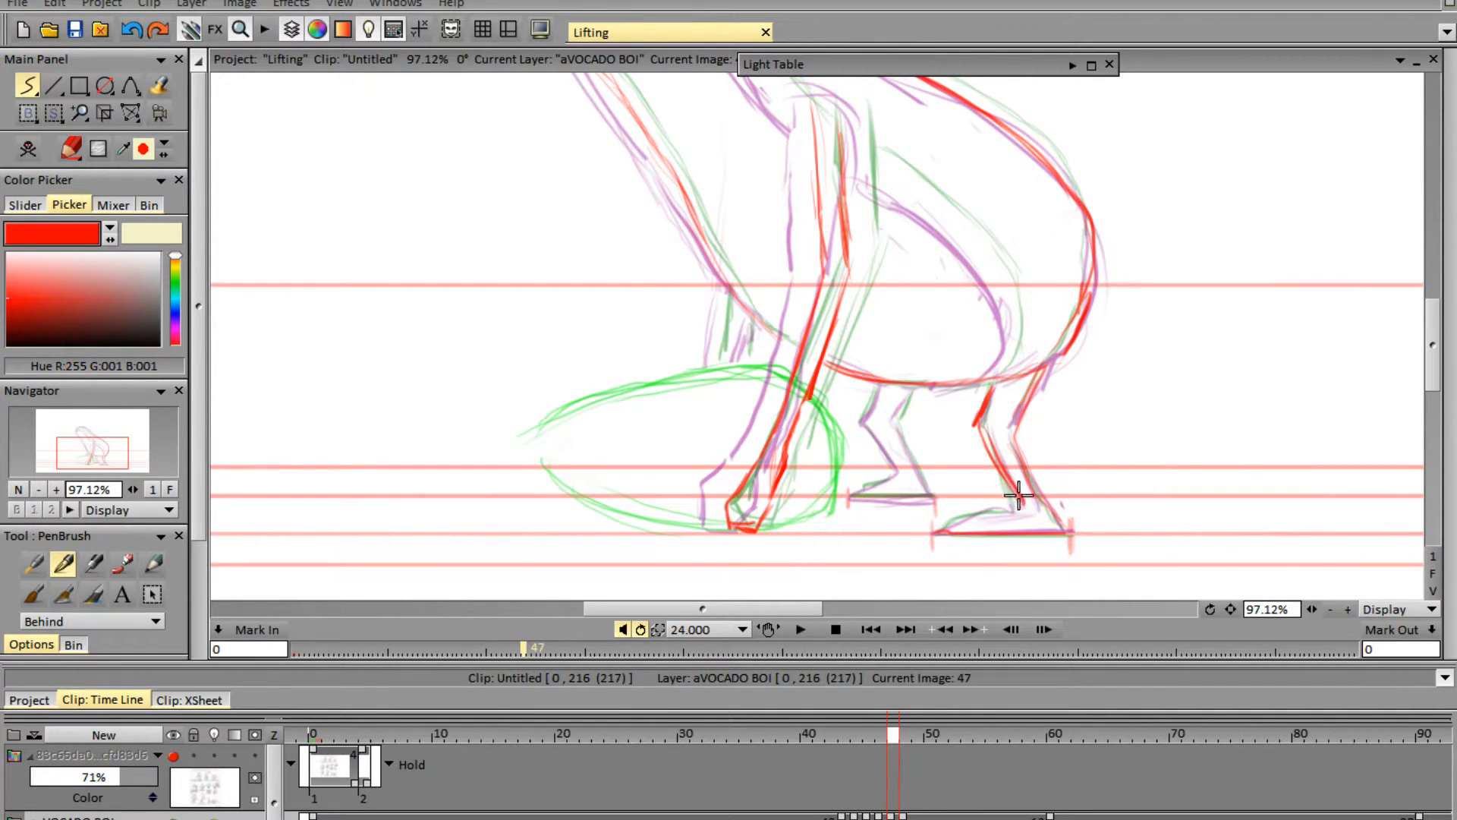
pyautogui.moveTo(938, 533); pyautogui.dragTo(1001, 515)
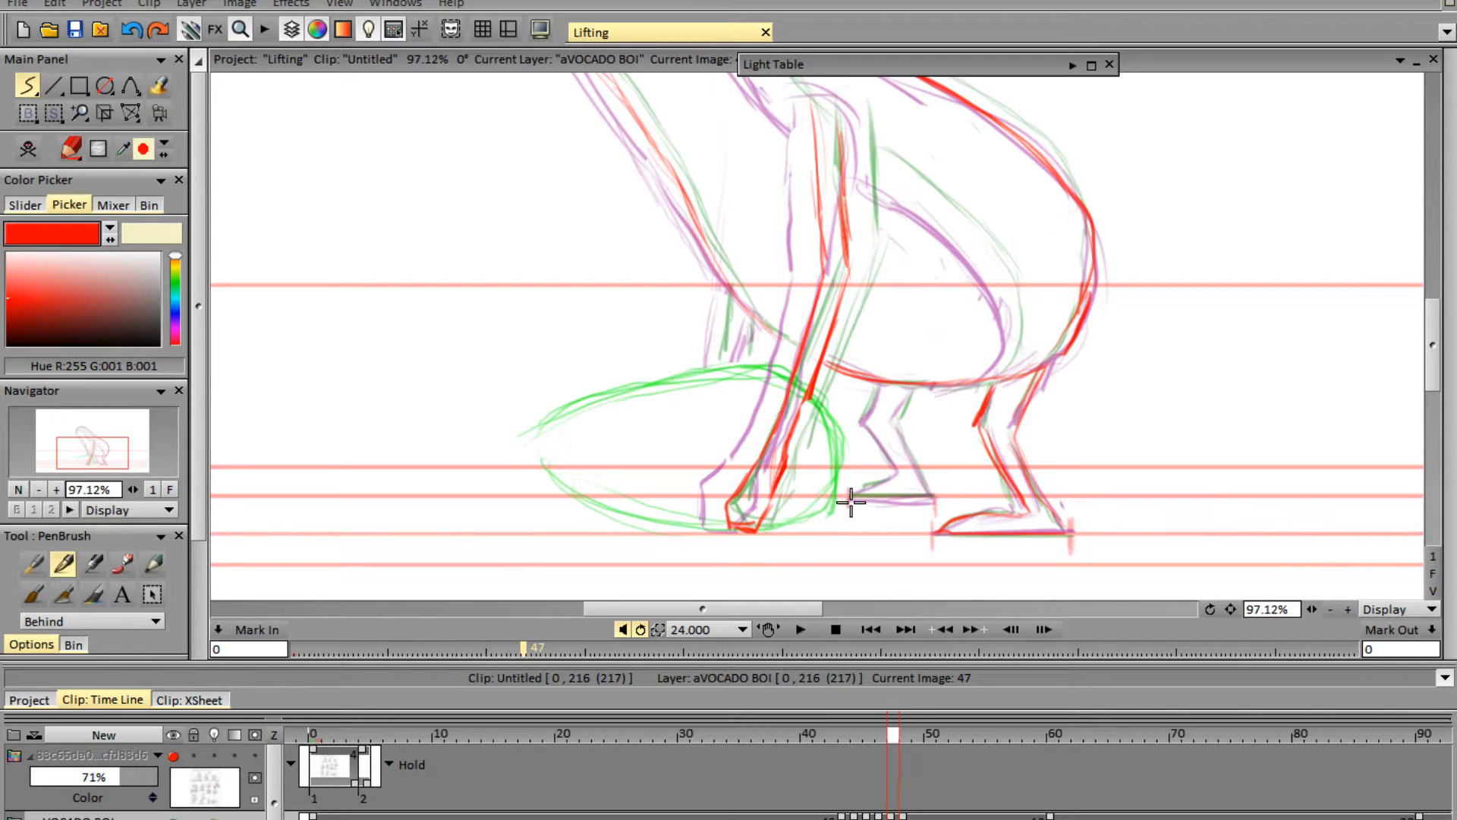
pyautogui.moveTo(849, 498)
pyautogui.mouseDown()
pyautogui.moveTo(931, 500)
pyautogui.moveTo(939, 472)
pyautogui.moveTo(927, 498)
pyautogui.moveTo(902, 399)
pyautogui.moveTo(897, 415)
pyautogui.moveTo(915, 389)
pyautogui.moveTo(886, 383)
pyautogui.moveTo(868, 415)
pyautogui.moveTo(882, 391)
pyautogui.moveTo(888, 454)
pyautogui.moveTo(871, 419)
pyautogui.moveTo(900, 479)
pyautogui.moveTo(853, 495)
pyautogui.mouseUp()
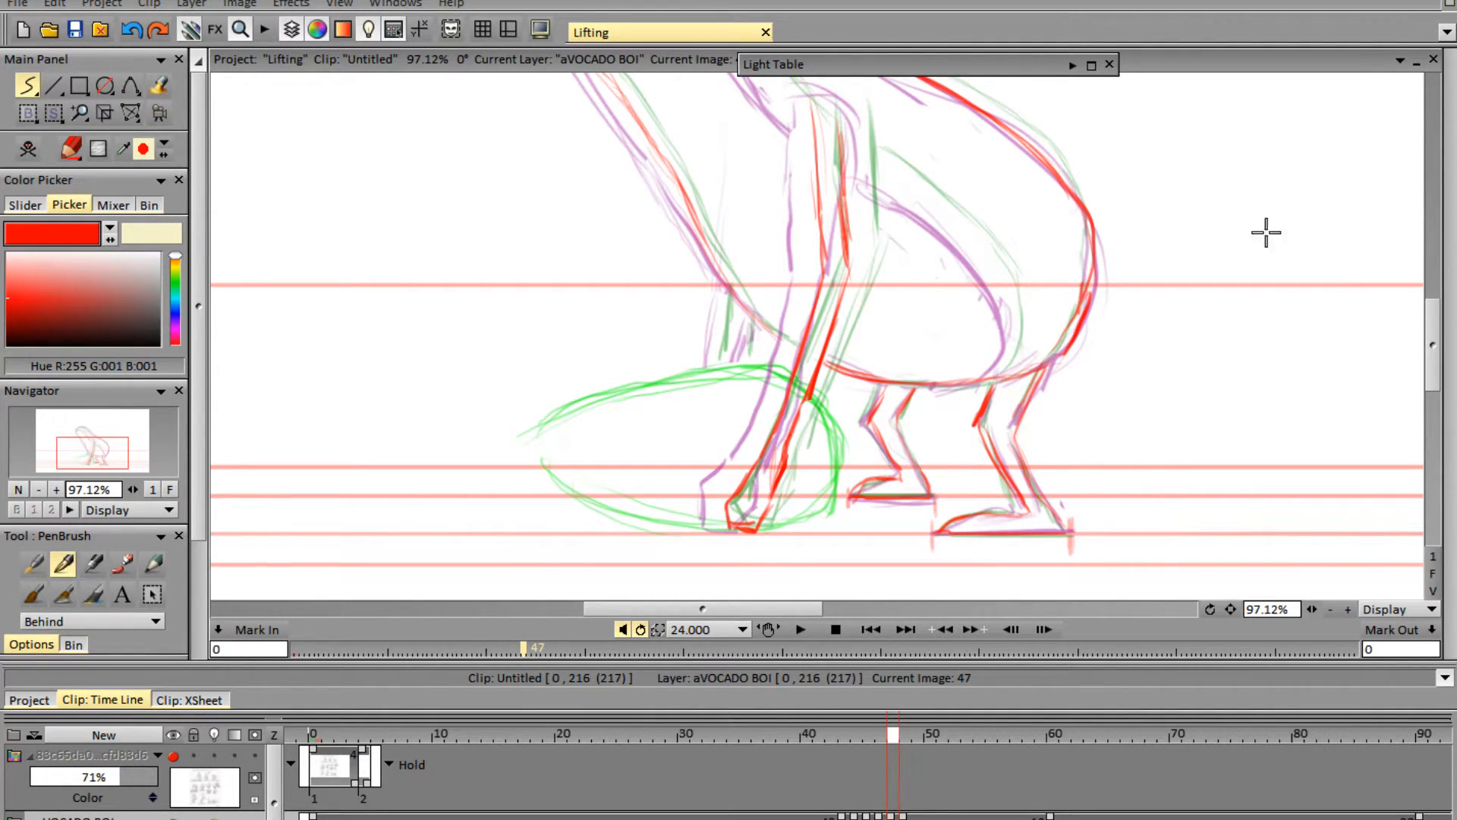
# - Draw the avocado's inner flesh contour on frame 47, curving around the lower belly and from the head down to the shoulder
pyautogui.moveTo(1434, 345); pyautogui.dragTo(1434, 311)
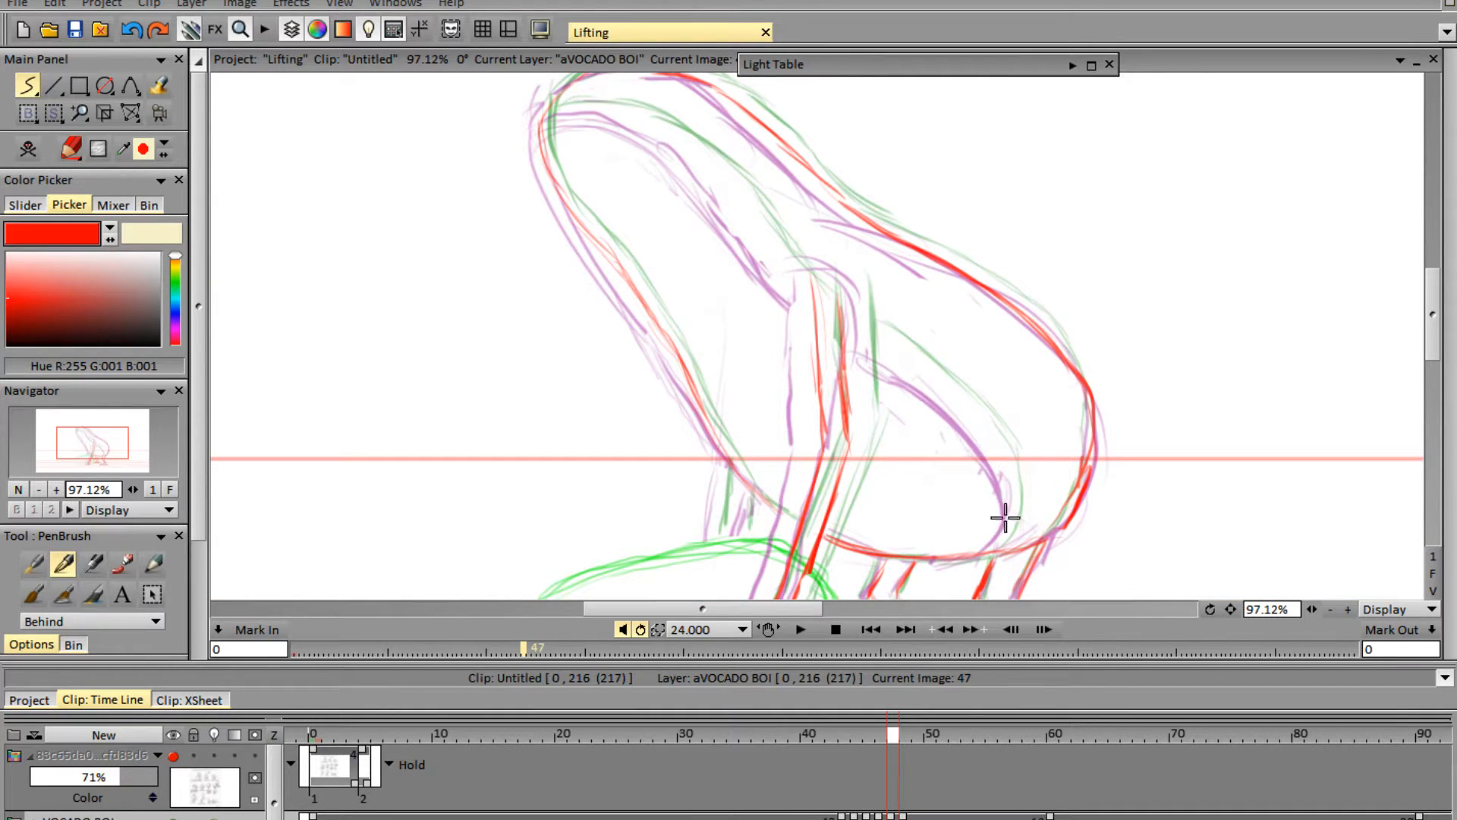
pyautogui.moveTo(1008, 530); pyautogui.dragTo(985, 423)
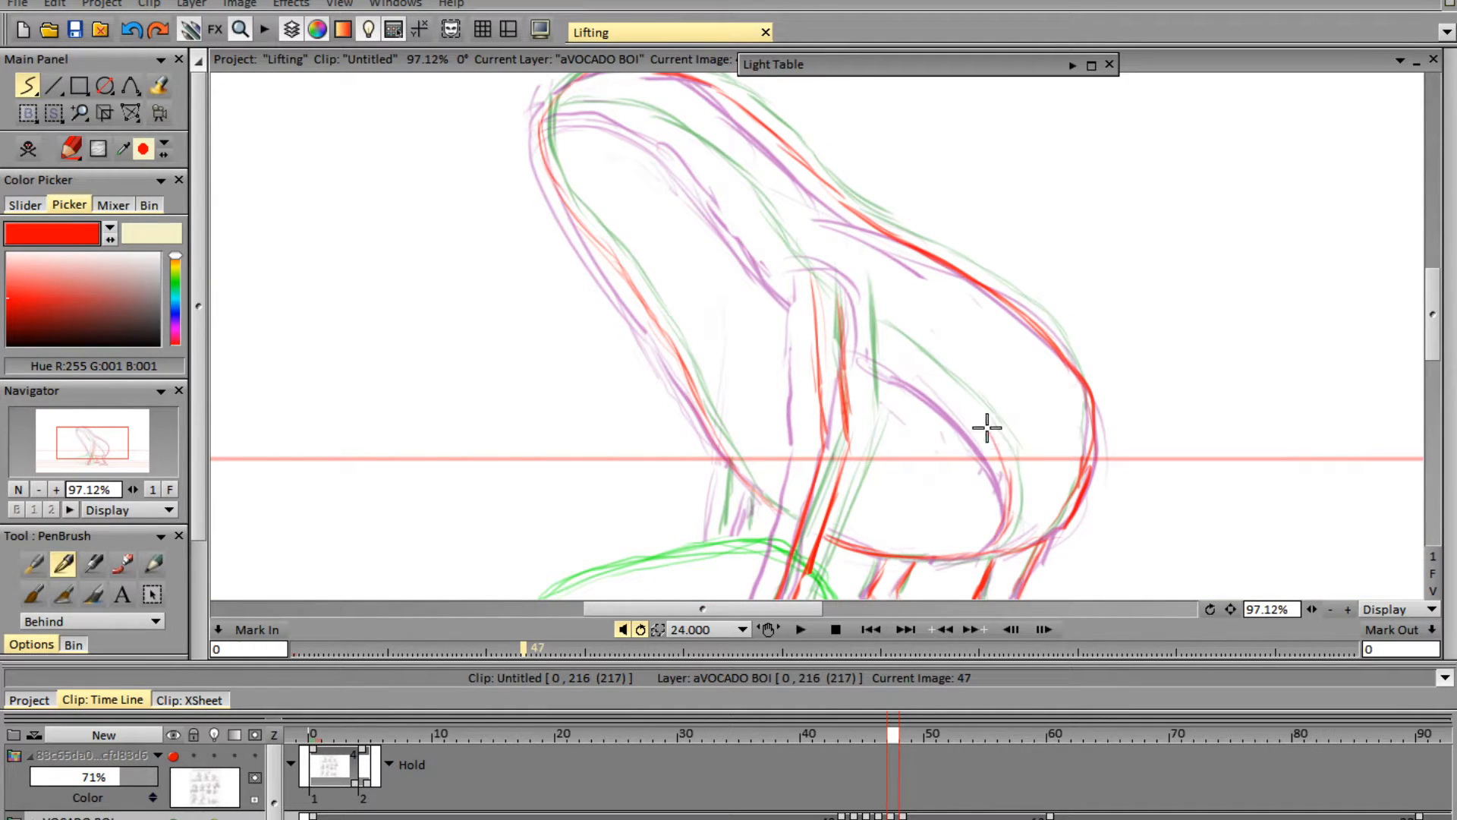
pyautogui.moveTo(857, 331)
pyautogui.mouseDown()
pyautogui.moveTo(948, 384)
pyautogui.moveTo(1005, 477)
pyautogui.mouseUp()
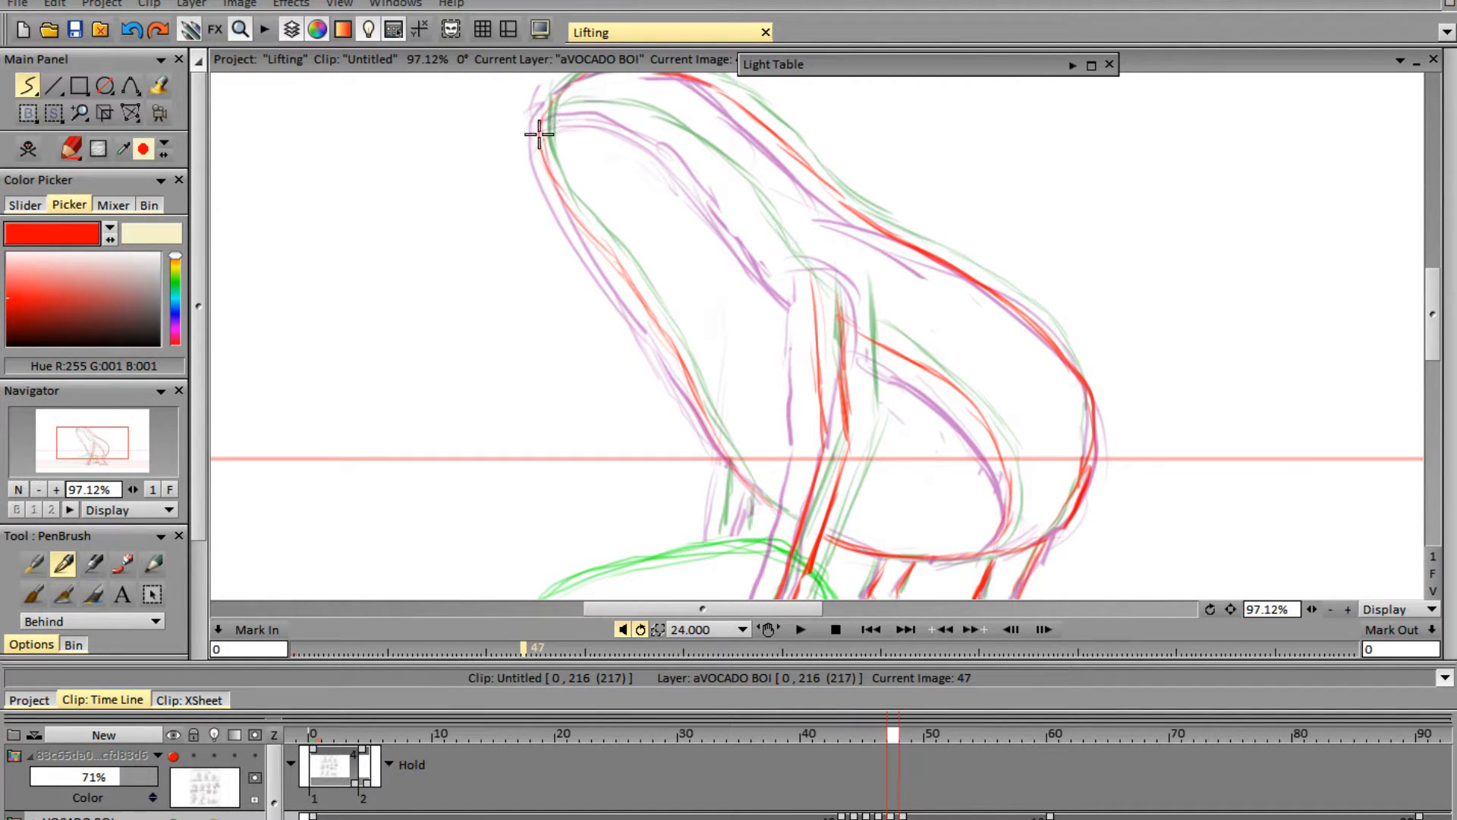
pyautogui.moveTo(539, 134)
pyautogui.mouseDown()
pyautogui.moveTo(620, 108)
pyautogui.moveTo(601, 113)
pyautogui.moveTo(697, 146)
pyautogui.moveTo(653, 120)
pyautogui.moveTo(762, 227)
pyautogui.moveTo(739, 197)
pyautogui.moveTo(801, 288)
pyautogui.moveTo(877, 346)
pyautogui.mouseUp()
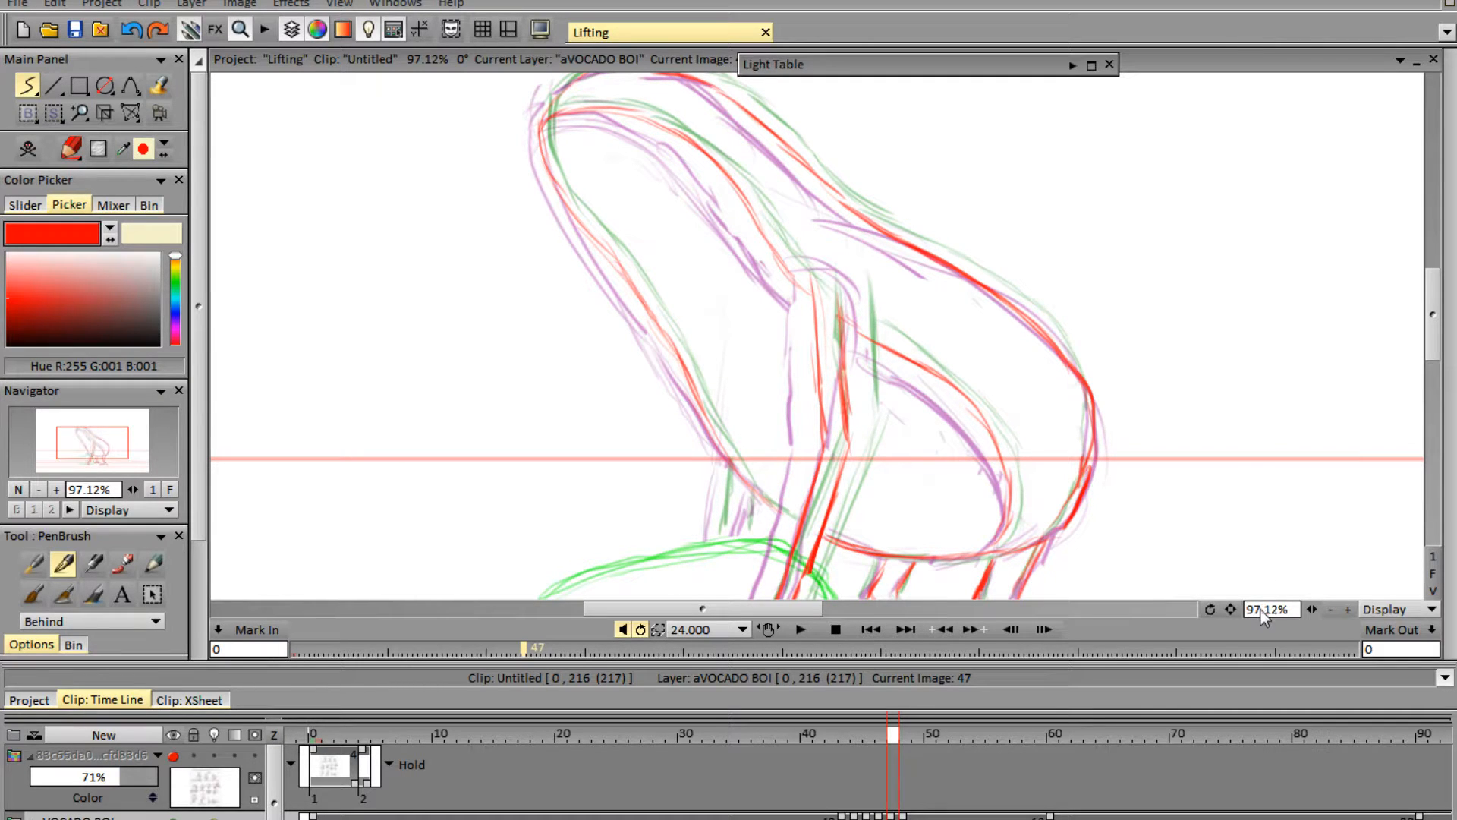
pyautogui.moveTo(1311, 609); pyautogui.dragTo(1253, 620)
pyautogui.press('e')
pyautogui.moveTo(1226, 315)
pyautogui.mouseDown()
pyautogui.moveTo(1224, 348)
pyautogui.moveTo(1233, 306)
pyautogui.mouseUp()
pyautogui.press('e')
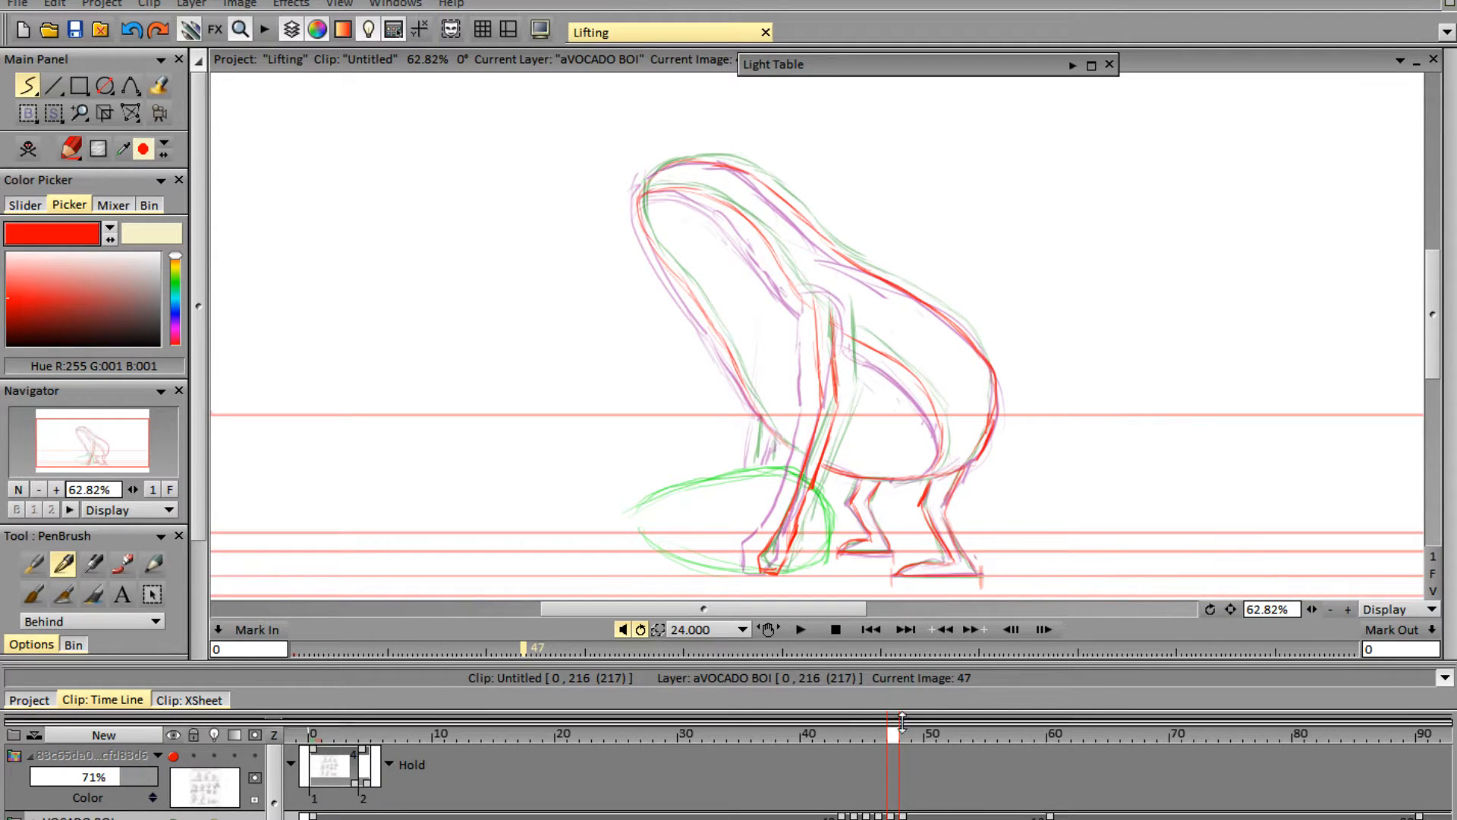
# - Start a blank drawing at frame 42 of the avocado character's layer
pyautogui.click(833, 734)
pyautogui.moveTo(833, 735)
pyautogui.mouseDown()
pyautogui.moveTo(927, 734)
pyautogui.moveTo(832, 754)
pyautogui.mouseUp()
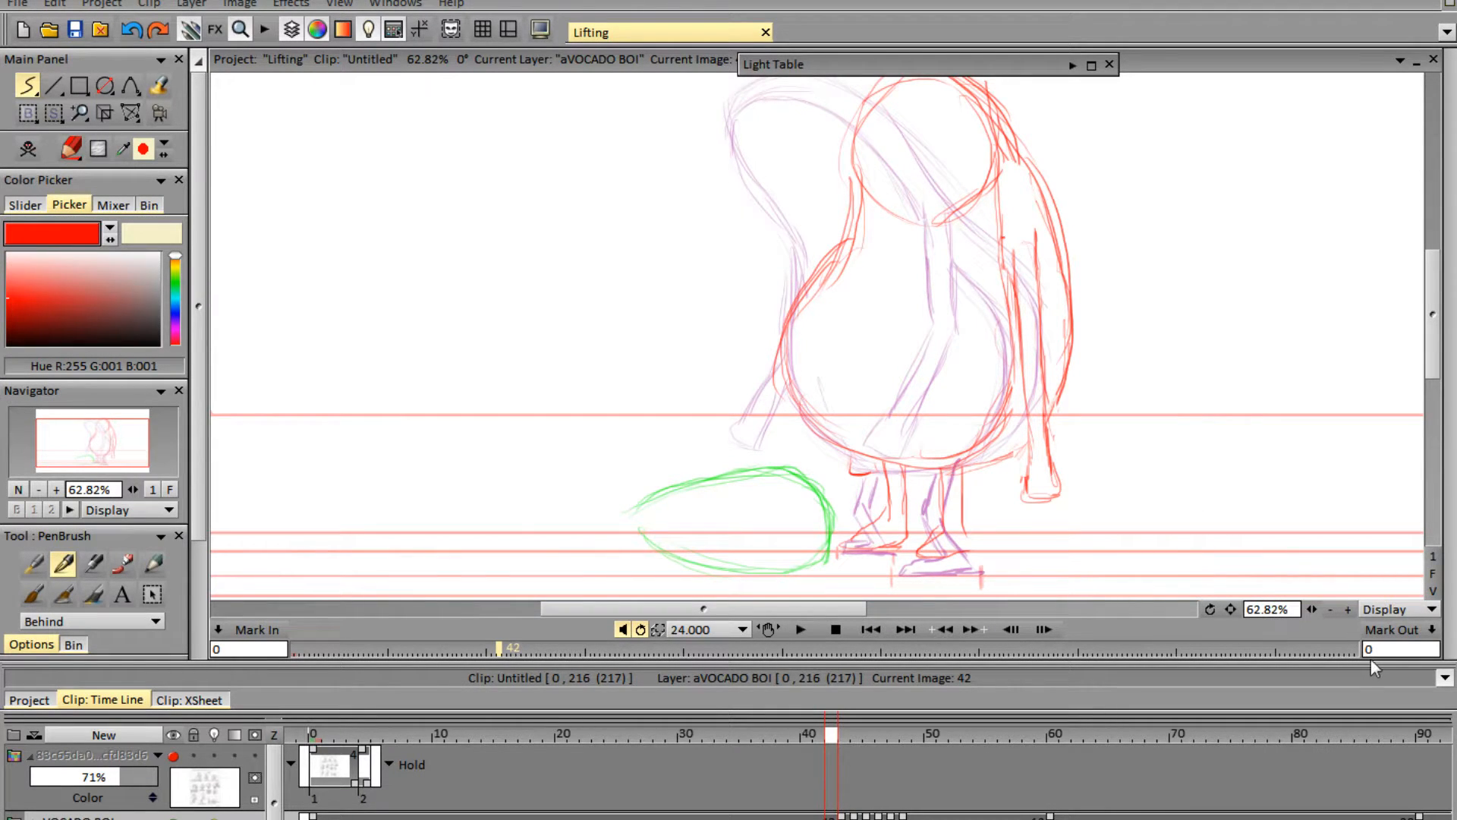
pyautogui.press('BackSpace')
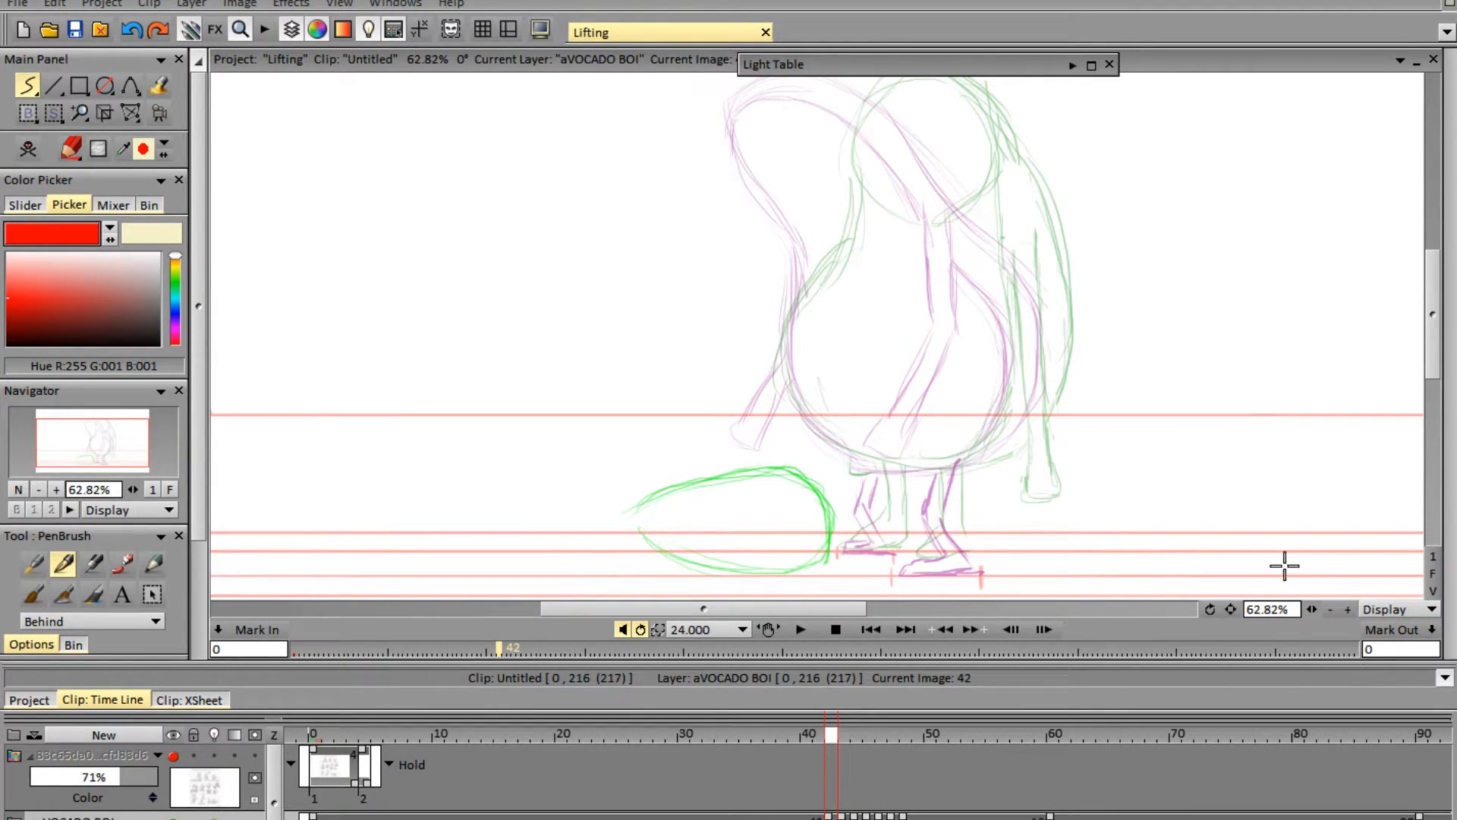
# - Draw the sole lines of both feet in red along the ground guides, between the red foot marks
pyautogui.moveTo(1309, 609); pyautogui.dragTo(1340, 609)
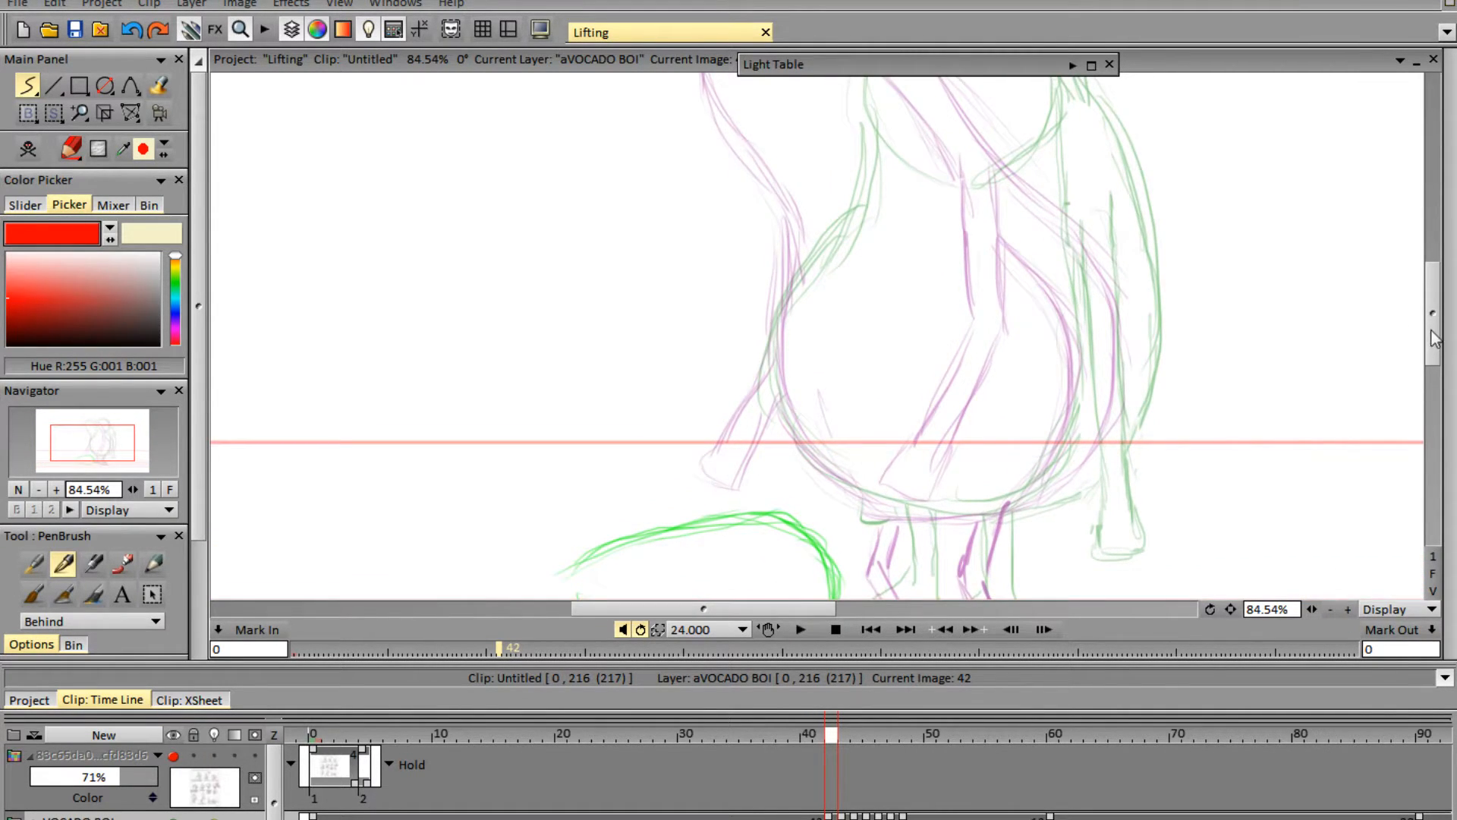
pyautogui.moveTo(1431, 331); pyautogui.dragTo(1441, 384)
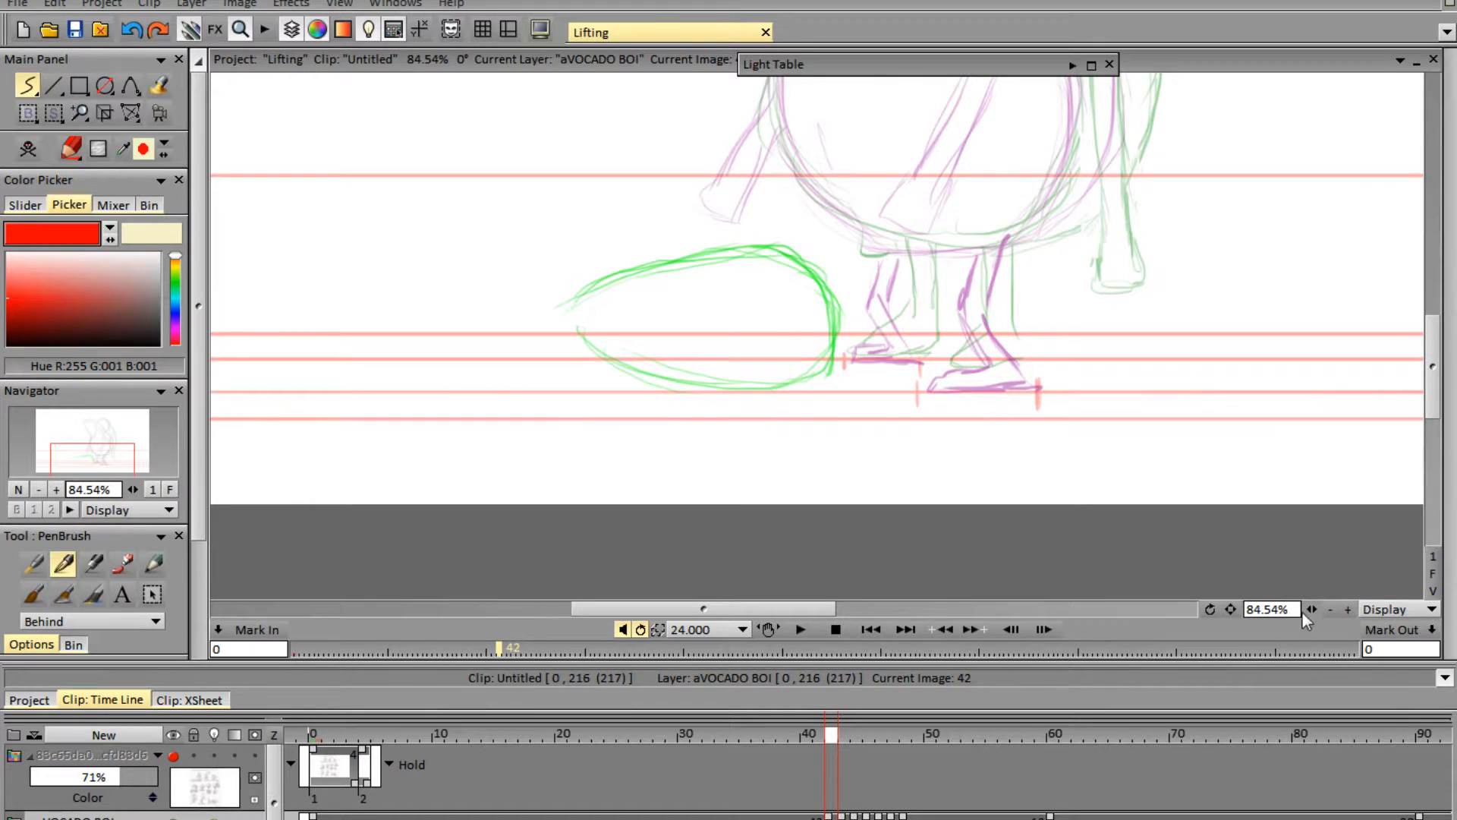
pyautogui.moveTo(1308, 607); pyautogui.dragTo(1388, 608)
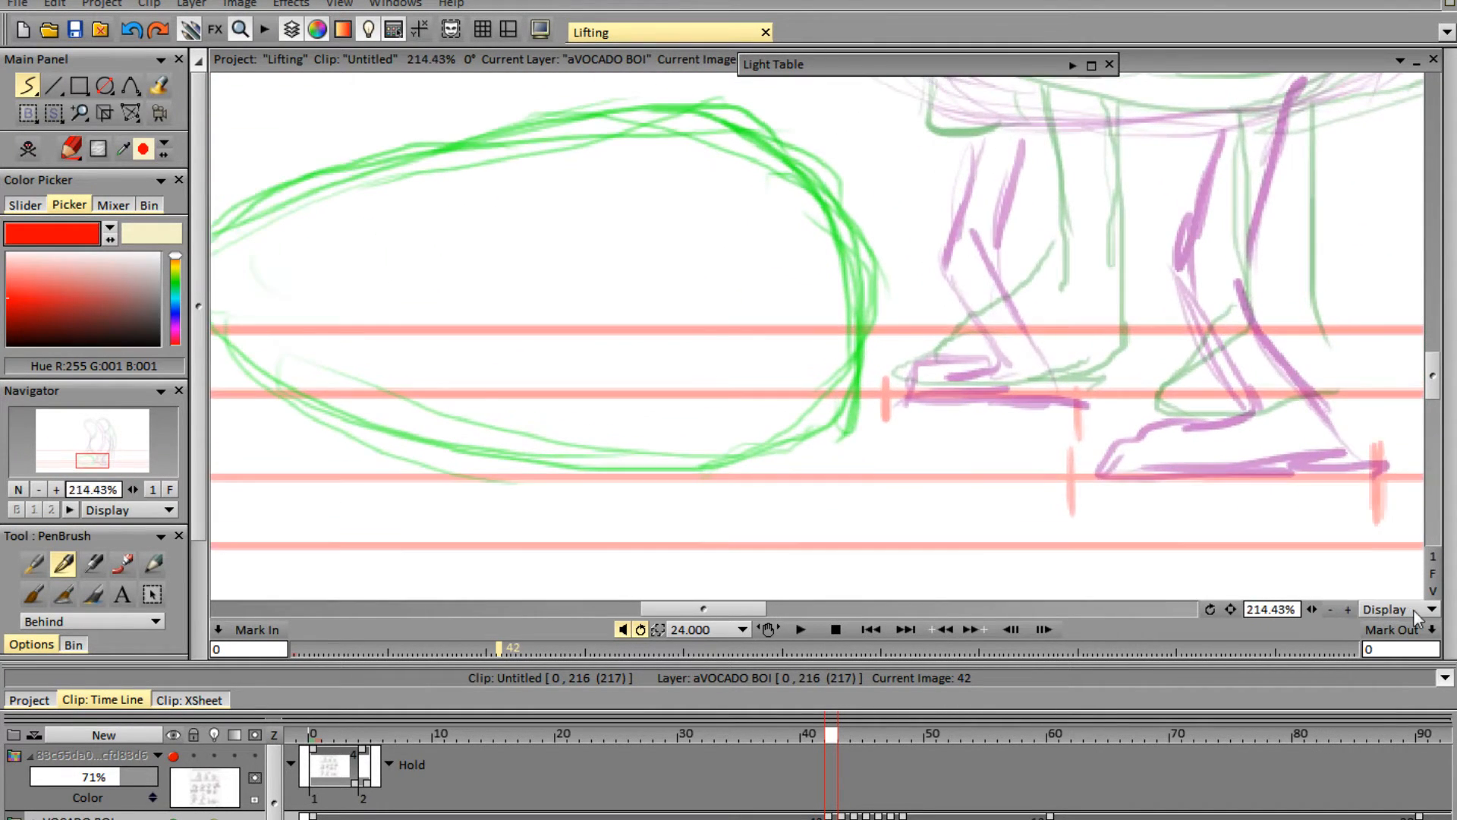
pyautogui.moveTo(1073, 477); pyautogui.dragTo(1381, 476)
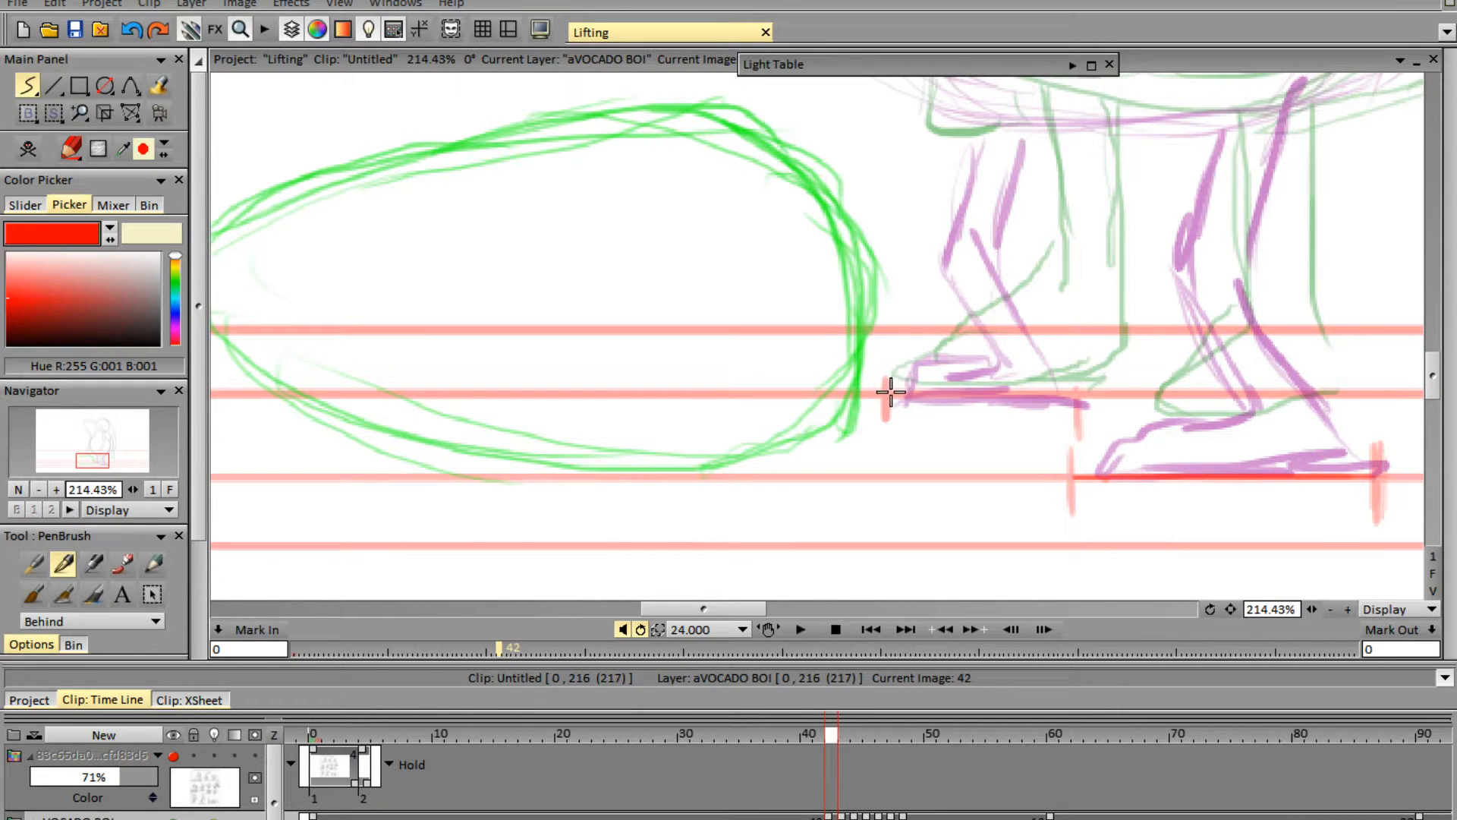
pyautogui.moveTo(890, 392); pyautogui.dragTo(1068, 396)
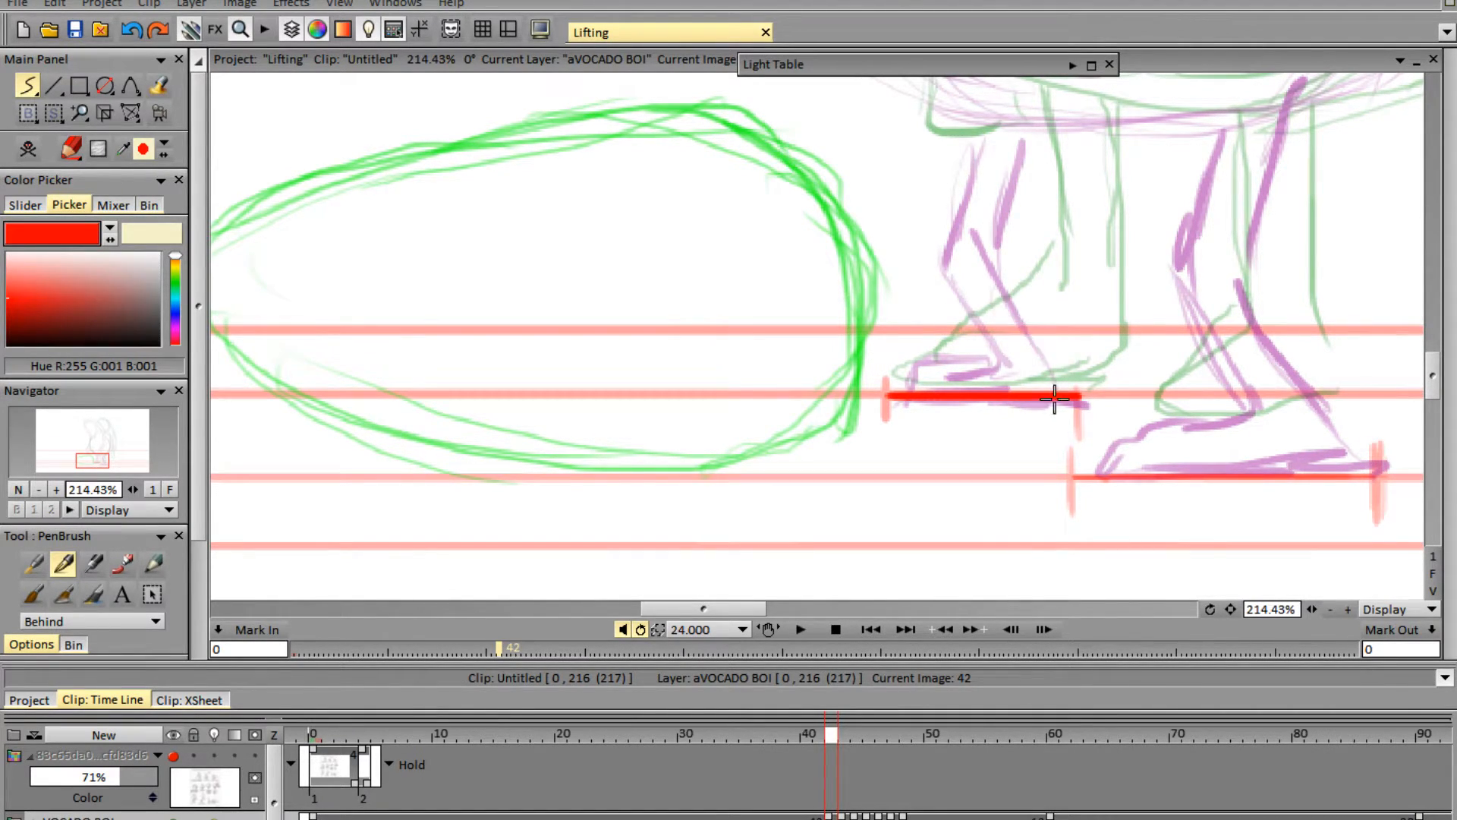
# - Draw the far foot and its slightly bent leg up to the underside of the body
pyautogui.moveTo(1077, 396); pyautogui.dragTo(1051, 280)
pyautogui.moveTo(893, 396)
pyautogui.mouseDown()
pyautogui.moveTo(887, 383)
pyautogui.moveTo(962, 350)
pyautogui.moveTo(1043, 357)
pyautogui.mouseUp()
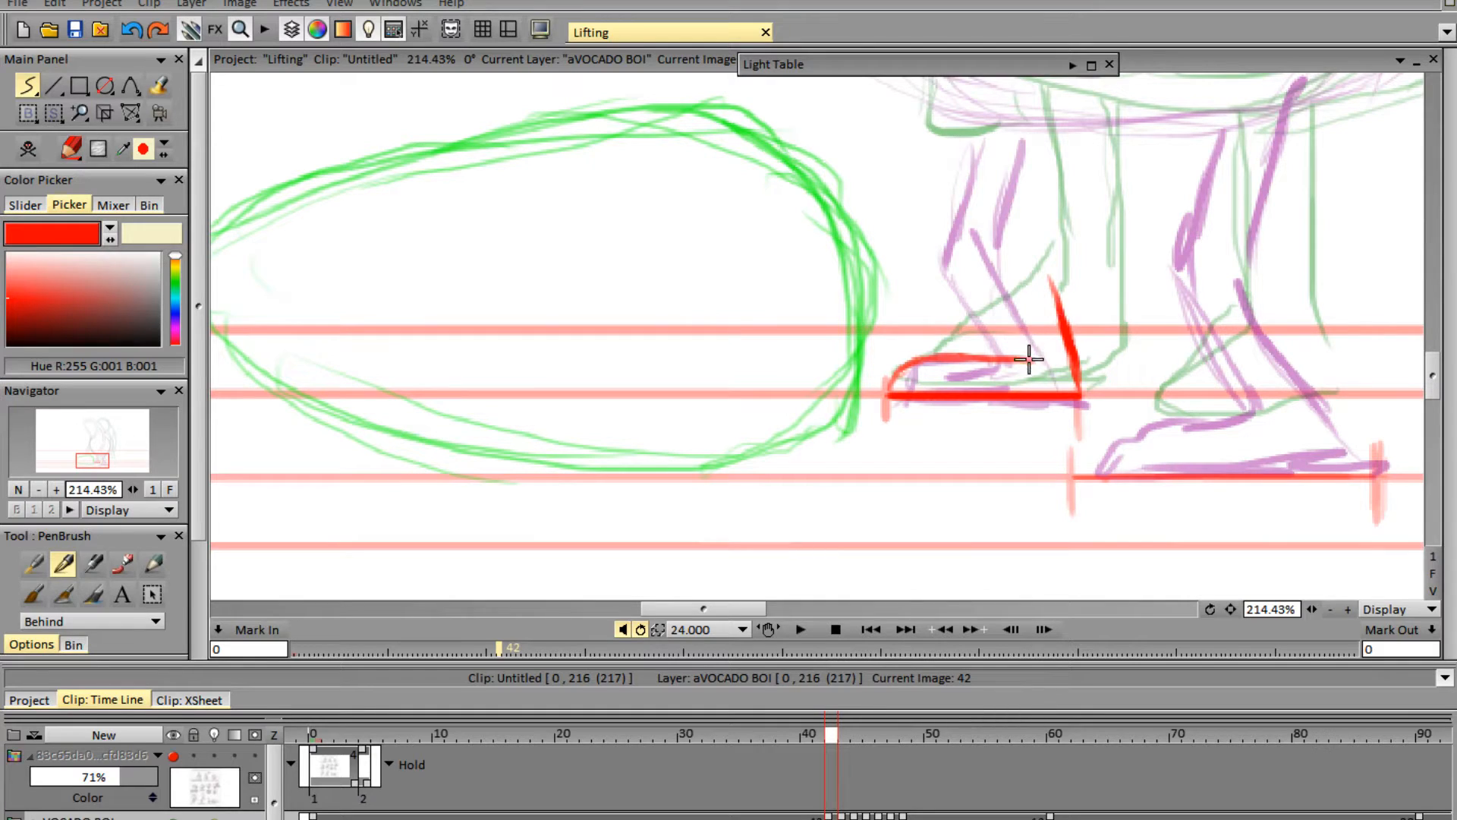
pyautogui.moveTo(1010, 246)
pyautogui.mouseDown()
pyautogui.moveTo(1026, 336)
pyautogui.moveTo(1002, 217)
pyautogui.mouseUp()
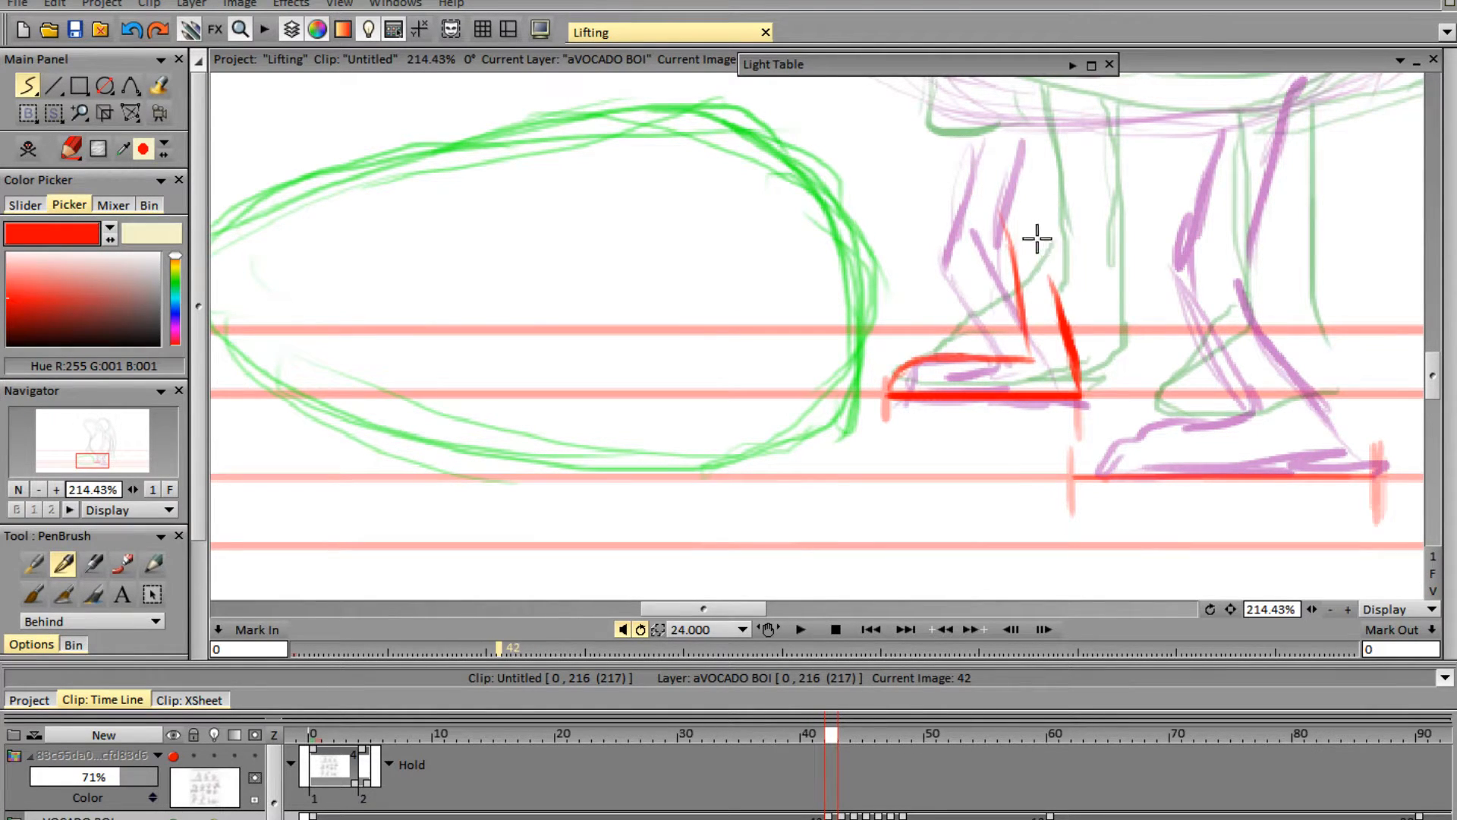
pyautogui.moveTo(1060, 304)
pyautogui.mouseDown()
pyautogui.moveTo(1042, 244)
pyautogui.moveTo(1073, 106)
pyautogui.moveTo(1027, 149)
pyautogui.moveTo(1003, 222)
pyautogui.mouseUp()
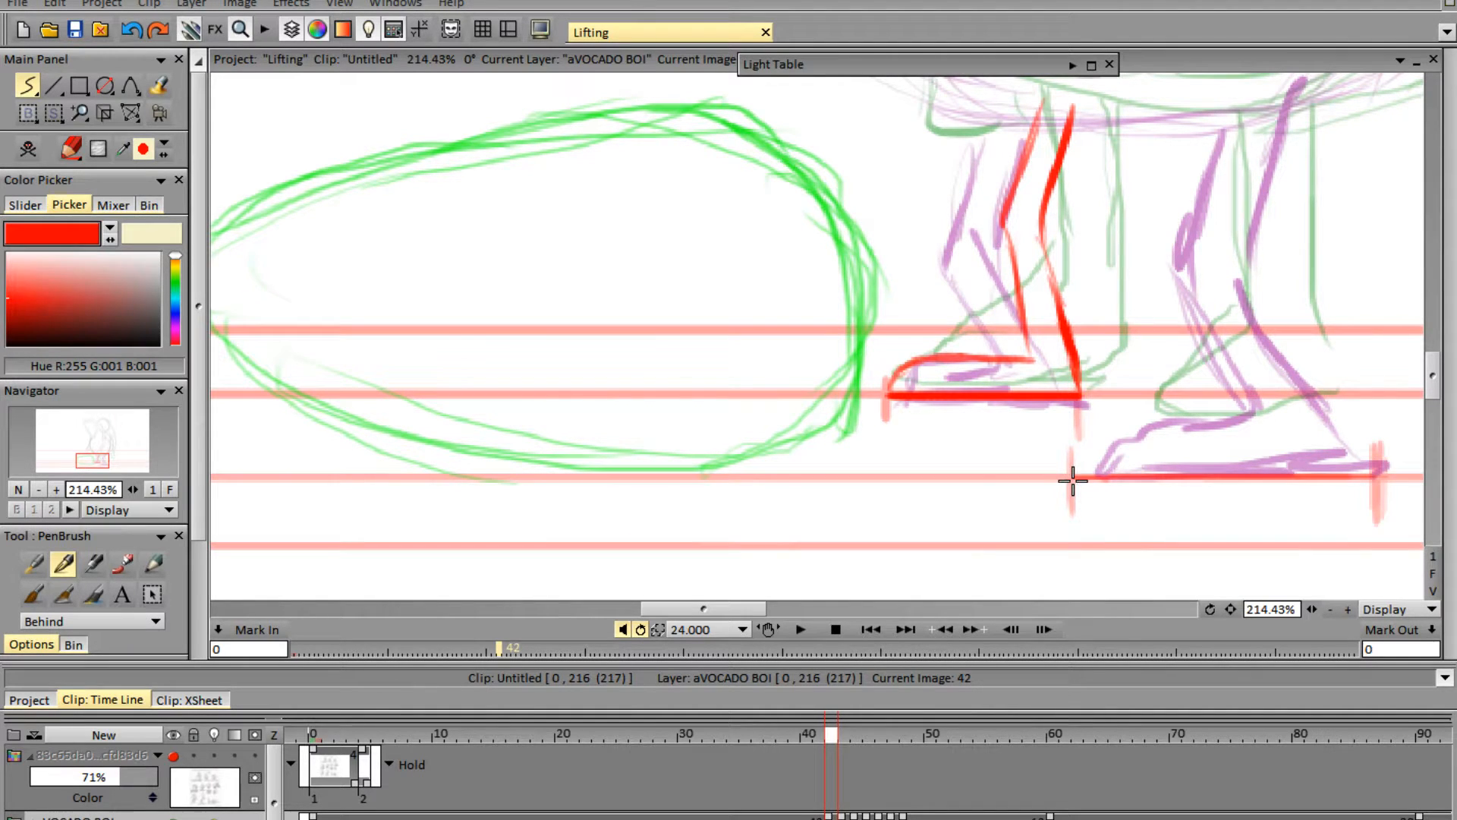
# - Thicken the near foot's sole line and draw the foot's top, heel and slightly bent leg up to the body
pyautogui.moveTo(1070, 482)
pyautogui.mouseDown()
pyautogui.moveTo(1358, 479)
pyautogui.moveTo(1375, 457)
pyautogui.mouseUp()
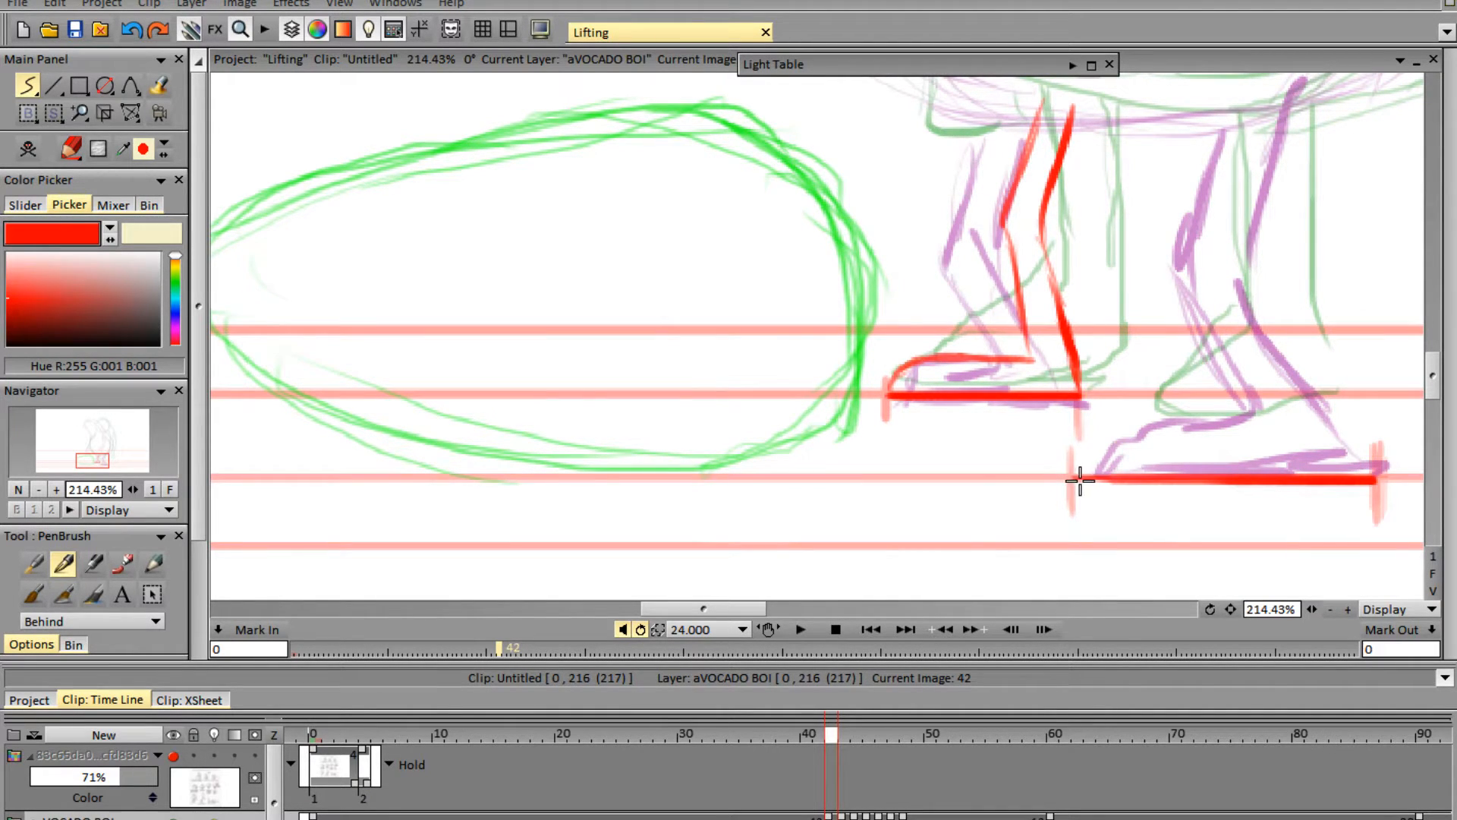
pyautogui.moveTo(1079, 480)
pyautogui.mouseDown()
pyautogui.moveTo(1077, 458)
pyautogui.moveTo(1129, 426)
pyautogui.moveTo(1255, 437)
pyautogui.mouseUp()
pyautogui.moveTo(710, 607); pyautogui.dragTo(747, 609)
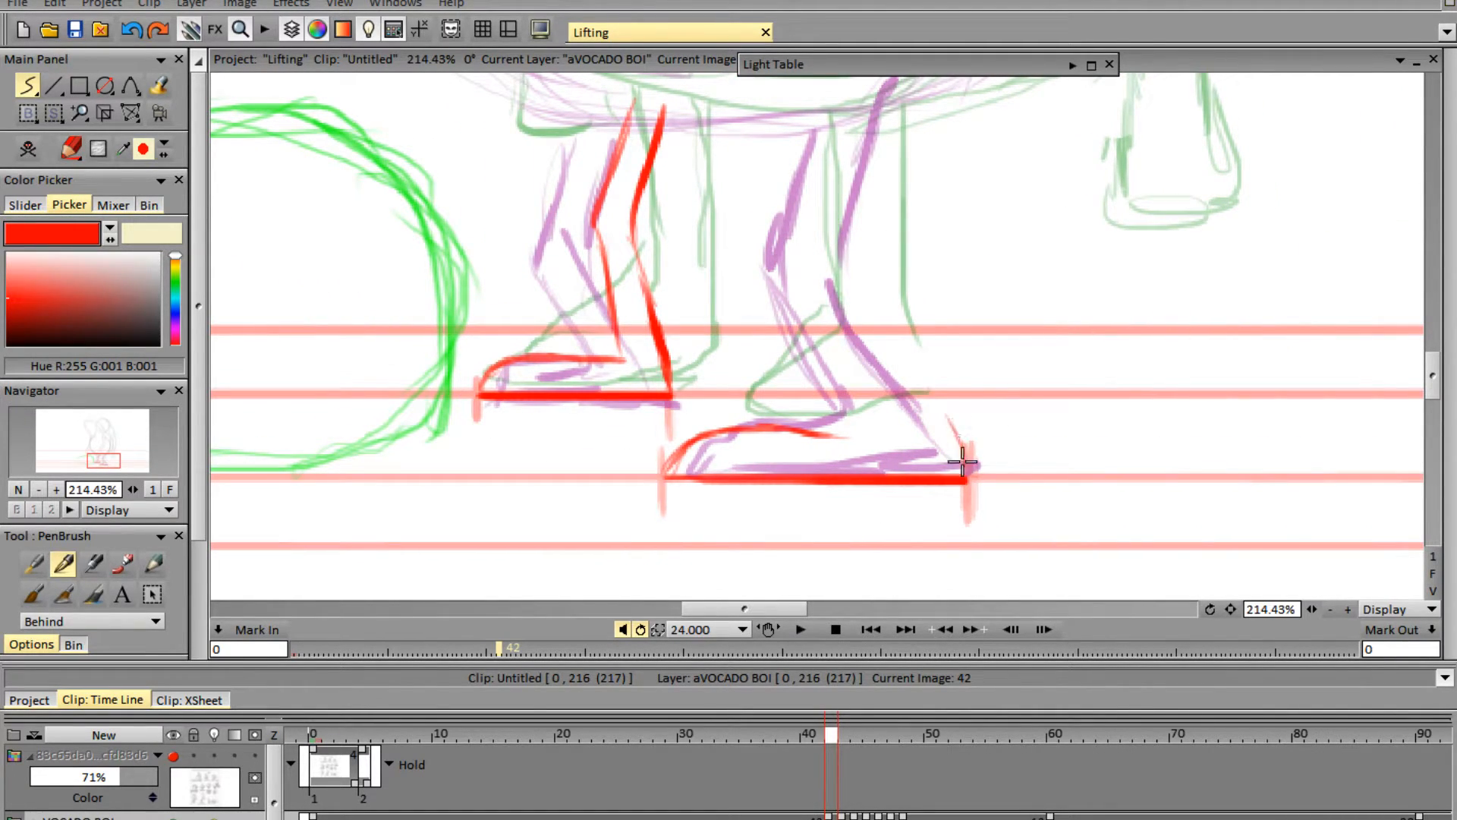
pyautogui.moveTo(958, 454); pyautogui.dragTo(903, 303)
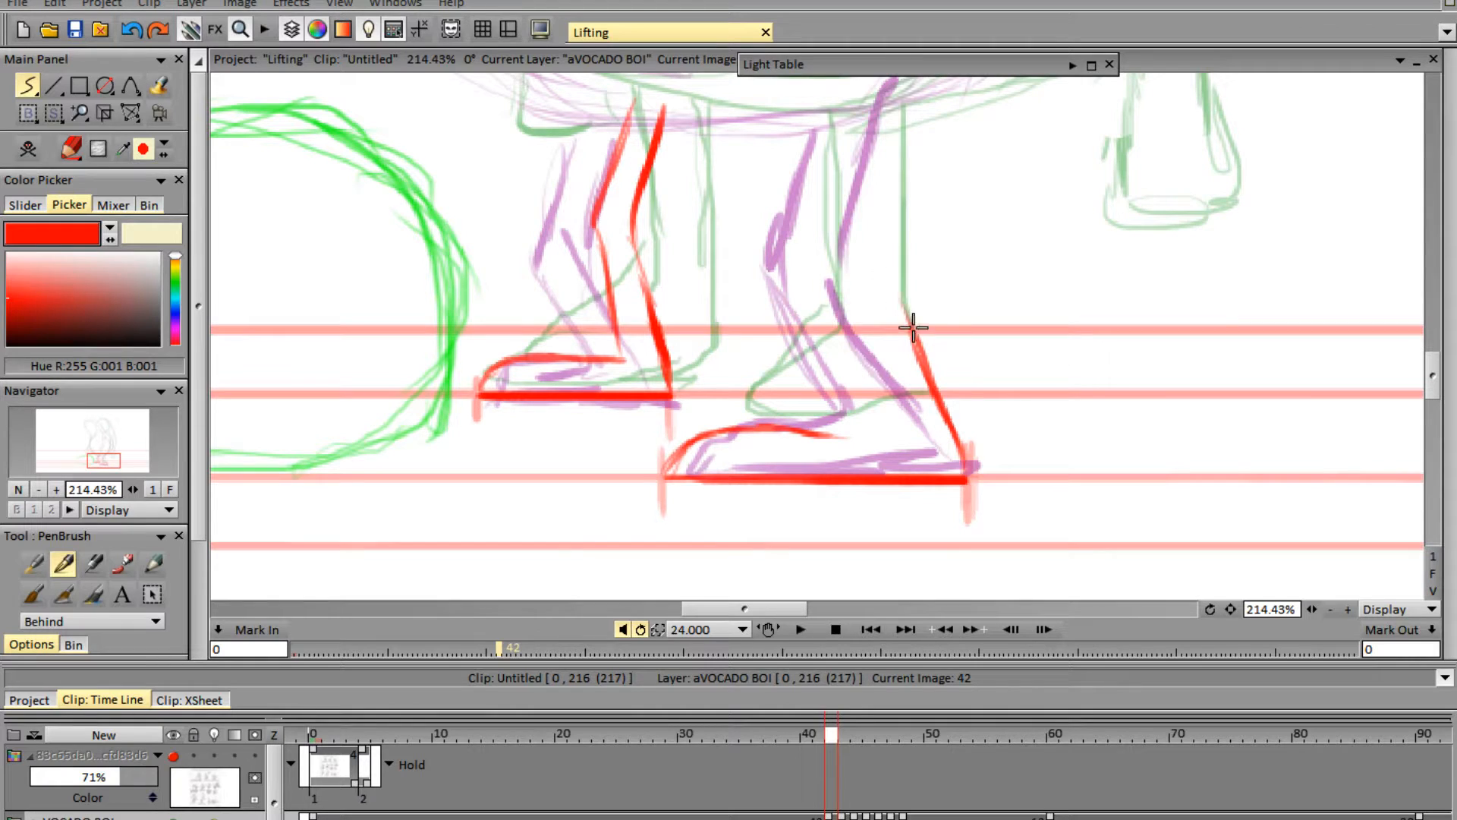
pyautogui.moveTo(1439, 383)
pyautogui.mouseDown()
pyautogui.moveTo(1440, 363)
pyautogui.moveTo(1436, 377)
pyautogui.mouseUp()
pyautogui.moveTo(877, 320); pyautogui.dragTo(919, 396)
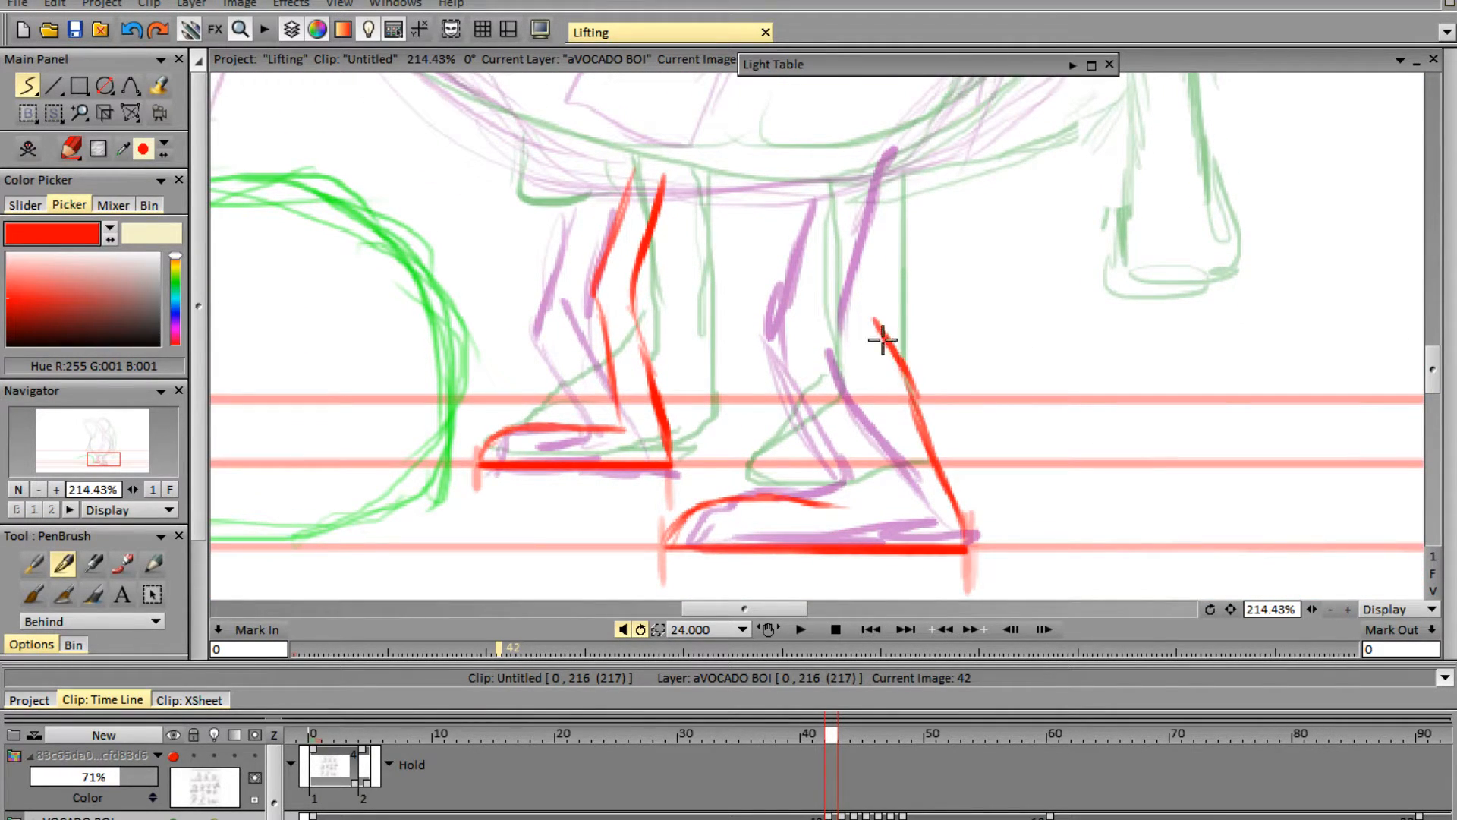
pyautogui.moveTo(878, 318)
pyautogui.mouseDown()
pyautogui.moveTo(906, 176)
pyautogui.moveTo(852, 189)
pyautogui.moveTo(835, 323)
pyautogui.mouseUp()
pyautogui.moveTo(910, 490)
pyautogui.mouseDown()
pyautogui.moveTo(848, 357)
pyautogui.moveTo(910, 492)
pyautogui.mouseUp()
pyautogui.moveTo(807, 504); pyautogui.dragTo(906, 501)
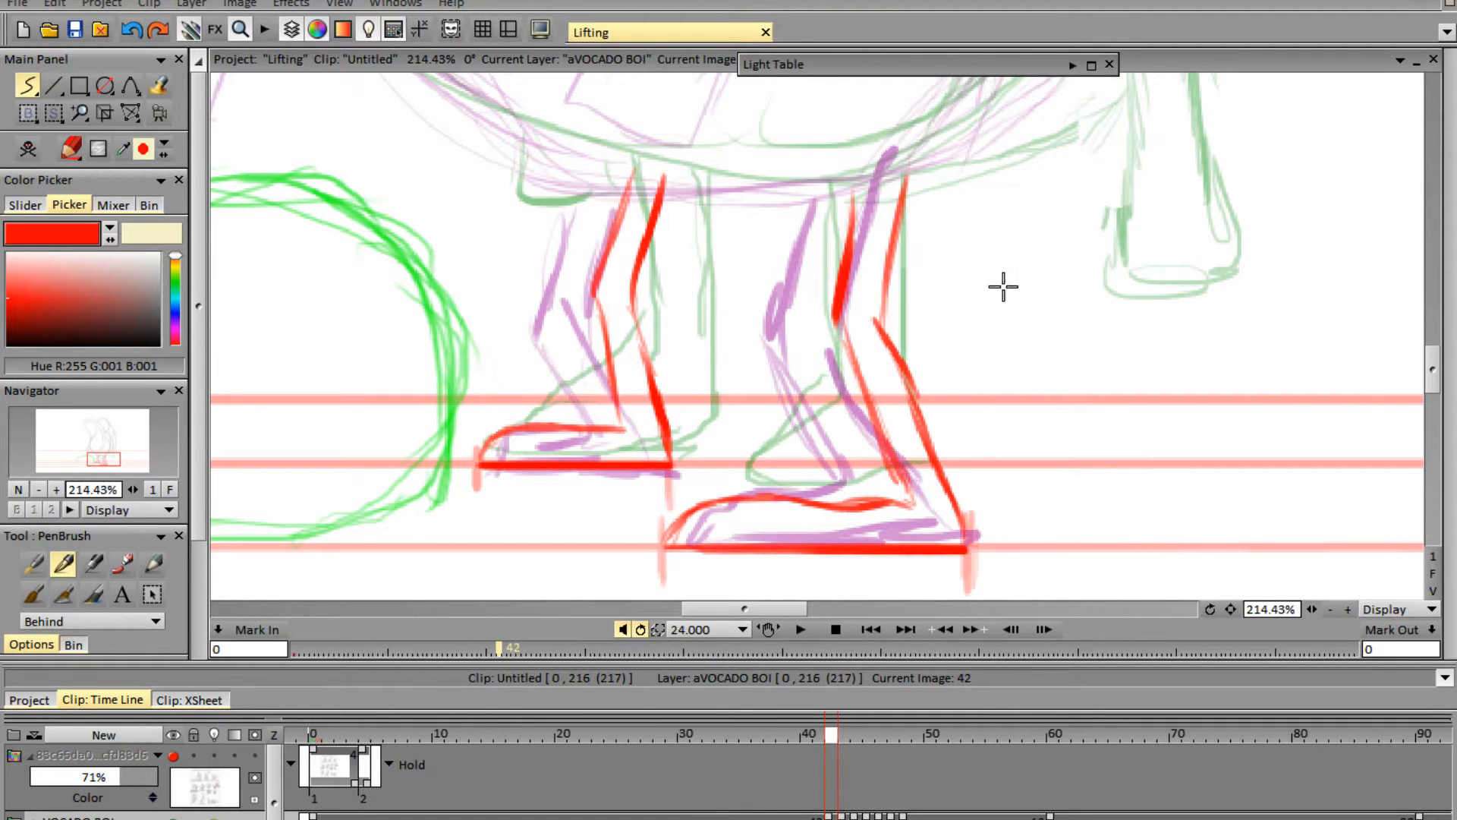
# - Draw the curved underside of the body across the tops of both legs
pyautogui.moveTo(1432, 394); pyautogui.dragTo(1434, 364)
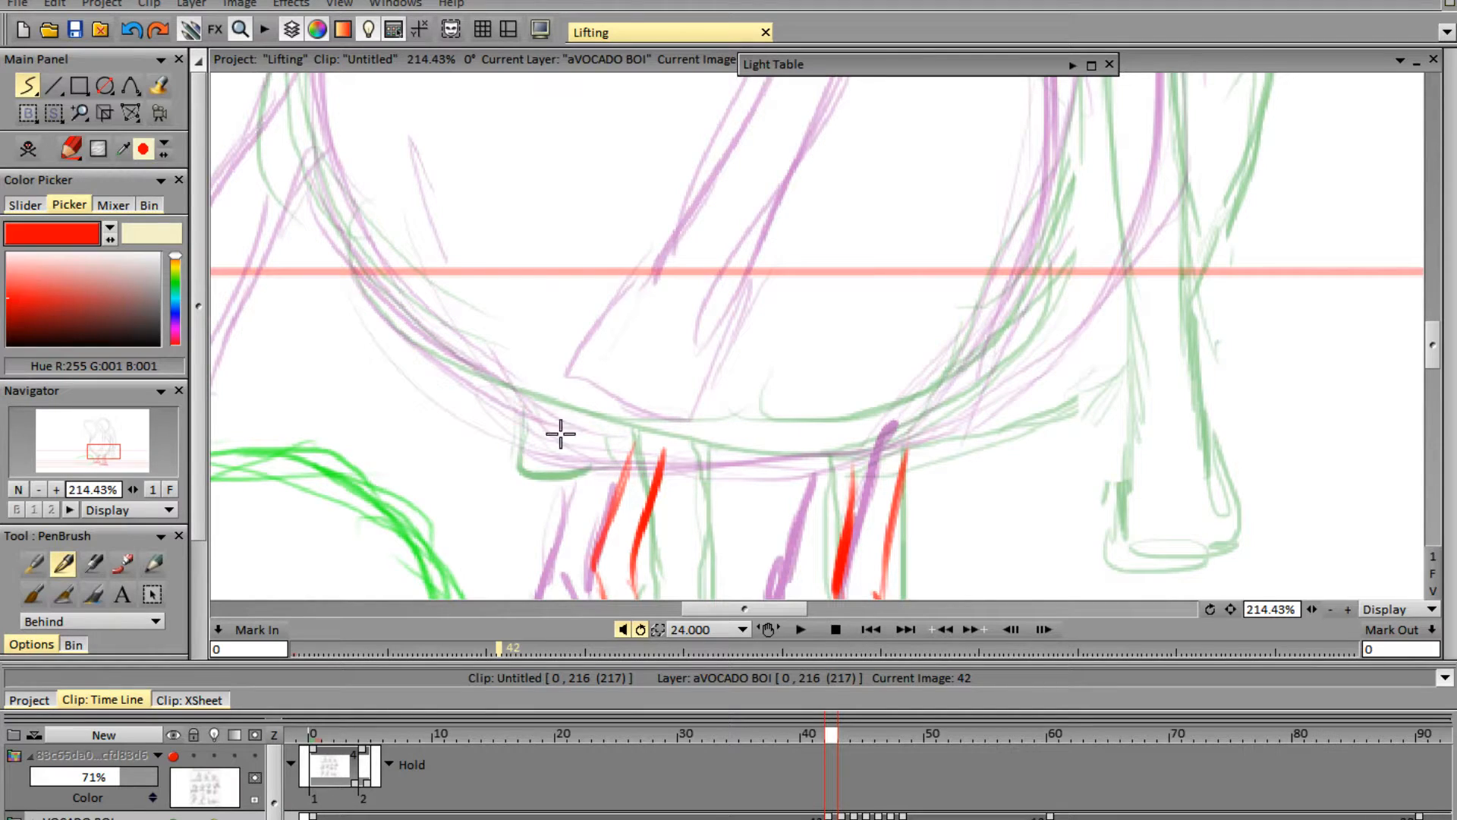
pyautogui.moveTo(478, 377)
pyautogui.mouseDown()
pyautogui.moveTo(544, 419)
pyautogui.moveTo(711, 464)
pyautogui.moveTo(686, 444)
pyautogui.moveTo(657, 454)
pyautogui.moveTo(868, 464)
pyautogui.moveTo(794, 464)
pyautogui.moveTo(979, 423)
pyautogui.mouseUp()
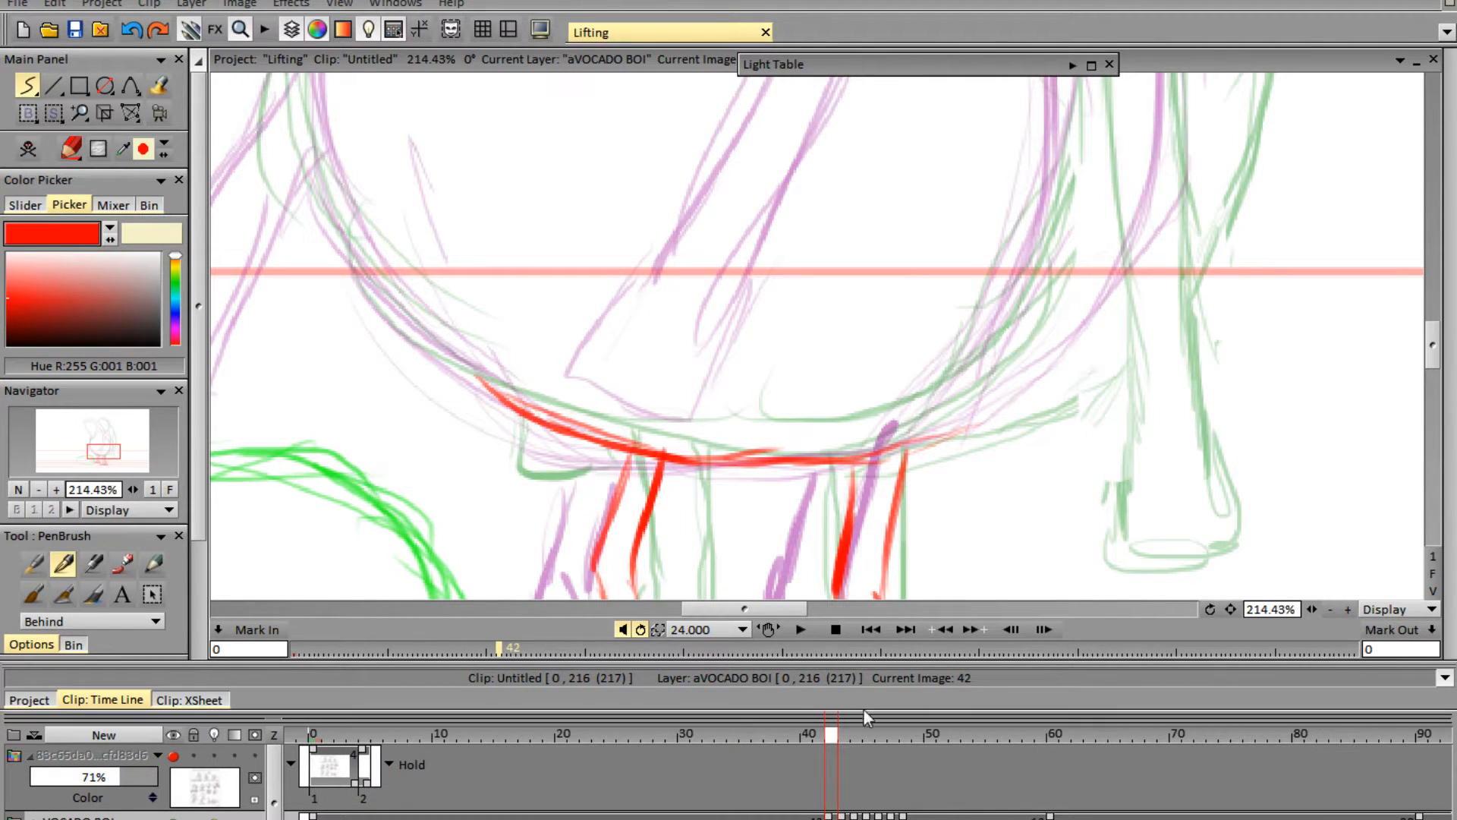
# - Sketch the top of the head between the two onion-skin poses and draw its front edge down to the neck
pyautogui.moveTo(1313, 607); pyautogui.dragTo(1244, 612)
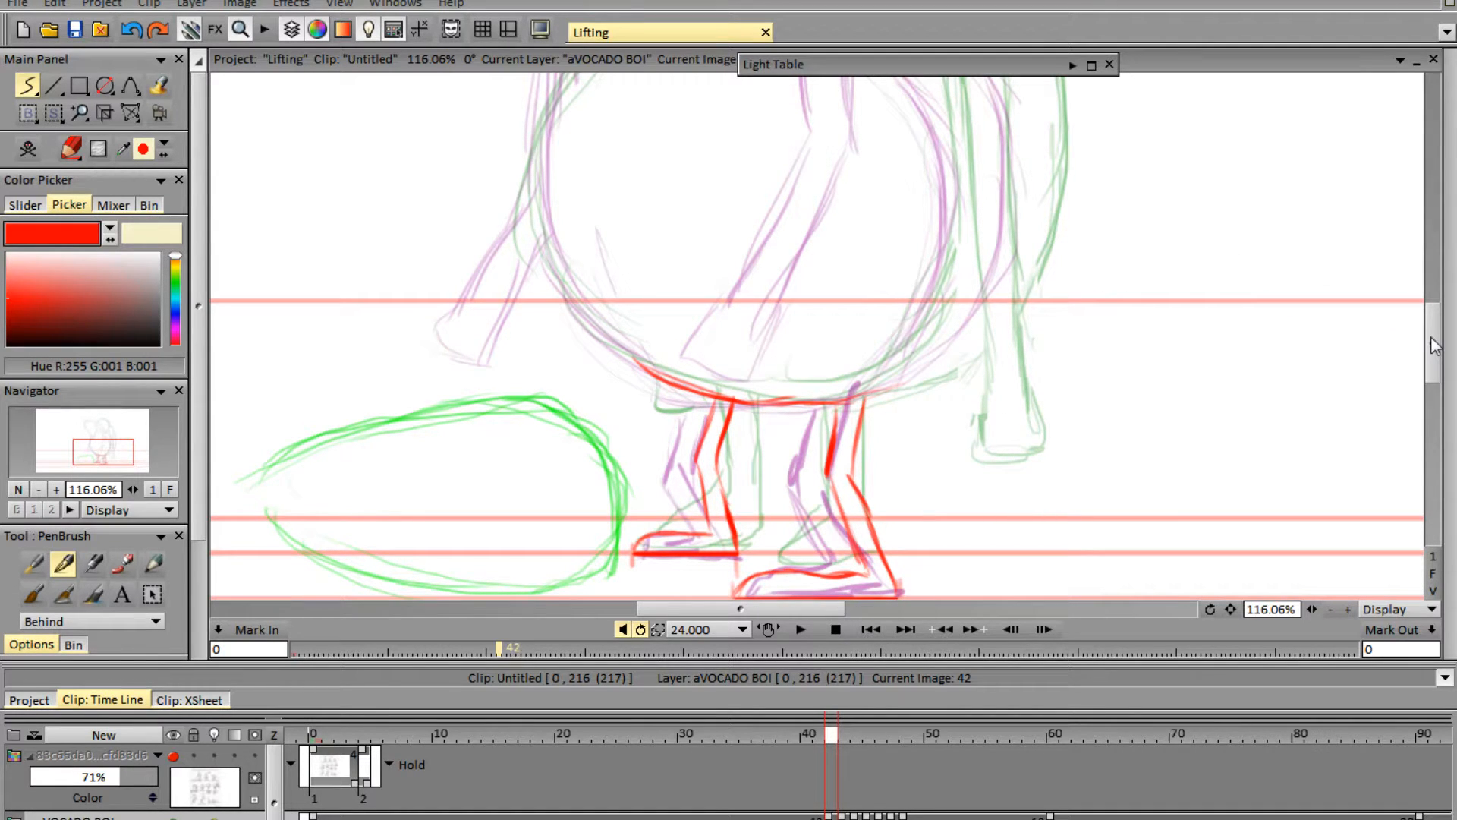
pyautogui.moveTo(1433, 345); pyautogui.dragTo(1429, 325)
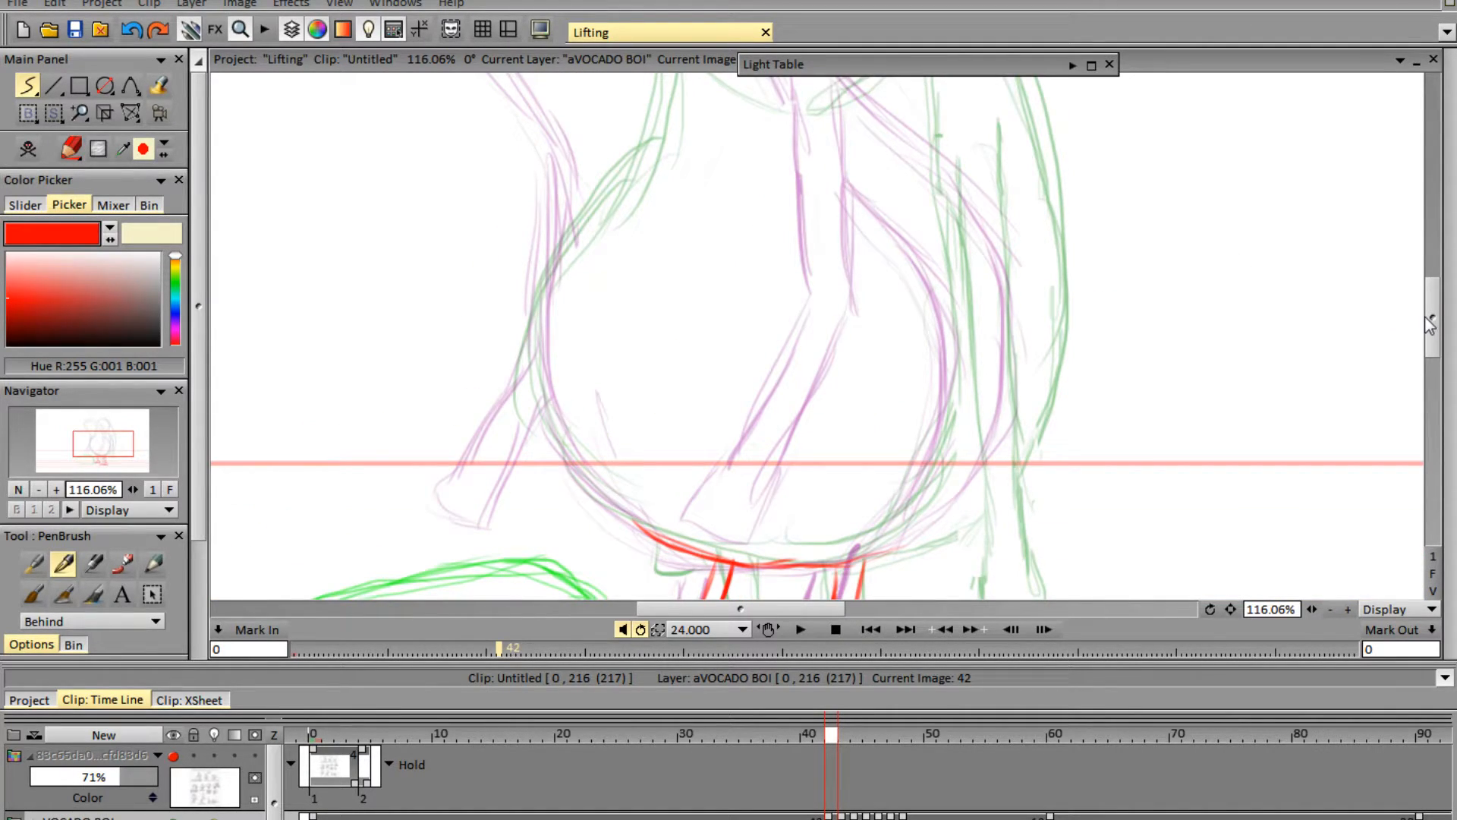
pyautogui.moveTo(1428, 324)
pyautogui.mouseDown()
pyautogui.moveTo(1426, 247)
pyautogui.moveTo(1431, 266)
pyautogui.mouseUp()
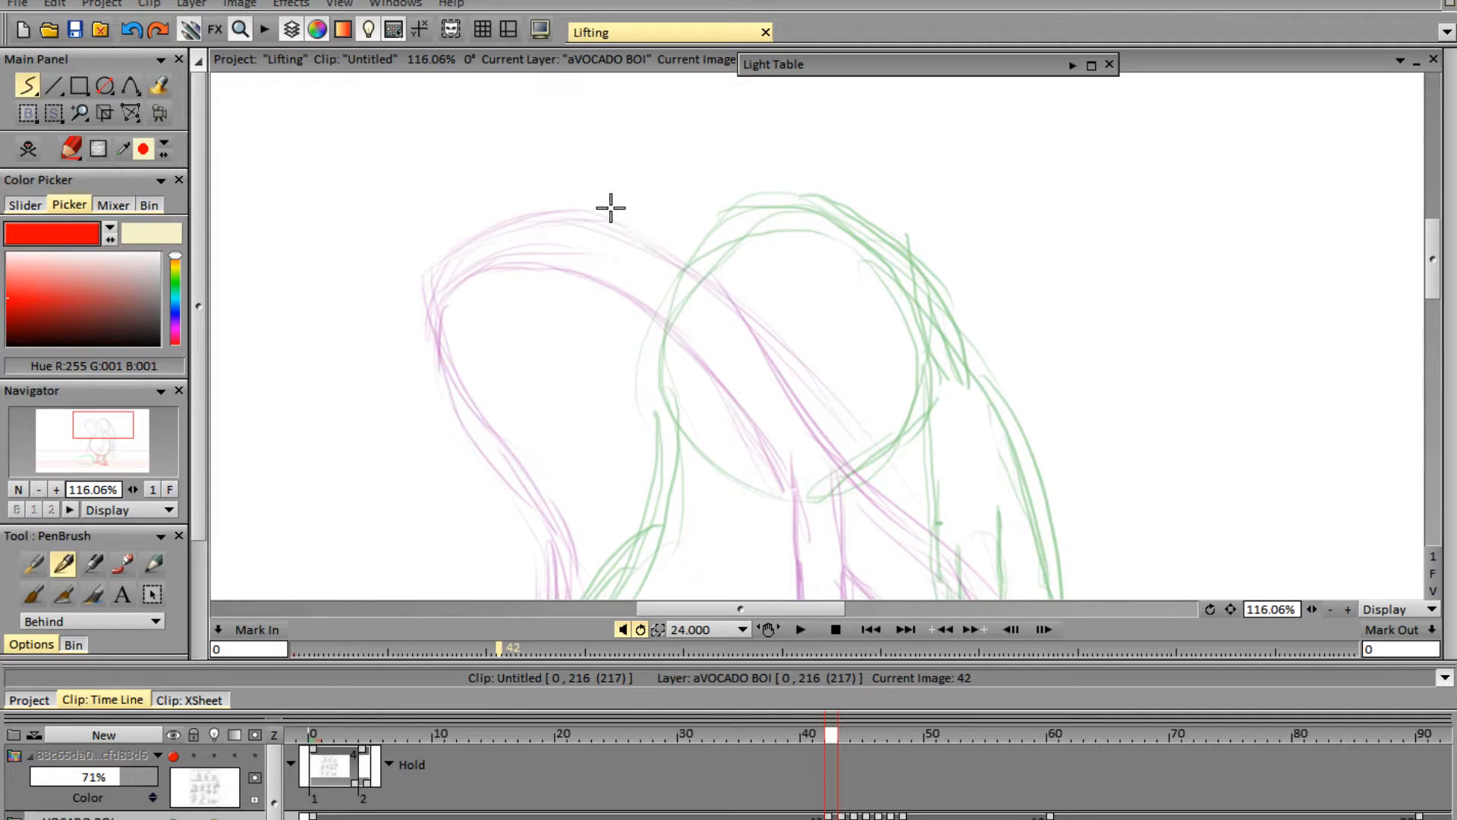
pyautogui.moveTo(554, 216); pyautogui.dragTo(620, 190)
pyautogui.moveTo(536, 246)
pyautogui.mouseDown()
pyautogui.moveTo(597, 197)
pyautogui.moveTo(575, 218)
pyautogui.moveTo(635, 194)
pyautogui.moveTo(571, 219)
pyautogui.moveTo(657, 190)
pyautogui.mouseUp()
pyautogui.moveTo(569, 218)
pyautogui.mouseDown()
pyautogui.moveTo(671, 190)
pyautogui.moveTo(592, 201)
pyautogui.moveTo(732, 215)
pyautogui.mouseUp()
pyautogui.moveTo(662, 197)
pyautogui.mouseDown()
pyautogui.moveTo(735, 217)
pyautogui.moveTo(764, 255)
pyautogui.mouseUp()
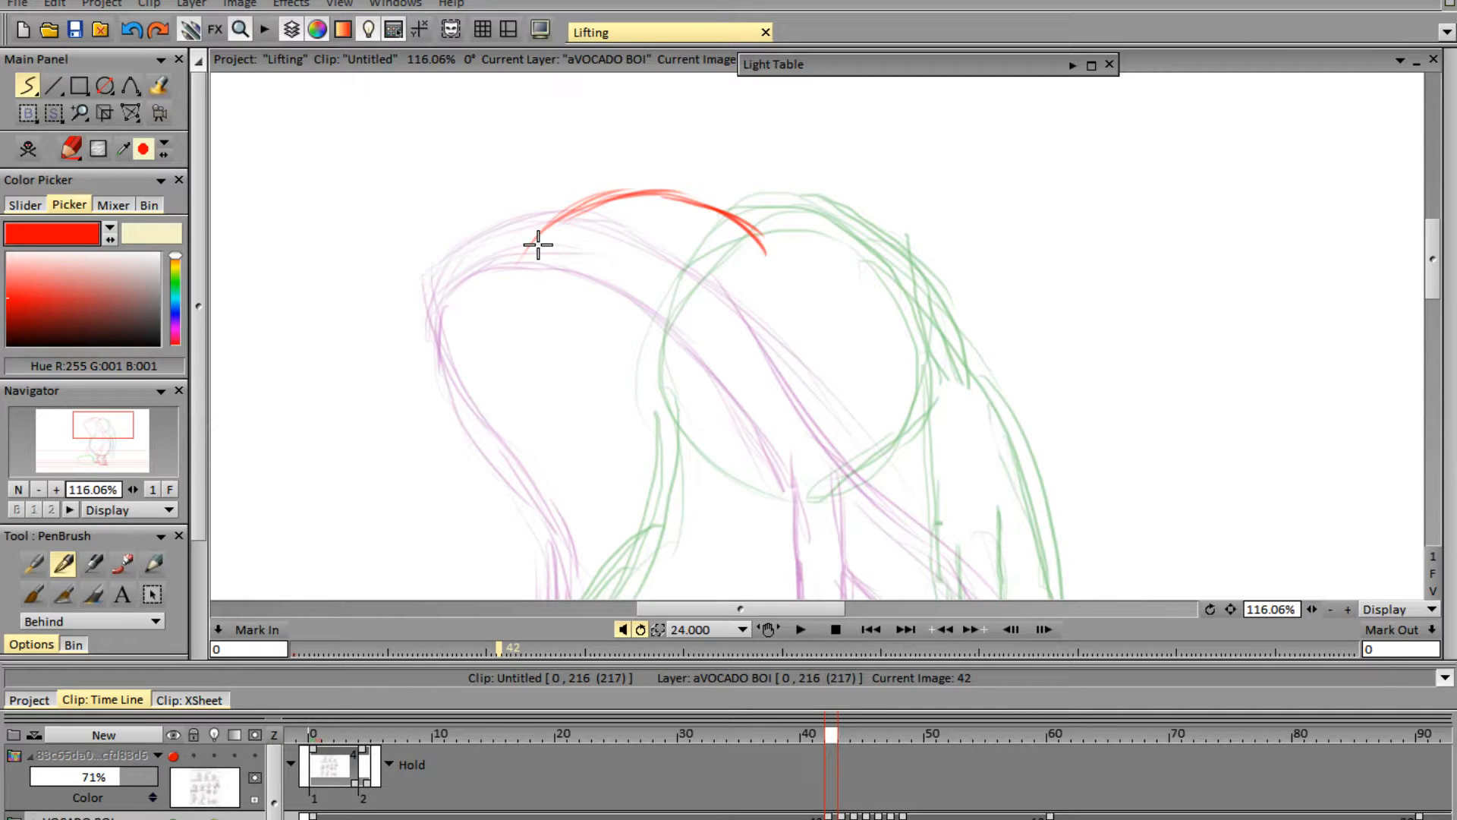
pyautogui.moveTo(538, 244)
pyautogui.mouseDown()
pyautogui.moveTo(614, 486)
pyautogui.moveTo(605, 521)
pyautogui.mouseUp()
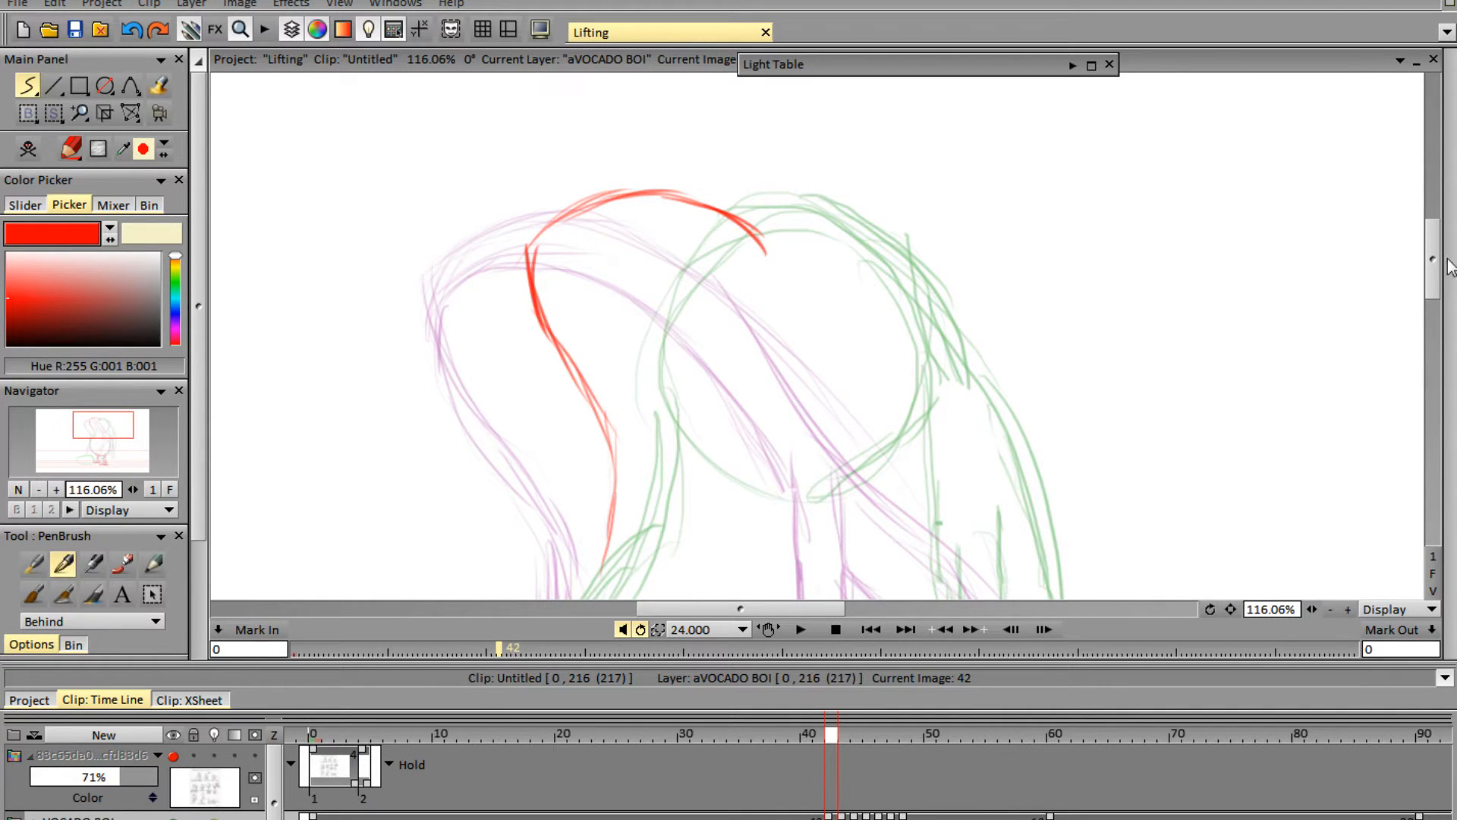
# - Continue the front outline down around the belly and extend the underside curve up towards the character's rear
pyautogui.moveTo(1433, 265); pyautogui.dragTo(1432, 298)
pyautogui.moveTo(608, 267)
pyautogui.mouseDown()
pyautogui.moveTo(591, 343)
pyautogui.moveTo(607, 300)
pyautogui.moveTo(549, 394)
pyautogui.moveTo(539, 472)
pyautogui.moveTo(545, 524)
pyautogui.moveTo(544, 429)
pyautogui.moveTo(541, 490)
pyautogui.moveTo(558, 532)
pyautogui.mouseUp()
pyautogui.moveTo(1433, 327); pyautogui.dragTo(1432, 368)
pyautogui.moveTo(543, 250); pyautogui.dragTo(628, 354)
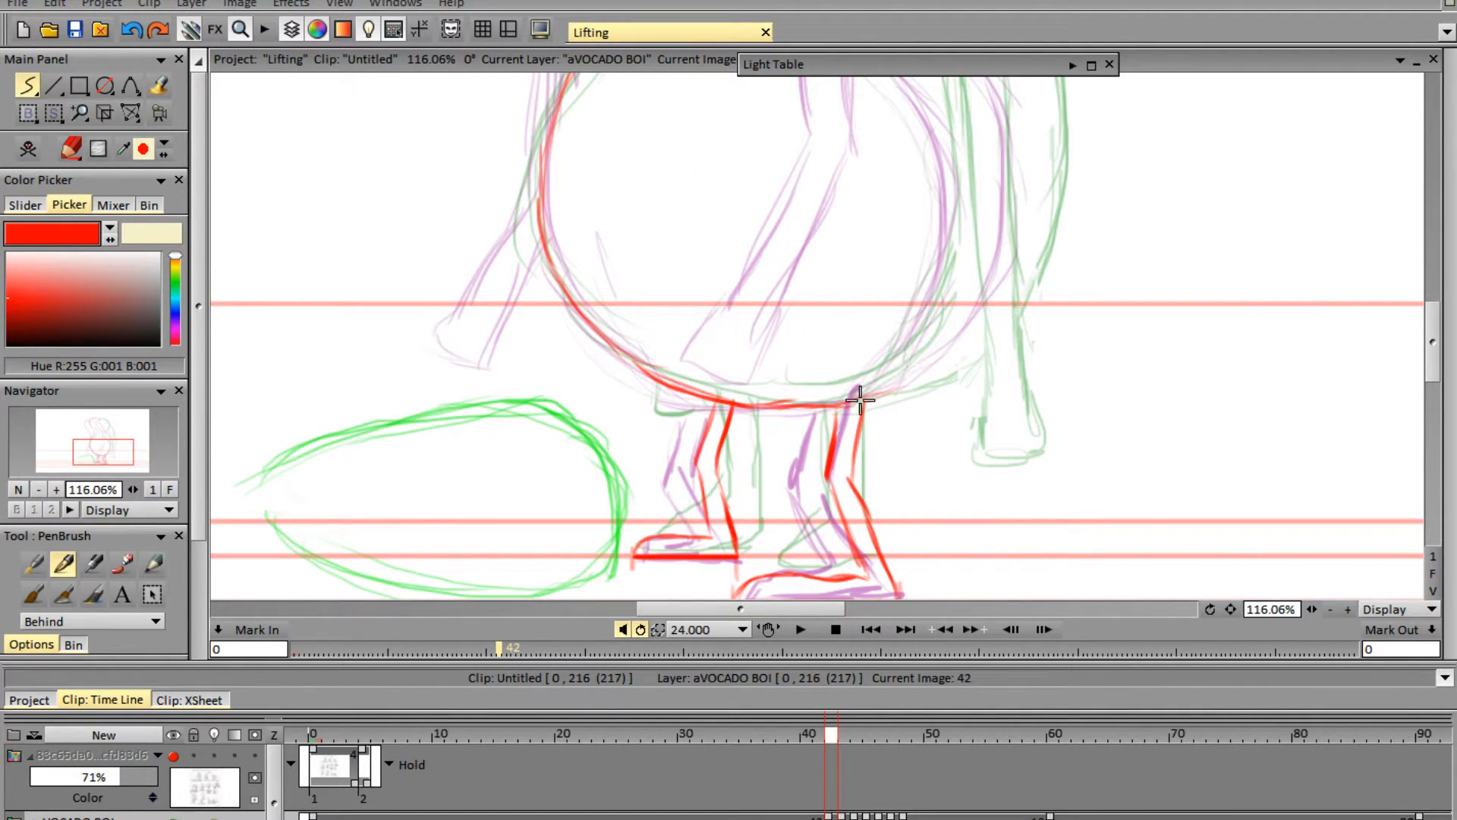
pyautogui.moveTo(860, 399); pyautogui.dragTo(987, 296)
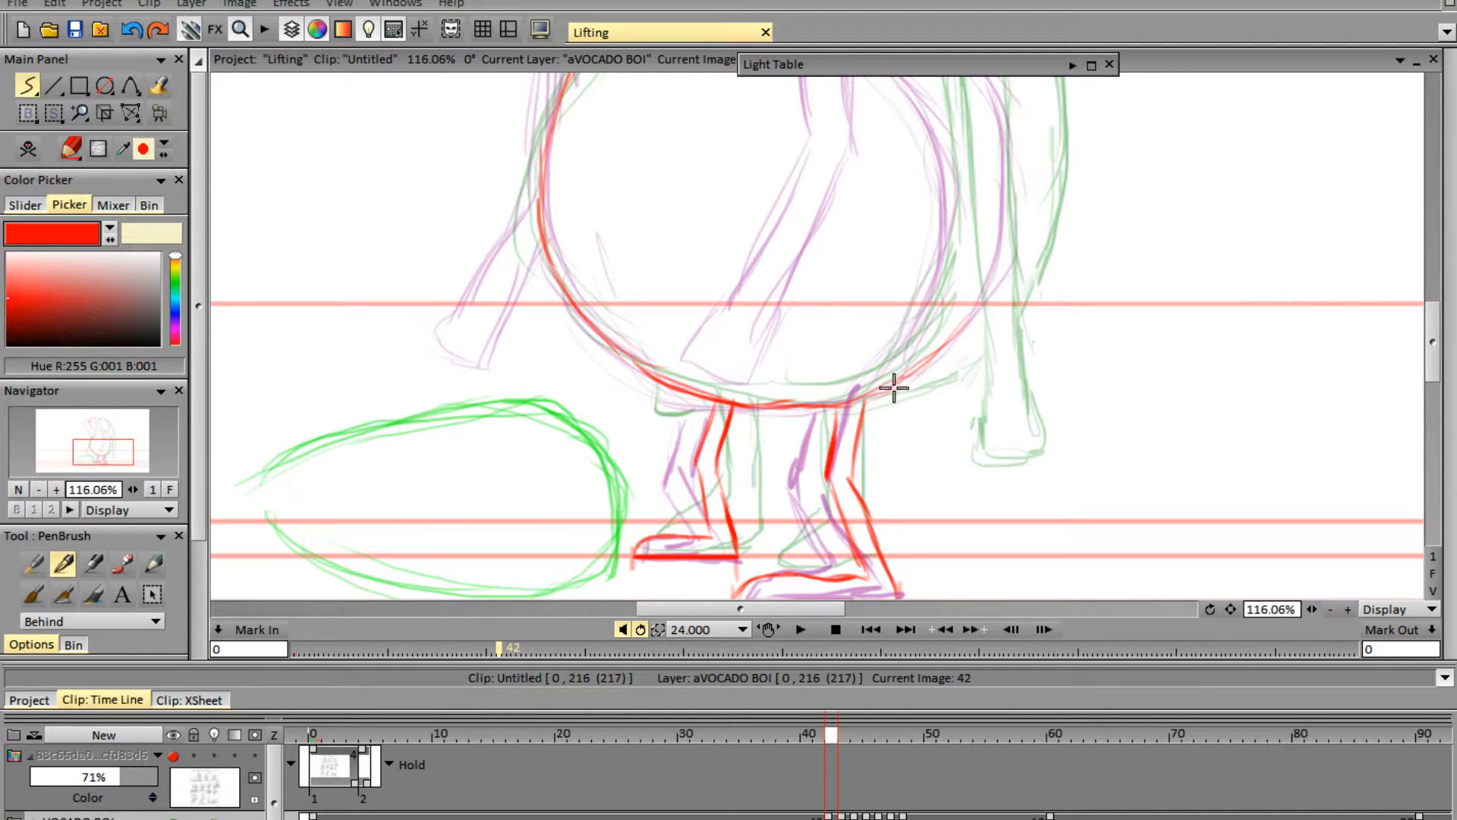
pyautogui.moveTo(910, 368); pyautogui.dragTo(980, 318)
pyautogui.moveTo(1437, 356); pyautogui.dragTo(1438, 283)
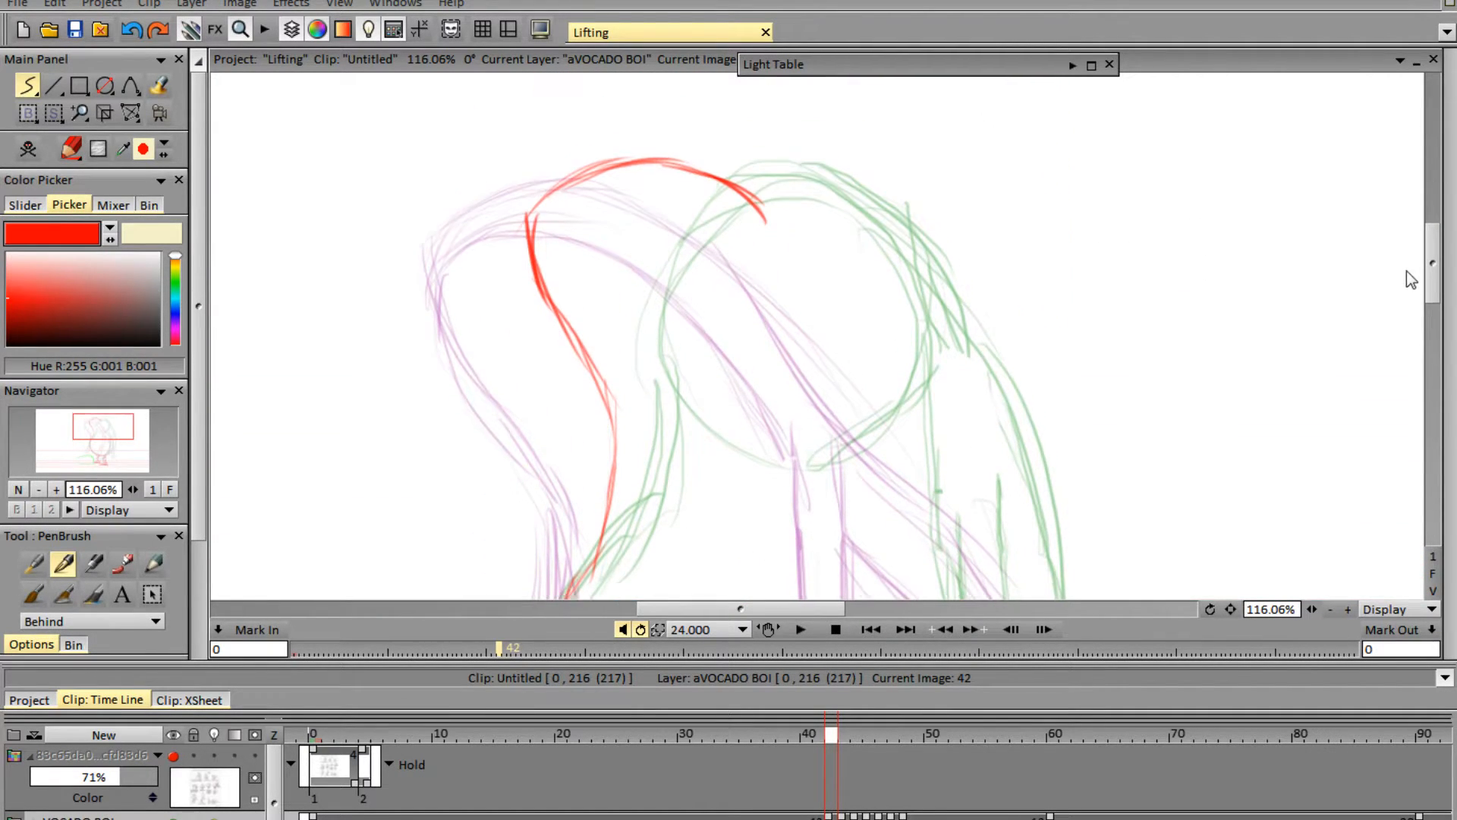
pyautogui.moveTo(745, 138); pyautogui.dragTo(843, 256)
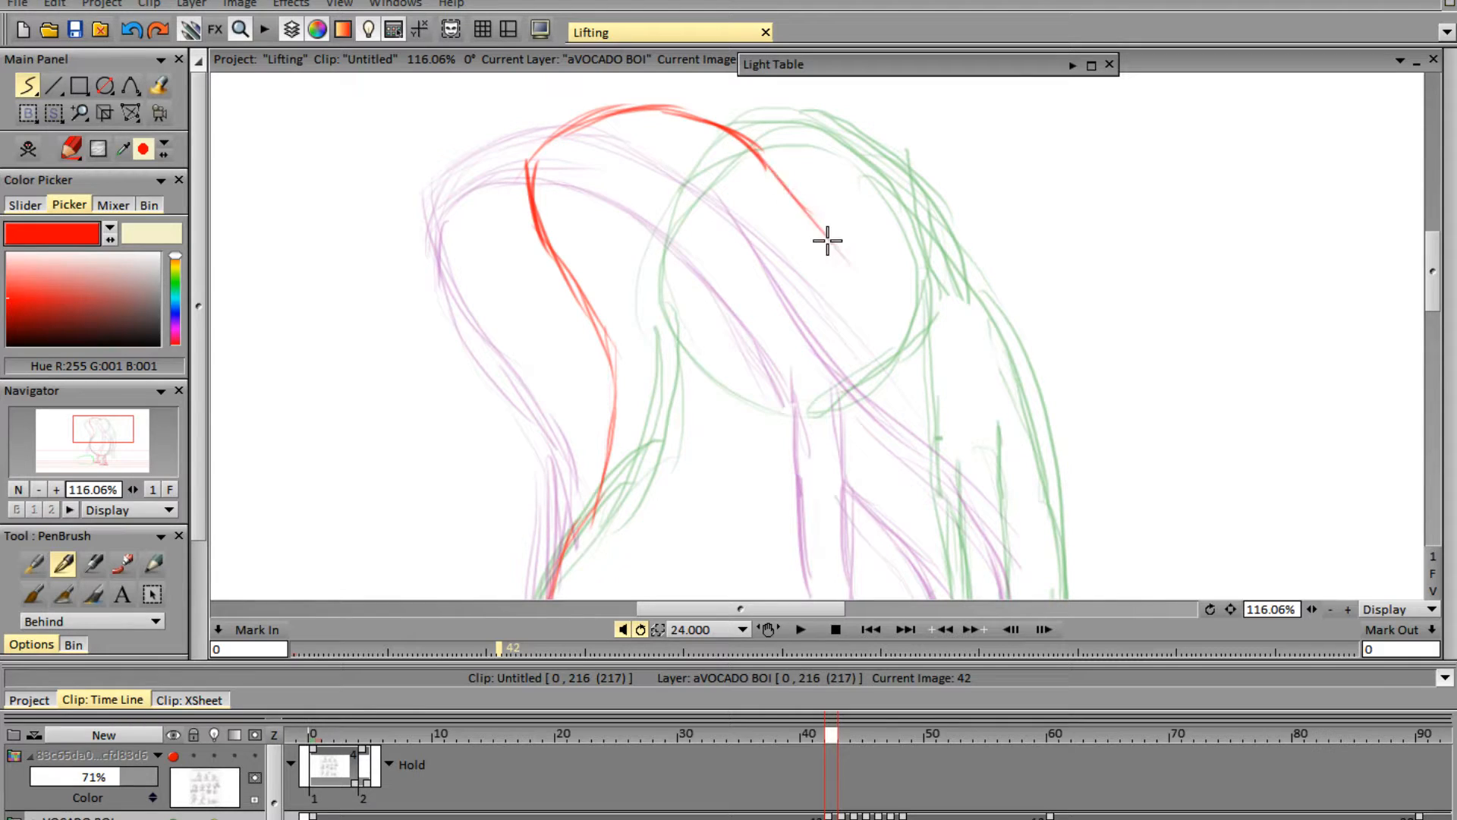
pyautogui.moveTo(801, 204); pyautogui.dragTo(899, 297)
pyautogui.hotkey('ctrl', 'z')
pyautogui.hotkey('ctrl', 'z')
pyautogui.hotkey('ctrl', 'z')
# - Draw the back outline from the top of the head down over the back to meet the rear of the underside
pyautogui.moveTo(742, 138)
pyautogui.mouseDown()
pyautogui.moveTo(842, 207)
pyautogui.moveTo(773, 159)
pyautogui.moveTo(826, 230)
pyautogui.moveTo(849, 233)
pyautogui.moveTo(910, 328)
pyautogui.mouseUp()
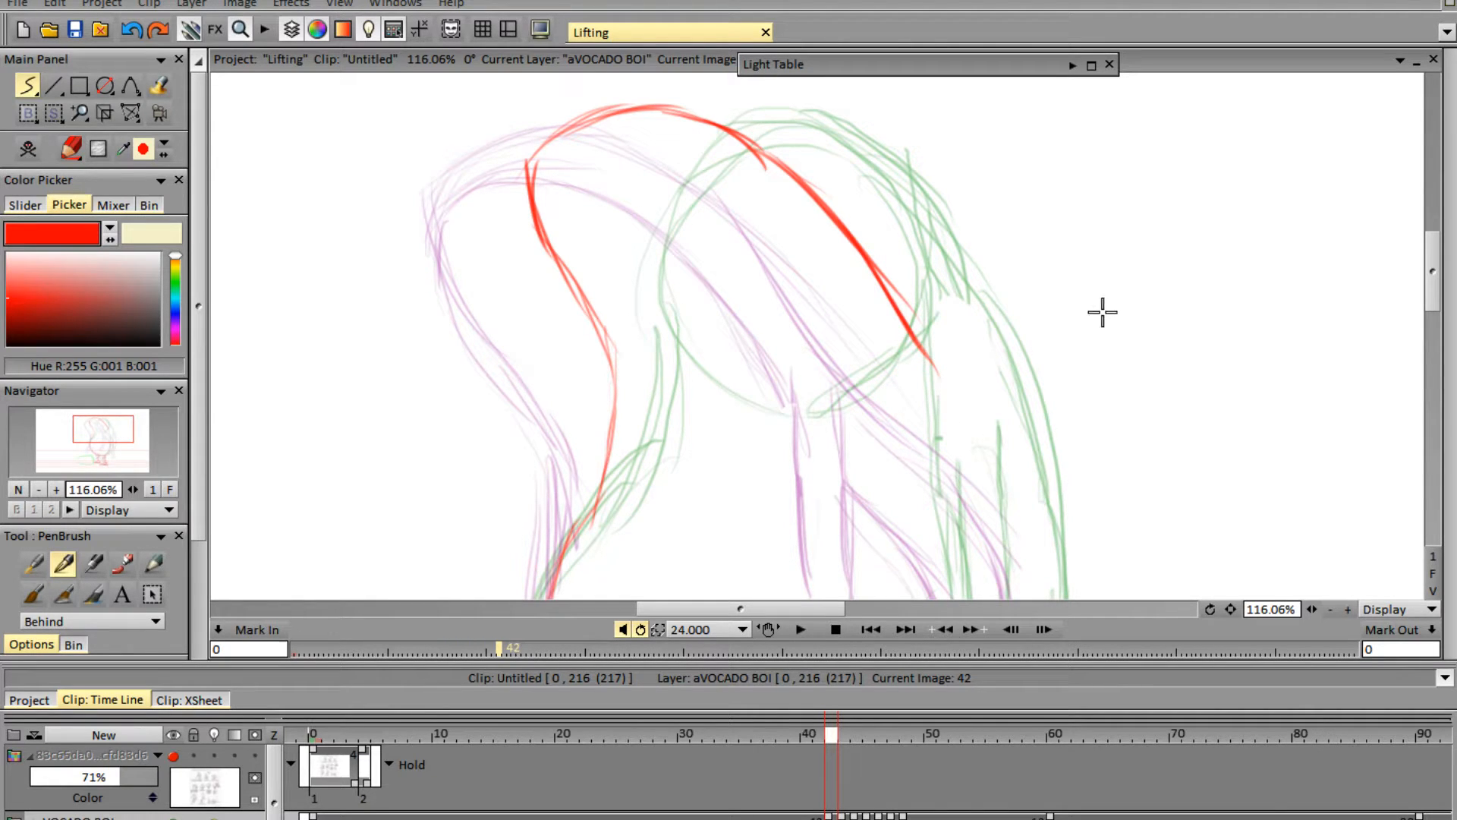
pyautogui.moveTo(1436, 266); pyautogui.dragTo(1435, 301)
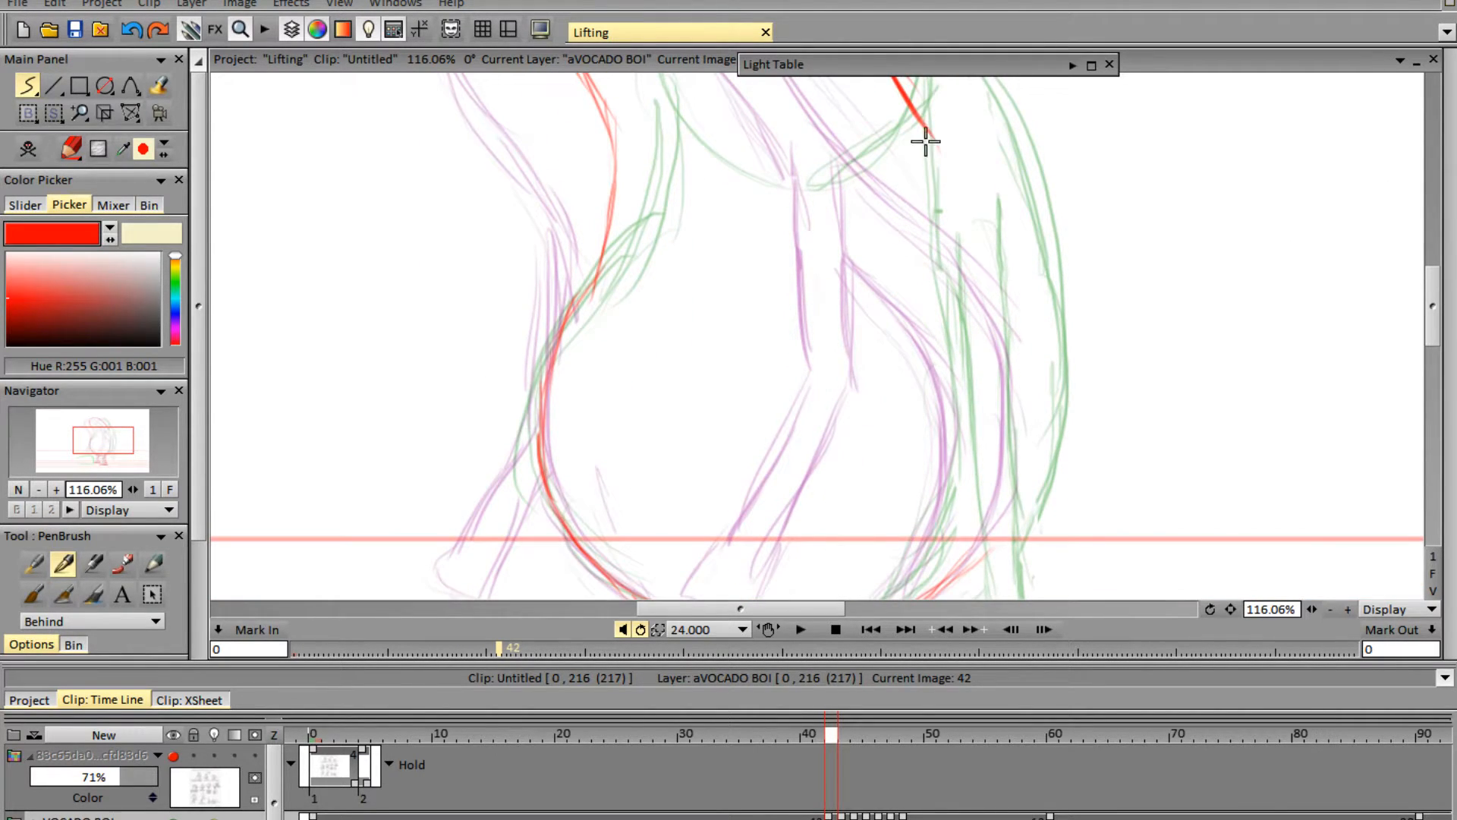
pyautogui.moveTo(925, 142); pyautogui.dragTo(1032, 334)
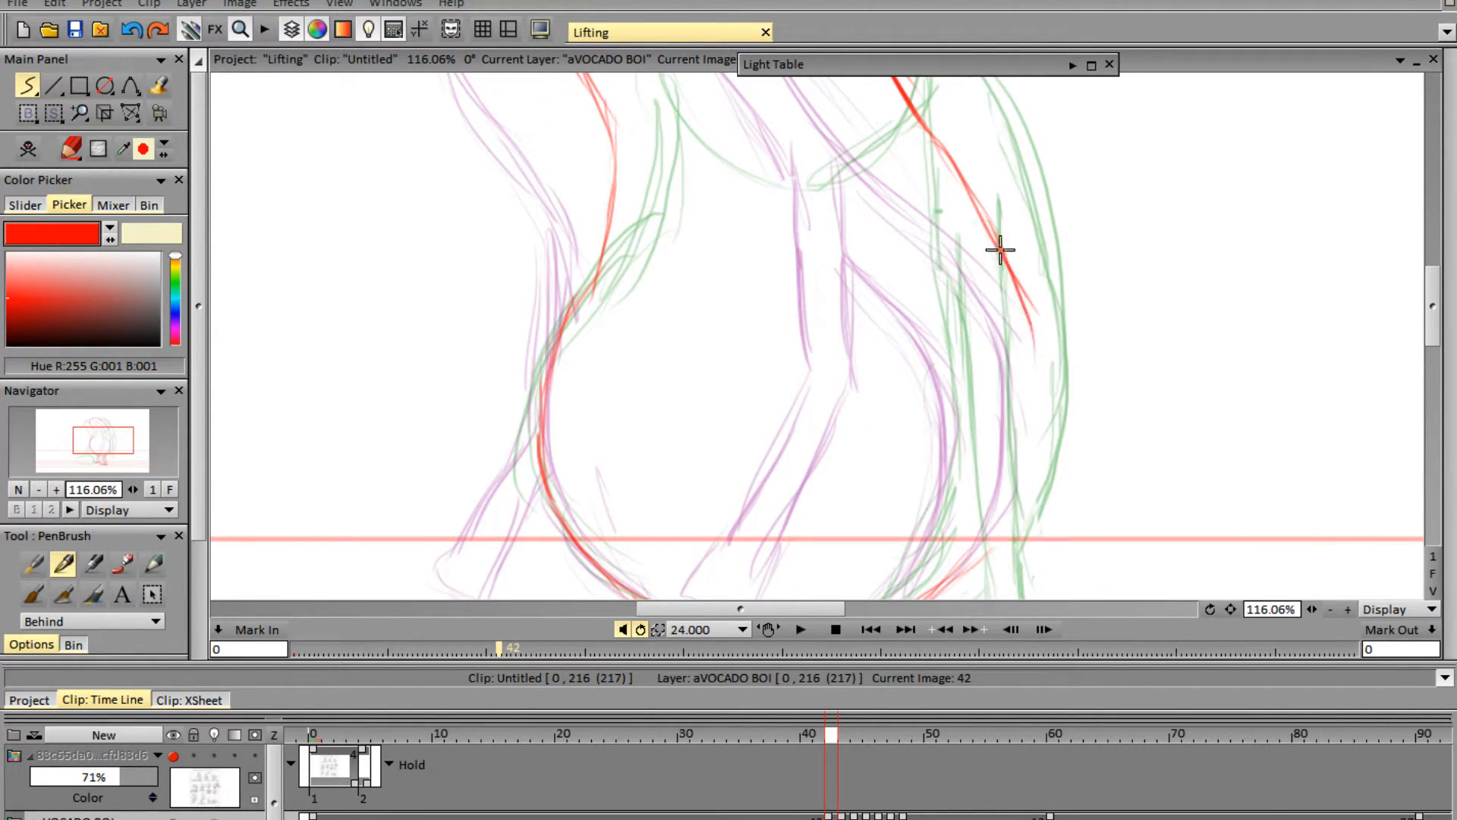
pyautogui.moveTo(1000, 250); pyautogui.dragTo(1027, 414)
pyautogui.moveTo(1034, 348)
pyautogui.mouseDown()
pyautogui.moveTo(1018, 490)
pyautogui.moveTo(979, 557)
pyautogui.mouseUp()
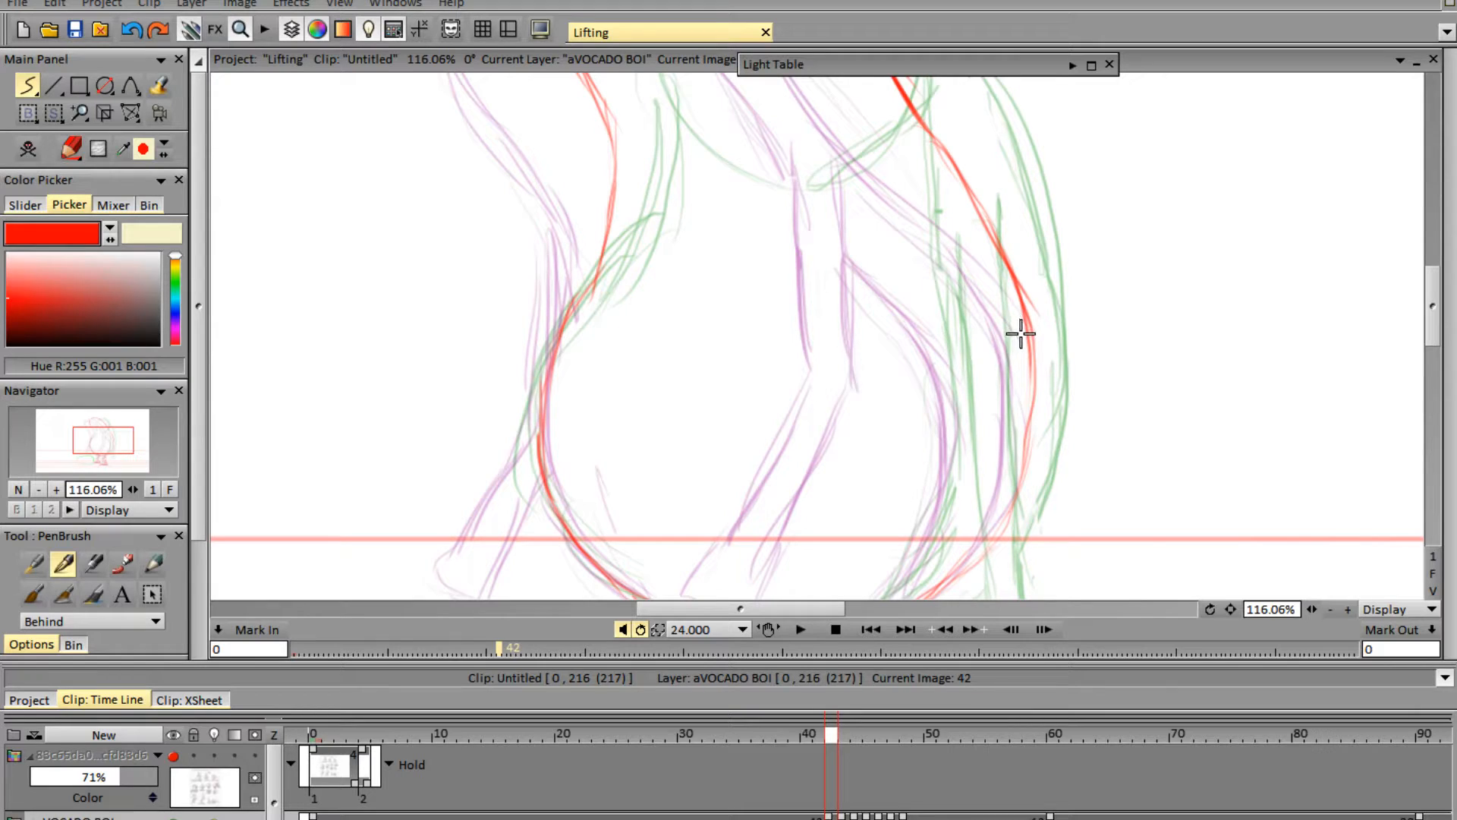
# - Draw the inner rim contour of the avocado from the head down to the belly, and darken the lower back outline
pyautogui.moveTo(1436, 323); pyautogui.dragTo(1439, 278)
pyautogui.moveTo(534, 223)
pyautogui.mouseDown()
pyautogui.moveTo(683, 212)
pyautogui.moveTo(650, 206)
pyautogui.moveTo(771, 272)
pyautogui.moveTo(800, 318)
pyautogui.moveTo(878, 335)
pyautogui.mouseUp()
pyautogui.moveTo(1436, 275); pyautogui.dragTo(1440, 315)
pyautogui.moveTo(813, 123)
pyautogui.mouseDown()
pyautogui.moveTo(957, 346)
pyautogui.moveTo(861, 167)
pyautogui.moveTo(963, 385)
pyautogui.moveTo(910, 244)
pyautogui.moveTo(934, 407)
pyautogui.moveTo(941, 317)
pyautogui.moveTo(938, 581)
pyautogui.mouseUp()
pyautogui.moveTo(1437, 313); pyautogui.dragTo(1439, 353)
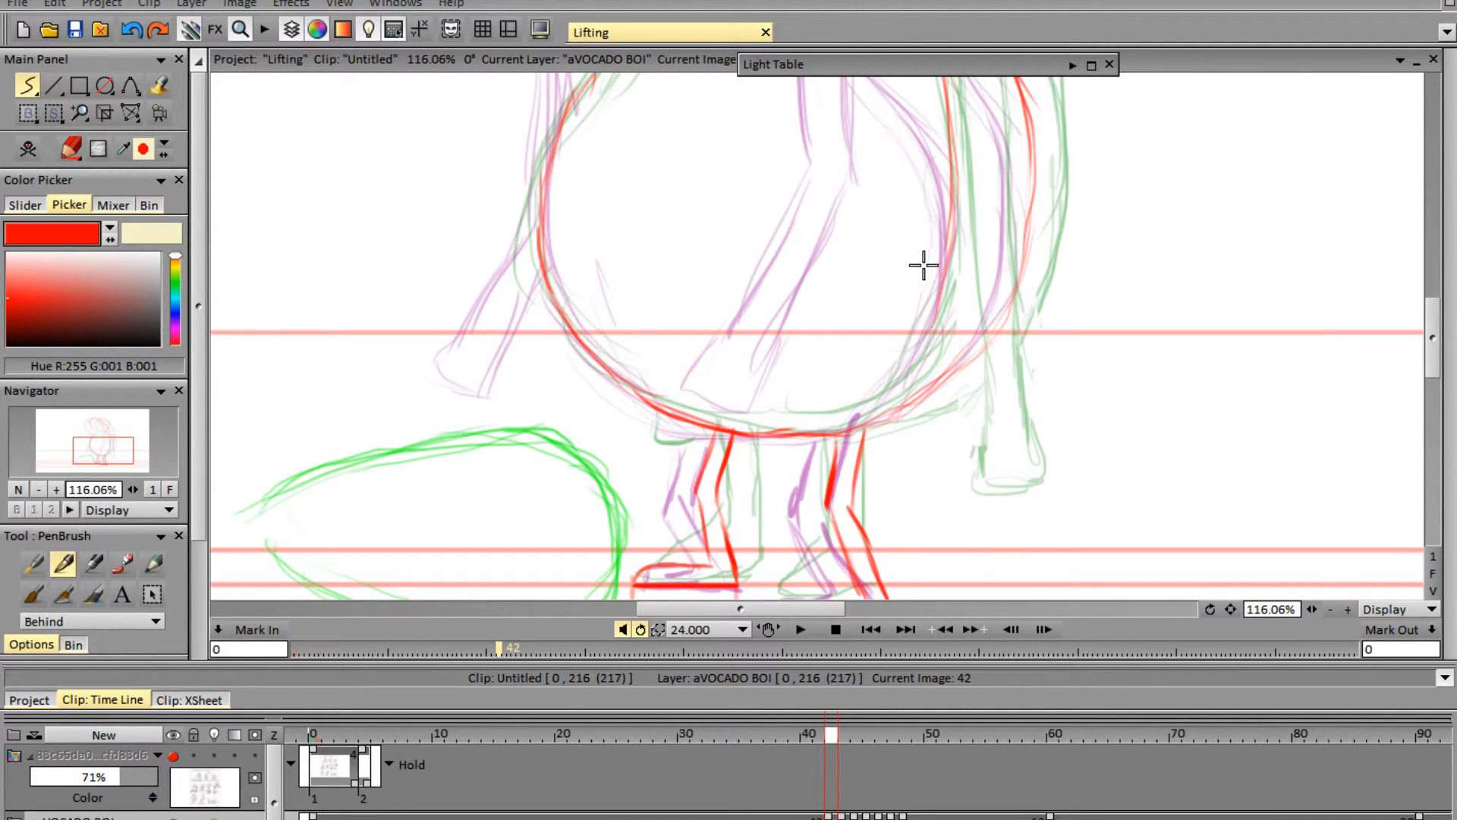
pyautogui.moveTo(947, 217)
pyautogui.mouseDown()
pyautogui.moveTo(953, 260)
pyautogui.moveTo(899, 382)
pyautogui.moveTo(812, 418)
pyautogui.moveTo(888, 410)
pyautogui.moveTo(949, 368)
pyautogui.moveTo(1005, 309)
pyautogui.moveTo(1027, 249)
pyautogui.mouseUp()
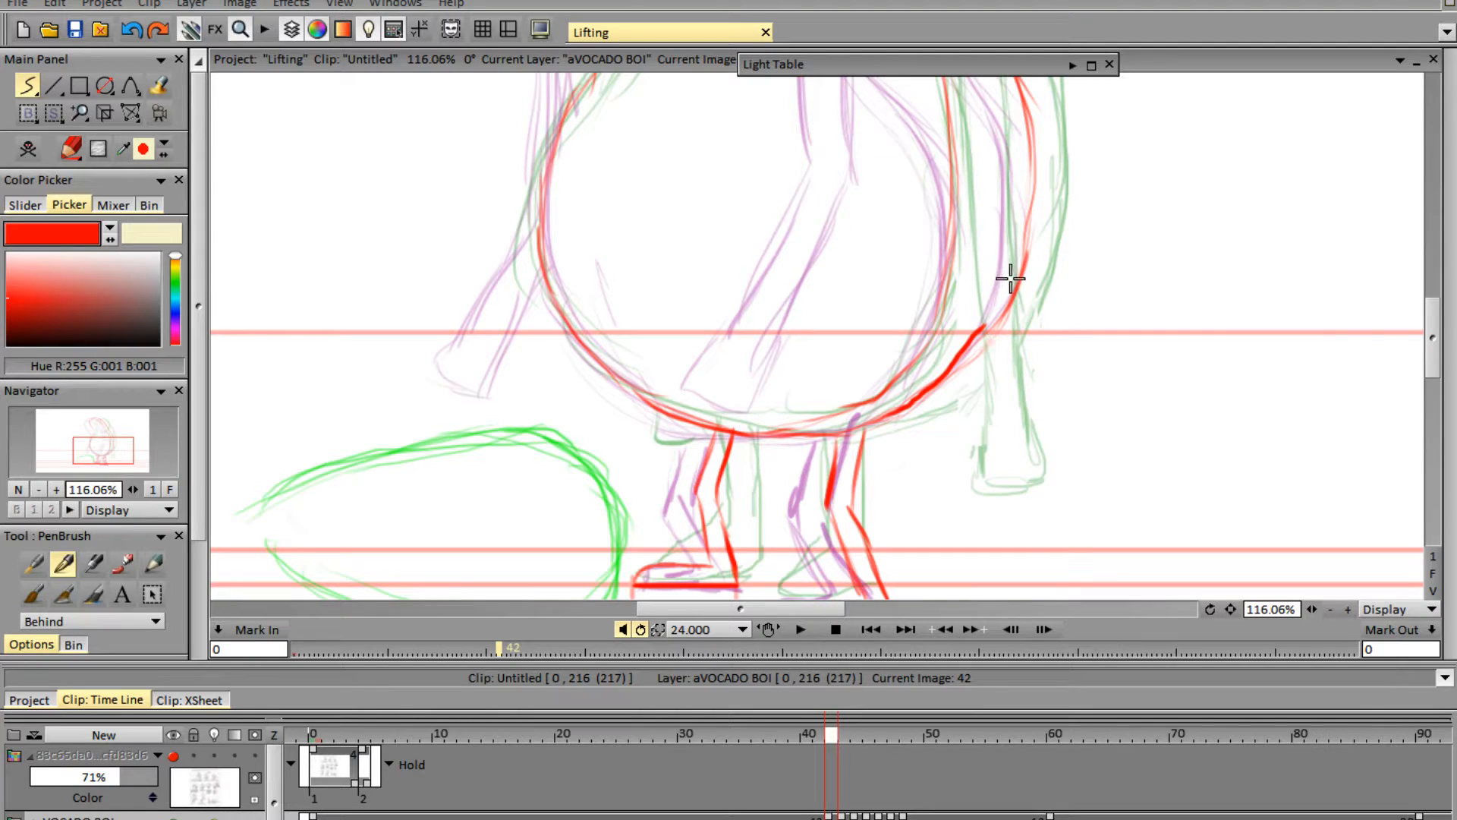
# - Draw the near upper arm hanging from the shoulder to the elbow, redrawing its front line to make the arm narrower
pyautogui.moveTo(1434, 343); pyautogui.dragTo(1417, 284)
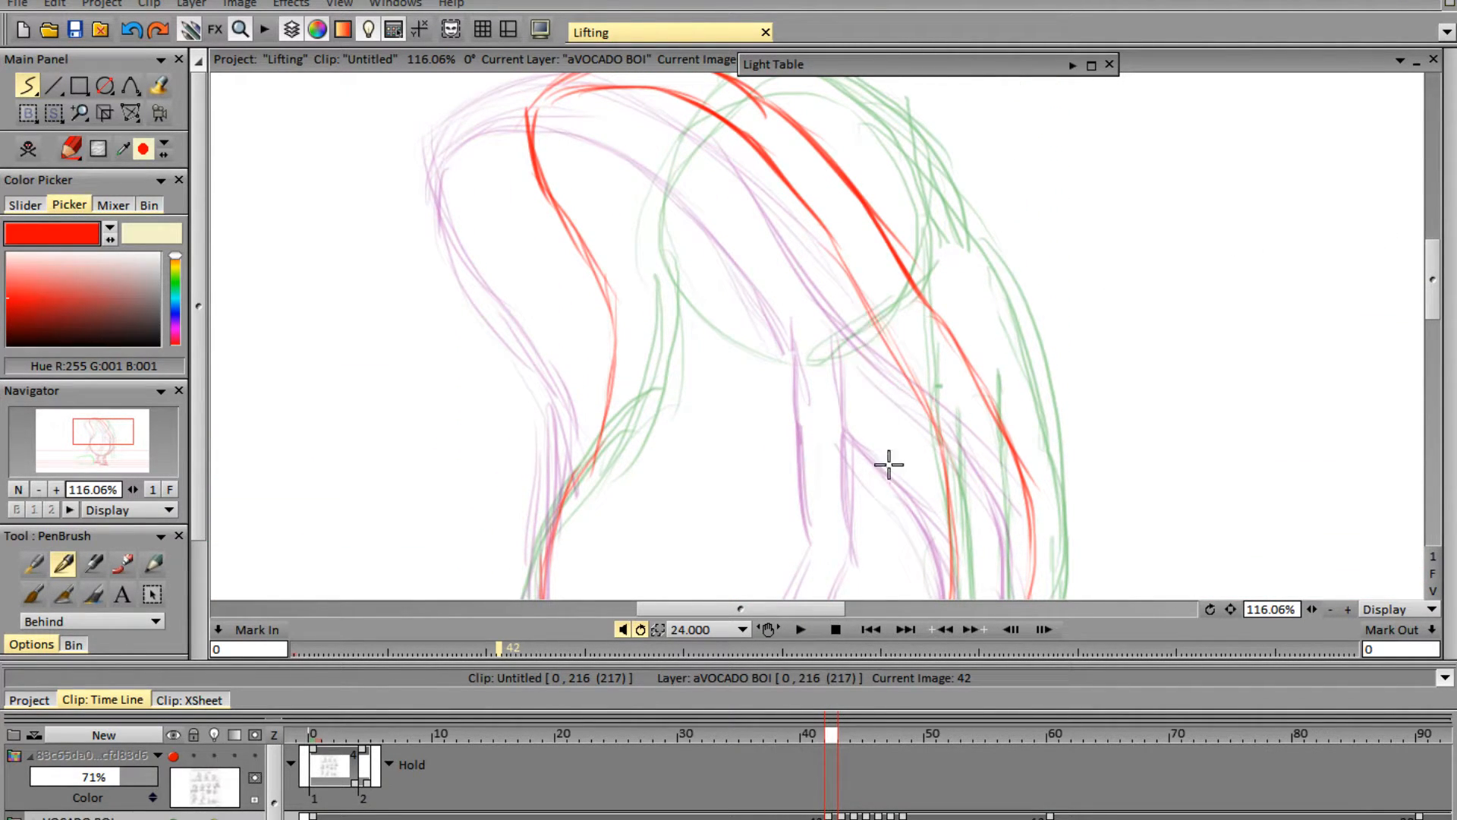
pyautogui.moveTo(869, 347); pyautogui.dragTo(881, 510)
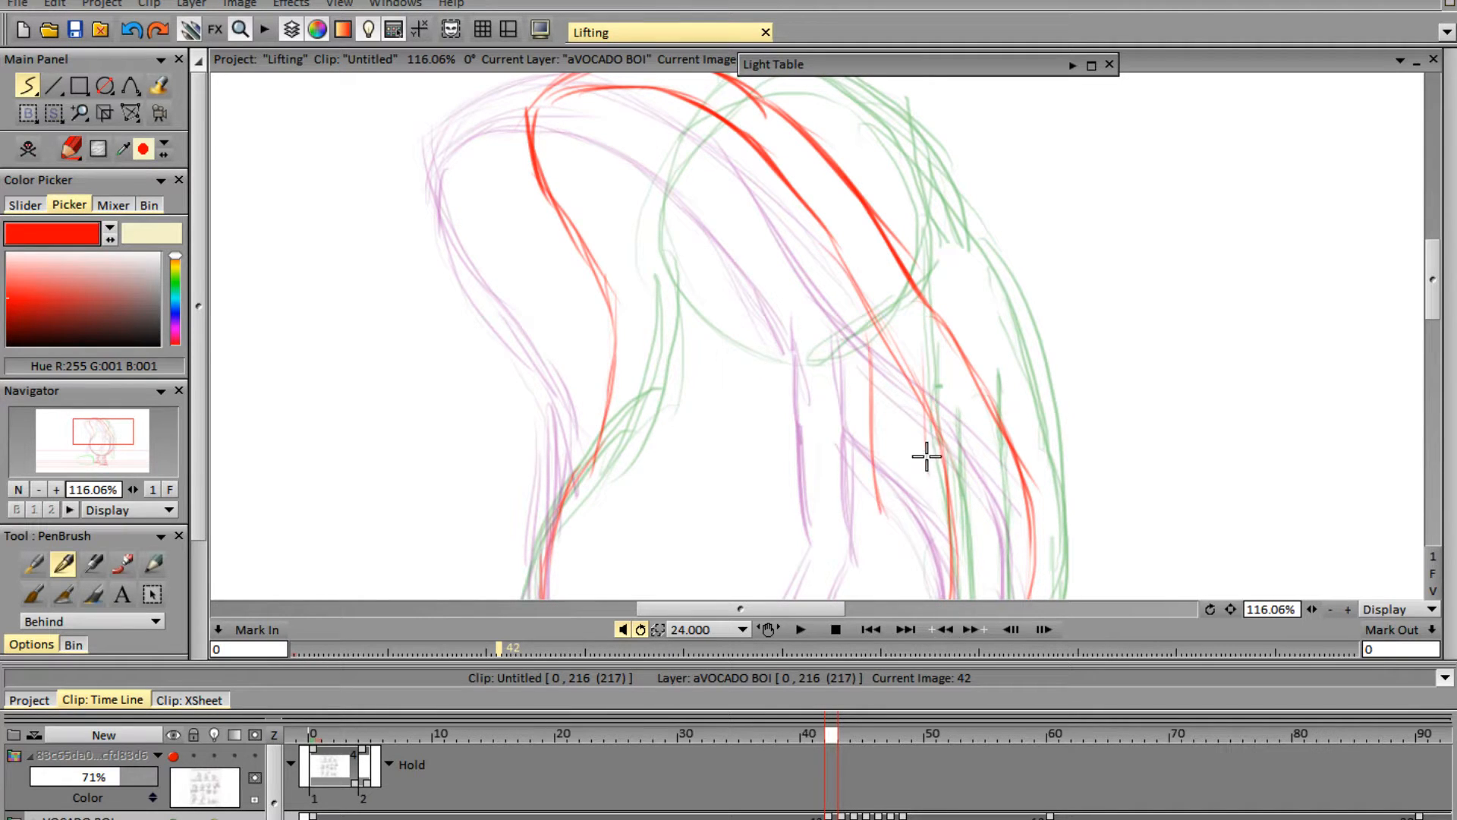
pyautogui.moveTo(923, 354); pyautogui.dragTo(932, 525)
pyautogui.moveTo(876, 339); pyautogui.dragTo(883, 514)
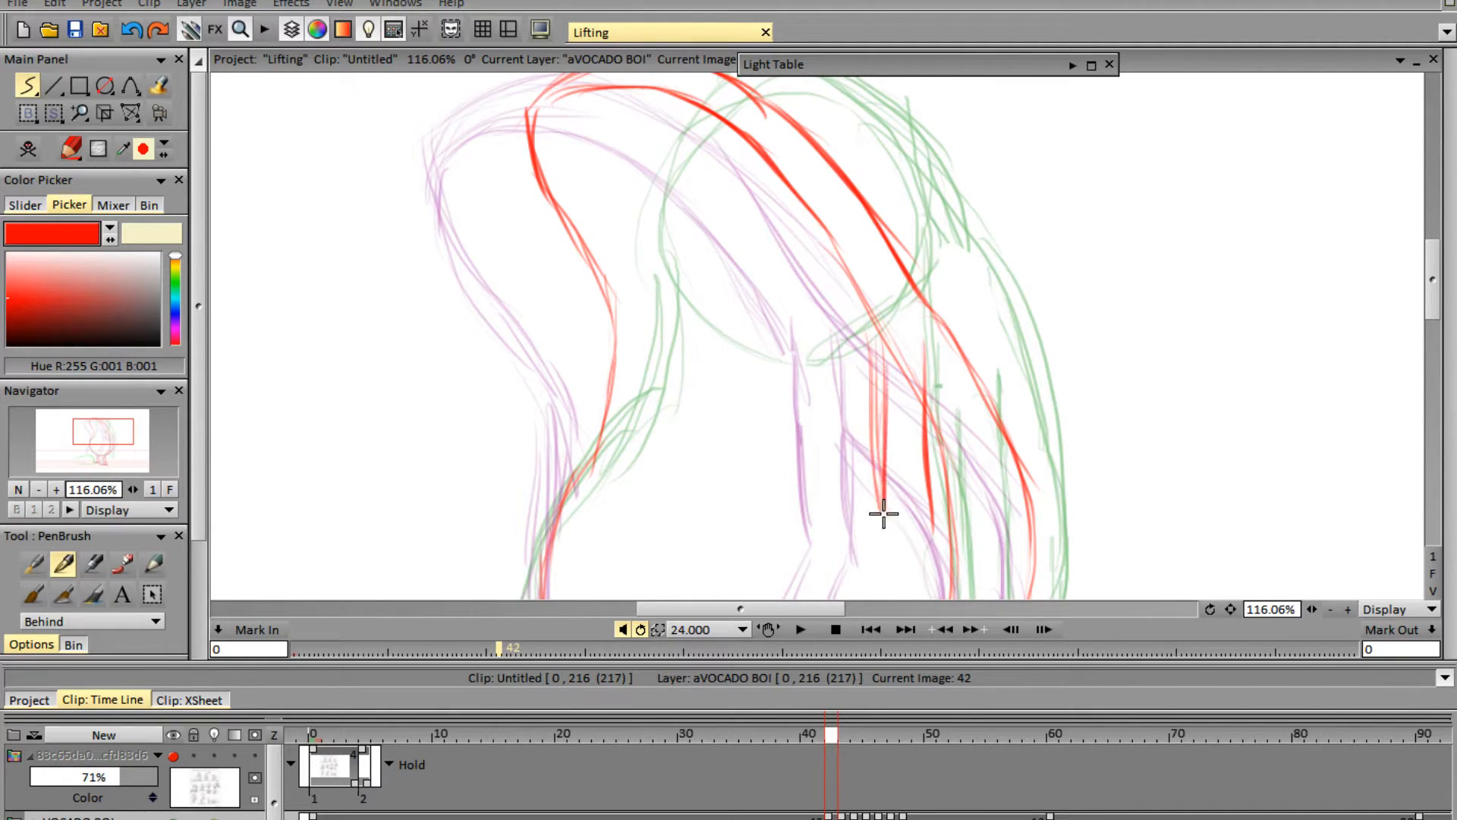
pyautogui.press('e')
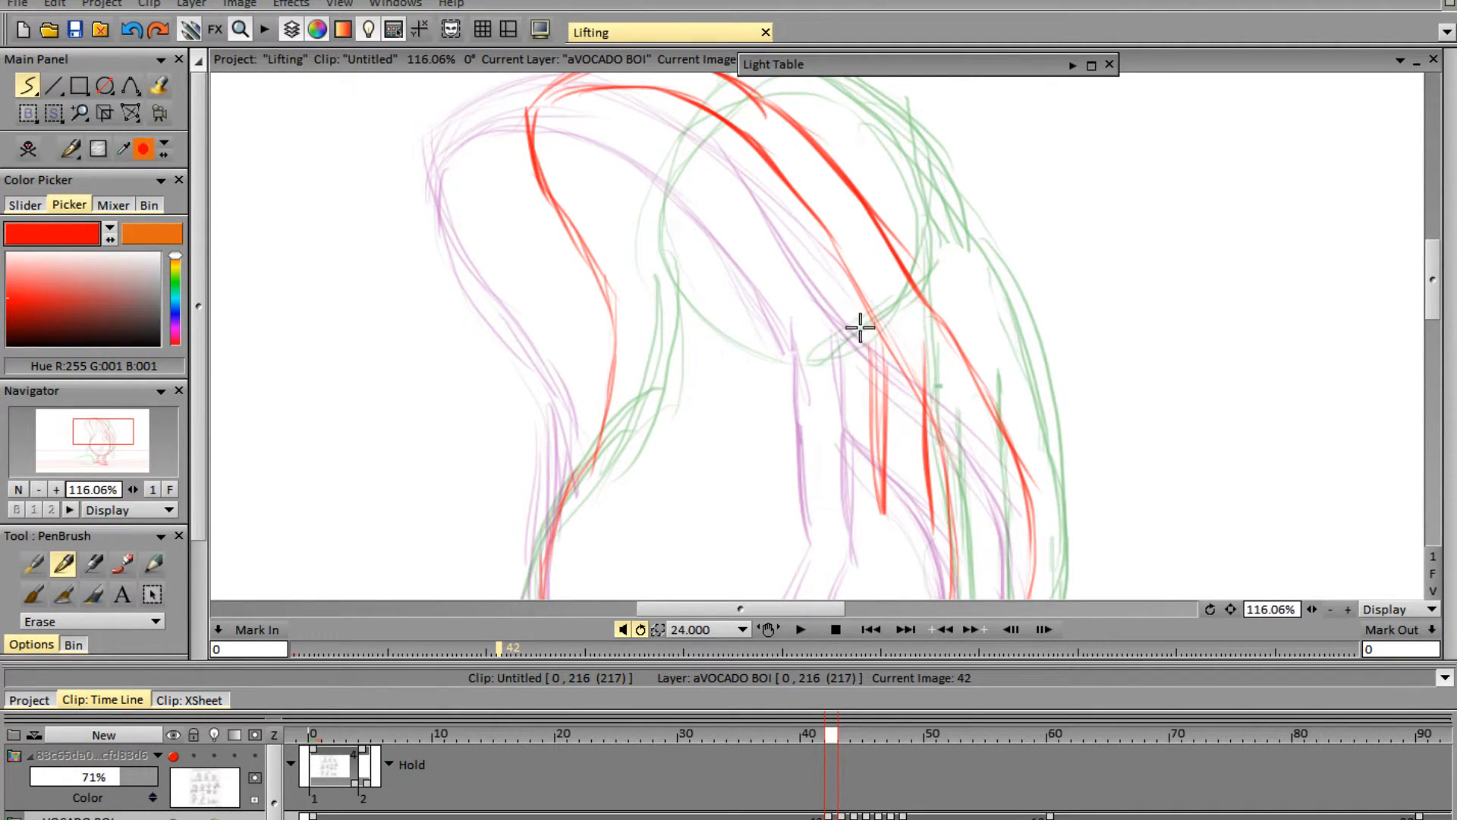
pyautogui.moveTo(860, 327); pyautogui.dragTo(879, 519)
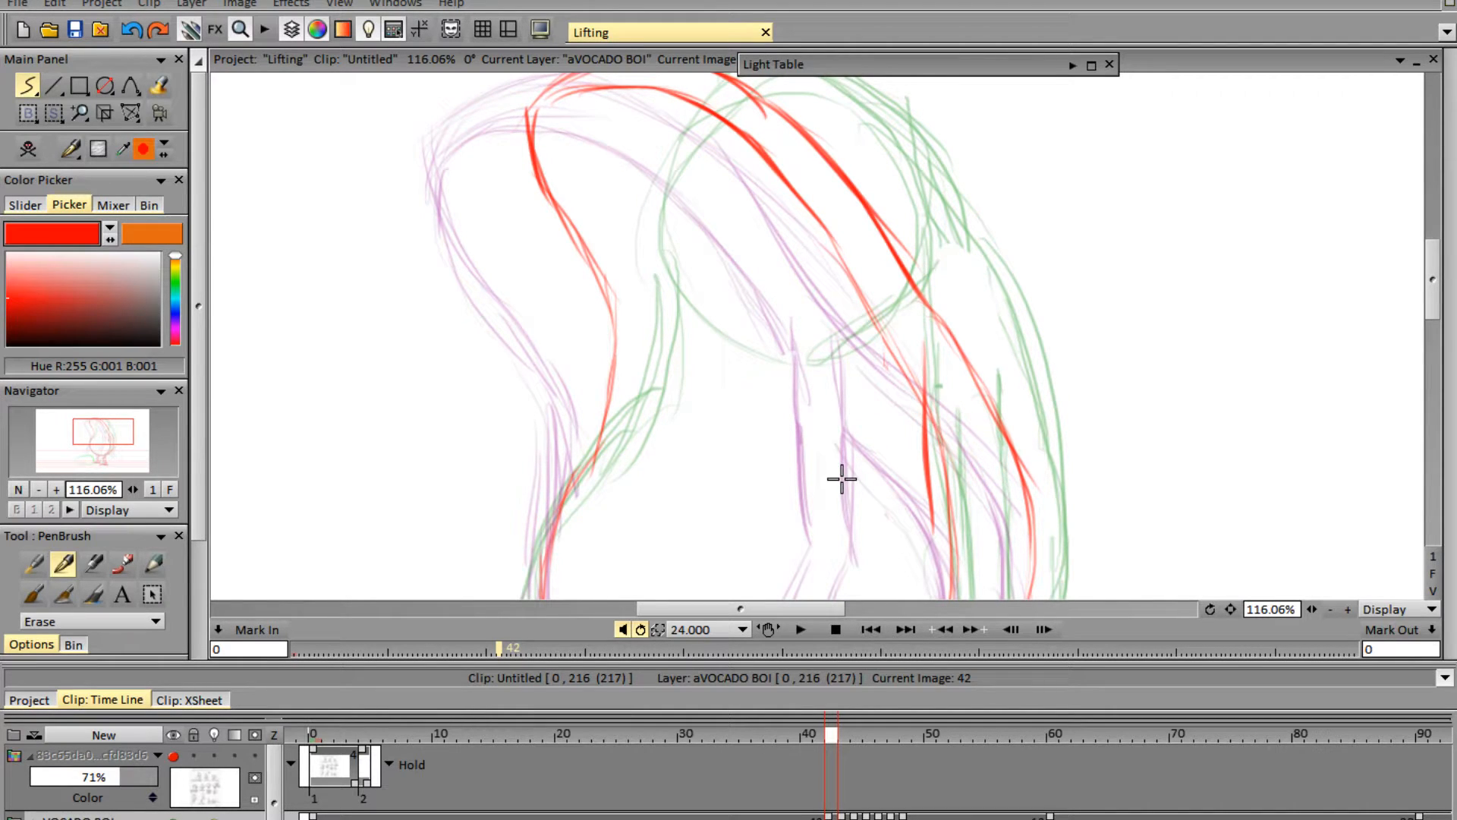
pyautogui.press('e')
pyautogui.moveTo(883, 334); pyautogui.dragTo(895, 517)
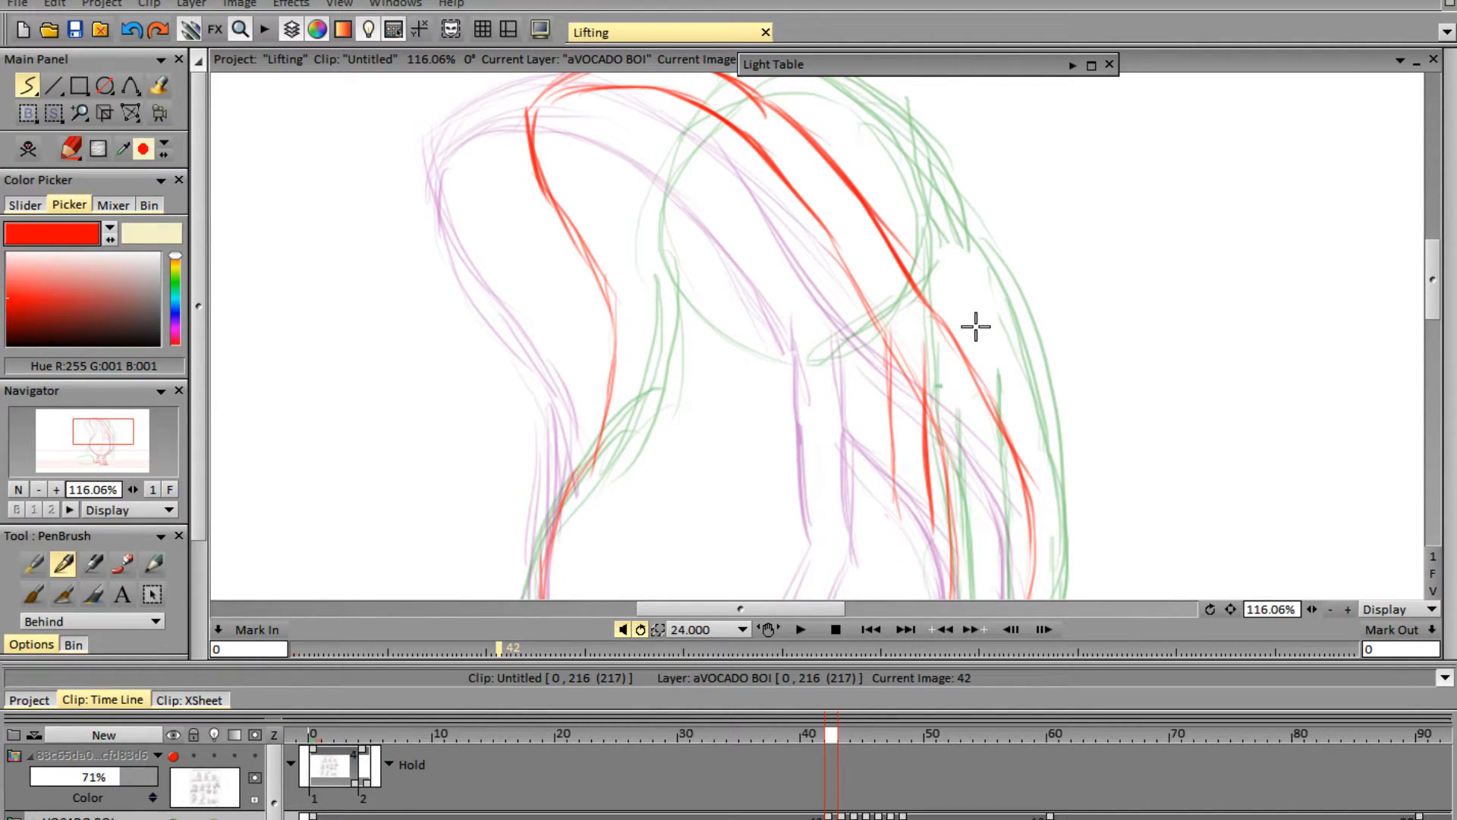
pyautogui.scroll(-3, 1432, 307)
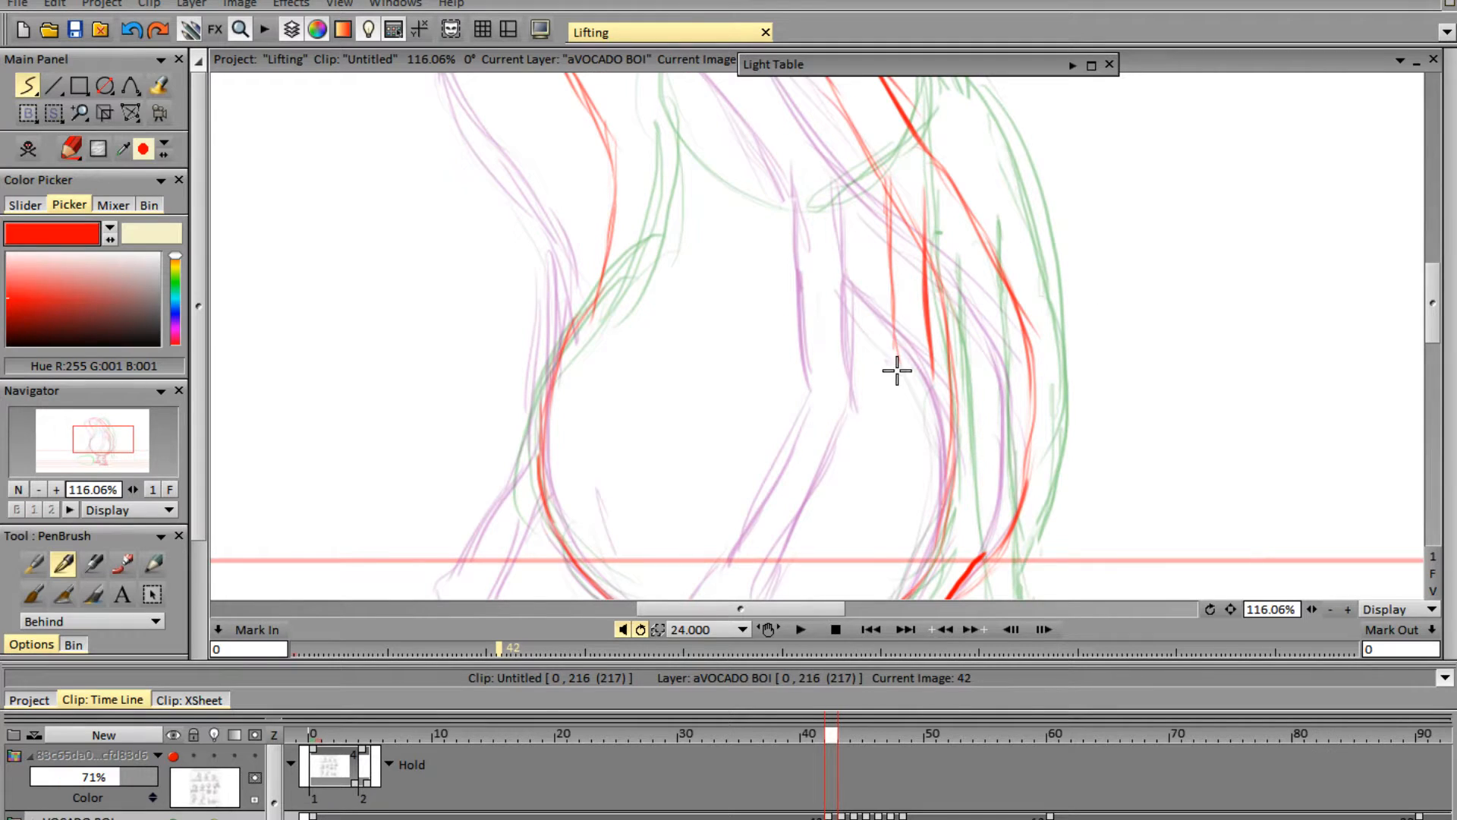
pyautogui.moveTo(894, 349); pyautogui.dragTo(897, 398)
# - Draw the near forearm angling forward from the elbow and finish it with a simple hand over the lower belly
pyautogui.scroll(-3, 1440, 319)
pyautogui.scroll(1, 1436, 326)
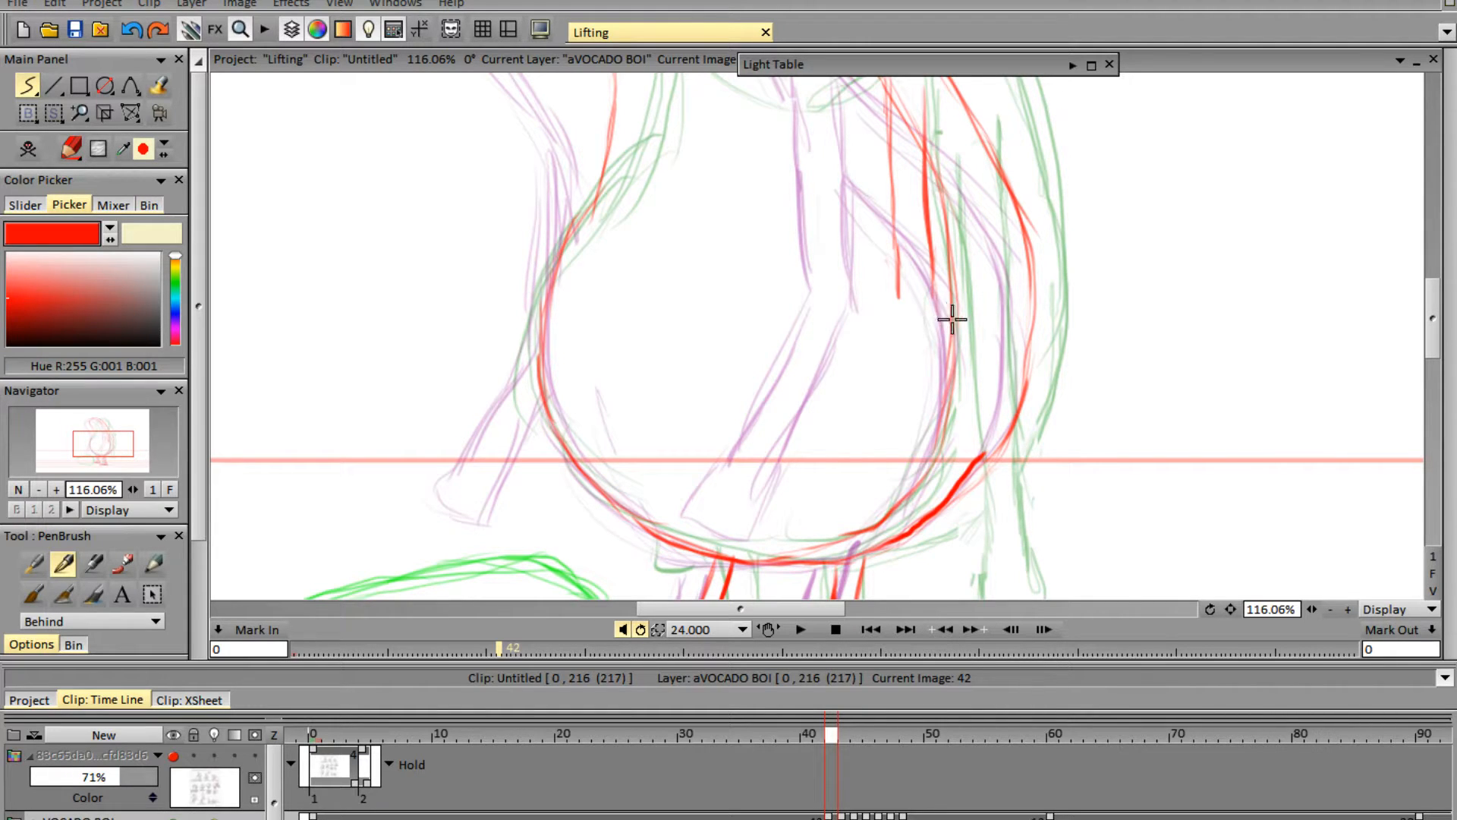
pyautogui.moveTo(937, 326); pyautogui.dragTo(894, 490)
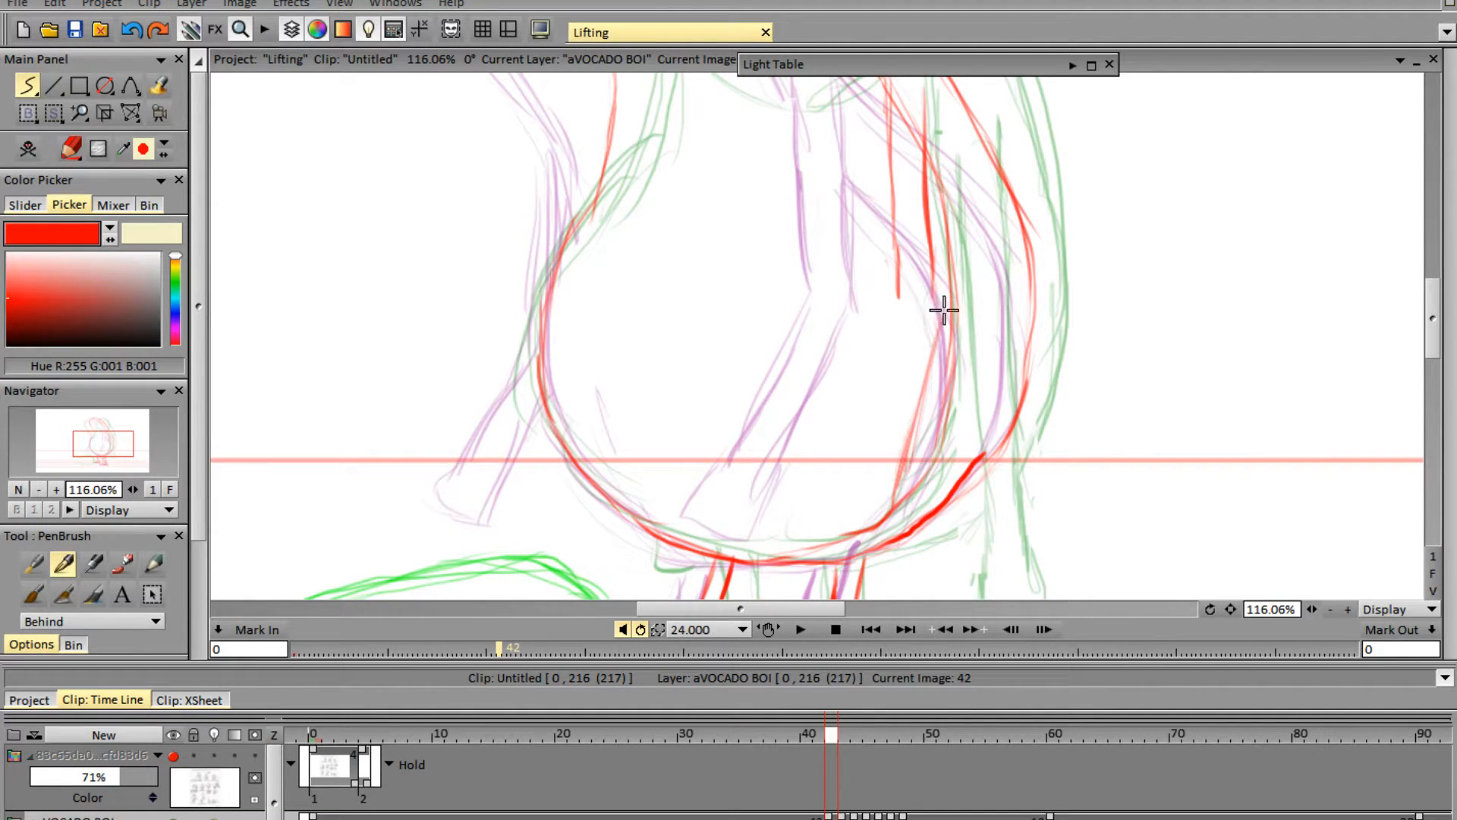
pyautogui.moveTo(942, 304)
pyautogui.mouseDown()
pyautogui.moveTo(919, 440)
pyautogui.moveTo(895, 372)
pyautogui.moveTo(869, 475)
pyautogui.mouseUp()
pyautogui.moveTo(894, 375)
pyautogui.mouseDown()
pyautogui.moveTo(862, 488)
pyautogui.moveTo(872, 504)
pyautogui.moveTo(833, 527)
pyautogui.moveTo(885, 523)
pyautogui.moveTo(837, 526)
pyautogui.moveTo(876, 564)
pyautogui.moveTo(896, 524)
pyautogui.mouseUp()
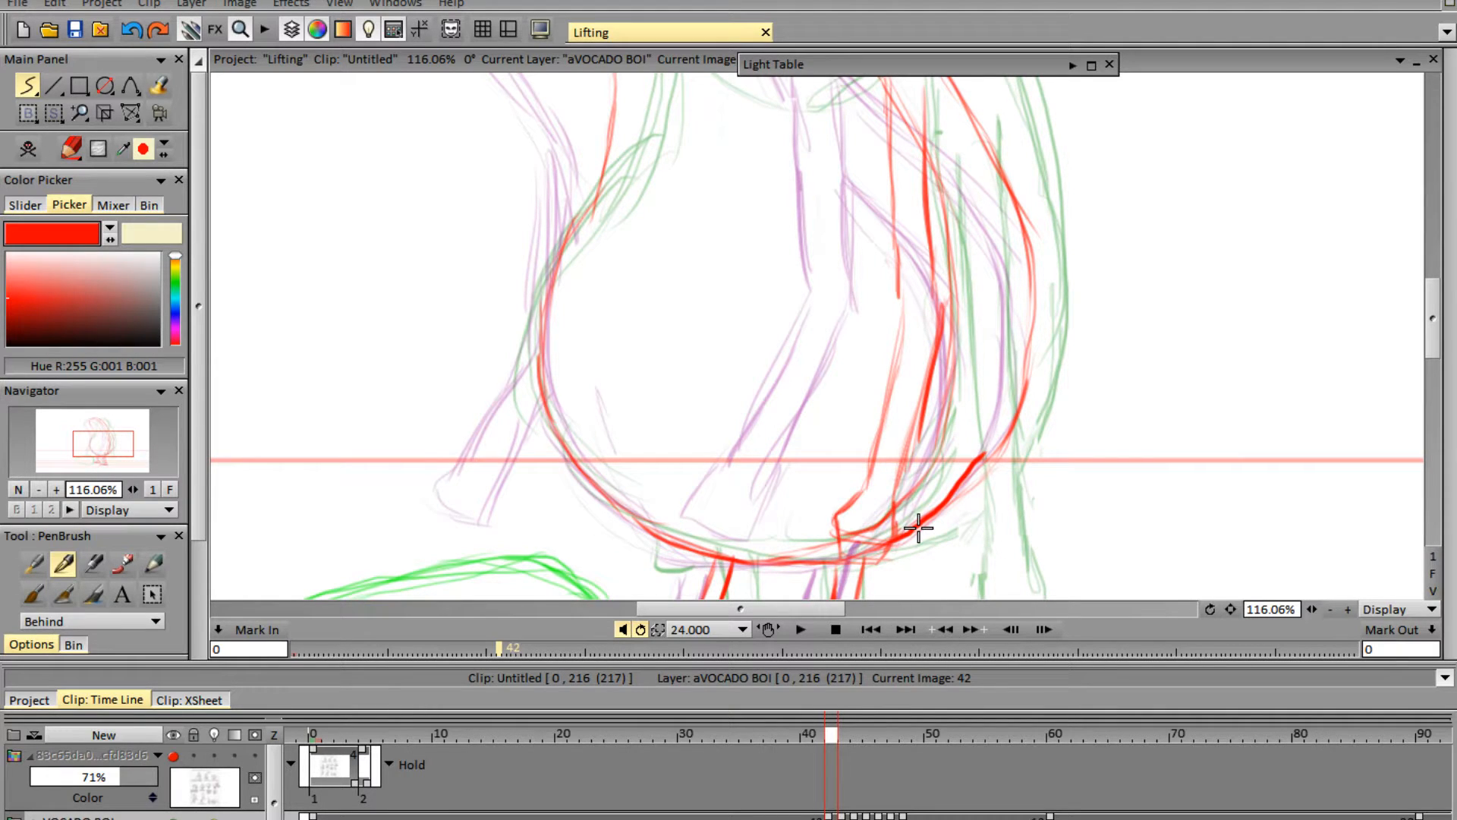
# - Erase the body outline overlapping the near hand and clean up a small spot on the upper arm's front line
pyautogui.press('e')
pyautogui.moveTo(872, 504); pyautogui.dragTo(863, 520)
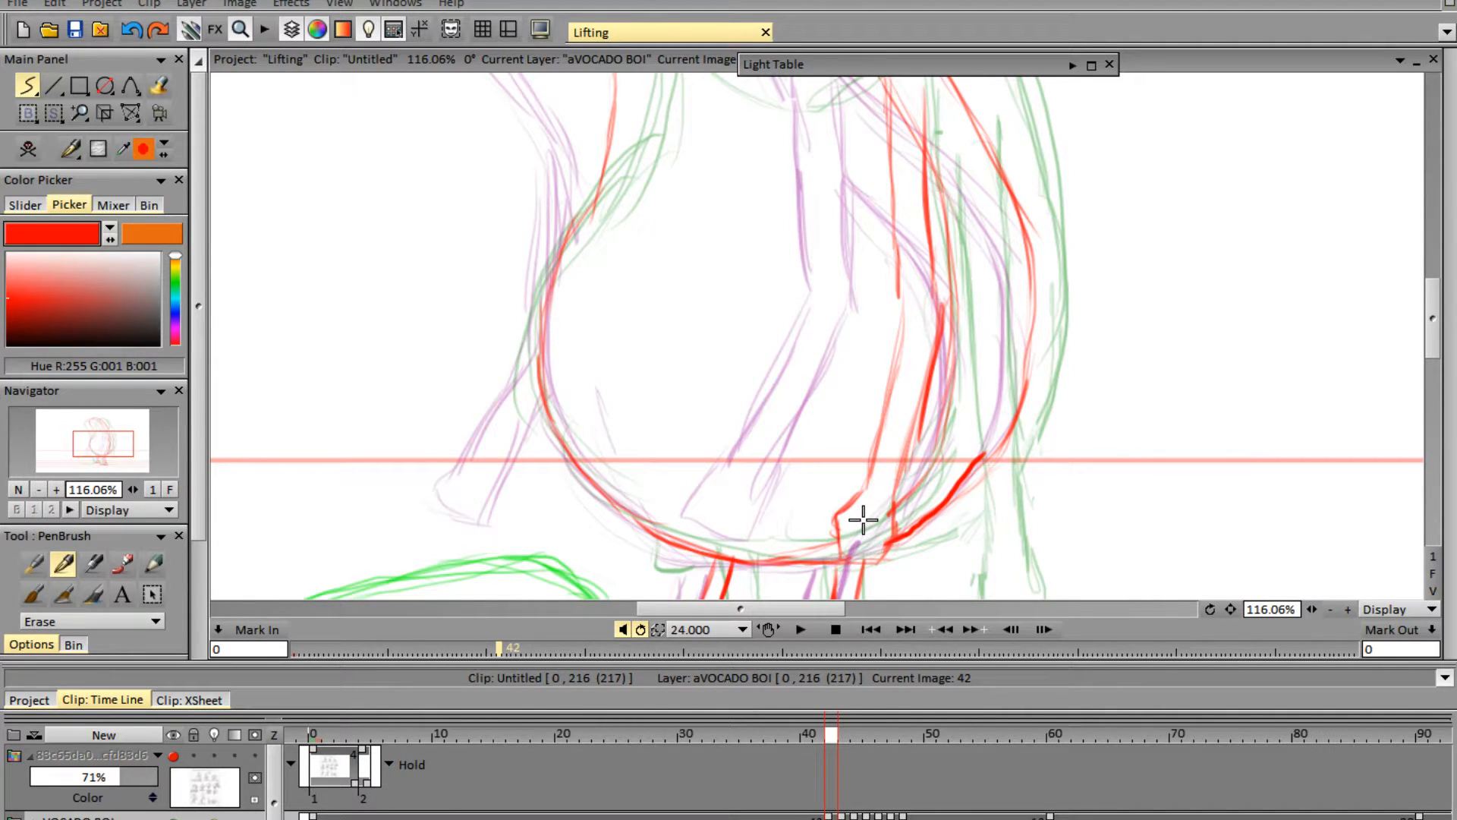
pyautogui.press('e')
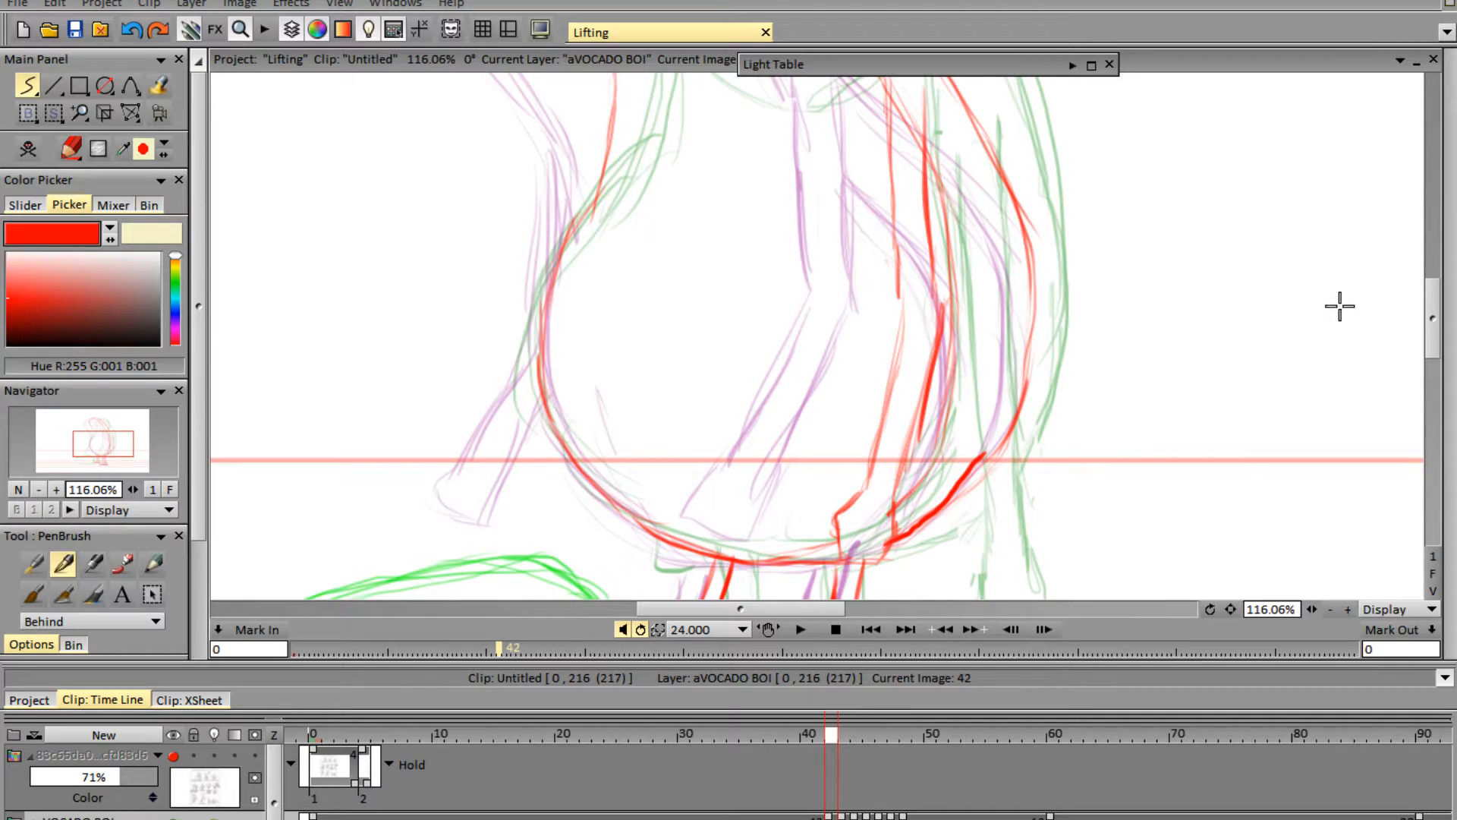
pyautogui.moveTo(1451, 402)
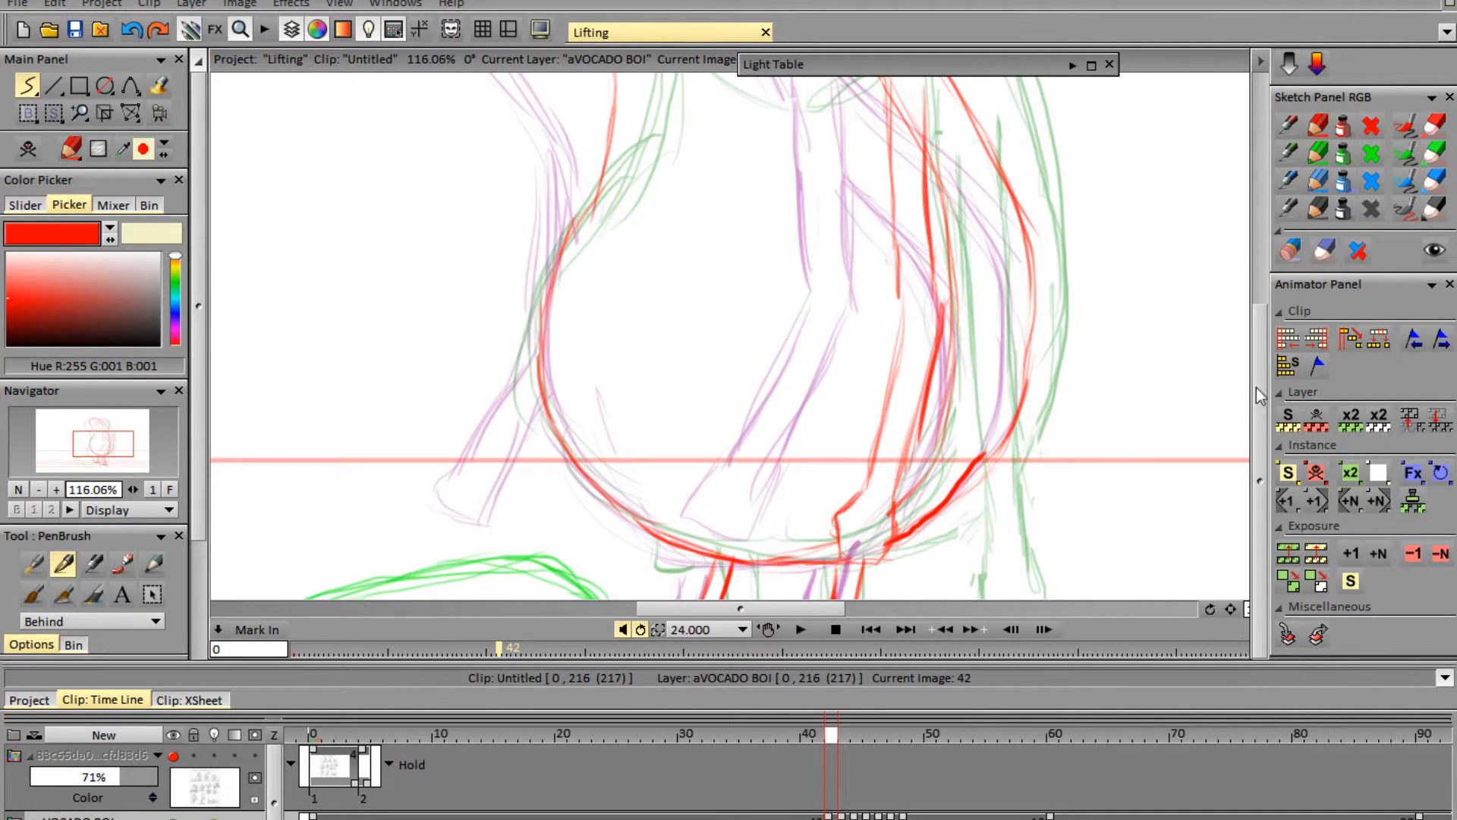
pyautogui.press('e')
pyautogui.moveTo(894, 125)
pyautogui.mouseDown()
pyautogui.moveTo(900, 104)
pyautogui.moveTo(913, 141)
pyautogui.moveTo(888, 116)
pyautogui.mouseUp()
pyautogui.press('e')
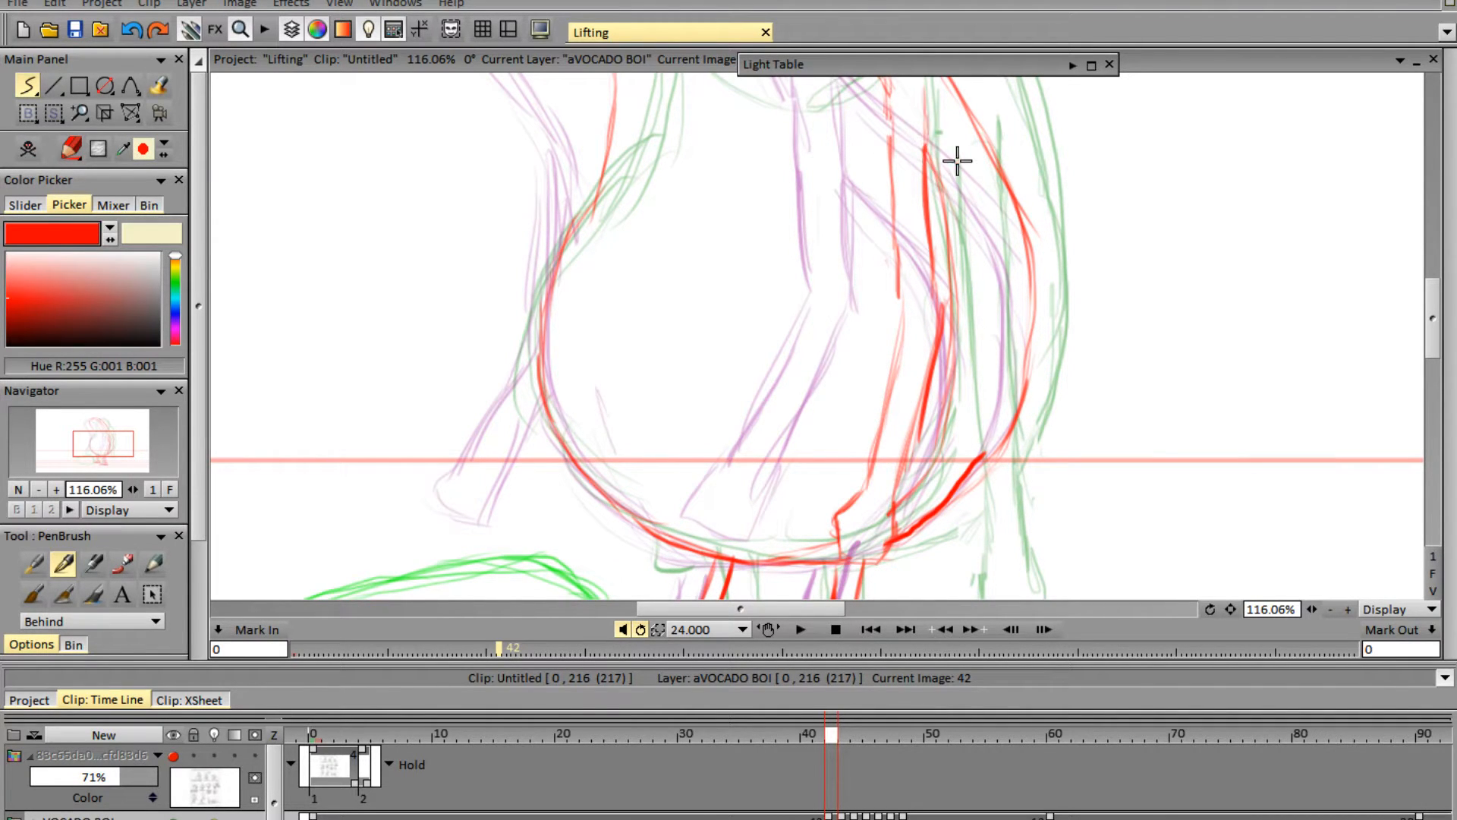
# - Sketch the visible part of the far forearm and its hand protruding in front of the lower belly
pyautogui.moveTo(1431, 334); pyautogui.dragTo(1431, 309)
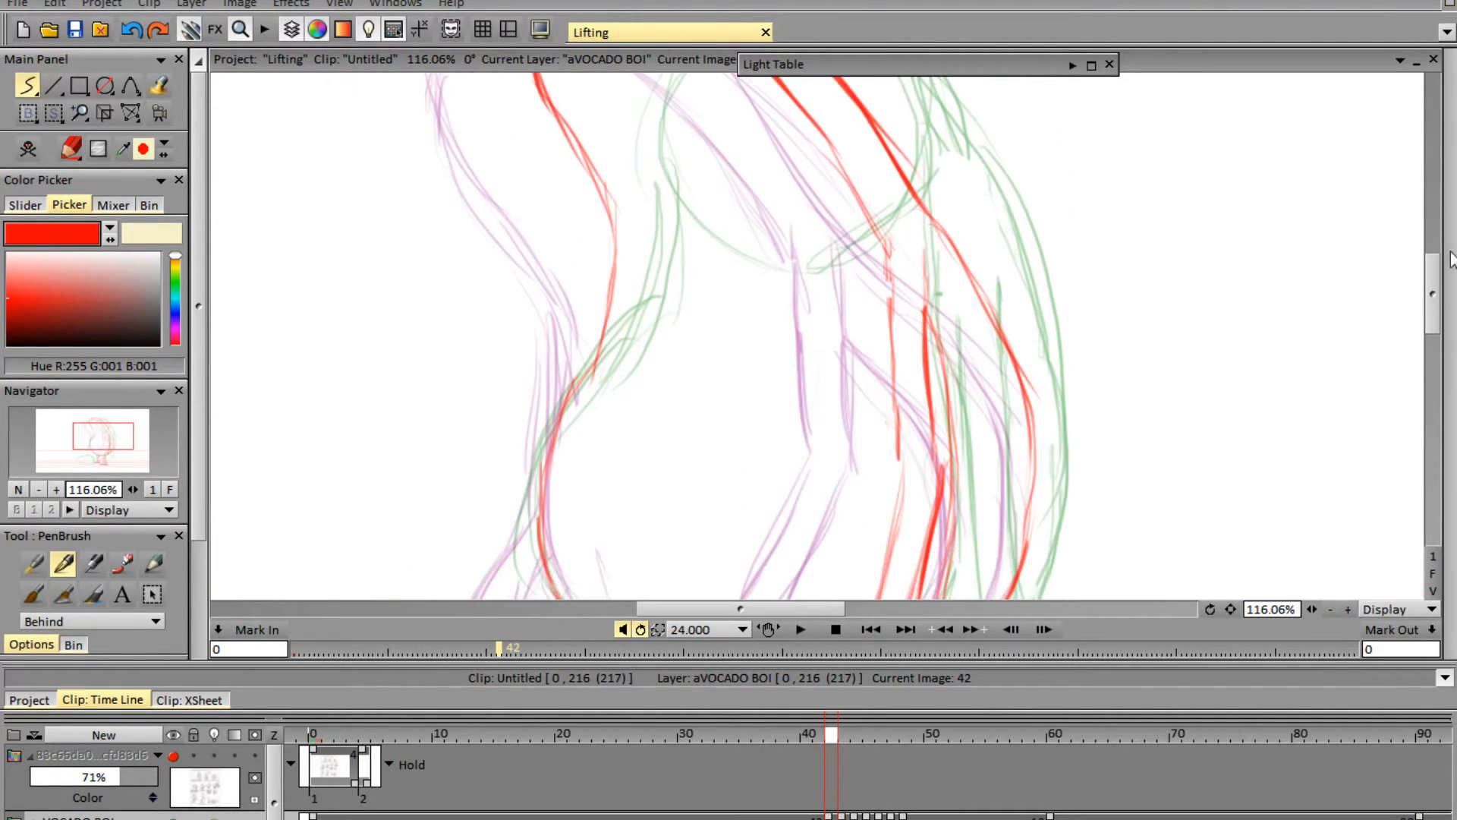
pyautogui.moveTo(611, 250); pyautogui.dragTo(589, 343)
pyautogui.moveTo(1432, 300); pyautogui.dragTo(1432, 328)
pyautogui.moveTo(532, 350)
pyautogui.mouseDown()
pyautogui.moveTo(527, 452)
pyautogui.moveTo(503, 456)
pyautogui.moveTo(516, 486)
pyautogui.moveTo(546, 482)
pyautogui.moveTo(561, 435)
pyautogui.mouseUp()
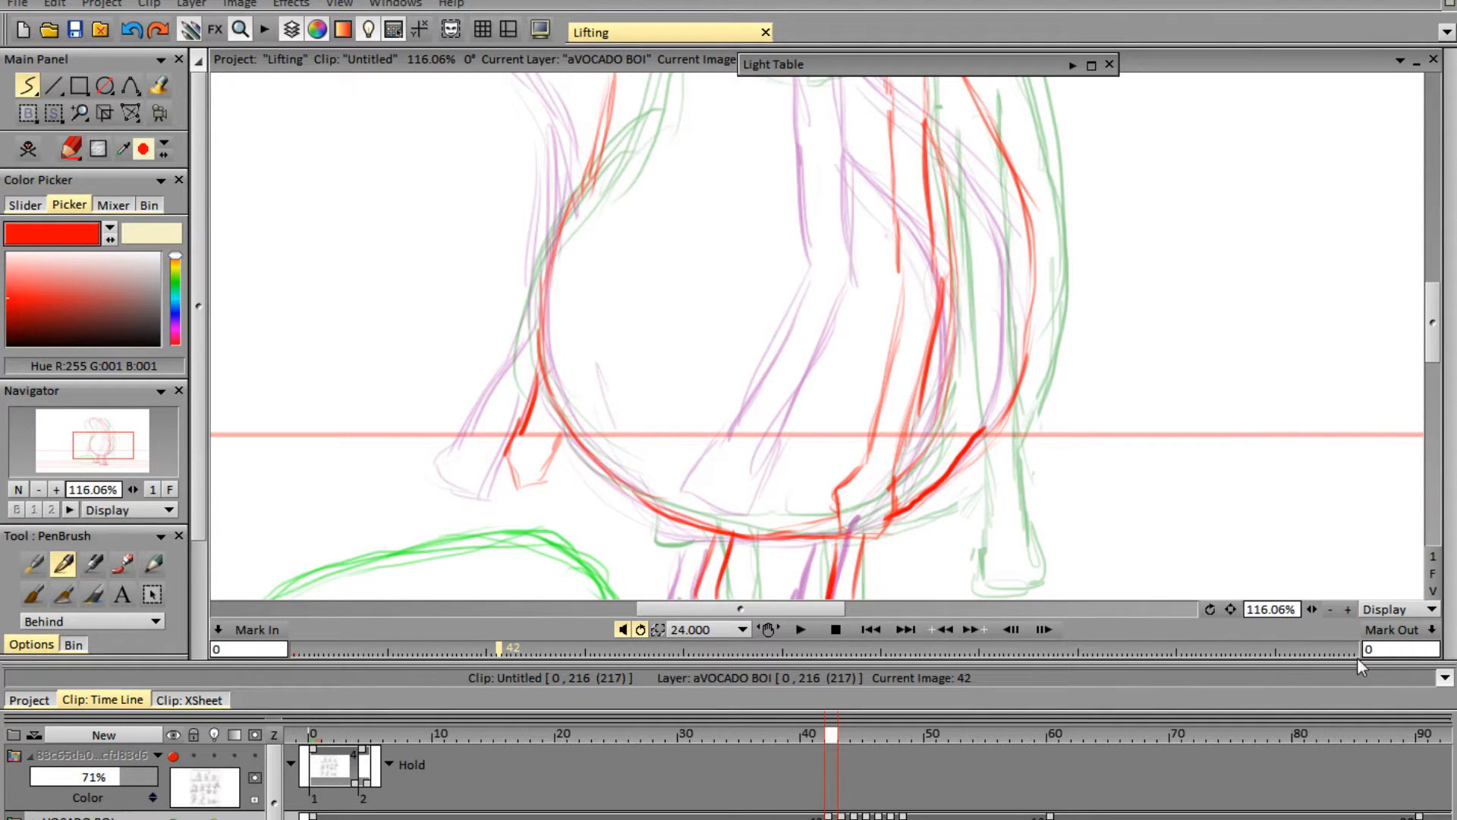
# - Add a new blank drawing at frame 41
pyautogui.press('Left')
pyautogui.press('BackSpace')
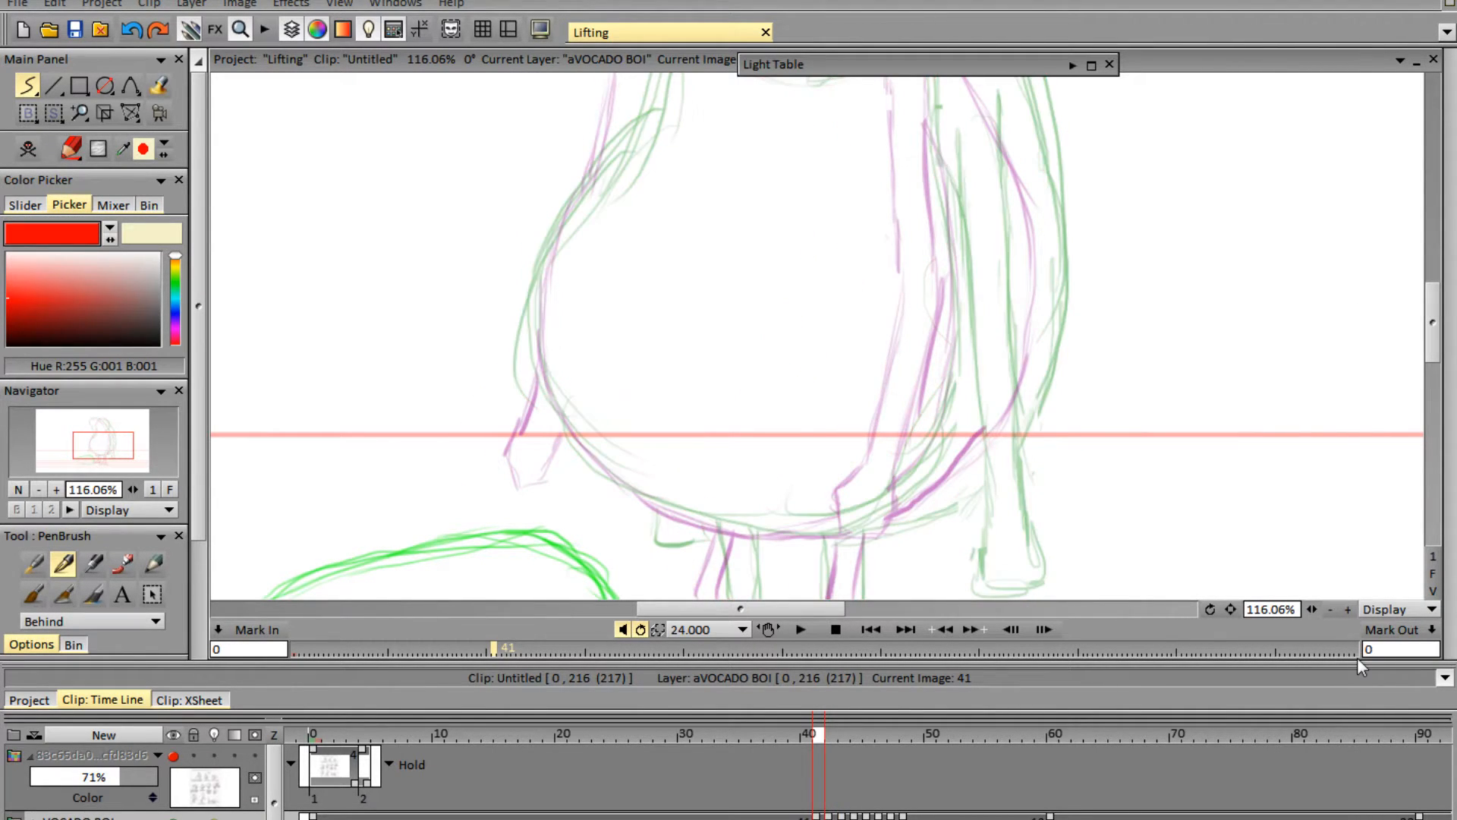
pyautogui.scroll(-3, 1404, 326)
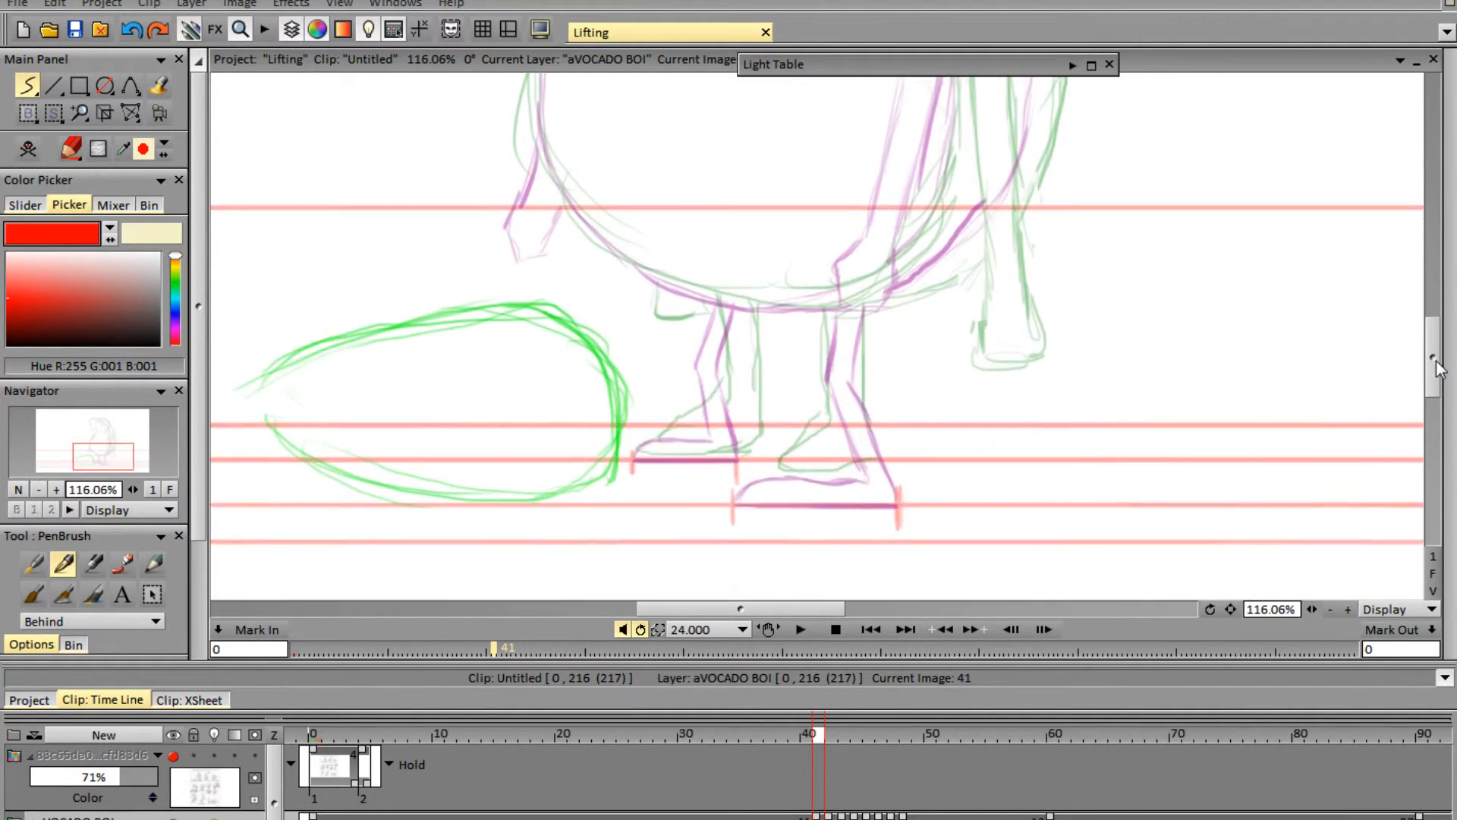
# - On the frame 0 drawing, erase both feet and the lower legs down to short stubs under the body
pyautogui.click(315, 736)
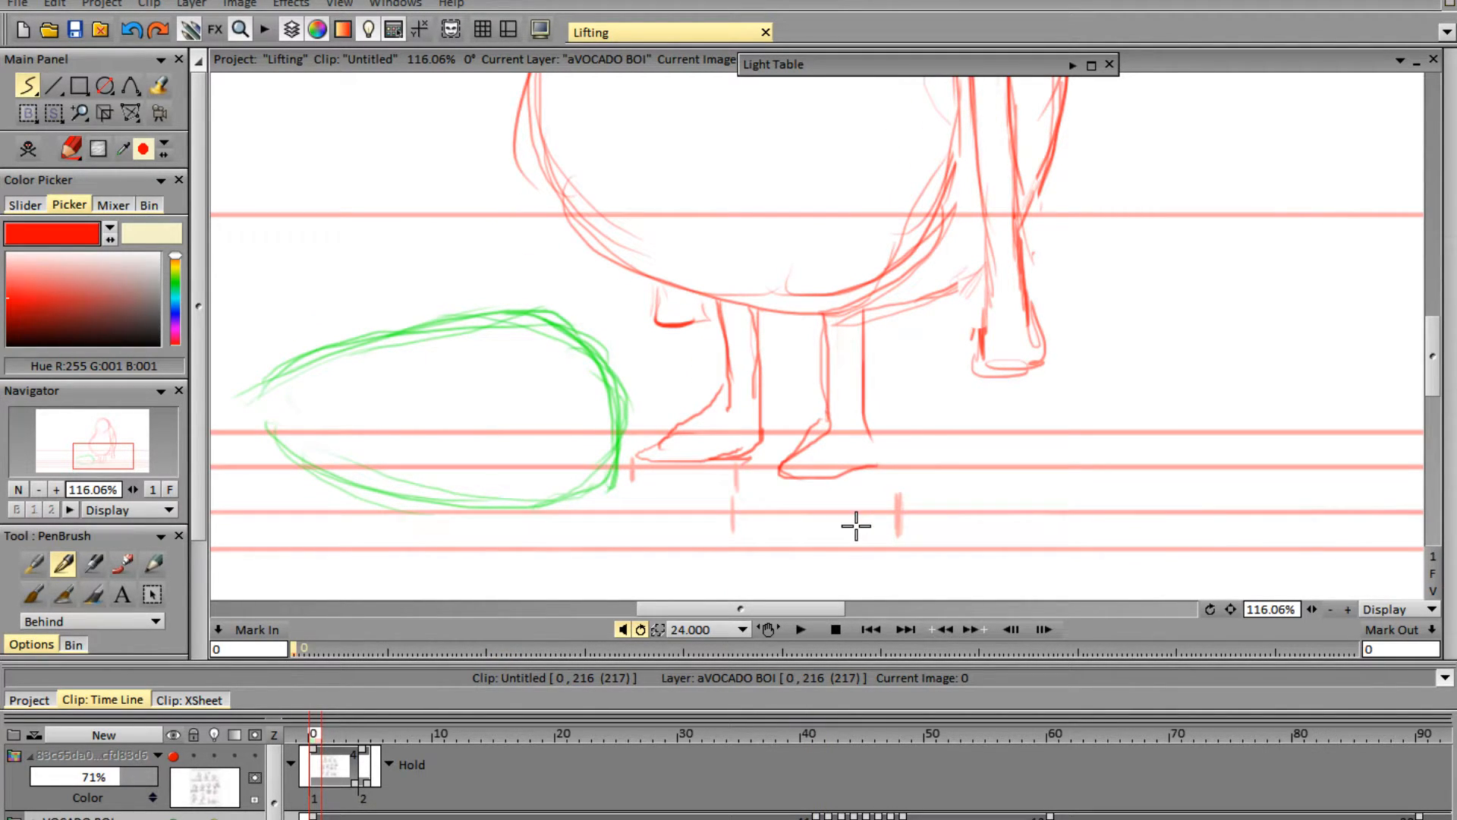
pyautogui.press('e')
pyautogui.moveTo(641, 440); pyautogui.dragTo(740, 437)
pyautogui.moveTo(737, 418)
pyautogui.mouseDown()
pyautogui.moveTo(718, 337)
pyautogui.moveTo(845, 460)
pyautogui.moveTo(868, 416)
pyautogui.moveTo(772, 491)
pyautogui.mouseUp()
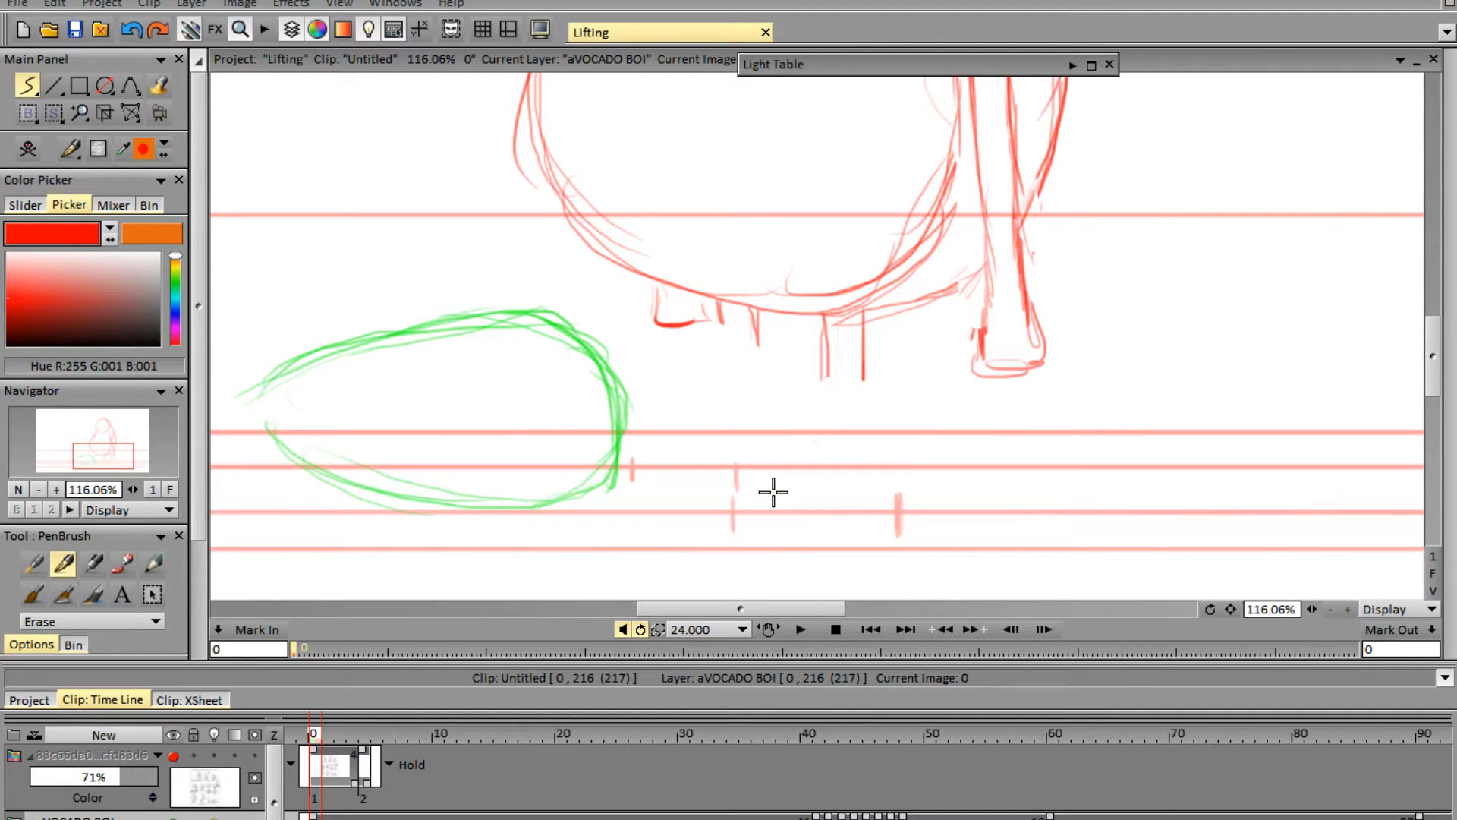
pyautogui.press('n')
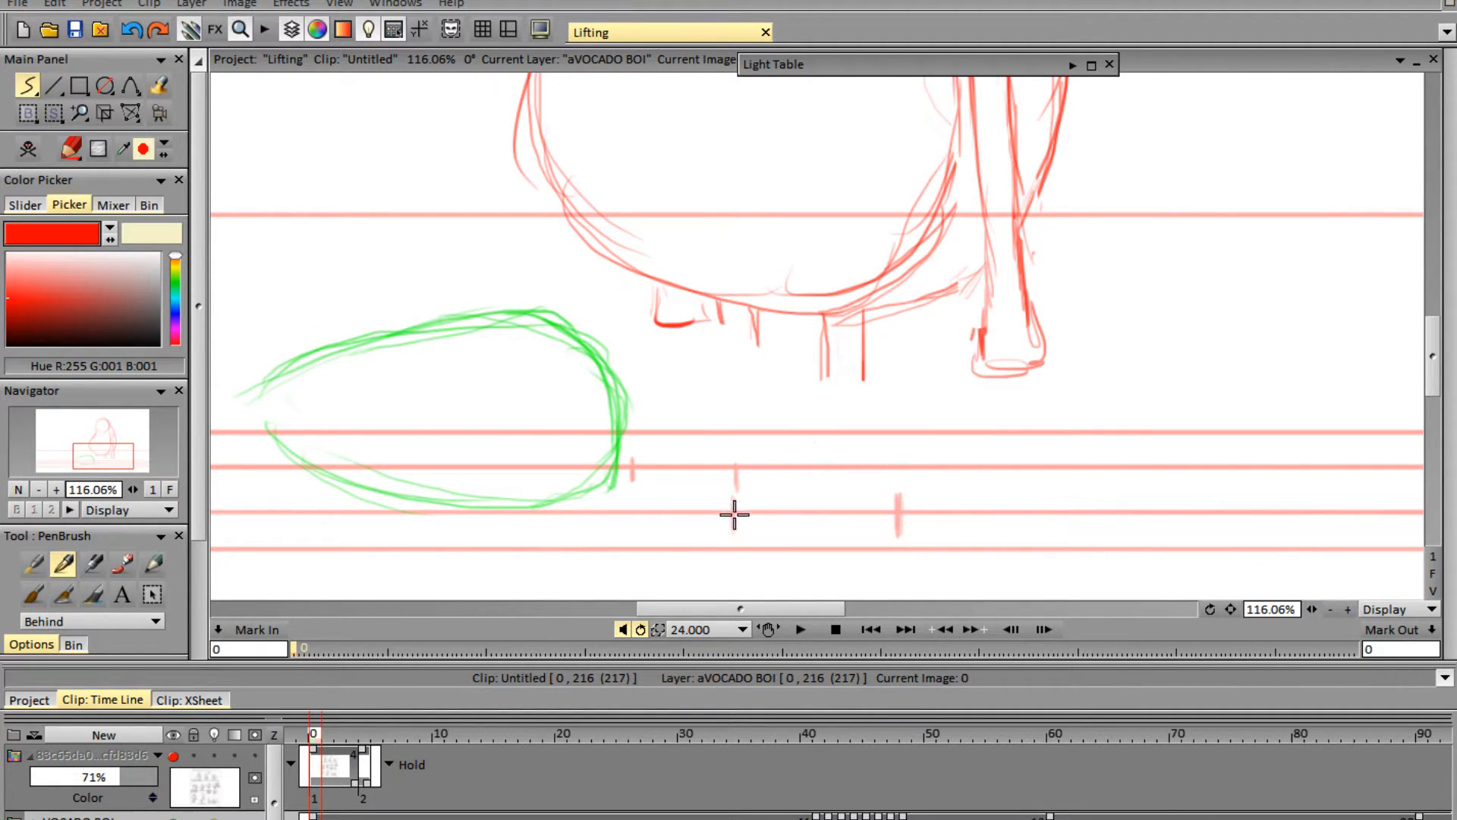
# - Redraw both feet on frame 0, with flat soles between the ground guide marks and curved tops
pyautogui.moveTo(734, 516); pyautogui.dragTo(902, 510)
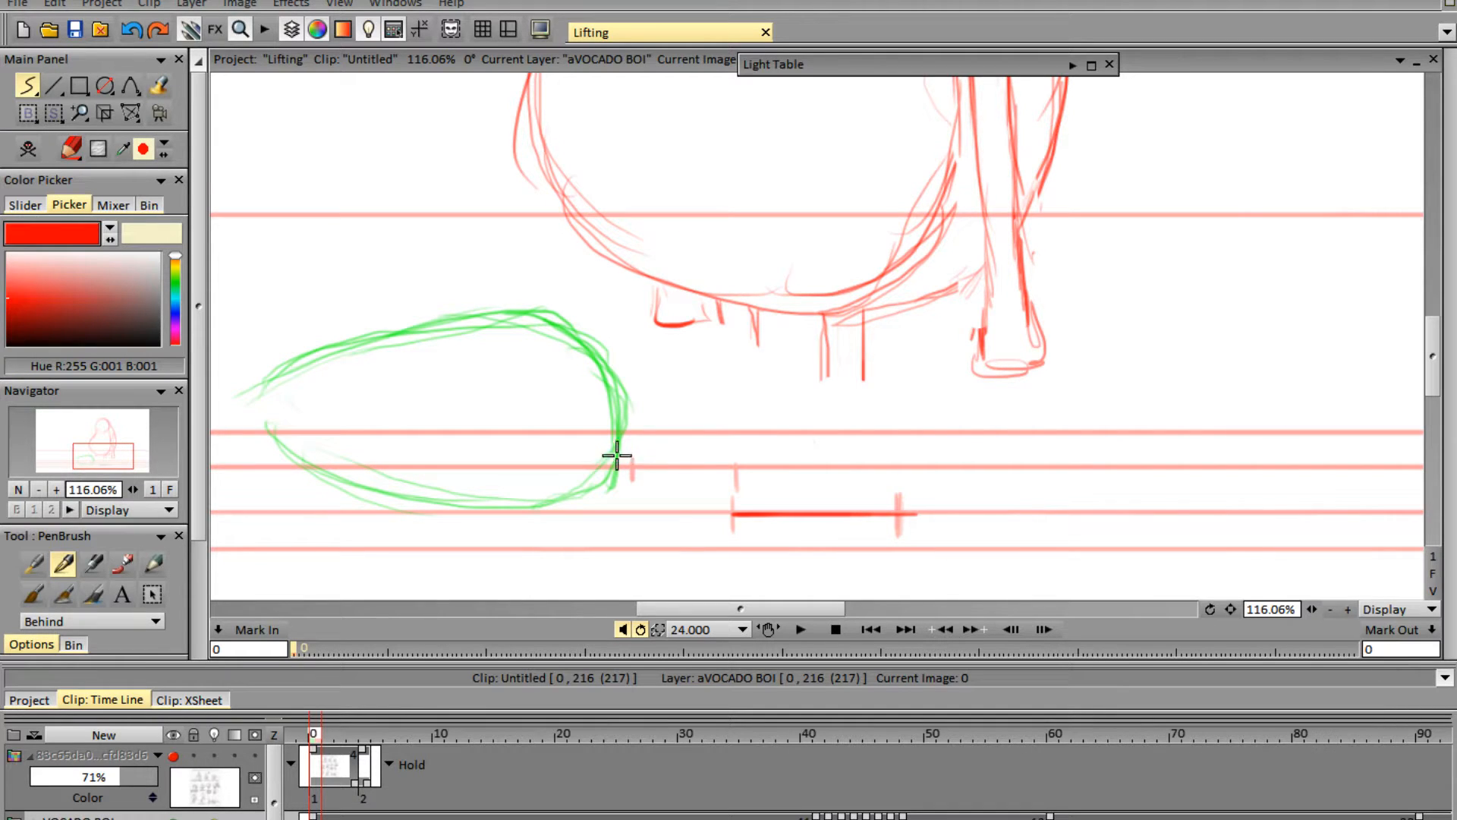
pyautogui.moveTo(629, 466); pyautogui.dragTo(733, 467)
pyautogui.moveTo(648, 450); pyautogui.dragTo(686, 449)
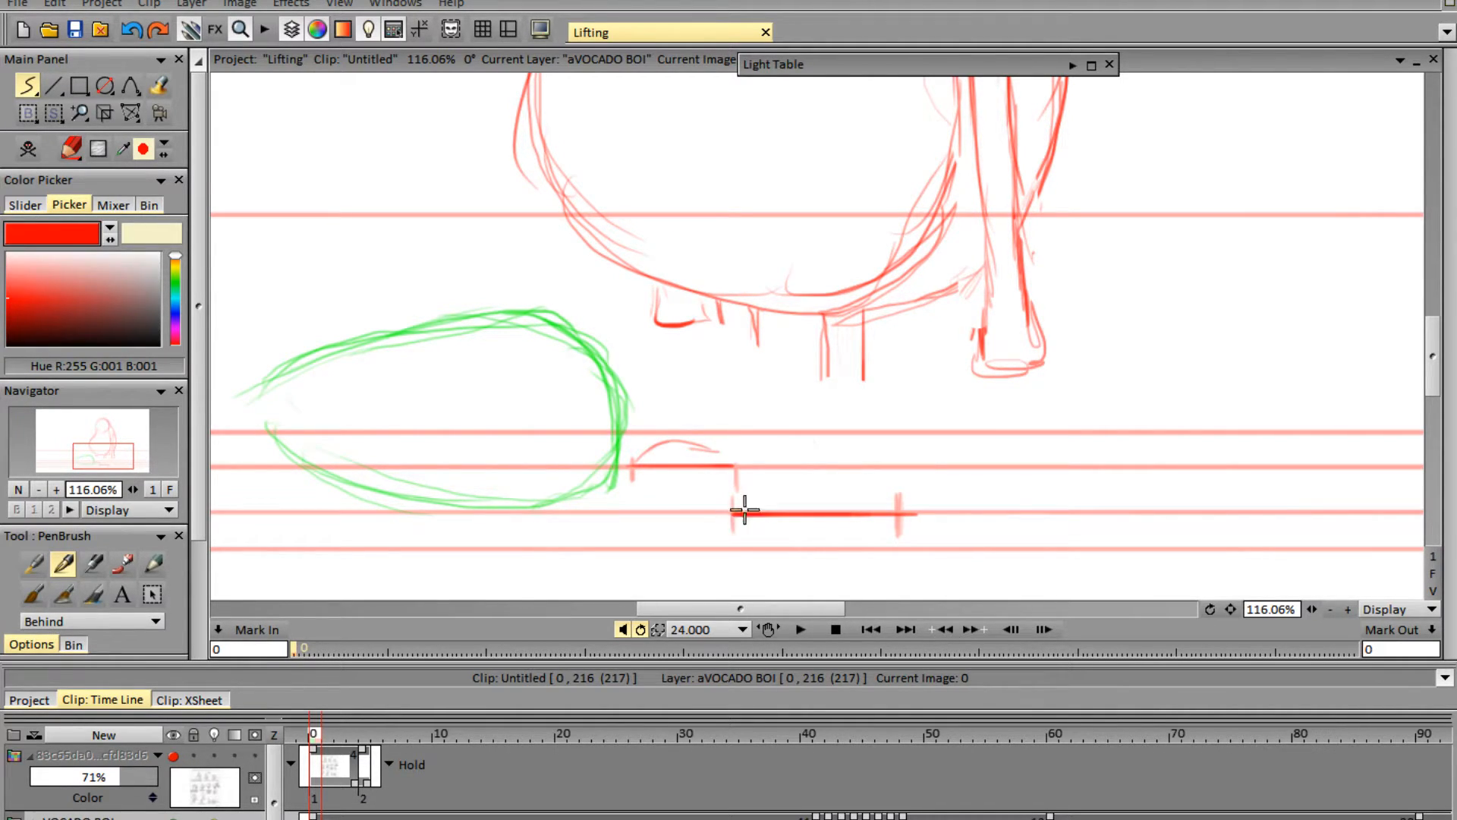
pyautogui.moveTo(741, 511)
pyautogui.mouseDown()
pyautogui.moveTo(777, 492)
pyautogui.moveTo(860, 495)
pyautogui.mouseUp()
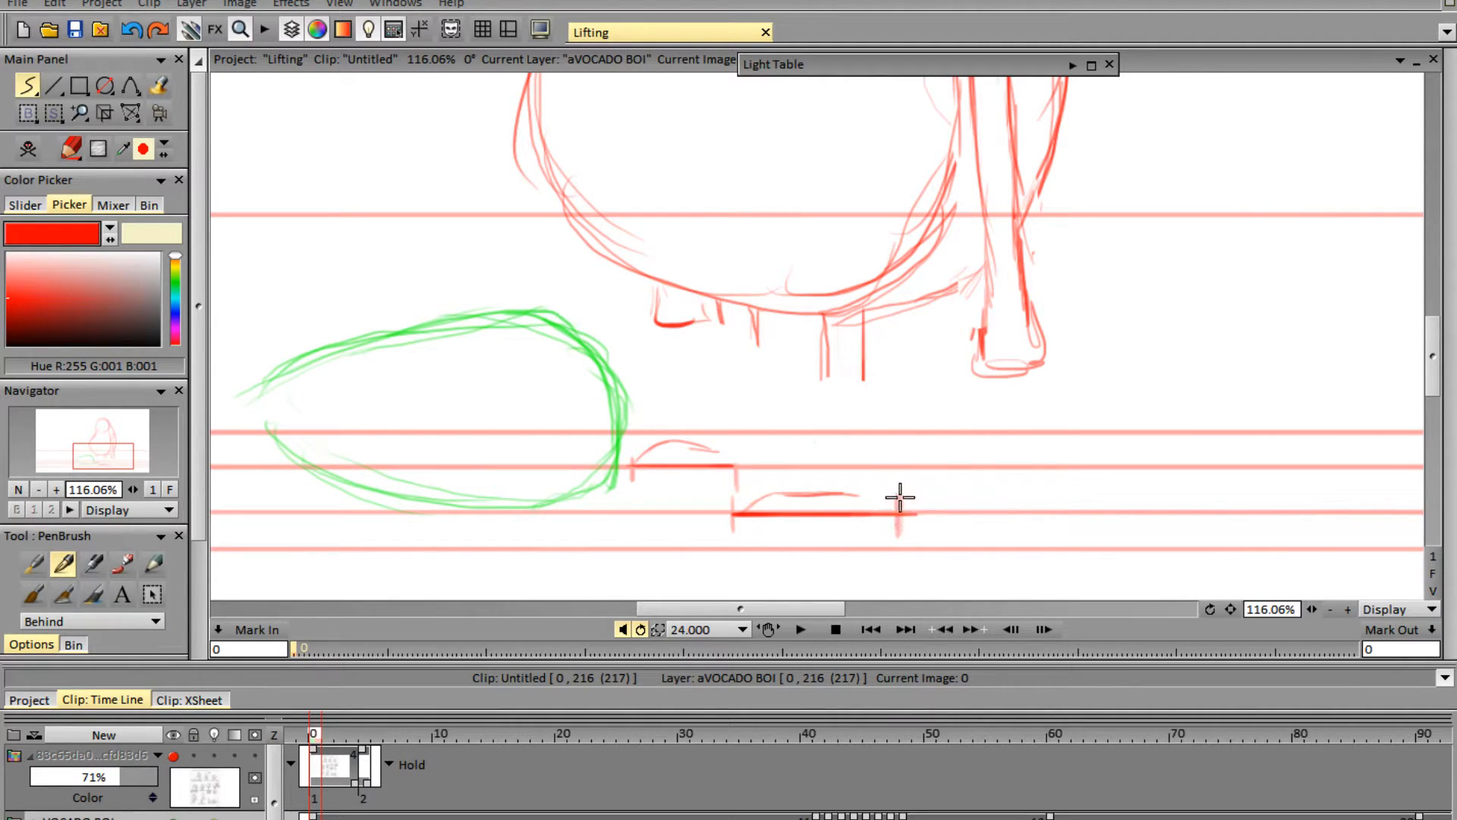
# - Draw both legs from the body down to the new feet on frame 0 and erase the leftover old leg lines
pyautogui.moveTo(899, 510)
pyautogui.mouseDown()
pyautogui.moveTo(886, 405)
pyautogui.moveTo(907, 288)
pyautogui.mouseUp()
pyautogui.moveTo(881, 381)
pyautogui.mouseDown()
pyautogui.moveTo(909, 294)
pyautogui.moveTo(882, 293)
pyautogui.moveTo(863, 371)
pyautogui.mouseUp()
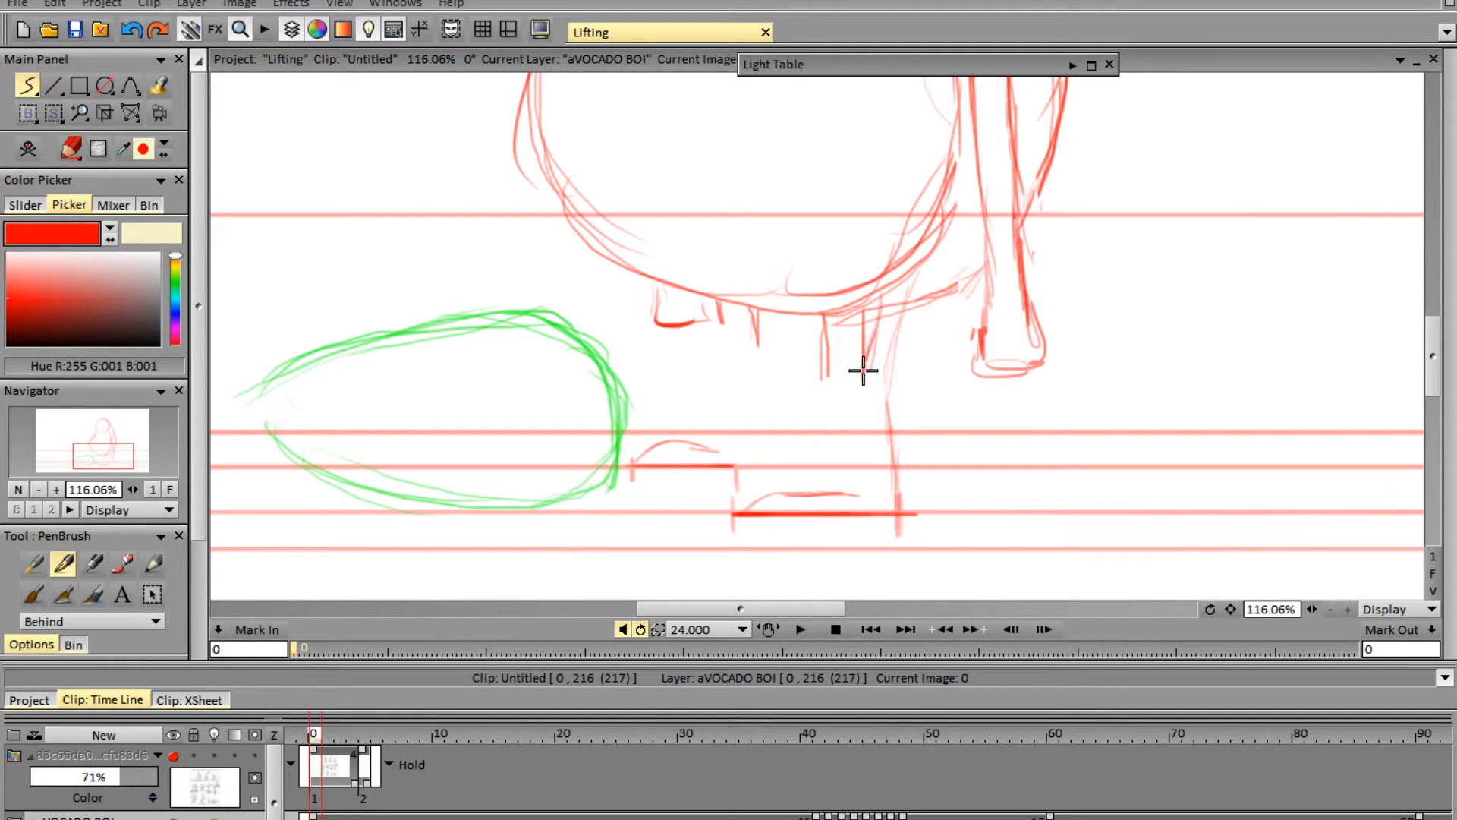
pyautogui.moveTo(864, 312); pyautogui.dragTo(859, 493)
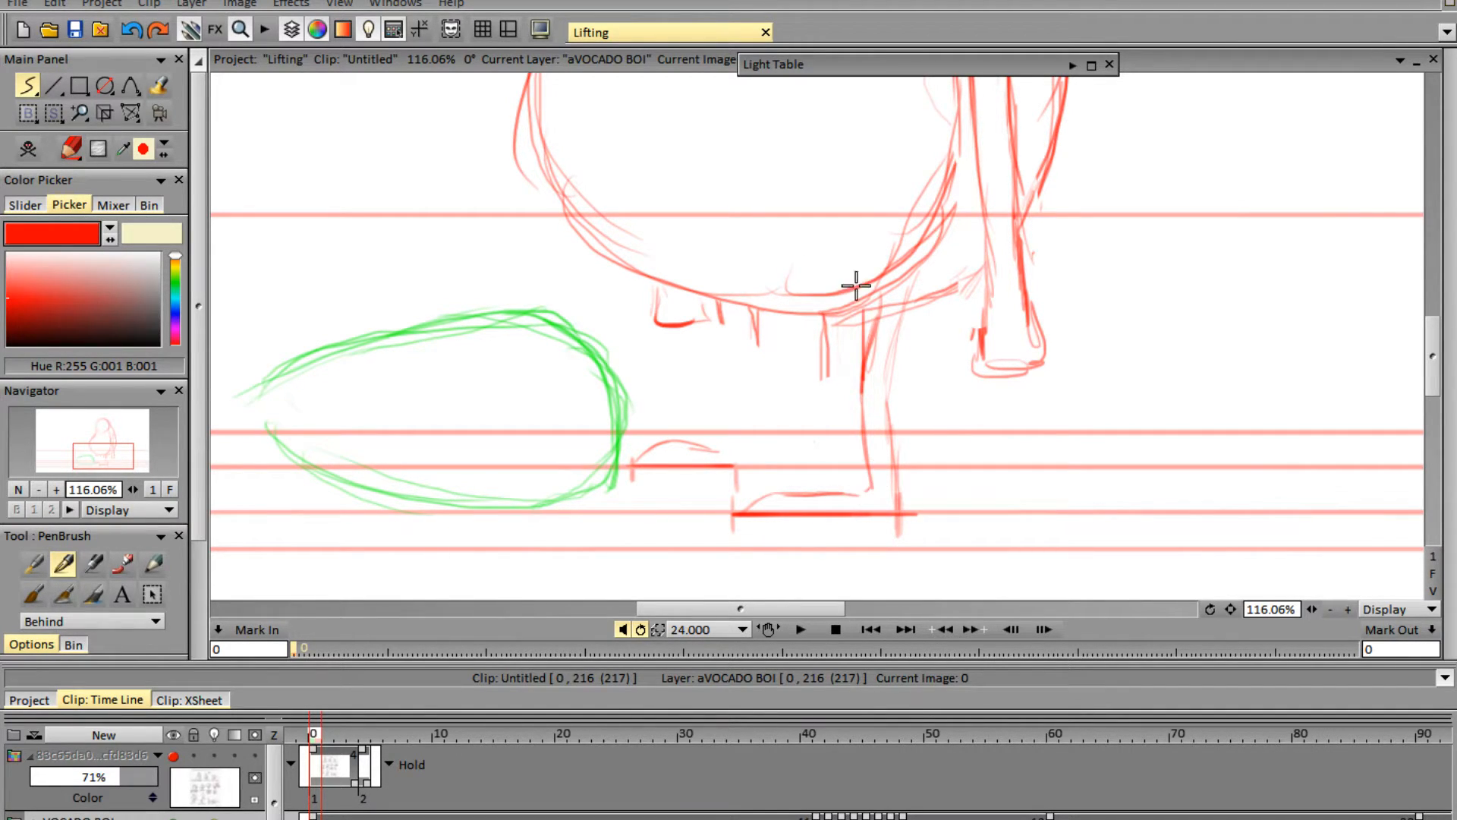
pyautogui.moveTo(740, 460)
pyautogui.mouseDown()
pyautogui.moveTo(731, 471)
pyautogui.moveTo(738, 308)
pyautogui.moveTo(730, 359)
pyautogui.moveTo(706, 368)
pyautogui.moveTo(710, 454)
pyautogui.mouseUp()
pyautogui.press('e')
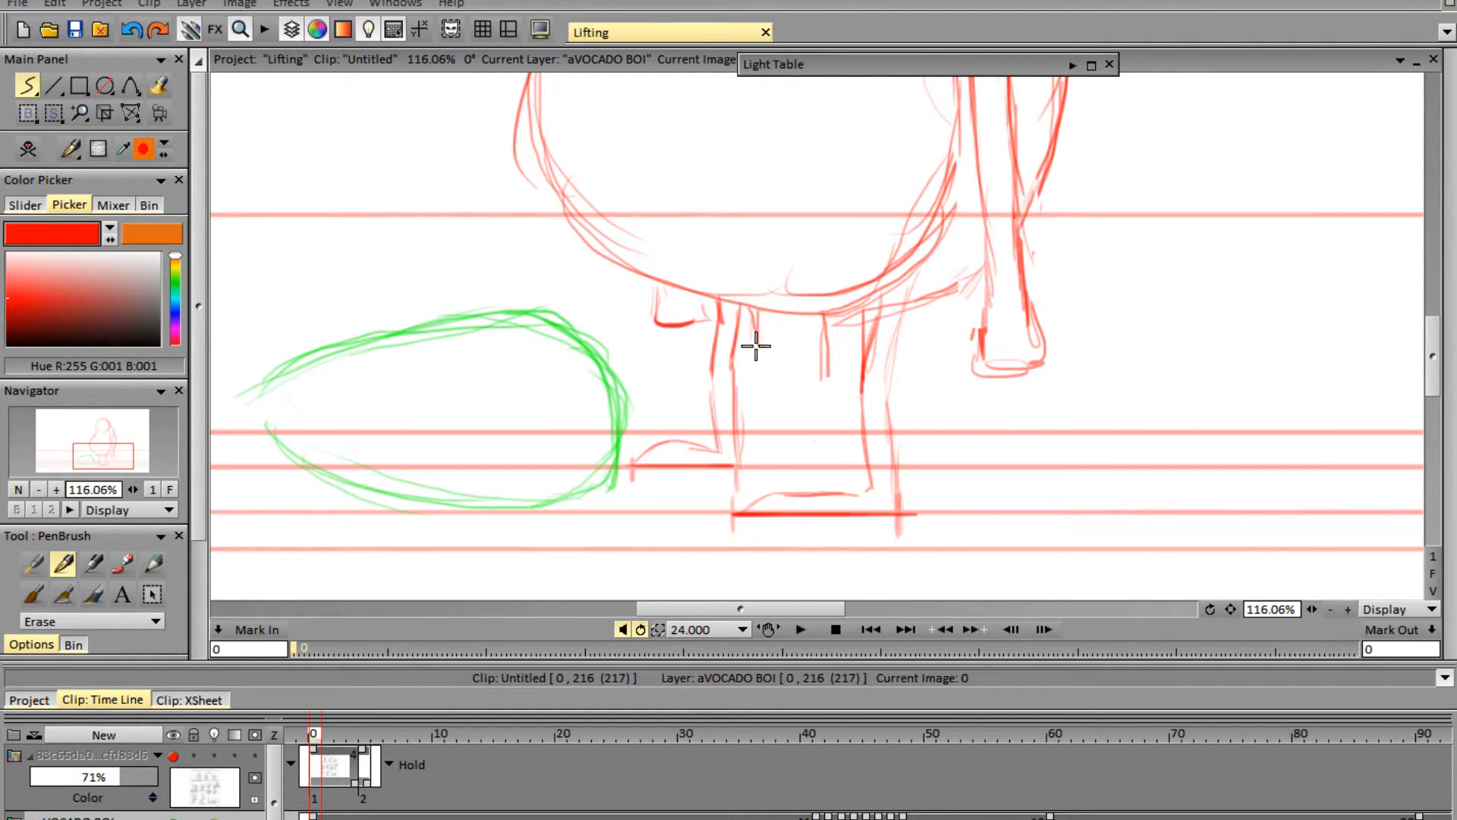
pyautogui.moveTo(755, 344)
pyautogui.mouseDown()
pyautogui.moveTo(821, 354)
pyautogui.moveTo(831, 375)
pyautogui.mouseUp()
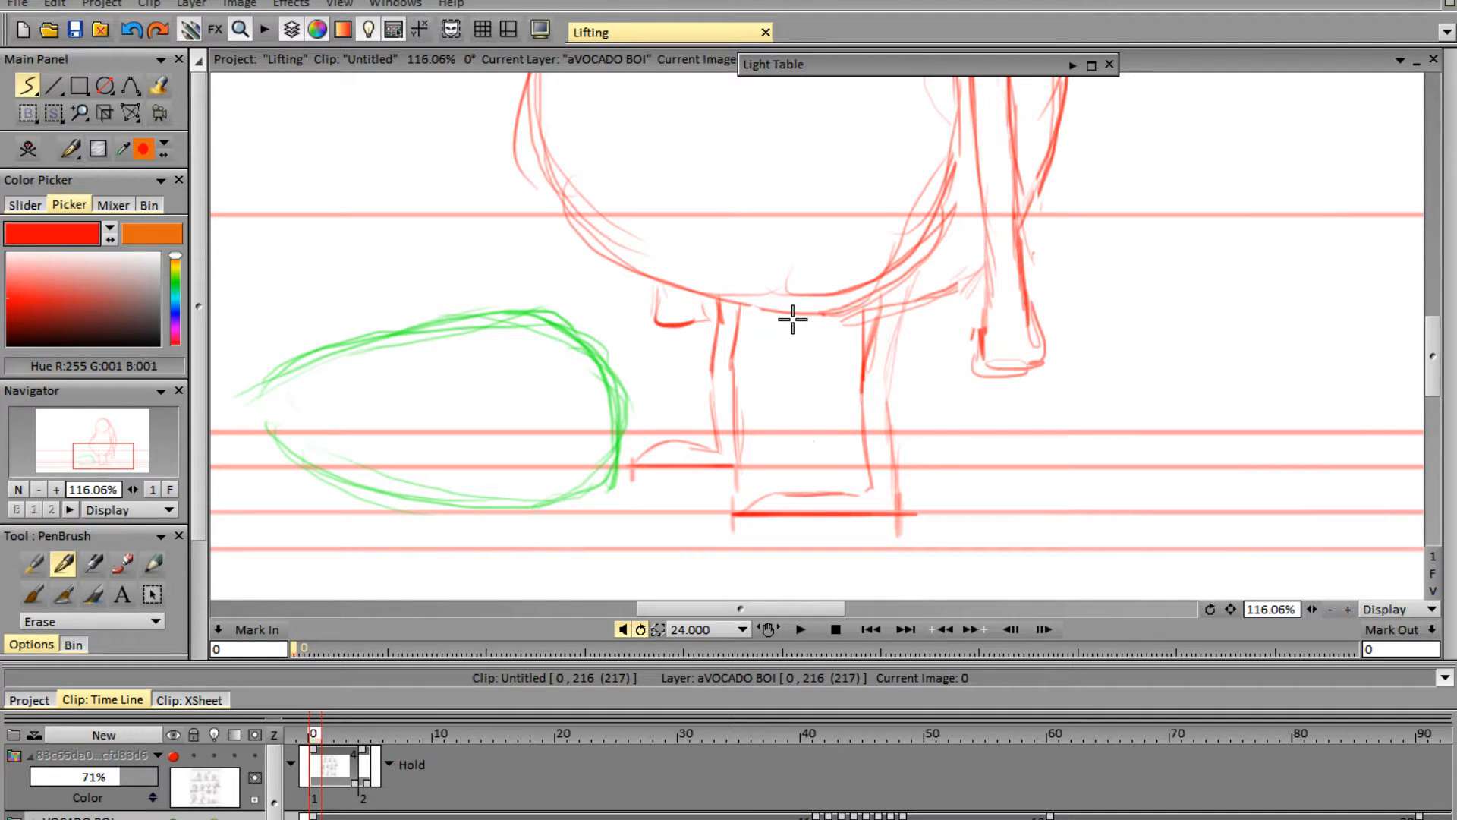
pyautogui.press('e')
# - On frame 41, draw the sole lines of both feet between the ground guide marks
pyautogui.moveTo(1436, 377)
pyautogui.mouseDown()
pyautogui.moveTo(1436, 312)
pyautogui.moveTo(1451, 410)
pyautogui.moveTo(1451, 379)
pyautogui.mouseUp()
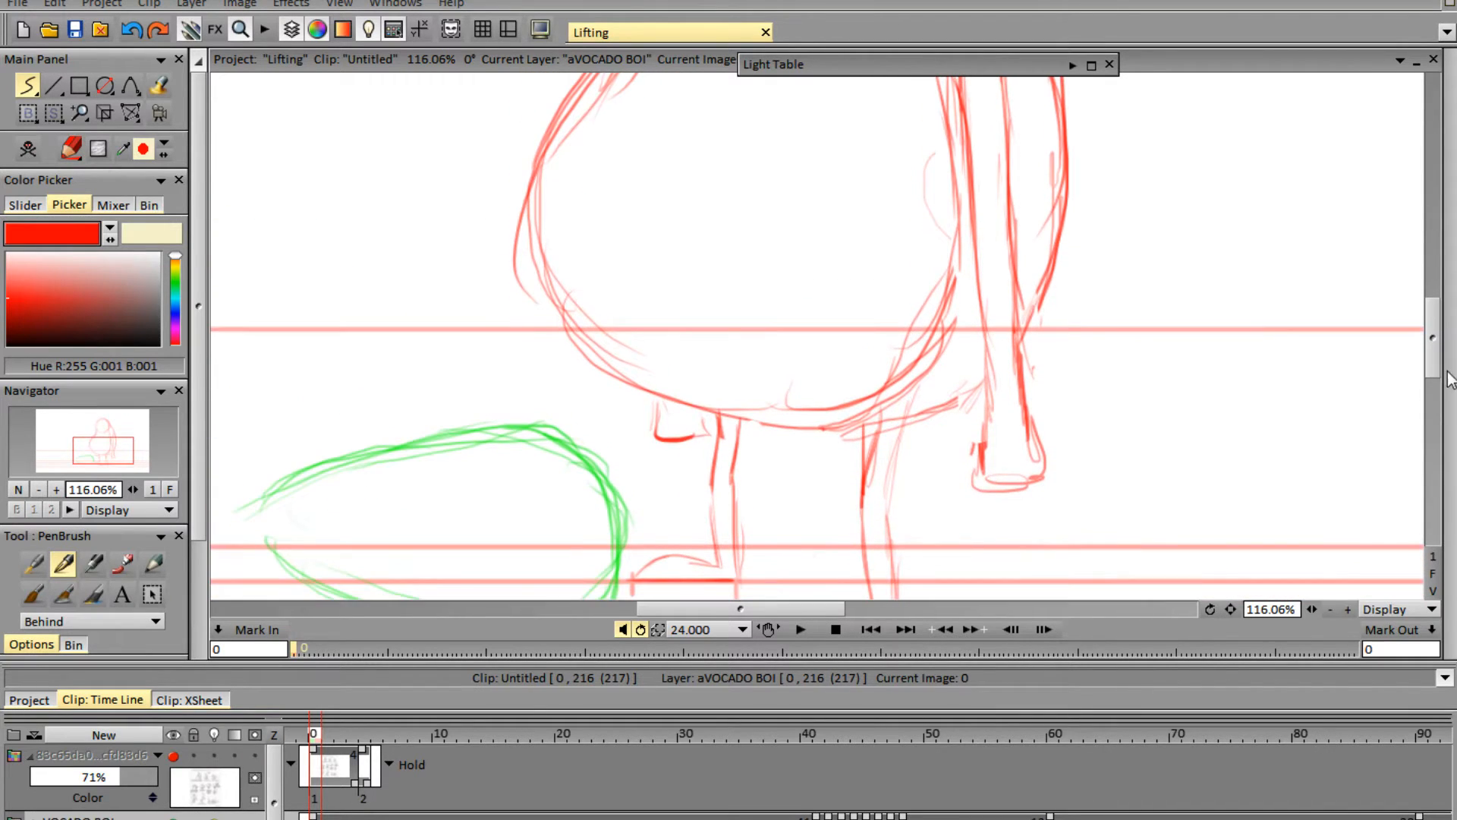
pyautogui.click(821, 734)
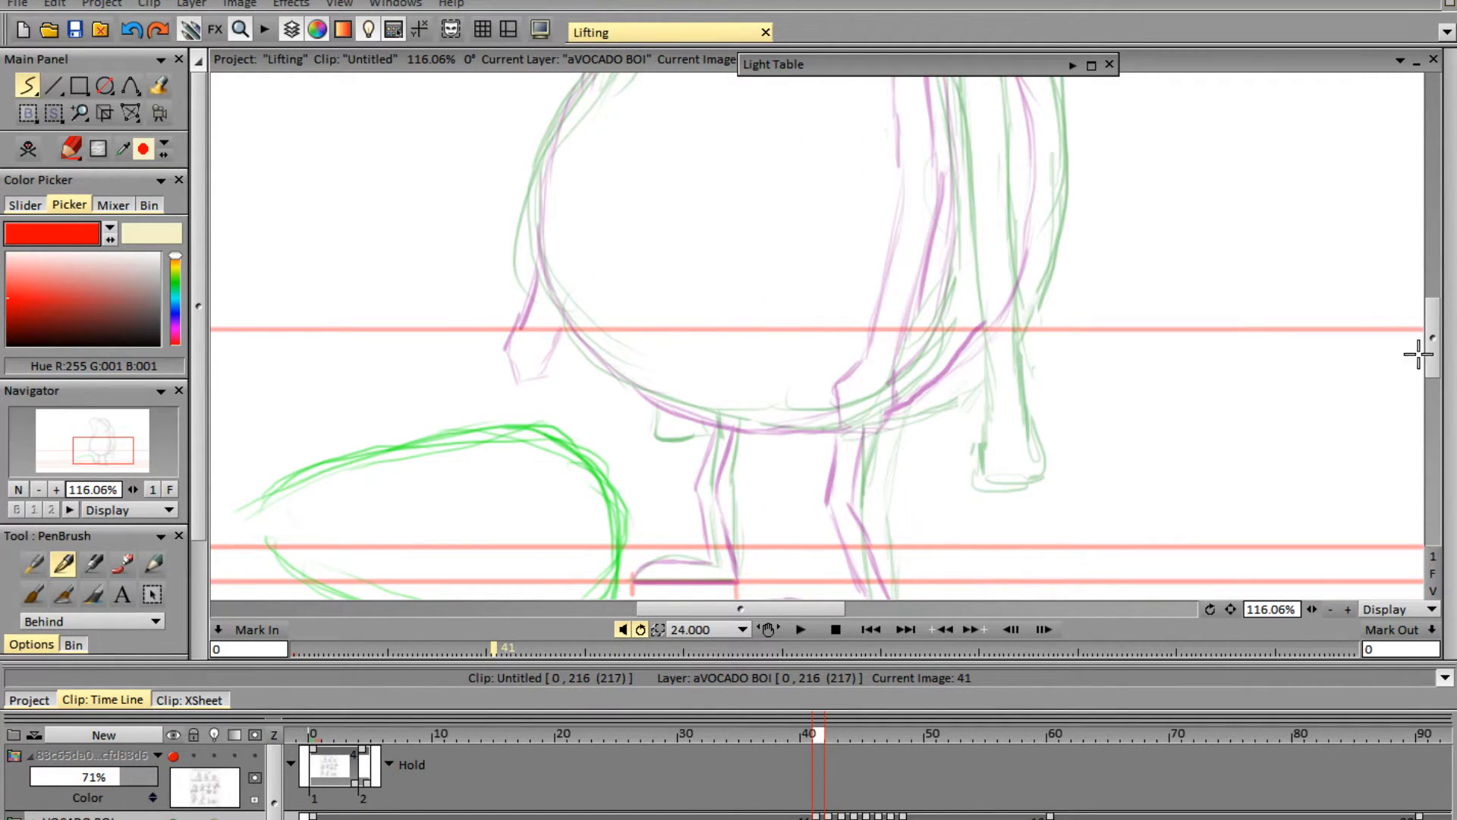
pyautogui.moveTo(1427, 349); pyautogui.dragTo(1428, 380)
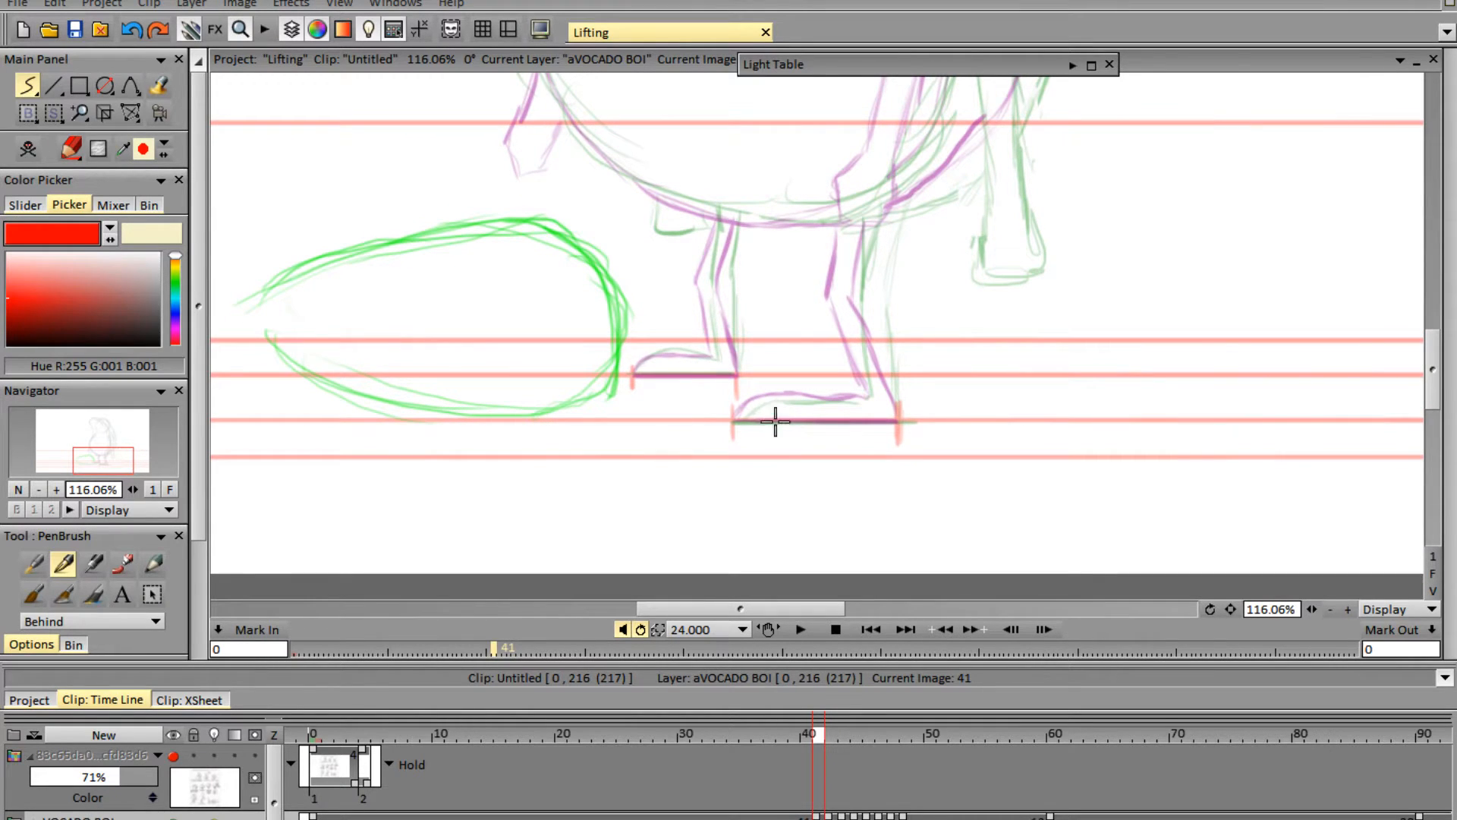
pyautogui.moveTo(732, 419); pyautogui.dragTo(898, 419)
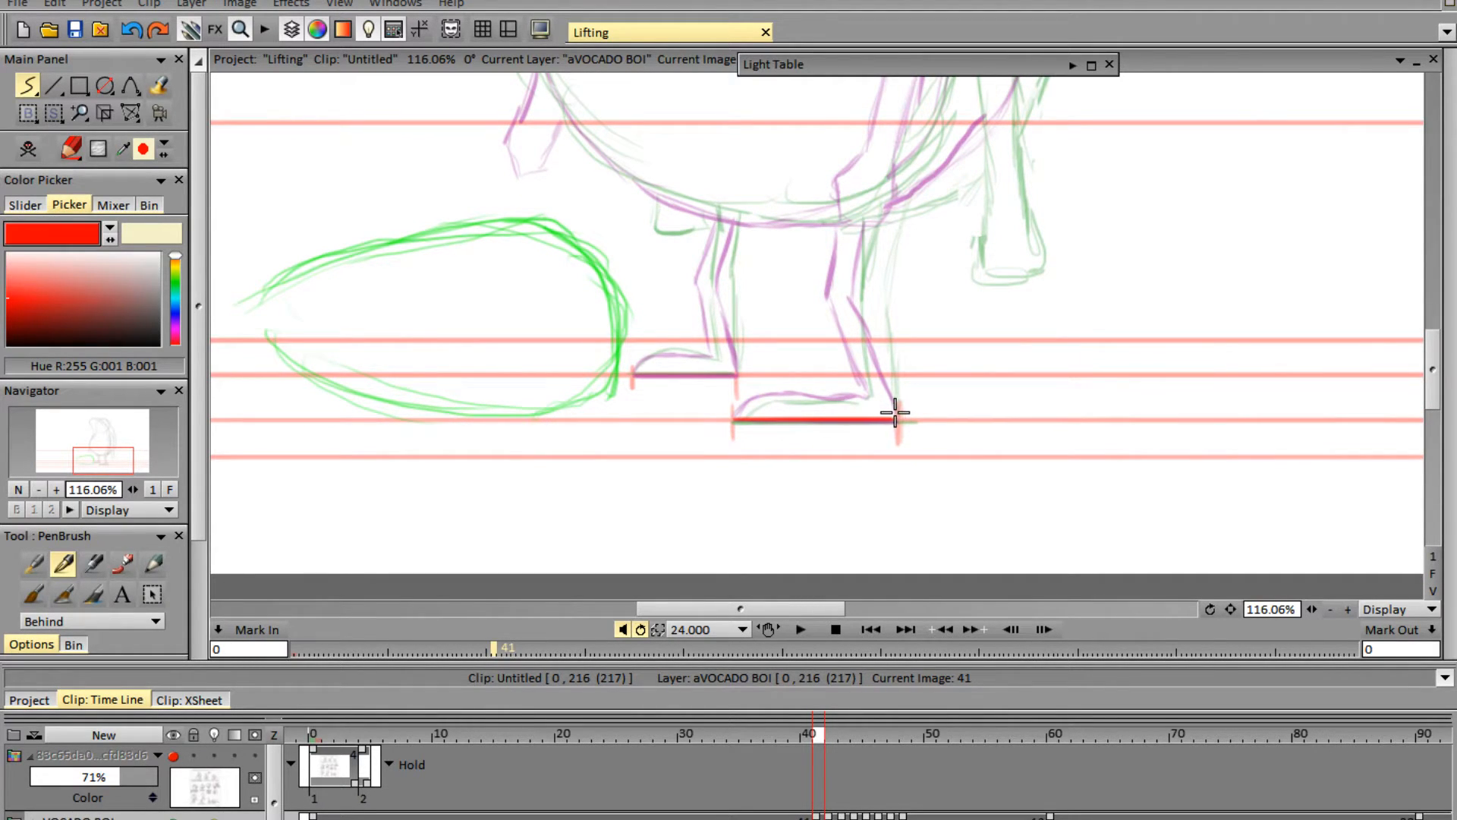
pyautogui.moveTo(636, 377); pyautogui.dragTo(736, 376)
# - Draw the curved tops of both feet and both bent legs up to the body on frame 41
pyautogui.moveTo(641, 370)
pyautogui.mouseDown()
pyautogui.moveTo(673, 351)
pyautogui.moveTo(714, 357)
pyautogui.mouseUp()
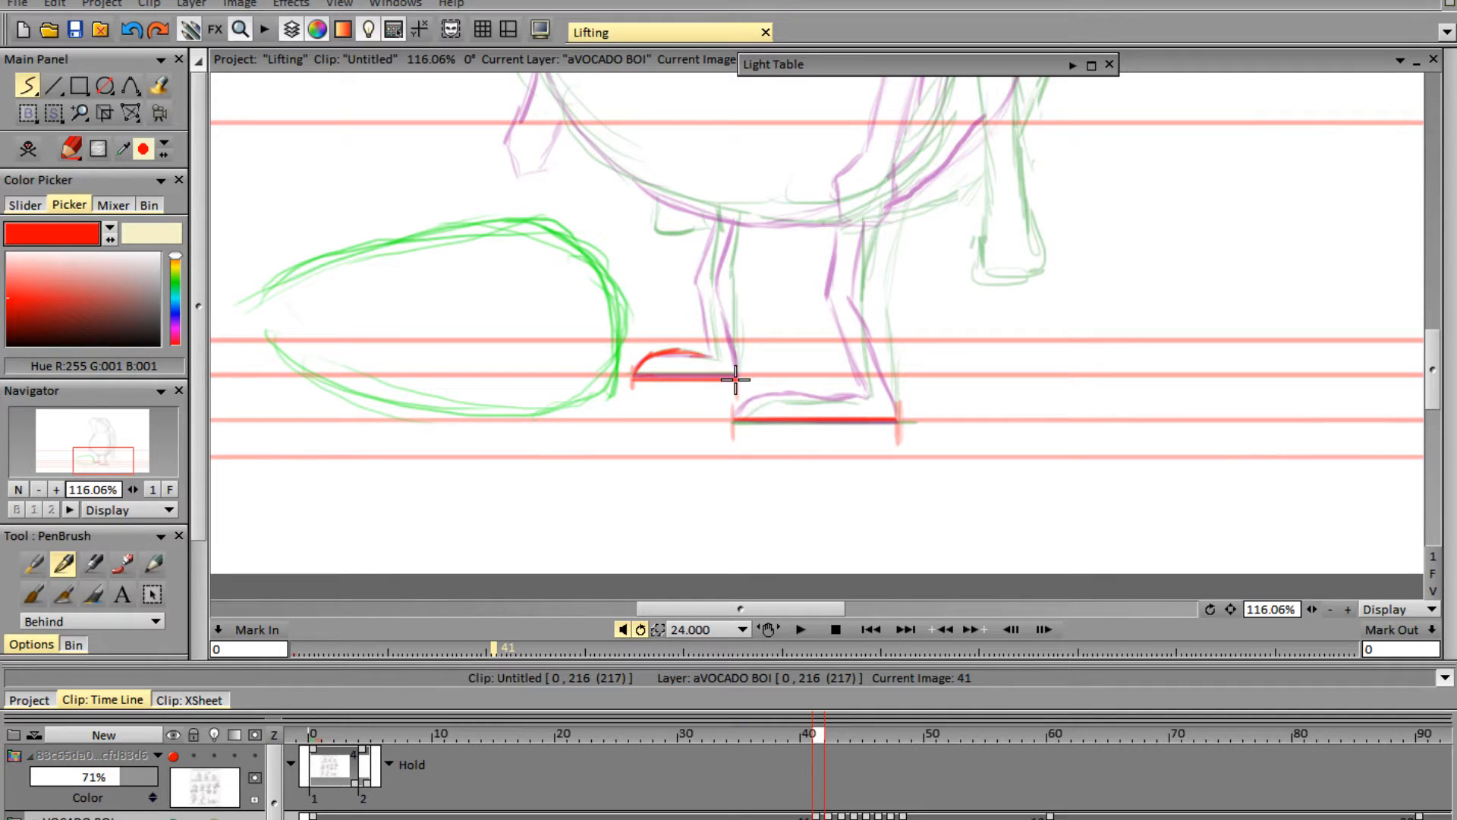
pyautogui.moveTo(735, 375)
pyautogui.mouseDown()
pyautogui.moveTo(732, 216)
pyautogui.moveTo(705, 265)
pyautogui.moveTo(707, 354)
pyautogui.mouseUp()
pyautogui.moveTo(706, 299); pyautogui.dragTo(709, 358)
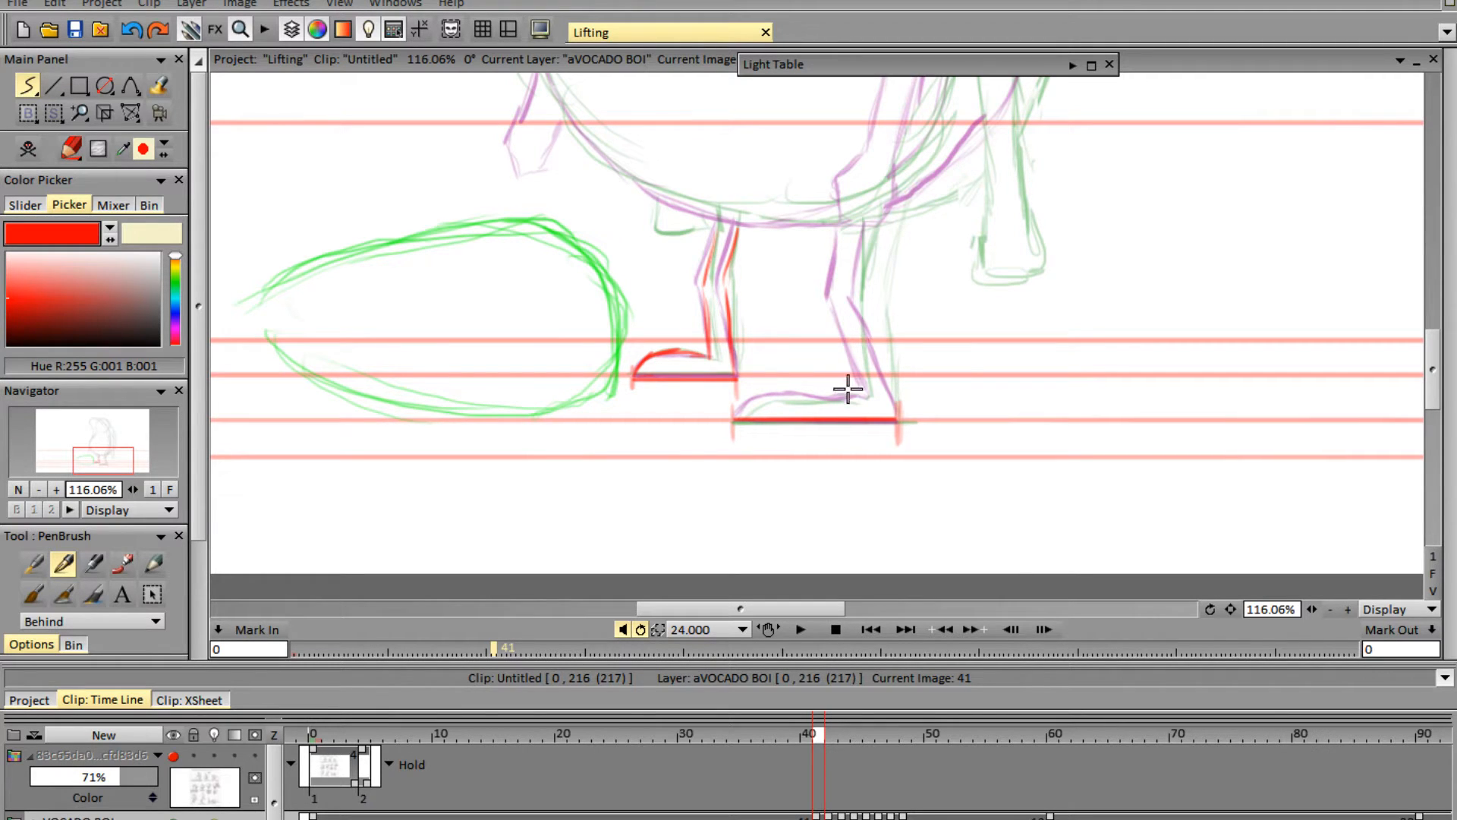
pyautogui.moveTo(740, 416)
pyautogui.mouseDown()
pyautogui.moveTo(764, 394)
pyautogui.moveTo(866, 394)
pyautogui.moveTo(884, 351)
pyautogui.mouseUp()
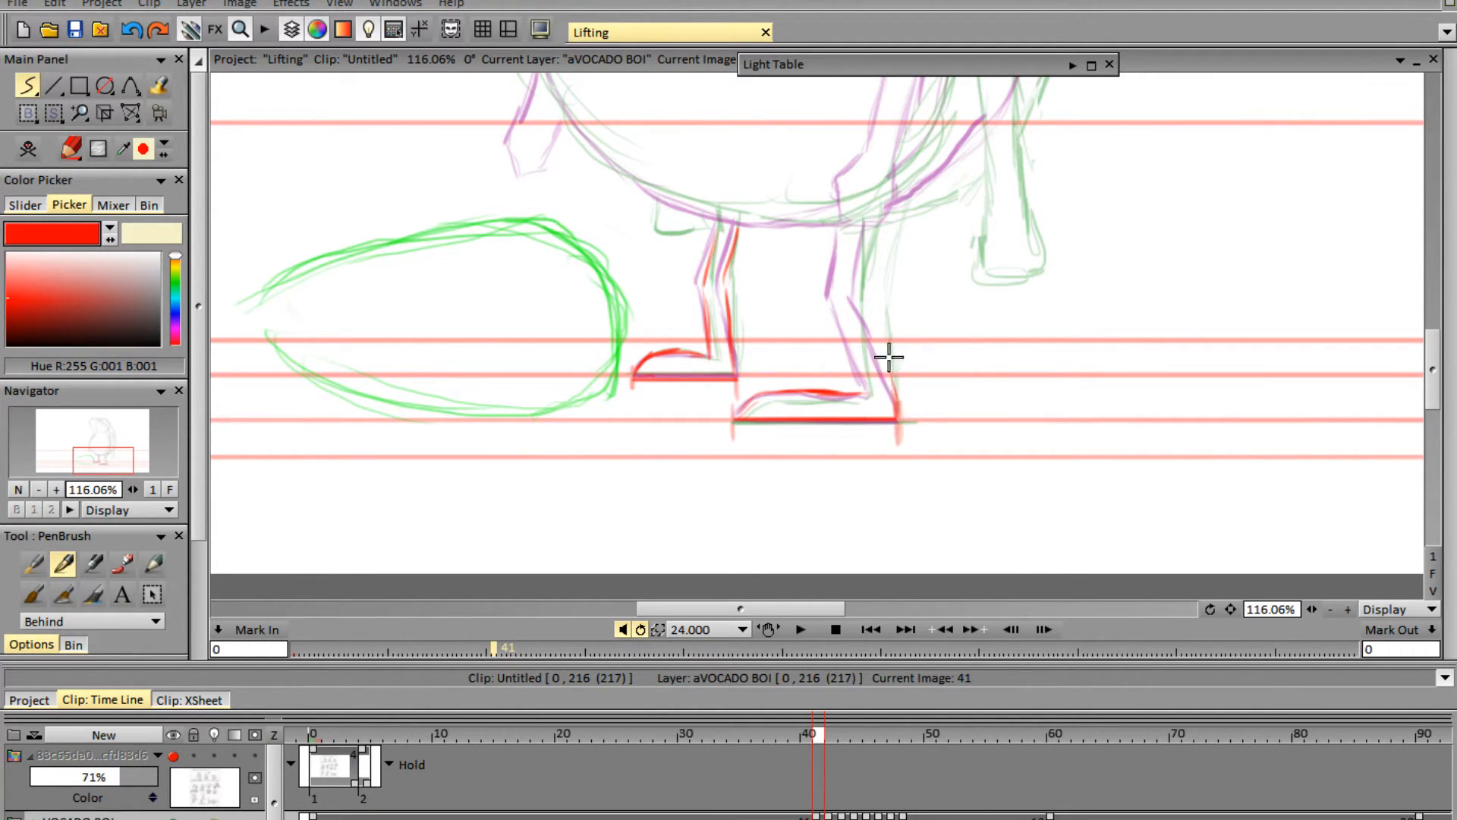
pyautogui.moveTo(898, 413)
pyautogui.mouseDown()
pyautogui.moveTo(874, 279)
pyautogui.moveTo(872, 308)
pyautogui.moveTo(883, 217)
pyautogui.mouseUp()
pyautogui.moveTo(873, 304)
pyautogui.mouseDown()
pyautogui.moveTo(891, 199)
pyautogui.moveTo(837, 295)
pyautogui.moveTo(860, 389)
pyautogui.mouseUp()
# - Draw the belly's rounded underside and the outer curve of the lower back on frame 41, between the neighbouring poses
pyautogui.moveTo(1433, 385); pyautogui.dragTo(1431, 349)
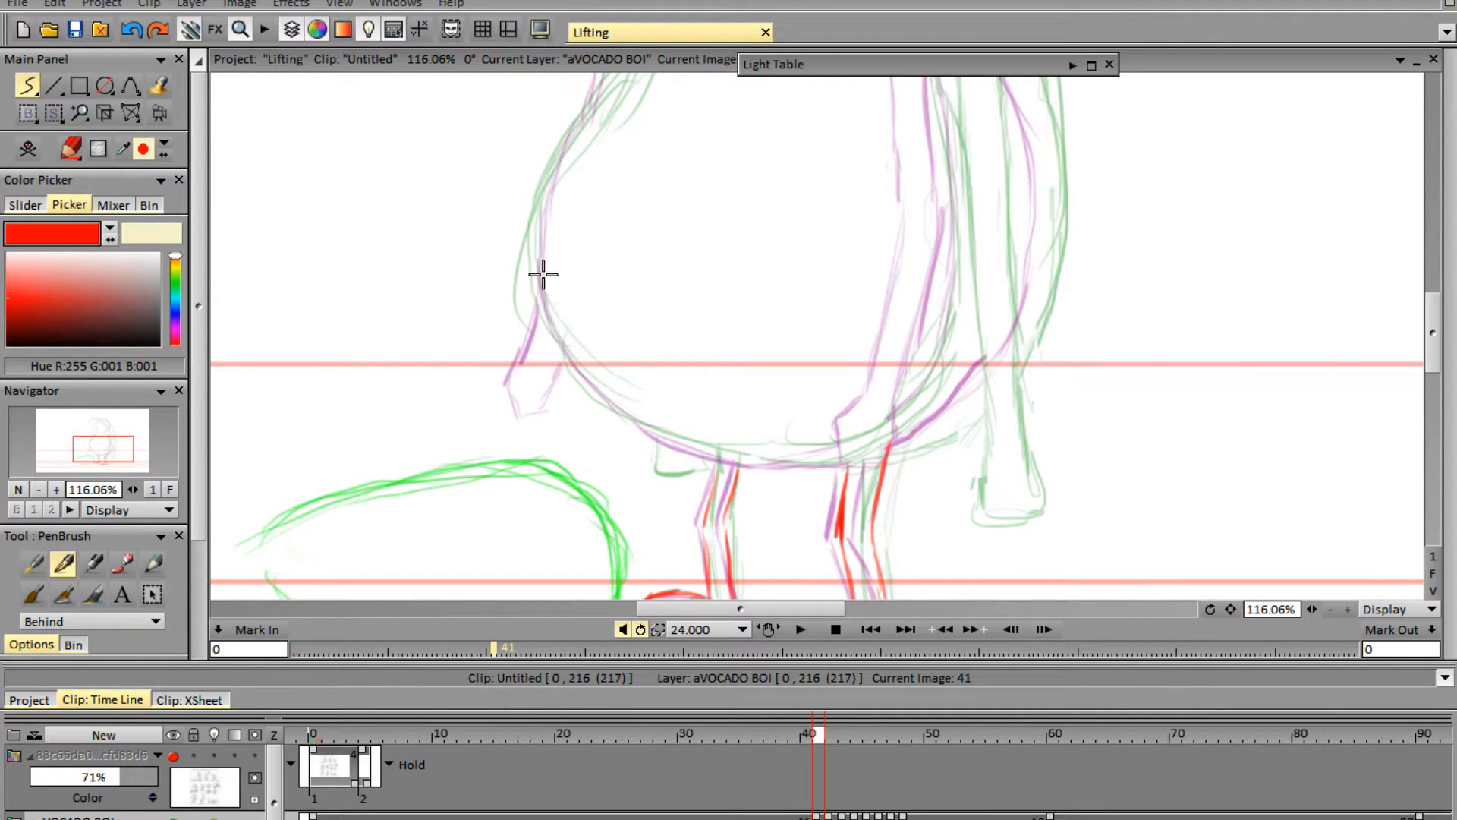
pyautogui.moveTo(540, 261)
pyautogui.mouseDown()
pyautogui.moveTo(572, 350)
pyautogui.moveTo(565, 342)
pyautogui.moveTo(631, 421)
pyautogui.mouseUp()
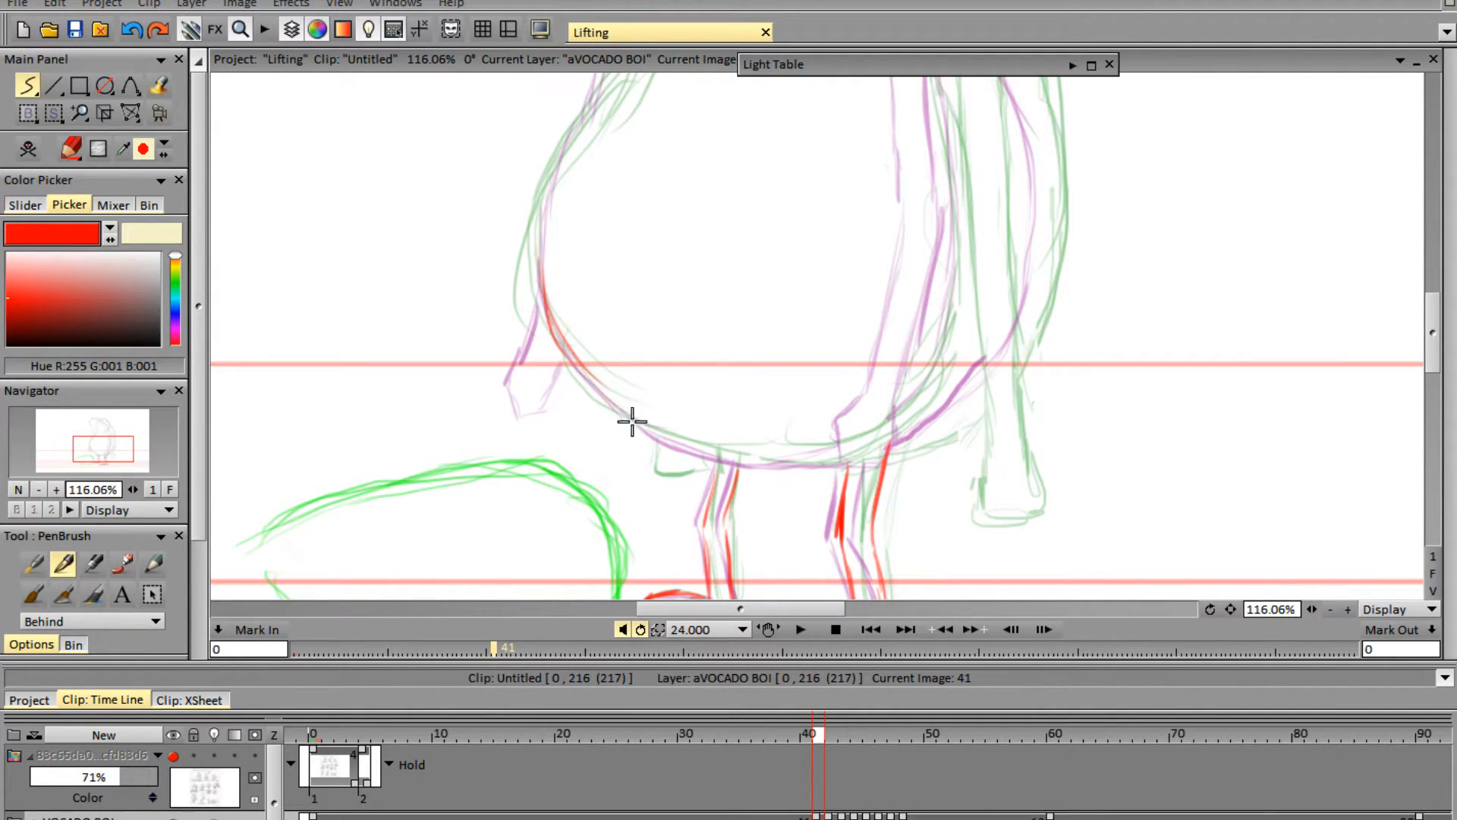
pyautogui.moveTo(714, 460)
pyautogui.mouseDown()
pyautogui.moveTo(847, 462)
pyautogui.moveTo(924, 425)
pyautogui.moveTo(897, 443)
pyautogui.moveTo(936, 395)
pyautogui.moveTo(963, 403)
pyautogui.moveTo(906, 442)
pyautogui.moveTo(988, 387)
pyautogui.mouseUp()
pyautogui.moveTo(1430, 335); pyautogui.dragTo(1435, 312)
pyautogui.moveTo(962, 116)
pyautogui.mouseDown()
pyautogui.moveTo(1033, 241)
pyautogui.moveTo(1045, 312)
pyautogui.moveTo(1027, 438)
pyautogui.moveTo(1045, 420)
pyautogui.moveTo(966, 541)
pyautogui.mouseUp()
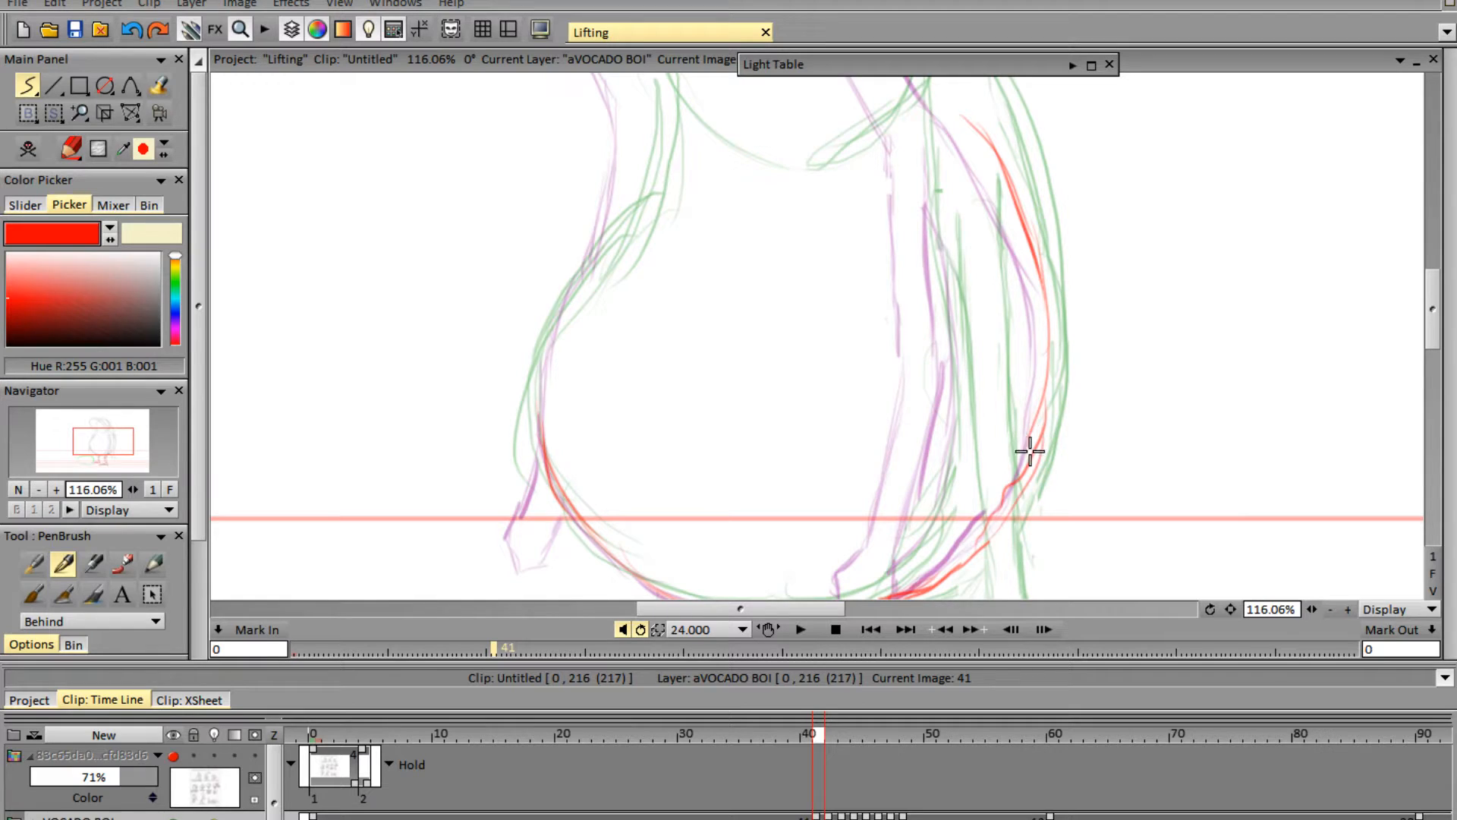
# - Draw the head's top, the upper back and the front contour down to the belly on frame 41
pyautogui.moveTo(1432, 319); pyautogui.dragTo(1432, 275)
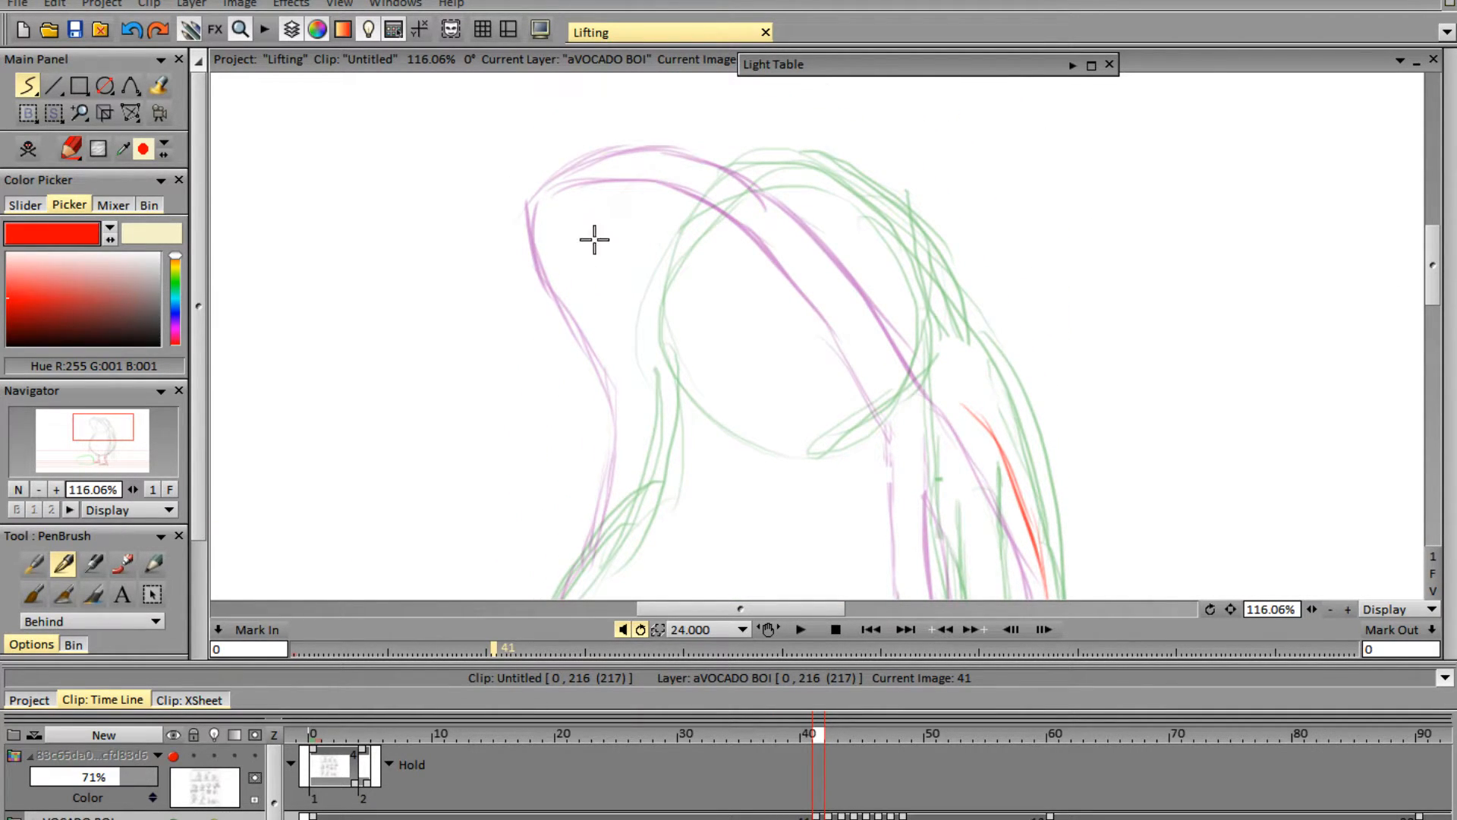
pyautogui.moveTo(592, 238)
pyautogui.mouseDown()
pyautogui.moveTo(703, 149)
pyautogui.moveTo(881, 245)
pyautogui.mouseUp()
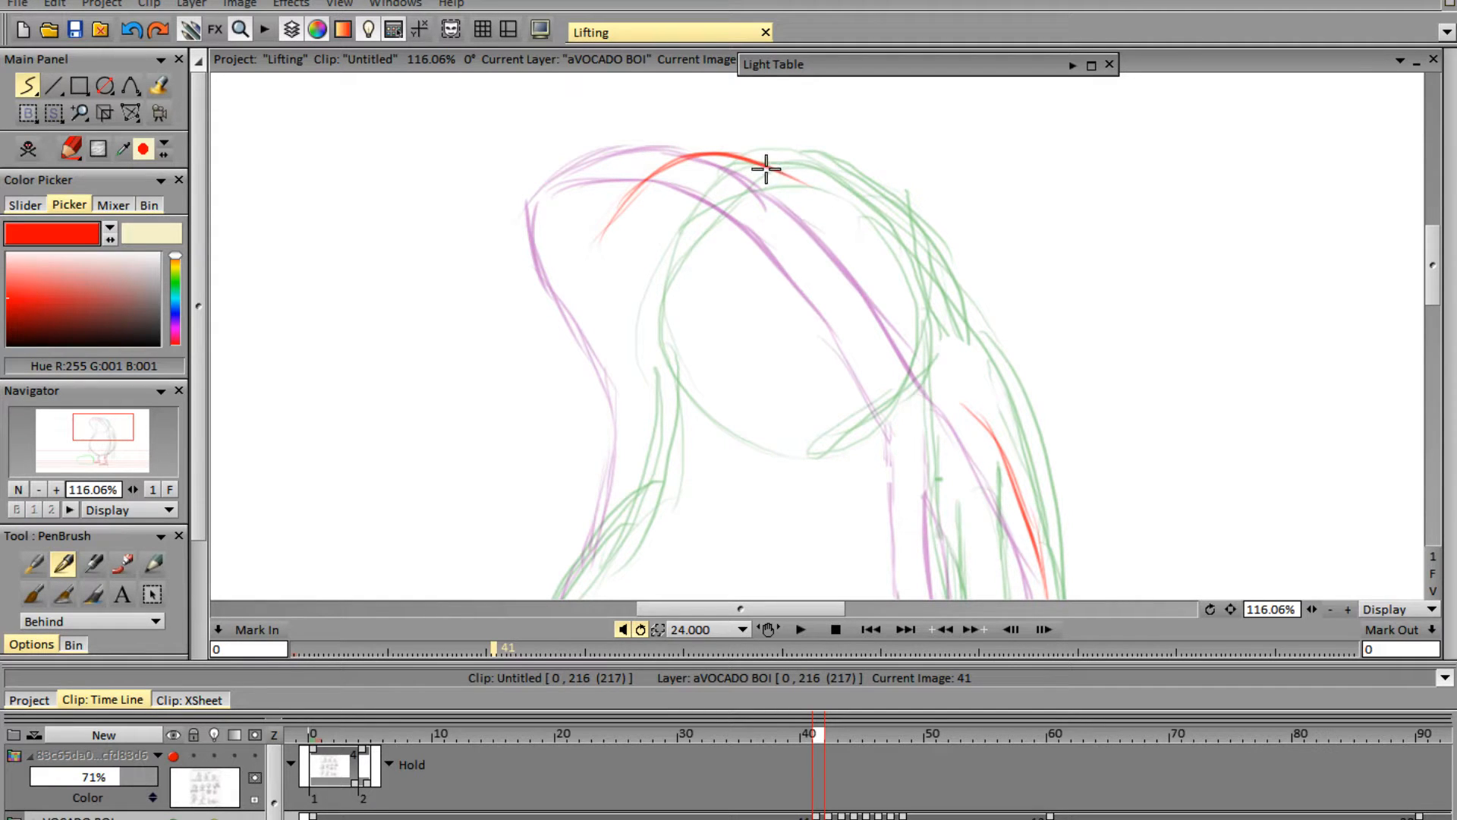
pyautogui.moveTo(783, 182)
pyautogui.mouseDown()
pyautogui.moveTo(872, 247)
pyautogui.moveTo(953, 338)
pyautogui.moveTo(990, 441)
pyautogui.mouseUp()
pyautogui.moveTo(620, 215)
pyautogui.mouseDown()
pyautogui.moveTo(633, 473)
pyautogui.moveTo(615, 522)
pyautogui.mouseUp()
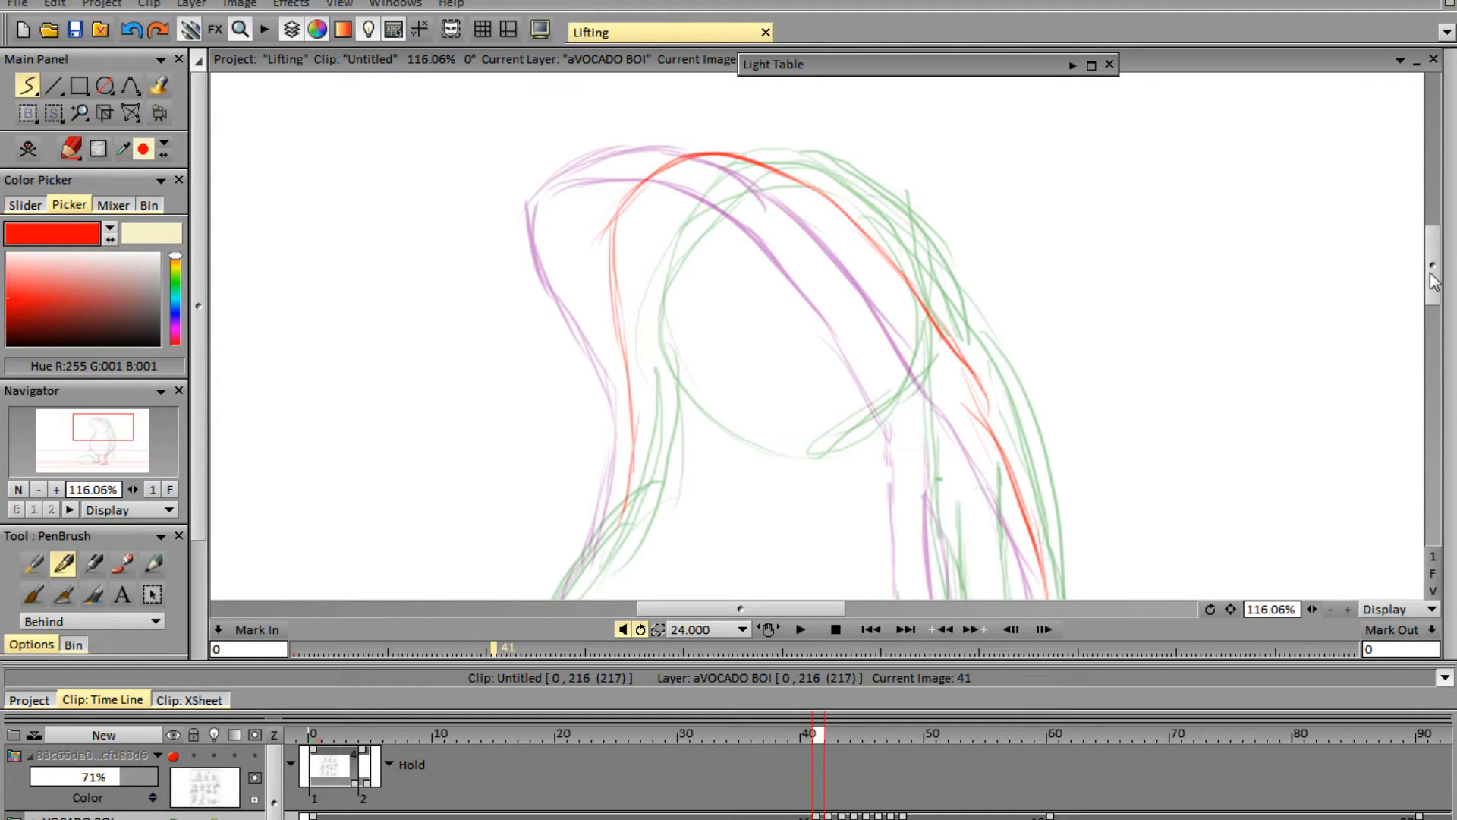
pyautogui.scroll(-8, 1434, 281)
pyautogui.moveTo(634, 190)
pyautogui.mouseDown()
pyautogui.moveTo(562, 289)
pyautogui.moveTo(579, 247)
pyautogui.moveTo(548, 296)
pyautogui.mouseUp()
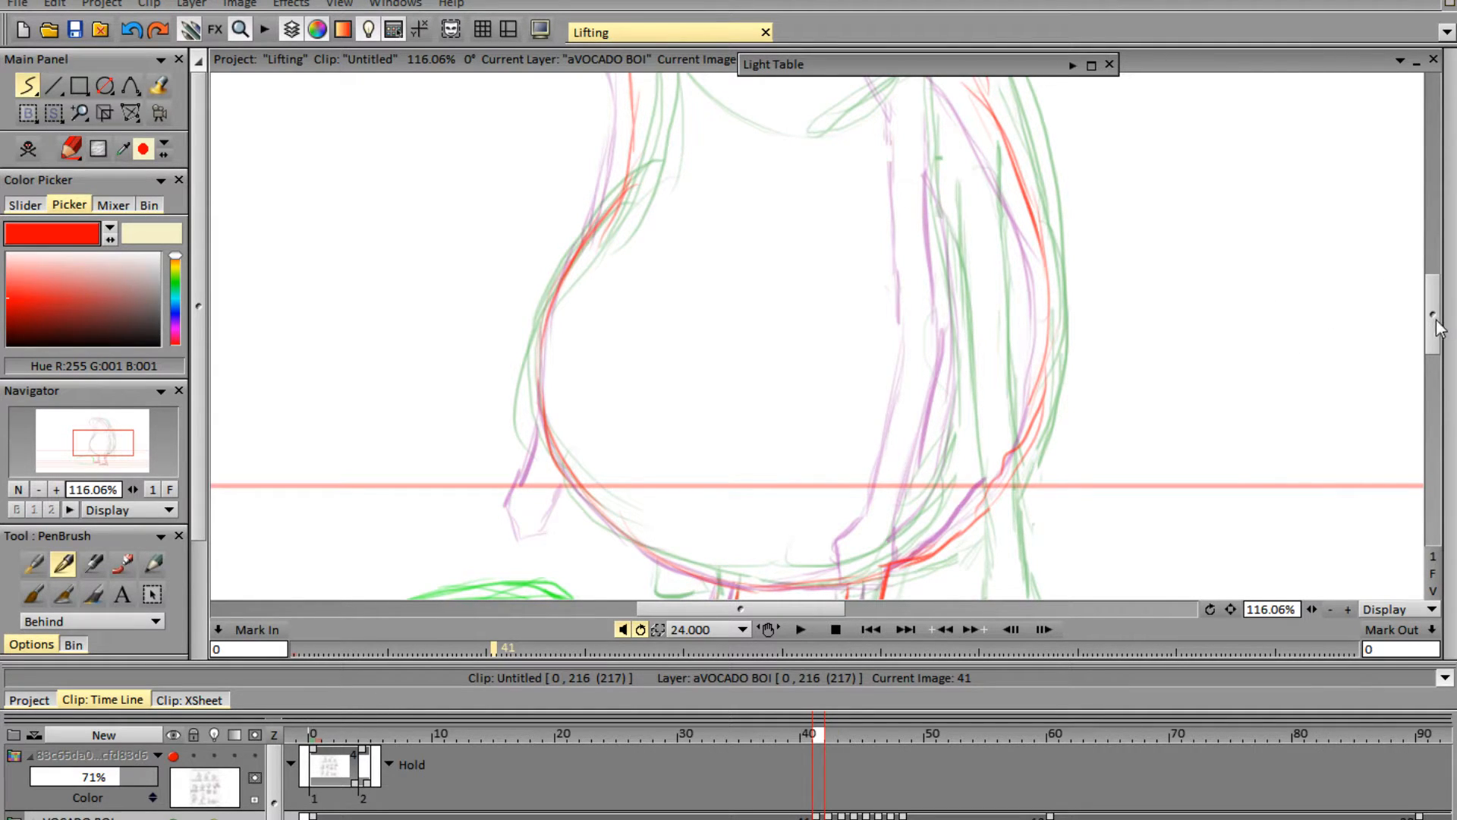
# - Draw the inner edge of the avocado's front face on frame 41, from the head along the back to the body's base
pyautogui.moveTo(1433, 345); pyautogui.dragTo(1433, 289)
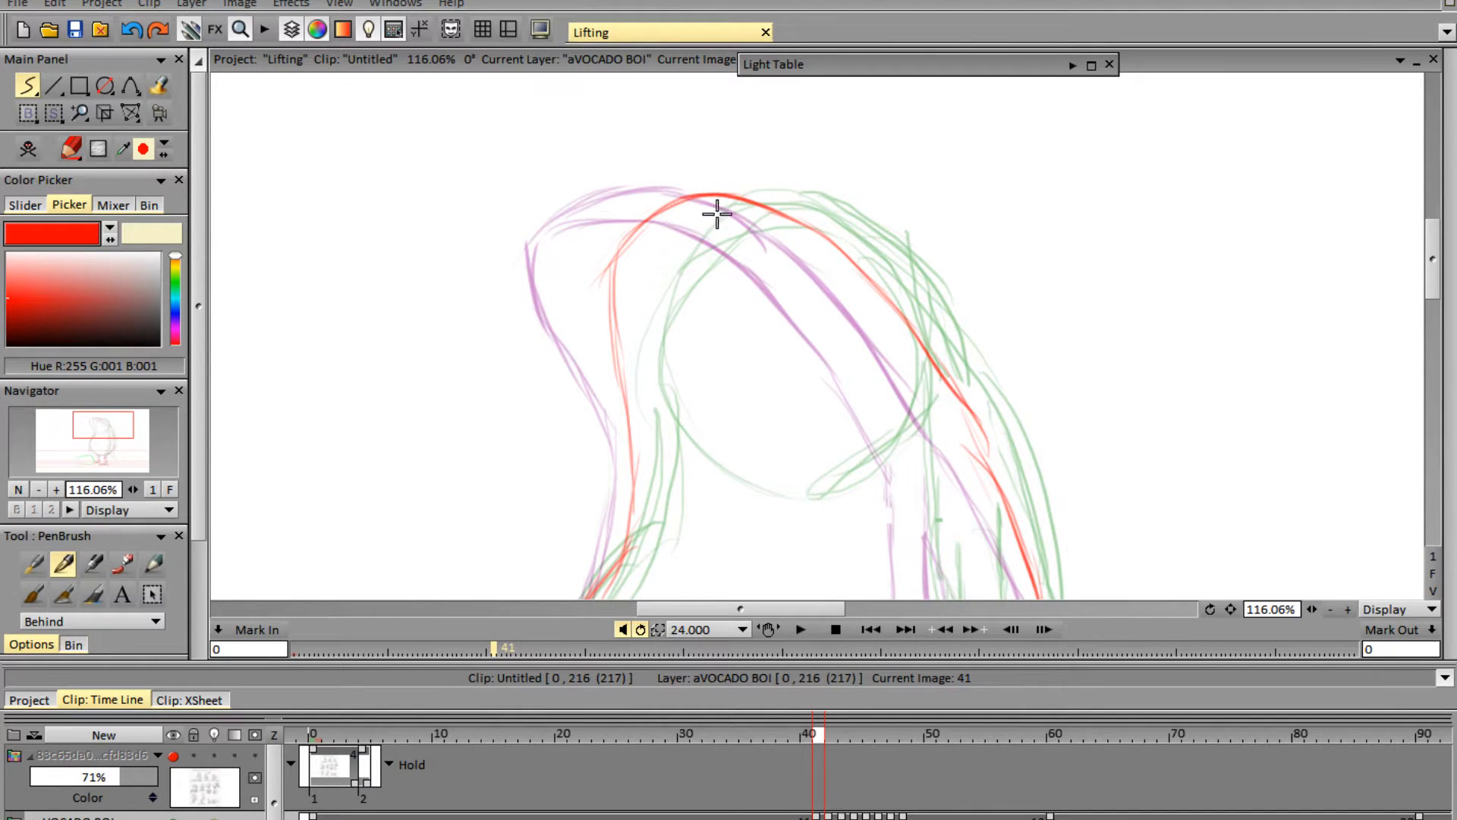
pyautogui.moveTo(662, 218)
pyautogui.mouseDown()
pyautogui.moveTo(735, 215)
pyautogui.moveTo(830, 266)
pyautogui.mouseUp()
pyautogui.moveTo(758, 237); pyautogui.dragTo(860, 314)
pyautogui.moveTo(797, 254); pyautogui.dragTo(907, 383)
pyautogui.moveTo(839, 293); pyautogui.dragTo(962, 465)
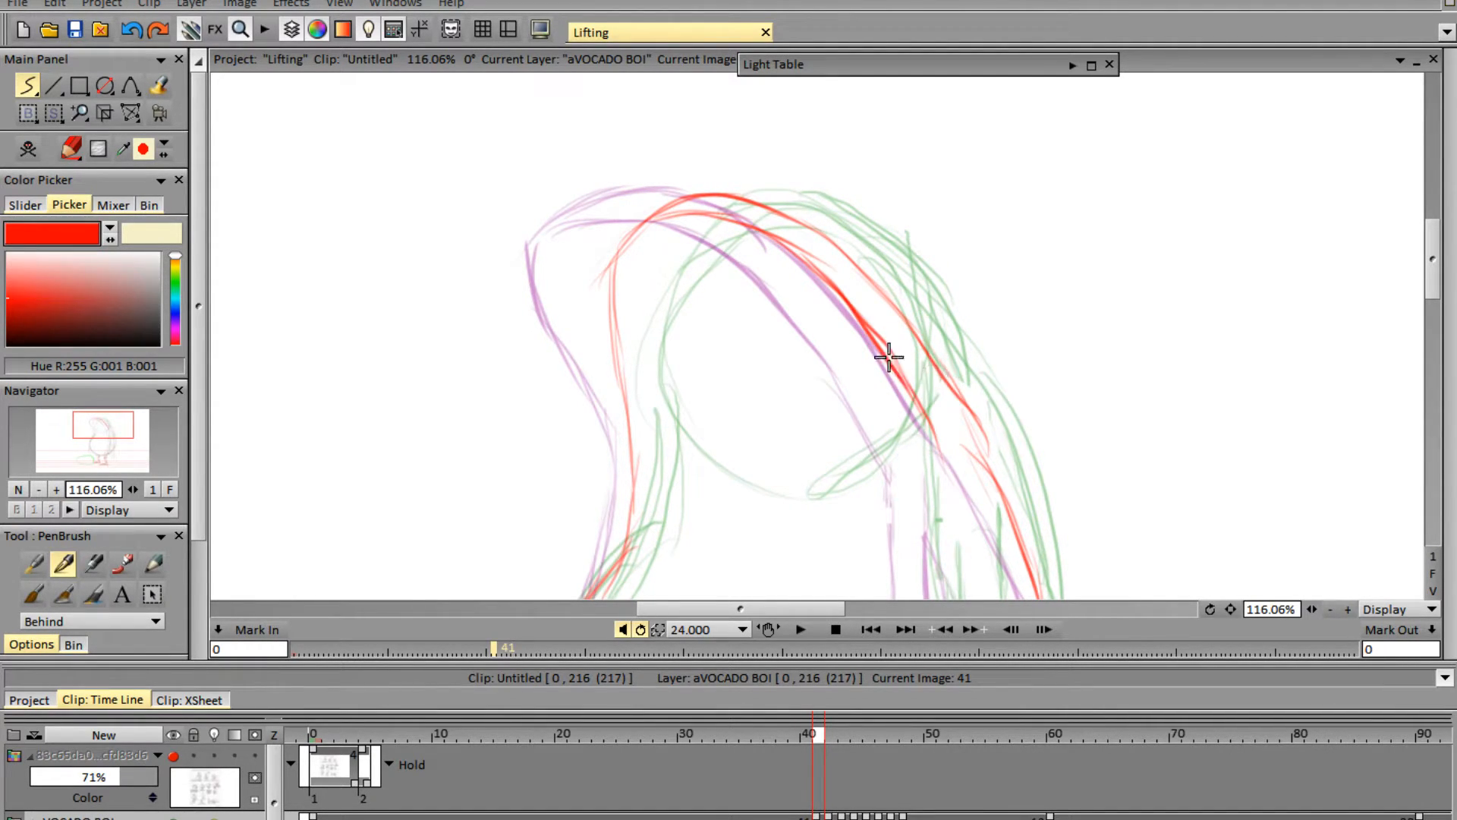
pyautogui.moveTo(889, 356); pyautogui.dragTo(938, 530)
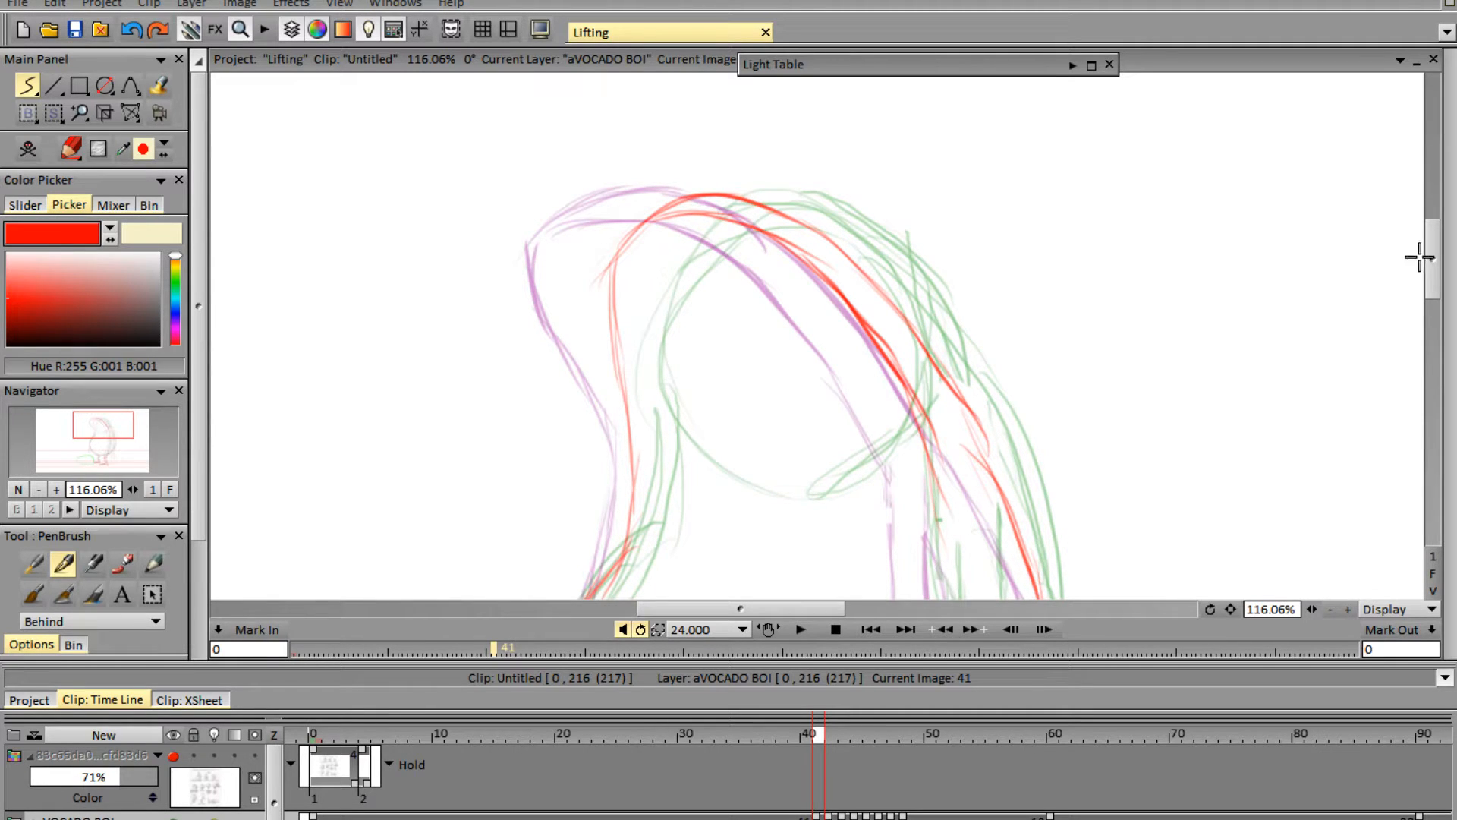
pyautogui.scroll(-5, 1418, 257)
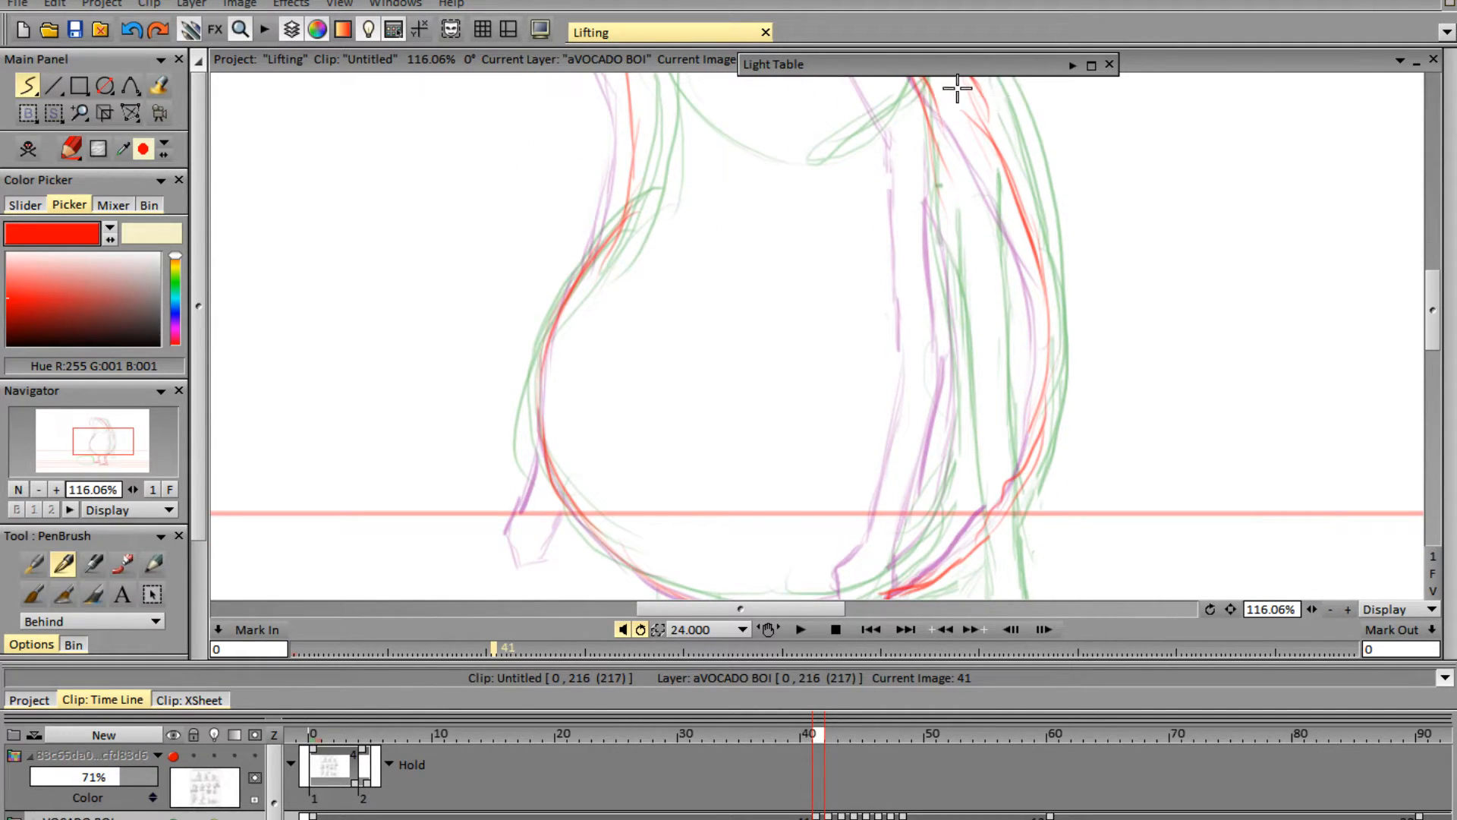
pyautogui.moveTo(910, 81)
pyautogui.mouseDown()
pyautogui.moveTo(943, 248)
pyautogui.moveTo(918, 102)
pyautogui.moveTo(944, 285)
pyautogui.moveTo(926, 98)
pyautogui.moveTo(948, 380)
pyautogui.mouseUp()
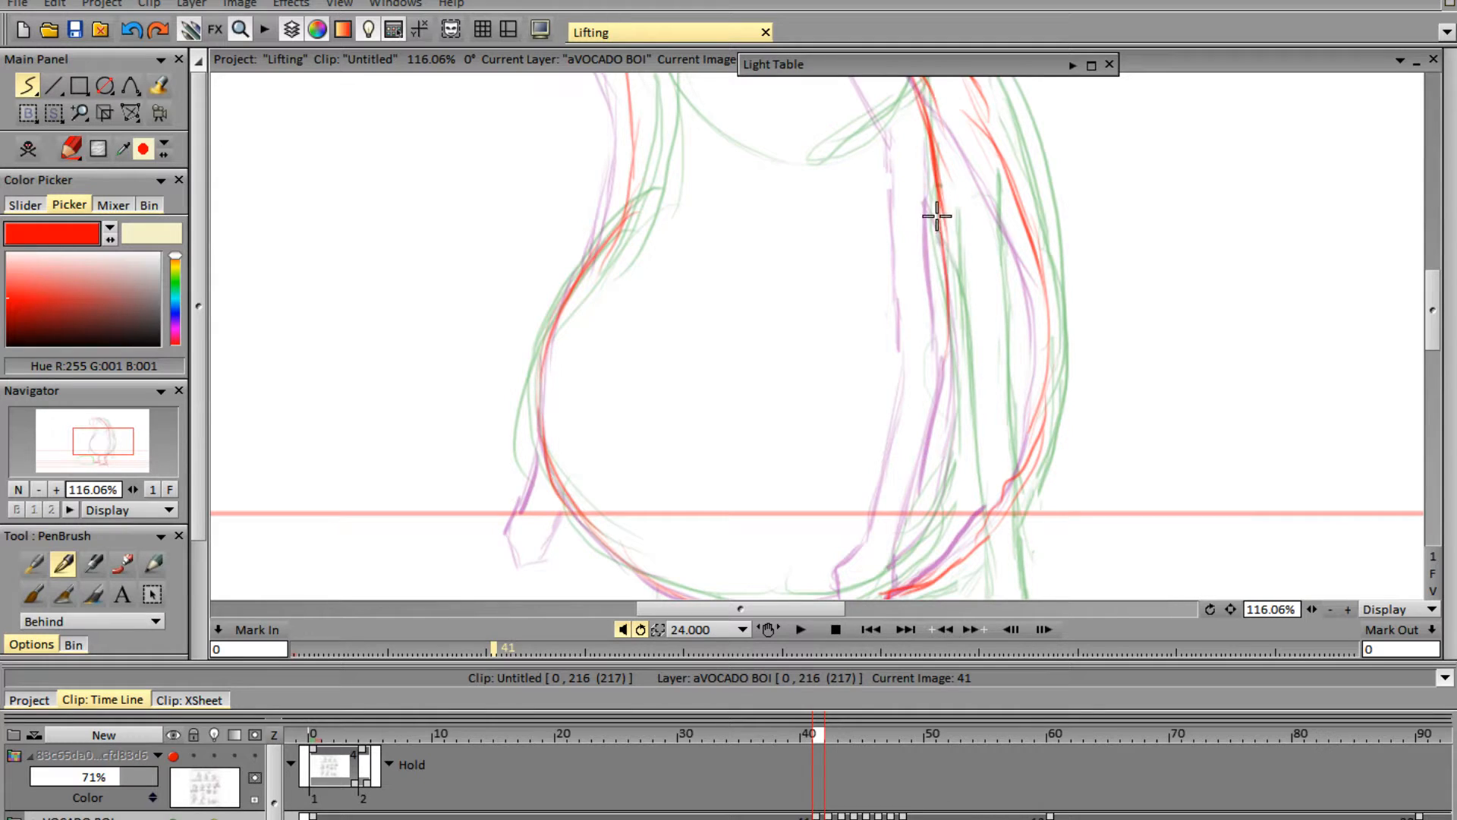
pyautogui.moveTo(937, 216)
pyautogui.mouseDown()
pyautogui.moveTo(951, 425)
pyautogui.moveTo(944, 347)
pyautogui.moveTo(923, 510)
pyautogui.moveTo(934, 488)
pyautogui.moveTo(893, 592)
pyautogui.mouseUp()
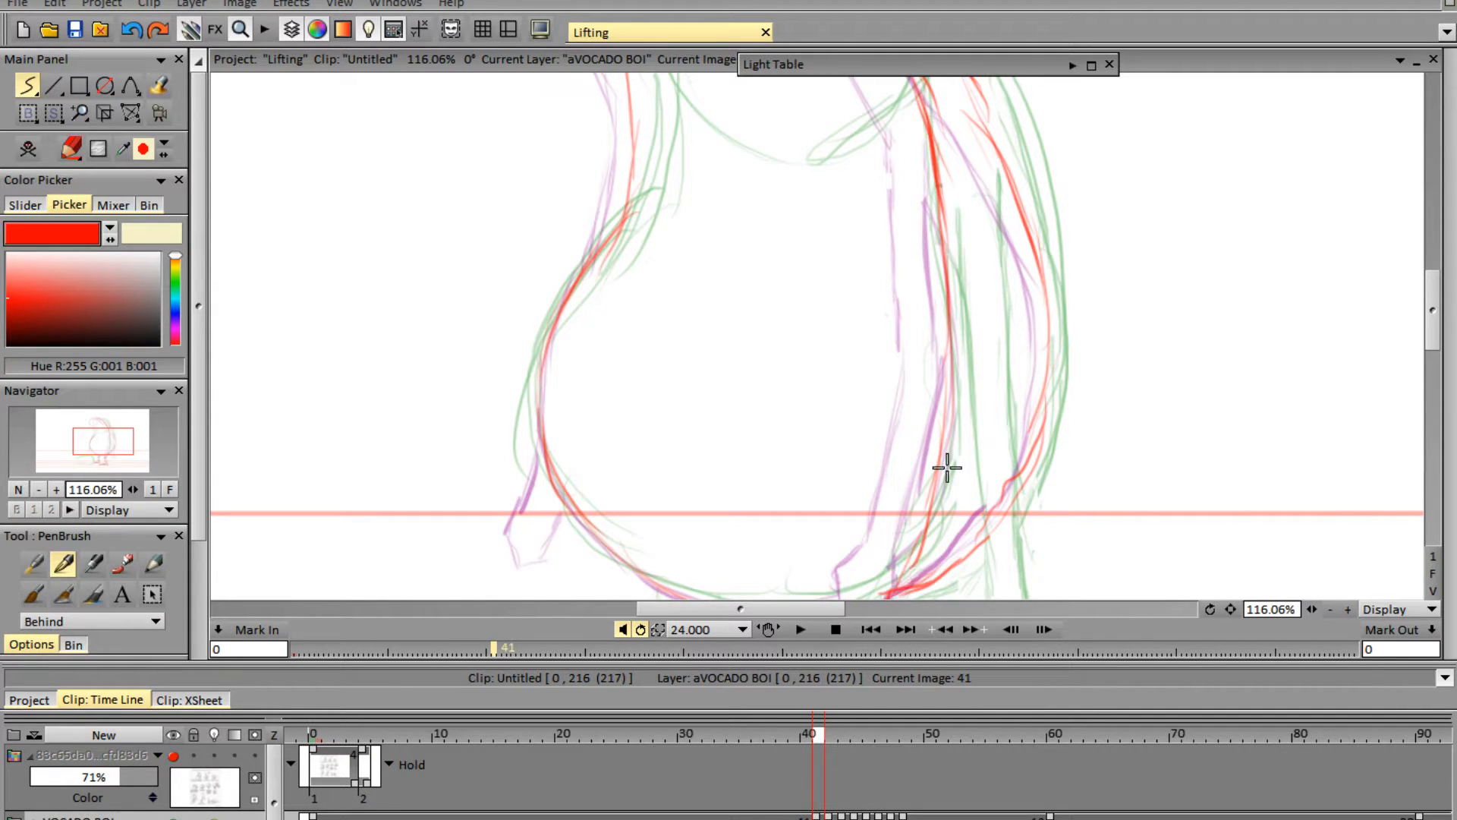
# - Sketch both sides of the near arm on frame 41, hanging from the shoulder to below the body
pyautogui.moveTo(1438, 318)
pyautogui.mouseDown()
pyautogui.moveTo(1426, 388)
pyautogui.moveTo(1417, 311)
pyautogui.moveTo(1423, 330)
pyautogui.mouseUp()
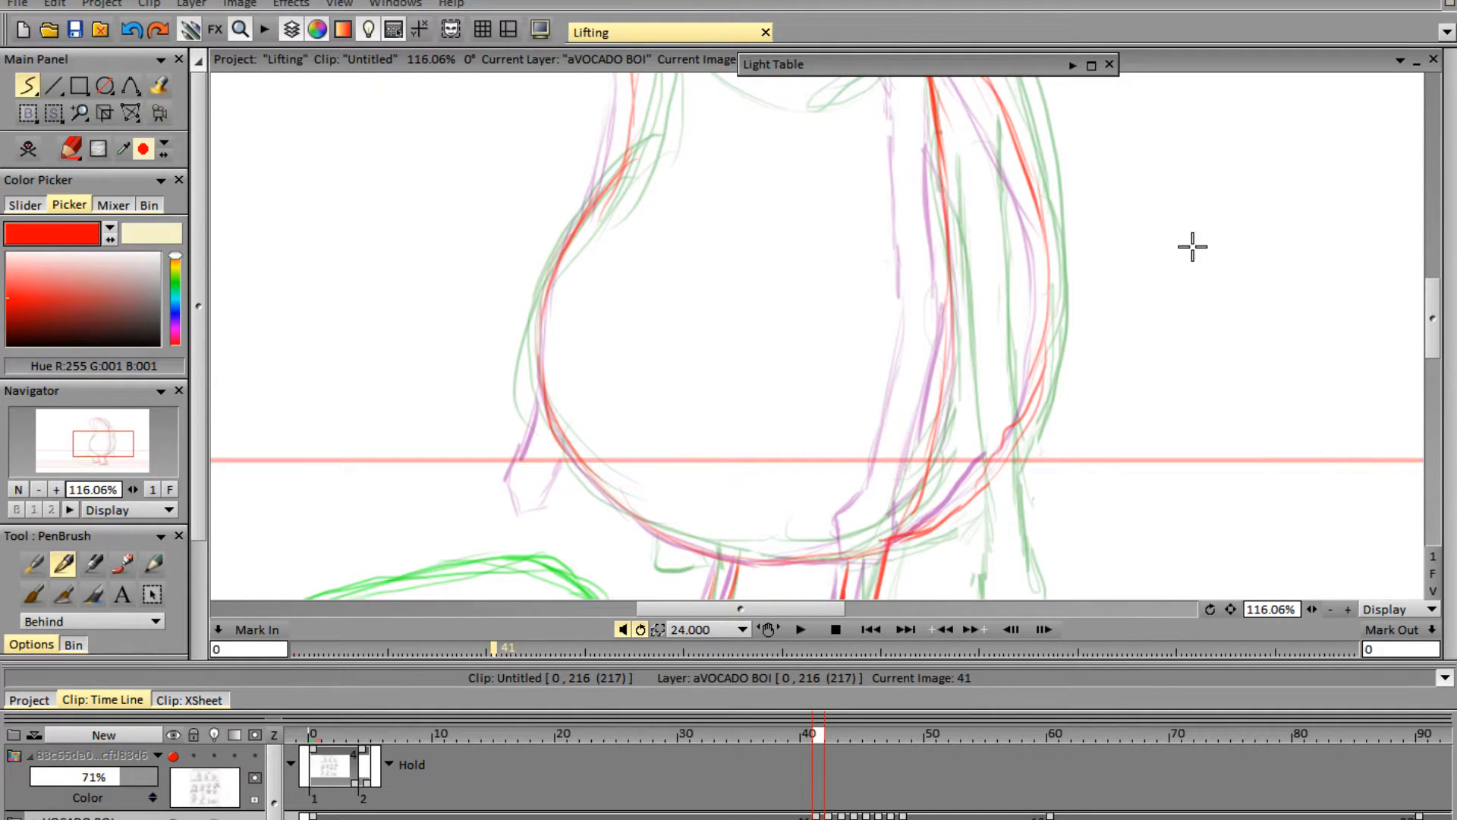
pyautogui.moveTo(981, 138); pyautogui.dragTo(995, 280)
pyautogui.moveTo(982, 170); pyautogui.dragTo(994, 305)
pyautogui.moveTo(936, 148); pyautogui.dragTo(943, 256)
pyautogui.moveTo(938, 156); pyautogui.dragTo(950, 300)
pyautogui.moveTo(947, 203)
pyautogui.mouseDown()
pyautogui.moveTo(949, 331)
pyautogui.moveTo(968, 364)
pyautogui.moveTo(1007, 303)
pyautogui.moveTo(995, 305)
pyautogui.moveTo(991, 422)
pyautogui.mouseUp()
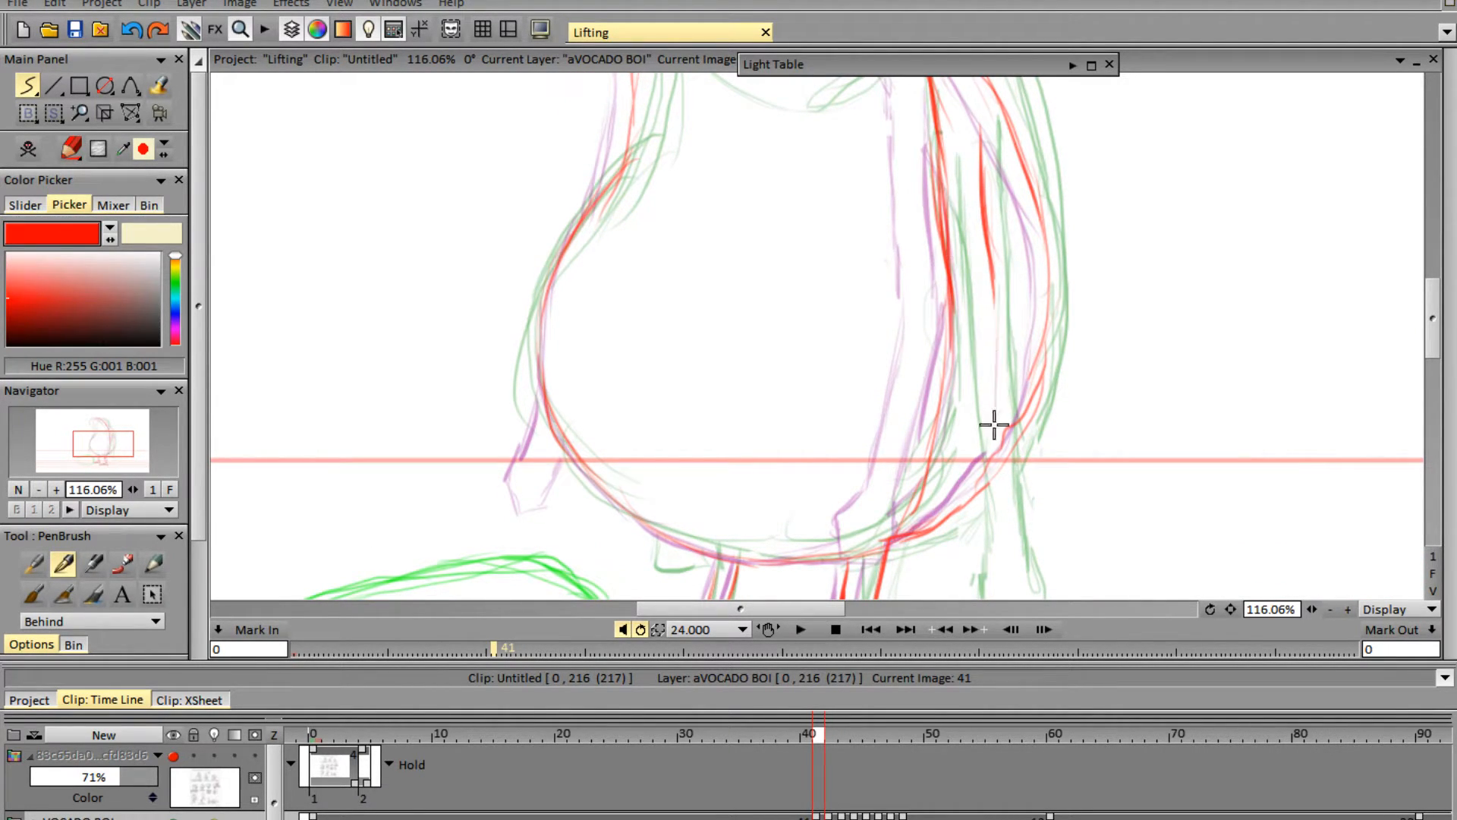
pyautogui.moveTo(996, 290); pyautogui.dragTo(979, 500)
pyautogui.moveTo(990, 332)
pyautogui.mouseDown()
pyautogui.moveTo(969, 542)
pyautogui.moveTo(952, 478)
pyautogui.mouseUp()
pyautogui.moveTo(952, 347)
pyautogui.mouseDown()
pyautogui.moveTo(948, 519)
pyautogui.moveTo(931, 562)
pyautogui.moveTo(958, 605)
pyautogui.mouseUp()
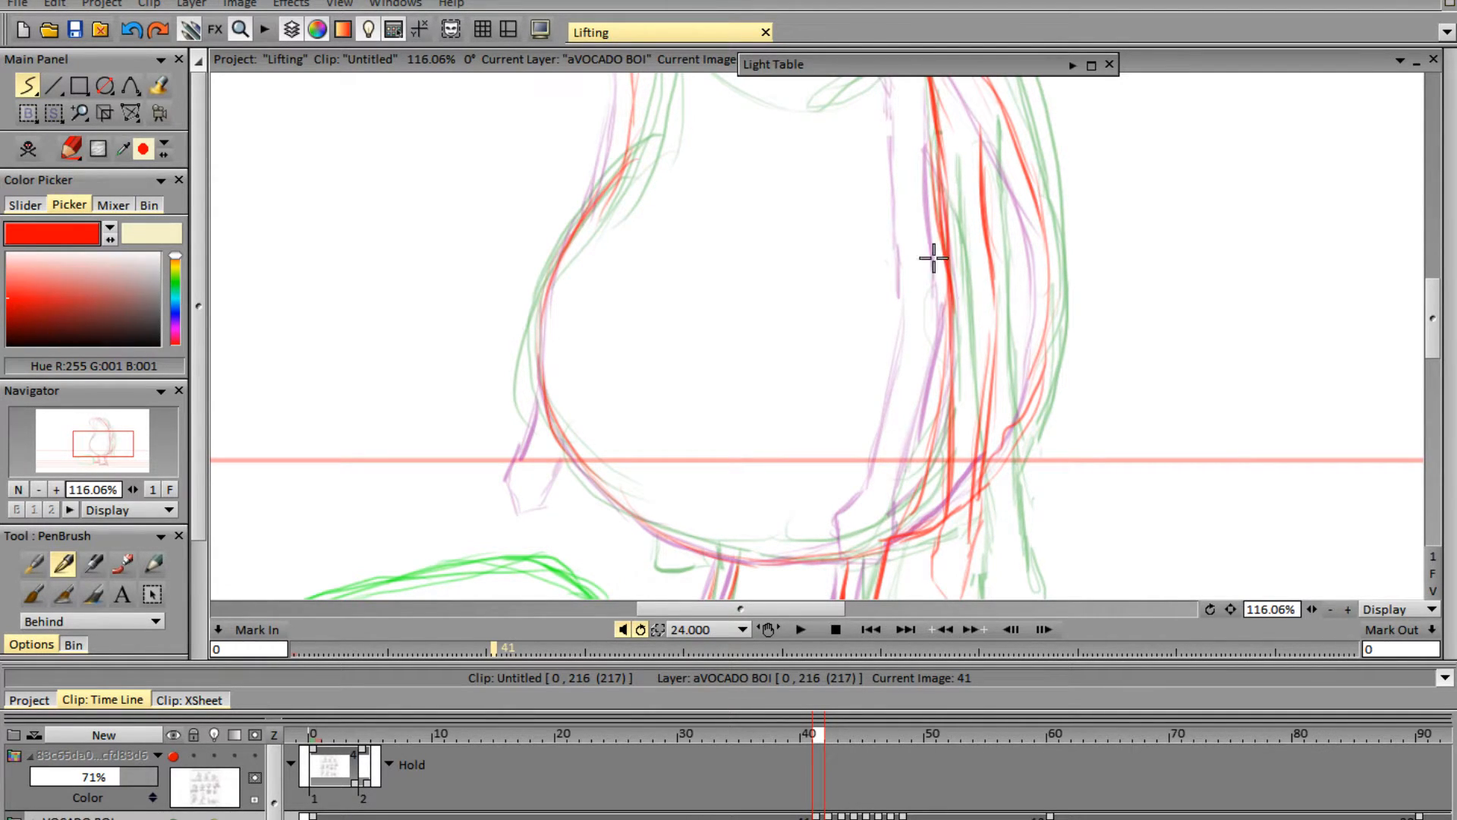
# - Erase the body lines crossing the near arm on frame 41 and draw both hands
pyautogui.press('e')
pyautogui.moveTo(959, 474); pyautogui.dragTo(944, 488)
pyautogui.press('e')
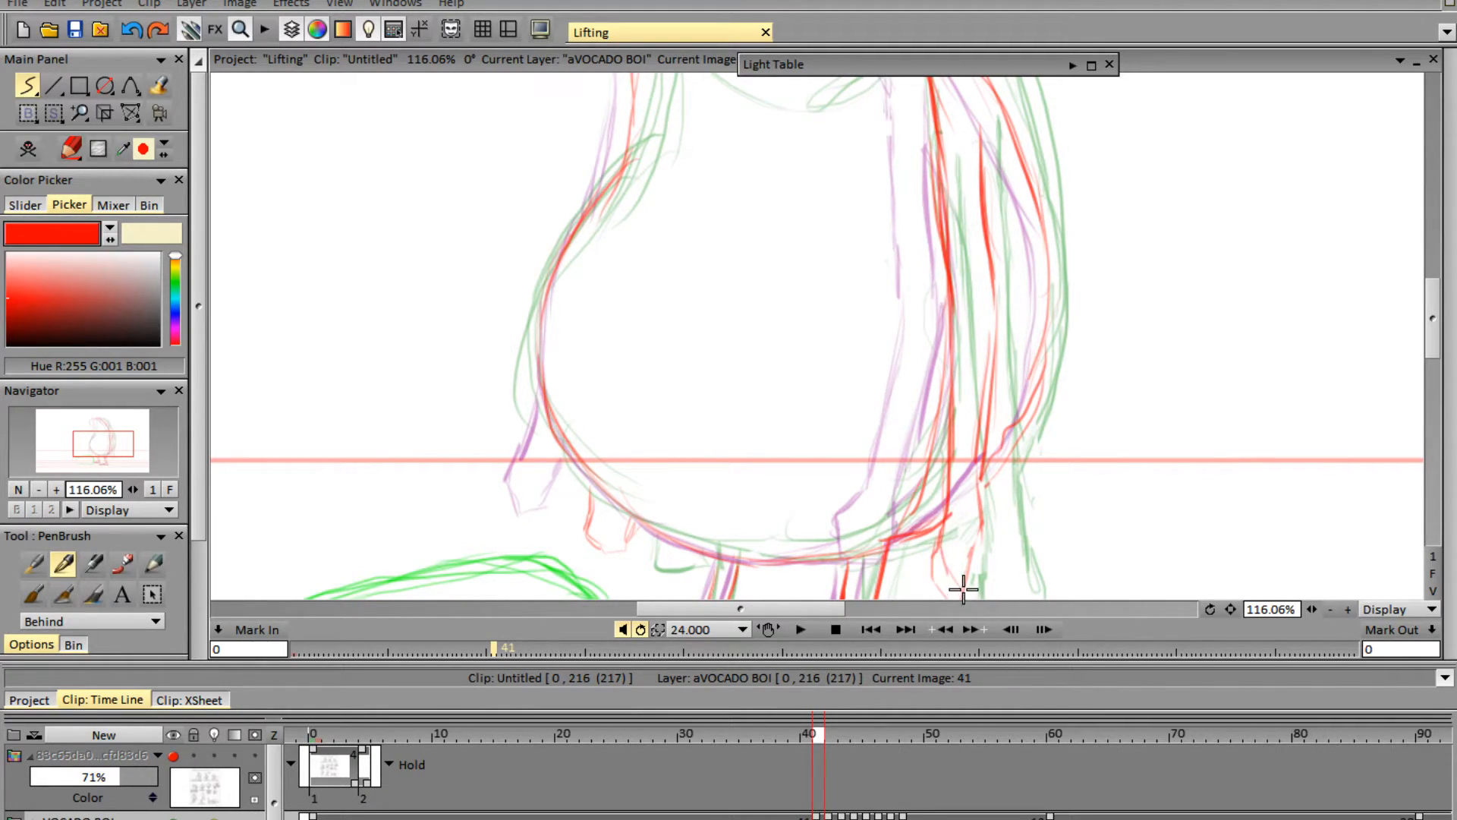
pyautogui.moveTo(1433, 334); pyautogui.dragTo(1433, 370)
pyautogui.press('e')
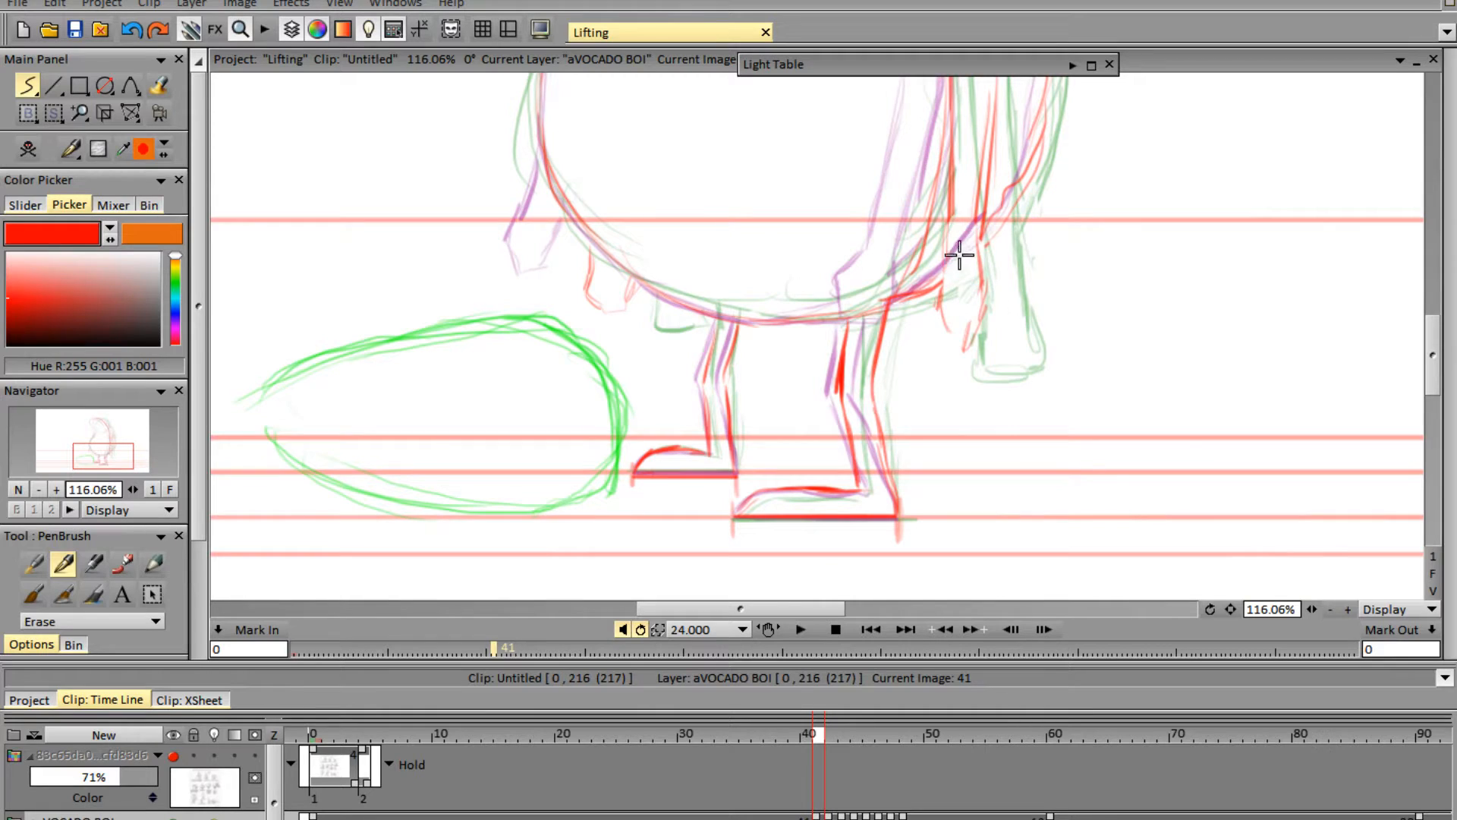
pyautogui.press('e')
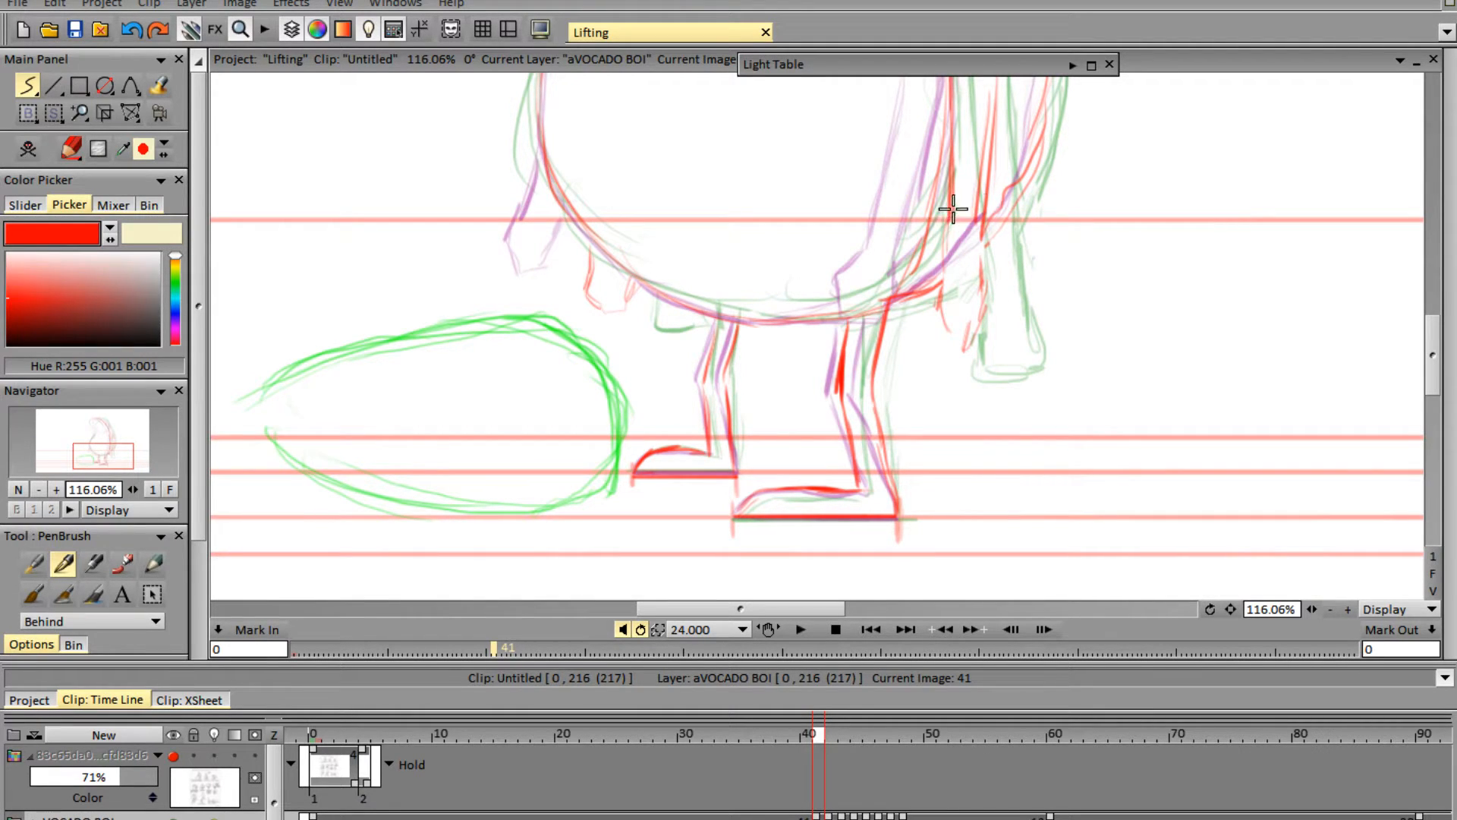
pyautogui.moveTo(938, 306)
pyautogui.mouseDown()
pyautogui.moveTo(959, 334)
pyautogui.moveTo(989, 248)
pyautogui.mouseUp()
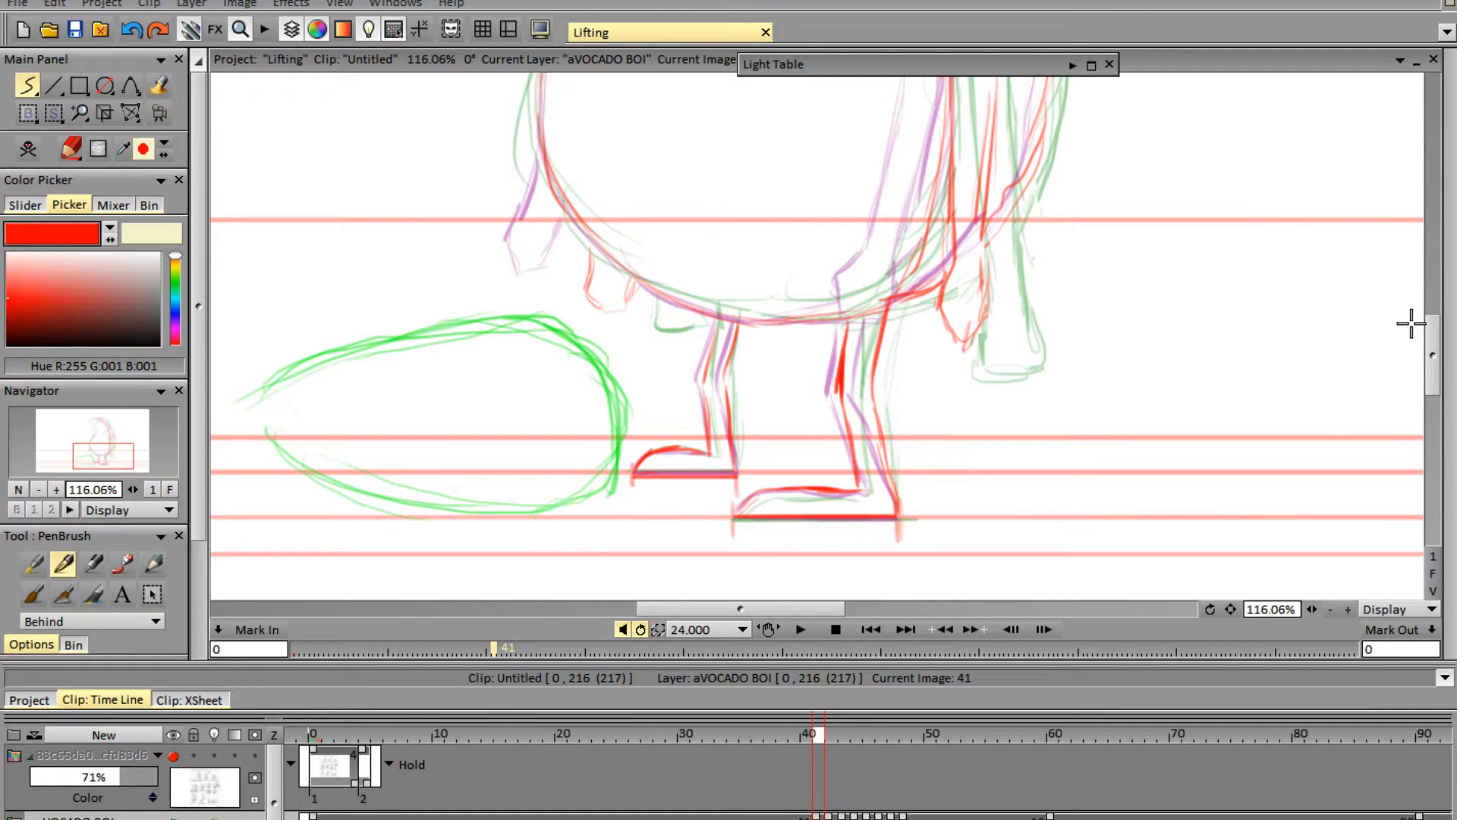
# - Play back the animation with the whole canvas in view to check the new in-between
pyautogui.moveTo(1437, 363)
pyautogui.mouseDown()
pyautogui.moveTo(1429, 269)
pyautogui.moveTo(1430, 336)
pyautogui.mouseUp()
pyautogui.moveTo(1318, 609)
pyautogui.mouseDown()
pyautogui.moveTo(1195, 603)
pyautogui.moveTo(1203, 588)
pyautogui.mouseUp()
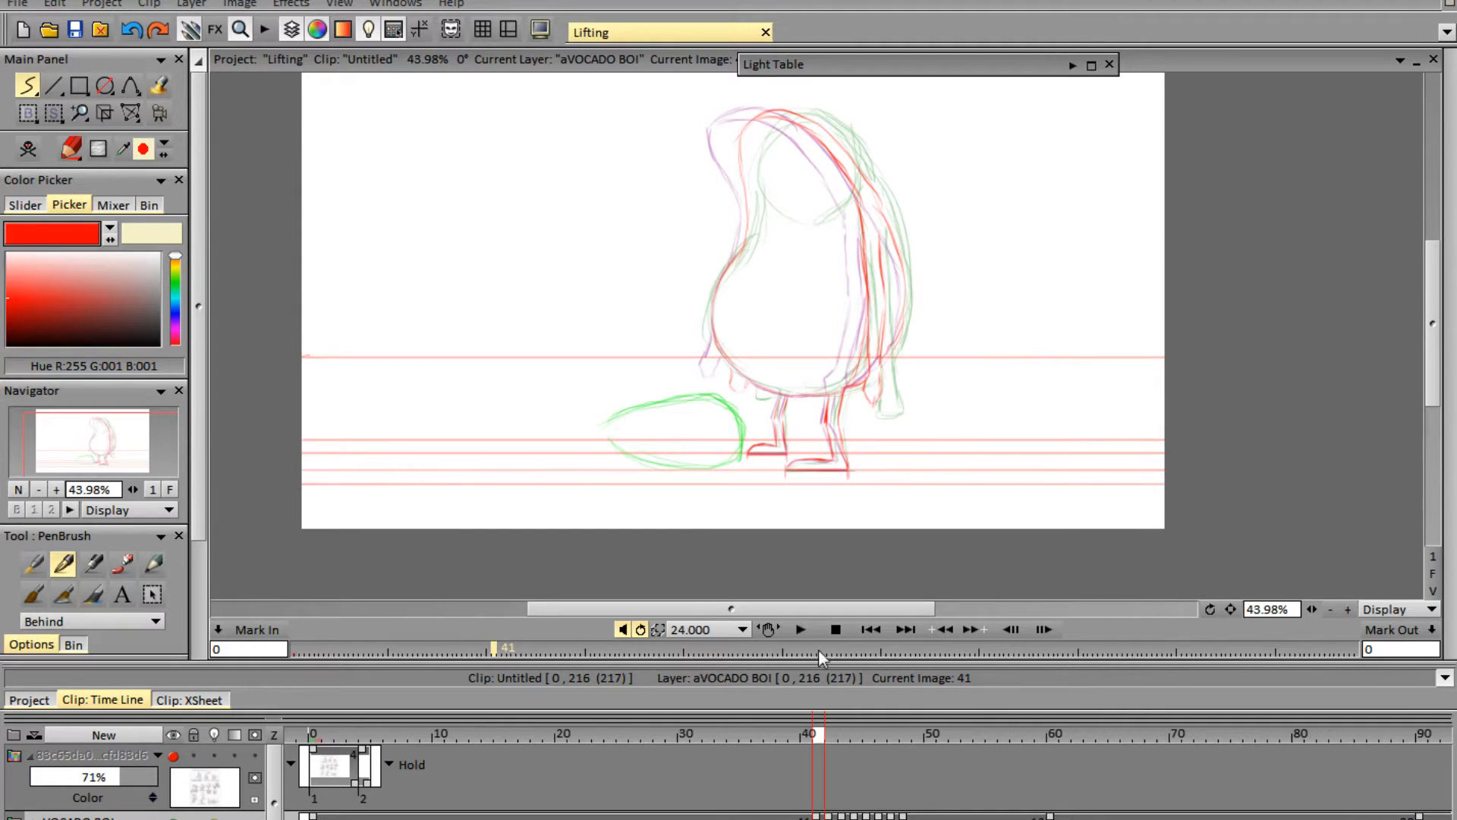
pyautogui.click(803, 629)
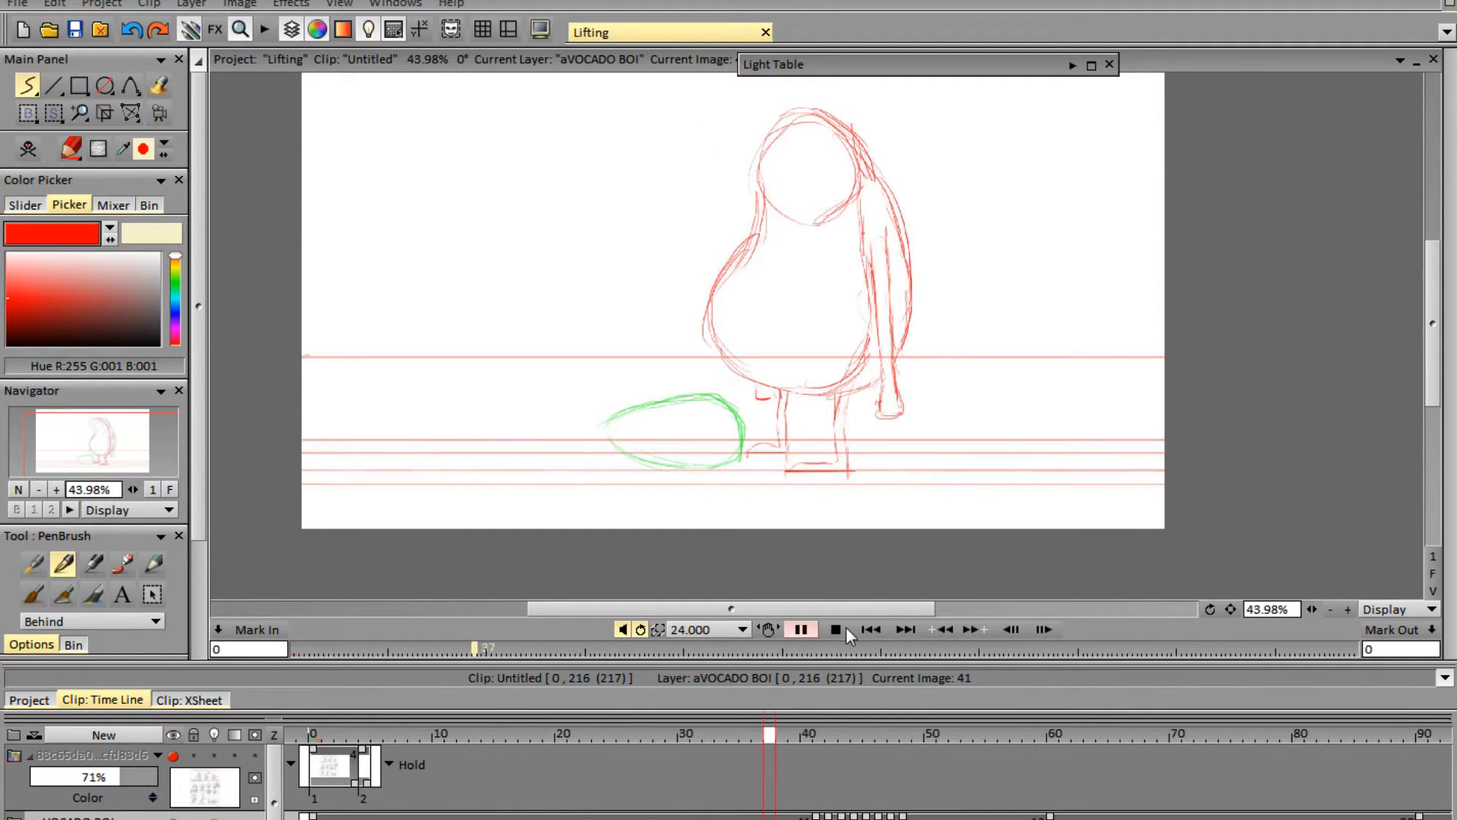
pyautogui.click(847, 631)
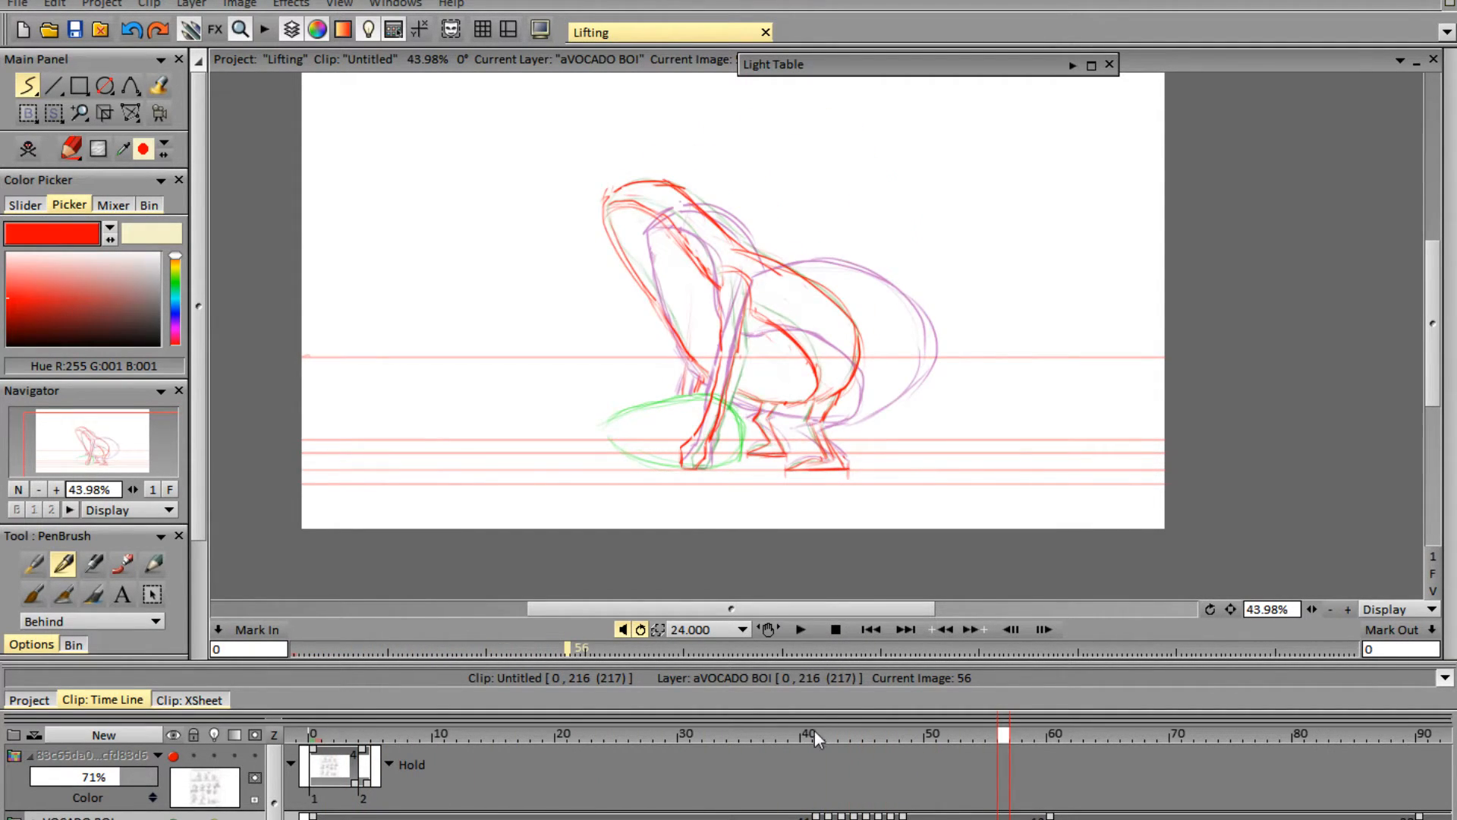
# - Make a blank drawing at frame 40 and draw the sole lines of both feet between the ground guide marks
pyautogui.moveTo(812, 737)
pyautogui.mouseDown()
pyautogui.moveTo(986, 739)
pyautogui.moveTo(783, 777)
pyautogui.moveTo(972, 763)
pyautogui.moveTo(800, 785)
pyautogui.mouseUp()
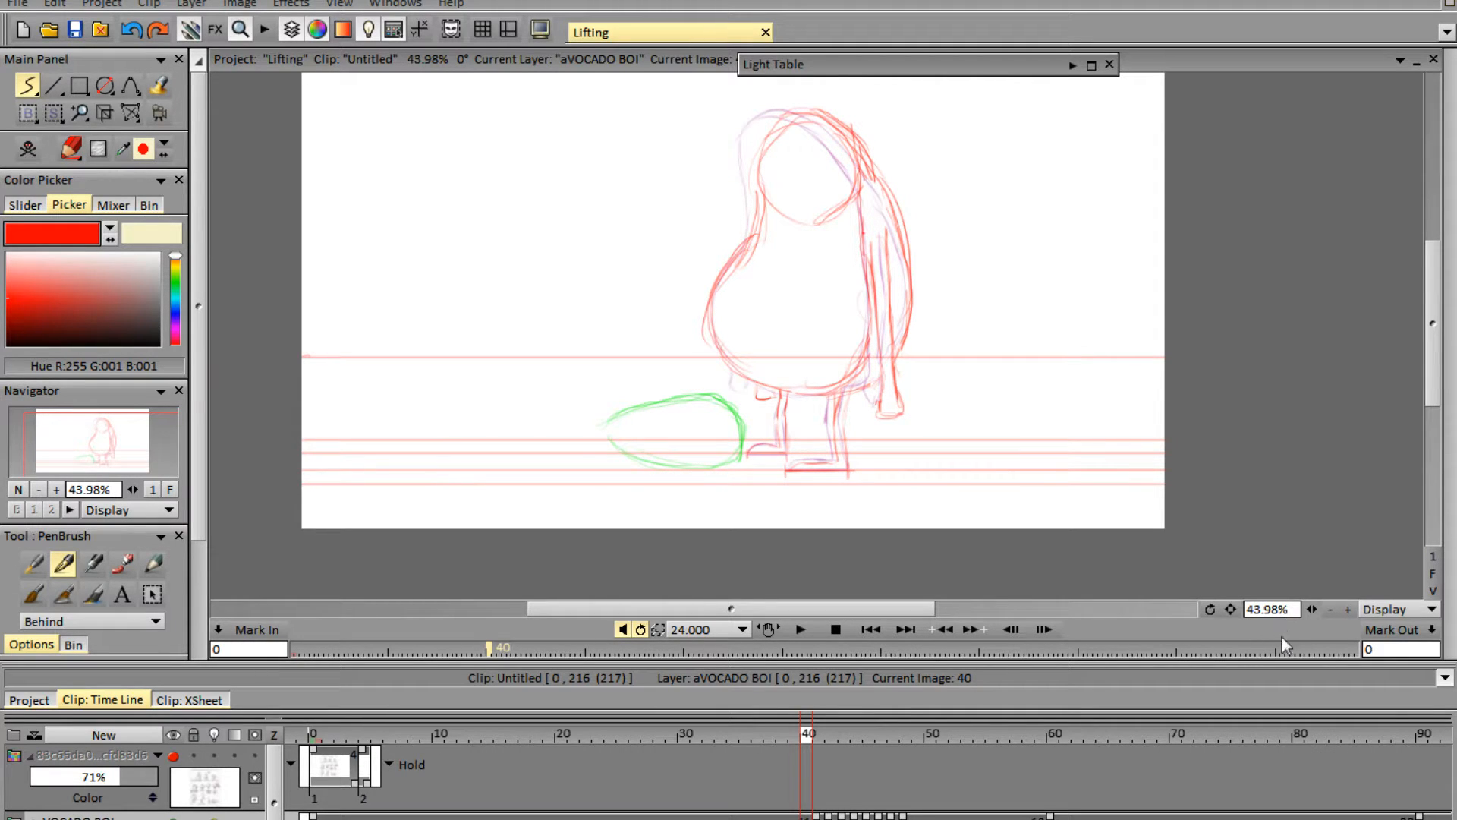
pyautogui.press('Delete')
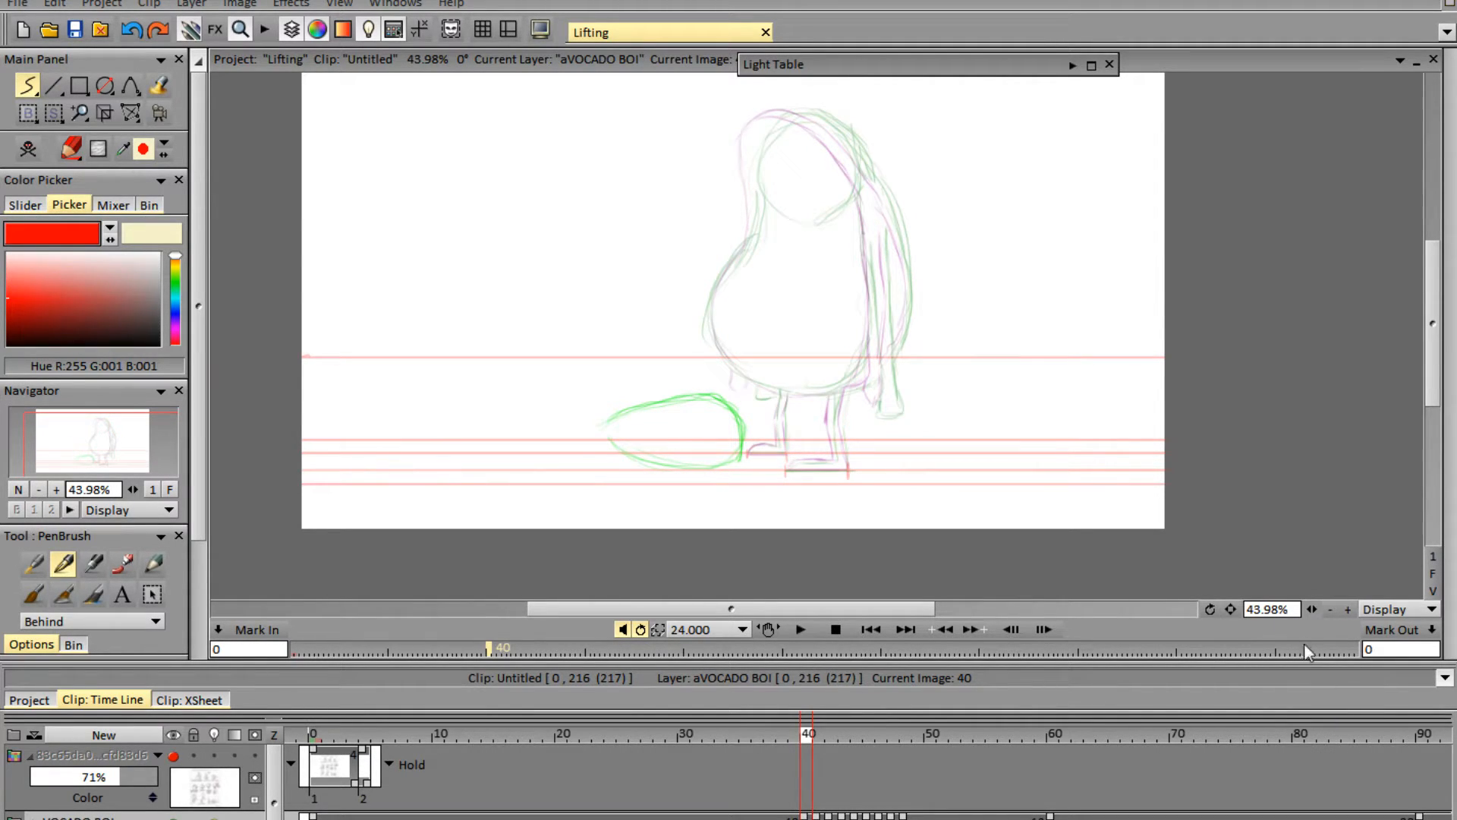
pyautogui.moveTo(1311, 606); pyautogui.dragTo(1442, 603)
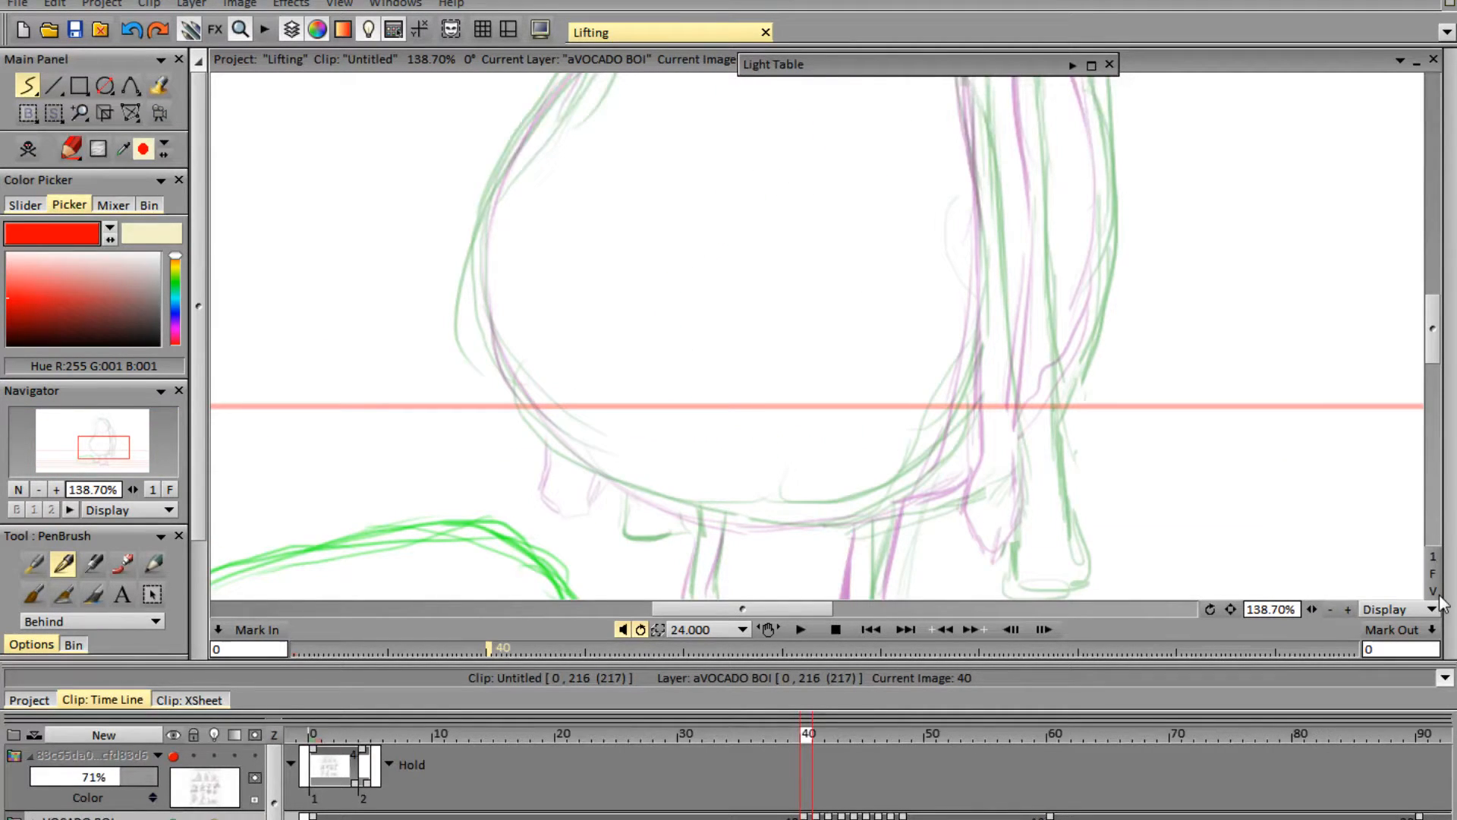
pyautogui.moveTo(1432, 328); pyautogui.dragTo(1433, 377)
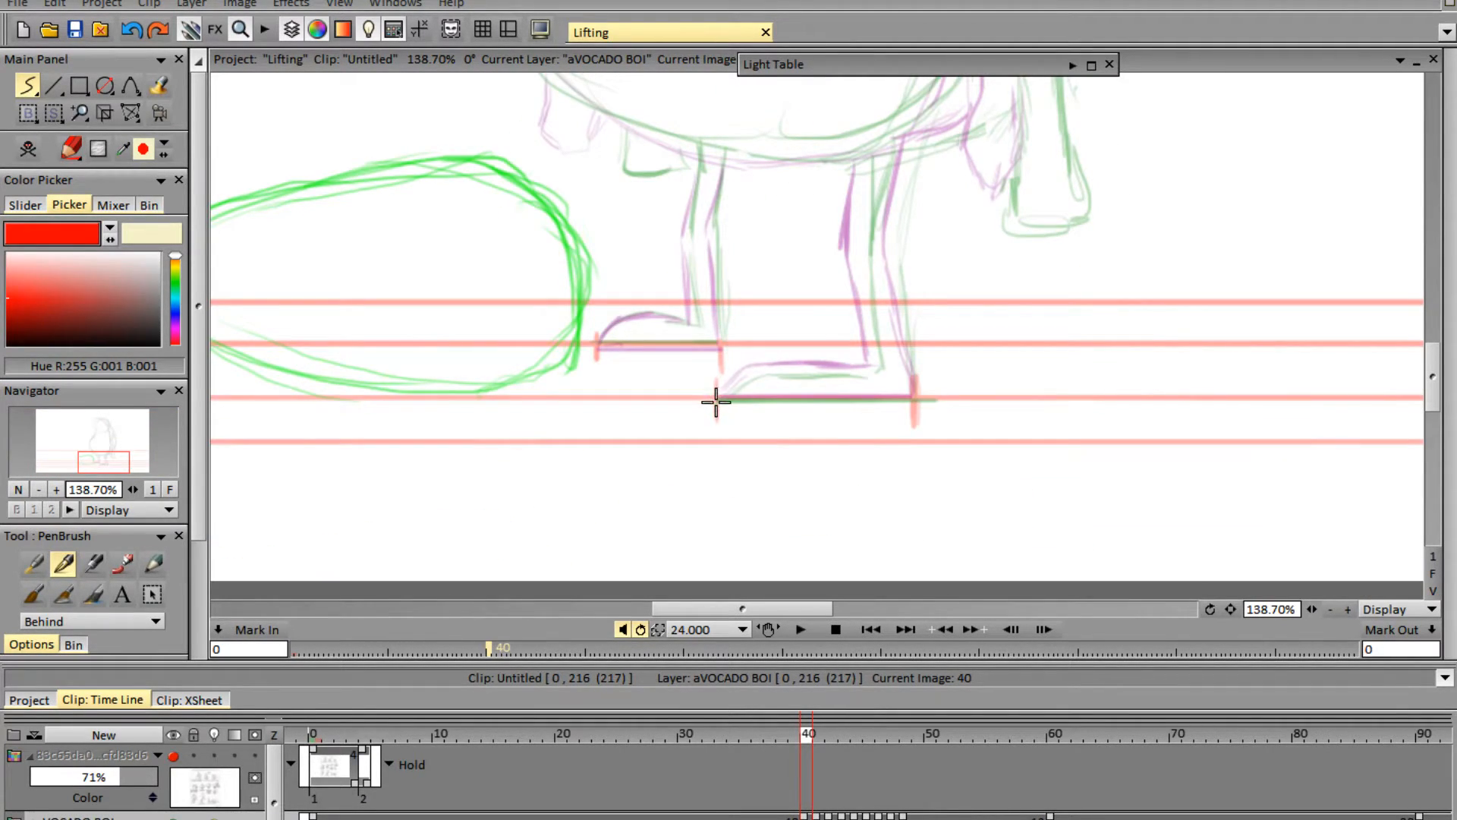
pyautogui.moveTo(716, 402)
pyautogui.mouseDown()
pyautogui.moveTo(926, 399)
pyautogui.moveTo(715, 403)
pyautogui.mouseUp()
pyautogui.moveTo(602, 345); pyautogui.dragTo(721, 345)
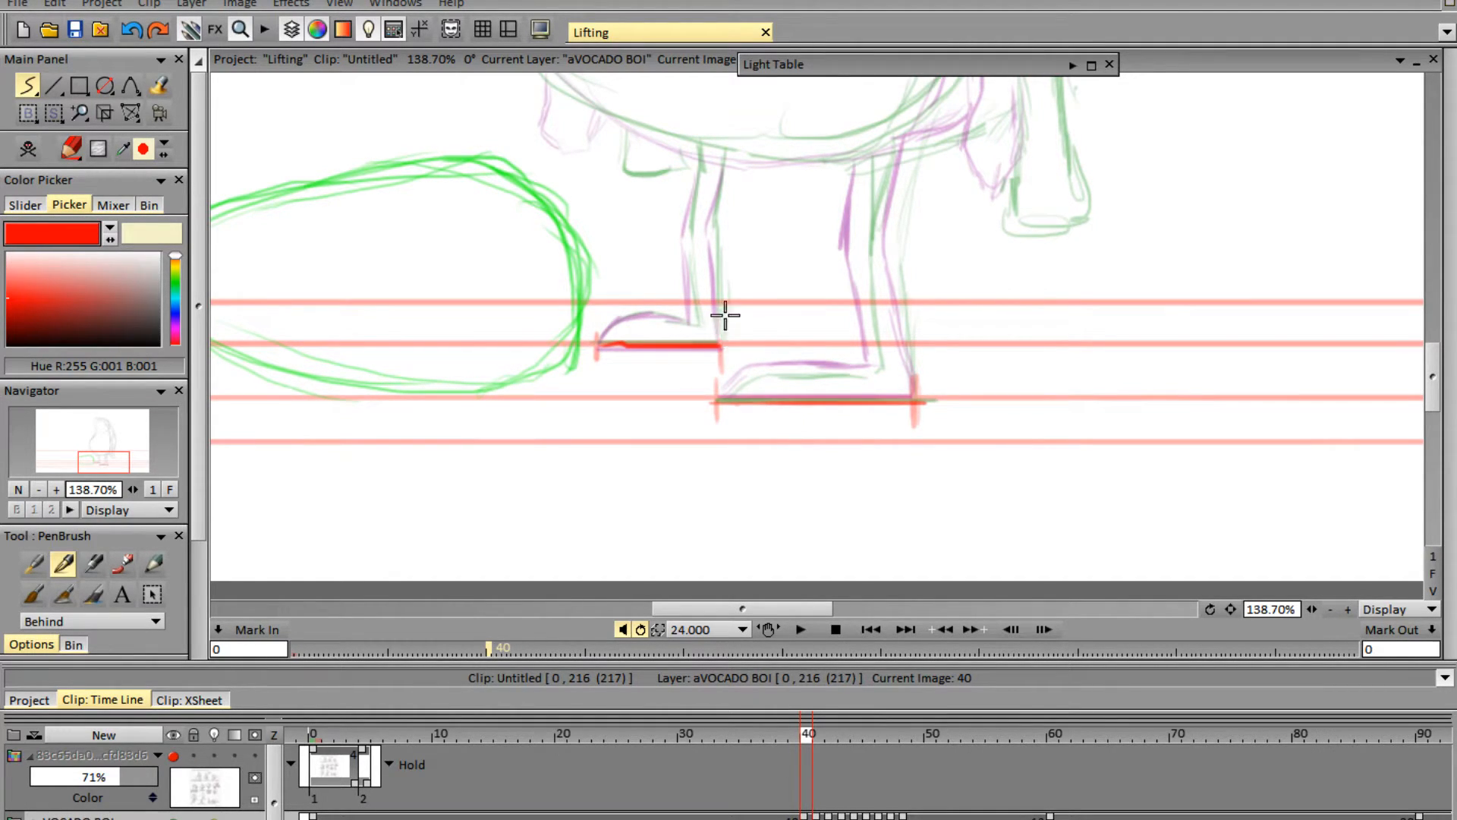
# - Draw the curved foot tops and both slightly bent legs up to the body on frame 40
pyautogui.moveTo(599, 346)
pyautogui.mouseDown()
pyautogui.moveTo(642, 315)
pyautogui.moveTo(629, 317)
pyautogui.moveTo(701, 323)
pyautogui.moveTo(688, 244)
pyautogui.moveTo(701, 319)
pyautogui.moveTo(727, 346)
pyautogui.moveTo(711, 260)
pyautogui.moveTo(717, 146)
pyautogui.moveTo(686, 232)
pyautogui.mouseUp()
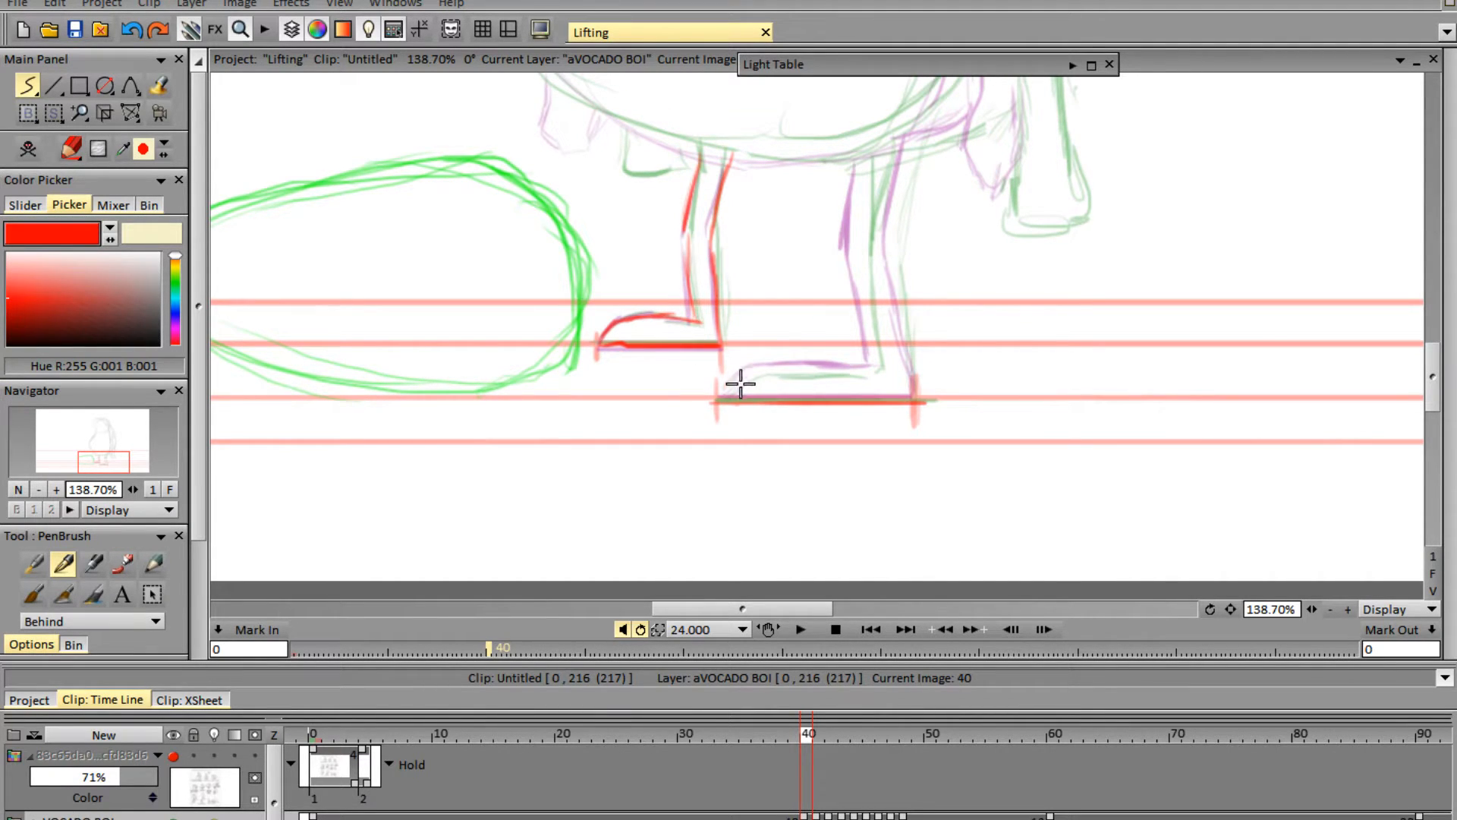
pyautogui.moveTo(725, 397)
pyautogui.mouseDown()
pyautogui.moveTo(776, 362)
pyautogui.moveTo(873, 365)
pyautogui.mouseUp()
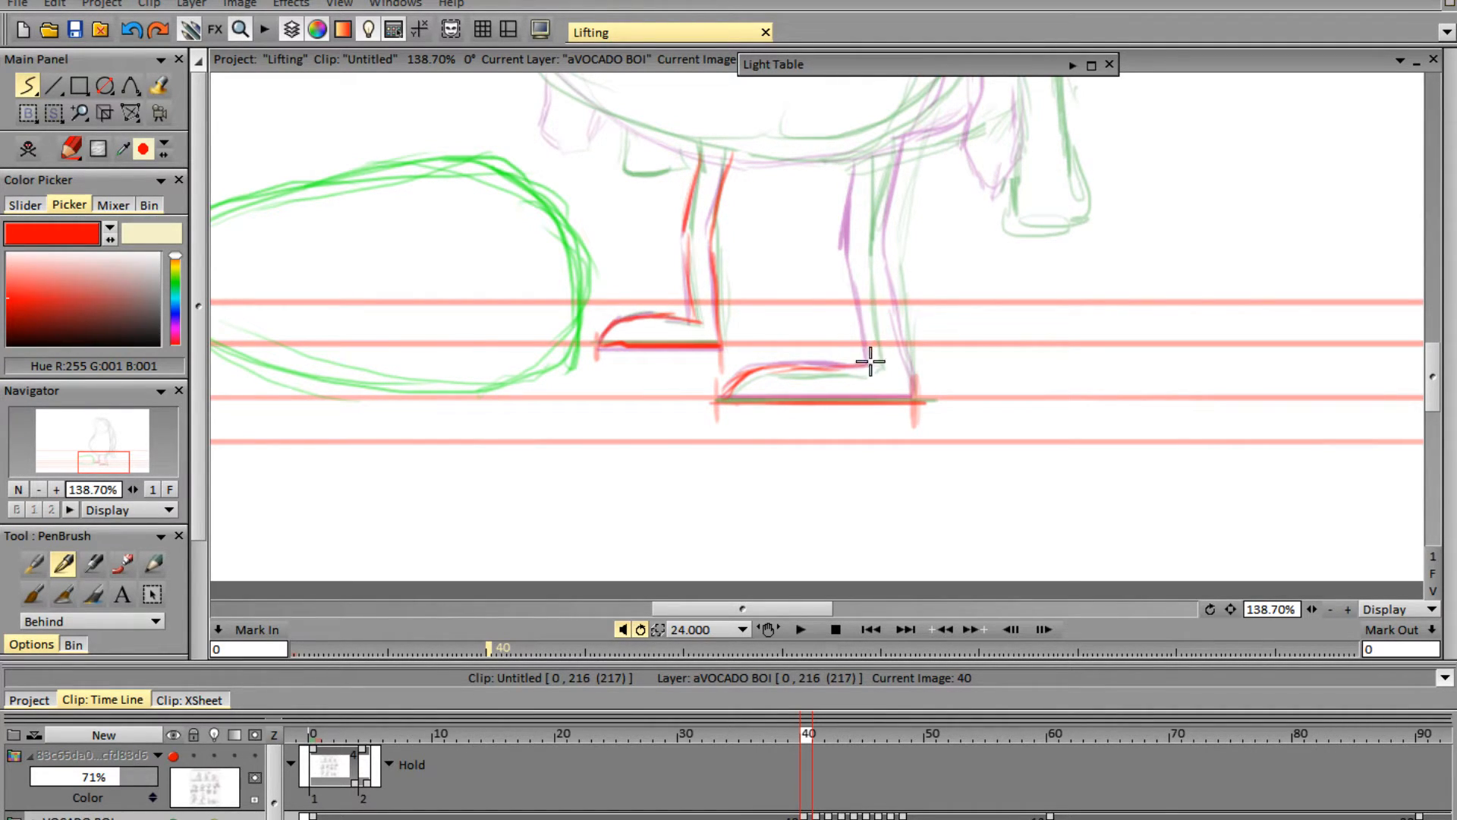
pyautogui.moveTo(873, 367); pyautogui.dragTo(868, 159)
pyautogui.moveTo(914, 395)
pyautogui.mouseDown()
pyautogui.moveTo(917, 161)
pyautogui.moveTo(889, 261)
pyautogui.moveTo(912, 147)
pyautogui.mouseUp()
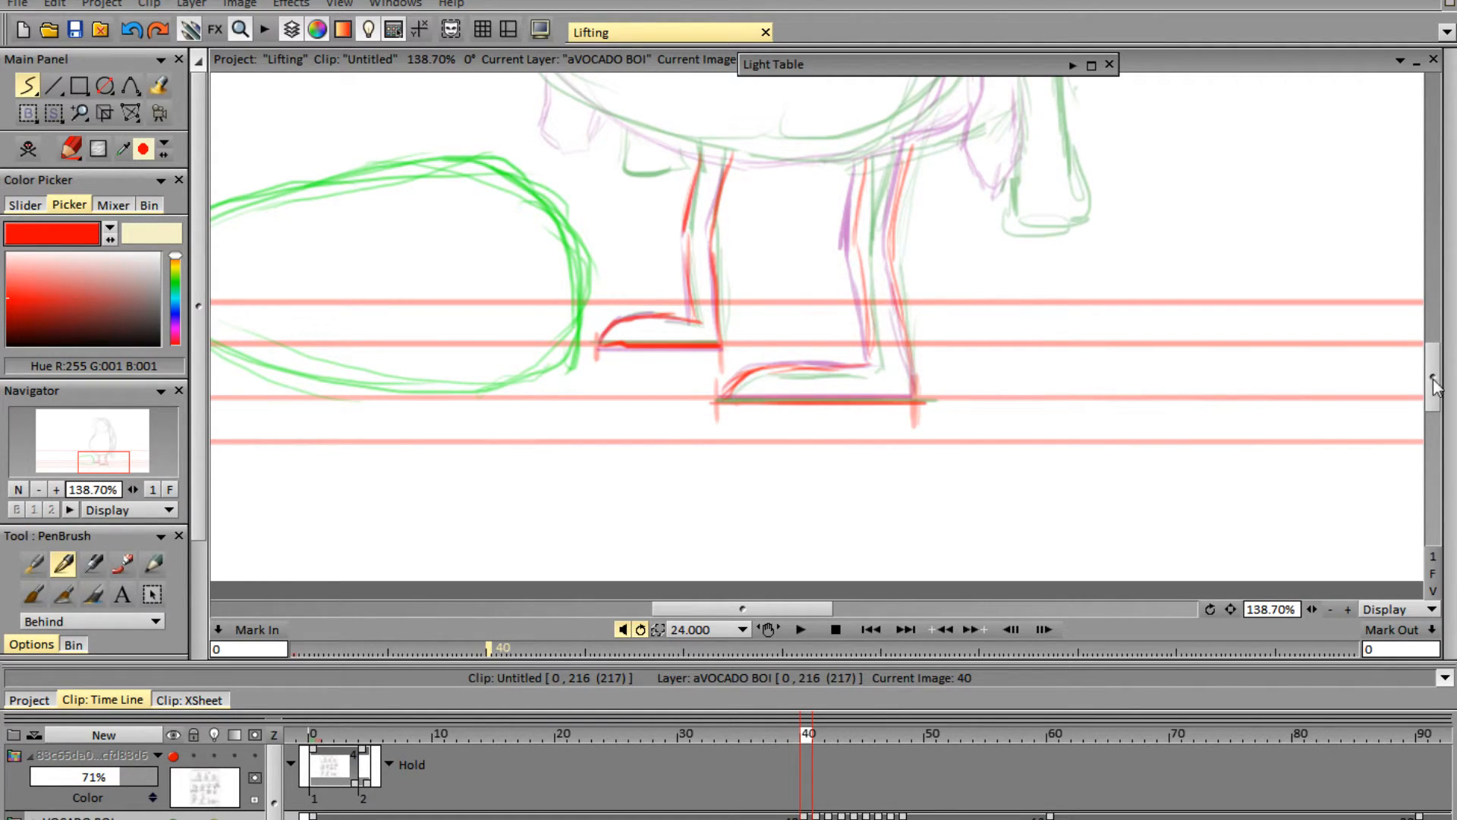
pyautogui.moveTo(1432, 383); pyautogui.dragTo(1431, 352)
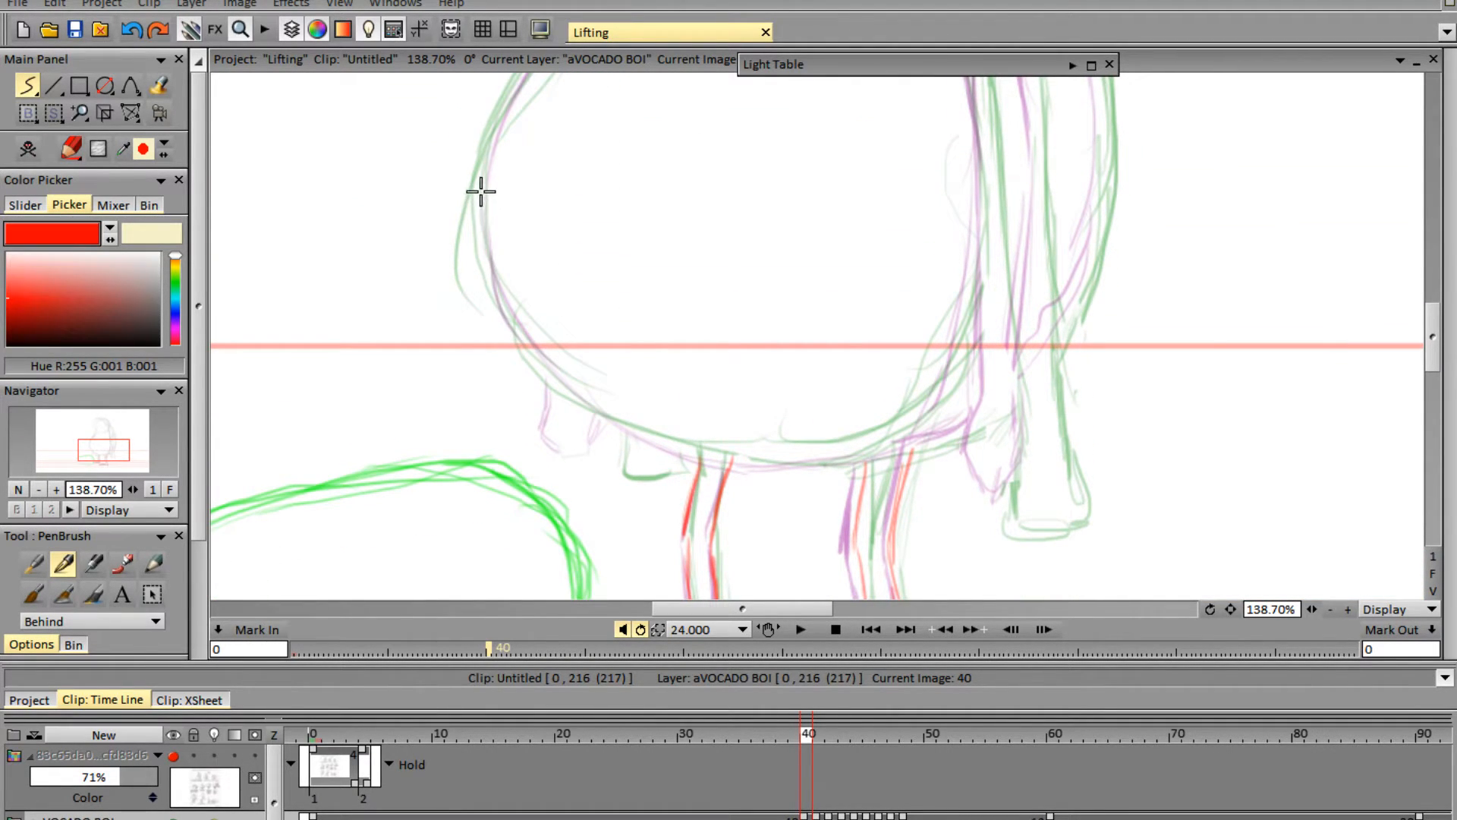
# - Draw the rounded bottom of the body over the legs on frame 40 and carry its outline up the belly and back
pyautogui.moveTo(478, 193)
pyautogui.mouseDown()
pyautogui.moveTo(494, 281)
pyautogui.moveTo(528, 350)
pyautogui.moveTo(603, 423)
pyautogui.moveTo(692, 458)
pyautogui.moveTo(682, 450)
pyautogui.moveTo(730, 460)
pyautogui.moveTo(679, 443)
pyautogui.moveTo(804, 453)
pyautogui.moveTo(736, 471)
pyautogui.moveTo(719, 453)
pyautogui.moveTo(874, 456)
pyautogui.moveTo(831, 467)
pyautogui.moveTo(962, 427)
pyautogui.mouseUp()
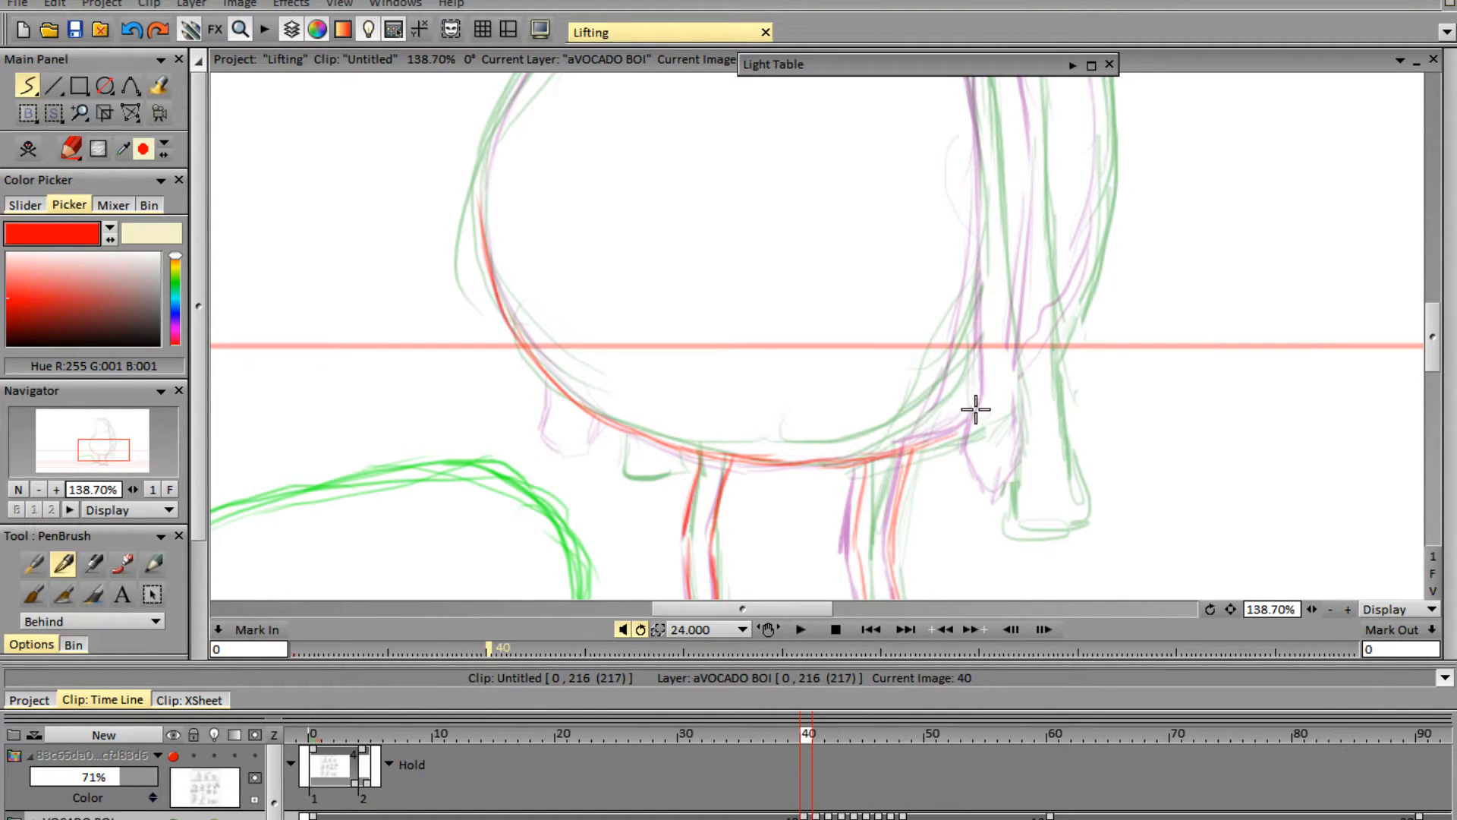
pyautogui.moveTo(1027, 403); pyautogui.dragTo(1092, 268)
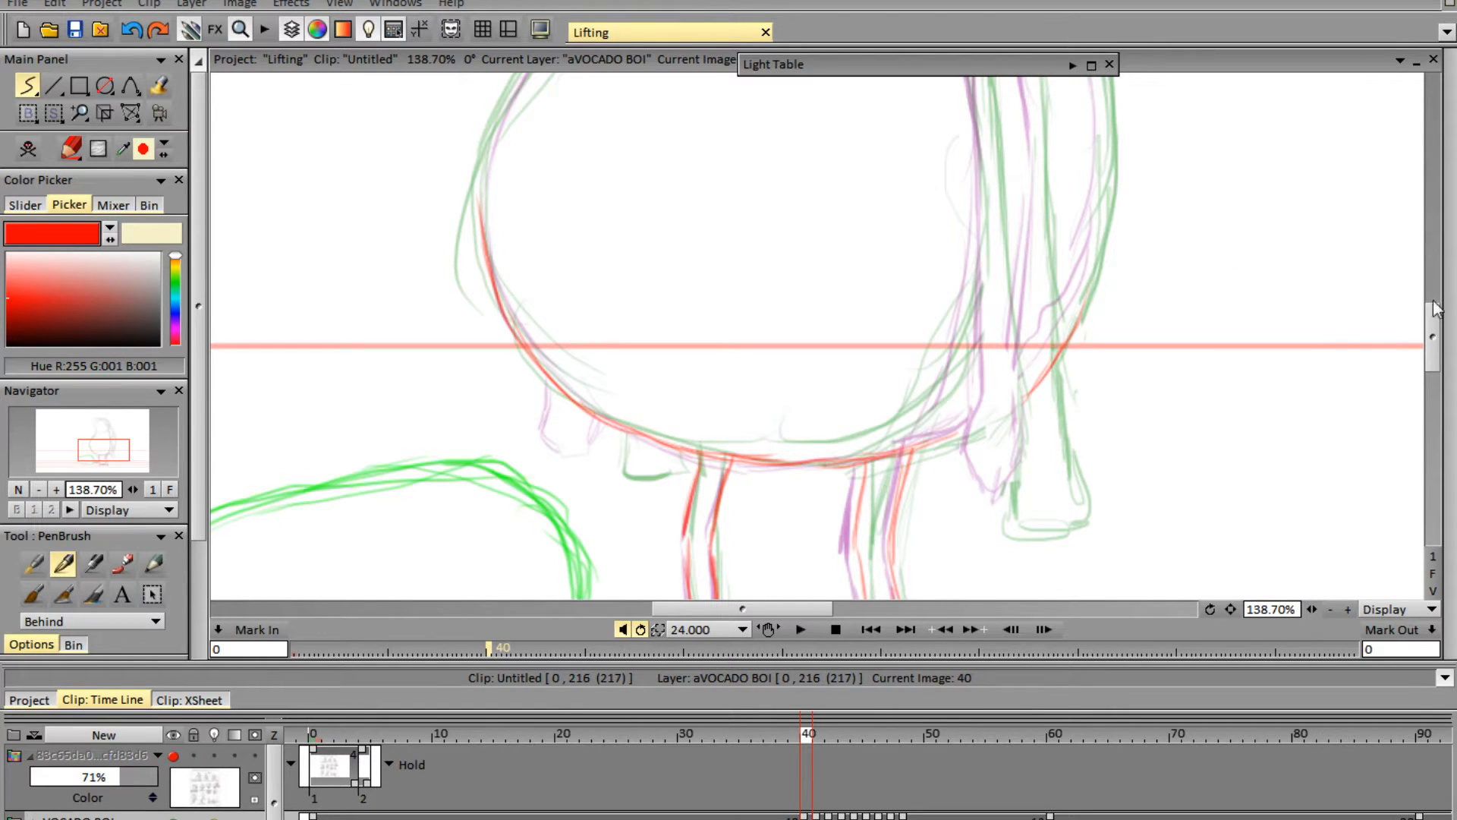
pyautogui.moveTo(1432, 340); pyautogui.dragTo(1433, 312)
pyautogui.moveTo(1057, 195)
pyautogui.mouseDown()
pyautogui.moveTo(1116, 364)
pyautogui.moveTo(1098, 406)
pyautogui.moveTo(1100, 496)
pyautogui.moveTo(1063, 559)
pyautogui.mouseUp()
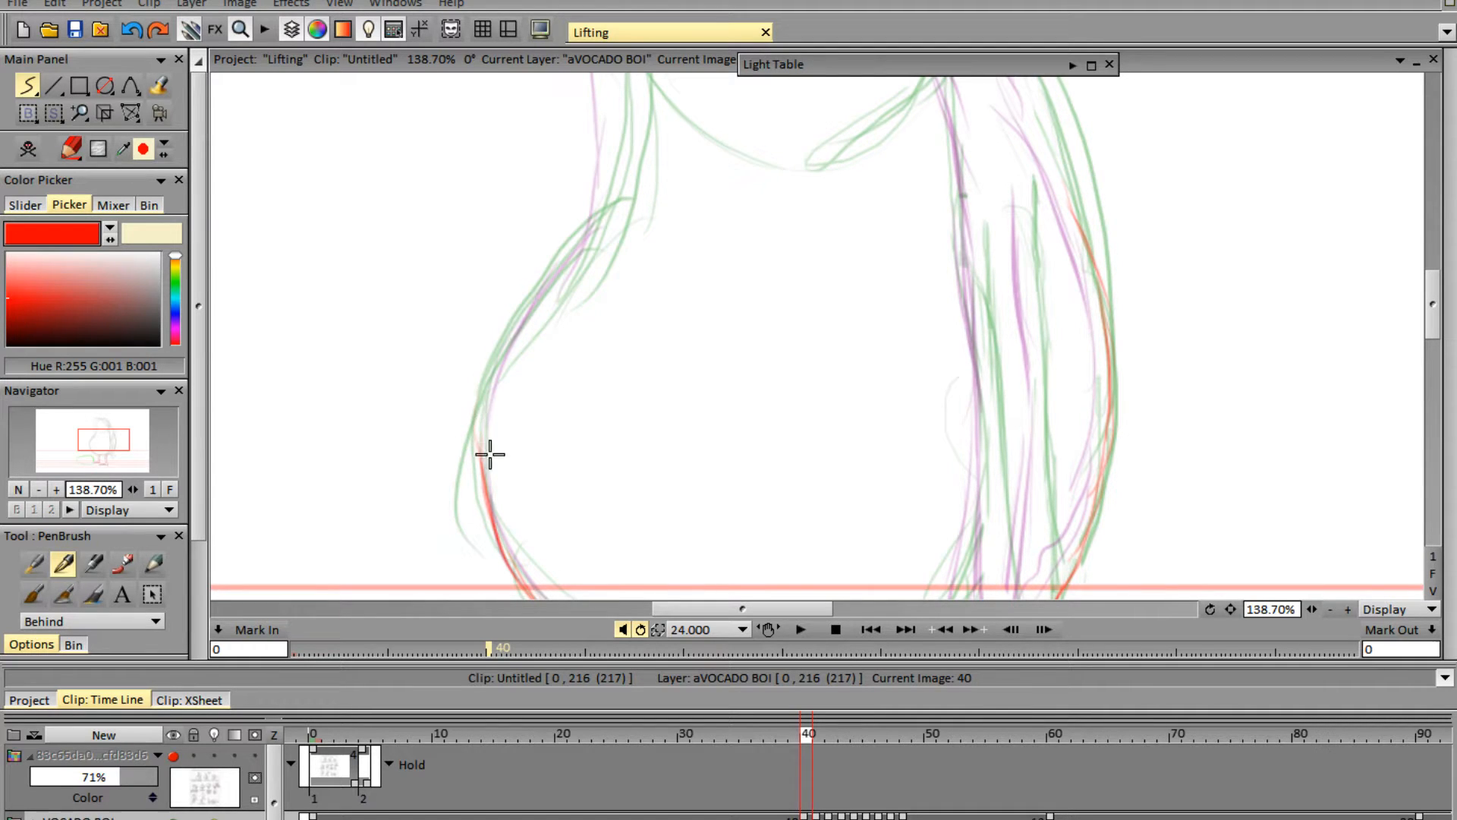
pyautogui.moveTo(488, 452)
pyautogui.mouseDown()
pyautogui.moveTo(502, 355)
pyautogui.moveTo(491, 385)
pyautogui.moveTo(575, 249)
pyautogui.moveTo(550, 282)
pyautogui.moveTo(570, 258)
pyautogui.mouseUp()
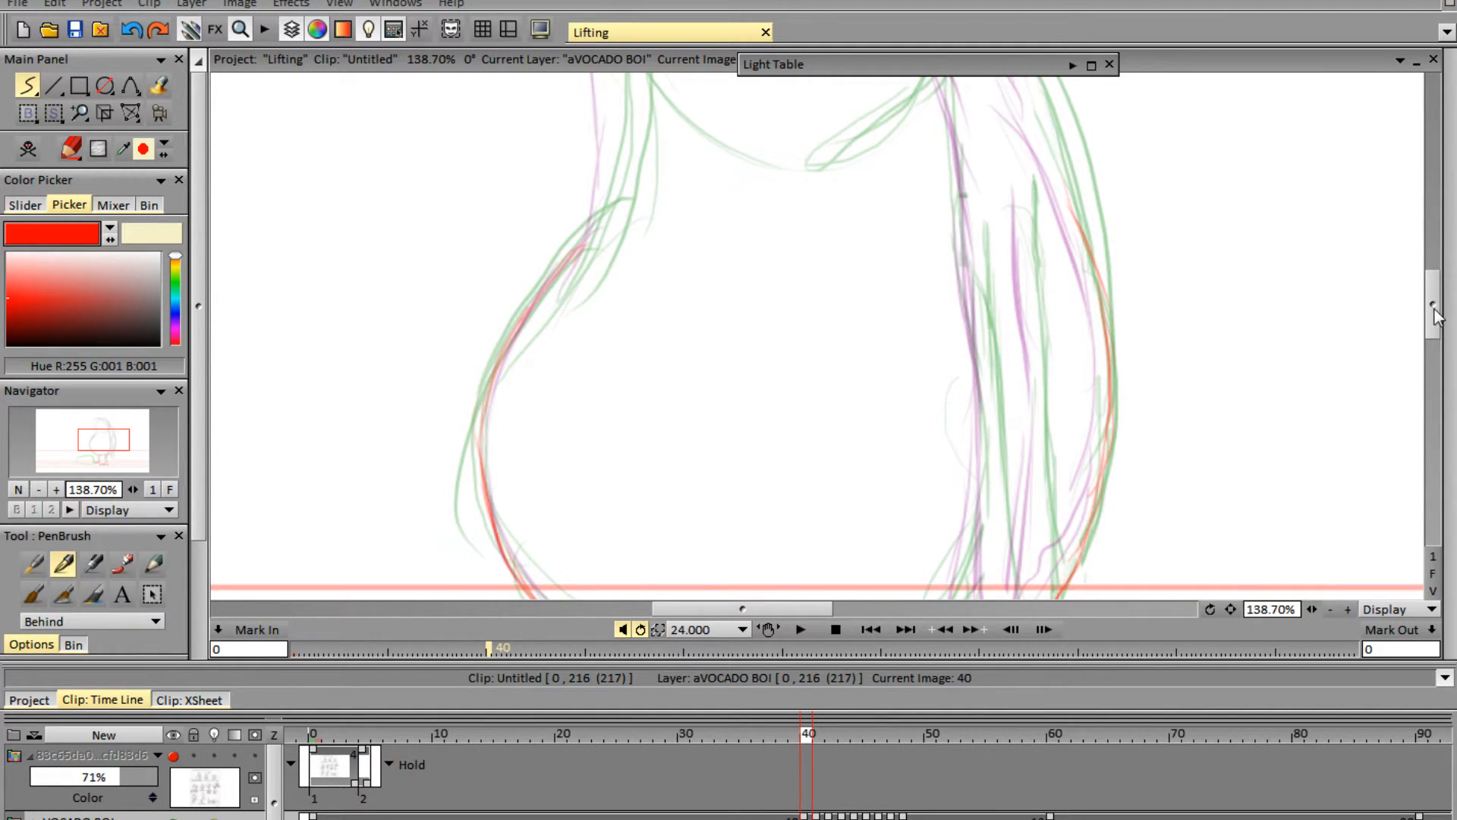
# - Extend the back line toward the shoulder and draw the front outline from the waist up to the forehead on frame 40
pyautogui.moveTo(1435, 315); pyautogui.dragTo(1443, 282)
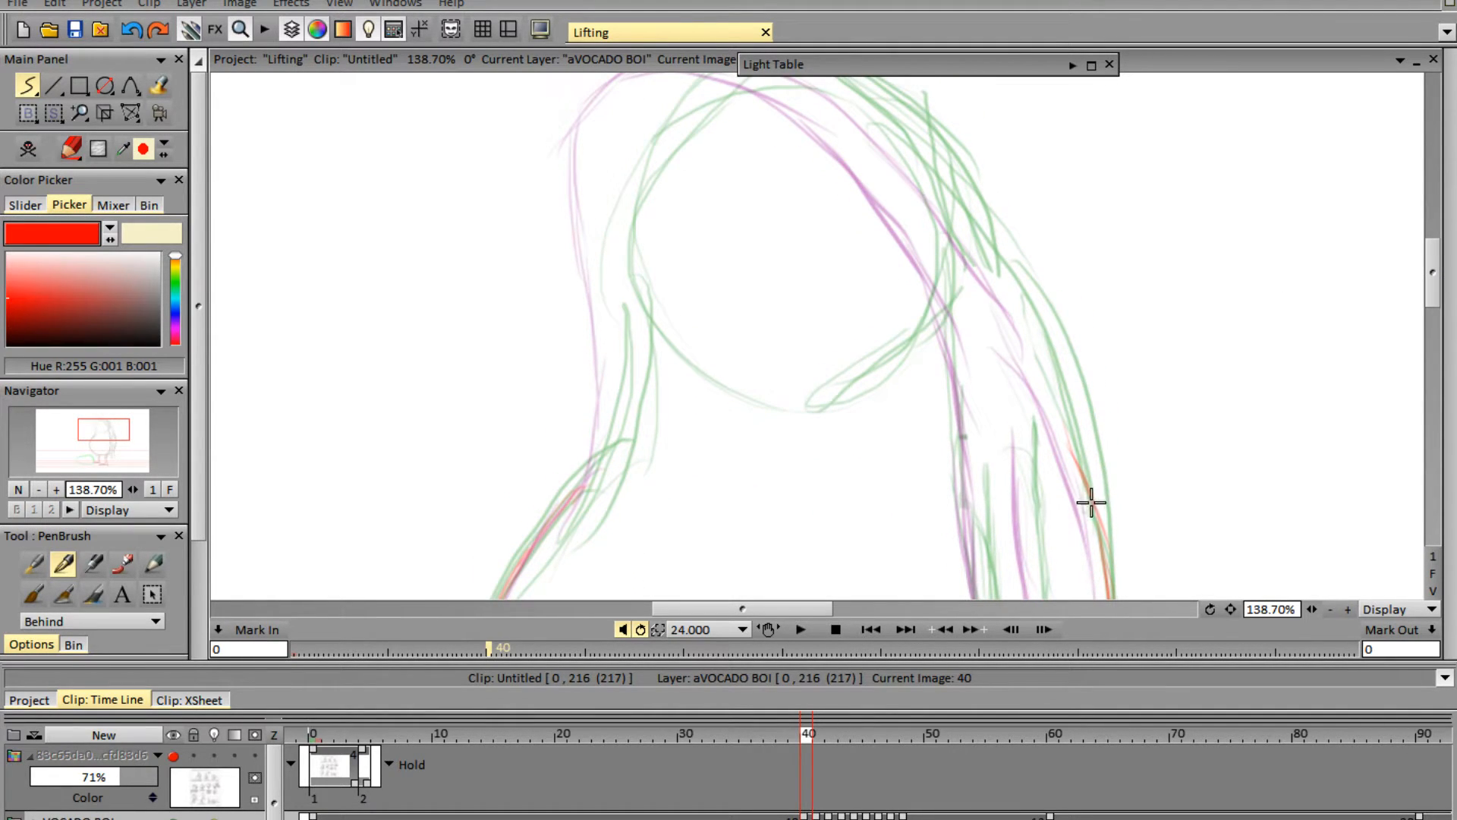
pyautogui.moveTo(1091, 503); pyautogui.dragTo(1022, 326)
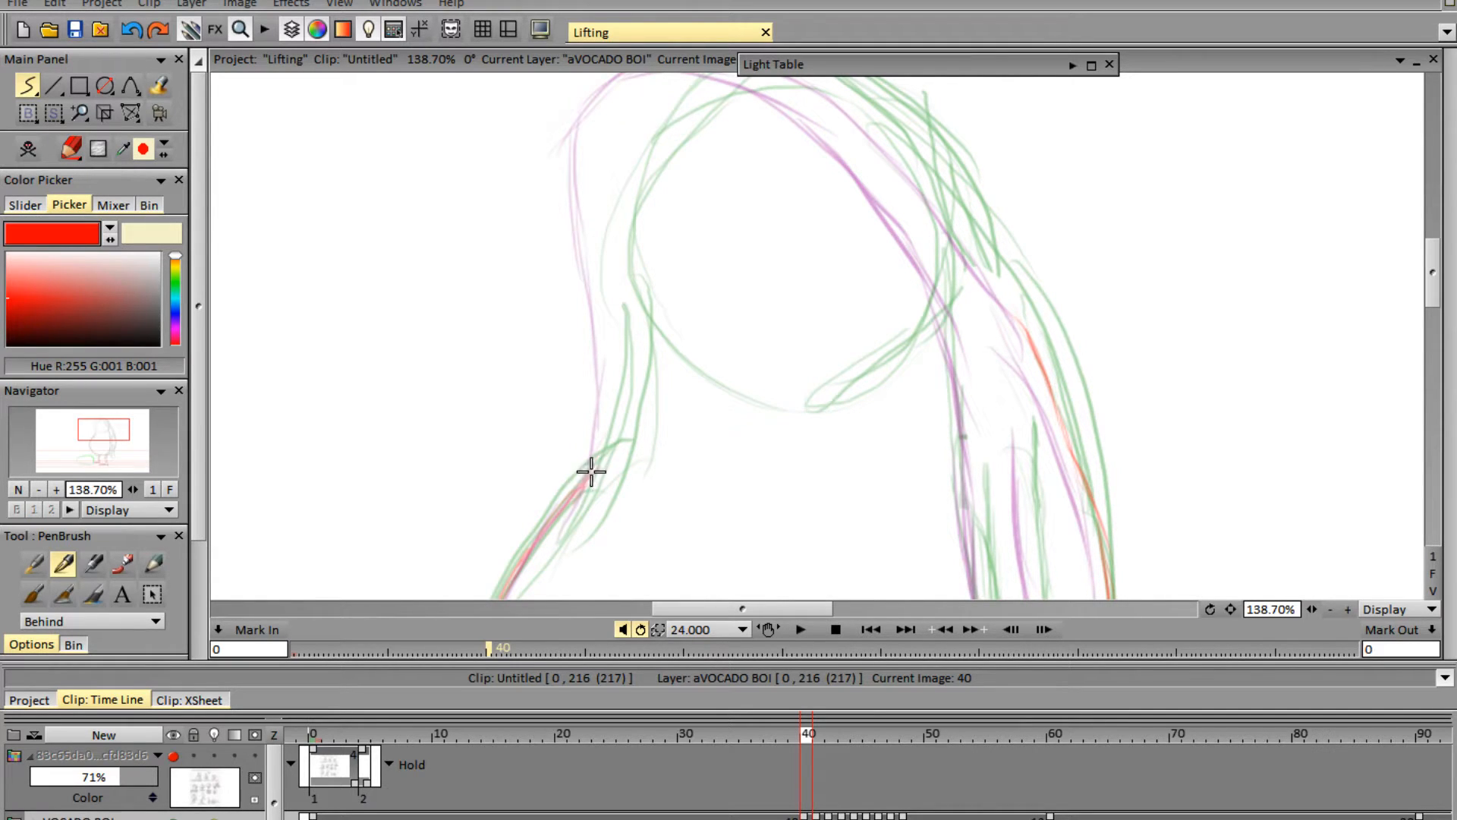
pyautogui.moveTo(592, 459); pyautogui.dragTo(610, 311)
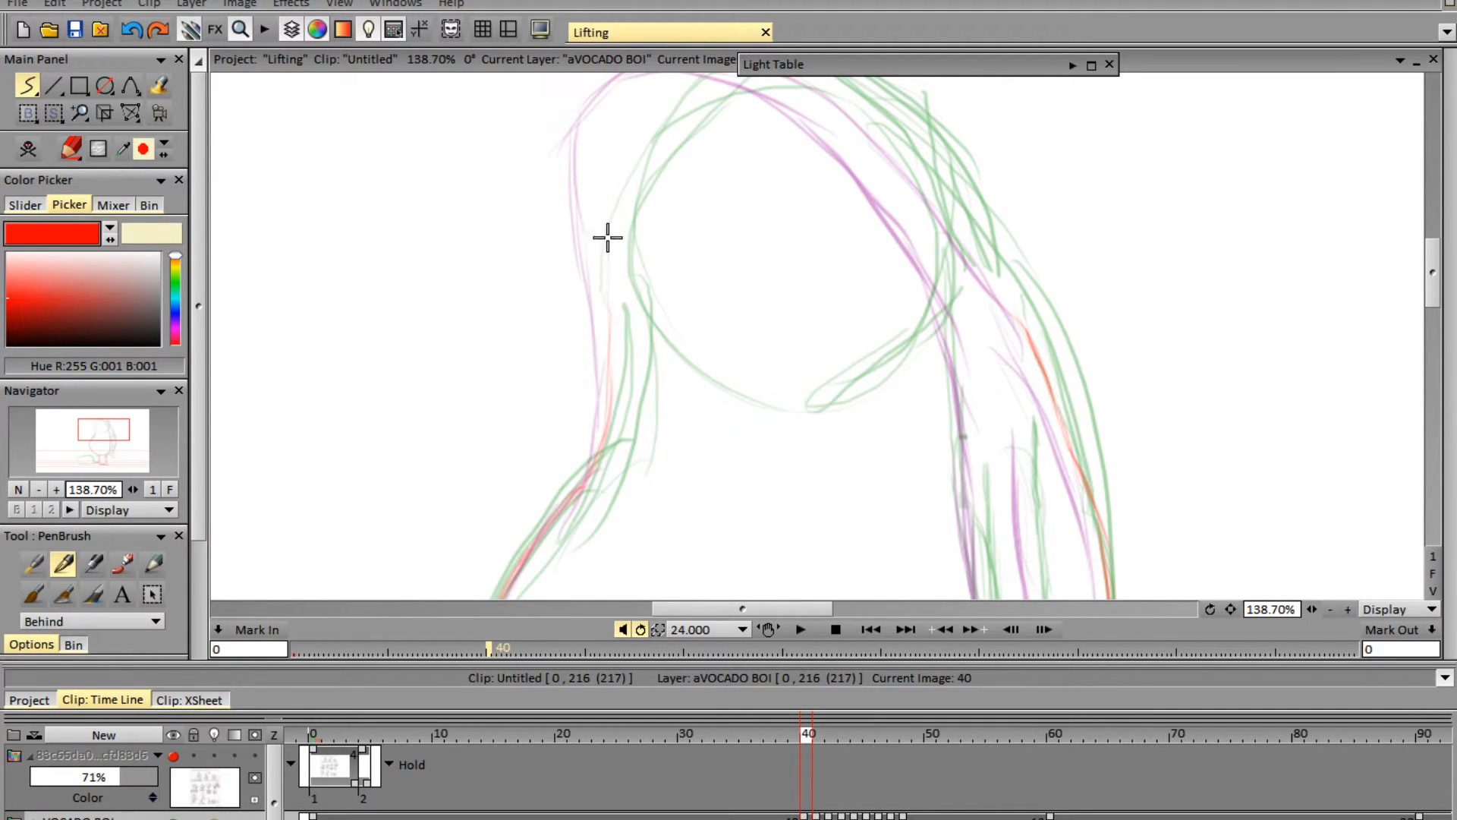
pyautogui.moveTo(610, 417); pyautogui.dragTo(608, 267)
pyautogui.moveTo(605, 348); pyautogui.dragTo(622, 171)
pyautogui.moveTo(607, 318); pyautogui.dragTo(613, 143)
pyautogui.moveTo(601, 249); pyautogui.dragTo(637, 112)
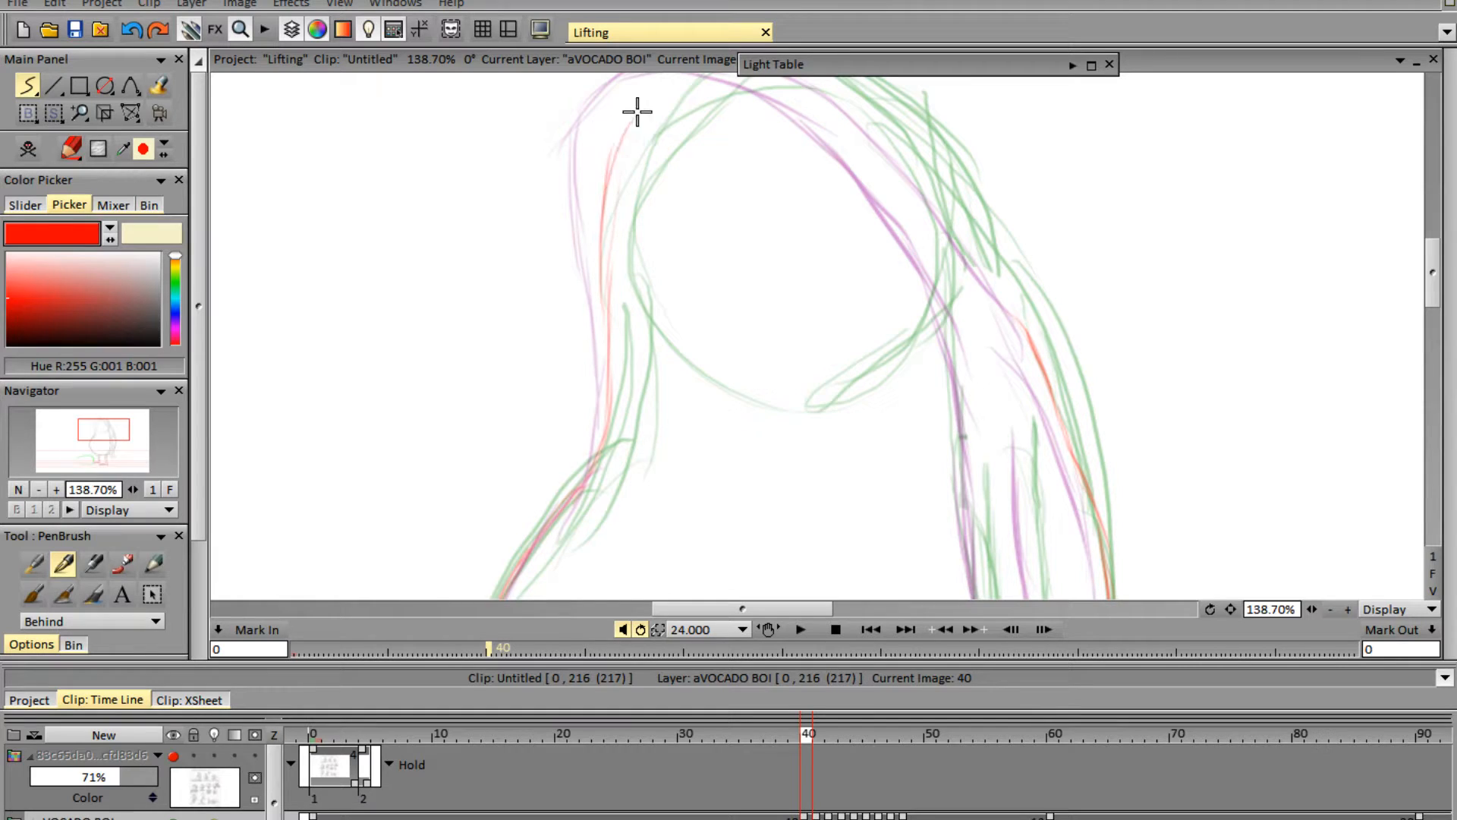
pyautogui.moveTo(608, 159); pyautogui.dragTo(660, 106)
# - Draw the curved top of the head on frame 40 and join it to the upper back line
pyautogui.scroll(4, 1419, 264)
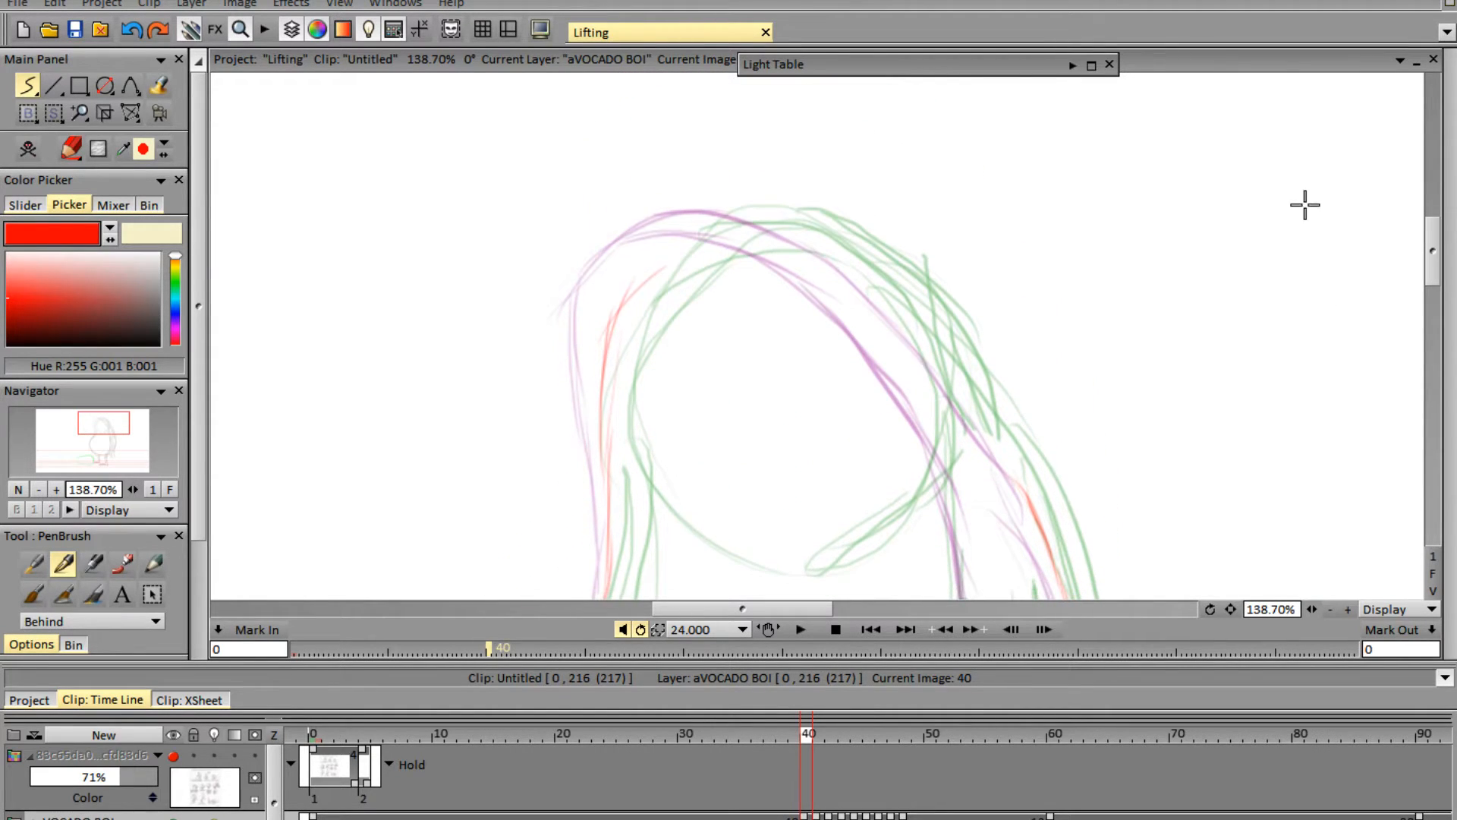
pyautogui.moveTo(630, 299)
pyautogui.mouseDown()
pyautogui.moveTo(739, 220)
pyautogui.moveTo(868, 237)
pyautogui.moveTo(895, 298)
pyautogui.moveTo(929, 327)
pyautogui.mouseUp()
pyautogui.moveTo(888, 273)
pyautogui.mouseDown()
pyautogui.moveTo(979, 413)
pyautogui.moveTo(938, 322)
pyautogui.moveTo(1008, 446)
pyautogui.mouseUp()
pyautogui.moveTo(951, 342); pyautogui.dragTo(1031, 504)
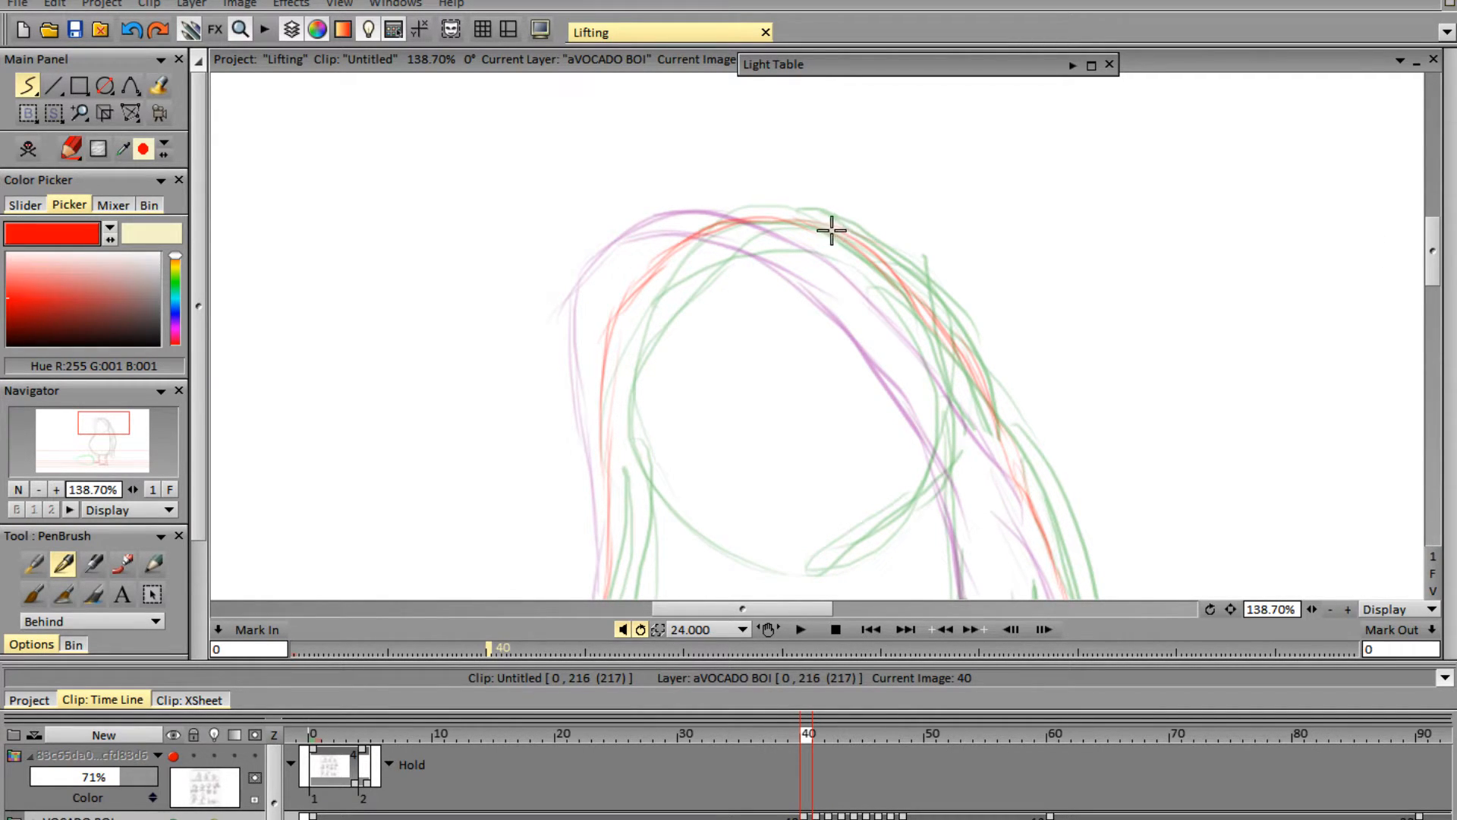
pyautogui.moveTo(884, 271)
pyautogui.mouseDown()
pyautogui.moveTo(982, 376)
pyautogui.moveTo(965, 352)
pyautogui.moveTo(1013, 469)
pyautogui.mouseUp()
pyautogui.moveTo(986, 410); pyautogui.dragTo(1024, 494)
pyautogui.scroll(-3, 1437, 291)
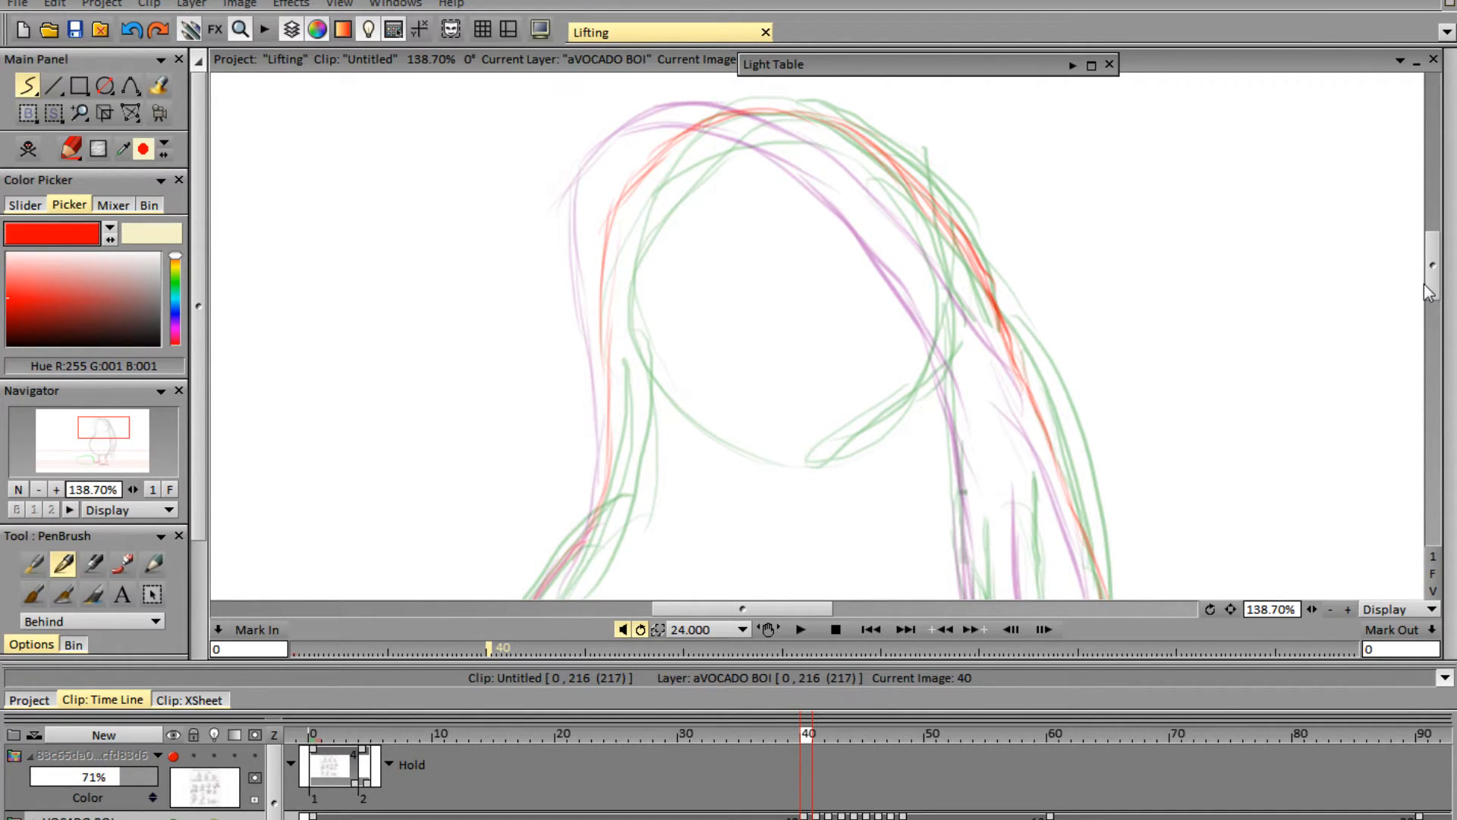
# - Draw the inner contour of the body on frame 40 from the lower body up behind the near arm
pyautogui.moveTo(1420, 286); pyautogui.dragTo(1447, 345)
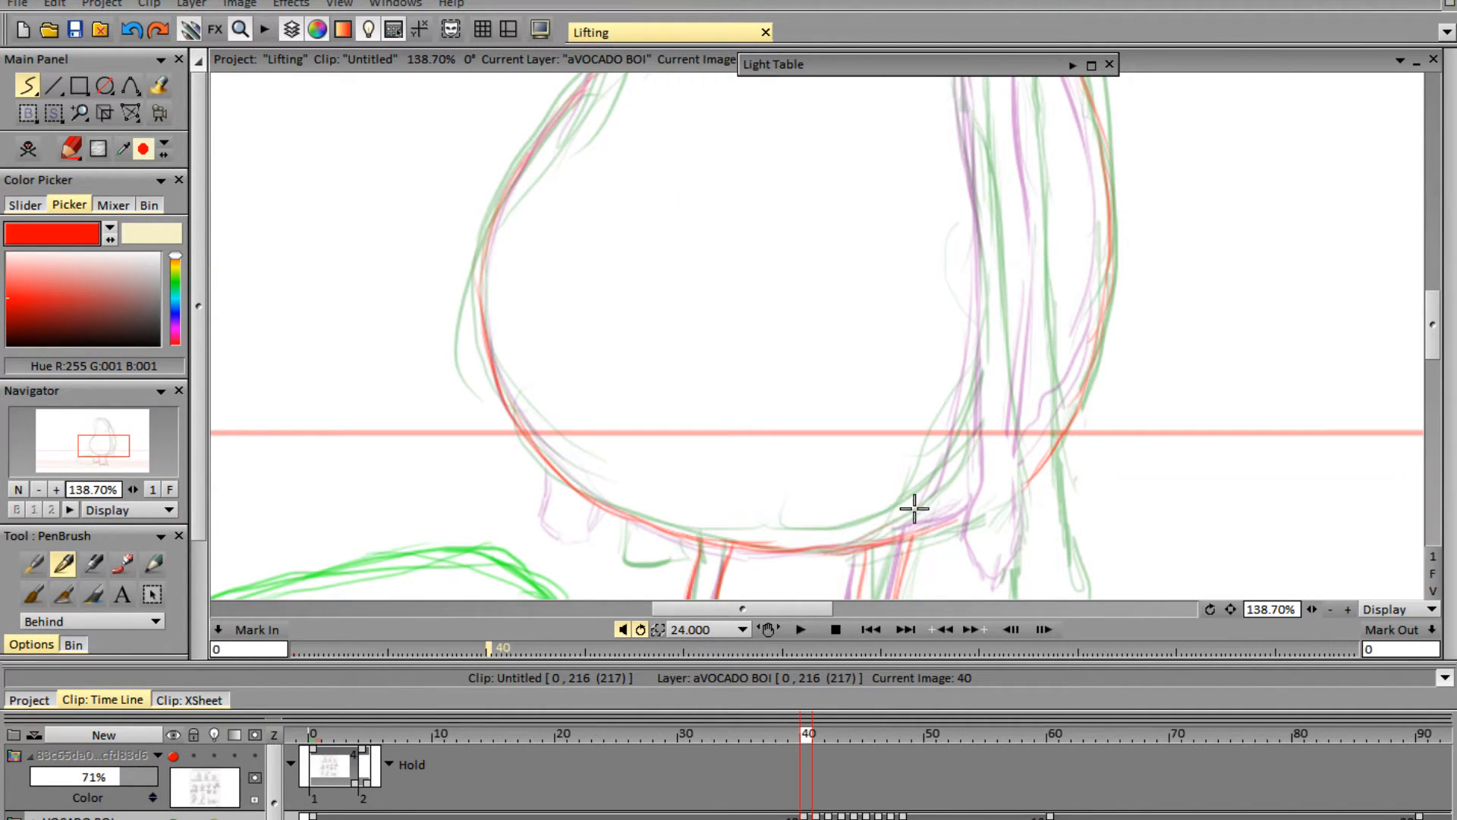
pyautogui.moveTo(941, 497)
pyautogui.mouseDown()
pyautogui.moveTo(1001, 396)
pyautogui.moveTo(936, 502)
pyautogui.moveTo(1018, 395)
pyautogui.moveTo(960, 490)
pyautogui.moveTo(1022, 364)
pyautogui.mouseUp()
pyautogui.moveTo(988, 458)
pyautogui.mouseDown()
pyautogui.moveTo(1033, 316)
pyautogui.moveTo(1022, 354)
pyautogui.moveTo(1027, 260)
pyautogui.mouseUp()
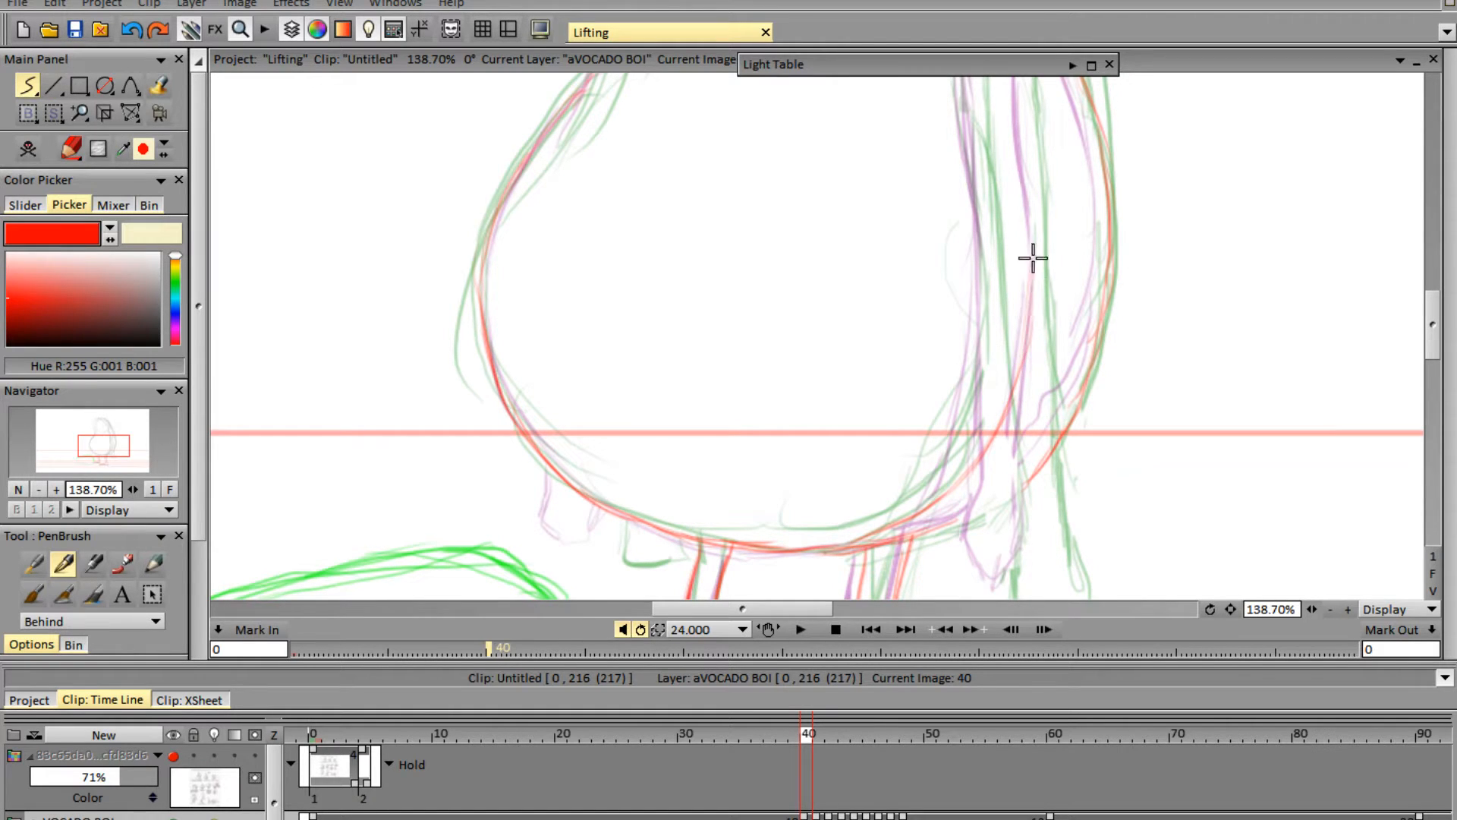
pyautogui.moveTo(1436, 334); pyautogui.dragTo(1437, 323)
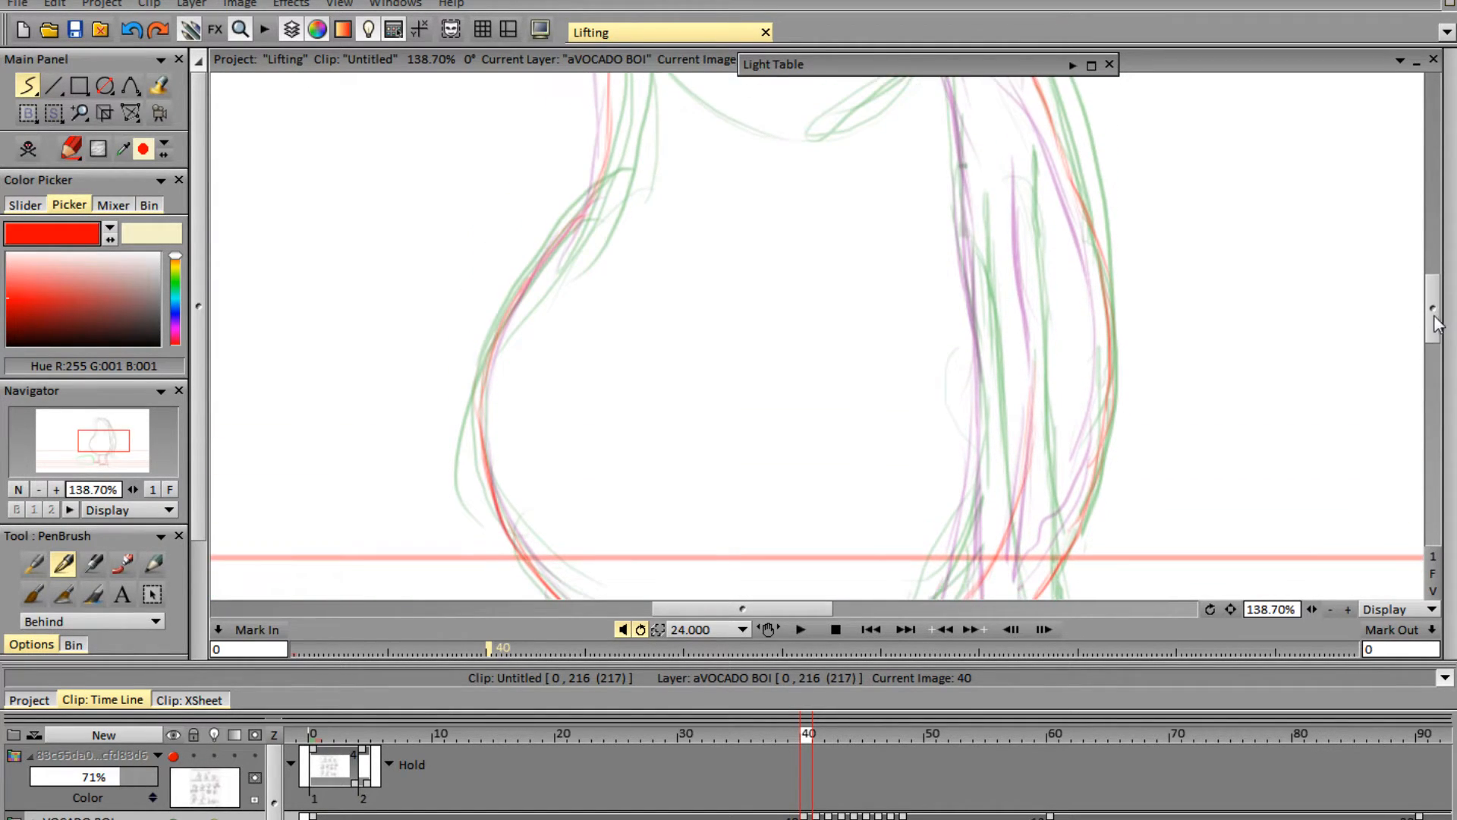
pyautogui.moveTo(1029, 424); pyautogui.dragTo(1044, 277)
pyautogui.moveTo(1036, 333)
pyautogui.mouseDown()
pyautogui.moveTo(1031, 243)
pyautogui.moveTo(1040, 412)
pyautogui.mouseUp()
# - Continue the inner body contour on frame 40 past the shoulder and along the back of the head
pyautogui.moveTo(1431, 319); pyautogui.dragTo(1432, 293)
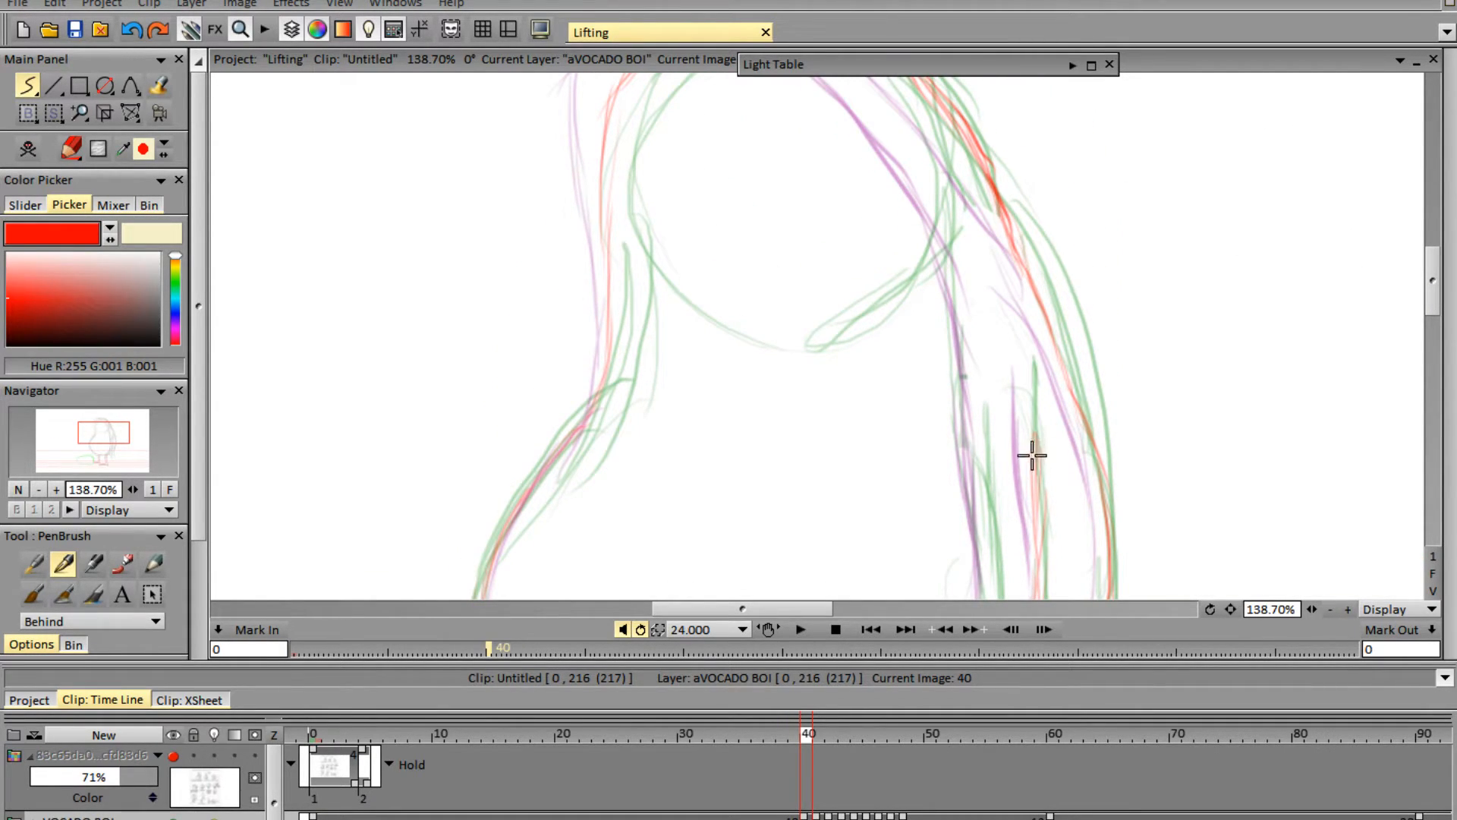
pyautogui.moveTo(1031, 443); pyautogui.dragTo(1029, 350)
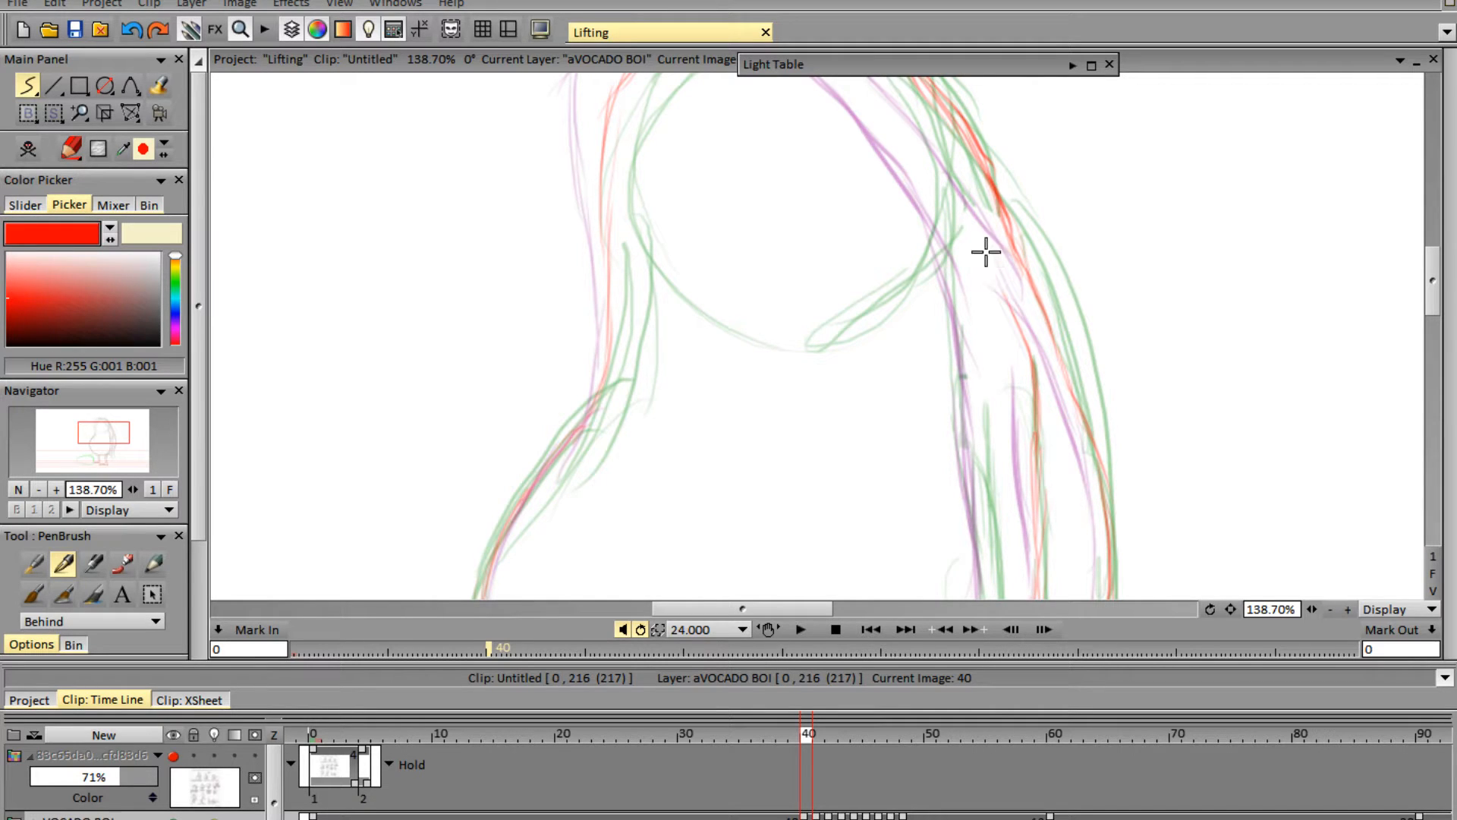
pyautogui.moveTo(976, 230)
pyautogui.mouseDown()
pyautogui.moveTo(1025, 353)
pyautogui.moveTo(993, 259)
pyautogui.mouseUp()
pyautogui.moveTo(949, 169); pyautogui.dragTo(1029, 338)
pyautogui.moveTo(1434, 286); pyautogui.dragTo(1432, 268)
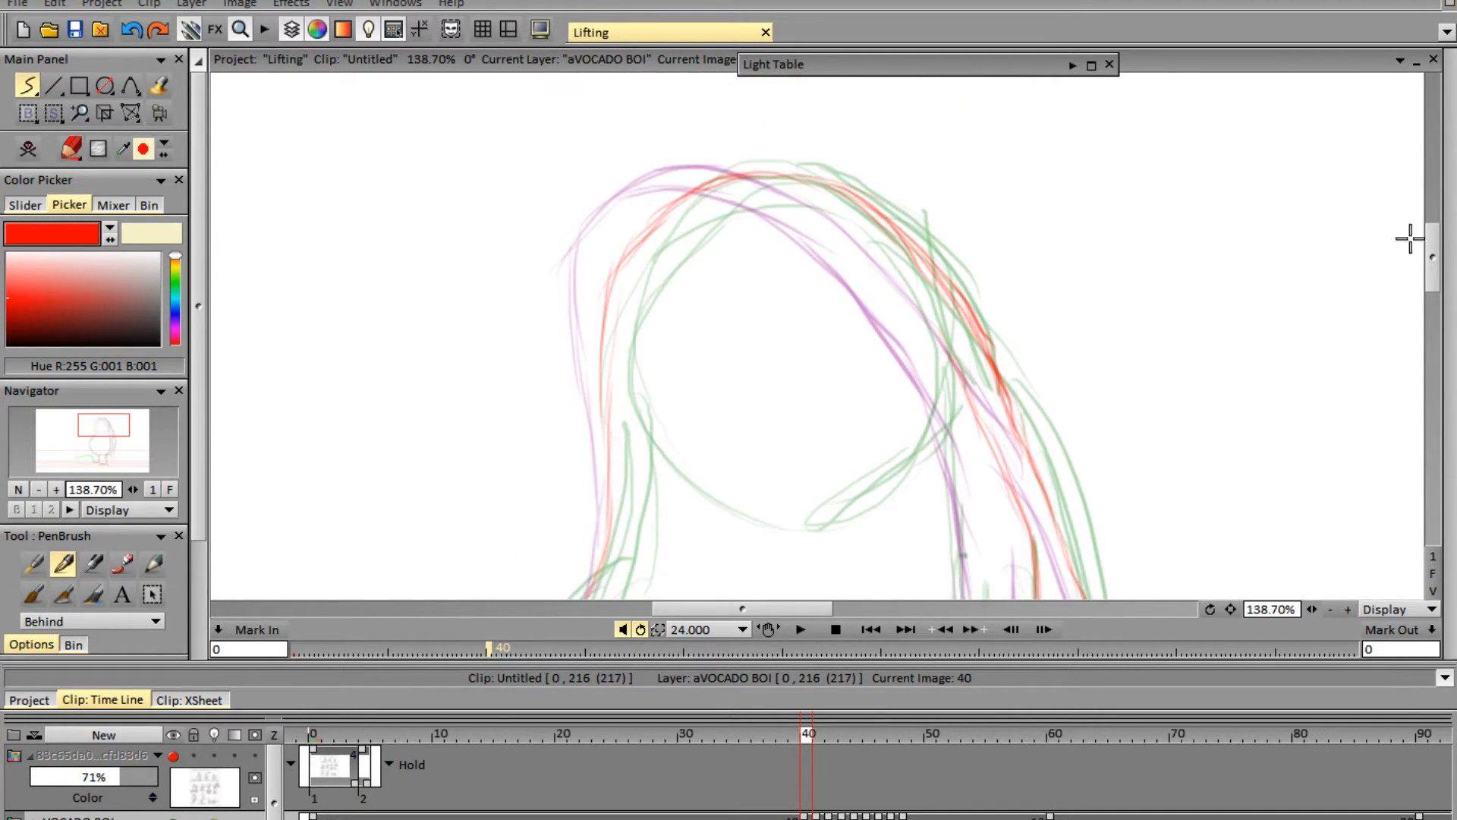
pyautogui.moveTo(896, 247); pyautogui.dragTo(978, 382)
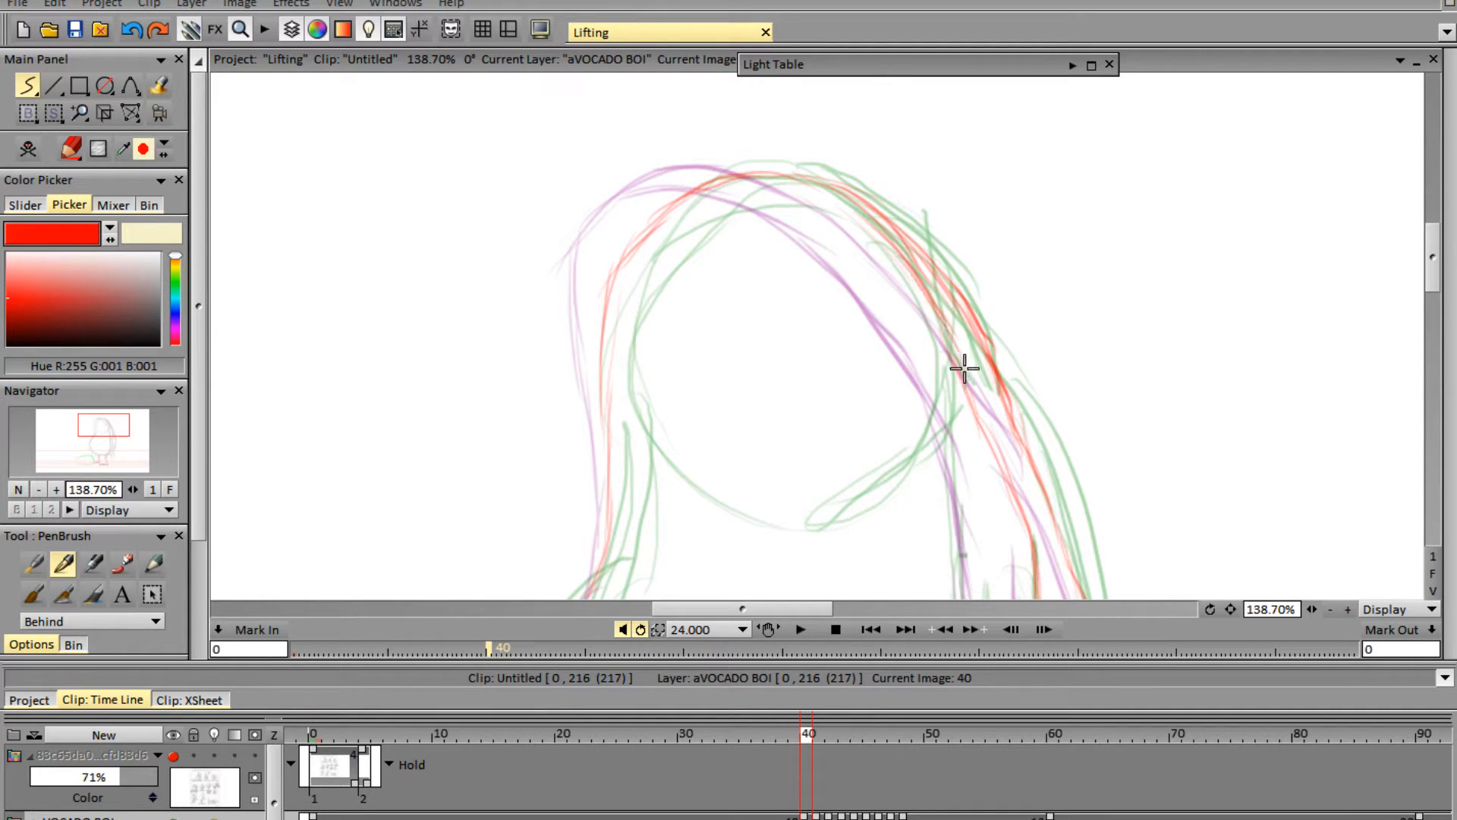
# - Draw both sides of the near arm hanging straight down across the body on frame 40
pyautogui.moveTo(1434, 256); pyautogui.dragTo(1436, 319)
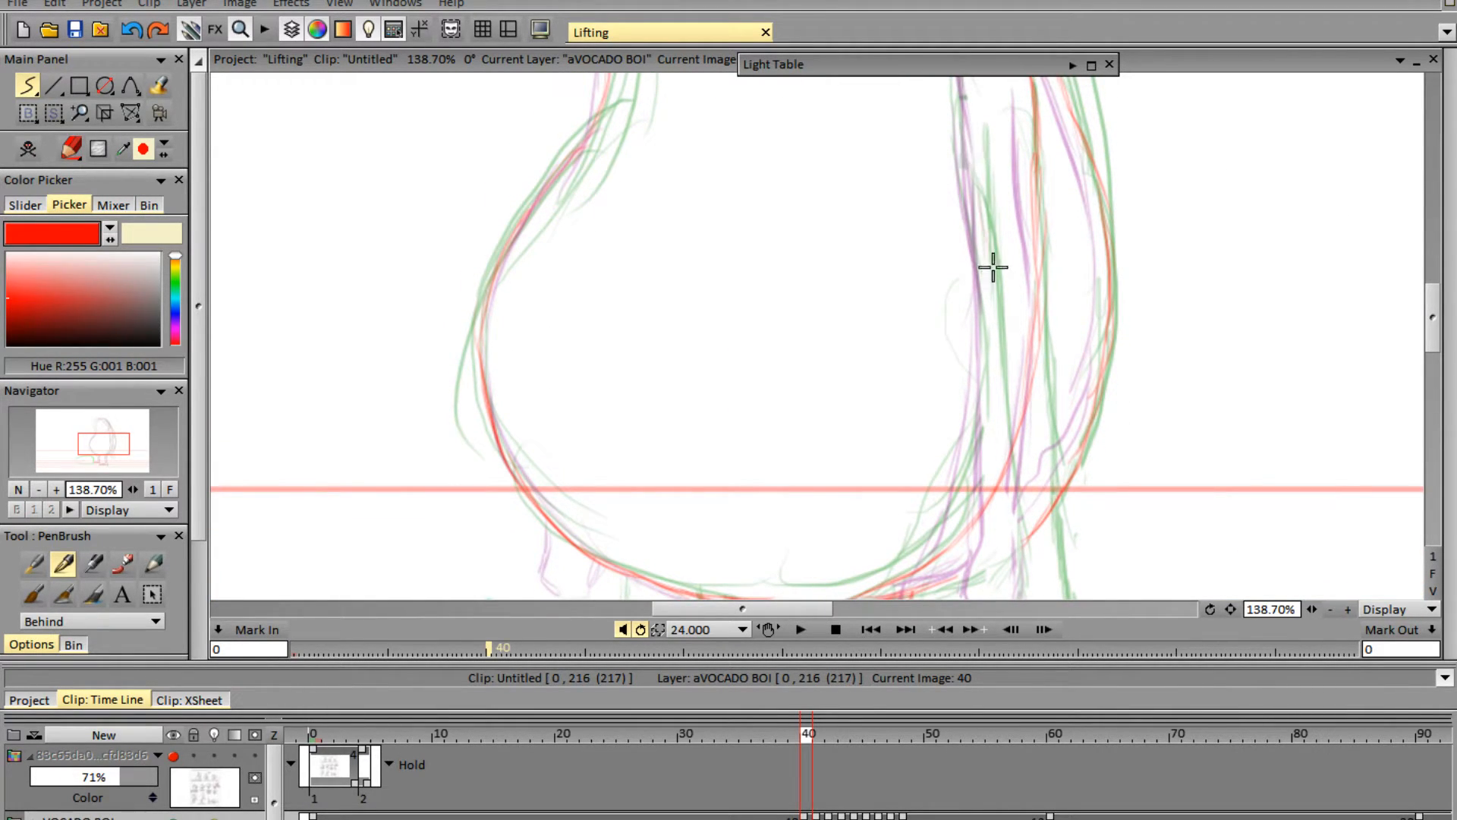
pyautogui.moveTo(977, 152); pyautogui.dragTo(1000, 314)
pyautogui.moveTo(981, 199); pyautogui.dragTo(1005, 531)
pyautogui.moveTo(1032, 176); pyautogui.dragTo(1049, 306)
pyautogui.moveTo(1046, 205); pyautogui.dragTo(1047, 395)
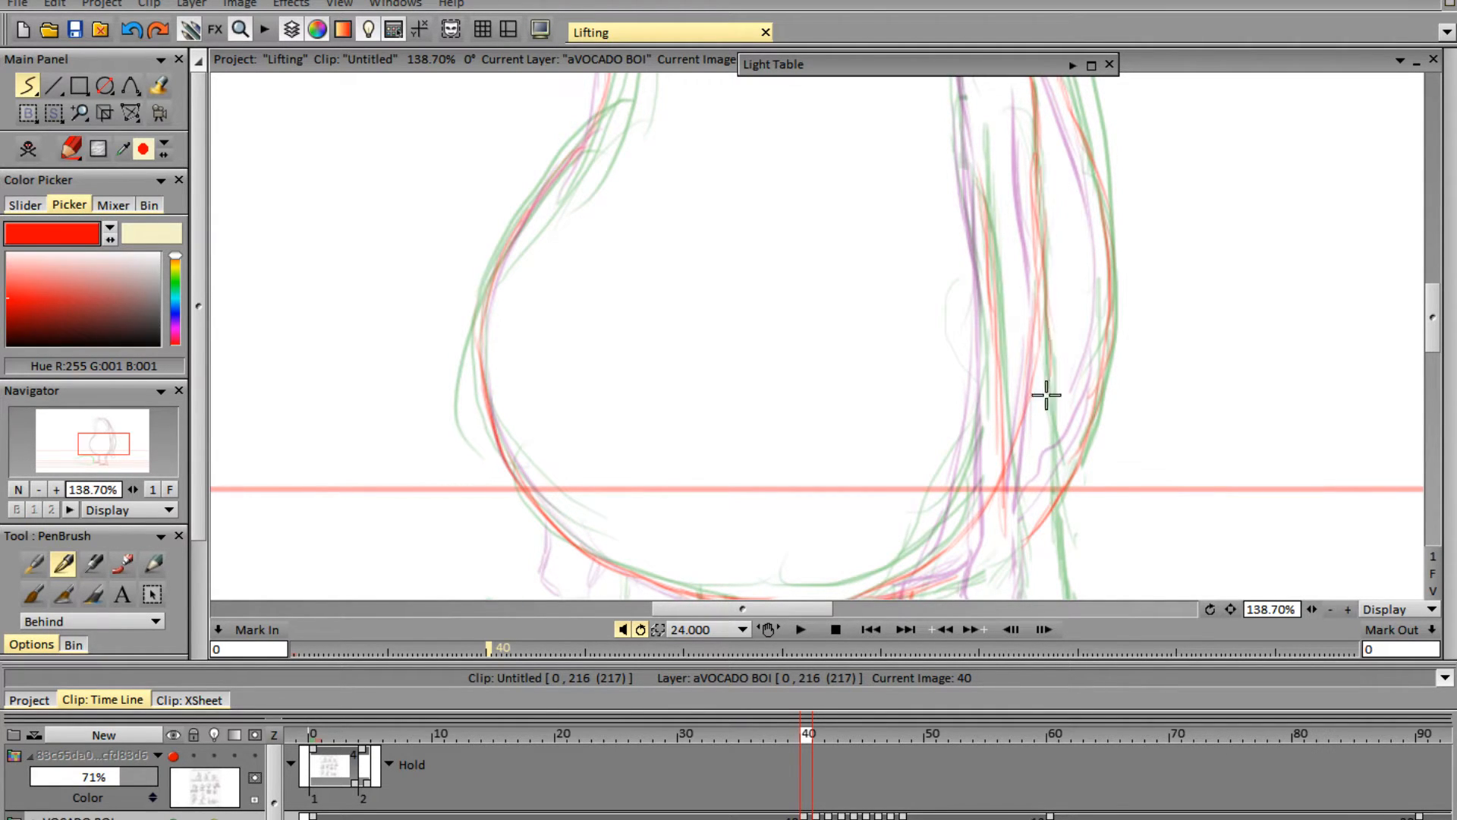
pyautogui.moveTo(1036, 276); pyautogui.dragTo(1044, 448)
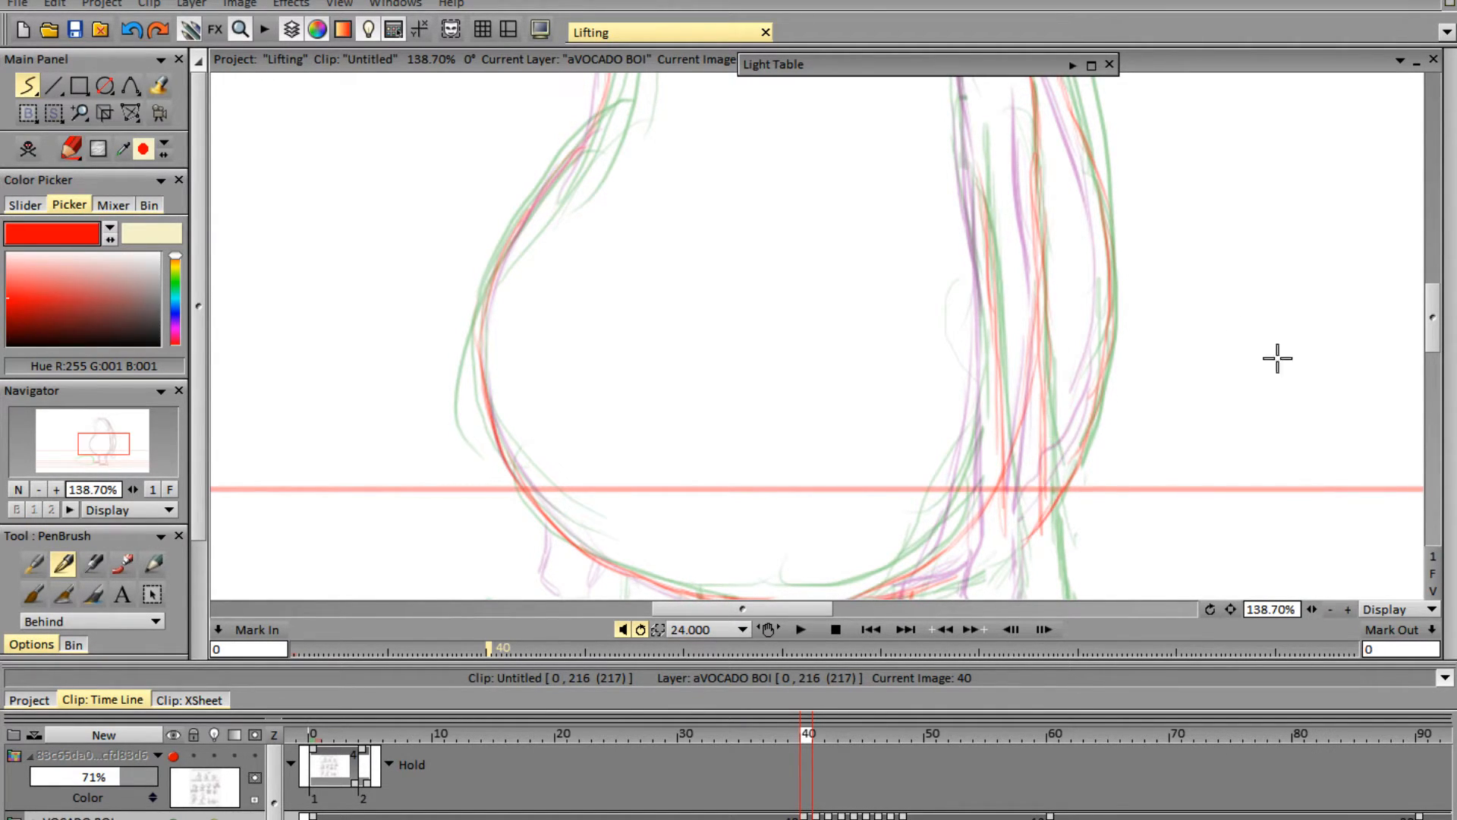
# - Erase the inner body line crossing the near arm on frame 40, extend the forearm and draw the hand
pyautogui.press('e')
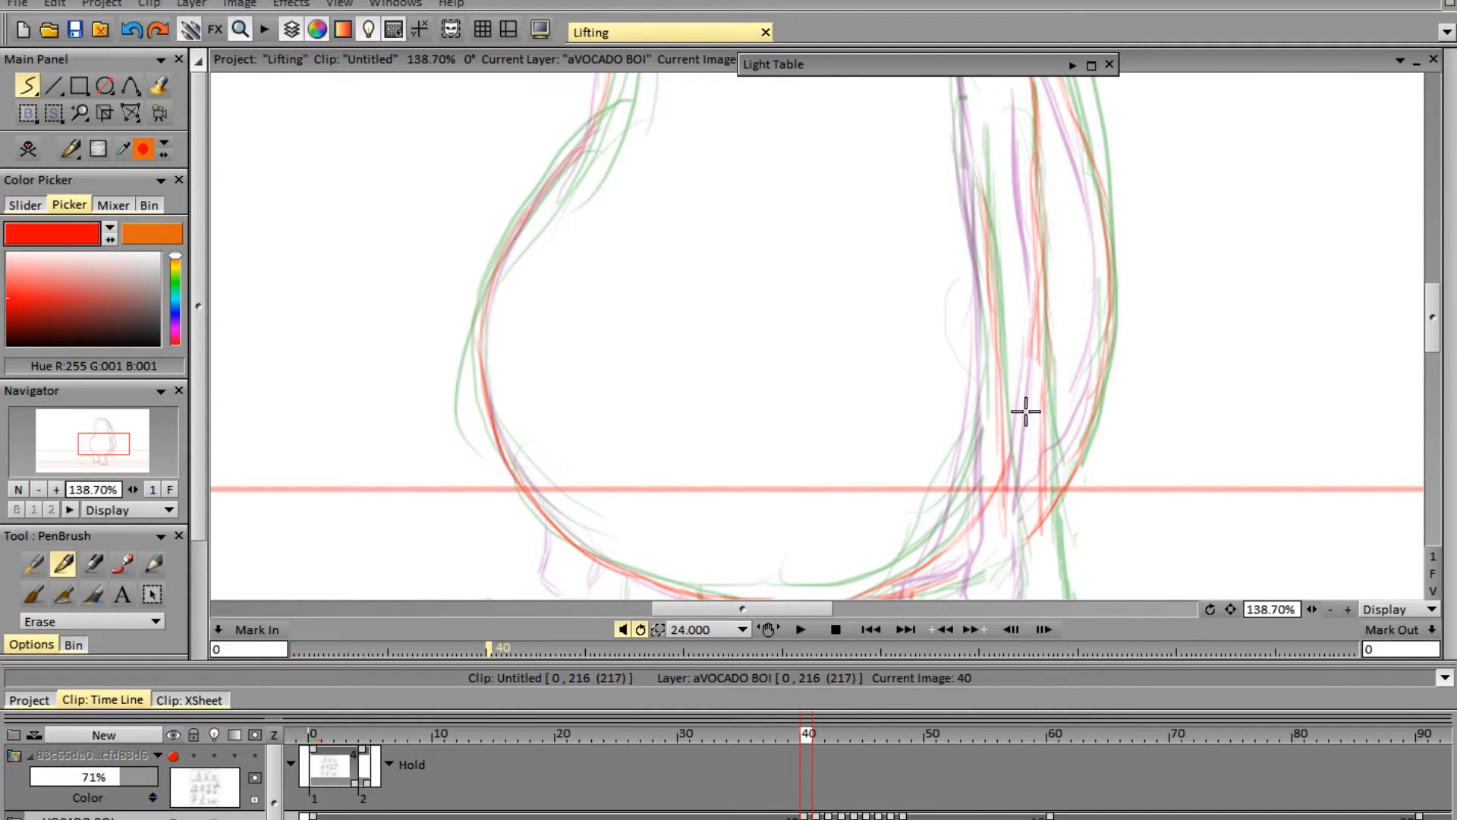
pyautogui.press('e')
pyautogui.moveTo(1444, 295)
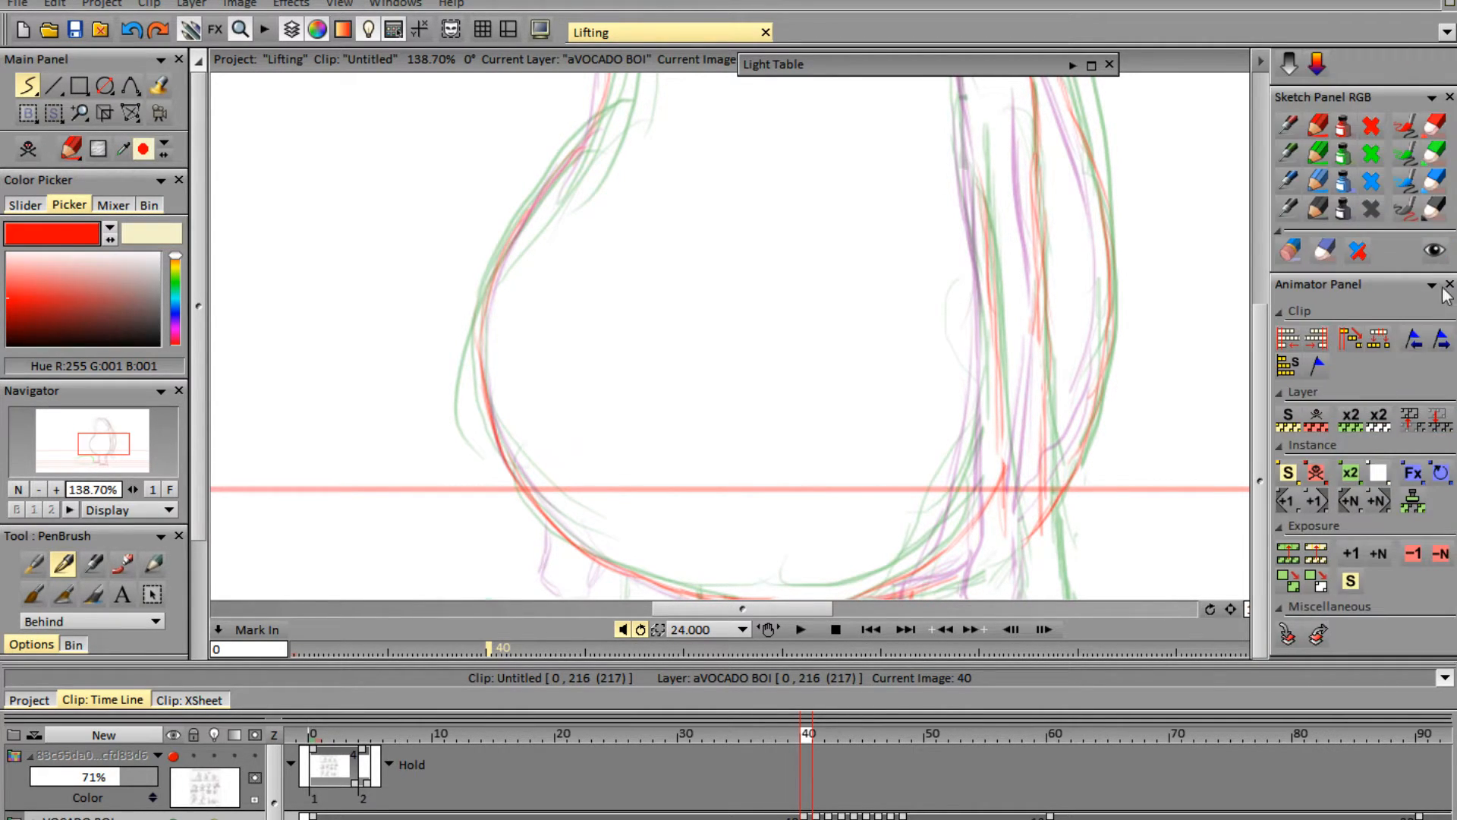
pyautogui.moveTo(1440, 334); pyautogui.dragTo(1440, 351)
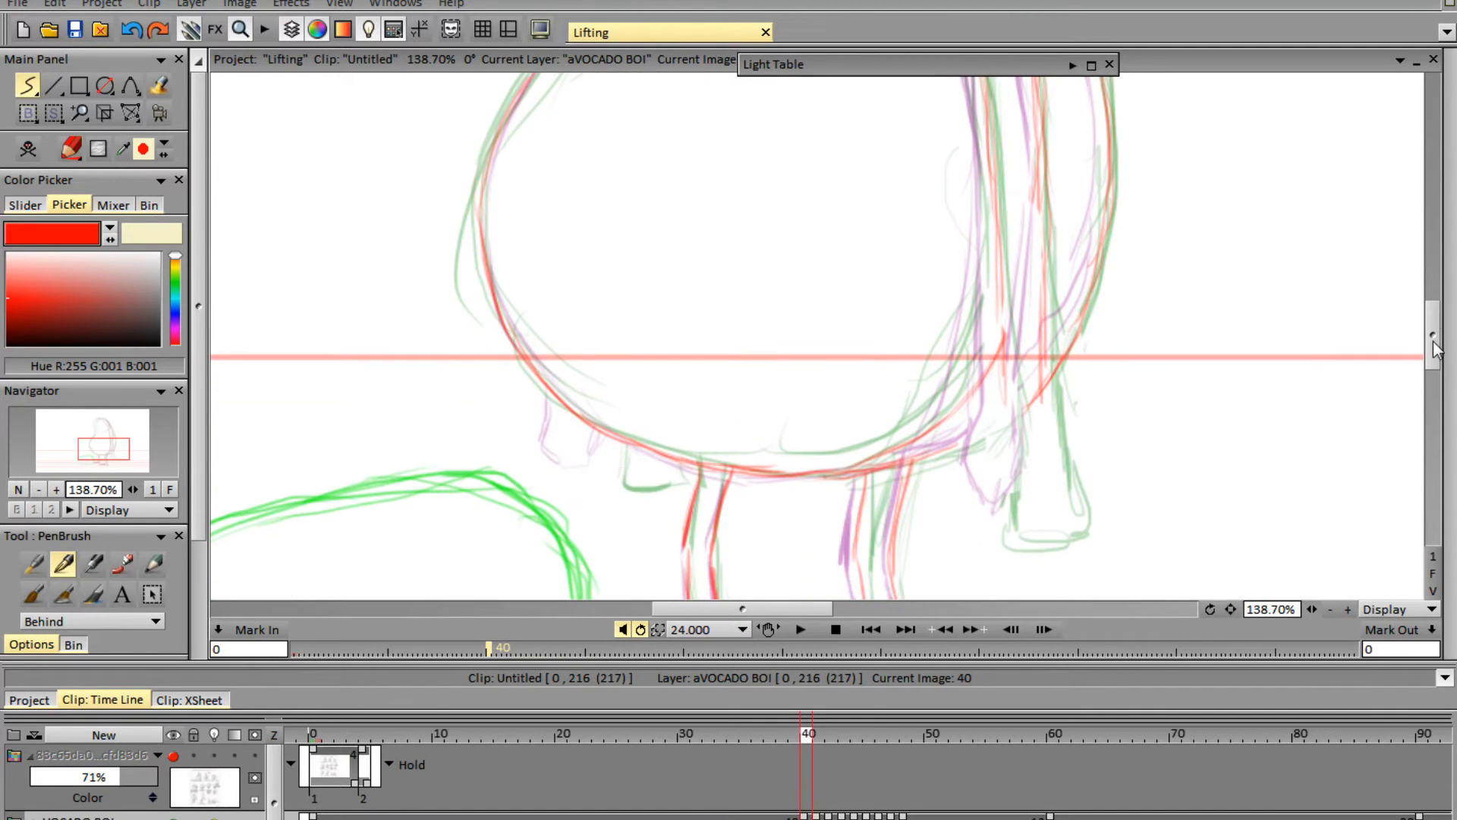
pyautogui.moveTo(1043, 373); pyautogui.dragTo(1041, 414)
pyautogui.moveTo(1004, 334)
pyautogui.mouseDown()
pyautogui.moveTo(1016, 449)
pyautogui.moveTo(1008, 409)
pyautogui.moveTo(1002, 494)
pyautogui.moveTo(1056, 501)
pyautogui.moveTo(1048, 407)
pyautogui.mouseUp()
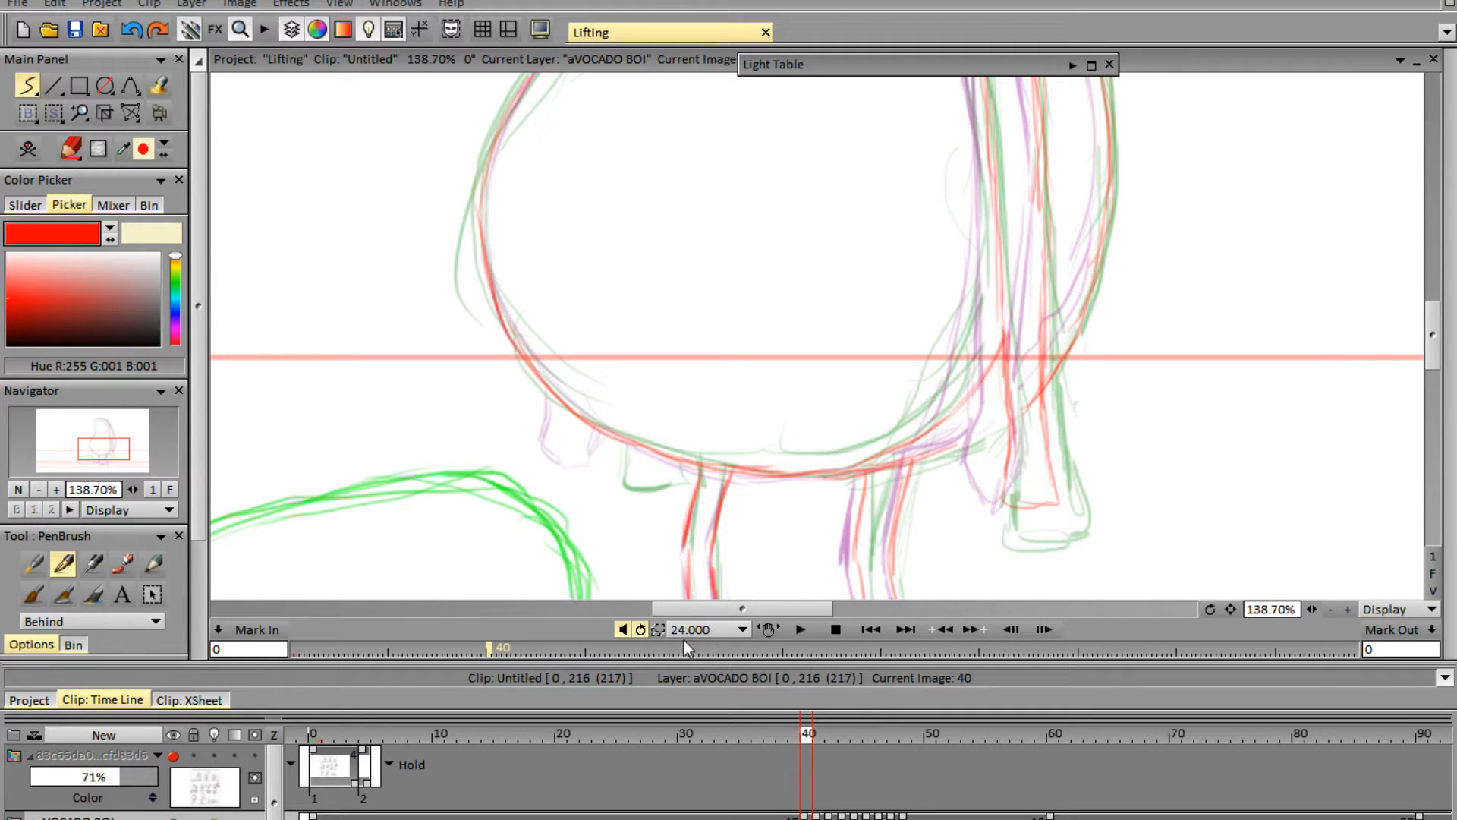
# - On frame 0, erase the near hand and redraw it higher to shorten the arm, and return to frame 40
pyautogui.click(321, 733)
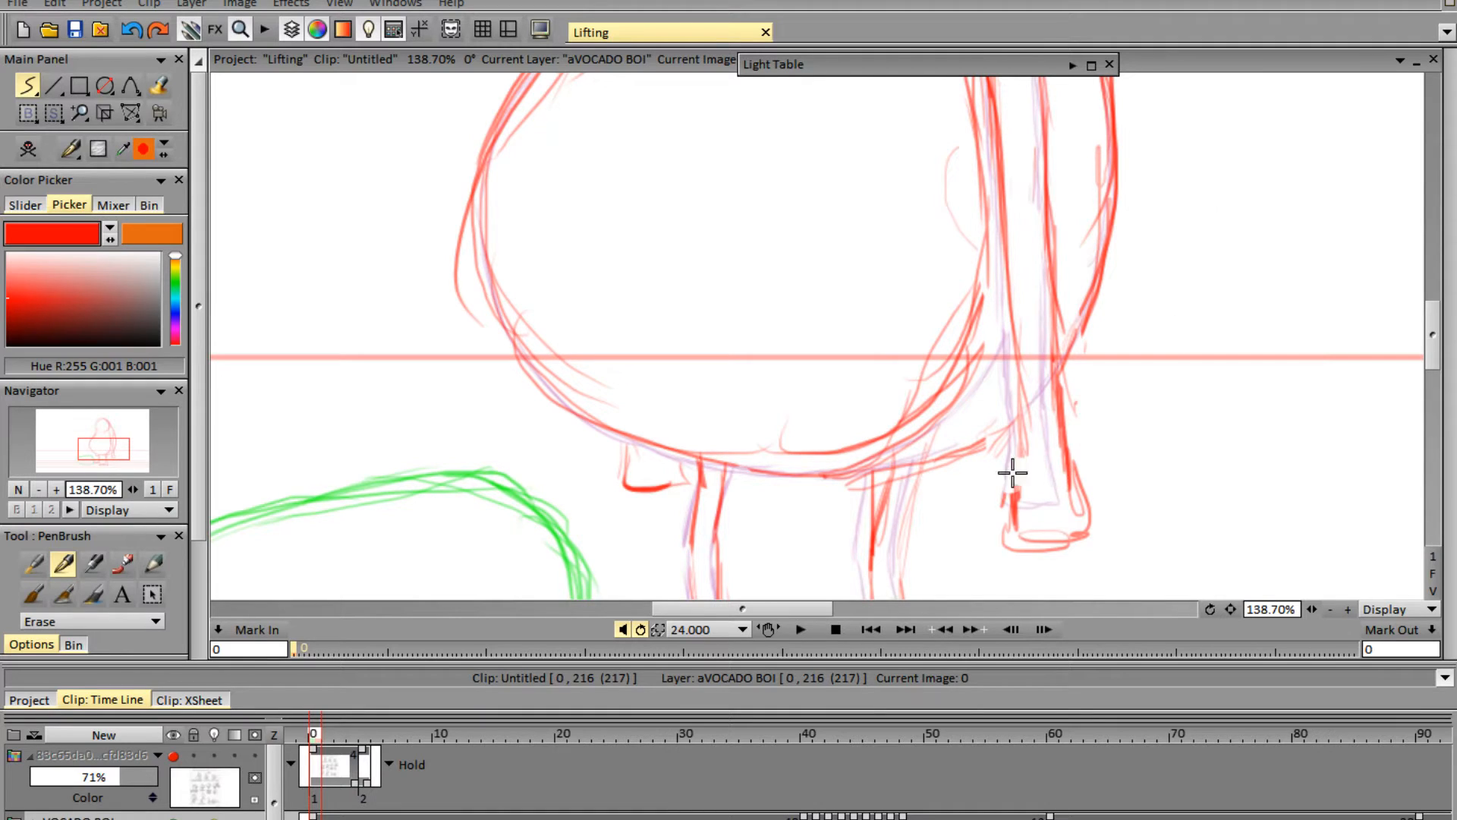
pyautogui.moveTo(1012, 472)
pyautogui.mouseDown()
pyautogui.moveTo(1110, 540)
pyautogui.moveTo(1021, 400)
pyautogui.moveTo(1042, 449)
pyautogui.moveTo(1023, 440)
pyautogui.moveTo(1026, 499)
pyautogui.moveTo(1053, 507)
pyautogui.moveTo(1069, 489)
pyautogui.moveTo(1061, 413)
pyautogui.mouseUp()
pyautogui.press('e')
pyautogui.click(799, 740)
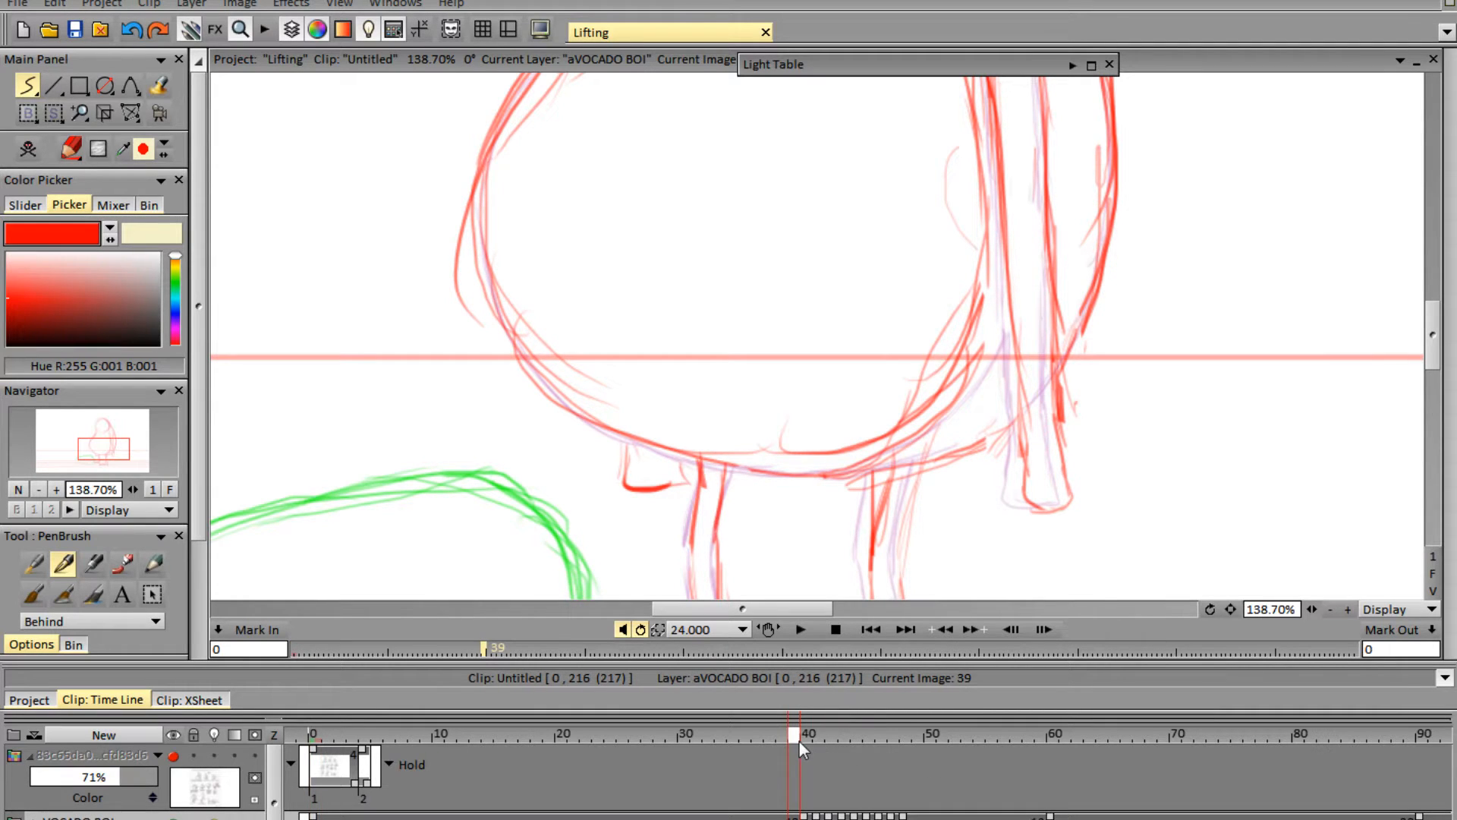
pyautogui.click(807, 739)
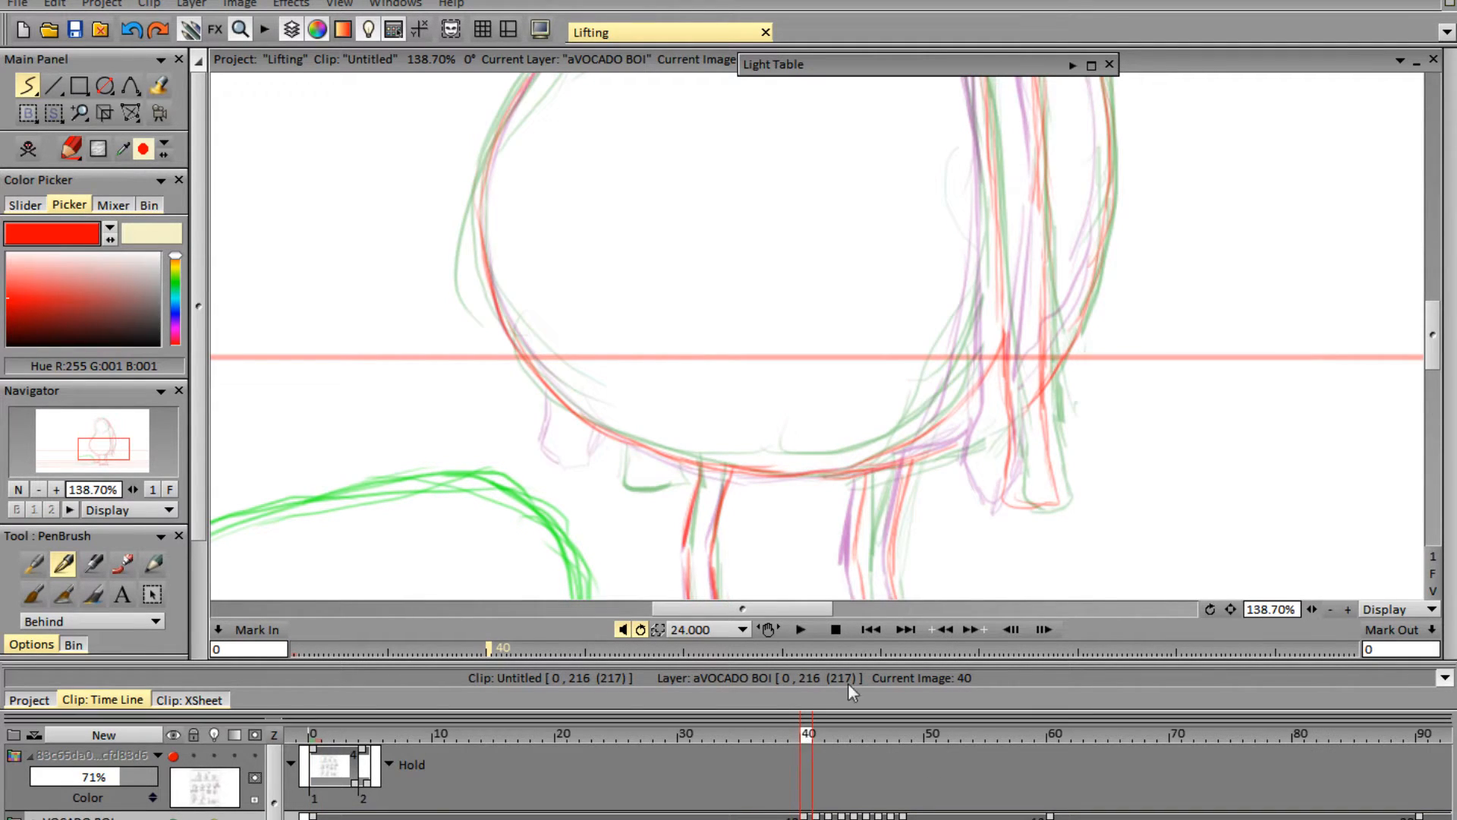
# - Play back the animation several times with the whole canvas in view to check the lifting motion
pyautogui.moveTo(1432, 334)
pyautogui.mouseDown()
pyautogui.moveTo(1392, 244)
pyautogui.moveTo(1431, 299)
pyautogui.moveTo(1431, 359)
pyautogui.moveTo(1389, 252)
pyautogui.moveTo(1413, 341)
pyautogui.mouseUp()
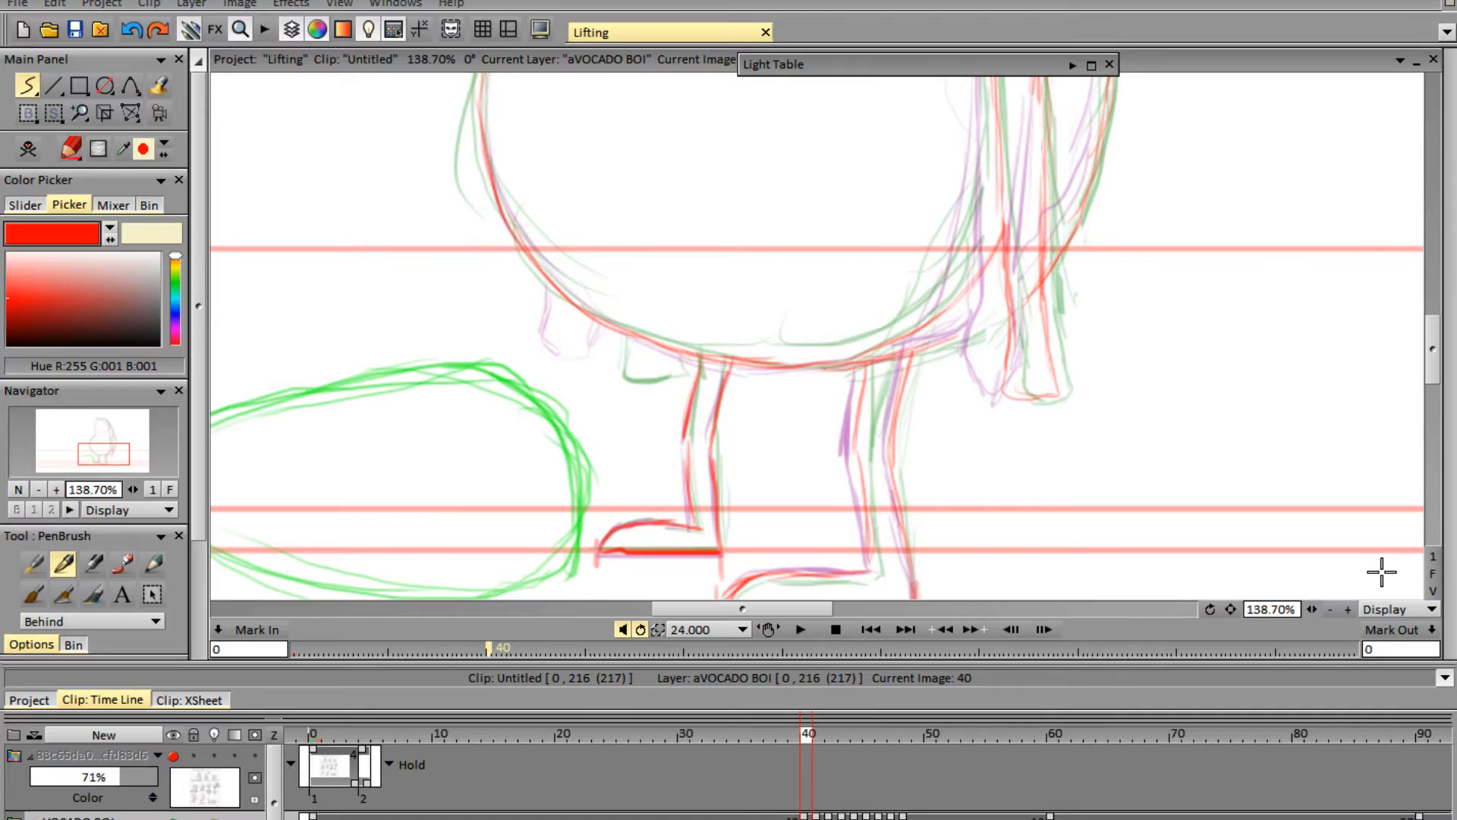
pyautogui.click(1311, 612)
pyautogui.click(802, 629)
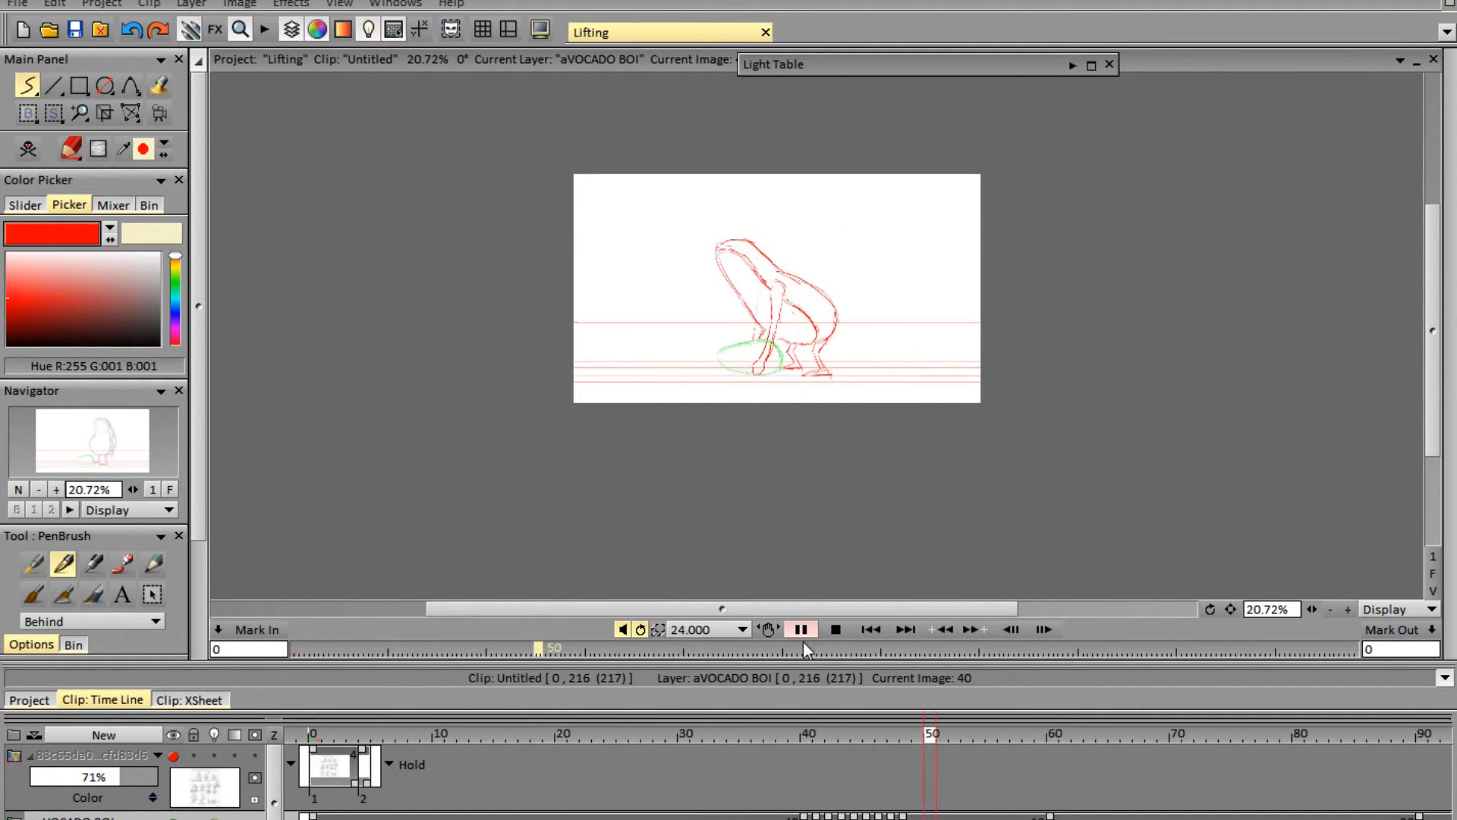
pyautogui.click(835, 629)
pyautogui.moveTo(1314, 610); pyautogui.dragTo(1387, 614)
pyautogui.click(799, 630)
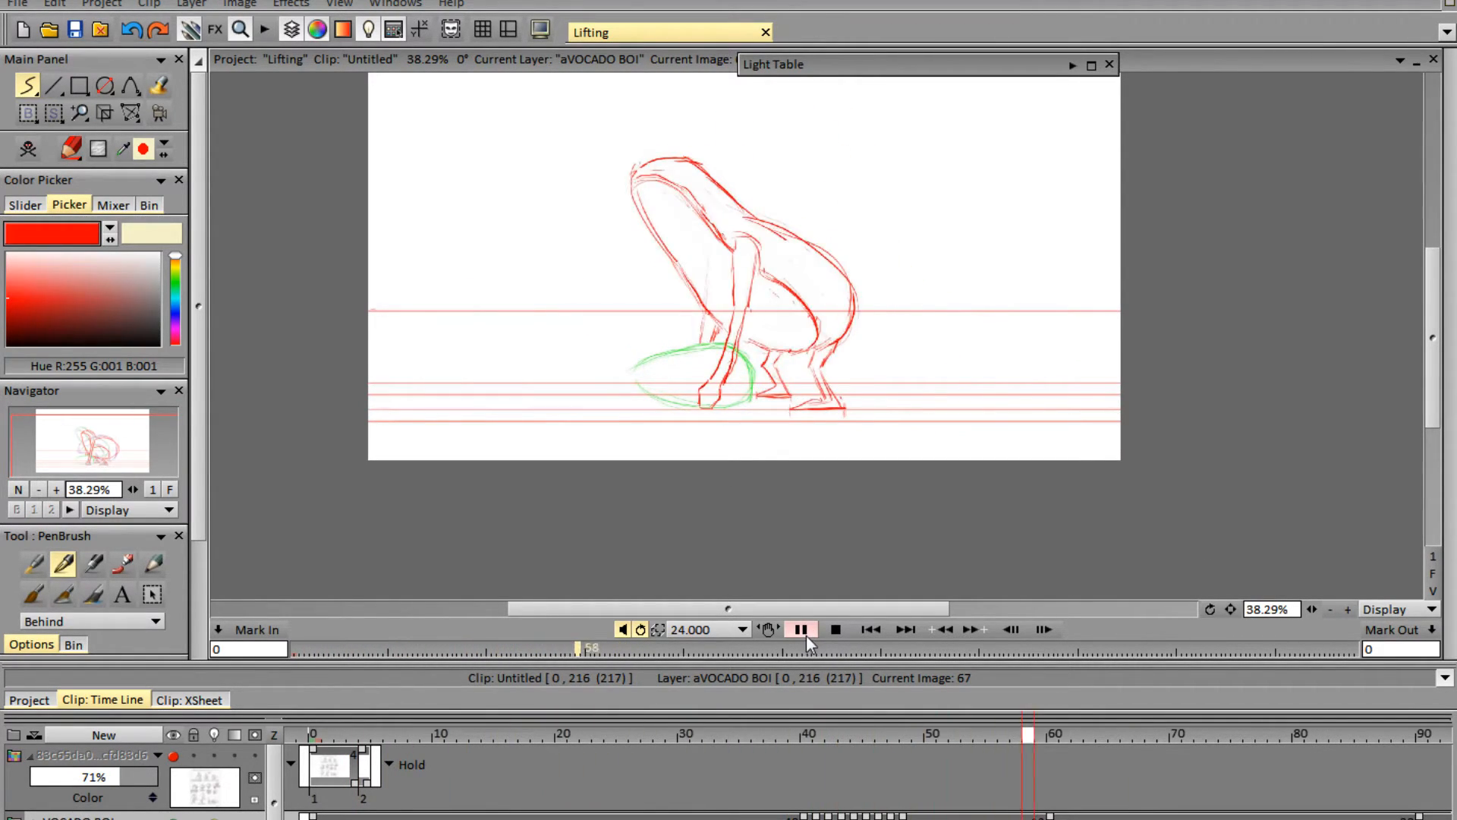
pyautogui.click(806, 635)
pyautogui.click(803, 627)
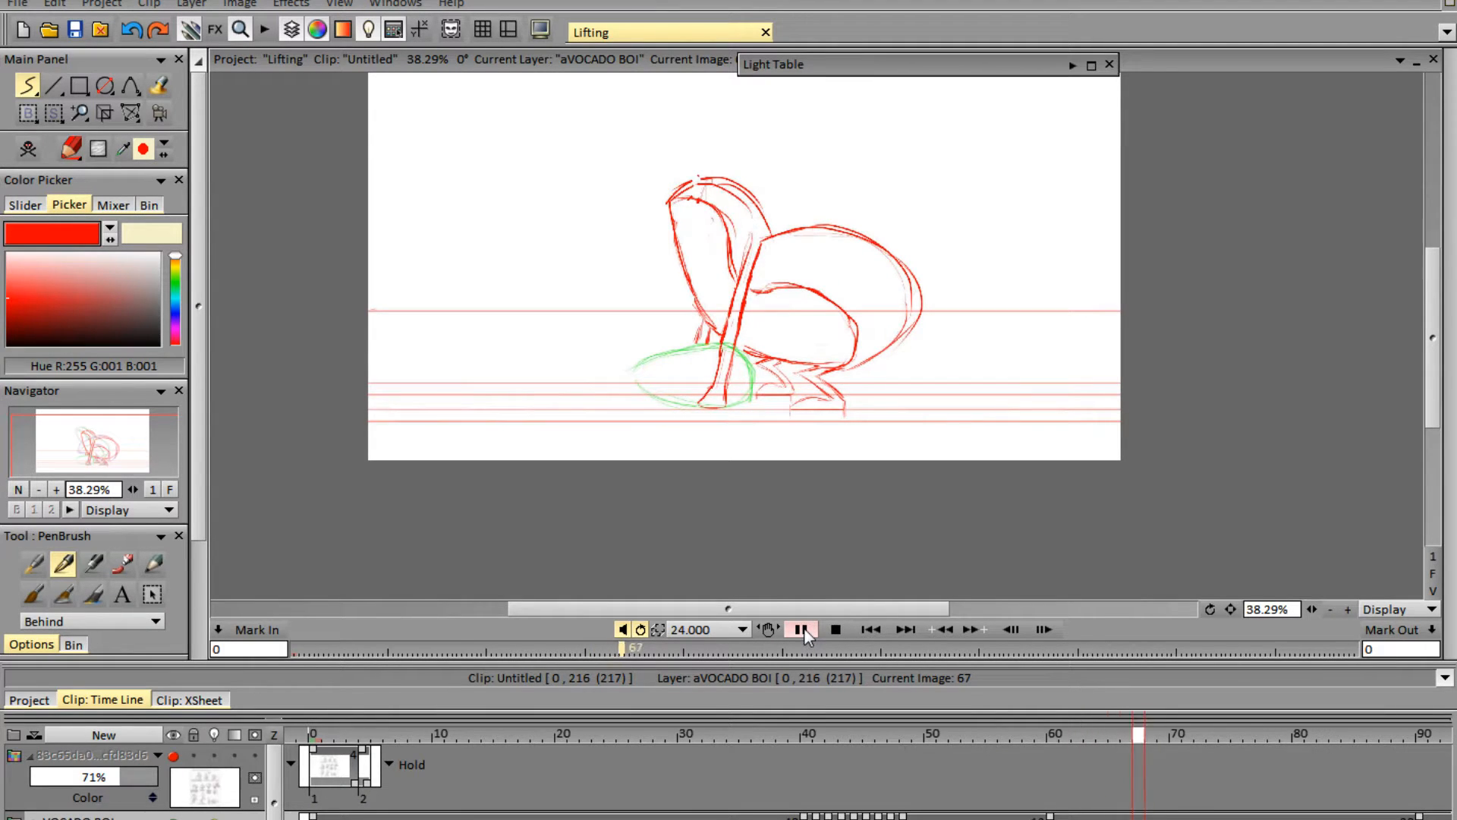
pyautogui.click(800, 630)
pyautogui.click(800, 630)
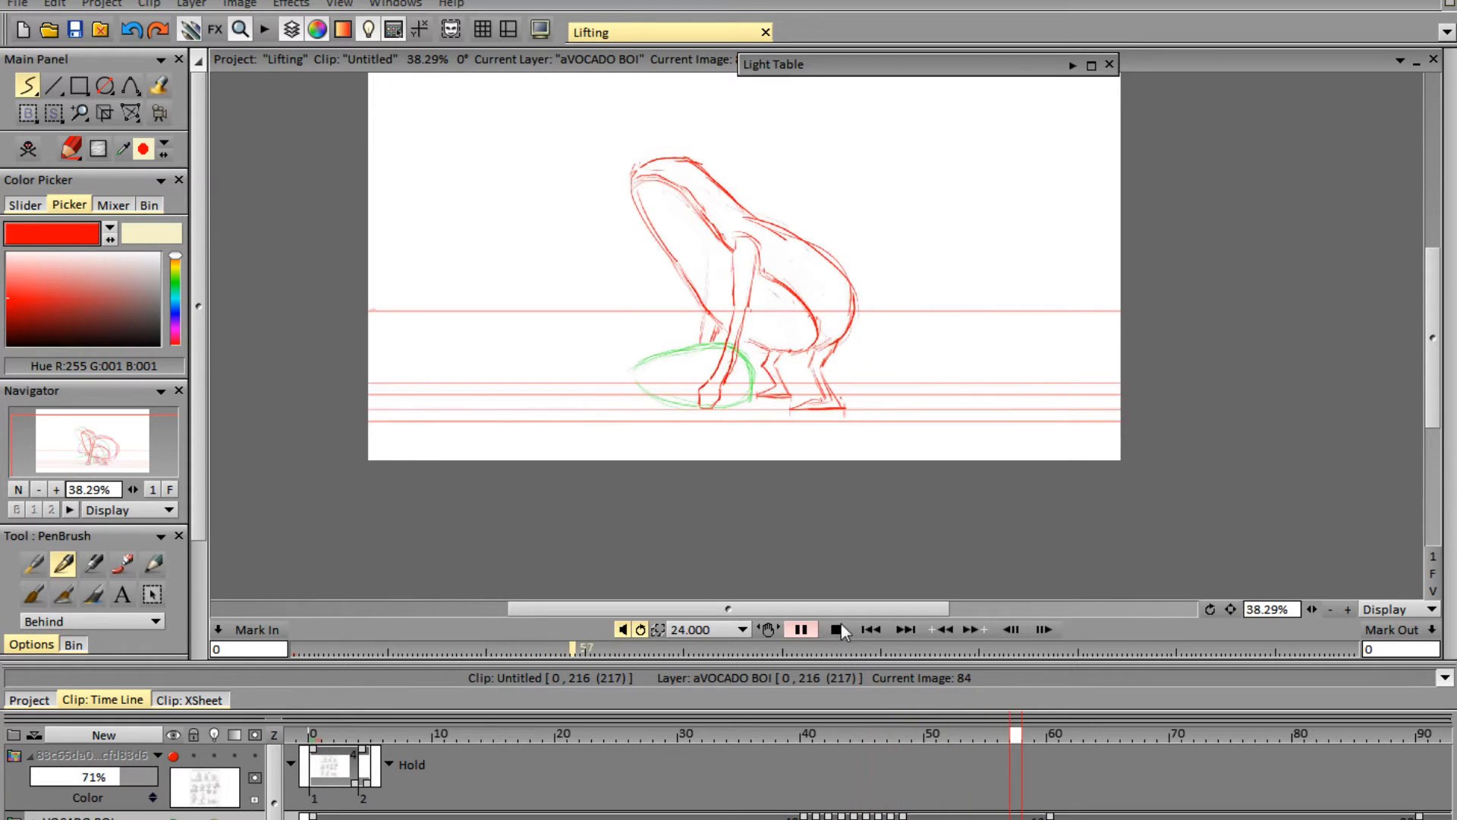
pyautogui.click(828, 629)
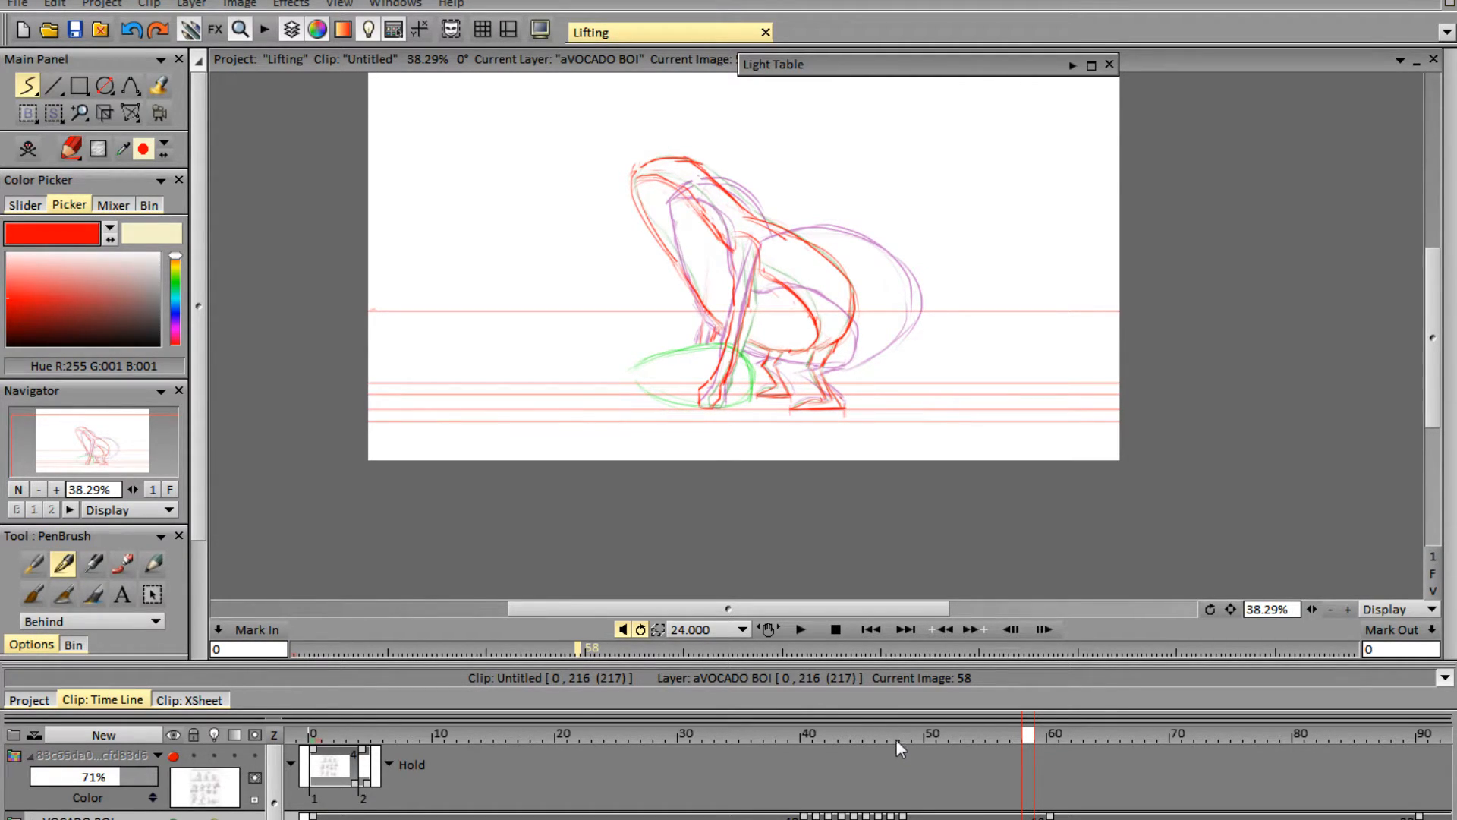
# - Scrub the timeline over the held pose after frame 48 and stop at frame 54
pyautogui.moveTo(903, 733)
pyautogui.mouseDown()
pyautogui.moveTo(774, 762)
pyautogui.moveTo(919, 741)
pyautogui.moveTo(754, 789)
pyautogui.moveTo(936, 744)
pyautogui.moveTo(964, 748)
pyautogui.moveTo(908, 767)
pyautogui.moveTo(1055, 762)
pyautogui.moveTo(991, 787)
pyautogui.moveTo(1086, 775)
pyautogui.moveTo(1028, 776)
pyautogui.mouseUp()
pyautogui.moveTo(1035, 777)
pyautogui.mouseDown()
pyautogui.moveTo(1063, 782)
pyautogui.moveTo(979, 803)
pyautogui.mouseUp()
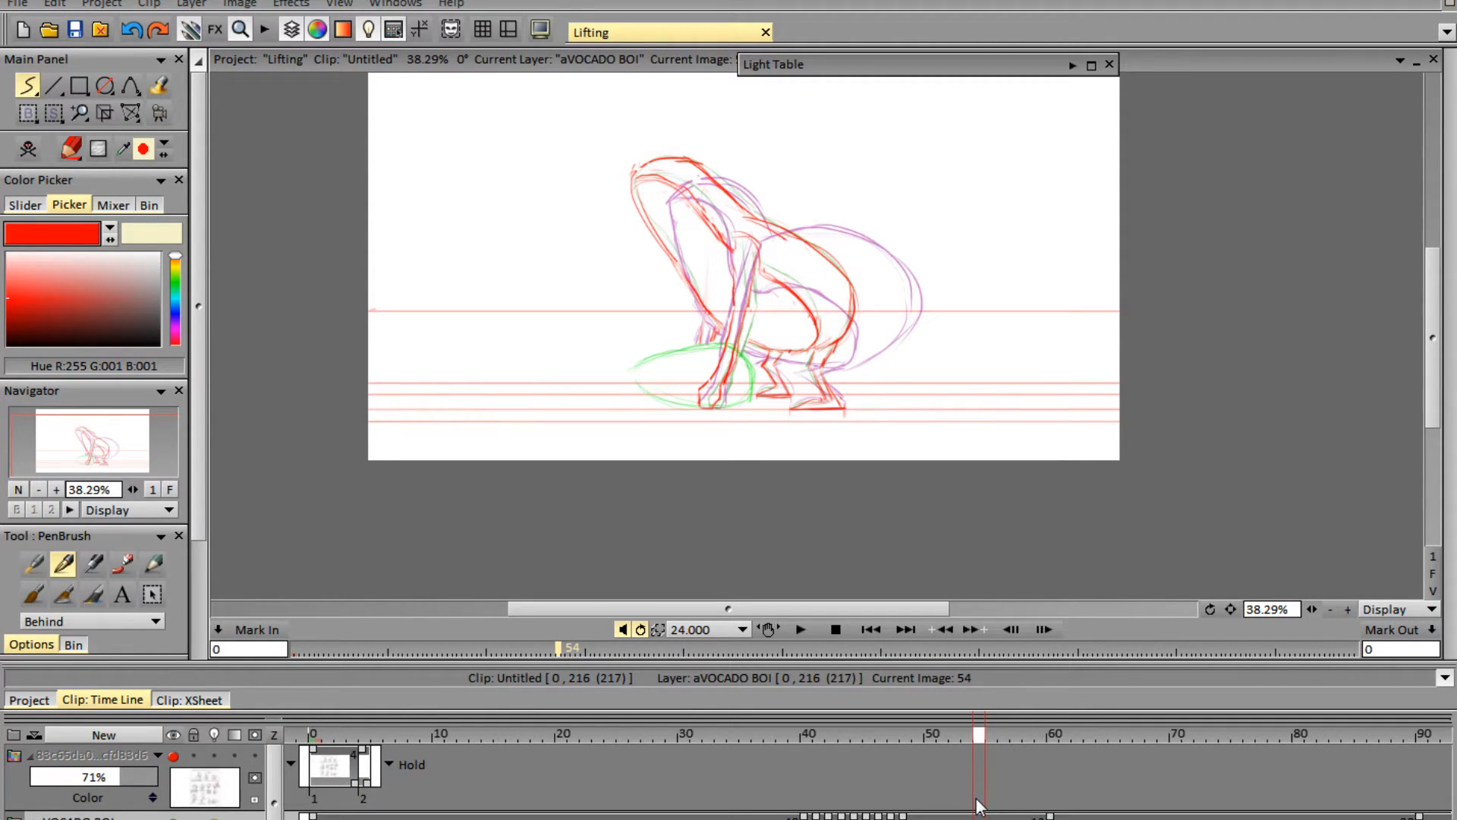
# - Try to shift the avocado layer's drawing at frame 60 one frame later, and undo the shift
pyautogui.moveTo(978, 804)
pyautogui.mouseDown()
pyautogui.moveTo(1058, 789)
pyautogui.moveTo(1018, 775)
pyautogui.moveTo(1078, 776)
pyautogui.moveTo(1026, 782)
pyautogui.moveTo(992, 746)
pyautogui.mouseUp()
pyautogui.moveTo(1313, 609); pyautogui.dragTo(1375, 598)
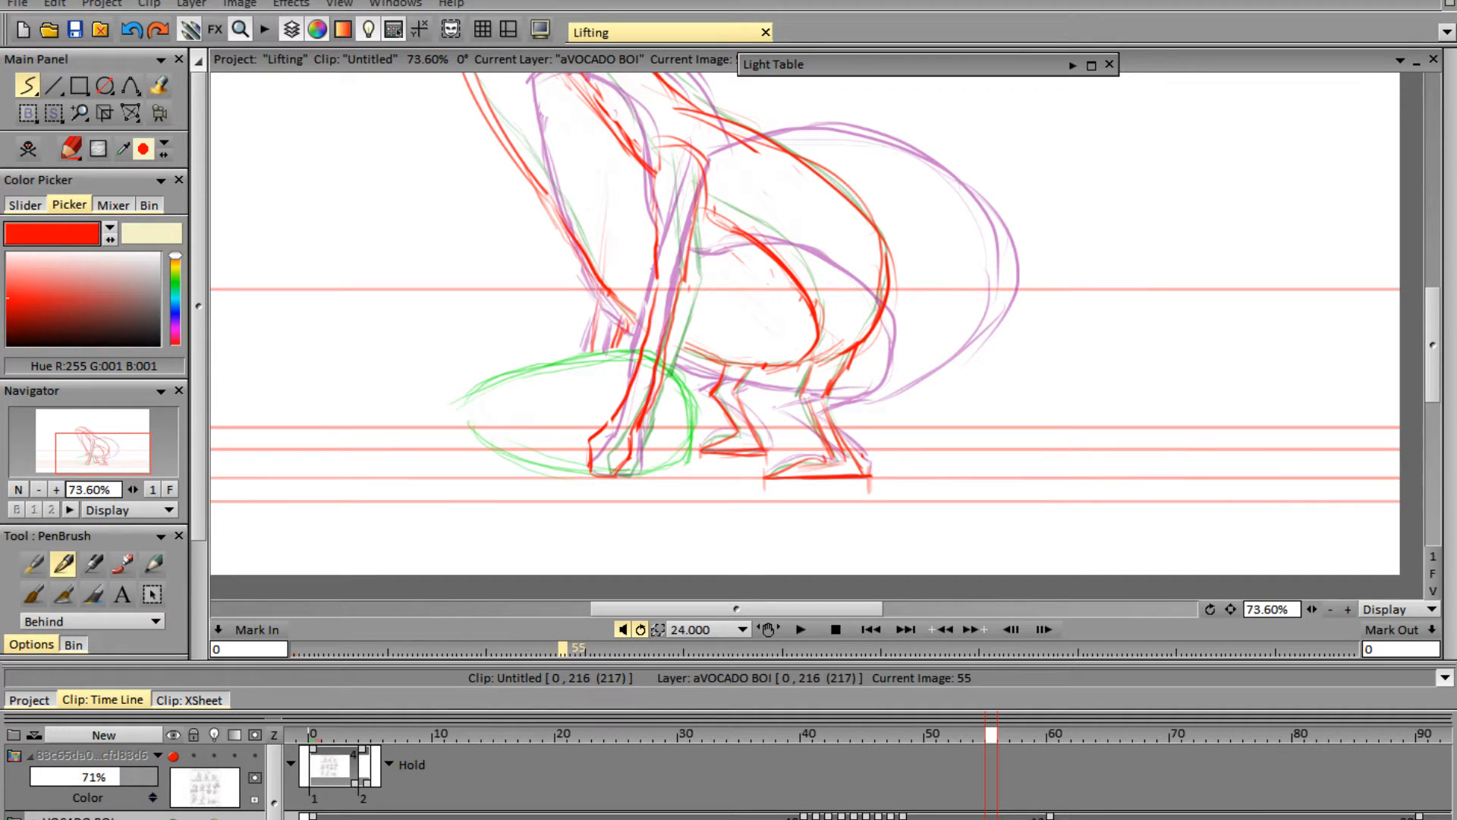
pyautogui.moveTo(1049, 816); pyautogui.dragTo(1062, 816)
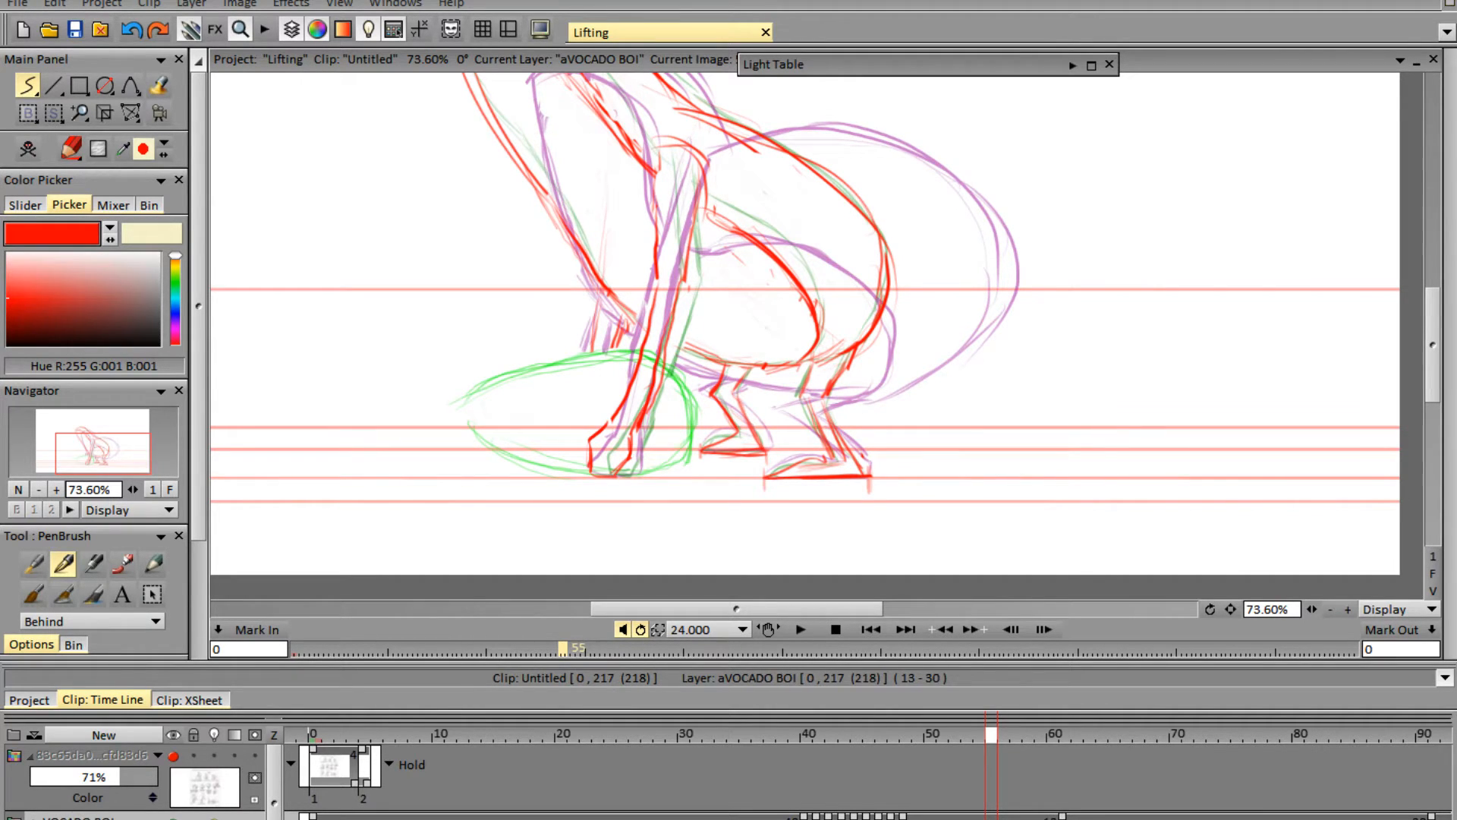
pyautogui.hotkey('ctrl', 'z')
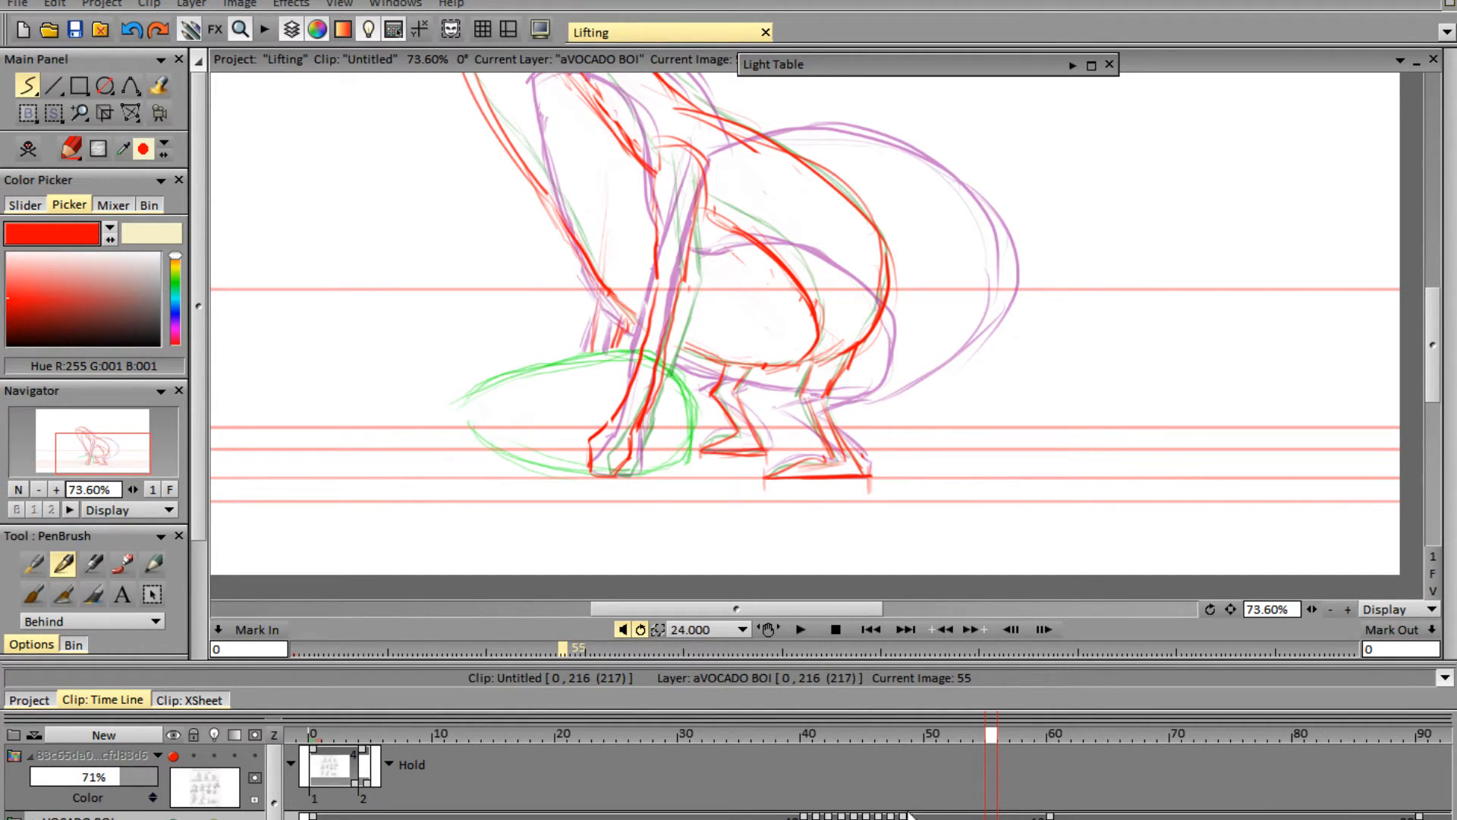
# - Go to frame 56 on the avocado layer and clear the held drawing, leaving a blank in-between over the light table
pyautogui.click(903, 816)
pyautogui.moveTo(803, 817); pyautogui.dragTo(754, 817)
pyautogui.moveTo(1000, 816); pyautogui.dragTo(519, 817)
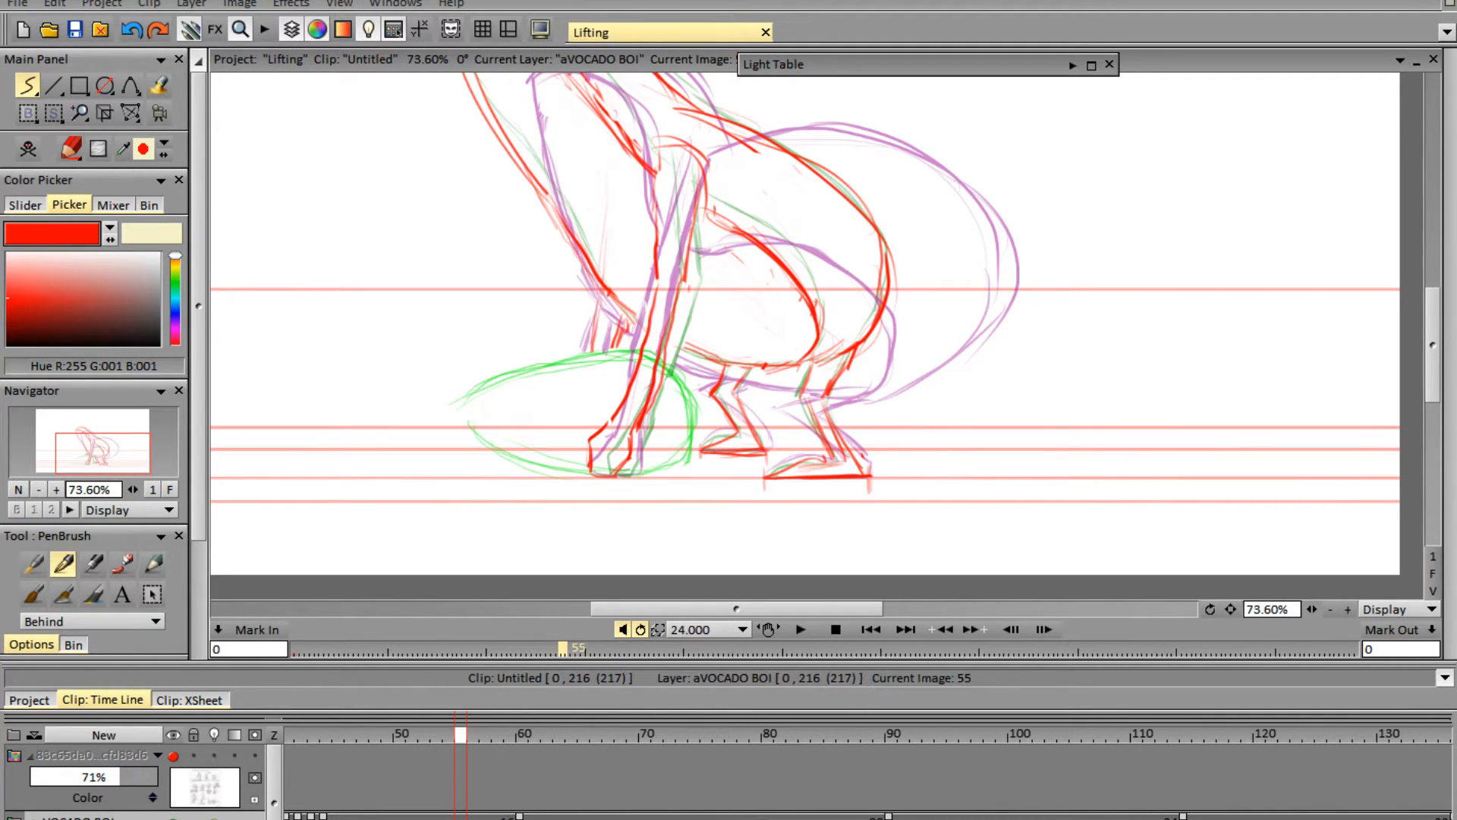
pyautogui.moveTo(425, 774); pyautogui.dragTo(912, 772)
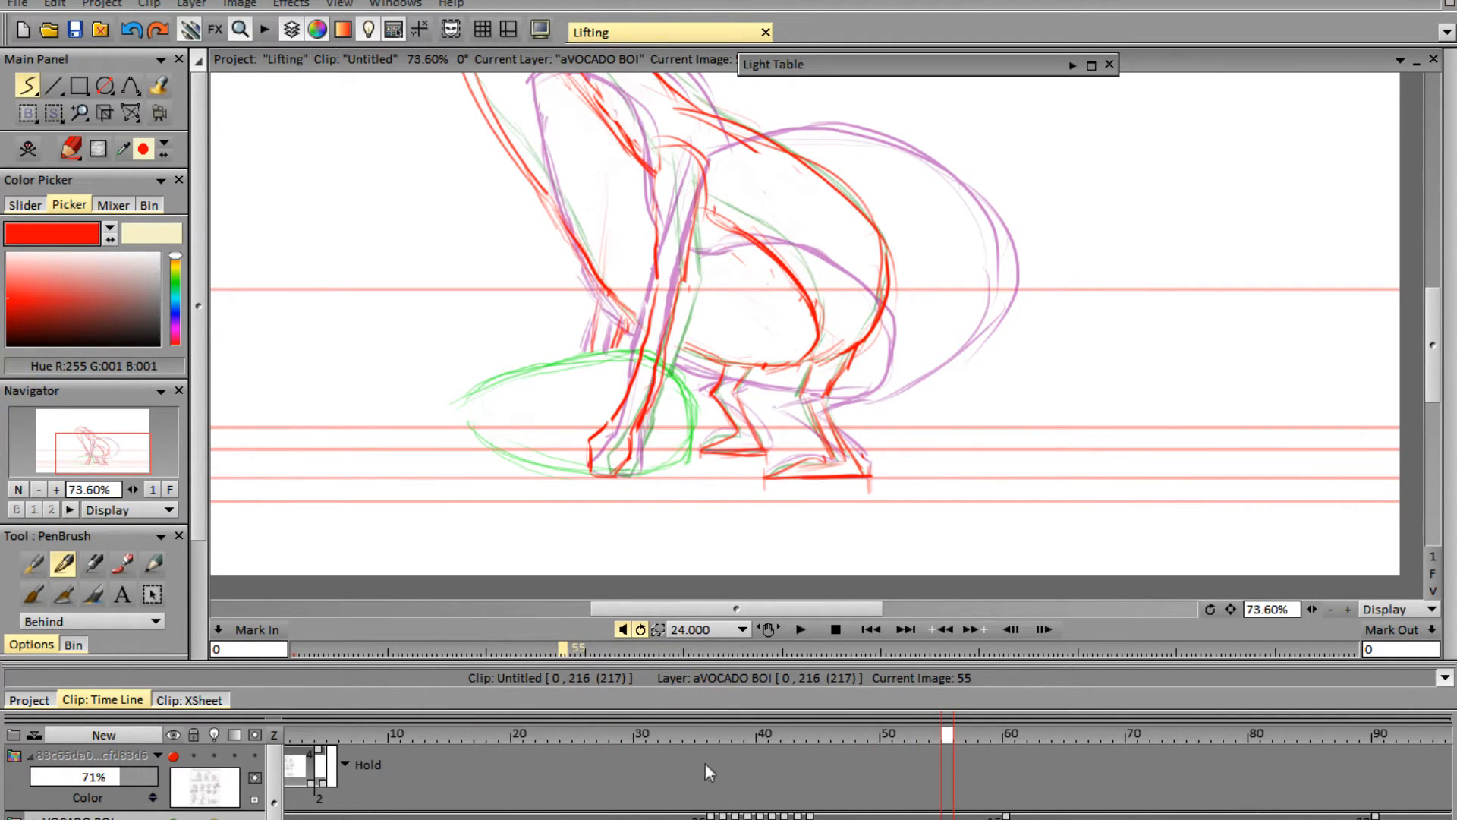
pyautogui.moveTo(806, 734)
pyautogui.mouseDown()
pyautogui.moveTo(673, 735)
pyautogui.moveTo(1062, 721)
pyautogui.moveTo(938, 767)
pyautogui.moveTo(1042, 739)
pyautogui.moveTo(939, 802)
pyautogui.mouseUp()
pyautogui.moveTo(935, 737); pyautogui.dragTo(966, 740)
pyautogui.moveTo(1434, 335); pyautogui.dragTo(1433, 307)
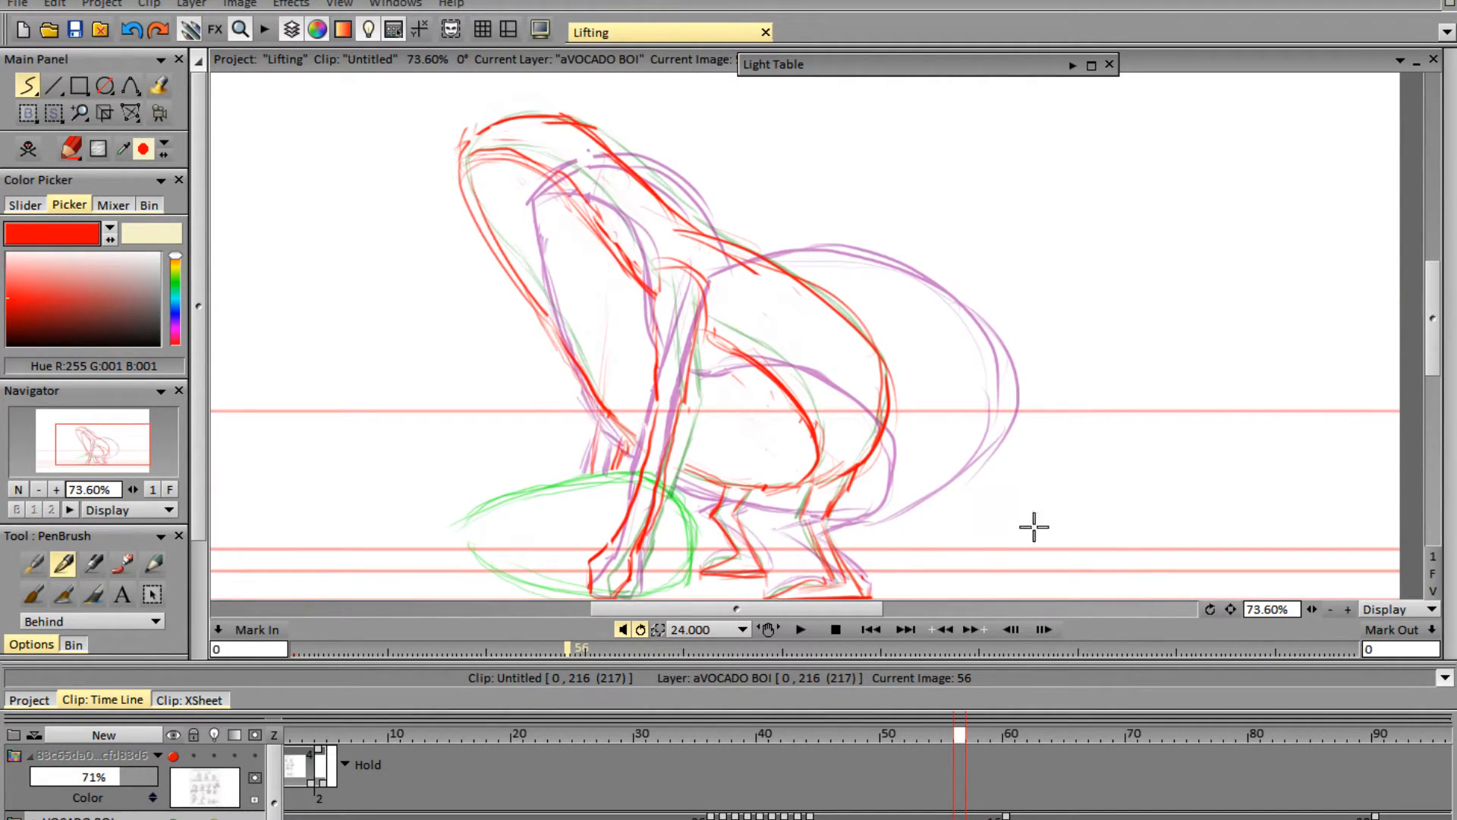
pyautogui.moveTo(844, 609); pyautogui.dragTo(790, 613)
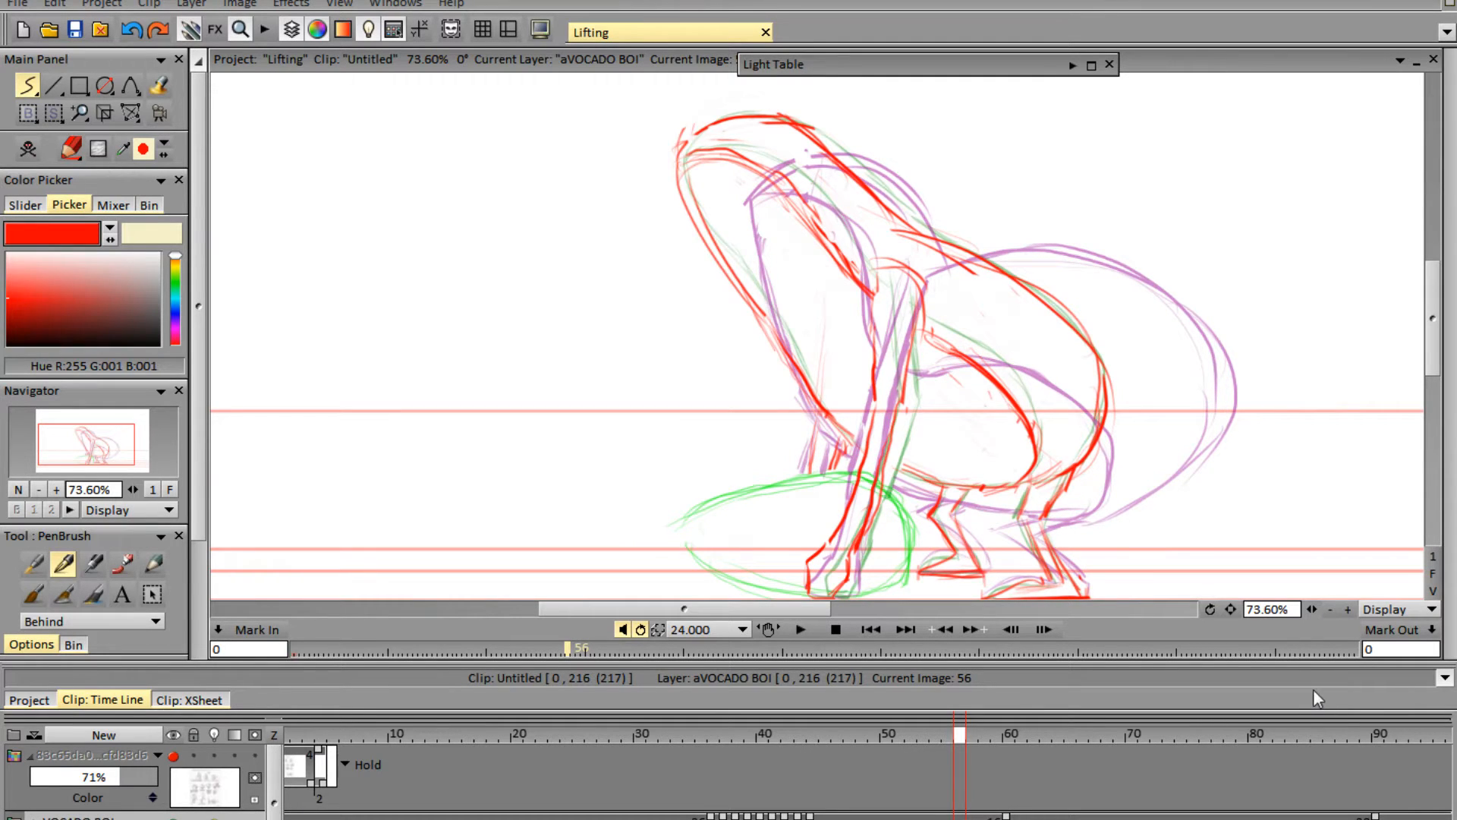
pyautogui.press('Delete')
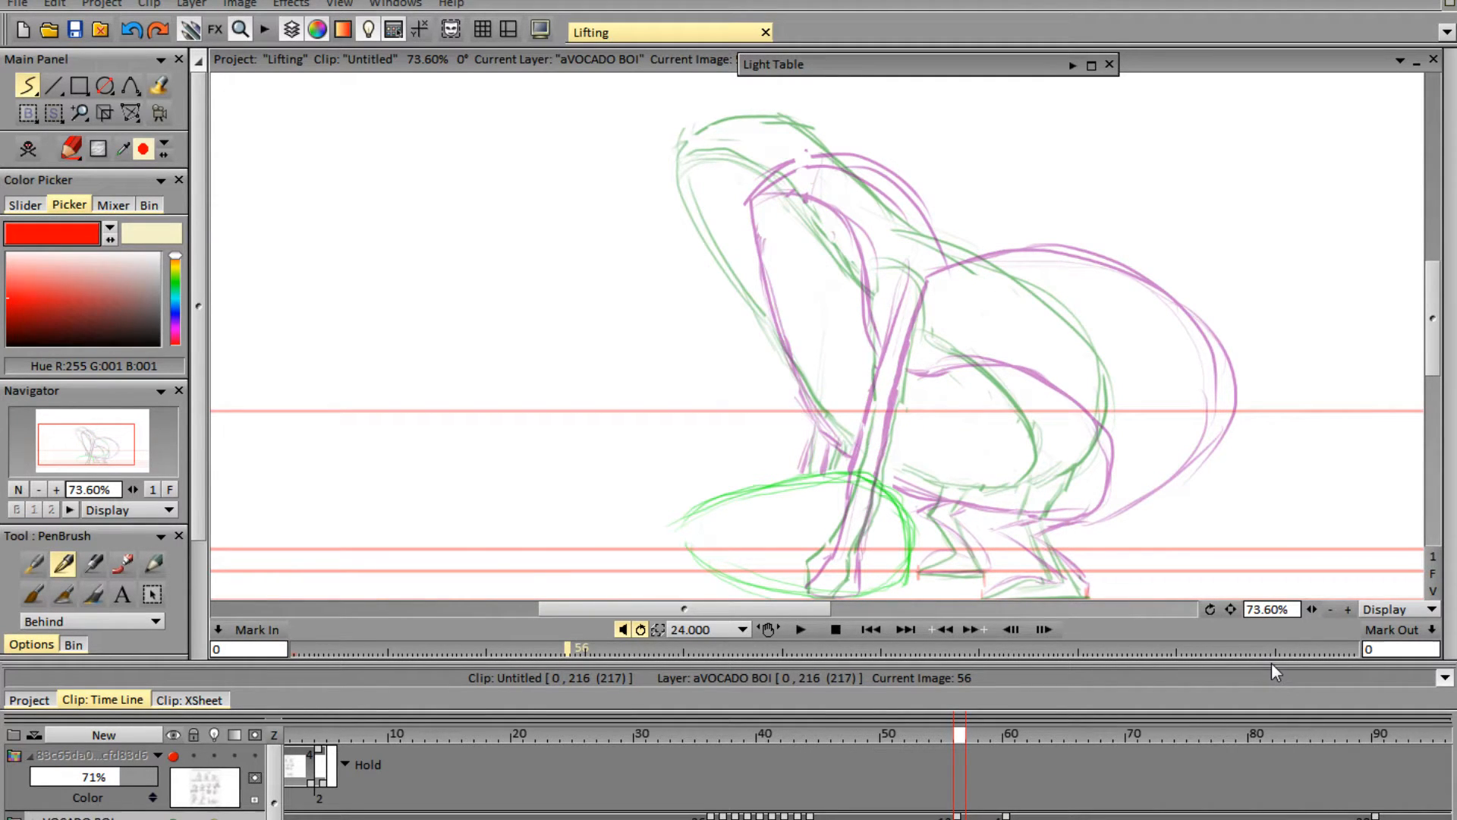
# - On frame 56, draw the far foot's sole, the near foot and the near lower leg between the onion-skinned poses
pyautogui.moveTo(1426, 347); pyautogui.dragTo(1426, 365)
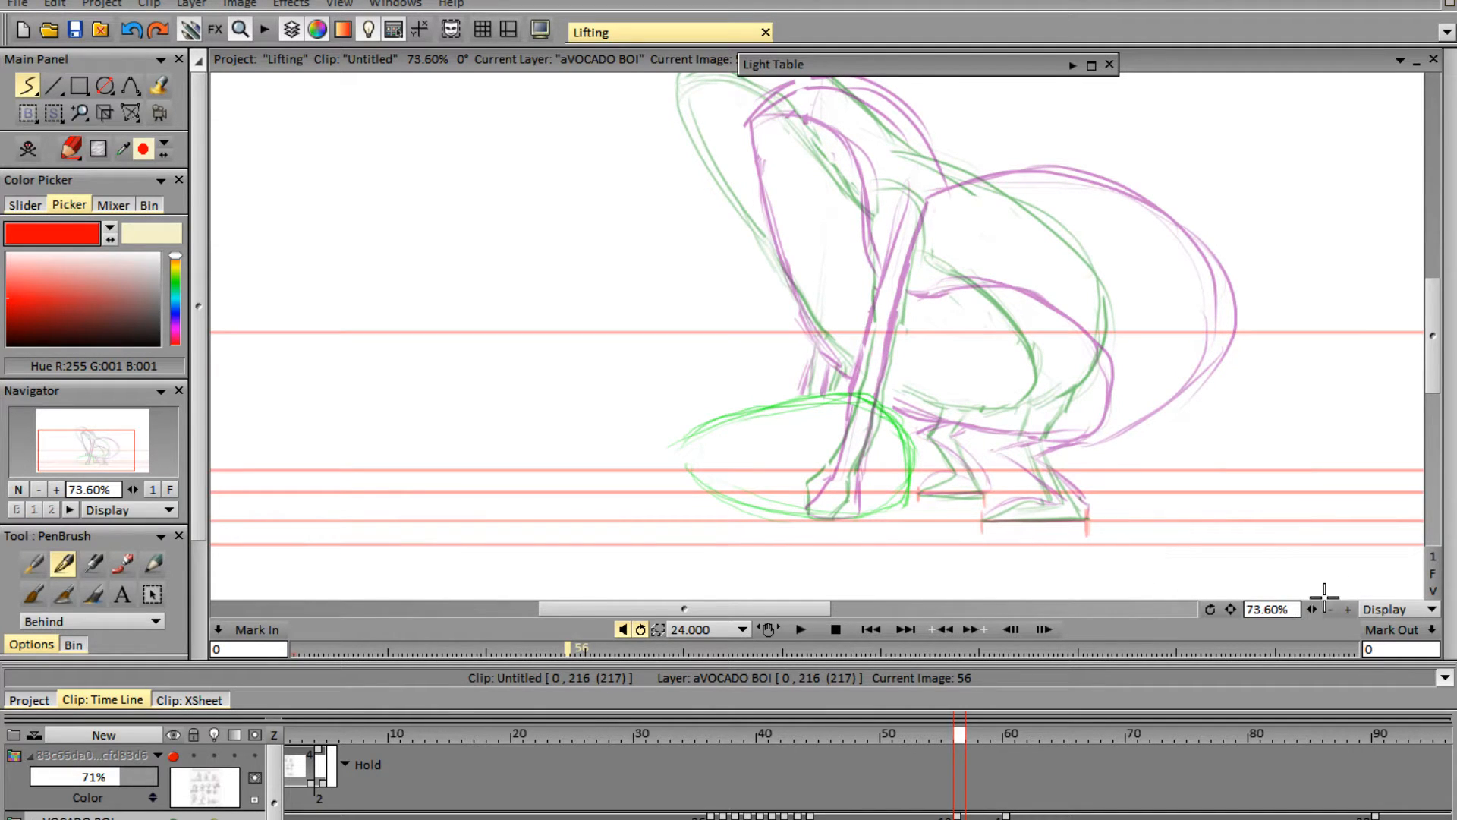
pyautogui.scroll(4, 1328, 532)
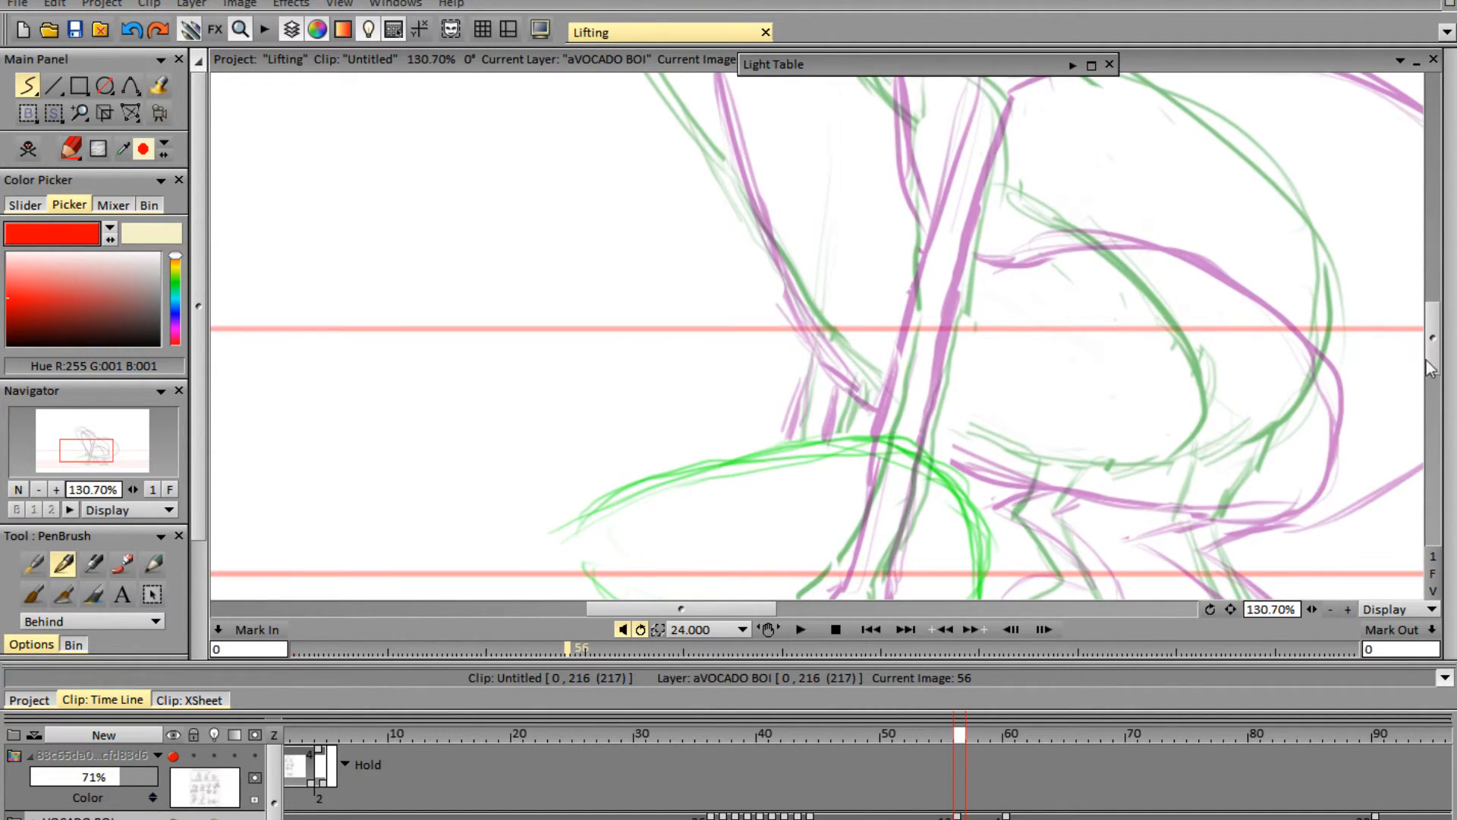
pyautogui.moveTo(1430, 368); pyautogui.dragTo(1431, 402)
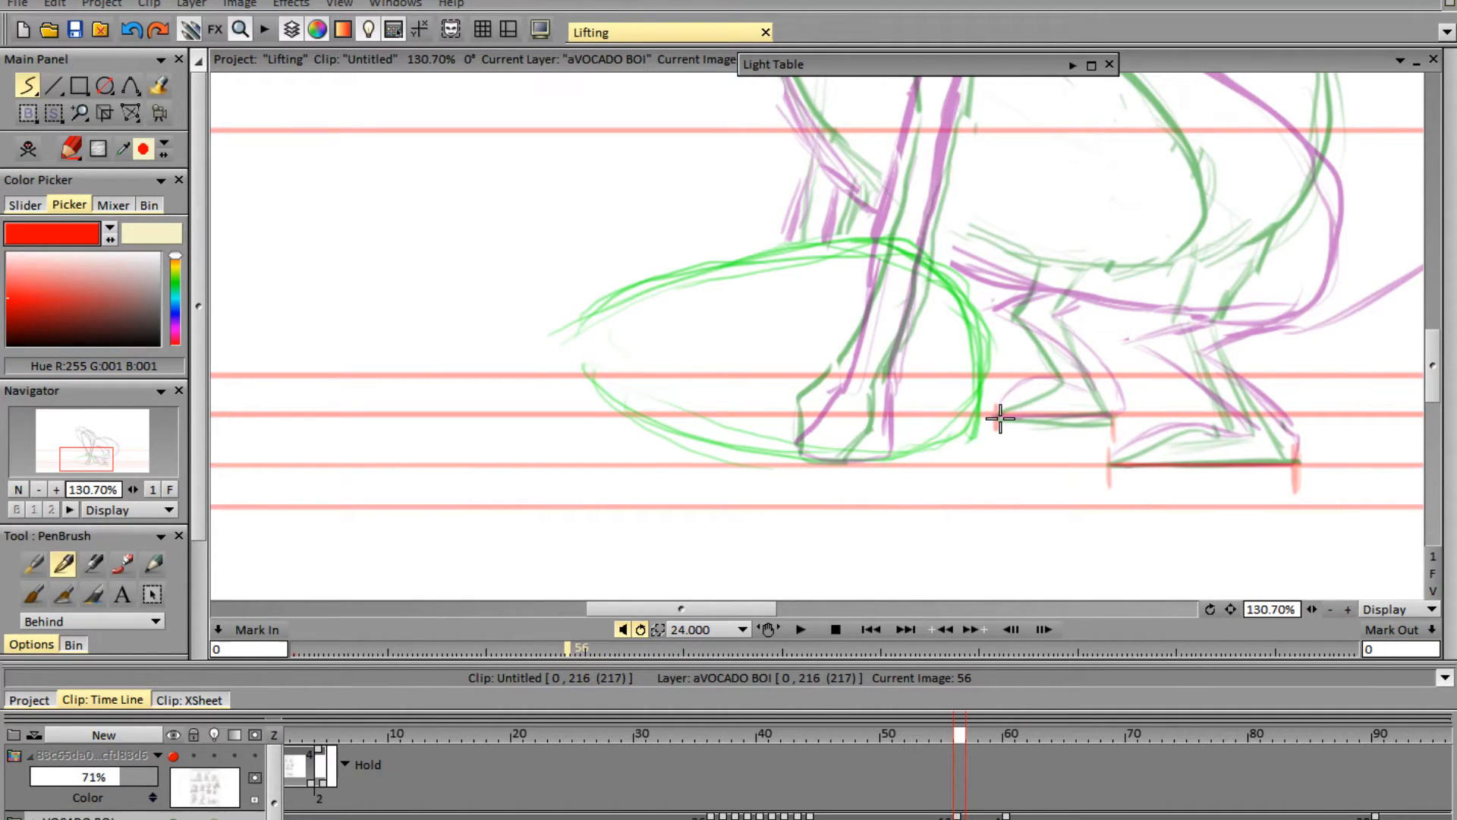
pyautogui.moveTo(1000, 417); pyautogui.dragTo(1111, 416)
pyautogui.moveTo(1110, 463)
pyautogui.mouseDown()
pyautogui.moveTo(1132, 427)
pyautogui.moveTo(1116, 454)
pyautogui.moveTo(1230, 429)
pyautogui.mouseUp()
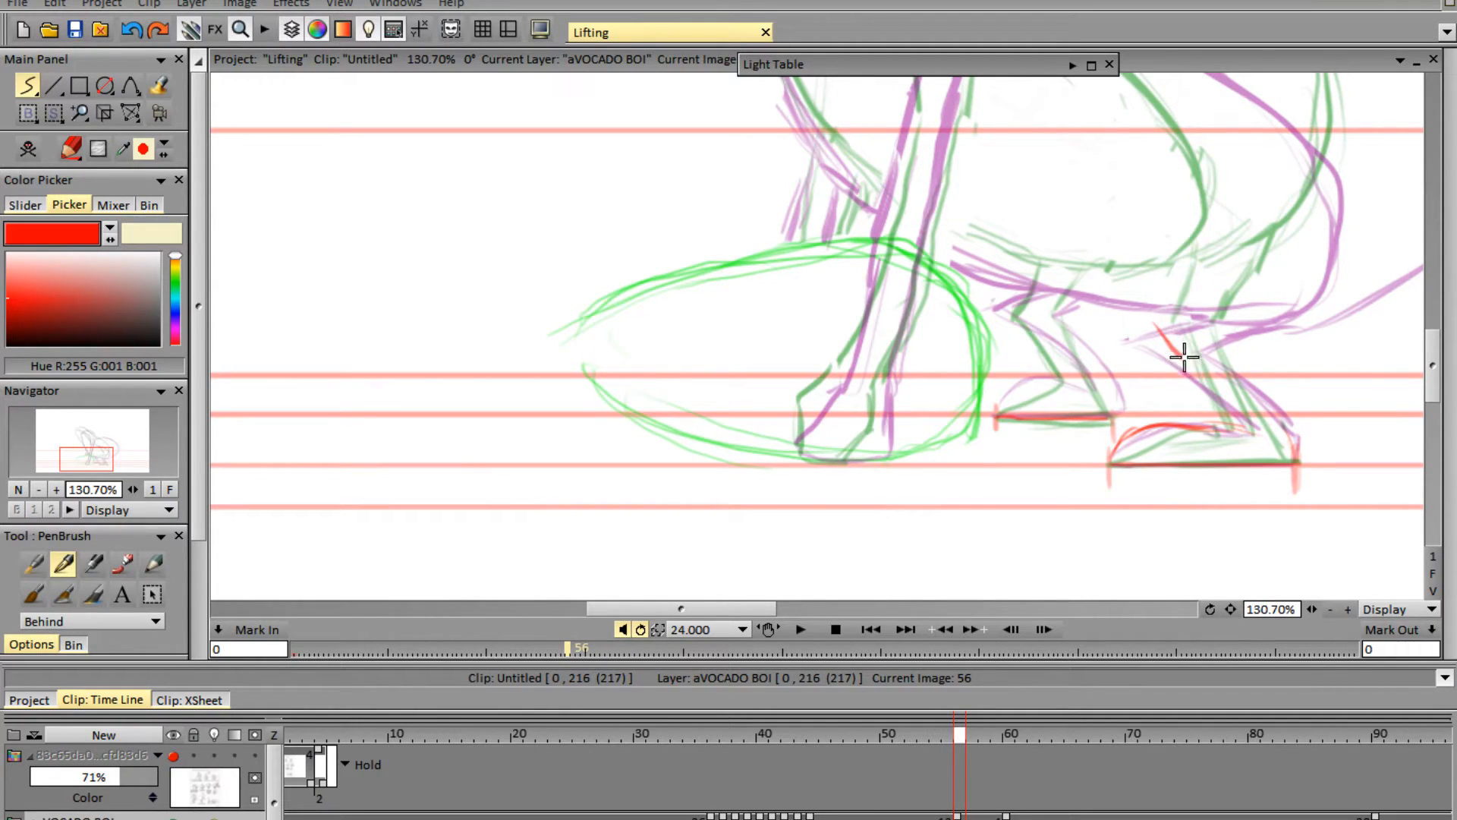
pyautogui.moveTo(1201, 381)
pyautogui.mouseDown()
pyautogui.moveTo(1157, 330)
pyautogui.moveTo(1234, 419)
pyautogui.mouseUp()
pyautogui.moveTo(1170, 346); pyautogui.dragTo(1241, 426)
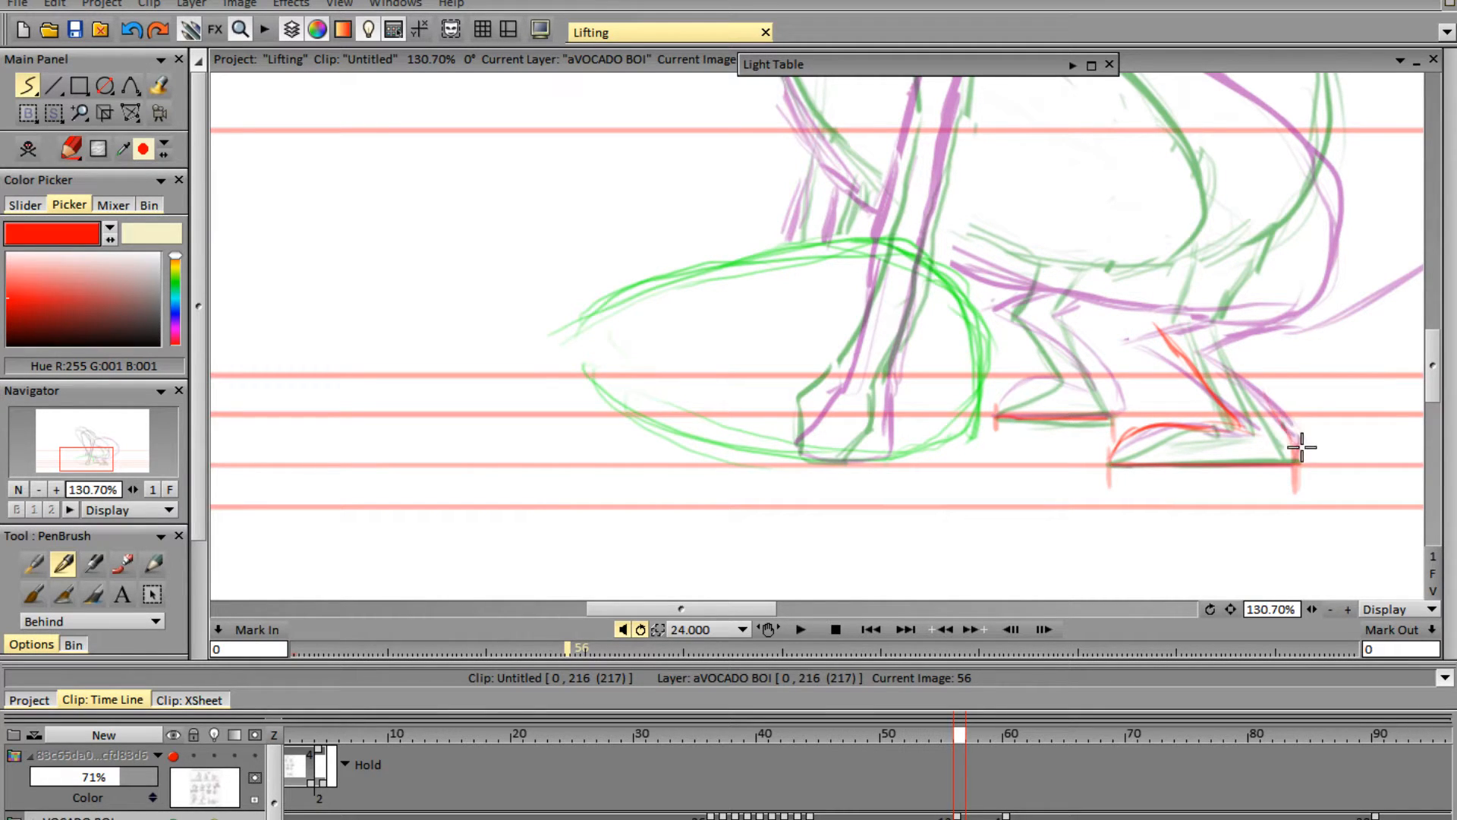
pyautogui.moveTo(1251, 372)
pyautogui.mouseDown()
pyautogui.moveTo(1286, 430)
pyautogui.moveTo(1220, 334)
pyautogui.mouseUp()
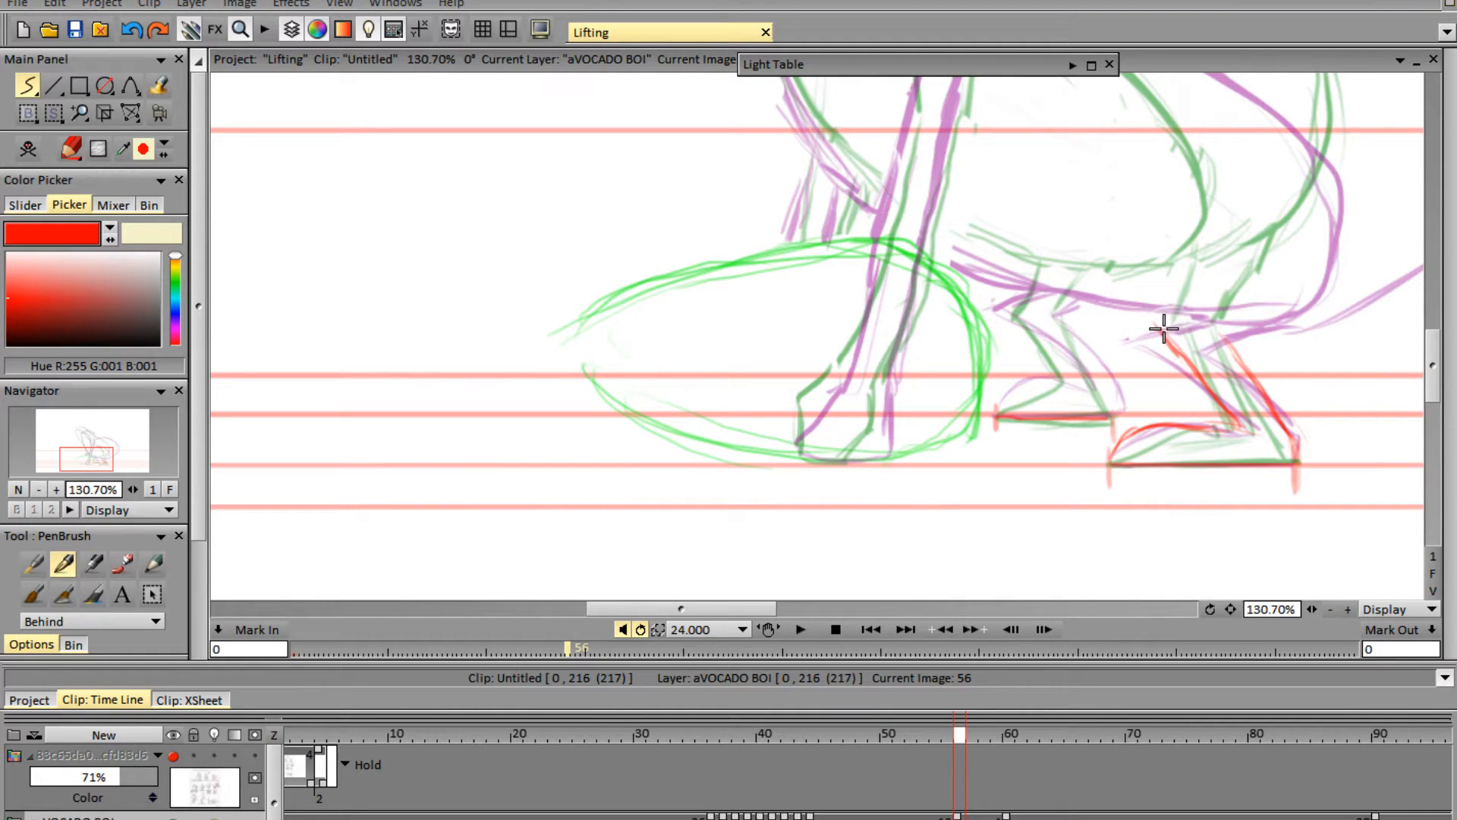
pyautogui.moveTo(1148, 290); pyautogui.dragTo(1301, 273)
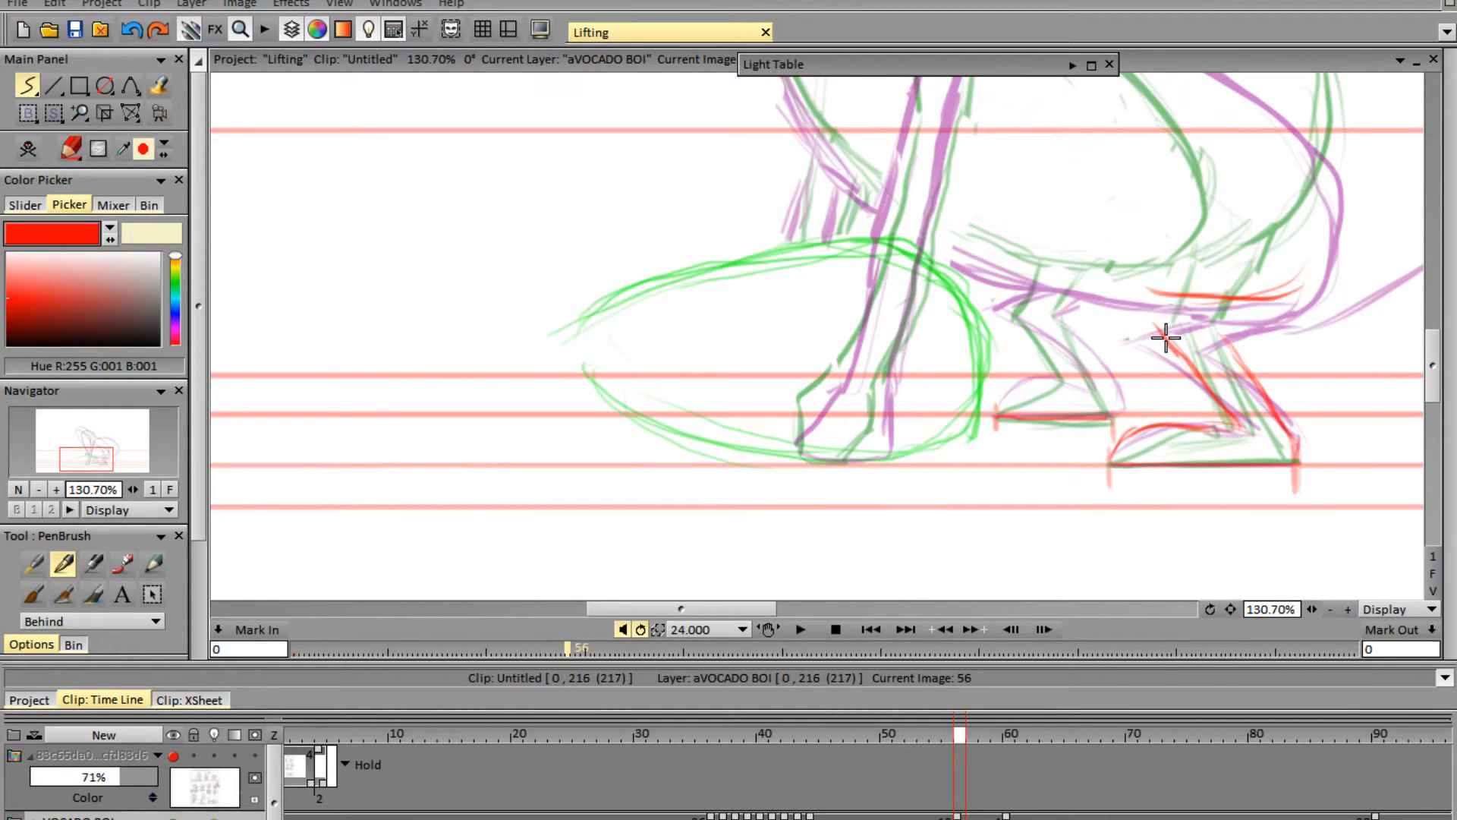
pyautogui.hotkey('ctrl', 'z')
pyautogui.hotkey('ctrl', 'z')
pyautogui.hotkey('ctrl', 'z')
# - Draw an upward-sweeping curve for the body's underside and join the near knee to it with thigh lines
pyautogui.moveTo(1159, 289)
pyautogui.mouseDown()
pyautogui.moveTo(1314, 254)
pyautogui.moveTo(1282, 265)
pyautogui.moveTo(1337, 237)
pyautogui.mouseUp()
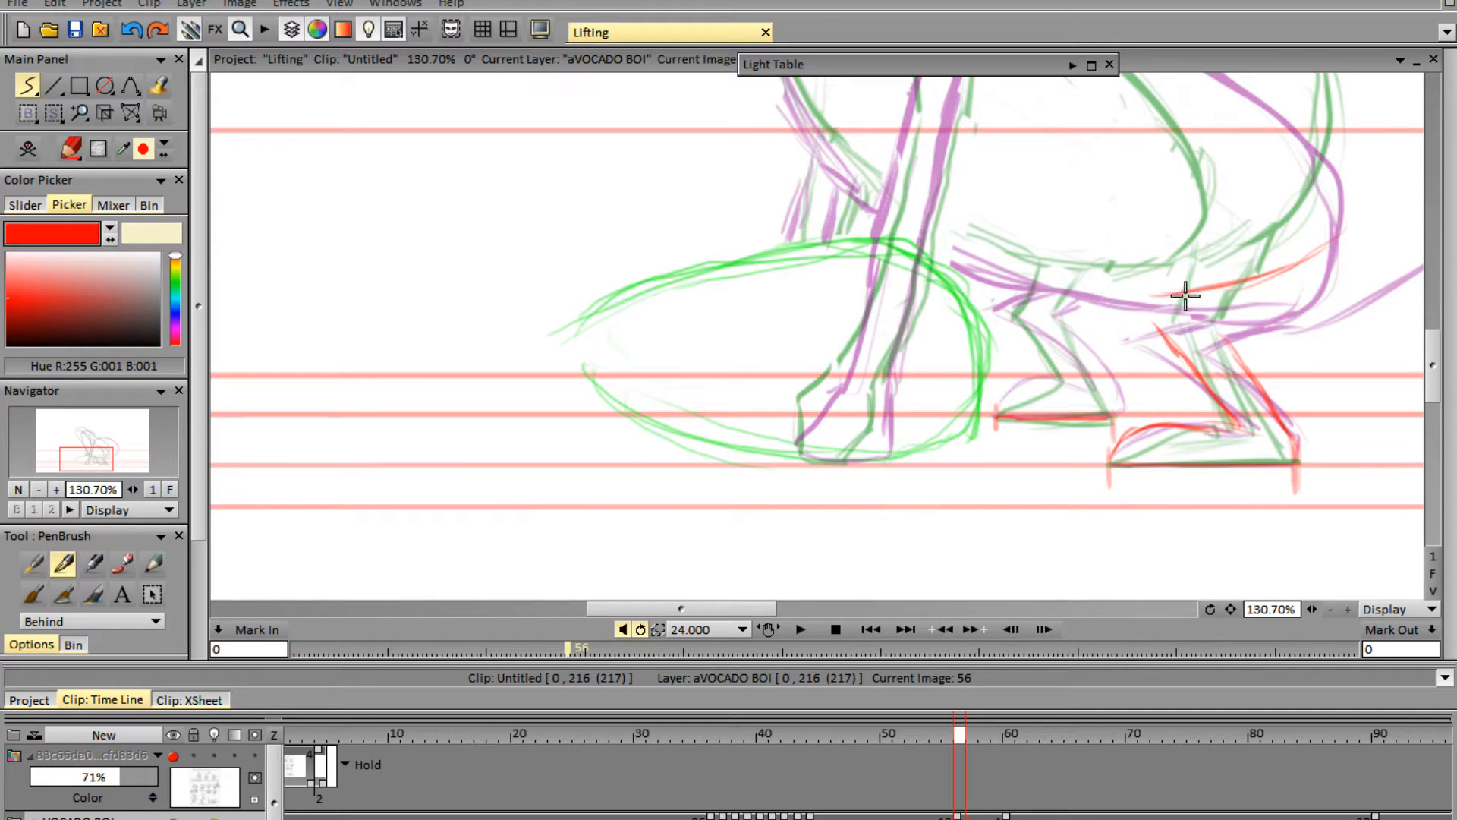
pyautogui.moveTo(1186, 295); pyautogui.dragTo(1154, 338)
pyautogui.moveTo(1215, 336); pyautogui.dragTo(1272, 273)
pyautogui.moveTo(1230, 320); pyautogui.dragTo(1275, 262)
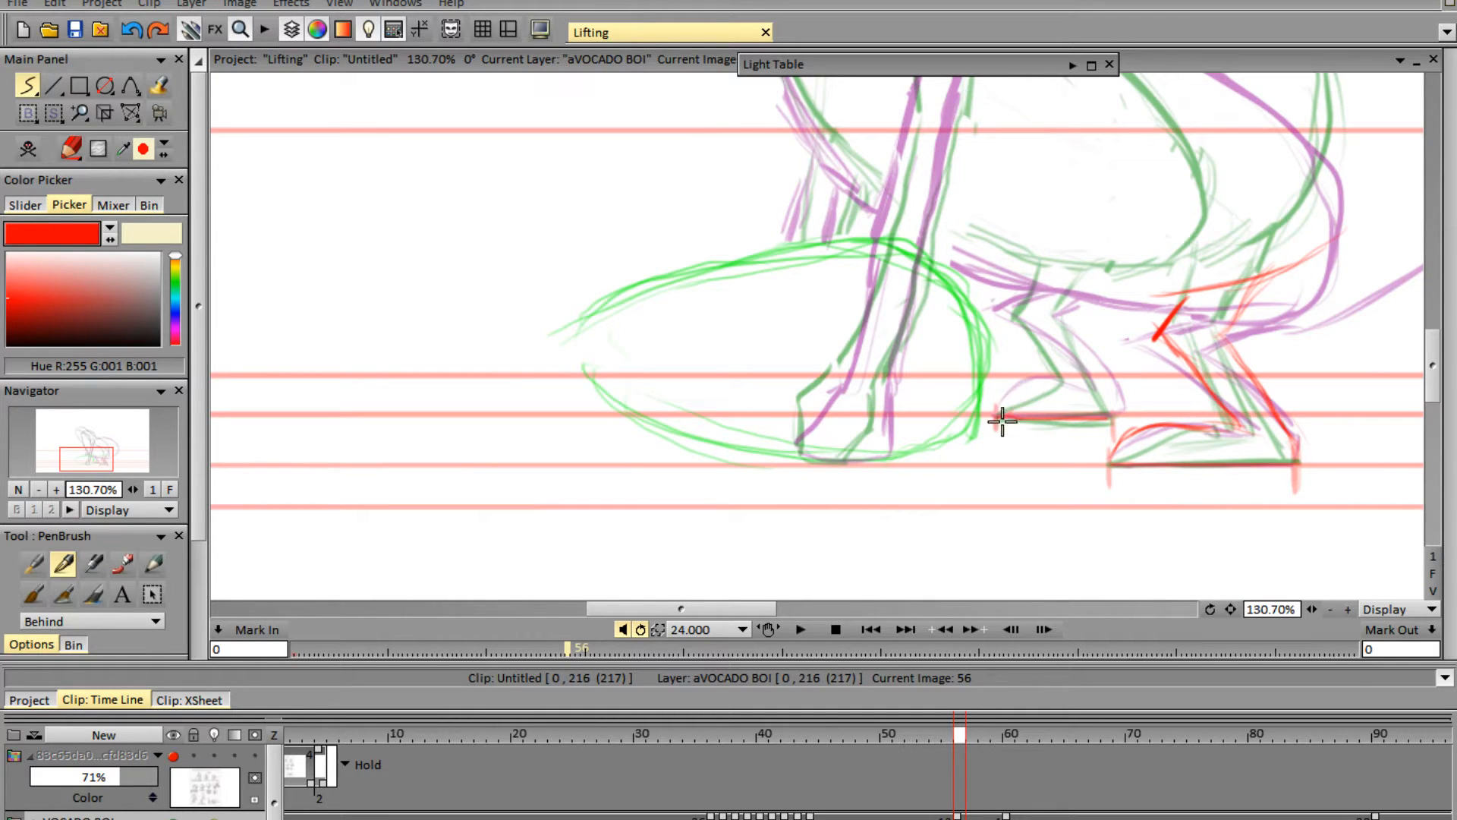
# - Draw the top of the far foot and the bent far leg on frame 56
pyautogui.moveTo(997, 415); pyautogui.dragTo(1055, 391)
pyautogui.moveTo(1104, 416); pyautogui.dragTo(1094, 346)
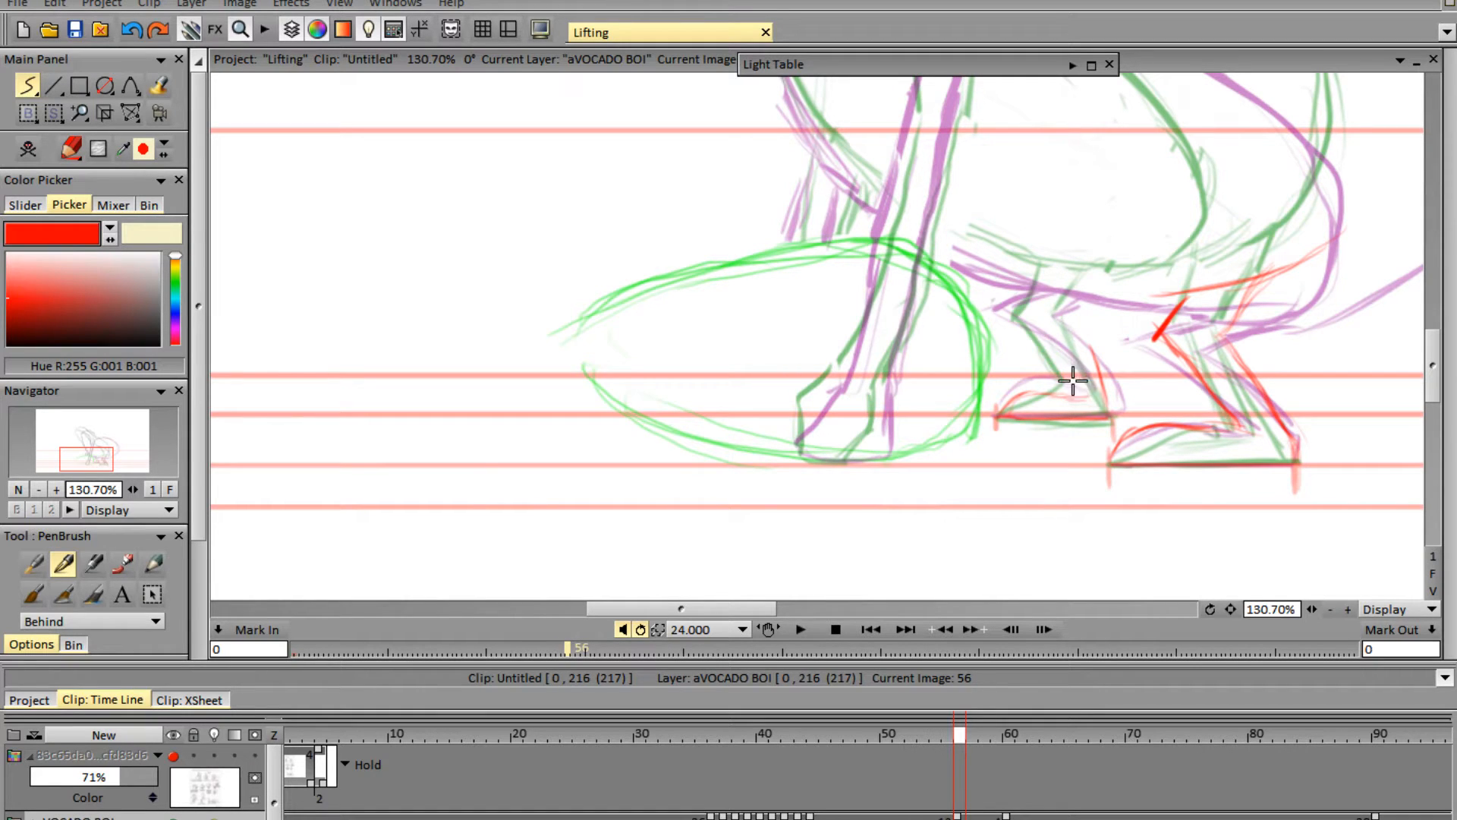
pyautogui.moveTo(1044, 343)
pyautogui.mouseDown()
pyautogui.moveTo(1079, 388)
pyautogui.moveTo(1085, 348)
pyautogui.moveTo(1101, 389)
pyautogui.moveTo(1071, 336)
pyautogui.moveTo(1113, 410)
pyautogui.mouseUp()
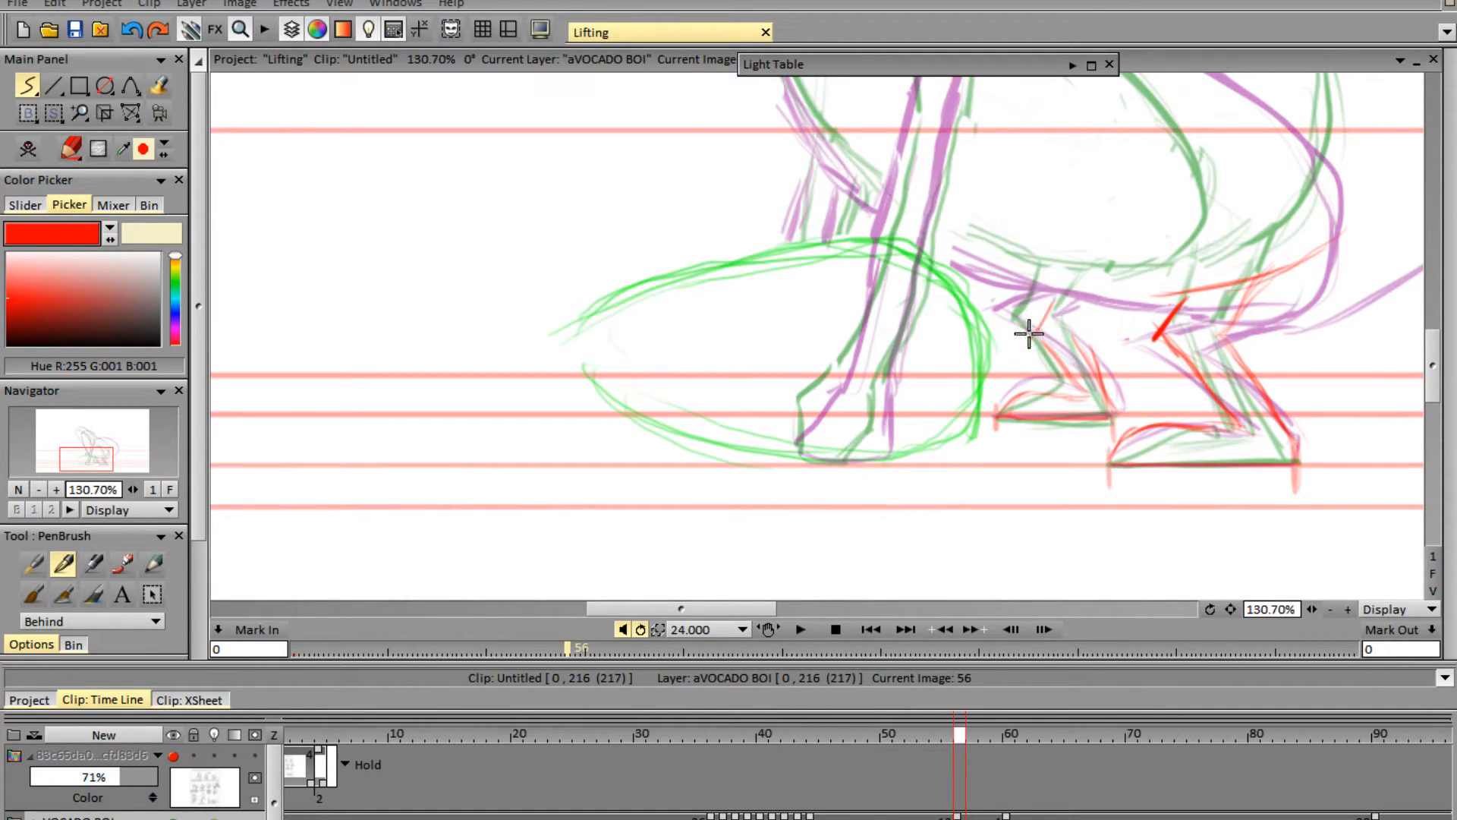
pyautogui.moveTo(1029, 332)
pyautogui.mouseDown()
pyautogui.moveTo(1059, 290)
pyautogui.moveTo(1102, 376)
pyautogui.mouseUp()
pyautogui.moveTo(1429, 380); pyautogui.dragTo(1437, 360)
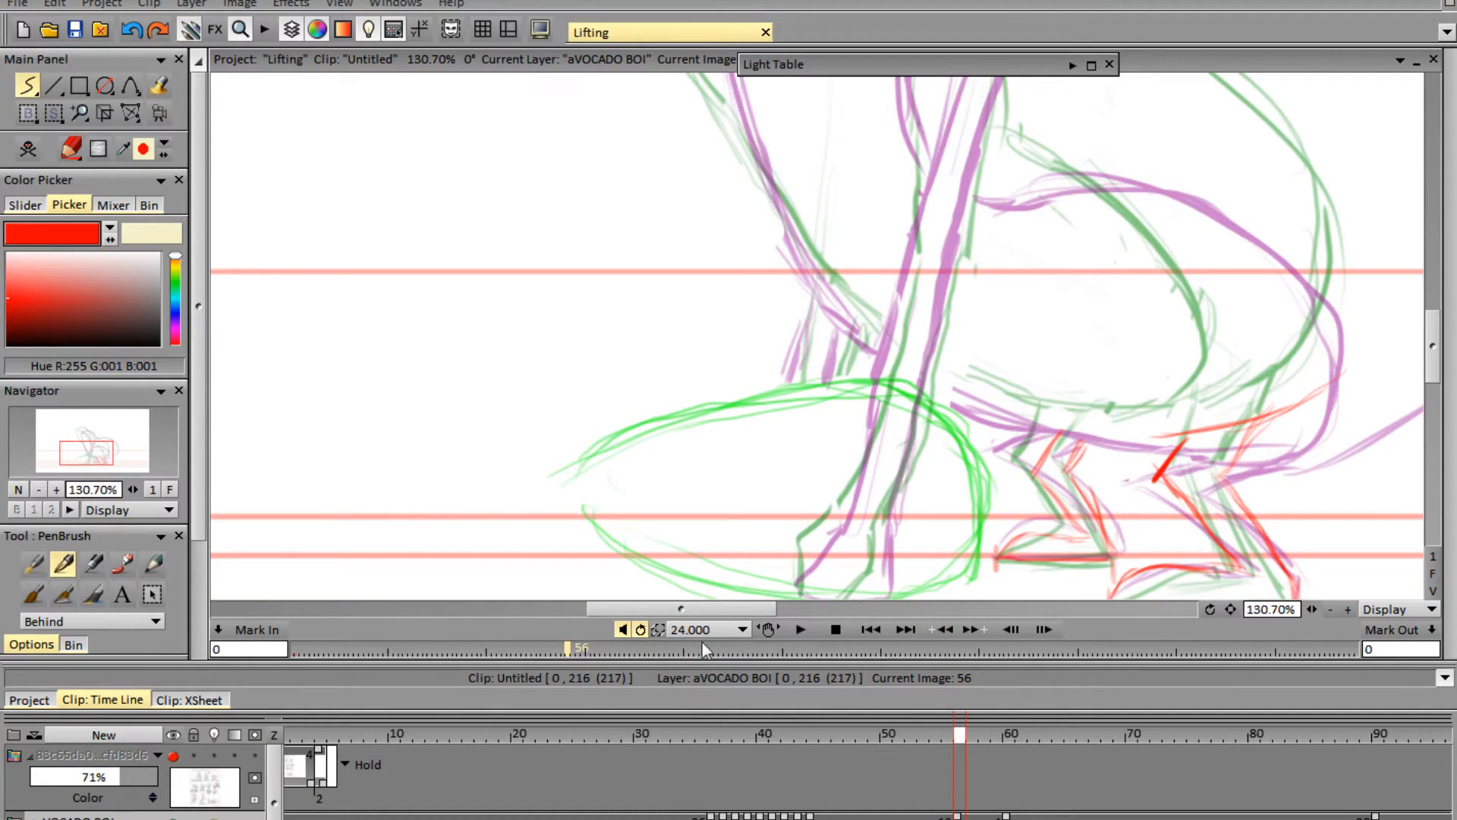
pyautogui.moveTo(717, 610)
pyautogui.mouseDown()
pyautogui.moveTo(773, 581)
pyautogui.moveTo(763, 589)
pyautogui.mouseUp()
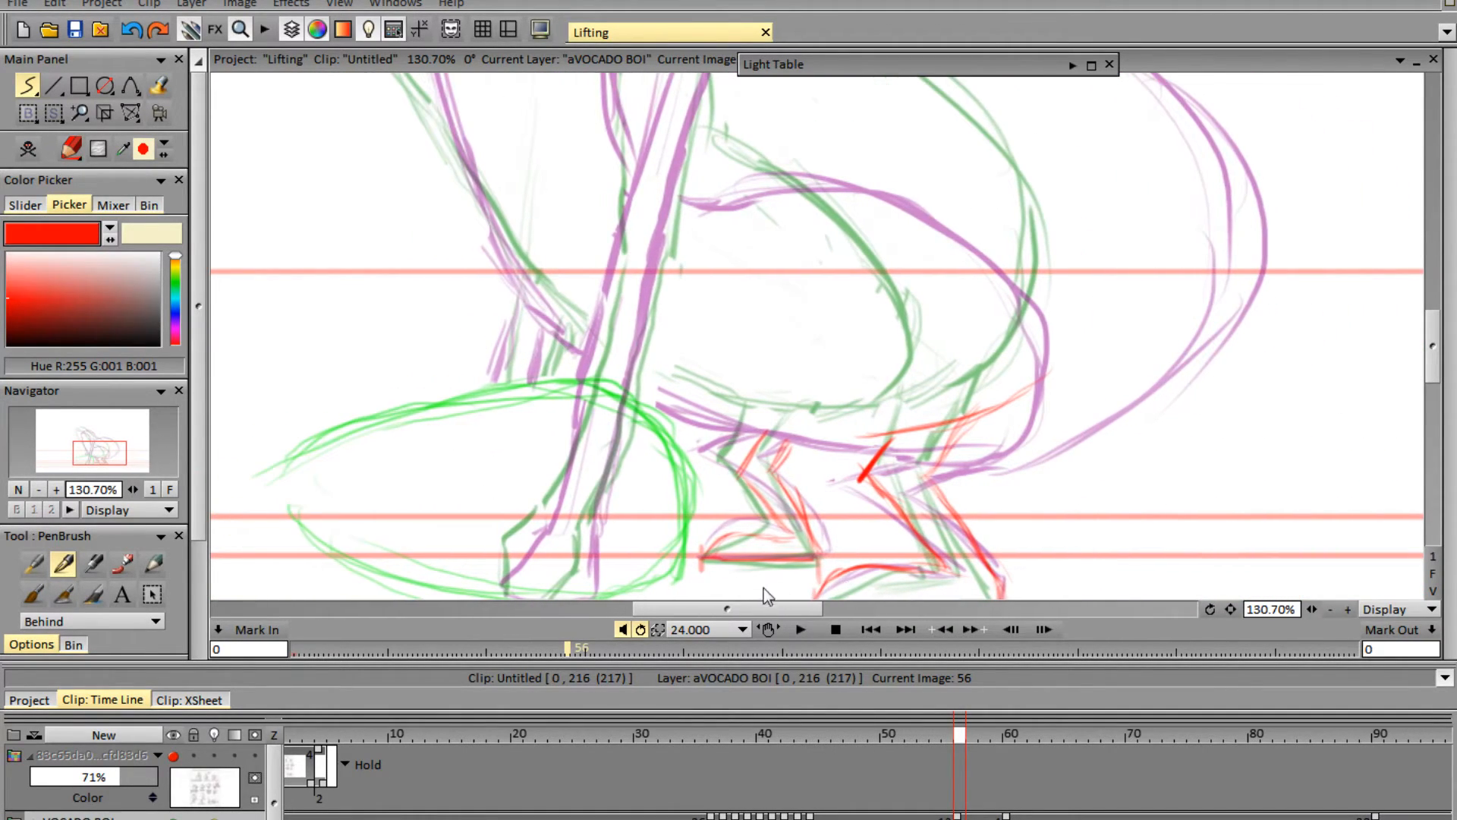
pyautogui.moveTo(994, 407)
pyautogui.mouseDown()
pyautogui.moveTo(1073, 331)
pyautogui.moveTo(1030, 396)
pyautogui.moveTo(1109, 282)
pyautogui.mouseUp()
pyautogui.moveTo(1108, 146)
pyautogui.mouseDown()
pyautogui.moveTo(1115, 214)
pyautogui.moveTo(1077, 353)
pyautogui.moveTo(1050, 377)
pyautogui.mouseUp()
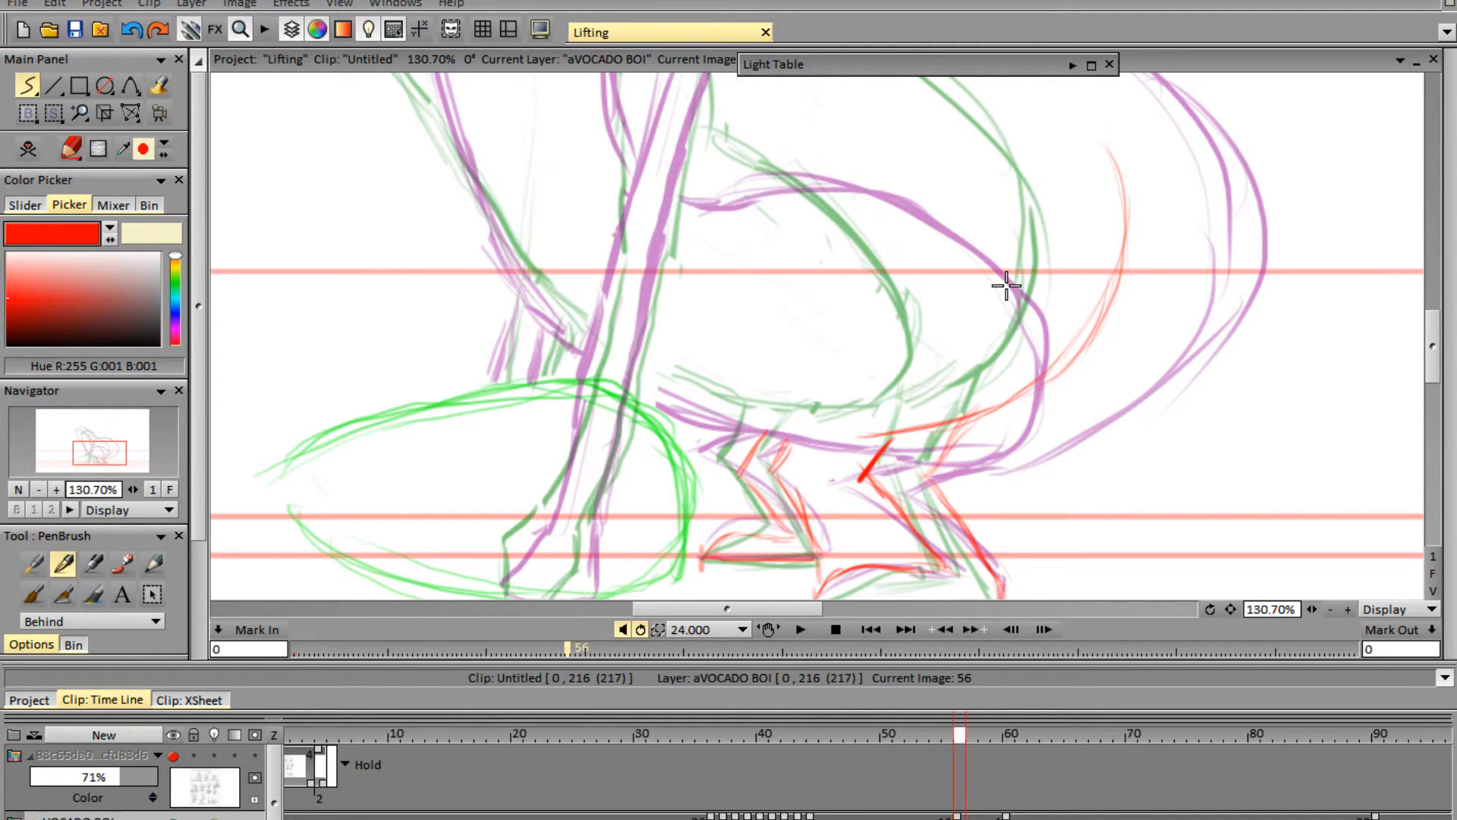
pyautogui.press('e')
pyautogui.moveTo(1109, 169)
pyautogui.mouseDown()
pyautogui.moveTo(1120, 257)
pyautogui.moveTo(1073, 370)
pyautogui.moveTo(1056, 363)
pyautogui.moveTo(1019, 398)
pyautogui.moveTo(1005, 162)
pyautogui.moveTo(1079, 397)
pyautogui.moveTo(1035, 413)
pyautogui.moveTo(1057, 355)
pyautogui.mouseUp()
pyautogui.press('e')
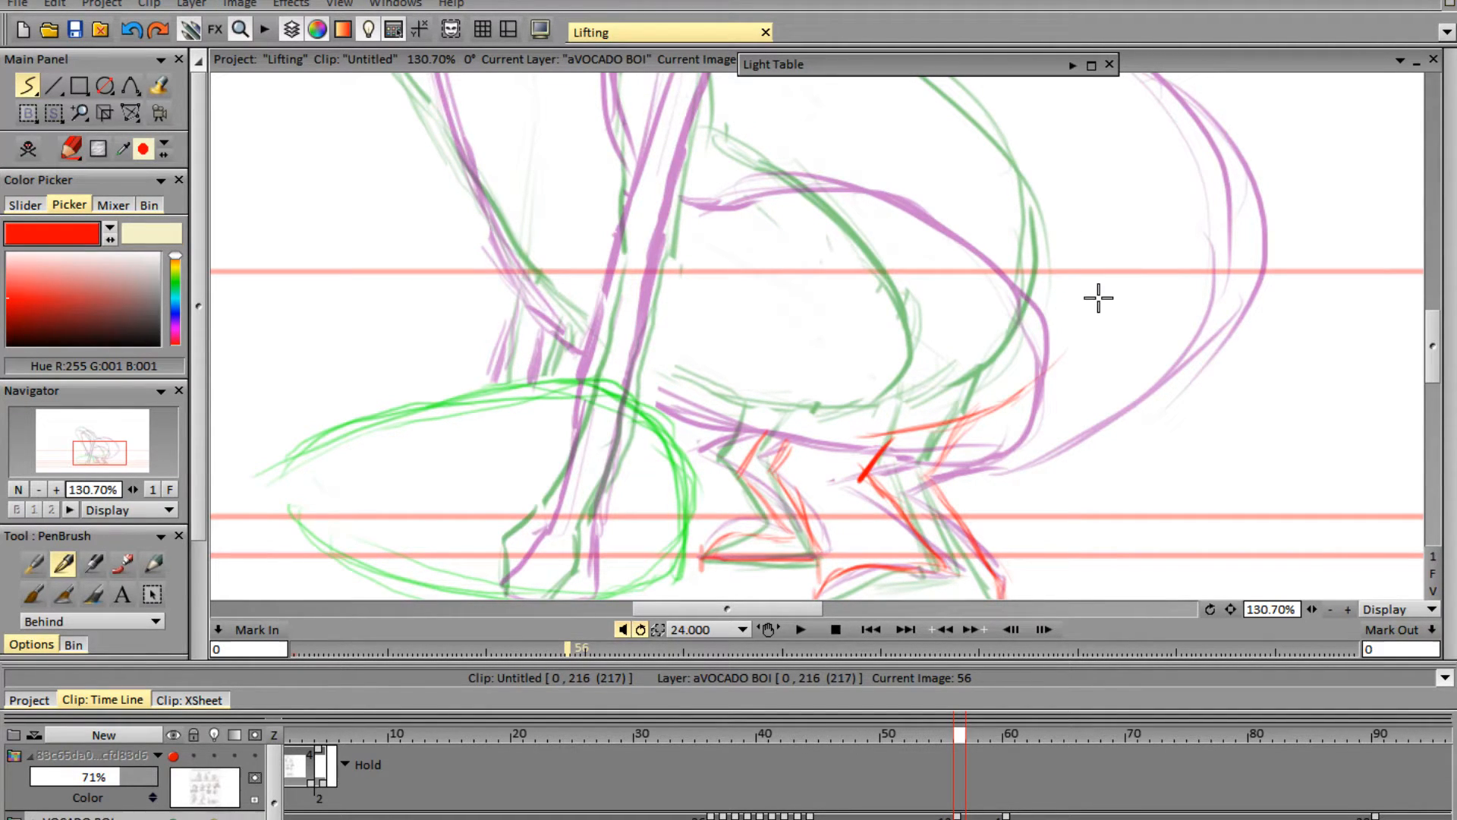
# - Draw the body's rear contour midway between the neighbouring poses and continue it over the back to the neck
pyautogui.moveTo(1098, 298)
pyautogui.mouseDown()
pyautogui.moveTo(1138, 175)
pyautogui.moveTo(1145, 208)
pyautogui.moveTo(1082, 104)
pyautogui.mouseUp()
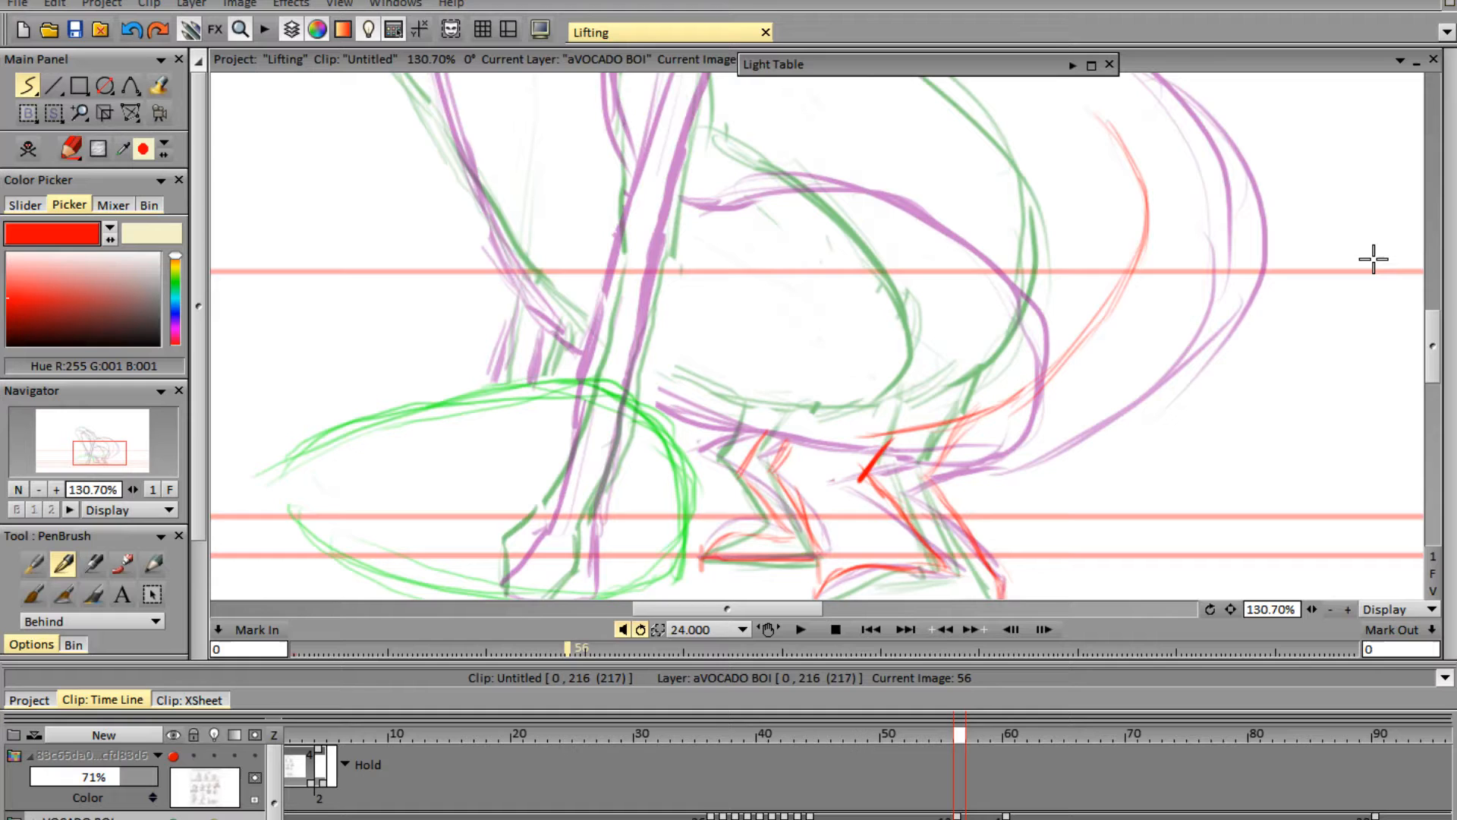
pyautogui.moveTo(1431, 346)
pyautogui.mouseDown()
pyautogui.moveTo(1416, 288)
pyautogui.moveTo(1425, 301)
pyautogui.mouseUp()
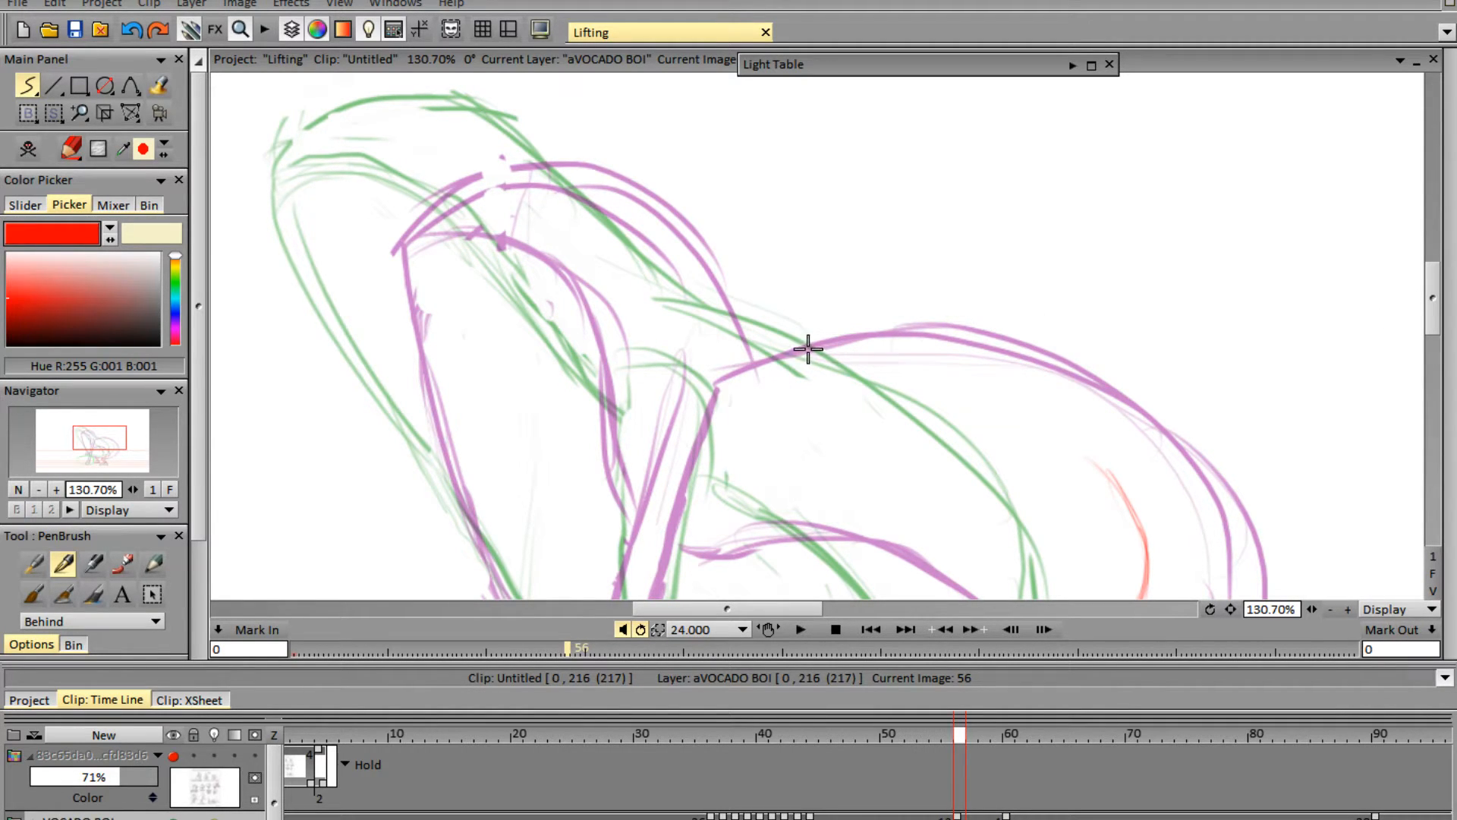
pyautogui.moveTo(756, 365)
pyautogui.mouseDown()
pyautogui.moveTo(884, 353)
pyautogui.moveTo(833, 362)
pyautogui.moveTo(1000, 383)
pyautogui.moveTo(877, 358)
pyautogui.moveTo(1008, 409)
pyautogui.moveTo(986, 380)
pyautogui.moveTo(987, 402)
pyautogui.moveTo(1128, 481)
pyautogui.mouseUp()
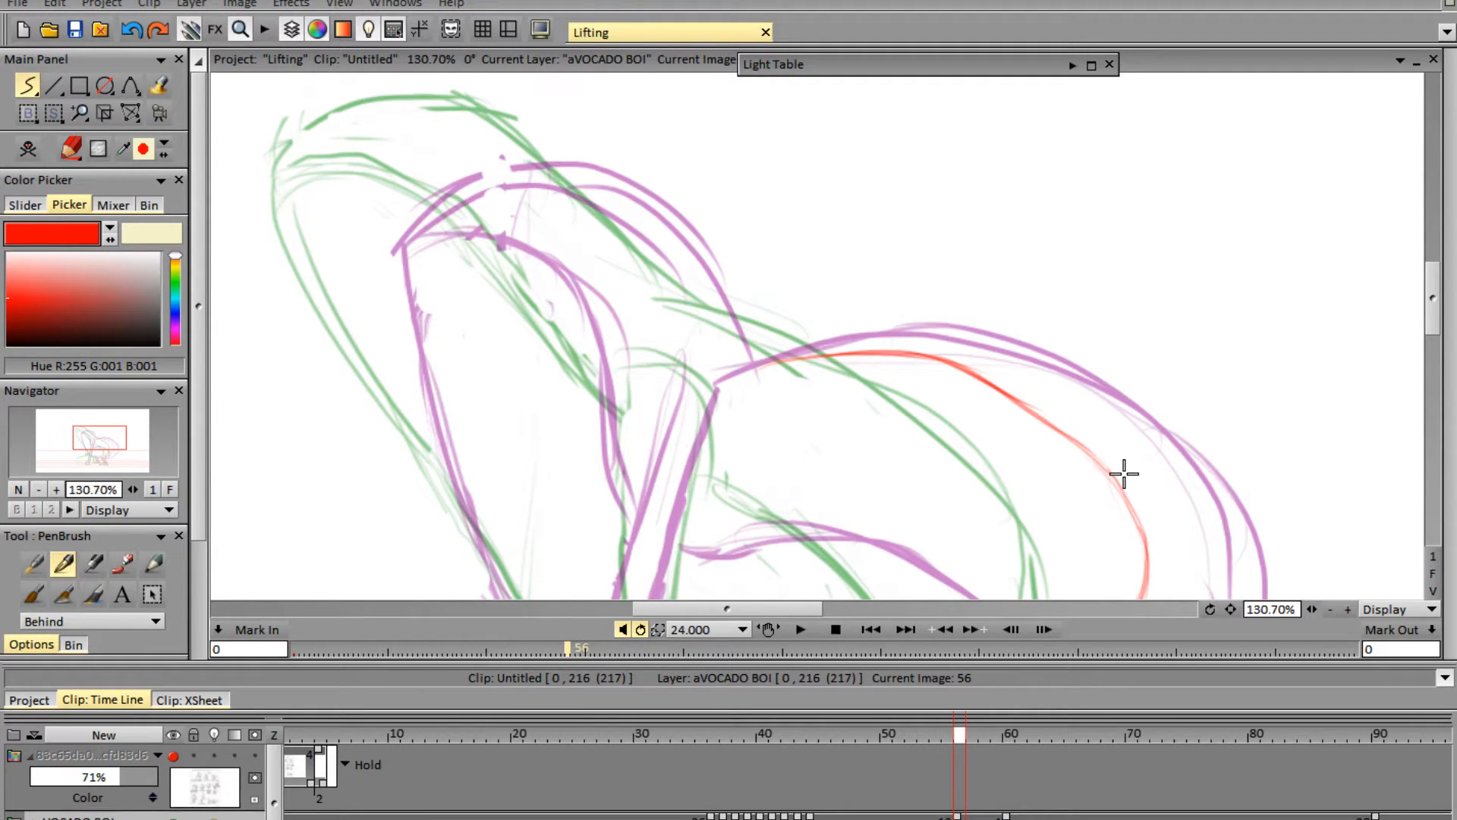
# - Draw the front of the head and its rounded outer contour down to the neck, midway between the neighbouring poses
pyautogui.moveTo(791, 610); pyautogui.dragTo(757, 617)
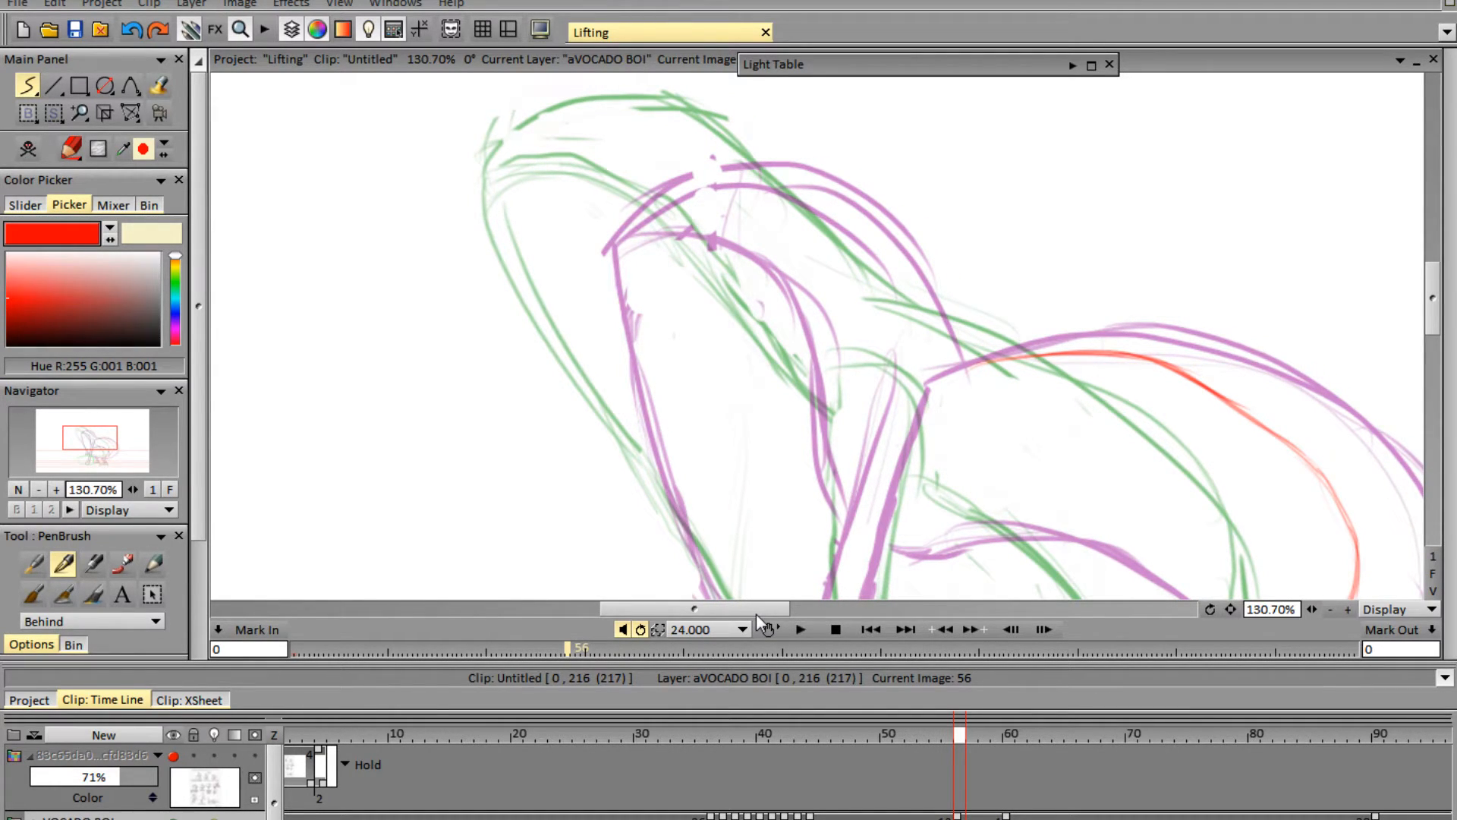
pyautogui.moveTo(756, 613); pyautogui.dragTo(758, 613)
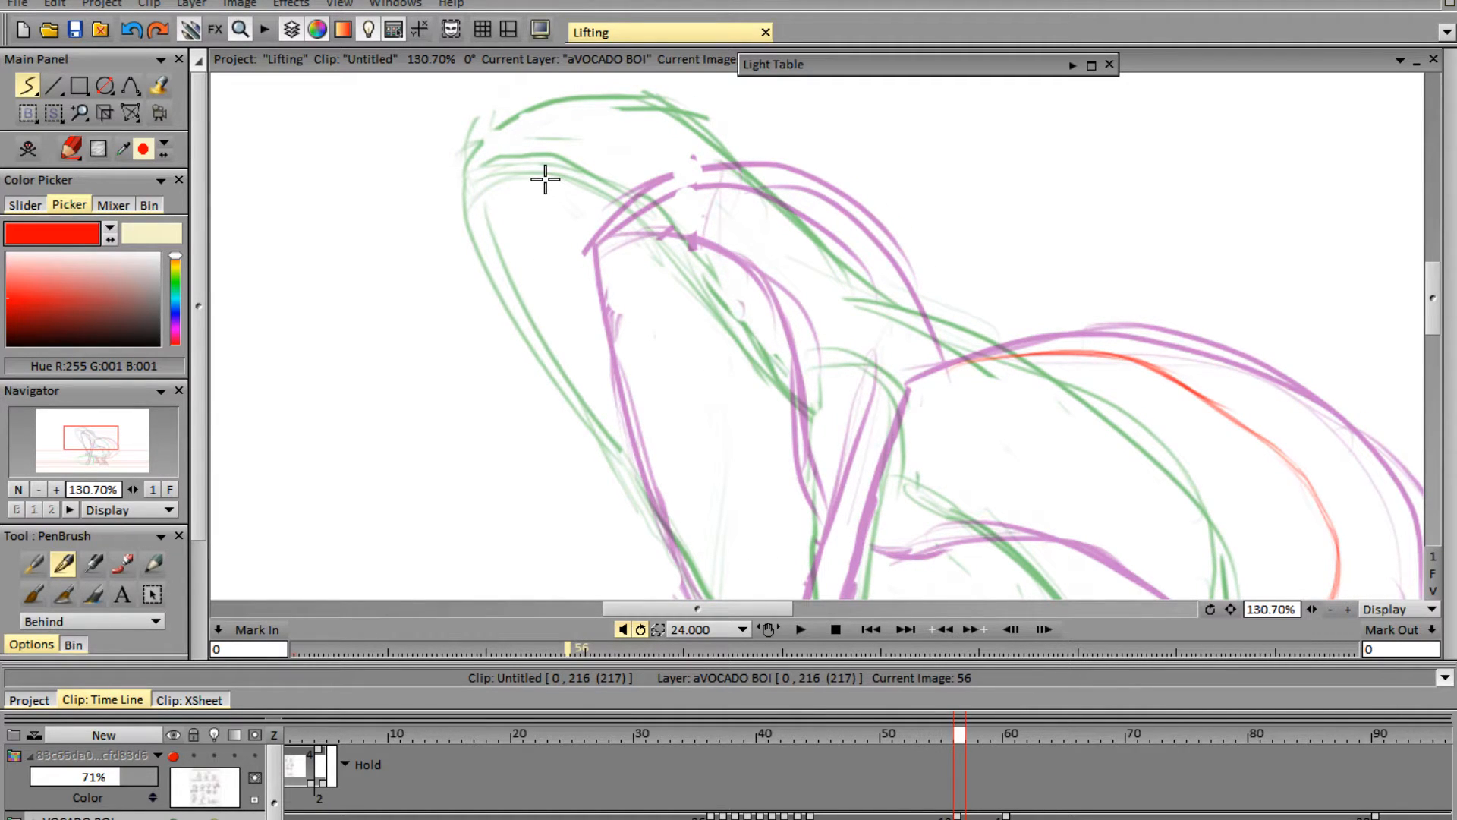
pyautogui.moveTo(545, 179); pyautogui.dragTo(634, 471)
pyautogui.moveTo(667, 546)
pyautogui.mouseDown()
pyautogui.moveTo(553, 238)
pyautogui.moveTo(635, 121)
pyautogui.moveTo(634, 136)
pyautogui.moveTo(699, 129)
pyautogui.moveTo(782, 158)
pyautogui.mouseUp()
pyautogui.moveTo(553, 201)
pyautogui.mouseDown()
pyautogui.moveTo(626, 137)
pyautogui.moveTo(556, 199)
pyautogui.moveTo(619, 153)
pyautogui.moveTo(598, 164)
pyautogui.moveTo(759, 141)
pyautogui.moveTo(877, 301)
pyautogui.moveTo(814, 195)
pyautogui.moveTo(869, 273)
pyautogui.moveTo(852, 252)
pyautogui.moveTo(968, 352)
pyautogui.moveTo(891, 305)
pyautogui.moveTo(950, 351)
pyautogui.moveTo(767, 148)
pyautogui.mouseUp()
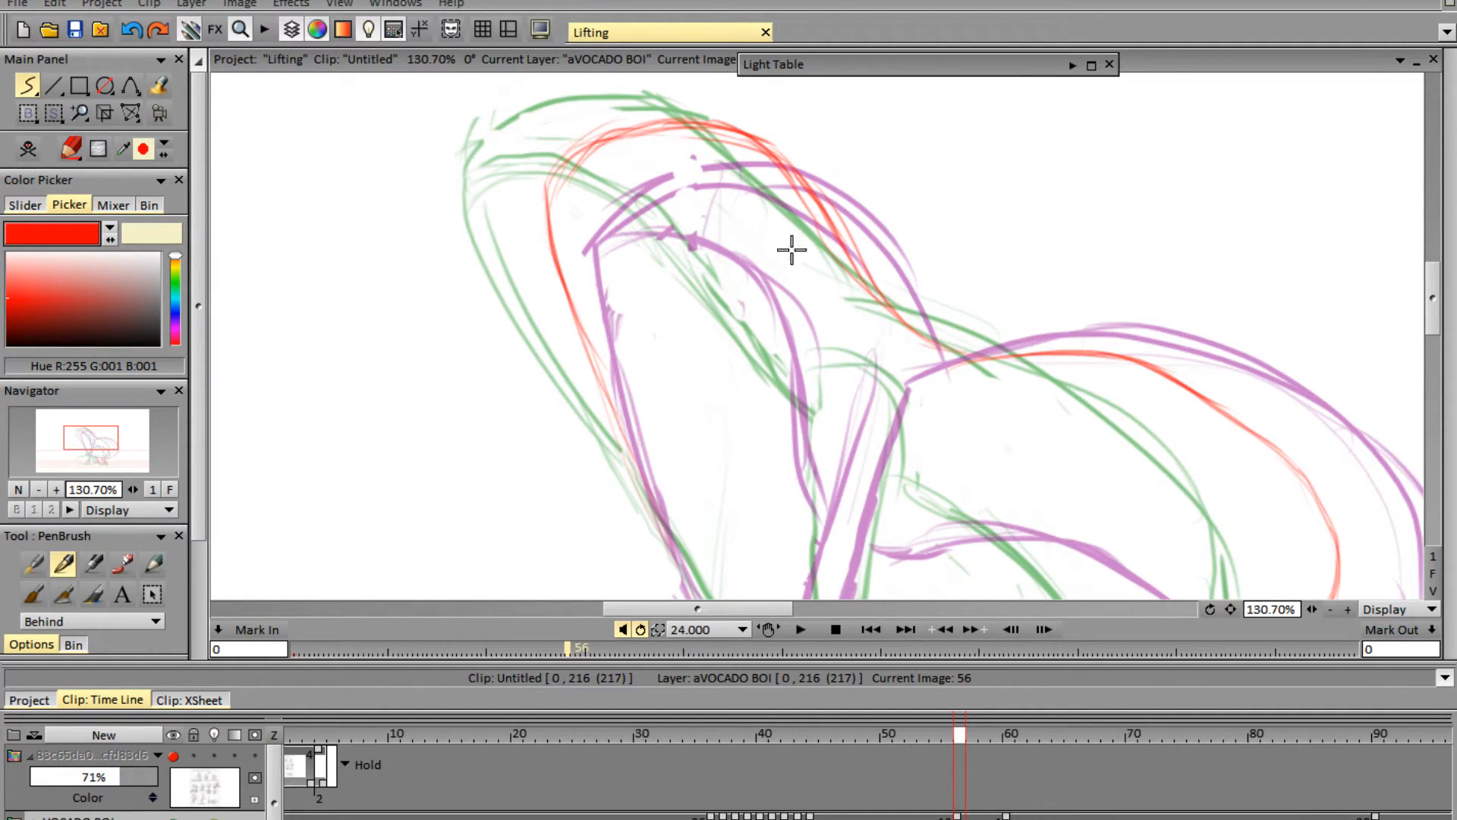
# - Draw the inner contour from the forehead down past the neck and around the belly to the body's underside
pyautogui.moveTo(553, 198)
pyautogui.mouseDown()
pyautogui.moveTo(730, 224)
pyautogui.moveTo(644, 200)
pyautogui.moveTo(748, 257)
pyautogui.moveTo(806, 350)
pyautogui.mouseUp()
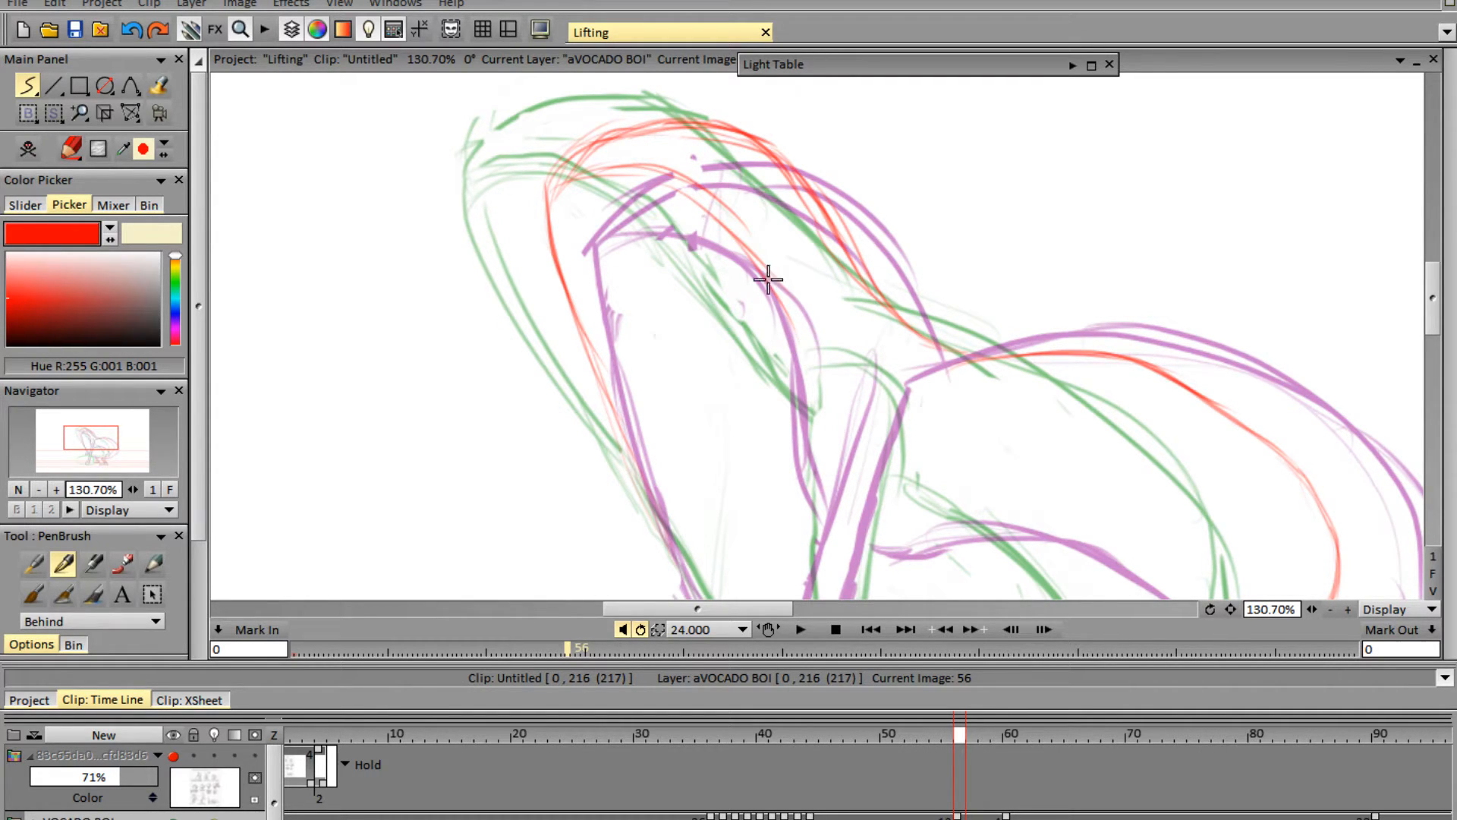
pyautogui.moveTo(600, 186)
pyautogui.mouseDown()
pyautogui.moveTo(736, 246)
pyautogui.moveTo(781, 319)
pyautogui.mouseUp()
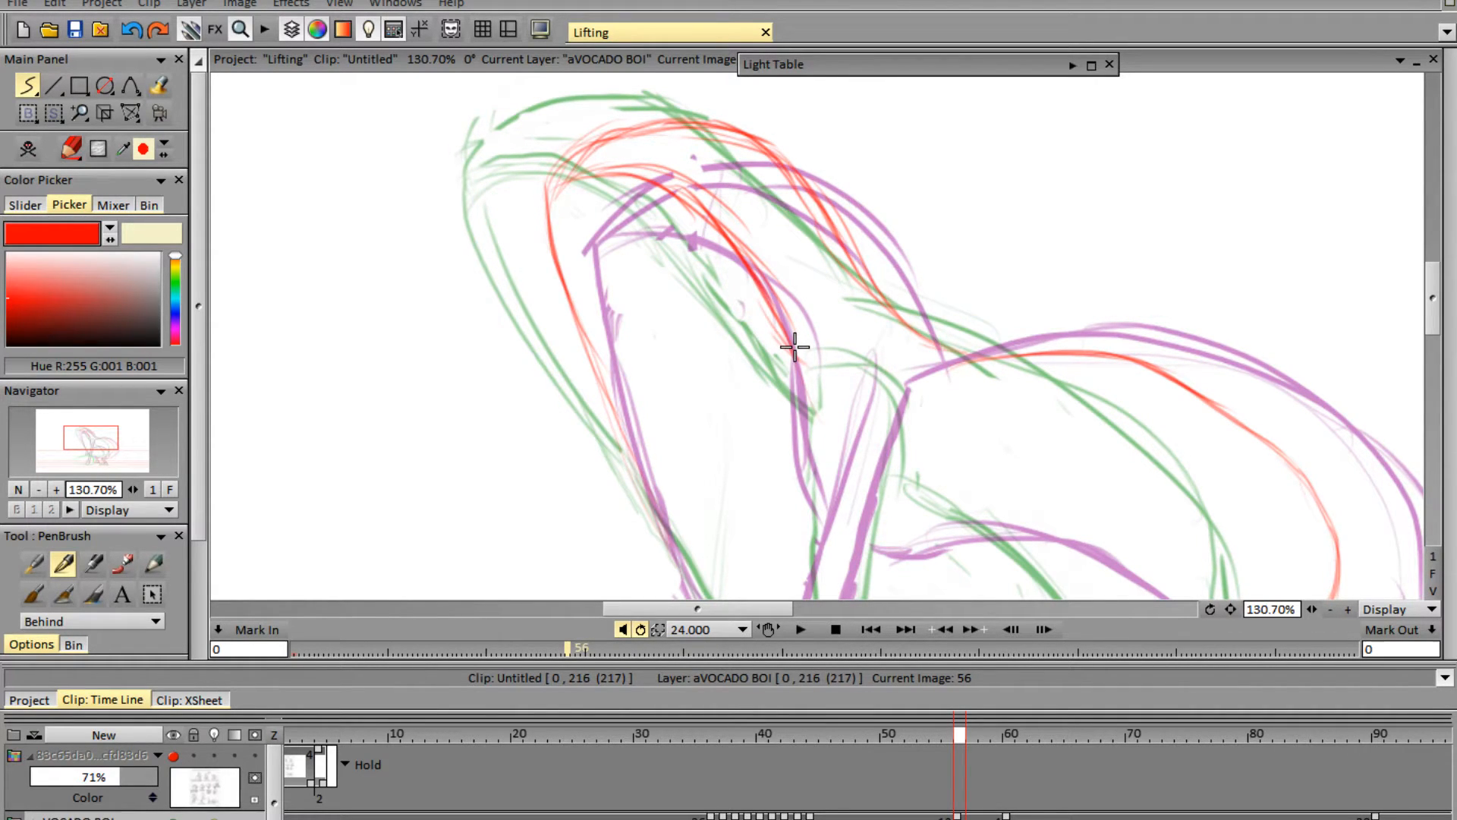
pyautogui.moveTo(794, 347); pyautogui.dragTo(938, 510)
pyautogui.moveTo(1449, 311); pyautogui.dragTo(1446, 345)
pyautogui.moveTo(841, 206)
pyautogui.mouseDown()
pyautogui.moveTo(901, 266)
pyautogui.moveTo(875, 245)
pyautogui.moveTo(1025, 302)
pyautogui.moveTo(980, 294)
pyautogui.moveTo(1126, 358)
pyautogui.moveTo(1087, 345)
pyautogui.moveTo(1111, 371)
pyautogui.mouseUp()
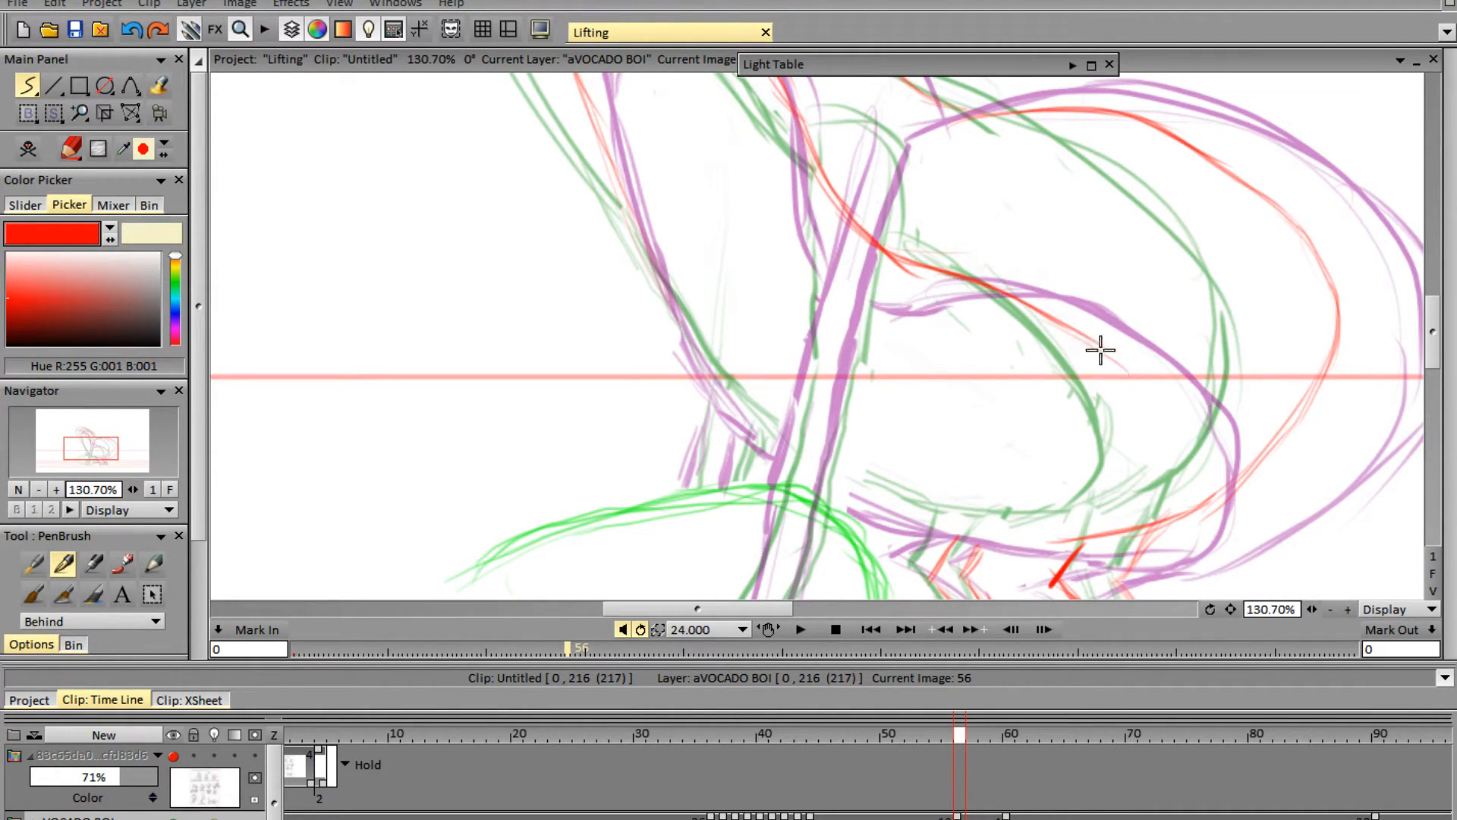
pyautogui.moveTo(1040, 316)
pyautogui.mouseDown()
pyautogui.moveTo(1142, 378)
pyautogui.moveTo(1198, 492)
pyautogui.moveTo(1150, 564)
pyautogui.mouseUp()
pyautogui.moveTo(1127, 376); pyautogui.dragTo(1171, 539)
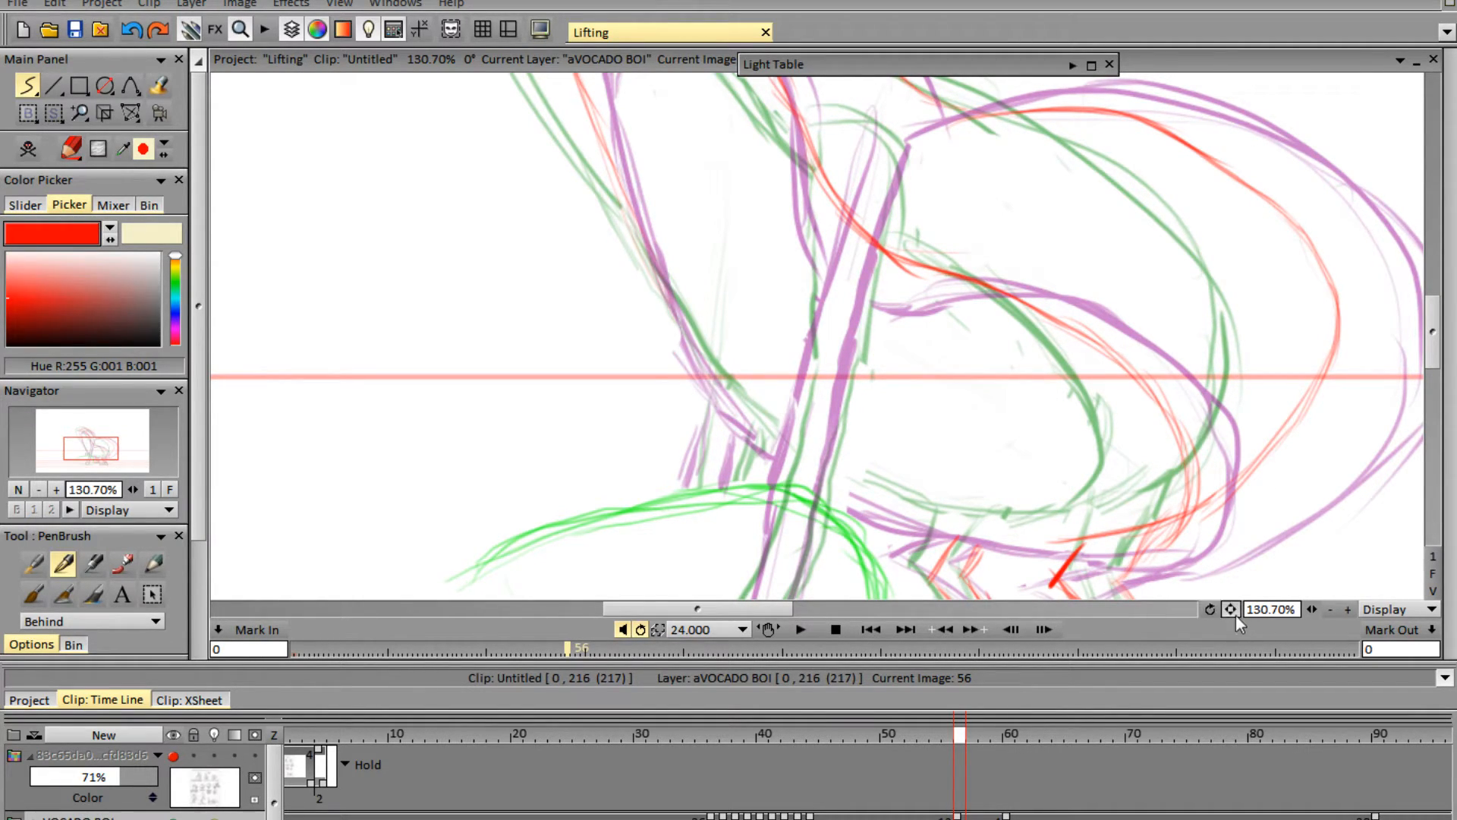
# - Play back the animation with the whole pose in view to check the new in-between at frame 56
pyautogui.moveTo(1303, 610); pyautogui.dragTo(1219, 606)
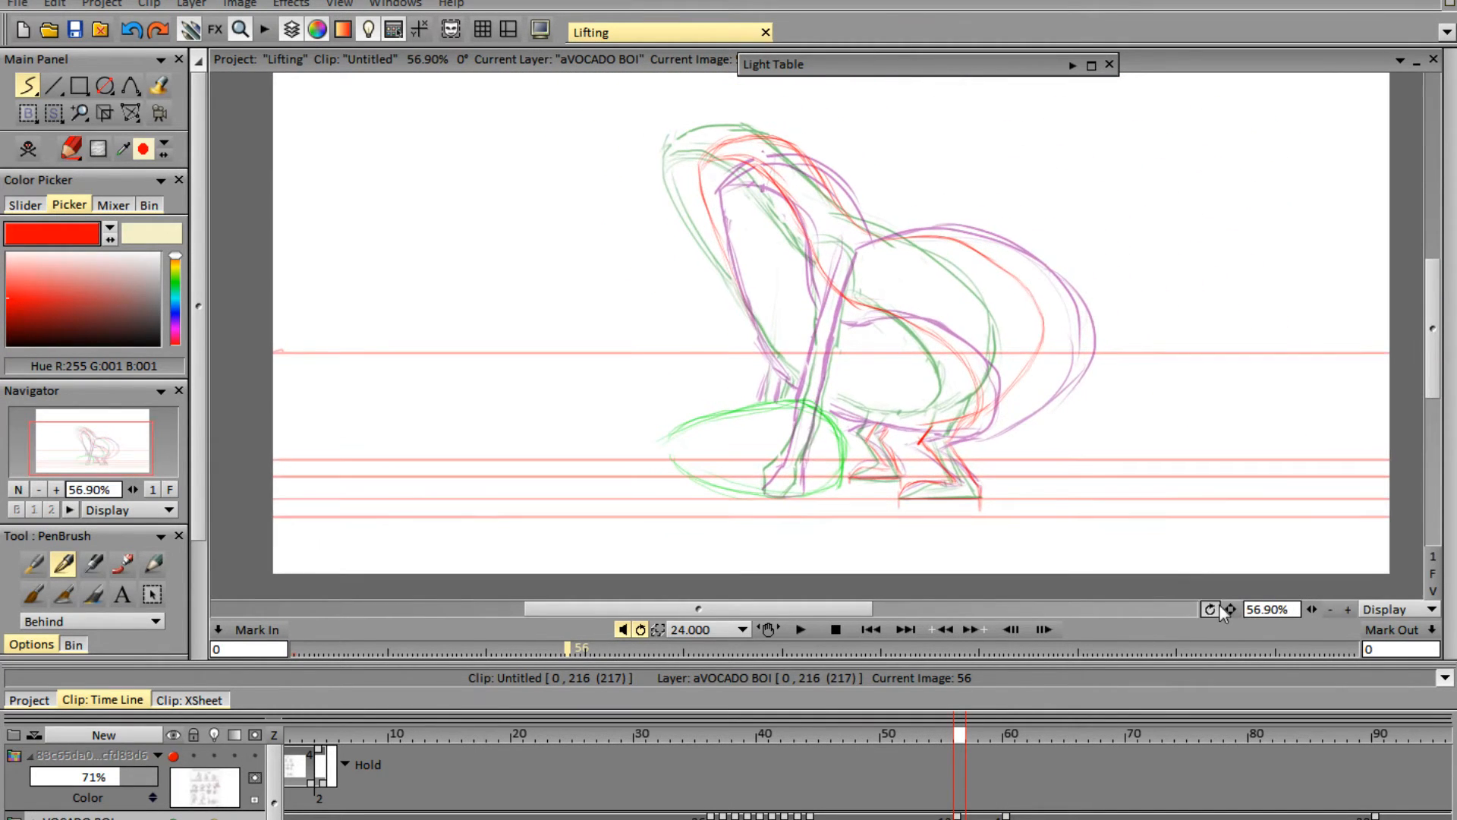
pyautogui.click(800, 629)
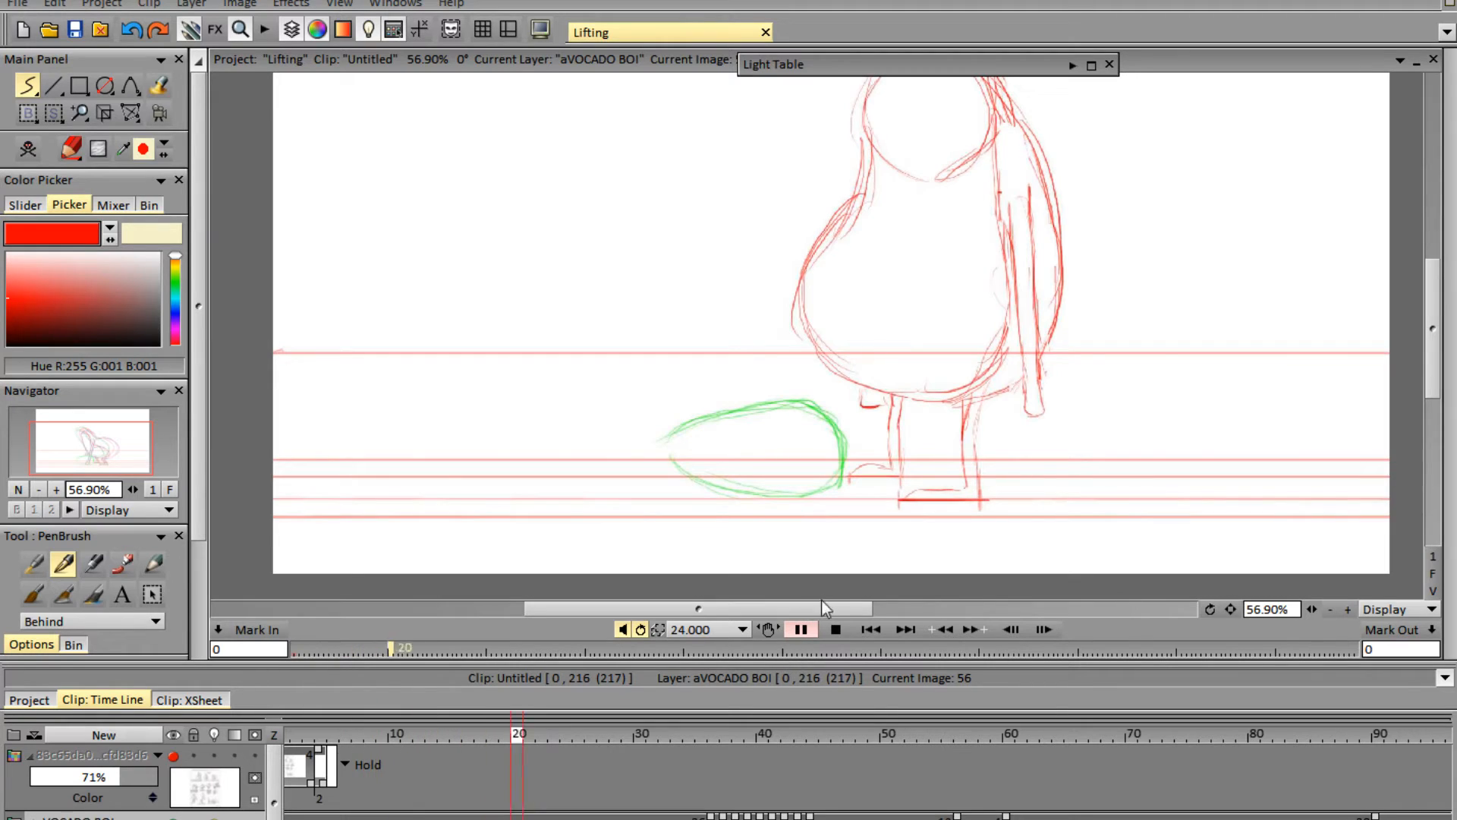
# - Stop playback, return to frame 56, and draw the line from the chin to the belly's underside, reinforcing the rear contour
pyautogui.click(836, 630)
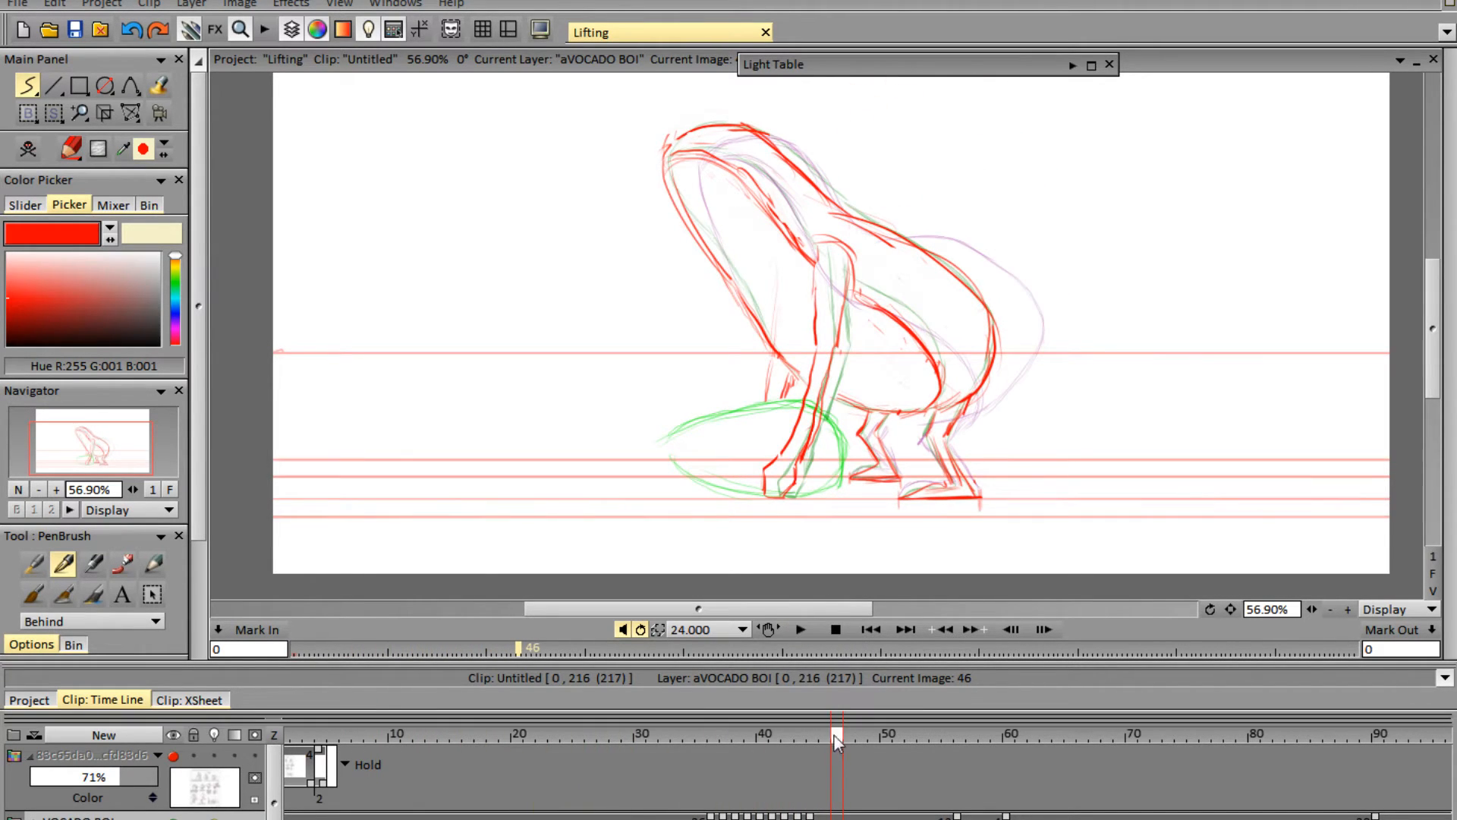
pyautogui.moveTo(839, 731); pyautogui.dragTo(962, 722)
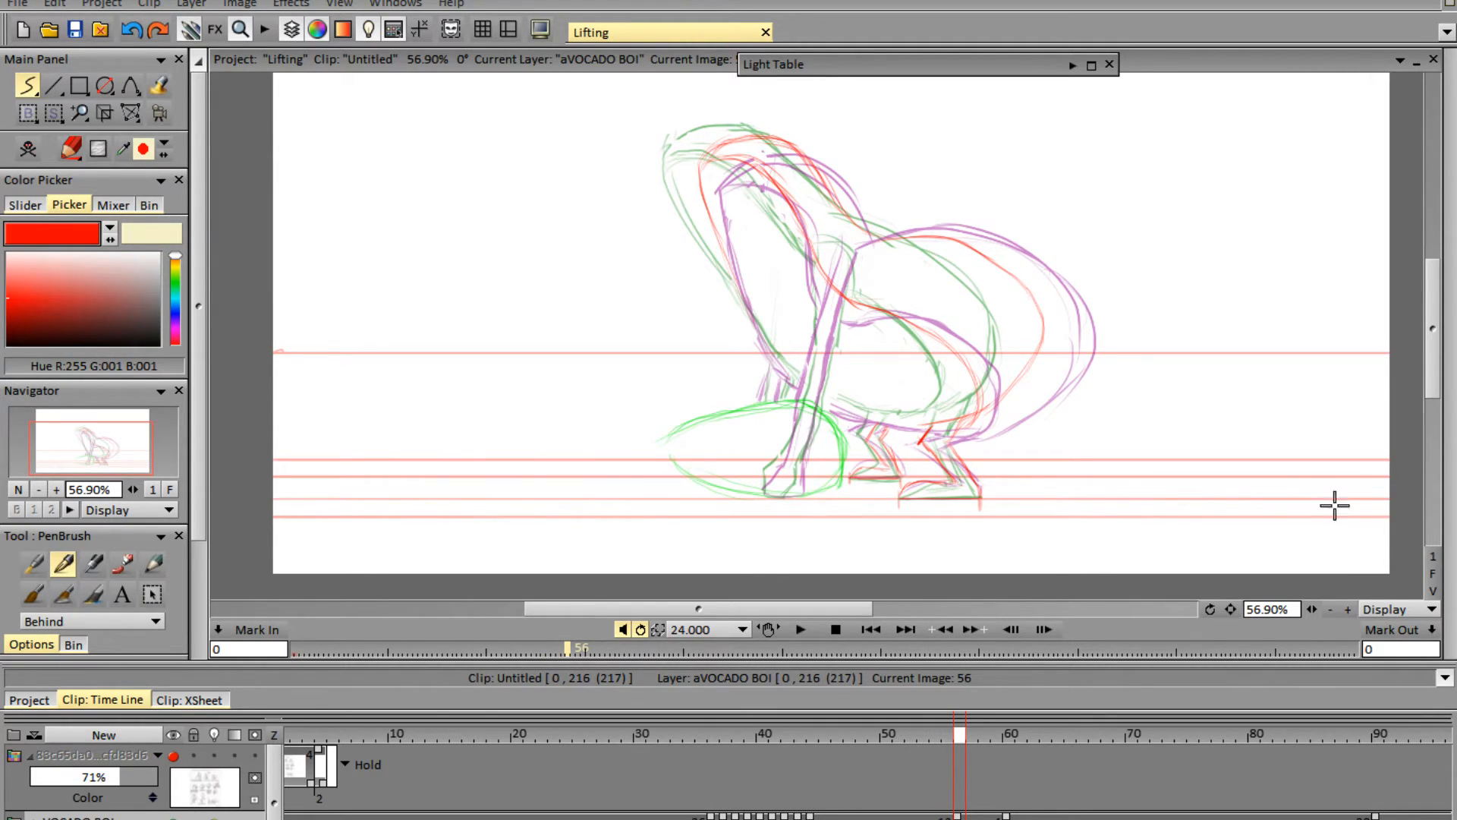
pyautogui.scroll(5, 1324, 604)
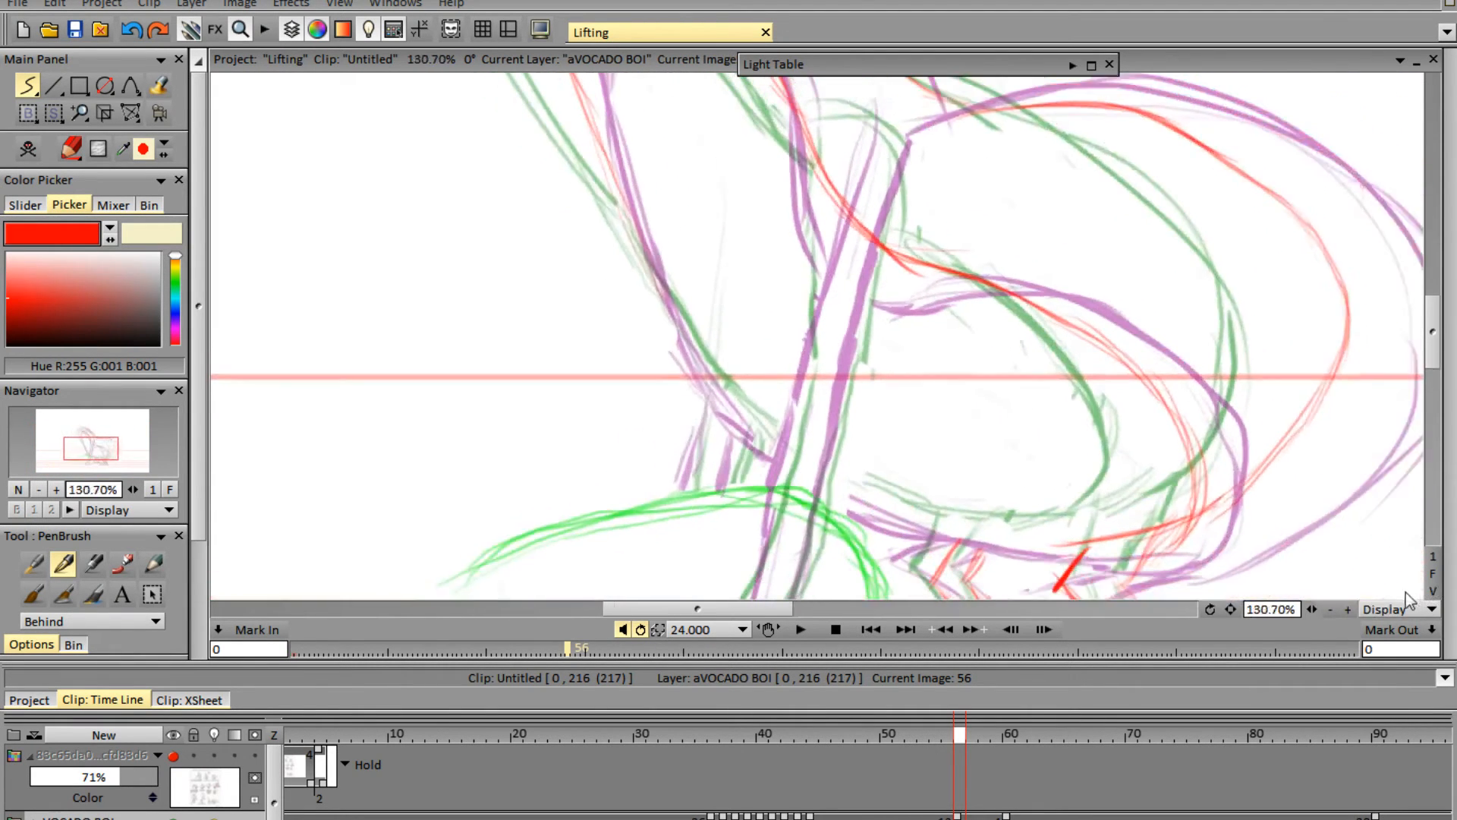
pyautogui.scroll(-1, 1405, 592)
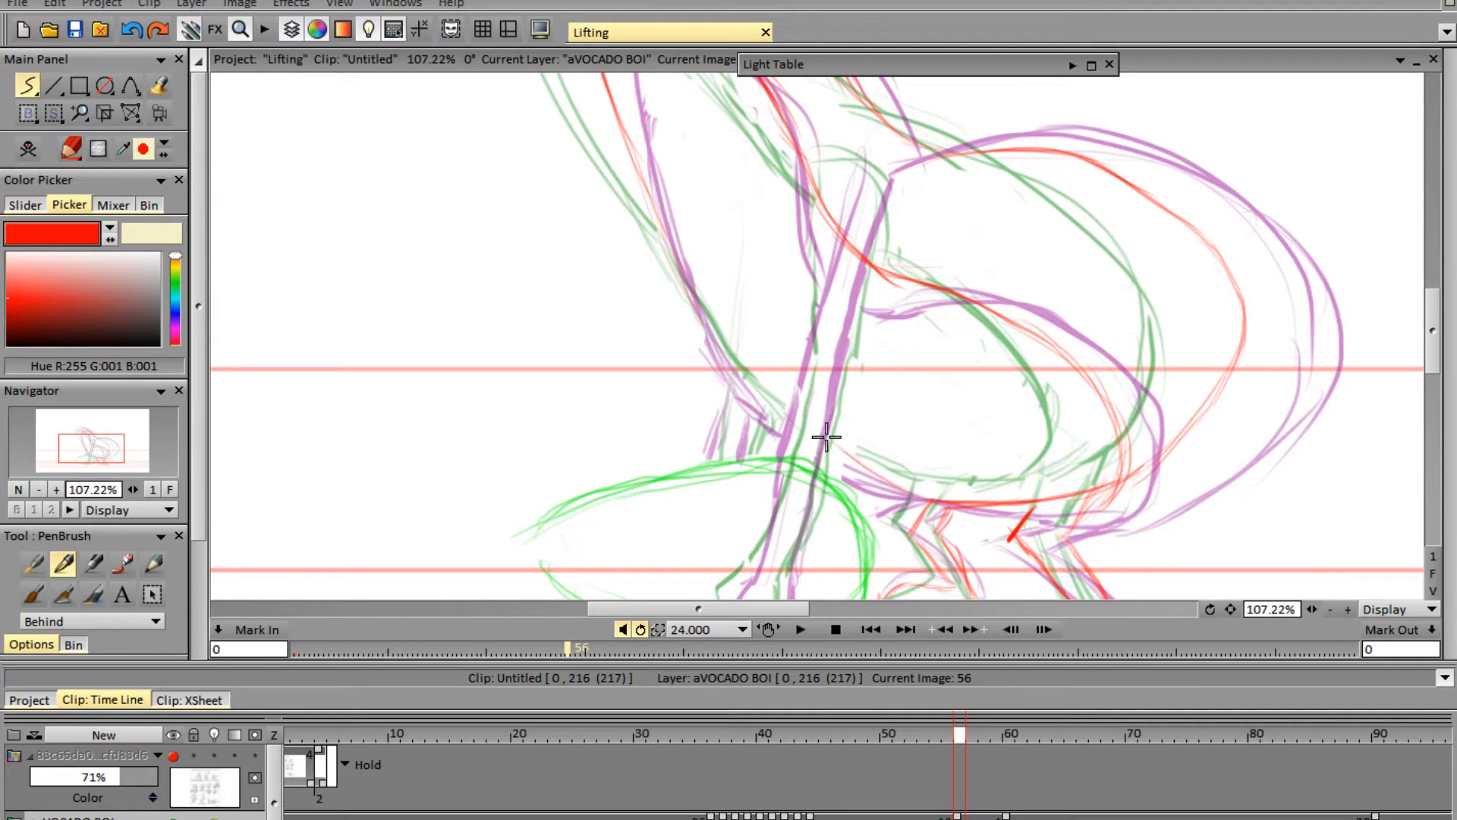
pyautogui.scroll(1, 1432, 345)
pyautogui.scroll(6, 1431, 345)
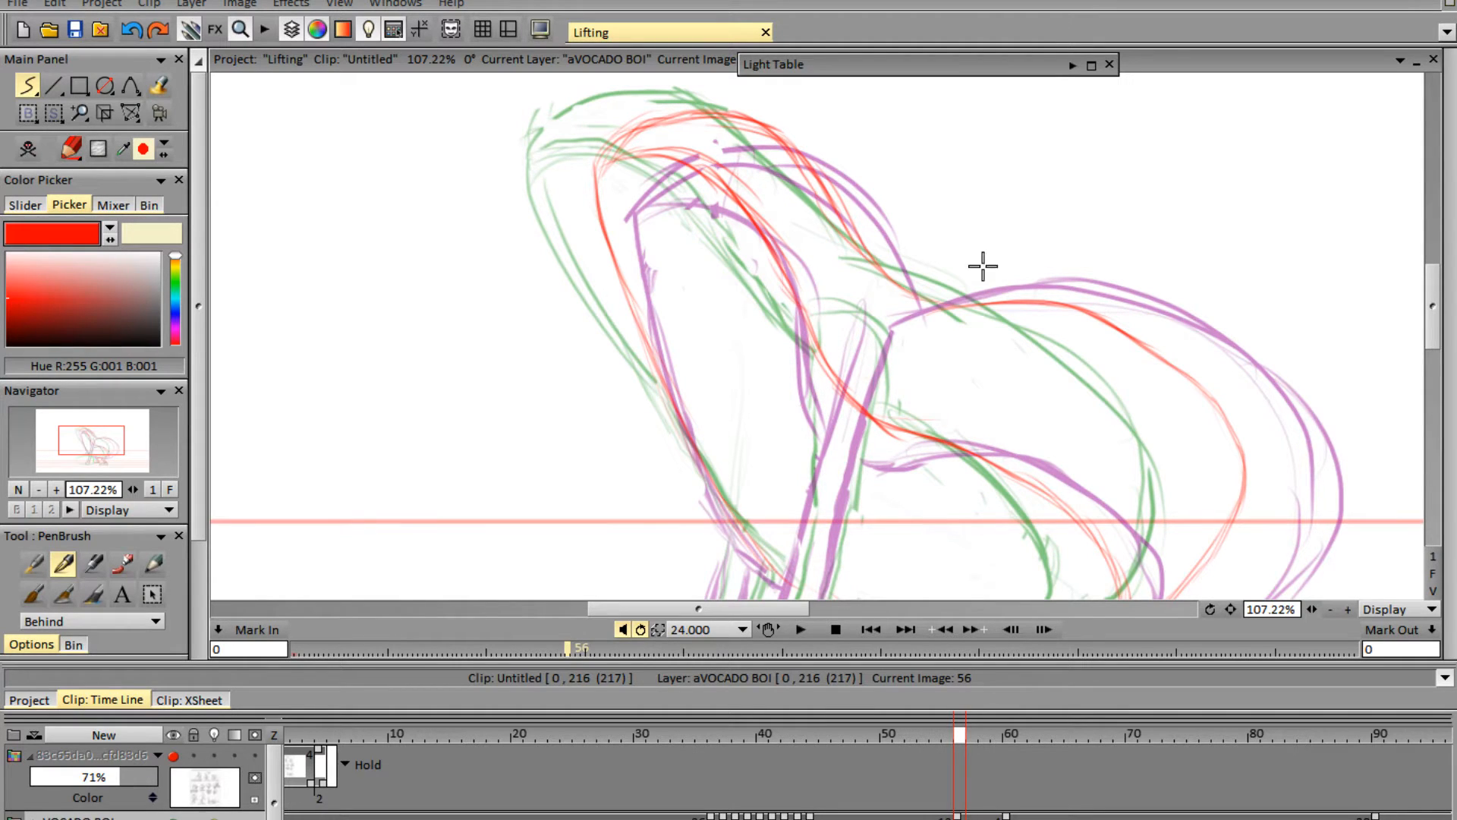
pyautogui.scroll(-8, 1434, 315)
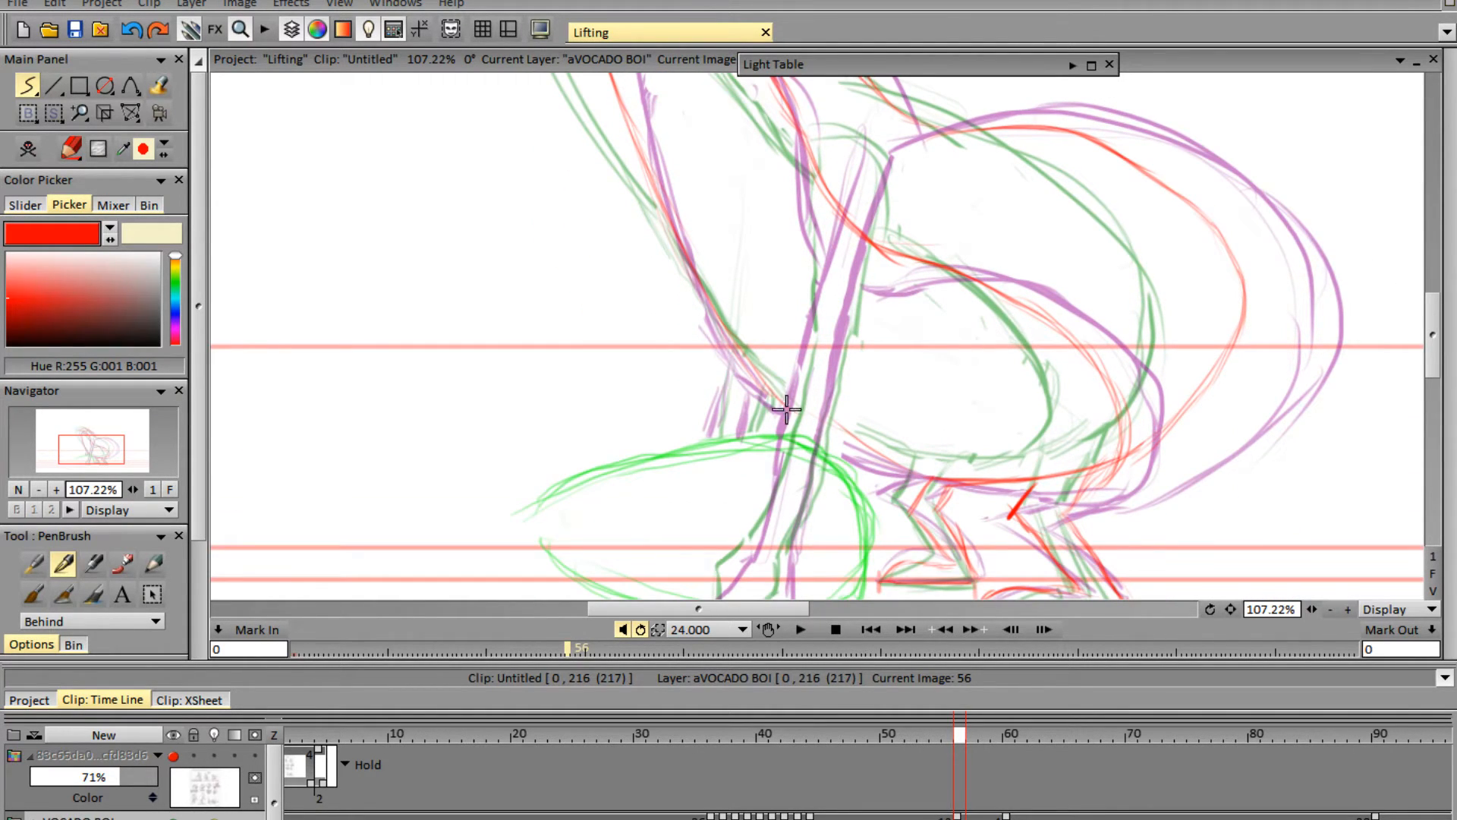
pyautogui.moveTo(793, 419); pyautogui.dragTo(926, 459)
pyautogui.moveTo(1146, 180)
pyautogui.mouseDown()
pyautogui.moveTo(1193, 224)
pyautogui.moveTo(1199, 210)
pyautogui.moveTo(1231, 266)
pyautogui.moveTo(1235, 355)
pyautogui.moveTo(1221, 406)
pyautogui.moveTo(1200, 395)
pyautogui.moveTo(1194, 419)
pyautogui.moveTo(1238, 304)
pyautogui.mouseUp()
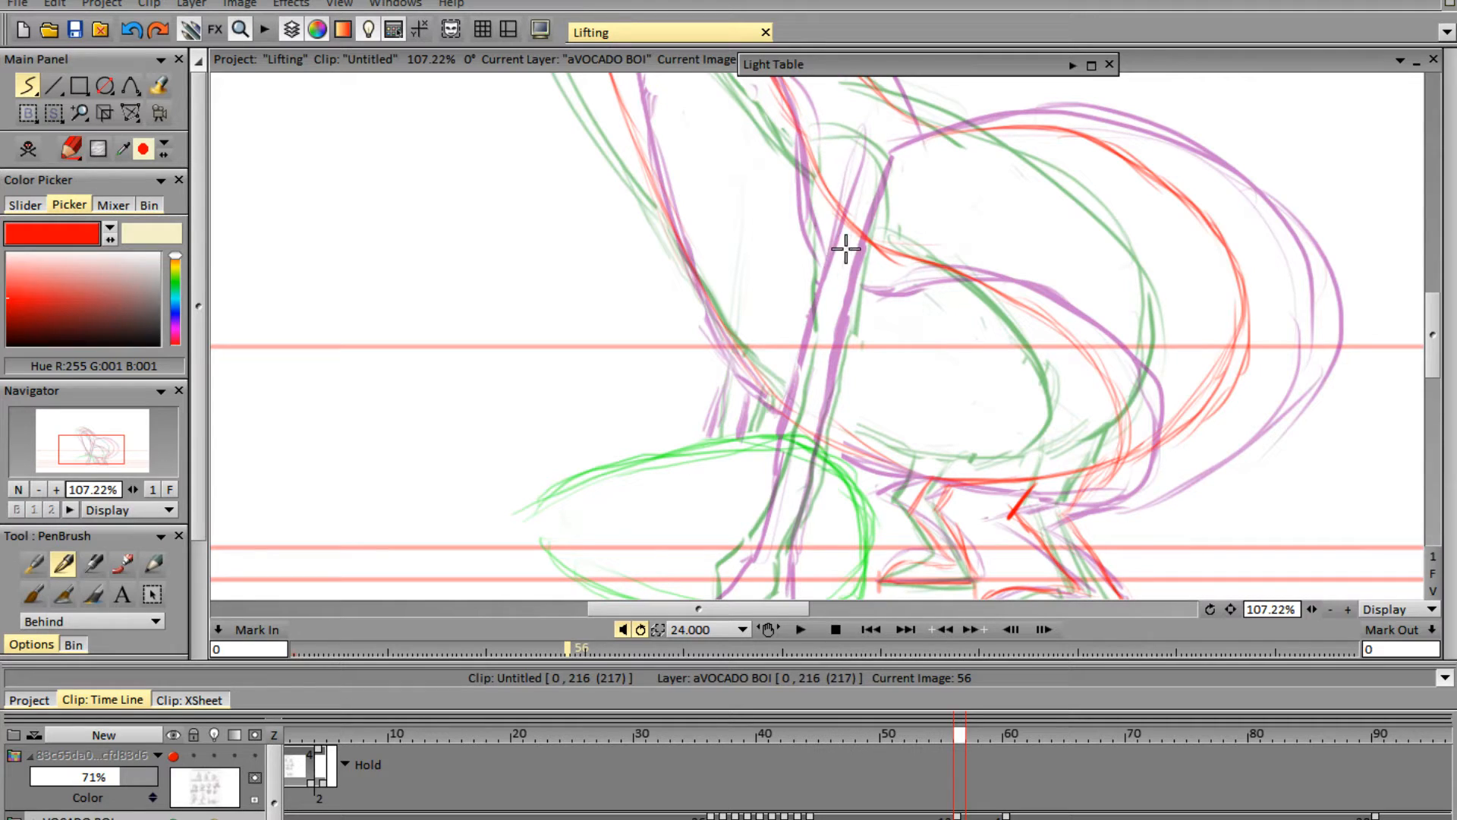
# - Draw both sides of the near arm from the shoulder area down over the green object, between the neighbouring poses
pyautogui.moveTo(827, 151); pyautogui.dragTo(820, 364)
pyautogui.moveTo(827, 195); pyautogui.dragTo(796, 443)
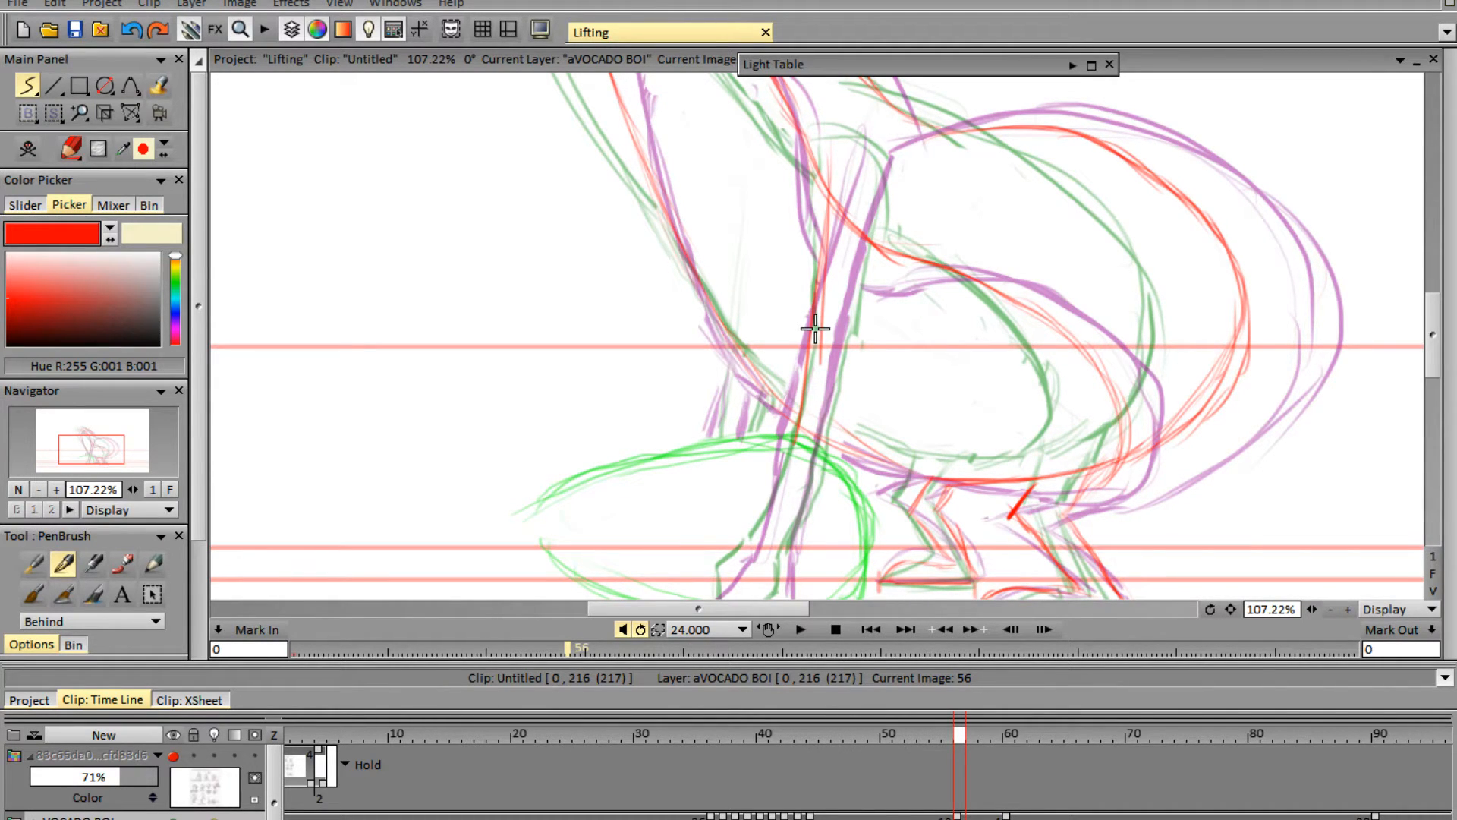
pyautogui.moveTo(804, 380); pyautogui.dragTo(763, 552)
pyautogui.moveTo(866, 224); pyautogui.dragTo(837, 416)
pyautogui.moveTo(854, 323); pyautogui.dragTo(824, 463)
pyautogui.moveTo(841, 367); pyautogui.dragTo(812, 535)
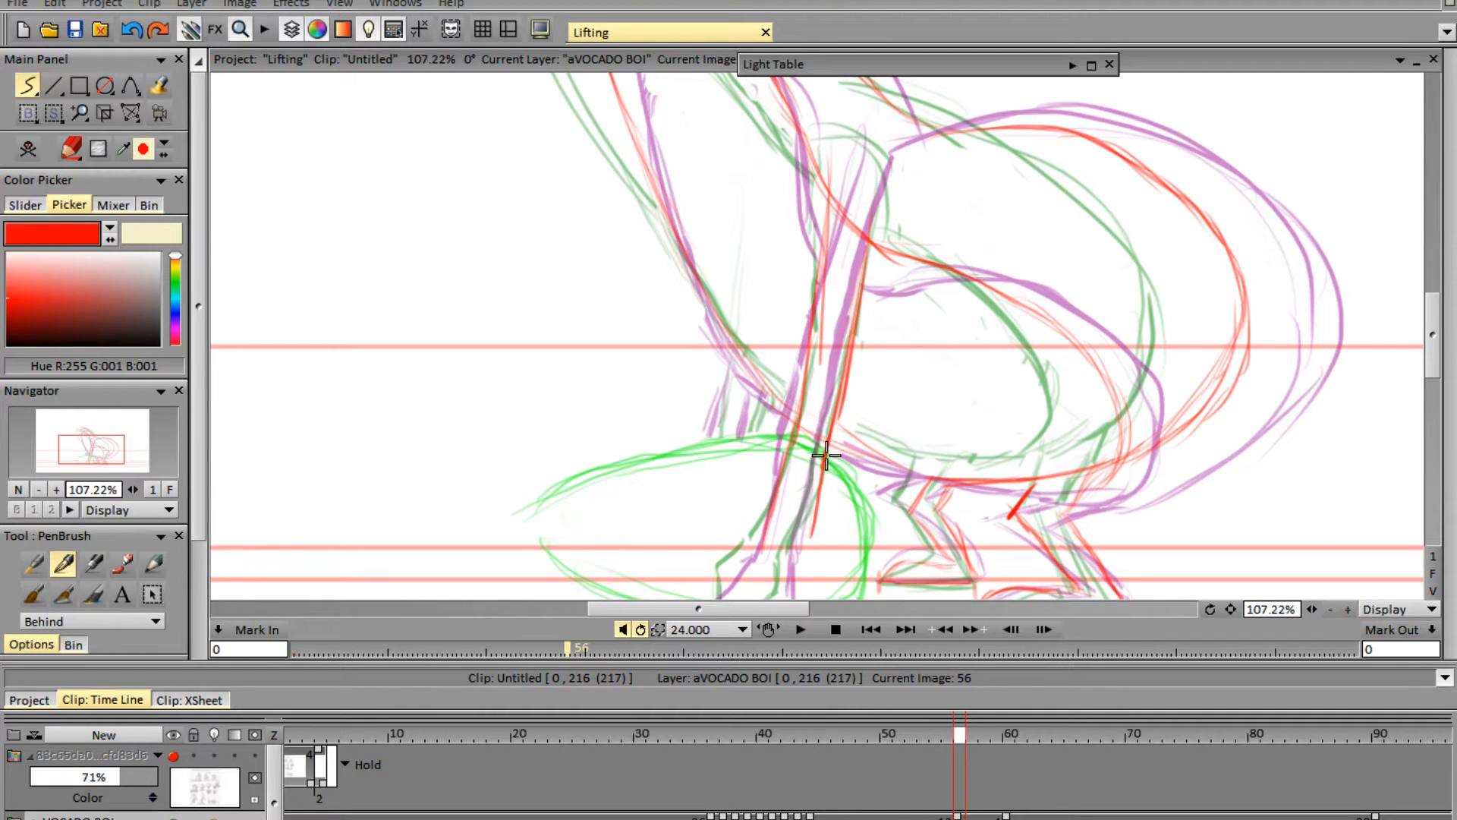
pyautogui.moveTo(824, 451); pyautogui.dragTo(801, 545)
# - Draw the near hand at the base of the green object and the short visible part of the far arm
pyautogui.scroll(-1, 1436, 367)
pyautogui.moveTo(1437, 365); pyautogui.dragTo(1438, 378)
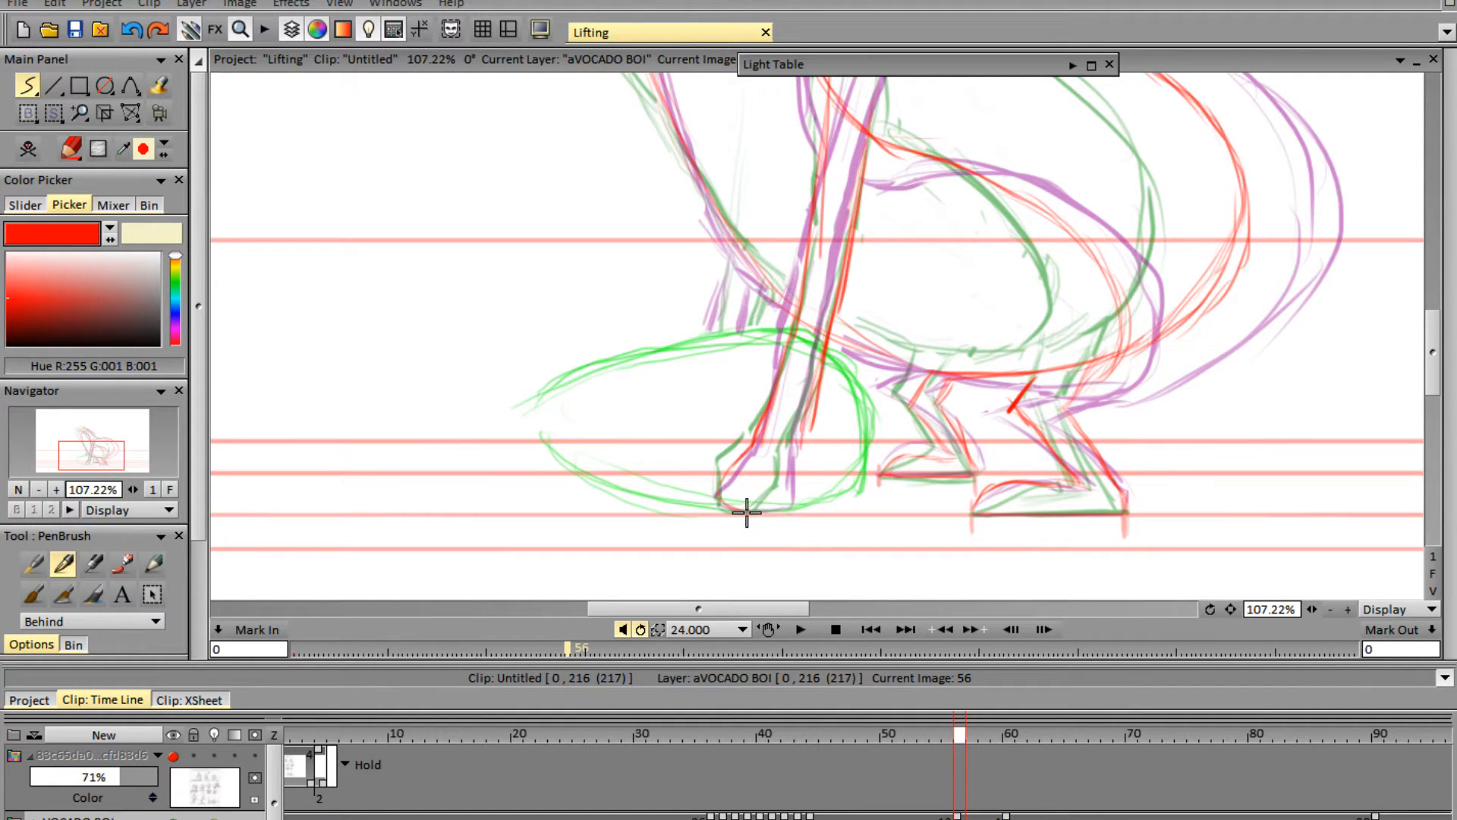
pyautogui.moveTo(784, 490); pyautogui.dragTo(816, 431)
pyautogui.moveTo(732, 276)
pyautogui.mouseDown()
pyautogui.moveTo(718, 327)
pyautogui.moveTo(754, 325)
pyautogui.mouseUp()
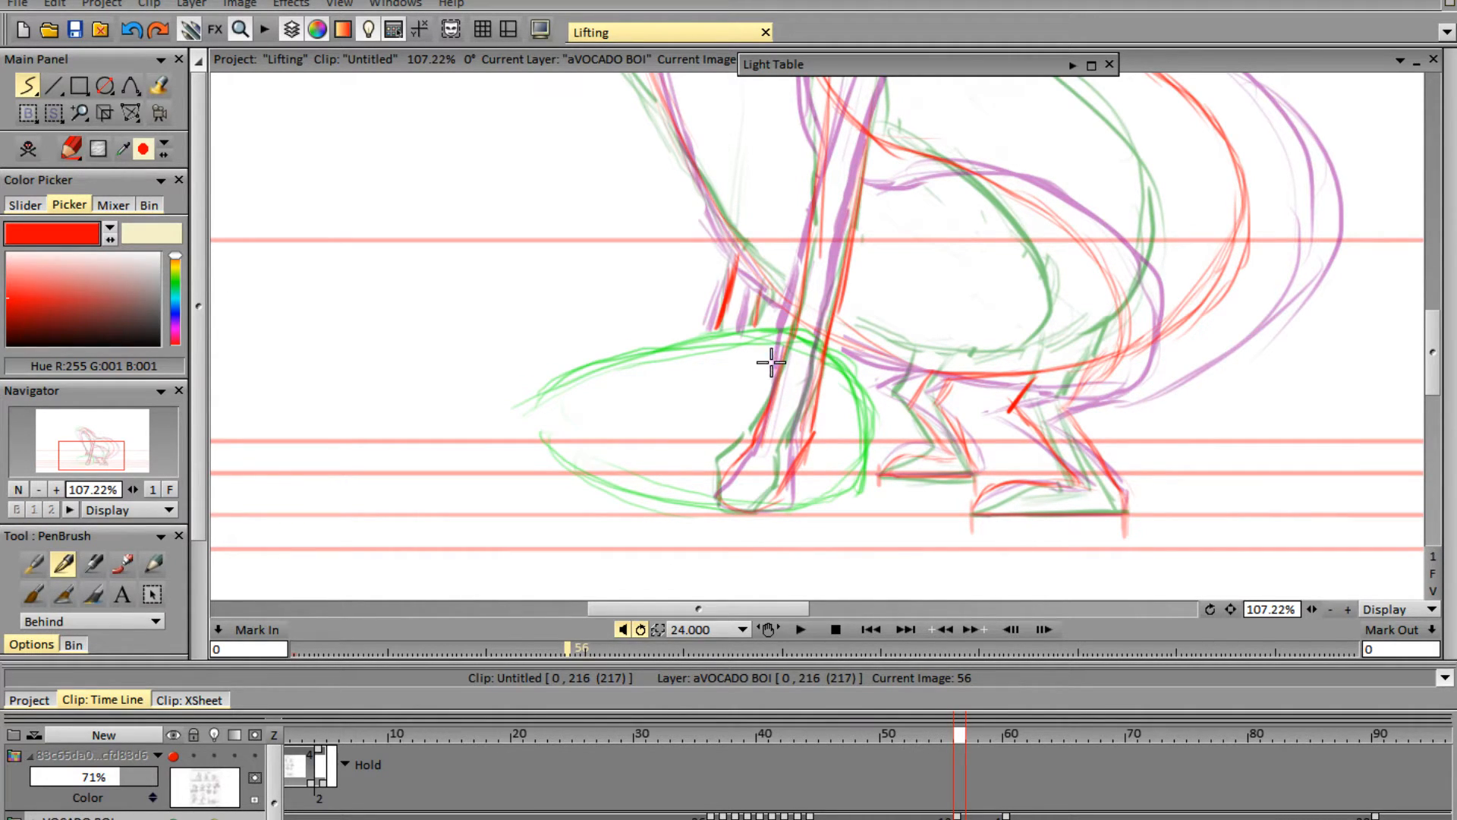
# - Erase the body line crossing the near arm and extend both arm edges up towards the shoulder
pyautogui.scroll(5, 1434, 383)
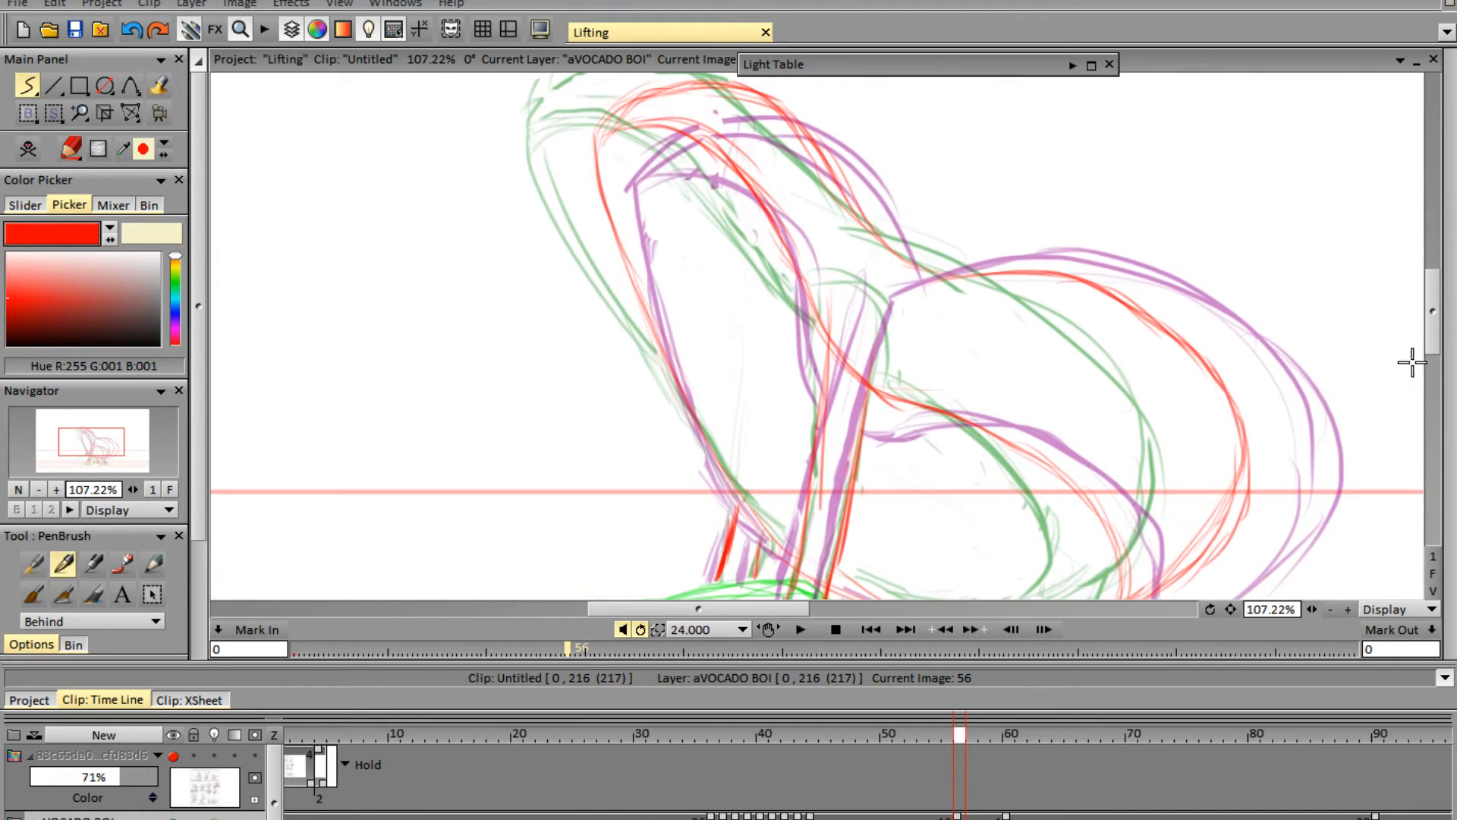
pyautogui.press('e')
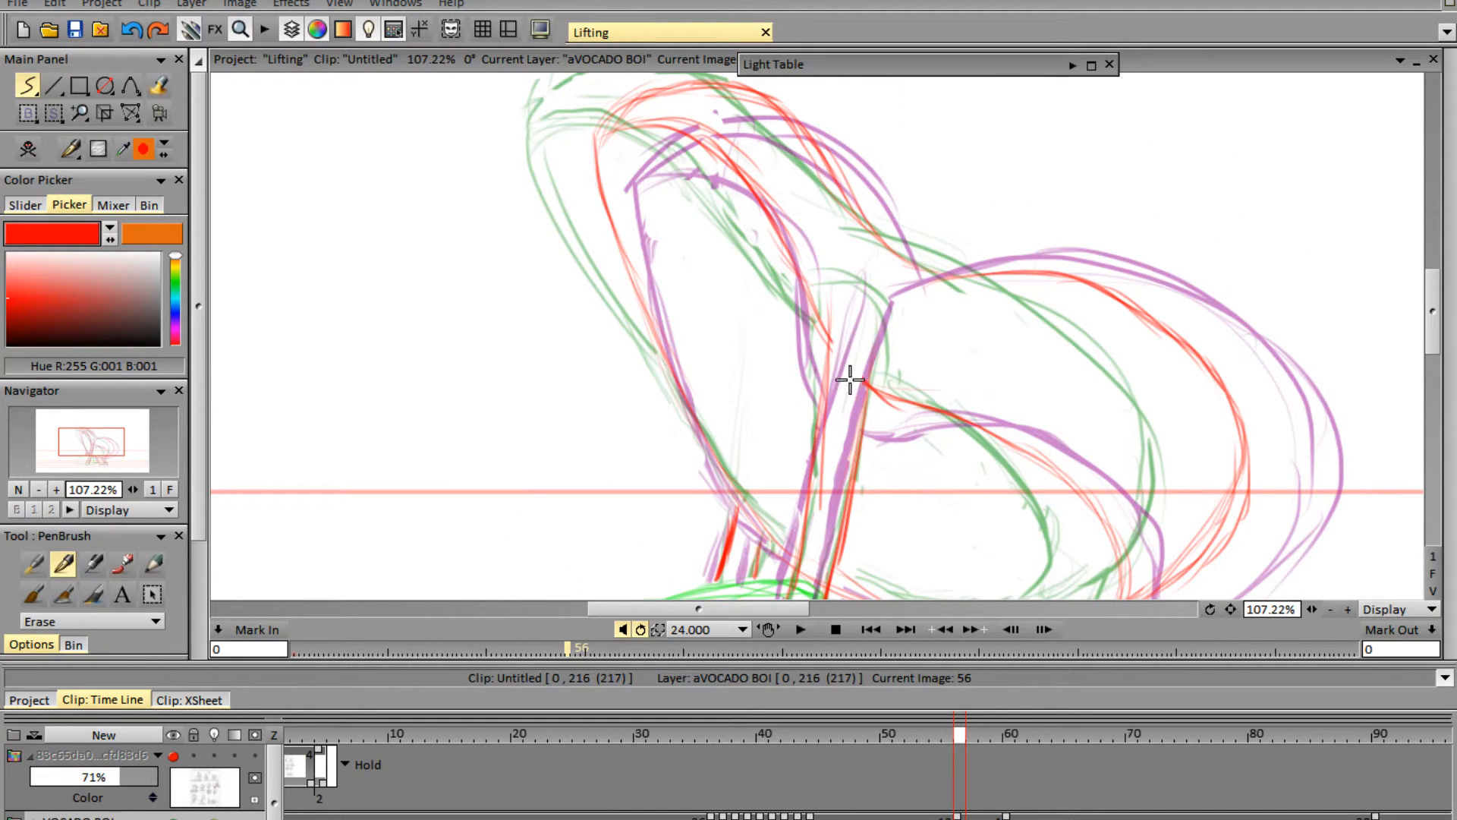
pyautogui.press('e')
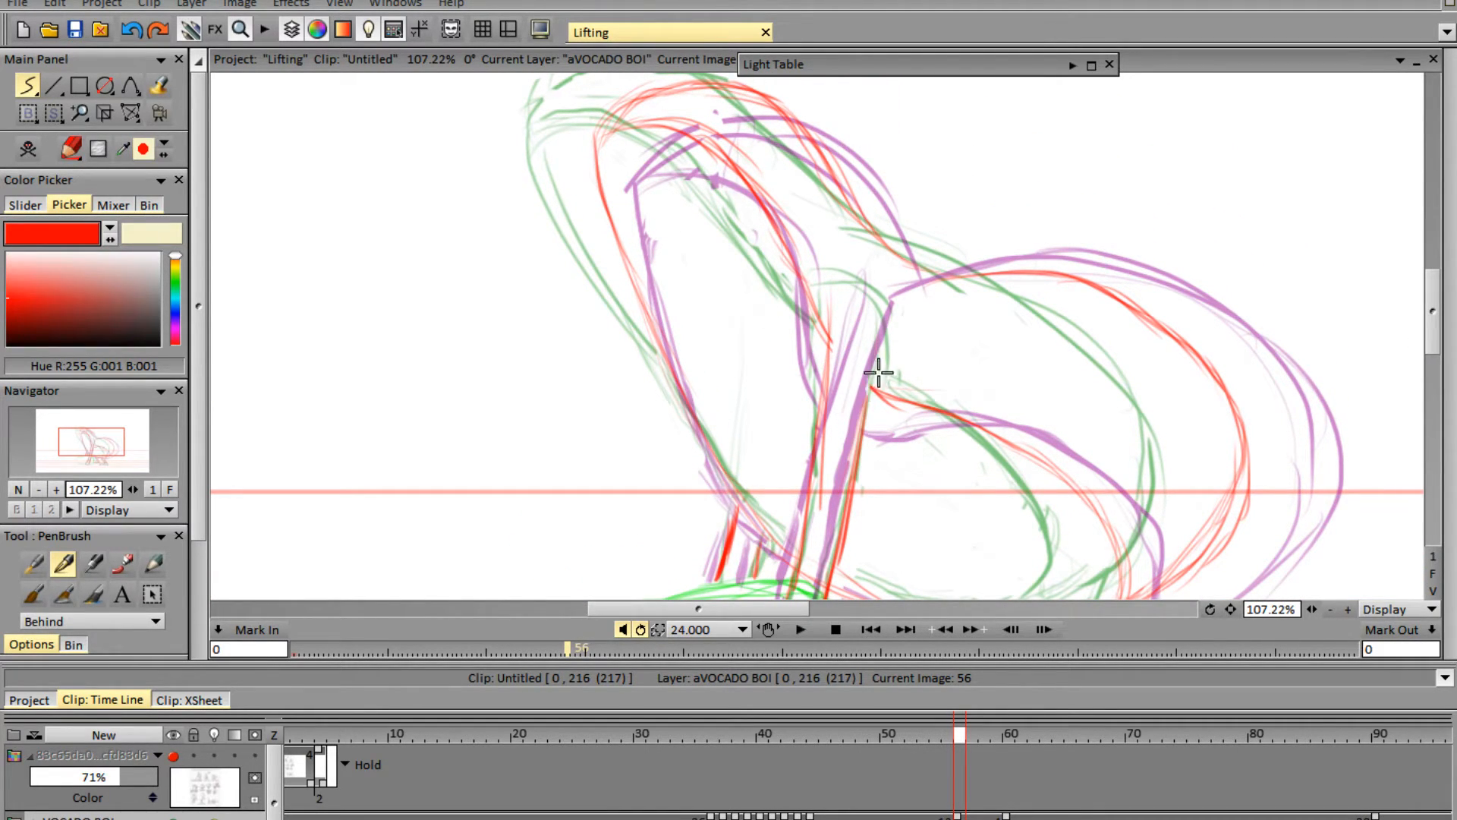
pyautogui.moveTo(877, 328); pyautogui.dragTo(870, 419)
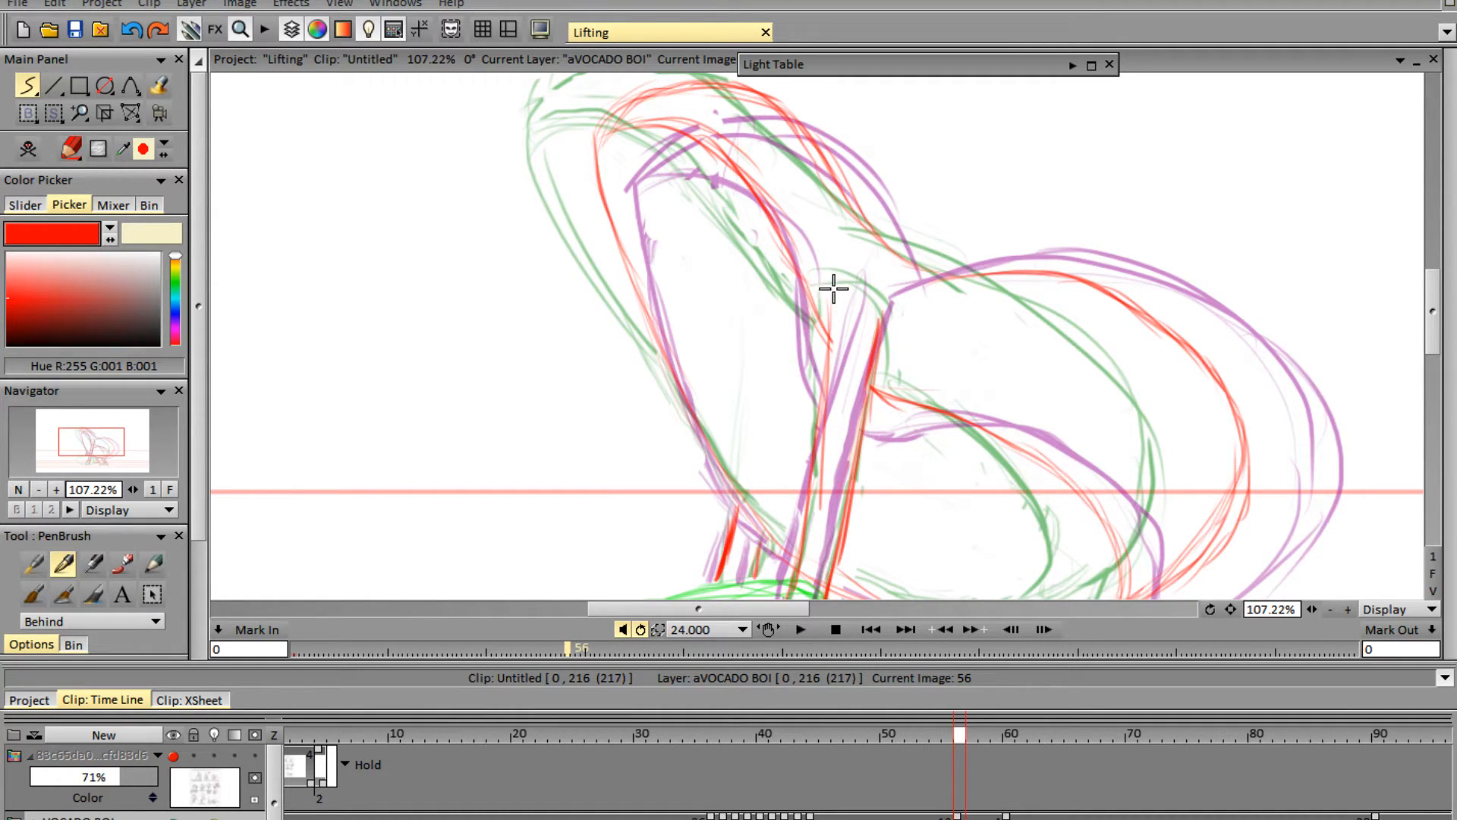
pyautogui.moveTo(833, 313); pyautogui.dragTo(825, 434)
# - Add a new blank drawing at frame 57 on the avocado layer
pyautogui.moveTo(1310, 610); pyautogui.dragTo(1244, 612)
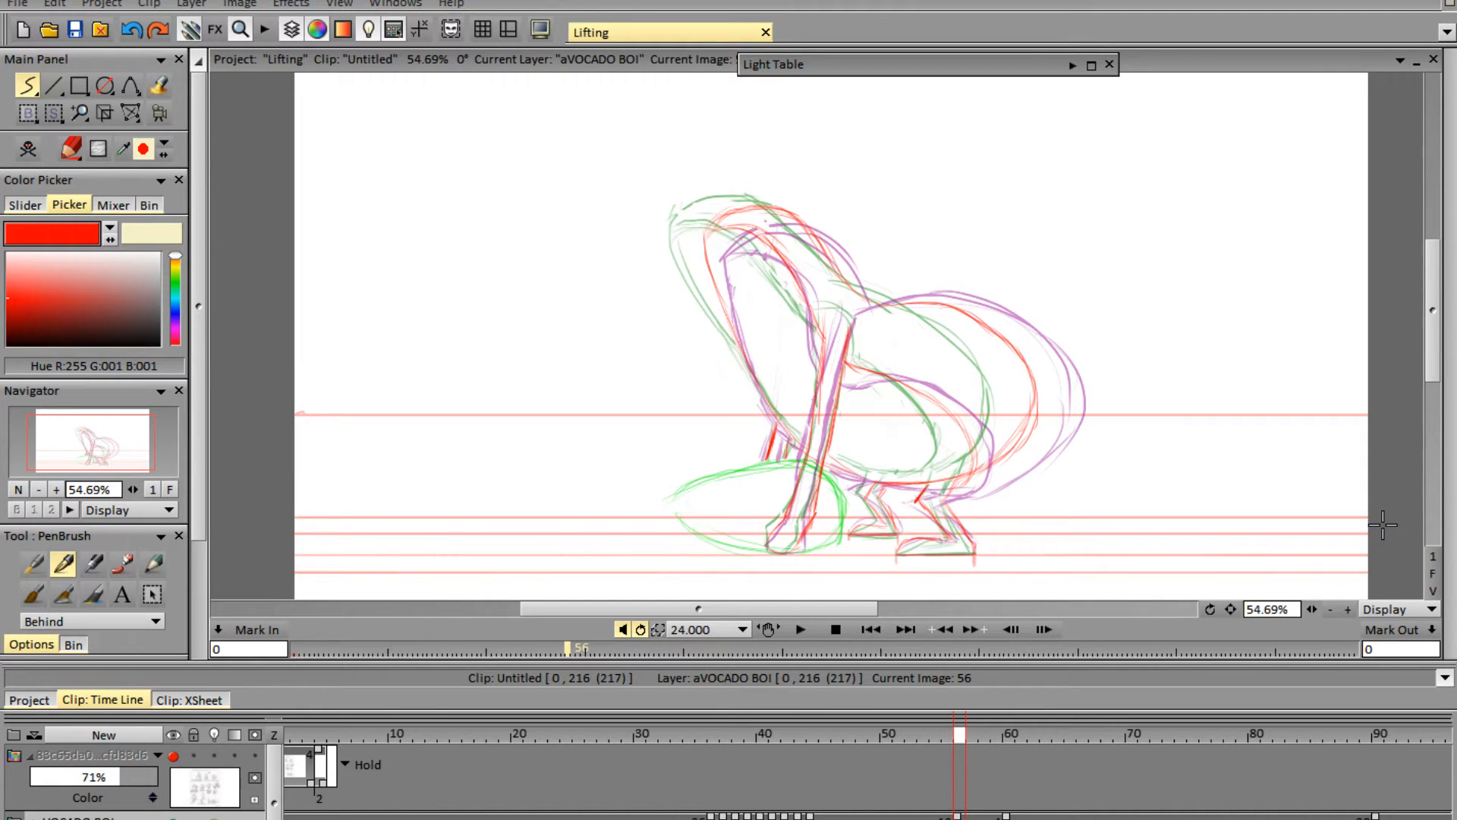
pyautogui.press('Right')
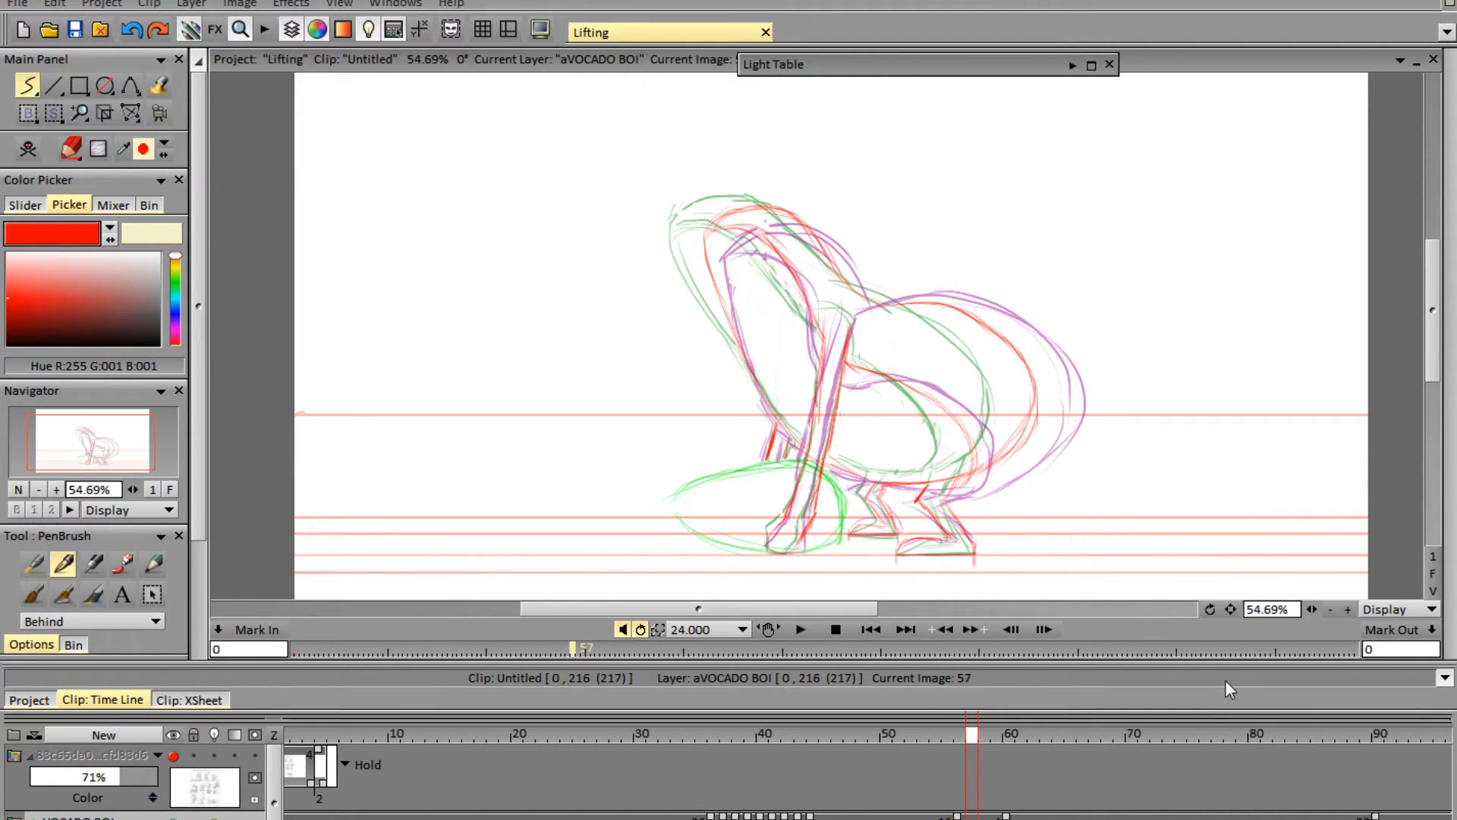
pyautogui.press('BackSpace')
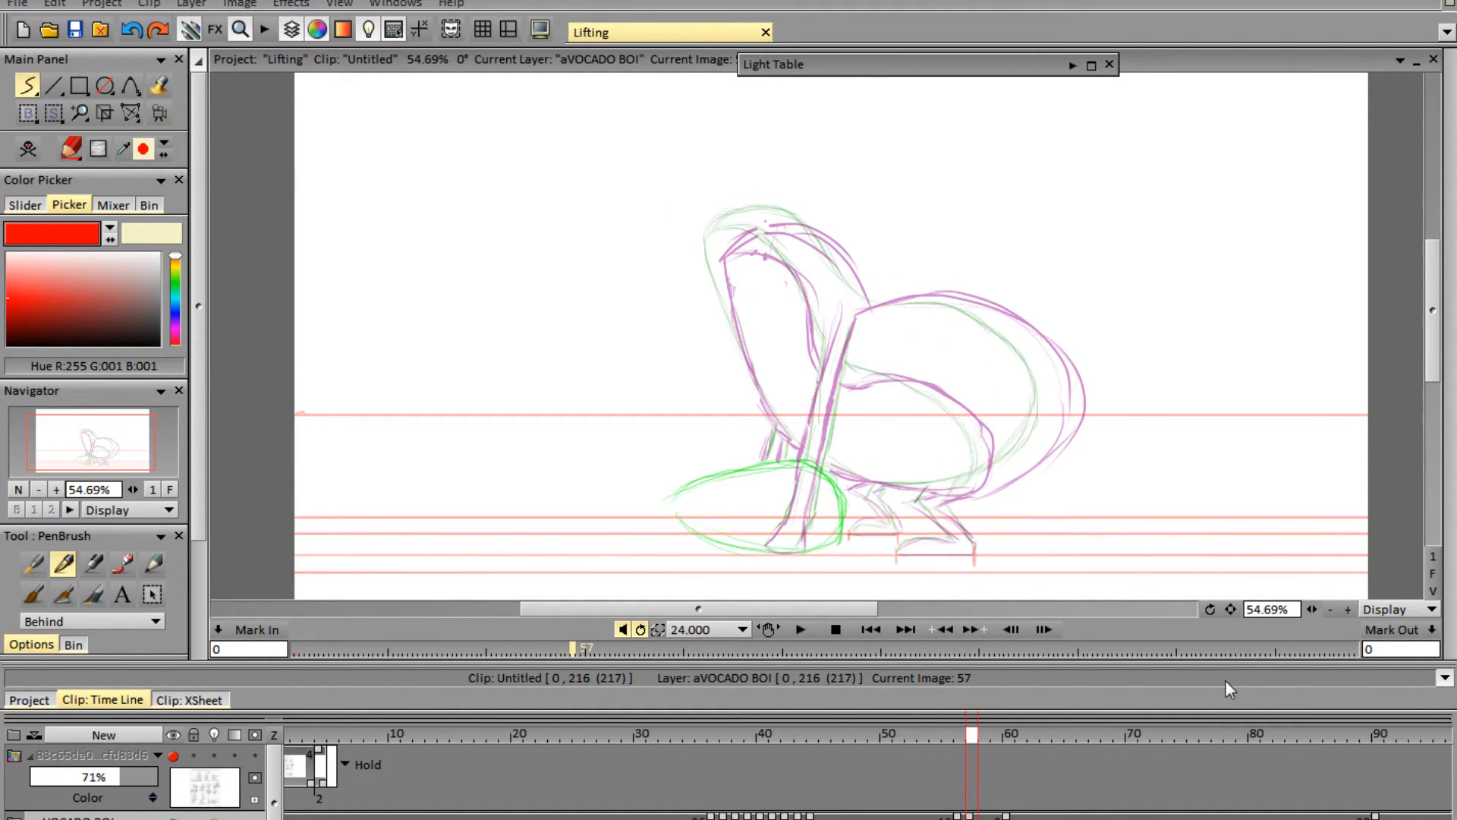
# - Draw the near foot on its ground line and the bent near leg up to the body, midway between the neighbouring poses
pyautogui.moveTo(1312, 609); pyautogui.dragTo(1413, 612)
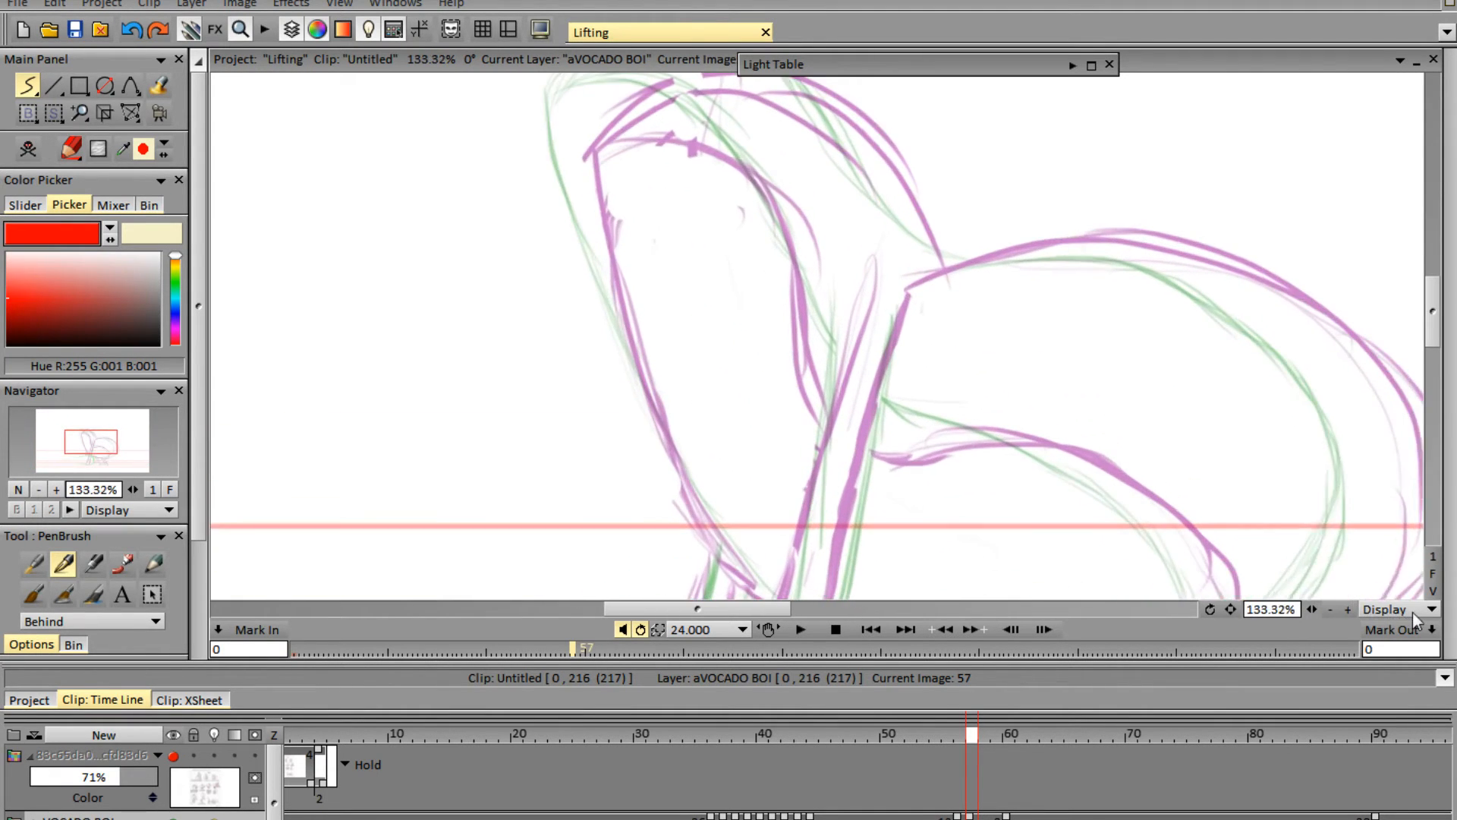
pyautogui.moveTo(1435, 332)
pyautogui.mouseDown()
pyautogui.moveTo(1424, 393)
pyautogui.moveTo(1311, 358)
pyautogui.mouseUp()
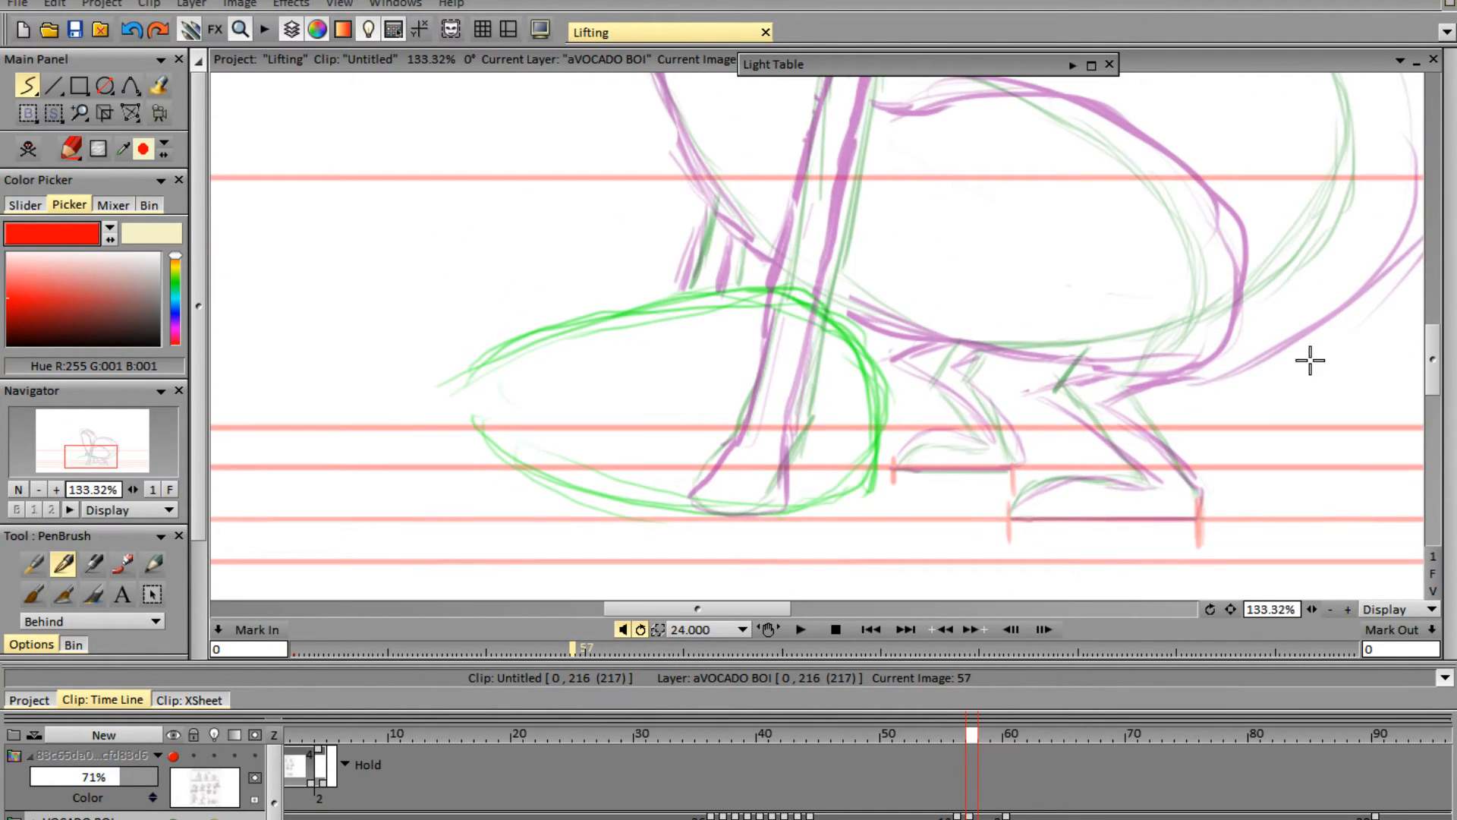
pyautogui.moveTo(1009, 521); pyautogui.dragTo(1190, 520)
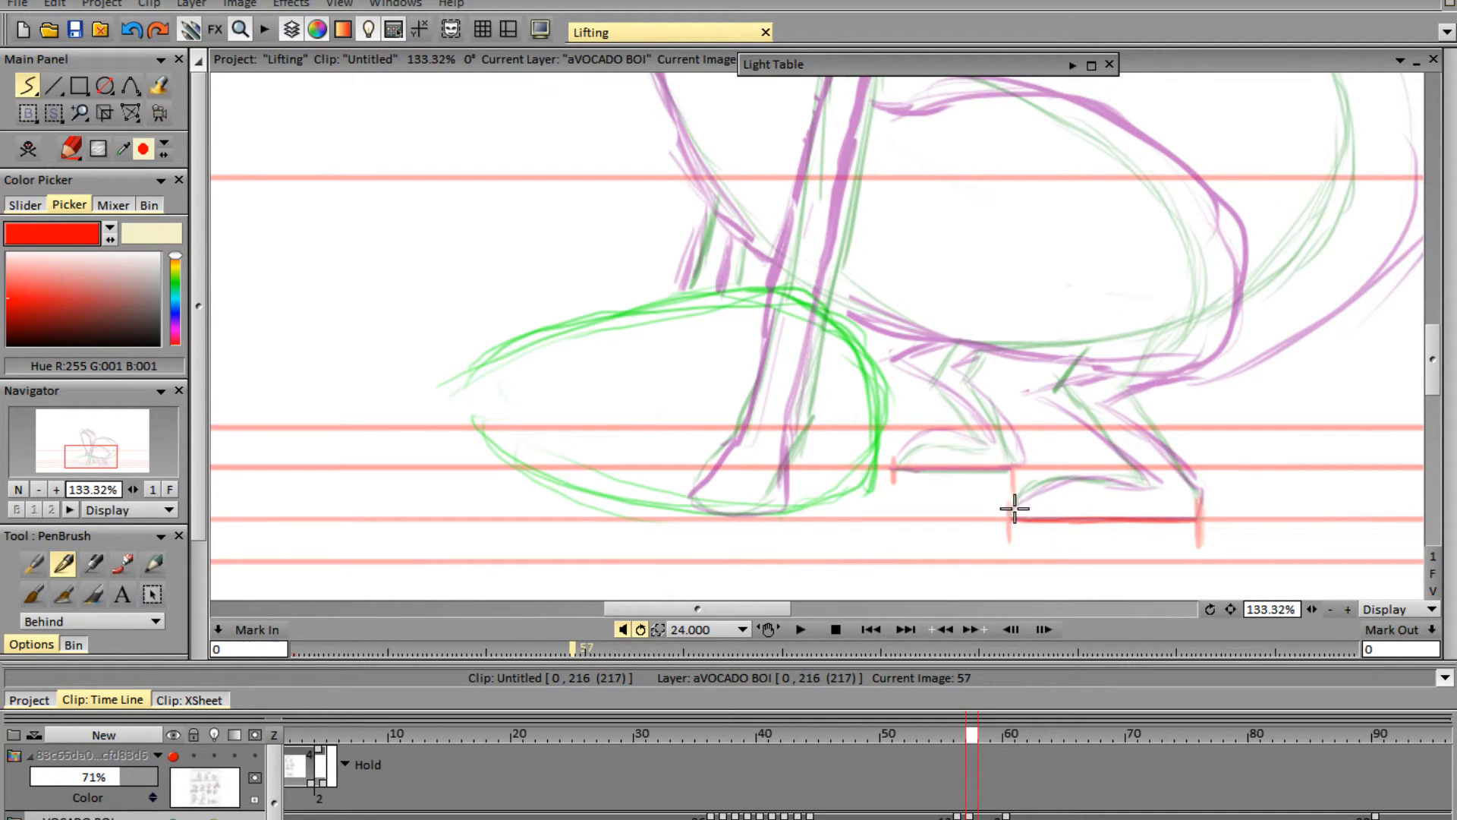
pyautogui.moveTo(1009, 508)
pyautogui.mouseDown()
pyautogui.moveTo(1076, 488)
pyautogui.moveTo(1057, 485)
pyautogui.moveTo(1154, 493)
pyautogui.mouseUp()
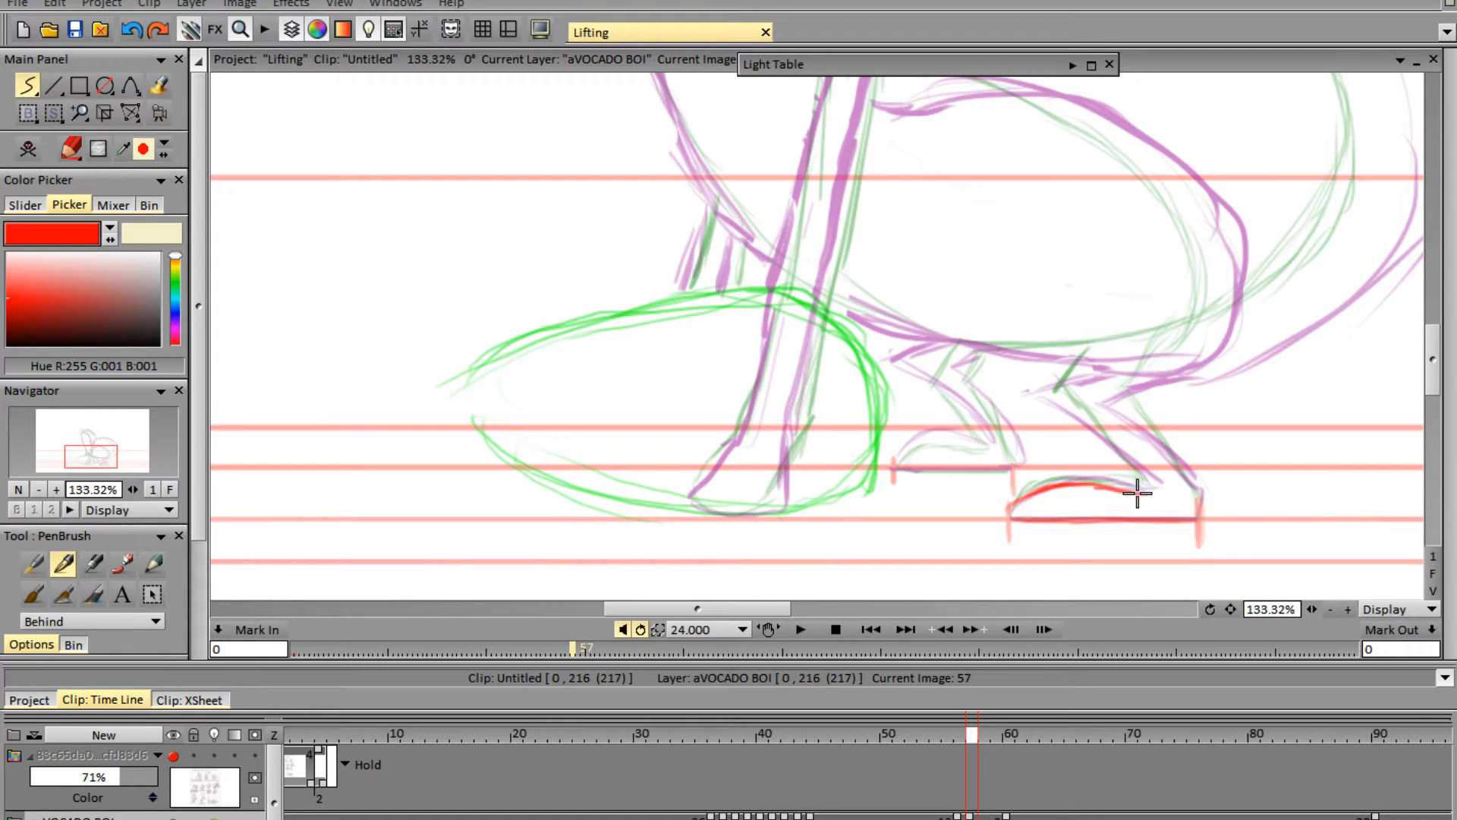
pyautogui.moveTo(1066, 393)
pyautogui.mouseDown()
pyautogui.moveTo(1137, 495)
pyautogui.moveTo(1148, 490)
pyautogui.mouseUp()
pyautogui.moveTo(1090, 410); pyautogui.dragTo(1137, 497)
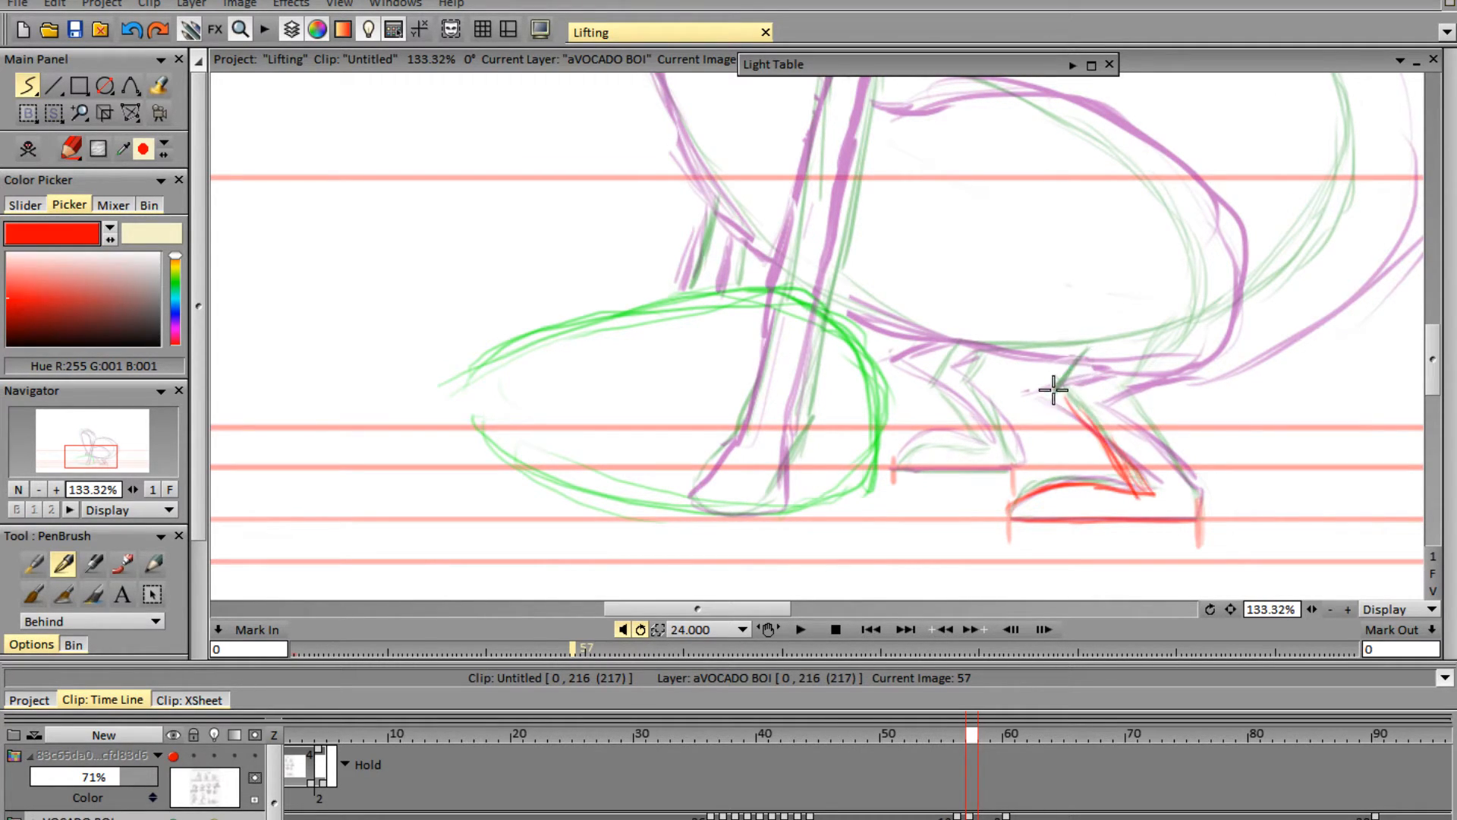
pyautogui.moveTo(1055, 385)
pyautogui.mouseDown()
pyautogui.moveTo(1097, 427)
pyautogui.moveTo(1073, 380)
pyautogui.moveTo(1109, 351)
pyautogui.mouseUp()
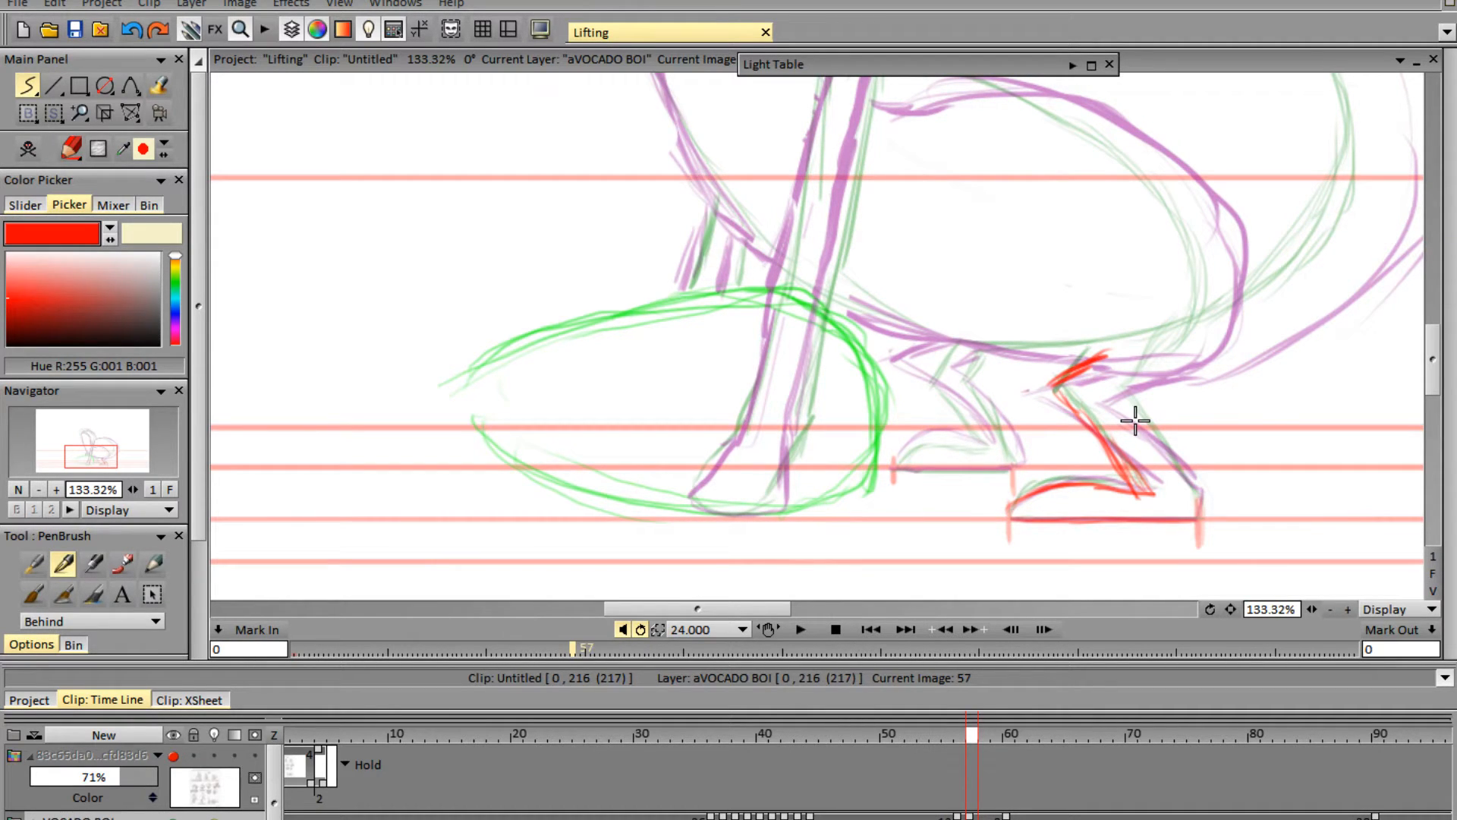
pyautogui.moveTo(1123, 402); pyautogui.dragTo(1191, 519)
pyautogui.moveTo(1125, 393); pyautogui.dragTo(1174, 362)
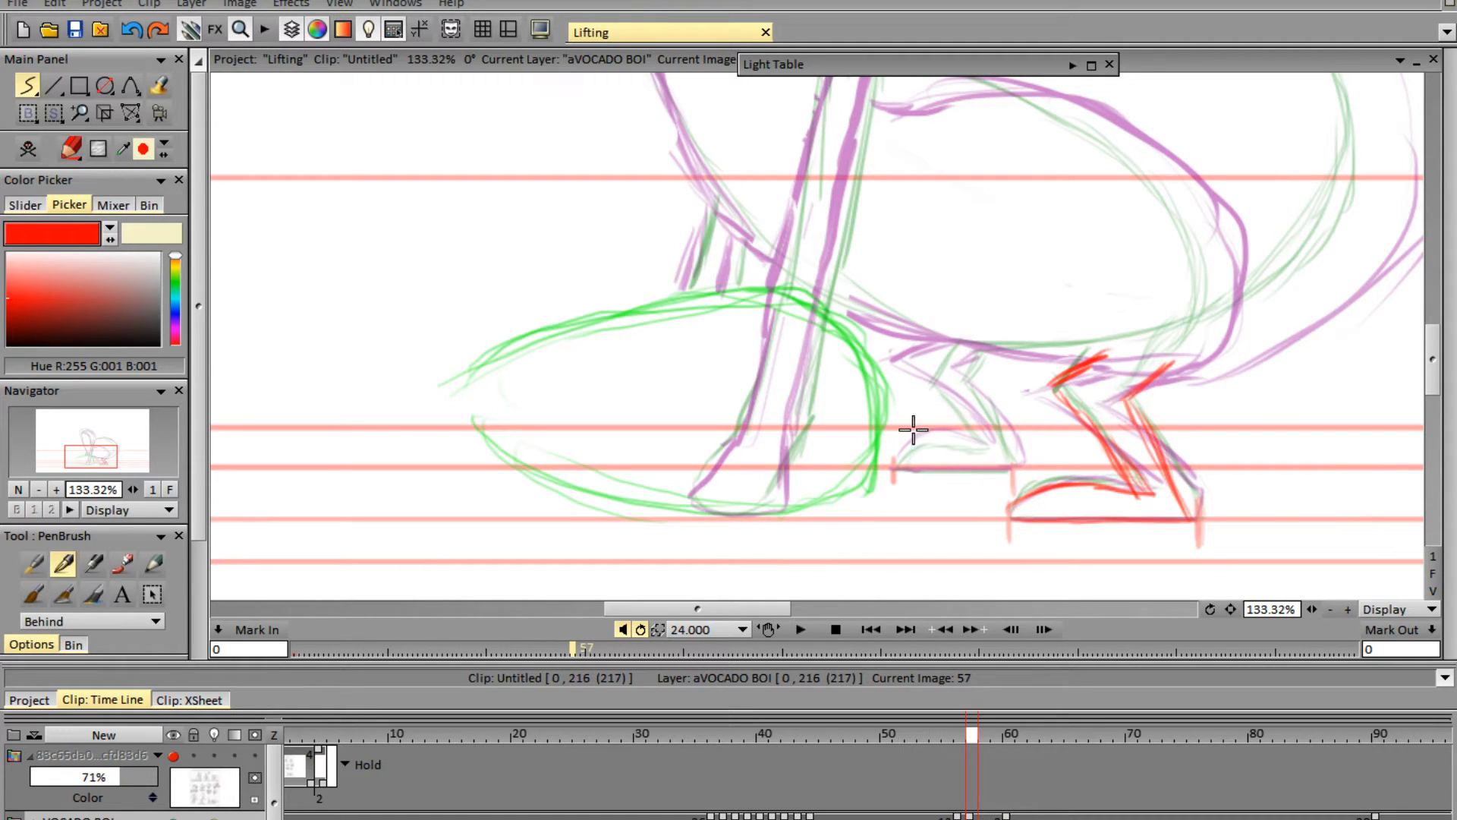
# - Draw the far foot and bent far leg up to the belly's underside
pyautogui.moveTo(894, 466)
pyautogui.mouseDown()
pyautogui.moveTo(1022, 465)
pyautogui.moveTo(1024, 437)
pyautogui.moveTo(1013, 465)
pyautogui.moveTo(998, 411)
pyautogui.moveTo(1012, 442)
pyautogui.moveTo(980, 417)
pyautogui.mouseUp()
pyautogui.moveTo(1013, 457)
pyautogui.mouseDown()
pyautogui.moveTo(968, 373)
pyautogui.moveTo(978, 340)
pyautogui.moveTo(938, 335)
pyautogui.moveTo(907, 376)
pyautogui.moveTo(957, 432)
pyautogui.moveTo(924, 377)
pyautogui.moveTo(979, 430)
pyautogui.moveTo(946, 393)
pyautogui.moveTo(988, 444)
pyautogui.moveTo(954, 432)
pyautogui.moveTo(903, 459)
pyautogui.mouseUp()
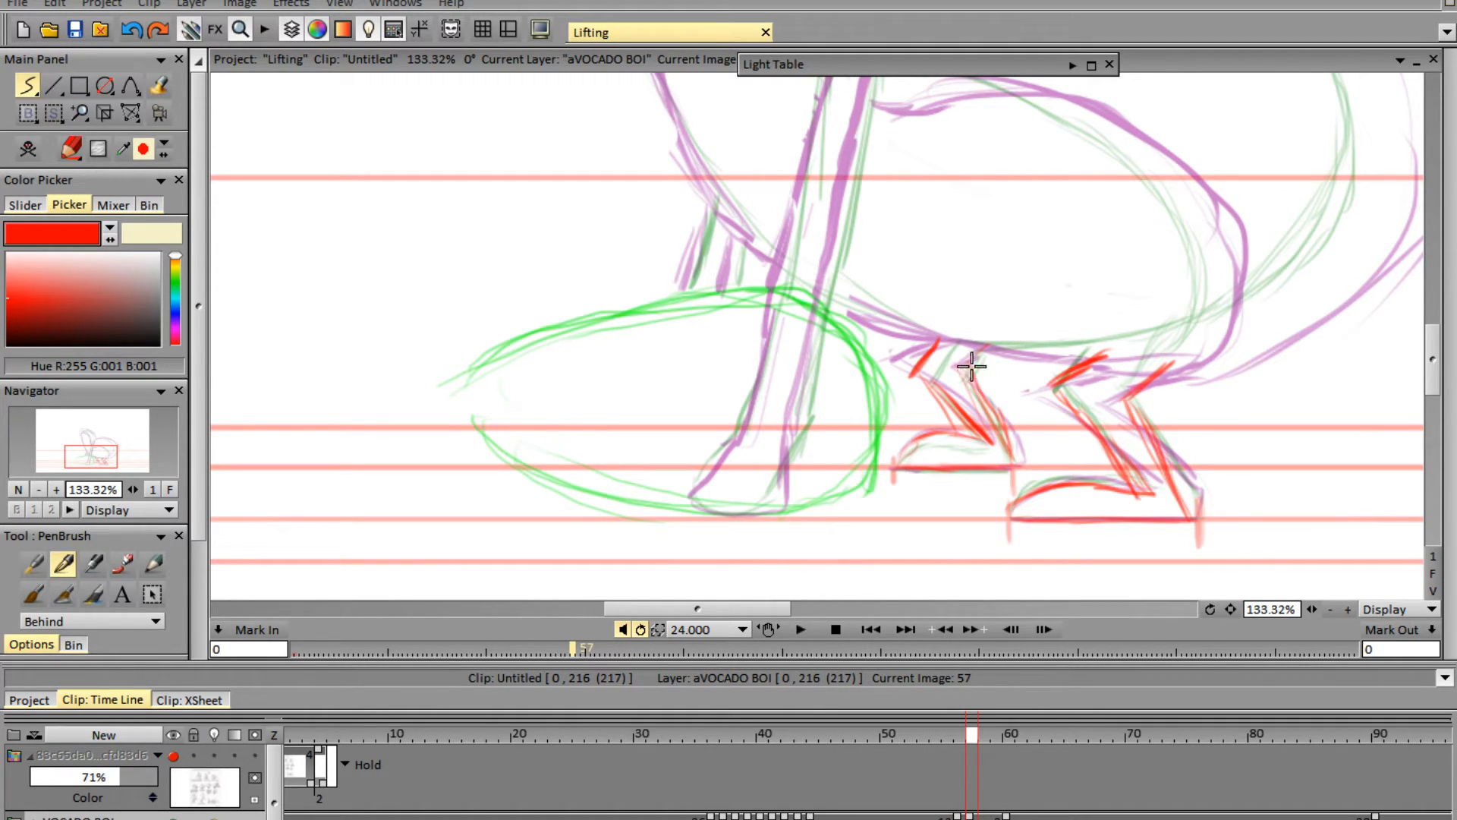
pyautogui.moveTo(977, 343)
pyautogui.mouseDown()
pyautogui.moveTo(962, 373)
pyautogui.moveTo(1016, 465)
pyautogui.mouseUp()
# - Draw the body's underside across the tops of both legs, undoing the rear part and redrawing it higher
pyautogui.moveTo(843, 300)
pyautogui.mouseDown()
pyautogui.moveTo(1004, 356)
pyautogui.moveTo(923, 331)
pyautogui.moveTo(1182, 377)
pyautogui.moveTo(1162, 377)
pyautogui.moveTo(1137, 374)
pyautogui.moveTo(1235, 364)
pyautogui.moveTo(1189, 380)
pyautogui.moveTo(1248, 352)
pyautogui.mouseUp()
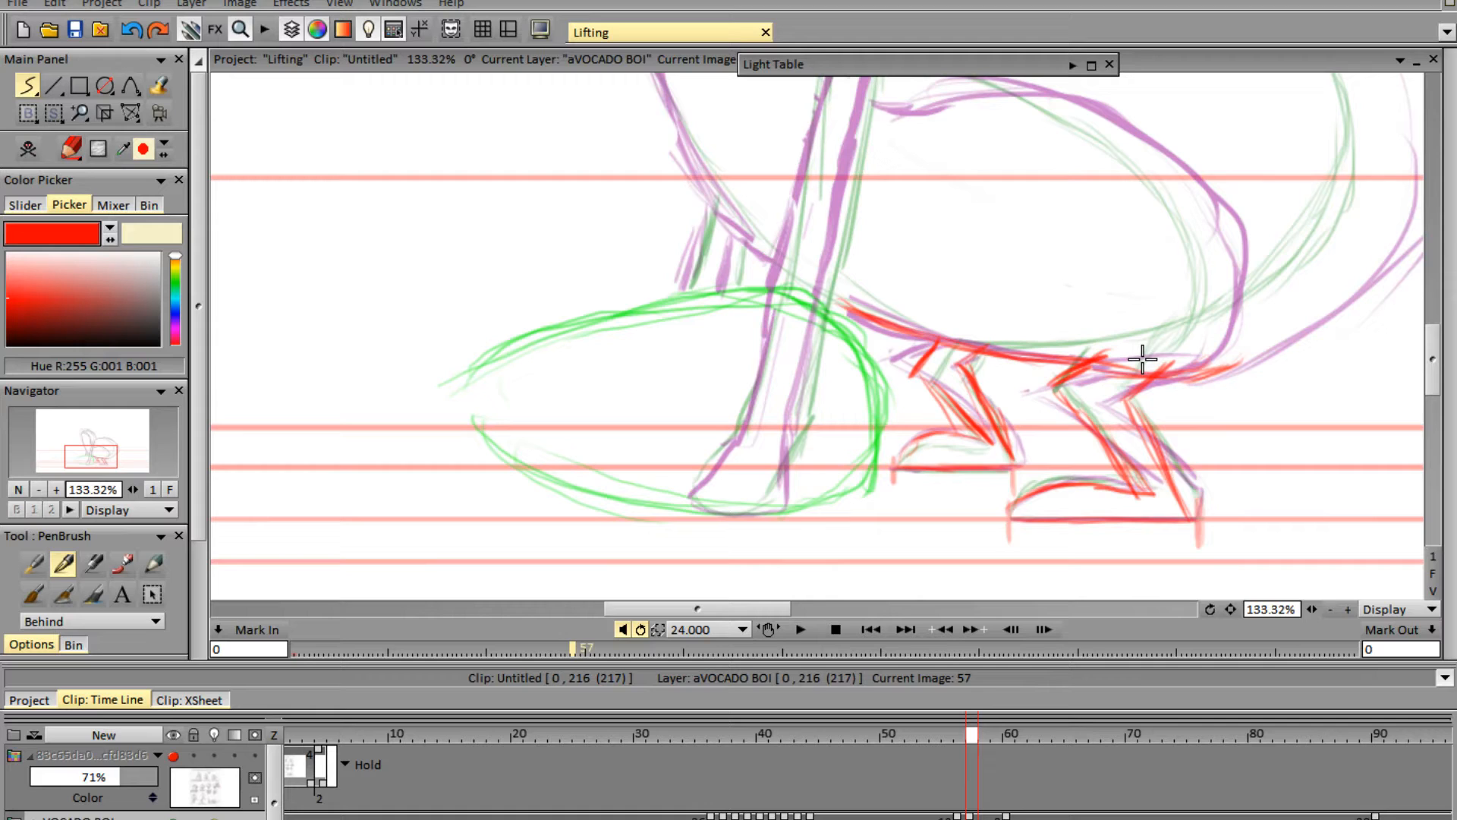
pyautogui.hotkey('ctrl', 'z')
pyautogui.hotkey('ctrl', 'z')
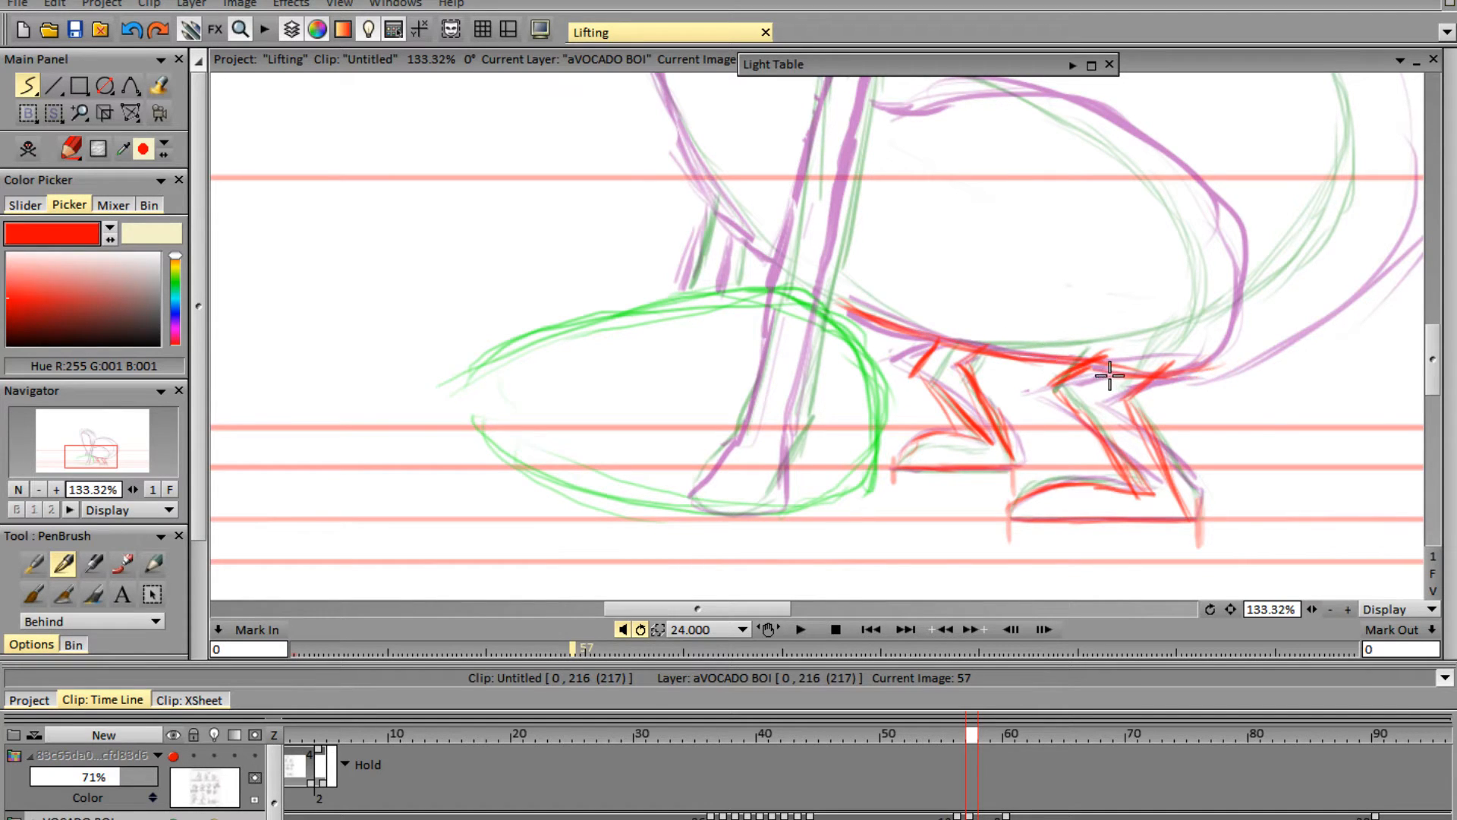
pyautogui.hotkey('ctrl', 'z')
pyautogui.hotkey('ctrl', 'z')
pyautogui.hotkey('ctrl', 'z')
pyautogui.moveTo(995, 341)
pyautogui.mouseDown()
pyautogui.moveTo(1061, 342)
pyautogui.moveTo(999, 363)
pyautogui.moveTo(1130, 345)
pyautogui.moveTo(1065, 369)
pyautogui.moveTo(1196, 343)
pyautogui.moveTo(1173, 345)
pyautogui.moveTo(1186, 350)
pyautogui.moveTo(1222, 322)
pyautogui.mouseUp()
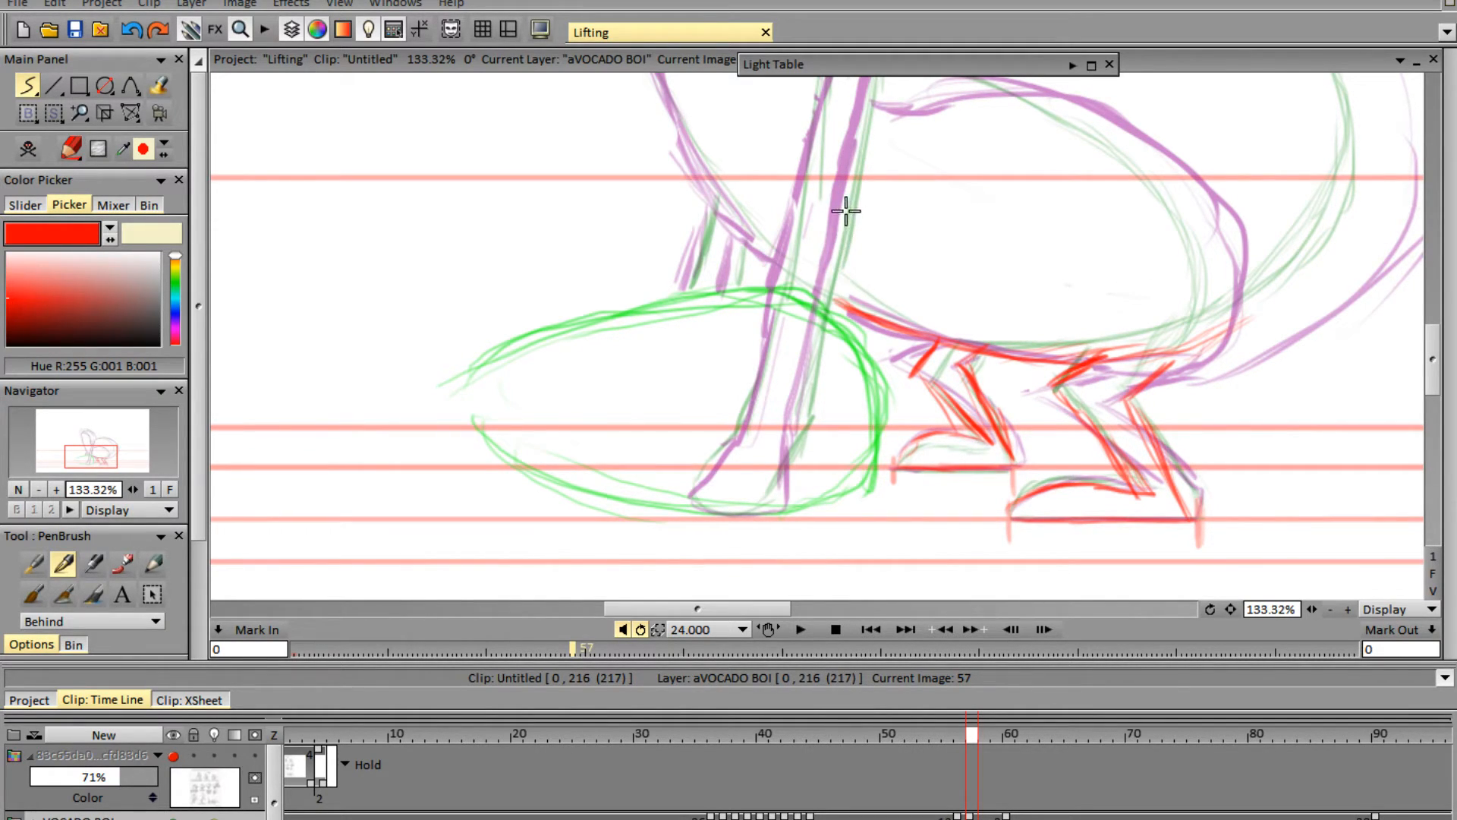
# - Draw both edges of the near arm over the green object and close the hand at its base
pyautogui.moveTo(833, 262); pyautogui.dragTo(796, 425)
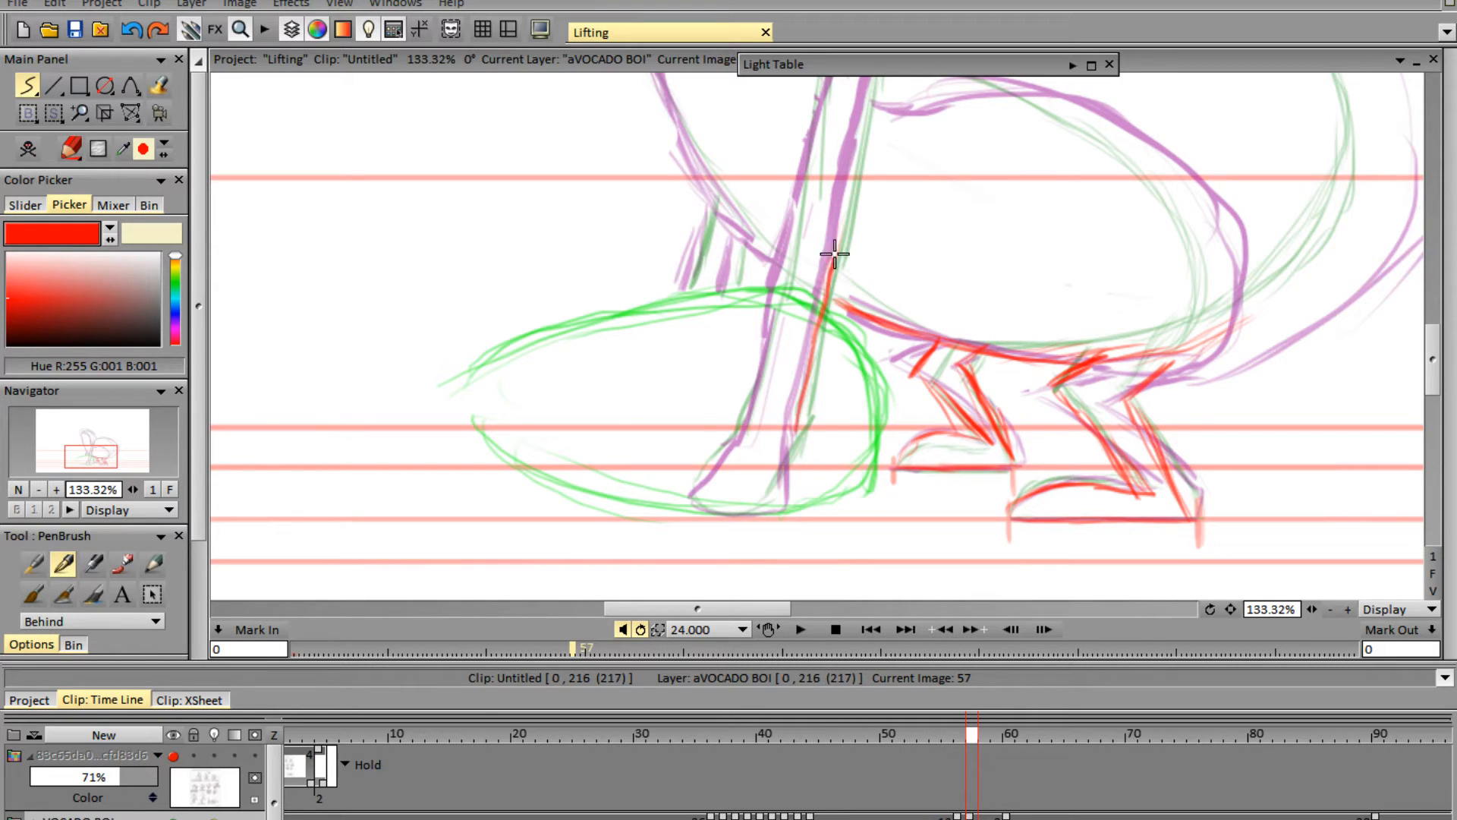
pyautogui.moveTo(856, 155); pyautogui.dragTo(787, 419)
pyautogui.moveTo(806, 165); pyautogui.dragTo(747, 430)
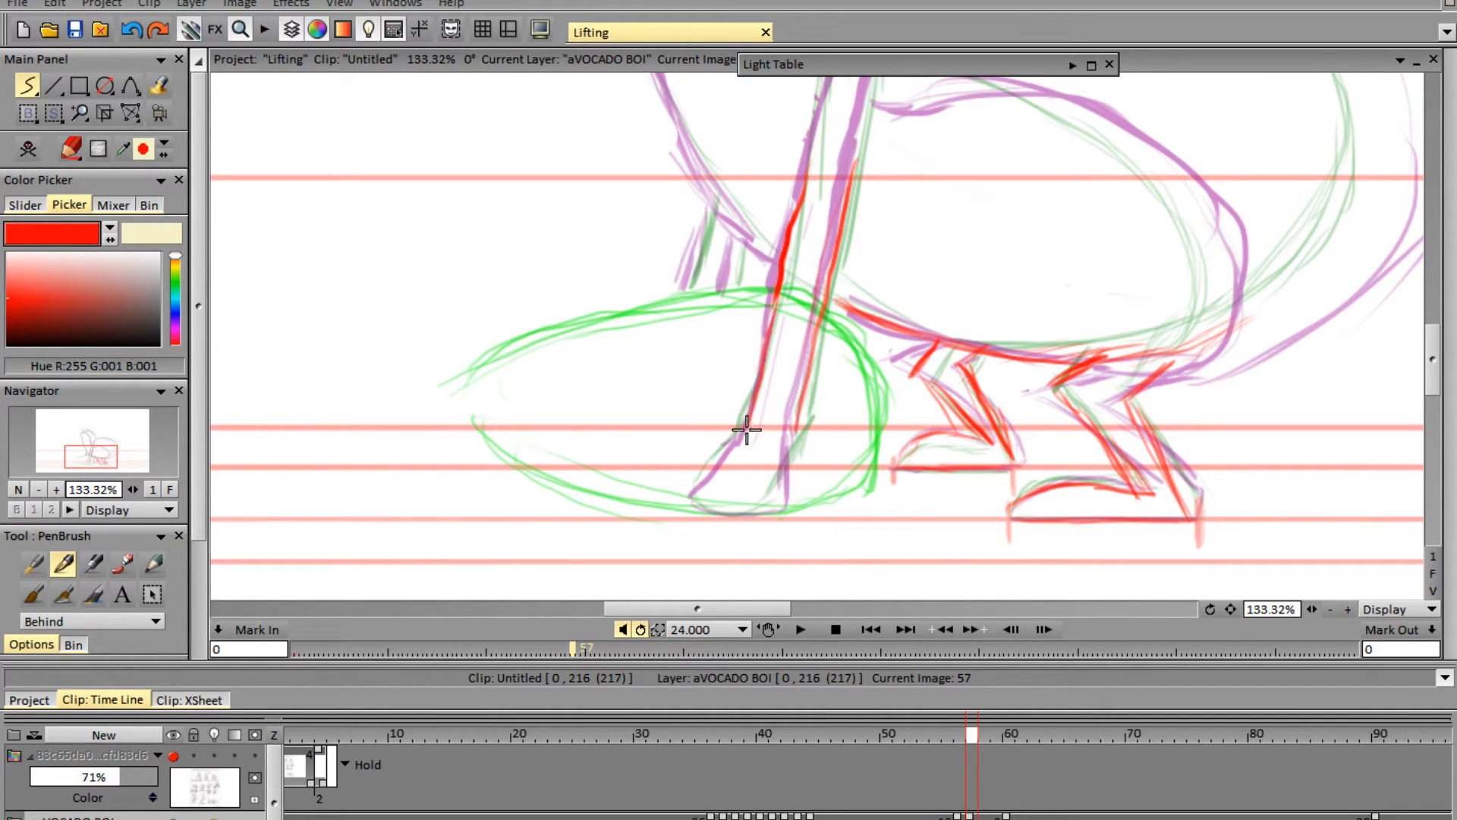
pyautogui.moveTo(764, 340)
pyautogui.mouseDown()
pyautogui.moveTo(744, 472)
pyautogui.moveTo(751, 403)
pyautogui.moveTo(699, 490)
pyautogui.moveTo(708, 514)
pyautogui.moveTo(696, 510)
pyautogui.moveTo(766, 516)
pyautogui.moveTo(738, 516)
pyautogui.moveTo(778, 501)
pyautogui.moveTo(801, 416)
pyautogui.mouseUp()
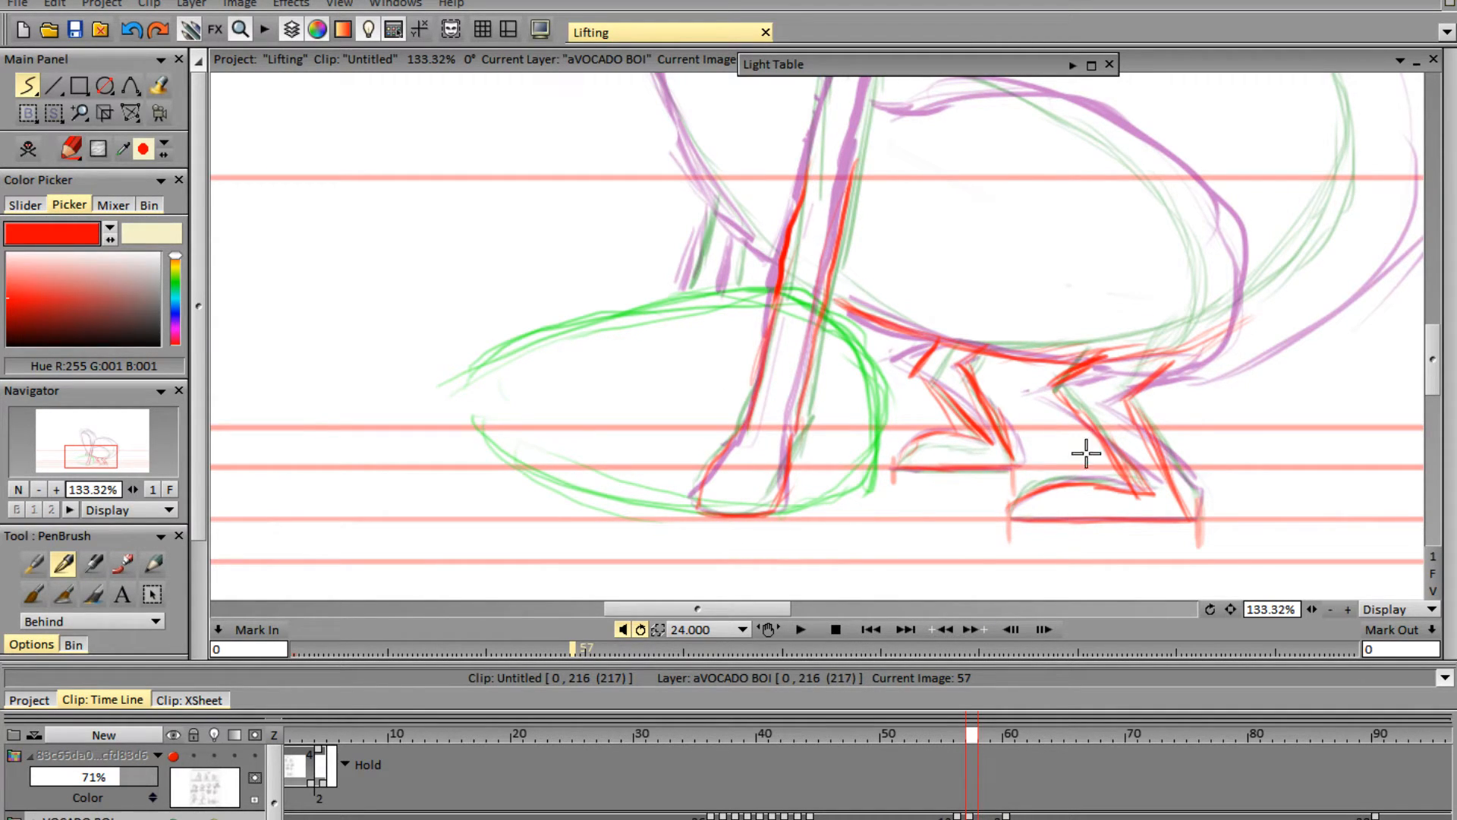
# - Draw the outer rear curve of the body from the underside up around the back, midway between the neighbouring poses
pyautogui.moveTo(759, 607)
pyautogui.mouseDown()
pyautogui.moveTo(831, 607)
pyautogui.moveTo(819, 605)
pyautogui.mouseUp()
pyautogui.moveTo(1431, 379); pyautogui.dragTo(1432, 353)
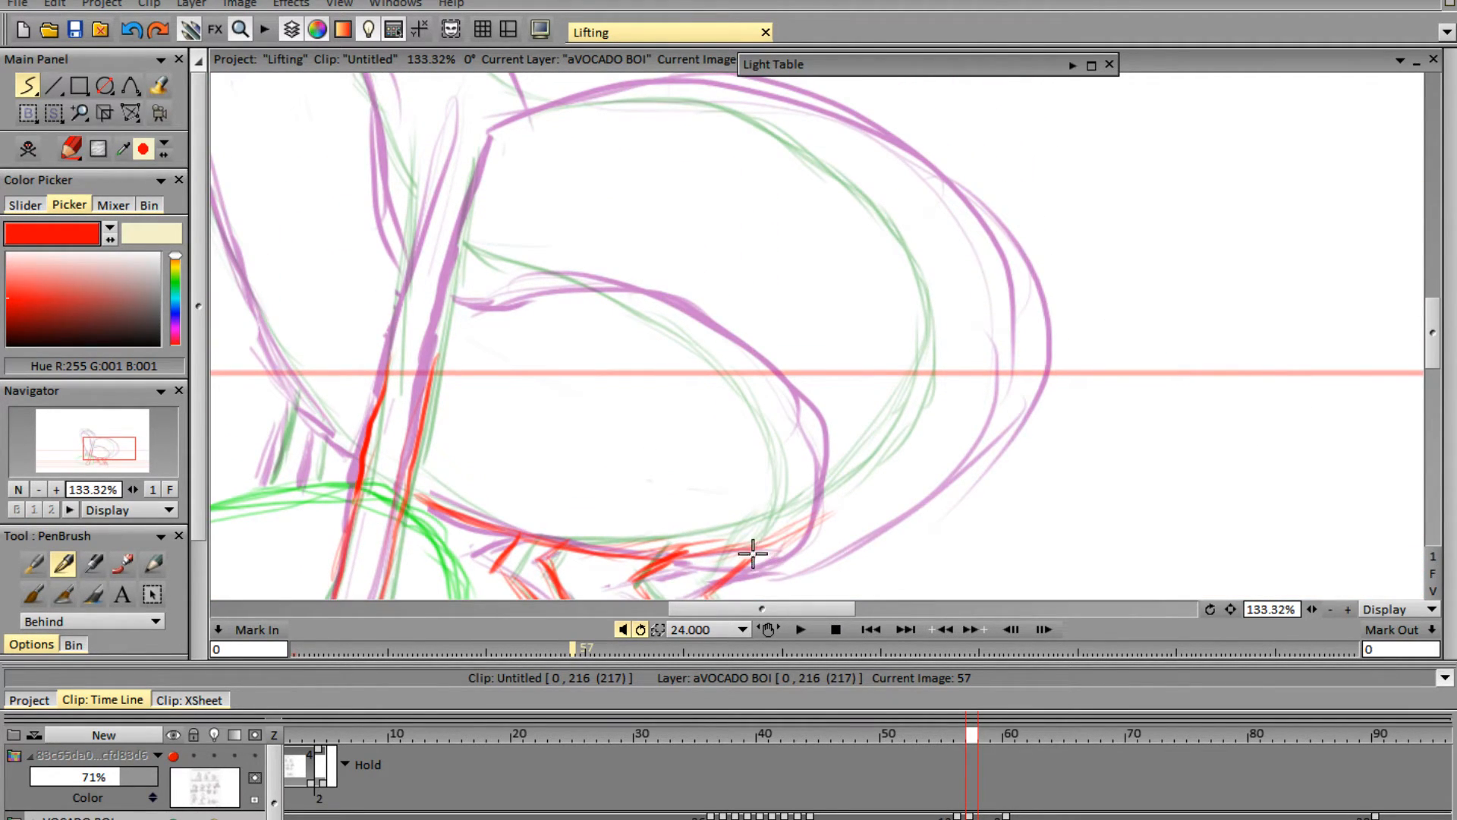
pyautogui.moveTo(844, 515)
pyautogui.mouseDown()
pyautogui.moveTo(774, 541)
pyautogui.moveTo(892, 492)
pyautogui.mouseUp()
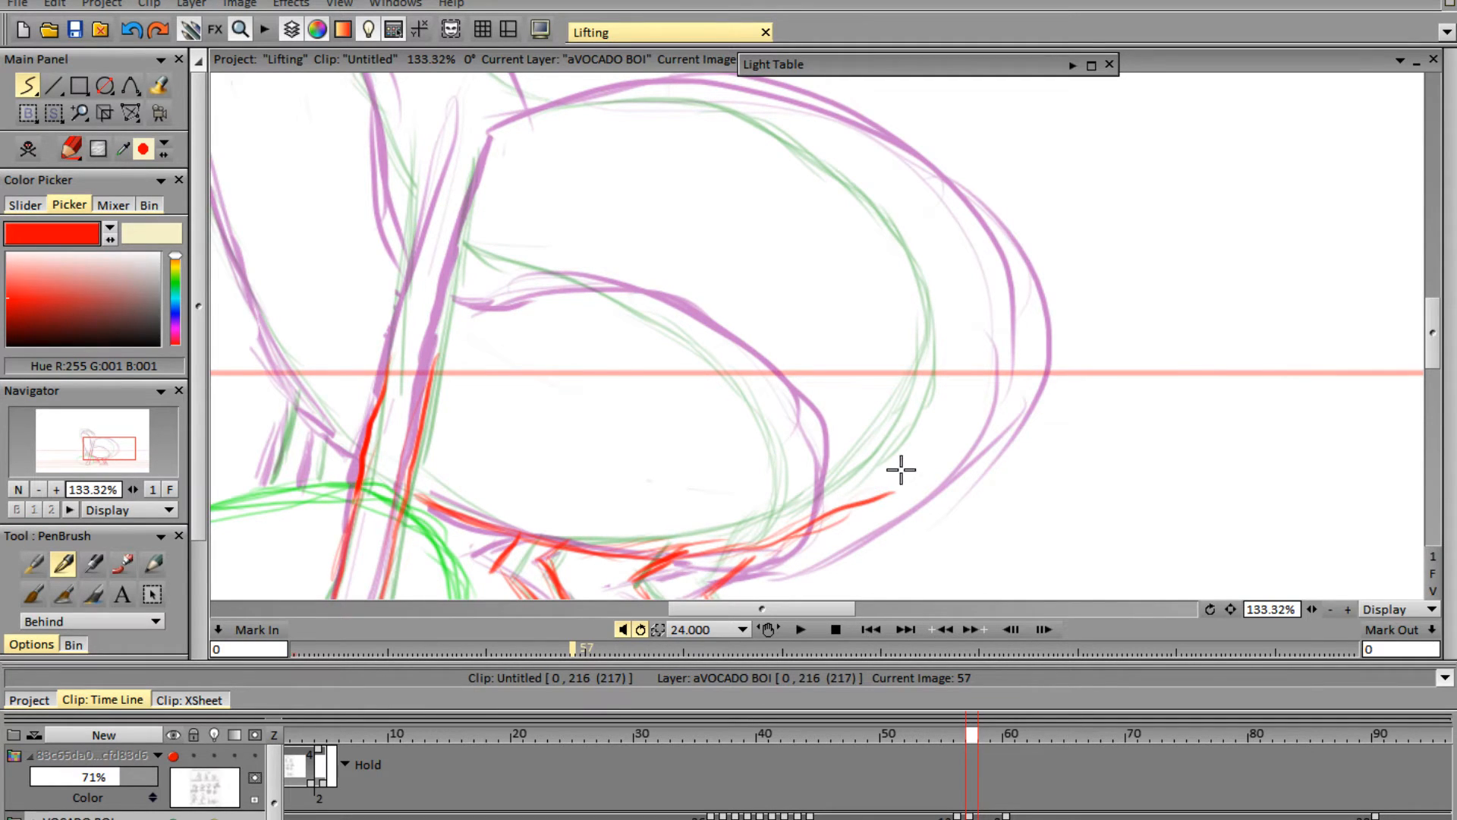
pyautogui.moveTo(778, 541)
pyautogui.mouseDown()
pyautogui.moveTo(903, 488)
pyautogui.moveTo(948, 406)
pyautogui.mouseUp()
pyautogui.moveTo(875, 496); pyautogui.dragTo(952, 416)
pyautogui.moveTo(910, 460)
pyautogui.mouseDown()
pyautogui.moveTo(975, 365)
pyautogui.moveTo(924, 451)
pyautogui.moveTo(972, 353)
pyautogui.moveTo(963, 367)
pyautogui.moveTo(964, 261)
pyautogui.mouseUp()
pyautogui.moveTo(839, 151); pyautogui.dragTo(938, 250)
pyautogui.moveTo(904, 188); pyautogui.dragTo(986, 362)
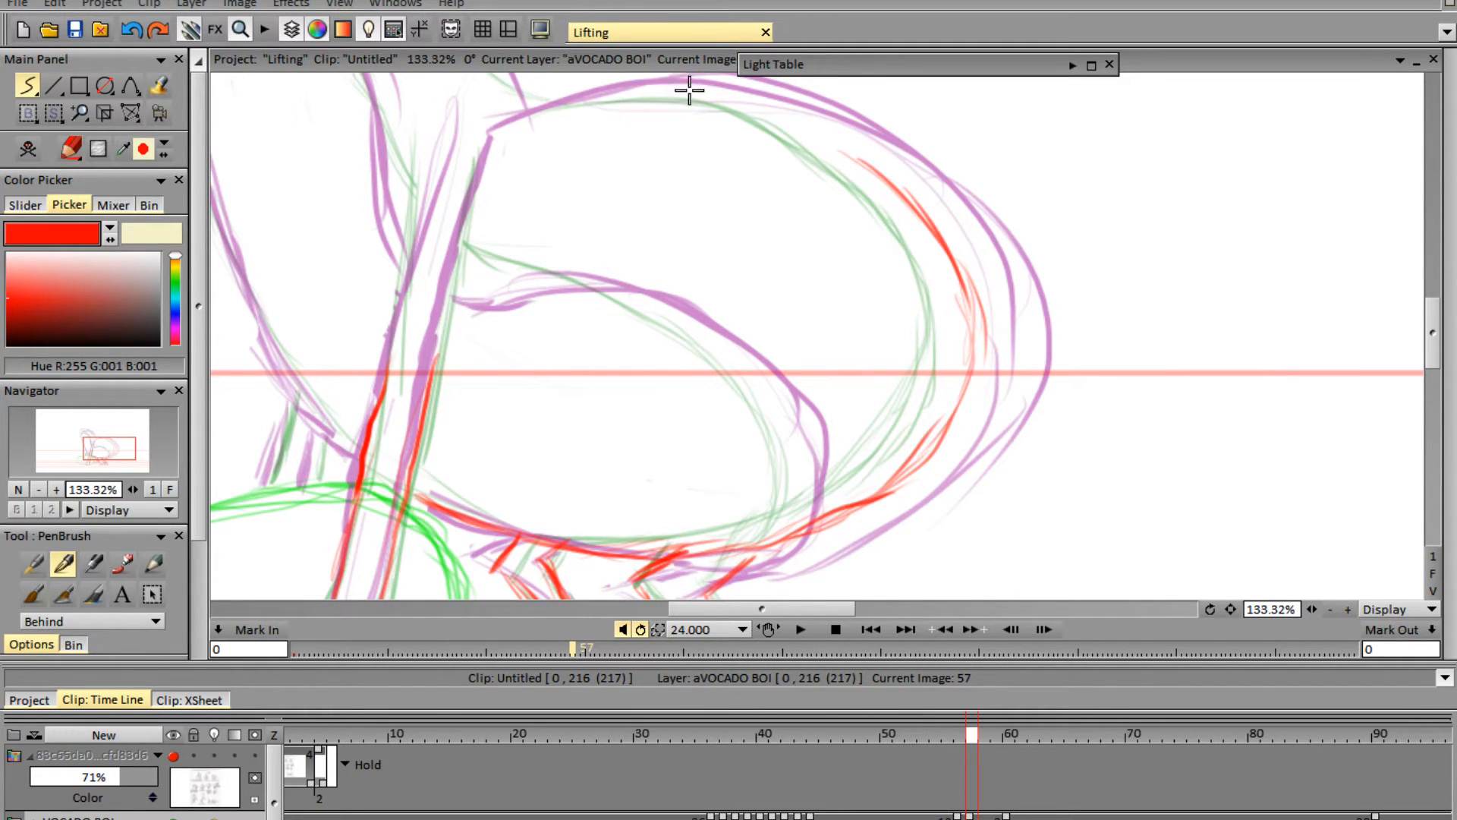
# - Extend the back outline forward over the top of the body and reinforce the rear curve with overlapping strokes
pyautogui.moveTo(589, 98)
pyautogui.mouseDown()
pyautogui.moveTo(720, 91)
pyautogui.moveTo(676, 93)
pyautogui.moveTo(719, 92)
pyautogui.moveTo(879, 173)
pyautogui.mouseUp()
pyautogui.moveTo(783, 116); pyautogui.dragTo(893, 180)
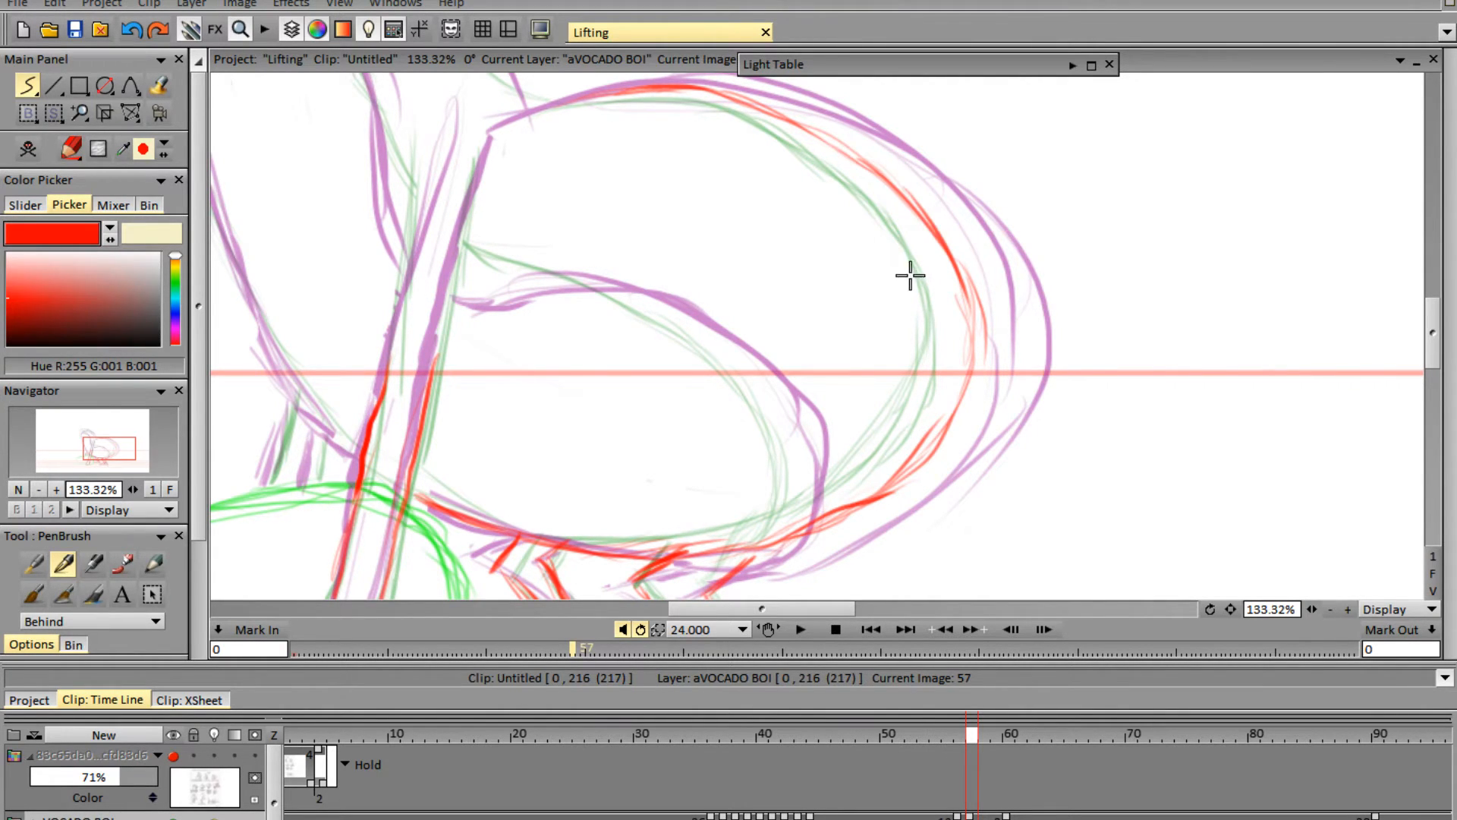
pyautogui.moveTo(903, 480)
pyautogui.mouseDown()
pyautogui.moveTo(931, 462)
pyautogui.moveTo(968, 385)
pyautogui.mouseUp()
pyautogui.moveTo(933, 449); pyautogui.dragTo(978, 342)
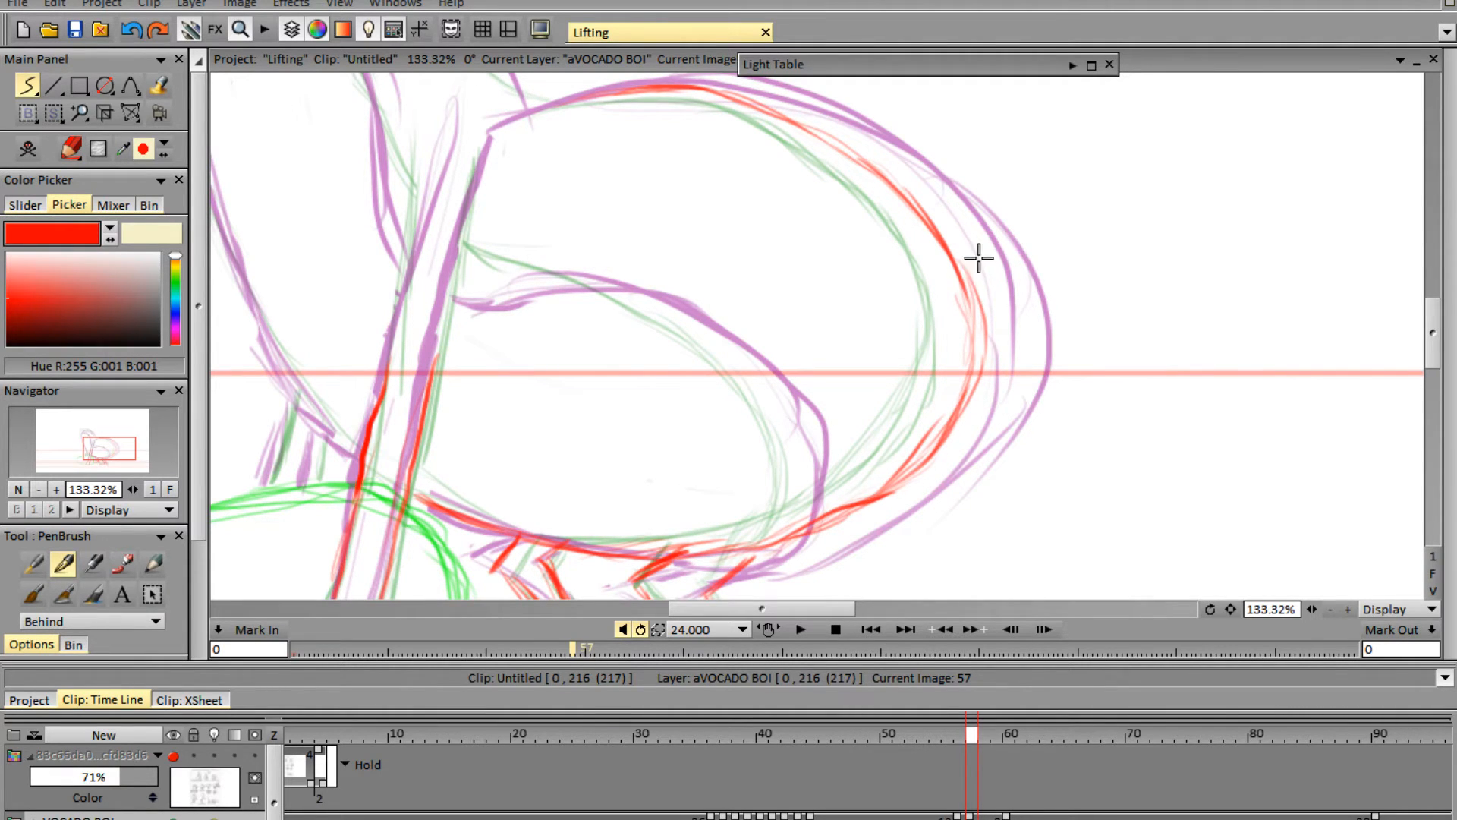
pyautogui.moveTo(948, 266)
pyautogui.mouseDown()
pyautogui.moveTo(992, 345)
pyautogui.moveTo(912, 483)
pyautogui.mouseUp()
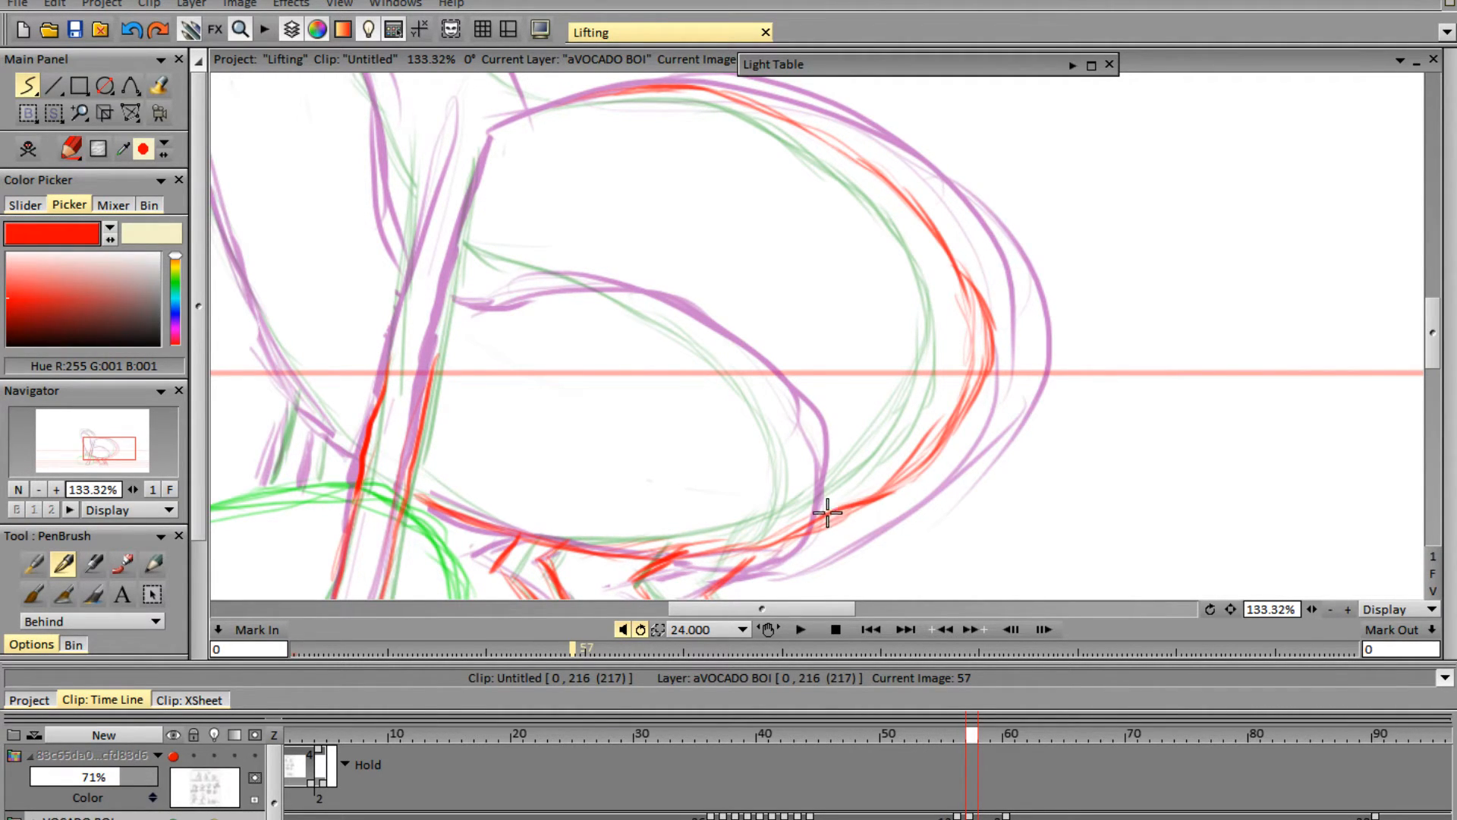
pyautogui.moveTo(920, 218); pyautogui.dragTo(992, 327)
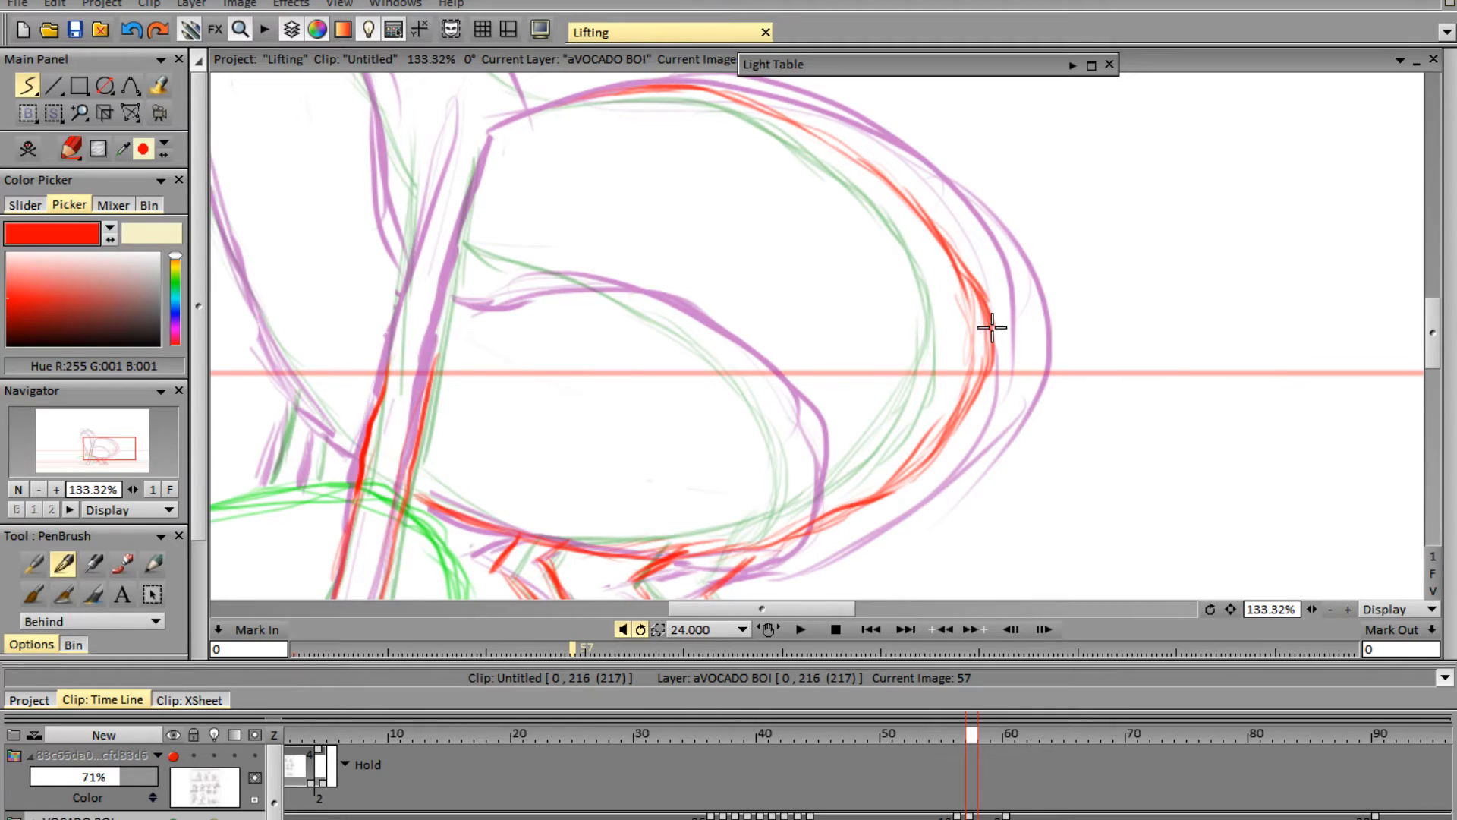
# - Erase the stray inner strokes along the rear curve to leave one clean back outline
pyautogui.press('e')
pyautogui.moveTo(960, 268)
pyautogui.mouseDown()
pyautogui.moveTo(959, 320)
pyautogui.moveTo(955, 284)
pyautogui.moveTo(960, 379)
pyautogui.moveTo(909, 450)
pyautogui.moveTo(822, 498)
pyautogui.moveTo(837, 521)
pyautogui.moveTo(854, 481)
pyautogui.mouseUp()
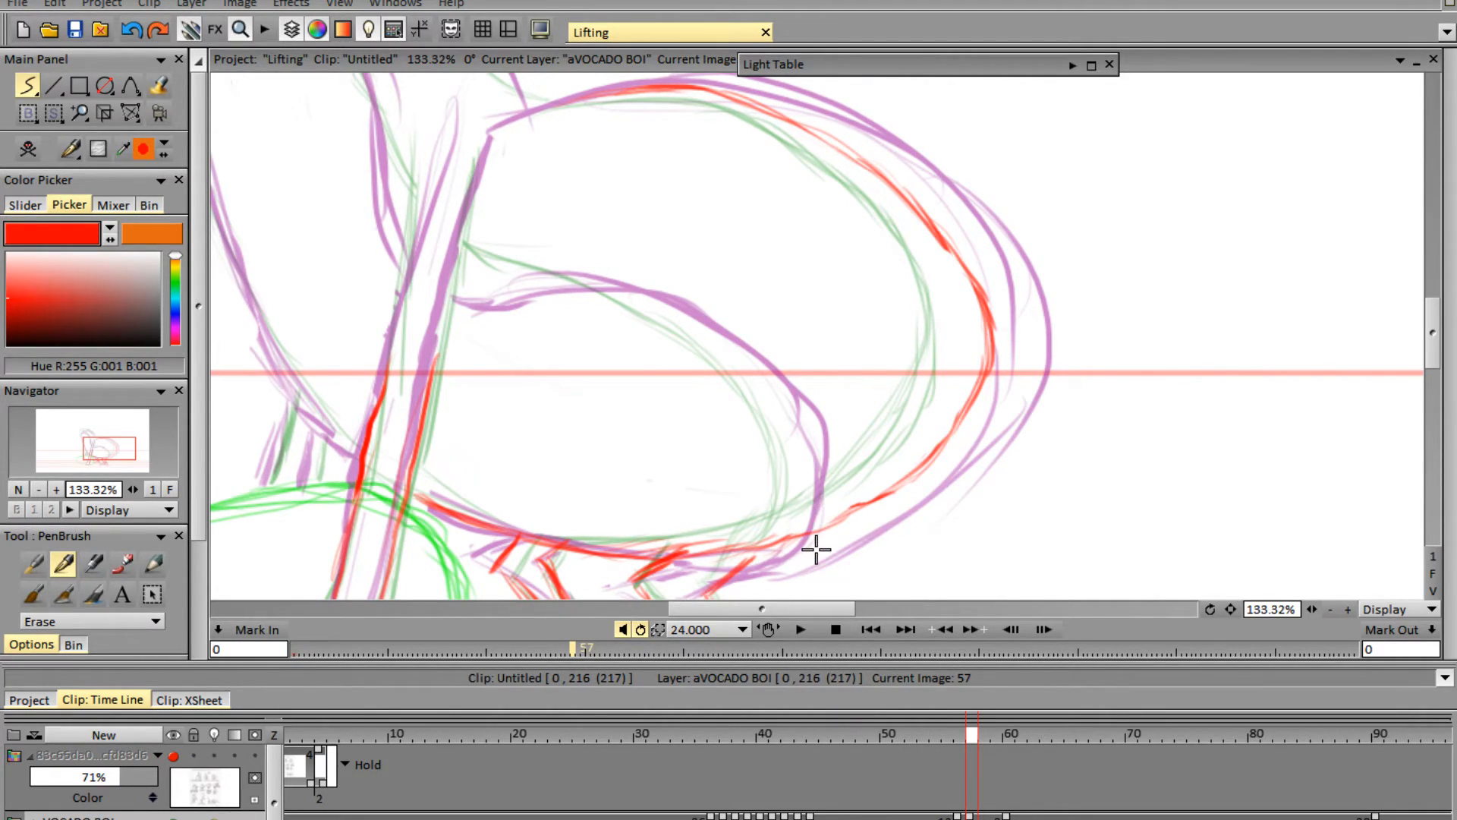
pyautogui.press('n')
# - Draw the dip where the back meets the head and start the line up the back of the head
pyautogui.moveTo(817, 604); pyautogui.dragTo(753, 608)
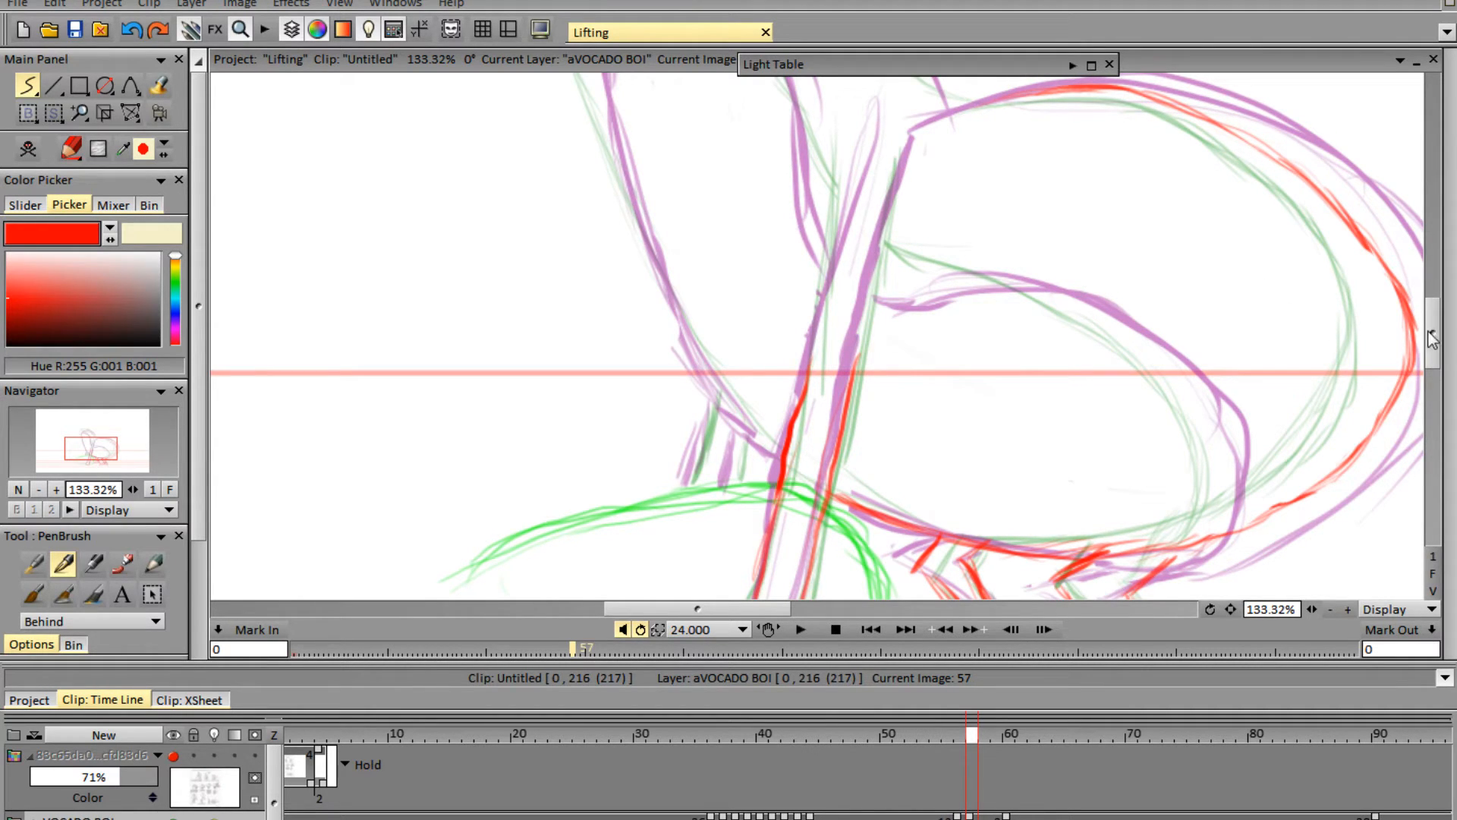
pyautogui.moveTo(1432, 337); pyautogui.dragTo(1418, 298)
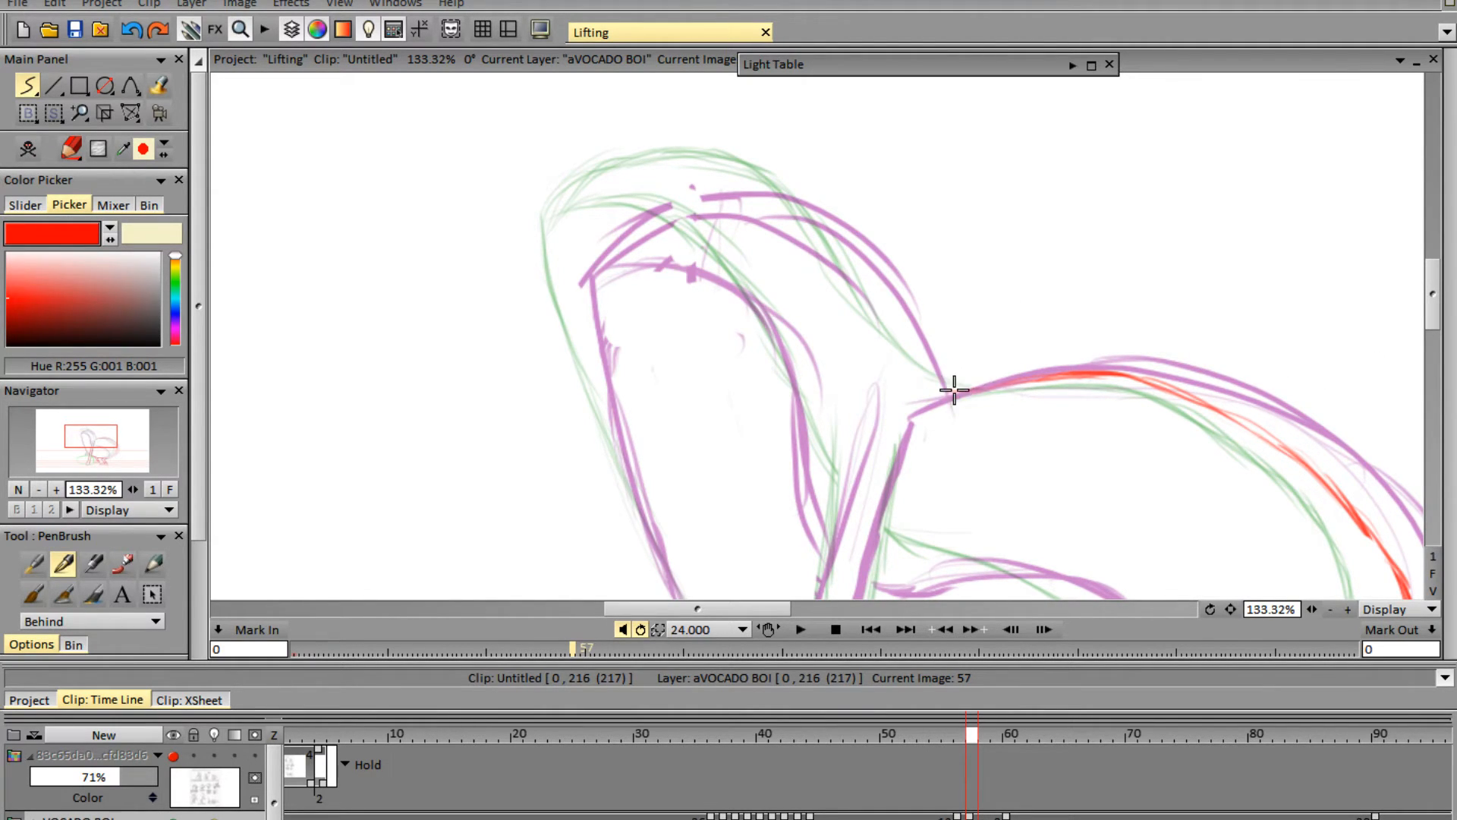
pyautogui.moveTo(950, 392); pyautogui.dragTo(1006, 385)
pyautogui.moveTo(918, 355); pyautogui.dragTo(941, 378)
pyautogui.moveTo(880, 295); pyautogui.dragTo(960, 387)
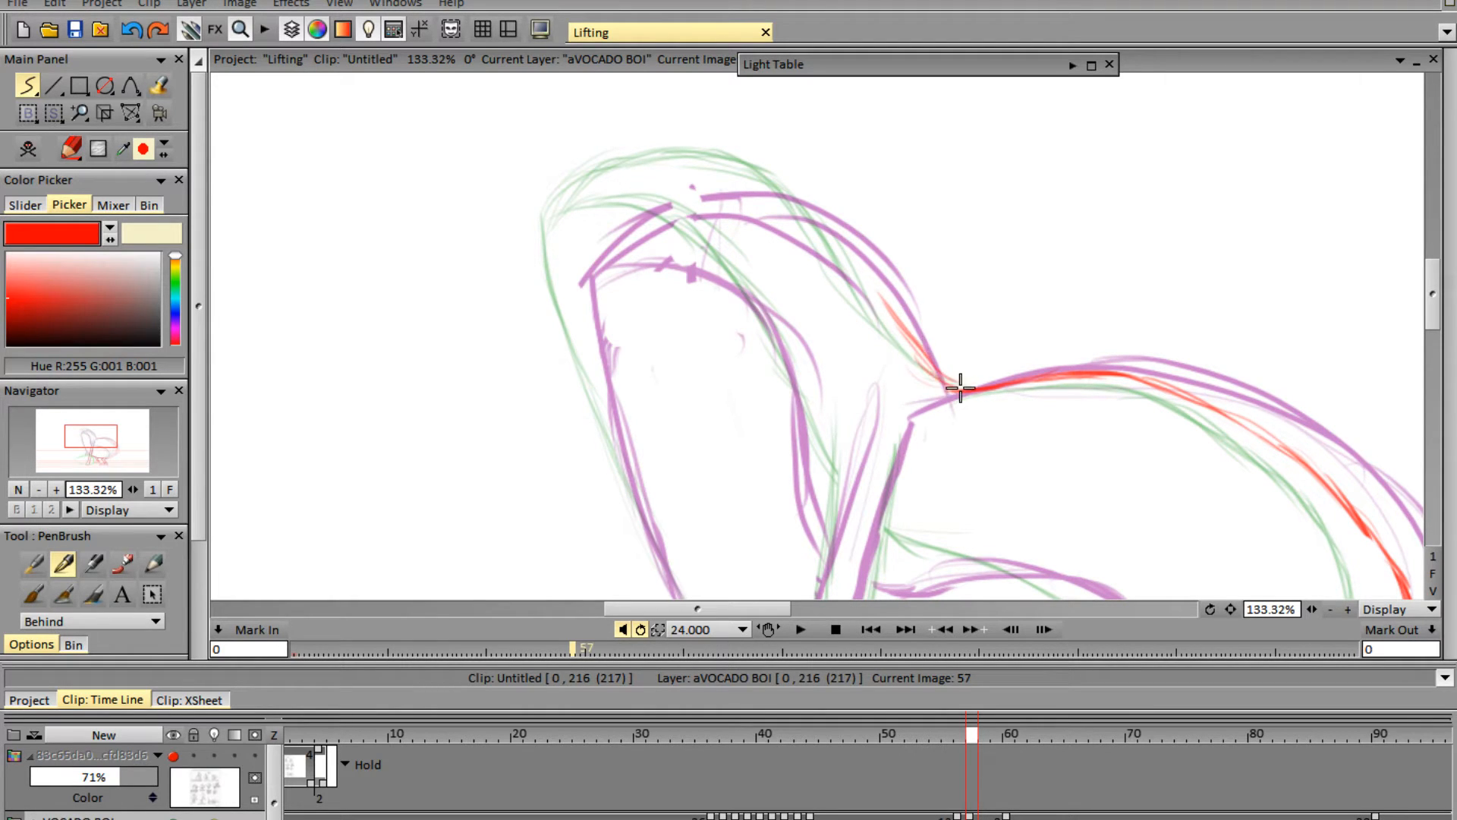
pyautogui.moveTo(918, 342); pyautogui.dragTo(856, 273)
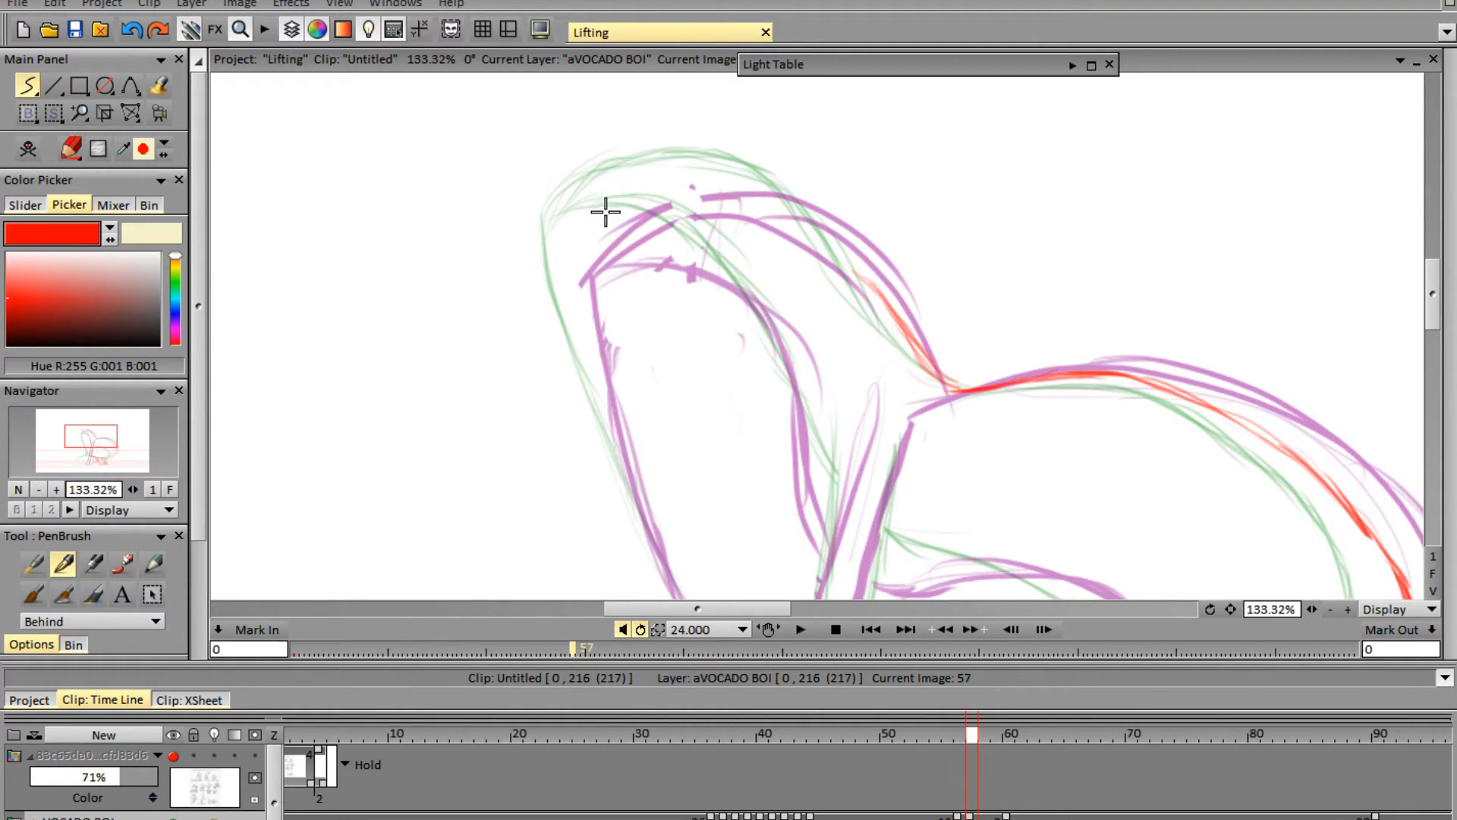
# - Draw the rounded top and the front edge of the head, plus the inner rim line curving down to the arm
pyautogui.moveTo(574, 237)
pyautogui.mouseDown()
pyautogui.moveTo(650, 174)
pyautogui.moveTo(592, 201)
pyautogui.moveTo(679, 173)
pyautogui.moveTo(646, 176)
pyautogui.moveTo(792, 216)
pyautogui.mouseUp()
pyautogui.moveTo(692, 180); pyautogui.dragTo(804, 218)
pyautogui.moveTo(730, 189)
pyautogui.mouseDown()
pyautogui.moveTo(851, 250)
pyautogui.moveTo(790, 217)
pyautogui.moveTo(881, 289)
pyautogui.mouseUp()
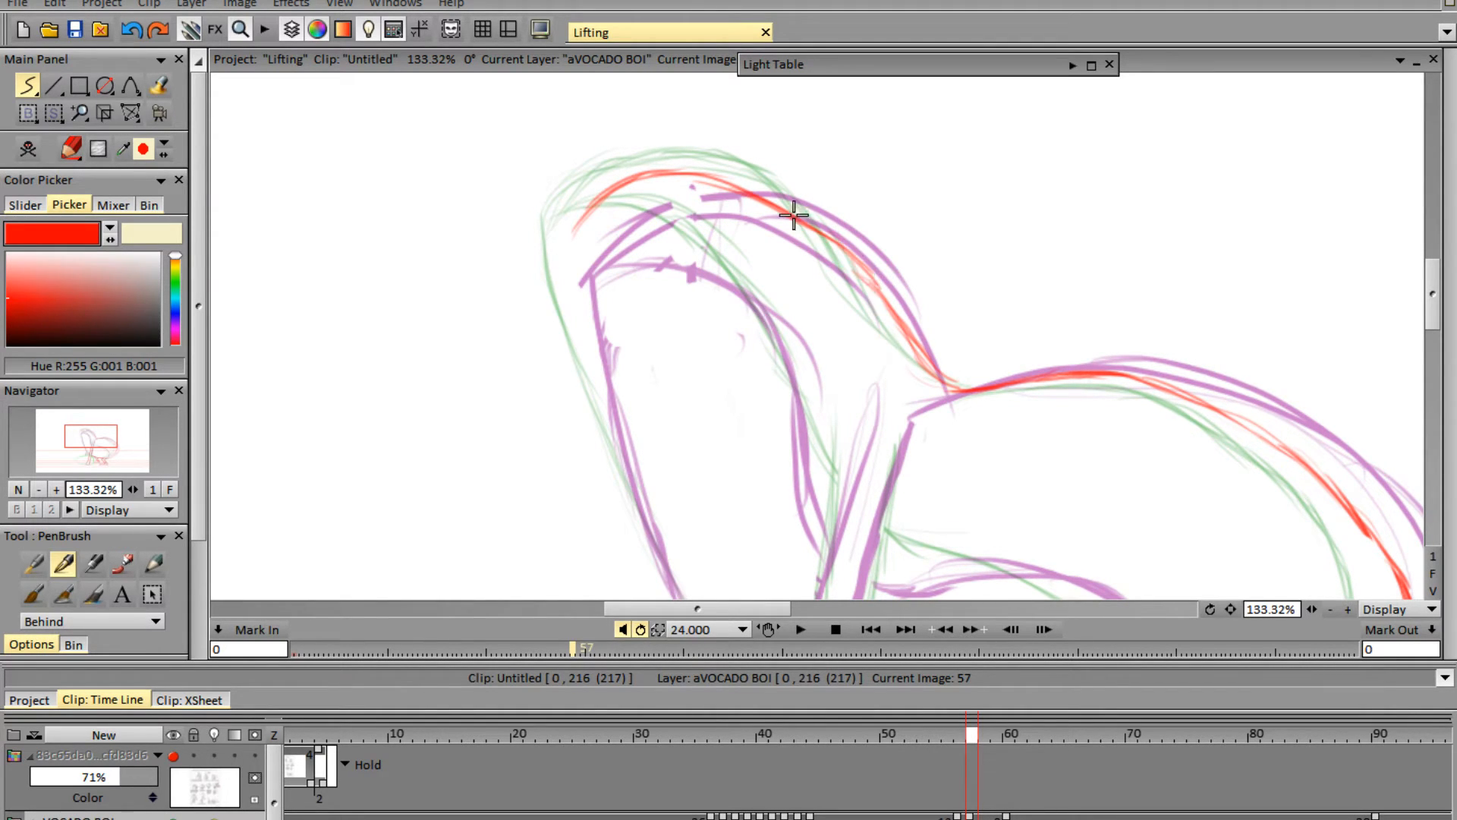
pyautogui.moveTo(570, 228); pyautogui.dragTo(595, 365)
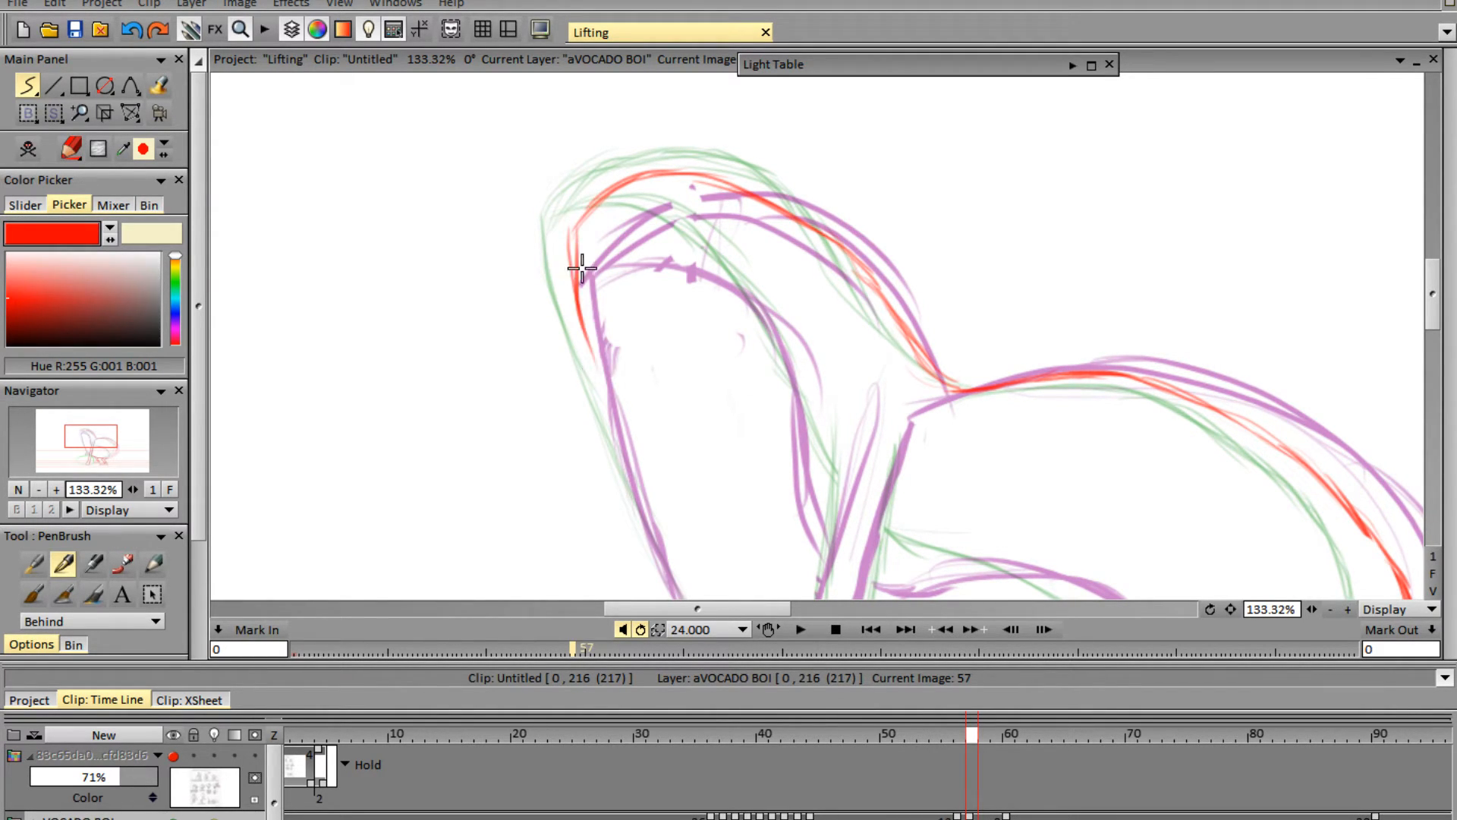
pyautogui.moveTo(578, 277)
pyautogui.mouseDown()
pyautogui.moveTo(610, 391)
pyautogui.moveTo(577, 294)
pyautogui.moveTo(591, 389)
pyautogui.moveTo(603, 398)
pyautogui.moveTo(594, 366)
pyautogui.moveTo(617, 453)
pyautogui.mouseUp()
pyautogui.moveTo(575, 243)
pyautogui.mouseDown()
pyautogui.moveTo(626, 229)
pyautogui.moveTo(707, 238)
pyautogui.moveTo(777, 348)
pyautogui.moveTo(833, 504)
pyautogui.mouseUp()
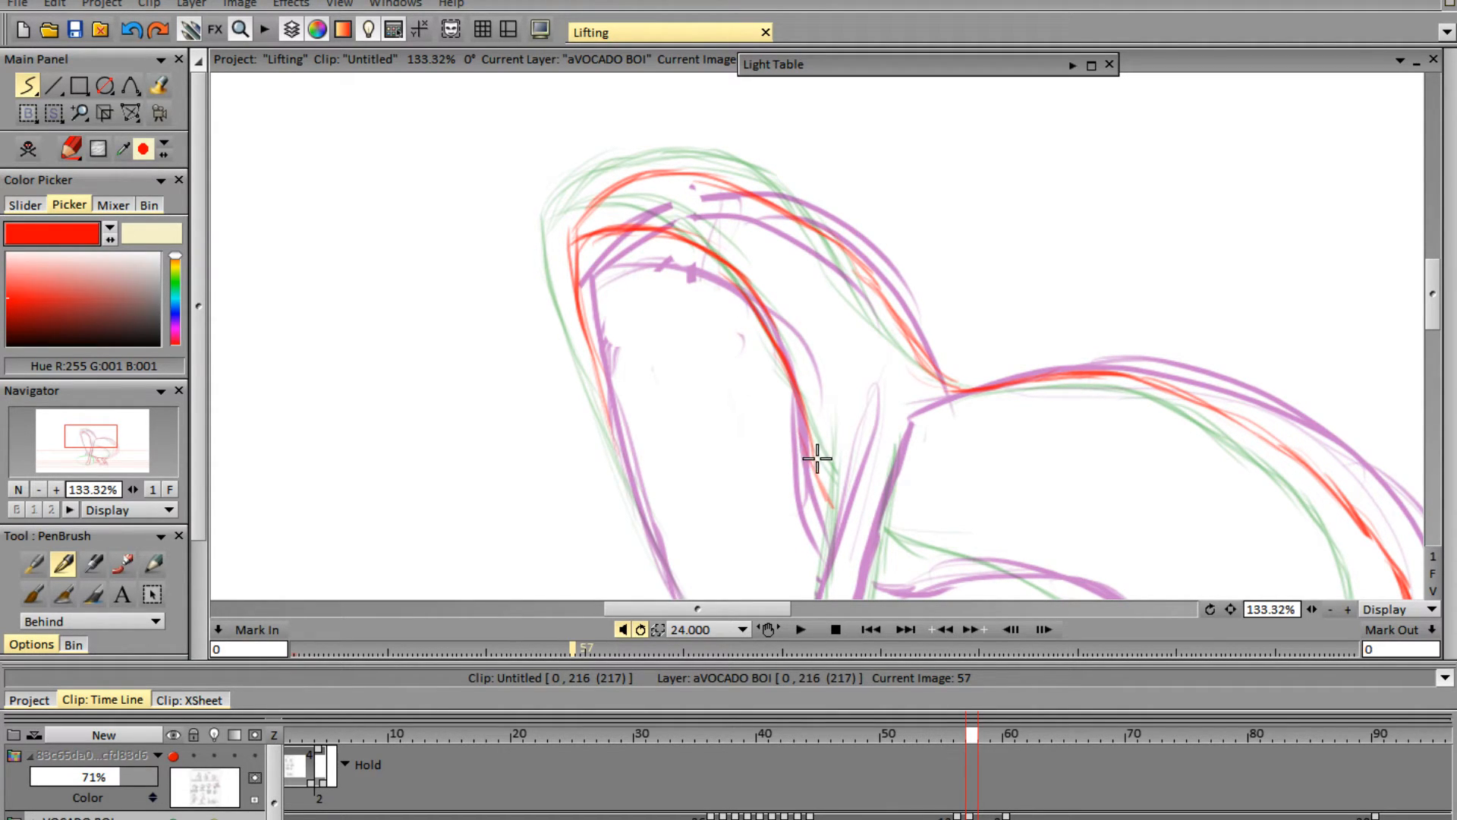
# - Thicken the line along the back of the head, erase that stretch and redraw it
pyautogui.moveTo(718, 184)
pyautogui.mouseDown()
pyautogui.moveTo(823, 224)
pyautogui.moveTo(775, 201)
pyautogui.moveTo(876, 278)
pyautogui.moveTo(888, 313)
pyautogui.mouseUp()
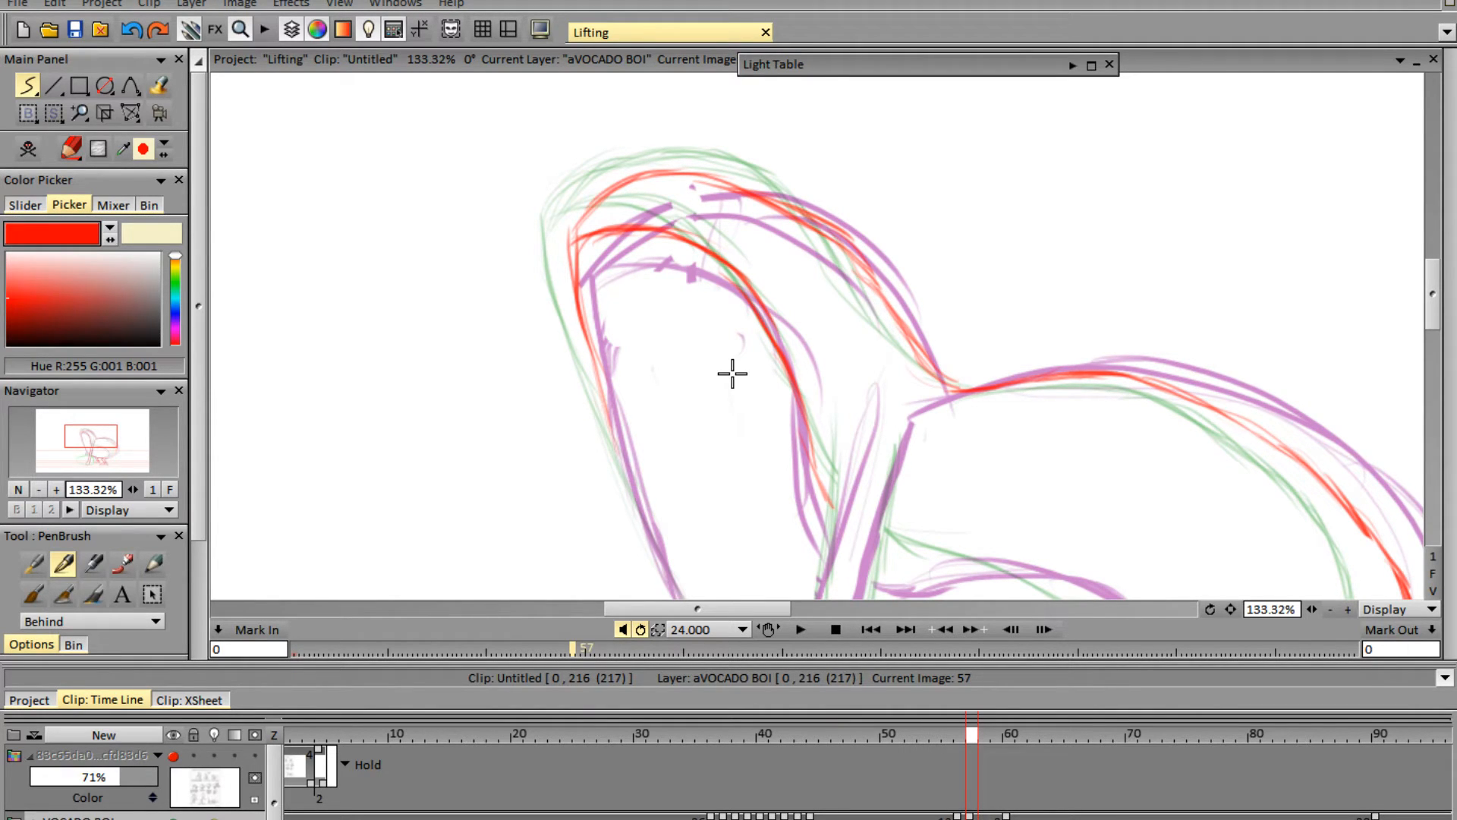
pyautogui.press('e')
pyautogui.moveTo(721, 193)
pyautogui.mouseDown()
pyautogui.moveTo(859, 258)
pyautogui.moveTo(868, 301)
pyautogui.mouseUp()
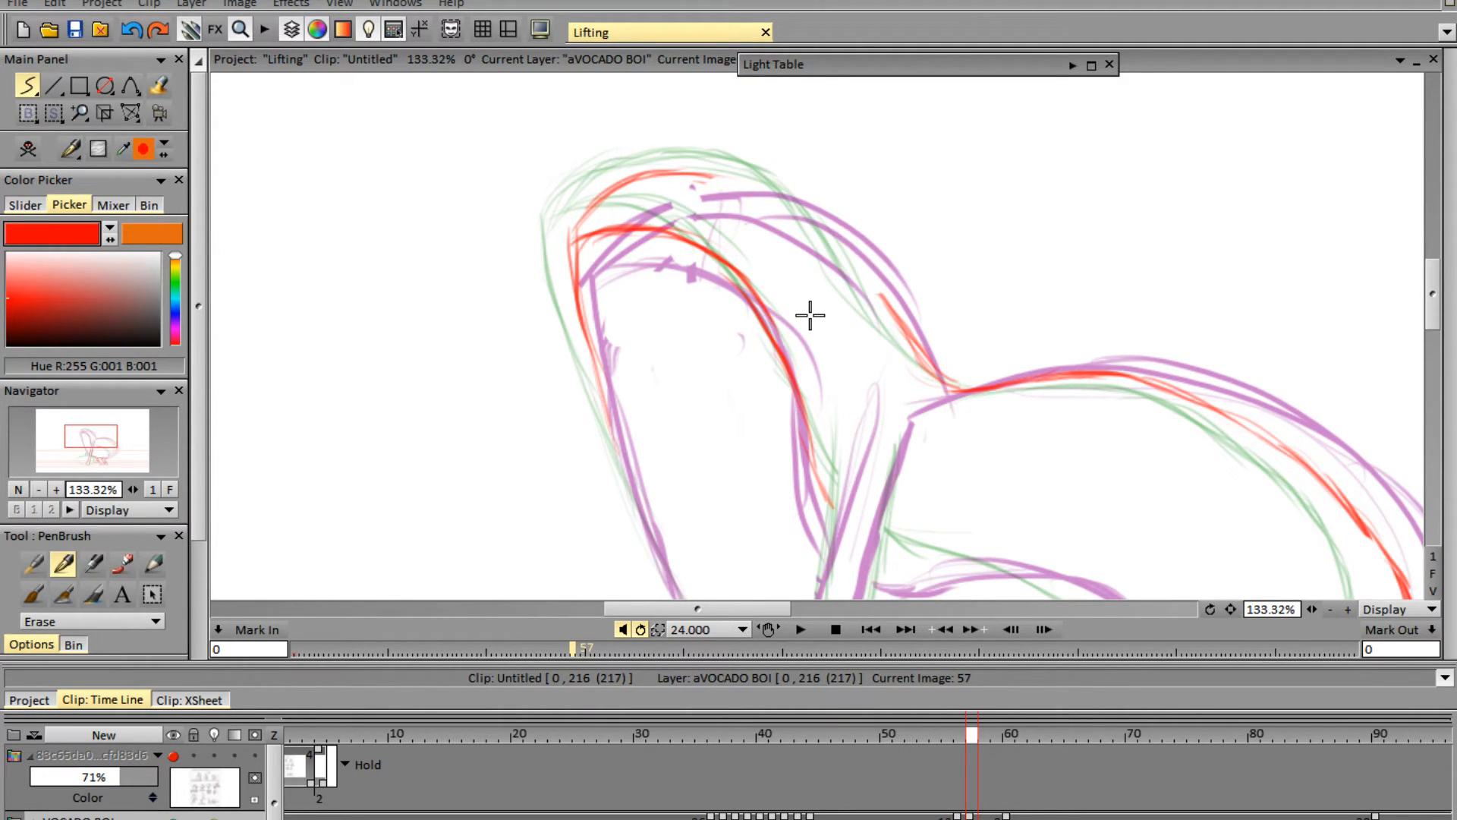
pyautogui.press('e')
pyautogui.moveTo(701, 176)
pyautogui.mouseDown()
pyautogui.moveTo(768, 196)
pyautogui.moveTo(750, 190)
pyautogui.moveTo(892, 329)
pyautogui.moveTo(914, 302)
pyautogui.mouseUp()
# - Continue the front of the body from the head down to the near arm and reinforce its lower part
pyautogui.moveTo(1437, 312); pyautogui.dragTo(1436, 341)
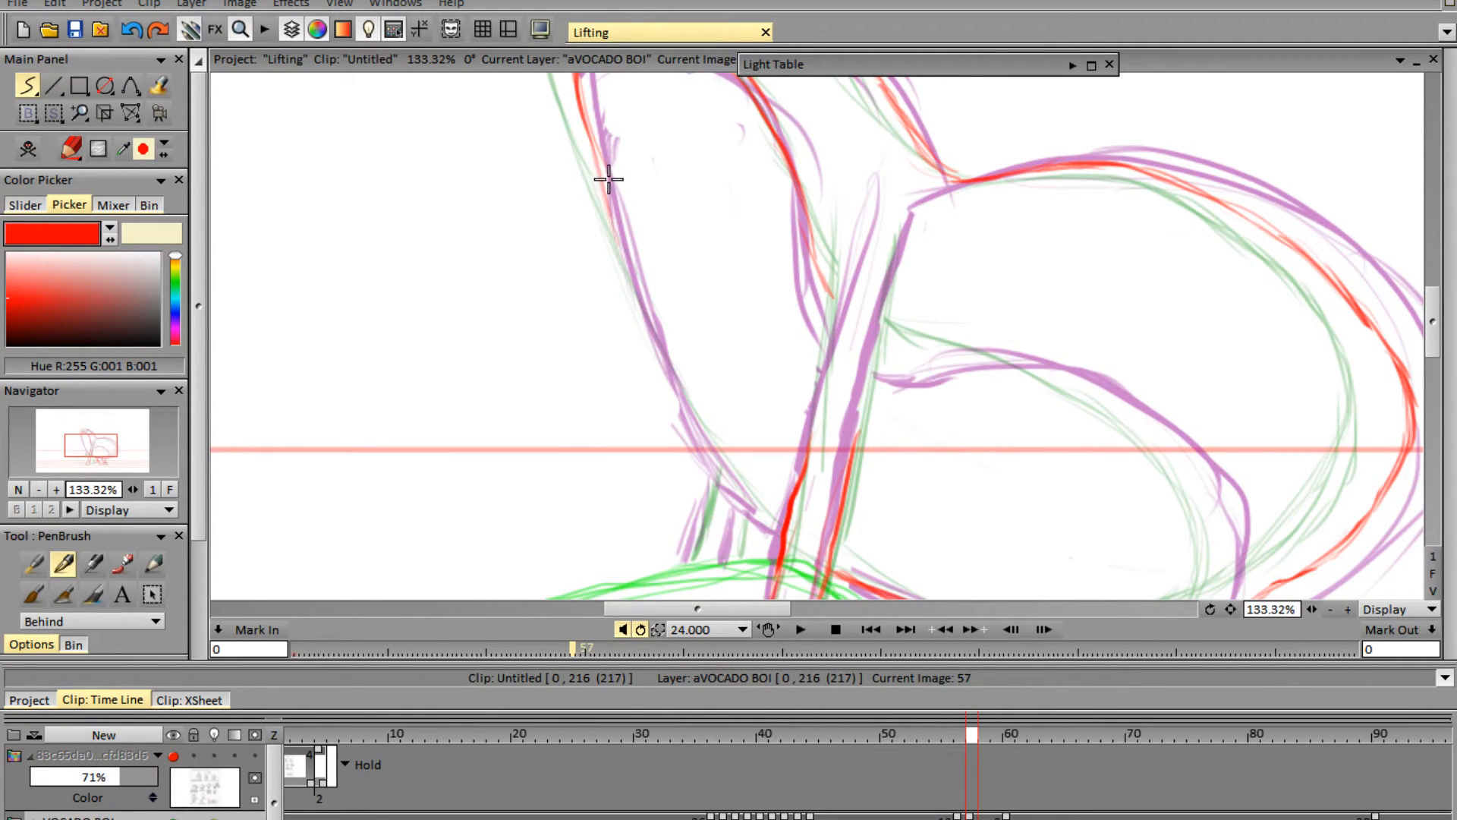
pyautogui.moveTo(608, 186)
pyautogui.mouseDown()
pyautogui.moveTo(706, 459)
pyautogui.moveTo(698, 439)
pyautogui.moveTo(777, 535)
pyautogui.mouseUp()
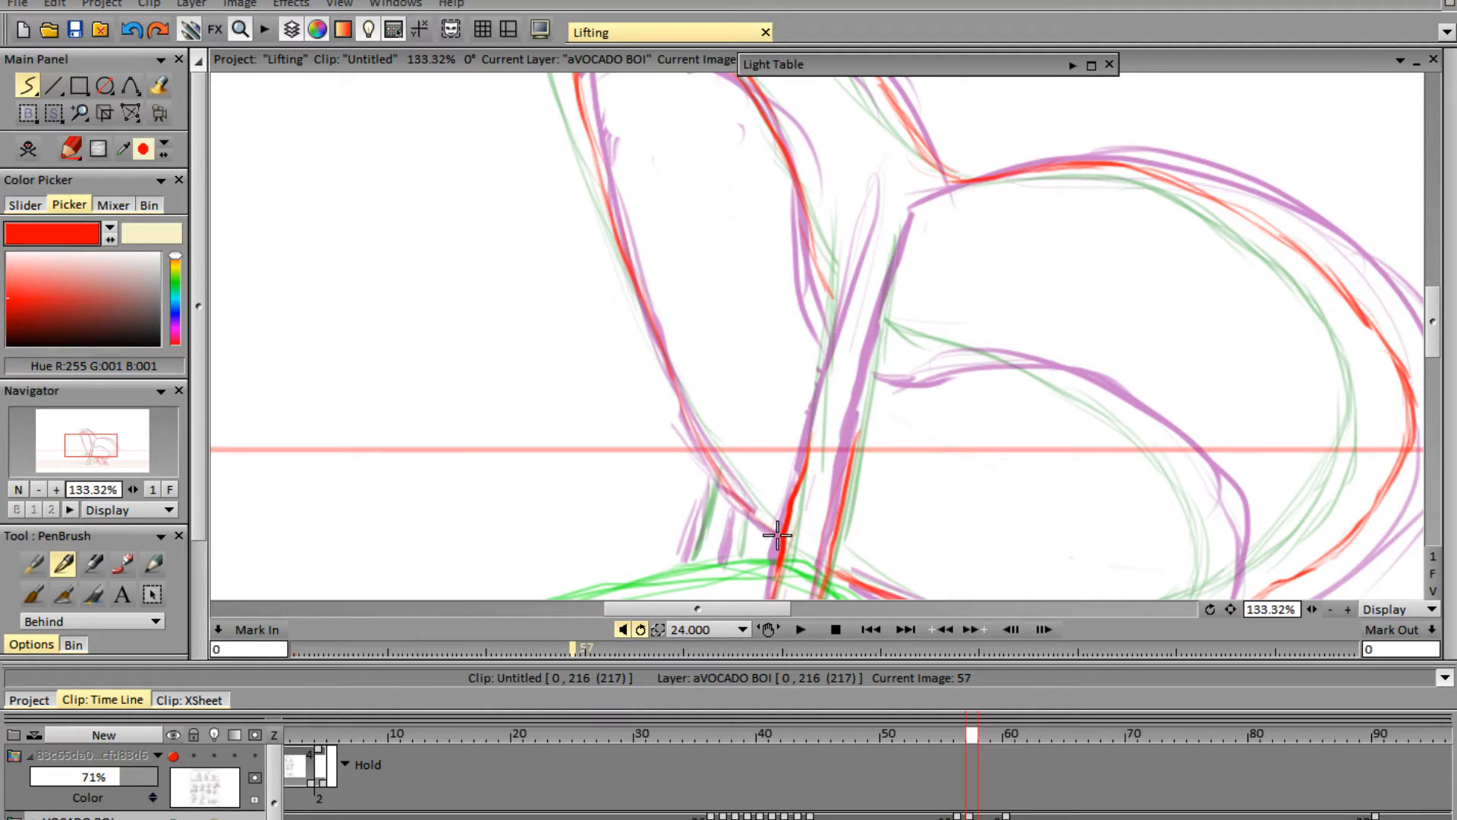
pyautogui.moveTo(664, 358); pyautogui.dragTo(722, 494)
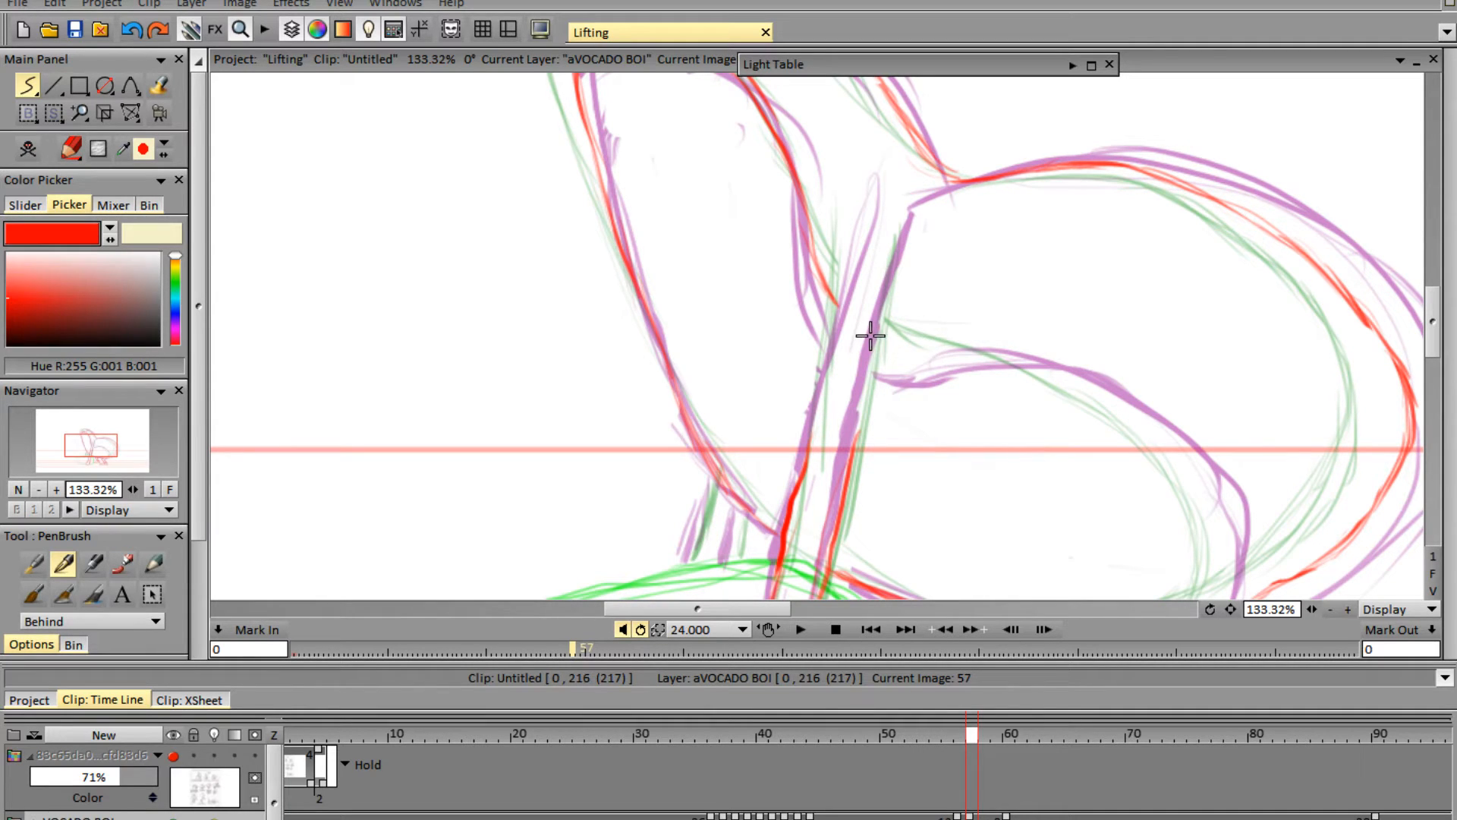
# - Draw the inner belly contour from the near arm over and down to the body's underside
pyautogui.moveTo(870, 336); pyautogui.dragTo(1148, 412)
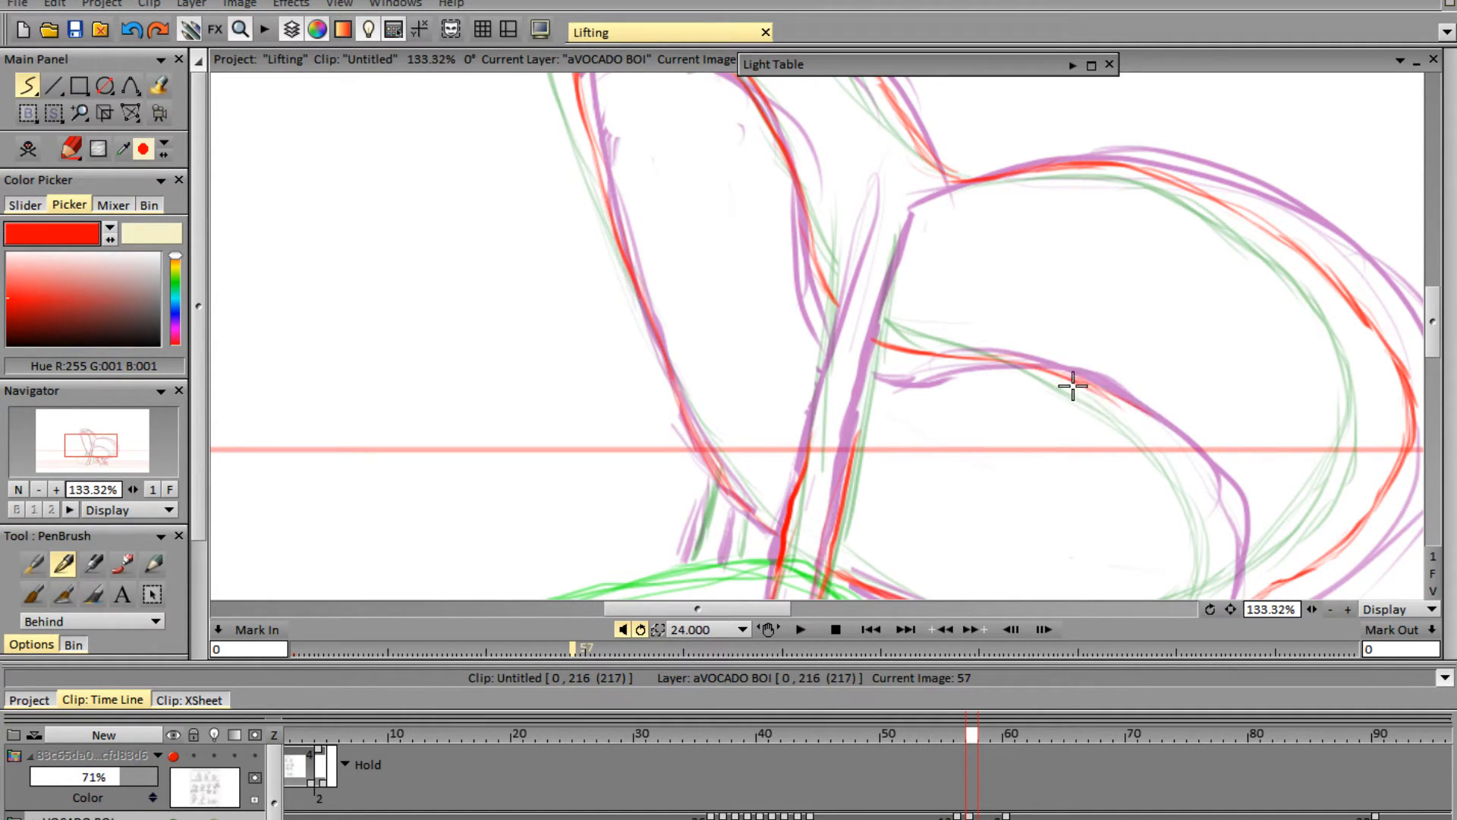
pyautogui.moveTo(1072, 385); pyautogui.dragTo(1199, 474)
pyautogui.moveTo(1151, 417)
pyautogui.mouseDown()
pyautogui.moveTo(1206, 491)
pyautogui.moveTo(1222, 568)
pyautogui.mouseUp()
pyautogui.moveTo(1434, 341); pyautogui.dragTo(1449, 363)
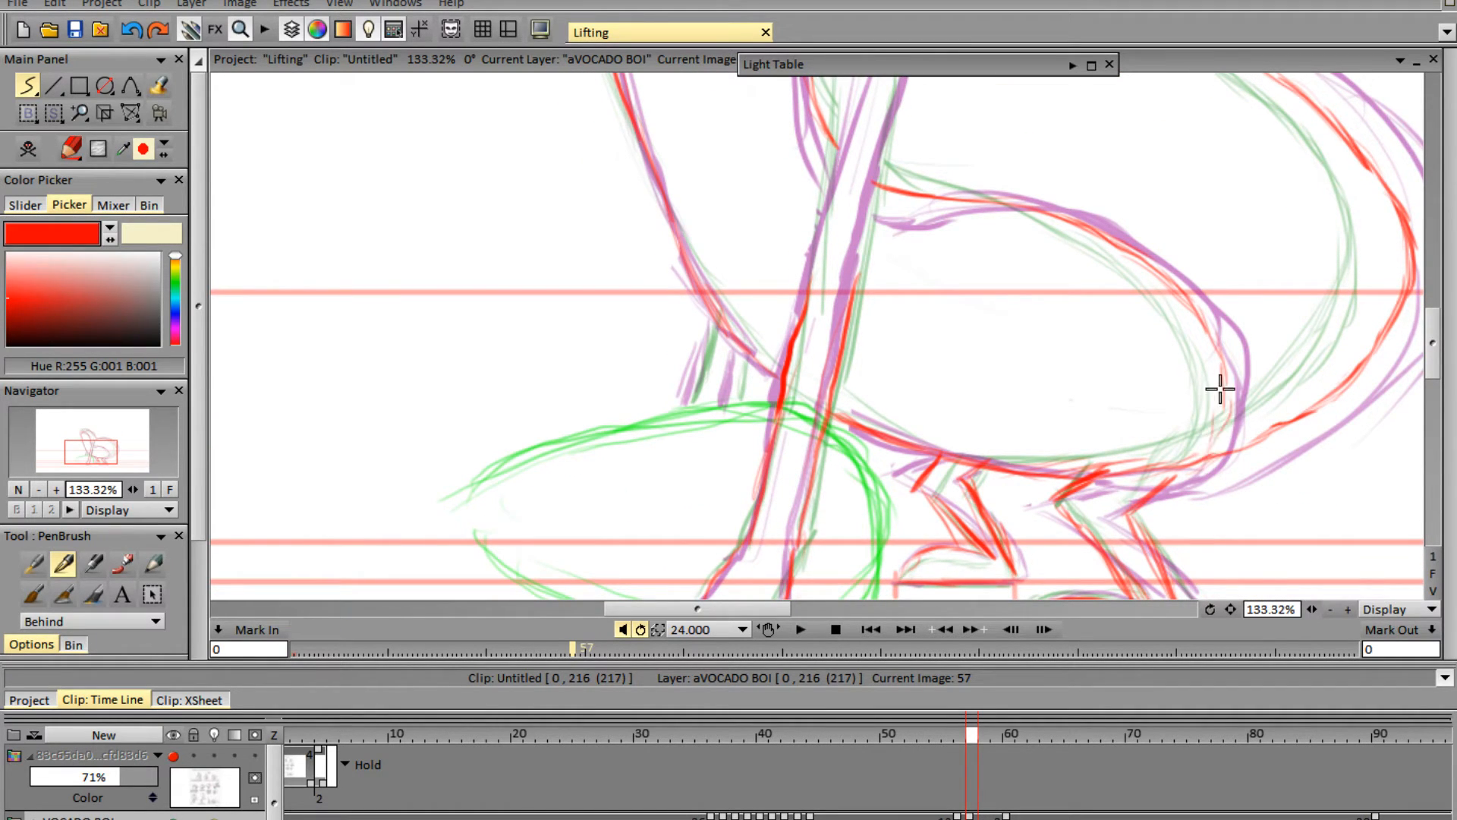
pyautogui.moveTo(1219, 380); pyautogui.dragTo(1224, 439)
pyautogui.moveTo(1208, 324)
pyautogui.mouseDown()
pyautogui.moveTo(1229, 376)
pyautogui.moveTo(1218, 448)
pyautogui.moveTo(1223, 367)
pyautogui.mouseUp()
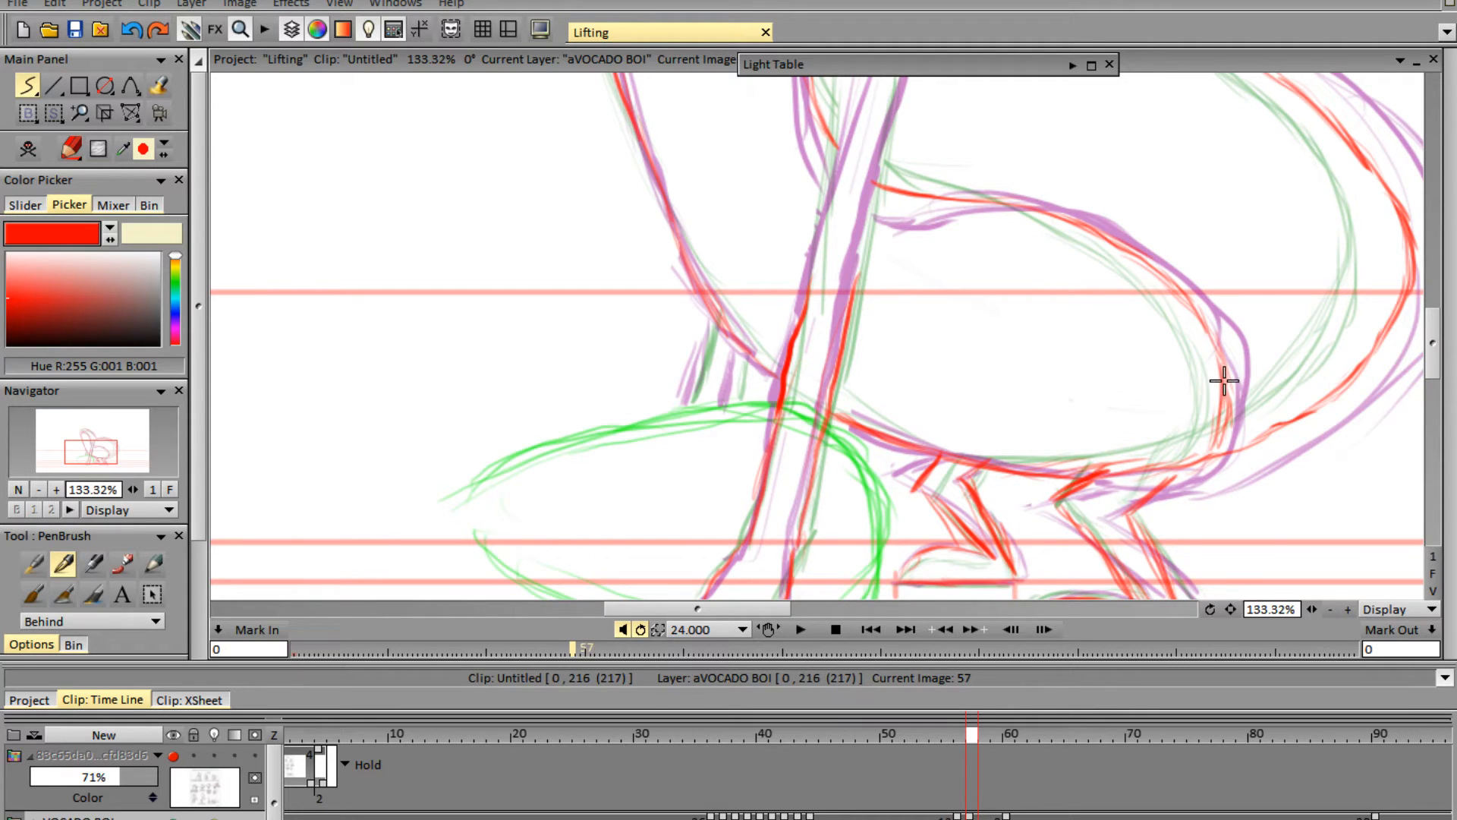
# - Draw both upper edges of the near arm to the shoulder and the short far arm above the green object
pyautogui.moveTo(1434, 364); pyautogui.dragTo(1433, 343)
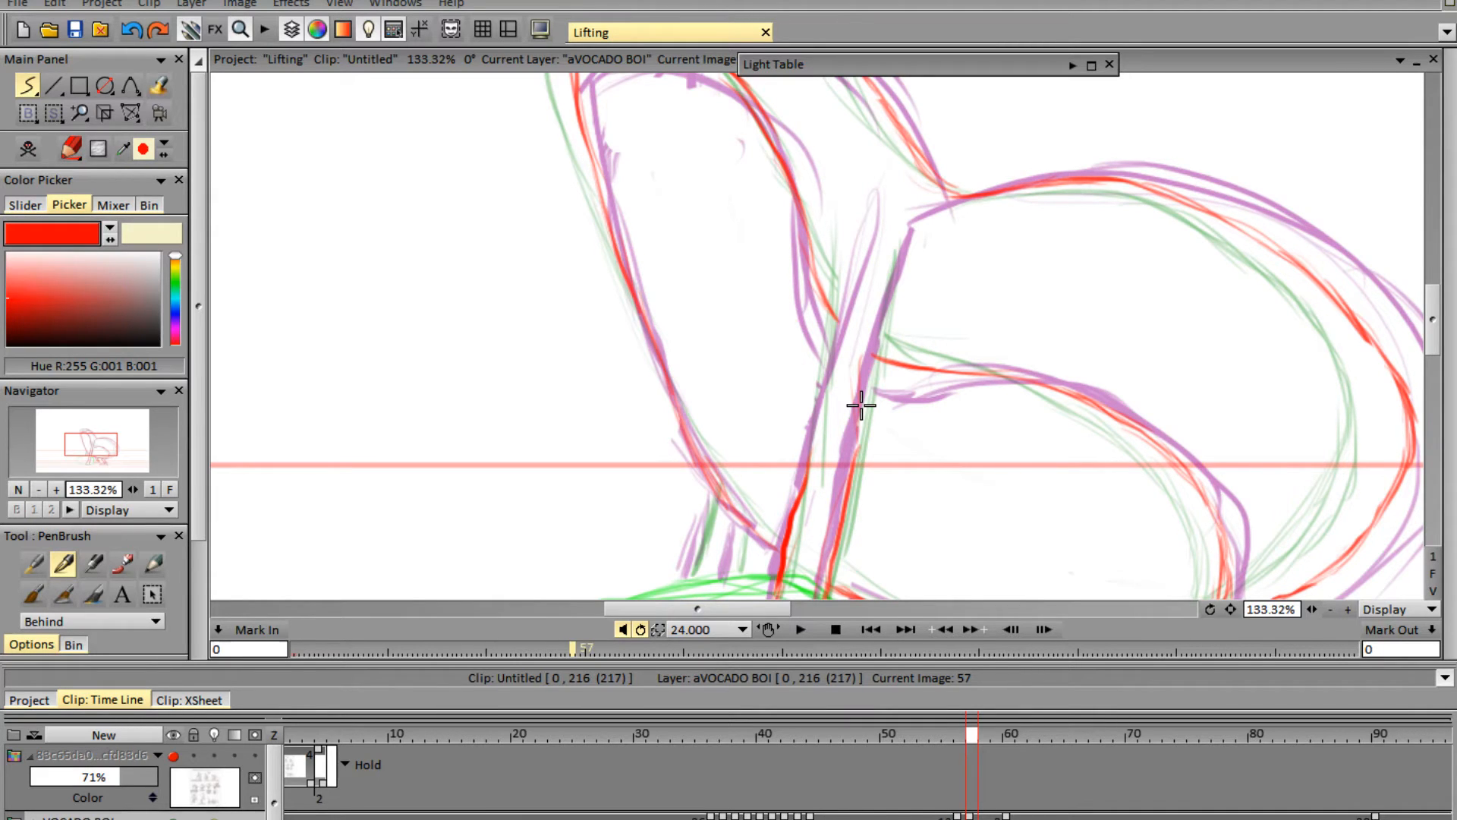
pyautogui.moveTo(882, 259); pyautogui.dragTo(858, 433)
pyautogui.moveTo(838, 234); pyautogui.dragTo(835, 406)
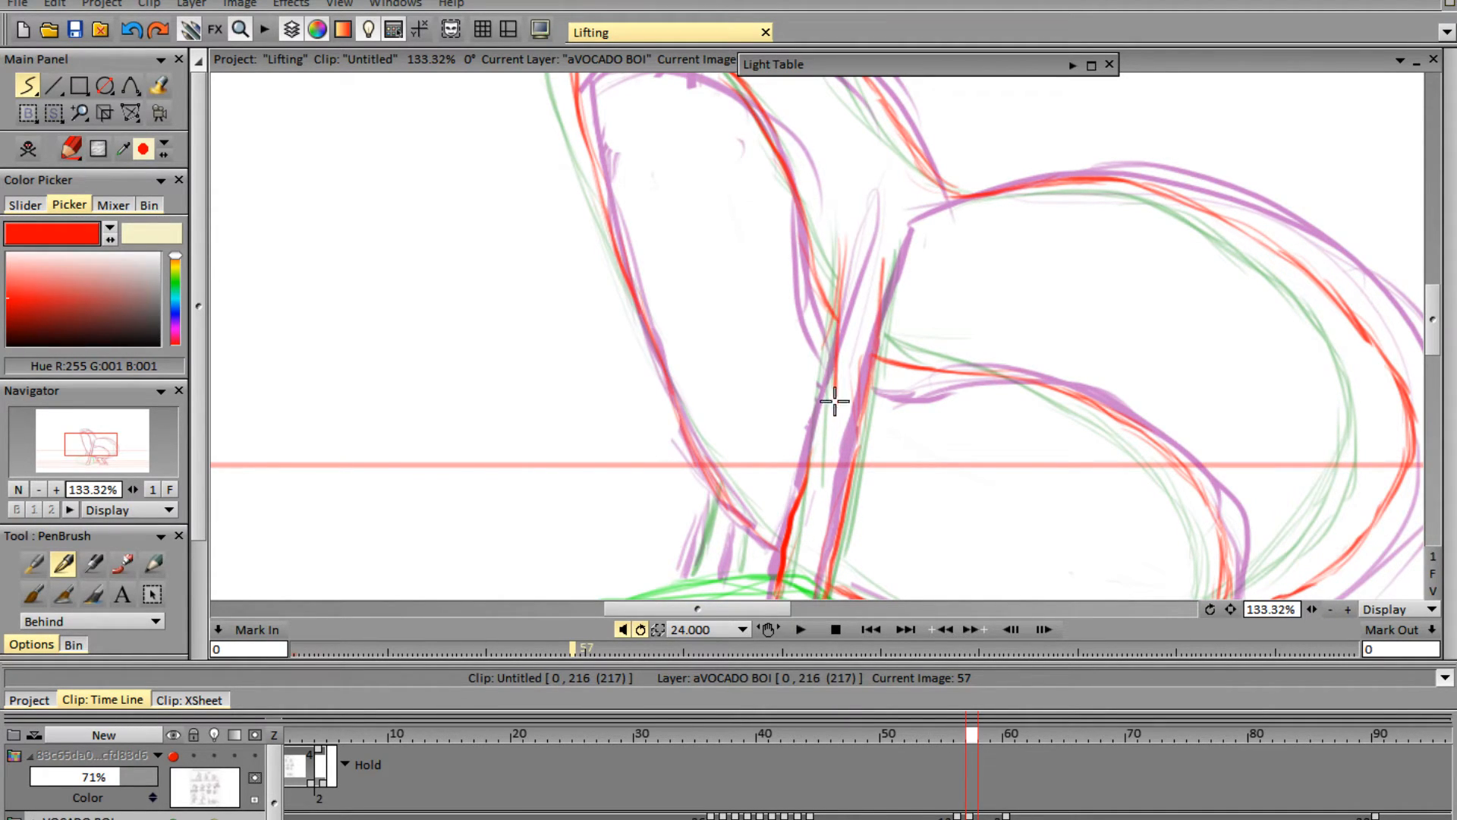
pyautogui.moveTo(837, 322); pyautogui.dragTo(811, 446)
pyautogui.moveTo(1432, 332); pyautogui.dragTo(1434, 368)
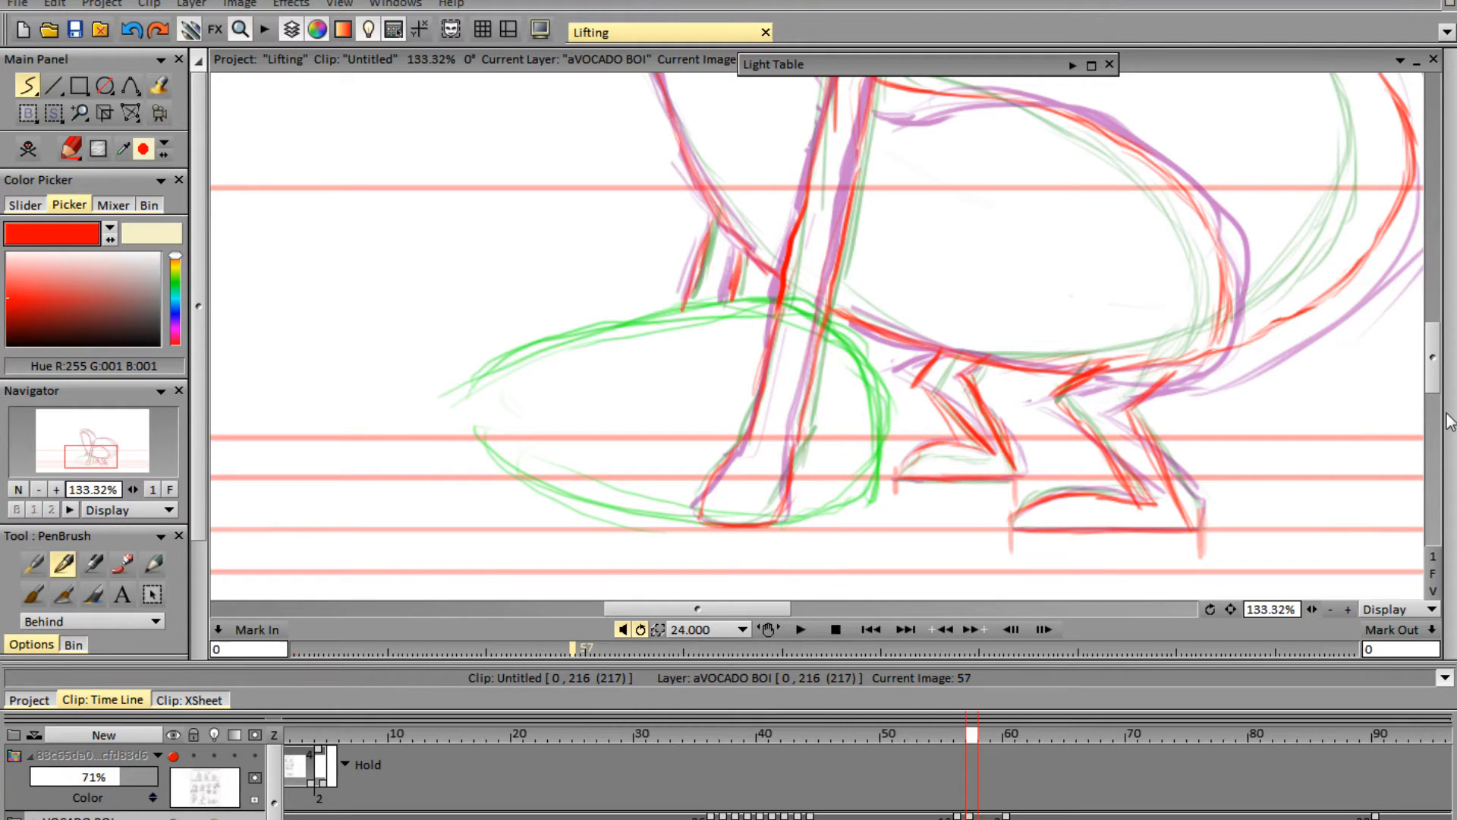
# - Advance to frame 58 and start a blank drawing there
pyautogui.moveTo(1432, 363)
pyautogui.mouseDown()
pyautogui.moveTo(1416, 307)
pyautogui.moveTo(1452, 363)
pyautogui.moveTo(1447, 341)
pyautogui.mouseUp()
pyautogui.moveTo(1434, 475)
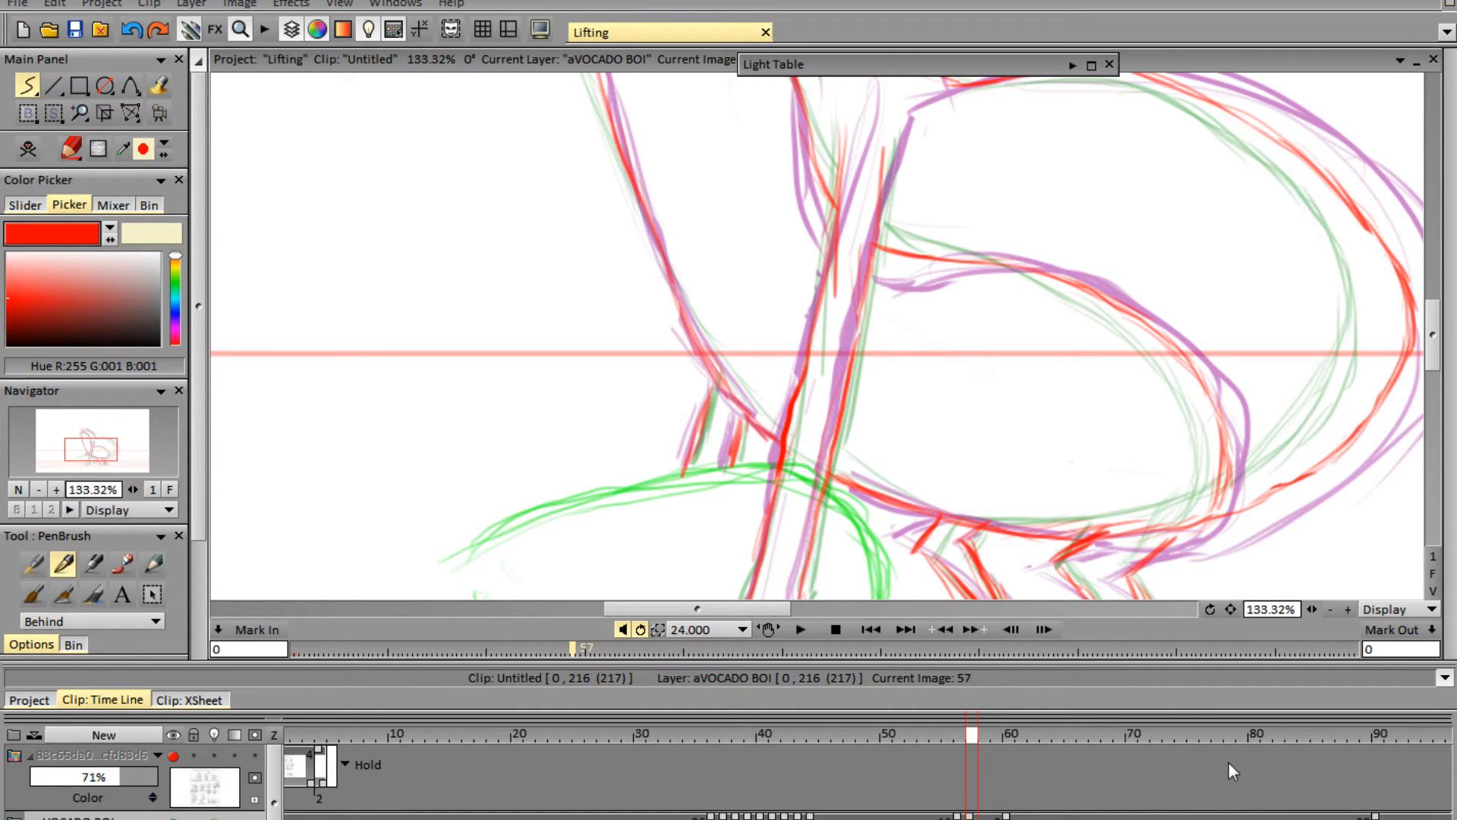
pyautogui.press('Right')
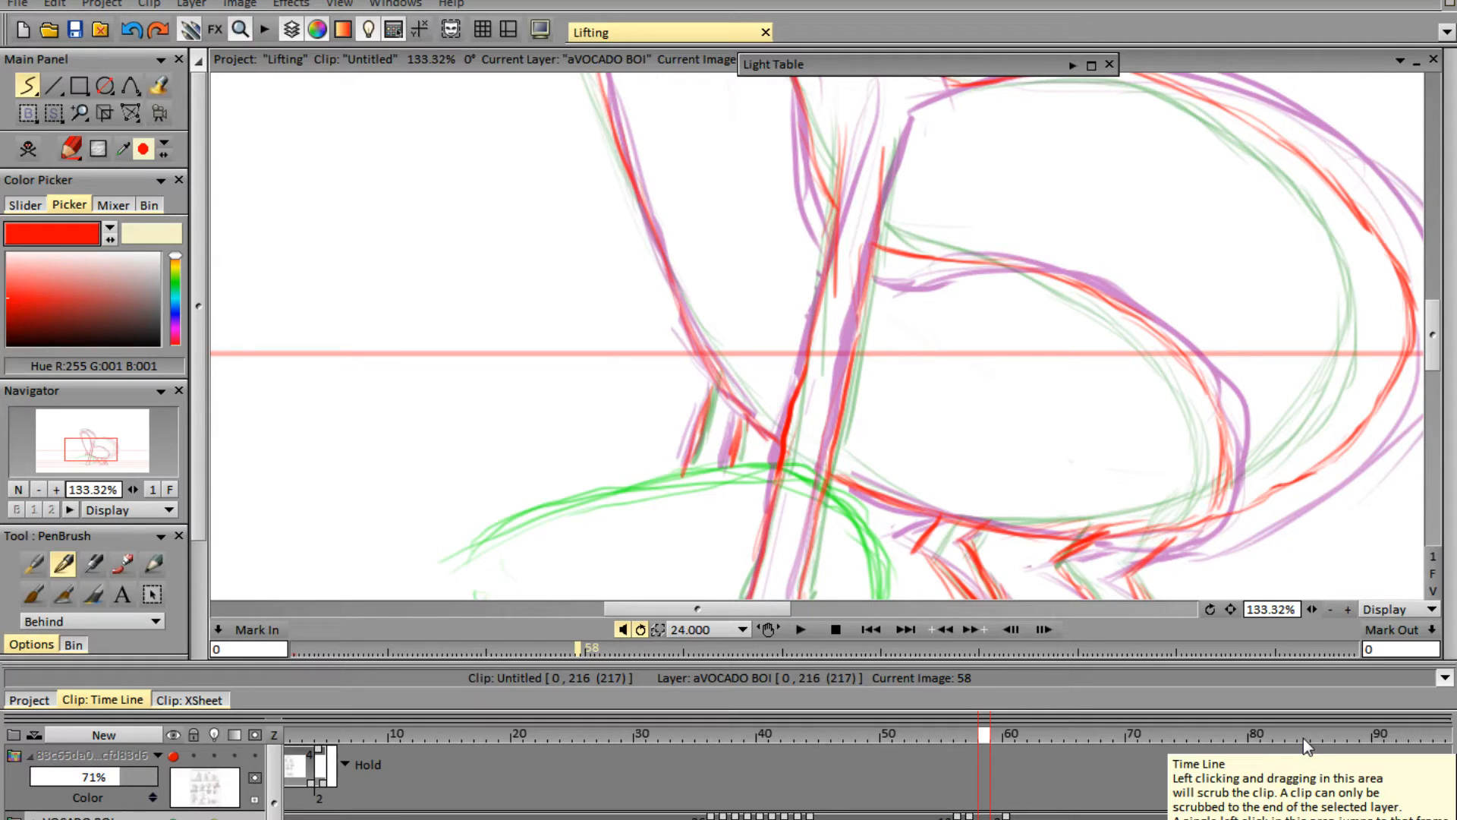
pyautogui.press('Delete')
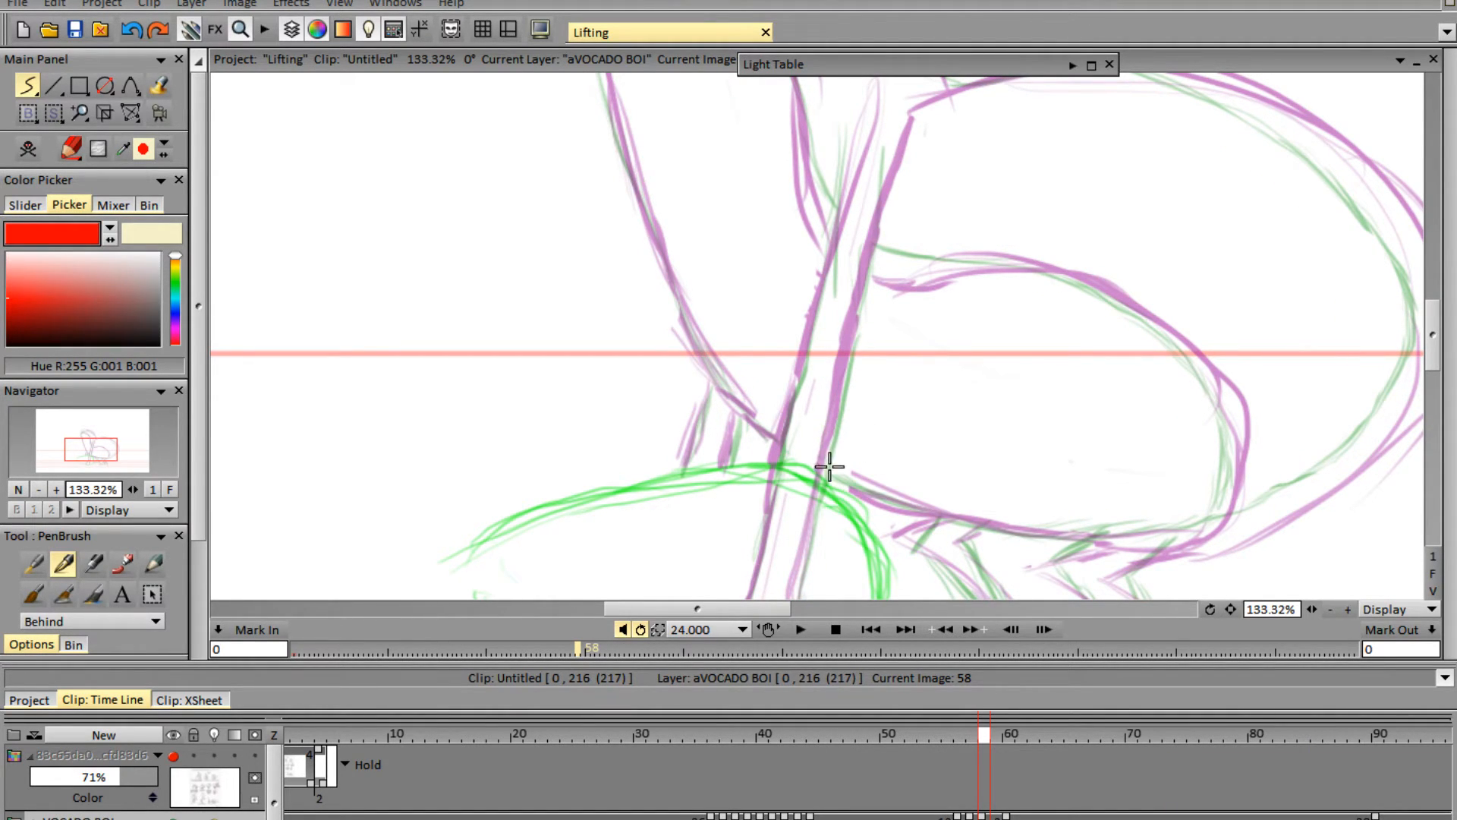
# - Draw the body's underside and the bent far leg with its foot, midway between the neighbouring poses
pyautogui.moveTo(824, 473)
pyautogui.mouseDown()
pyautogui.moveTo(889, 506)
pyautogui.moveTo(849, 486)
pyautogui.moveTo(876, 507)
pyautogui.moveTo(1103, 544)
pyautogui.mouseUp()
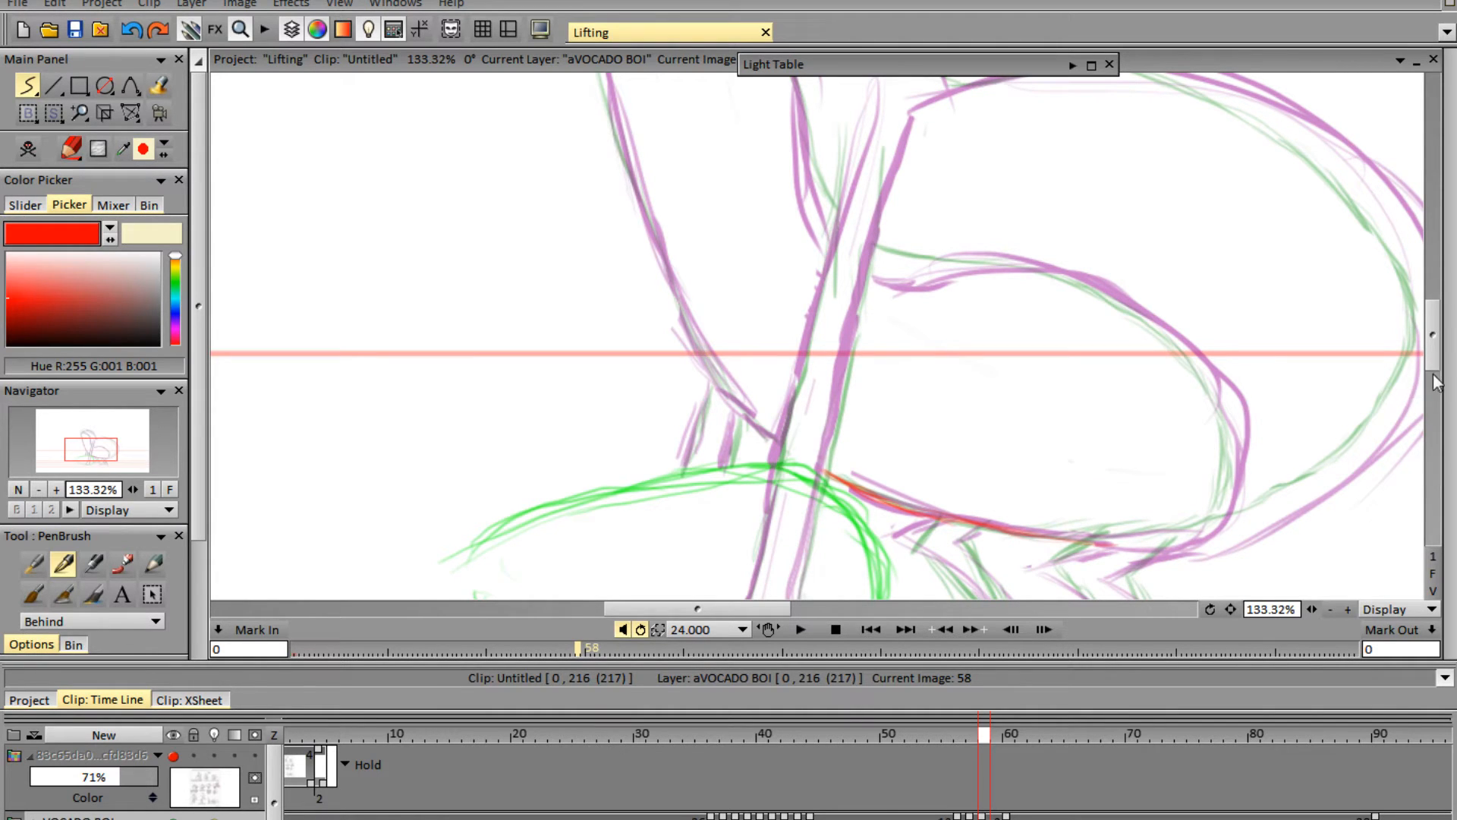
pyautogui.moveTo(1434, 355); pyautogui.dragTo(1434, 378)
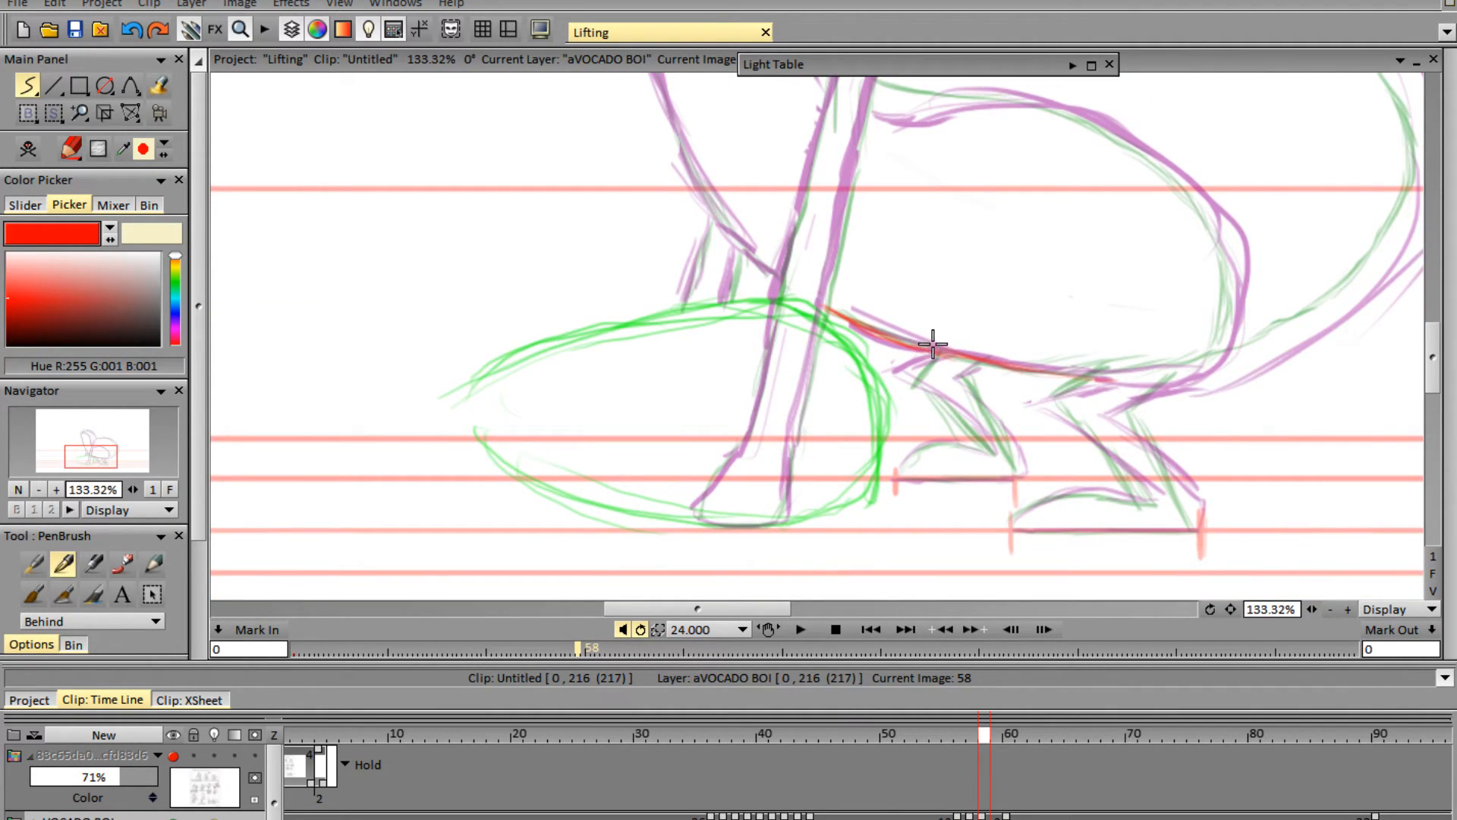
pyautogui.moveTo(922, 356)
pyautogui.mouseDown()
pyautogui.moveTo(903, 380)
pyautogui.moveTo(980, 445)
pyautogui.mouseUp()
pyautogui.moveTo(969, 361)
pyautogui.mouseDown()
pyautogui.moveTo(948, 383)
pyautogui.moveTo(1019, 471)
pyautogui.moveTo(950, 442)
pyautogui.moveTo(898, 472)
pyautogui.mouseUp()
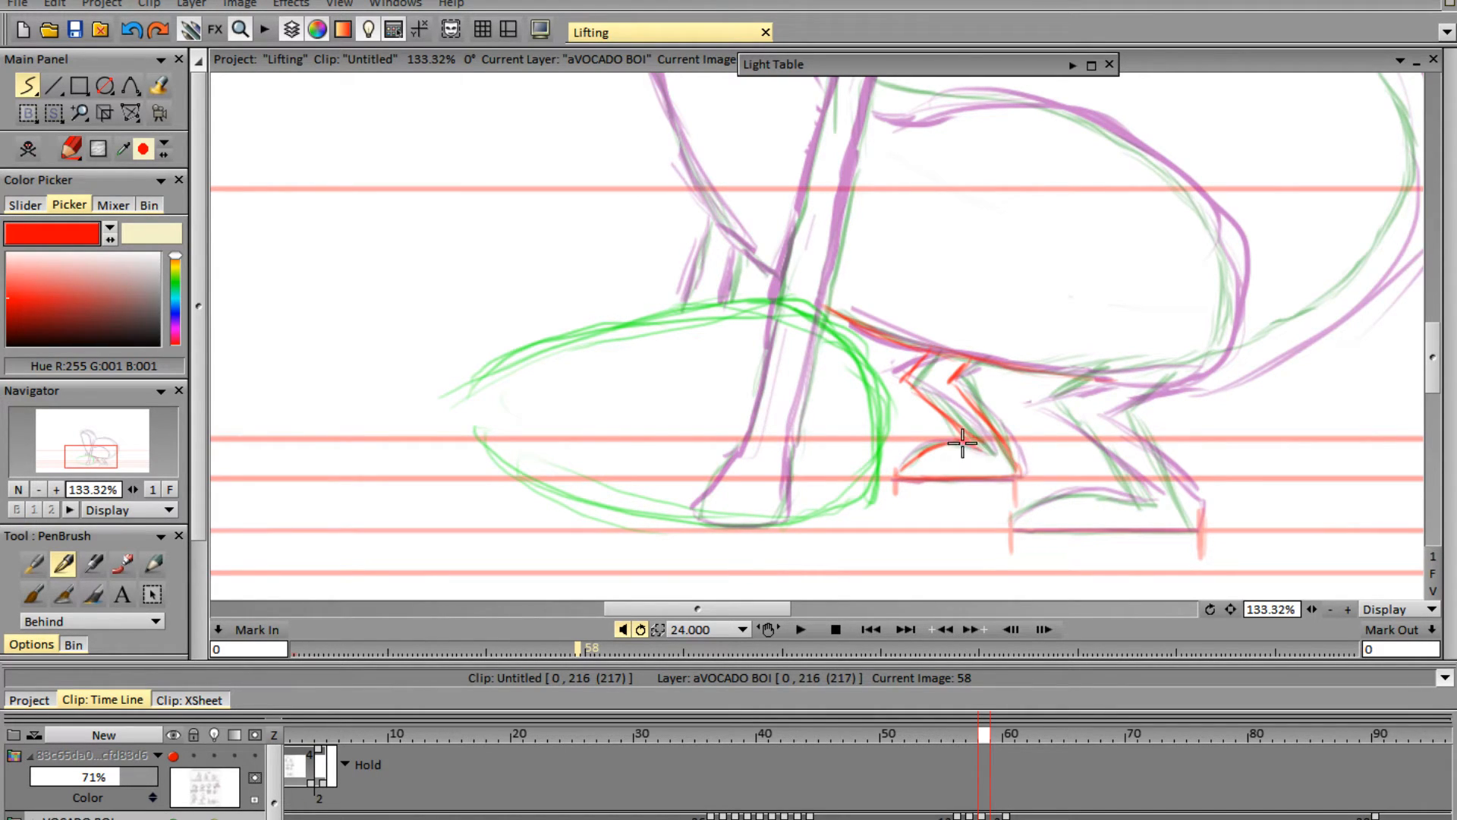
# - Draw the near foot on its ground line and the bent near leg up to the body's underside
pyautogui.moveTo(1011, 526)
pyautogui.mouseDown()
pyautogui.moveTo(1097, 489)
pyautogui.moveTo(1144, 502)
pyautogui.mouseUp()
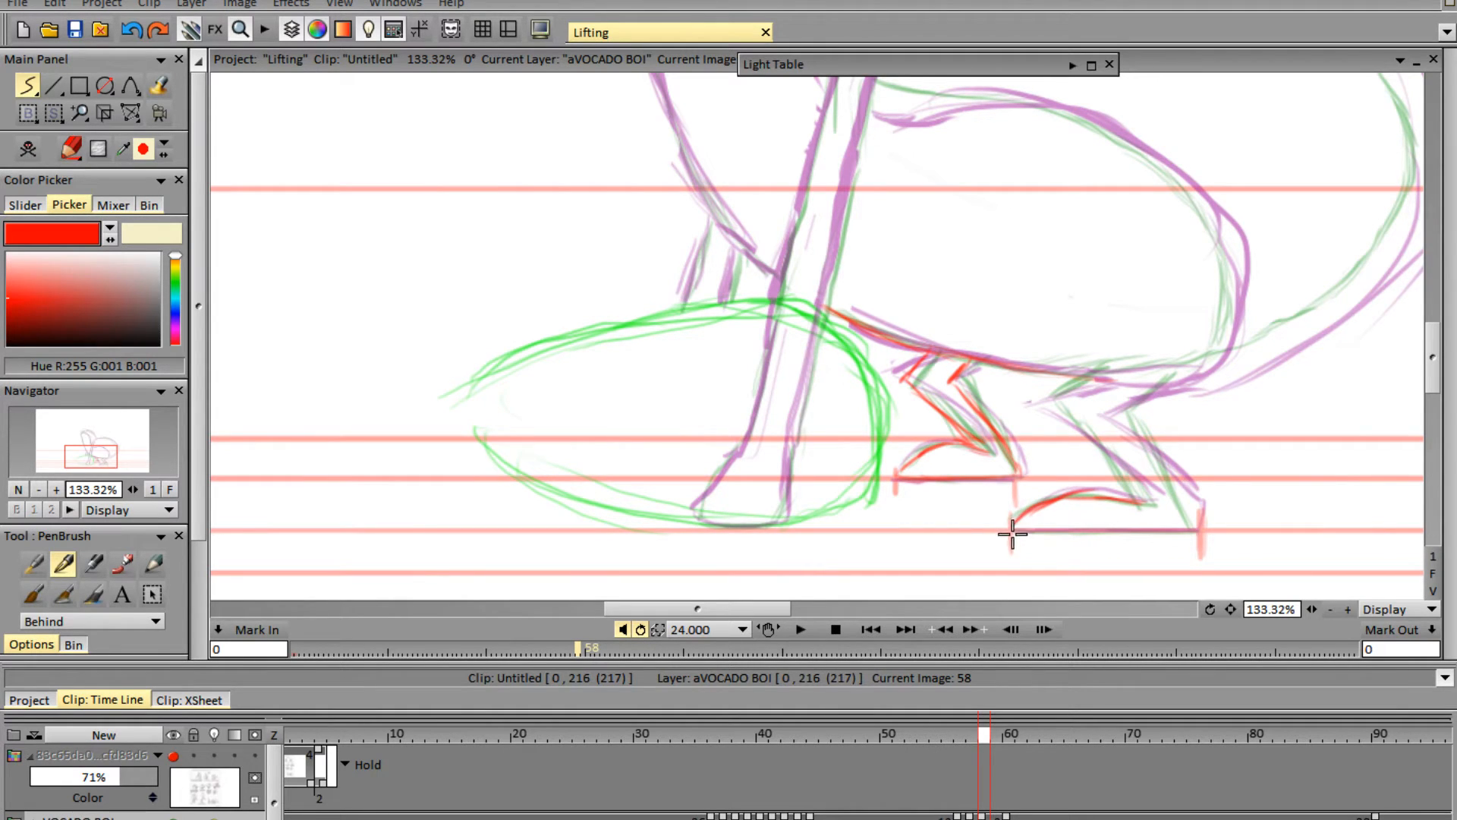
pyautogui.moveTo(1016, 530); pyautogui.dragTo(1140, 530)
pyautogui.moveTo(1064, 416); pyautogui.dragTo(1144, 503)
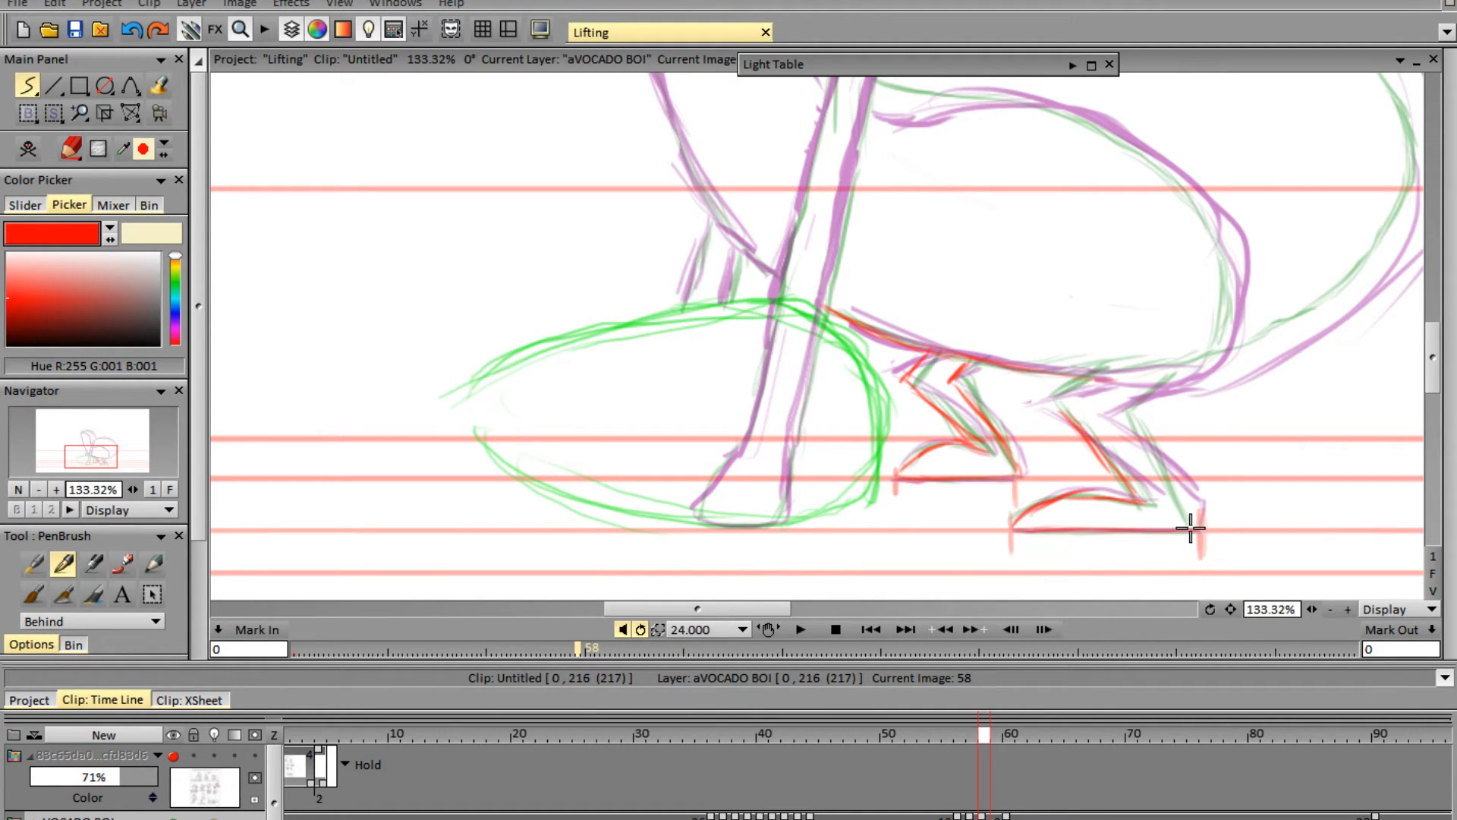
pyautogui.moveTo(1190, 522); pyautogui.dragTo(1176, 471)
pyautogui.moveTo(1131, 424); pyautogui.dragTo(1170, 477)
pyautogui.moveTo(1059, 405)
pyautogui.mouseDown()
pyautogui.moveTo(1083, 377)
pyautogui.moveTo(1146, 431)
pyautogui.moveTo(1152, 393)
pyautogui.mouseUp()
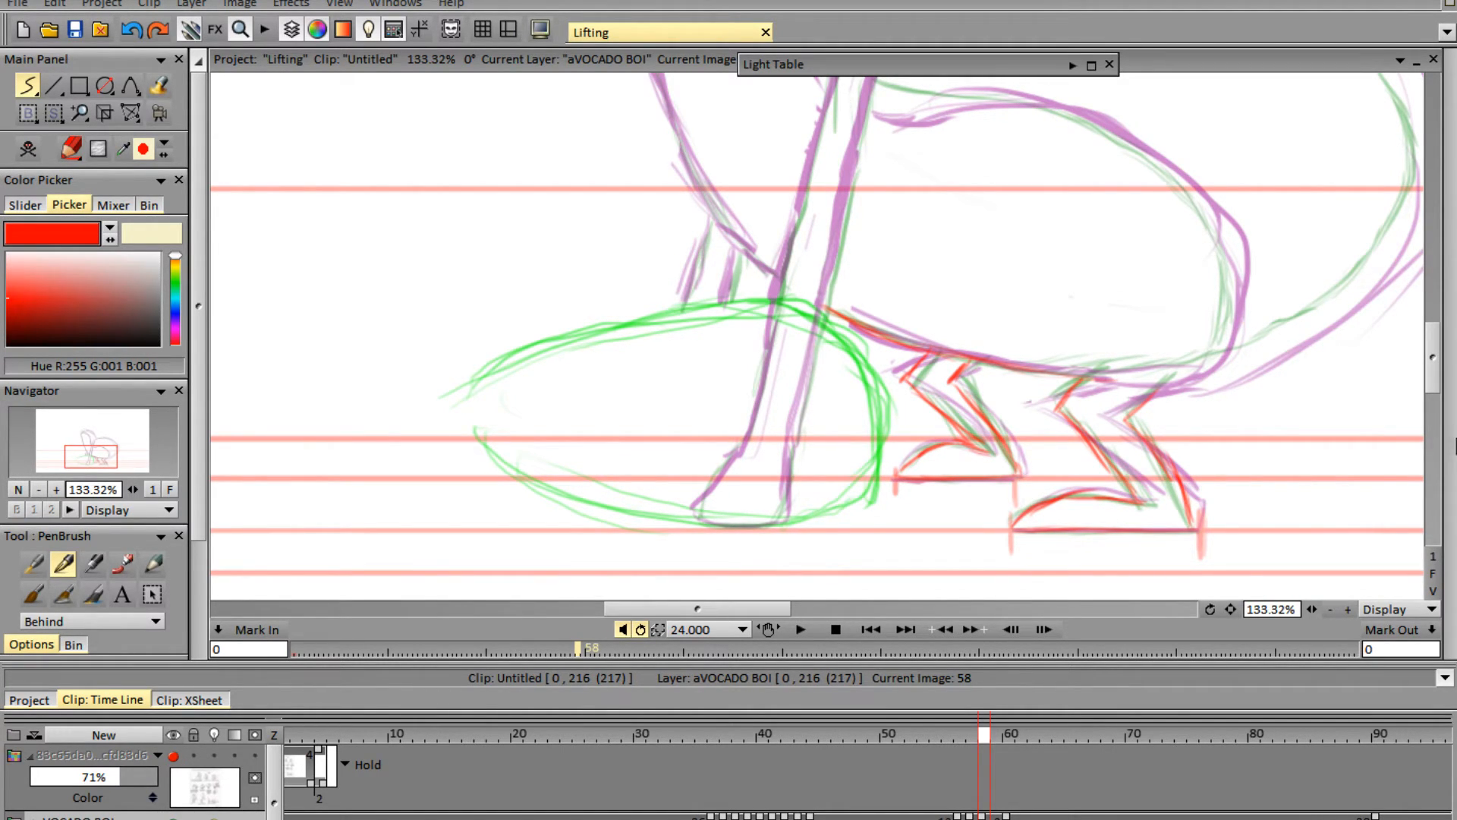
# - Draw the rear of the body's underside and the outer rump curve, midway between the neighbouring poses
pyautogui.moveTo(1434, 379); pyautogui.dragTo(1434, 362)
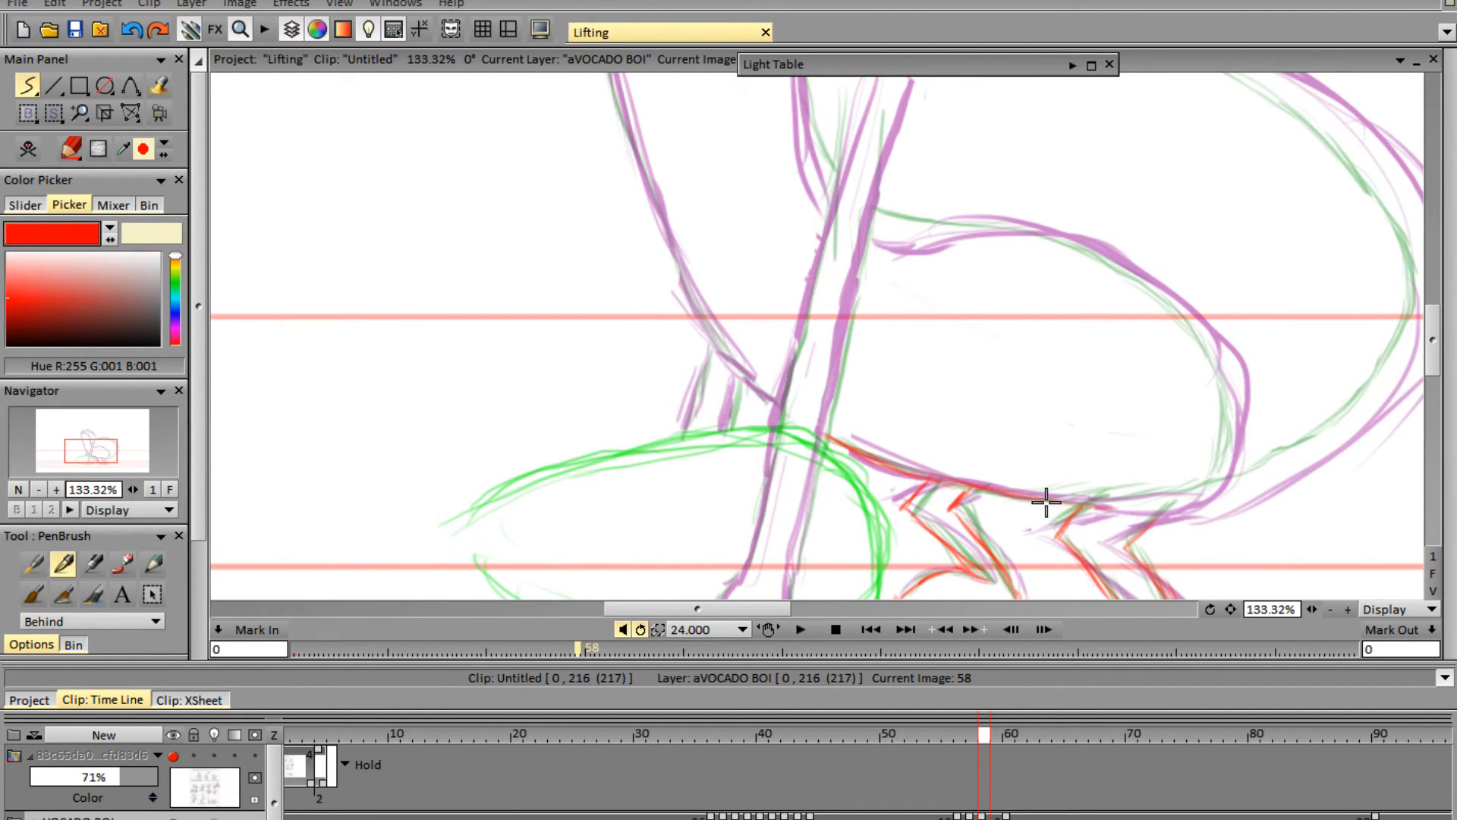
pyautogui.moveTo(1147, 510); pyautogui.dragTo(1257, 476)
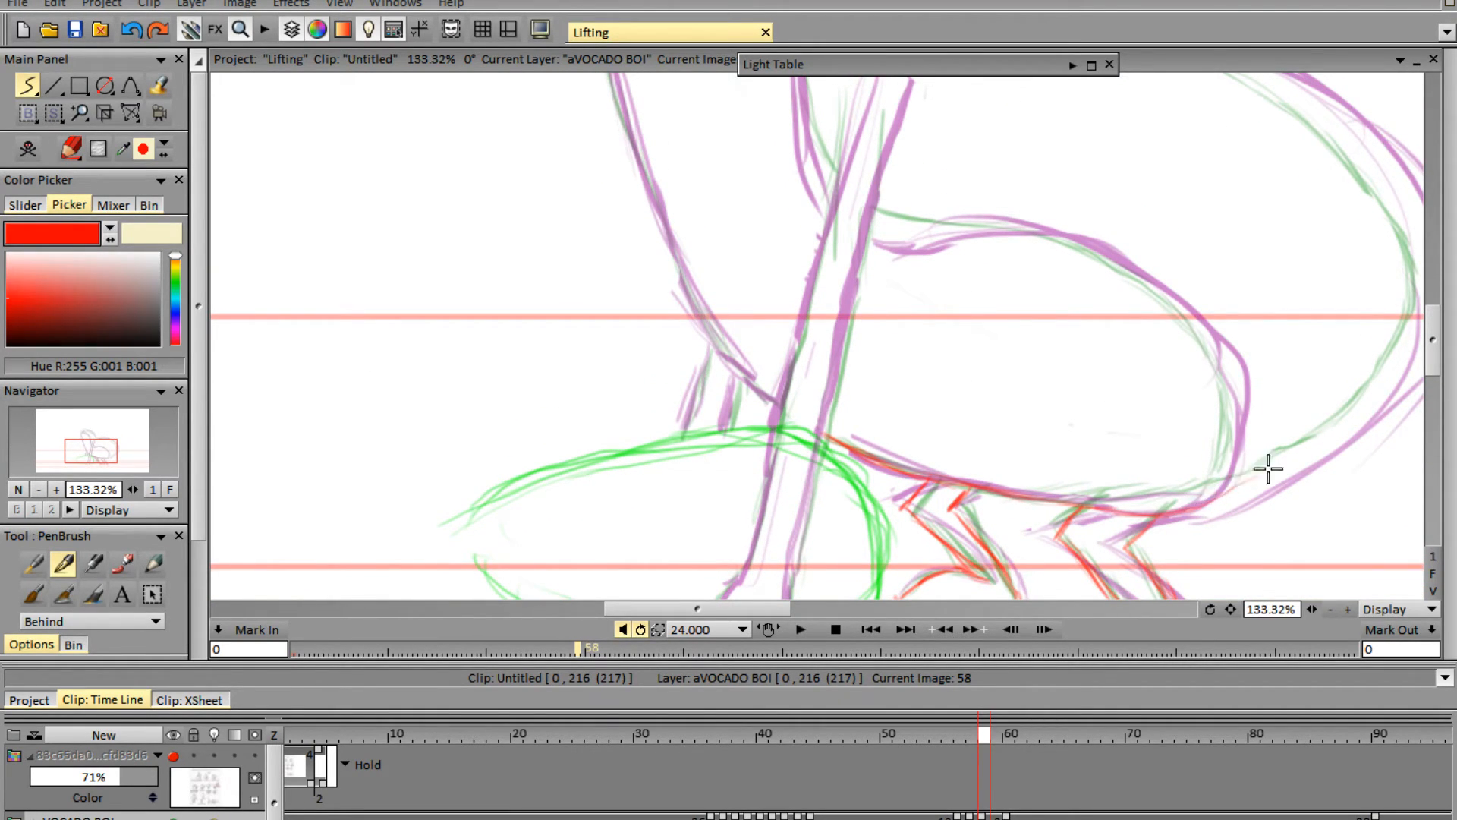
pyautogui.moveTo(713, 609); pyautogui.dragTo(754, 608)
pyautogui.moveTo(918, 515); pyautogui.dragTo(1017, 464)
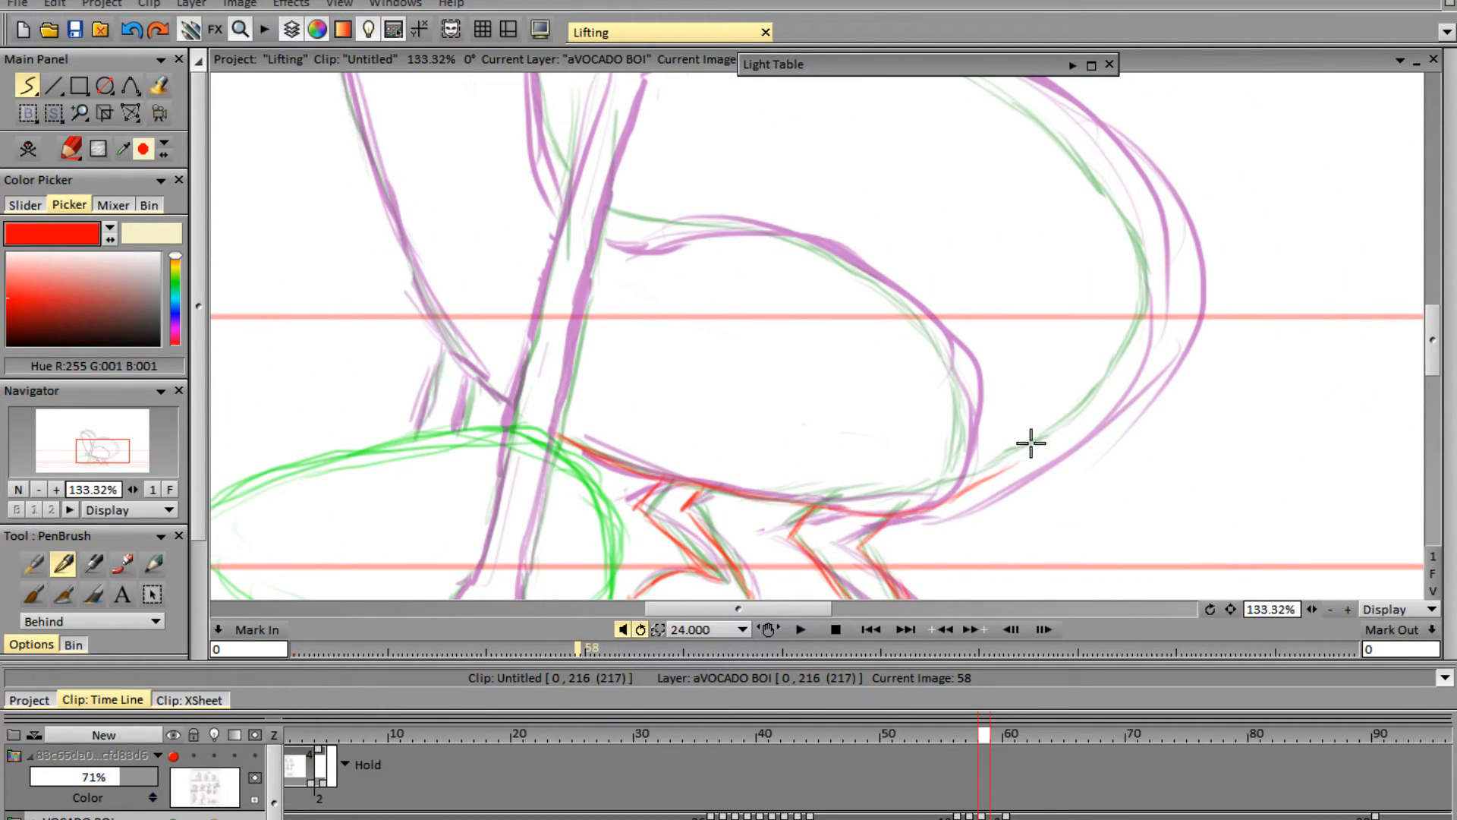
pyautogui.moveTo(1127, 189)
pyautogui.mouseDown()
pyautogui.moveTo(1158, 310)
pyautogui.moveTo(1112, 396)
pyautogui.moveTo(1061, 424)
pyautogui.moveTo(1143, 356)
pyautogui.moveTo(996, 471)
pyautogui.moveTo(1111, 397)
pyautogui.moveTo(1191, 248)
pyautogui.moveTo(989, 475)
pyautogui.moveTo(1063, 440)
pyautogui.mouseUp()
# - Draw the outline of the back from the rump over the top to the crease behind the head
pyautogui.moveTo(1432, 339); pyautogui.dragTo(1433, 309)
pyautogui.moveTo(834, 244)
pyautogui.mouseDown()
pyautogui.moveTo(956, 278)
pyautogui.moveTo(1059, 351)
pyautogui.mouseUp()
pyautogui.moveTo(986, 293); pyautogui.dragTo(1126, 415)
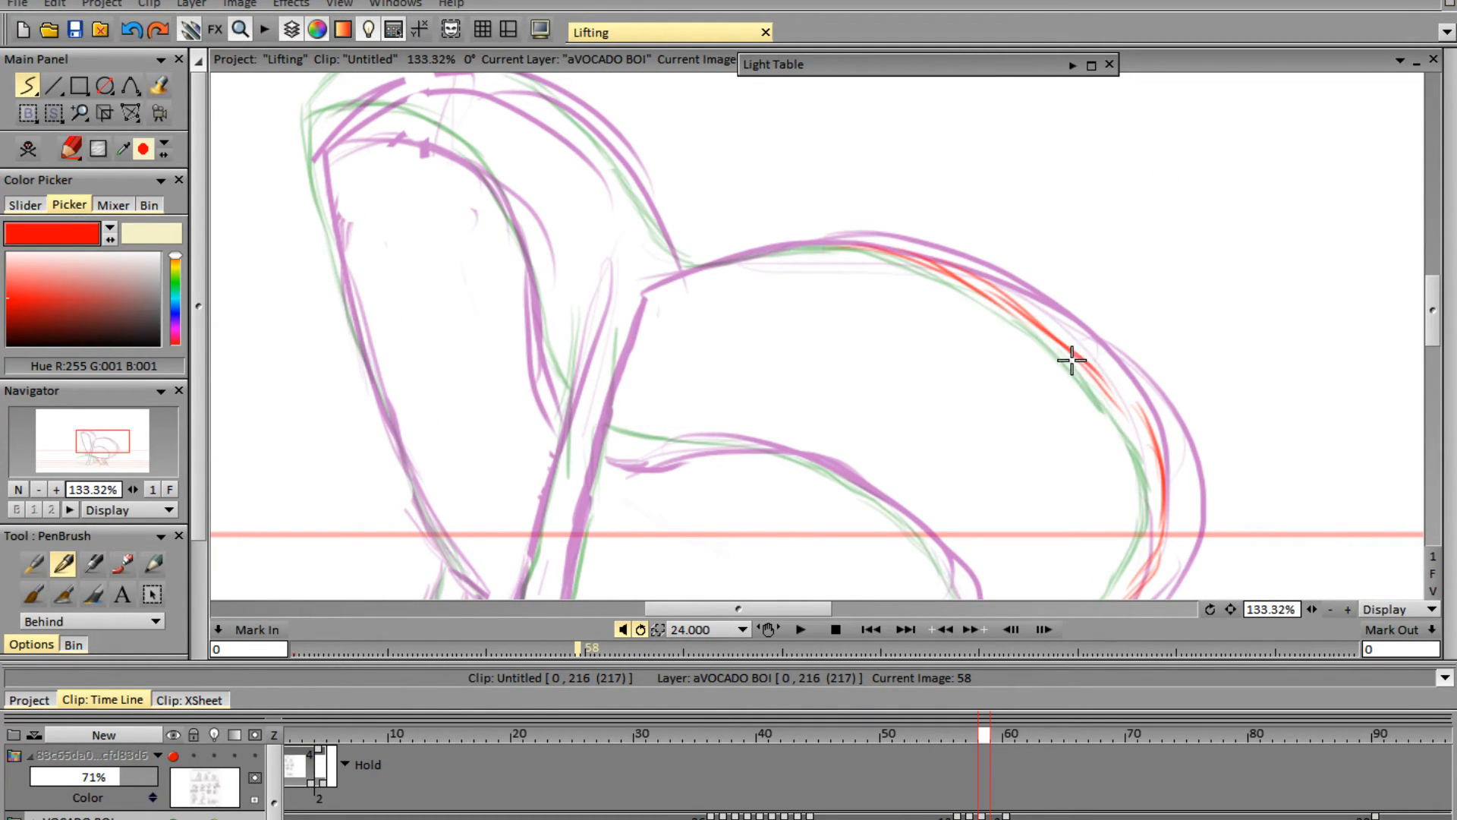
pyautogui.moveTo(1072, 360); pyautogui.dragTo(1156, 449)
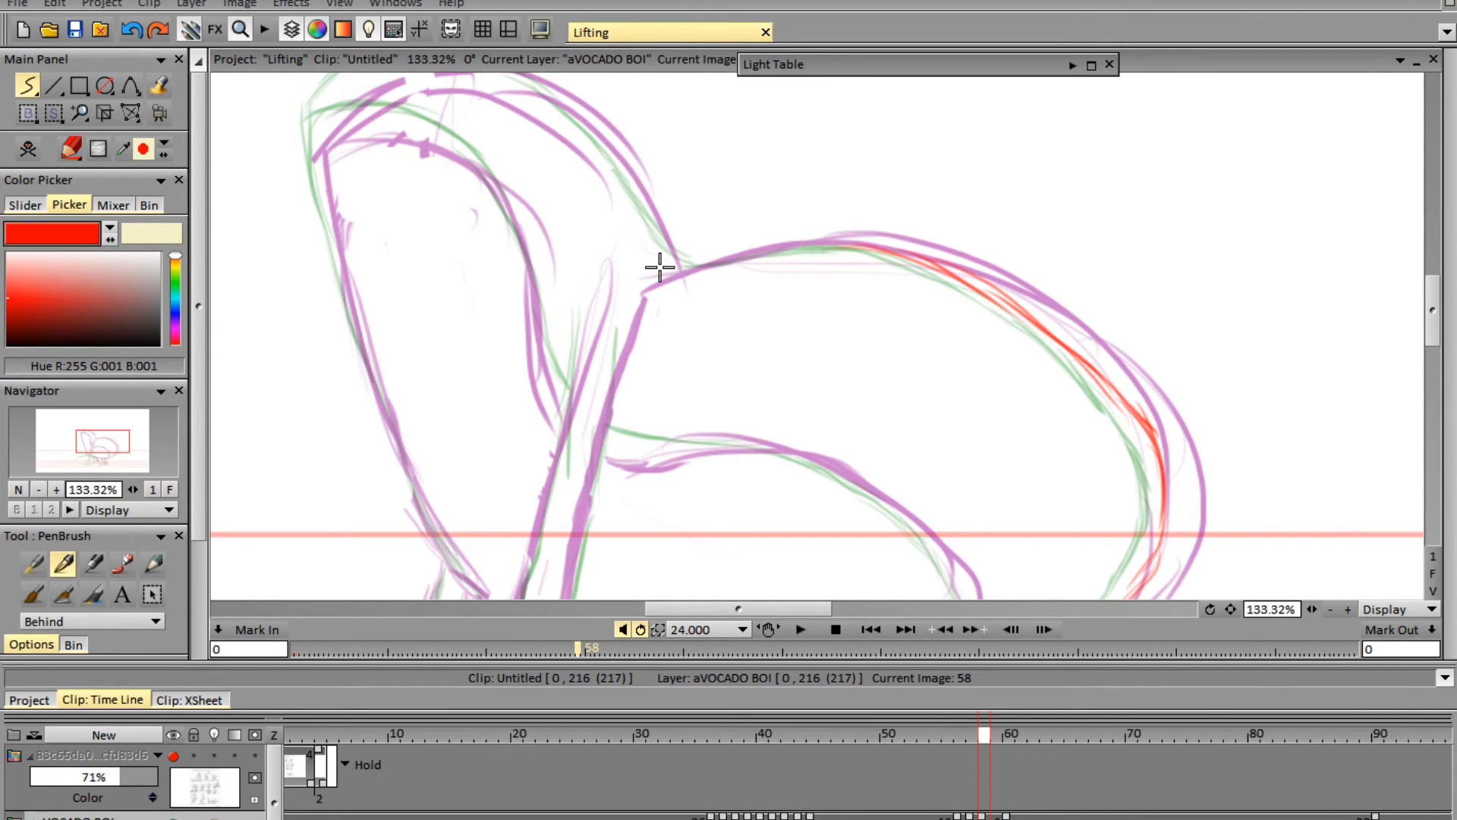
pyautogui.moveTo(700, 268); pyautogui.dragTo(857, 243)
# - Draw the head's outer curve from the front tip over the top down to the back crease
pyautogui.moveTo(770, 611); pyautogui.dragTo(726, 605)
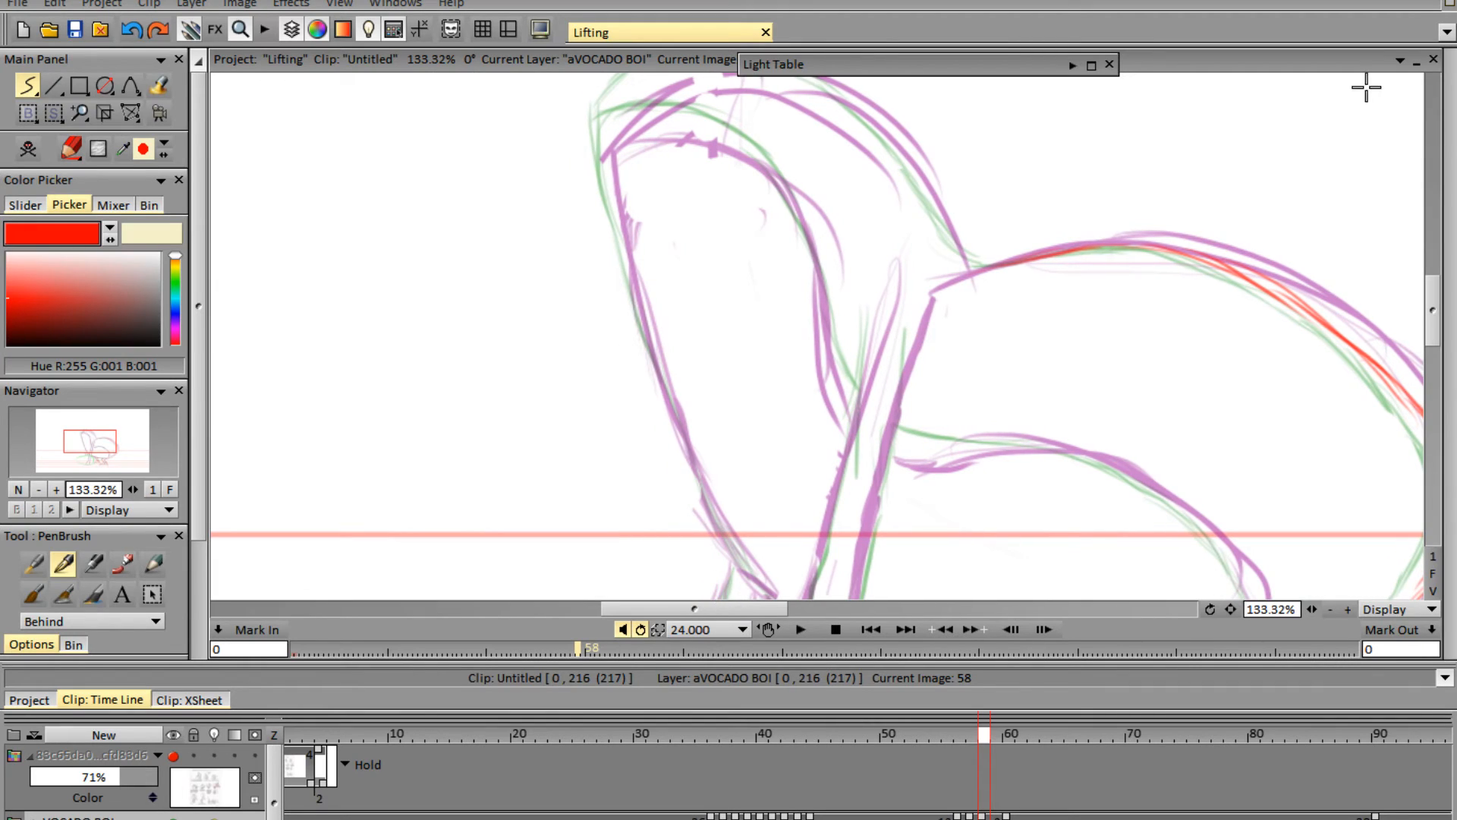
pyautogui.moveTo(1442, 322); pyautogui.dragTo(1438, 300)
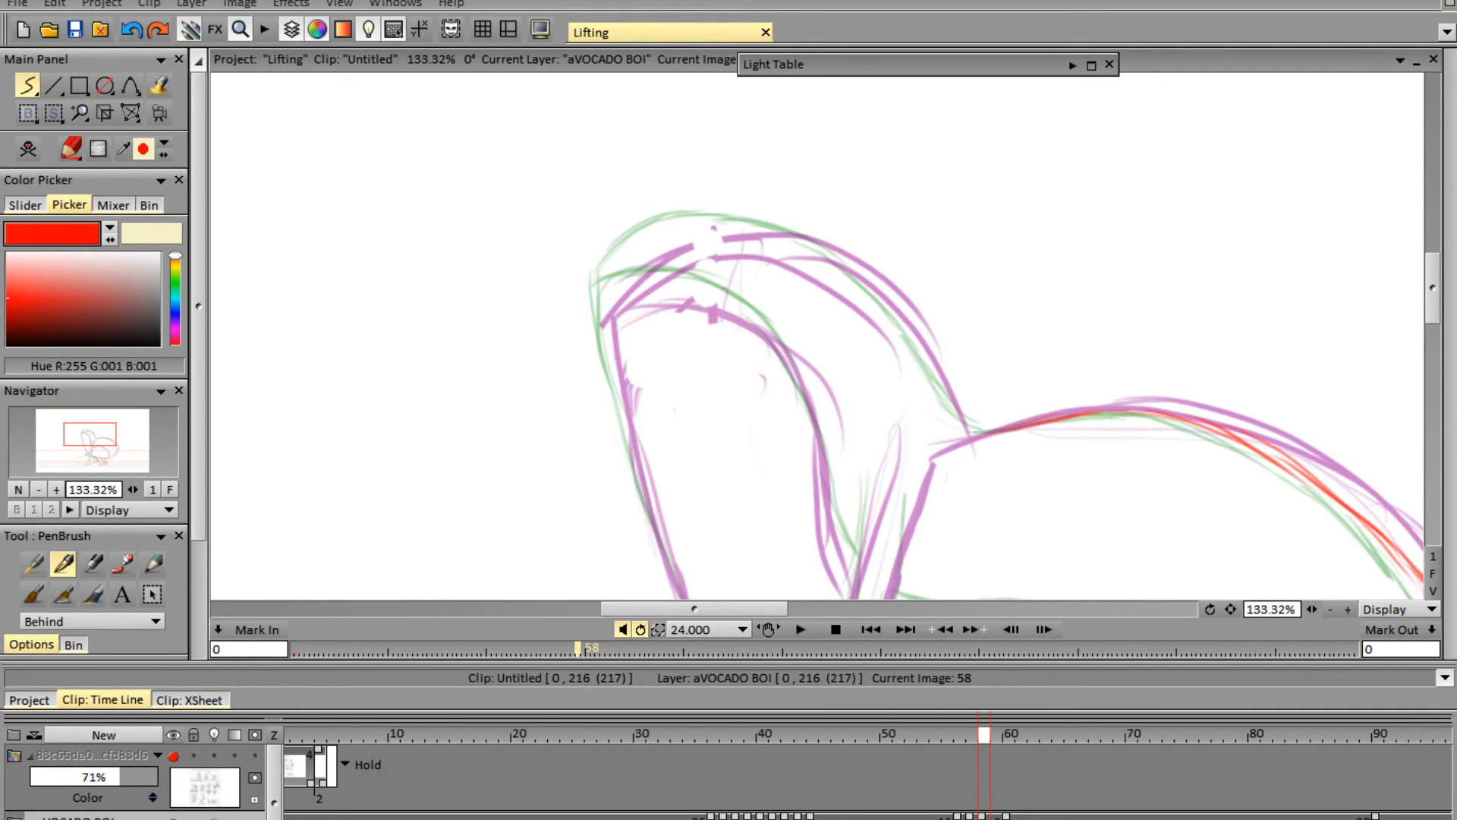
pyautogui.moveTo(607, 296)
pyautogui.mouseDown()
pyautogui.moveTo(676, 239)
pyautogui.moveTo(630, 273)
pyautogui.moveTo(749, 238)
pyautogui.moveTo(710, 232)
pyautogui.moveTo(701, 243)
pyautogui.moveTo(797, 257)
pyautogui.mouseUp()
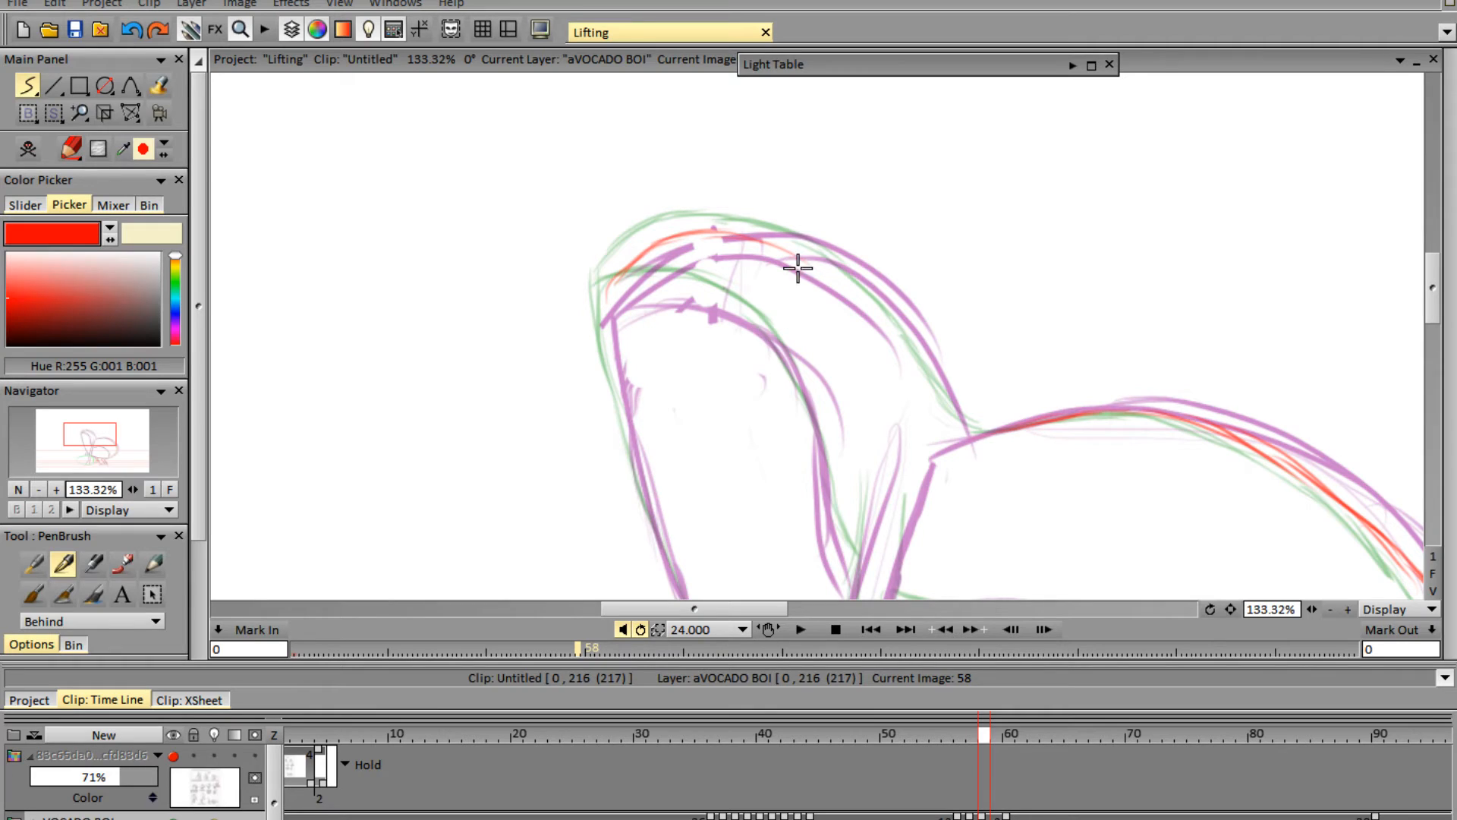
pyautogui.moveTo(729, 234); pyautogui.dragTo(879, 309)
pyautogui.moveTo(797, 237)
pyautogui.mouseDown()
pyautogui.moveTo(943, 383)
pyautogui.moveTo(915, 351)
pyautogui.moveTo(963, 430)
pyautogui.mouseUp()
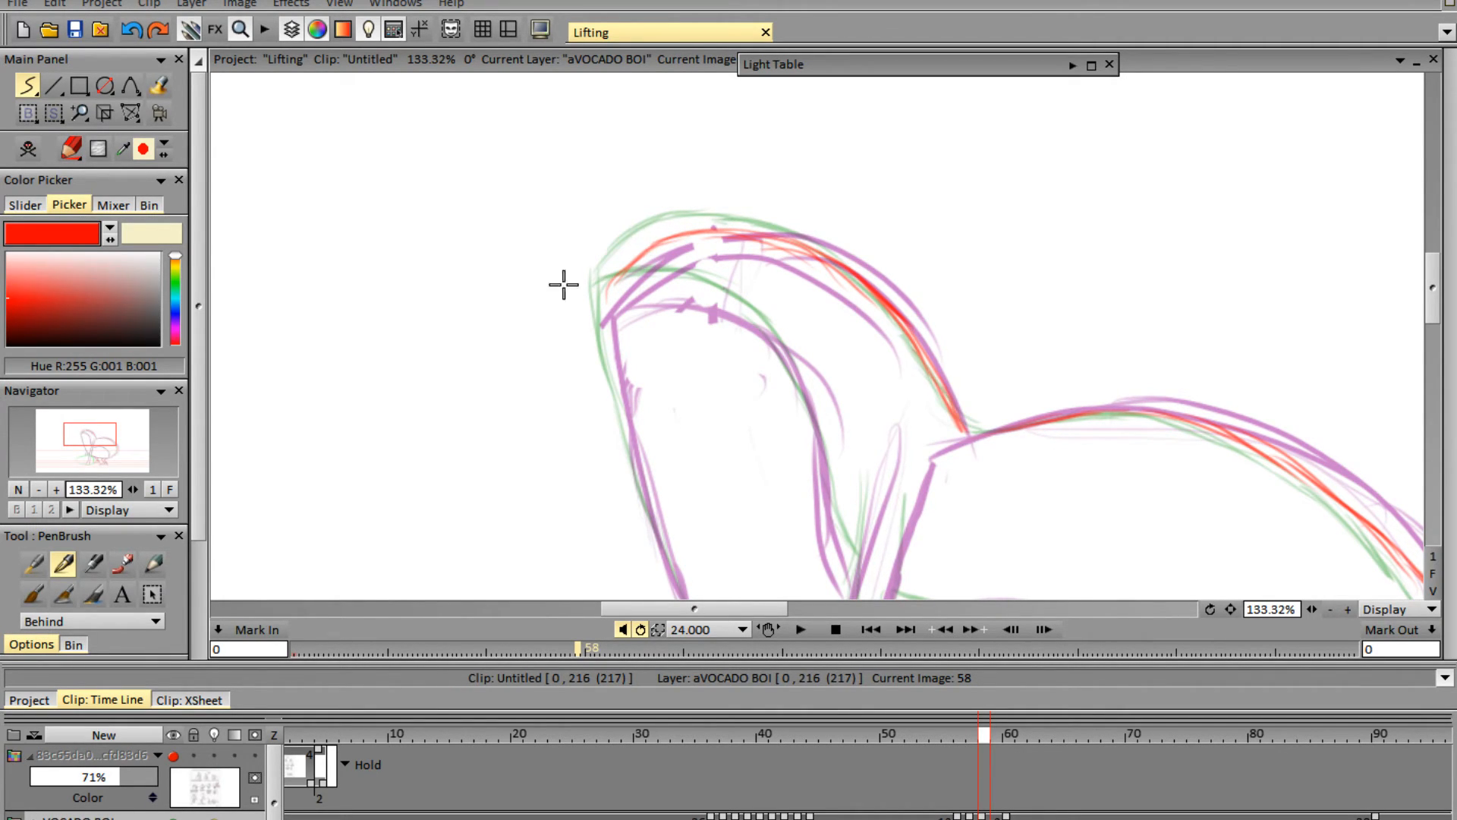
pyautogui.moveTo(617, 277); pyautogui.dragTo(594, 340)
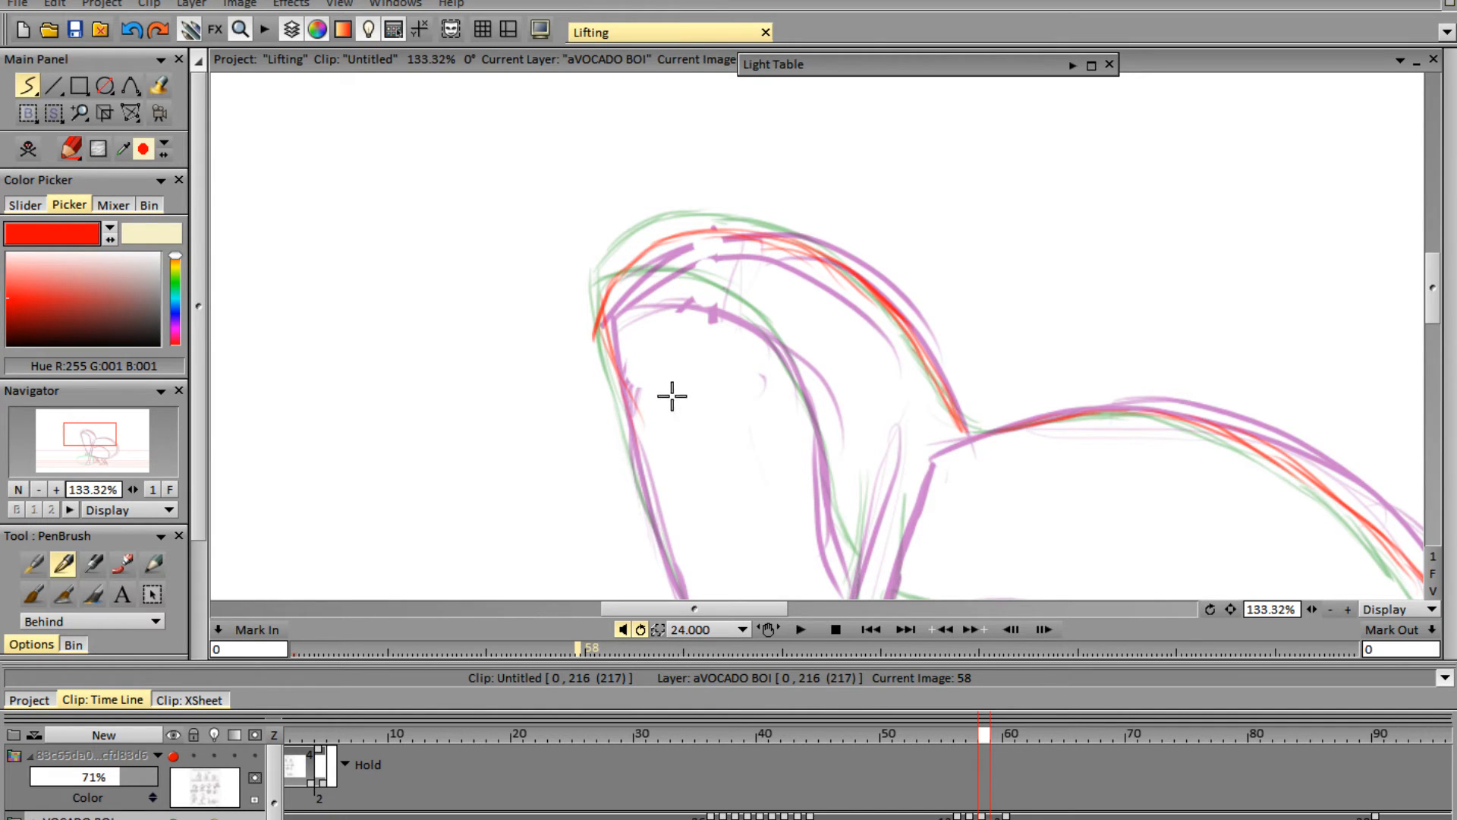
# - Draw the front edge from head to arm and the inner contour running through the head and lower body
pyautogui.moveTo(1408, 303)
pyautogui.moveTo(1431, 298); pyautogui.dragTo(1438, 326)
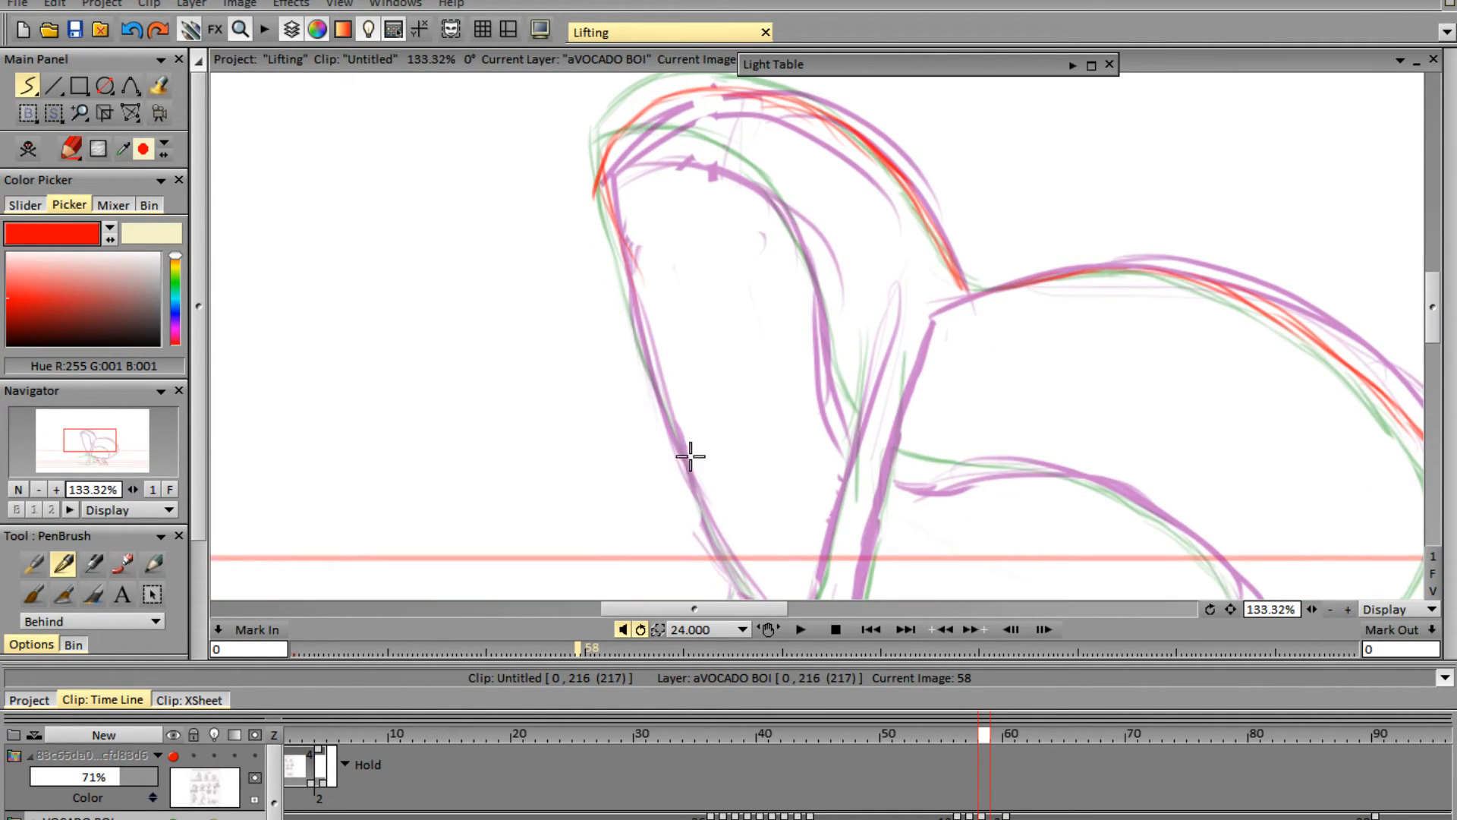
pyautogui.moveTo(595, 200)
pyautogui.mouseDown()
pyautogui.moveTo(647, 390)
pyautogui.moveTo(705, 516)
pyautogui.mouseUp()
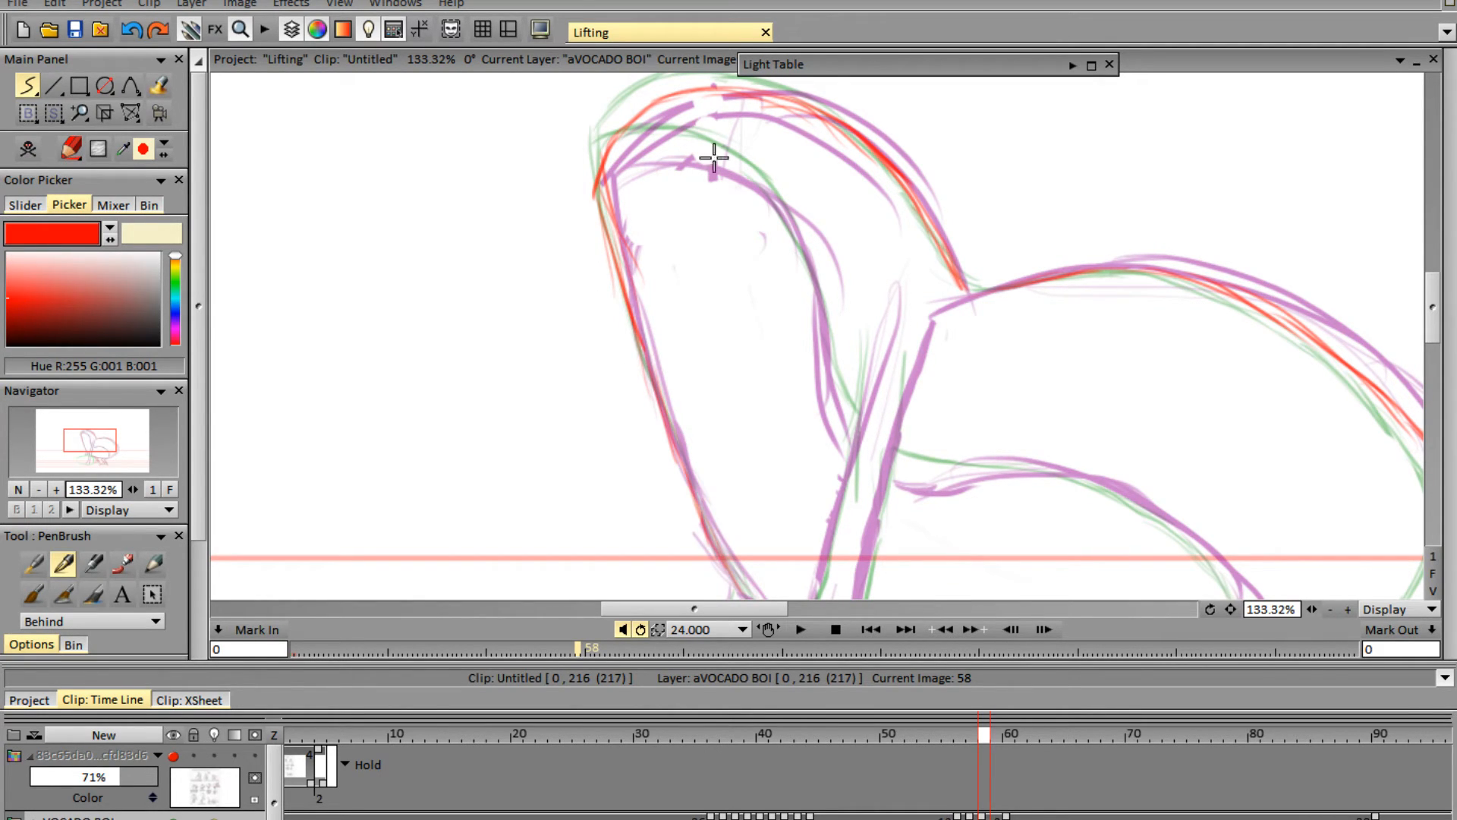
pyautogui.moveTo(598, 170)
pyautogui.mouseDown()
pyautogui.moveTo(686, 146)
pyautogui.moveTo(755, 183)
pyautogui.moveTo(820, 313)
pyautogui.moveTo(848, 432)
pyautogui.moveTo(894, 472)
pyautogui.moveTo(995, 468)
pyautogui.moveTo(969, 481)
pyautogui.moveTo(1161, 494)
pyautogui.mouseUp()
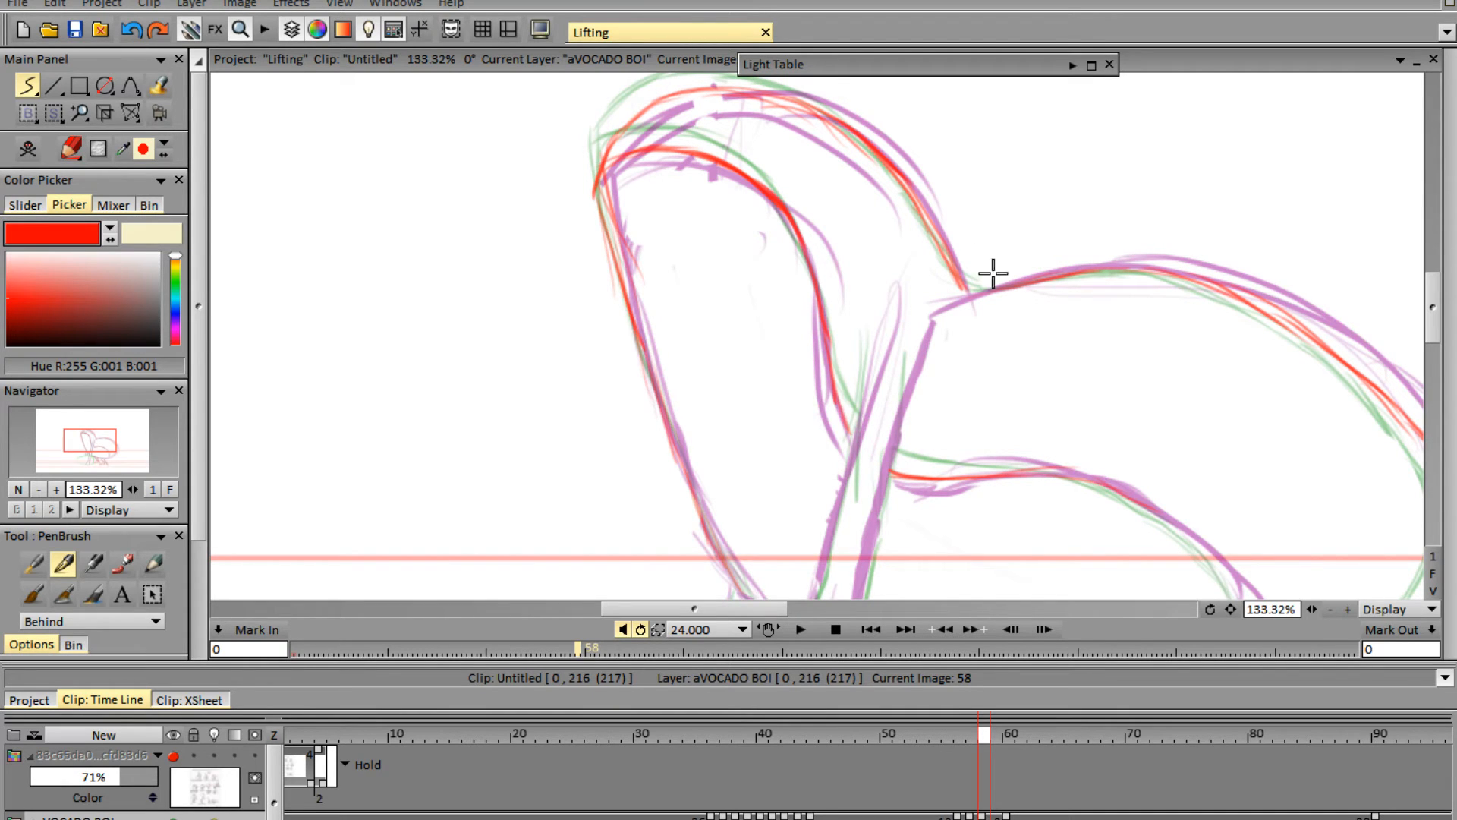
pyautogui.moveTo(1433, 313); pyautogui.dragTo(1432, 351)
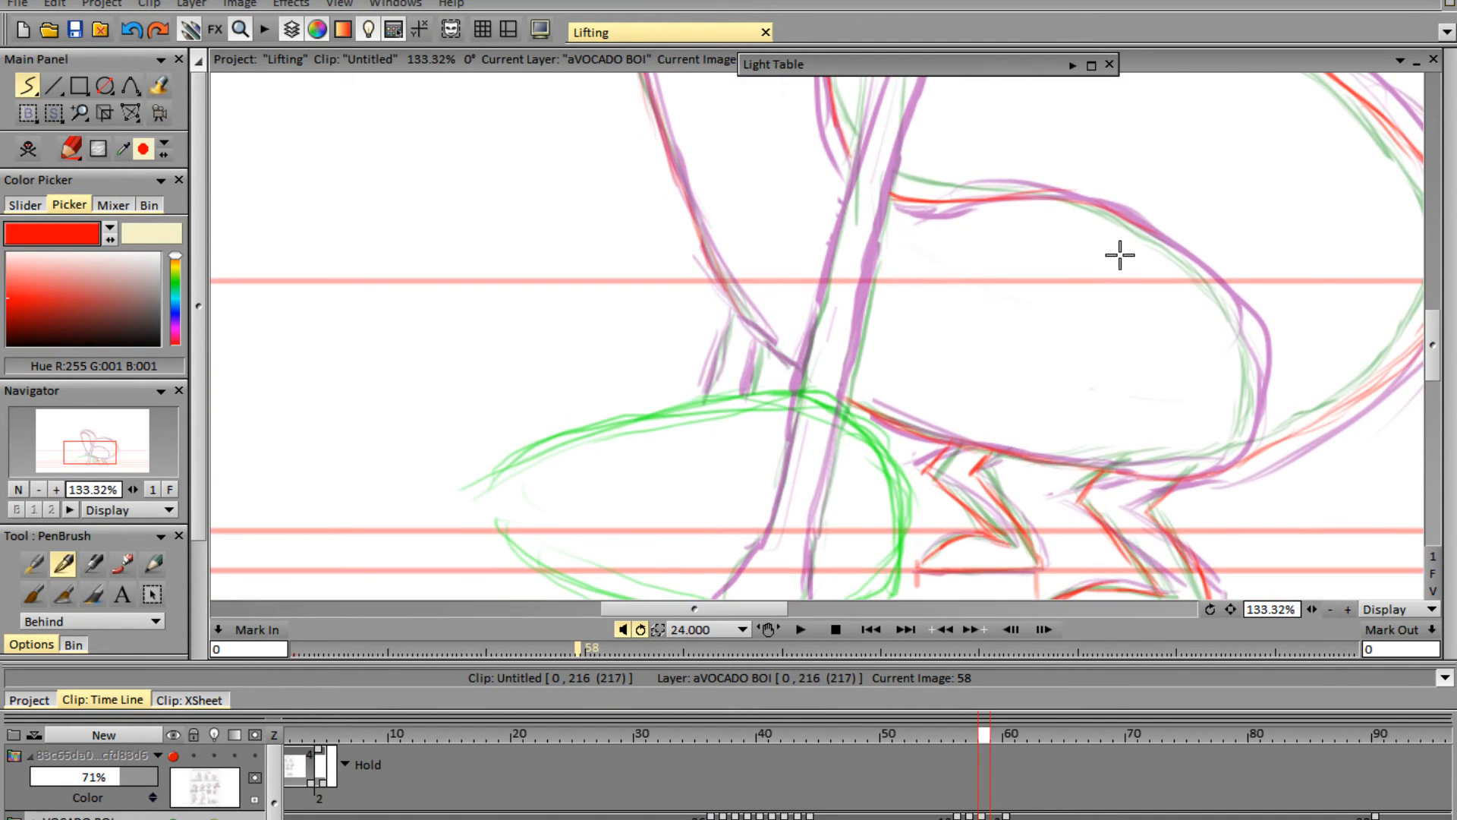
pyautogui.moveTo(1159, 240)
pyautogui.mouseDown()
pyautogui.moveTo(1265, 360)
pyautogui.moveTo(1251, 429)
pyautogui.moveTo(1202, 473)
pyautogui.moveTo(1248, 418)
pyautogui.moveTo(1252, 319)
pyautogui.mouseUp()
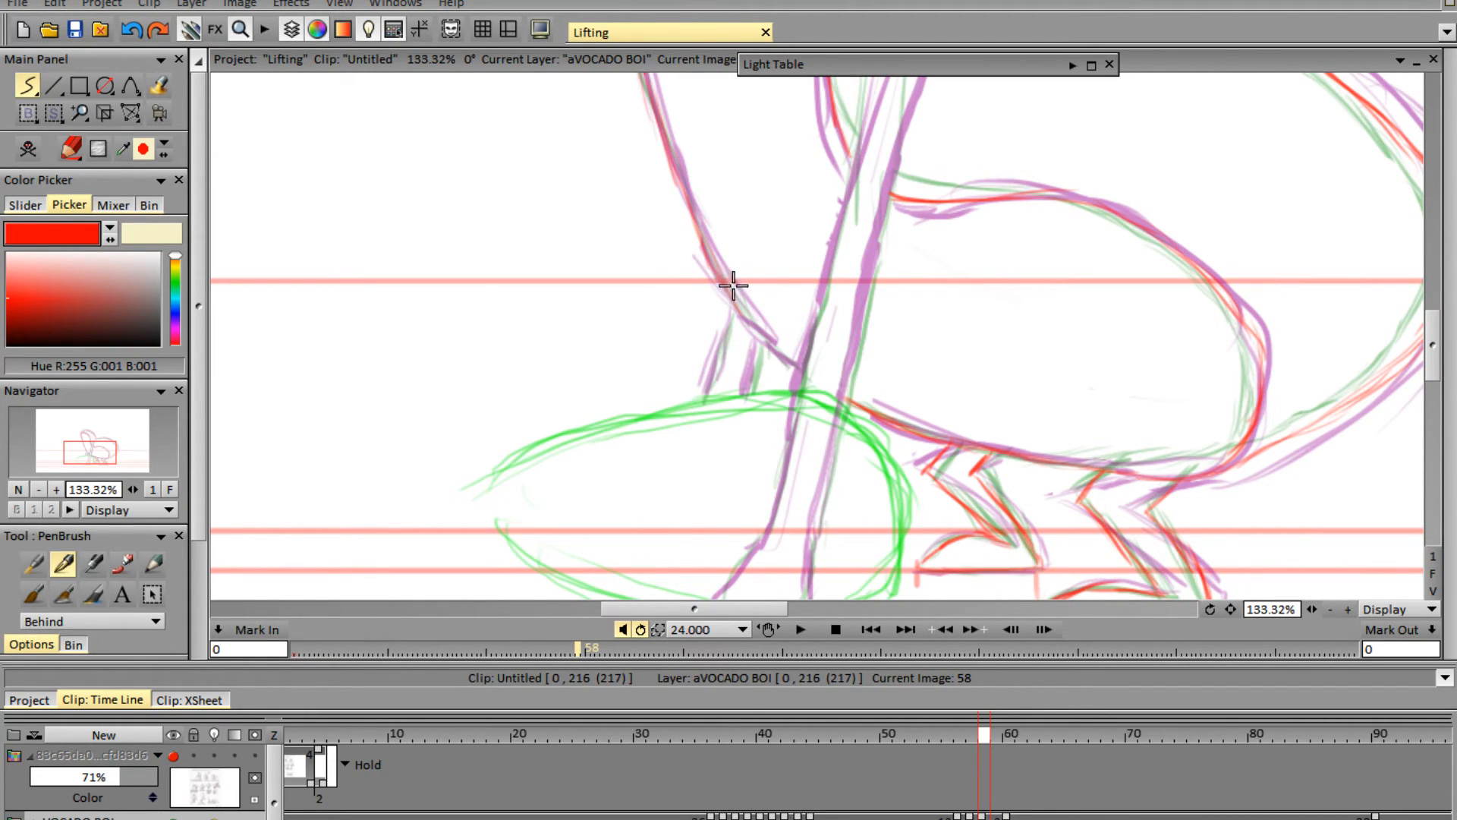
pyautogui.moveTo(708, 255)
pyautogui.mouseDown()
pyautogui.moveTo(754, 334)
pyautogui.moveTo(794, 365)
pyautogui.mouseUp()
# - Draw both edges of the near arm from the shoulder down to the hand under the green object
pyautogui.scroll(1, 1435, 342)
pyautogui.scroll(1, 1436, 342)
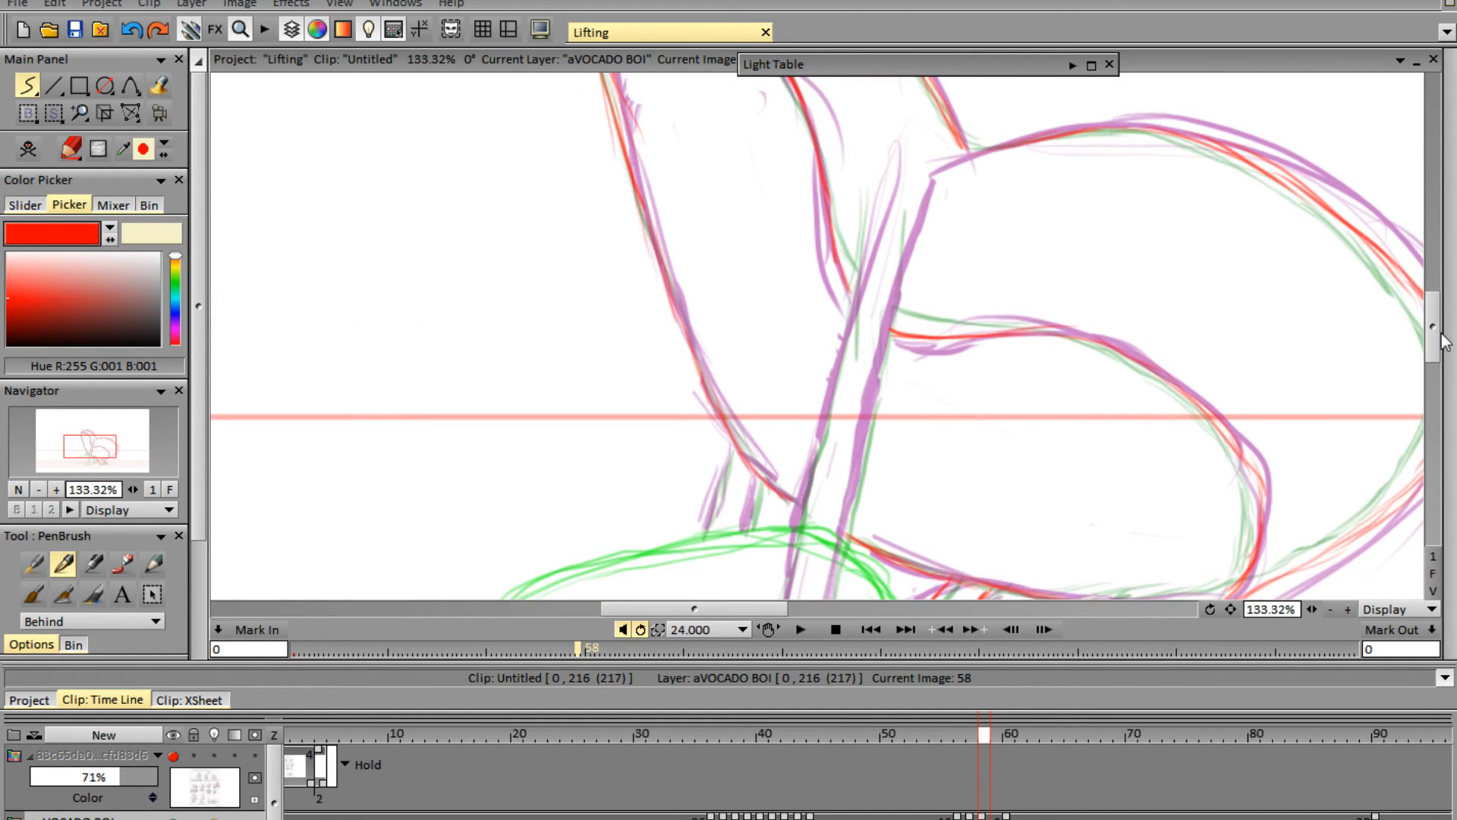
pyautogui.moveTo(883, 160); pyautogui.dragTo(854, 275)
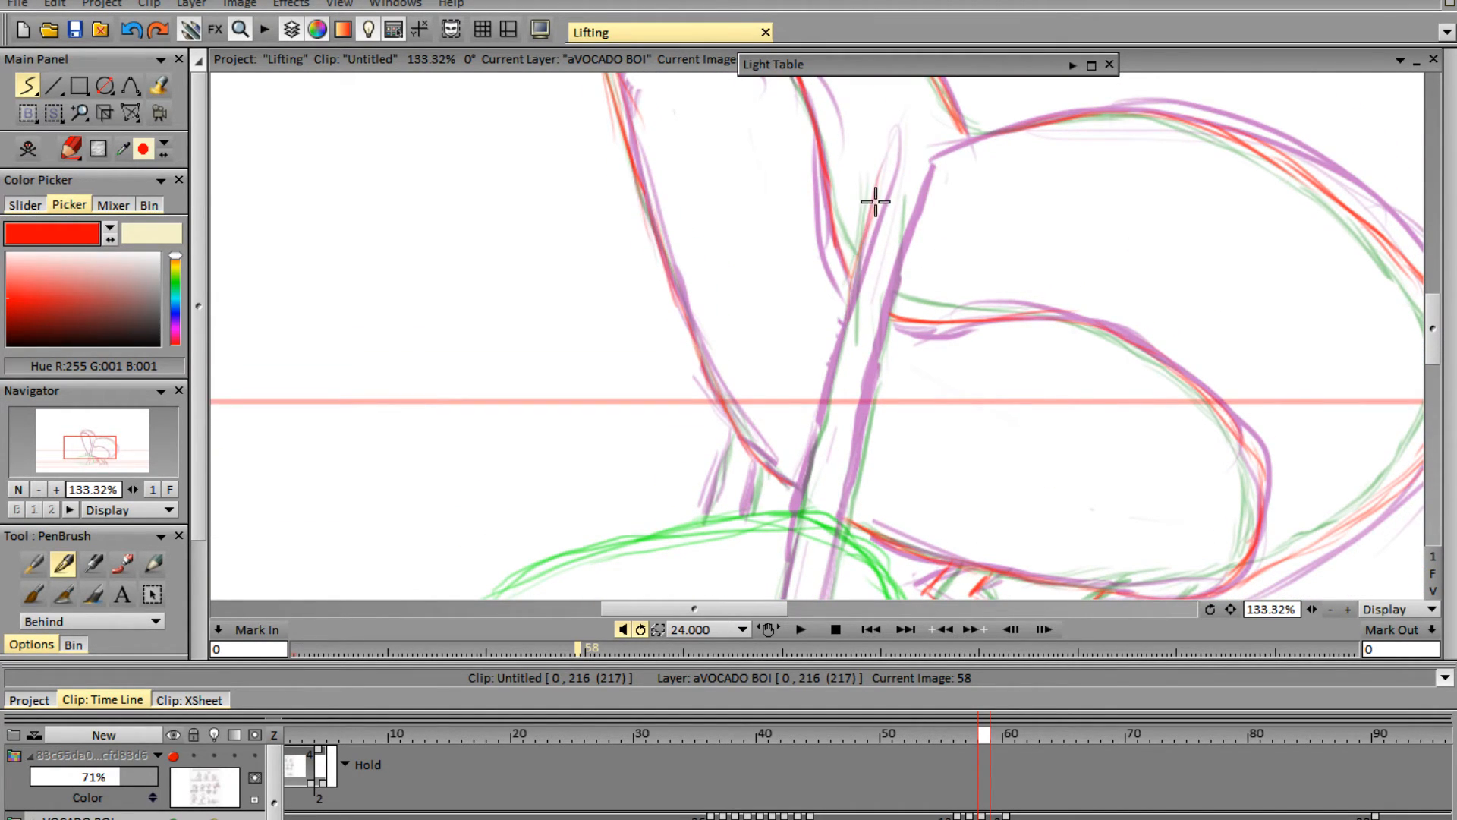
pyautogui.moveTo(875, 203); pyautogui.dragTo(840, 344)
pyautogui.moveTo(917, 203); pyautogui.dragTo(859, 435)
pyautogui.moveTo(868, 401); pyautogui.dragTo(845, 485)
pyautogui.moveTo(871, 369); pyautogui.dragTo(834, 554)
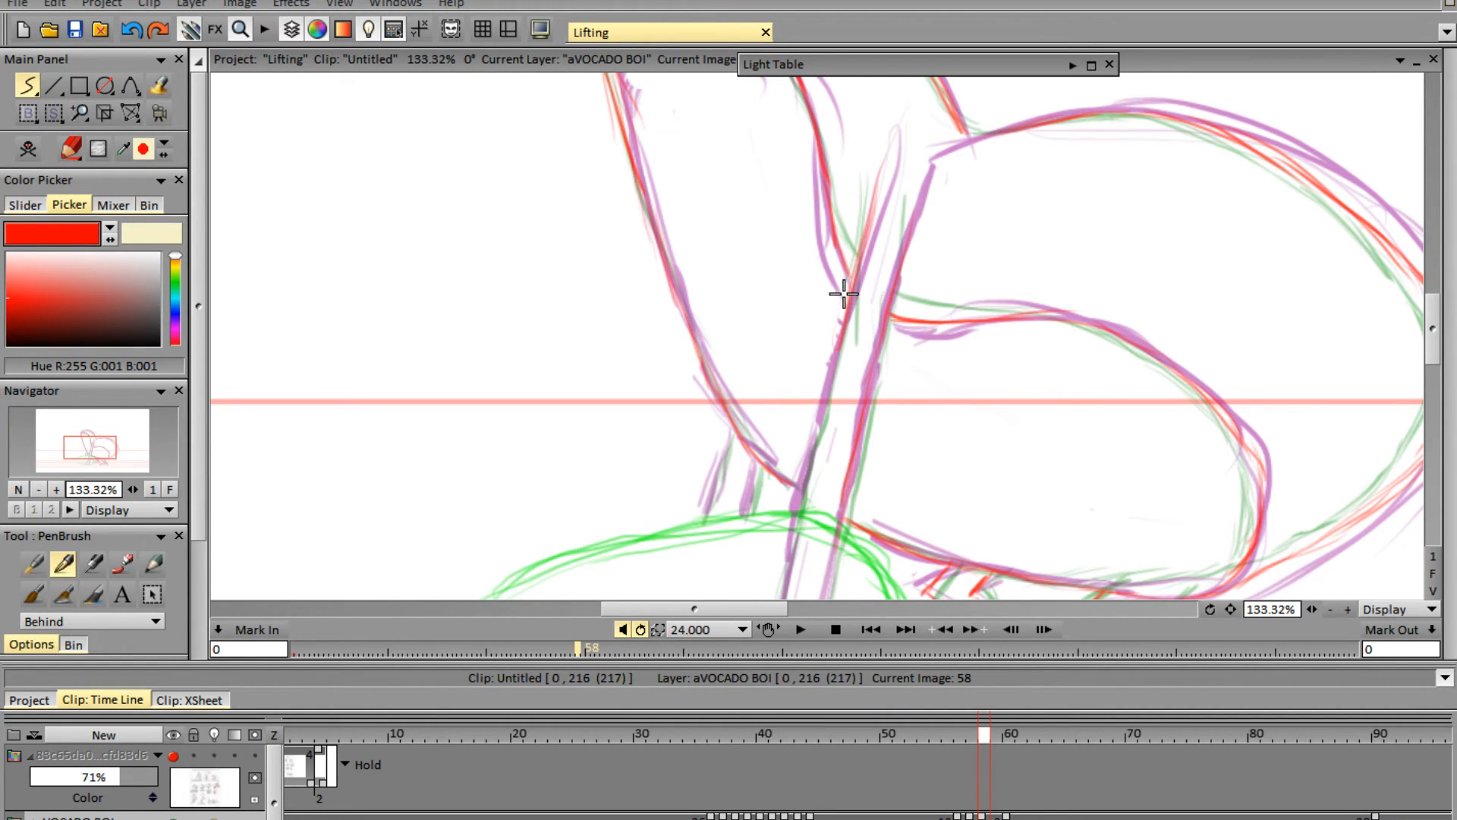
pyautogui.moveTo(786, 488)
pyautogui.mouseDown()
pyautogui.moveTo(837, 328)
pyautogui.moveTo(784, 465)
pyautogui.mouseUp()
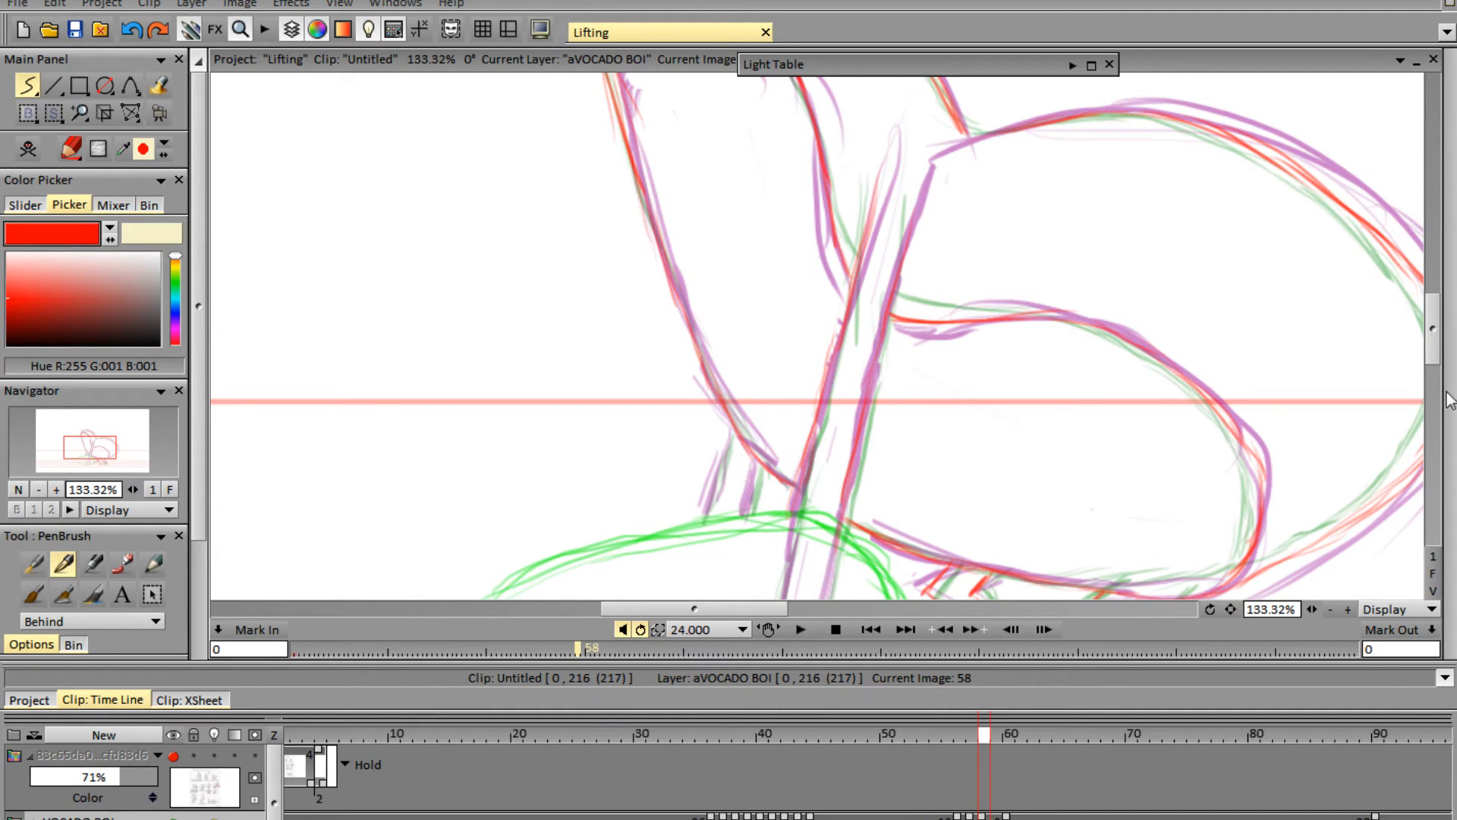
pyautogui.moveTo(1440, 353); pyautogui.dragTo(1440, 376)
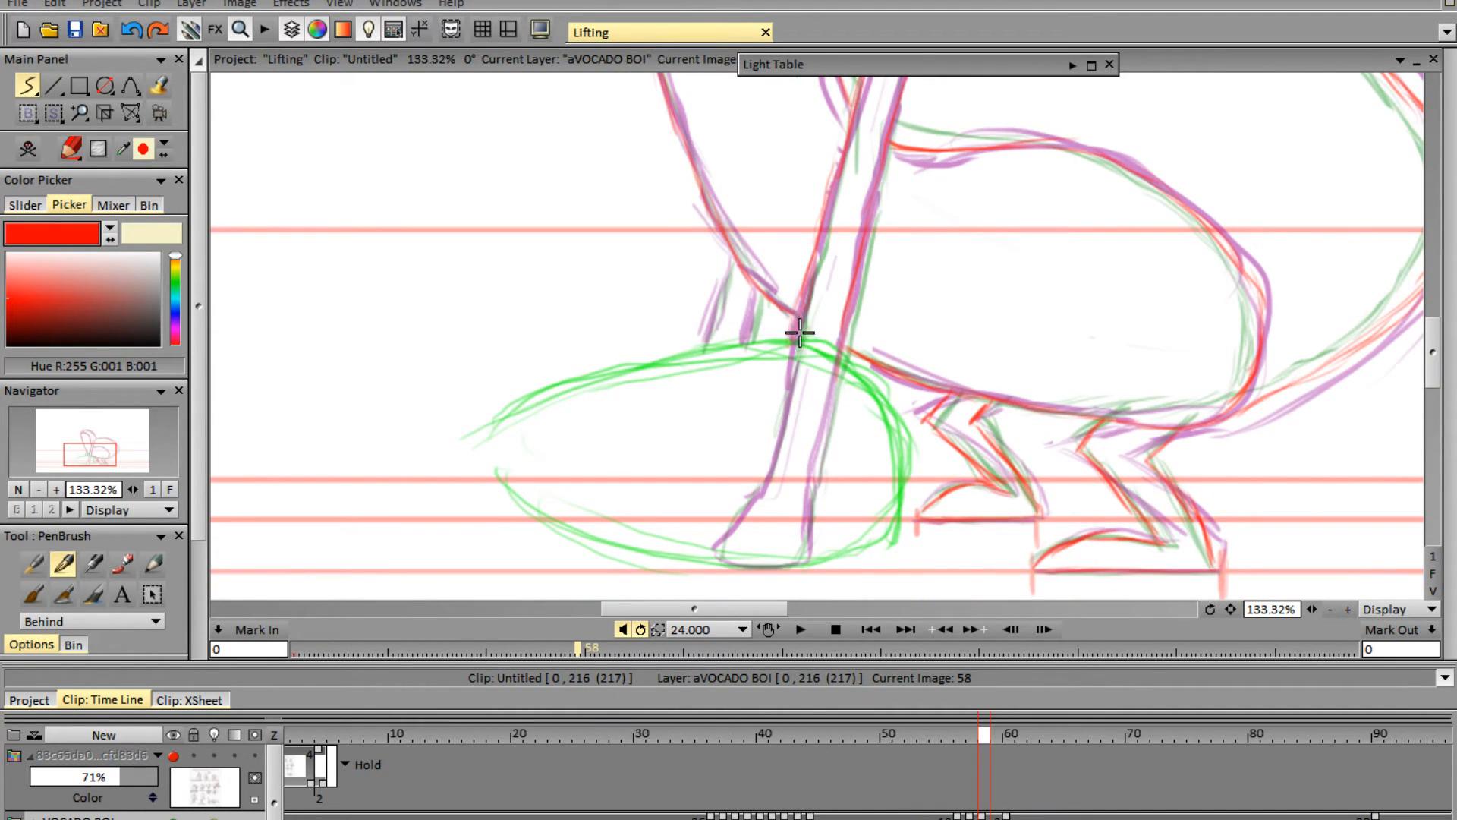
pyautogui.moveTo(794, 319)
pyautogui.mouseDown()
pyautogui.moveTo(785, 427)
pyautogui.moveTo(768, 480)
pyautogui.moveTo(780, 415)
pyautogui.moveTo(730, 565)
pyautogui.moveTo(793, 562)
pyautogui.moveTo(823, 482)
pyautogui.moveTo(807, 536)
pyautogui.moveTo(841, 354)
pyautogui.mouseUp()
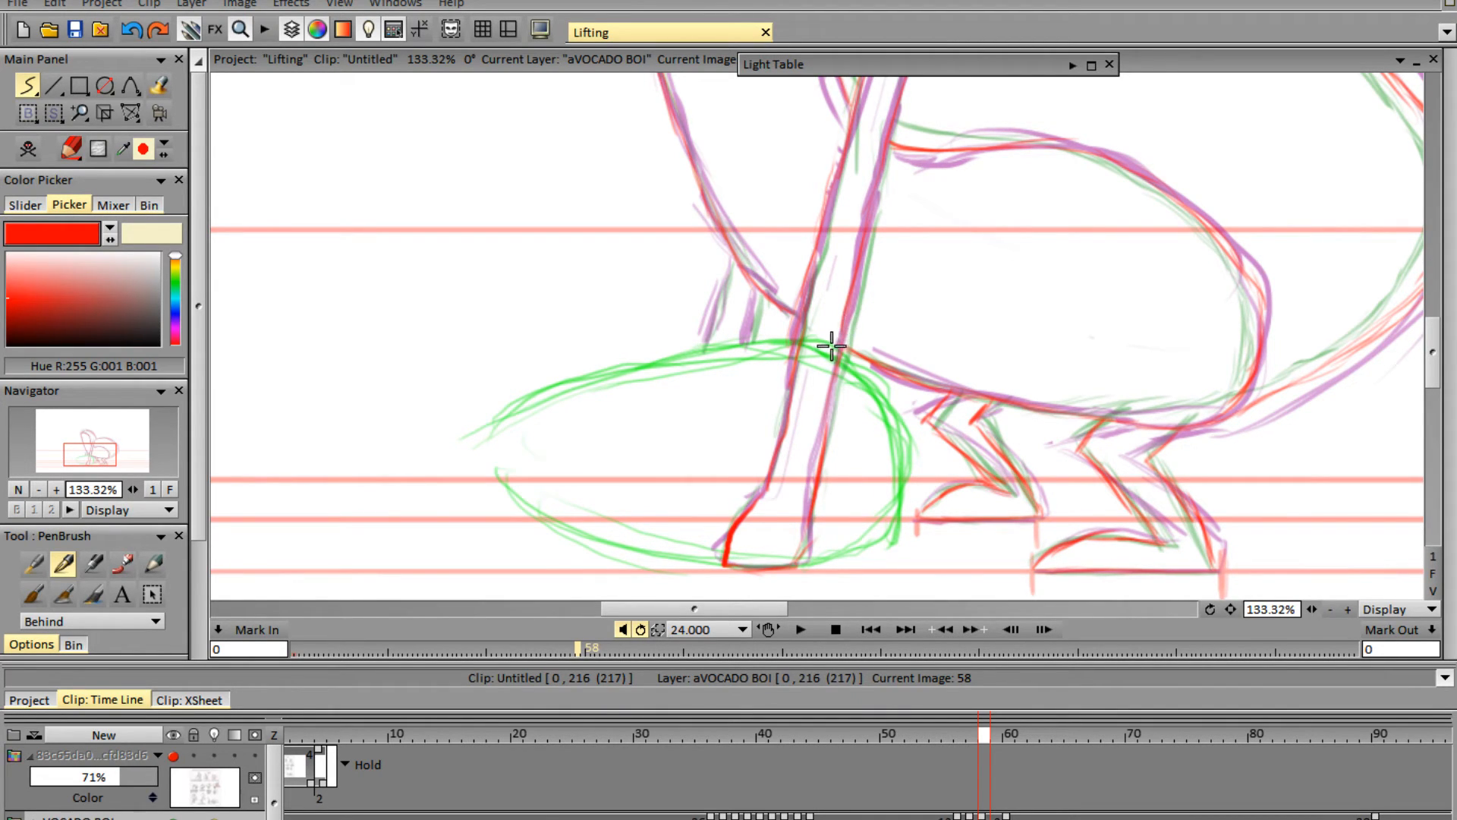
# - Draw the short far arm above the green object and extend the near arm's rear edge up to the shoulder
pyautogui.moveTo(732, 258); pyautogui.dragTo(708, 334)
pyautogui.moveTo(758, 289); pyautogui.dragTo(742, 339)
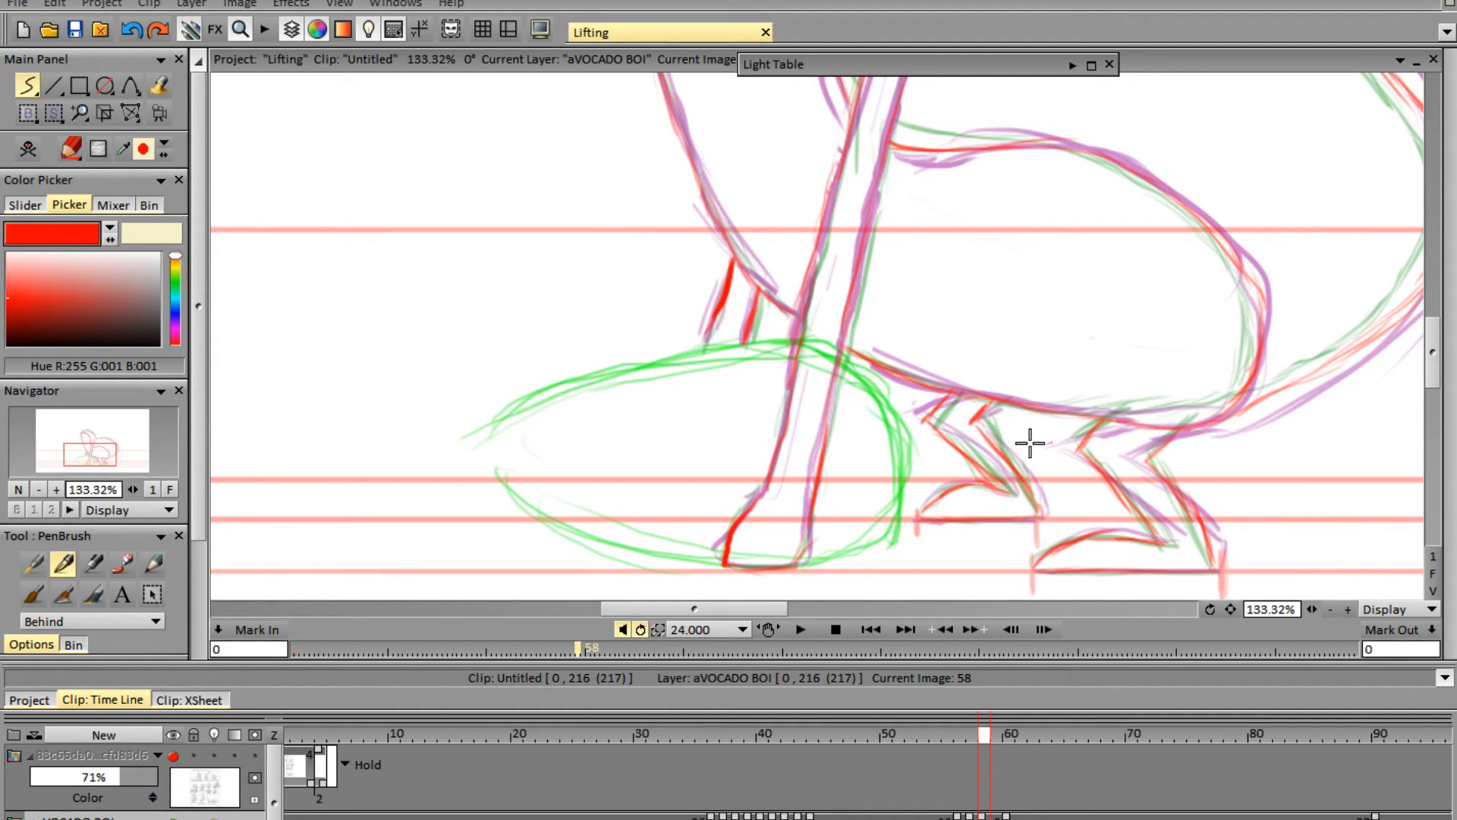
pyautogui.moveTo(1432, 369)
pyautogui.mouseDown()
pyautogui.moveTo(1432, 327)
pyautogui.moveTo(1432, 347)
pyautogui.mouseUp()
pyautogui.moveTo(914, 212); pyautogui.dragTo(874, 354)
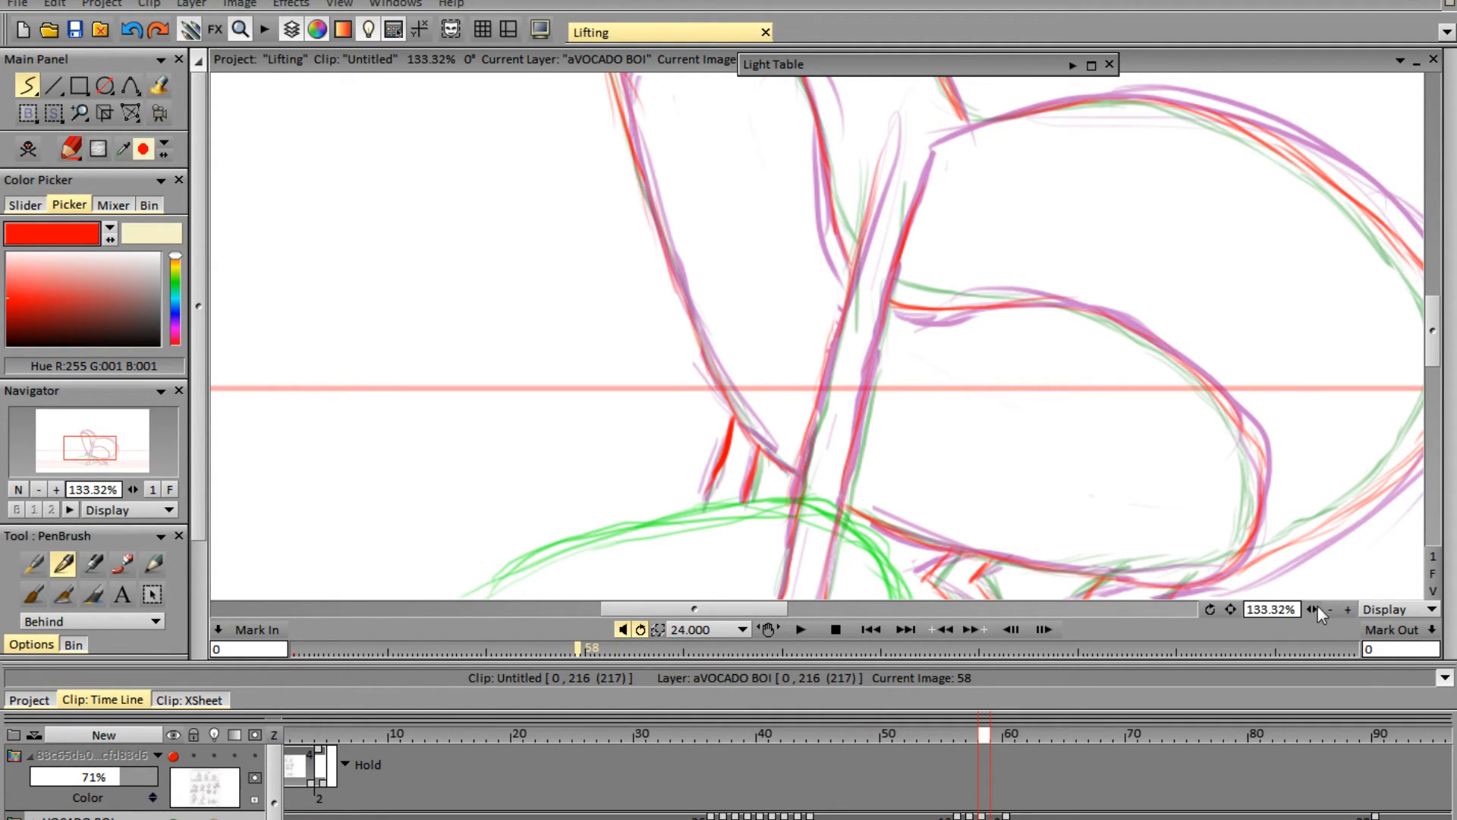
# - Advance to frame 59 and clear it for a blank drawing
pyautogui.moveTo(1309, 608); pyautogui.dragTo(1241, 604)
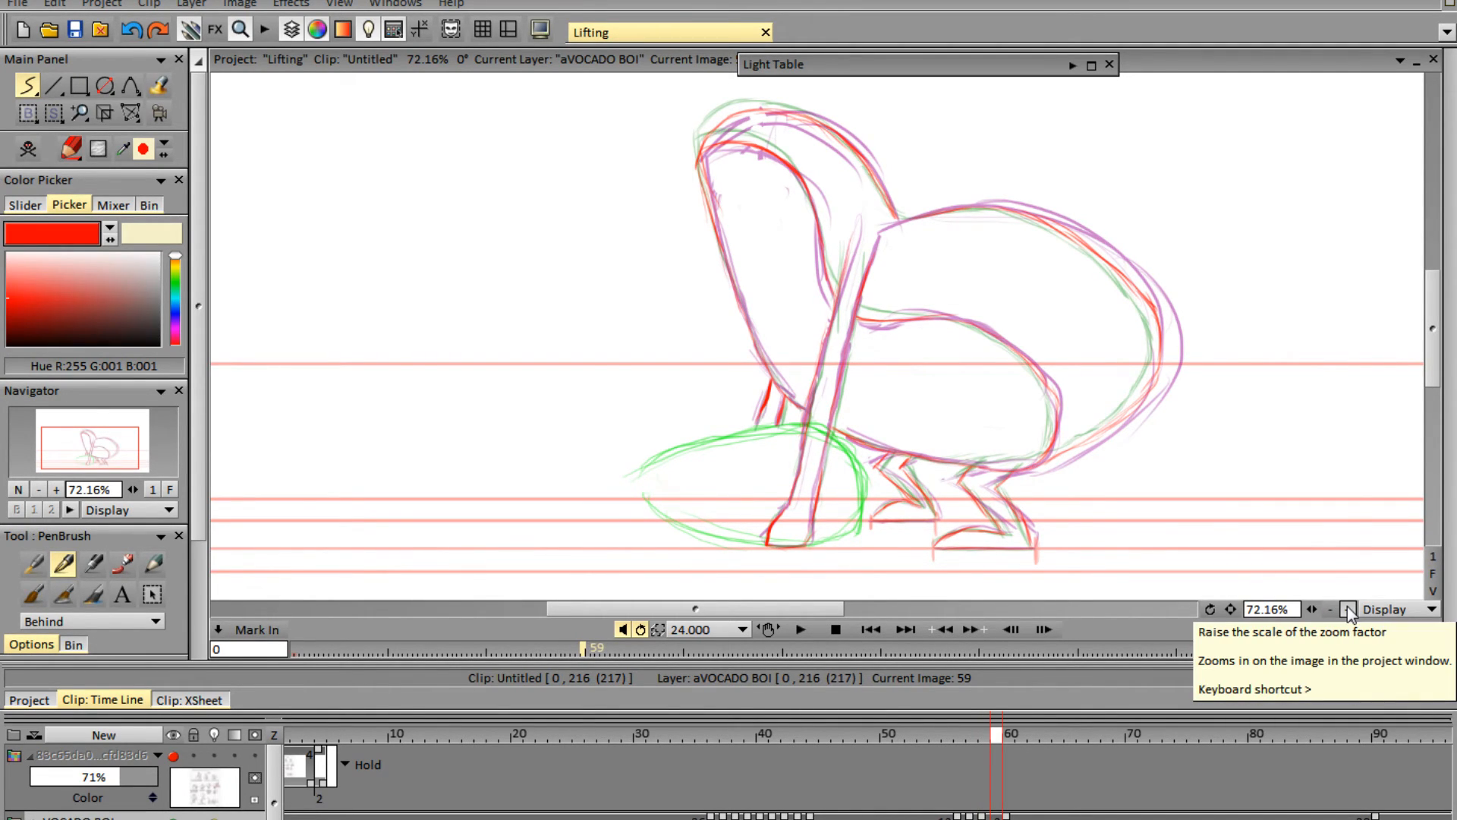
pyautogui.press('Delete')
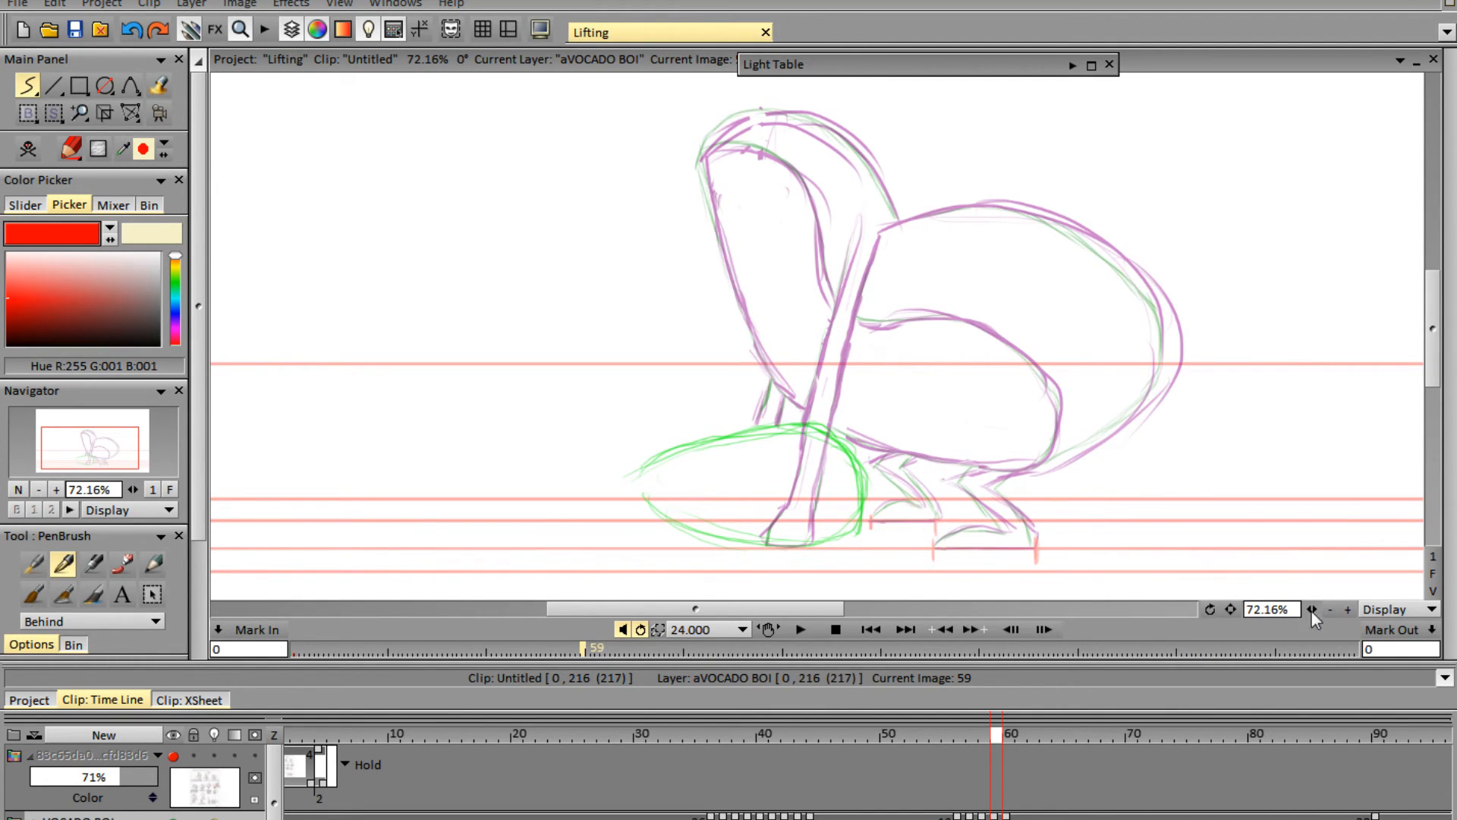
pyautogui.moveTo(1311, 610); pyautogui.dragTo(1379, 620)
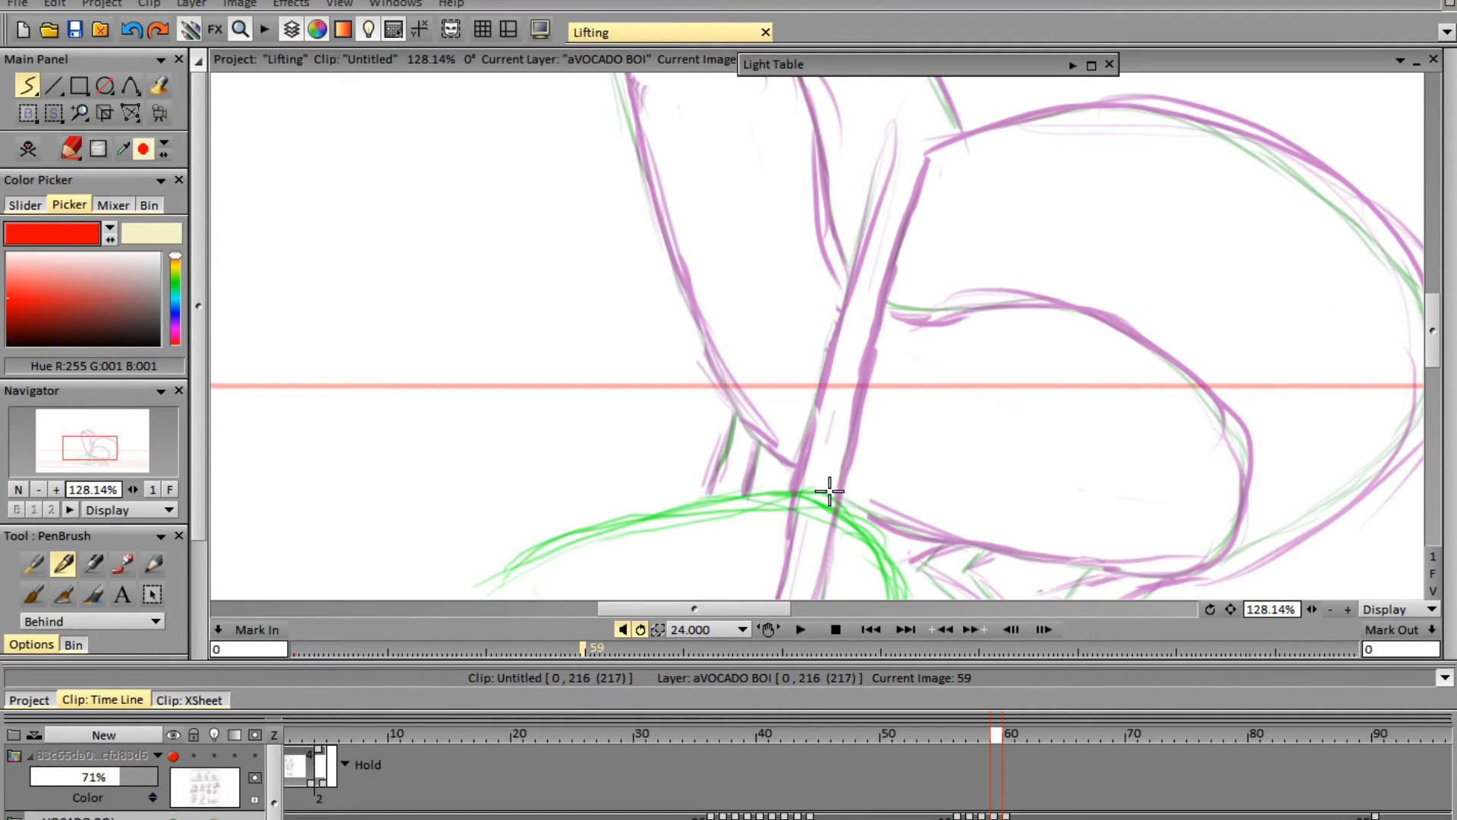
# - Draw both edges of the near arm down to the hand beneath the green object
pyautogui.moveTo(924, 163)
pyautogui.mouseDown()
pyautogui.moveTo(884, 271)
pyautogui.moveTo(840, 507)
pyautogui.mouseUp()
pyautogui.moveTo(878, 181); pyautogui.dragTo(792, 507)
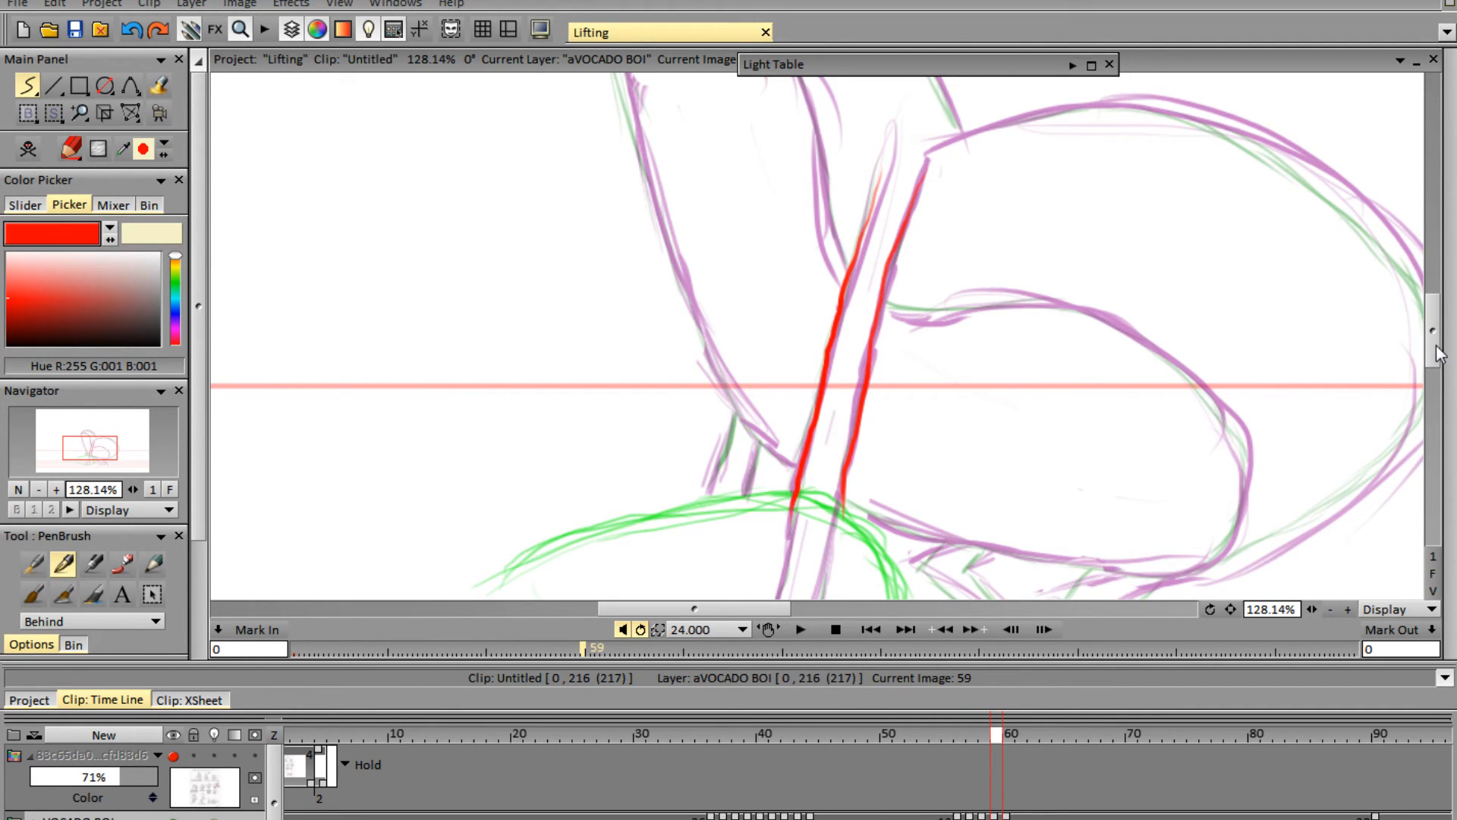
pyautogui.moveTo(1436, 352); pyautogui.dragTo(1441, 388)
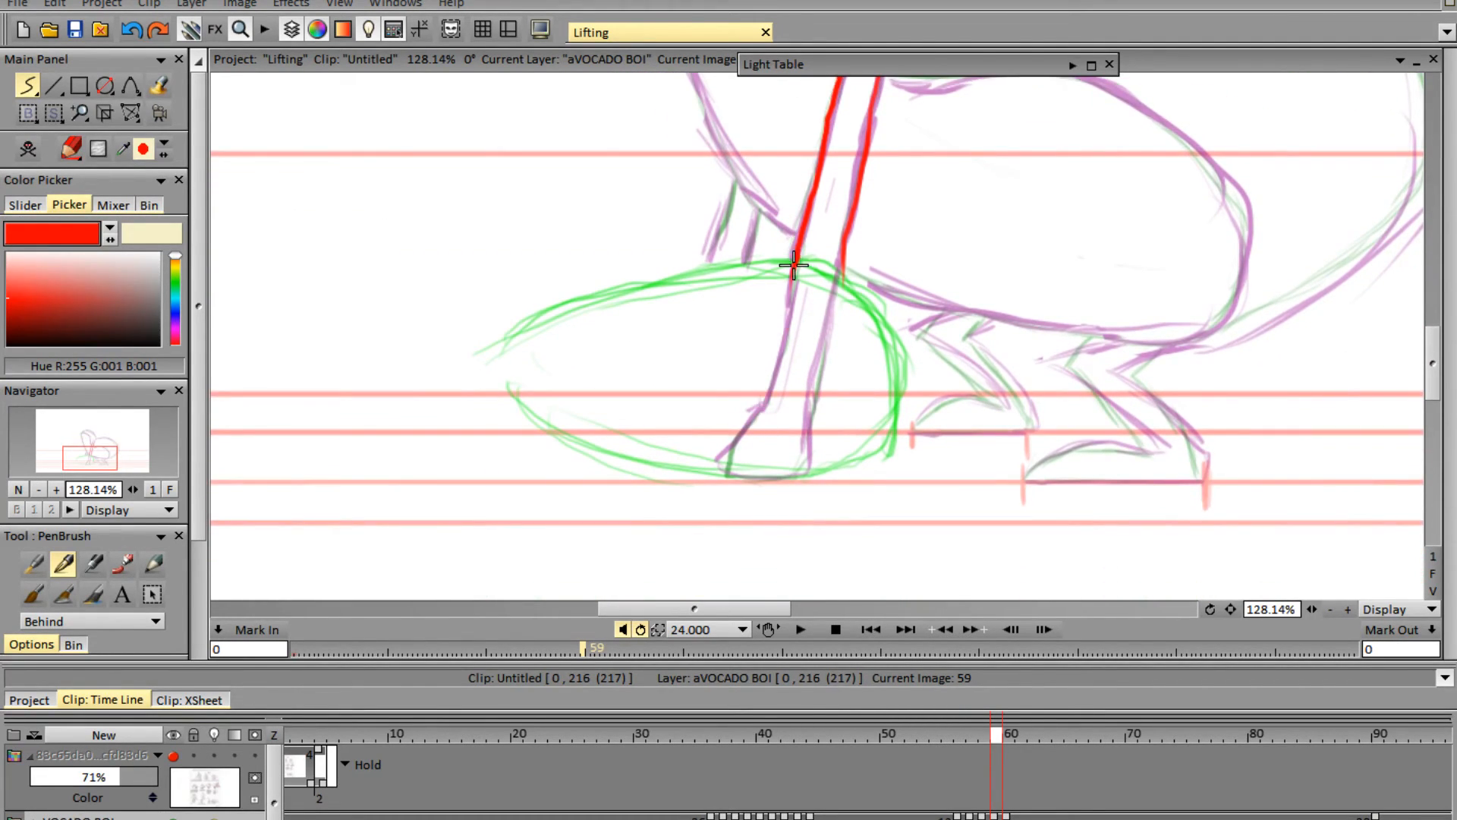
pyautogui.moveTo(789, 295)
pyautogui.mouseDown()
pyautogui.moveTo(725, 477)
pyautogui.moveTo(807, 464)
pyautogui.moveTo(789, 479)
pyautogui.moveTo(810, 424)
pyautogui.mouseUp()
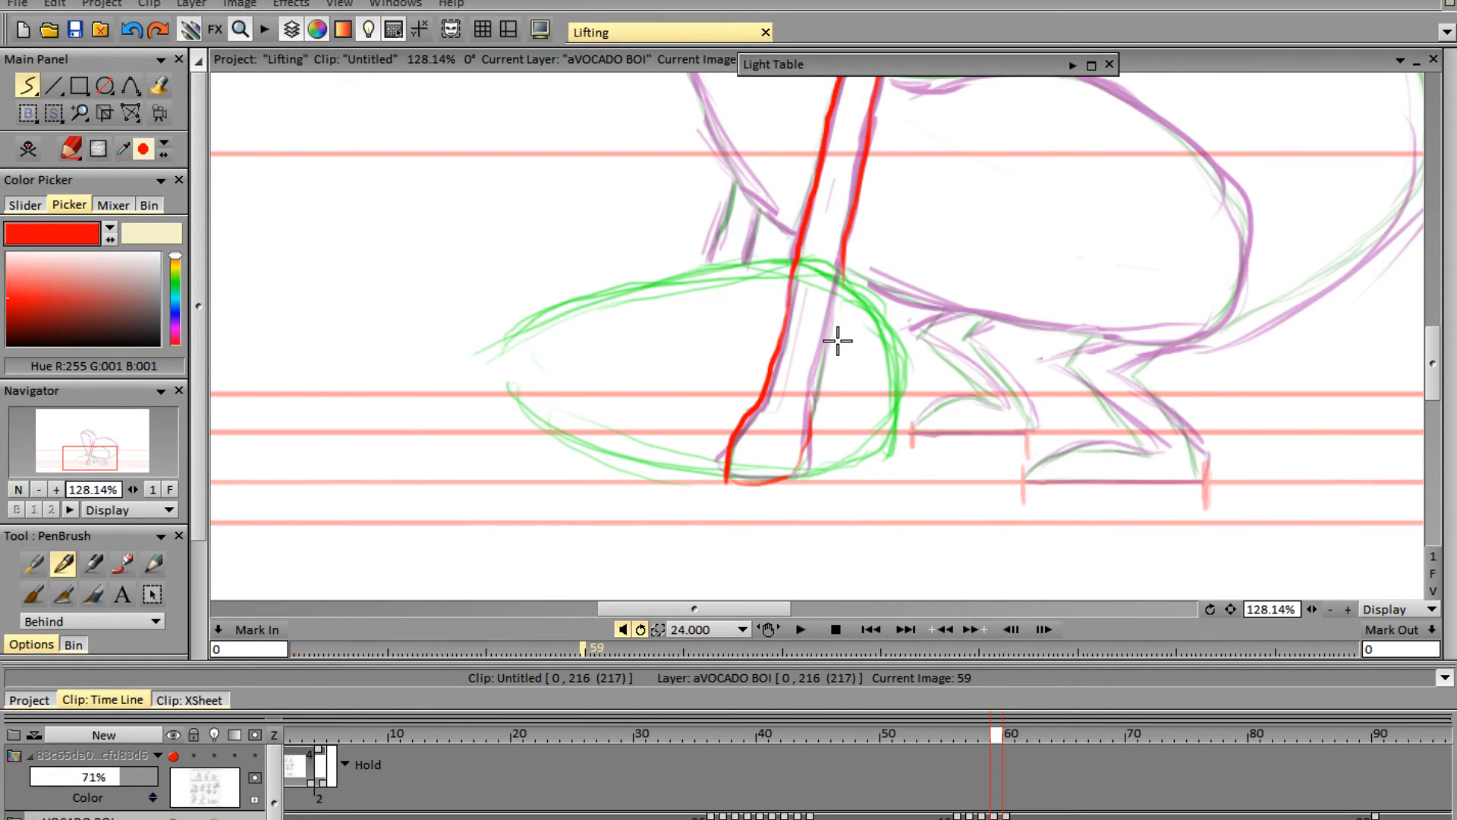
pyautogui.moveTo(839, 276); pyautogui.dragTo(807, 372)
# - Draw the body's underside and the bent far leg with its foot between the neighbouring poses
pyautogui.moveTo(846, 264)
pyautogui.mouseDown()
pyautogui.moveTo(1048, 336)
pyautogui.moveTo(1071, 331)
pyautogui.moveTo(1002, 321)
pyautogui.moveTo(1145, 336)
pyautogui.mouseUp()
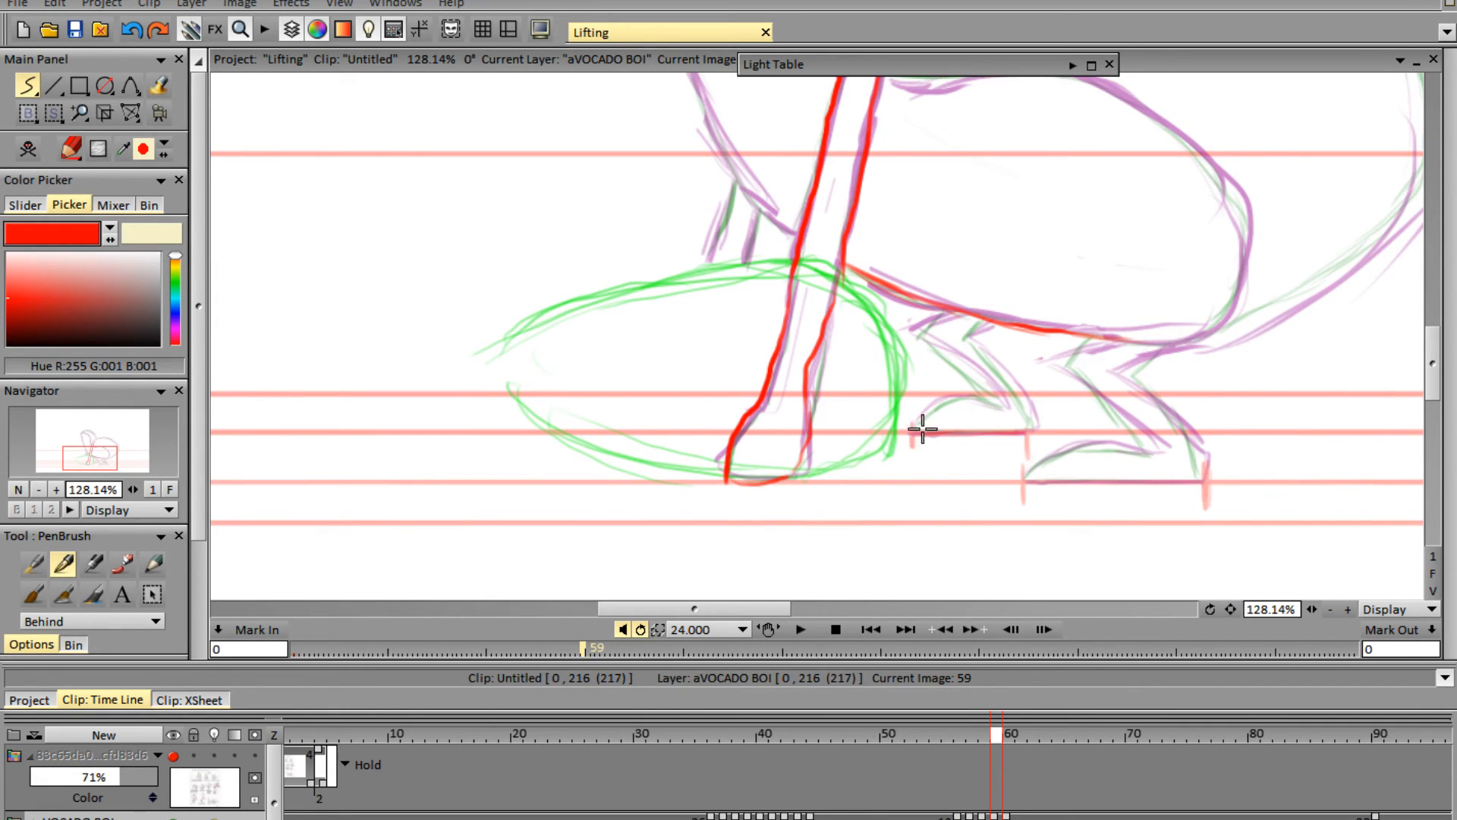
pyautogui.moveTo(910, 432)
pyautogui.mouseDown()
pyautogui.moveTo(966, 400)
pyautogui.moveTo(1001, 410)
pyautogui.mouseUp()
pyautogui.moveTo(931, 348); pyautogui.dragTo(1000, 409)
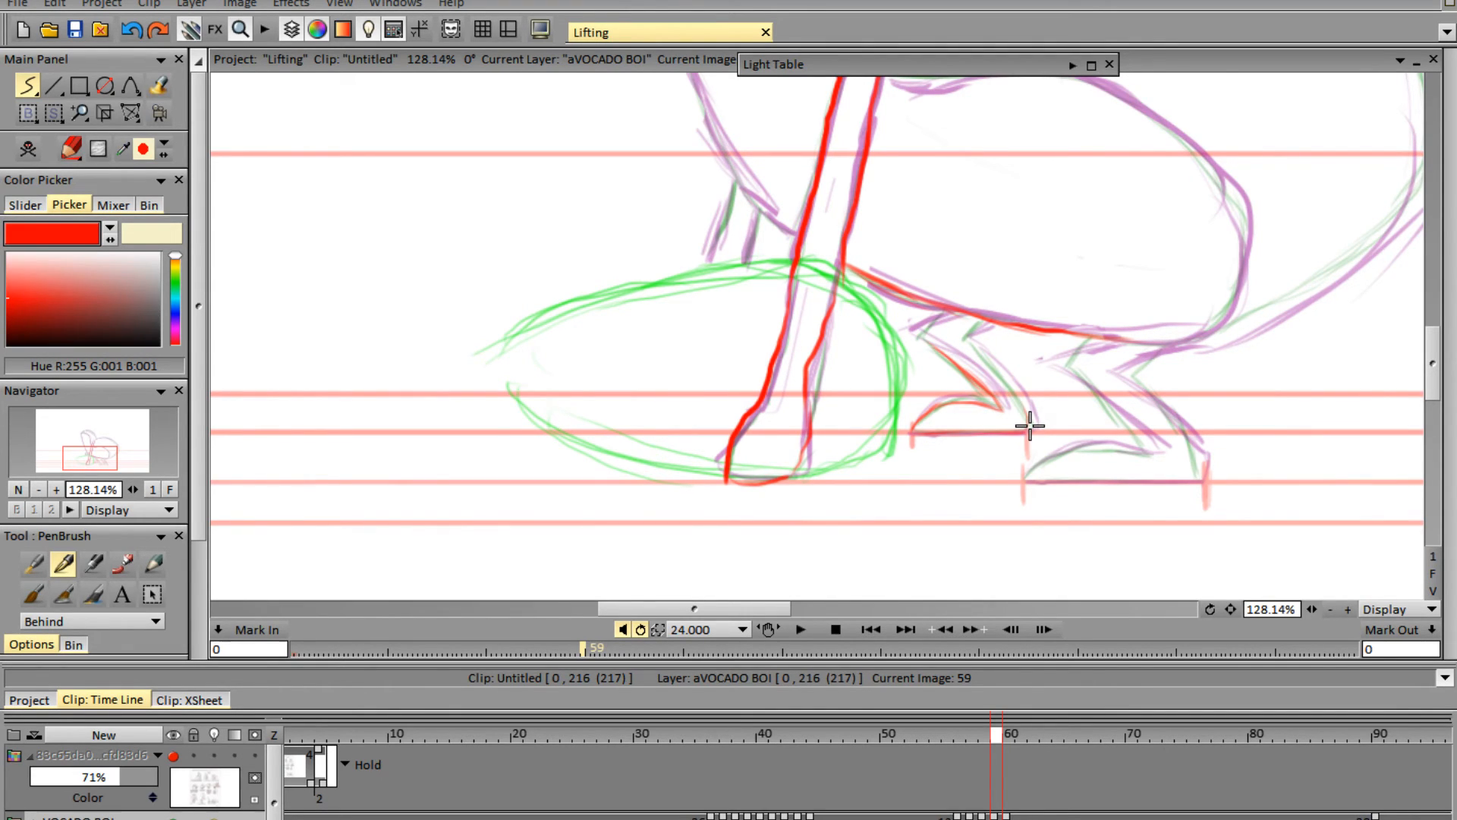
pyautogui.moveTo(1030, 426); pyautogui.dragTo(958, 314)
# - Draw the bent near leg from the body's underside and its foot on the ground line
pyautogui.moveTo(1061, 362); pyautogui.dragTo(1089, 336)
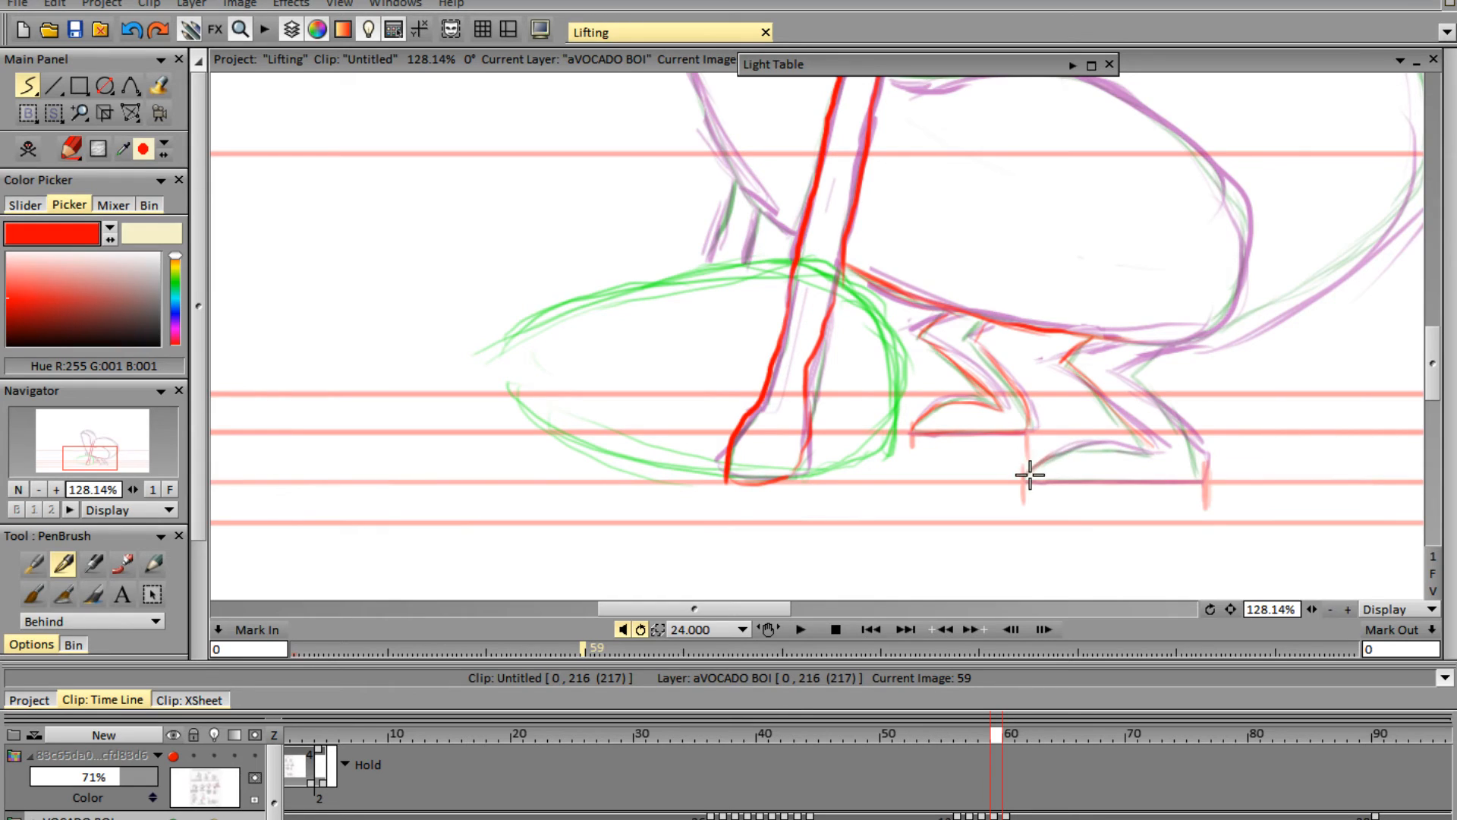
pyautogui.moveTo(1027, 478)
pyautogui.mouseDown()
pyautogui.moveTo(1058, 448)
pyautogui.moveTo(1159, 449)
pyautogui.mouseUp()
pyautogui.moveTo(1029, 483); pyautogui.dragTo(1194, 476)
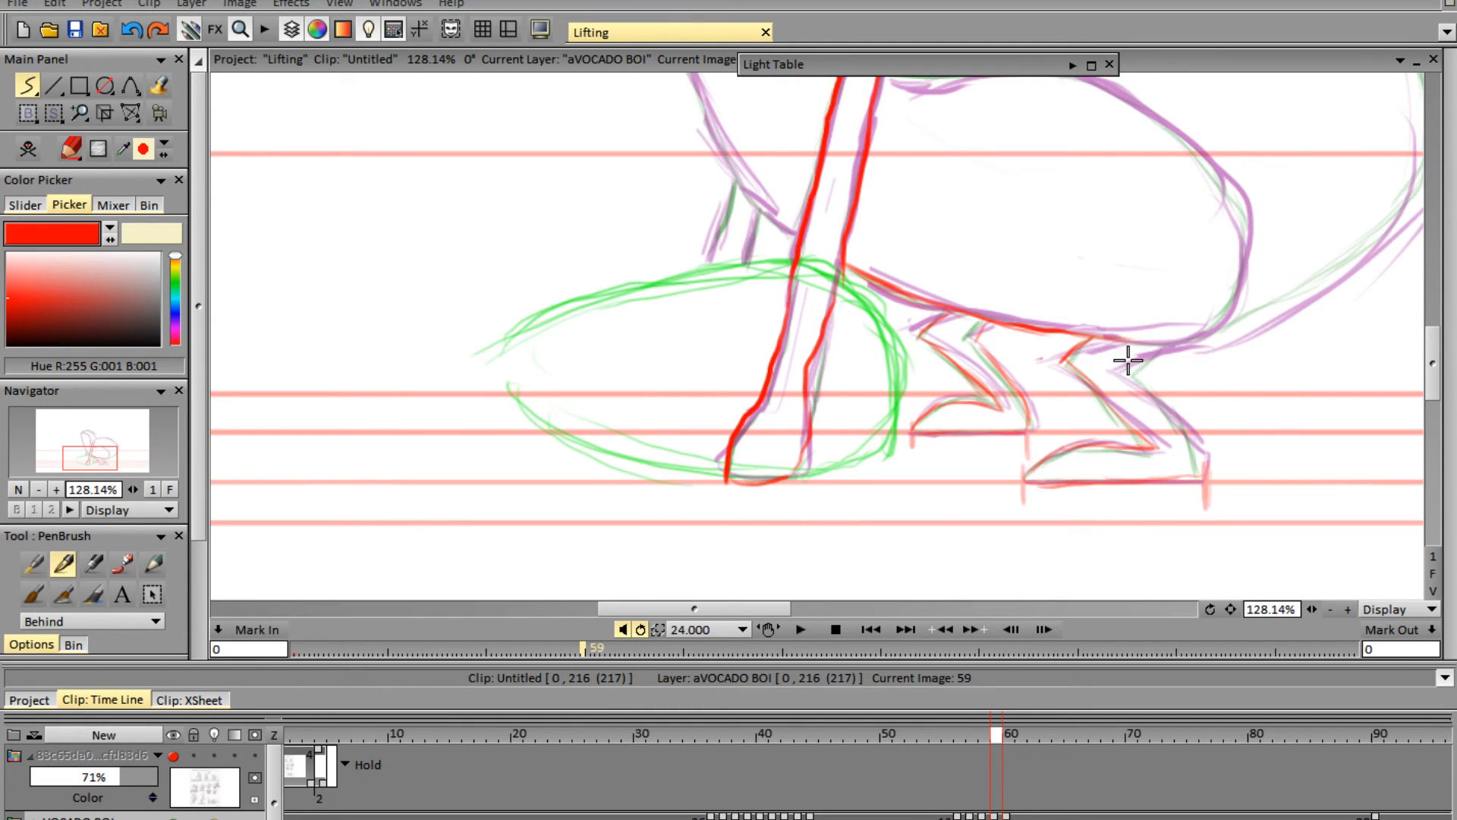
pyautogui.moveTo(1126, 370); pyautogui.dragTo(1201, 467)
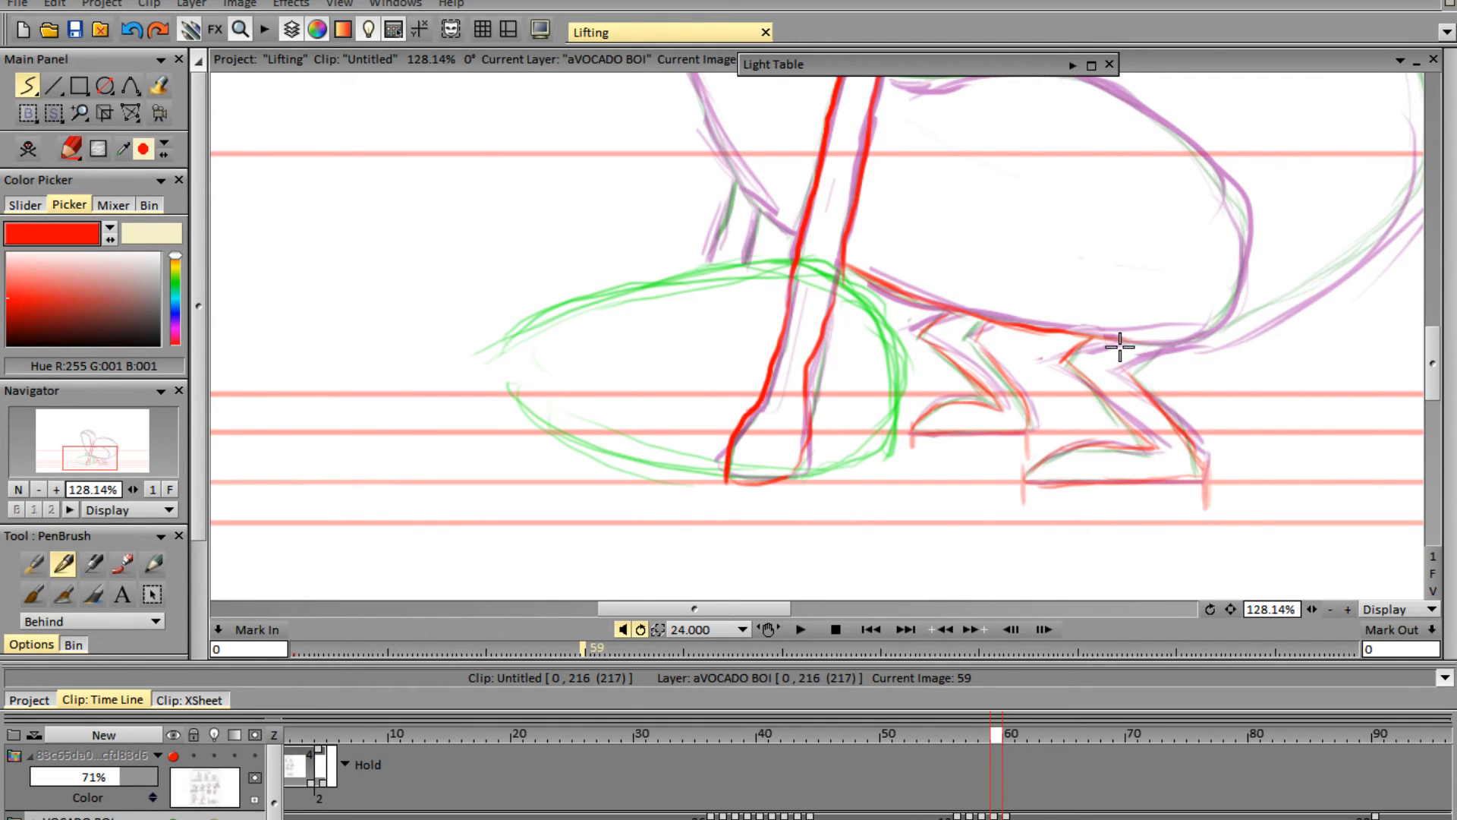
pyautogui.moveTo(1131, 373); pyautogui.dragTo(1180, 347)
pyautogui.moveTo(735, 608)
pyautogui.mouseDown()
pyautogui.moveTo(790, 599)
pyautogui.moveTo(768, 605)
pyautogui.mouseUp()
pyautogui.moveTo(1427, 385); pyautogui.dragTo(1429, 365)
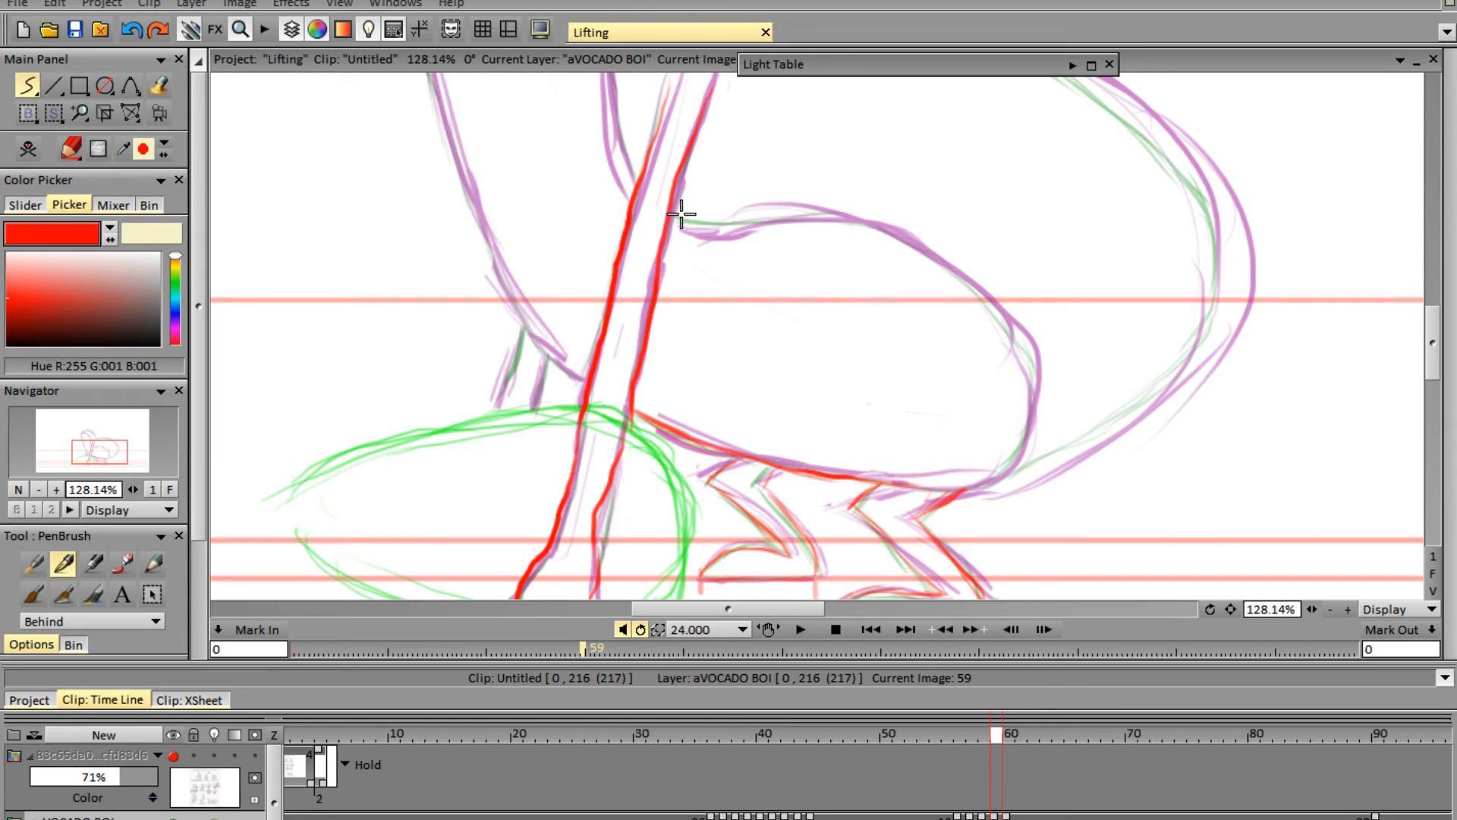
# - Draw frame 59's inner belly curve and the outer contour of the body's rounded back between the neighbouring poses
pyautogui.moveTo(680, 215)
pyautogui.mouseDown()
pyautogui.moveTo(912, 237)
pyautogui.moveTo(882, 220)
pyautogui.moveTo(947, 266)
pyautogui.moveTo(1028, 393)
pyautogui.mouseUp()
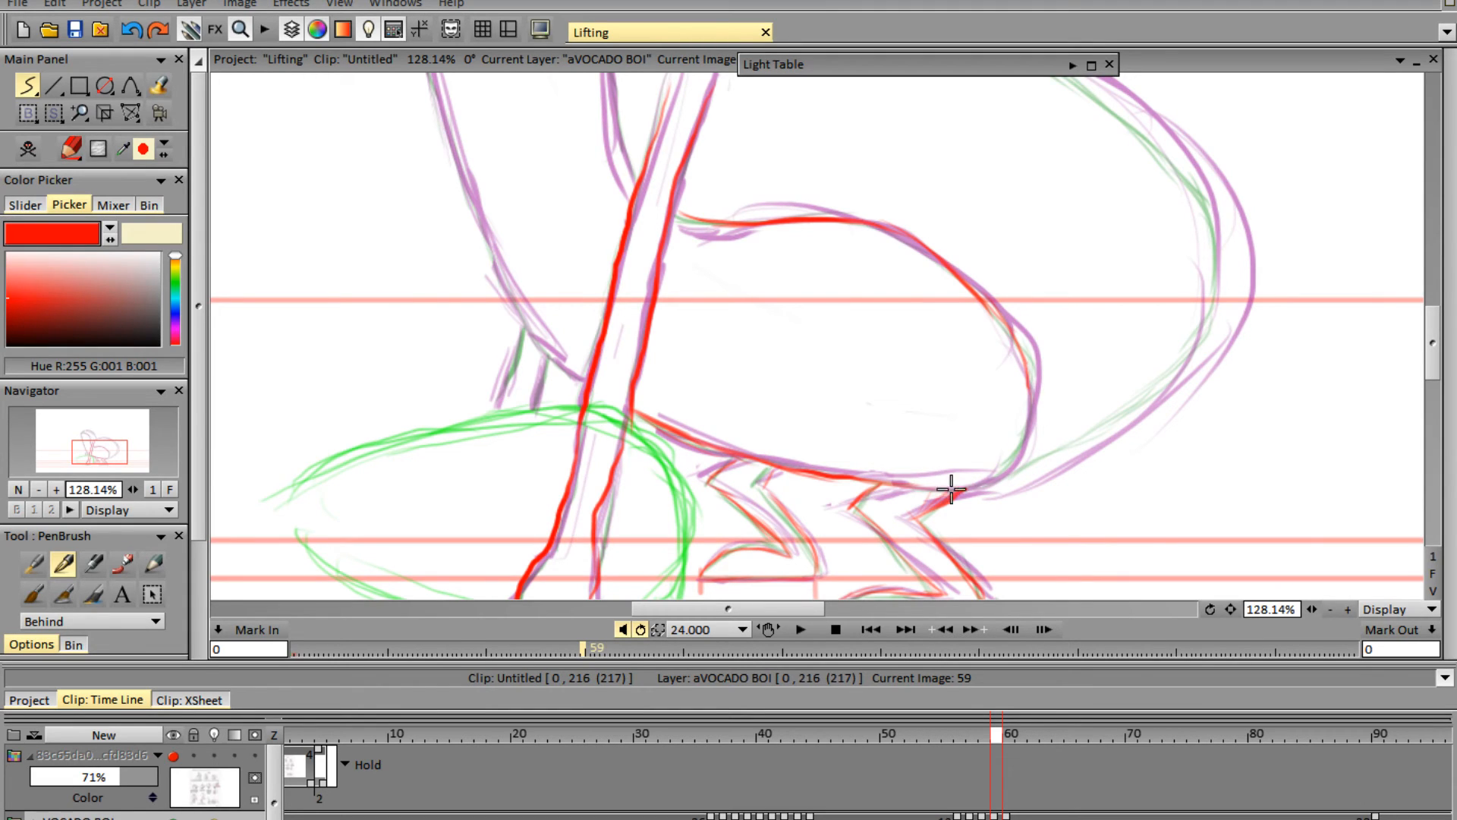
pyautogui.moveTo(950, 489)
pyautogui.mouseDown()
pyautogui.moveTo(1007, 454)
pyautogui.moveTo(1029, 393)
pyautogui.moveTo(1019, 434)
pyautogui.moveTo(1022, 377)
pyautogui.moveTo(1013, 439)
pyautogui.mouseUp()
pyautogui.moveTo(970, 488); pyautogui.dragTo(1115, 426)
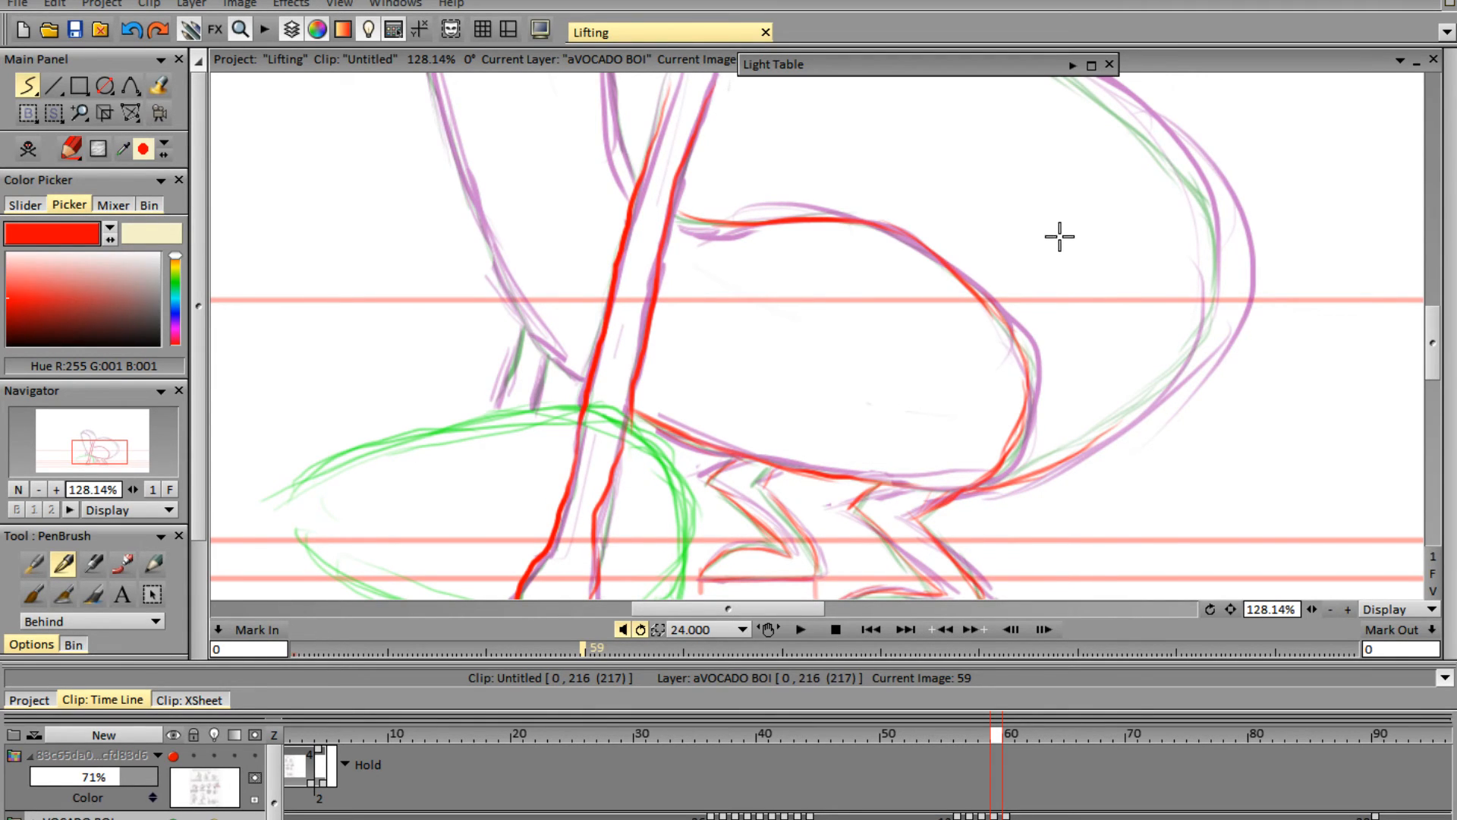
pyautogui.moveTo(1151, 132)
pyautogui.mouseDown()
pyautogui.moveTo(1189, 195)
pyautogui.moveTo(1178, 152)
pyautogui.moveTo(1217, 277)
pyautogui.mouseUp()
pyautogui.moveTo(1195, 175)
pyautogui.mouseDown()
pyautogui.moveTo(1211, 301)
pyautogui.moveTo(1227, 265)
pyautogui.moveTo(1229, 299)
pyautogui.moveTo(1183, 369)
pyautogui.moveTo(1189, 354)
pyautogui.moveTo(1067, 458)
pyautogui.moveTo(1153, 411)
pyautogui.moveTo(1199, 353)
pyautogui.moveTo(1223, 307)
pyautogui.moveTo(1216, 207)
pyautogui.mouseUp()
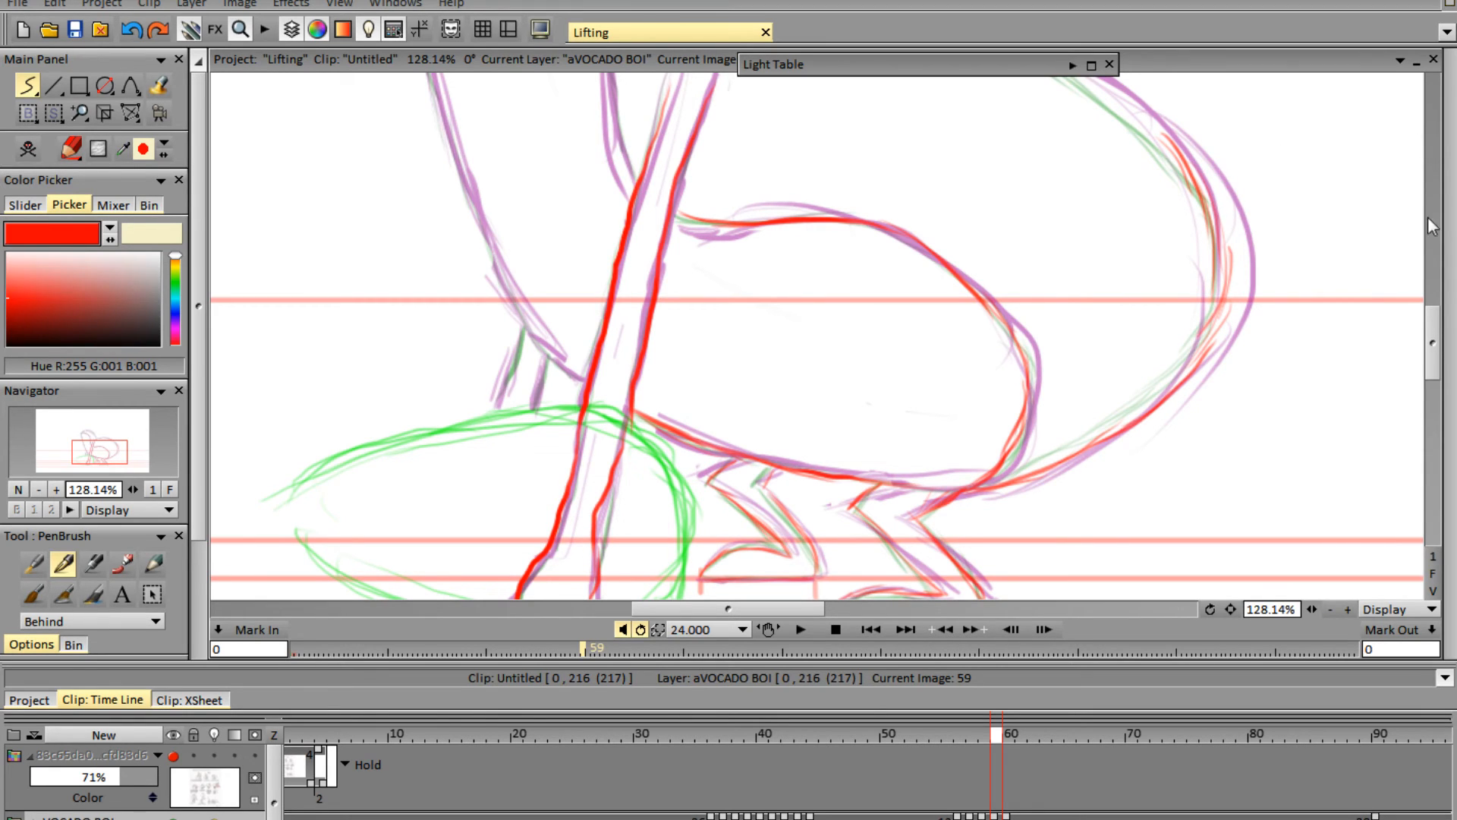
pyautogui.moveTo(1433, 350); pyautogui.dragTo(1433, 314)
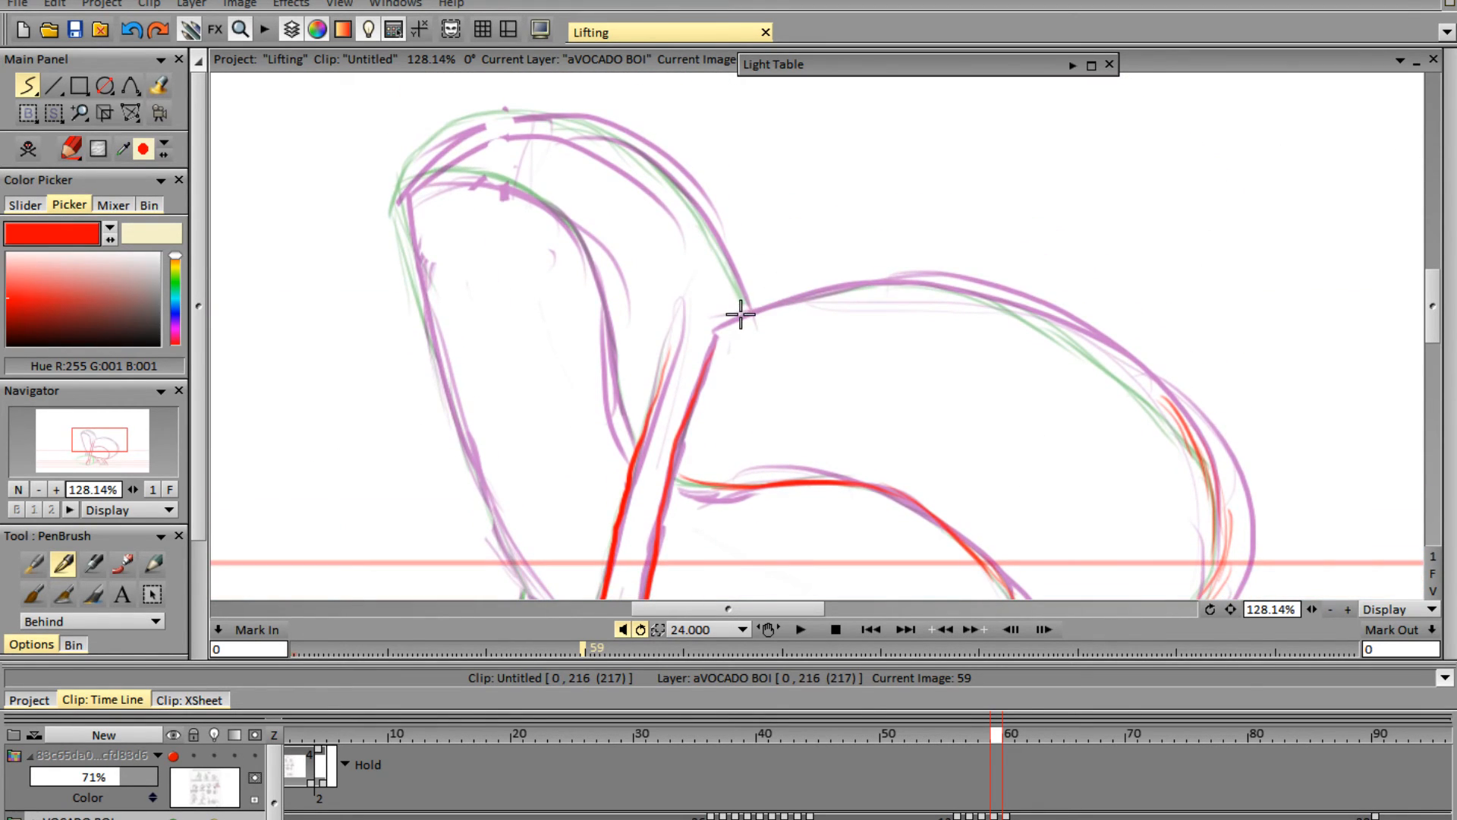
pyautogui.moveTo(774, 305)
pyautogui.mouseDown()
pyautogui.moveTo(944, 285)
pyautogui.moveTo(901, 278)
pyautogui.moveTo(998, 292)
pyautogui.moveTo(968, 285)
pyautogui.moveTo(1077, 344)
pyautogui.moveTo(1055, 328)
pyautogui.moveTo(1194, 446)
pyautogui.mouseUp()
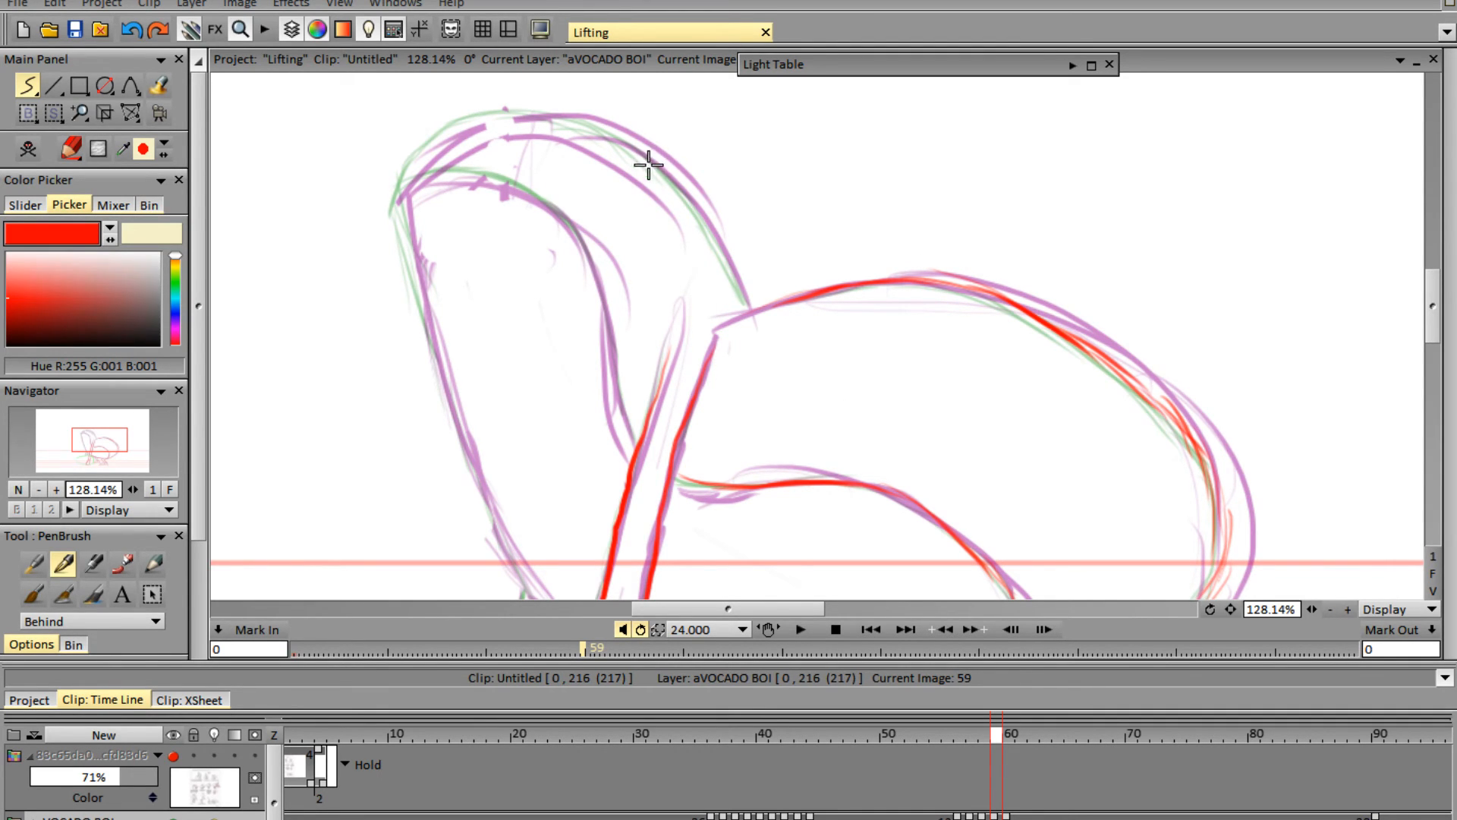
# - Draw the head's curved outer edge down to the neck, its long front edge and the inner face line
pyautogui.moveTo(647, 163)
pyautogui.mouseDown()
pyautogui.moveTo(688, 221)
pyautogui.moveTo(679, 193)
pyautogui.moveTo(700, 208)
pyautogui.moveTo(751, 303)
pyautogui.mouseUp()
pyautogui.moveTo(694, 214); pyautogui.dragTo(612, 145)
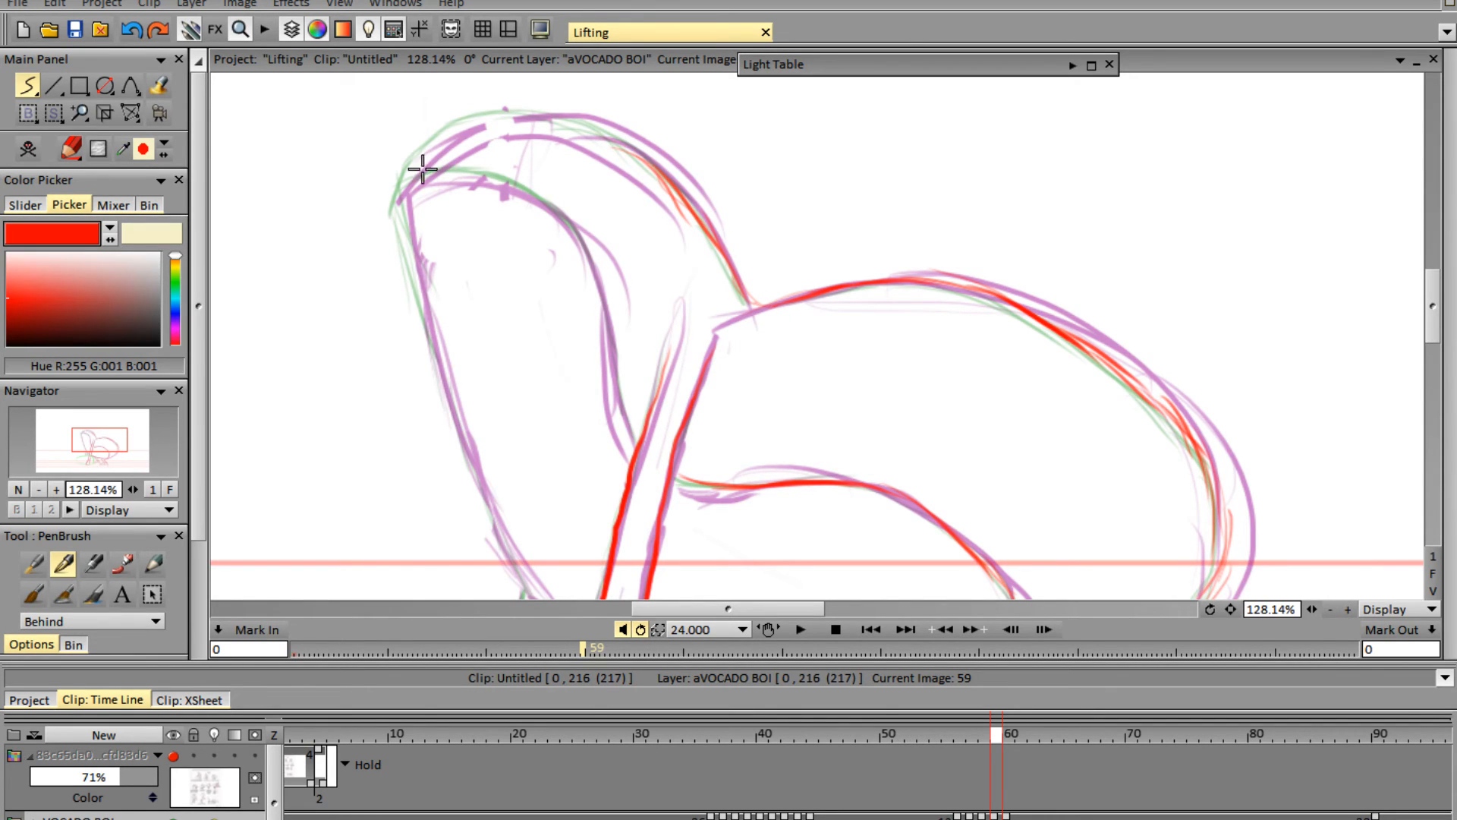
pyautogui.moveTo(405, 187)
pyautogui.mouseDown()
pyautogui.moveTo(464, 143)
pyautogui.moveTo(440, 143)
pyautogui.moveTo(550, 121)
pyautogui.moveTo(627, 140)
pyautogui.moveTo(649, 163)
pyautogui.mouseUp()
pyautogui.moveTo(764, 607); pyautogui.dragTo(731, 607)
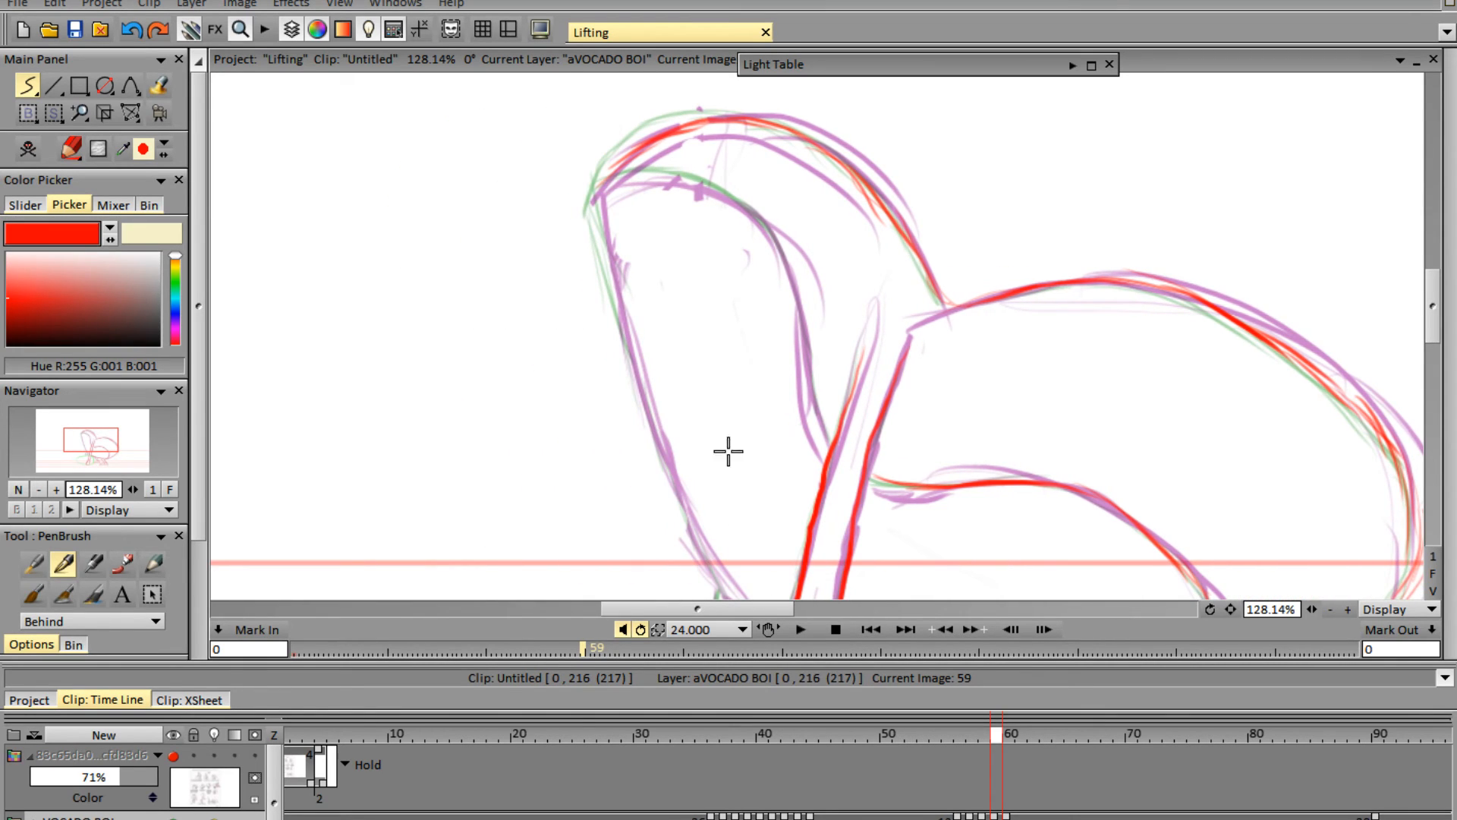
pyautogui.moveTo(610, 166); pyautogui.dragTo(618, 274)
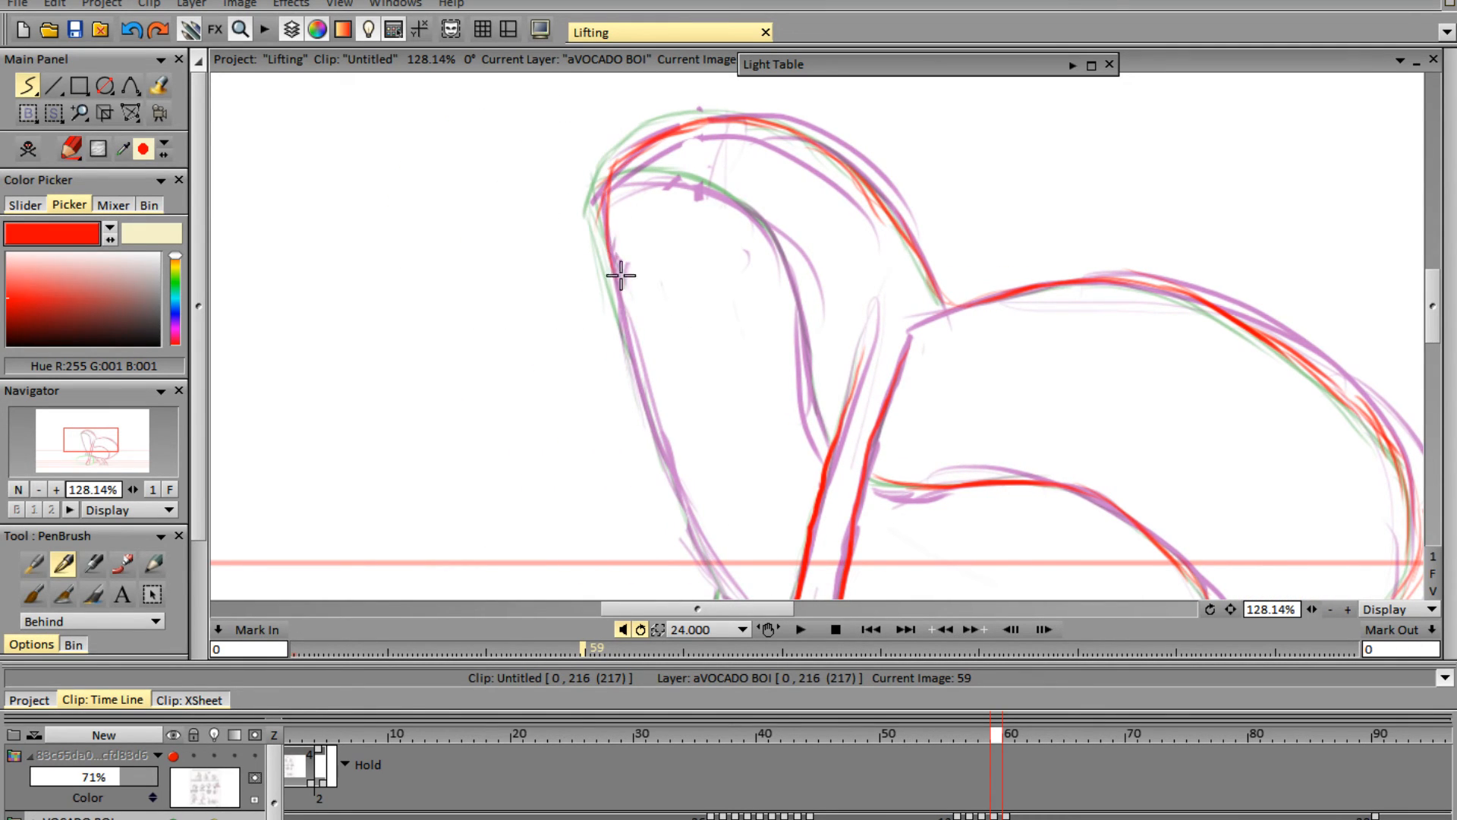
pyautogui.moveTo(607, 193)
pyautogui.mouseDown()
pyautogui.moveTo(612, 296)
pyautogui.moveTo(654, 432)
pyautogui.mouseUp()
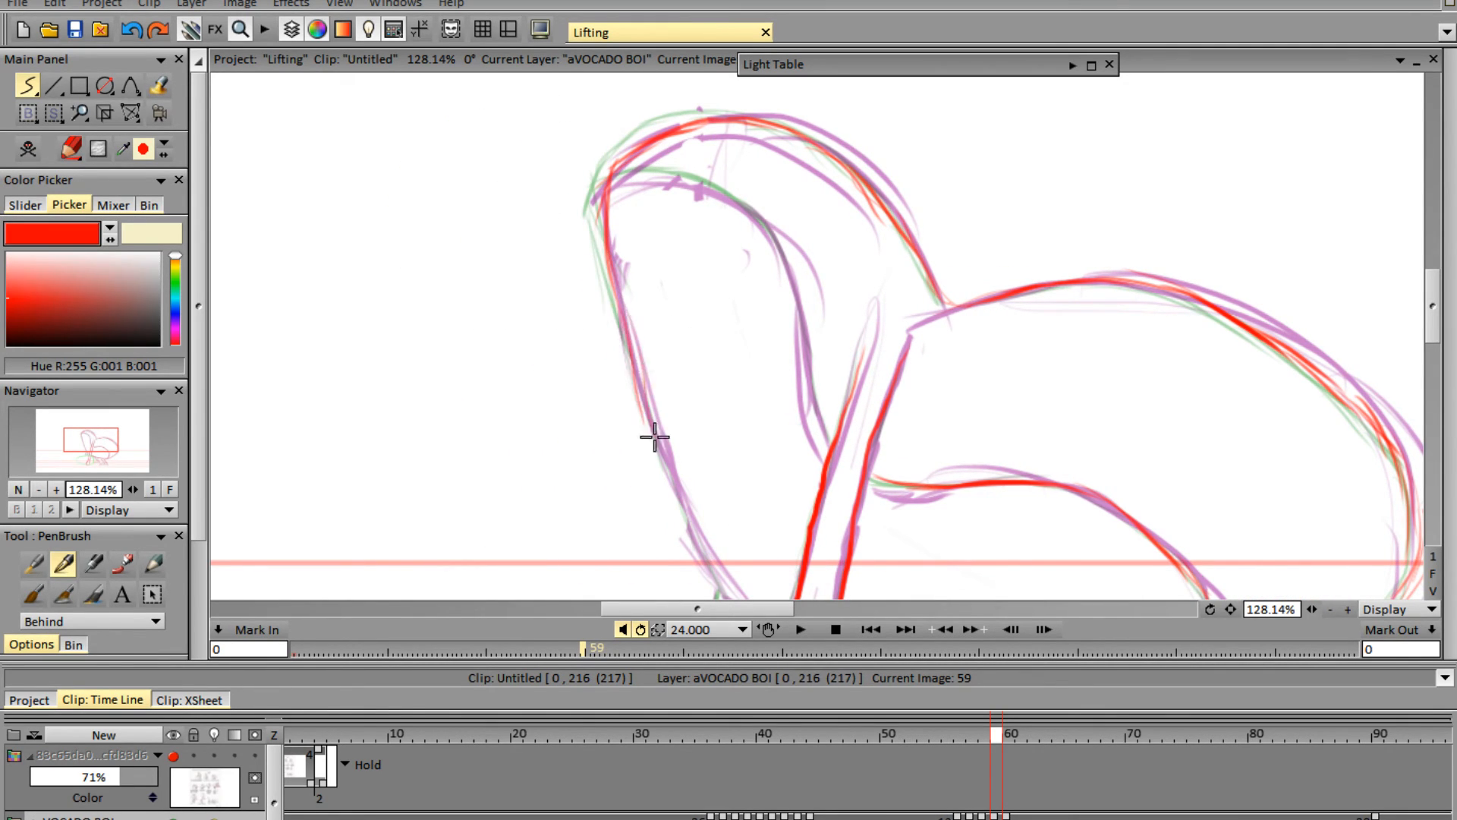
pyautogui.moveTo(649, 350)
pyautogui.mouseDown()
pyautogui.moveTo(666, 487)
pyautogui.moveTo(648, 418)
pyautogui.moveTo(699, 563)
pyautogui.mouseUp()
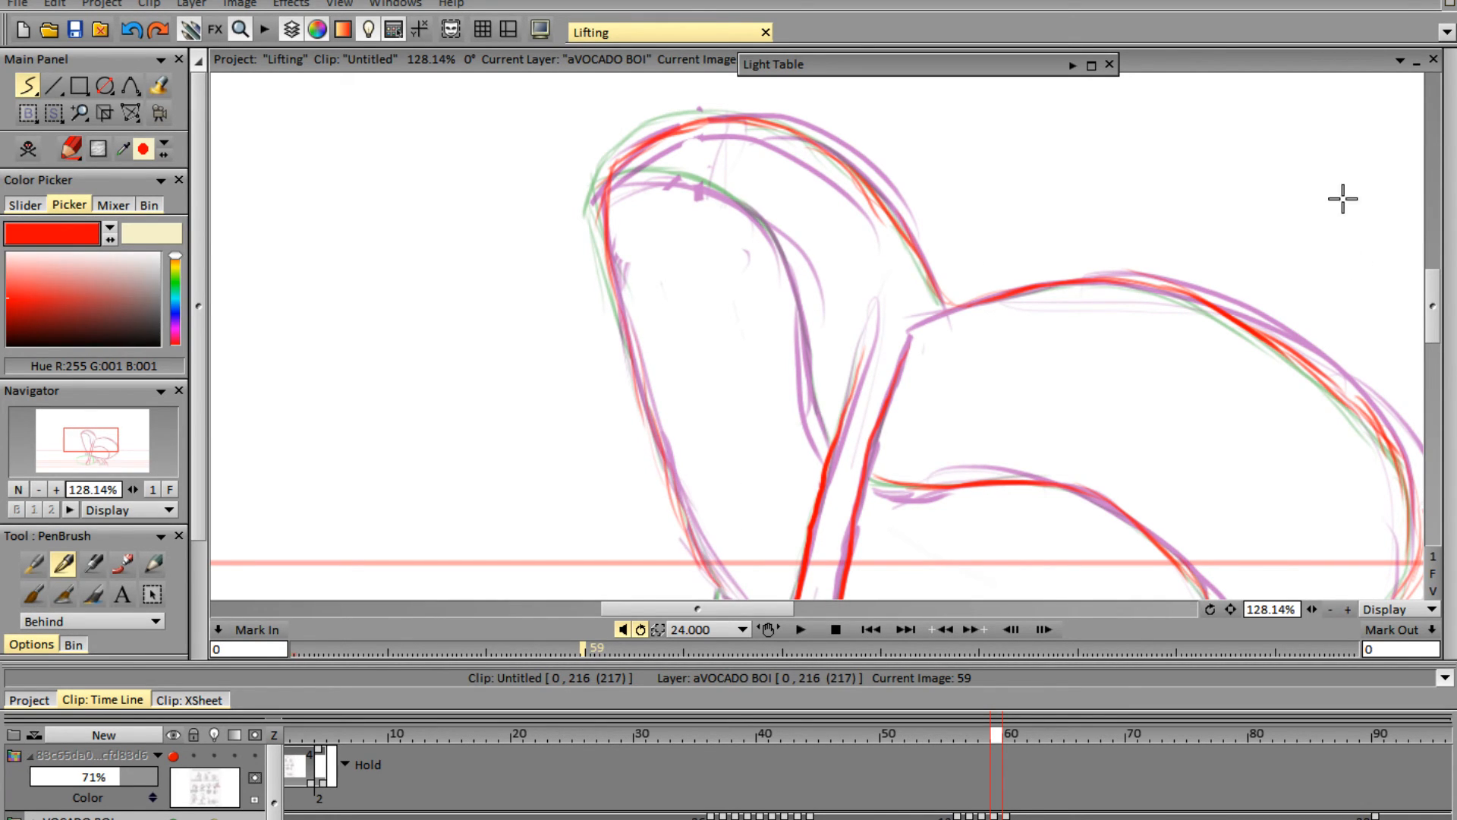
pyautogui.moveTo(675, 183)
pyautogui.mouseDown()
pyautogui.moveTo(750, 216)
pyautogui.moveTo(784, 278)
pyautogui.moveTo(764, 223)
pyautogui.moveTo(798, 355)
pyautogui.moveTo(794, 288)
pyautogui.moveTo(808, 398)
pyautogui.moveTo(809, 339)
pyautogui.moveTo(826, 448)
pyautogui.moveTo(819, 343)
pyautogui.mouseUp()
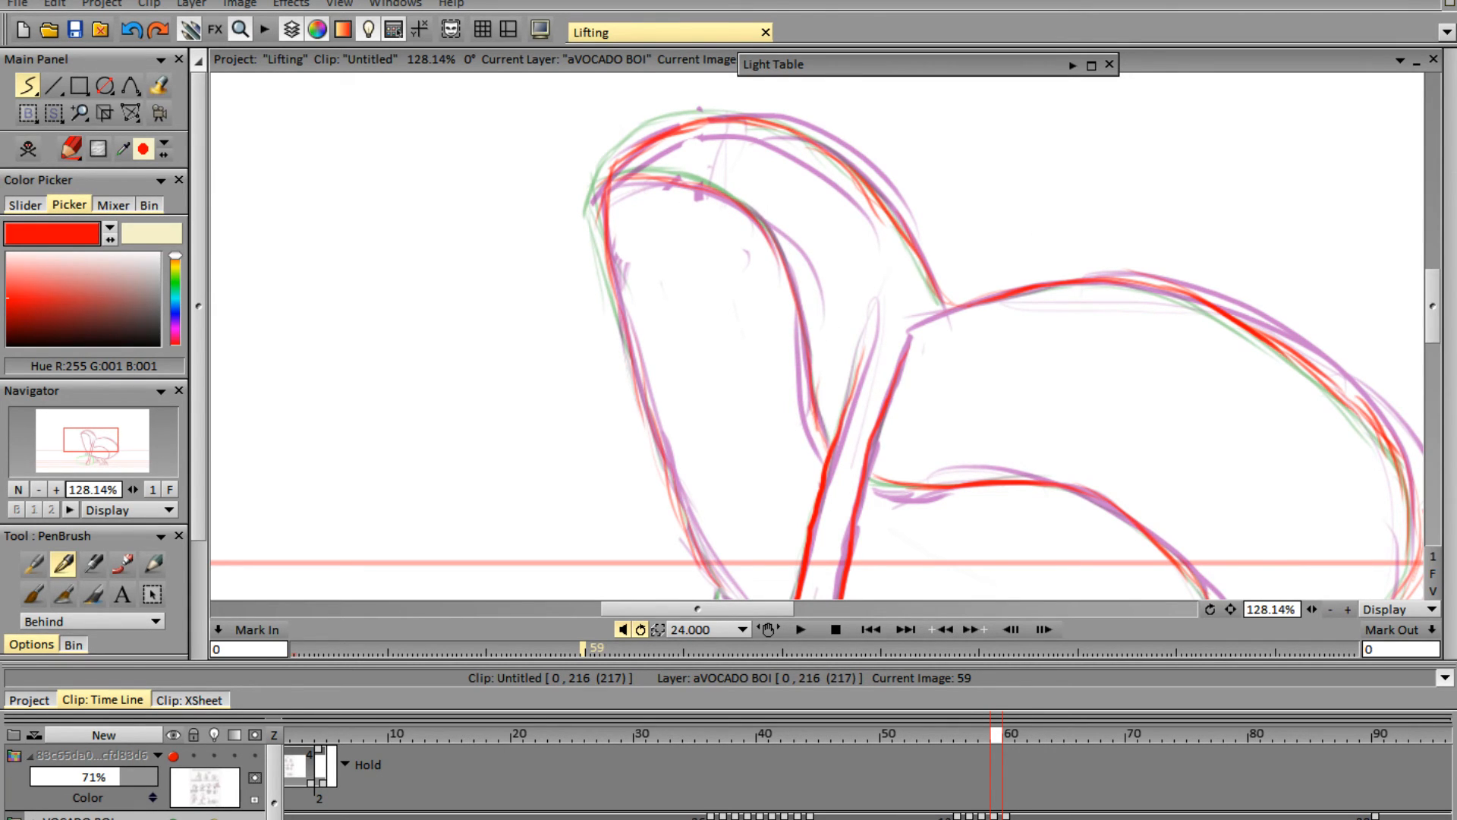
# - Continue the front edge down to the near arm and draw the far arm's two short lines above the green object
pyautogui.moveTo(1434, 315); pyautogui.dragTo(1434, 348)
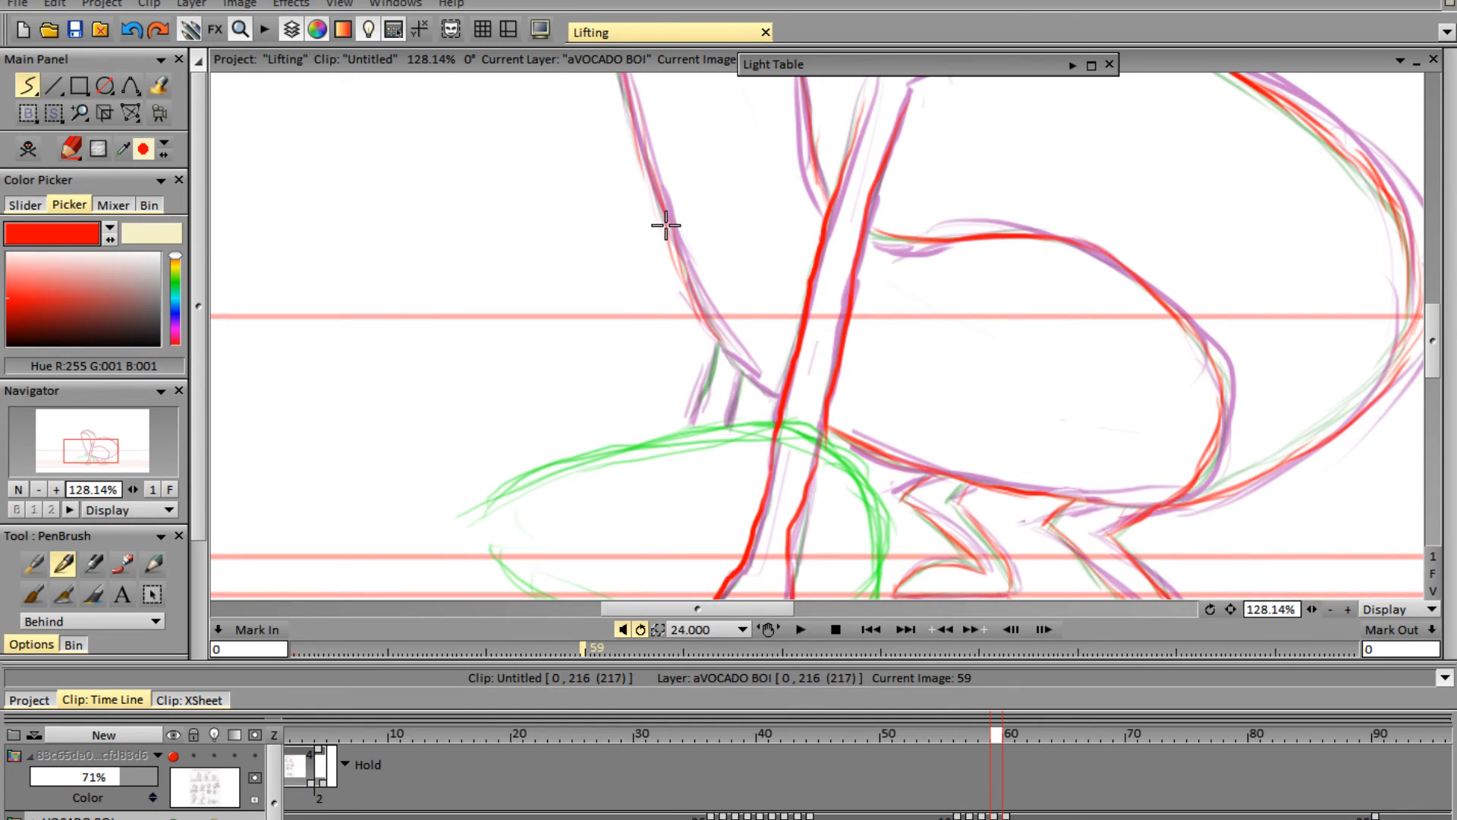
pyautogui.moveTo(681, 259); pyautogui.dragTo(761, 387)
pyautogui.moveTo(712, 339); pyautogui.dragTo(690, 421)
pyautogui.moveTo(740, 375); pyautogui.dragTo(729, 416)
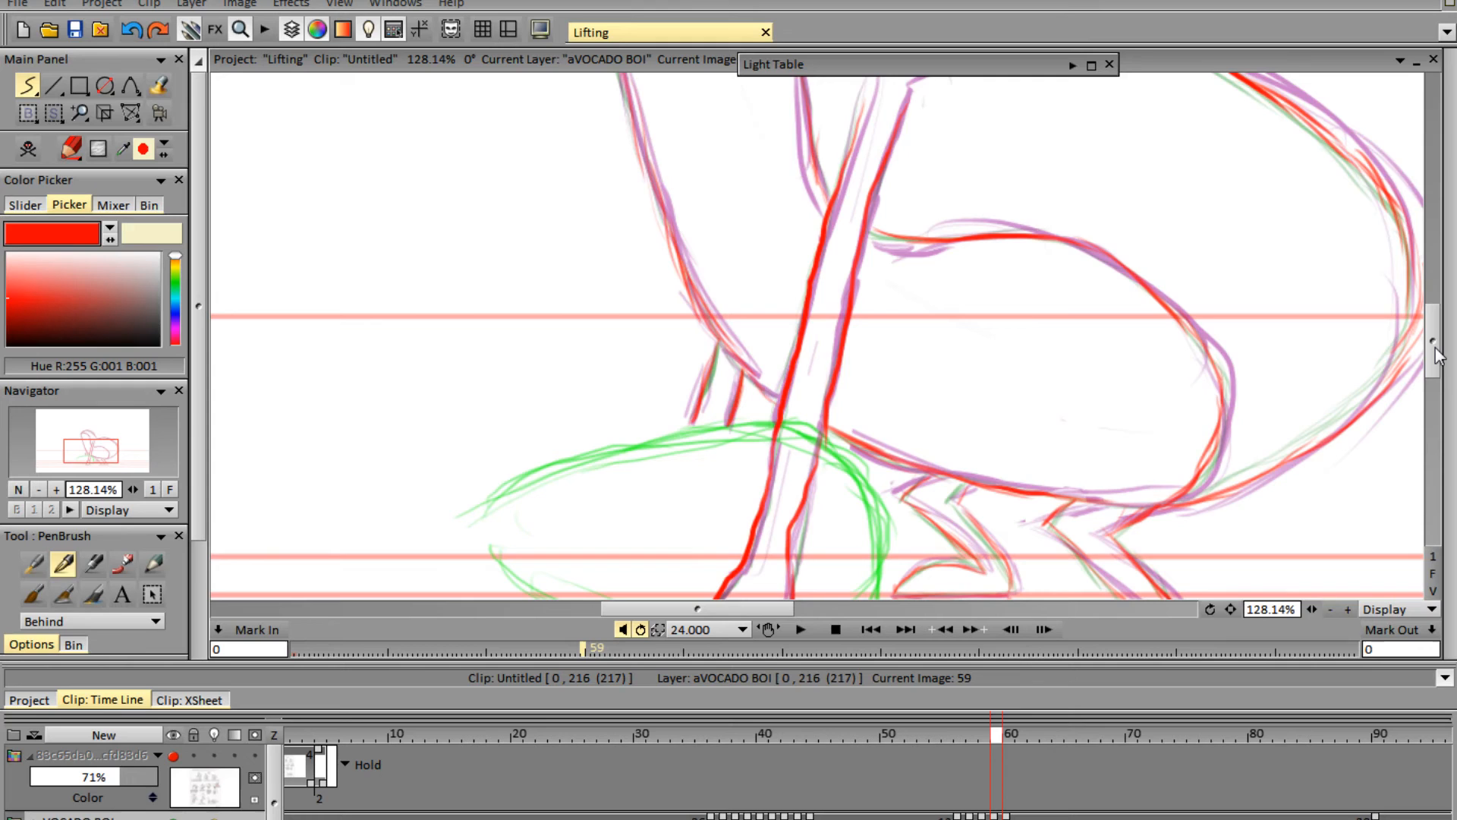
# - Go to frame 55 and draw the bent far leg with its foot on the ground line between the neighbouring poses
pyautogui.moveTo(1436, 347)
pyautogui.mouseDown()
pyautogui.moveTo(1425, 308)
pyautogui.moveTo(1451, 375)
pyautogui.mouseUp()
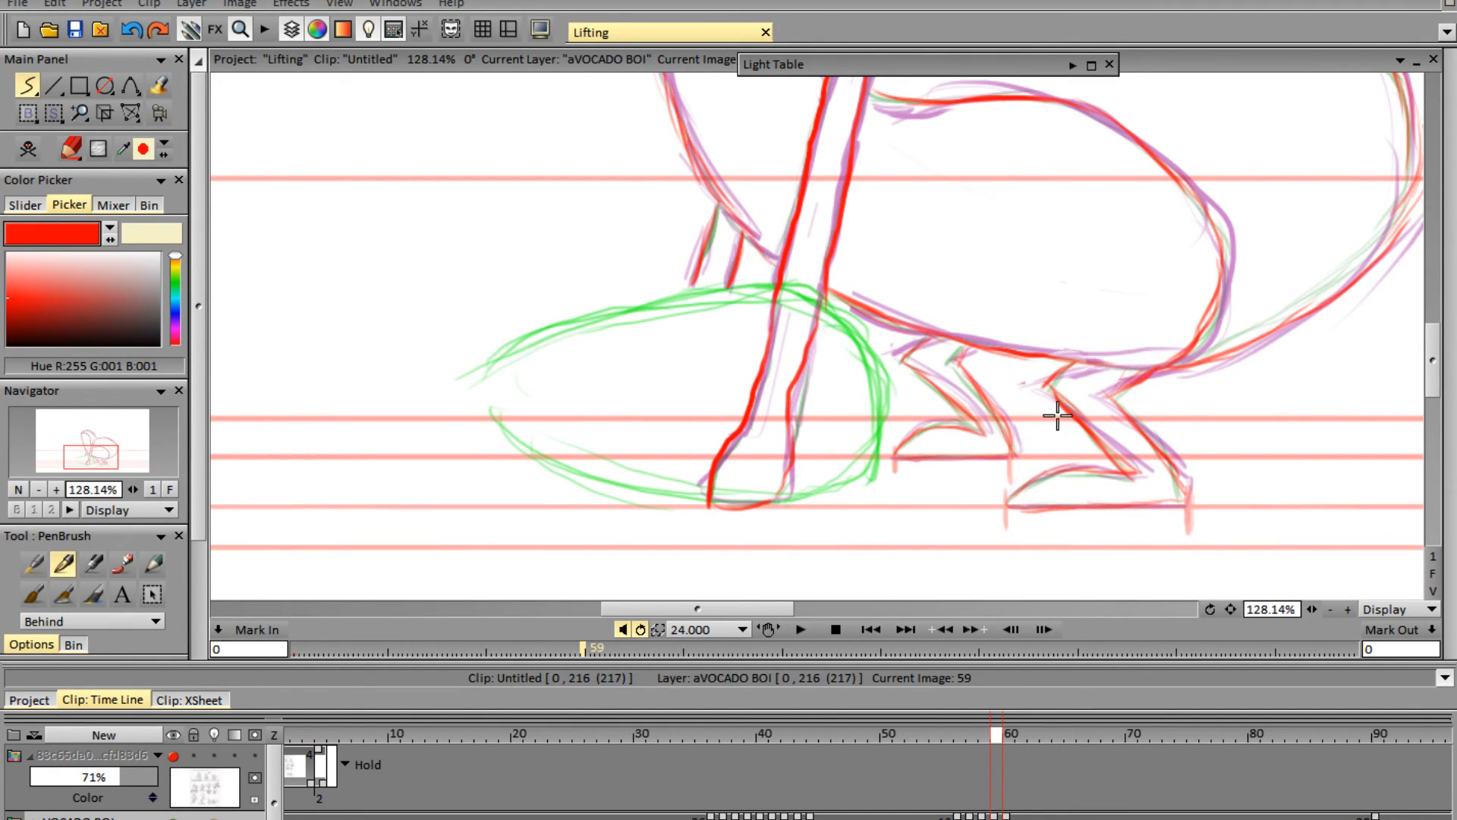
pyautogui.moveTo(1313, 612); pyautogui.dragTo(1239, 617)
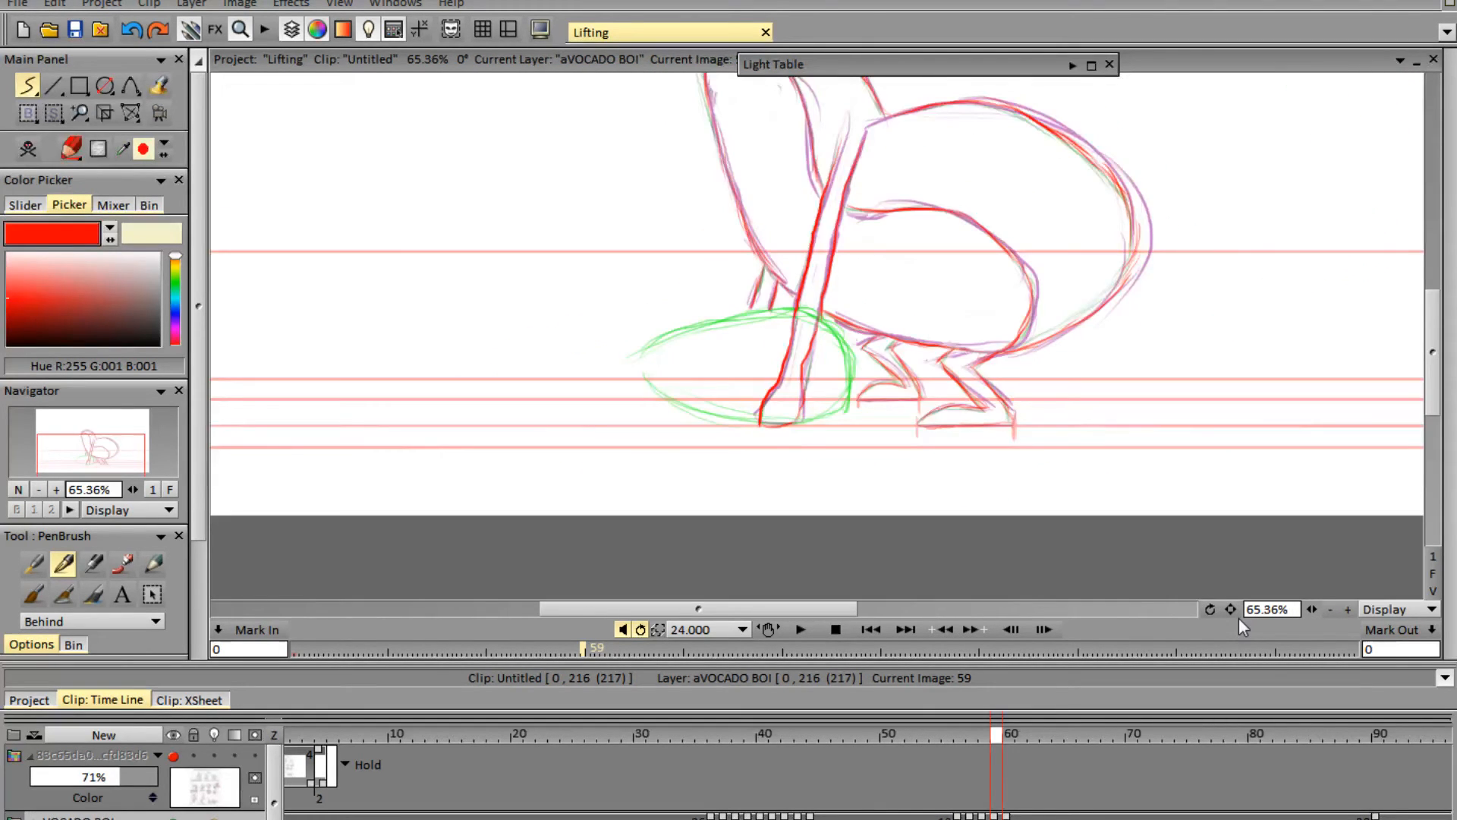
pyautogui.click(1238, 617)
pyautogui.click(945, 733)
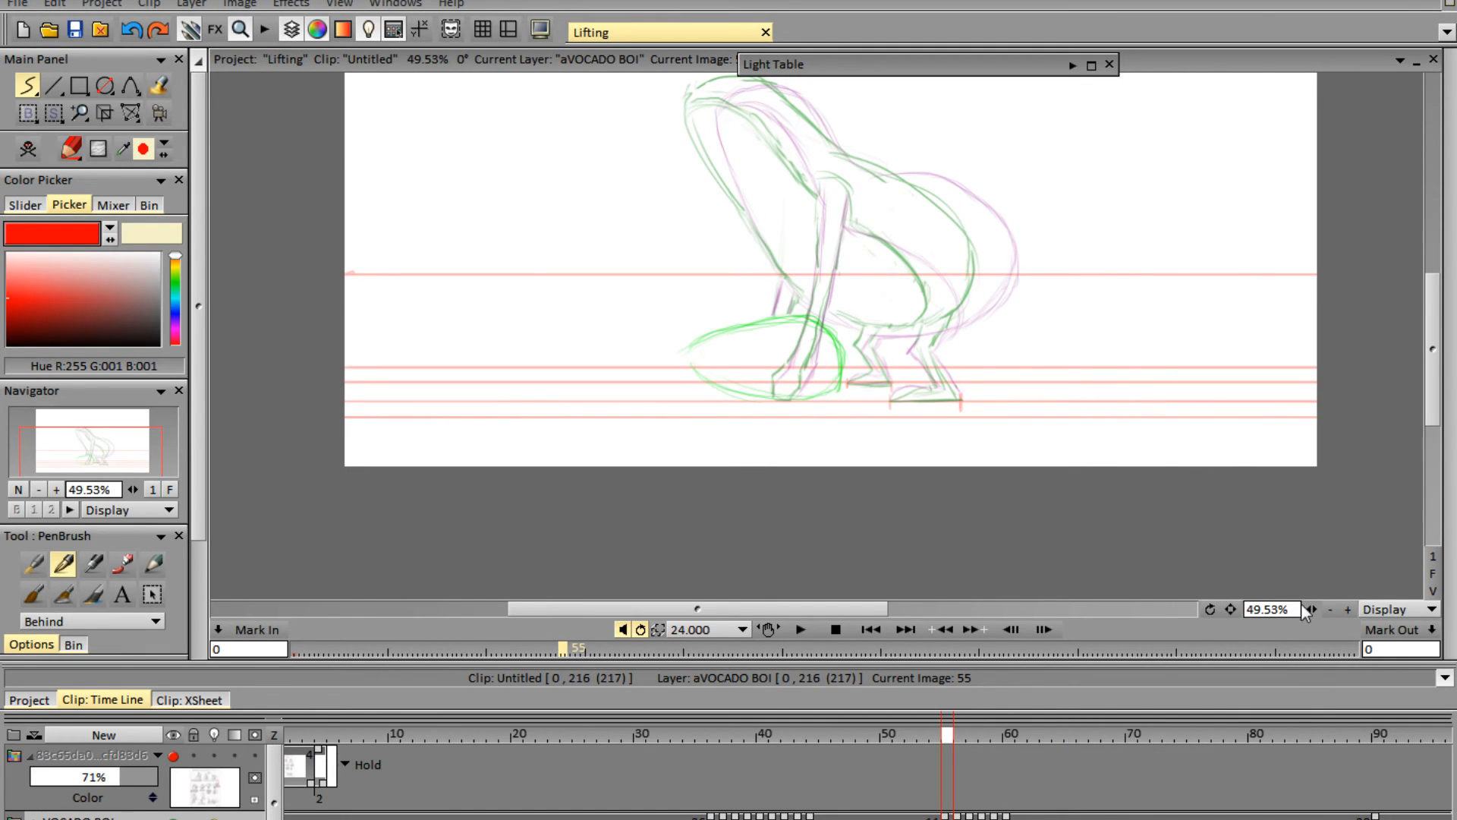
pyautogui.moveTo(1311, 612); pyautogui.dragTo(1411, 611)
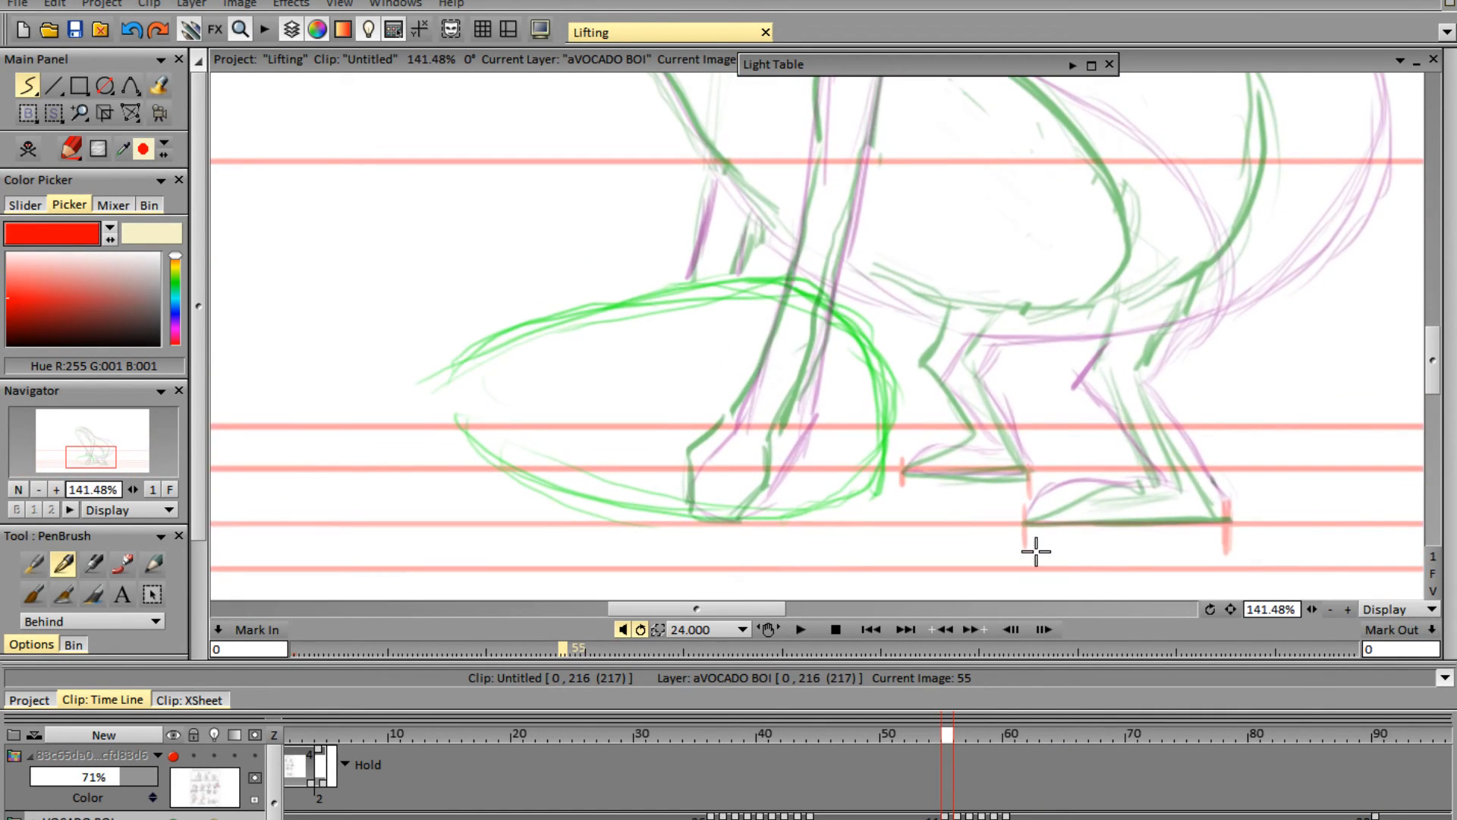
pyautogui.moveTo(904, 473)
pyautogui.mouseDown()
pyautogui.moveTo(1026, 470)
pyautogui.moveTo(969, 373)
pyautogui.moveTo(981, 386)
pyautogui.moveTo(972, 370)
pyautogui.moveTo(994, 333)
pyautogui.moveTo(949, 319)
pyautogui.moveTo(943, 396)
pyautogui.moveTo(974, 437)
pyautogui.moveTo(904, 467)
pyautogui.moveTo(969, 445)
pyautogui.mouseUp()
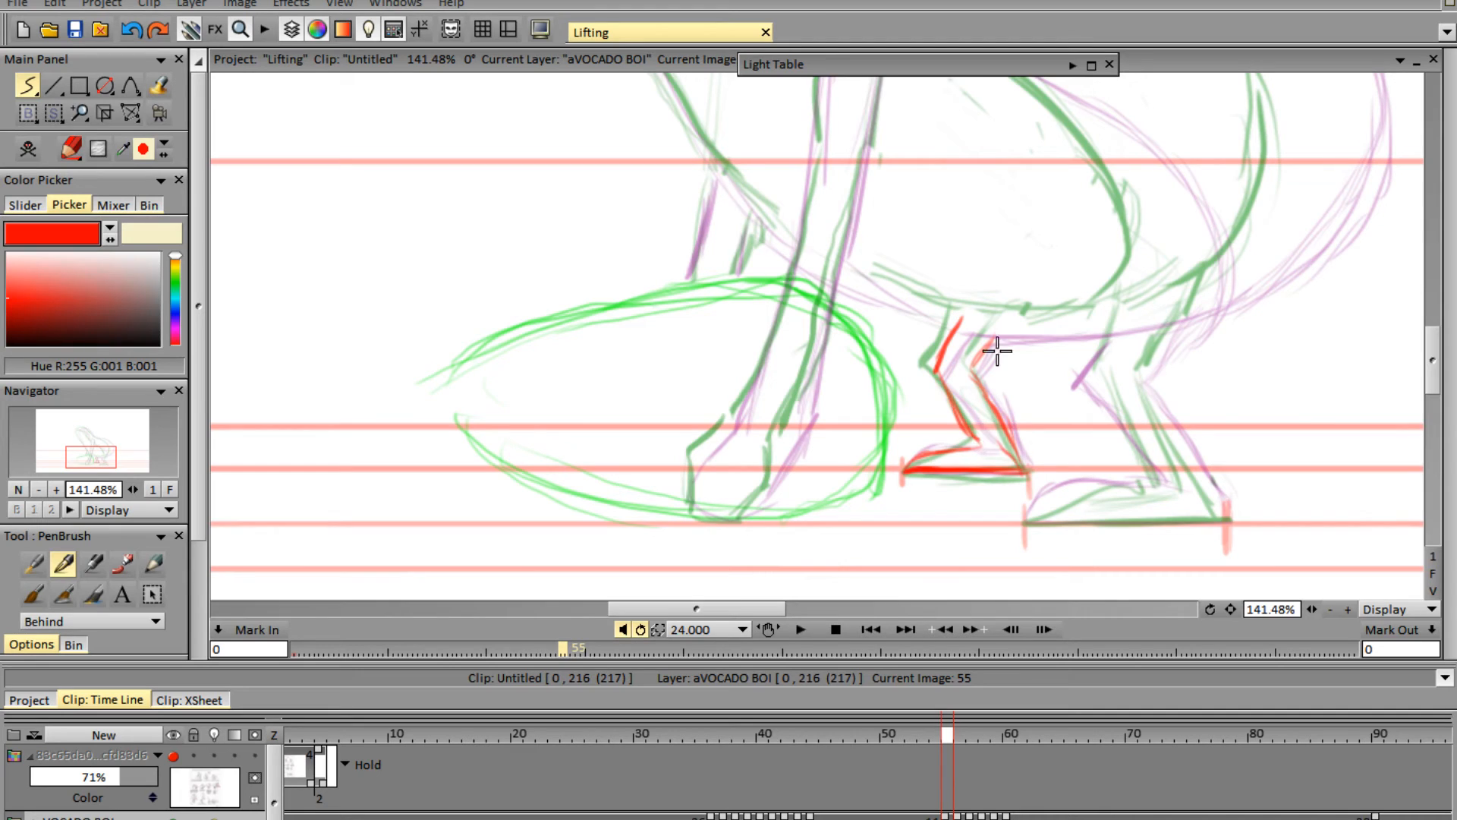
# - Draw the bent near leg and its foot on the lower ground line in frame 55
pyautogui.moveTo(1020, 522); pyautogui.dragTo(1225, 521)
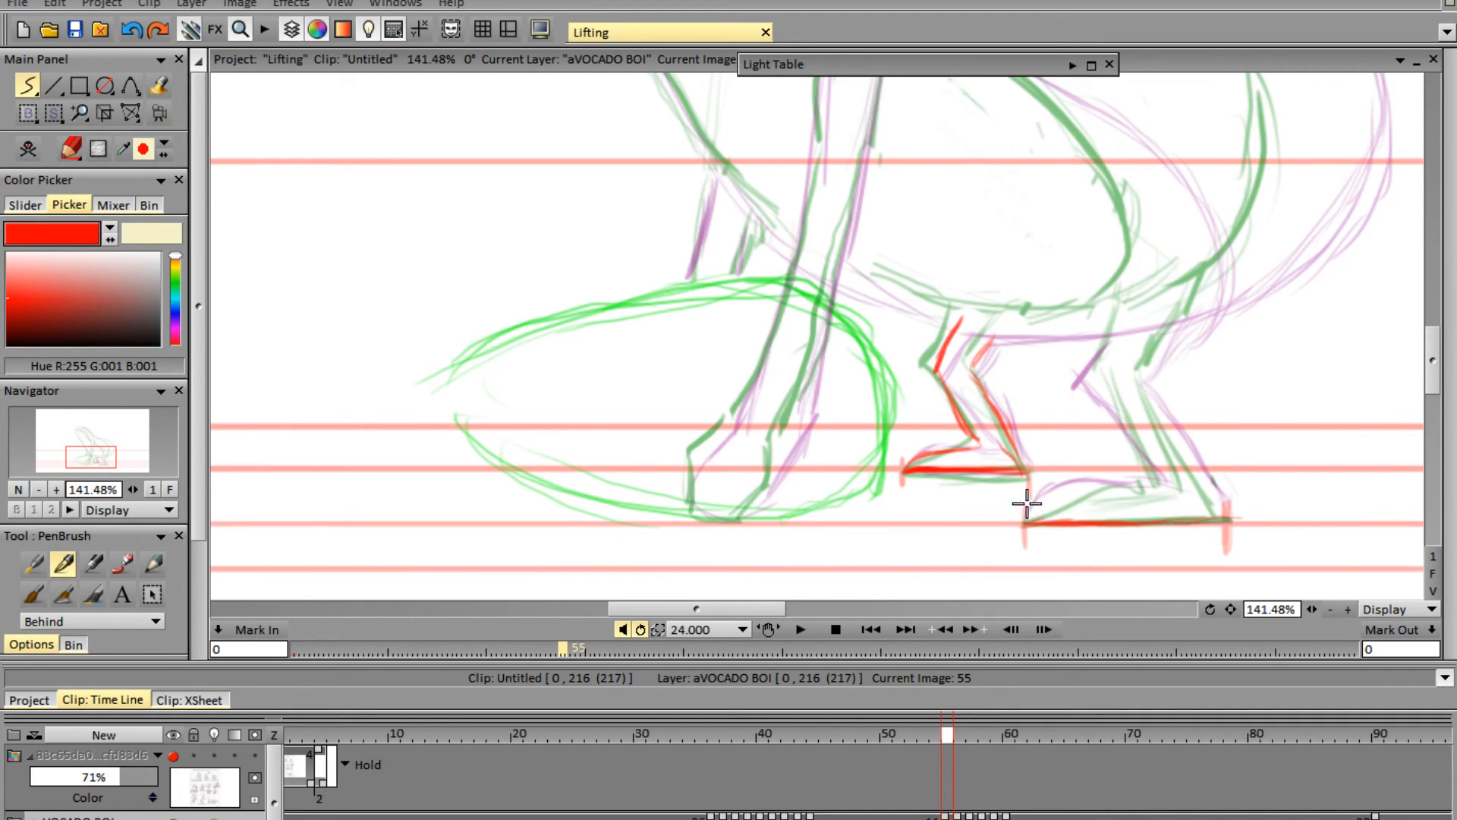
pyautogui.moveTo(1024, 522)
pyautogui.mouseDown()
pyautogui.moveTo(1060, 491)
pyautogui.moveTo(1047, 502)
pyautogui.moveTo(1131, 481)
pyautogui.moveTo(1215, 500)
pyautogui.mouseUp()
pyautogui.moveTo(1158, 402)
pyautogui.mouseDown()
pyautogui.moveTo(1216, 472)
pyautogui.moveTo(1220, 504)
pyautogui.mouseUp()
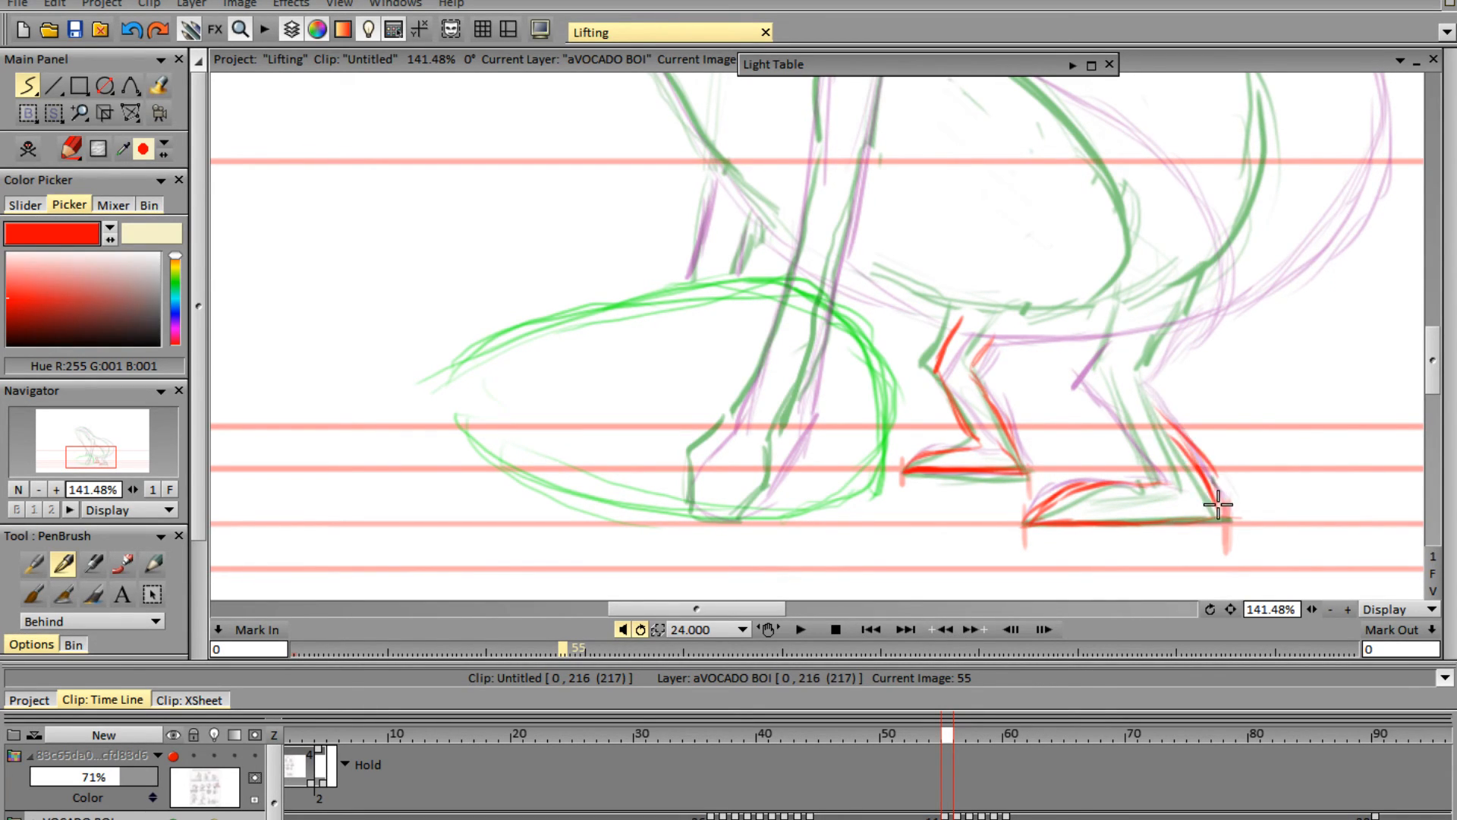
pyautogui.moveTo(1089, 395)
pyautogui.mouseDown()
pyautogui.moveTo(1145, 423)
pyautogui.moveTo(1153, 474)
pyautogui.mouseUp()
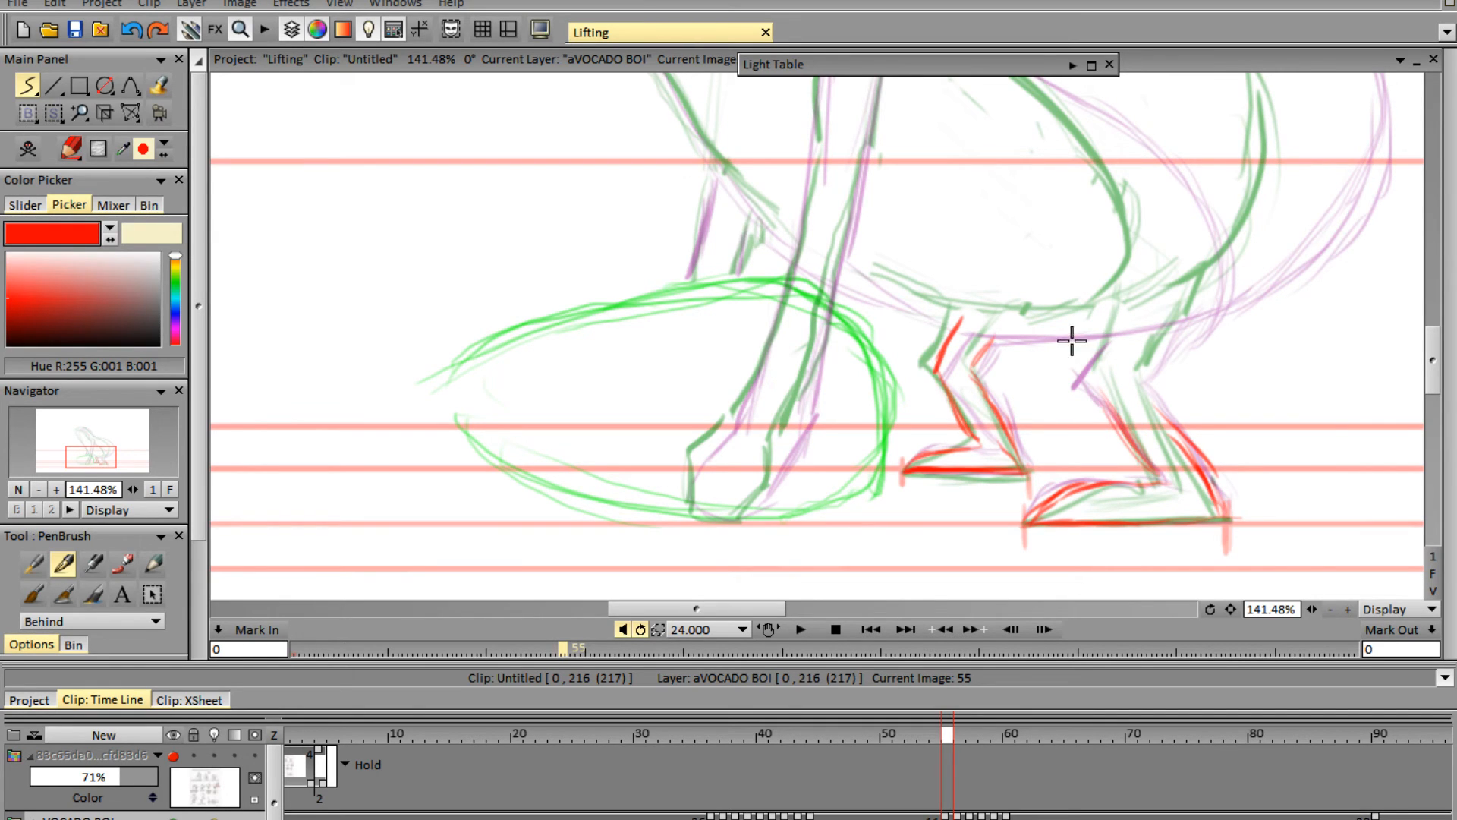
pyautogui.moveTo(1147, 384)
pyautogui.mouseDown()
pyautogui.moveTo(1145, 351)
pyautogui.moveTo(1174, 319)
pyautogui.moveTo(1090, 387)
pyautogui.moveTo(1184, 451)
pyautogui.moveTo(1205, 504)
pyautogui.moveTo(1230, 521)
pyautogui.mouseUp()
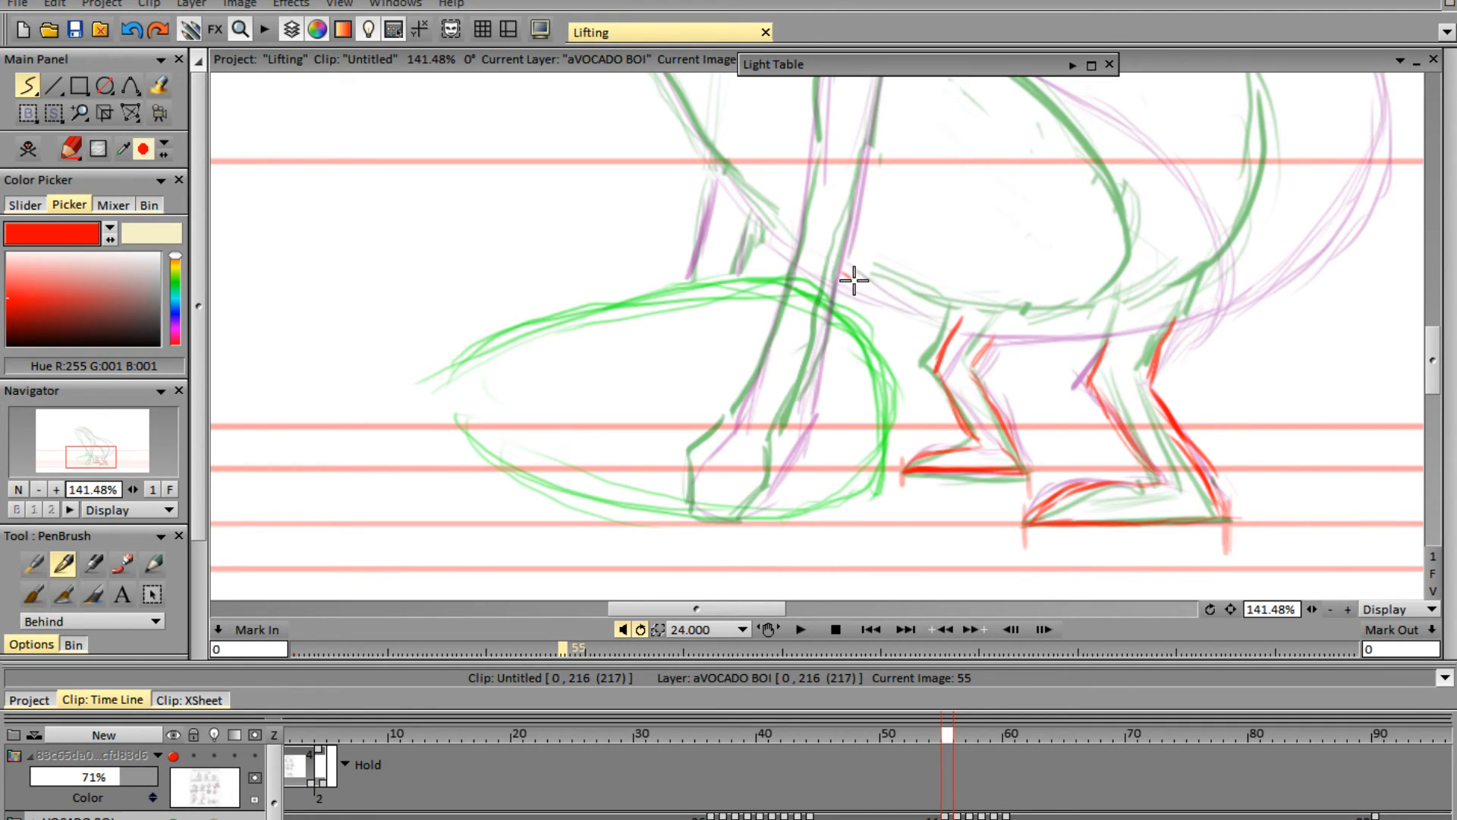
# - Draw the body's underside and continue the outline around the rounded back up to the base of the neck
pyautogui.moveTo(849, 271)
pyautogui.mouseDown()
pyautogui.moveTo(938, 317)
pyautogui.moveTo(1111, 324)
pyautogui.moveTo(1080, 322)
pyautogui.moveTo(1193, 301)
pyautogui.mouseUp()
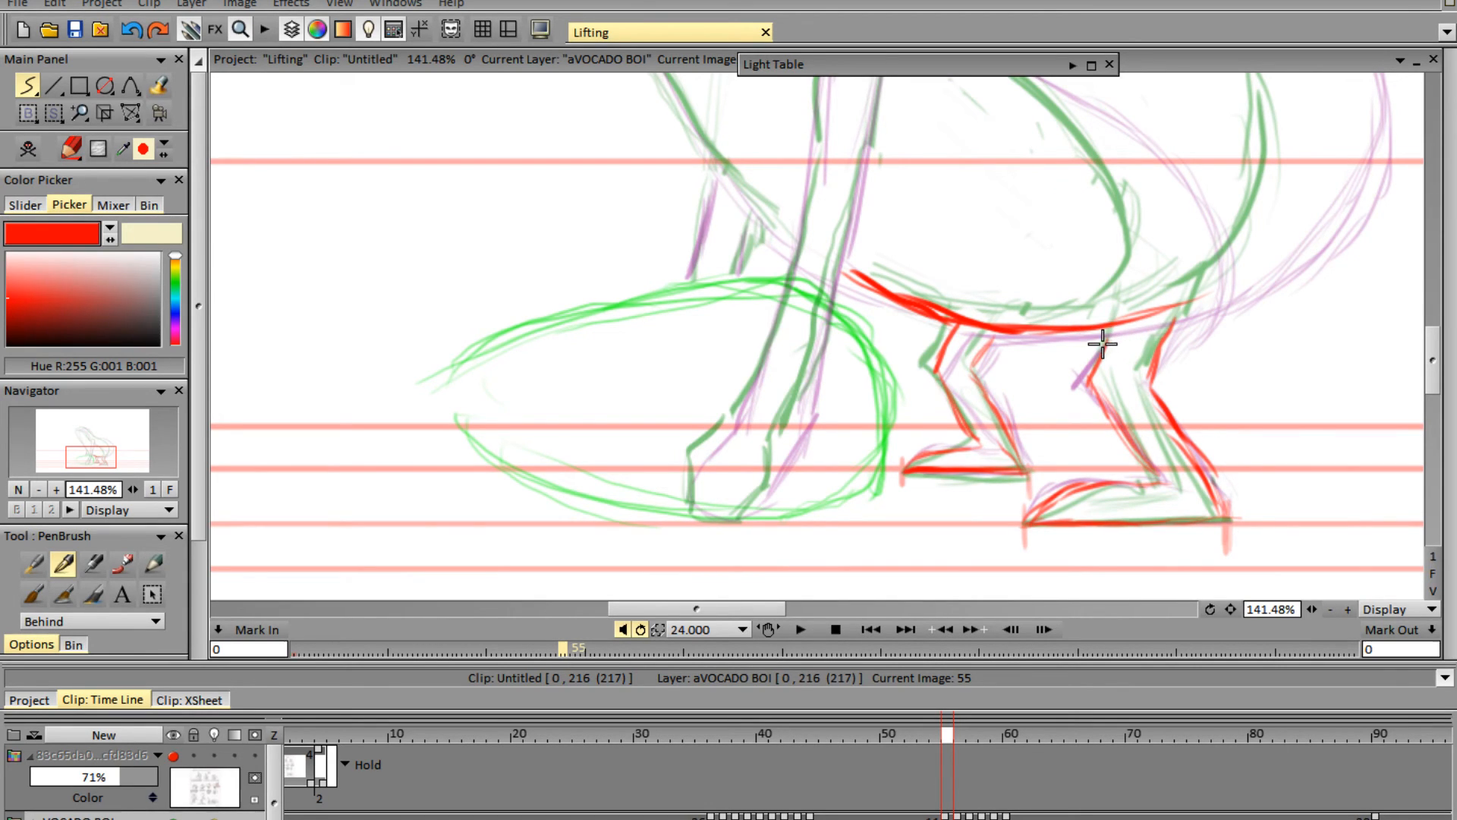
pyautogui.moveTo(1175, 305); pyautogui.dragTo(1274, 252)
pyautogui.moveTo(1198, 294)
pyautogui.mouseDown()
pyautogui.moveTo(1247, 267)
pyautogui.moveTo(1321, 160)
pyautogui.mouseUp()
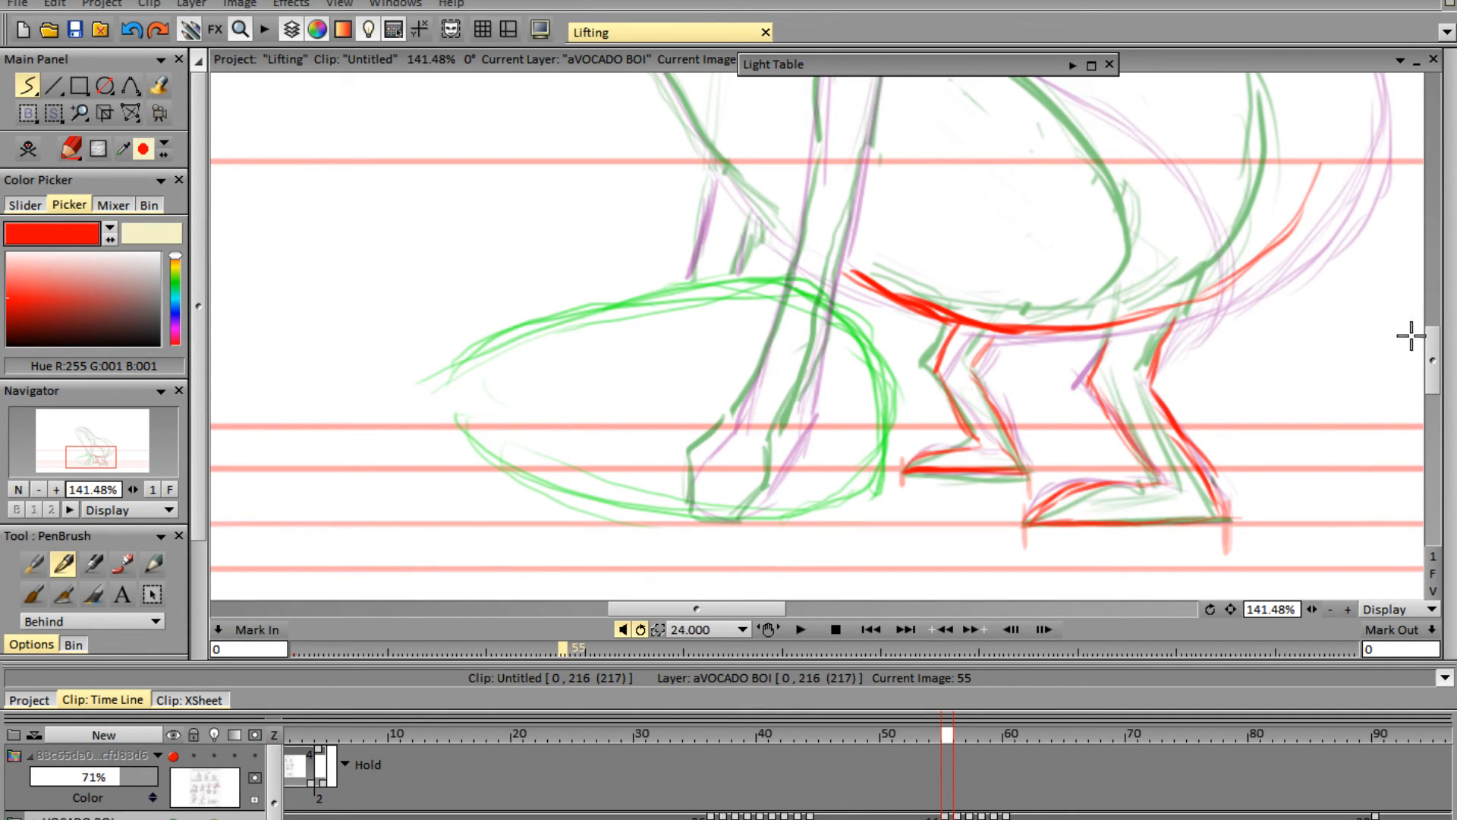
pyautogui.scroll(2, 1442, 347)
pyautogui.scroll(2, 1442, 347)
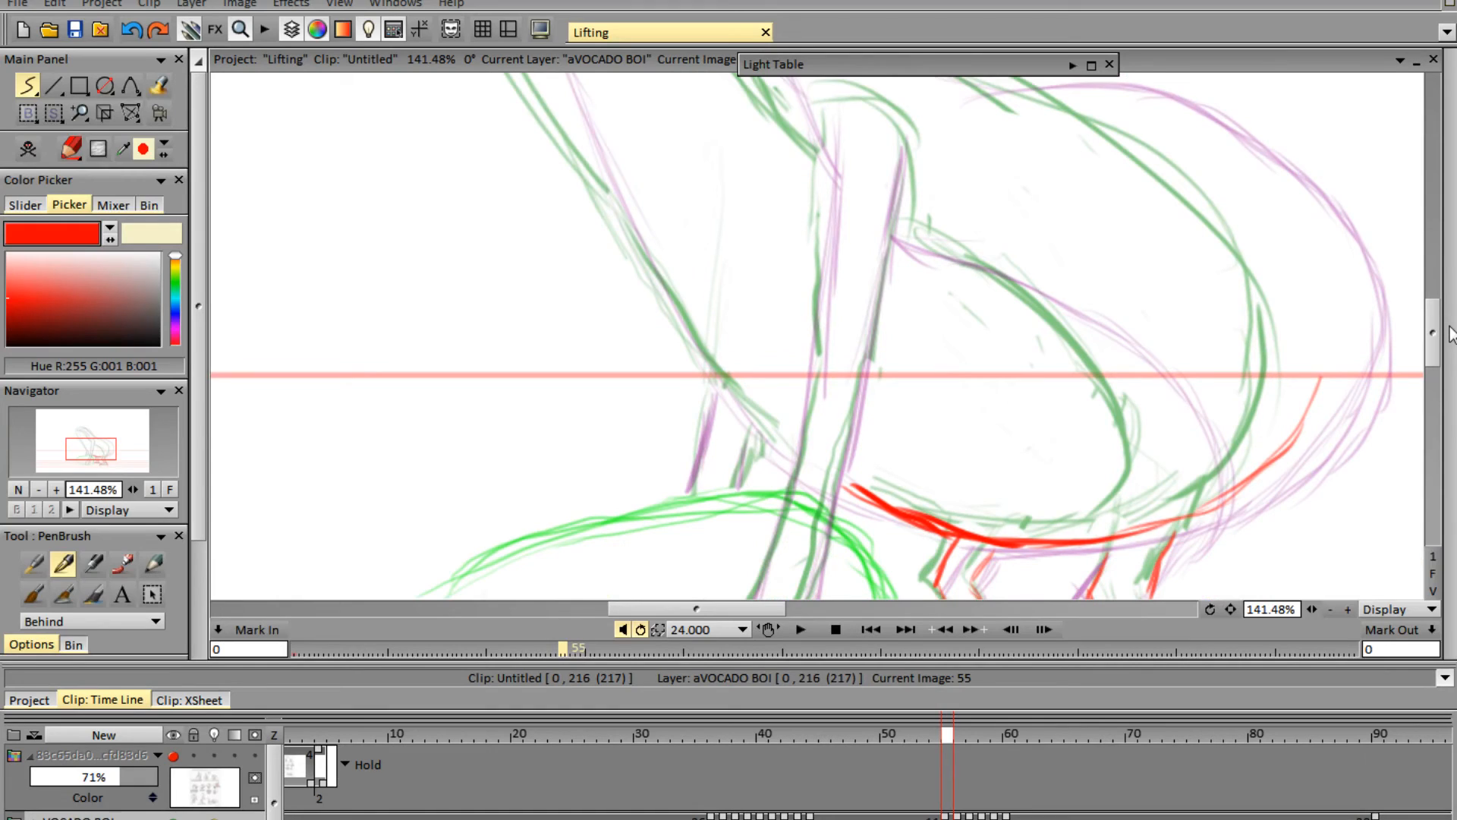
pyautogui.moveTo(1148, 118)
pyautogui.mouseDown()
pyautogui.moveTo(1262, 228)
pyautogui.moveTo(1311, 293)
pyautogui.moveTo(1325, 356)
pyautogui.mouseUp()
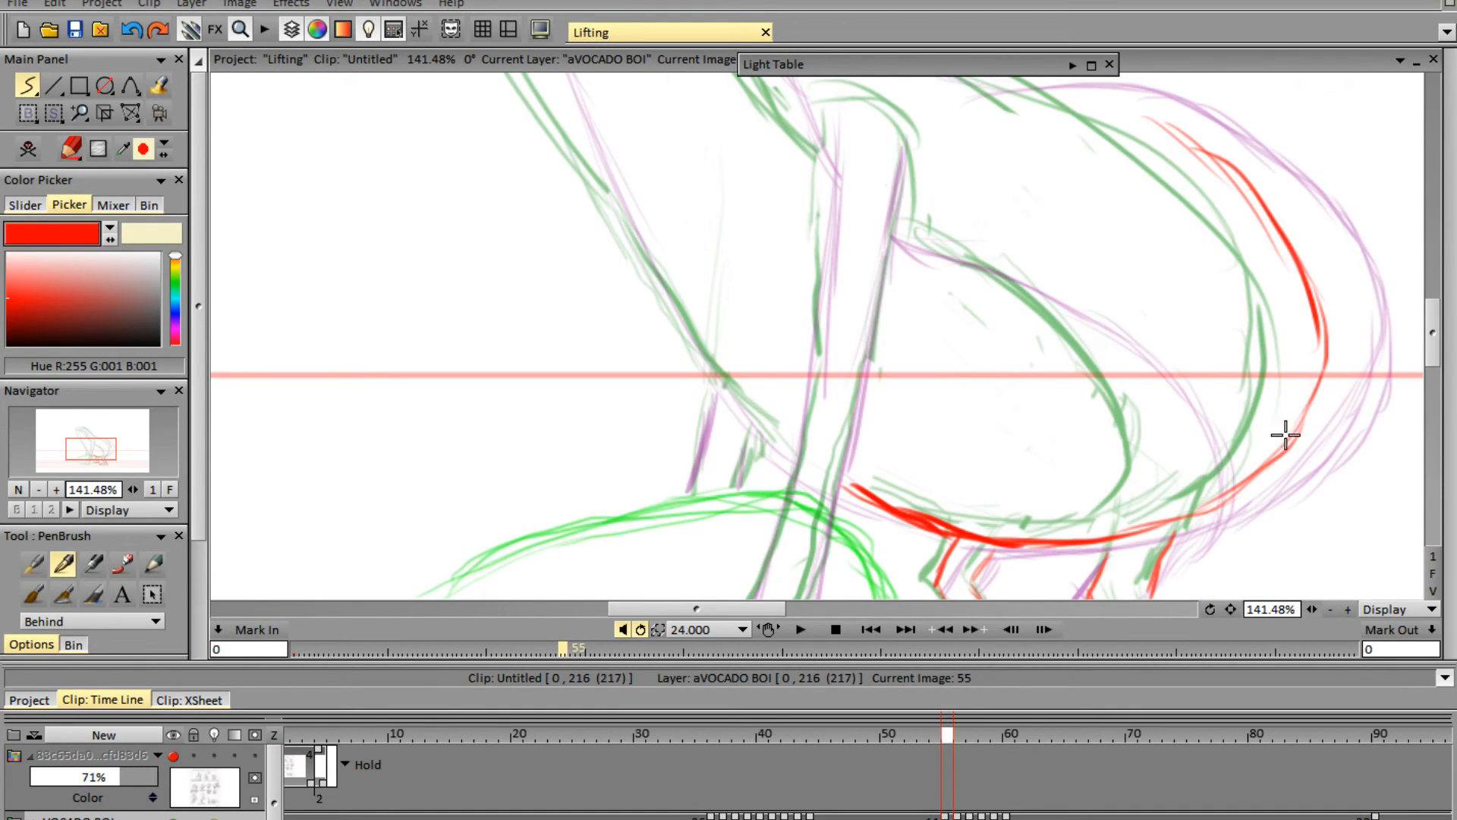
pyautogui.scroll(4, 1421, 331)
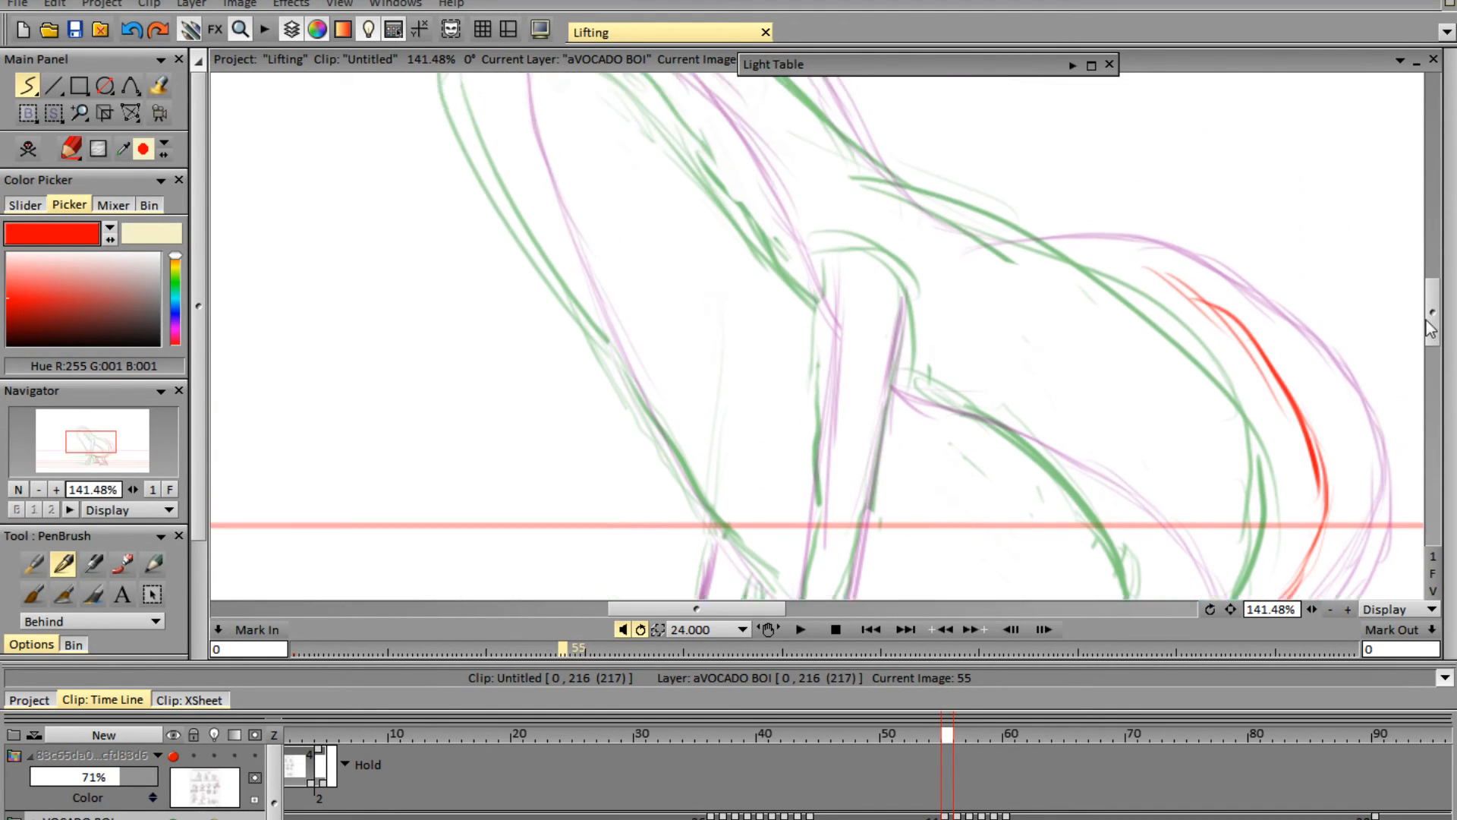
pyautogui.moveTo(994, 323)
pyautogui.mouseDown()
pyautogui.moveTo(1089, 326)
pyautogui.moveTo(1175, 373)
pyautogui.mouseUp()
pyautogui.moveTo(888, 249); pyautogui.dragTo(979, 316)
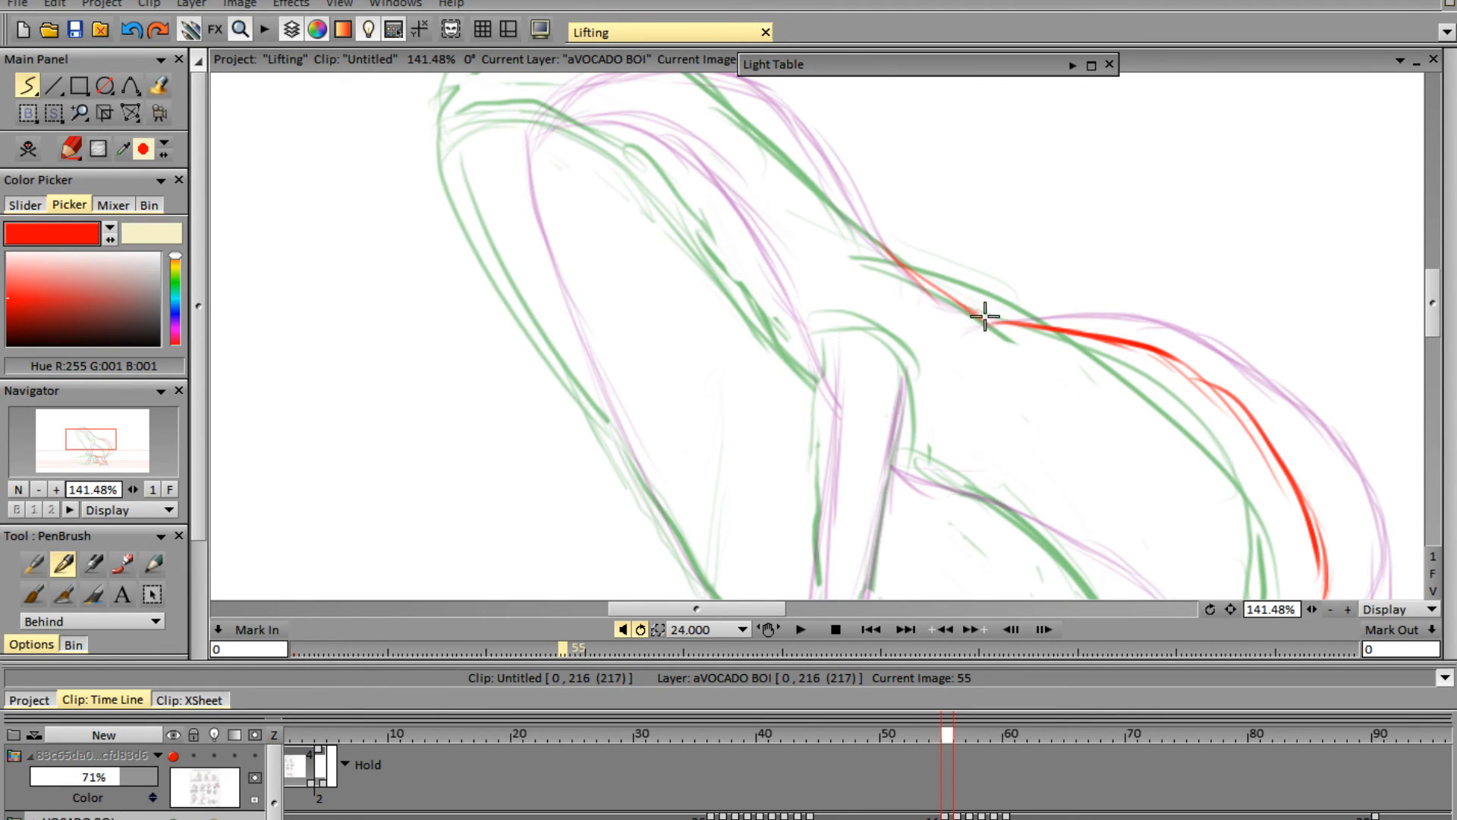
# - Draw the head's top outline from the neck, the upper front edge and the inner face curve midway between the neighbouring poses
pyautogui.scroll(4, 1432, 303)
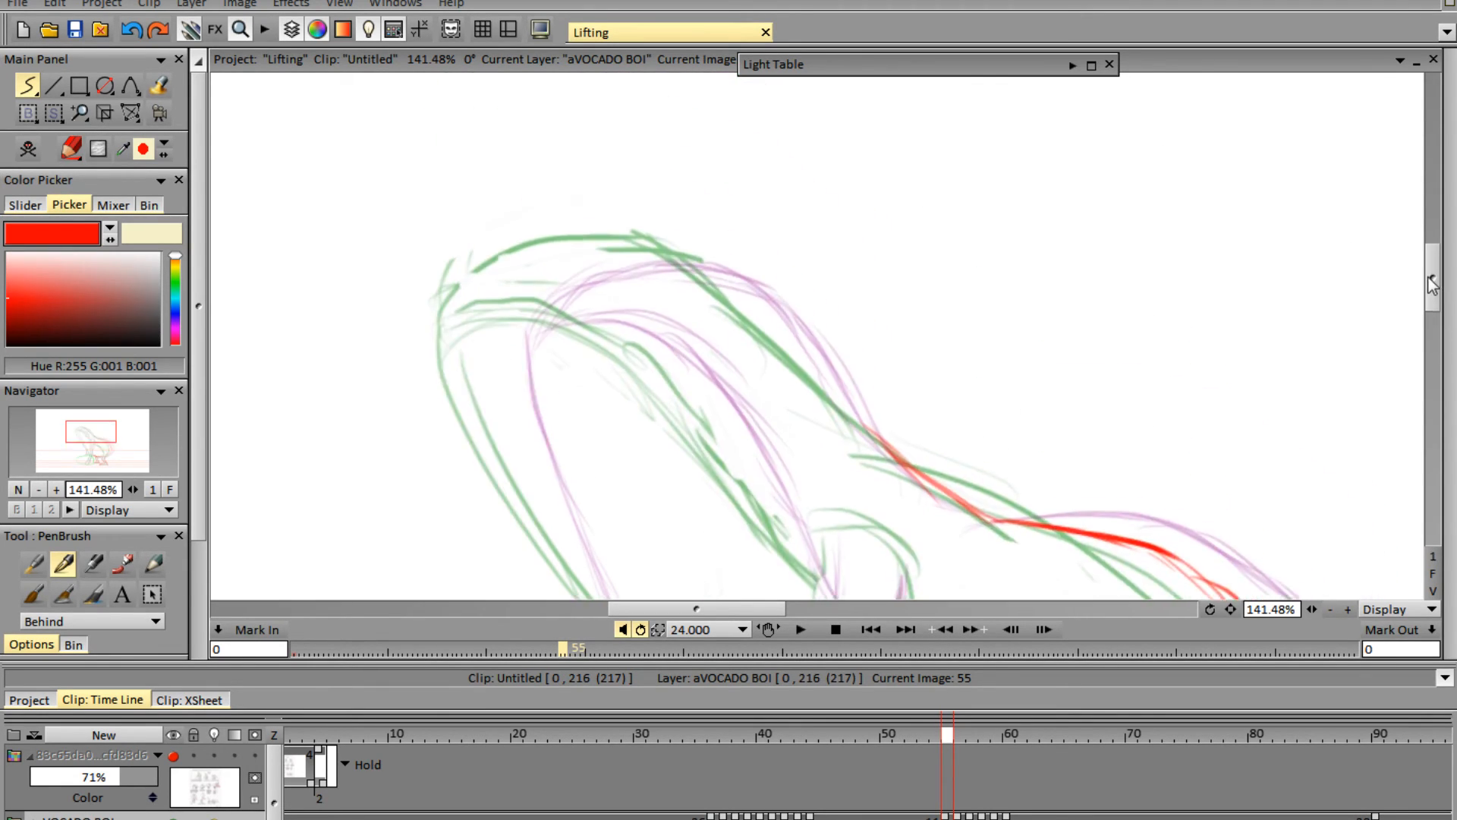
pyautogui.moveTo(487, 319)
pyautogui.mouseDown()
pyautogui.moveTo(574, 268)
pyautogui.moveTo(516, 288)
pyautogui.moveTo(612, 265)
pyautogui.moveTo(562, 267)
pyautogui.moveTo(716, 273)
pyautogui.moveTo(793, 344)
pyautogui.moveTo(721, 274)
pyautogui.moveTo(880, 444)
pyautogui.mouseUp()
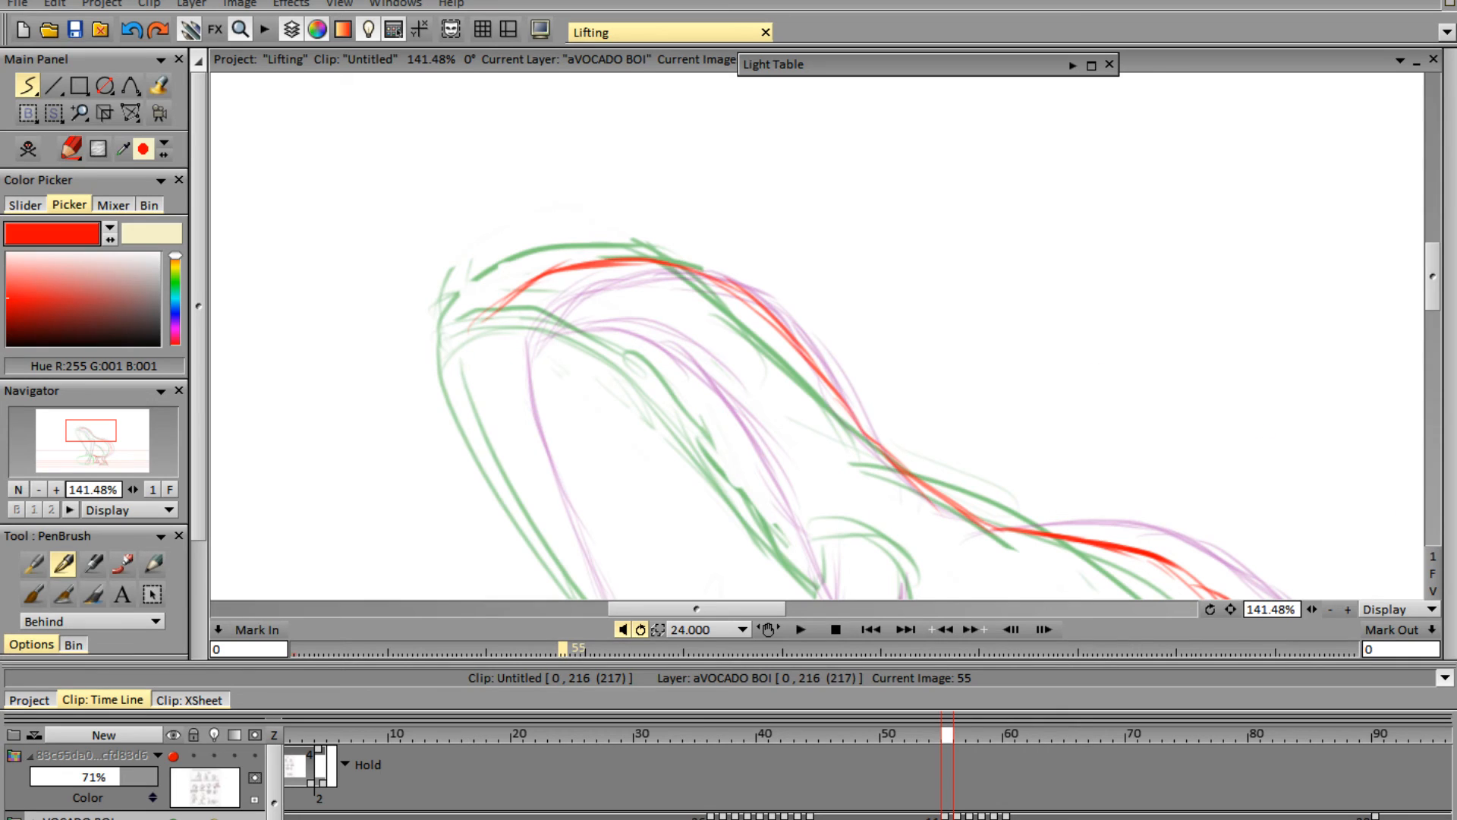
pyautogui.moveTo(505, 297); pyautogui.dragTo(526, 485)
pyautogui.moveTo(493, 342); pyautogui.dragTo(554, 551)
pyautogui.moveTo(523, 455); pyautogui.dragTo(584, 578)
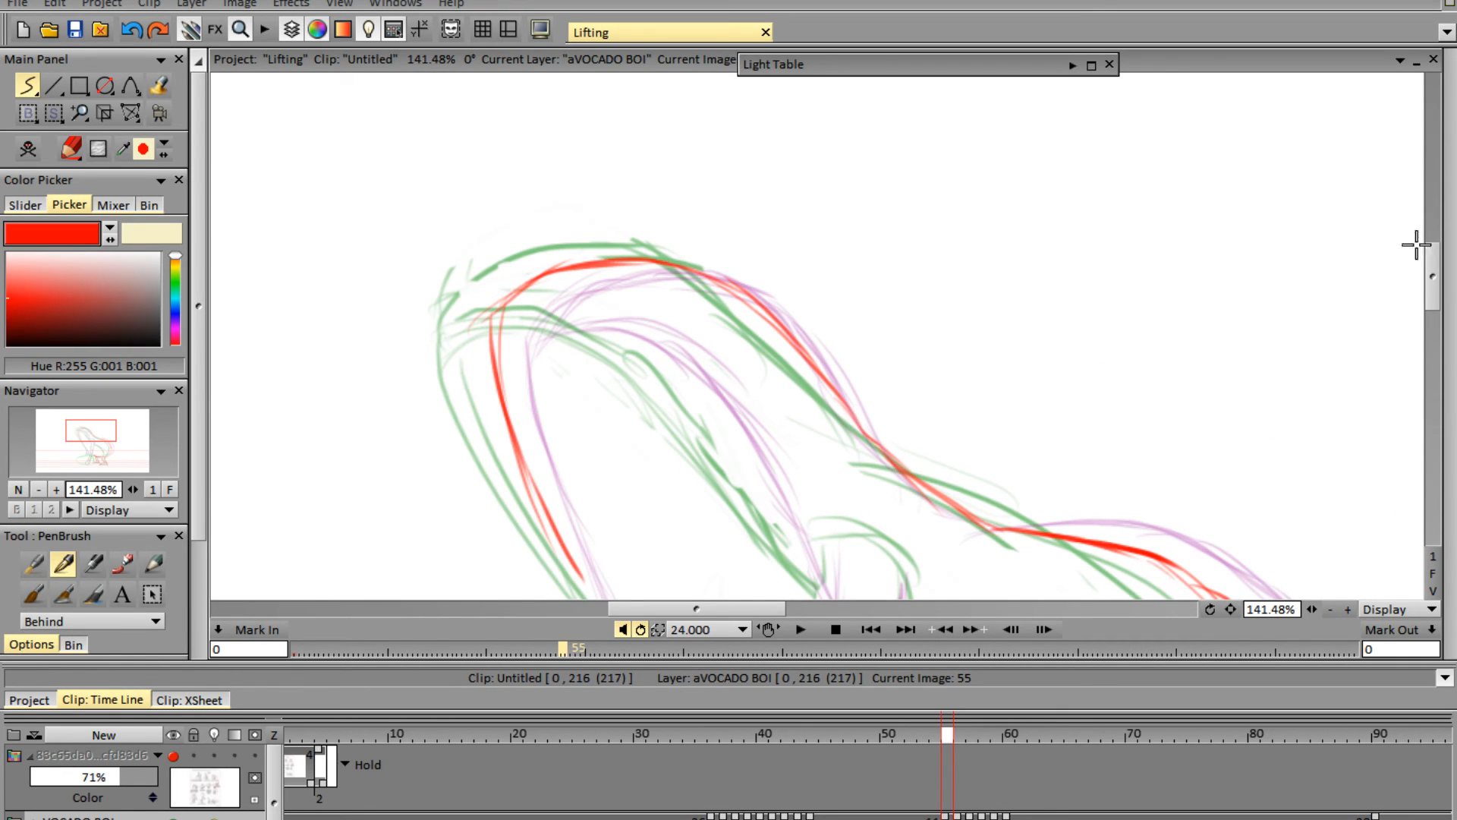
pyautogui.moveTo(503, 316)
pyautogui.mouseDown()
pyautogui.moveTo(651, 349)
pyautogui.moveTo(641, 375)
pyautogui.moveTo(689, 401)
pyautogui.moveTo(659, 380)
pyautogui.moveTo(805, 575)
pyautogui.mouseUp()
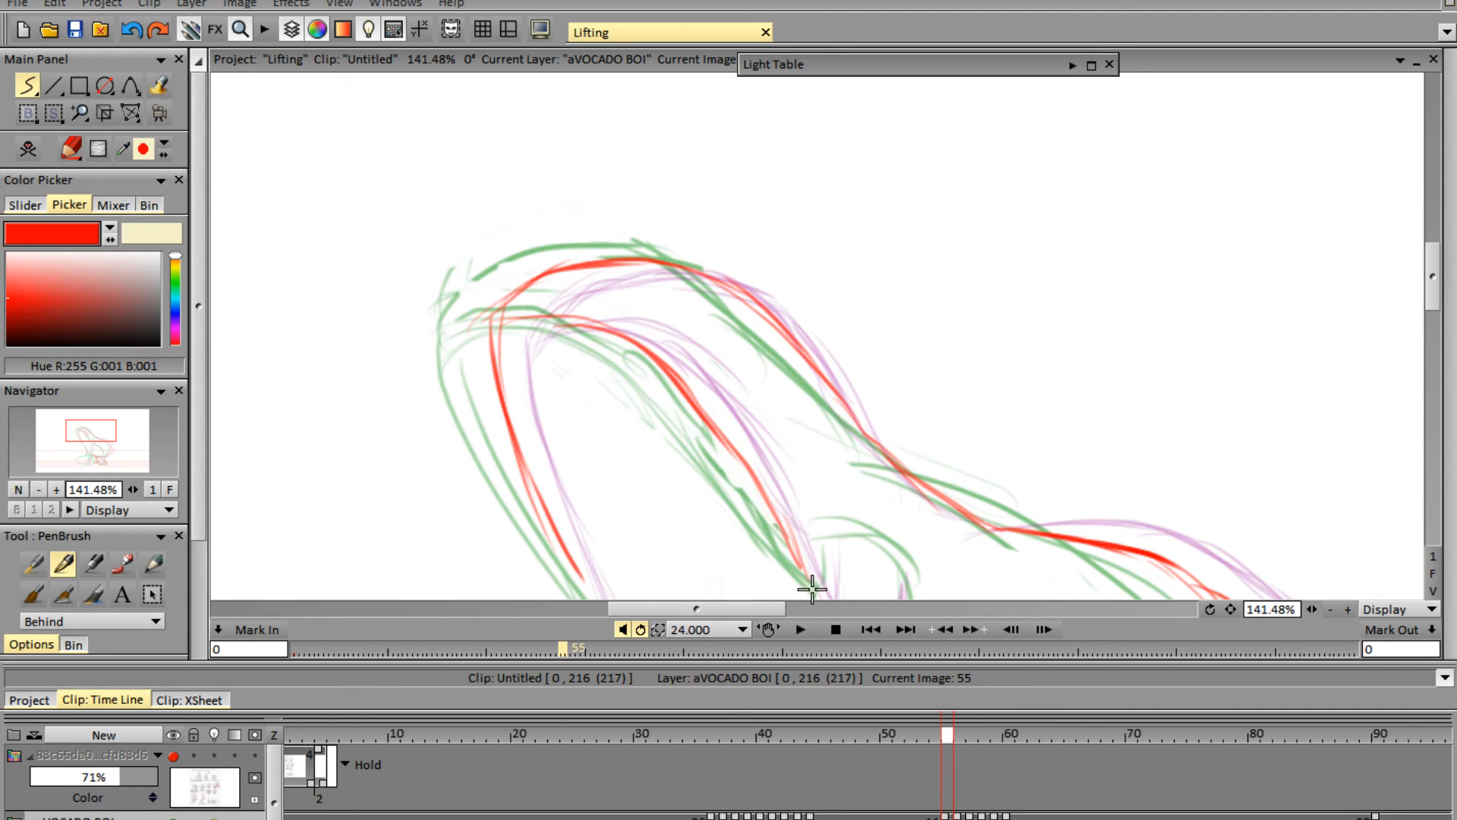
# - Extend the front edge and inner face line down to the near arm, and draw the inner belly curve to the underside
pyautogui.moveTo(1433, 283); pyautogui.dragTo(1434, 328)
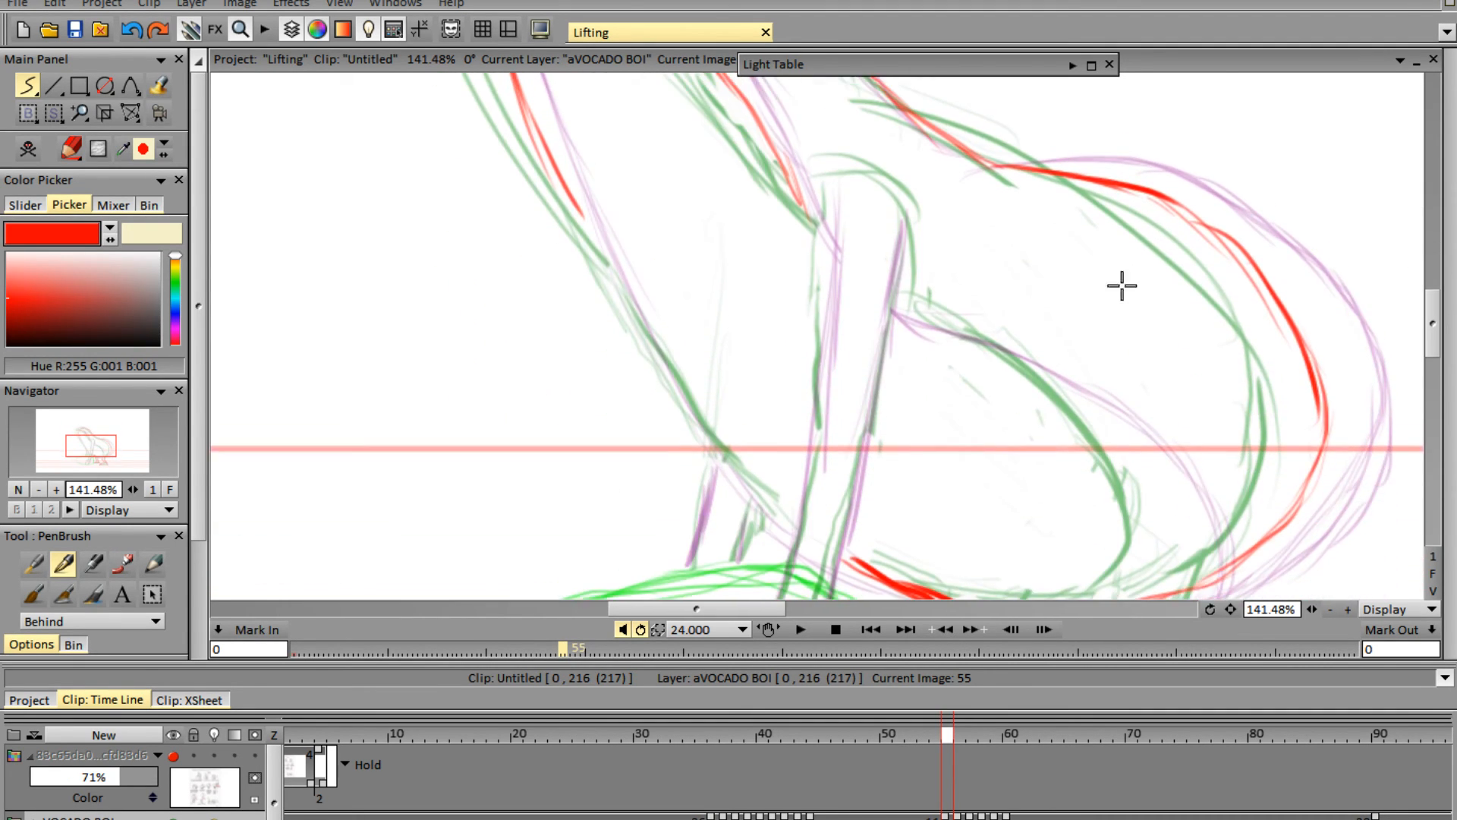
pyautogui.moveTo(553, 179); pyautogui.dragTo(791, 537)
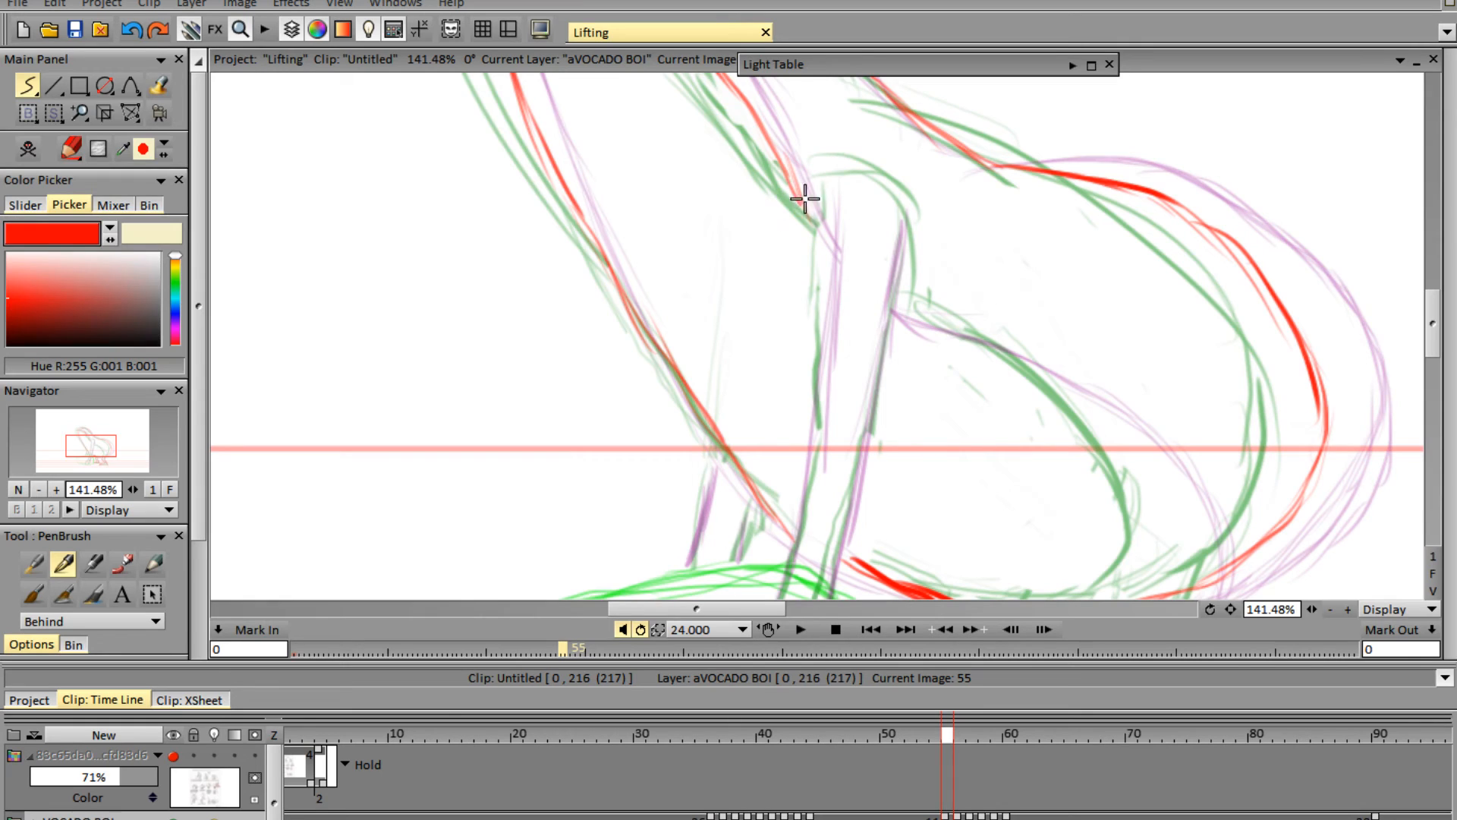
pyautogui.moveTo(802, 197); pyautogui.dragTo(819, 227)
pyautogui.moveTo(894, 294)
pyautogui.mouseDown()
pyautogui.moveTo(1038, 368)
pyautogui.moveTo(1118, 434)
pyautogui.moveTo(1106, 414)
pyautogui.moveTo(1167, 515)
pyautogui.mouseUp()
pyautogui.moveTo(1076, 403)
pyautogui.mouseDown()
pyautogui.moveTo(1163, 491)
pyautogui.moveTo(1168, 543)
pyautogui.mouseUp()
pyautogui.moveTo(1432, 326); pyautogui.dragTo(1433, 348)
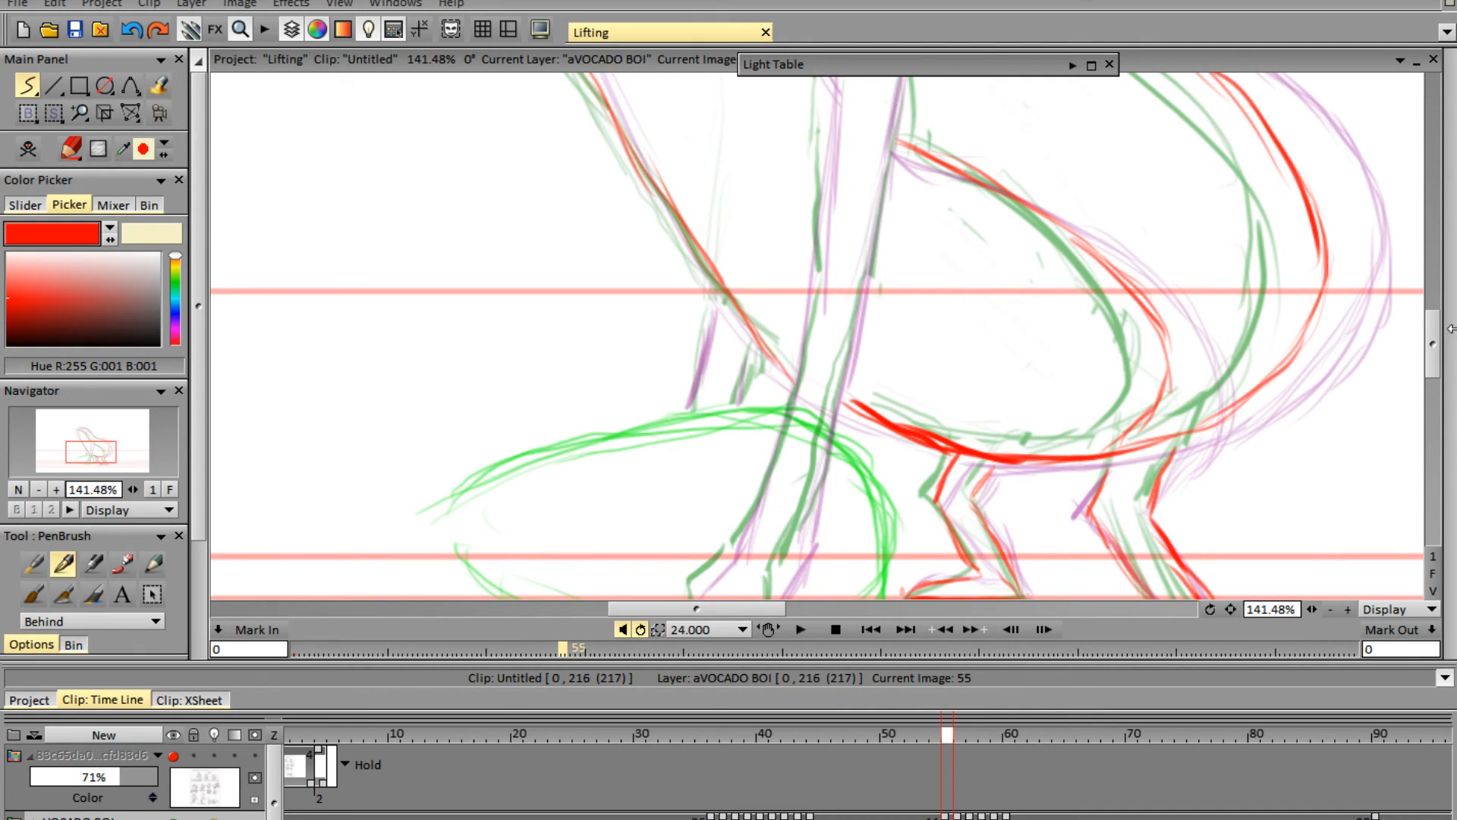
# - Draw both edges of the near arm in frame 55, from the shoulder down over the green object
pyautogui.moveTo(1431, 355); pyautogui.dragTo(1429, 333)
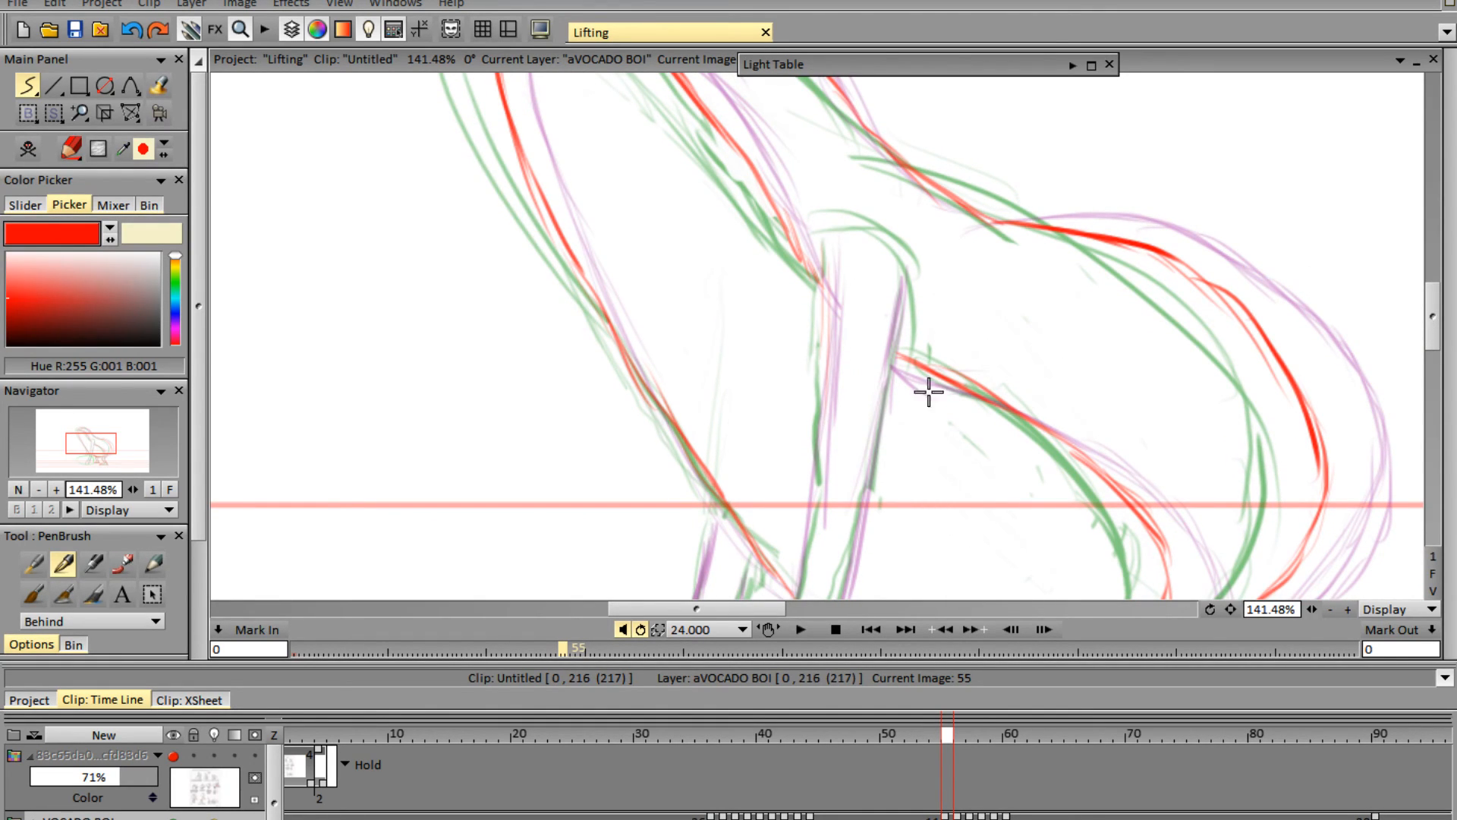
pyautogui.moveTo(830, 257); pyautogui.dragTo(820, 433)
pyautogui.moveTo(828, 326); pyautogui.dragTo(815, 486)
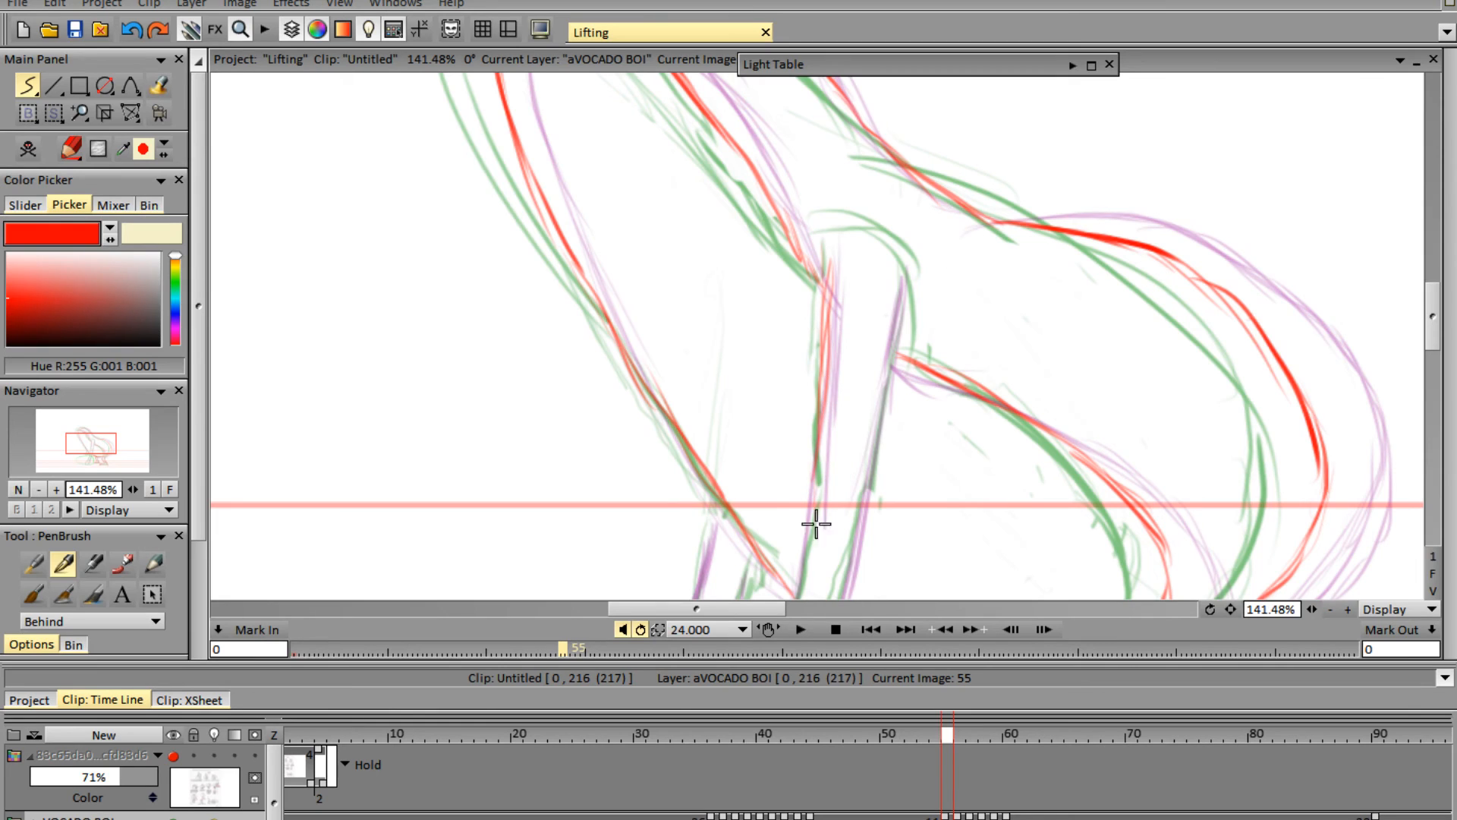
pyautogui.moveTo(903, 277)
pyautogui.mouseDown()
pyautogui.moveTo(865, 416)
pyautogui.moveTo(862, 498)
pyautogui.mouseUp()
pyautogui.moveTo(890, 341); pyautogui.dragTo(859, 512)
pyautogui.moveTo(879, 449); pyautogui.dragTo(856, 558)
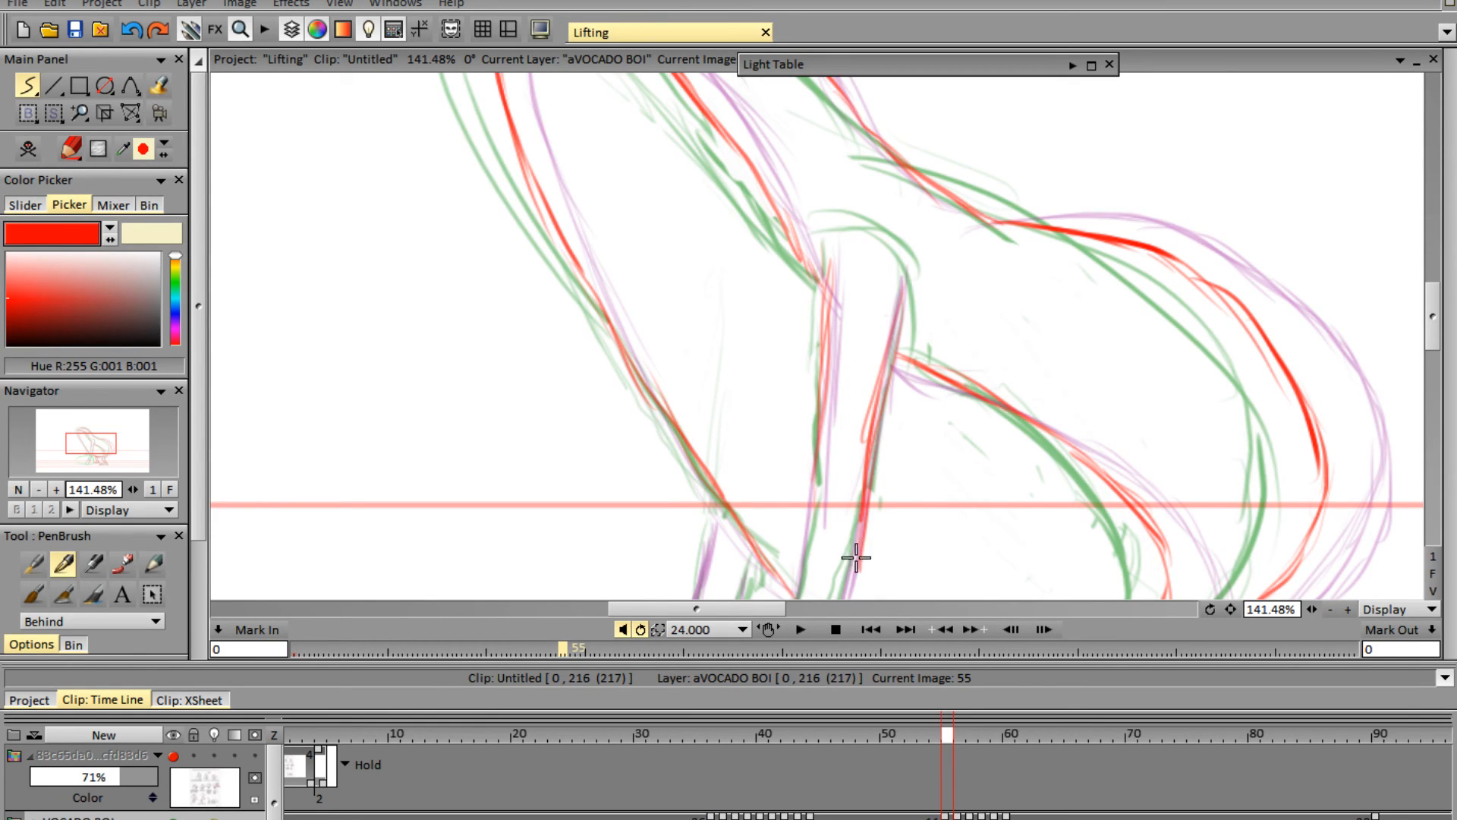
pyautogui.moveTo(1438, 322); pyautogui.dragTo(1436, 353)
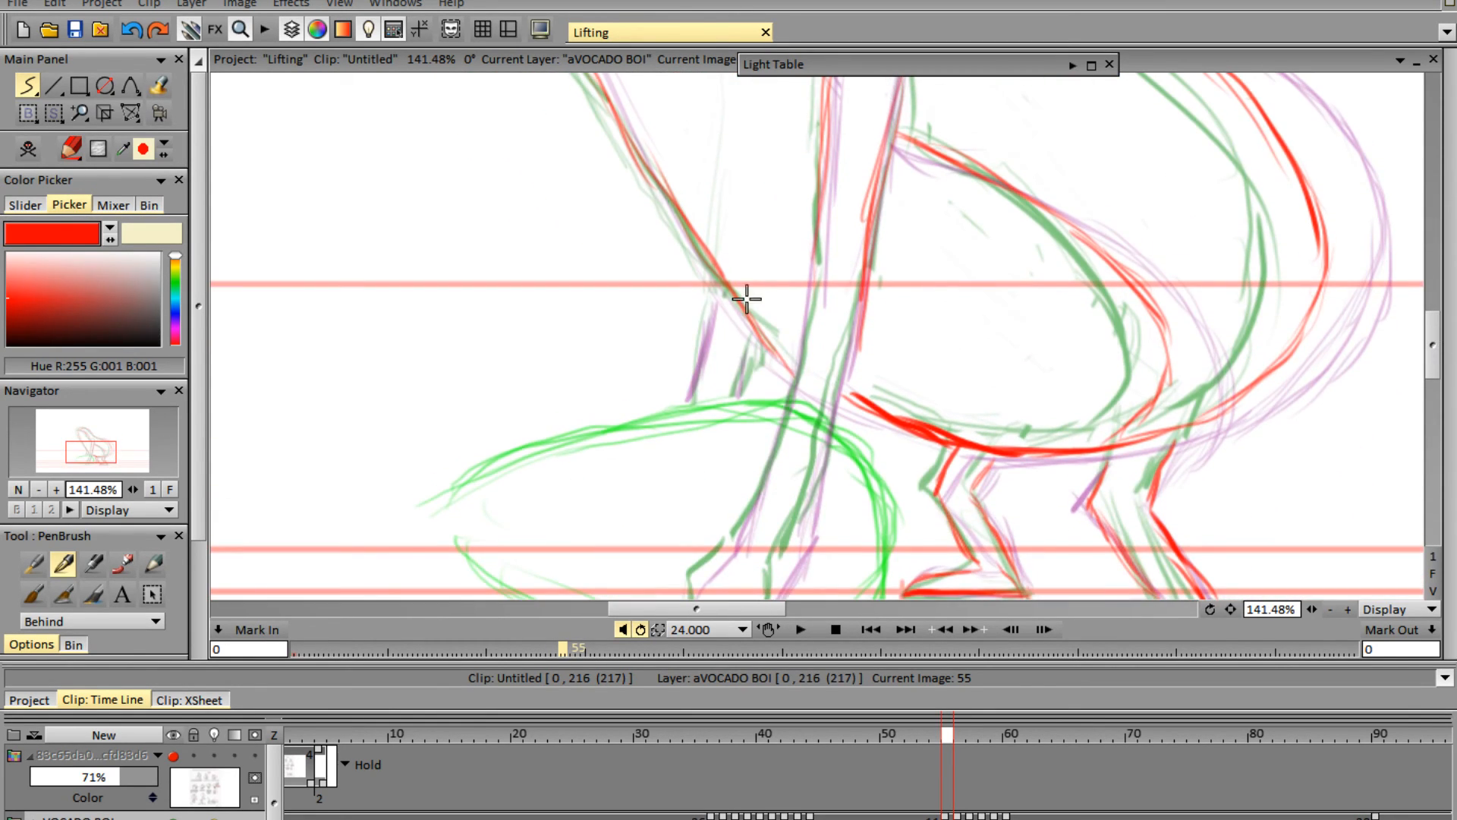
pyautogui.moveTo(845, 398); pyautogui.dragTo(803, 536)
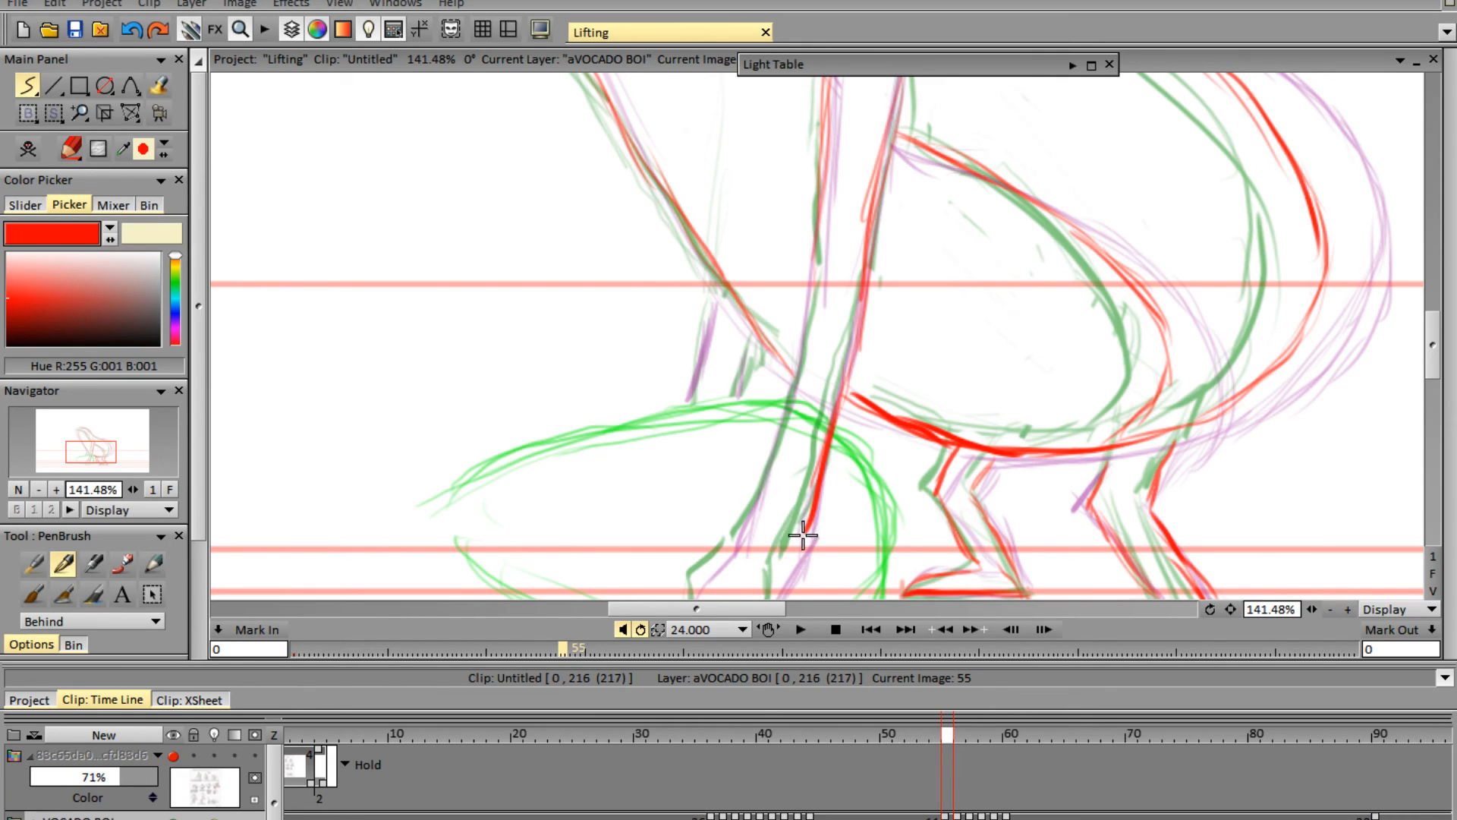
pyautogui.moveTo(833, 232)
pyautogui.mouseDown()
pyautogui.moveTo(791, 397)
pyautogui.moveTo(812, 325)
pyautogui.moveTo(755, 516)
pyautogui.moveTo(808, 286)
pyautogui.mouseUp()
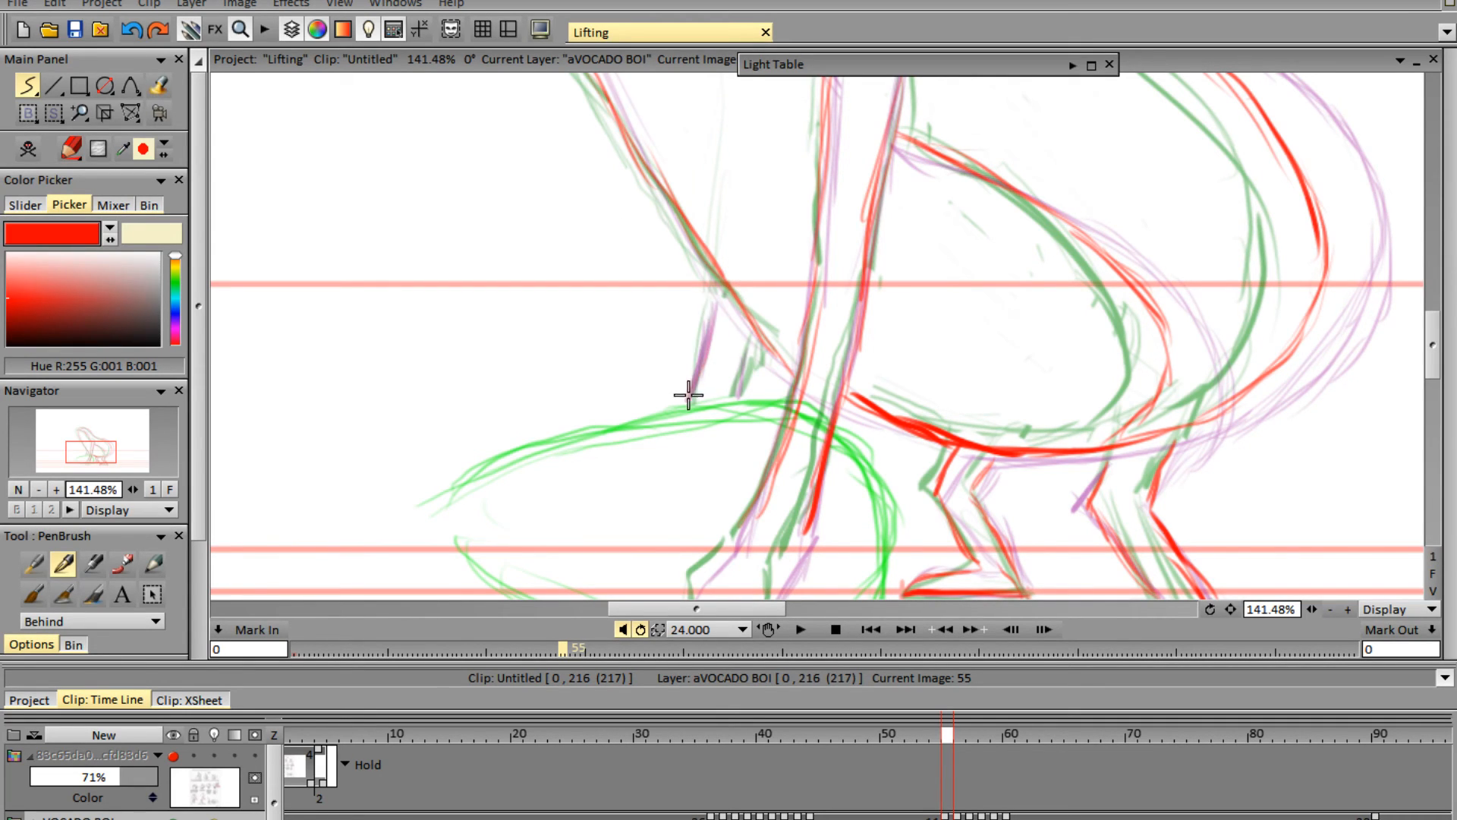
# - Draw the two short edges of the far forearm between the body's front edge and the green object in frame 55
pyautogui.moveTo(688, 399); pyautogui.dragTo(715, 284)
pyautogui.moveTo(751, 342); pyautogui.dragTo(743, 375)
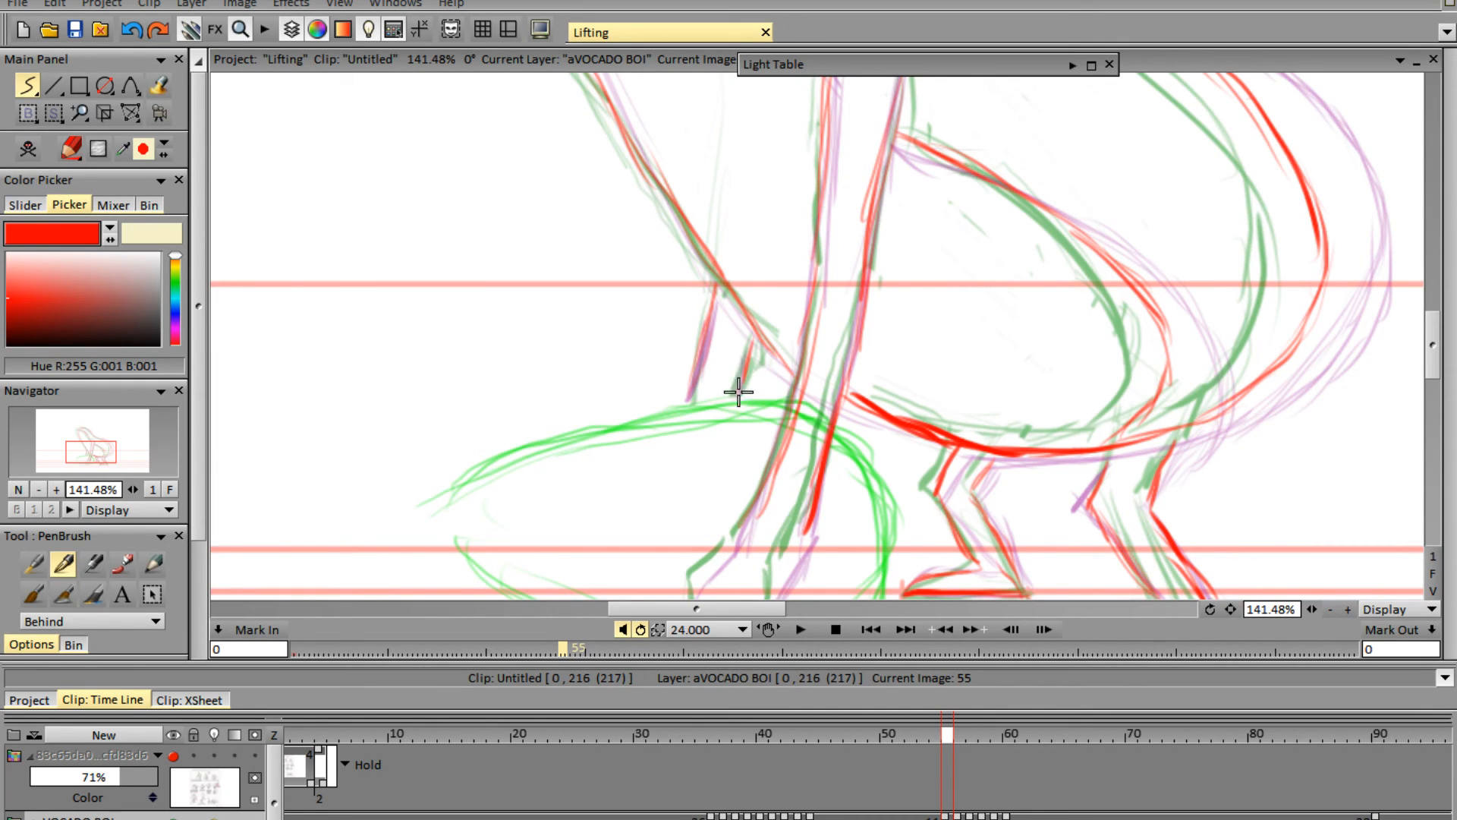
pyautogui.moveTo(739, 392); pyautogui.dragTo(753, 333)
pyautogui.moveTo(717, 282); pyautogui.dragTo(700, 331)
# - Add a new drawing at frame 54 and sketch the rounded back and the body's underside midway between the neighbouring poses
pyautogui.moveTo(1436, 366); pyautogui.dragTo(1435, 345)
pyautogui.moveTo(1445, 340)
pyautogui.press('Left')
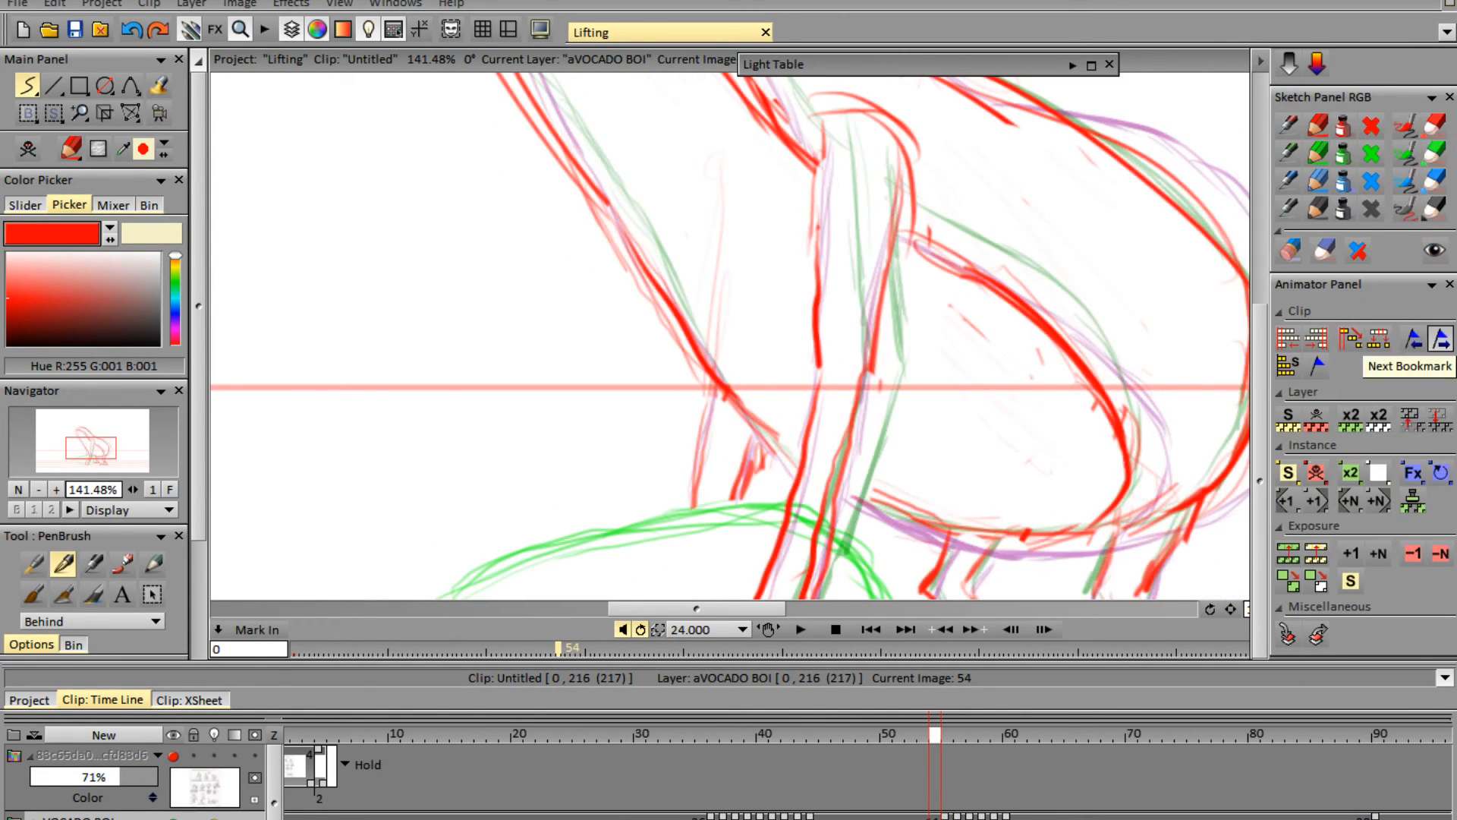
pyautogui.press('Insert')
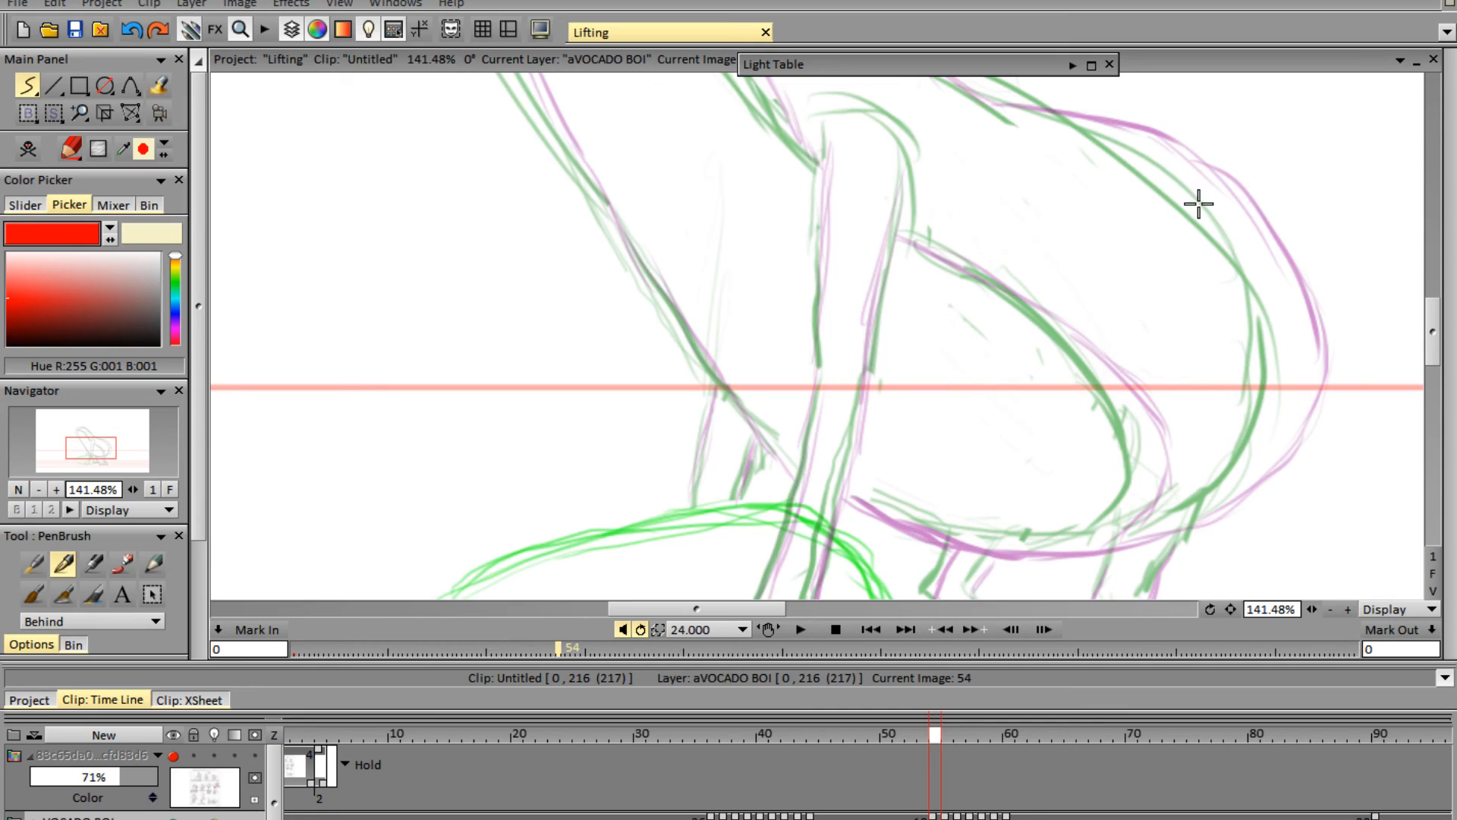
pyautogui.moveTo(1171, 166)
pyautogui.mouseDown()
pyautogui.moveTo(1249, 245)
pyautogui.moveTo(1210, 199)
pyautogui.moveTo(1274, 288)
pyautogui.moveTo(1254, 259)
pyautogui.moveTo(1295, 373)
pyautogui.moveTo(1278, 292)
pyautogui.moveTo(1277, 422)
pyautogui.moveTo(1292, 331)
pyautogui.moveTo(1294, 380)
pyautogui.moveTo(1226, 484)
pyautogui.moveTo(1237, 495)
pyautogui.moveTo(1193, 522)
pyautogui.mouseUp()
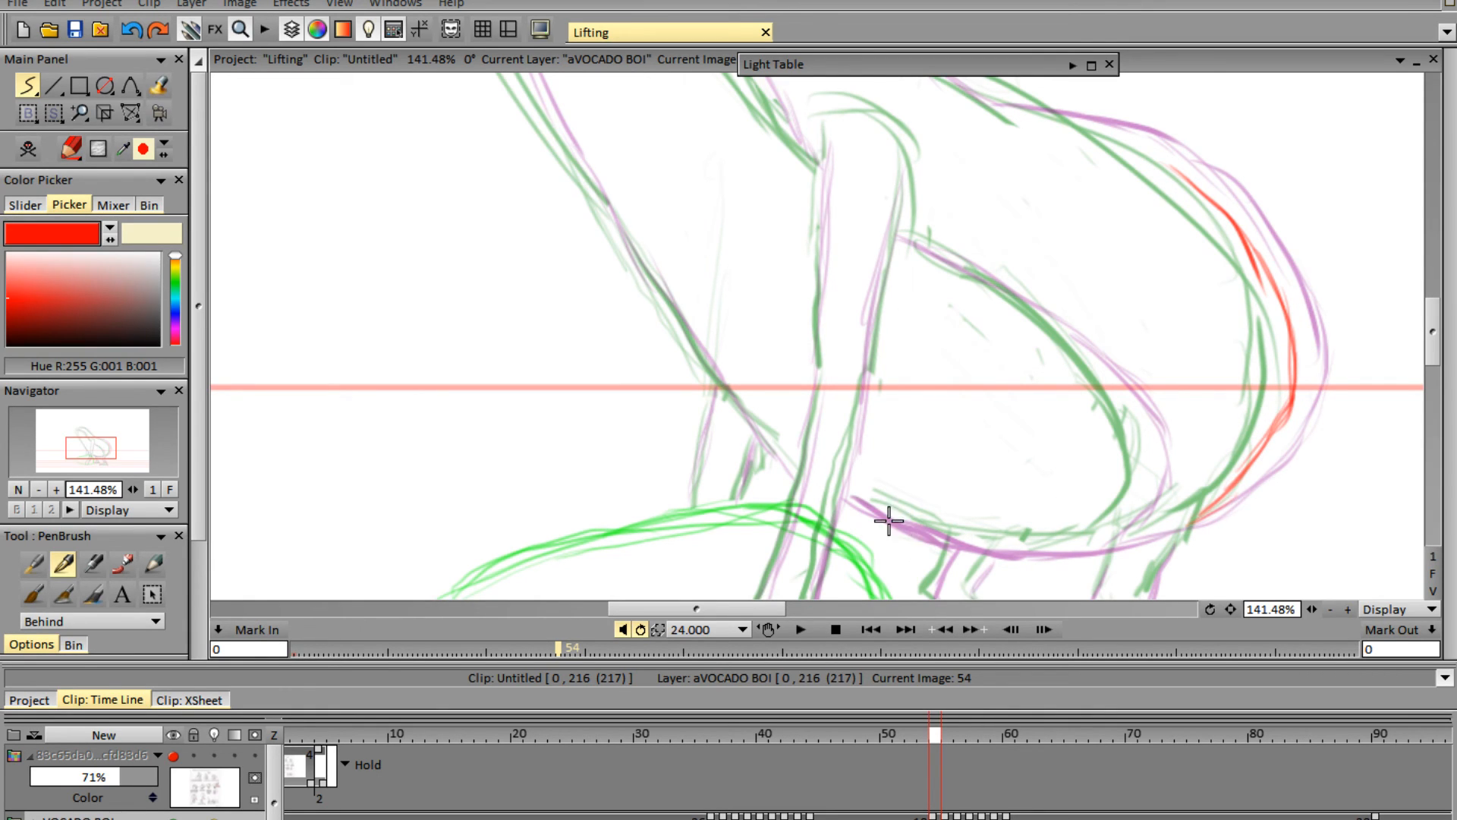
pyautogui.moveTo(885, 516)
pyautogui.mouseDown()
pyautogui.moveTo(999, 550)
pyautogui.moveTo(1041, 537)
pyautogui.moveTo(1089, 542)
pyautogui.moveTo(1018, 541)
pyautogui.moveTo(1111, 547)
pyautogui.moveTo(1217, 509)
pyautogui.mouseUp()
pyautogui.moveTo(844, 494); pyautogui.dragTo(948, 533)
# - Continue frame 54's outline from the upper back along the neck and over the top of the head
pyautogui.scroll(5, 1415, 343)
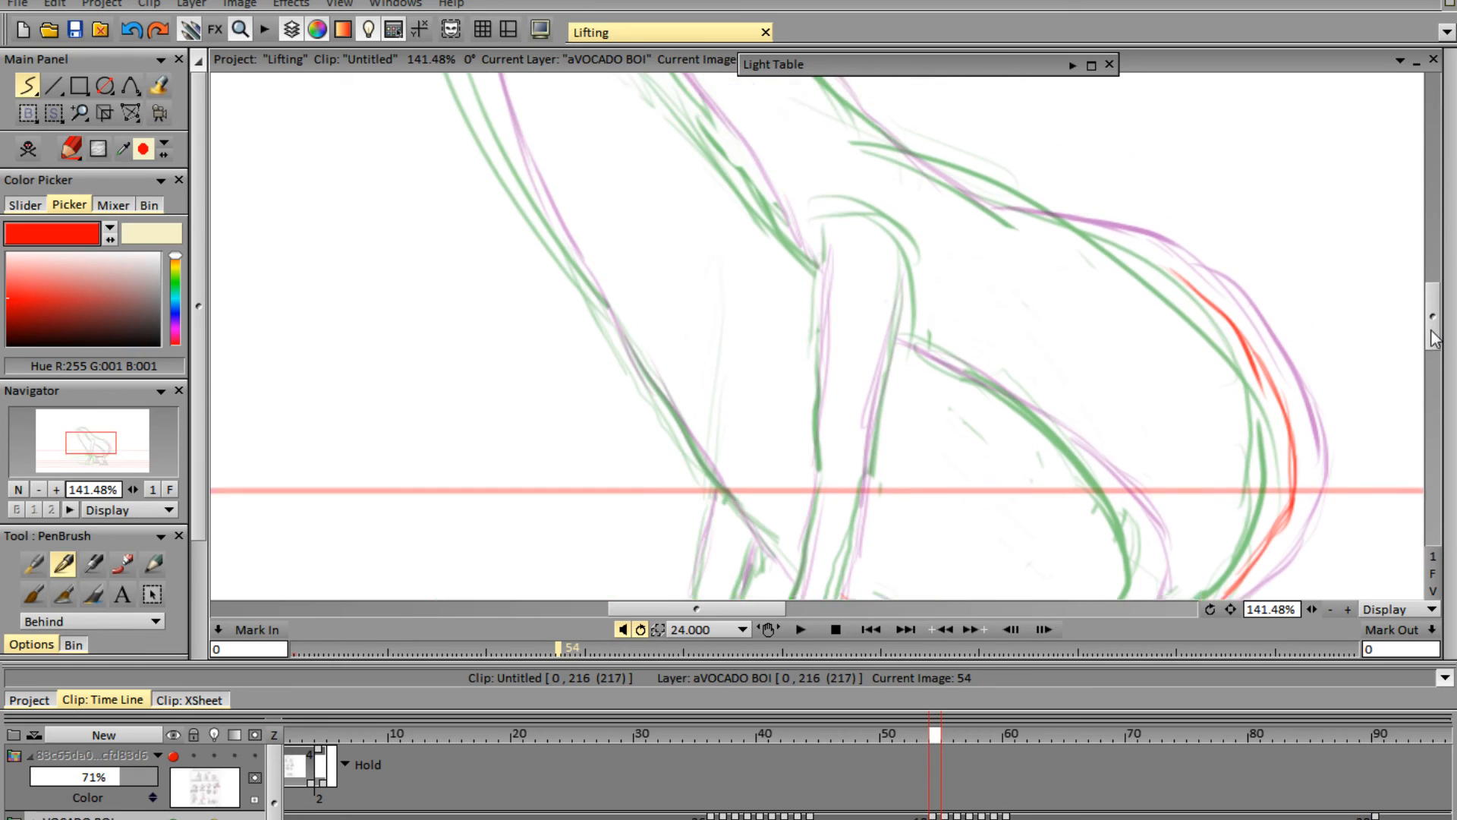
pyautogui.moveTo(979, 277)
pyautogui.mouseDown()
pyautogui.moveTo(1075, 305)
pyautogui.moveTo(1085, 313)
pyautogui.moveTo(1050, 302)
pyautogui.moveTo(1161, 361)
pyautogui.mouseUp()
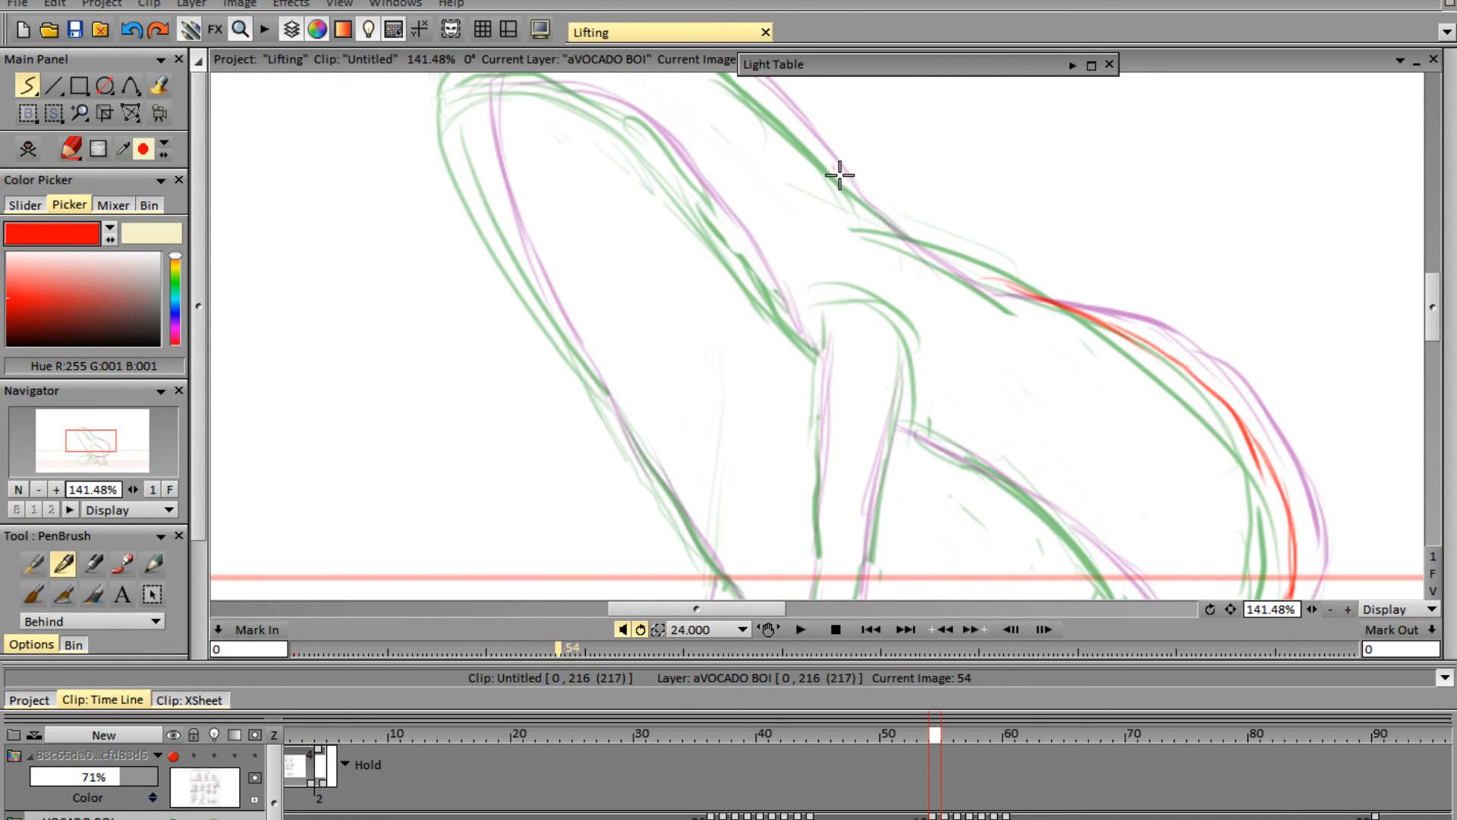
pyautogui.moveTo(840, 169)
pyautogui.mouseDown()
pyautogui.moveTo(924, 247)
pyautogui.moveTo(886, 225)
pyautogui.moveTo(1038, 294)
pyautogui.mouseUp()
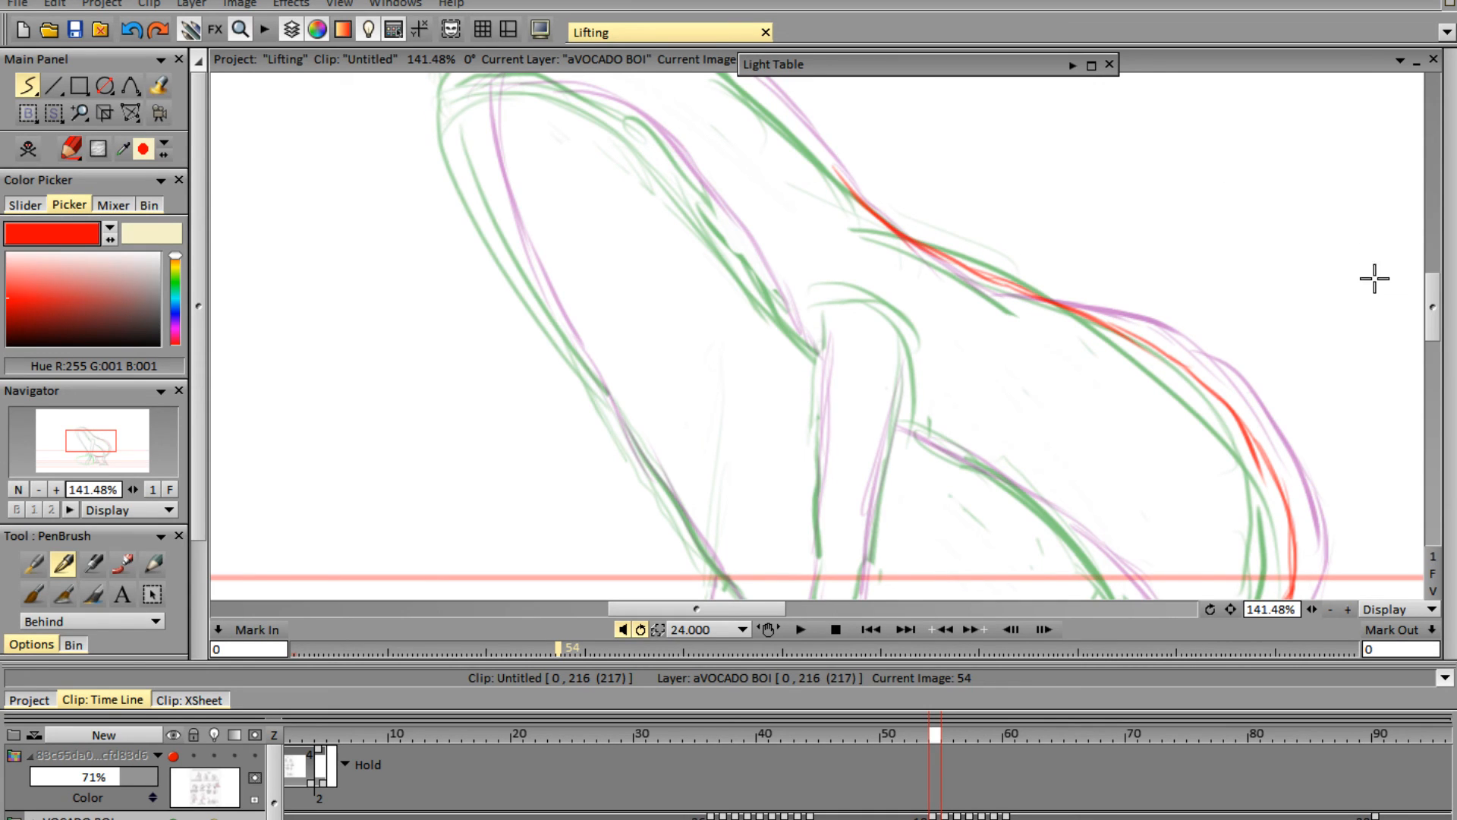
pyautogui.scroll(5, 1437, 326)
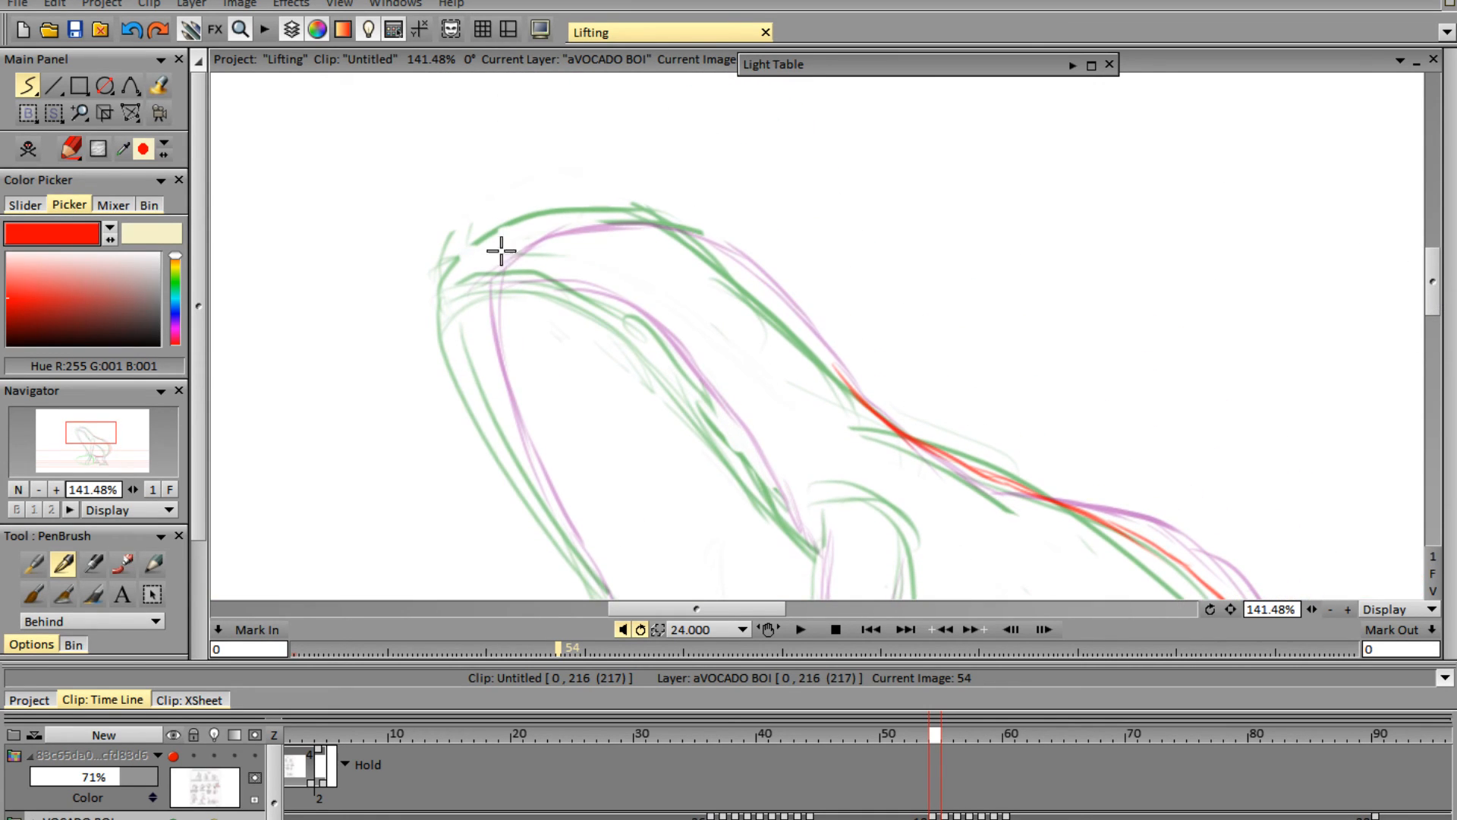
pyautogui.moveTo(459, 319)
pyautogui.mouseDown()
pyautogui.moveTo(466, 288)
pyautogui.moveTo(535, 227)
pyautogui.mouseUp()
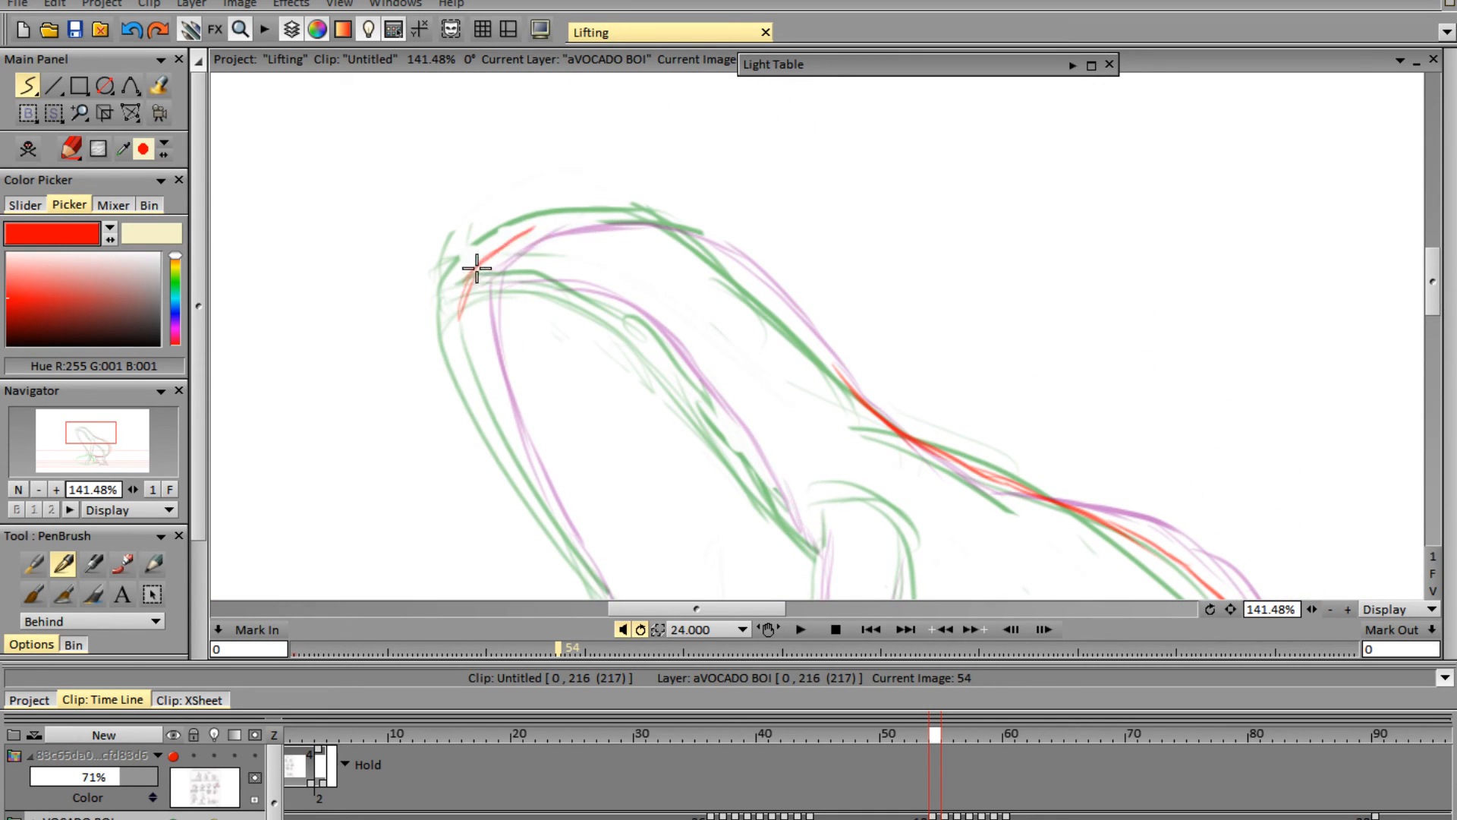
pyautogui.moveTo(476, 268)
pyautogui.mouseDown()
pyautogui.moveTo(583, 223)
pyautogui.moveTo(511, 239)
pyautogui.moveTo(642, 212)
pyautogui.moveTo(735, 262)
pyautogui.moveTo(710, 250)
pyautogui.moveTo(825, 358)
pyautogui.mouseUp()
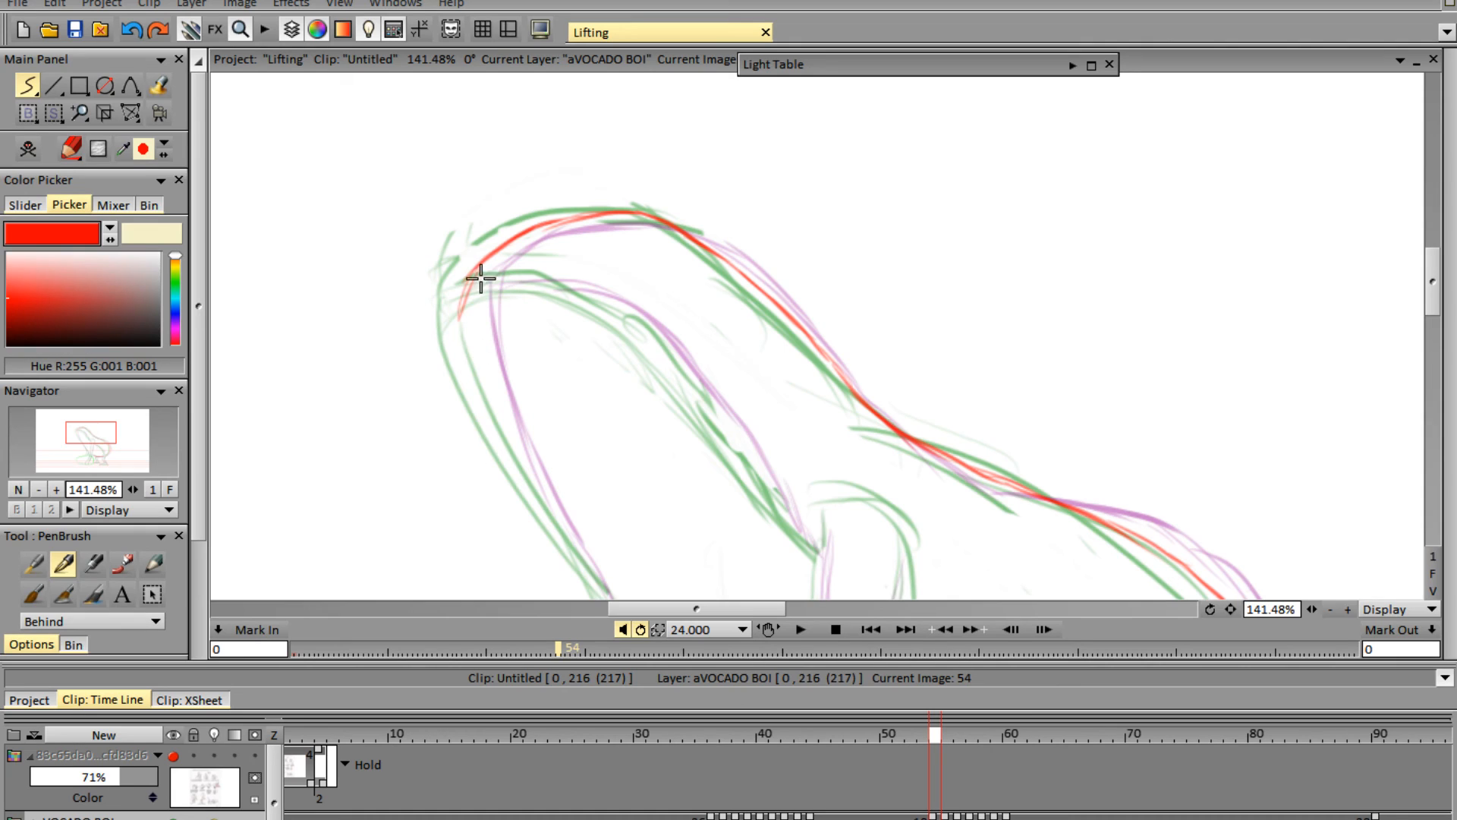
# - Draw the front edge of the head and body from the head's tip down to the near arm in frame 54
pyautogui.moveTo(472, 283)
pyautogui.mouseDown()
pyautogui.moveTo(471, 327)
pyautogui.moveTo(464, 308)
pyautogui.moveTo(494, 420)
pyautogui.moveTo(461, 333)
pyautogui.moveTo(526, 481)
pyautogui.moveTo(509, 435)
pyautogui.moveTo(518, 468)
pyautogui.moveTo(569, 538)
pyautogui.mouseUp()
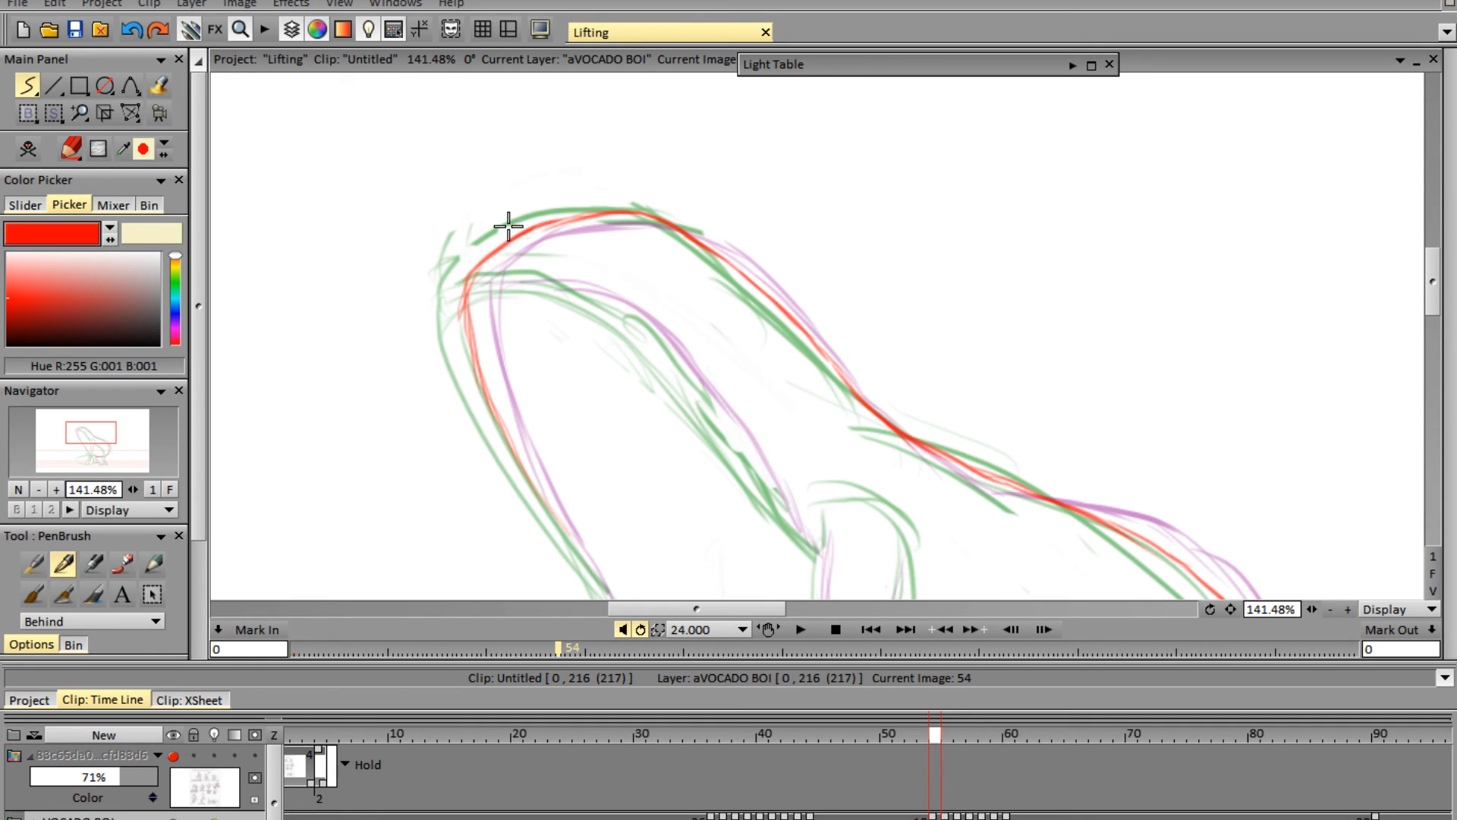
pyautogui.moveTo(492, 403); pyautogui.dragTo(571, 560)
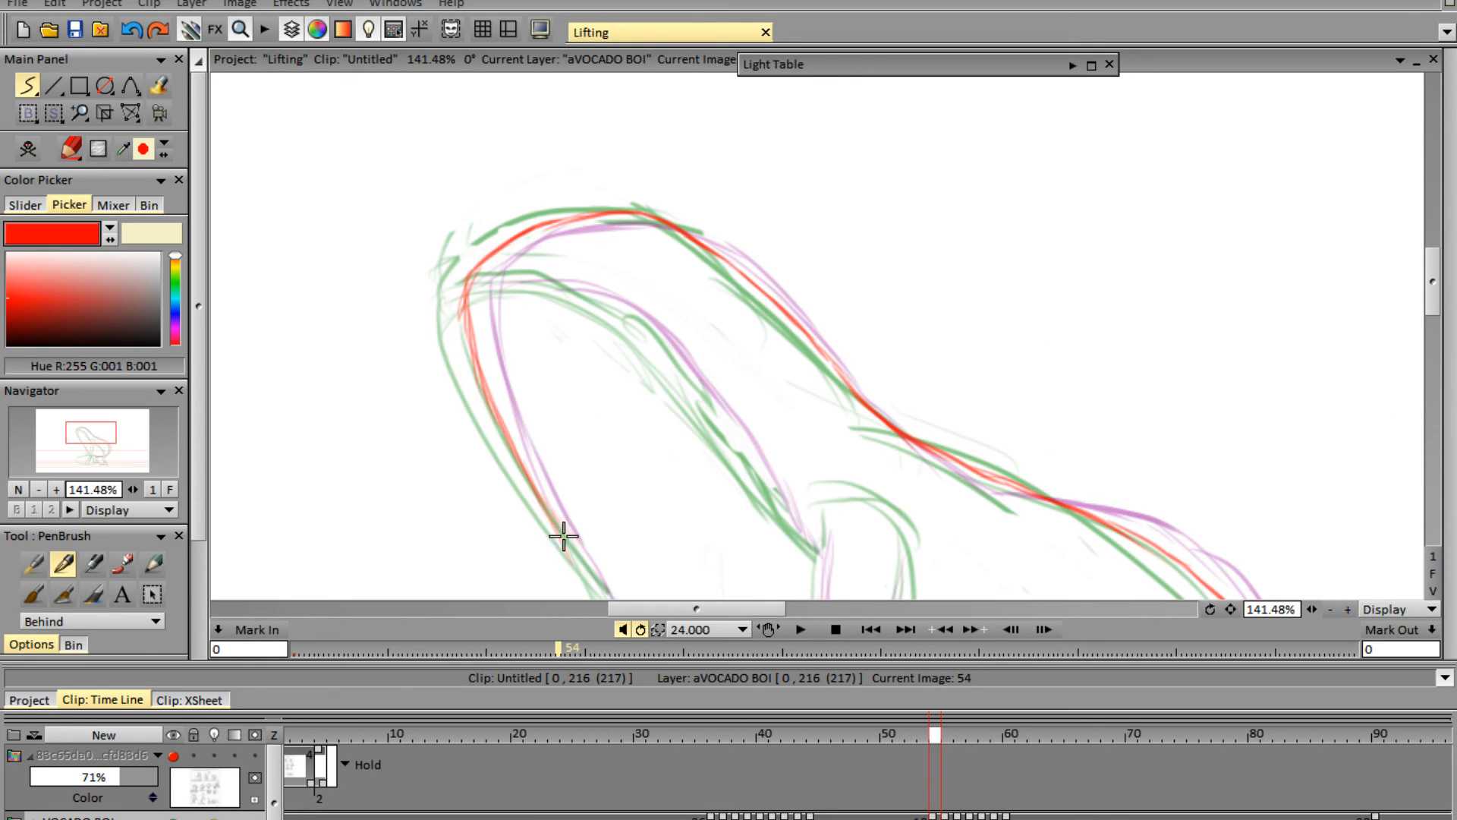
pyautogui.moveTo(1432, 308); pyautogui.dragTo(1437, 345)
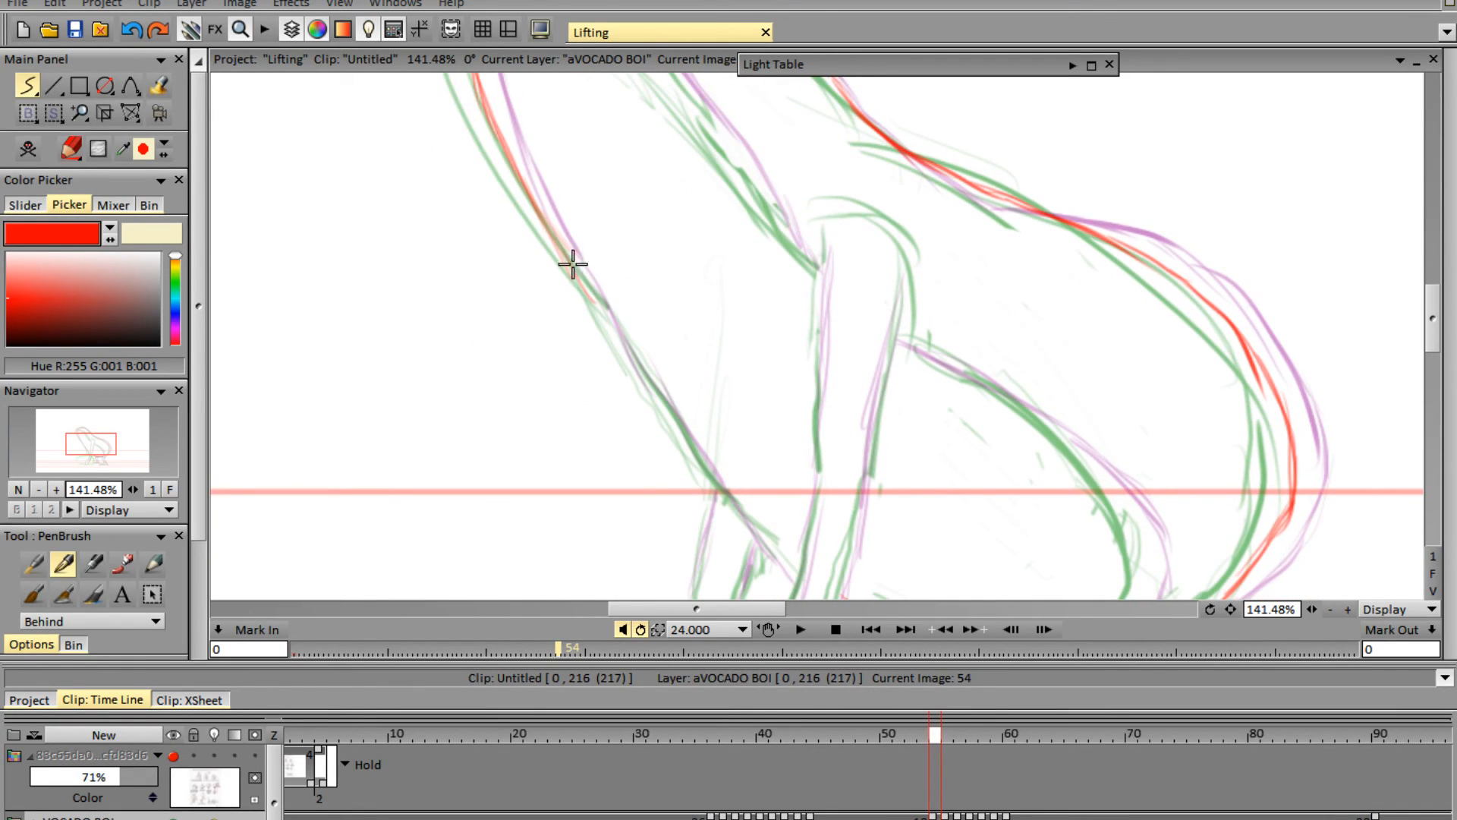
pyautogui.moveTo(573, 264)
pyautogui.mouseDown()
pyautogui.moveTo(604, 322)
pyautogui.moveTo(560, 254)
pyautogui.moveTo(702, 471)
pyautogui.mouseUp()
pyautogui.moveTo(601, 310); pyautogui.dragTo(725, 498)
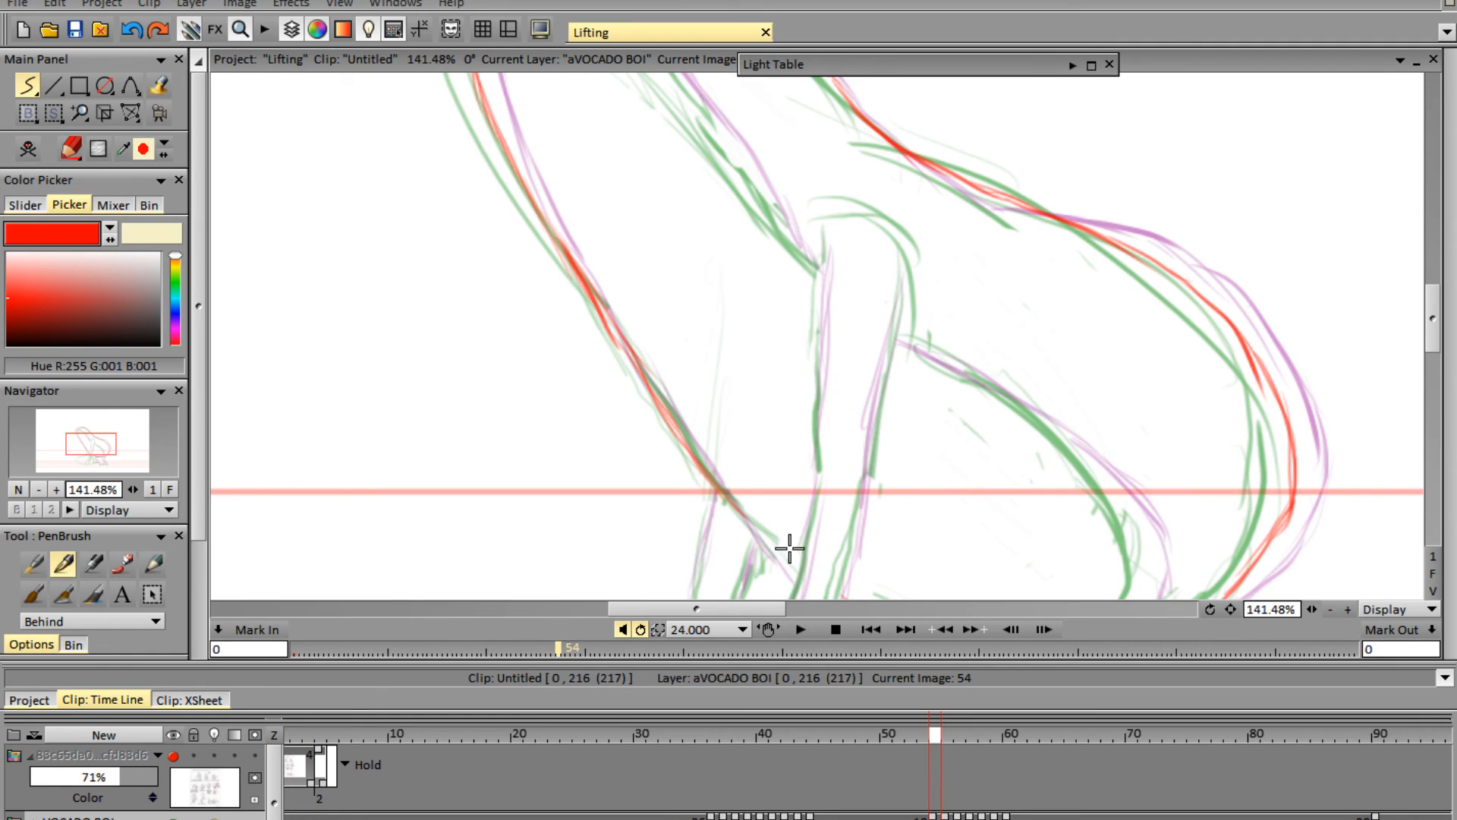
pyautogui.moveTo(1434, 327); pyautogui.dragTo(1434, 349)
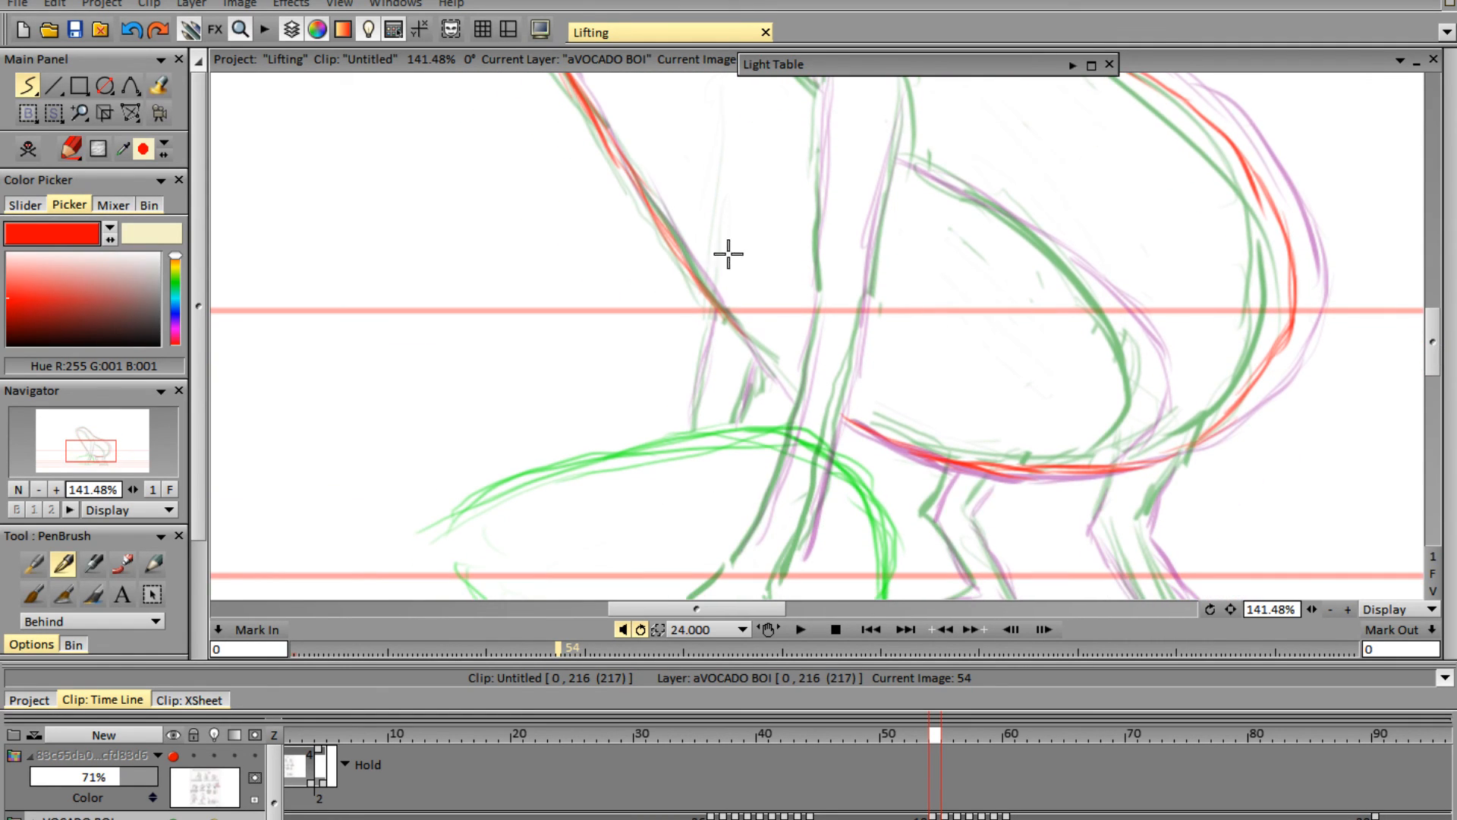
pyautogui.moveTo(722, 309); pyautogui.dragTo(797, 394)
# - Draw the inner belly curve behind the near arm and the inner face curve from the head's tip to the shoulder
pyautogui.moveTo(892, 149); pyautogui.dragTo(986, 215)
pyautogui.moveTo(927, 168)
pyautogui.mouseDown()
pyautogui.moveTo(986, 201)
pyautogui.moveTo(951, 180)
pyautogui.moveTo(1090, 281)
pyautogui.moveTo(1048, 252)
pyautogui.moveTo(1137, 334)
pyautogui.mouseUp()
pyautogui.moveTo(1086, 277)
pyautogui.mouseDown()
pyautogui.moveTo(1156, 424)
pyautogui.moveTo(1107, 454)
pyautogui.moveTo(1135, 435)
pyautogui.moveTo(1127, 324)
pyautogui.mouseUp()
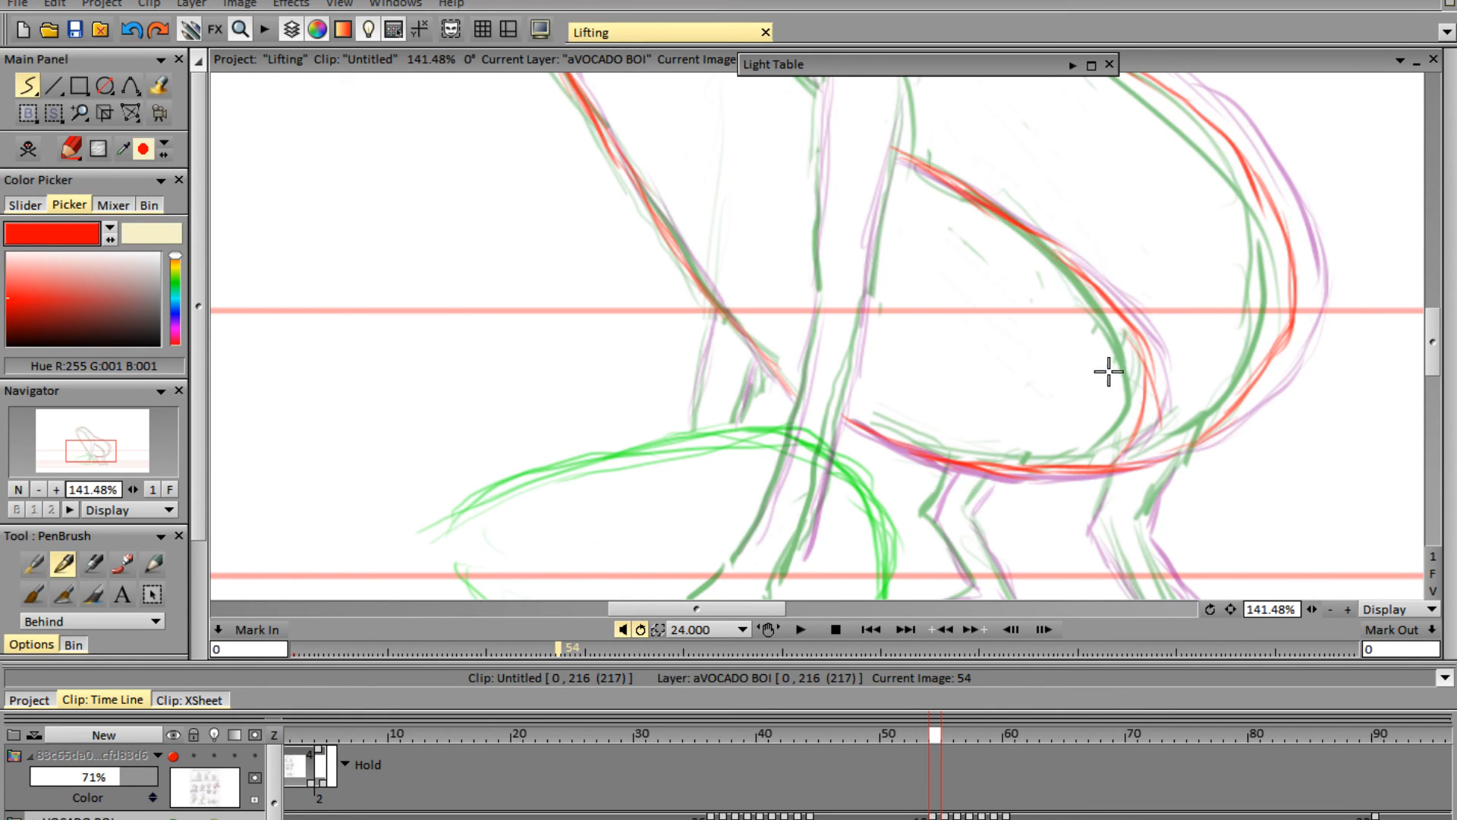
pyautogui.moveTo(1433, 353); pyautogui.dragTo(1432, 308)
pyautogui.moveTo(467, 146)
pyautogui.mouseDown()
pyautogui.moveTo(529, 130)
pyautogui.moveTo(500, 138)
pyautogui.moveTo(612, 180)
pyautogui.moveTo(683, 238)
pyautogui.mouseUp()
pyautogui.moveTo(638, 190); pyautogui.dragTo(806, 411)
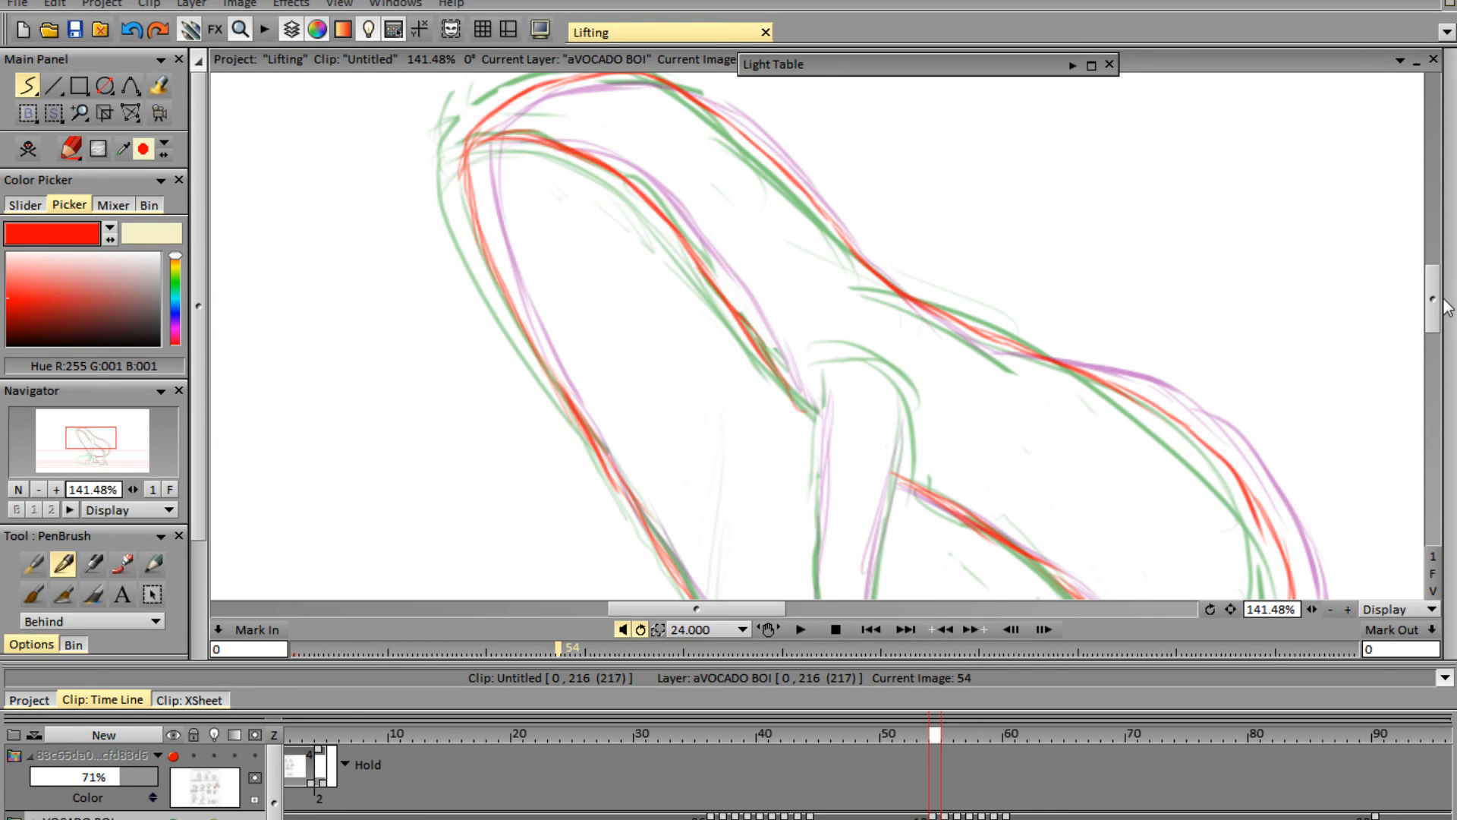
# - Draw the front and back edges of the near upper arm in frame 54
pyautogui.moveTo(1432, 307); pyautogui.dragTo(1432, 345)
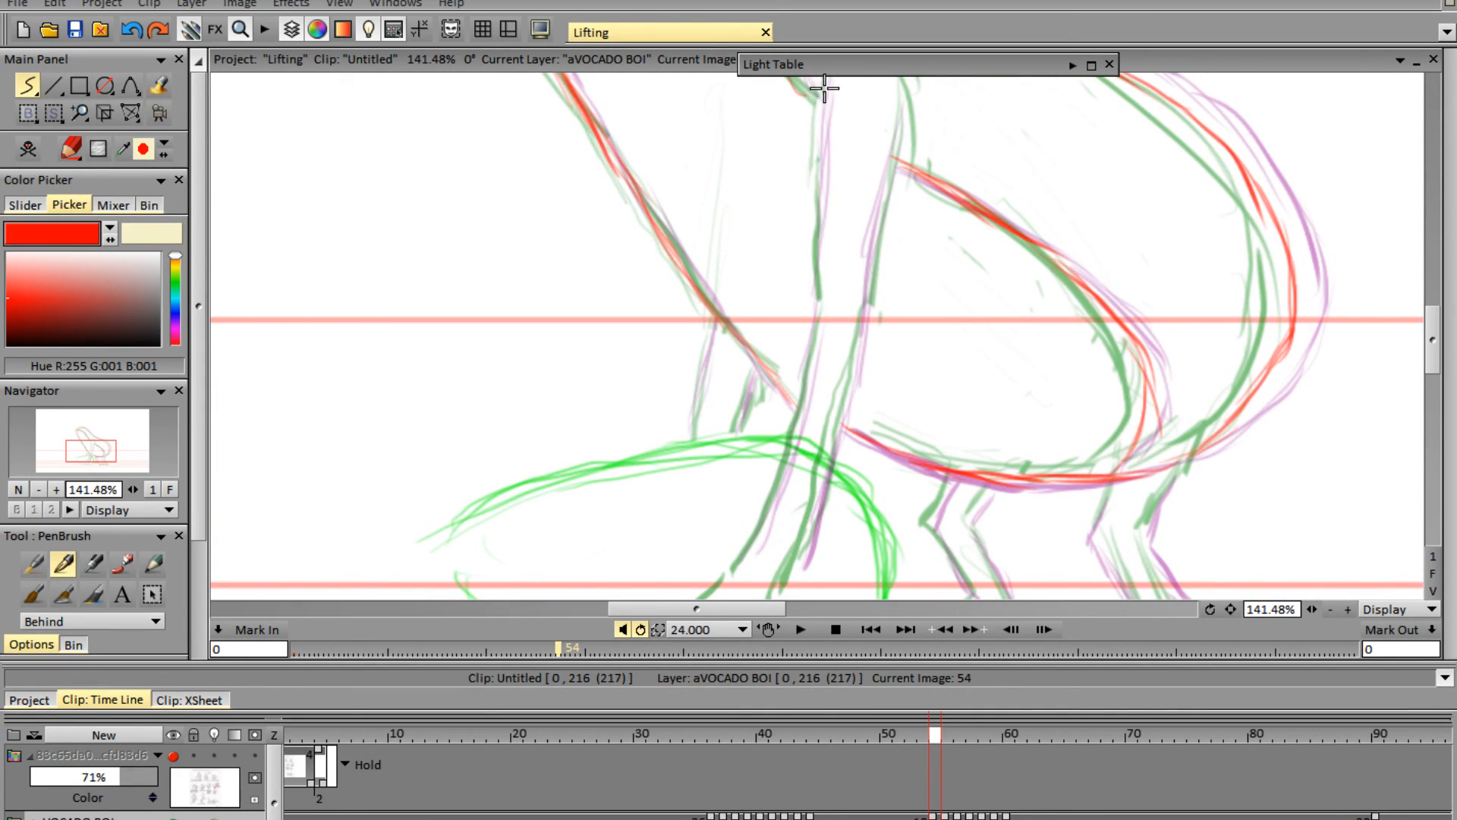
pyautogui.moveTo(823, 88); pyautogui.dragTo(821, 243)
pyautogui.moveTo(821, 133); pyautogui.dragTo(816, 313)
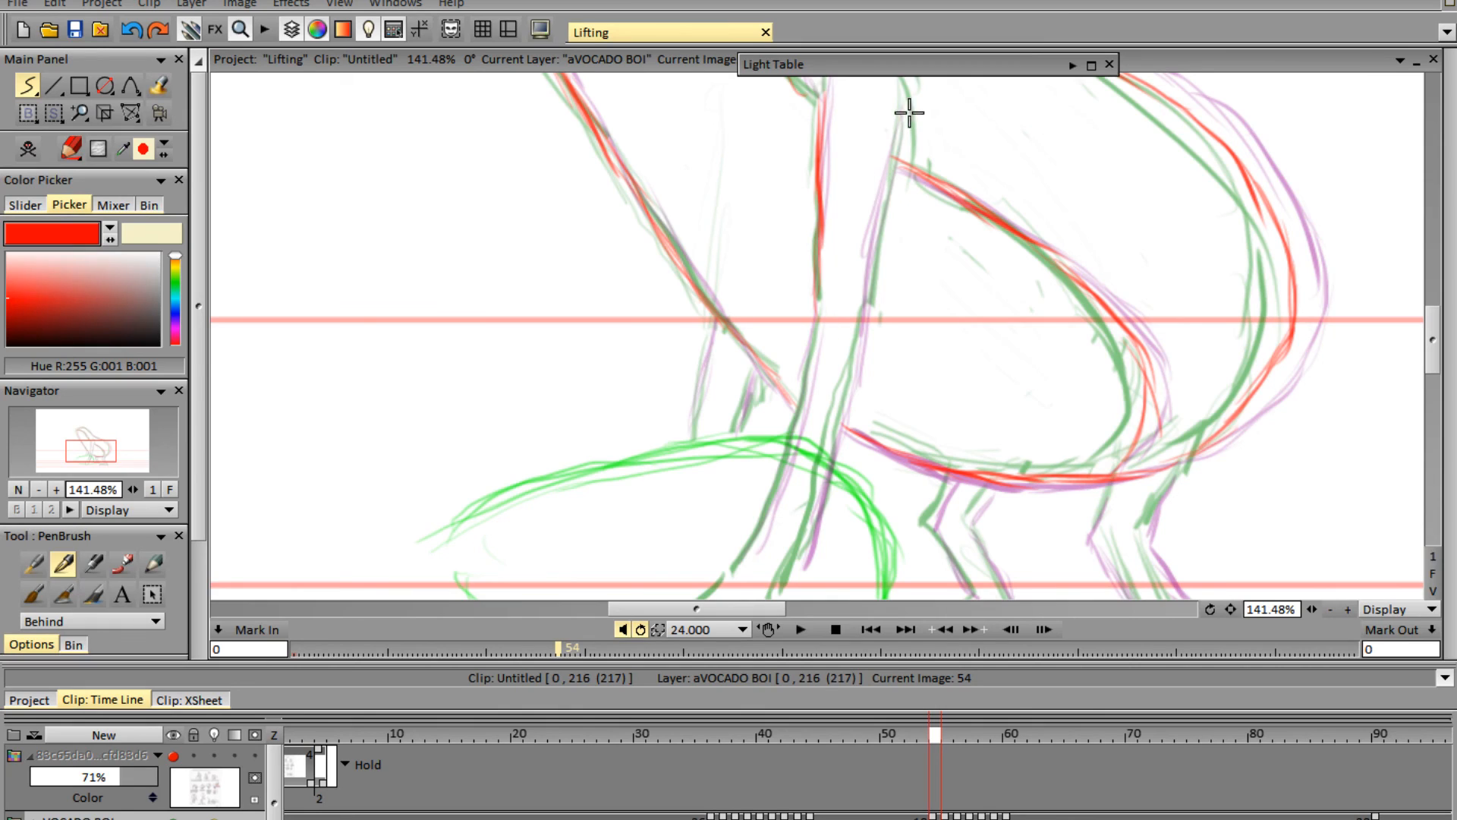
pyautogui.moveTo(904, 118); pyautogui.dragTo(870, 258)
pyautogui.moveTo(888, 208); pyautogui.dragTo(861, 319)
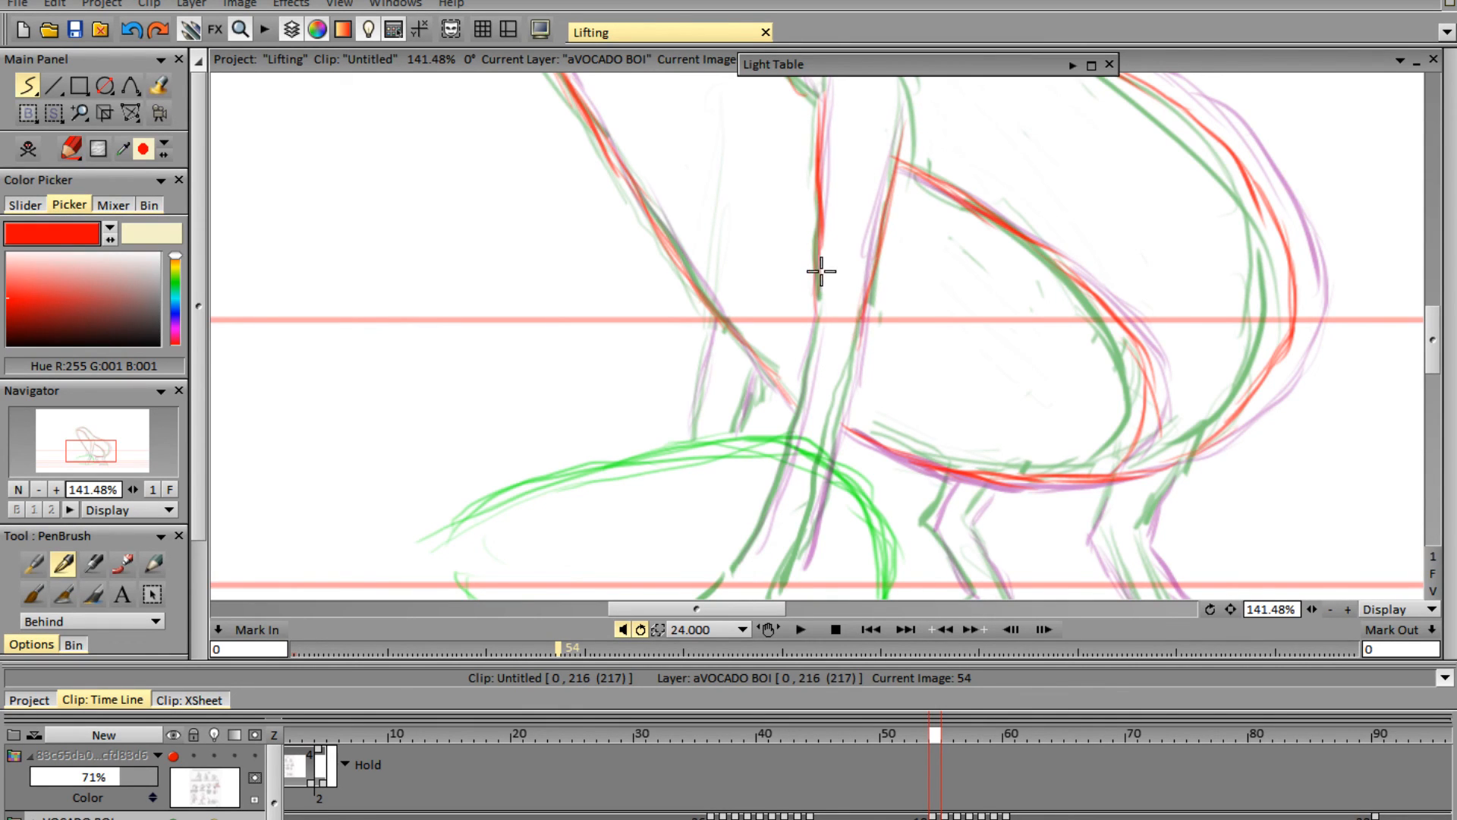
# - Extend both near arm edges down over the green object and draw the two short edges of the far forearm
pyautogui.moveTo(820, 270); pyautogui.dragTo(790, 397)
pyautogui.moveTo(808, 341); pyautogui.dragTo(776, 476)
pyautogui.moveTo(859, 321); pyautogui.dragTo(813, 494)
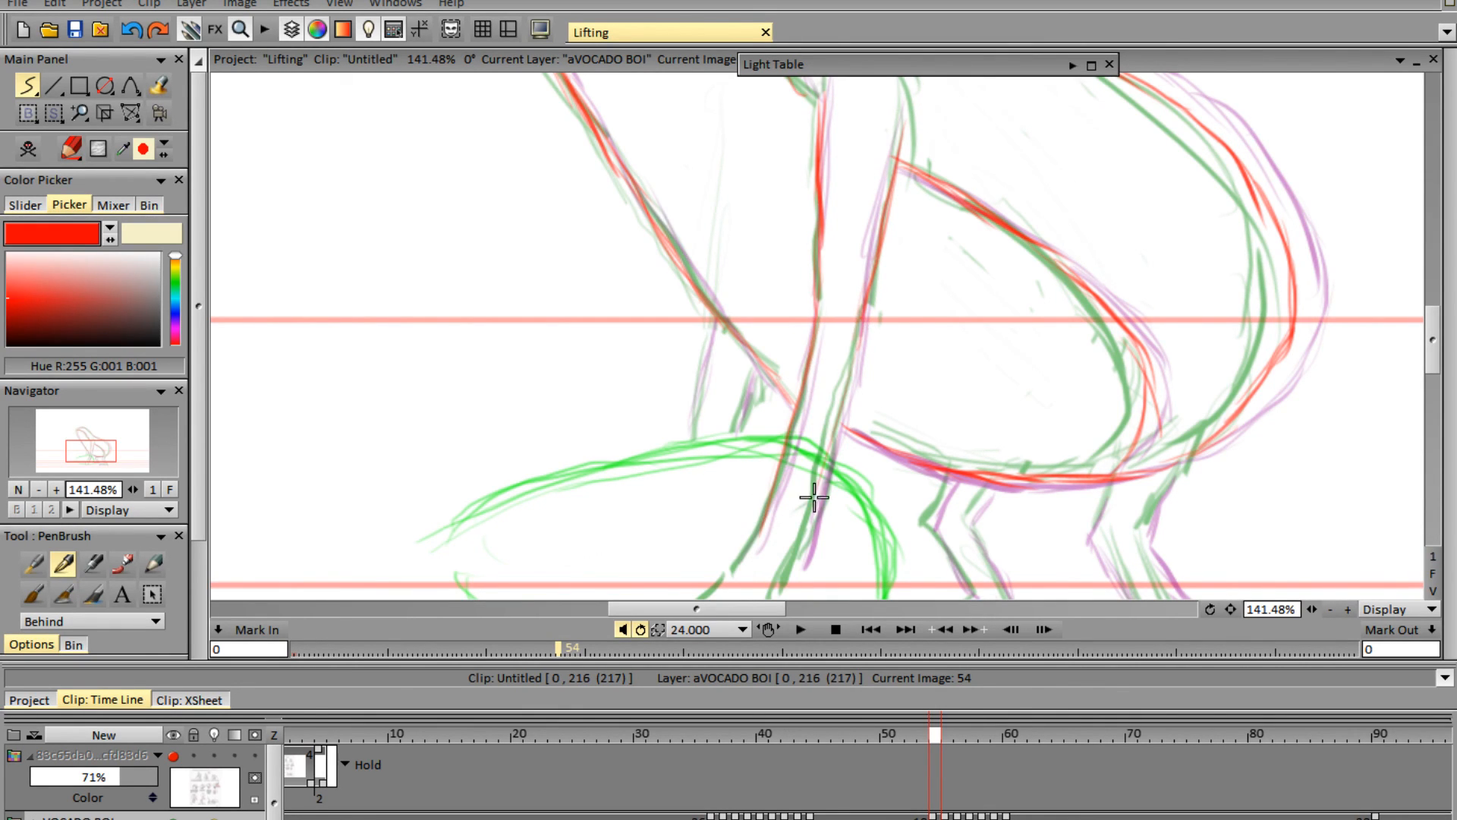
pyautogui.moveTo(846, 368)
pyautogui.mouseDown()
pyautogui.moveTo(800, 551)
pyautogui.moveTo(863, 312)
pyautogui.mouseUp()
pyautogui.moveTo(715, 317); pyautogui.dragTo(704, 431)
pyautogui.moveTo(751, 362); pyautogui.dragTo(739, 414)
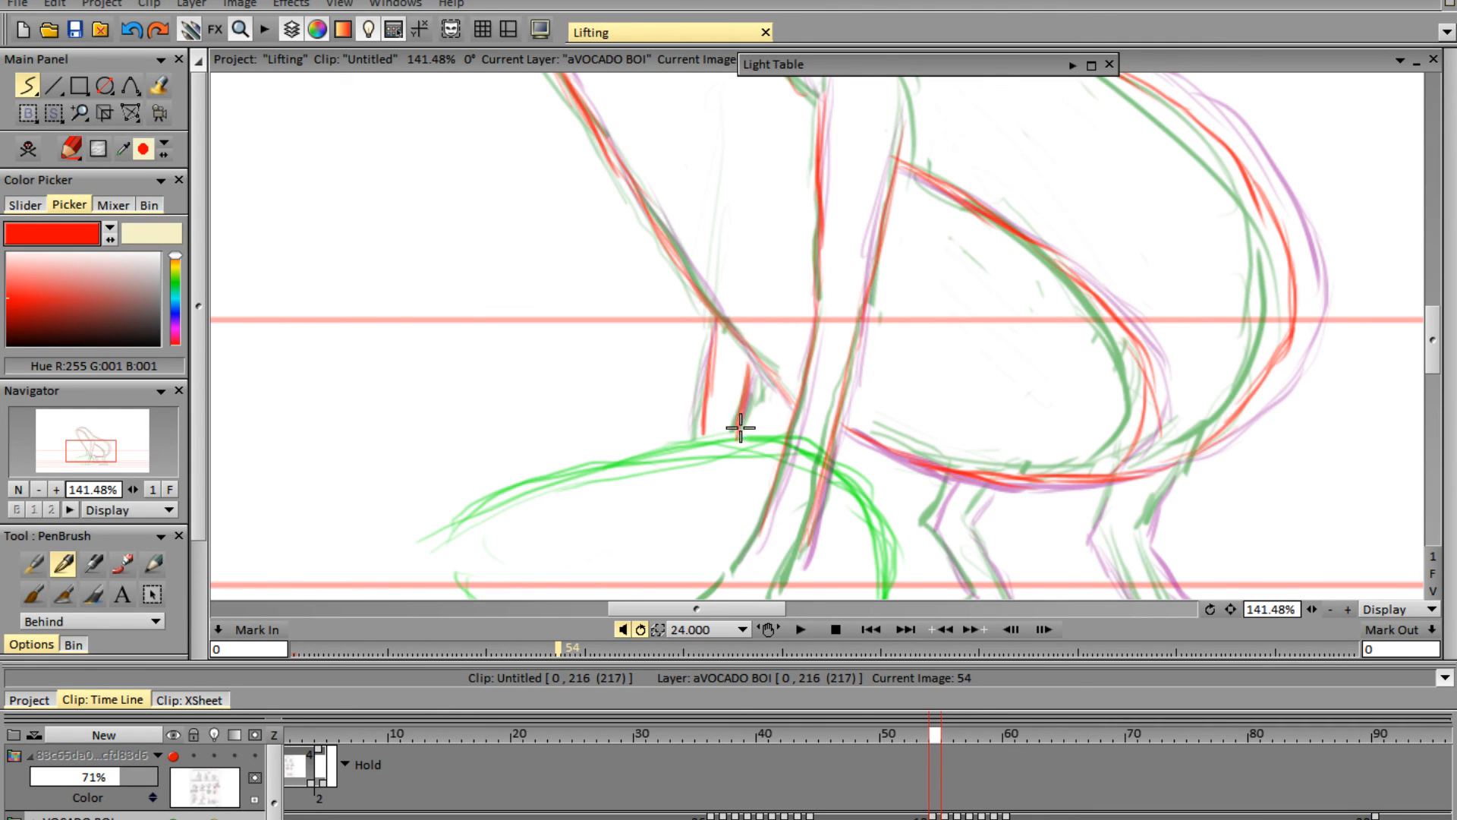
# - Draw the bent near leg and its foot on the lower ground line in frame 54
pyautogui.moveTo(1445, 349); pyautogui.dragTo(1434, 381)
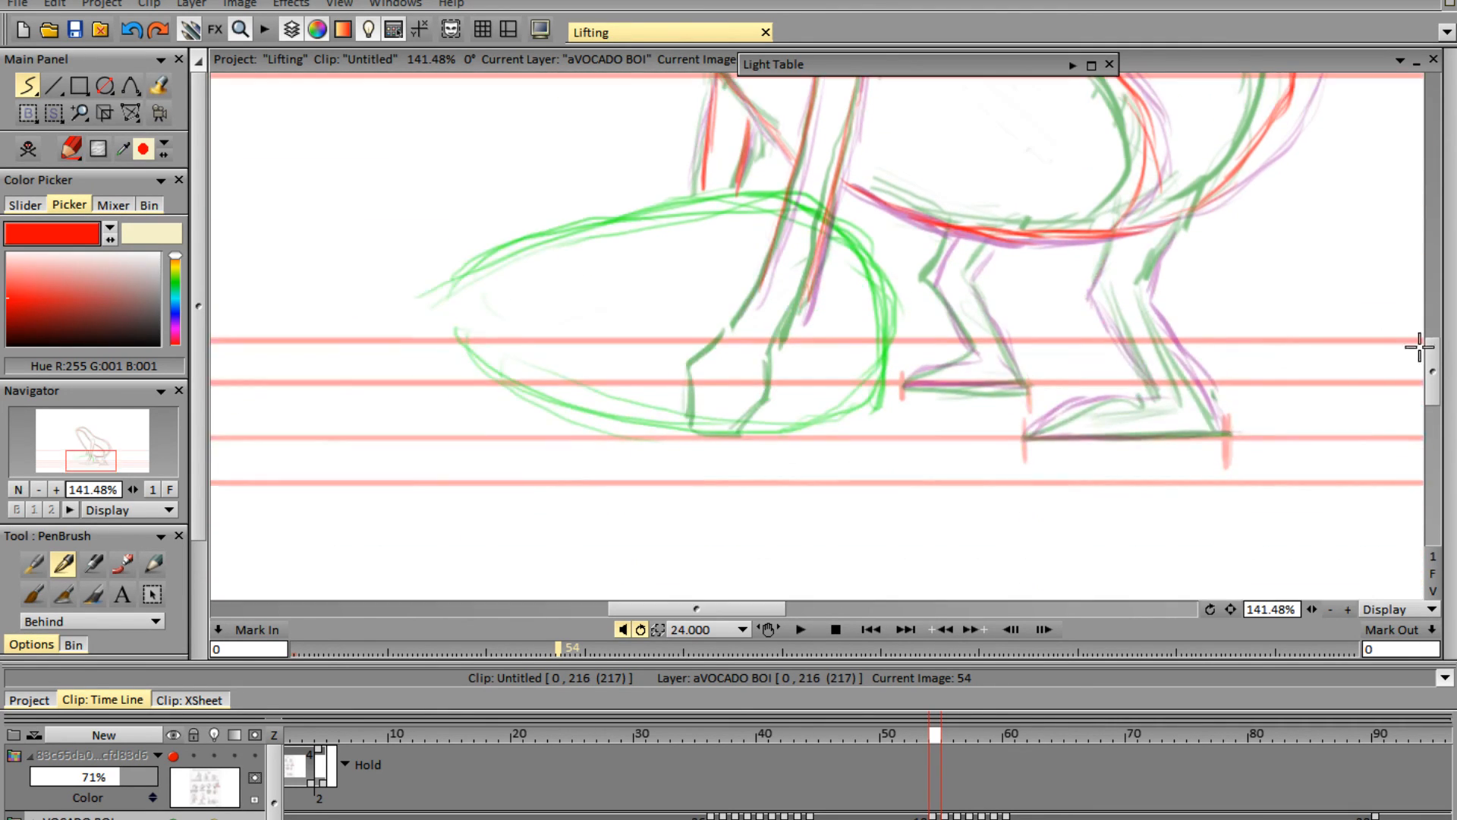
pyautogui.moveTo(1147, 282)
pyautogui.mouseDown()
pyautogui.moveTo(1181, 219)
pyautogui.moveTo(1092, 296)
pyautogui.mouseUp()
pyautogui.moveTo(1098, 292); pyautogui.dragTo(1154, 395)
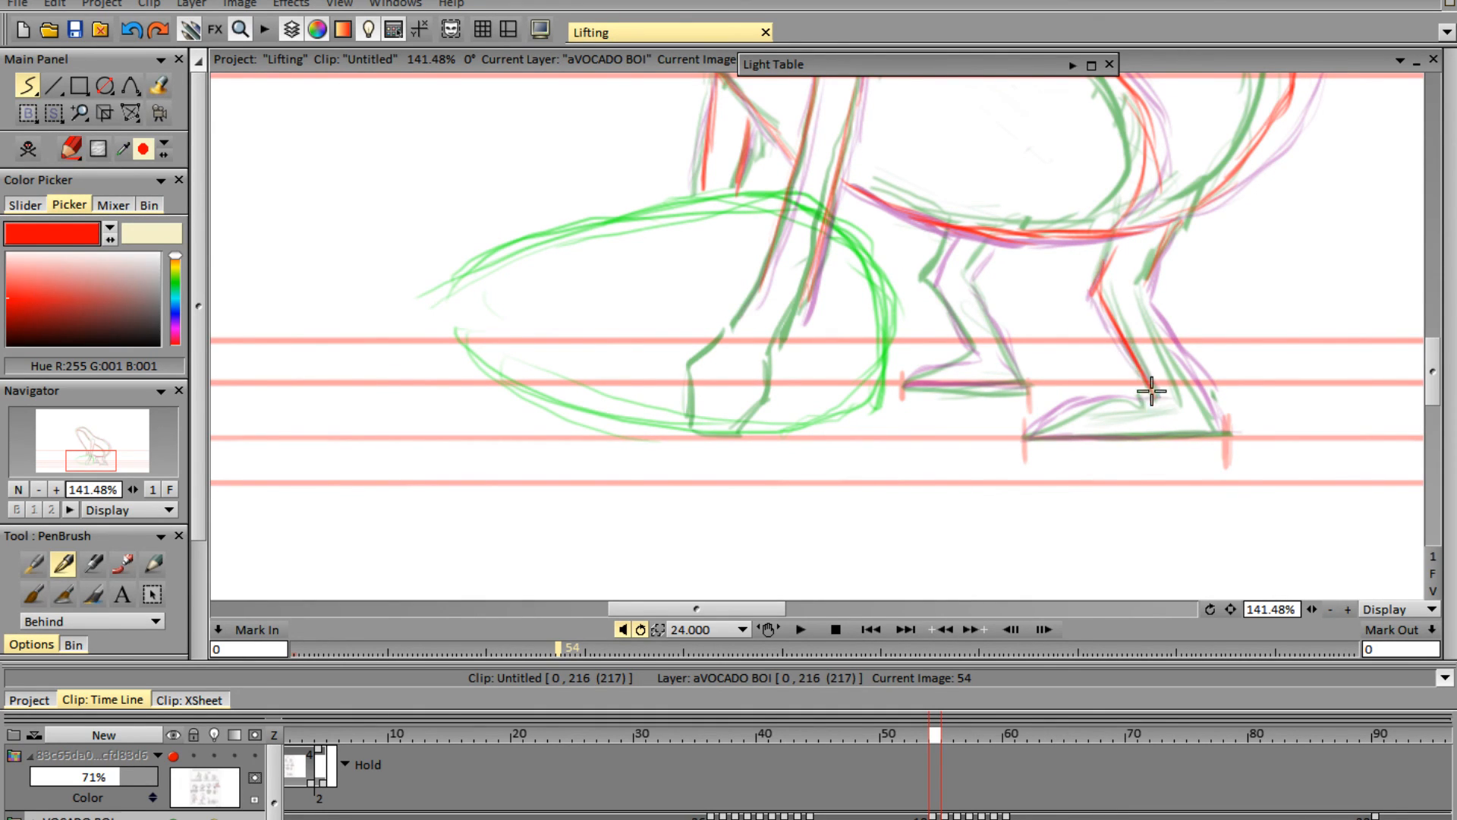
pyautogui.moveTo(1028, 437)
pyautogui.mouseDown()
pyautogui.moveTo(1155, 395)
pyautogui.moveTo(1060, 435)
pyautogui.moveTo(1207, 437)
pyautogui.mouseUp()
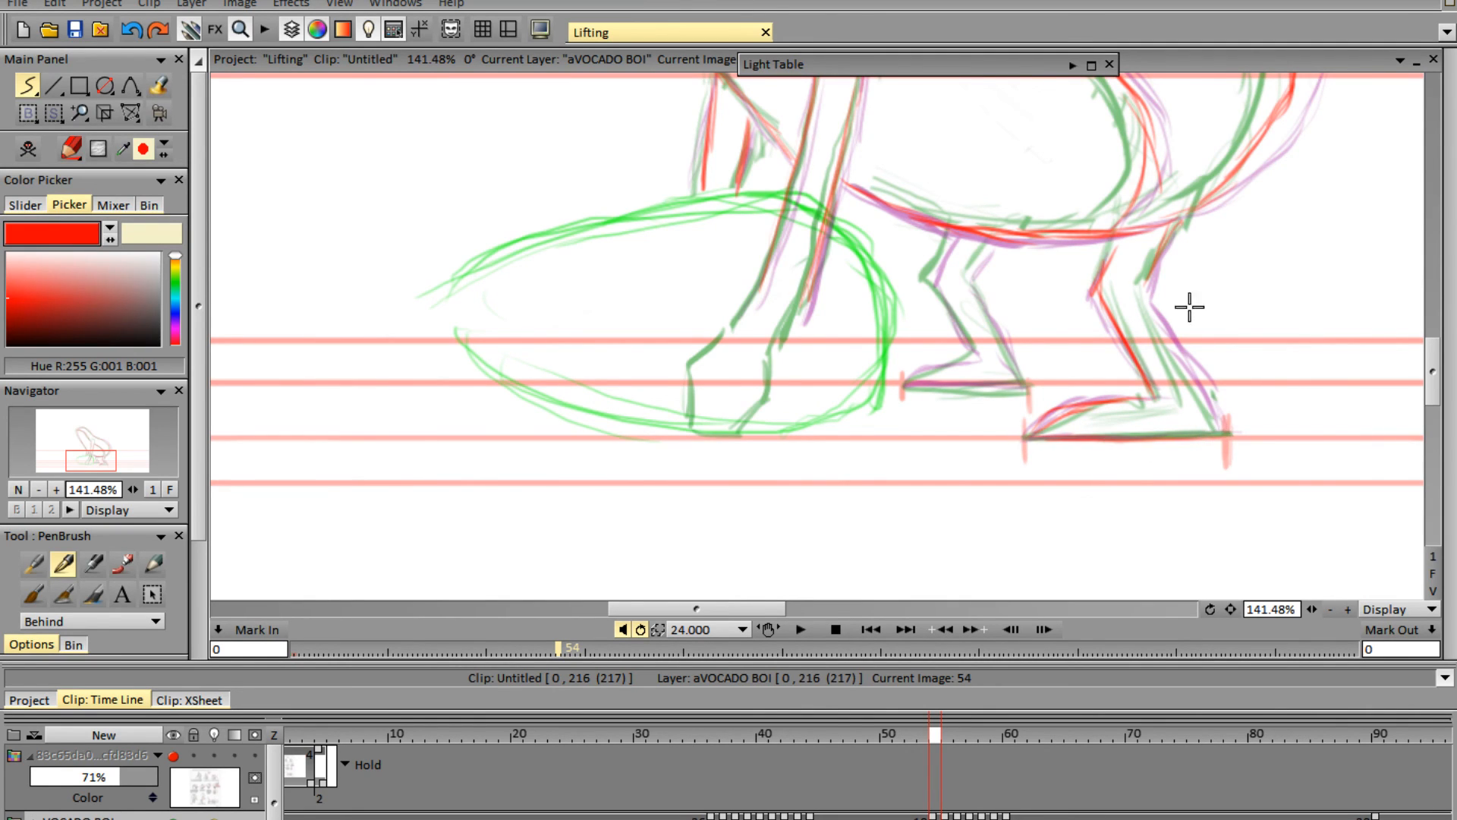
pyautogui.moveTo(1174, 228); pyautogui.dragTo(1140, 280)
pyautogui.moveTo(1141, 282)
pyautogui.mouseDown()
pyautogui.moveTo(1164, 352)
pyautogui.moveTo(1201, 387)
pyautogui.mouseUp()
pyautogui.moveTo(1152, 315); pyautogui.dragTo(1197, 413)
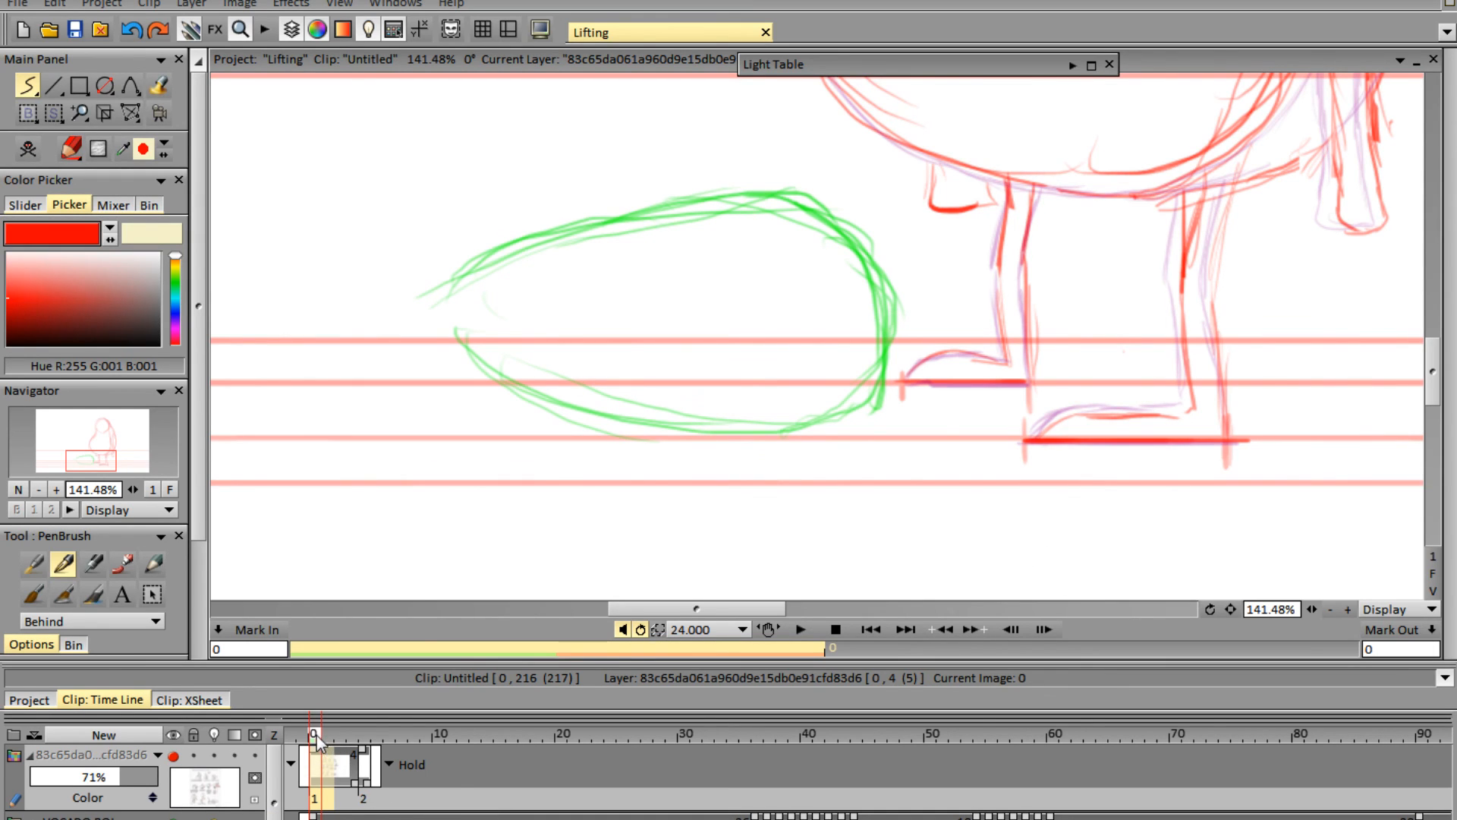
# - On the aVOCADO BOI layer at frame 54, draw the bent far leg with its foot and finish the near forearm and hand
pyautogui.moveTo(317, 742)
pyautogui.mouseDown()
pyautogui.moveTo(371, 752)
pyautogui.moveTo(313, 756)
pyautogui.moveTo(734, 769)
pyautogui.moveTo(1009, 714)
pyautogui.moveTo(1055, 719)
pyautogui.moveTo(962, 733)
pyautogui.moveTo(977, 731)
pyautogui.mouseUp()
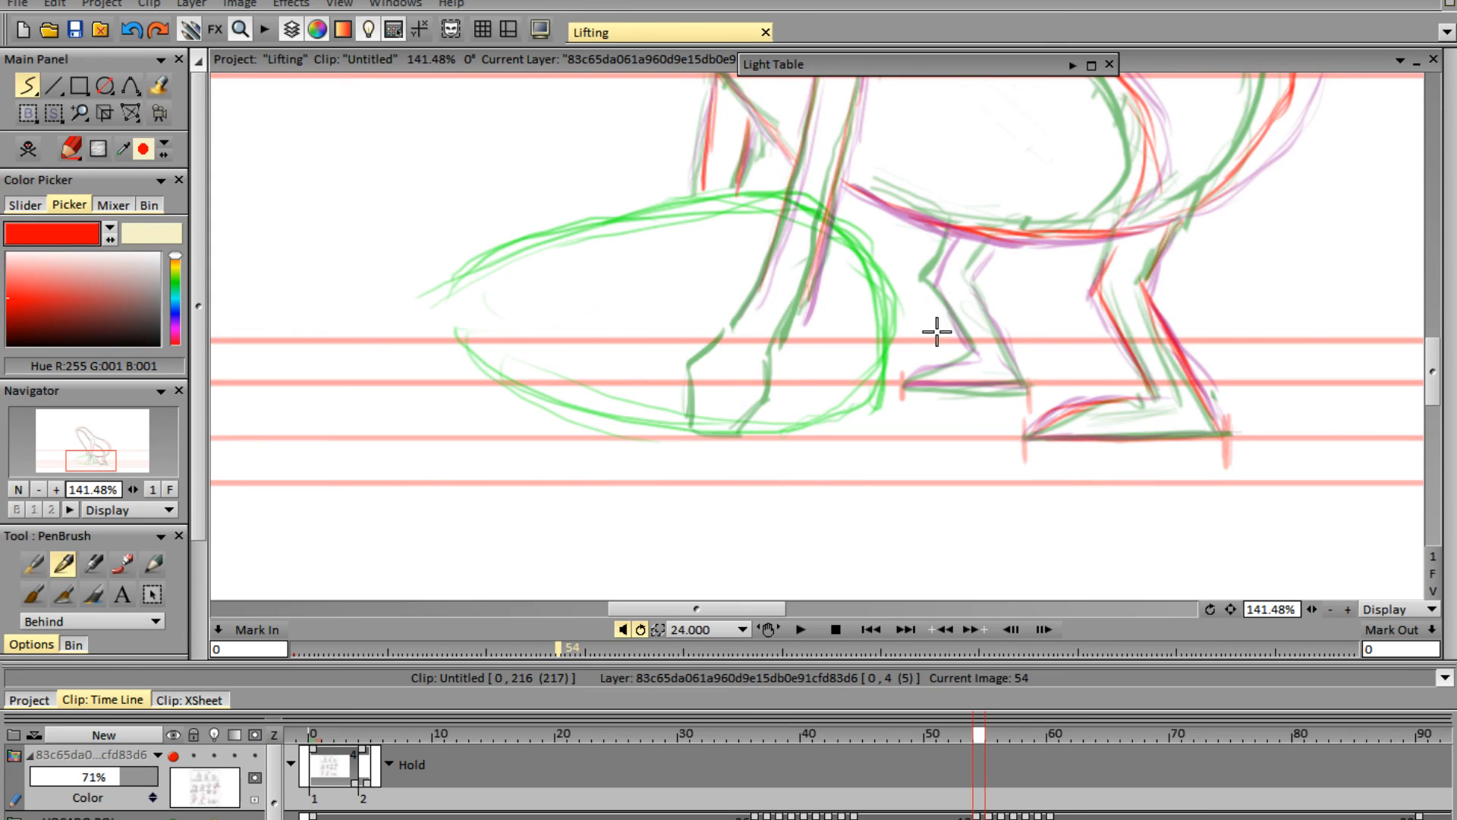
pyautogui.press('Down')
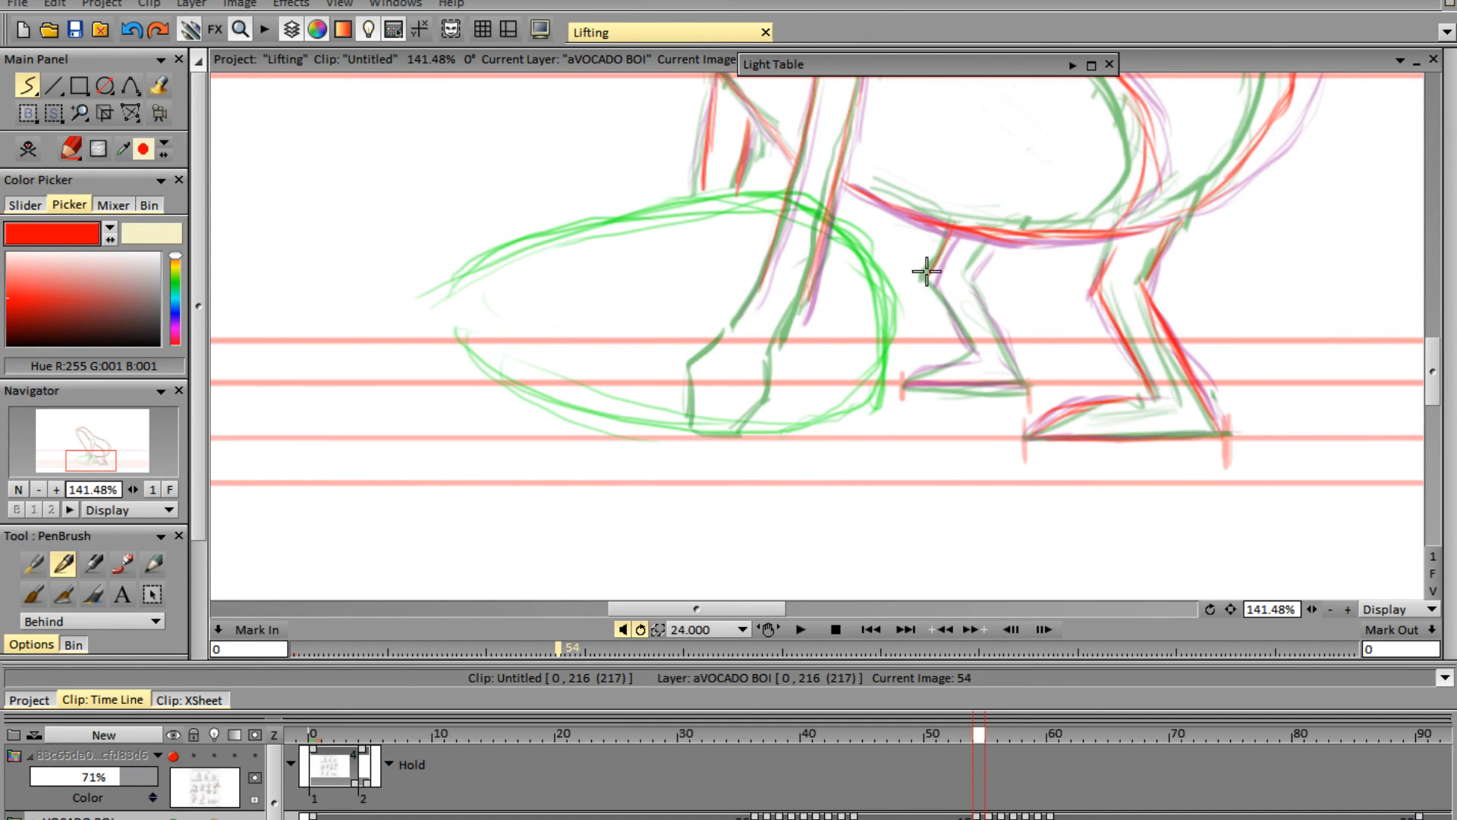
pyautogui.moveTo(932, 295); pyautogui.dragTo(971, 360)
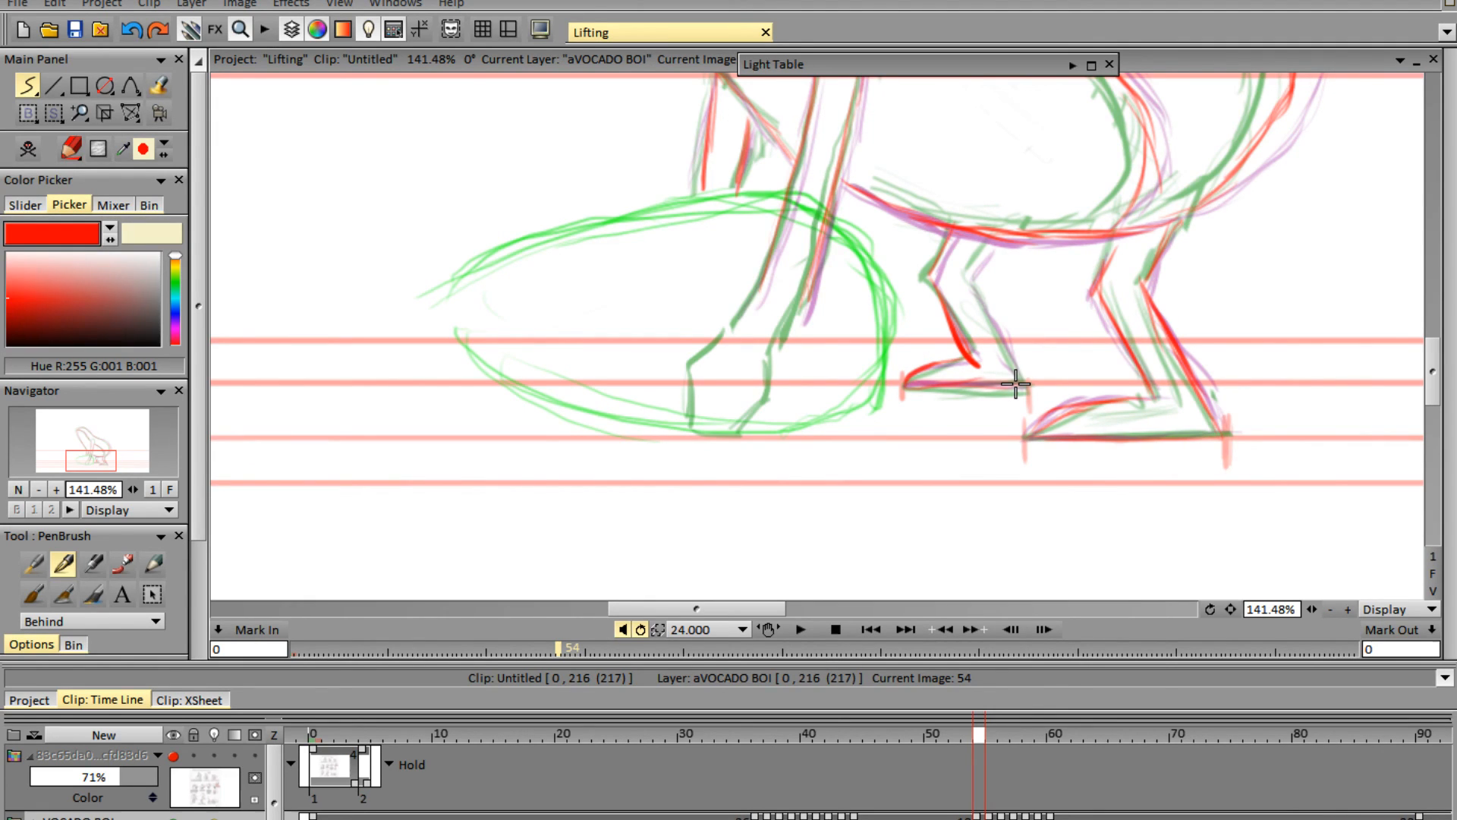
pyautogui.moveTo(974, 247); pyautogui.dragTo(1025, 383)
pyautogui.moveTo(784, 197); pyautogui.dragTo(727, 333)
pyautogui.moveTo(729, 433); pyautogui.dragTo(806, 309)
# - Show the whole canvas and play the animation to check the bending motion
pyautogui.moveTo(1431, 371)
pyautogui.mouseDown()
pyautogui.moveTo(1405, 280)
pyautogui.moveTo(1422, 356)
pyautogui.mouseUp()
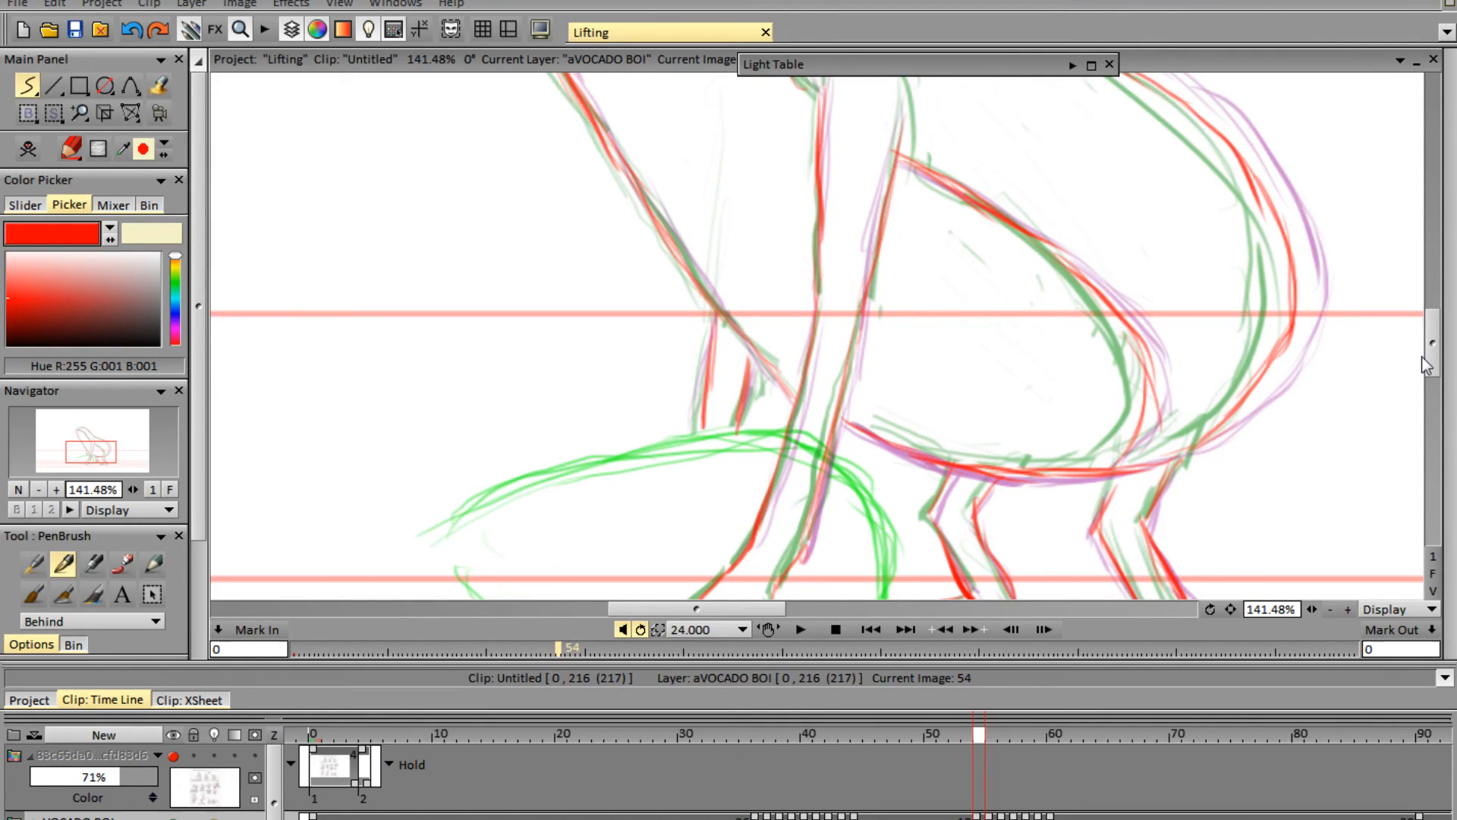
pyautogui.moveTo(1312, 608); pyautogui.dragTo(1204, 601)
pyautogui.moveTo(1436, 351); pyautogui.dragTo(1432, 303)
pyautogui.click(804, 633)
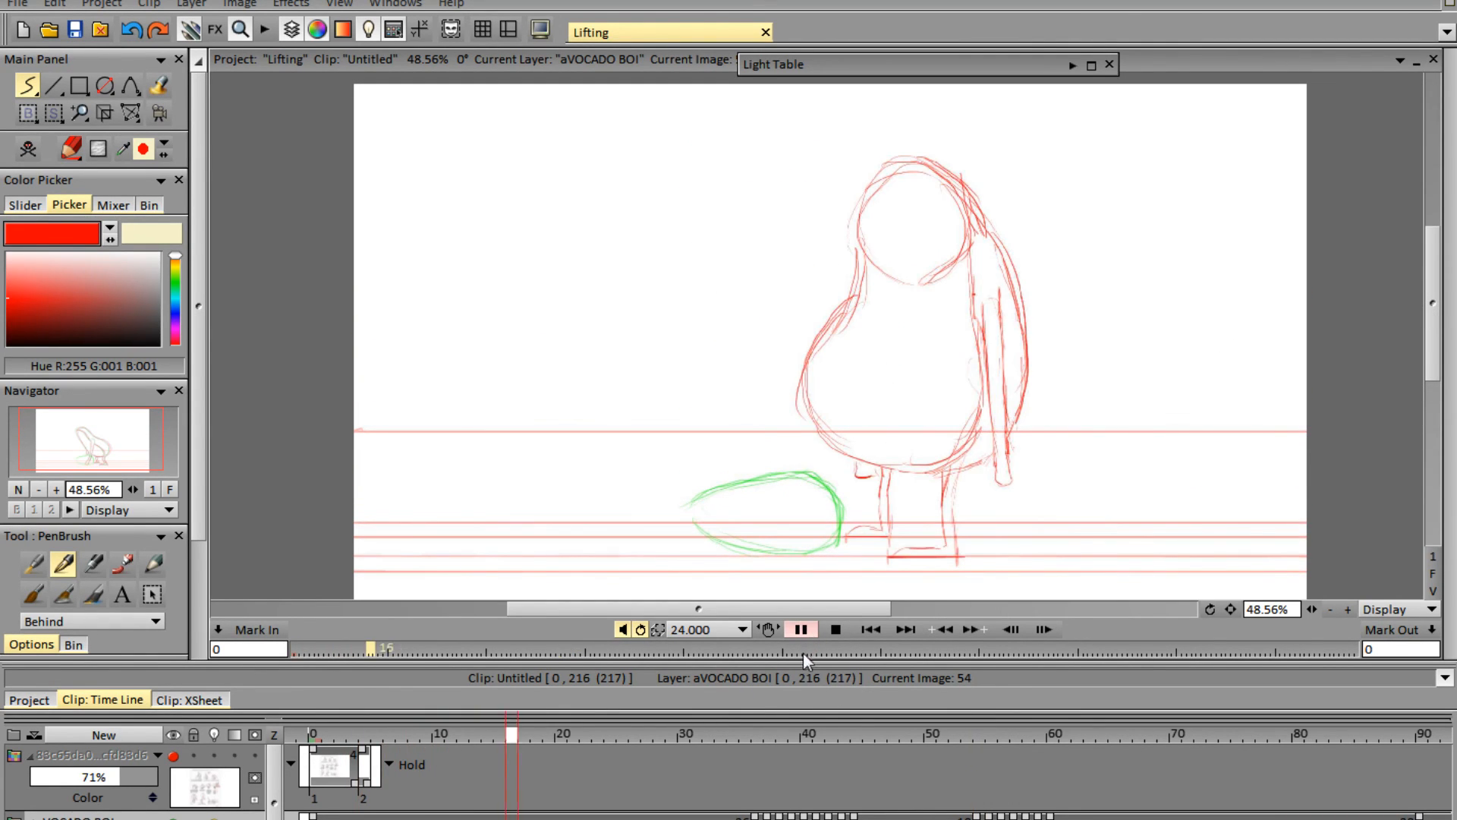